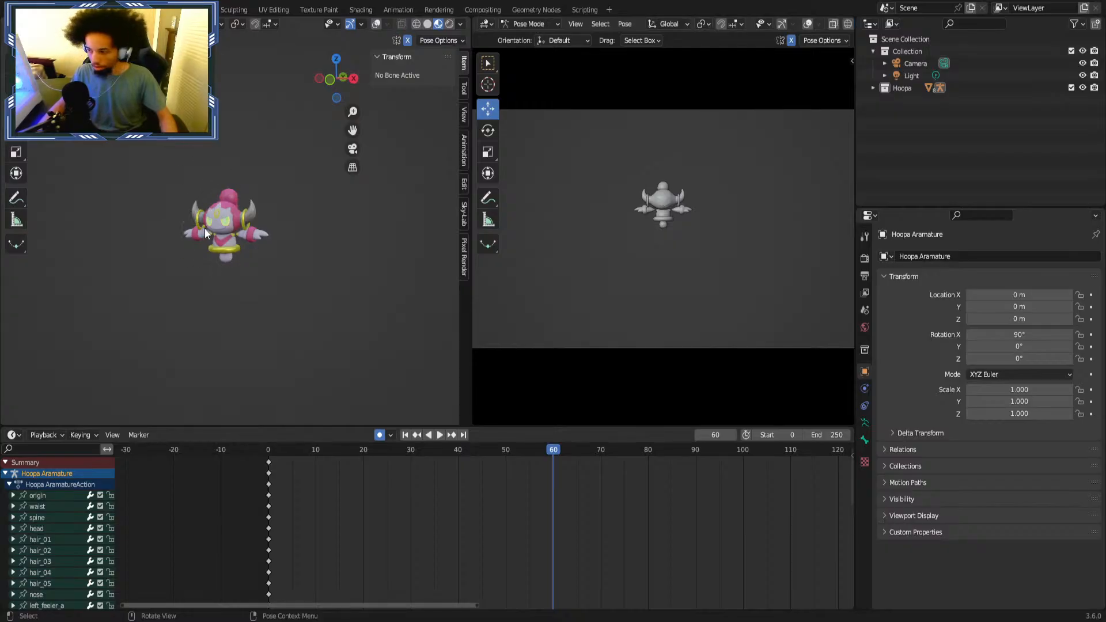
# Select successive bones in the Hoopa armature's channel list to find the one that controls the waist ring.
pyautogui.scroll(2, 191, 220)
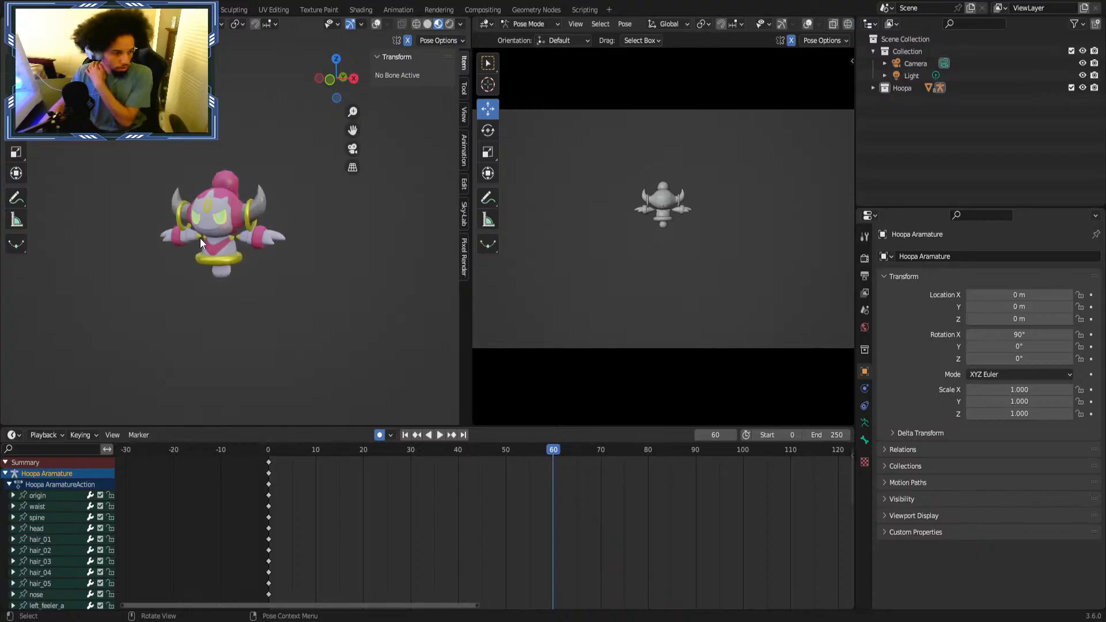
pyautogui.scroll(2, 209, 241)
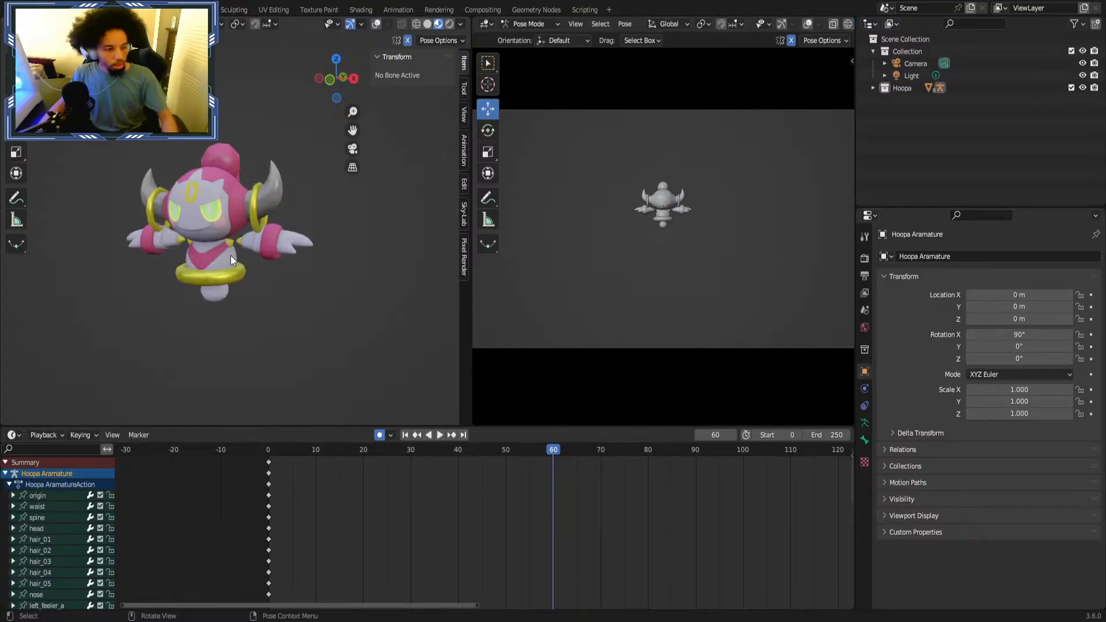
pyautogui.scroll(-5, 53, 533)
pyautogui.click(61, 518)
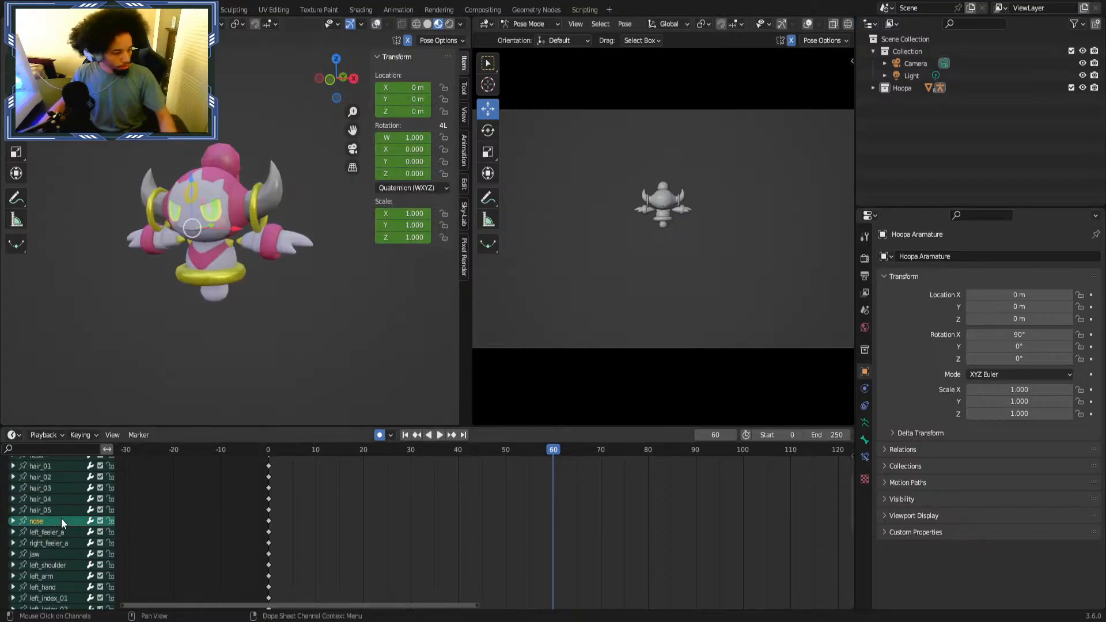
pyautogui.scroll(-3, 55, 535)
pyautogui.scroll(-5, 56, 535)
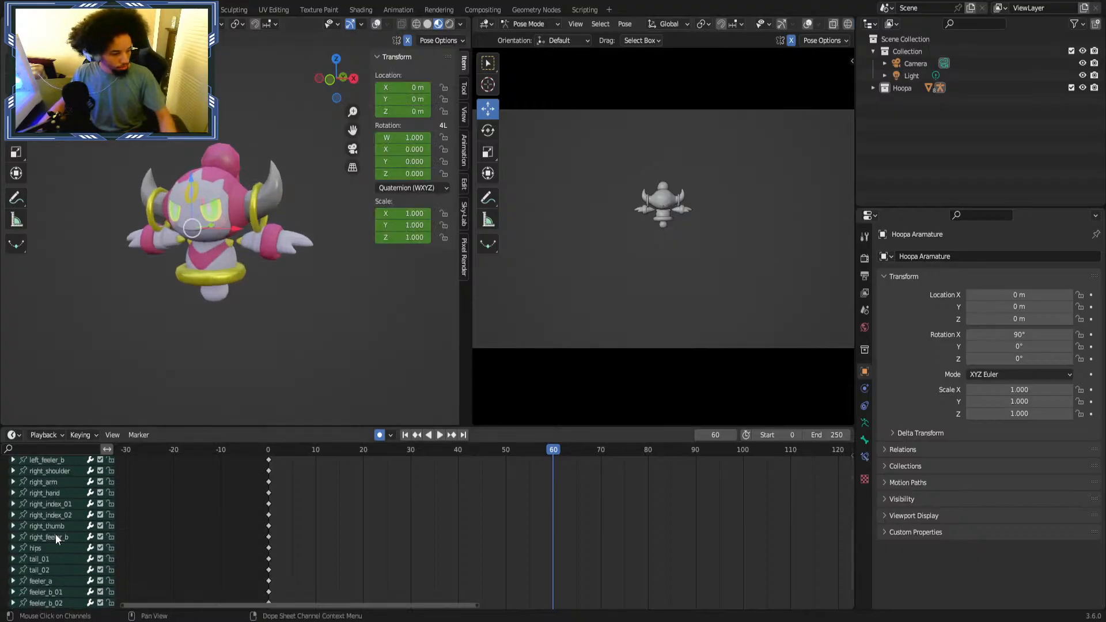
pyautogui.click(57, 481)
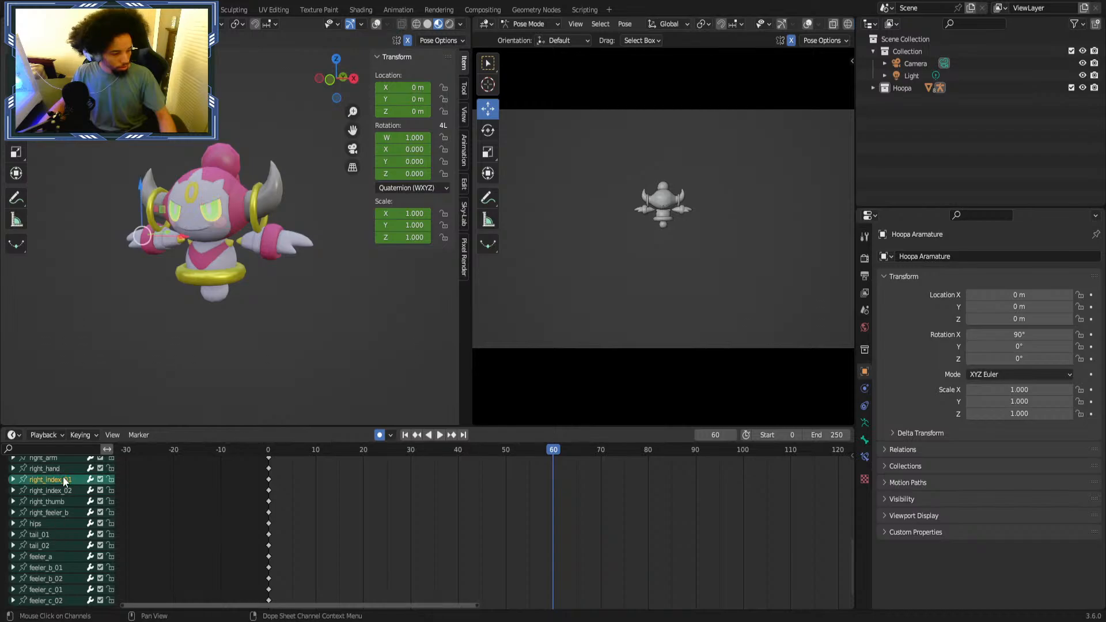
pyautogui.click(64, 511)
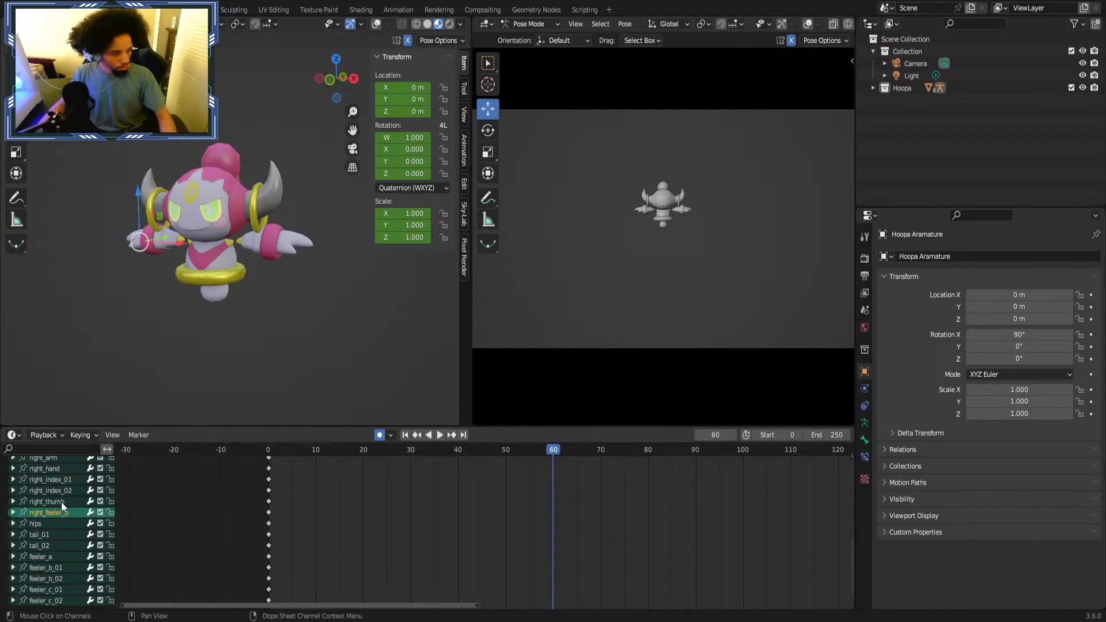
pyautogui.scroll(-1, 61, 518)
pyautogui.click(60, 550)
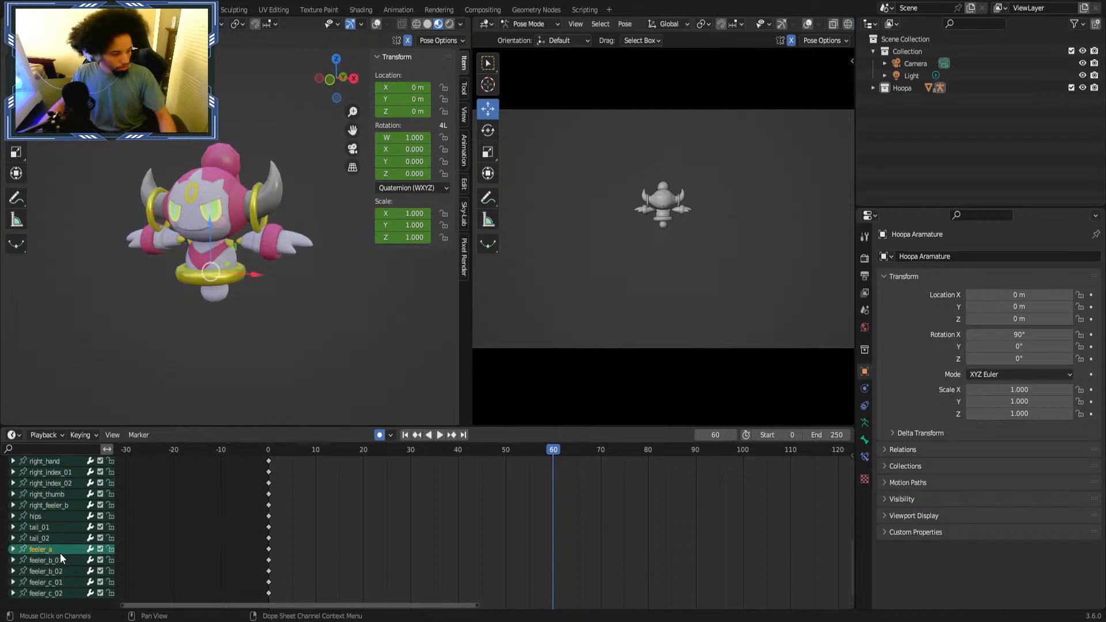
# Try moving the feeler_a waist-ring bone, undo that, and scale the bone up to about 3.308 at frame 60.
pyautogui.press('g')
pyautogui.click(214, 223)
pyautogui.hotkey('ctrl', 'z')
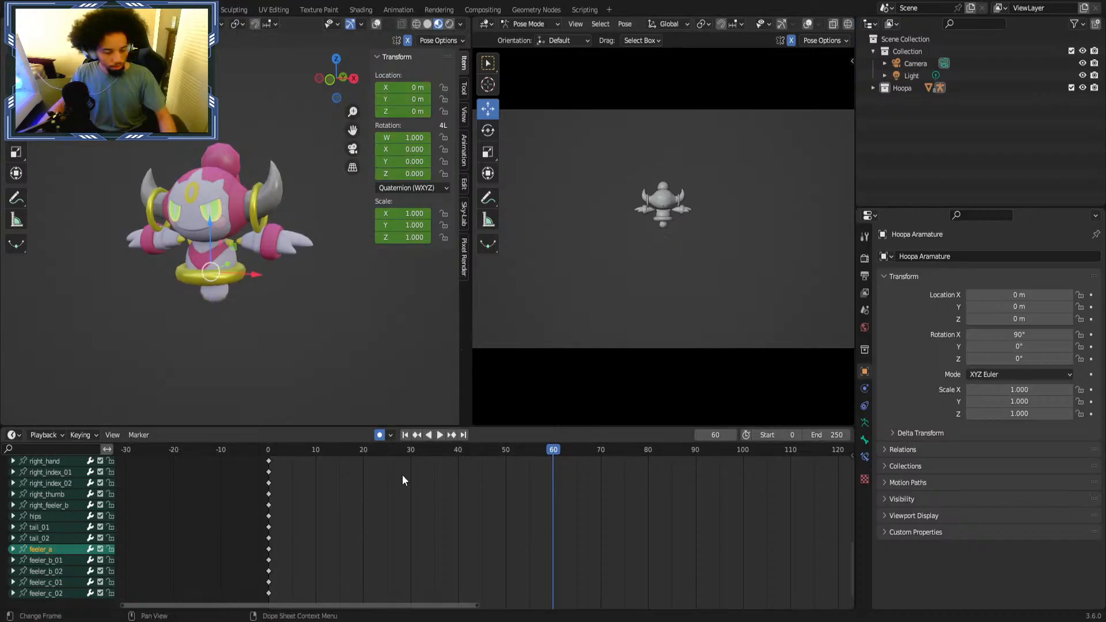
pyautogui.scroll(-2, 487, 490)
pyautogui.press('s')
pyautogui.click(343, 327)
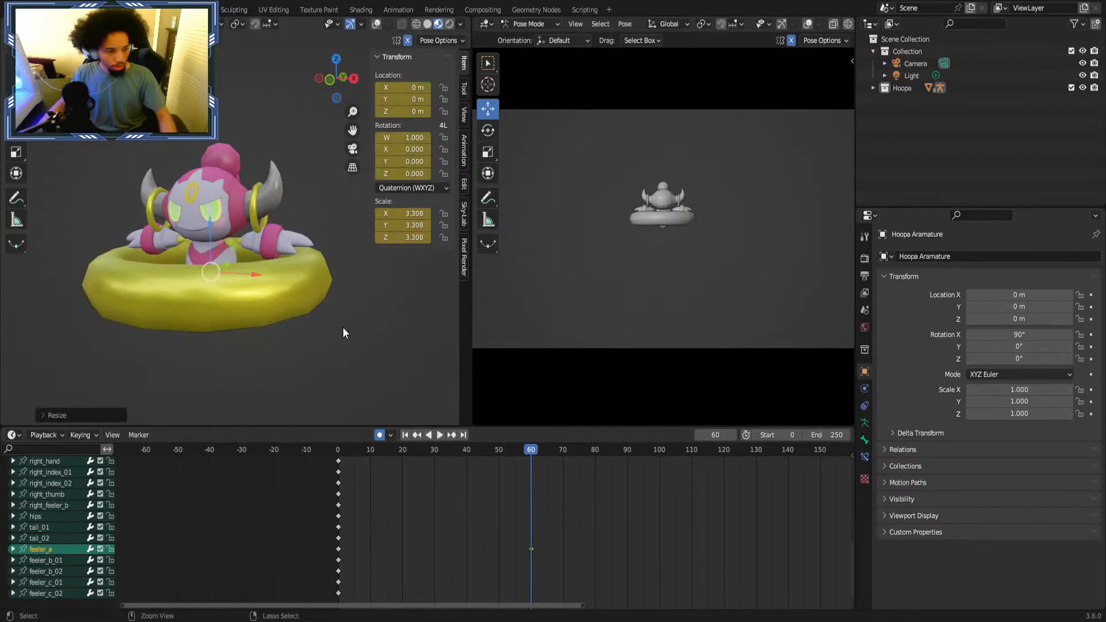
# Undo the ring's enlargement, try rescaling the feeler_a bone to about 2.553 and once more, then undo and deselect it.
pyautogui.hotkey('ctrl', 'z')
pyautogui.press('s')
pyautogui.click(444, 347)
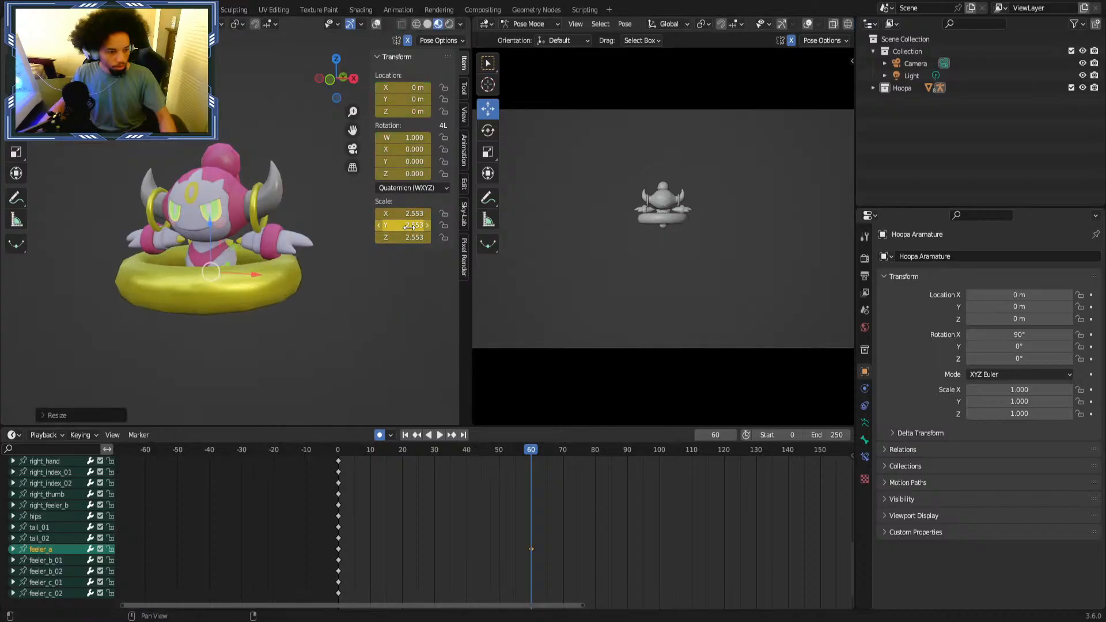
pyautogui.moveTo(412, 226)
pyautogui.mouseDown()
pyautogui.moveTo(385, 237)
pyautogui.moveTo(426, 237)
pyautogui.mouseUp()
pyautogui.hotkey('ctrl', 'z')
pyautogui.press('s')
pyautogui.click(459, 353)
pyautogui.moveTo(288, 276); pyautogui.dragTo(346, 352, button='middle')
pyautogui.hotkey('ctrl', 'z')
pyautogui.click(645, 528)
pyautogui.moveTo(528, 455); pyautogui.dragTo(471, 467, button='middle')
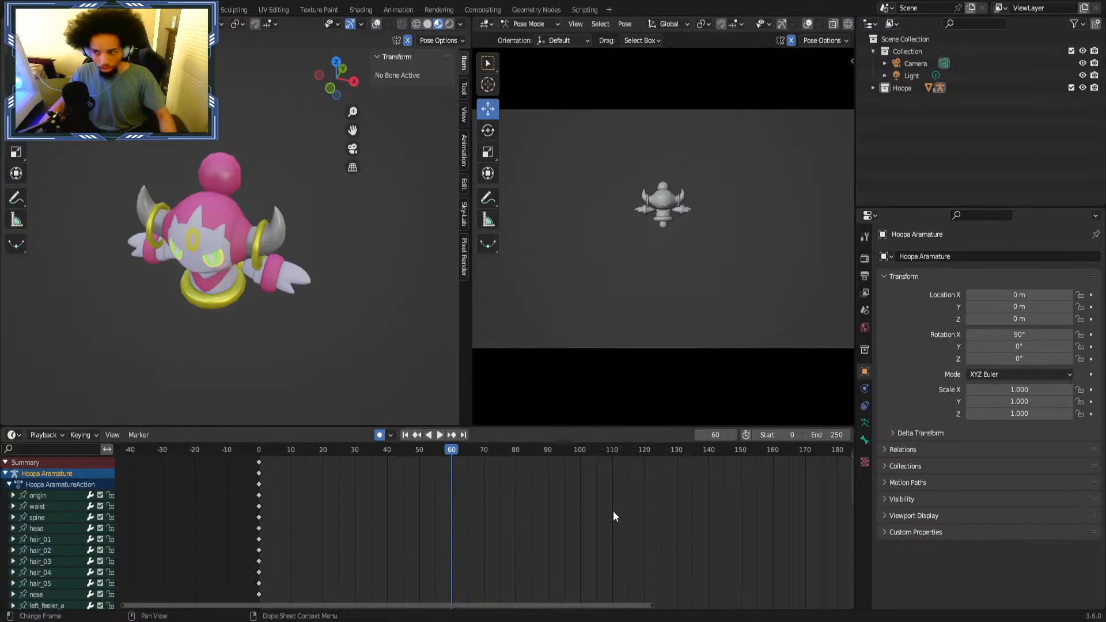
pyautogui.moveTo(613, 510); pyautogui.dragTo(689, 524, button='middle')
pyautogui.scroll(1, 578, 517)
pyautogui.scroll(1, 495, 511)
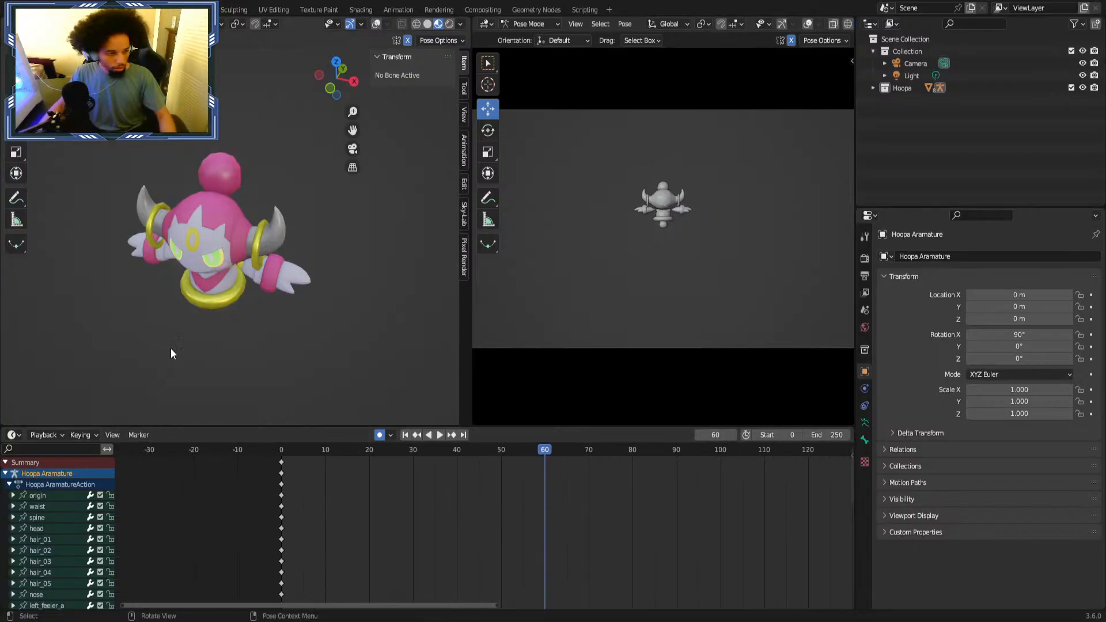
pyautogui.click(865, 259)
pyautogui.click(864, 273)
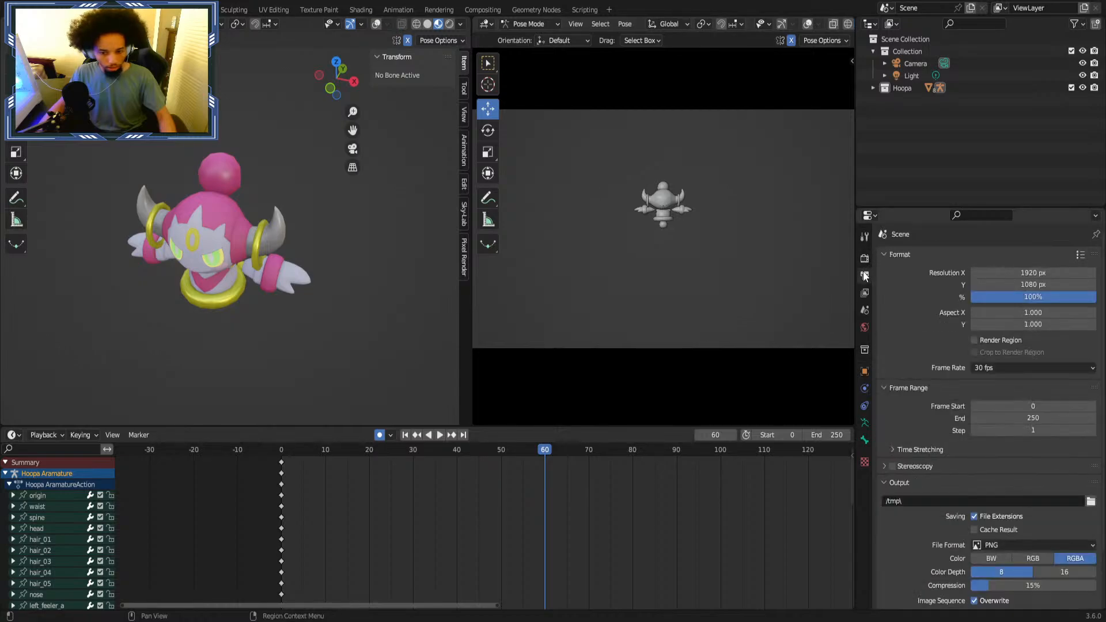
pyautogui.click(865, 246)
pyautogui.click(865, 257)
pyautogui.click(863, 370)
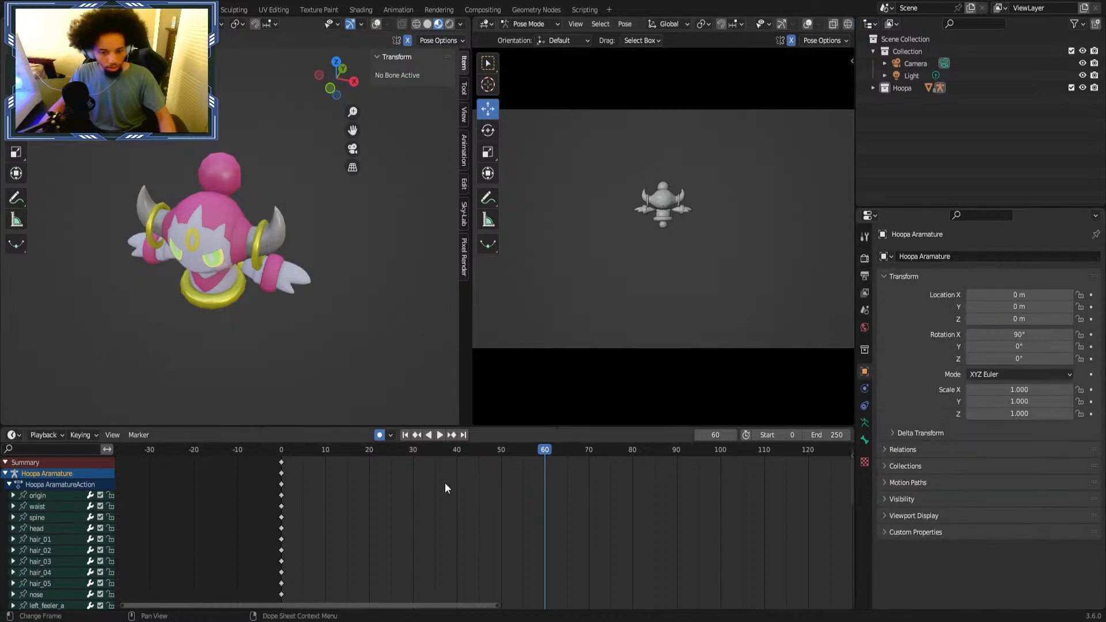
# Save the file and select the armature's origin bone.
pyautogui.click(50, 496)
pyautogui.click(551, 510)
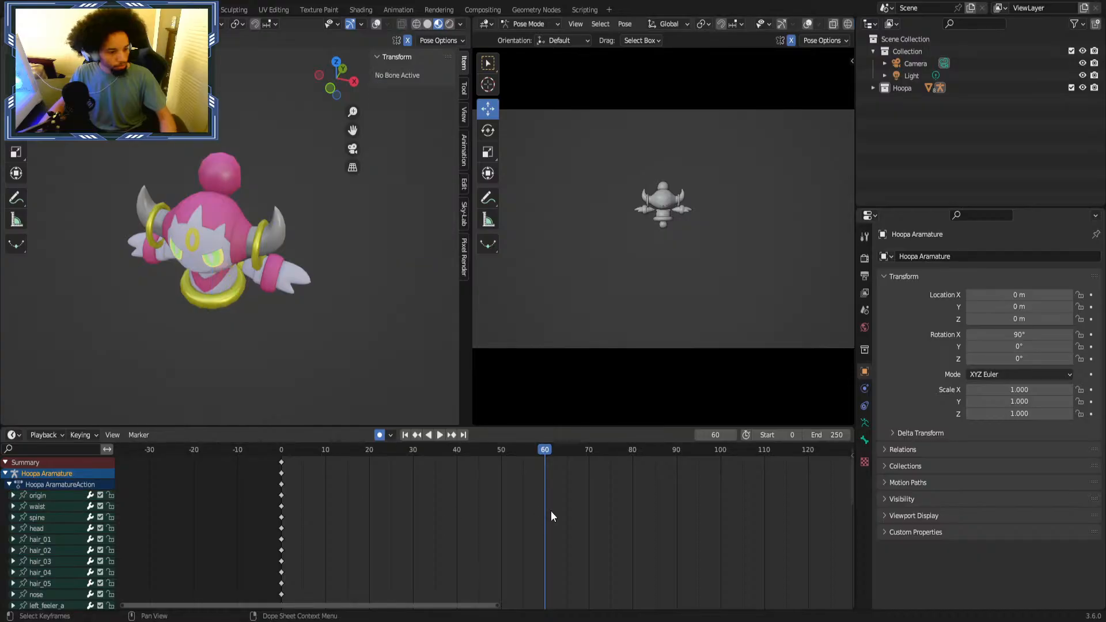
pyautogui.hotkey('ctrl', 's')
pyautogui.click(57, 498)
pyautogui.scroll(-1, 57, 500)
pyautogui.moveTo(209, 299); pyautogui.dragTo(252, 274, button='middle')
pyautogui.scroll(2, 258, 241)
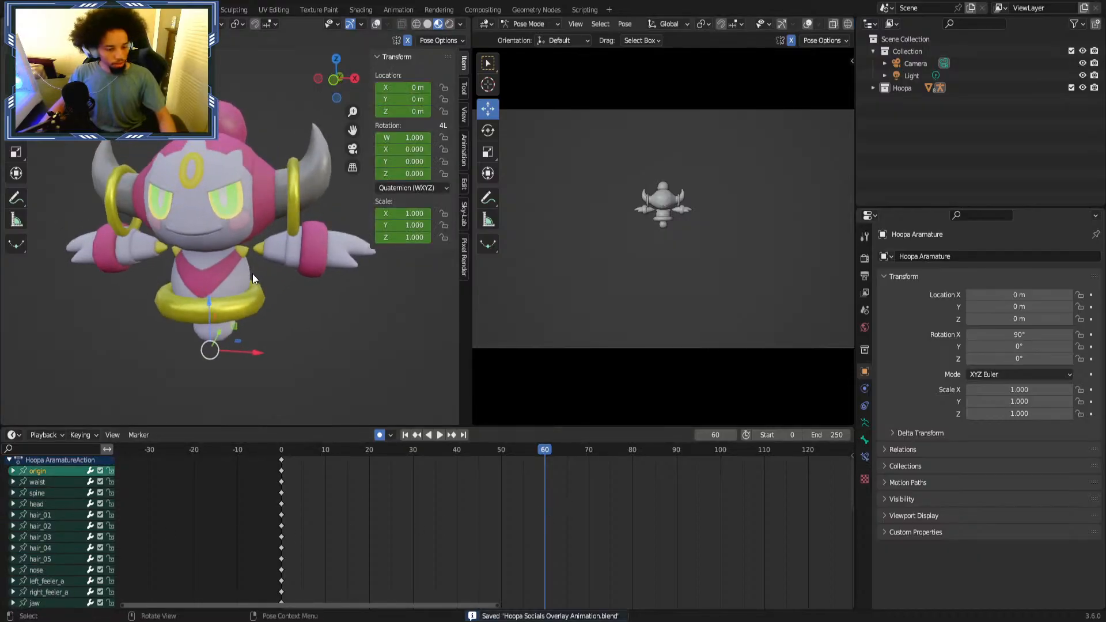
pyautogui.moveTo(566, 548); pyautogui.dragTo(564, 572, button='middle')
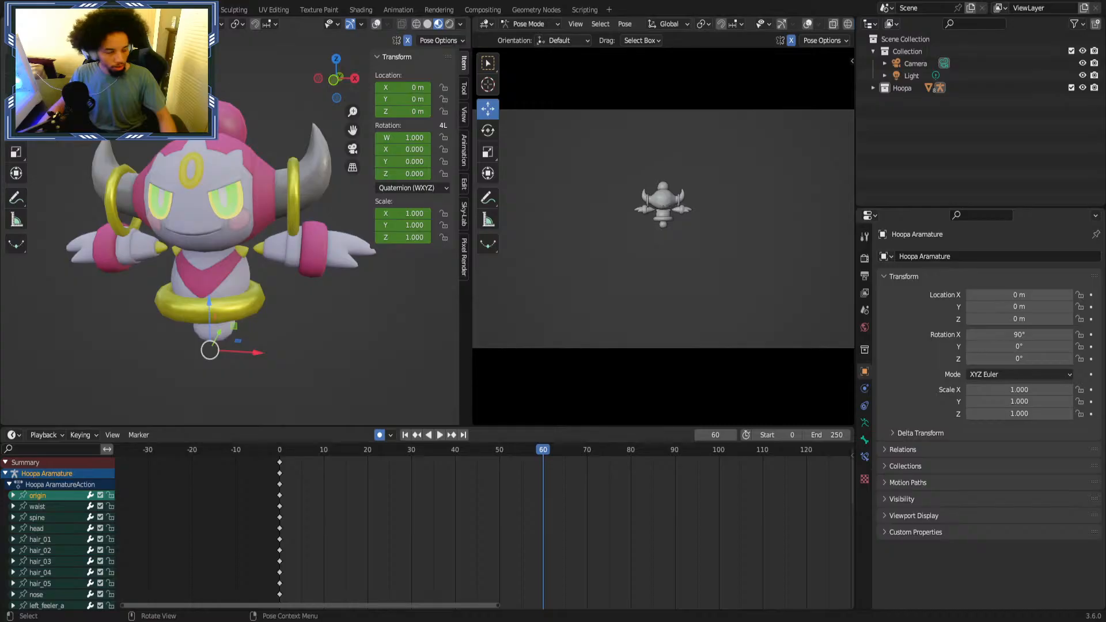
# Show the overlays in the modelling viewport and switch the Hoopa armature to Object Mode.
pyautogui.click(377, 25)
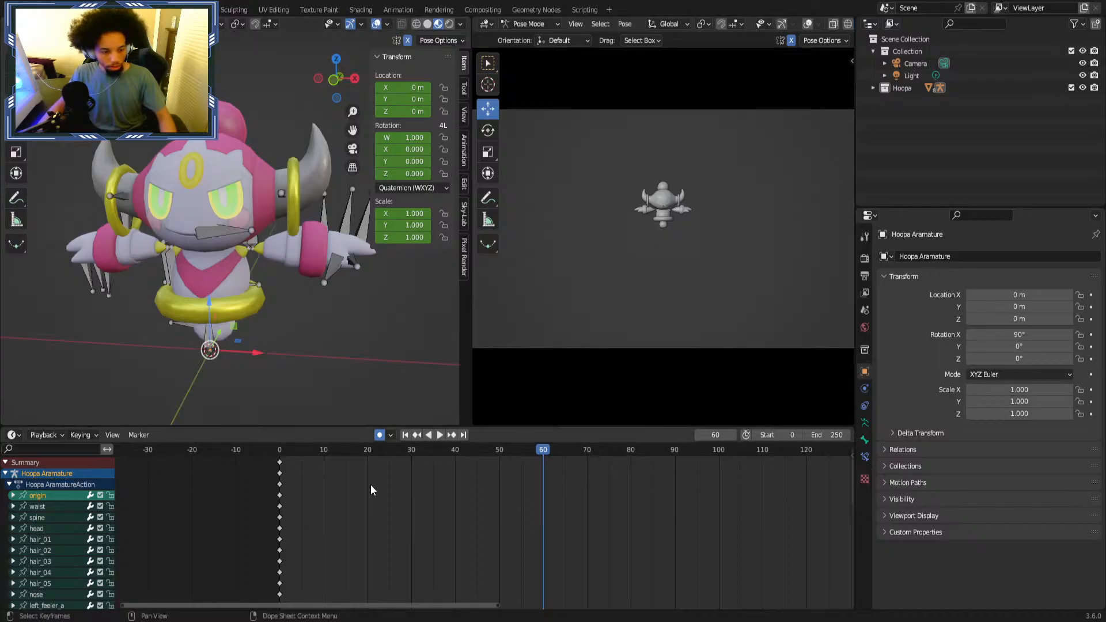
pyautogui.scroll(-10, 268, 311)
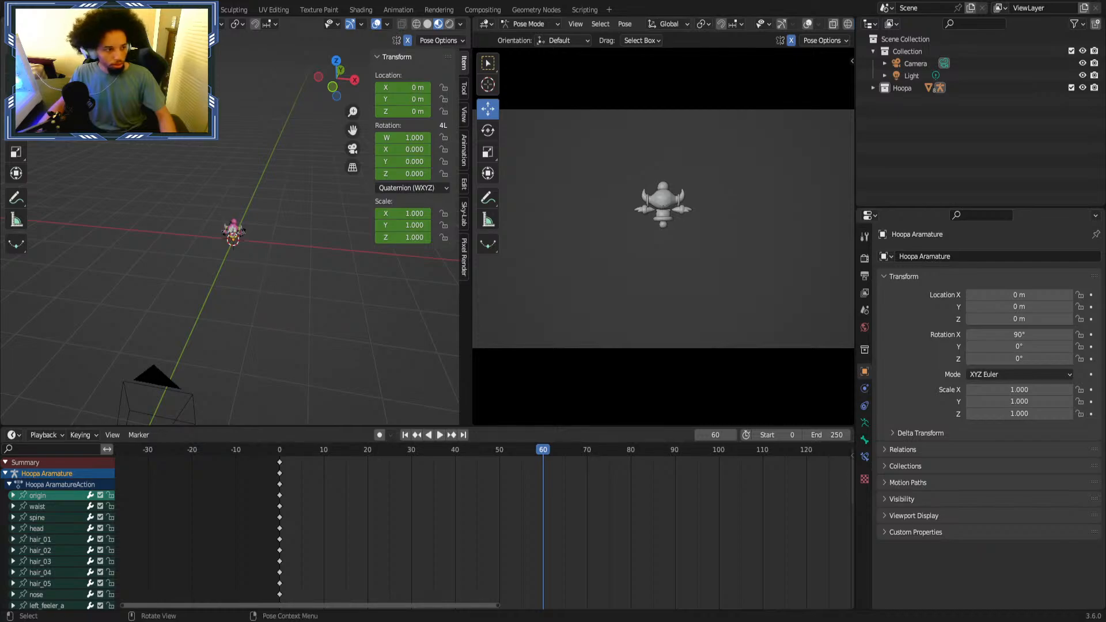
pyautogui.hotkey('ctrl', 'Tab')
pyautogui.click(261, 292)
# Add a torus mesh around the Hoopa model and scale it uniformly to about 1.652.
pyautogui.hotkey('shift', 'a')
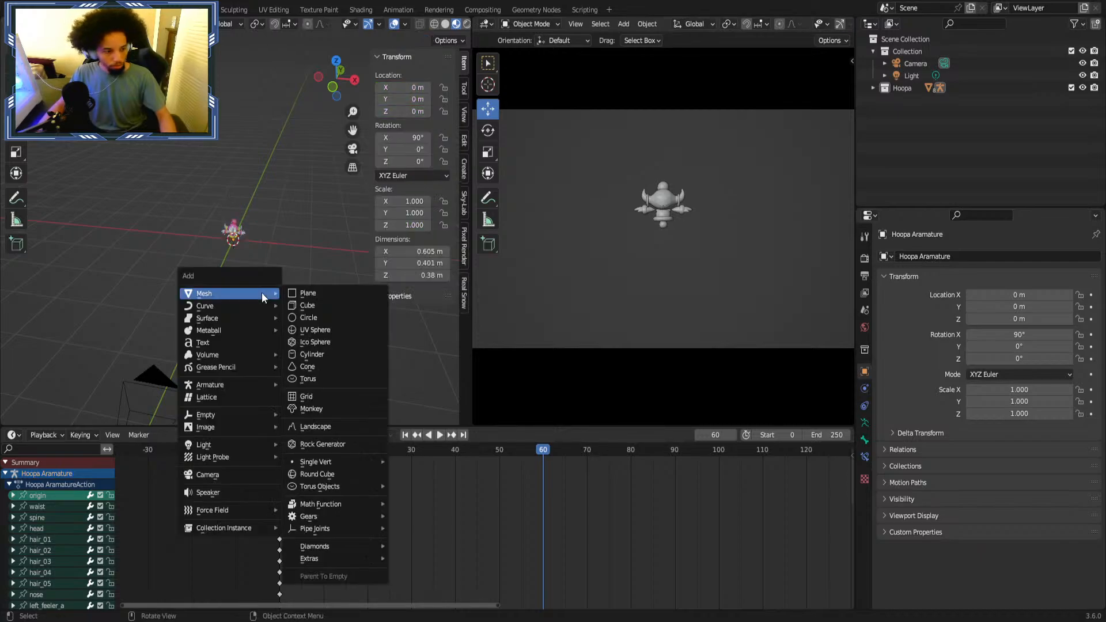
pyautogui.hotkey('shift', 'a')
pyautogui.moveTo(298, 301)
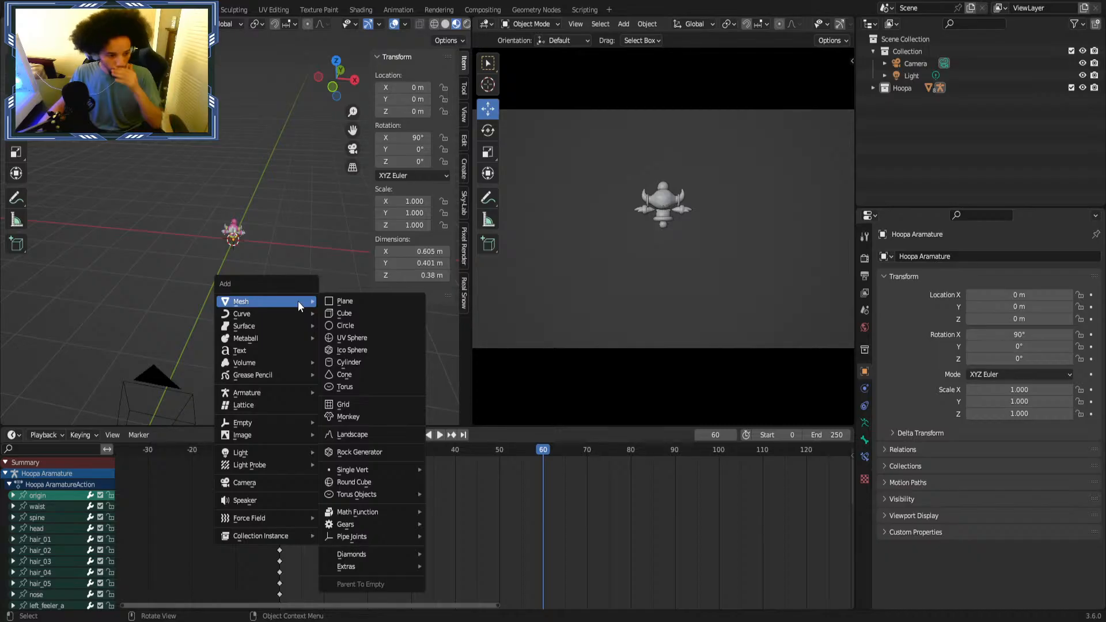
pyautogui.click(344, 387)
pyautogui.press('s')
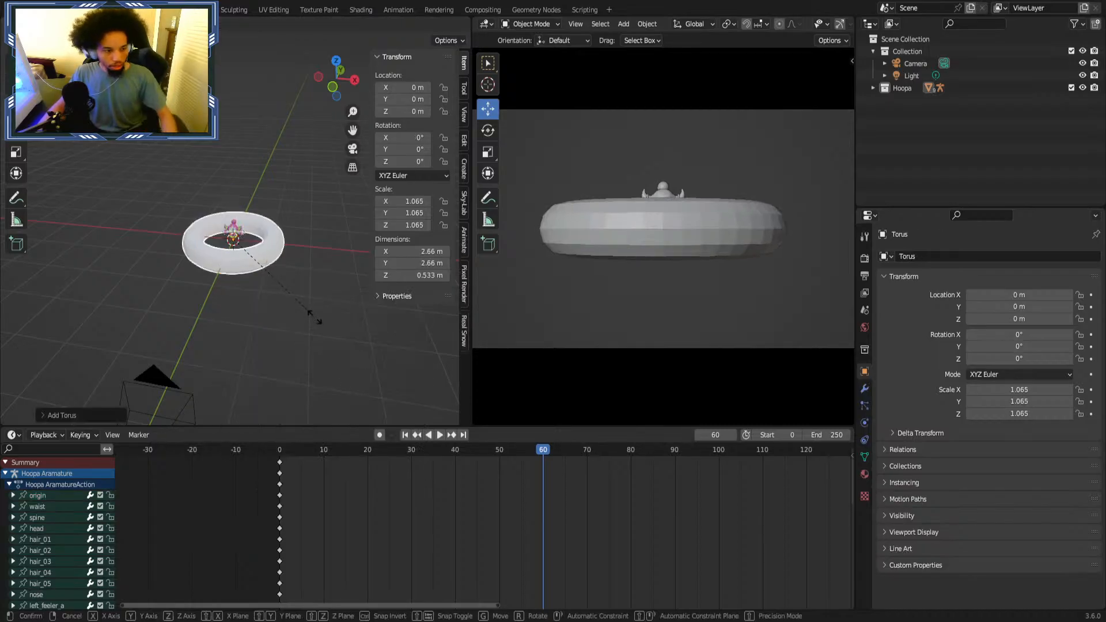
pyautogui.click(323, 308)
# Shade the torus smooth.
pyautogui.rightClick(284, 278)
pyautogui.click(285, 277)
pyautogui.scroll(4, 329, 311)
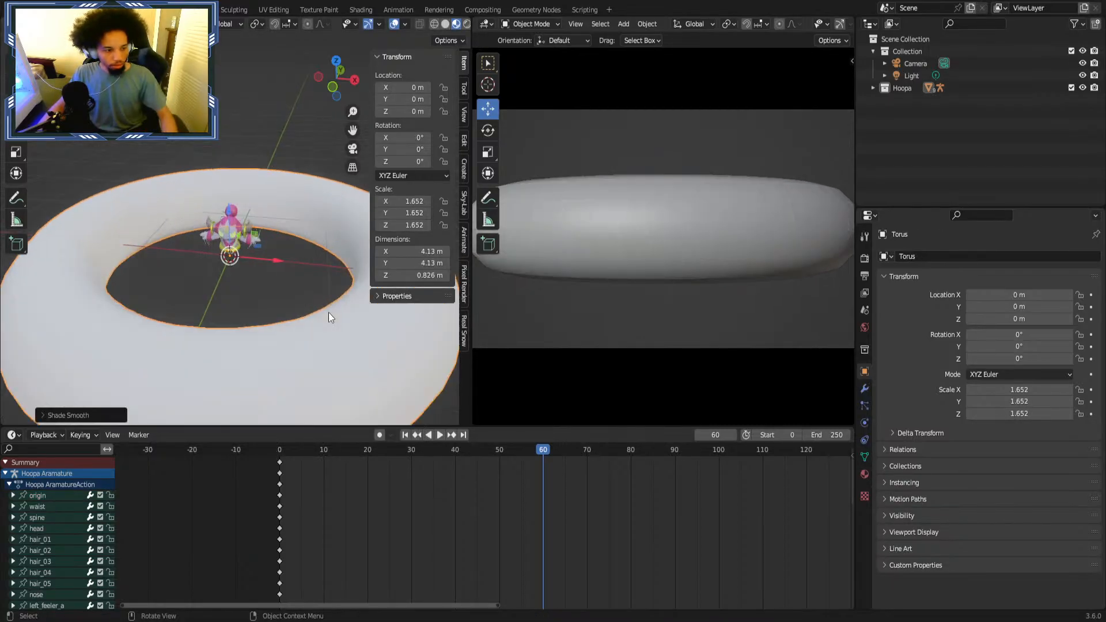
pyautogui.scroll(-3, 311, 302)
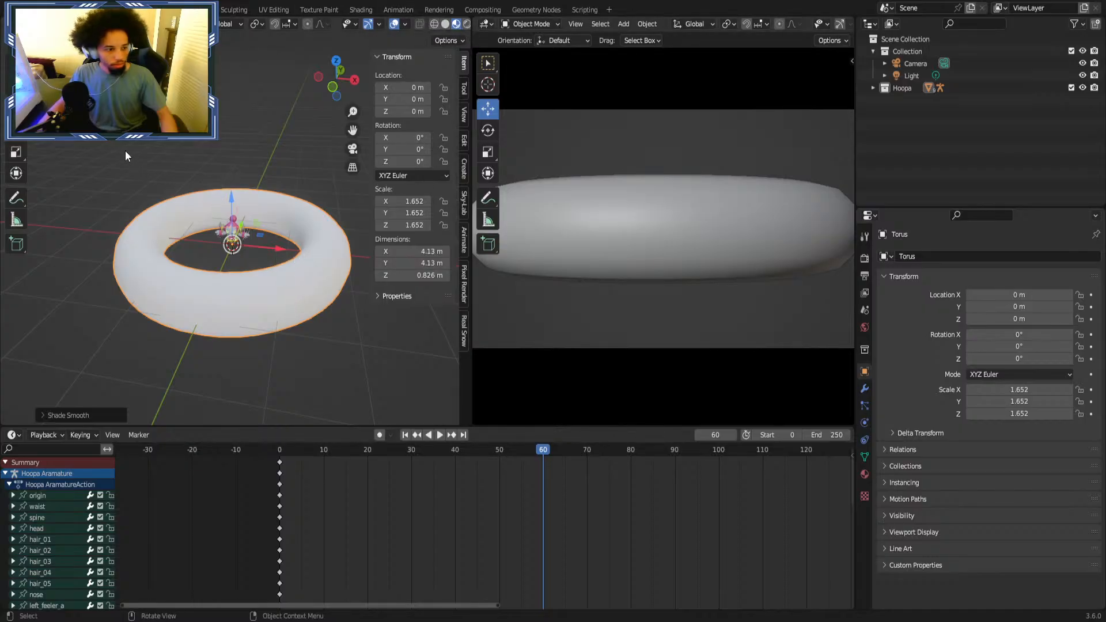
# Widen the camera viewport and set its shading to Material Preview.
pyautogui.click(13, 24)
pyautogui.moveTo(855, 49); pyautogui.dragTo(947, 50)
pyautogui.click(928, 23)
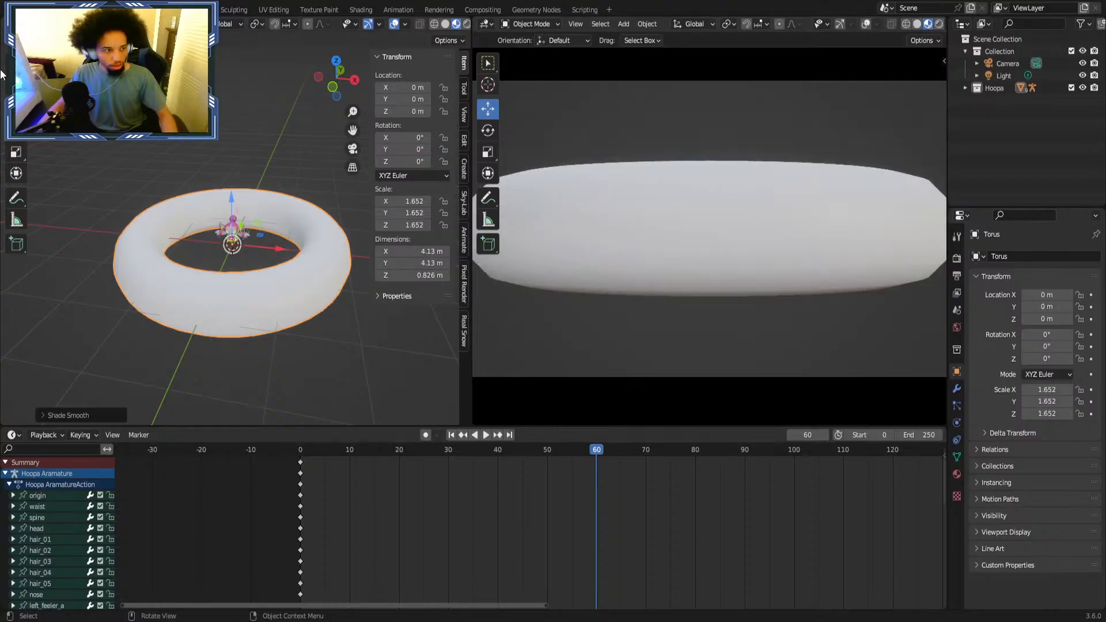
# Turn the camera viewport into a Shader Editor and create a new material for the torus.
pyautogui.click(502, 23)
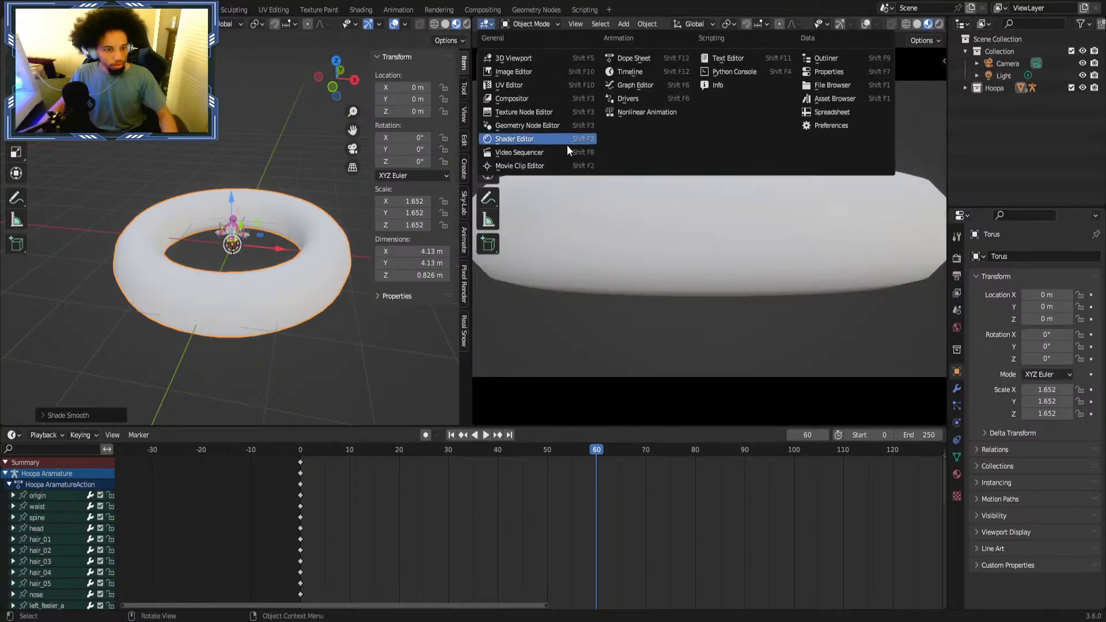
pyautogui.click(521, 144)
pyautogui.click(749, 24)
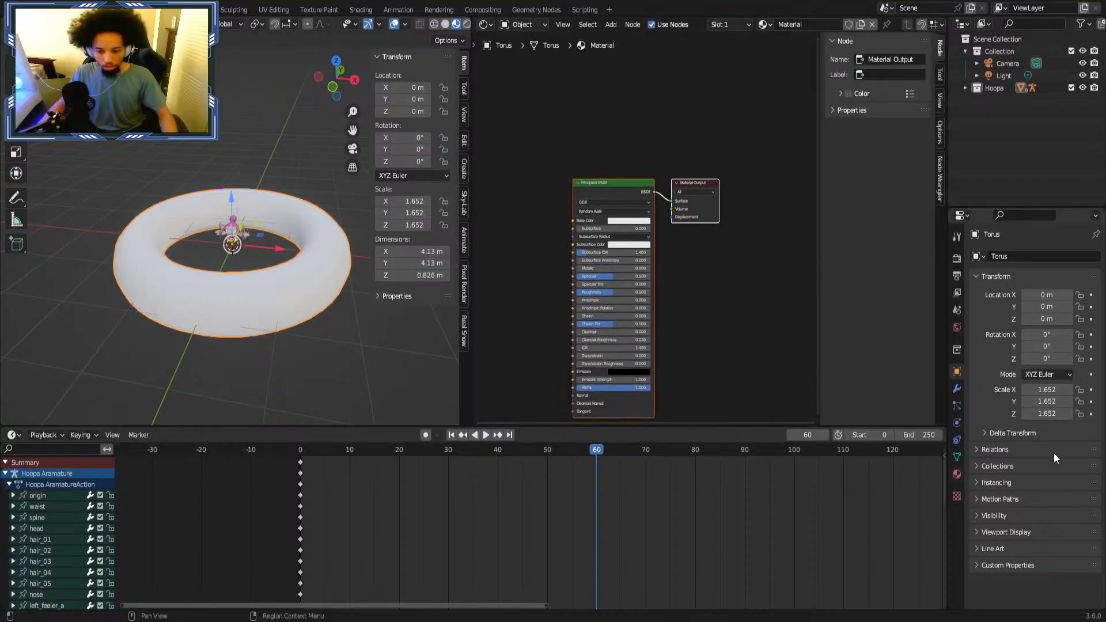
# Set the torus material's Shadow Mode to None and its Blend Mode to Alpha Blend.
pyautogui.click(957, 474)
pyautogui.scroll(-18, 1022, 487)
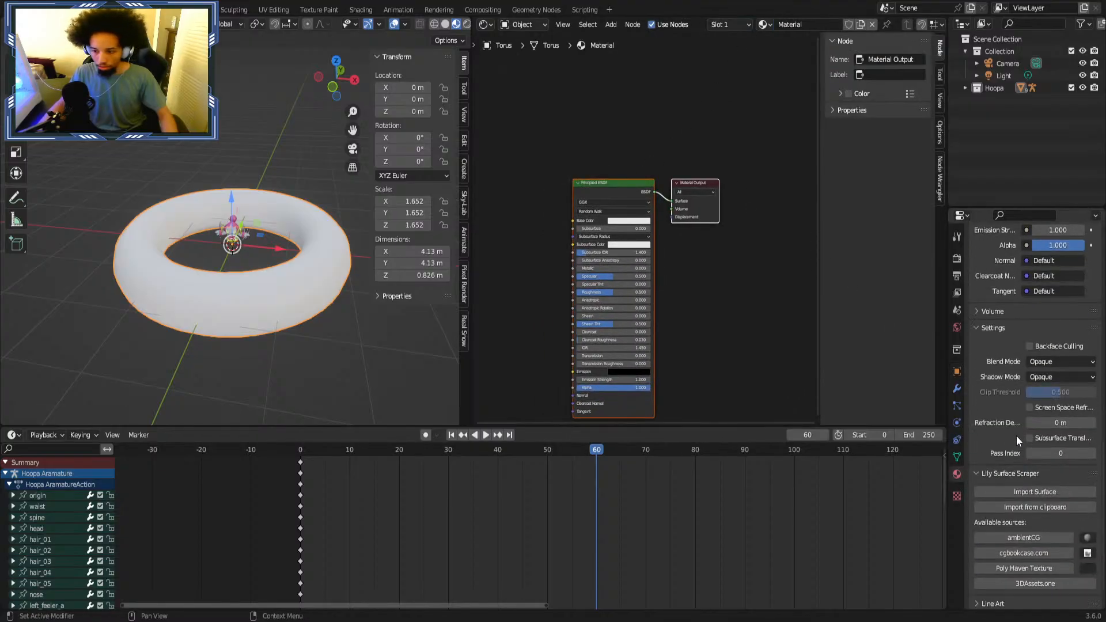
pyautogui.click(1045, 377)
pyautogui.click(1045, 379)
pyautogui.click(1047, 362)
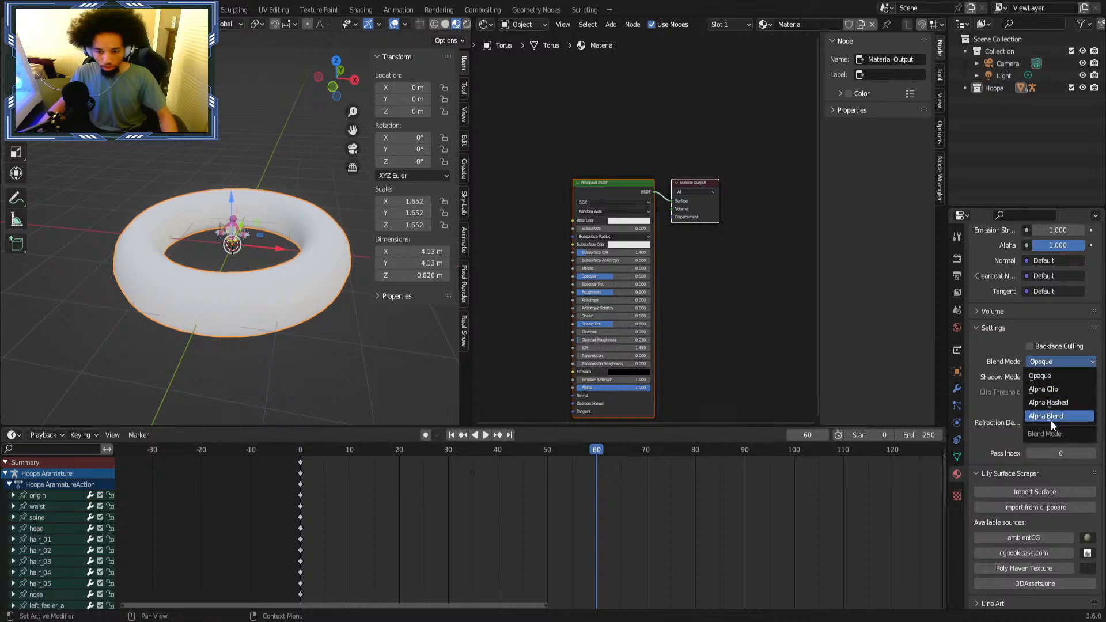
pyautogui.click(1051, 420)
# Delete the Principled BSDF node and add an Emission node beside the Material Output.
pyautogui.scroll(1, 518, 166)
pyautogui.press('x')
pyautogui.hotkey('shift', 'a')
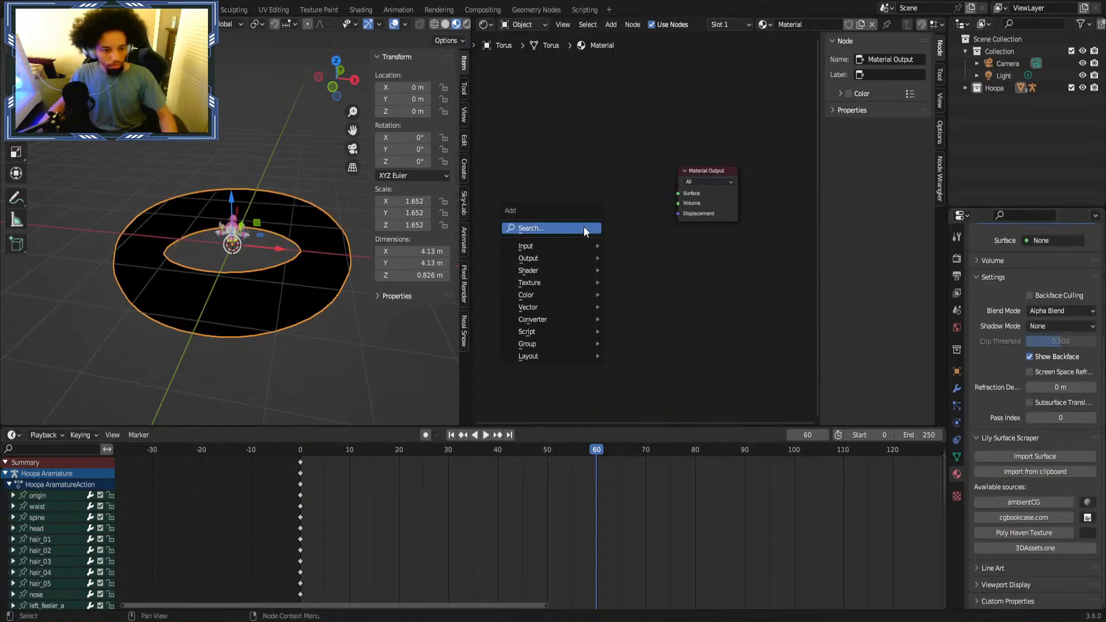
pyautogui.click(583, 227)
pyautogui.write('emis')
pyautogui.press('Return')
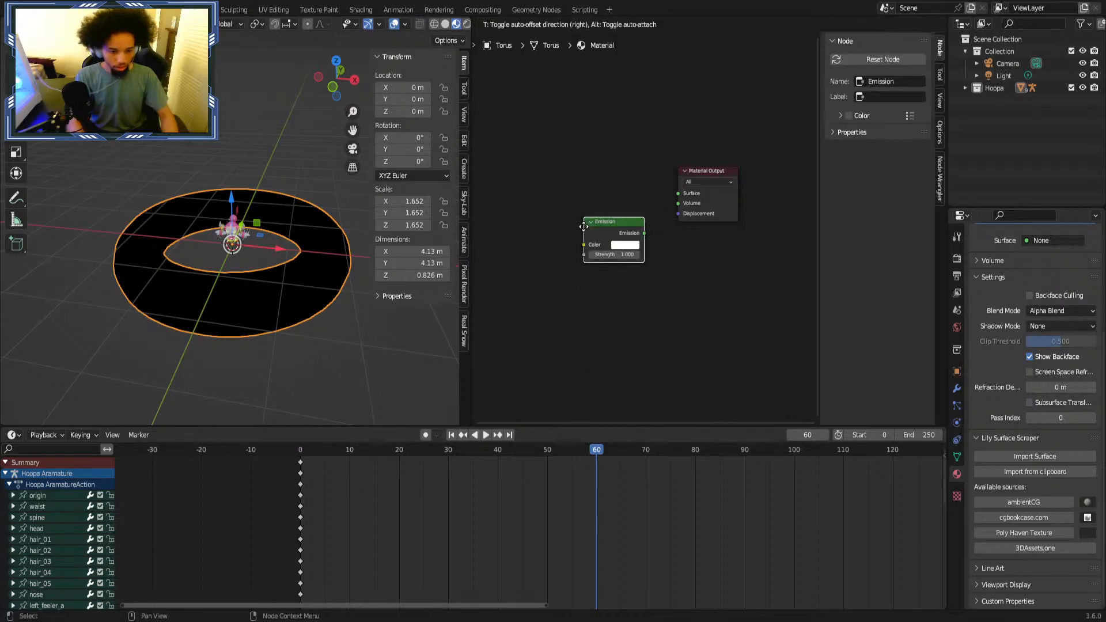
pyautogui.click(478, 247)
# Sample the Emission node's color from the yellow ring around the Hoopa model's body.
pyautogui.click(622, 226)
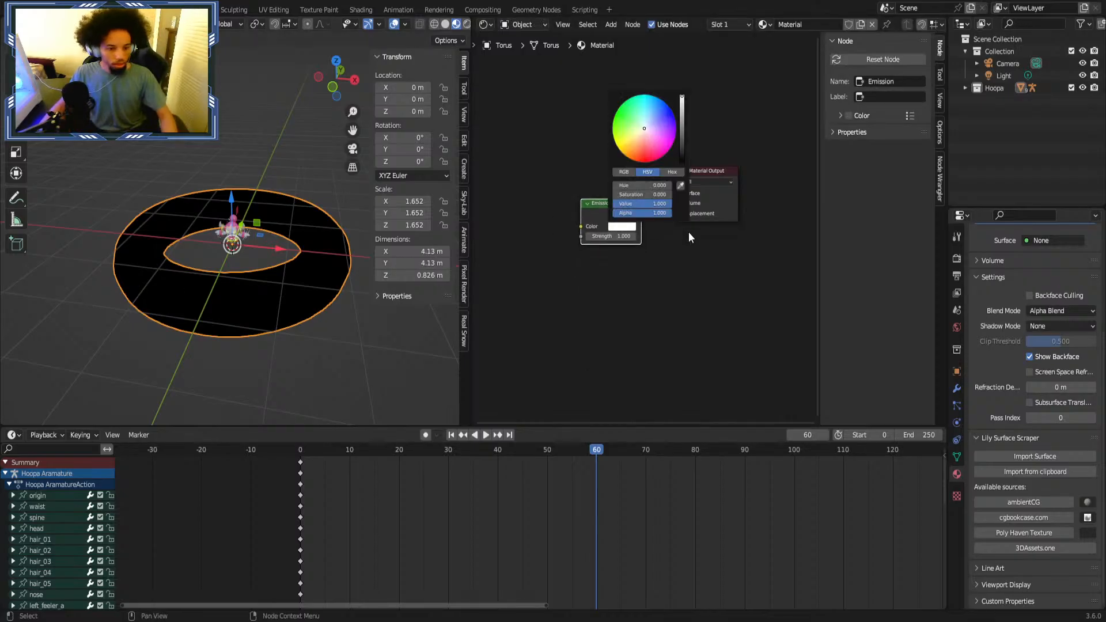
pyautogui.click(680, 185)
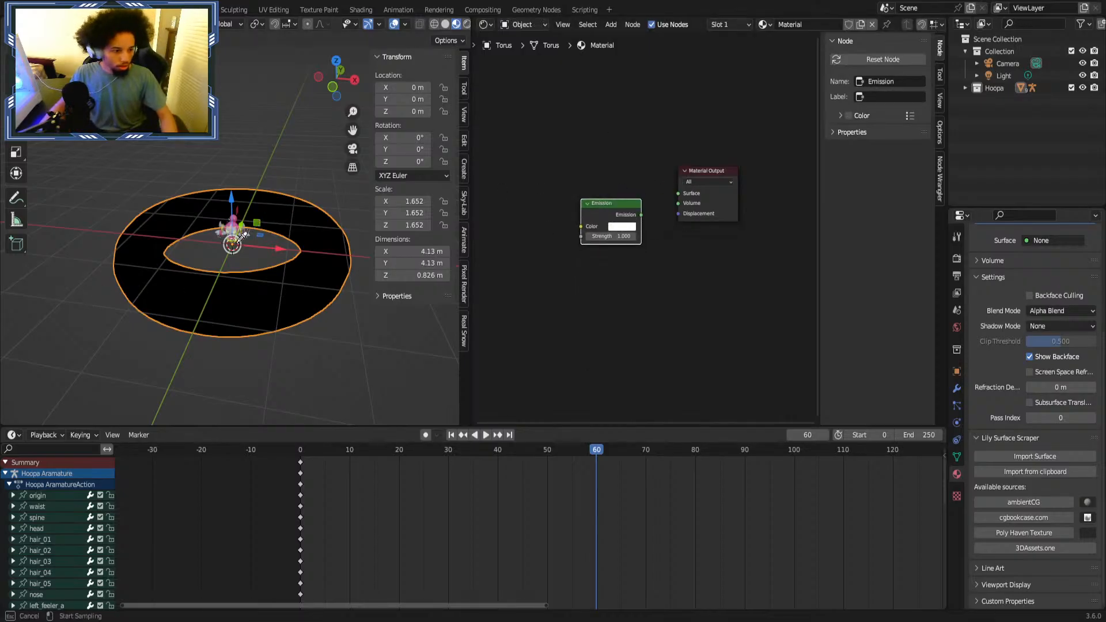
pyautogui.click(243, 235)
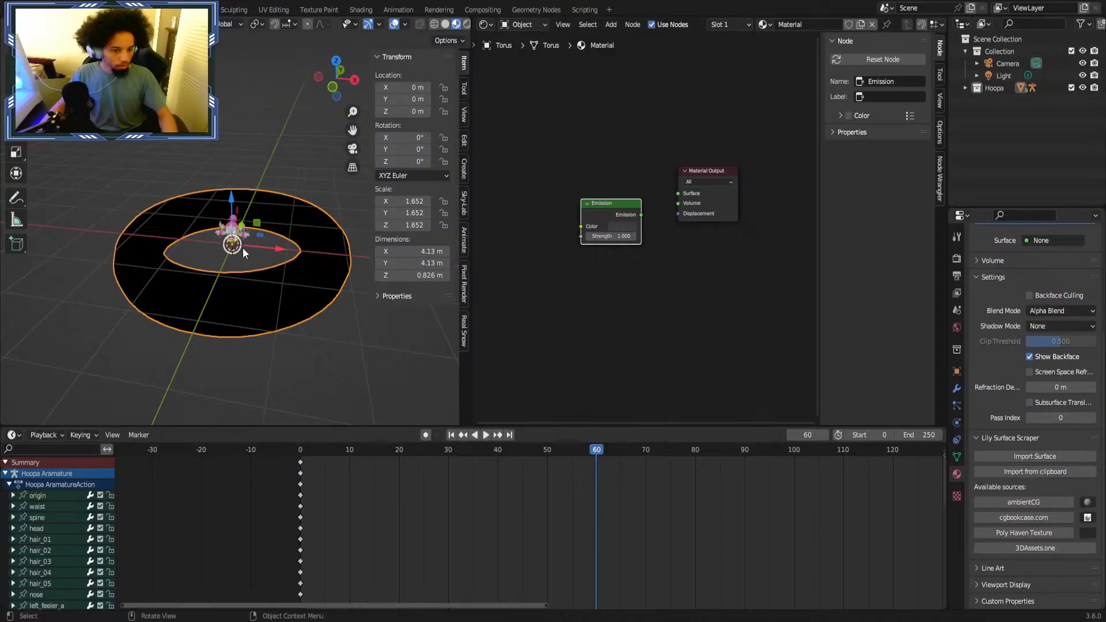
pyautogui.moveTo(243, 248); pyautogui.dragTo(299, 231, button='middle')
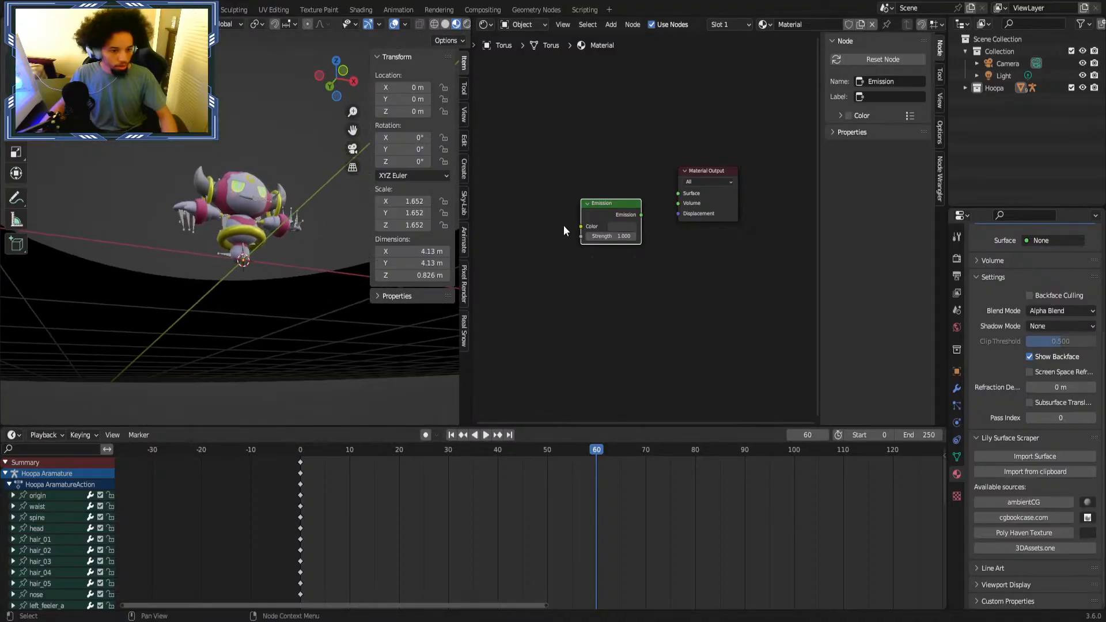
pyautogui.click(627, 226)
pyautogui.click(683, 182)
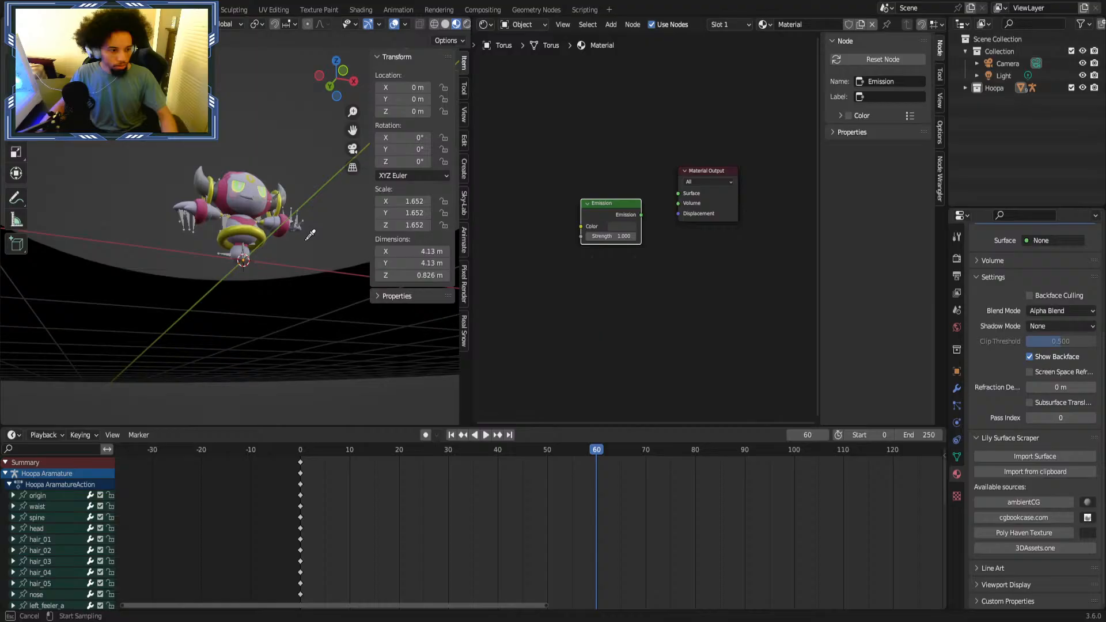
pyautogui.click(252, 228)
# Hide the viewport overlays and connect the Emission node's output to the Material Output's Surface input.
pyautogui.moveTo(258, 219); pyautogui.dragTo(279, 296, button='middle')
pyautogui.click(394, 24)
pyautogui.scroll(3, 267, 233)
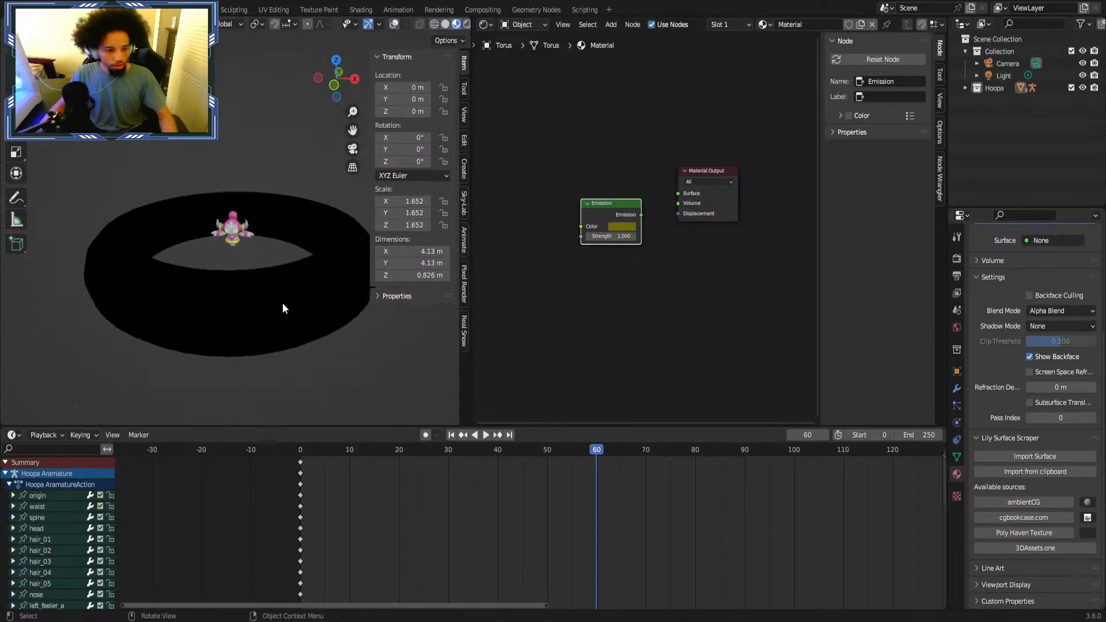
pyautogui.moveTo(641, 216); pyautogui.dragTo(678, 194)
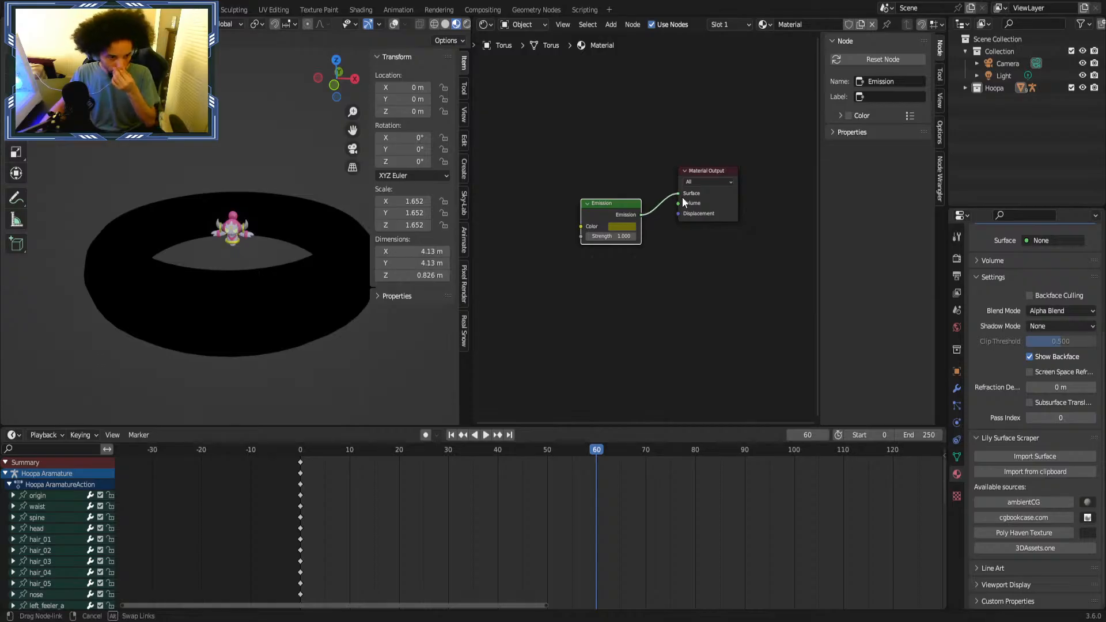
pyautogui.scroll(1, 621, 295)
pyautogui.moveTo(604, 237); pyautogui.dragTo(660, 262)
pyautogui.hotkey('ctrl', 'z')
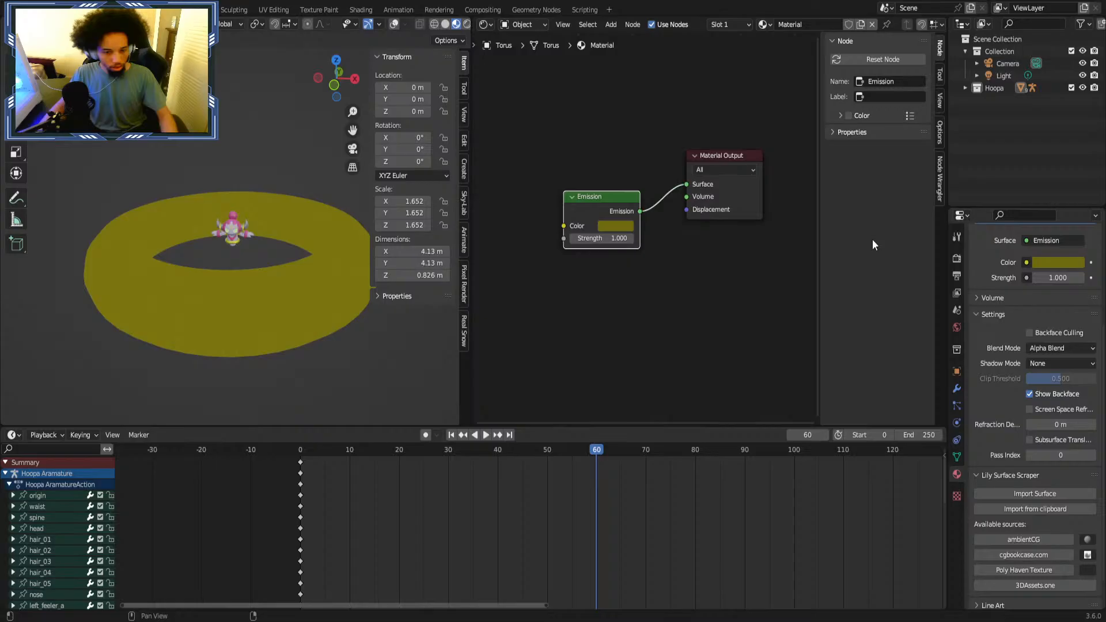
# Raise the brightness of the Emission node's color to a brighter yellow.
pyautogui.click(957, 257)
pyautogui.click(956, 372)
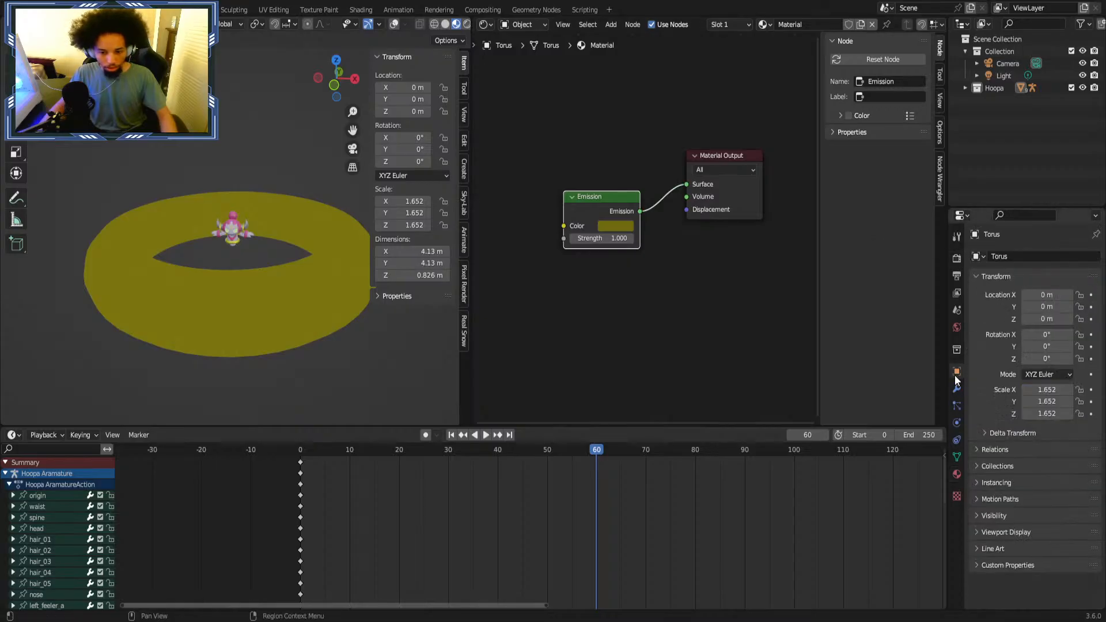
pyautogui.click(627, 228)
pyautogui.moveTo(690, 122); pyautogui.dragTo(692, 64)
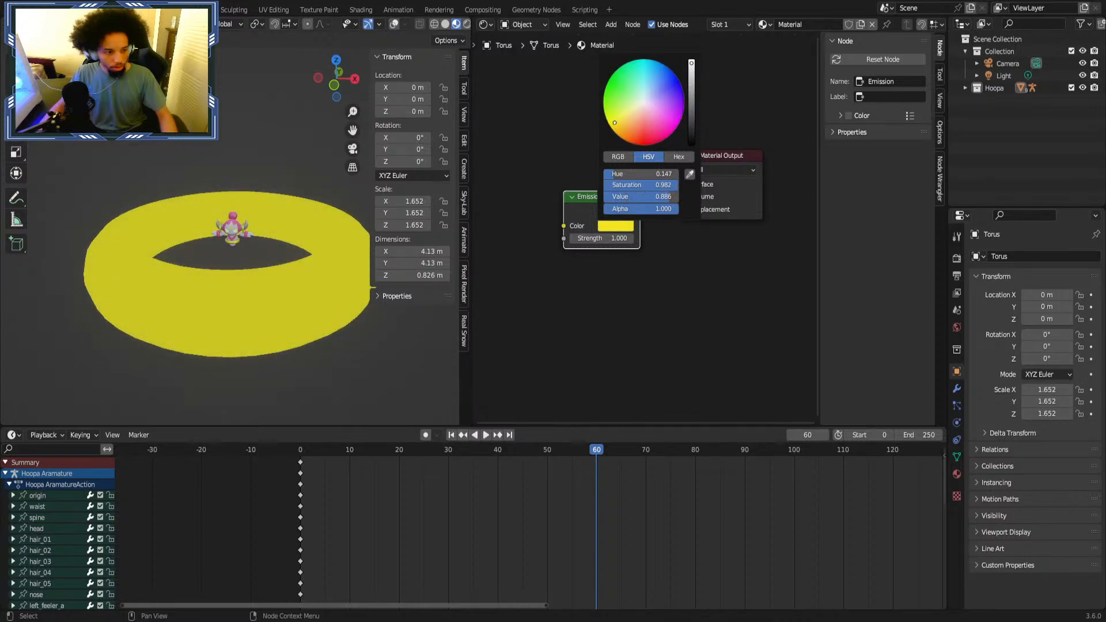
# Add a Principled BSDF node and insert it on the link into the Material Output's Surface.
pyautogui.hotkey('shift', 'a')
pyautogui.write('p')
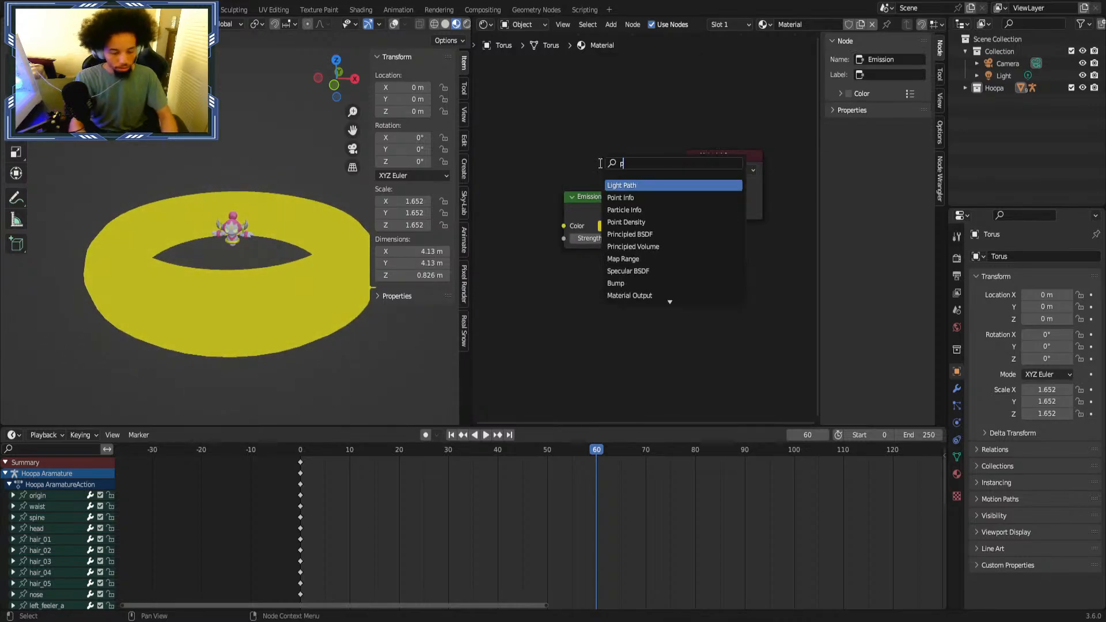
pyautogui.write('rinc')
pyautogui.press('Return')
pyautogui.click(632, 199)
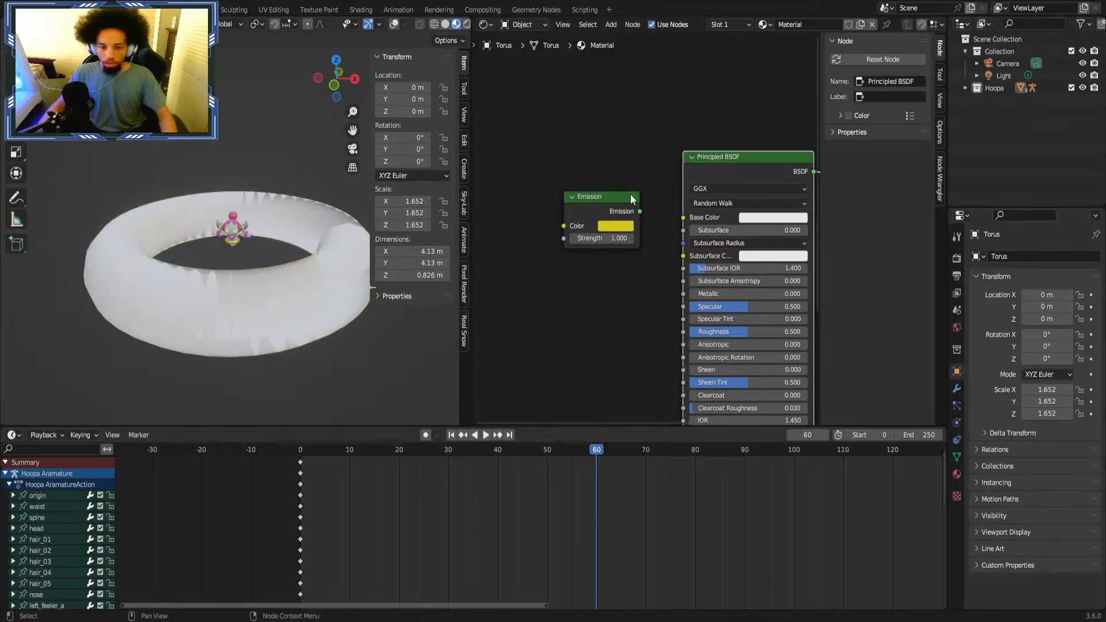
# Set the Principled BSDF's Base Color by sampling the yellow of the Emission node's color swatch.
pyautogui.moveTo(638, 206); pyautogui.dragTo(869, 230, button='middle')
pyautogui.moveTo(466, 200); pyautogui.dragTo(599, 201, button='middle')
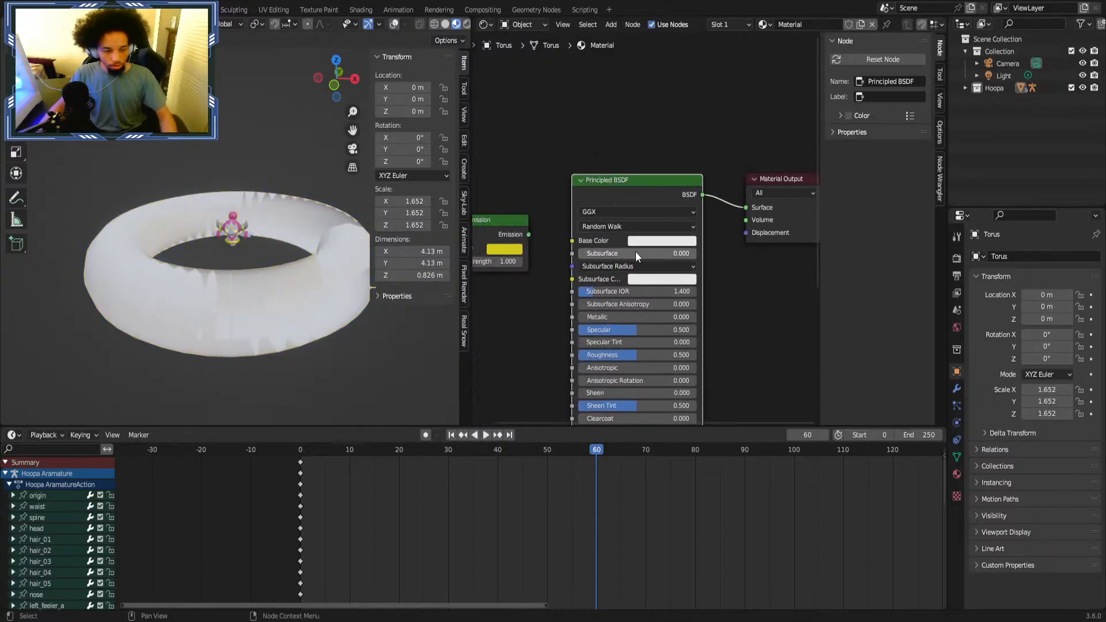
pyautogui.moveTo(587, 242); pyautogui.dragTo(625, 238, button='middle')
pyautogui.scroll(3, 647, 232)
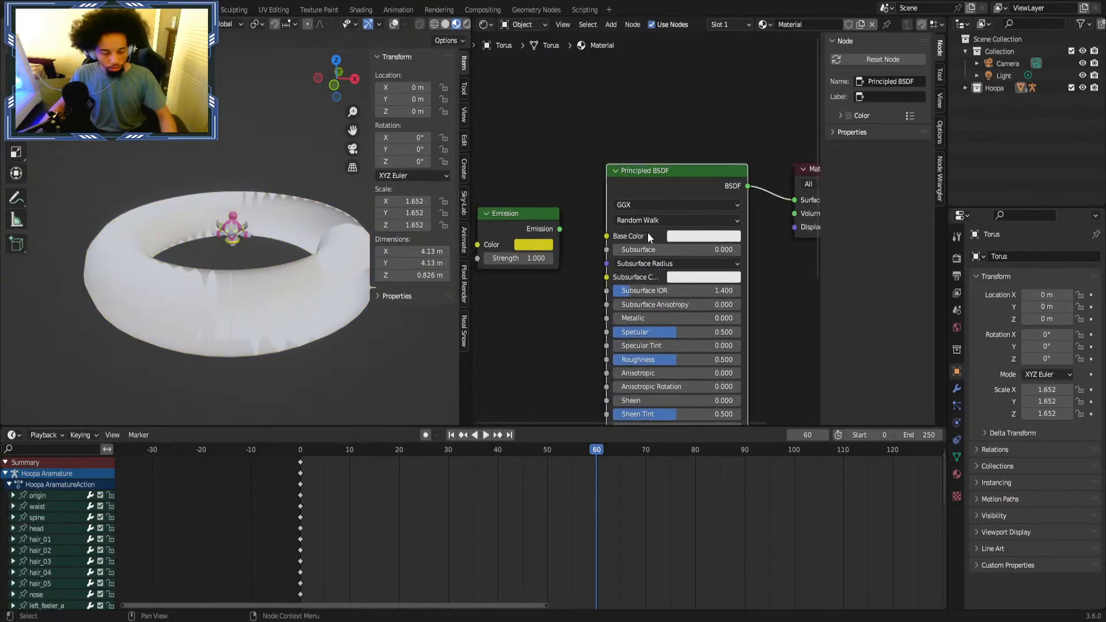
pyautogui.scroll(-1, 533, 235)
pyautogui.scroll(-2, 532, 235)
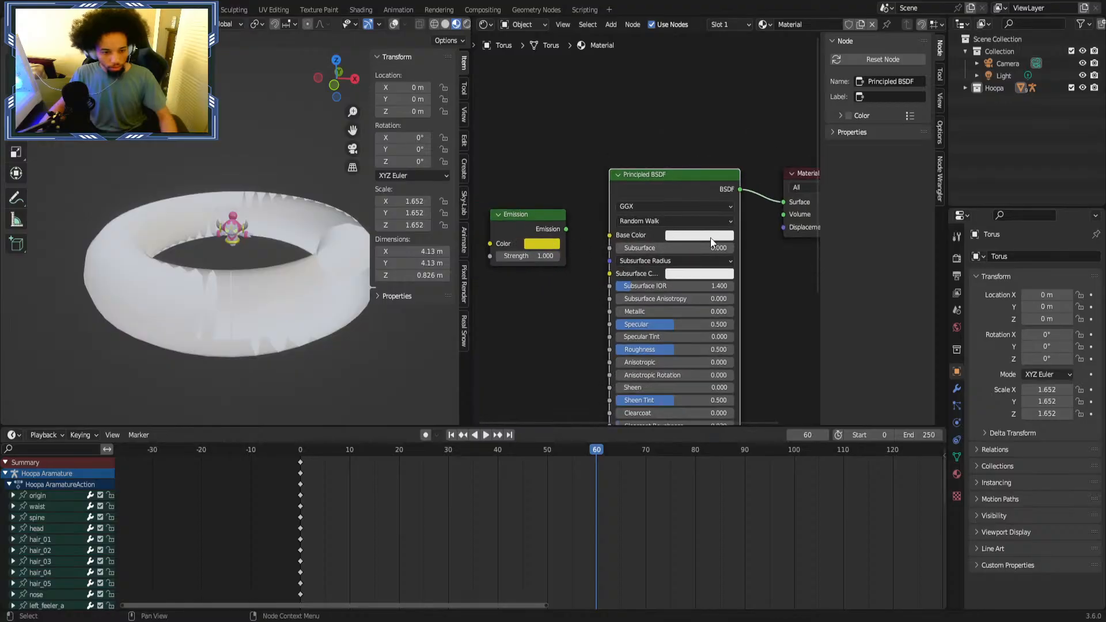
pyautogui.click(710, 237)
pyautogui.click(758, 183)
pyautogui.click(543, 244)
# Set the Principled BSDF's Metallic value to 1.000.
pyautogui.moveTo(765, 258); pyautogui.dragTo(685, 264, button='middle')
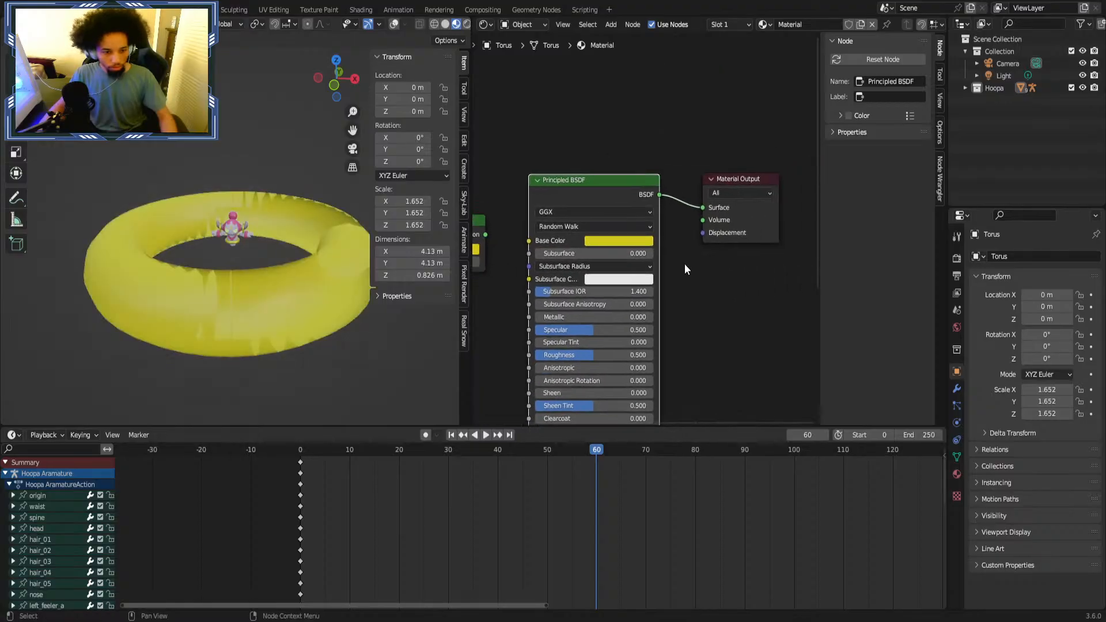
pyautogui.scroll(1, 684, 264)
pyautogui.moveTo(544, 343); pyautogui.dragTo(645, 343)
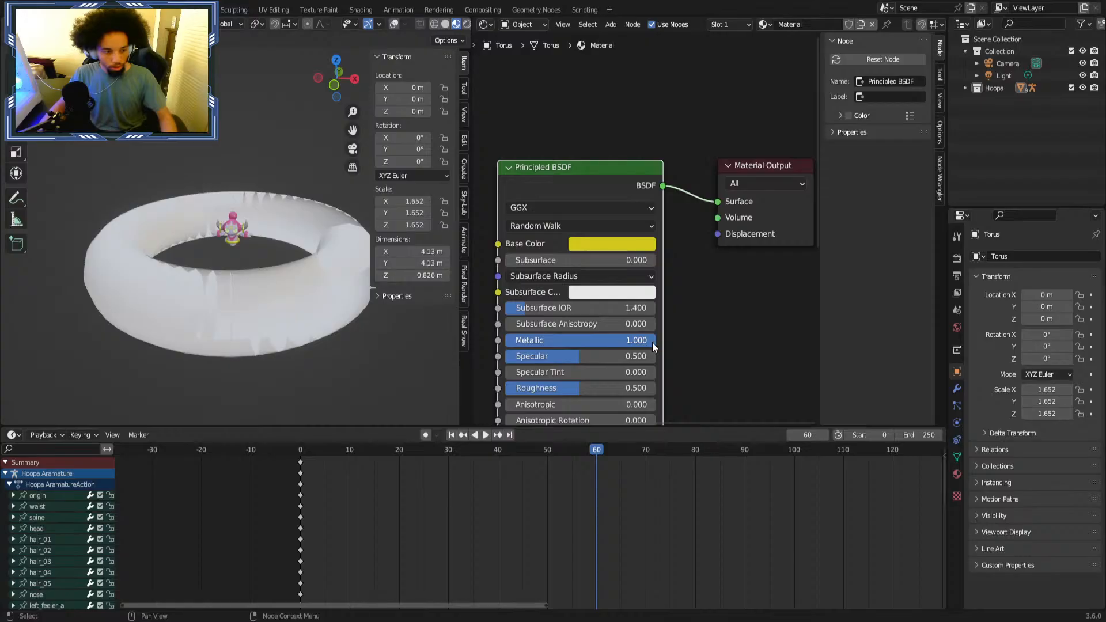
# Enable Backface Culling and disable Show Backface in the torus material's settings.
pyautogui.click(956, 473)
pyautogui.scroll(-3, 1055, 464)
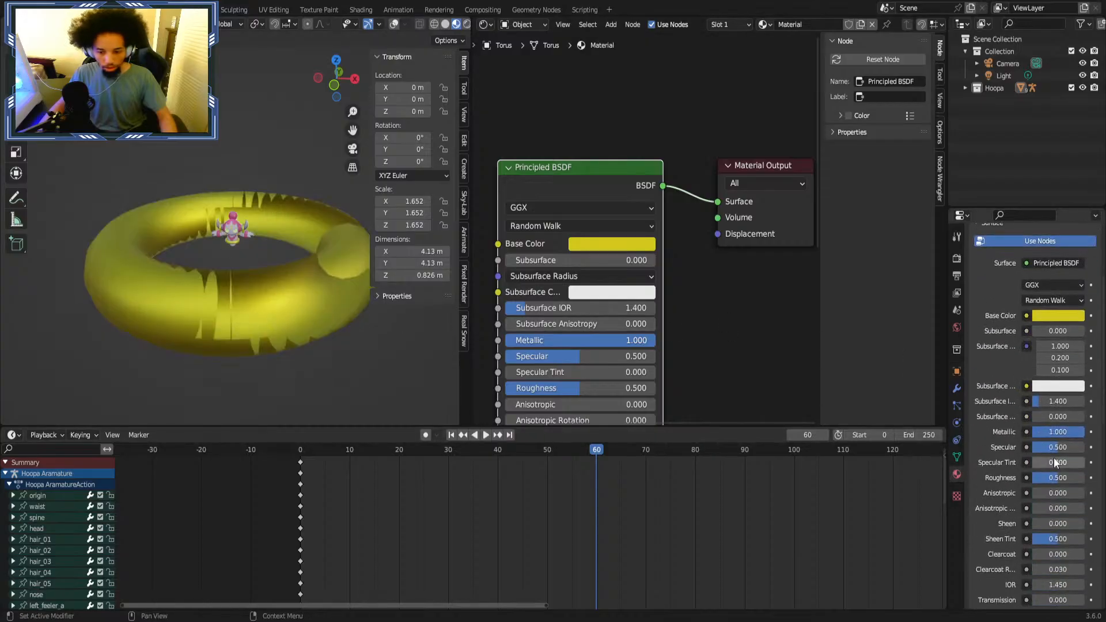
pyautogui.scroll(-8, 1055, 464)
pyautogui.click(1030, 530)
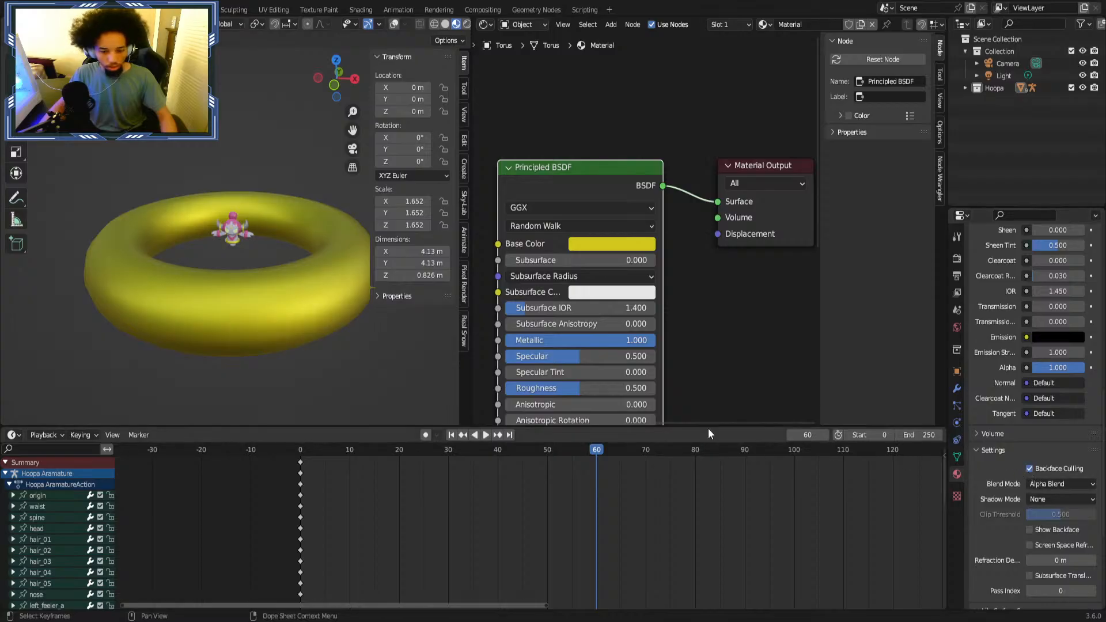
pyautogui.scroll(5, 372, 349)
pyautogui.scroll(-5, 369, 348)
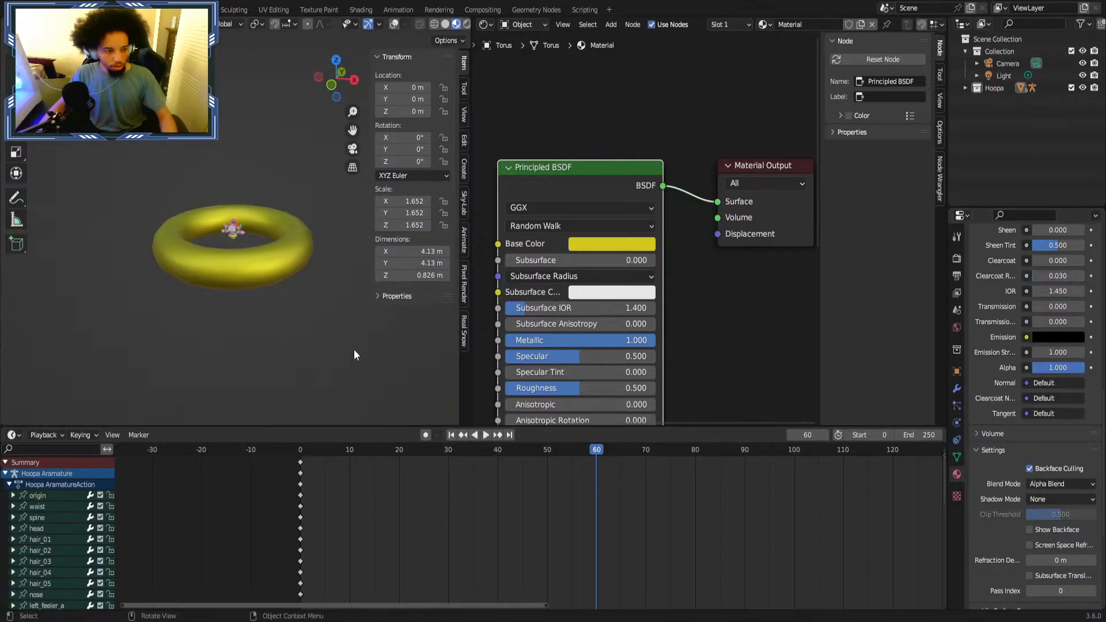
# Brighten the Principled BSDF's Base Color to a vivid yellow, with Metallic set to 1.000.
pyautogui.click(608, 240)
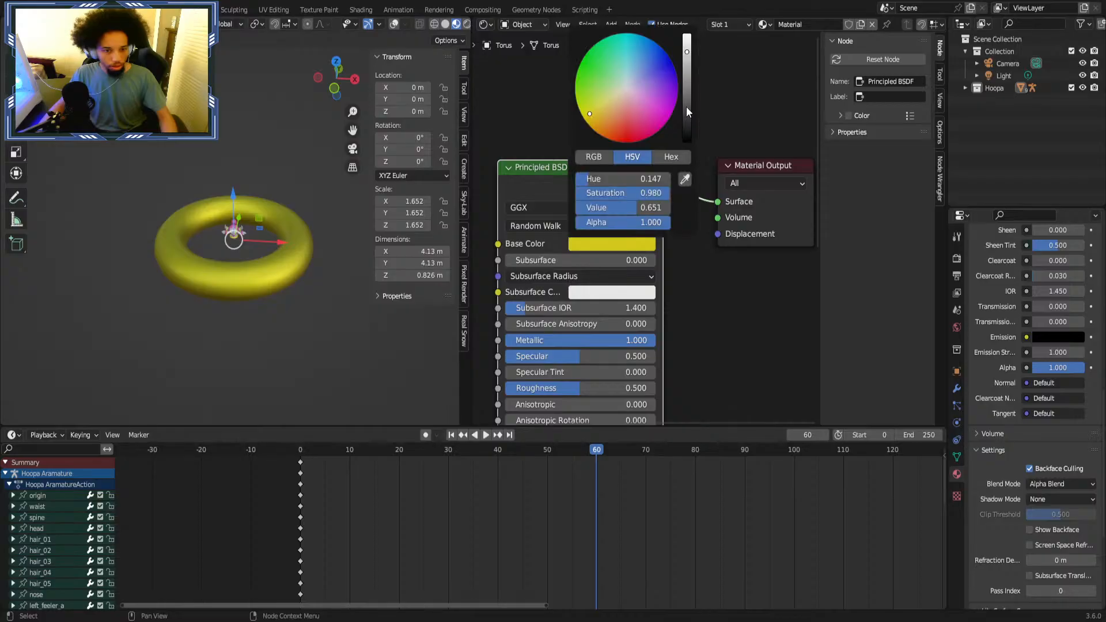
pyautogui.moveTo(687, 58); pyautogui.dragTo(687, 35)
pyautogui.click(729, 304)
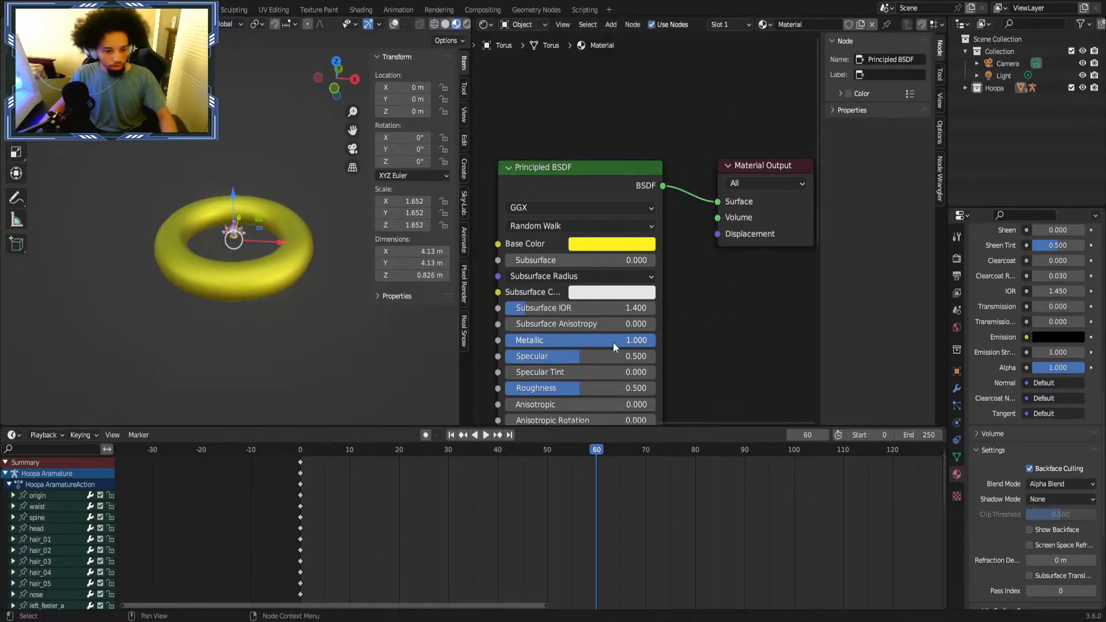
pyautogui.moveTo(614, 346); pyautogui.dragTo(656, 344)
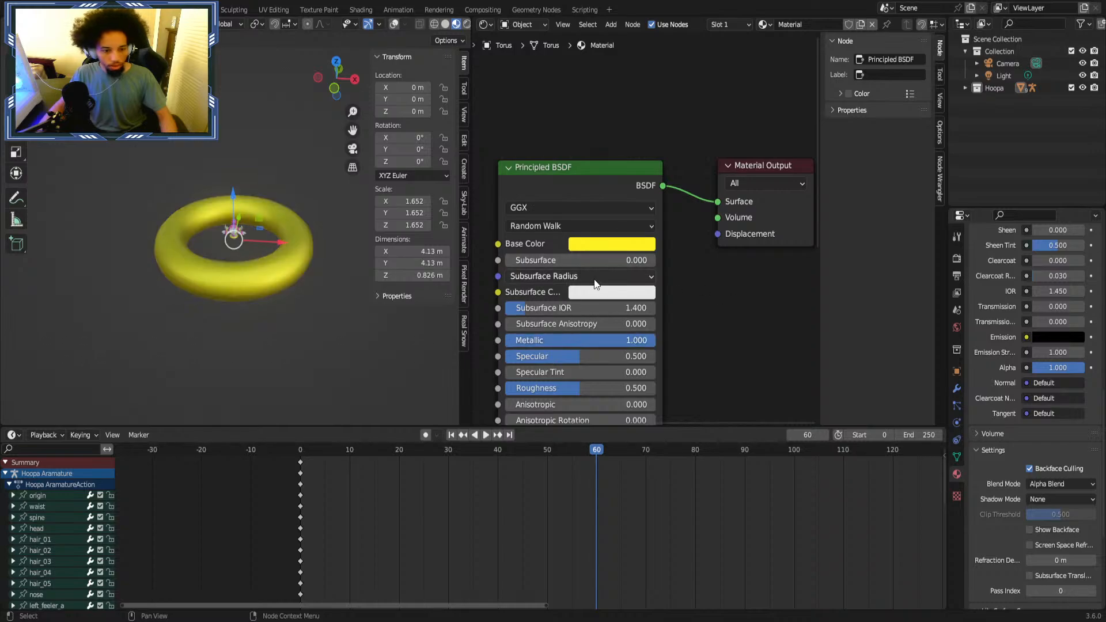
# Move the Emission node below the Material Output and insert a Shader to RGB node after the Principled BSDF.
pyautogui.scroll(-3, 658, 312)
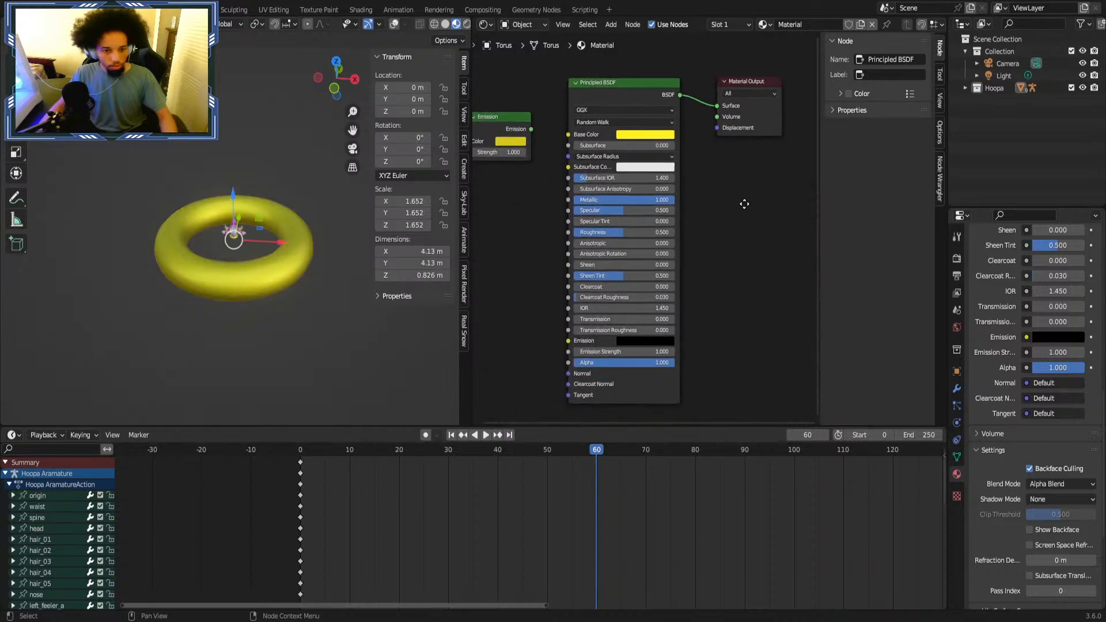
pyautogui.moveTo(743, 203); pyautogui.dragTo(667, 210, button='middle')
pyautogui.moveTo(476, 205); pyautogui.dragTo(724, 329)
pyautogui.hotkey('shift', 'a')
pyautogui.click(730, 299)
pyautogui.write('shad')
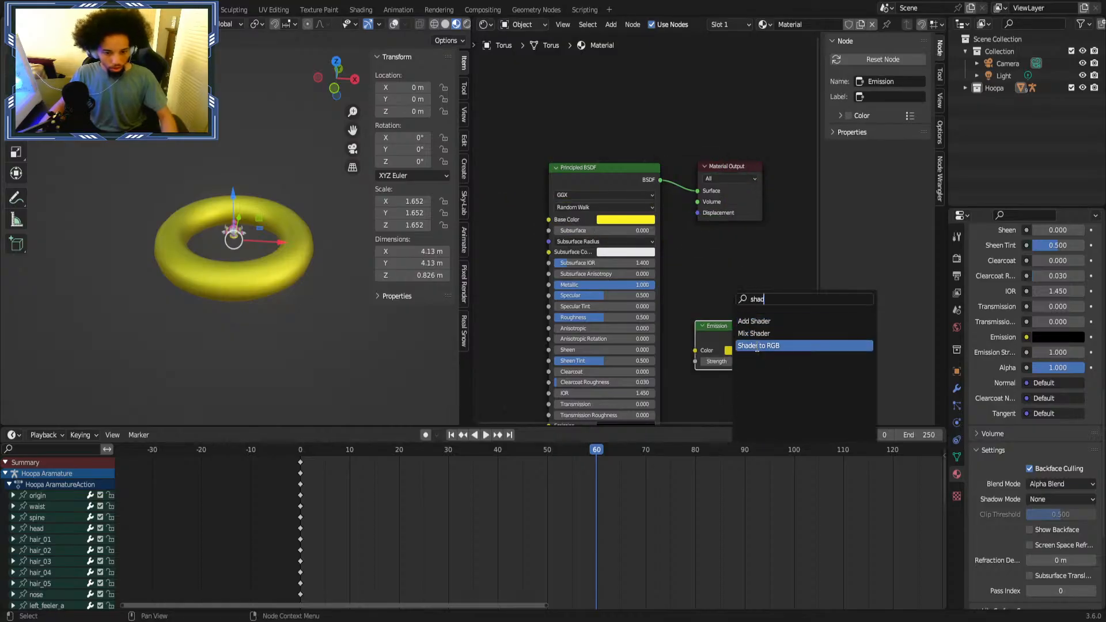
pyautogui.click(756, 345)
pyautogui.click(717, 212)
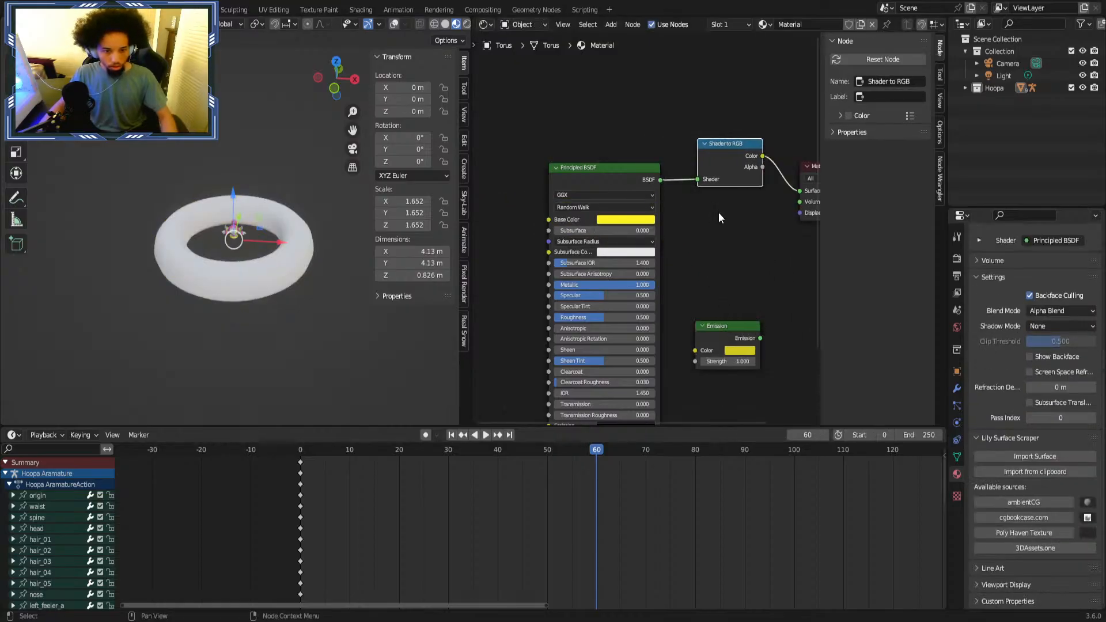
# Move the Material Output farther away and insert the Emission node between it and the Shader to RGB node.
pyautogui.click(721, 272)
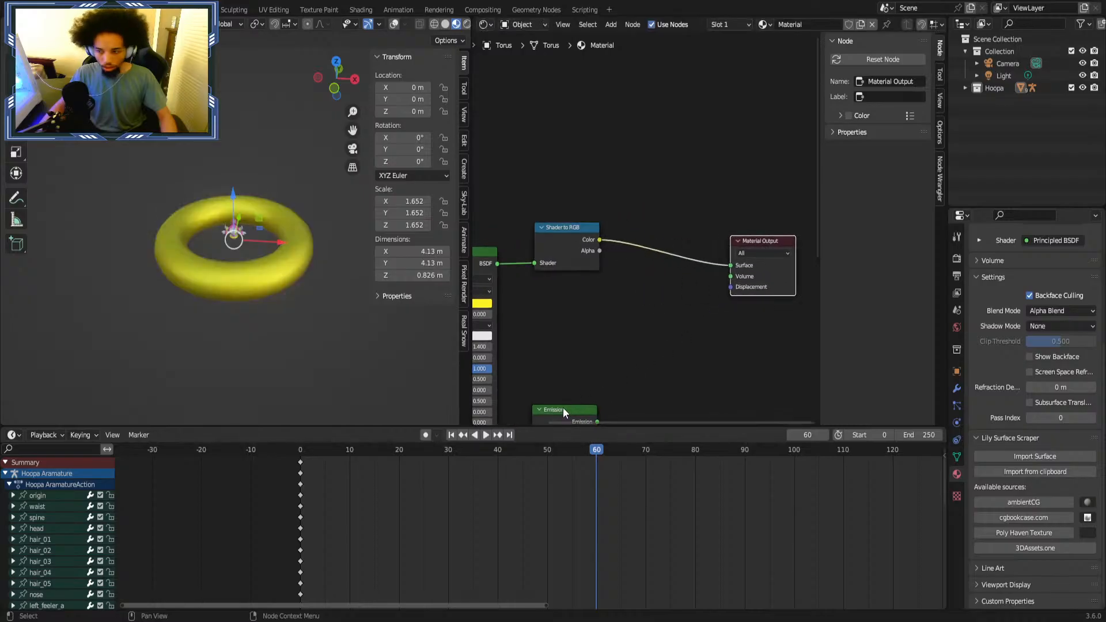
pyautogui.moveTo(562, 411); pyautogui.dragTo(670, 244)
pyautogui.scroll(2, 678, 285)
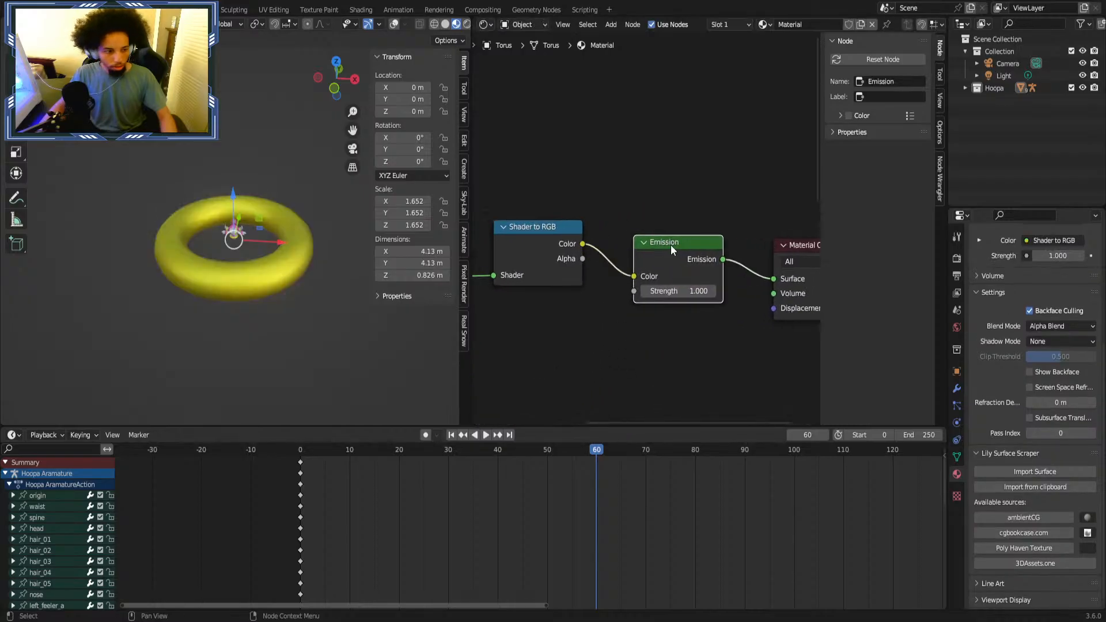
# Try an Emission Strength of about 8.6 and undo the change.
pyautogui.moveTo(678, 292); pyautogui.dragTo(722, 293)
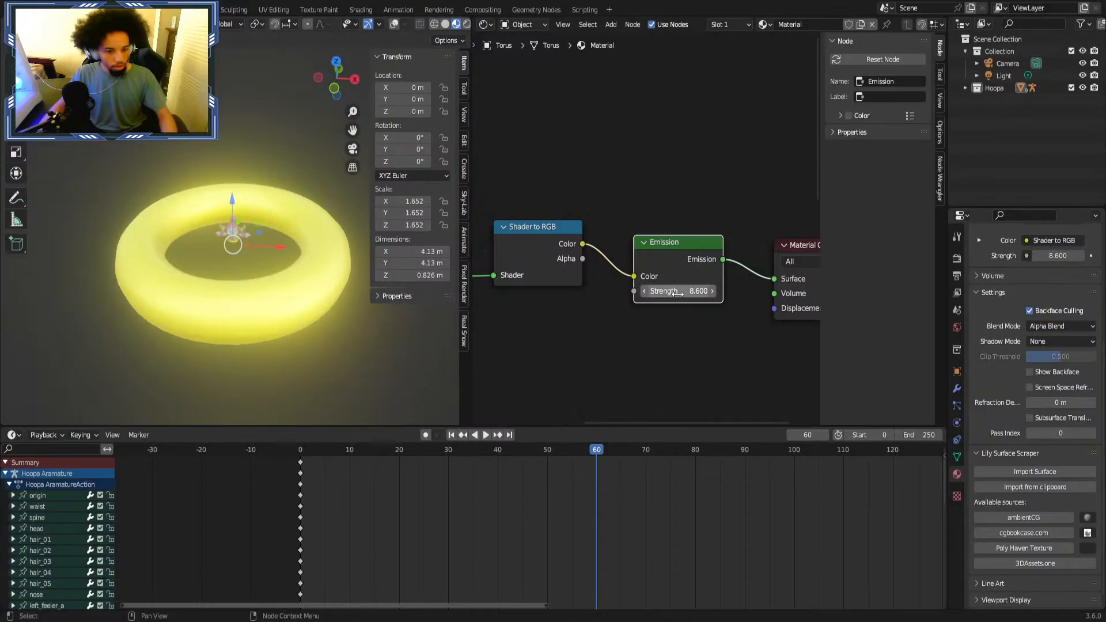
pyautogui.hotkey('ctrl', 'z')
pyautogui.scroll(-1, 696, 326)
# Turn the Shader Editor area back into a 3D Viewport showing the camera view.
pyautogui.moveTo(268, 350); pyautogui.dragTo(271, 279, button='middle')
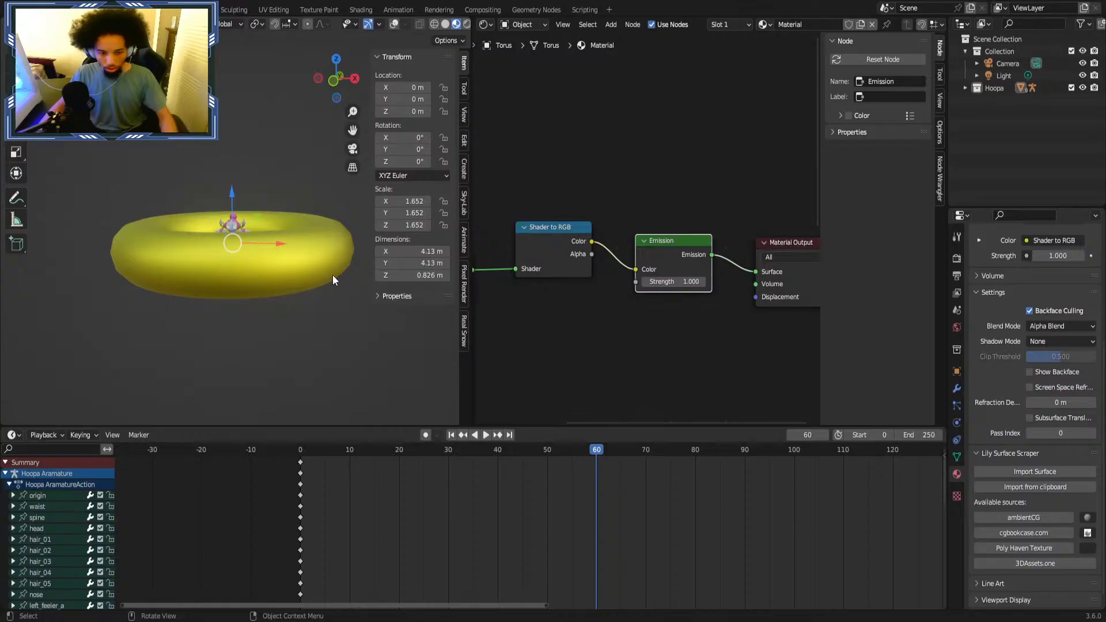
pyautogui.click(487, 25)
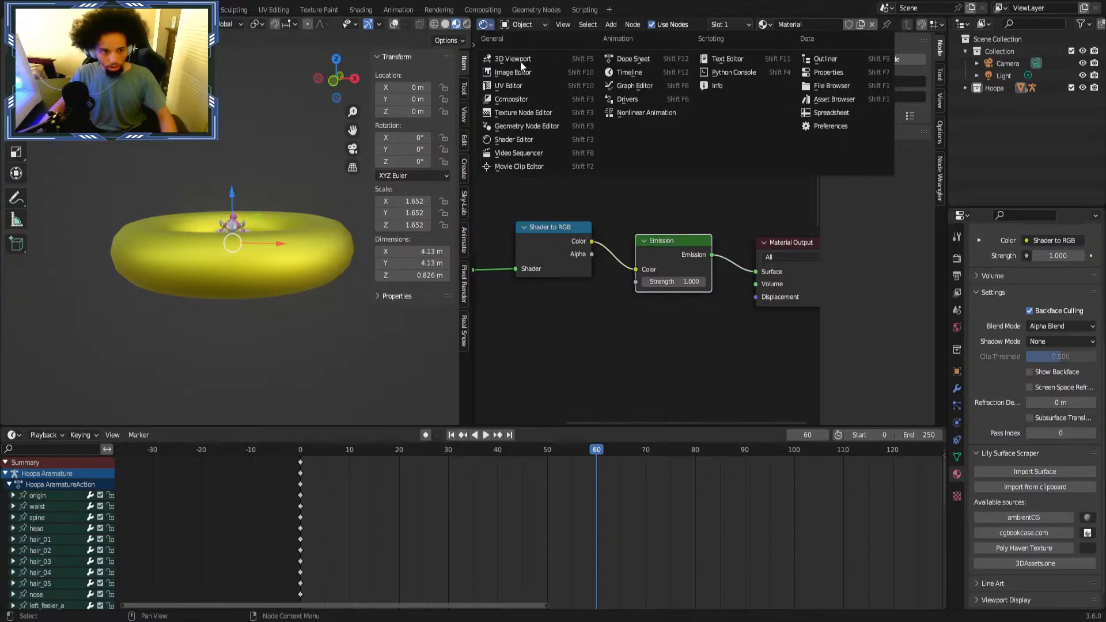
pyautogui.click(517, 59)
pyautogui.scroll(-4, 714, 138)
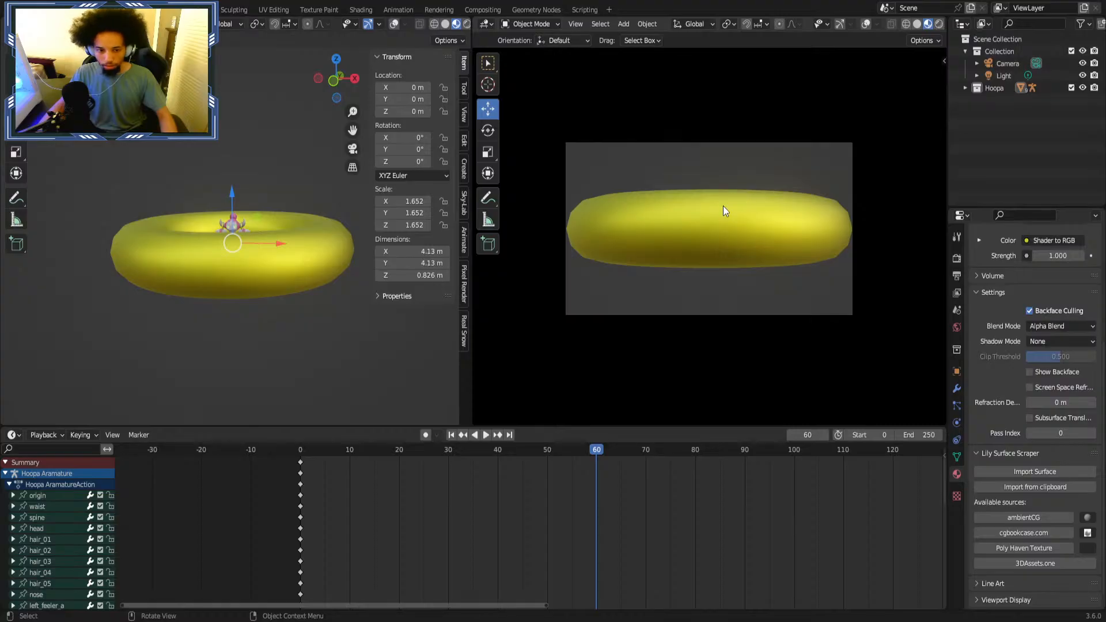
# Scale the torus down to about 0.53 m across, around the base of the Hoopa model.
pyautogui.press('s')
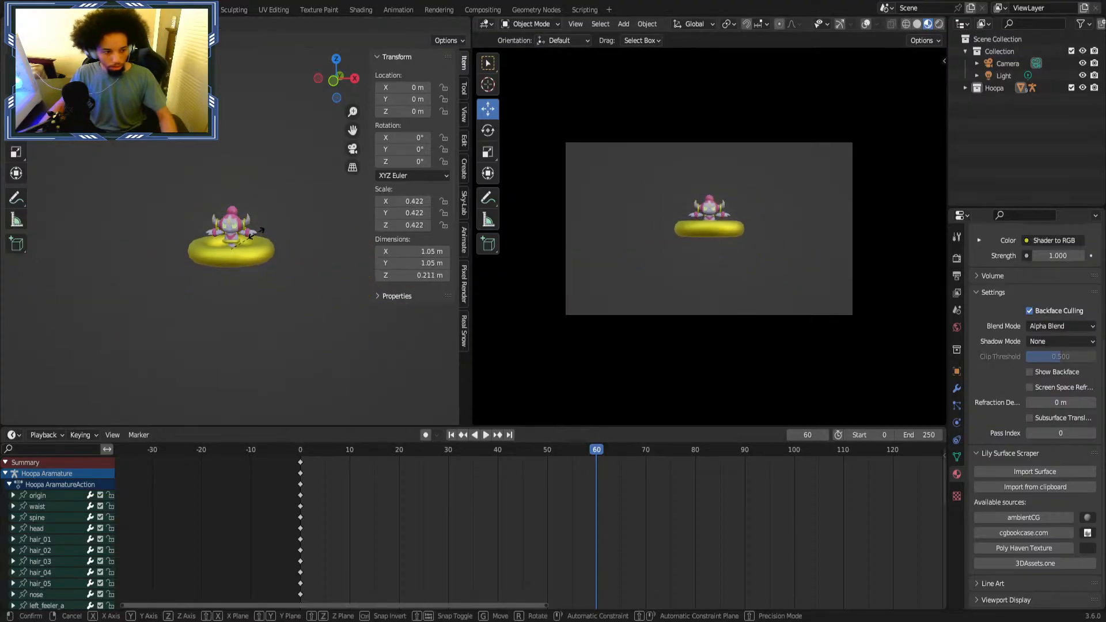
pyautogui.click(274, 262)
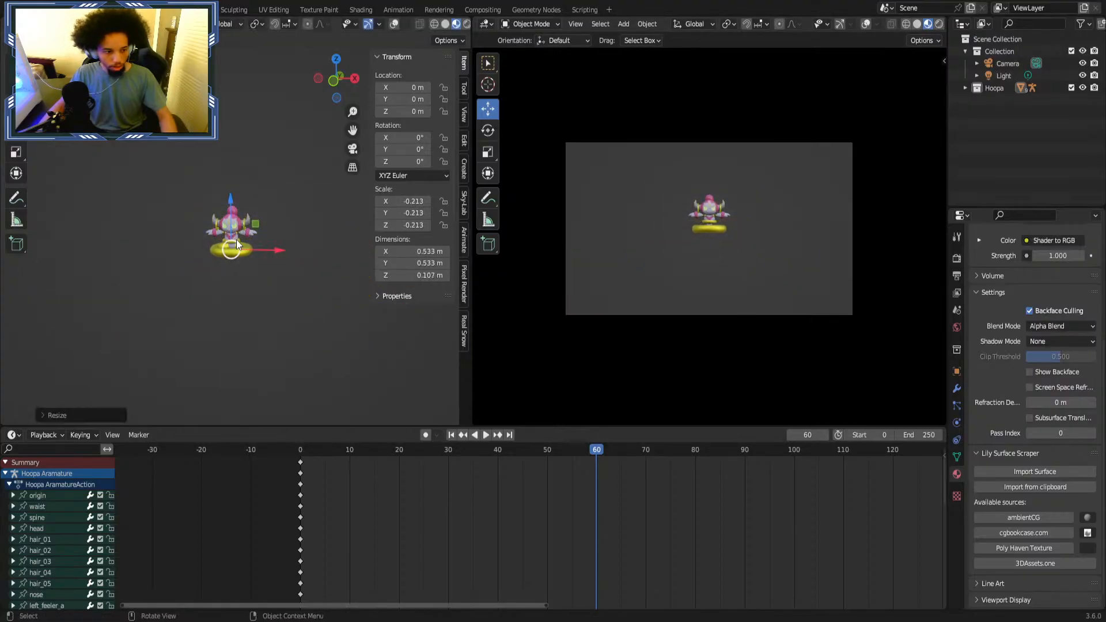
pyautogui.keyDown('ctrl'); pyautogui.moveTo(236, 245); pyautogui.dragTo(279, 288, button='middle'); pyautogui.keyUp('ctrl')
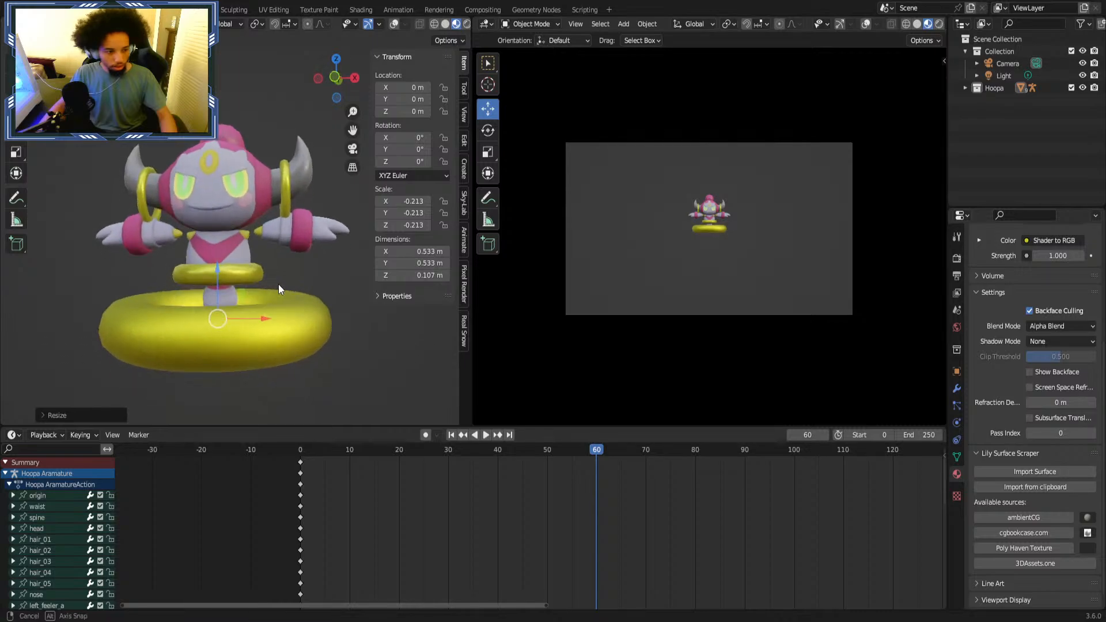
# Flatten the torus along Z to a height of about 0.08 m.
pyautogui.press('s')
pyautogui.press('z')
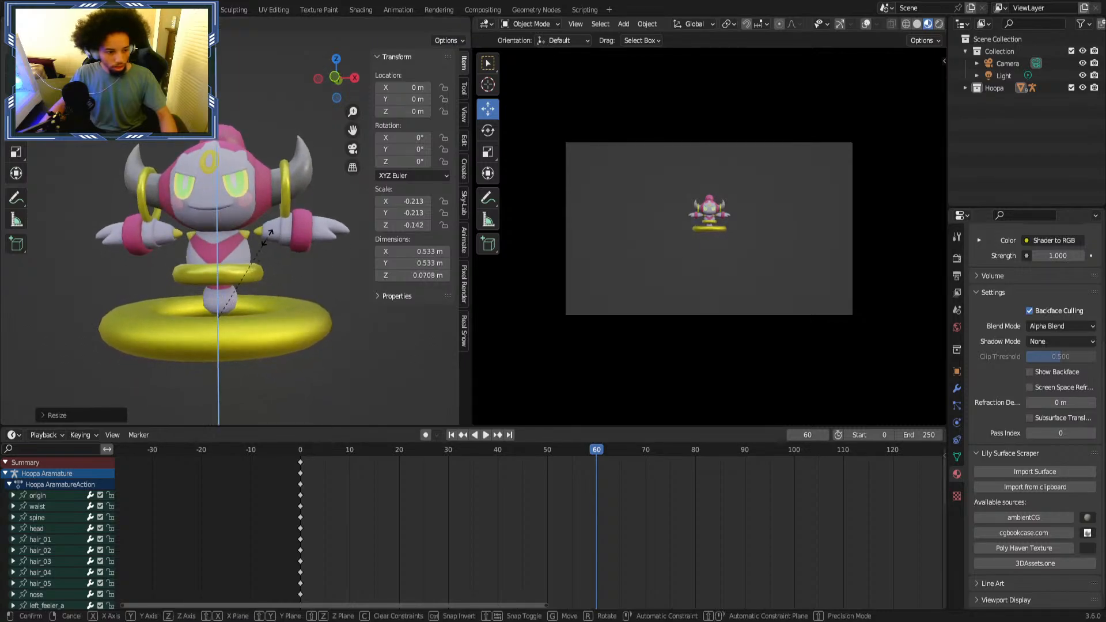
pyautogui.click(294, 240)
# Scale the torus axis by axis to about 0.54 m in X, 0.57 m in Y and 0.09 m in Z.
pyautogui.moveTo(294, 240); pyautogui.dragTo(298, 269, button='middle')
pyautogui.press('s')
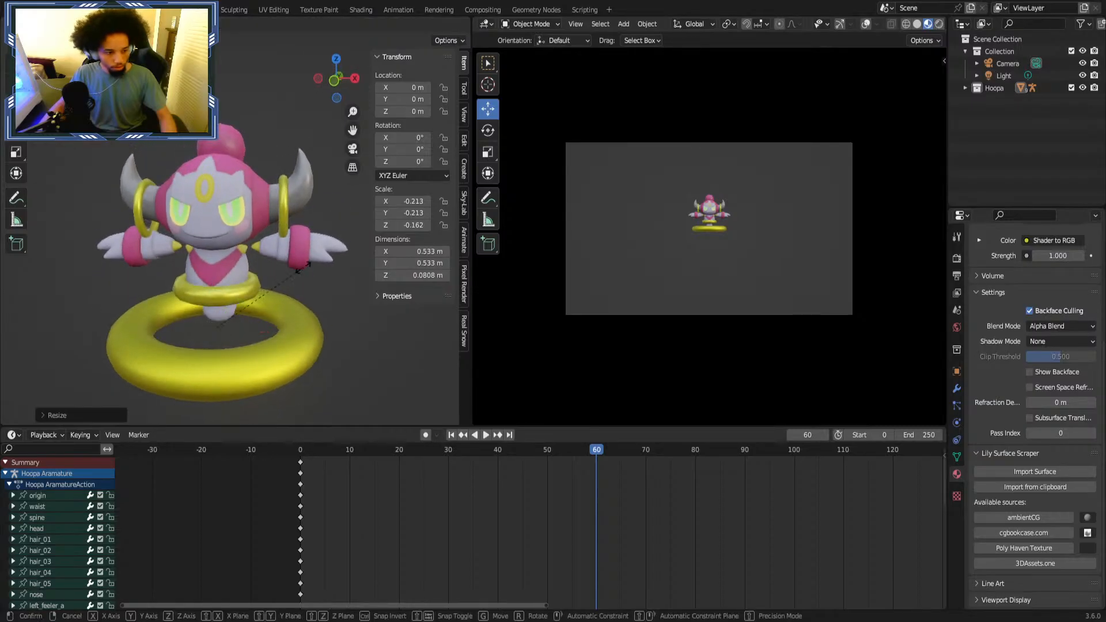
pyautogui.press('x')
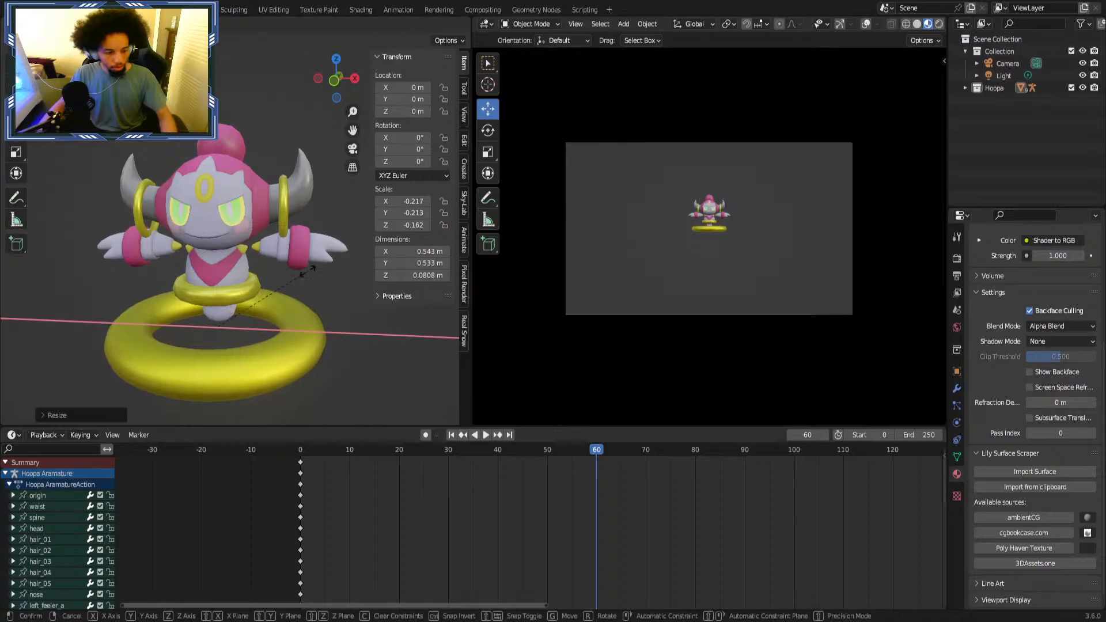
pyautogui.press('y')
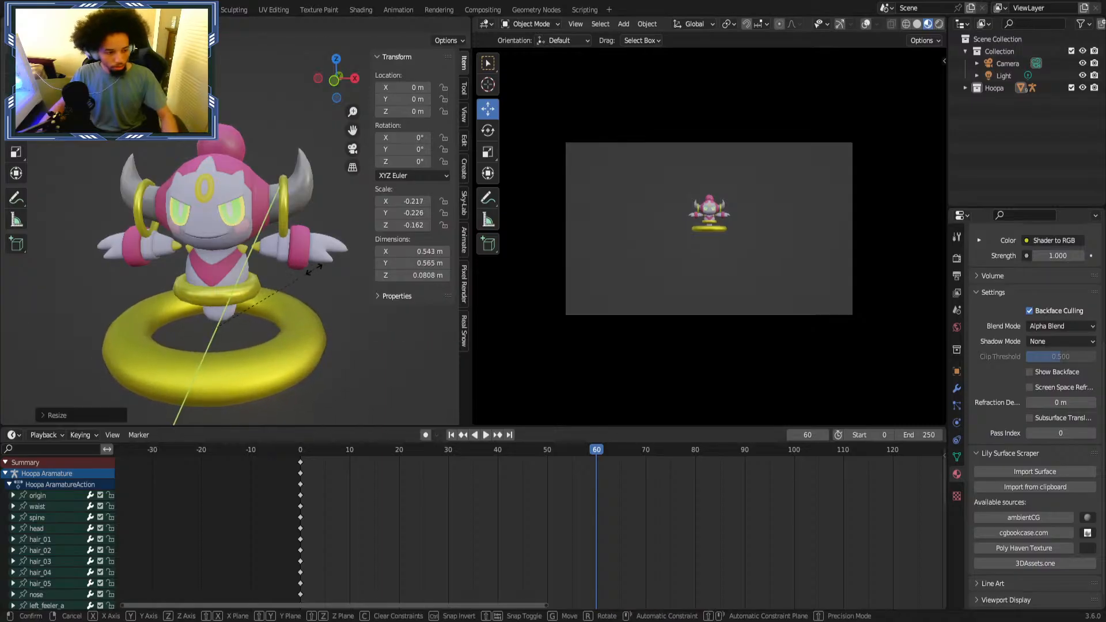
pyautogui.press('z')
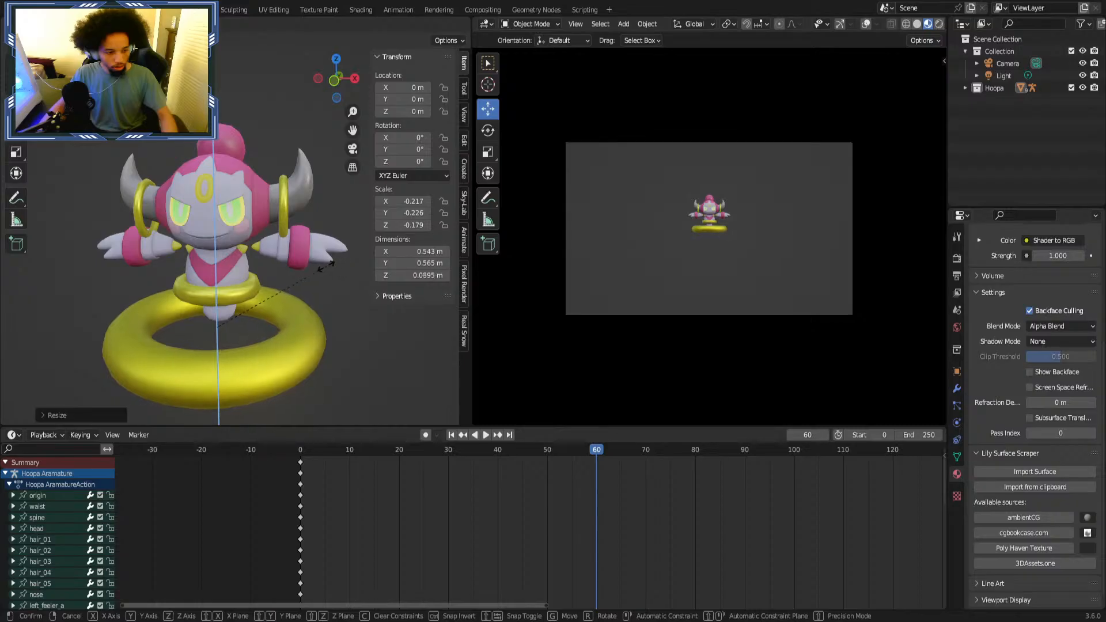
pyautogui.click(333, 246)
# Shrink the torus uniformly to about 0.26 m in X, 0.27 m in Y and 0.04 m in Z.
pyautogui.moveTo(333, 247); pyautogui.dragTo(279, 246, button='middle')
pyautogui.press('s')
pyautogui.click(243, 338)
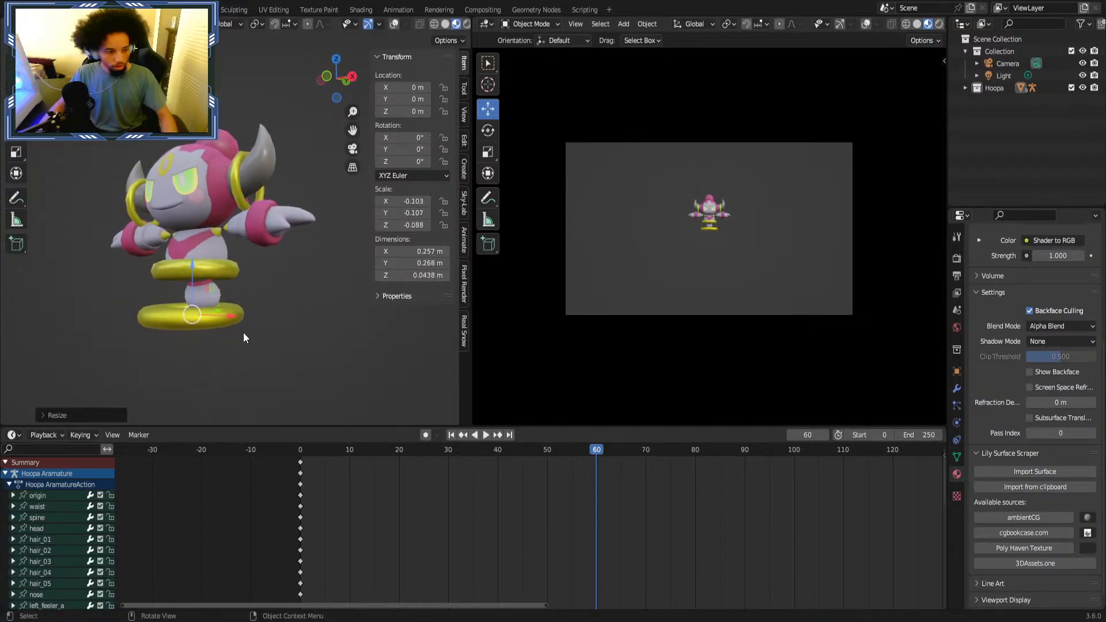
# Try enlarging the torus and reducing it to about 0.45 m across, and undo both resizes.
pyautogui.moveTo(244, 334); pyautogui.dragTo(293, 357, button='middle')
pyautogui.scroll(-3, 309, 343)
pyautogui.press('s')
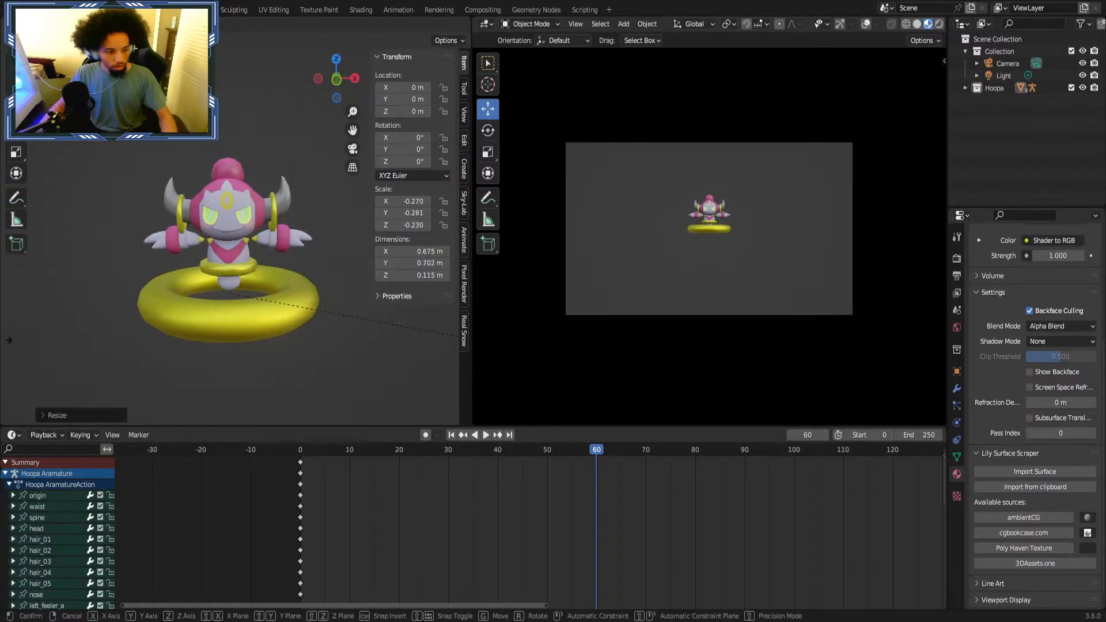
pyautogui.click(461, 338)
pyautogui.moveTo(460, 339); pyautogui.dragTo(449, 314, button='middle')
pyautogui.press('s')
pyautogui.click(433, 319)
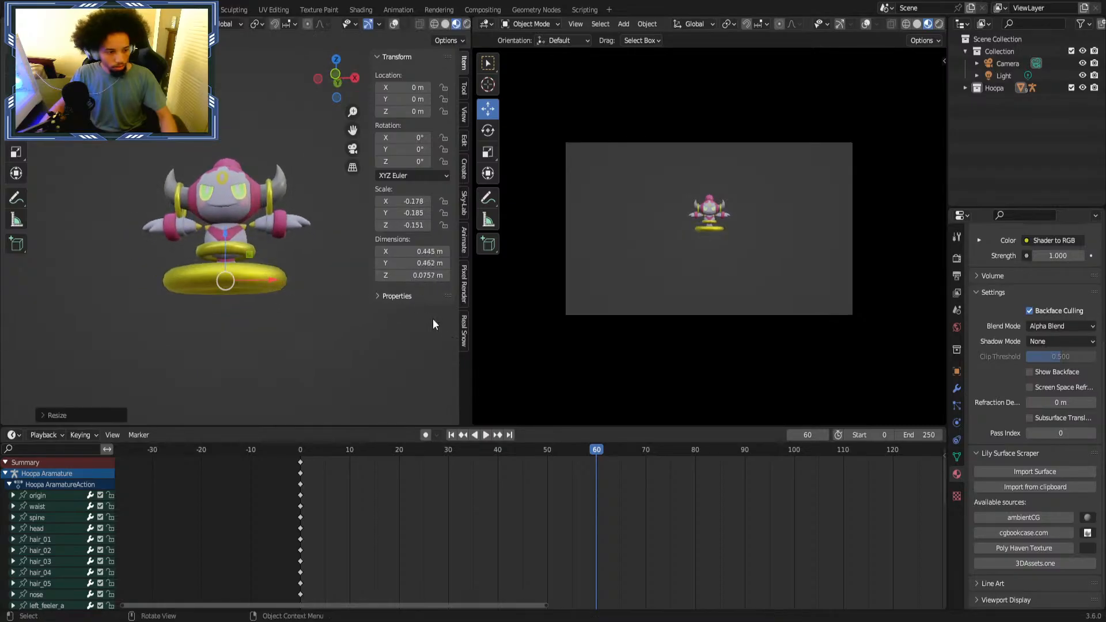
pyautogui.hotkey('ctrl', 'z')
pyautogui.hotkey('ctrl', 'z')
pyautogui.moveTo(350, 334); pyautogui.dragTo(346, 336, button='middle')
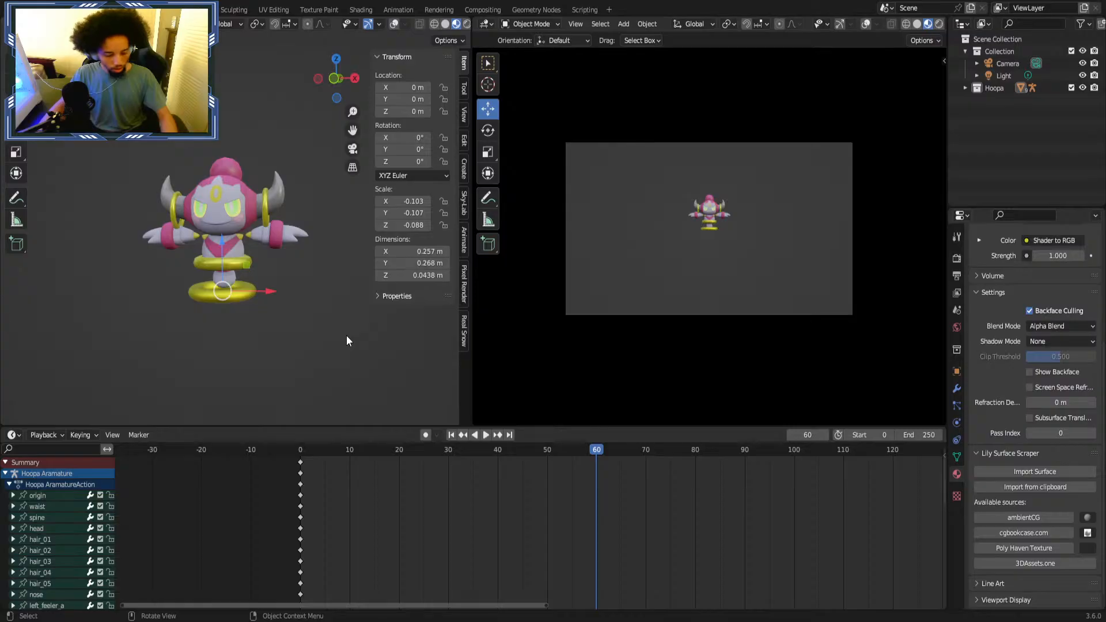
pyautogui.press('s')
pyautogui.hotkey('shift', 'z')
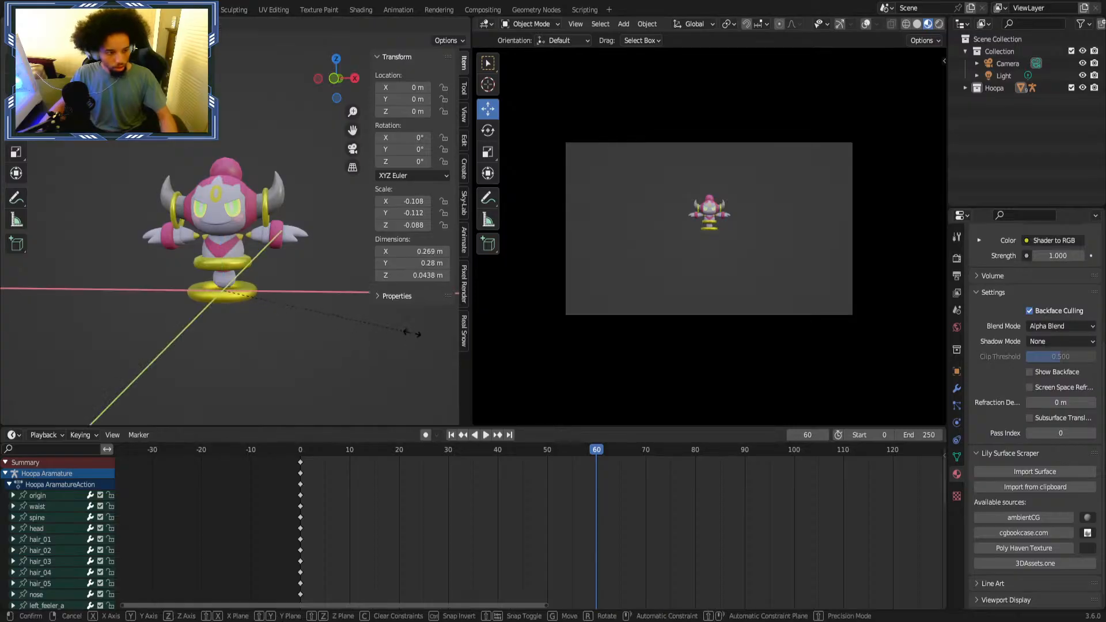
pyautogui.press('Escape')
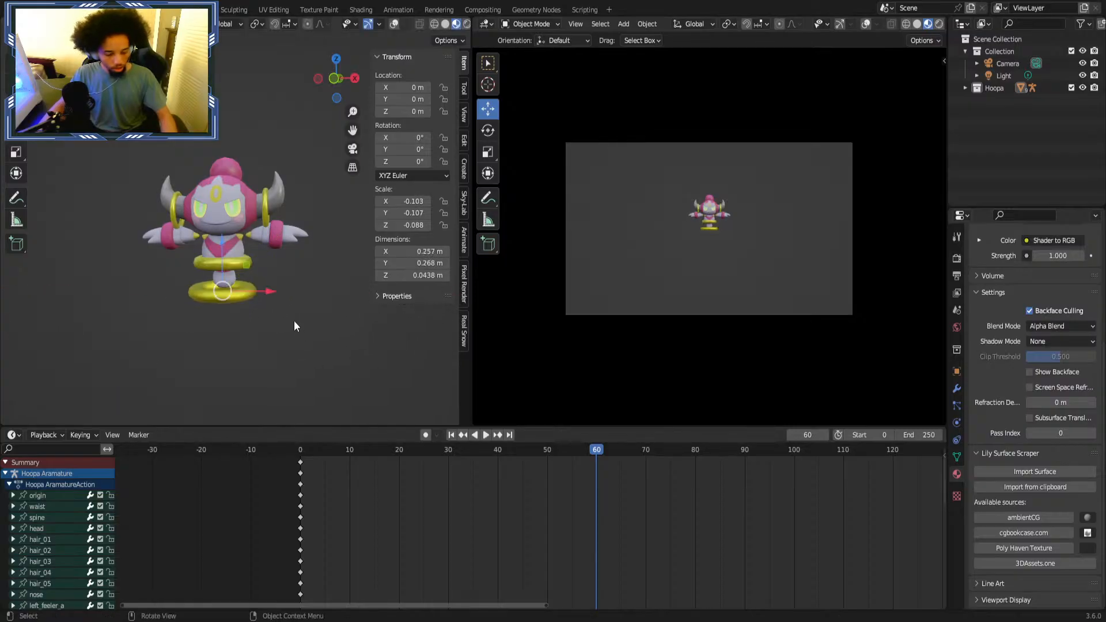
pyautogui.press('s')
pyautogui.press('y')
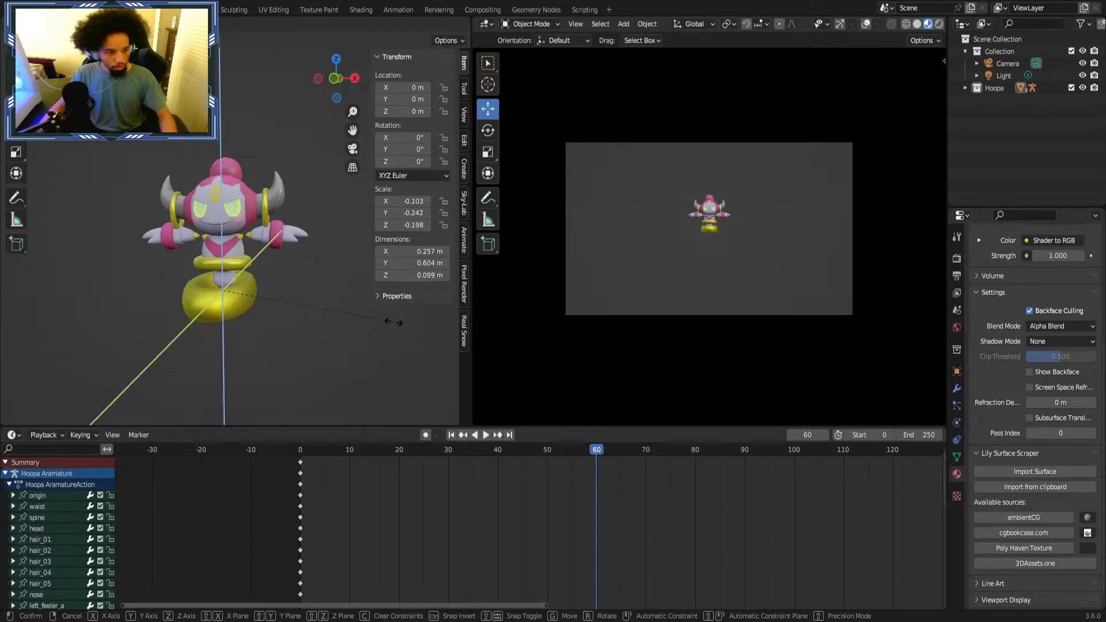
pyautogui.press('Escape')
# Try scaling the torus in X and Z only, to about 0.78 m wide and 0.13 m high, and undo it.
pyautogui.press('s')
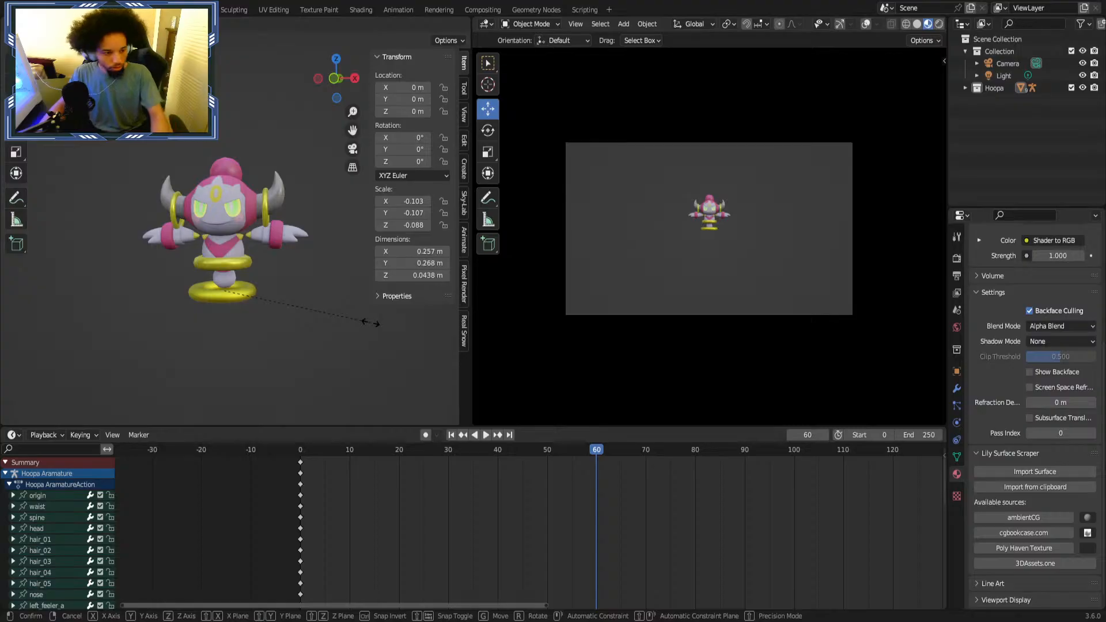
pyautogui.hotkey('shift', 'y')
pyautogui.click(238, 342)
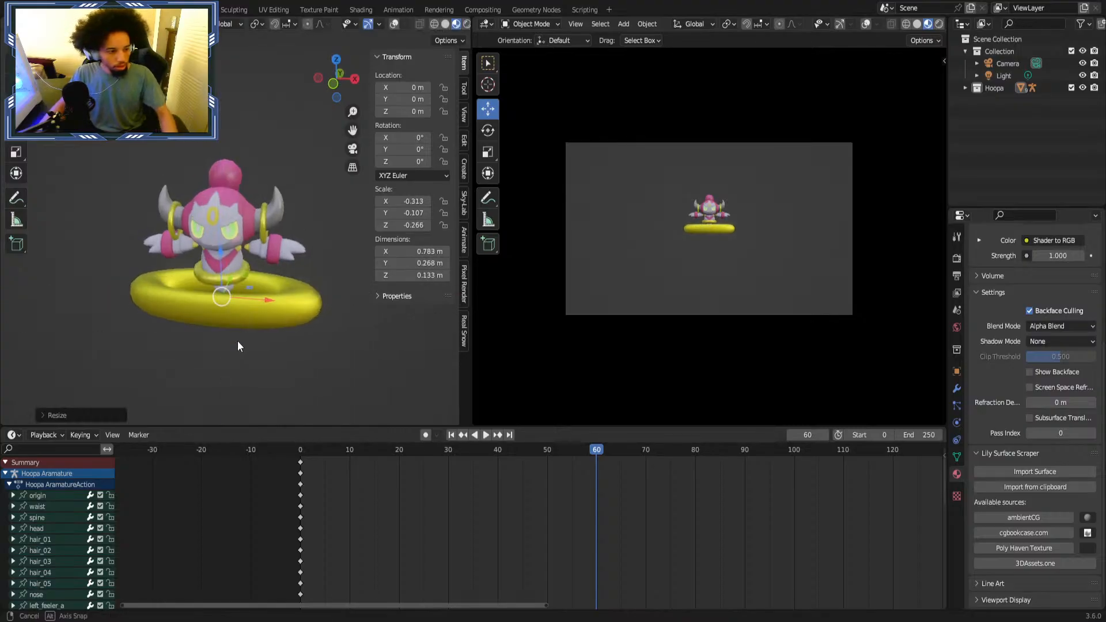
pyautogui.moveTo(238, 341); pyautogui.dragTo(266, 301, button='middle')
pyautogui.hotkey('ctrl', 'z')
pyautogui.scroll(2, 288, 308)
pyautogui.scroll(-2, 327, 316)
pyautogui.scroll(2, 327, 316)
pyautogui.scroll(2, 306, 292)
pyautogui.scroll(-2, 306, 292)
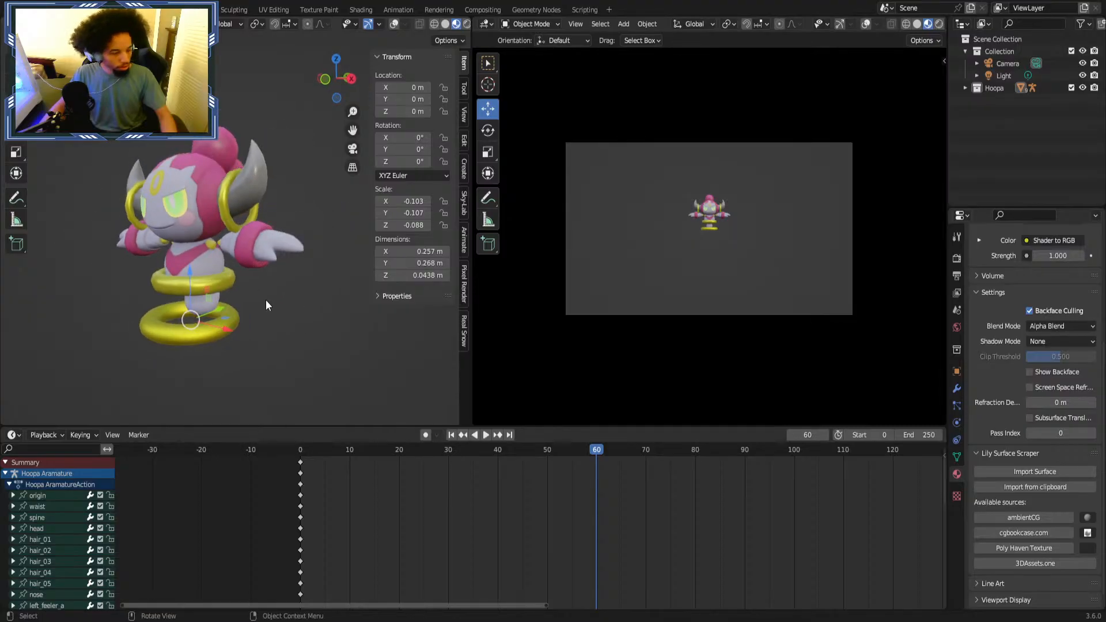
pyautogui.scroll(-4, 264, 299)
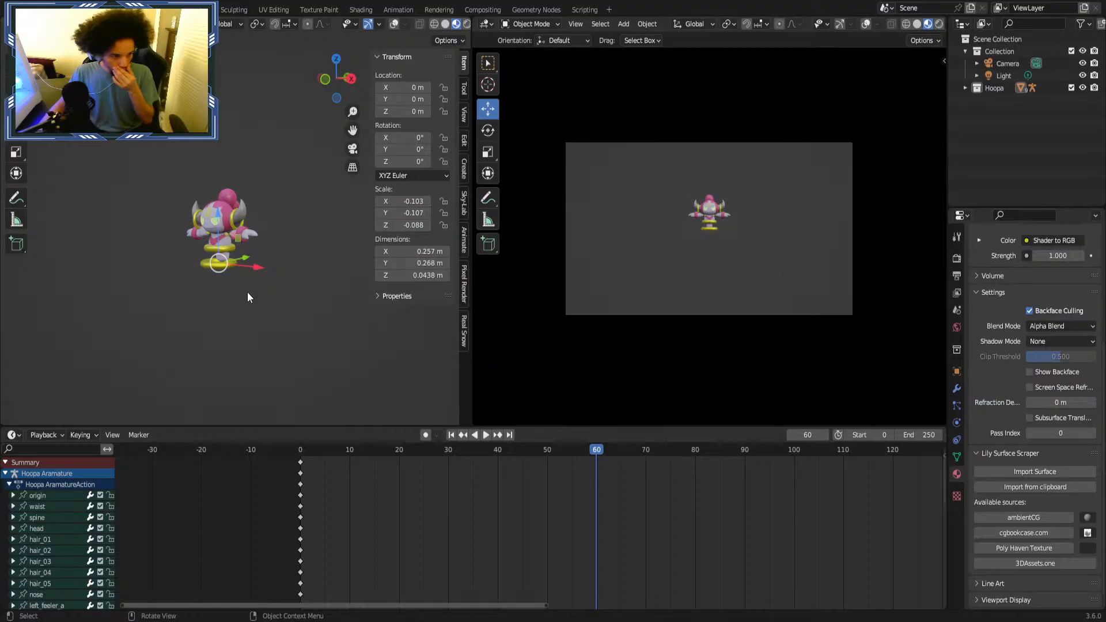
pyautogui.scroll(3, 216, 271)
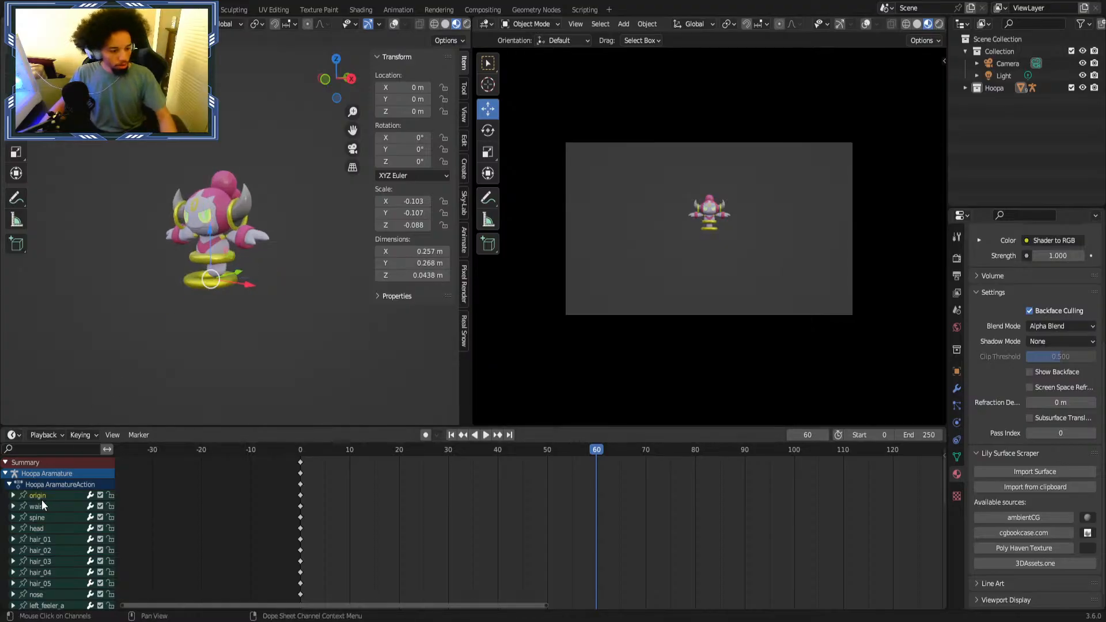
# Remove the torus and put the Hoopa Aramature into Pose Mode.
pyautogui.click(196, 282)
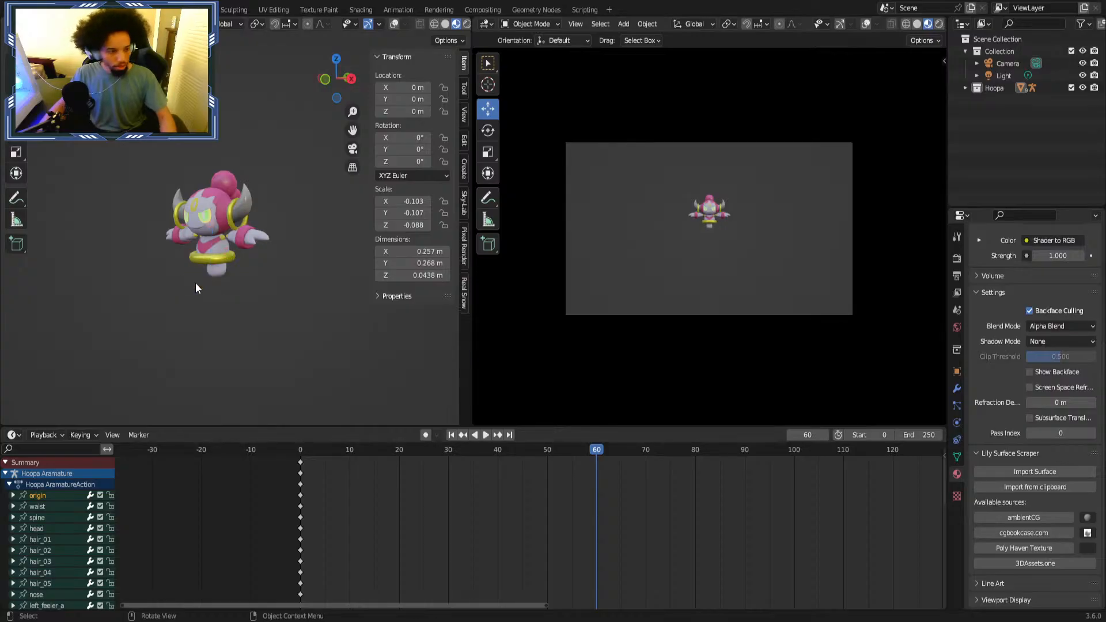
pyautogui.click(54, 471)
pyautogui.hotkey('ctrl', 'Tab')
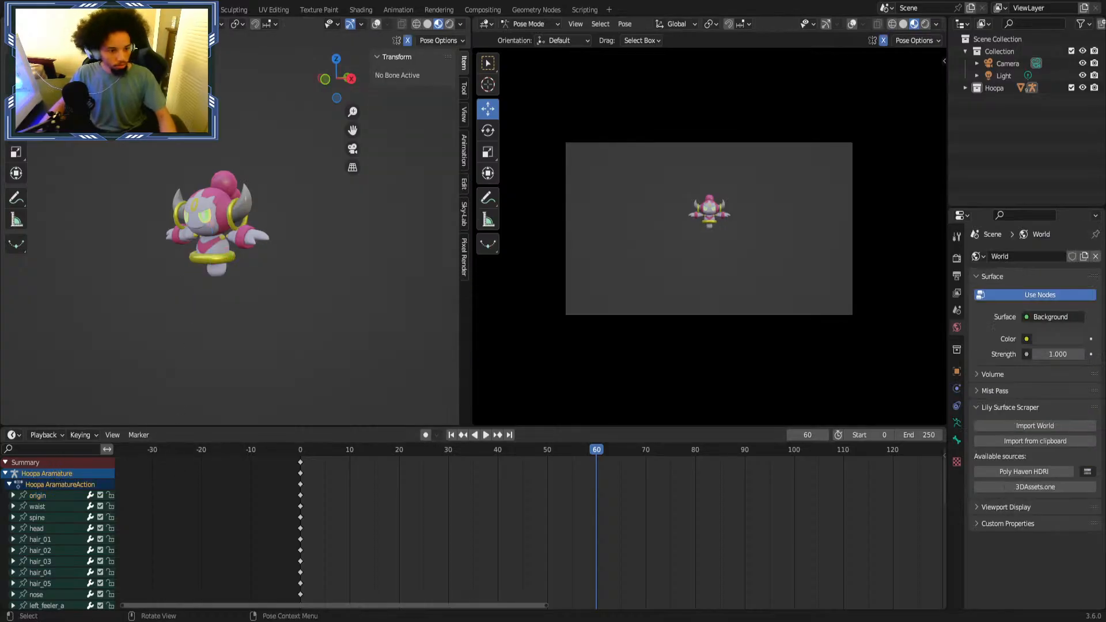
# Play the timeline, return to frame 60 and undo the torus removal and Pose Mode switch.
pyautogui.hotkey('shift', 'Left')
pyautogui.press('space')
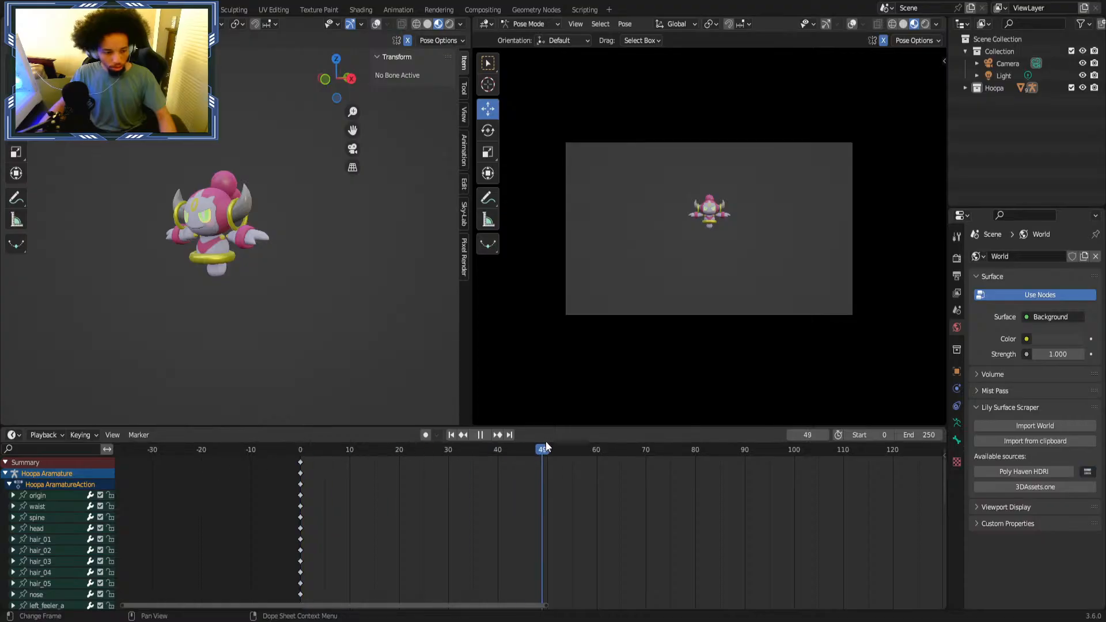
pyautogui.moveTo(591, 465); pyautogui.dragTo(596, 462)
pyautogui.press('space')
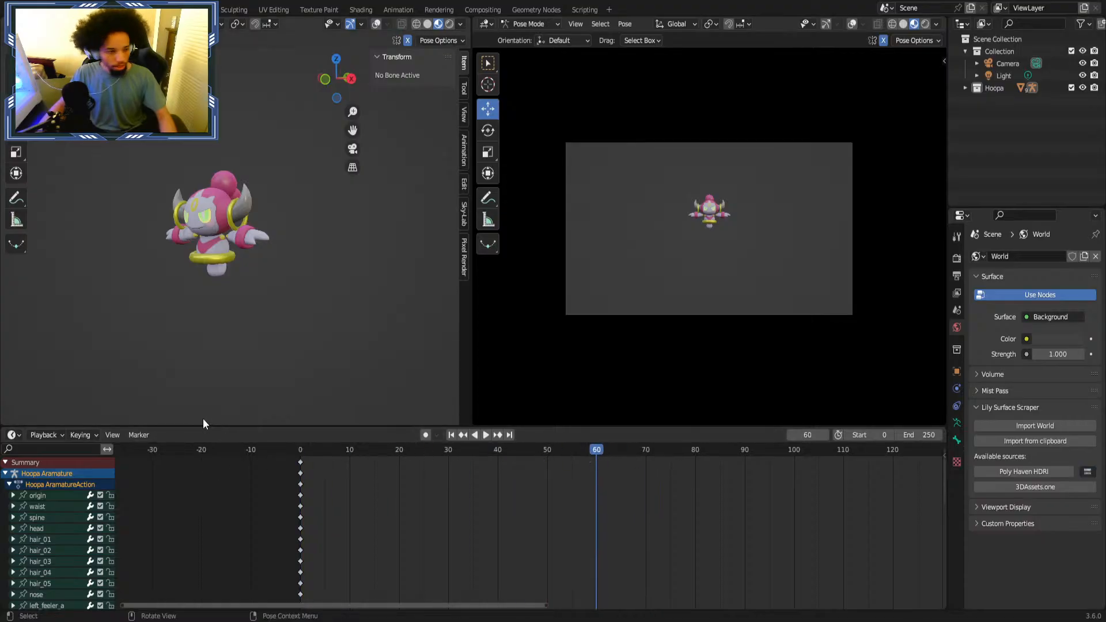
pyautogui.hotkey('ctrl', 'z')
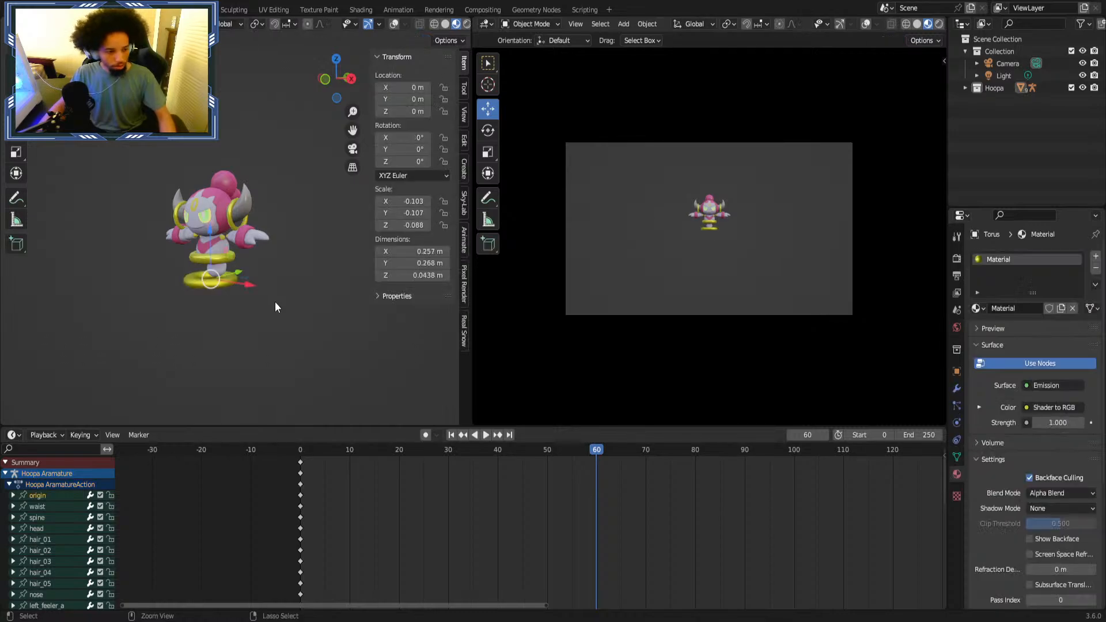
# Collapse the Hoopa Aramature channels in the timeline and reselect the torus below the model.
pyautogui.press('KP_1')
pyautogui.scroll(2, 224, 324)
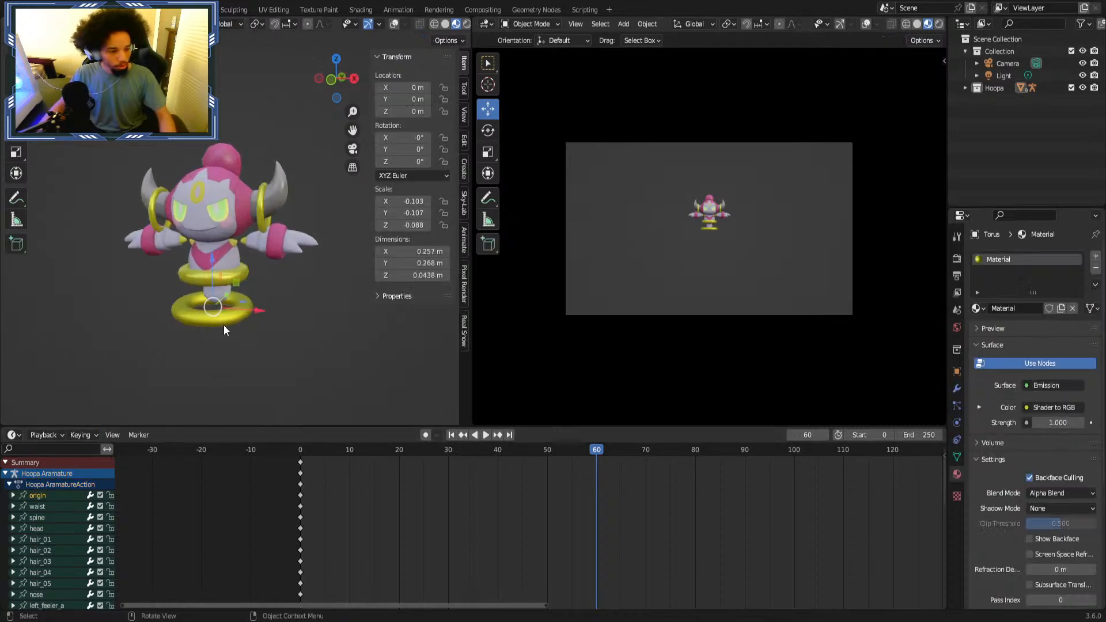
pyautogui.moveTo(223, 325); pyautogui.dragTo(220, 366, button='middle')
pyautogui.click(43, 473)
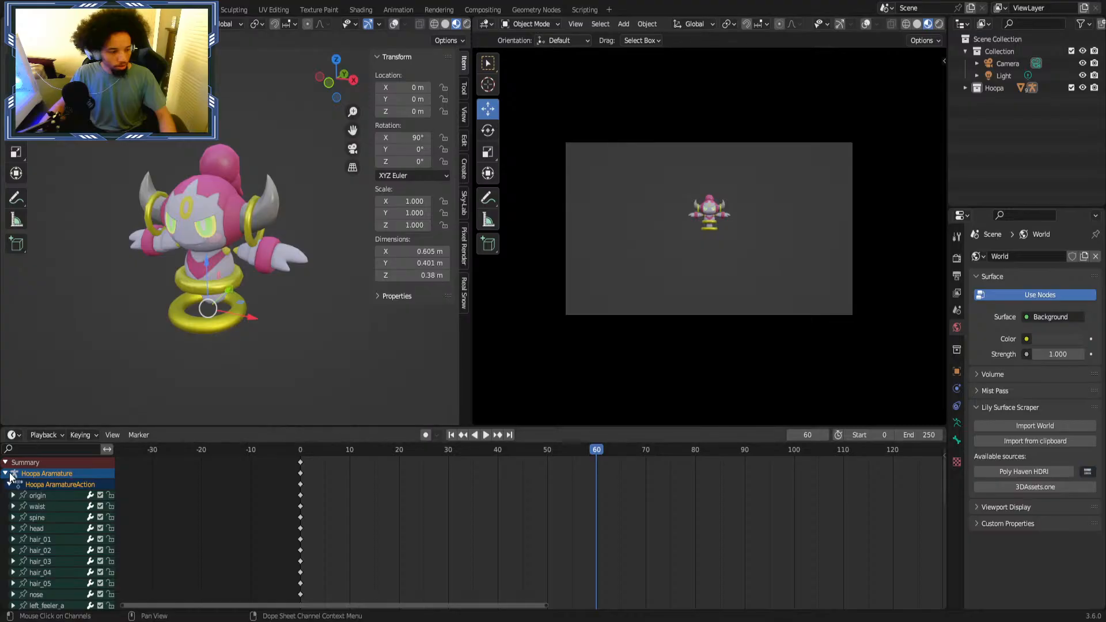
pyautogui.click(10, 473)
pyautogui.click(216, 327)
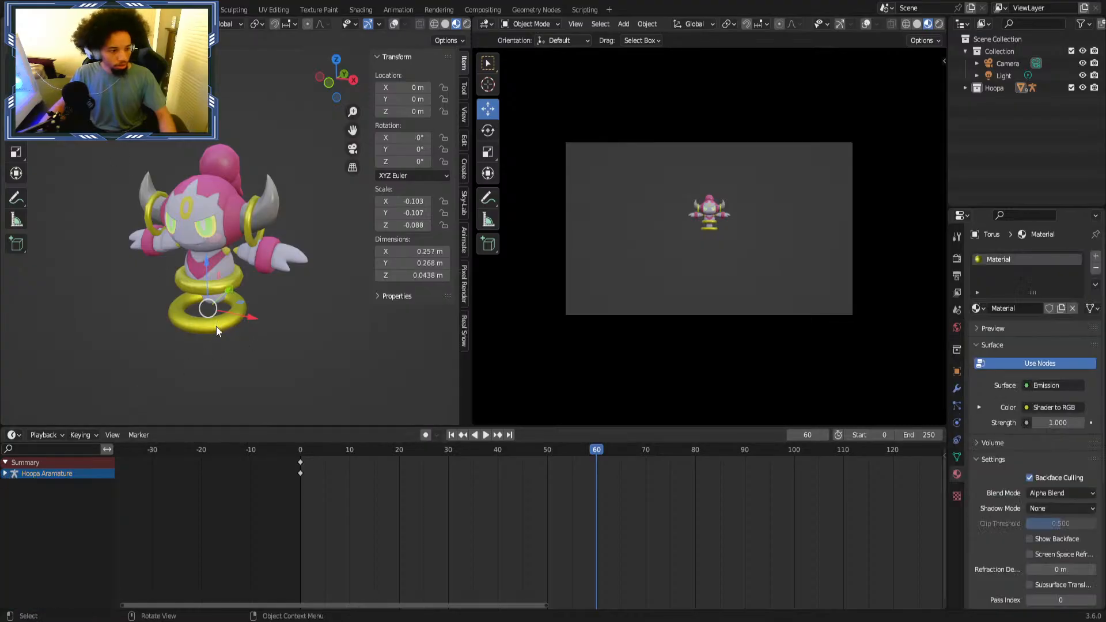
# Enlarge the torus uniformly to about 1.05 m in X, 1.09 m in Y and 0.18 m in Z.
pyautogui.moveTo(237, 334); pyautogui.dragTo(294, 339, button='middle')
pyautogui.press('s')
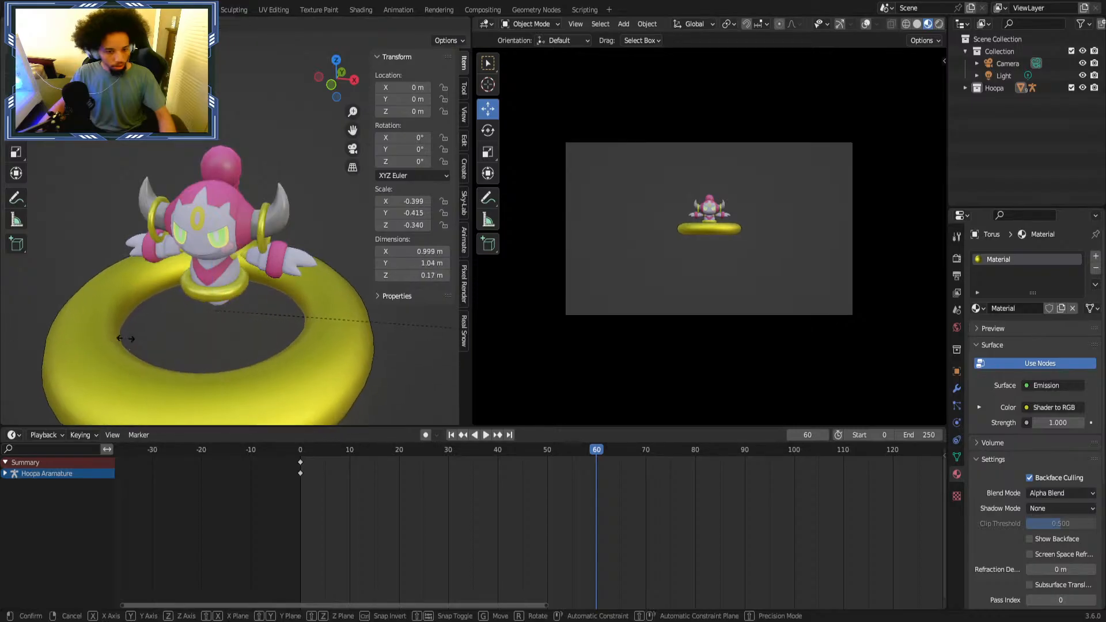
pyautogui.click(144, 341)
pyautogui.scroll(-3, 226, 282)
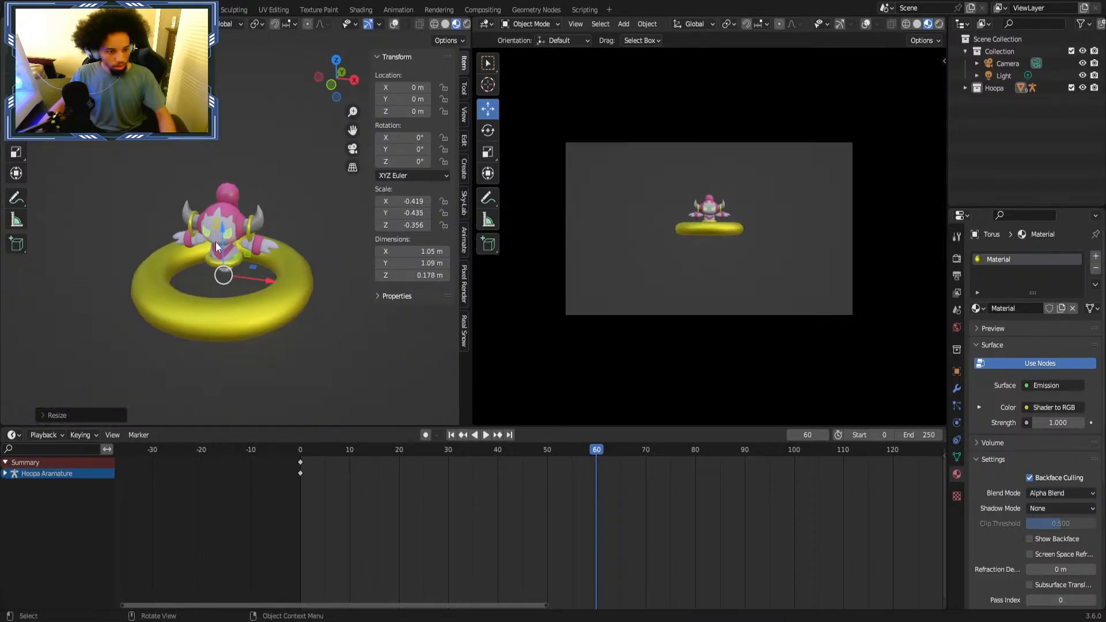
pyautogui.press('g')
pyautogui.press('z')
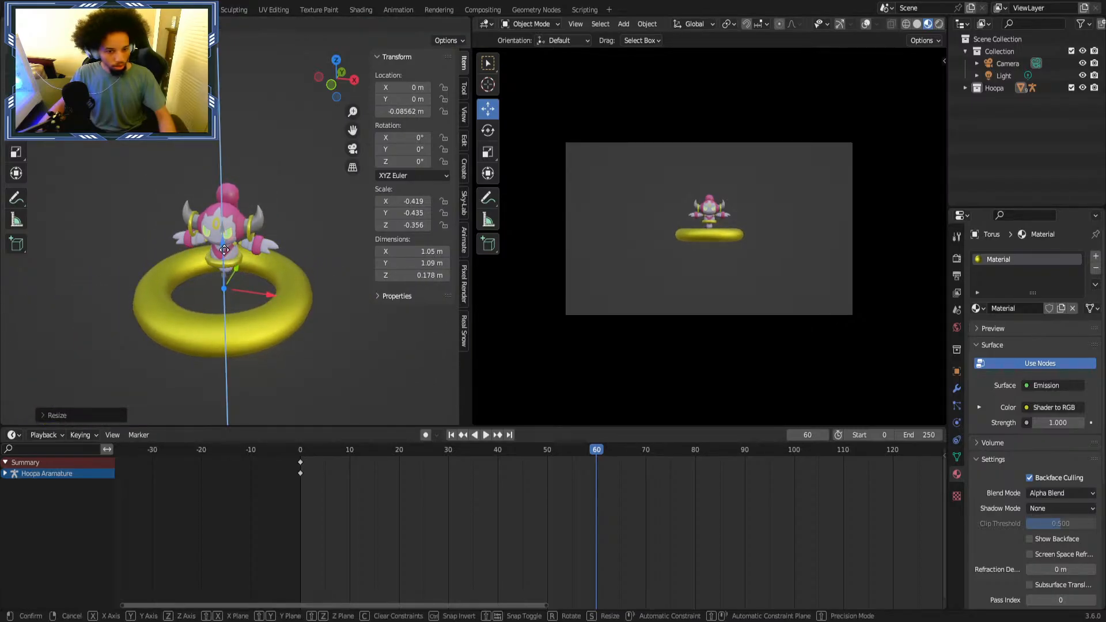
pyautogui.rightClick(224, 249)
# Move the torus along X to about 1.28 m, beside the Hoopa model.
pyautogui.moveTo(254, 278); pyautogui.dragTo(219, 271, button='middle')
pyautogui.press('g')
pyautogui.press('x')
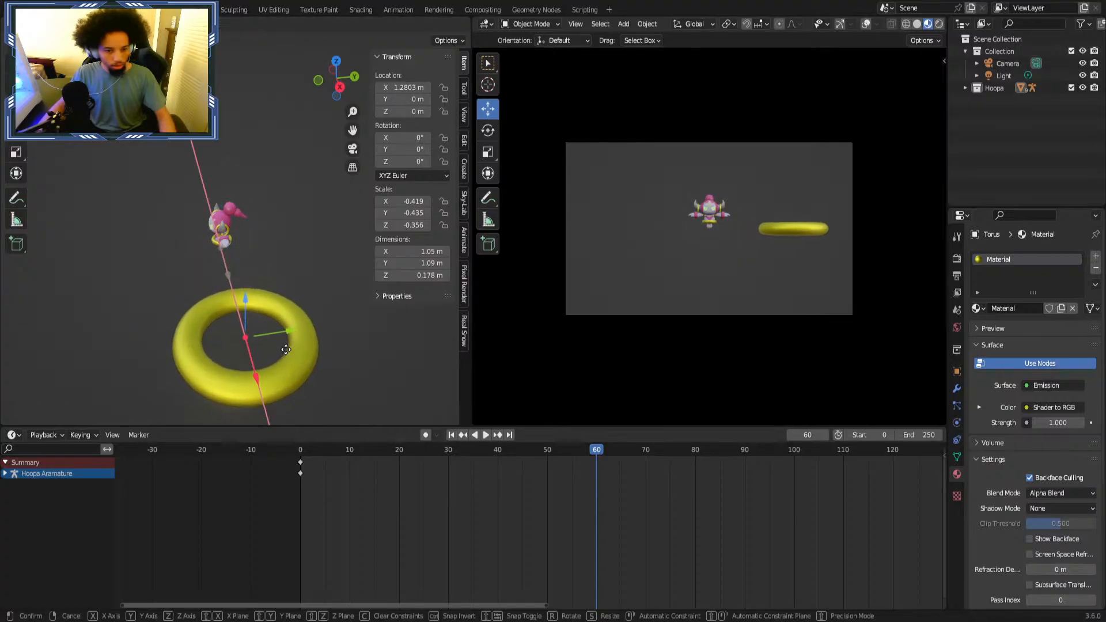
pyautogui.click(285, 350)
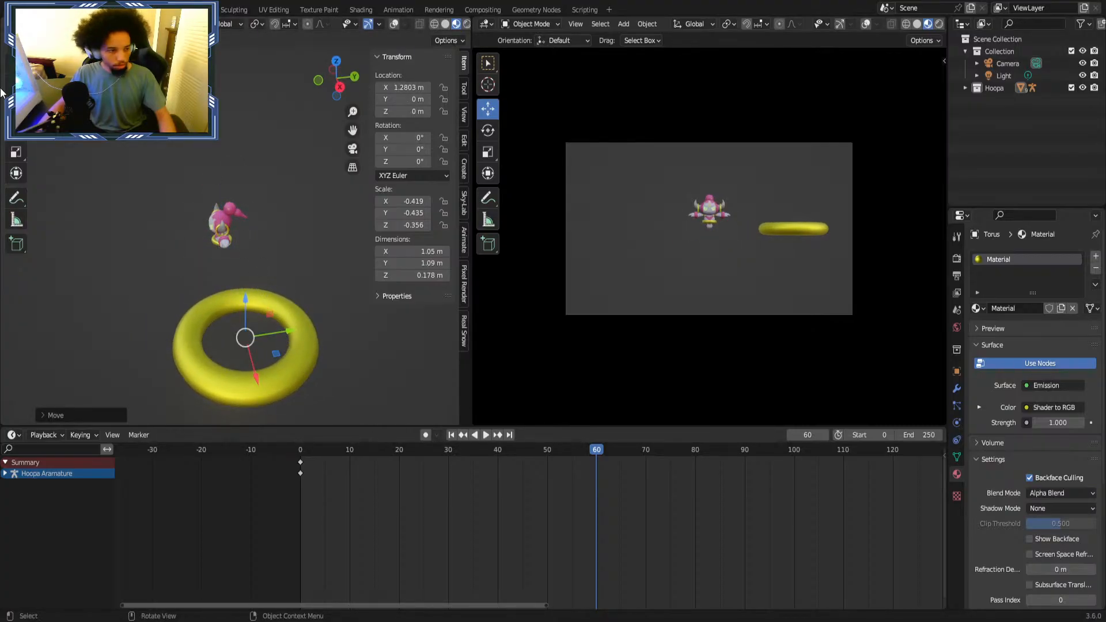
# Try rotating the torus freely with the Rotate tool and undo the rotation.
pyautogui.click(18, 130)
pyautogui.moveTo(273, 303); pyautogui.dragTo(155, 250)
pyautogui.hotkey('ctrl', 'z')
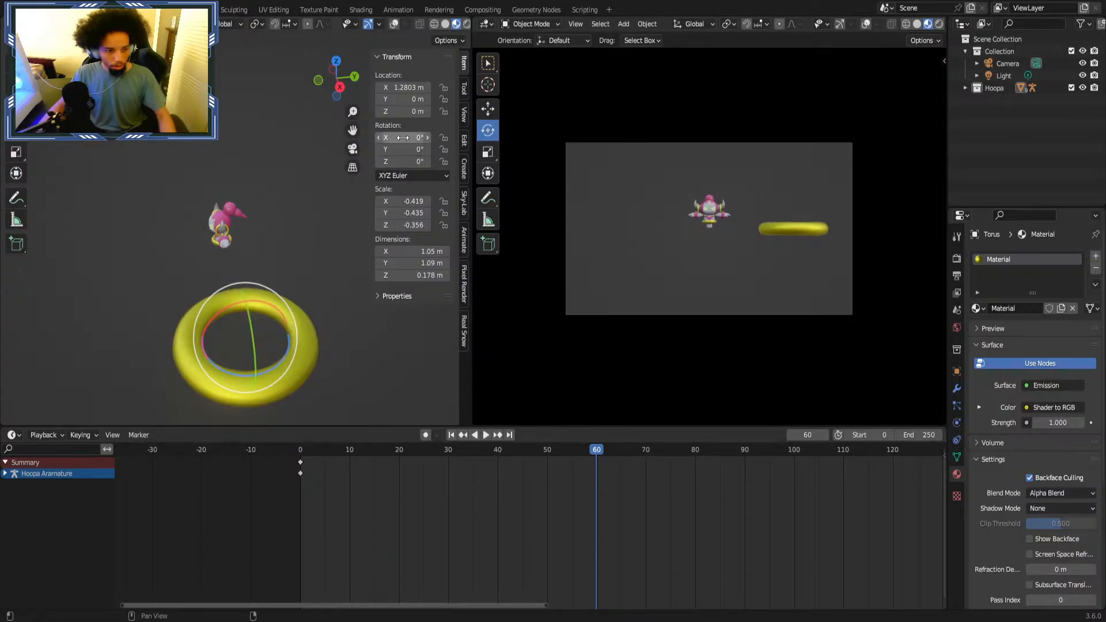
# Set the torus's X rotation to 90° so the ring stands upright facing the camera.
pyautogui.write('90')
pyautogui.press('Return')
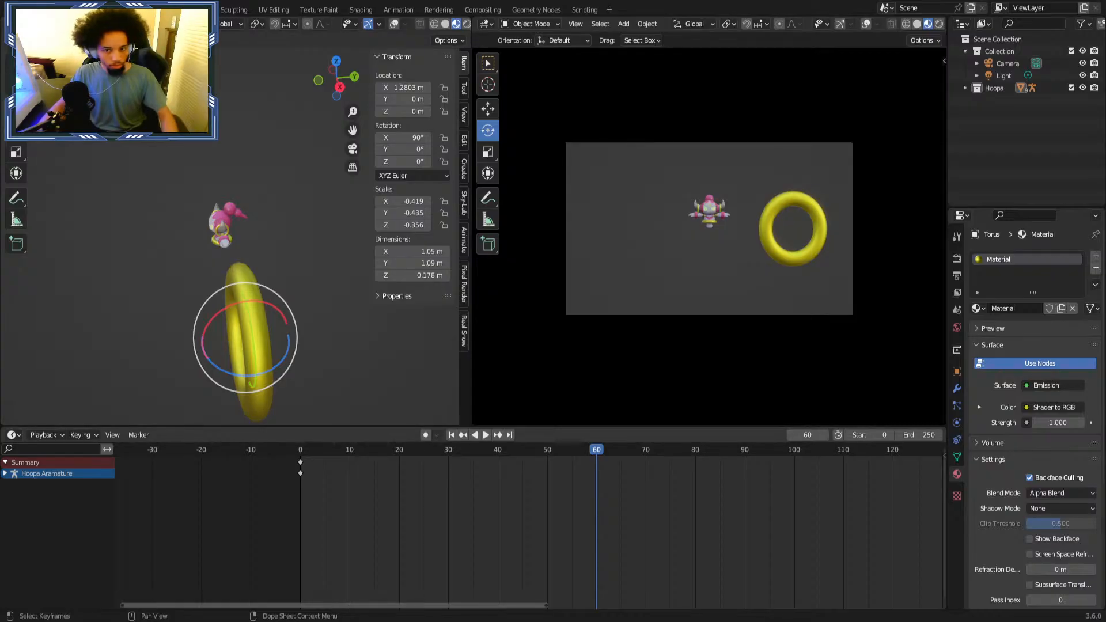
pyautogui.moveTo(251, 283); pyautogui.dragTo(290, 273, button='middle')
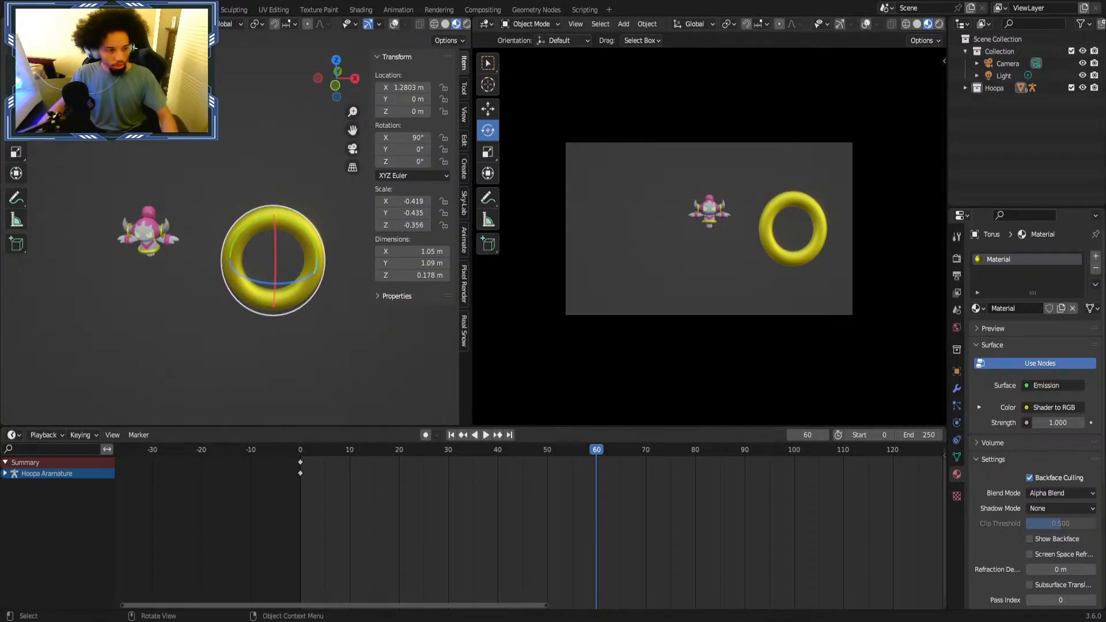
# Move the torus toward the camera to about X 0.77 m and Y -2.14 m with the Move tool.
pyautogui.click(16, 109)
pyautogui.moveTo(326, 266); pyautogui.dragTo(277, 262, button='middle')
pyautogui.moveTo(276, 262); pyautogui.dragTo(98, 310)
pyautogui.moveTo(97, 310); pyautogui.dragTo(247, 314, button='middle')
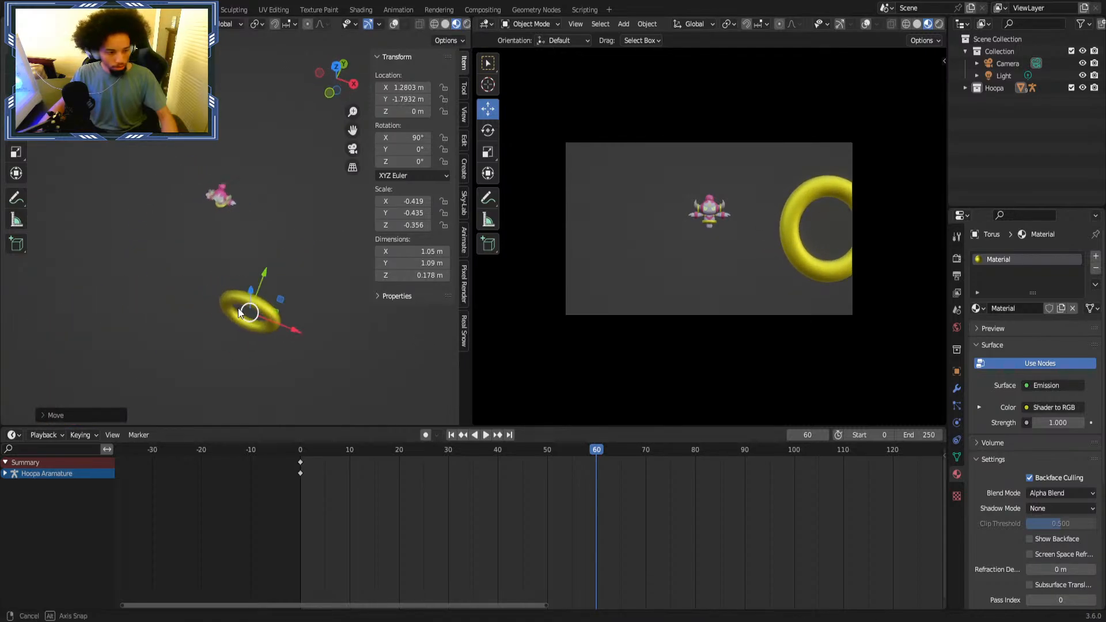
pyautogui.moveTo(298, 320); pyautogui.dragTo(259, 320)
pyautogui.moveTo(241, 270); pyautogui.dragTo(229, 288)
# Try tilting the torus about its X axis to about 7° with the Rotate tool and undo the rotation.
pyautogui.click(16, 130)
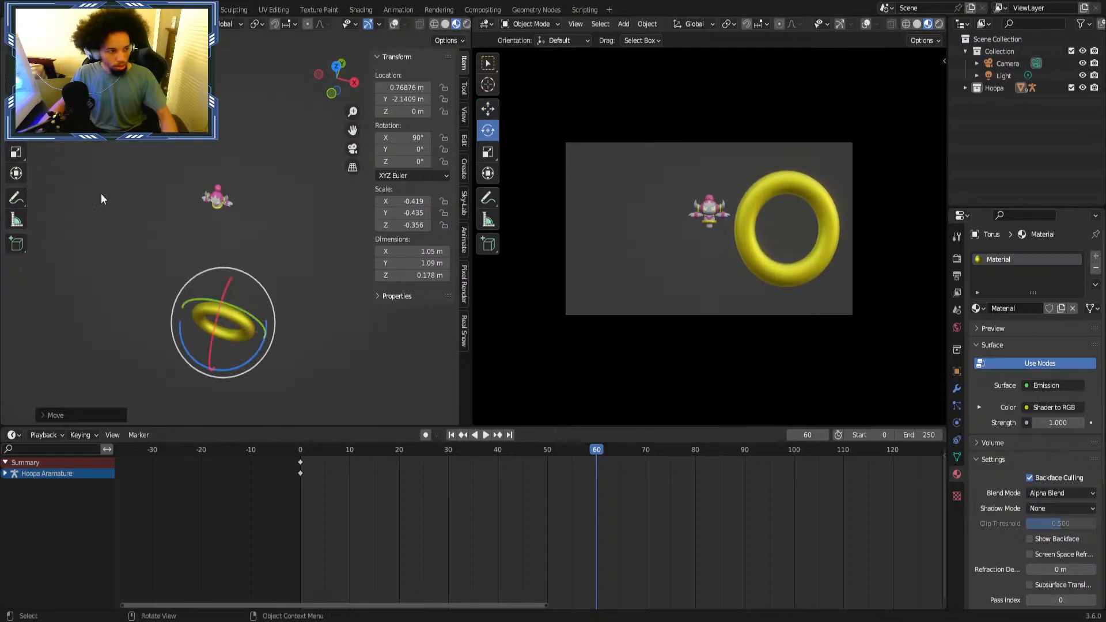
pyautogui.moveTo(230, 333); pyautogui.dragTo(224, 301)
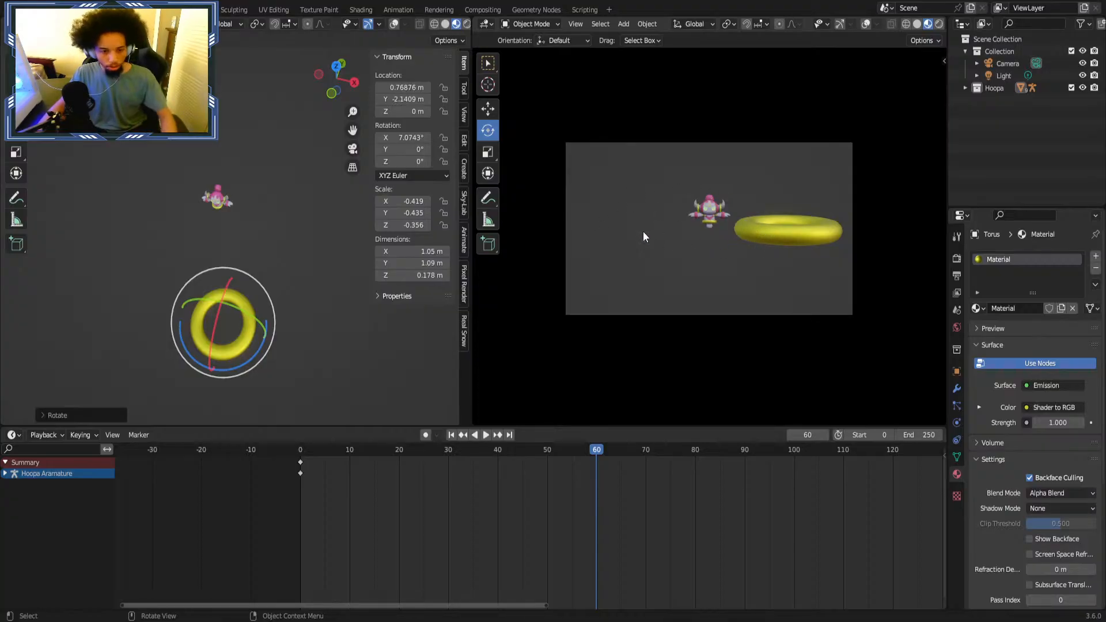
pyautogui.hotkey('ctrl', 'z')
# Lower the torus along Z to about -0.21 m with the Move tool.
pyautogui.moveTo(343, 320); pyautogui.dragTo(316, 296, button='middle')
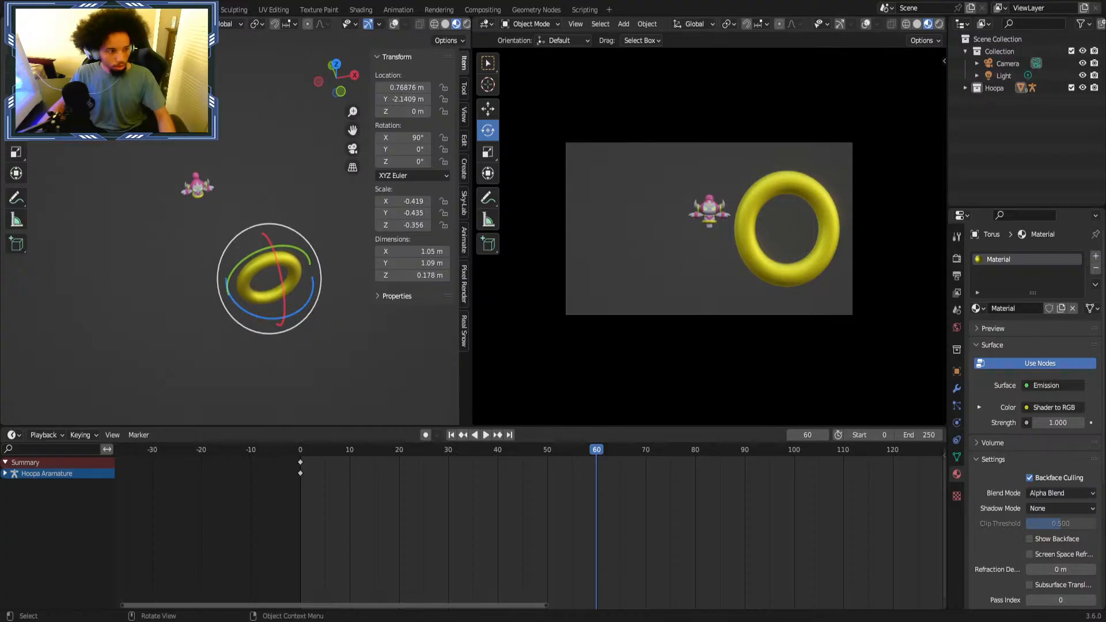
pyautogui.click(16, 108)
pyautogui.moveTo(279, 256); pyautogui.dragTo(277, 235, button='middle')
pyautogui.moveTo(272, 228); pyautogui.dragTo(277, 243)
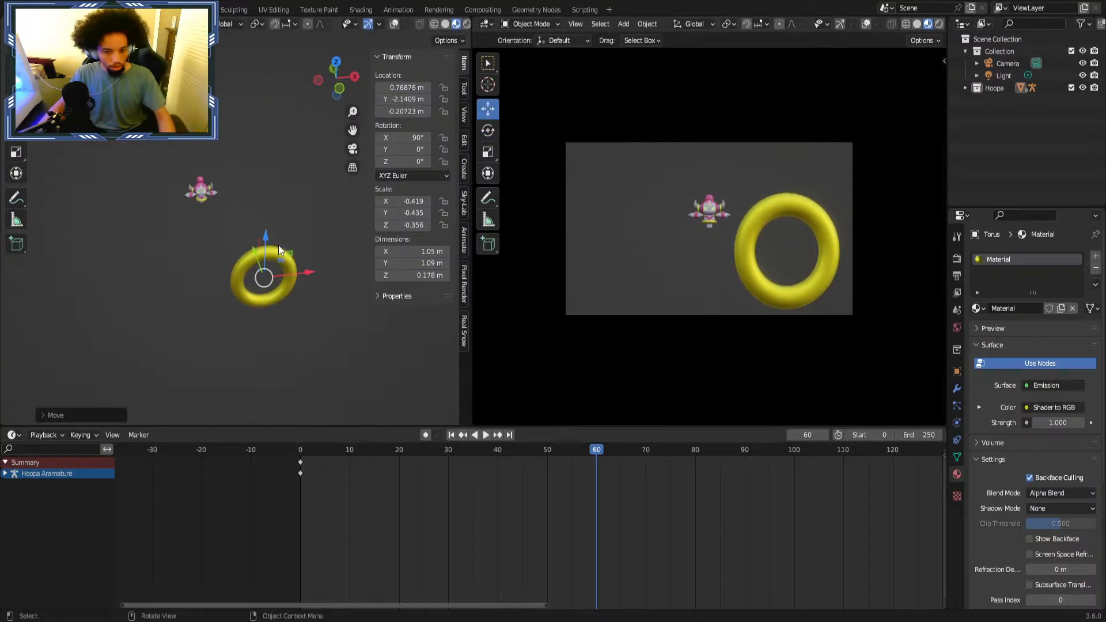
# Try flattening the torus along the global Y axis with Scale and undo the change.
pyautogui.moveTo(278, 248); pyautogui.dragTo(280, 280, button='middle')
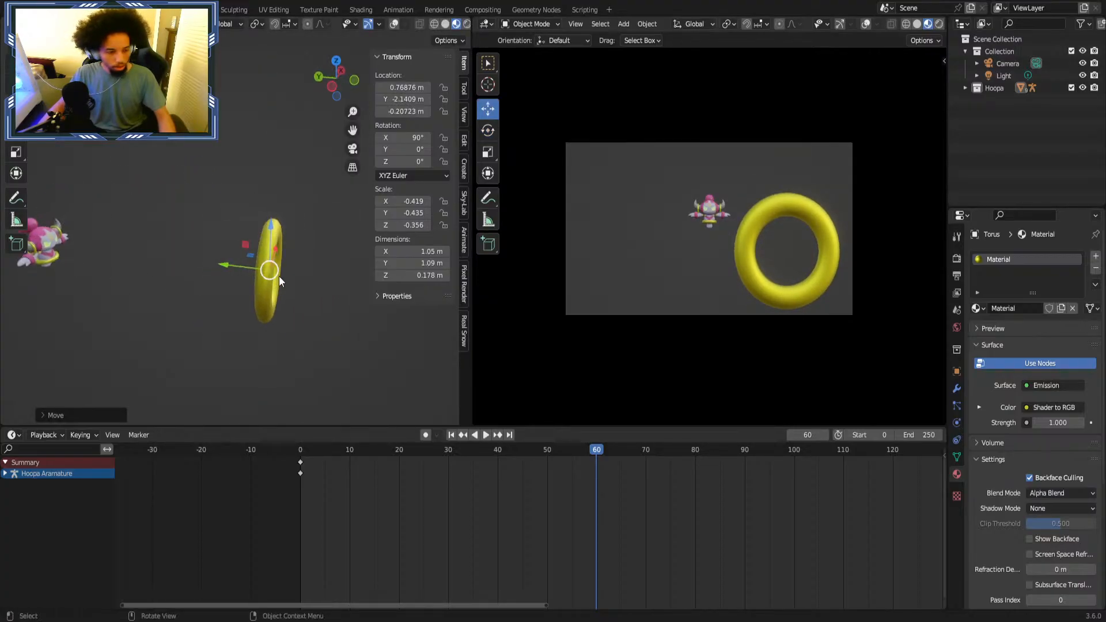
pyautogui.press('g')
pyautogui.press('x')
pyautogui.press('y')
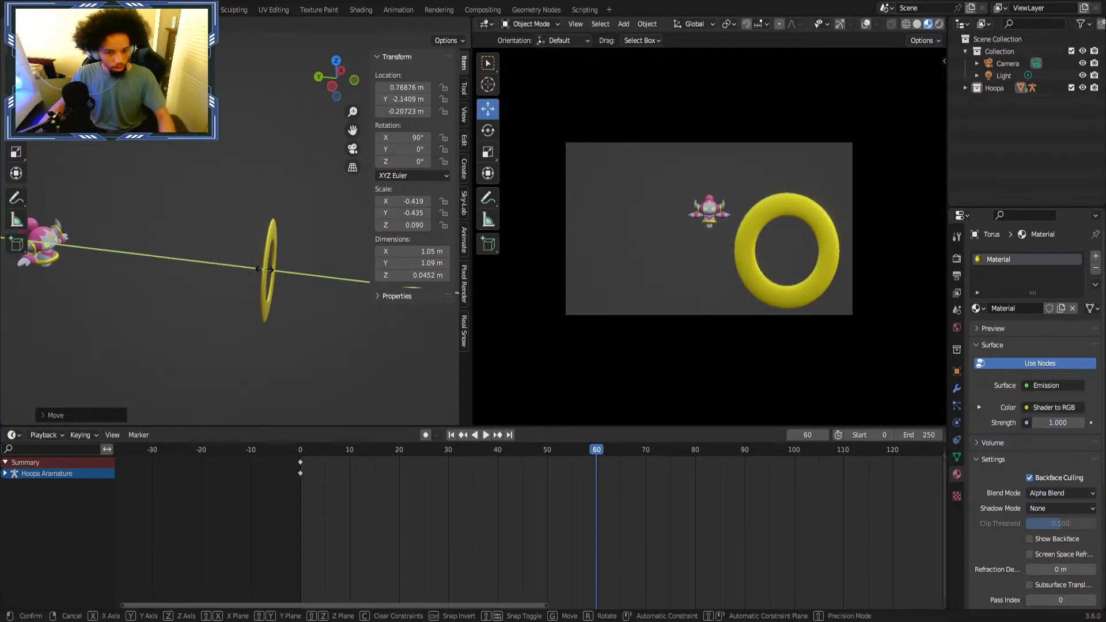
pyautogui.click(280, 271)
pyautogui.hotkey('ctrl', 'z')
pyautogui.moveTo(303, 274); pyautogui.dragTo(258, 268, button='middle')
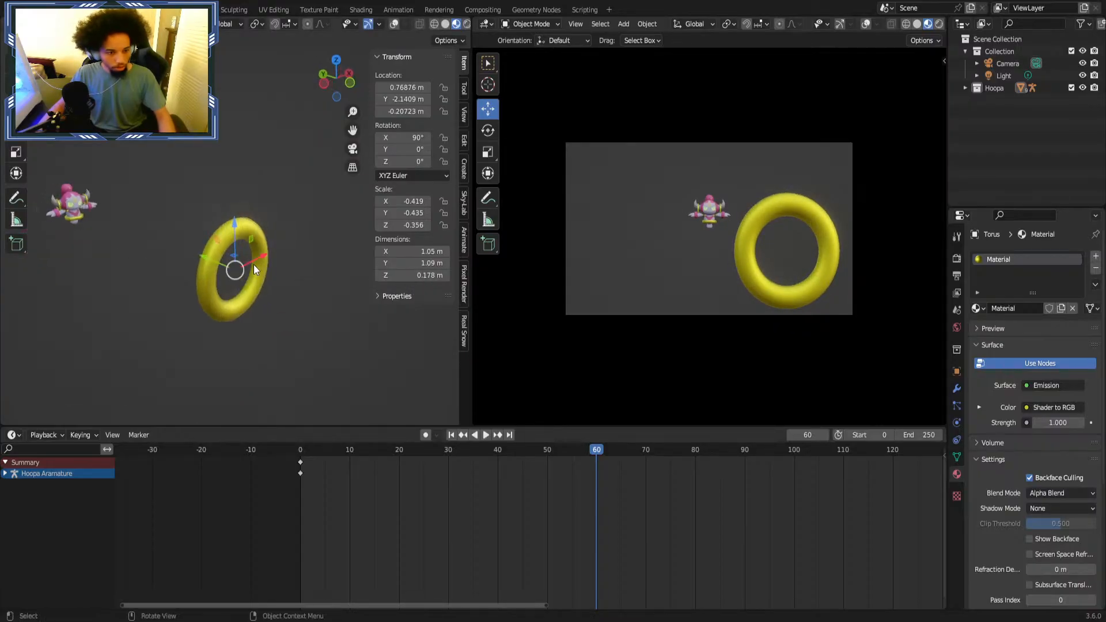
pyautogui.scroll(5, 270, 280)
pyautogui.press('s')
pyautogui.press('x')
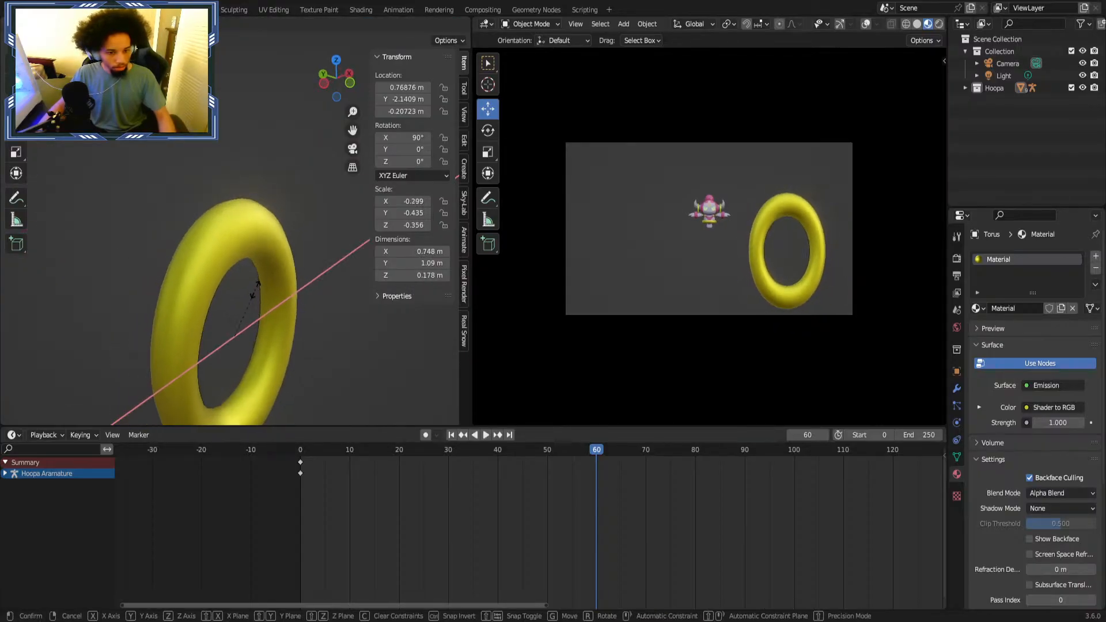
pyautogui.rightClick(291, 284)
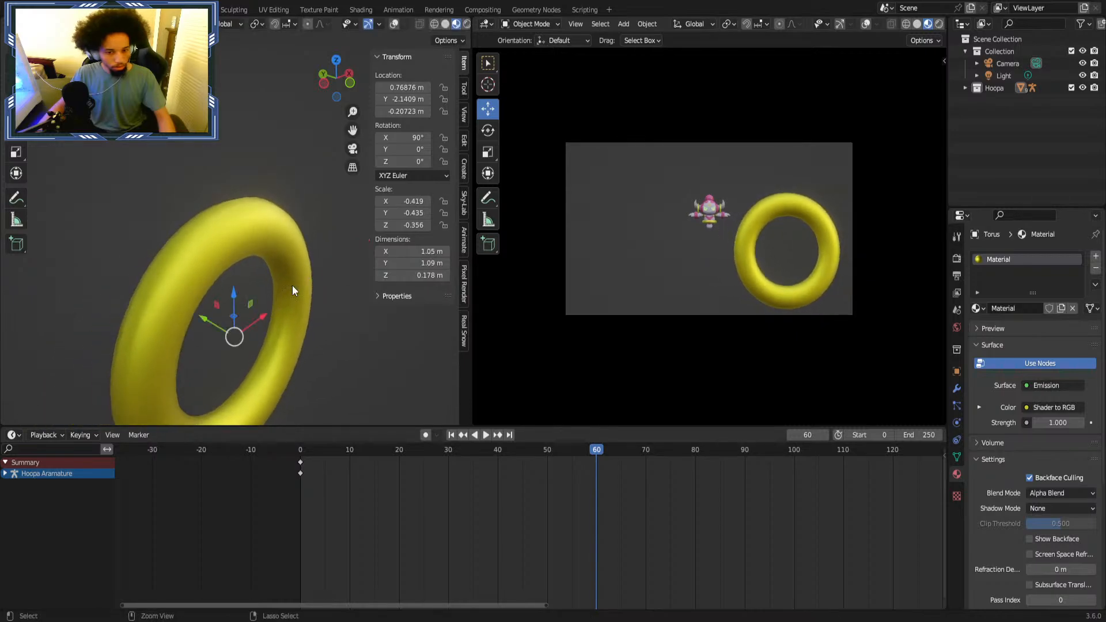
# Scale the torus down along the global Z and X axes to about 0.85 m high and 0.82 m wide.
pyautogui.press('s')
pyautogui.press('z')
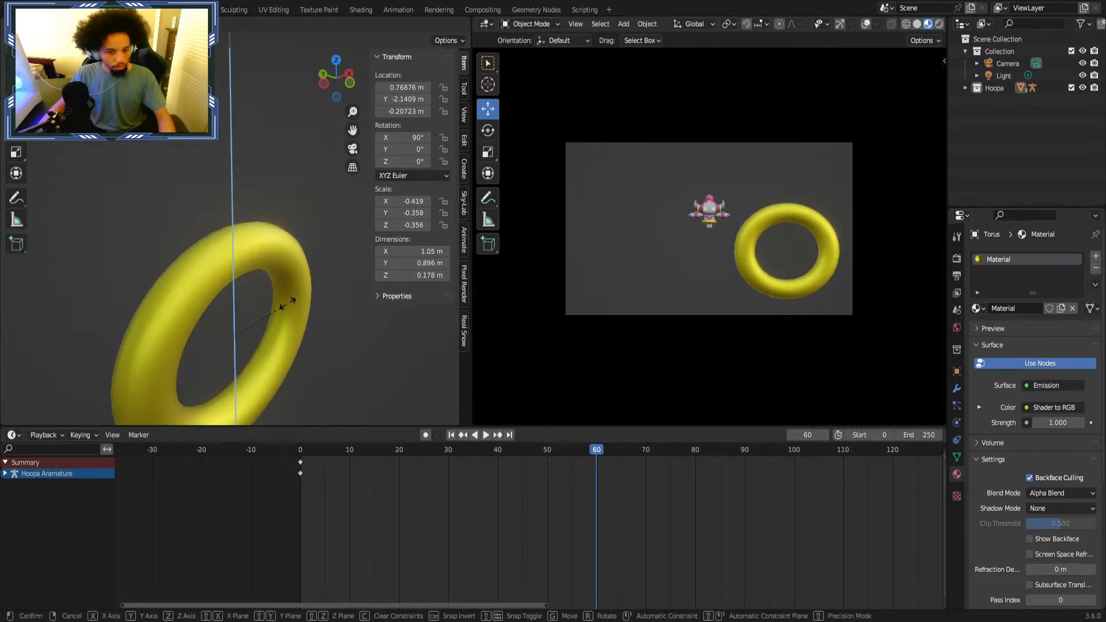
pyautogui.click(285, 307)
pyautogui.press('s')
pyautogui.press('x')
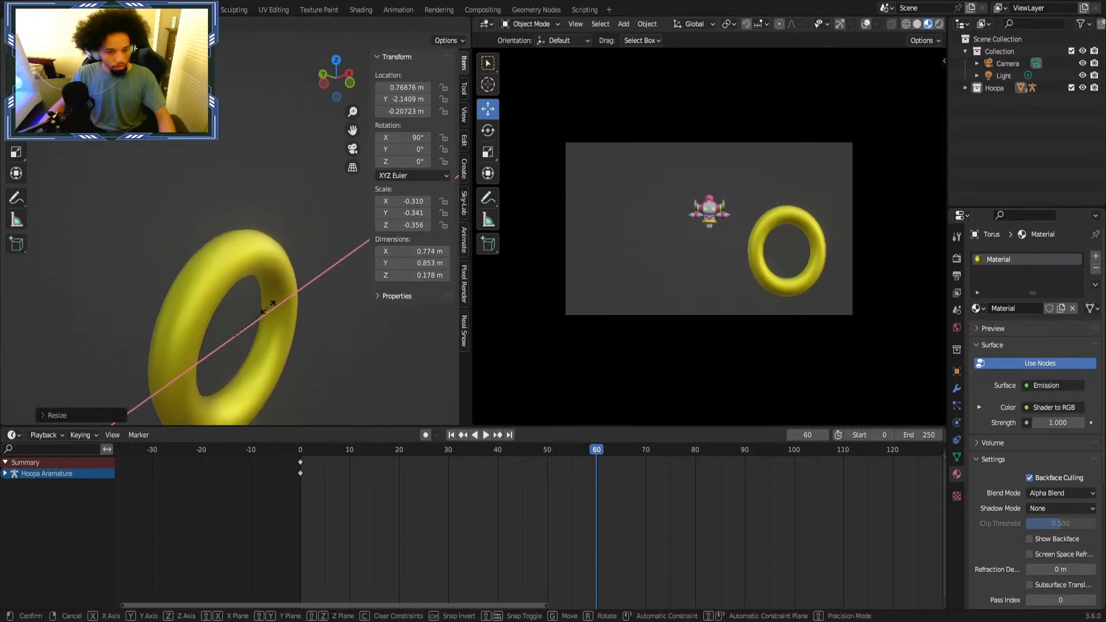
pyautogui.click(270, 306)
# Move the torus along its axes to about X 0.84 m, Y -2.17 m and Z -0.29 m.
pyautogui.moveTo(278, 307); pyautogui.dragTo(243, 305, button='middle')
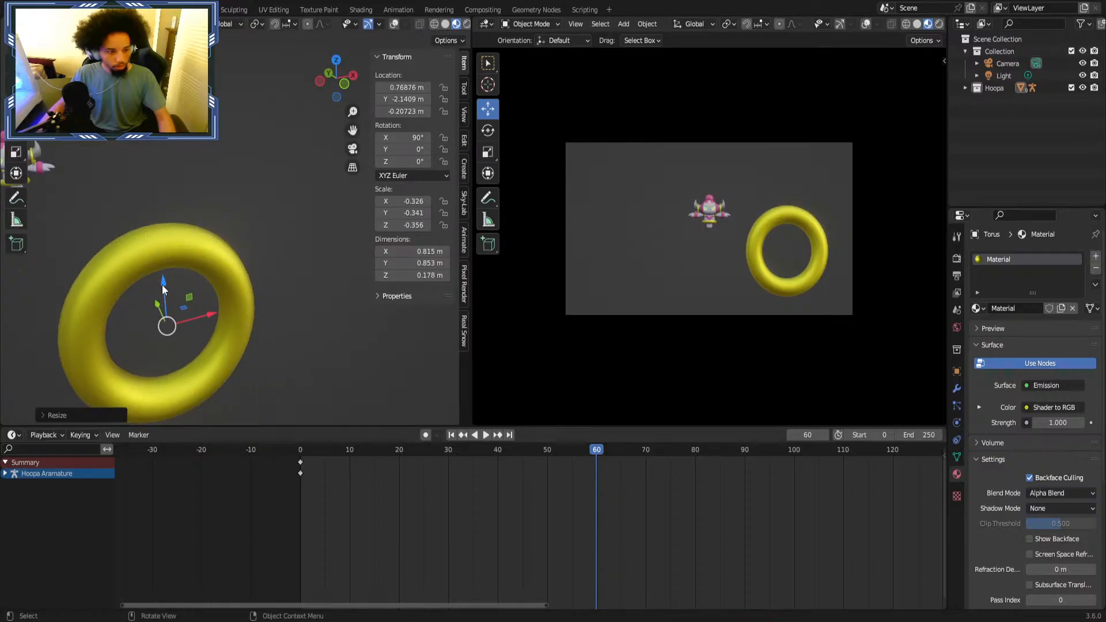
pyautogui.press('g')
pyautogui.press('z')
pyautogui.click(164, 323)
pyautogui.press('g')
pyautogui.press('x')
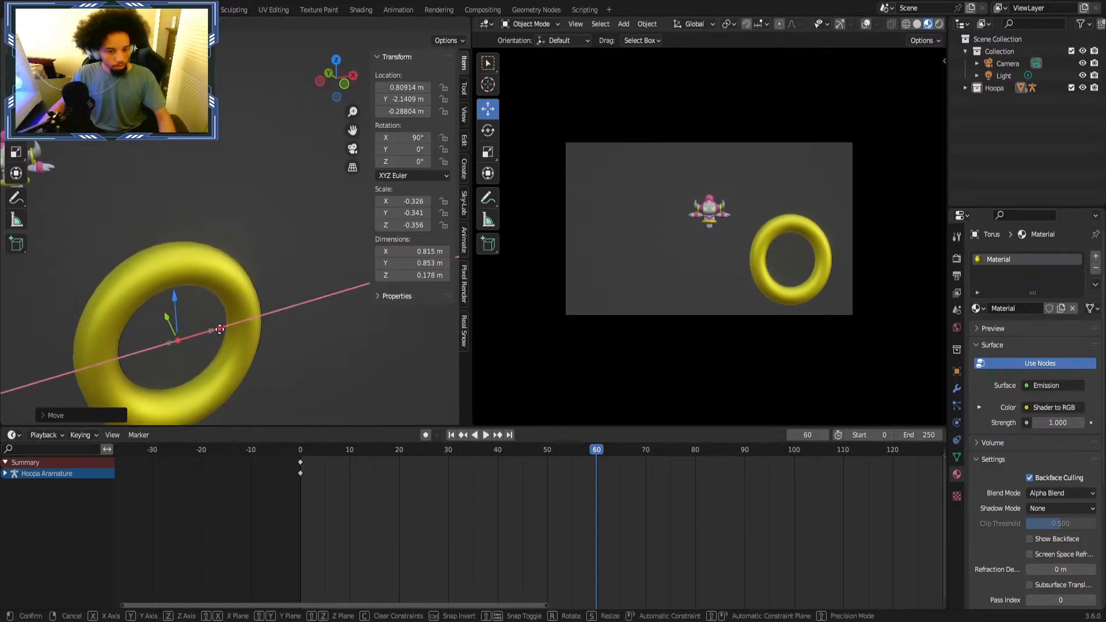
pyautogui.moveTo(220, 329); pyautogui.dragTo(228, 327)
pyautogui.moveTo(229, 330); pyautogui.dragTo(329, 331, button='middle')
pyautogui.moveTo(299, 314); pyautogui.dragTo(305, 312)
# Add a Locked Track constraint to the torus with Camera as the target.
pyautogui.click(956, 440)
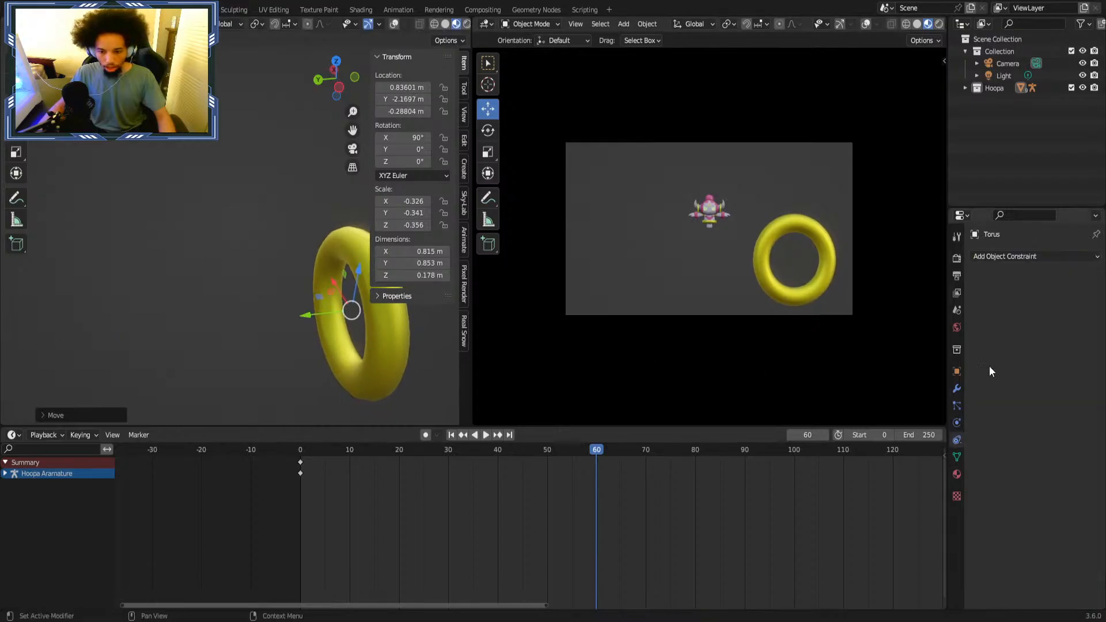
pyautogui.click(1034, 256)
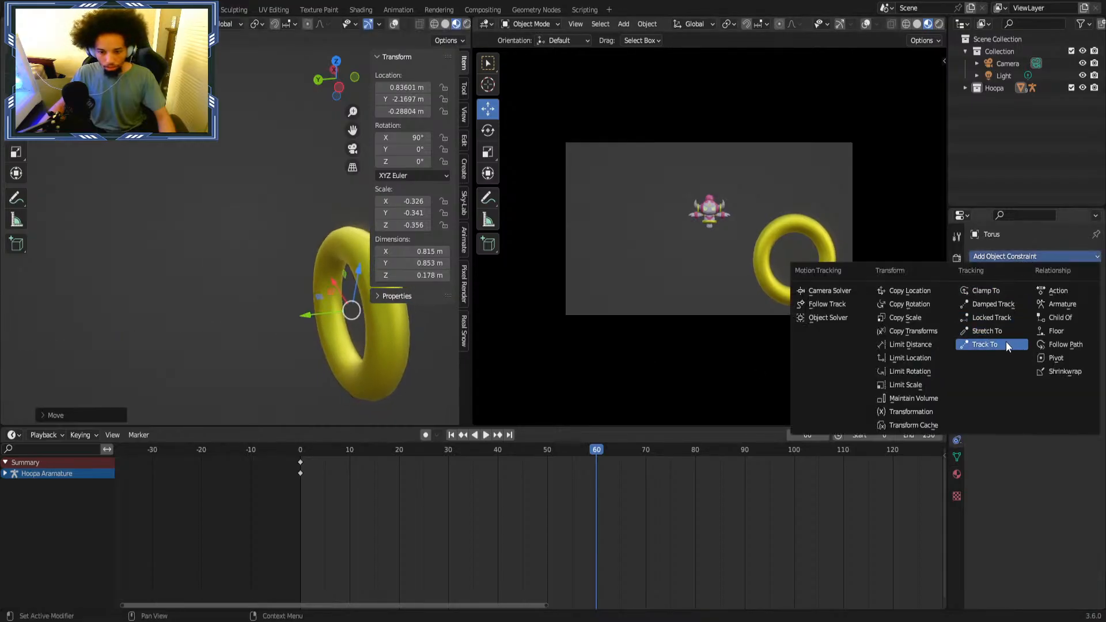
pyautogui.click(980, 320)
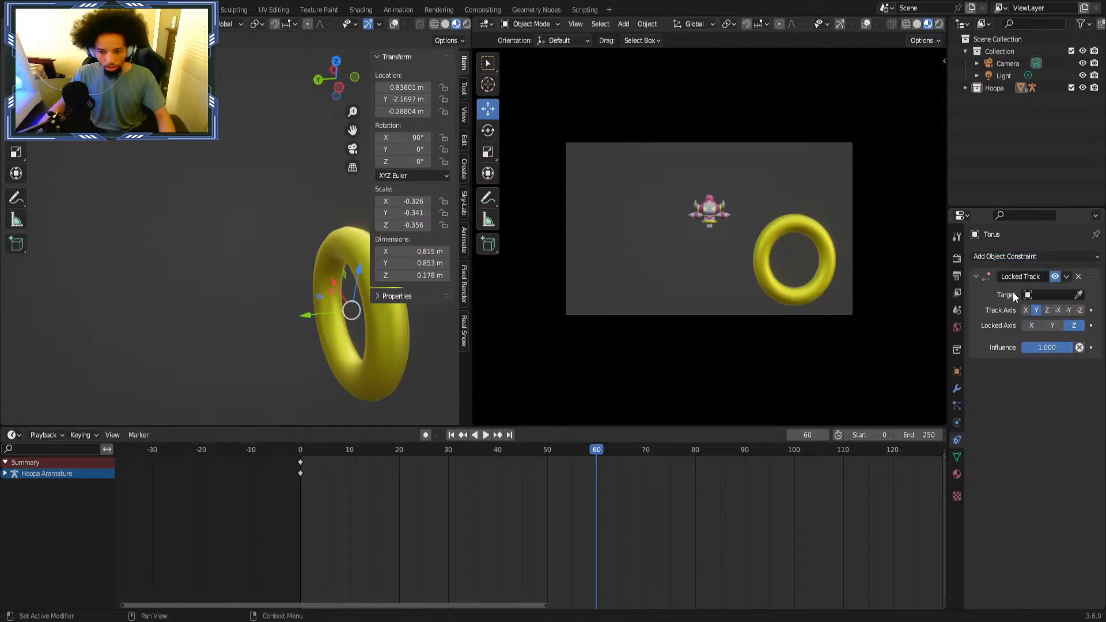
pyautogui.click(1025, 295)
pyautogui.write('ca')
pyautogui.click(1023, 313)
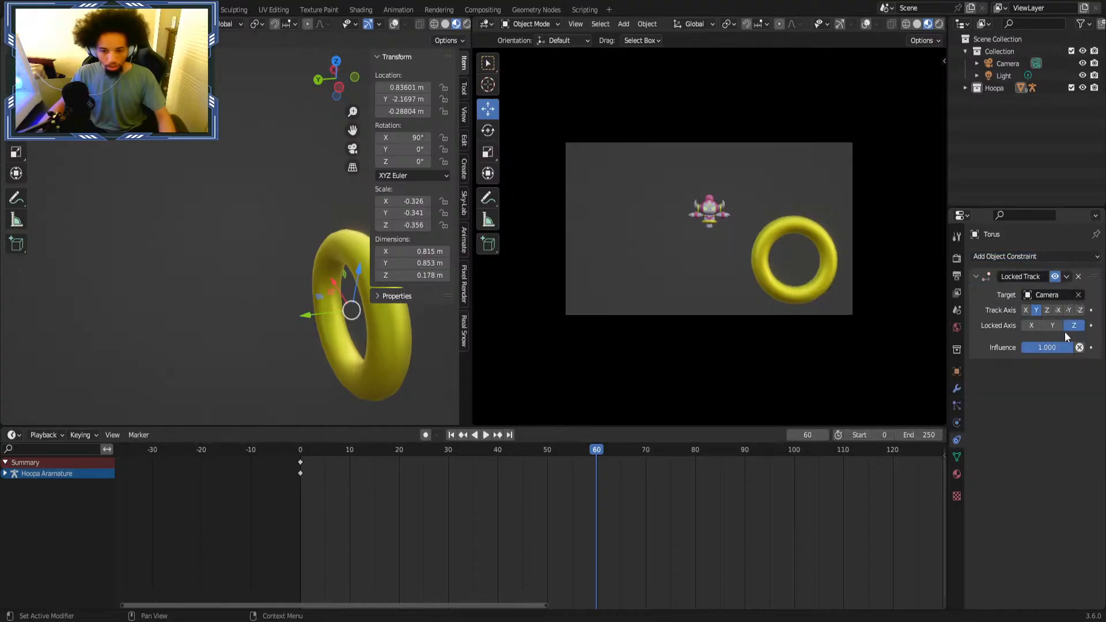
# Try rotating the camera about Z to about -17° to test the torus's tracking, and undo the rotation.
pyautogui.scroll(-4, 342, 366)
pyautogui.moveTo(342, 365); pyautogui.dragTo(233, 314, button='middle')
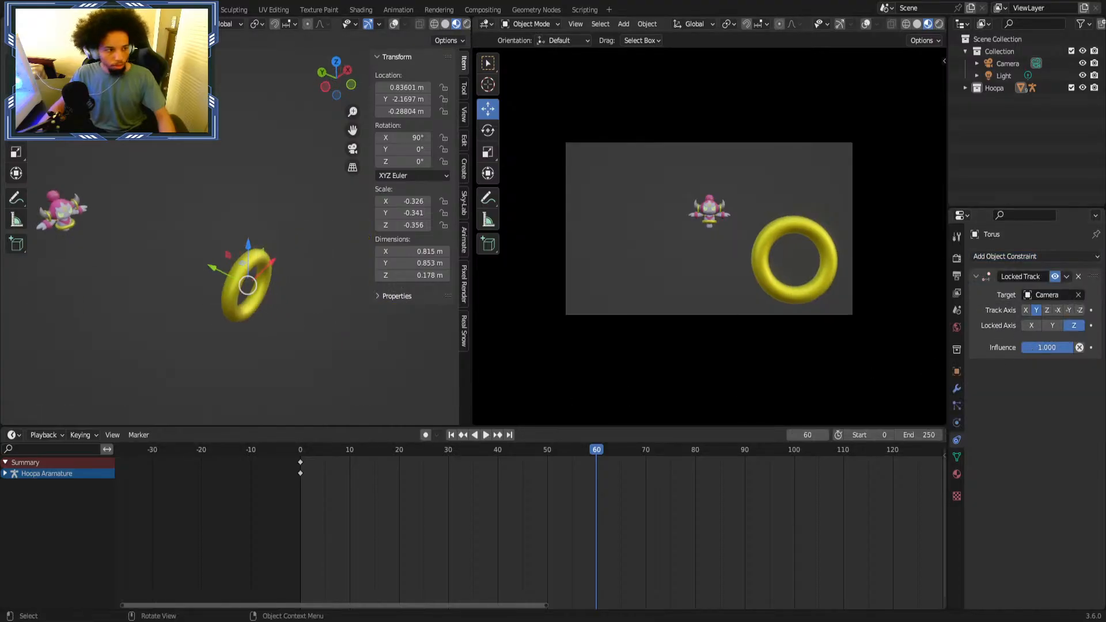
pyautogui.scroll(-4, 278, 223)
pyautogui.moveTo(278, 223); pyautogui.dragTo(265, 237, button='middle')
pyautogui.click(1008, 64)
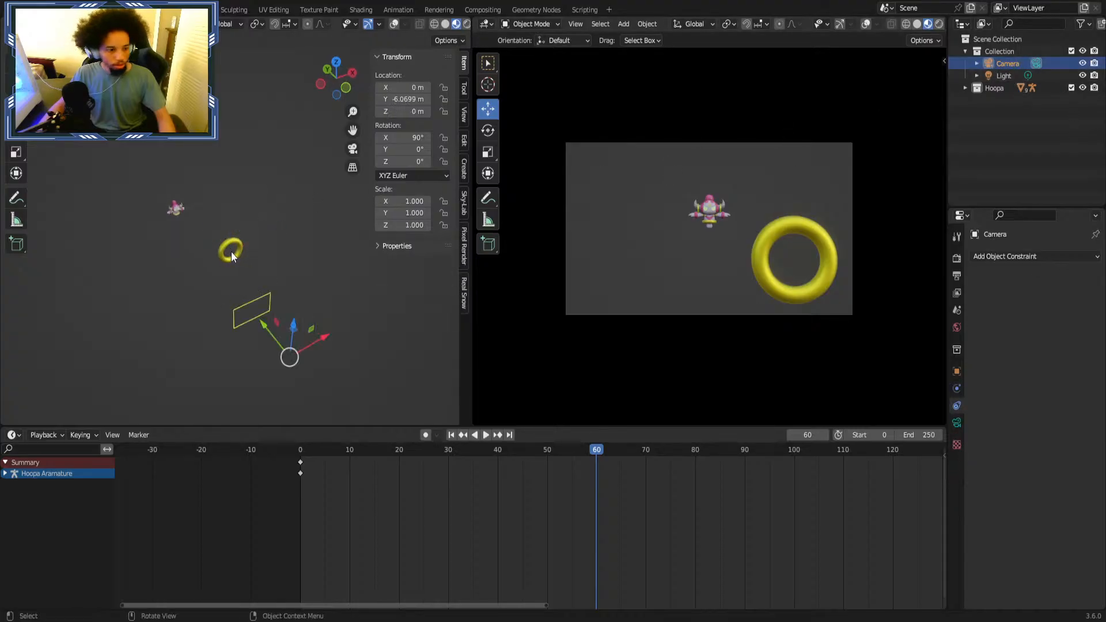
pyautogui.click(15, 130)
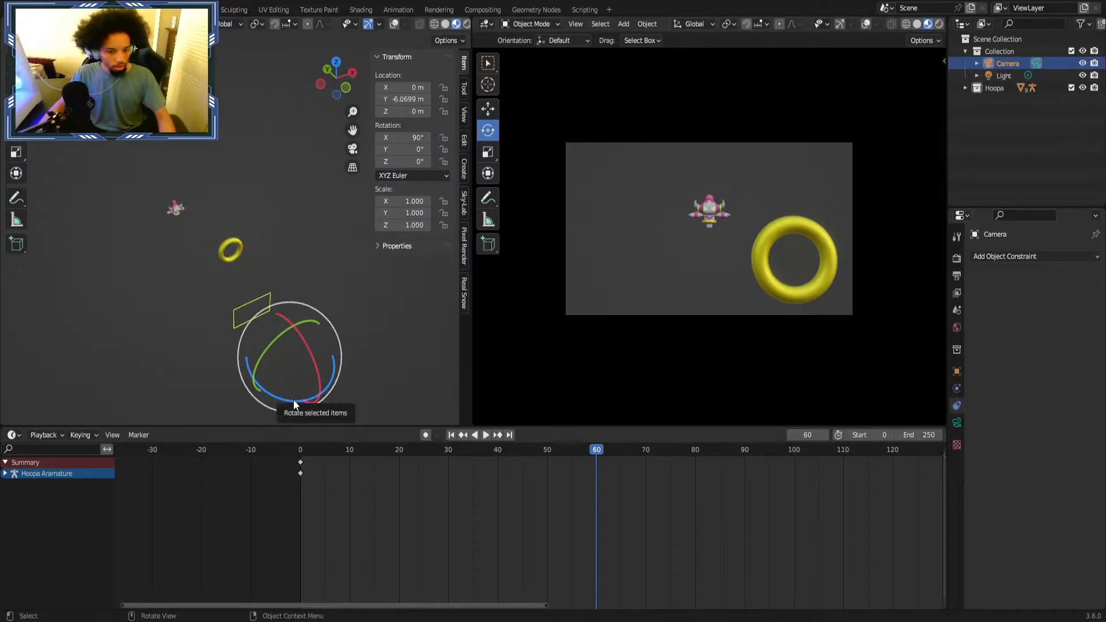
pyautogui.moveTo(293, 399); pyautogui.dragTo(284, 401)
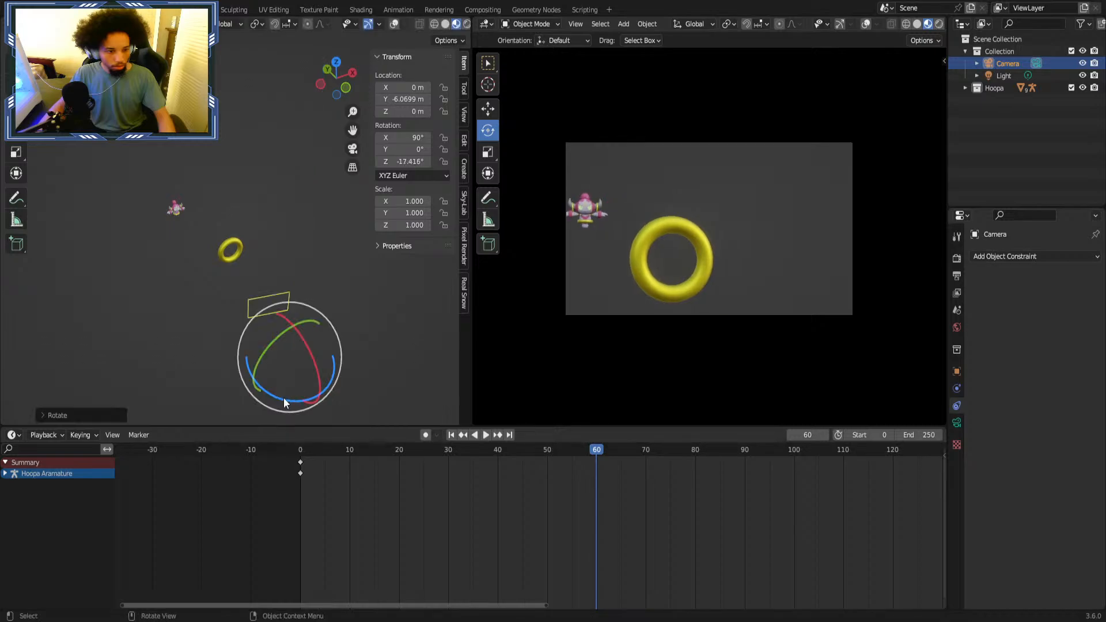
pyautogui.hotkey('ctrl', 'z')
# Try X and Y as the locked axis of the torus's Locked Track constraint.
pyautogui.click(231, 249)
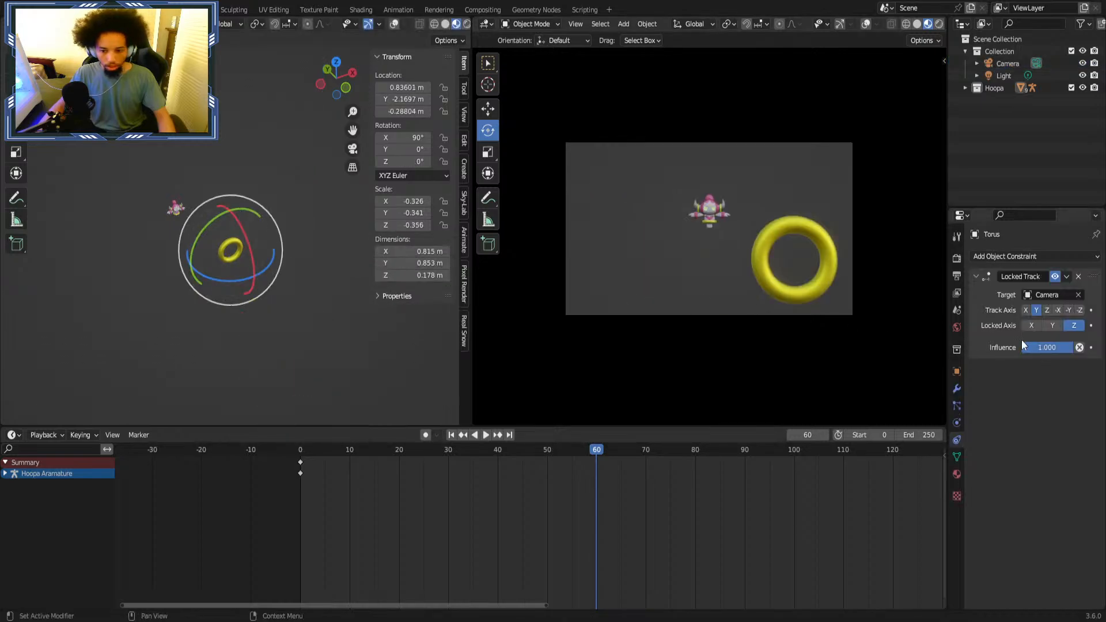
pyautogui.click(1046, 325)
pyautogui.click(1037, 325)
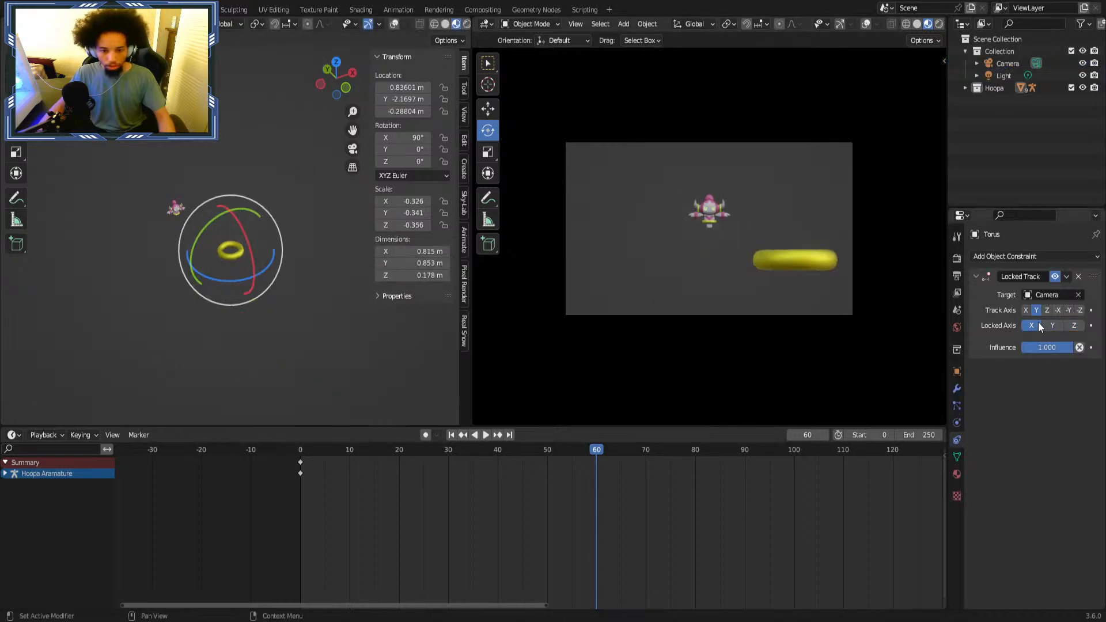
pyautogui.click(1055, 323)
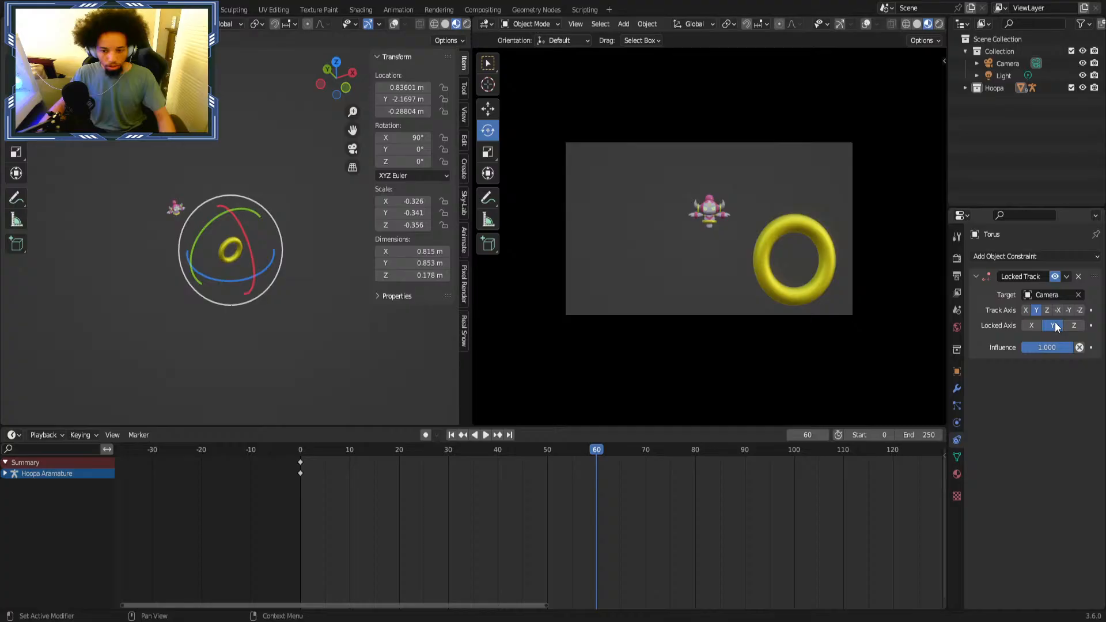
# Try rotating the camera about Z again, and undo back through the change of locked axis to Y.
pyautogui.click(1008, 63)
pyautogui.moveTo(290, 401); pyautogui.dragTo(278, 399)
pyautogui.hotkey('ctrl', 'z')
pyautogui.hotkey('ctrl', 'z')
pyautogui.hotkey('ctrl', 'z')
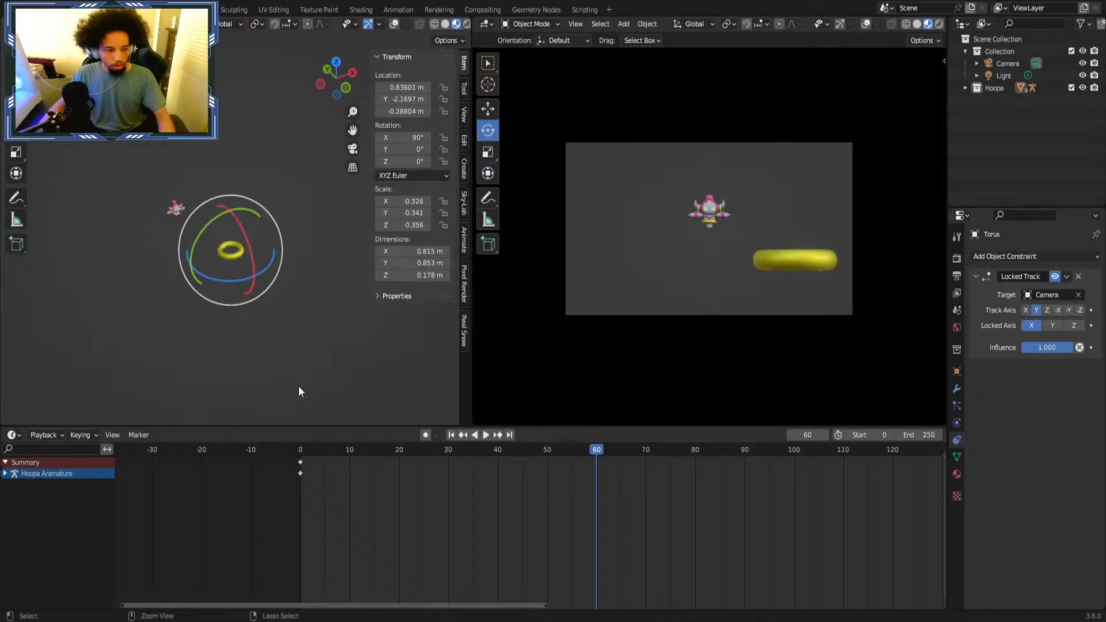
# Delete the torus's Locked Track constraint and rotate the torus about Z to about -10.9°.
pyautogui.click(1078, 277)
pyautogui.moveTo(136, 304); pyautogui.dragTo(72, 234, button='middle')
pyautogui.moveTo(202, 295); pyautogui.dragTo(195, 297)
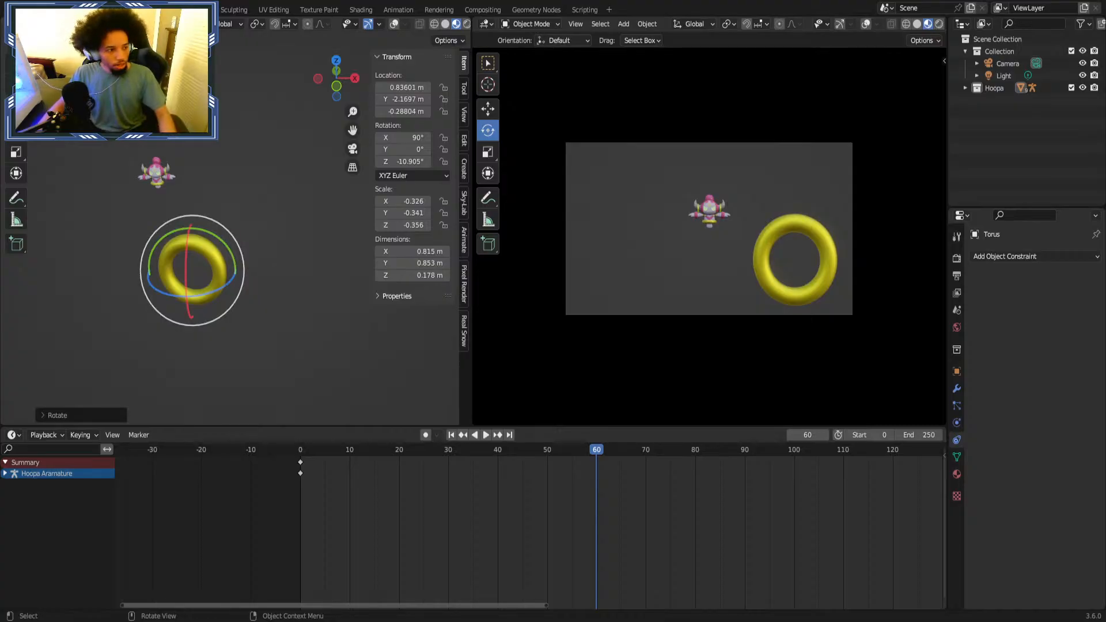
# Add a mesh plane and move it to the torus, at about X 1.11 m, Y -2.25 m and Z -0.1 m.
pyautogui.hotkey('shift', 'a')
pyautogui.moveTo(161, 213)
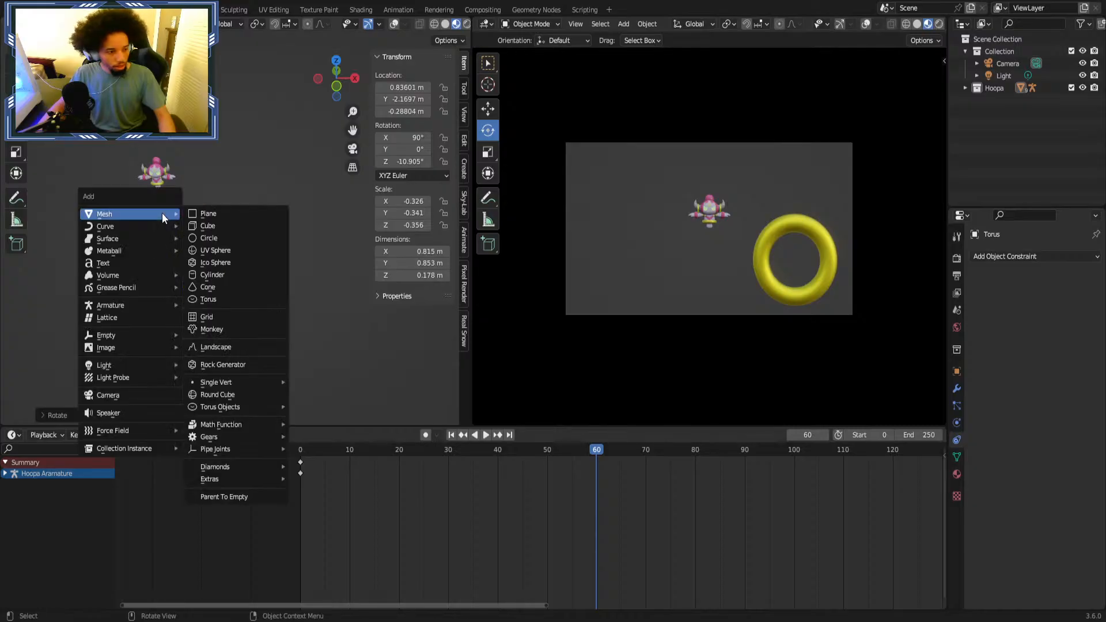
pyautogui.click(229, 217)
pyautogui.hotkey('shift', 'space')
pyautogui.press('g')
pyautogui.moveTo(229, 216); pyautogui.dragTo(326, 160, button='middle')
pyautogui.moveTo(326, 160); pyautogui.dragTo(211, 181)
pyautogui.moveTo(210, 180); pyautogui.dragTo(257, 222, button='middle')
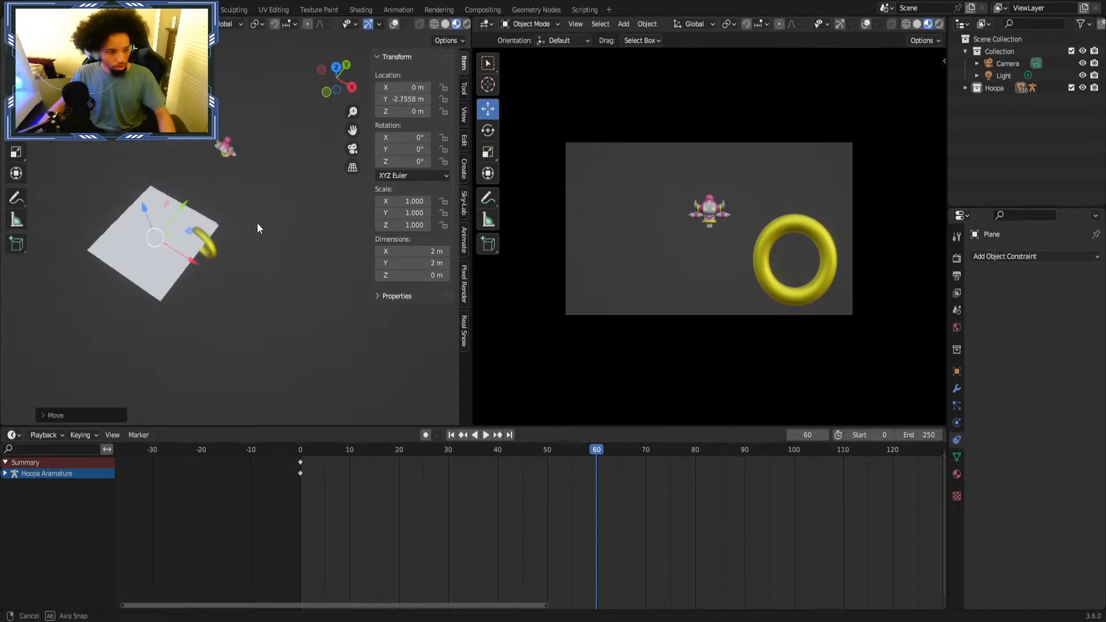
pyautogui.moveTo(164, 265); pyautogui.dragTo(190, 248)
pyautogui.moveTo(190, 248); pyautogui.dragTo(297, 262, button='middle')
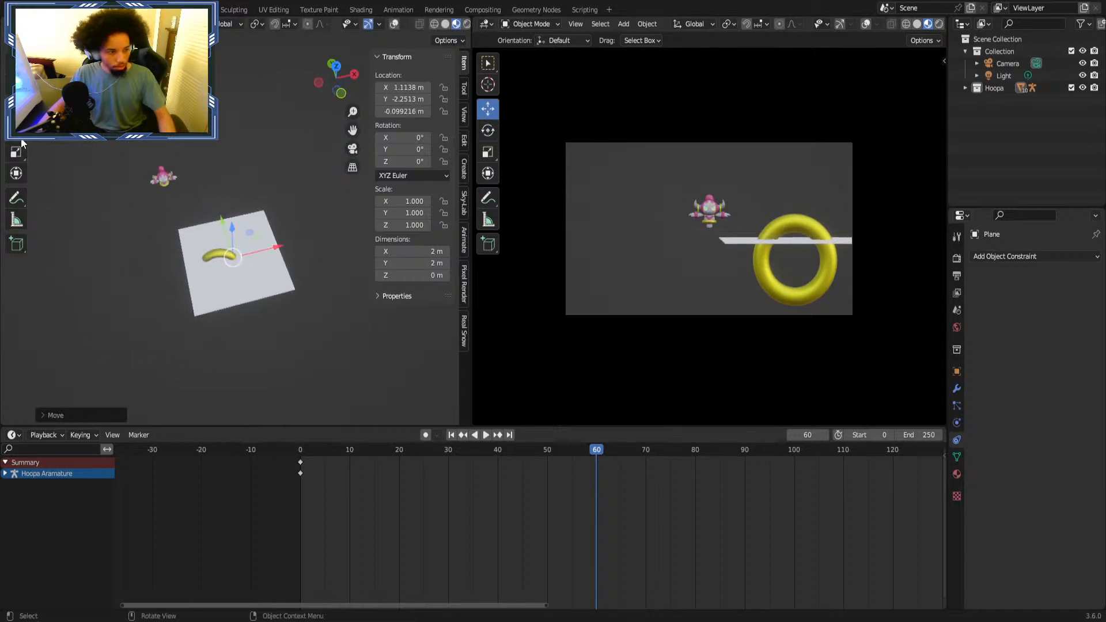
# Set the plane's X rotation to 90°, copied from the torus, so it stands upright.
pyautogui.click(213, 254)
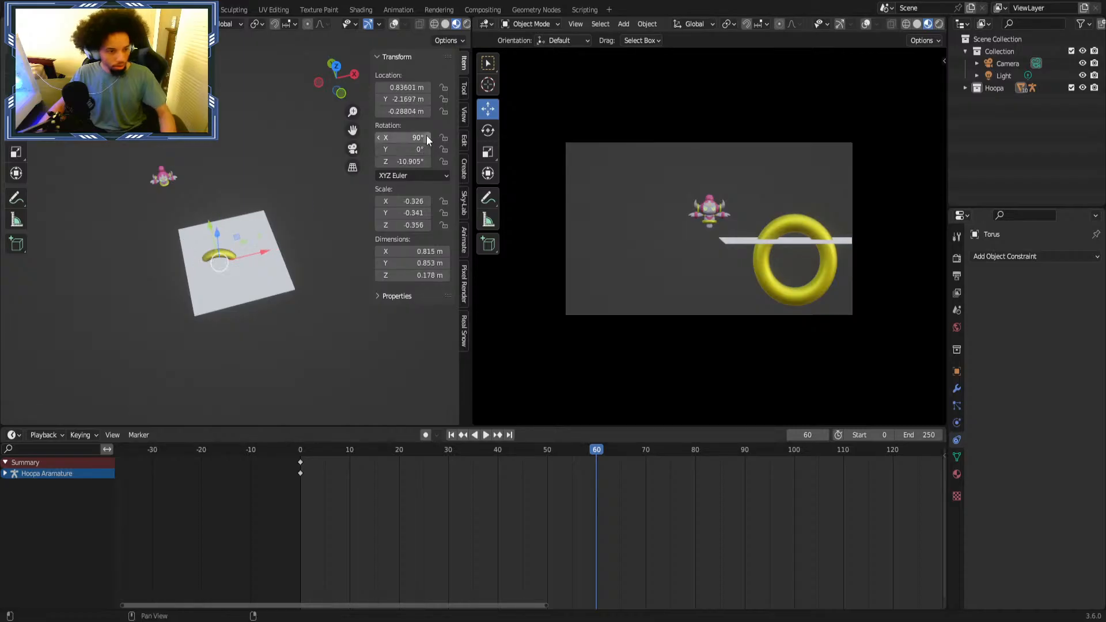
pyautogui.click(398, 137)
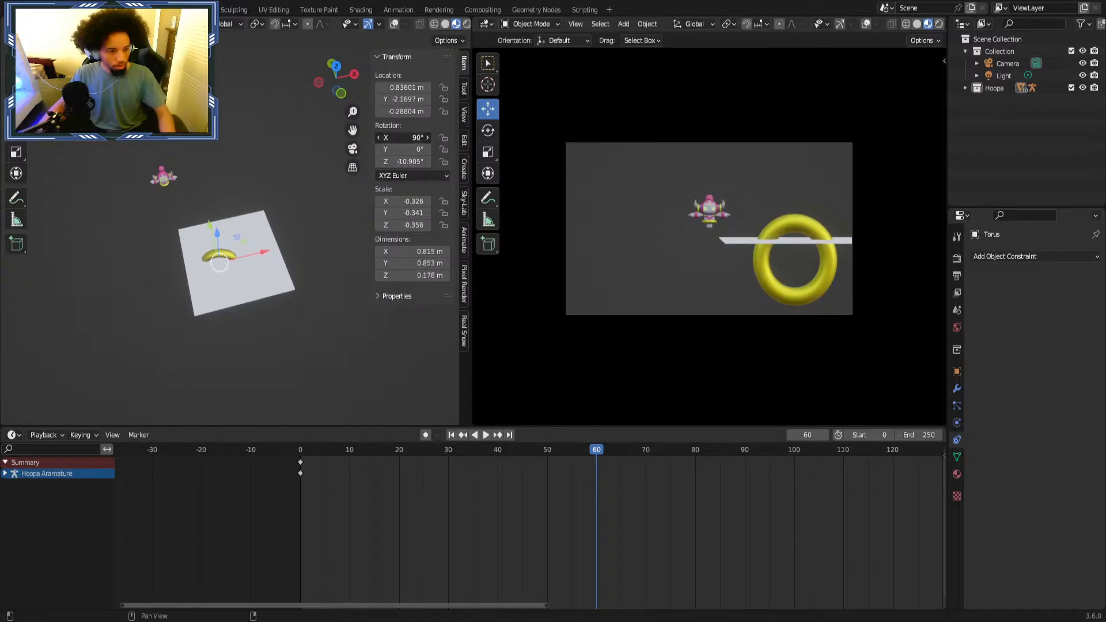
pyautogui.write('90')
pyautogui.press('Return')
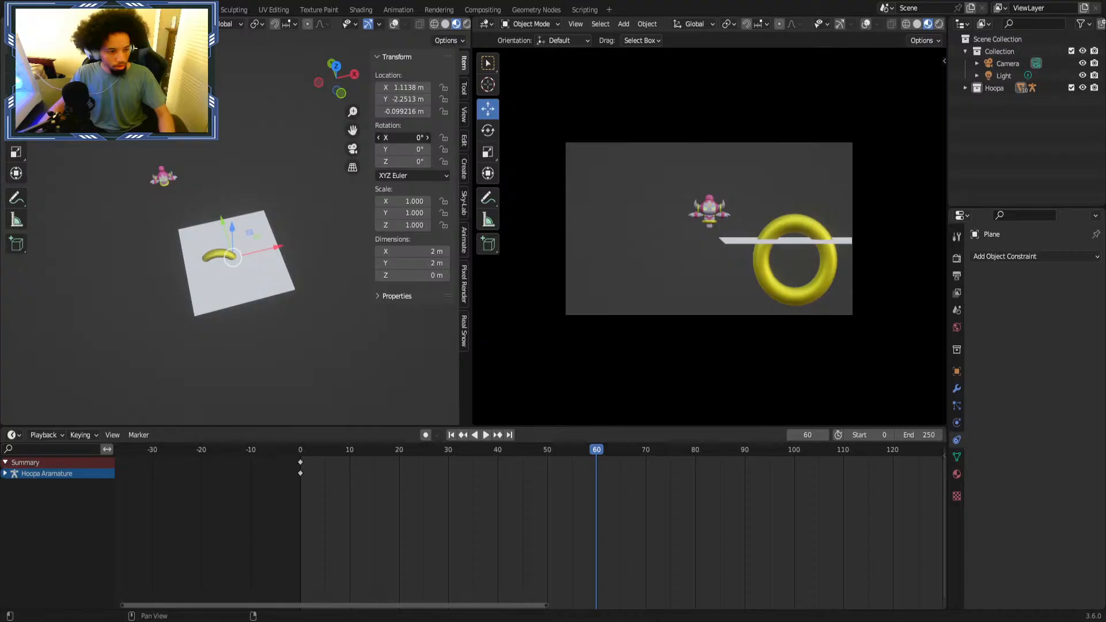
pyautogui.hotkey('ctrl', 'z')
# Copy the torus's Z rotation of -10.905° to the plane so both face the same way.
pyautogui.click(231, 261)
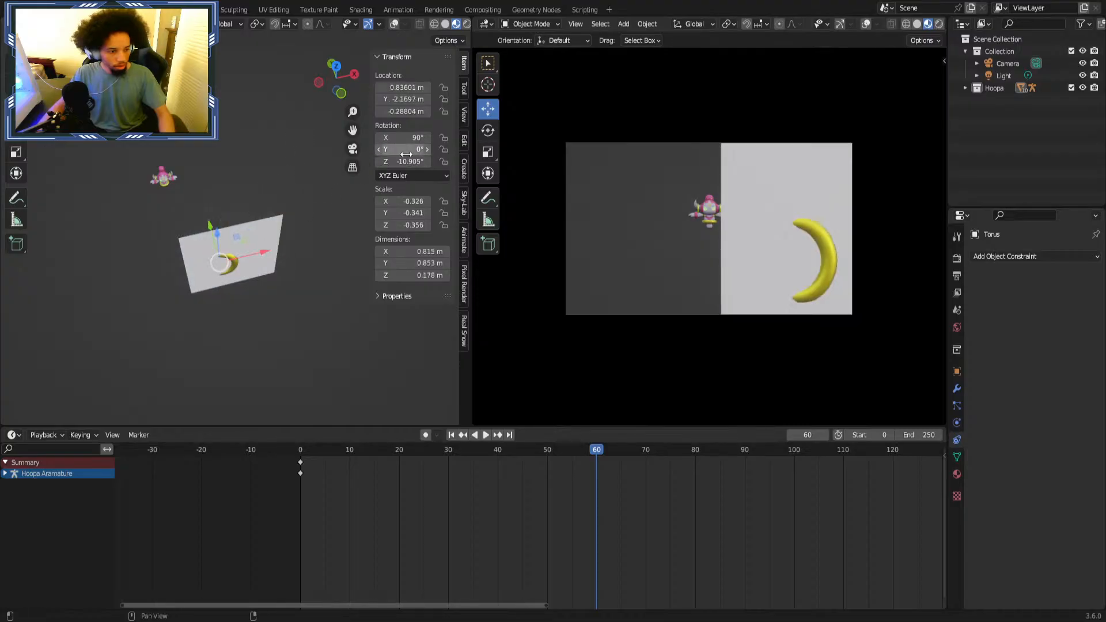
pyautogui.click(277, 241)
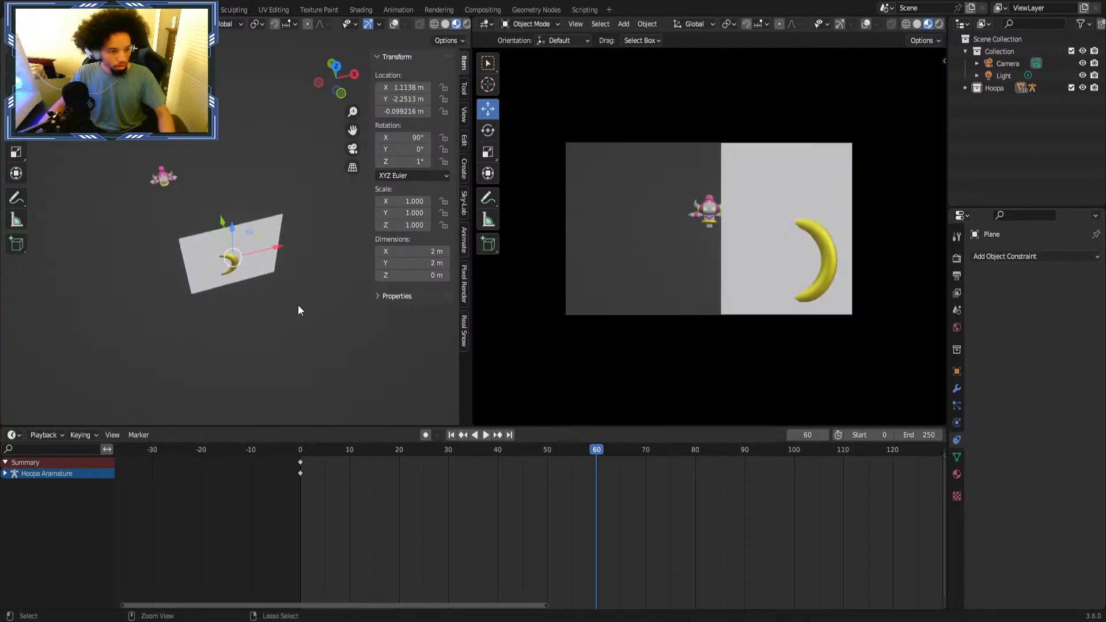
pyautogui.hotkey('ctrl', 'v')
pyautogui.press('Return')
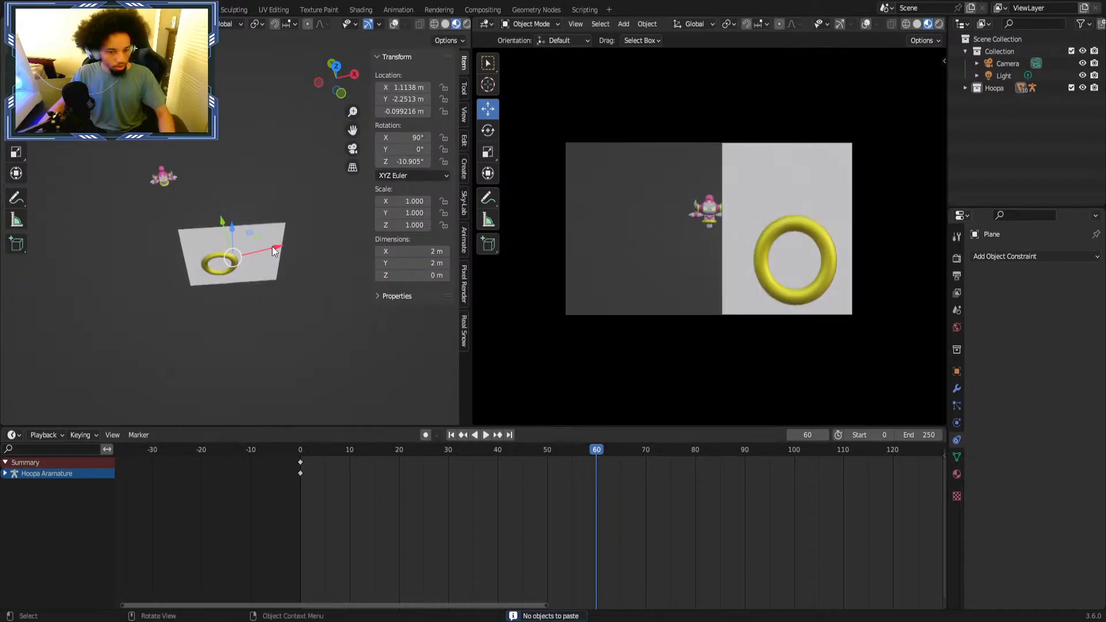
# Move the plane toward the torus, to about X 0.38 m and Y -2.09 m.
pyautogui.moveTo(271, 246); pyautogui.dragTo(208, 343, button='middle')
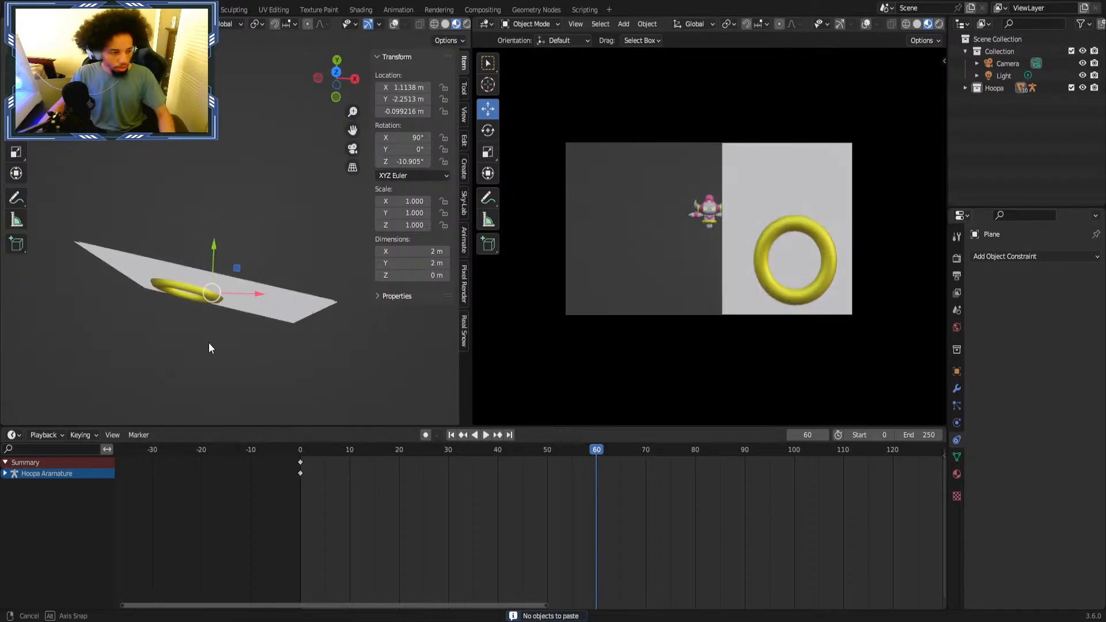
pyautogui.press('g')
pyautogui.press('x')
pyautogui.rightClick(242, 290)
pyautogui.moveTo(242, 291); pyautogui.dragTo(139, 271, button='middle')
pyautogui.press('g')
pyautogui.press('x')
pyautogui.click(150, 199)
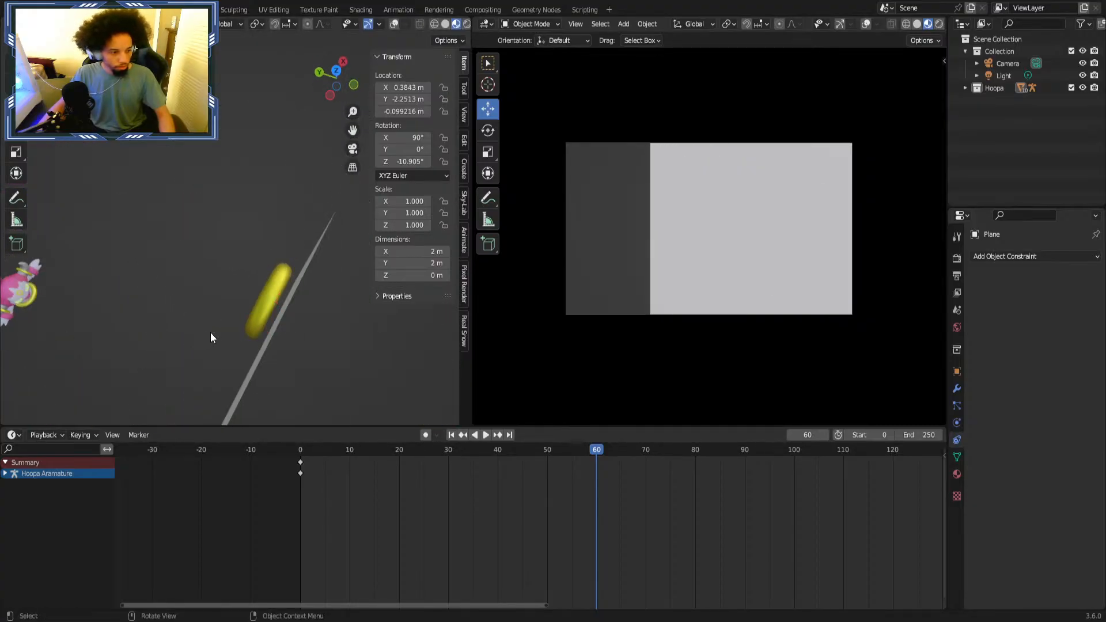
pyautogui.press('g')
pyautogui.press('y')
pyautogui.click(200, 326)
# Scale the plane down to about 0.513 and move it along X to about 0.77 m, behind the torus.
pyautogui.moveTo(200, 326); pyautogui.dragTo(203, 251, button='middle')
pyautogui.press('s')
pyautogui.click(202, 310)
pyautogui.press('g')
pyautogui.press('x')
pyautogui.click(246, 281)
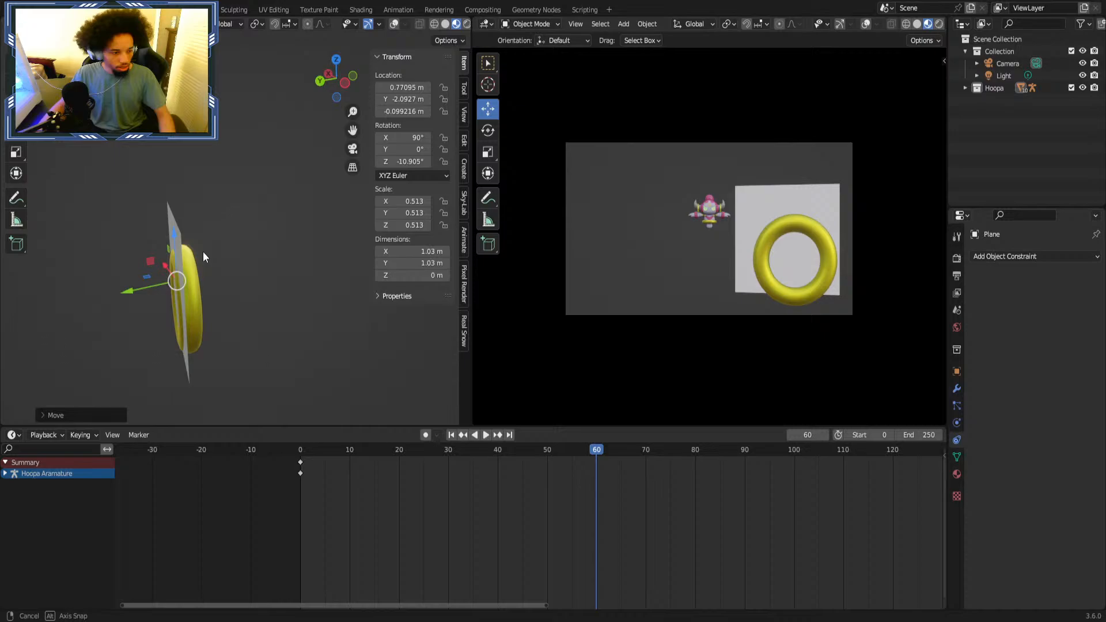
# Move the plane to about Y -2.14 m and lower it to about Z -0.277 m, level with the torus.
pyautogui.press('g')
pyautogui.press('y')
pyautogui.click(143, 287)
pyautogui.moveTo(143, 287); pyautogui.dragTo(219, 226, button='middle')
pyautogui.click(250, 212)
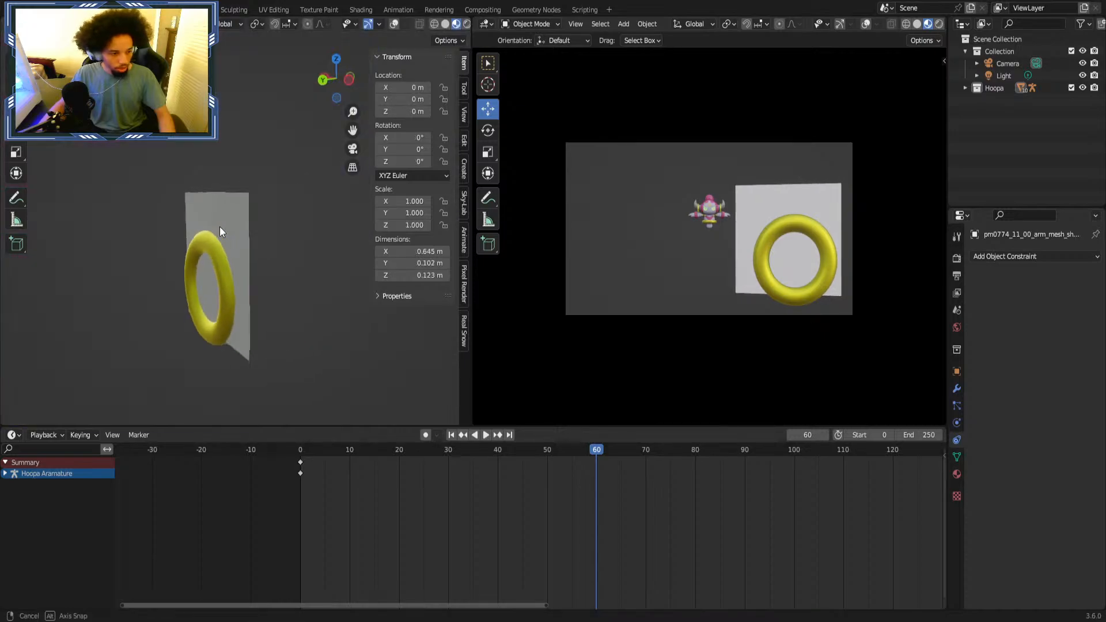
pyautogui.scroll(4, 219, 226)
pyautogui.click(273, 218)
pyautogui.press('g')
pyautogui.press('z')
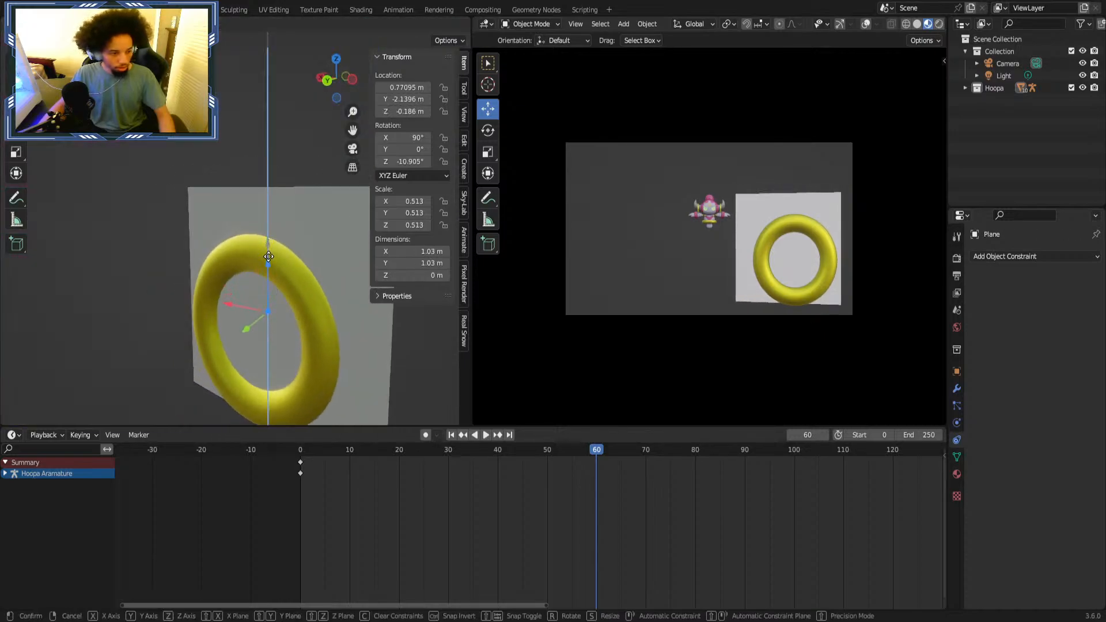
pyautogui.click(254, 271)
# Center the plane behind the torus by moving it to about X 0.85 m and Y -2.165 m.
pyautogui.moveTo(253, 271); pyautogui.dragTo(233, 233, button='middle')
pyautogui.moveTo(232, 233); pyautogui.dragTo(241, 233)
pyautogui.moveTo(240, 233); pyautogui.dragTo(295, 209, button='middle')
pyautogui.moveTo(295, 209); pyautogui.dragTo(287, 211)
pyautogui.moveTo(288, 211); pyautogui.dragTo(237, 219, button='middle')
pyautogui.scroll(2, 238, 225)
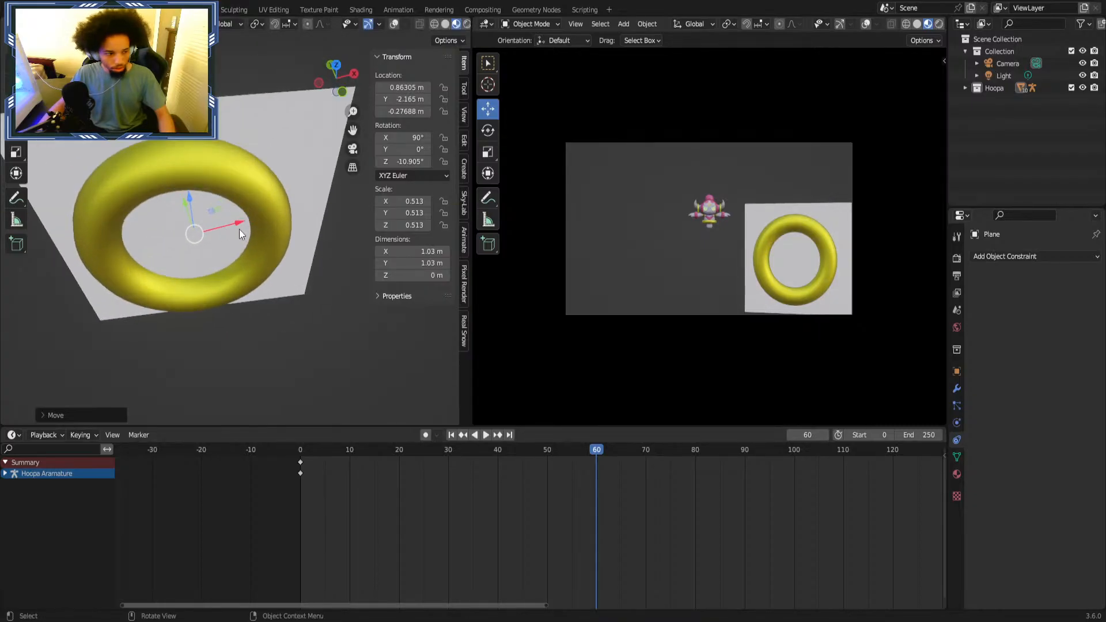
pyautogui.moveTo(240, 229); pyautogui.dragTo(402, 361)
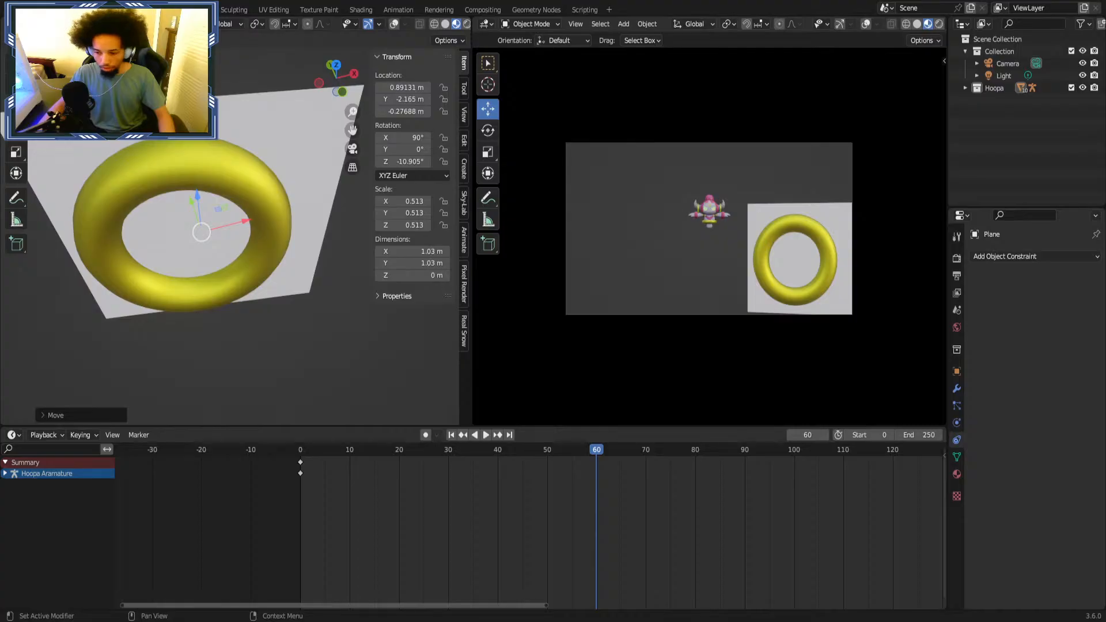
pyautogui.moveTo(277, 219); pyautogui.dragTo(285, 250, button='middle')
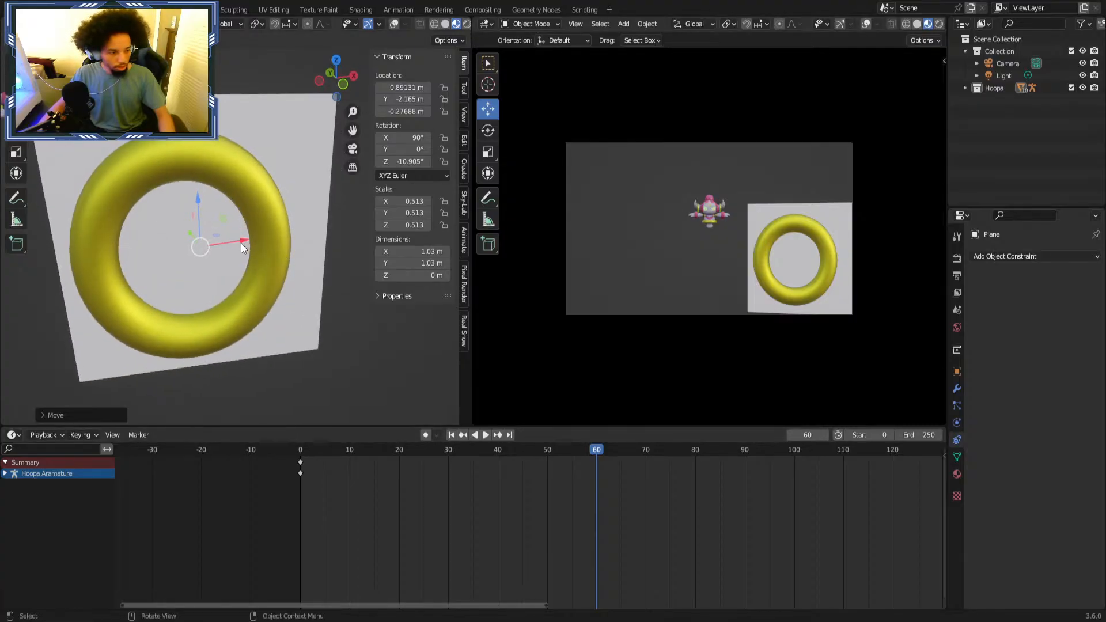
pyautogui.moveTo(241, 243); pyautogui.dragTo(232, 245)
pyautogui.moveTo(264, 255); pyautogui.dragTo(181, 233, button='middle')
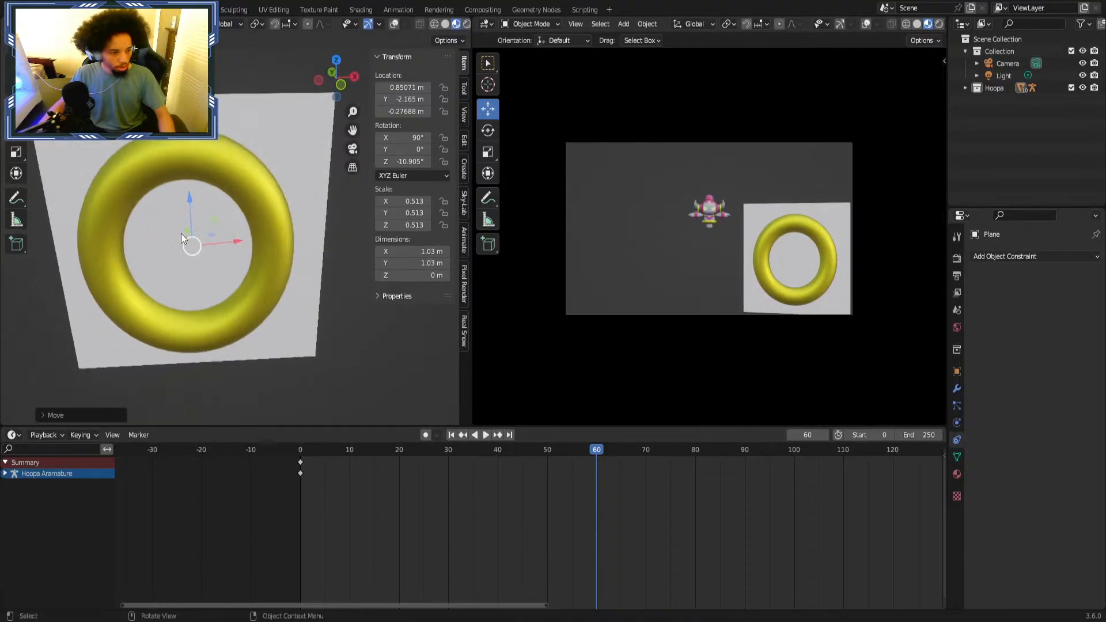
# Change the 3D view area beside the camera view to the Shader Editor and create a new material for the plane.
pyautogui.click(13, 23)
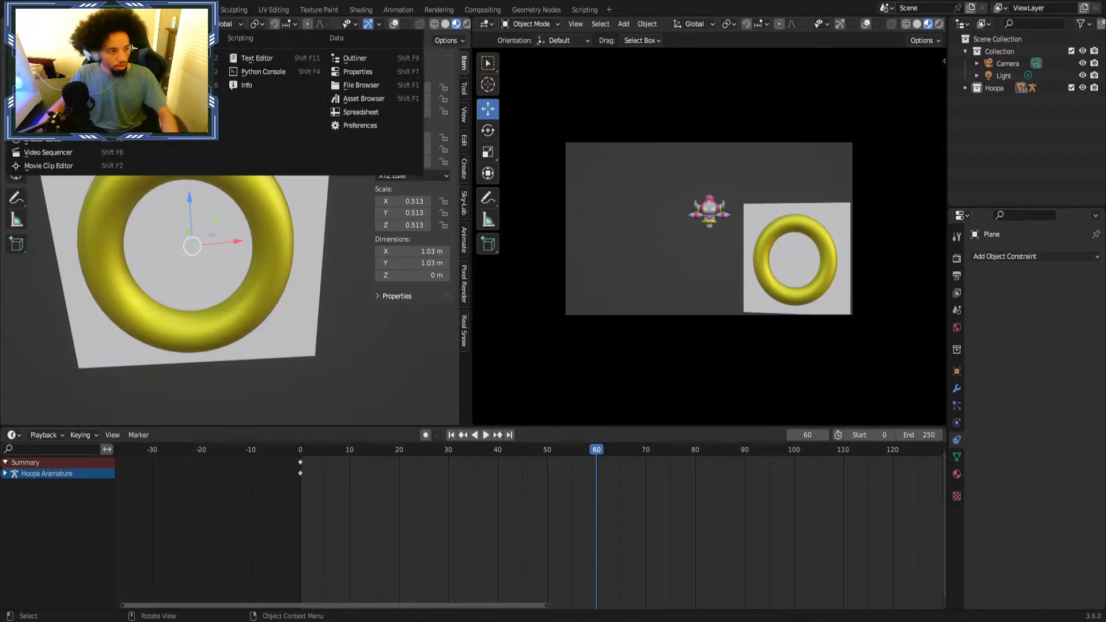
pyautogui.click(71, 144)
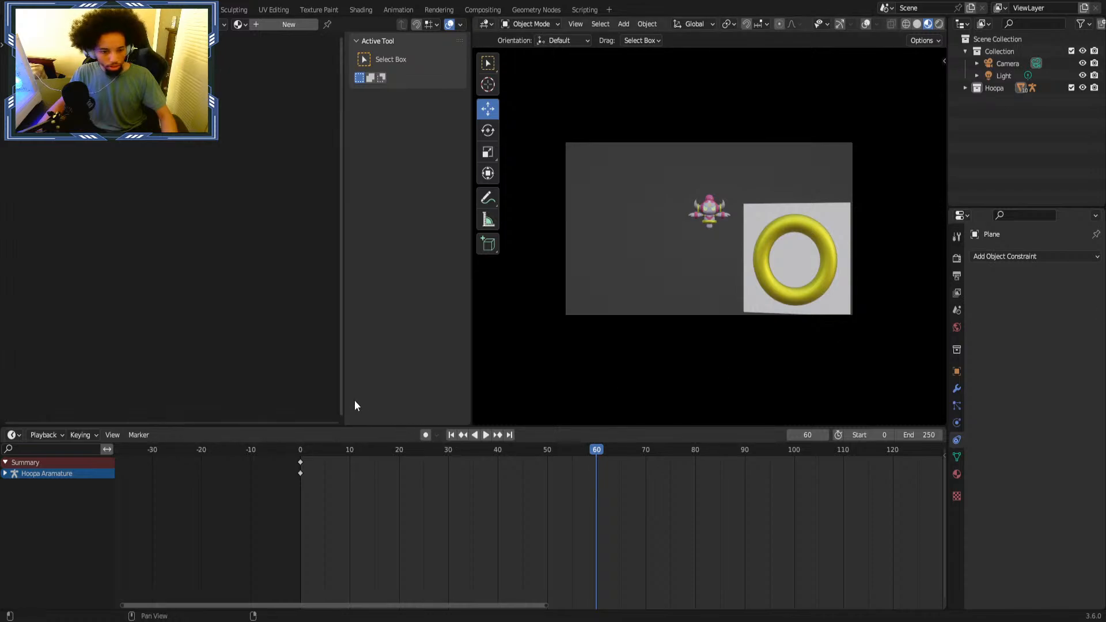
pyautogui.click(266, 25)
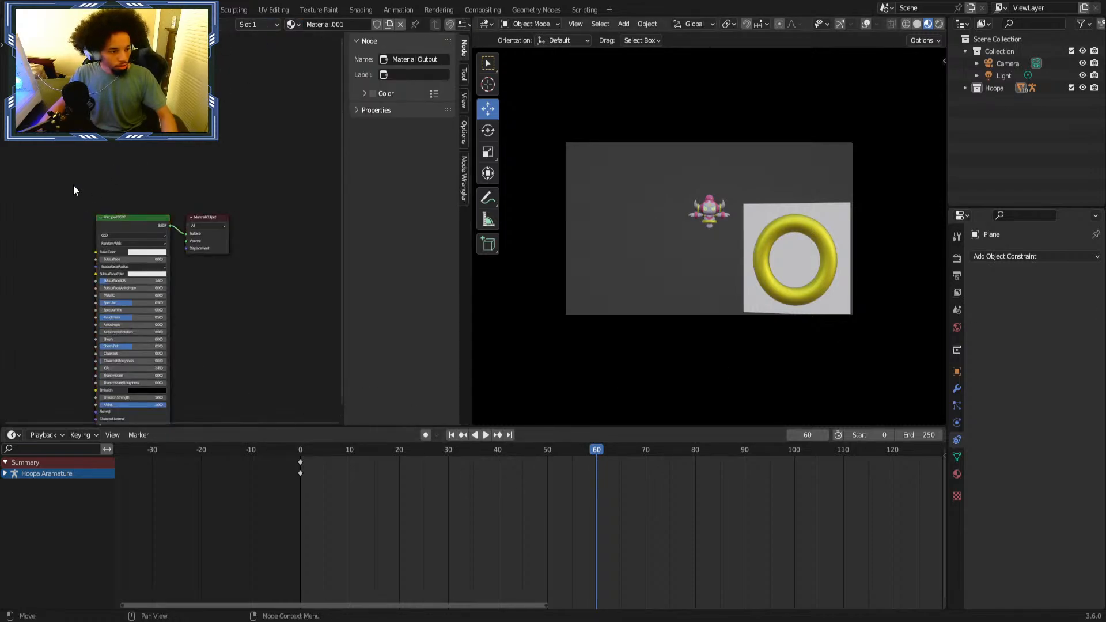
# Delete the Principled BSDF node and add a Transparent BSDF node in its place.
pyautogui.click(103, 225)
pyautogui.press('x')
pyautogui.hotkey('shift', 'a')
pyautogui.click(156, 218)
pyautogui.write('tra')
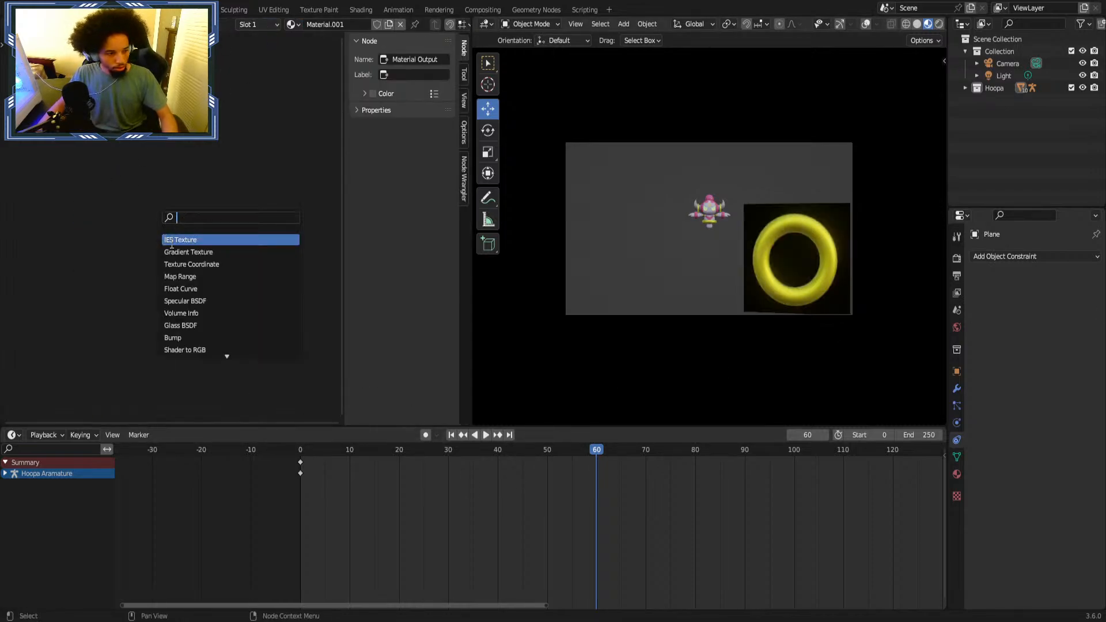
pyautogui.click(189, 251)
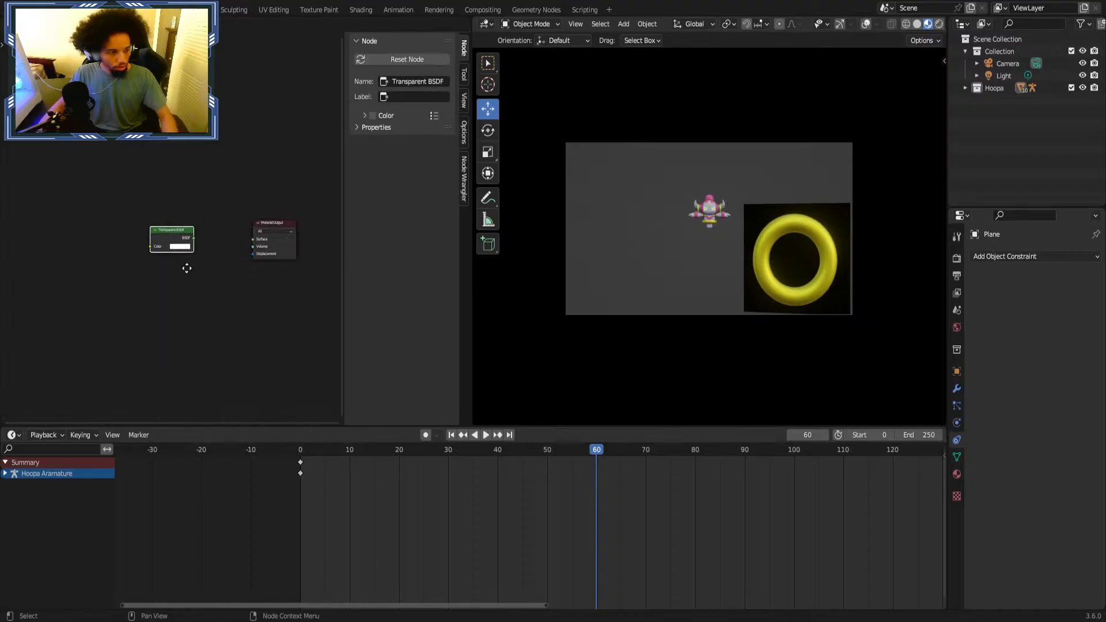
pyautogui.click(168, 275)
# Set the plane material's shadow mode to None and its blend mode to Alpha Blend.
pyautogui.click(956, 474)
pyautogui.scroll(-3, 1028, 453)
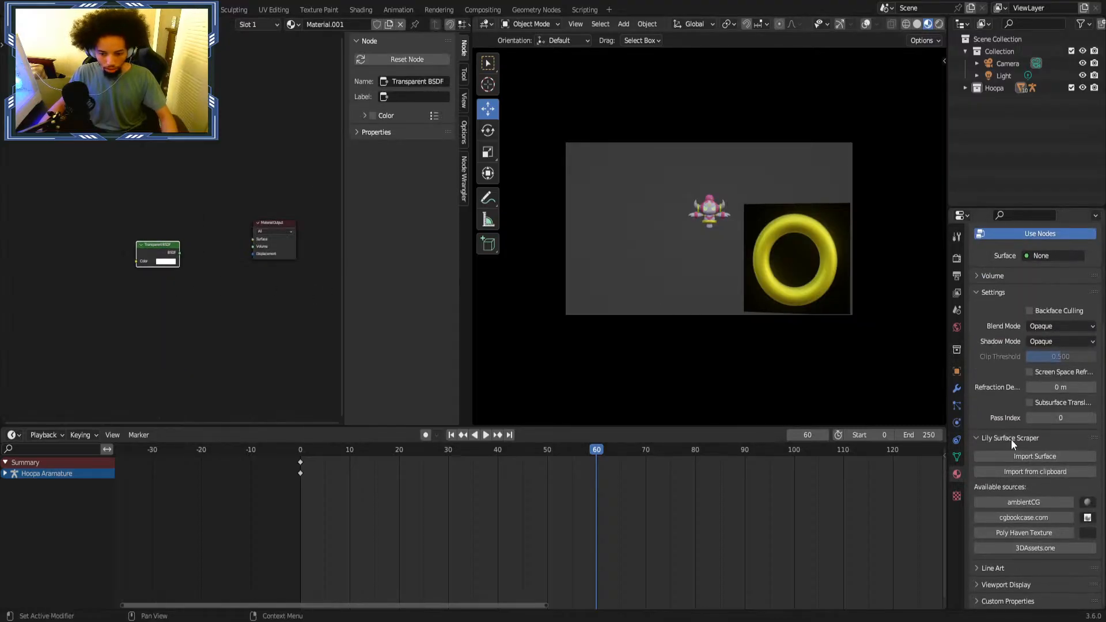
pyautogui.click(1062, 326)
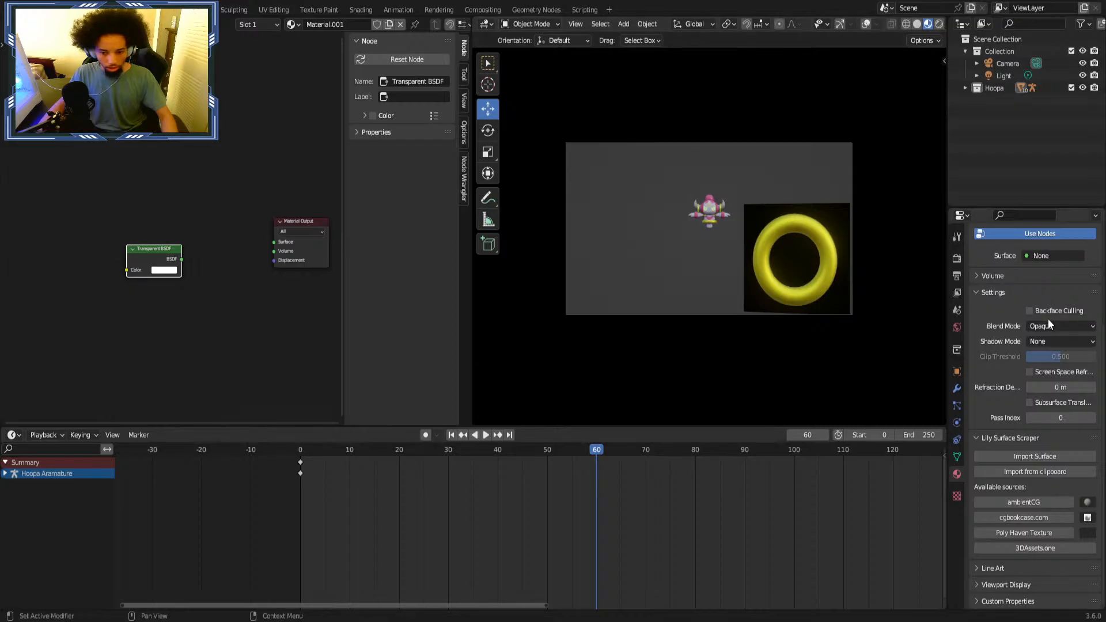
pyautogui.click(1048, 322)
pyautogui.click(1049, 378)
# Add an Emission node and arrange it below the Transparent BSDF node.
pyautogui.scroll(2, 211, 287)
pyautogui.hotkey('shift', 'a')
pyautogui.write('e')
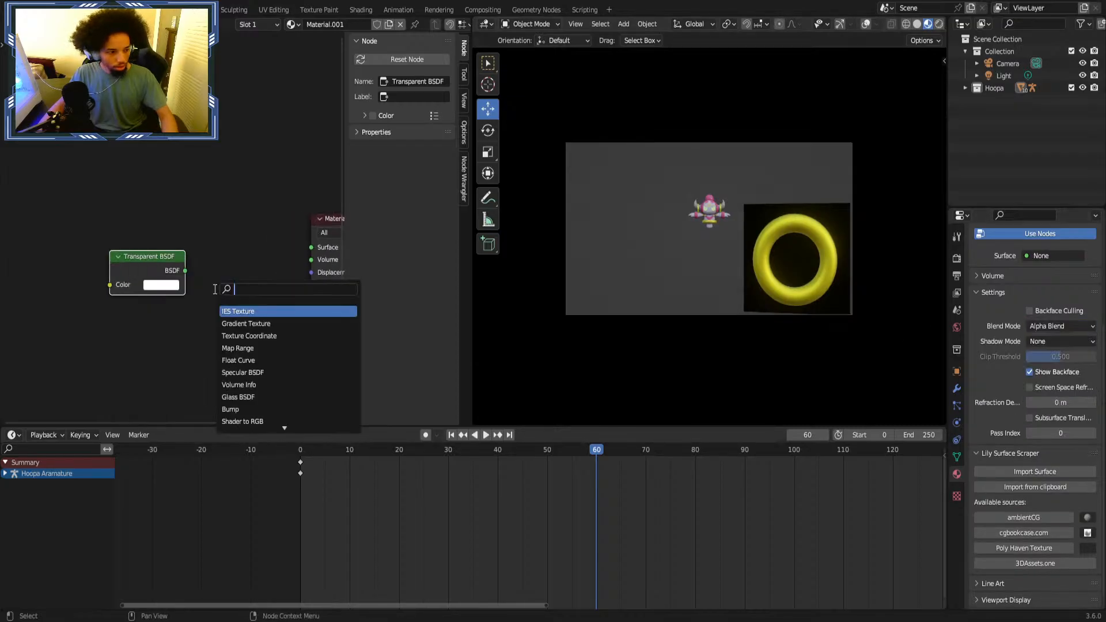
pyautogui.click(262, 312)
pyautogui.click(150, 210)
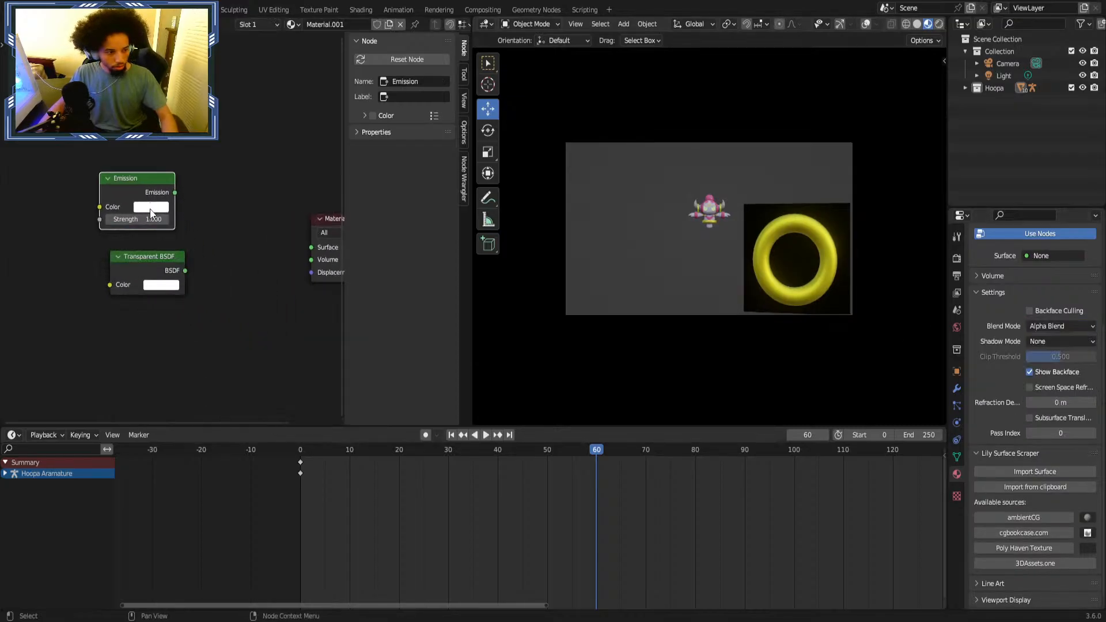
pyautogui.moveTo(144, 271); pyautogui.dragTo(156, 315)
pyautogui.click(146, 183)
pyautogui.moveTo(146, 183); pyautogui.dragTo(110, 250)
pyautogui.moveTo(217, 234); pyautogui.dragTo(156, 239, button='middle')
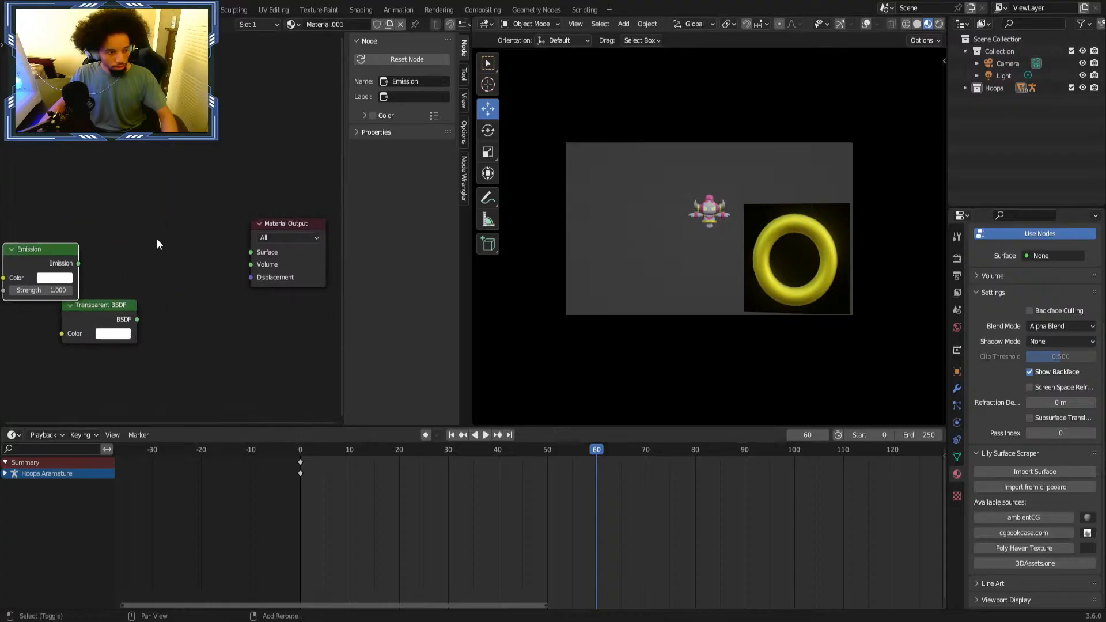
pyautogui.moveTo(108, 314); pyautogui.dragTo(117, 196)
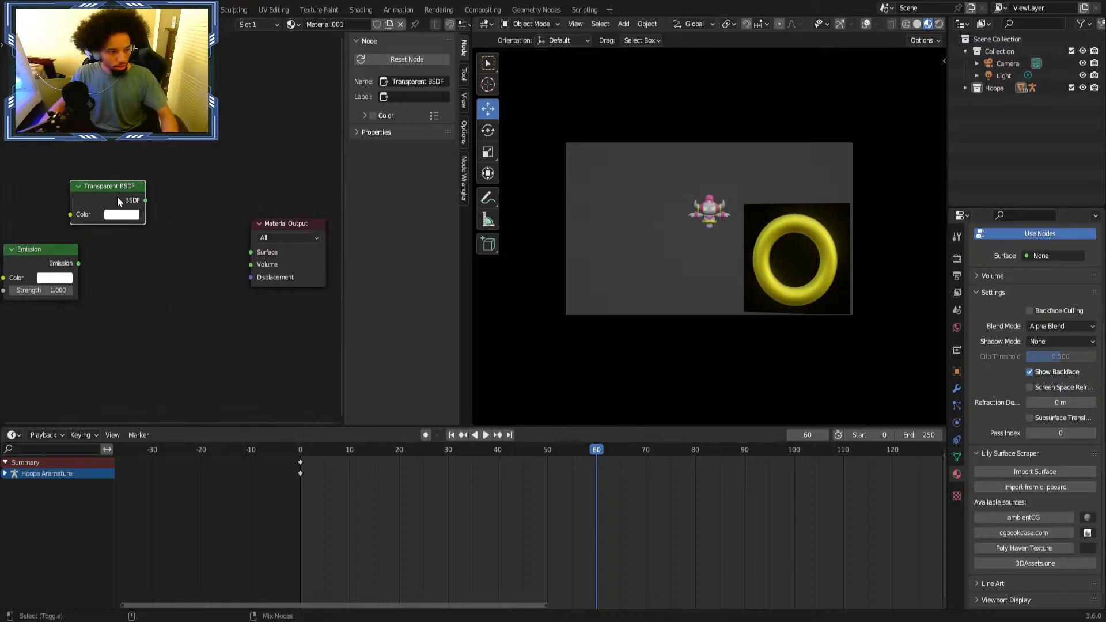
# Combine the Transparent BSDF and Emission nodes with a Mix Shader and connect it to the Material Output's Surface.
pyautogui.keyDown('ctrl'); pyautogui.keyDown('shift'); pyautogui.moveTo(117, 197); pyautogui.dragTo(53, 263, button='right'); pyautogui.keyUp('shift'); pyautogui.keyUp('ctrl')
pyautogui.moveTo(277, 224); pyautogui.dragTo(320, 222)
pyautogui.moveTo(313, 222); pyautogui.dragTo(161, 221, button='middle')
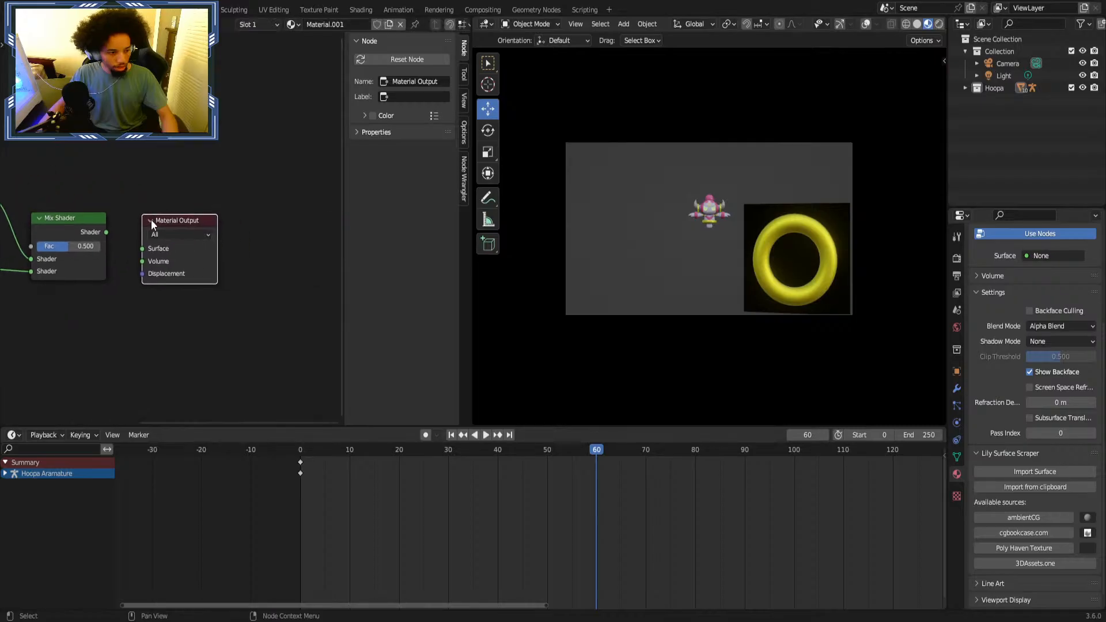
pyautogui.moveTo(106, 232); pyautogui.dragTo(223, 213)
pyautogui.moveTo(103, 215); pyautogui.dragTo(255, 197, button='middle')
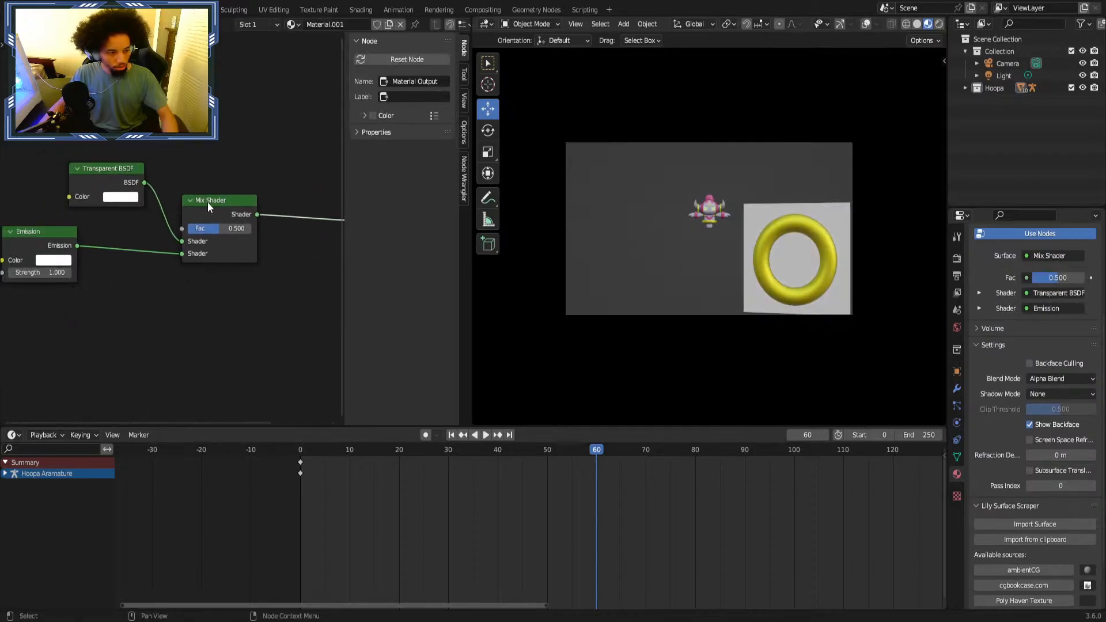
# Spread out the Mix Shader, Transparent BSDF and Emission nodes so their connections are easy to follow.
pyautogui.moveTo(211, 202); pyautogui.dragTo(276, 199)
pyautogui.moveTo(102, 184); pyautogui.dragTo(142, 215)
pyautogui.moveTo(47, 240); pyautogui.dragTo(136, 299)
pyautogui.moveTo(205, 279); pyautogui.dragTo(217, 249, button='middle')
pyautogui.scroll(2, 164, 261)
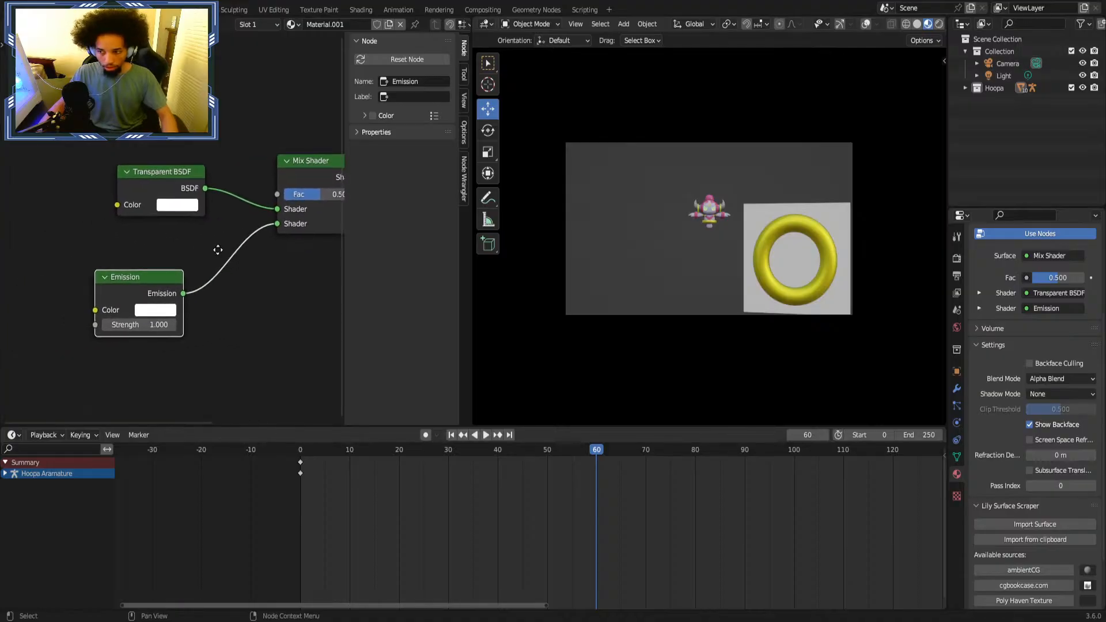
pyautogui.scroll(2, 212, 232)
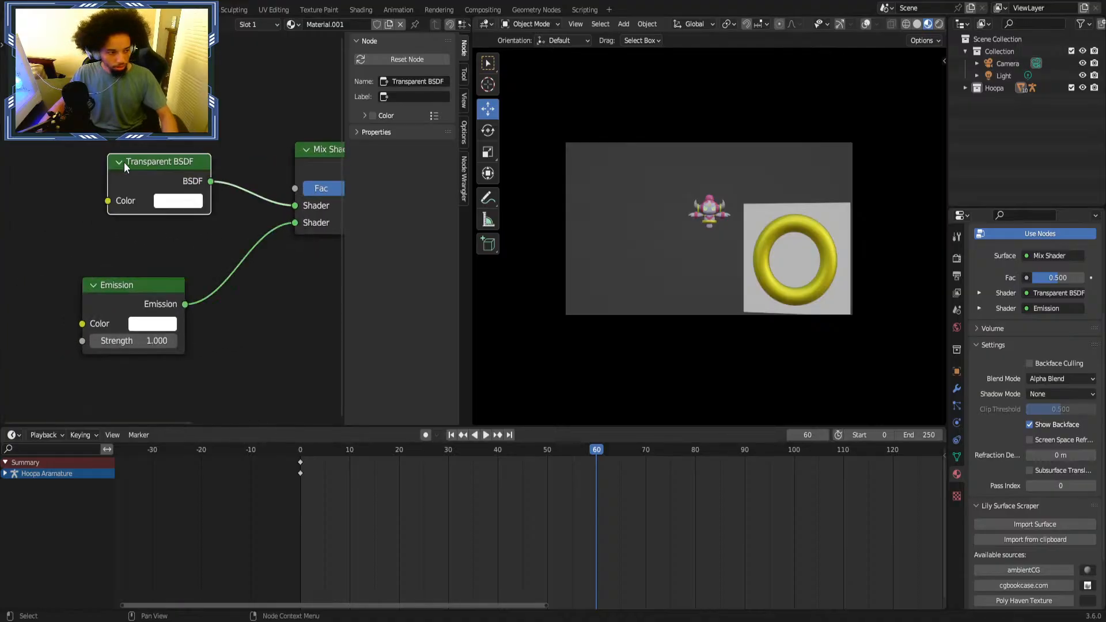
# Tidy the node layout by repositioning the Transparent BSDF, Mix Shader and Material Output nodes closer together.
pyautogui.moveTo(124, 161); pyautogui.dragTo(85, 191)
pyautogui.scroll(-1, 178, 238)
pyautogui.scroll(-1, 178, 238)
pyautogui.moveTo(243, 201); pyautogui.dragTo(219, 194, button='middle')
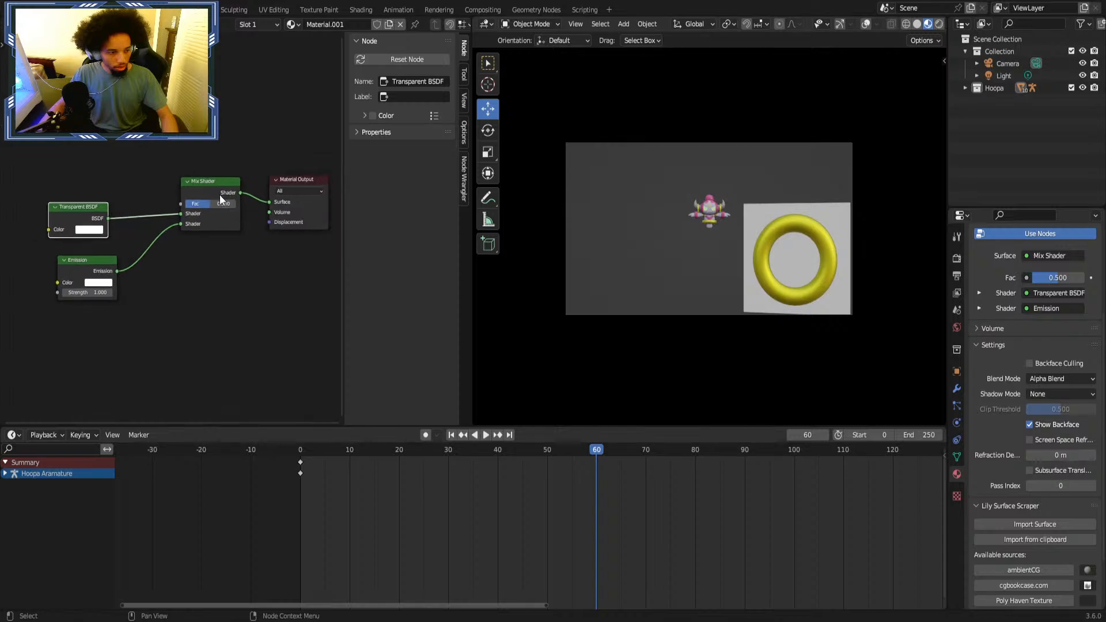
pyautogui.moveTo(220, 195); pyautogui.dragTo(195, 192)
pyautogui.moveTo(292, 182); pyautogui.dragTo(272, 182)
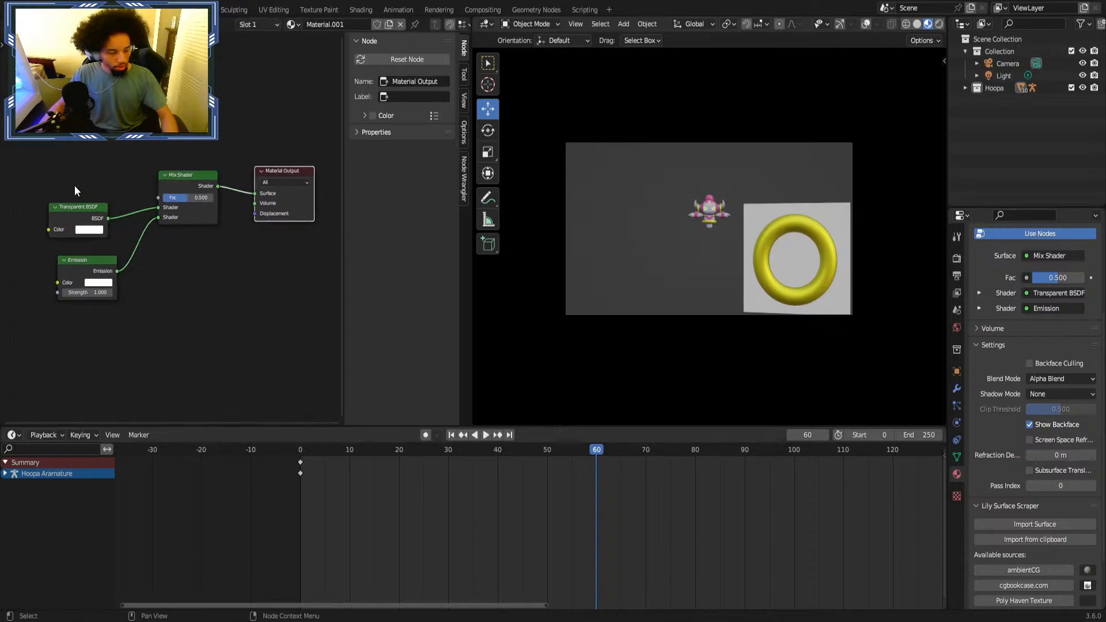
pyautogui.moveTo(74, 185); pyautogui.dragTo(125, 188, button='middle')
pyautogui.moveTo(123, 209); pyautogui.dragTo(143, 221)
pyautogui.scroll(-1, 102, 193)
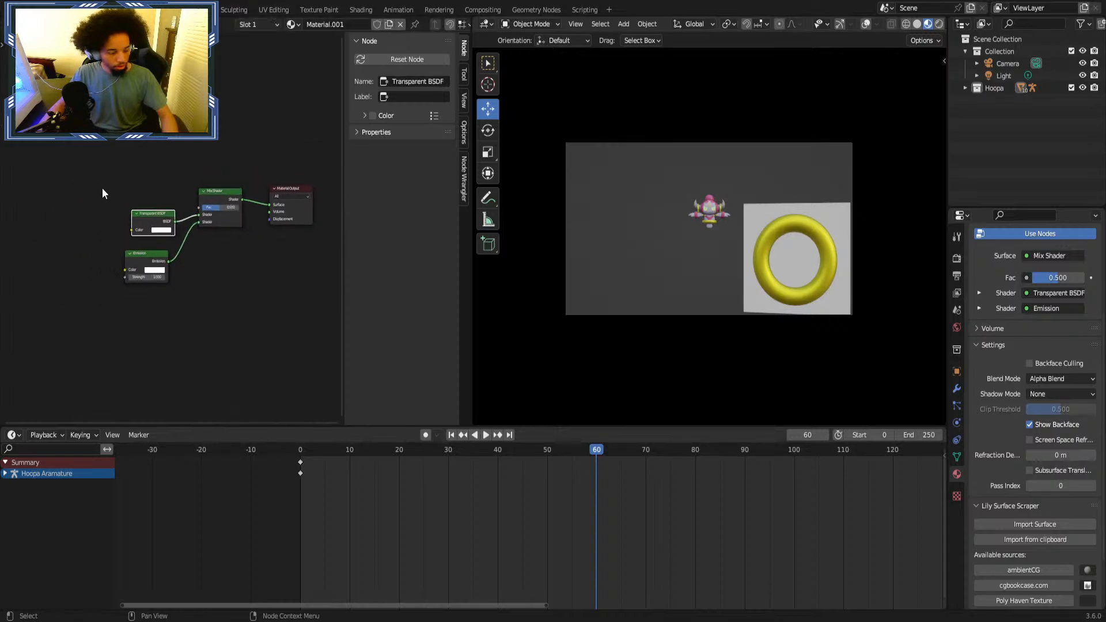
pyautogui.keyDown('ctrl'); pyautogui.scroll(-2, 131, 207); pyautogui.keyUp('ctrl')
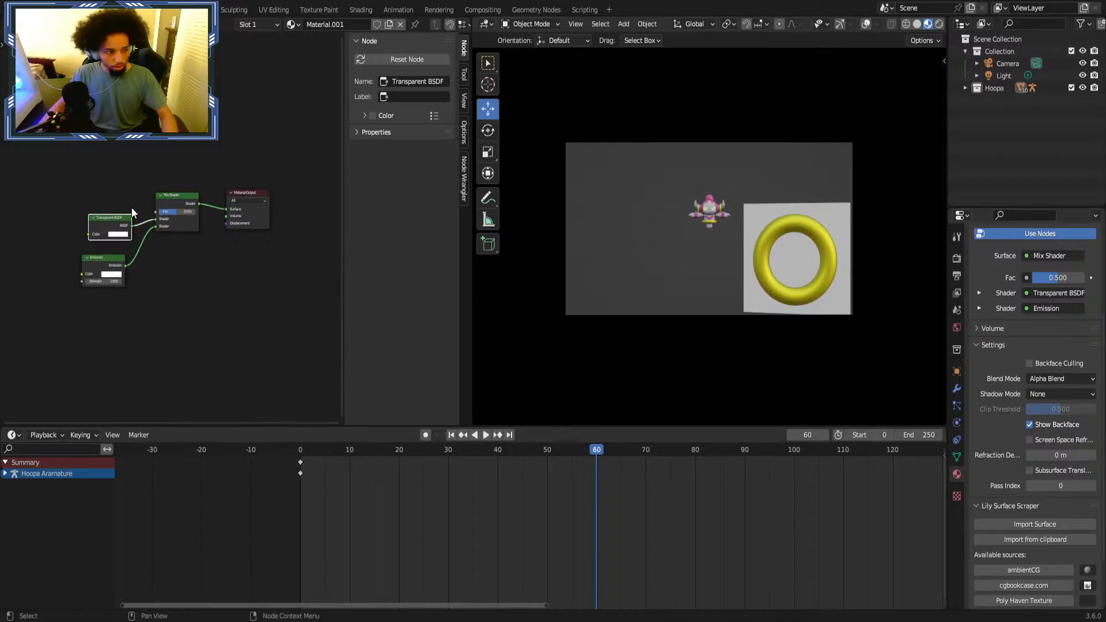
# Add a Color Ramp node above the shaders and connect its color output to the Mix Shader's Fac.
pyautogui.hotkey('shift', 'a')
pyautogui.write('color ramp')
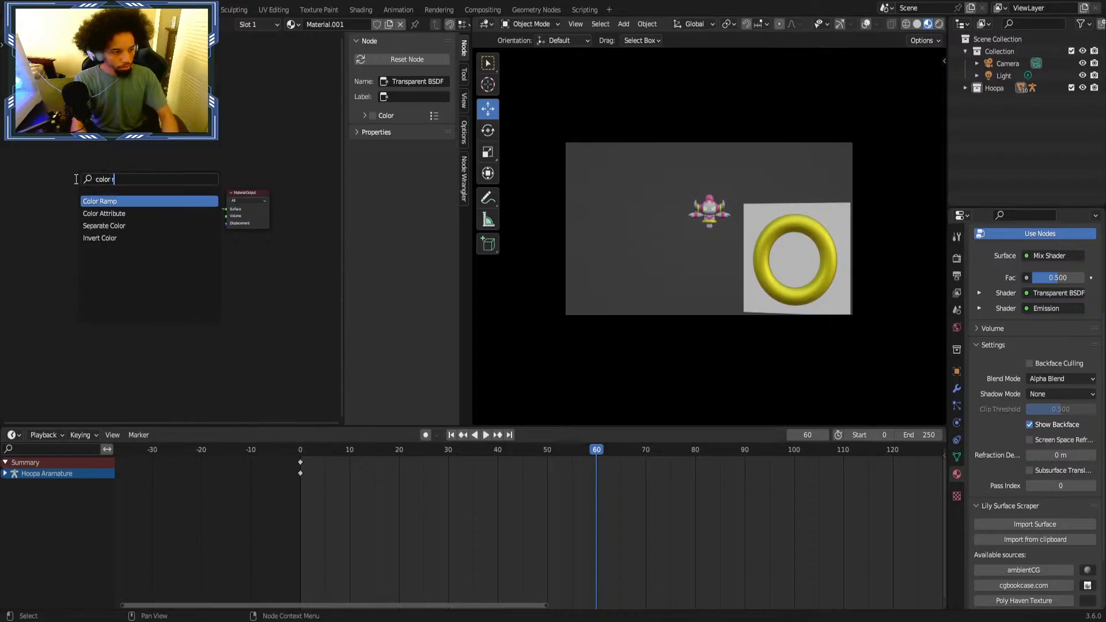
pyautogui.press('Return')
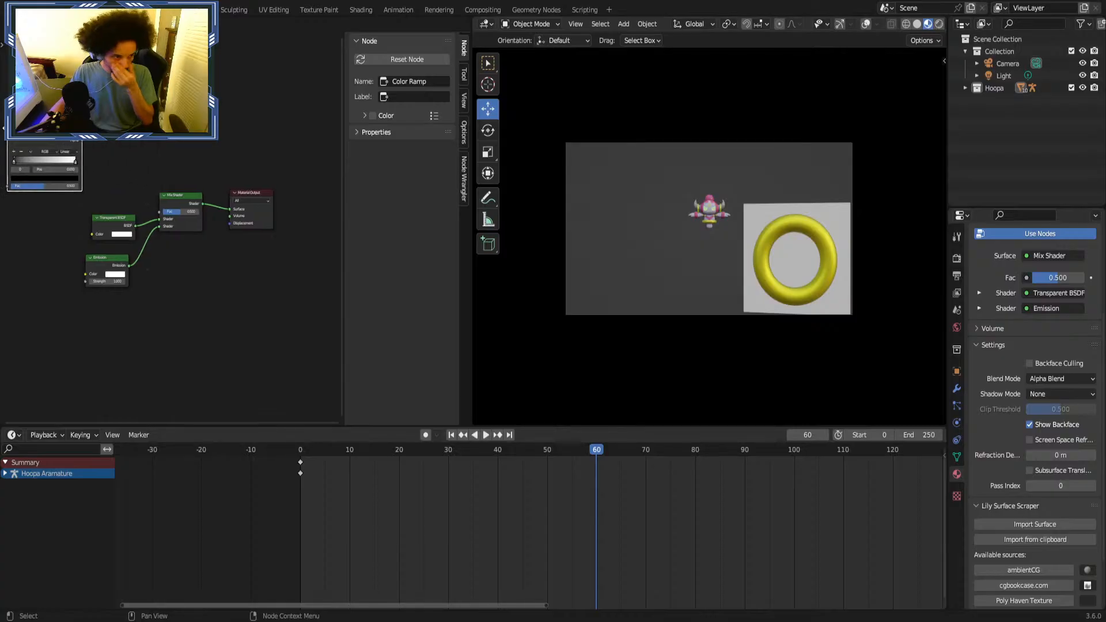
pyautogui.press('Return')
pyautogui.scroll(1, 150, 229)
pyautogui.moveTo(90, 95); pyautogui.dragTo(155, 165)
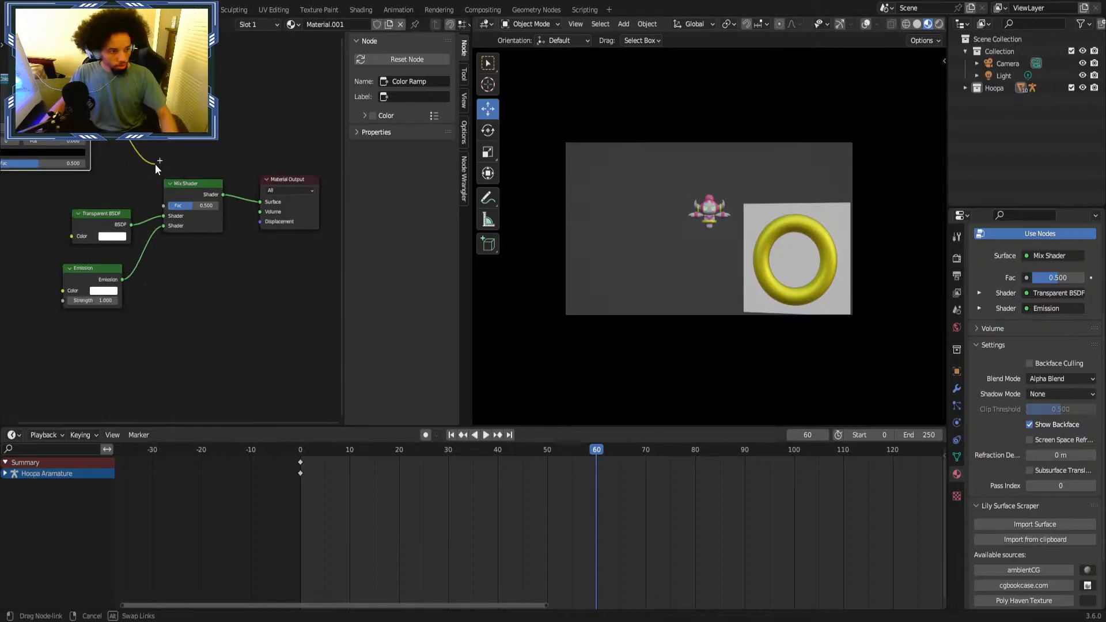
pyautogui.moveTo(161, 208); pyautogui.dragTo(164, 206)
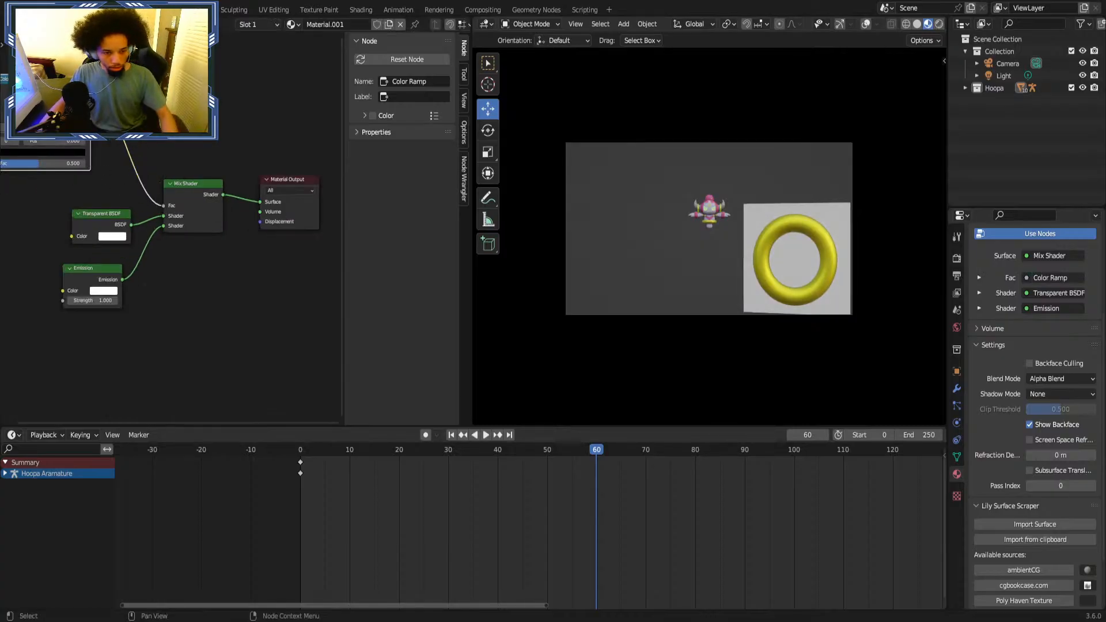
pyautogui.scroll(3, 117, 199)
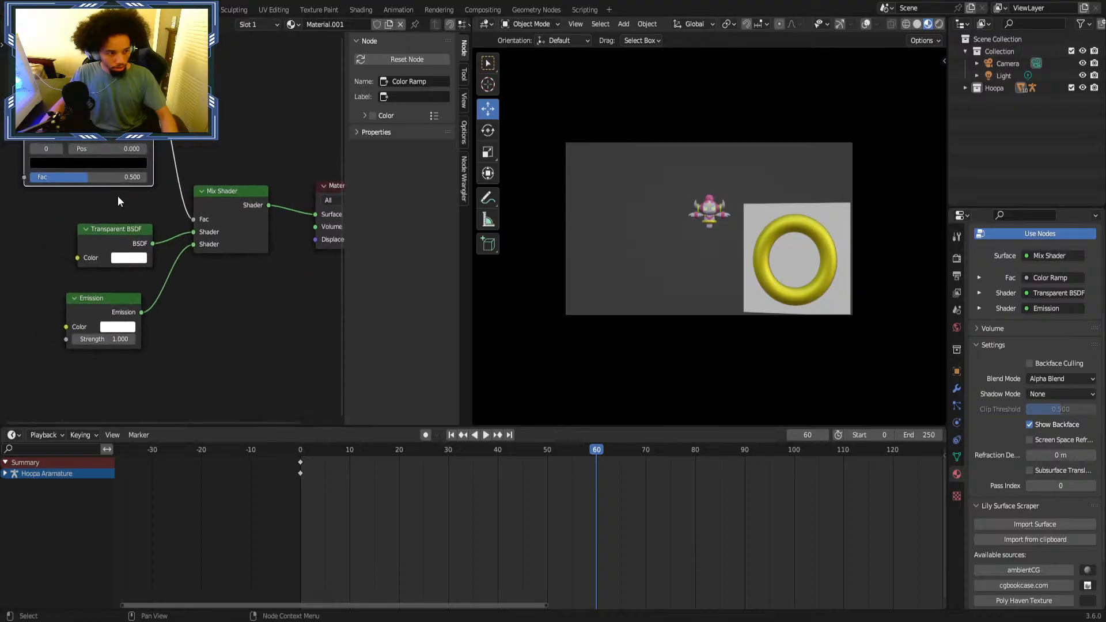
# Move the Material Output and Mix Shader nodes farther away from the Transparent BSDF and Emission nodes.
pyautogui.click(87, 226)
pyautogui.click(102, 306)
pyautogui.moveTo(338, 186); pyautogui.dragTo(238, 200, button='middle')
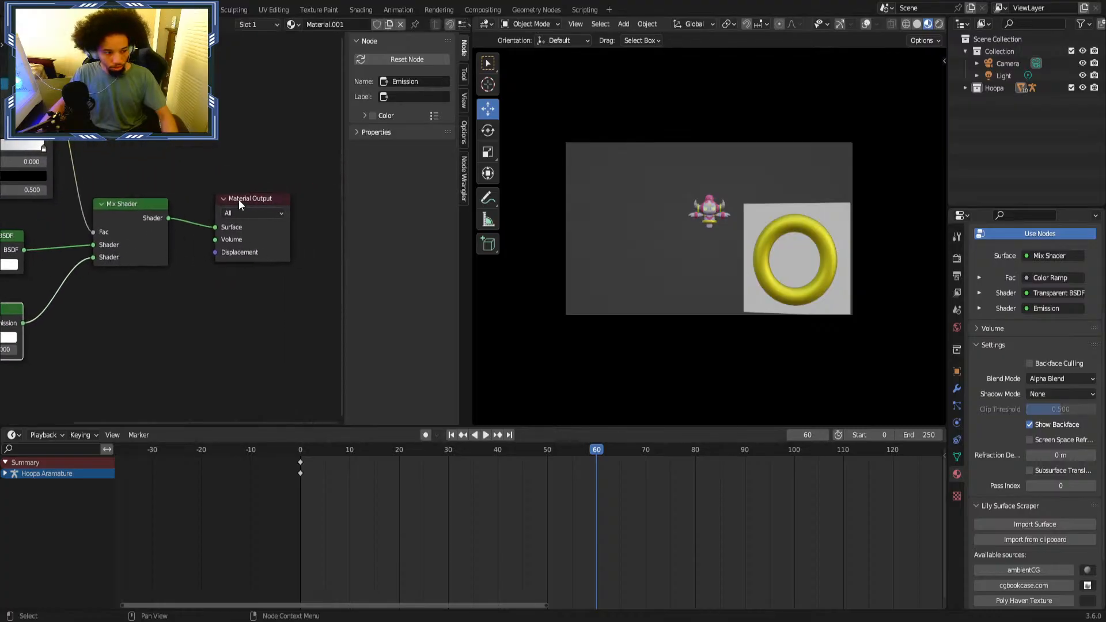
pyautogui.moveTo(242, 201); pyautogui.dragTo(290, 166)
pyautogui.moveTo(131, 204); pyautogui.dragTo(157, 181)
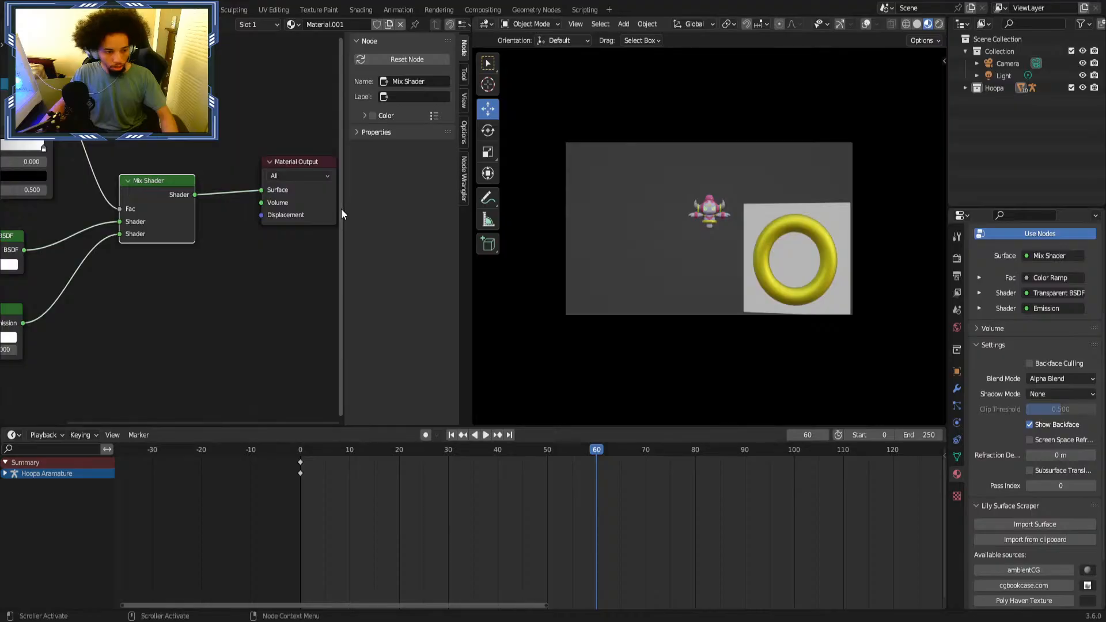
# Hide the node editor's sidebar and try shifting the Color Ramp's black stop to about 0.218.
pyautogui.moveTo(344, 210); pyautogui.dragTo(470, 207)
pyautogui.scroll(-2, 93, 169)
pyautogui.moveTo(87, 166); pyautogui.dragTo(210, 189, button='middle')
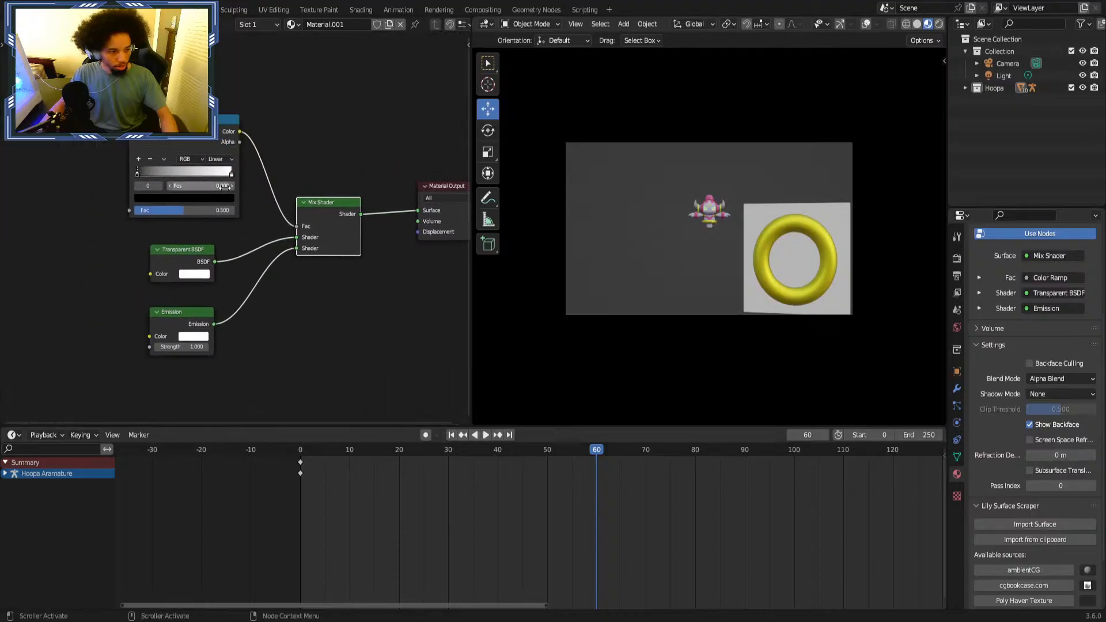
pyautogui.scroll(1, 182, 165)
pyautogui.moveTo(112, 157); pyautogui.dragTo(141, 157)
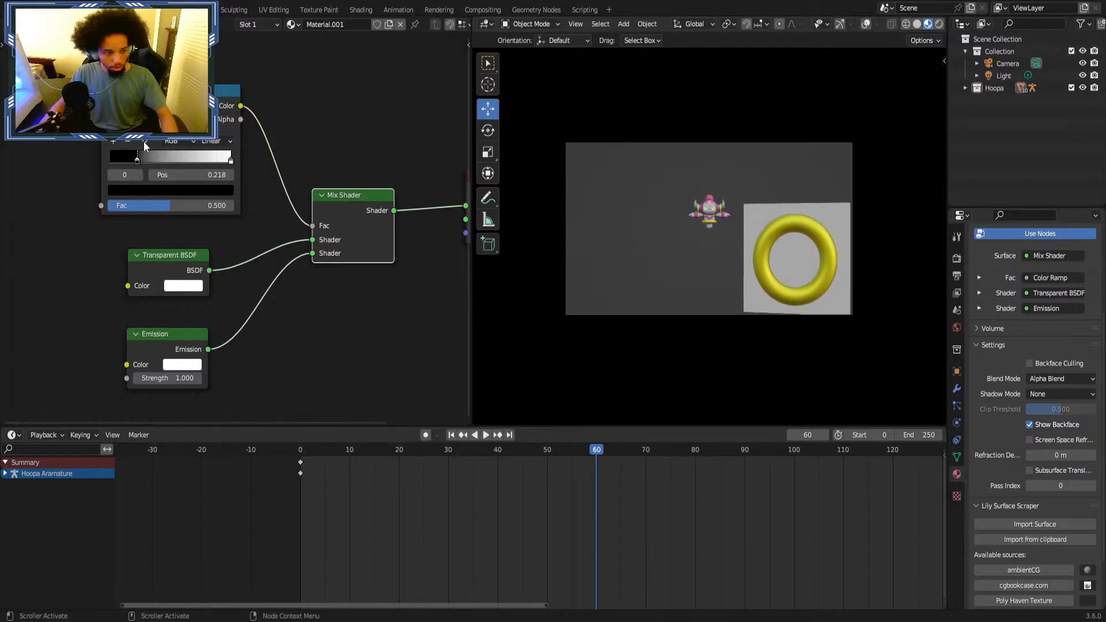
# Add a Noise Texture node in front of the Color Ramp.
pyautogui.scroll(-4, 178, 159)
pyautogui.hotkey('shift', 'a')
pyautogui.write('te')
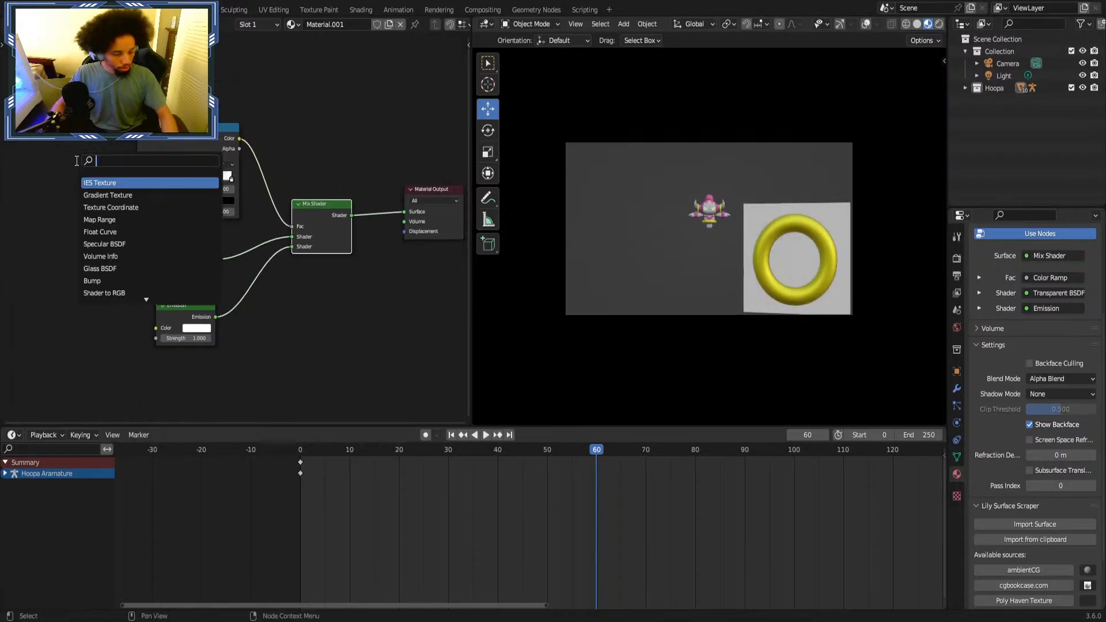
pyautogui.write('xt')
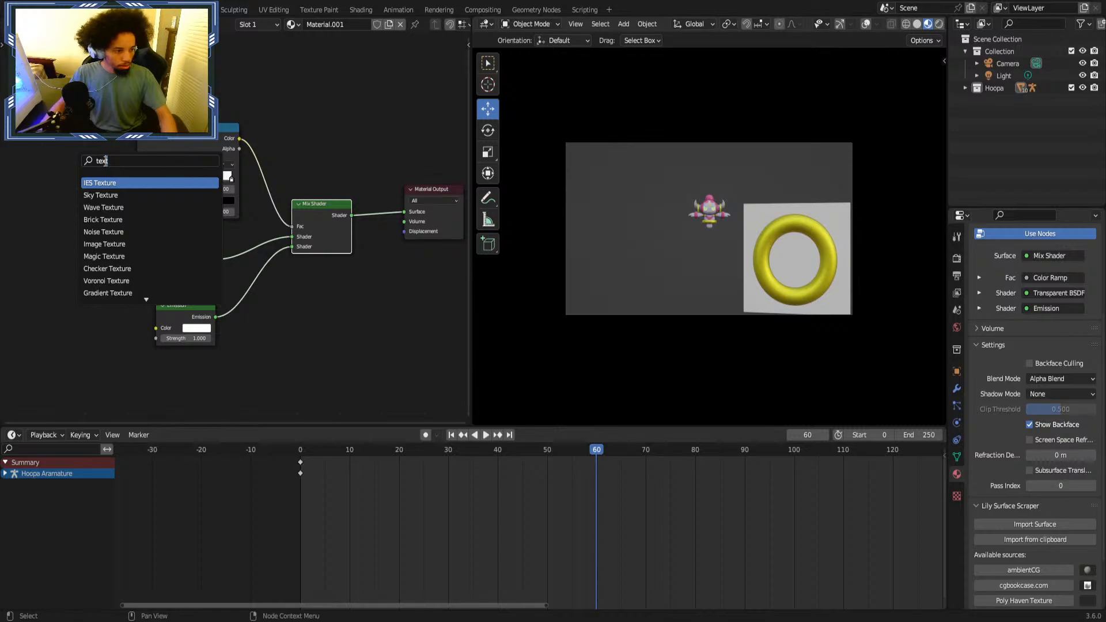
pyautogui.hotkey('ctrl', 'a')
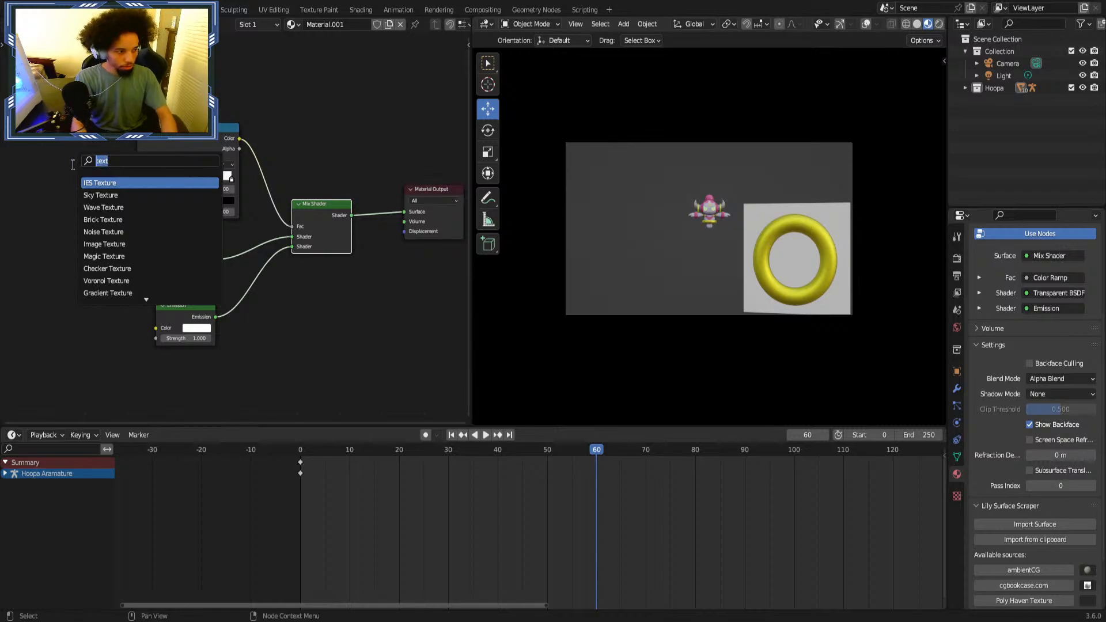
pyautogui.write('noi')
pyautogui.press('Return')
pyautogui.click(47, 155)
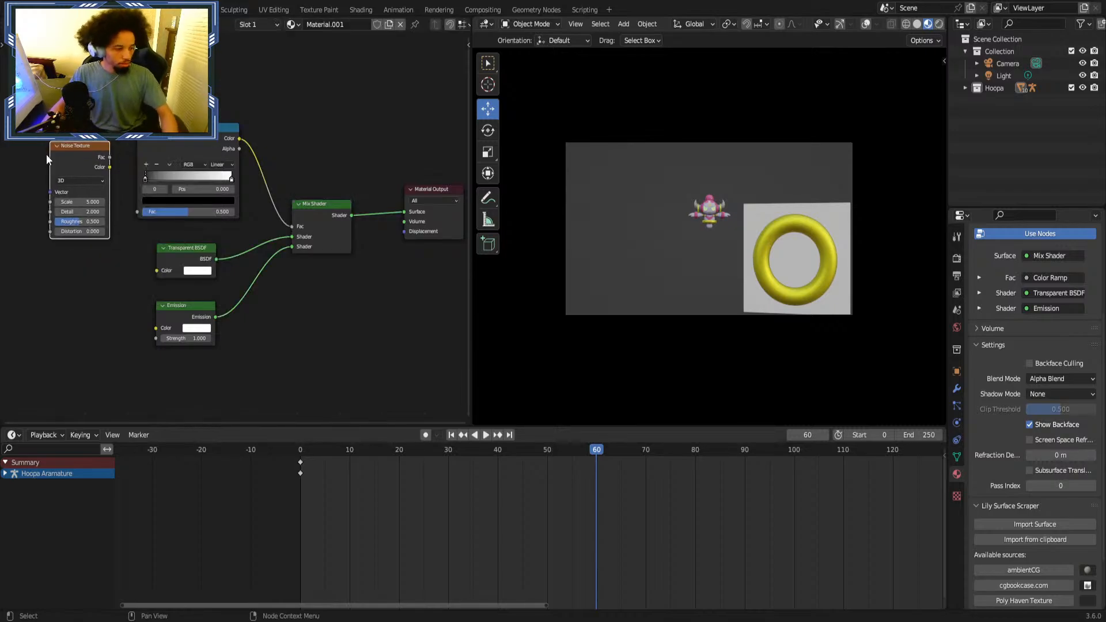
# Attach Texture Coordinate and Mapping nodes to the Noise Texture's vector input and set the Mapping type to Normal.
pyautogui.hotkey('ctrl', 't')
pyautogui.moveTo(122, 119); pyautogui.dragTo(259, 118, button='middle')
pyautogui.scroll(4, 299, 142)
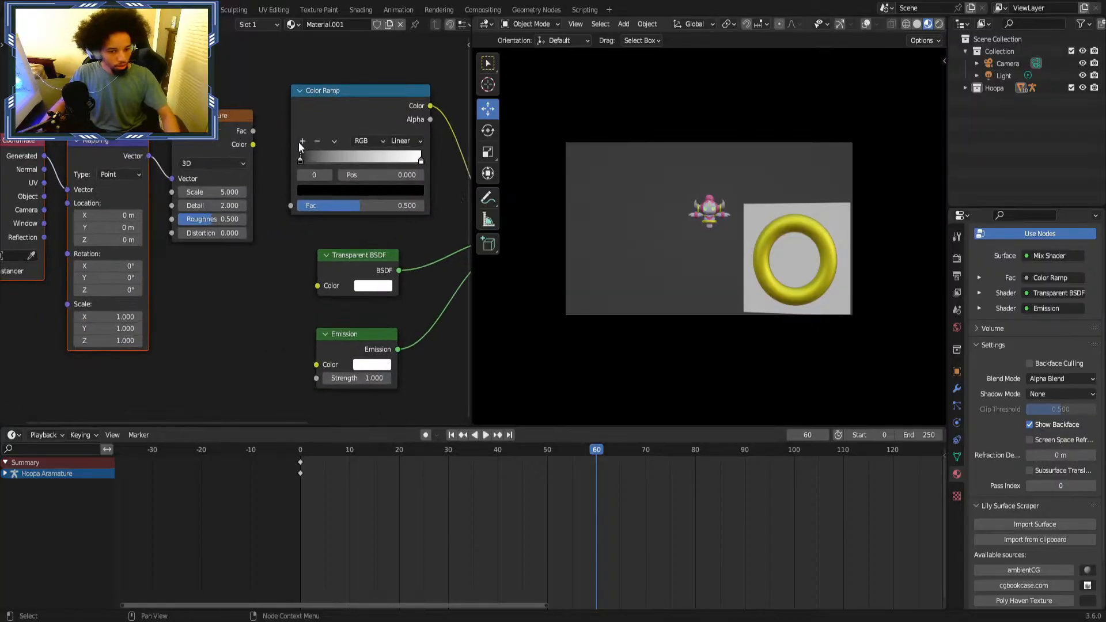
pyautogui.click(121, 174)
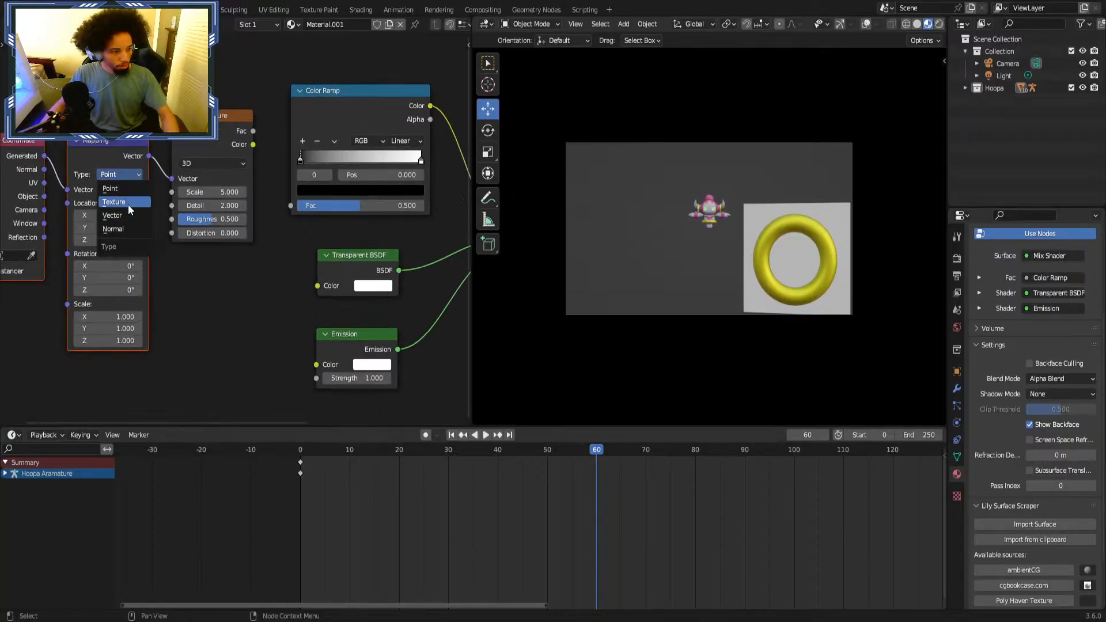
pyautogui.click(129, 229)
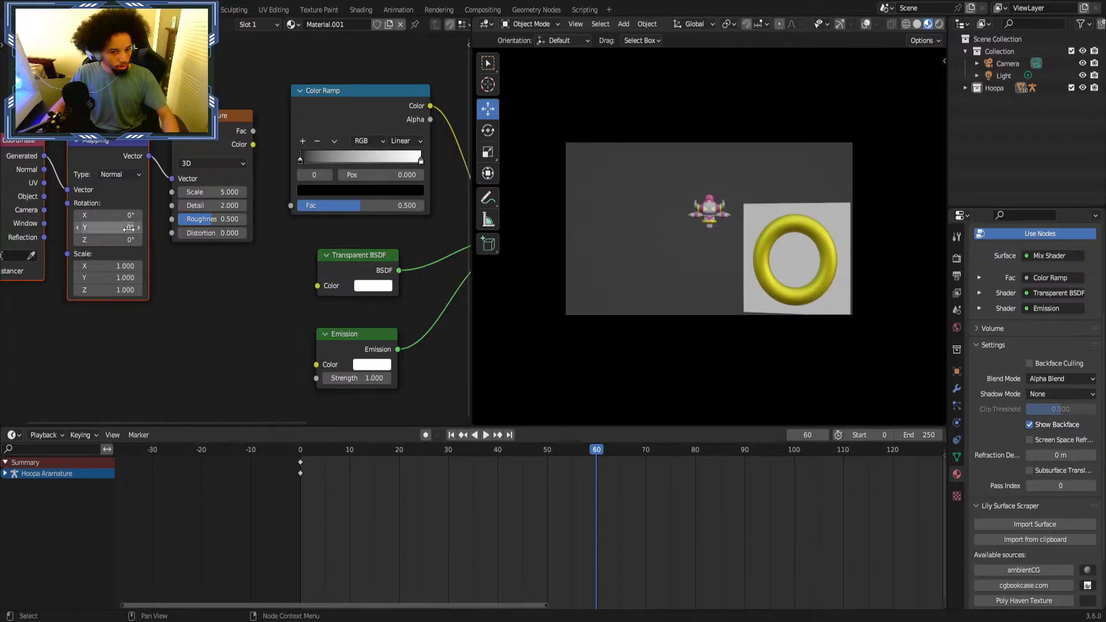
# Connect the Noise Texture's color output to the Color Ramp's Fac and shift the black stop to about 0.482.
pyautogui.moveTo(253, 141); pyautogui.dragTo(292, 204)
pyautogui.moveTo(390, 165); pyautogui.dragTo(311, 187, button='middle')
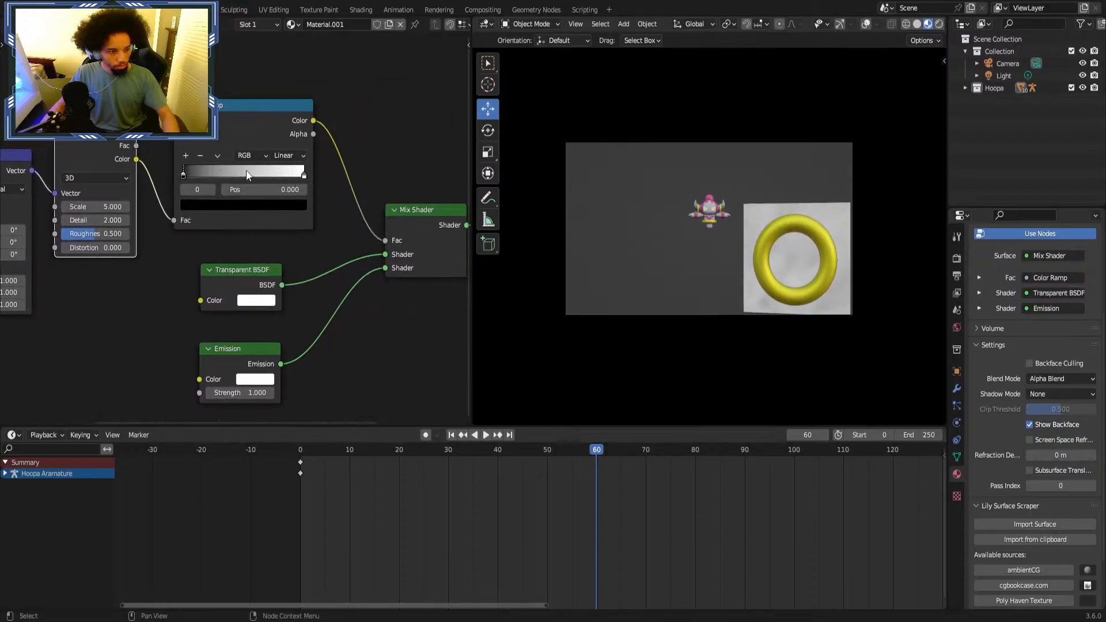
pyautogui.moveTo(190, 175); pyautogui.dragTo(250, 171)
pyautogui.press('Home')
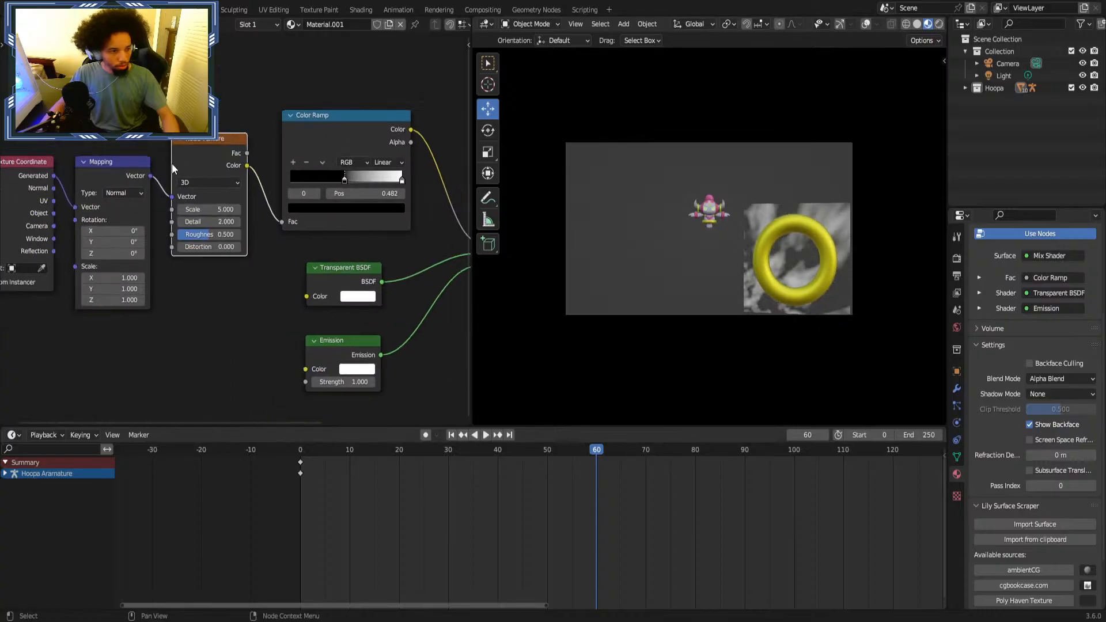
# Make room beside the Mapping node and insert a Gradient Texture between it and the Noise Texture.
pyautogui.moveTo(78, 155); pyautogui.dragTo(161, 215)
pyautogui.moveTo(133, 185); pyautogui.dragTo(40, 159)
pyautogui.click(94, 137)
pyautogui.hotkey('shift', 'a')
pyautogui.write('sgra')
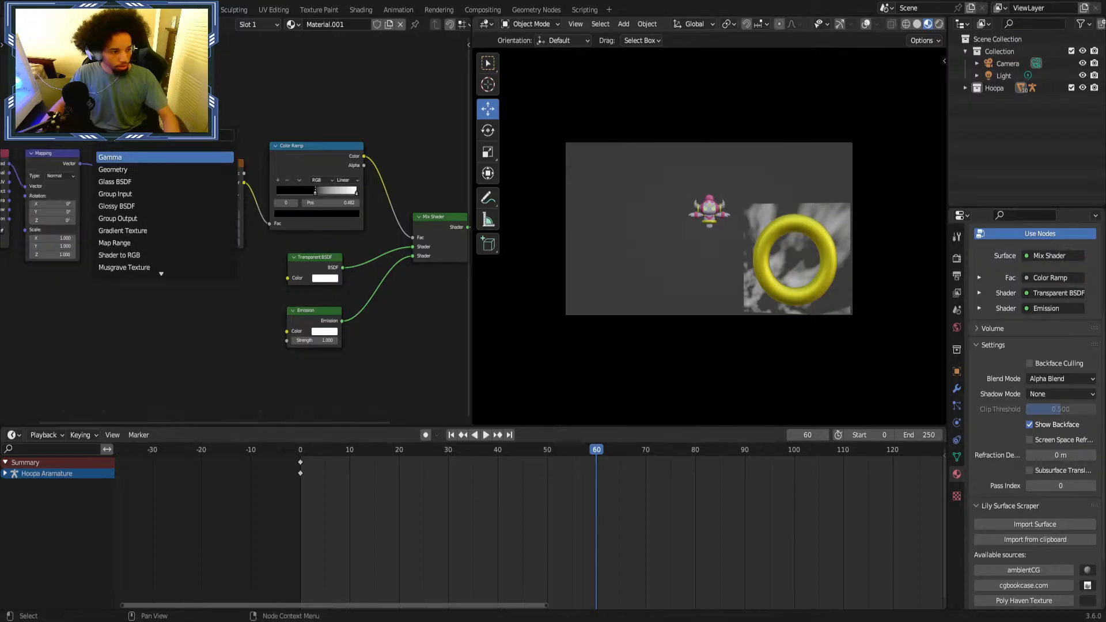
pyautogui.click(122, 154)
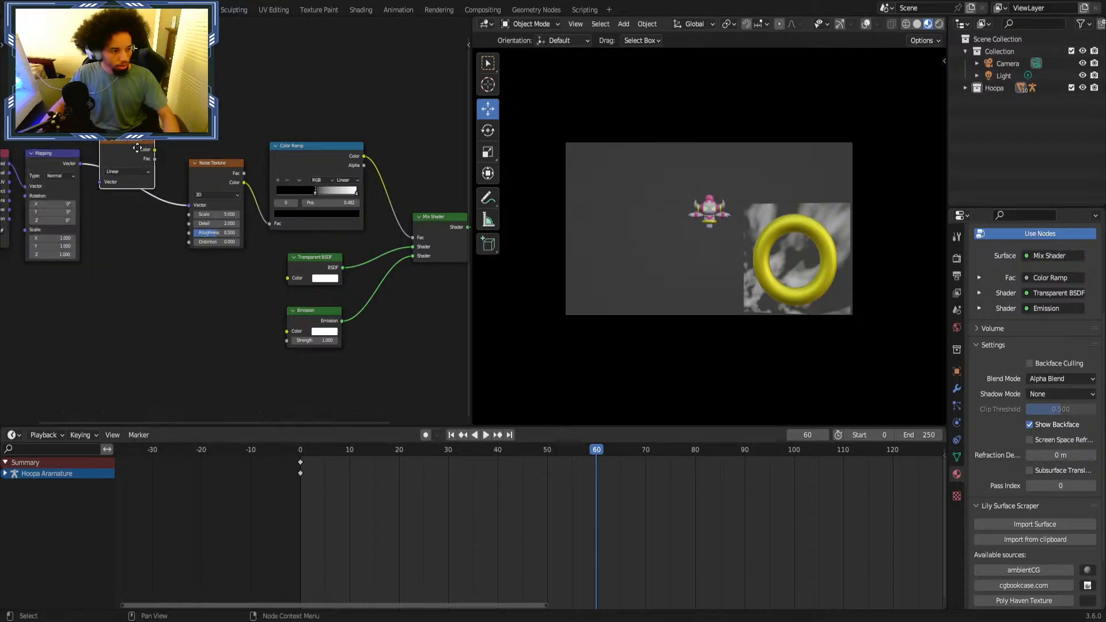
pyautogui.click(122, 157)
# Preview the Gradient Texture through the Material Output and lower the Mix Shader, Color Ramp, Noise Texture and Emission nodes.
pyautogui.keyDown('ctrl'); pyautogui.keyDown('shift'); pyautogui.click(132, 154); pyautogui.keyUp('shift'); pyautogui.keyUp('ctrl')
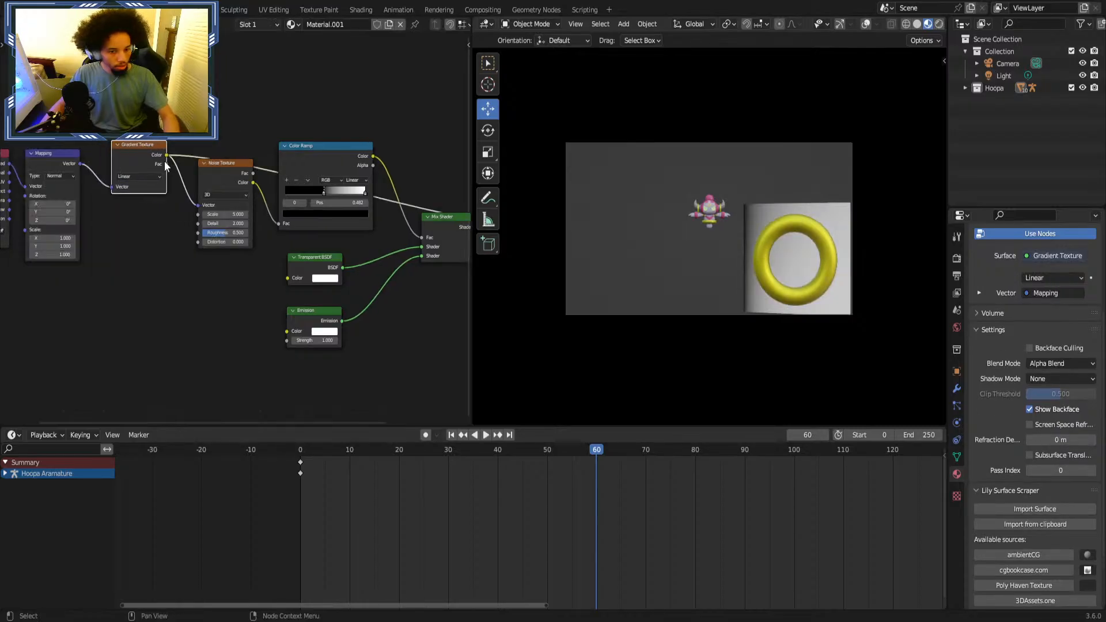
pyautogui.scroll(-2, 239, 175)
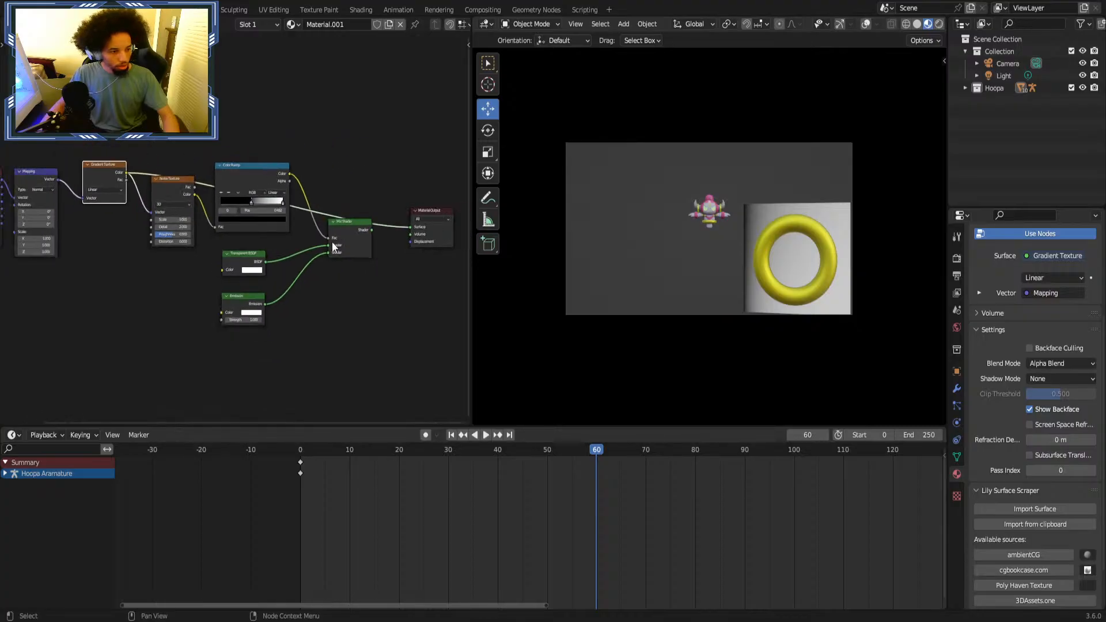
pyautogui.moveTo(362, 241); pyautogui.dragTo(369, 297)
pyautogui.moveTo(264, 187); pyautogui.dragTo(267, 224)
pyautogui.moveTo(176, 196); pyautogui.dragTo(166, 226)
pyautogui.moveTo(254, 257); pyautogui.dragTo(239, 326)
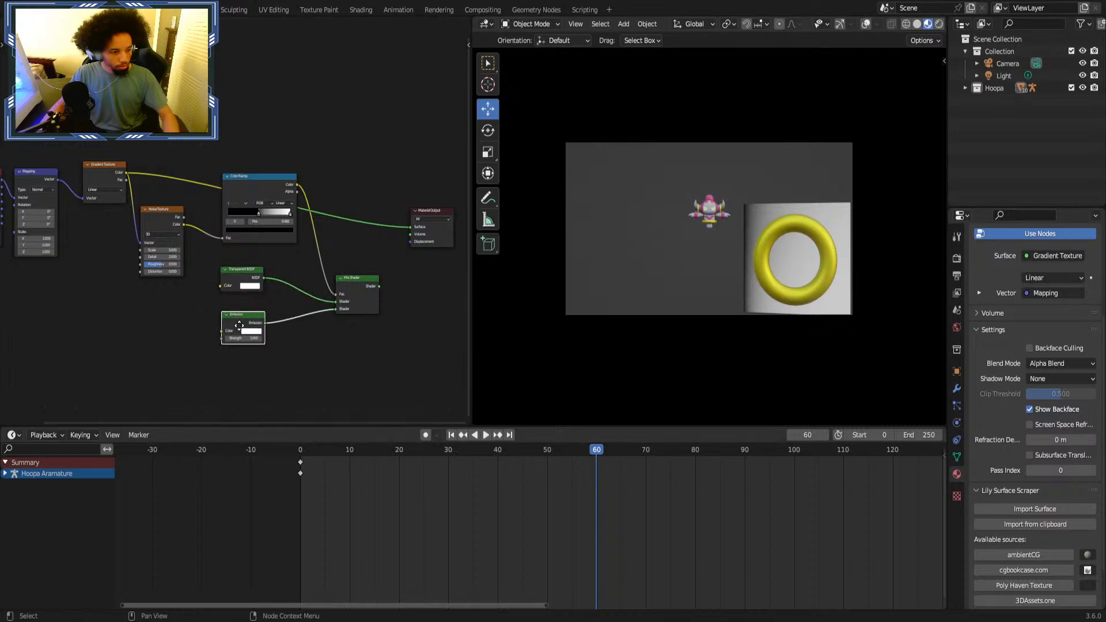
# Set the Gradient Texture type to Radial and the Mapping type to Texture.
pyautogui.scroll(4, 121, 177)
pyautogui.click(191, 183)
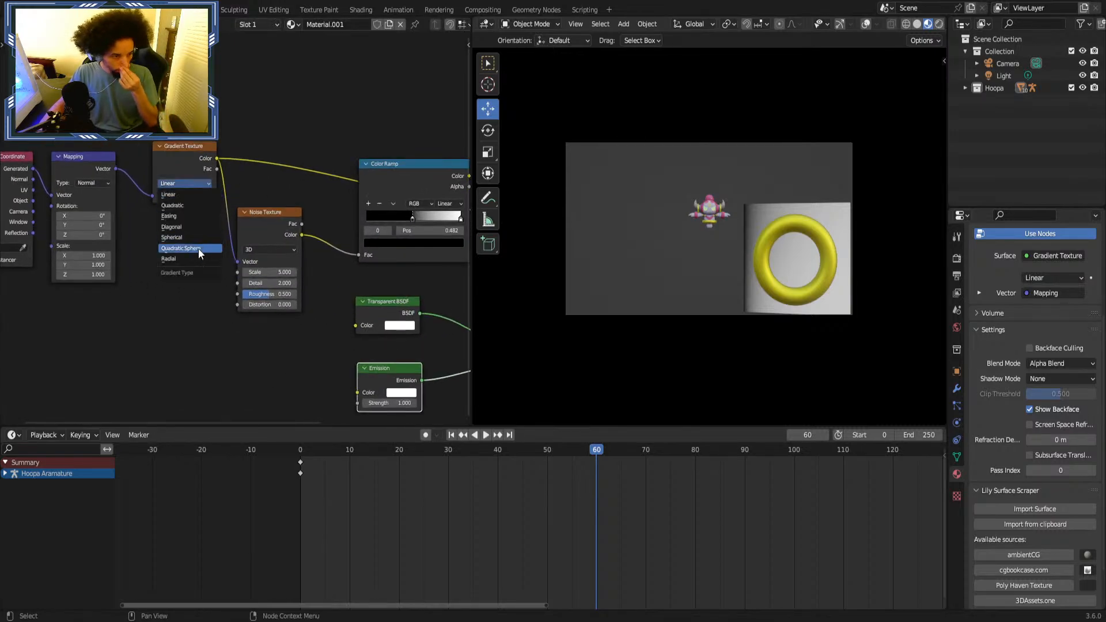
pyautogui.click(186, 257)
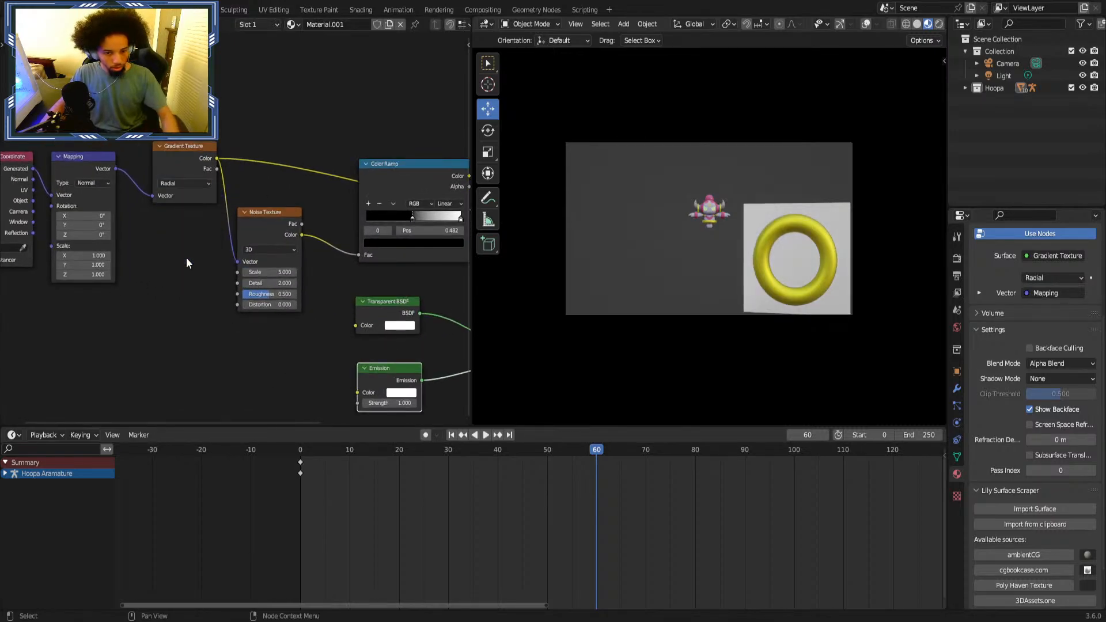
pyautogui.click(184, 177)
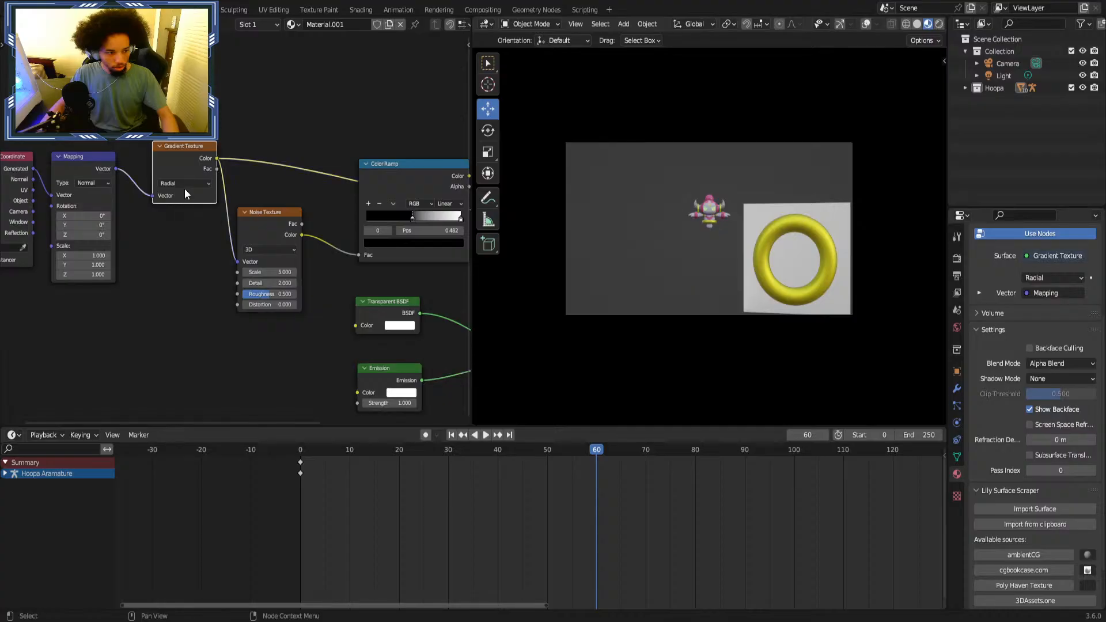
pyautogui.click(96, 184)
pyautogui.click(90, 201)
# Switch the Gradient Texture type to Spherical.
pyautogui.scroll(-6, 271, 195)
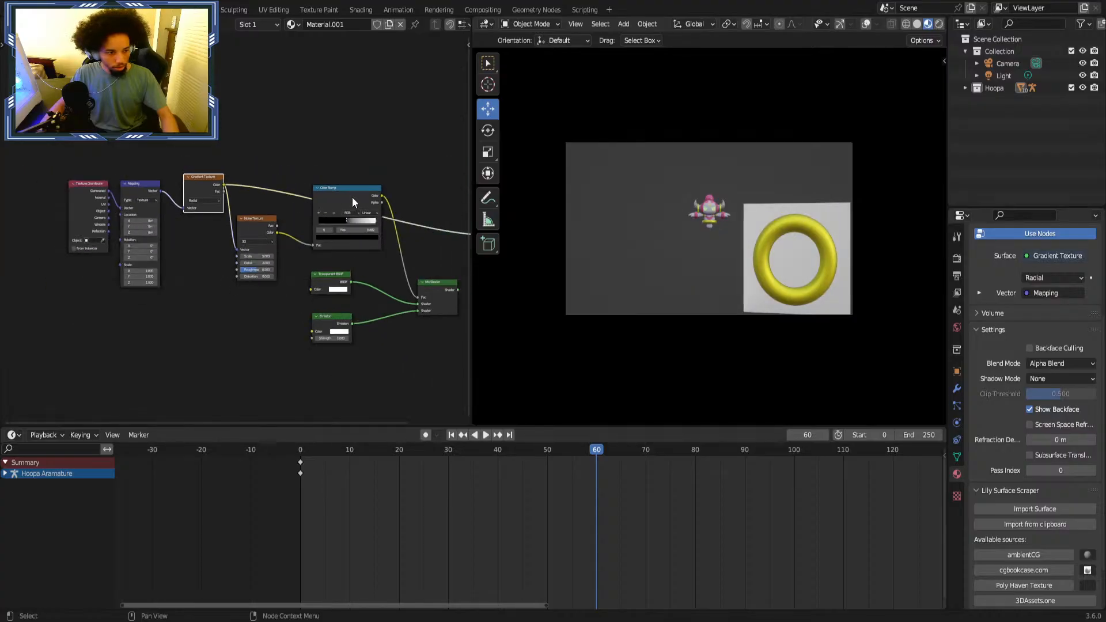
pyautogui.moveTo(425, 232); pyautogui.dragTo(305, 229, button='middle')
pyautogui.scroll(2, 103, 207)
pyautogui.moveTo(264, 216); pyautogui.dragTo(221, 219, button='middle')
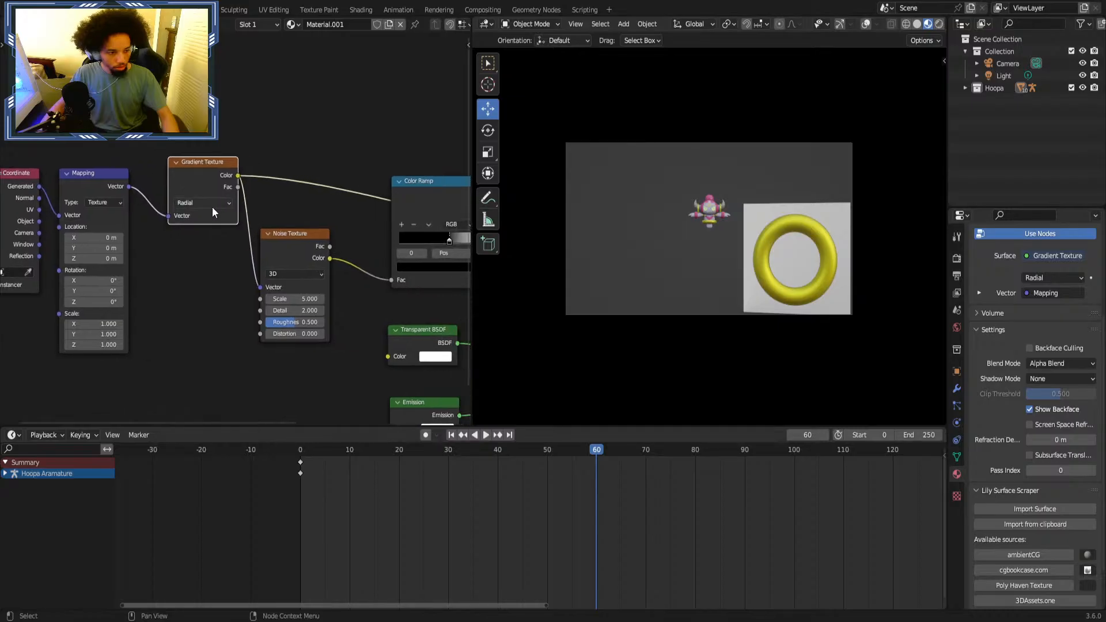
pyautogui.click(212, 204)
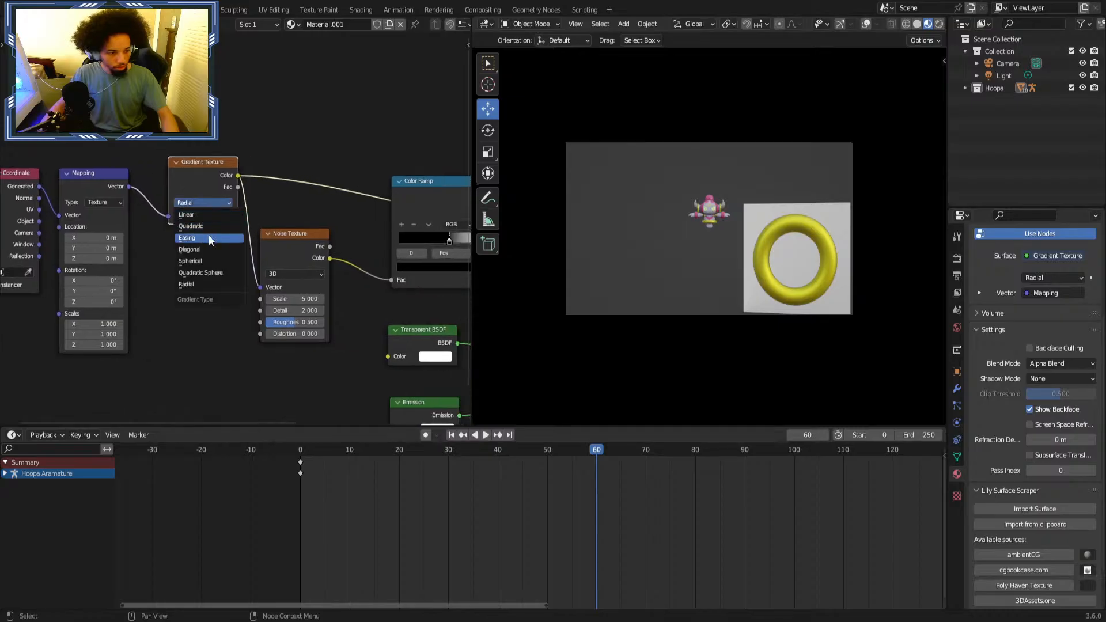
pyautogui.click(206, 264)
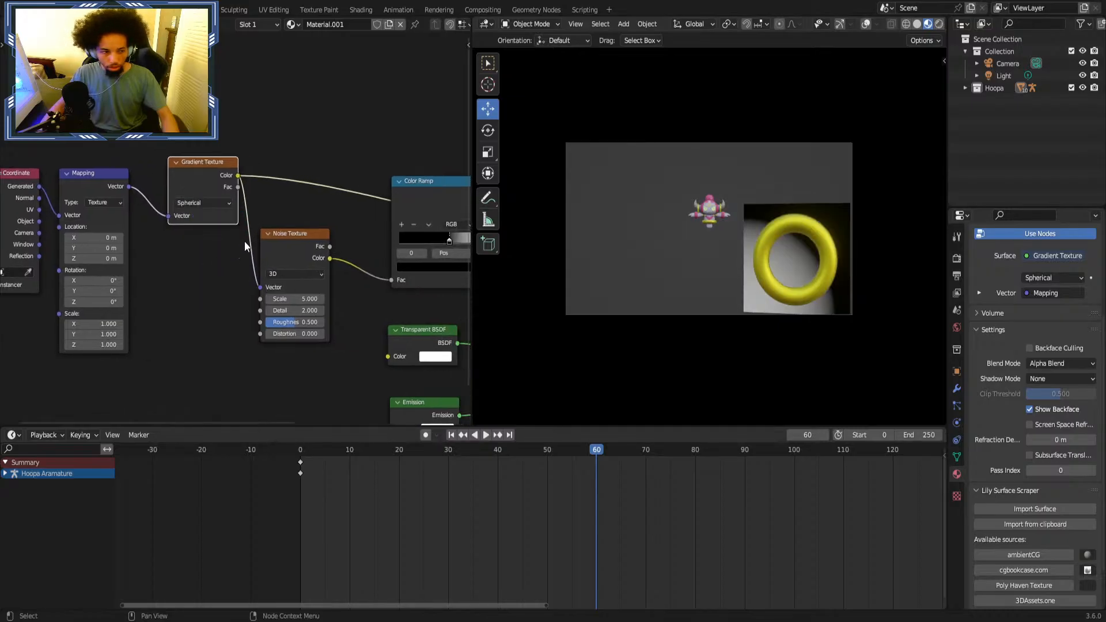
# Set the Mapping location to 0.5 m in X and Y, and its scale to X 0.4 and Y 0.5.
pyautogui.moveTo(299, 225); pyautogui.dragTo(260, 240, button='middle')
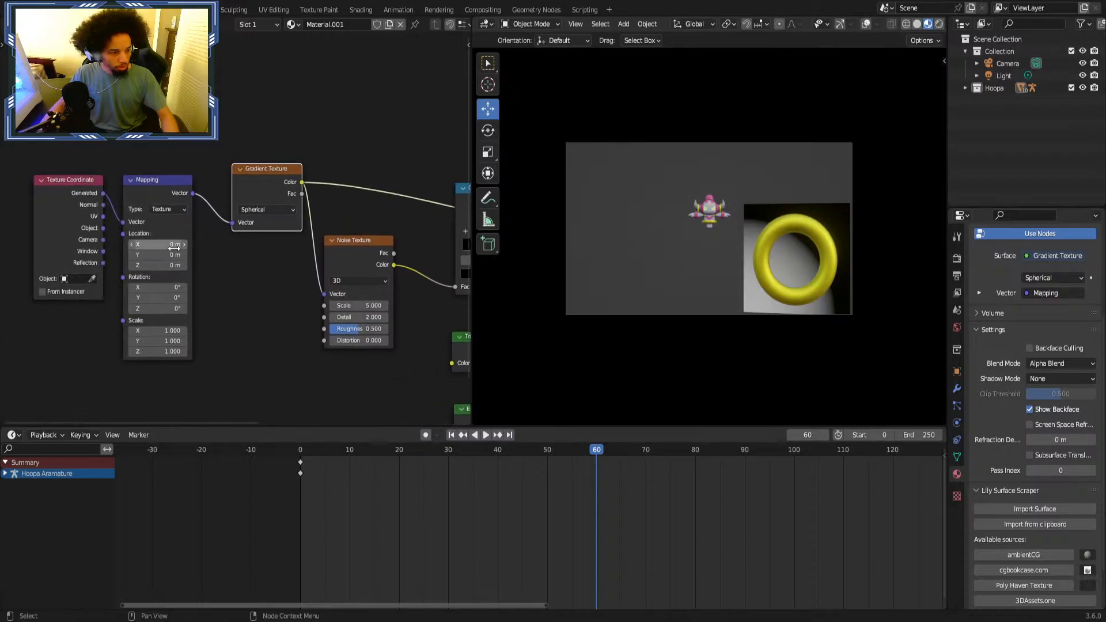
pyautogui.moveTo(160, 249)
pyautogui.mouseDown()
pyautogui.moveTo(183, 248)
pyautogui.moveTo(174, 254)
pyautogui.mouseUp()
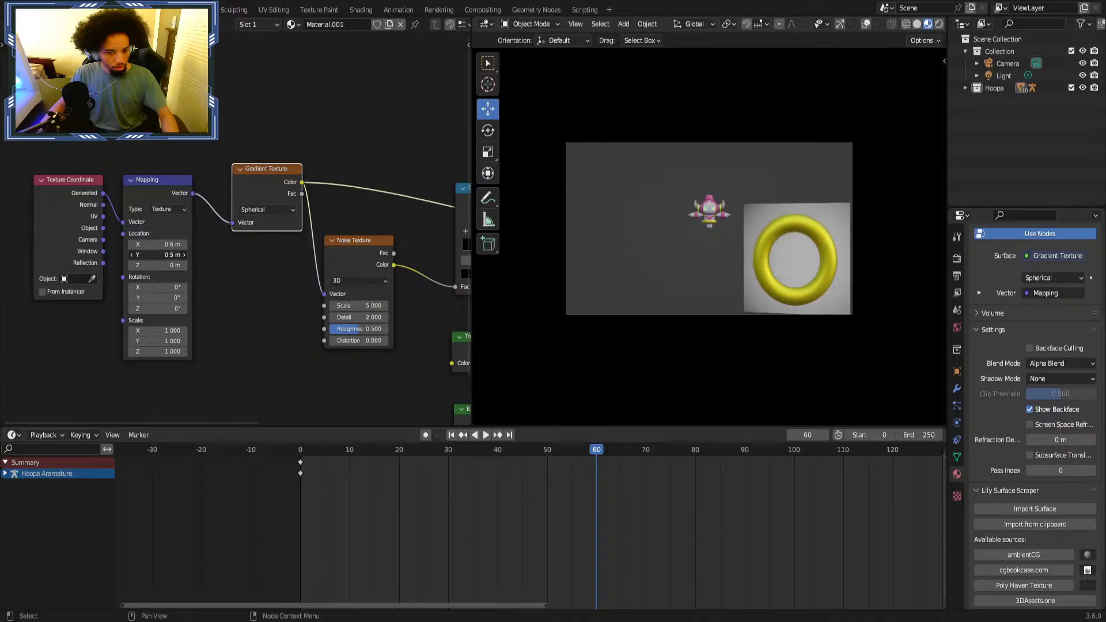
pyautogui.moveTo(159, 331)
pyautogui.mouseDown()
pyautogui.moveTo(141, 331)
pyautogui.moveTo(147, 341)
pyautogui.mouseUp()
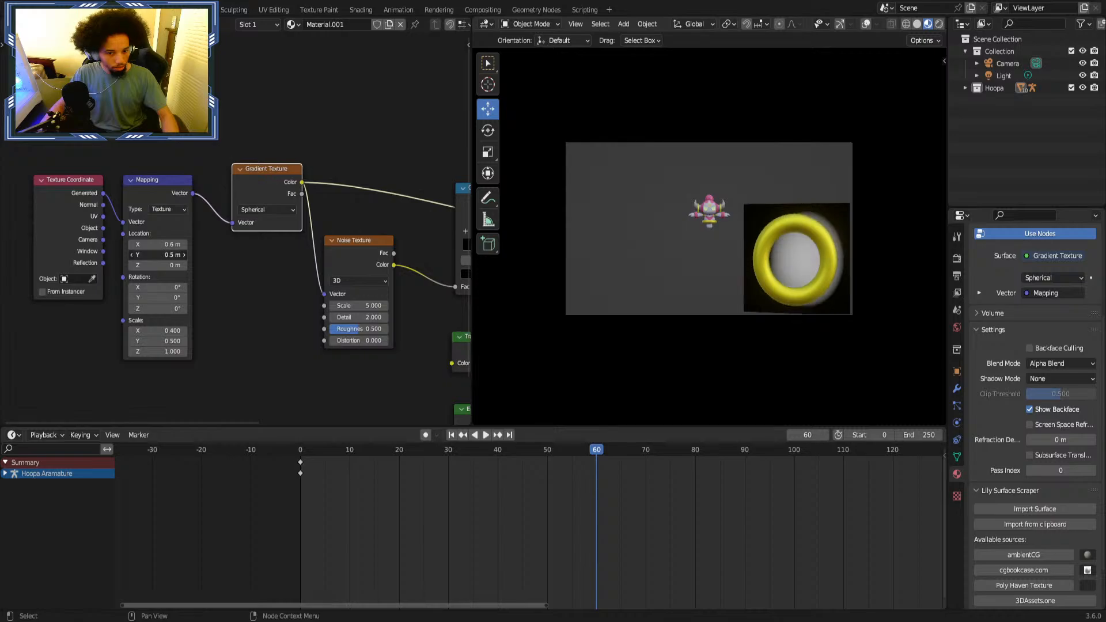
pyautogui.moveTo(170, 240); pyautogui.dragTo(163, 240)
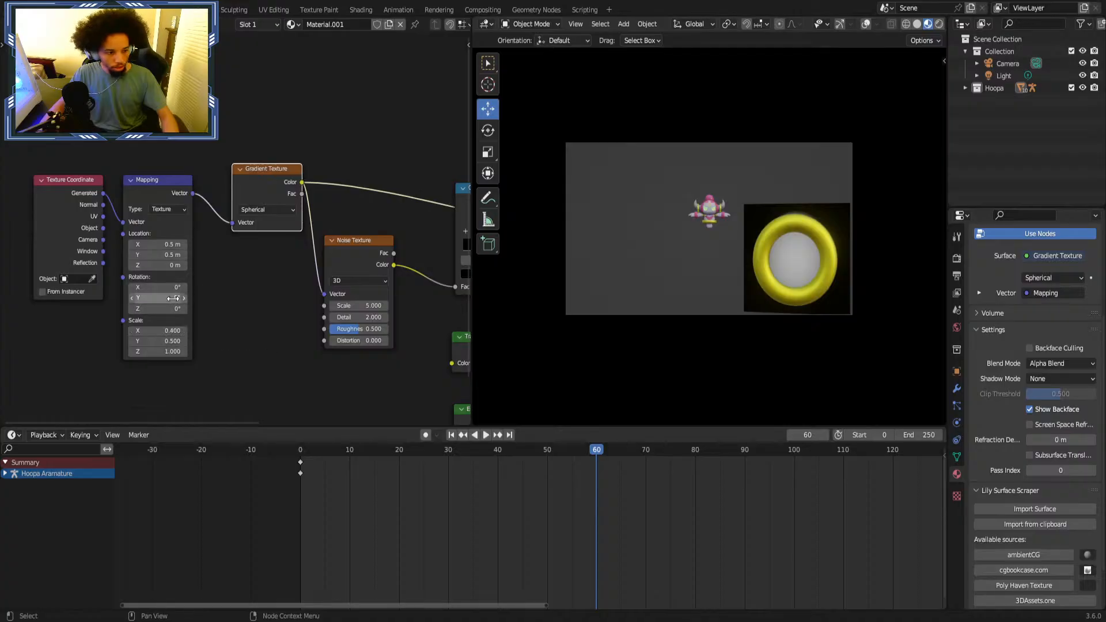
# Set the Mapping scale to 0.4 in both X and Y so the spherical gradient fits the ring, and check it up close.
pyautogui.click(184, 331)
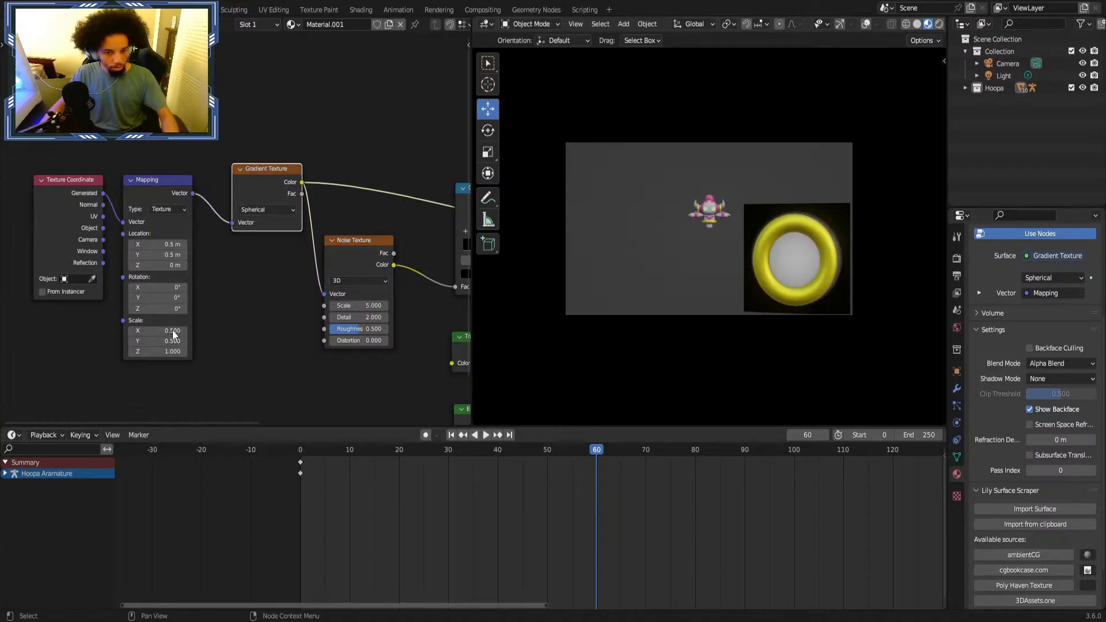
pyautogui.moveTo(172, 341); pyautogui.dragTo(165, 341)
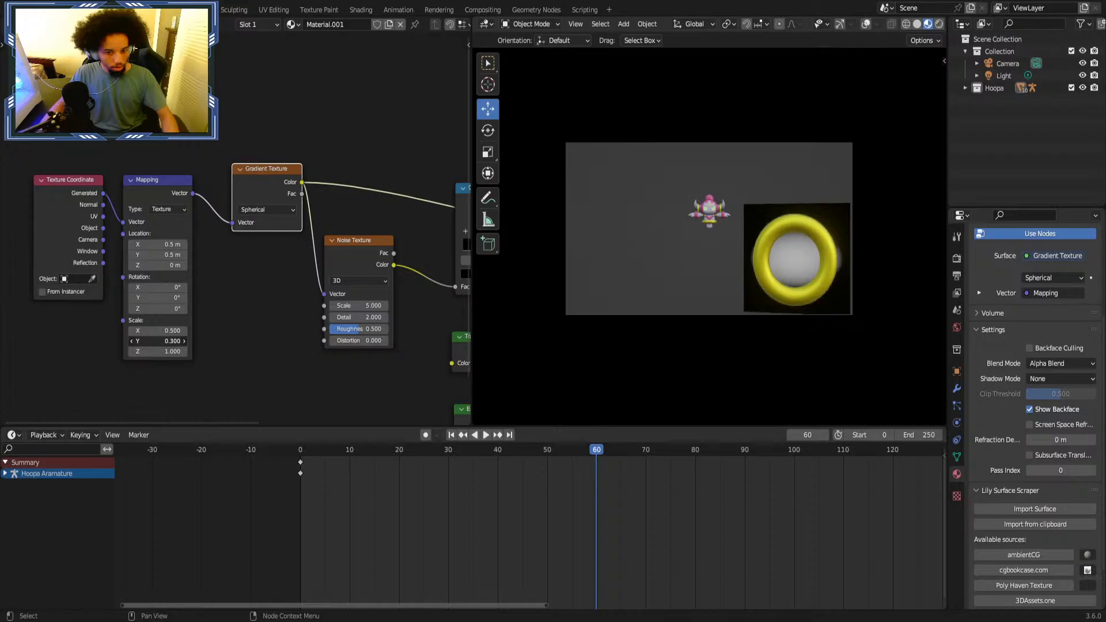
pyautogui.click(132, 331)
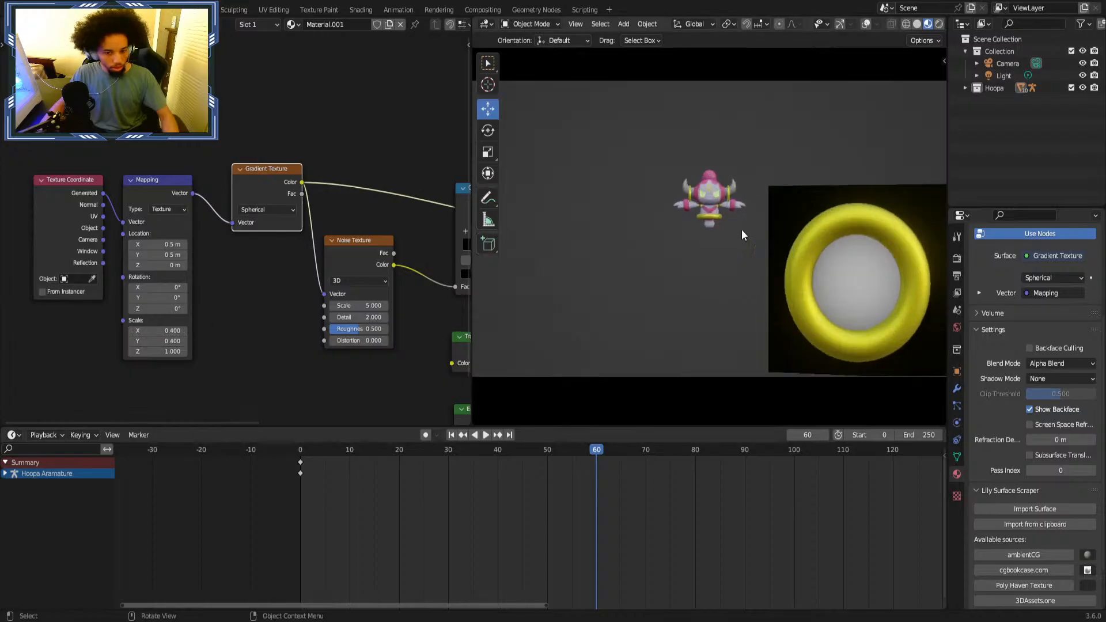
pyautogui.scroll(5, 848, 236)
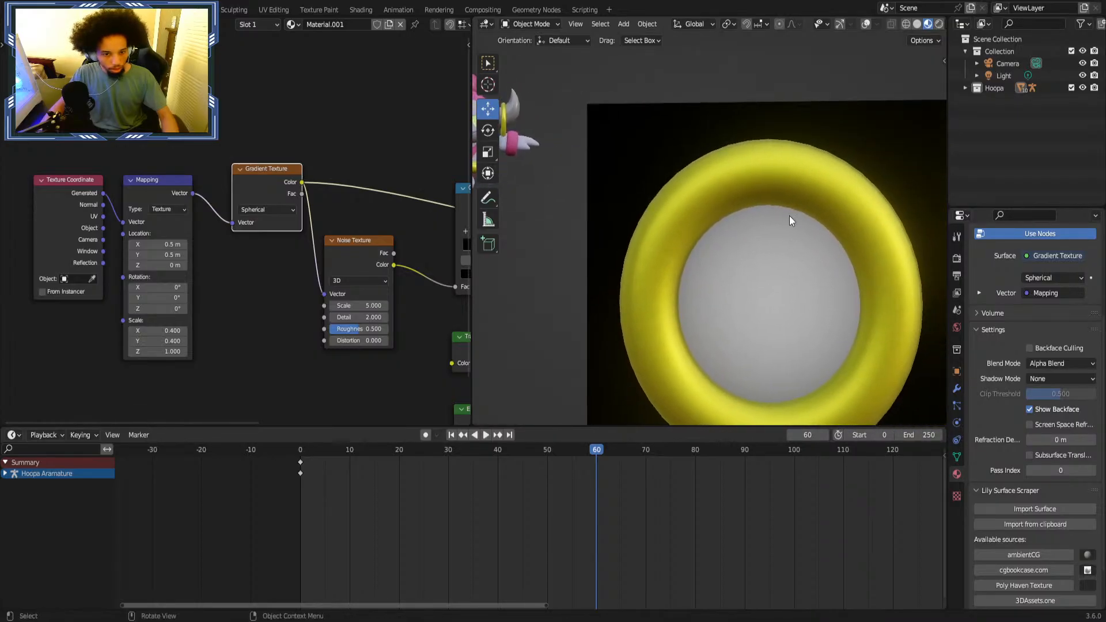
pyautogui.scroll(-5, 806, 196)
# Preview the Color Ramp's color output directly through the Material Output's Surface.
pyautogui.moveTo(466, 213); pyautogui.dragTo(316, 217, button='middle')
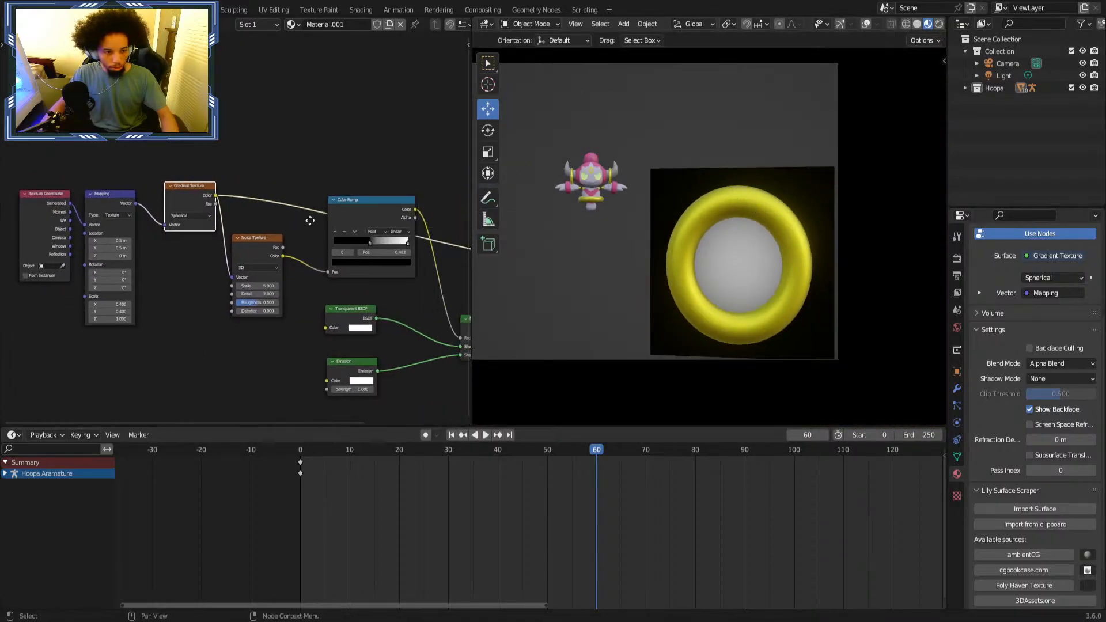
pyautogui.scroll(-2, 296, 253)
pyautogui.scroll(-1, 212, 210)
pyautogui.moveTo(212, 210); pyautogui.dragTo(302, 213, button='middle')
pyautogui.moveTo(369, 223); pyautogui.dragTo(268, 213, button='middle')
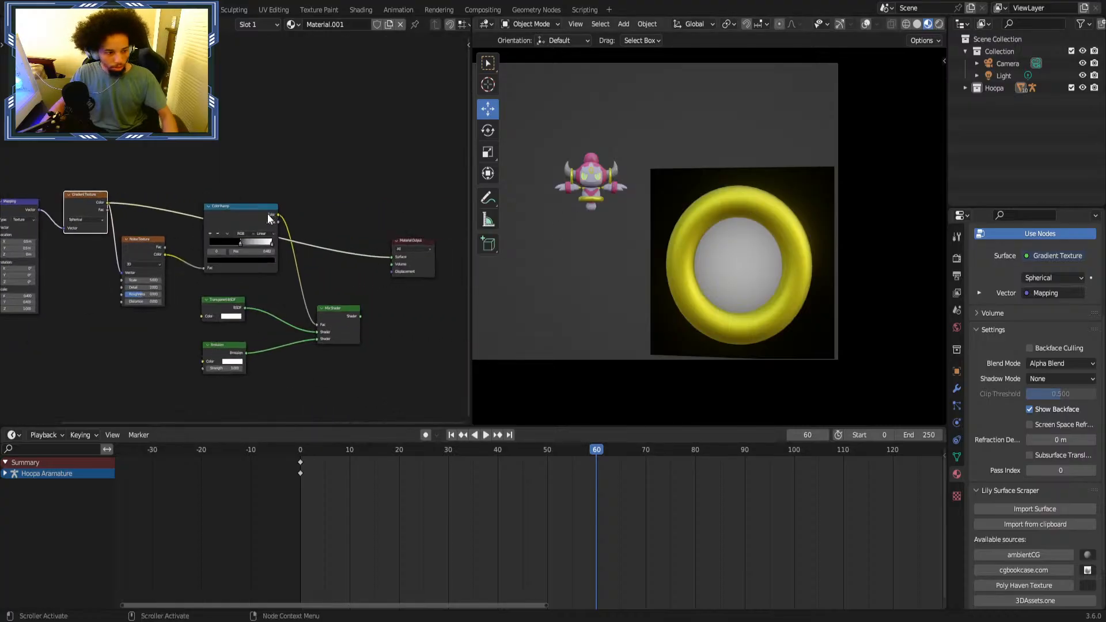
pyautogui.scroll(2, 268, 213)
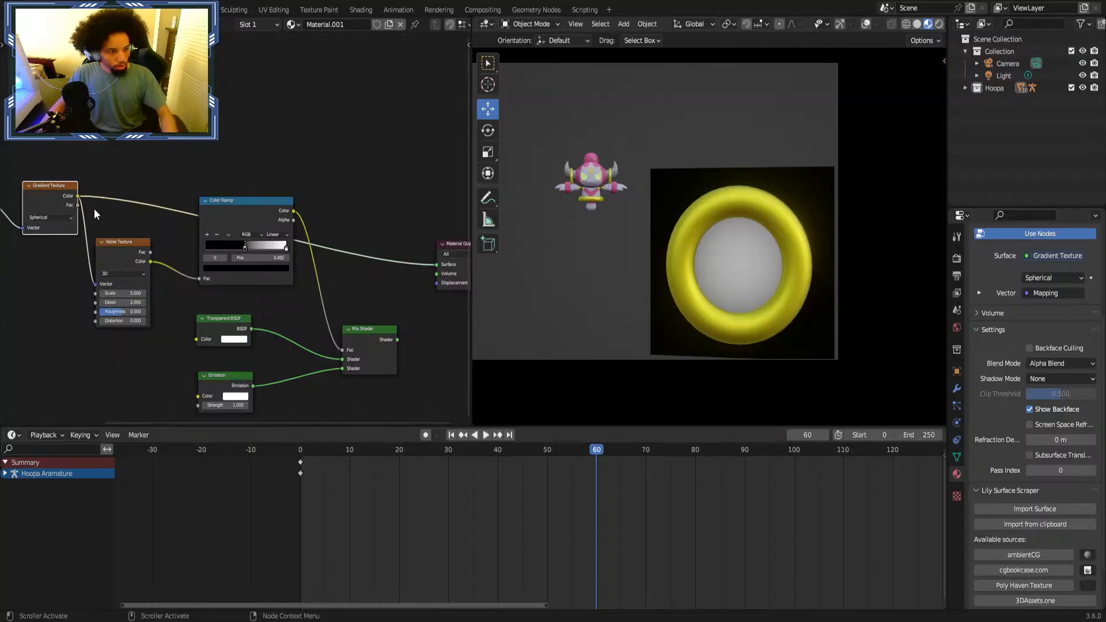
pyautogui.click(274, 212)
pyautogui.keyDown('ctrl'); pyautogui.keyDown('shift'); pyautogui.click(265, 209); pyautogui.keyUp('shift'); pyautogui.keyUp('ctrl')
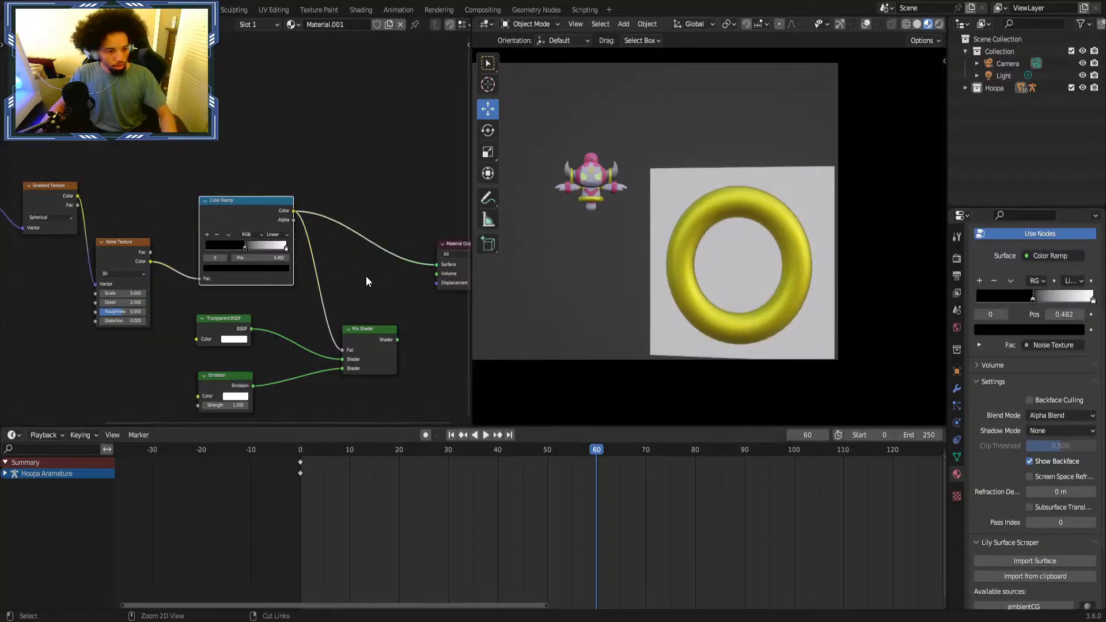
# Undo the Color Ramp preview and send the Mix Shader back to the Material Output's Surface.
pyautogui.hotkey('ctrl', 'z')
pyautogui.click(375, 330)
pyautogui.keyDown('ctrl'); pyautogui.keyDown('shift'); pyautogui.click(375, 330); pyautogui.keyUp('shift'); pyautogui.keyUp('ctrl')
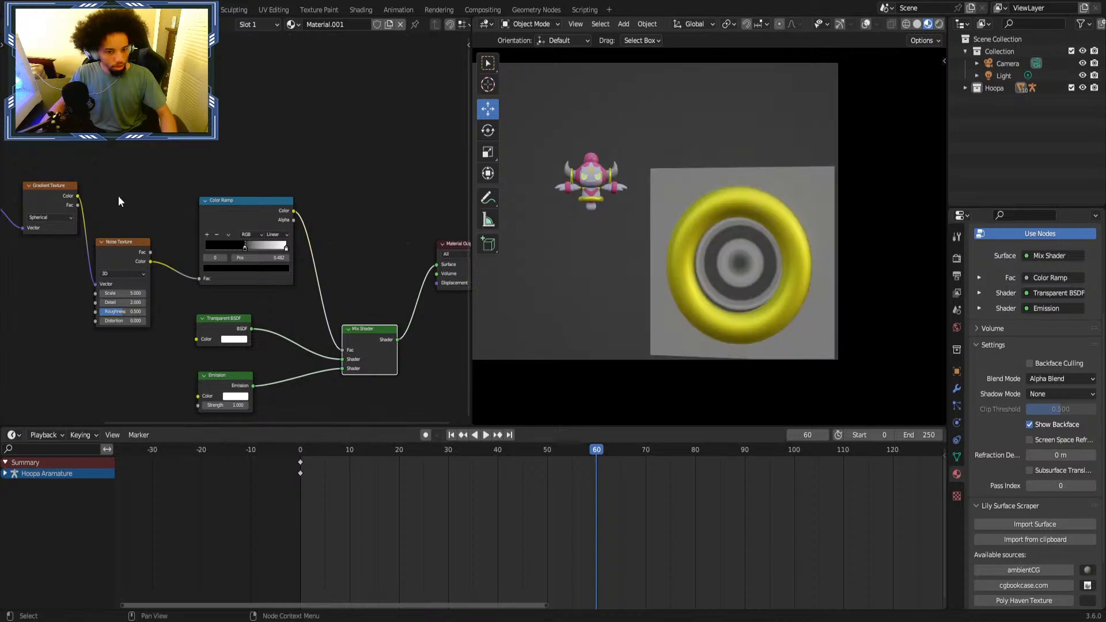
# Try the Radial type on the Gradient Texture, and undo the change.
pyautogui.moveTo(118, 196); pyautogui.dragTo(207, 210, button='middle')
pyautogui.scroll(1, 233, 222)
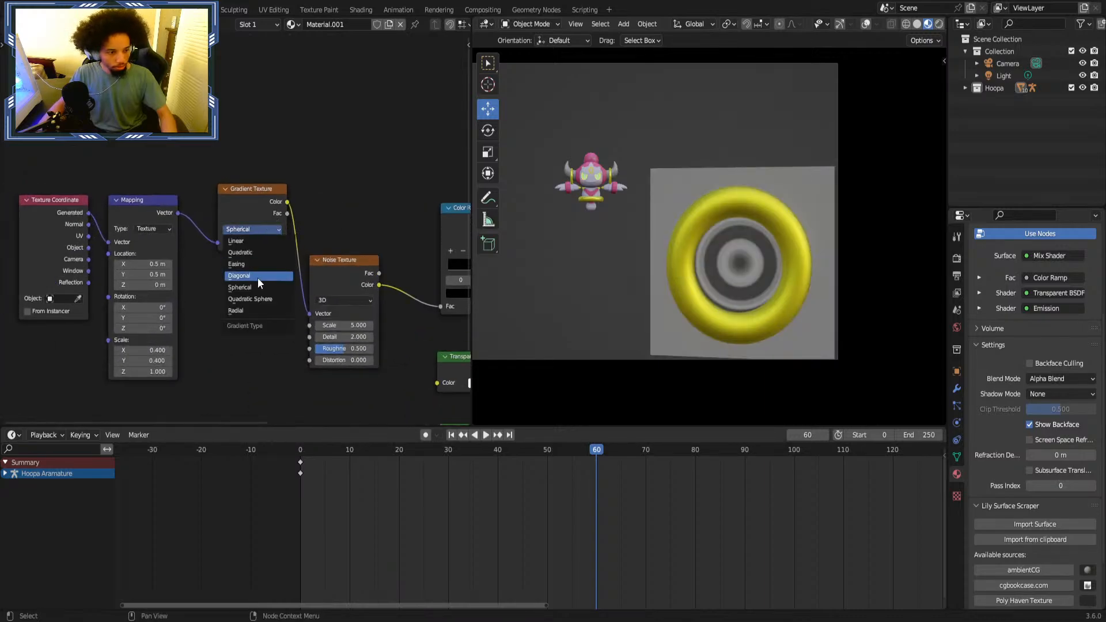
pyautogui.click(246, 308)
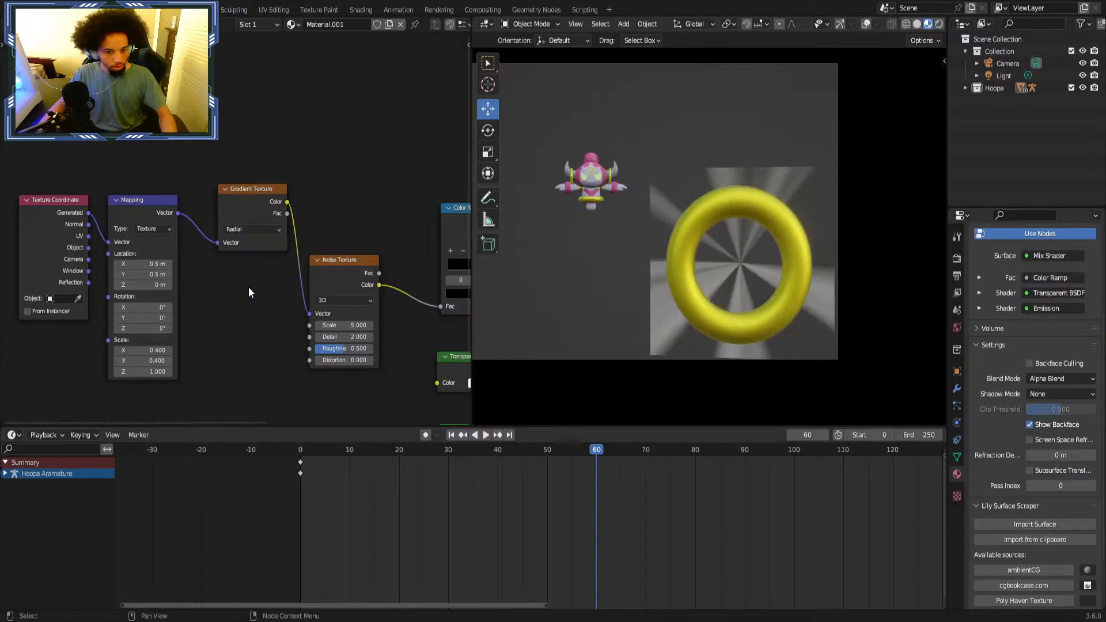
pyautogui.hotkey('ctrl', 'z')
# Try the Normal type on the Mapping node, and undo the change.
pyautogui.moveTo(130, 272); pyautogui.dragTo(224, 267, button='middle')
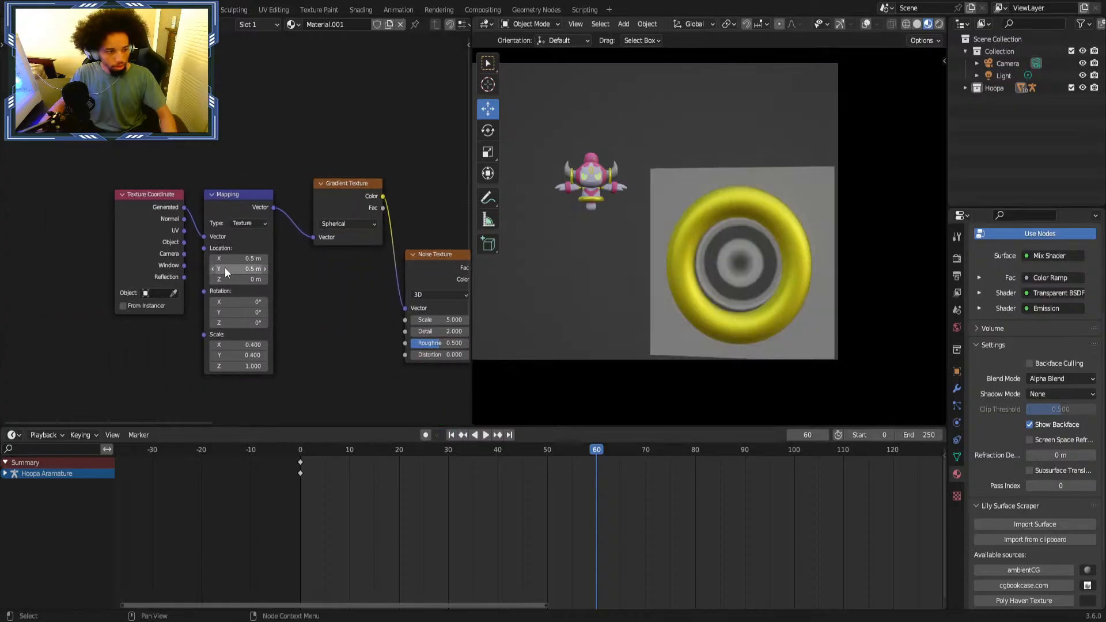
pyautogui.scroll(2, 224, 267)
pyautogui.moveTo(100, 200); pyautogui.dragTo(55, 195)
pyautogui.click(242, 219)
pyautogui.click(266, 283)
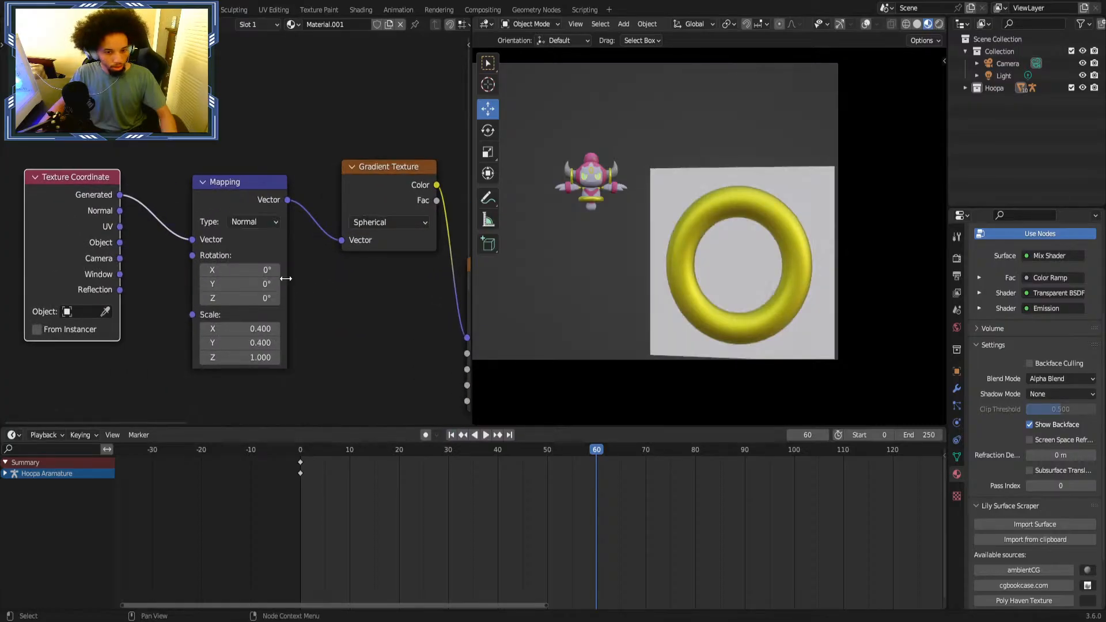
pyautogui.hotkey('ctrl', 'z')
pyautogui.hscroll(2, 290, 282)
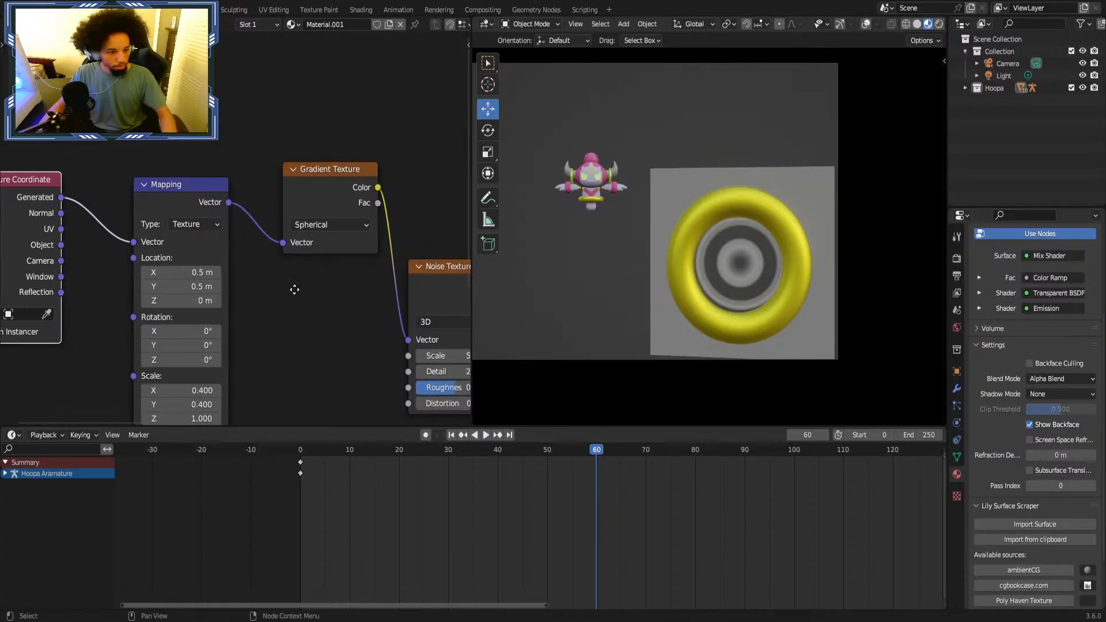
pyautogui.hscroll(5, 294, 299)
pyautogui.moveTo(292, 332)
pyautogui.mouseDown()
pyautogui.moveTo(245, 332)
pyautogui.moveTo(308, 332)
pyautogui.mouseUp()
pyautogui.moveTo(339, 309); pyautogui.dragTo(270, 277, button='middle')
pyautogui.moveTo(254, 316)
pyautogui.mouseDown()
pyautogui.moveTo(276, 316)
pyautogui.moveTo(253, 316)
pyautogui.mouseUp()
pyautogui.click(247, 266)
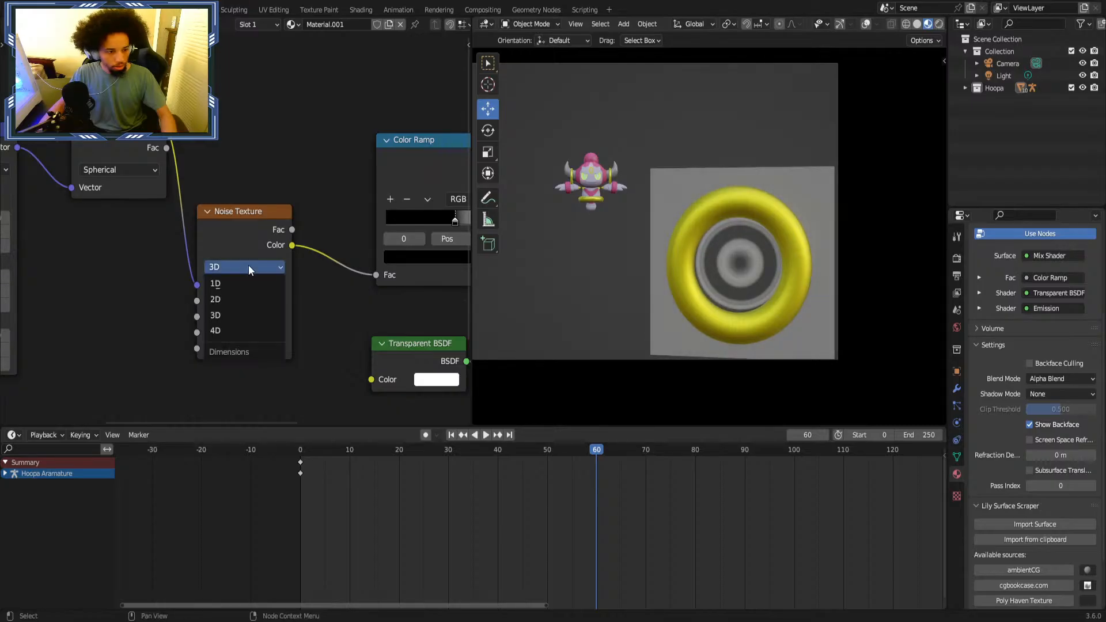
# Add a Musgrave Texture node and place it below the Noise Texture.
pyautogui.scroll(-3, 339, 311)
pyautogui.hotkey('shift', 'a')
pyautogui.click(260, 321)
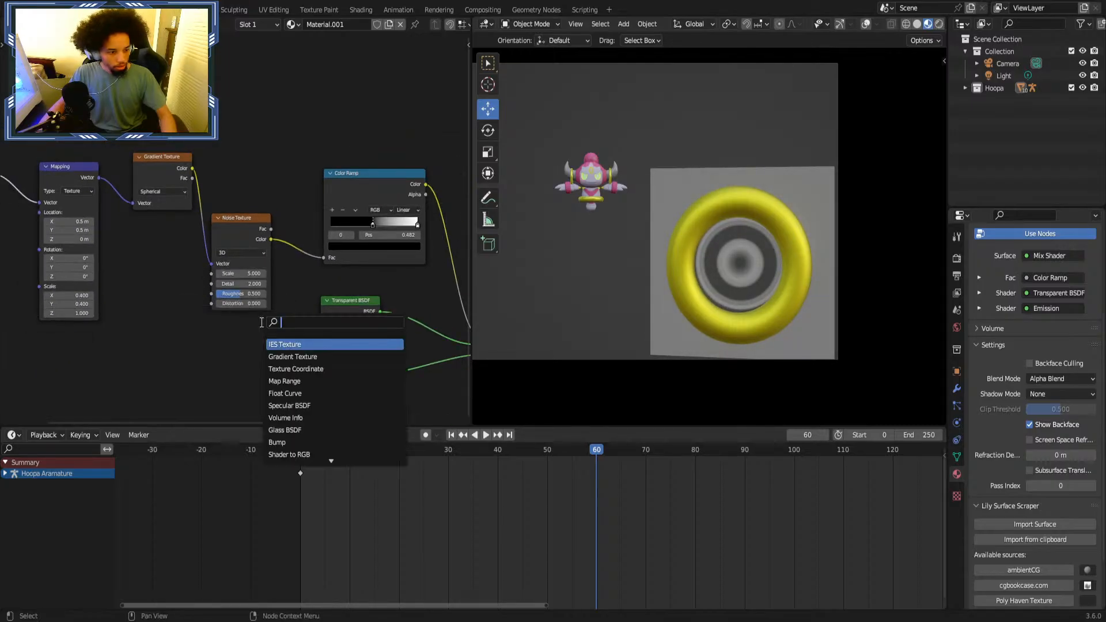
pyautogui.write('mus')
pyautogui.press('Return')
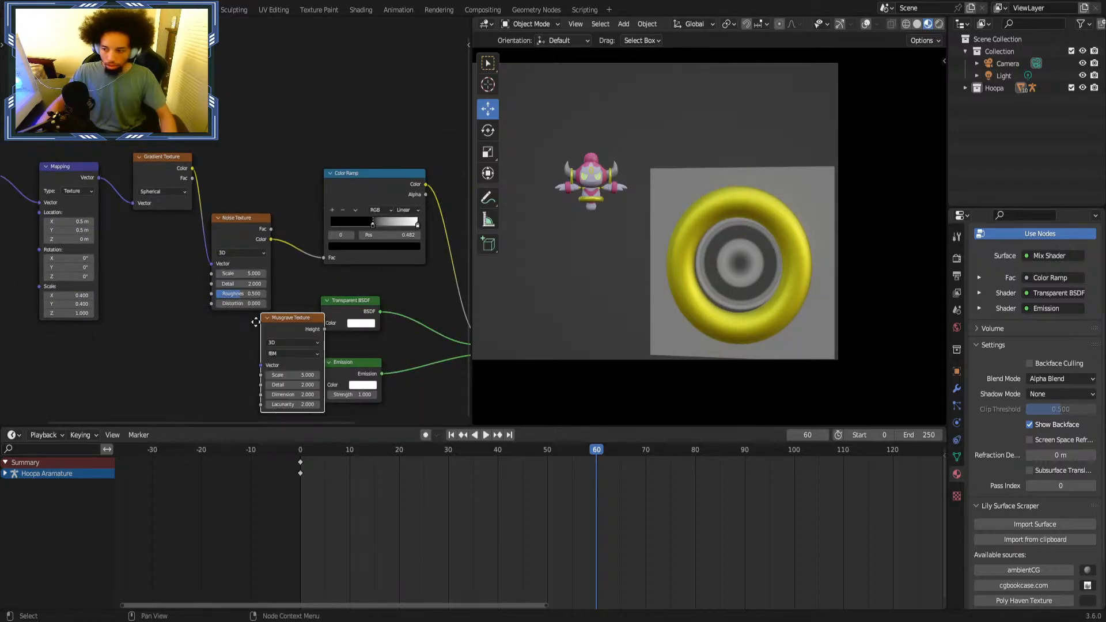
pyautogui.click(187, 331)
pyautogui.moveTo(267, 310); pyautogui.dragTo(151, 282, button='middle')
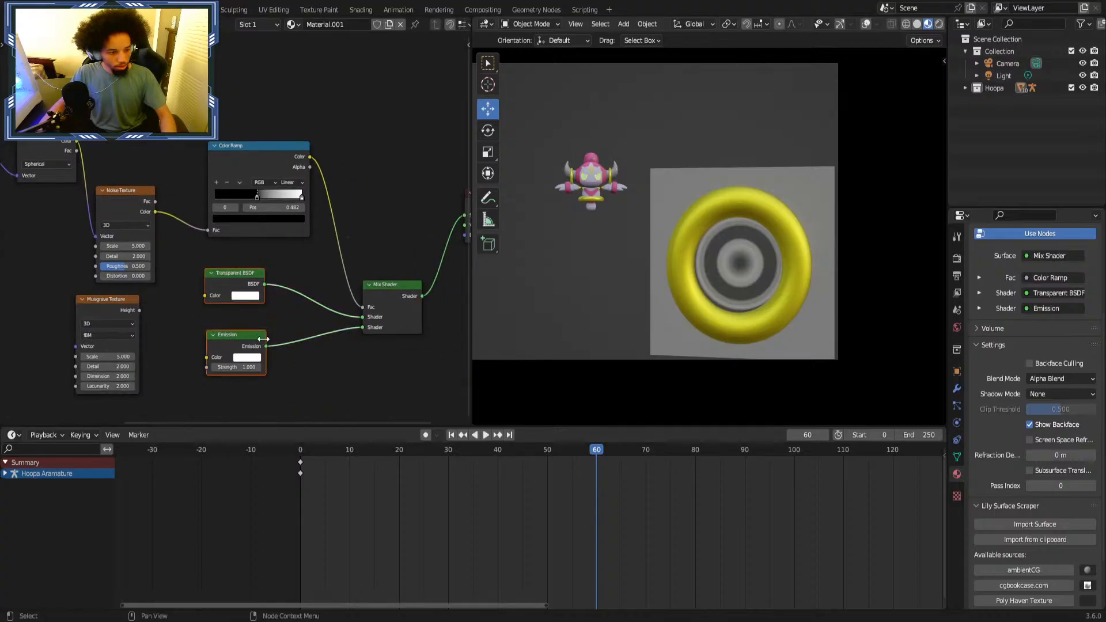
pyautogui.hotkey('shift', 'a')
pyautogui.write('c')
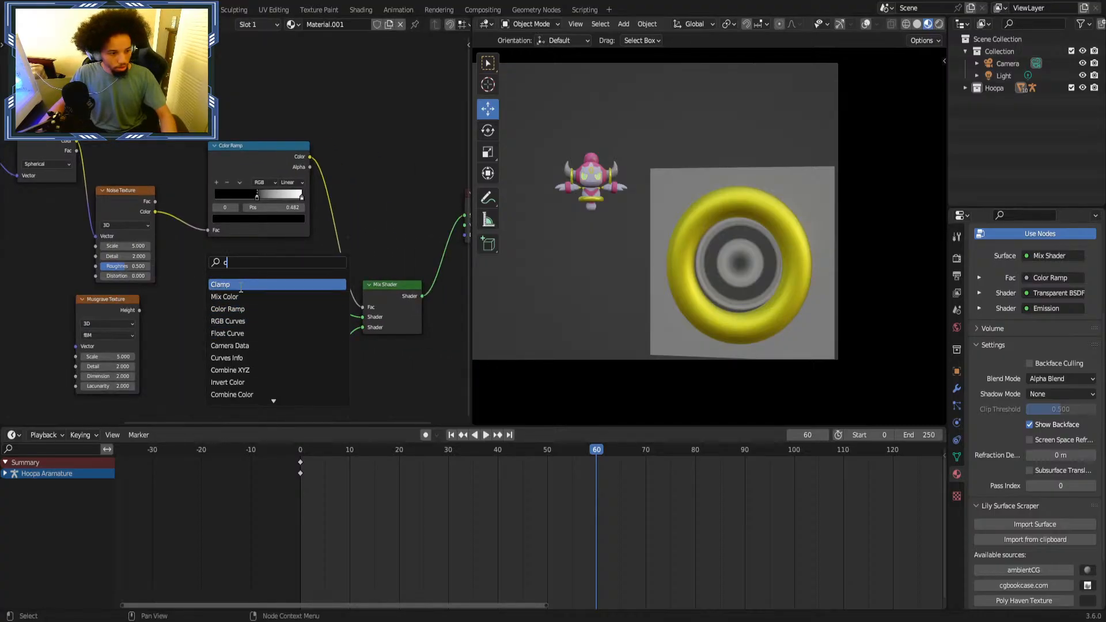
pyautogui.write('rgb')
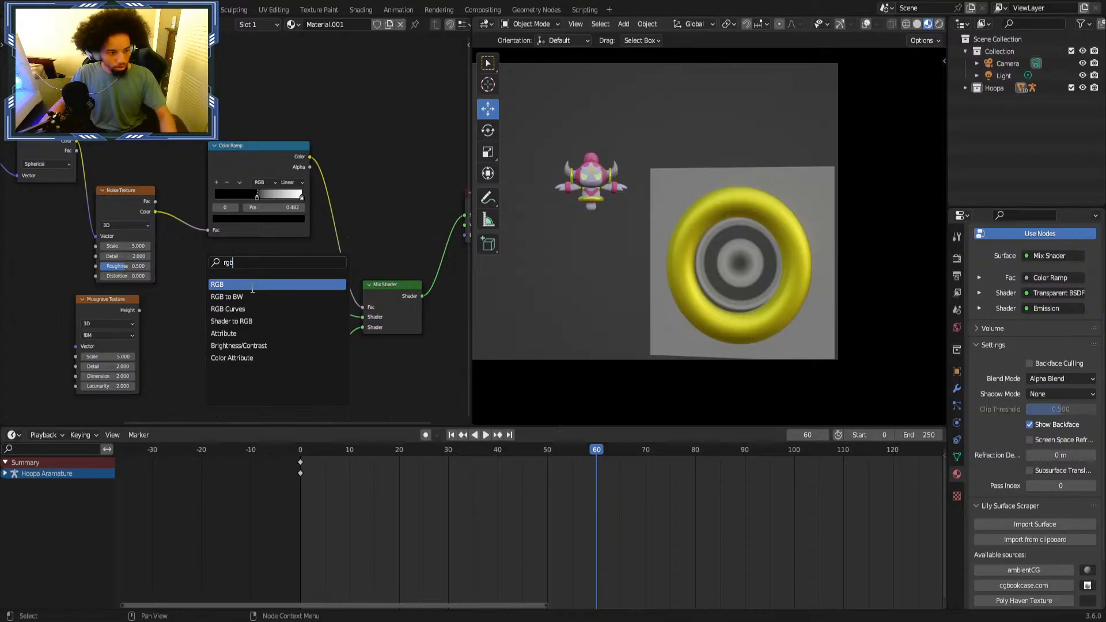
pyautogui.click(252, 284)
pyautogui.press('Escape')
# Insert a Mix Color node between the Noise Texture and the Color Ramp.
pyautogui.hotkey('shift', 'a')
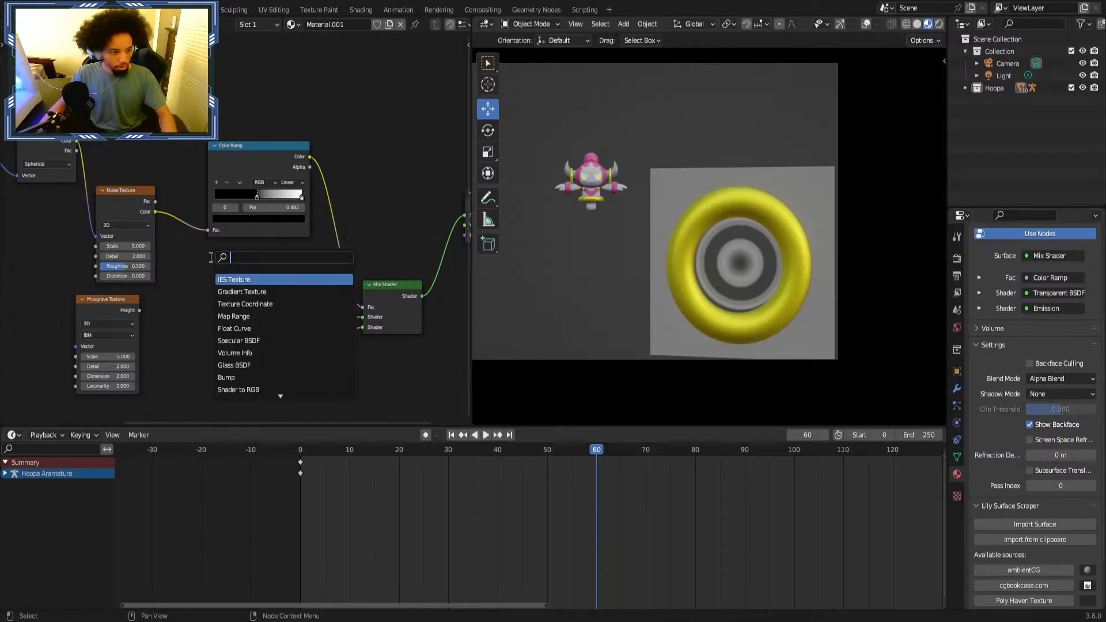
pyautogui.write('mix')
pyautogui.press('Return')
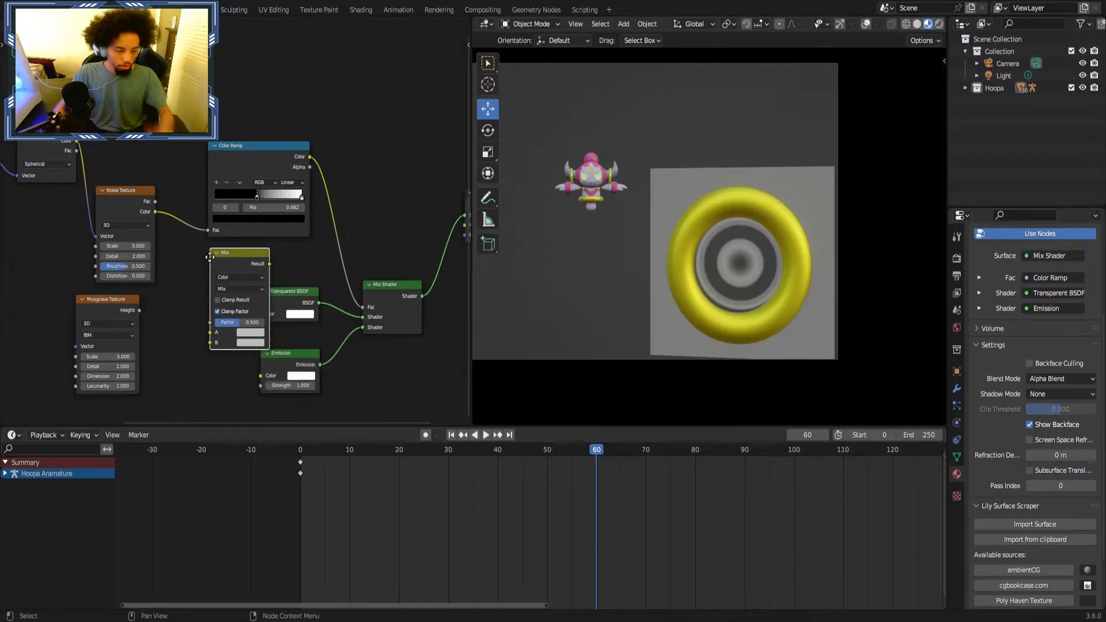
pyautogui.click(190, 189)
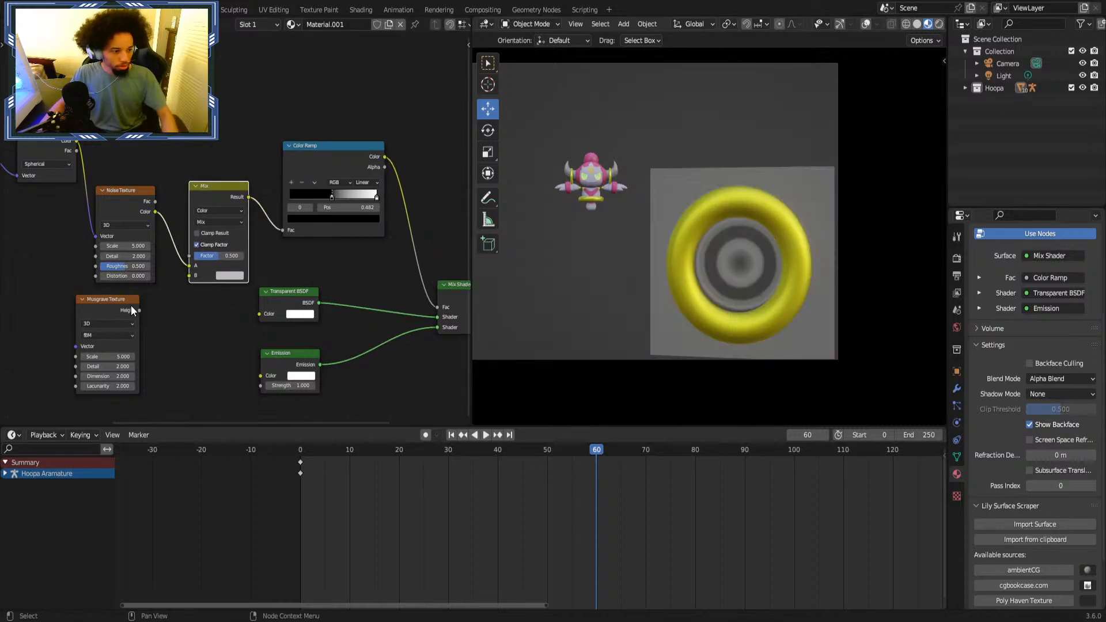
# Connect the Musgrave Texture's Height to the Mix node's B input and try a Musgrave scale of 25.
pyautogui.moveTo(139, 309); pyautogui.dragTo(193, 272)
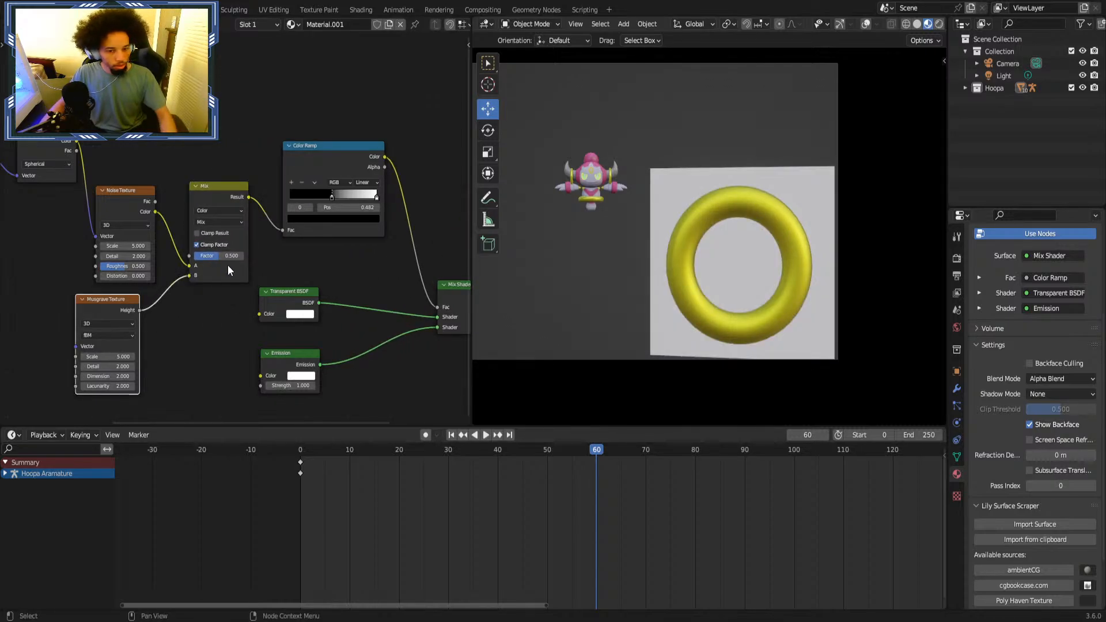
pyautogui.moveTo(126, 276); pyautogui.dragTo(181, 270, button='middle')
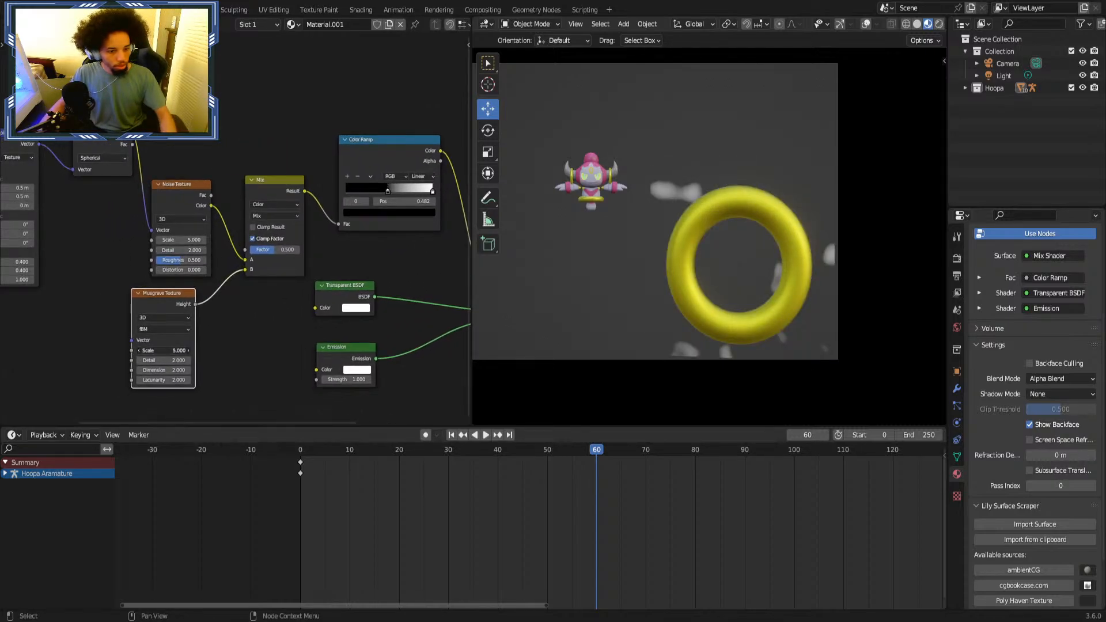
pyautogui.moveTo(173, 351); pyautogui.dragTo(224, 350)
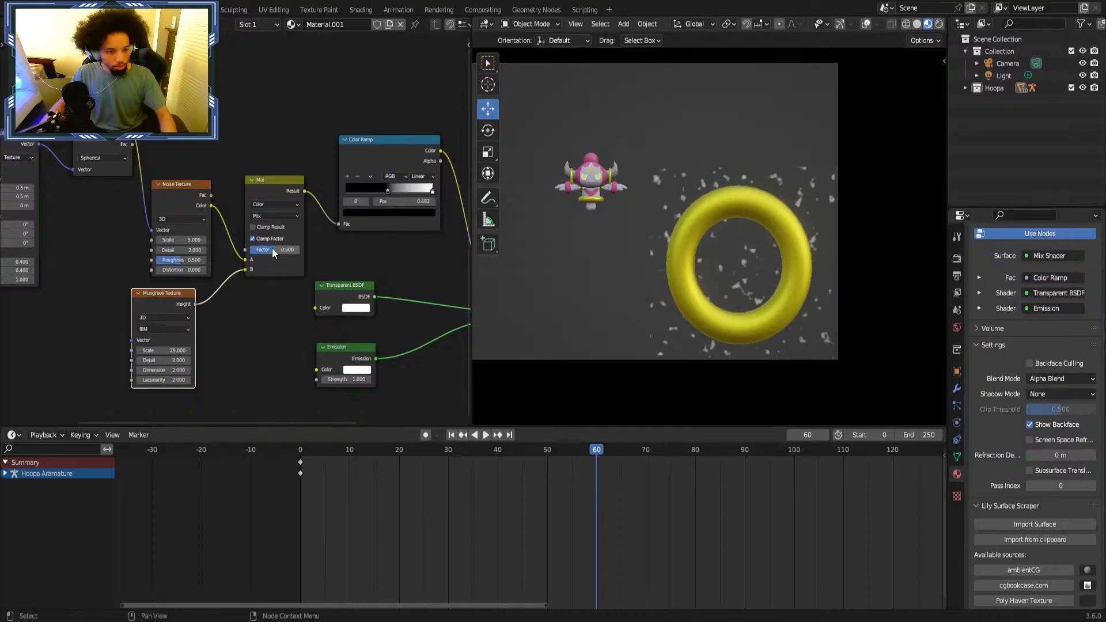
pyautogui.hotkey('ctrl', 'z')
# Lower the Mix node's factor to 0.083 and delete the Musgrave Texture node.
pyautogui.moveTo(271, 250); pyautogui.dragTo(251, 249)
pyautogui.click(156, 293)
pyautogui.press('x')
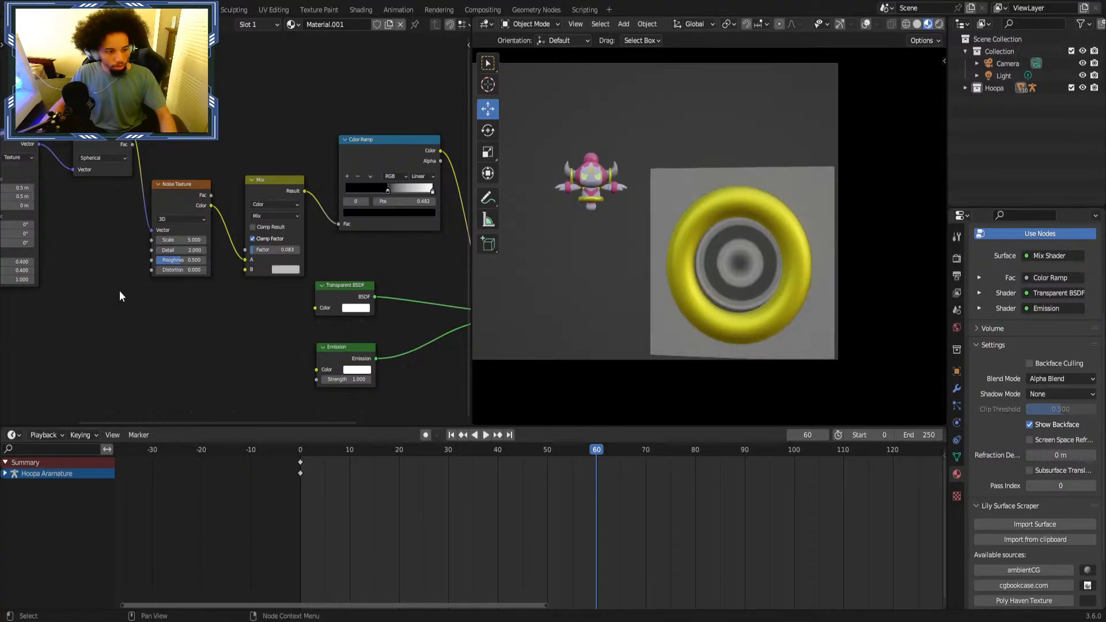
# Try the Texture Coordinate's Object and Normal outputs as the Mapping node's vector input, undoing each attempt.
pyautogui.moveTo(68, 309); pyautogui.dragTo(186, 325, button='middle')
pyautogui.scroll(3, 257, 260)
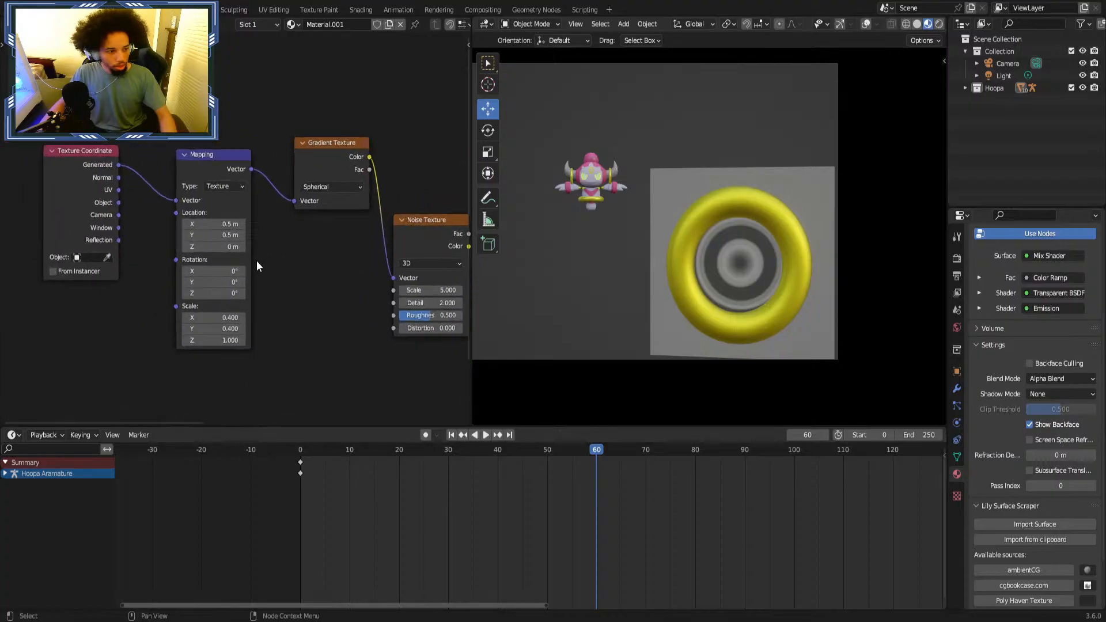
pyautogui.click(222, 171)
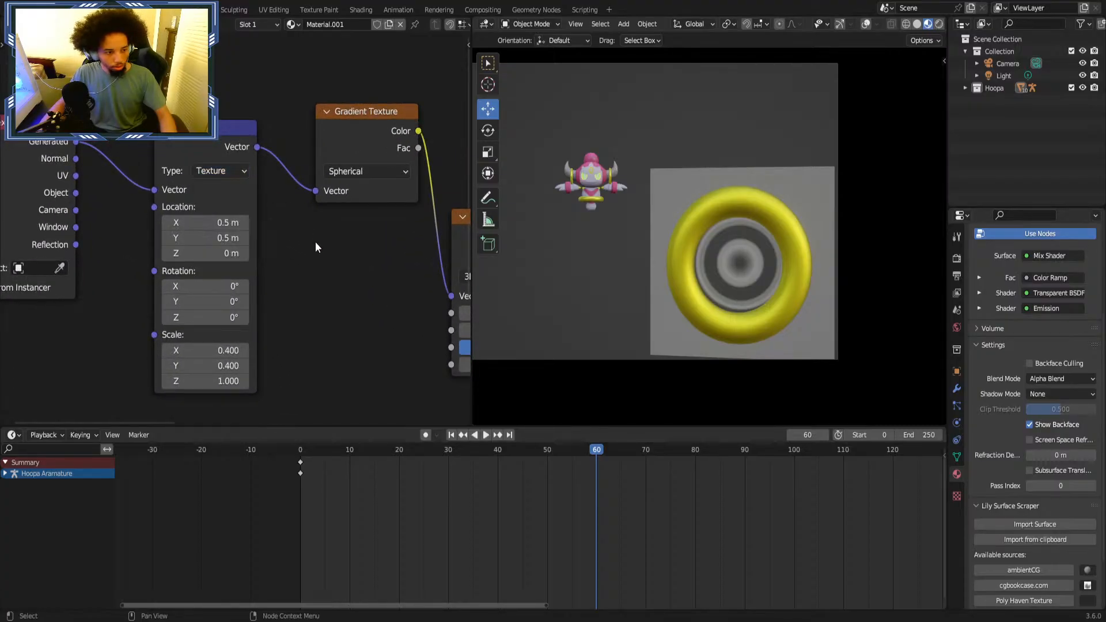
pyautogui.click(224, 171)
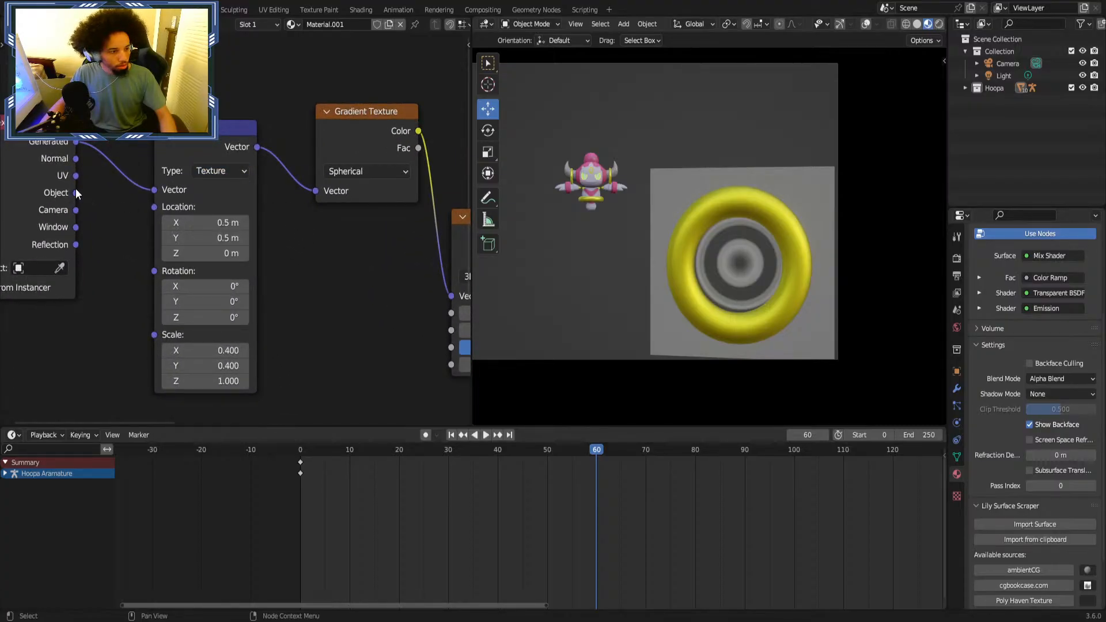
pyautogui.moveTo(76, 192); pyautogui.dragTo(155, 191)
pyautogui.hotkey('ctrl', 'z')
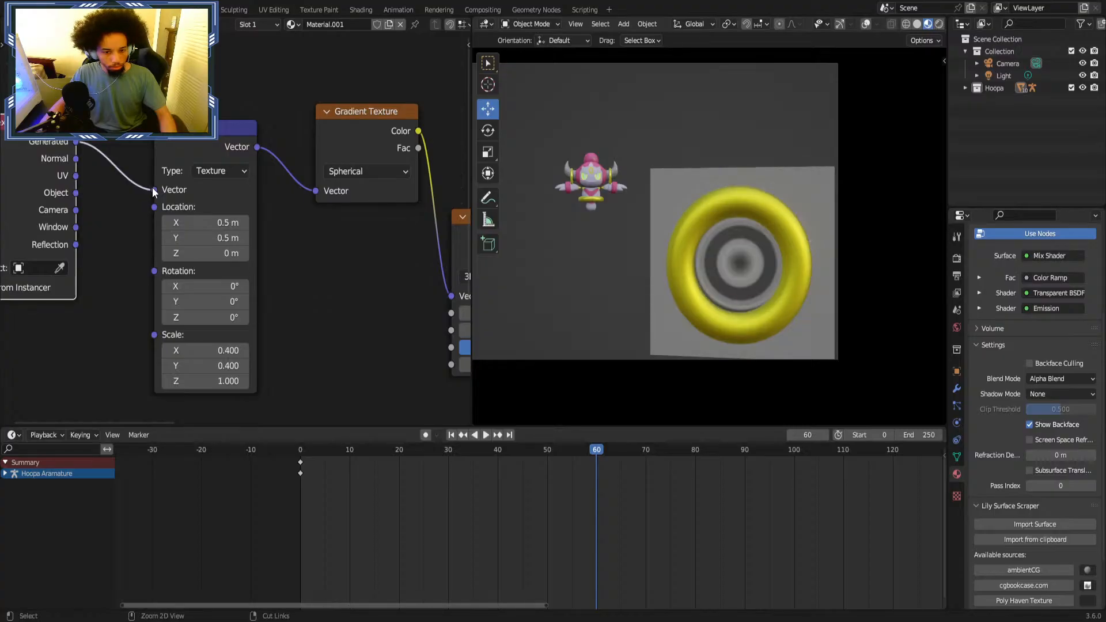
pyautogui.moveTo(76, 159); pyautogui.dragTo(155, 190)
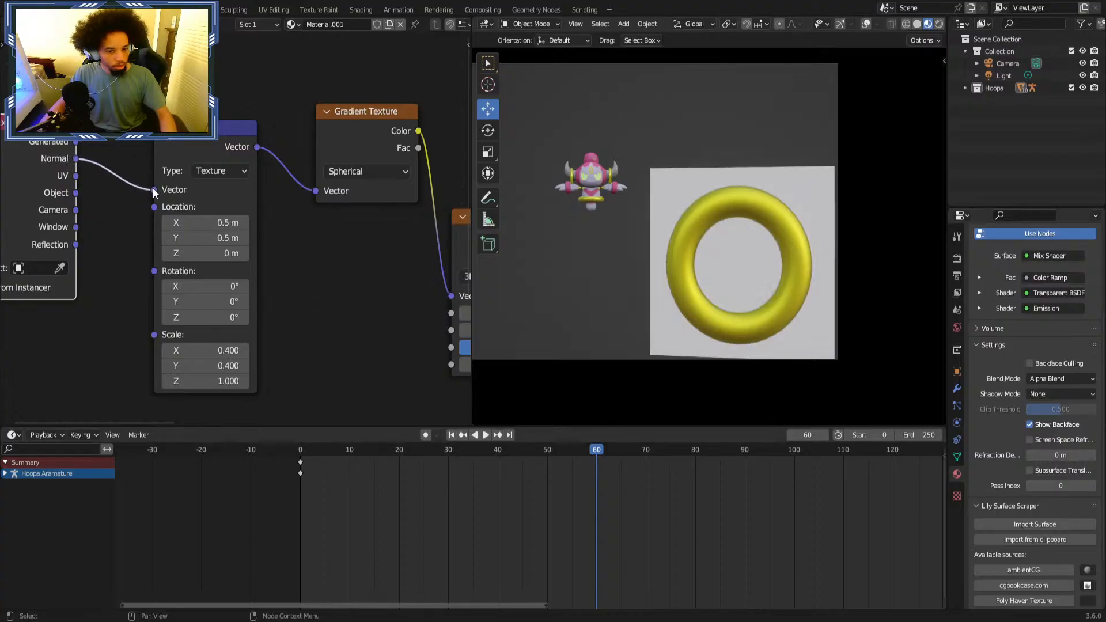
pyautogui.hotkey('ctrl', 'z')
# Replace the shader editor with a 3D Viewport and enter Edit Mode on the portal plane.
pyautogui.click(15, 24)
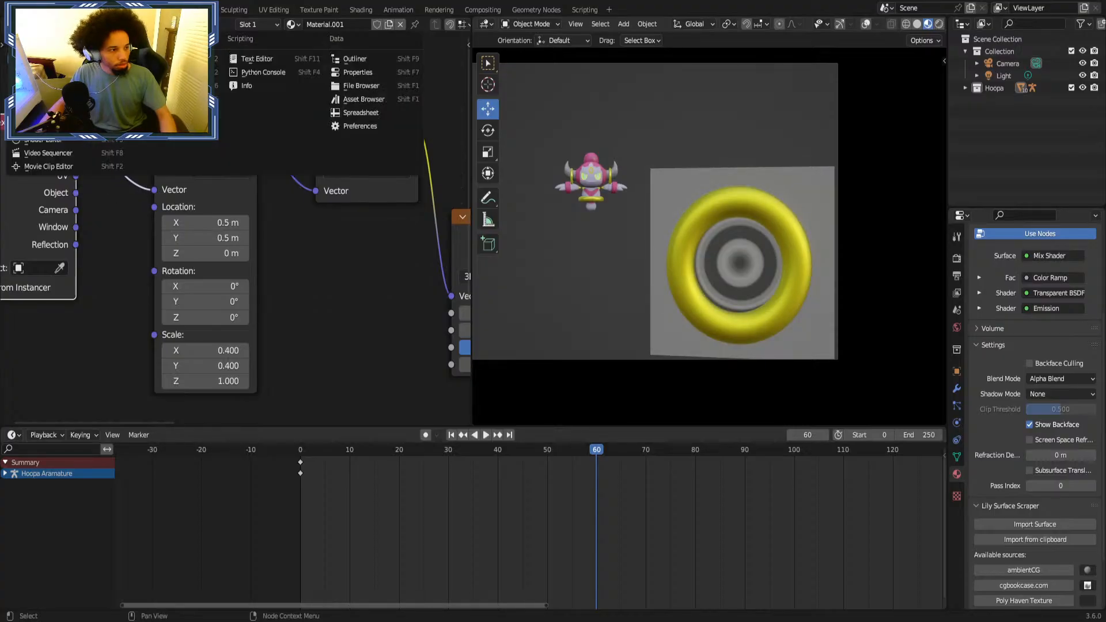
pyautogui.click(40, 57)
pyautogui.scroll(-3, 190, 188)
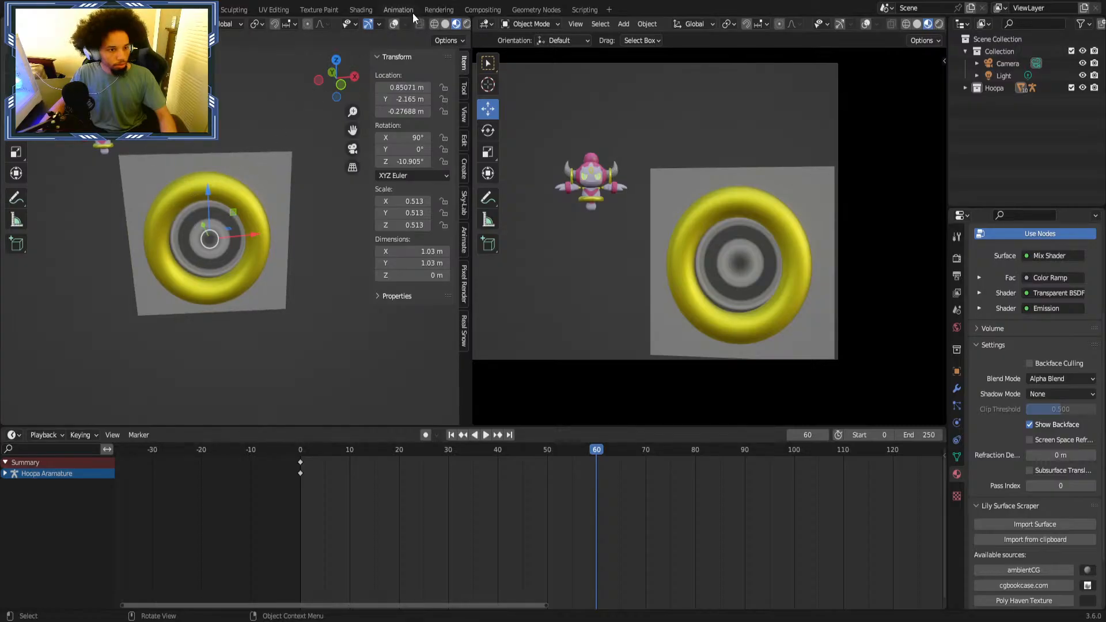
pyautogui.press('Tab')
pyautogui.scroll(3, 275, 207)
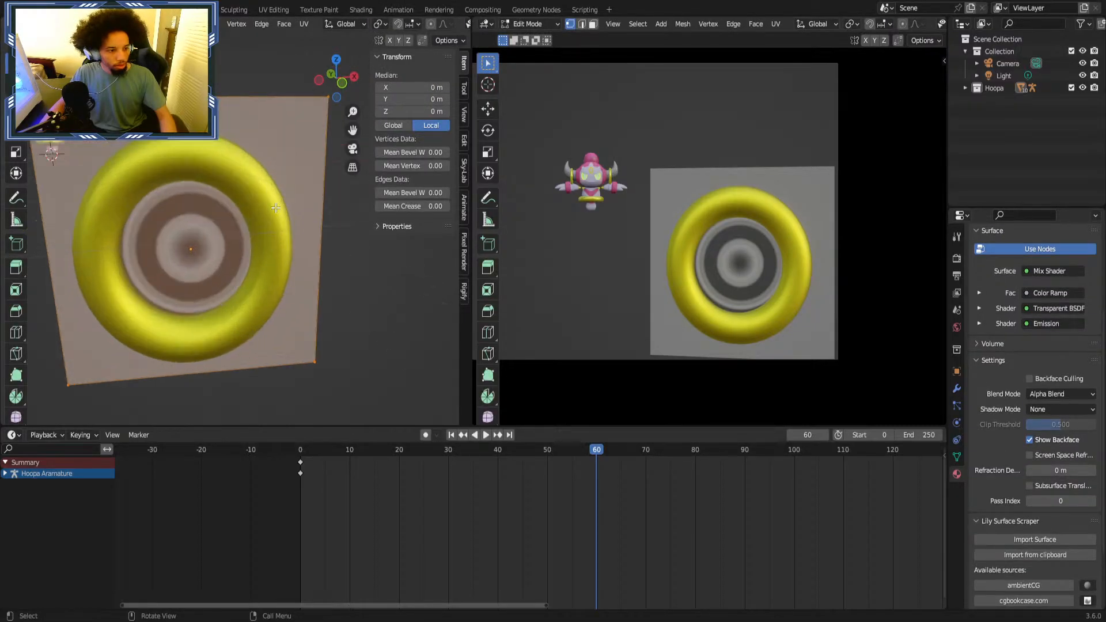
# Unwrap the UVs of the portal plane.
pyautogui.rightClick(173, 118)
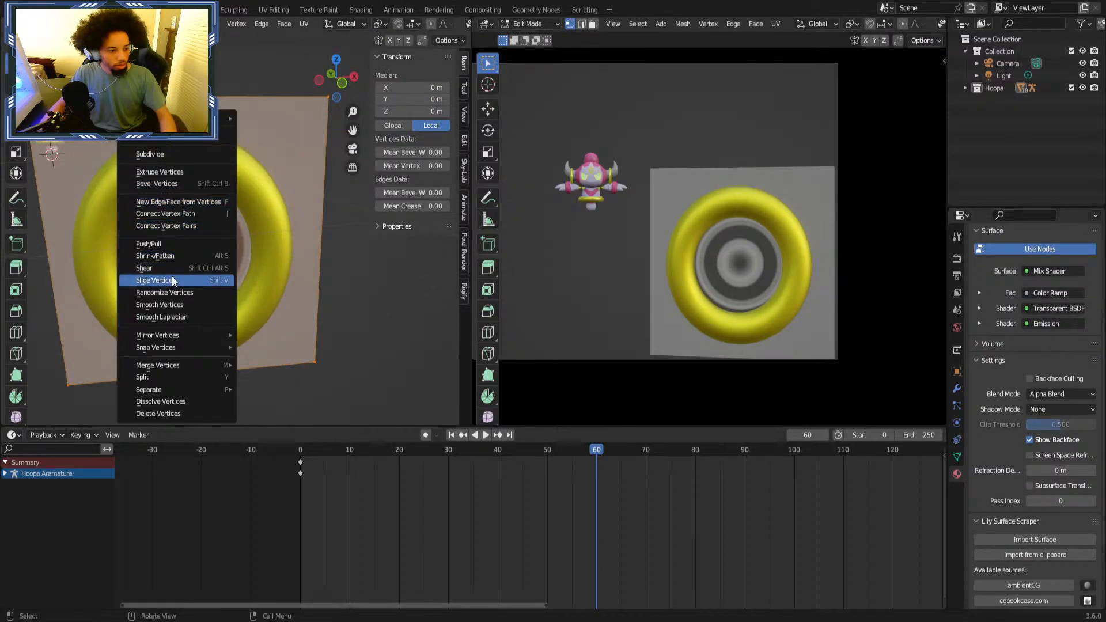
pyautogui.press('Escape')
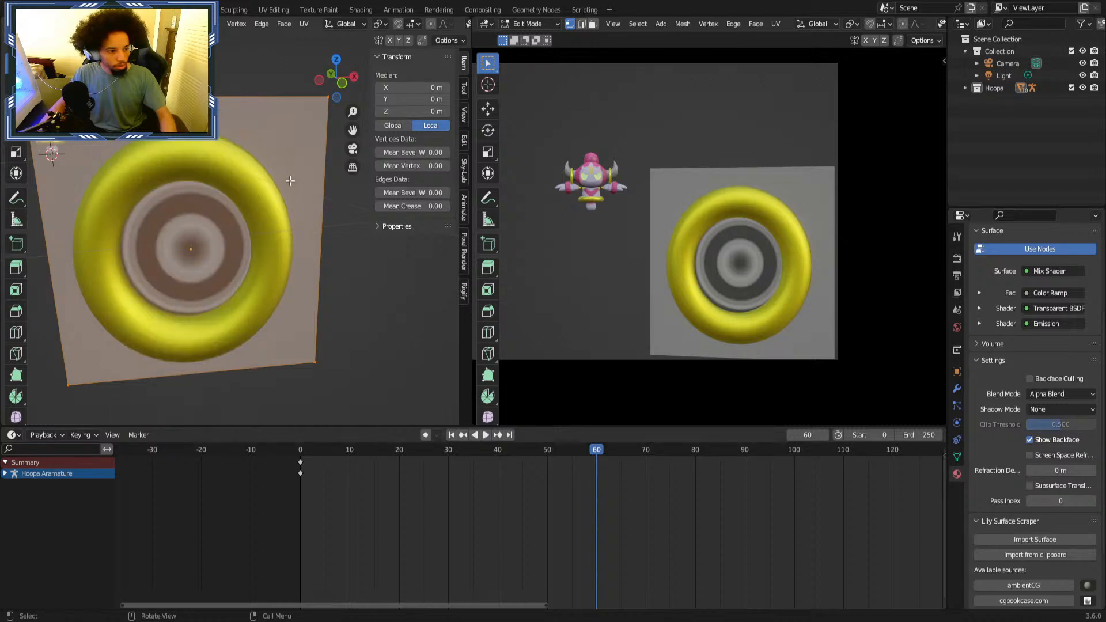
pyautogui.press('u')
pyautogui.click(288, 180)
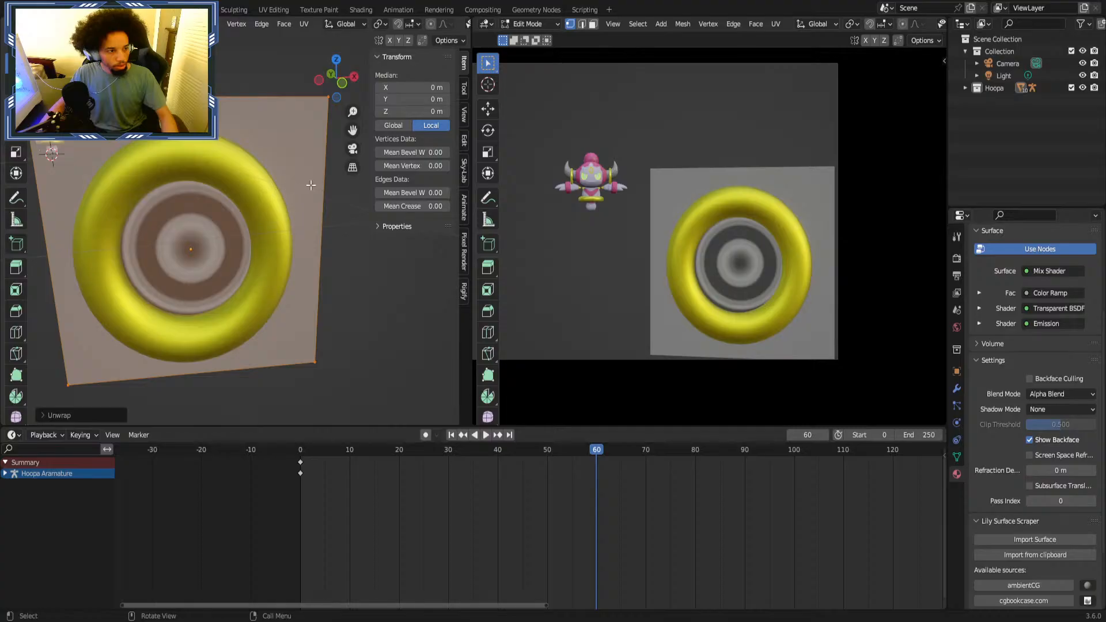
# Examine the plane's UV layout in the UV Editor in place of the timeline, and restore the Timeline.
pyautogui.click(14, 436)
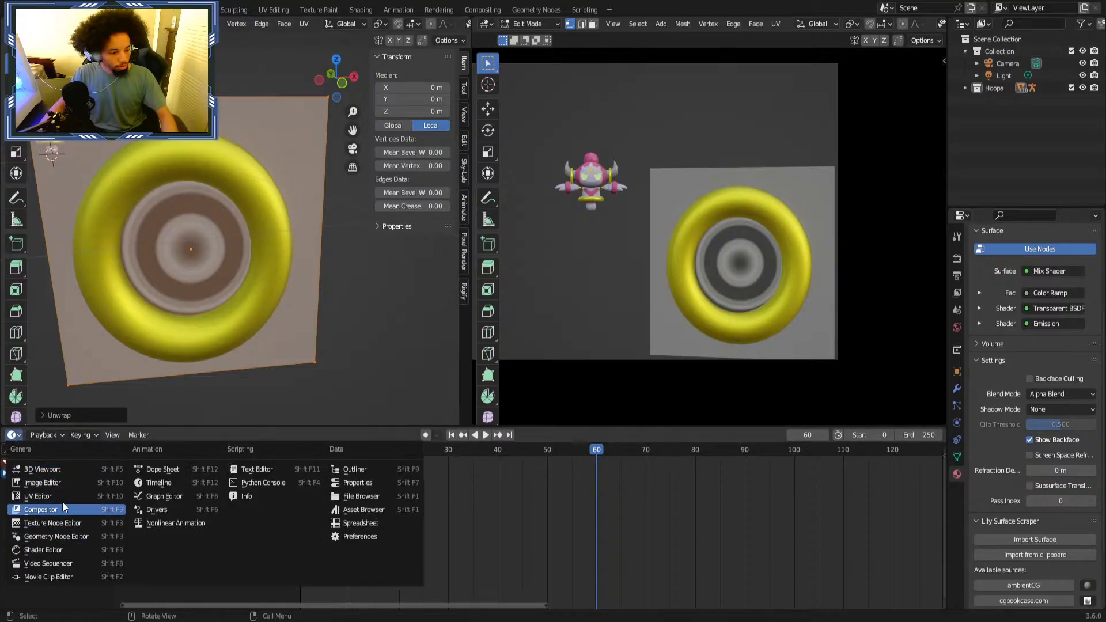
pyautogui.click(103, 494)
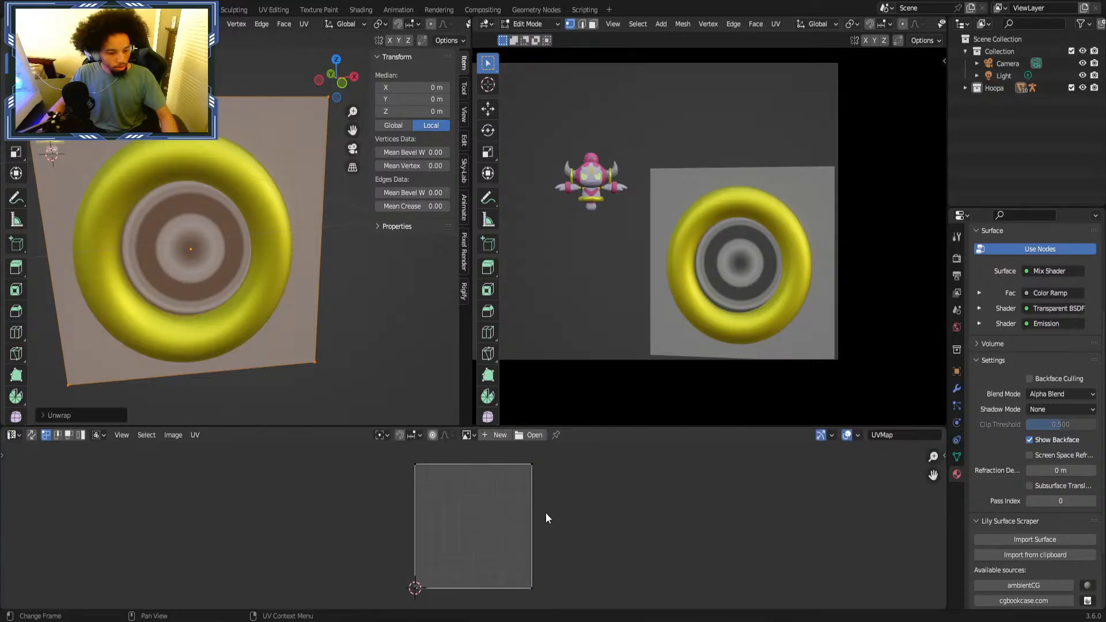
pyautogui.press('a')
pyautogui.press('s')
pyautogui.press('Escape')
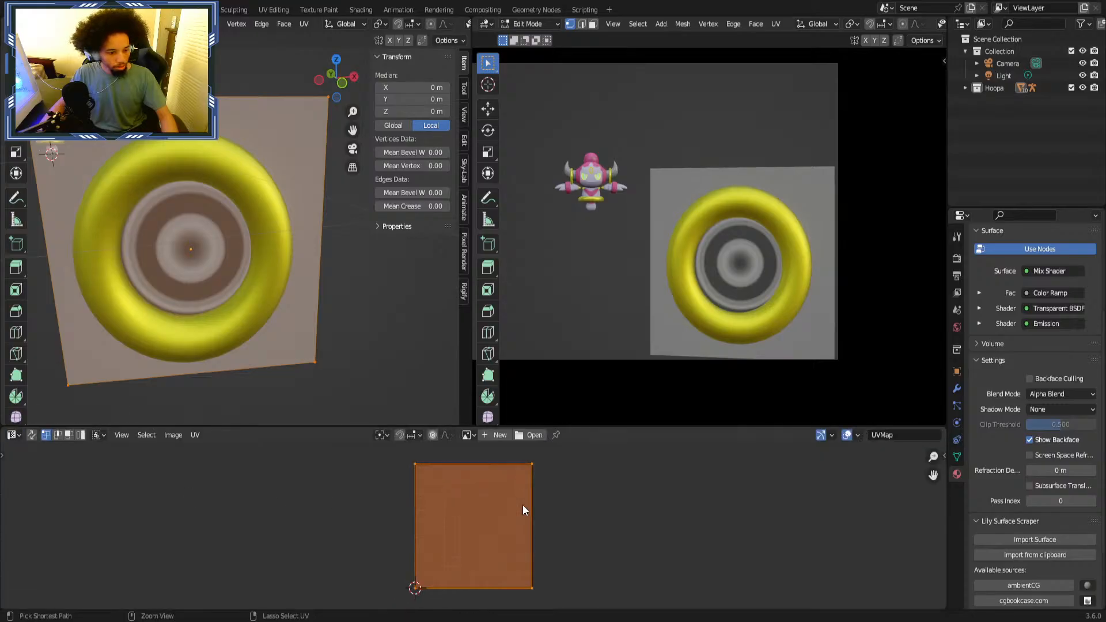
pyautogui.click(15, 437)
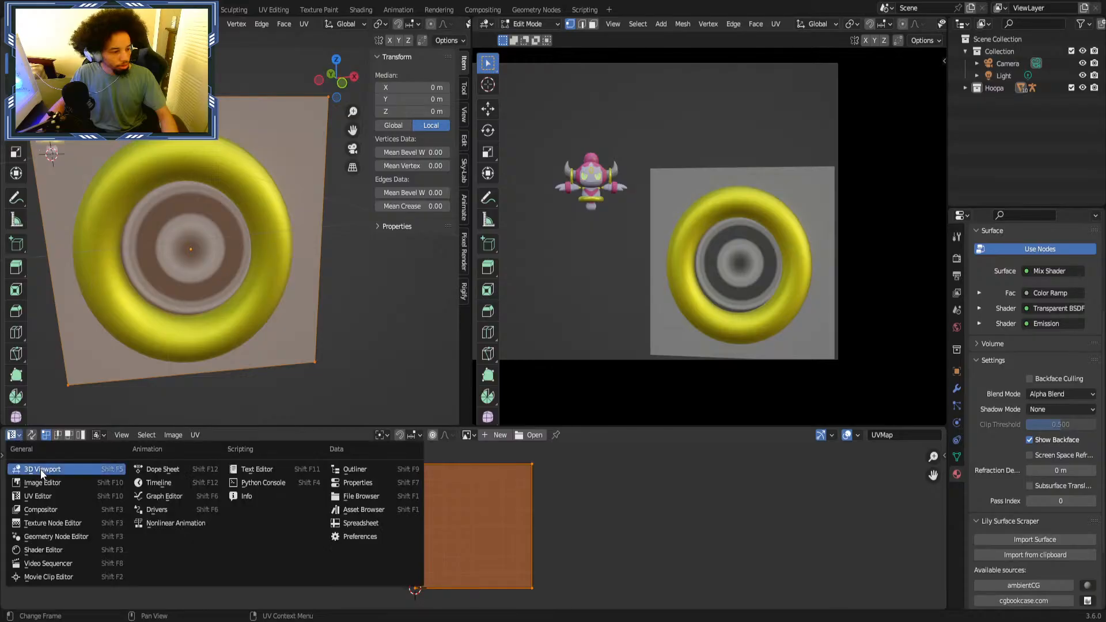
pyautogui.click(161, 478)
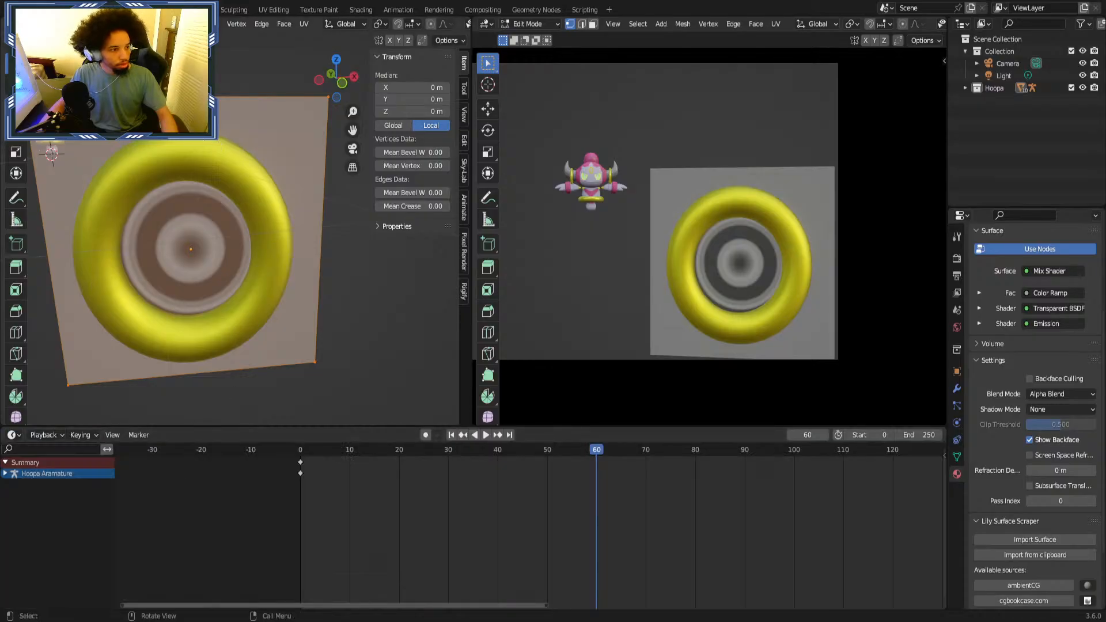
# Leave Edit Mode on the portal plane and switch the viewport beside the camera view back to the Shader Editor.
pyautogui.press('Tab')
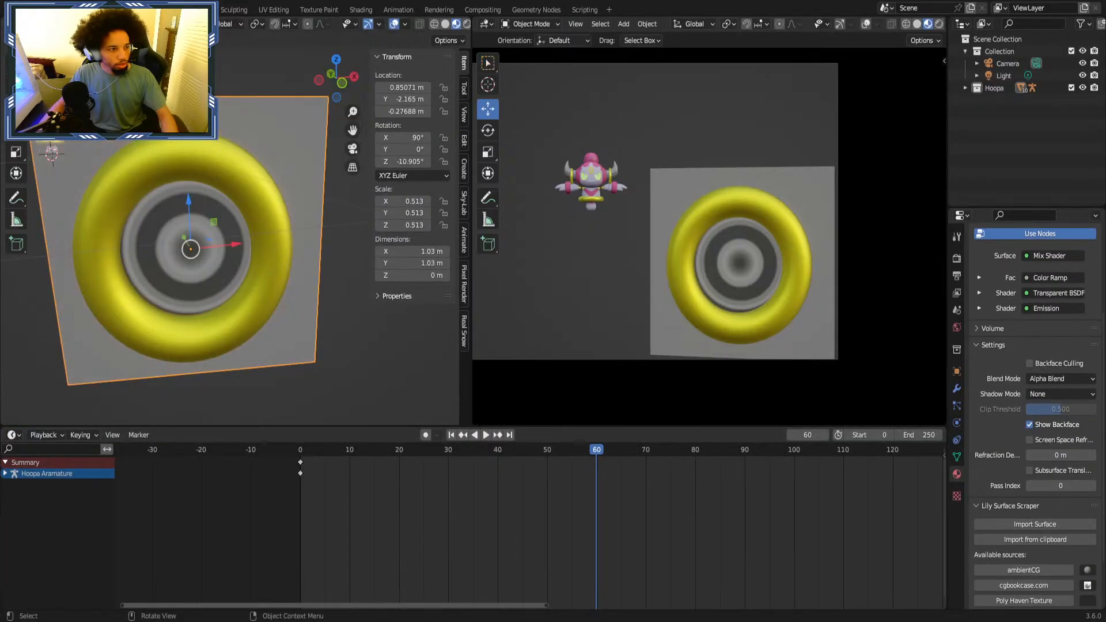
pyautogui.click(15, 24)
pyautogui.click(49, 141)
pyautogui.scroll(-4, 174, 224)
pyautogui.moveTo(296, 254); pyautogui.dragTo(222, 254, button='middle')
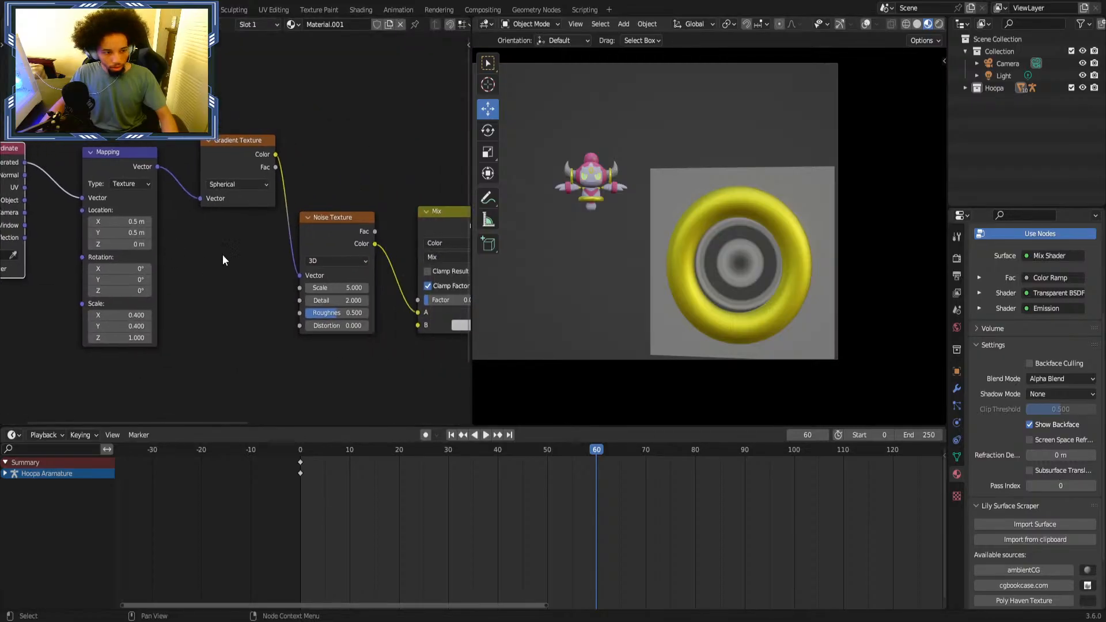
# Set the position of the Color Ramp's black stop to 0.482.
pyautogui.moveTo(346, 262)
pyautogui.mouseDown(button='middle')
pyautogui.moveTo(251, 259)
pyautogui.moveTo(354, 253)
pyautogui.mouseUp(button='middle')
pyautogui.scroll(3, 357, 251)
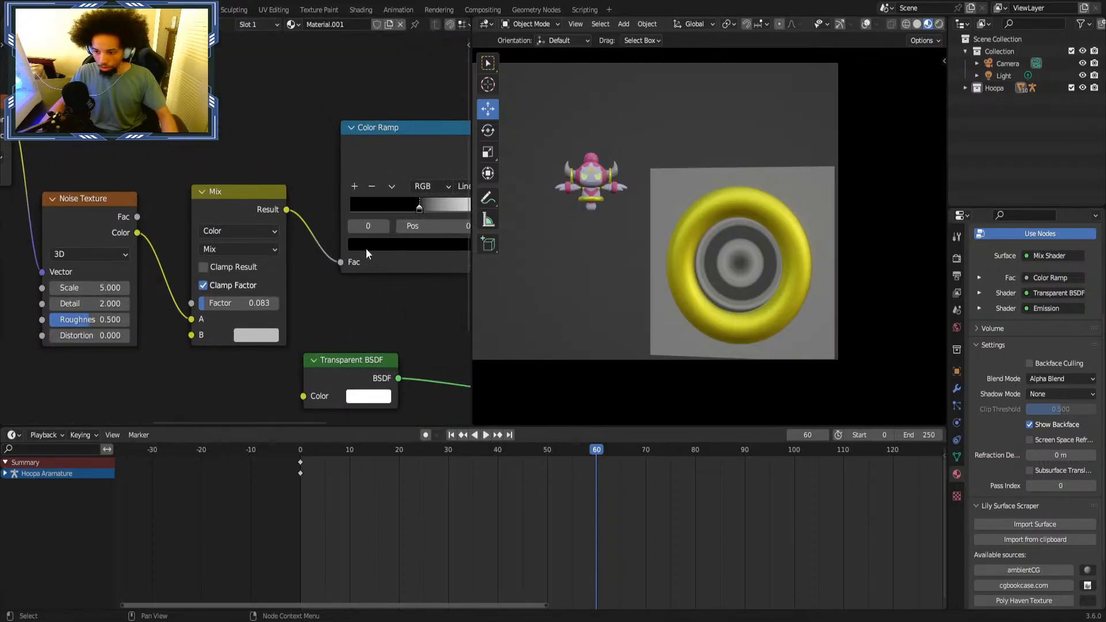
pyautogui.moveTo(229, 303); pyautogui.dragTo(206, 303)
pyautogui.moveTo(446, 217); pyautogui.dragTo(284, 254, button='middle')
pyautogui.scroll(3, 284, 253)
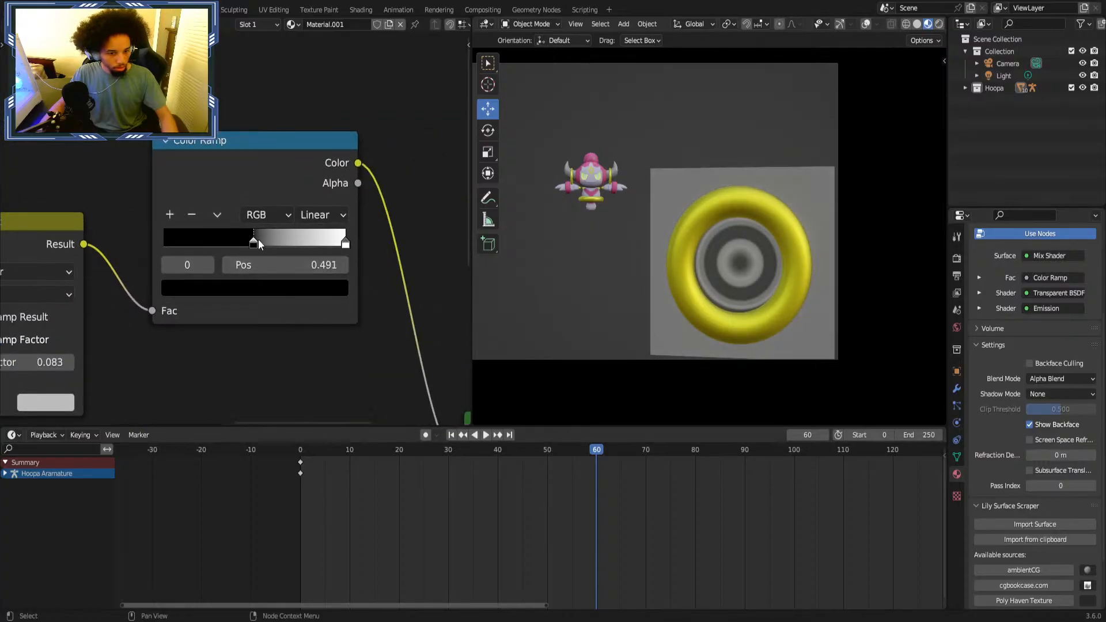
pyautogui.moveTo(258, 239); pyautogui.dragTo(257, 239)
pyautogui.scroll(-3, 262, 242)
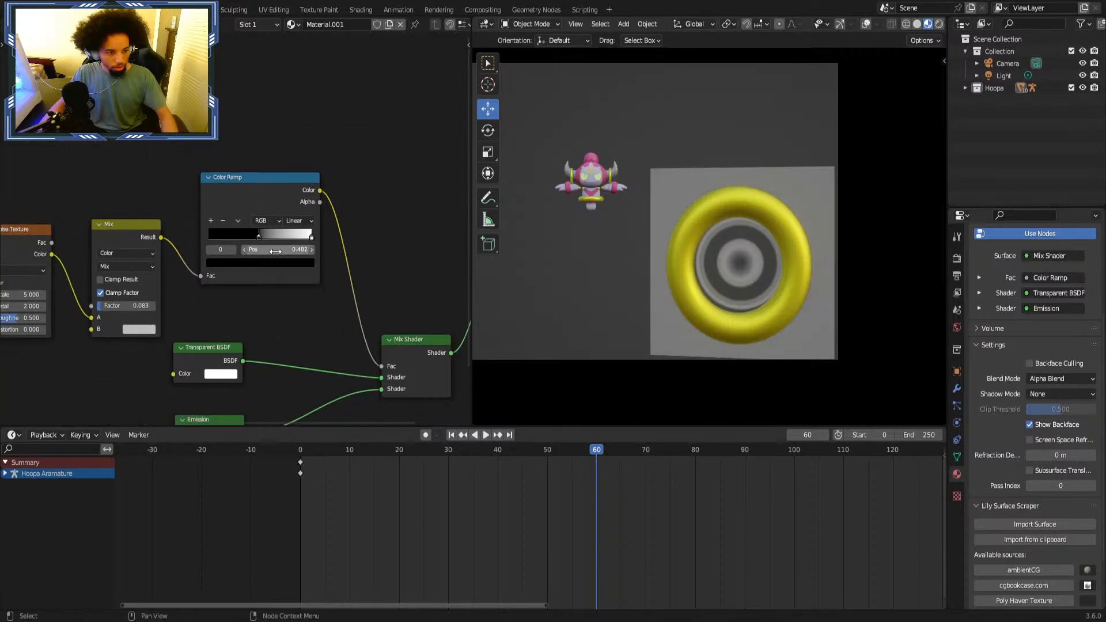
# Try moving the Color Ramp's black stop to 0.536, and undo the change.
pyautogui.moveTo(353, 253); pyautogui.dragTo(217, 246, button='middle')
pyautogui.scroll(4, 217, 245)
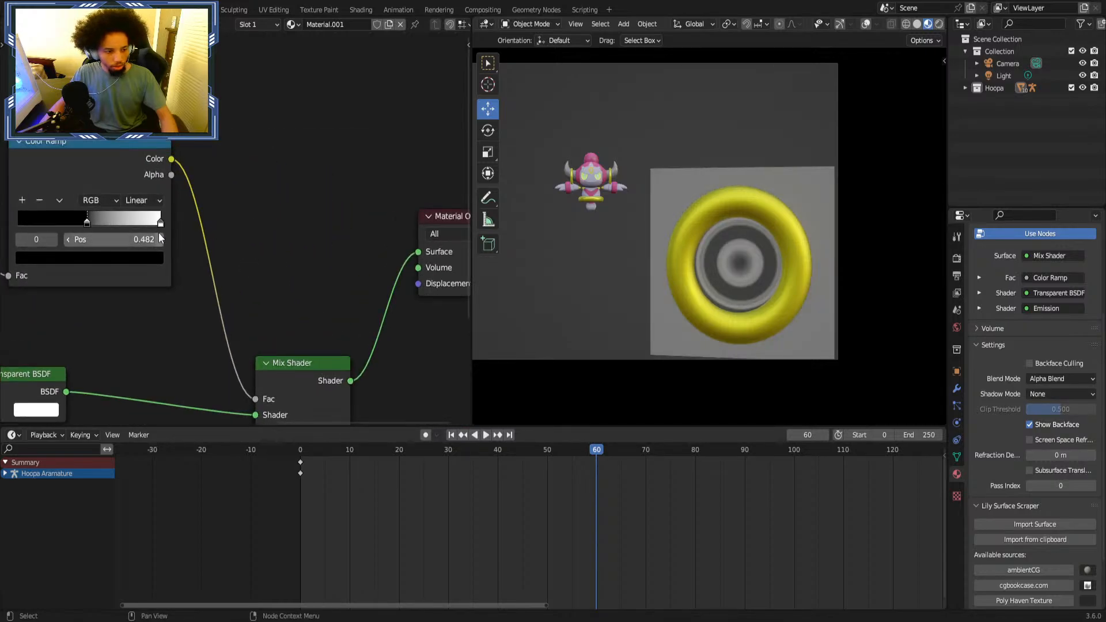
pyautogui.moveTo(160, 223); pyautogui.dragTo(192, 222)
pyautogui.moveTo(123, 215); pyautogui.dragTo(206, 217, button='middle')
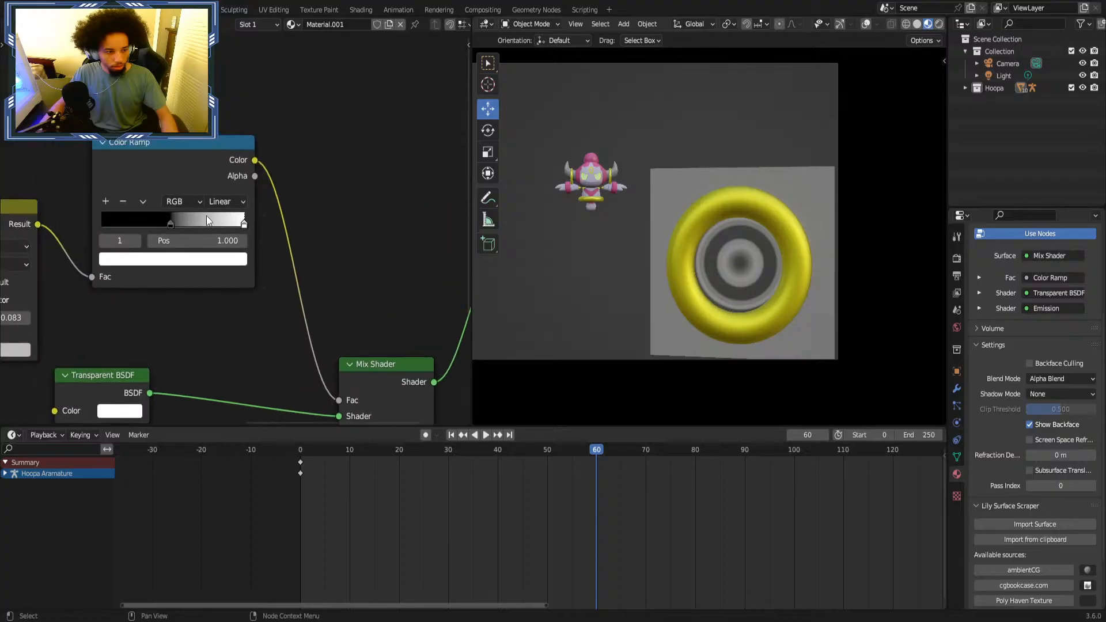
pyautogui.moveTo(170, 224); pyautogui.dragTo(179, 224)
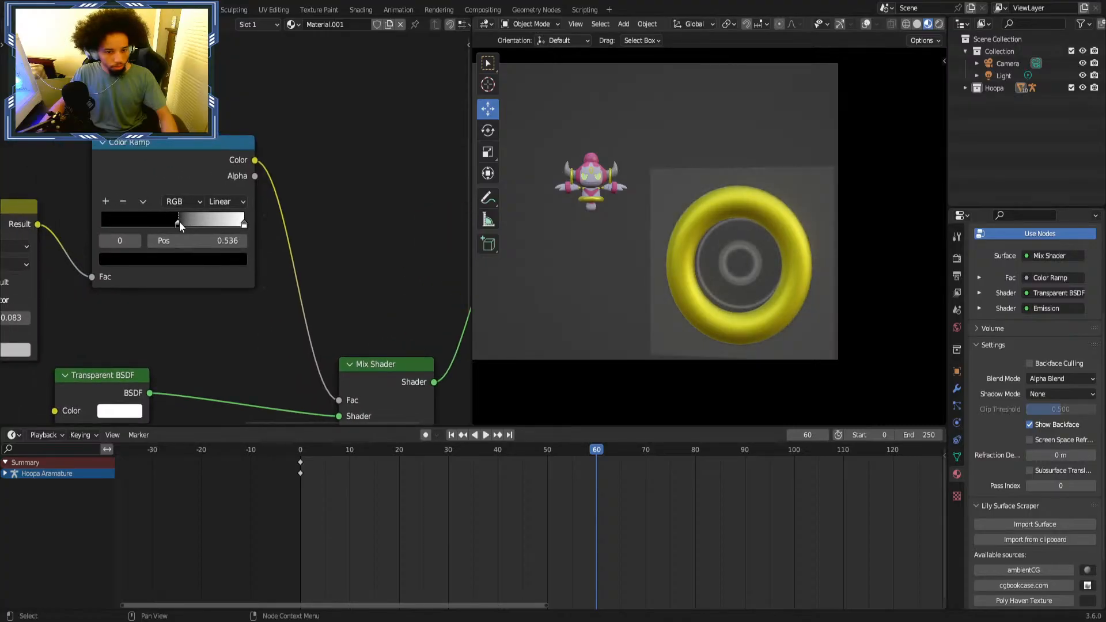
pyautogui.hotkey('ctrl', 'z')
# Preview the spherical Gradient Texture node directly on the plane, and undo the preview connection.
pyautogui.moveTo(82, 235); pyautogui.dragTo(414, 229, button='middle')
pyautogui.click(146, 209)
pyautogui.click(66, 143)
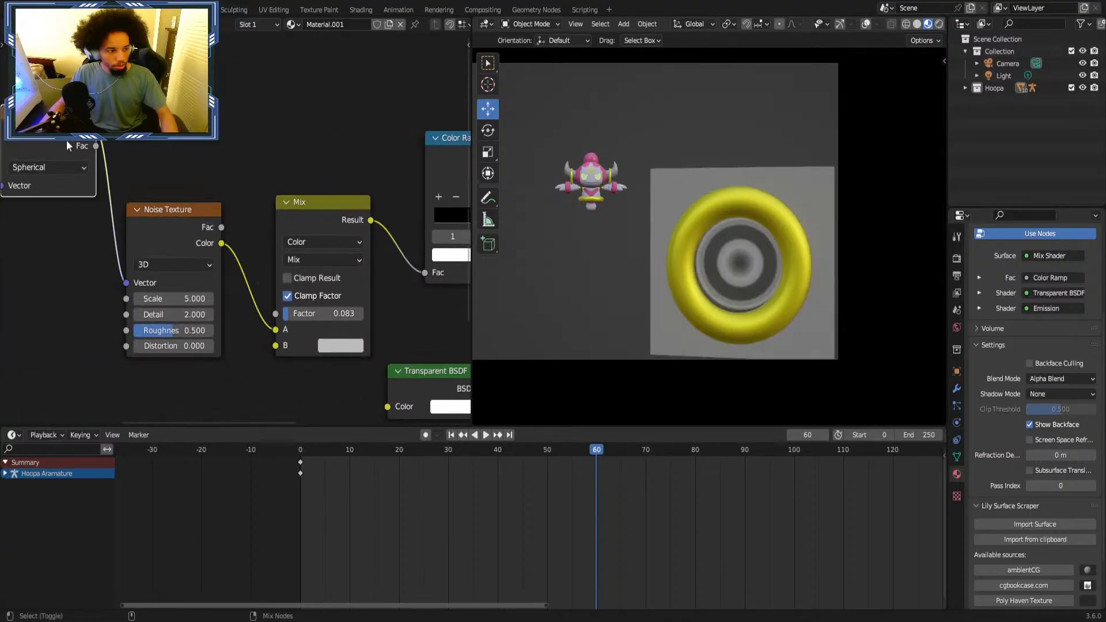
pyautogui.keyDown('ctrl'); pyautogui.keyDown('shift'); pyautogui.click(67, 145); pyautogui.keyUp('shift'); pyautogui.keyUp('ctrl')
pyautogui.hotkey('ctrl', 'z')
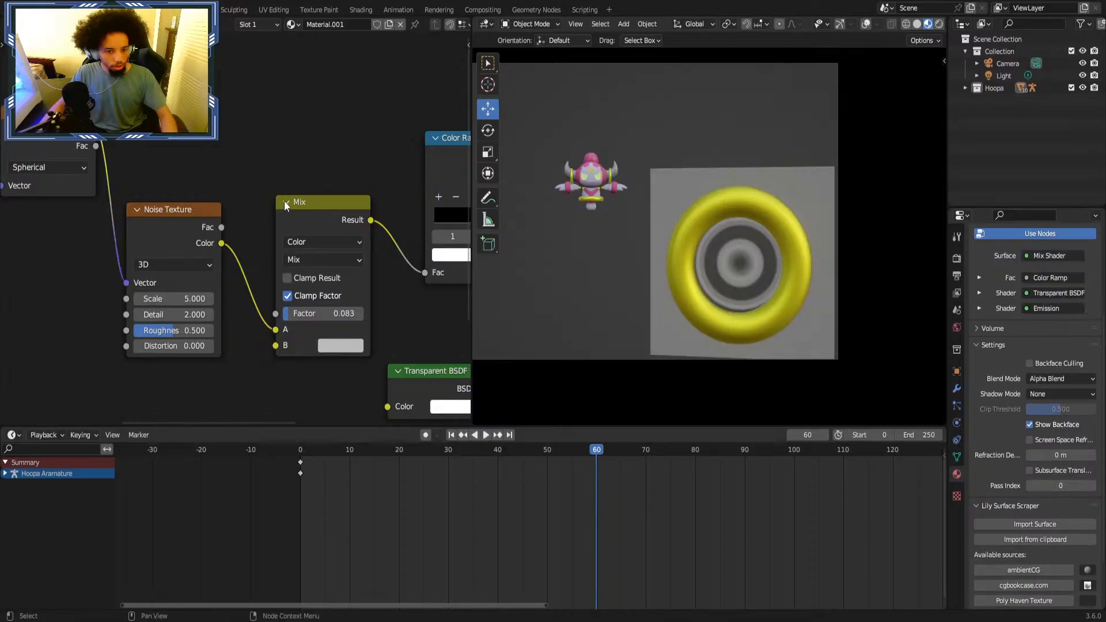
# Set the Color Ramp to Constant interpolation and arrange it from white to black, with the black stop at 0.536.
pyautogui.moveTo(439, 236); pyautogui.dragTo(248, 262, button='middle')
pyautogui.click(393, 216)
pyautogui.click(405, 296)
pyautogui.scroll(1, 345, 271)
pyautogui.moveTo(382, 255); pyautogui.dragTo(310, 256)
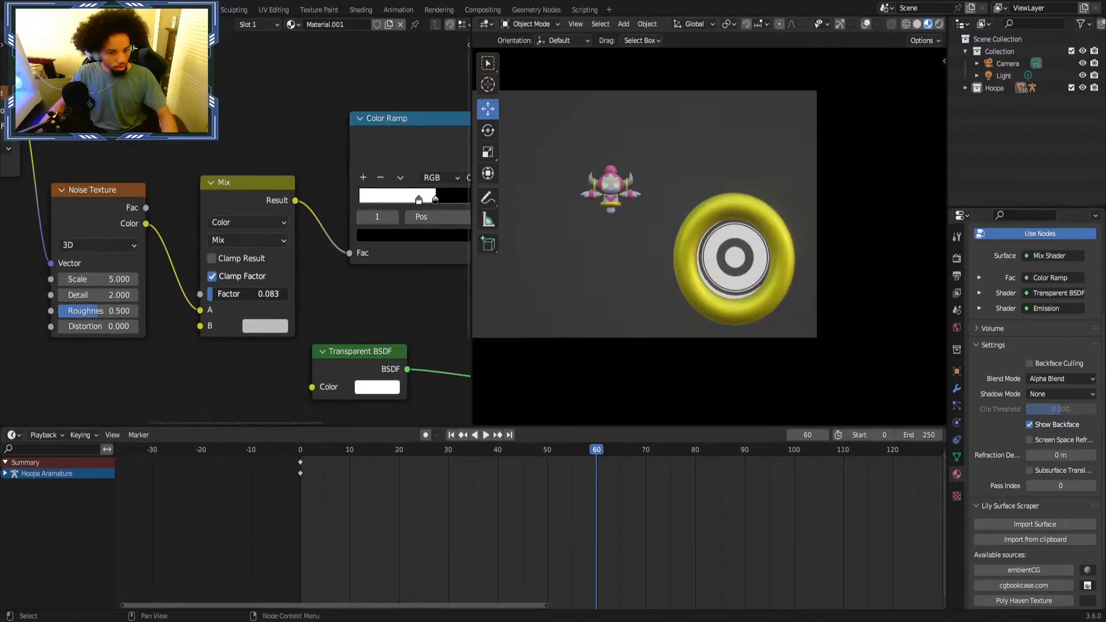
# Try different Noise Texture scale values, such as 8.1, and undo the change.
pyautogui.moveTo(213, 294)
pyautogui.mouseDown()
pyautogui.moveTo(244, 294)
pyautogui.moveTo(211, 293)
pyautogui.mouseUp()
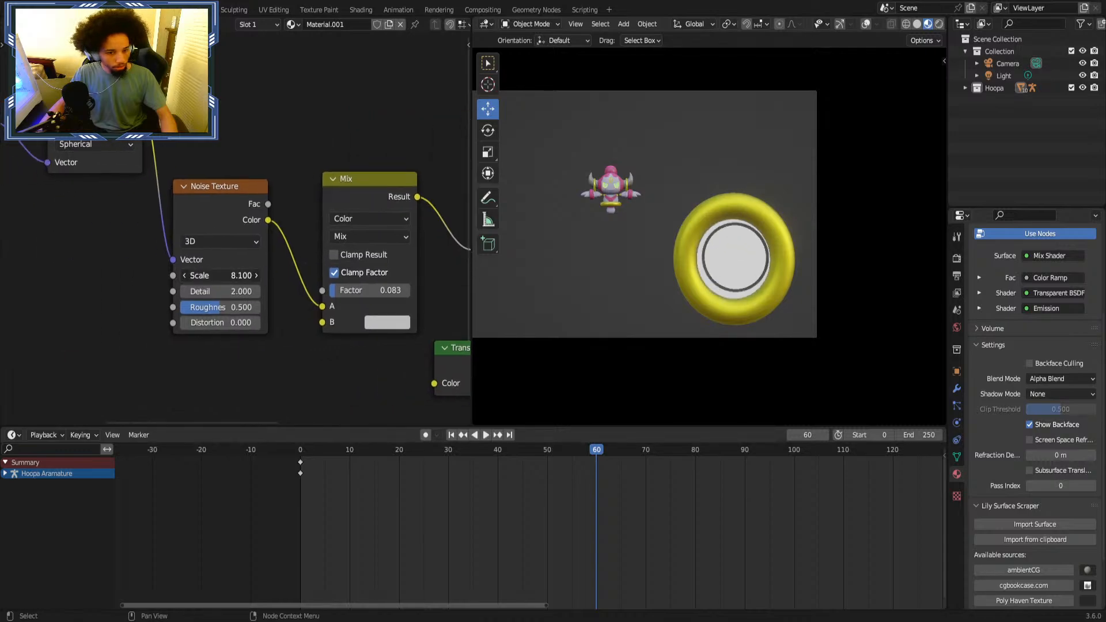
pyautogui.moveTo(237, 275); pyautogui.dragTo(196, 275)
pyautogui.hotkey('ctrl', 'z')
# Try the UV output as the Mapping node's vector input and a different Mapping Z scale, undoing each attempt.
pyautogui.moveTo(181, 204); pyautogui.dragTo(281, 210, button='middle')
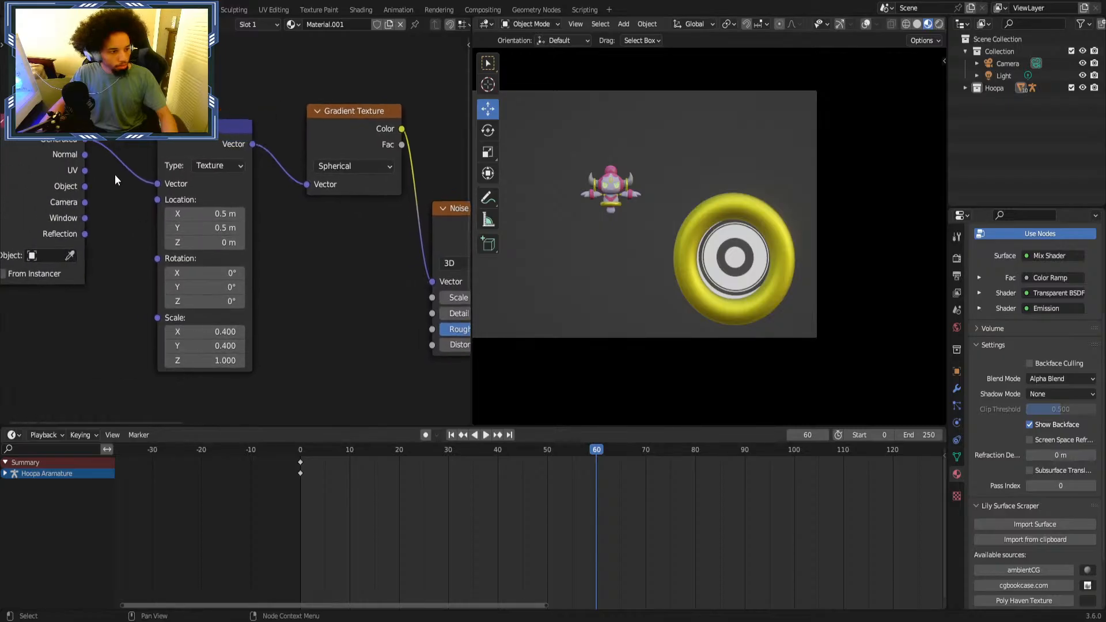
pyautogui.moveTo(84, 171); pyautogui.dragTo(171, 183)
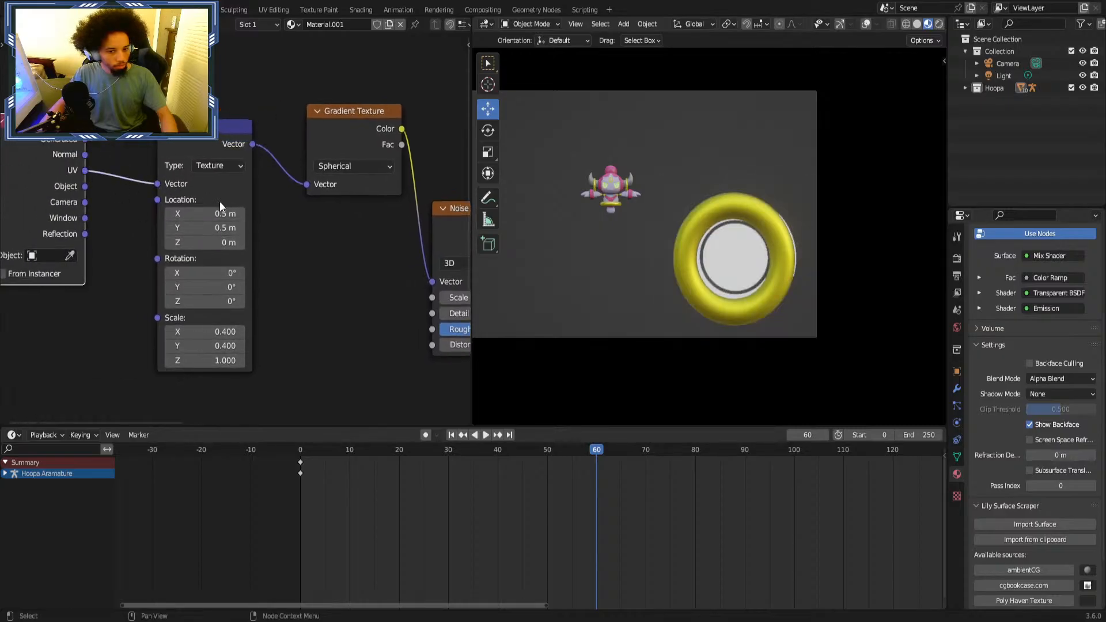
pyautogui.hotkey('ctrl', 'z')
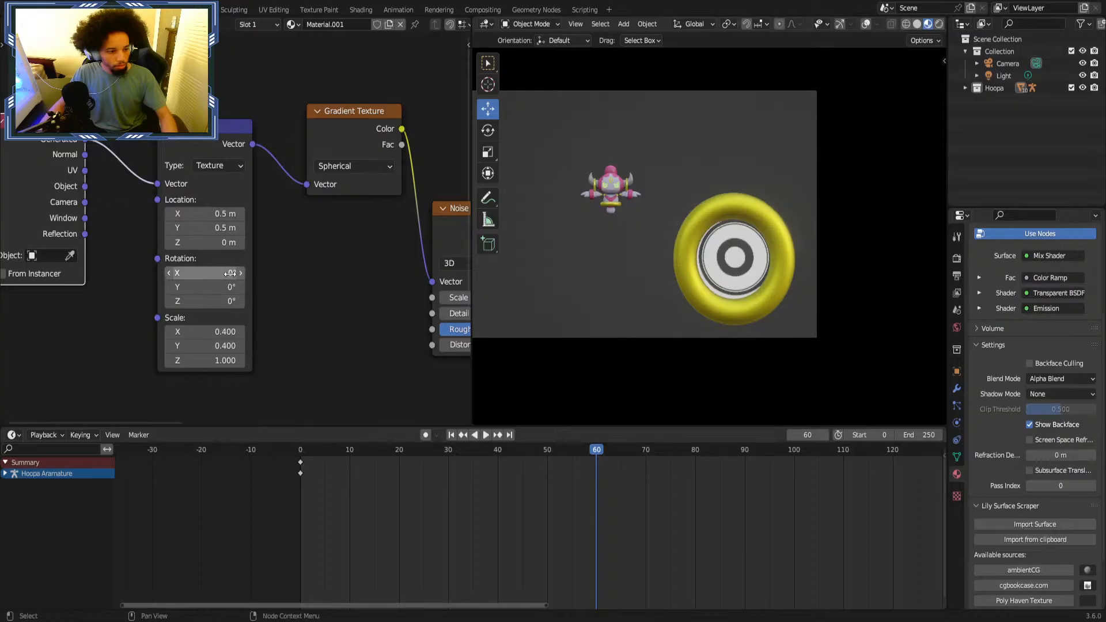
pyautogui.moveTo(203, 333); pyautogui.dragTo(198, 275, button='middle')
pyautogui.moveTo(198, 302)
pyautogui.mouseDown()
pyautogui.moveTo(221, 302)
pyautogui.moveTo(198, 302)
pyautogui.mouseUp()
pyautogui.hotkey('ctrl', 'z')
# Try the Radial type on the Gradient Texture node, and undo it.
pyautogui.scroll(-3, 305, 244)
pyautogui.moveTo(314, 244); pyautogui.dragTo(231, 242, button='middle')
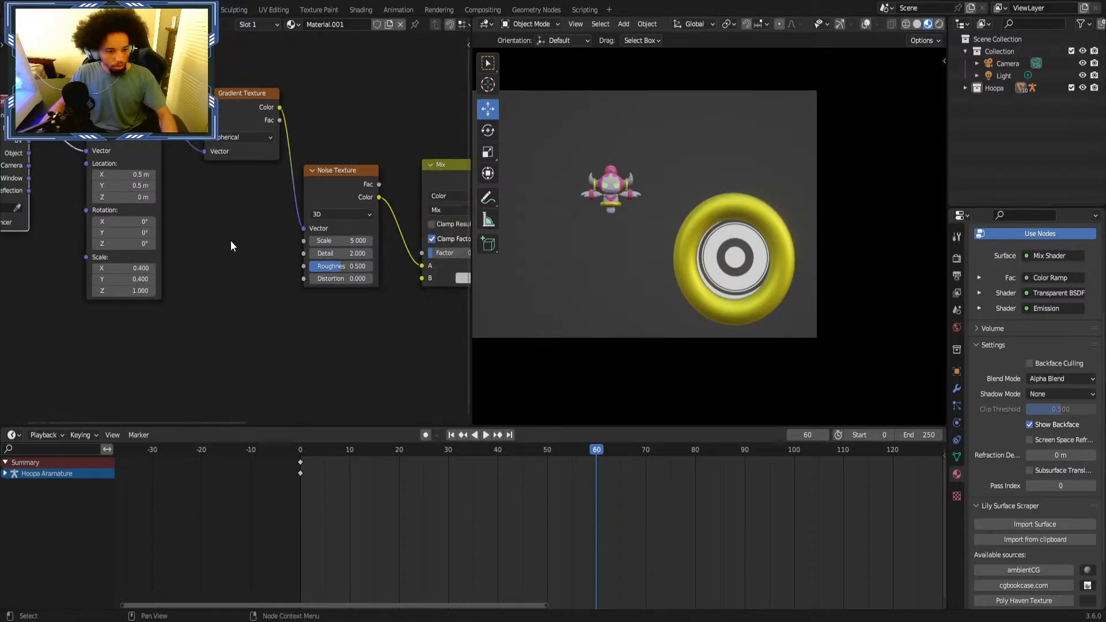
pyautogui.scroll(-2, 281, 299)
pyautogui.moveTo(349, 311); pyautogui.dragTo(281, 300, button='middle')
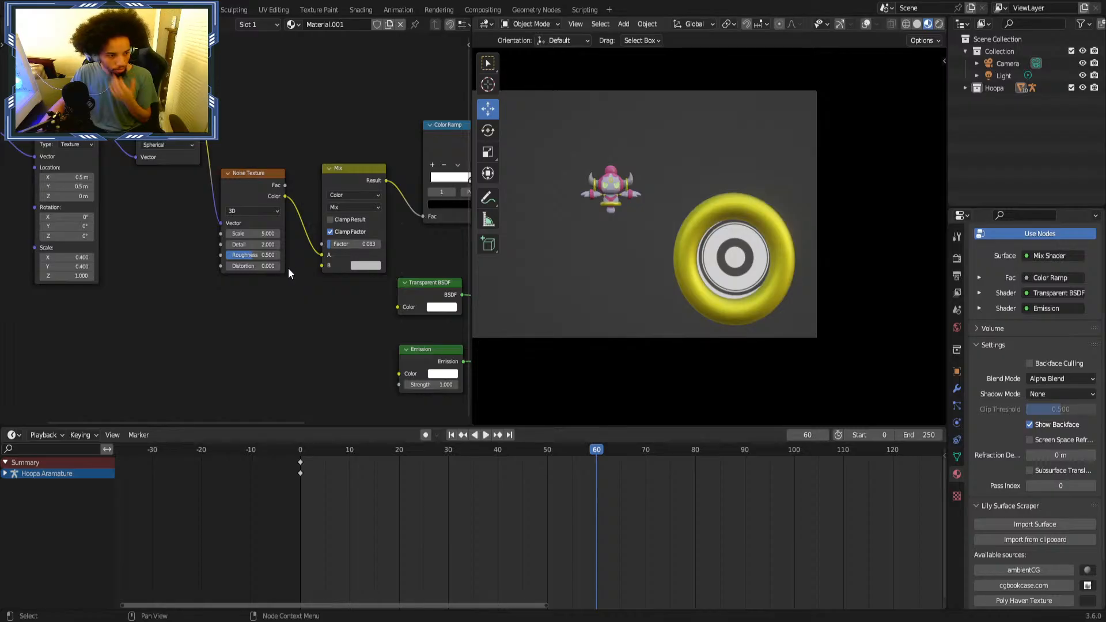
pyautogui.click(181, 145)
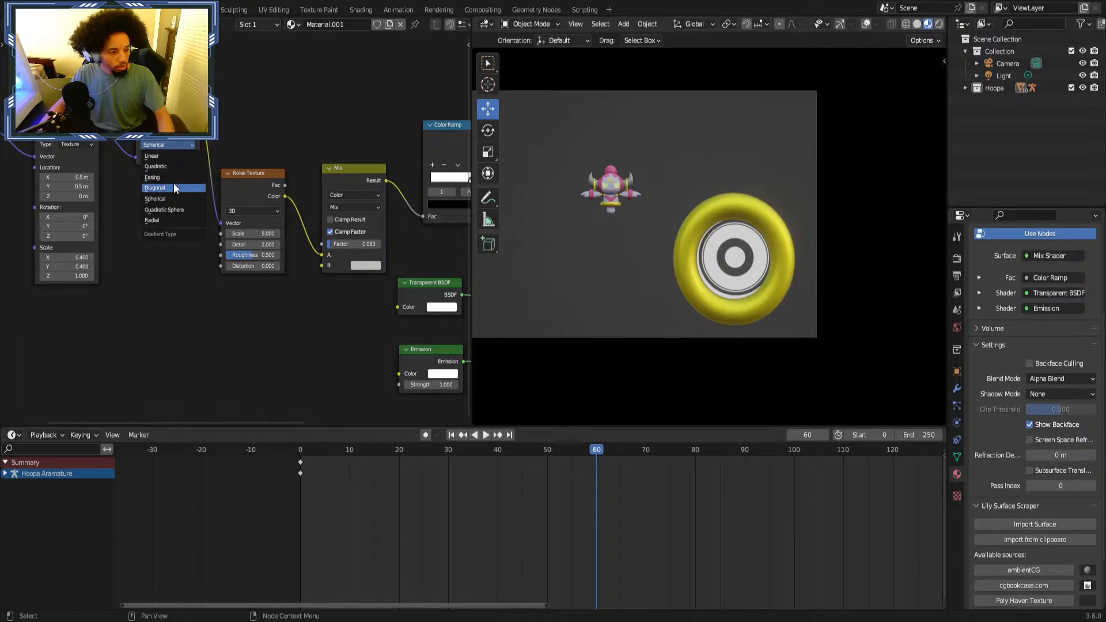
pyautogui.click(167, 219)
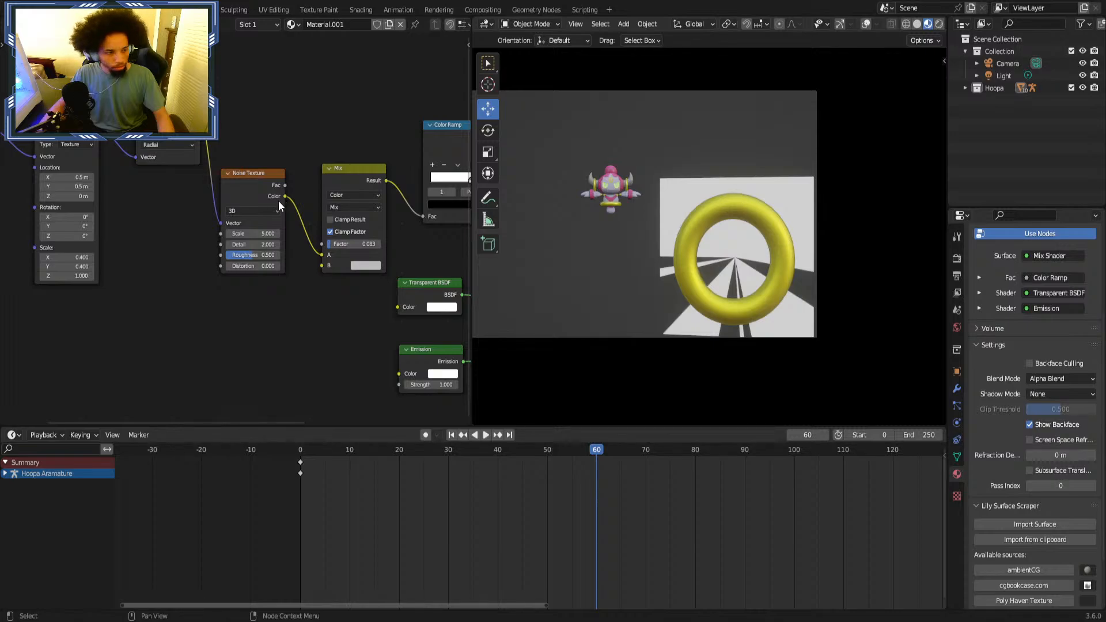
pyautogui.hotkey('ctrl', 'z')
# Duplicate the Gradient Texture node, place the copy below the original, and set the copy's type to Radial.
pyautogui.click(170, 120)
pyautogui.hotkey('shift', 'd')
pyautogui.click(157, 233)
pyautogui.scroll(4, 167, 250)
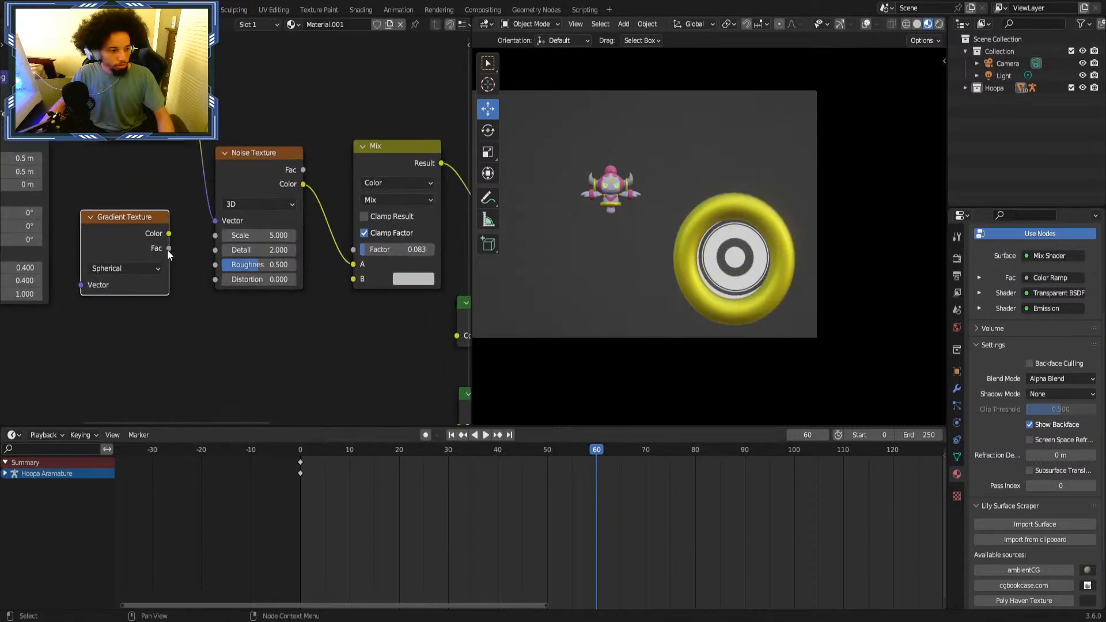
pyautogui.moveTo(175, 258); pyautogui.dragTo(243, 264, button='middle')
pyautogui.click(196, 274)
pyautogui.click(188, 371)
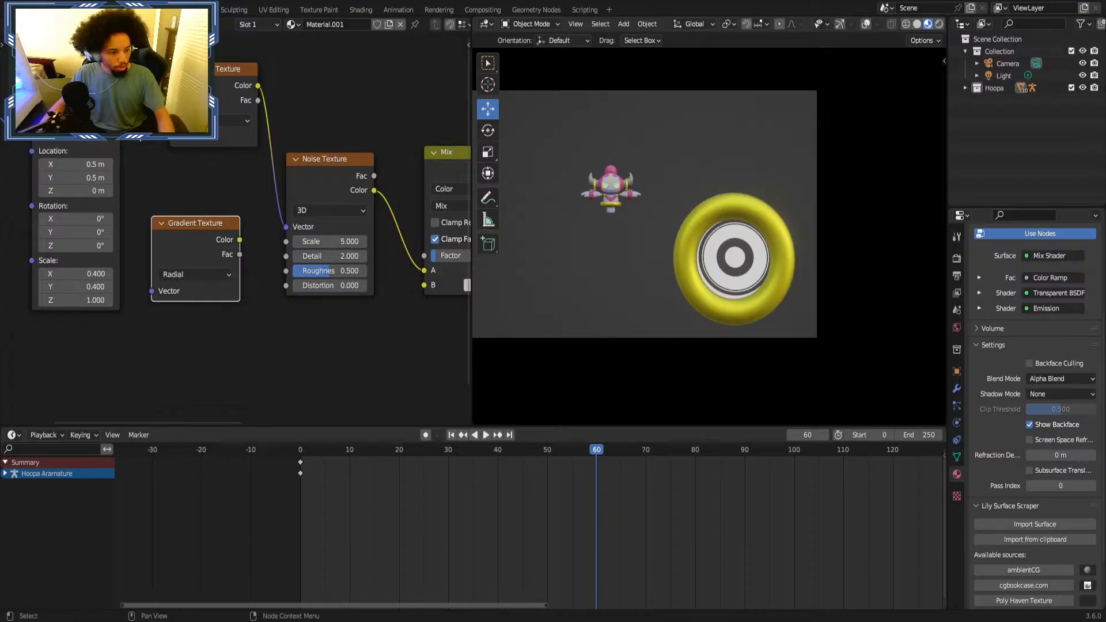
# Move the Texture Coordinate and Mapping nodes further away from the Gradient Texture nodes.
pyautogui.scroll(-2, 101, 171)
pyautogui.click(102, 171)
pyautogui.keyDown('shift'); pyautogui.click(229, 194); pyautogui.keyUp('shift')
pyautogui.moveTo(229, 195); pyautogui.dragTo(144, 185)
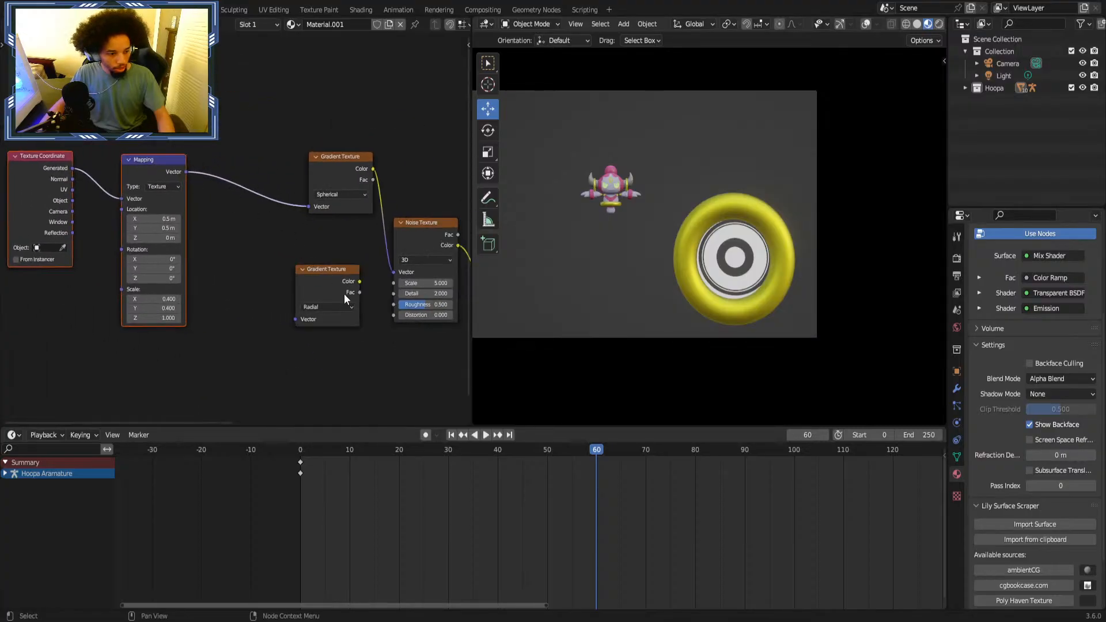
pyautogui.moveTo(349, 283); pyautogui.dragTo(337, 266)
# Insert a Mix Color node between the spherical Gradient Texture and the Noise Texture, and connect the radial gradient's color to its B input.
pyautogui.click(352, 244)
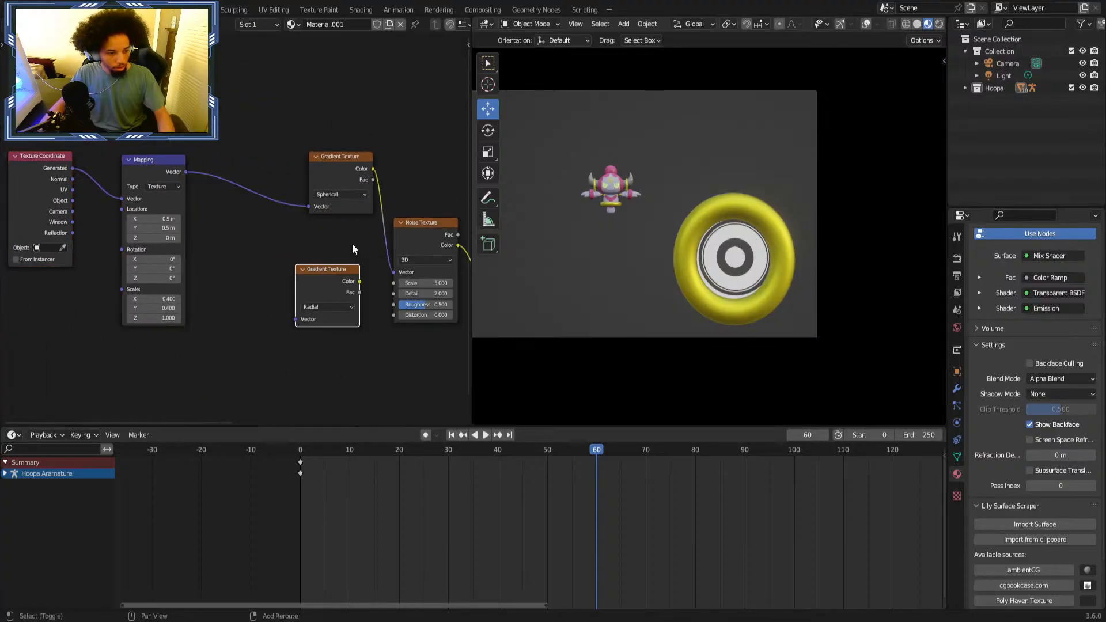
pyautogui.hotkey('shift', 'a')
pyautogui.click(353, 244)
pyautogui.write('mix co')
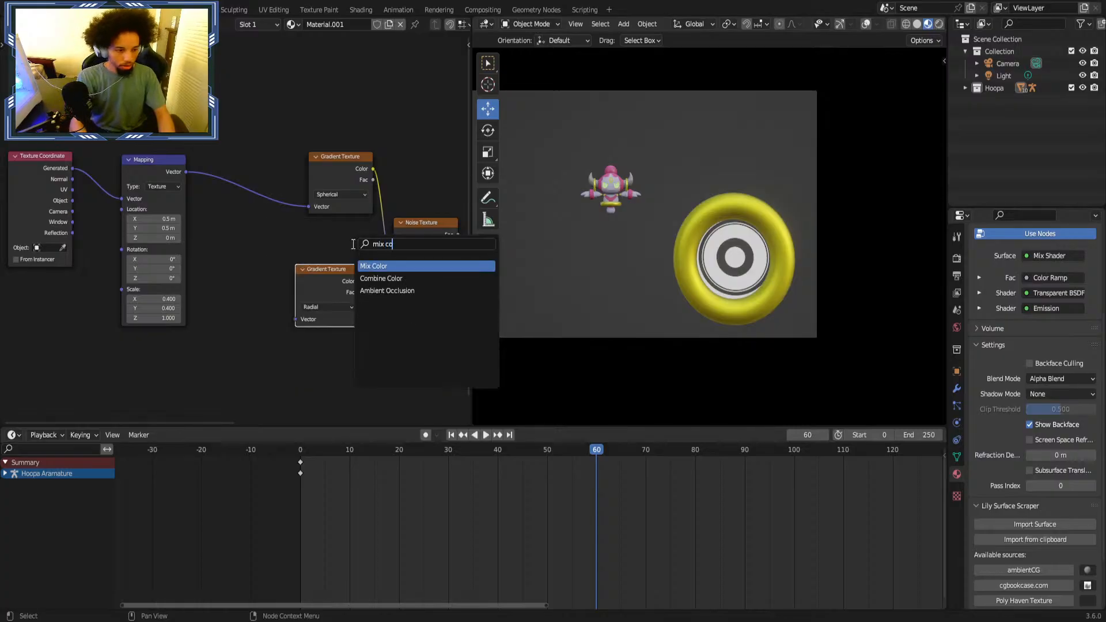
pyautogui.press('Return')
pyautogui.click(363, 230)
pyautogui.moveTo(360, 281)
pyautogui.mouseDown()
pyautogui.moveTo(372, 268)
pyautogui.moveTo(416, 310)
pyautogui.moveTo(408, 323)
pyautogui.mouseUp()
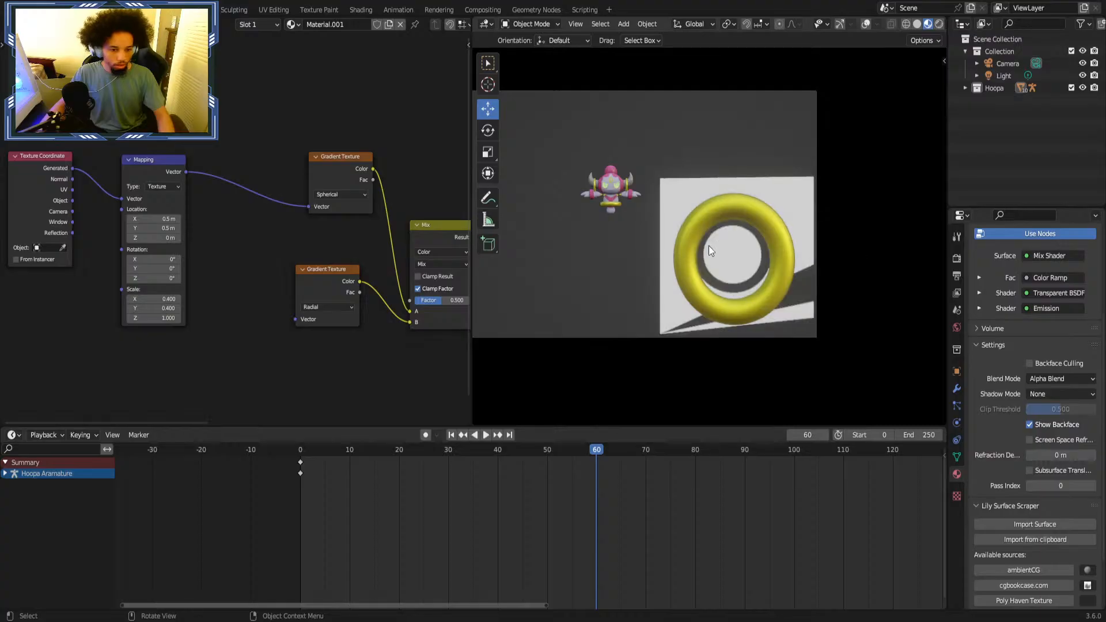
# Space out the node chain from the Noise Texture to the Material Output, and centre the new Mix node in the gap.
pyautogui.moveTo(415, 237); pyautogui.dragTo(181, 179, button='middle')
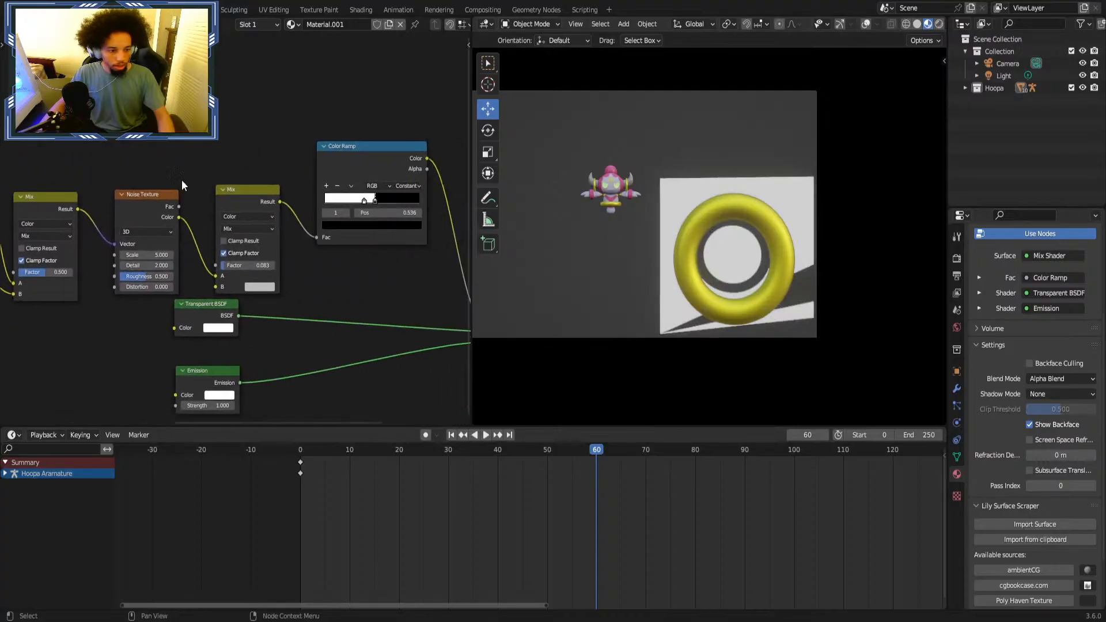
pyautogui.scroll(-2, 250, 152)
pyautogui.scroll(-3, 250, 152)
pyautogui.moveTo(368, 153); pyautogui.dragTo(198, 306)
pyautogui.moveTo(368, 240); pyautogui.dragTo(267, 250, button='middle')
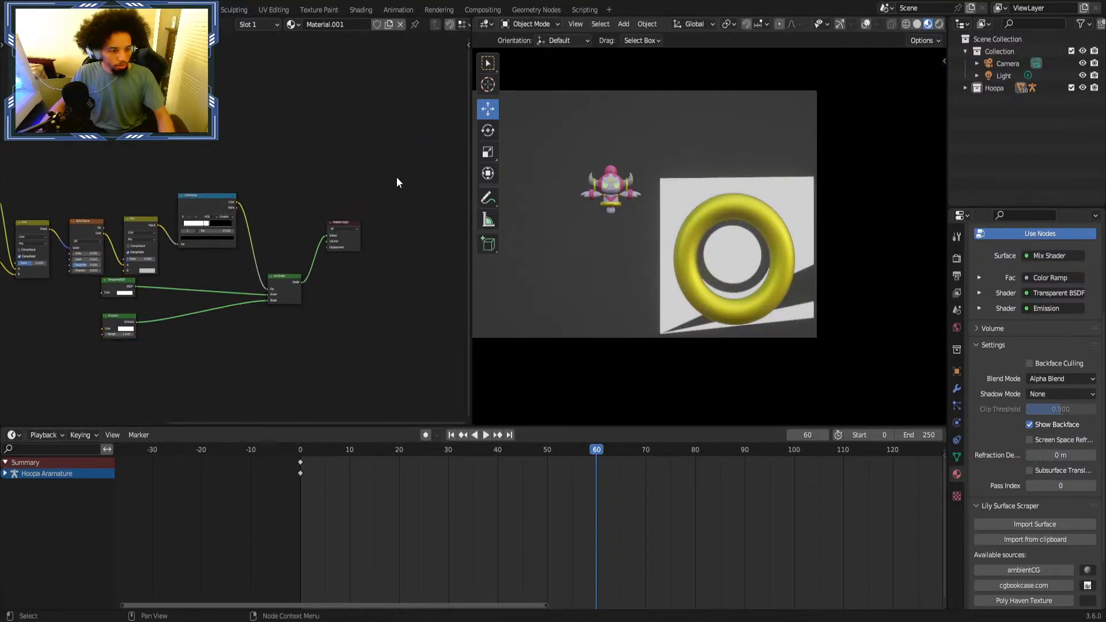
pyautogui.moveTo(431, 165); pyautogui.dragTo(101, 318)
pyautogui.moveTo(265, 296); pyautogui.dragTo(314, 296, button='middle')
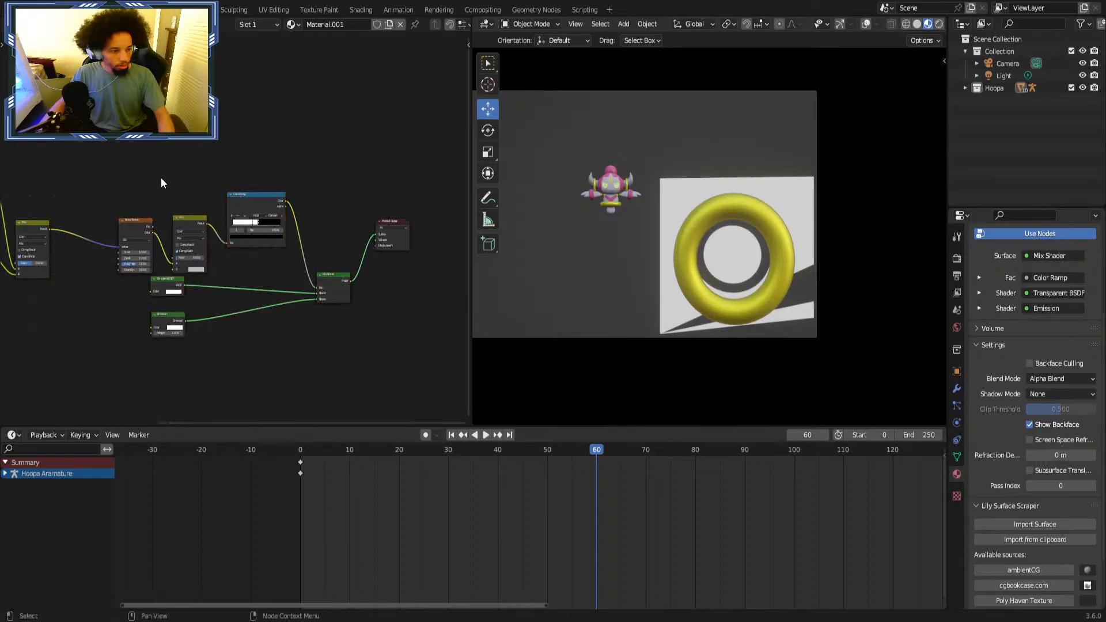
pyautogui.moveTo(161, 177); pyautogui.dragTo(340, 198, button='middle')
pyautogui.scroll(6, 343, 196)
pyautogui.moveTo(256, 238); pyautogui.dragTo(315, 228)
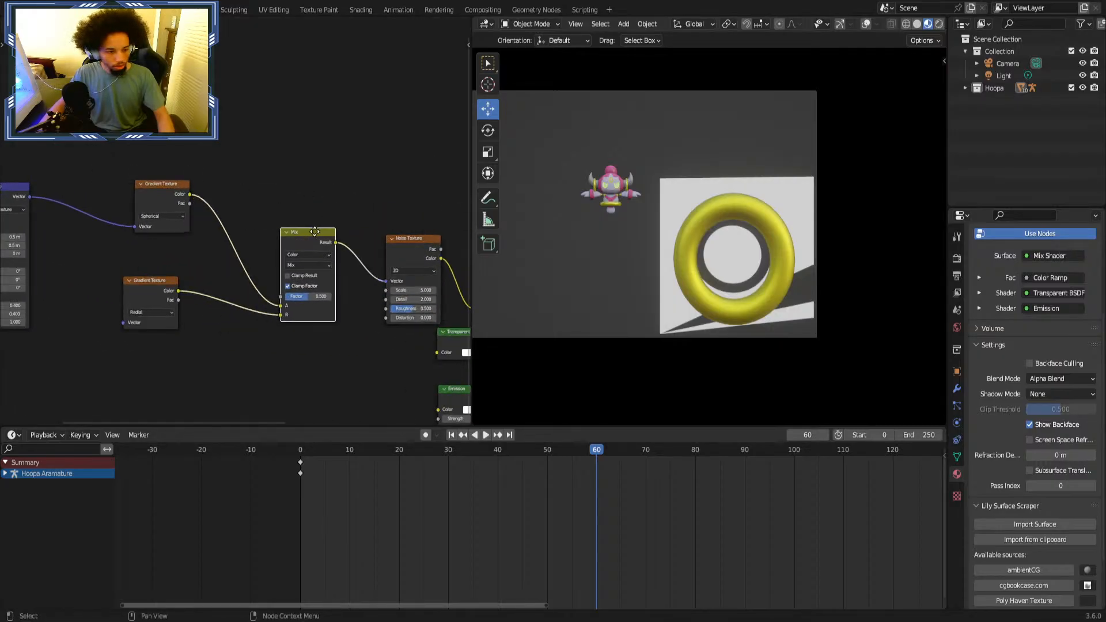
# Connect the Mapping output to the radial Gradient Texture's vector and set the gradient Mix node's factor to 0.358.
pyautogui.moveTo(260, 213); pyautogui.dragTo(317, 212, button='middle')
pyautogui.scroll(1, 243, 228)
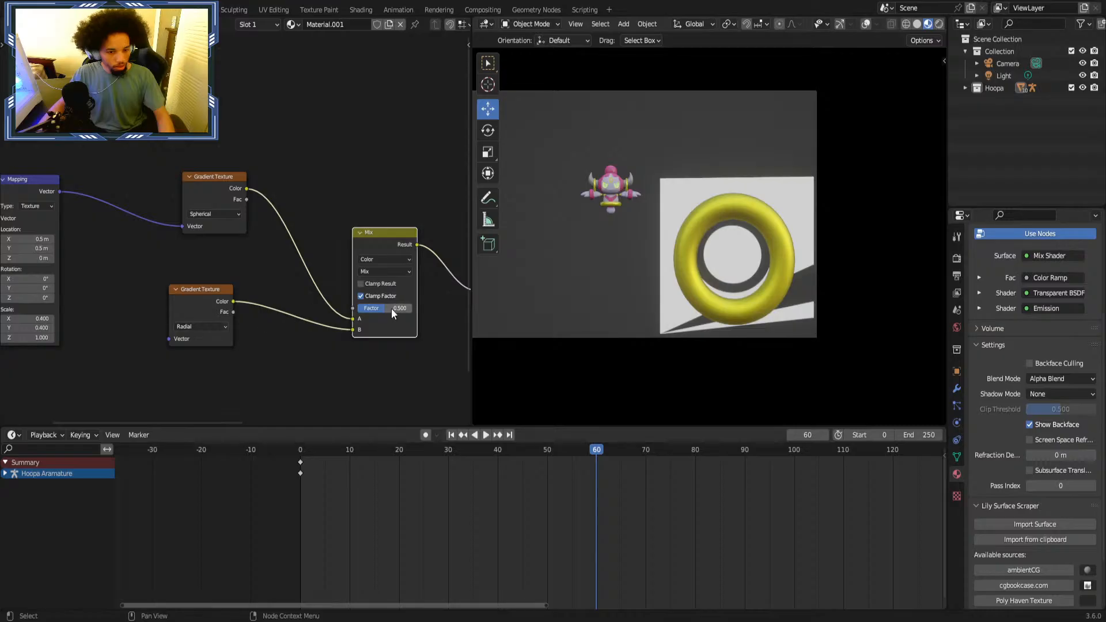
pyautogui.moveTo(391, 309); pyautogui.dragTo(378, 308)
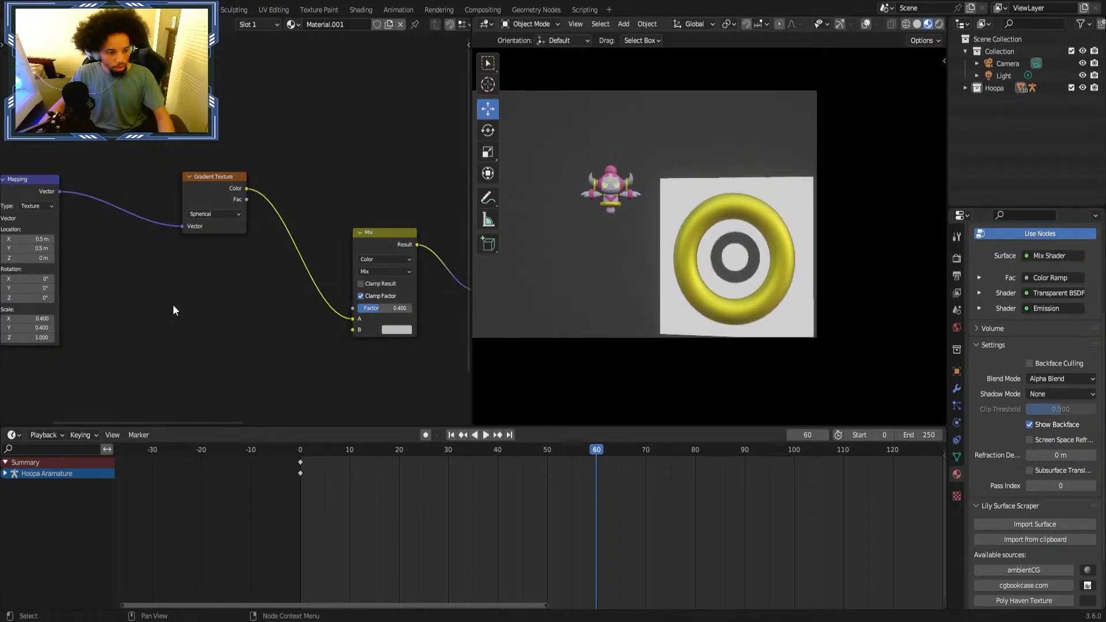
pyautogui.click(173, 305)
pyautogui.moveTo(51, 191); pyautogui.dragTo(170, 338)
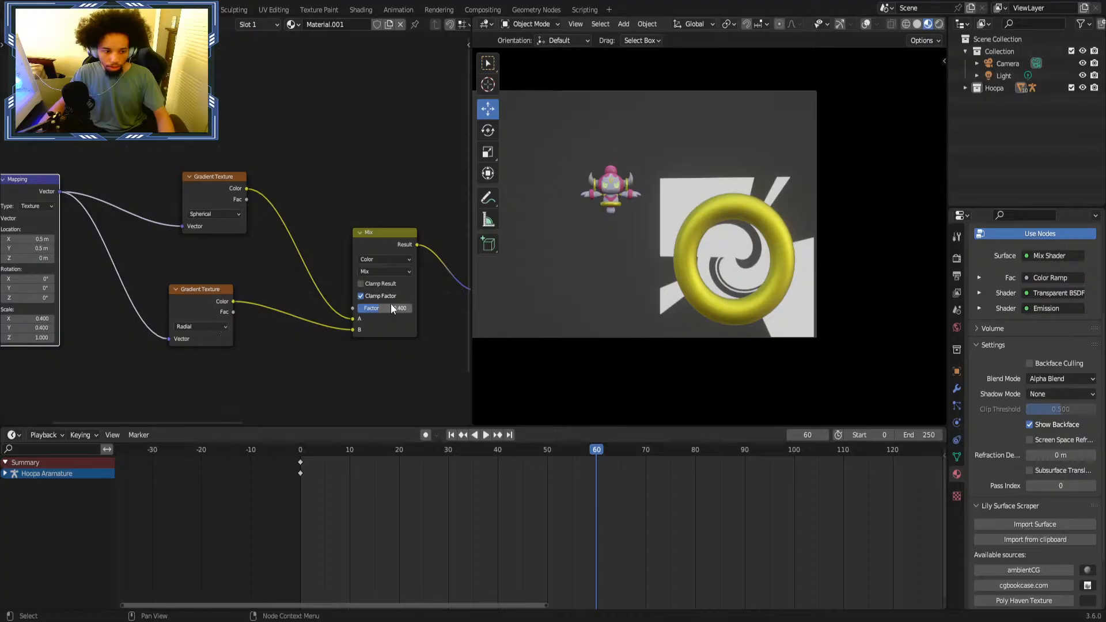
pyautogui.moveTo(390, 308); pyautogui.dragTo(386, 308)
# Try disconnecting the spherical Gradient Texture's vector input and lowering the gradient Mix factor, and restore both.
pyautogui.moveTo(182, 226); pyautogui.dragTo(168, 234)
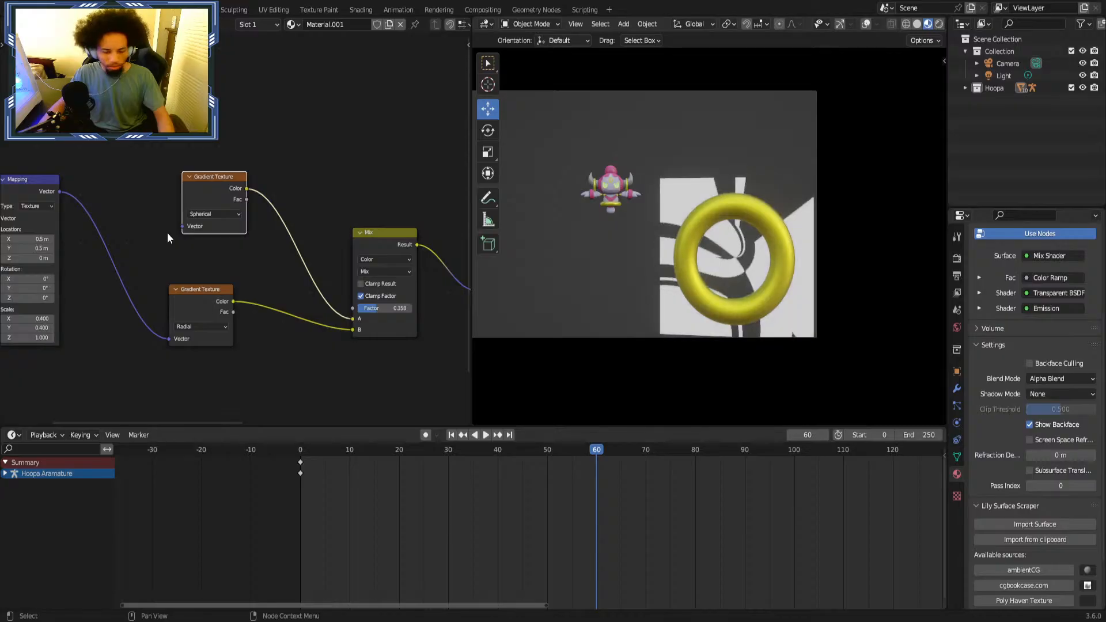
pyautogui.moveTo(296, 296); pyautogui.dragTo(112, 296, button='middle')
pyautogui.moveTo(205, 308)
pyautogui.mouseDown()
pyautogui.moveTo(245, 308)
pyautogui.moveTo(193, 308)
pyautogui.mouseUp()
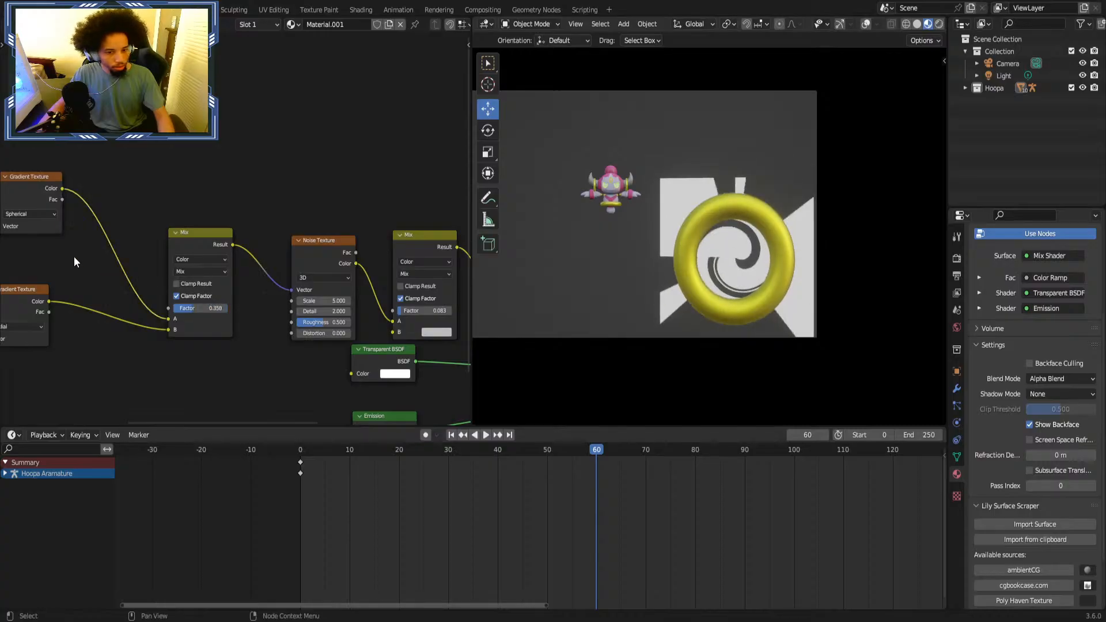
# Connect the Texture Coordinate's UV output to the Mapping node's vector input.
pyautogui.moveTo(117, 256); pyautogui.dragTo(209, 259, button='middle')
pyautogui.moveTo(122, 253); pyautogui.dragTo(306, 253, button='middle')
pyautogui.scroll(2, 242, 264)
pyautogui.click(67, 204)
pyautogui.moveTo(68, 203); pyautogui.dragTo(168, 230)
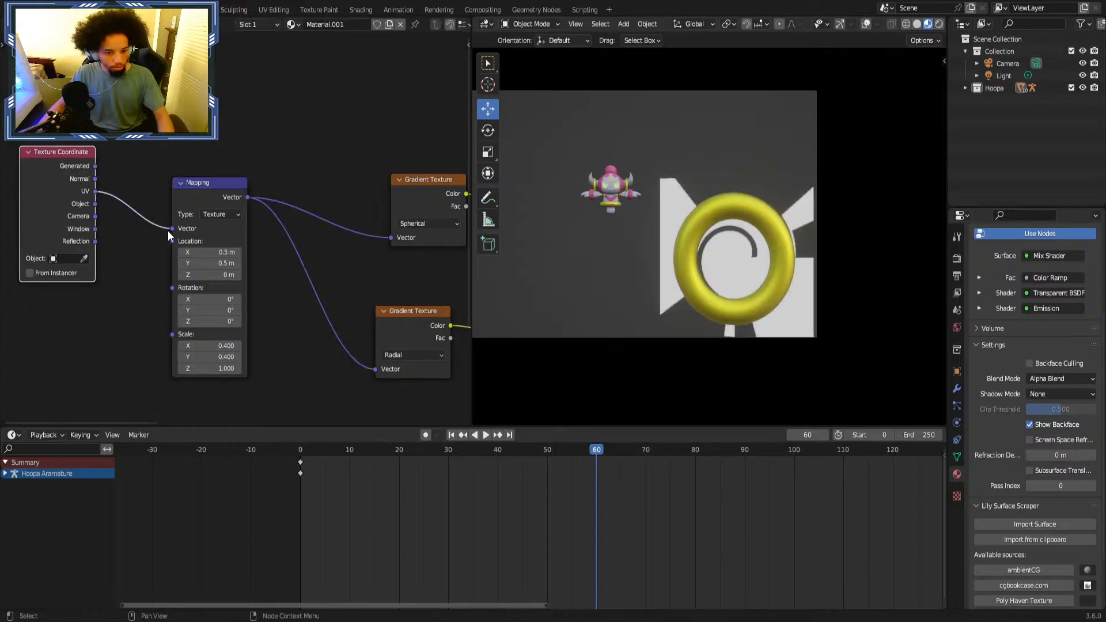
# Undo the UV link to the Mapping node, and try the Object output as its vector before returning to Generated.
pyautogui.hotkey('ctrl', 'z')
pyautogui.moveTo(95, 204); pyautogui.dragTo(172, 229)
pyautogui.hotkey('ctrl', 'z')
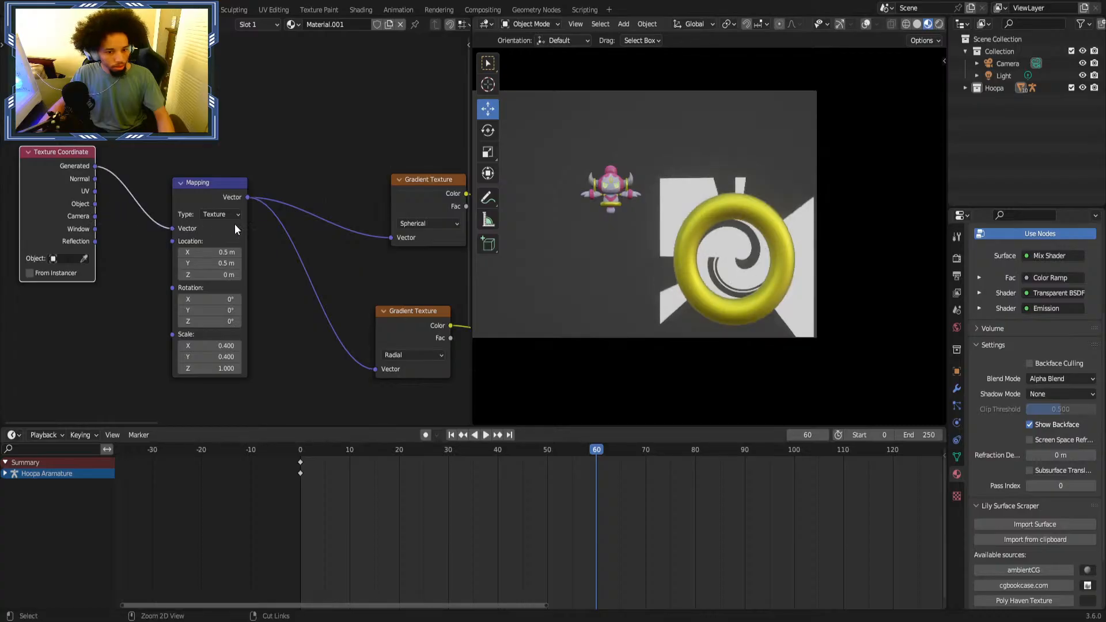
# Try rewiring the radial Gradient Texture's color into the gradient Mix node's A input, and restore the original links.
pyautogui.moveTo(235, 229); pyautogui.dragTo(136, 214, button='middle')
pyautogui.moveTo(326, 268); pyautogui.dragTo(256, 258, button='middle')
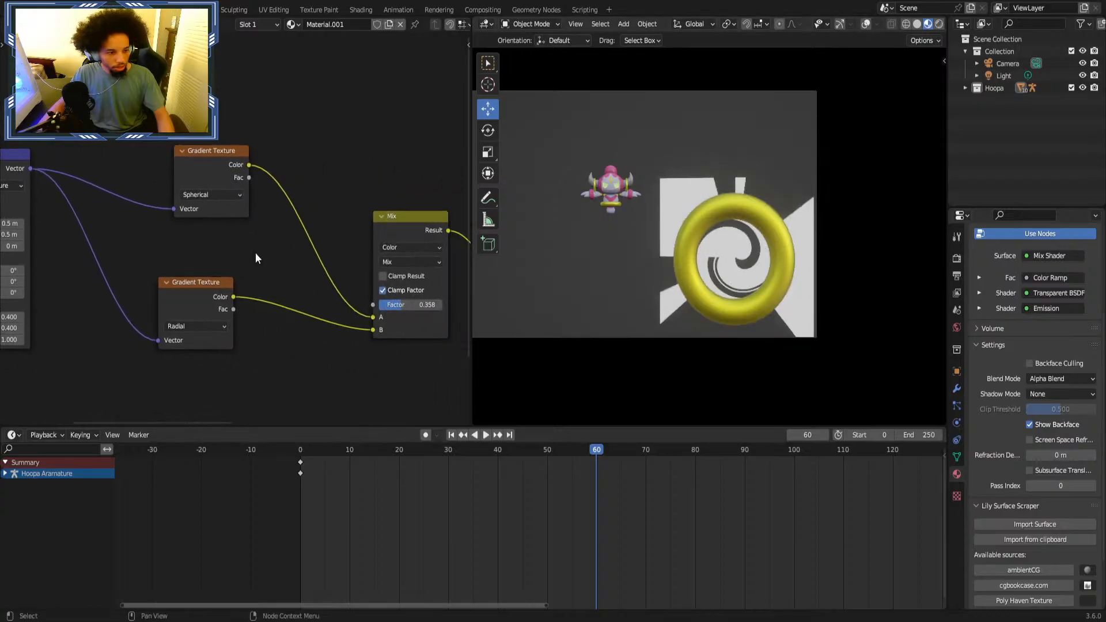
pyautogui.moveTo(360, 258); pyautogui.dragTo(228, 246, button='middle')
pyautogui.scroll(3, 288, 265)
pyautogui.moveTo(314, 280); pyautogui.dragTo(267, 285, button='middle')
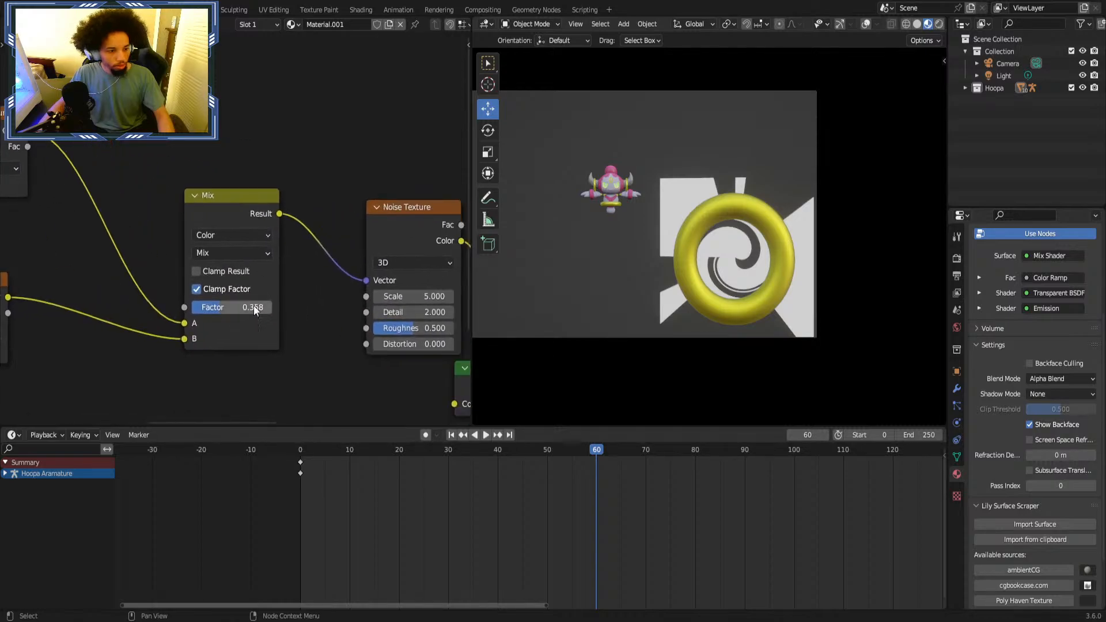
pyautogui.moveTo(184, 322); pyautogui.dragTo(176, 341)
pyautogui.moveTo(8, 298); pyautogui.dragTo(185, 320)
pyautogui.click(192, 314)
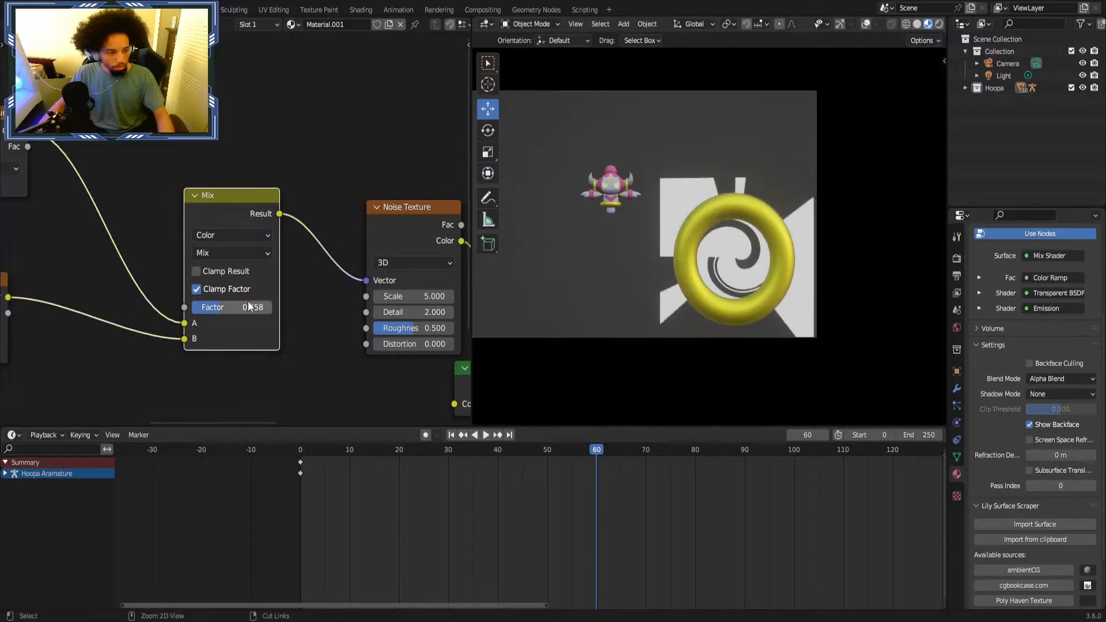
# Set the factor of the Mix node between the Noise Texture and the Color Ramp to 0.350.
pyautogui.moveTo(367, 284); pyautogui.dragTo(241, 276, button='middle')
pyautogui.moveTo(319, 268); pyautogui.dragTo(262, 260, button='middle')
pyautogui.moveTo(406, 255); pyautogui.dragTo(285, 240, button='middle')
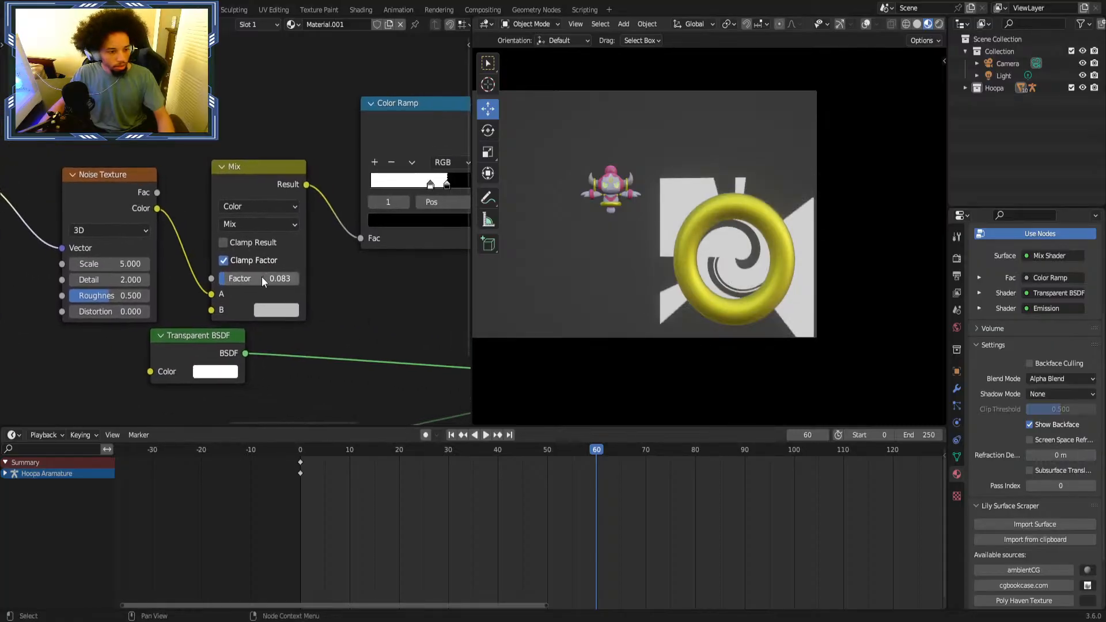
pyautogui.moveTo(264, 279)
pyautogui.mouseDown()
pyautogui.moveTo(317, 279)
pyautogui.moveTo(256, 280)
pyautogui.moveTo(307, 279)
pyautogui.moveTo(285, 279)
pyautogui.mouseUp()
pyautogui.scroll(-2, 254, 273)
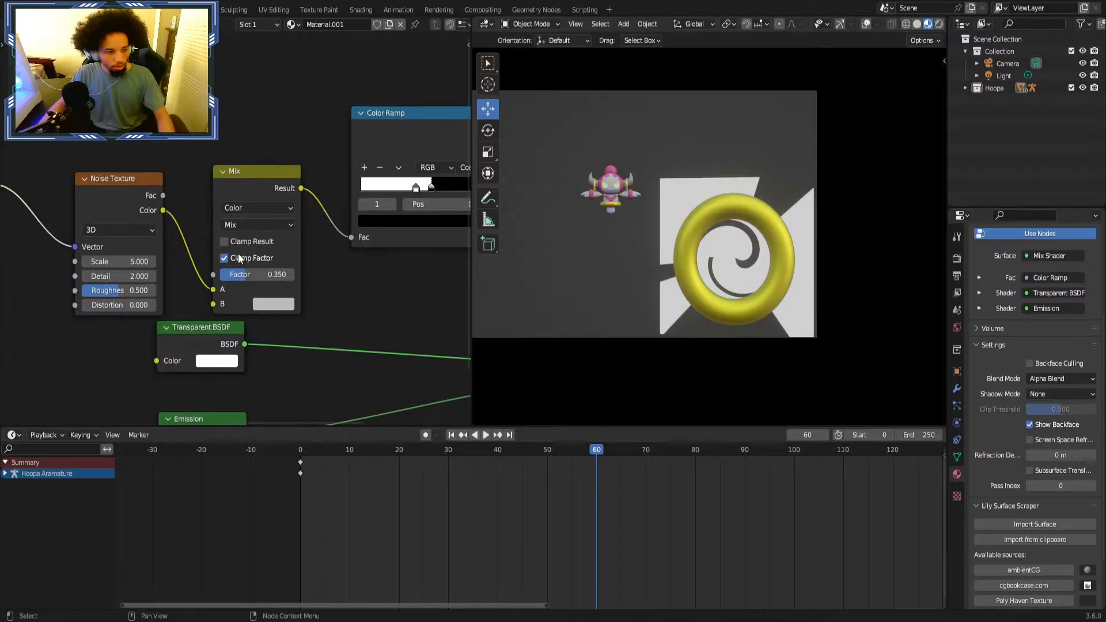
pyautogui.scroll(2, 371, 185)
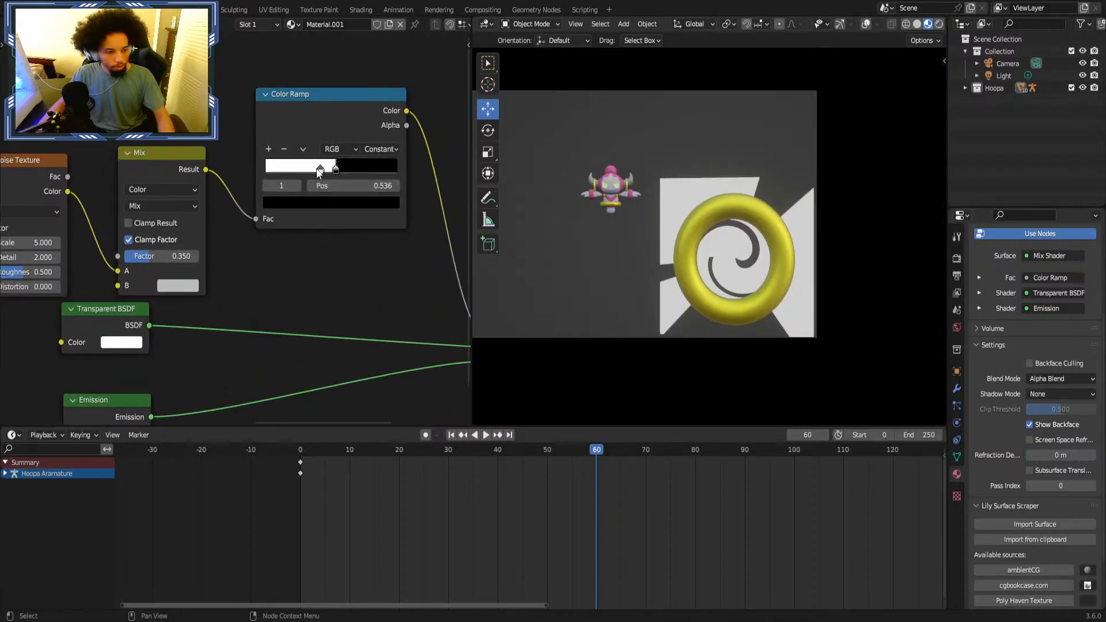
# Try adding a third stop to the Color Ramp and moving it along the ramp, and undo both changes.
pyautogui.click(320, 170)
pyautogui.click(268, 149)
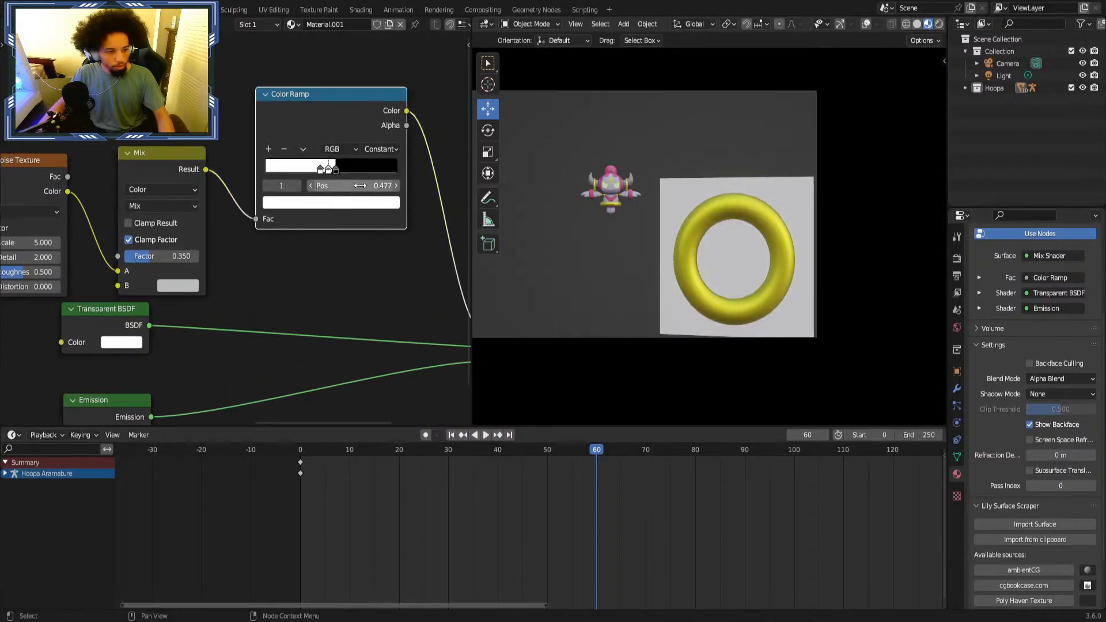
pyautogui.moveTo(328, 174); pyautogui.dragTo(412, 175)
pyautogui.hotkey('ctrl', 'z')
pyautogui.hotkey('ctrl', 'z')
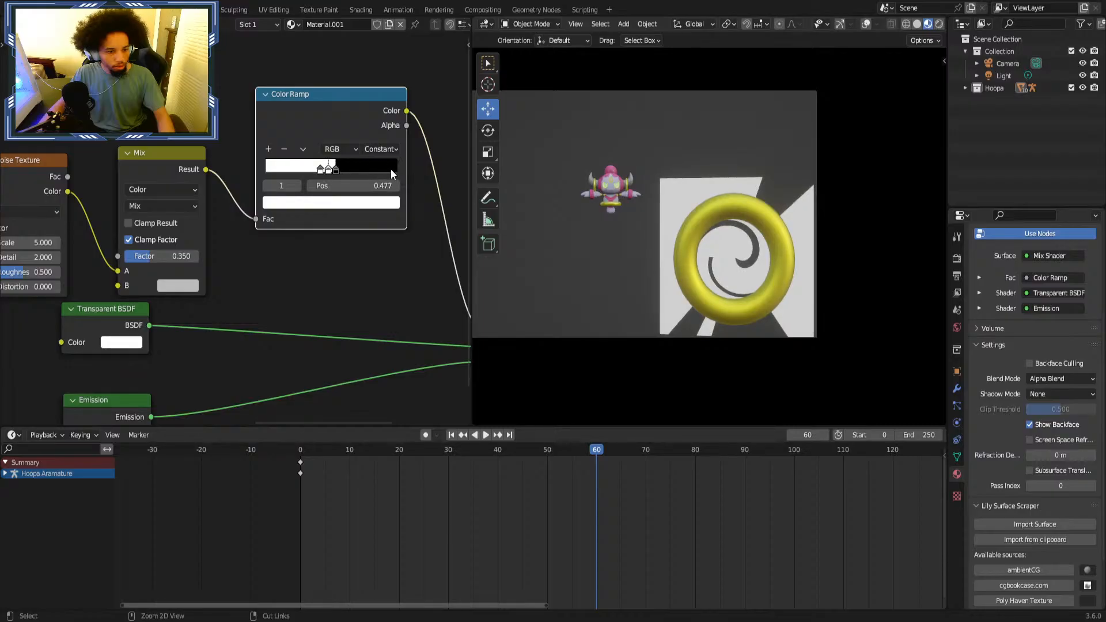
# Move the Transparent BSDF and Emission nodes closer to the Mix Shader, one below the other.
pyautogui.scroll(-2, 350, 210)
pyautogui.scroll(-1, 350, 210)
pyautogui.moveTo(114, 263); pyautogui.dragTo(272, 263)
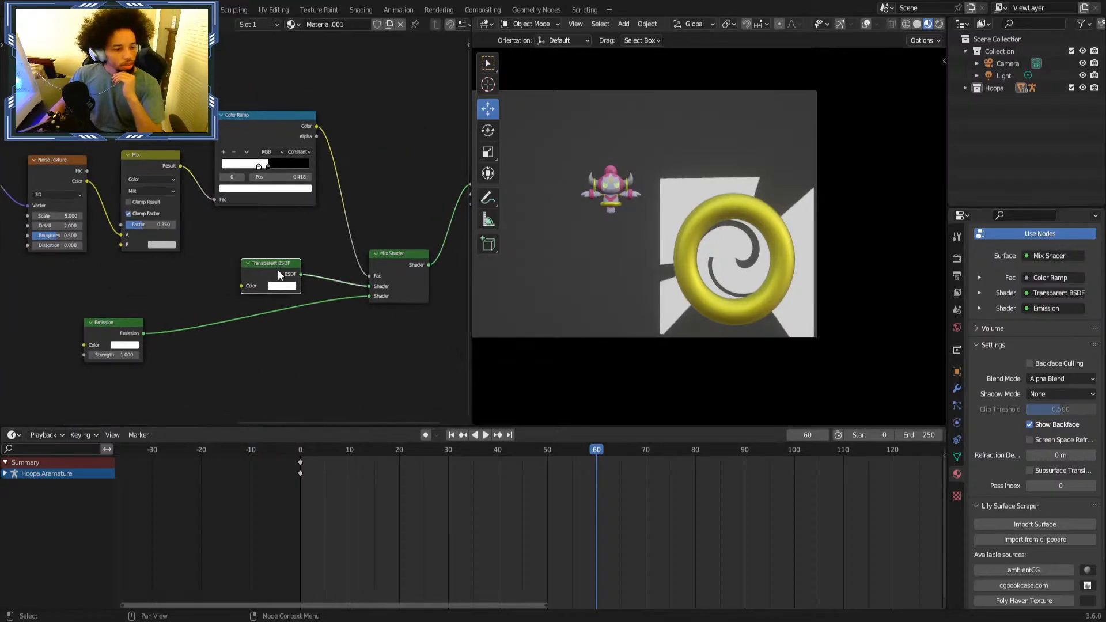
pyautogui.moveTo(120, 337); pyautogui.dragTo(277, 343)
pyautogui.moveTo(336, 240); pyautogui.dragTo(404, 243, button='middle')
# Try a different factor on the Mix node after the Noise Texture, cancel it, and look at its blend mode options.
pyautogui.scroll(4, 232, 214)
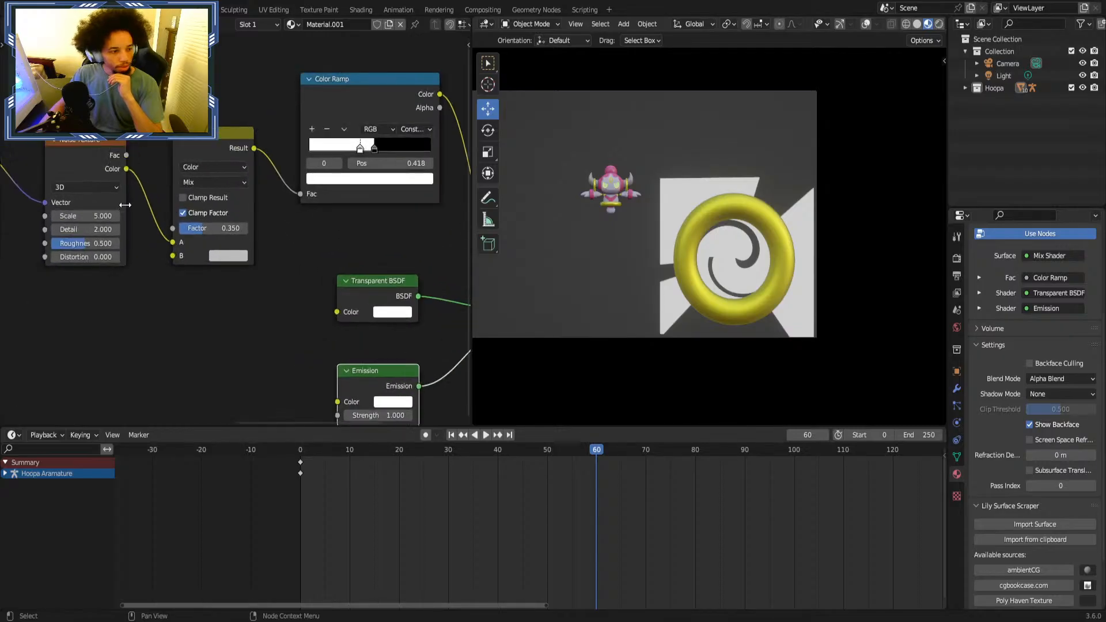
pyautogui.moveTo(227, 210); pyautogui.dragTo(280, 213, button='middle')
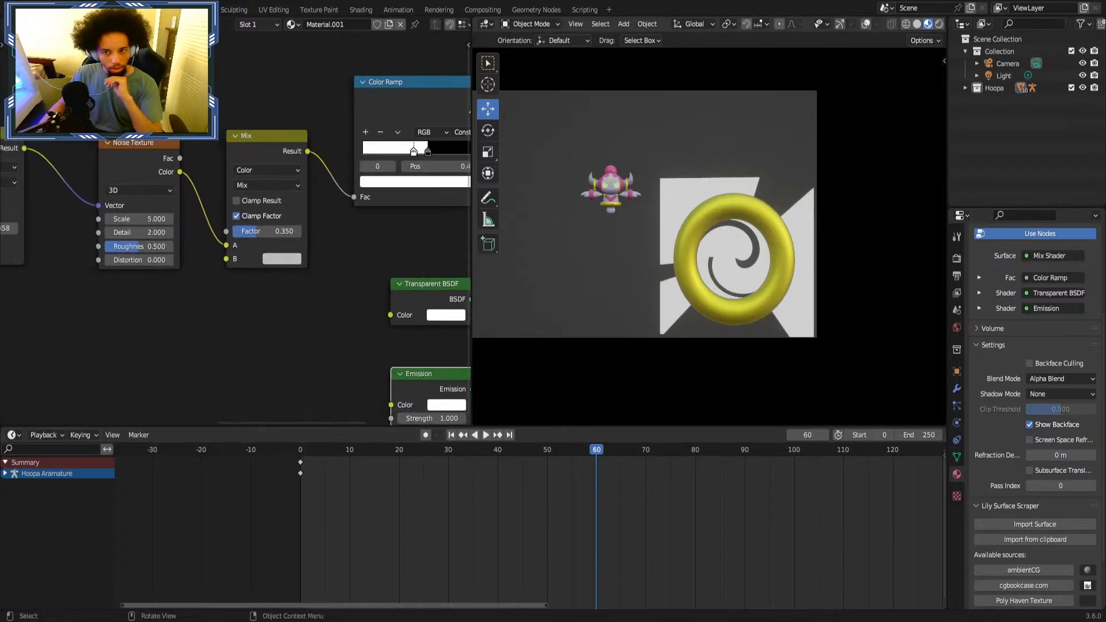
pyautogui.scroll(2, 237, 228)
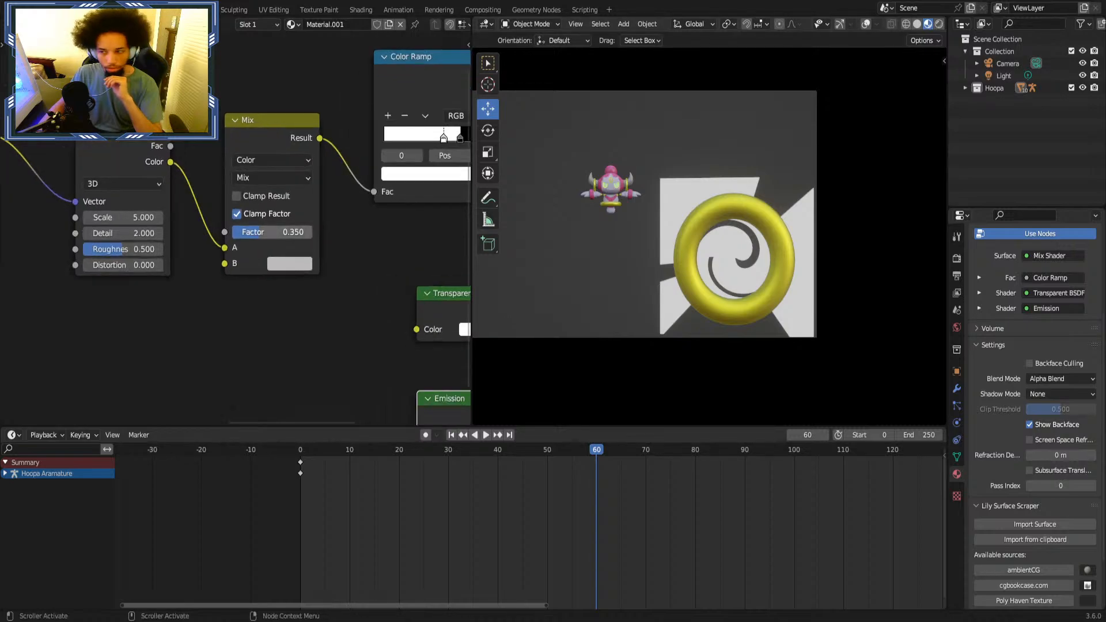
pyautogui.moveTo(238, 230); pyautogui.dragTo(286, 231)
pyautogui.rightClick(286, 230)
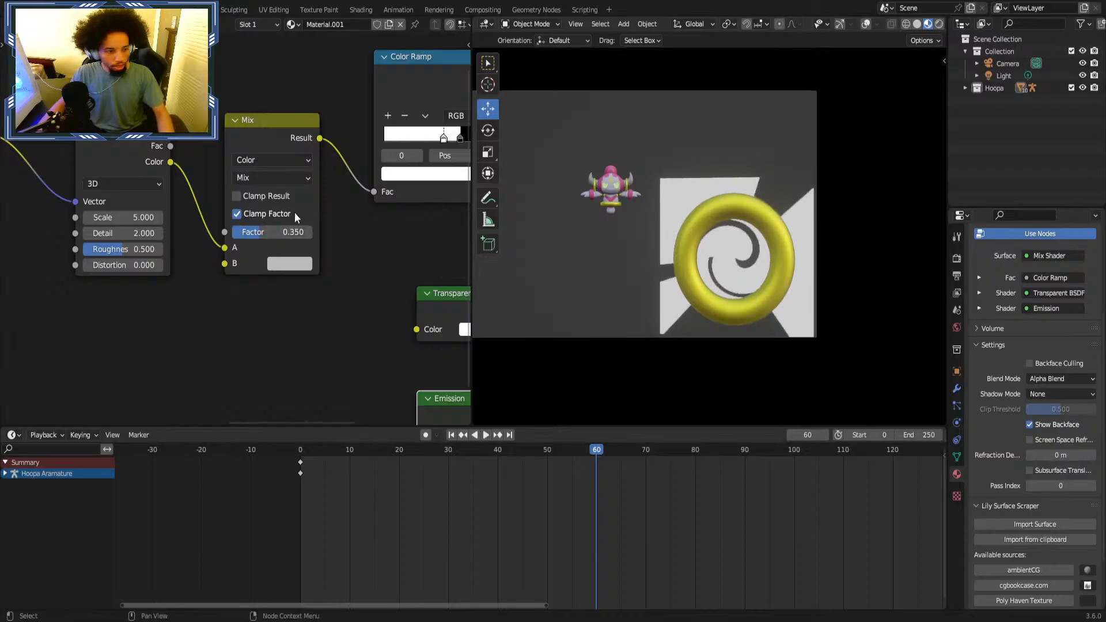
pyautogui.click(277, 175)
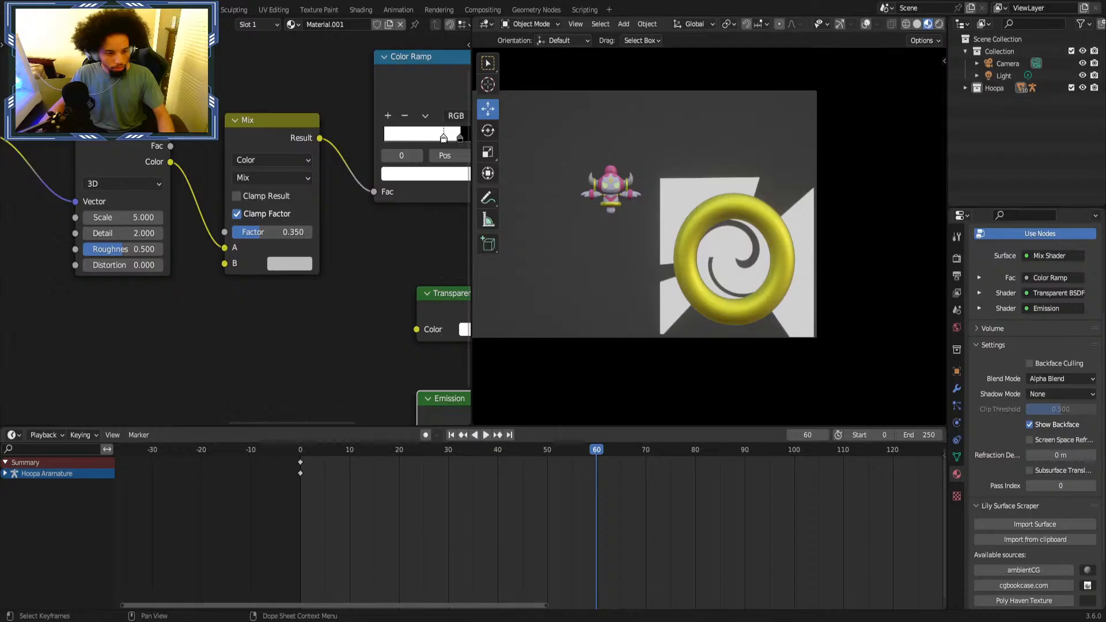
# Play the animation from frame 0 to check the swirl material in the camera view, and stop playback.
pyautogui.moveTo(644, 507); pyautogui.dragTo(575, 514, button='middle')
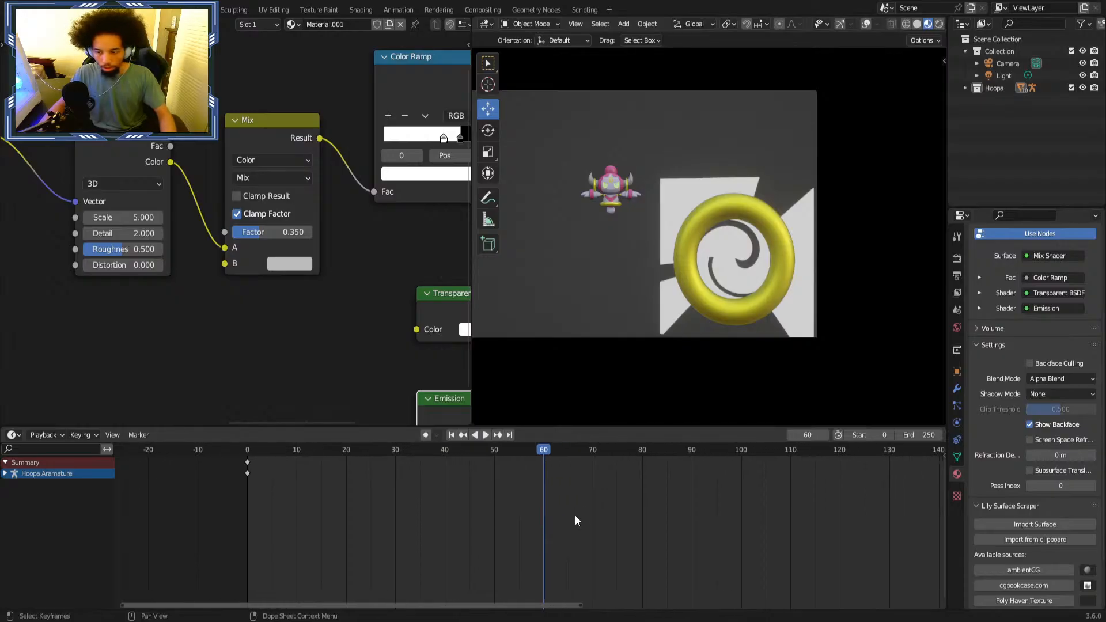
pyautogui.moveTo(531, 455); pyautogui.dragTo(246, 461)
pyautogui.press('space')
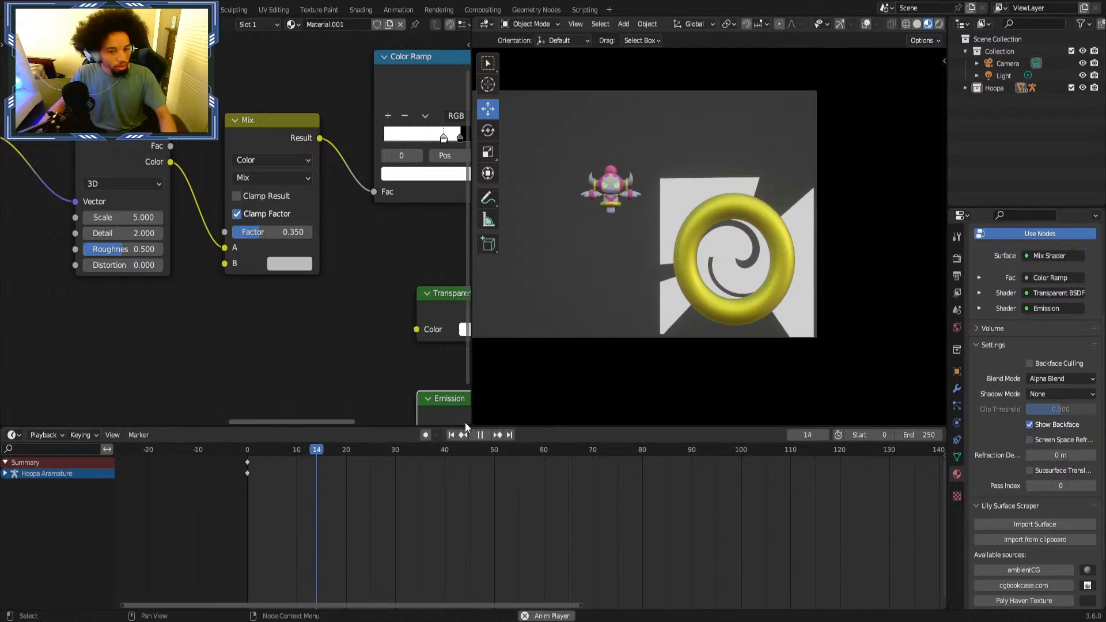
pyautogui.press('space')
pyautogui.scroll(-4, 277, 274)
pyautogui.moveTo(279, 275); pyautogui.dragTo(192, 276, button='middle')
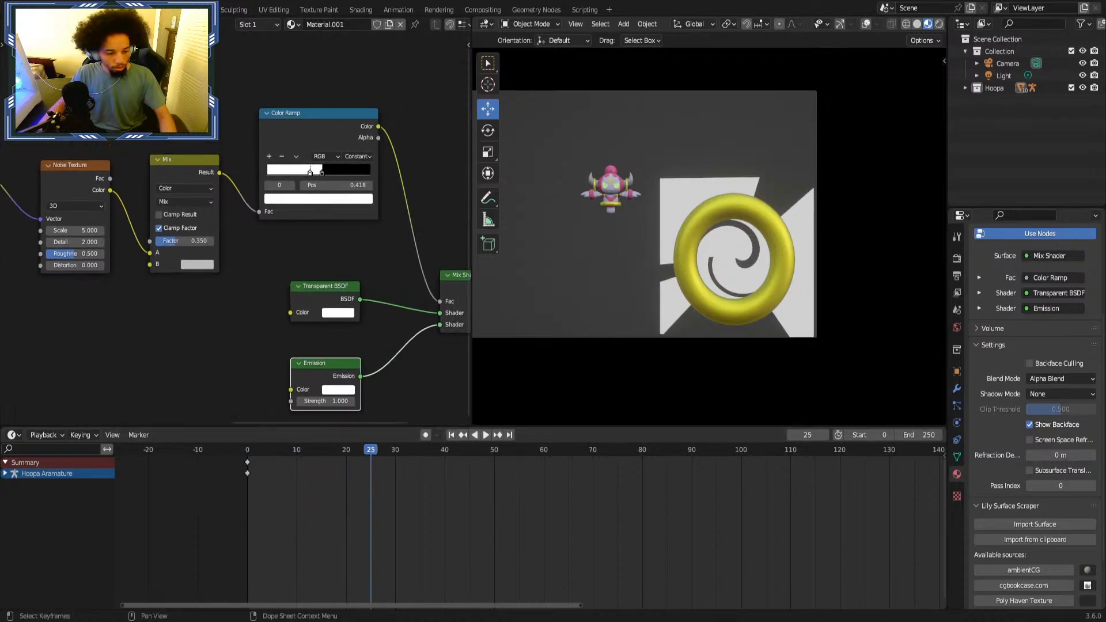
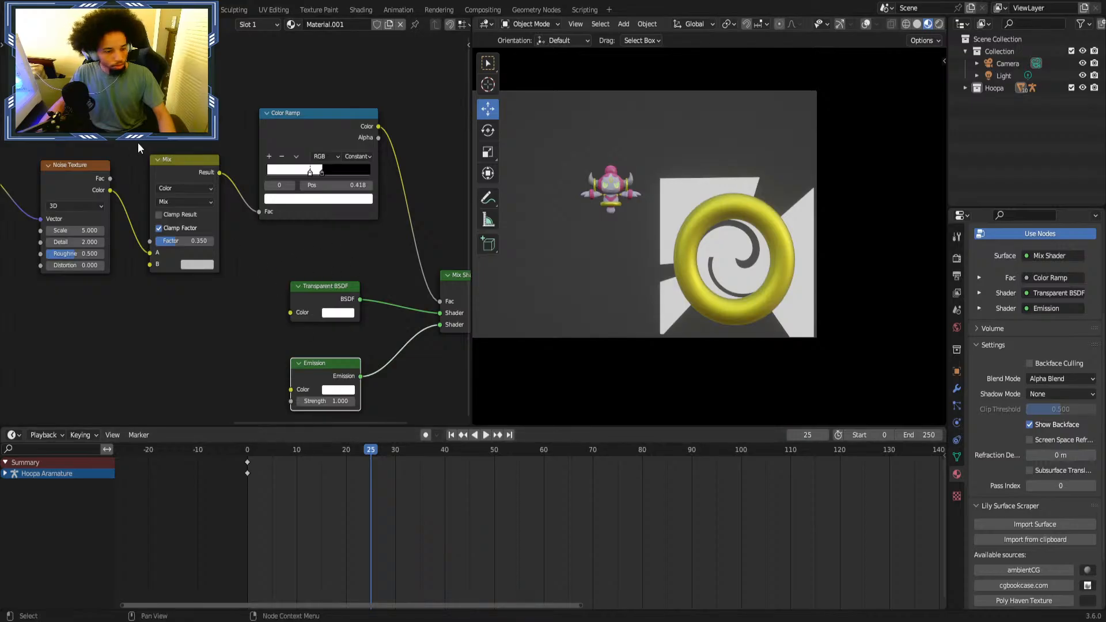
# Switch the node editor area to the 3D Viewport and add a mesh circle to the scene.
pyautogui.click(13, 25)
pyautogui.click(46, 60)
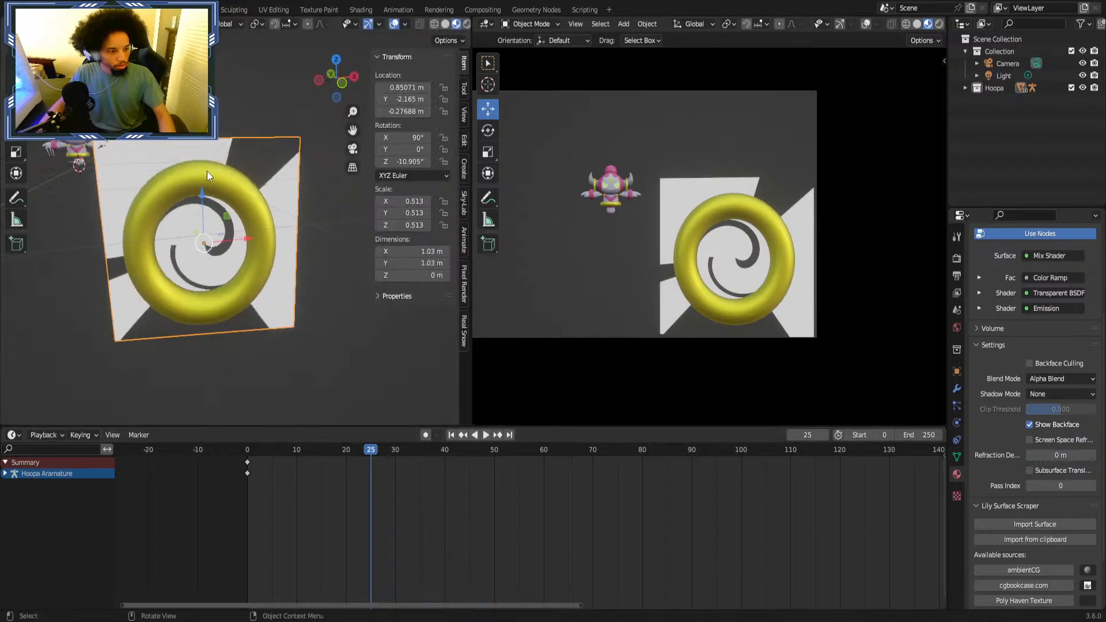
pyautogui.scroll(-3, 278, 246)
pyautogui.moveTo(305, 264); pyautogui.dragTo(161, 188, button='middle')
pyautogui.hotkey('shift', 'a')
pyautogui.moveTo(278, 274)
pyautogui.click(345, 303)
# Move the new circle away from the gold ring to about X 5.66 m, Y -2.78 m.
pyautogui.scroll(-3, 251, 255)
pyautogui.press('g')
pyautogui.press('x')
pyautogui.click(350, 175)
pyautogui.moveTo(350, 176); pyautogui.dragTo(285, 181, button='middle')
pyautogui.moveTo(317, 193); pyautogui.dragTo(225, 258)
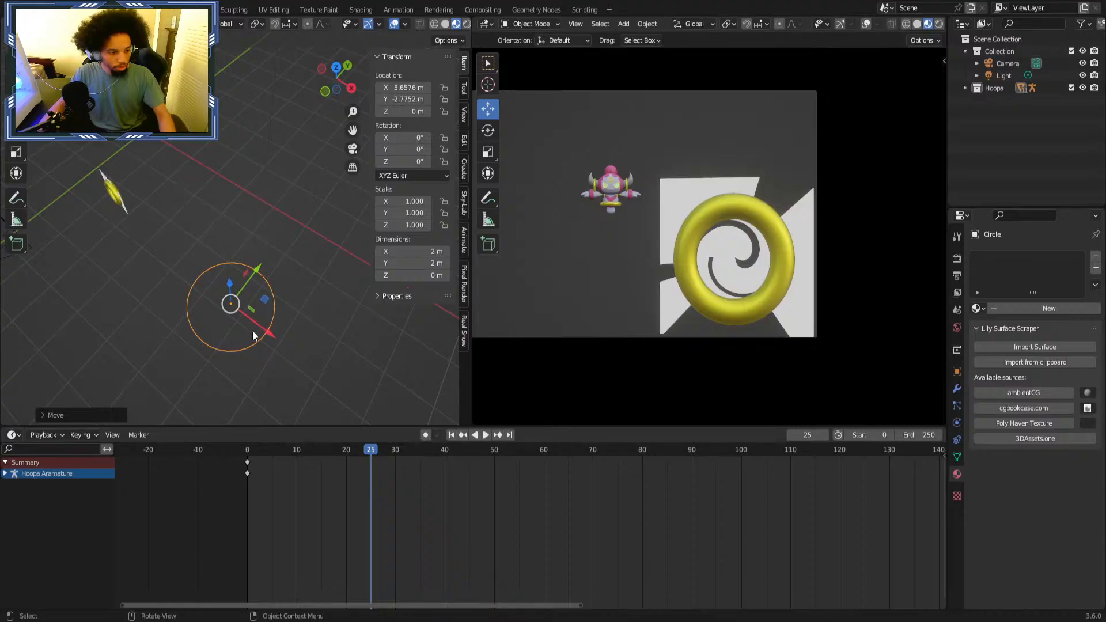
# Enter Edit Mode on the circle and scale up all its vertices.
pyautogui.moveTo(266, 329); pyautogui.dragTo(241, 268, button='middle')
pyautogui.scroll(-2, 278, 286)
pyautogui.press('Tab')
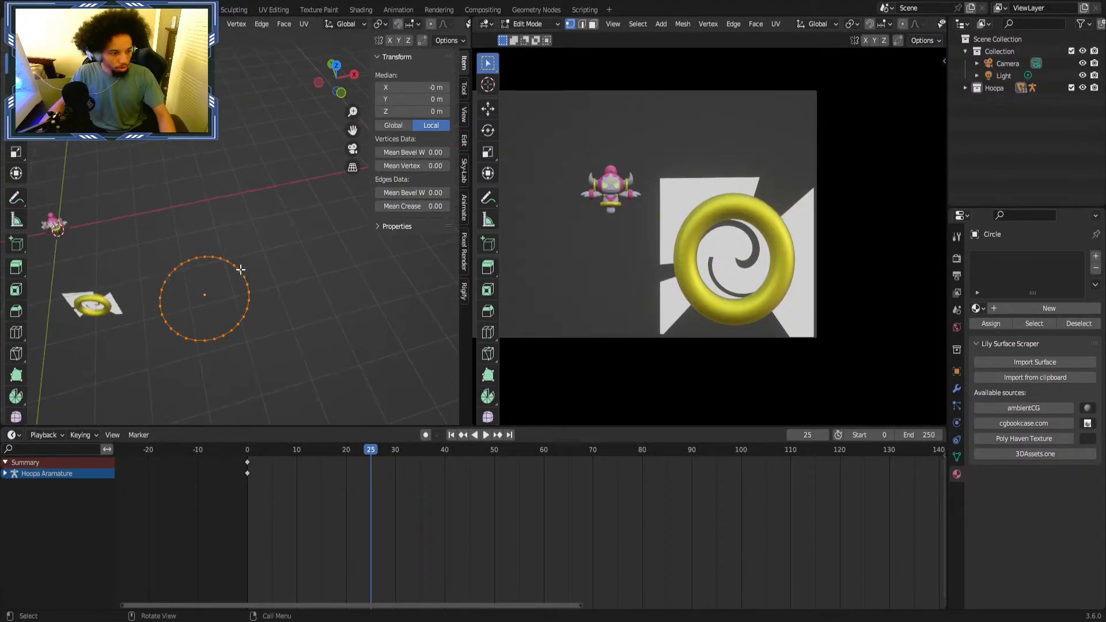
pyautogui.scroll(3, 241, 269)
pyautogui.press('s')
pyautogui.click(288, 245)
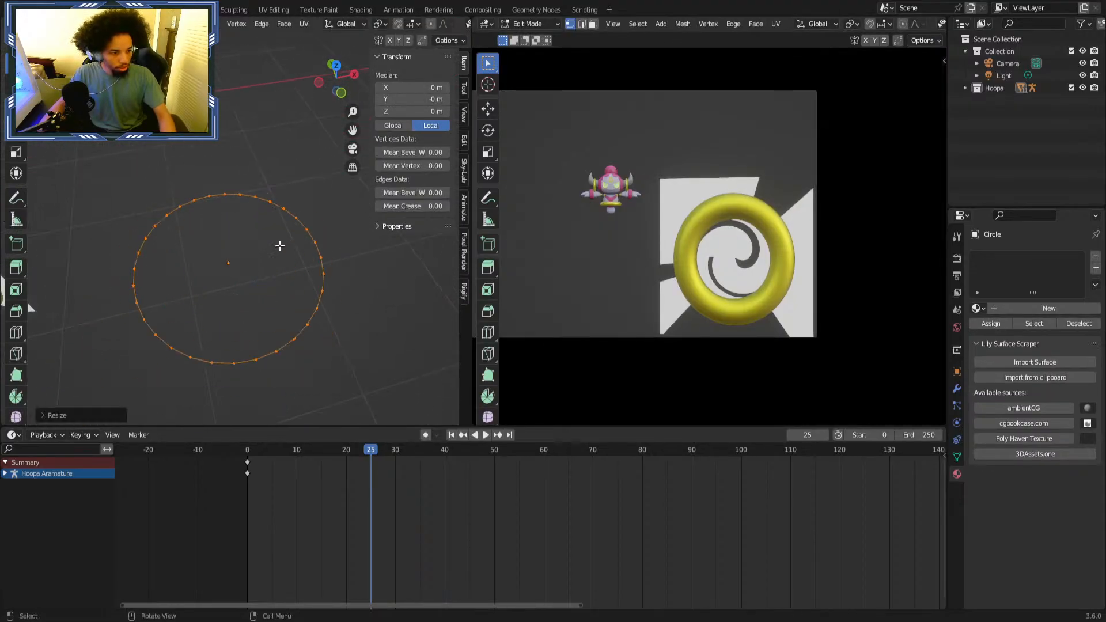
# Extrude the circle's outline inward and shrink the new inner loop to a small hole around the center.
pyautogui.press('e')
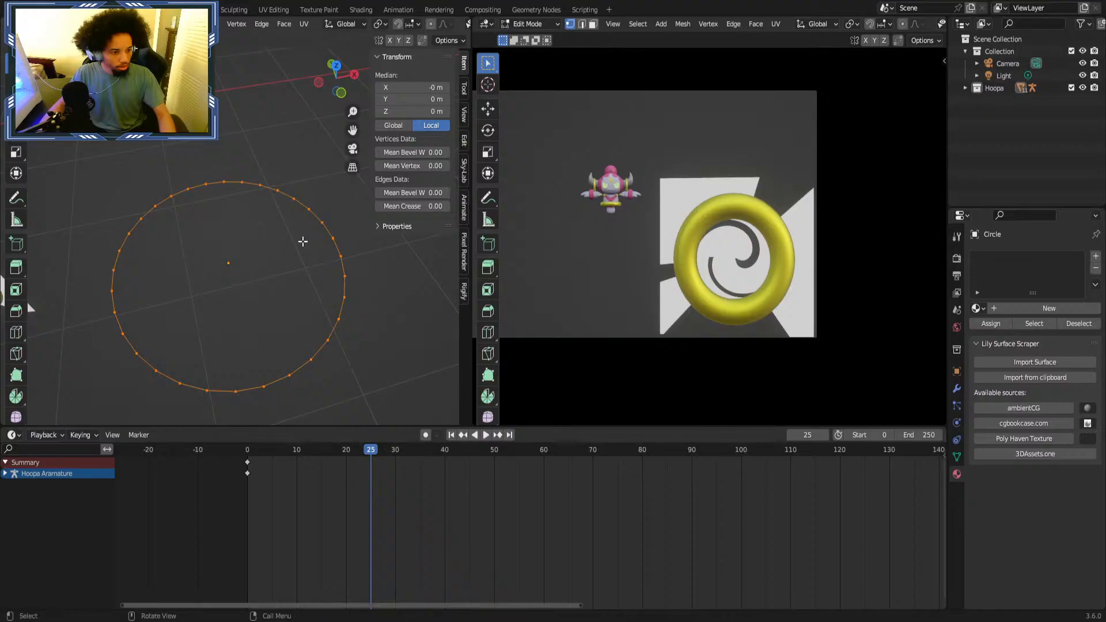
pyautogui.press('s')
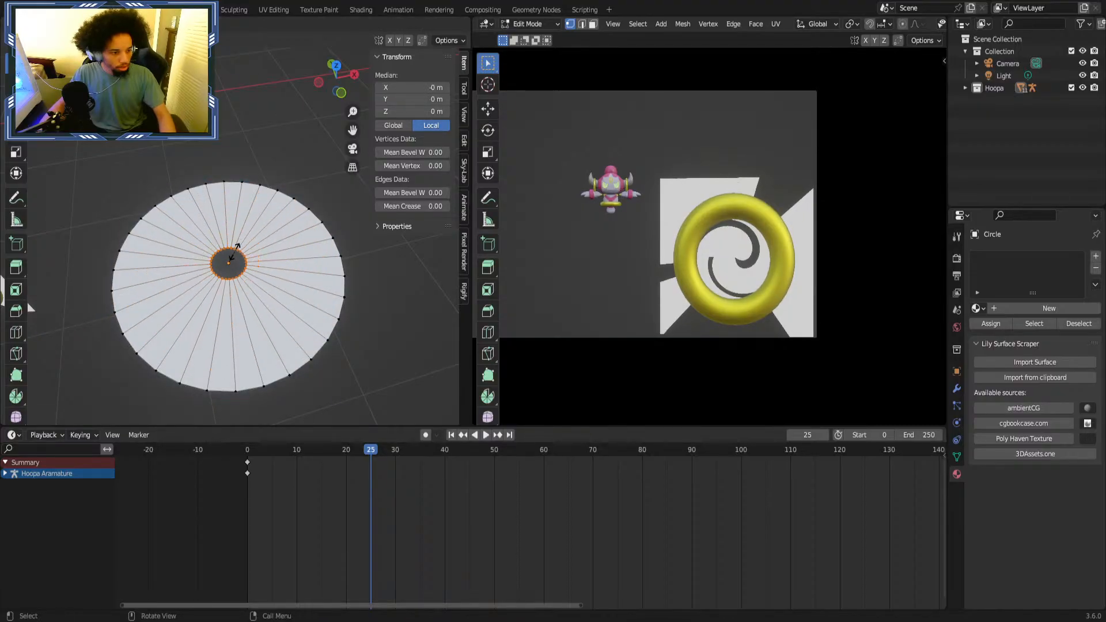
pyautogui.click(238, 255)
pyautogui.scroll(4, 292, 283)
pyautogui.press('s')
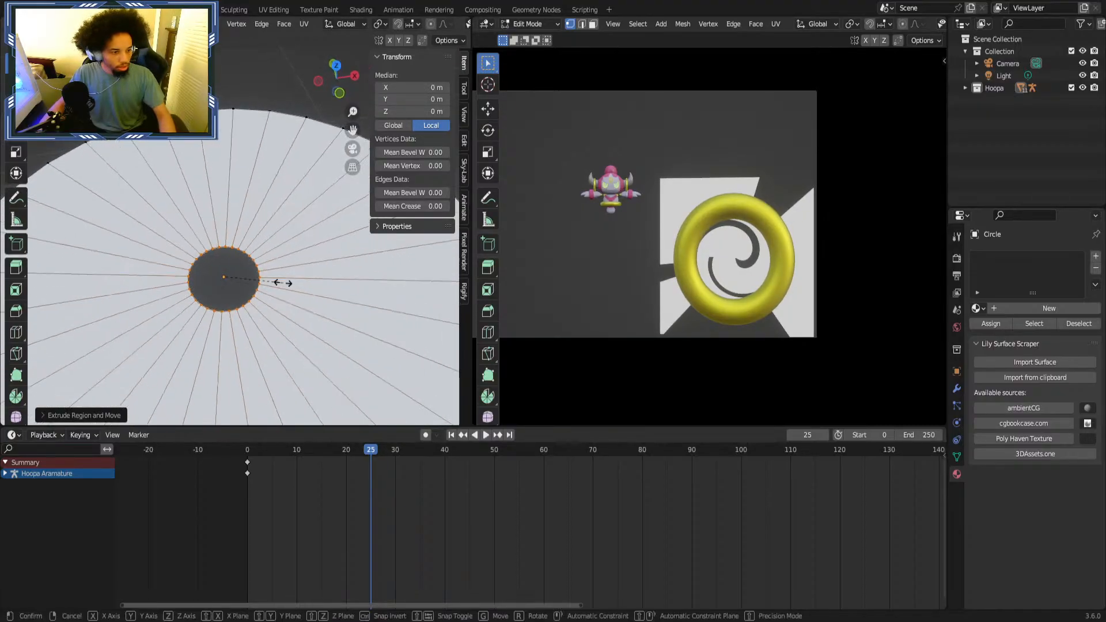
pyautogui.click(247, 286)
# Merge the inner loop's vertices at their center to close the disc.
pyautogui.rightClick(236, 364)
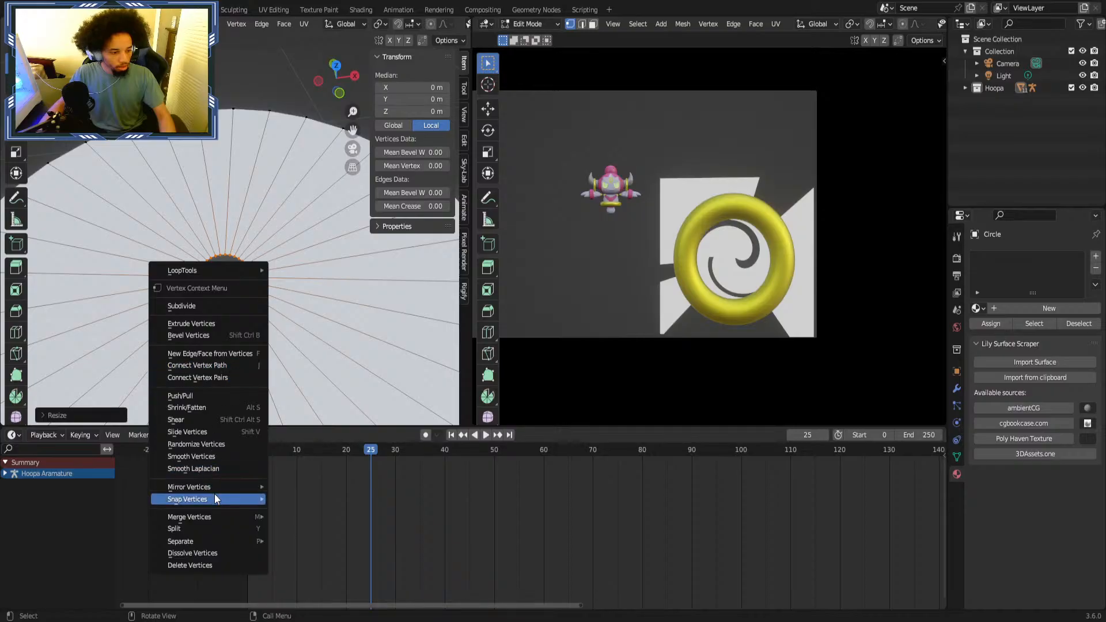
pyautogui.moveTo(214, 516)
pyautogui.click(313, 513)
pyautogui.scroll(-3, 265, 262)
# Select the whole disc mesh and unwrap its UVs with Unwrap.
pyautogui.press('a')
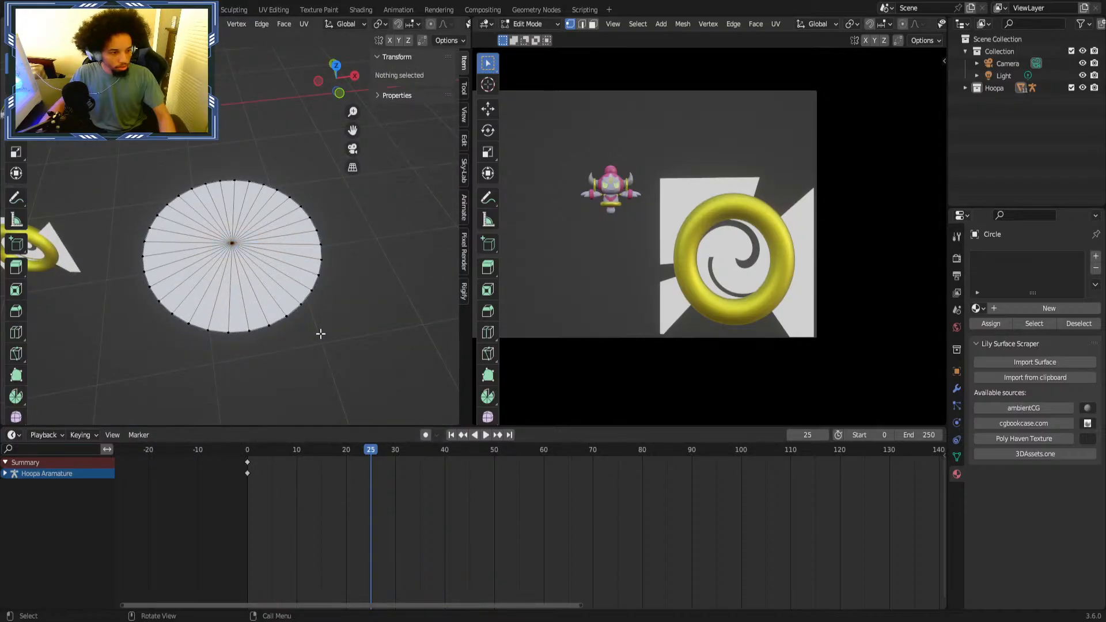
pyautogui.scroll(5, 265, 262)
pyautogui.press('Tab')
pyautogui.press('Tab')
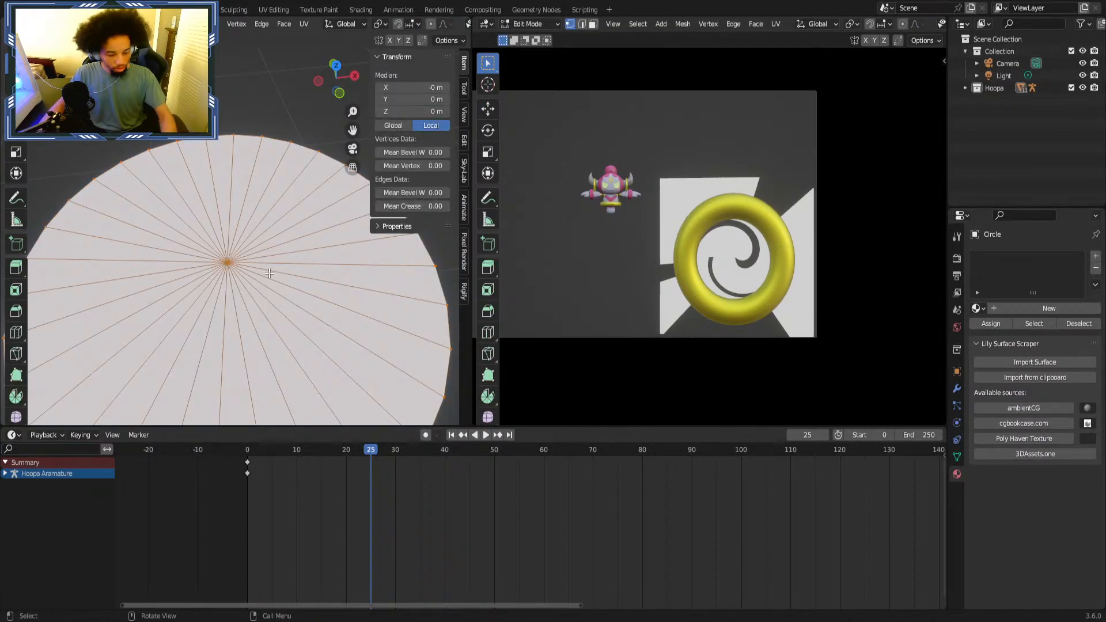
pyautogui.press('u')
pyautogui.click(250, 274)
# Inspect the disc's unwrapped layout in the UV Editor in place of the timeline, and switch that area back to the Timeline.
pyautogui.click(13, 435)
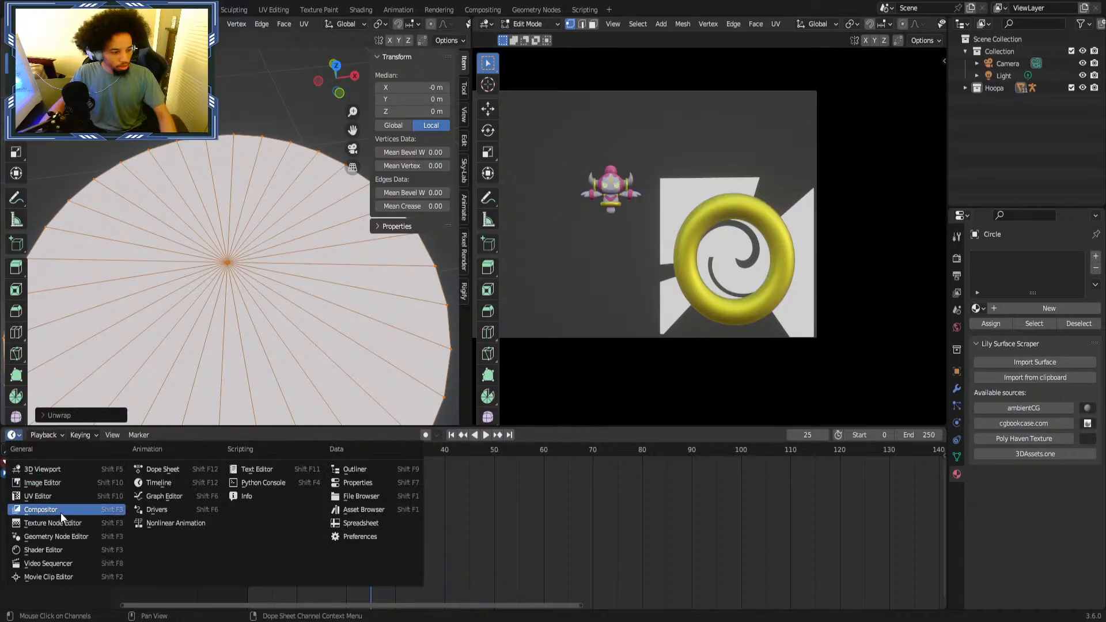
pyautogui.click(57, 495)
pyautogui.scroll(7, 572, 523)
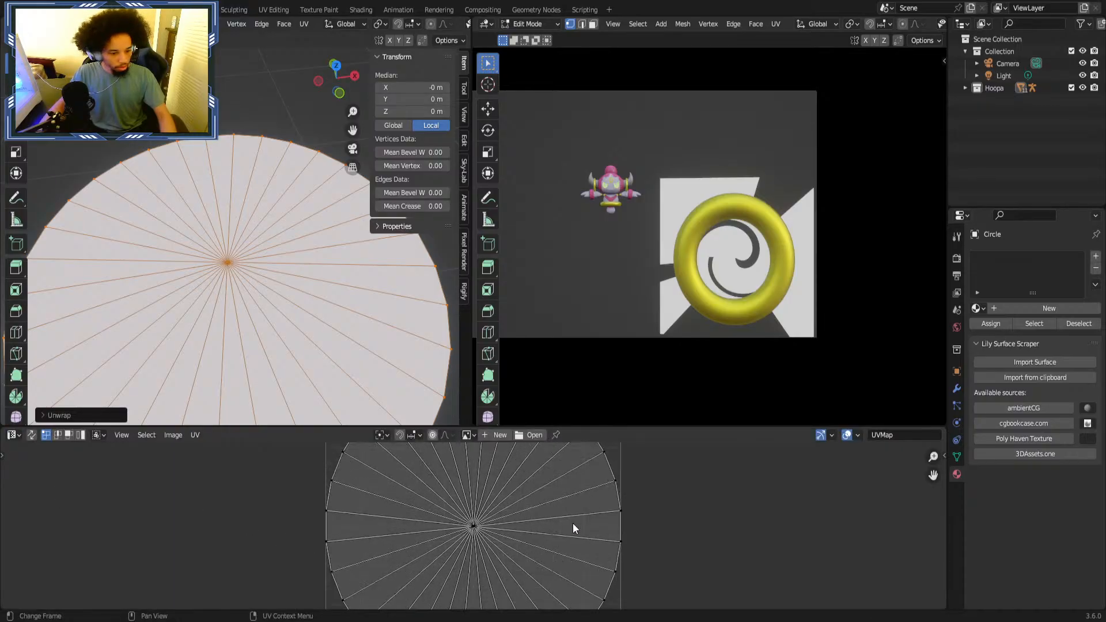
pyautogui.scroll(-5, 558, 545)
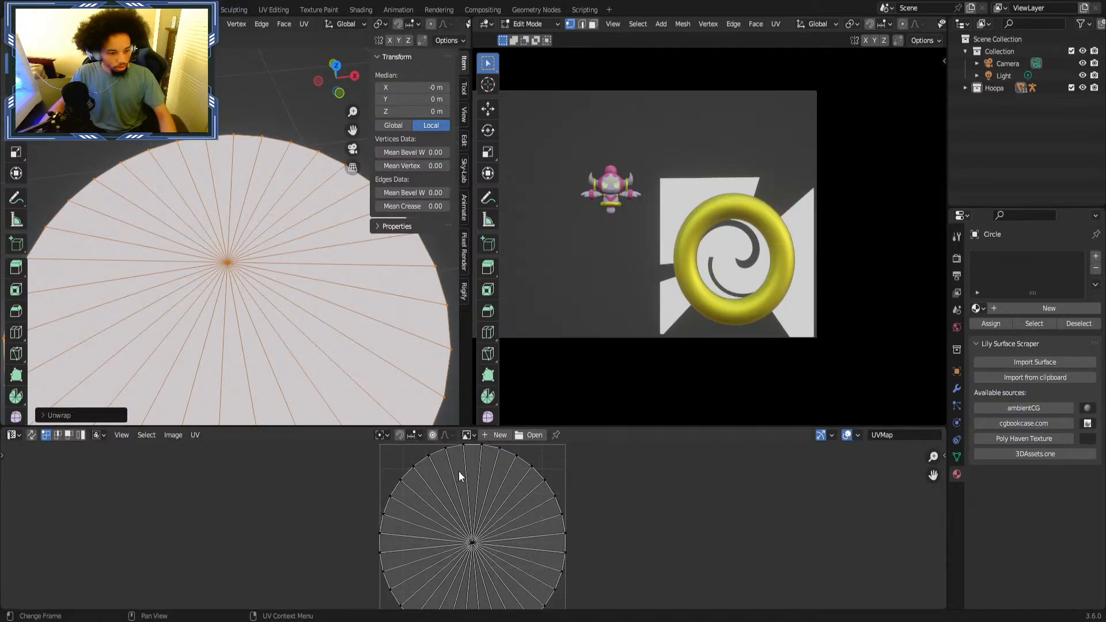
pyautogui.scroll(-2, 113, 387)
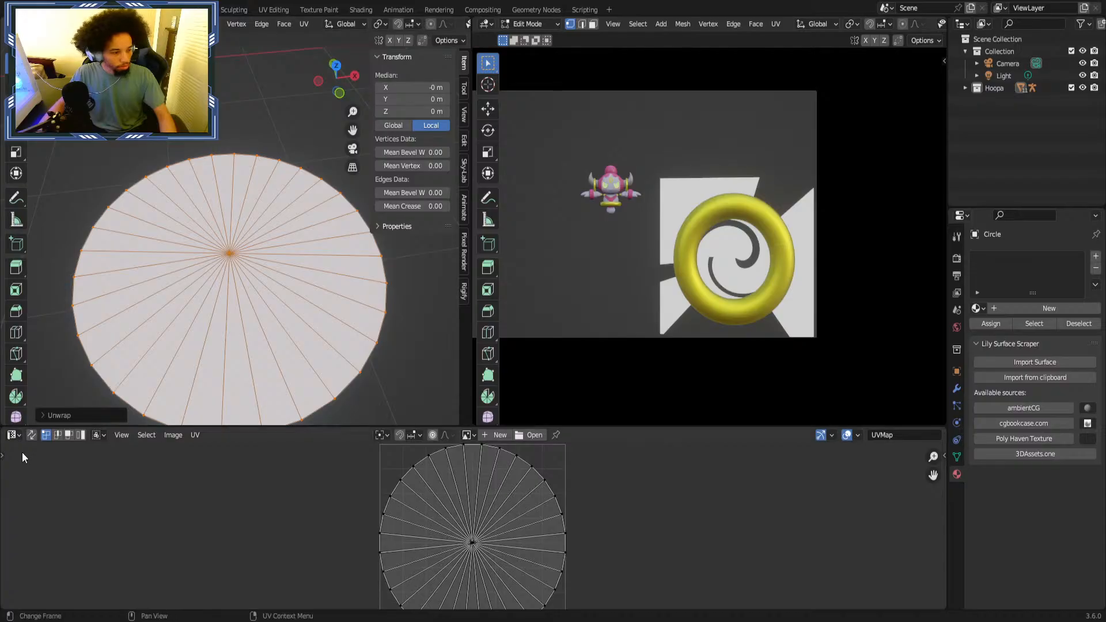
pyautogui.click(12, 435)
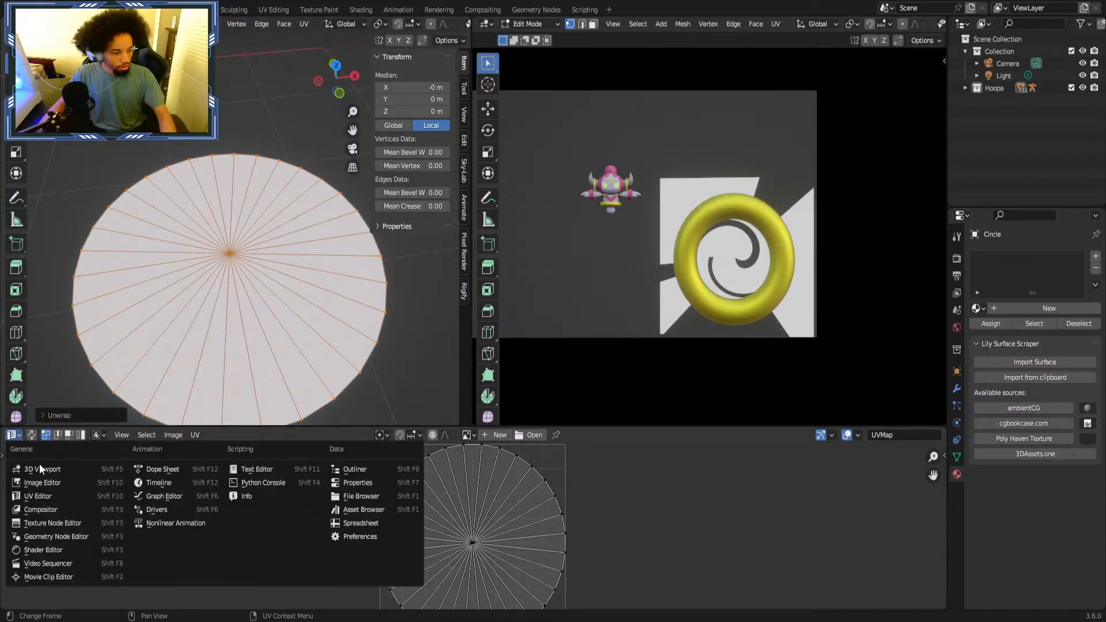
pyautogui.click(153, 483)
pyautogui.moveTo(274, 254); pyautogui.dragTo(301, 308, button='middle')
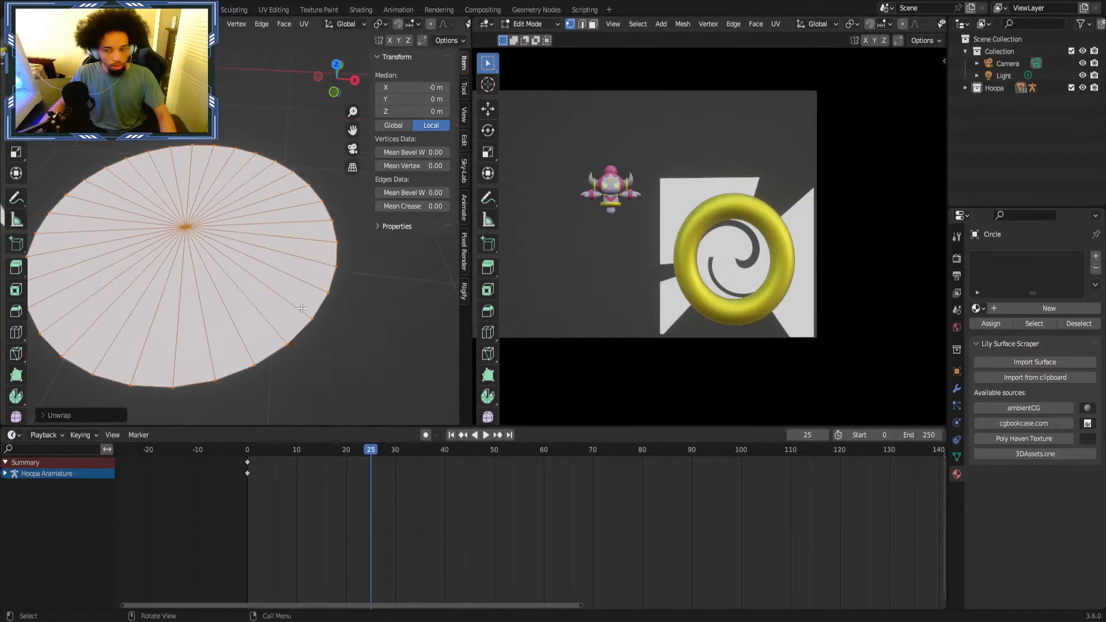
# Deselect the disc's mesh and return the disc to Object Mode.
pyautogui.hotkey('alt', 'a')
pyautogui.scroll(-2, 320, 316)
pyautogui.press('Tab')
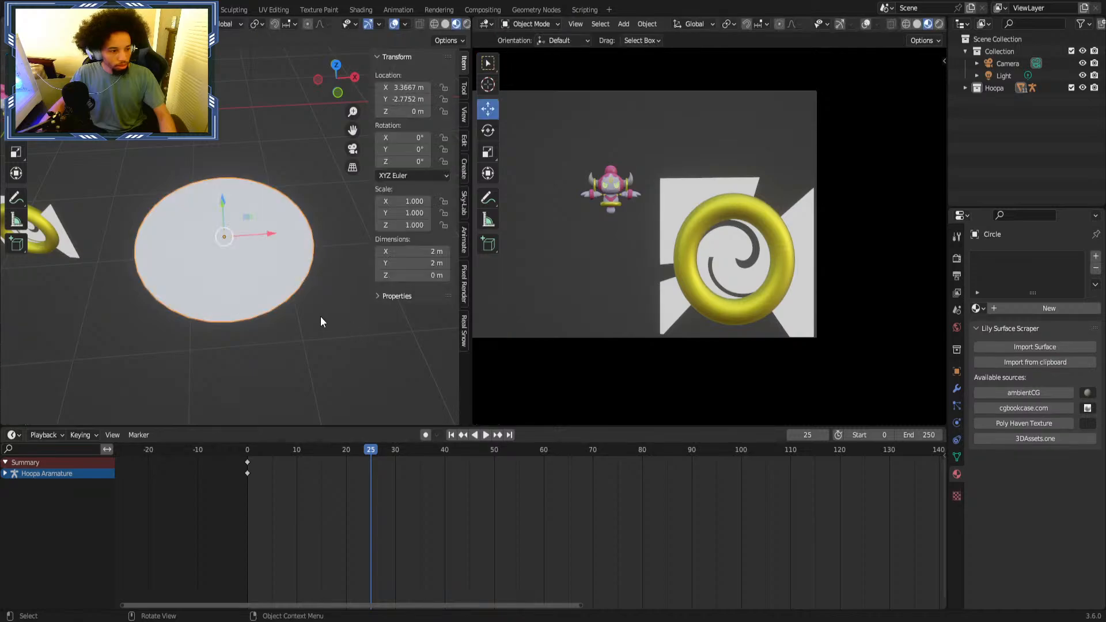
# Switch the camera-view area to the Shader Editor, keeping the other 3D viewport with the disc.
pyautogui.click(13, 24)
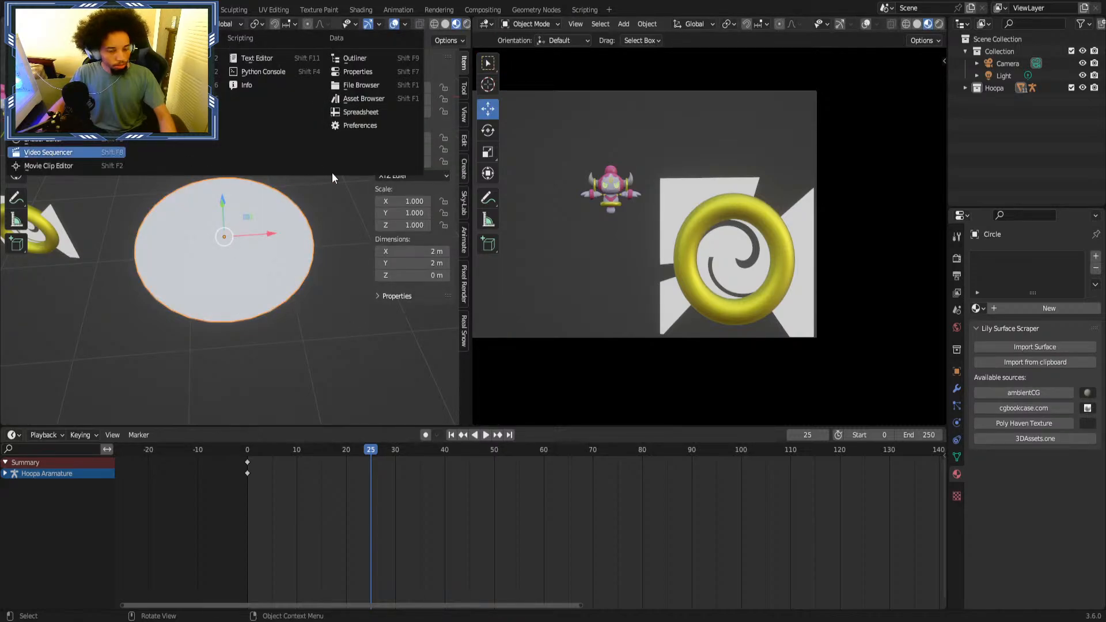
pyautogui.scroll(-2, 193, 220)
pyautogui.click(493, 25)
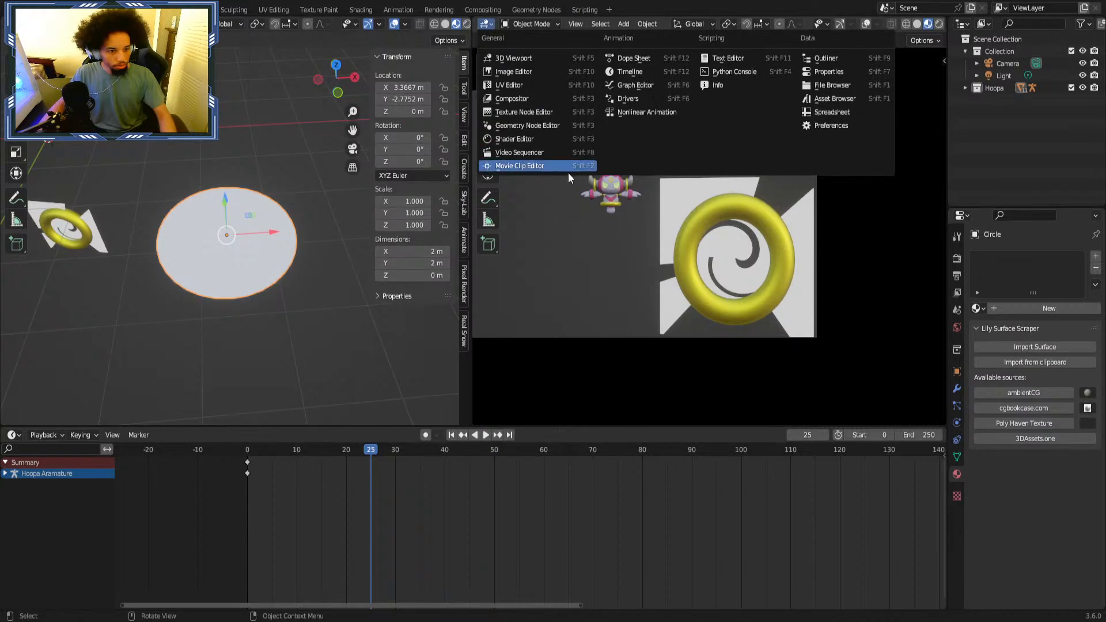
pyautogui.click(533, 141)
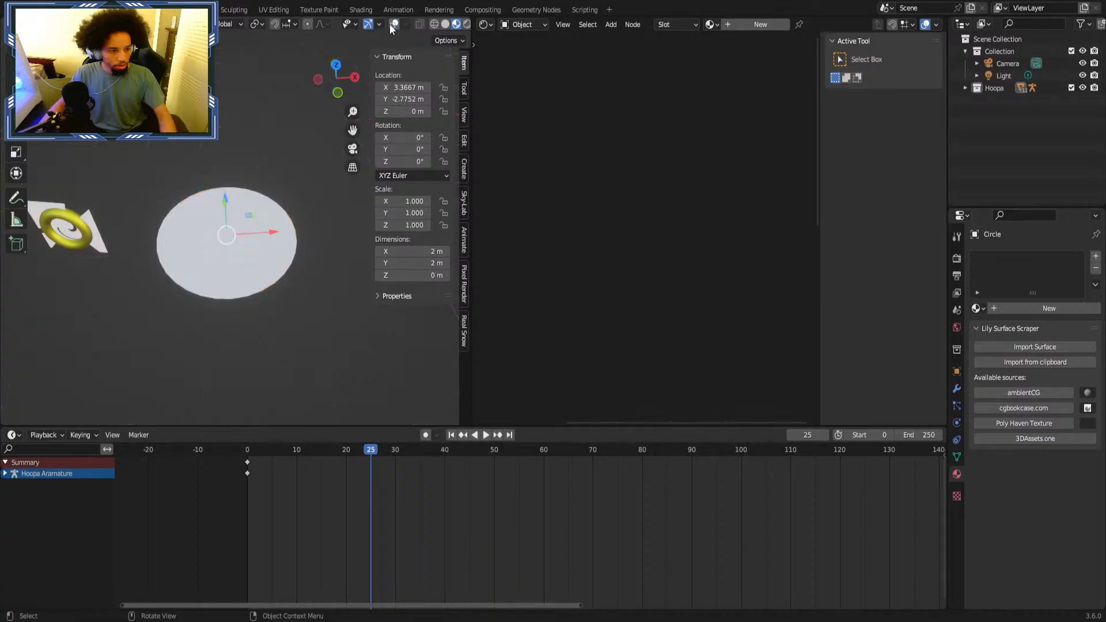
# Create a new material for the disc and delete its default Principled BSDF node, keeping only the Material Output.
pyautogui.click(740, 24)
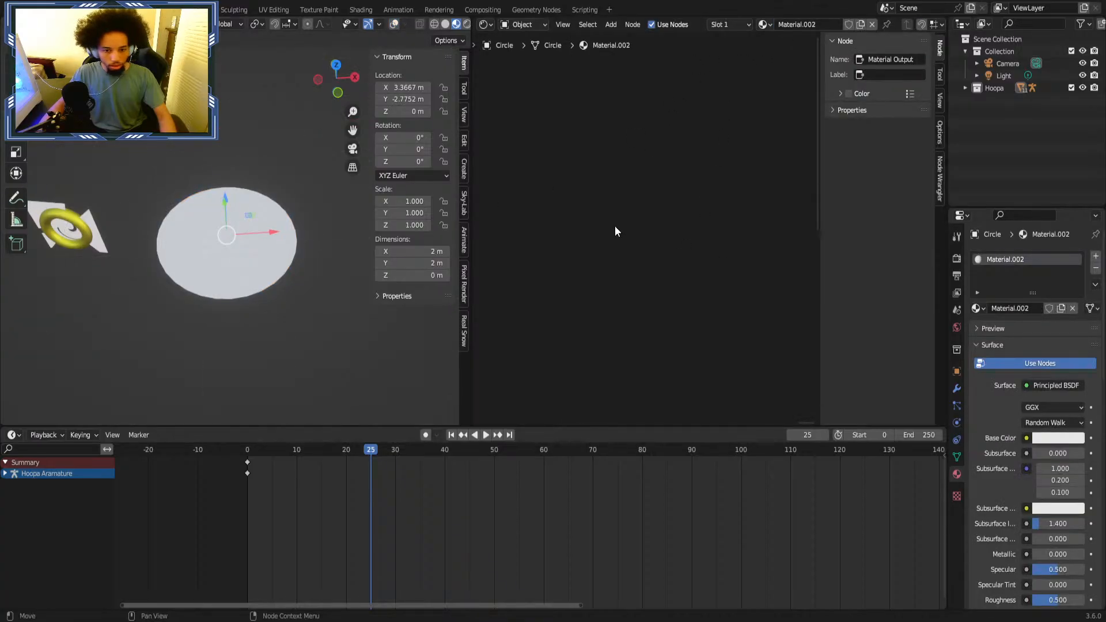
pyautogui.press('Home')
pyautogui.moveTo(568, 186); pyautogui.dragTo(633, 241)
pyautogui.press('x')
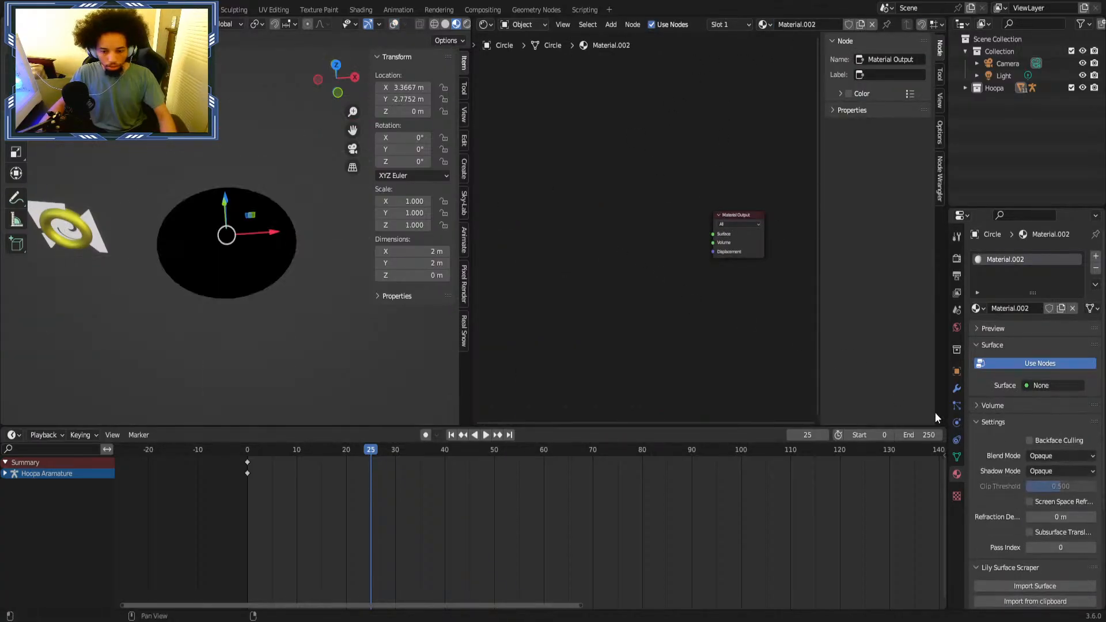
# Set the disc material's shadow mode to None and its blend mode to Alpha Blend.
pyautogui.click(1059, 474)
pyautogui.click(1059, 460)
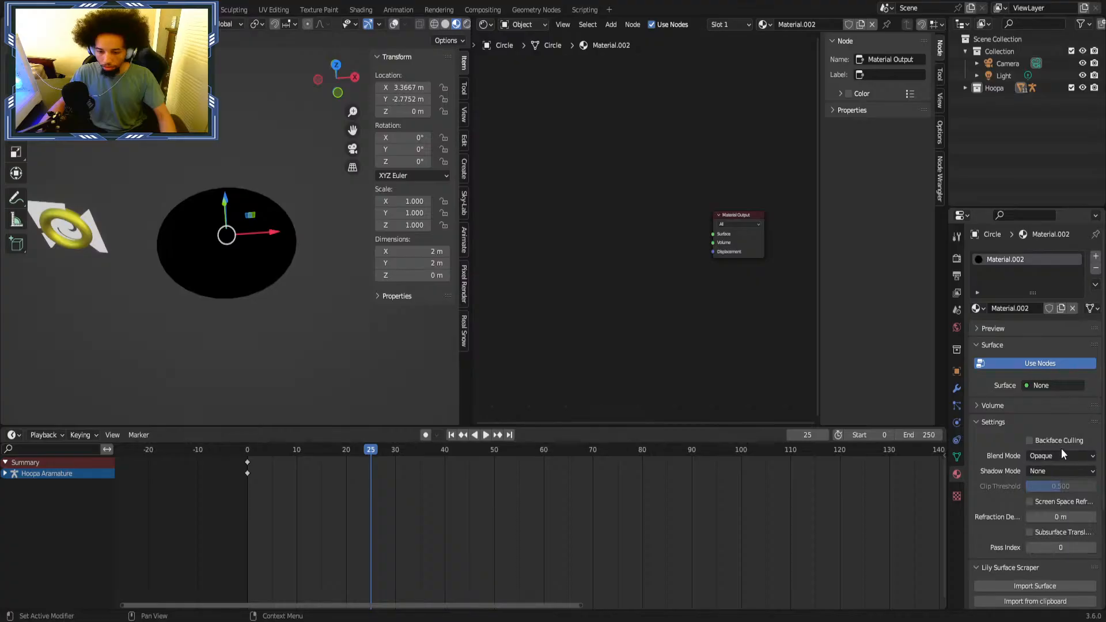
pyautogui.click(1063, 455)
pyautogui.click(1039, 509)
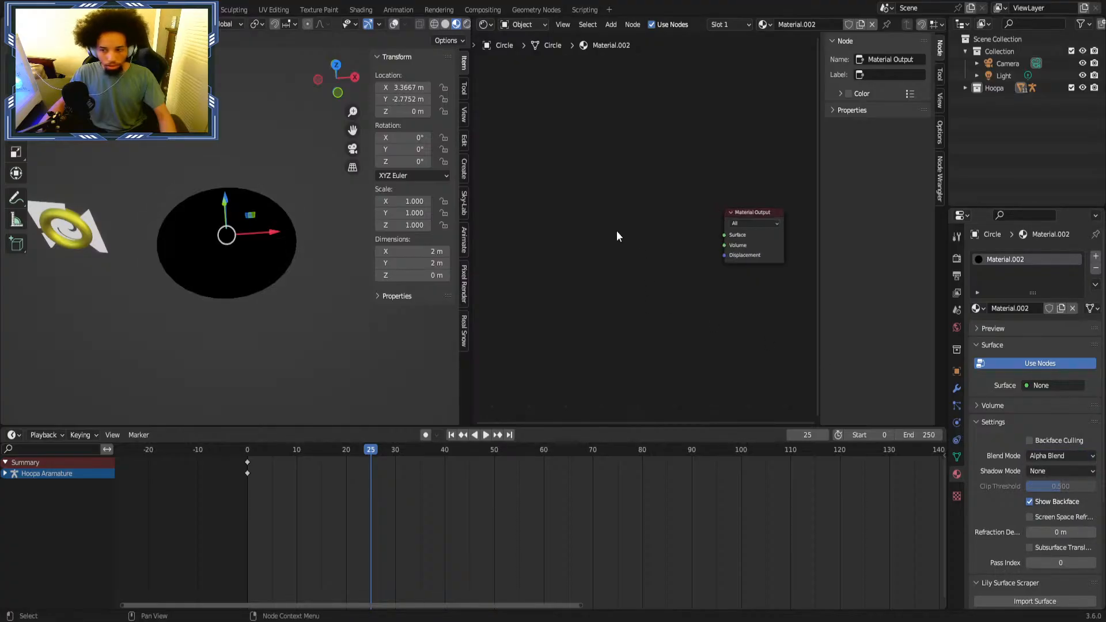
# Add an Emission node beside the Material Output in the disc's node tree.
pyautogui.hotkey('shift', 'a')
pyautogui.write('emi')
pyautogui.press('Return')
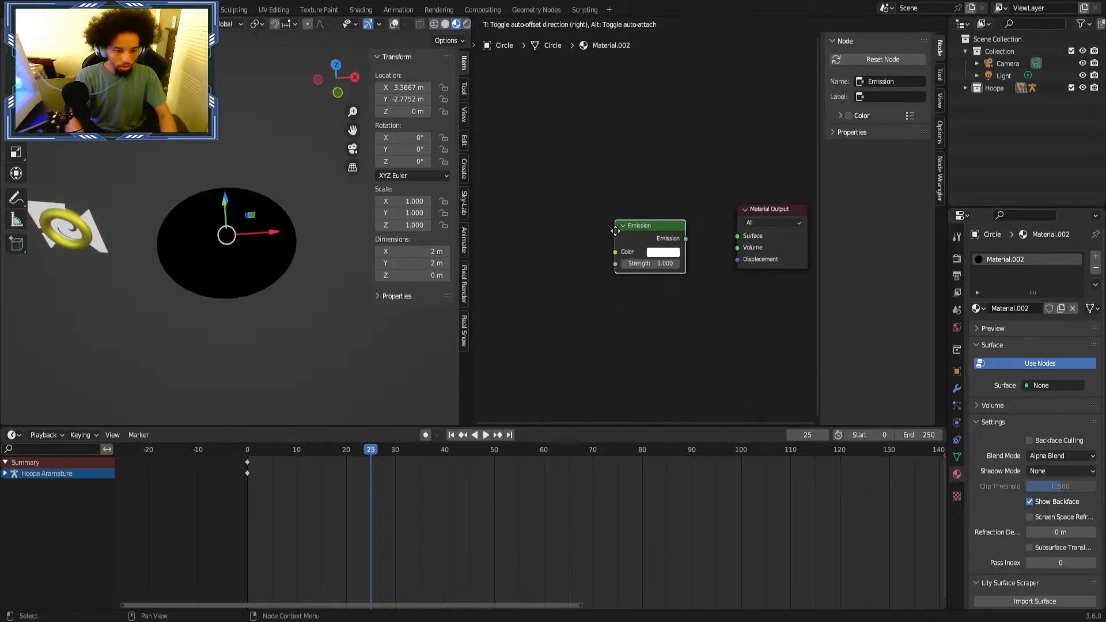
pyautogui.click(601, 266)
# Search the addable nodes for a Transparent BSDF to place in the disc's material.
pyautogui.hotkey('shift', 'a')
pyautogui.write('tra')
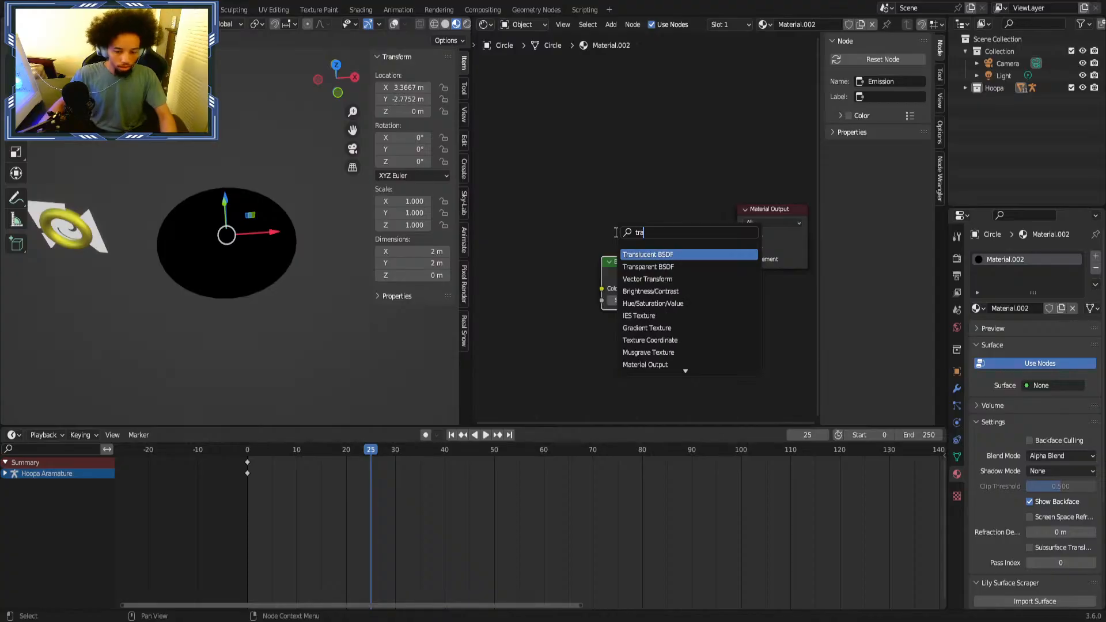
# Add a Transparent BSDF node above the Emission node.
pyautogui.write('ns')
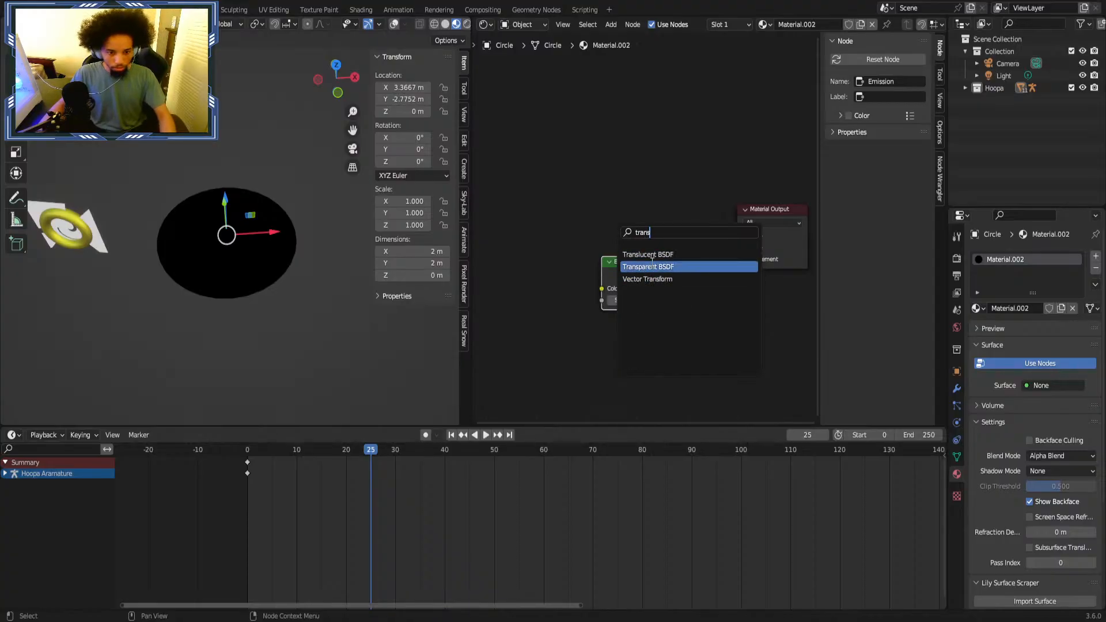
pyautogui.click(656, 268)
pyautogui.click(583, 199)
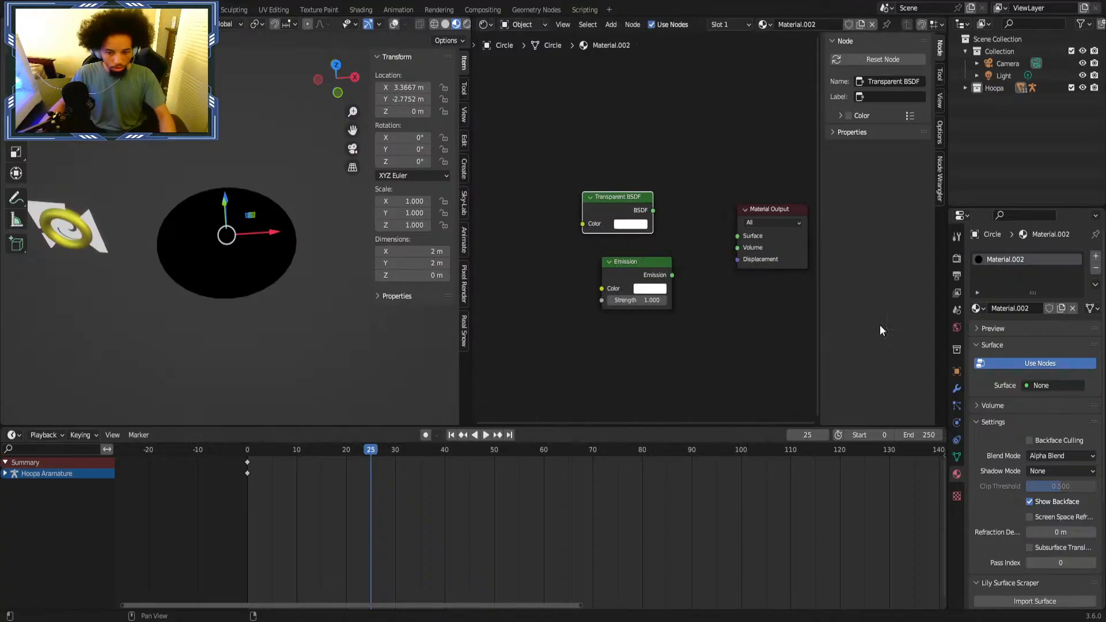
# Combine the Transparent BSDF and Emission nodes through a Mix Shader and feed it into the Material Output's Surface.
pyautogui.moveTo(652, 211); pyautogui.dragTo(659, 192)
pyautogui.press('Escape')
pyautogui.keyDown('ctrl'); pyautogui.keyDown('shift'); pyautogui.moveTo(634, 217); pyautogui.dragTo(647, 288, button='right'); pyautogui.keyUp('shift'); pyautogui.keyUp('ctrl')
pyautogui.moveTo(738, 254); pyautogui.dragTo(604, 257, button='middle')
pyautogui.keyDown('ctrl'); pyautogui.keyDown('shift'); pyautogui.click(592, 236); pyautogui.keyUp('shift'); pyautogui.keyUp('ctrl')
pyautogui.moveTo(656, 215); pyautogui.dragTo(781, 209)
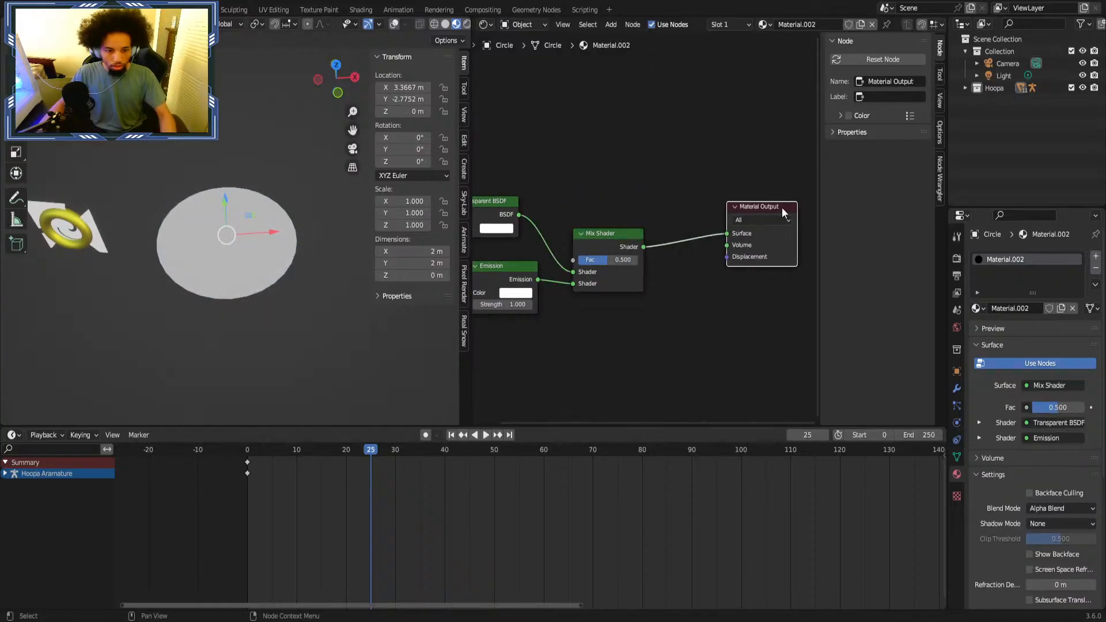
# Move the Emission and Transparent BSDF nodes down to clear space above them.
pyautogui.moveTo(505, 228); pyautogui.dragTo(673, 230, button='middle')
pyautogui.moveTo(678, 277); pyautogui.dragTo(659, 318)
pyautogui.moveTo(649, 217); pyautogui.dragTo(633, 276)
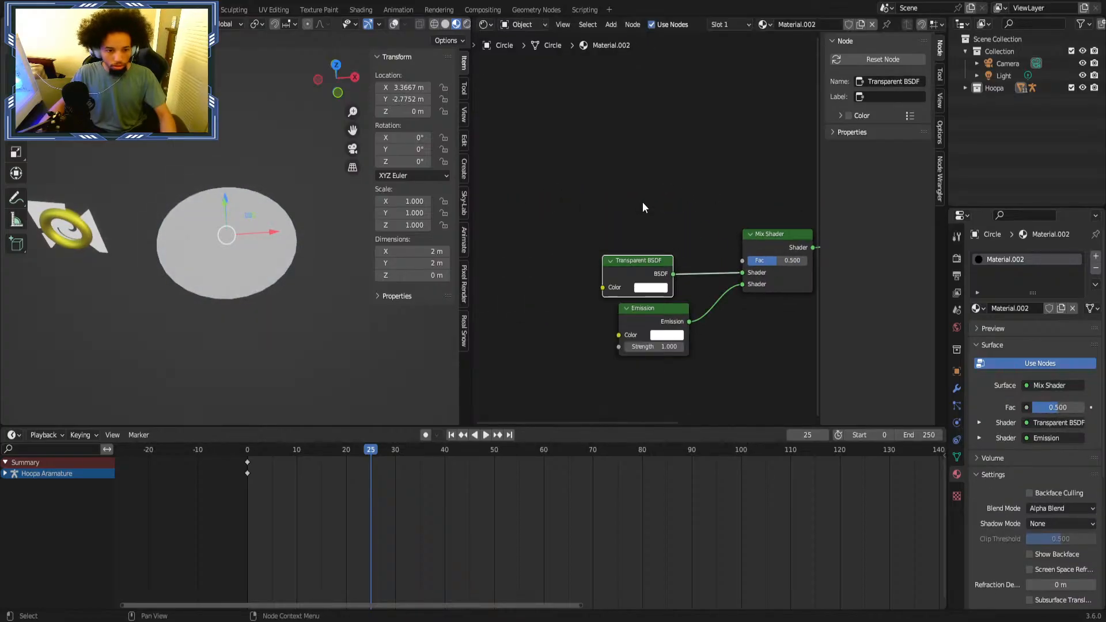
# Add a Color Ramp node above the Transparent BSDF and link its Color to the Mix Shader's Fac.
pyautogui.hotkey('shift', 'a')
pyautogui.write('color ramp')
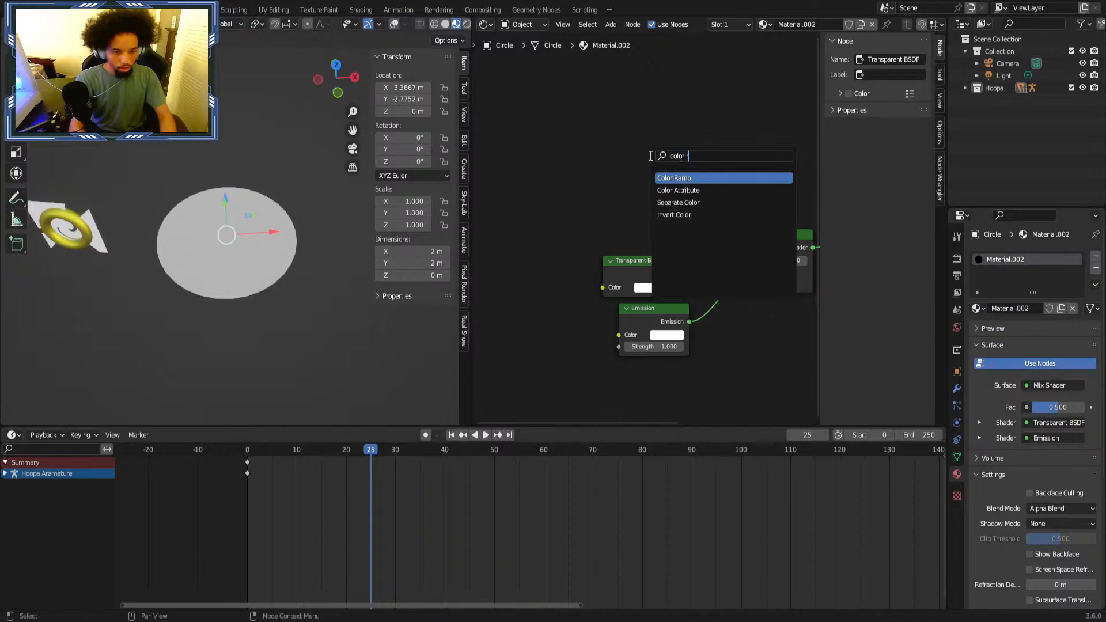
pyautogui.press('Return')
pyautogui.click(552, 92)
pyautogui.moveTo(675, 94); pyautogui.dragTo(603, 112, button='middle')
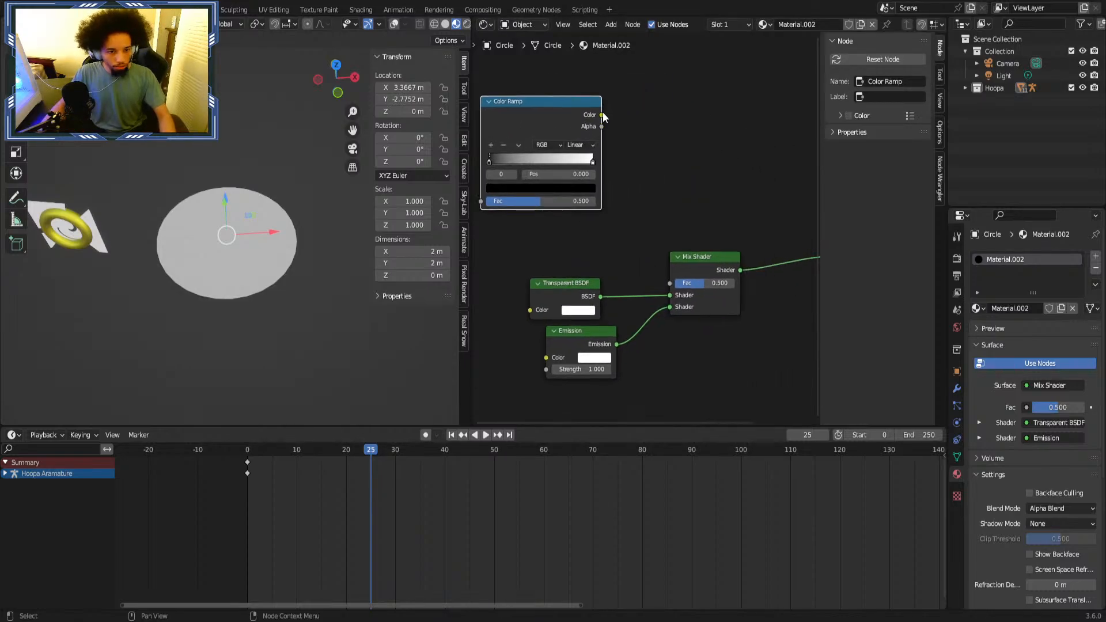
pyautogui.moveTo(603, 114); pyautogui.dragTo(669, 283)
# Hide the node editor's sidebar.
pyautogui.moveTo(533, 134); pyautogui.dragTo(623, 188, button='middle')
pyautogui.scroll(-2, 579, 192)
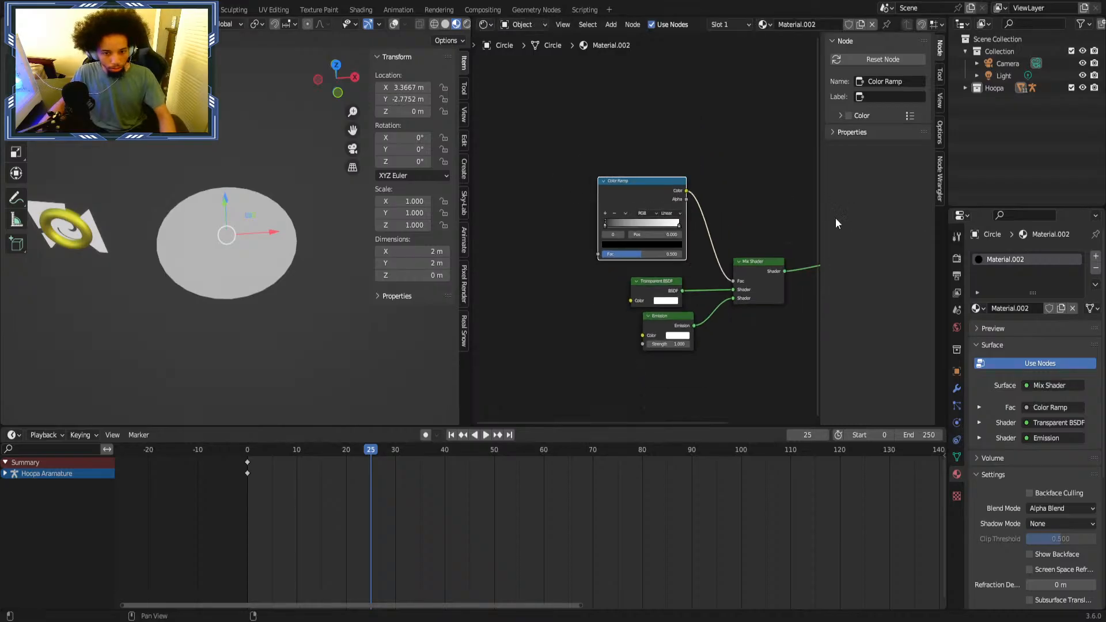
pyautogui.press('n')
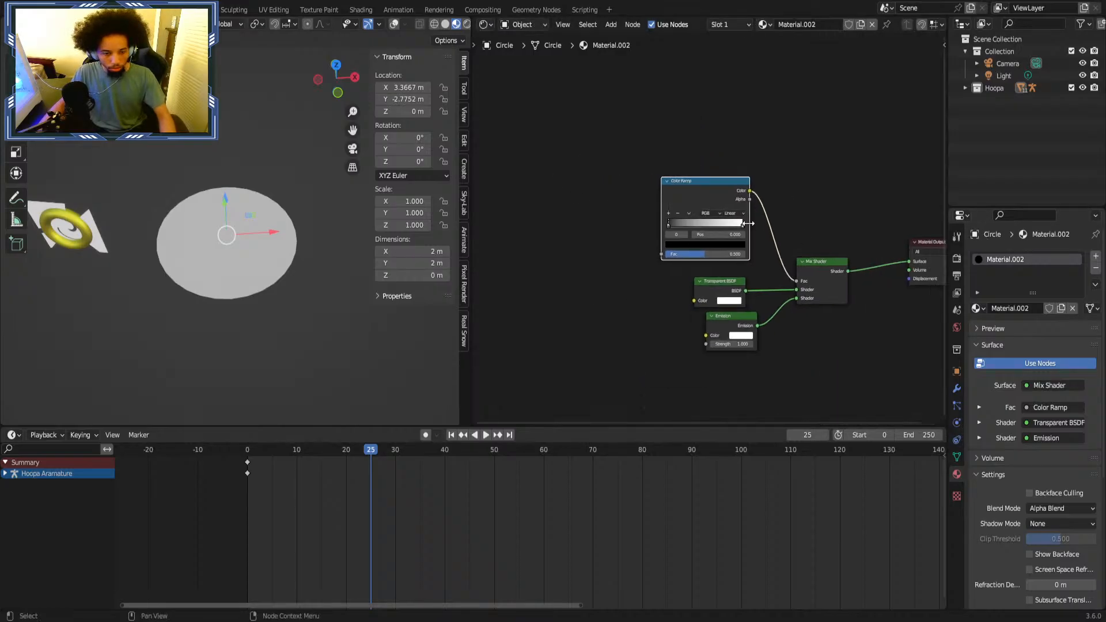
pyautogui.scroll(-1, 708, 285)
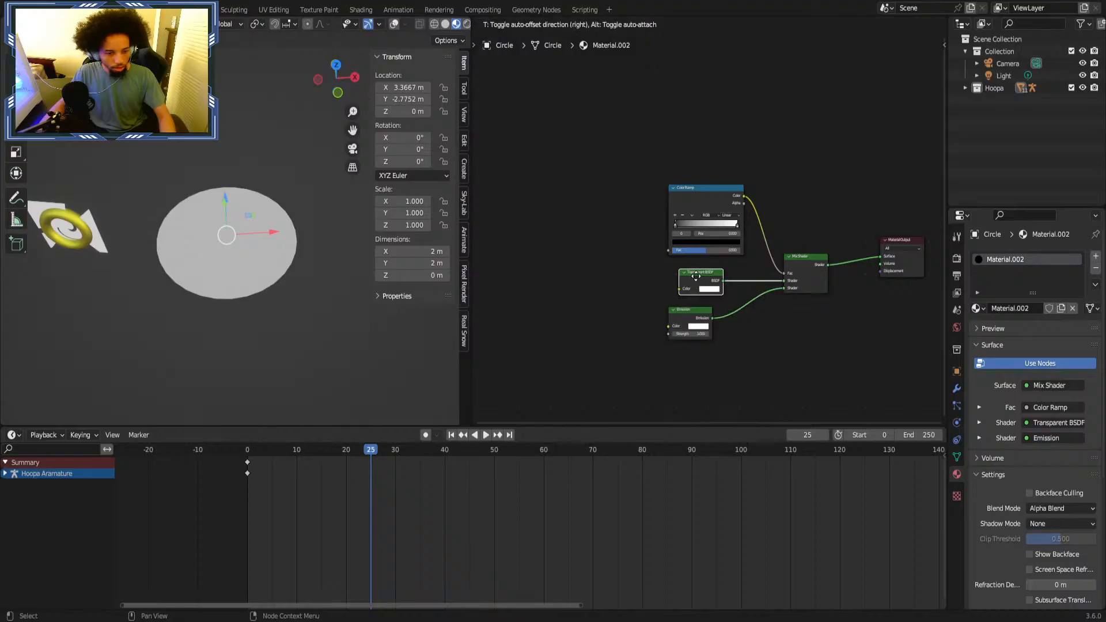
# Add a Noise Texture with Texture Coordinate and Mapping nodes, and link its Color to the Color Ramp's Fac.
pyautogui.hotkey('shift', 'a')
pyautogui.write('noise')
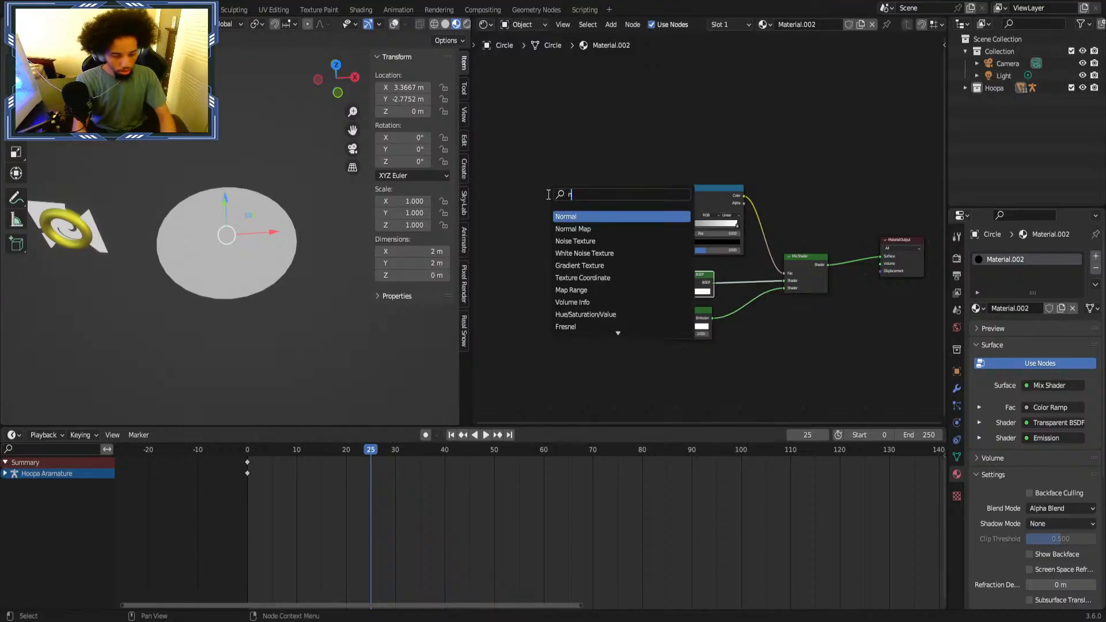
pyautogui.press('Return')
pyautogui.click(549, 194)
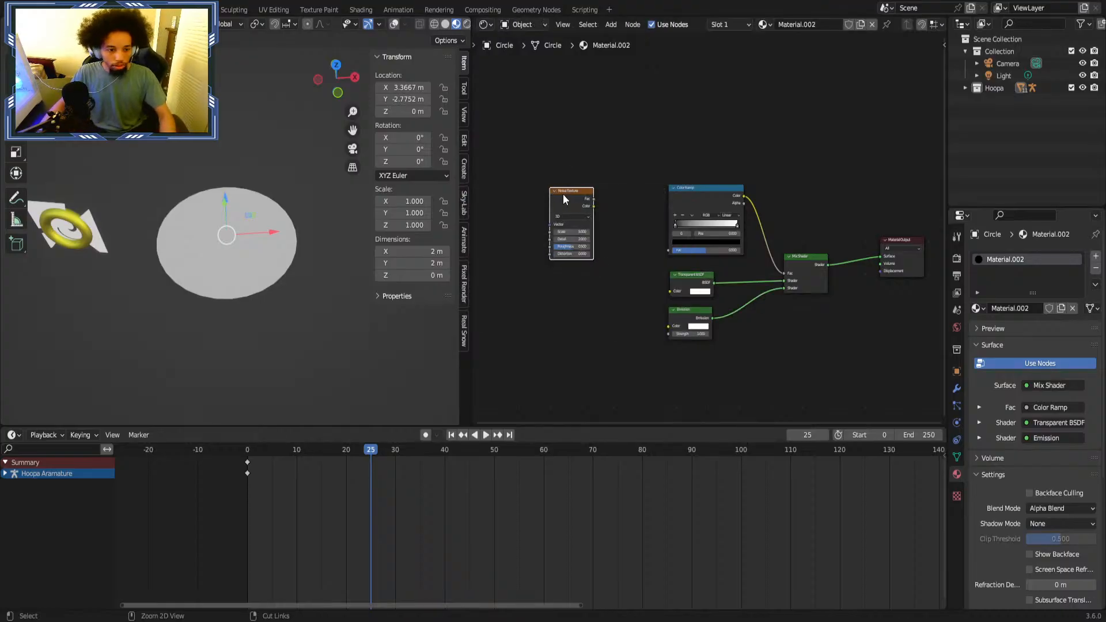
pyautogui.hotkey('ctrl', 't')
pyautogui.scroll(2, 583, 165)
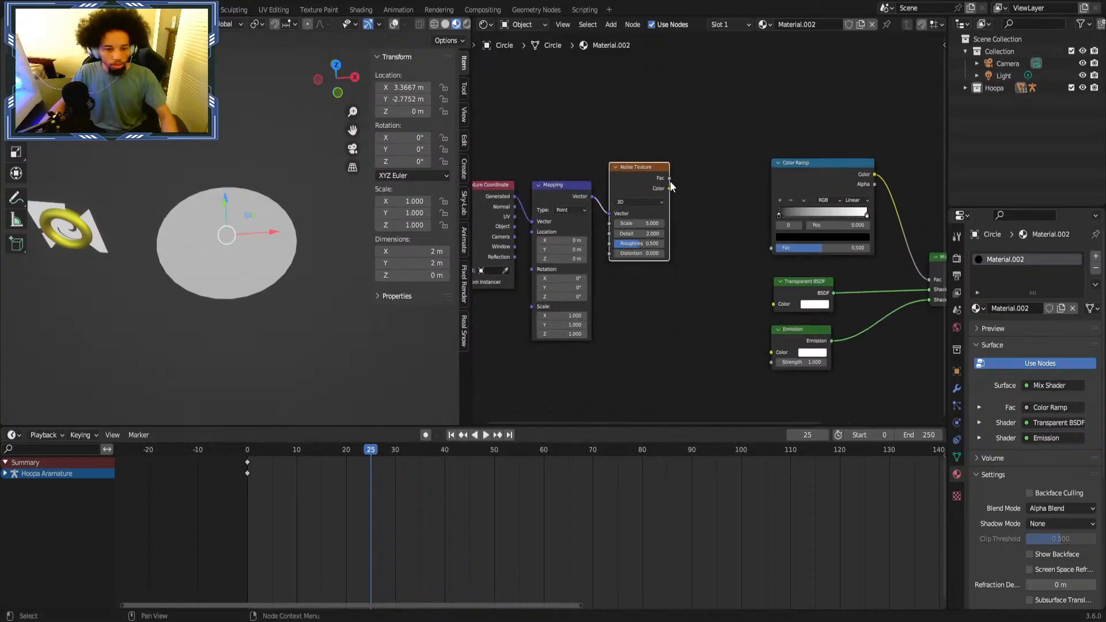
pyautogui.moveTo(669, 188); pyautogui.dragTo(717, 206)
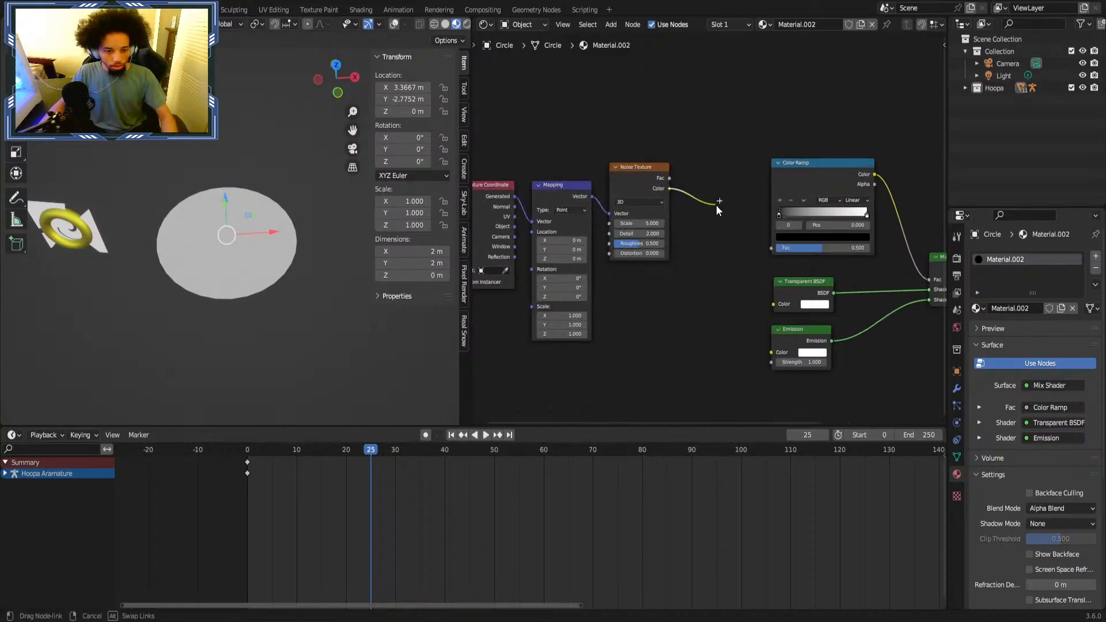
pyautogui.moveTo(766, 247); pyautogui.dragTo(769, 248)
# Set the Mapping type to Texture and feed its Vector from the Texture Coordinate's UV output.
pyautogui.scroll(1, 552, 224)
pyautogui.moveTo(551, 223); pyautogui.dragTo(652, 219, button='middle')
pyautogui.click(651, 212)
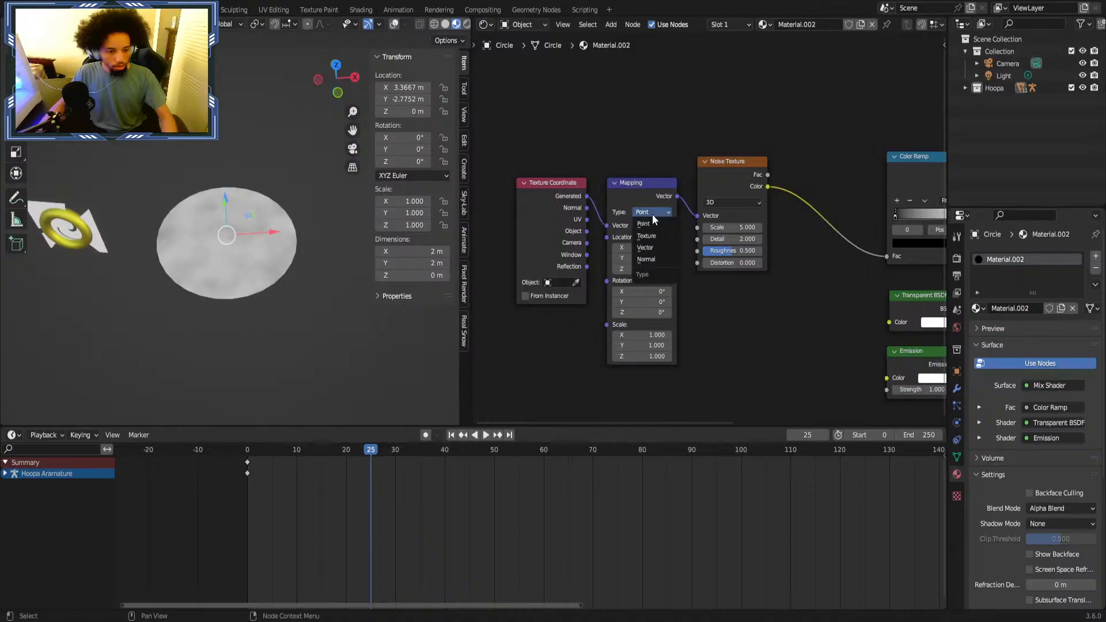
pyautogui.click(646, 235)
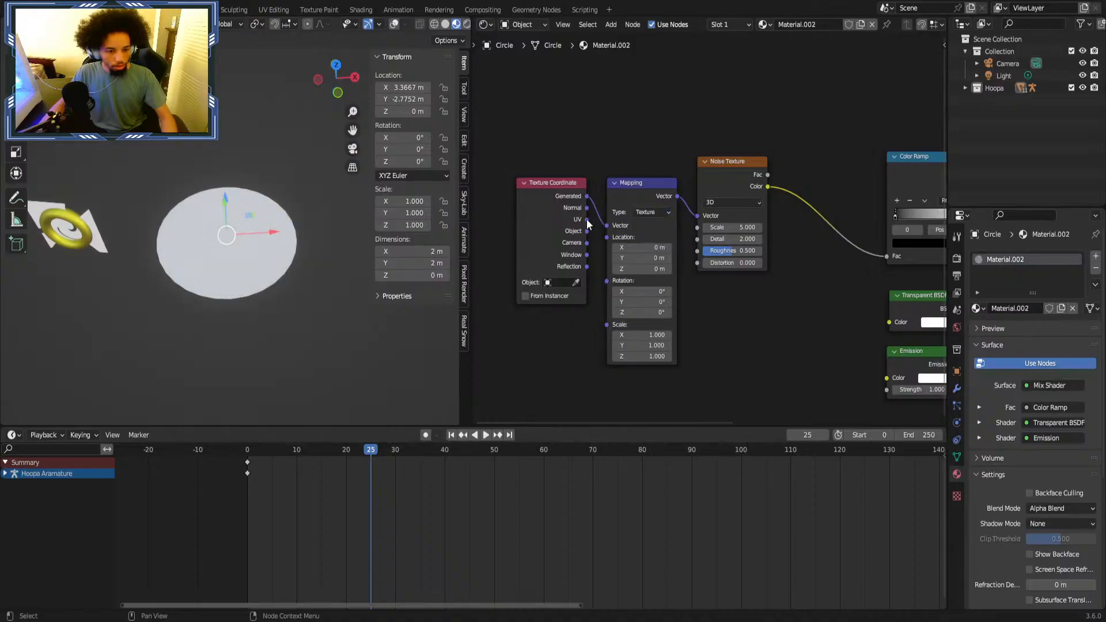
pyautogui.moveTo(586, 220); pyautogui.dragTo(607, 225)
pyautogui.scroll(4, 306, 237)
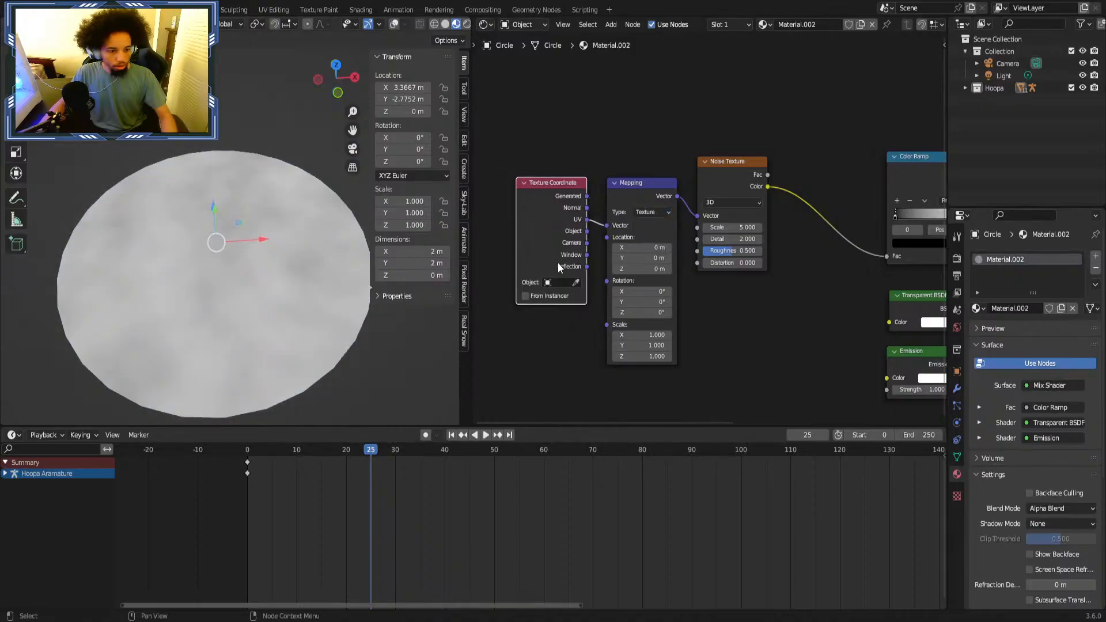
pyautogui.scroll(1, 635, 343)
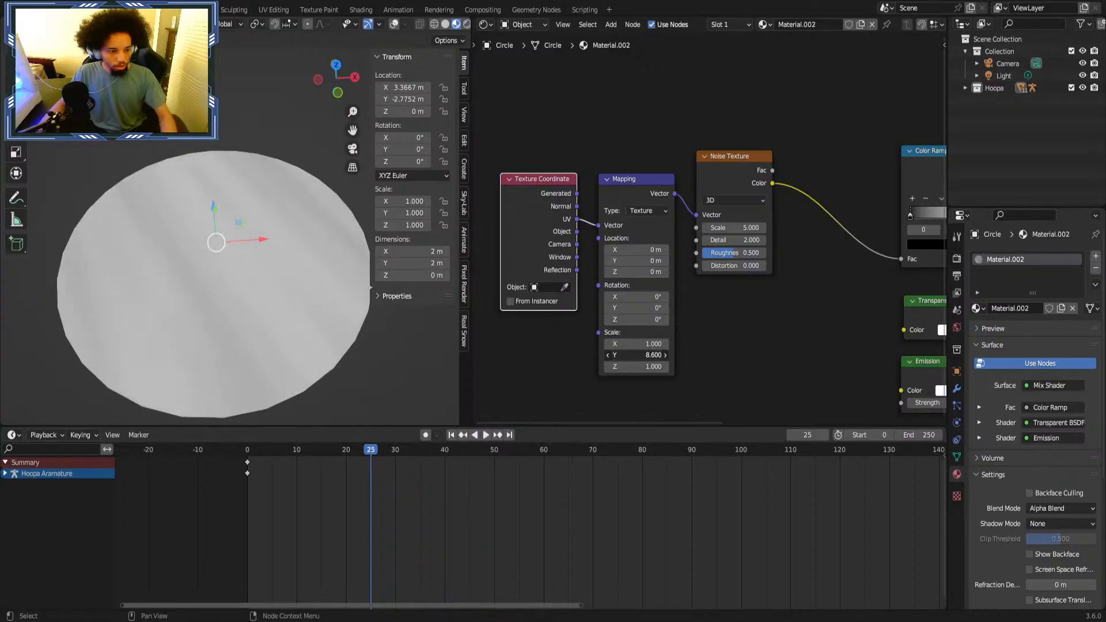
# Shift the Noise Texture node away from Mapping and add a Gradient Texture node above them.
pyautogui.moveTo(790, 254); pyautogui.dragTo(708, 259, button='middle')
pyautogui.scroll(-5, 708, 259)
pyautogui.moveTo(667, 207); pyautogui.dragTo(711, 216)
pyautogui.hotkey('shift', 'a')
pyautogui.click(660, 177)
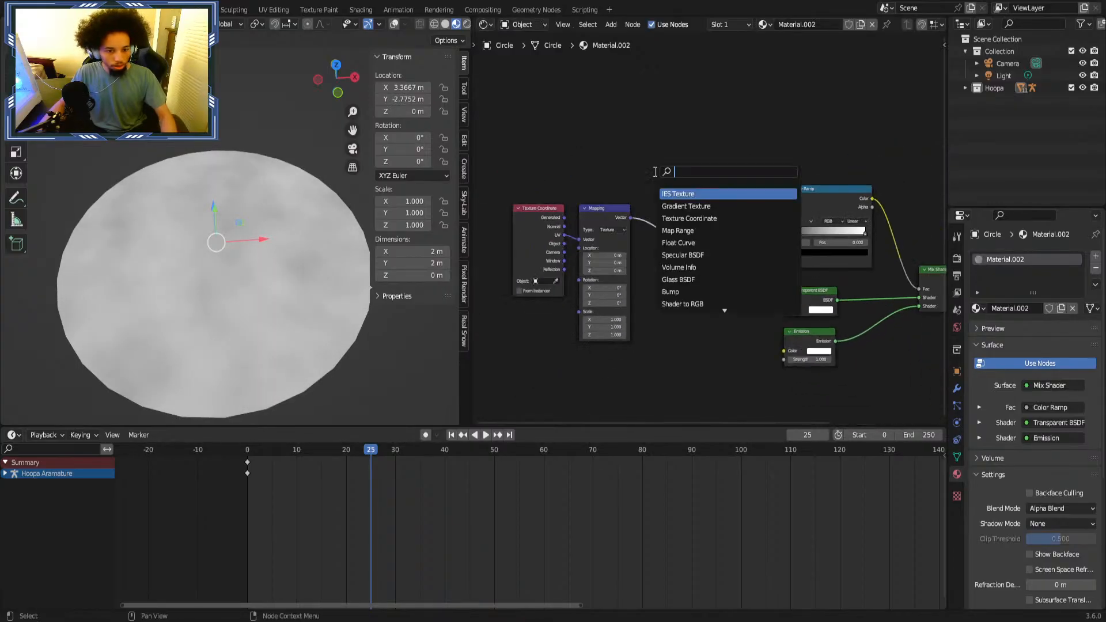
pyautogui.write('grad')
pyautogui.press('Return')
pyautogui.click(655, 143)
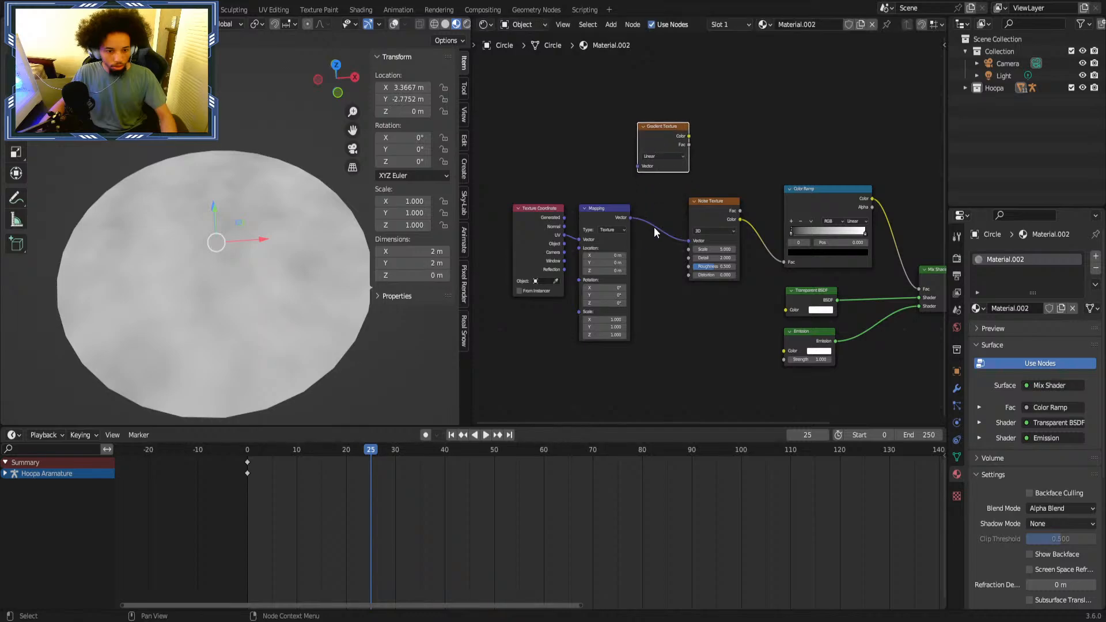
# Reroute the Mapping vector from the Noise Texture to the Gradient Texture and preview the gradient on the circle.
pyautogui.moveTo(686, 243); pyautogui.dragTo(661, 216)
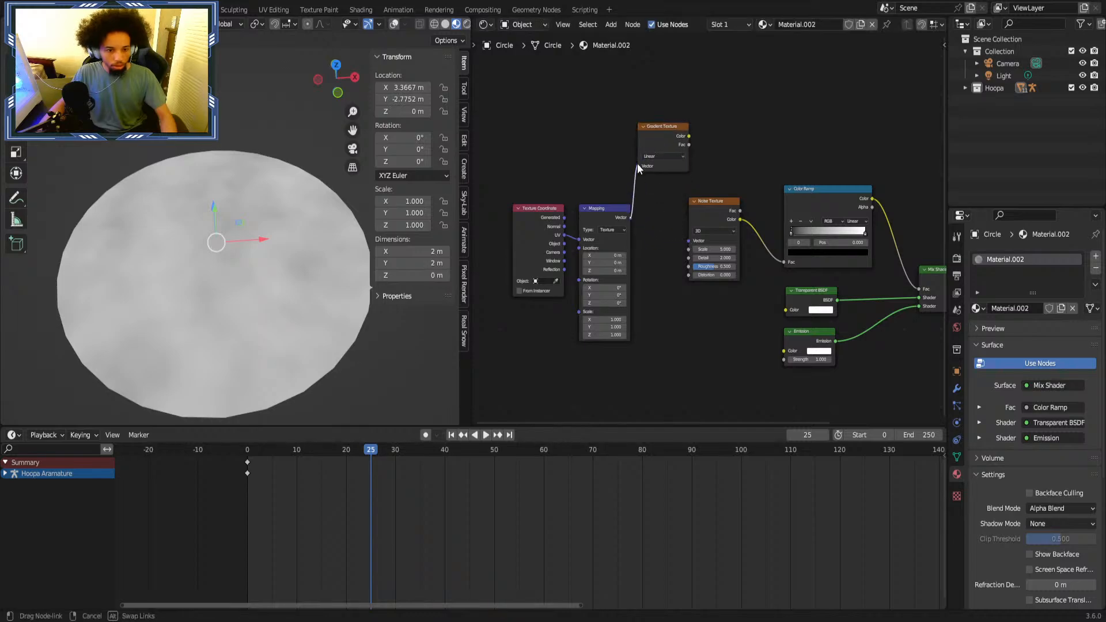
pyautogui.moveTo(637, 166); pyautogui.dragTo(637, 166)
pyautogui.moveTo(649, 151); pyautogui.dragTo(667, 188, button='middle')
pyautogui.keyDown('ctrl'); pyautogui.keyDown('shift'); pyautogui.click(649, 139); pyautogui.keyUp('shift'); pyautogui.keyUp('ctrl')
pyautogui.scroll(3, 515, 277)
pyautogui.scroll(-3, 515, 278)
pyautogui.moveTo(488, 262); pyautogui.dragTo(596, 261, button='middle')
pyautogui.scroll(-3, 596, 262)
pyautogui.scroll(-3, 122, 271)
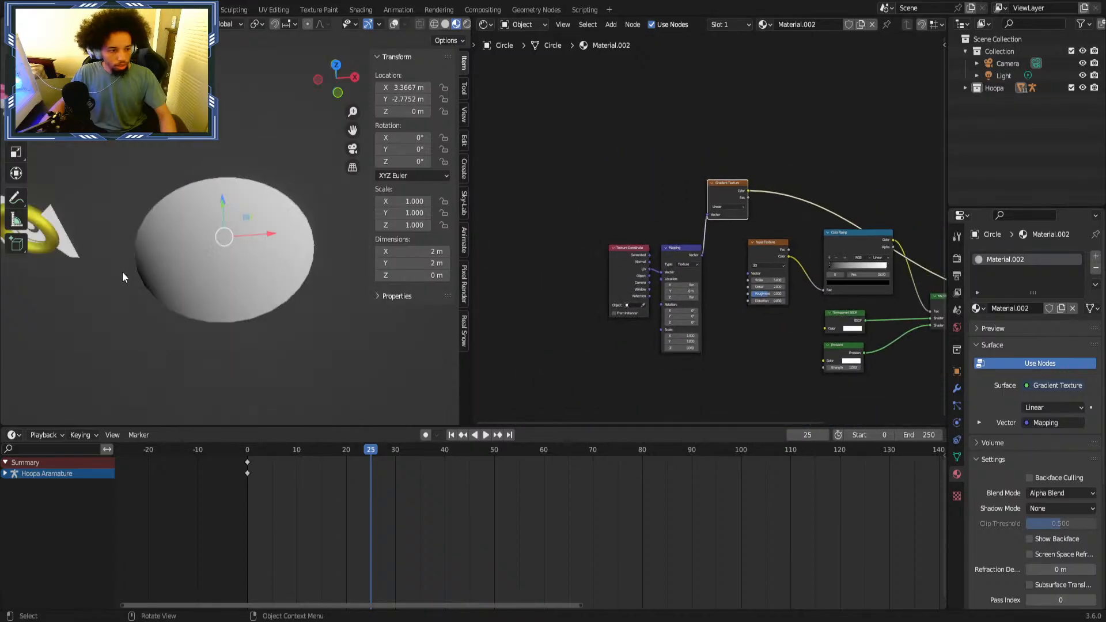
# Copy the plane material's Texture Coordinate, Mapping and spherical Gradient Texture nodes into the circle's material, and link the gradient's Color to the Material Output.
pyautogui.scroll(-2, 122, 277)
pyautogui.click(107, 210)
pyautogui.moveTo(519, 144); pyautogui.dragTo(762, 203)
pyautogui.click(759, 174)
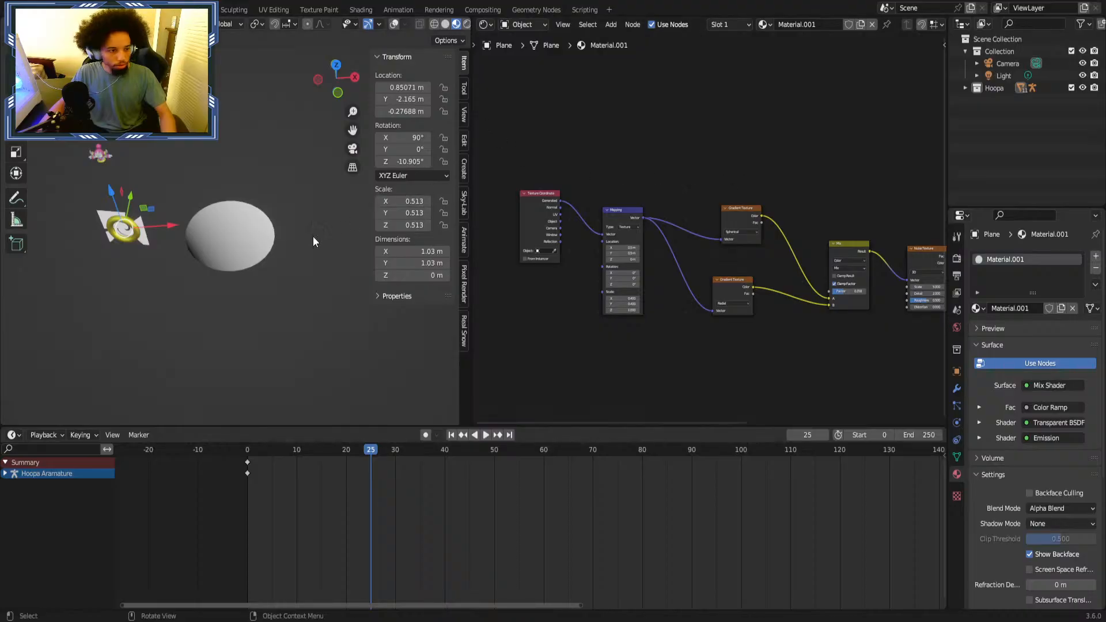
pyautogui.click(261, 228)
pyautogui.hotkey('ctrl', 'v')
pyautogui.press('Home')
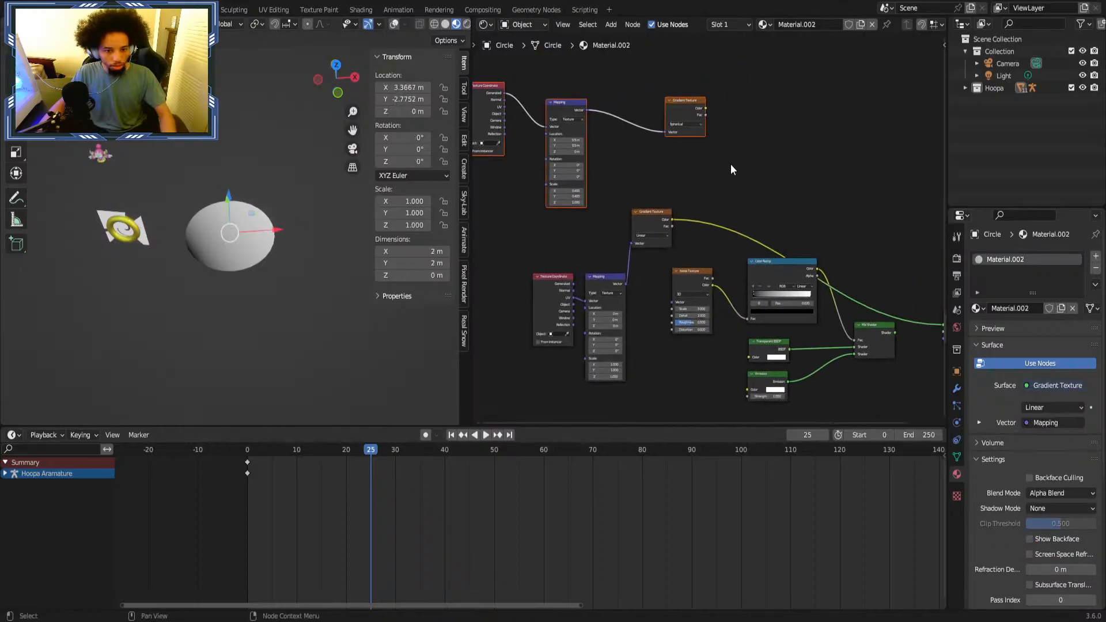
pyautogui.moveTo(705, 108); pyautogui.dragTo(894, 324)
# Delete the linear Gradient Texture and the original Texture Coordinate and Mapping nodes.
pyautogui.click(608, 219)
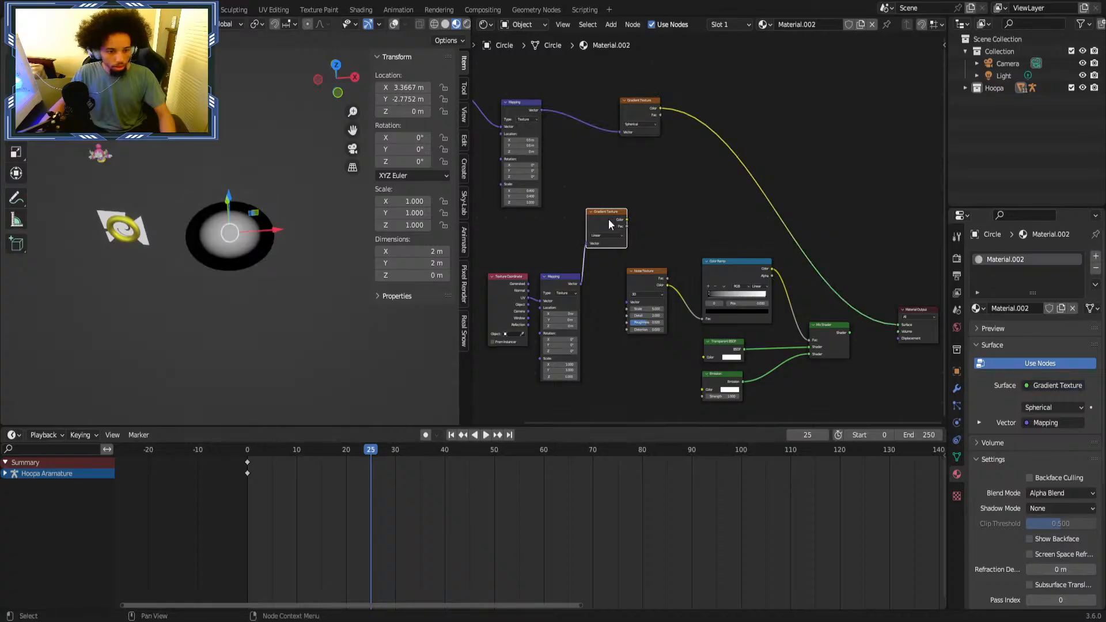
pyautogui.press('x')
pyautogui.scroll(4, 582, 239)
pyautogui.moveTo(577, 240); pyautogui.dragTo(627, 242, button='middle')
pyautogui.scroll(-4, 627, 240)
pyautogui.moveTo(527, 258); pyautogui.dragTo(613, 315)
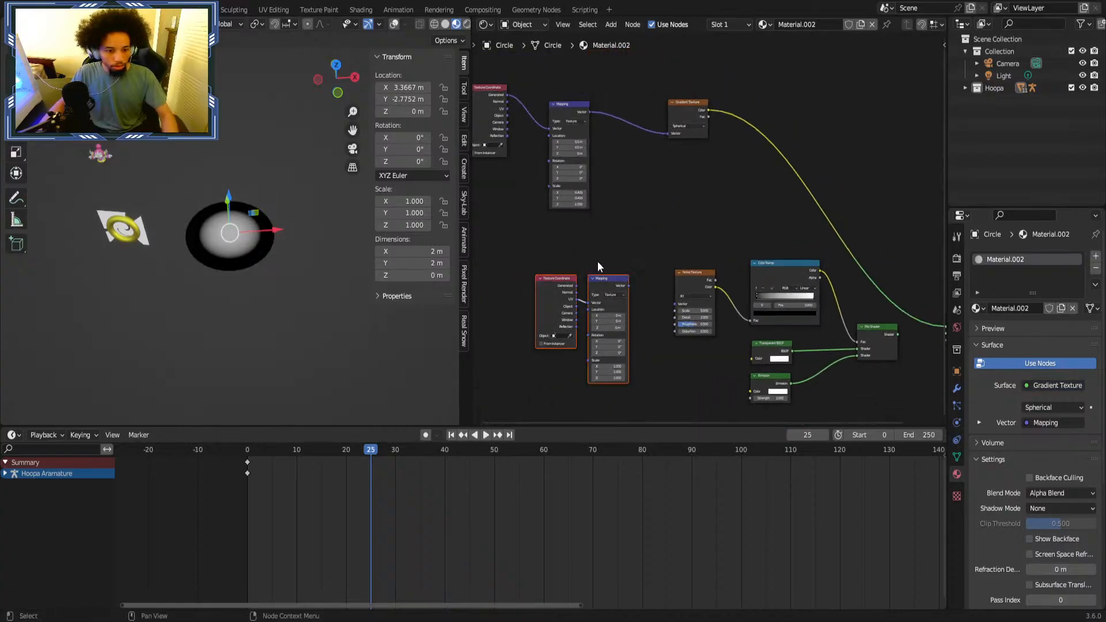
pyautogui.press('x')
# Move the pasted Texture Coordinate, Mapping and Gradient Texture nodes down in line with the remaining nodes.
pyautogui.moveTo(525, 169); pyautogui.dragTo(551, 187, button='middle')
pyautogui.moveTo(517, 109); pyautogui.dragTo(482, 252)
pyautogui.moveTo(597, 124); pyautogui.dragTo(567, 254)
pyautogui.moveTo(720, 116); pyautogui.dragTo(668, 251)
# Link the Texture Coordinate's UV output to the Mapping node's Vector input.
pyautogui.scroll(2, 635, 256)
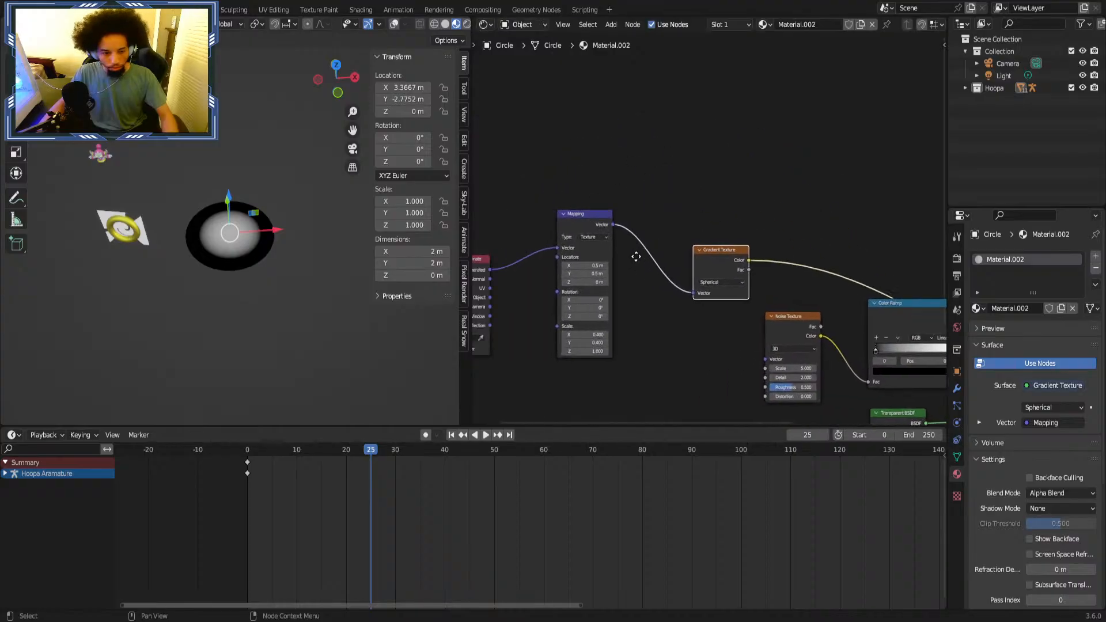
pyautogui.moveTo(635, 256); pyautogui.dragTo(629, 278, button='middle')
pyautogui.scroll(1, 629, 278)
pyautogui.moveTo(595, 286); pyautogui.dragTo(675, 237)
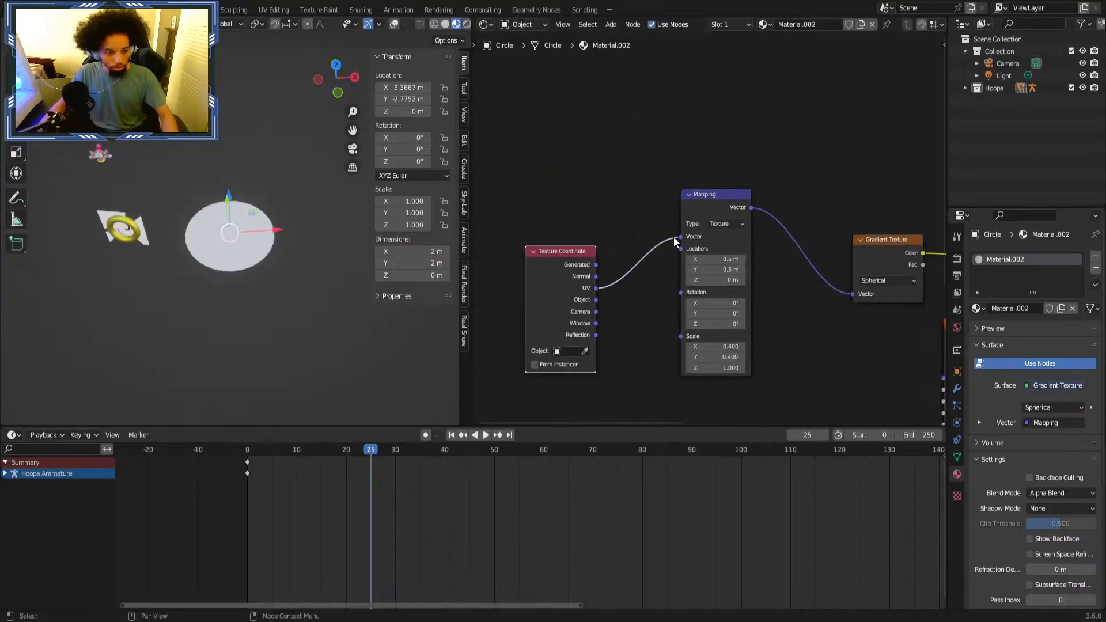
pyautogui.scroll(5, 325, 276)
# Rearrange the Noise Texture, Color Ramp and Transparent BSDF nodes beneath the Gradient Texture link.
pyautogui.moveTo(809, 307); pyautogui.dragTo(580, 285, button='middle')
pyautogui.scroll(-2, 766, 311)
pyautogui.moveTo(768, 311)
pyautogui.mouseDown(button='middle')
pyautogui.moveTo(747, 285)
pyautogui.moveTo(631, 246)
pyautogui.mouseUp(button='middle')
pyautogui.moveTo(616, 245); pyautogui.dragTo(587, 254)
pyautogui.moveTo(726, 236); pyautogui.dragTo(696, 256)
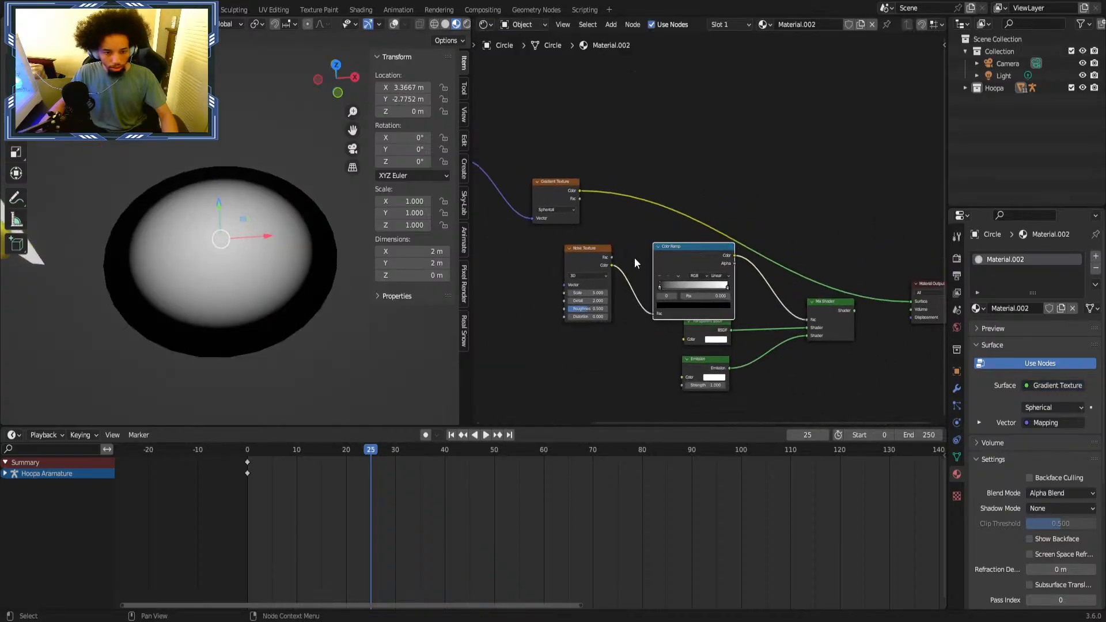
pyautogui.moveTo(634, 258); pyautogui.dragTo(665, 231, button='middle')
pyautogui.moveTo(615, 236); pyautogui.dragTo(586, 235)
pyautogui.moveTo(720, 225); pyautogui.dragTo(683, 216)
pyautogui.moveTo(736, 301); pyautogui.dragTo(738, 307)
pyautogui.moveTo(821, 289); pyautogui.dragTo(755, 268, button='middle')
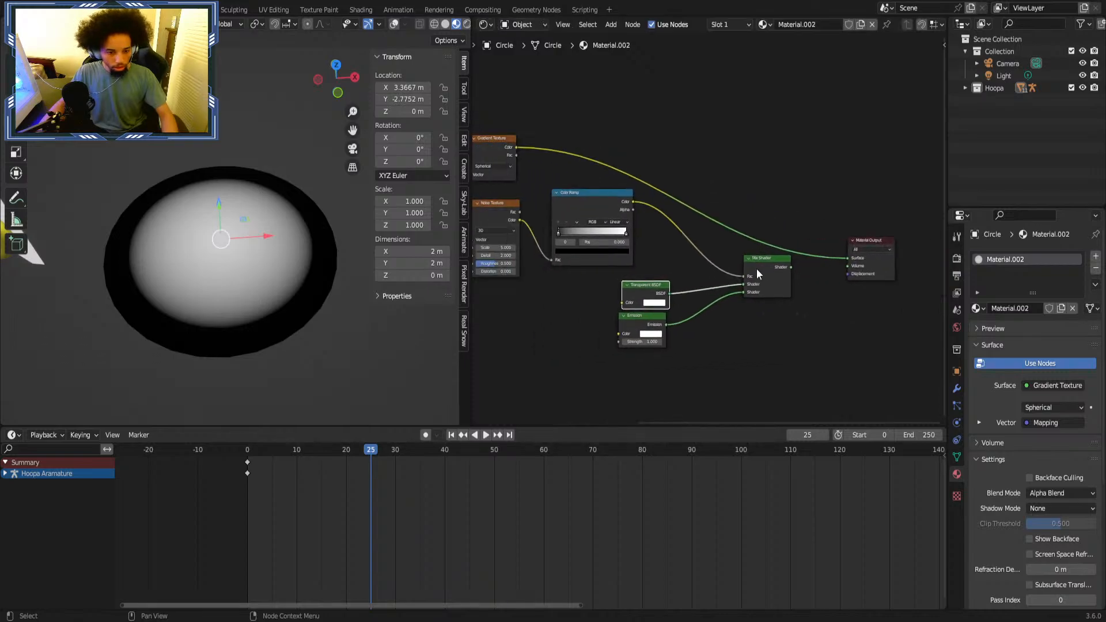
# Reconnect the Mix Shader to the Material Output's Surface in place of the gradient.
pyautogui.keyDown('ctrl'); pyautogui.keyDown('shift'); pyautogui.click(756, 269); pyautogui.keyUp('shift'); pyautogui.keyUp('ctrl')
pyautogui.moveTo(539, 223); pyautogui.dragTo(738, 229, button='middle')
pyautogui.scroll(1, 738, 229)
pyautogui.moveTo(887, 195); pyautogui.dragTo(625, 184, button='middle')
pyautogui.scroll(-1, 773, 197)
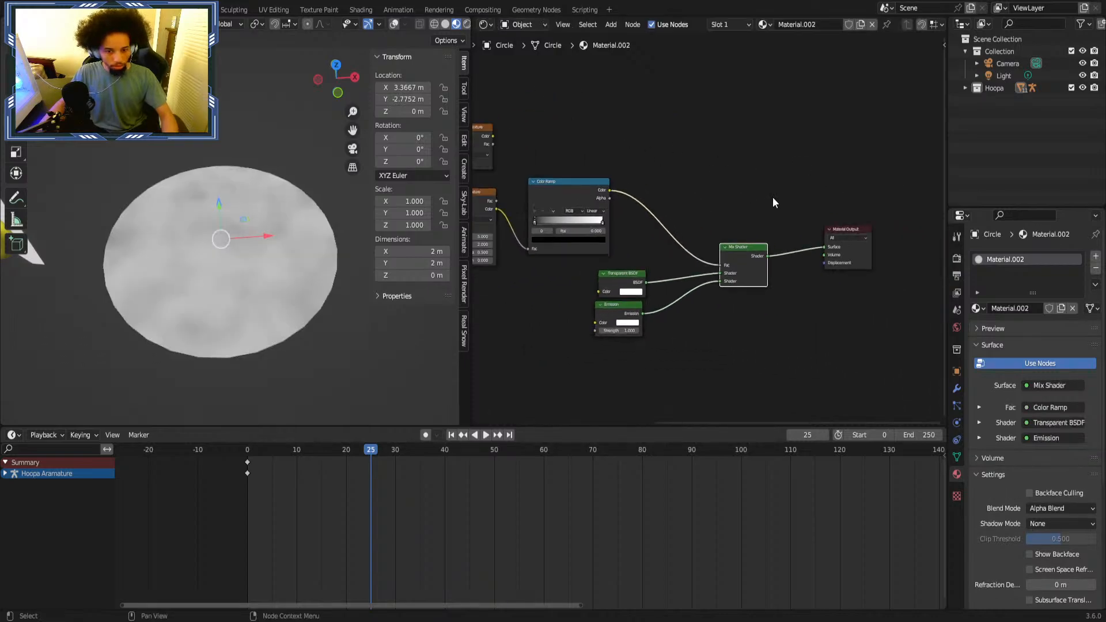
# Move the Material Output, Mix Shader, Color Ramp, Transparent BSDF and Emission nodes further from the texture nodes.
pyautogui.moveTo(849, 250); pyautogui.dragTo(922, 177)
pyautogui.moveTo(742, 253); pyautogui.dragTo(834, 184)
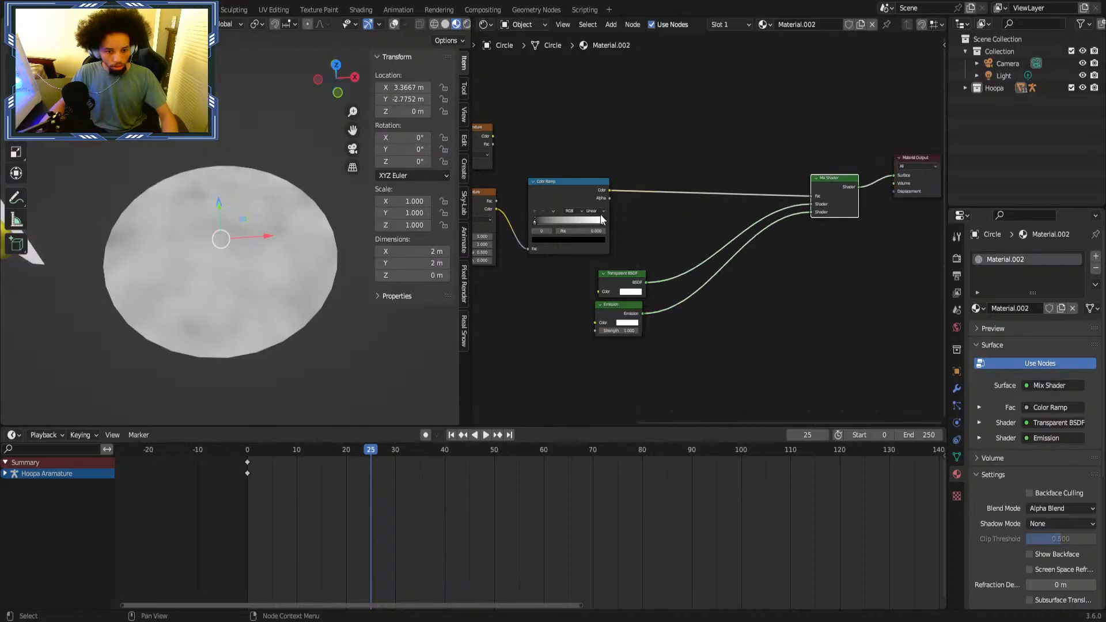
pyautogui.moveTo(600, 219); pyautogui.dragTo(689, 190)
pyautogui.moveTo(620, 269); pyautogui.dragTo(695, 225)
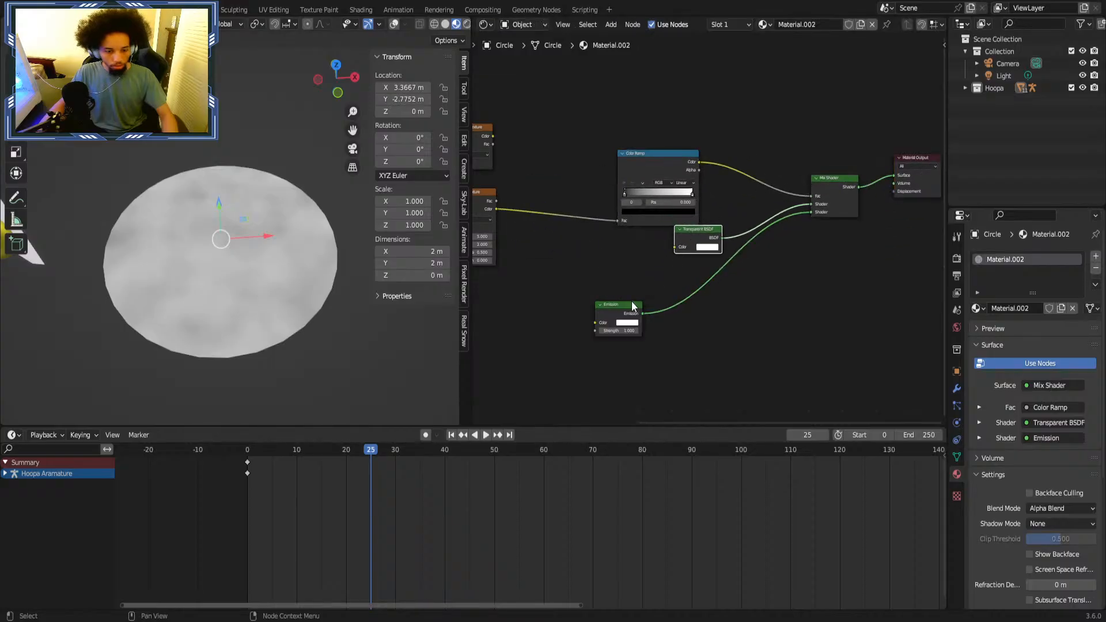
pyautogui.moveTo(631, 305); pyautogui.dragTo(725, 278)
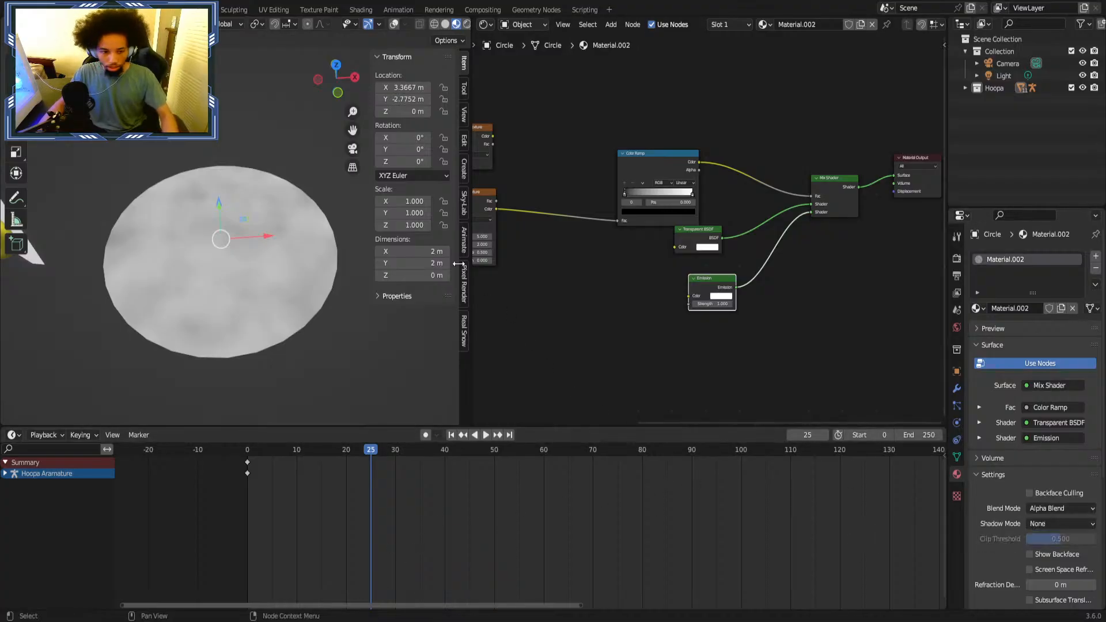
# Reposition the Color Ramp node clear of the Transparent BSDF node.
pyautogui.scroll(-4, 190, 247)
pyautogui.scroll(2, 518, 224)
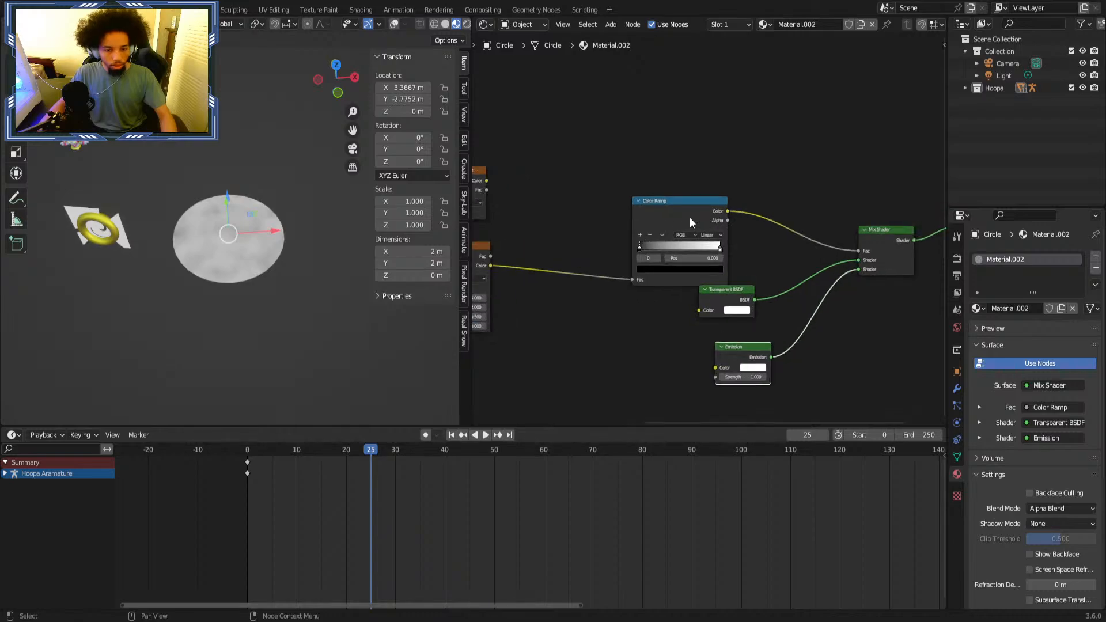
pyautogui.moveTo(690, 219); pyautogui.dragTo(736, 201)
pyautogui.moveTo(620, 210); pyautogui.dragTo(690, 209, button='middle')
pyautogui.scroll(1, 771, 233)
pyautogui.moveTo(758, 233); pyautogui.dragTo(722, 222)
# Link the spherical Gradient Texture's Color to the Noise Texture's Vector input.
pyautogui.moveTo(507, 266); pyautogui.dragTo(622, 273, button='middle')
pyautogui.moveTo(635, 190); pyautogui.dragTo(706, 229)
pyautogui.scroll(4, 206, 281)
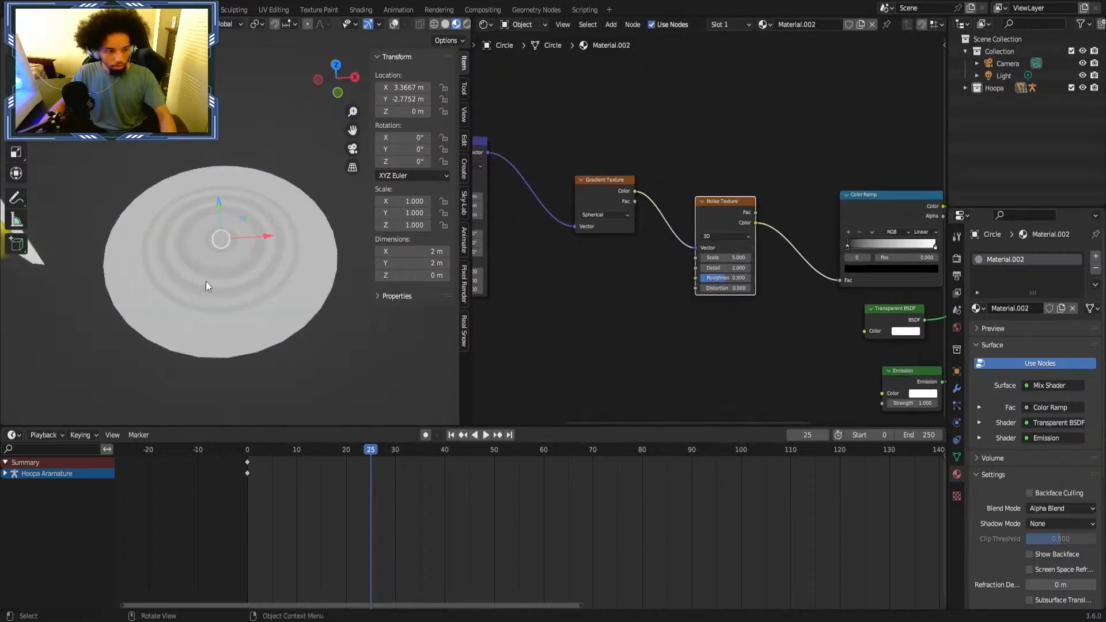
# Move the Gradient Texture and Mapping nodes down in line with the Noise Texture node.
pyautogui.scroll(4, 206, 281)
pyautogui.moveTo(592, 257); pyautogui.dragTo(624, 276, button='middle')
pyautogui.moveTo(627, 214); pyautogui.dragTo(621, 243)
pyautogui.moveTo(550, 230); pyautogui.dragTo(631, 241, button='middle')
pyautogui.moveTo(566, 184); pyautogui.dragTo(550, 240)
pyautogui.scroll(-6, 578, 238)
pyautogui.scroll(-5, 718, 266)
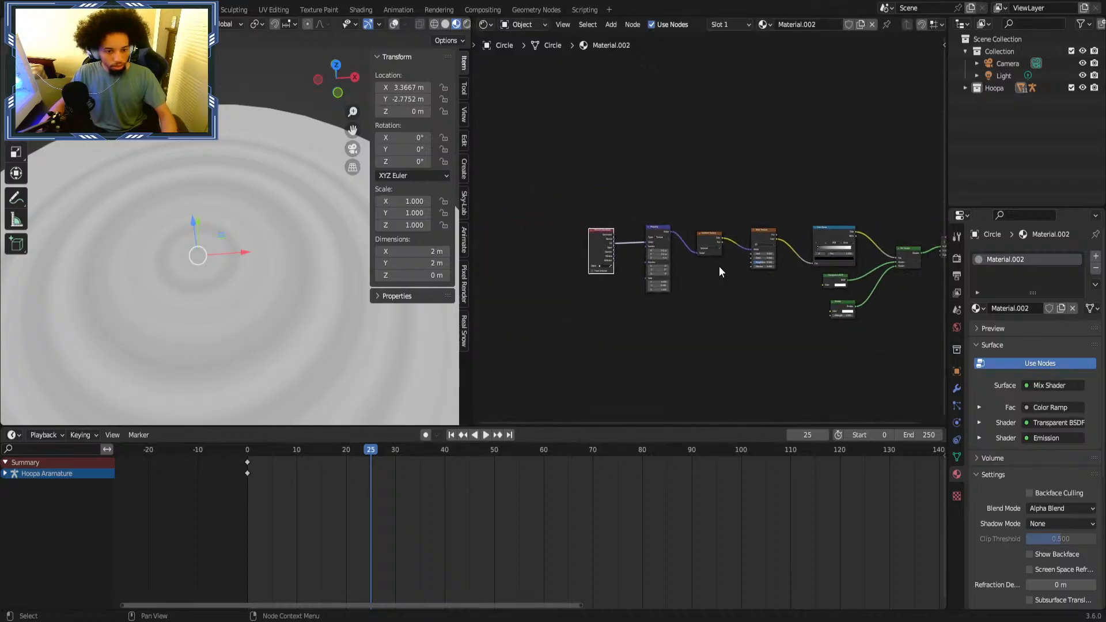
# Try the Radial type on the existing Gradient Texture.
pyautogui.scroll(2, 717, 259)
pyautogui.click(709, 291)
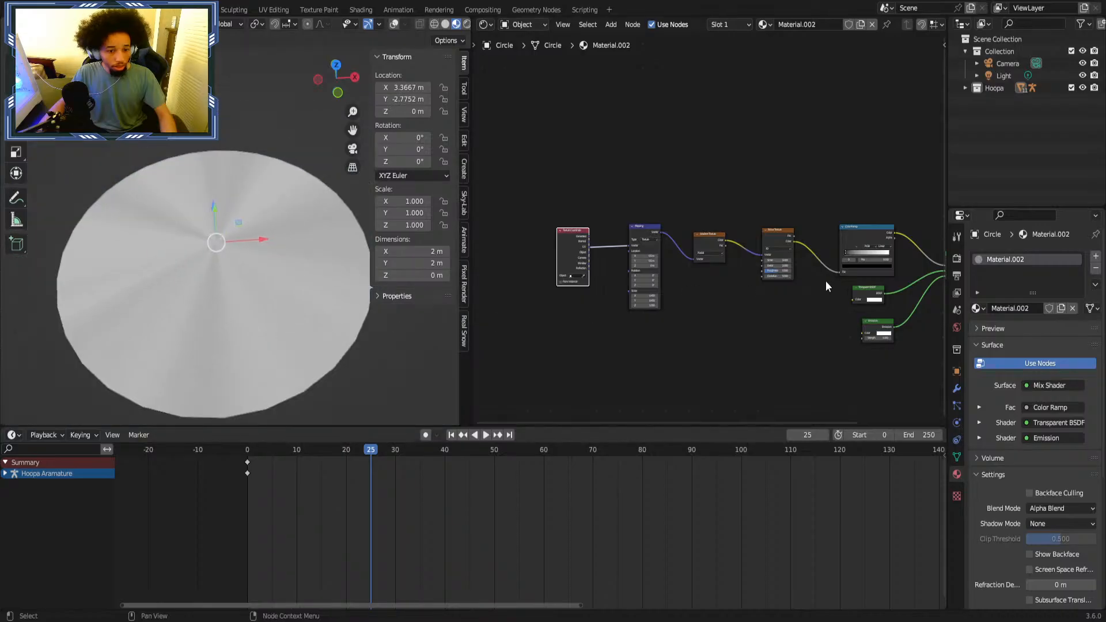
pyautogui.scroll(1, 722, 278)
# Duplicate the spherical Gradient Texture below the original and set the copy's type to Radial.
pyautogui.click(705, 244)
pyautogui.hotkey('shift', 'd')
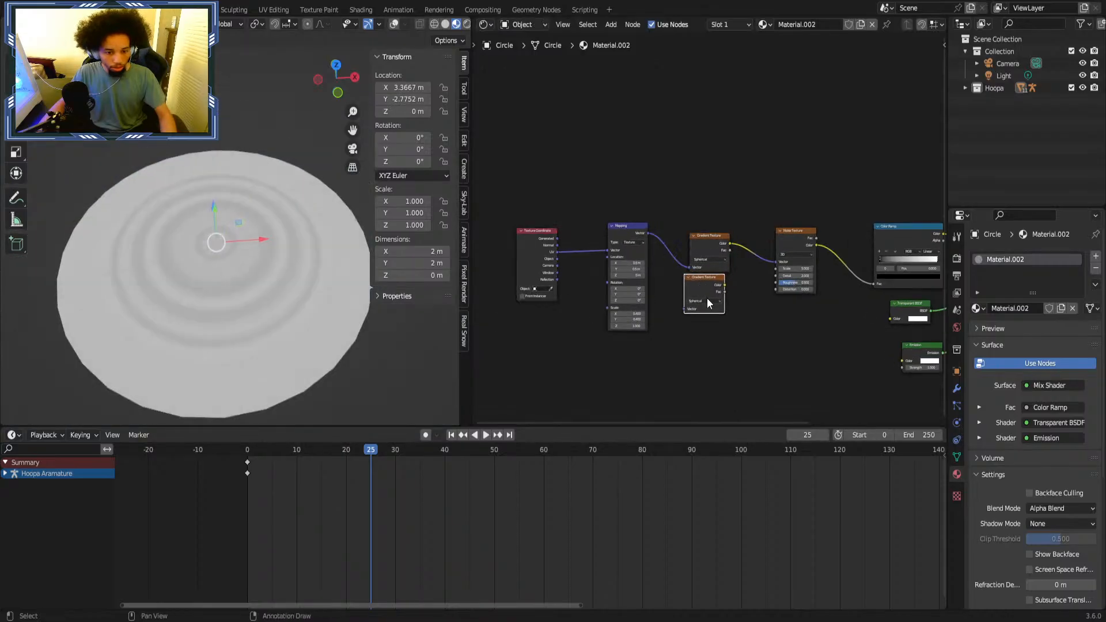
pyautogui.click(707, 301)
pyautogui.click(702, 348)
pyautogui.scroll(2, 749, 317)
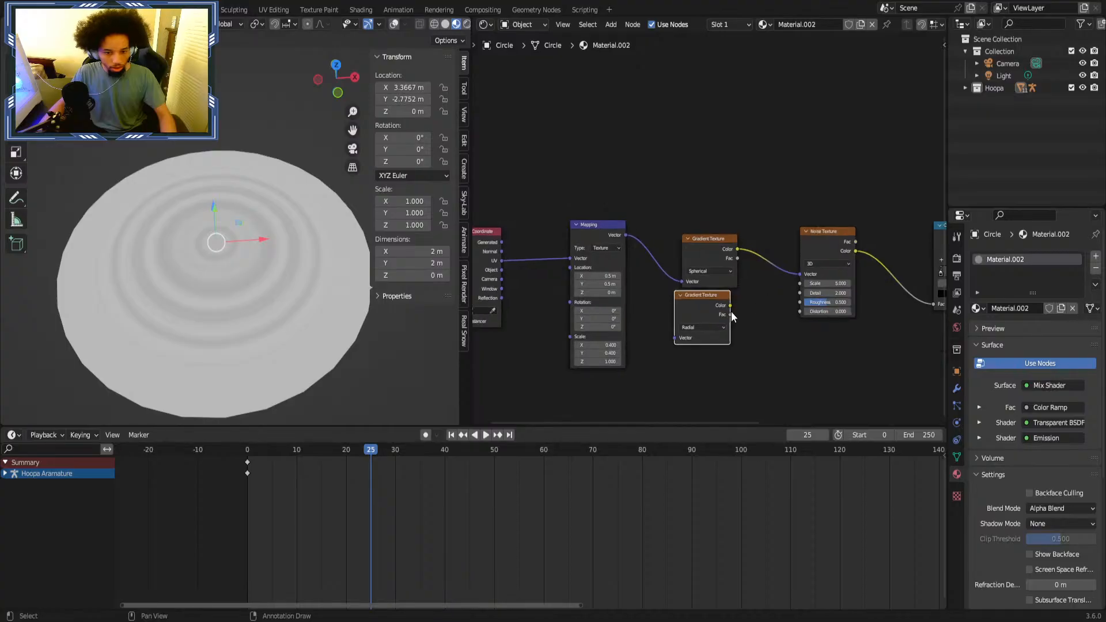
# Insert a Mix Color node on the link between the spherical Gradient Texture and the Noise Texture.
pyautogui.hotkey('shift', 'a')
pyautogui.click(746, 315)
pyautogui.write('mix')
pyautogui.press('Return')
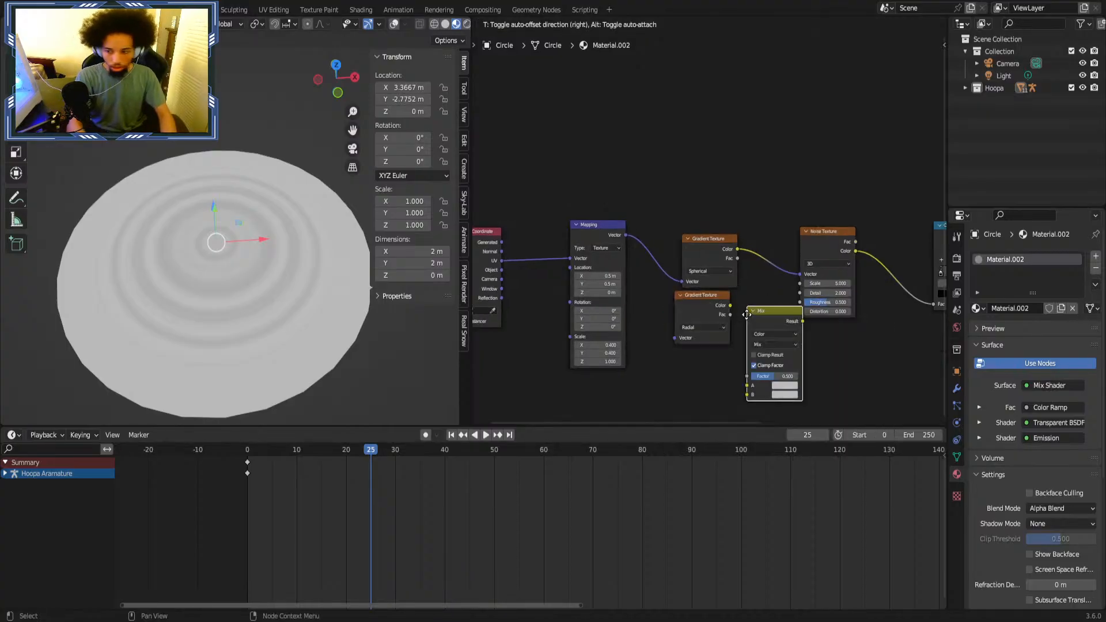
pyautogui.click(749, 249)
pyautogui.moveTo(751, 310); pyautogui.dragTo(687, 313, button='middle')
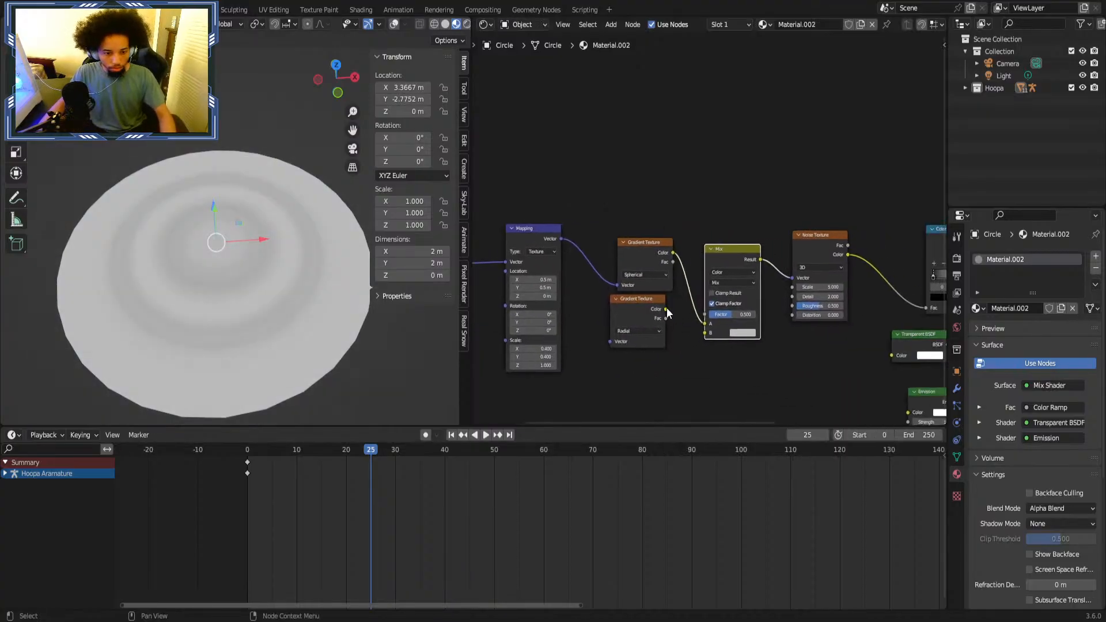
# Link the radial Gradient Texture's Color to the Mix node's B input and set the mix Factor to 0.025.
pyautogui.moveTo(665, 309); pyautogui.dragTo(644, 330)
pyautogui.moveTo(297, 316); pyautogui.dragTo(293, 272, button='middle')
pyautogui.scroll(1, 484, 333)
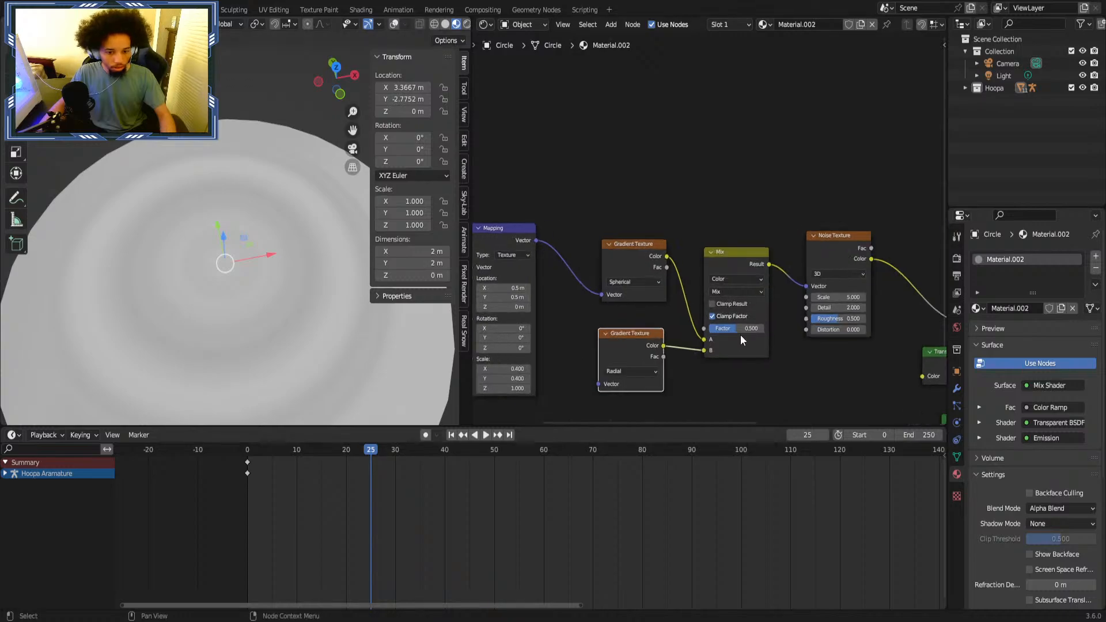
pyautogui.moveTo(740, 329); pyautogui.dragTo(720, 329)
# Set the Color Ramp interpolation to Constant, with the black stop at 0.086 and the white stop near the middle.
pyautogui.keyDown('ctrl'); pyautogui.scroll(-5, 789, 295); pyautogui.keyUp('ctrl')
pyautogui.keyDown('ctrl'); pyautogui.scroll(-2, 789, 295); pyautogui.keyUp('ctrl')
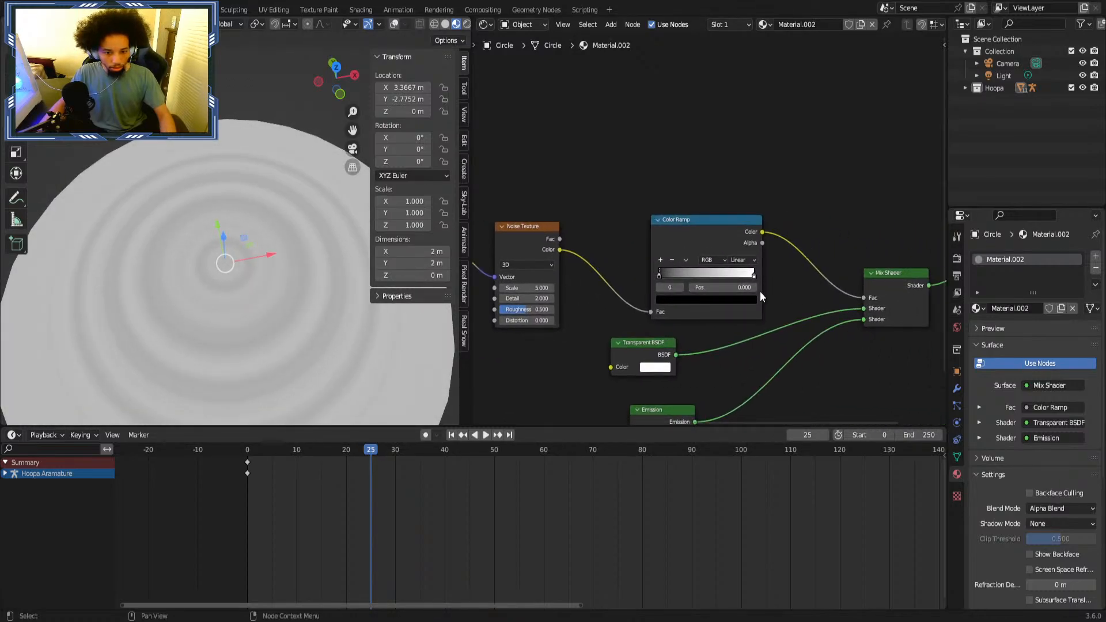
pyautogui.click(742, 260)
pyautogui.click(741, 314)
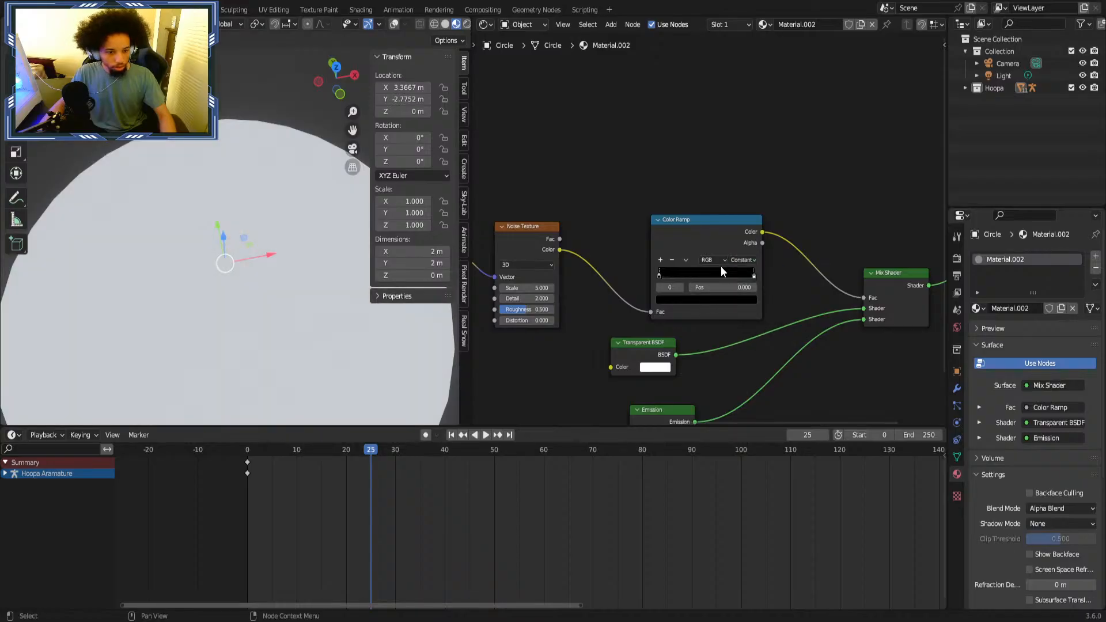
pyautogui.scroll(2, 721, 266)
pyautogui.moveTo(765, 286); pyautogui.dragTo(656, 288)
pyautogui.scroll(-1, 329, 356)
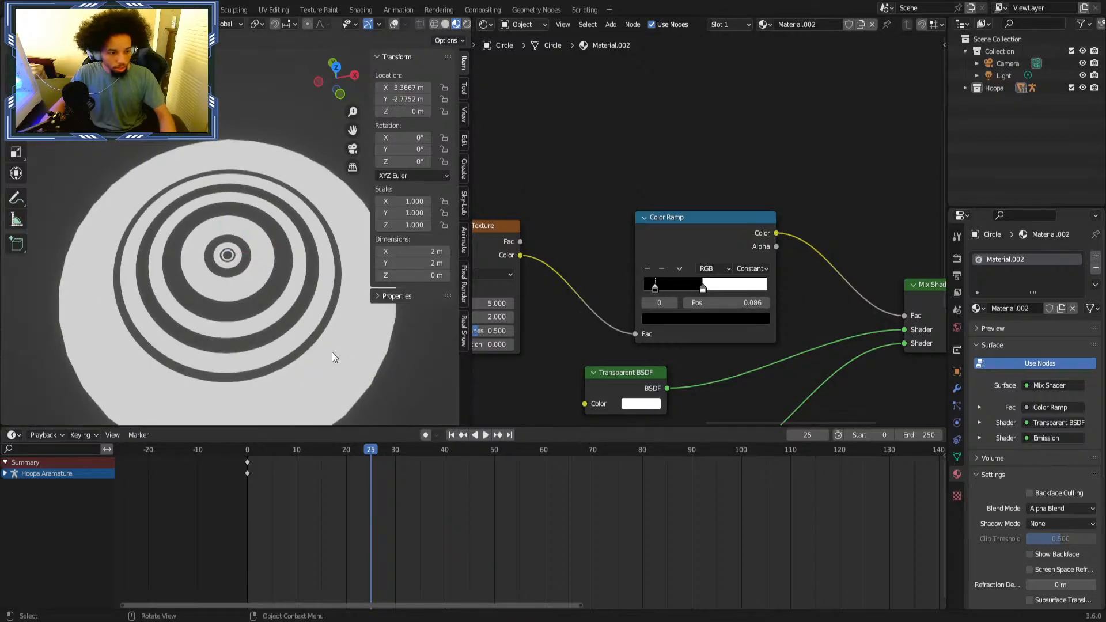
# Move the spherical Gradient Texture node slightly closer to the Mapping node.
pyautogui.moveTo(581, 339); pyautogui.dragTo(799, 335, button='middle')
pyautogui.moveTo(686, 303); pyautogui.dragTo(633, 334)
pyautogui.hotkey('ctrl', 'z')
pyautogui.keyDown('ctrl'); pyautogui.hscroll(-3, 709, 311); pyautogui.keyUp('ctrl')
pyautogui.keyDown('ctrl'); pyautogui.hscroll(-10, 686, 313); pyautogui.keyUp('ctrl')
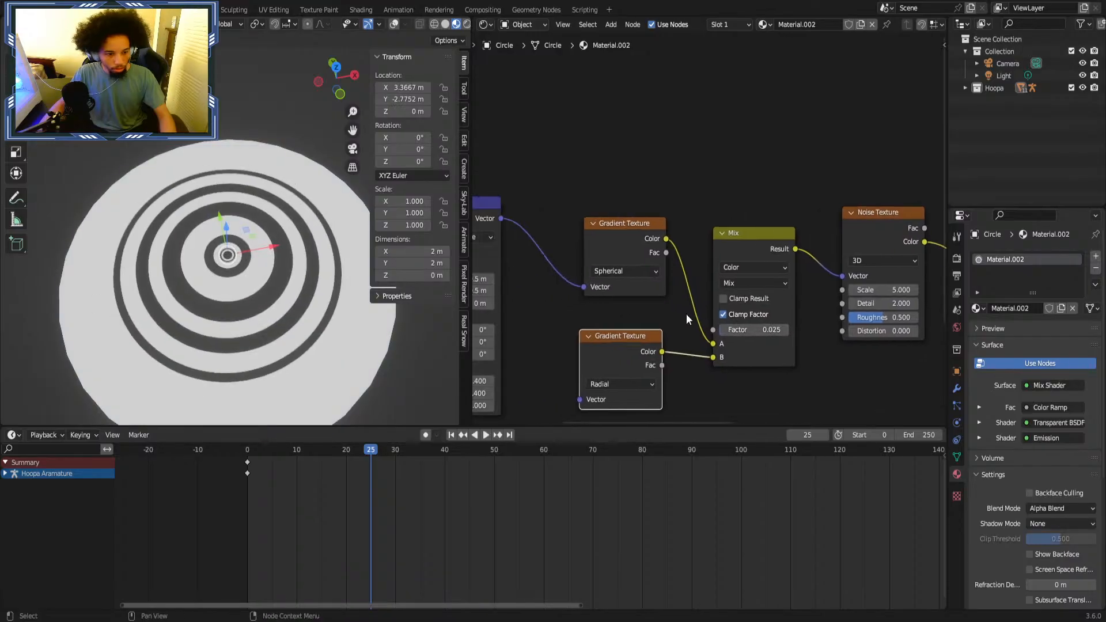
pyautogui.moveTo(727, 241); pyautogui.dragTo(702, 234)
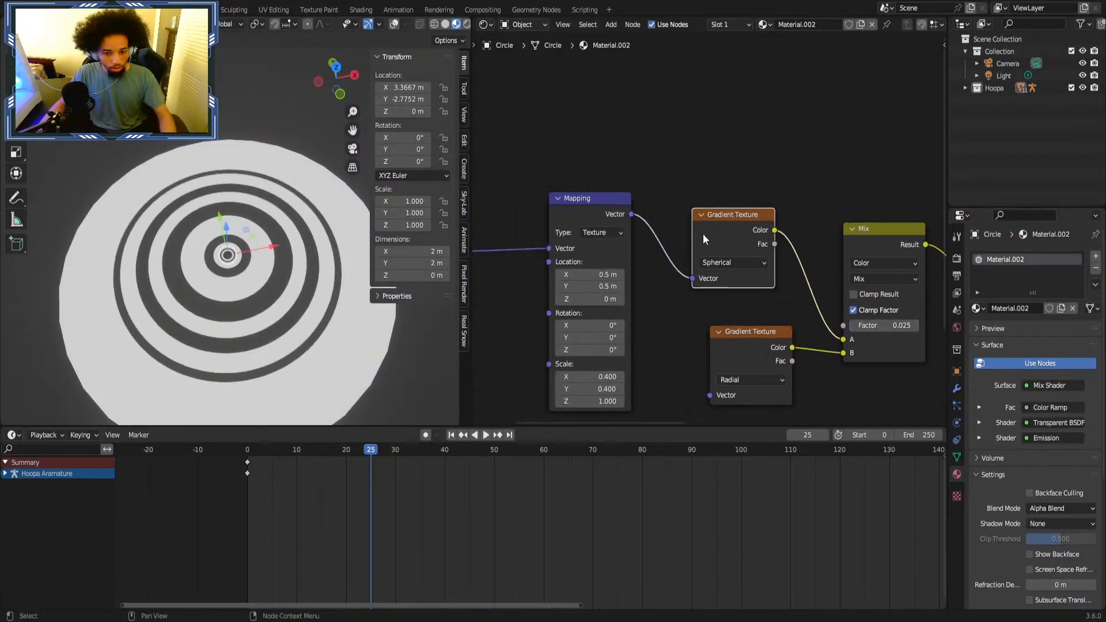
# Try driving the radial Gradient Texture from the Mapping vector with the spherical gradient deleted and the mix Factor at 1.000.
pyautogui.moveTo(631, 214); pyautogui.dragTo(705, 395)
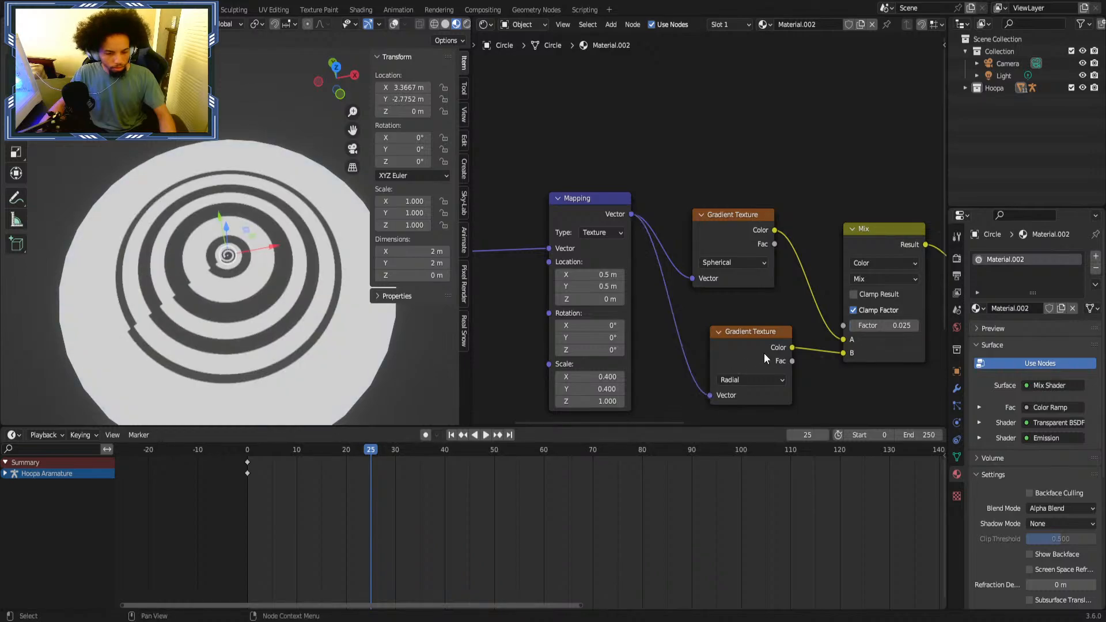
pyautogui.click(739, 232)
pyautogui.press('Delete')
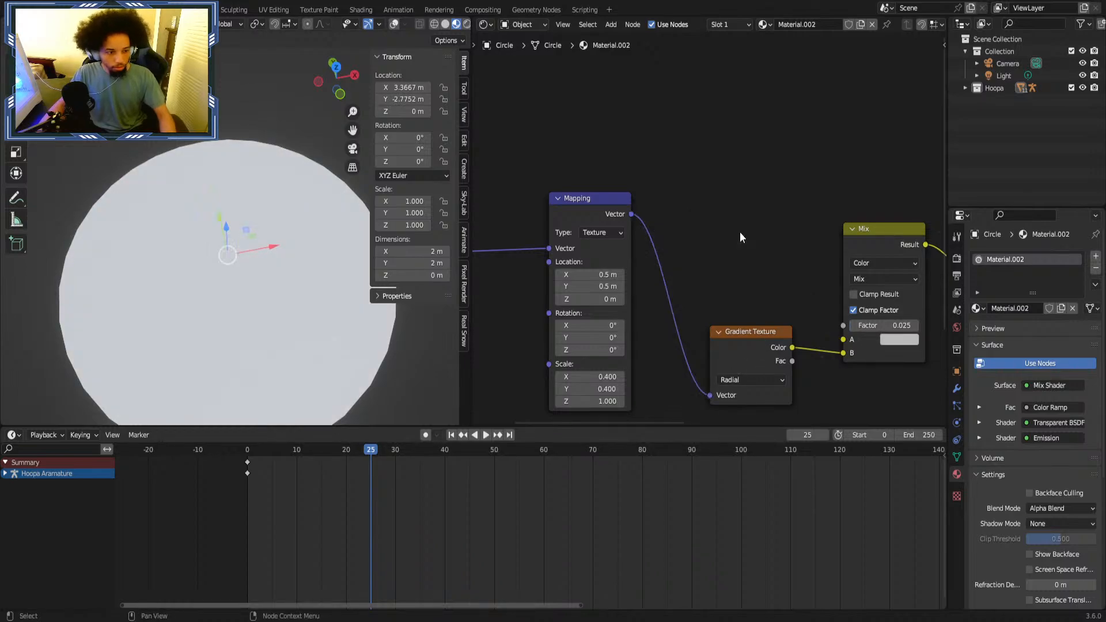
pyautogui.moveTo(863, 325); pyautogui.dragTo(933, 325)
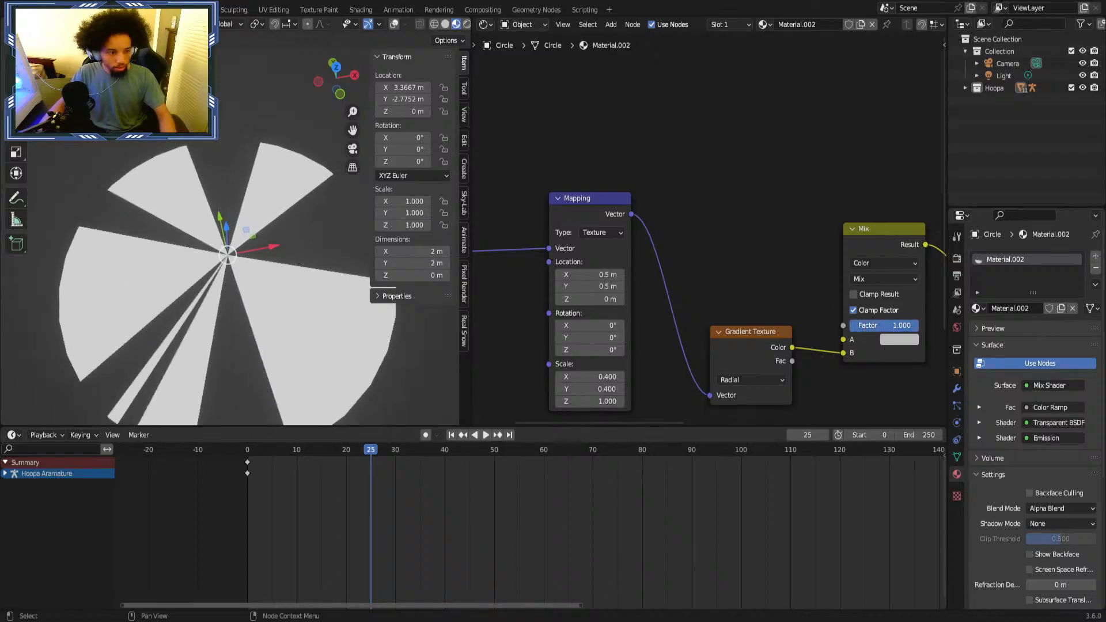
pyautogui.hotkey('ctrl', 'z')
pyautogui.hotkey('ctrl', 'z')
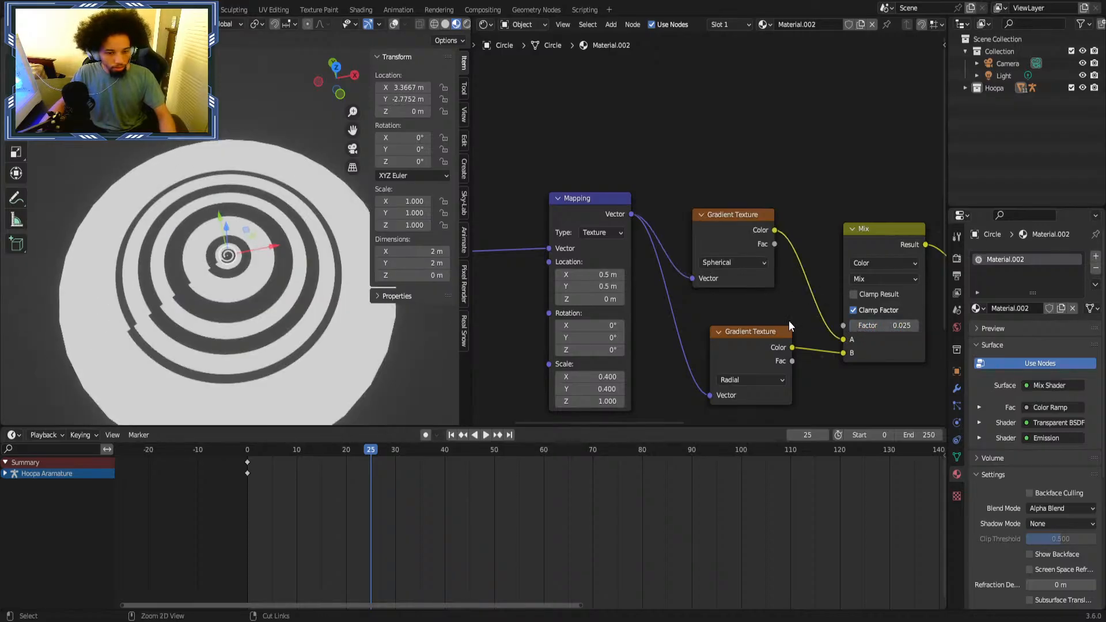
# Try the Normal type on the Mapping node.
pyautogui.moveTo(720, 314); pyautogui.dragTo(817, 300, button='middle')
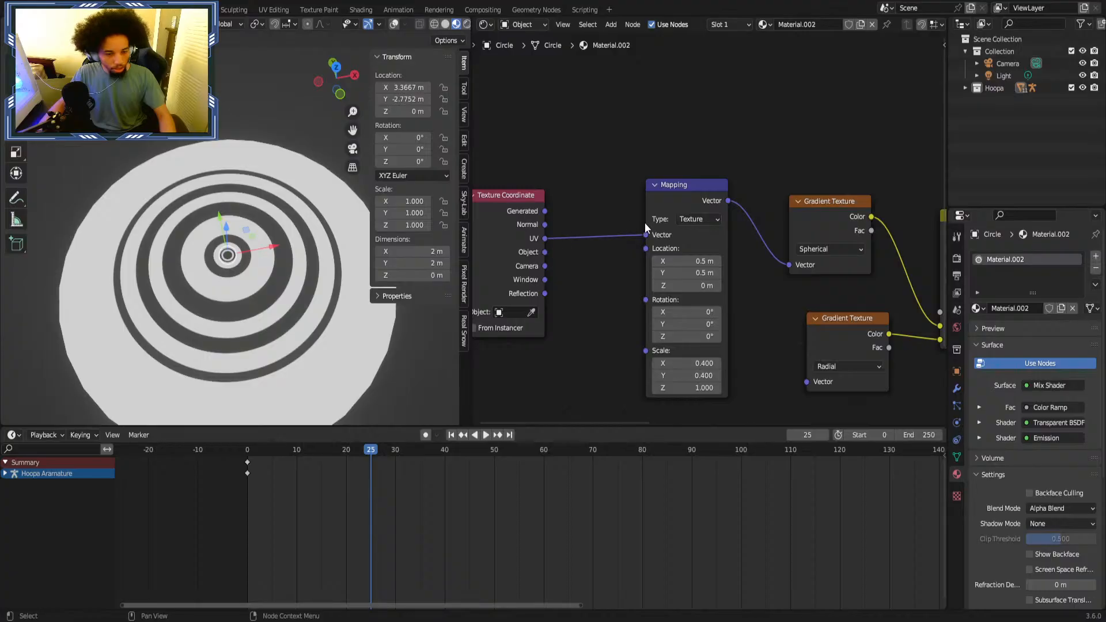
pyautogui.click(694, 219)
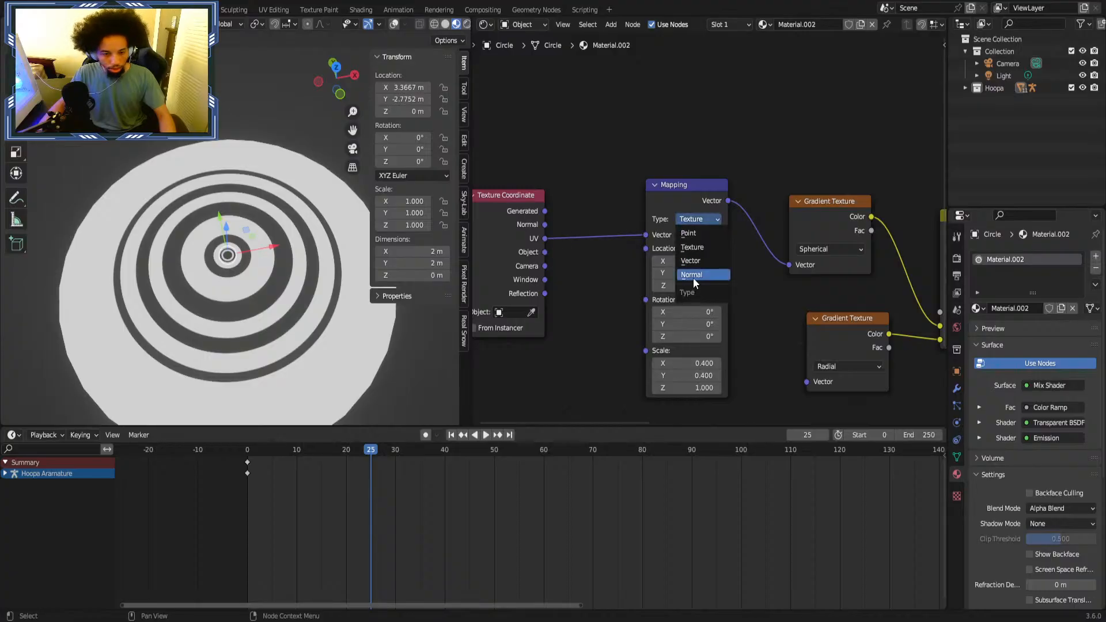
pyautogui.click(693, 275)
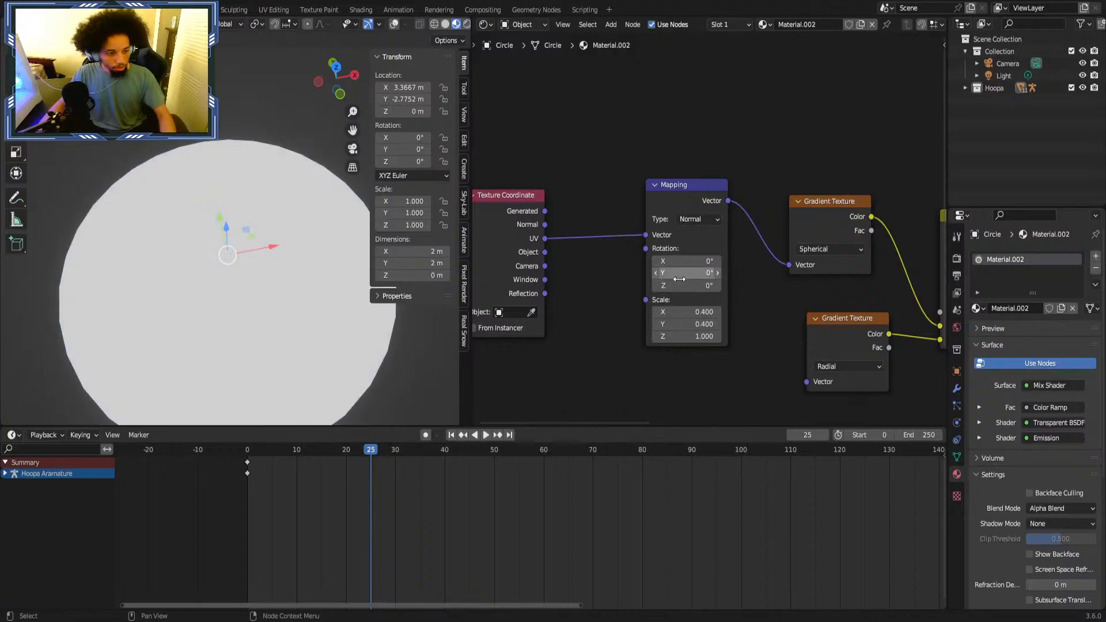
pyautogui.hotkey('ctrl', 'z')
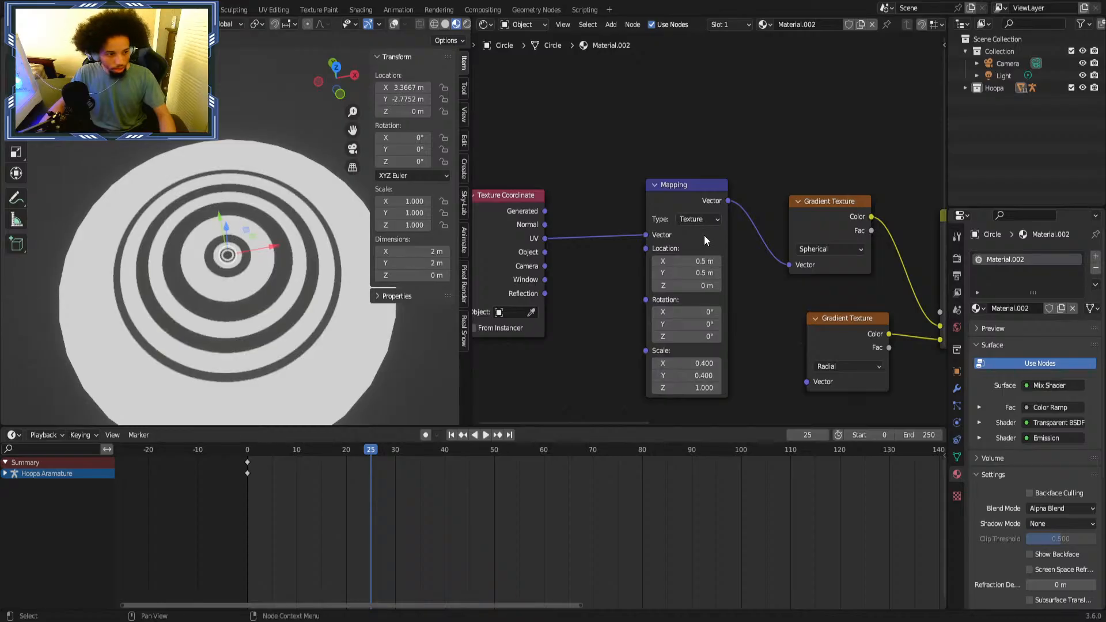
# Move the Mapping node closer to the Texture Coordinate node and save the file.
pyautogui.moveTo(670, 204); pyautogui.dragTo(615, 175)
pyautogui.scroll(-5, 665, 195)
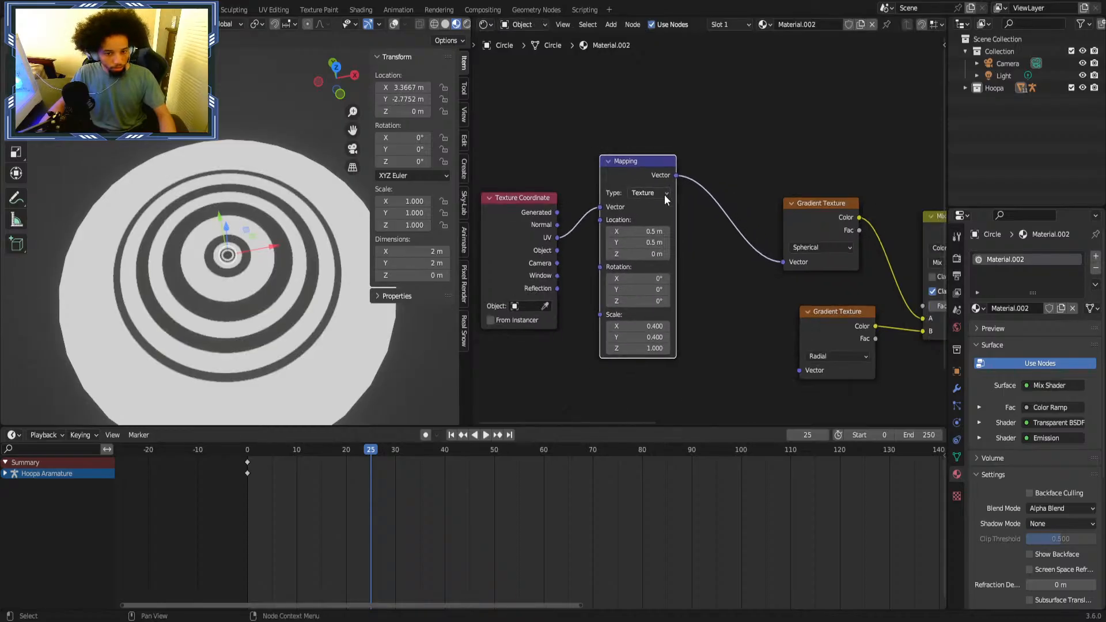
pyautogui.moveTo(715, 219); pyautogui.dragTo(586, 213, button='middle')
pyautogui.moveTo(734, 237); pyautogui.dragTo(614, 235, button='middle')
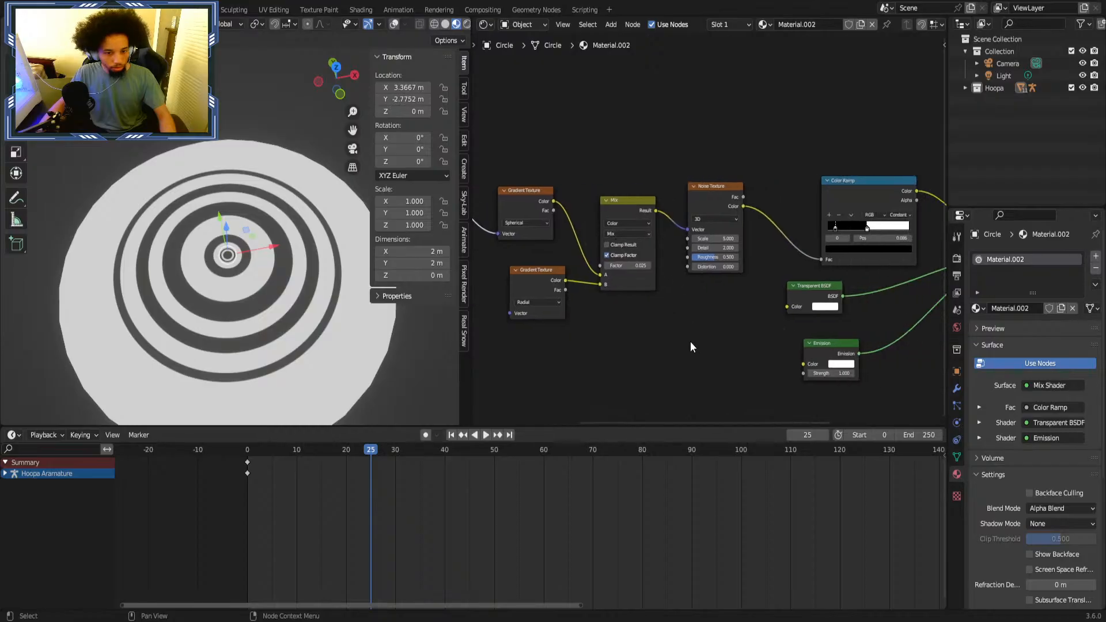
pyautogui.hotkey('ctrl', 's')
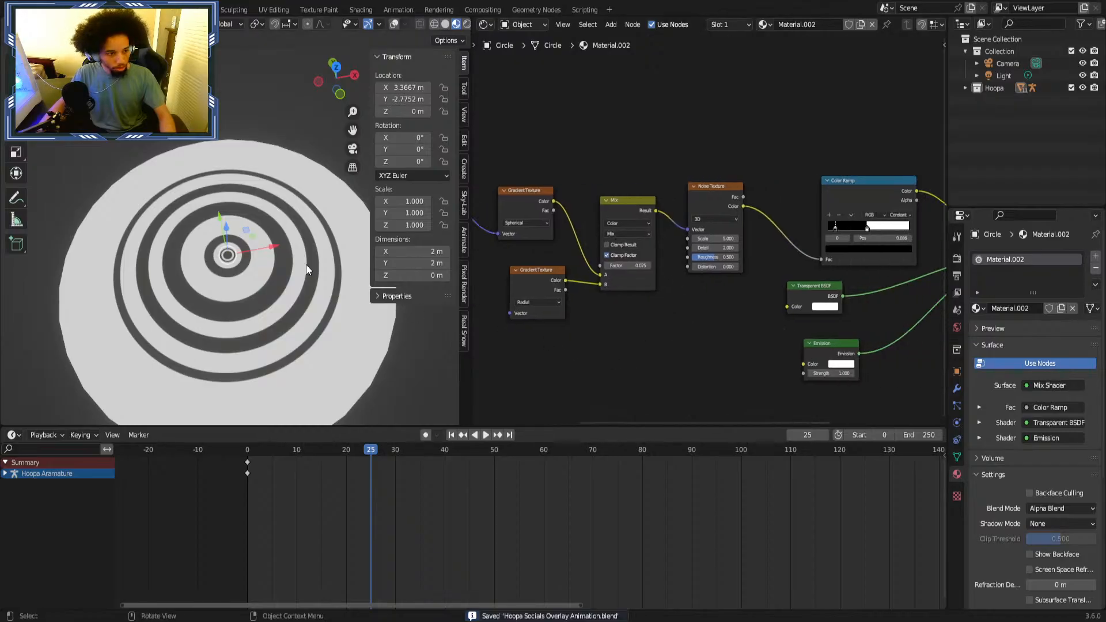
# Quit the current session and, from a fresh Blender start, open the project containing the Fusion Flare effects.
pyautogui.click(21, 9)
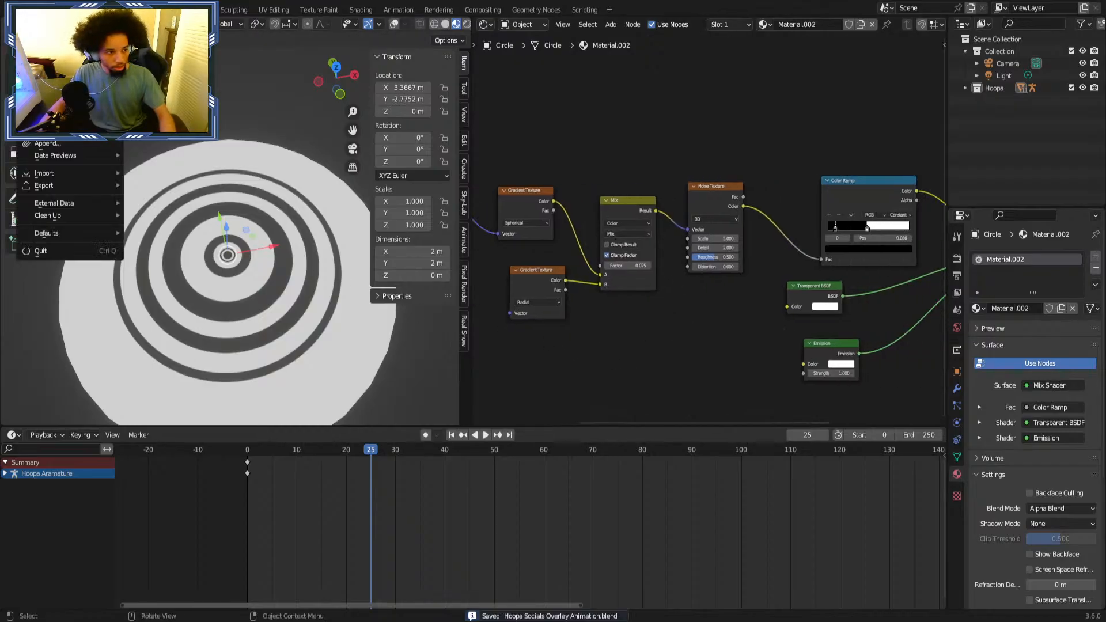
pyautogui.click(74, 252)
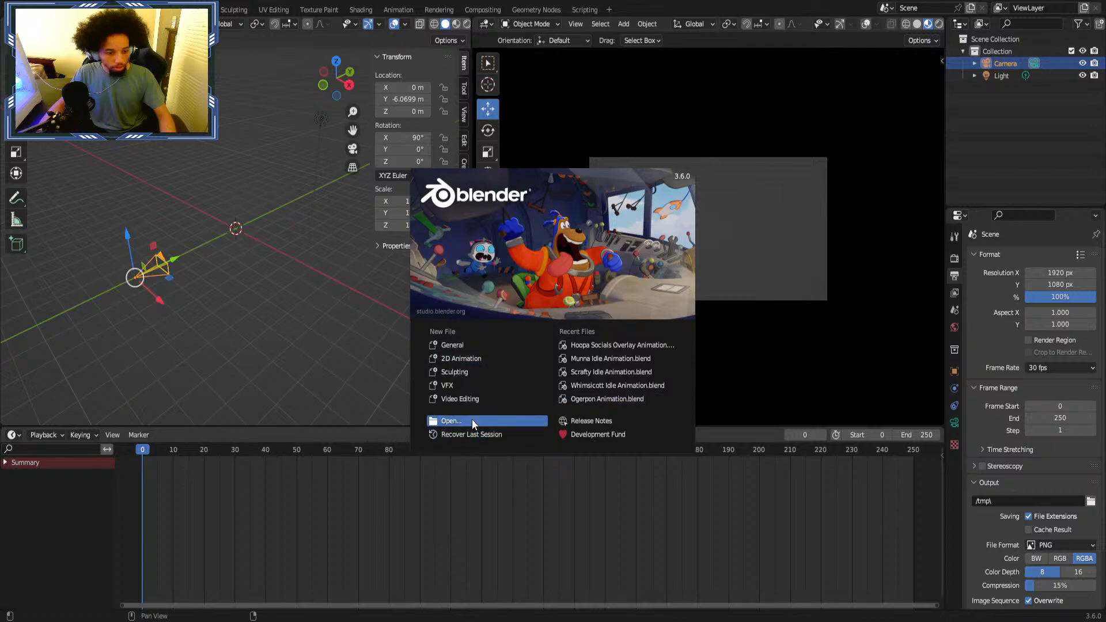
pyautogui.click(472, 421)
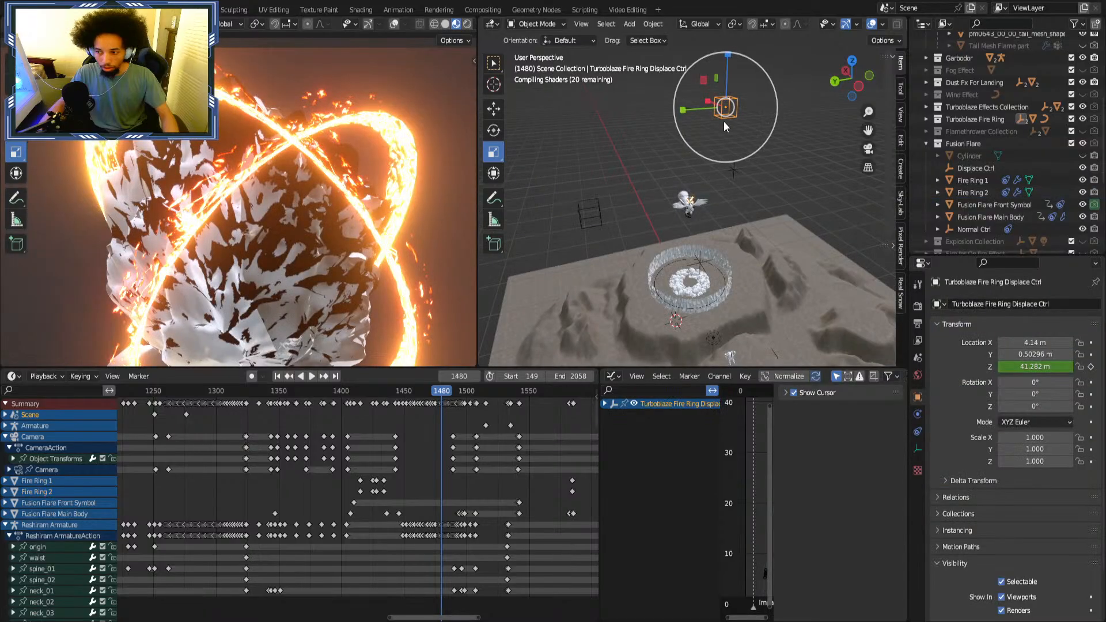
# Unhide and select the Cylinder in the Fusion Flare collection.
pyautogui.moveTo(724, 121); pyautogui.dragTo(631, 182, button='middle')
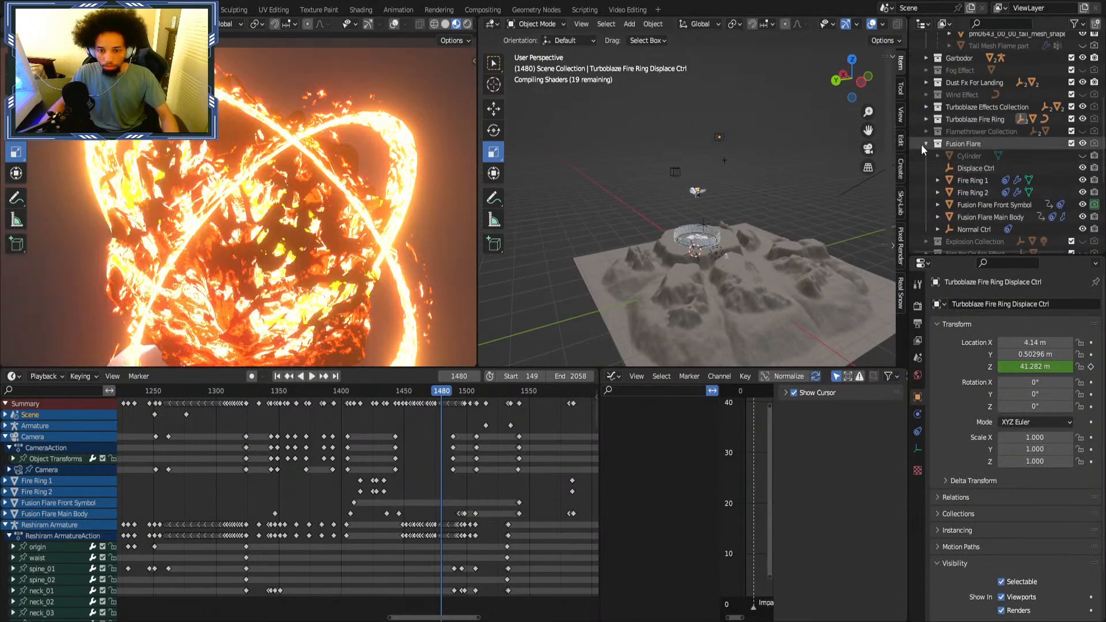
pyautogui.scroll(2, 925, 144)
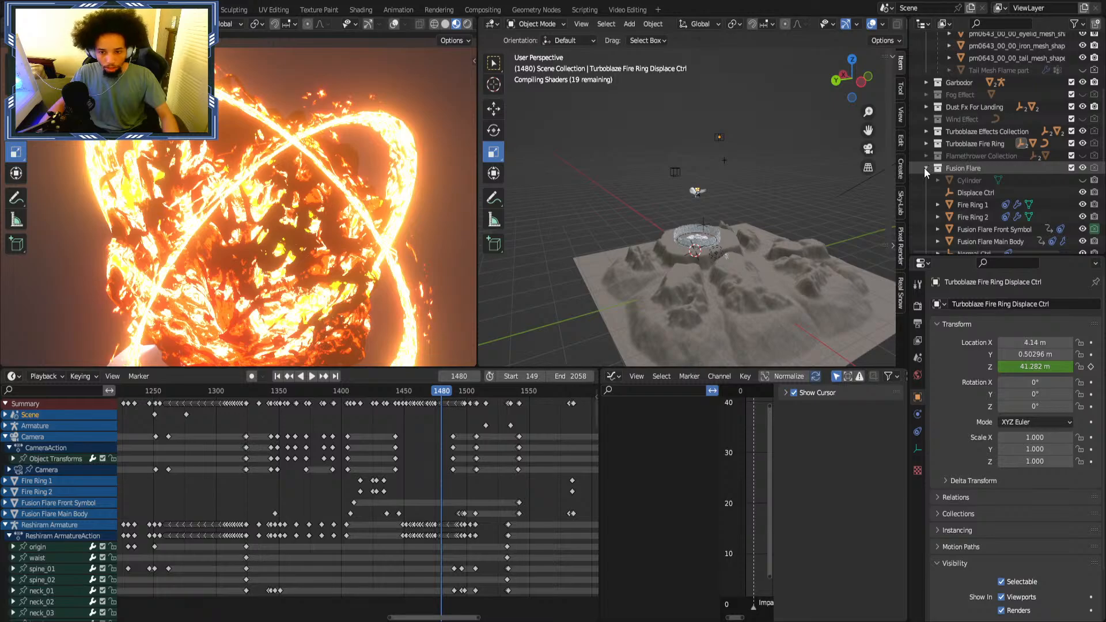
pyautogui.click(1083, 181)
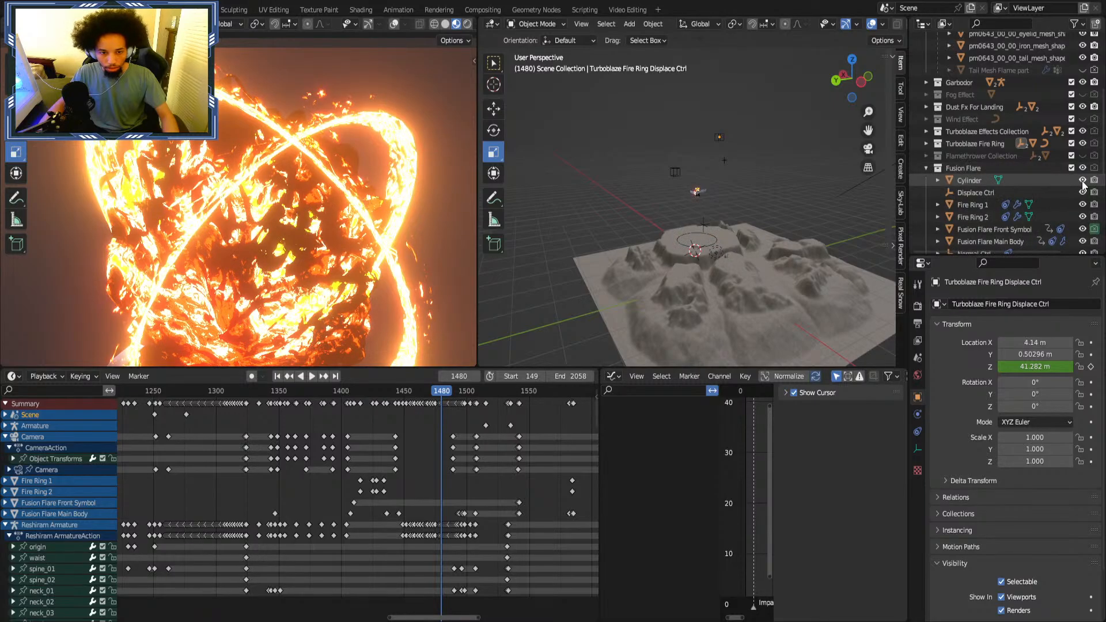
pyautogui.click(968, 181)
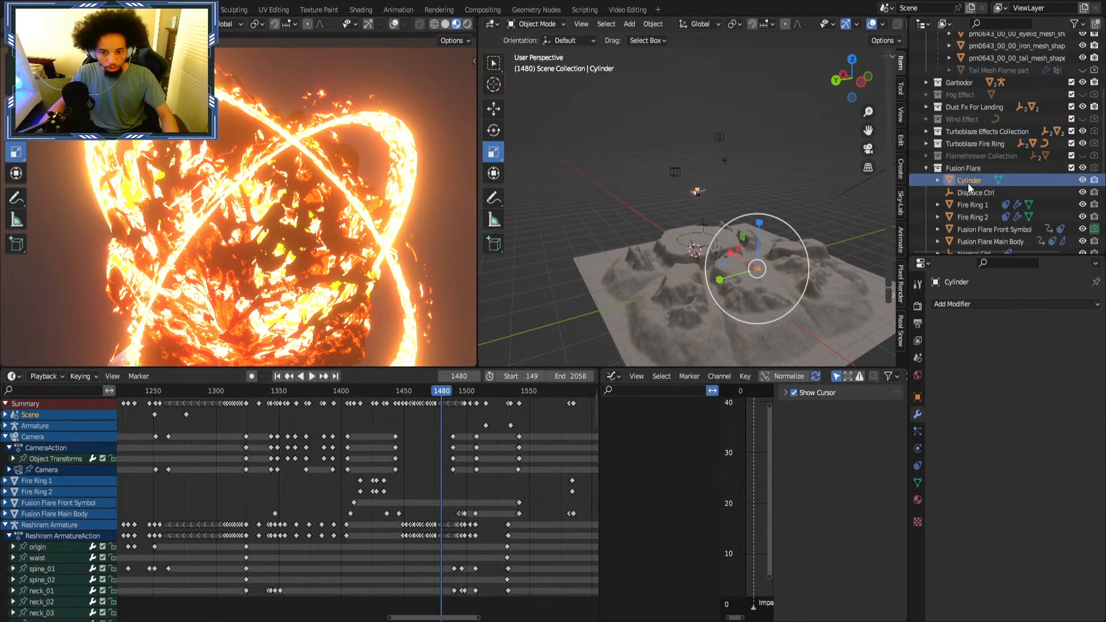
# Check the Cylinder for material nodes in the Shader Editor and return that area to the 3D Viewport.
pyautogui.click(14, 25)
pyautogui.click(71, 142)
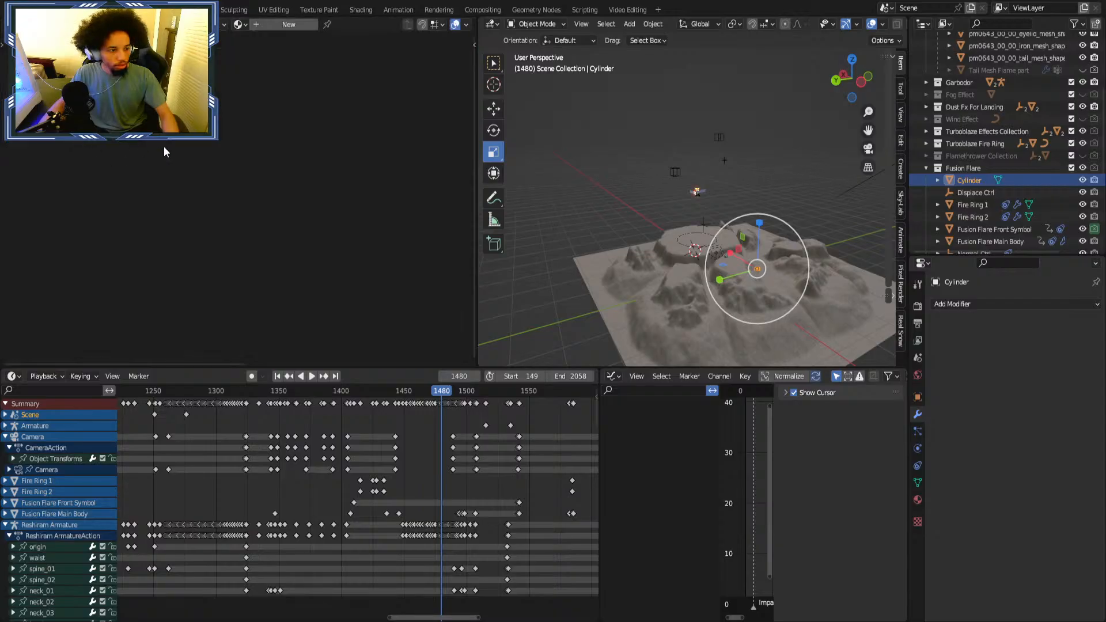
pyautogui.click(14, 24)
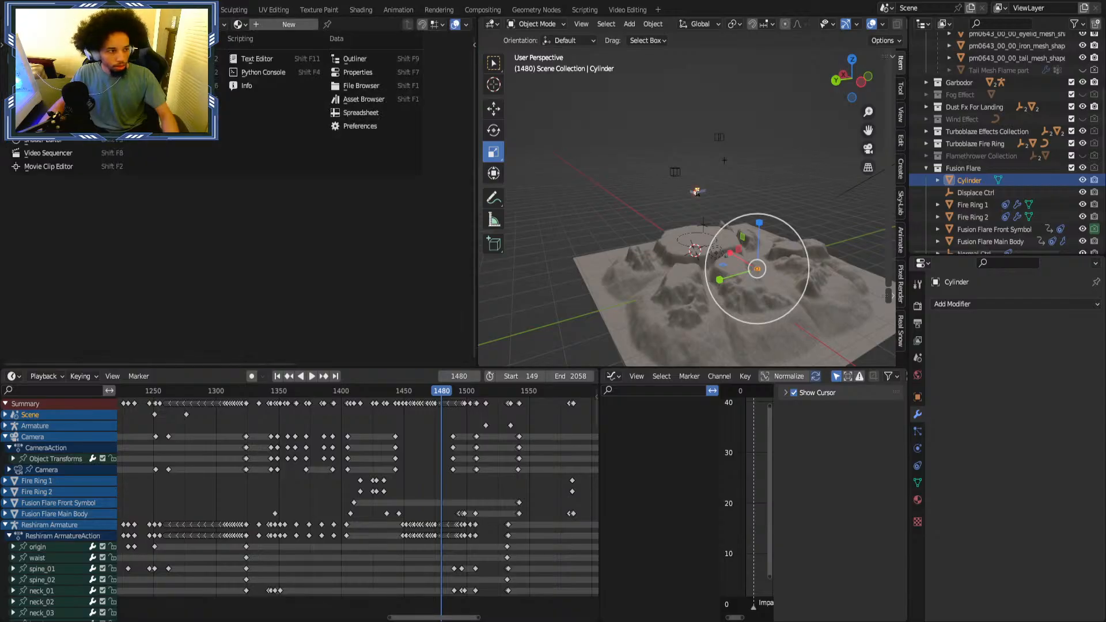
pyautogui.click(72, 64)
# Scrub through the whole animation timeline, ending at frame 1564, to review the Fusion Flare effect.
pyautogui.scroll(-3, 938, 184)
pyautogui.scroll(1, 938, 173)
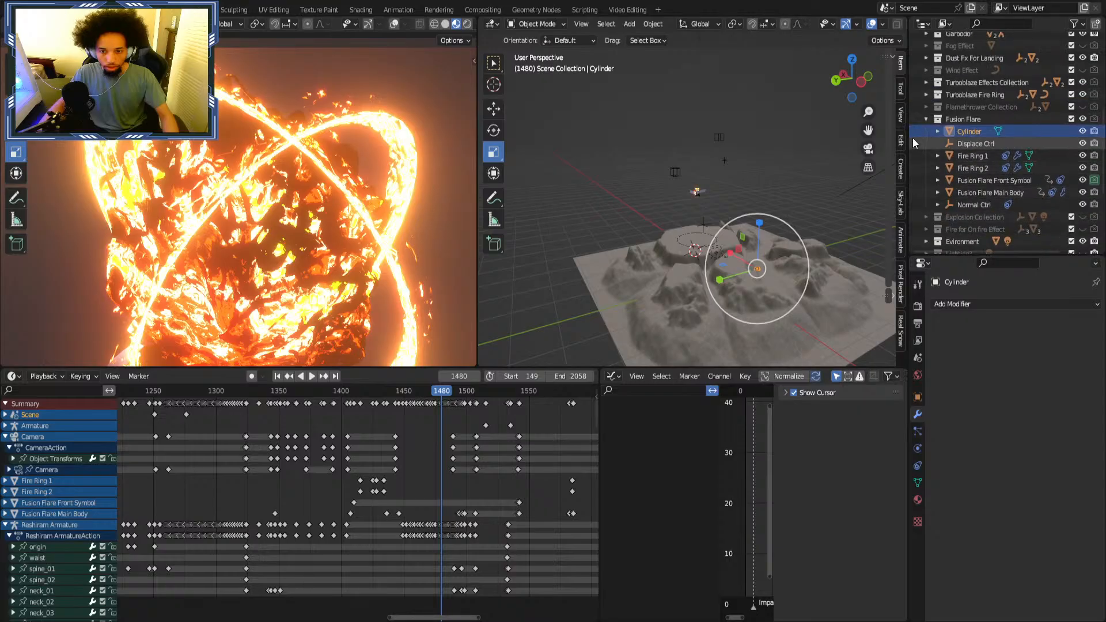
pyautogui.click(926, 143)
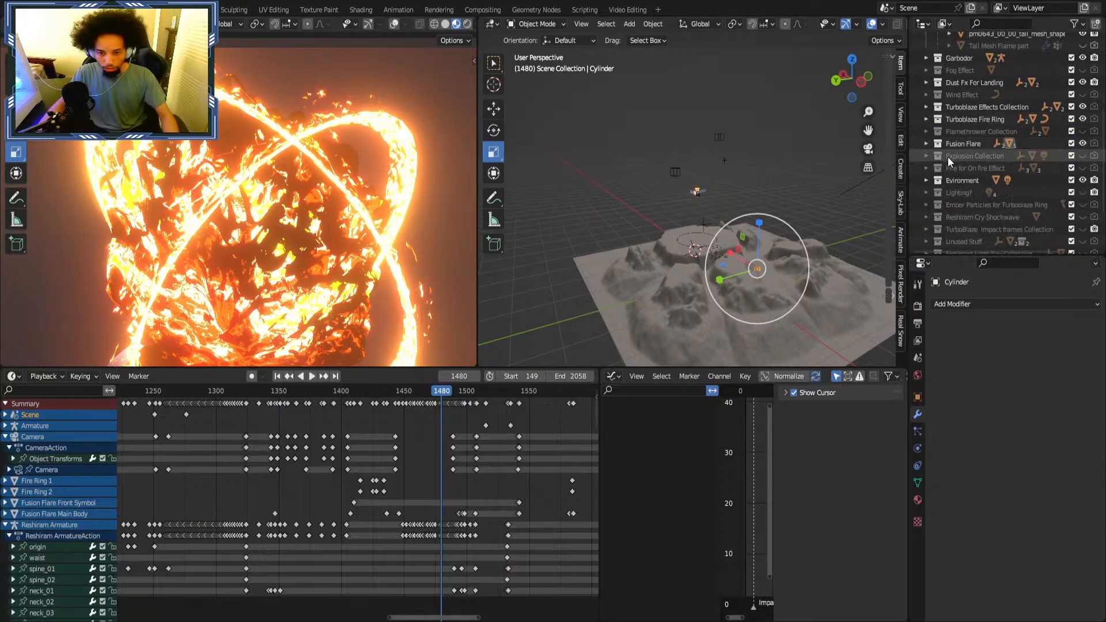
pyautogui.scroll(-3, 942, 164)
pyautogui.scroll(8, 734, 219)
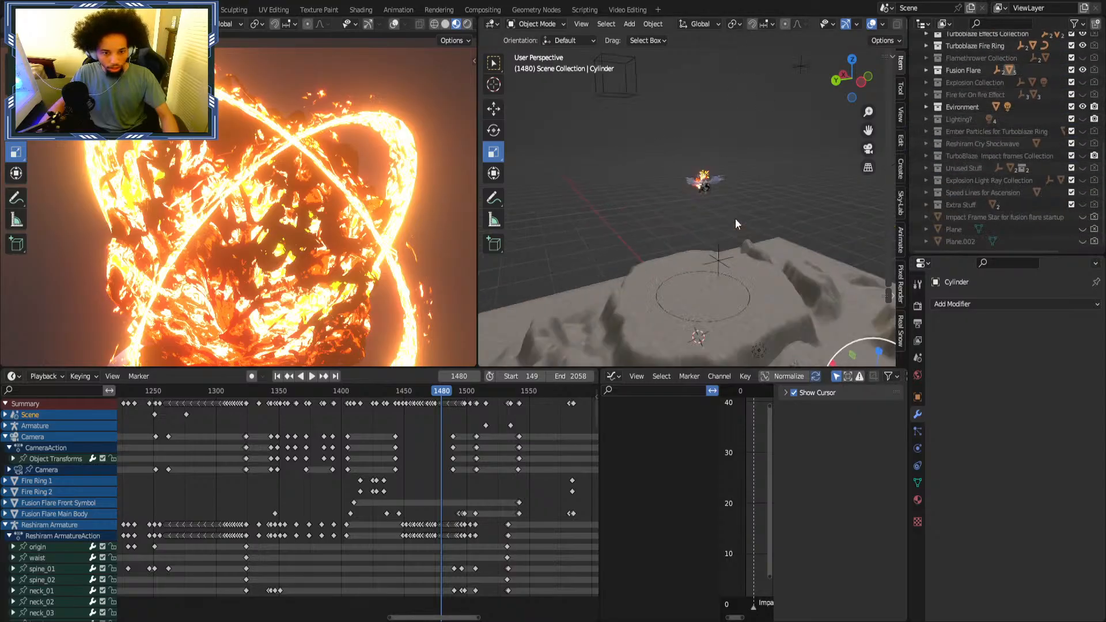
pyautogui.scroll(-6, 790, 195)
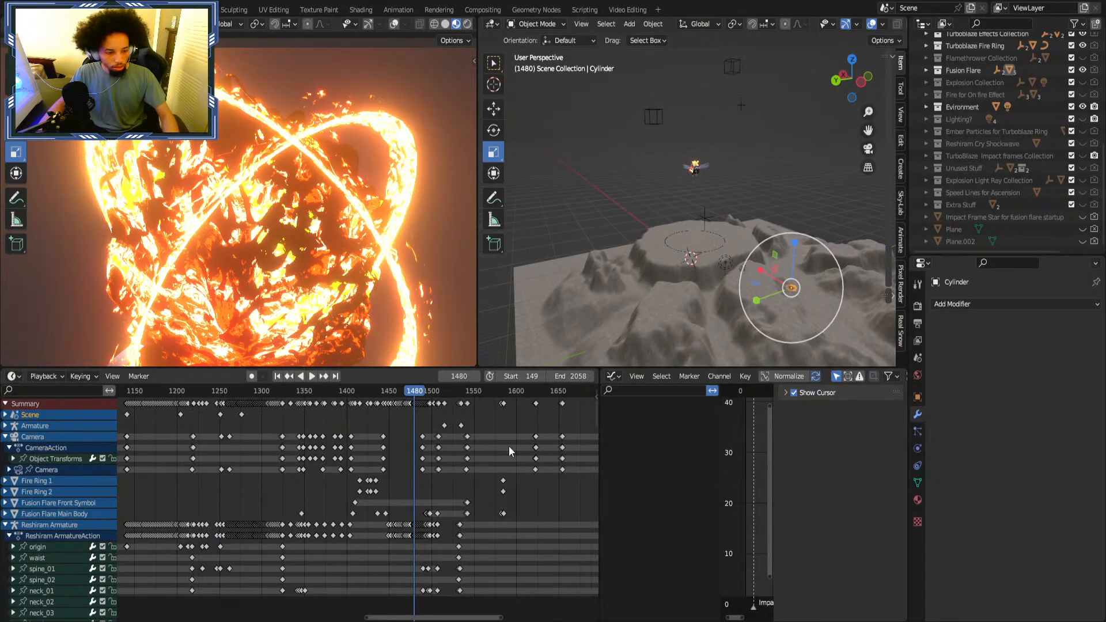
pyautogui.scroll(-10, 374, 409)
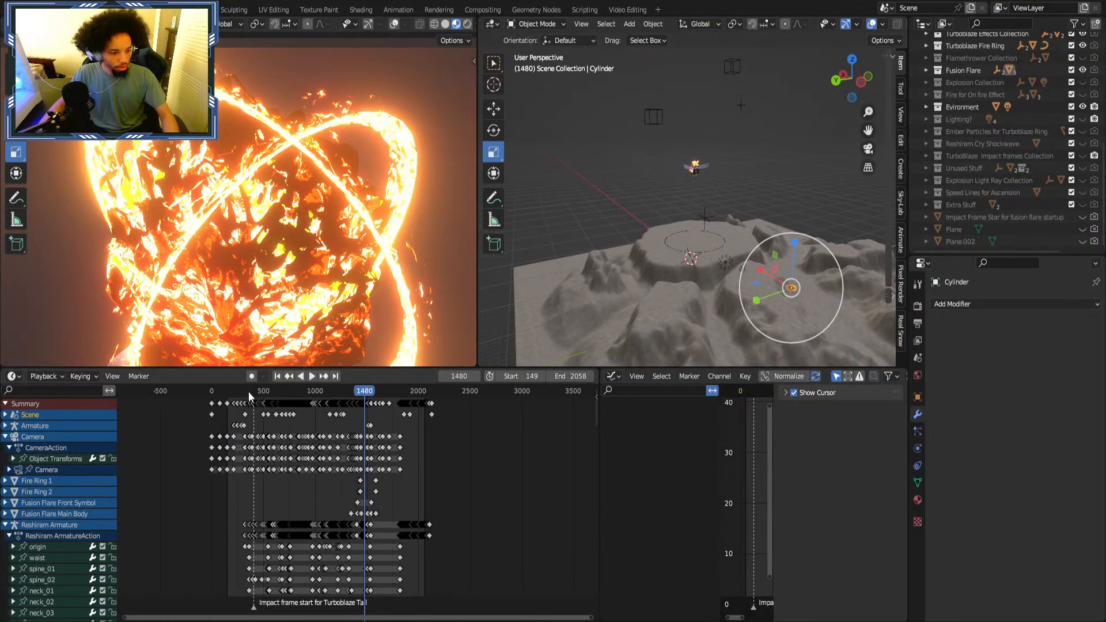
pyautogui.moveTo(247, 392); pyautogui.dragTo(376, 393)
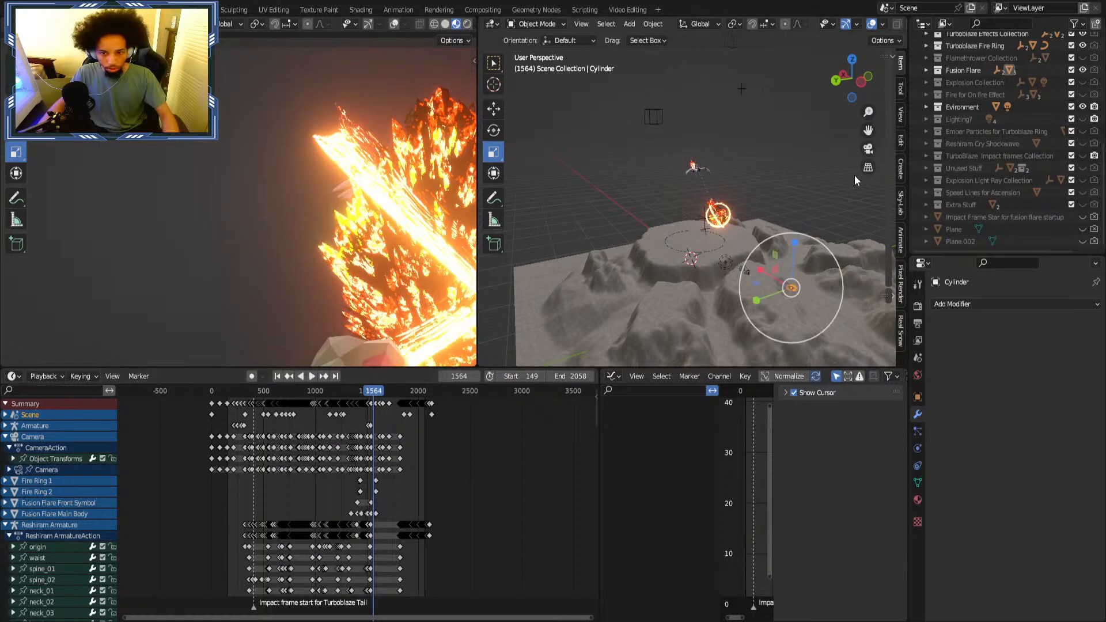
# Show the Shader Editor and select the Fusion Flare Front Symbol in the Fusion Flare collection to bring up its material nodes.
pyautogui.scroll(3, 962, 106)
pyautogui.click(925, 143)
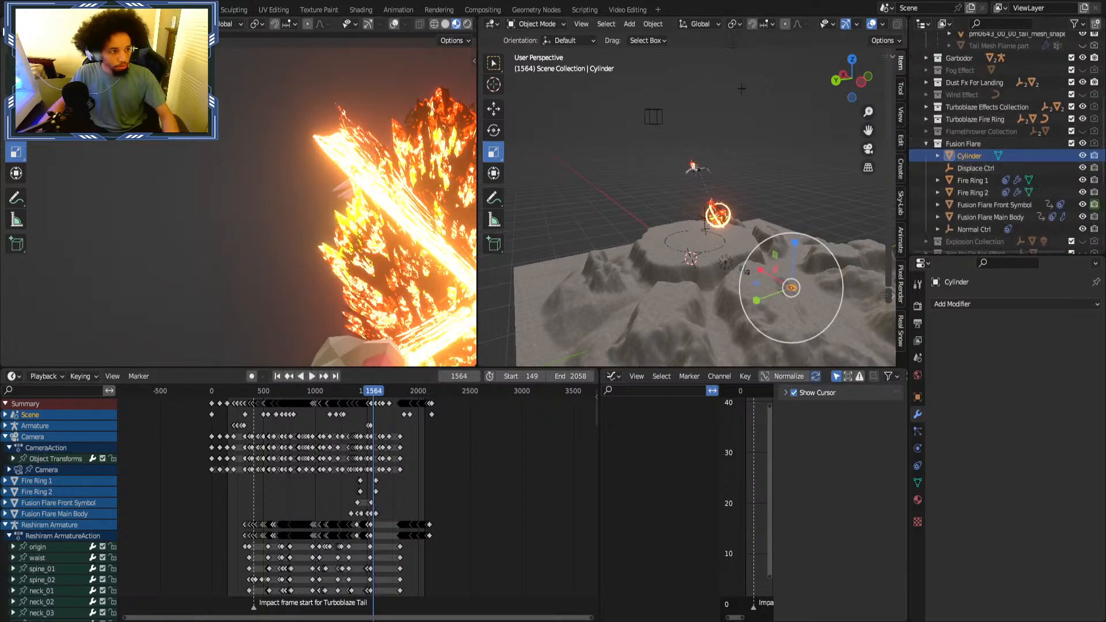
pyautogui.click(10, 24)
pyautogui.click(46, 140)
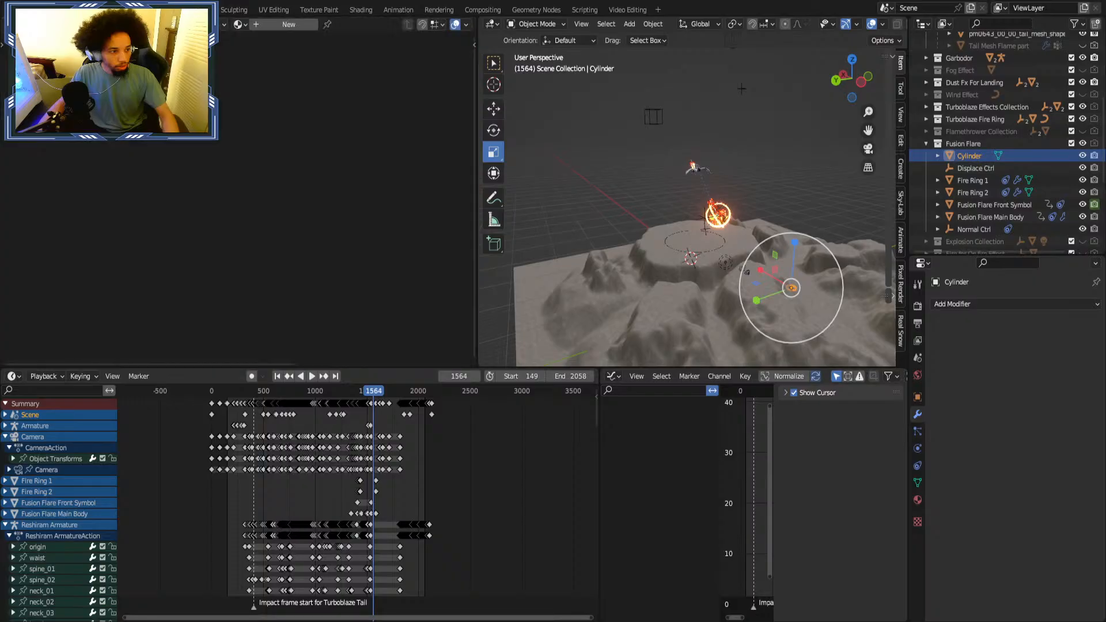
pyautogui.click(987, 166)
pyautogui.click(978, 183)
pyautogui.click(976, 196)
pyautogui.click(976, 207)
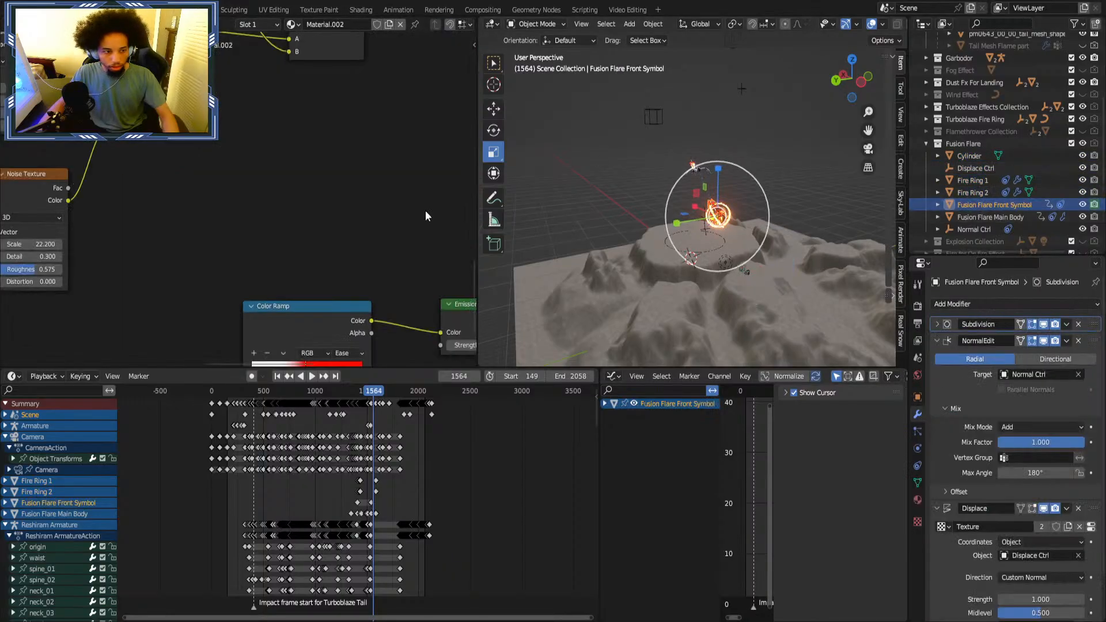
# Examine how the Texture Coordinate, Mapping and chained Noise Texture nodes of the Front Symbol's material are set up.
pyautogui.scroll(-10, 242, 199)
pyautogui.moveTo(199, 177); pyautogui.dragTo(292, 237, button='middle')
pyautogui.scroll(-4, 251, 187)
pyautogui.moveTo(254, 181); pyautogui.dragTo(283, 218, button='middle')
pyautogui.scroll(4, 245, 210)
pyautogui.moveTo(154, 141); pyautogui.dragTo(249, 243, button='middle')
pyautogui.scroll(3, 164, 182)
pyautogui.scroll(5, 184, 156)
pyautogui.moveTo(150, 118); pyautogui.dragTo(299, 270, button='middle')
pyautogui.scroll(3, 236, 229)
pyautogui.scroll(2, 265, 247)
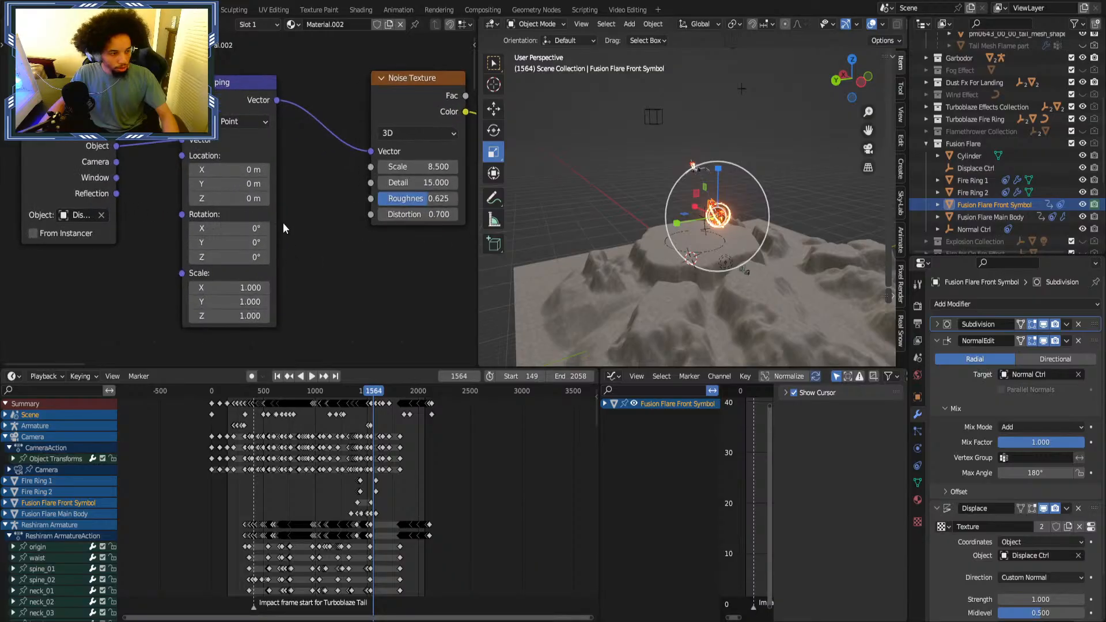
pyautogui.scroll(-2, 282, 222)
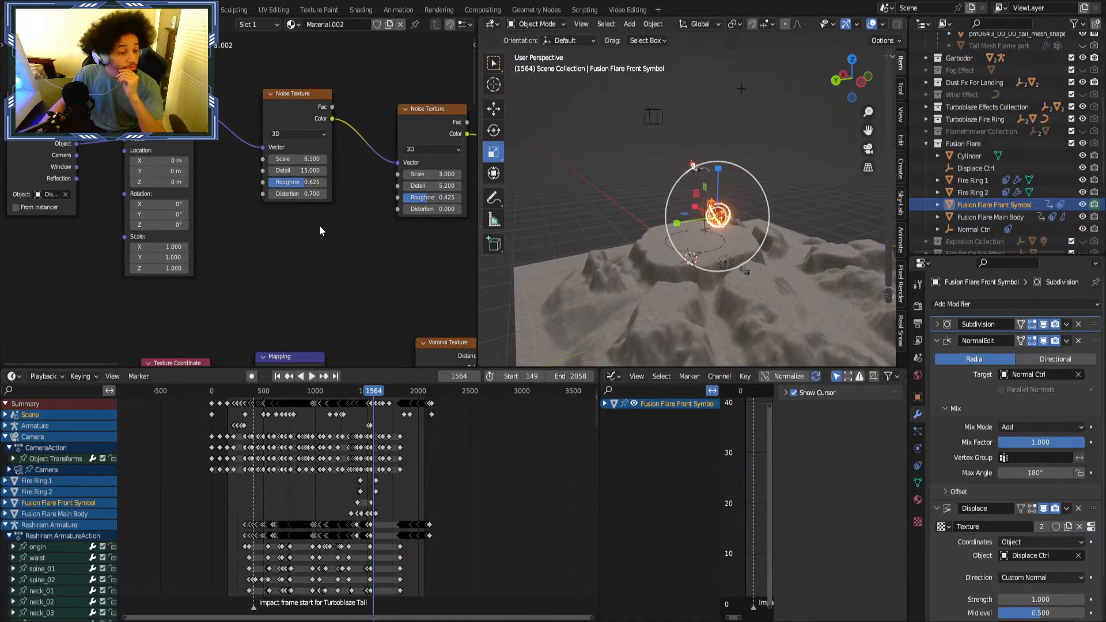
pyautogui.scroll(-2, 319, 226)
pyautogui.moveTo(382, 241); pyautogui.dragTo(409, 248, button='middle')
pyautogui.moveTo(288, 198); pyautogui.dragTo(401, 310, button='middle')
pyautogui.moveTo(233, 194); pyautogui.dragTo(342, 211, button='middle')
pyautogui.scroll(4, 342, 212)
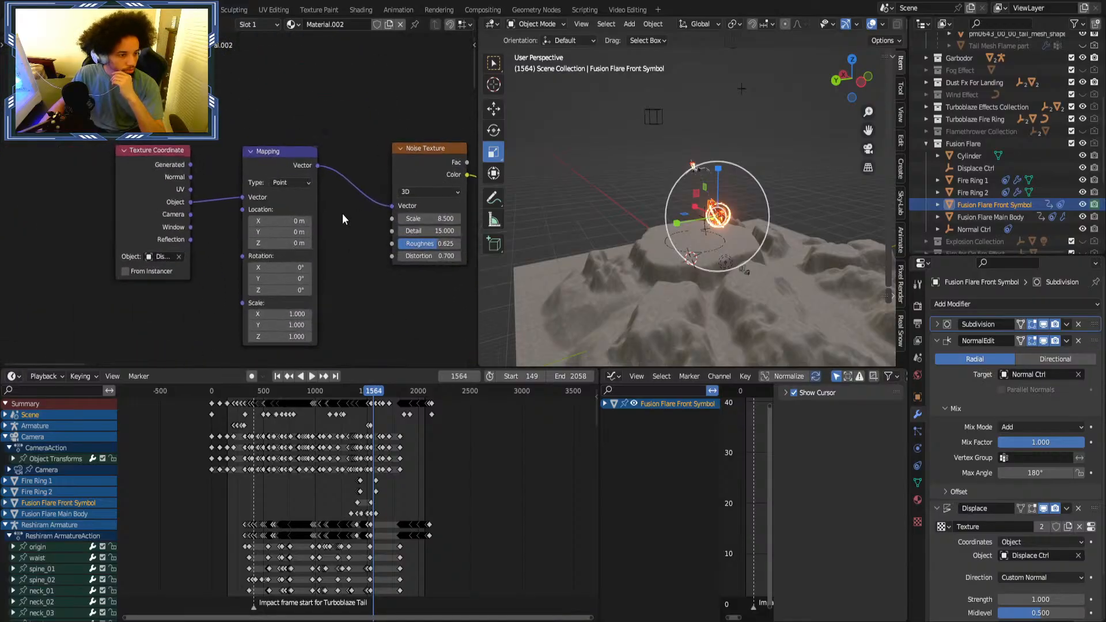
# Examine the Voronoi Texture and Gradient Texture branches of the Front Symbol's material and their Mapping settings.
pyautogui.scroll(-5, 342, 214)
pyautogui.moveTo(362, 271); pyautogui.dragTo(280, 130, button='middle')
pyautogui.scroll(5, 288, 192)
pyautogui.moveTo(351, 222); pyautogui.dragTo(232, 191, button='middle')
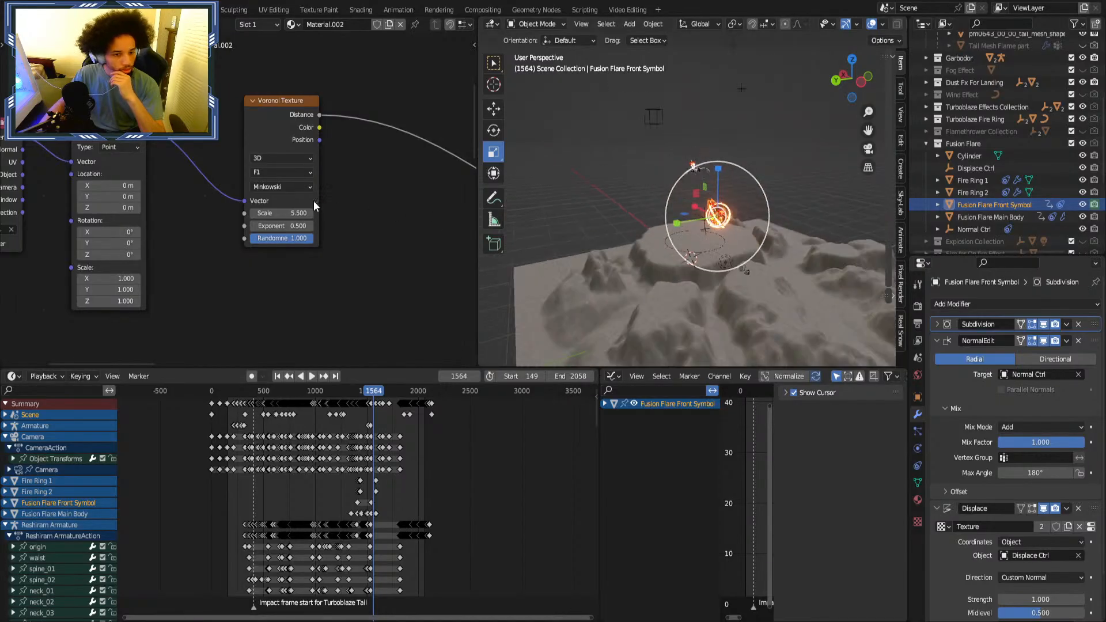
pyautogui.scroll(-2, 254, 199)
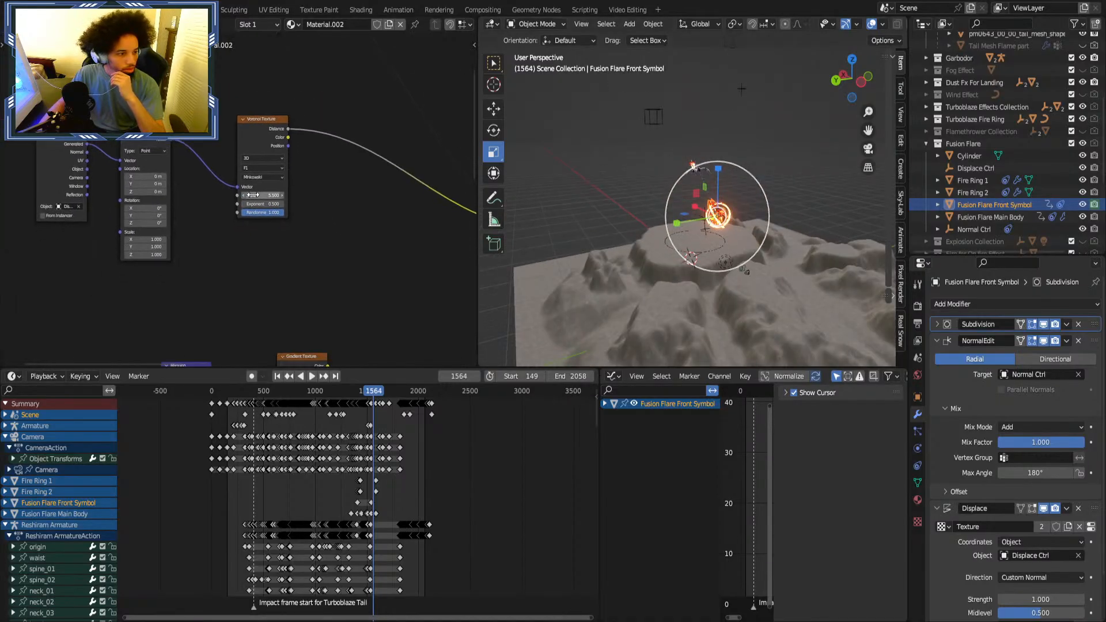
pyautogui.moveTo(252, 195); pyautogui.dragTo(155, 78, button='middle')
pyautogui.scroll(-3, 223, 195)
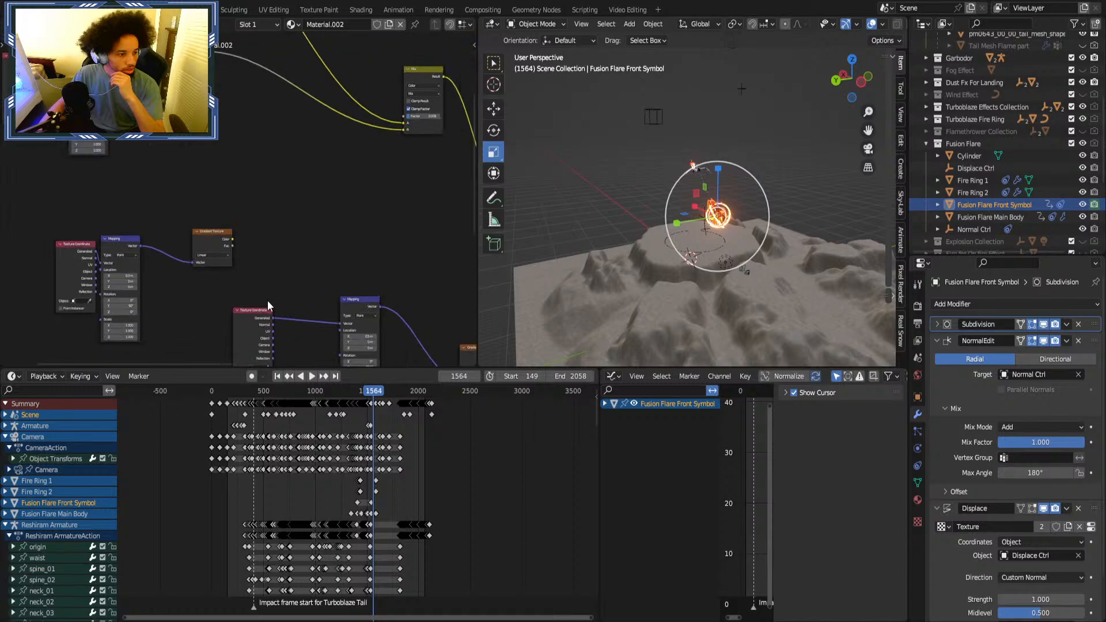
pyautogui.moveTo(268, 304); pyautogui.dragTo(208, 276, button='middle')
pyautogui.scroll(-3, 144, 267)
pyautogui.moveTo(337, 232); pyautogui.dragTo(327, 235, button='middle')
pyautogui.scroll(6, 326, 234)
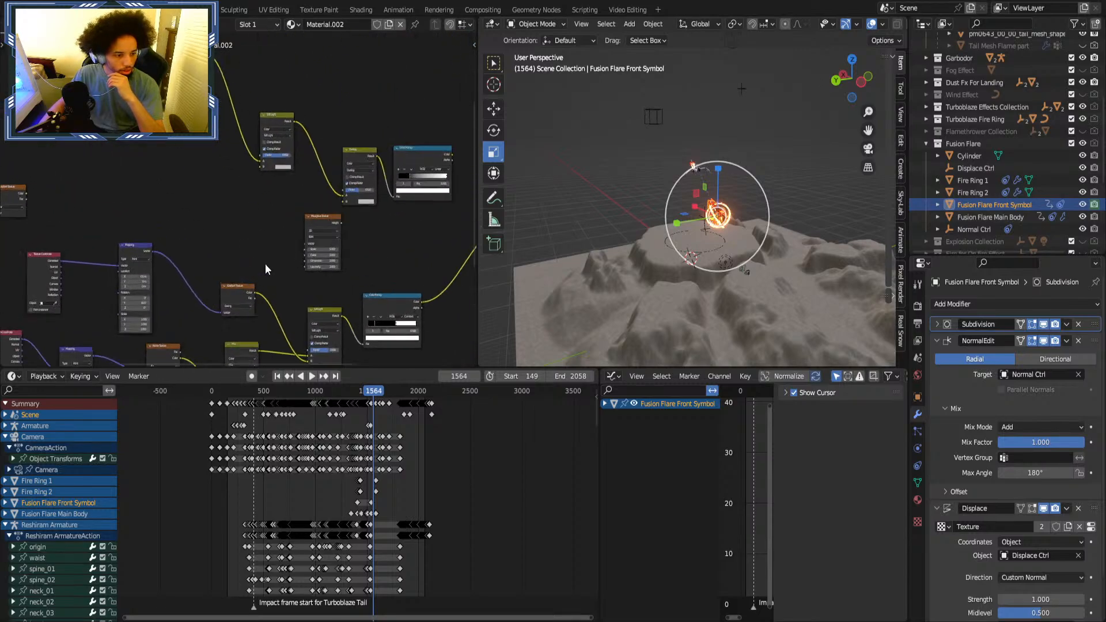
pyautogui.scroll(-1, 316, 235)
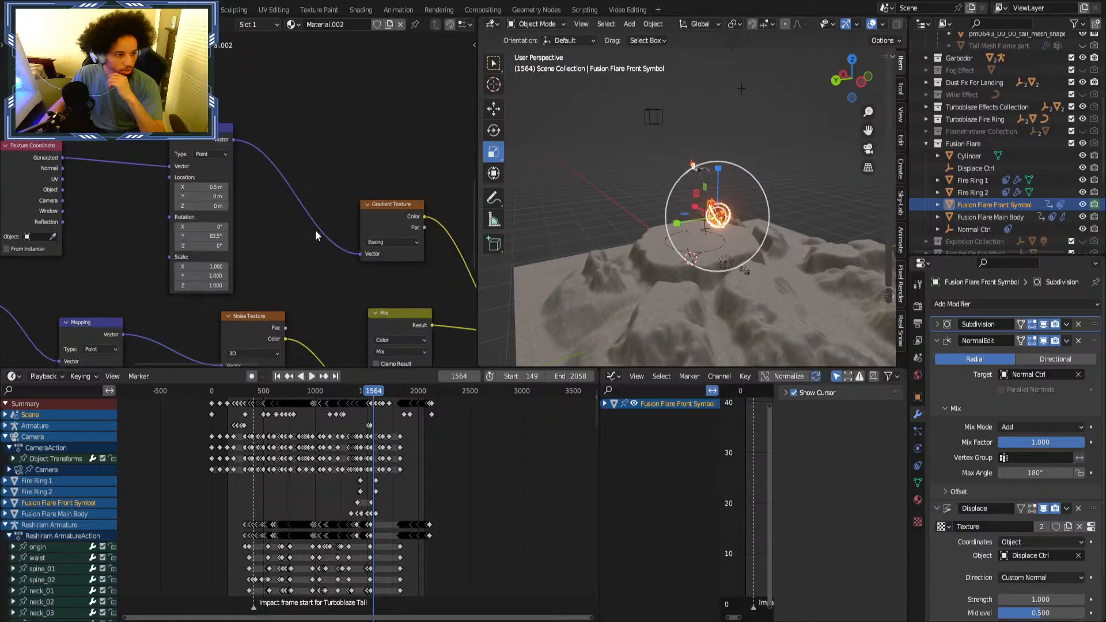
# Examine how the Front Symbol's gradient, noise and Voronoi branches are combined through the Mix, Soft Light, Overlay and Color Ramp nodes.
pyautogui.moveTo(316, 235); pyautogui.dragTo(252, 125, button='middle')
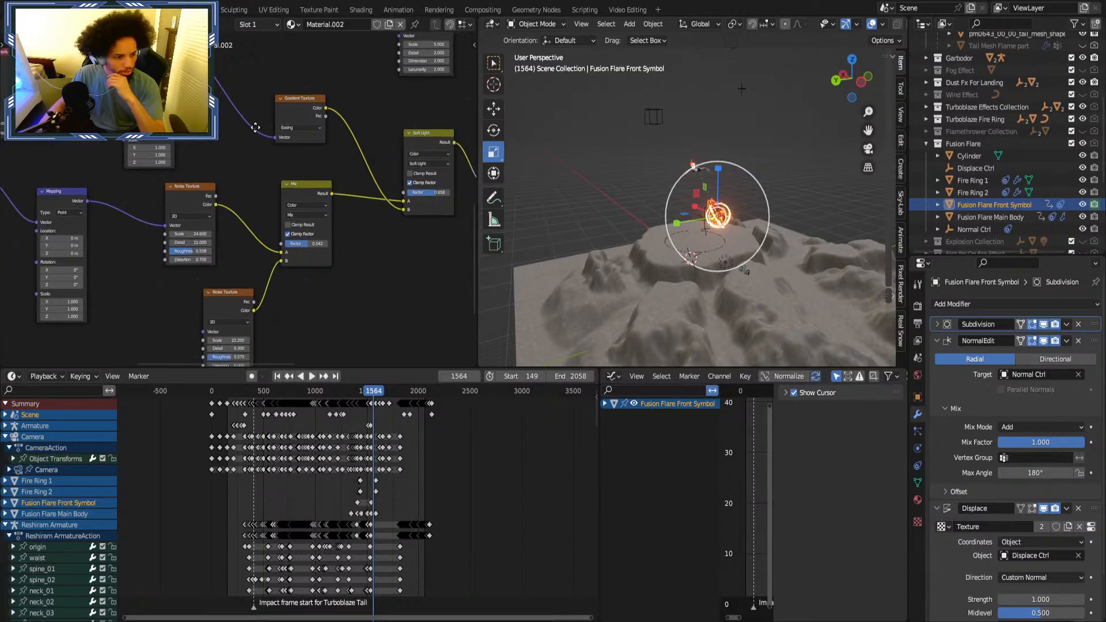
pyautogui.moveTo(405, 141); pyautogui.dragTo(246, 190, button='middle')
pyautogui.moveTo(315, 178); pyautogui.dragTo(283, 273, button='middle')
pyautogui.scroll(-4, 305, 208)
pyautogui.scroll(1, 288, 268)
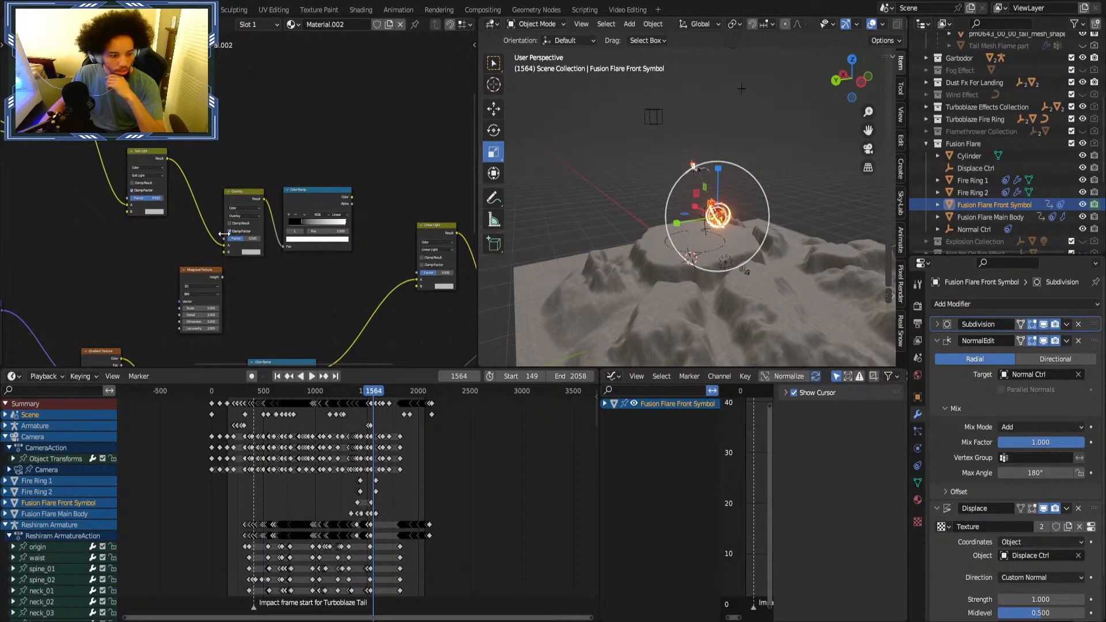
pyautogui.moveTo(192, 260); pyautogui.dragTo(448, 23, button='middle')
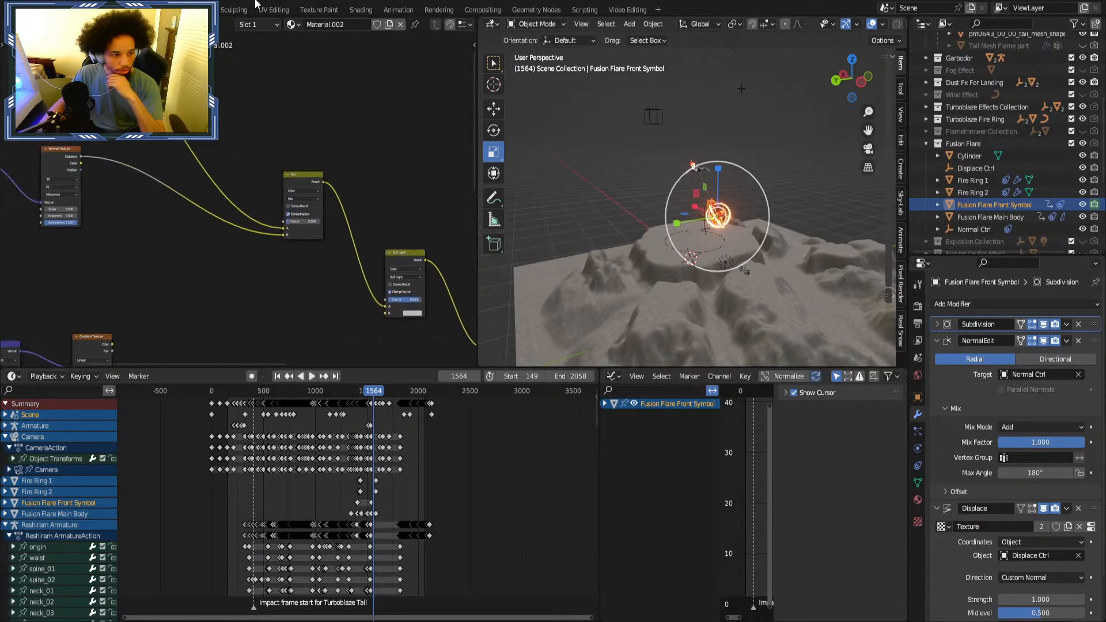
pyautogui.moveTo(239, 123); pyautogui.dragTo(415, 285, button='middle')
pyautogui.scroll(6, 210, 206)
pyautogui.moveTo(207, 207); pyautogui.dragTo(240, 169, button='middle')
pyautogui.scroll(-5, 369, 248)
# Quit the reference project and, from a fresh Blender start, open the recent Hoopa Socials Overlay Animation file.
pyautogui.click(27, 9)
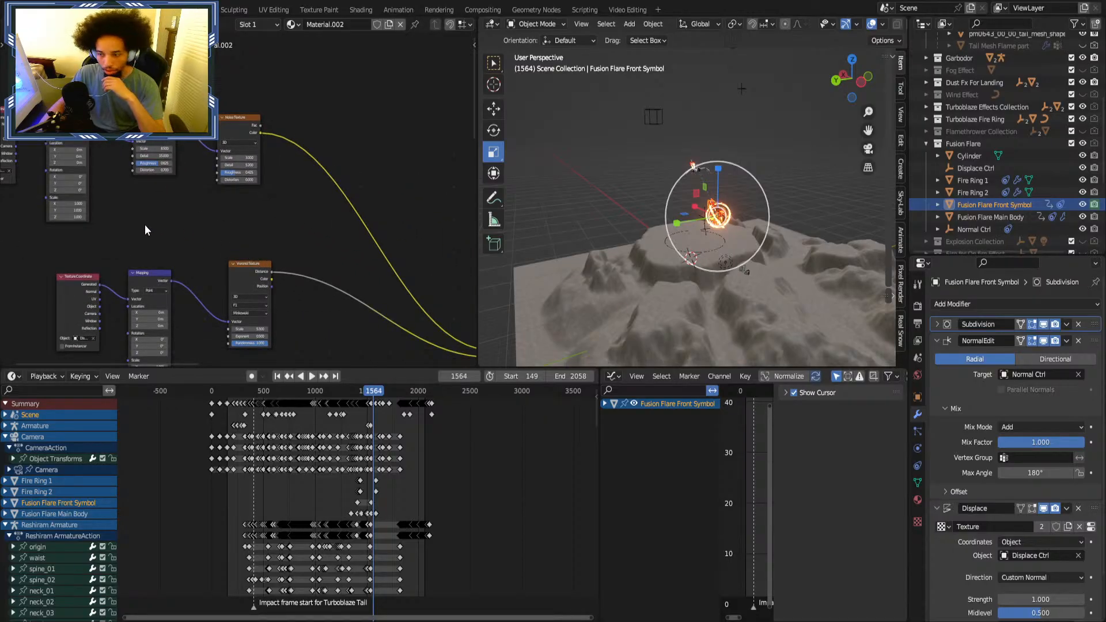
pyautogui.click(24, 7)
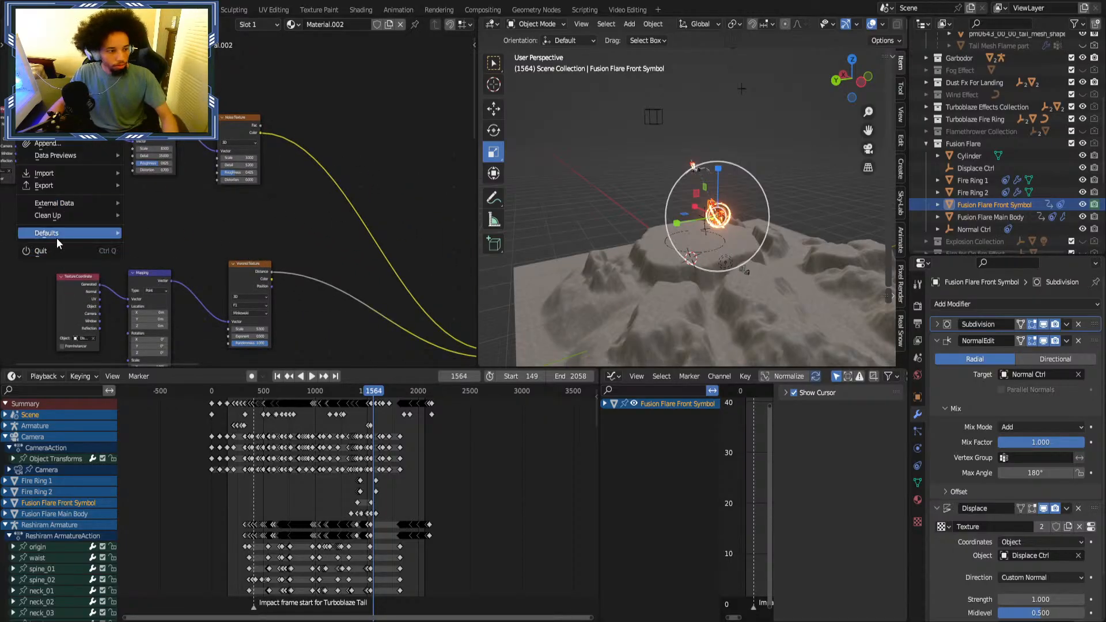
pyautogui.click(87, 252)
pyautogui.click(587, 333)
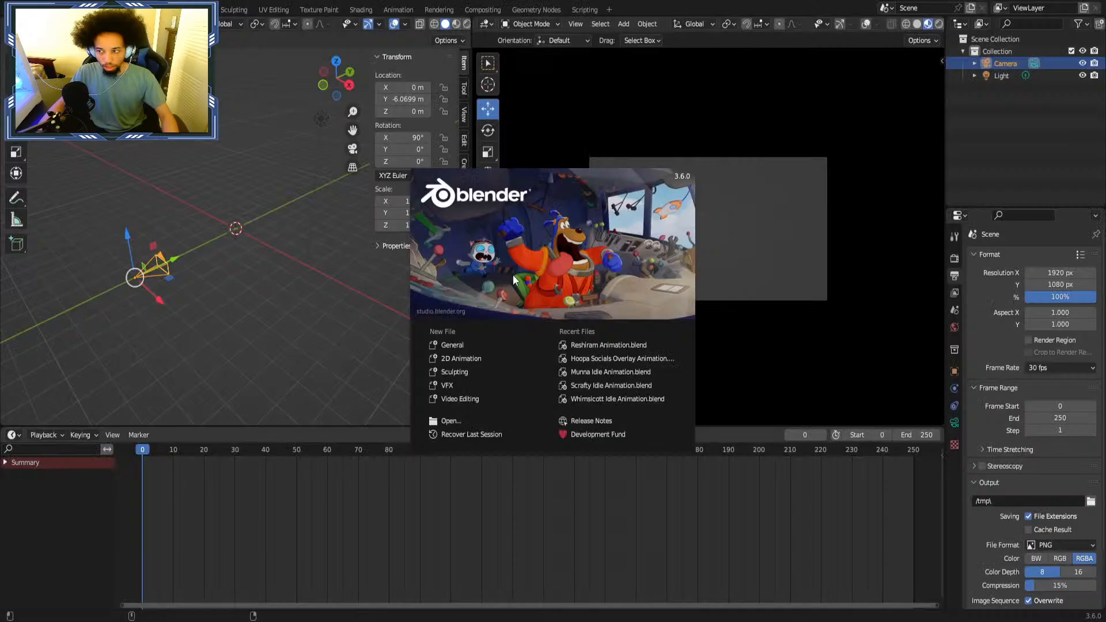
pyautogui.click(614, 357)
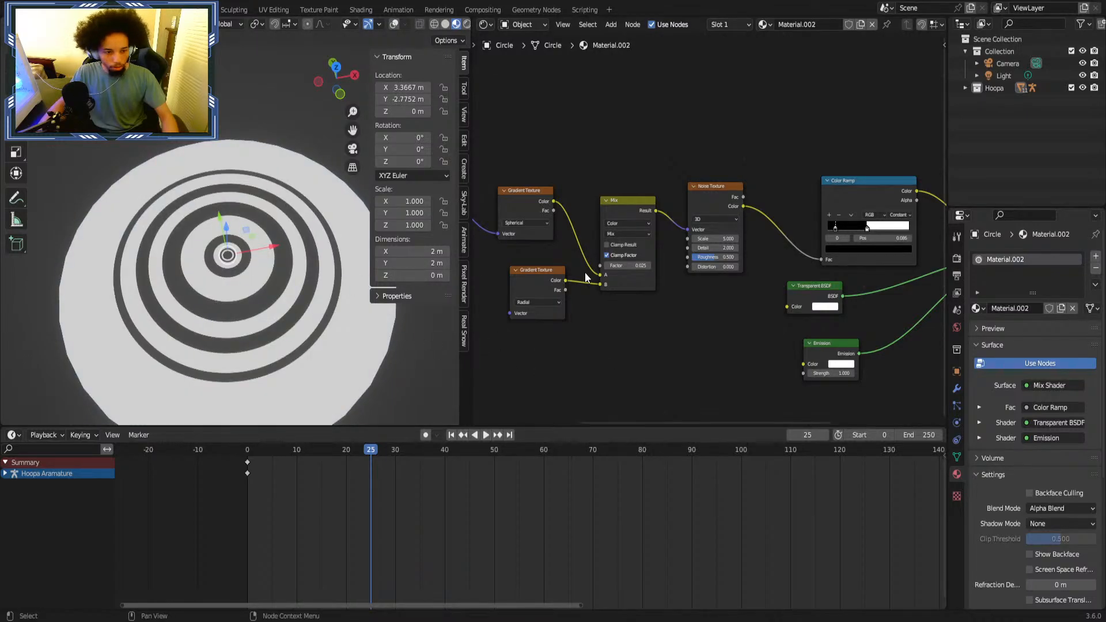
# Try the Easing type on the first Gradient Texture and the Mix node without the radial gradient, then restore the link and Spherical type.
pyautogui.scroll(-2, 657, 265)
pyautogui.scroll(2, 658, 265)
pyautogui.moveTo(531, 223); pyautogui.dragTo(596, 227, button='middle')
pyautogui.click(595, 226)
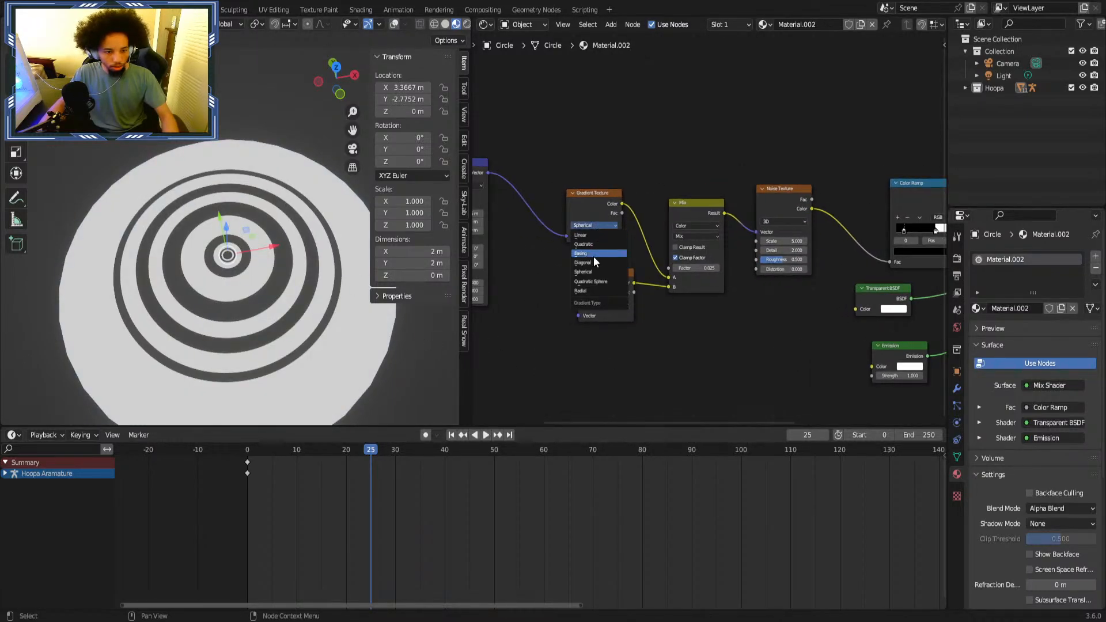
pyautogui.click(593, 257)
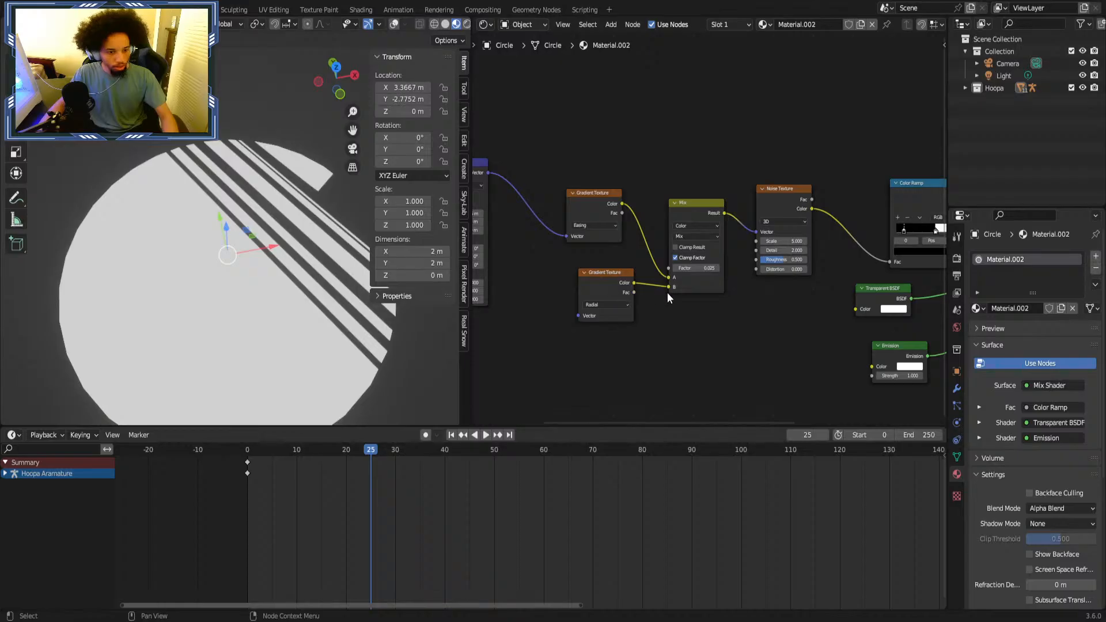
pyautogui.moveTo(669, 286); pyautogui.dragTo(657, 291)
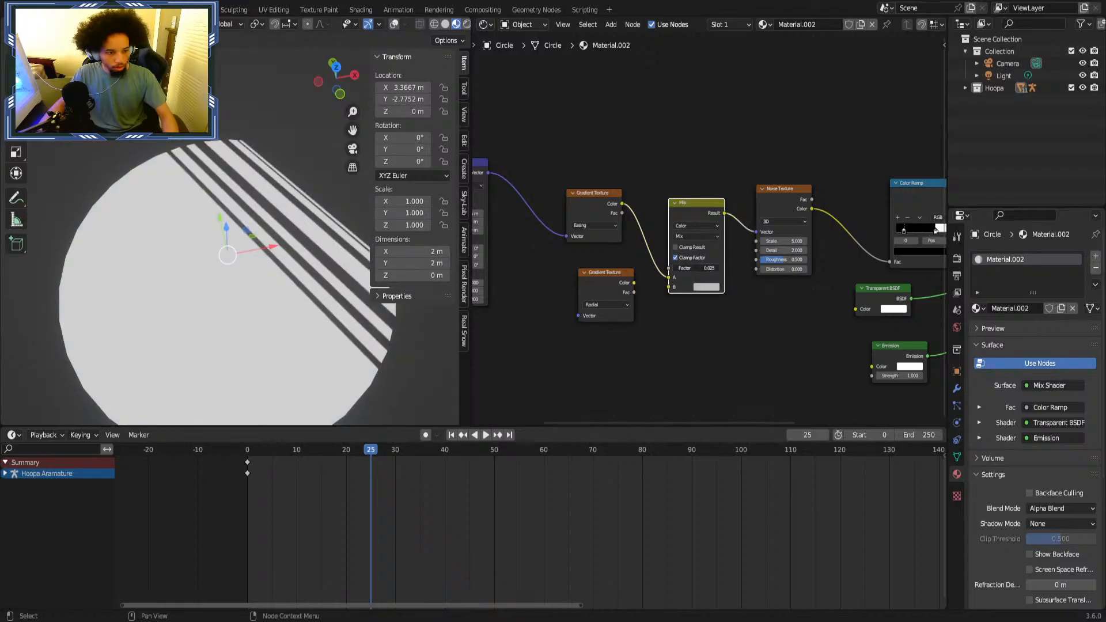
pyautogui.hotkey('ctrl', 'z')
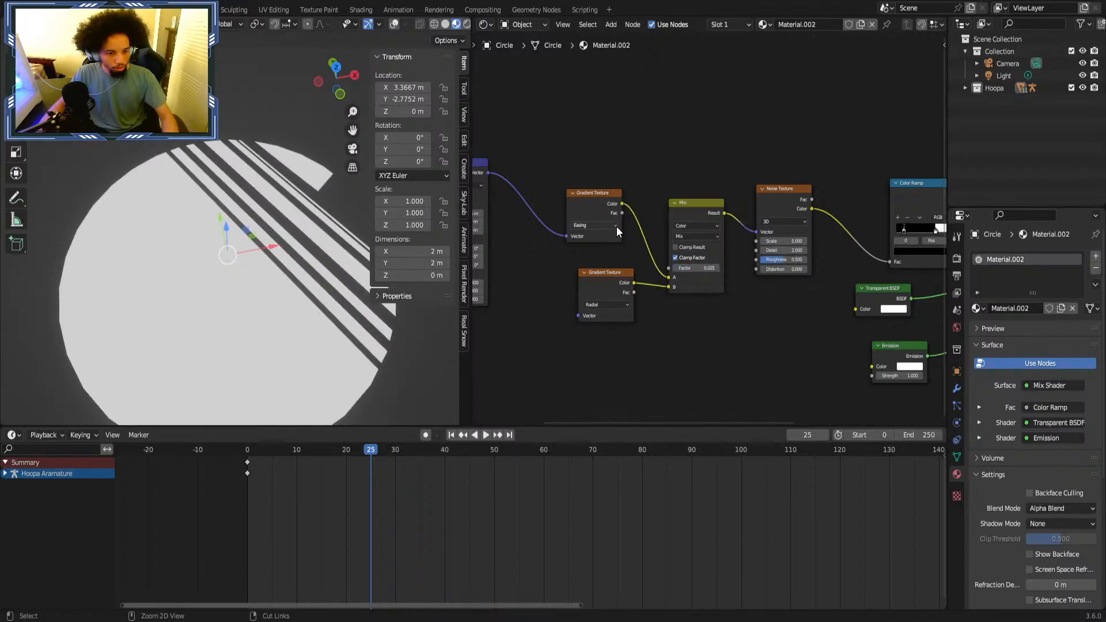
pyautogui.keyDown('ctrl'); pyautogui.scroll(-2, 616, 226); pyautogui.keyUp('ctrl')
pyautogui.click(609, 226)
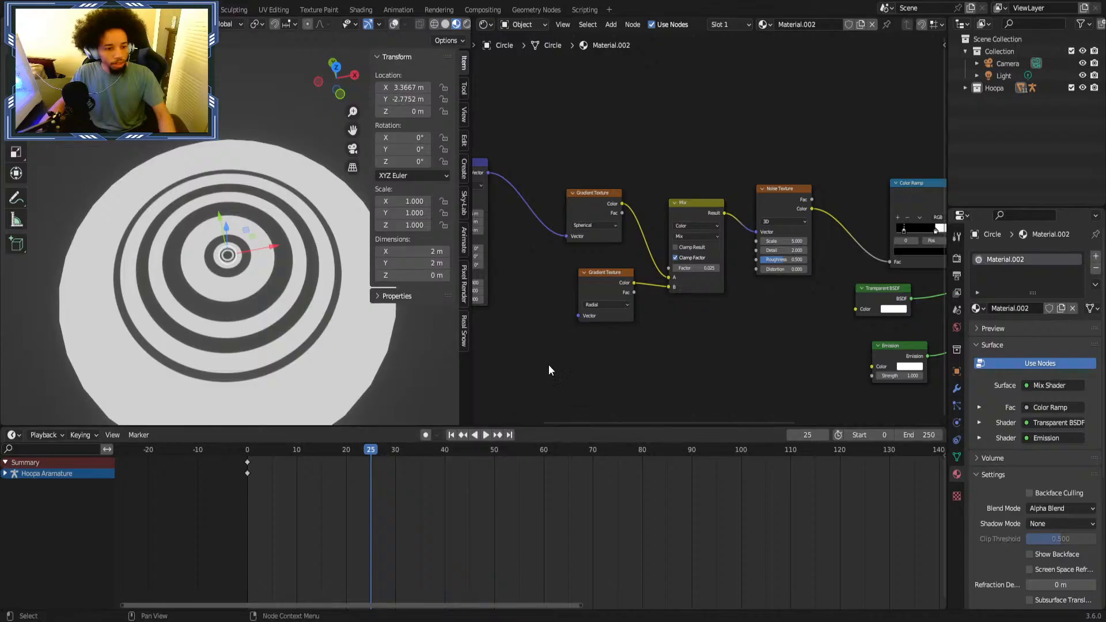
pyautogui.scroll(-2, 692, 345)
pyautogui.hotkey('shift', 'a')
pyautogui.click(688, 348)
pyautogui.write('vec')
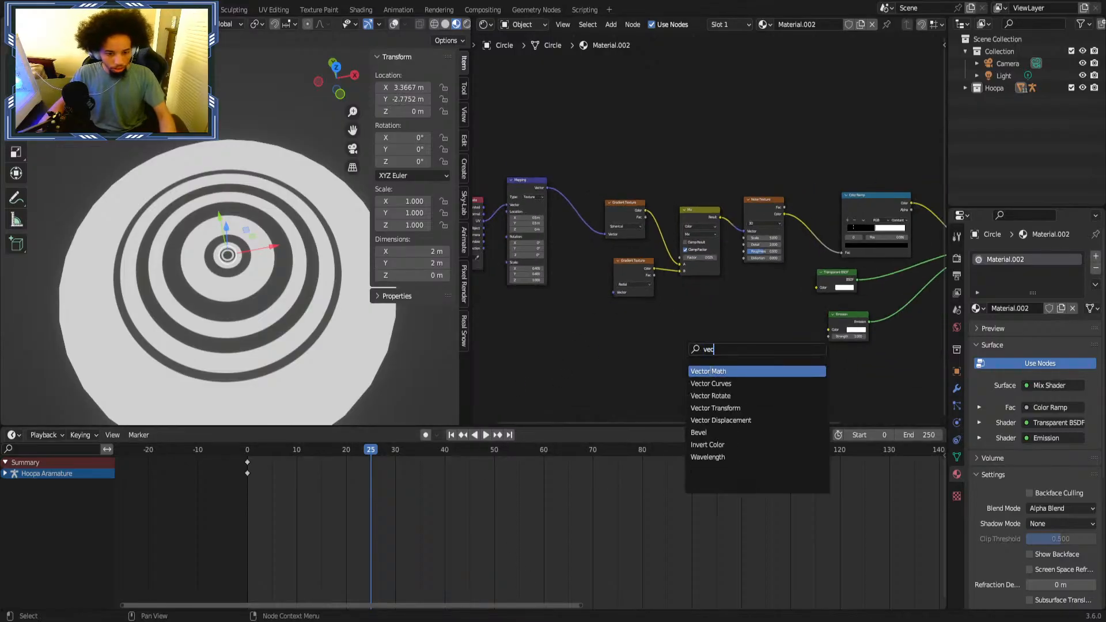
pyautogui.click(711, 371)
pyautogui.press('Escape')
# Add a Math node below the radial Gradient Texture and set its operation to Multiply.
pyautogui.hotkey('shift', 'a')
pyautogui.click(673, 358)
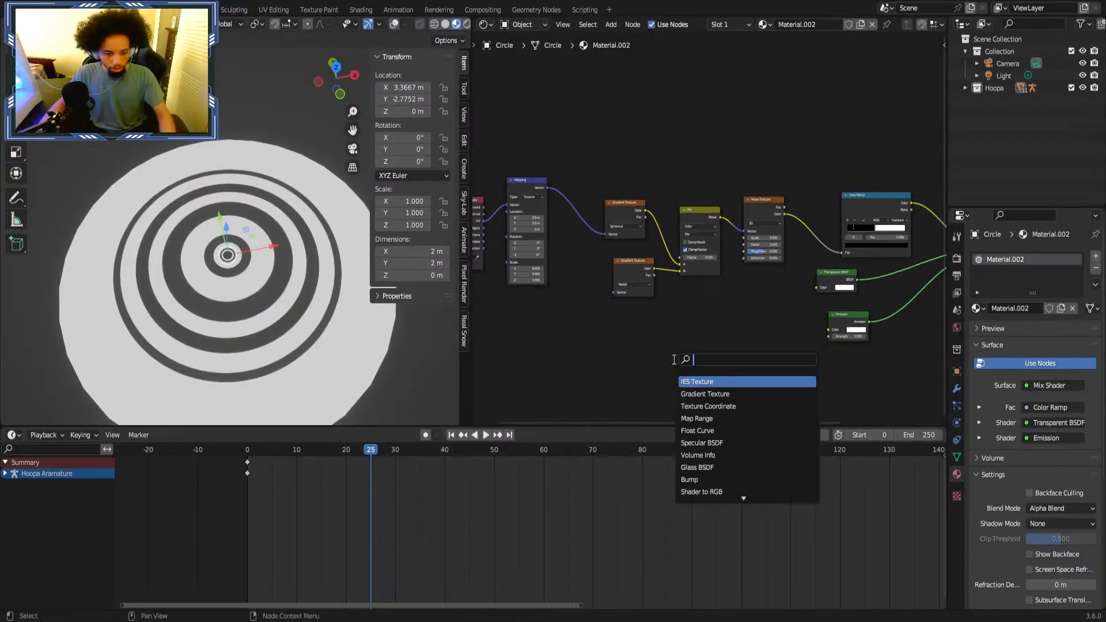
pyautogui.write('math')
pyautogui.press('Return')
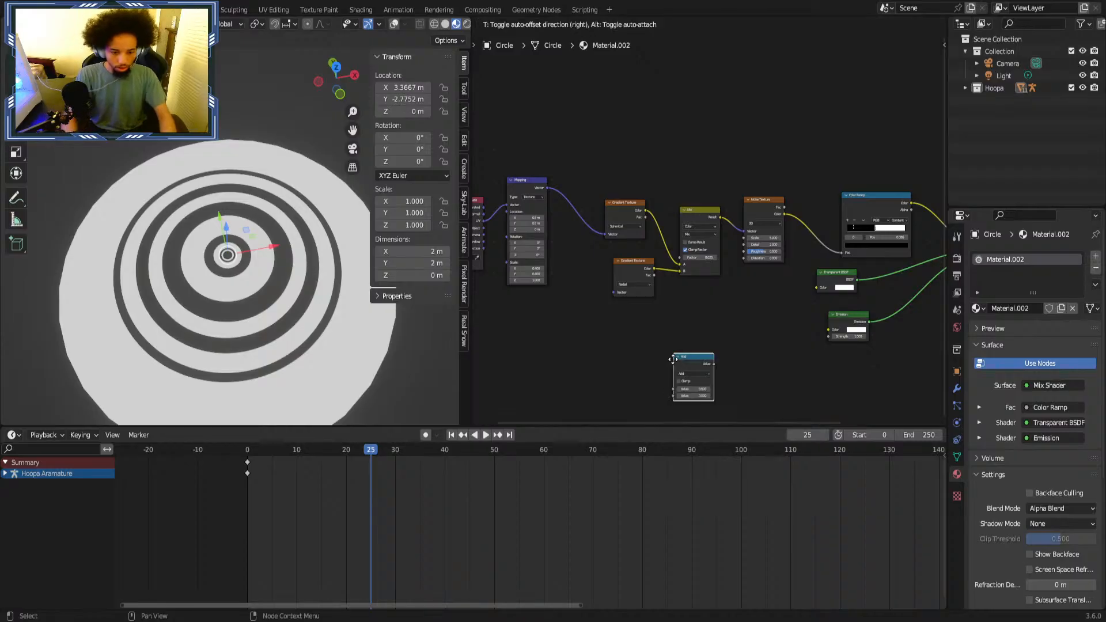
pyautogui.click(640, 326)
pyautogui.click(668, 342)
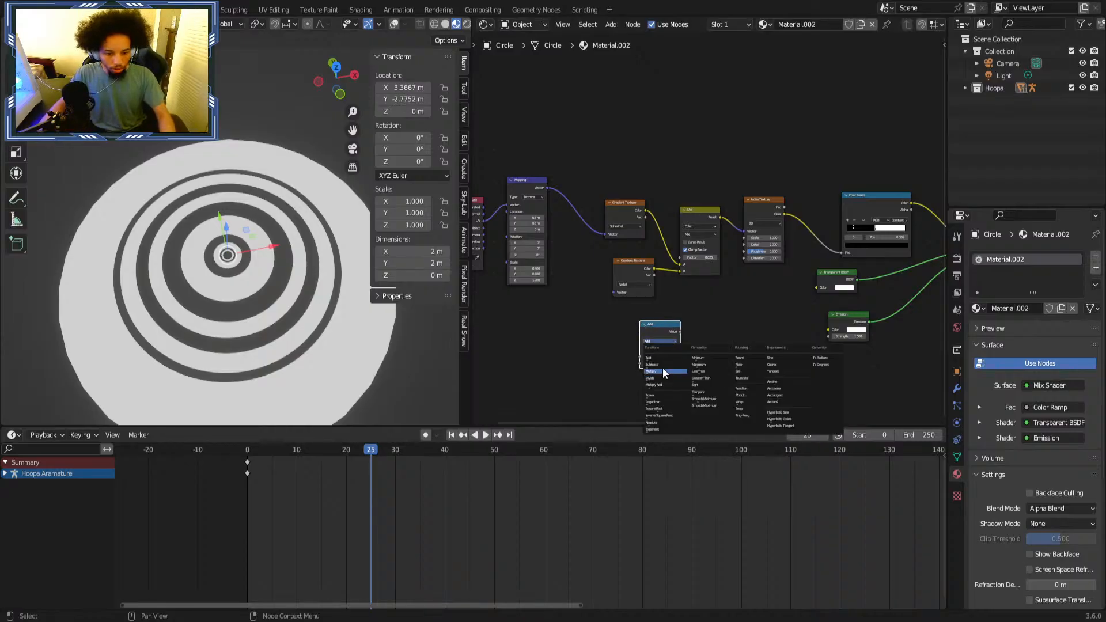
pyautogui.click(663, 371)
# Detach the radial Gradient Texture from the Mix node, move it aside, and insert Multiply between the spherical Gradient Texture and Mix.
pyautogui.scroll(3, 625, 293)
pyautogui.moveTo(746, 288); pyautogui.dragTo(643, 292)
pyautogui.press('Escape')
pyautogui.moveTo(745, 288); pyautogui.dragTo(700, 297)
pyautogui.moveTo(687, 282); pyautogui.dragTo(573, 330)
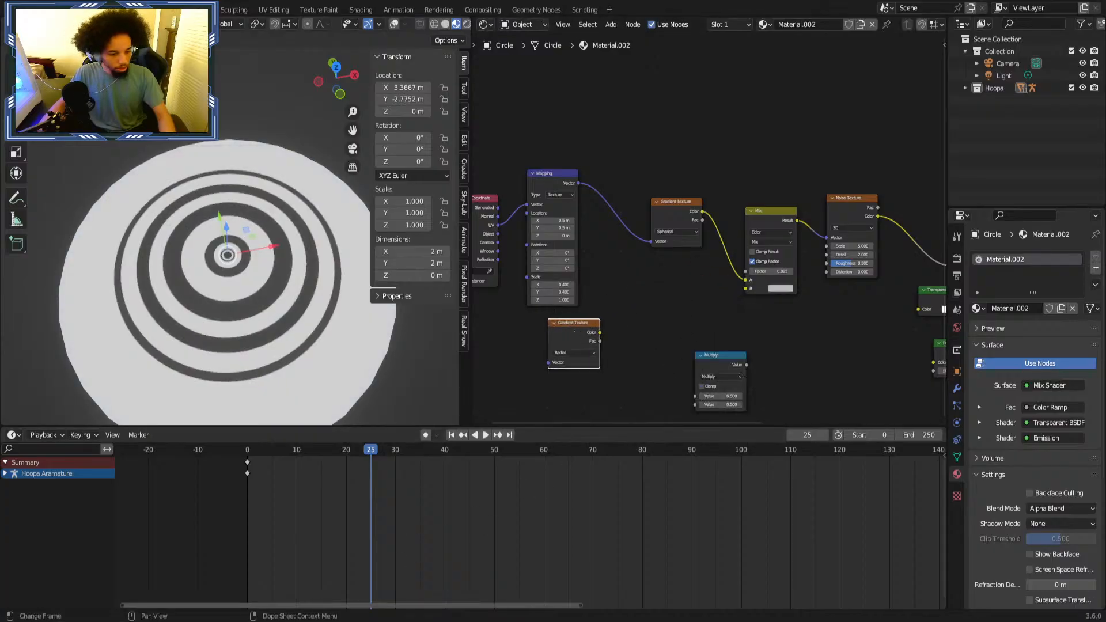
pyautogui.moveTo(709, 357); pyautogui.dragTo(718, 224)
pyautogui.moveTo(801, 238); pyautogui.dragTo(655, 257, button='middle')
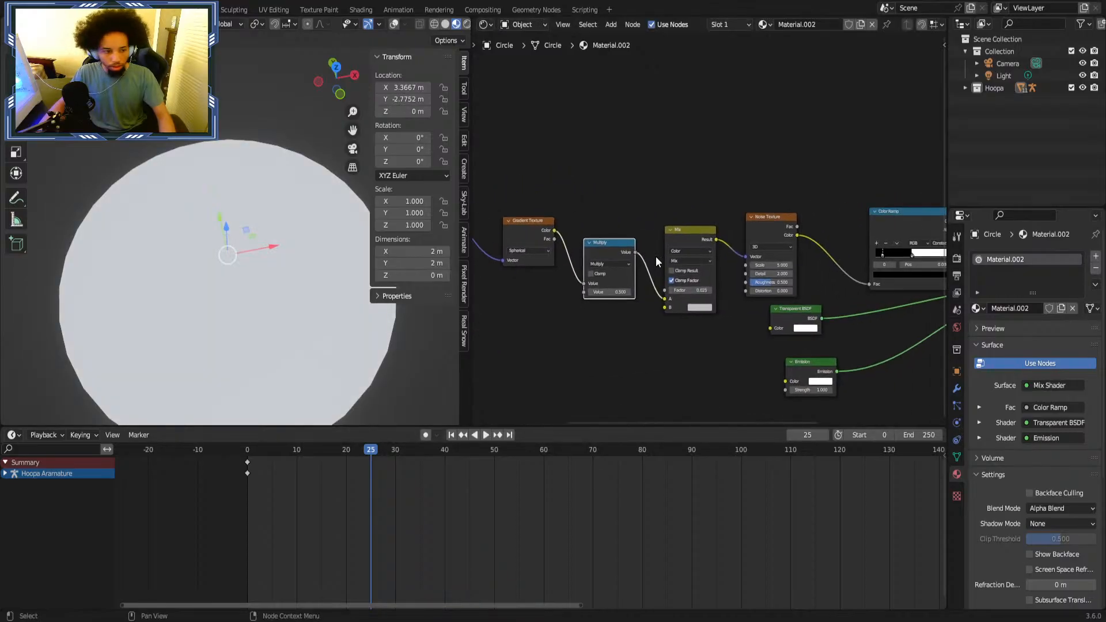
# Set the Mix node's factor to 0.083 and delete the detached radial Gradient Texture.
pyautogui.scroll(3, 656, 257)
pyautogui.moveTo(596, 309)
pyautogui.mouseDown()
pyautogui.moveTo(649, 309)
pyautogui.moveTo(597, 309)
pyautogui.mouseUp()
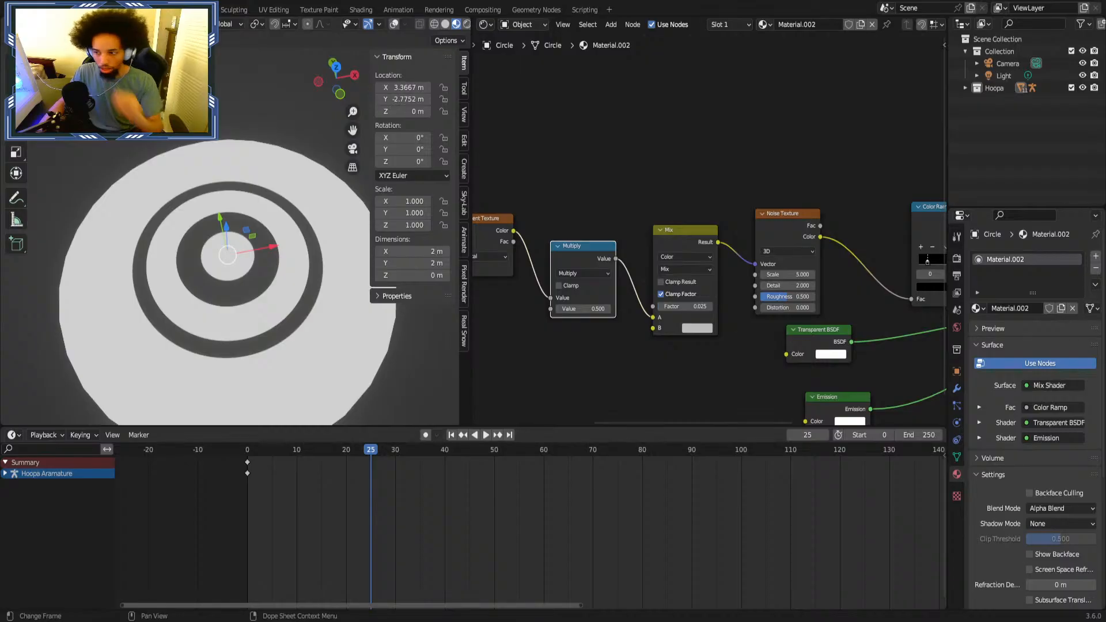
pyautogui.scroll(-4, 596, 334)
pyautogui.moveTo(641, 336); pyautogui.dragTo(583, 302, button='middle')
pyautogui.scroll(1, 583, 302)
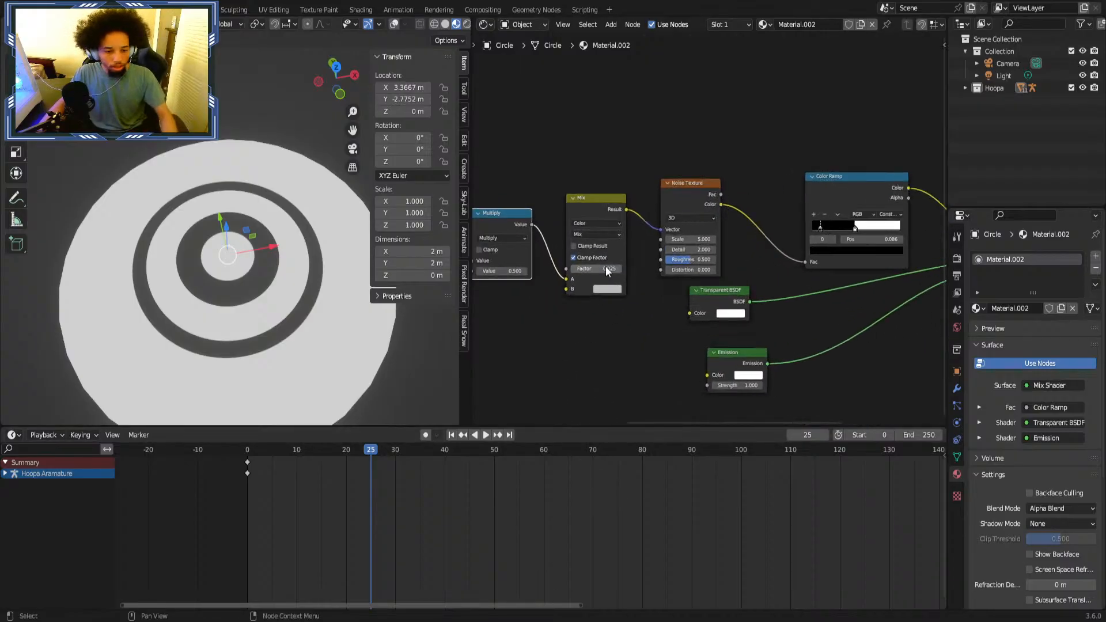
pyautogui.moveTo(590, 268); pyautogui.dragTo(525, 265)
pyautogui.moveTo(525, 264); pyautogui.dragTo(713, 286, button='middle')
pyautogui.click(558, 375)
pyautogui.press('x')
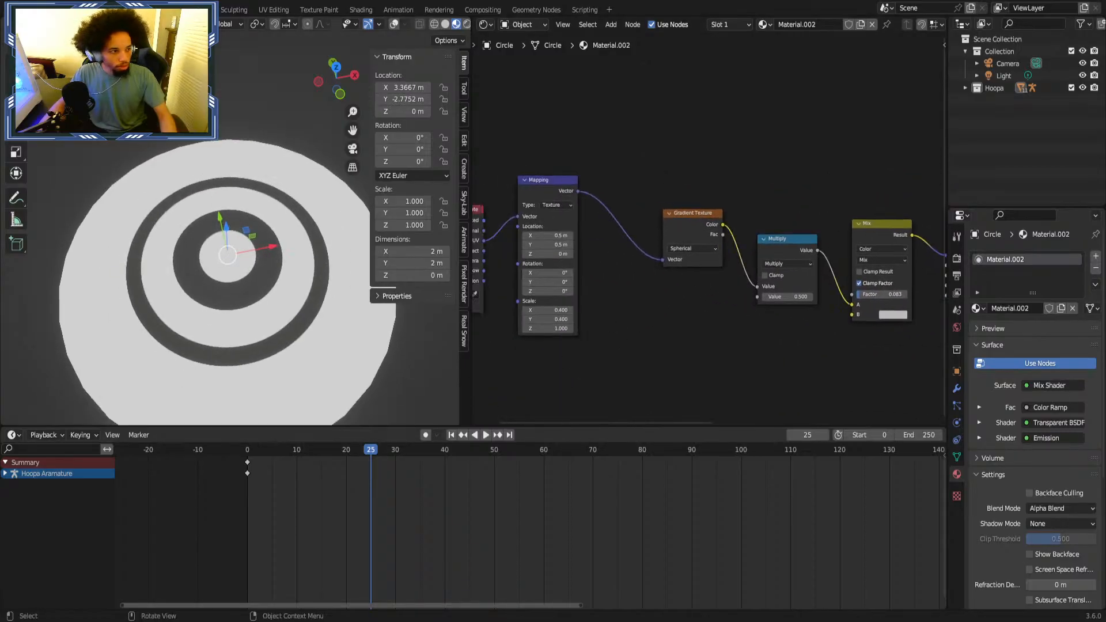
# Try different values for the Mapping node's X scale and for the Multiply and Mix nodes.
pyautogui.moveTo(589, 234); pyautogui.dragTo(589, 210, button='middle')
pyautogui.scroll(1, 565, 187)
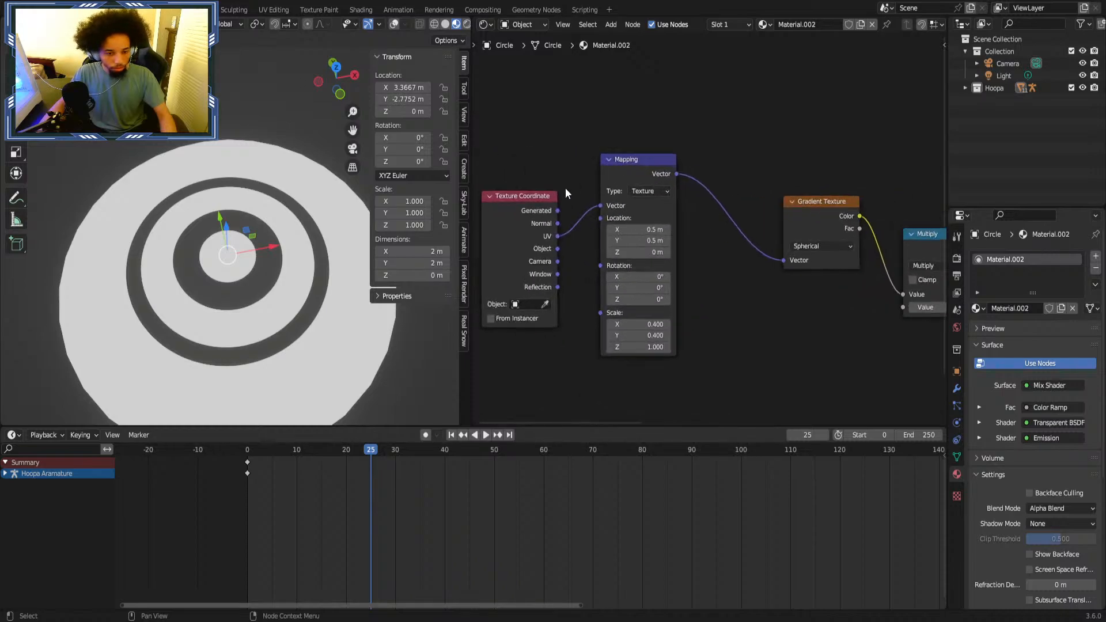
pyautogui.moveTo(633, 324)
pyautogui.mouseDown()
pyautogui.moveTo(662, 325)
pyautogui.moveTo(642, 325)
pyautogui.mouseUp()
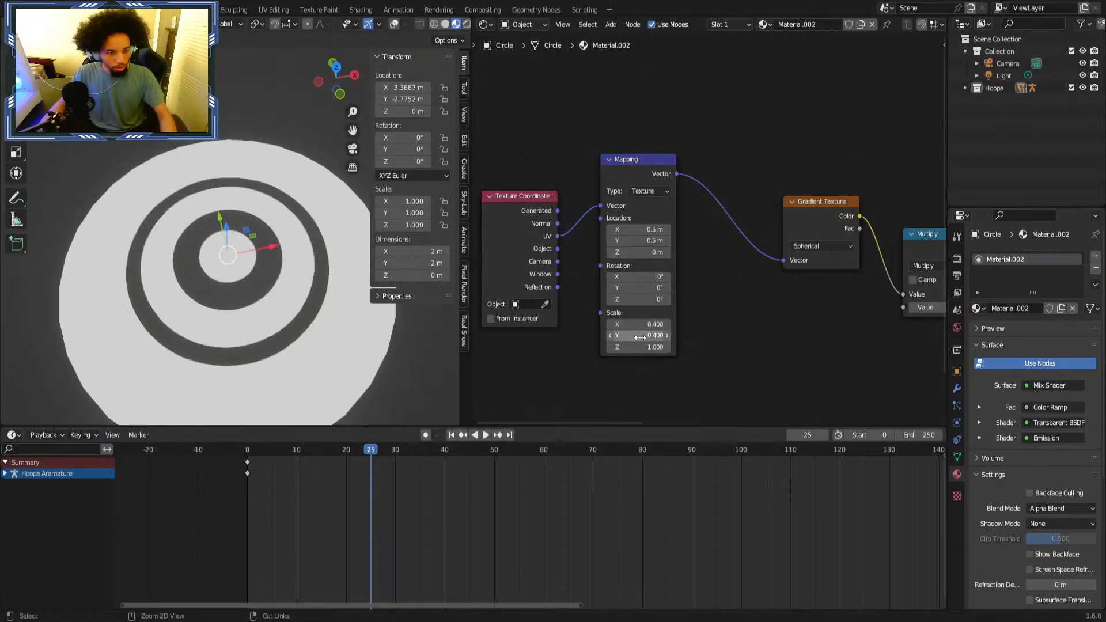
pyautogui.scroll(-4, 650, 347)
pyautogui.scroll(4, 739, 309)
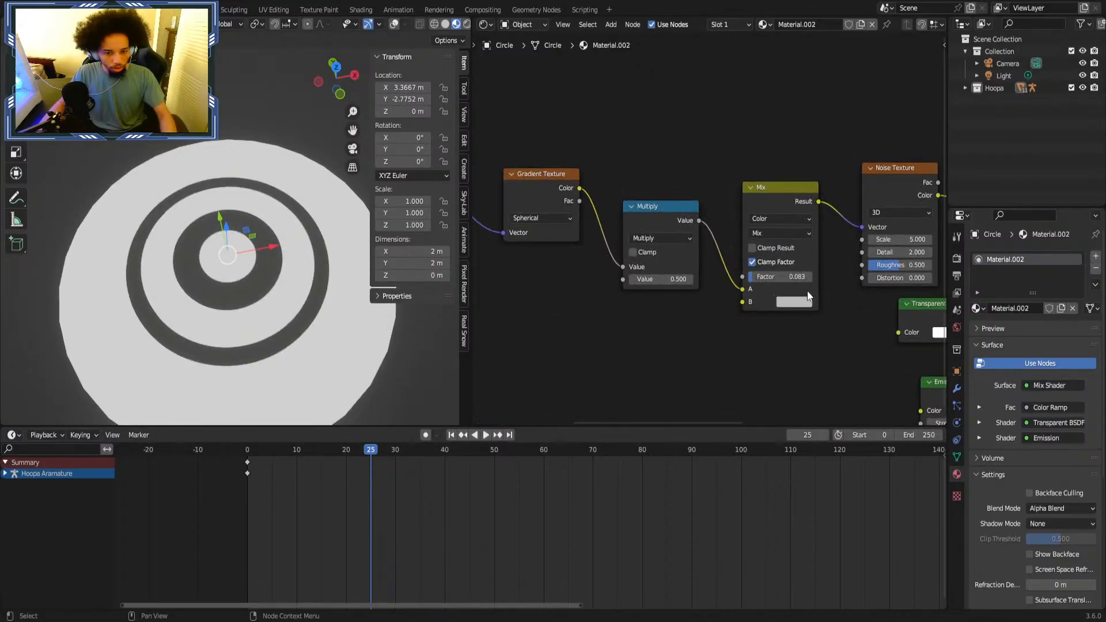
pyautogui.moveTo(702, 284)
pyautogui.mouseDown()
pyautogui.moveTo(743, 284)
pyautogui.moveTo(704, 292)
pyautogui.mouseUp()
pyautogui.moveTo(704, 291); pyautogui.dragTo(617, 291, button='middle')
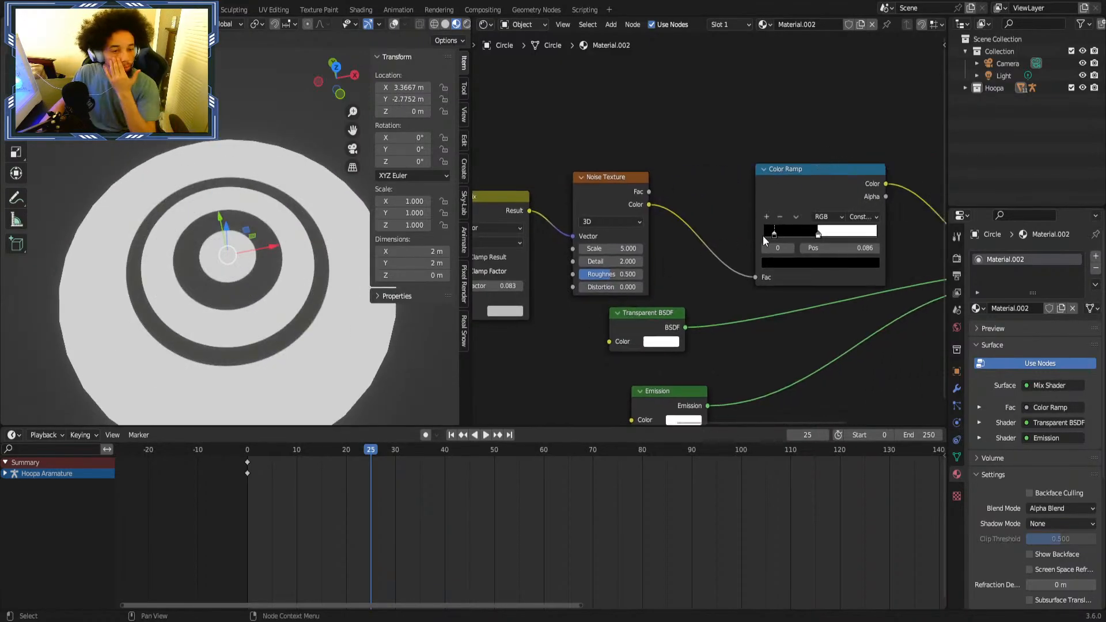
pyautogui.moveTo(495, 294); pyautogui.dragTo(593, 306, button='middle')
pyautogui.moveTo(593, 295); pyautogui.dragTo(591, 295)
pyautogui.scroll(-2, 599, 268)
pyautogui.moveTo(599, 268); pyautogui.dragTo(762, 253, button='middle')
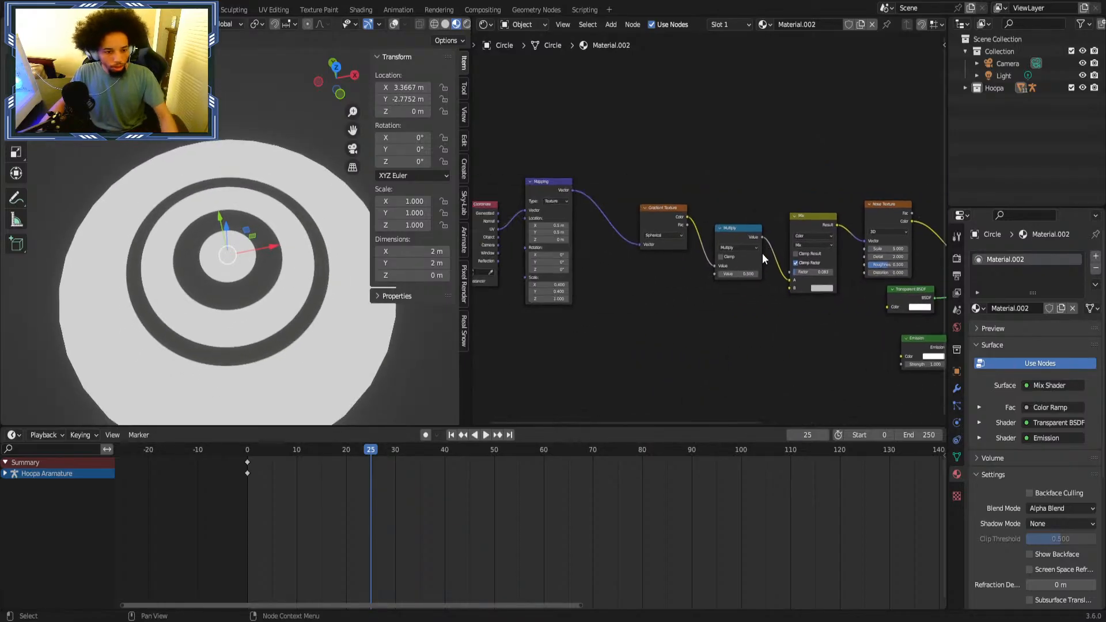
# Move the spherical Gradient Texture closer to the Mapping node and realign the Texture Coordinate node beside it.
pyautogui.moveTo(659, 212); pyautogui.dragTo(629, 210)
pyautogui.scroll(3, 629, 210)
pyautogui.moveTo(579, 208); pyautogui.dragTo(687, 240, button='middle')
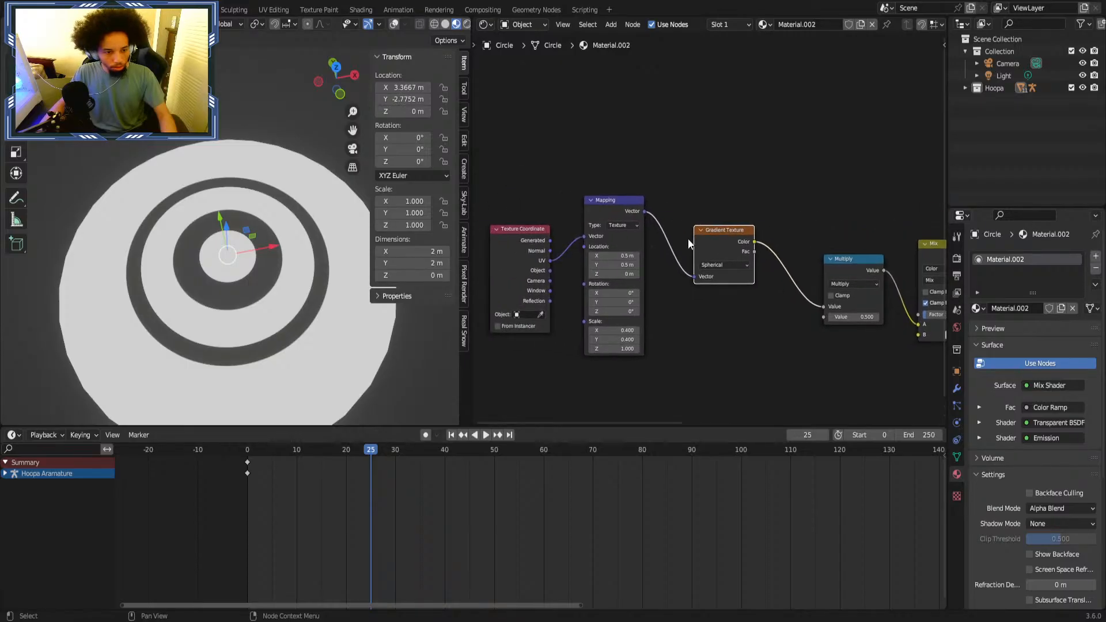
pyautogui.moveTo(518, 241); pyautogui.dragTo(488, 215)
pyautogui.moveTo(489, 214); pyautogui.dragTo(545, 221, button='middle')
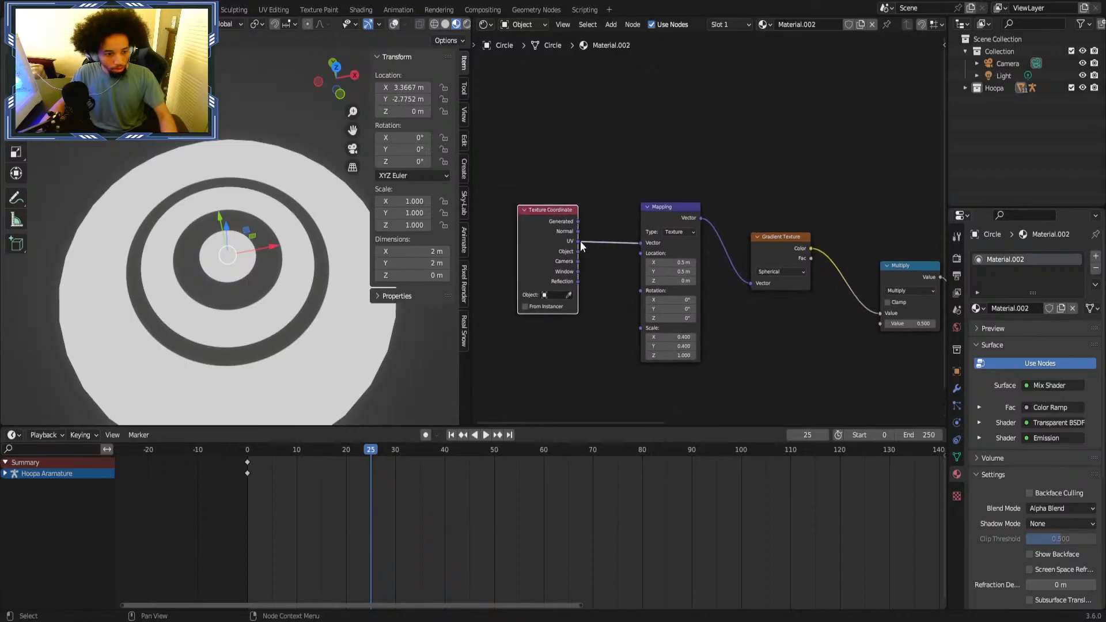
# Try the Normal type on the Mapping node, and undo the change.
pyautogui.click(655, 230)
pyautogui.click(668, 232)
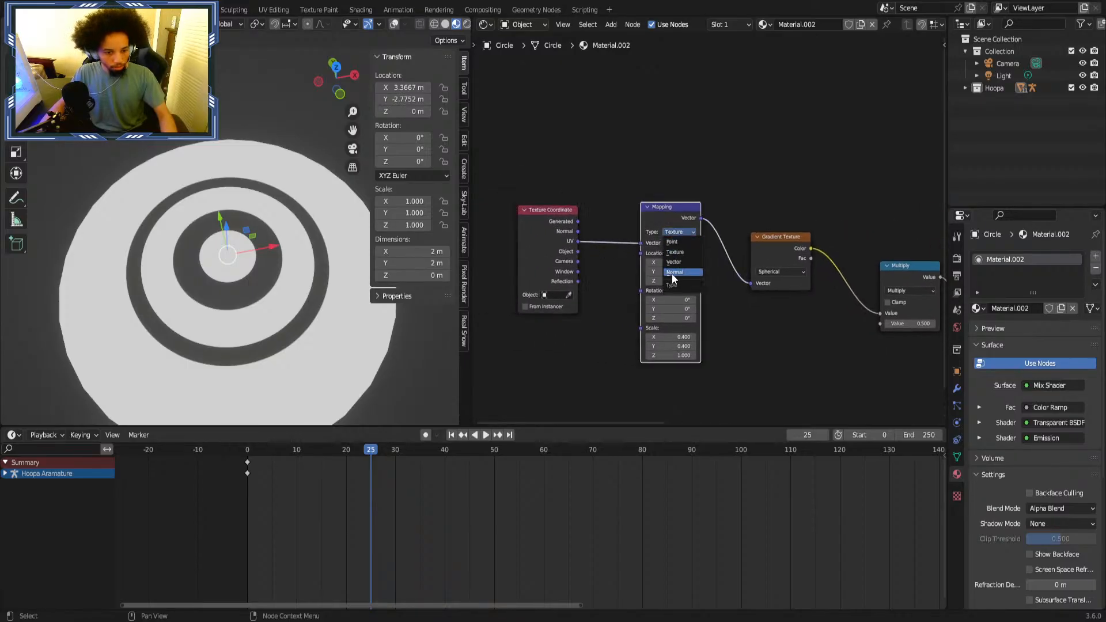
pyautogui.click(671, 273)
pyautogui.moveTo(678, 274); pyautogui.dragTo(602, 259, button='middle')
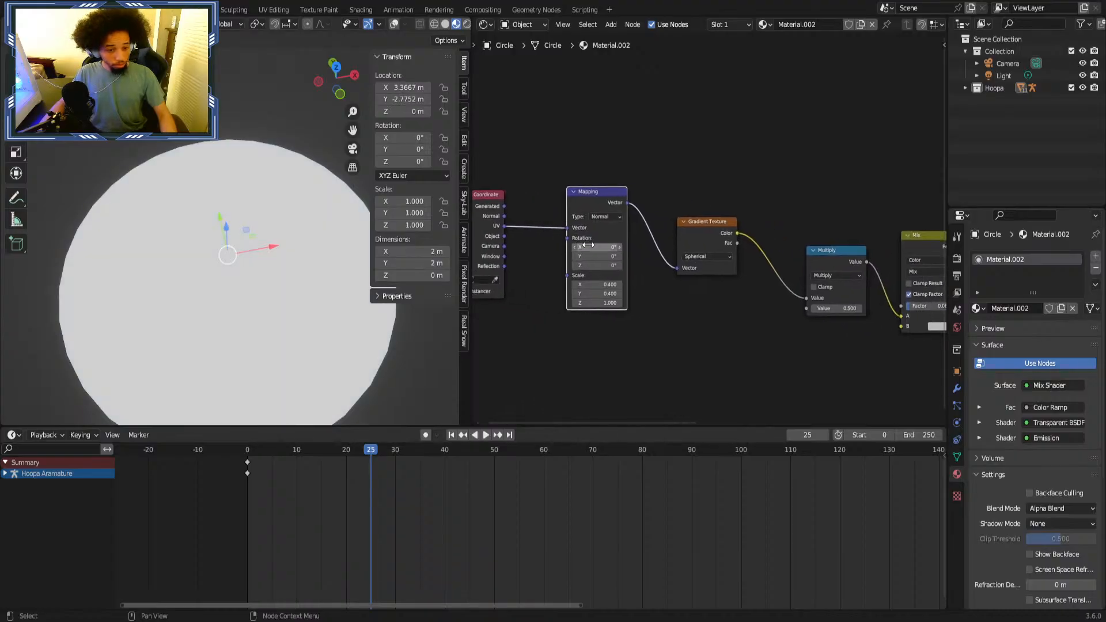
pyautogui.hotkey('ctrl', 'z')
# Try shifting the Color Ramp's white stop to about 0.527 and reselect the black stop.
pyautogui.moveTo(776, 160); pyautogui.dragTo(551, 119, button='middle')
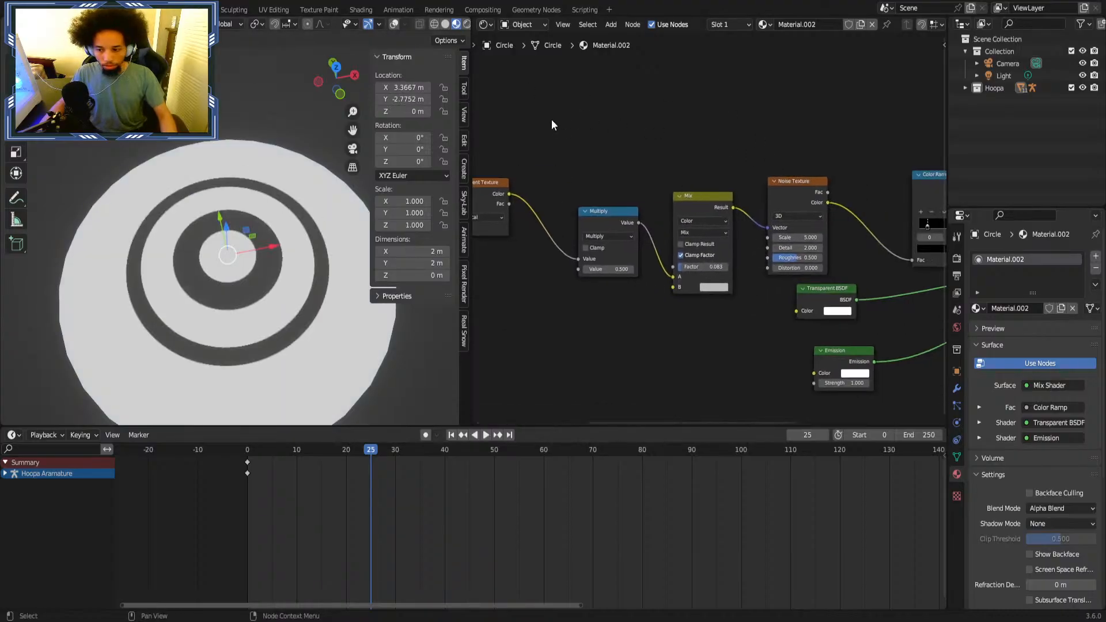
pyautogui.moveTo(745, 189); pyautogui.dragTo(592, 157, button='middle')
pyautogui.moveTo(812, 187); pyautogui.dragTo(640, 168, button='middle')
pyautogui.scroll(1, 637, 172)
pyautogui.moveTo(638, 179)
pyautogui.mouseDown()
pyautogui.moveTo(664, 179)
pyautogui.moveTo(636, 178)
pyautogui.mouseUp()
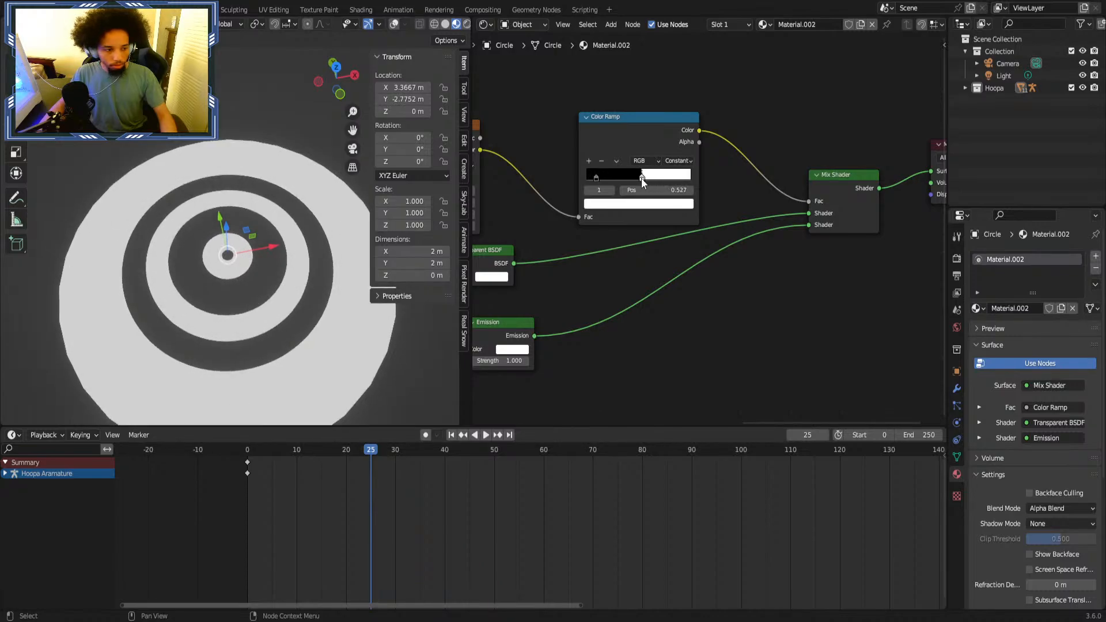
pyautogui.click(596, 178)
pyautogui.moveTo(551, 187); pyautogui.dragTo(705, 209, button='middle')
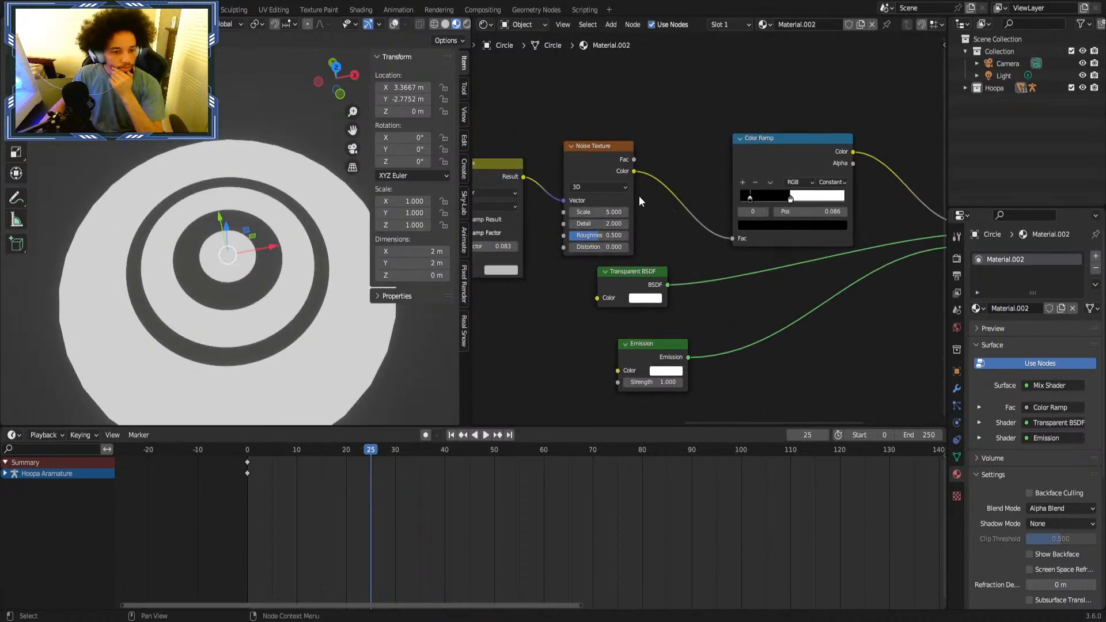
# Try a higher factor on the Mix node, and undo the change.
pyautogui.moveTo(586, 196); pyautogui.dragTo(668, 226, button='middle')
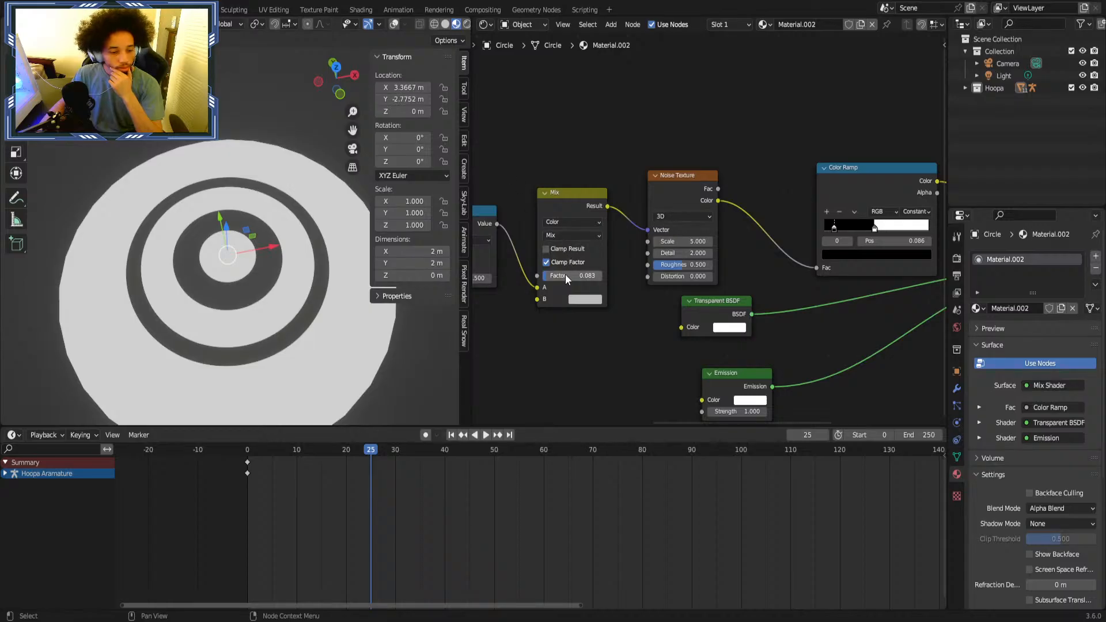
pyautogui.moveTo(565, 274); pyautogui.dragTo(587, 274)
pyautogui.scroll(-2, 571, 247)
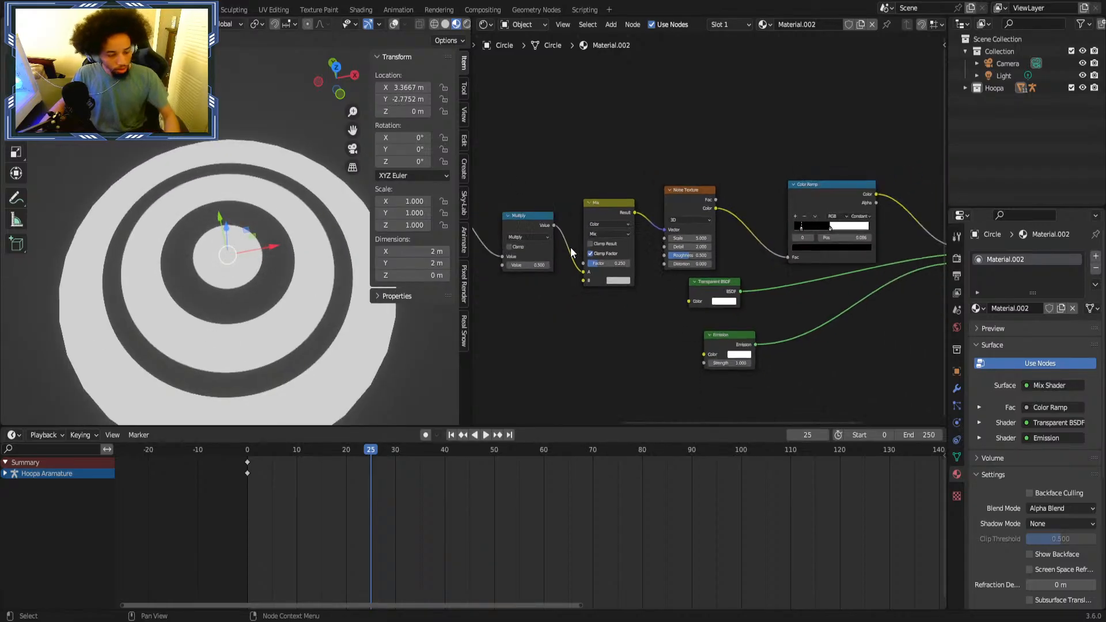
pyautogui.hotkey('ctrl', 'z')
# Move the Multiply node up beside the Gradient Texture, switch it to Power and try different exponents.
pyautogui.moveTo(456, 214); pyautogui.dragTo(670, 229, button='middle')
pyautogui.click(615, 240)
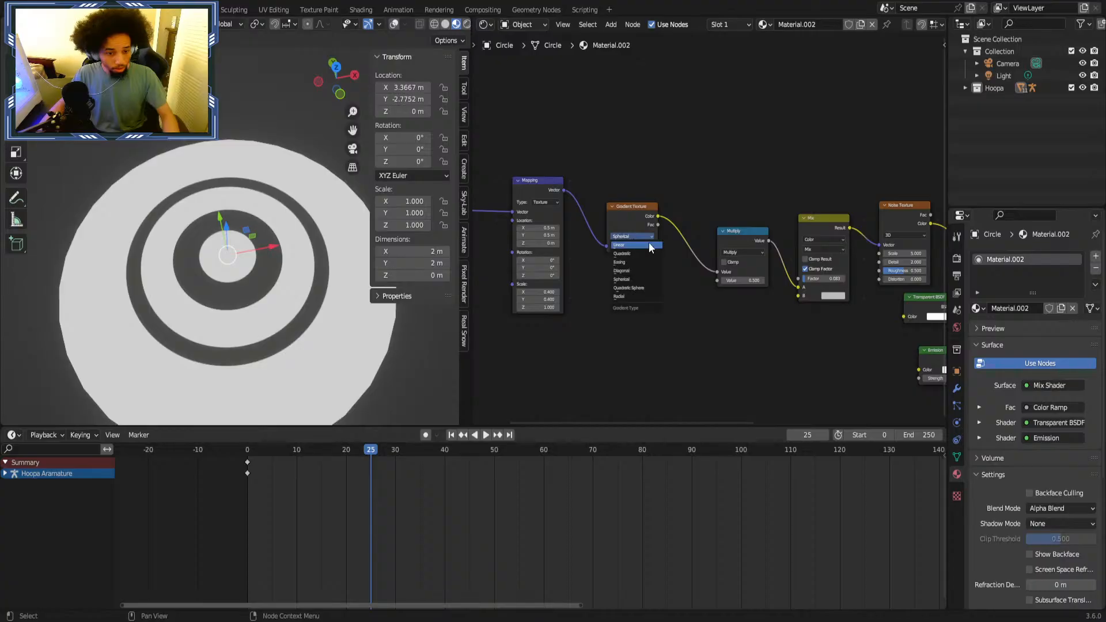
pyautogui.moveTo(735, 237); pyautogui.dragTo(705, 217)
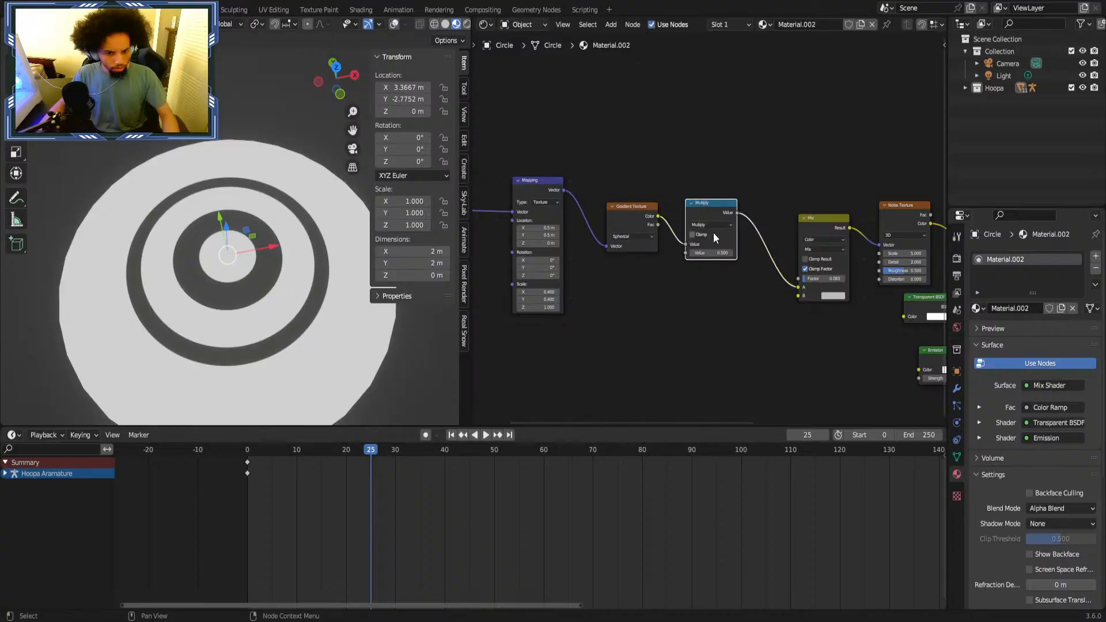
pyautogui.click(707, 225)
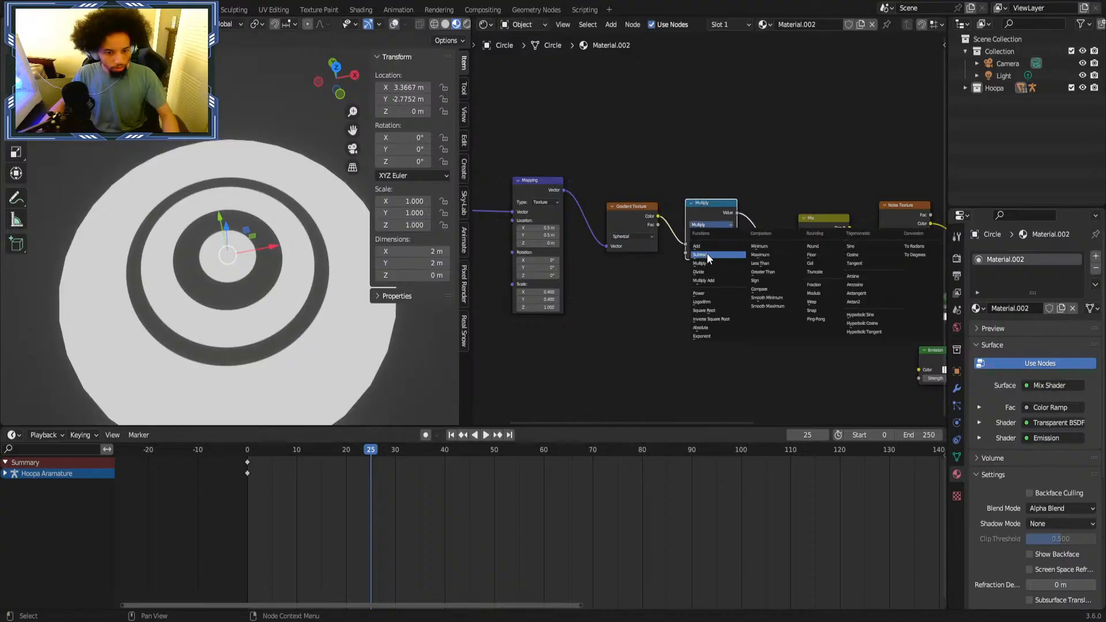
pyautogui.click(710, 292)
pyautogui.scroll(2, 711, 289)
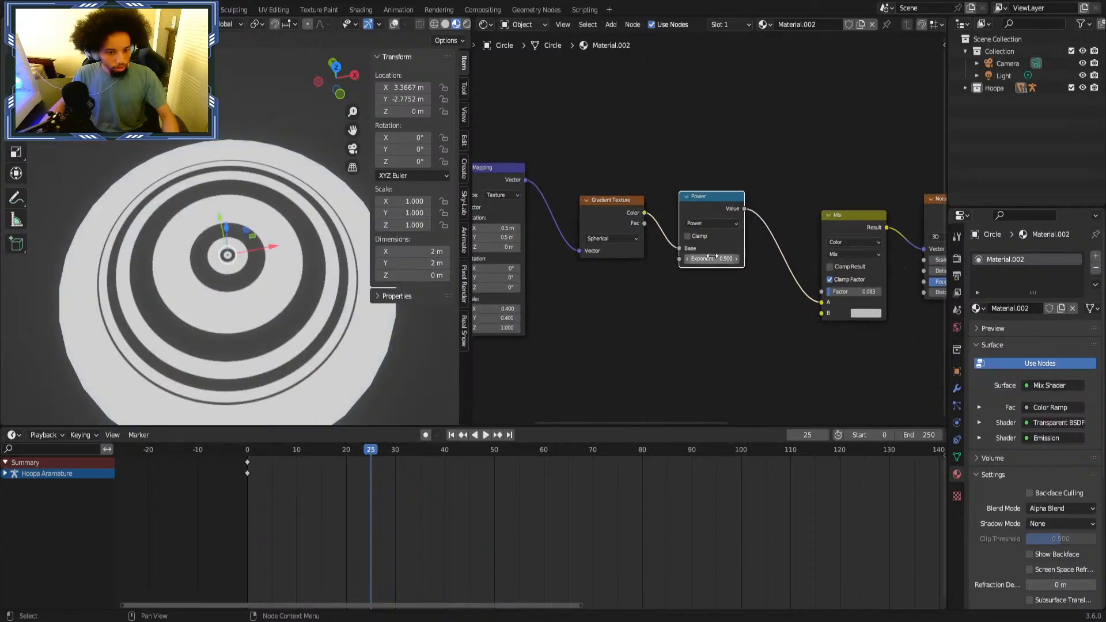
pyautogui.moveTo(712, 257); pyautogui.dragTo(671, 256)
# Delete the Power node and link the spherical Gradient Texture's Color directly to the Mix node's A input.
pyautogui.click(712, 222)
pyautogui.press('x')
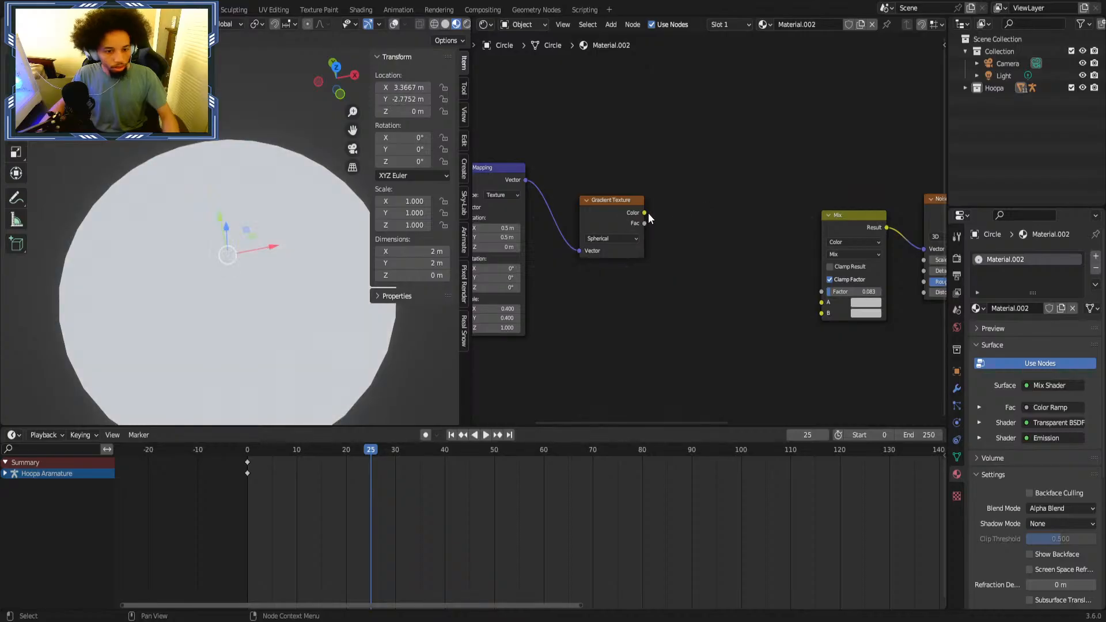
pyautogui.moveTo(645, 212); pyautogui.dragTo(822, 303)
pyautogui.moveTo(821, 302); pyautogui.dragTo(708, 297, button='middle')
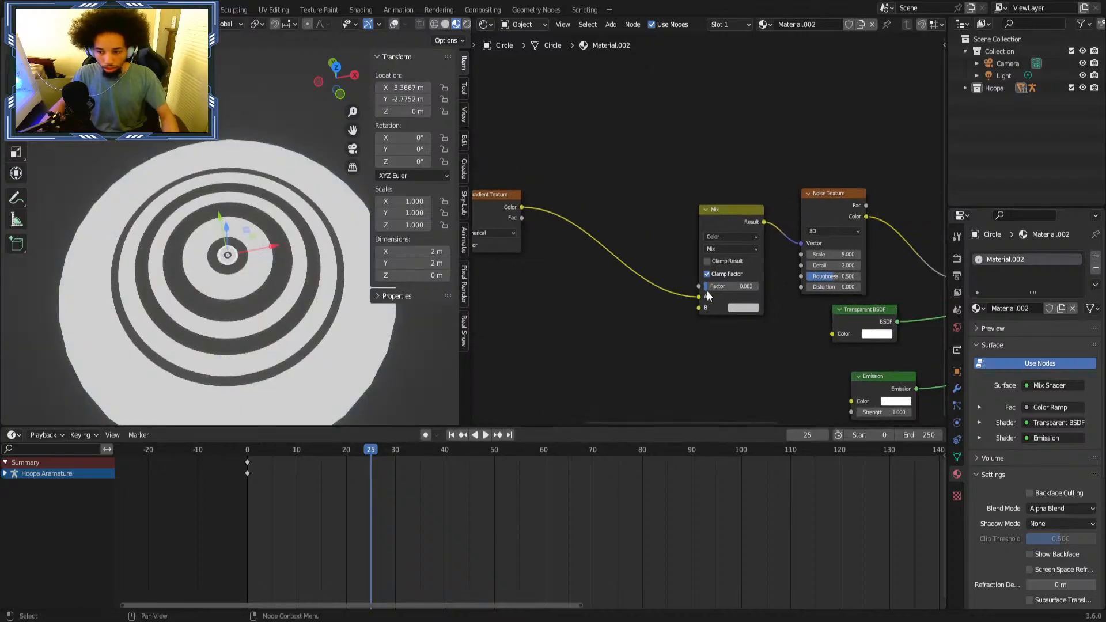
# Raise the Mix node's factor slightly to change the ring spacing.
pyautogui.moveTo(716, 287); pyautogui.dragTo(723, 288)
pyautogui.scroll(-3, 607, 261)
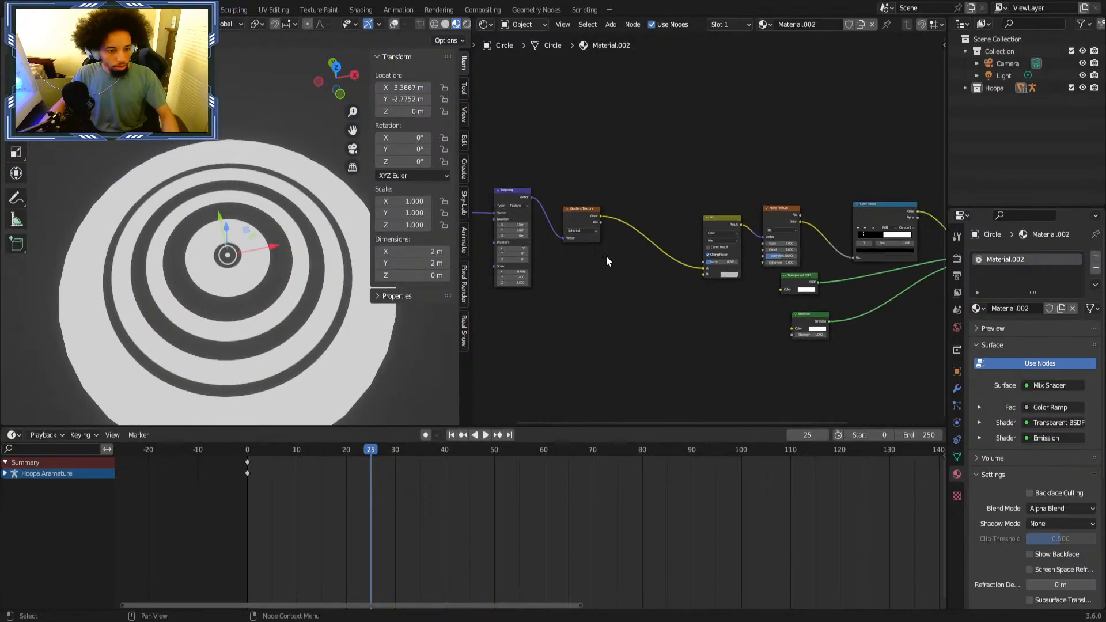
pyautogui.moveTo(607, 262); pyautogui.dragTo(700, 265, button='middle')
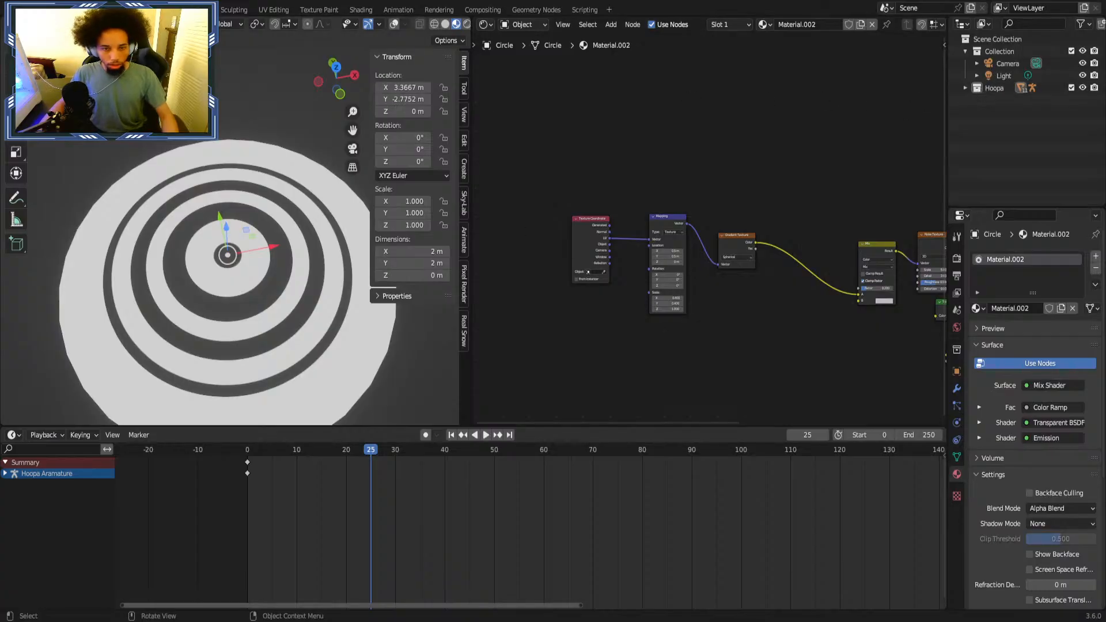
# Select the Hoopa Aramature and put it in Pose Mode with its animation channels expanded.
pyautogui.click(14, 24)
pyautogui.scroll(-5, 309, 292)
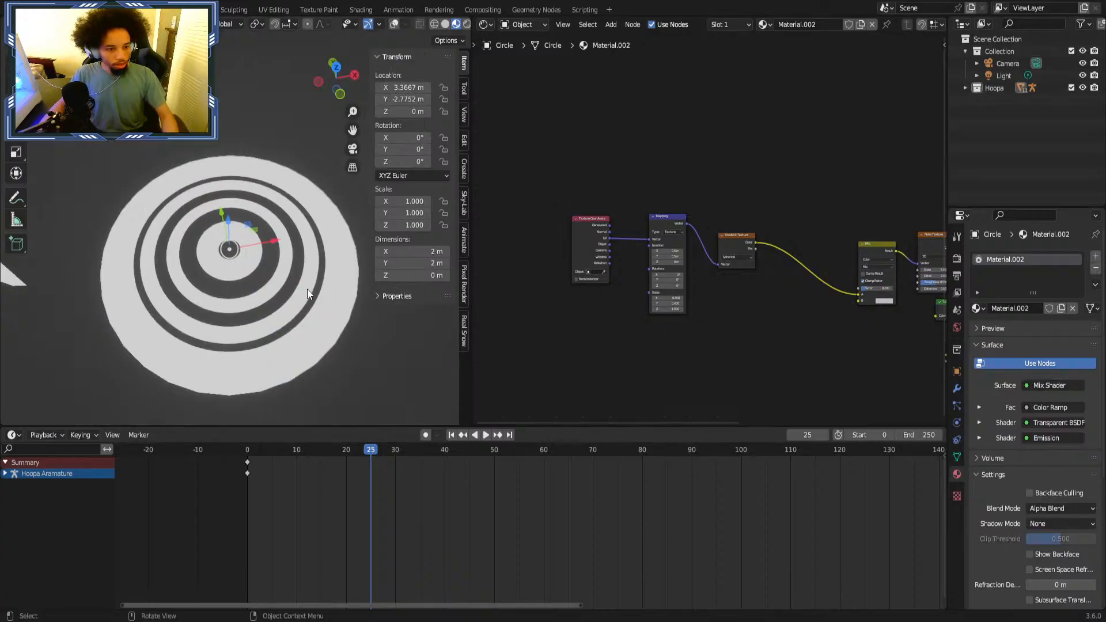
pyautogui.keyDown('shift'); pyautogui.moveTo(115, 164); pyautogui.dragTo(170, 289, button='middle'); pyautogui.keyUp('shift')
pyautogui.scroll(3, 257, 229)
pyautogui.scroll(4, 257, 229)
pyautogui.scroll(1, 257, 172)
pyautogui.click(966, 87)
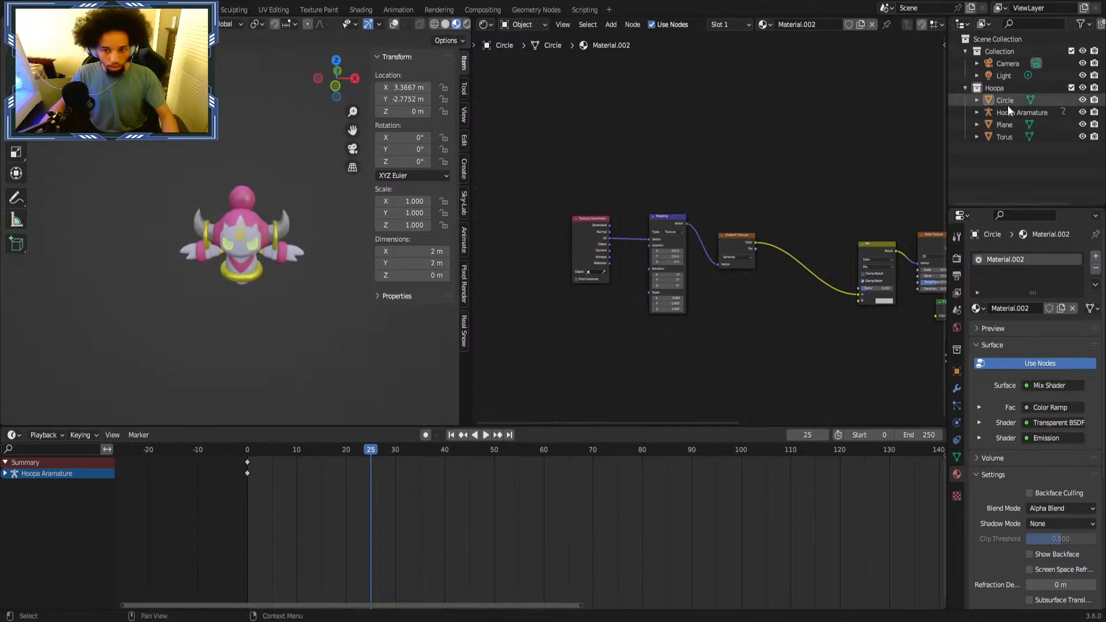
pyautogui.click(1015, 114)
pyautogui.click(966, 88)
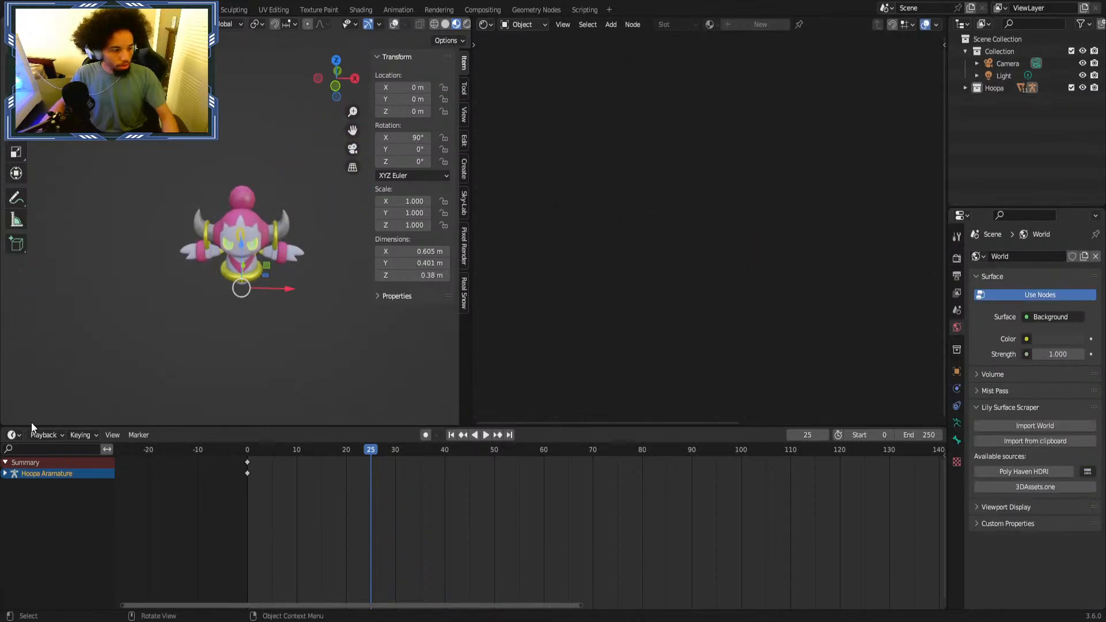
pyautogui.click(6, 473)
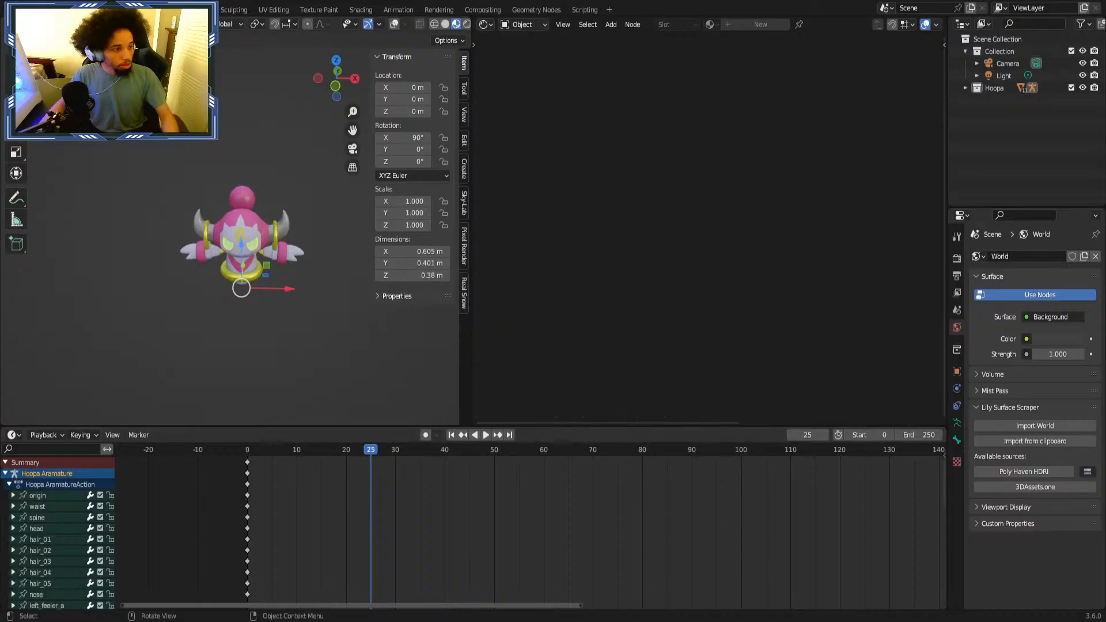
pyautogui.hotkey('ctrl', 'Tab')
# Change the Shader Editor area to a 3D Viewport.
pyautogui.click(486, 23)
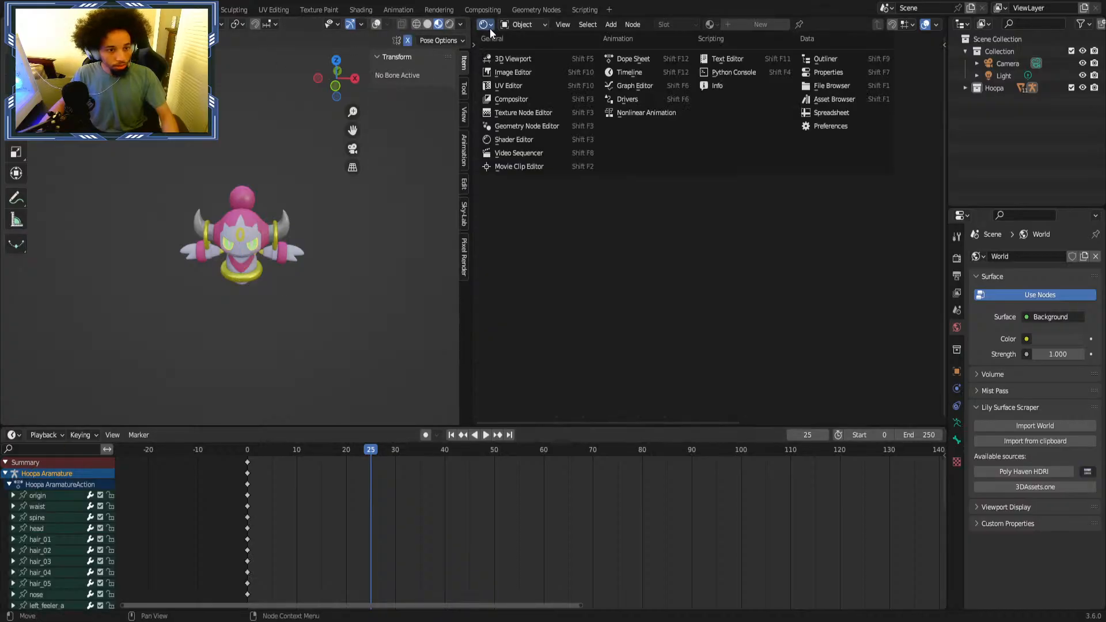
pyautogui.click(551, 63)
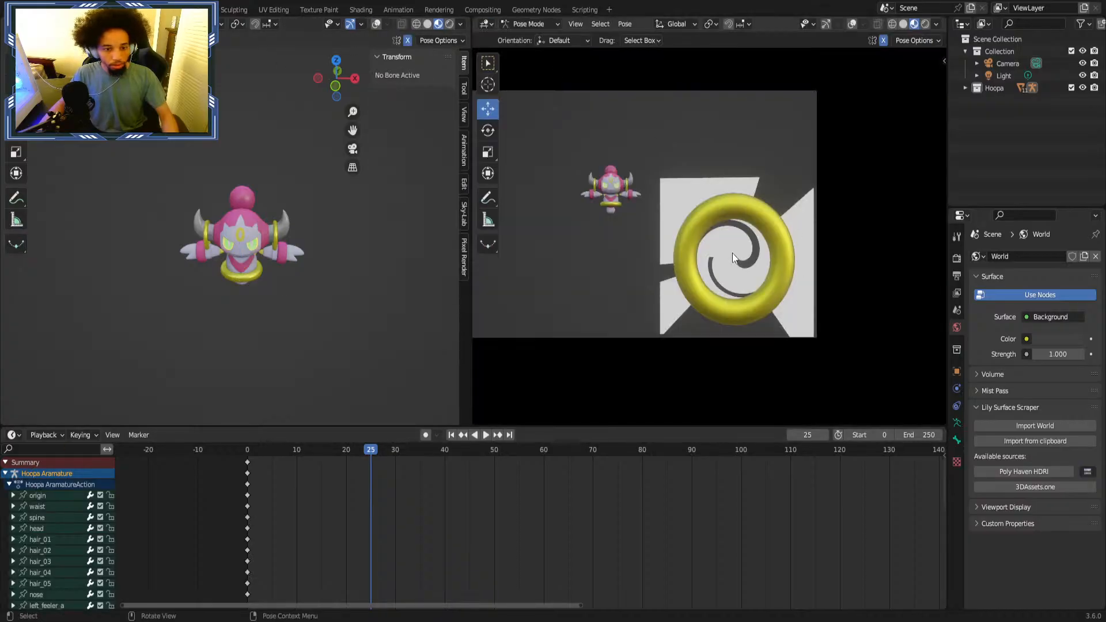
# Hide the Plane and Torus in the Hoopa collection and save the file.
pyautogui.click(966, 88)
pyautogui.moveTo(1081, 132); pyautogui.dragTo(1082, 125)
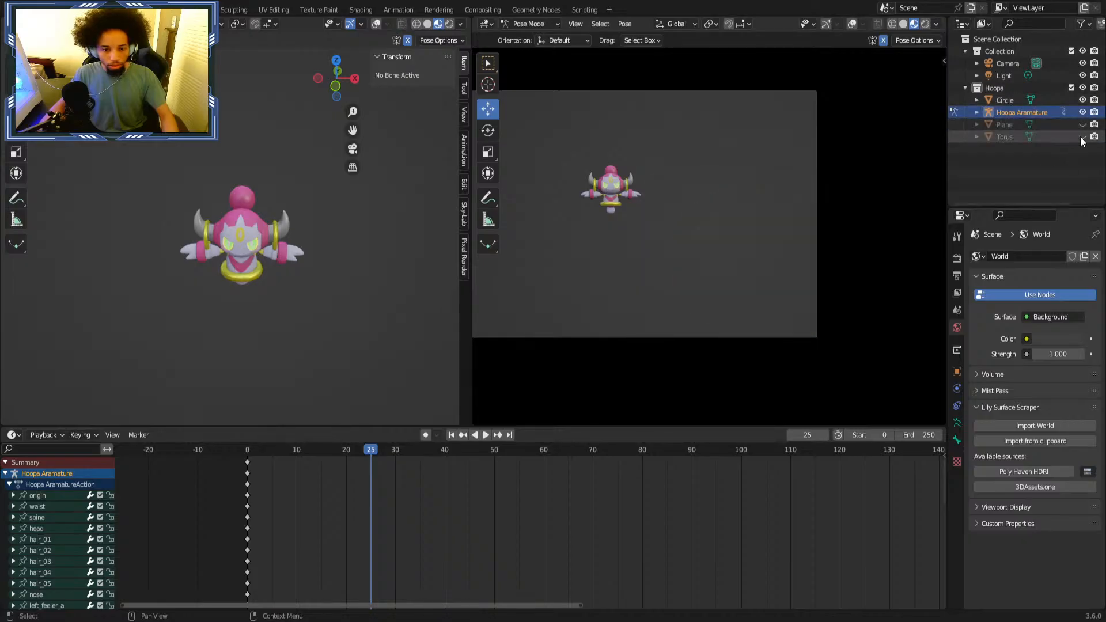
pyautogui.click(965, 87)
pyautogui.hotkey('ctrl', 's')
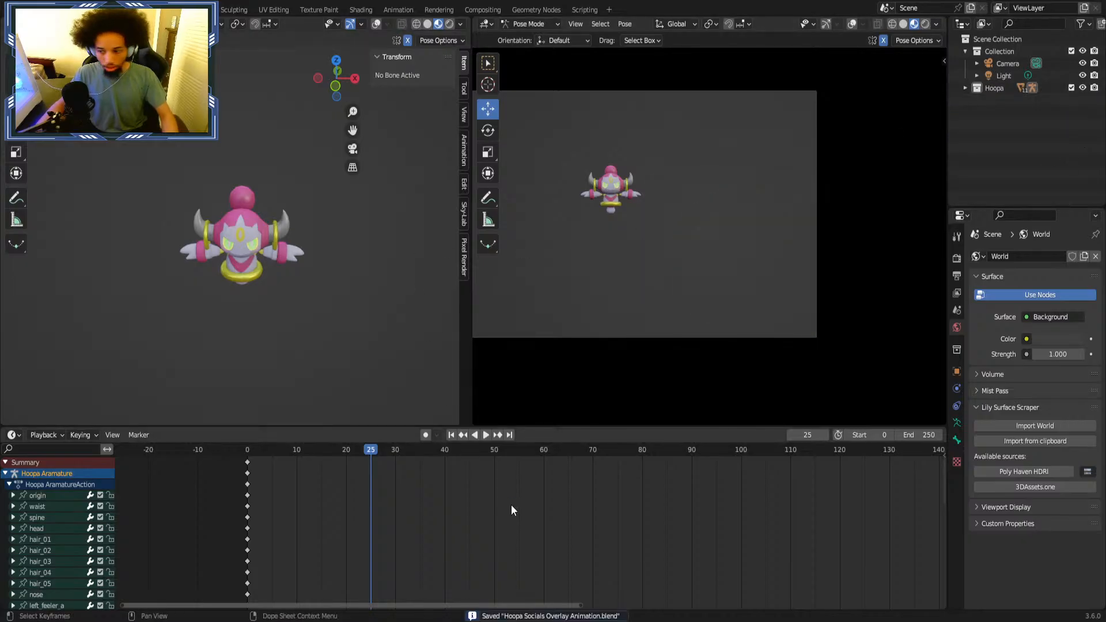
# Play the animation briefly from near its start and stop at frame 28.
pyautogui.click(279, 452)
pyautogui.press('space')
pyautogui.press('space')
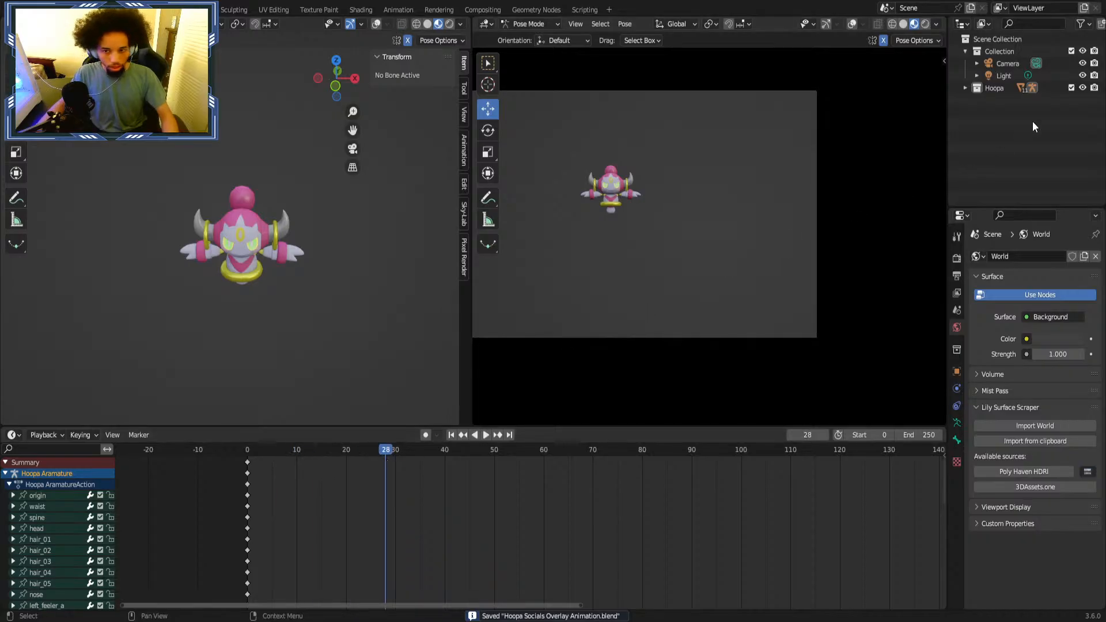
# Make the Plane and Torus in the Hoopa collection visible again.
pyautogui.click(965, 88)
pyautogui.click(1082, 124)
pyautogui.click(1082, 137)
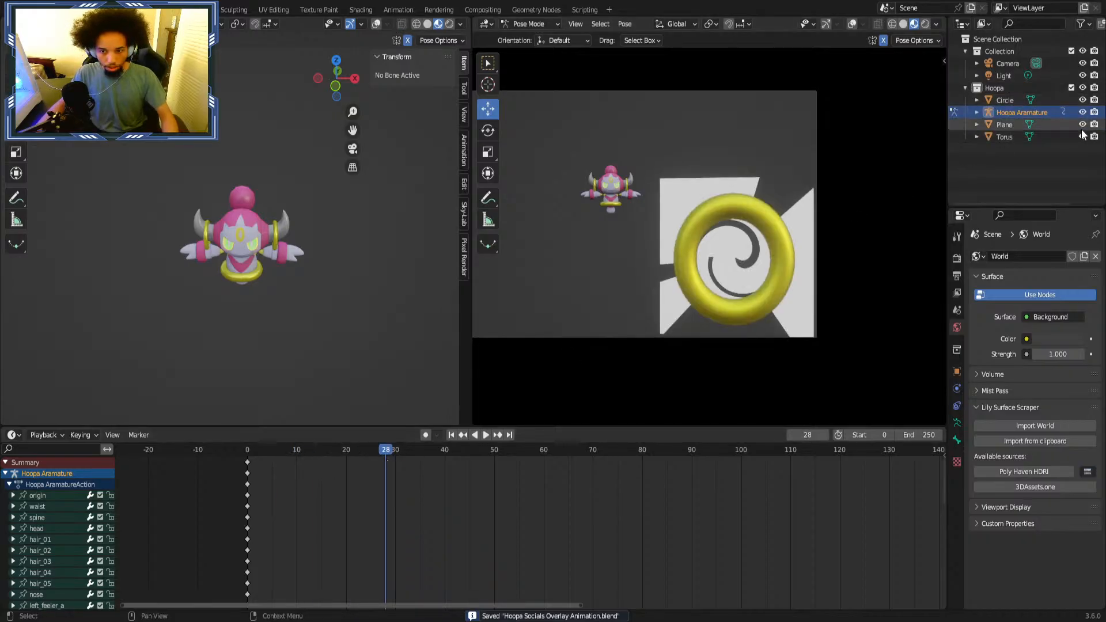
# Hide the Plane in the viewport and collapse the Hoopa collection.
pyautogui.click(1082, 124)
pyautogui.click(965, 88)
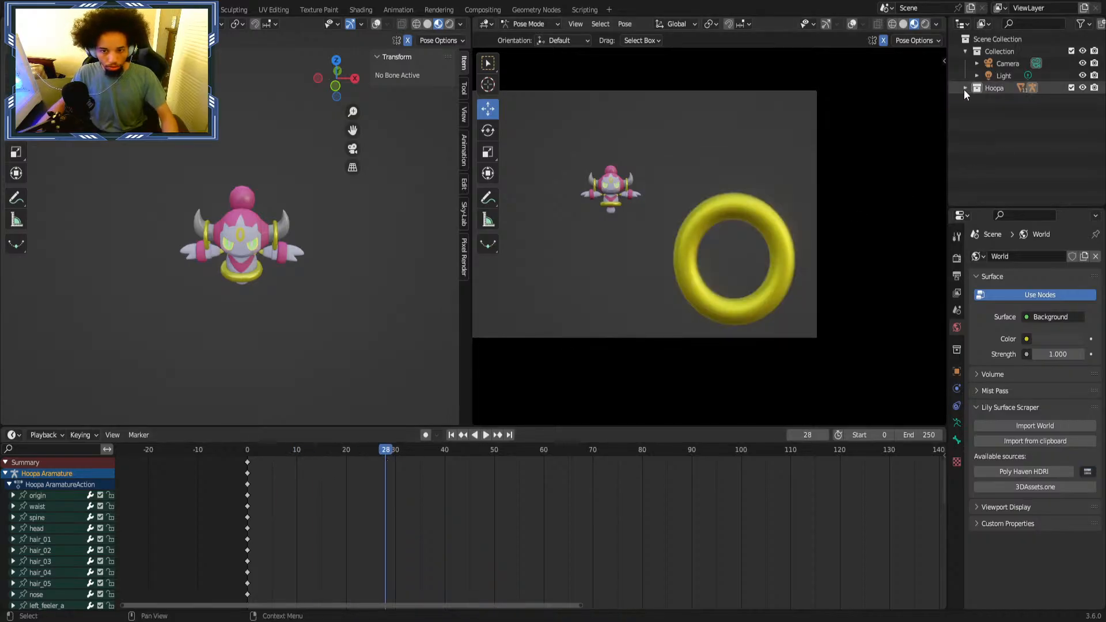
# Select the origin bone, turn on auto keying and move the bone along X to about 1.18 m at frame 28.
pyautogui.click(57, 495)
pyautogui.scroll(-2, 241, 242)
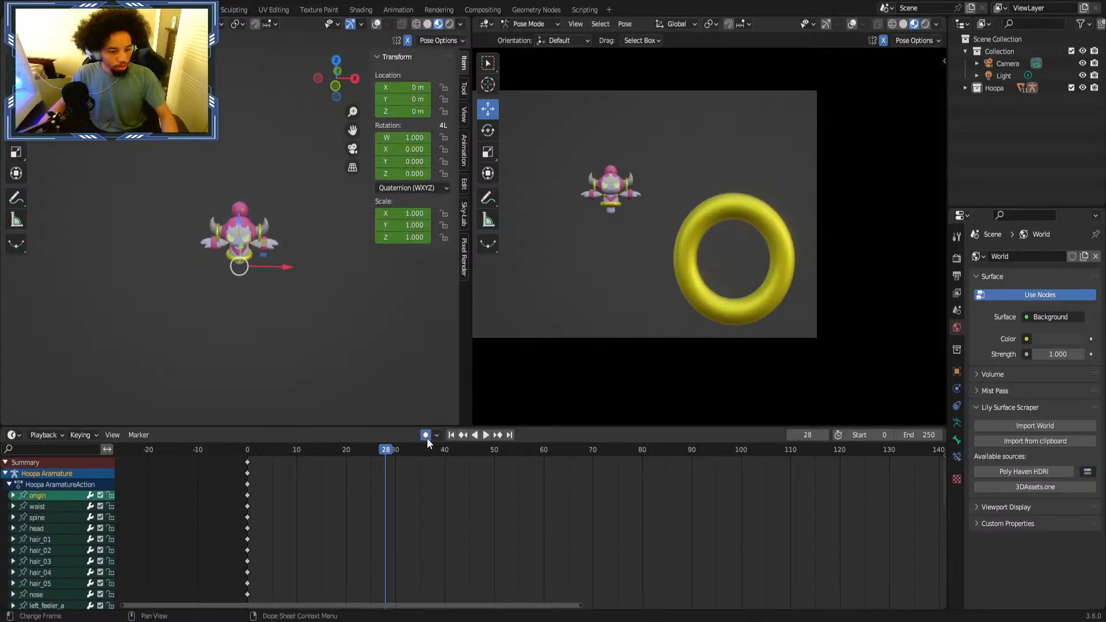
pyautogui.moveTo(251, 195); pyautogui.dragTo(256, 305, button='middle')
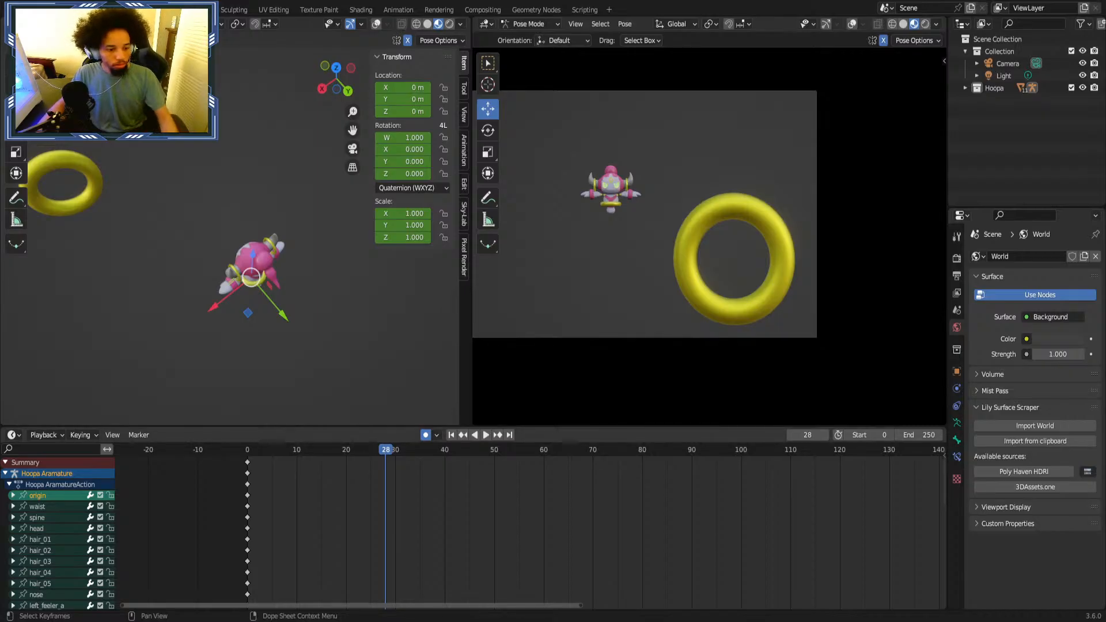
pyautogui.moveTo(99, 261); pyautogui.dragTo(254, 308, button='middle')
pyautogui.press('g')
pyautogui.press('x')
pyautogui.click(111, 275)
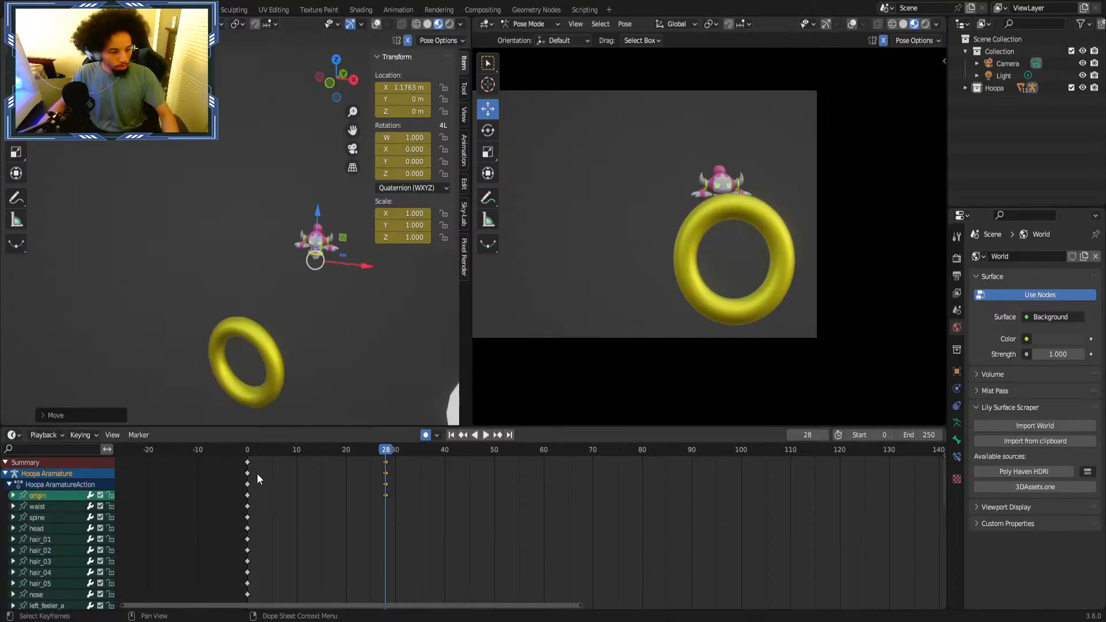
# In Object Mode with auto keying off, move the Torus to about X 1.09 m, Y -1.19 m and enlarge it to about 0.94 m wide.
pyautogui.click(260, 336)
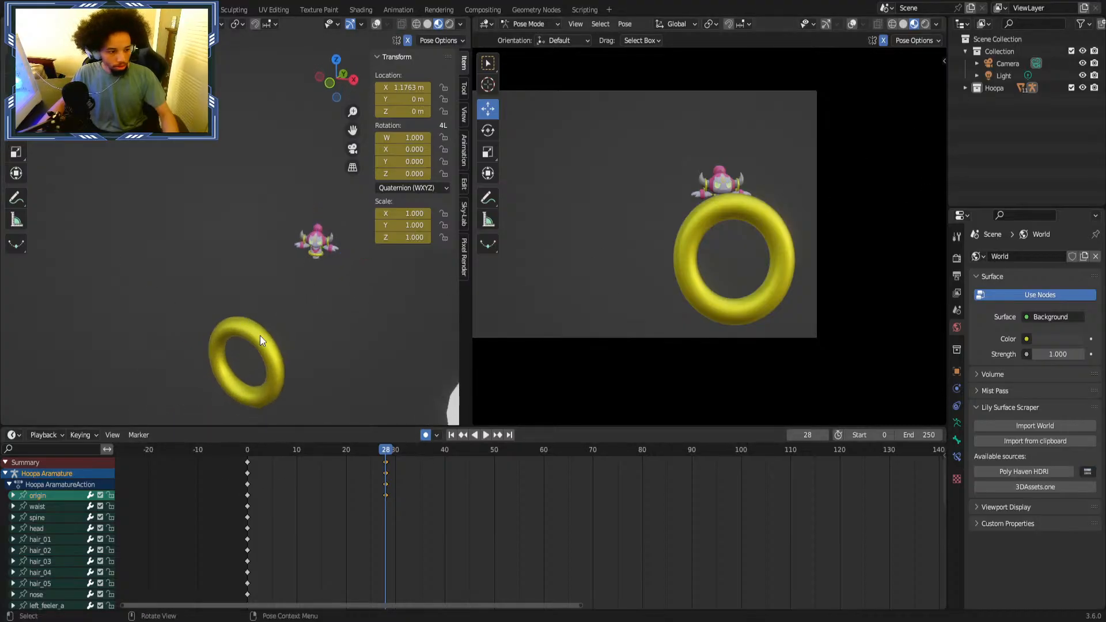
pyautogui.moveTo(260, 335); pyautogui.dragTo(234, 364, button='middle')
pyautogui.scroll(-4, 234, 364)
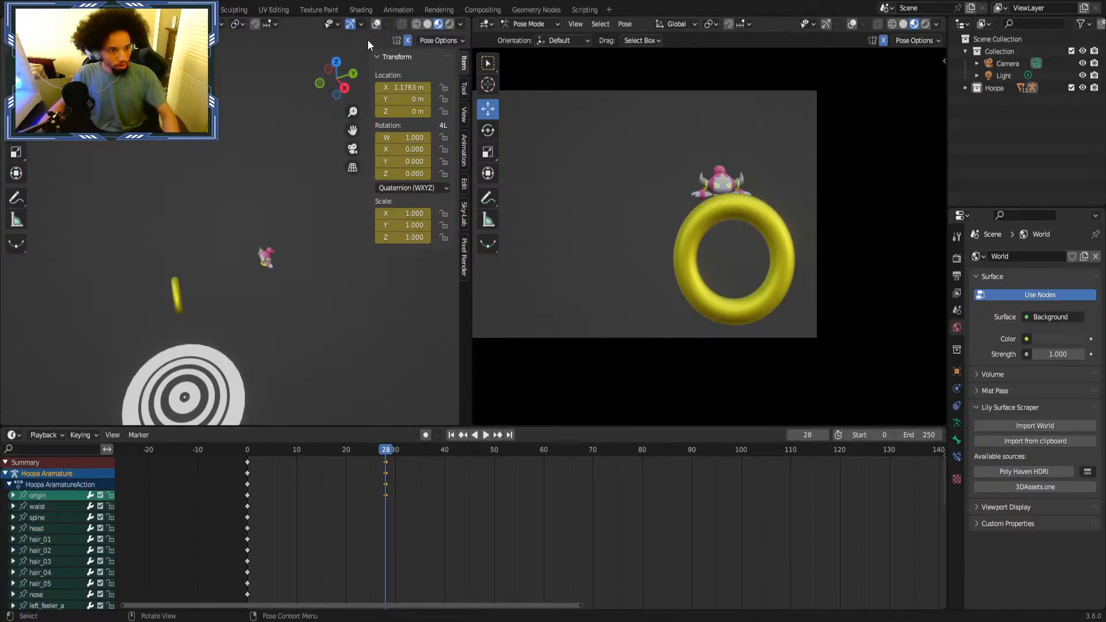
pyautogui.hotkey('ctrl', 'Tab')
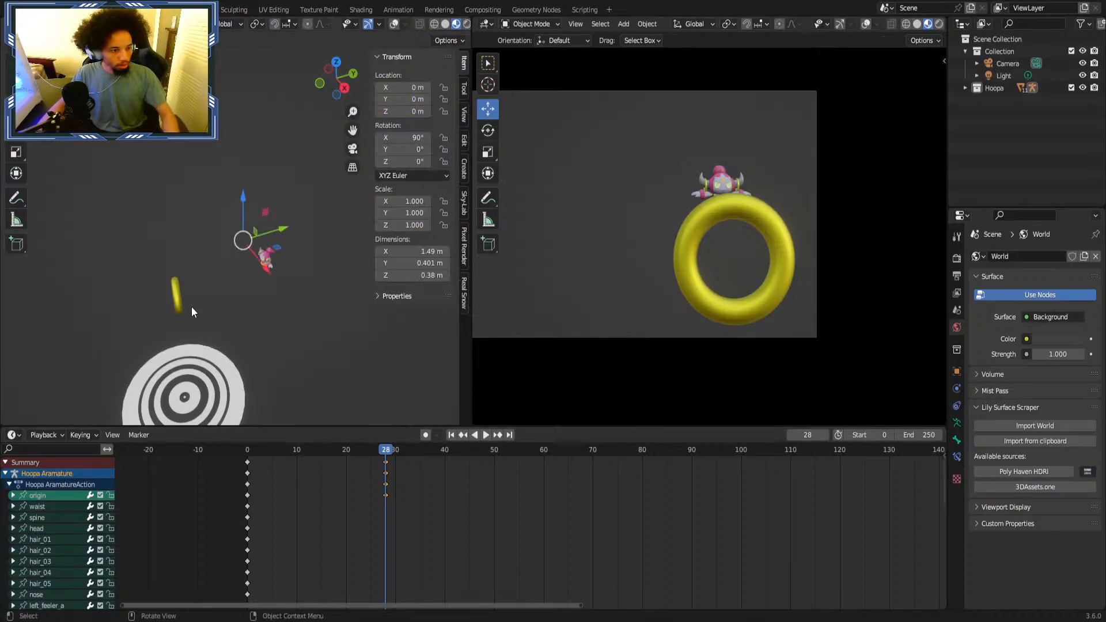
pyautogui.click(179, 299)
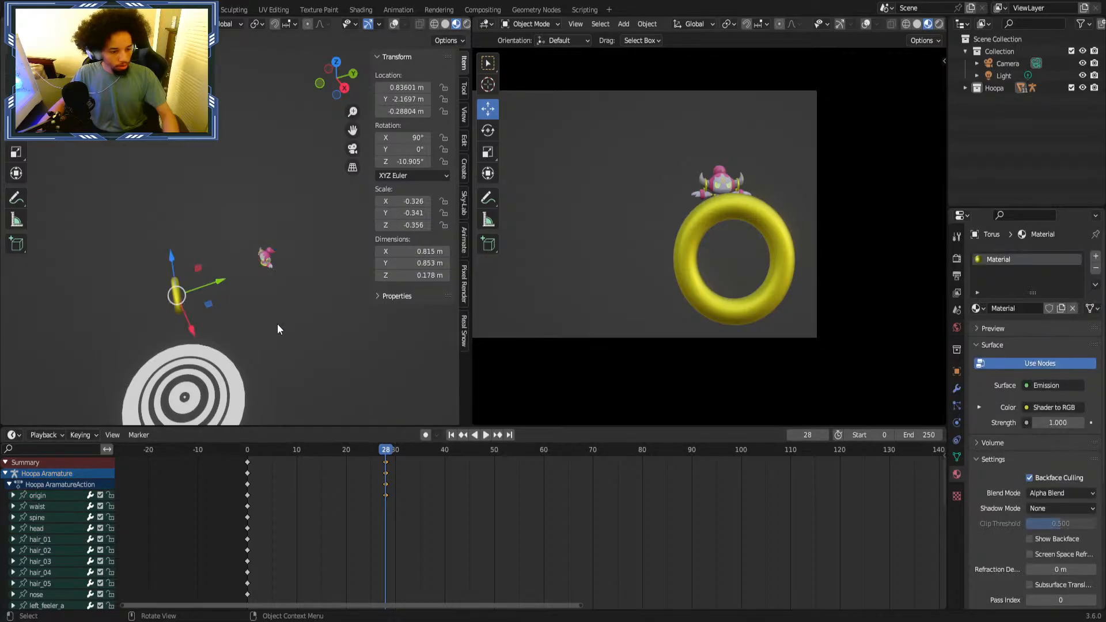
pyautogui.moveTo(218, 289); pyautogui.dragTo(256, 270)
pyautogui.moveTo(225, 312); pyautogui.dragTo(272, 321)
pyautogui.press('s')
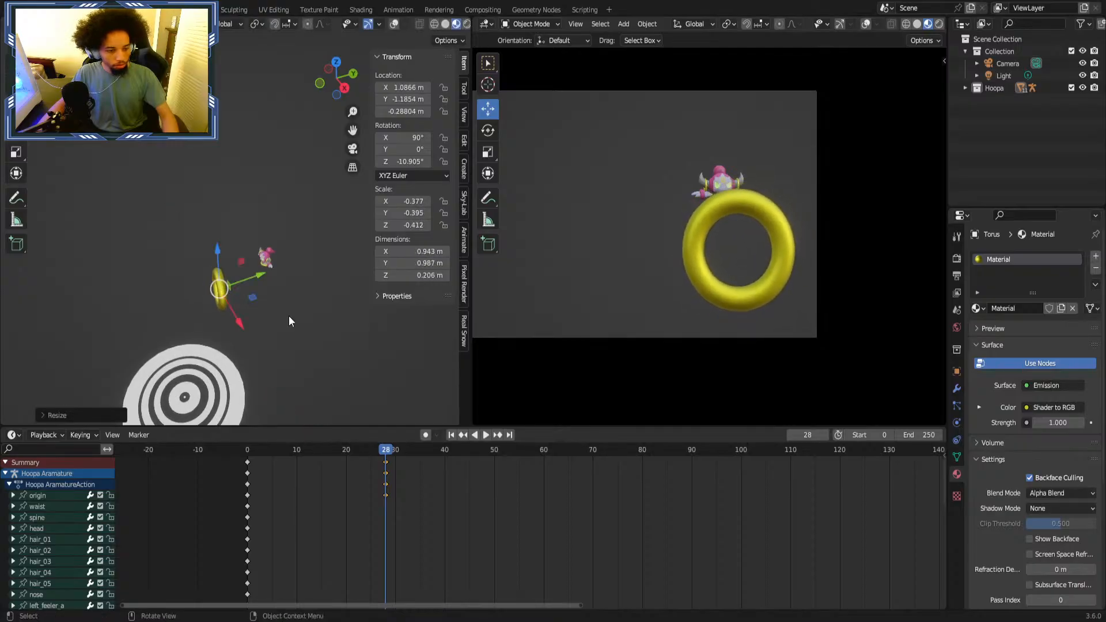
# Return the Hoopa armature to Pose Mode with auto keying on and move the origin bone to about Y -0.53 m, Z 0.78 m.
pyautogui.click(45, 473)
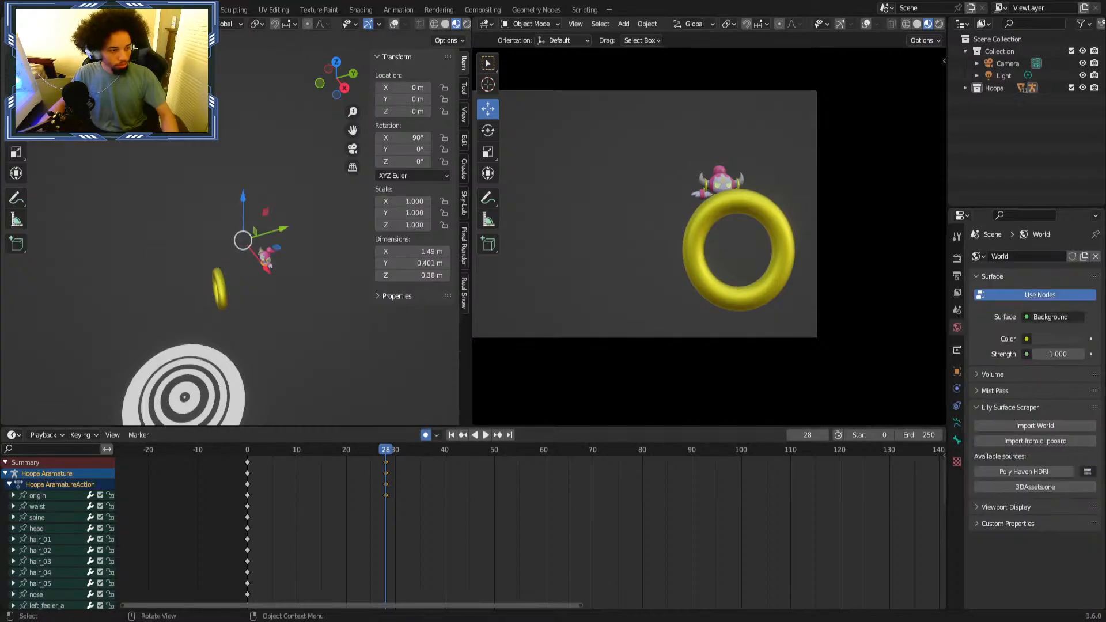
pyautogui.hotkey('ctrl', 'Tab')
pyautogui.click(54, 494)
pyautogui.moveTo(173, 346); pyautogui.dragTo(292, 282, button='middle')
pyautogui.moveTo(292, 282); pyautogui.dragTo(190, 300)
pyautogui.moveTo(190, 299); pyautogui.dragTo(258, 225, button='middle')
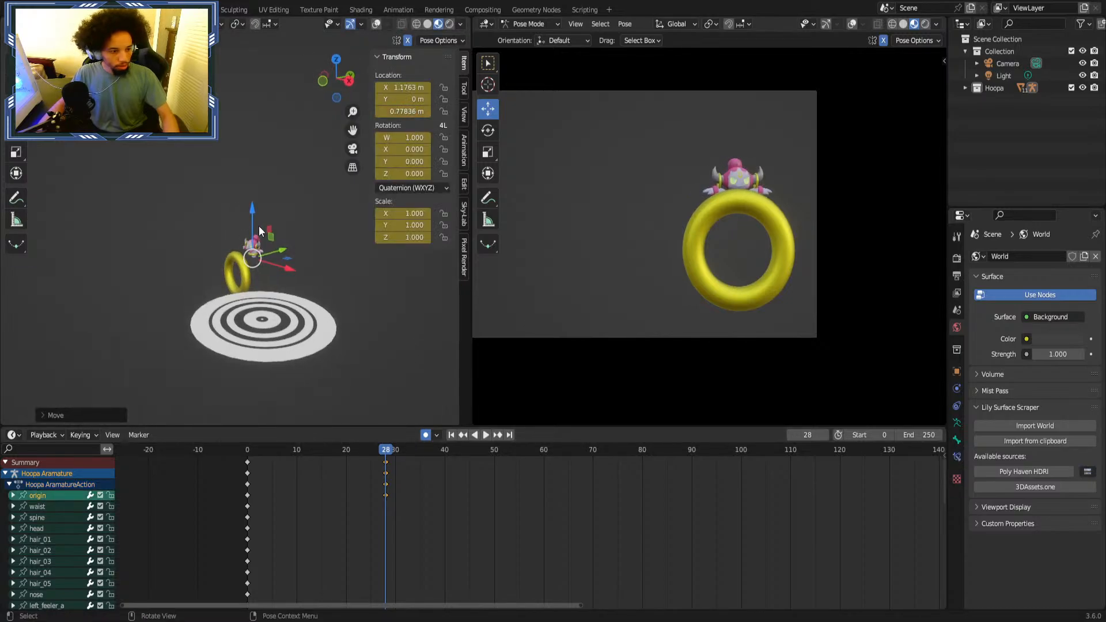
pyautogui.moveTo(258, 226)
pyautogui.mouseDown()
pyautogui.moveTo(251, 217)
pyautogui.moveTo(247, 236)
pyautogui.mouseUp()
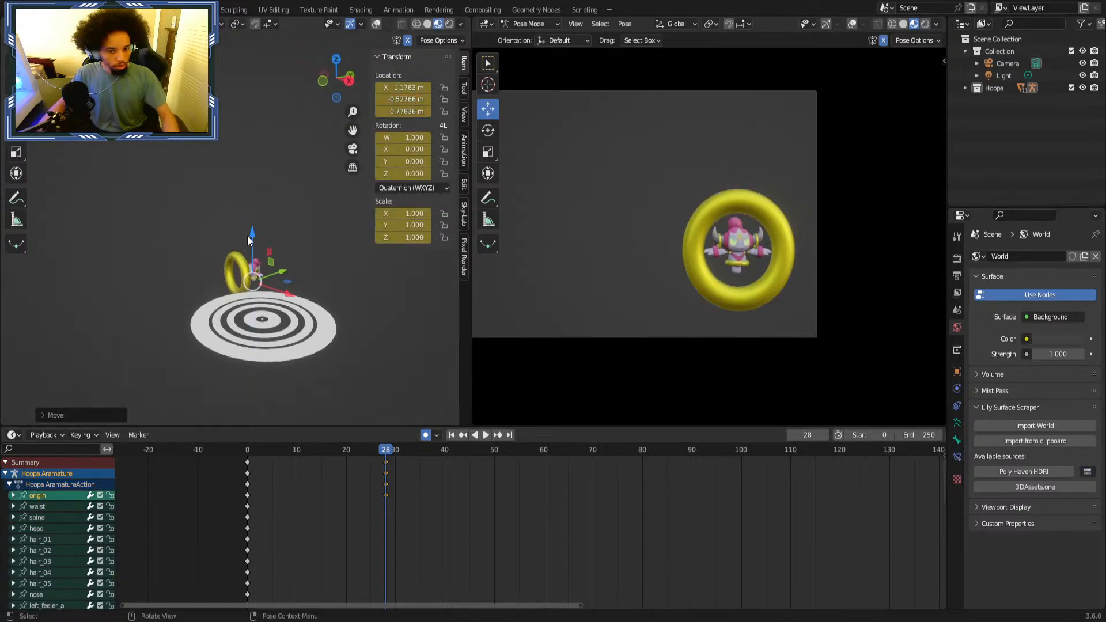
# Rotate the origin bone at frame 28 to about W 0.996, Y -0.090, and switch back to the Move tool.
pyautogui.moveTo(248, 236); pyautogui.dragTo(169, 406, button='middle')
pyautogui.click(17, 131)
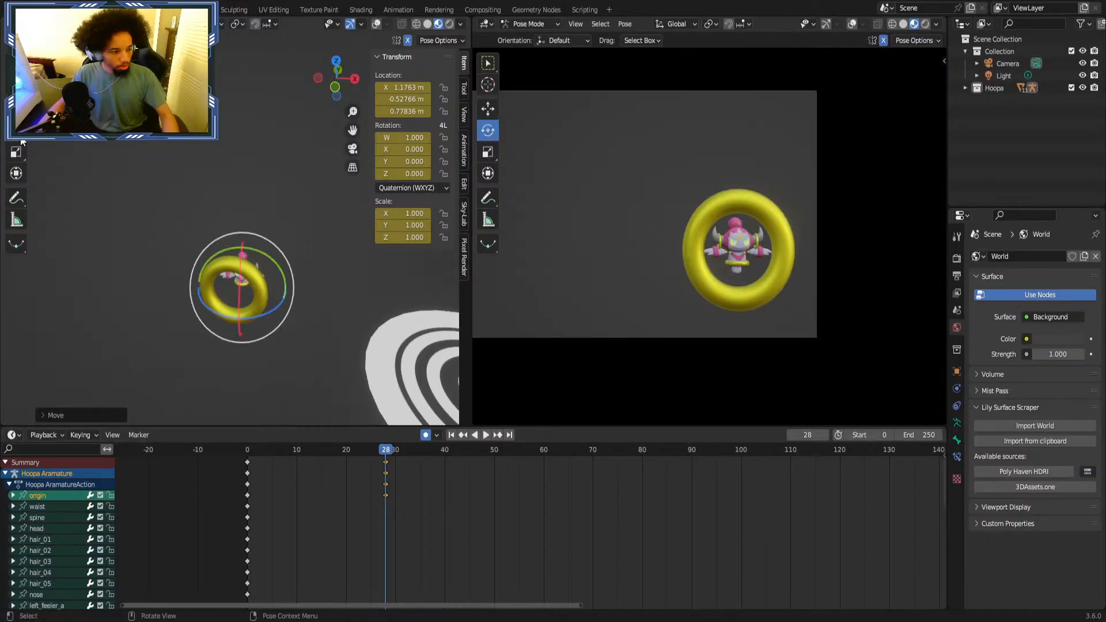
pyautogui.moveTo(264, 313); pyautogui.dragTo(260, 314)
pyautogui.moveTo(260, 315); pyautogui.dragTo(244, 264, button='middle')
pyautogui.hotkey('shift', 'space')
pyautogui.press('g')
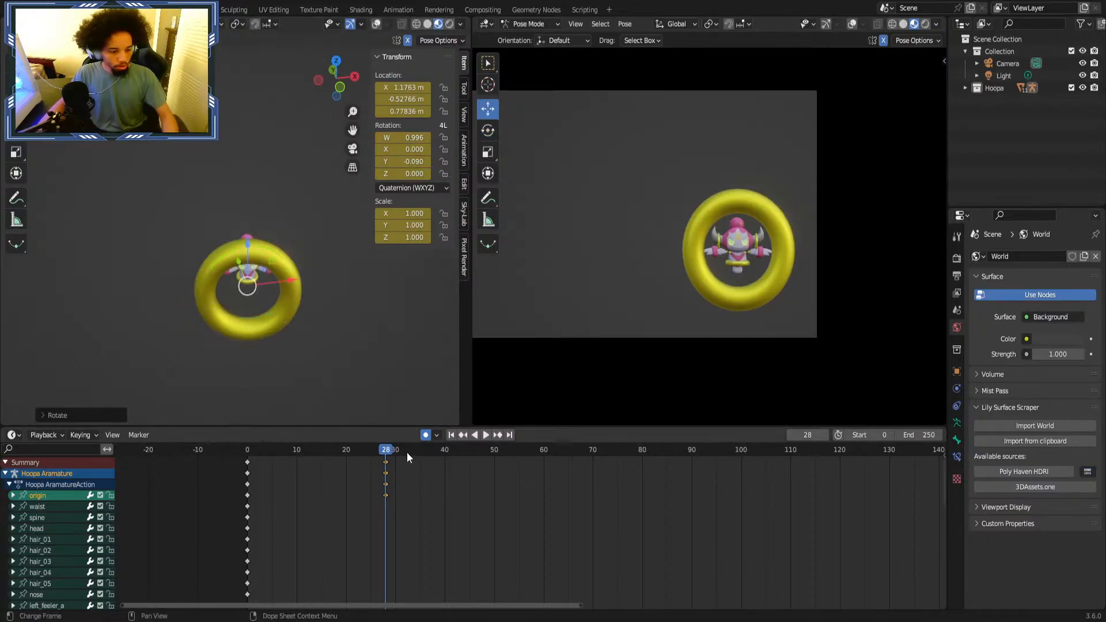
# At frame 50, move the origin bone forward through the ring to about X 1.00 m, Z 1.66 m.
pyautogui.moveTo(406, 457); pyautogui.dragTo(494, 452)
pyautogui.moveTo(326, 274); pyautogui.dragTo(48, 226, button='middle')
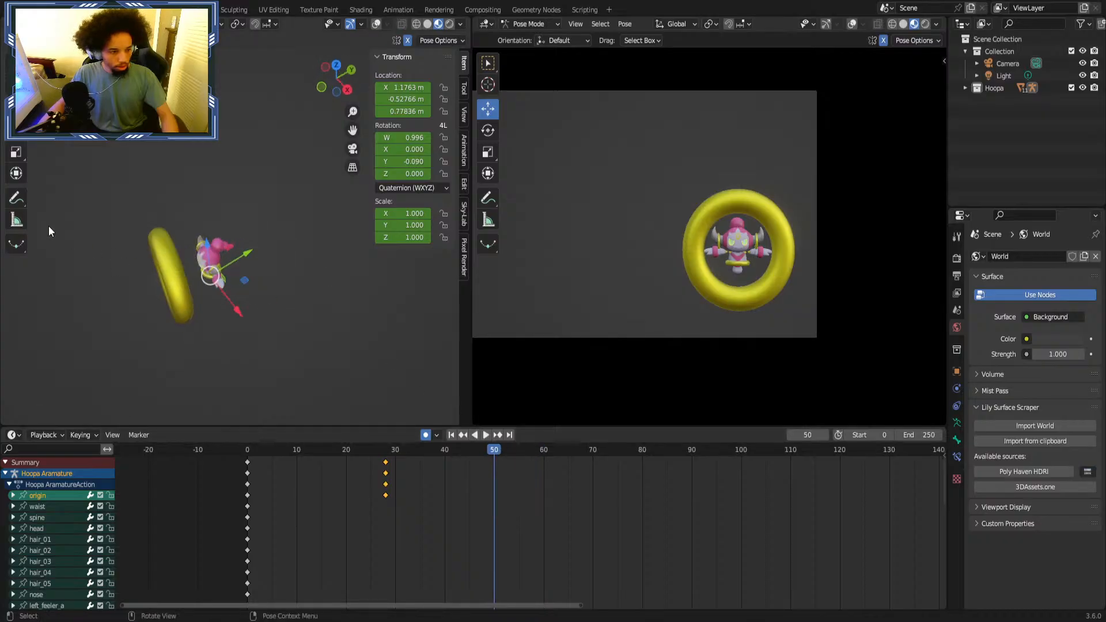
pyautogui.moveTo(176, 295)
pyautogui.mouseDown(button='middle')
pyautogui.moveTo(167, 321)
pyautogui.moveTo(260, 325)
pyautogui.moveTo(175, 311)
pyautogui.mouseUp(button='middle')
pyautogui.moveTo(254, 258); pyautogui.dragTo(184, 268)
pyautogui.moveTo(154, 312); pyautogui.dragTo(116, 285)
pyautogui.press('y')
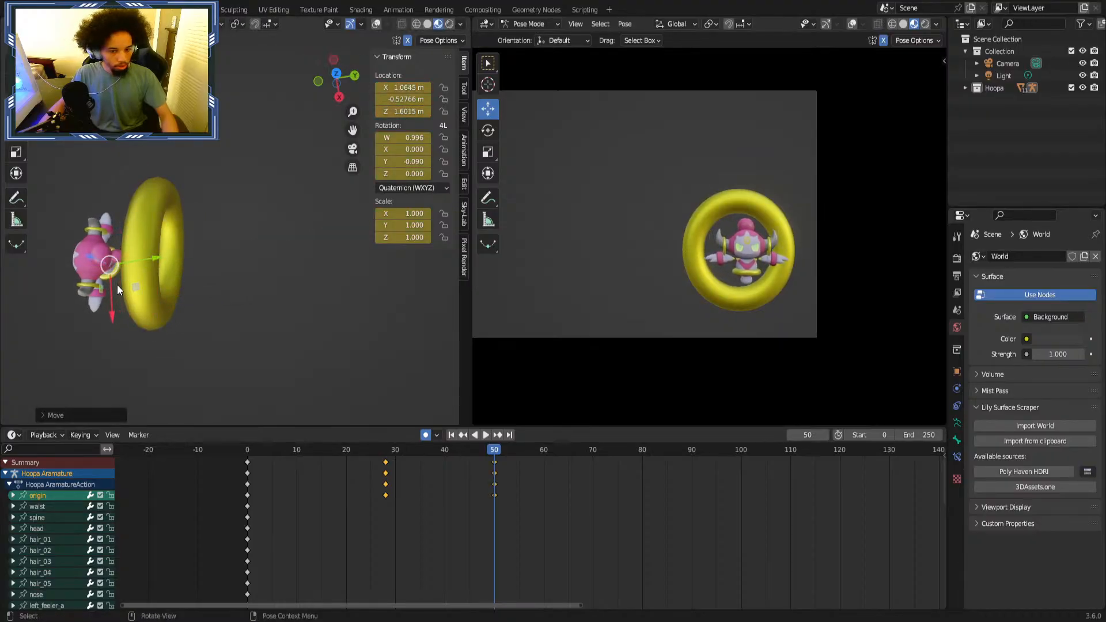
pyautogui.moveTo(116, 285); pyautogui.dragTo(258, 250, button='middle')
pyautogui.moveTo(239, 320); pyautogui.dragTo(240, 311)
pyautogui.moveTo(296, 347); pyautogui.dragTo(268, 348)
# Go to frame 0 and duplicate the origin bone's frame 28 keyframe onto frame 0.
pyautogui.click(598, 496)
pyautogui.press('space')
pyautogui.click(247, 452)
pyautogui.moveTo(246, 452); pyautogui.dragTo(209, 449)
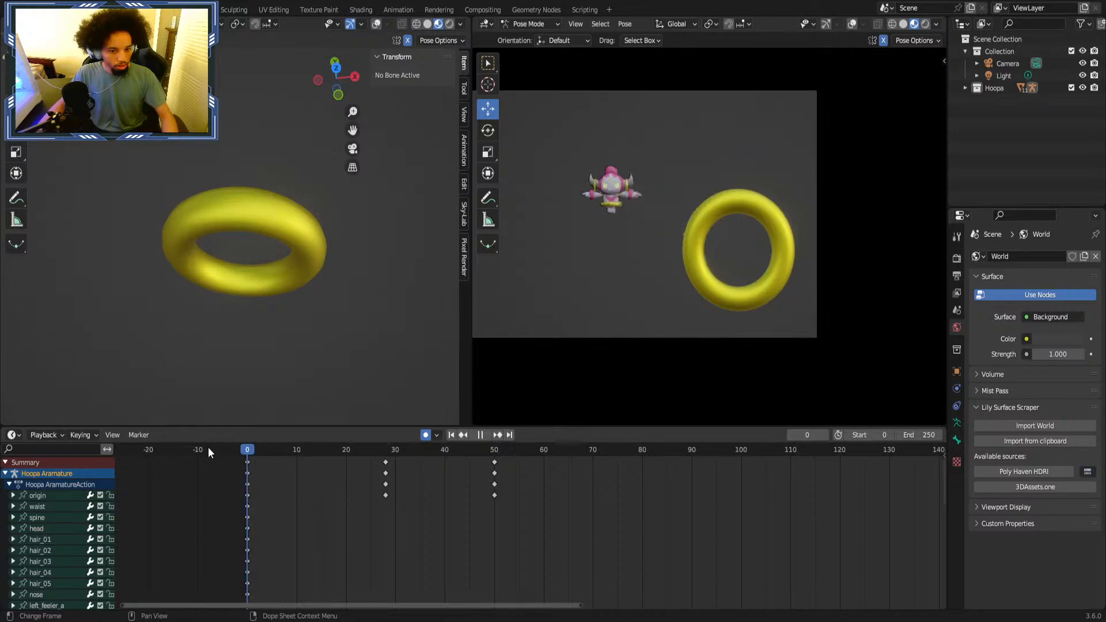
pyautogui.rightClick(391, 498)
pyautogui.click(350, 559)
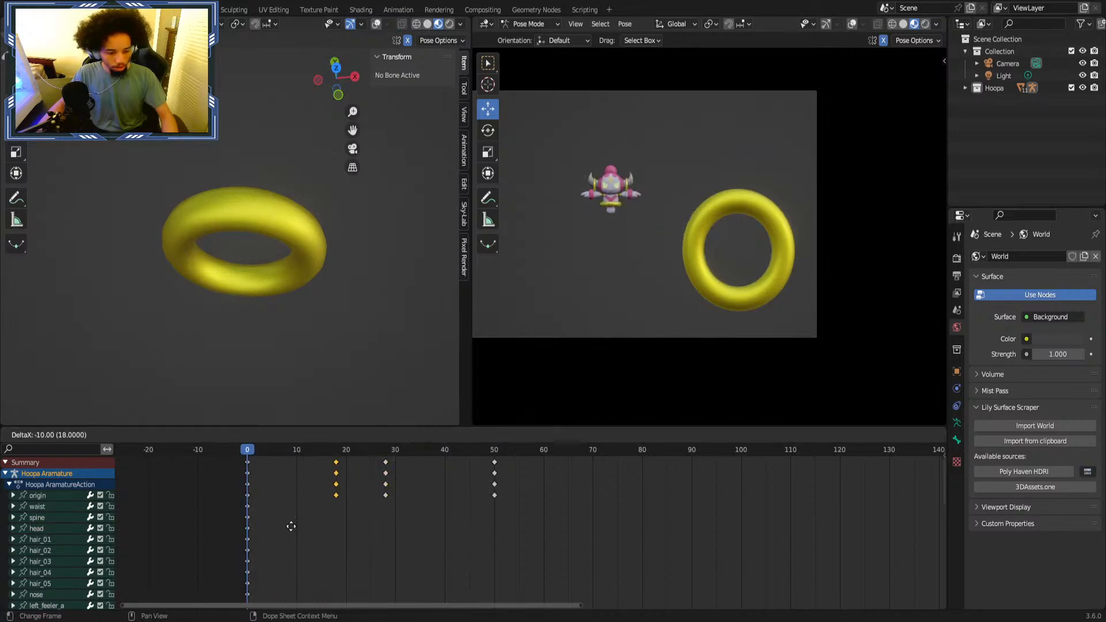
pyautogui.click(212, 528)
# Play and scrub the animation from its start to just past frame 50, examining Hoopa's motion through the ring from the front.
pyautogui.press('space')
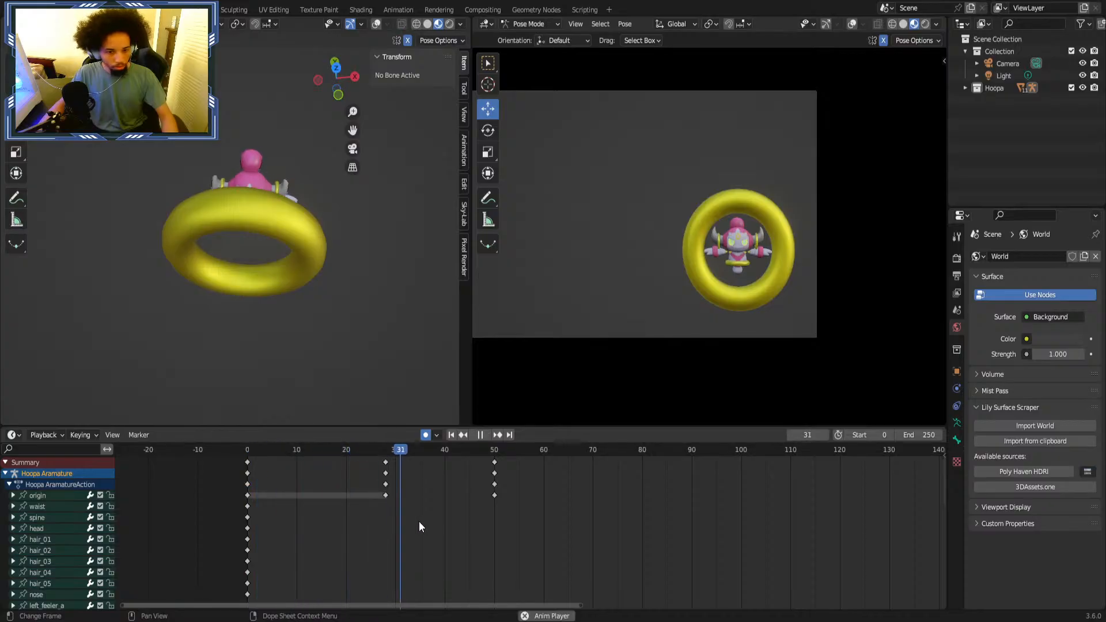
pyautogui.moveTo(371, 455); pyautogui.dragTo(416, 455)
pyautogui.click(369, 455)
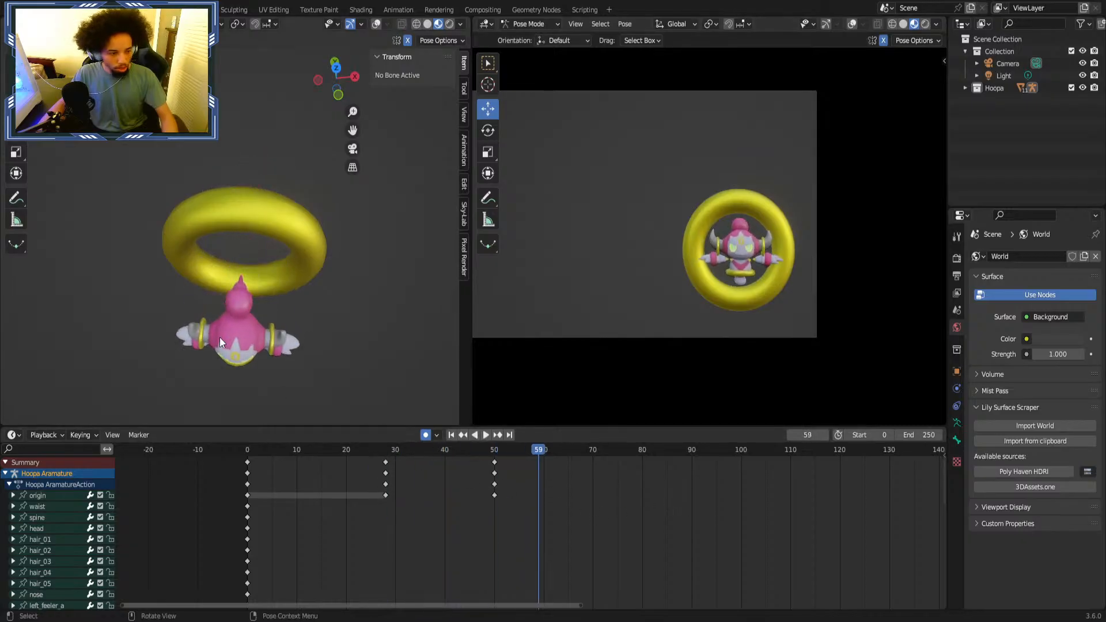
pyautogui.press('KP_1')
pyautogui.click(276, 455)
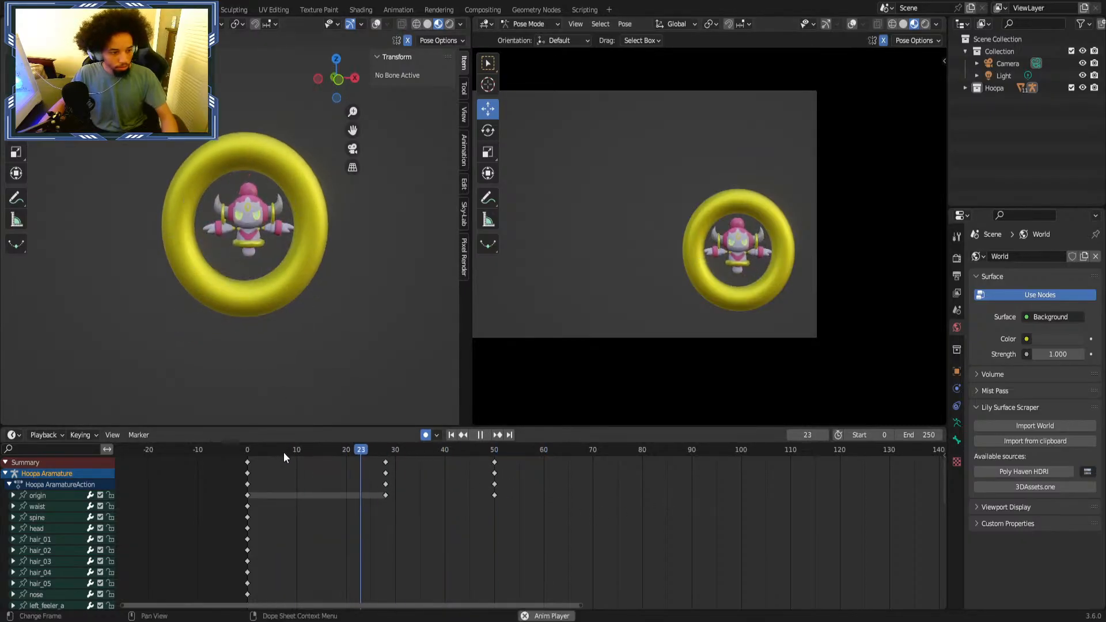
pyautogui.moveTo(348, 335); pyautogui.dragTo(2, 366, button='middle')
pyautogui.moveTo(406, 446); pyautogui.dragTo(439, 454)
pyautogui.moveTo(346, 398); pyautogui.dragTo(200, 296, button='middle')
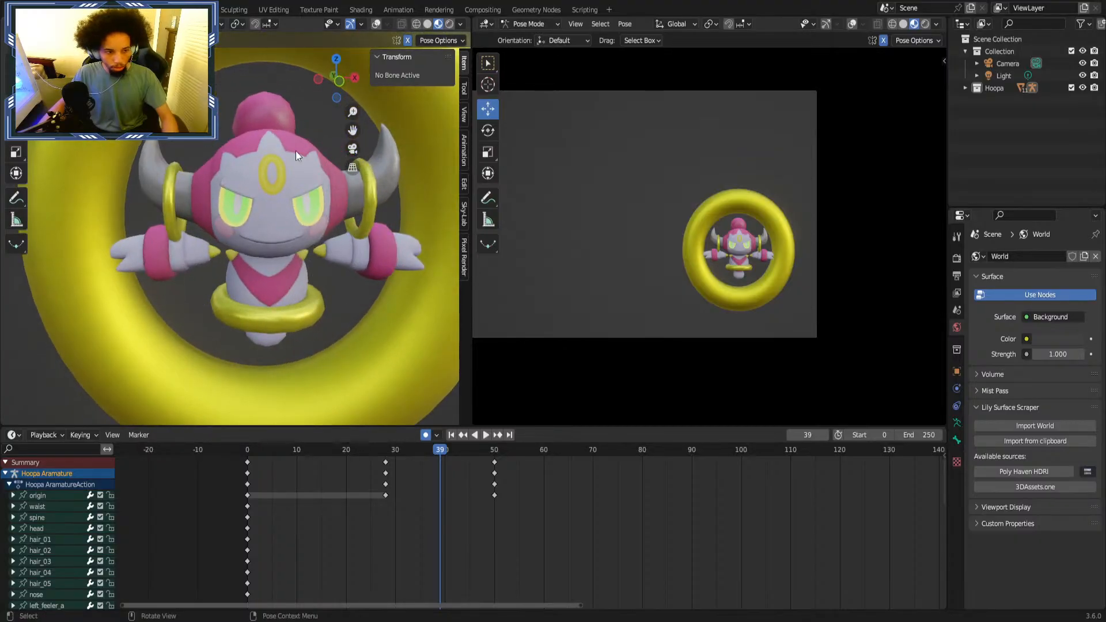
pyautogui.scroll(-2, 611, 525)
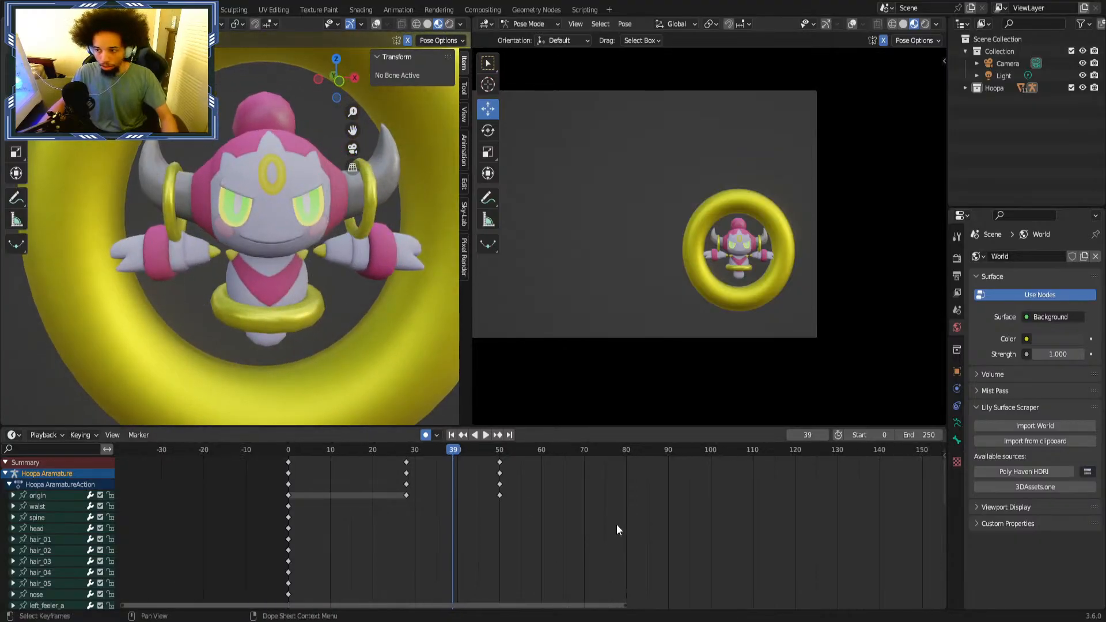
pyautogui.scroll(-4, 227, 254)
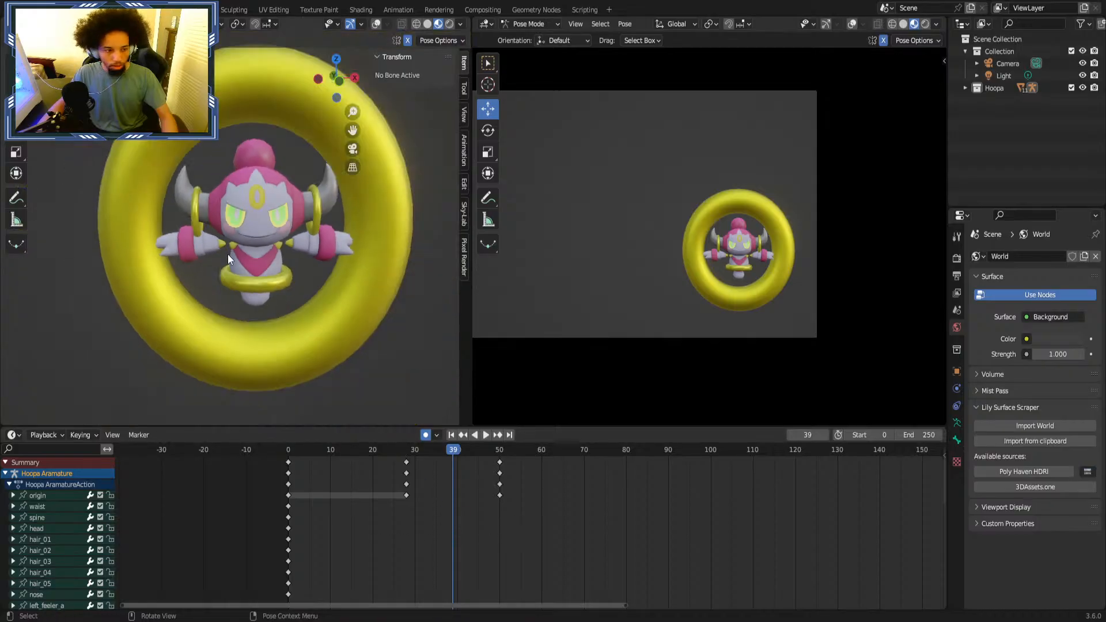
pyautogui.hotkey('shift', 'Left')
pyautogui.press('space')
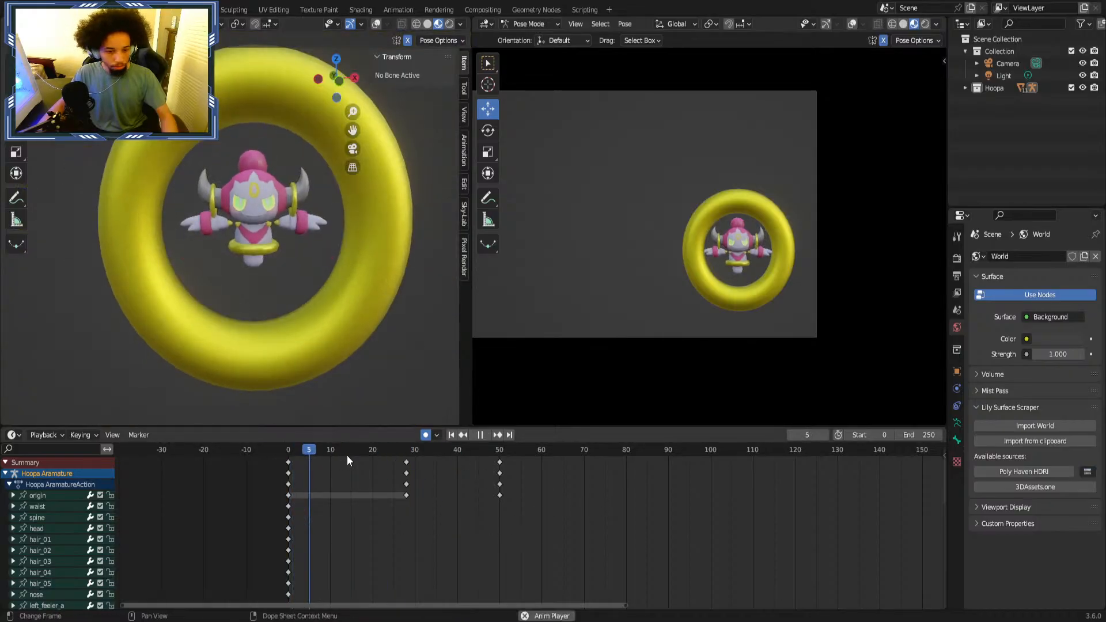
pyautogui.press('space')
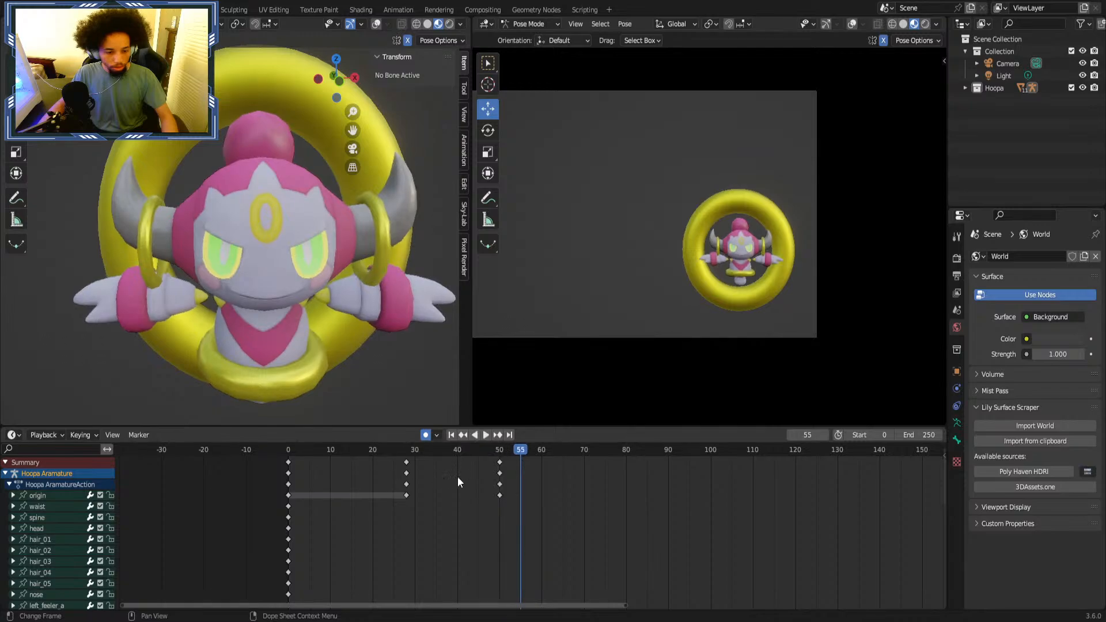
pyautogui.scroll(-3, 236, 296)
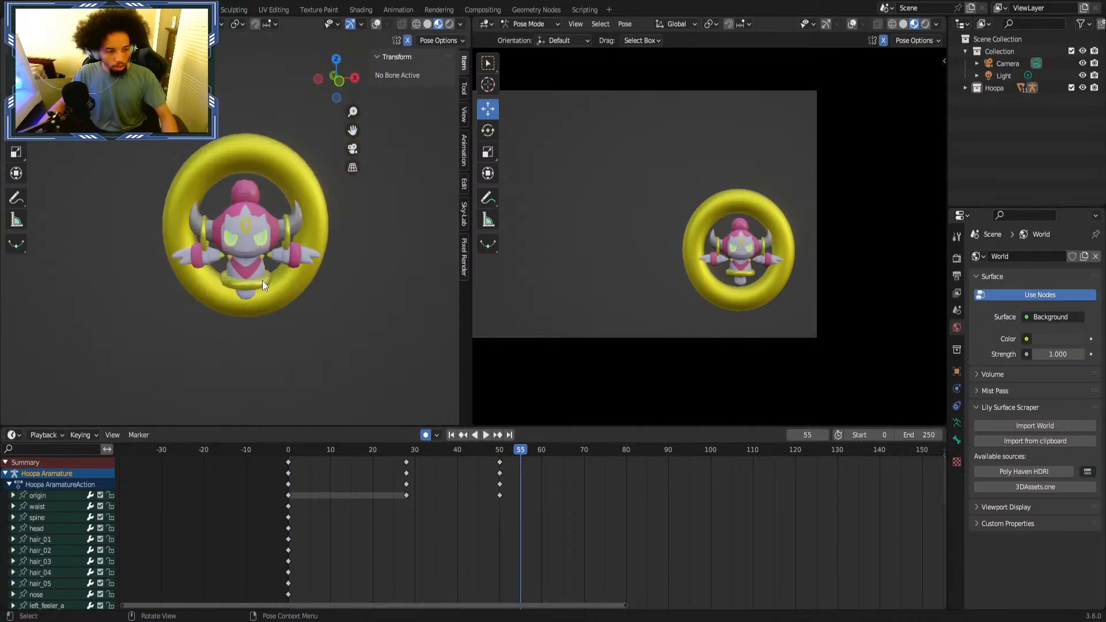
pyautogui.scroll(1, 261, 281)
# Go to frame 70 and select the armature's origin bone.
pyautogui.moveTo(491, 449); pyautogui.dragTo(589, 469)
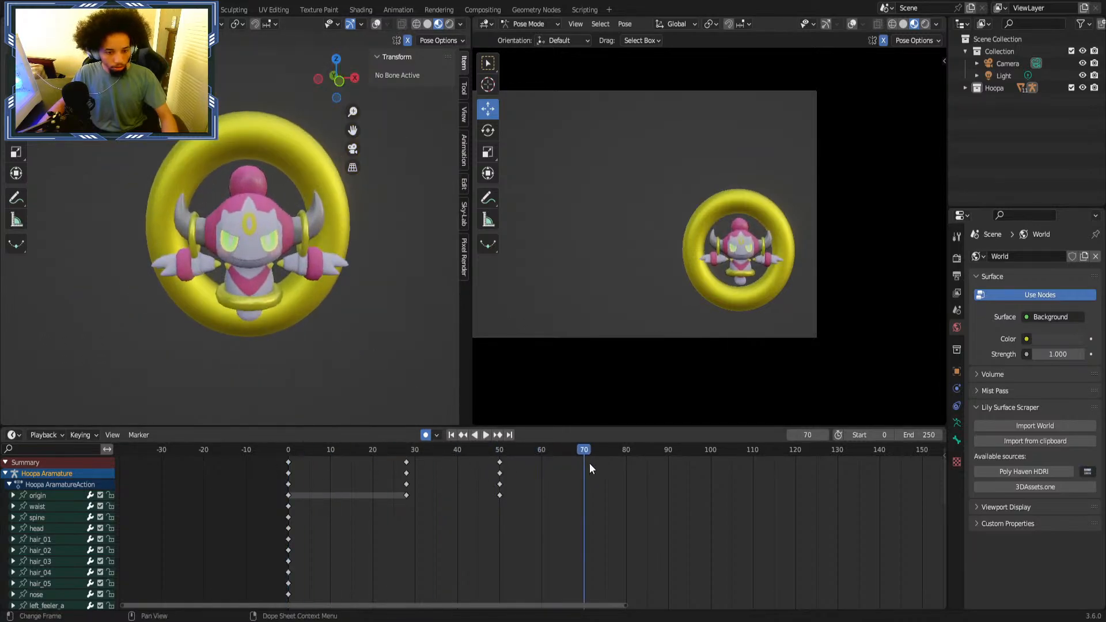
pyautogui.click(31, 496)
# Try to move the origin bone farther forward from the ring along the Y axis.
pyautogui.press('g')
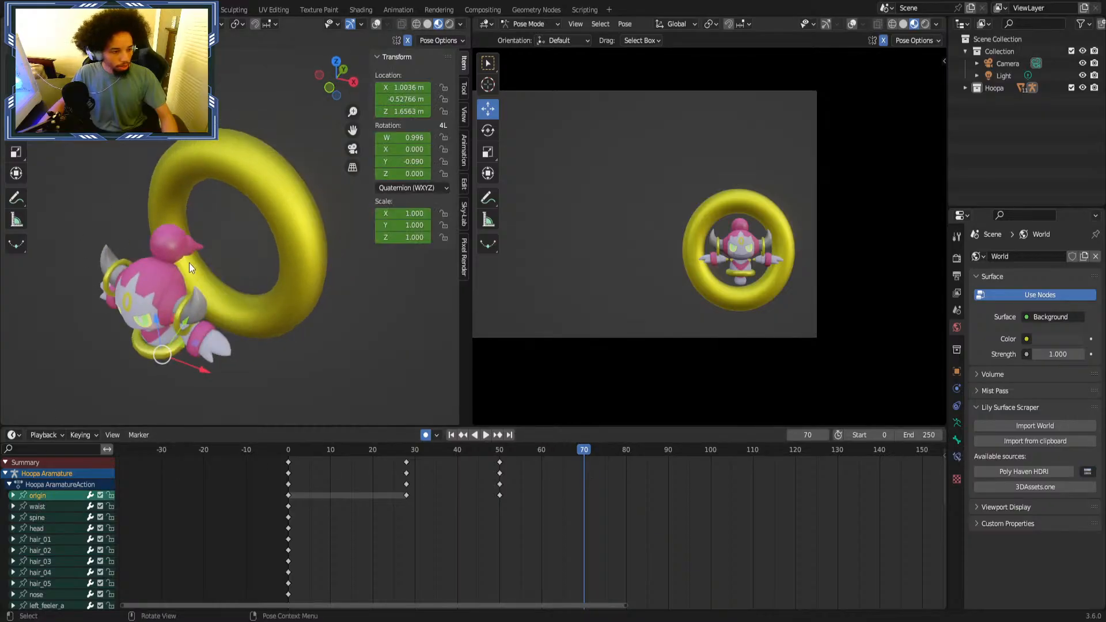
pyautogui.press('y')
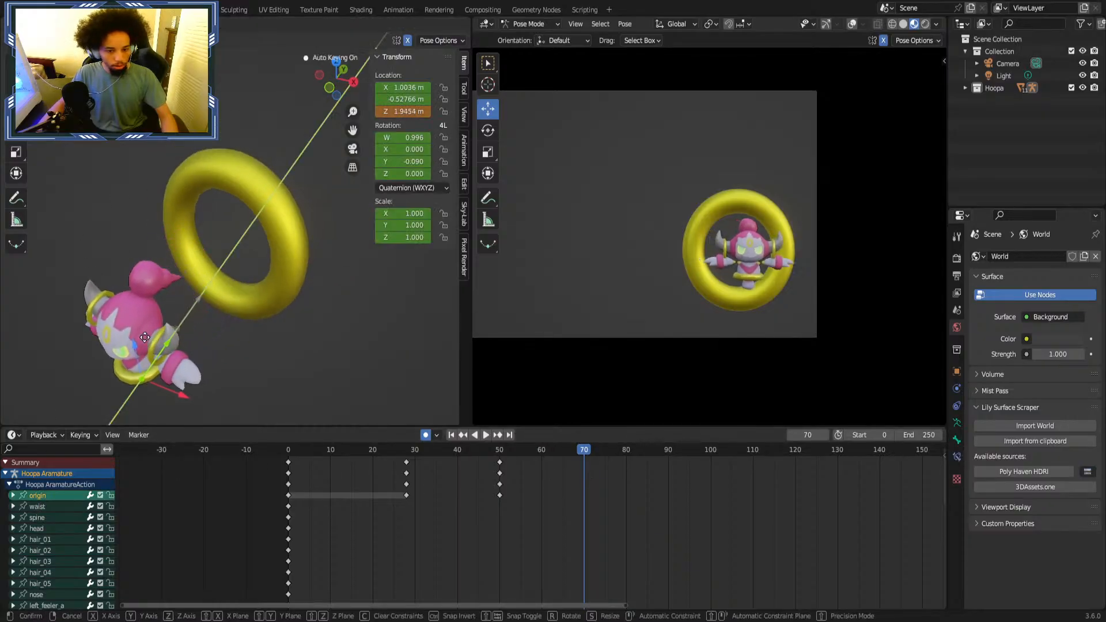
pyautogui.click(119, 347)
pyautogui.hotkey('ctrl', 'z')
# Move the origin bone to about X 0.89 m, Z 2.18 m at frame 70 and play back the motion.
pyautogui.moveTo(181, 341); pyautogui.dragTo(230, 340, button='middle')
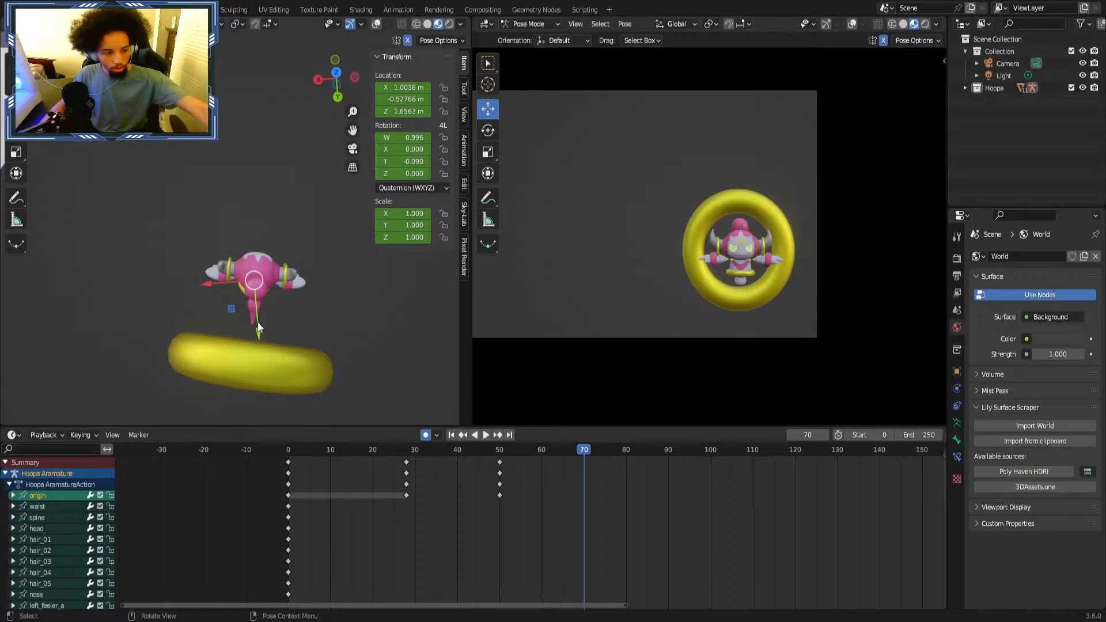
pyautogui.moveTo(258, 325); pyautogui.dragTo(222, 206)
pyautogui.click(369, 449)
pyautogui.press('space')
# At frame 100, raise the origin bone to about Y -0.16 m and deselect it.
pyautogui.moveTo(368, 449); pyautogui.dragTo(710, 474)
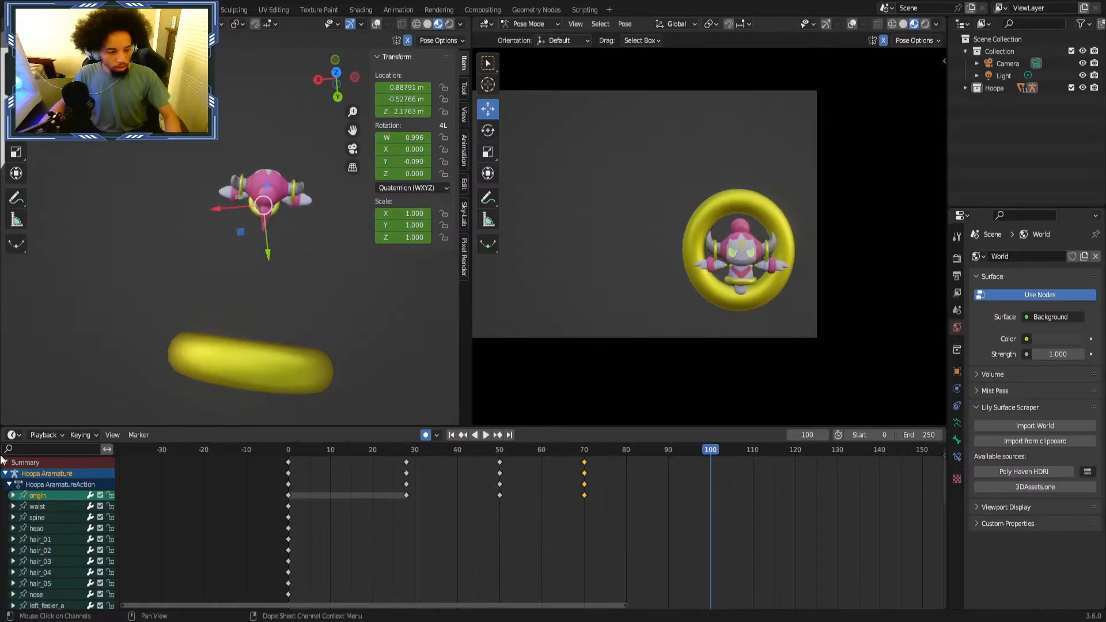
pyautogui.moveTo(219, 259); pyautogui.dragTo(299, 263, button='middle')
pyautogui.moveTo(280, 254); pyautogui.dragTo(280, 192)
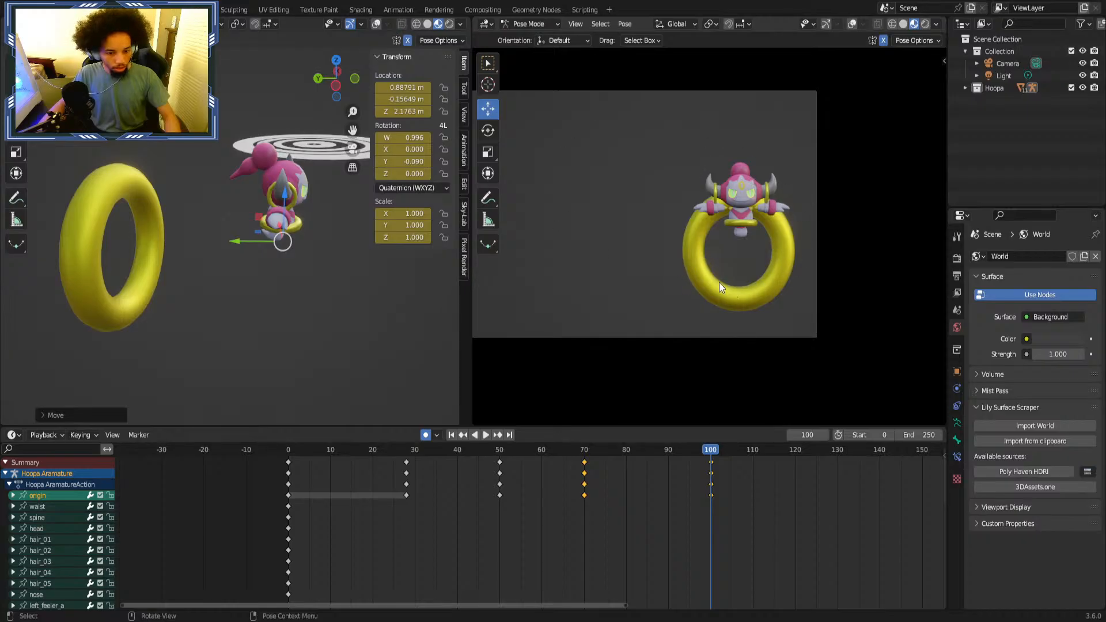
pyautogui.click(818, 576)
pyautogui.moveTo(770, 565); pyautogui.dragTo(625, 561, button='middle')
pyautogui.scroll(-5, 684, 517)
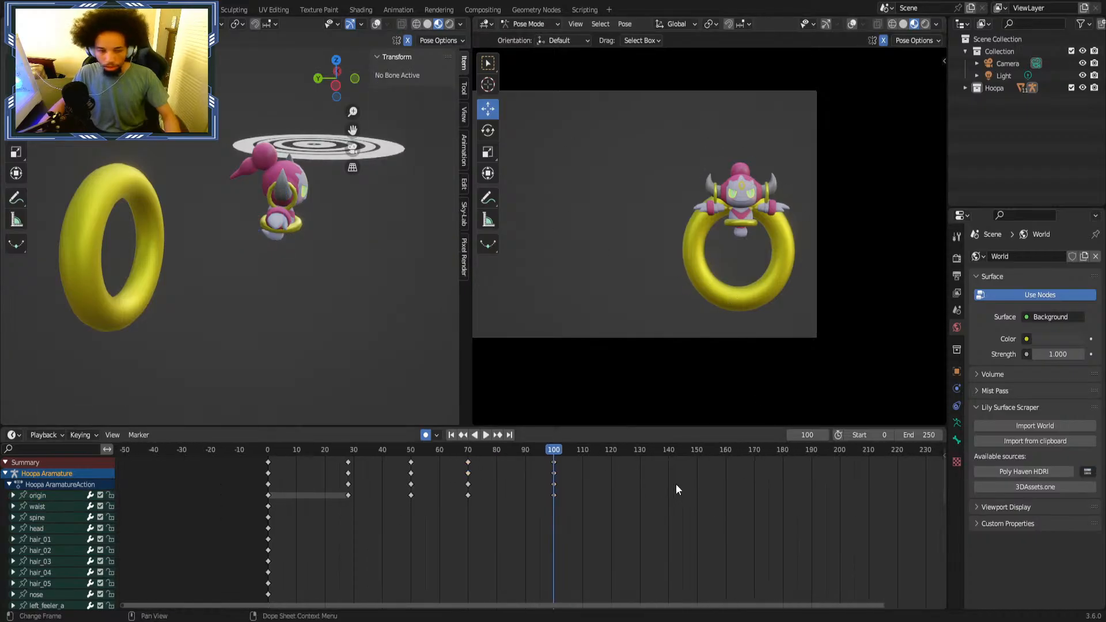
pyautogui.moveTo(677, 489); pyautogui.dragTo(588, 506, button='middle')
pyautogui.moveTo(295, 338); pyautogui.dragTo(233, 319, button='middle')
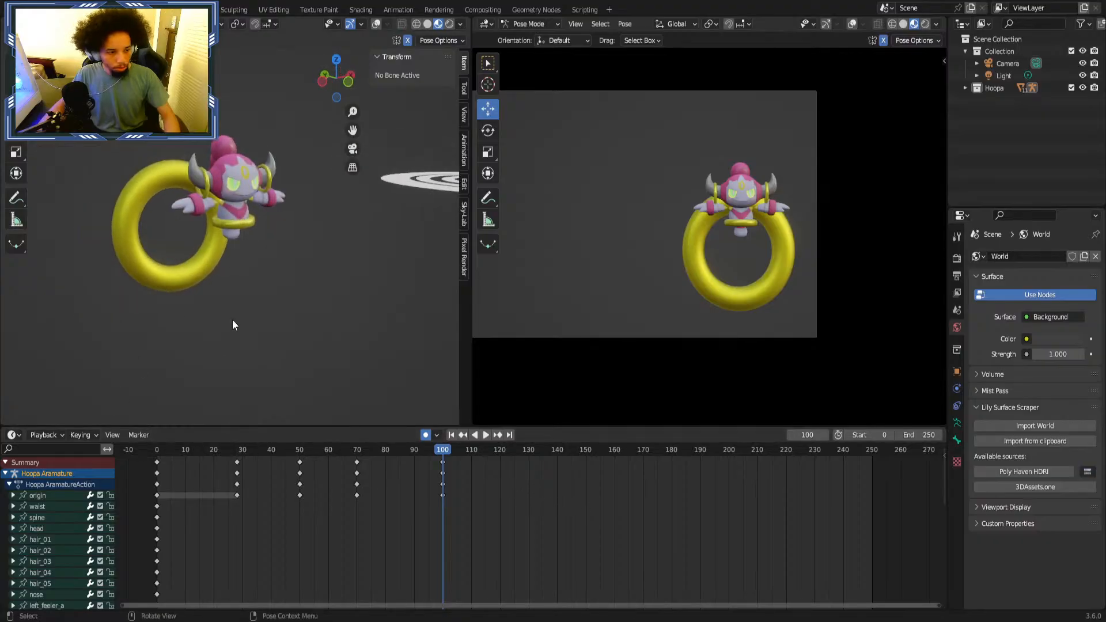
# Play back the origin bone animation up to about frame 100 and examine the flight out of the ring.
pyautogui.scroll(4, 286, 346)
pyautogui.moveTo(172, 360)
pyautogui.mouseDown(button='middle')
pyautogui.moveTo(223, 349)
pyautogui.moveTo(172, 351)
pyautogui.mouseUp(button='middle')
pyautogui.scroll(2, 279, 365)
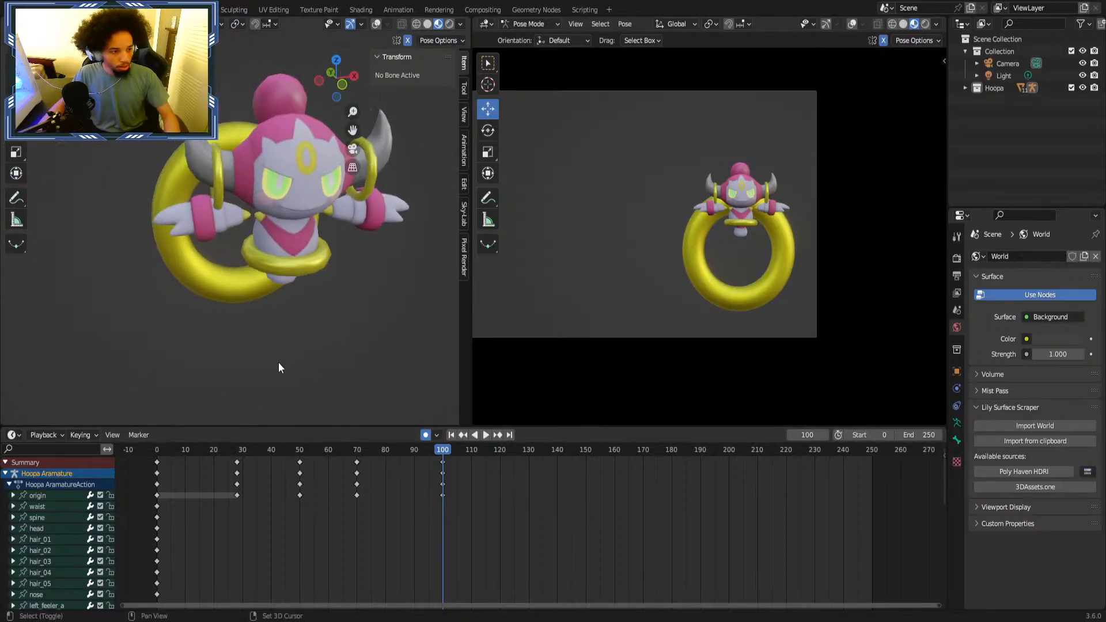
pyautogui.scroll(-3, 279, 365)
pyautogui.moveTo(279, 366); pyautogui.dragTo(334, 357, button='middle')
pyautogui.moveTo(300, 468); pyautogui.dragTo(337, 455, button='middle')
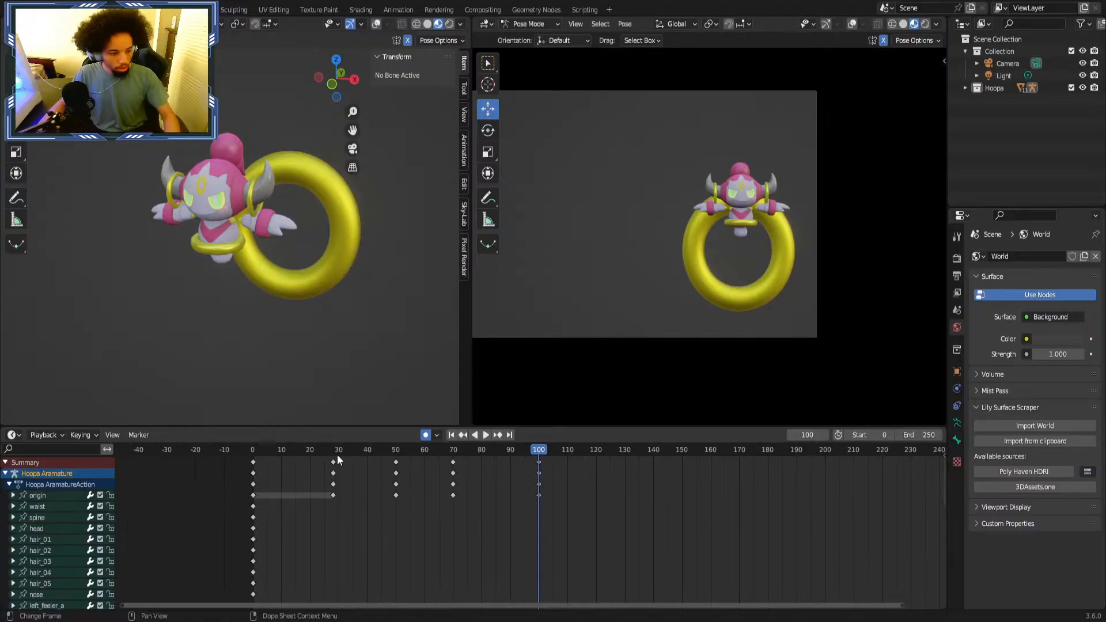
pyautogui.hotkey('shift', 'Left')
pyautogui.press('space')
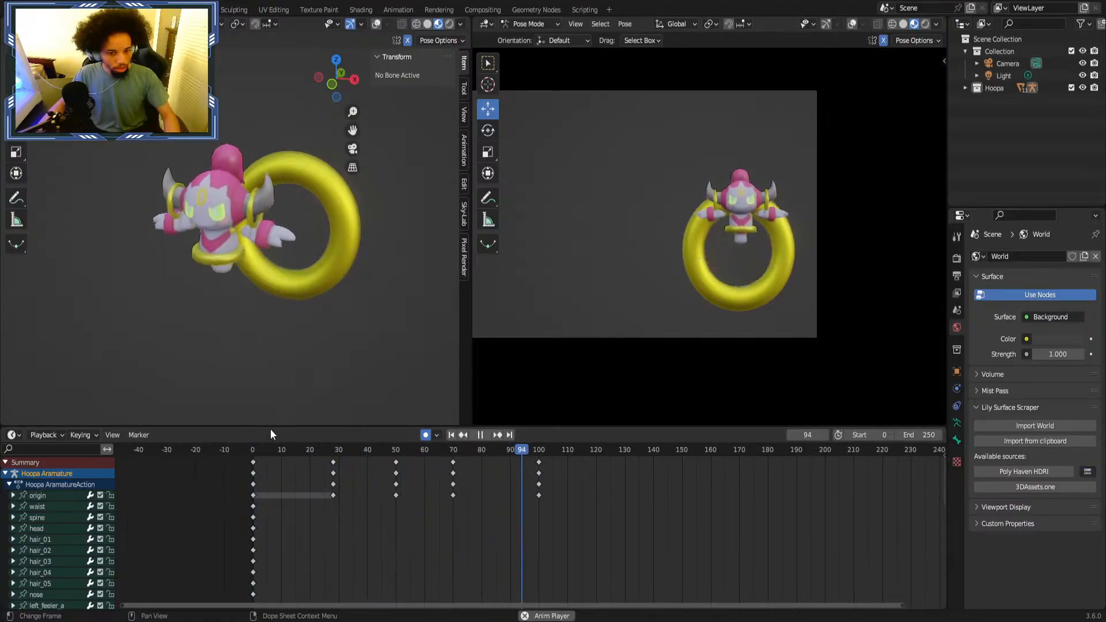
pyautogui.hotkey('shift', 'Left')
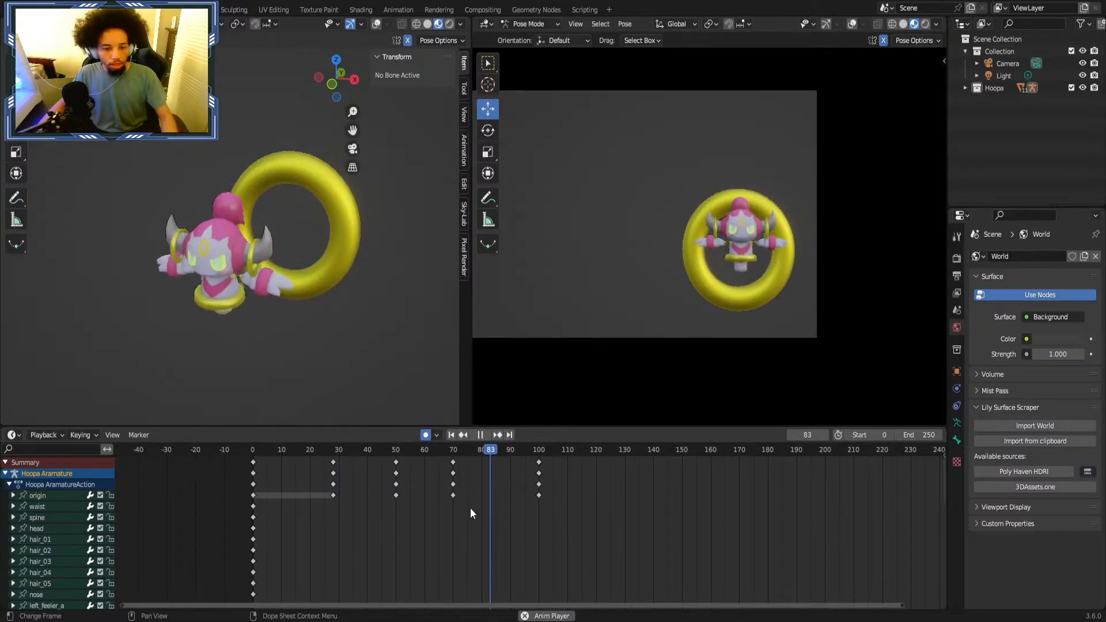
pyautogui.press('space')
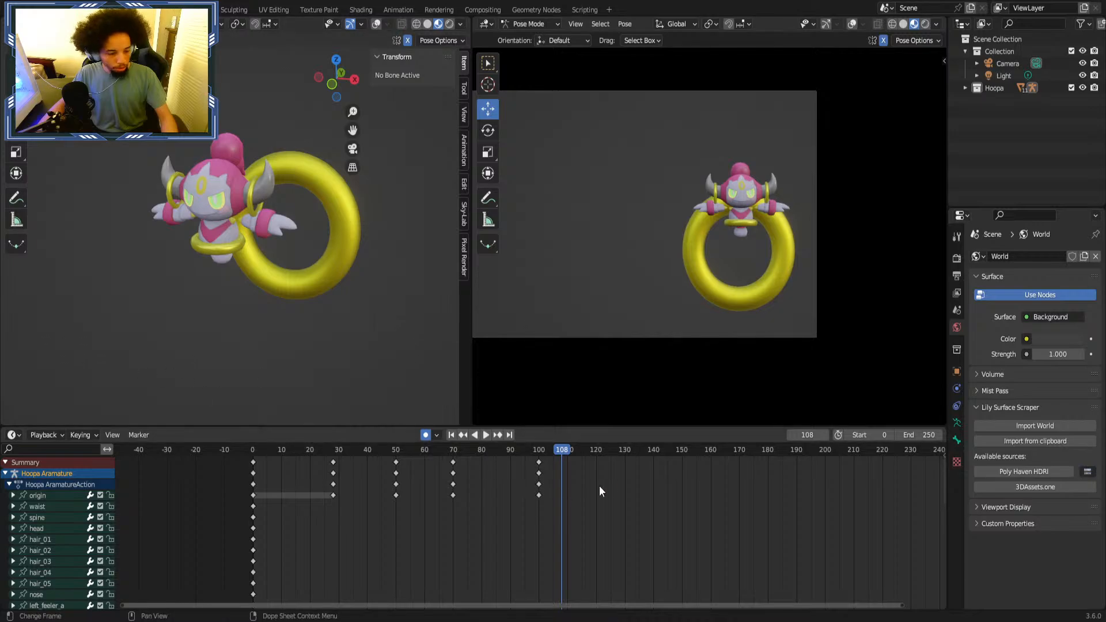
pyautogui.moveTo(513, 448); pyautogui.dragTo(603, 448)
pyautogui.hotkey('shift', 'Left')
pyautogui.press('space')
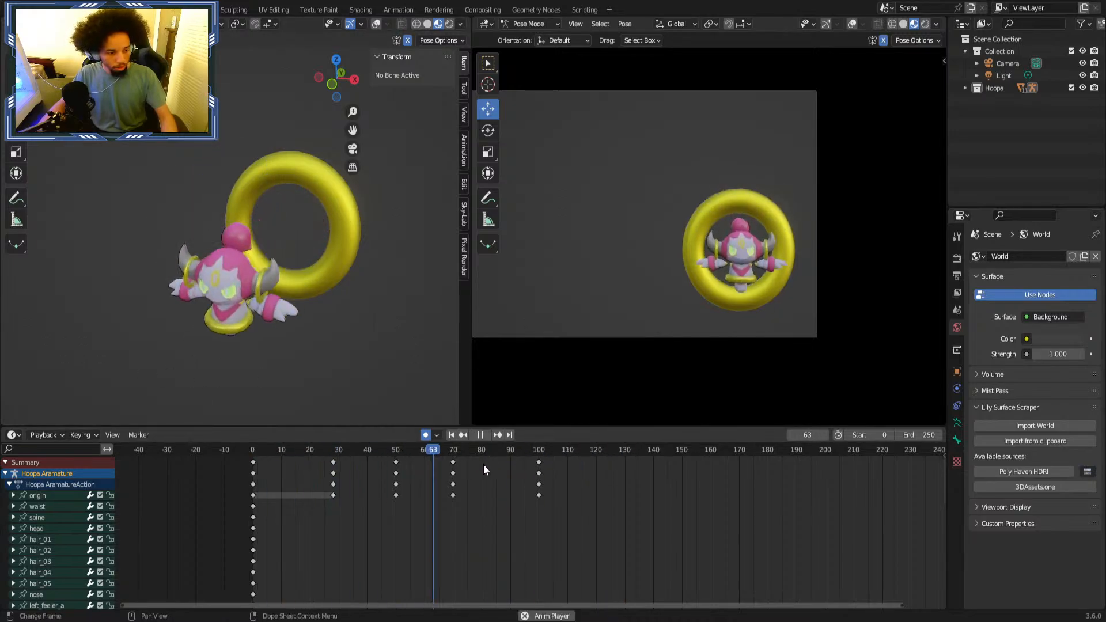
pyautogui.press('space')
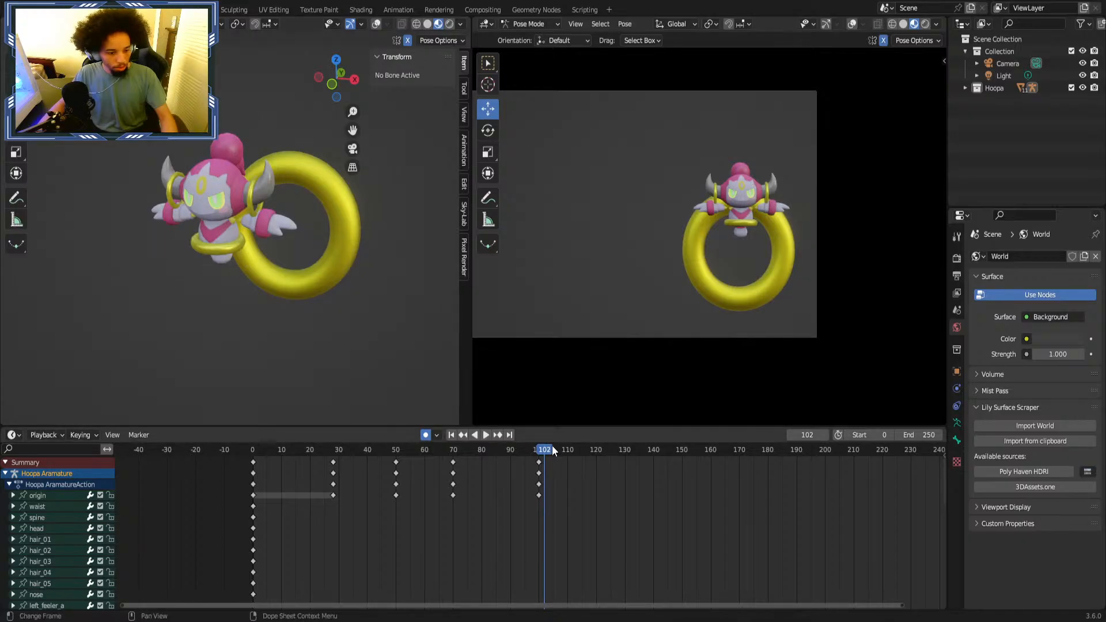
# At frame 70, move the origin bone to about X 0.96 m and Z 2.00 m.
pyautogui.moveTo(548, 448); pyautogui.dragTo(455, 453)
pyautogui.click(50, 497)
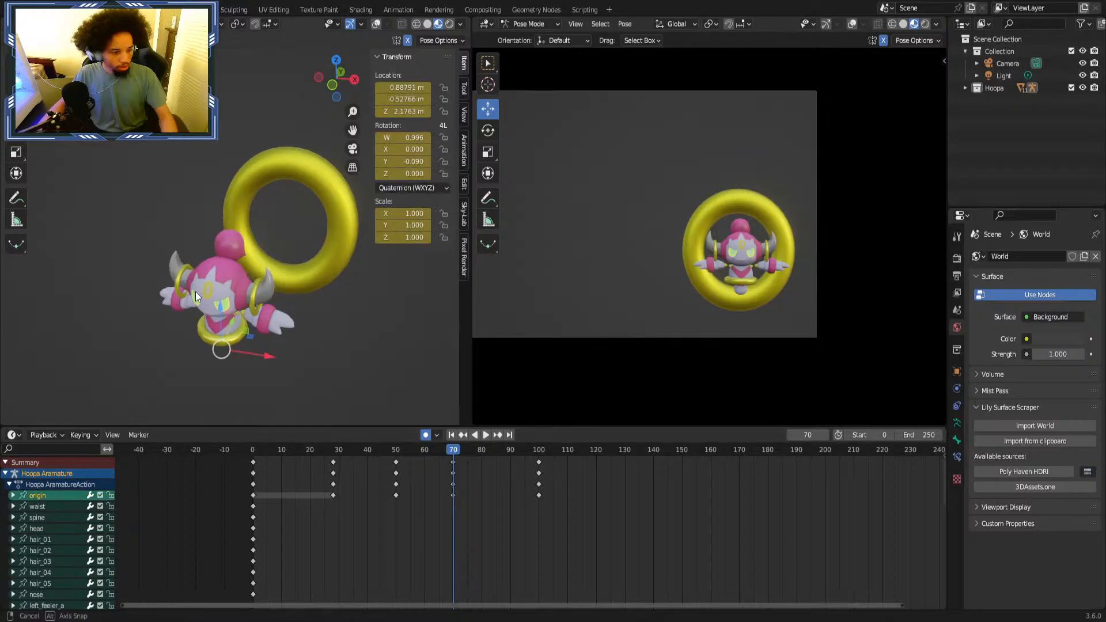
pyautogui.moveTo(195, 291); pyautogui.dragTo(205, 365, button='middle')
pyautogui.press('g')
pyautogui.press('y')
pyautogui.click(240, 237)
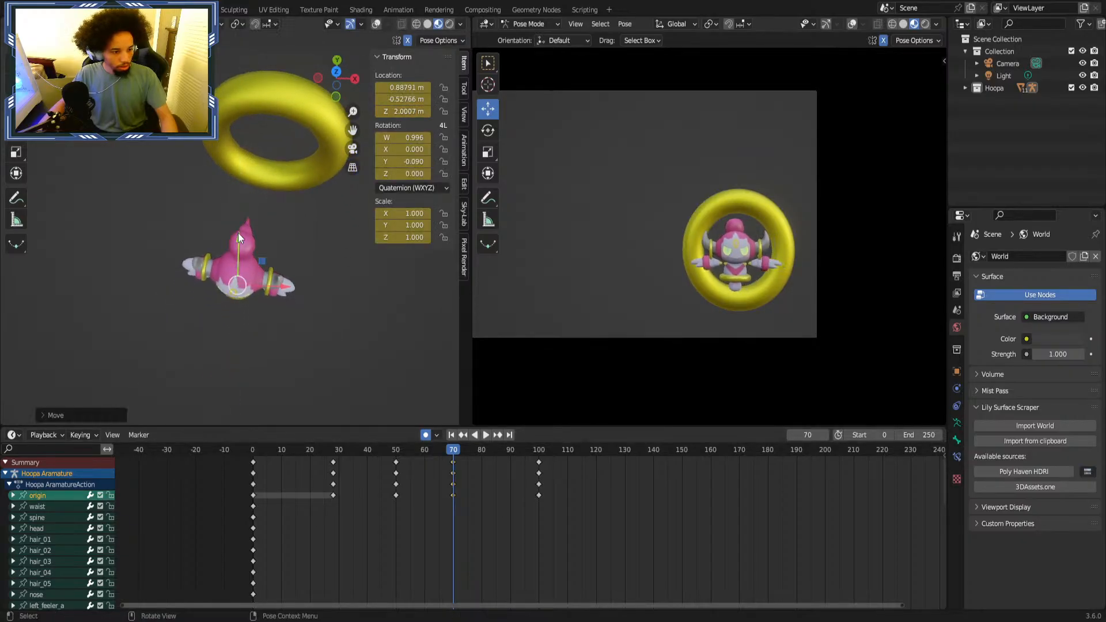
pyautogui.press('g')
pyautogui.press('x')
pyautogui.click(293, 285)
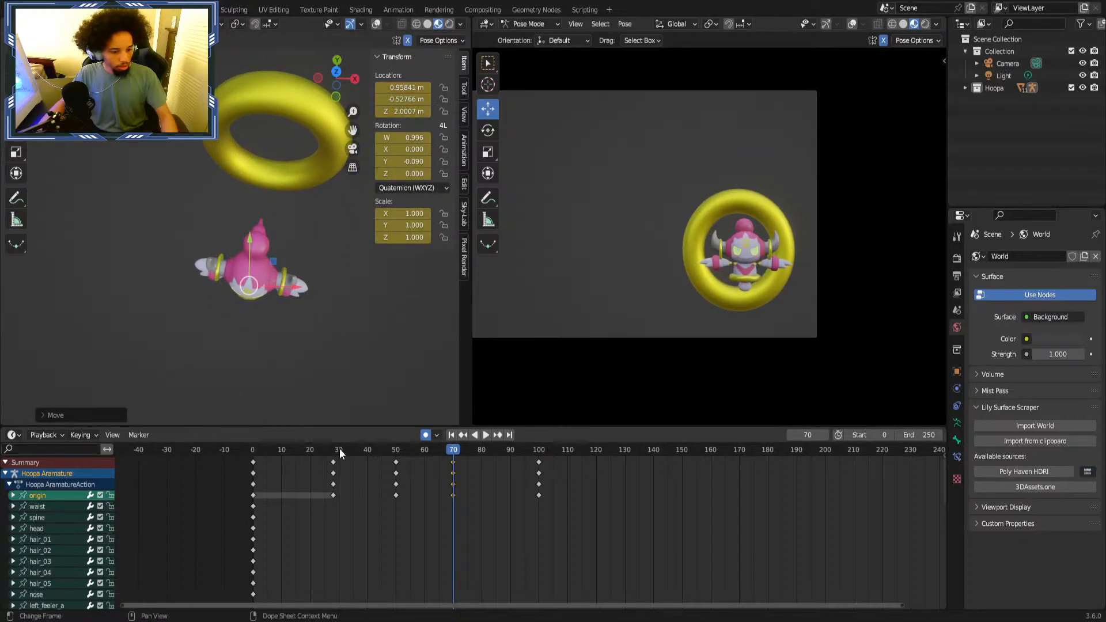
# Scrub the timeline and play back the motion from frame 50.
pyautogui.moveTo(340, 450); pyautogui.dragTo(570, 451)
pyautogui.click(395, 450)
pyautogui.press('space')
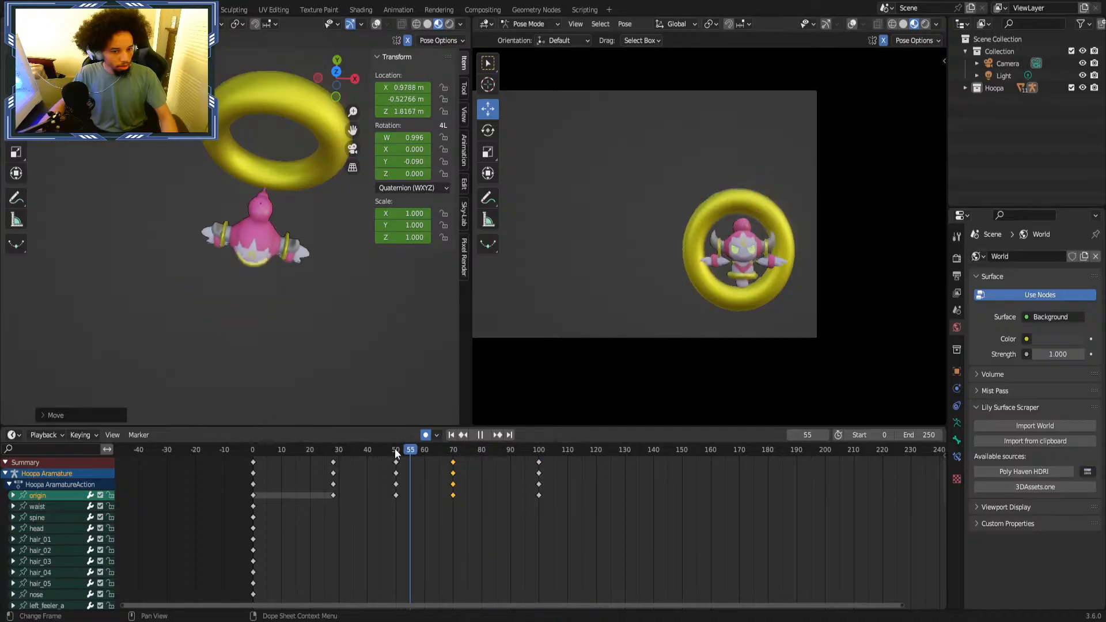
pyautogui.press('space')
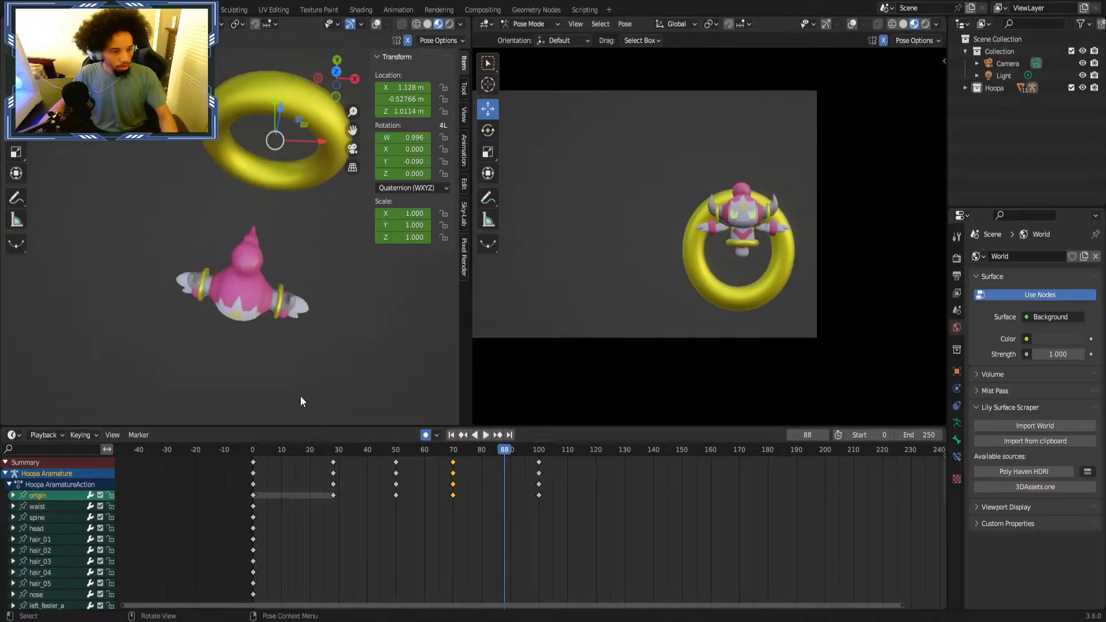
# Delete the keyframes at frame 100 and reselect the origin bone at frame 99.
pyautogui.moveTo(299, 402); pyautogui.dragTo(320, 390, button='middle')
pyautogui.click(539, 462)
pyautogui.rightClick(539, 497)
pyautogui.click(539, 495)
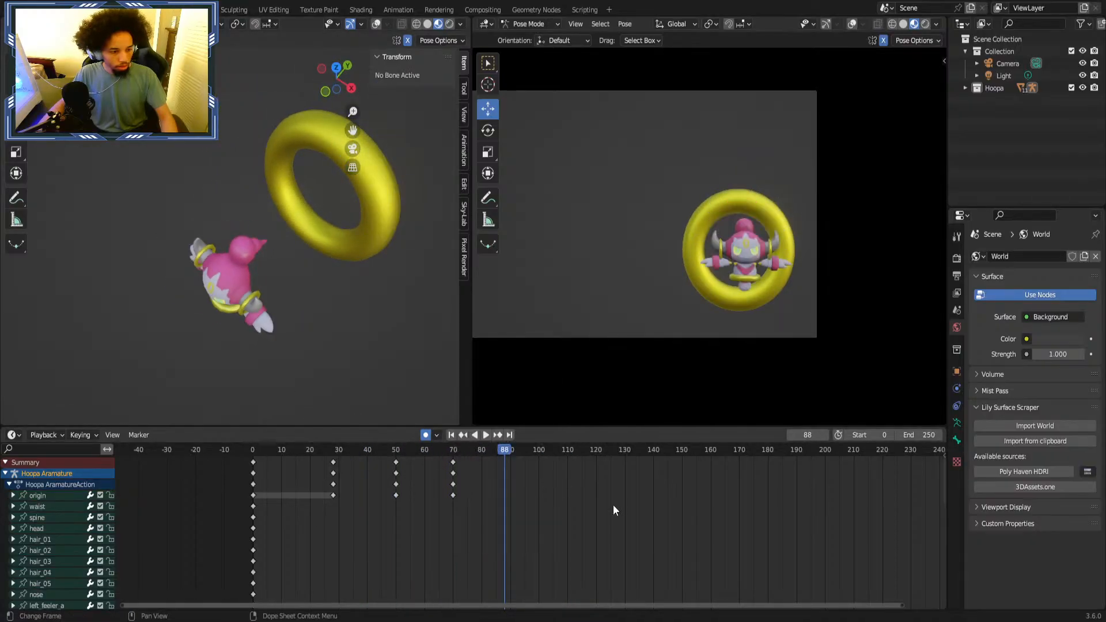
pyautogui.moveTo(435, 451); pyautogui.dragTo(537, 451)
pyautogui.click(38, 495)
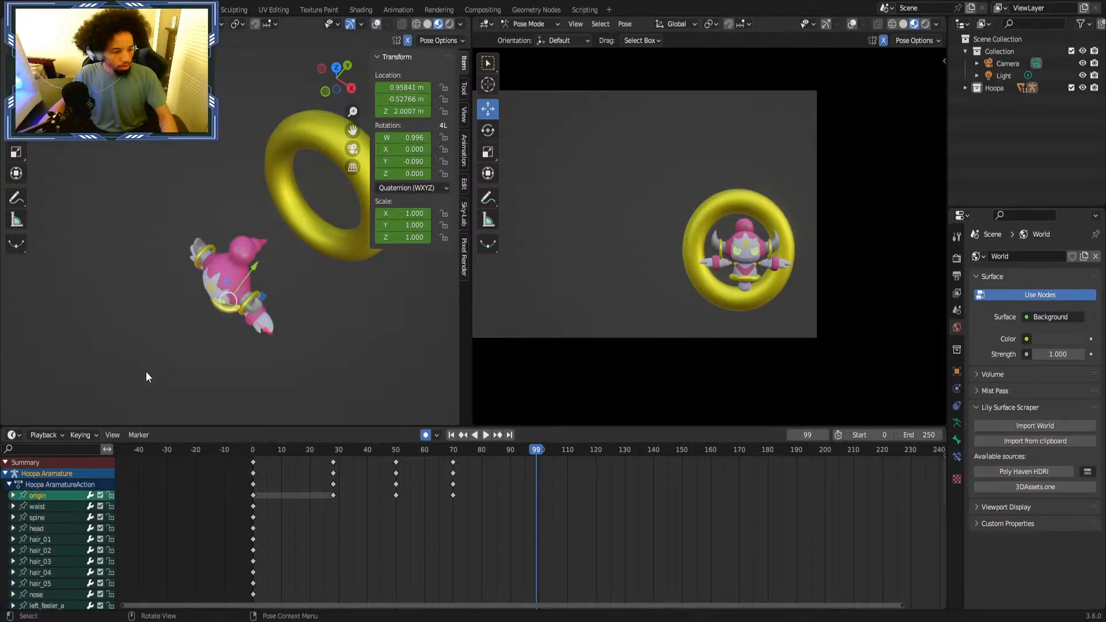
pyautogui.moveTo(146, 371); pyautogui.dragTo(231, 267, button='middle')
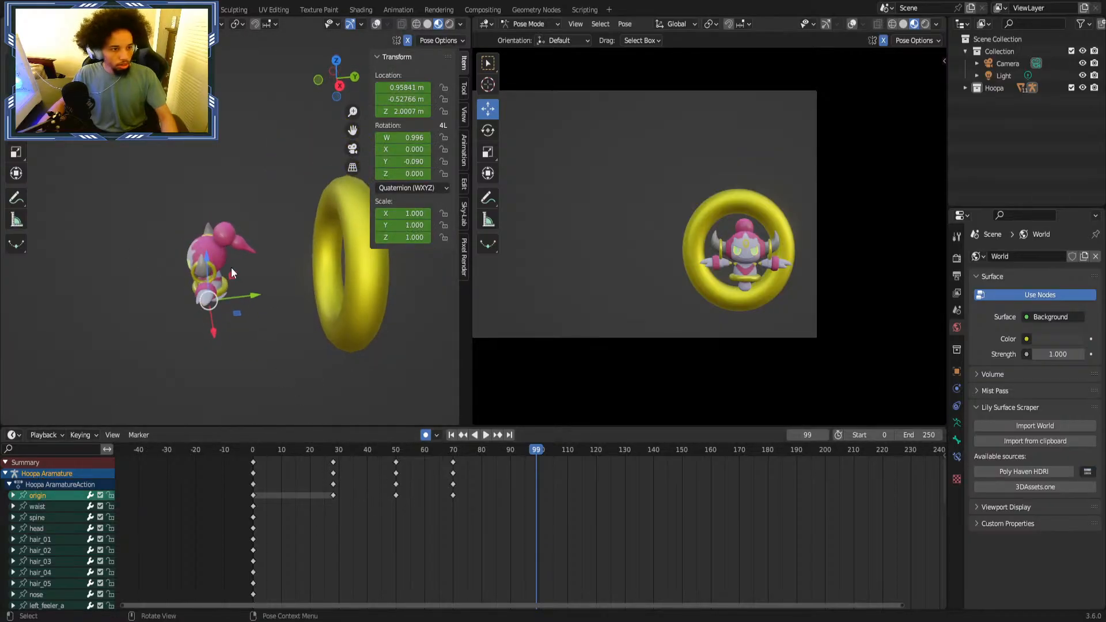
# Switch to Object Mode and add a Bezier curve to the scene.
pyautogui.hotkey('ctrl', 'Tab')
pyautogui.scroll(-11, 271, 259)
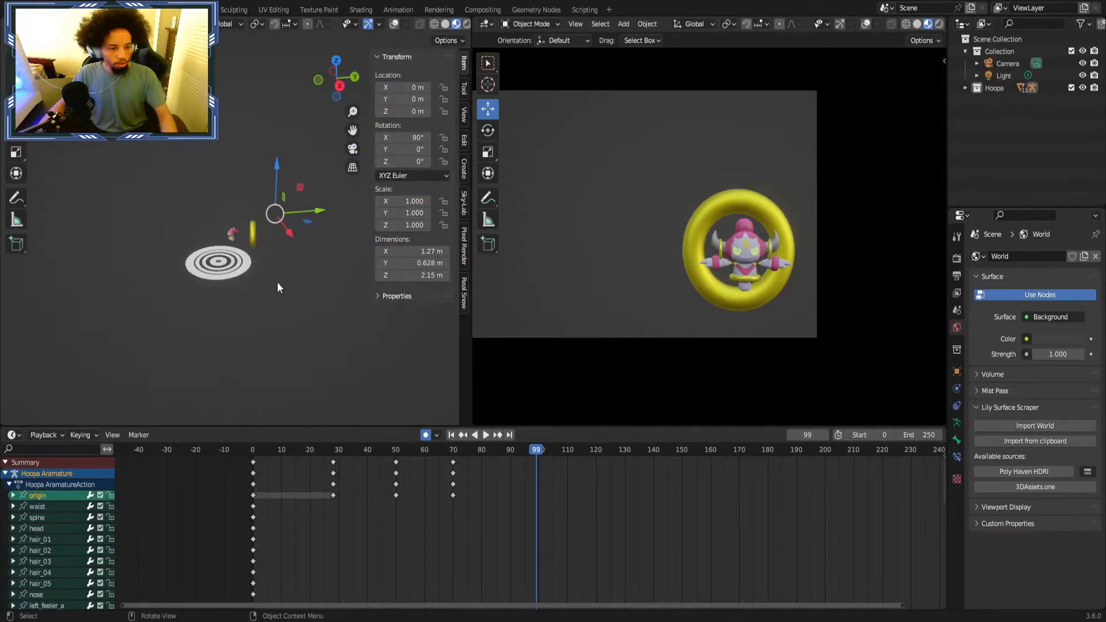
pyautogui.click(277, 282)
pyautogui.scroll(6, 281, 272)
pyautogui.hotkey('shift', 'a')
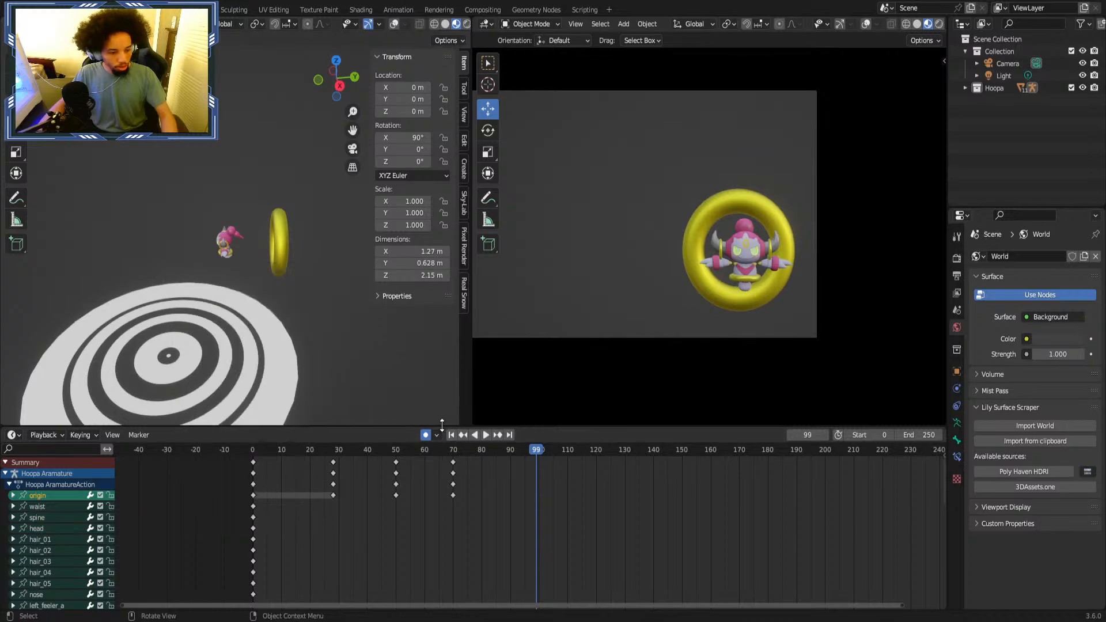
pyautogui.hotkey('shift', 'a')
pyautogui.moveTo(234, 337)
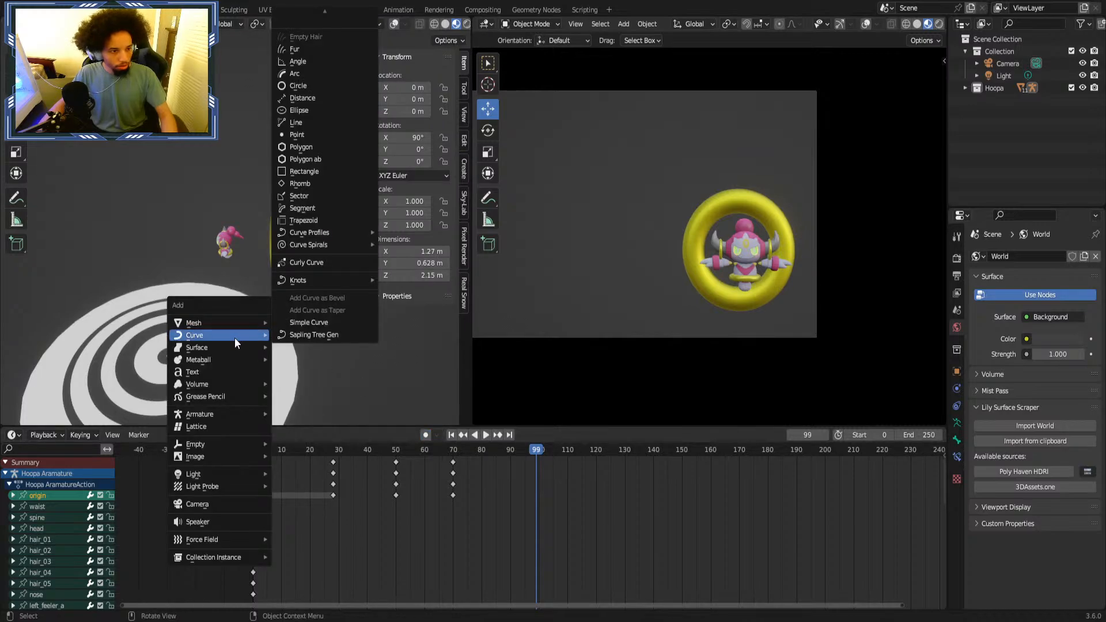
pyautogui.scroll(8, 296, 82)
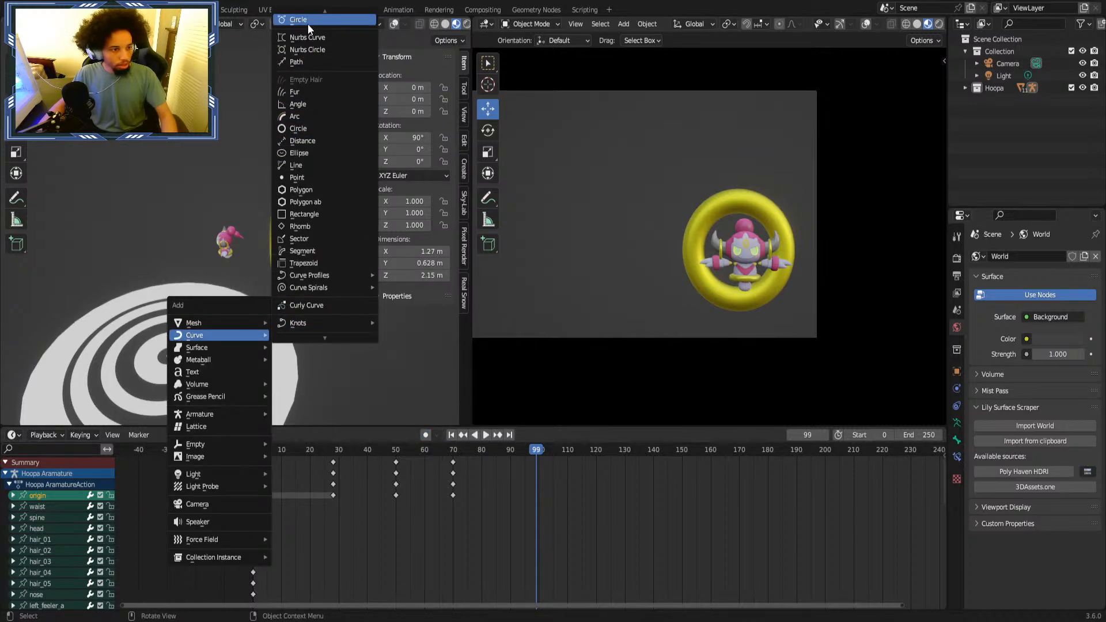
pyautogui.moveTo(316, 5)
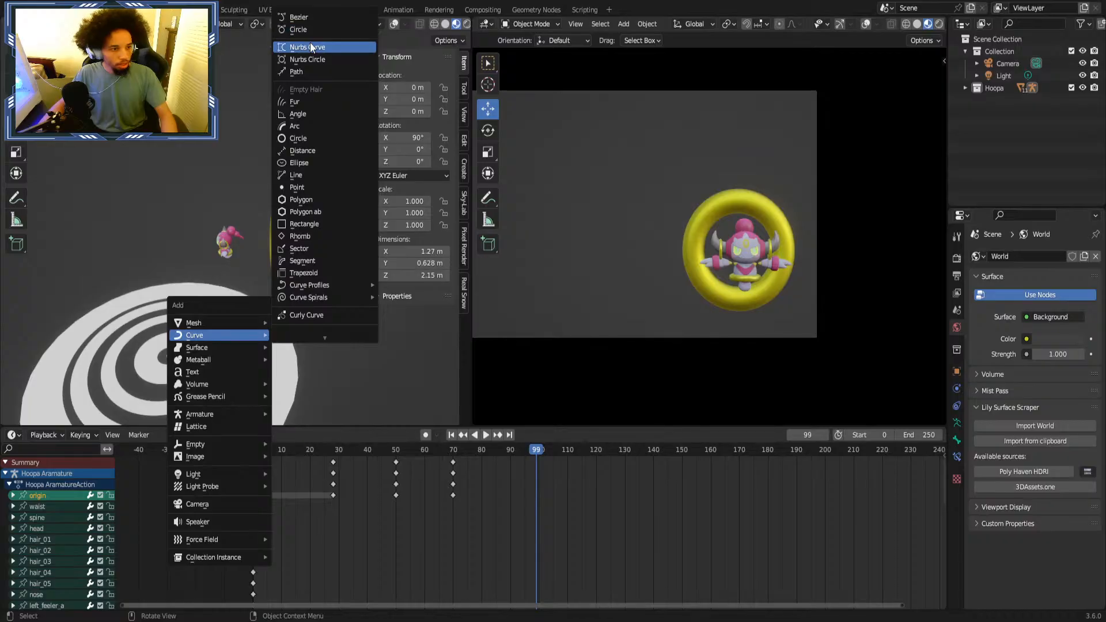
pyautogui.click(309, 21)
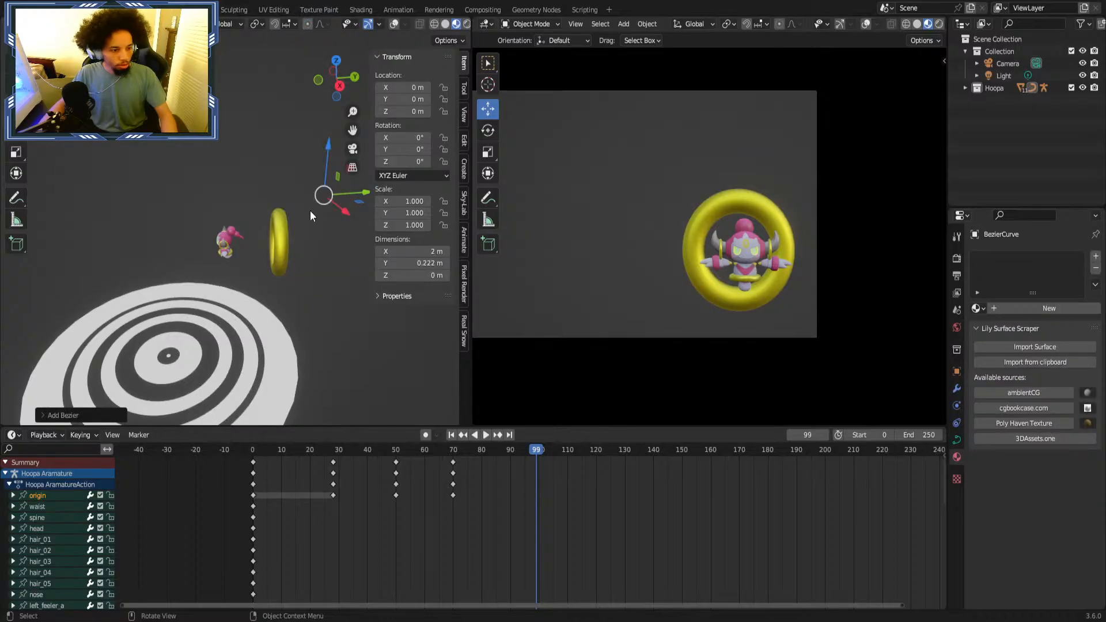
# Move the Bezier curve beside the golden ring, to about X 2.05 m and Y -1.34 m.
pyautogui.keyDown('shift'); pyautogui.moveTo(345, 104); pyautogui.dragTo(266, 128, button='middle'); pyautogui.keyUp('shift')
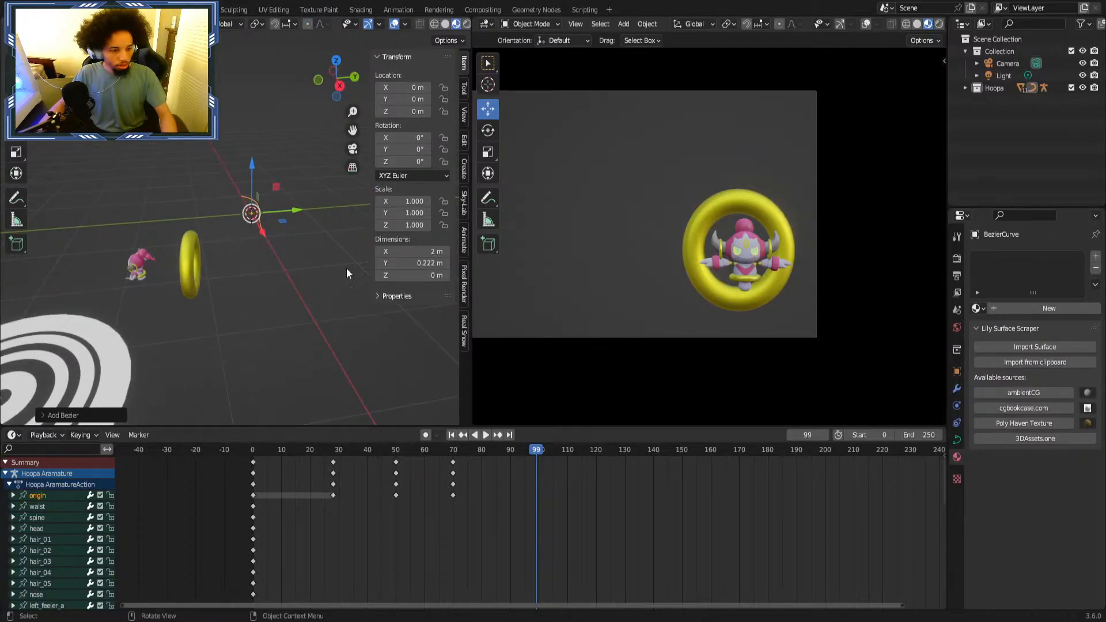
pyautogui.moveTo(294, 211); pyautogui.dragTo(103, 311)
pyautogui.moveTo(165, 288); pyautogui.dragTo(236, 285)
pyautogui.scroll(1, 231, 274)
pyautogui.keyDown('shift'); pyautogui.moveTo(229, 272); pyautogui.dragTo(284, 251, button='middle'); pyautogui.keyUp('shift')
pyautogui.scroll(3, 285, 251)
# Rotate the Bezier curve about the Z axis to about -88° so it runs through the ring.
pyautogui.click(16, 131)
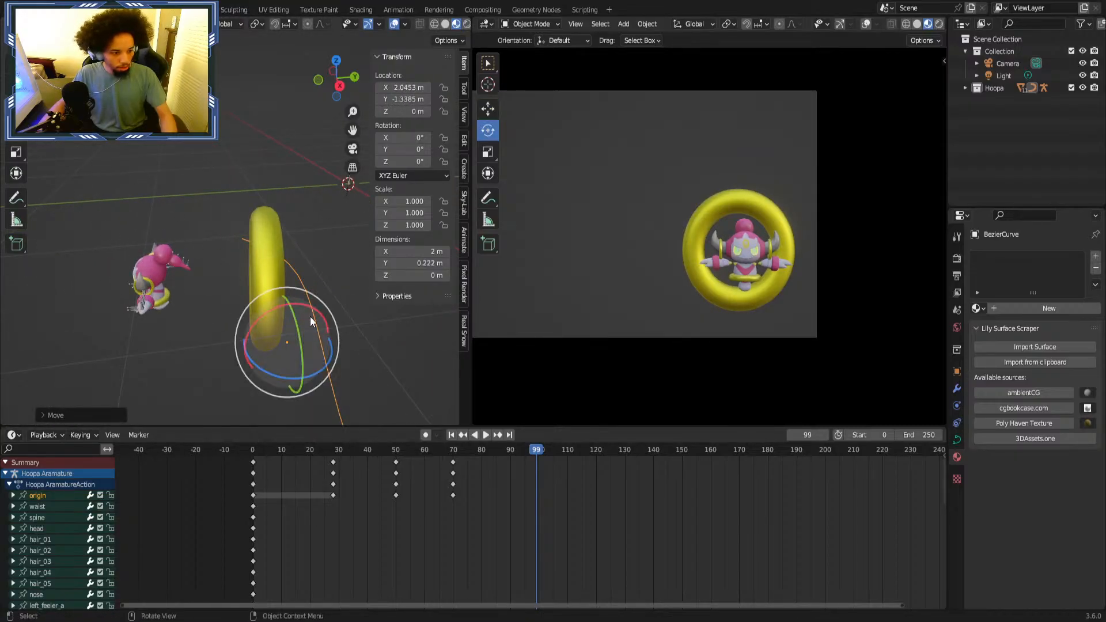
pyautogui.moveTo(318, 371); pyautogui.dragTo(275, 354)
pyautogui.click(16, 109)
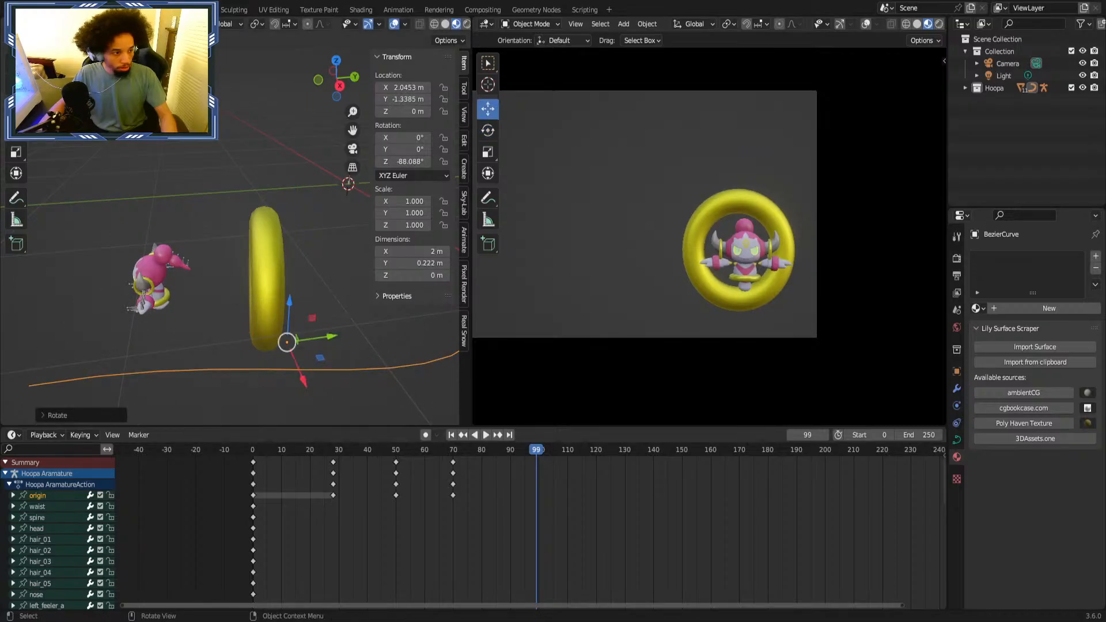
# Position the Bezier curve within the ring opening at about X 0.97 m and Z -0.10 m.
pyautogui.keyDown('shift'); pyautogui.moveTo(304, 383); pyautogui.dragTo(273, 321, button='middle'); pyautogui.keyUp('shift')
pyautogui.moveTo(251, 270); pyautogui.dragTo(229, 213)
pyautogui.moveTo(229, 213); pyautogui.dragTo(285, 230, button='middle')
pyautogui.moveTo(314, 199); pyautogui.dragTo(266, 196)
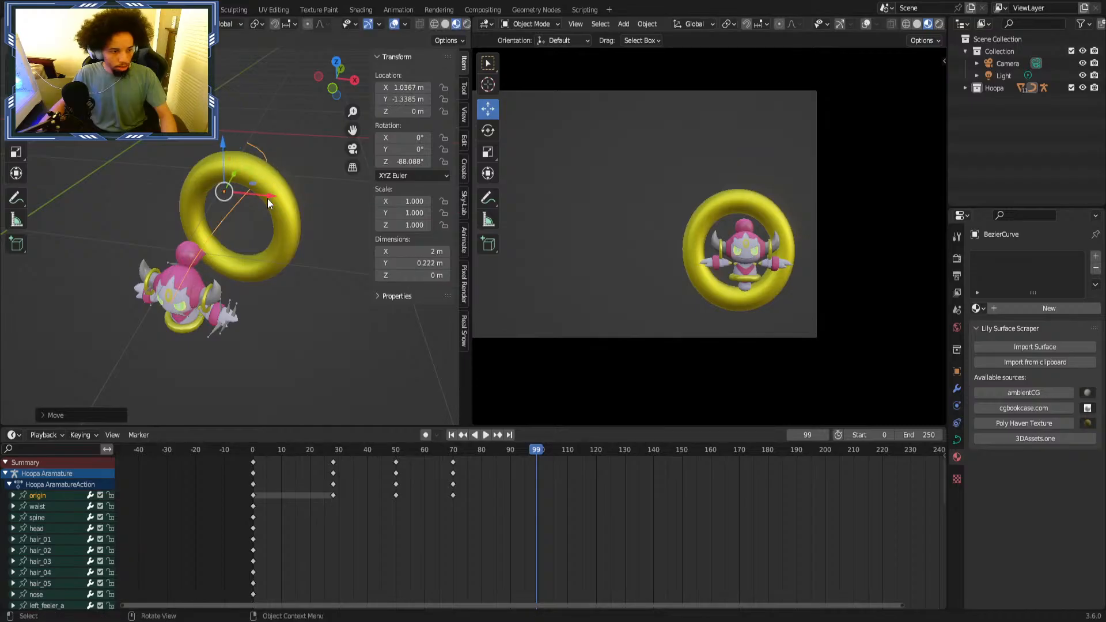
pyautogui.moveTo(230, 182); pyautogui.dragTo(250, 163, button='middle')
pyautogui.moveTo(226, 148); pyautogui.dragTo(294, 182)
pyautogui.moveTo(295, 182); pyautogui.dragTo(139, 232, button='middle')
pyautogui.moveTo(185, 213); pyautogui.dragTo(190, 209)
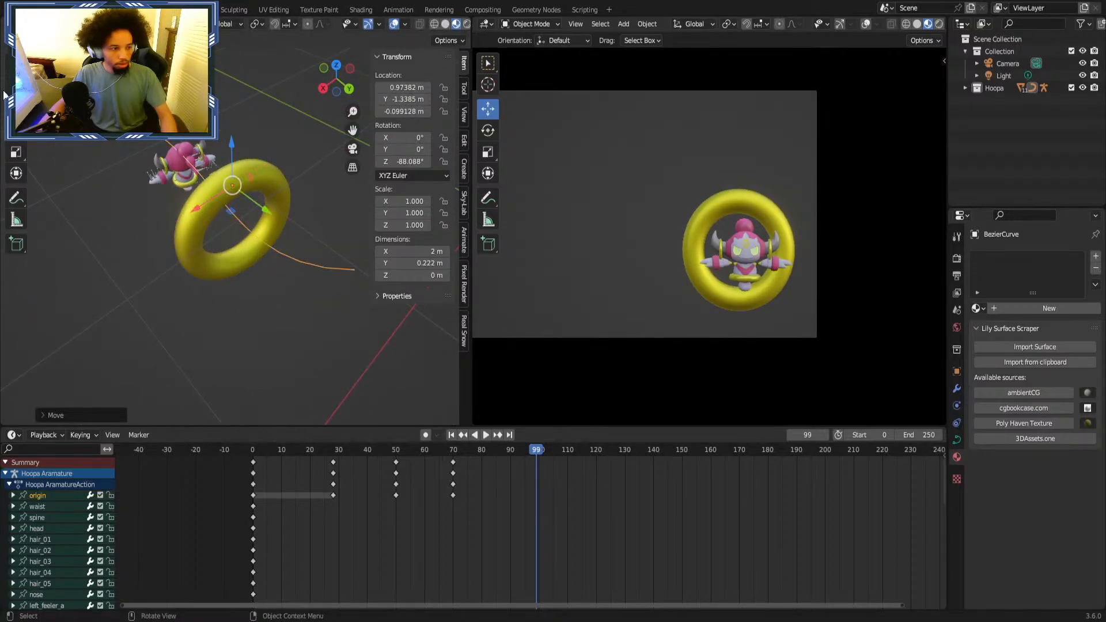
# Freely rotate the Bezier curve to about X -48.7°, Y 1.4°, Z -88.7° and keep the viewport overlays shown.
pyautogui.click(12, 135)
pyautogui.click(396, 26)
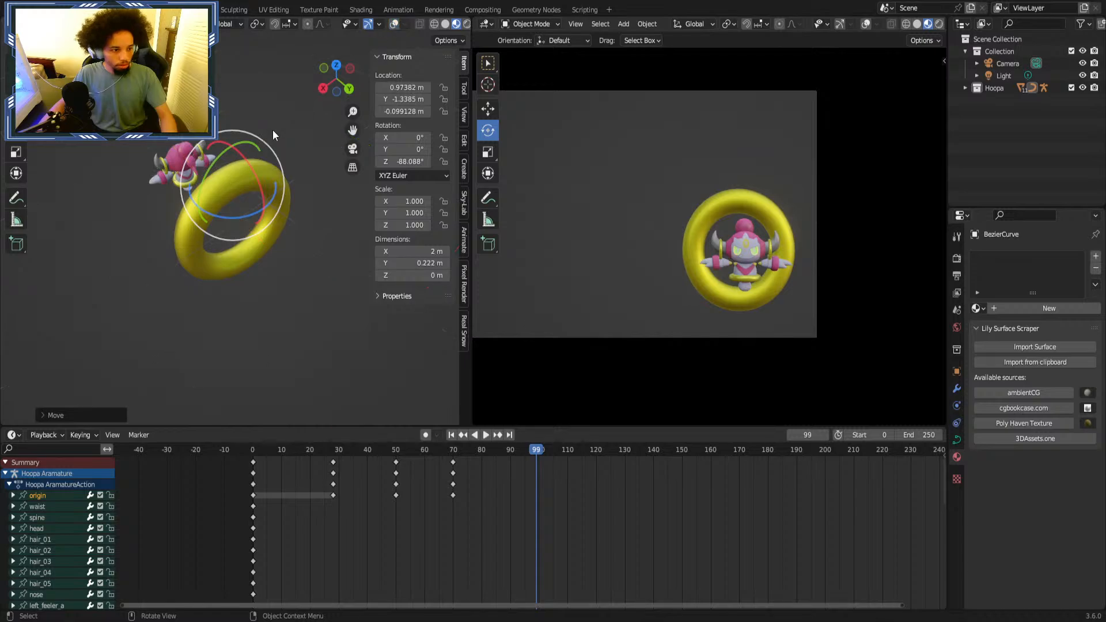
pyautogui.press('r')
pyautogui.click(252, 123)
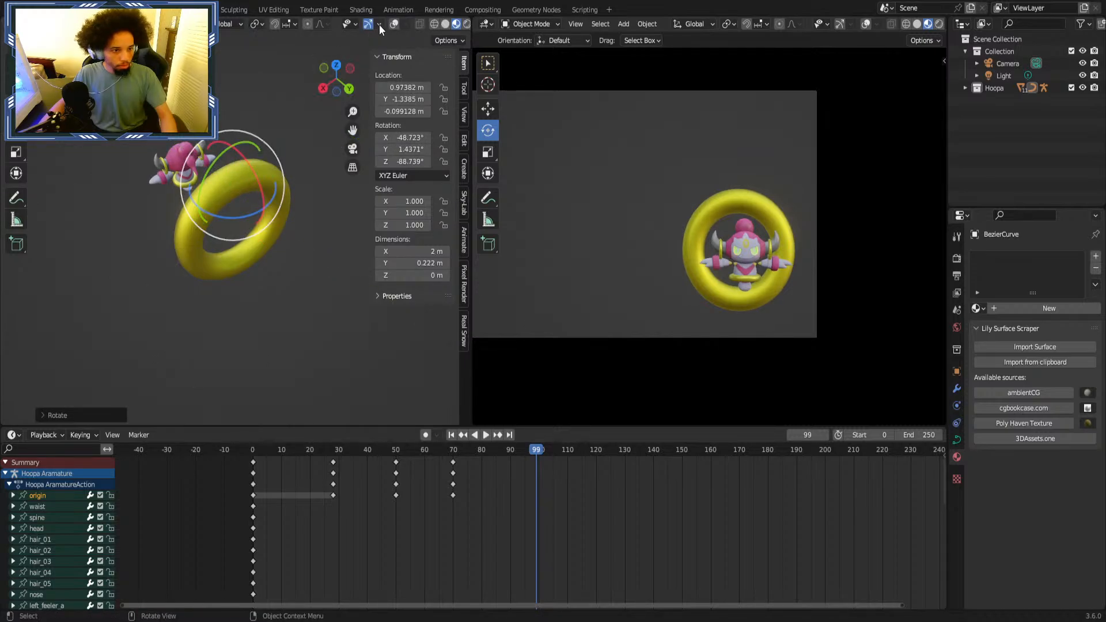
pyautogui.click(394, 24)
pyautogui.press('Tab')
pyautogui.moveTo(249, 294); pyautogui.dragTo(379, 301, button='middle')
pyautogui.press('Tab')
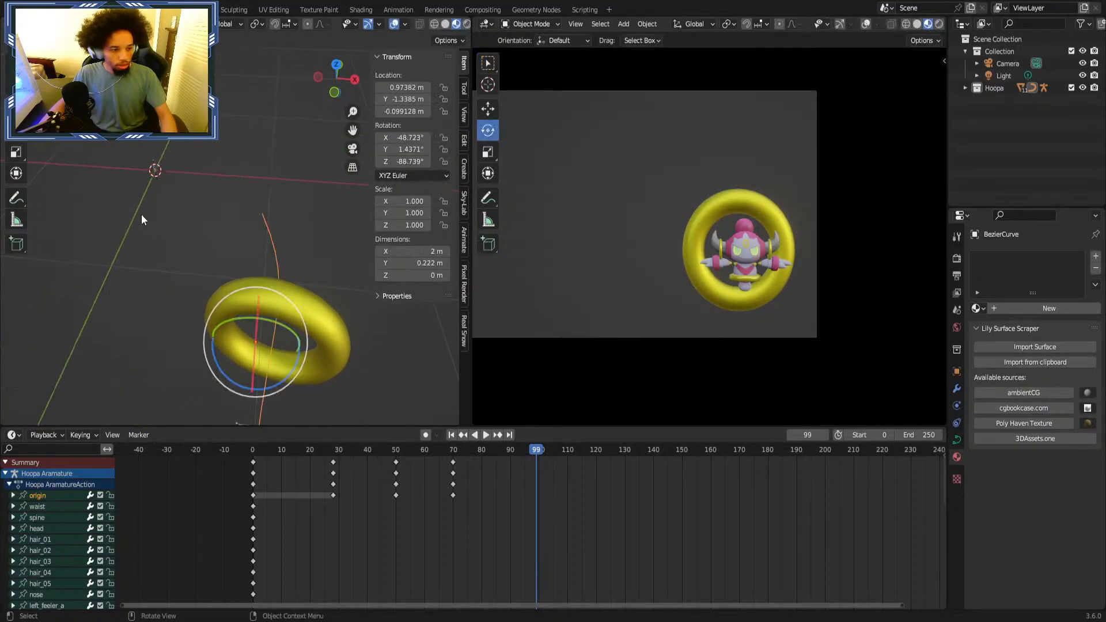
# Turn the Bezier curve upright, rotating it to about X -88.6°, Y 1.9°, Z -95°.
pyautogui.moveTo(289, 327); pyautogui.dragTo(310, 337)
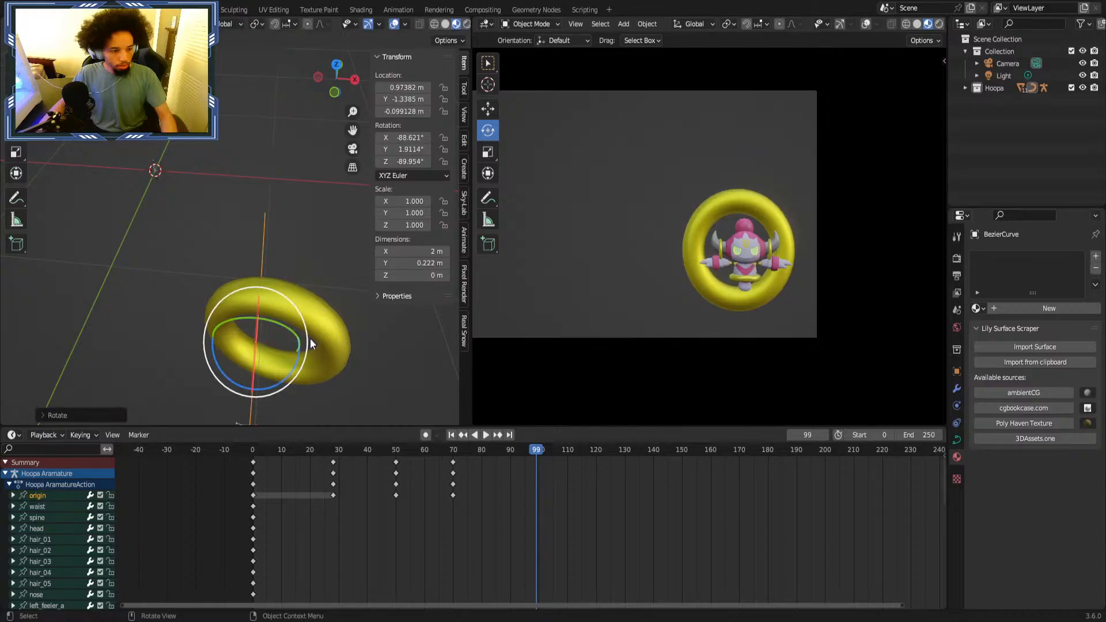
pyautogui.moveTo(310, 338); pyautogui.dragTo(181, 266, button='middle')
pyautogui.moveTo(160, 246); pyautogui.dragTo(165, 248)
pyautogui.moveTo(164, 248); pyautogui.dragTo(260, 220, button='middle')
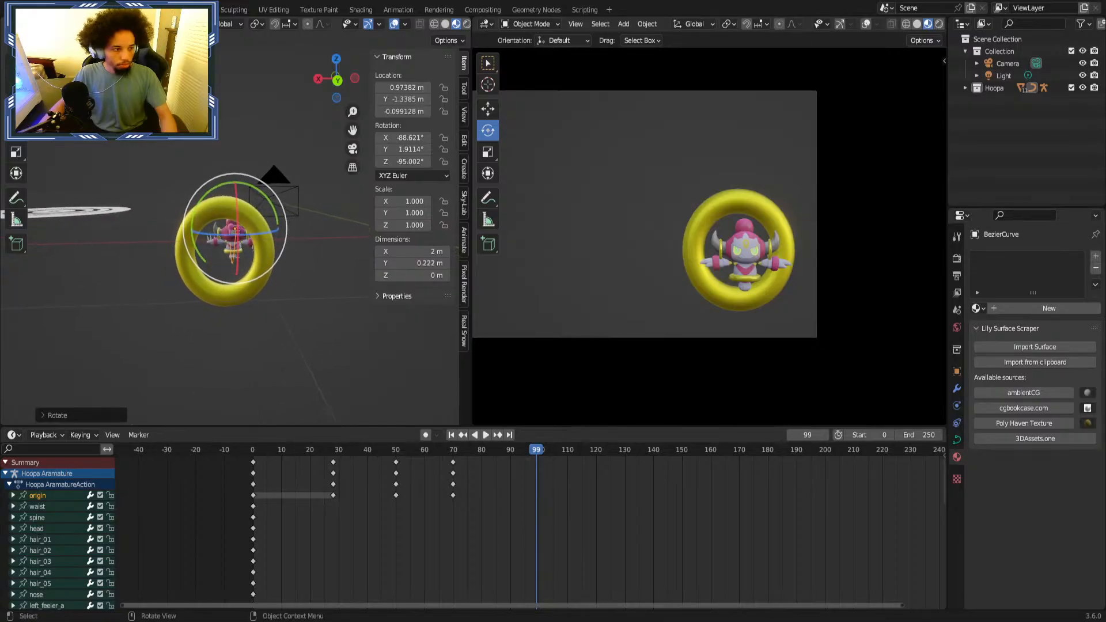
# Hide the Hoopa collection and move BezierCurve out of it into the Scene Collection.
pyautogui.click(1083, 88)
pyautogui.click(966, 88)
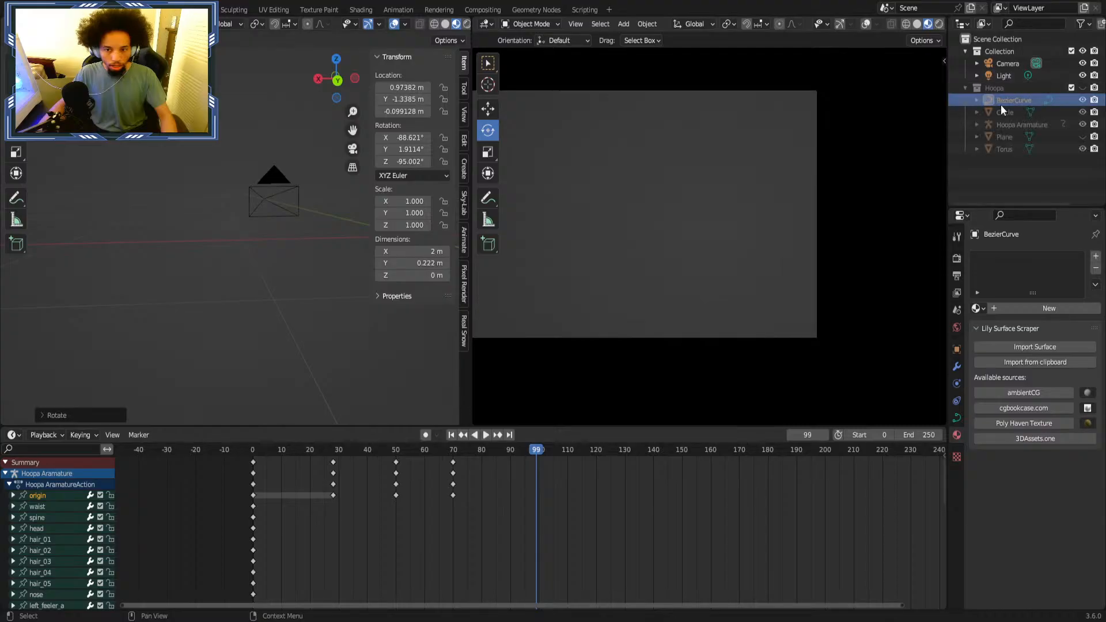
pyautogui.moveTo(1005, 102); pyautogui.dragTo(1001, 38)
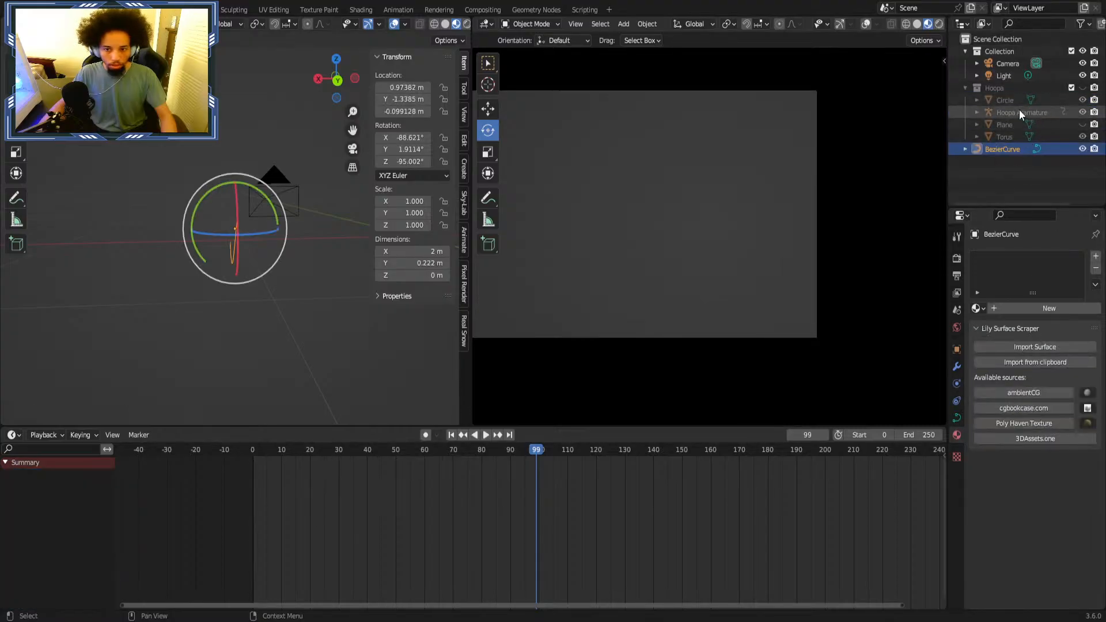
pyautogui.click(965, 87)
# Open the Bezier curve in Edit Mode.
pyautogui.moveTo(291, 180); pyautogui.dragTo(2, 139, button='middle')
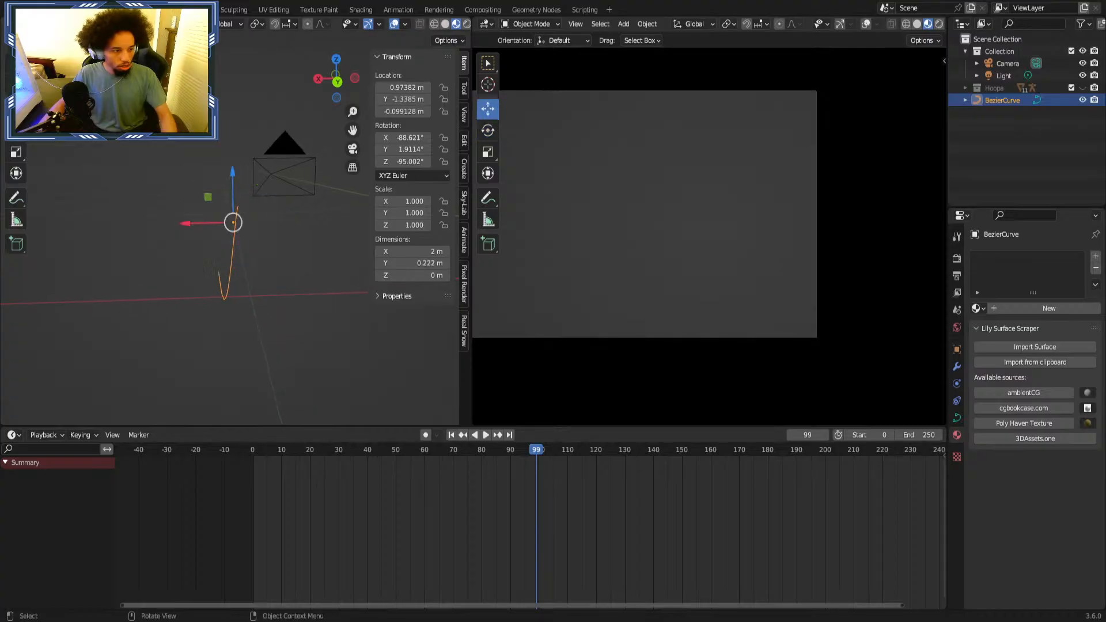
pyautogui.moveTo(254, 229)
pyautogui.mouseDown()
pyautogui.moveTo(266, 225)
pyautogui.moveTo(257, 224)
pyautogui.mouseUp()
pyautogui.scroll(4, 251, 207)
pyautogui.moveTo(254, 215); pyautogui.dragTo(262, 286, button='middle')
pyautogui.press('Tab')
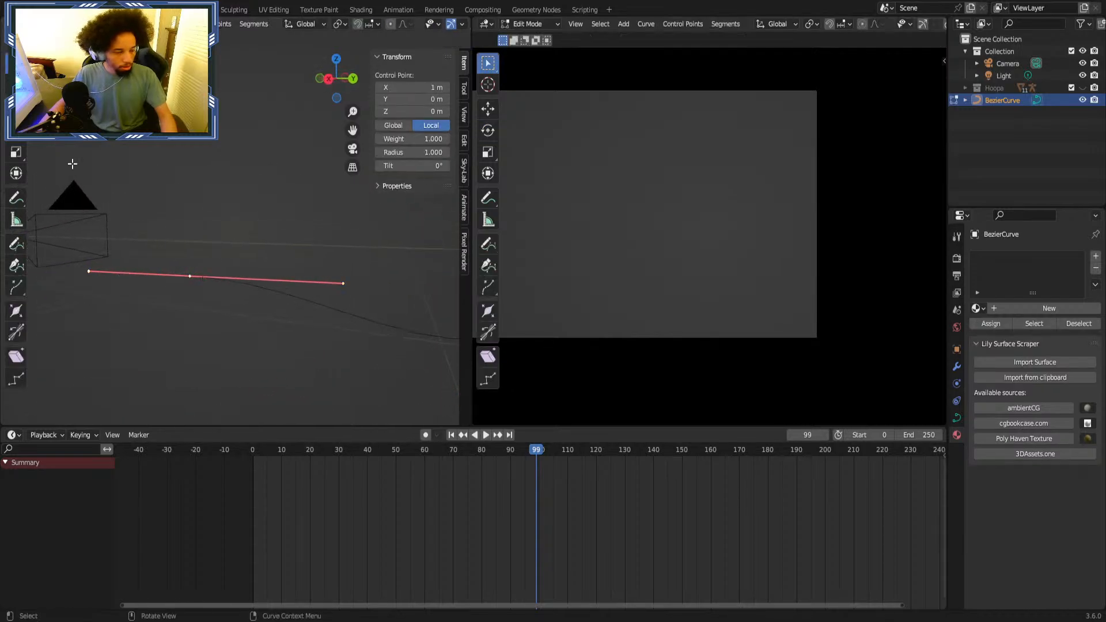
# Rotate the selected end control point's handles so they slope steeply down toward the middle of the Bezier curve.
pyautogui.press('r')
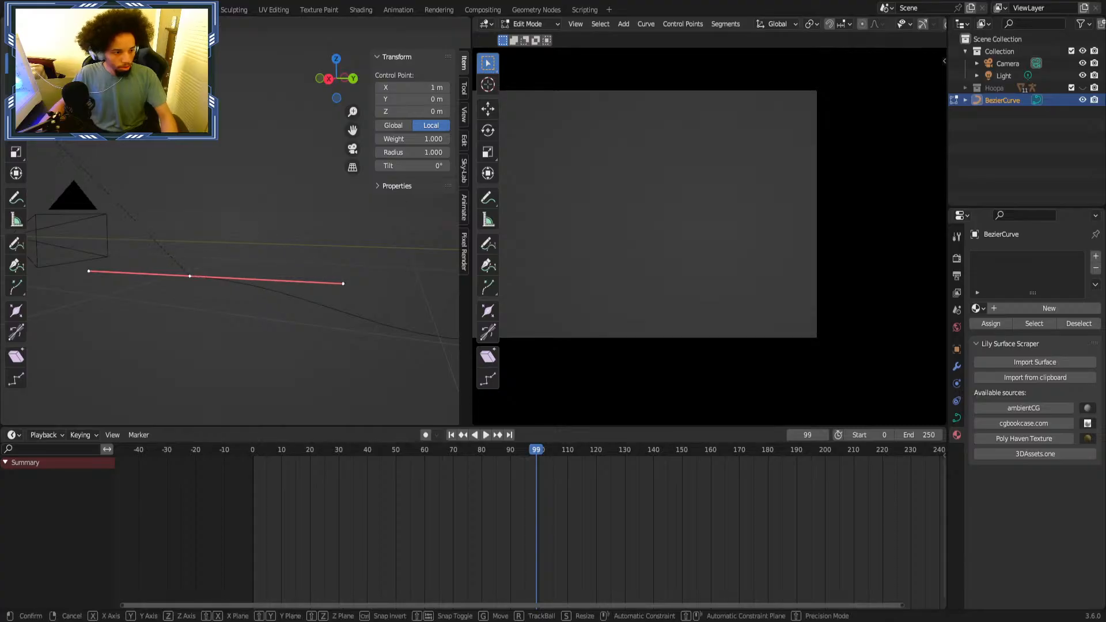
pyautogui.click(184, 207)
pyautogui.moveTo(184, 207); pyautogui.dragTo(169, 230, button='middle')
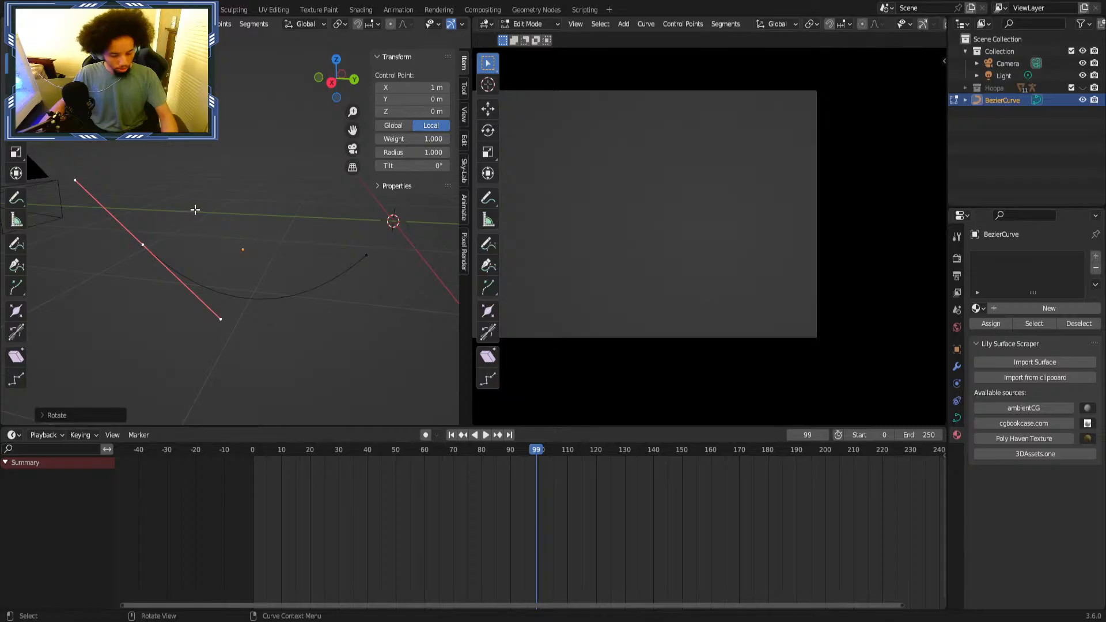
pyautogui.press('r')
pyautogui.click(232, 212)
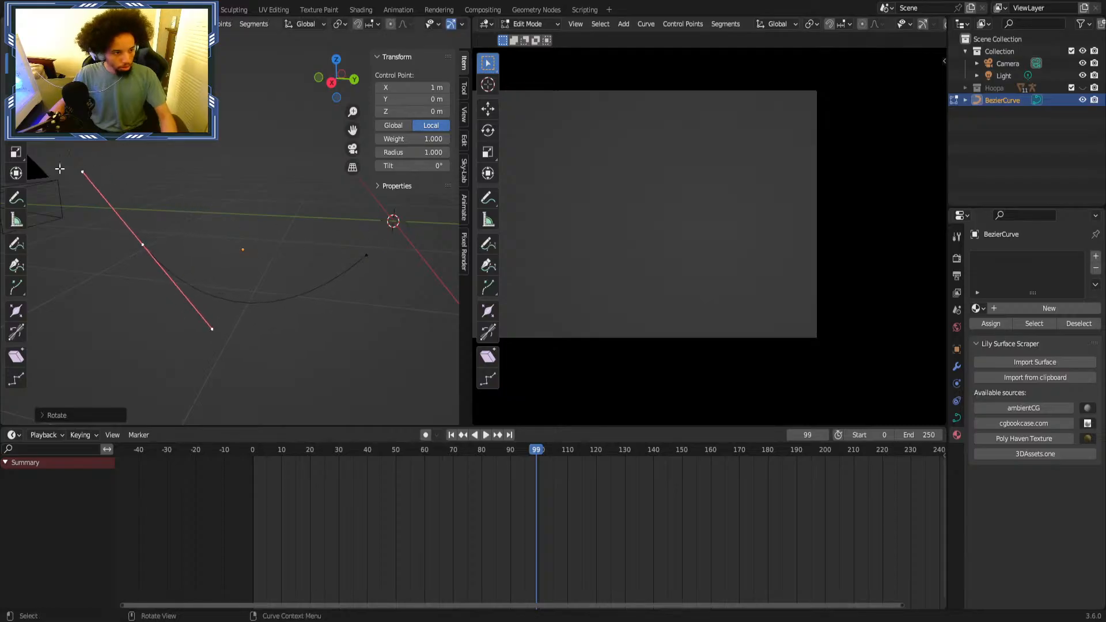
# Raise the end control point nearest the camera to local Y about -0.50 m with the Move tool.
pyautogui.hotkey('shift', 'space')
pyautogui.press('g')
pyautogui.moveTo(140, 194); pyautogui.dragTo(136, 140)
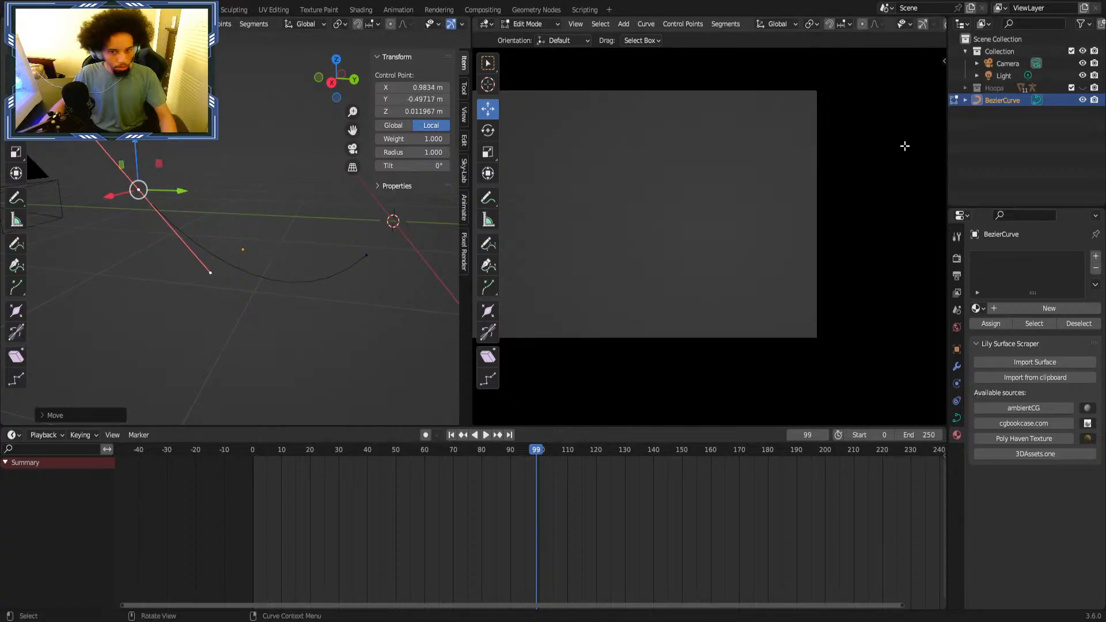
# Show the Hoopa collection, rotate the whole Bezier curve to about Z -91° in Object Mode, and hide the collection again.
pyautogui.click(1082, 87)
pyautogui.moveTo(223, 237); pyautogui.dragTo(230, 216, button='middle')
pyautogui.scroll(3, 229, 225)
pyautogui.press('Tab')
pyautogui.click(1082, 87)
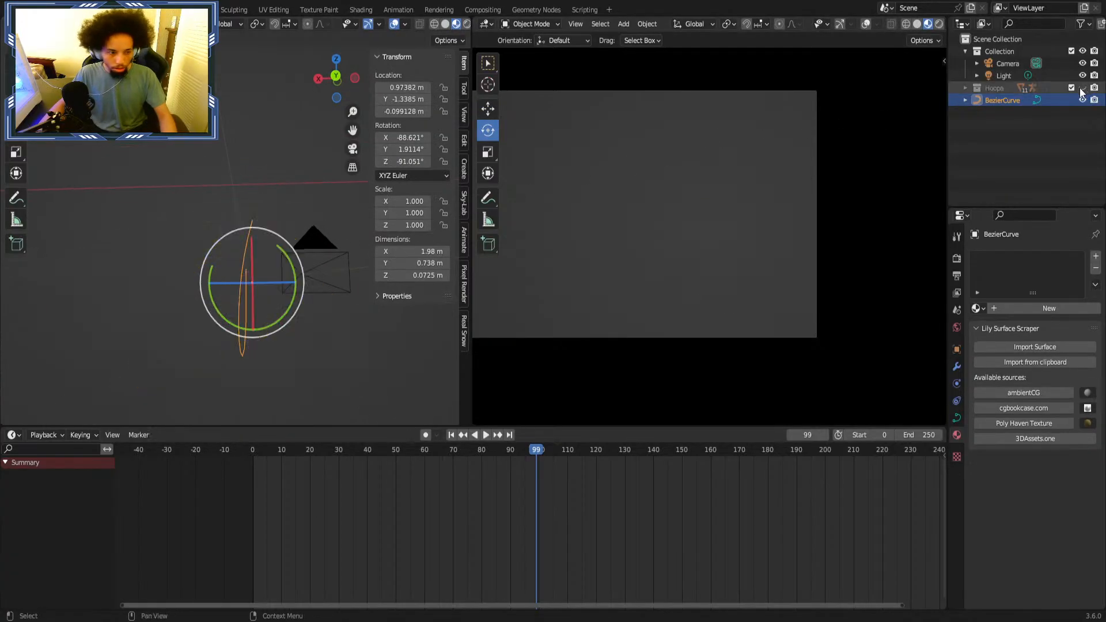
# In Edit Mode, shift the Bezier curve's ring-side control point sideways to local Z about 0.029 m.
pyautogui.moveTo(124, 329); pyautogui.dragTo(223, 330, button='middle')
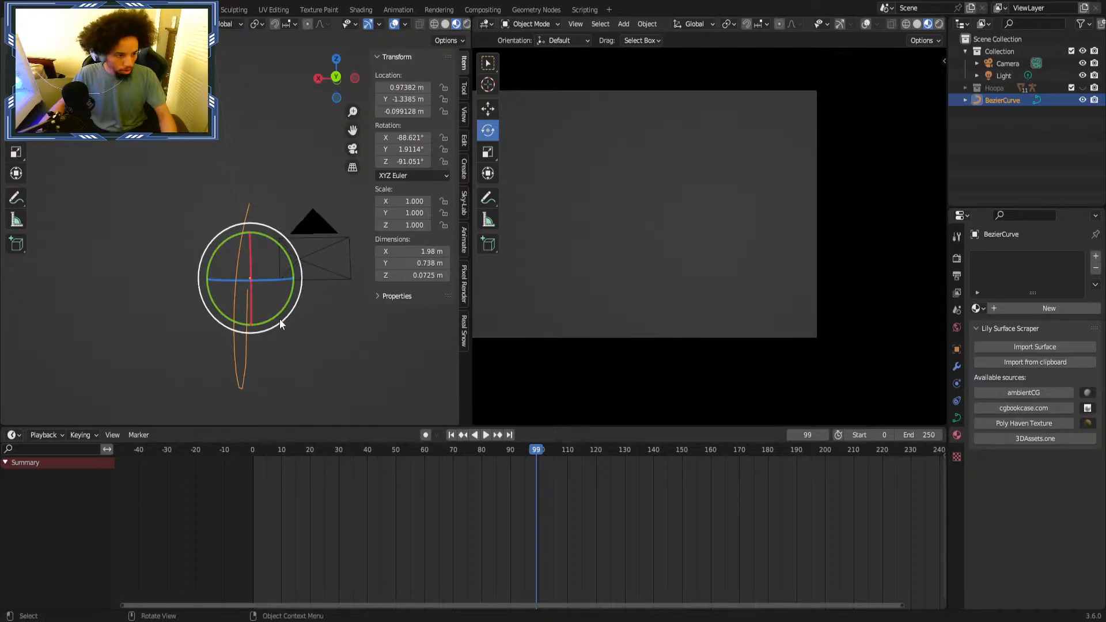
pyautogui.click(237, 337)
pyautogui.click(241, 334)
pyautogui.press('Tab')
pyautogui.click(249, 291)
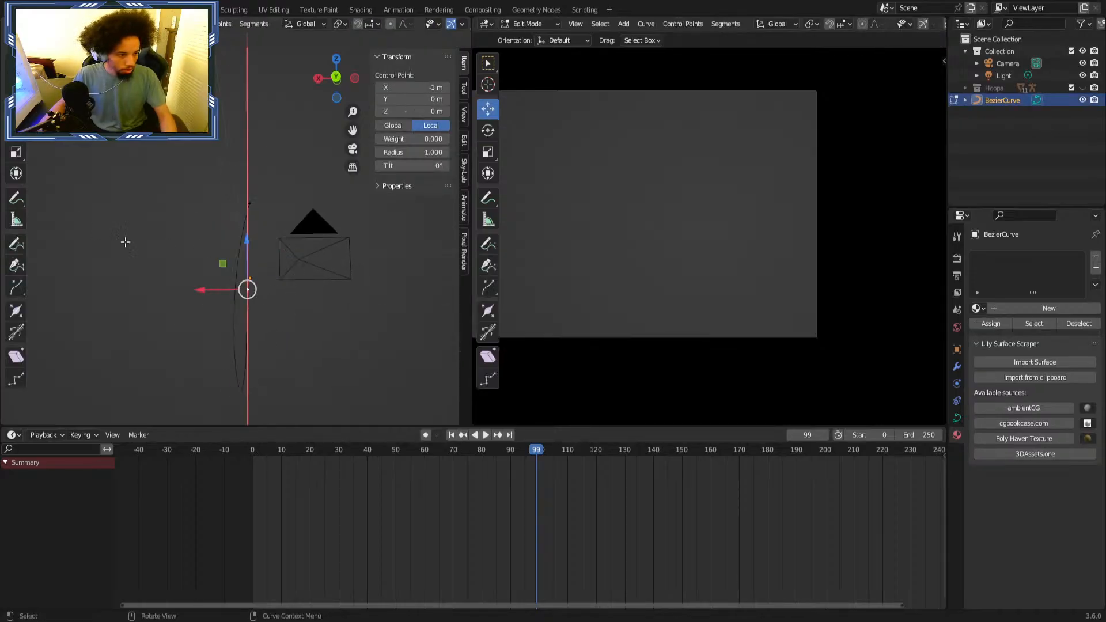
pyautogui.moveTo(209, 290); pyautogui.dragTo(181, 289)
pyautogui.moveTo(237, 296); pyautogui.dragTo(241, 270, button='middle')
# Shift the upper end control point sideways to local Z about -0.026 m to line it up with the curve.
pyautogui.click(246, 207)
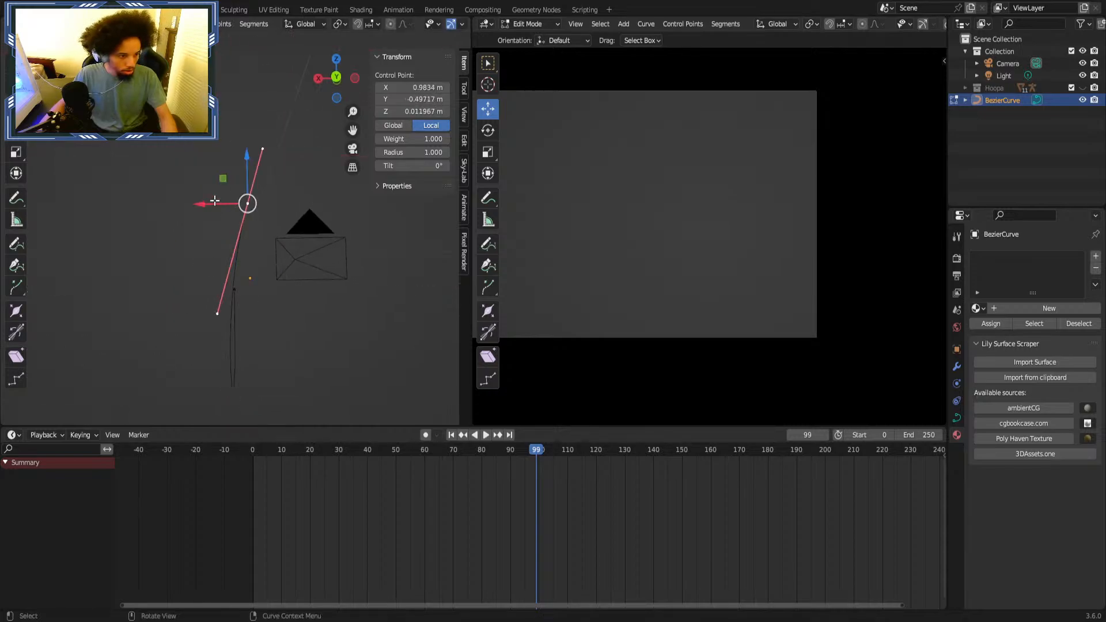
pyautogui.moveTo(210, 201); pyautogui.dragTo(216, 201)
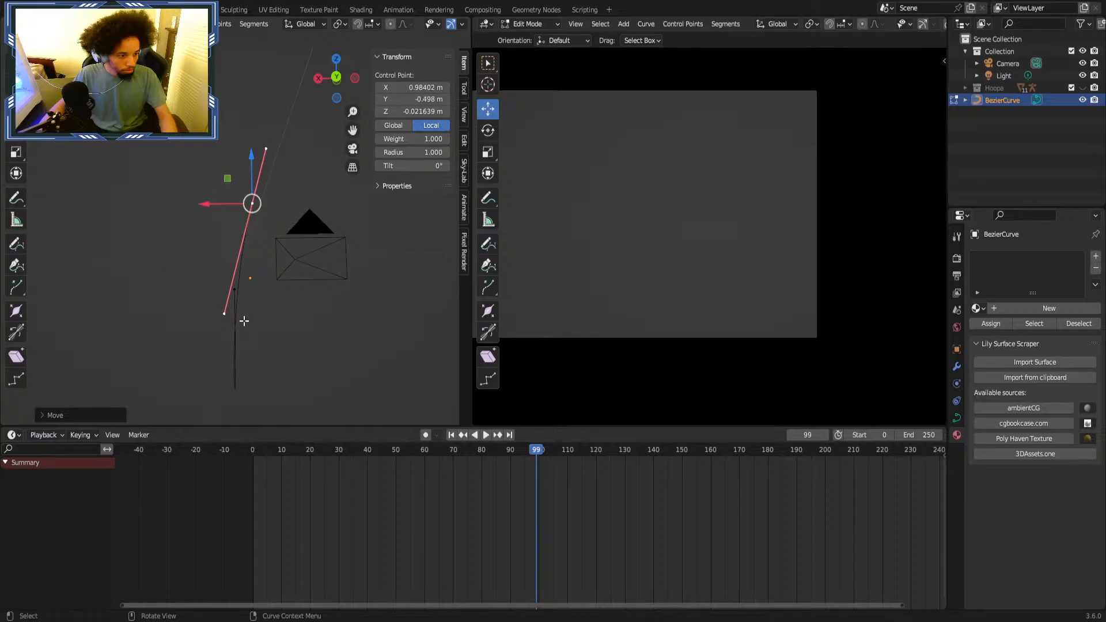
pyautogui.click(235, 292)
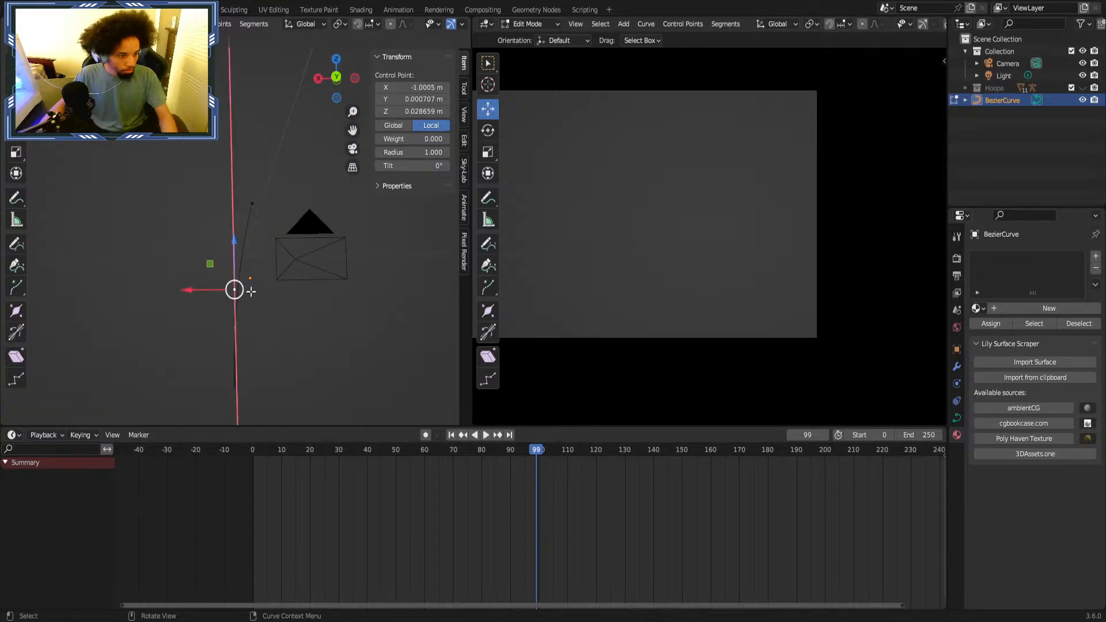
pyautogui.click(254, 205)
pyautogui.moveTo(213, 203); pyautogui.dragTo(210, 204)
# Rotate the upper control point's handles nearly vertical and nudge the point to local Z about -0.022 m.
pyautogui.click(16, 130)
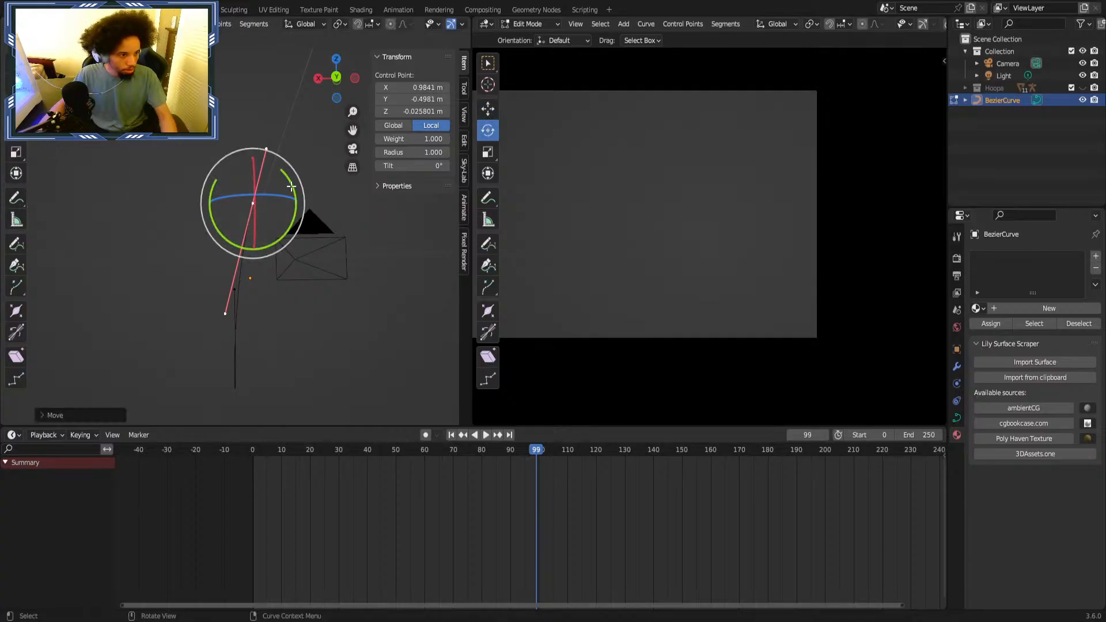
pyautogui.moveTo(294, 184); pyautogui.dragTo(292, 173)
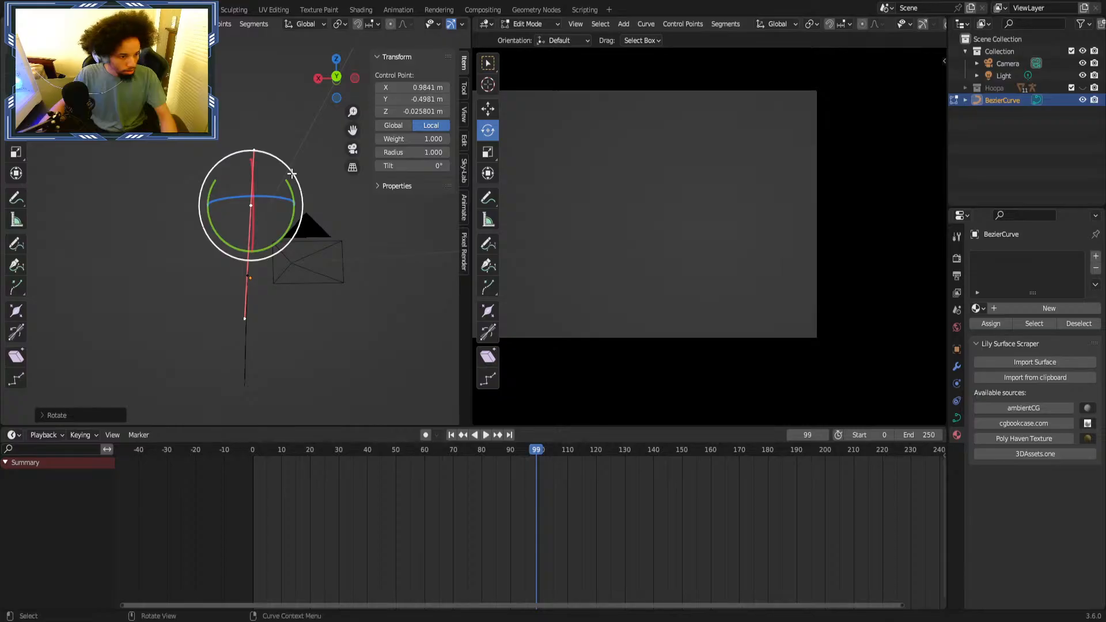
pyautogui.click(16, 109)
pyautogui.moveTo(223, 202); pyautogui.dragTo(221, 202)
pyautogui.click(221, 281)
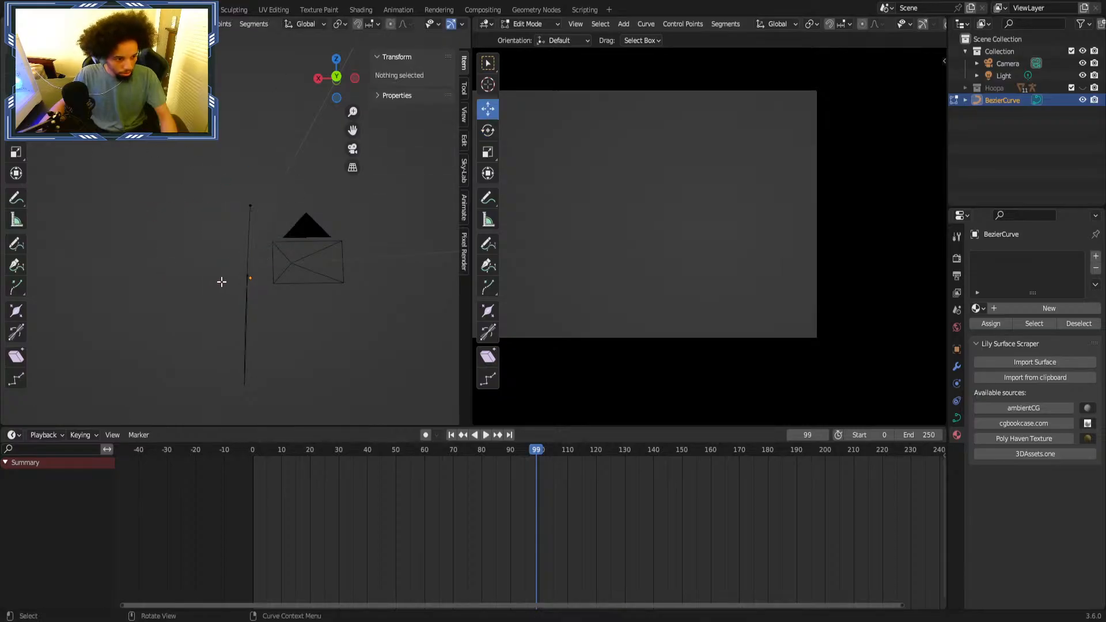
# Shift the upper control point to local Z about -0.019 m and rotate its handles into the curve's plane.
pyautogui.moveTo(220, 281); pyautogui.dragTo(354, 283, button='middle')
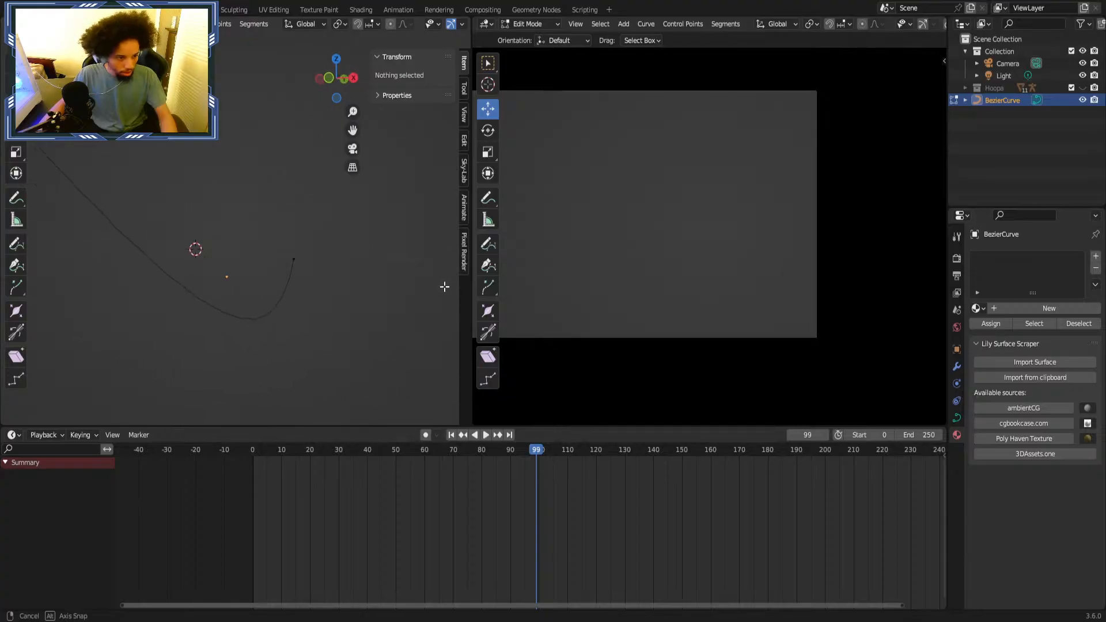
pyautogui.moveTo(17, 299); pyautogui.dragTo(18, 298, button='middle')
pyautogui.keyDown('shift'); pyautogui.moveTo(118, 248); pyautogui.dragTo(119, 276, button='middle'); pyautogui.keyUp('shift')
pyautogui.scroll(1, 167, 286)
pyautogui.keyDown('shift'); pyautogui.moveTo(204, 286); pyautogui.dragTo(207, 284, button='middle'); pyautogui.keyUp('shift')
pyautogui.click(207, 149)
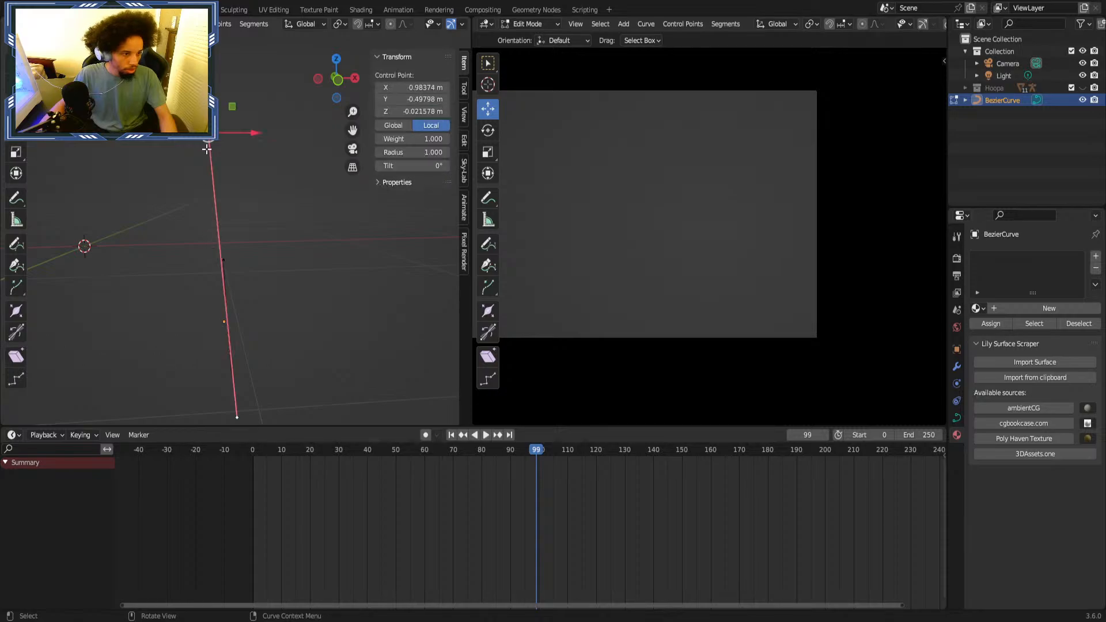
pyautogui.moveTo(239, 135); pyautogui.dragTo(250, 107)
pyautogui.click(16, 131)
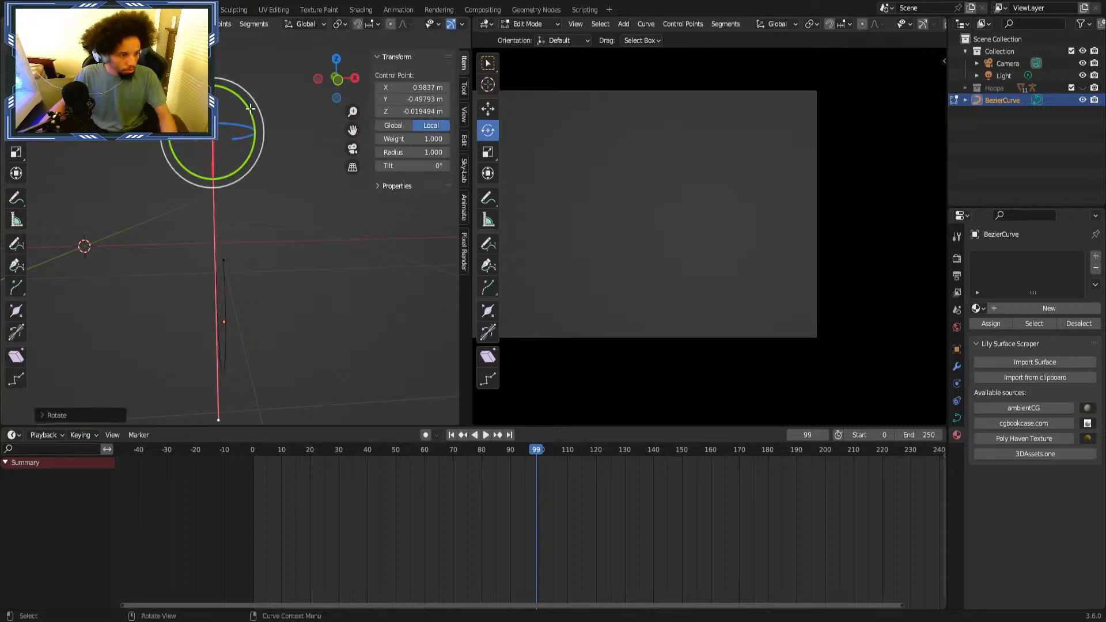
pyautogui.click(293, 266)
# Realign the upper control point with the rest of the curve by moving it to local Z about -0.024 m.
pyautogui.moveTo(292, 266); pyautogui.dragTo(295, 266, button='middle')
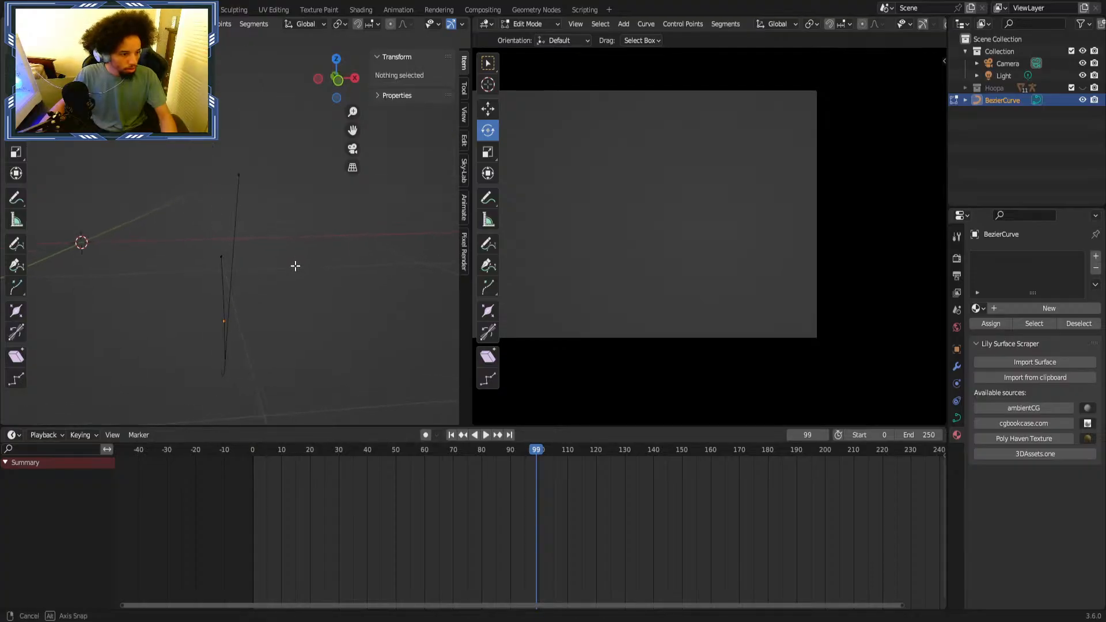
pyautogui.click(239, 174)
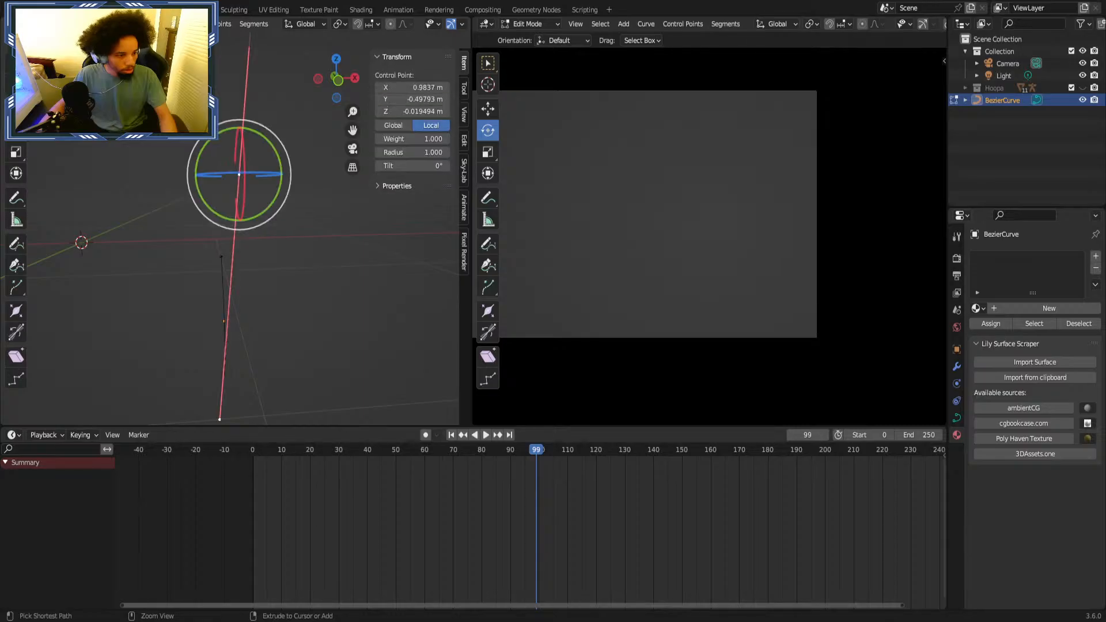
pyautogui.moveTo(115, 151); pyautogui.dragTo(148, 164, button='middle')
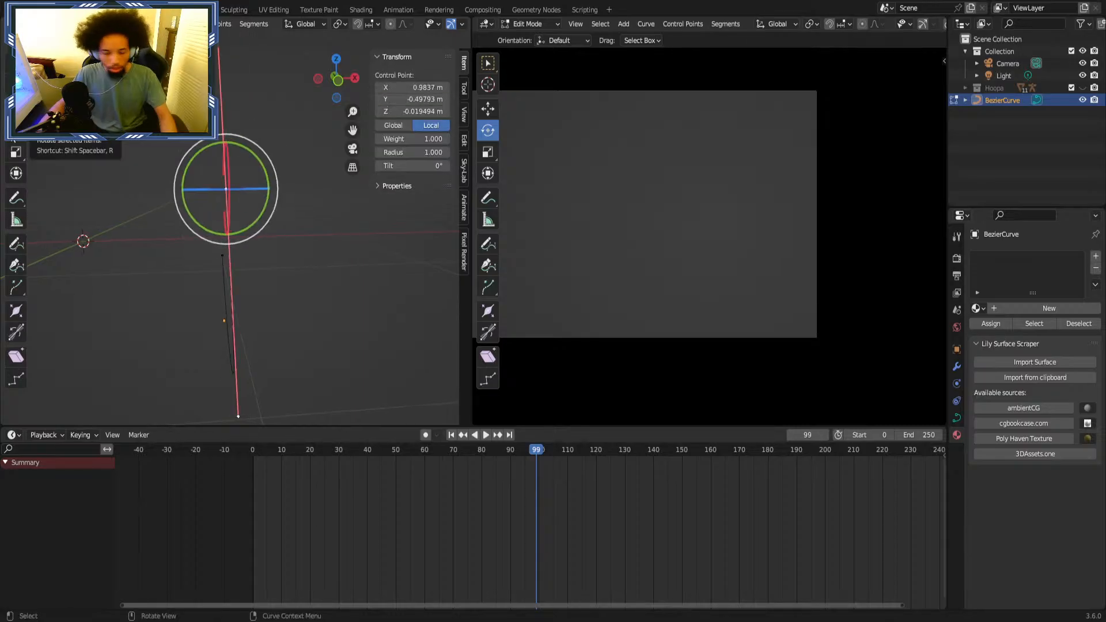
pyautogui.click(17, 108)
pyautogui.moveTo(263, 193); pyautogui.dragTo(253, 199)
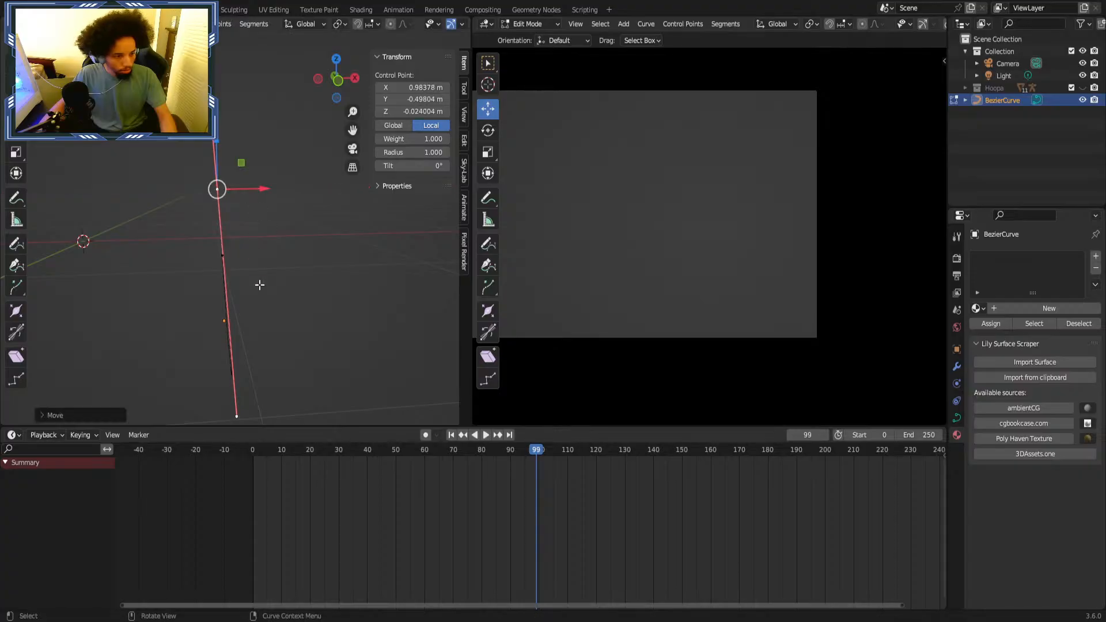
pyautogui.click(259, 288)
# Show the Hoopa collection and move the curve's ring-side control point to local Z about 0.052 m.
pyautogui.moveTo(259, 288); pyautogui.dragTo(162, 177, button='middle')
pyautogui.click(1082, 87)
pyautogui.moveTo(256, 340); pyautogui.dragTo(223, 312, button='middle')
pyautogui.click(246, 296)
pyautogui.moveTo(213, 315); pyautogui.dragTo(210, 314)
pyautogui.moveTo(210, 314); pyautogui.dragTo(187, 198, button='middle')
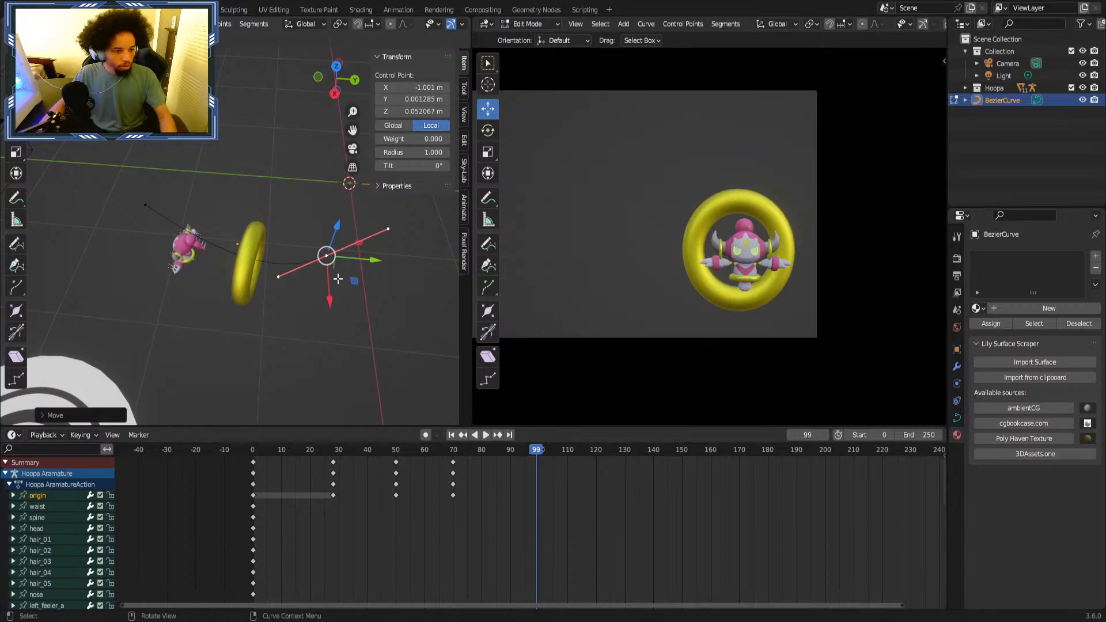
pyautogui.moveTo(358, 259); pyautogui.dragTo(331, 255)
pyautogui.hotkey('ctrl', 'z')
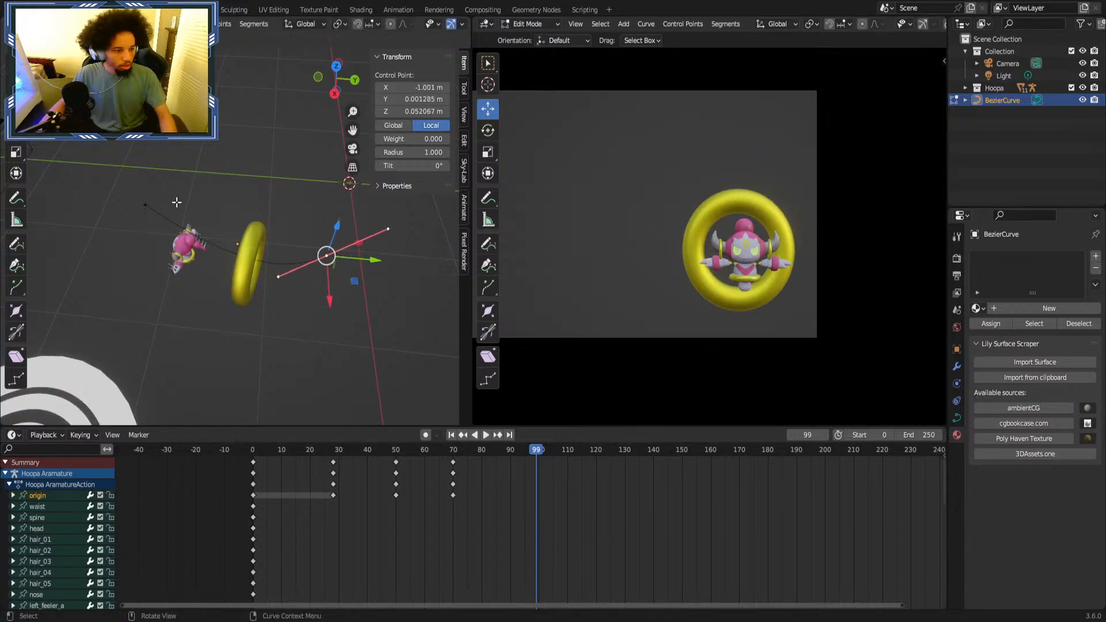
# In Object Mode, move the Bezier curve to about X 1.03 m, Y -2.12 m so it ends at the ring.
pyautogui.press('Tab')
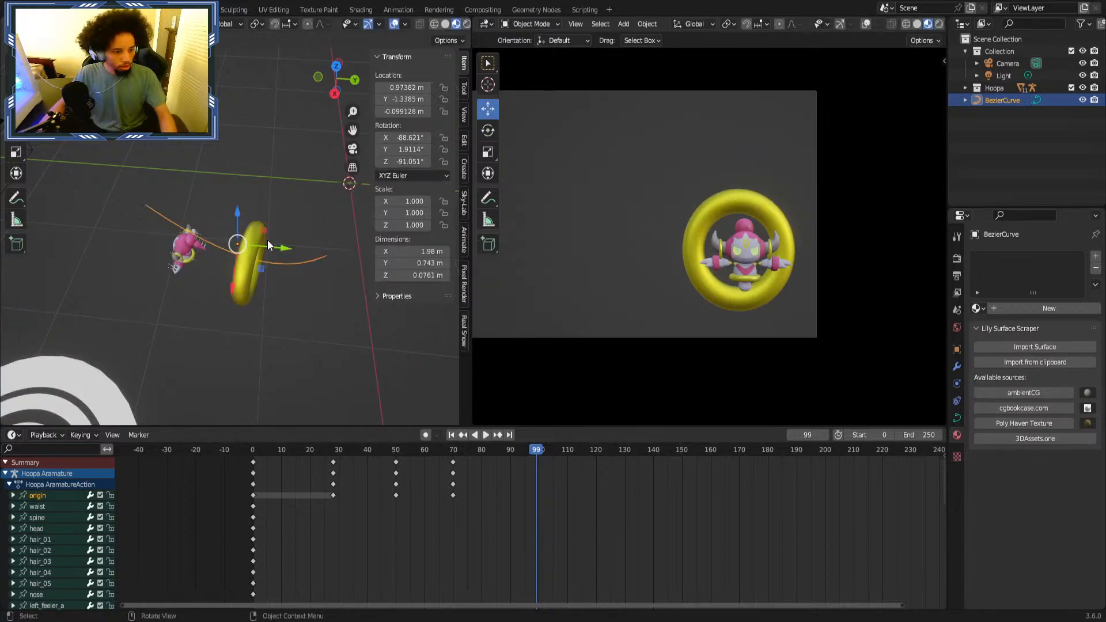
pyautogui.moveTo(267, 242); pyautogui.dragTo(245, 244)
pyautogui.moveTo(244, 245)
pyautogui.mouseDown(button='middle')
pyautogui.moveTo(203, 255)
pyautogui.moveTo(247, 253)
pyautogui.mouseUp(button='middle')
pyautogui.click(183, 242)
pyautogui.click(233, 246)
pyautogui.moveTo(248, 253); pyautogui.dragTo(269, 250)
pyautogui.moveTo(270, 250); pyautogui.dragTo(301, 246, button='middle')
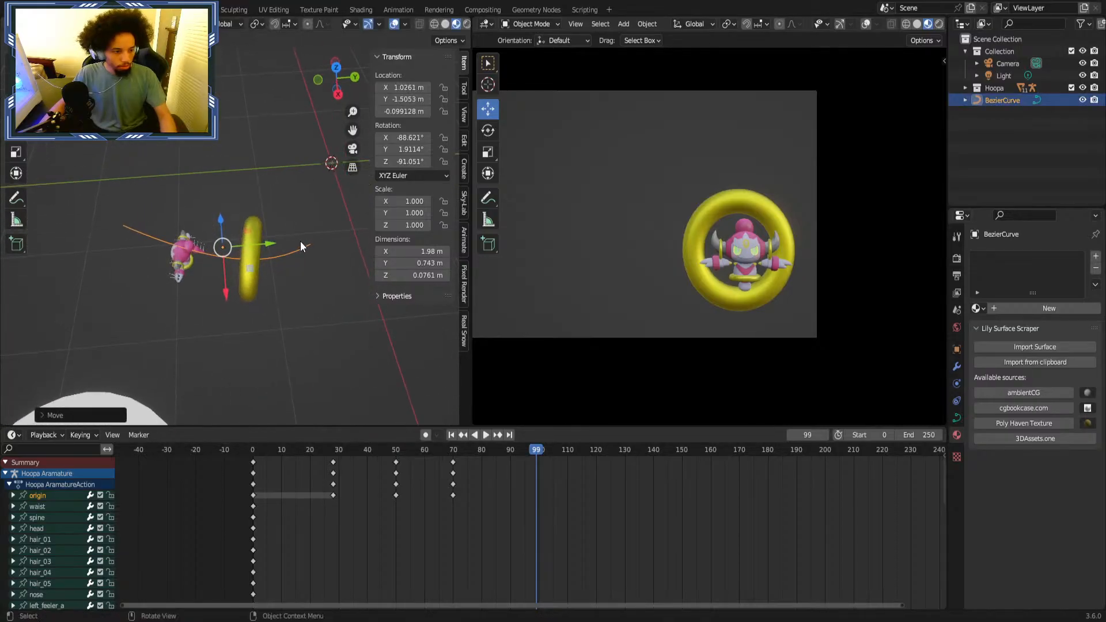
pyautogui.moveTo(268, 244); pyautogui.dragTo(223, 244)
pyautogui.moveTo(223, 244)
pyautogui.mouseDown(button='middle')
pyautogui.moveTo(333, 227)
pyautogui.moveTo(266, 254)
pyautogui.moveTo(220, 250)
pyautogui.mouseUp(button='middle')
pyautogui.moveTo(220, 250); pyautogui.dragTo(170, 253)
pyautogui.moveTo(170, 253); pyautogui.dragTo(283, 283, button='middle')
# Hide the Hoopa collection and, in Edit Mode, pull the outer control point inward to local X about 0.45 m, Y about -0.48 m.
pyautogui.click(1083, 87)
pyautogui.press('Tab')
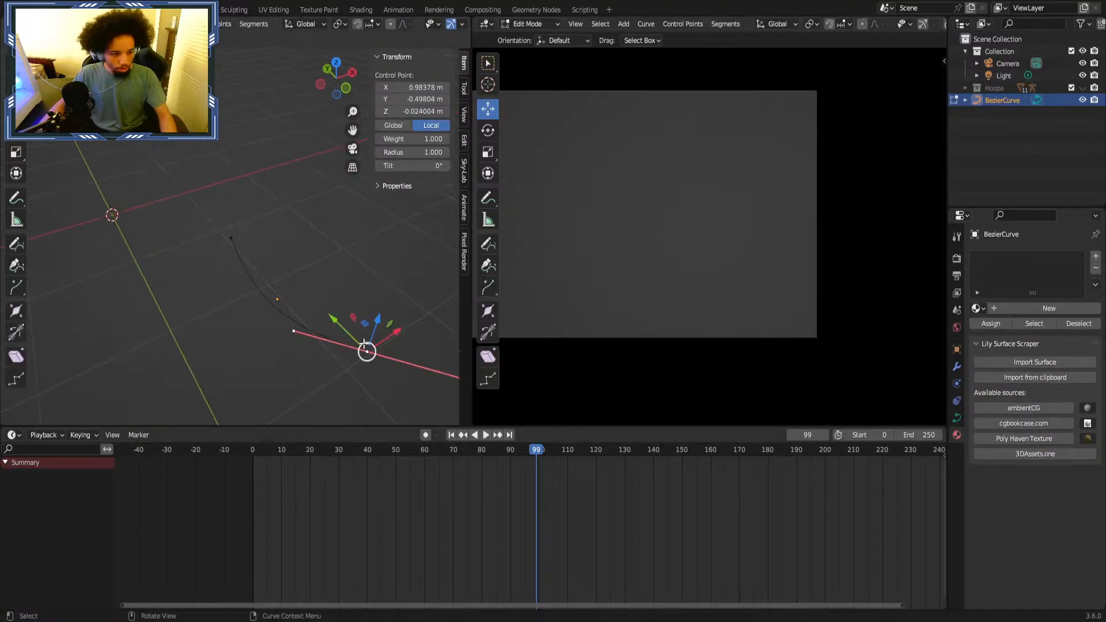
pyautogui.moveTo(364, 345); pyautogui.dragTo(290, 264, button='middle')
pyautogui.moveTo(314, 252); pyautogui.dragTo(241, 249)
pyautogui.moveTo(255, 256); pyautogui.dragTo(290, 231, button='middle')
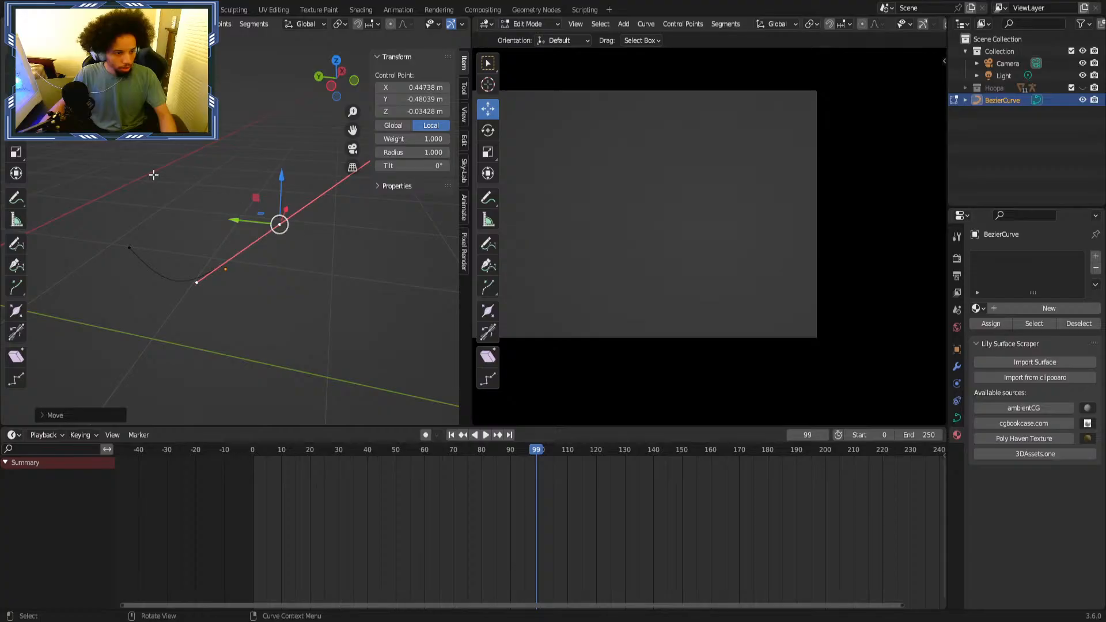
# Rotate the outer control point's handles to a steeper angle and return to Object Mode.
pyautogui.click(17, 132)
pyautogui.moveTo(314, 194); pyautogui.dragTo(305, 180)
pyautogui.press('Tab')
# Examine the shape and smoothness of the reshaped Bezier curve up close and from several sides.
pyautogui.moveTo(310, 315); pyautogui.dragTo(346, 271, button='middle')
pyautogui.scroll(1, 345, 271)
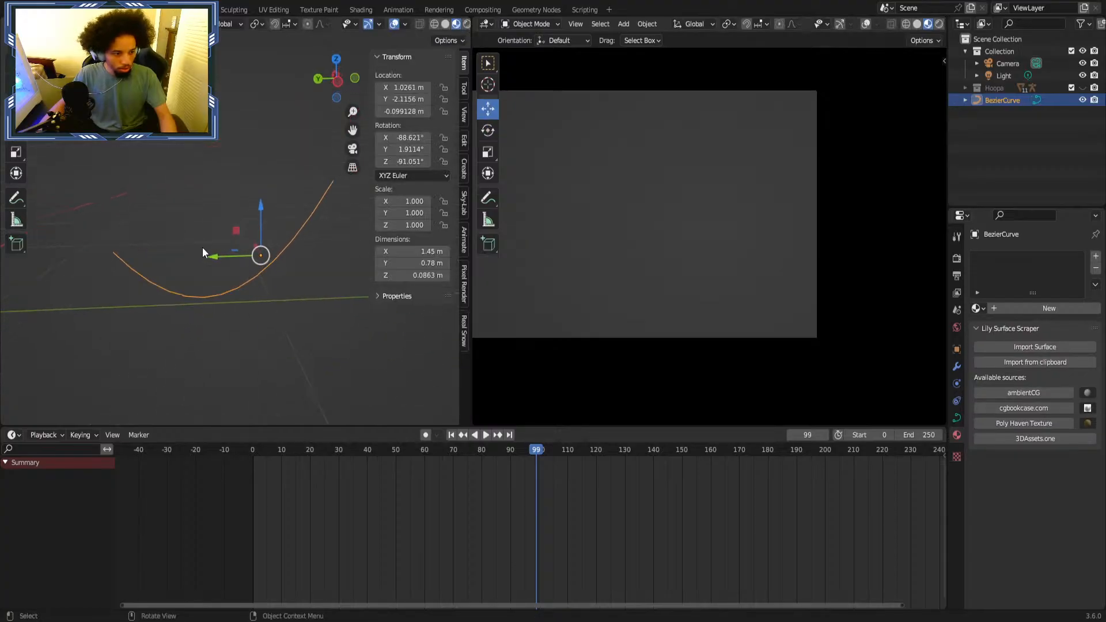
pyautogui.keyDown('shift'); pyautogui.moveTo(202, 247); pyautogui.dragTo(147, 265, button='middle'); pyautogui.keyUp('shift')
pyautogui.scroll(3, 149, 266)
pyautogui.keyDown('shift'); pyautogui.moveTo(52, 288); pyautogui.dragTo(231, 293, button='middle'); pyautogui.keyUp('shift')
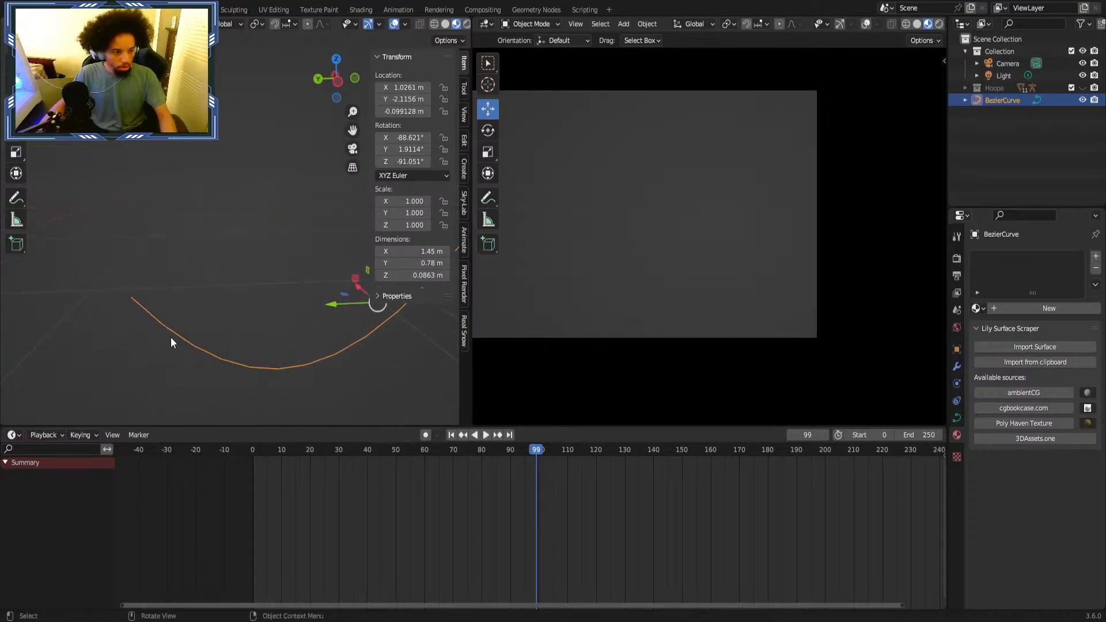
pyautogui.keyDown('shift'); pyautogui.moveTo(170, 337); pyautogui.dragTo(53, 329, button='middle'); pyautogui.keyUp('shift')
pyautogui.scroll(-4, 303, 295)
pyautogui.moveTo(193, 248); pyautogui.dragTo(161, 254, button='middle')
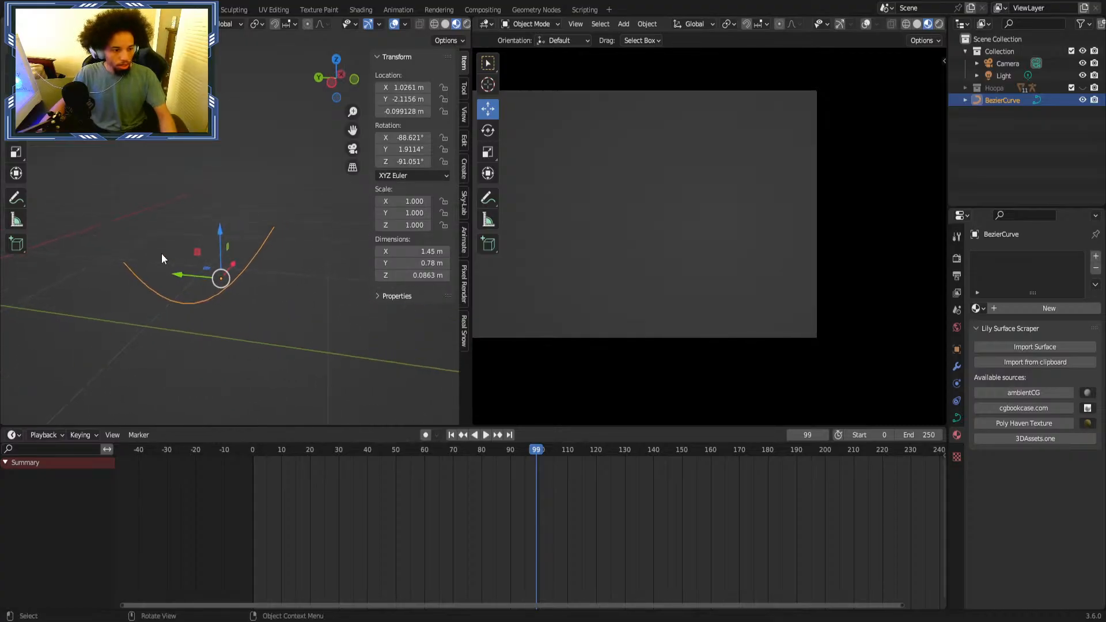
pyautogui.moveTo(355, 157); pyautogui.dragTo(185, 242, button='middle')
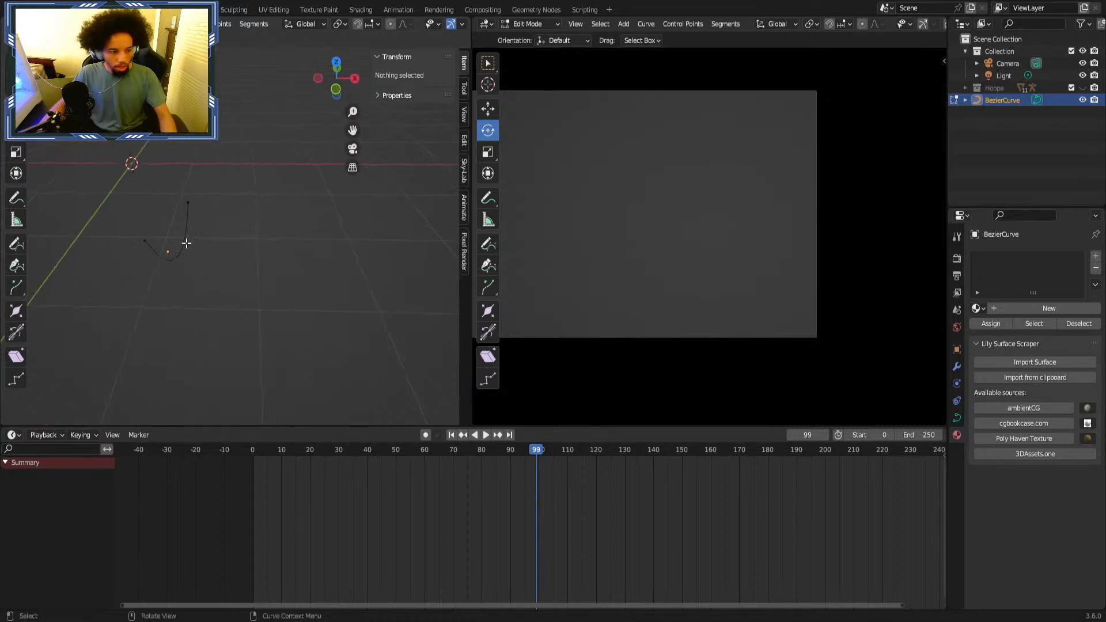
# Show the Hoopa collection, deselect the Bezier curve, and check its path past Hoopa toward the ring.
pyautogui.click(1082, 88)
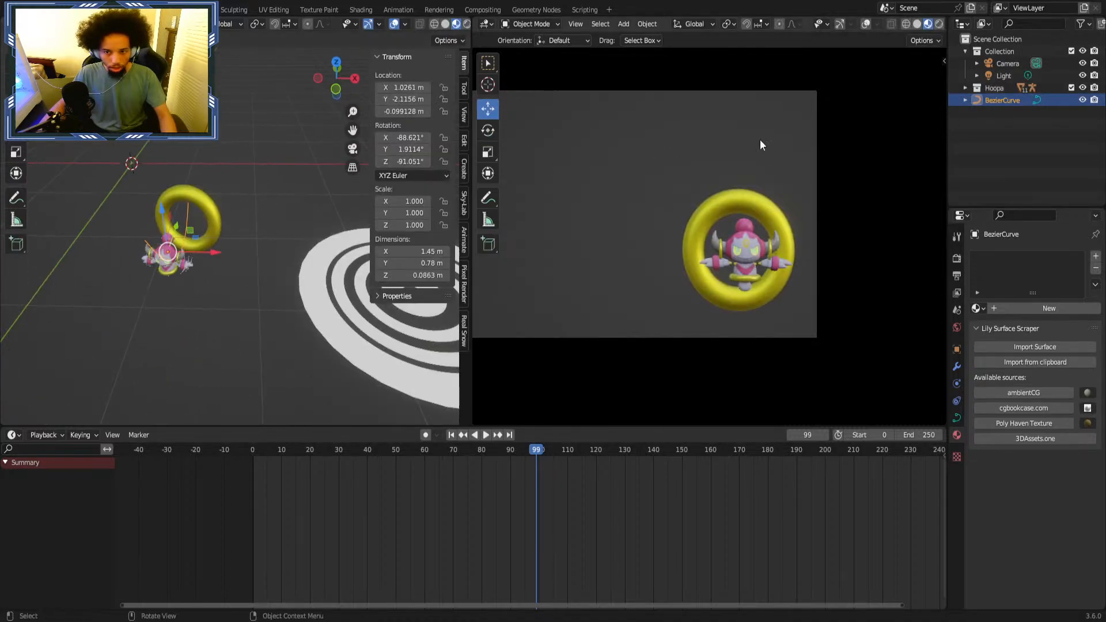
pyautogui.click(266, 160)
pyautogui.moveTo(266, 160); pyautogui.dragTo(100, 178, button='middle')
pyautogui.keyDown('shift'); pyautogui.moveTo(334, 335); pyautogui.dragTo(270, 348, button='middle'); pyautogui.keyUp('shift')
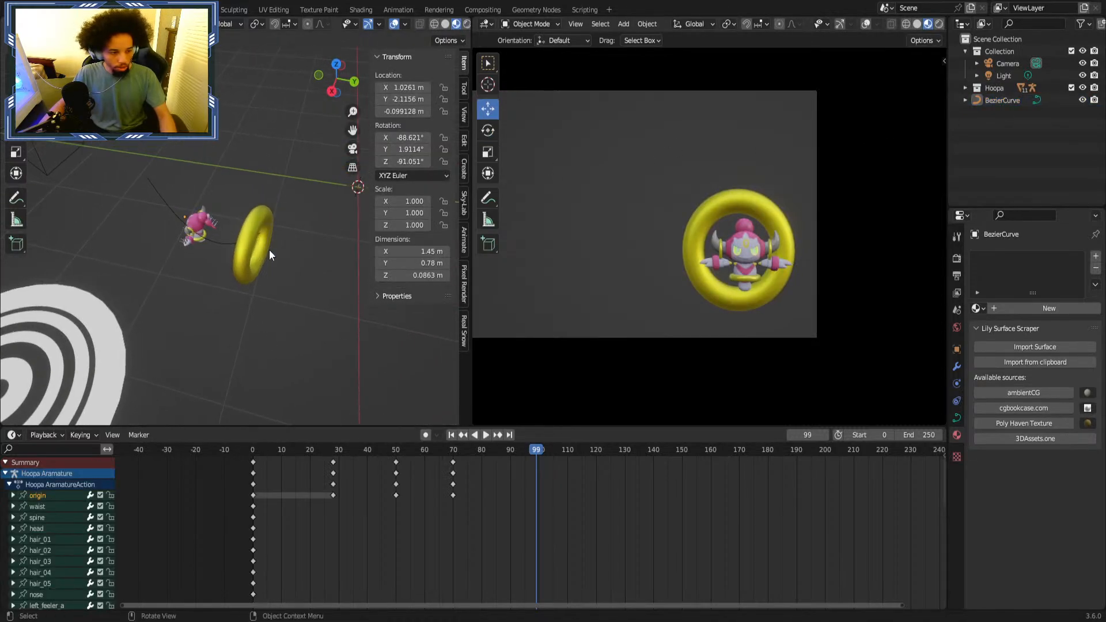
pyautogui.moveTo(154, 184); pyautogui.dragTo(126, 169, button='middle')
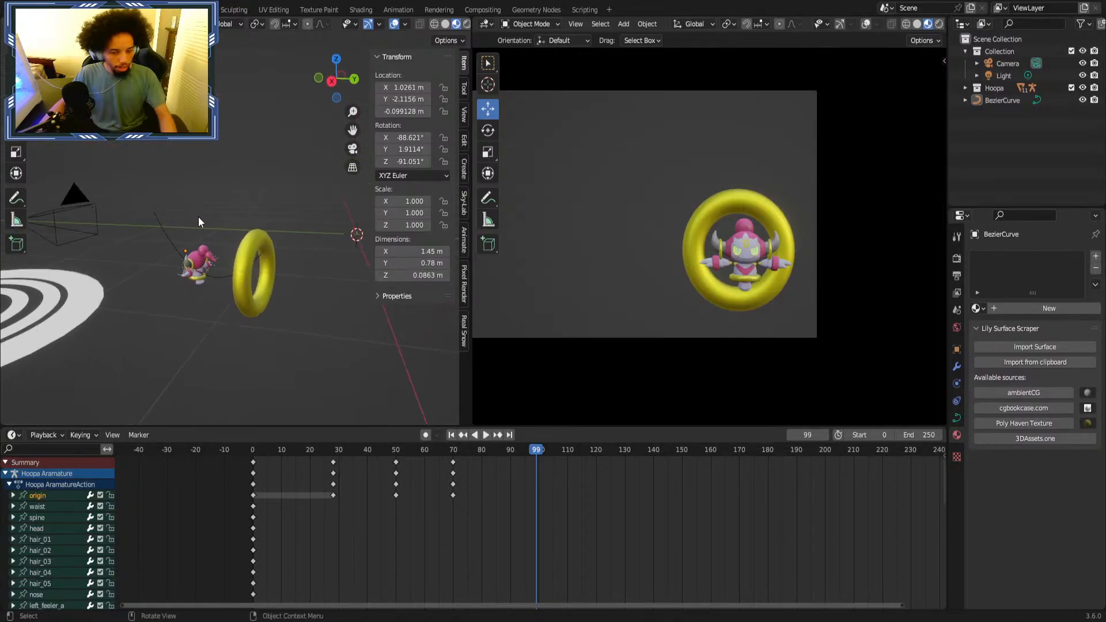
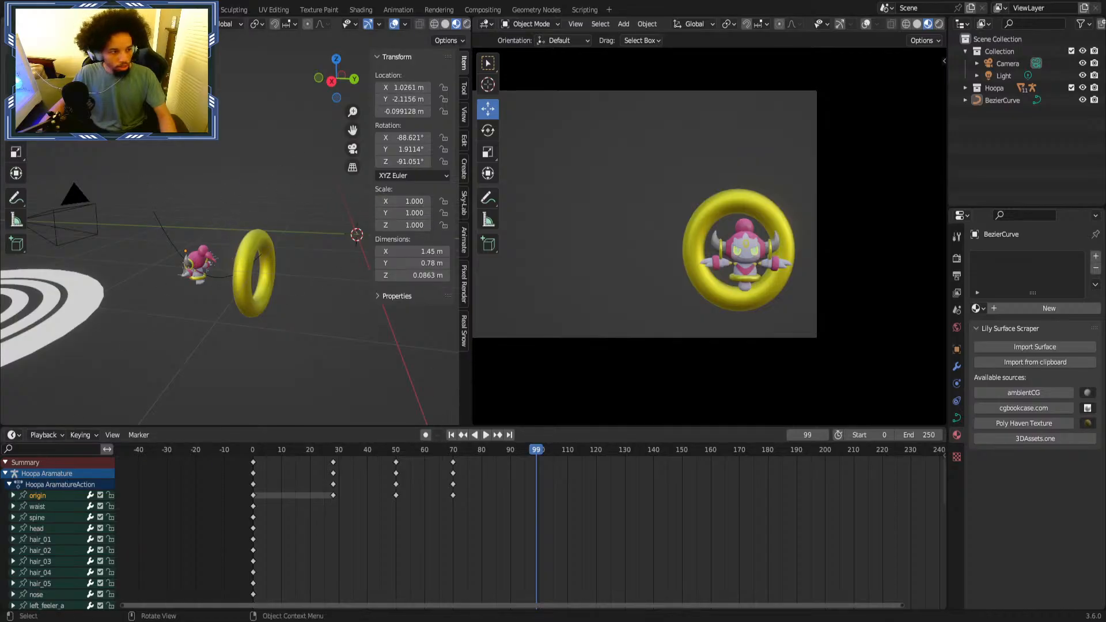
pyautogui.moveTo(170, 214); pyautogui.dragTo(191, 238, button='middle')
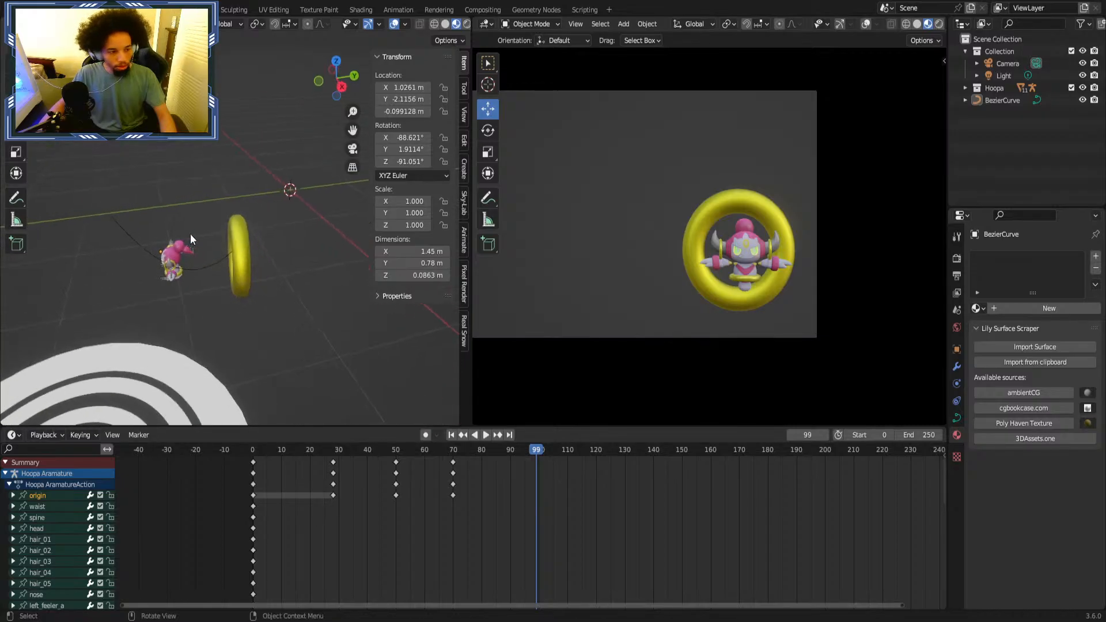
# Put the Hoopa armature in Pose Mode and select its origin bone.
pyautogui.click(57, 477)
pyautogui.hotkey('ctrl', 'Tab')
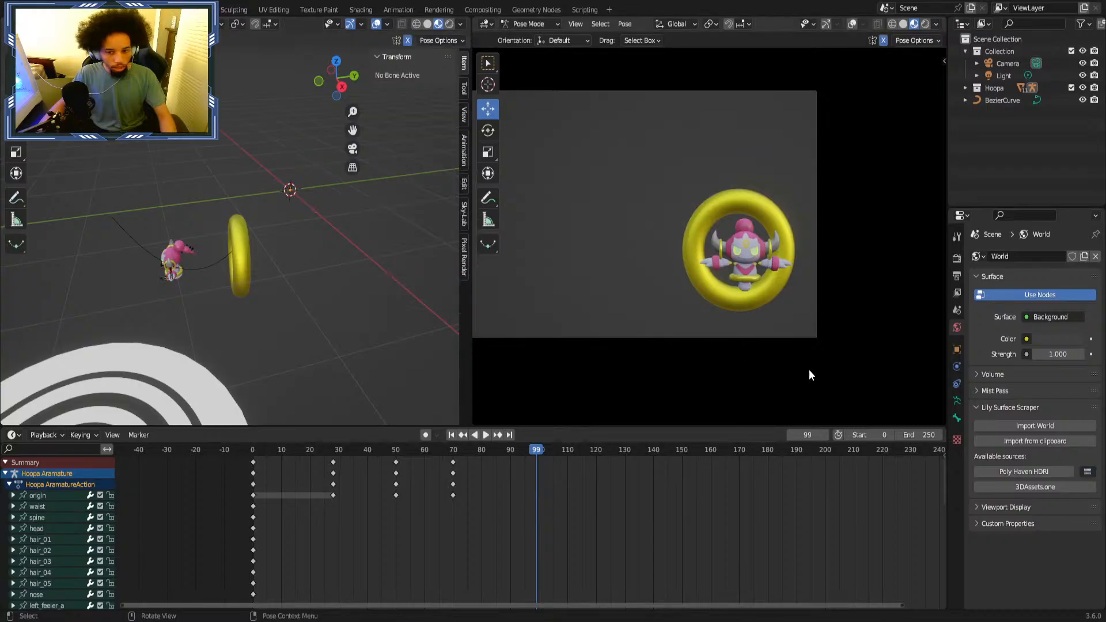
pyautogui.moveTo(236, 289); pyautogui.dragTo(188, 279, button='middle')
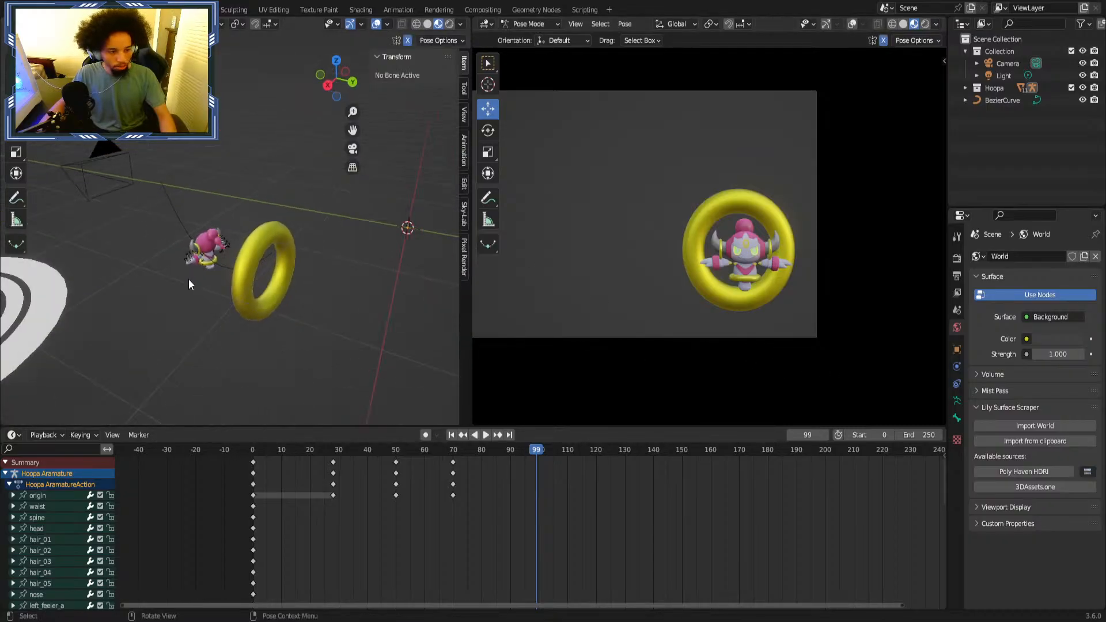
pyautogui.click(66, 495)
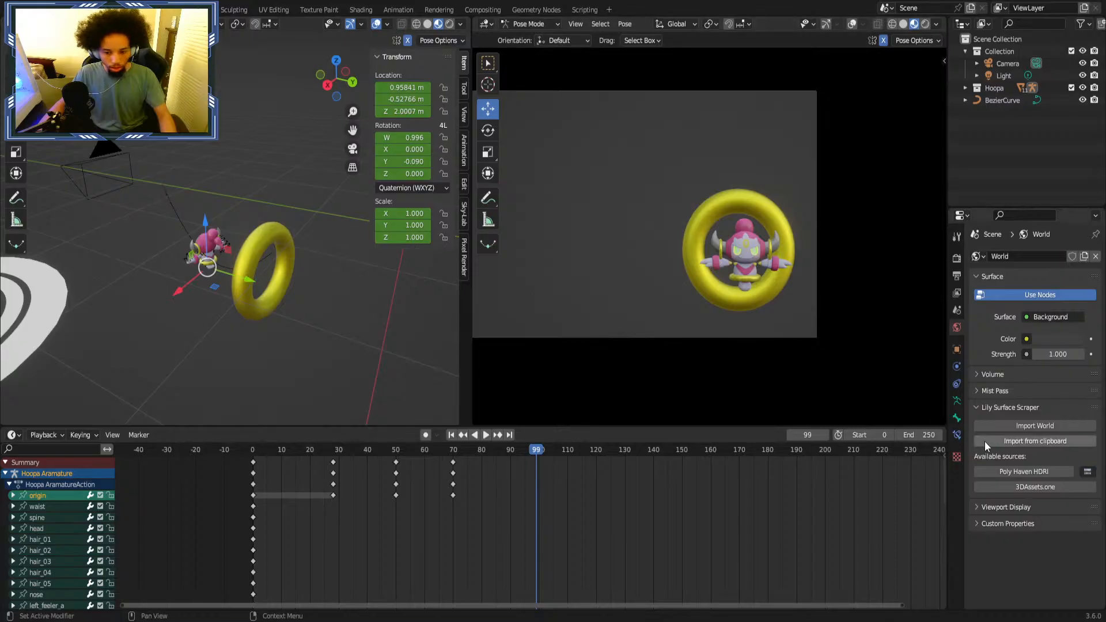
# Add a Follow Path bone constraint to the origin bone with the BezierCurve as its target.
pyautogui.click(958, 431)
pyautogui.click(1034, 256)
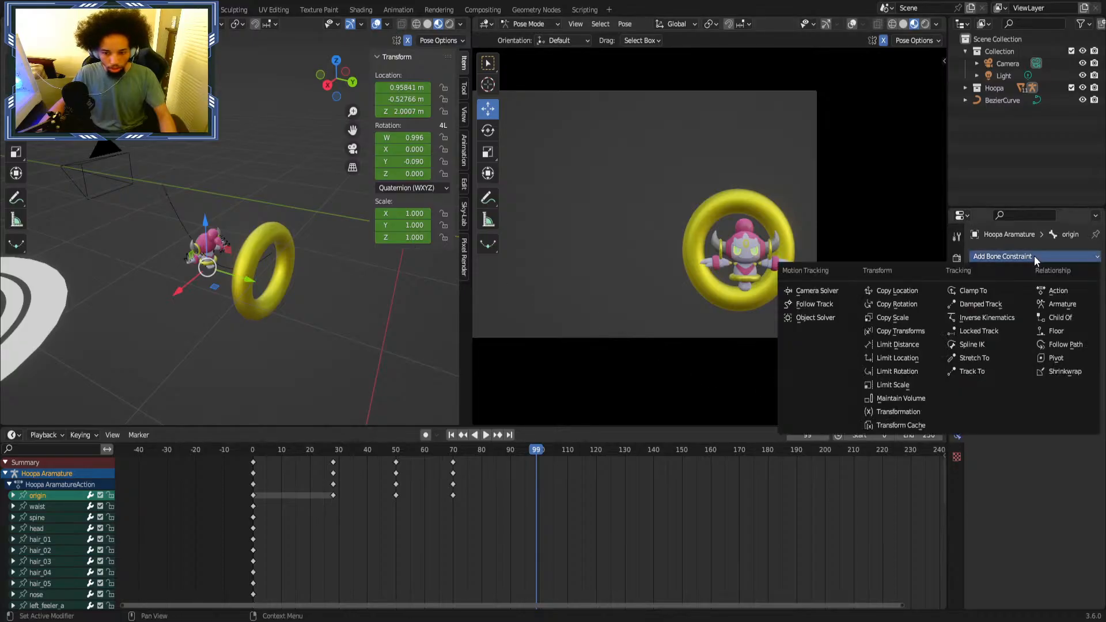
pyautogui.click(1069, 344)
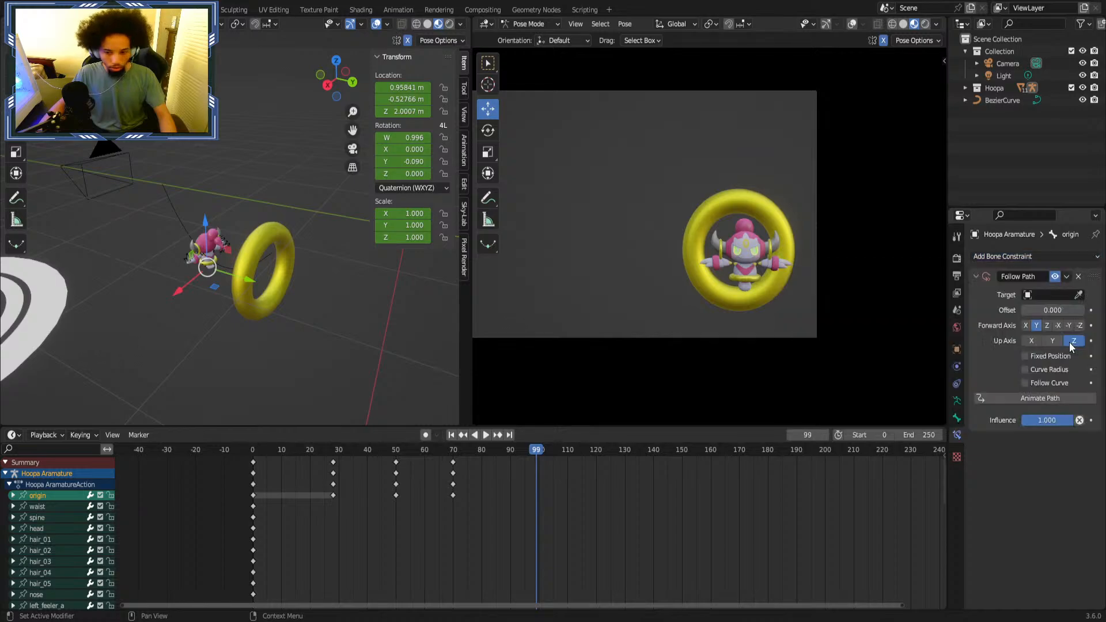
pyautogui.click(1078, 294)
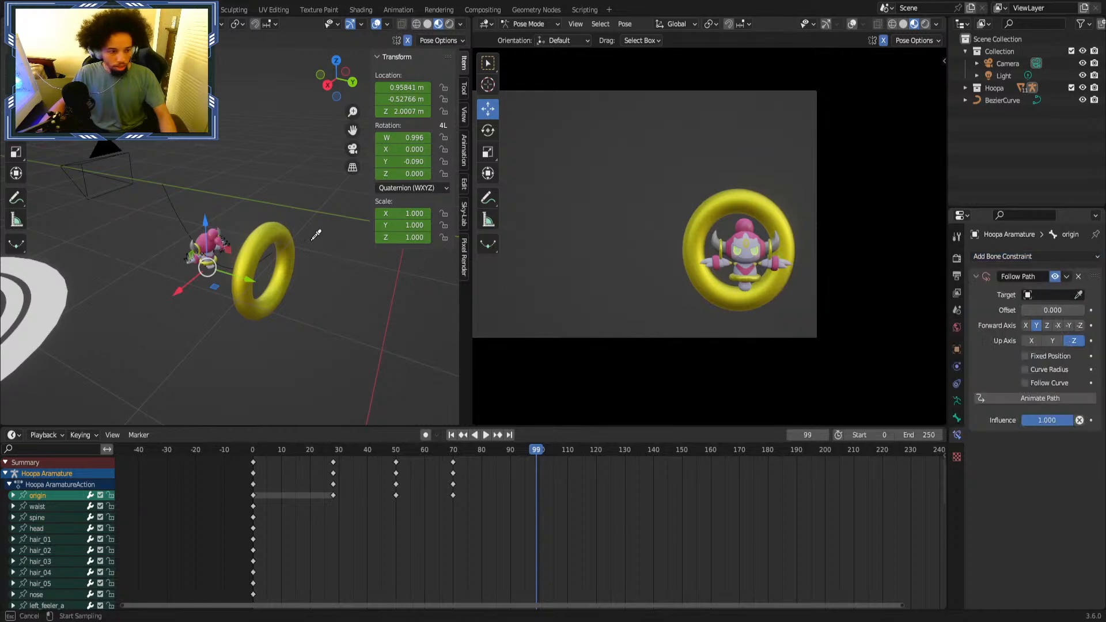
pyautogui.click(173, 193)
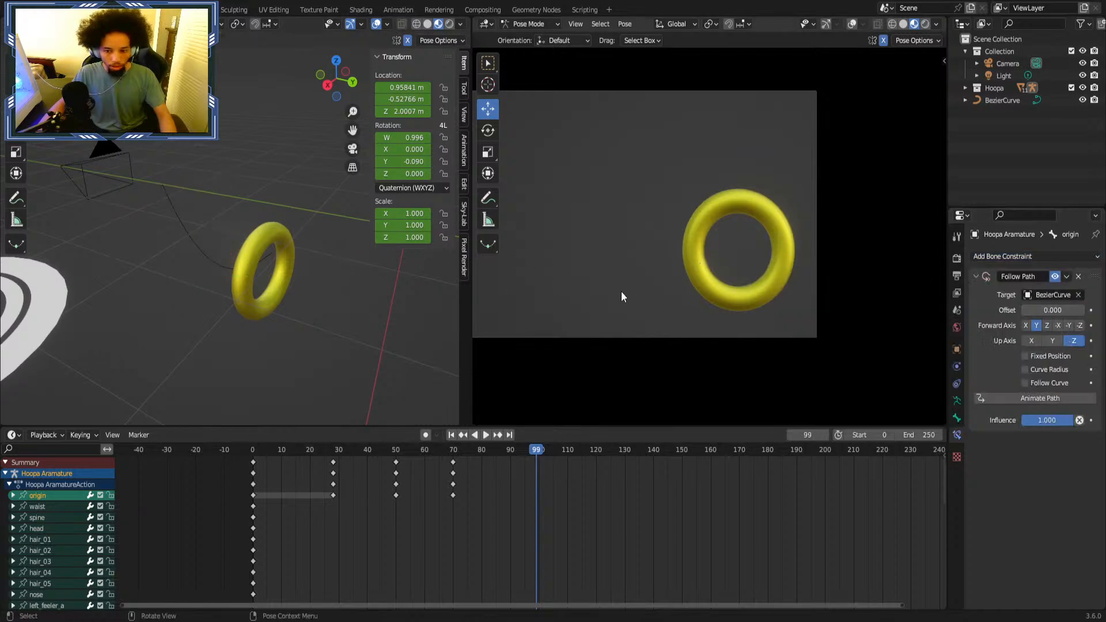
# Set the constraint's forward axis to Z and animate its path, checking the motion along the timeline.
pyautogui.click(1027, 326)
pyautogui.click(1044, 326)
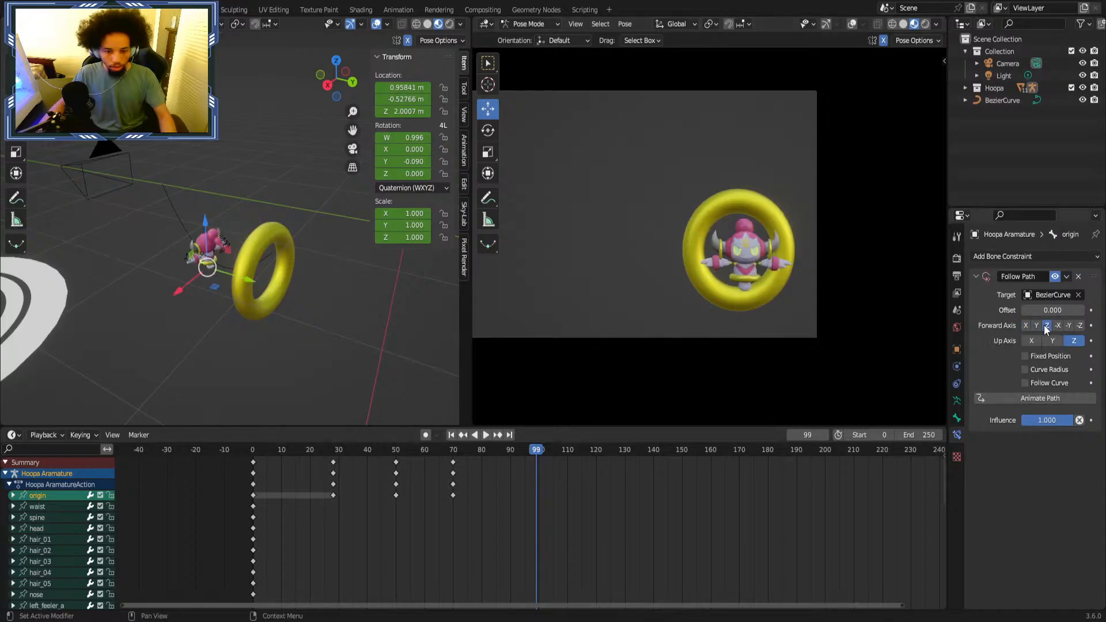
pyautogui.click(1032, 398)
pyautogui.moveTo(500, 447); pyautogui.dragTo(542, 464)
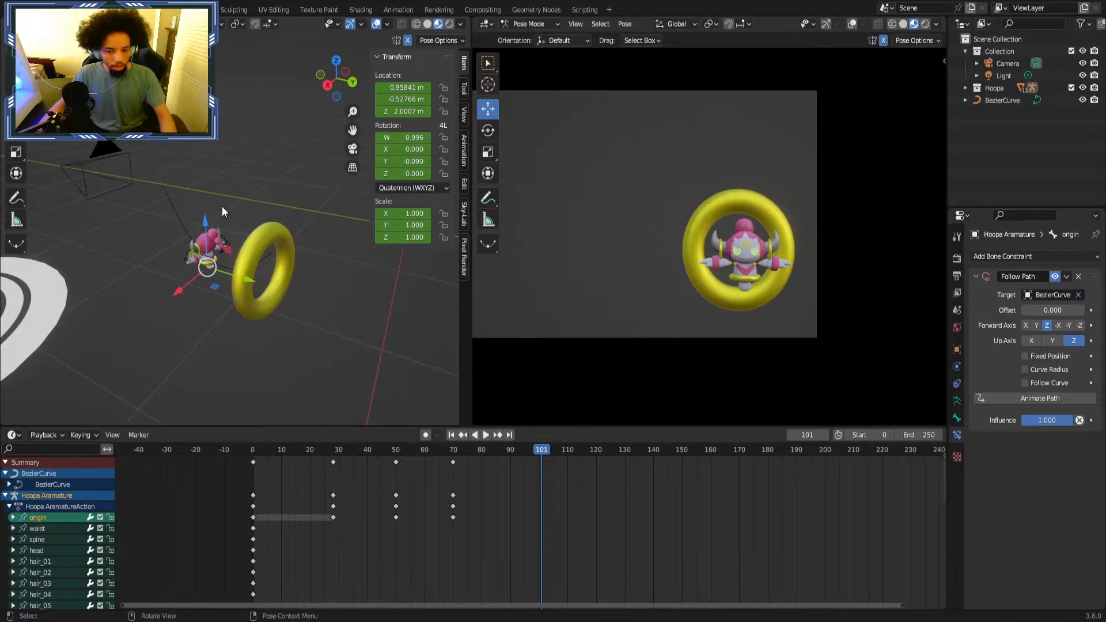
pyautogui.moveTo(368, 451); pyautogui.dragTo(490, 454)
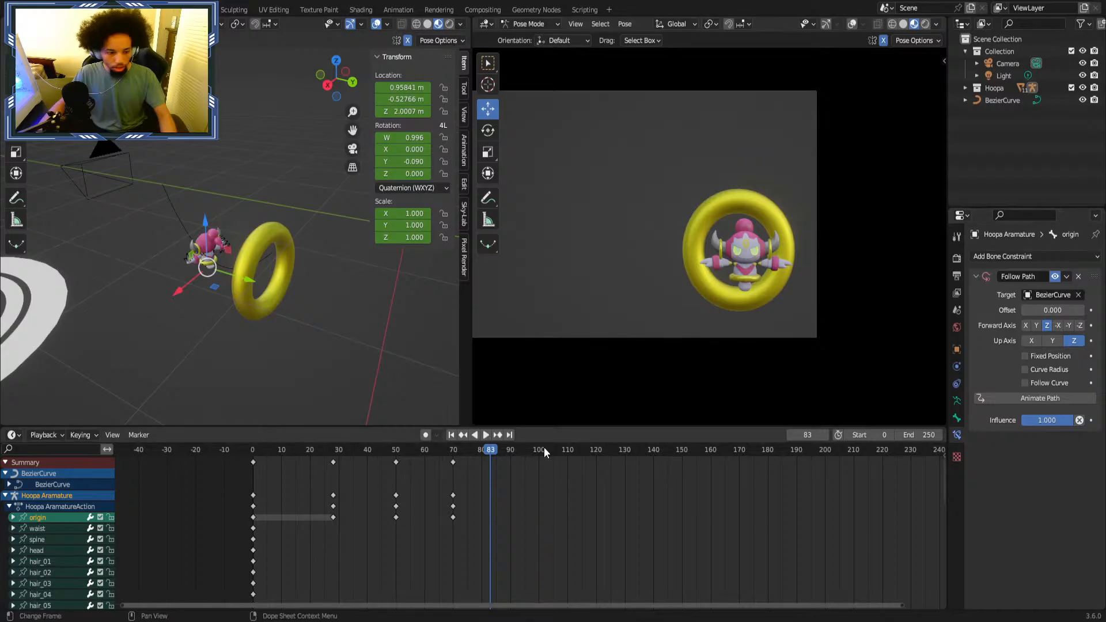
pyautogui.moveTo(500, 451); pyautogui.dragTo(379, 449)
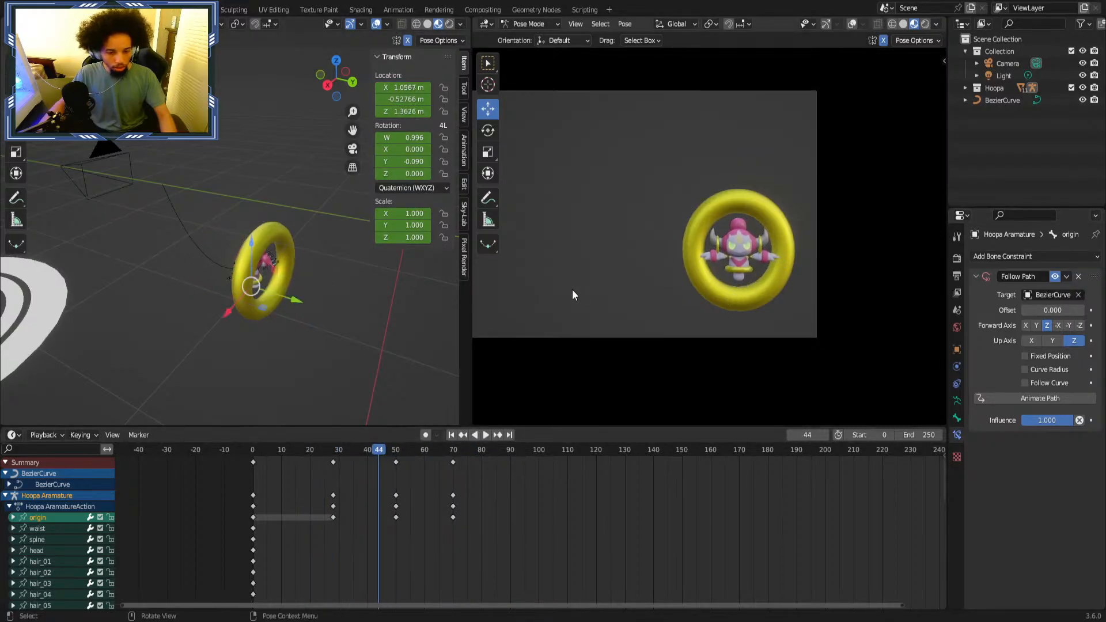
# Try deleting the keyframes at frames 28, 50 and 70 and play the animation from the start.
pyautogui.moveTo(526, 494); pyautogui.dragTo(314, 521)
pyautogui.rightClick(325, 512)
pyautogui.click(325, 511)
pyautogui.hotkey('shift', 'Left')
pyautogui.press('space')
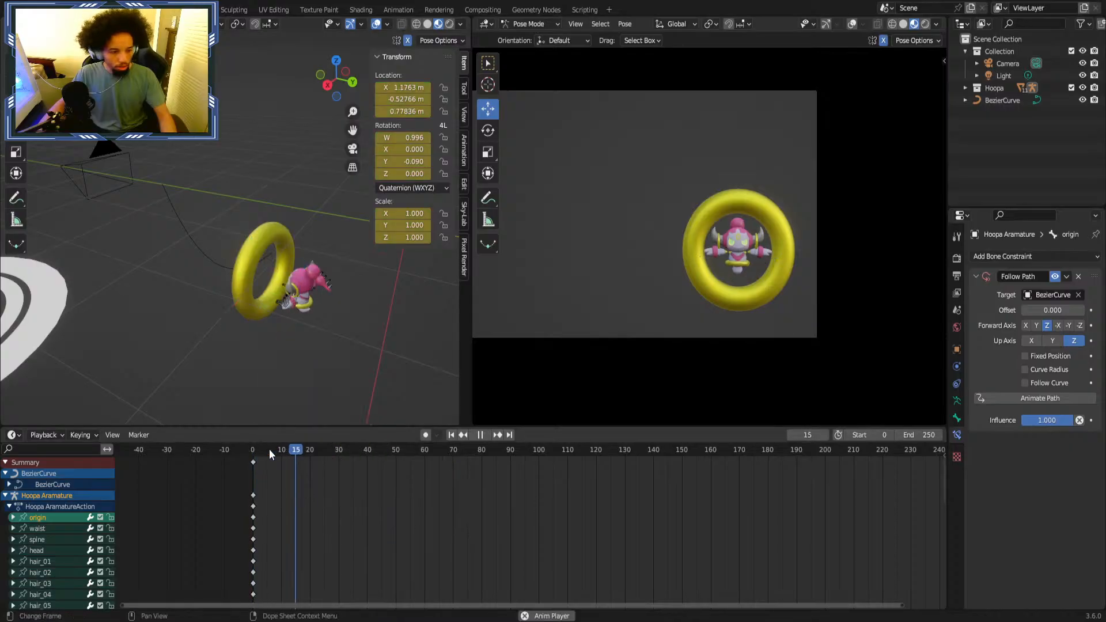
pyautogui.press('space')
# Undo the keyframe deletion and remove the Follow Path constraint from the origin bone.
pyautogui.hotkey('ctrl', 'z')
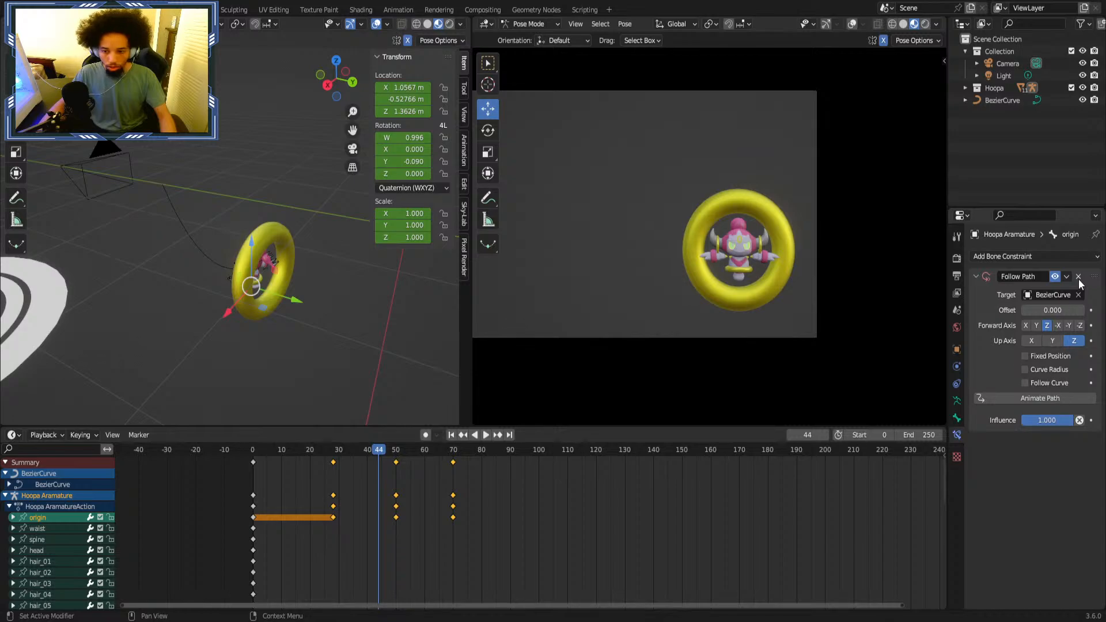
pyautogui.click(1078, 276)
pyautogui.click(355, 316)
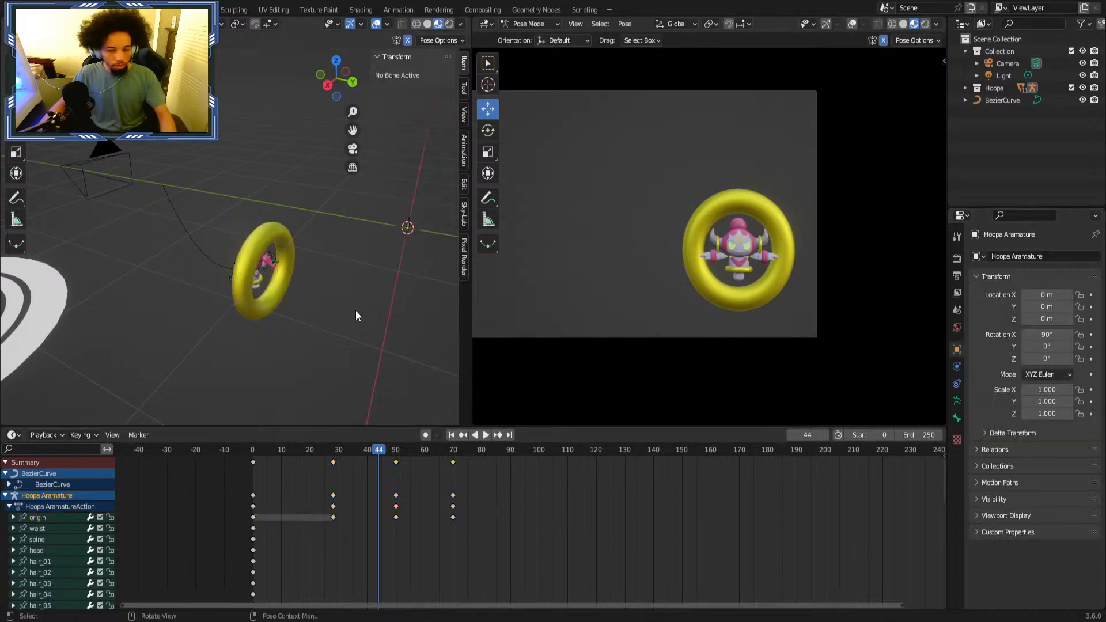
# Play the animation from frame 0 to check Hoopa's movement through the ring from the side.
pyautogui.moveTo(314, 254); pyautogui.dragTo(281, 241, button='middle')
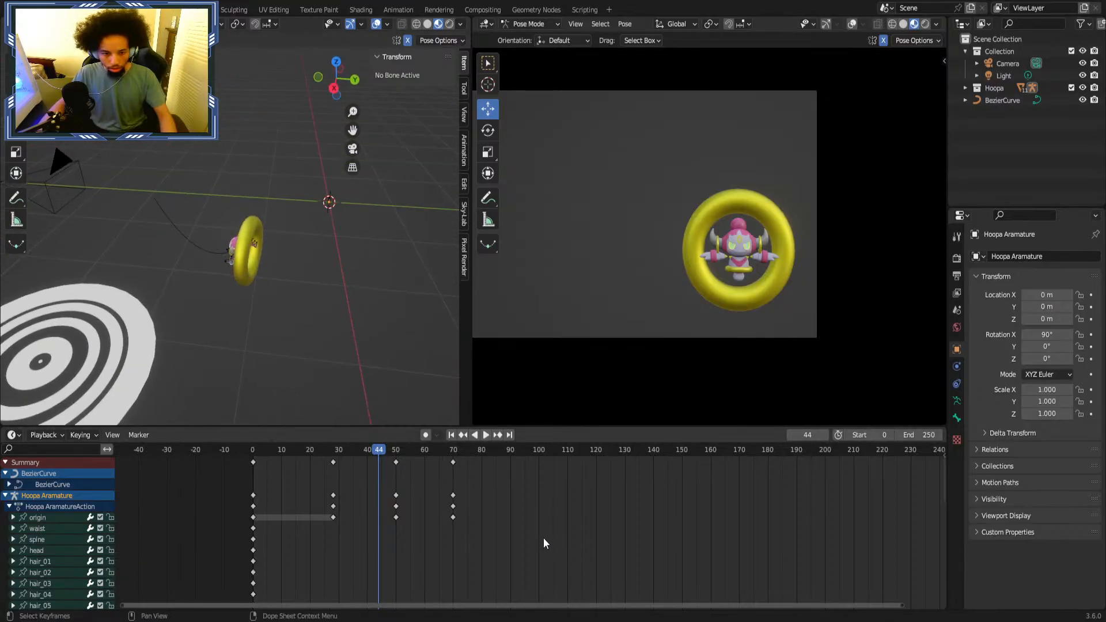
pyautogui.scroll(2, 534, 527)
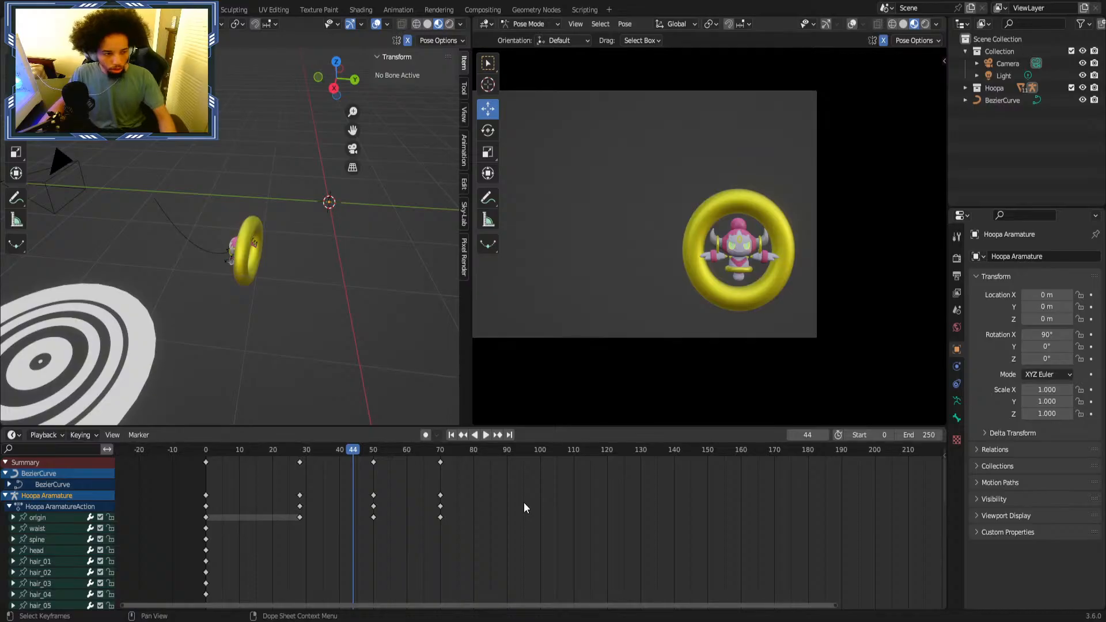
pyautogui.scroll(1, 523, 502)
pyautogui.moveTo(354, 453); pyautogui.dragTo(179, 454)
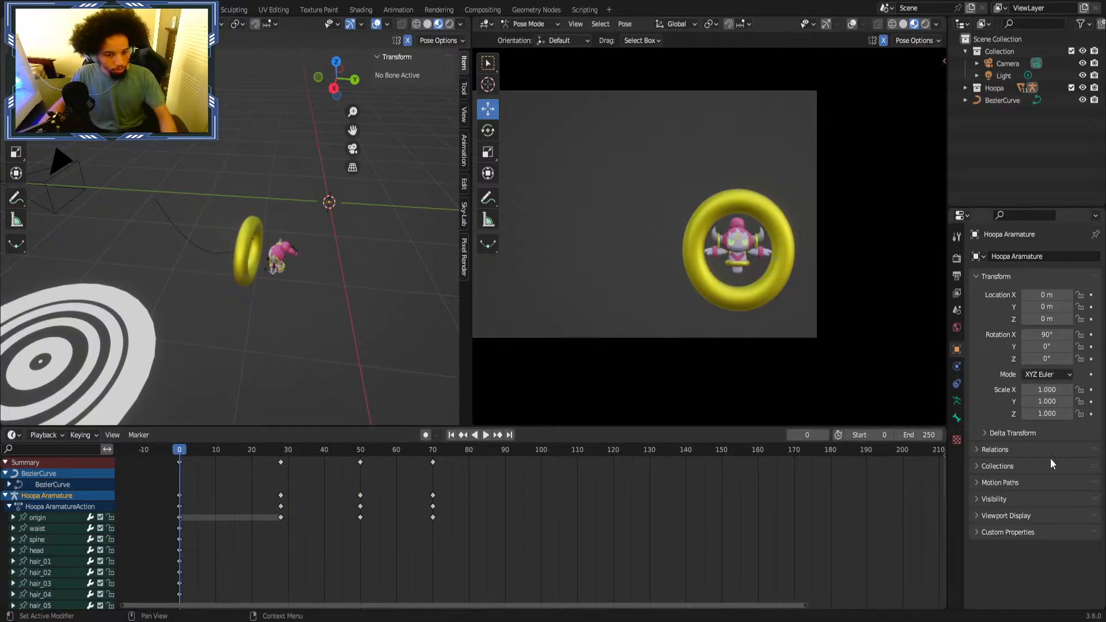
pyautogui.press('space')
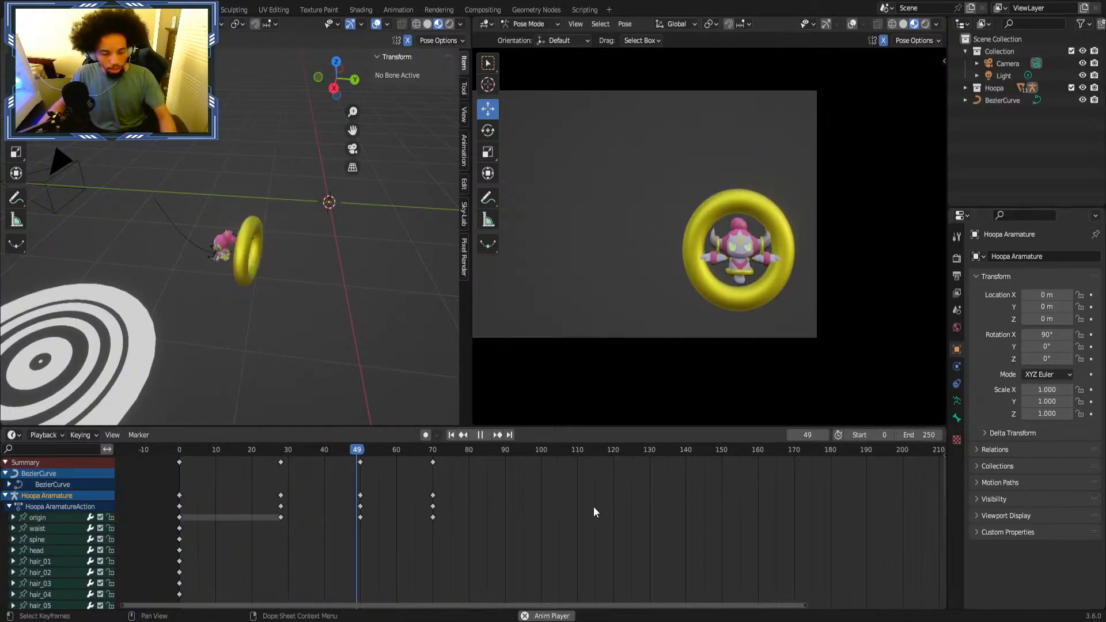
pyautogui.press('space')
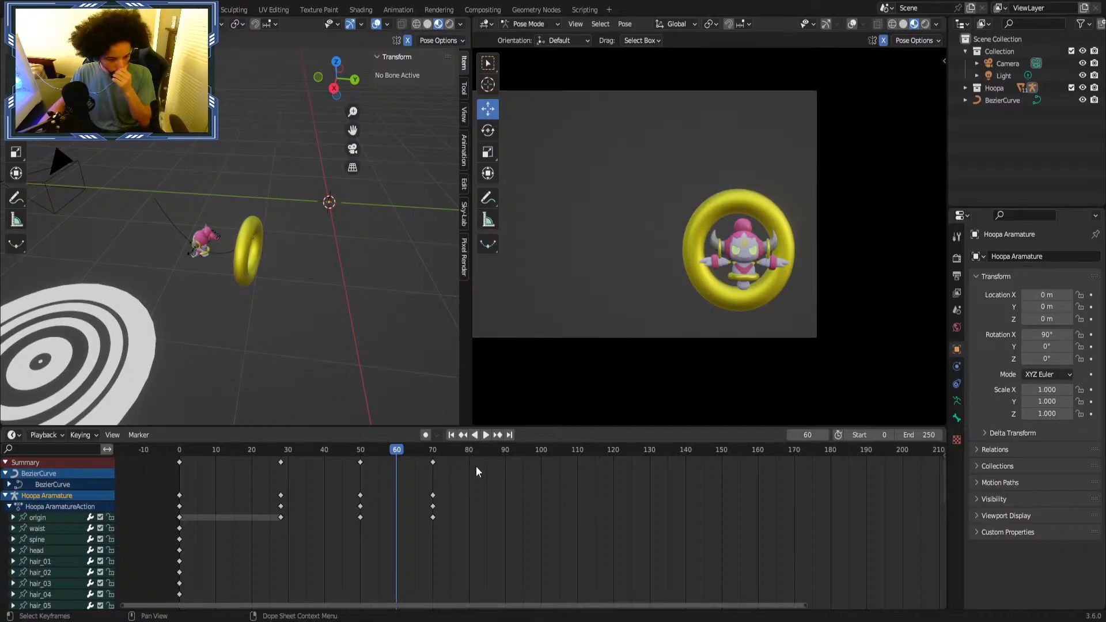
# At frame 50, select the origin bone and try shifting it along the X axis to about 0.985 m.
pyautogui.moveTo(345, 453)
pyautogui.mouseDown()
pyautogui.moveTo(330, 459)
pyautogui.moveTo(360, 464)
pyautogui.mouseUp()
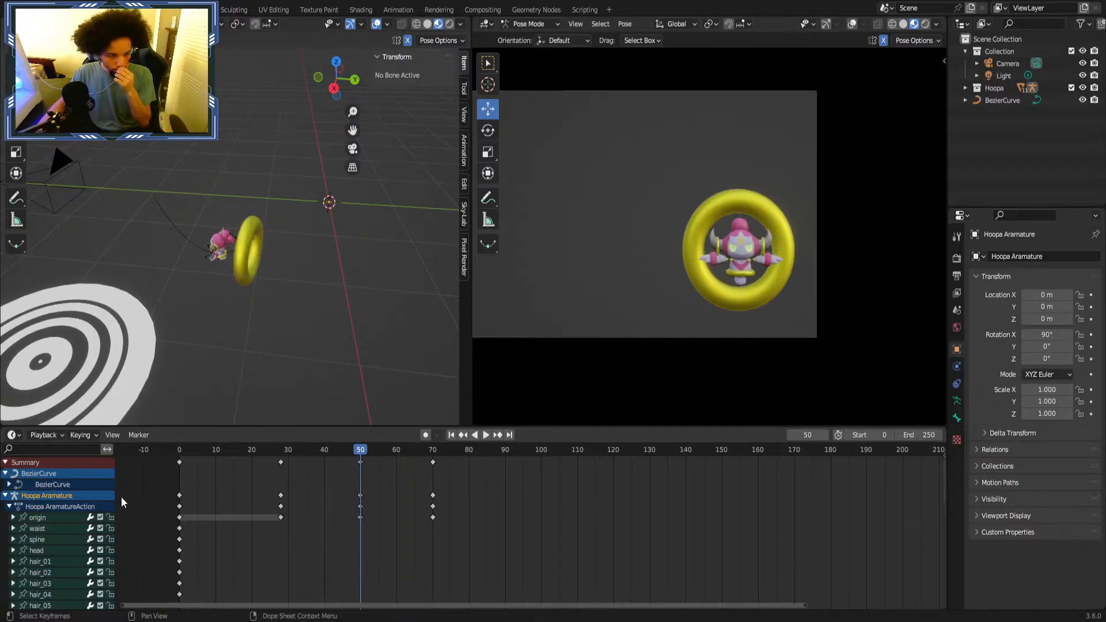
pyautogui.click(196, 224)
pyautogui.press('g')
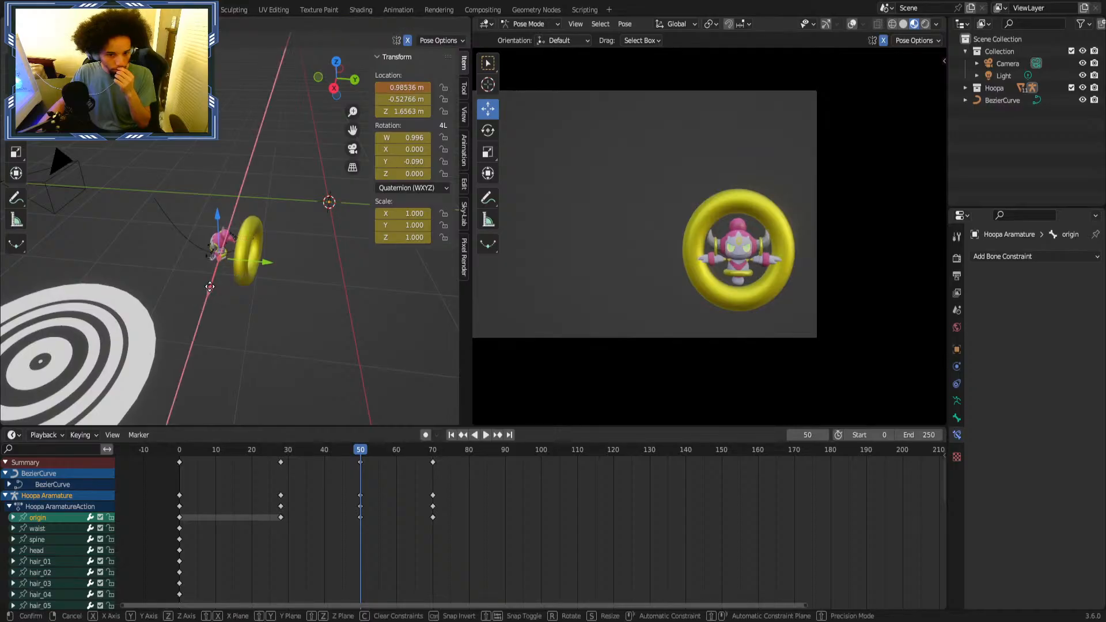
pyautogui.click(388, 482)
pyautogui.click(254, 449)
pyautogui.moveTo(252, 447); pyautogui.dragTo(360, 459)
pyautogui.press('g')
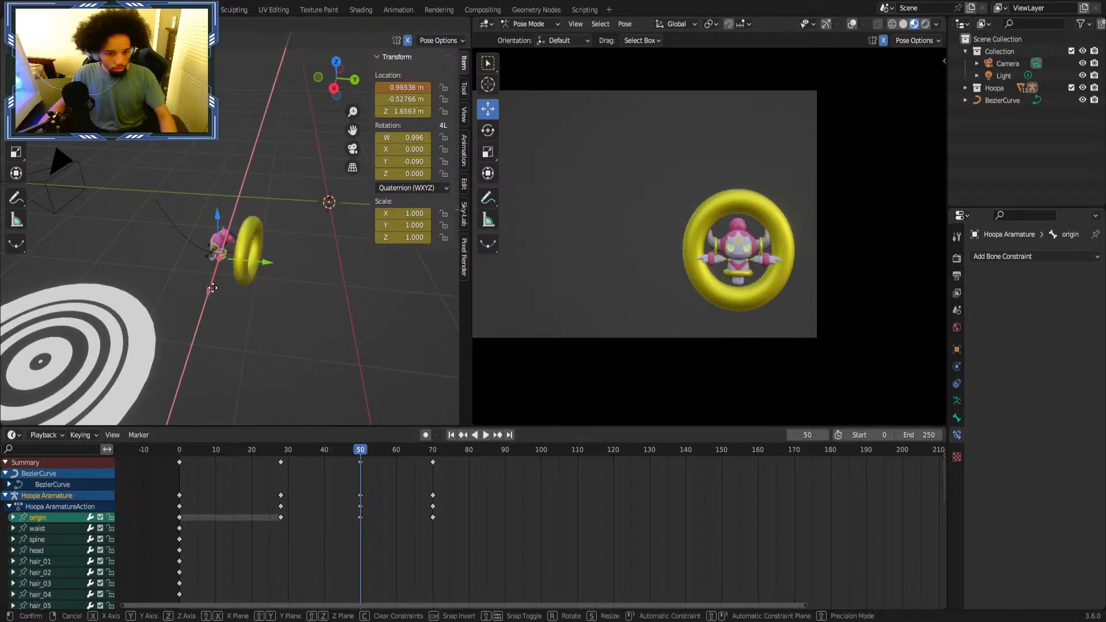
pyautogui.click(212, 288)
# Review the motion around frame 50, try nudging the origin bone slightly along X, and replay the animation.
pyautogui.click(291, 453)
pyautogui.press('space')
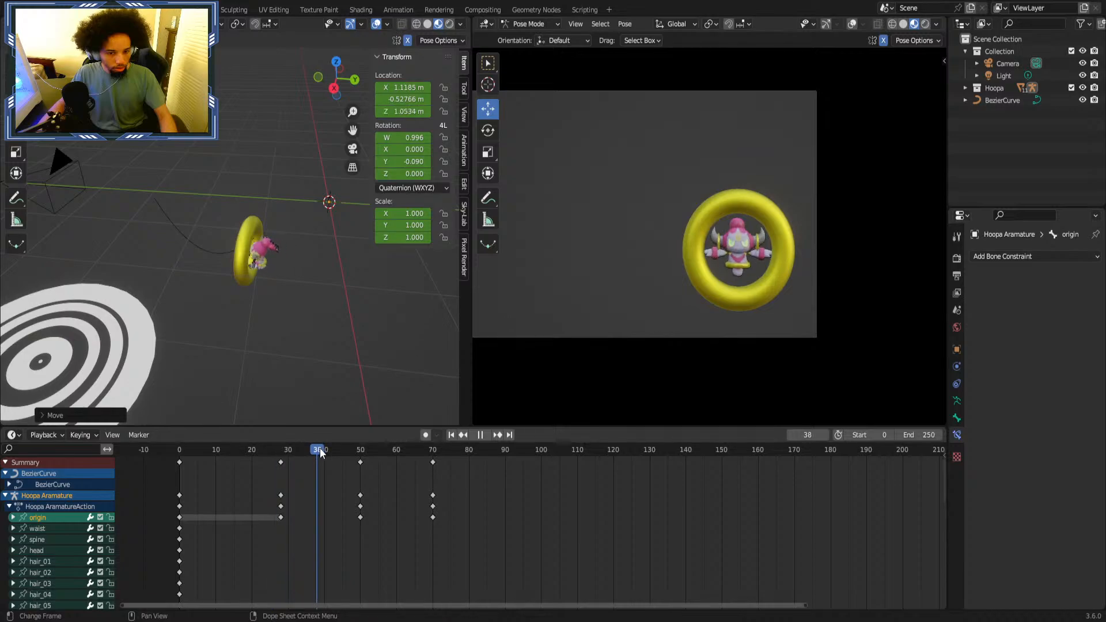
pyautogui.click(308, 454)
pyautogui.moveTo(308, 453); pyautogui.dragTo(360, 457)
pyautogui.press('space')
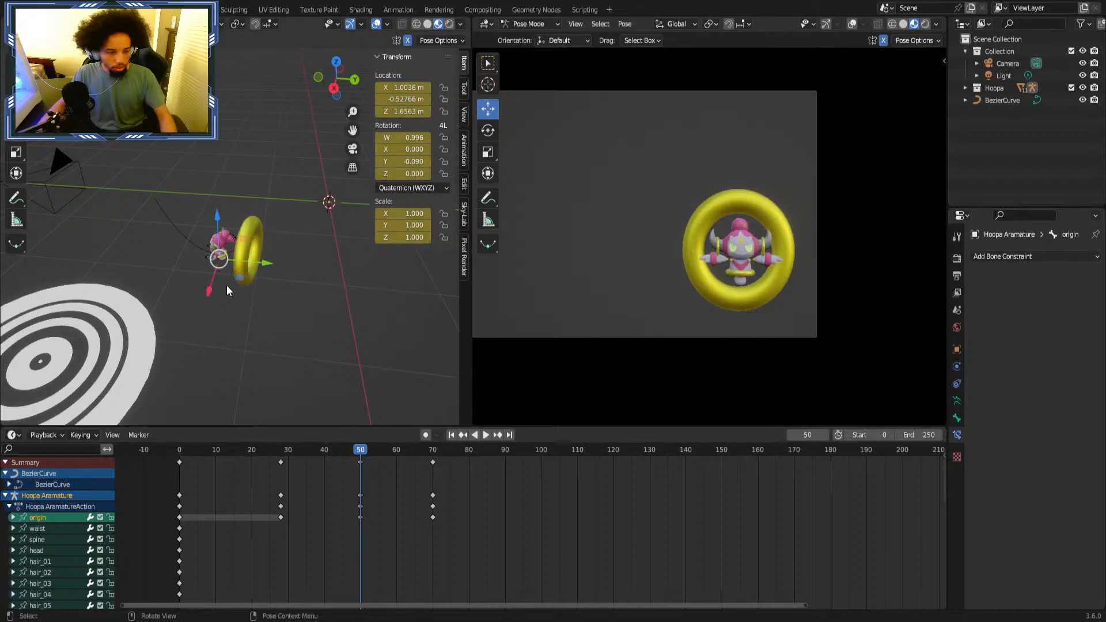
pyautogui.moveTo(209, 286); pyautogui.dragTo(210, 285)
pyautogui.hotkey('shift', 'Left')
pyautogui.press('space')
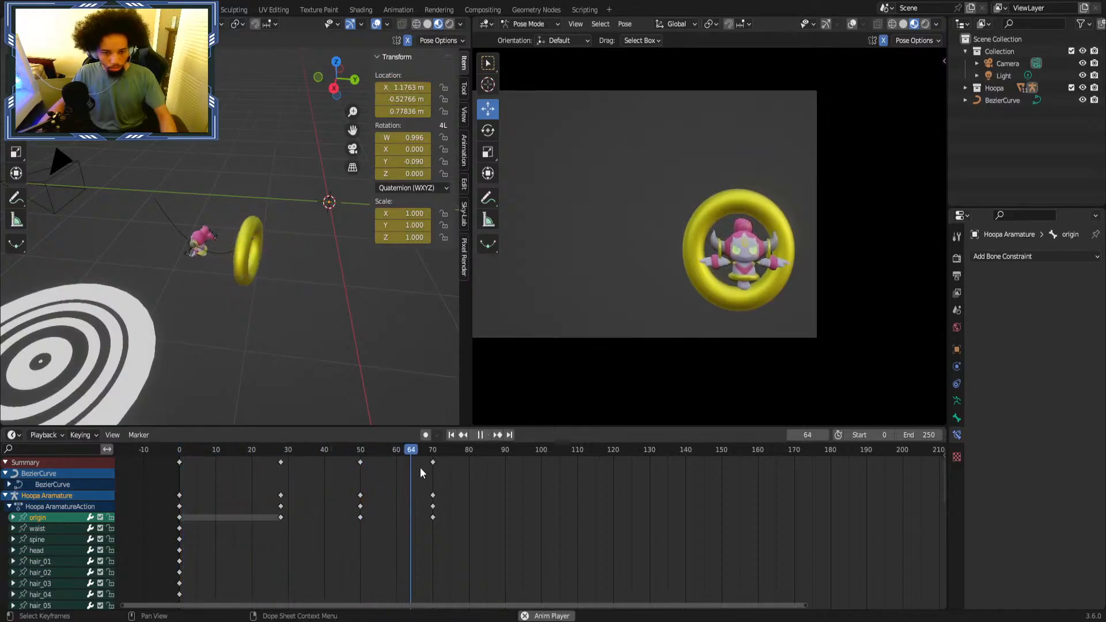
pyautogui.press('space')
# Delete the Hoopa armature's keyframes at frame 70 and replay the shortened animation.
pyautogui.moveTo(348, 454); pyautogui.dragTo(324, 456)
pyautogui.moveTo(530, 501); pyautogui.dragTo(417, 534)
pyautogui.rightClick(419, 524)
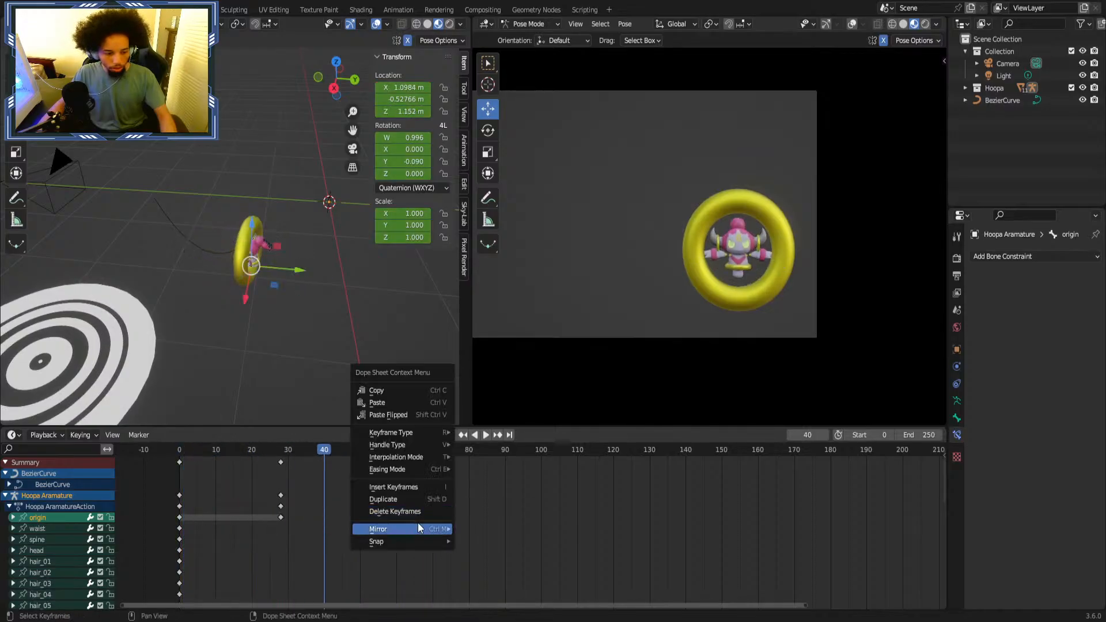
pyautogui.hotkey('shift', 'Left')
pyautogui.press('space')
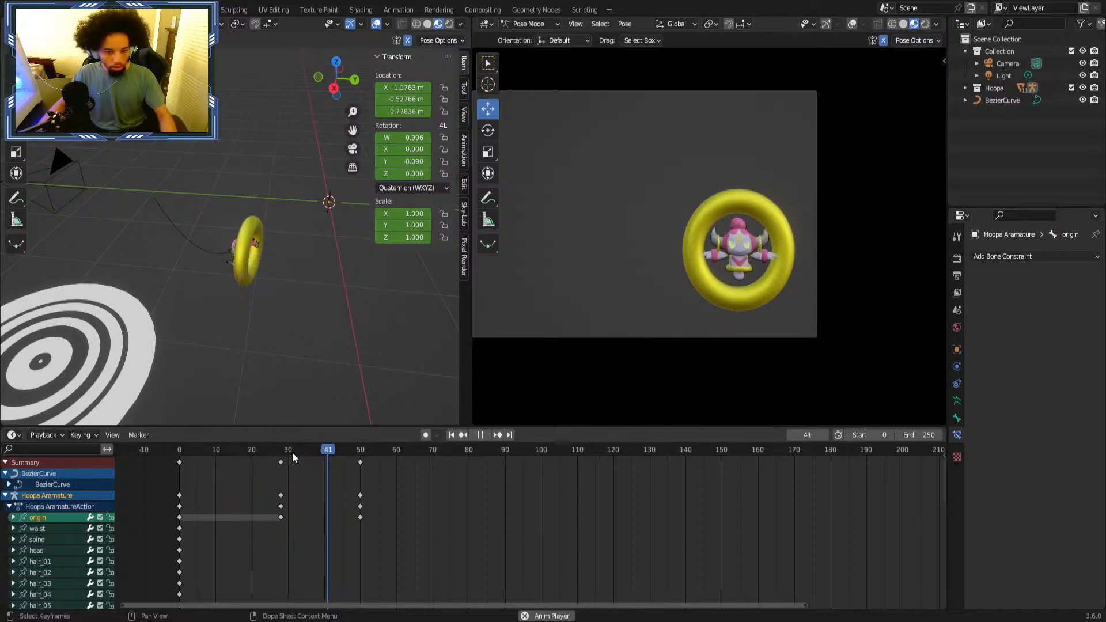
pyautogui.press('space')
# Deselect the bone, save the file, and hide the overlays in the perspective viewport.
pyautogui.click(543, 518)
pyautogui.keyDown('ctrl'); pyautogui.scroll(5, 552, 525); pyautogui.keyUp('ctrl')
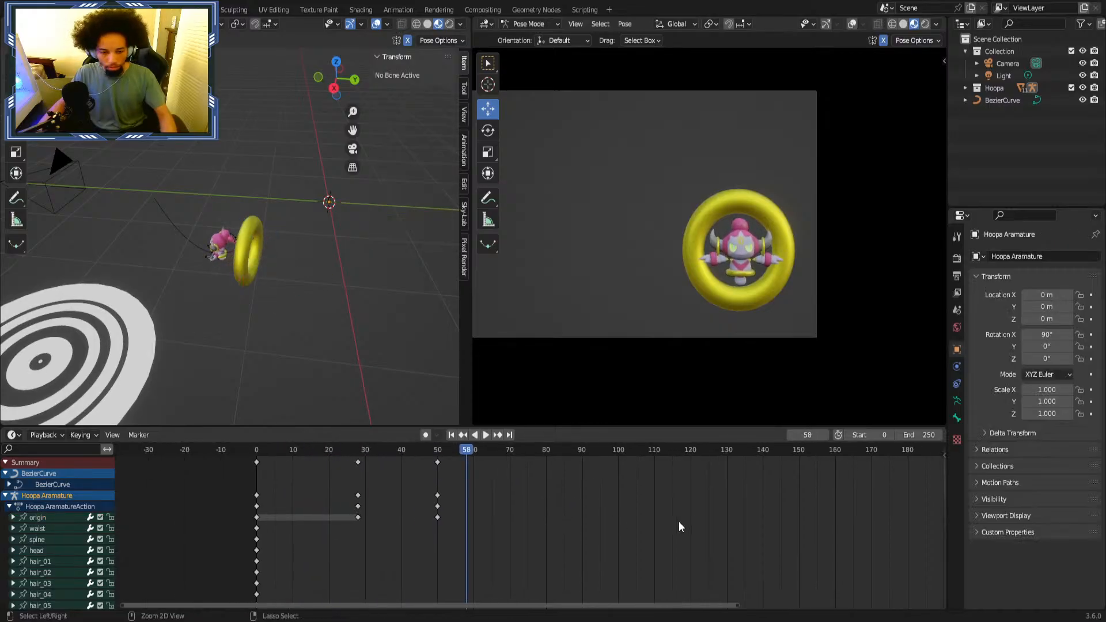
pyautogui.hotkey('ctrl', 's')
pyautogui.moveTo(205, 261); pyautogui.dragTo(295, 277, button='middle')
pyautogui.click(376, 24)
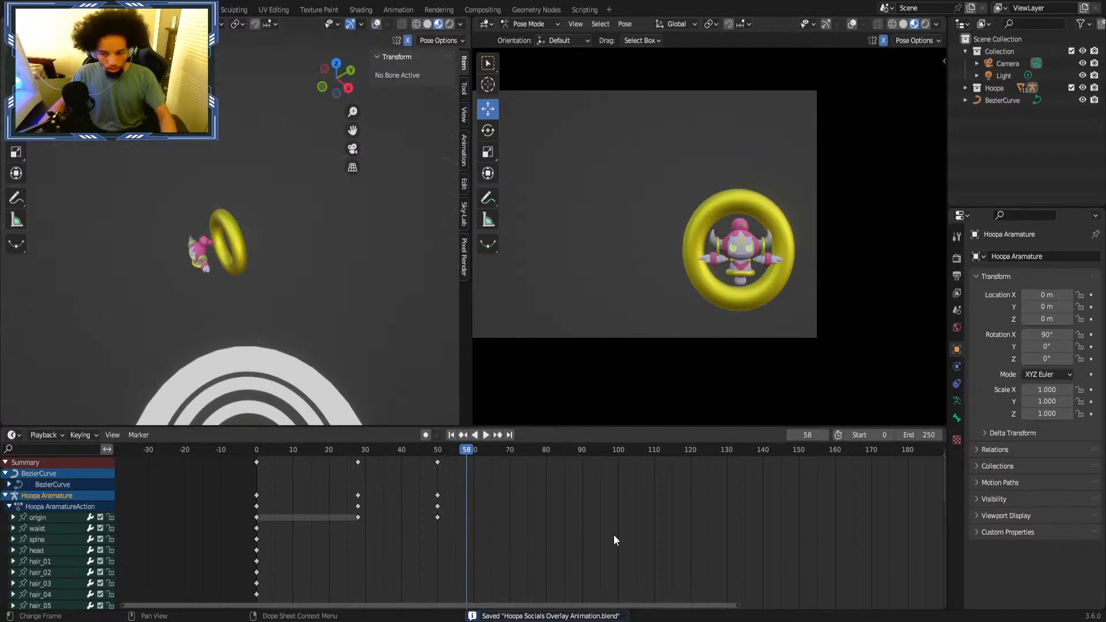
# Replay the animation without overlays to check Hoopa's flight through the ring from the other side.
pyautogui.keyDown('ctrl'); pyautogui.scroll(-2, 516, 504); pyautogui.keyUp('ctrl')
pyautogui.moveTo(403, 495); pyautogui.dragTo(317, 470)
pyautogui.press('space')
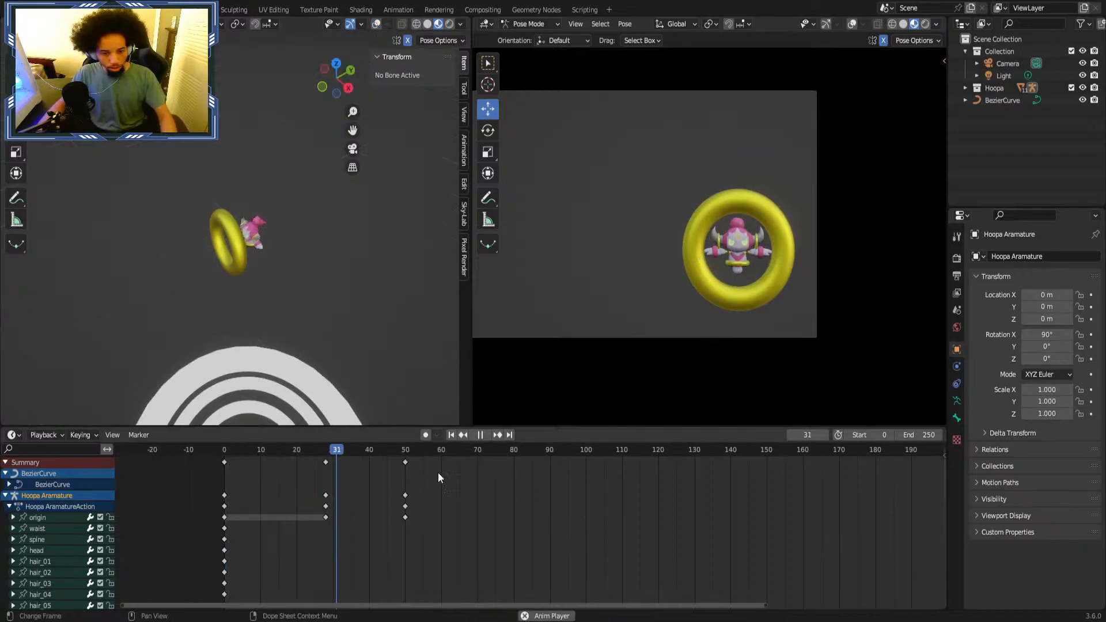
pyautogui.press('space')
pyautogui.moveTo(242, 334); pyautogui.dragTo(260, 307, button='middle')
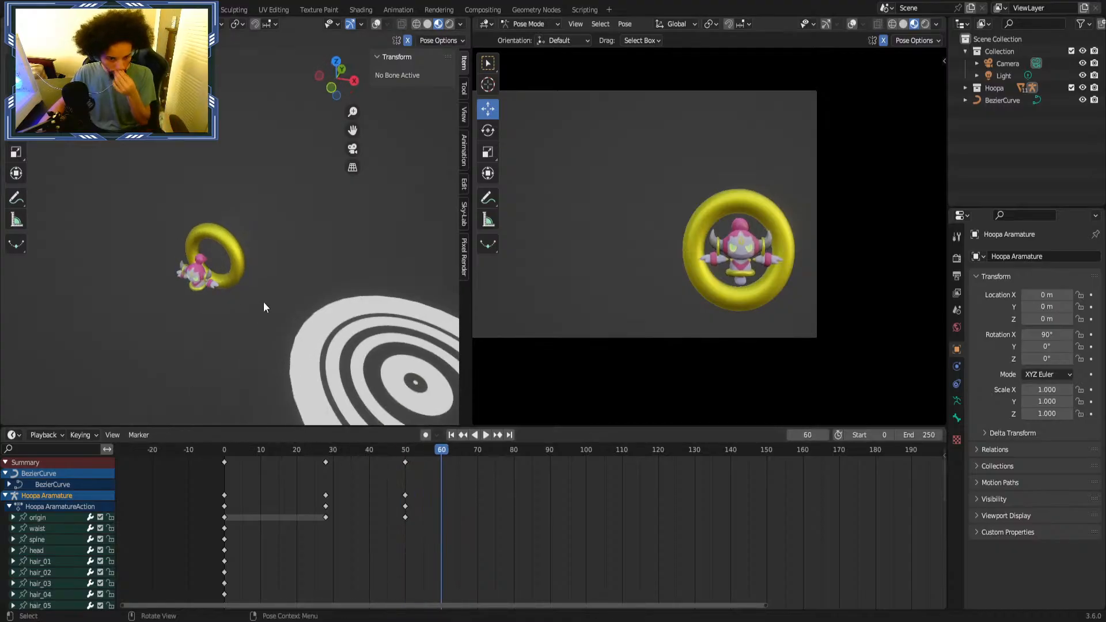
# At frame 50, move the origin bone farther out from the ring, to X about 0.86 m and Z about 2.18 m, and keyframe it.
pyautogui.click(29, 517)
pyautogui.moveTo(184, 346); pyautogui.dragTo(288, 254, button='middle')
pyautogui.moveTo(323, 450); pyautogui.dragTo(407, 453)
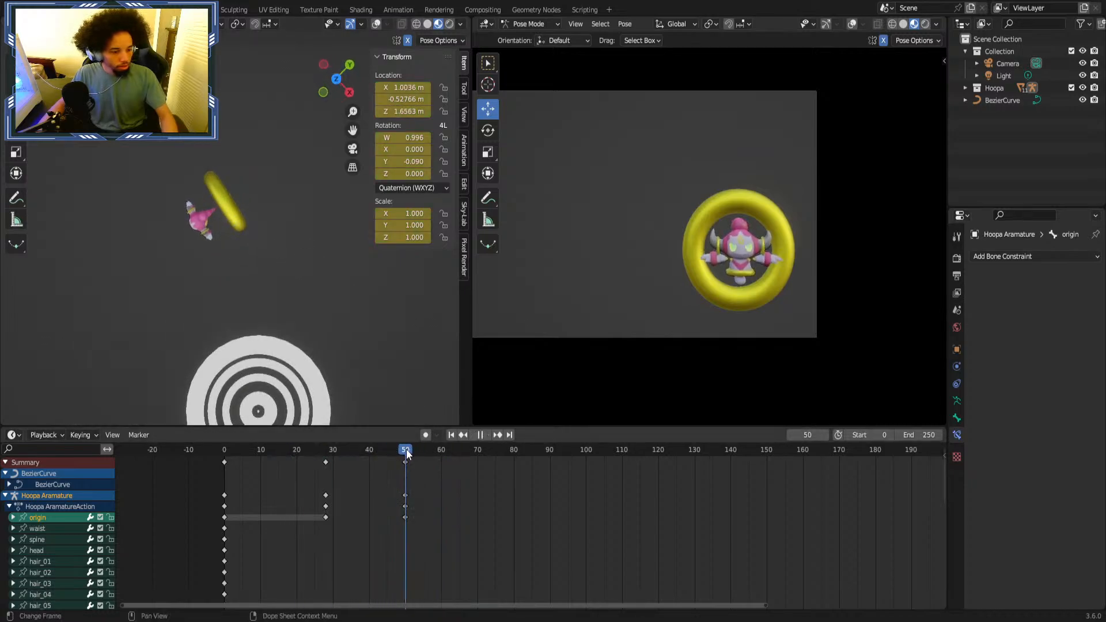
pyautogui.moveTo(242, 248)
pyautogui.mouseDown(button='middle')
pyautogui.moveTo(271, 220)
pyautogui.moveTo(263, 248)
pyautogui.mouseUp(button='middle')
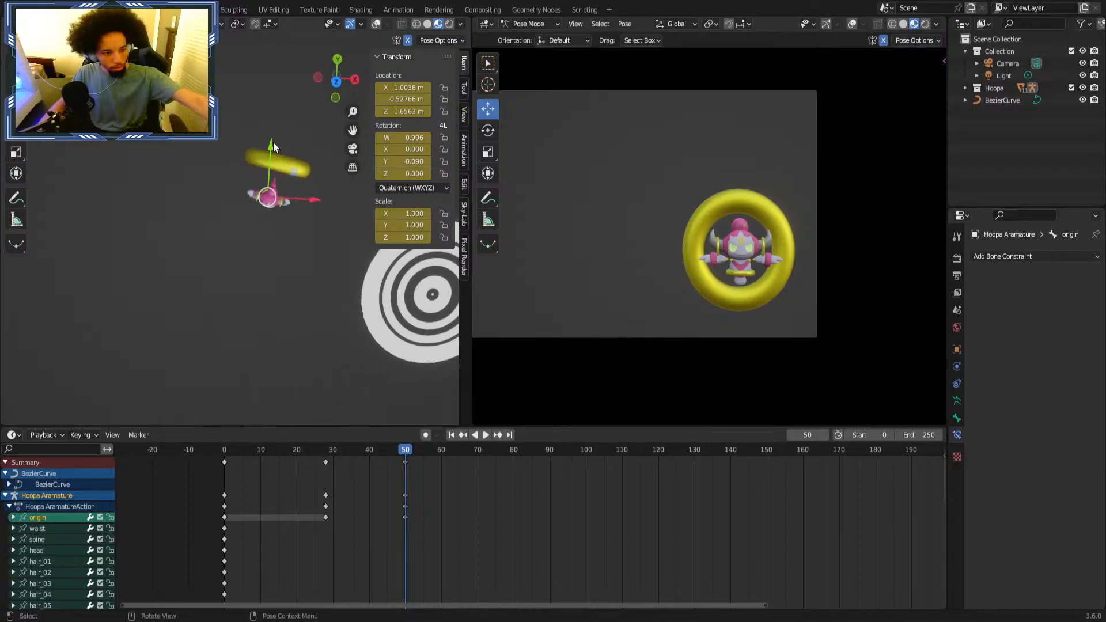
pyautogui.moveTo(272, 143); pyautogui.dragTo(269, 179)
pyautogui.moveTo(309, 236); pyautogui.dragTo(299, 236)
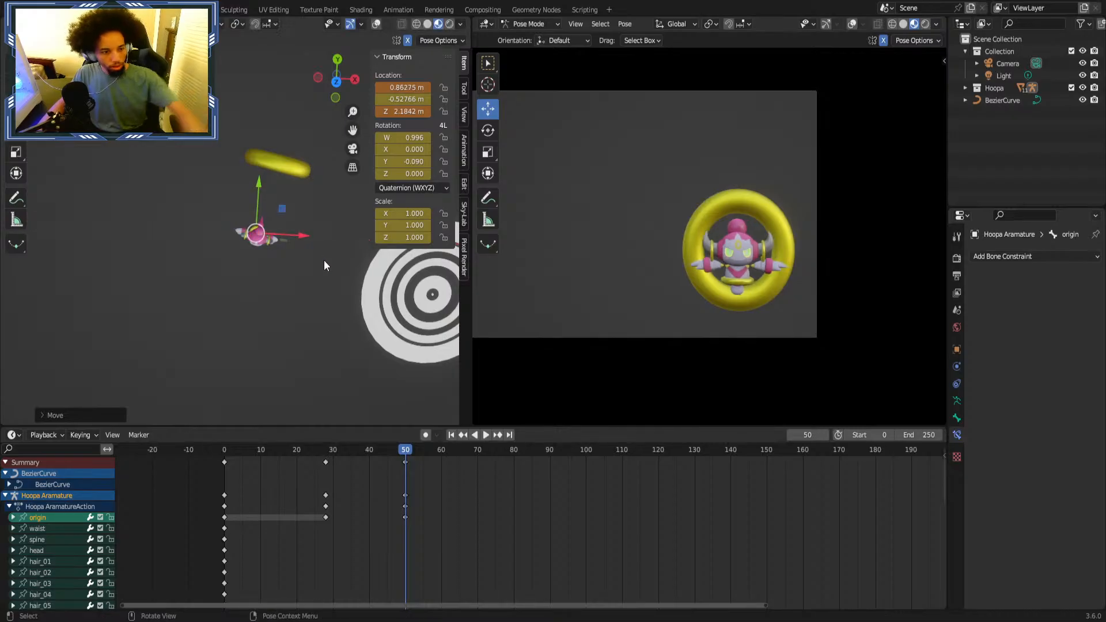
pyautogui.press('i')
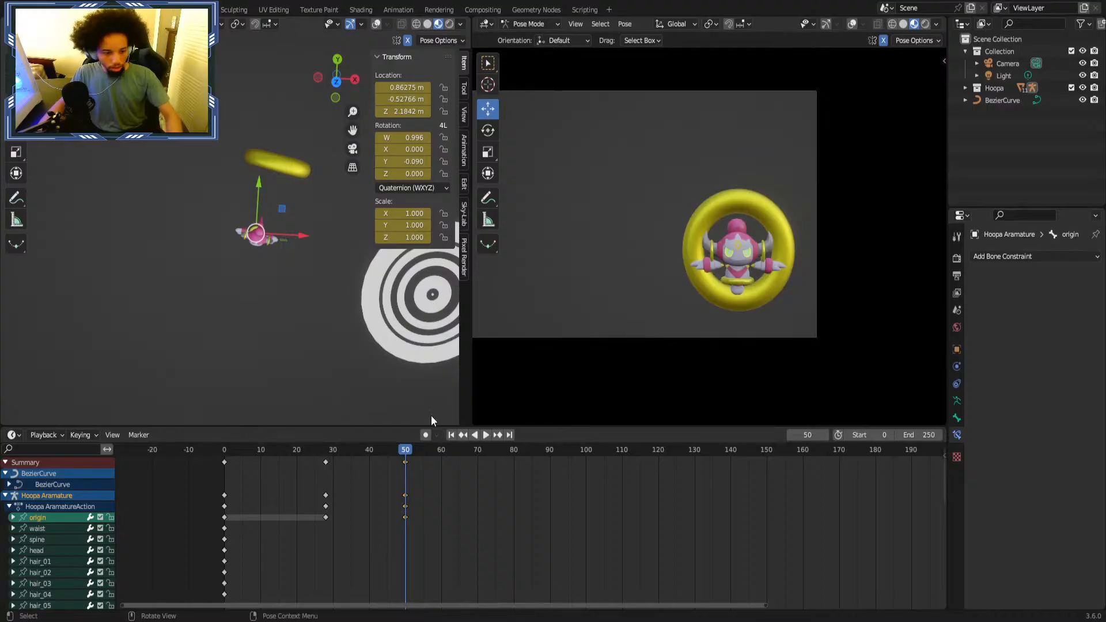
# Deselect the bone, replay the animation from the first frame, and save the file.
pyautogui.click(357, 487)
pyautogui.hotkey('shift', 'Left')
pyautogui.press('space')
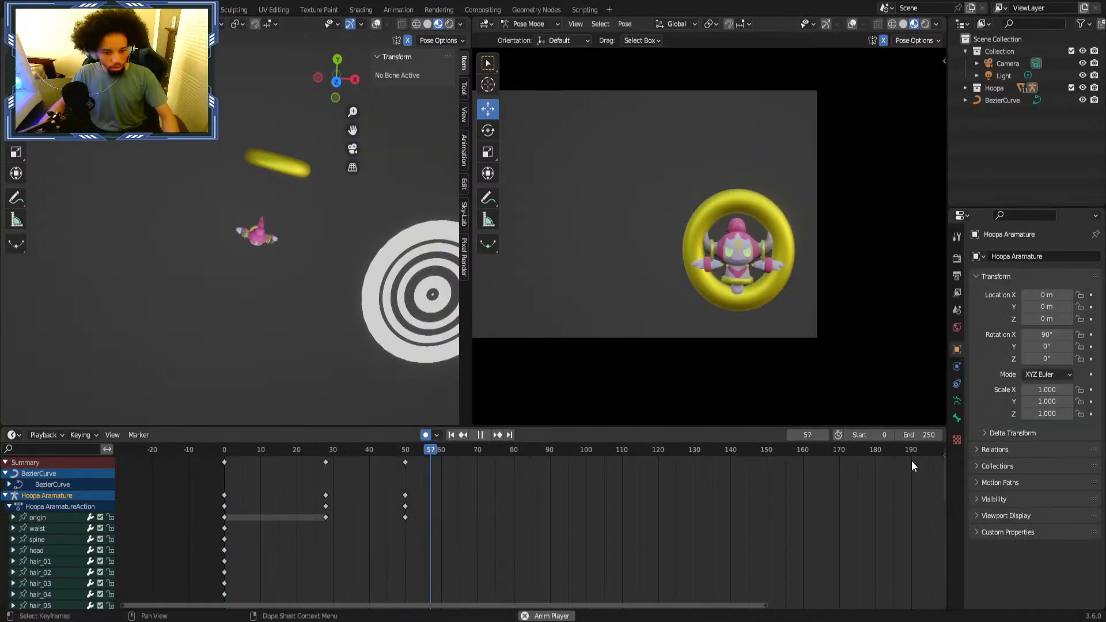
pyautogui.press('space')
pyautogui.hotkey('ctrl', 's')
# Examine Hoopa's position in front of the ring at frame 70 from several viewing angles.
pyautogui.moveTo(227, 303); pyautogui.dragTo(333, 216, button='middle')
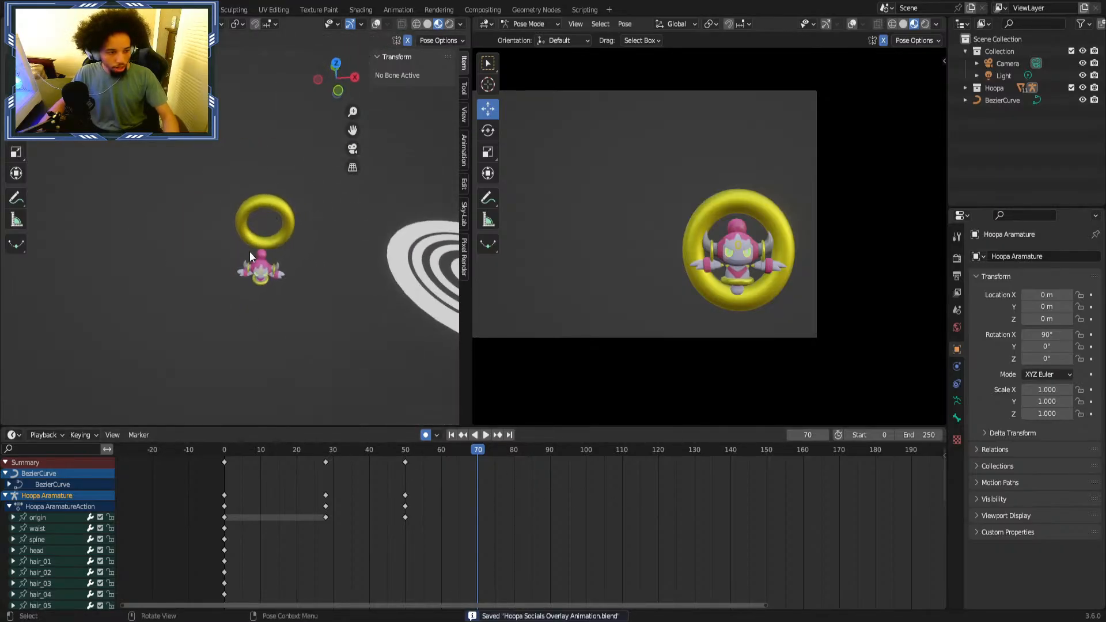
pyautogui.moveTo(296, 254); pyautogui.dragTo(403, 230, button='middle')
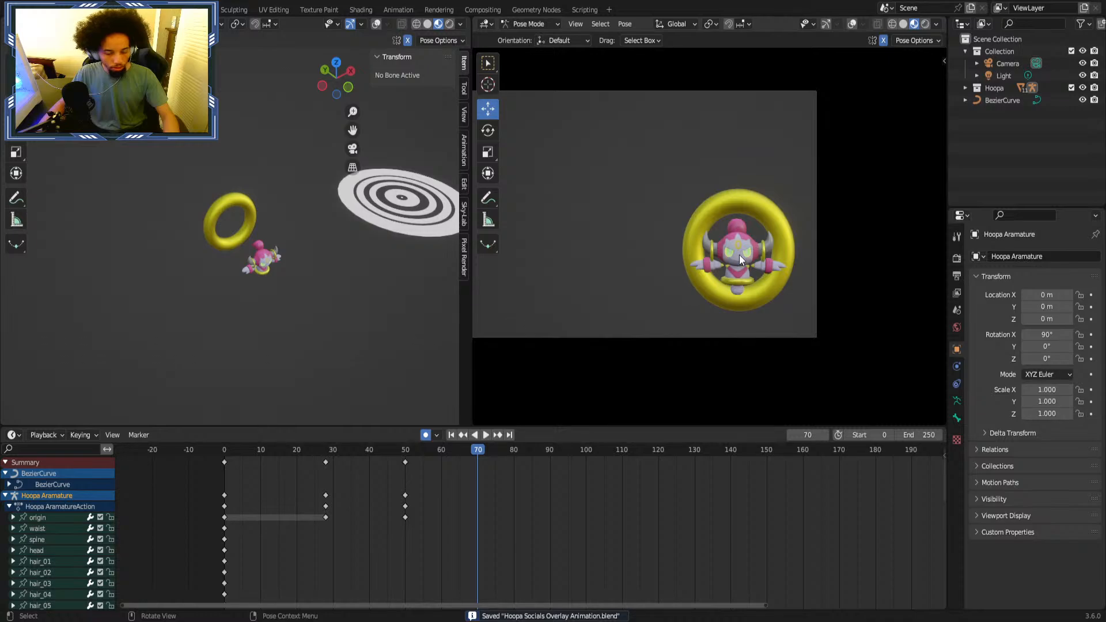
pyautogui.moveTo(301, 245); pyautogui.dragTo(344, 248, button='middle')
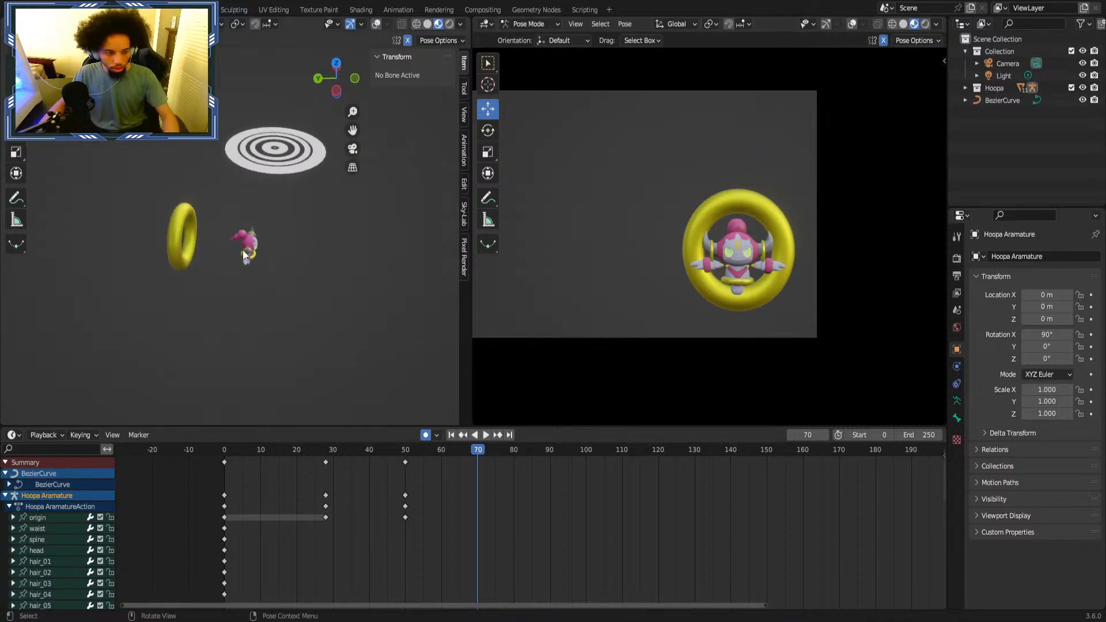
pyautogui.moveTo(243, 250); pyautogui.dragTo(229, 303, button='middle')
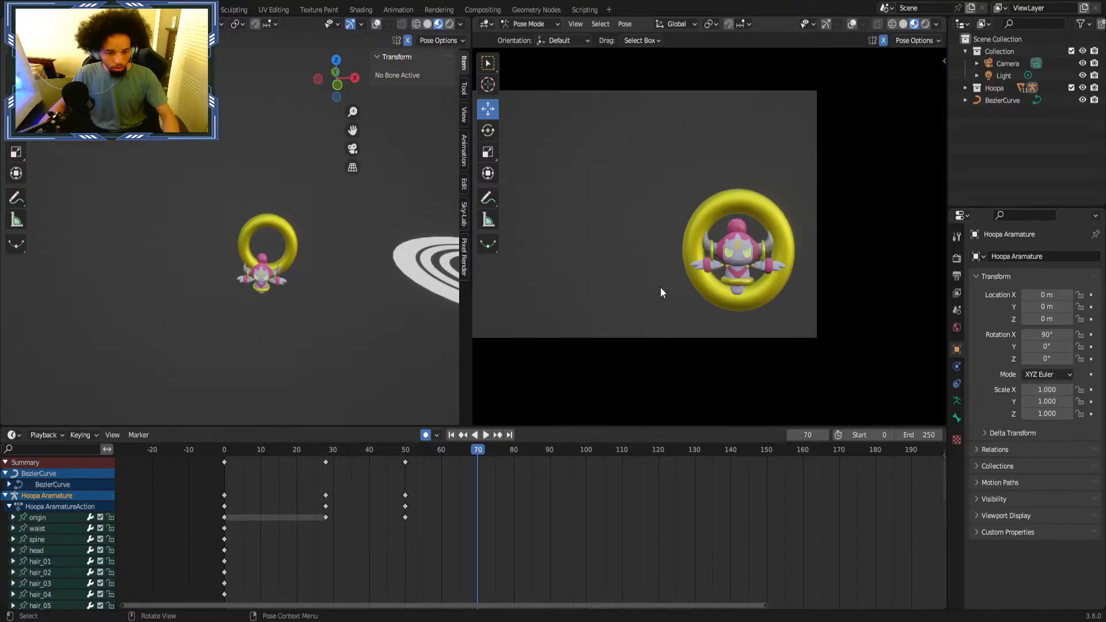
pyautogui.scroll(-1, 696, 277)
pyautogui.moveTo(258, 297); pyautogui.dragTo(206, 256, button='middle')
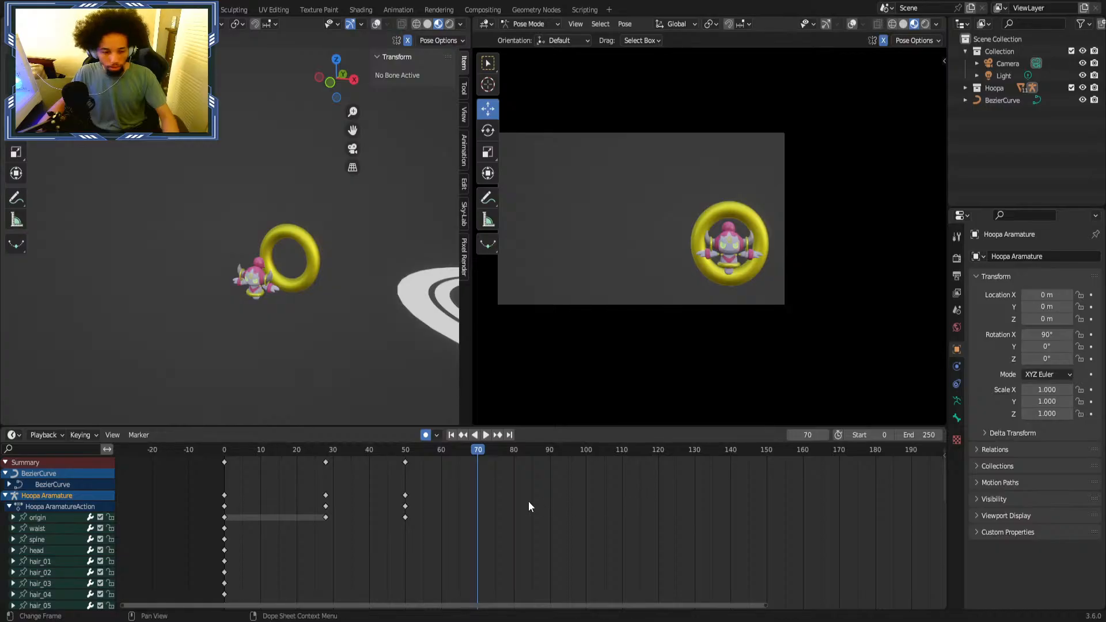
# Inspect Hoopa relative to the ring at frame 21 from the side and the front, and return to frame 0.
pyautogui.moveTo(528, 503); pyautogui.dragTo(668, 499, button='middle')
pyautogui.scroll(6, 616, 452)
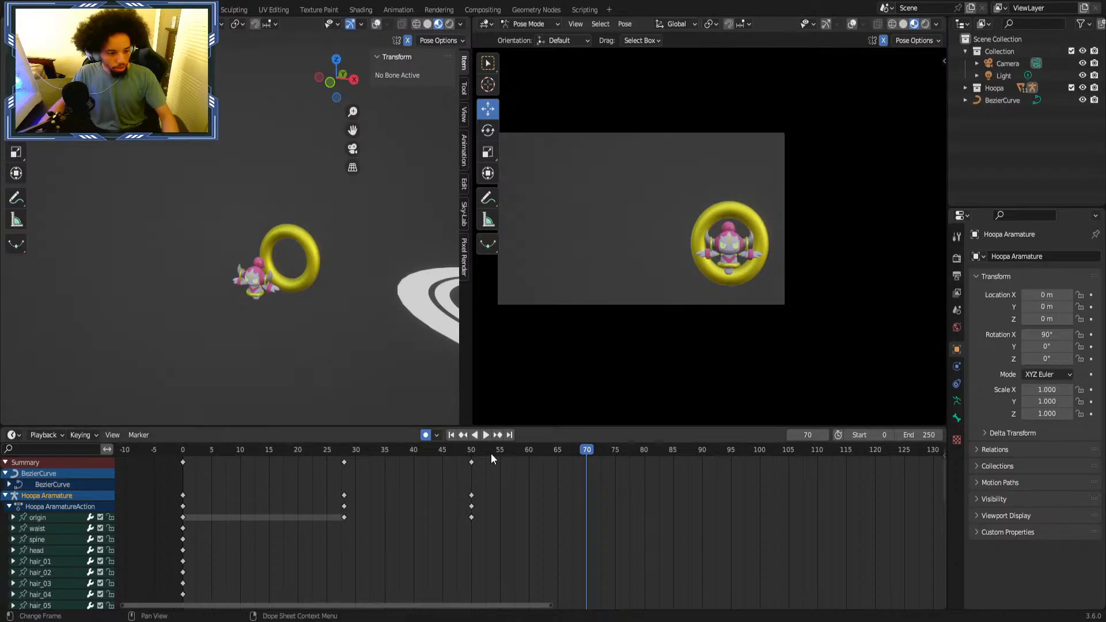
pyautogui.press('space')
pyautogui.click(305, 454)
pyautogui.press('space')
pyautogui.moveTo(259, 380); pyautogui.dragTo(224, 346, button='middle')
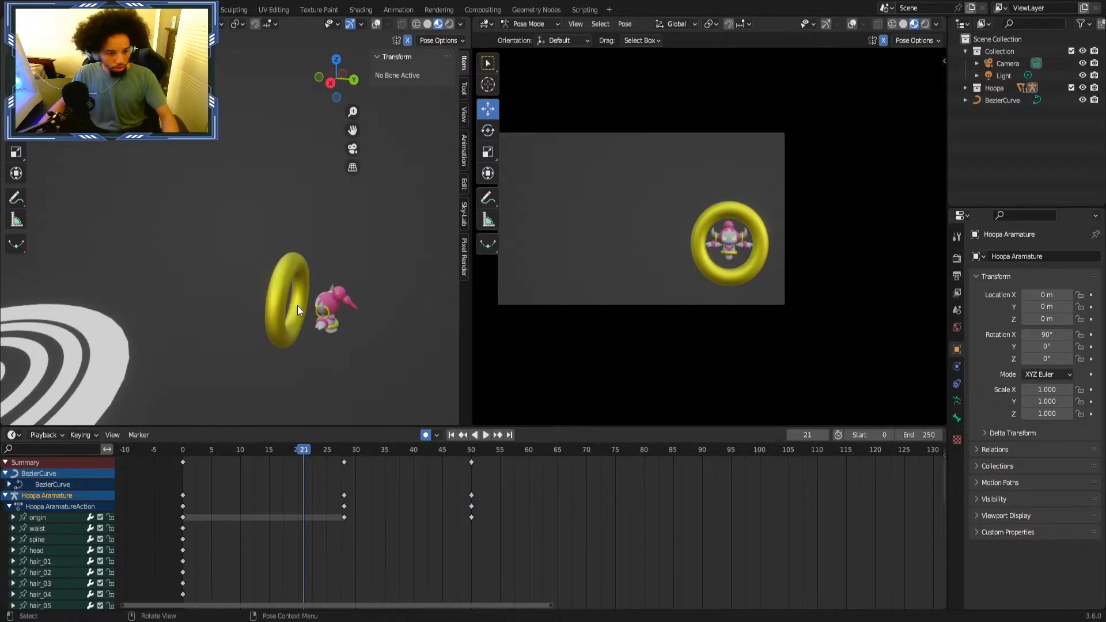
pyautogui.moveTo(255, 303); pyautogui.dragTo(275, 267, button='middle')
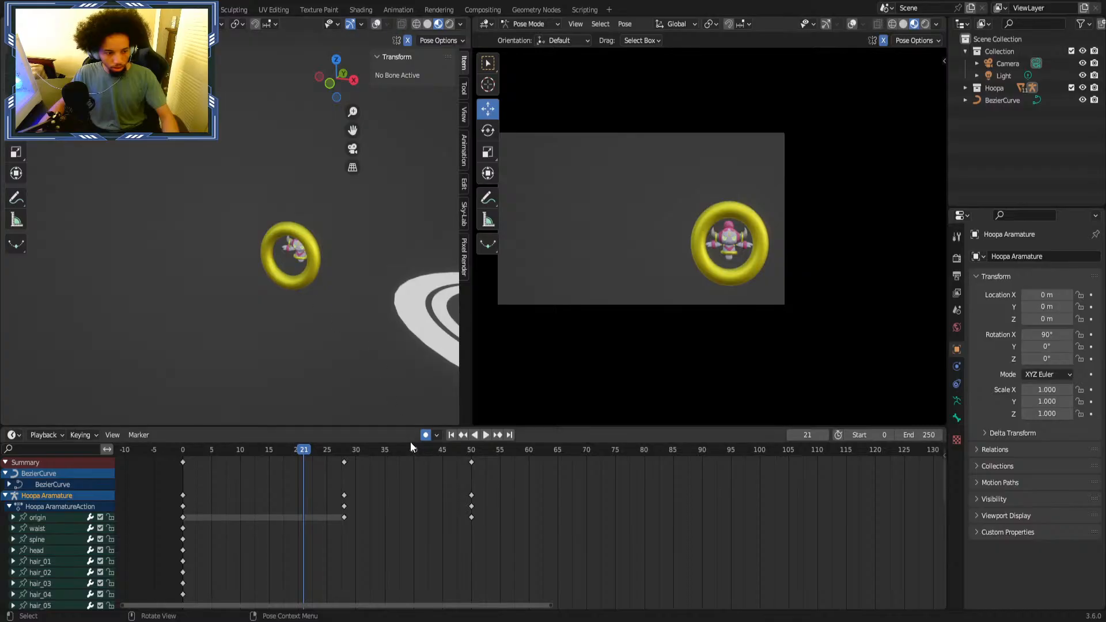
pyautogui.moveTo(303, 452); pyautogui.dragTo(155, 459)
pyautogui.press('space')
pyautogui.press('space')
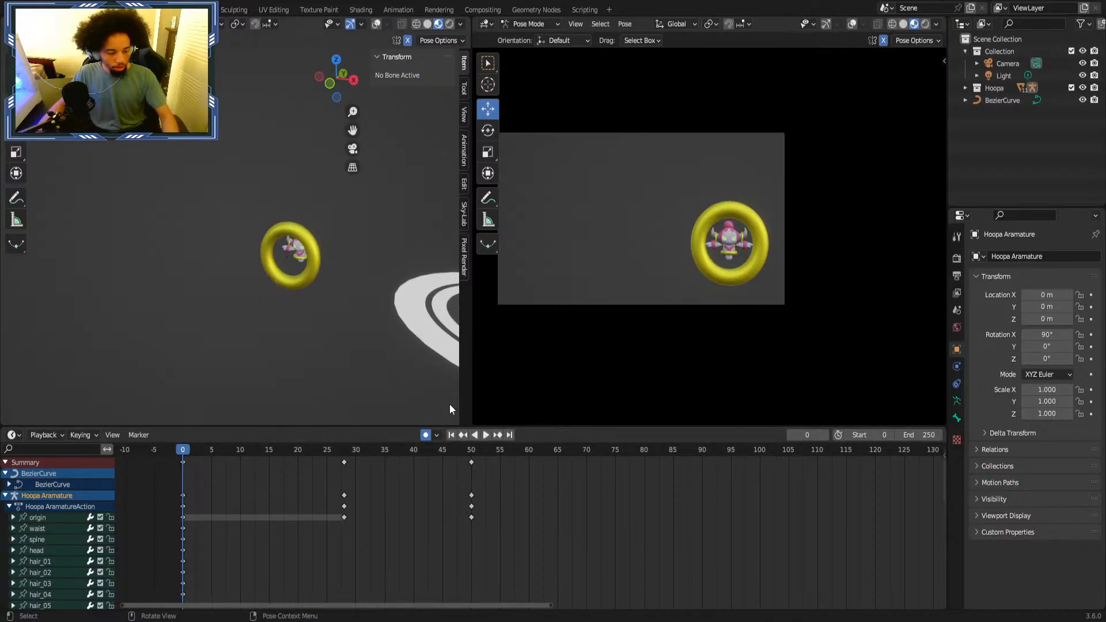
# Replay the flight through the ring up to frame 70, check it up close, and return to the first frame.
pyautogui.scroll(2, 536, 478)
pyautogui.press('space')
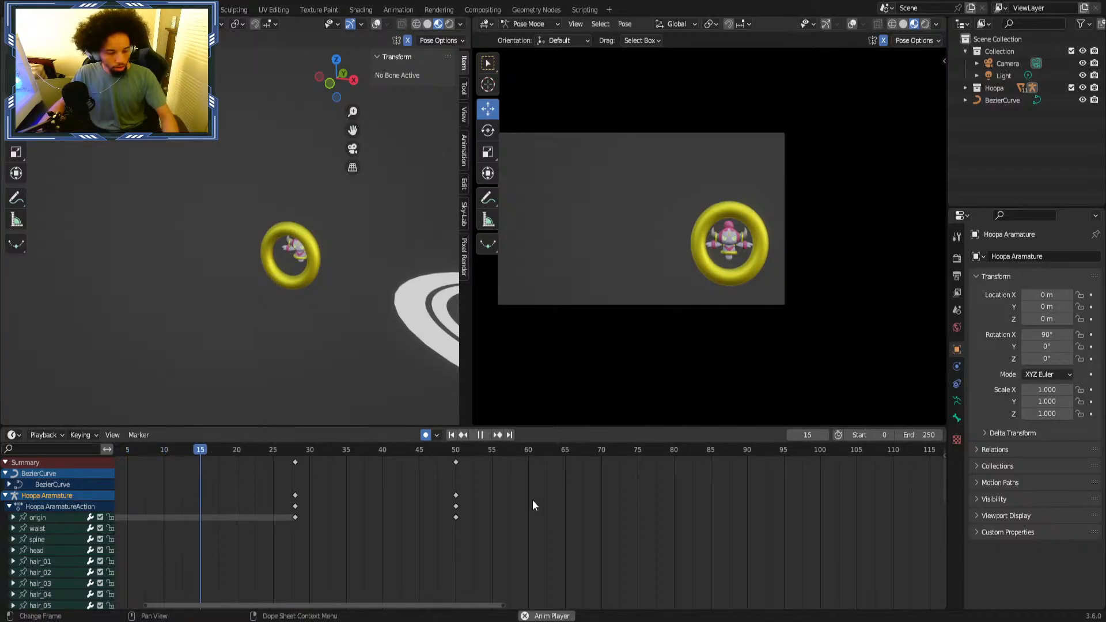
pyautogui.moveTo(506, 455); pyautogui.dragTo(601, 451)
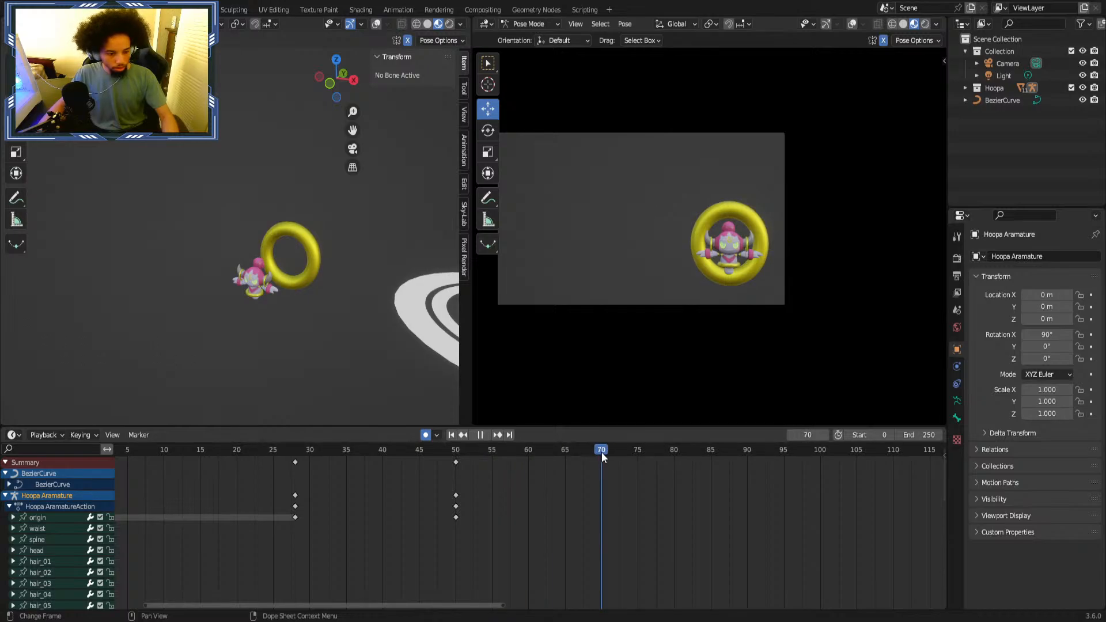
pyautogui.moveTo(305, 250); pyautogui.dragTo(330, 261, button='middle')
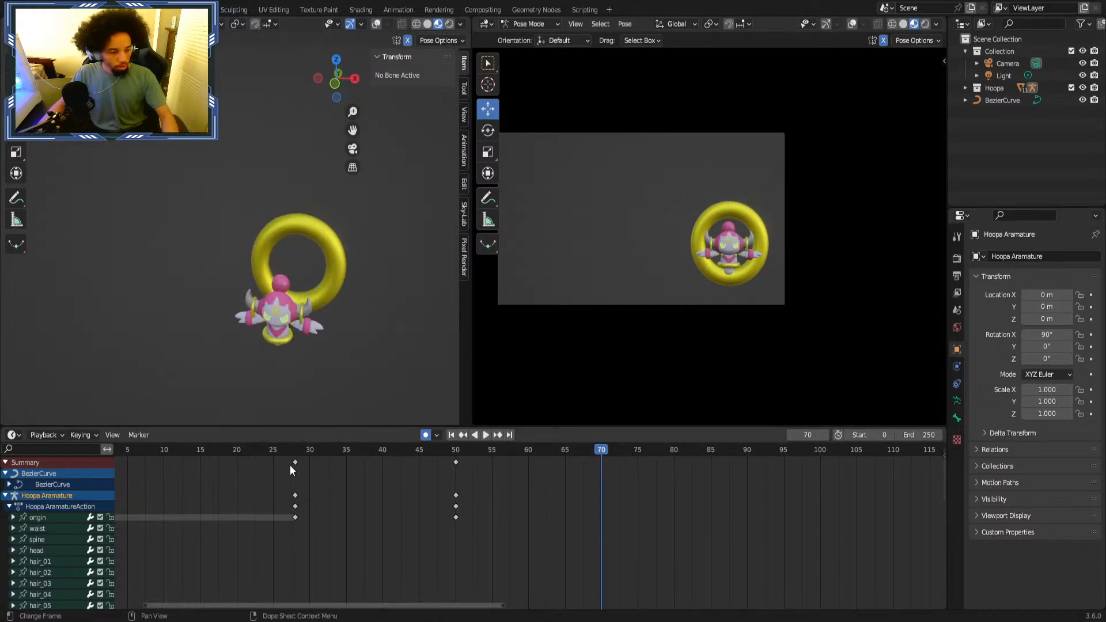
pyautogui.scroll(-3, 276, 464)
pyautogui.hotkey('shift', 'Left')
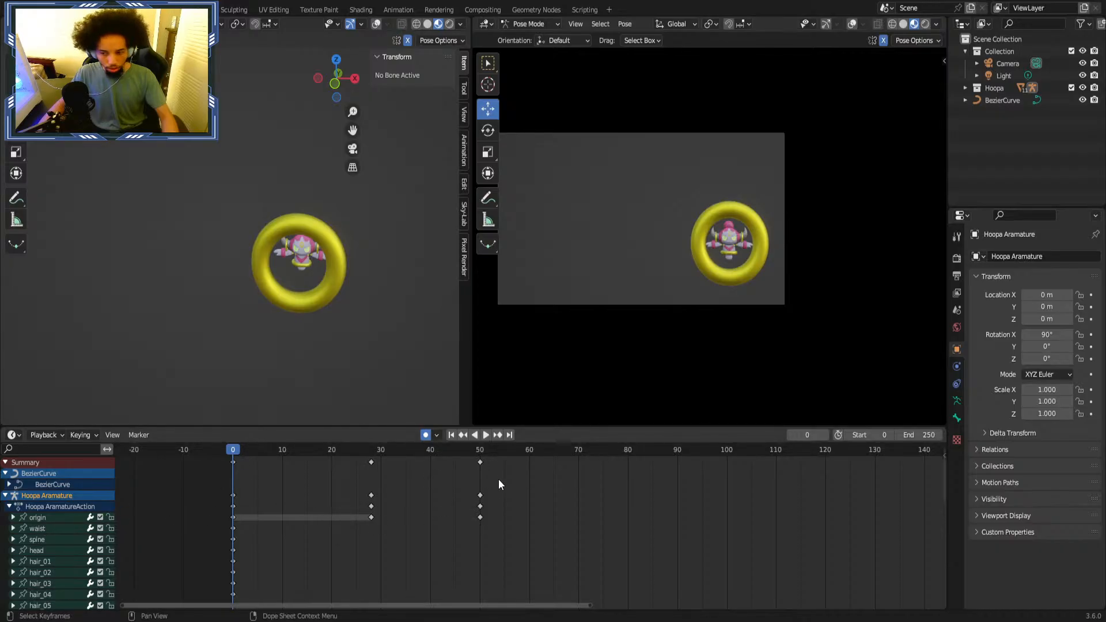
# Select the waist bone, activate the Rotate tool, and try out a rotation at frame 0.
pyautogui.click(75, 528)
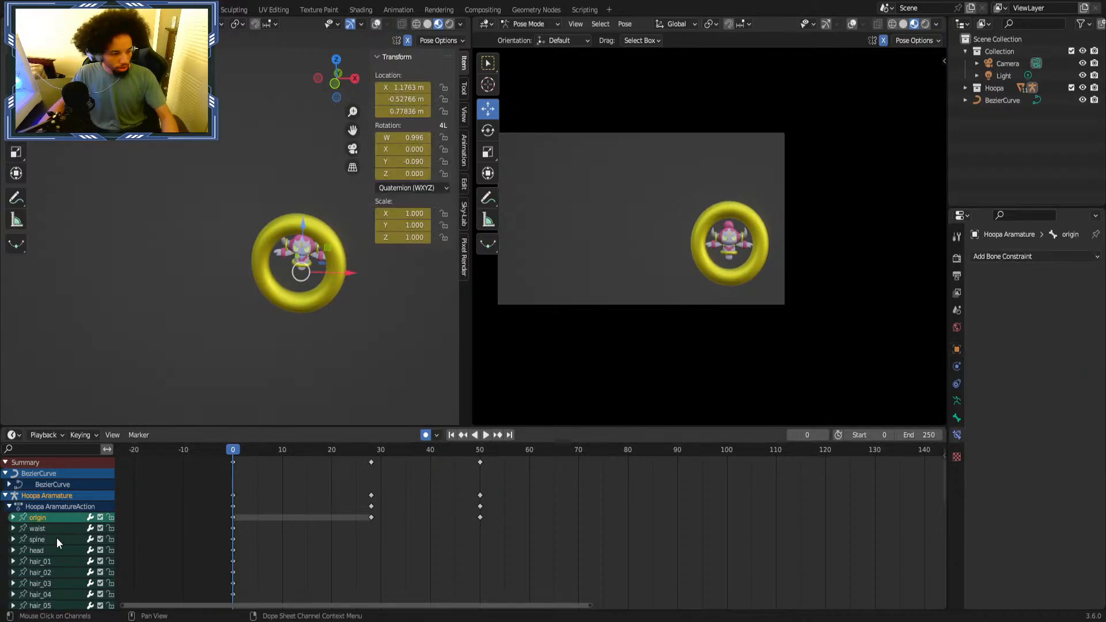
pyautogui.moveTo(274, 275); pyautogui.dragTo(138, 273, button='middle')
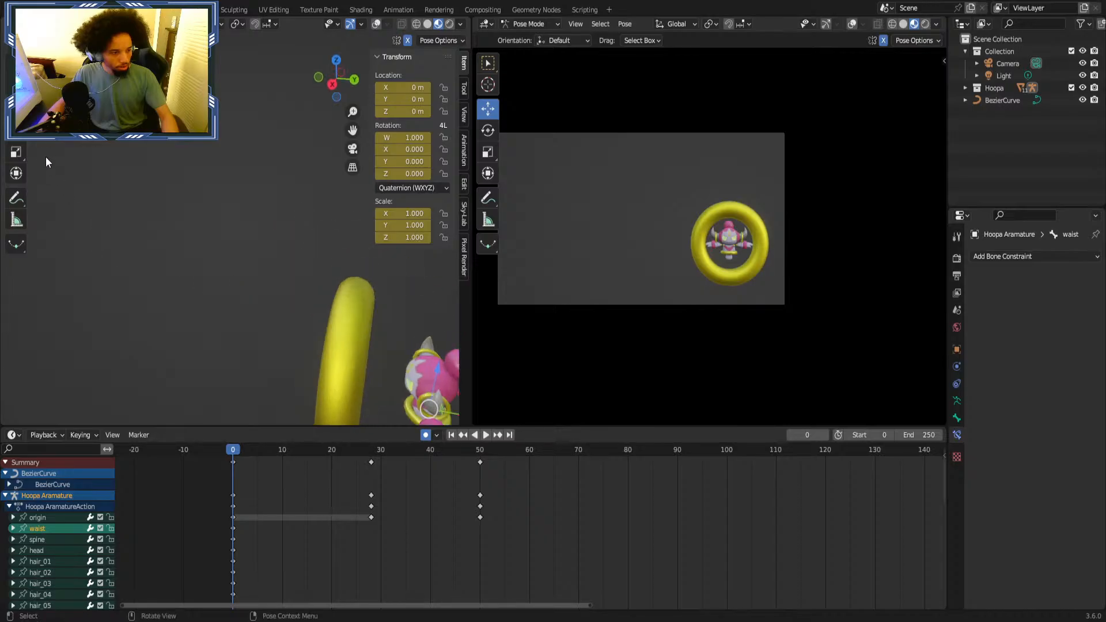
pyautogui.click(16, 130)
pyautogui.scroll(-4, 306, 285)
pyautogui.moveTo(361, 288); pyautogui.dragTo(306, 247)
pyautogui.hotkey('ctrl', 'z')
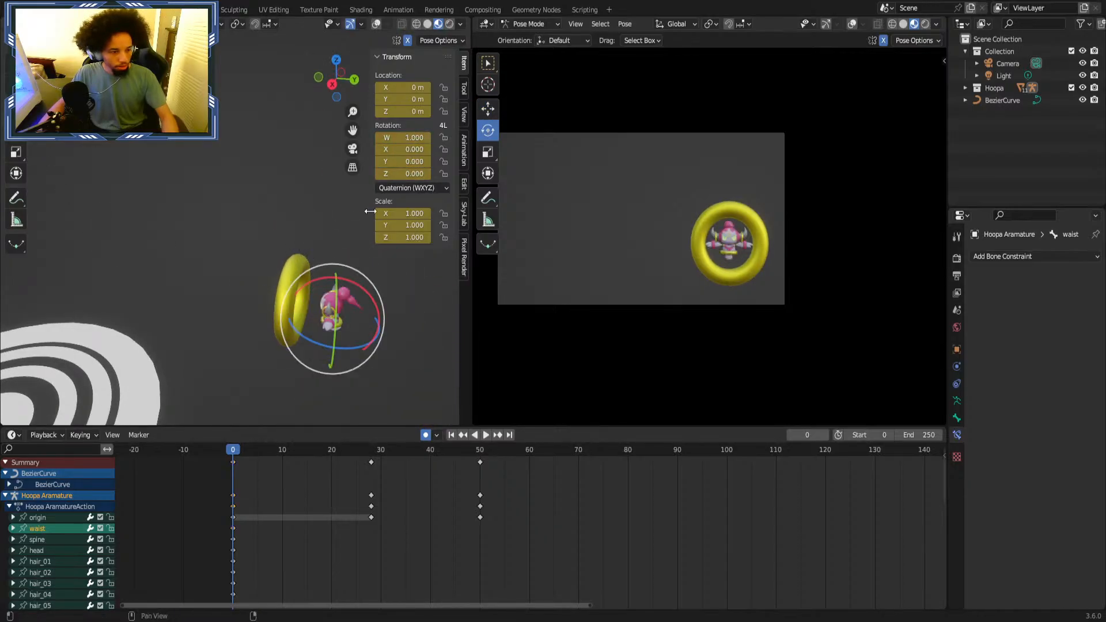
# Switch the waist bone's rotation mode to XYZ Euler and keyframe its transforms at frame 0.
pyautogui.click(392, 187)
pyautogui.click(391, 214)
pyautogui.click(396, 178)
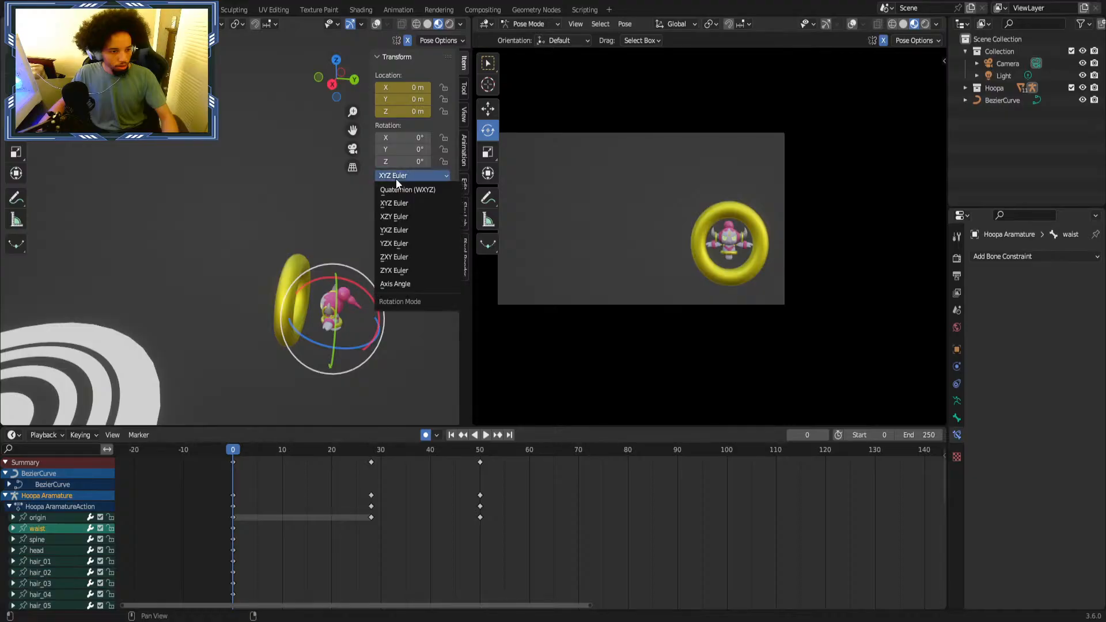
pyautogui.click(398, 190)
pyautogui.rightClick(397, 142)
pyautogui.click(378, 194)
pyautogui.click(402, 190)
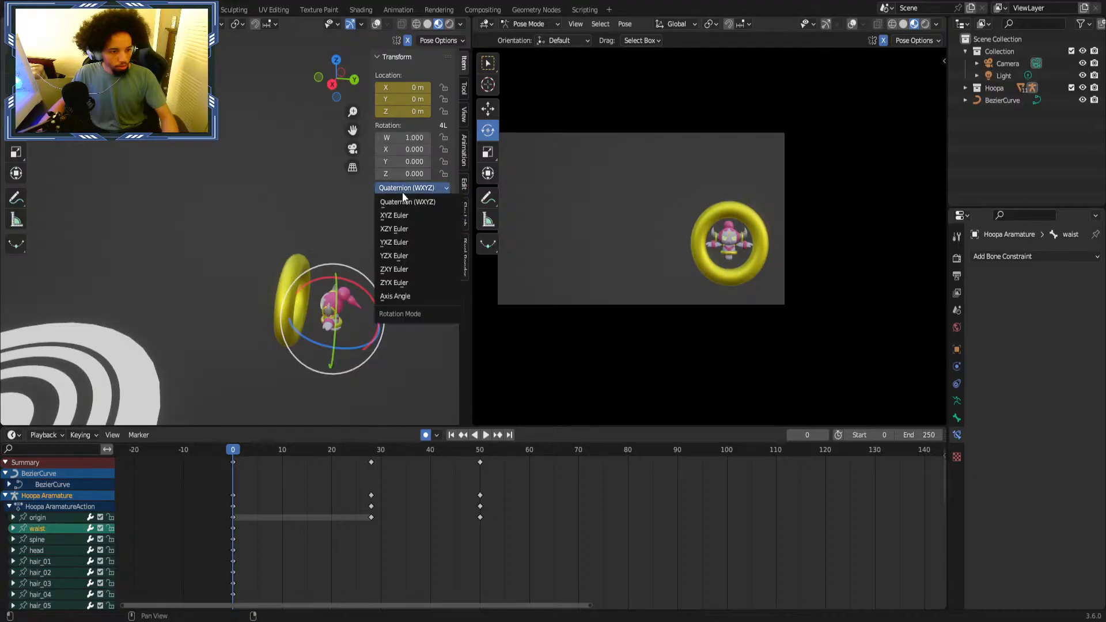
pyautogui.click(400, 204)
pyautogui.press('i')
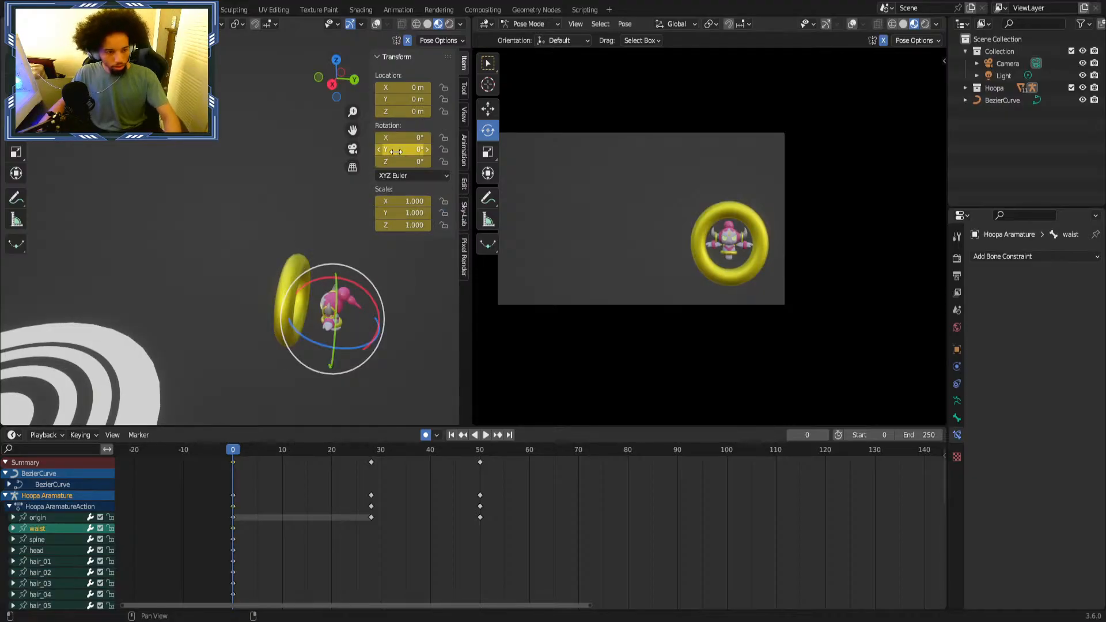
# Try rotating the waist bone to -70° on Y at frame 28.
pyautogui.moveTo(243, 450); pyautogui.dragTo(372, 450)
pyautogui.moveTo(405, 137); pyautogui.dragTo(363, 149)
pyautogui.hotkey('ctrl', 'z')
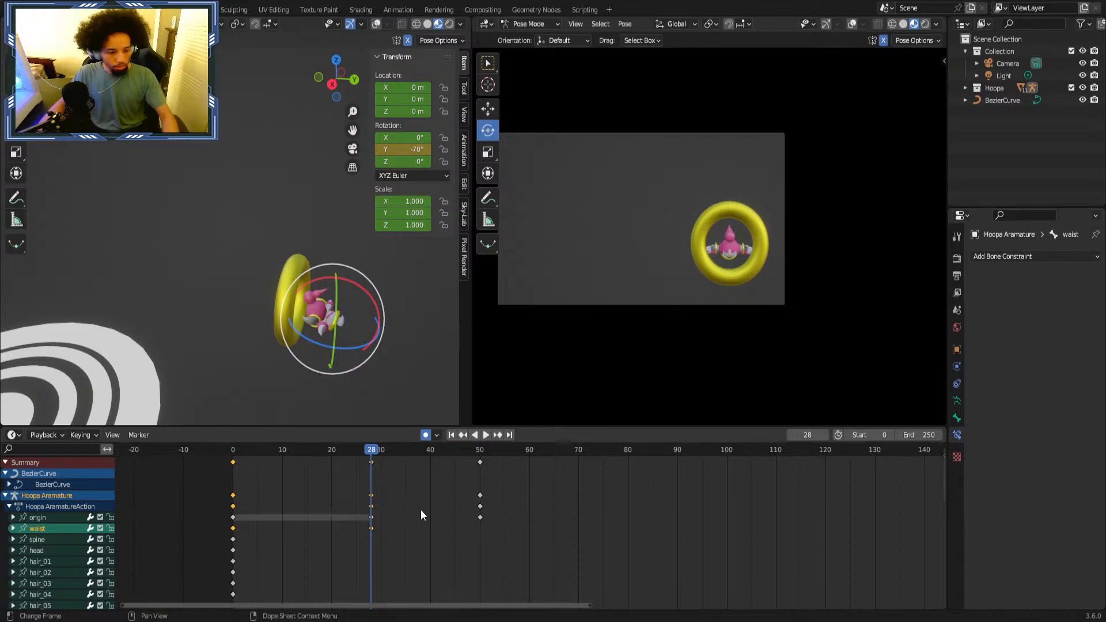
pyautogui.click(23, 540)
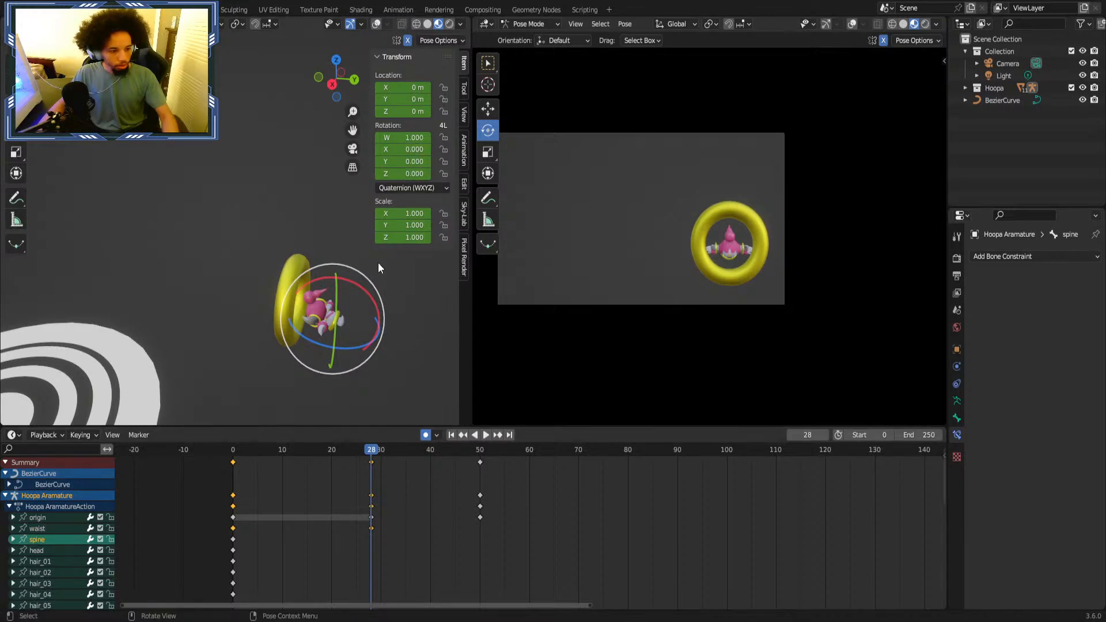
pyautogui.hotkey('ctrl', 'z')
pyautogui.hotkey('ctrl', 'z')
pyautogui.hotkey('shift', 'Left')
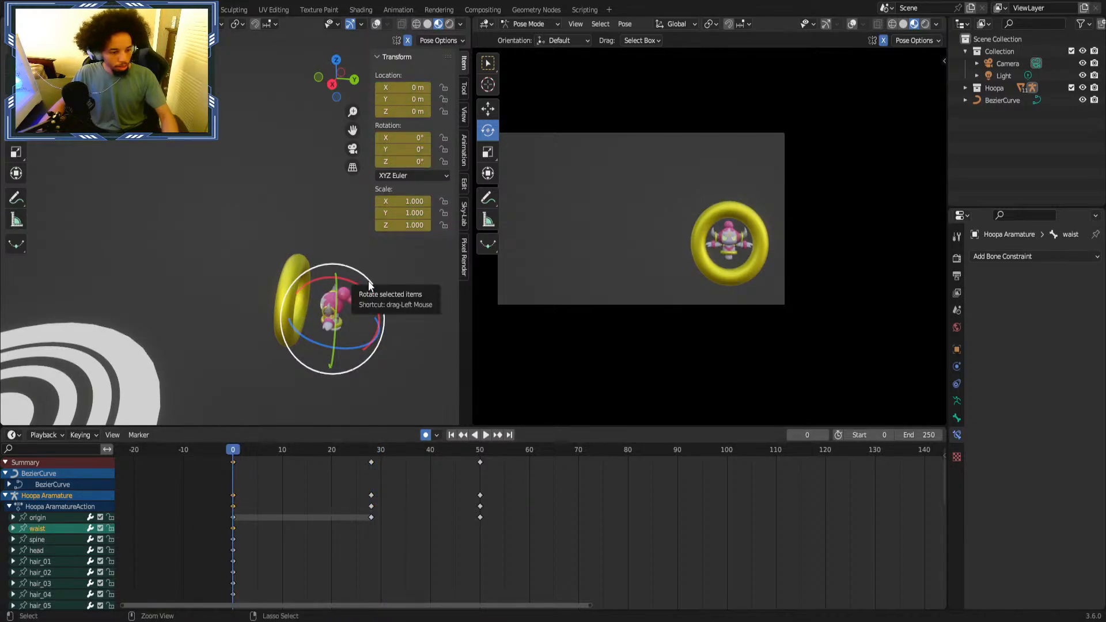
# Try rotating the spine bone at frame 28 with the Rotate tool.
pyautogui.click(374, 448)
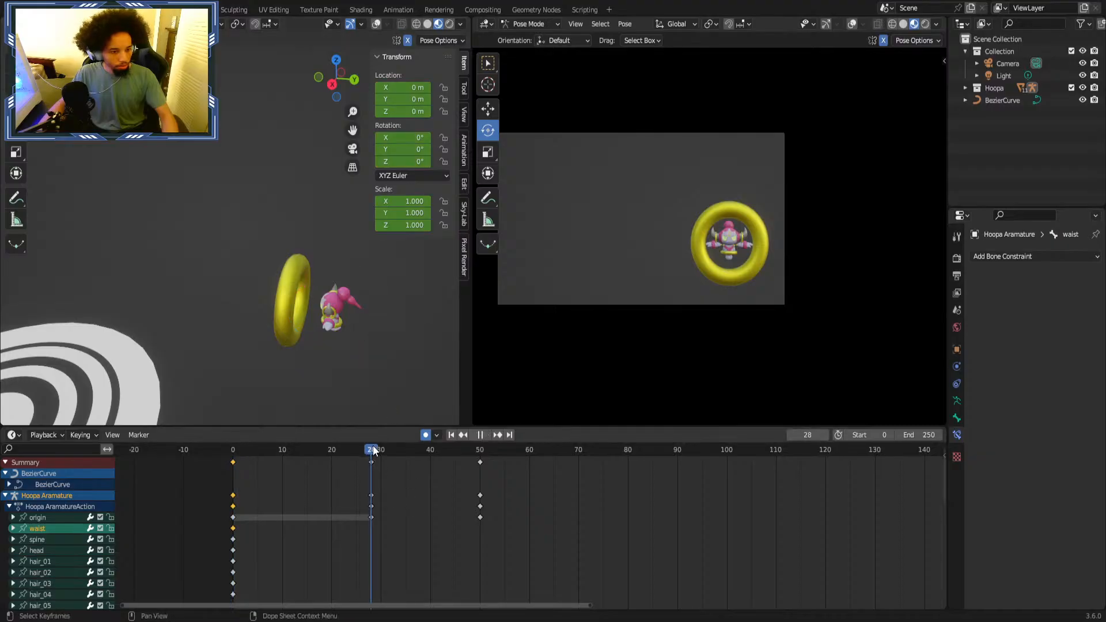
pyautogui.click(36, 539)
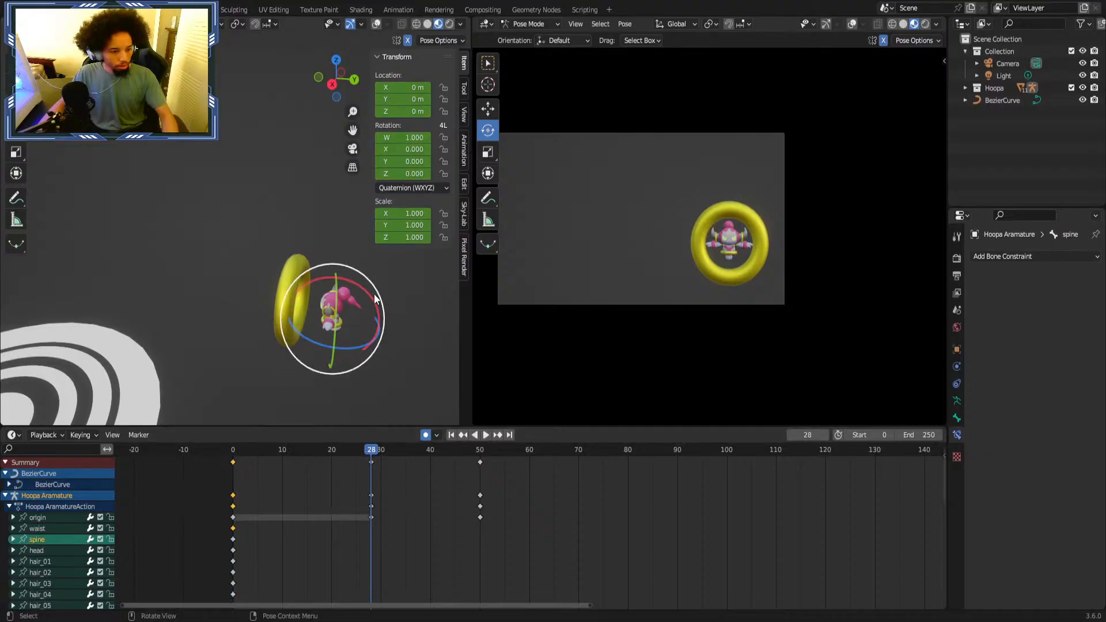
pyautogui.moveTo(375, 294)
pyautogui.mouseDown()
pyautogui.moveTo(351, 270)
pyautogui.moveTo(360, 281)
pyautogui.mouseUp()
pyautogui.rightClick(355, 280)
pyautogui.hotkey('ctrl', 'z')
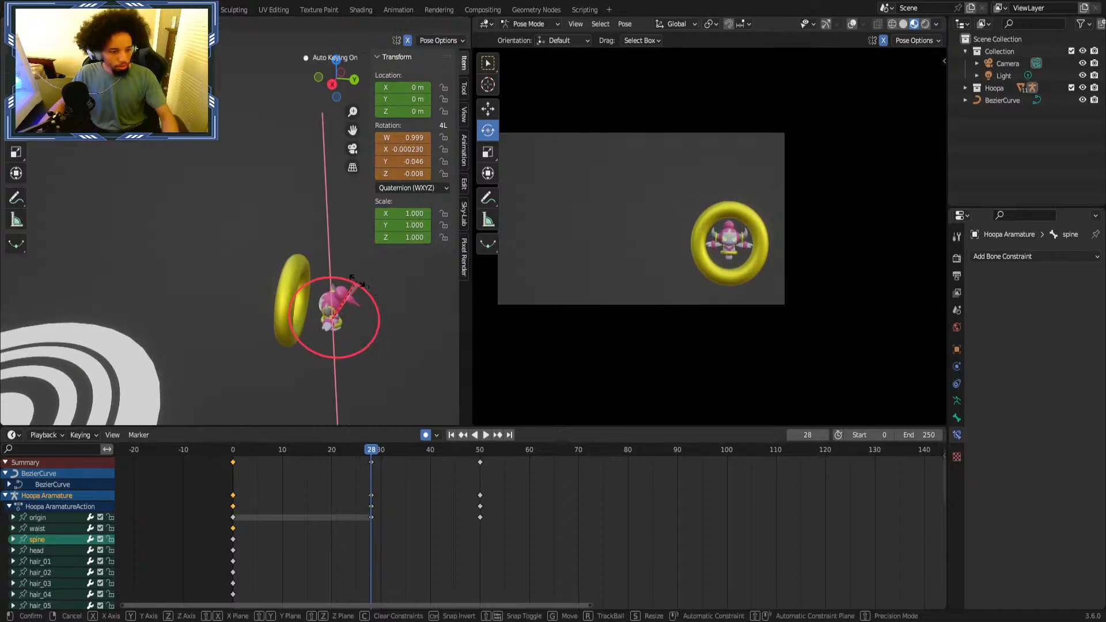
pyautogui.rightClick(360, 282)
pyautogui.moveTo(362, 284)
pyautogui.mouseDown(button='middle')
pyautogui.moveTo(378, 285)
pyautogui.moveTo(364, 286)
pyautogui.mouseUp(button='middle')
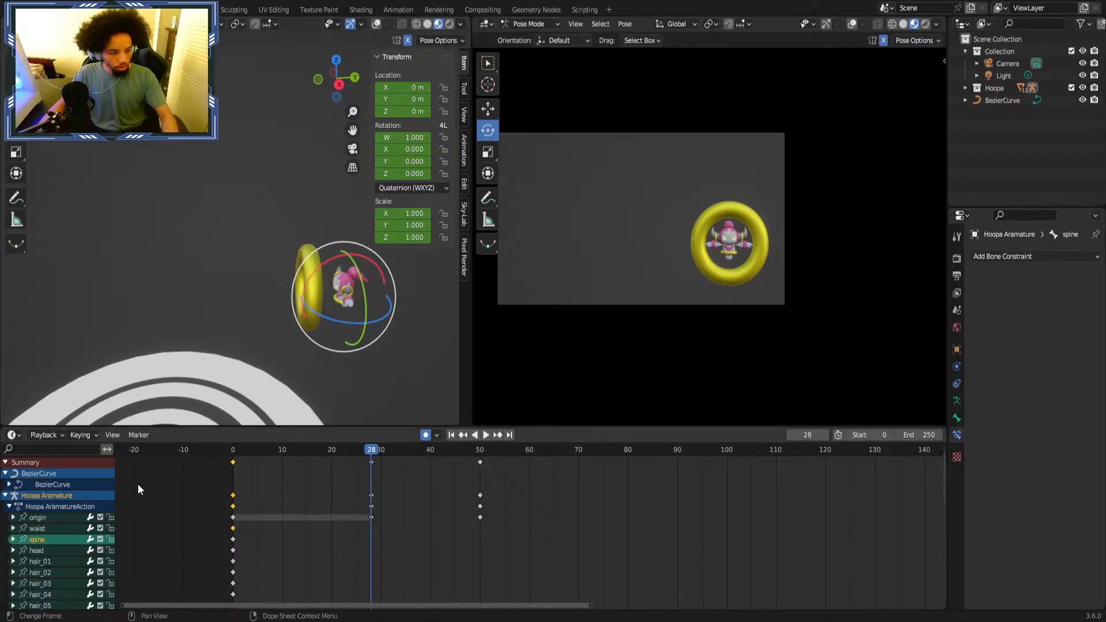
# At frame 28, set the waist bone's Y rotation to -75° with auto-keying so Hoopa leans forward toward the ring.
pyautogui.click(54, 528)
pyautogui.moveTo(371, 259); pyautogui.dragTo(367, 263)
pyautogui.rightClick(367, 264)
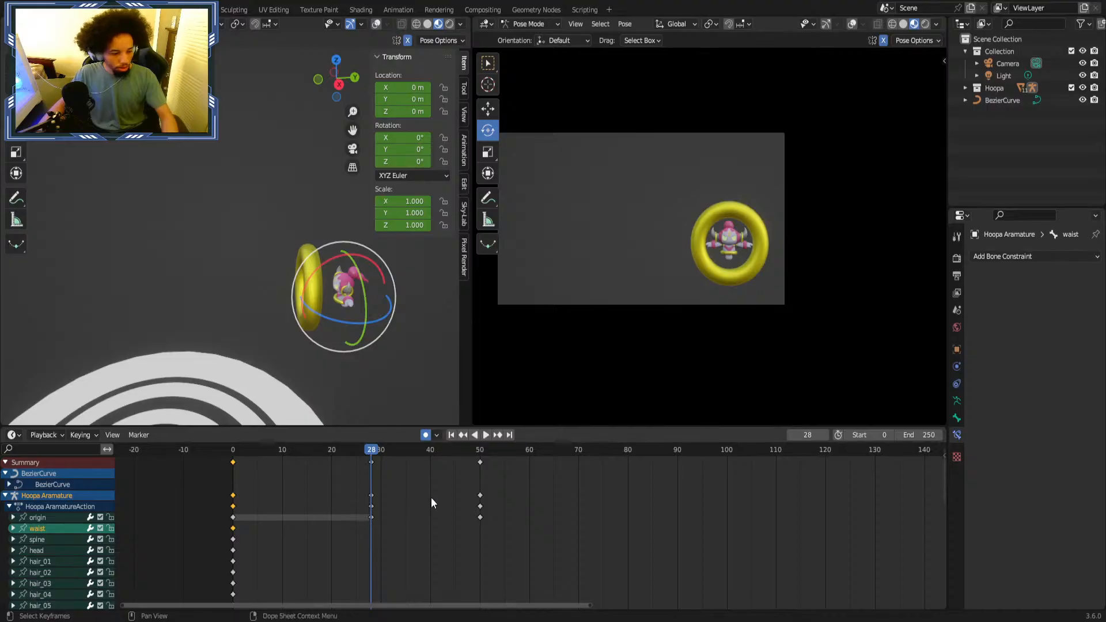
pyautogui.moveTo(403, 150); pyautogui.dragTo(375, 149)
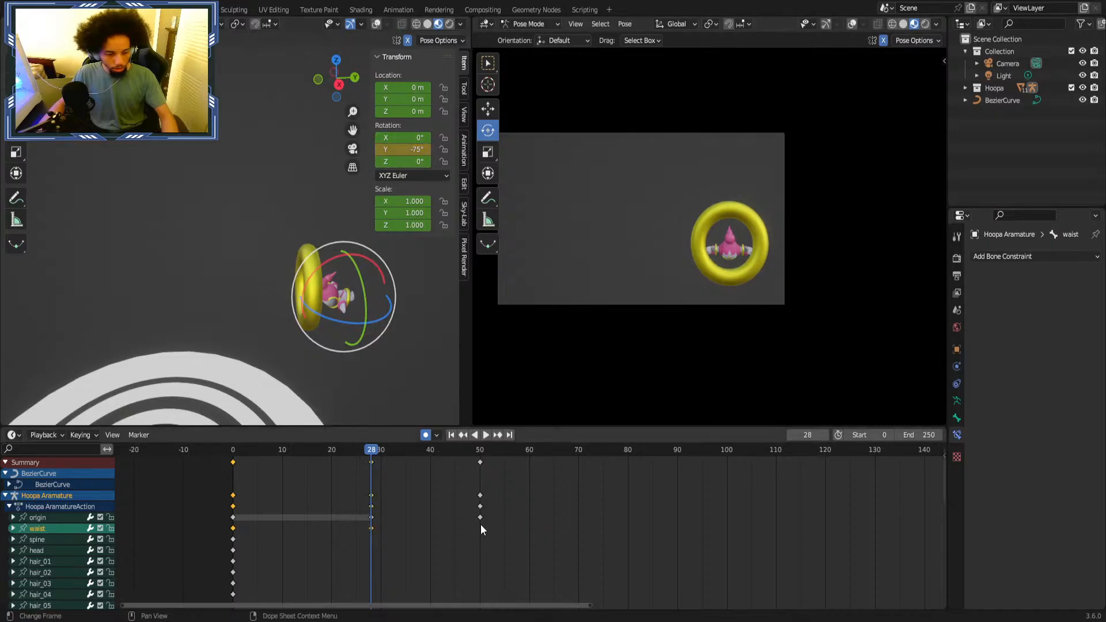
pyautogui.click(411, 496)
pyautogui.click(51, 527)
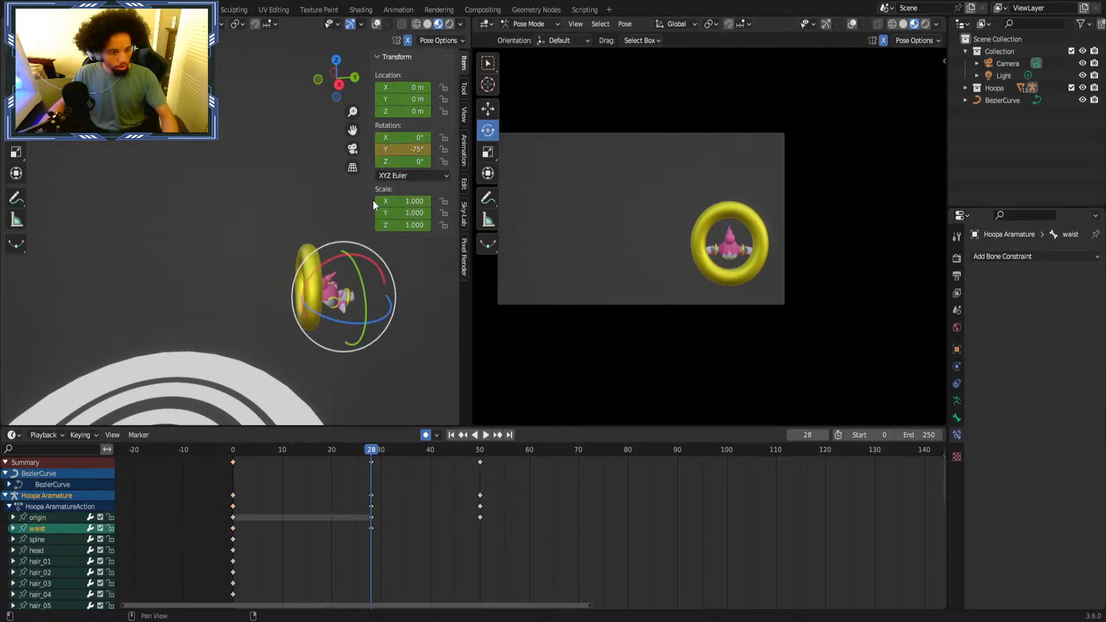
pyautogui.click(467, 535)
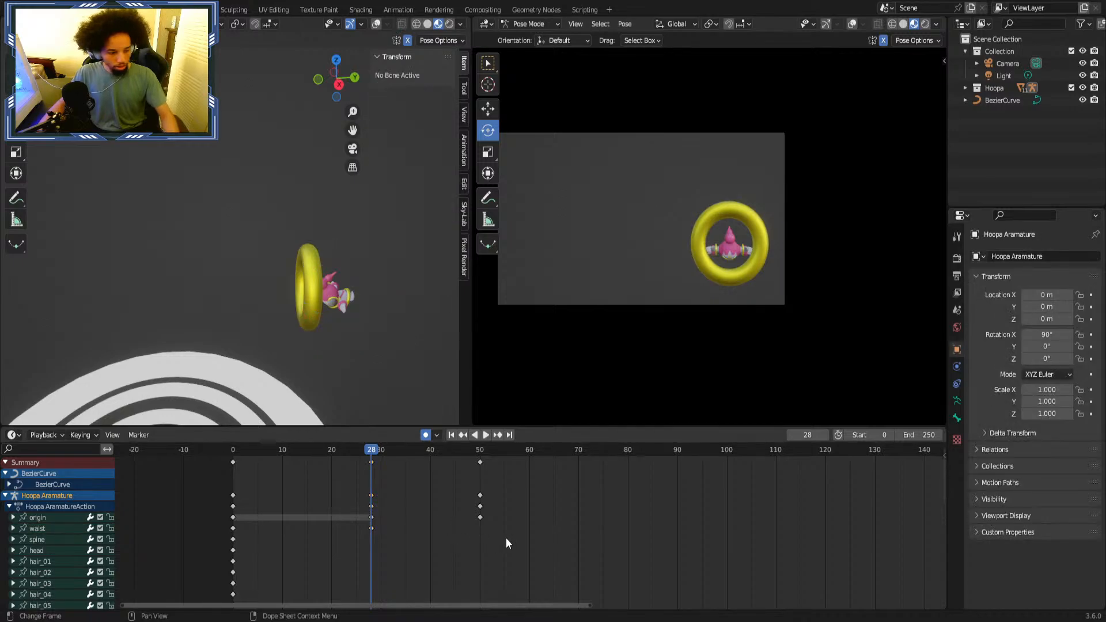
# Select the feeler_b_01 bone in the channel list and try moving it along the X axis at frame 28.
pyautogui.click(49, 540)
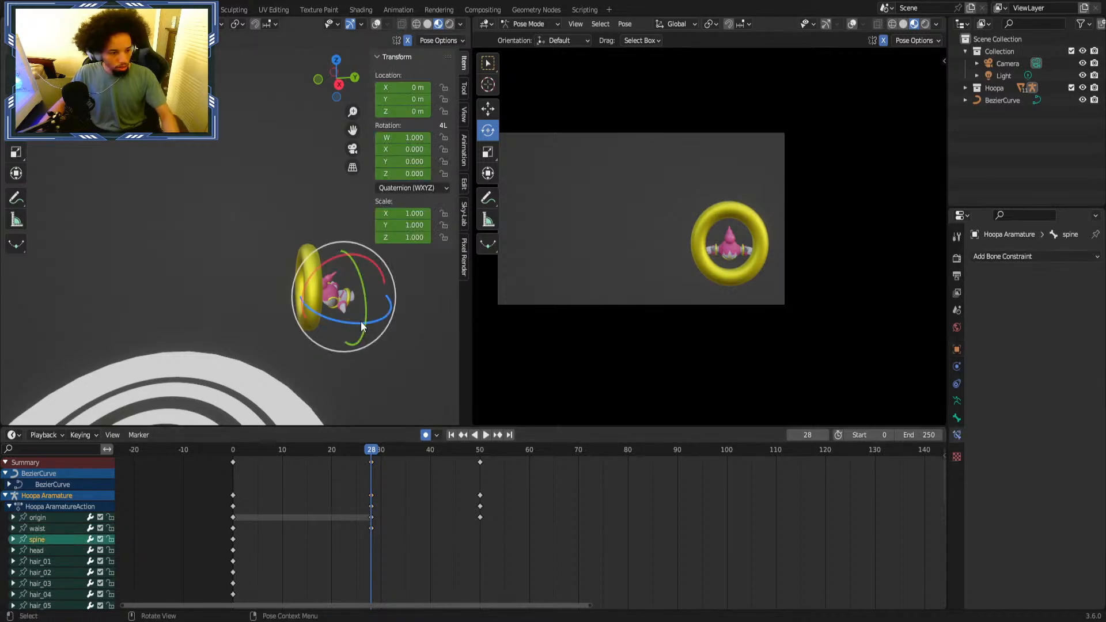
pyautogui.scroll(-5, 56, 561)
pyautogui.scroll(-4, 61, 572)
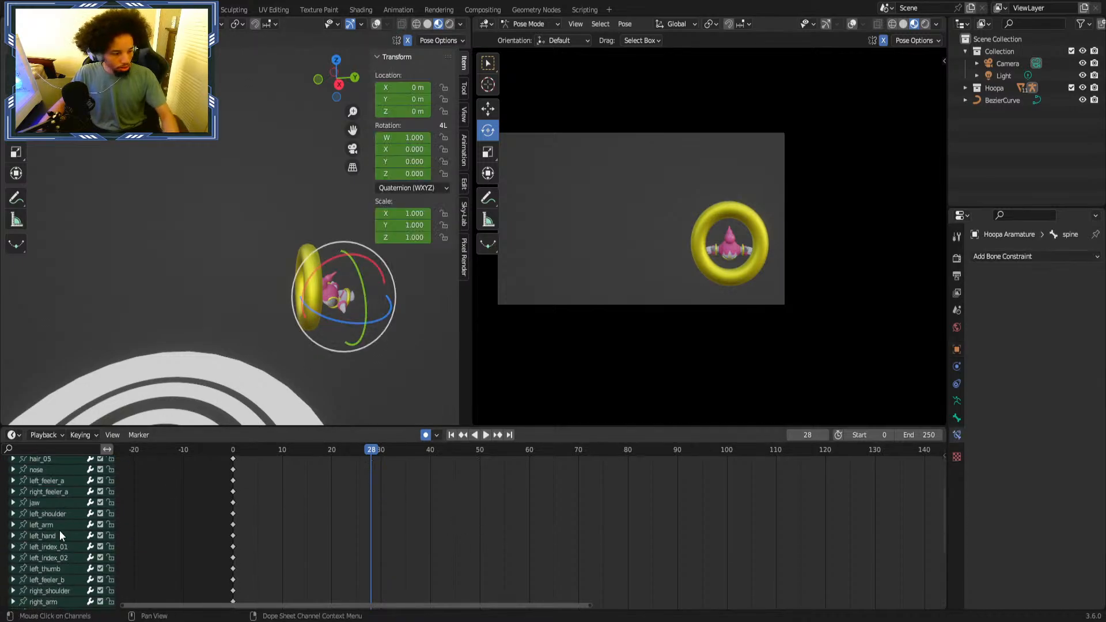
pyautogui.scroll(-4, 62, 542)
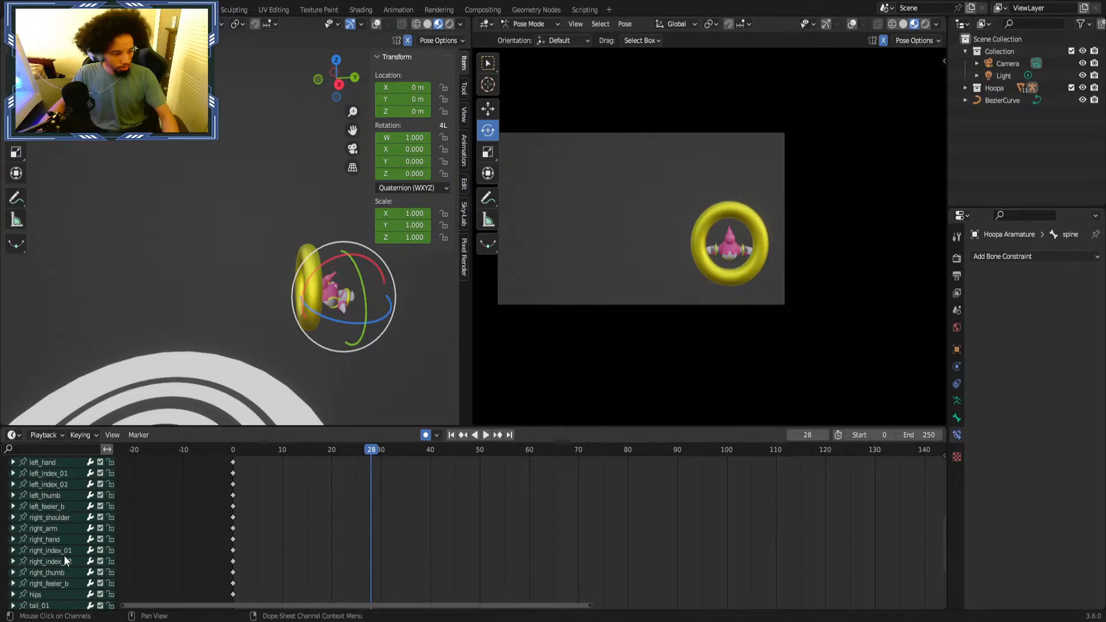
pyautogui.click(53, 563)
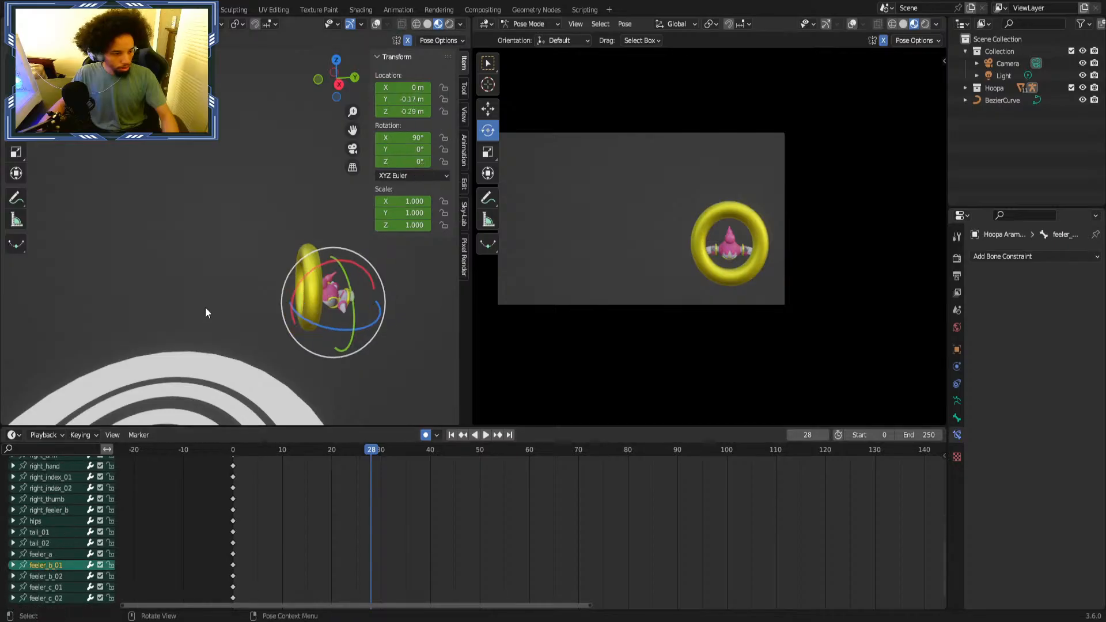
pyautogui.moveTo(205, 306); pyautogui.dragTo(184, 260, button='middle')
pyautogui.moveTo(109, 268); pyautogui.dragTo(192, 281, button='middle')
pyautogui.scroll(3, 192, 281)
pyautogui.hotkey('shift', 'space')
pyautogui.press('g')
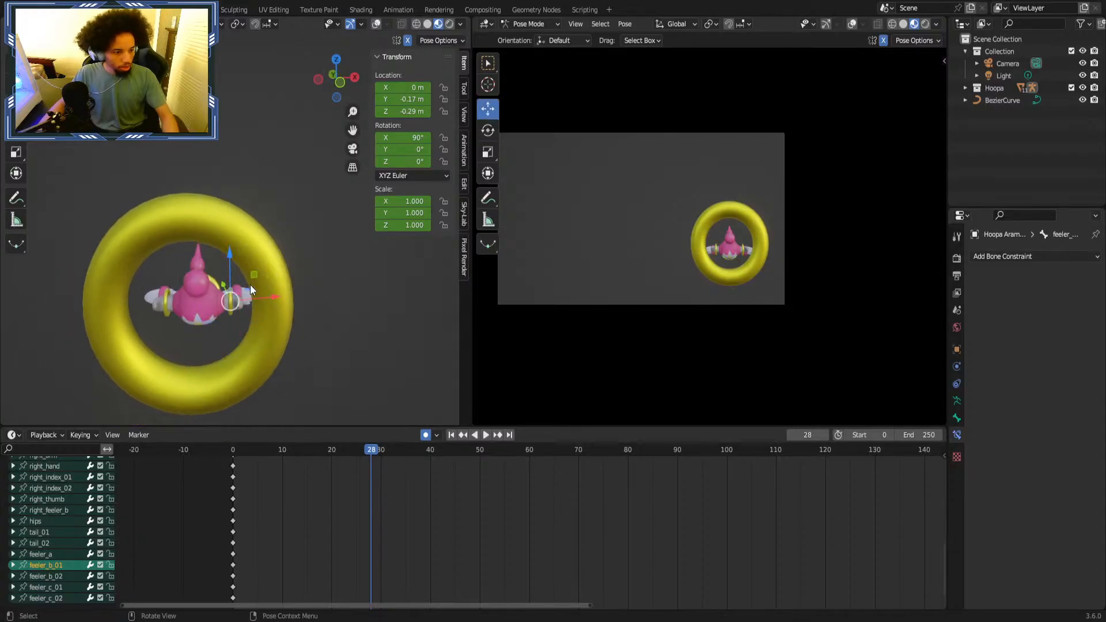
pyautogui.press('g')
pyautogui.press('x')
pyautogui.press('Escape')
# Try moving the feeler_b_02 bone along the X axis at frame 28.
pyautogui.click(71, 578)
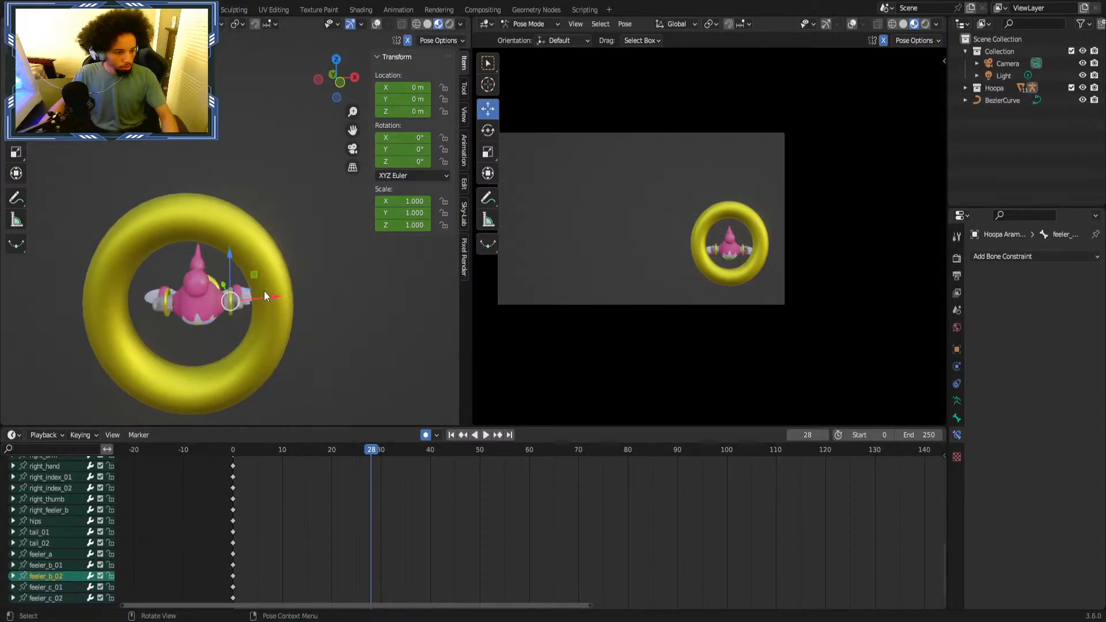
pyautogui.press('g')
pyautogui.press('x')
pyautogui.press('Escape')
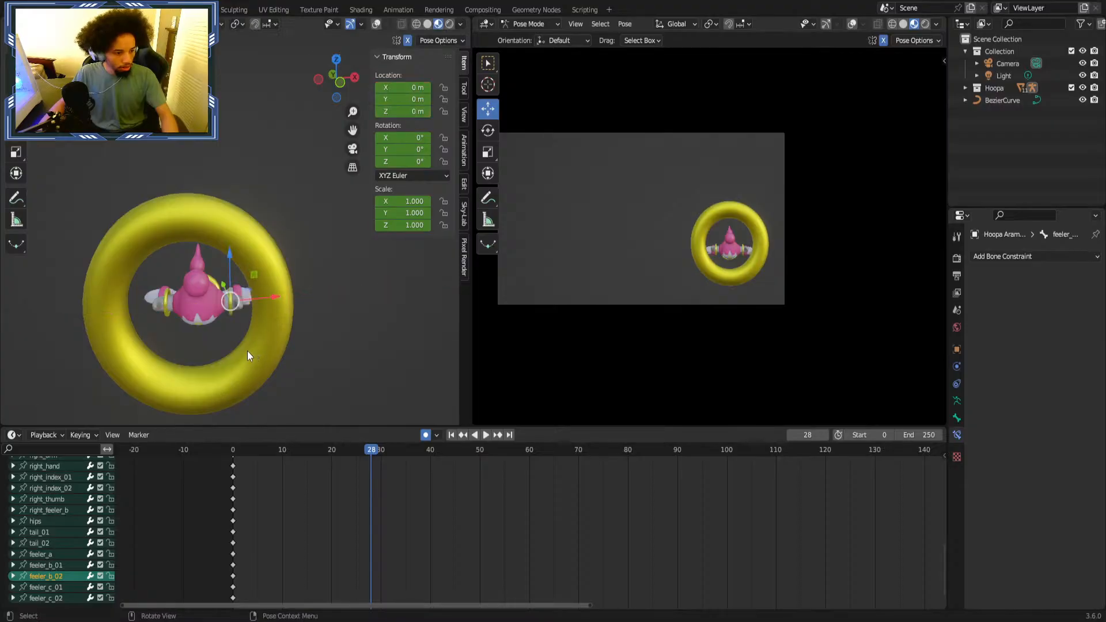
# Reselect the feeler_b_01 bone, add a Child Of object constraint to the Hoopa armature, and open the constraint's target choices.
pyautogui.click(57, 565)
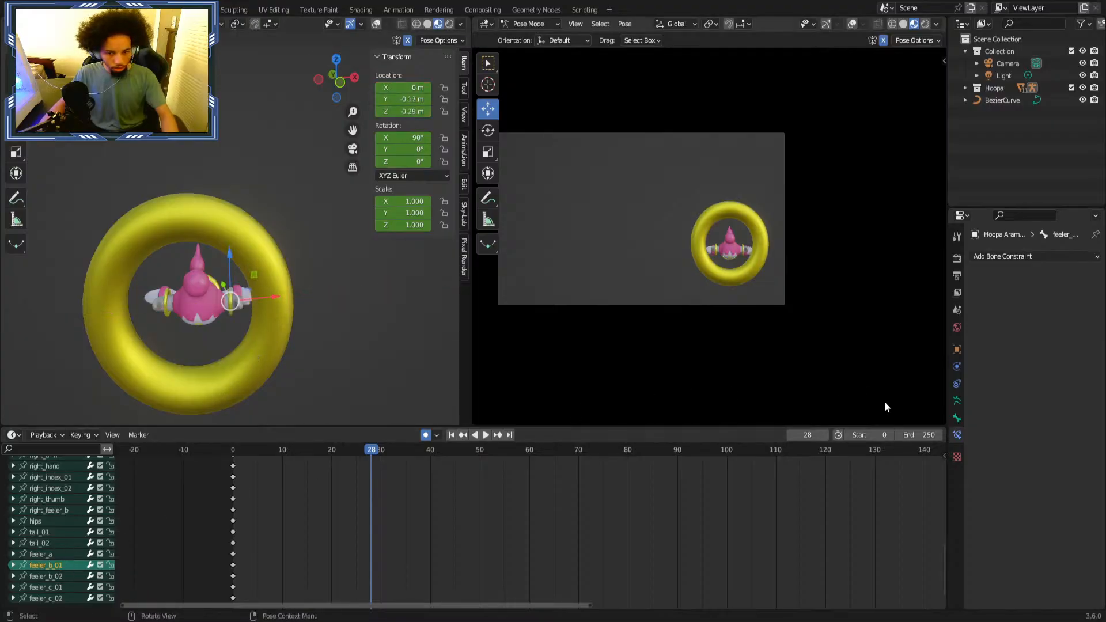
pyautogui.click(957, 383)
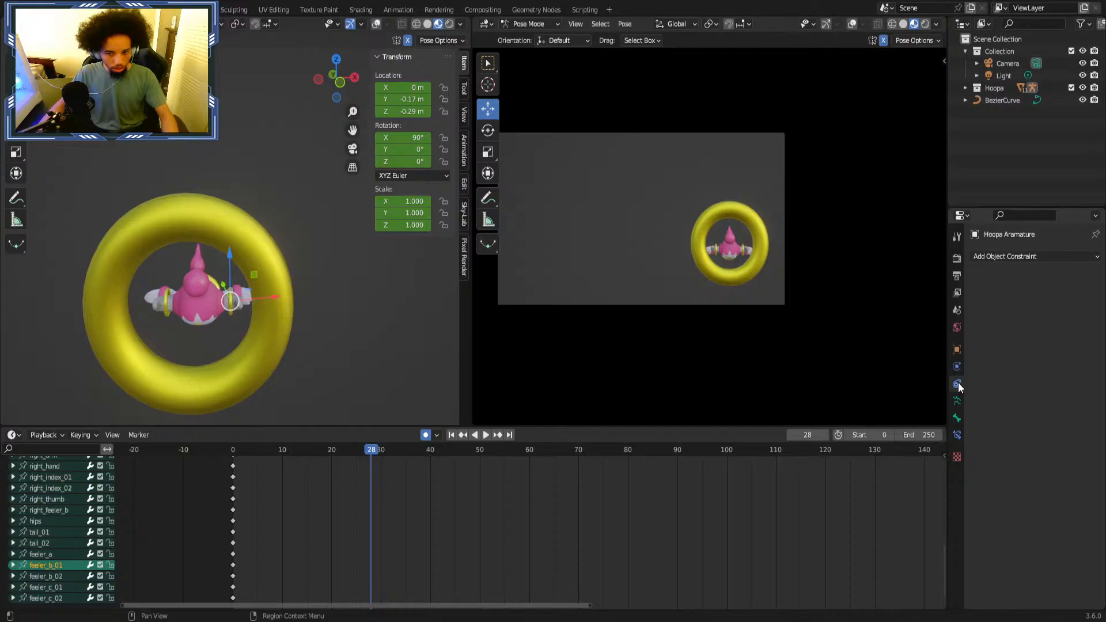
pyautogui.click(1036, 254)
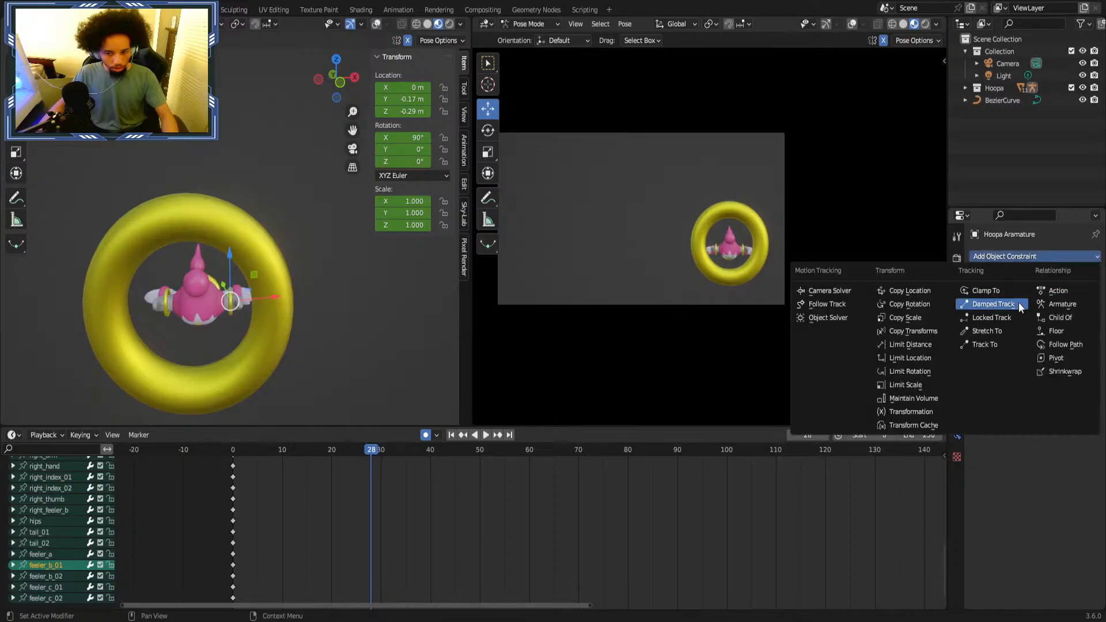
pyautogui.click(1061, 319)
pyautogui.click(1051, 295)
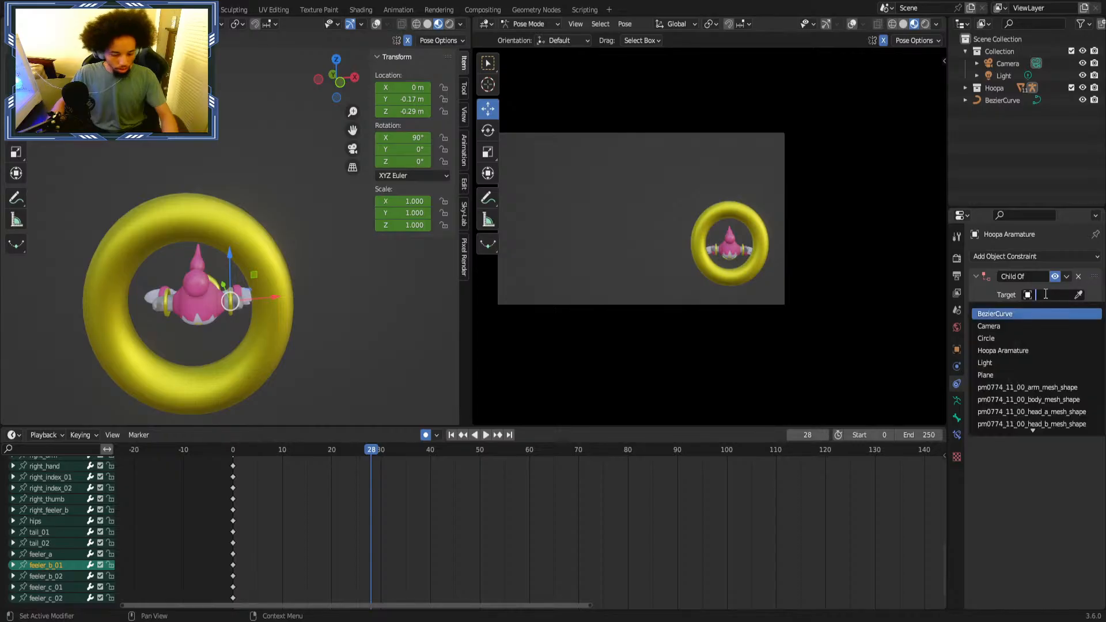
# Try to set Hoopa Aramature as the target of the armature's object-level Child Of constraint.
pyautogui.write('ho')
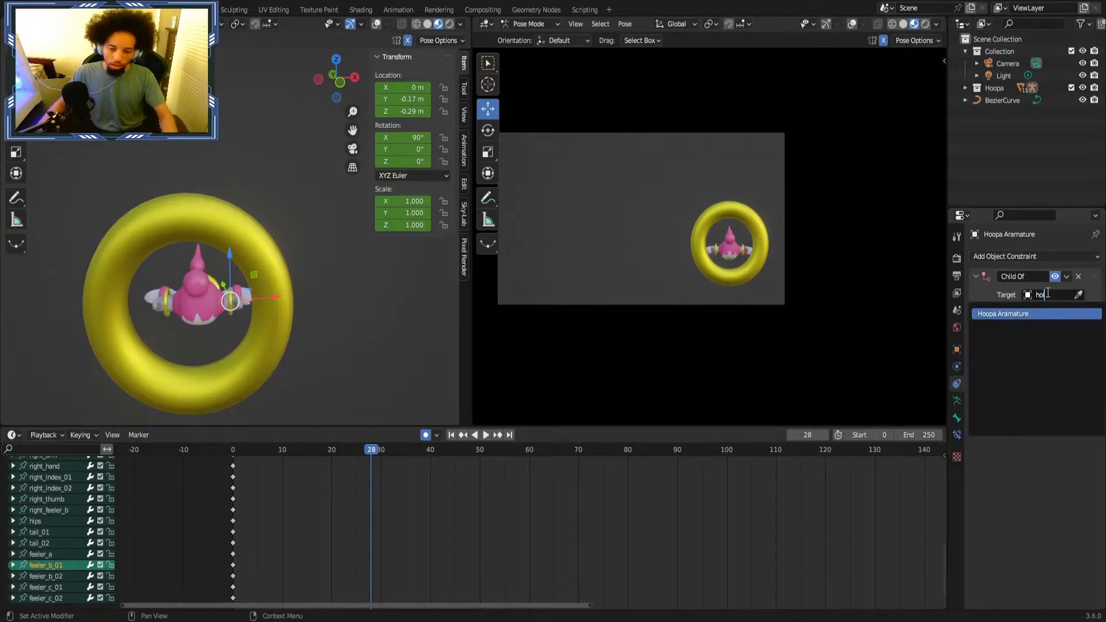
pyautogui.press('Escape')
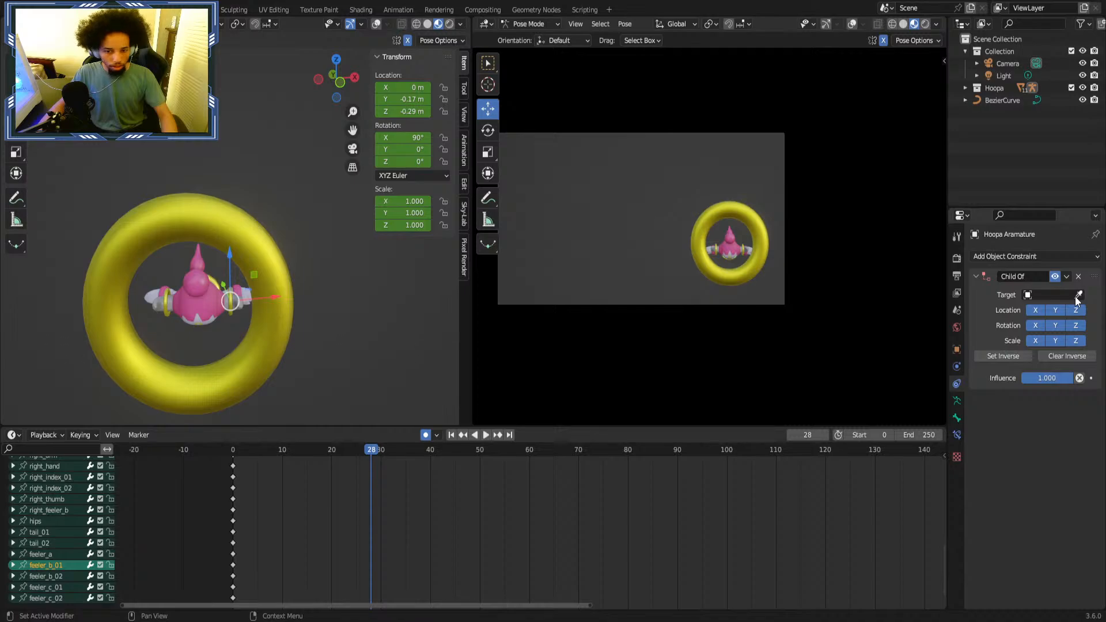
pyautogui.click(1054, 295)
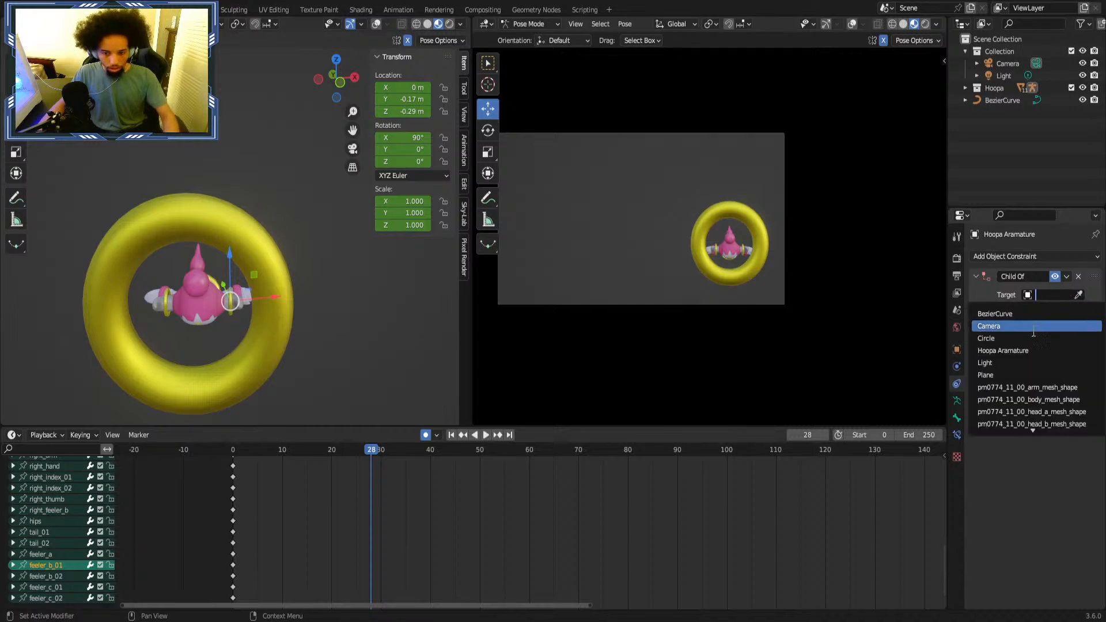
pyautogui.press('Escape')
pyautogui.click(1052, 297)
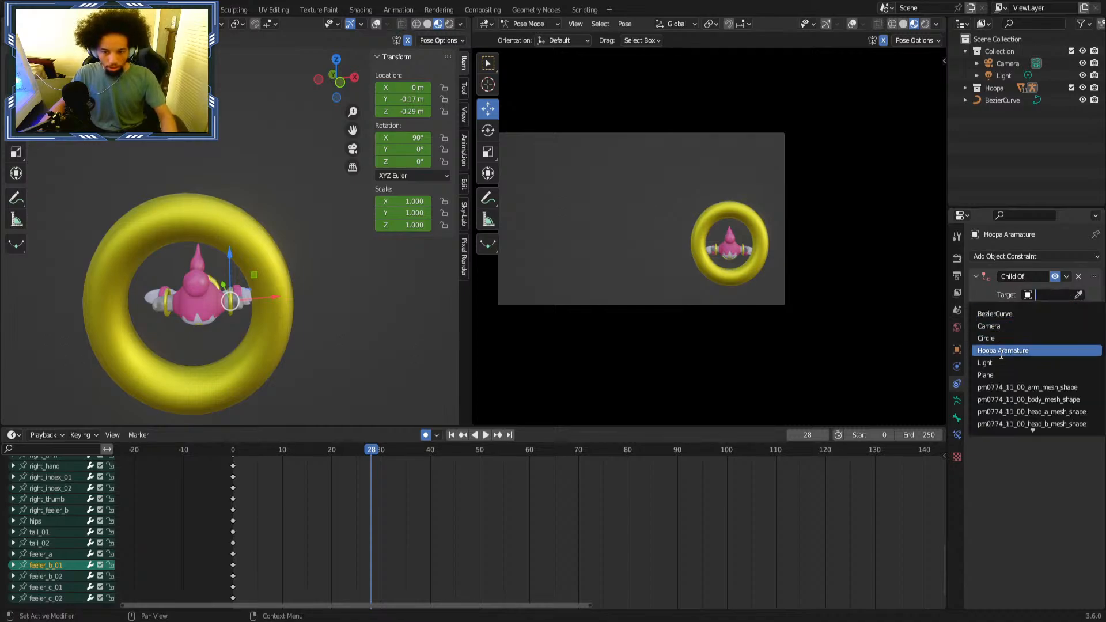
pyautogui.click(1001, 350)
pyautogui.click(1044, 294)
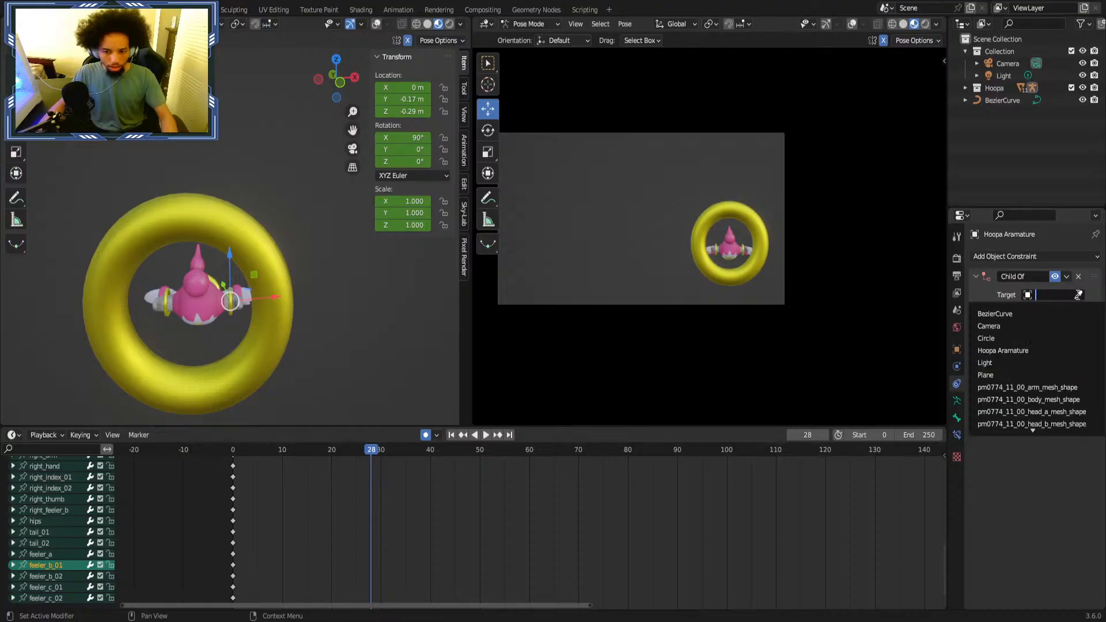
pyautogui.press('Return')
pyautogui.click(1051, 295)
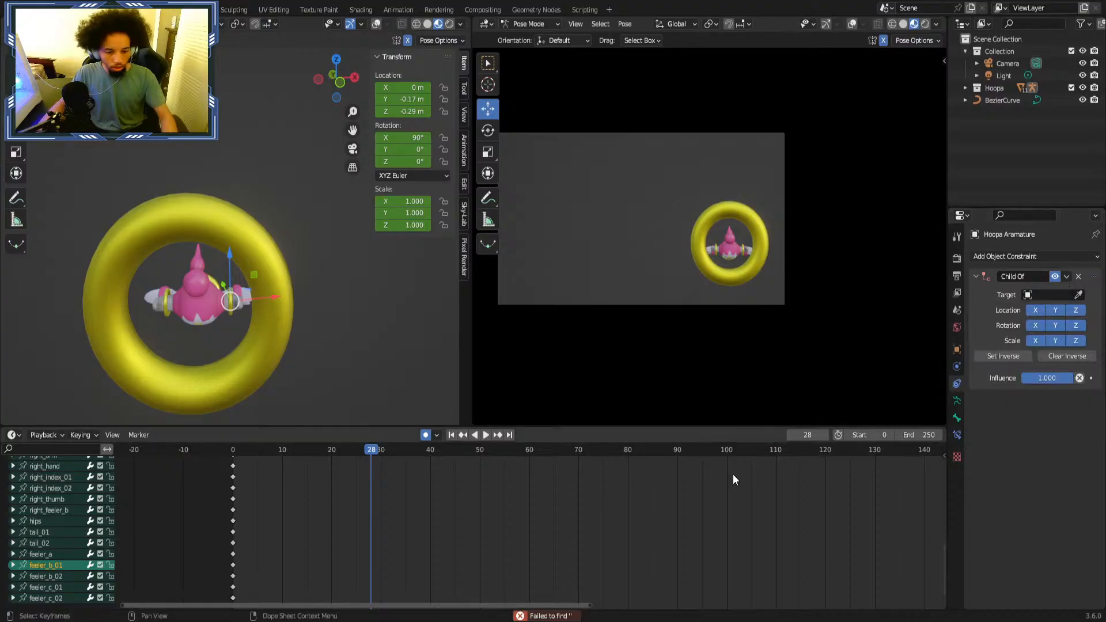
# Remove the object-level Child Of constraint from the armature and show the bone constraints of feeler_b_01 instead.
pyautogui.click(1078, 276)
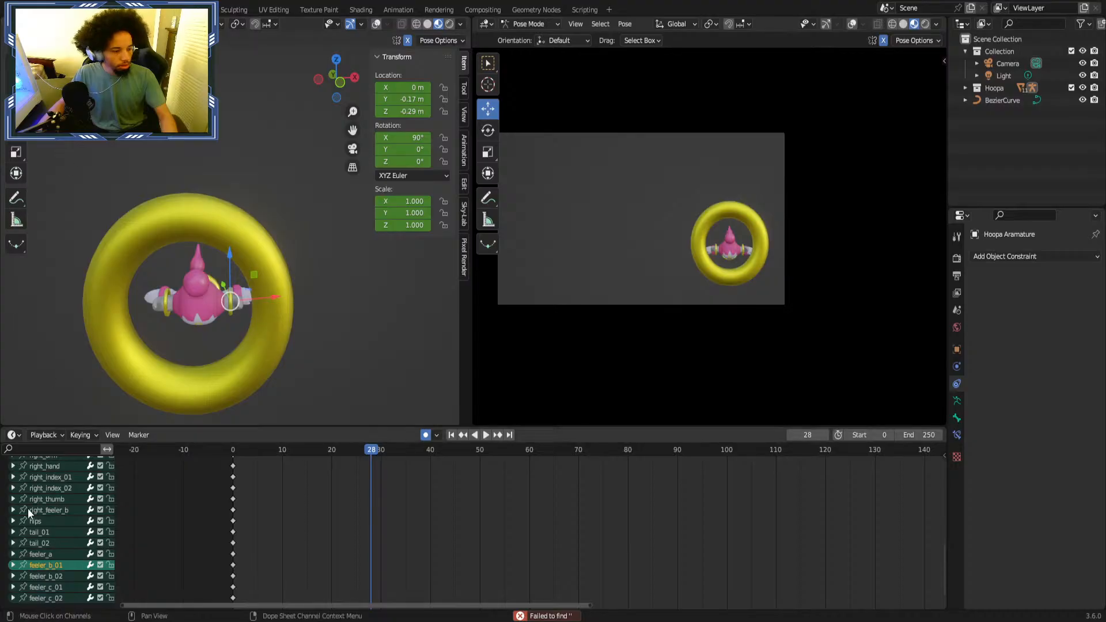
pyautogui.click(1004, 257)
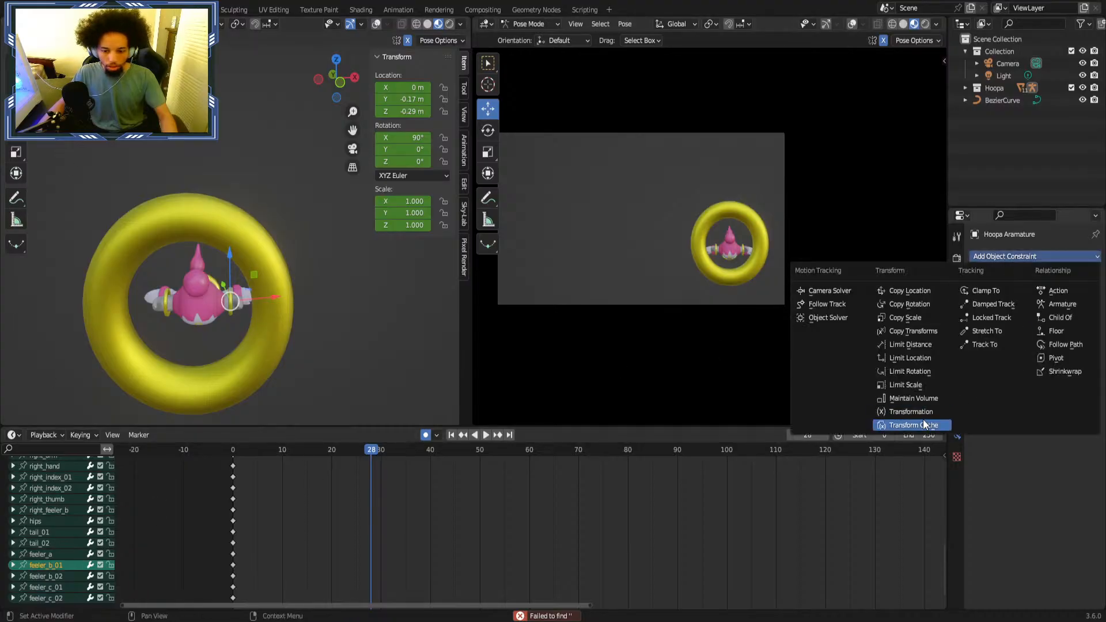
pyautogui.click(957, 433)
# Add a Child Of bone constraint to feeler_b_01 with Hoopa Aramature as target and origin as bone.
pyautogui.click(1064, 256)
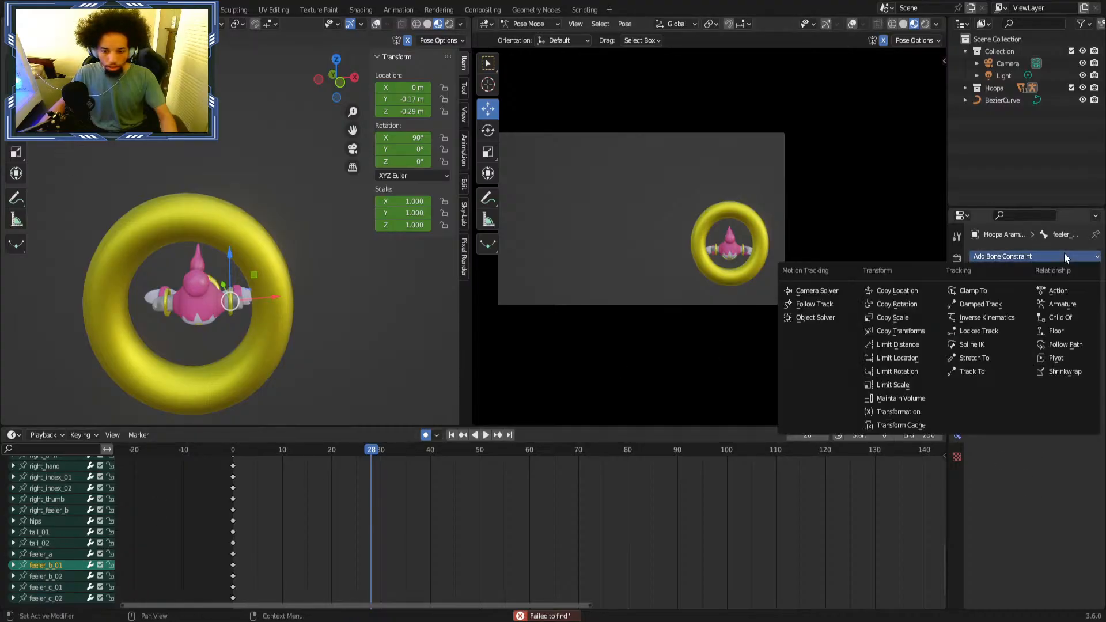
pyautogui.click(1059, 316)
pyautogui.click(1052, 295)
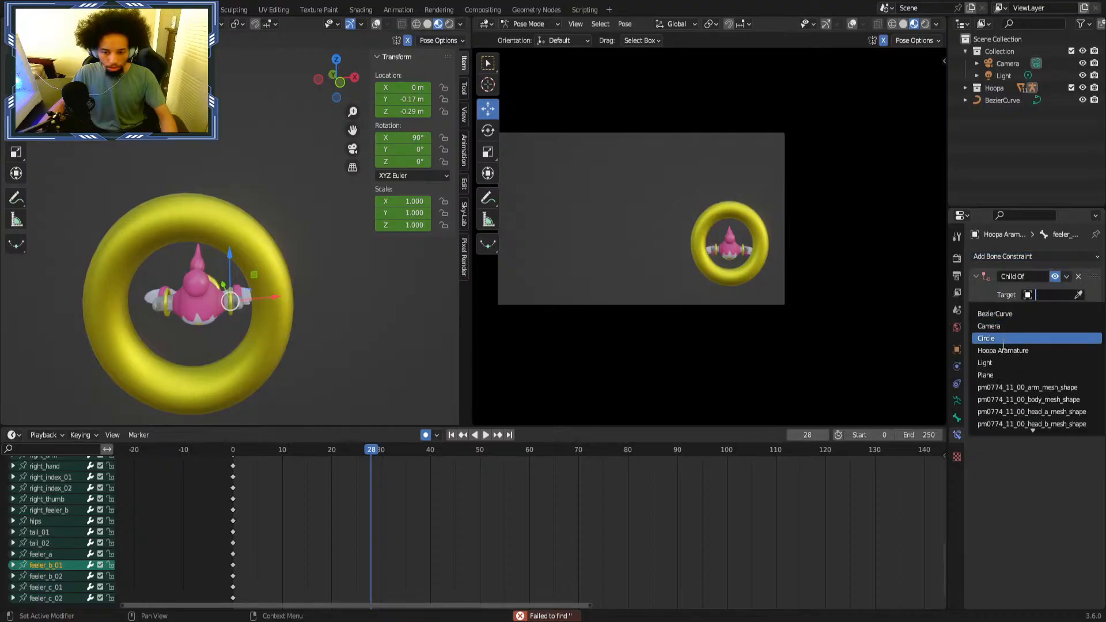
pyautogui.click(1045, 340)
pyautogui.click(1053, 310)
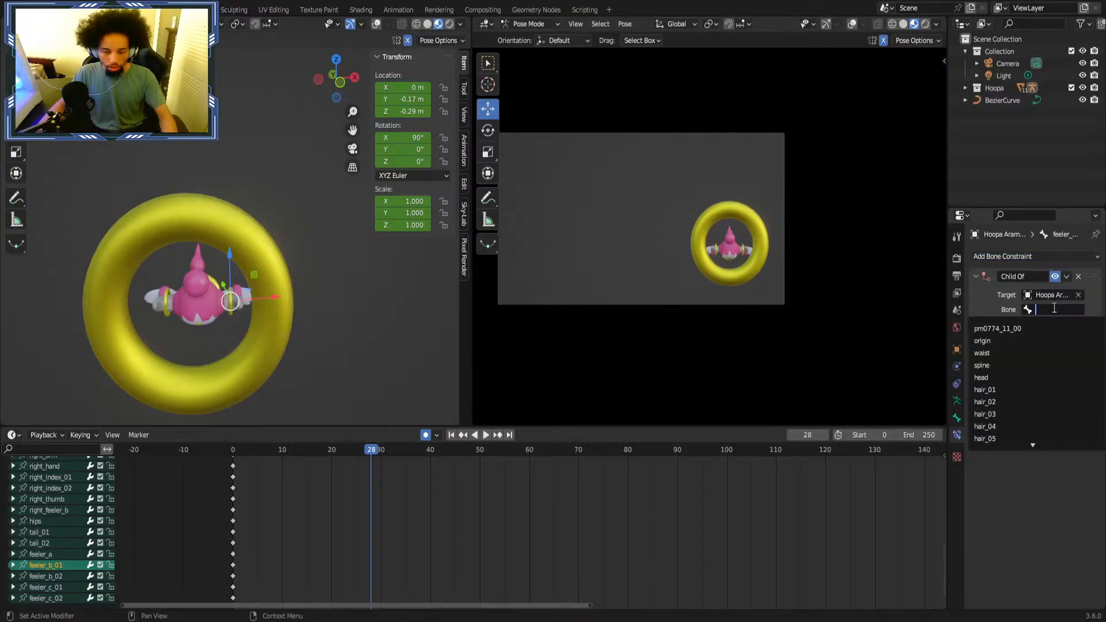
pyautogui.click(1013, 340)
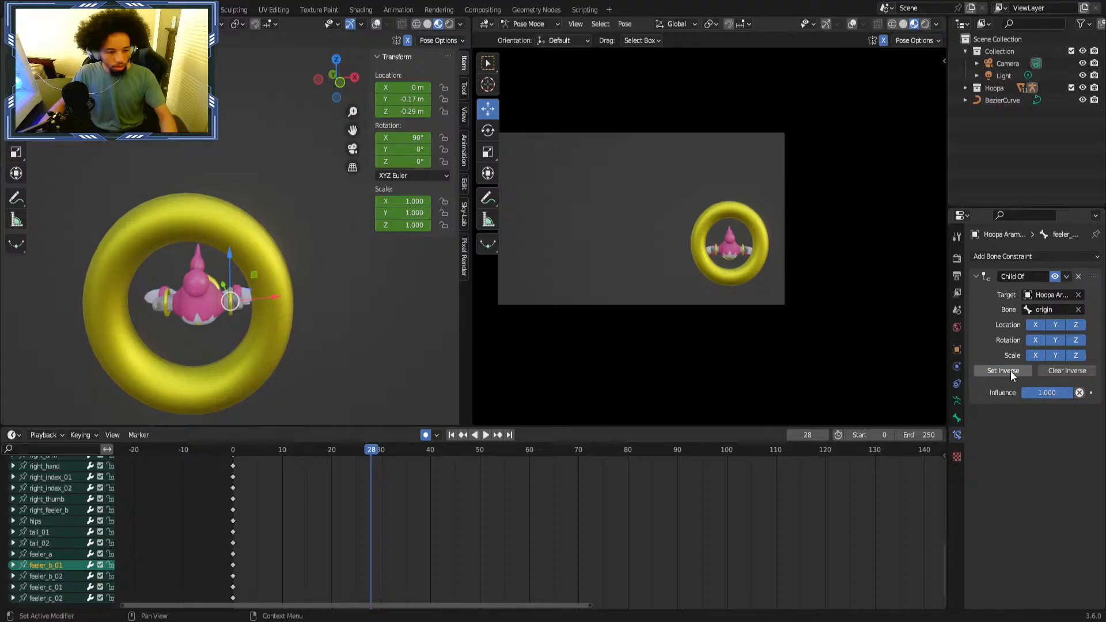
# Set the inverse on feeler_b_01's Child Of constraint and scrub the timeline around frame 28 to check the motion.
pyautogui.moveTo(259, 553); pyautogui.dragTo(202, 595, button='middle')
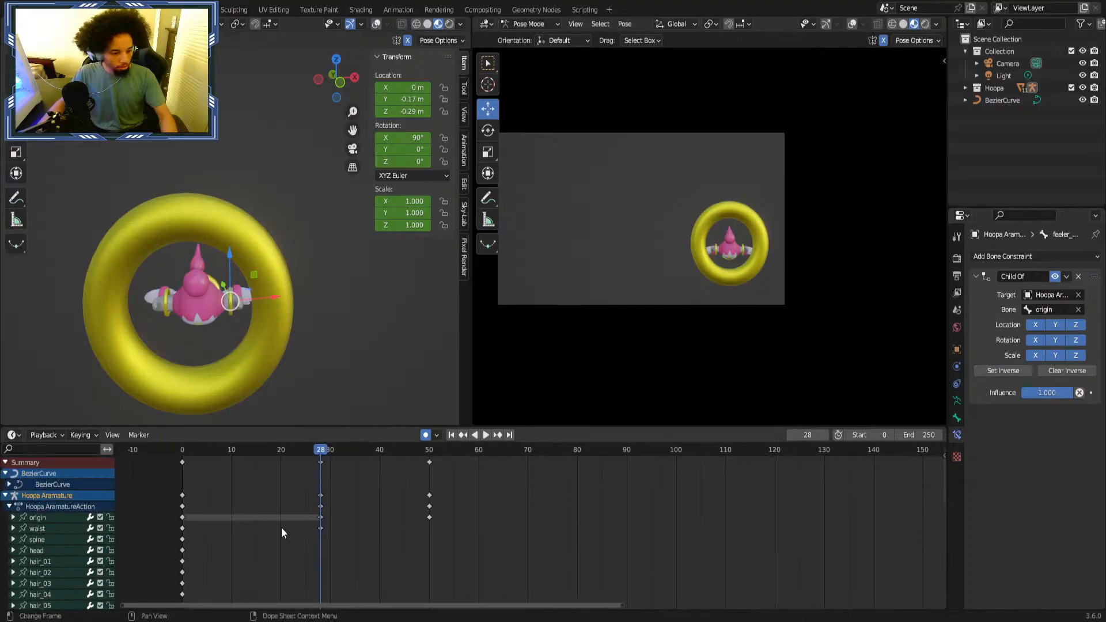
pyautogui.moveTo(303, 451)
pyautogui.mouseDown()
pyautogui.moveTo(161, 456)
pyautogui.moveTo(426, 451)
pyautogui.moveTo(321, 451)
pyautogui.mouseUp()
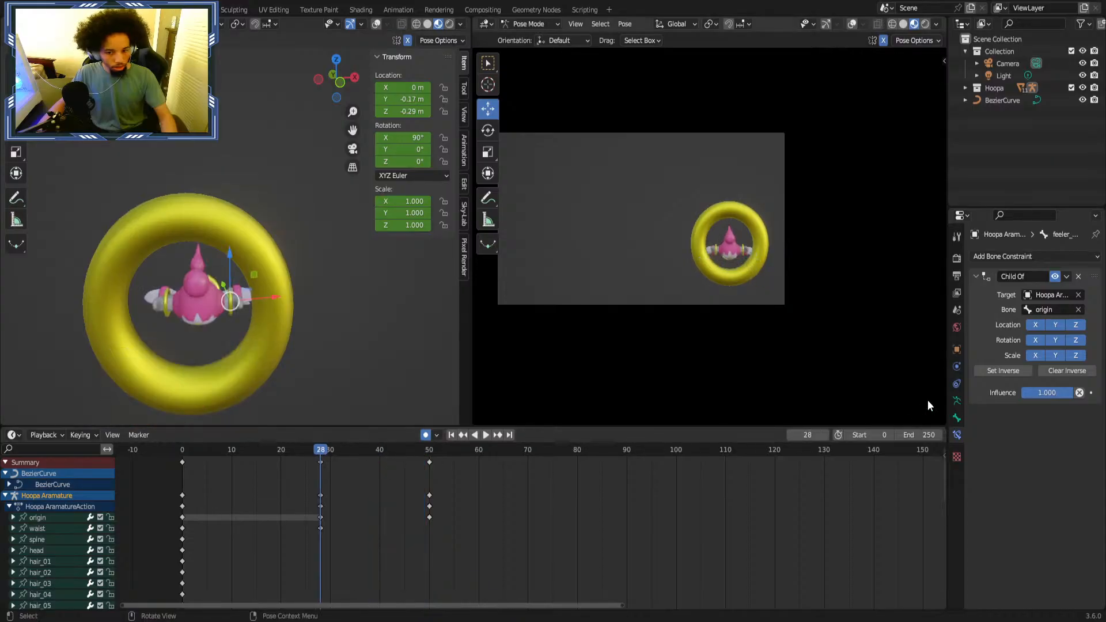
pyautogui.scroll(-10, 53, 551)
pyautogui.click(57, 560)
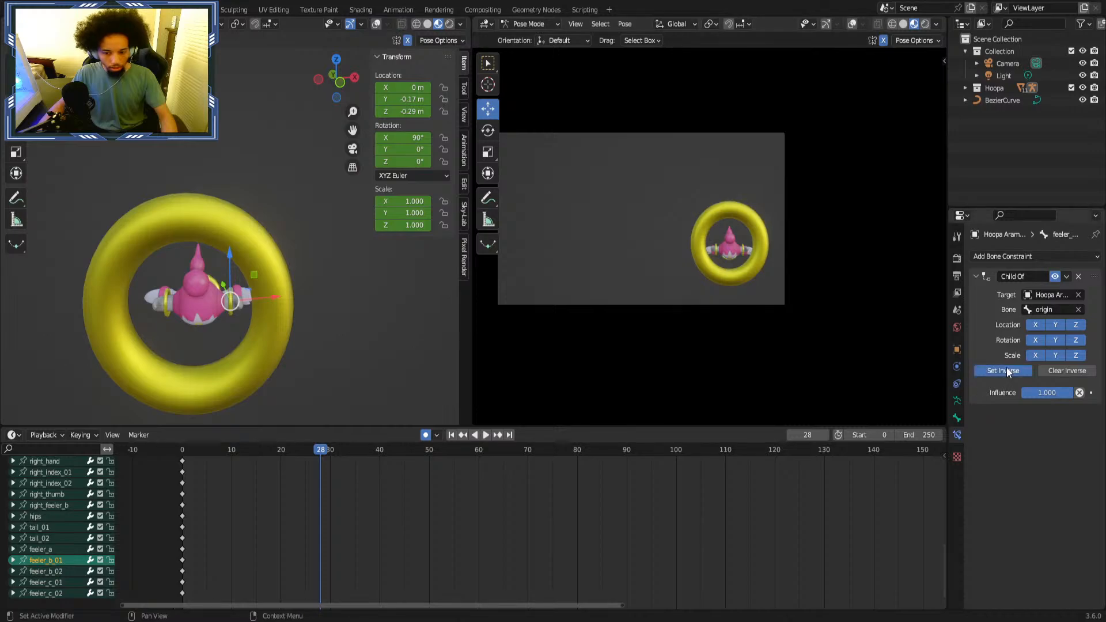
pyautogui.moveTo(421, 450); pyautogui.dragTo(321, 459)
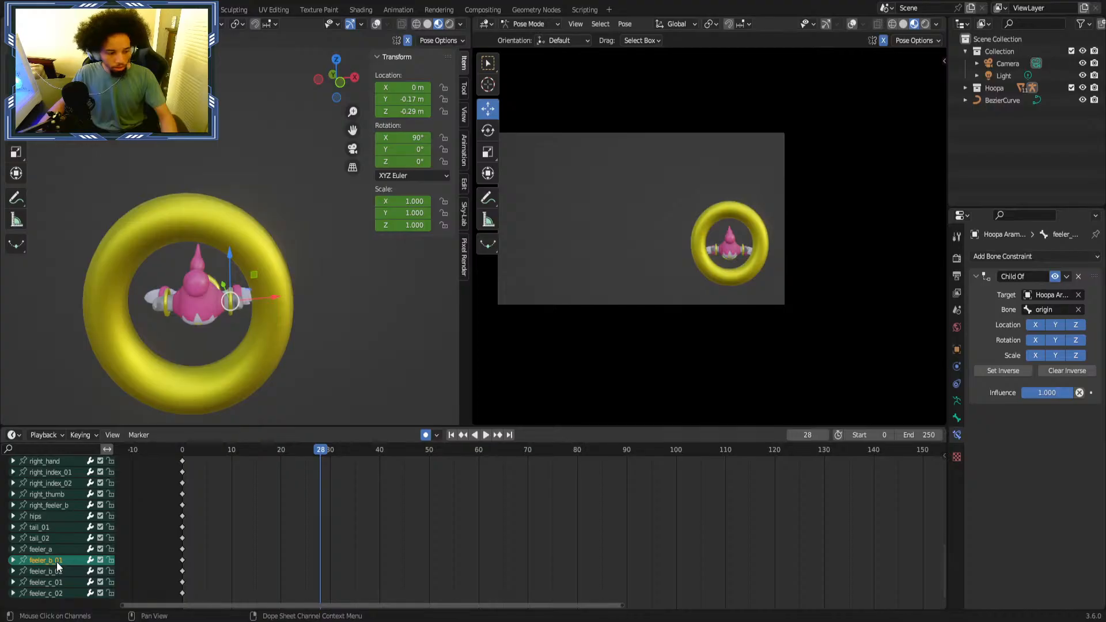
# Give feeler_c_01 a Child Of constraint targeting Hoopa Aramature's origin bone, set its inverse, and scrub to check it.
pyautogui.click(51, 582)
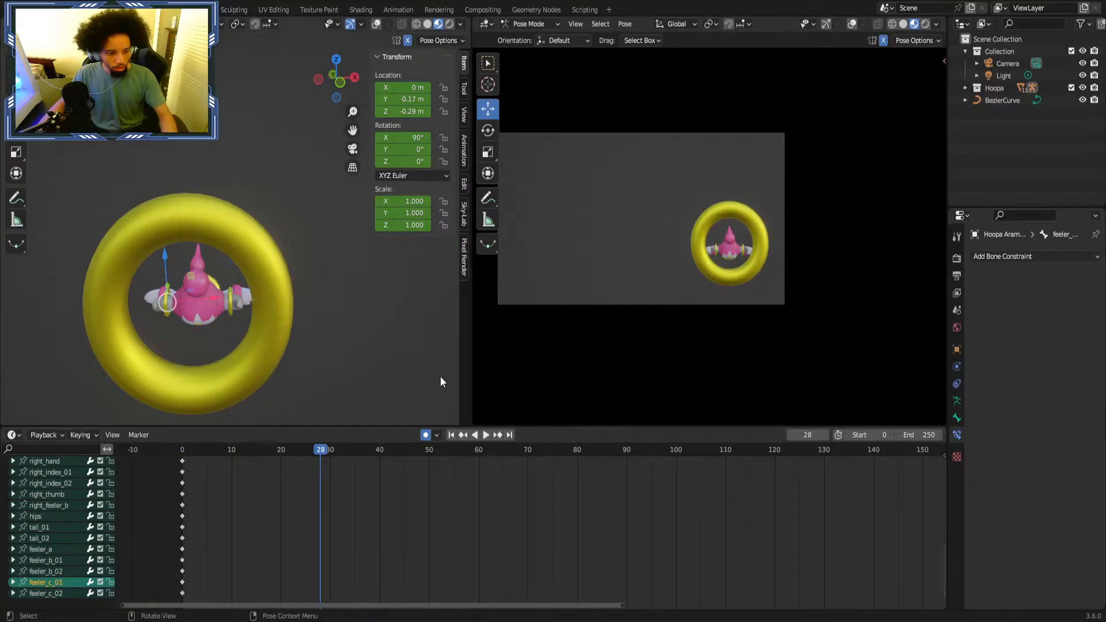
pyautogui.click(1054, 257)
pyautogui.click(1071, 316)
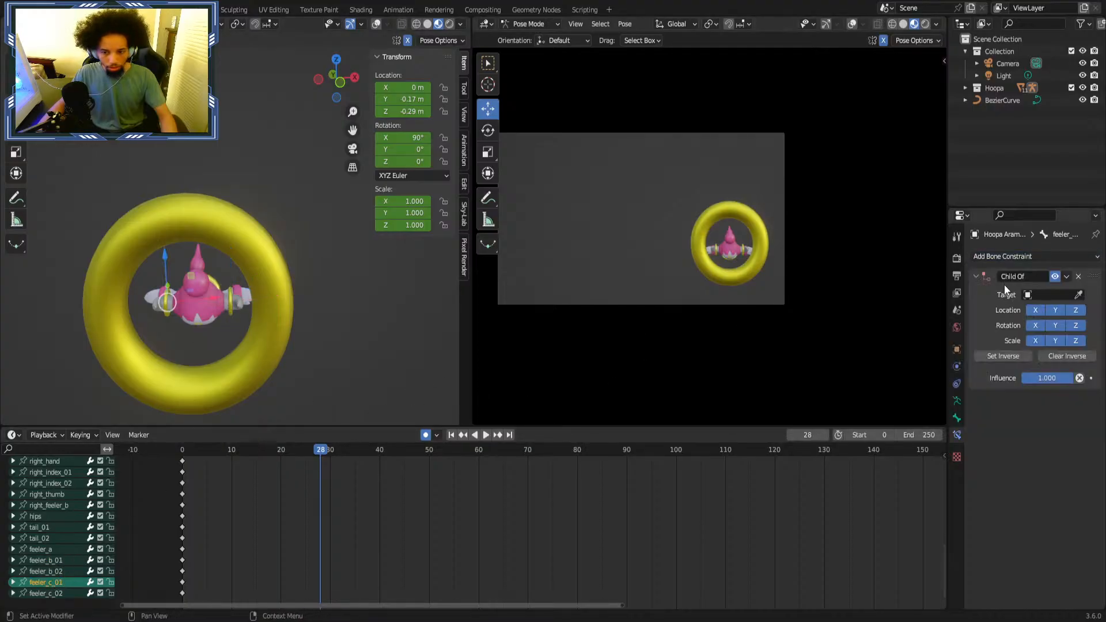
pyautogui.click(1037, 291)
pyautogui.click(1000, 353)
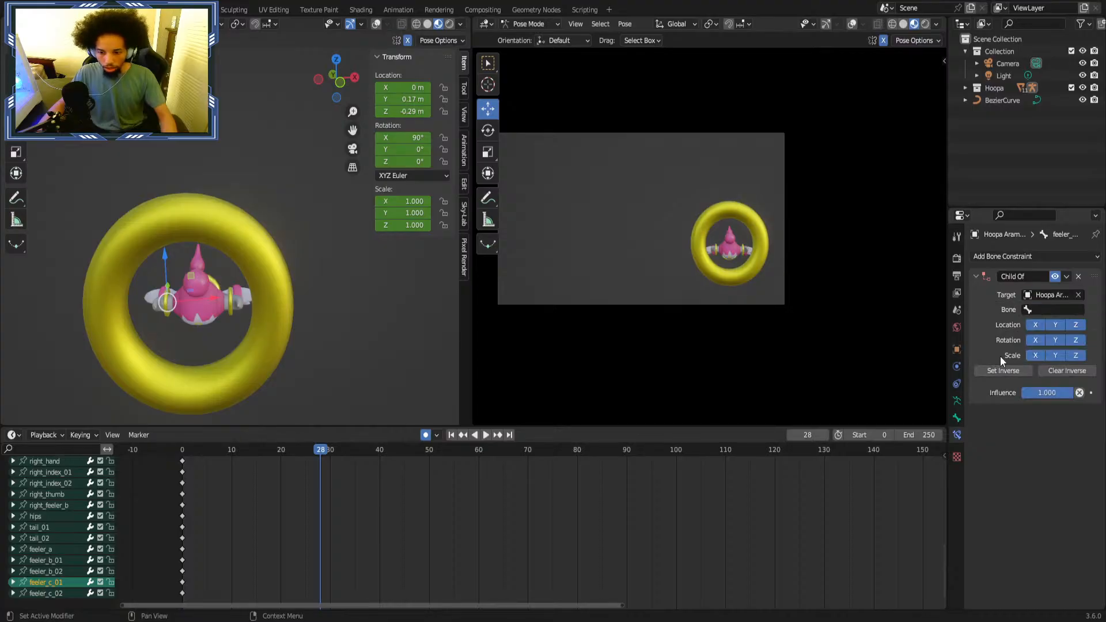
pyautogui.click(1054, 310)
pyautogui.click(1008, 340)
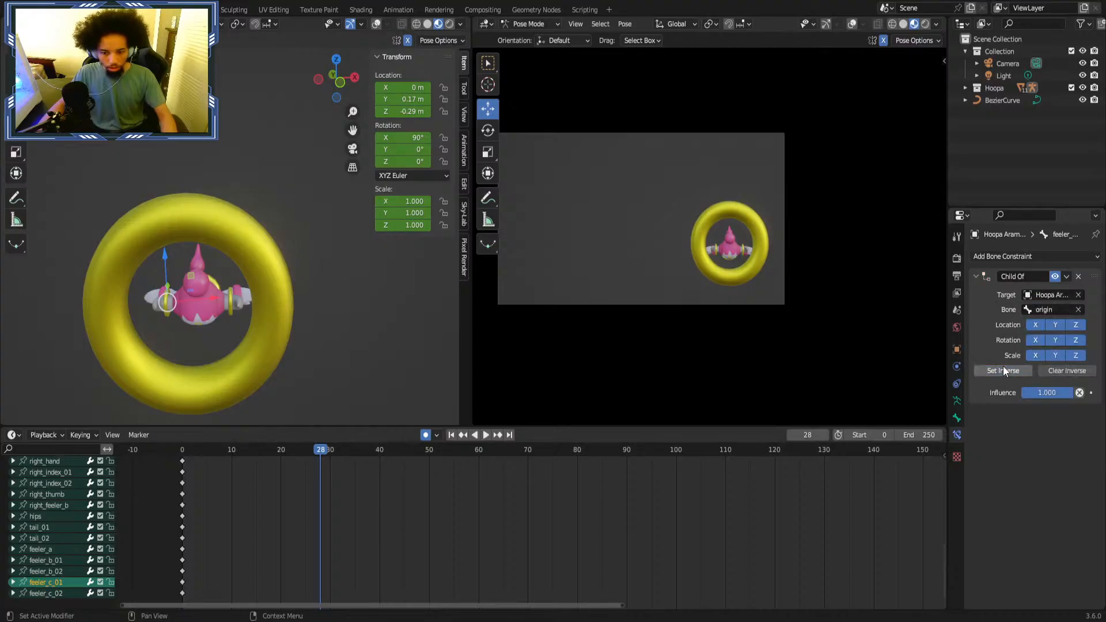
pyautogui.click(1003, 371)
pyautogui.moveTo(314, 464); pyautogui.dragTo(364, 448)
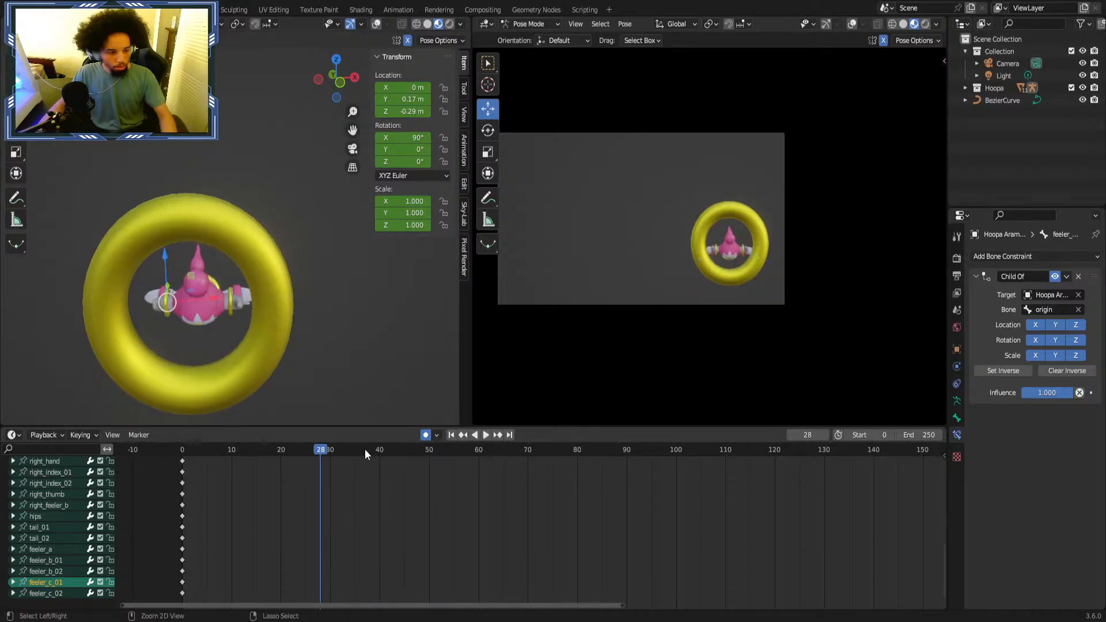
# Undo the Child Of constraints on feeler_c_01 and feeler_b_01.
pyautogui.hotkey('ctrl', 'z')
pyautogui.hotkey('ctrl', 'z')
pyautogui.hotkey('ctrl', 'z')
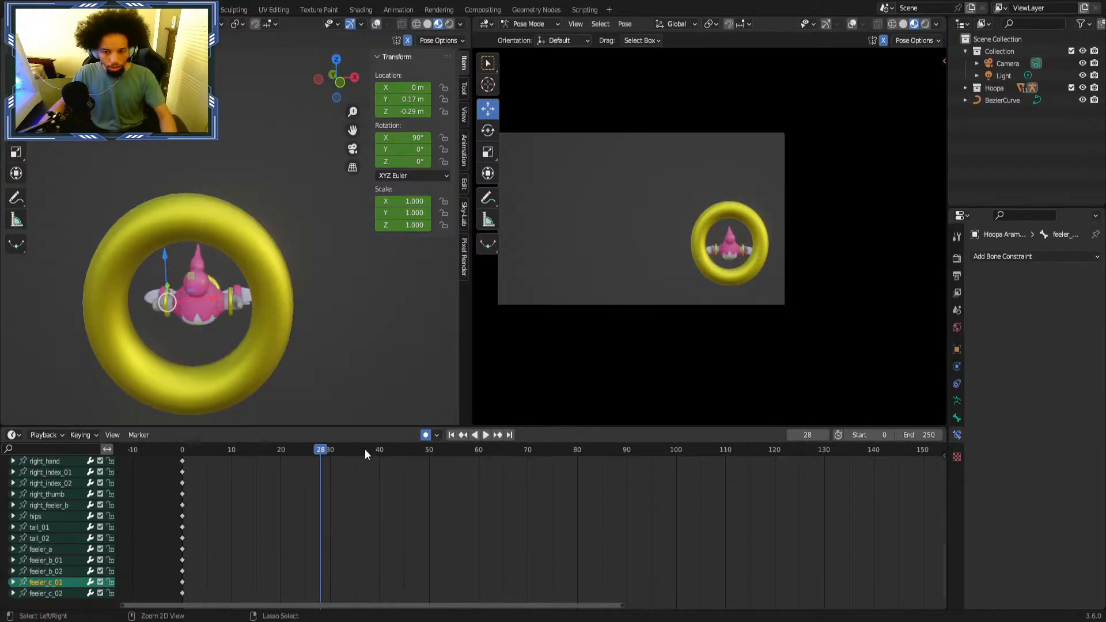
pyautogui.hotkey('ctrl', 'z')
pyautogui.hotkey('ctrl', 'z')
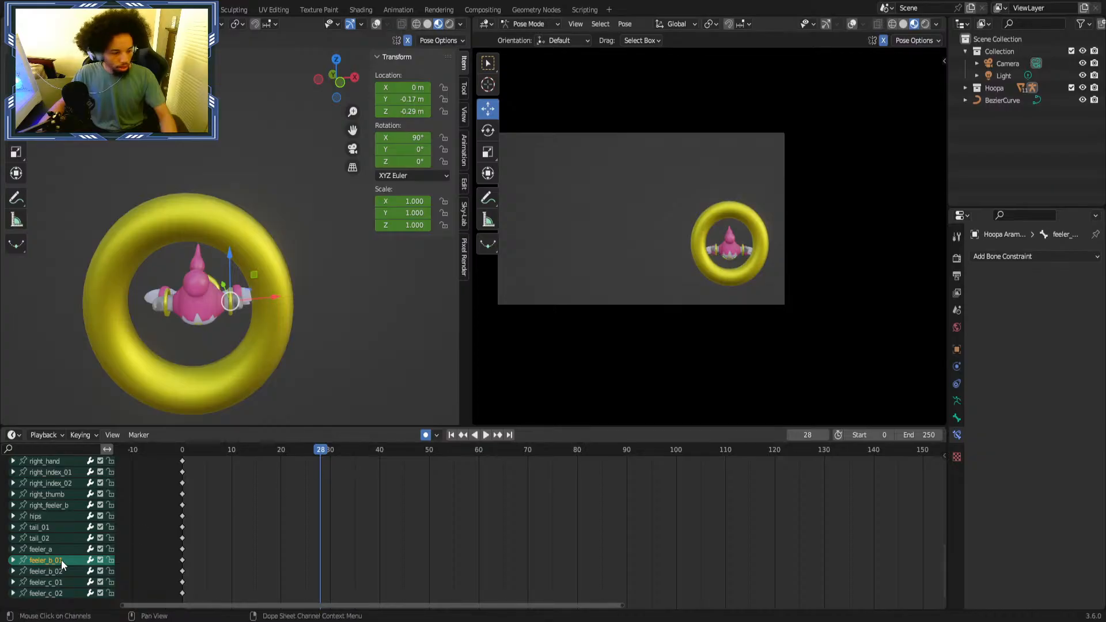
# Add a Child Of bone constraint to feeler_b_01 targeting Hoopa Aramature's head bone and set its inverse.
pyautogui.click(1014, 256)
pyautogui.click(1044, 311)
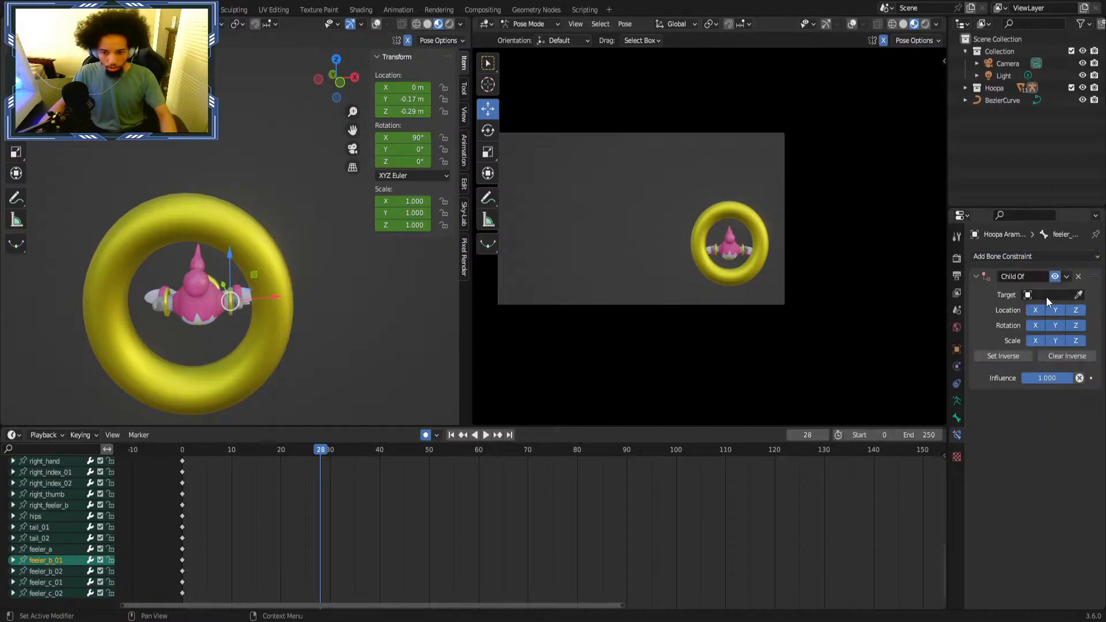
pyautogui.click(1047, 295)
pyautogui.click(1003, 350)
pyautogui.click(1042, 310)
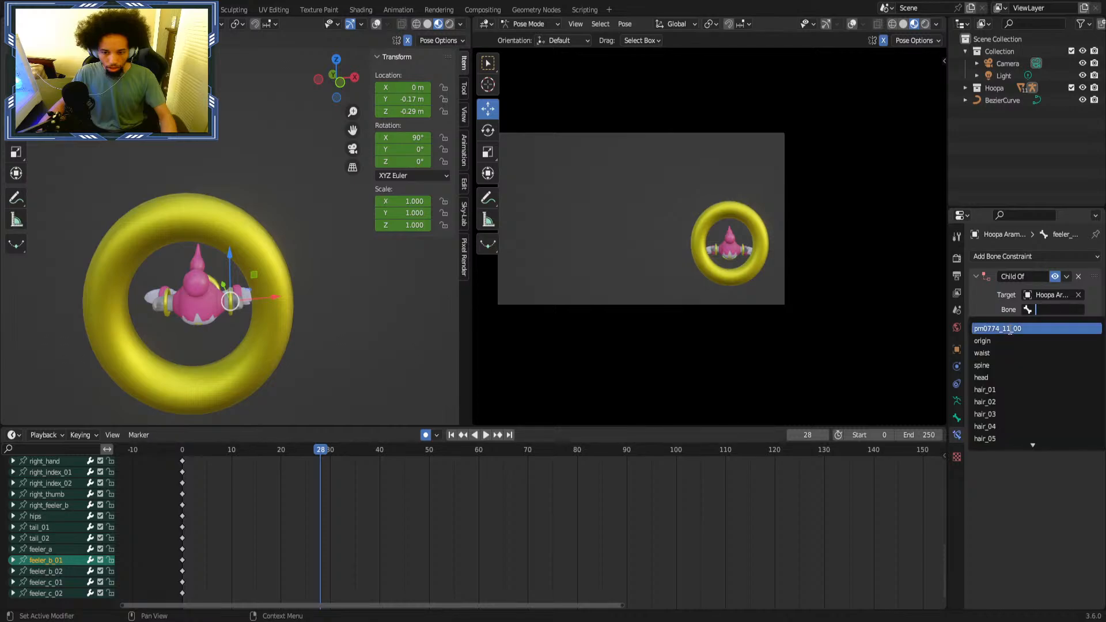
pyautogui.click(980, 378)
pyautogui.click(1002, 371)
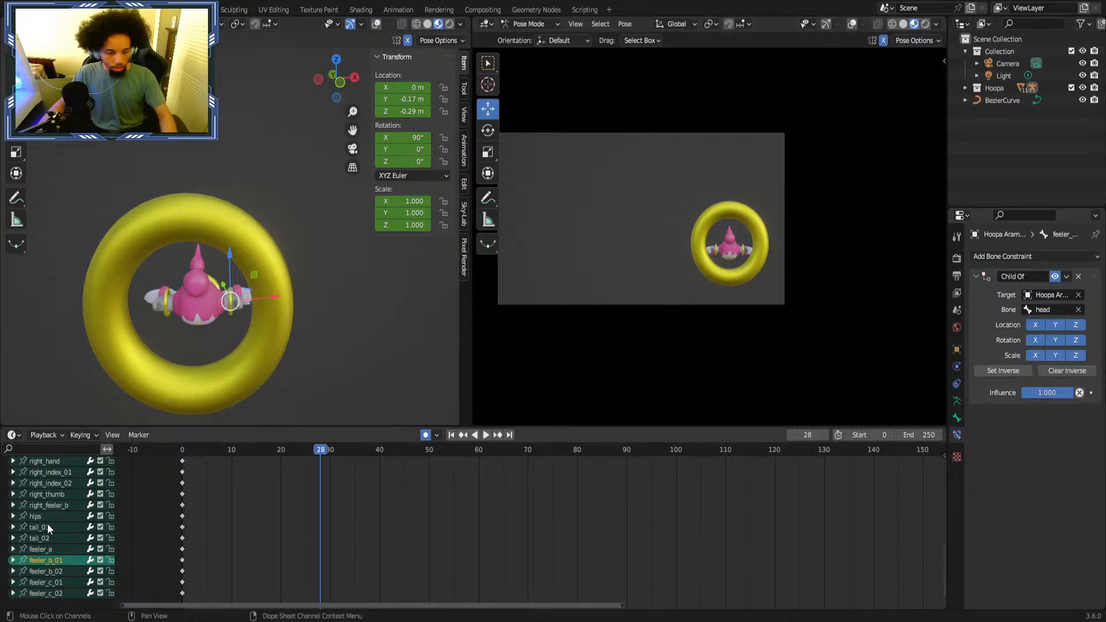
# Play and scrub the animation from frame 0, viewed from the side, to check how the constrained feeler ring follows.
pyautogui.moveTo(242, 454); pyautogui.dragTo(182, 450)
pyautogui.moveTo(177, 421); pyautogui.dragTo(175, 364, button='middle')
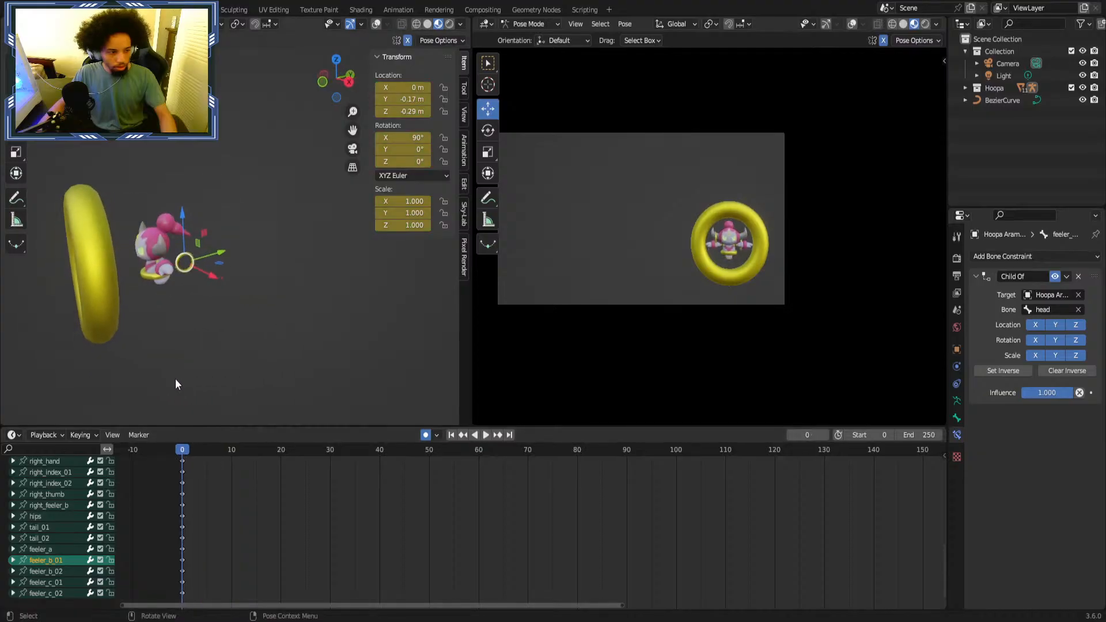
pyautogui.press('space')
pyautogui.click(302, 449)
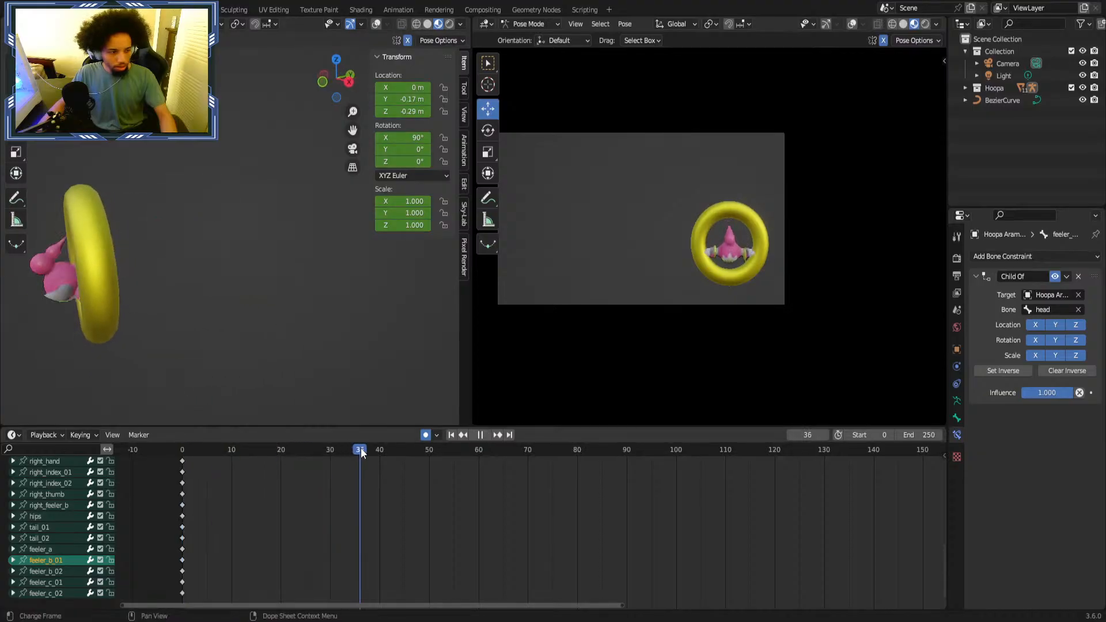
# Undo the head-bone Child Of constraint on feeler_b_01.
pyautogui.hotkey('ctrl', 'z')
pyautogui.hotkey('ctrl', 'z')
pyautogui.hotkey('ctrl', 'z')
pyautogui.hotkey('ctrl', 'z')
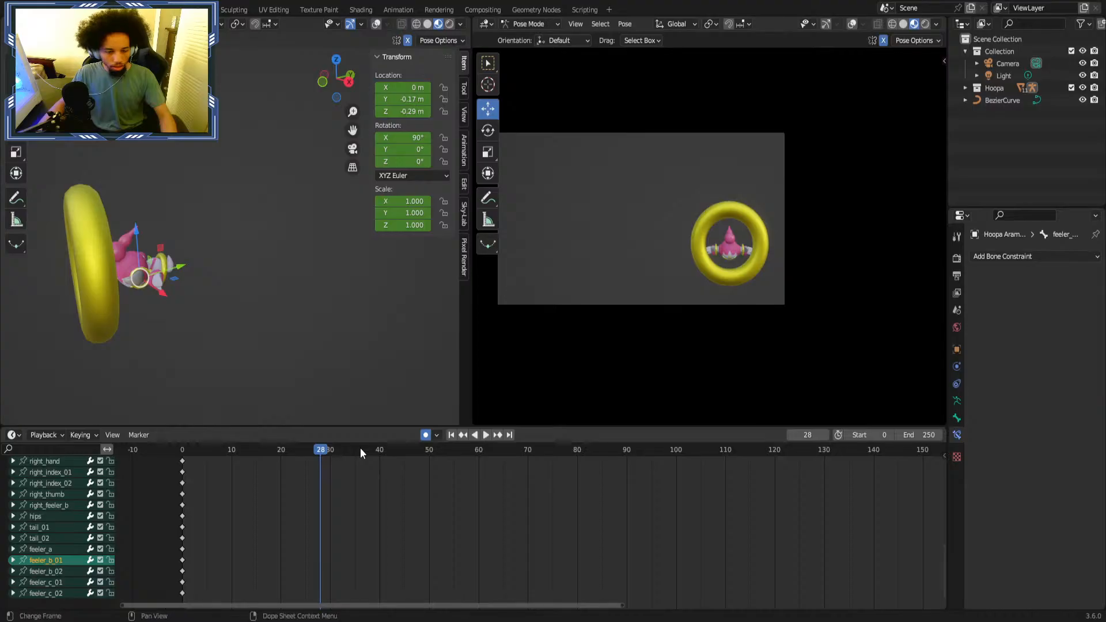
# At frame 0, add a Child Of constraint to feeler_b_01 targeting Hoopa Aramature's origin bone, and scrub forward to check it.
pyautogui.click(1045, 260)
pyautogui.click(1045, 312)
pyautogui.click(1053, 294)
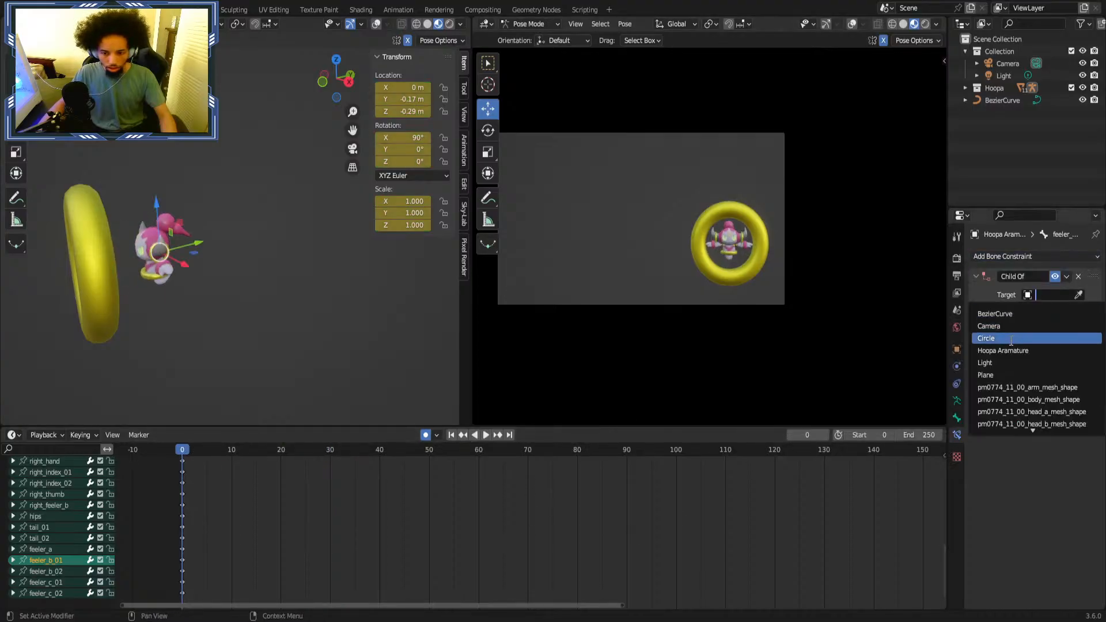
pyautogui.click(1009, 350)
pyautogui.click(1031, 310)
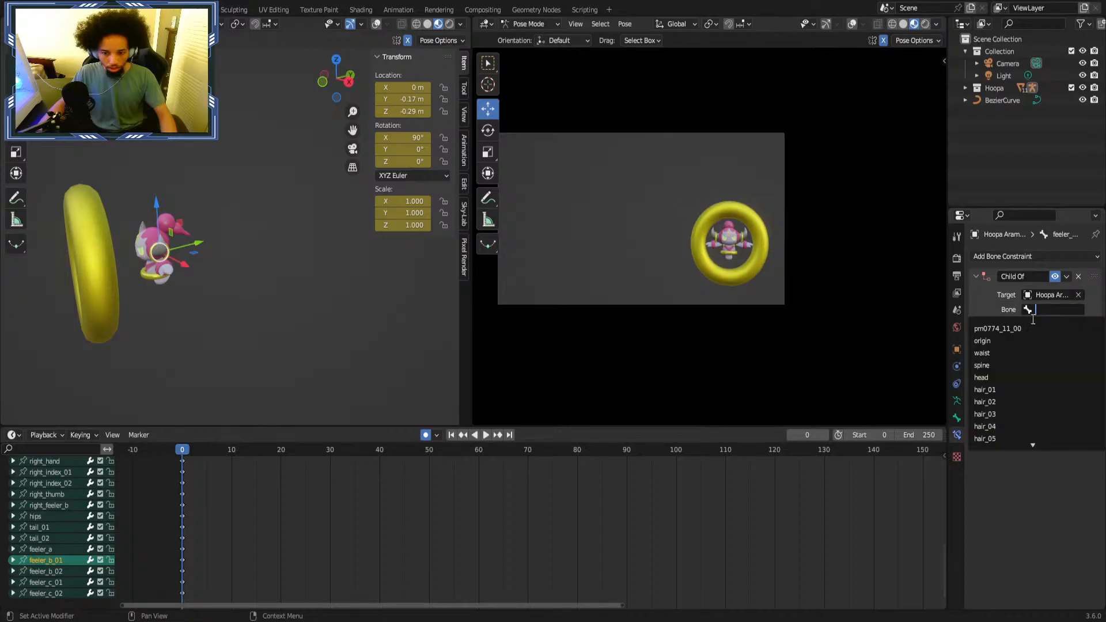
pyautogui.click(983, 341)
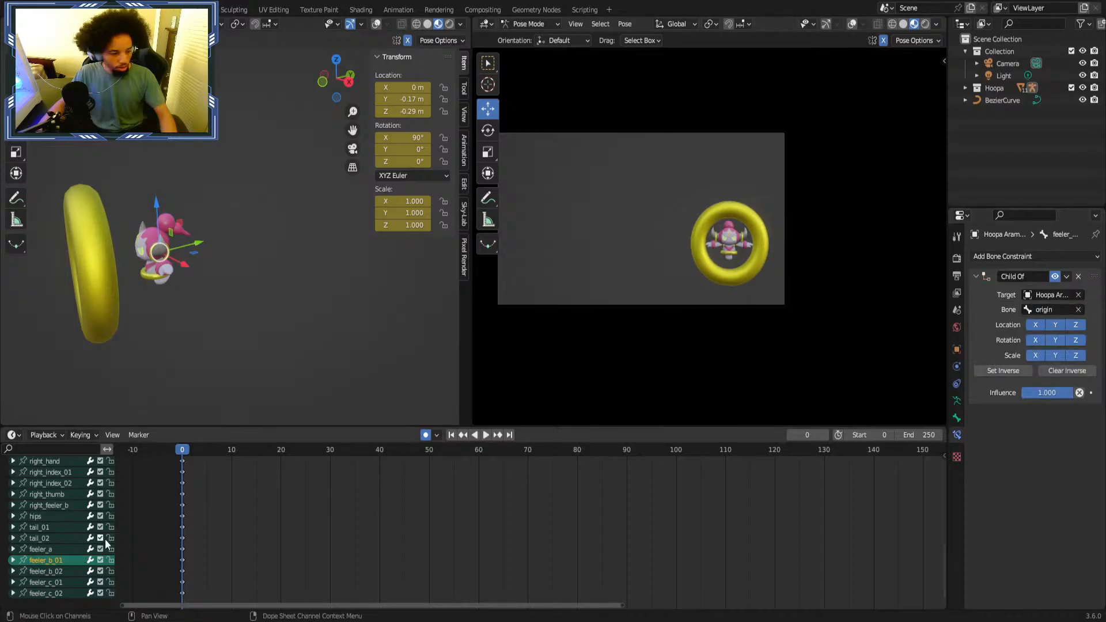
pyautogui.moveTo(190, 449); pyautogui.dragTo(337, 451)
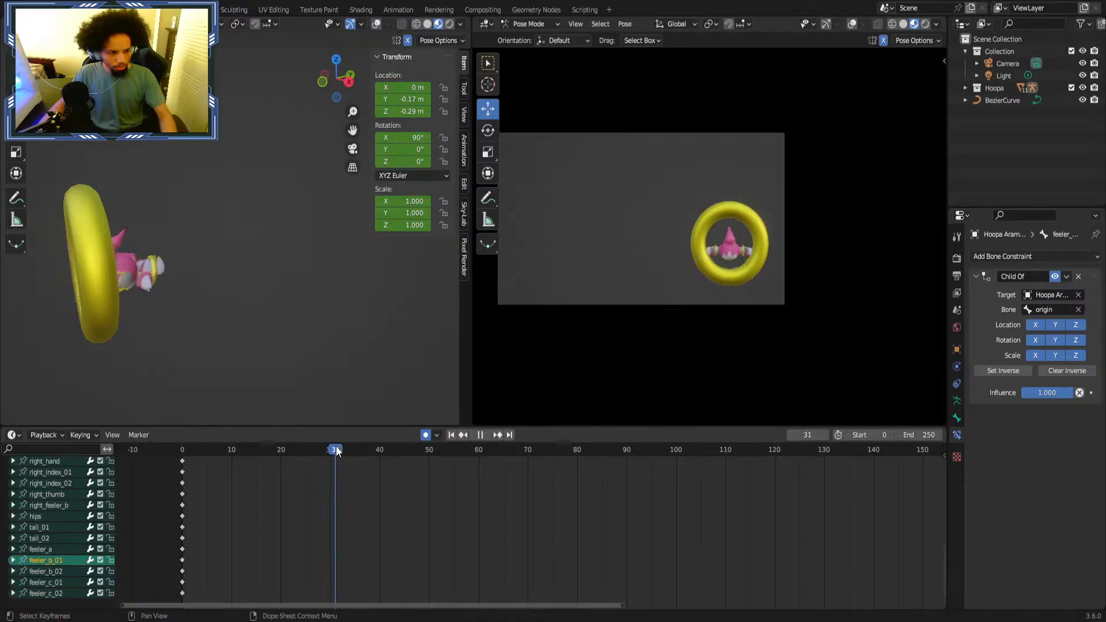
# Undo the origin-bone Child Of constraint added to feeler_b_01 at frame 0.
pyautogui.hotkey('ctrl', 'z')
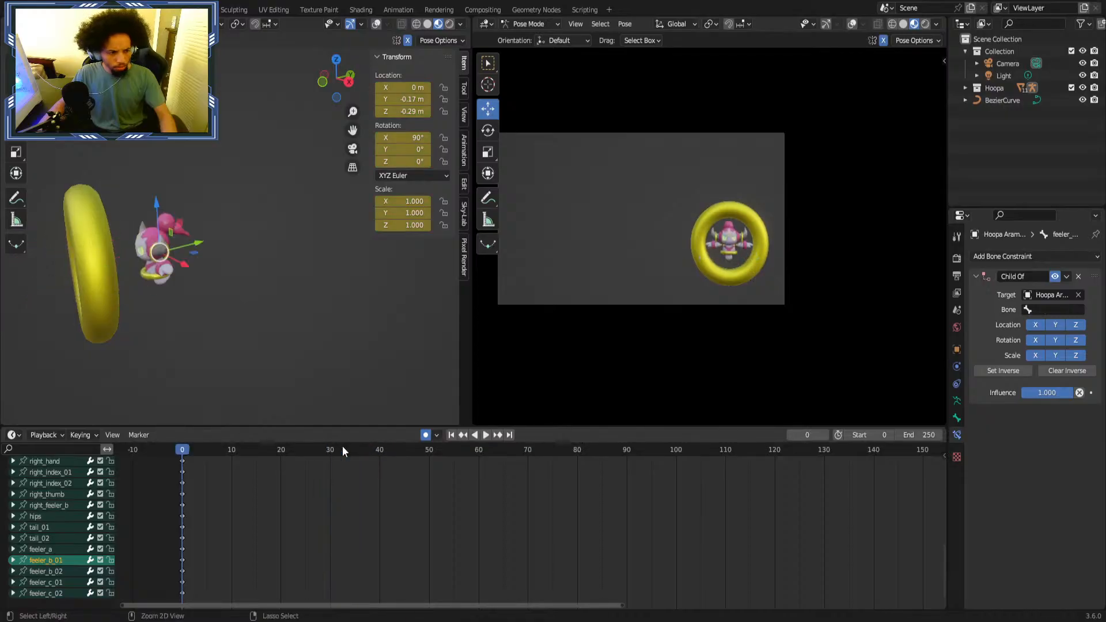
pyautogui.hotkey('ctrl', 'z')
pyautogui.hotkey('ctrl', 'z')
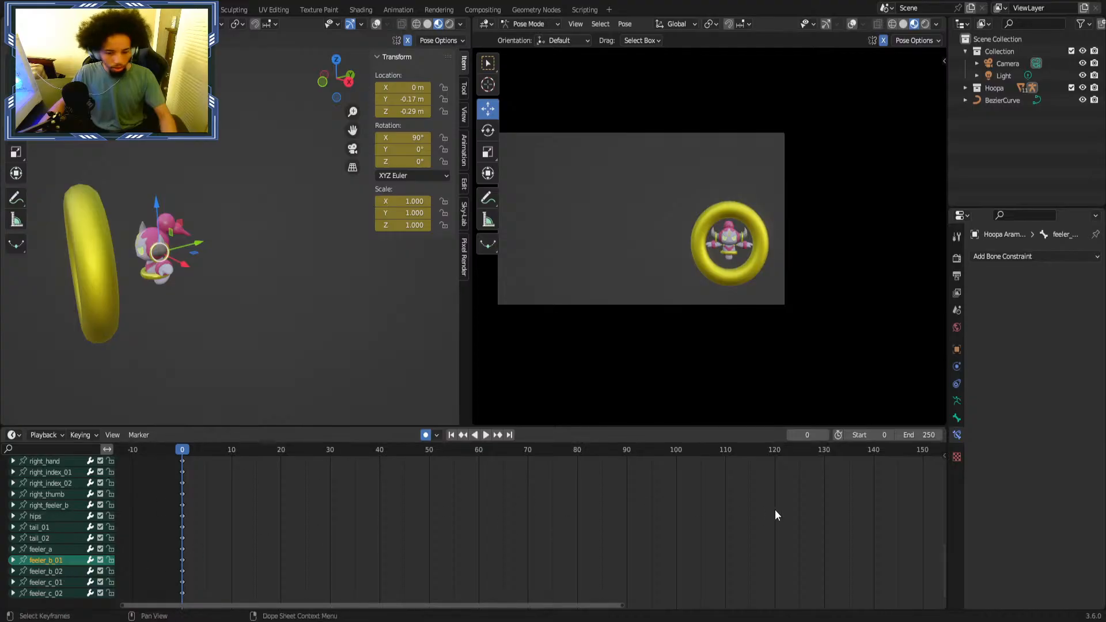
# Review the bone relations of feeler_b_01 and clear its waist parent in Edit Mode.
pyautogui.click(956, 417)
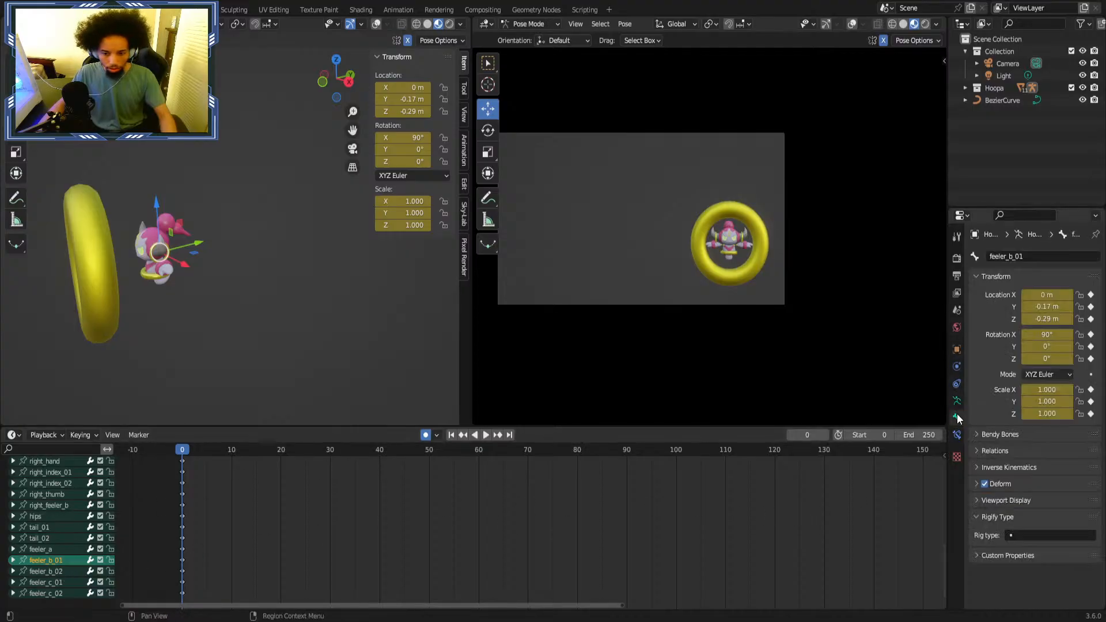
pyautogui.click(1002, 453)
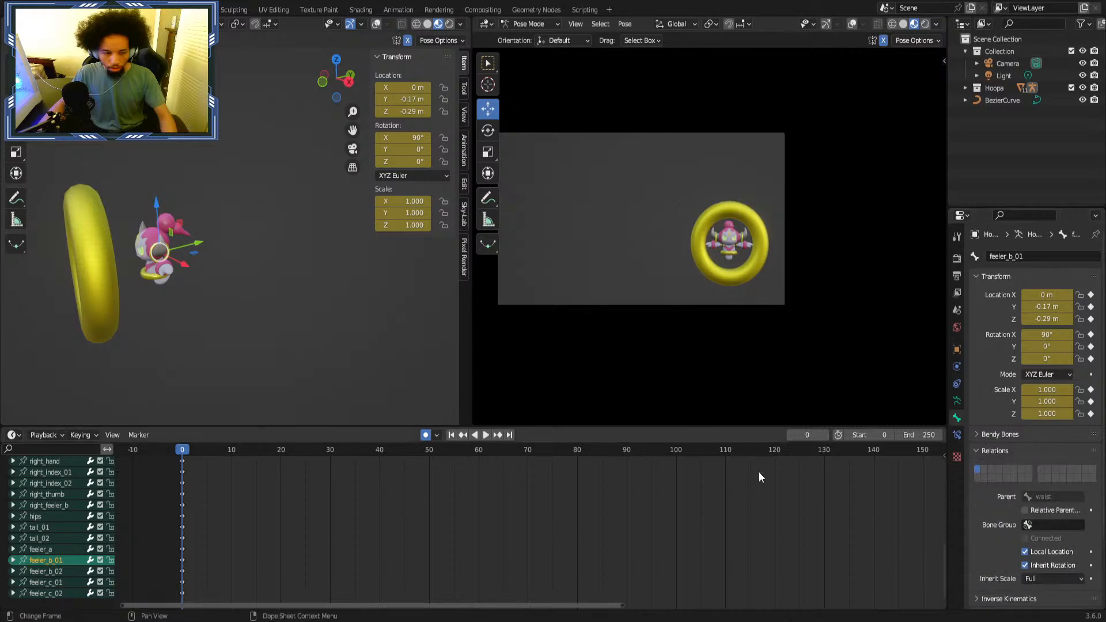
pyautogui.click(46, 571)
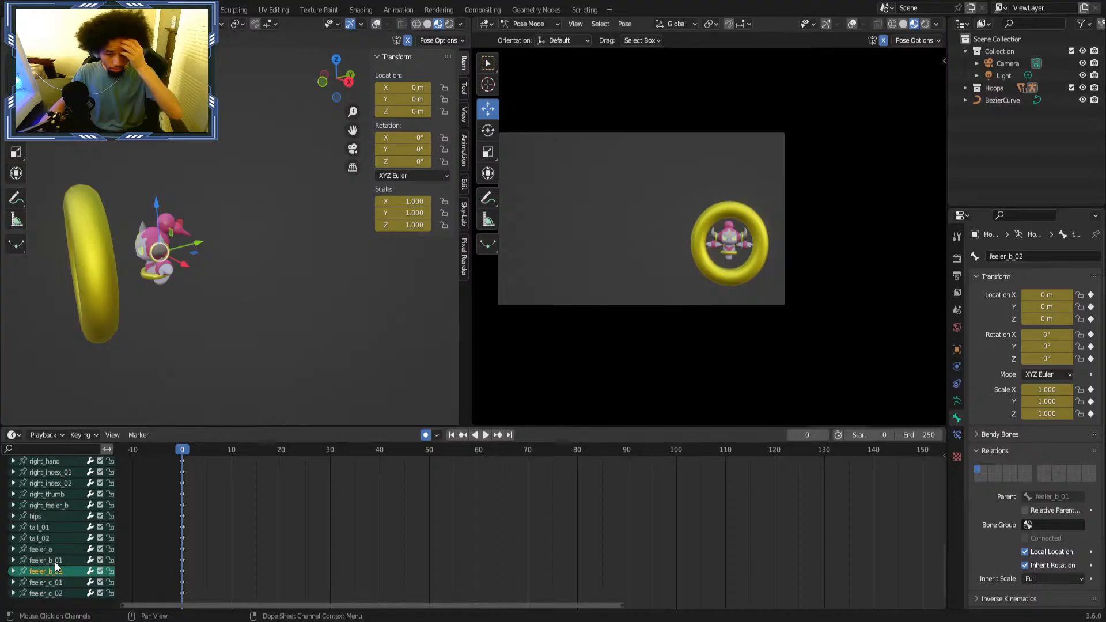
pyautogui.click(54, 561)
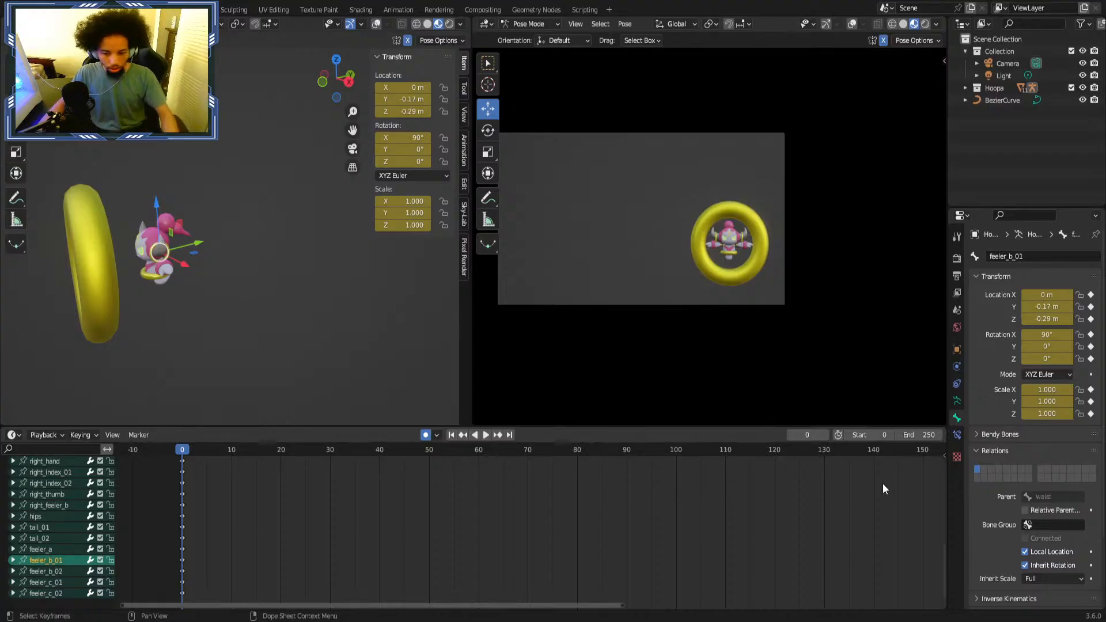
pyautogui.press('Tab')
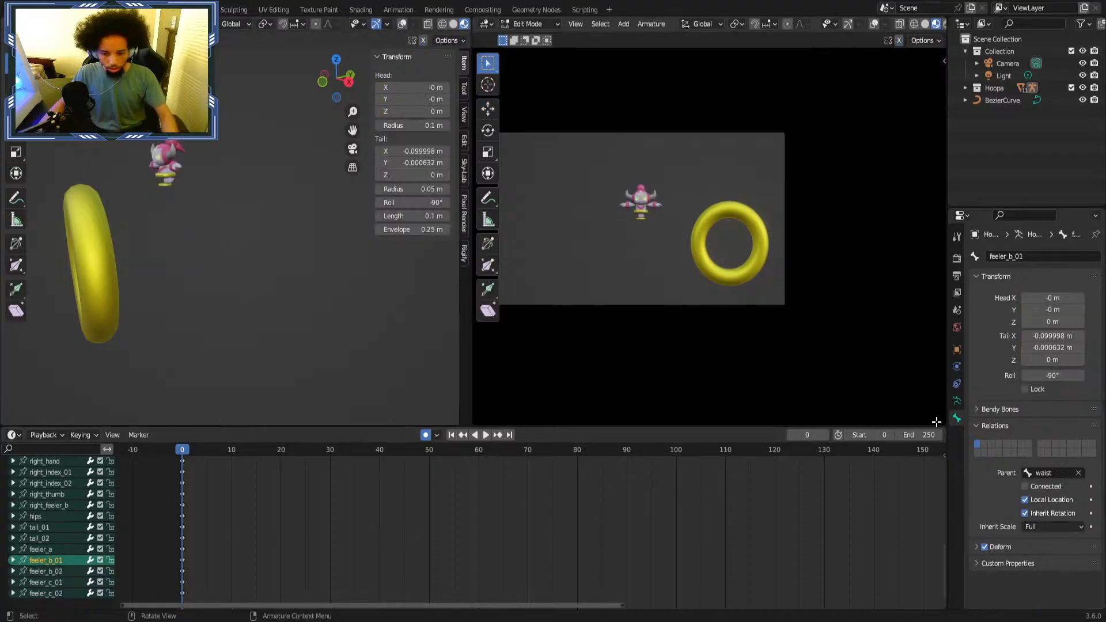
pyautogui.click(1077, 472)
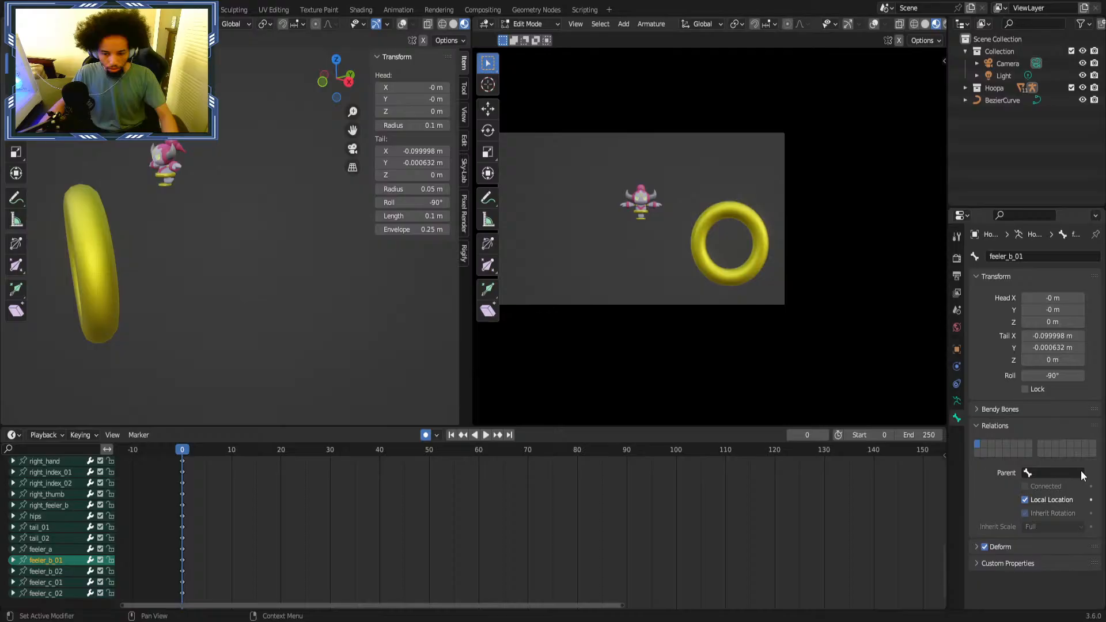
# Clear the waist parent of feeler_c_01 in Edit Mode as well, and return to Pose Mode.
pyautogui.click(53, 585)
pyautogui.click(53, 560)
pyautogui.click(58, 570)
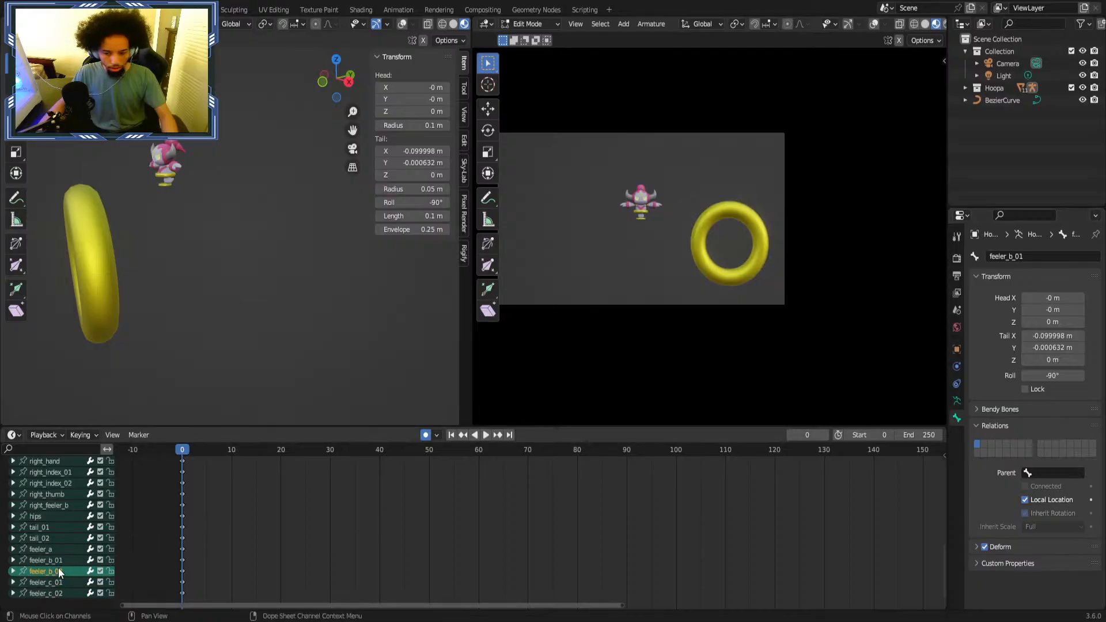
pyautogui.click(58, 581)
pyautogui.click(58, 592)
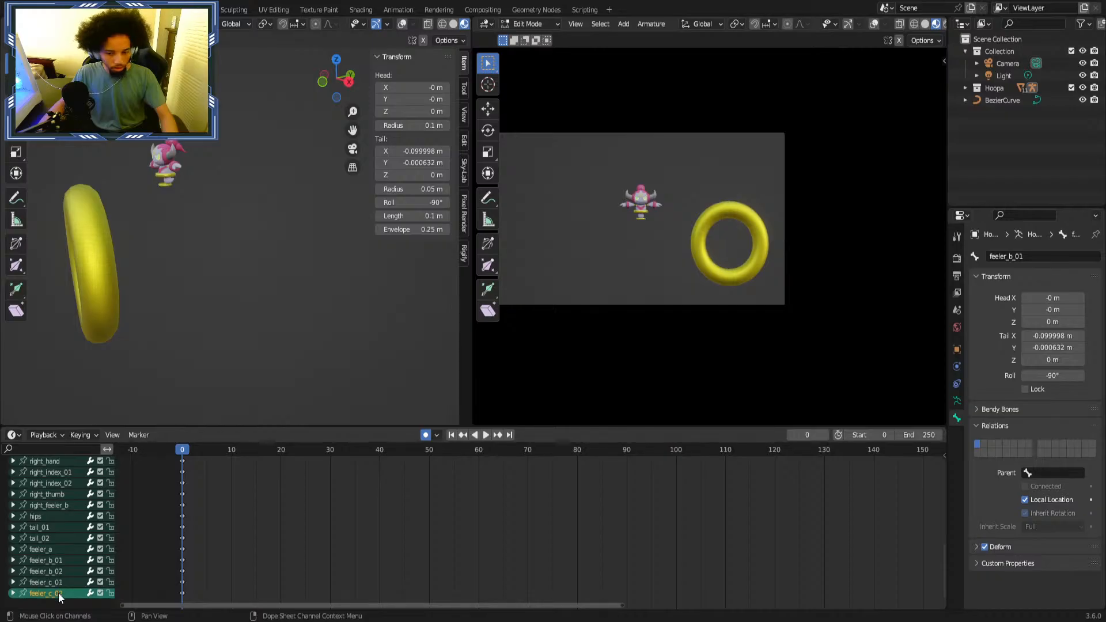
pyautogui.hotkey('ctrl', 'Tab')
pyautogui.click(51, 582)
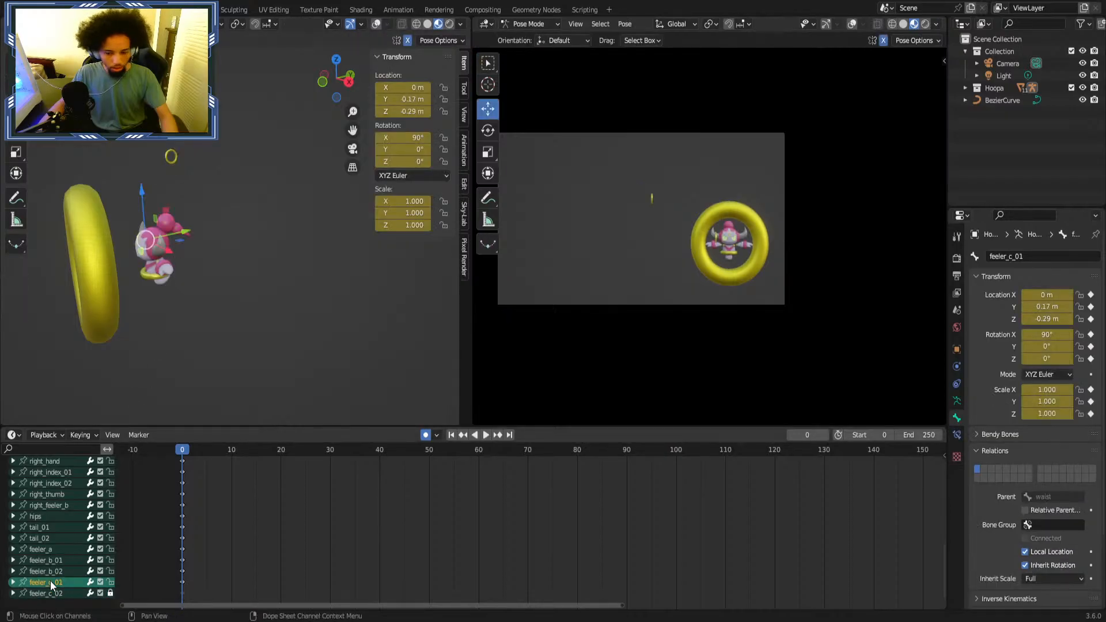
pyautogui.press('Tab')
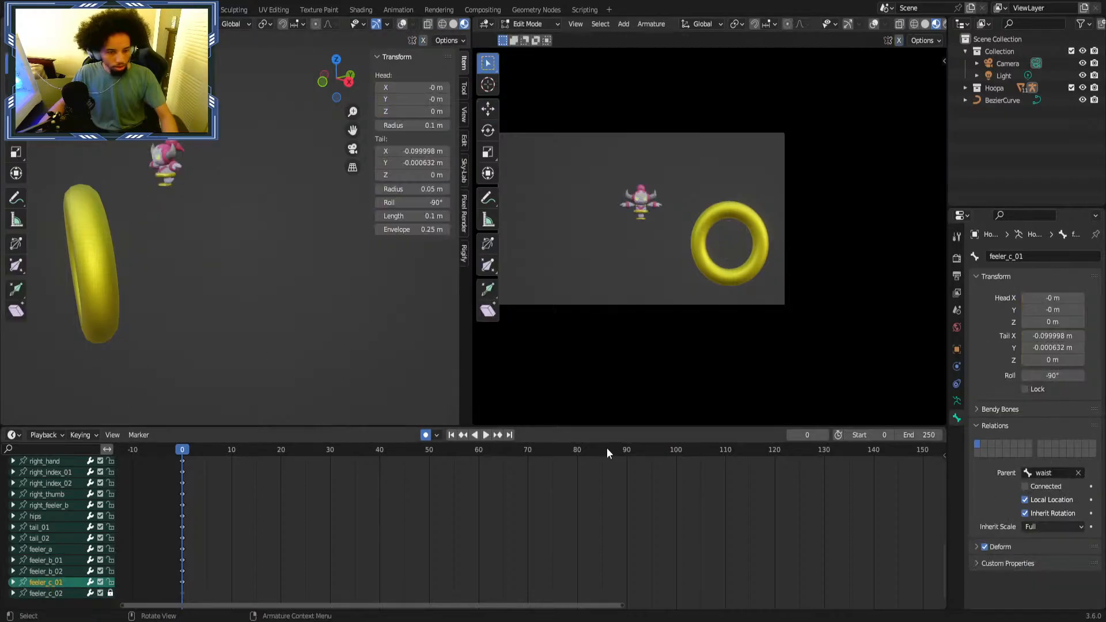
pyautogui.click(1078, 472)
pyautogui.hotkey('ctrl', 'Tab')
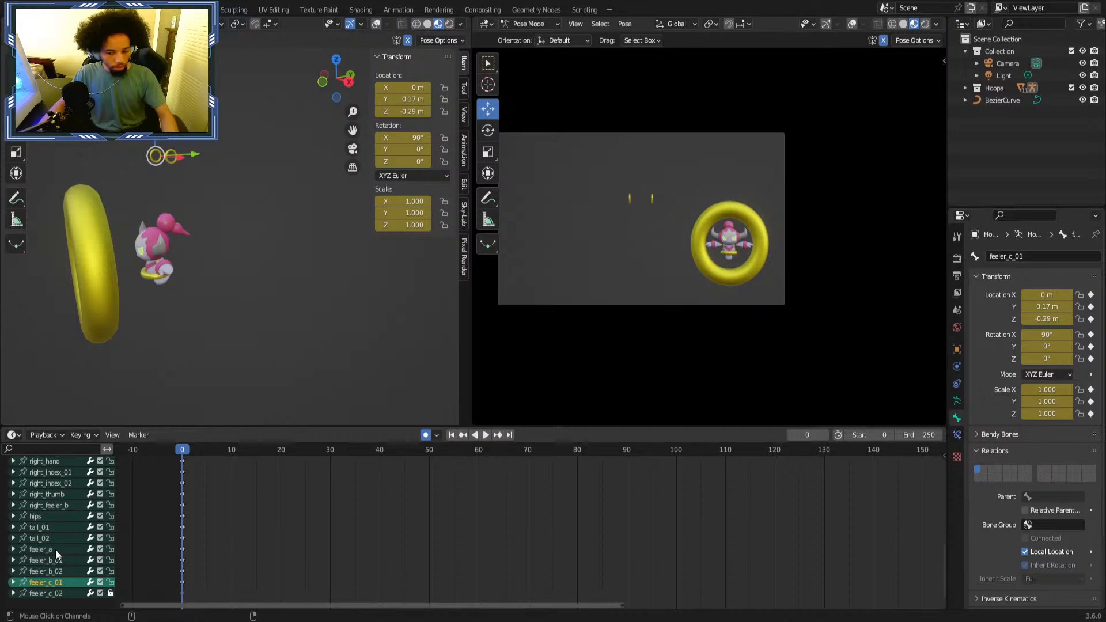
# Undo the parent removals on feeler_c_01 and feeler_b_01, ending in Pose Mode.
pyautogui.hotkey('ctrl', 'z')
pyautogui.hotkey('ctrl', 'z')
pyautogui.hotkey('ctrl', 'z')
pyautogui.hotkey('ctrl', 'z')
pyautogui.hotkey('ctrl', 'z')
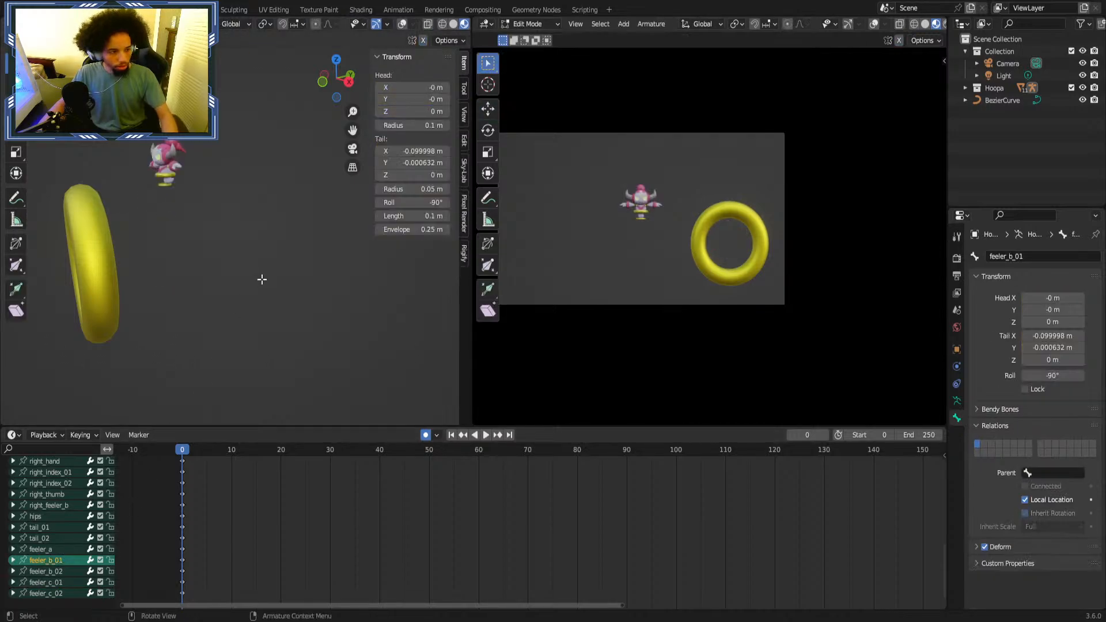
pyautogui.hotkey('ctrl', 'Tab')
pyautogui.hotkey('ctrl', 'z')
pyautogui.hotkey('ctrl', 'z')
pyautogui.hotkey('ctrl', 'z')
pyautogui.hotkey('ctrl', 'z')
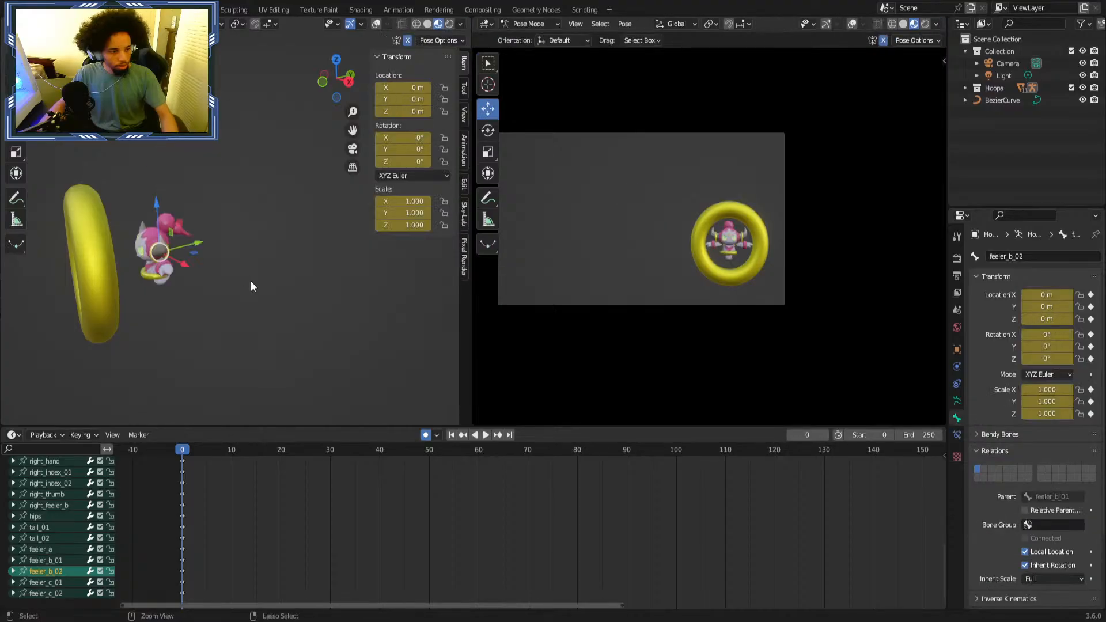
# View the character from the front and compare the transforms and relations of feeler_a and feeler_b_01.
pyautogui.moveTo(251, 281); pyautogui.dragTo(328, 271, button='middle')
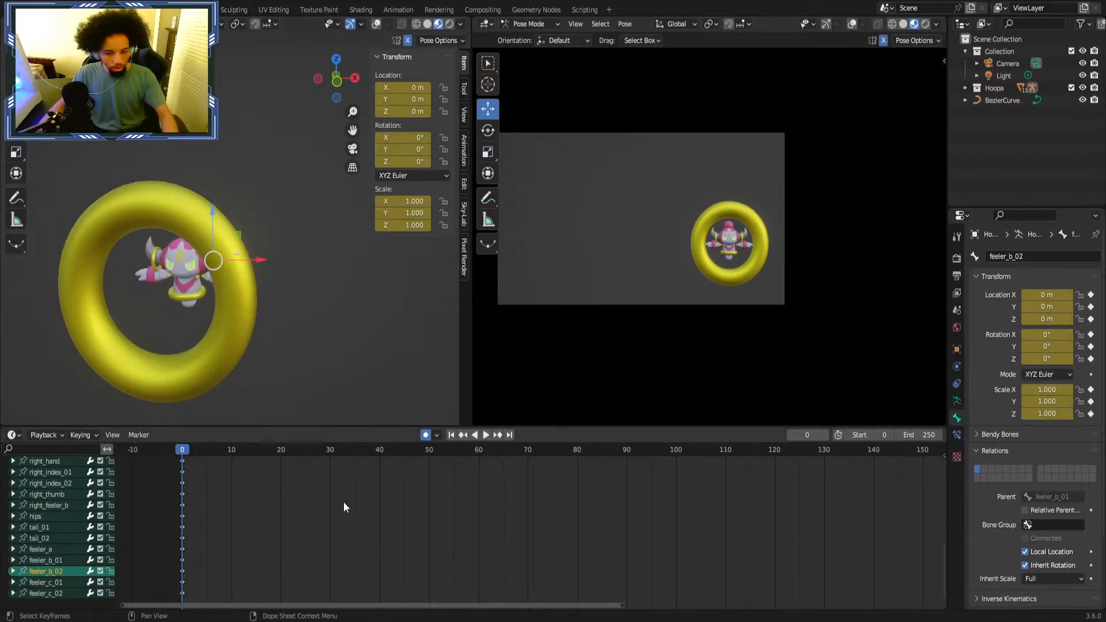
pyautogui.moveTo(347, 503); pyautogui.dragTo(545, 521, button='middle')
pyautogui.scroll(4, 516, 517)
pyautogui.scroll(3, 429, 468)
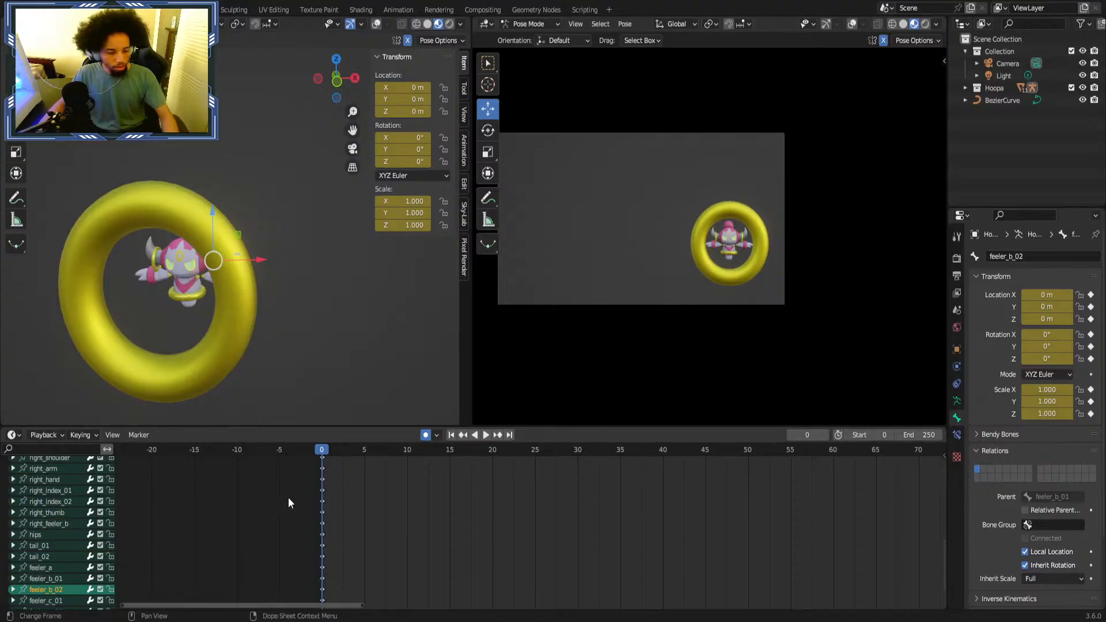
pyautogui.scroll(6, 432, 479)
pyautogui.moveTo(348, 493); pyautogui.dragTo(488, 484, button='middle')
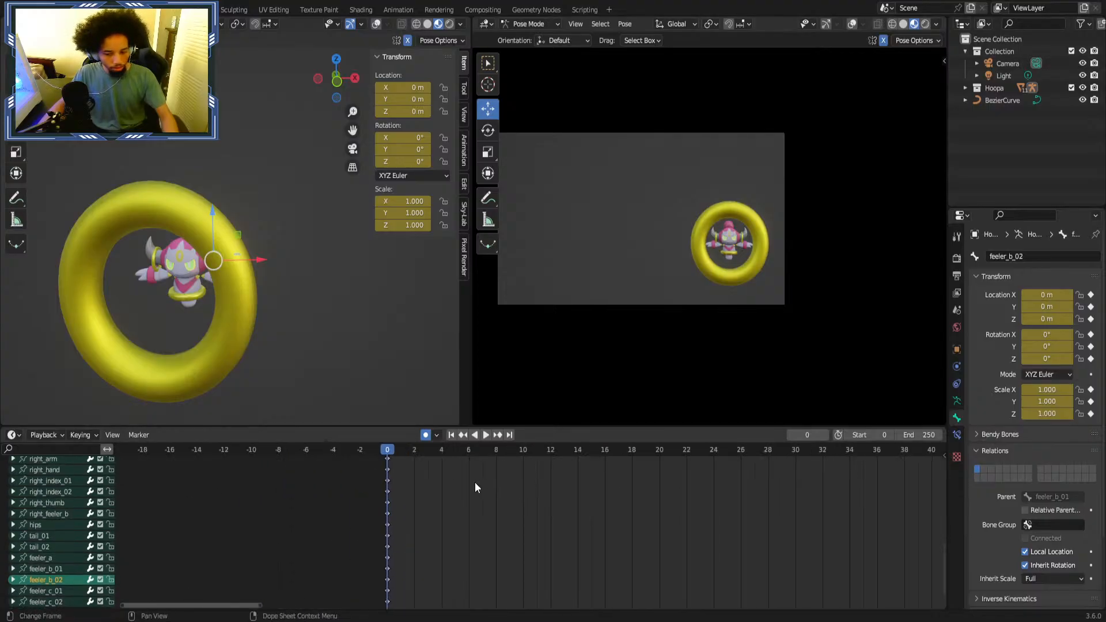
pyautogui.click(49, 558)
pyautogui.click(47, 569)
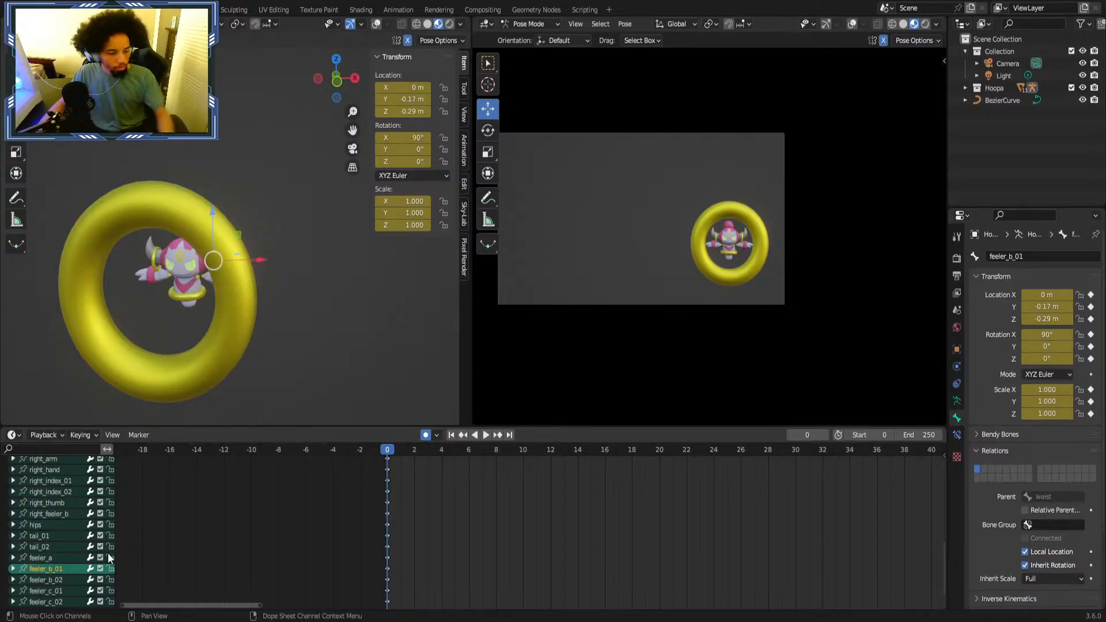
pyautogui.click(50, 557)
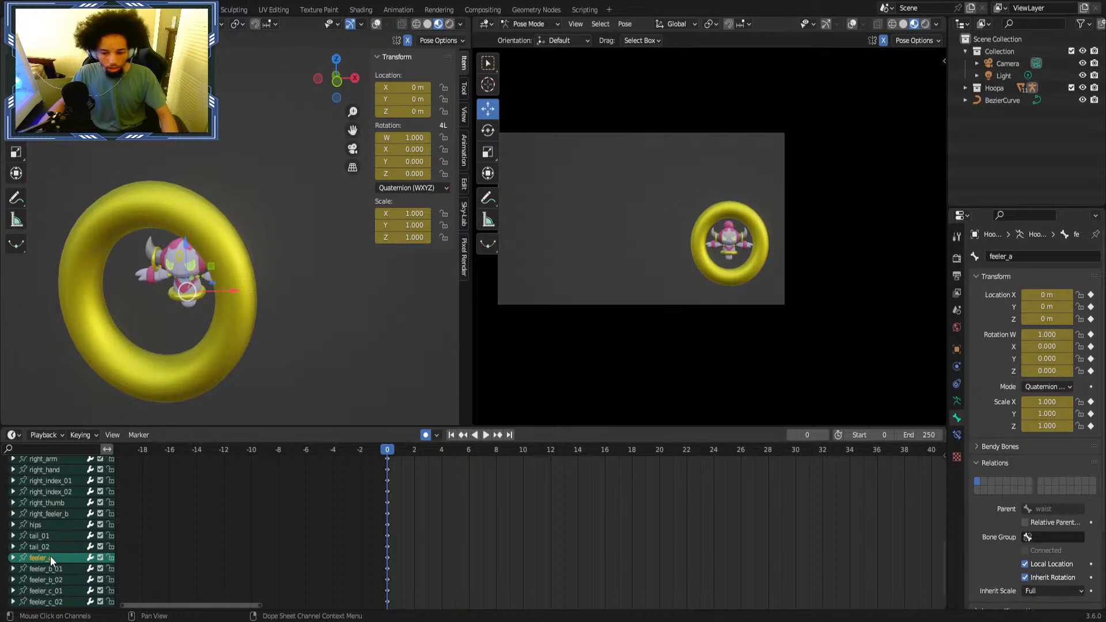
pyautogui.click(39, 568)
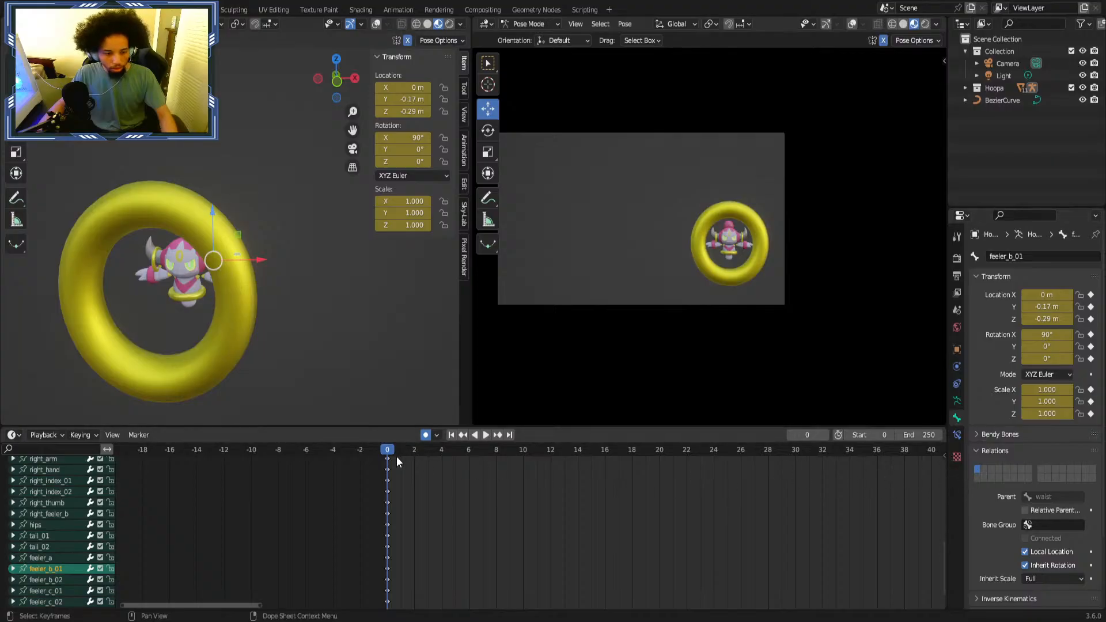
# Play and scrub the animation from frame 0 to check how the rings follow the body, ending at frame 0.
pyautogui.press('space')
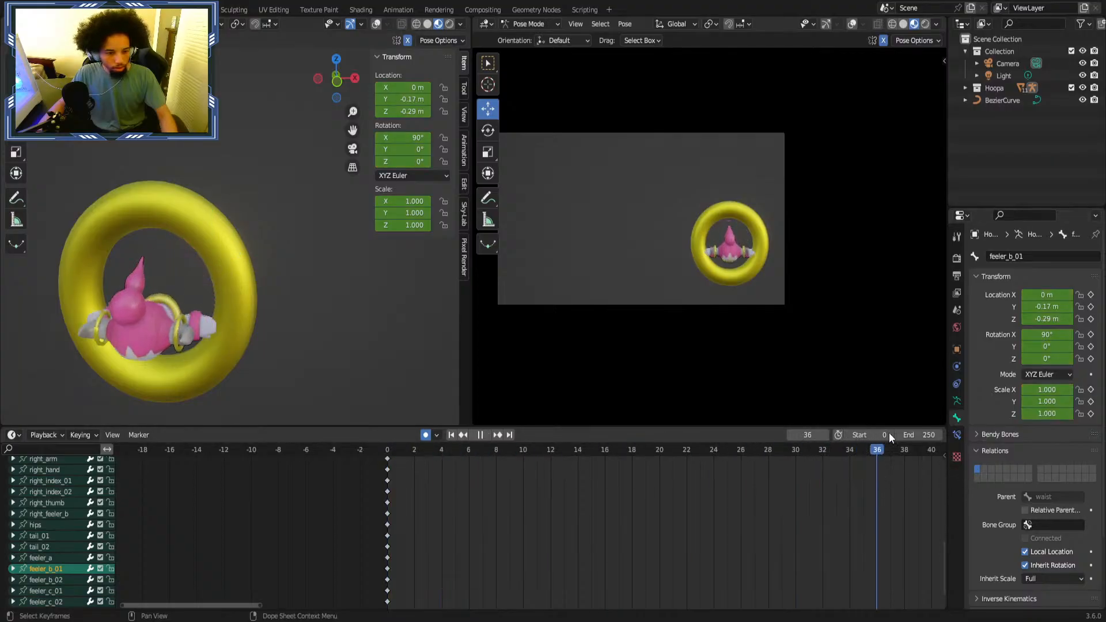
pyautogui.moveTo(545, 444); pyautogui.dragTo(396, 457)
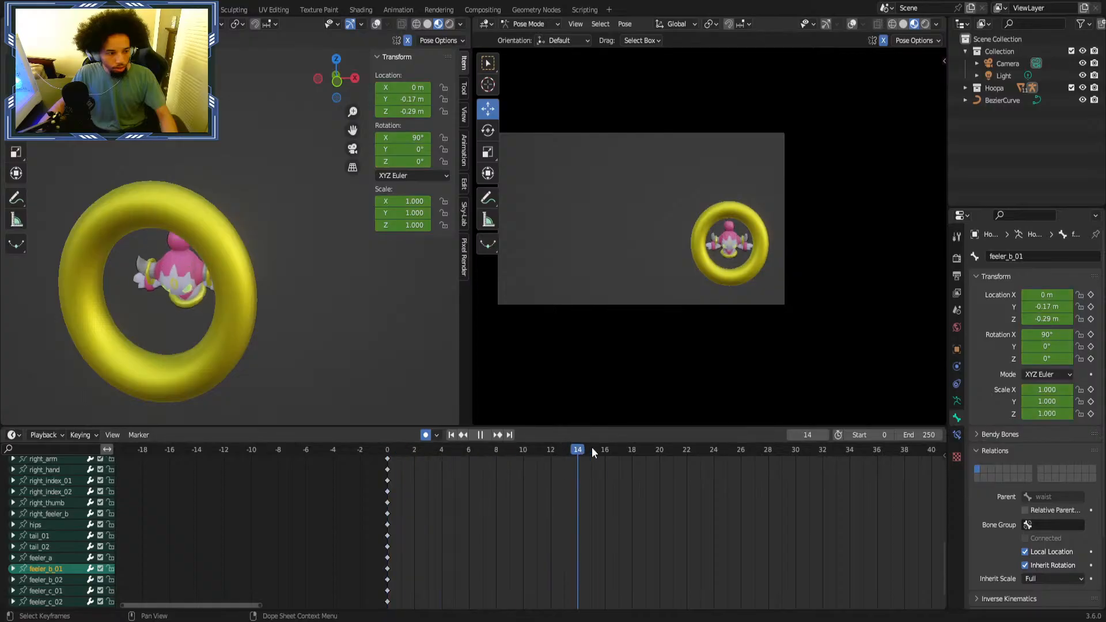
pyautogui.moveTo(592, 447); pyautogui.dragTo(357, 463)
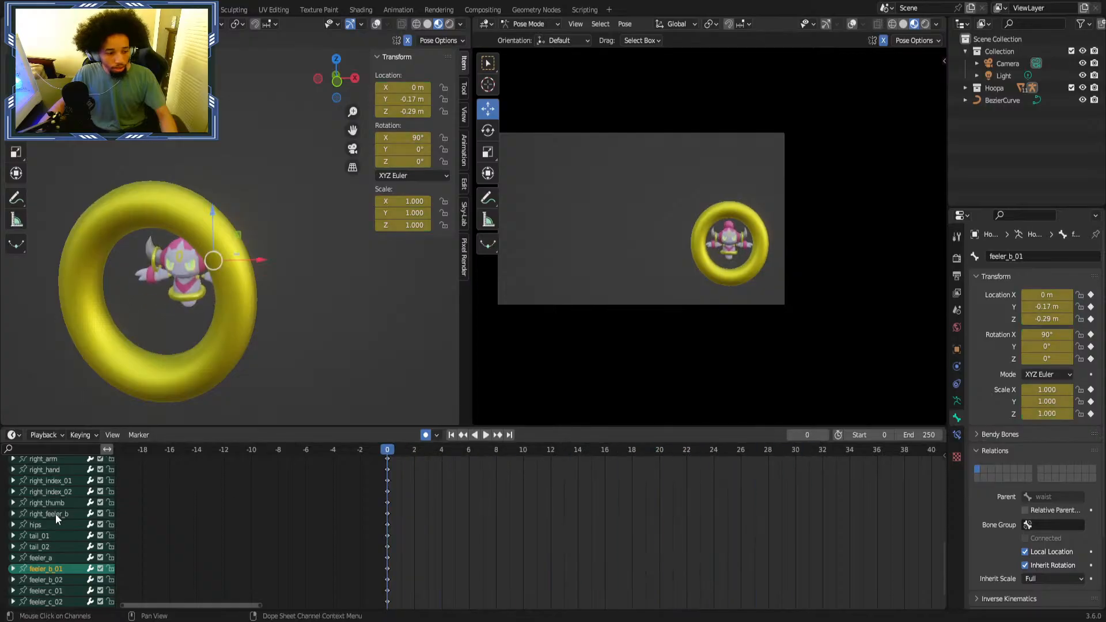
pyautogui.scroll(-2, 538, 517)
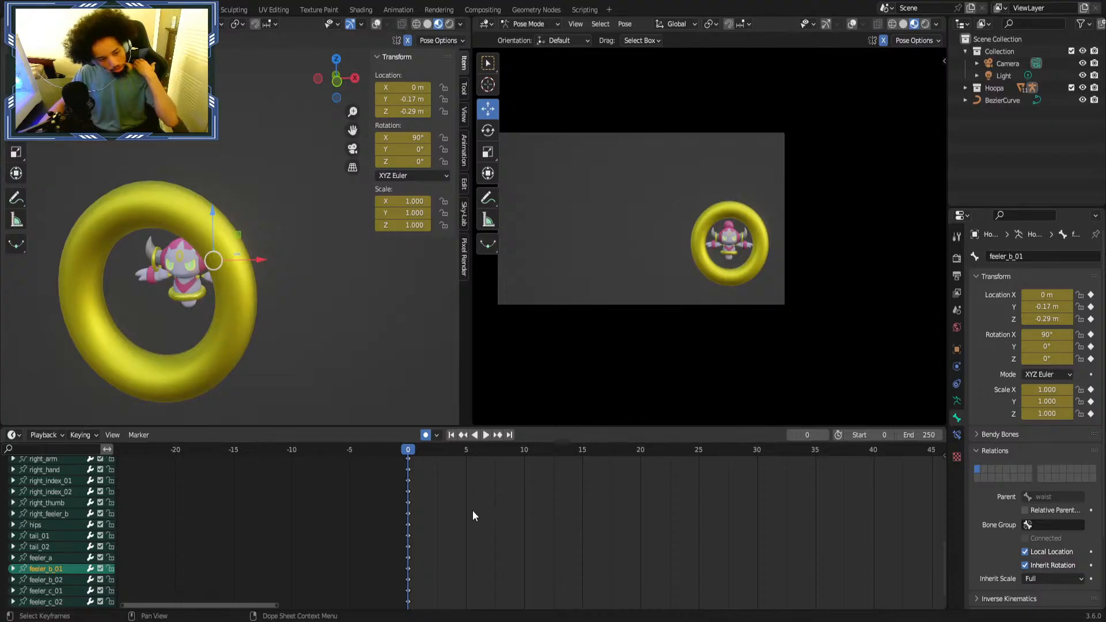
pyautogui.moveTo(431, 475); pyautogui.dragTo(349, 489)
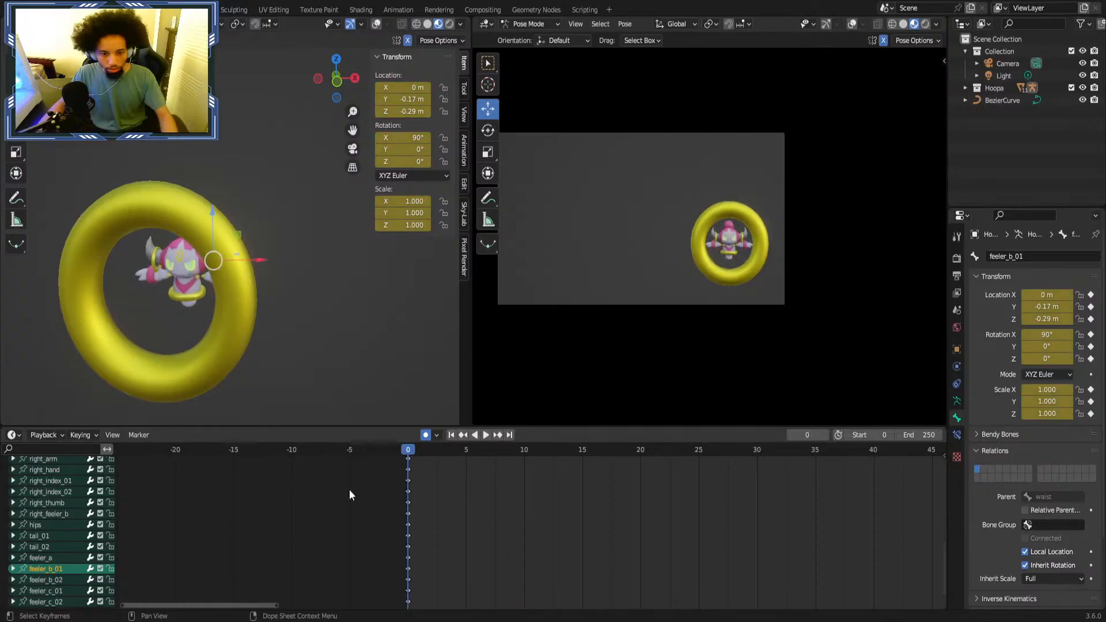
# Clear the keyframes from the Evaluation Time of BezierCurve's path animation.
pyautogui.moveTo(647, 516); pyautogui.dragTo(624, 589, button='middle')
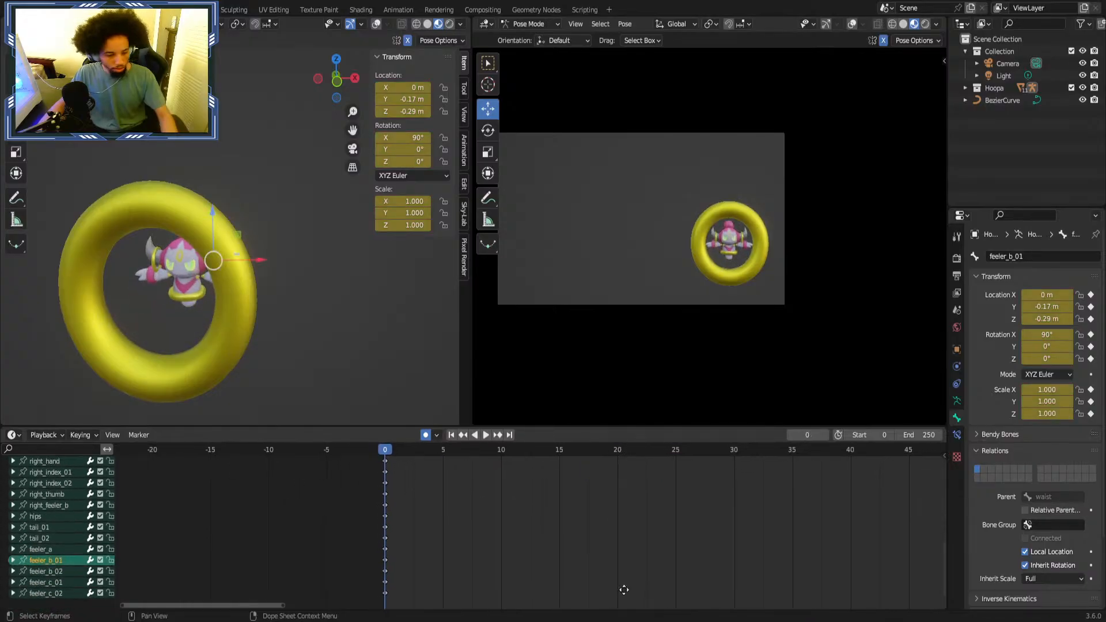
pyautogui.scroll(10, 53, 549)
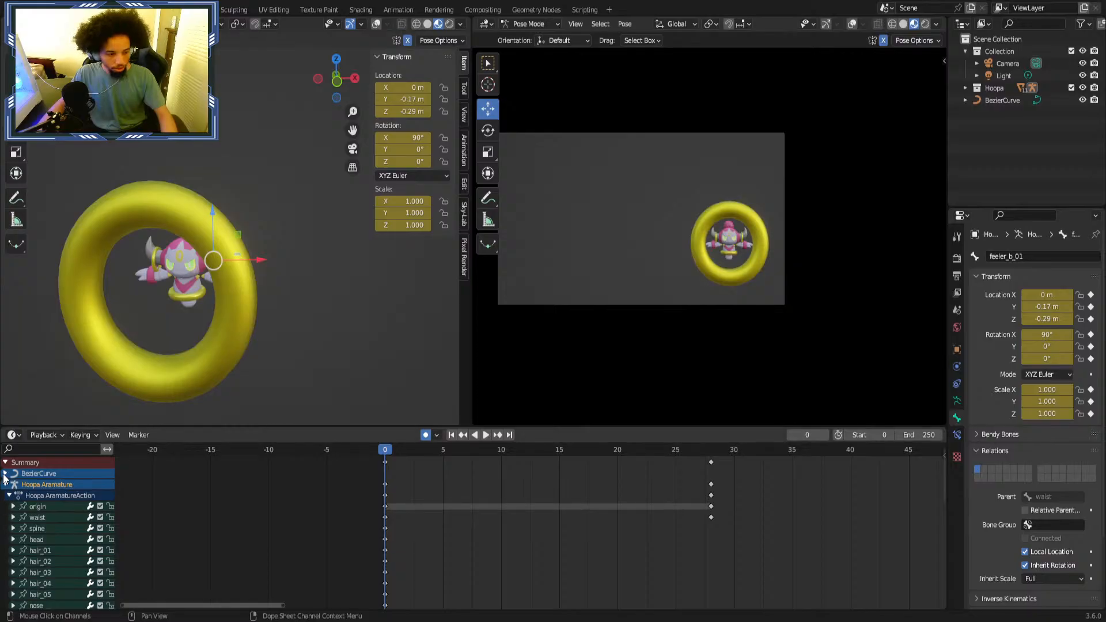
pyautogui.click(47, 475)
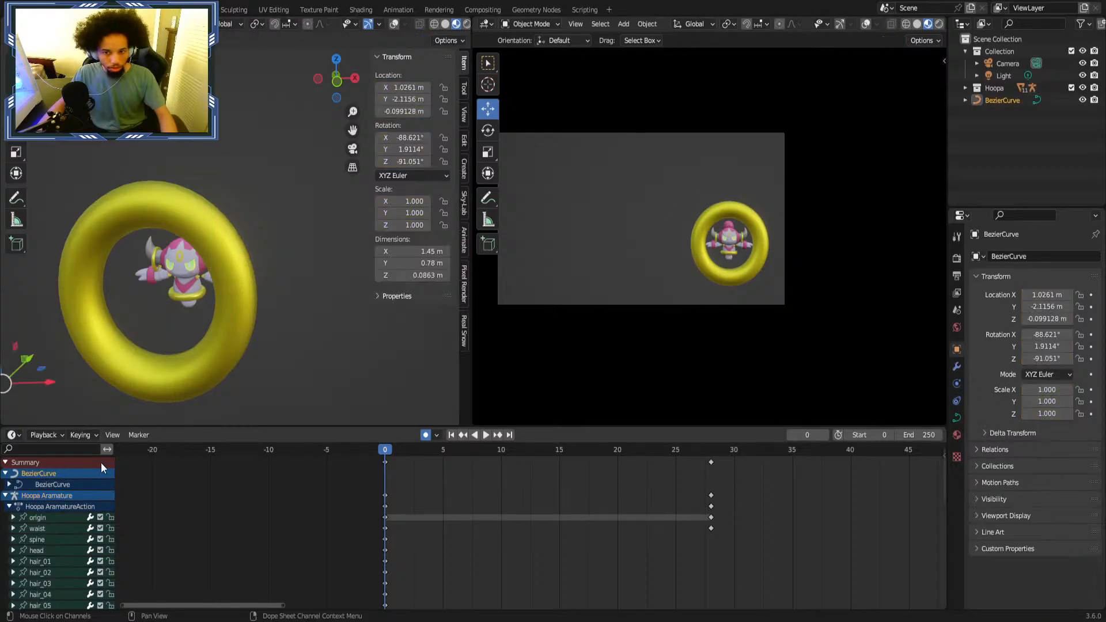
pyautogui.click(957, 418)
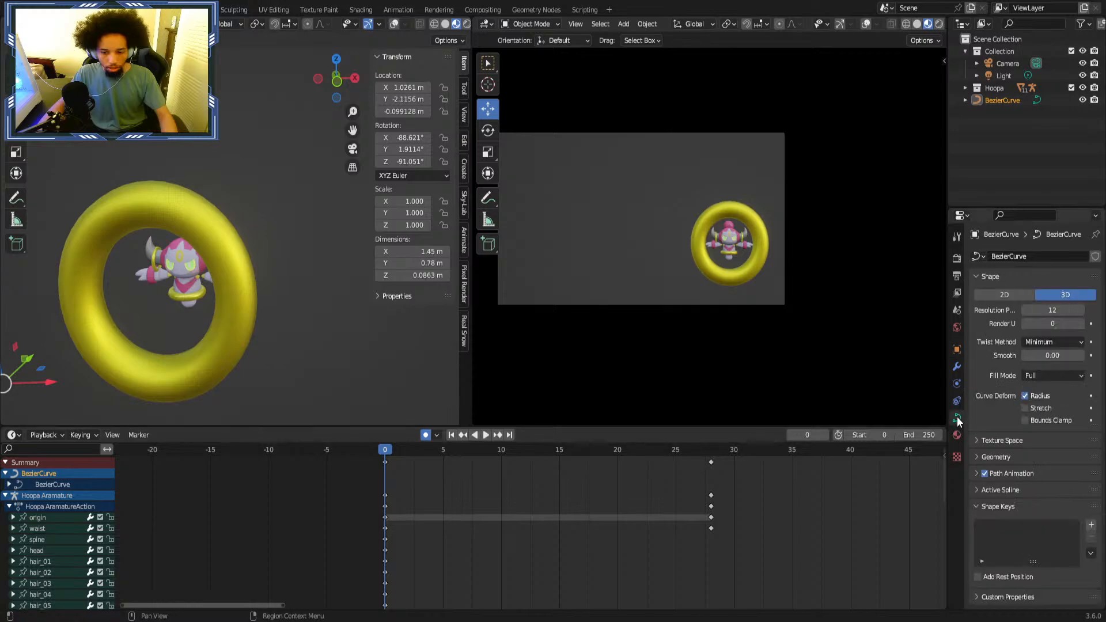
pyautogui.click(1005, 475)
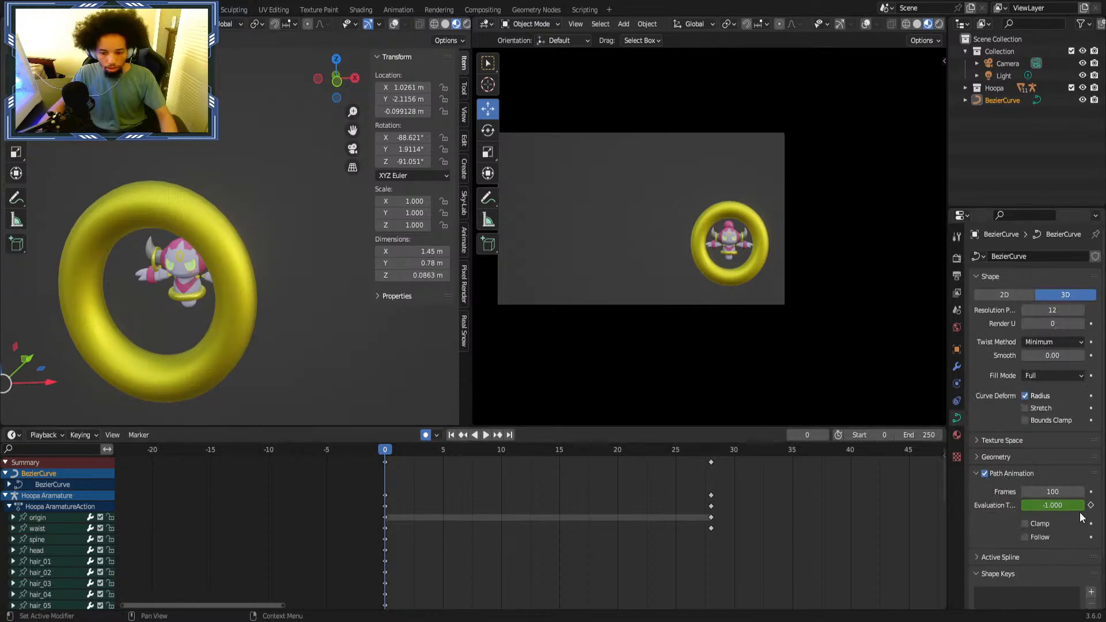
pyautogui.rightClick(1052, 505)
pyautogui.click(1052, 507)
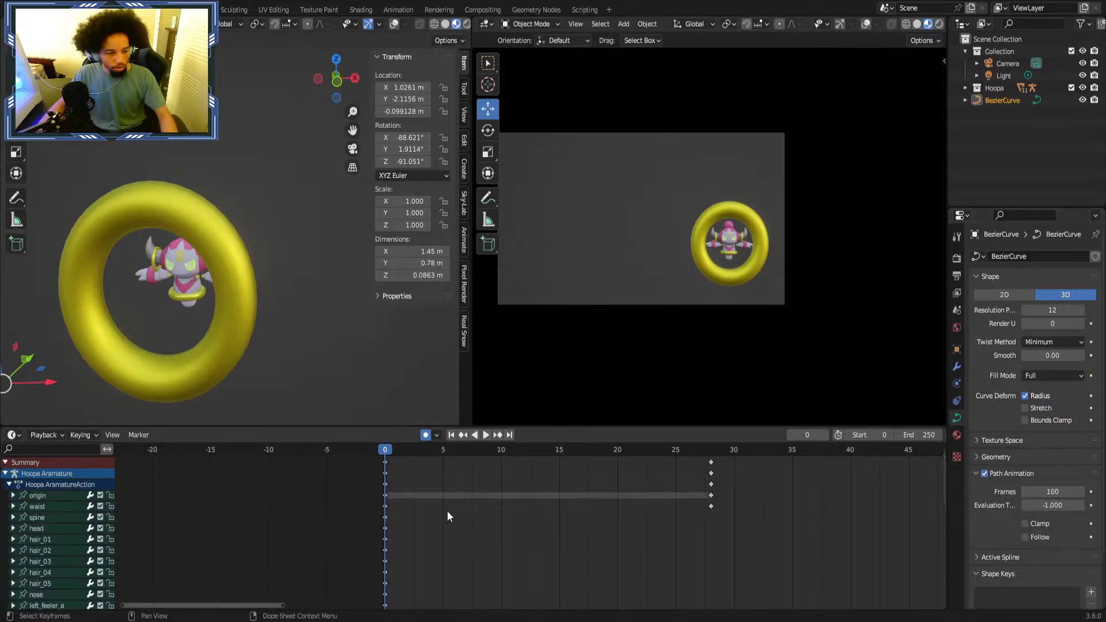
# Play and scrub the animation to frame 39 to check the character's motion, and select Hoopa Aramature.
pyautogui.moveTo(541, 564); pyautogui.dragTo(371, 542, button='middle')
pyautogui.scroll(-1, 563, 575)
pyautogui.scroll(-3, 319, 543)
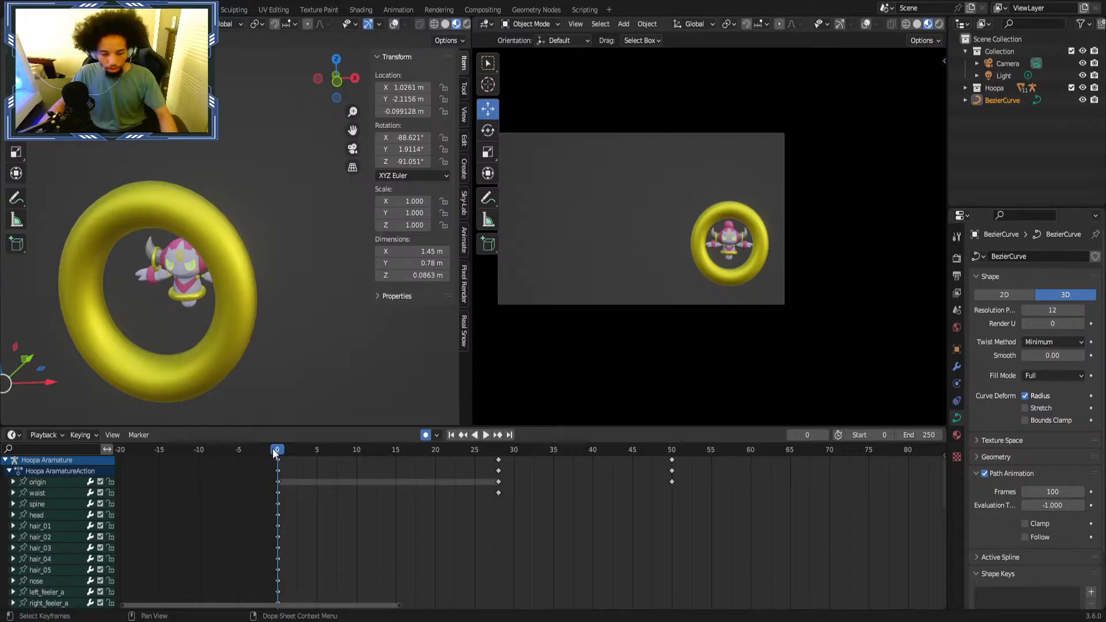
pyautogui.moveTo(618, 545); pyautogui.dragTo(555, 529, button='middle')
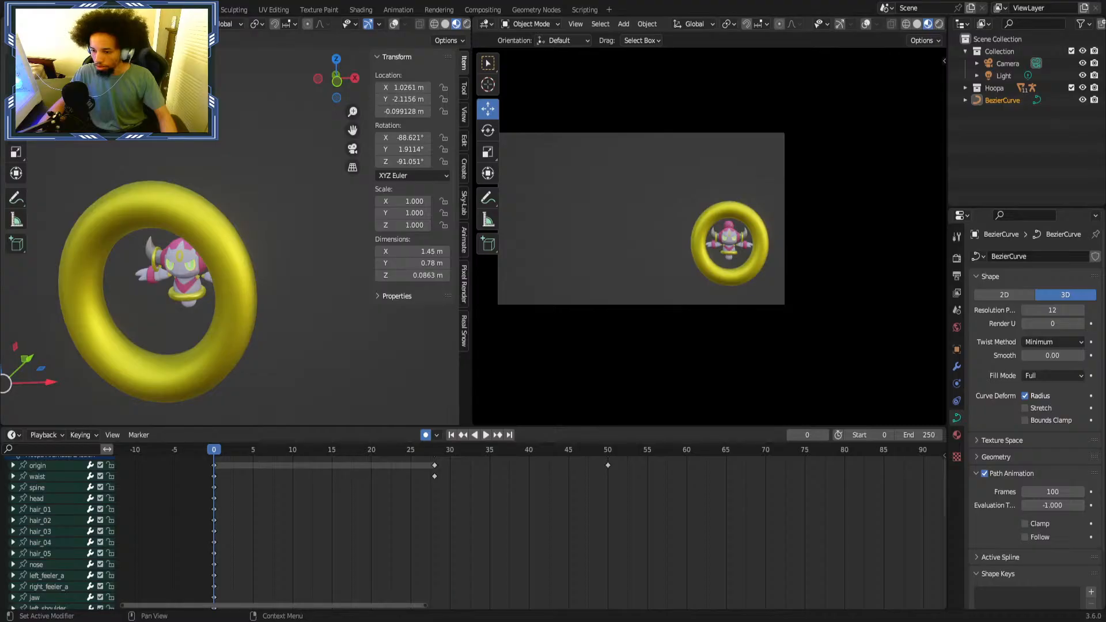
pyautogui.moveTo(344, 505); pyautogui.dragTo(435, 513, button='middle')
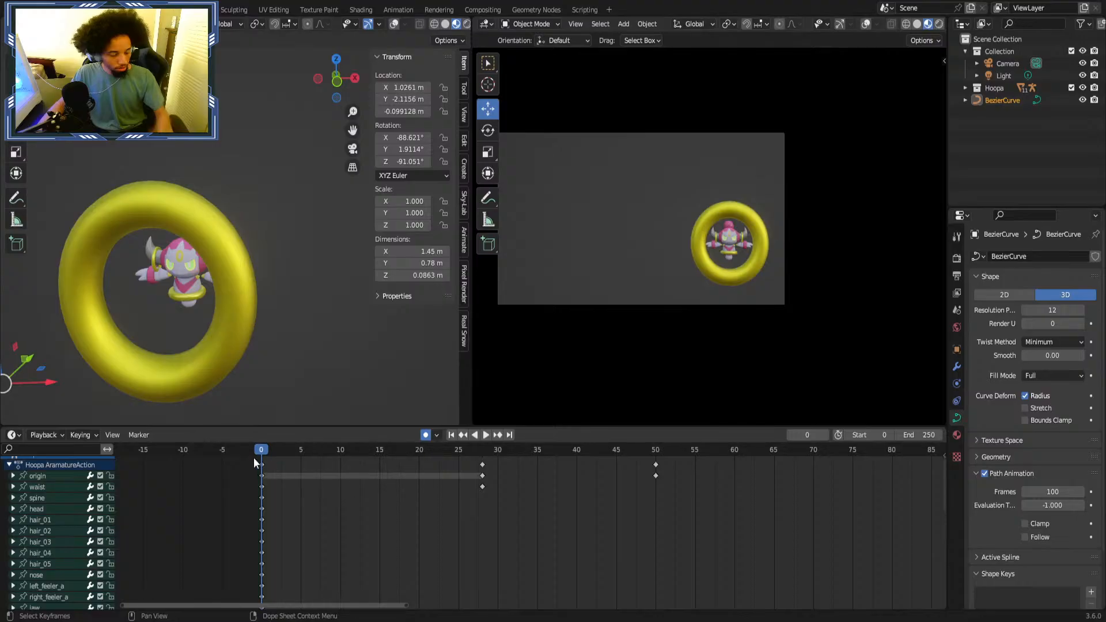
pyautogui.press('space')
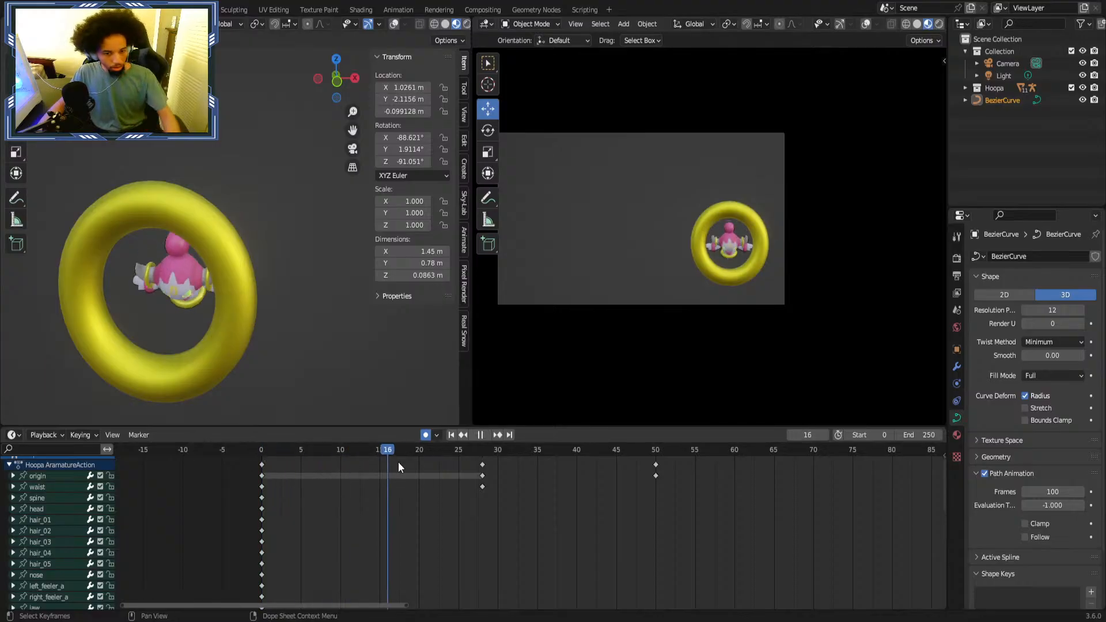
pyautogui.press('space')
pyautogui.moveTo(675, 451); pyautogui.dragTo(569, 454)
pyautogui.scroll(2, 50, 500)
pyautogui.click(51, 474)
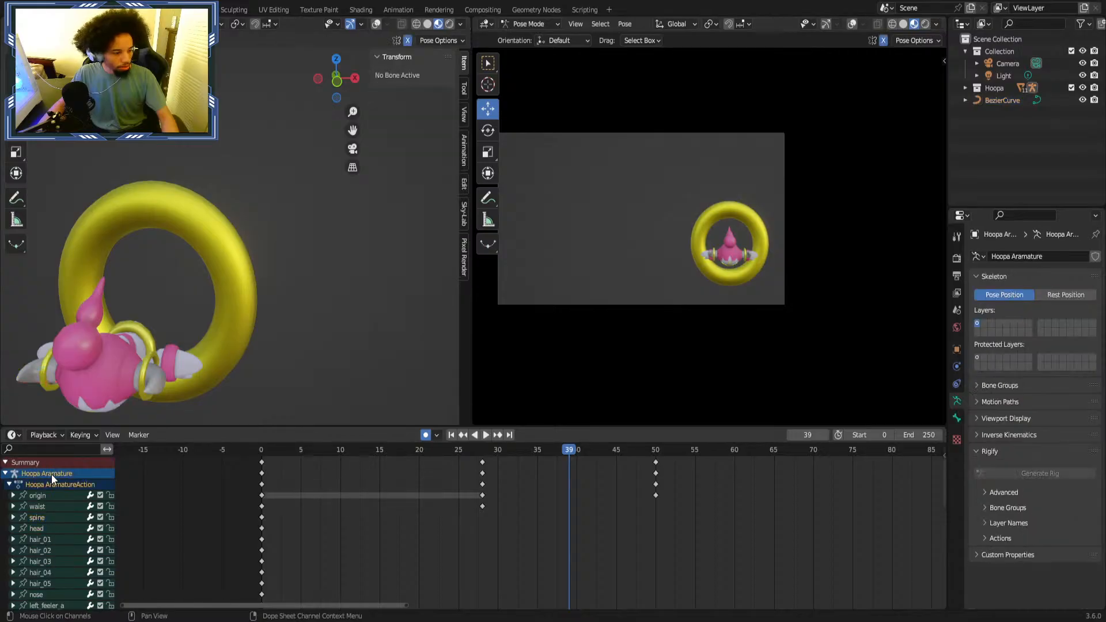
pyautogui.scroll(-3, 130, 277)
pyautogui.click(16, 130)
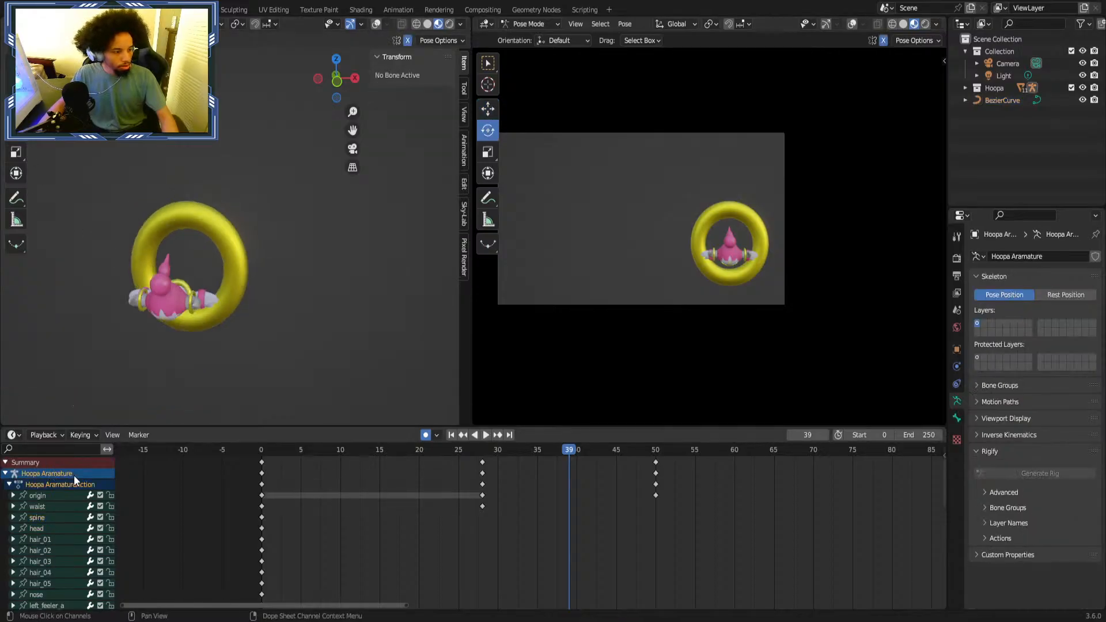
pyautogui.click(49, 509)
pyautogui.click(49, 513)
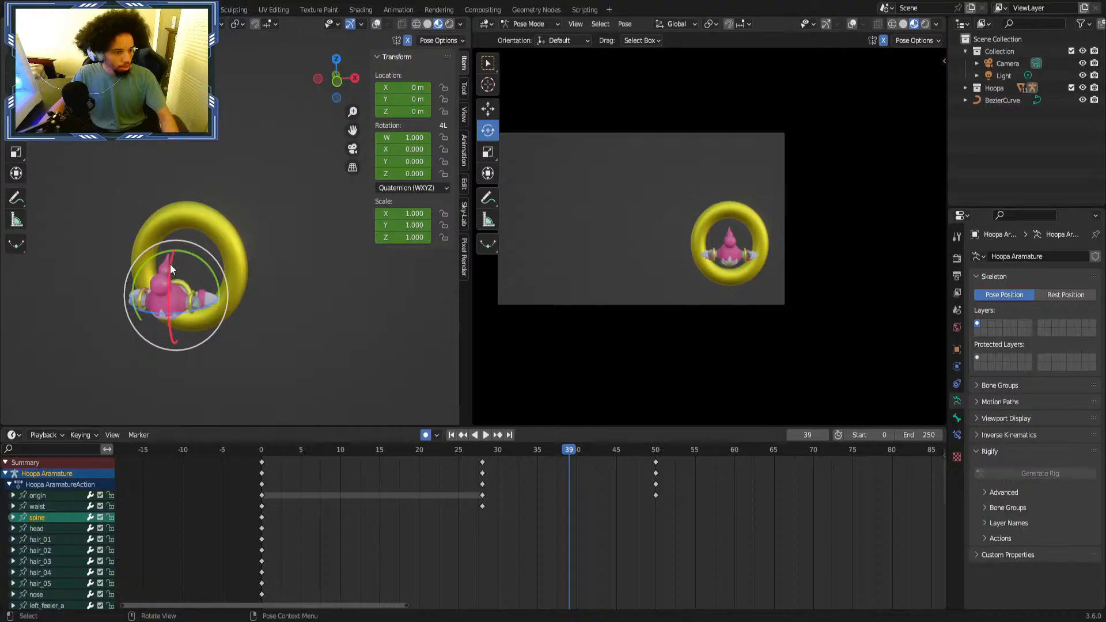
pyautogui.moveTo(170, 264); pyautogui.dragTo(177, 255)
pyautogui.press('Escape')
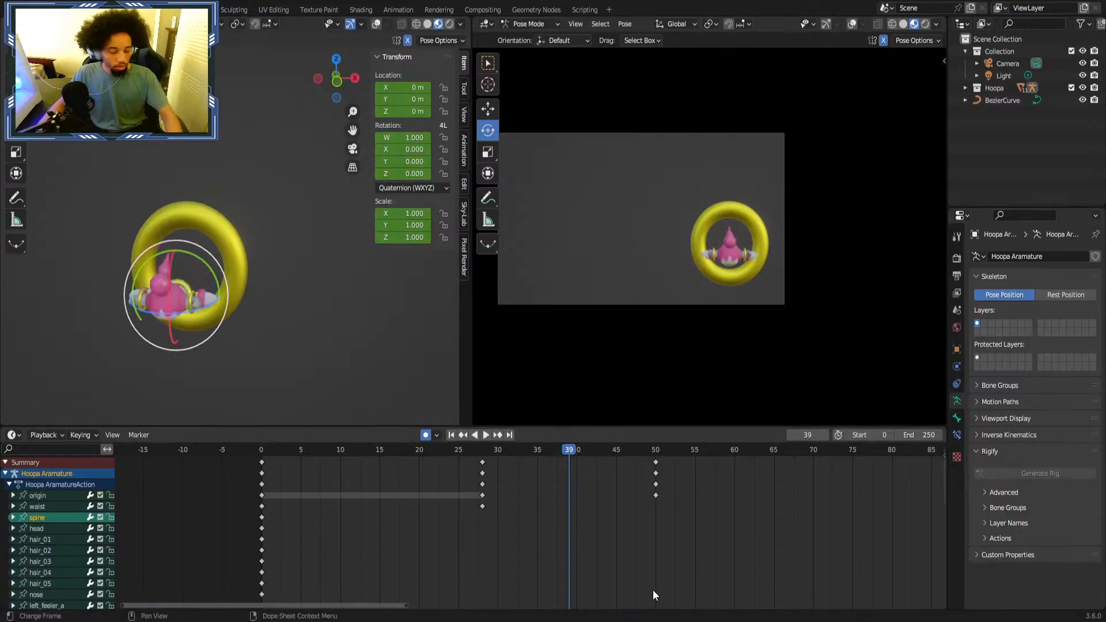
pyautogui.scroll(1, 447, 505)
pyautogui.moveTo(153, 305); pyautogui.dragTo(283, 320, button='middle')
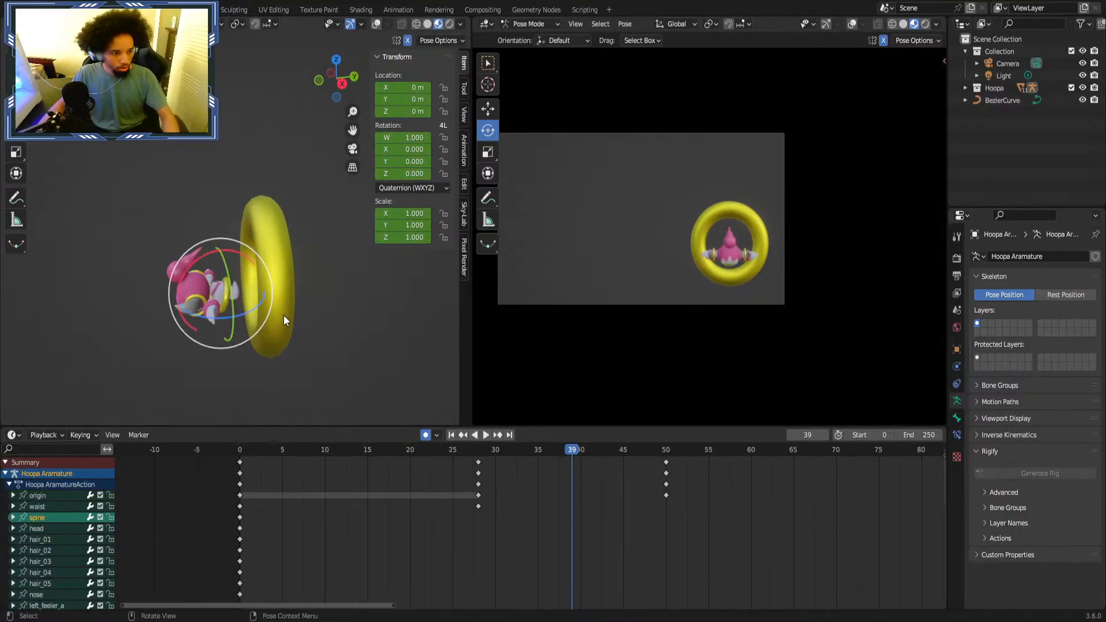
pyautogui.moveTo(237, 356); pyautogui.dragTo(368, 392, button='middle')
pyautogui.scroll(1, 533, 507)
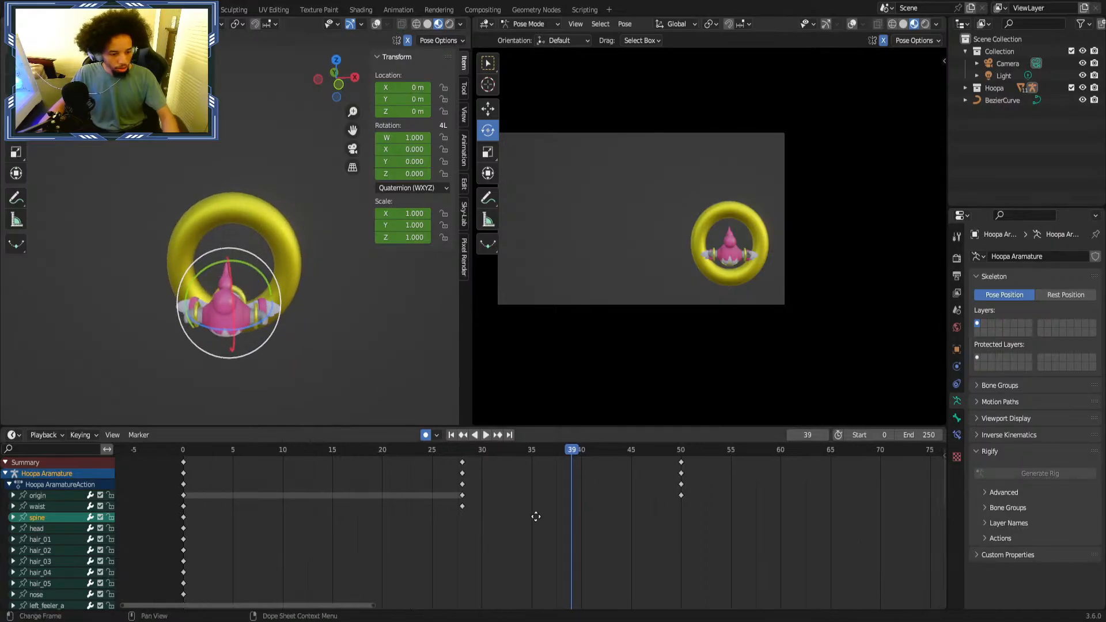
pyautogui.moveTo(414, 508); pyautogui.dragTo(304, 505, button='middle')
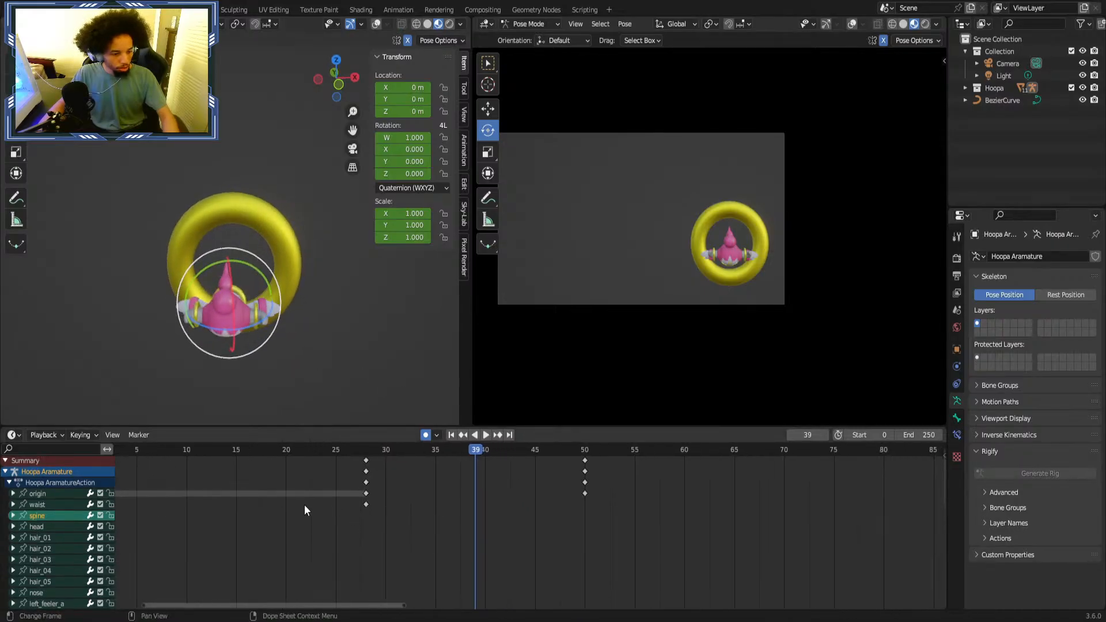
# Add a Child Of constraint to feeler_b_01, targeting Hoopa Aramature with head as the target bone.
pyautogui.click(53, 495)
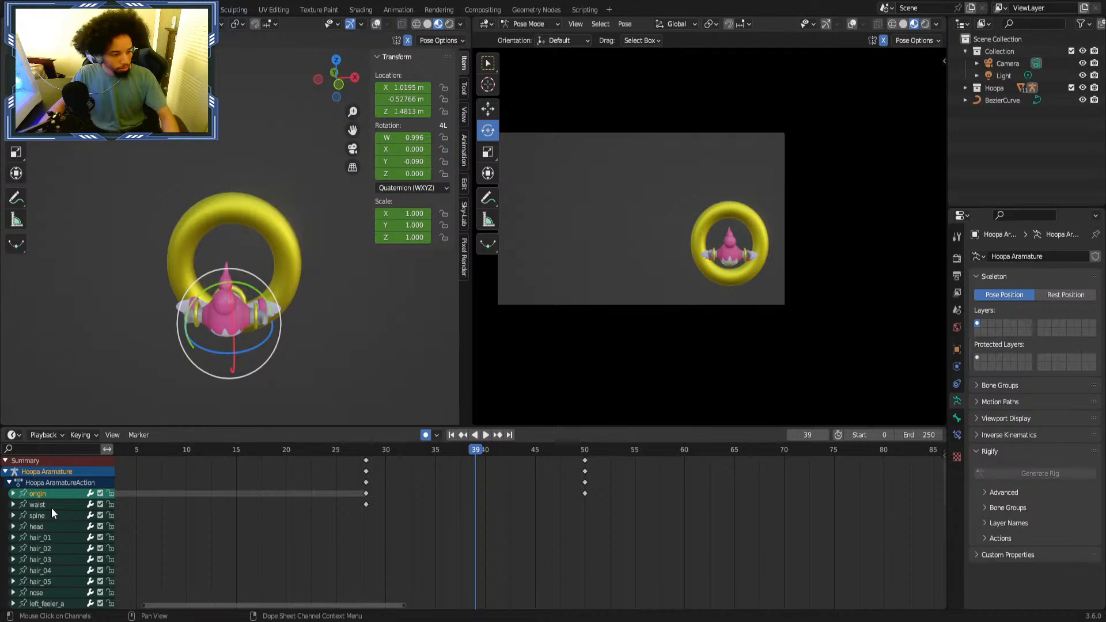
pyautogui.scroll(-10, 50, 506)
pyautogui.click(50, 559)
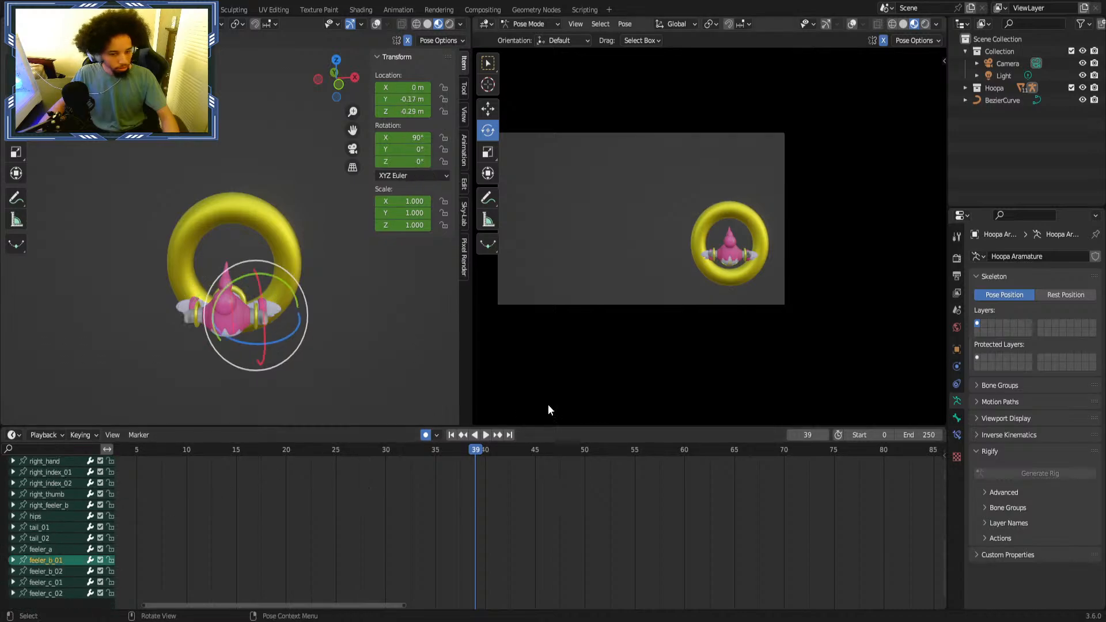
pyautogui.click(957, 435)
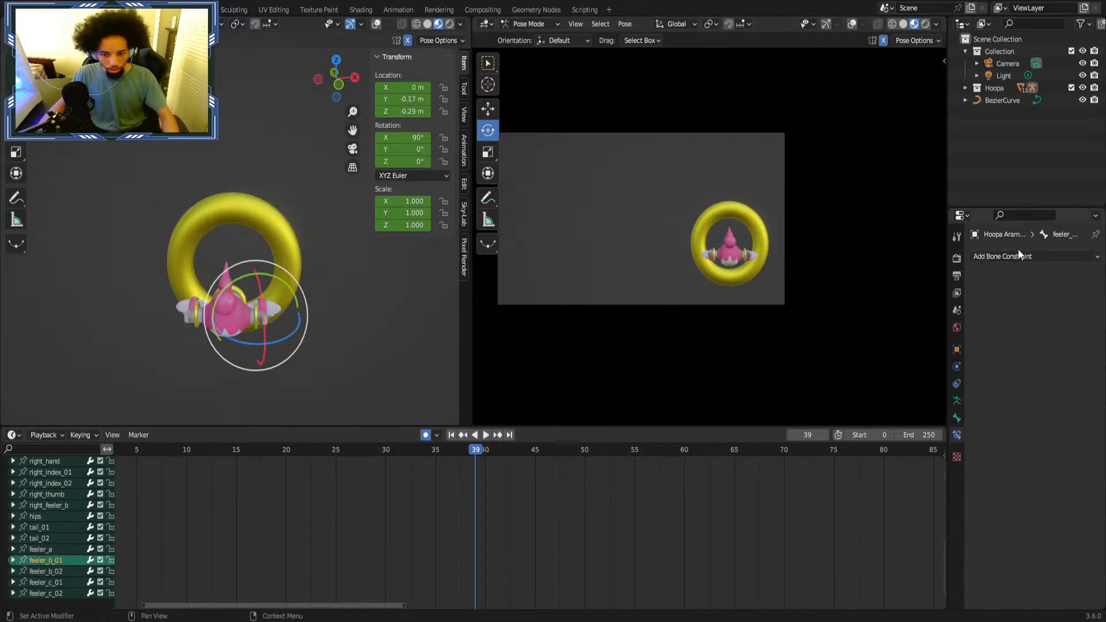
pyautogui.click(1018, 256)
pyautogui.click(1057, 317)
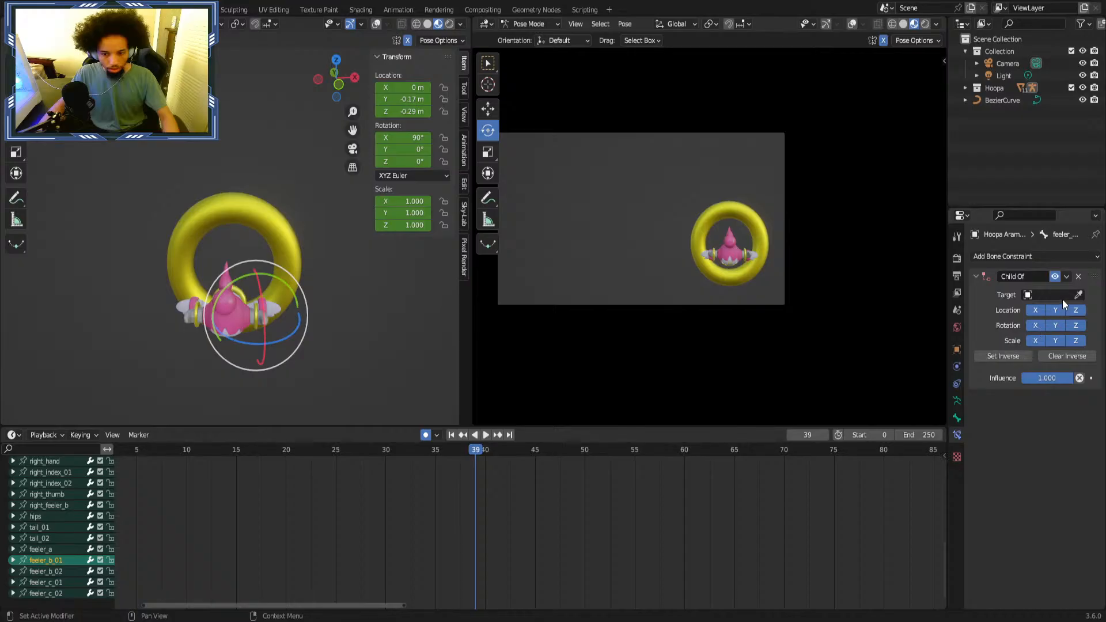
pyautogui.click(1060, 295)
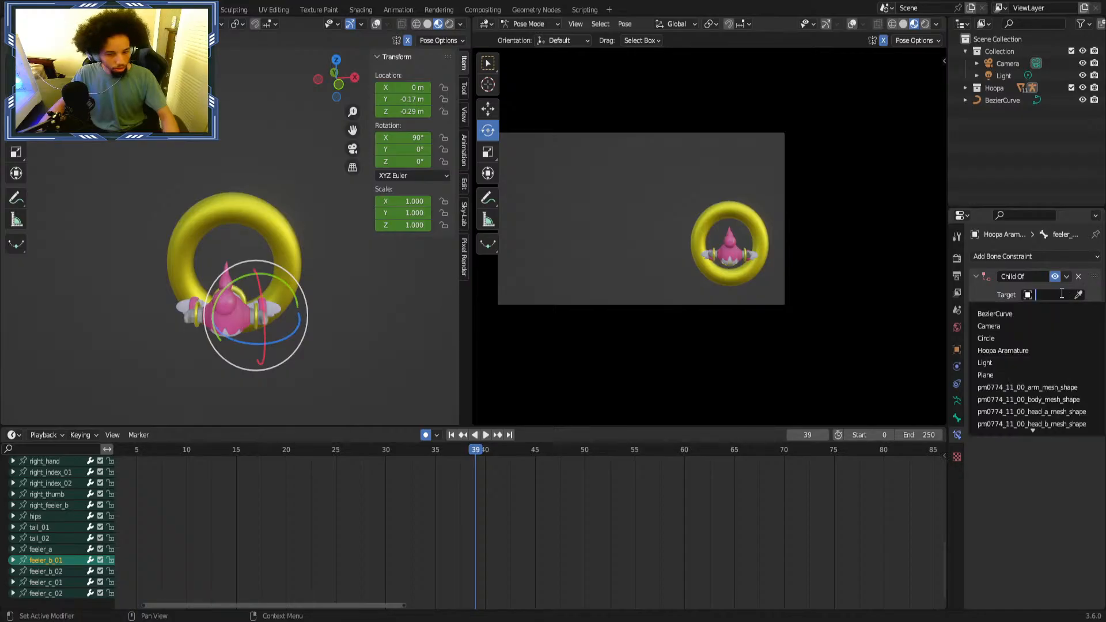
pyautogui.click(1012, 349)
pyautogui.click(1044, 314)
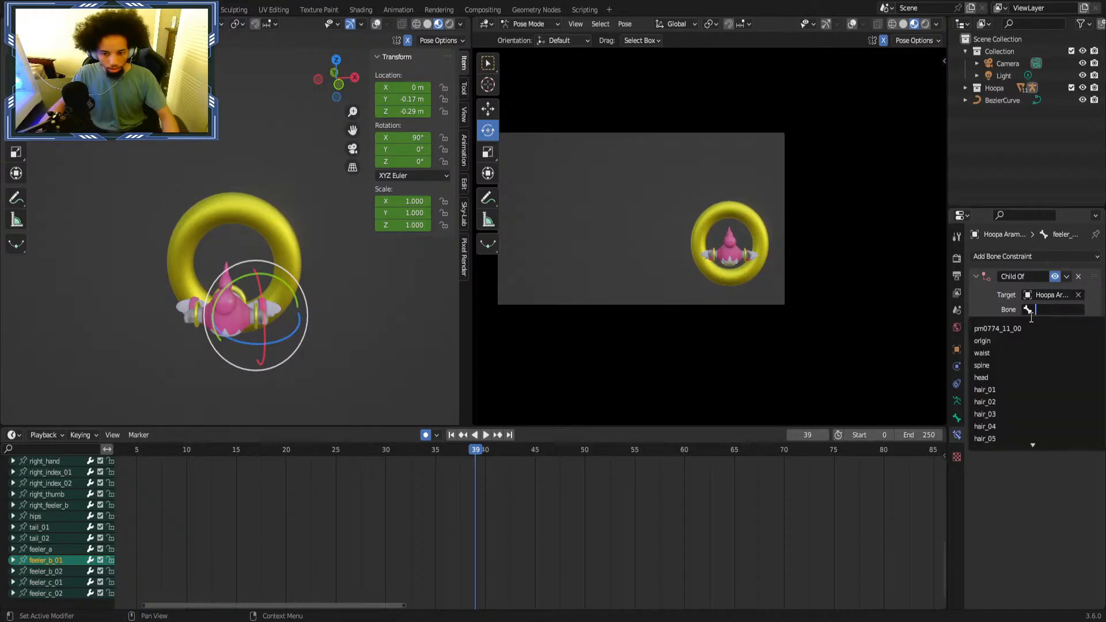
pyautogui.click(993, 372)
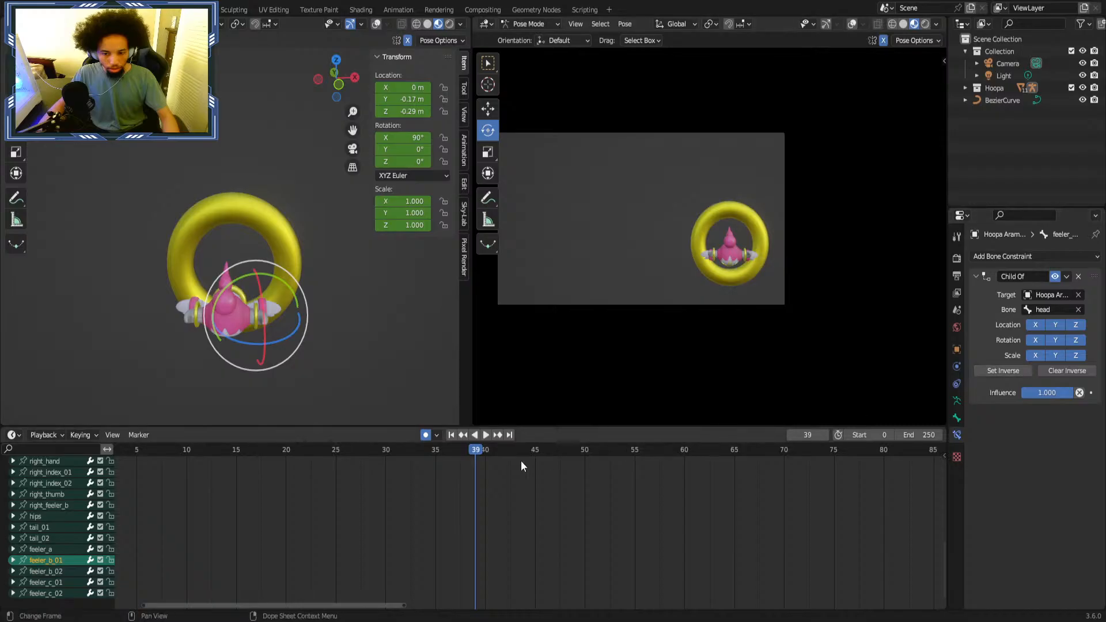
# Set the inverse of feeler_b_01's Child Of constraint at frame 9, and play and scrub the animation to check the ring, ending at frame 39.
pyautogui.moveTo(521, 461); pyautogui.dragTo(178, 462)
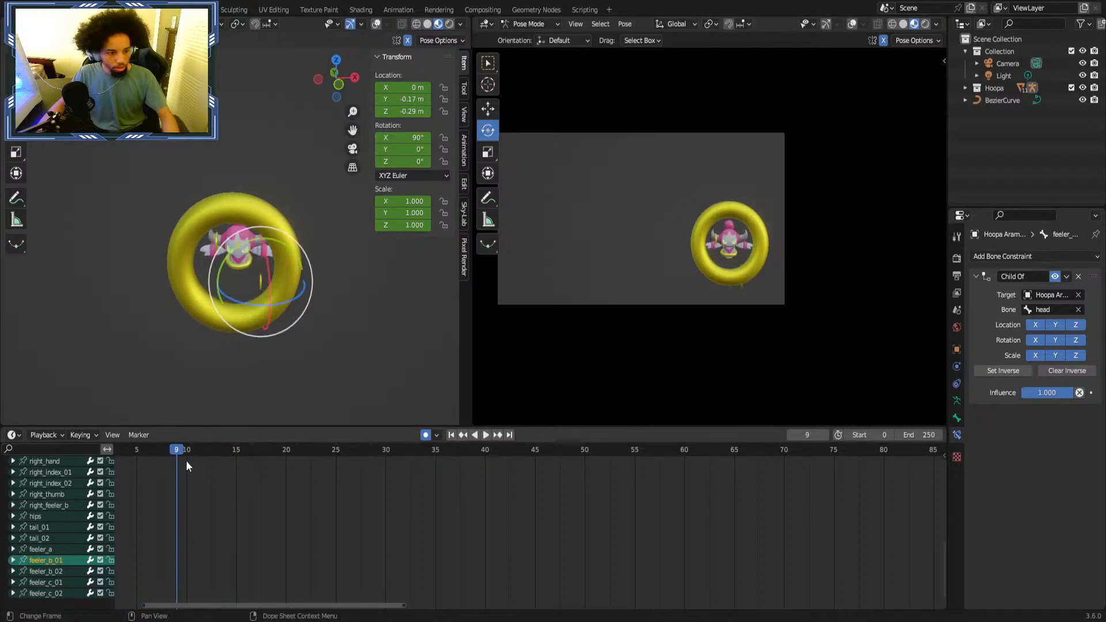
pyautogui.click(993, 375)
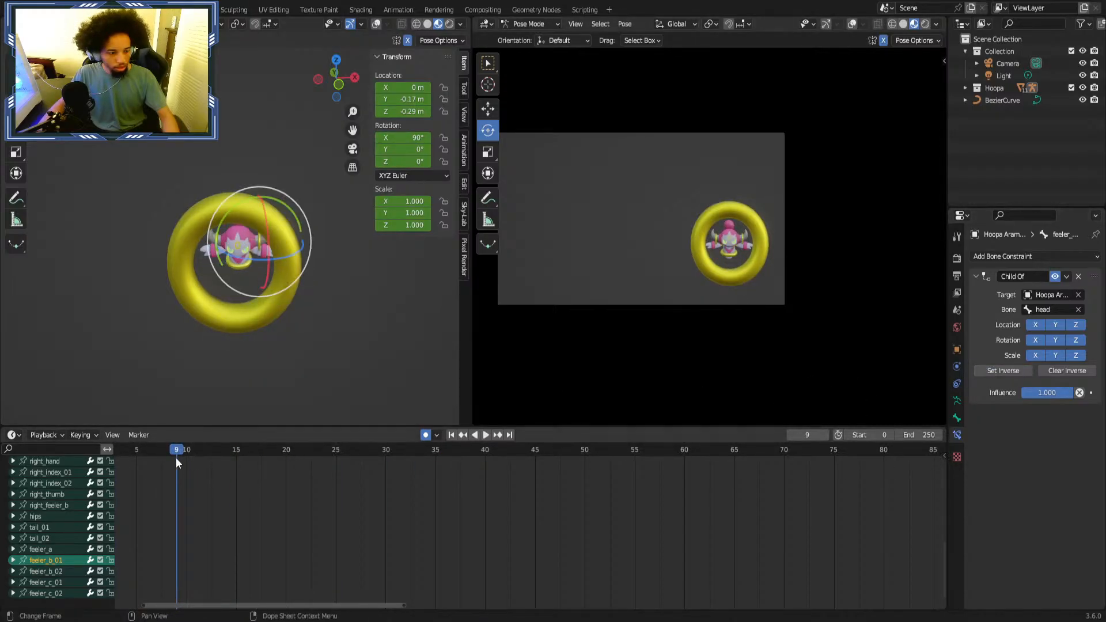
pyautogui.press('space')
pyautogui.moveTo(119, 455); pyautogui.dragTo(496, 445)
pyautogui.scroll(-5, 277, 301)
pyautogui.moveTo(320, 321); pyautogui.dragTo(289, 332, button='middle')
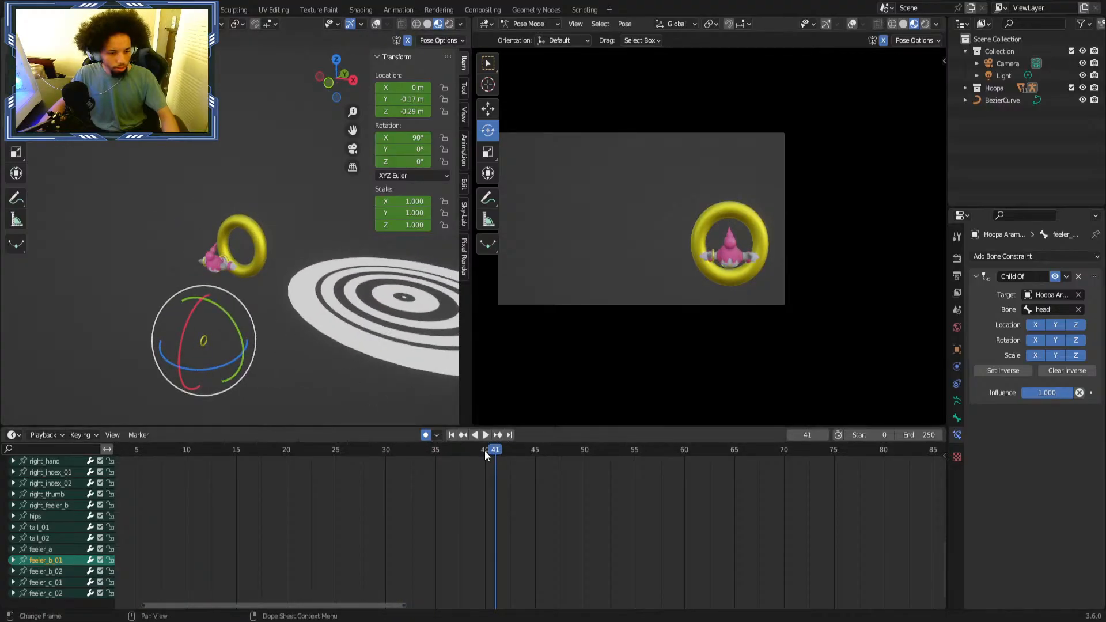
pyautogui.moveTo(486, 452); pyautogui.dragTo(904, 468)
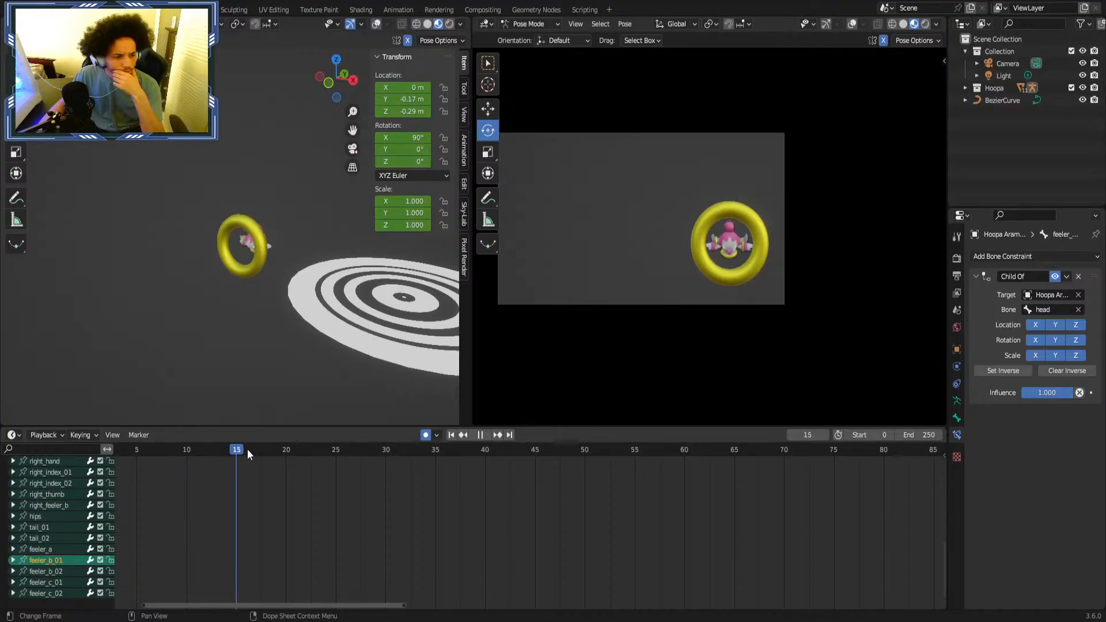
pyautogui.click(482, 435)
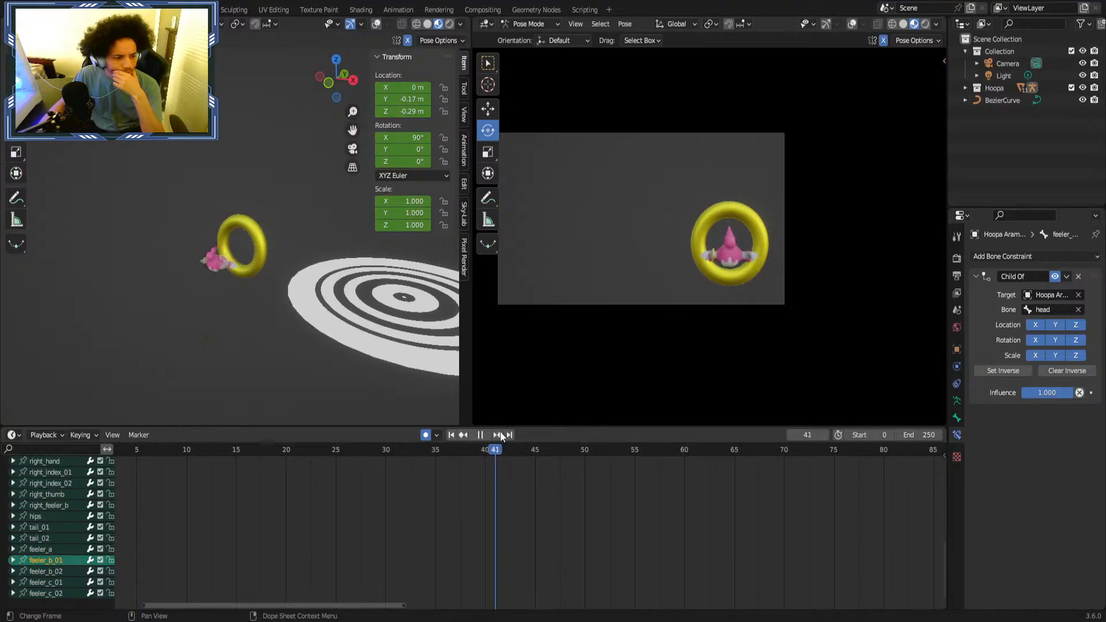
pyautogui.click(464, 435)
pyautogui.click(475, 450)
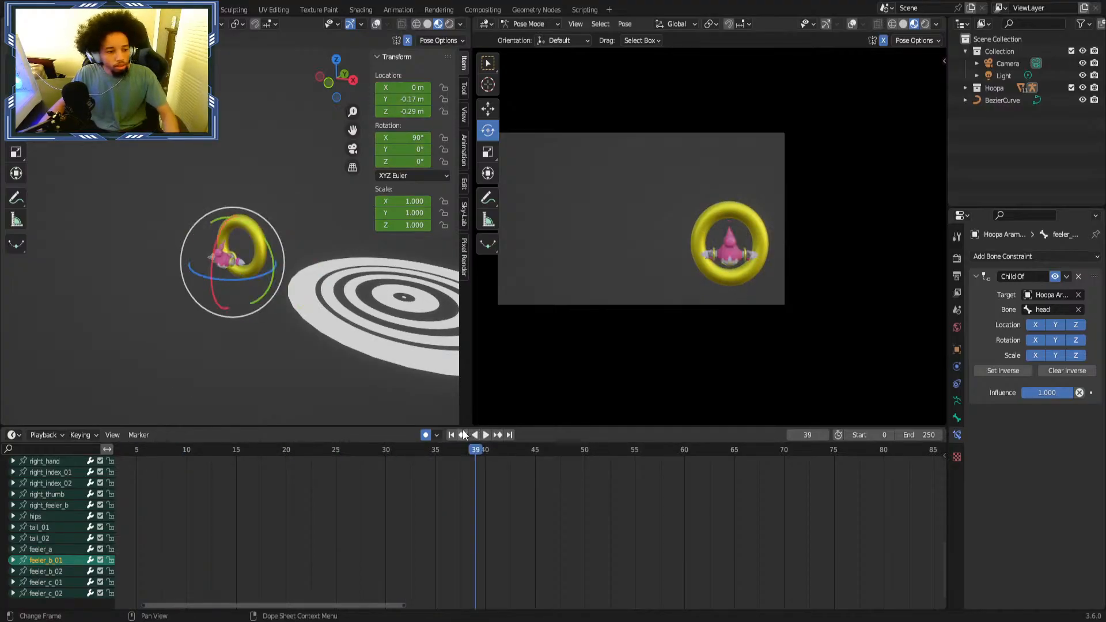
# Change the target bone of feeler_b_01's Child Of constraint to waist and set its inverse.
pyautogui.click(1059, 311)
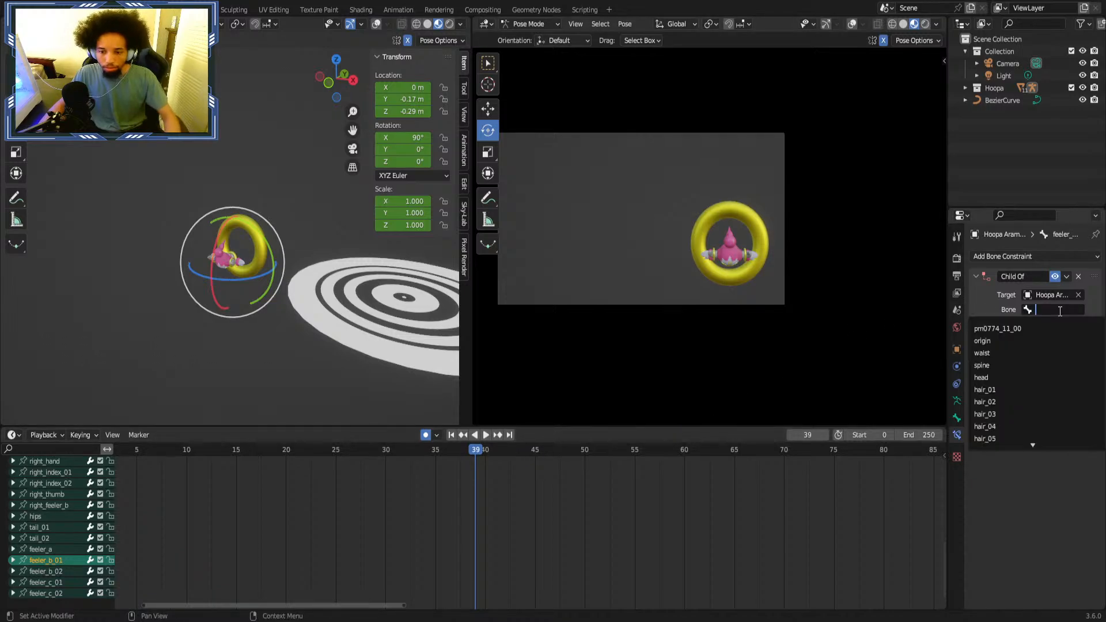
pyautogui.click(996, 303)
pyautogui.click(1048, 309)
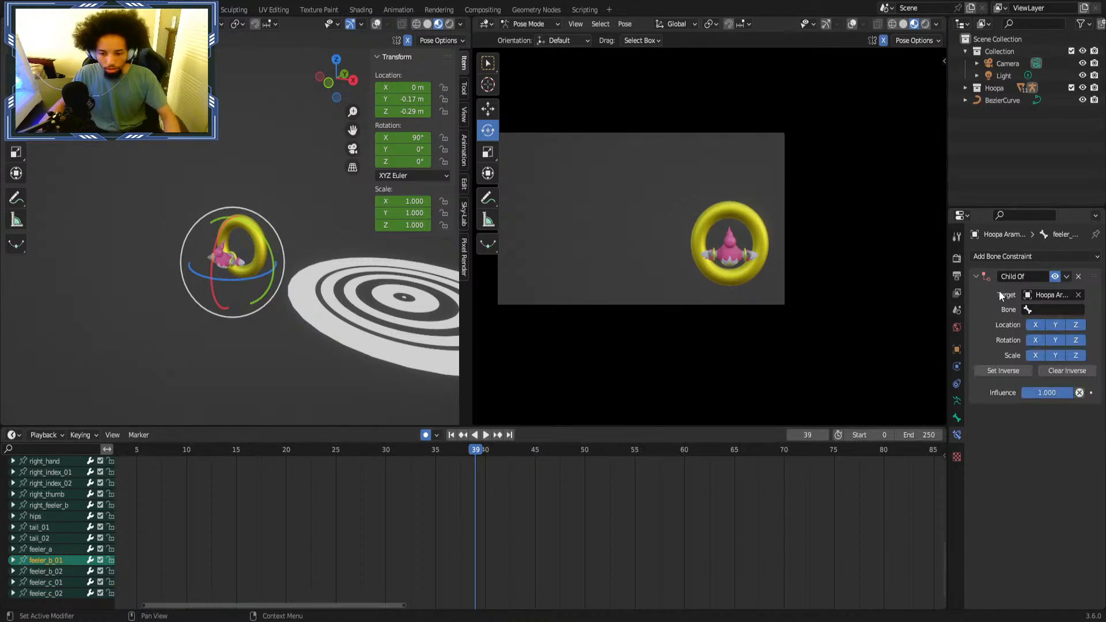
pyautogui.click(1025, 314)
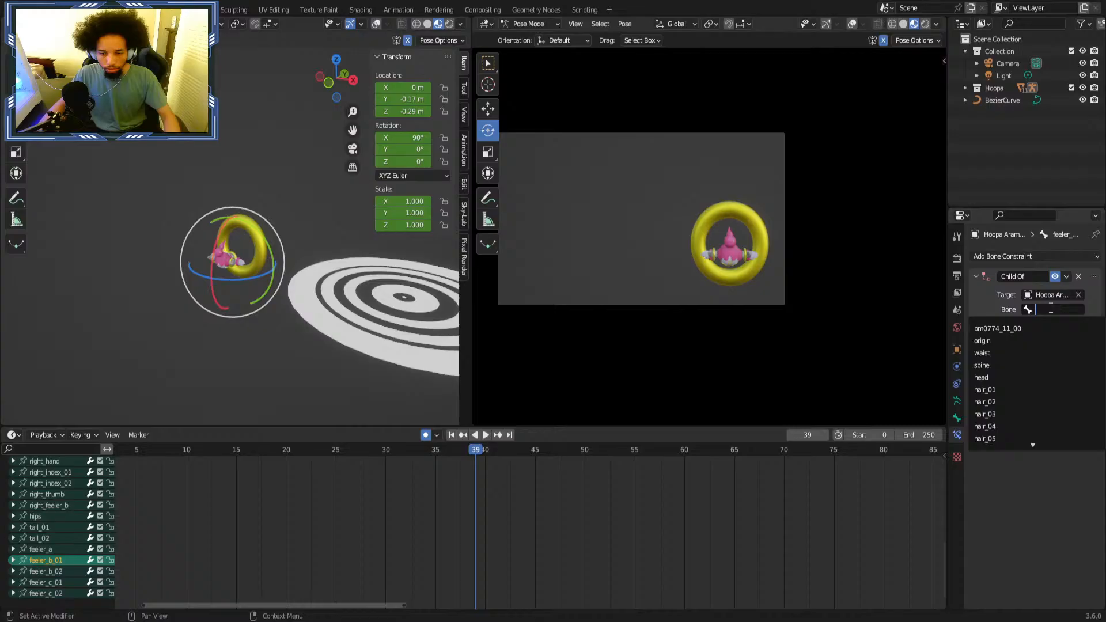
pyautogui.click(1003, 352)
pyautogui.click(1000, 370)
# Play the animation from the start to check the waist-linked ring, and remove the Child Of constraint from feeler_b_01.
pyautogui.hotkey('shift', 'Left')
pyautogui.press('space')
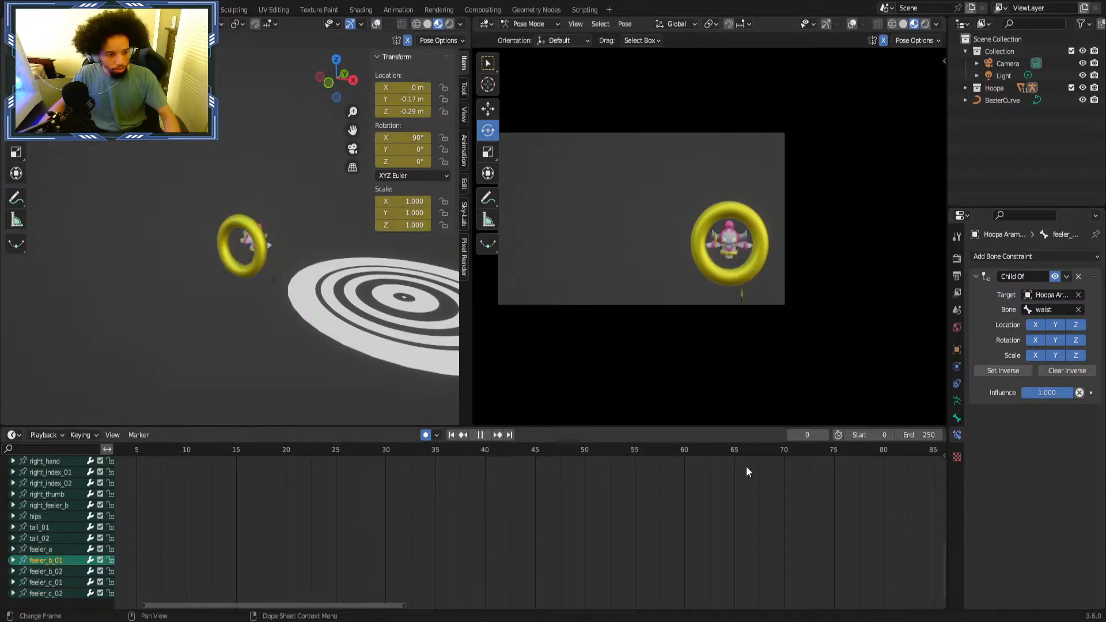
pyautogui.press('Escape')
pyautogui.hotkey('ctrl', 'x')
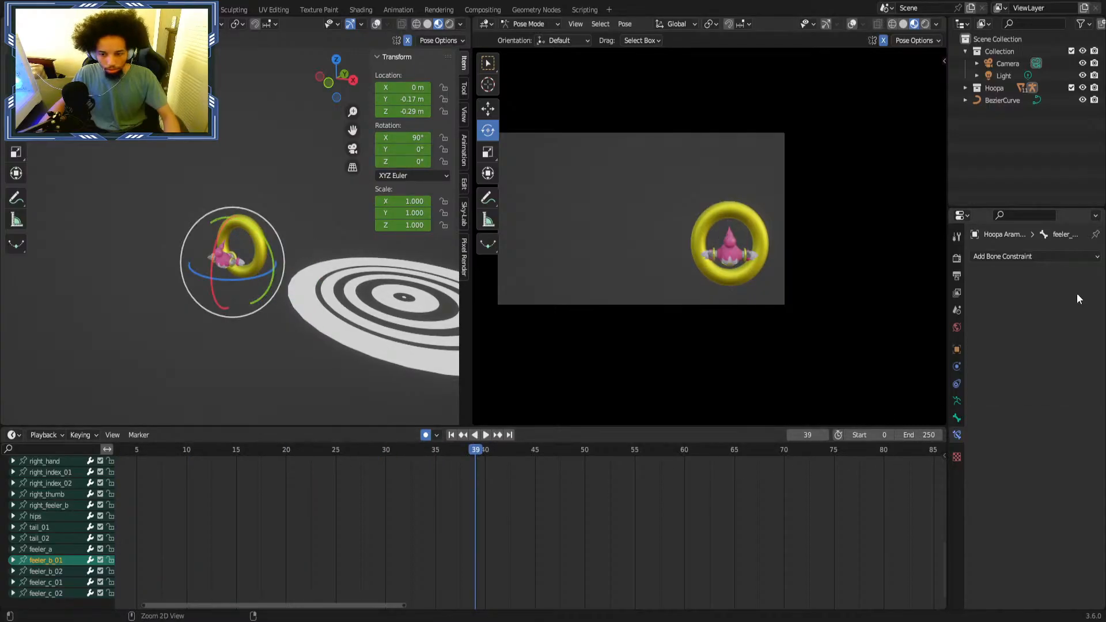
# Go to frame 0 and examine the ring on feeler_b_01 and the character's head close up.
pyautogui.scroll(8, 238, 323)
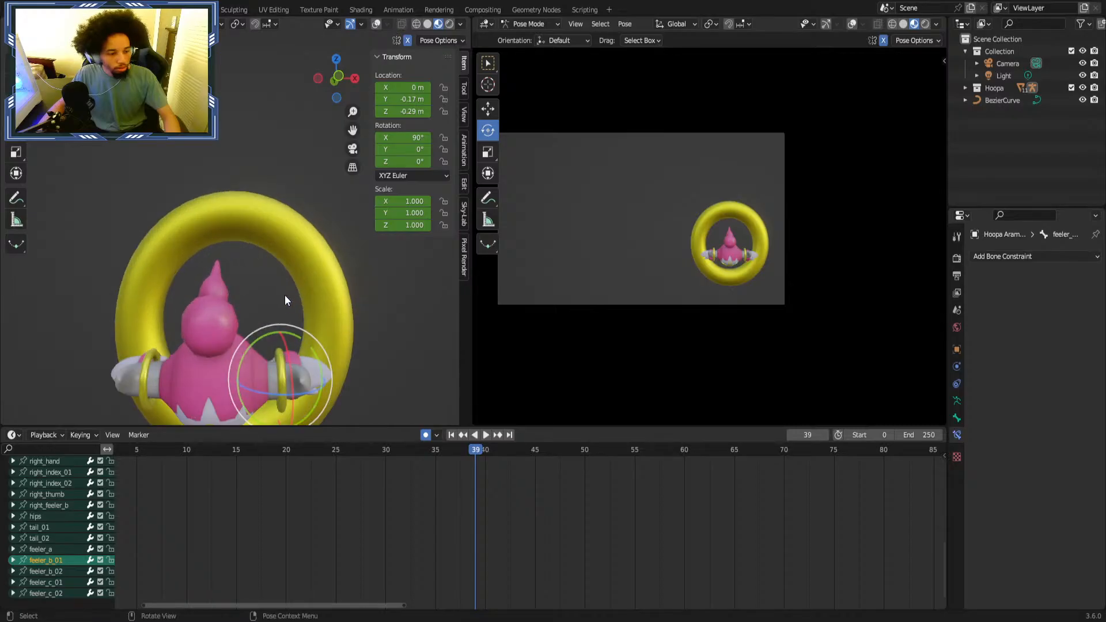
pyautogui.click(1015, 257)
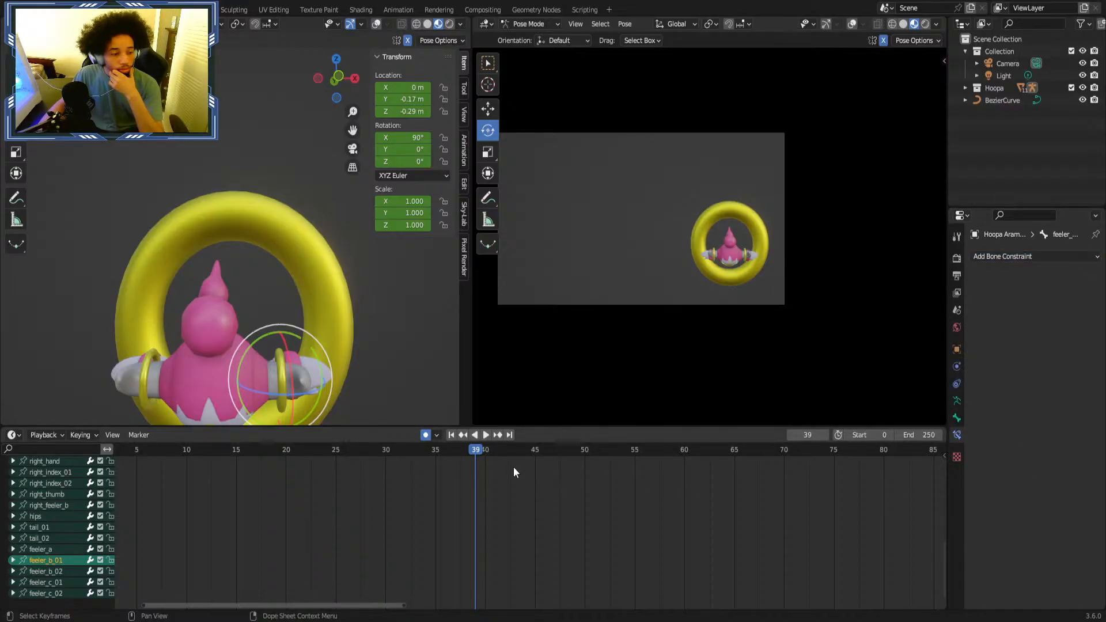
pyautogui.moveTo(306, 329); pyautogui.dragTo(278, 293, button='middle')
pyautogui.scroll(-3, 374, 516)
pyautogui.moveTo(371, 448); pyautogui.dragTo(191, 306)
pyautogui.moveTo(192, 306); pyautogui.dragTo(92, 333, button='middle')
pyautogui.scroll(4, 286, 303)
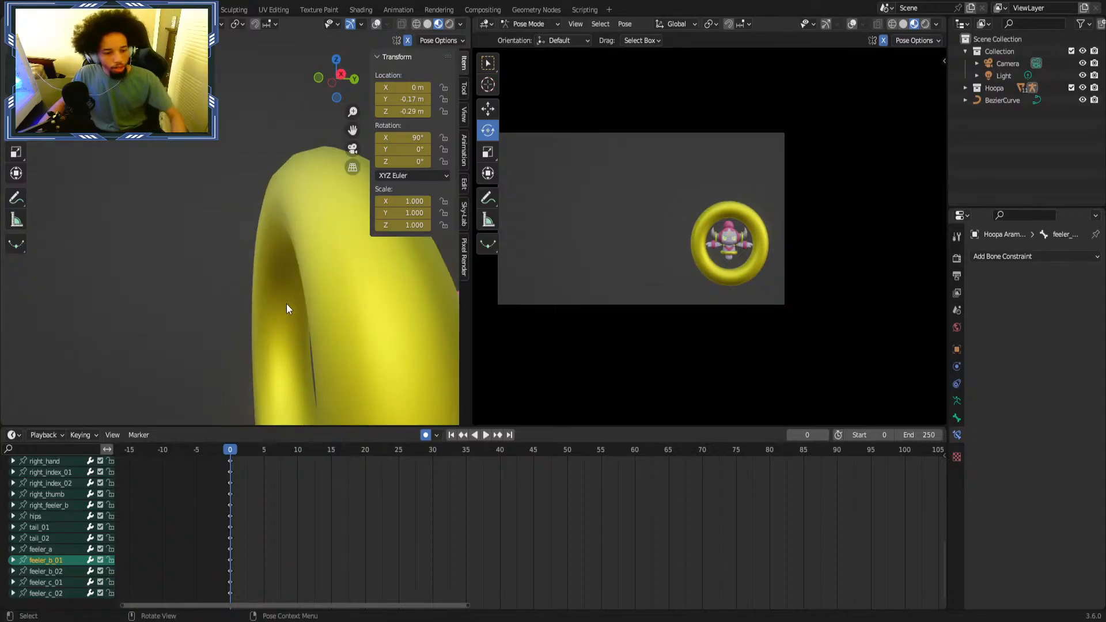
pyautogui.scroll(-3, 347, 306)
pyautogui.moveTo(347, 306); pyautogui.dragTo(268, 364, button='middle')
pyautogui.scroll(3, 344, 330)
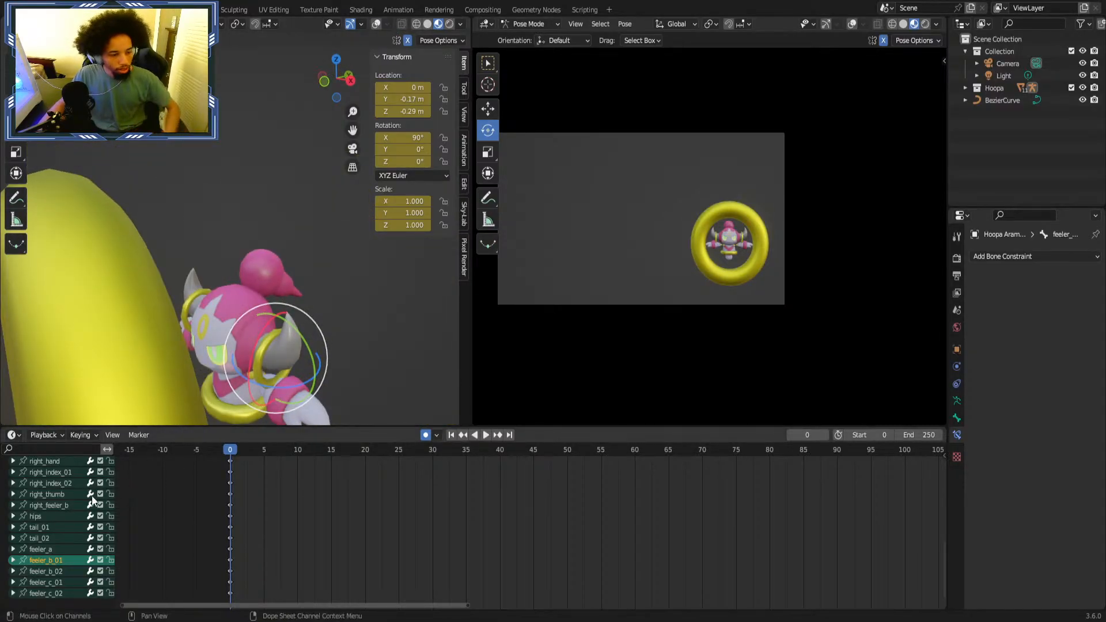
# Compare the transforms of feeler_a, feeler_b_01 and feeler_b_02, and view the bone relations of feeler_b_02.
pyautogui.click(52, 569)
pyautogui.click(55, 560)
pyautogui.click(56, 573)
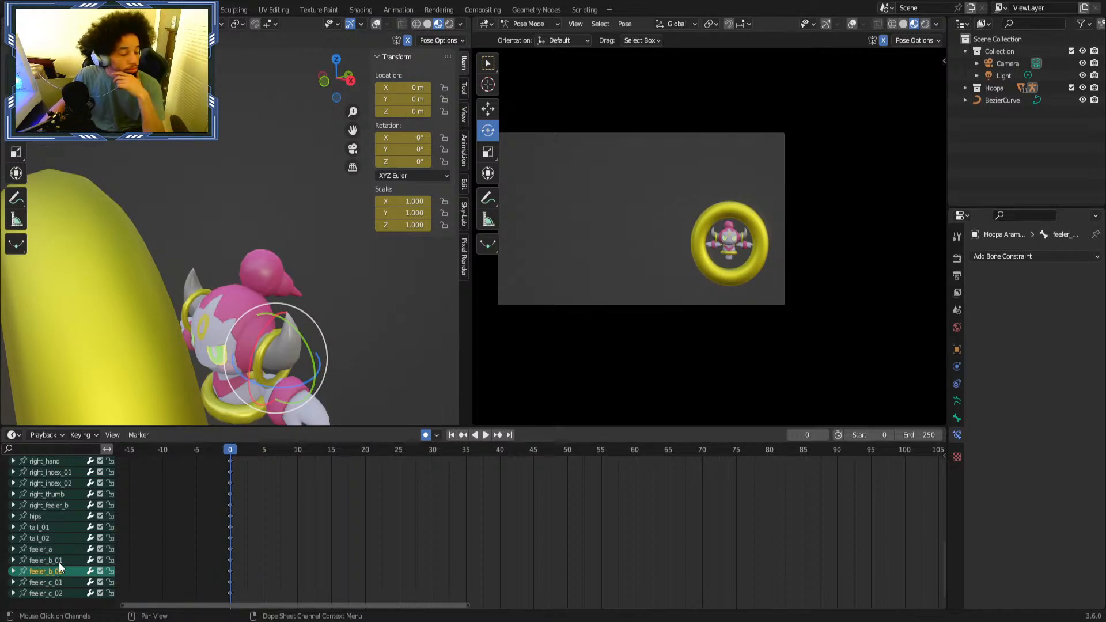
pyautogui.click(51, 560)
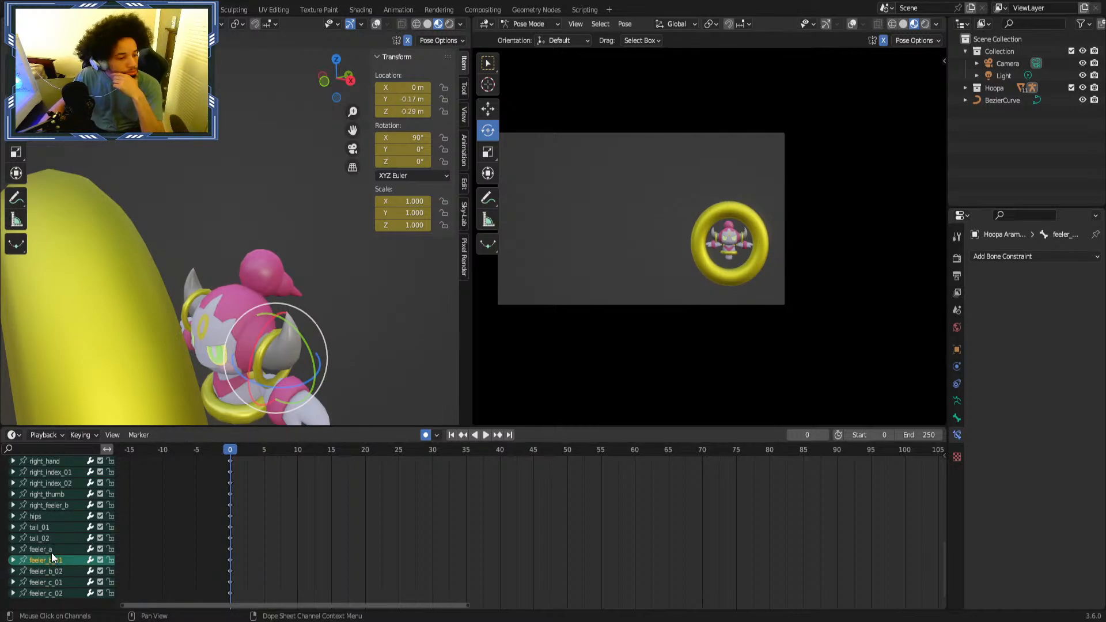
pyautogui.click(51, 552)
pyautogui.click(50, 567)
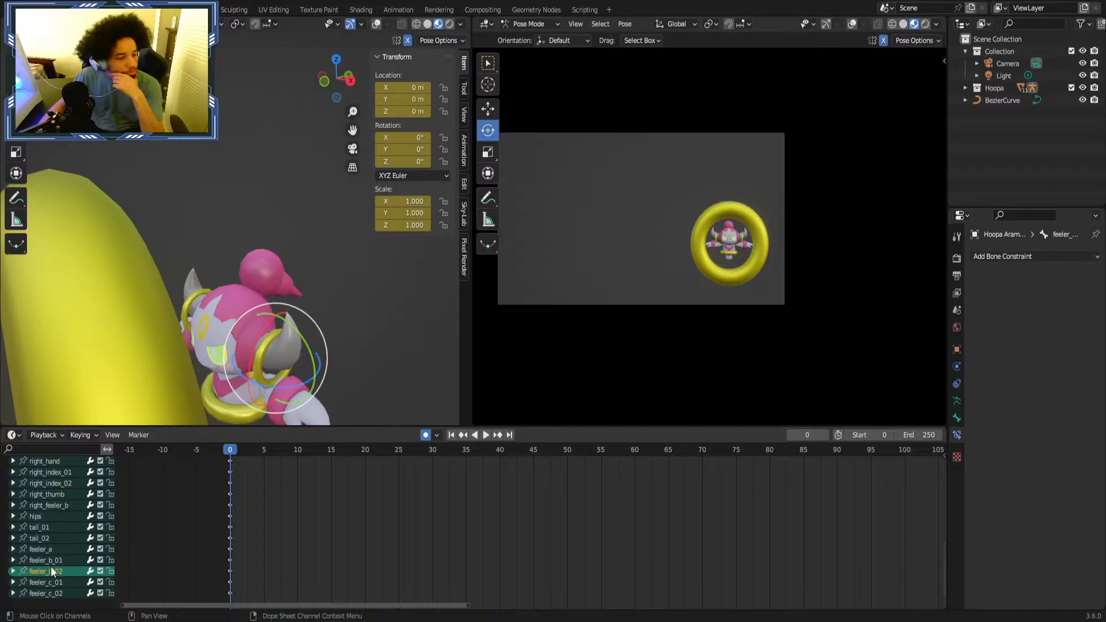
pyautogui.click(957, 418)
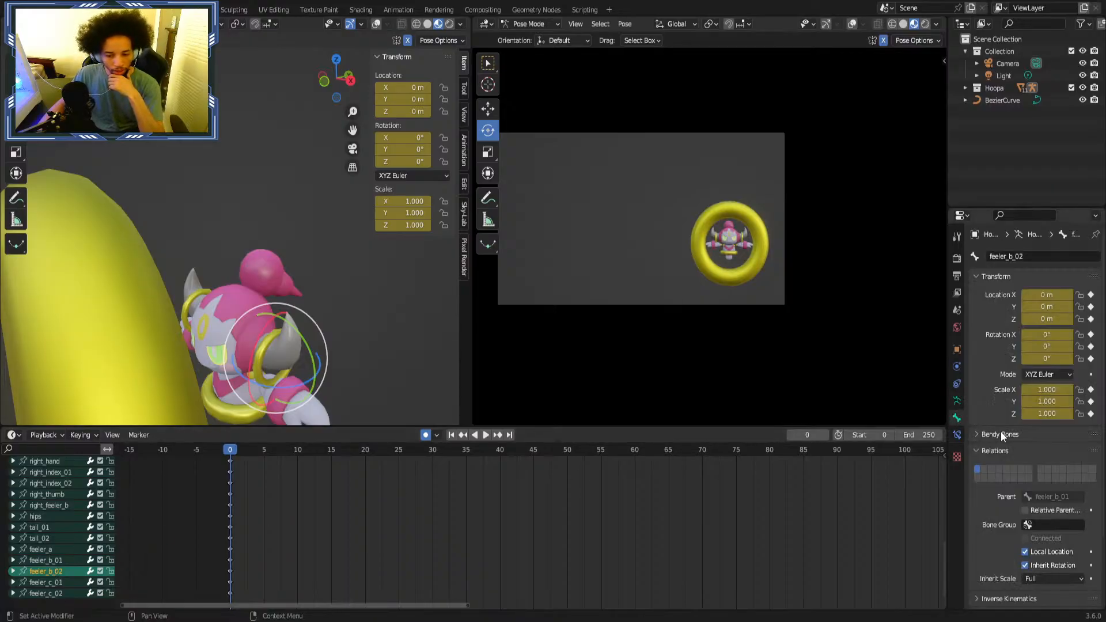
# Clear the parent bone of feeler_b_01 in Edit Mode.
pyautogui.click(52, 560)
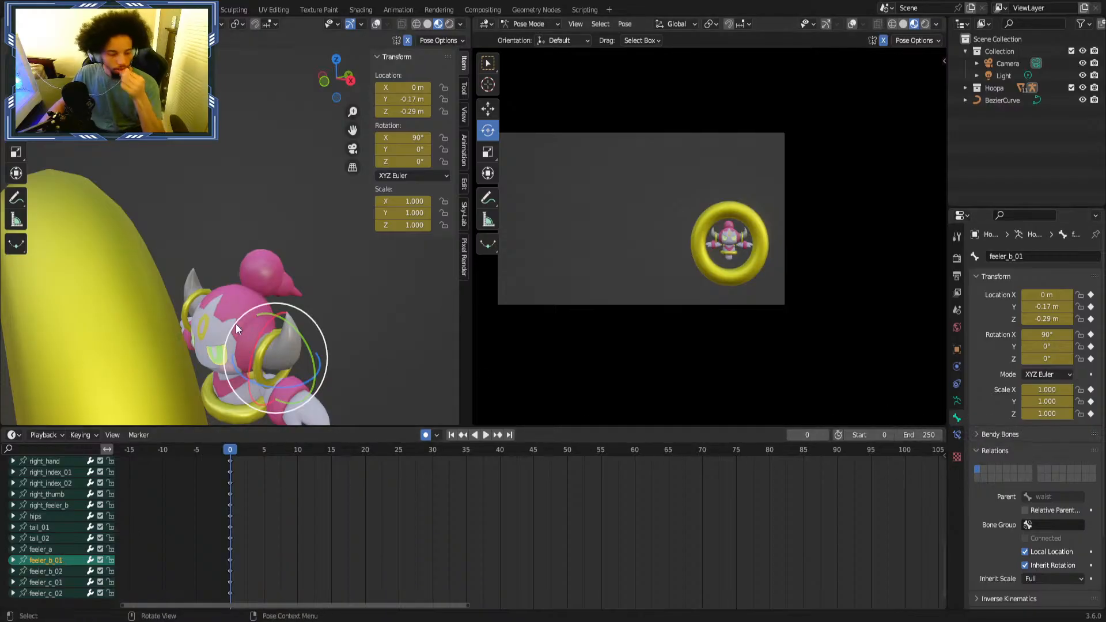
pyautogui.press('Tab')
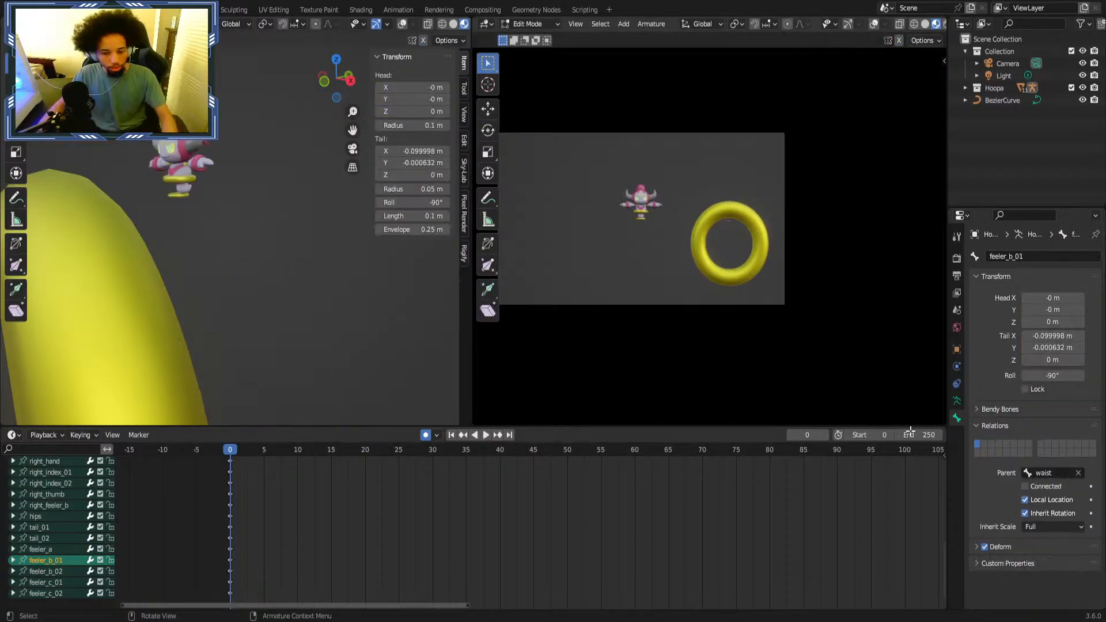
pyautogui.click(1078, 472)
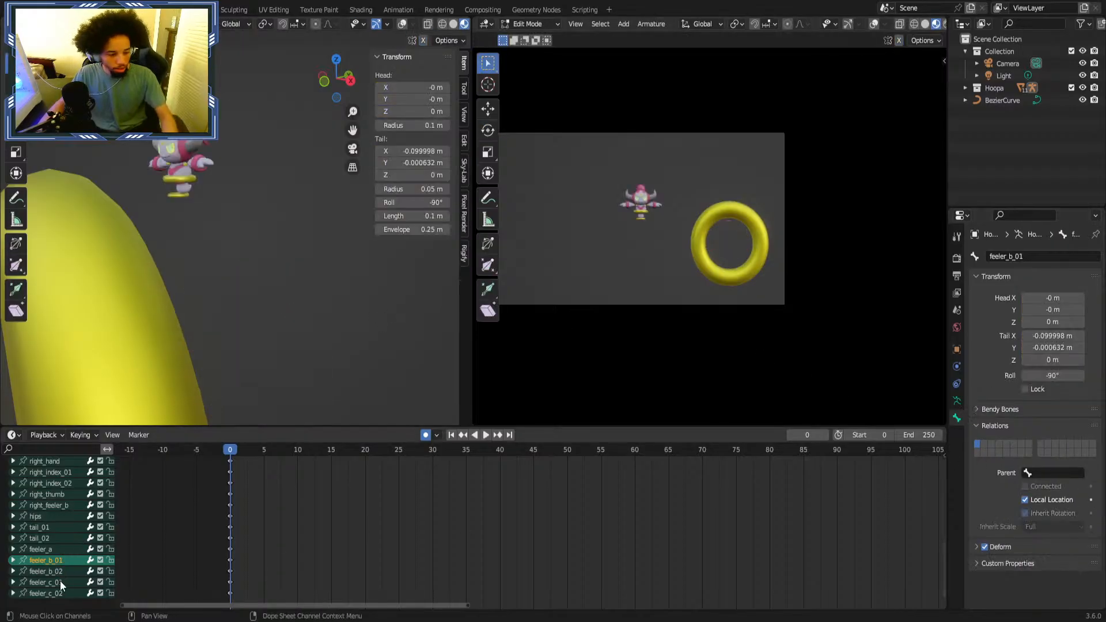
# Clear the parent bone of feeler_c_01 in Edit Mode and return to Pose Mode.
pyautogui.press('Tab')
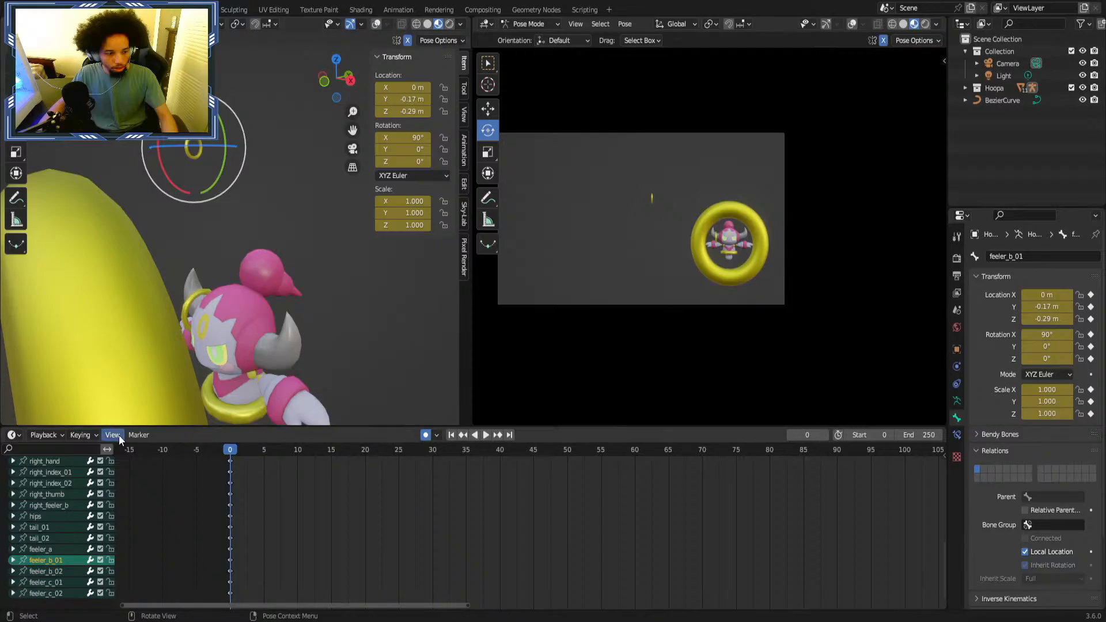
pyautogui.click(50, 581)
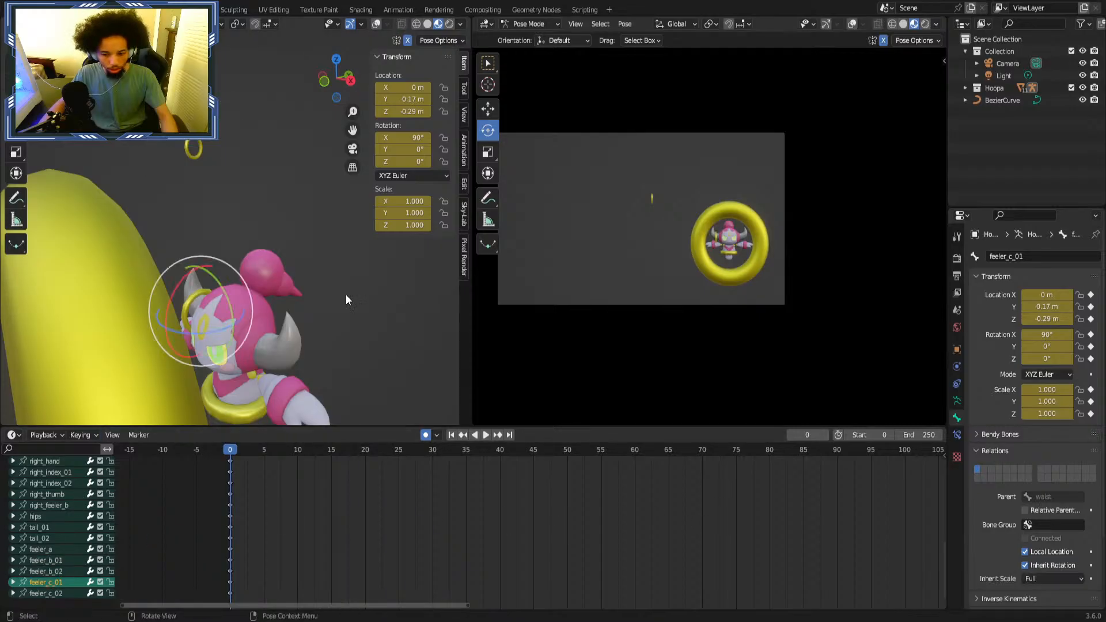
pyautogui.press('Tab')
pyautogui.click(1077, 473)
pyautogui.press('Tab')
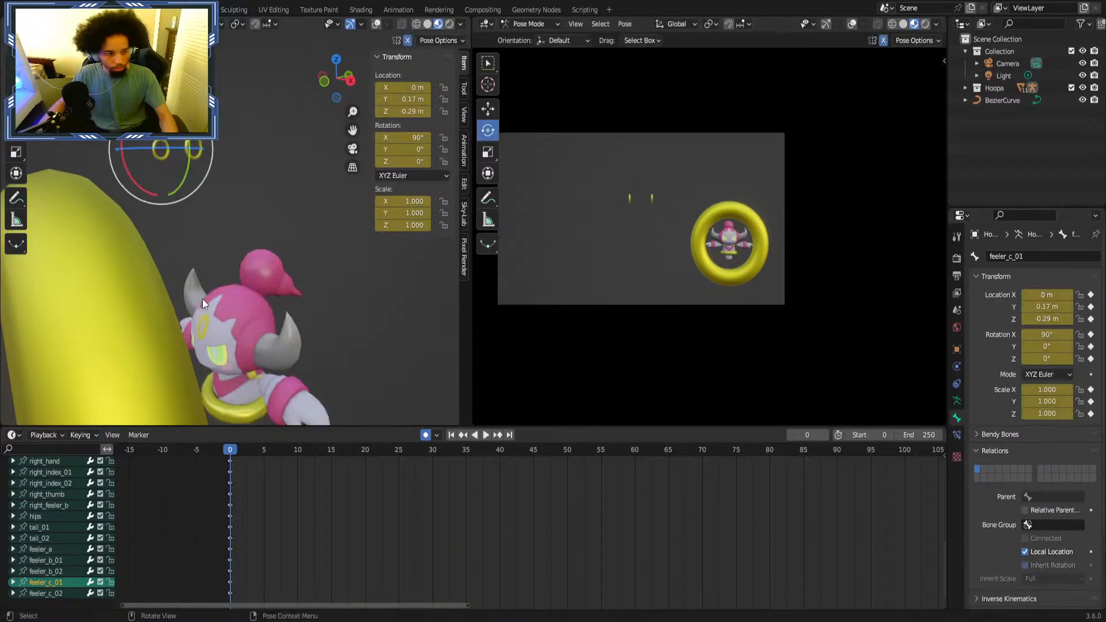
# Clear the location and rotation keyframes of feeler_c_01.
pyautogui.moveTo(202, 214); pyautogui.dragTo(278, 239, button='middle')
pyautogui.scroll(-4, 240, 285)
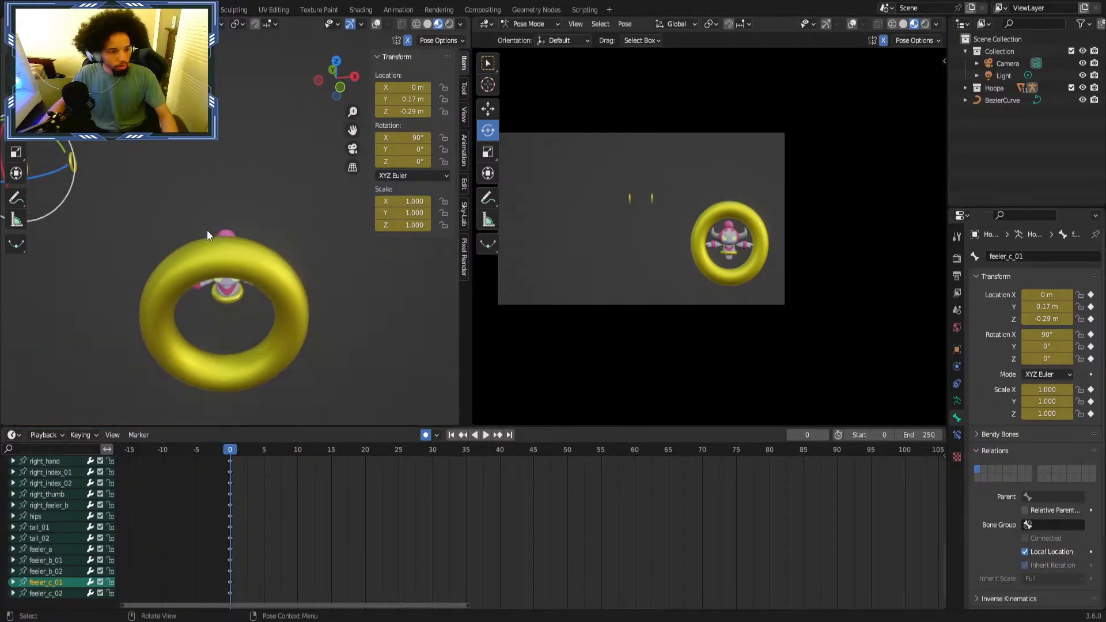
pyautogui.keyDown('shift'); pyautogui.moveTo(164, 225); pyautogui.dragTo(235, 249, button='middle'); pyautogui.keyUp('shift')
pyautogui.rightClick(405, 110)
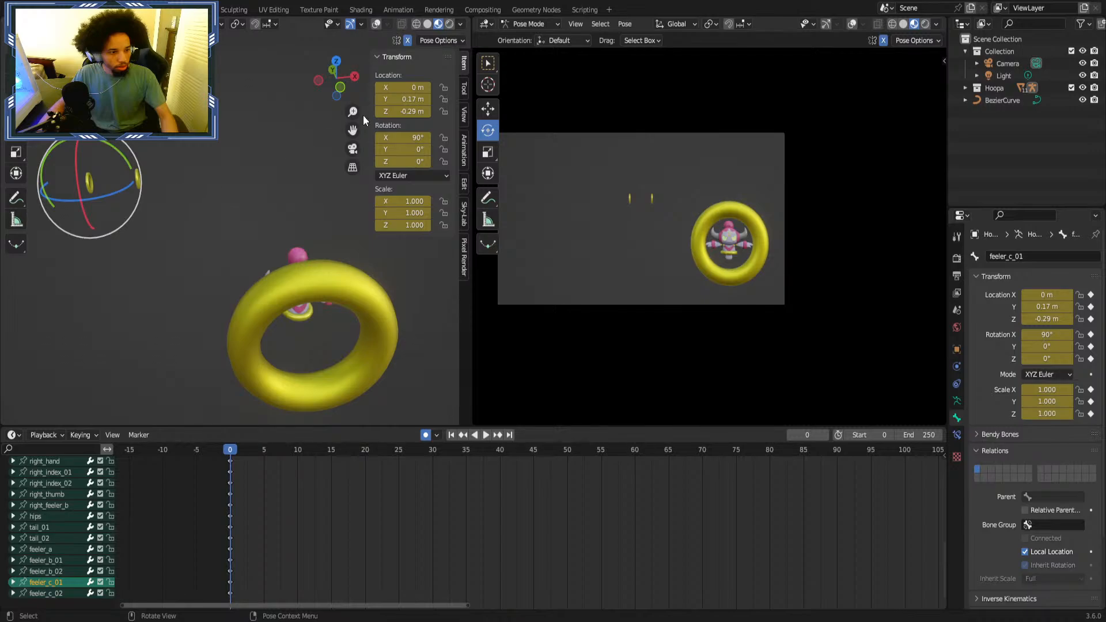
pyautogui.rightClick(403, 108)
pyautogui.click(341, 160)
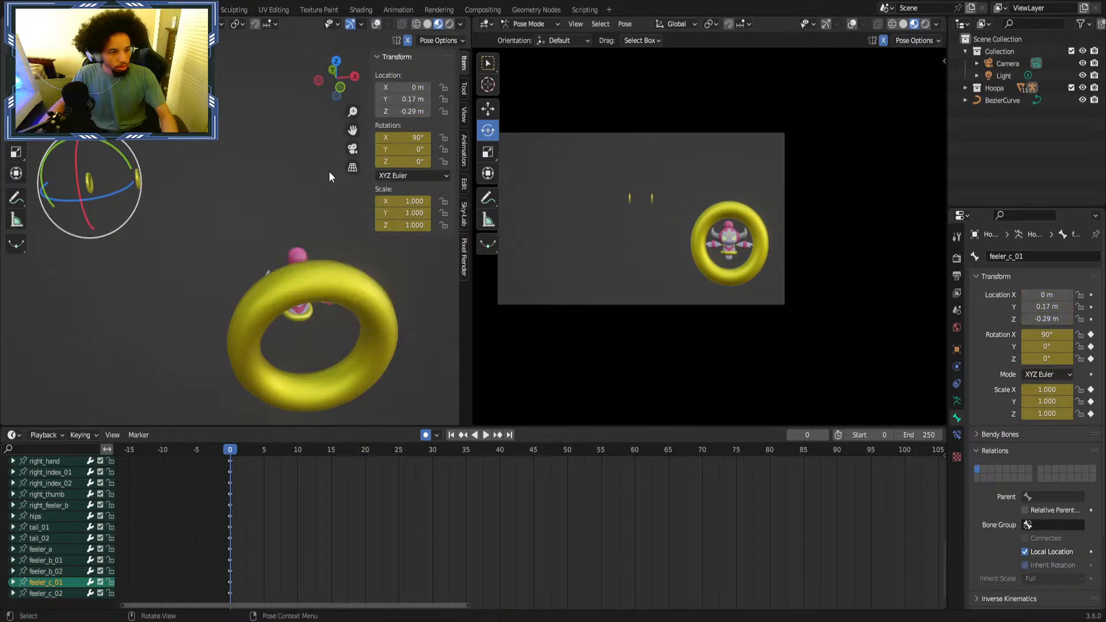
pyautogui.rightClick(383, 149)
pyautogui.click(372, 147)
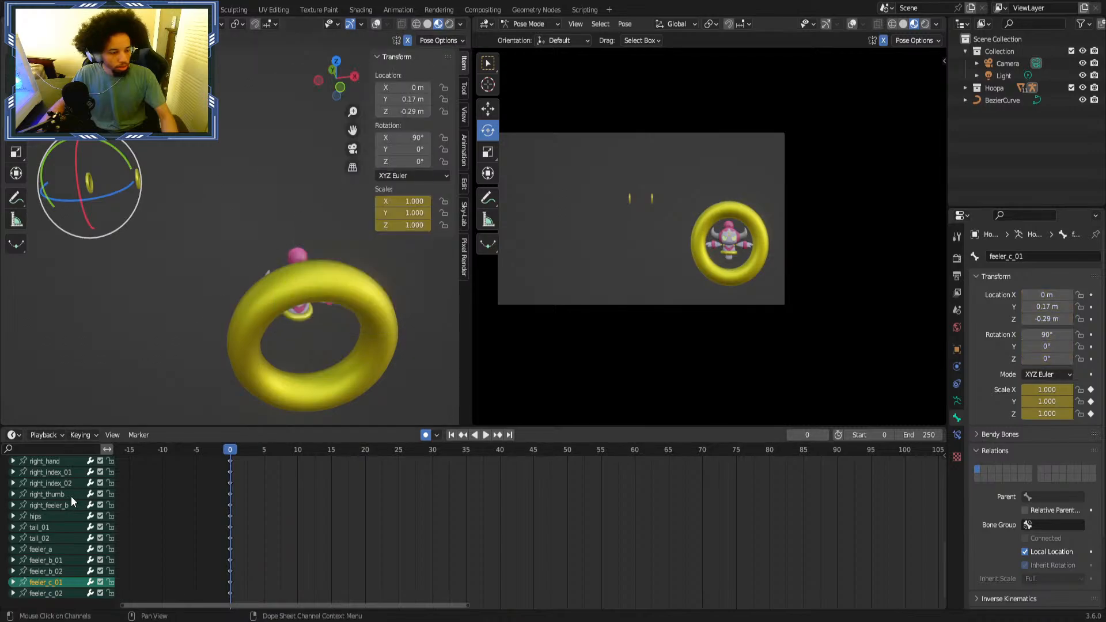
# Clear the location and rotation keyframes of feeler_b_01.
pyautogui.click(64, 561)
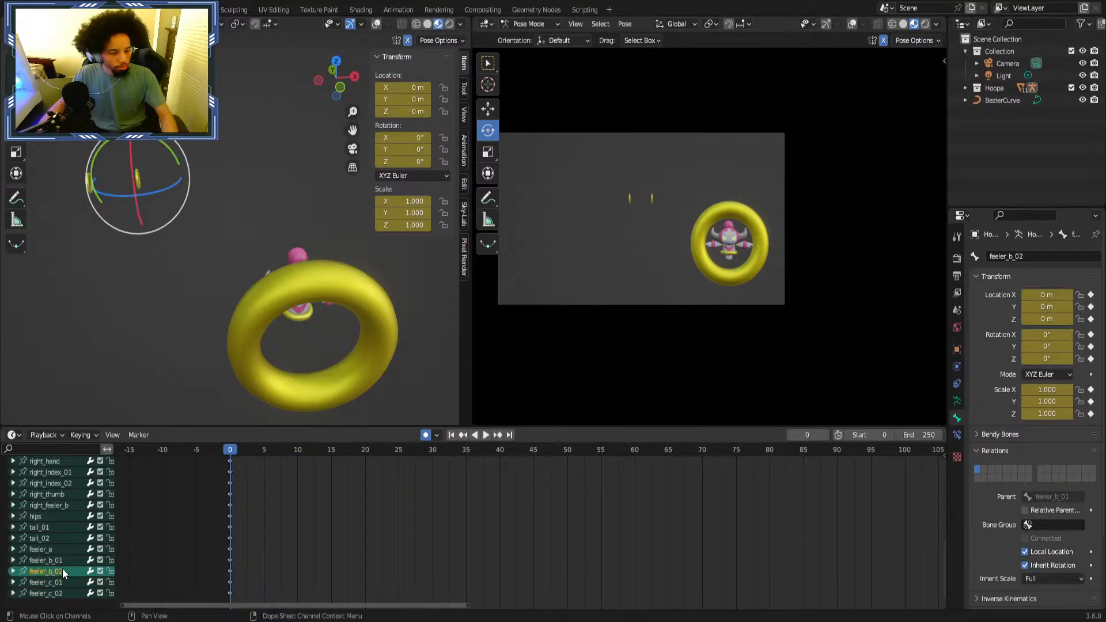
pyautogui.rightClick(408, 102)
pyautogui.click(397, 101)
pyautogui.rightClick(353, 194)
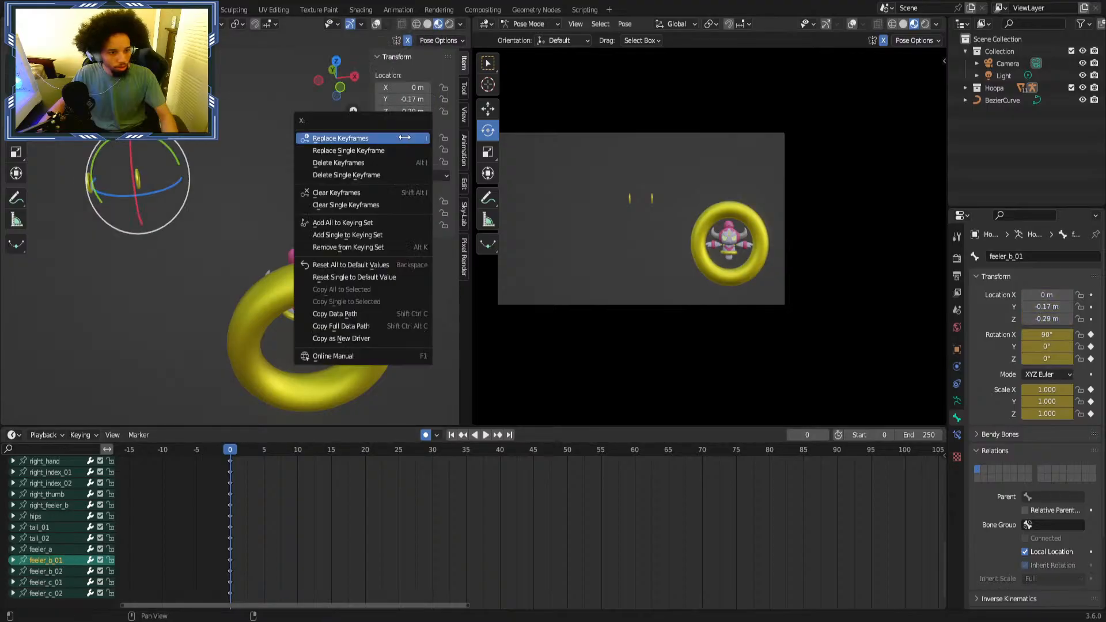
pyautogui.click(353, 195)
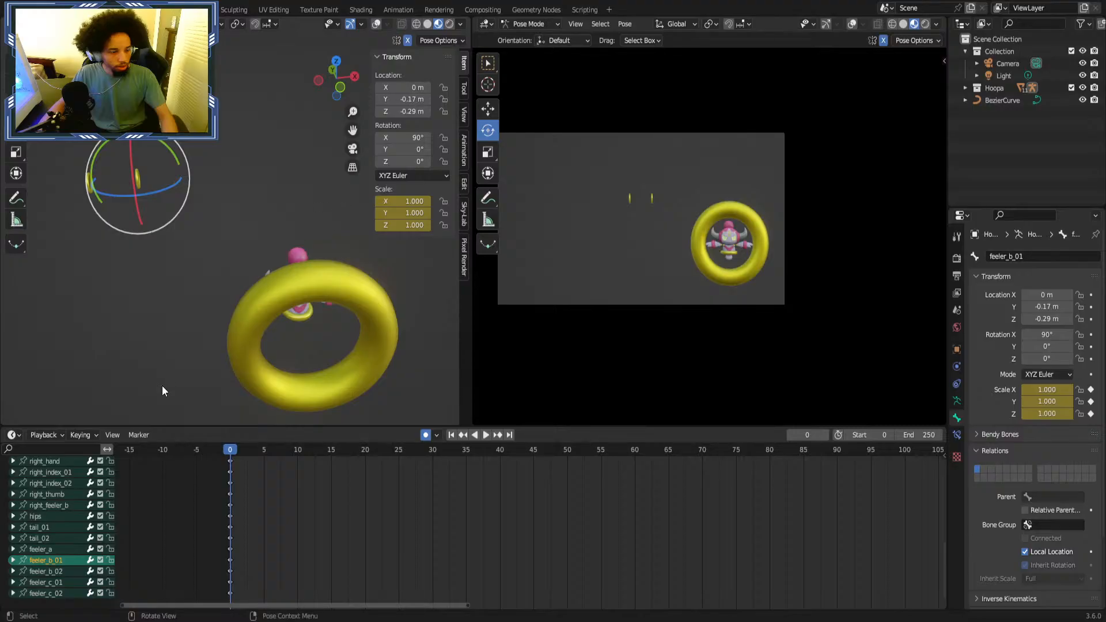
# Move the feeler_b_01 ring toward the character, to a location of about X 1.01, Y -1.52, Z -0.28 m.
pyautogui.click(15, 108)
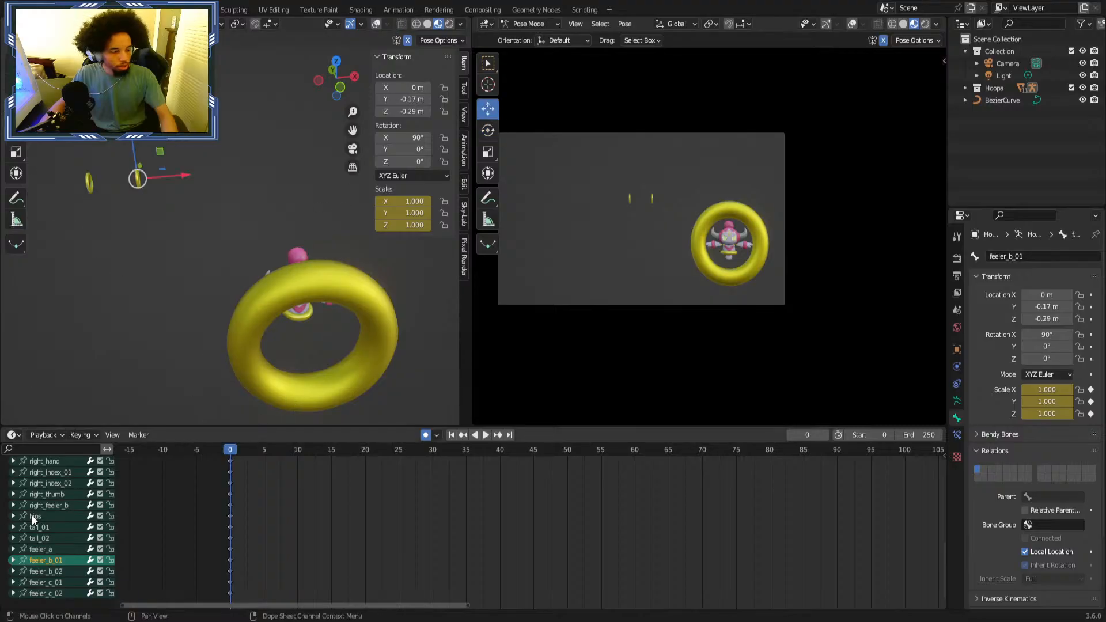
pyautogui.scroll(-1, 180, 178)
pyautogui.moveTo(180, 183); pyautogui.dragTo(141, 264, button='middle')
pyautogui.press('g')
pyautogui.press('y')
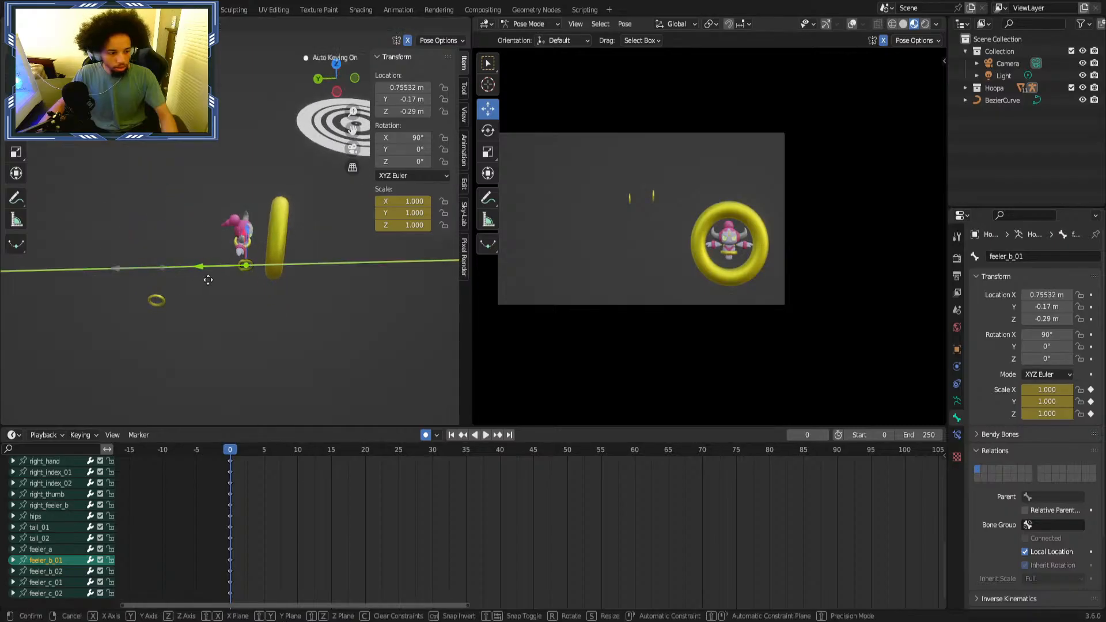
pyautogui.moveTo(208, 280); pyautogui.dragTo(210, 280)
pyautogui.moveTo(305, 246); pyautogui.dragTo(225, 229, button='middle')
pyautogui.moveTo(232, 226); pyautogui.dragTo(333, 277)
pyautogui.moveTo(333, 278); pyautogui.dragTo(241, 264, button='middle')
pyautogui.moveTo(272, 266); pyautogui.dragTo(248, 271)
pyautogui.moveTo(248, 271); pyautogui.dragTo(298, 229, button='middle')
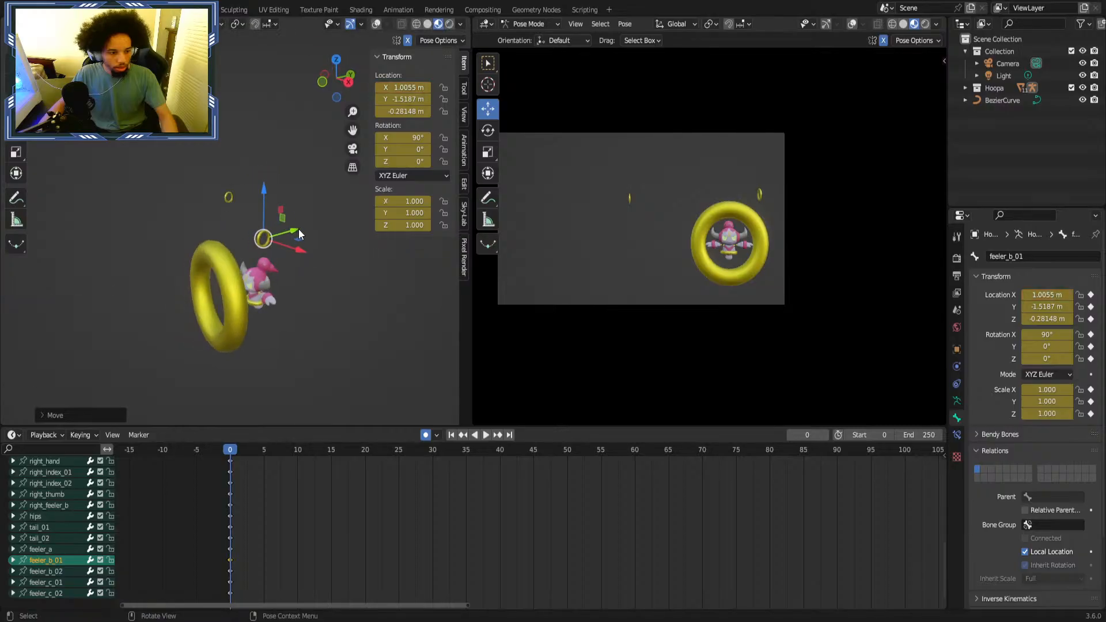
# Lower the feeler_b_01 ring and fit it around the character's left horn, at about X 0.84, Y -1.32, Z 0.24 m.
pyautogui.scroll(2, 295, 224)
pyautogui.moveTo(284, 202); pyautogui.dragTo(282, 290)
pyautogui.moveTo(262, 283); pyautogui.dragTo(213, 337, button='middle')
pyautogui.moveTo(228, 332); pyautogui.dragTo(257, 333)
pyautogui.moveTo(257, 333); pyautogui.dragTo(307, 247, button='middle')
pyautogui.moveTo(306, 247); pyautogui.dragTo(307, 274)
pyautogui.moveTo(337, 314); pyautogui.dragTo(288, 315)
pyautogui.moveTo(288, 315); pyautogui.dragTo(266, 289, button='middle')
pyautogui.scroll(1, 316, 289)
pyautogui.moveTo(291, 280); pyautogui.dragTo(299, 290)
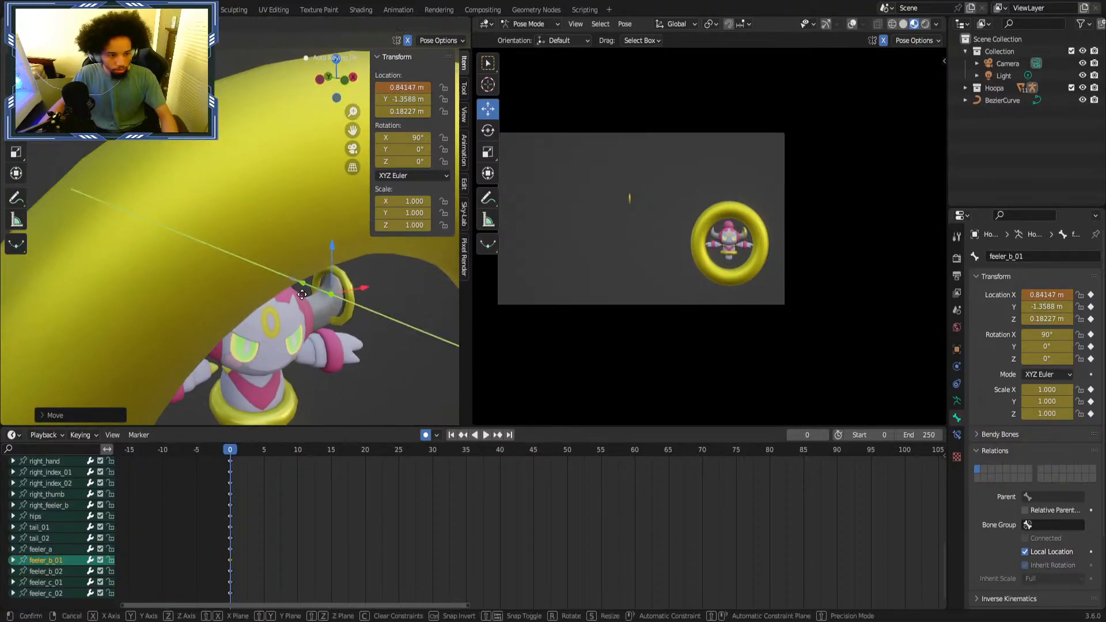
pyautogui.moveTo(299, 290); pyautogui.dragTo(338, 274, button='middle')
pyautogui.moveTo(309, 234); pyautogui.dragTo(299, 262)
pyautogui.scroll(2, 299, 262)
pyautogui.scroll(-6, 171, 226)
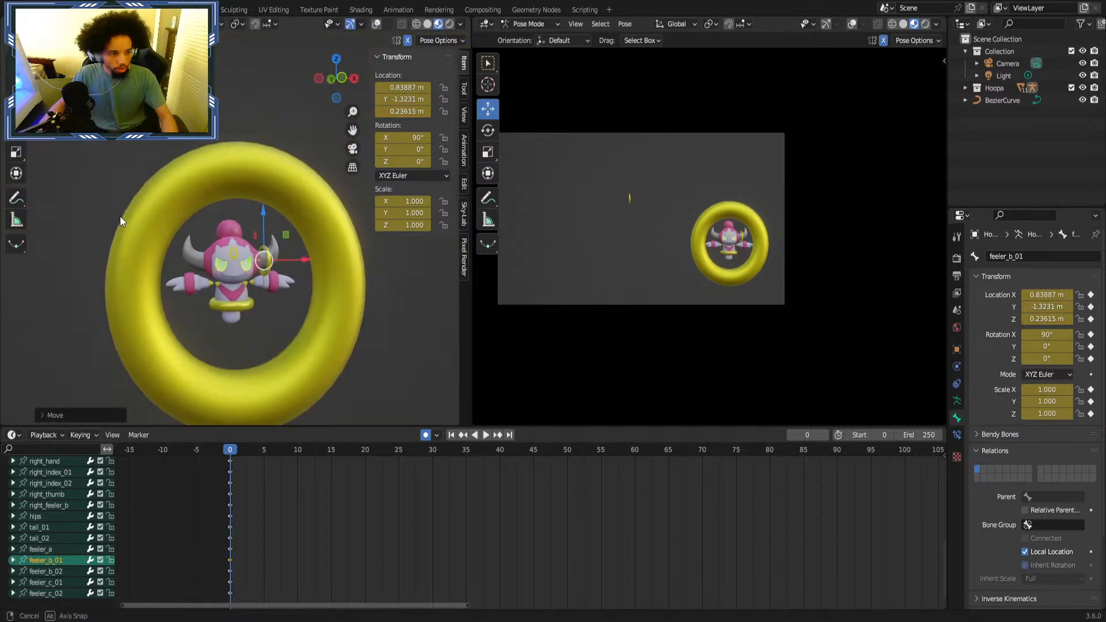
# Move the feeler_c_01 ring down beside the character's head, to about X 0.84, Y -0.86, Z 0.23 m.
pyautogui.moveTo(120, 216); pyautogui.dragTo(86, 250, button='middle')
pyautogui.scroll(-3, 87, 250)
pyautogui.scroll(3, 156, 202)
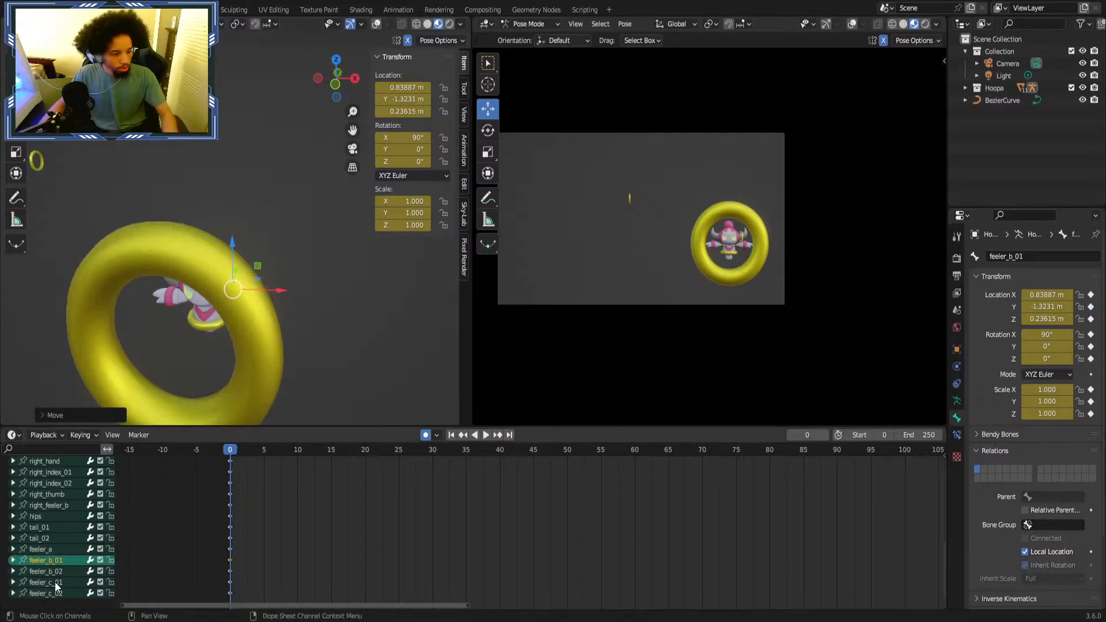
pyautogui.moveTo(95, 151); pyautogui.dragTo(112, 254, button='middle')
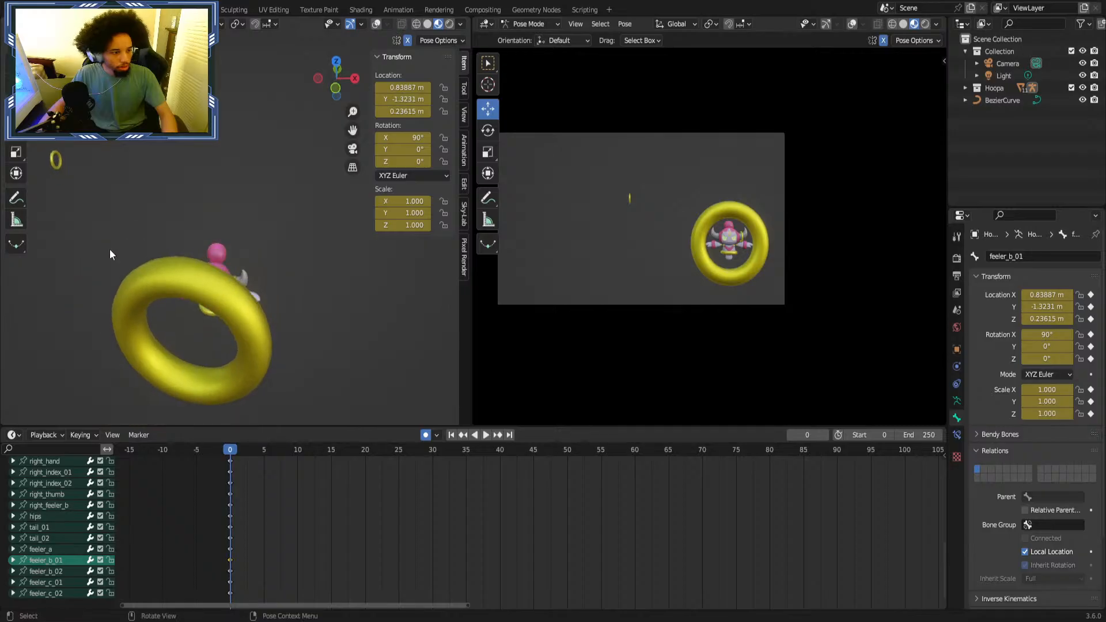
pyautogui.click(71, 582)
pyautogui.press('g')
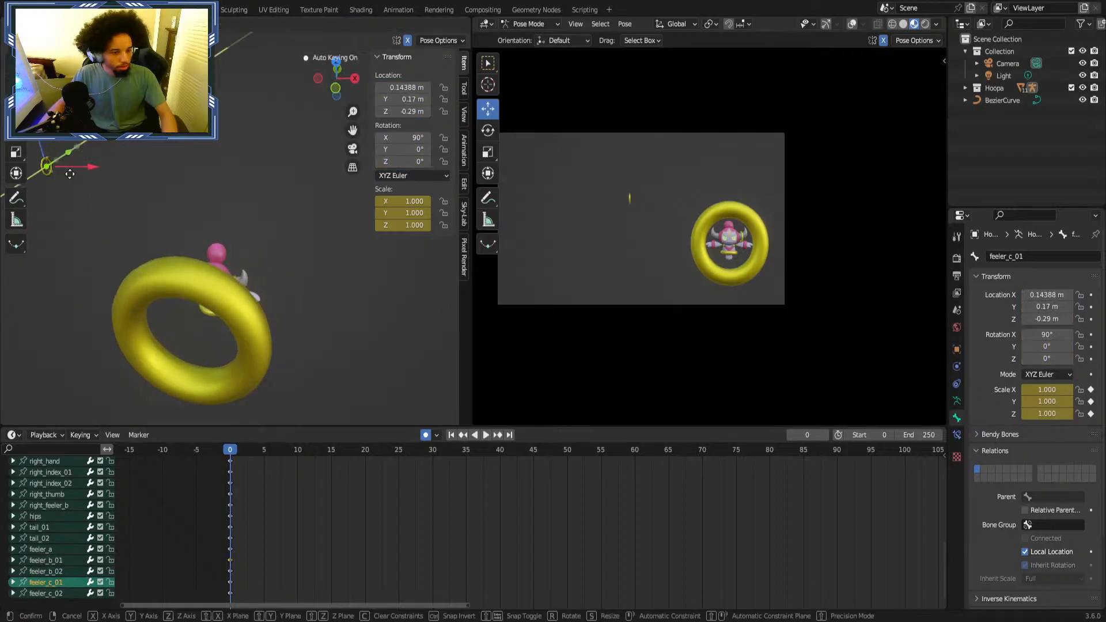
pyautogui.click(50, 233)
pyautogui.press('g')
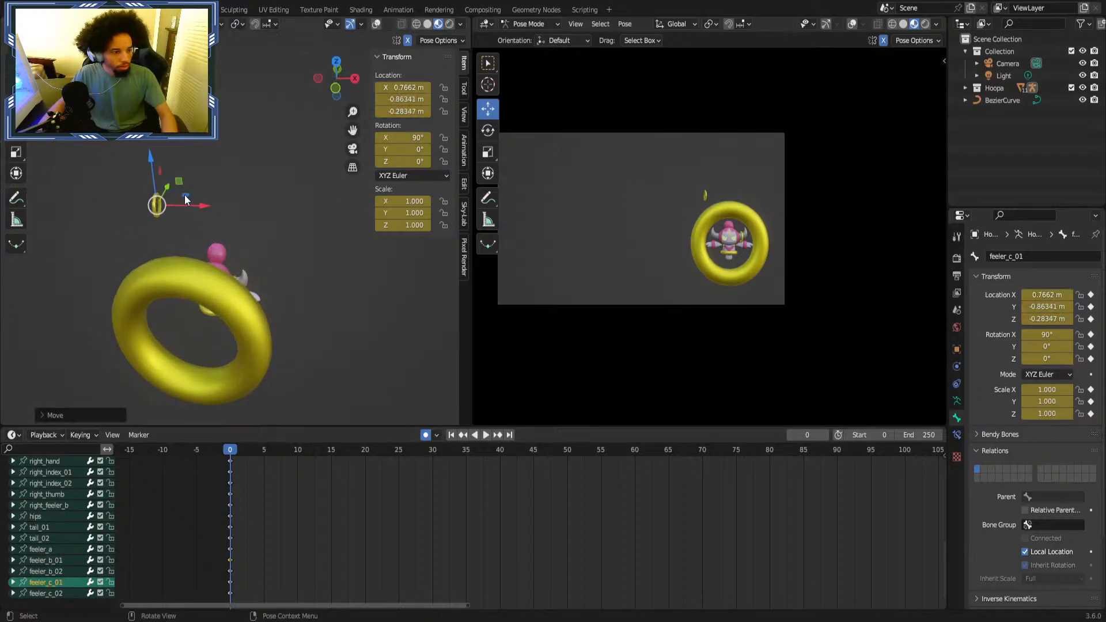
pyautogui.moveTo(149, 266); pyautogui.dragTo(151, 266)
pyautogui.hotkey('ctrl', 'z')
pyautogui.moveTo(223, 231); pyautogui.dragTo(138, 219, button='middle')
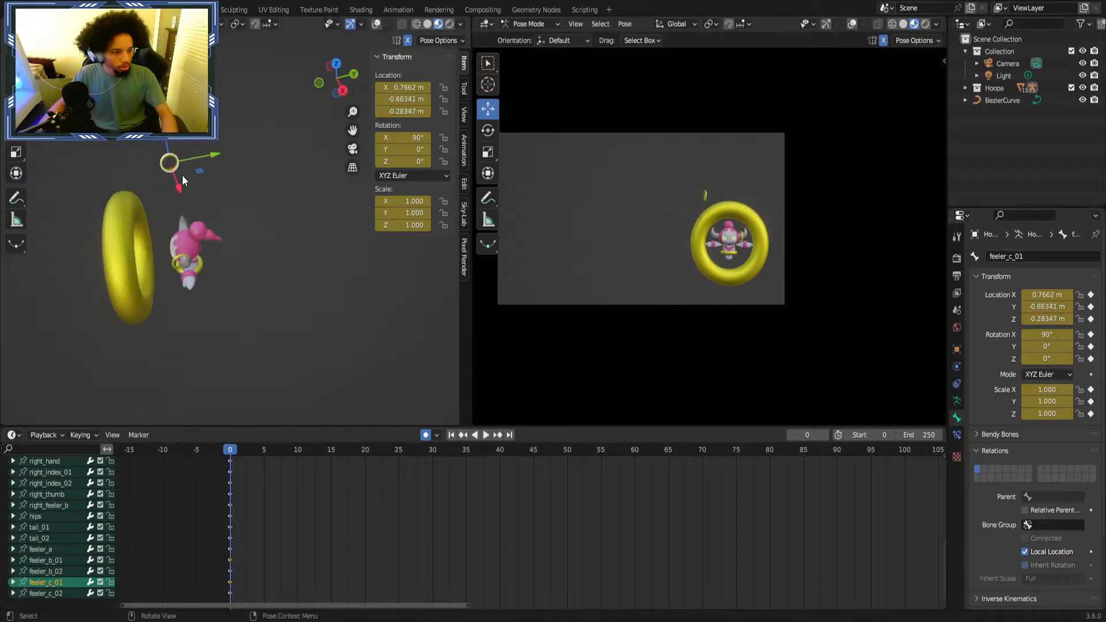
pyautogui.moveTo(215, 154); pyautogui.dragTo(204, 156)
pyautogui.moveTo(154, 124); pyautogui.dragTo(162, 181)
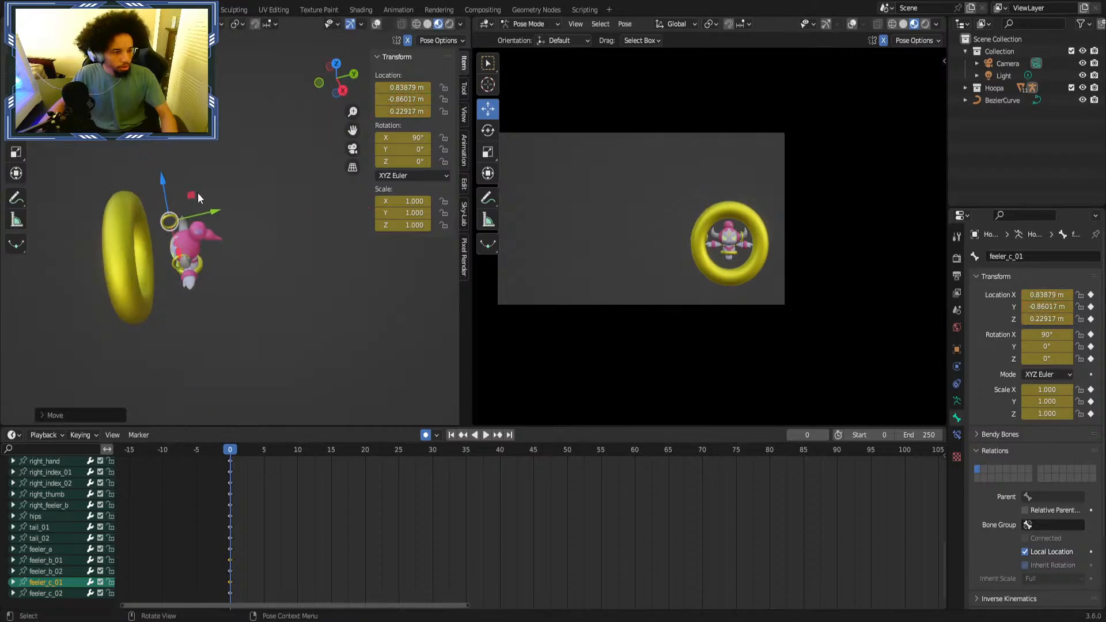
# Fit the feeler_c_01 ring around the character's right horn, at about X 0.76, Y -0.99, Z 0.23 m.
pyautogui.moveTo(215, 213); pyautogui.dragTo(231, 211)
pyautogui.moveTo(226, 216); pyautogui.dragTo(296, 200, button='middle')
pyautogui.moveTo(236, 236); pyautogui.dragTo(259, 215, button='middle')
pyautogui.scroll(5, 259, 216)
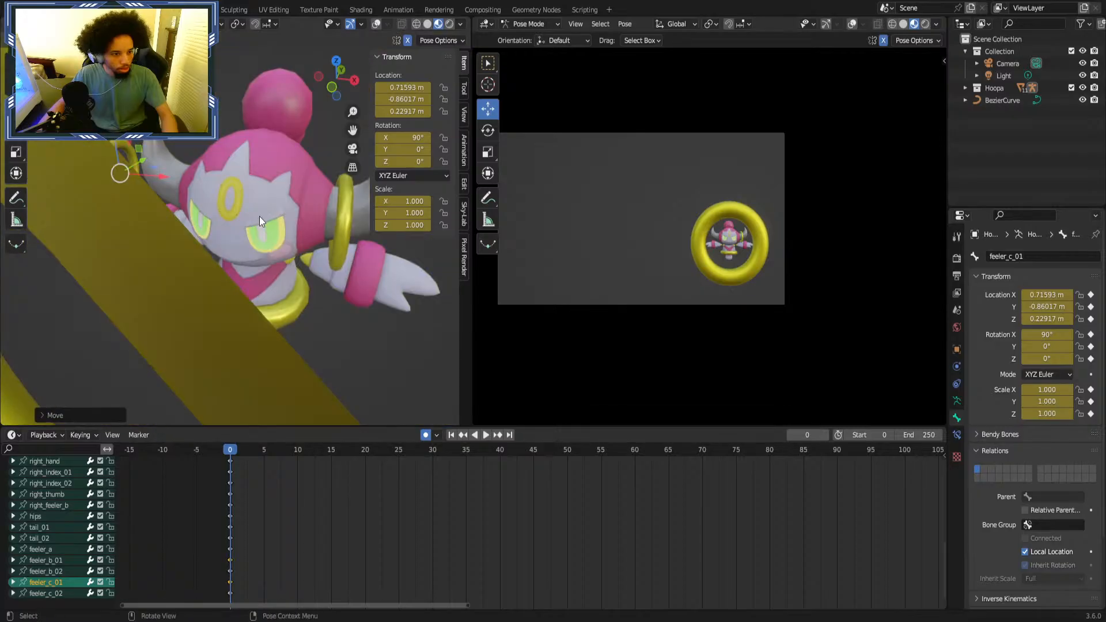
pyautogui.moveTo(160, 180); pyautogui.dragTo(216, 177)
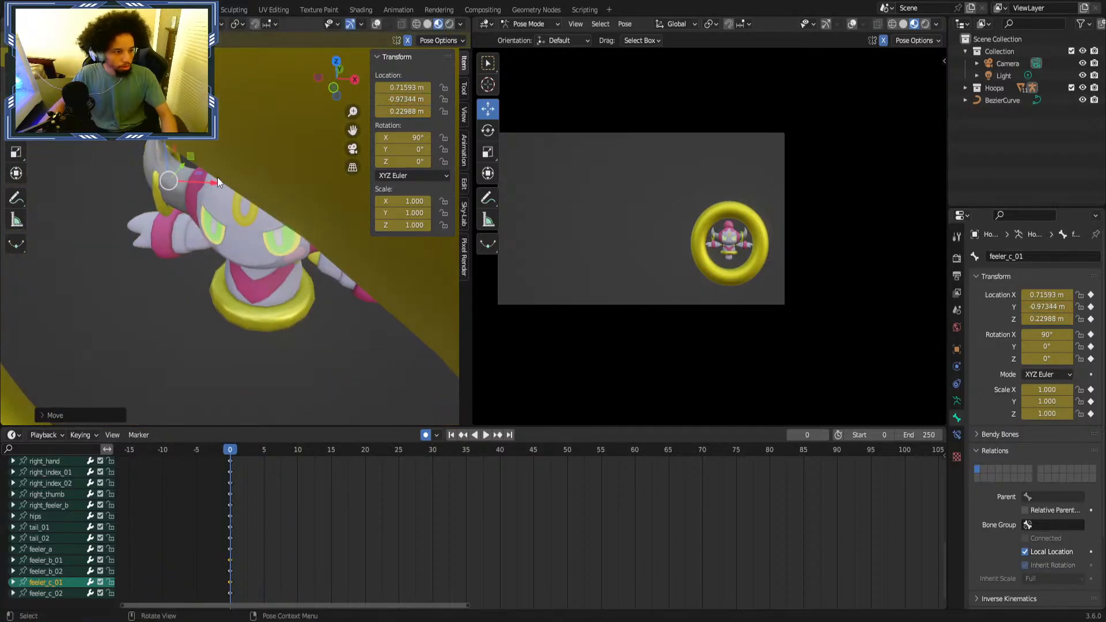
pyautogui.moveTo(217, 178); pyautogui.dragTo(159, 192, button='middle')
pyautogui.moveTo(192, 153); pyautogui.dragTo(268, 182)
pyautogui.moveTo(267, 182); pyautogui.dragTo(226, 171, button='middle')
pyautogui.click(311, 182)
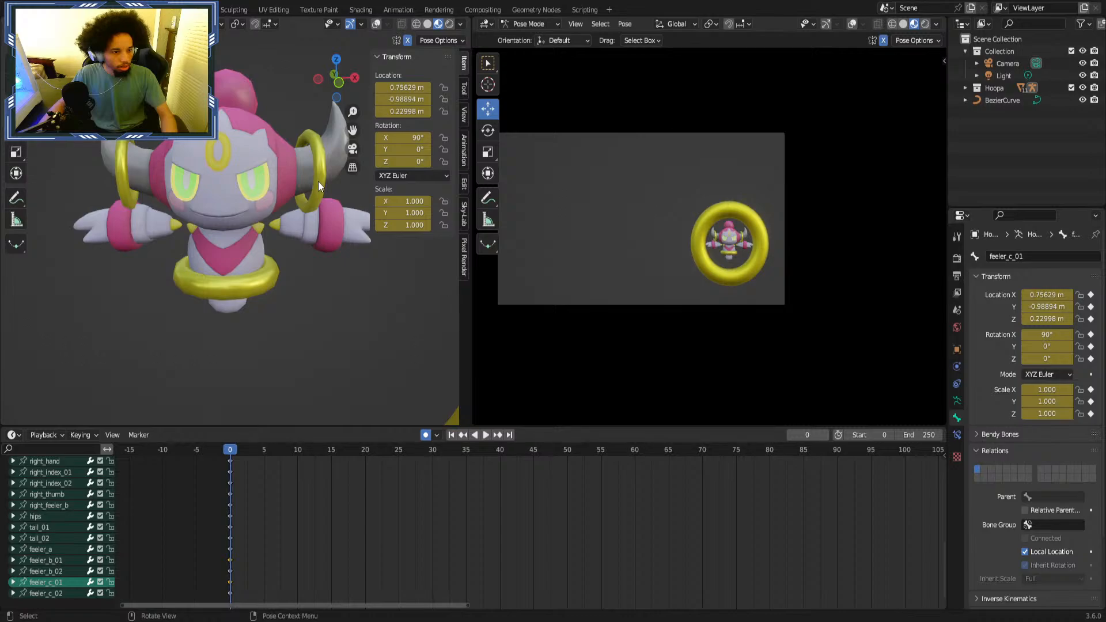
# Copy the location values of feeler_b_01 to feeler_c_01: Y -1.3231 m, Z 0.23615 m and X 0.83887 m.
pyautogui.click(75, 559)
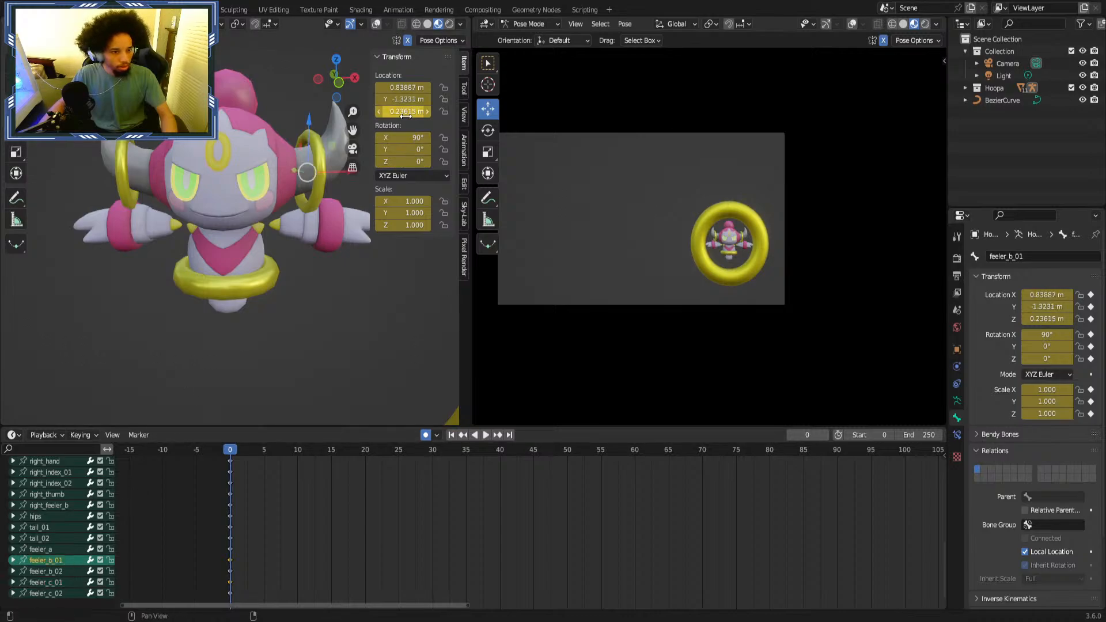
pyautogui.press('Escape')
pyautogui.click(46, 581)
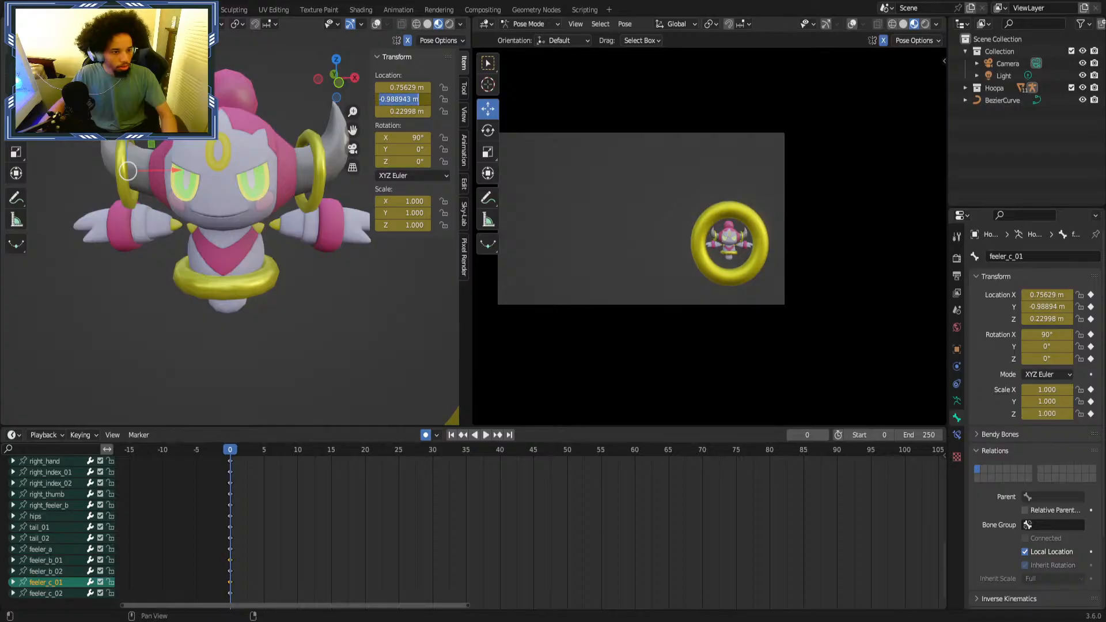
pyautogui.press('Return')
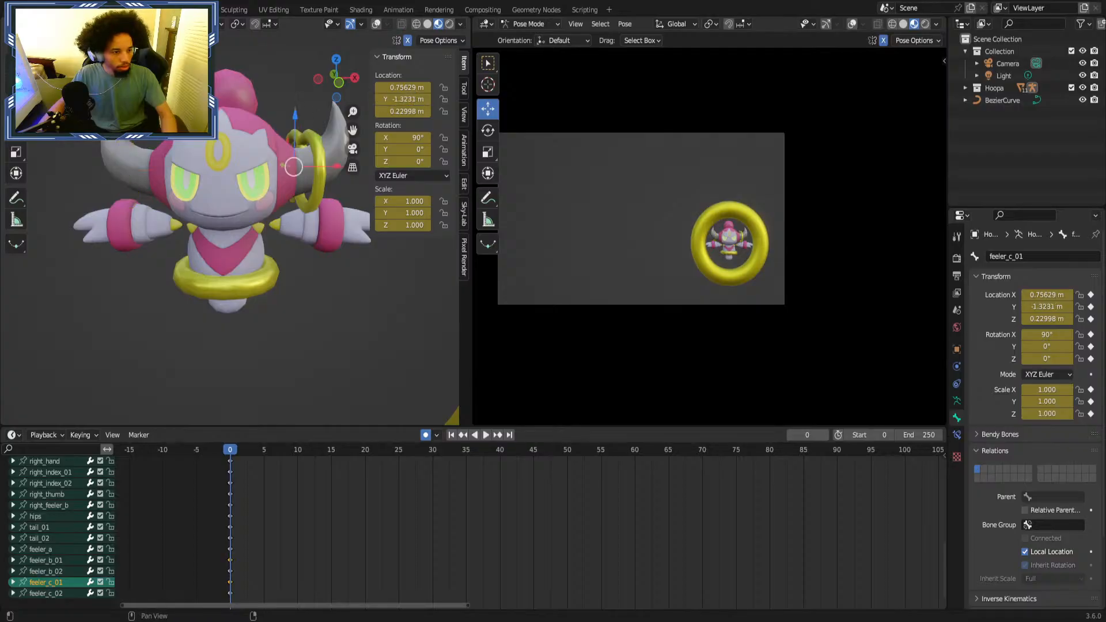
pyautogui.moveTo(241, 208); pyautogui.dragTo(136, 200, button='middle')
pyautogui.click(47, 559)
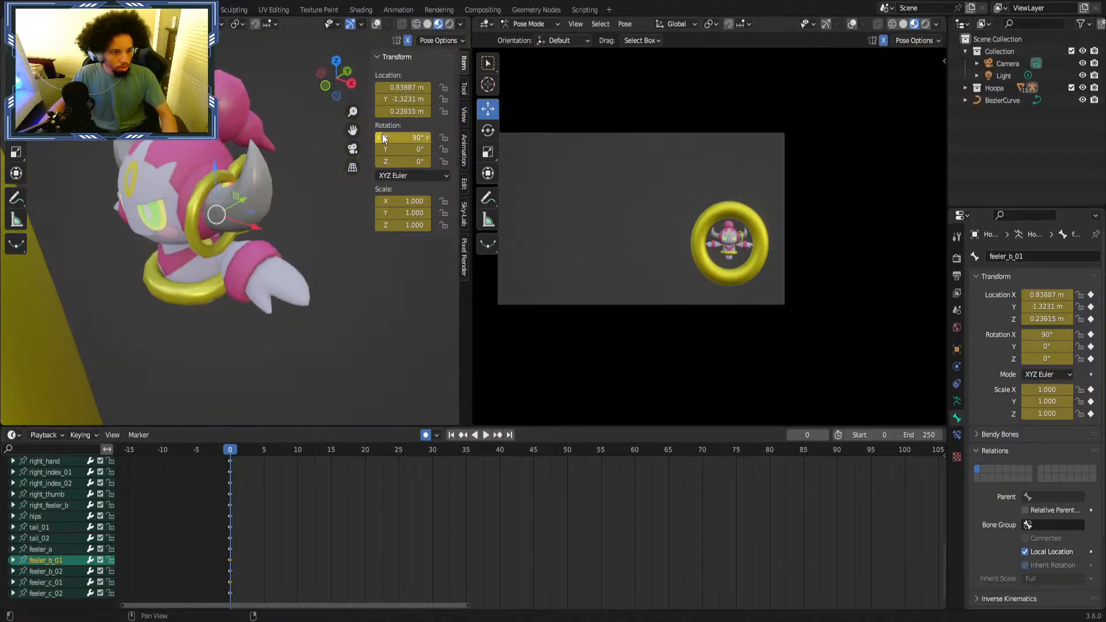
pyautogui.press('Return')
pyautogui.click(46, 581)
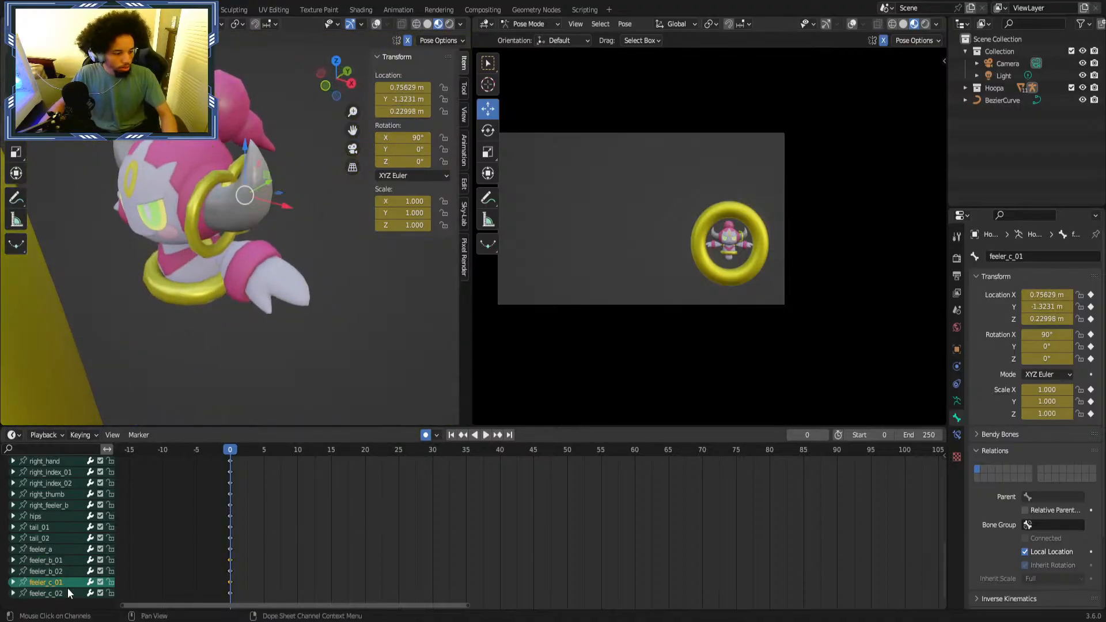
pyautogui.press('Return')
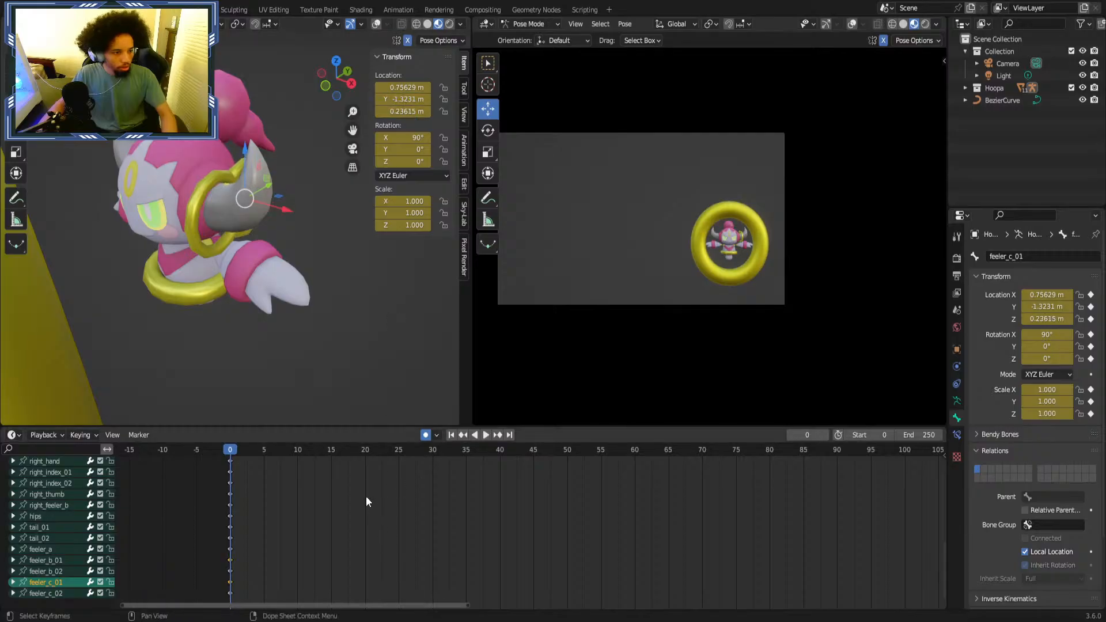
pyautogui.click(63, 561)
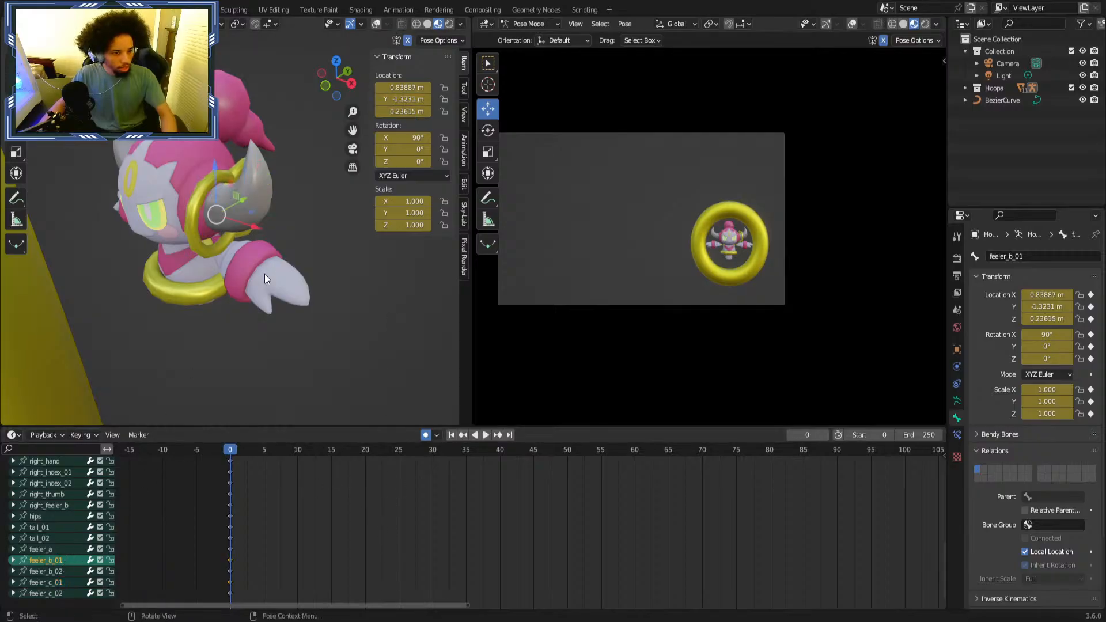
pyautogui.click(49, 582)
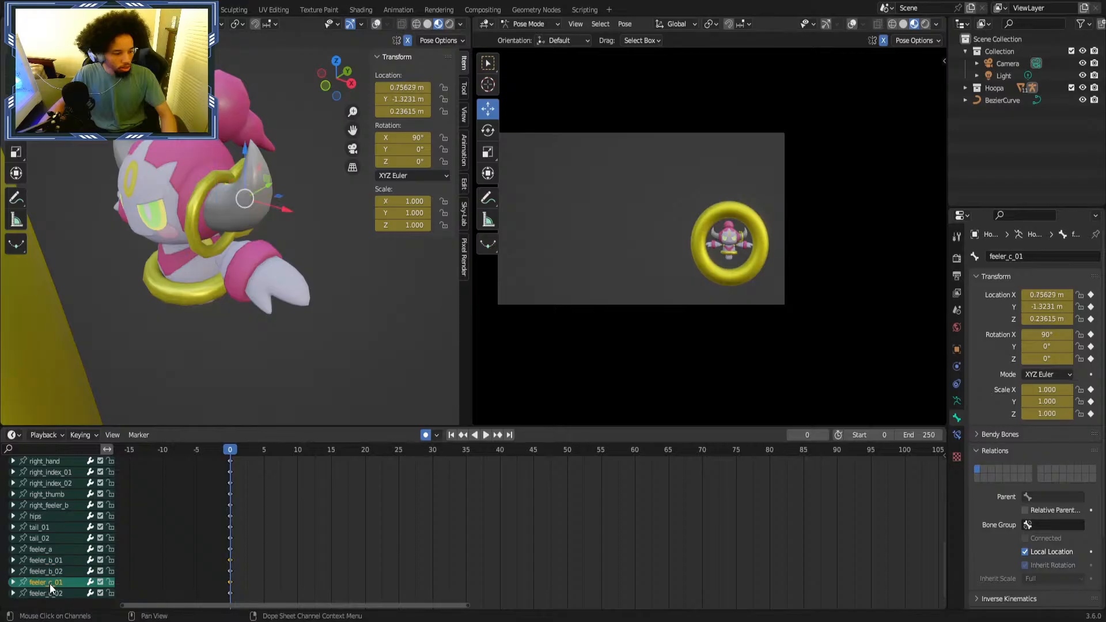
pyautogui.press('Return')
# Move the feeler_c_01 ring along the X axis to the character's right horn, at about Y -1.02 m.
pyautogui.moveTo(202, 352); pyautogui.dragTo(335, 258, button='middle')
pyautogui.press('g')
pyautogui.press('x')
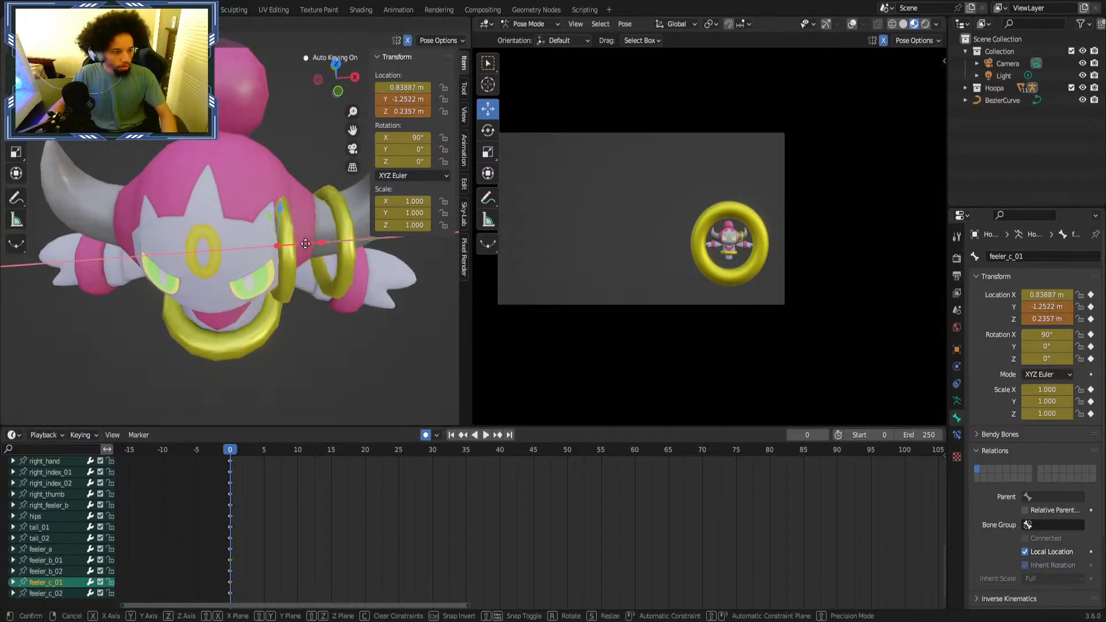
pyautogui.click(135, 249)
pyautogui.moveTo(135, 249); pyautogui.dragTo(86, 267, button='middle')
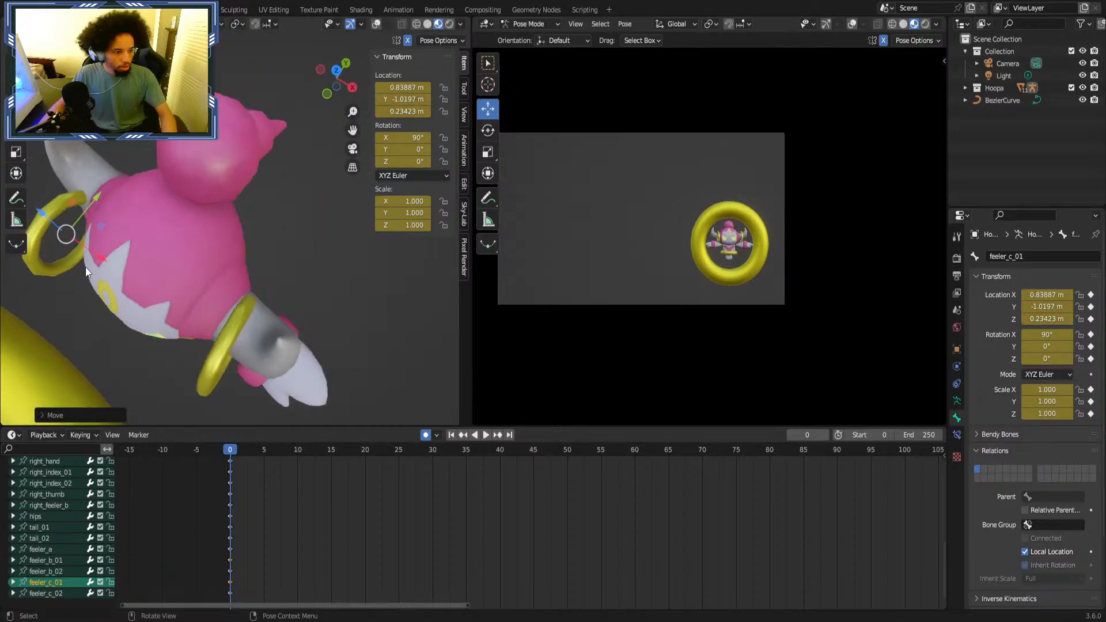
# Shift the feeler_c_01 ring back onto the character's right horn, to a location of about X 0.76 m.
pyautogui.press('g')
pyautogui.press('x')
pyautogui.moveTo(103, 196); pyautogui.dragTo(217, 261, button='middle')
pyautogui.click(178, 184)
pyautogui.press('g')
pyautogui.press('x')
pyautogui.click(278, 269)
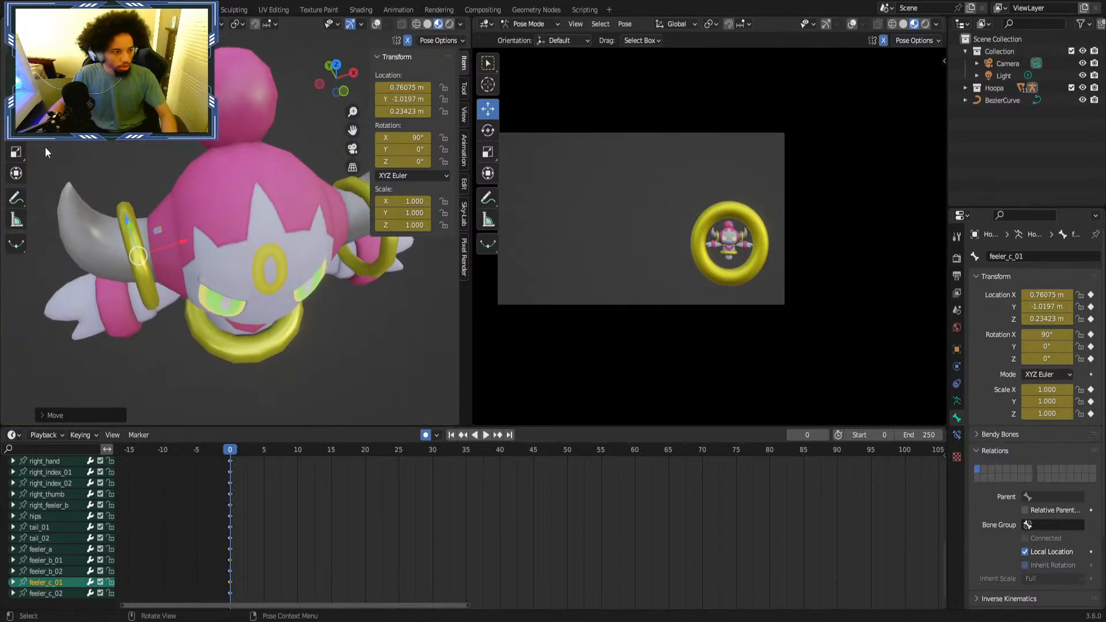
# Rotate the feeler_c_01 ring around the character's right horn to a Z rotation of about 18.35°.
pyautogui.click(16, 130)
pyautogui.moveTo(167, 275); pyautogui.dragTo(153, 282)
pyautogui.moveTo(154, 280); pyautogui.dragTo(37, 260, button='middle')
# Rotate the feeler_b_01 ring around the character's left horn to a Z rotation of about 18.5°.
pyautogui.click(53, 570)
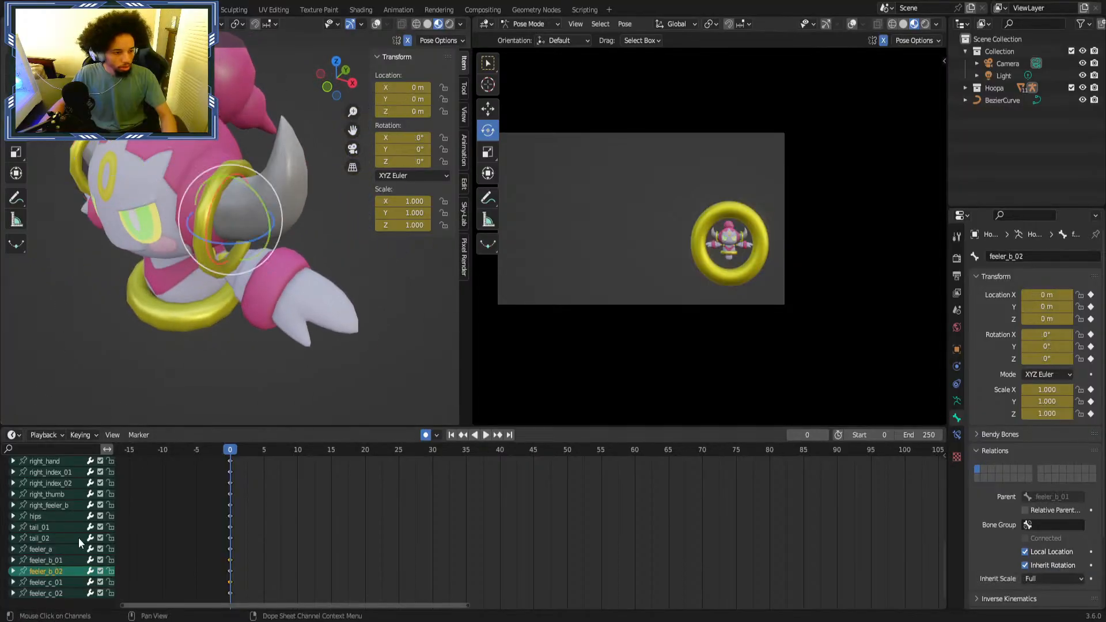
pyautogui.click(71, 560)
pyautogui.moveTo(237, 244); pyautogui.dragTo(226, 243)
pyautogui.moveTo(226, 243); pyautogui.dragTo(318, 186, button='middle')
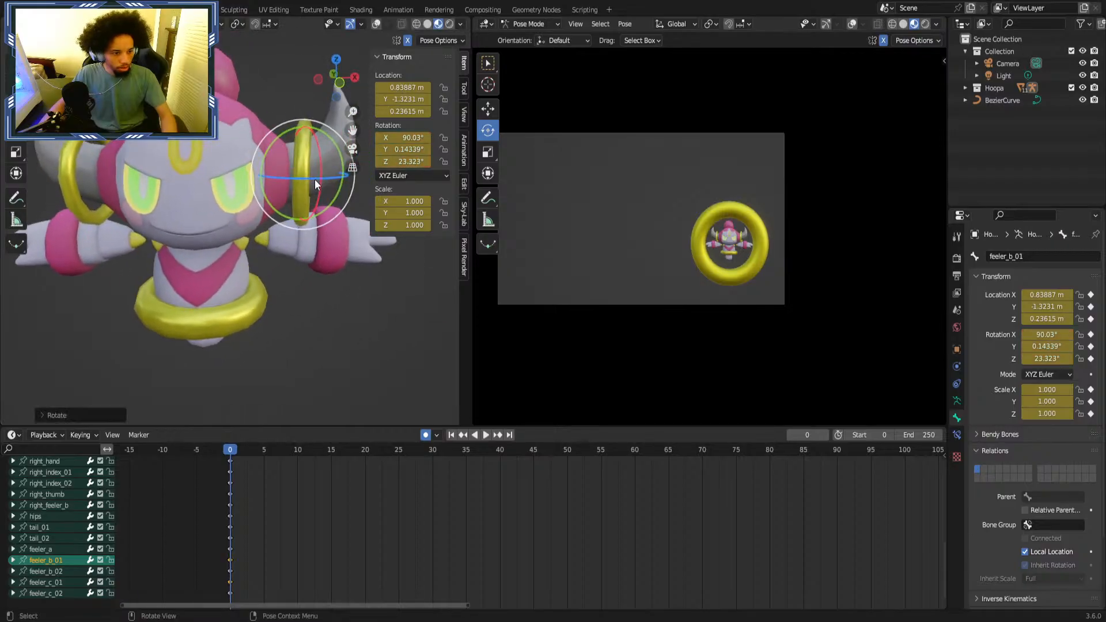
pyautogui.moveTo(314, 179); pyautogui.dragTo(244, 178)
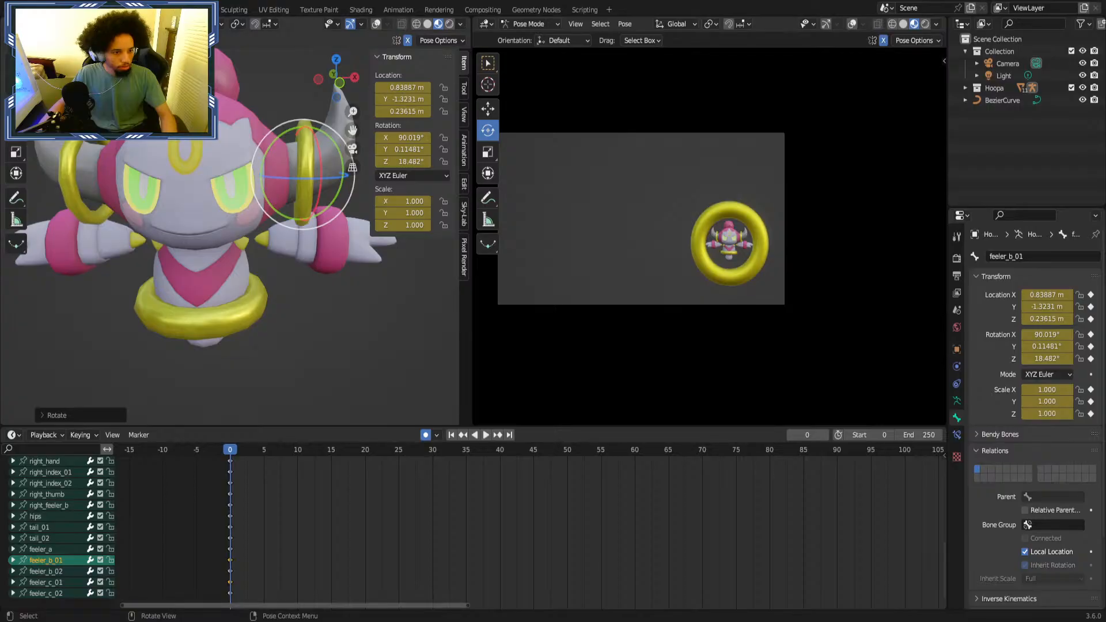
# Move the feeler_b_01 ring to fit around the left horn, at about X 0.81 m and Z 0.25 m.
pyautogui.hotkey('shift', 'space')
pyautogui.press('g')
pyautogui.moveTo(306, 124); pyautogui.dragTo(305, 134)
pyautogui.moveTo(306, 133); pyautogui.dragTo(182, 227, button='middle')
pyautogui.moveTo(196, 216); pyautogui.dragTo(209, 208)
pyautogui.moveTo(209, 209); pyautogui.dragTo(206, 234, button='middle')
pyautogui.moveTo(218, 235); pyautogui.dragTo(228, 230)
pyautogui.moveTo(228, 230); pyautogui.dragTo(267, 213, button='middle')
pyautogui.moveTo(268, 213); pyautogui.dragTo(269, 206)
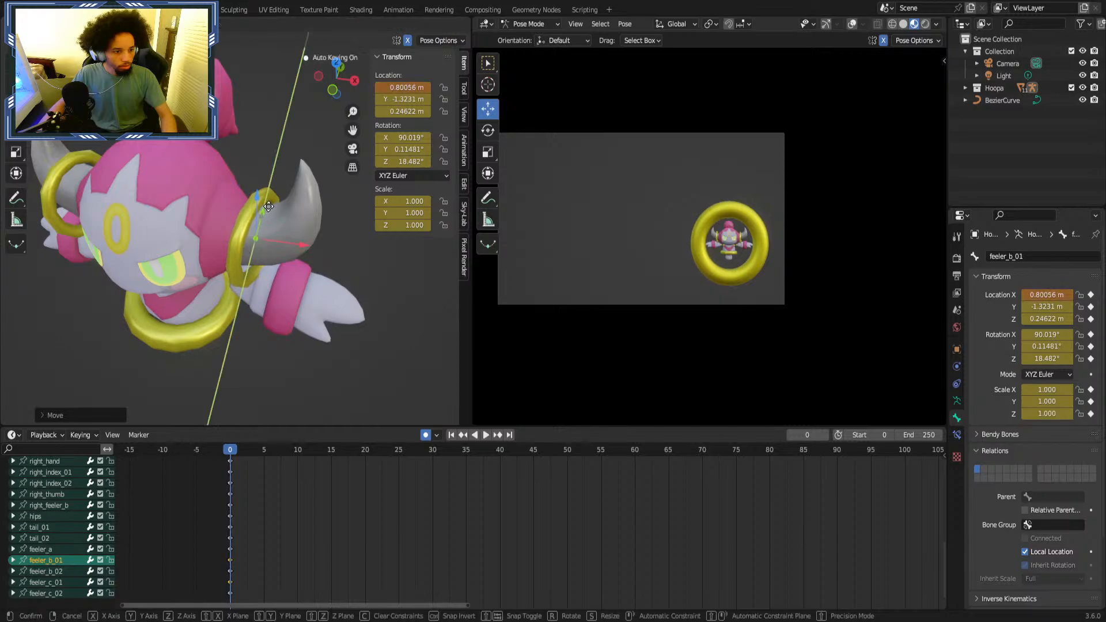
pyautogui.rightClick(269, 207)
# Try to copy feeler_b_01's X location of 0.810157 m to feeler_c_01.
pyautogui.click(403, 87)
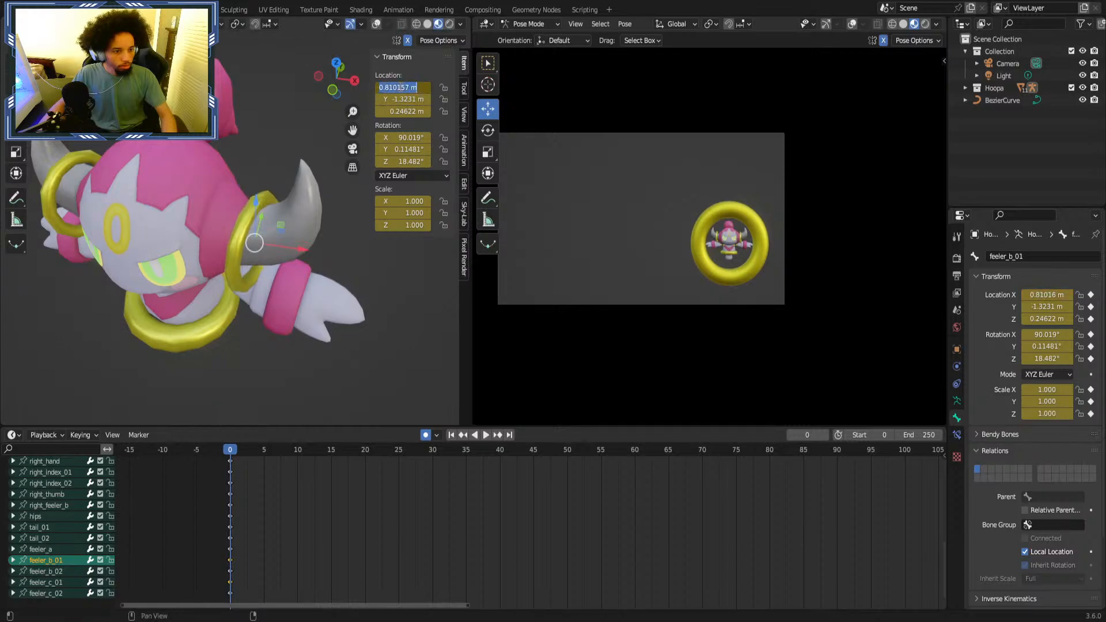
pyautogui.click(50, 560)
pyautogui.click(46, 583)
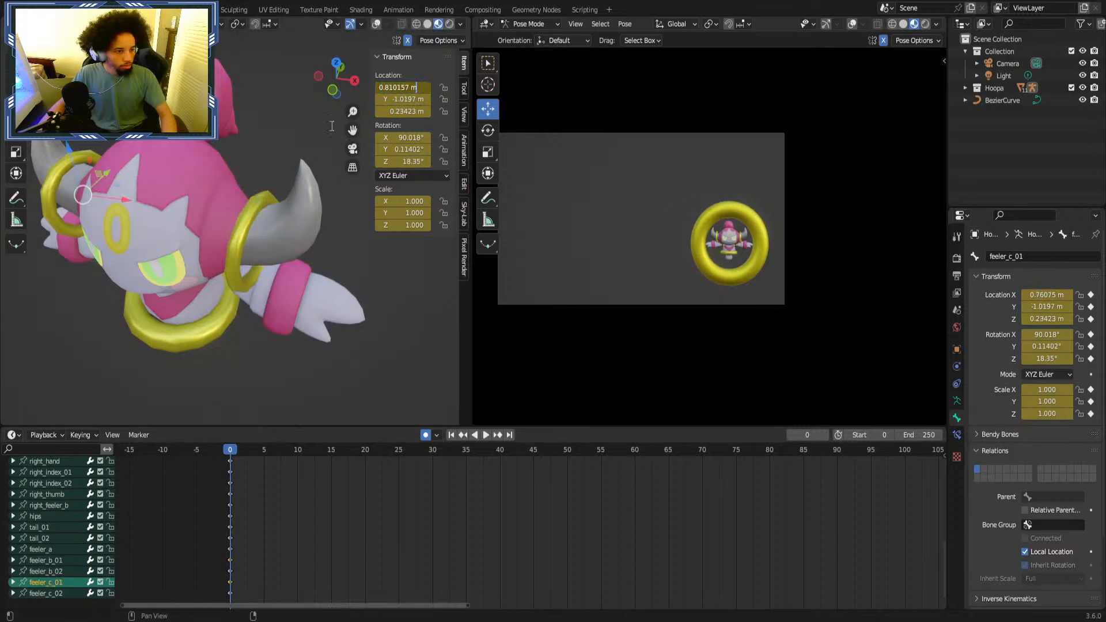
pyautogui.press('Return')
pyautogui.hotkey('ctrl', 'z')
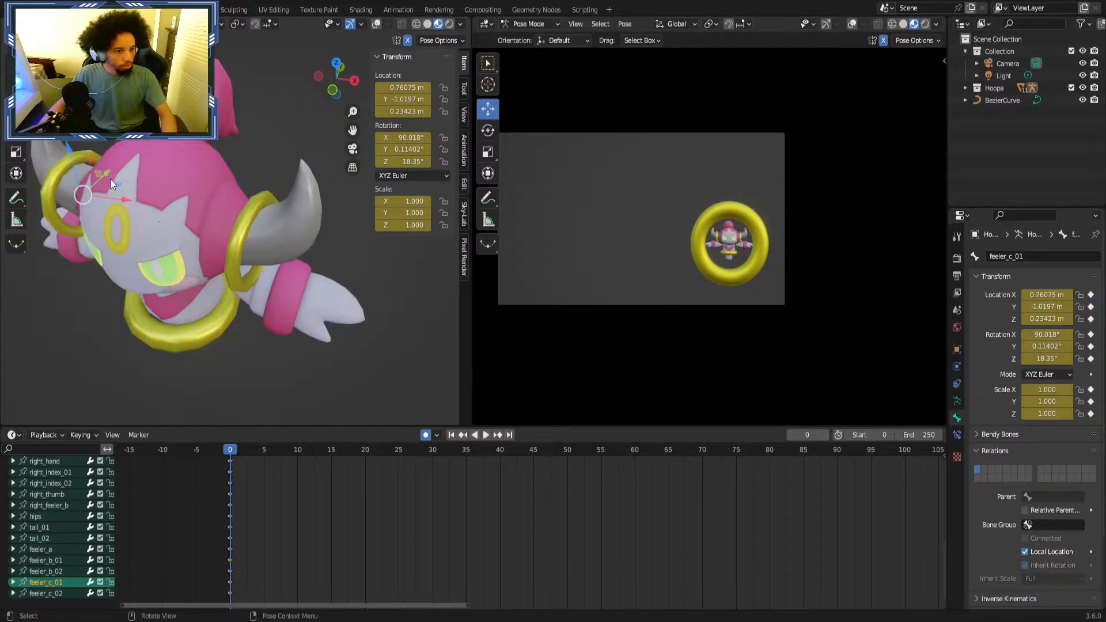
pyautogui.press('Escape')
pyautogui.click(41, 559)
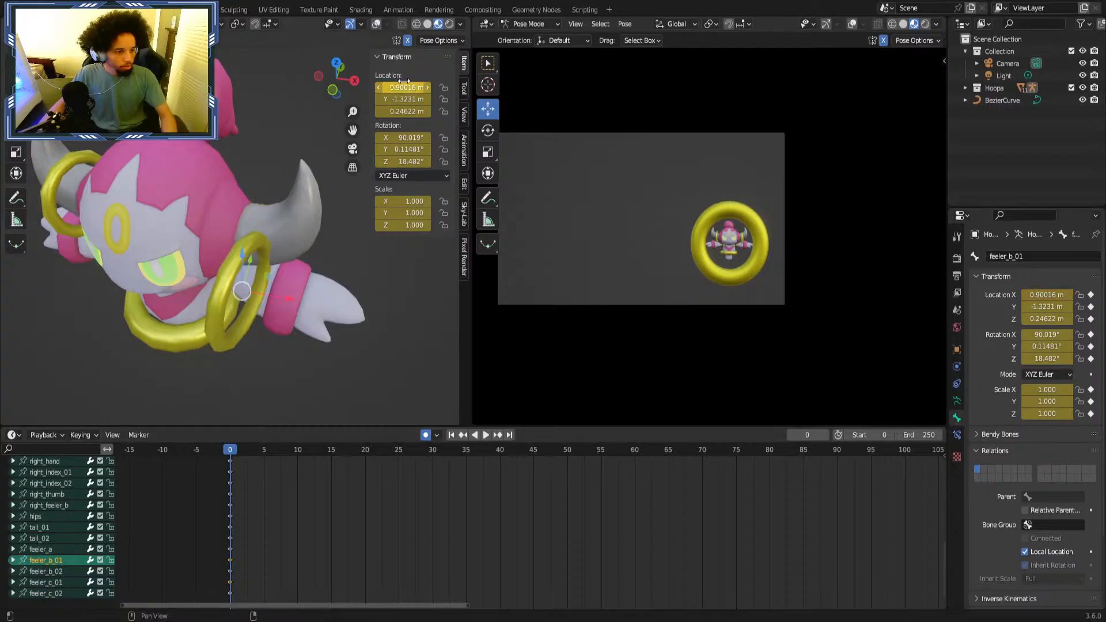
pyautogui.moveTo(292, 212); pyautogui.dragTo(150, 403, button='middle')
# Move the feeler_c_01 ring to fit around the right horn, at about X 0.76, Y -1.03, Z 0.25 m.
pyautogui.click(68, 583)
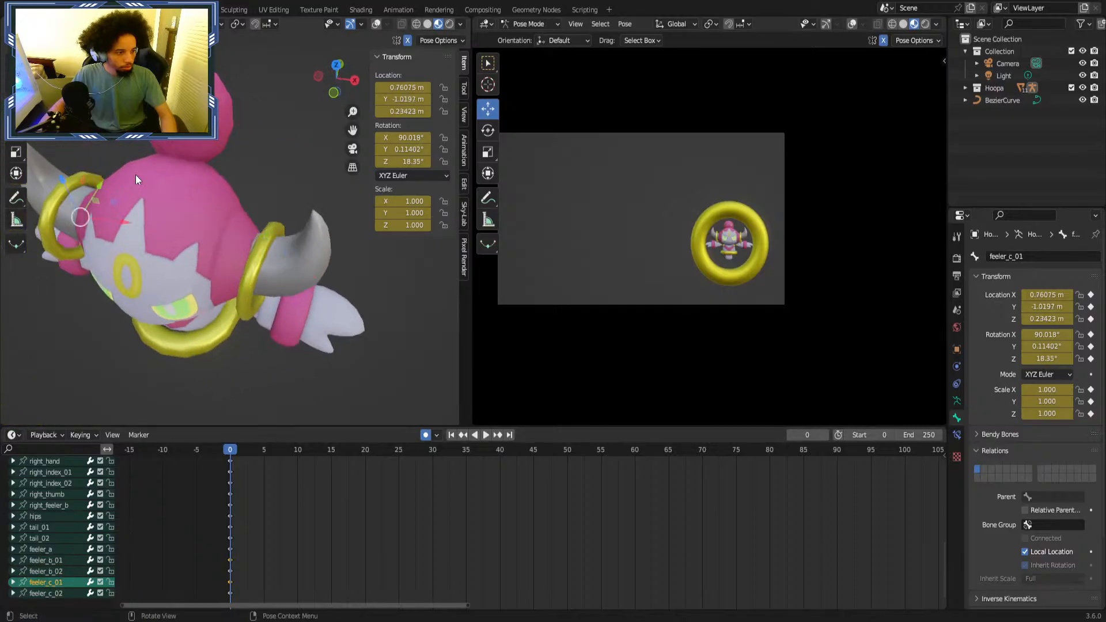
pyautogui.moveTo(100, 183); pyautogui.dragTo(102, 182)
pyautogui.moveTo(101, 182)
pyautogui.mouseDown(button='middle')
pyautogui.moveTo(98, 164)
pyautogui.moveTo(107, 197)
pyautogui.mouseUp(button='middle')
pyautogui.moveTo(69, 195); pyautogui.dragTo(100, 196)
pyautogui.moveTo(100, 196); pyautogui.dragTo(161, 222, button='middle')
pyautogui.moveTo(161, 222); pyautogui.dragTo(168, 221)
pyautogui.click(168, 221)
pyautogui.moveTo(168, 221); pyautogui.dragTo(177, 157, button='middle')
# Set the Y and Z rotation of the feeler_b_01 ring to 0°.
pyautogui.click(57, 560)
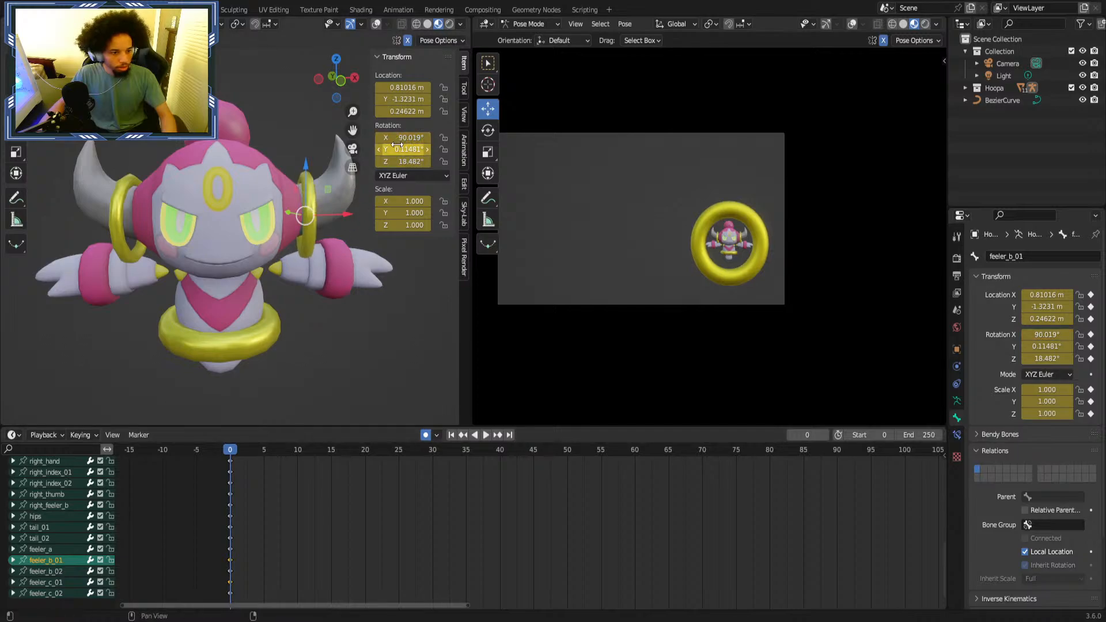
pyautogui.click(16, 131)
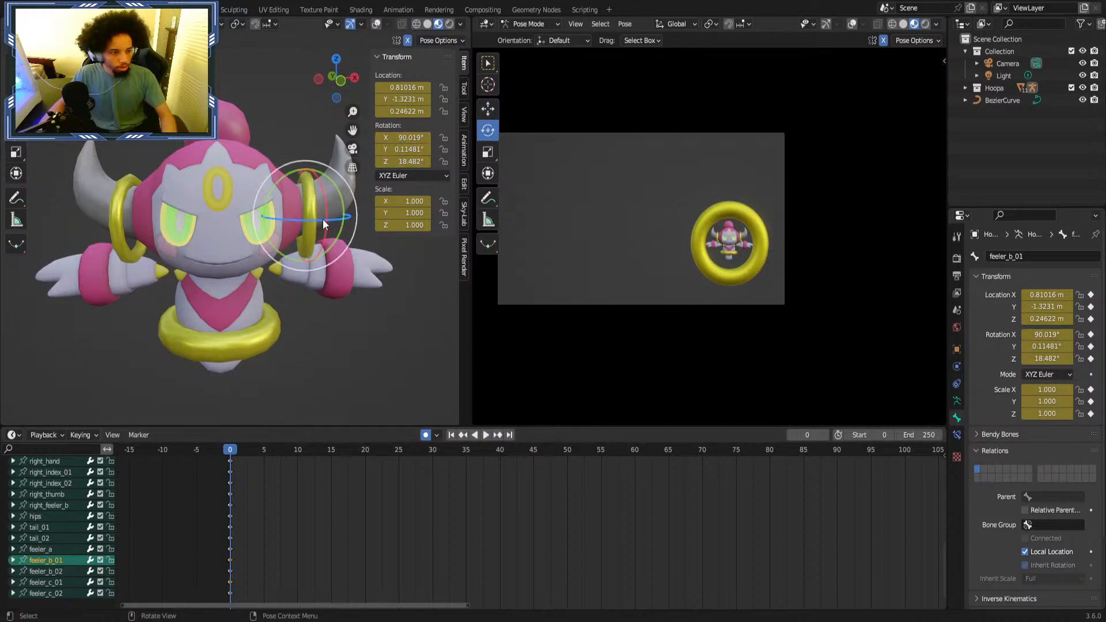
pyautogui.moveTo(322, 219); pyautogui.dragTo(334, 216)
pyautogui.moveTo(403, 149); pyautogui.dragTo(365, 142)
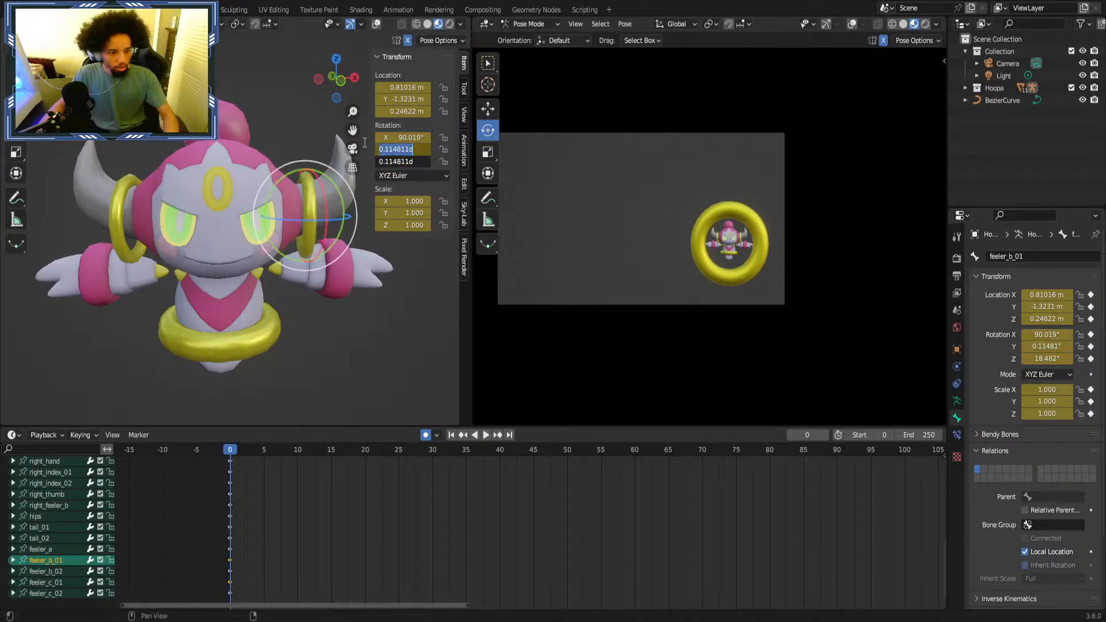
pyautogui.write('0')
pyautogui.press('Return')
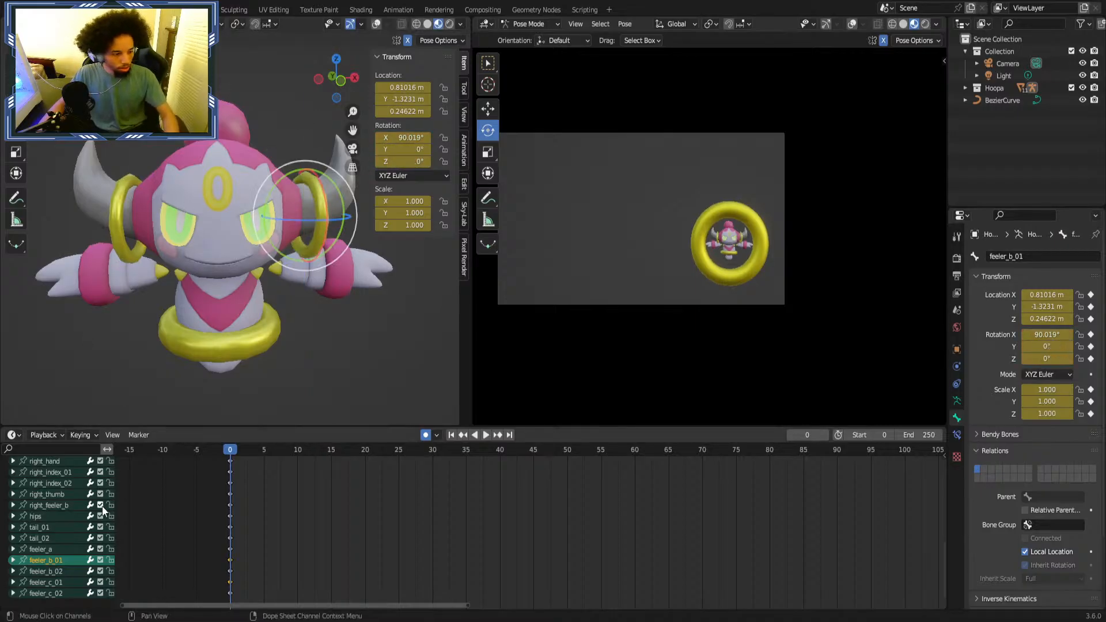
# Set the Y and Z rotation of the feeler_c_01 ring to 0°.
pyautogui.click(60, 581)
pyautogui.moveTo(398, 157); pyautogui.dragTo(400, 151)
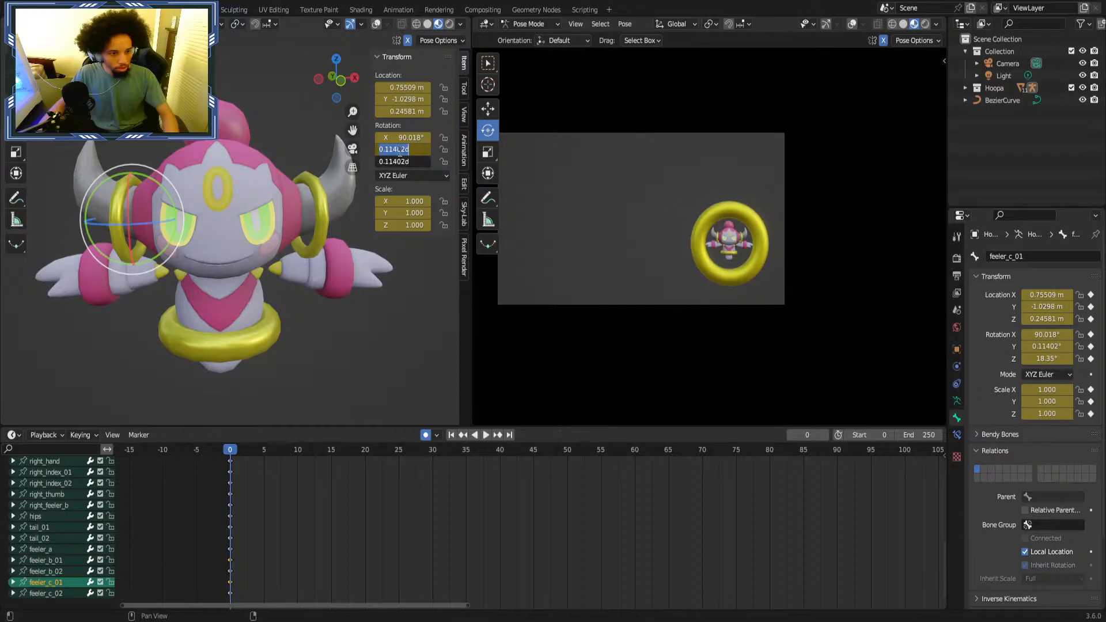
pyautogui.write('0')
pyautogui.press('Return')
pyautogui.moveTo(267, 140); pyautogui.dragTo(241, 174, button='middle')
# Tilt the feeler_b_01 ring to match the left horn, with a Z rotation of 9° and an X rotation of about 94°.
pyautogui.click(55, 559)
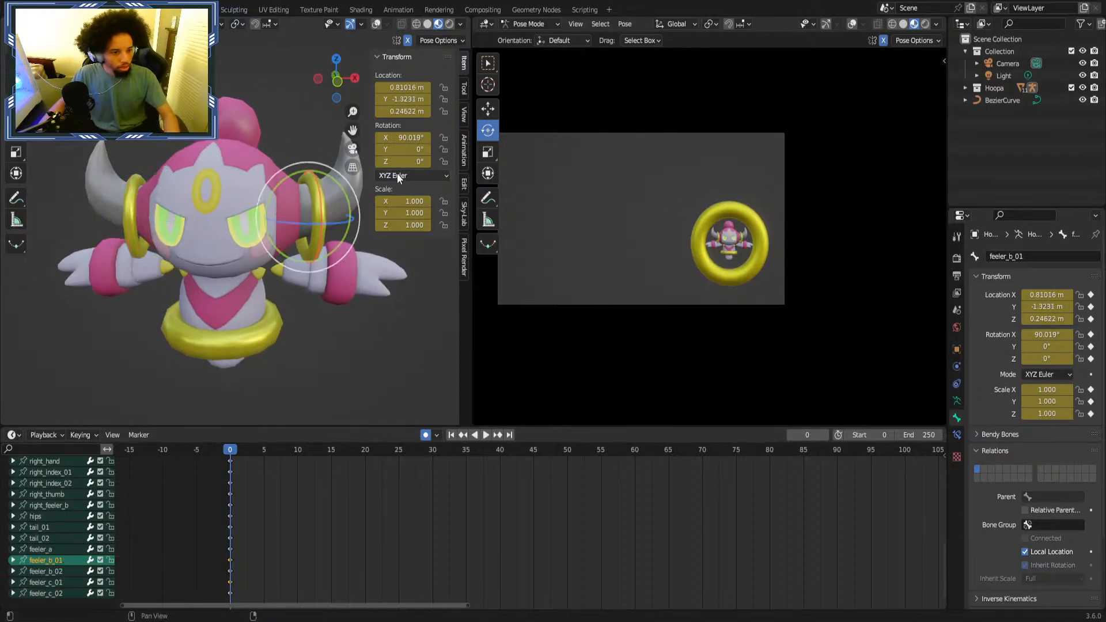
pyautogui.moveTo(403, 137); pyautogui.dragTo(392, 149)
pyautogui.hotkey('ctrl', 'z')
pyautogui.hotkey('ctrl', 'z')
pyautogui.moveTo(311, 170); pyautogui.dragTo(271, 175, button='middle')
pyautogui.scroll(1, 270, 175)
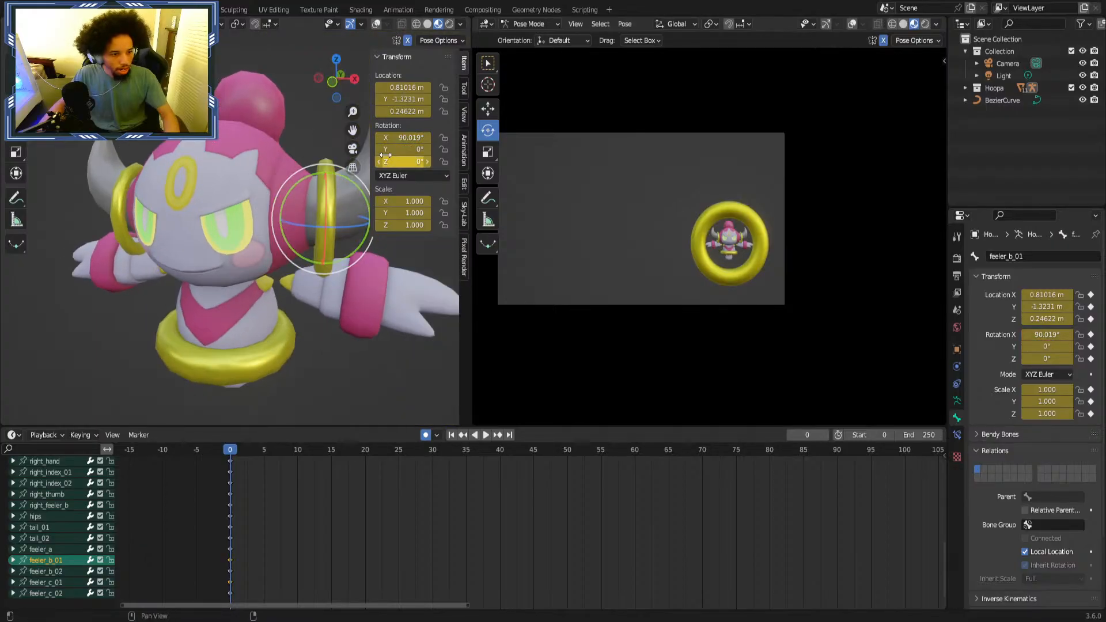
pyautogui.moveTo(403, 161); pyautogui.dragTo(422, 161)
pyautogui.moveTo(297, 176)
pyautogui.mouseDown(button='middle')
pyautogui.moveTo(274, 178)
pyautogui.moveTo(308, 178)
pyautogui.moveTo(280, 177)
pyautogui.mouseUp(button='middle')
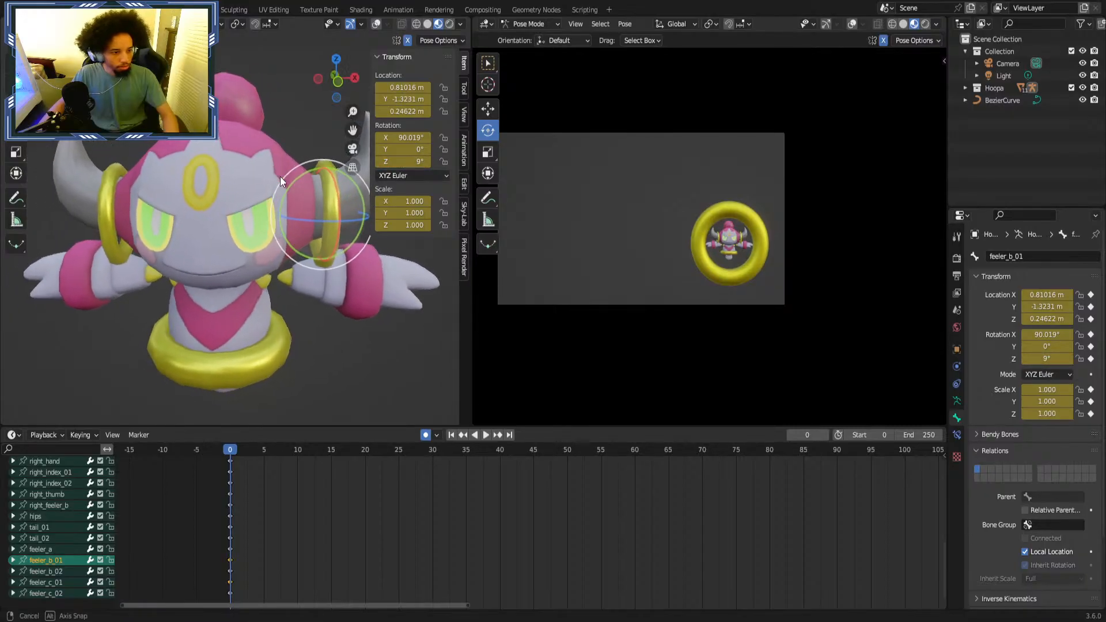
pyautogui.moveTo(392, 138); pyautogui.dragTo(407, 138)
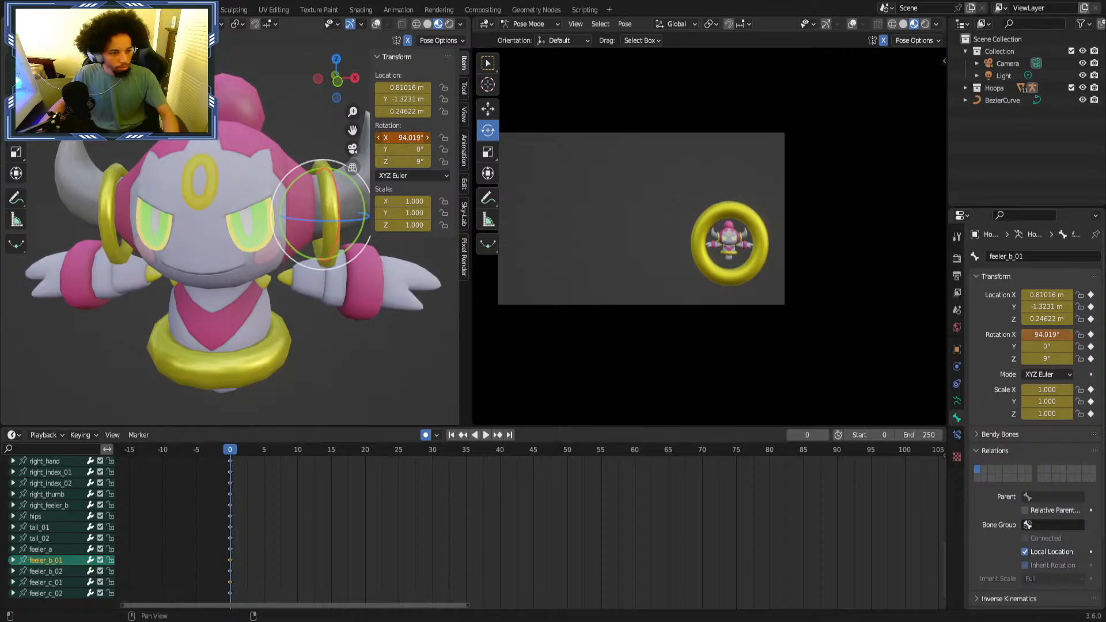
pyautogui.keyDown('shift'); pyautogui.moveTo(224, 166); pyautogui.dragTo(273, 168, button='middle'); pyautogui.keyUp('shift')
pyautogui.click(45, 593)
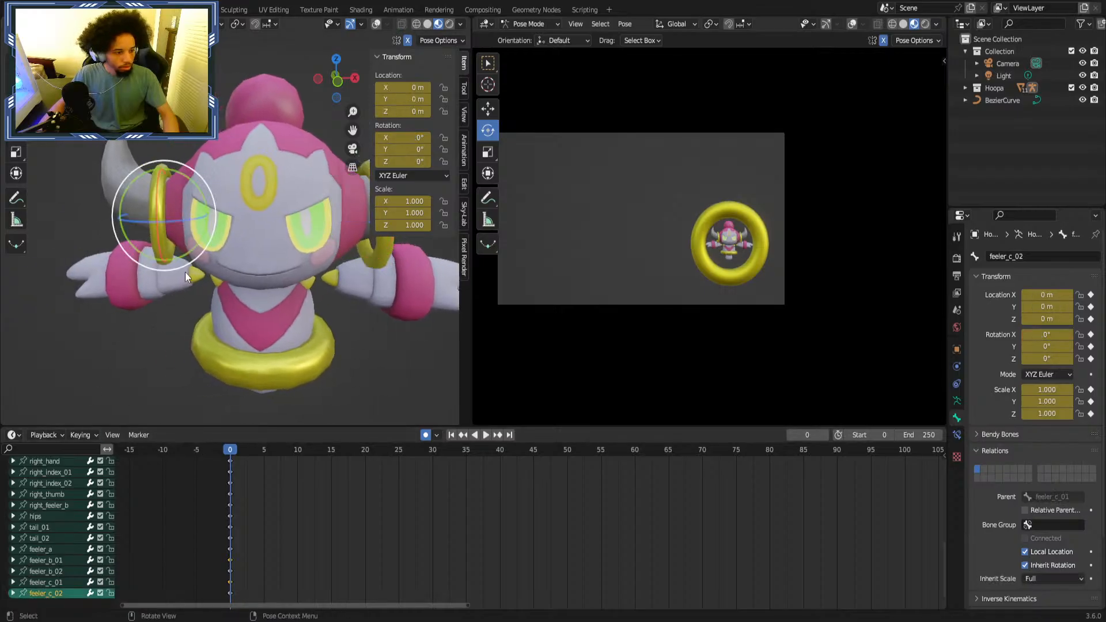
pyautogui.moveTo(185, 271); pyautogui.dragTo(212, 258, button='middle')
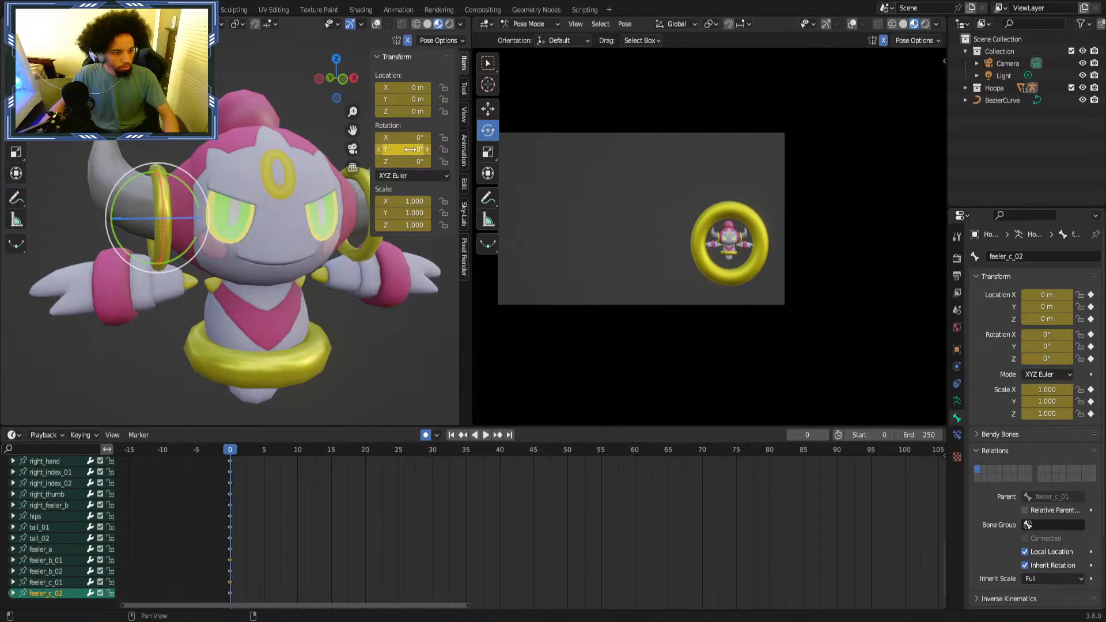
pyautogui.moveTo(400, 137); pyautogui.dragTo(397, 162)
pyautogui.hotkey('ctrl', 'z')
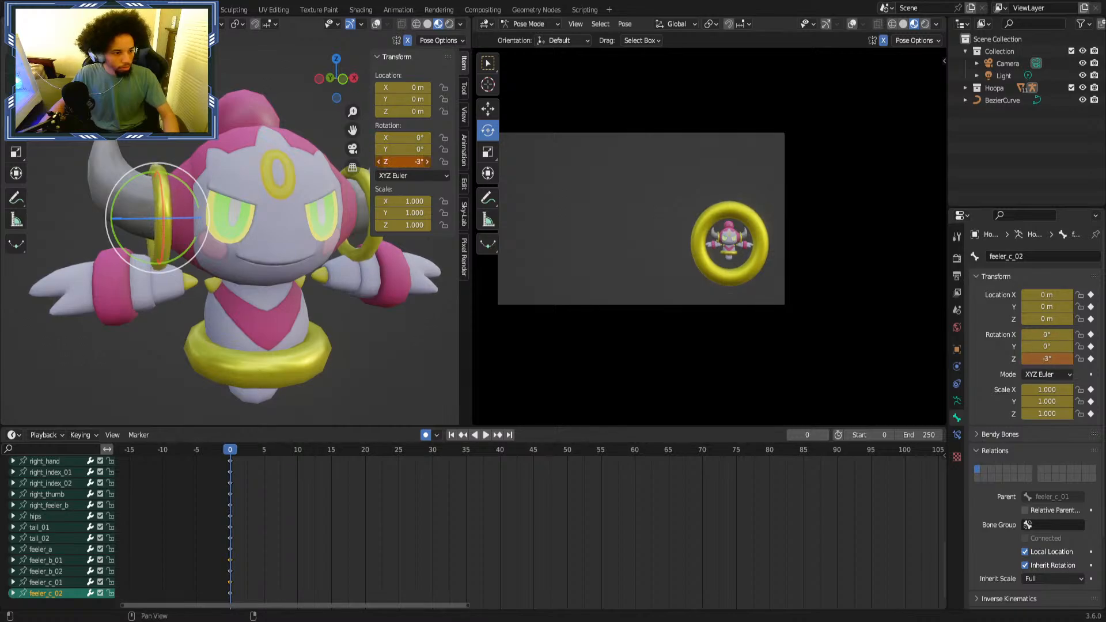
pyautogui.hotkey('ctrl', 'z')
pyautogui.moveTo(300, 204); pyautogui.dragTo(267, 215, button='middle')
pyautogui.keyDown('shift'); pyautogui.moveTo(268, 214); pyautogui.dragTo(174, 467, button='middle'); pyautogui.keyUp('shift')
# Set the feeler_c_01 ring's Z rotation to 13° and shift it on the right horn to about Y -1.02 m.
pyautogui.click(61, 562)
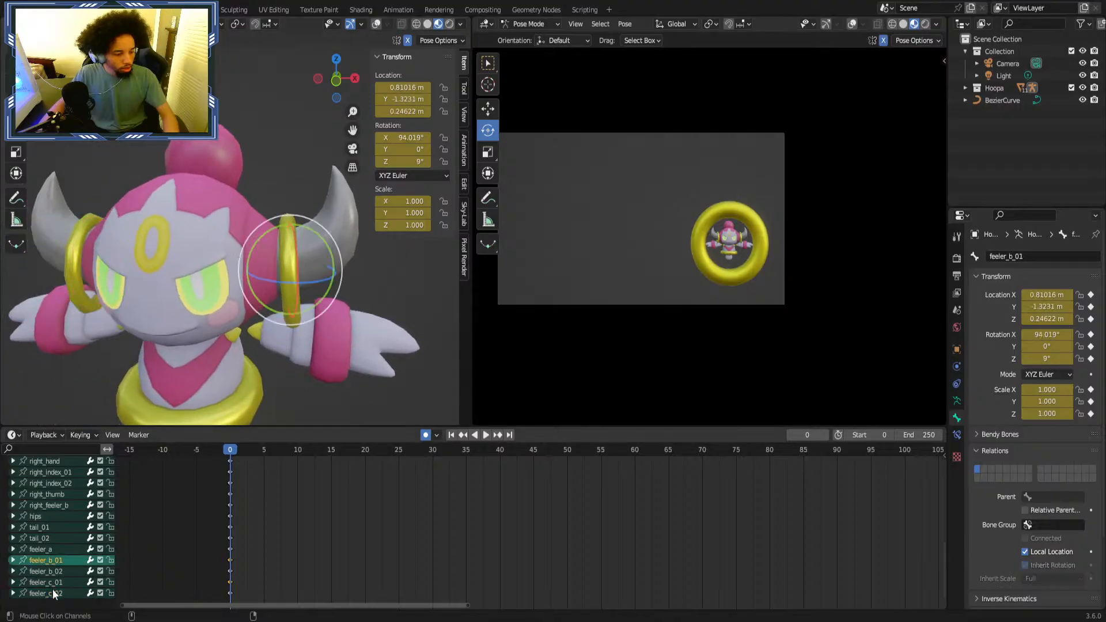
pyautogui.click(55, 582)
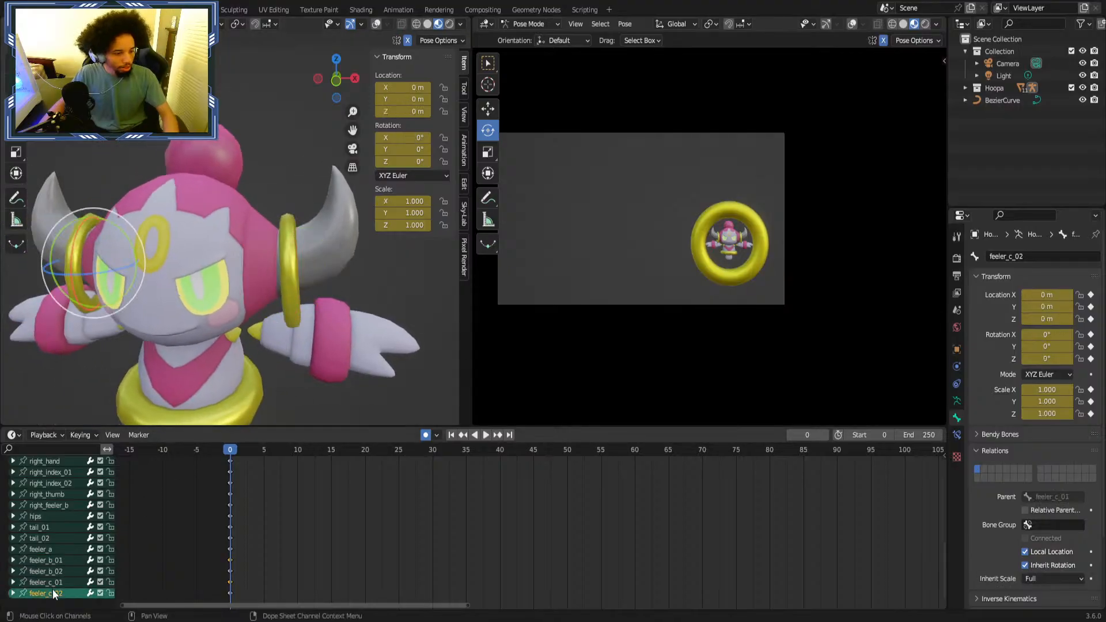
pyautogui.keyDown('shift'); pyautogui.moveTo(168, 260); pyautogui.dragTo(201, 253, button='middle'); pyautogui.keyUp('shift')
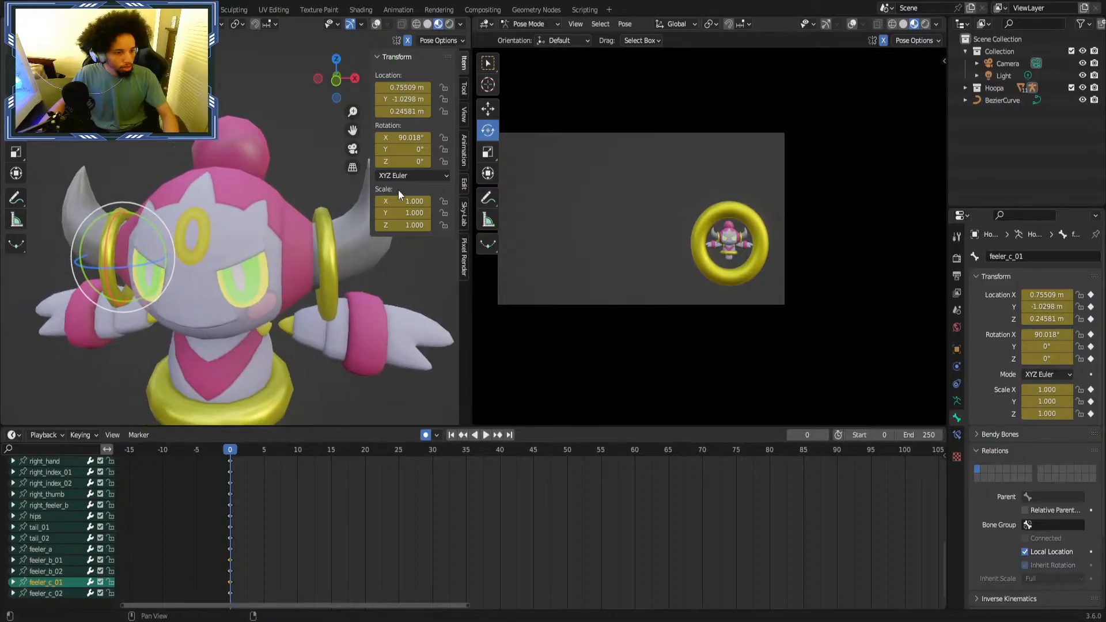
pyautogui.moveTo(398, 161); pyautogui.dragTo(398, 164)
pyautogui.moveTo(253, 214)
pyautogui.mouseDown(button='middle')
pyautogui.moveTo(210, 227)
pyautogui.moveTo(237, 219)
pyautogui.moveTo(223, 217)
pyautogui.moveTo(270, 226)
pyautogui.mouseUp(button='middle')
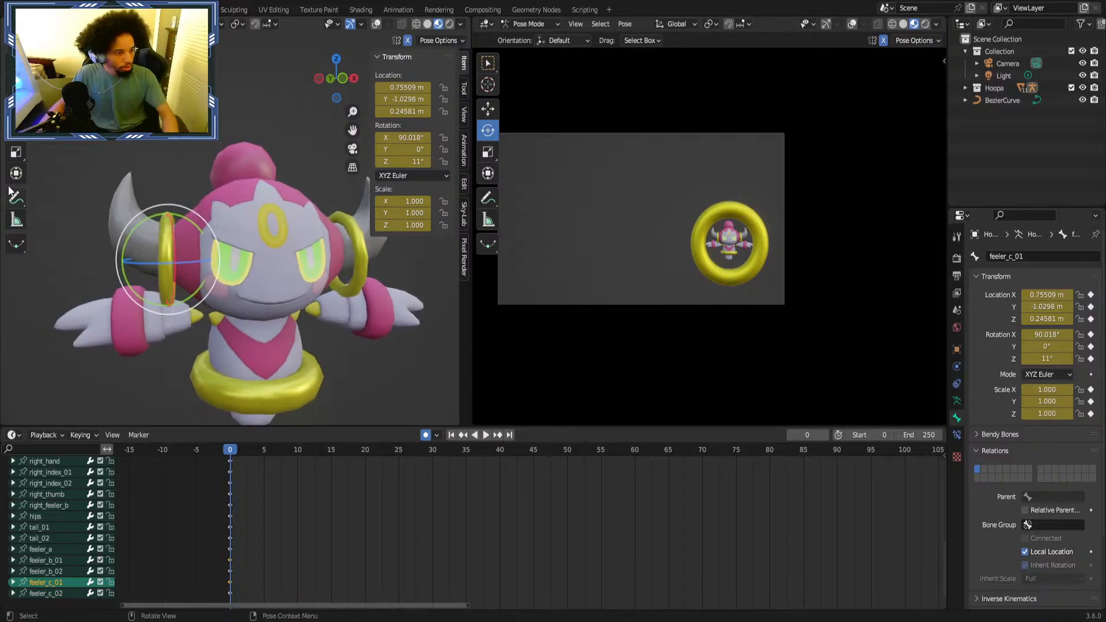
pyautogui.click(16, 108)
pyautogui.moveTo(205, 260); pyautogui.dragTo(202, 254)
pyautogui.moveTo(419, 166); pyautogui.dragTo(423, 167)
pyautogui.moveTo(351, 196); pyautogui.dragTo(283, 205, button='middle')
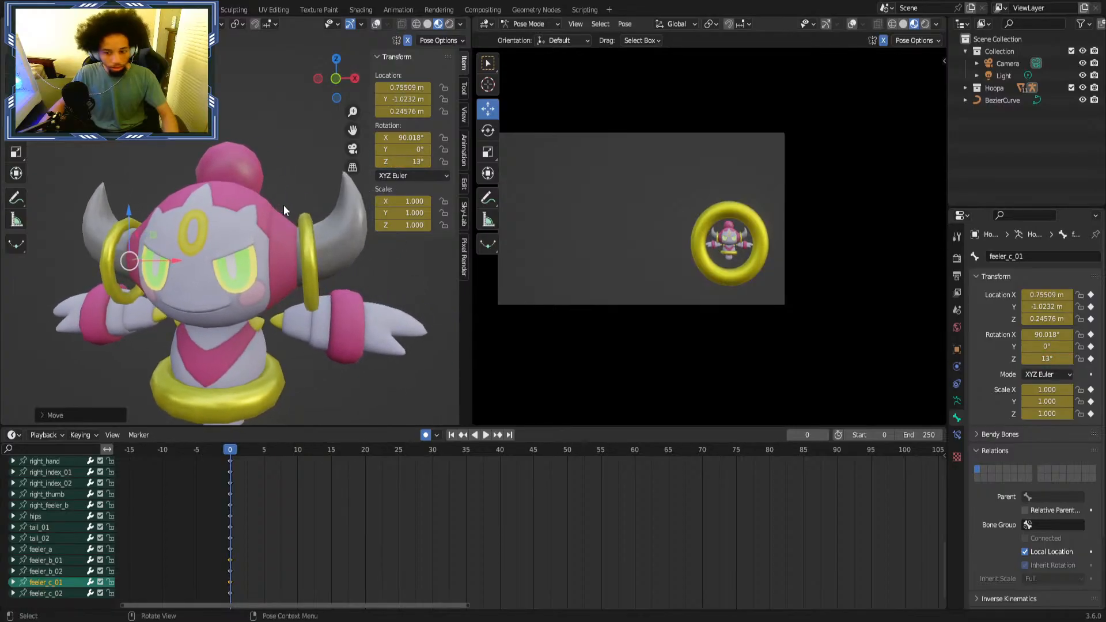
# Save the animation file and look through the armature's keyframe channels.
pyautogui.click(513, 517)
pyautogui.hotkey('ctrl', 's')
pyautogui.scroll(4, 56, 503)
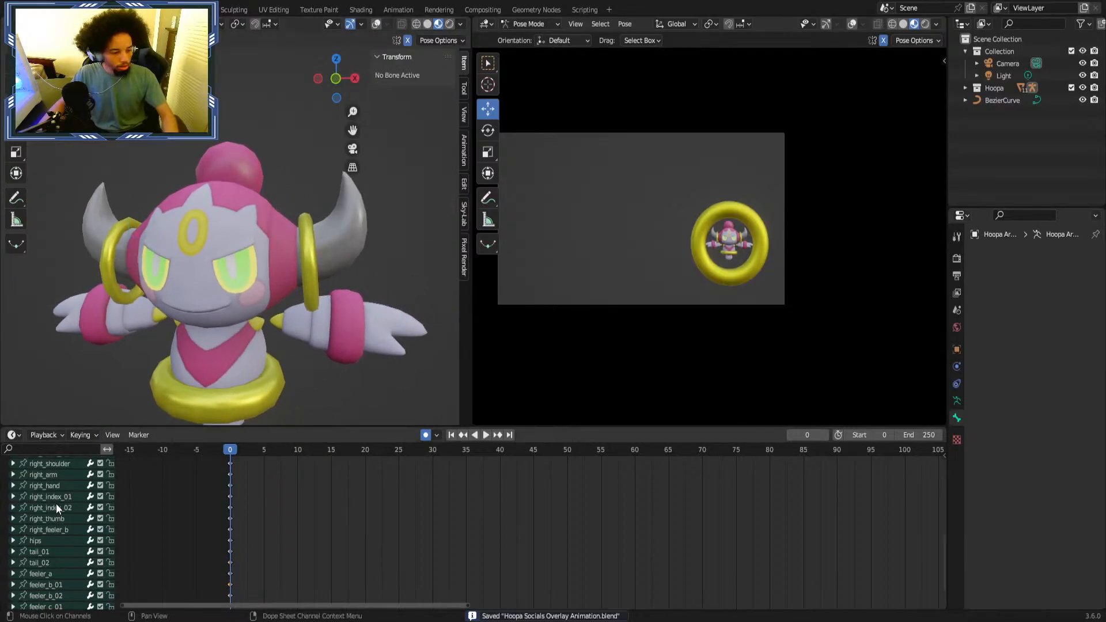
pyautogui.scroll(-1, 271, 281)
pyautogui.moveTo(392, 548); pyautogui.dragTo(350, 550, button='middle')
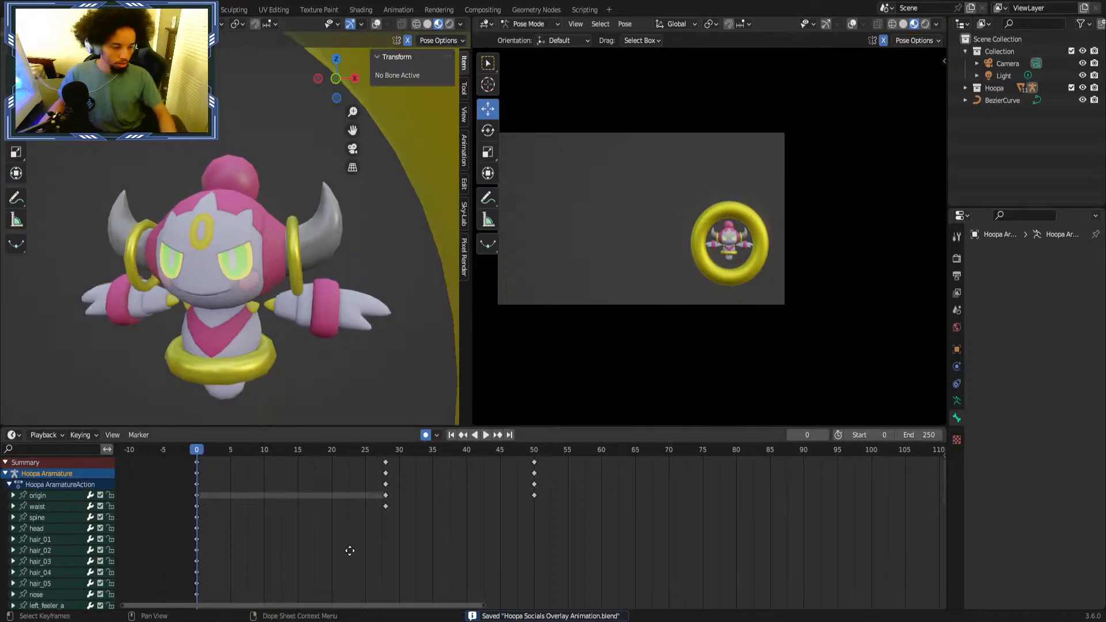
pyautogui.scroll(-13, 60, 582)
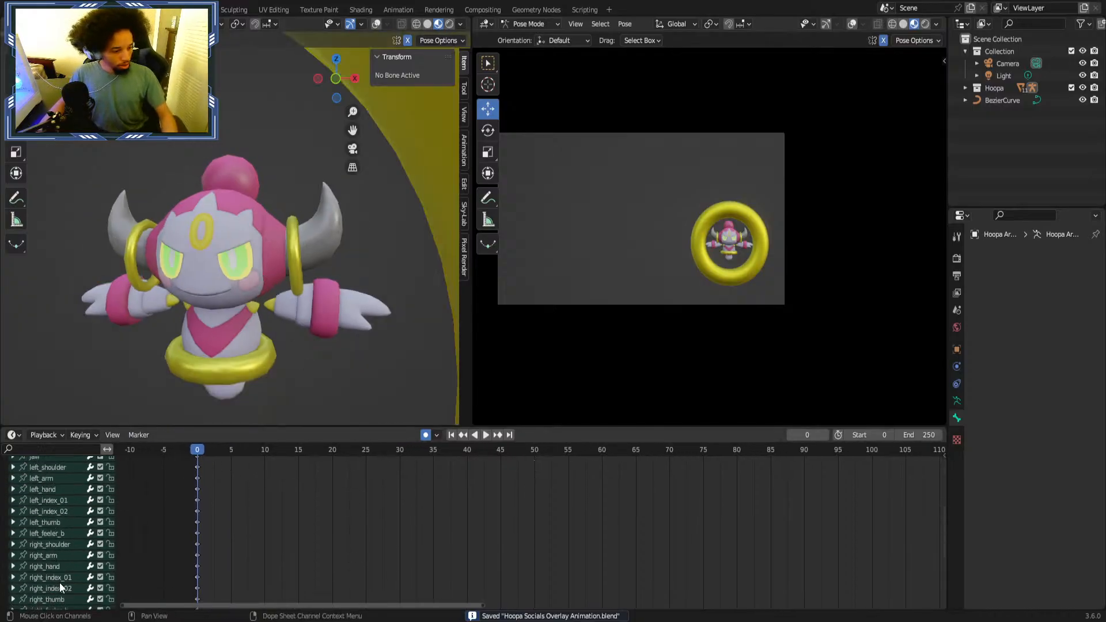
pyautogui.moveTo(176, 514); pyautogui.dragTo(186, 599, button='middle')
pyautogui.moveTo(207, 449); pyautogui.dragTo(108, 488)
pyautogui.scroll(-5, 62, 529)
pyautogui.scroll(-6, 62, 529)
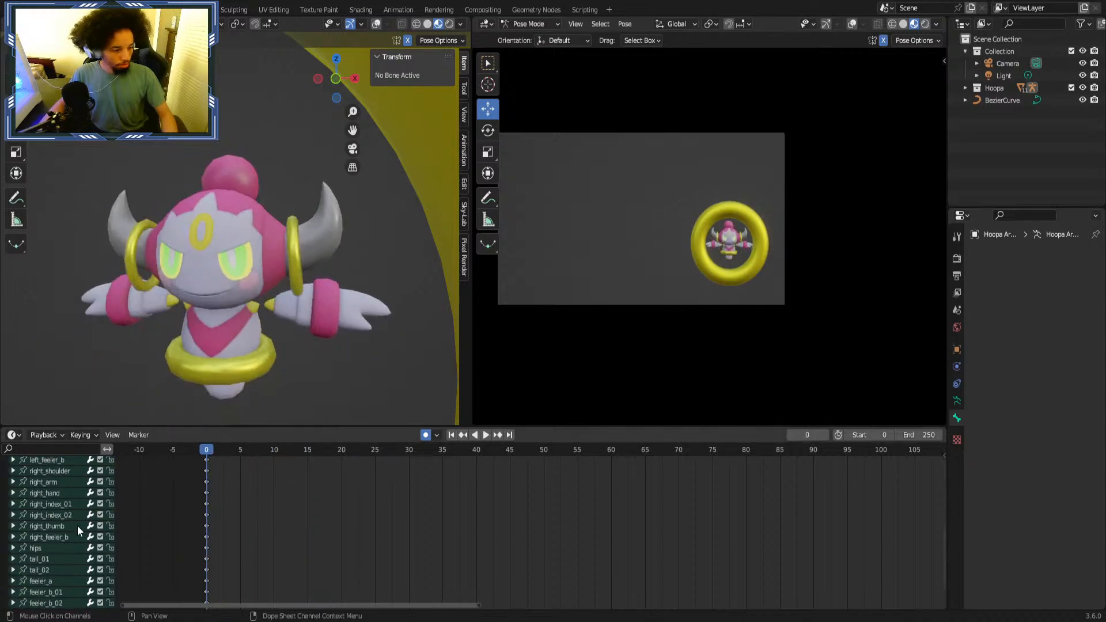
# Add a Child Of bone constraint to the feeler_b_01 bone.
pyautogui.click(58, 560)
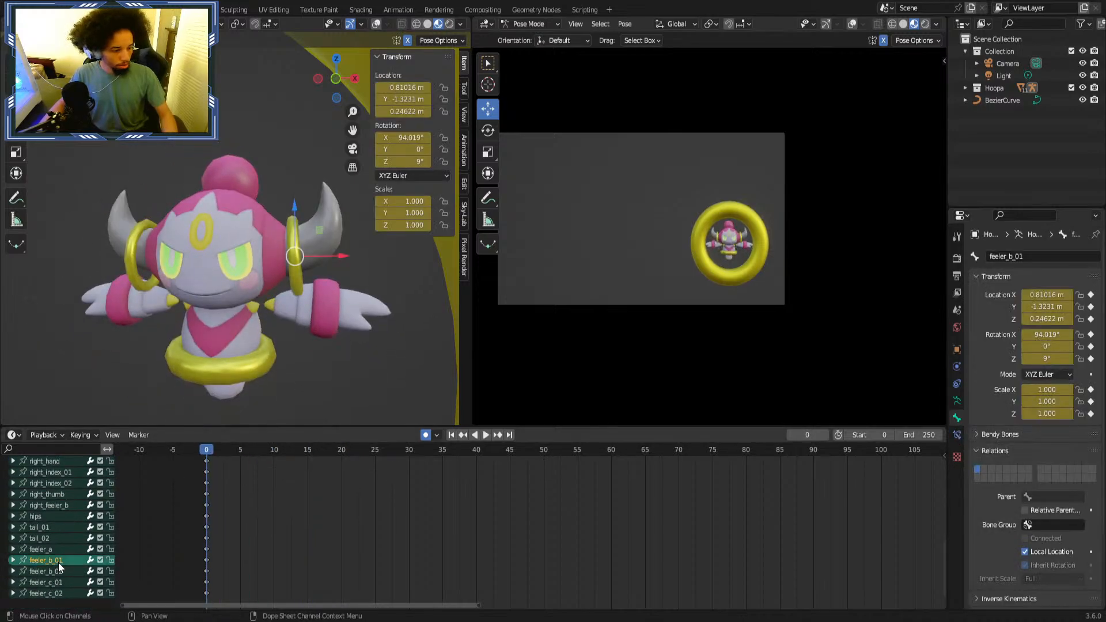
pyautogui.click(957, 435)
pyautogui.click(1029, 256)
pyautogui.click(1040, 315)
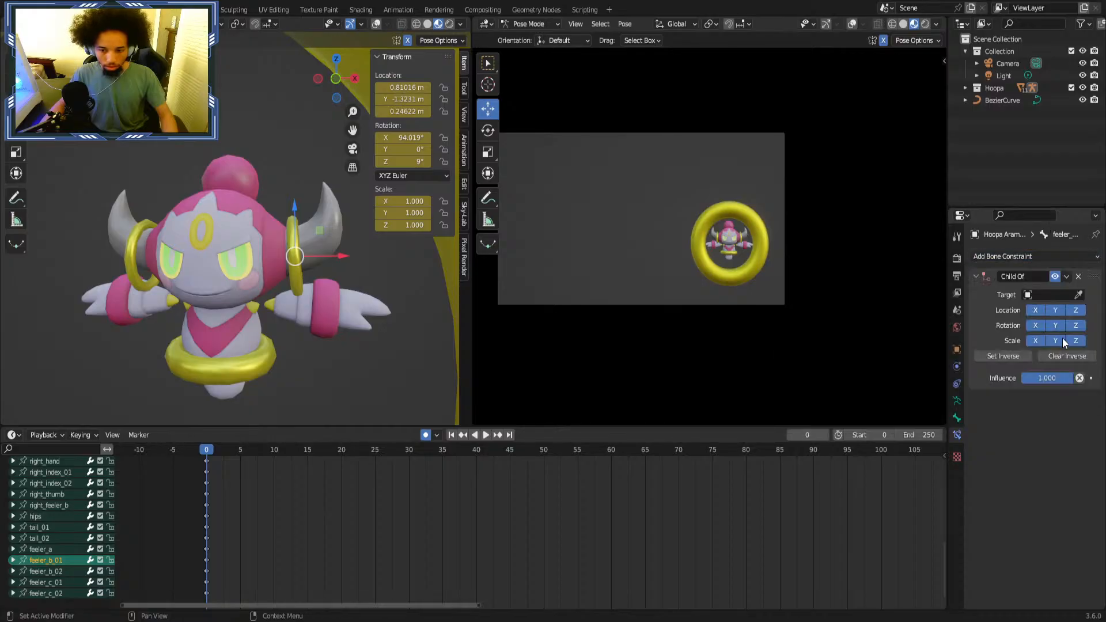
# Set the Child Of constraint's target to Hoopa Aramature and its bone to head.
pyautogui.click(1066, 295)
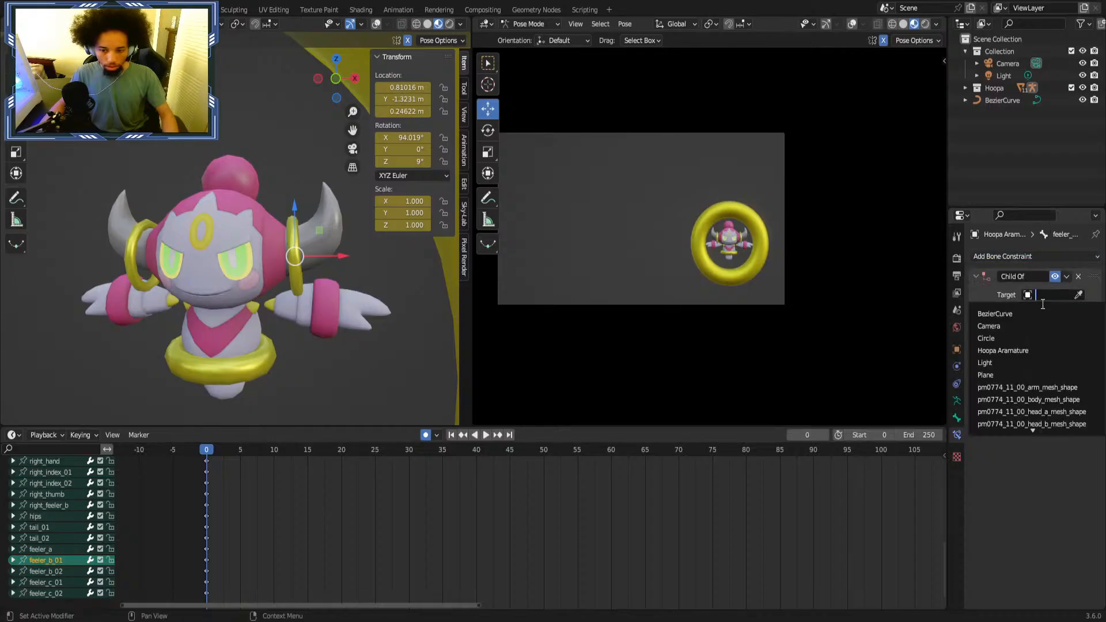
pyautogui.click(1043, 353)
pyautogui.click(1050, 310)
pyautogui.write('hras')
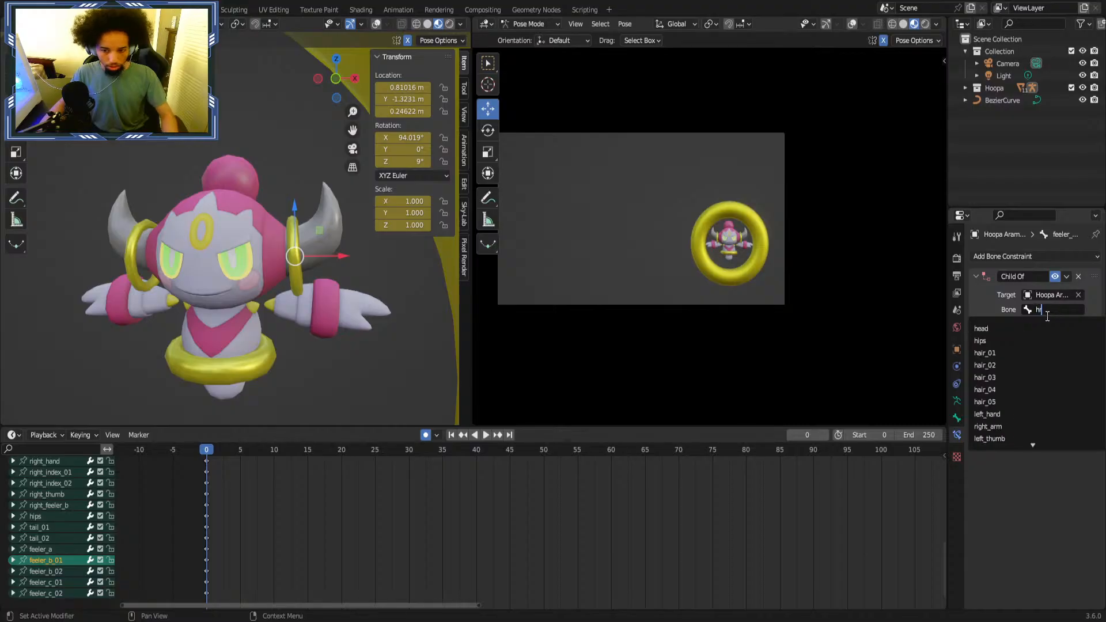
pyautogui.press('BackSpace')
pyautogui.press('BackSpace')
pyautogui.press('BackSpace')
pyautogui.click(1018, 339)
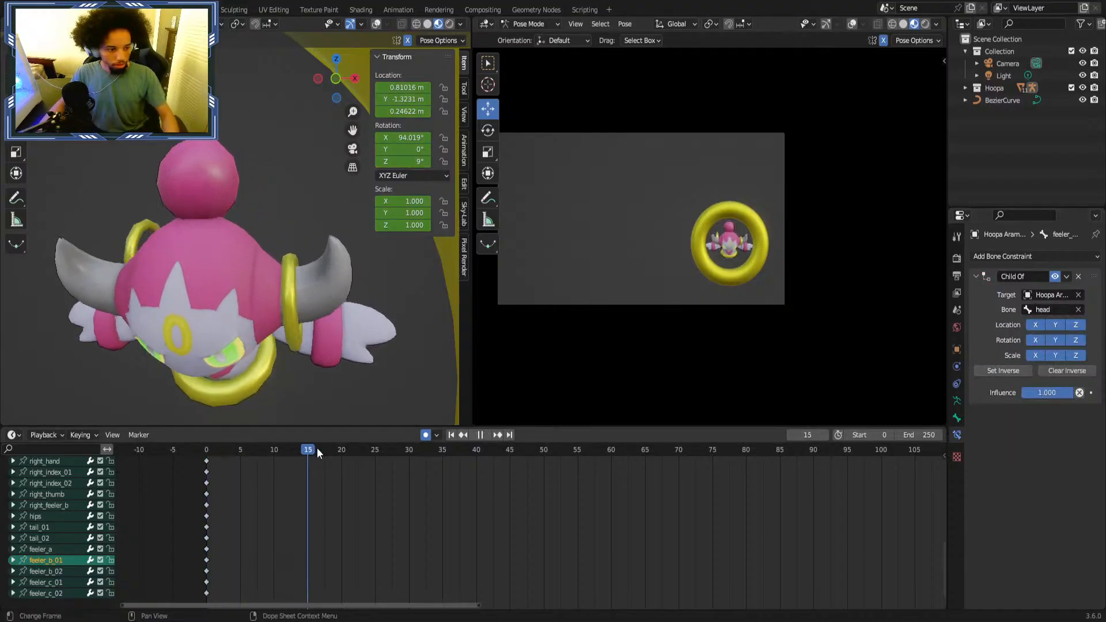
# Add a Child Of bone constraint to feeler_c_01, with Hoopa Aramature as the target and head as its bone.
pyautogui.press('Escape')
pyautogui.click(52, 583)
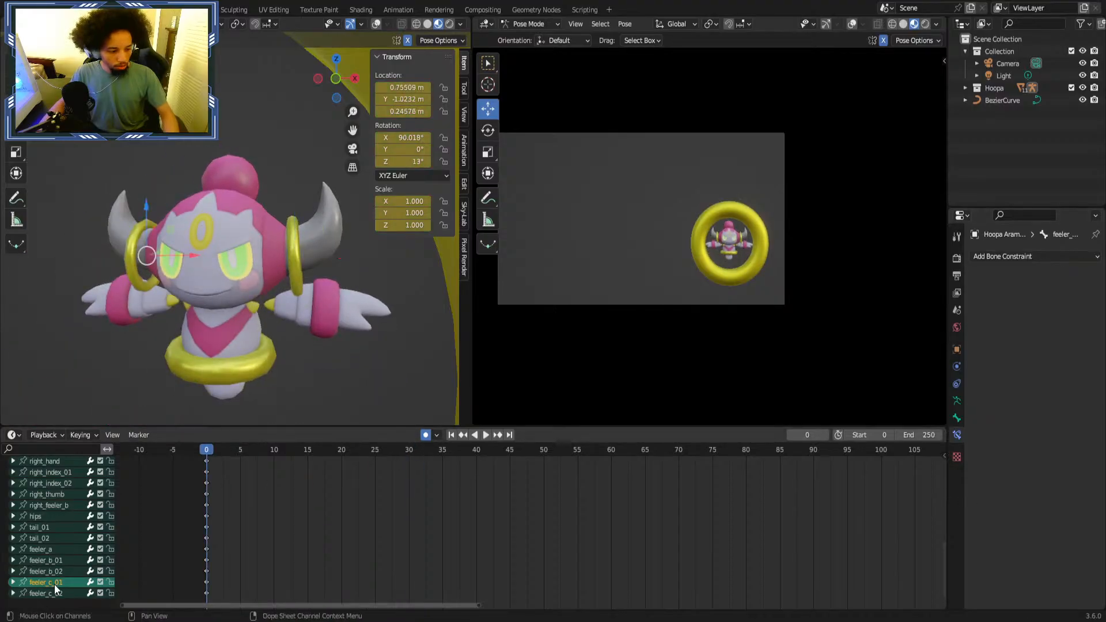
pyautogui.click(1049, 257)
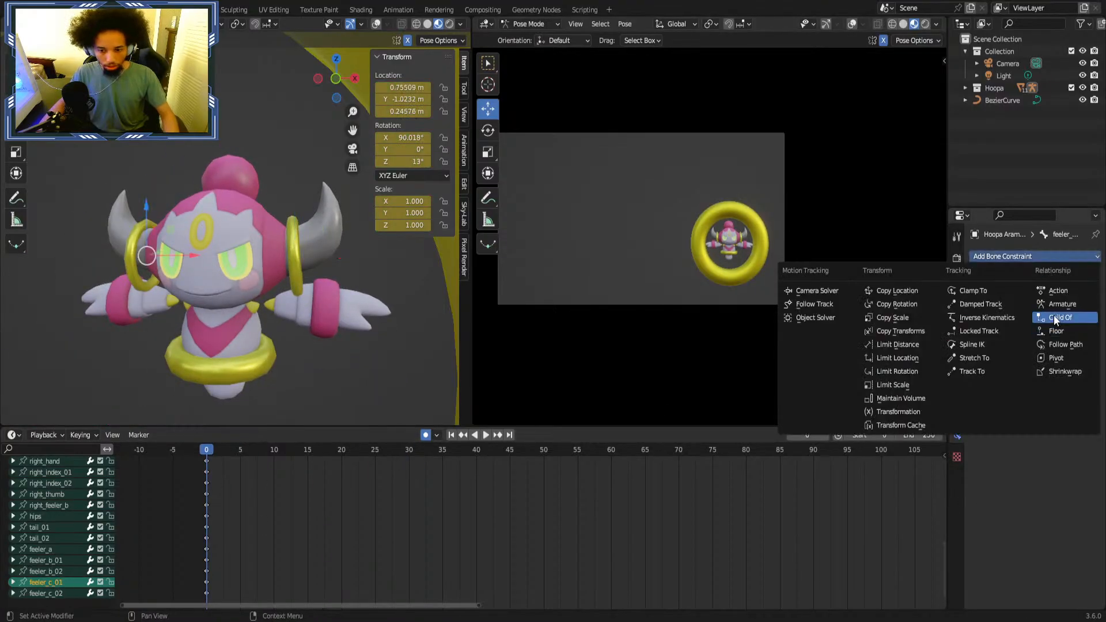
pyautogui.click(1053, 316)
pyautogui.click(1051, 310)
pyautogui.press('Escape')
pyautogui.click(1049, 311)
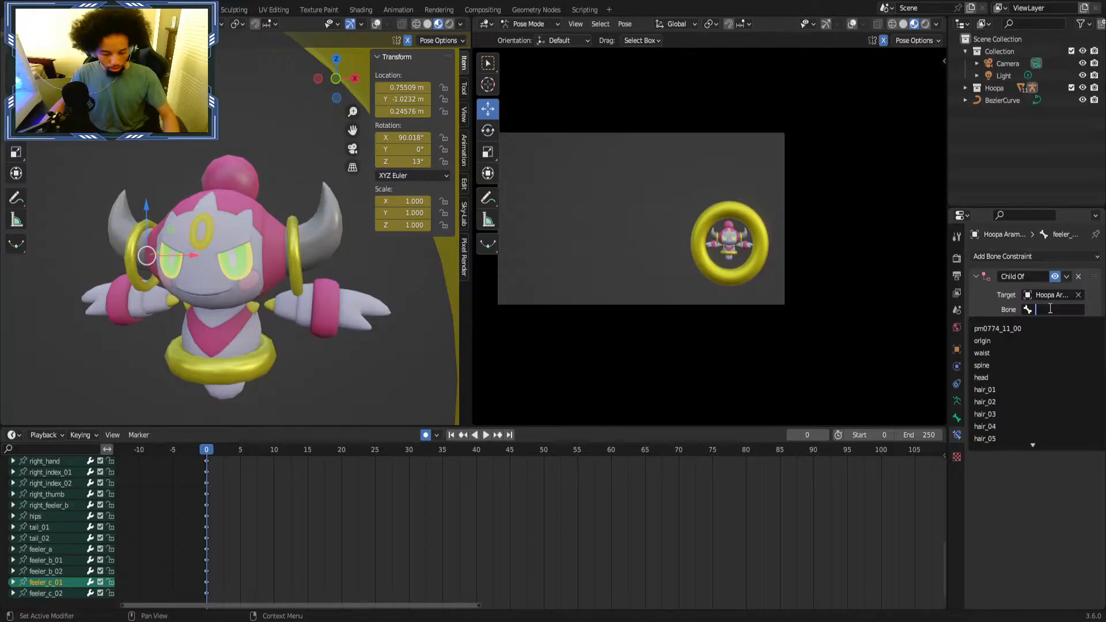
pyautogui.write('h')
pyautogui.click(1017, 330)
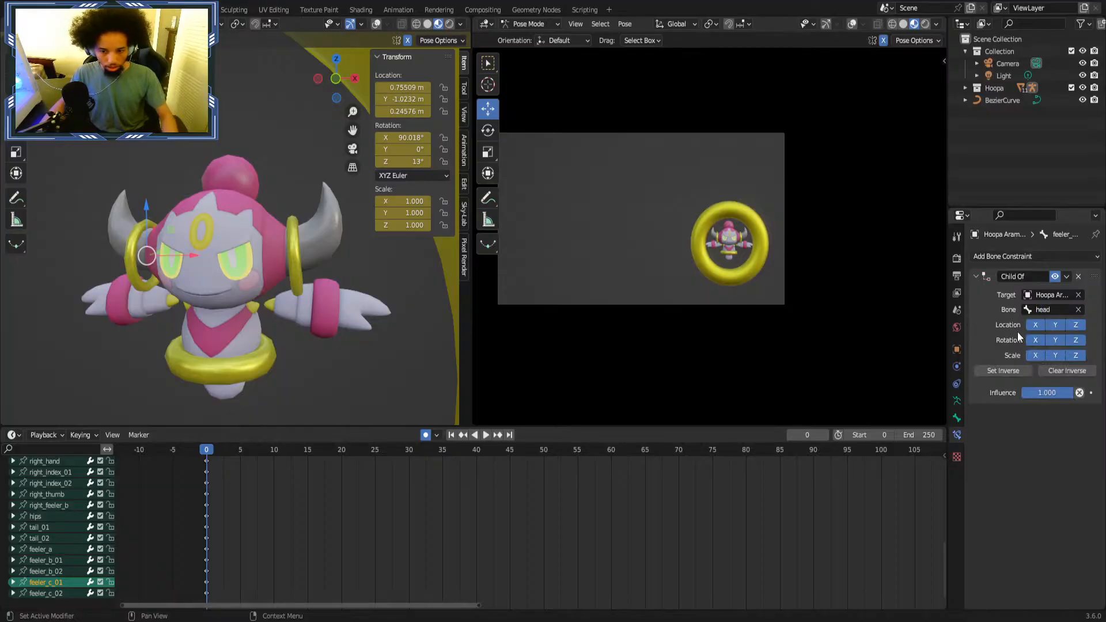
# Test the ring constraints by freely rotating the spine bone at frame 32, and undo the test rotation.
pyautogui.moveTo(248, 449); pyautogui.dragTo(427, 457)
pyautogui.moveTo(426, 457); pyautogui.dragTo(369, 587, button='middle')
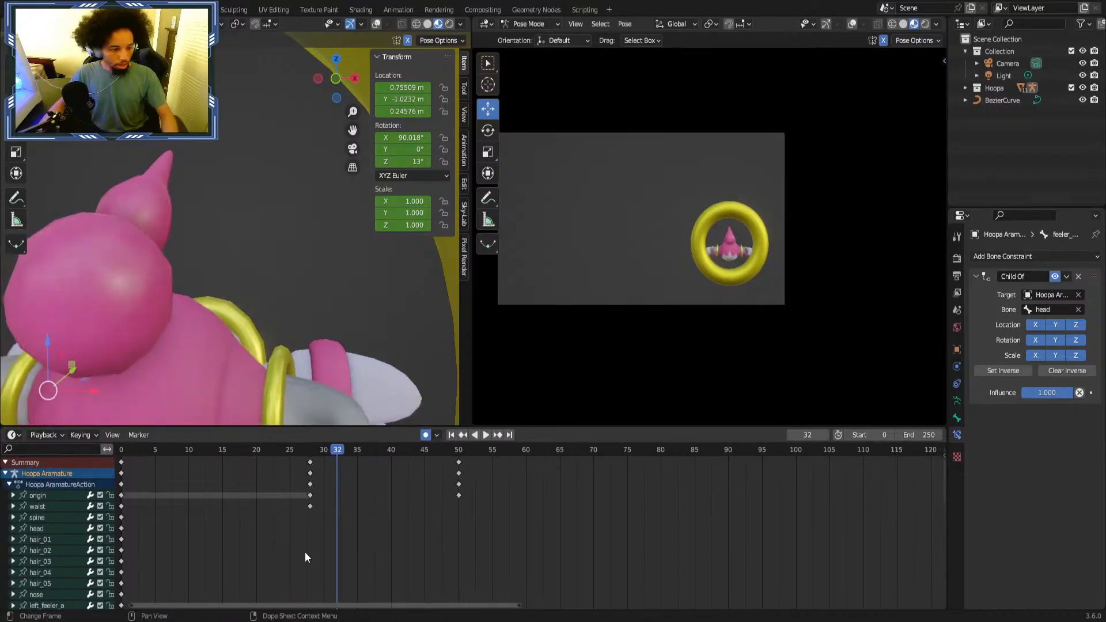
pyautogui.click(41, 517)
pyautogui.scroll(-4, 167, 322)
pyautogui.click(16, 130)
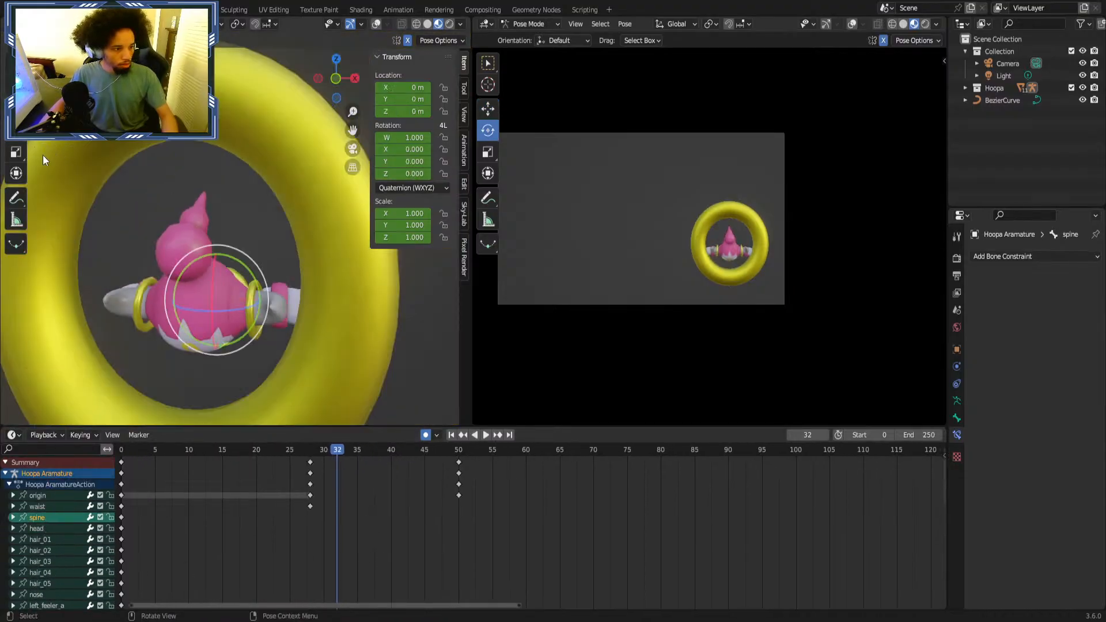
pyautogui.moveTo(196, 318); pyautogui.dragTo(209, 325, button='middle')
pyautogui.moveTo(211, 331); pyautogui.dragTo(178, 246)
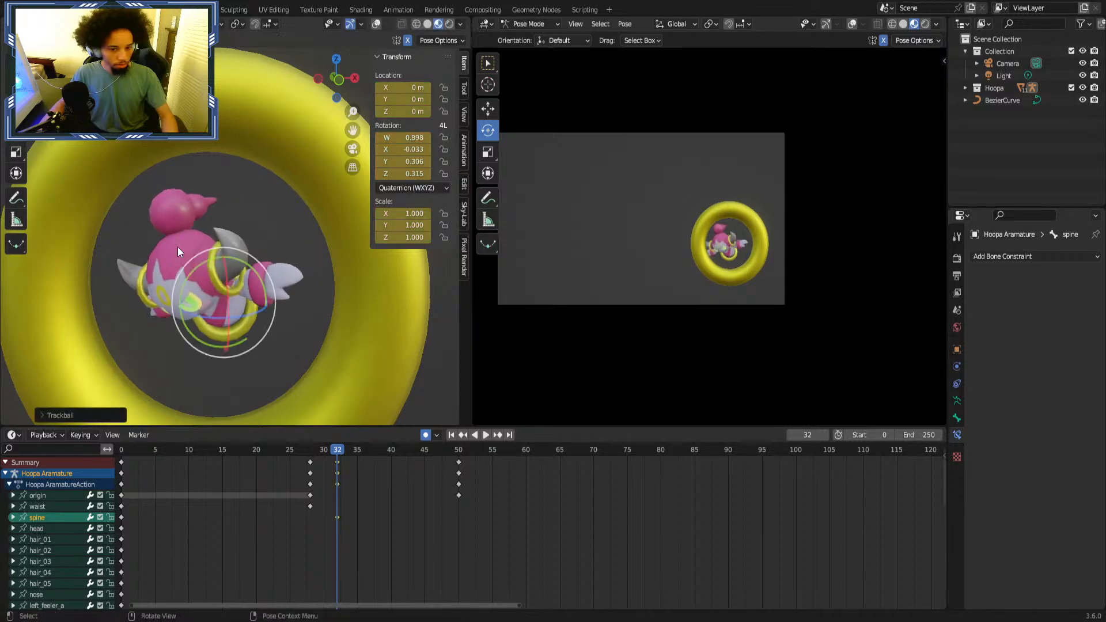
pyautogui.rightClick(177, 246)
pyautogui.scroll(-4, 482, 528)
# Deselect the bones, save the animation file and play the animation from frame 0.
pyautogui.click(485, 527)
pyautogui.scroll(-1, 486, 526)
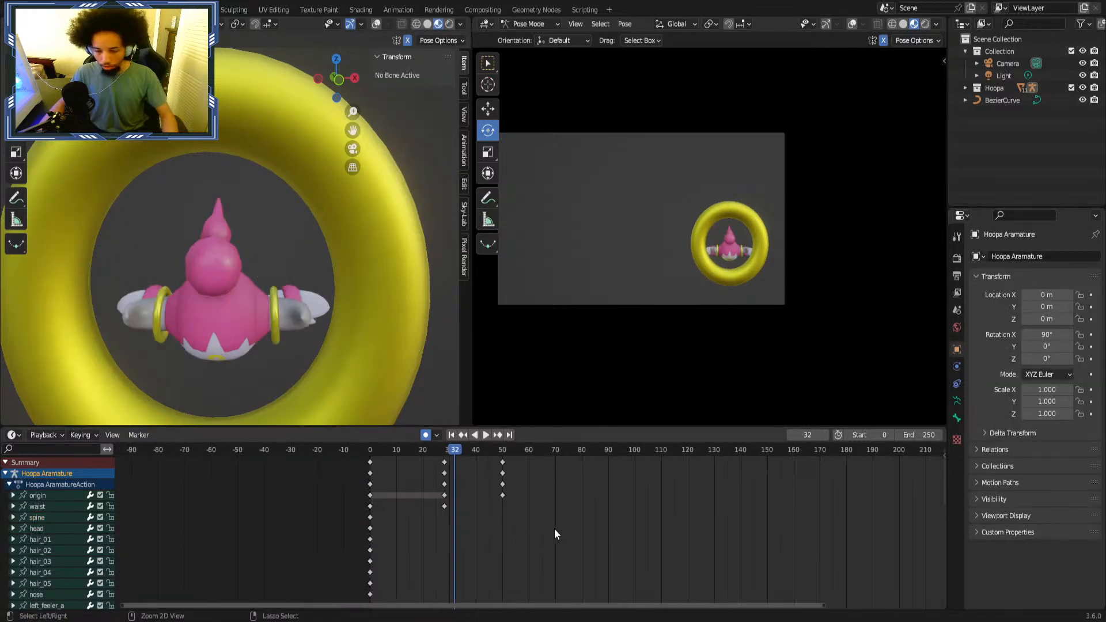
pyautogui.hotkey('ctrl', 's')
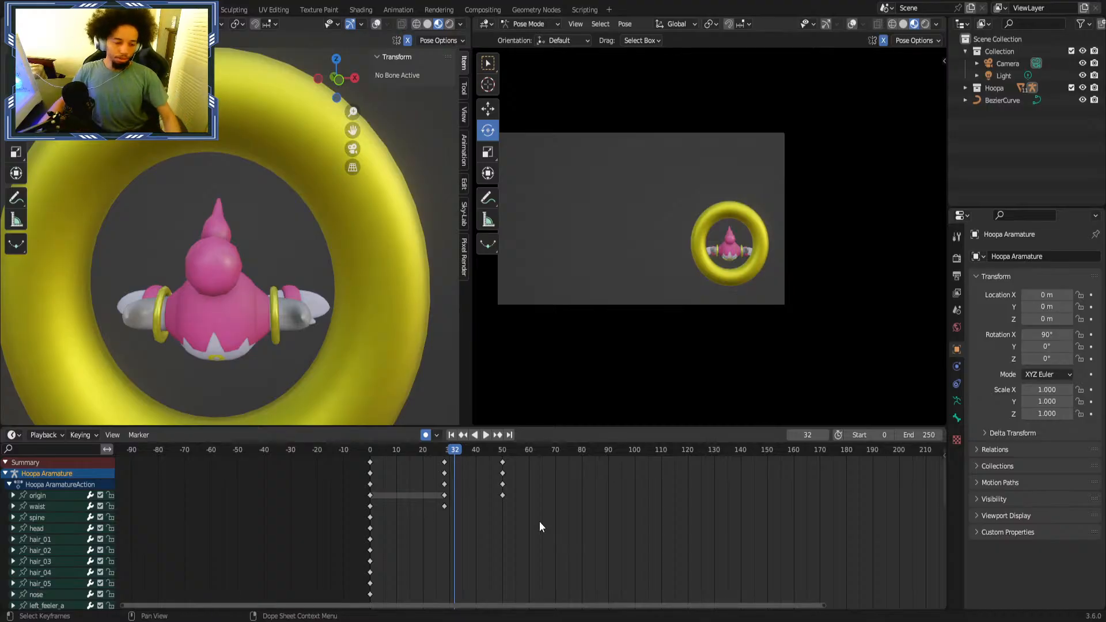
pyautogui.moveTo(412, 450); pyautogui.dragTo(370, 451)
pyautogui.press('space')
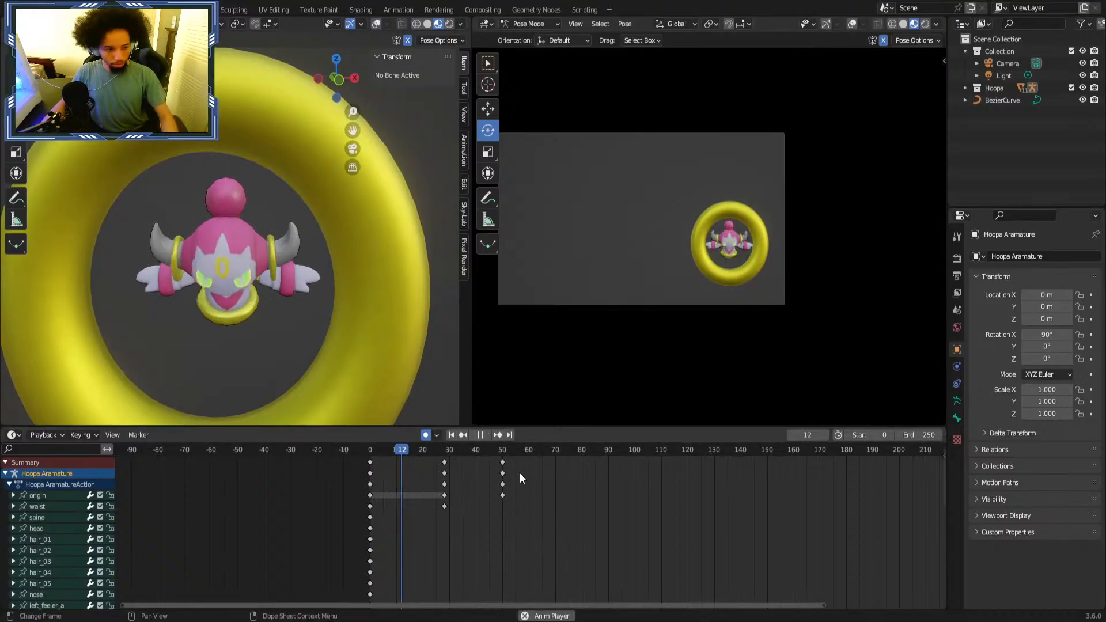
pyautogui.press('Escape')
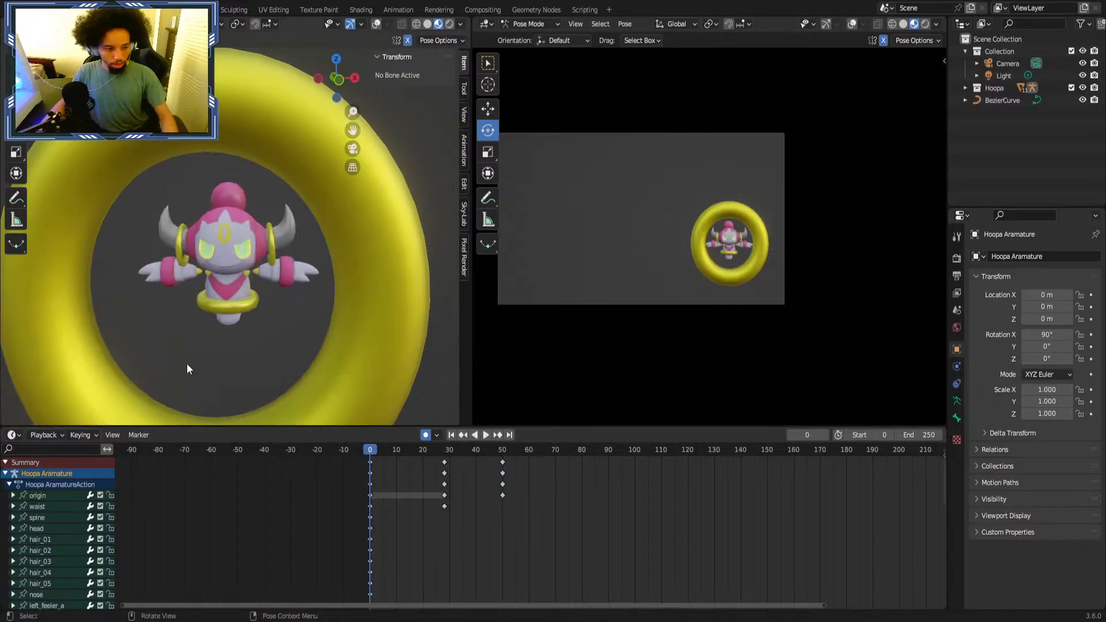
# Replay the start of the animation while viewing Hoopa and the large ring from an angle.
pyautogui.scroll(-3, 186, 364)
pyautogui.scroll(3, 260, 286)
pyautogui.scroll(-3, 557, 464)
pyautogui.scroll(3, 575, 469)
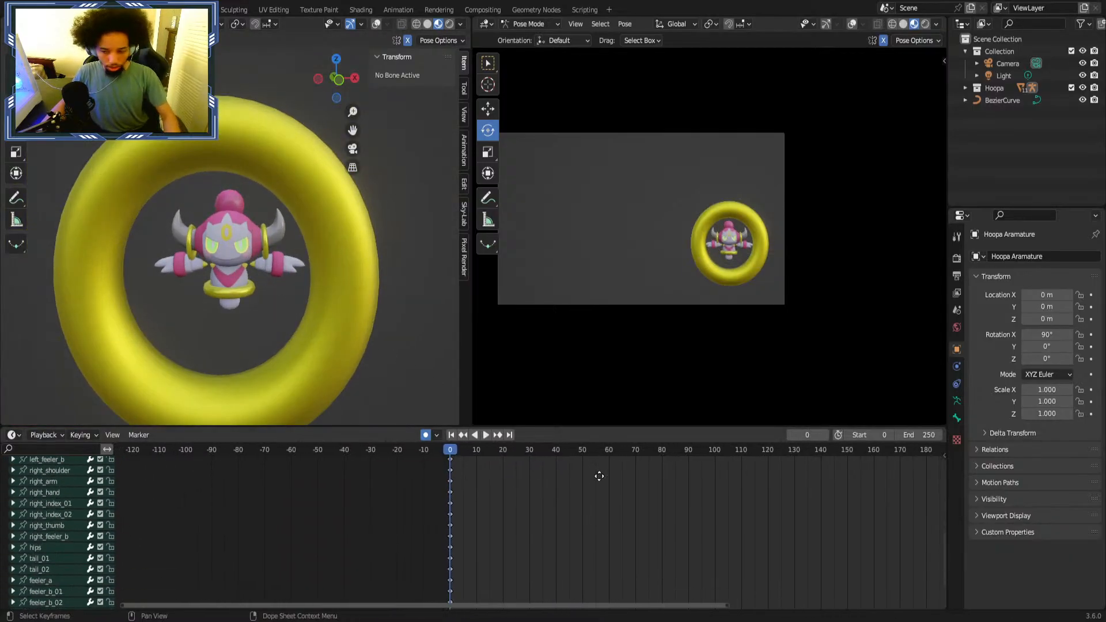
pyautogui.keyDown('ctrl'); pyautogui.scroll(3, 593, 524); pyautogui.keyUp('ctrl')
pyautogui.keyDown('ctrl'); pyautogui.scroll(1, 578, 499); pyautogui.keyUp('ctrl')
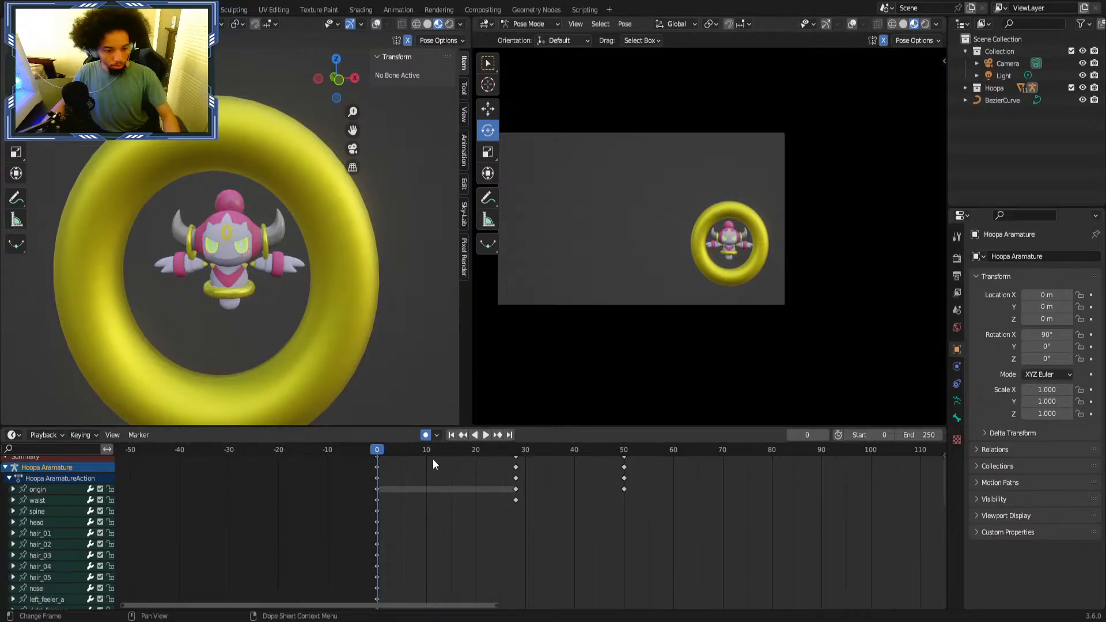
pyautogui.moveTo(403, 403)
pyautogui.mouseDown(button='middle')
pyautogui.moveTo(336, 372)
pyautogui.moveTo(411, 399)
pyautogui.mouseUp(button='middle')
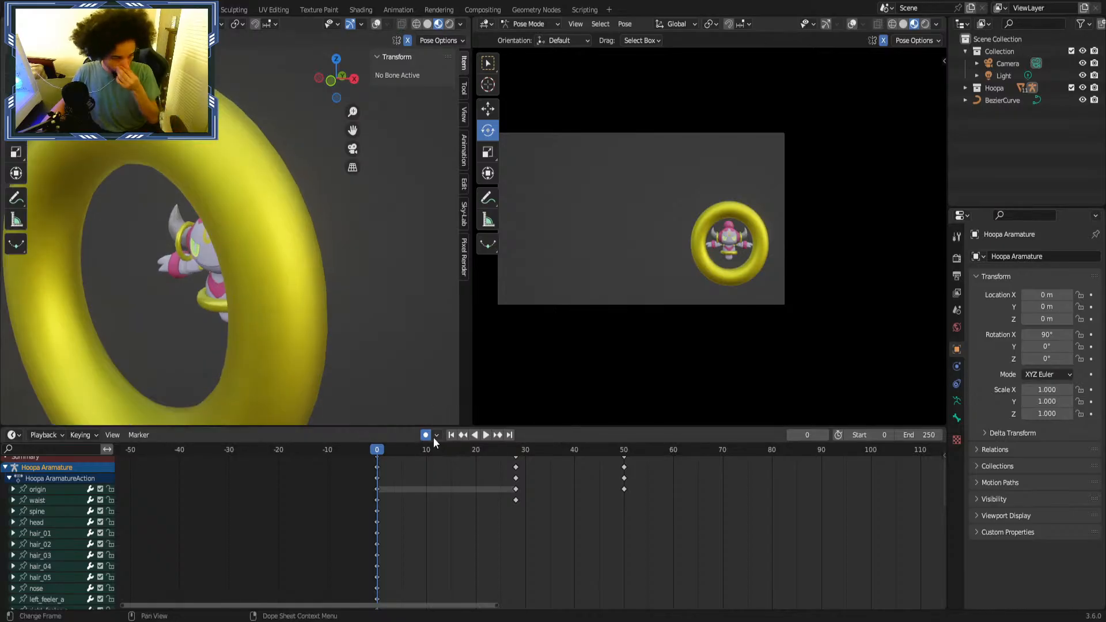
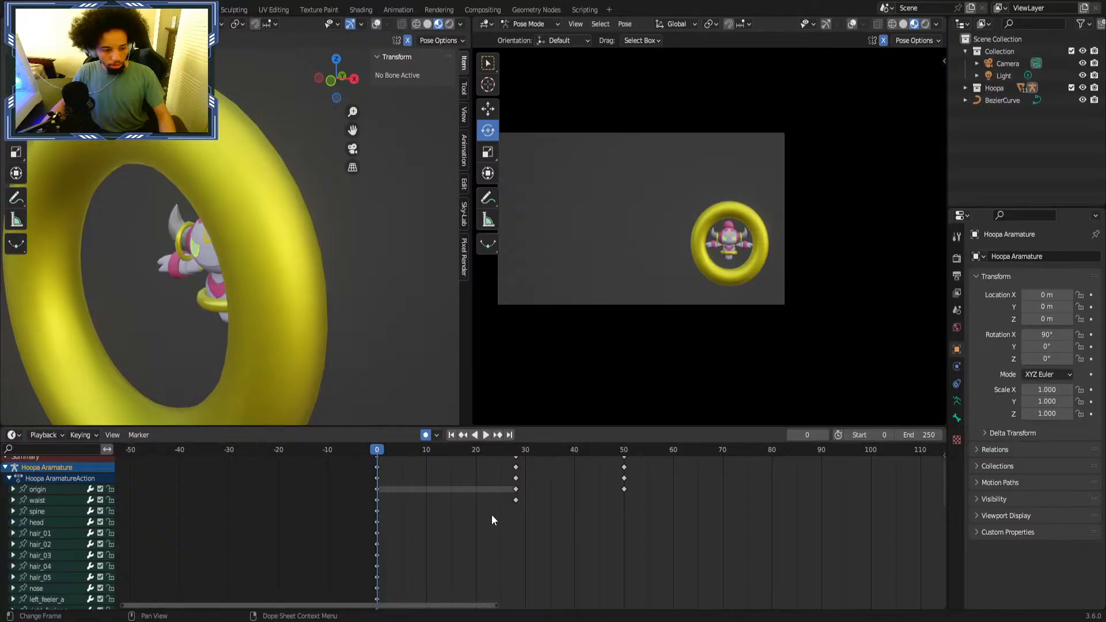
pyautogui.press('space')
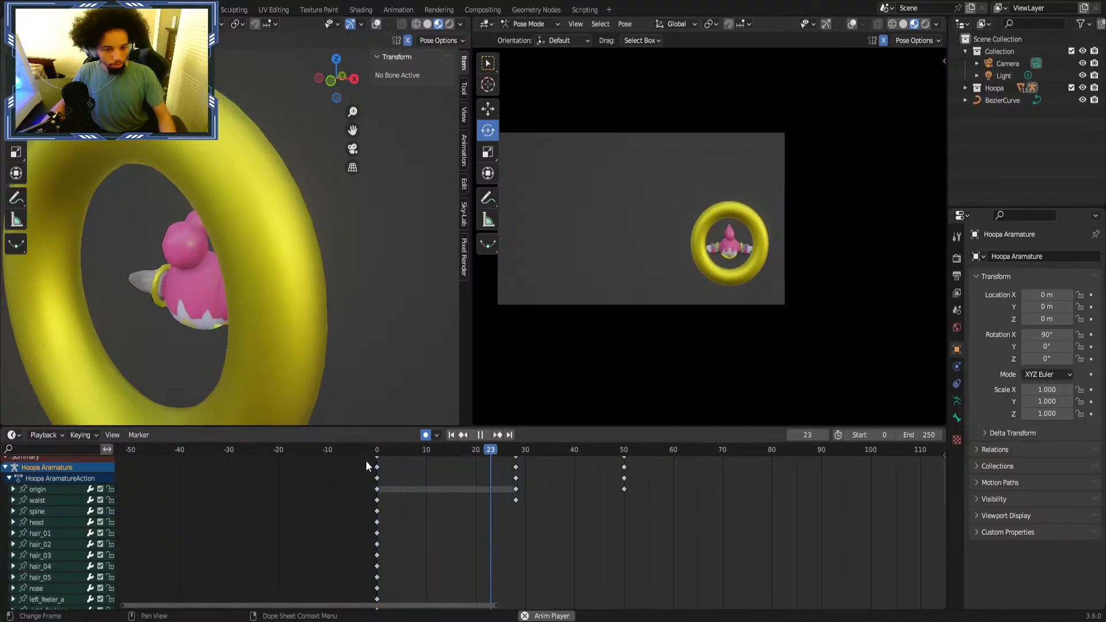
pyautogui.press('Escape')
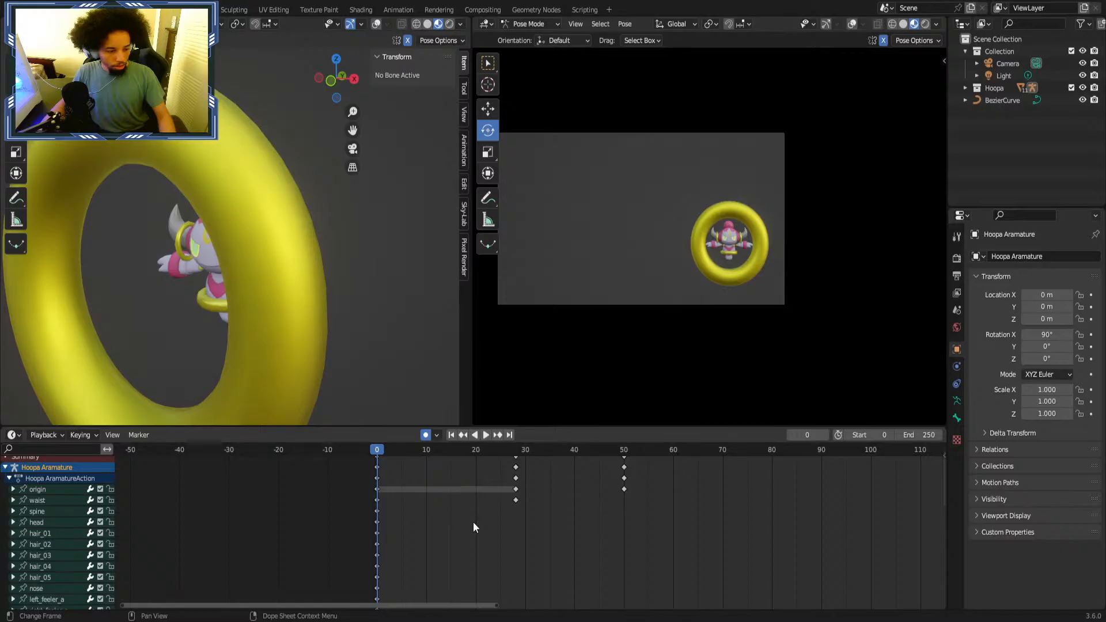
# Duplicate the waist keyframe from frame 28 onto frame 0 and play the result.
pyautogui.rightClick(515, 503)
pyautogui.click(514, 491)
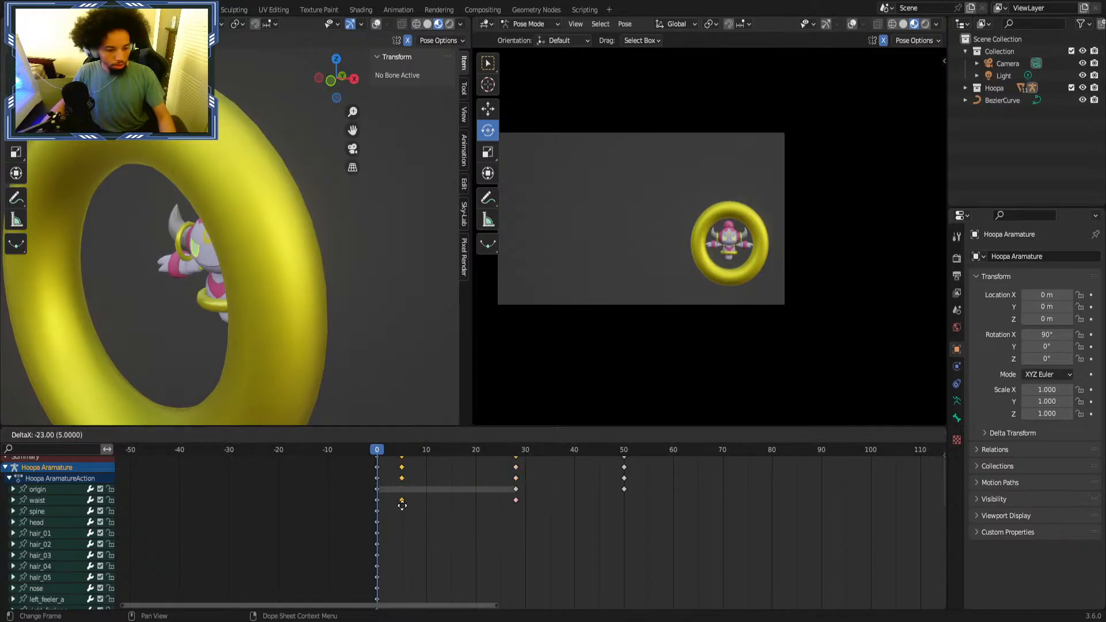
pyautogui.click(379, 509)
pyautogui.press('space')
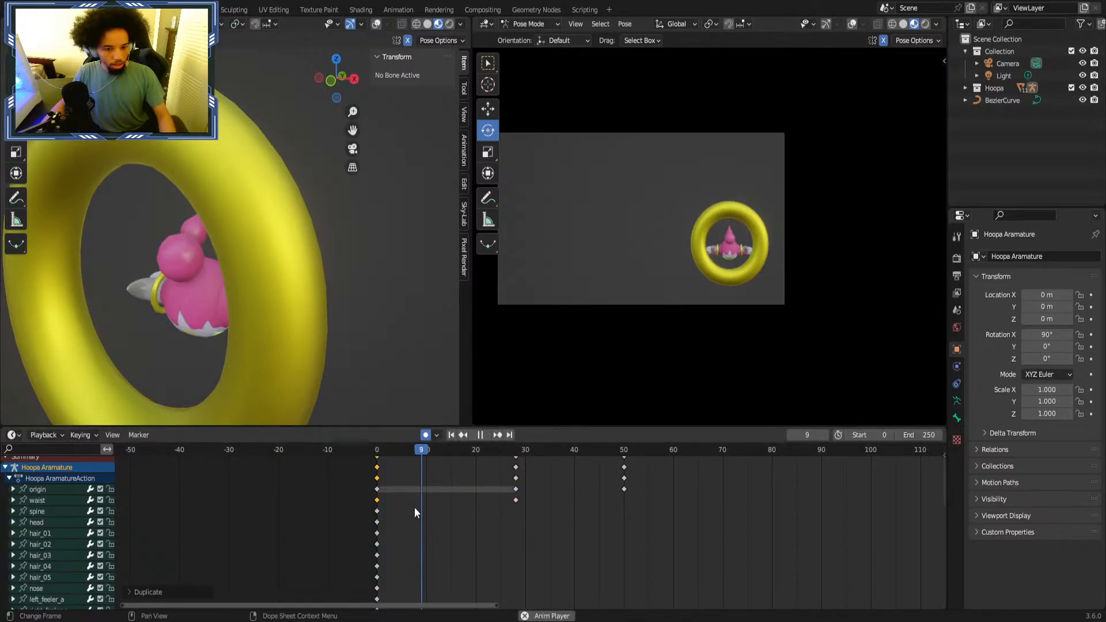
pyautogui.press('space')
# At frame 28, freely rotate the spine bone to a quaternion of about W 0.98, X -0.01, Y 0.18, Z 0.
pyautogui.press('Down')
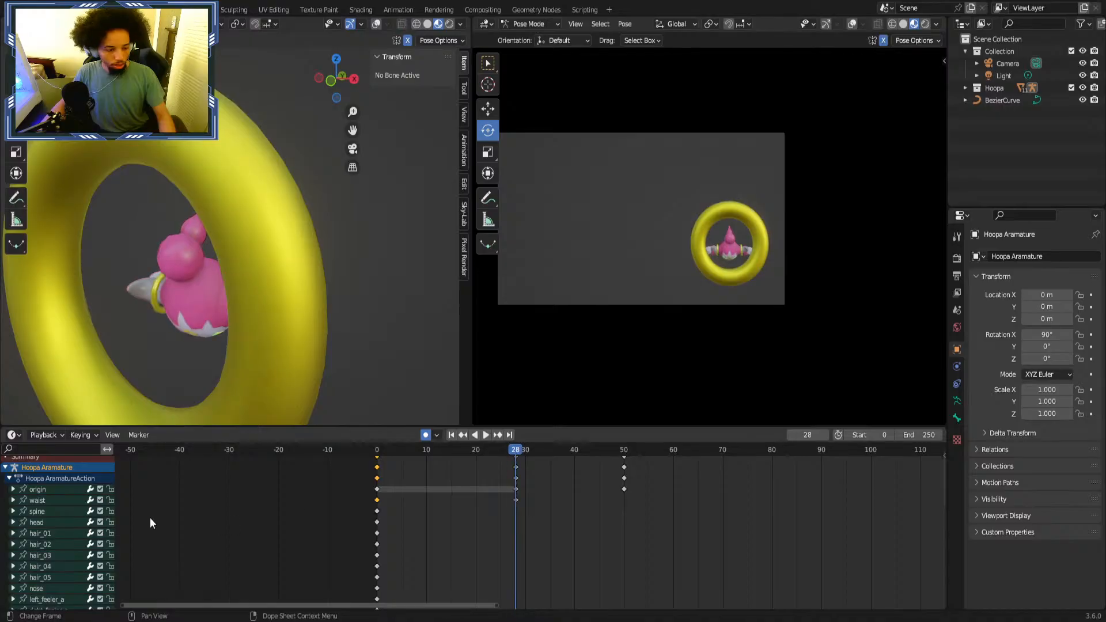
pyautogui.click(35, 522)
pyautogui.click(46, 511)
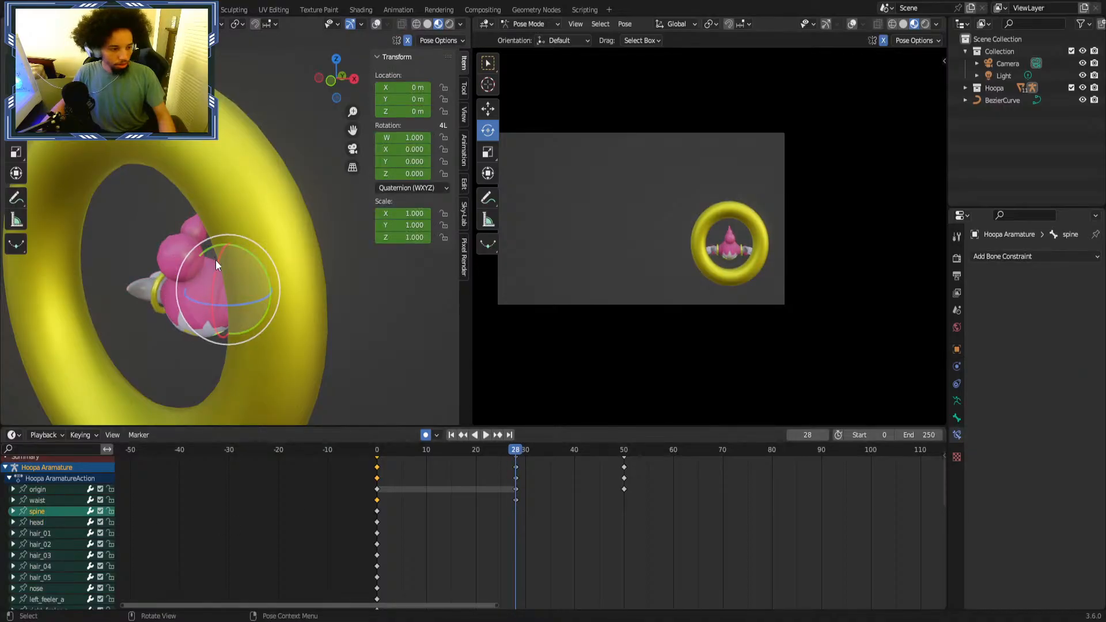
pyautogui.moveTo(215, 260); pyautogui.dragTo(248, 264, button='middle')
pyautogui.press('r')
pyautogui.press('r')
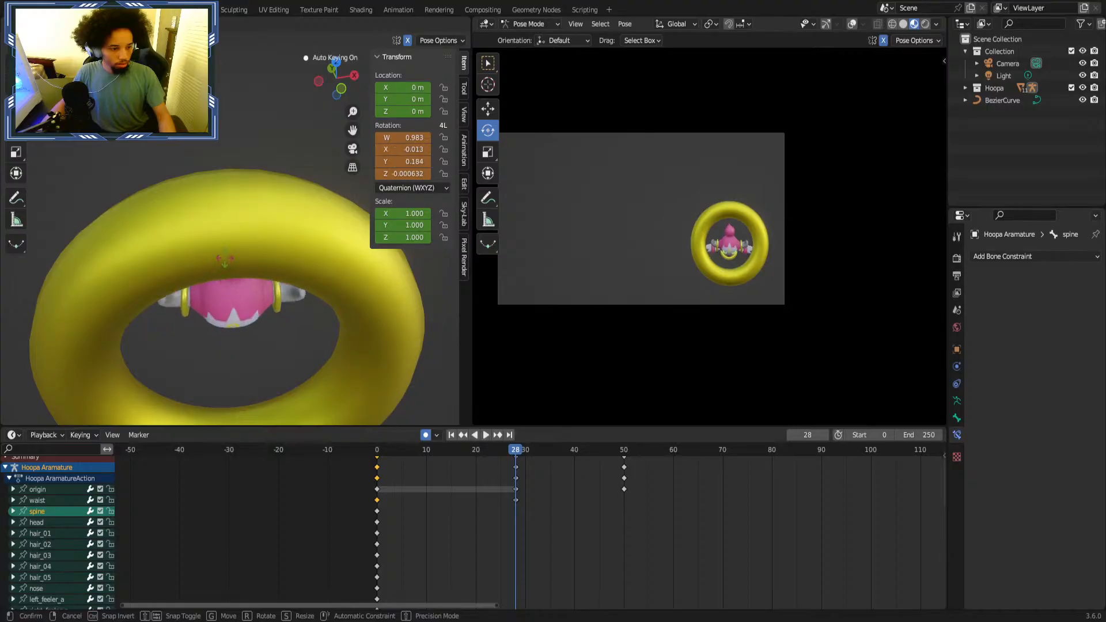
pyautogui.press('Return')
# Rotate the head bone at frame 28 so Hoopa's face looks forward, to about W 0.889, X -0.030, Y 0.457, Z 0.017.
pyautogui.click(35, 522)
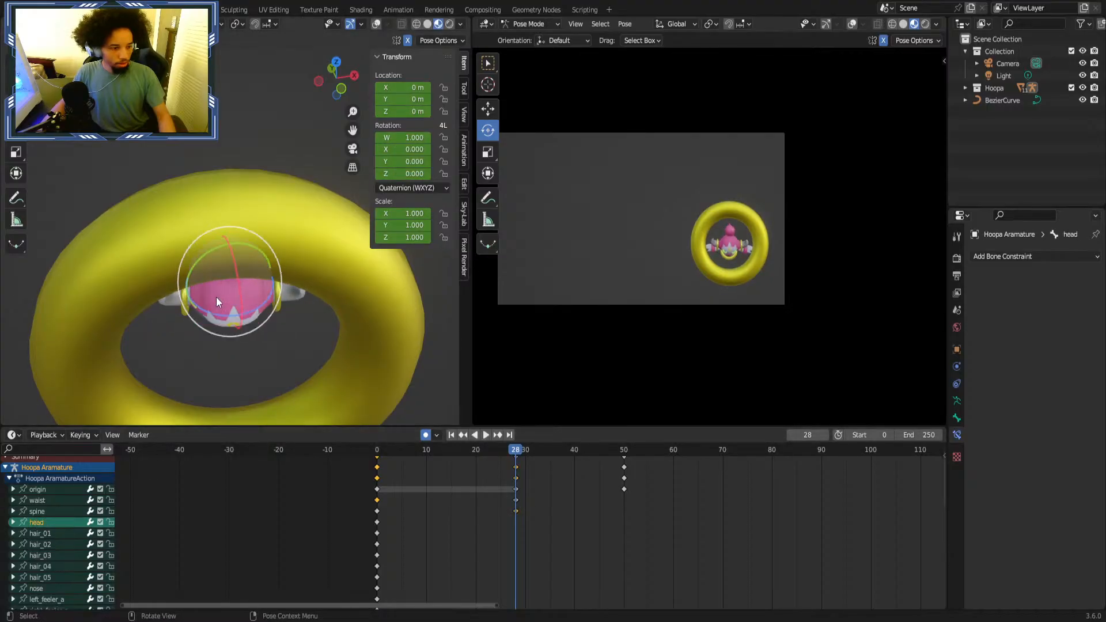
pyautogui.press('r')
pyautogui.press('r')
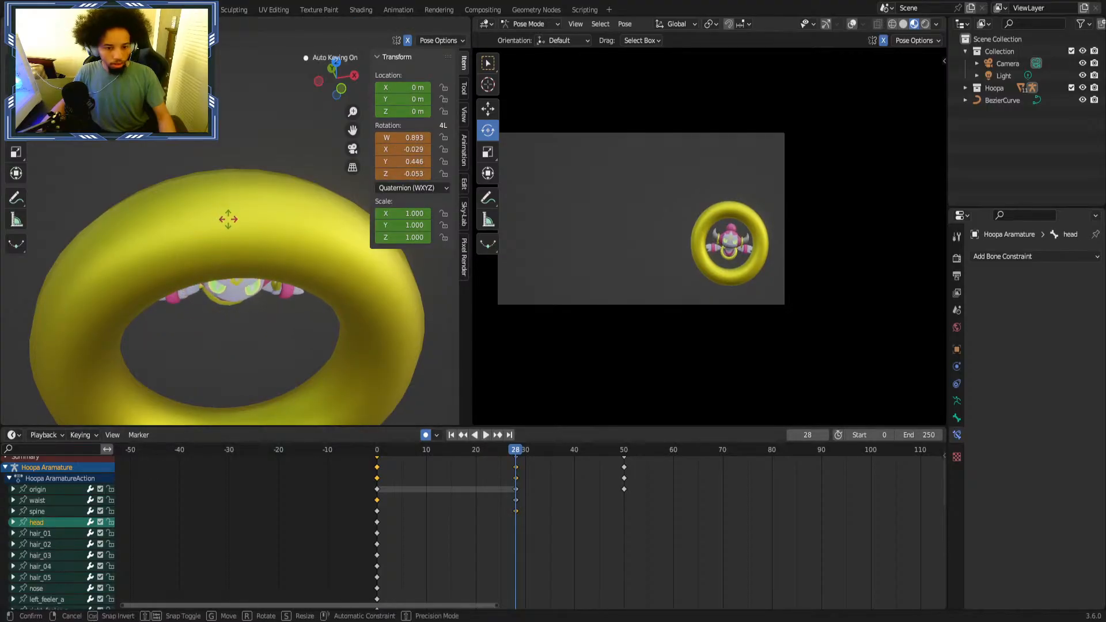
pyautogui.press('Return')
pyautogui.moveTo(230, 226); pyautogui.dragTo(94, 284, button='middle')
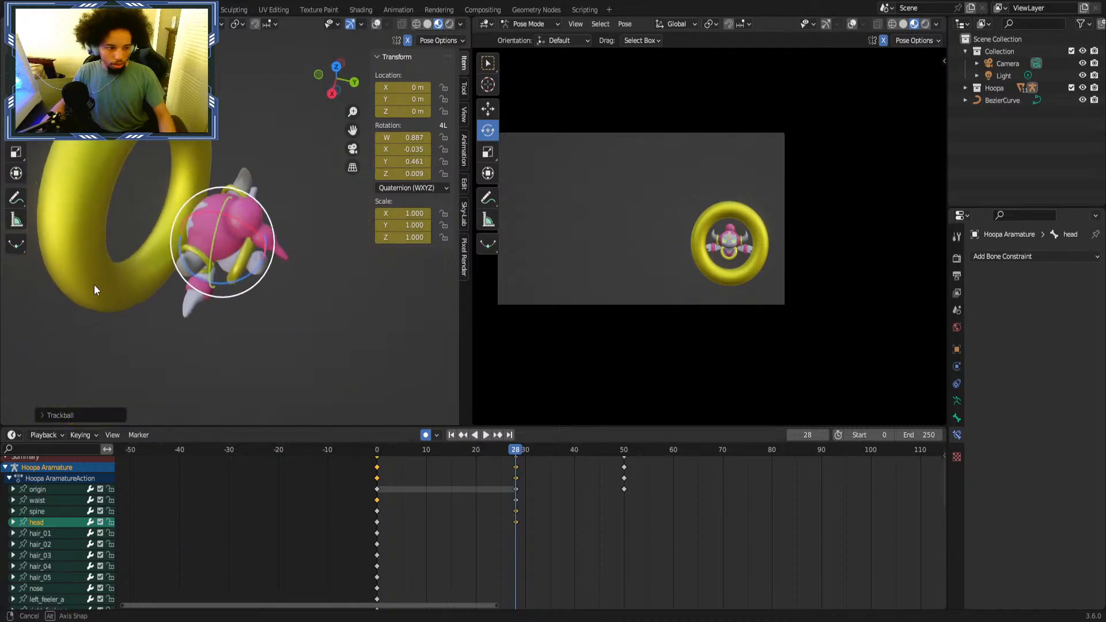
pyautogui.press('r')
pyautogui.press('r')
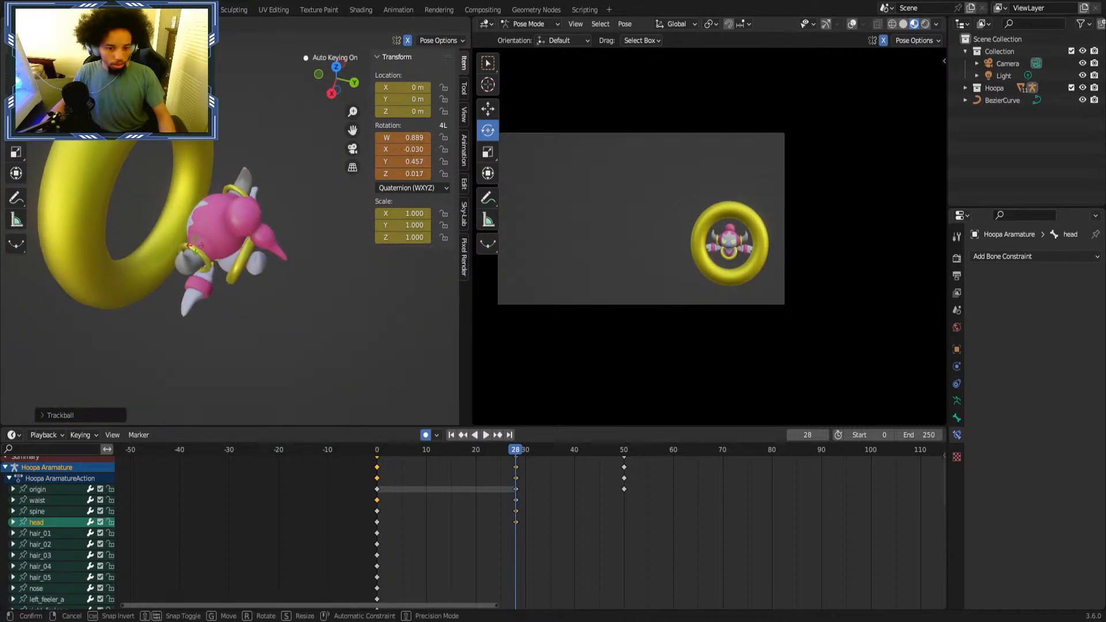
pyautogui.click(195, 245)
pyautogui.moveTo(202, 246); pyautogui.dragTo(258, 211, button='middle')
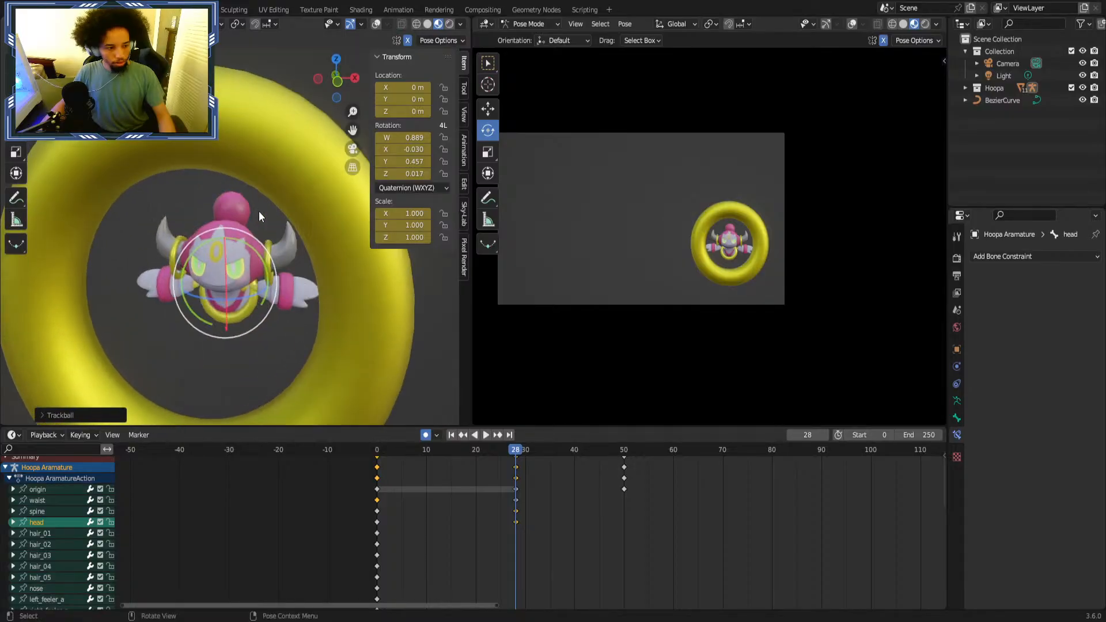
pyautogui.scroll(2, 242, 254)
pyautogui.keyDown('shift'); pyautogui.moveTo(232, 275); pyautogui.dragTo(248, 253, button='middle'); pyautogui.keyUp('shift')
# Move the waist, spine and head keyframes from frame 28 to frame 0.
pyautogui.click(577, 508)
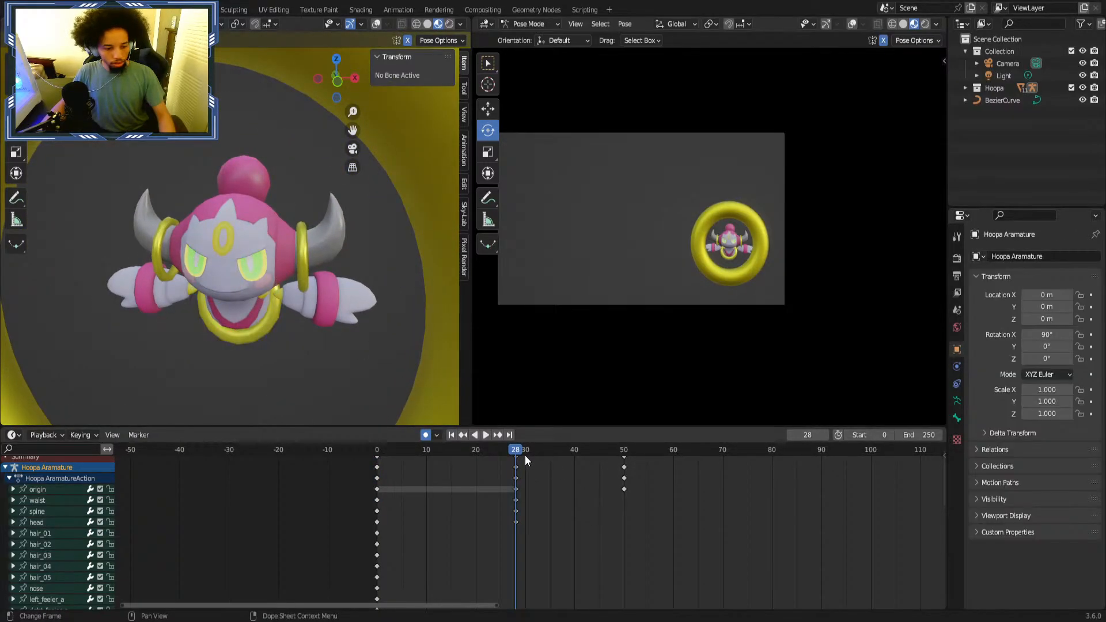
pyautogui.hotkey('shift', 'Left')
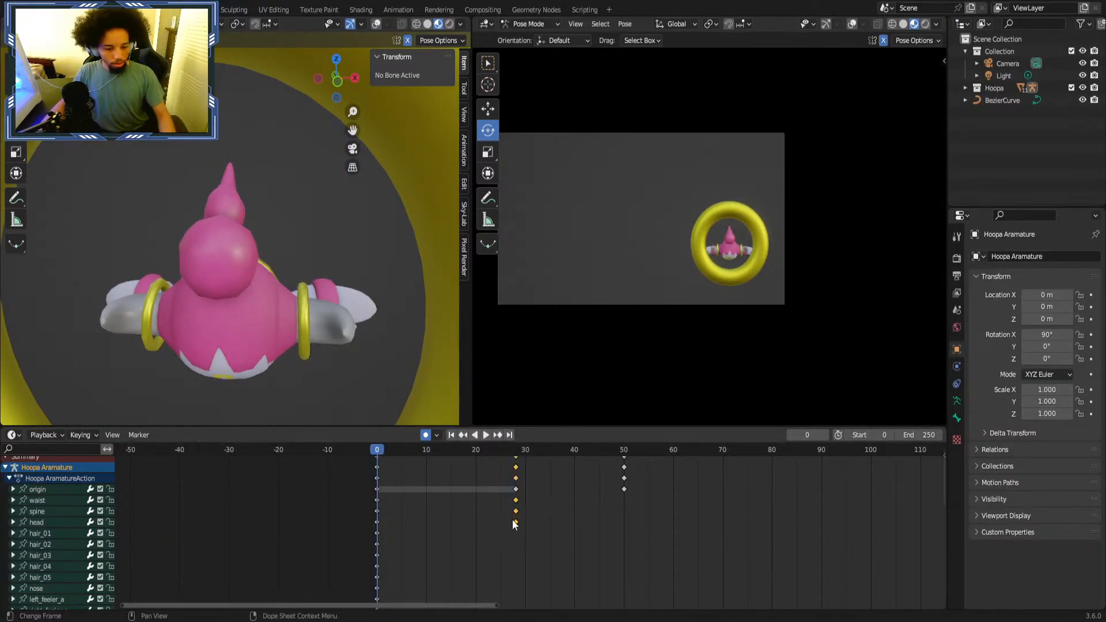
pyautogui.moveTo(512, 520); pyautogui.dragTo(372, 524)
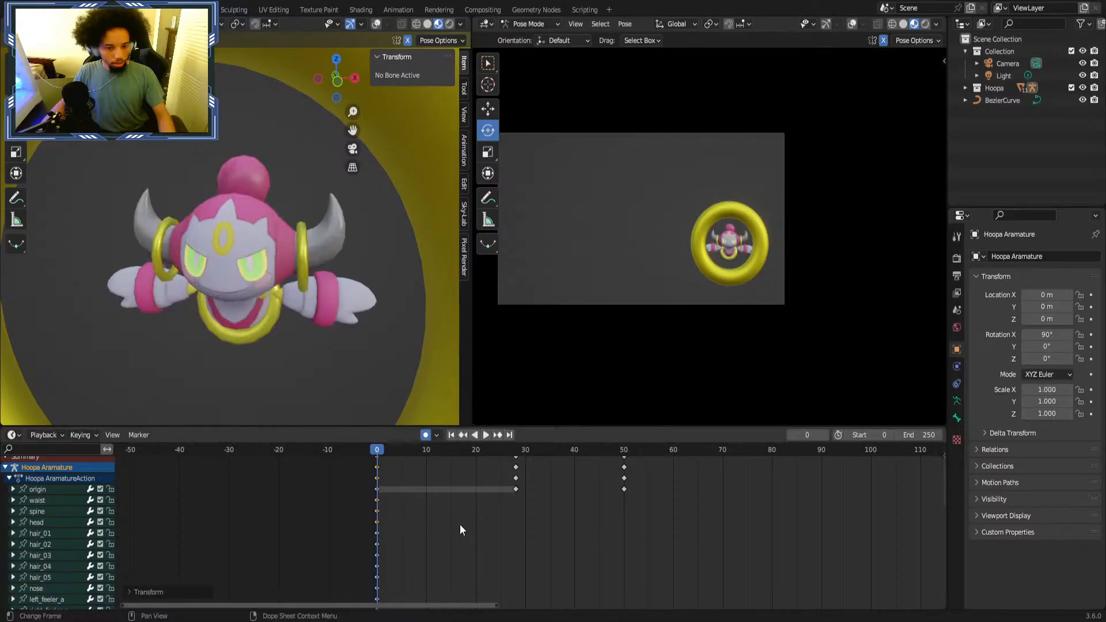
# Play the animation to check the new flying pose, then save the file and return to frame 0.
pyautogui.press('space')
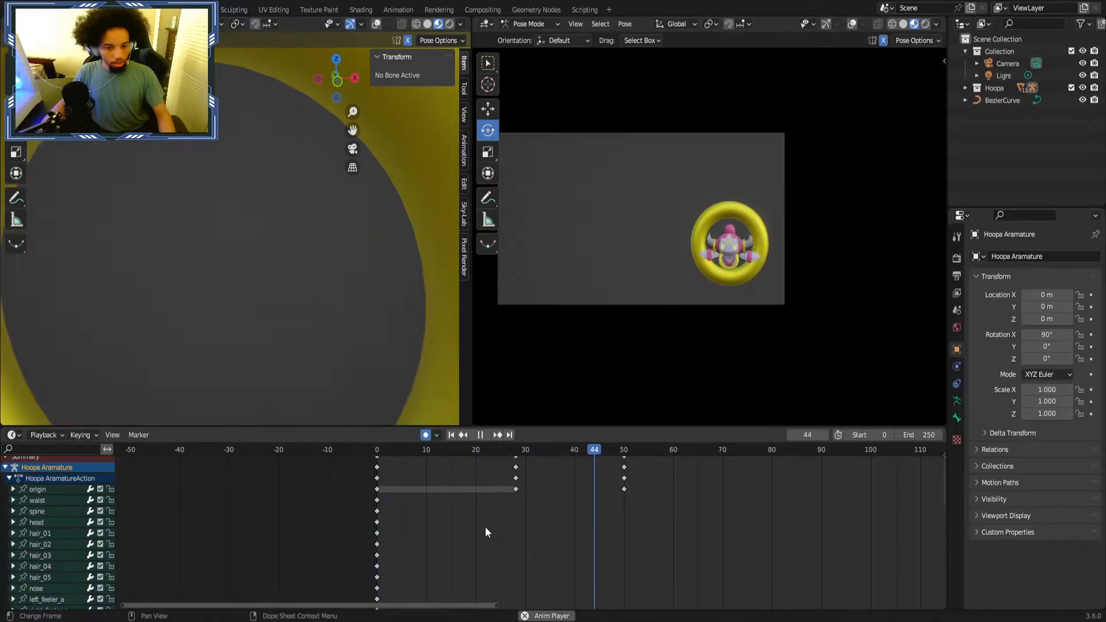
pyautogui.press('space')
pyautogui.scroll(-8, 306, 334)
pyautogui.scroll(-3, 301, 329)
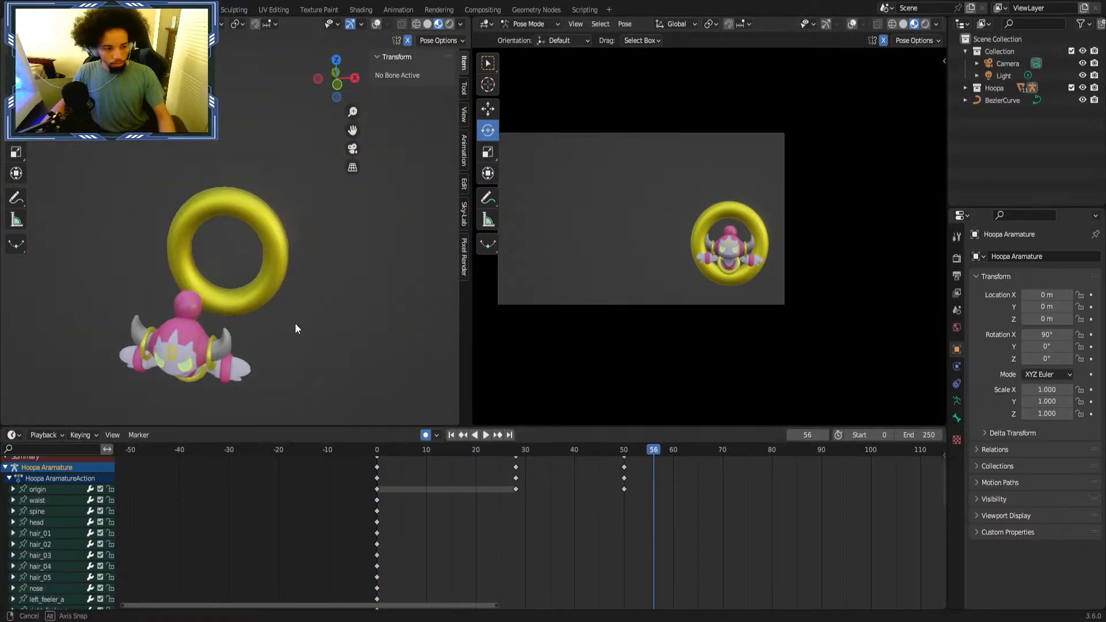
pyautogui.moveTo(686, 488); pyautogui.dragTo(634, 503, button='middle')
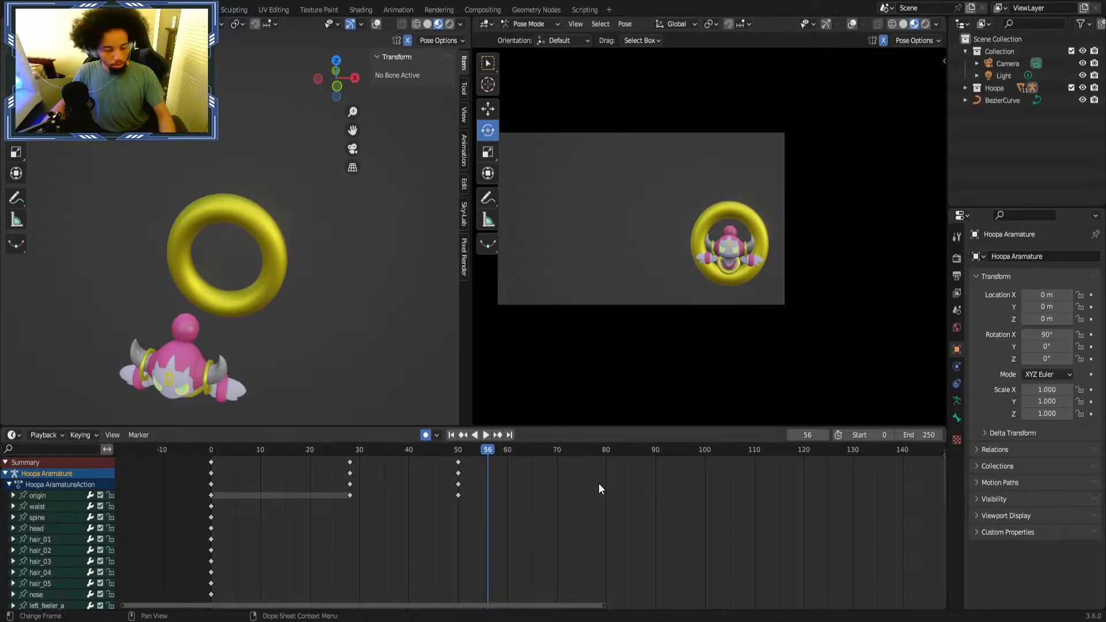
pyautogui.hotkey('ctrl', 's')
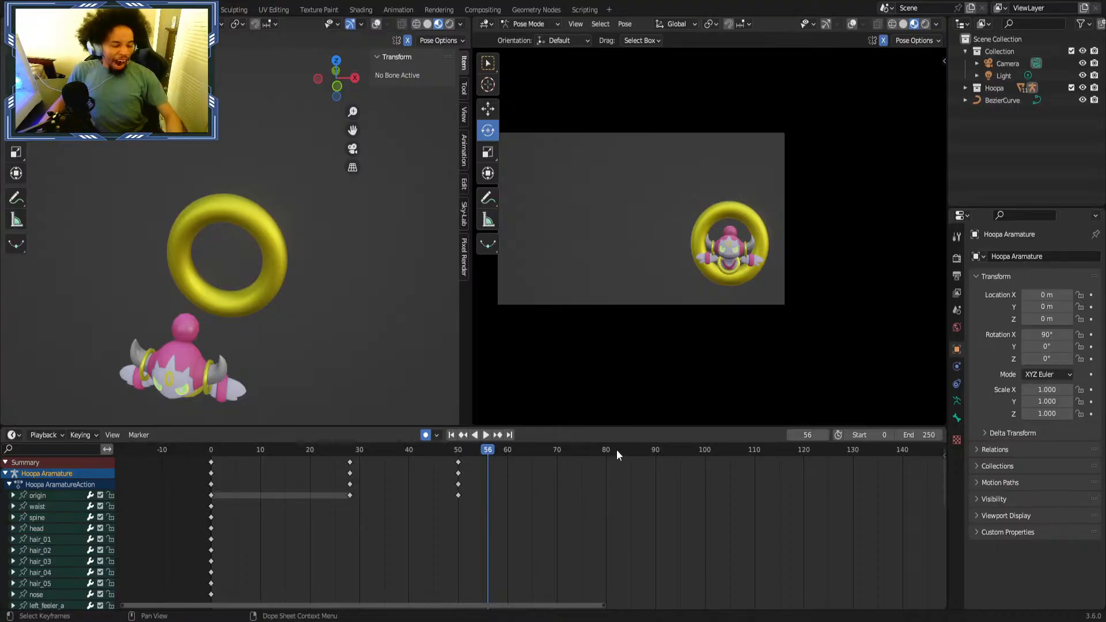
pyautogui.hotkey('shift', 'Left')
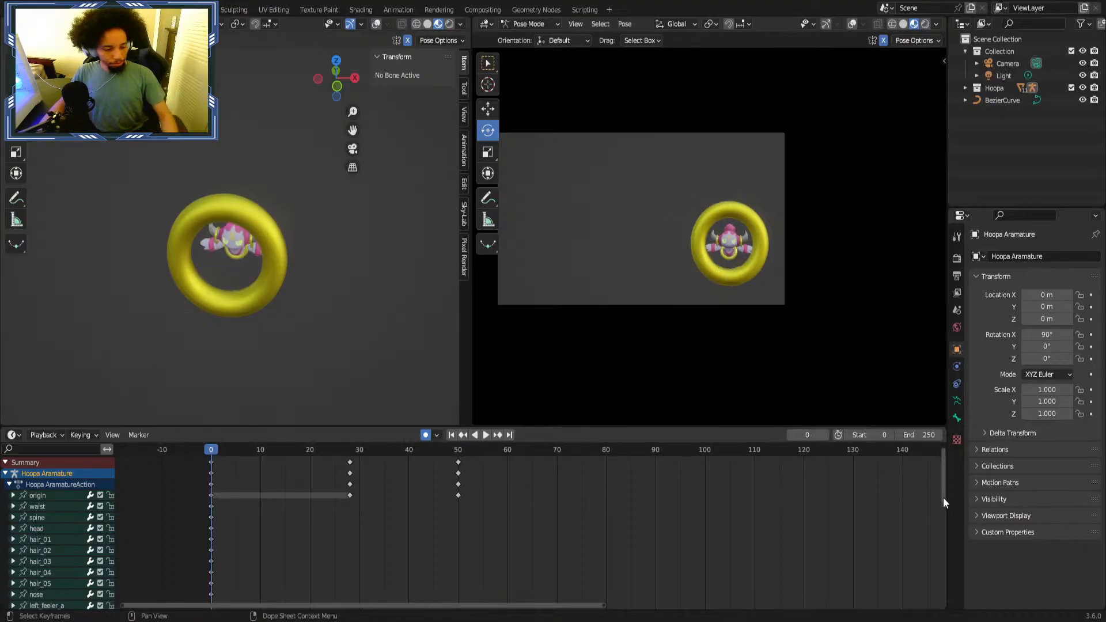
# Play the animation to check the motion, then delete the keyframes at frame 28.
pyautogui.press('space')
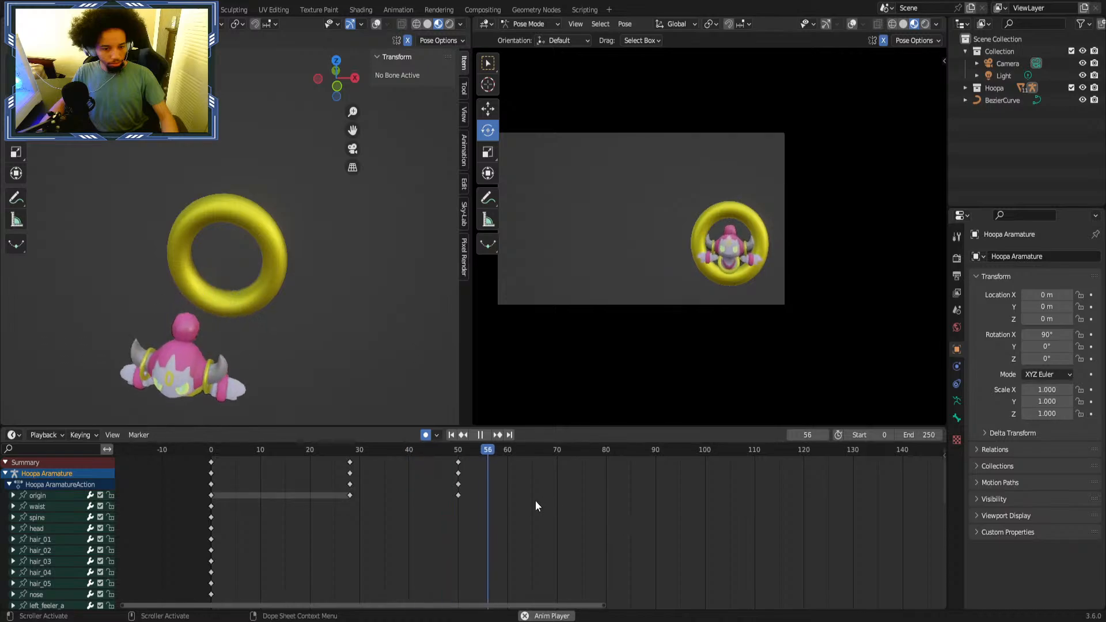
pyautogui.press('space')
pyautogui.keyDown('ctrl'); pyautogui.hscroll(-5, 626, 539); pyautogui.keyUp('ctrl')
pyautogui.moveTo(540, 460); pyautogui.dragTo(489, 515)
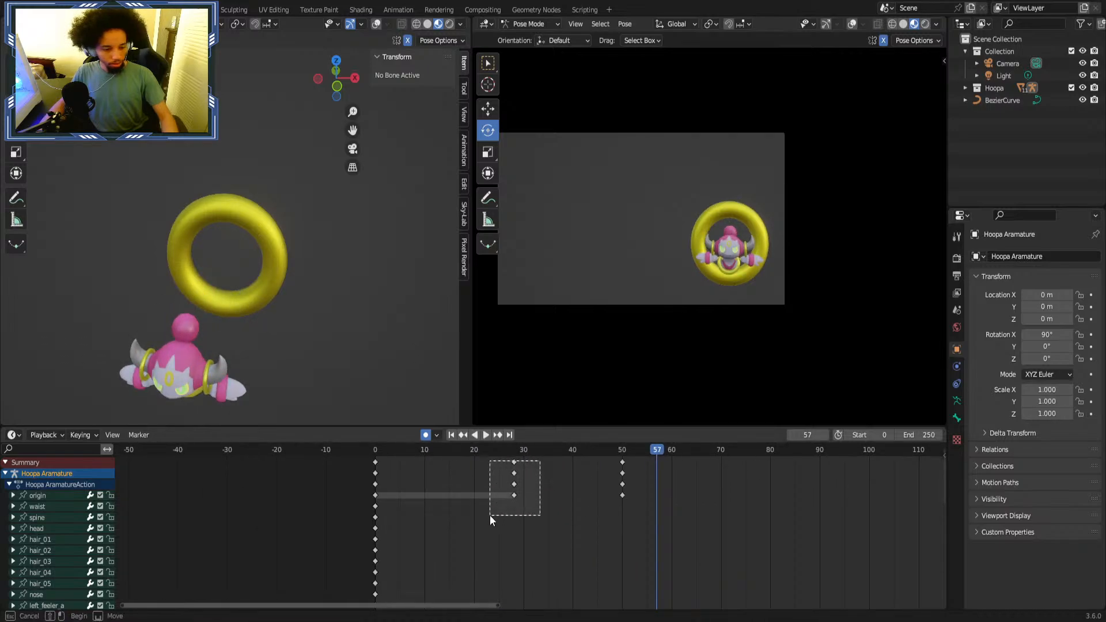
pyautogui.rightClick(501, 502)
pyautogui.click(503, 500)
# Replay the animation from the start to check the move without the middle keyframes, then save the file.
pyautogui.hotkey('shift', 'Left')
pyautogui.press('space')
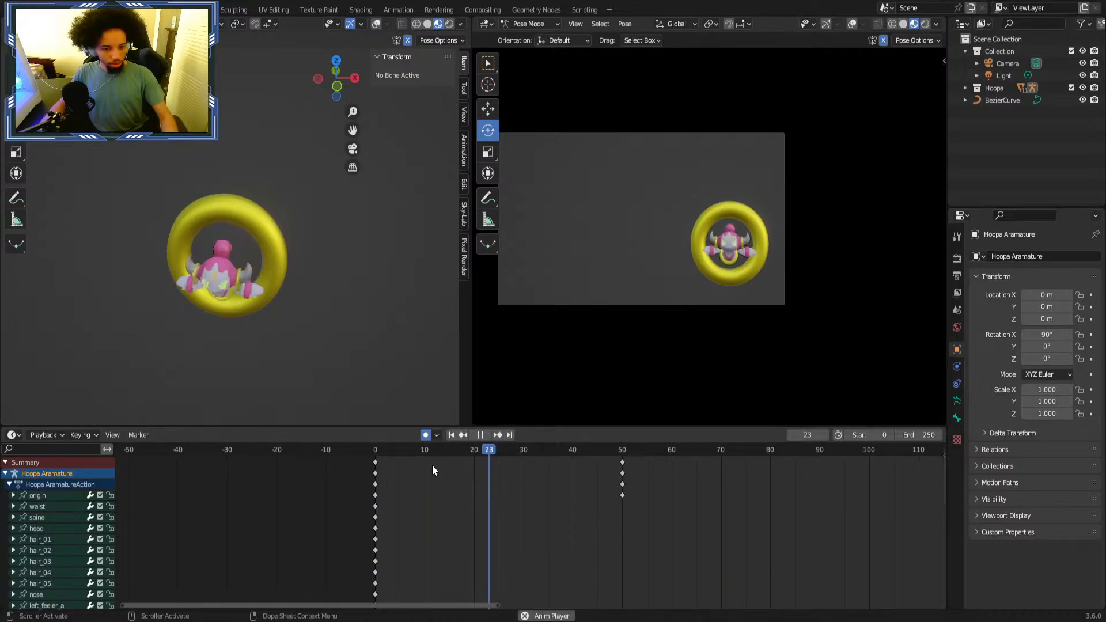
pyautogui.press('space')
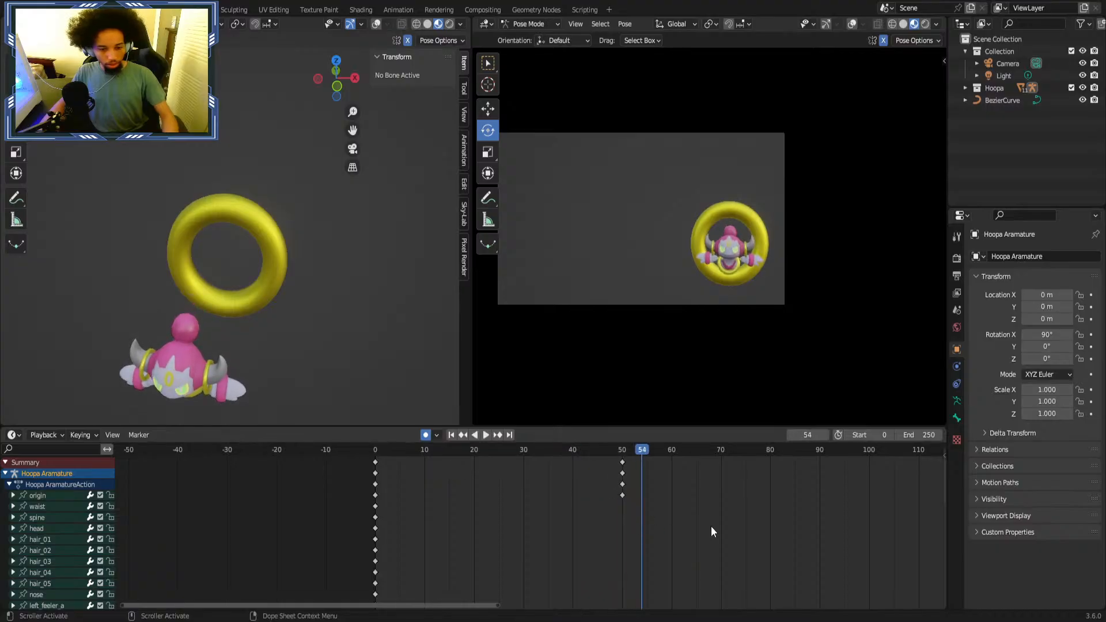
pyautogui.hotkey('ctrl', 's')
# Shift all of Hoopa's keyframes 30 frames later so they start at frame 30, and play the animation to check.
pyautogui.moveTo(698, 467); pyautogui.dragTo(359, 521)
pyautogui.moveTo(377, 462)
pyautogui.mouseDown()
pyautogui.moveTo(525, 461)
pyautogui.moveTo(374, 450)
pyautogui.mouseUp()
pyautogui.click(578, 478)
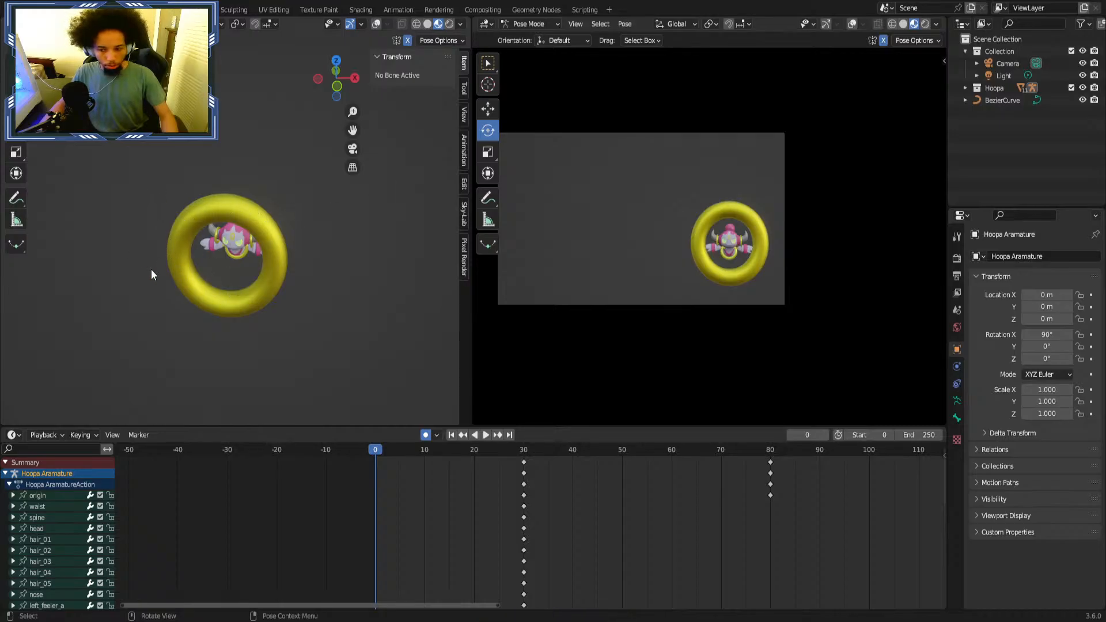
pyautogui.press('space')
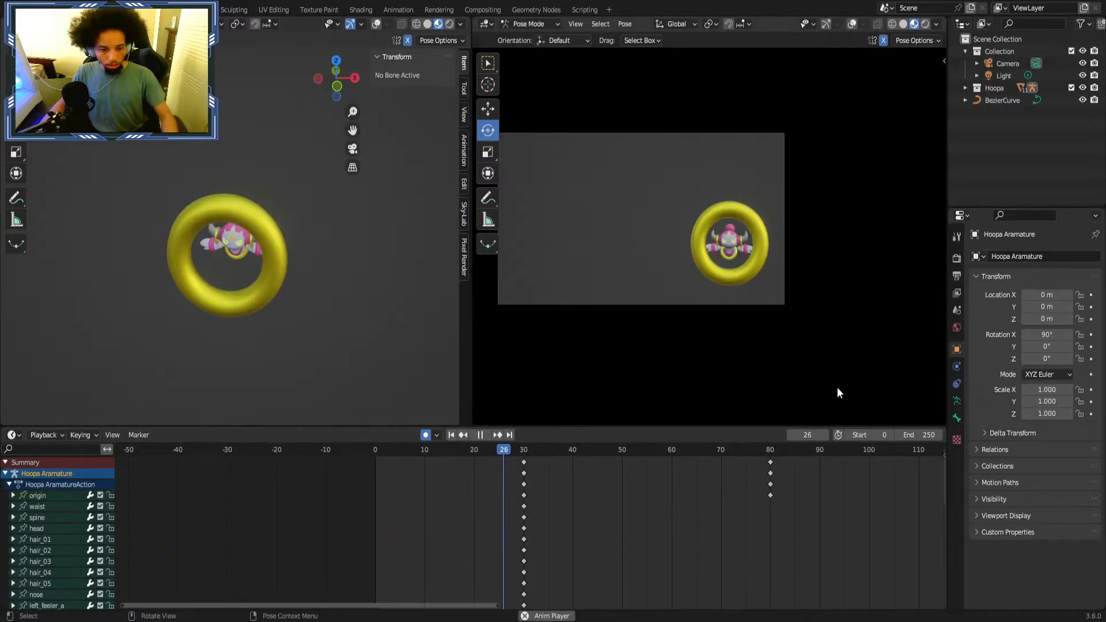
pyautogui.press('space')
# Move the end keyframes from frame 80 to frame 50 and save the file.
pyautogui.moveTo(827, 534); pyautogui.dragTo(578, 530, button='middle')
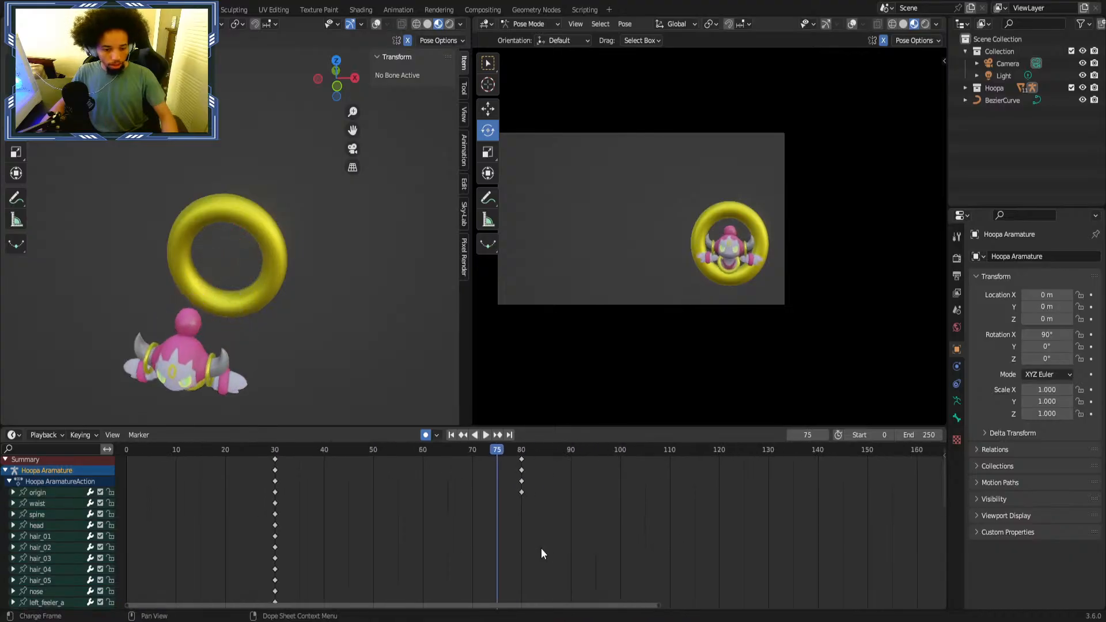
pyautogui.moveTo(556, 451); pyautogui.dragTo(471, 544)
pyautogui.press('Escape')
pyautogui.press('g')
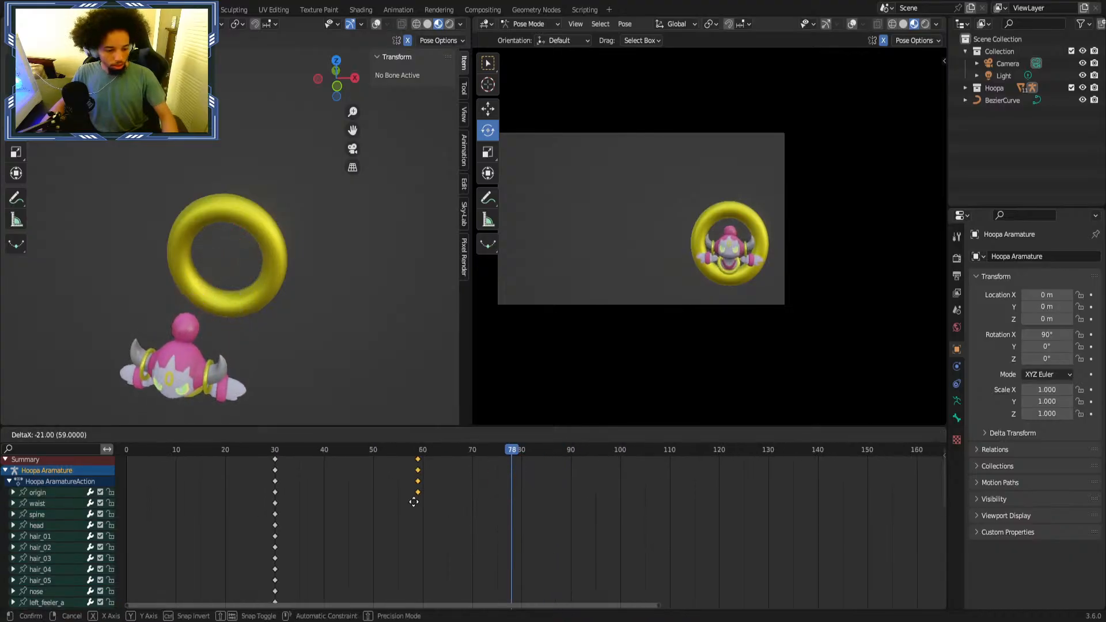
pyautogui.click(366, 505)
pyautogui.moveTo(524, 504); pyautogui.dragTo(679, 512, button='middle')
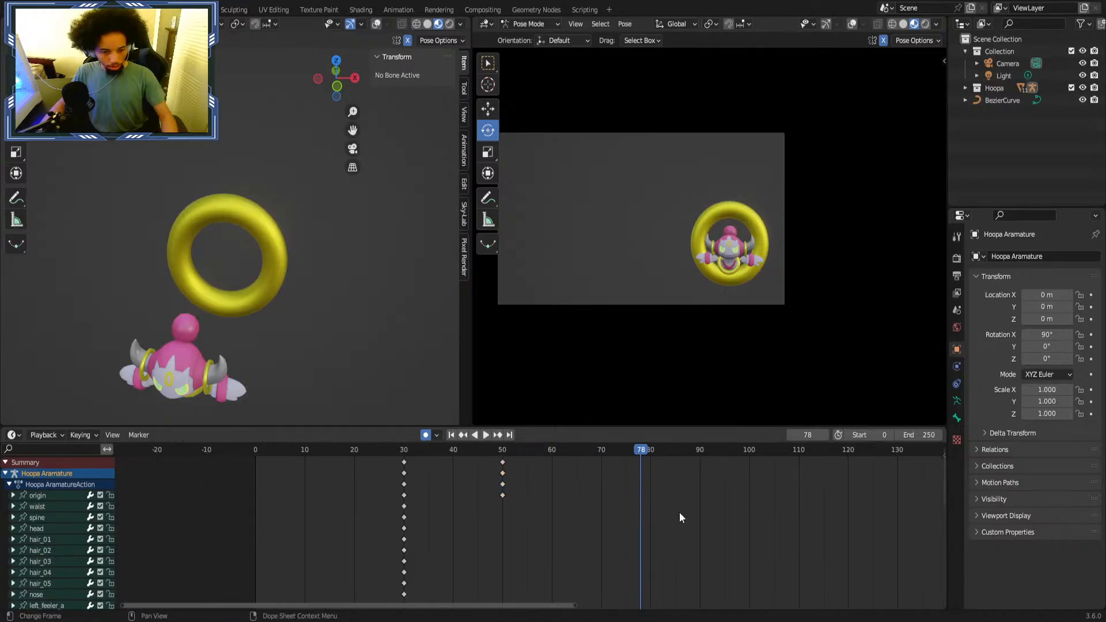
pyautogui.hotkey('ctrl', 's')
# Play the animation repeatedly from frame 0 to check the timing of Hoopa's flight through the ring.
pyautogui.moveTo(610, 452); pyautogui.dragTo(178, 468)
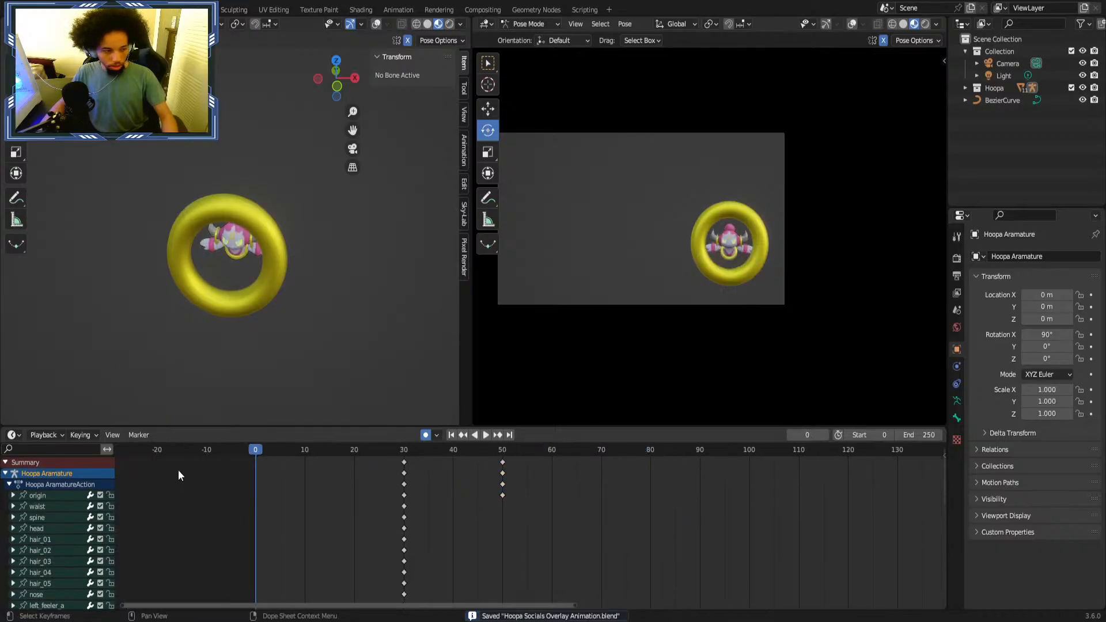
pyautogui.press('space')
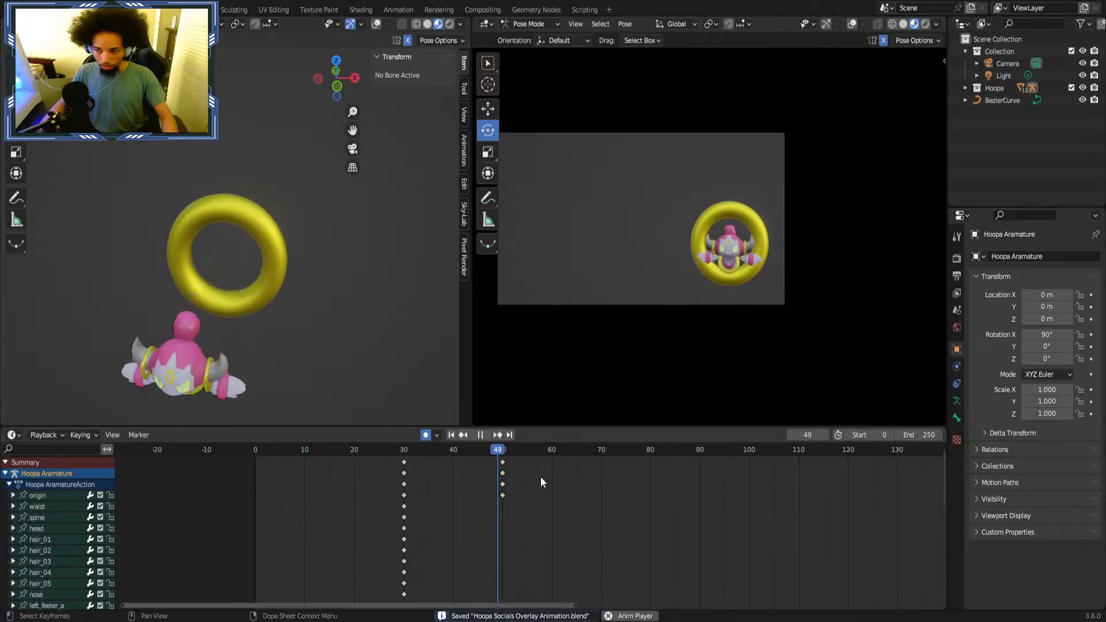
pyautogui.press('space')
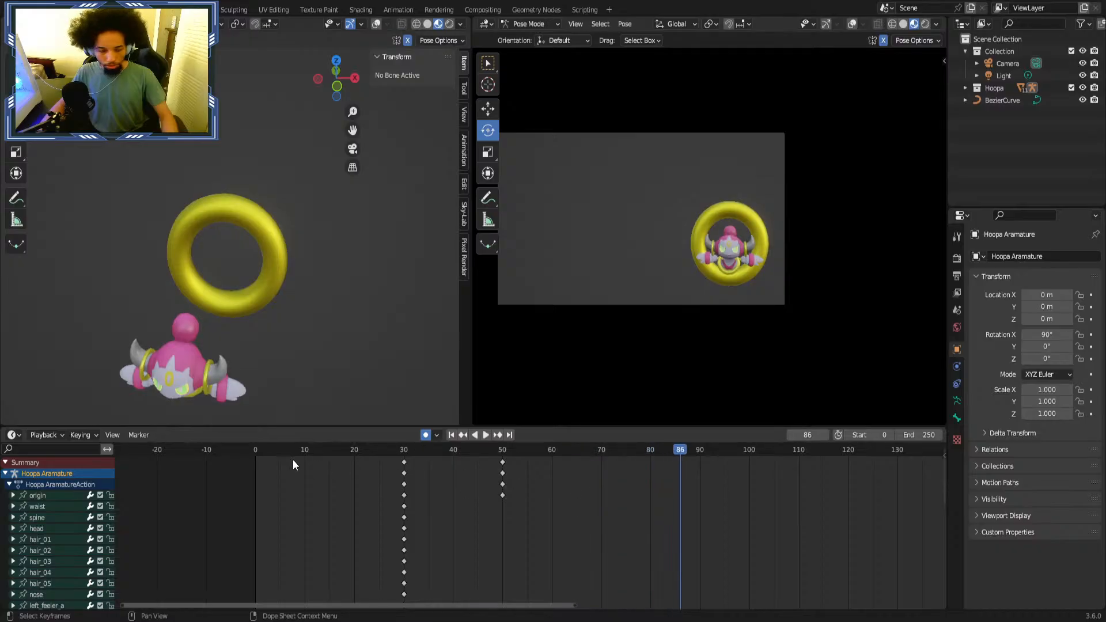
pyautogui.hotkey('shift', 'Left')
pyautogui.press('space')
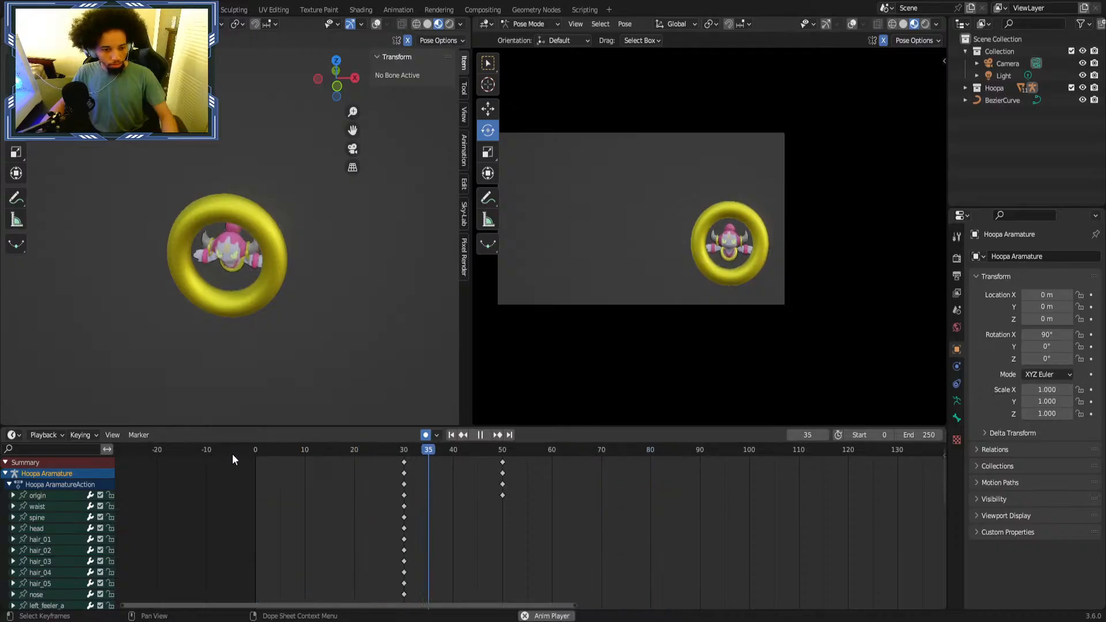
pyautogui.hotkey('shift', 'Left')
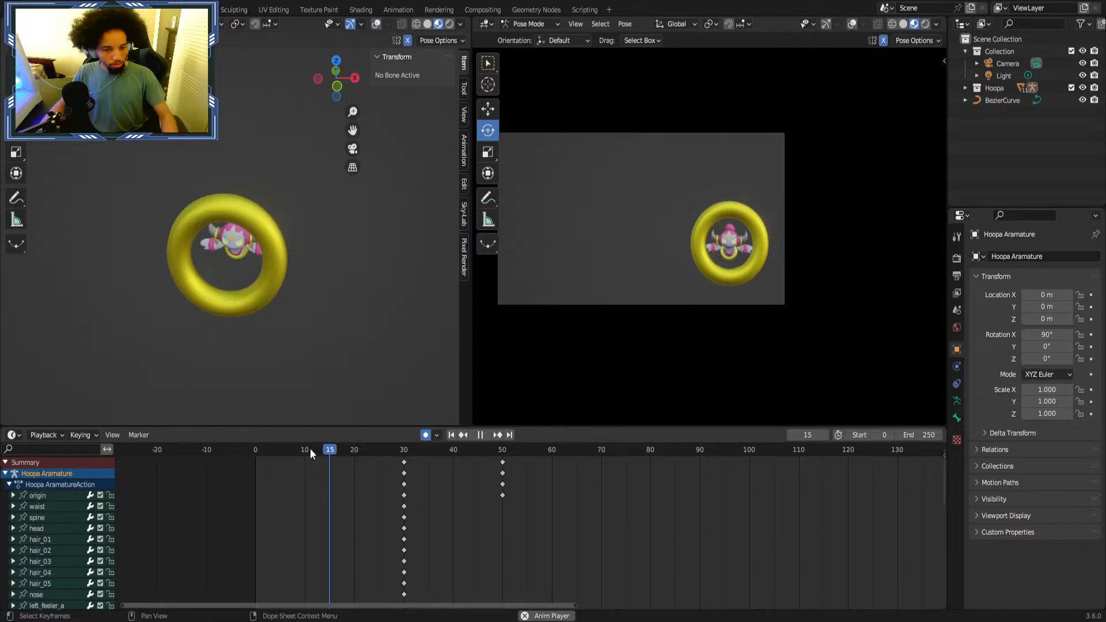
# Go to frame 31, view Hoopa from behind the ring, and select the left_shoulder bone.
pyautogui.moveTo(362, 450); pyautogui.dragTo(409, 455)
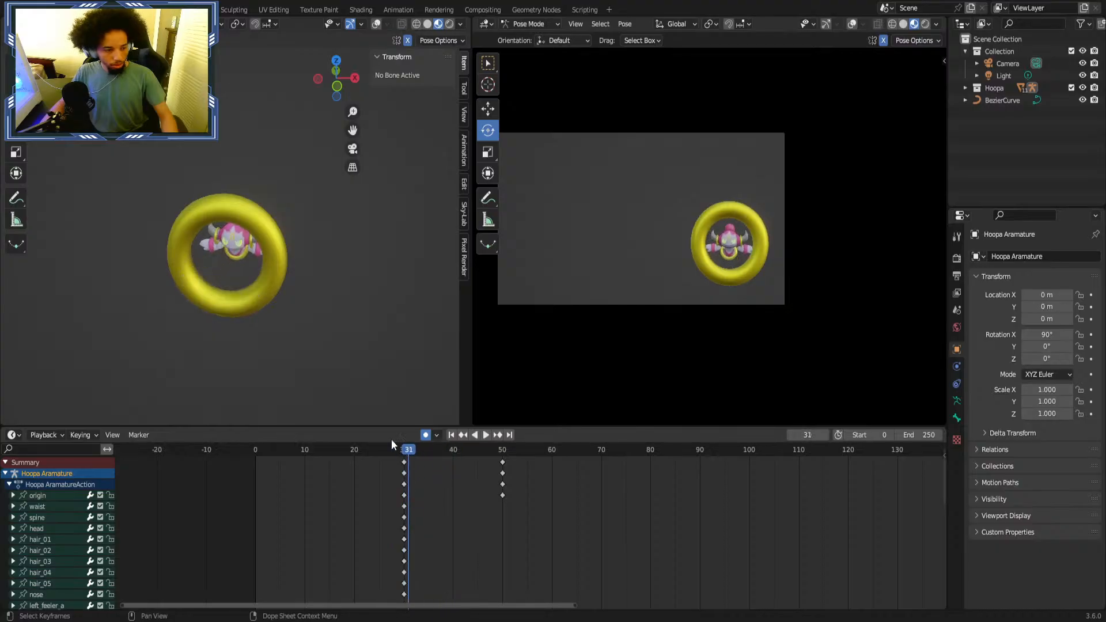
pyautogui.moveTo(190, 323); pyautogui.dragTo(101, 552, button='middle')
pyautogui.click(40, 539)
pyautogui.scroll(-3, 35, 567)
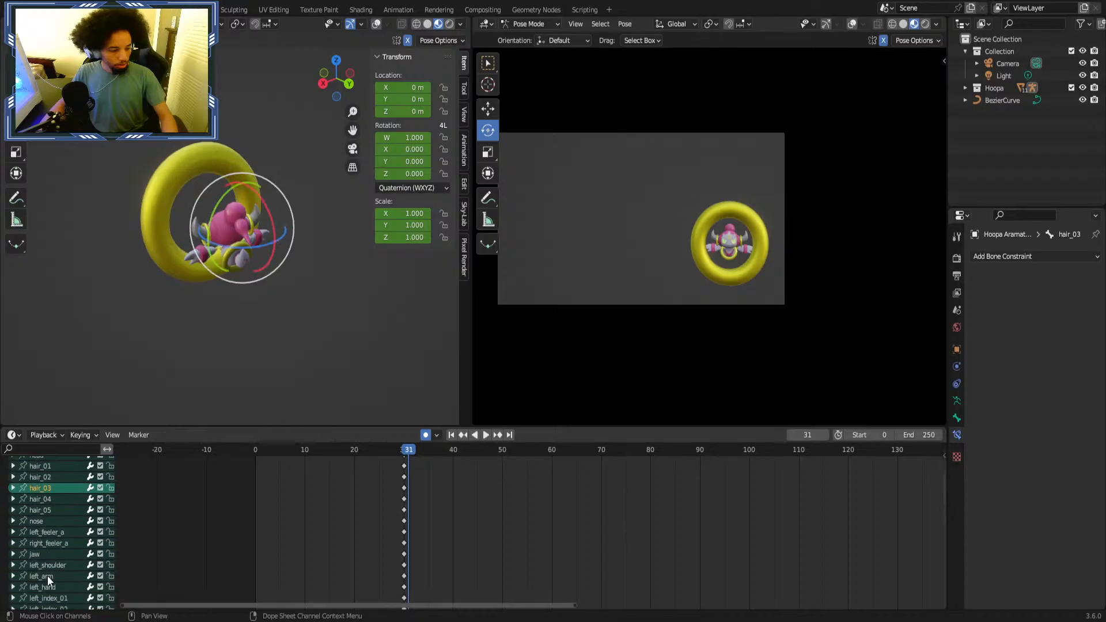
pyautogui.click(54, 566)
pyautogui.scroll(-4, 60, 553)
pyautogui.click(56, 493)
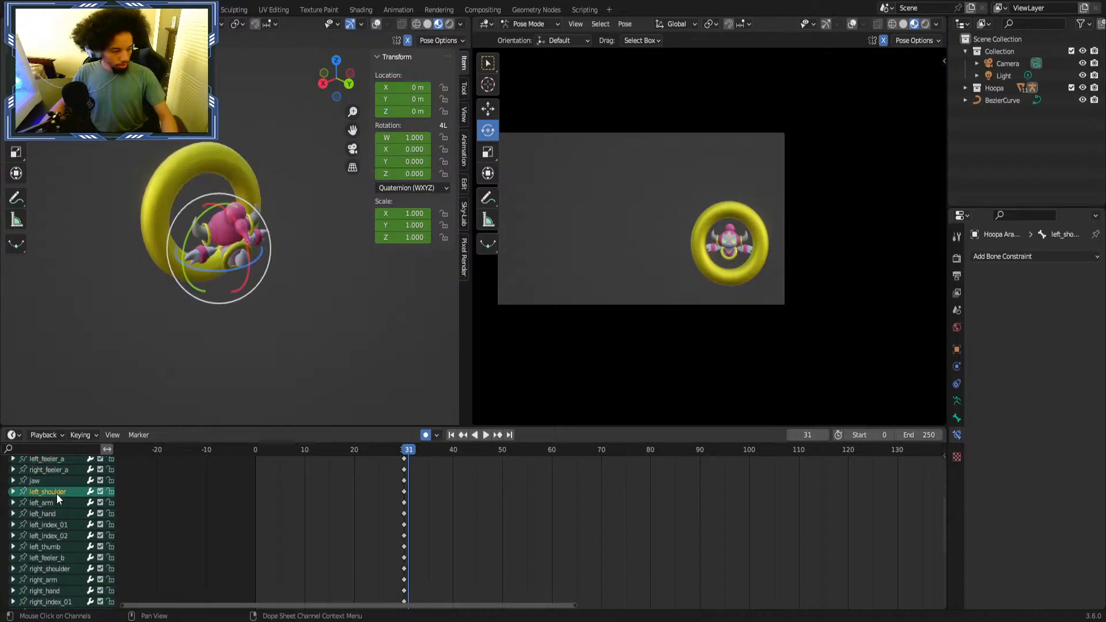
pyautogui.moveTo(520, 522); pyautogui.dragTo(527, 552, button='middle')
pyautogui.scroll(2, 521, 530)
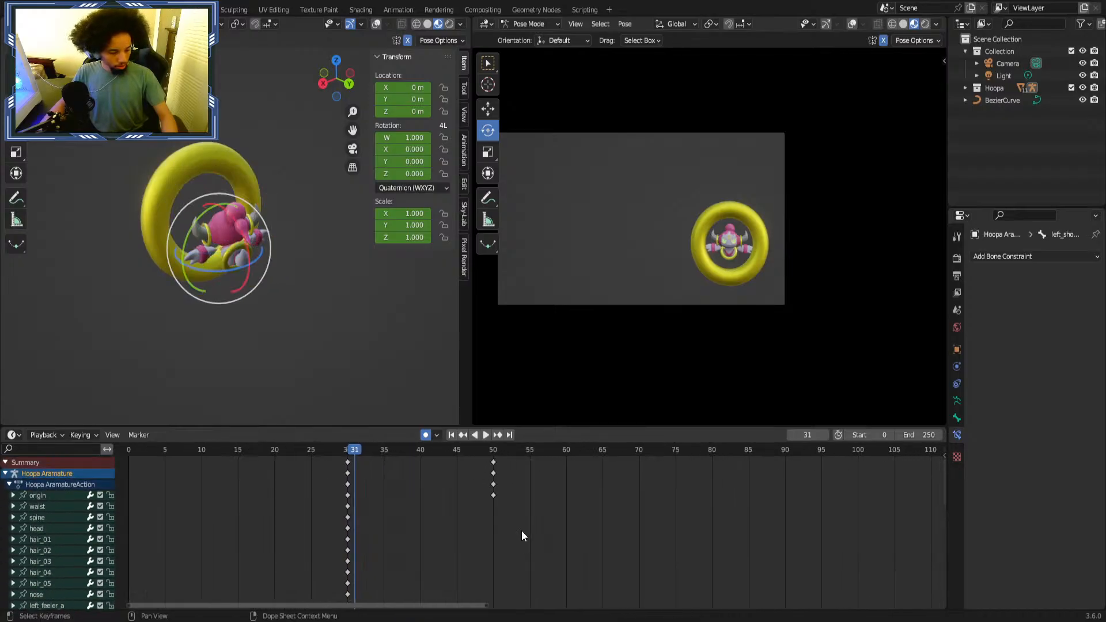
pyautogui.scroll(-3, 66, 525)
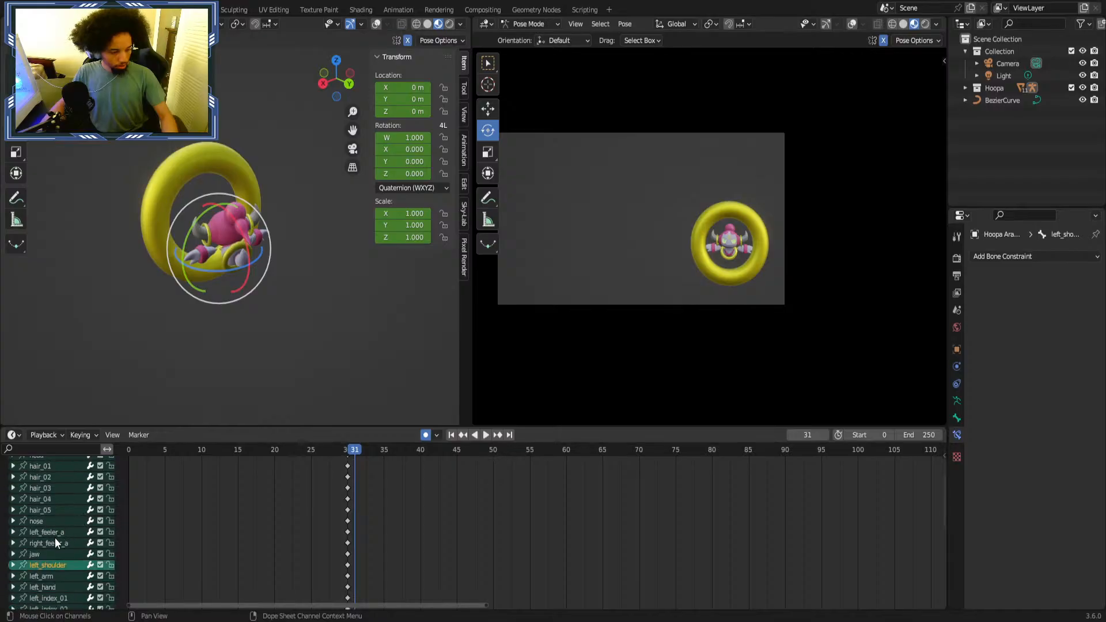
pyautogui.scroll(-2, 53, 544)
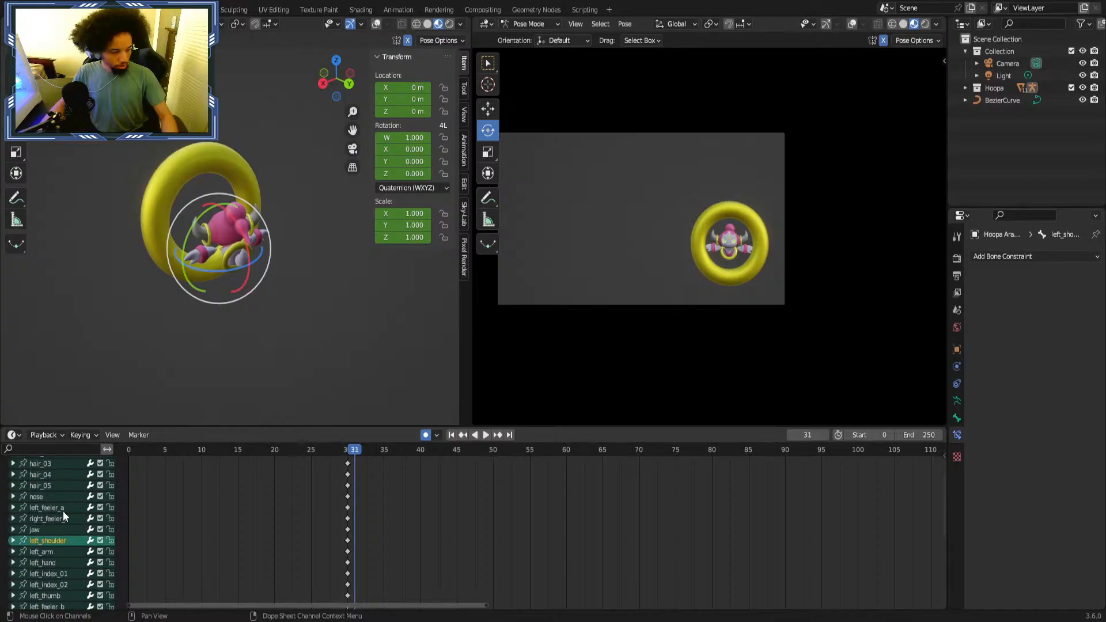
# Try a free rotation of the left_shoulder bone, undo it, and turn off X-axis mirroring for posing.
pyautogui.moveTo(195, 311); pyautogui.dragTo(217, 265, button='middle')
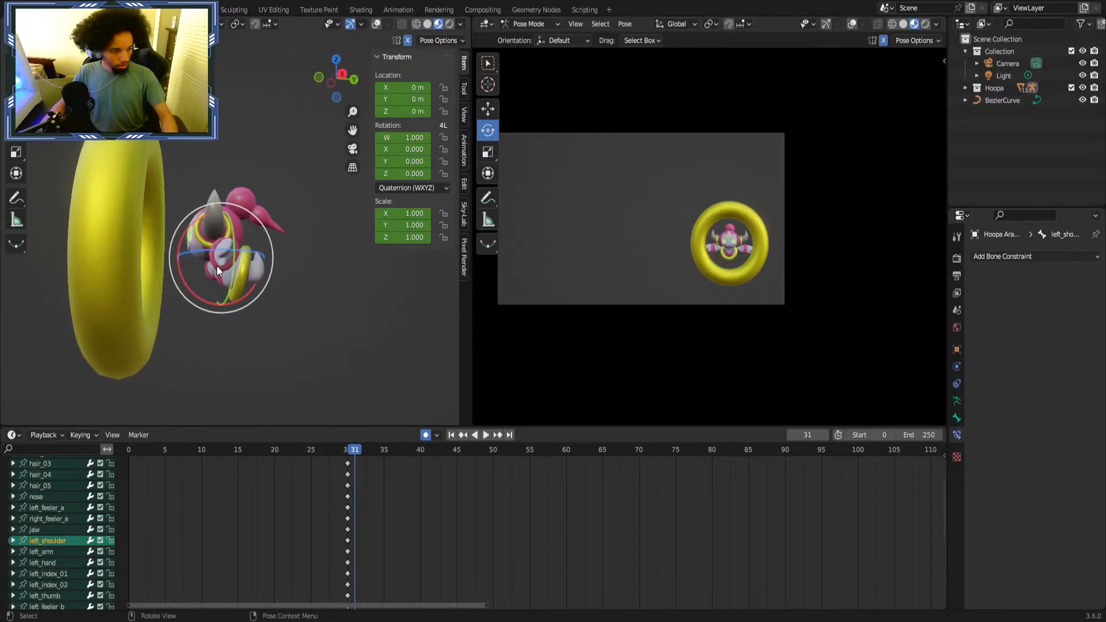
pyautogui.moveTo(217, 266); pyautogui.dragTo(231, 265)
pyautogui.hotkey('ctrl', 'z')
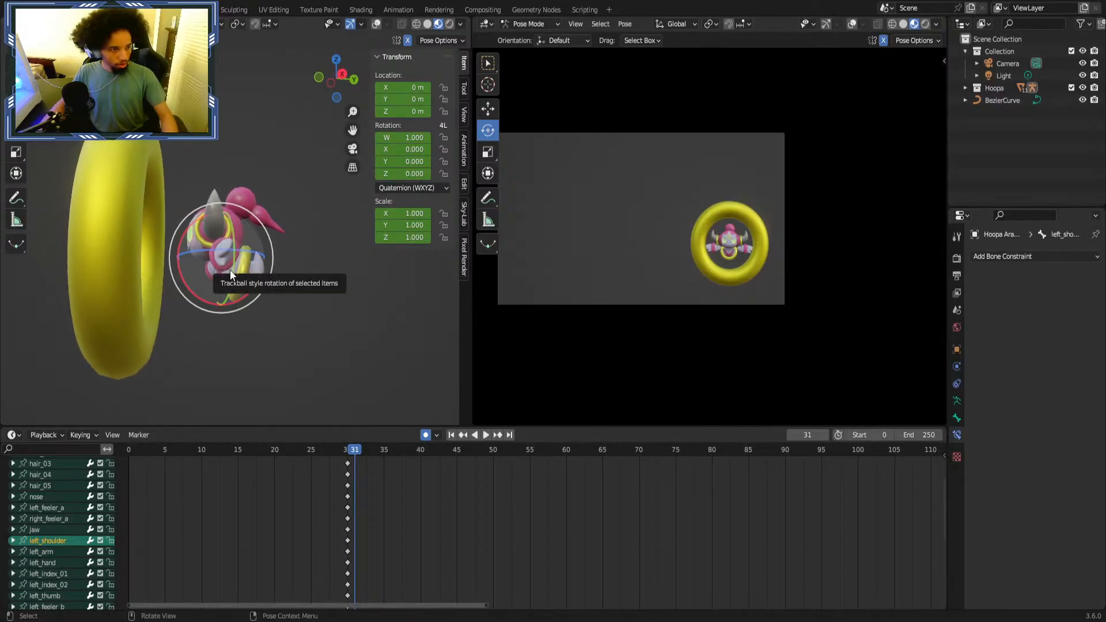
pyautogui.click(406, 43)
# Freely rotate the left_shoulder and left_arm bones at frame 31 so the left arm sweeps backward.
pyautogui.moveTo(253, 174); pyautogui.dragTo(240, 177, button='middle')
pyautogui.scroll(5, 219, 269)
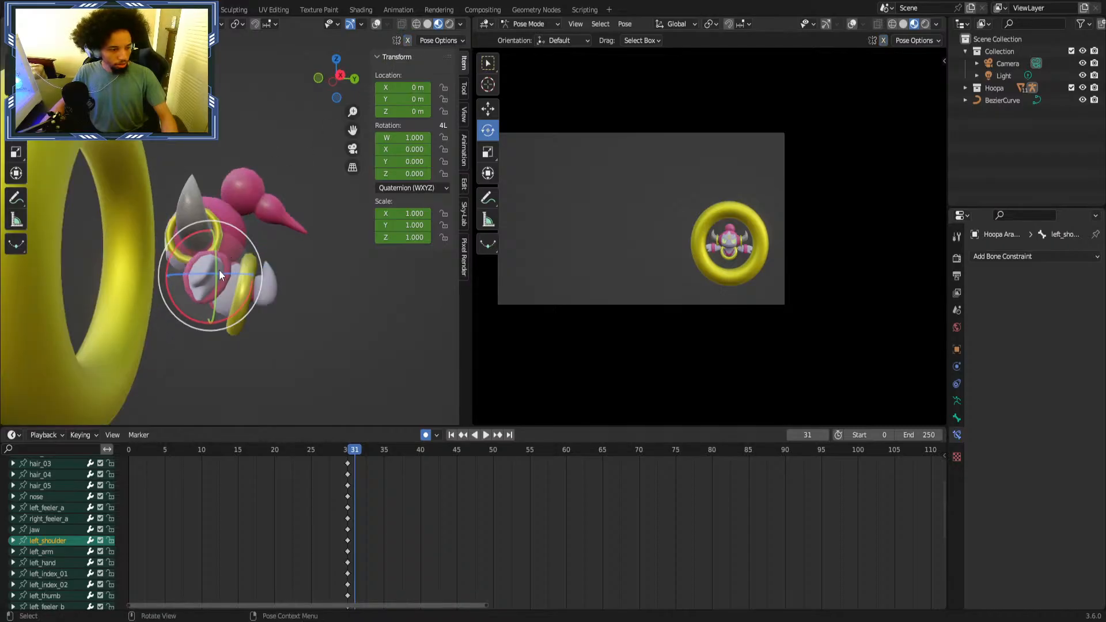
pyautogui.moveTo(213, 317); pyautogui.dragTo(253, 324)
pyautogui.moveTo(254, 323); pyautogui.dragTo(306, 308, button='middle')
pyautogui.click(60, 550)
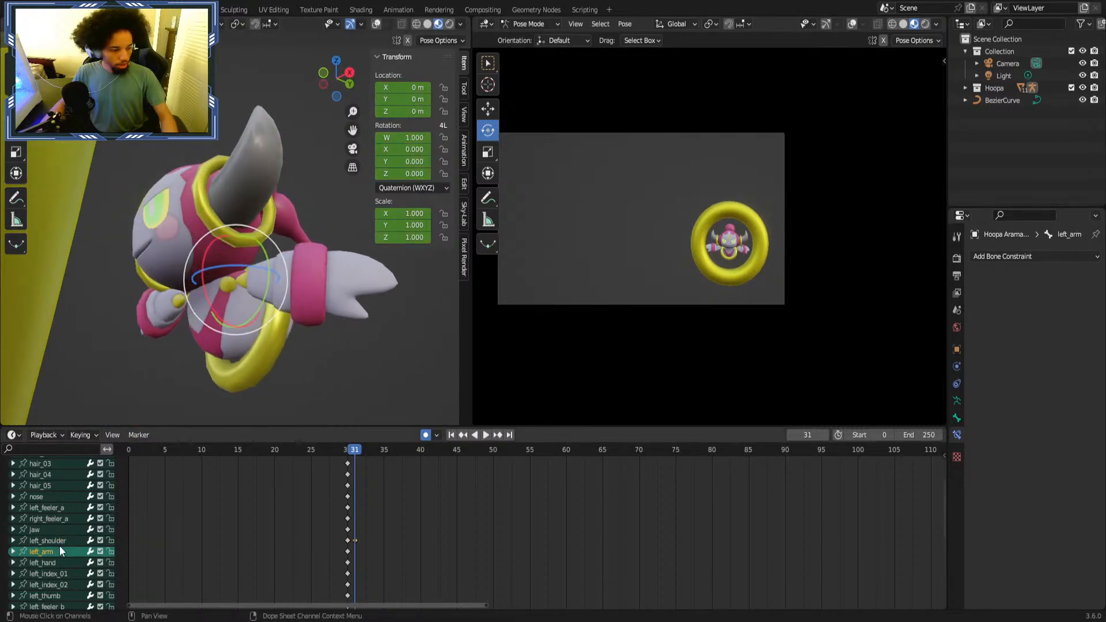
pyautogui.moveTo(232, 299); pyautogui.dragTo(258, 308, button='middle')
pyautogui.moveTo(251, 289); pyautogui.dragTo(259, 301)
# Freely rotate the left_hand bone at frame 31 to about W 0.961, X 0.088, Y -0.029, Z -0.260.
pyautogui.click(41, 564)
pyautogui.moveTo(242, 282); pyautogui.dragTo(185, 289, button='middle')
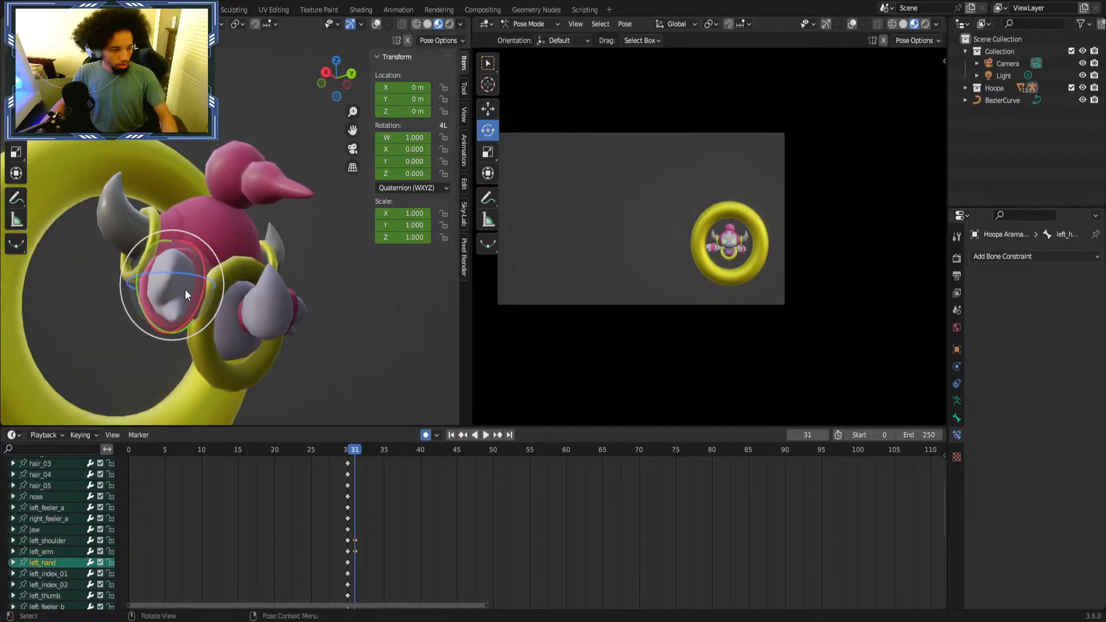
pyautogui.moveTo(185, 289); pyautogui.dragTo(221, 300)
pyautogui.moveTo(221, 300); pyautogui.dragTo(173, 323, button='middle')
# Freely rotate the right_shoulder bone at frame 31 so the right arm sweeps backward.
pyautogui.scroll(-3, 34, 570)
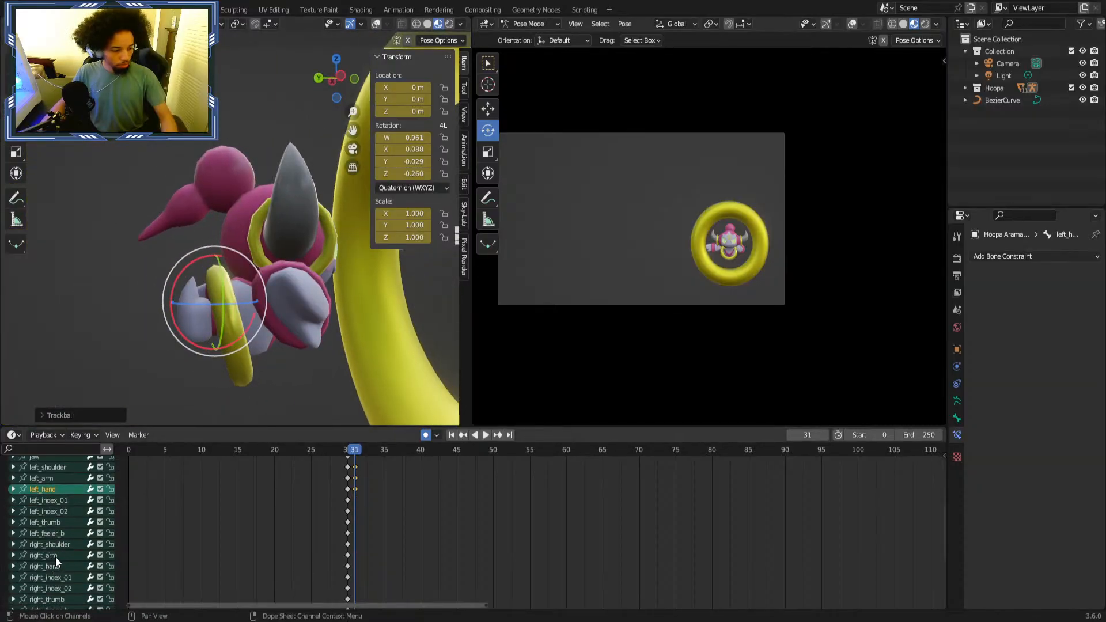
pyautogui.click(52, 545)
pyautogui.moveTo(275, 286); pyautogui.dragTo(296, 260, button='middle')
pyautogui.moveTo(296, 261); pyautogui.dragTo(225, 279)
# Freely rotate the right_arm bone at frame 31, undoing the first attempt and redoing it with a smaller turn.
pyautogui.click(51, 555)
pyautogui.moveTo(254, 306); pyautogui.dragTo(287, 294, button='middle')
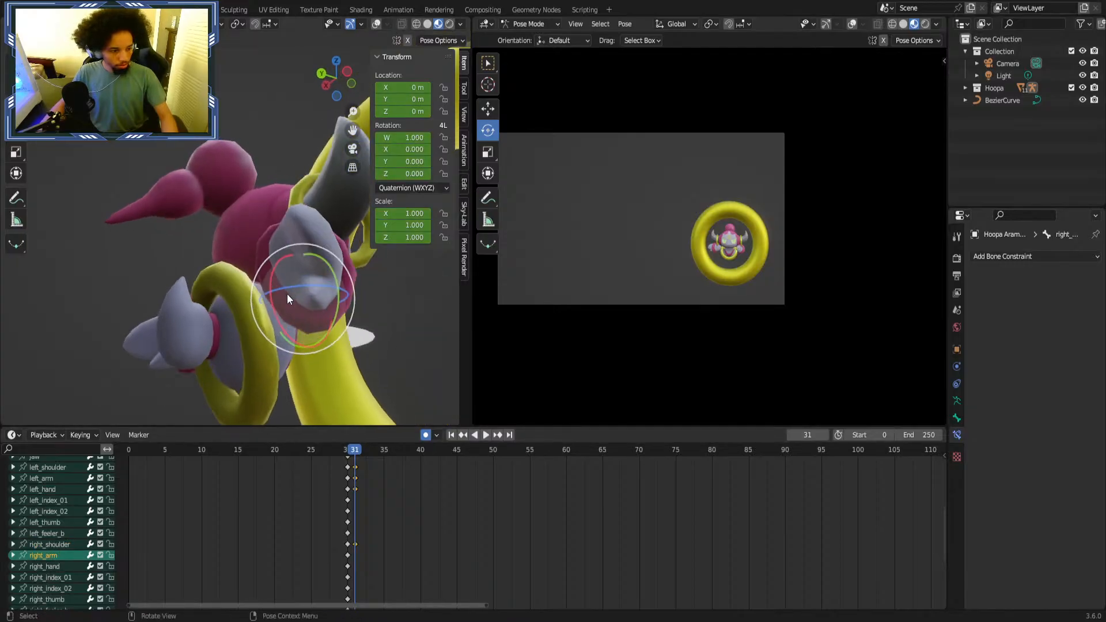
pyautogui.moveTo(287, 293); pyautogui.dragTo(263, 327)
pyautogui.moveTo(264, 321); pyautogui.dragTo(260, 345, button='middle')
pyautogui.hotkey('ctrl', 'z')
pyautogui.moveTo(308, 321)
pyautogui.mouseDown()
pyautogui.moveTo(295, 324)
pyautogui.moveTo(306, 305)
pyautogui.mouseUp()
# Freely rotate the right_hand bone at frame 31 to about W 0.950, X -0.031, Y 0.048, Z 0.308.
pyautogui.click(56, 565)
pyautogui.moveTo(307, 305); pyautogui.dragTo(316, 327, button='middle')
pyautogui.hotkey('ctrl', 'z')
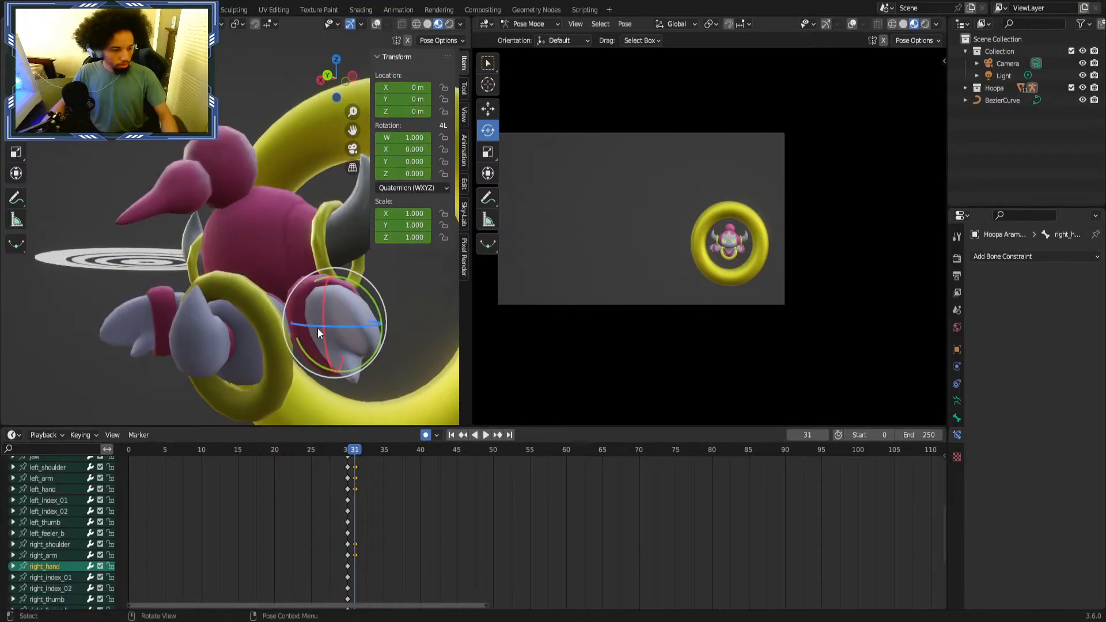
pyautogui.moveTo(318, 328); pyautogui.dragTo(267, 346)
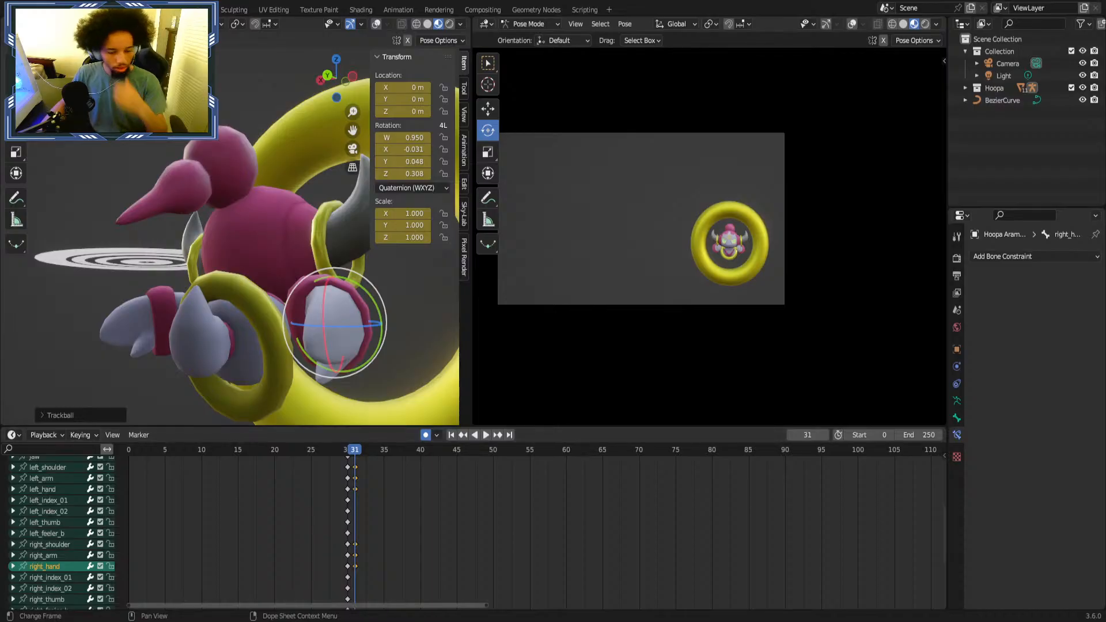
# Set the current frame to 30 and move the left and right shoulder, arm and hand keyframes from frame 31 to frame 30.
pyautogui.click(367, 463)
pyautogui.moveTo(323, 375); pyautogui.dragTo(282, 302, button='middle')
pyautogui.scroll(3, 375, 512)
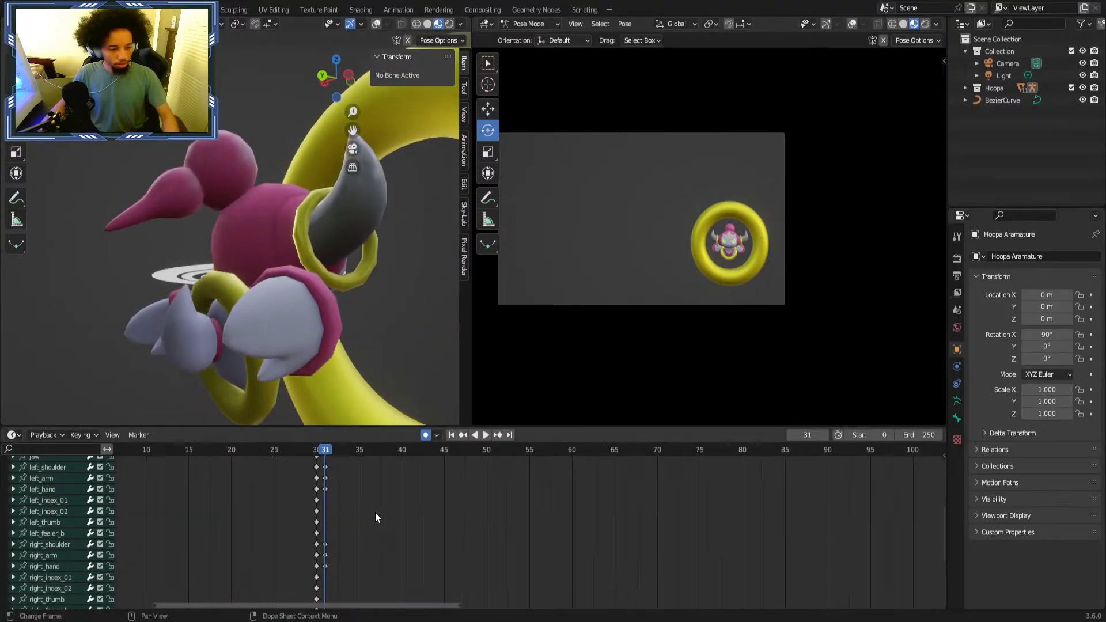
pyautogui.moveTo(348, 470); pyautogui.dragTo(549, 531, button='middle')
pyautogui.scroll(4, 547, 528)
pyautogui.moveTo(541, 524); pyautogui.dragTo(505, 577)
pyautogui.moveTo(529, 575); pyautogui.dragTo(571, 492, button='middle')
pyautogui.keyDown('shift'); pyautogui.moveTo(573, 504); pyautogui.dragTo(556, 552); pyautogui.keyUp('shift')
pyautogui.moveTo(549, 465); pyautogui.dragTo(418, 523, button='middle')
pyautogui.click(416, 445)
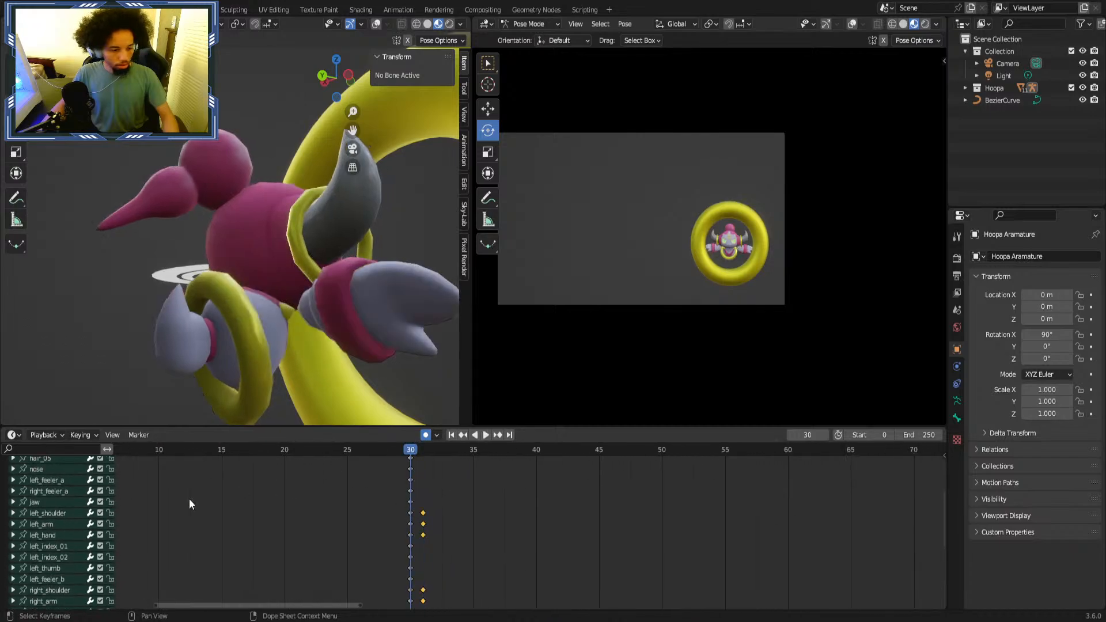
pyautogui.click(48, 521)
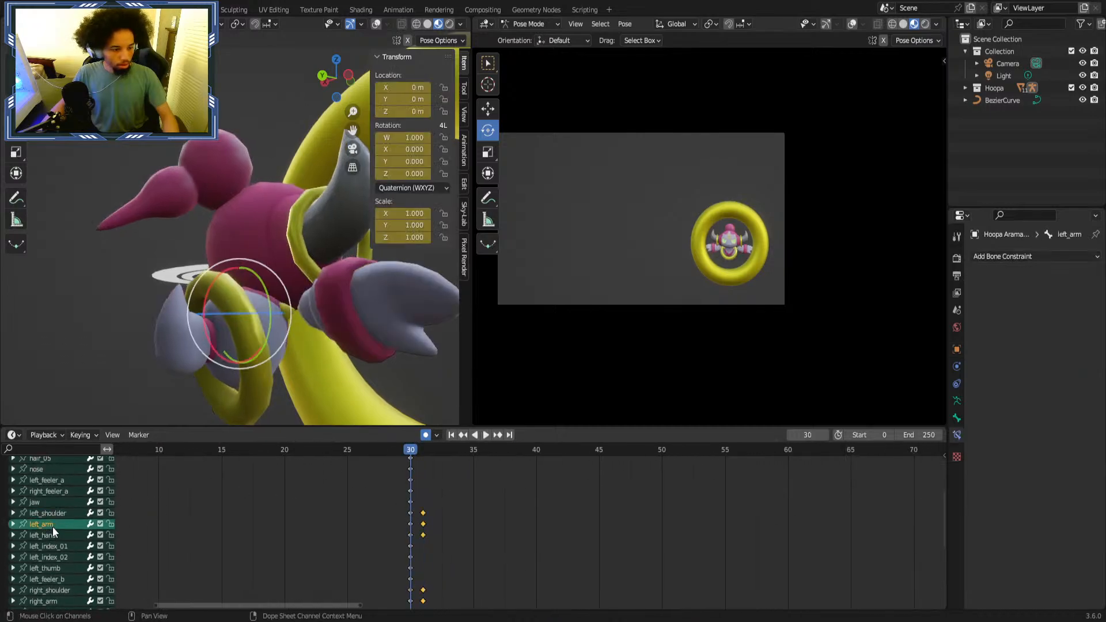
pyautogui.click(432, 527)
pyautogui.moveTo(440, 502); pyautogui.dragTo(422, 602)
pyautogui.moveTo(437, 583); pyautogui.dragTo(447, 571, button='middle')
pyautogui.press('g')
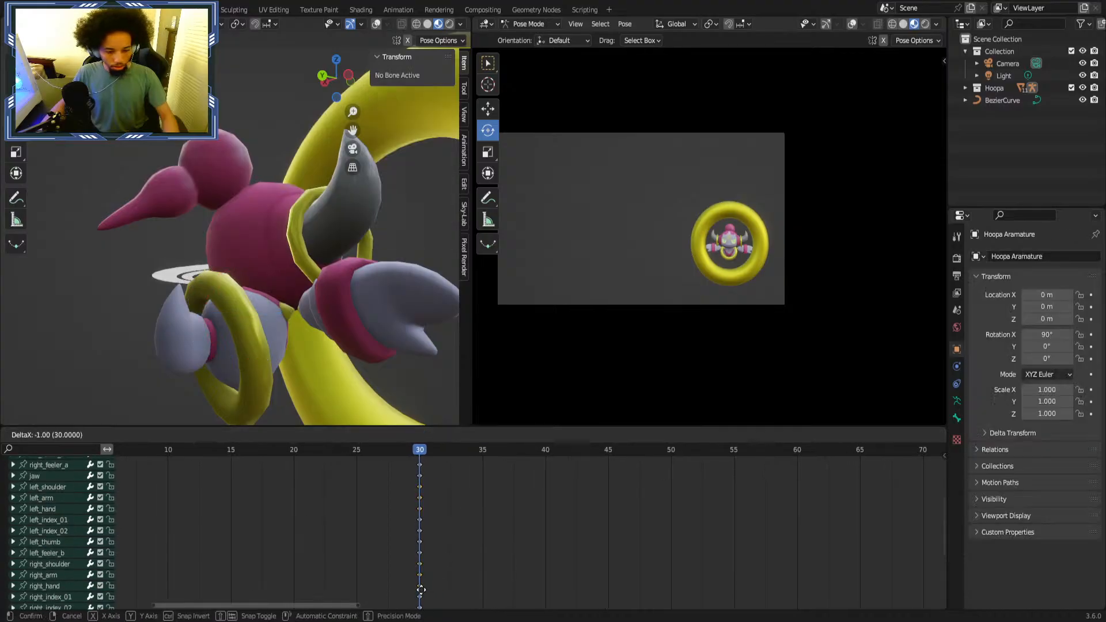
pyautogui.click(420, 591)
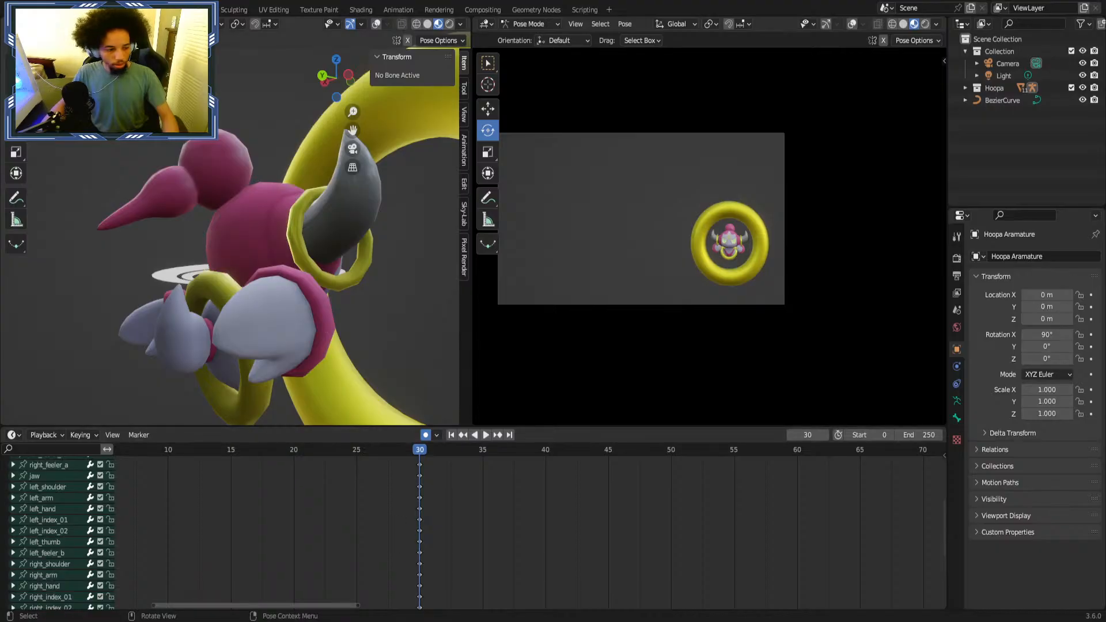
pyautogui.moveTo(514, 488); pyautogui.dragTo(471, 602, button='middle')
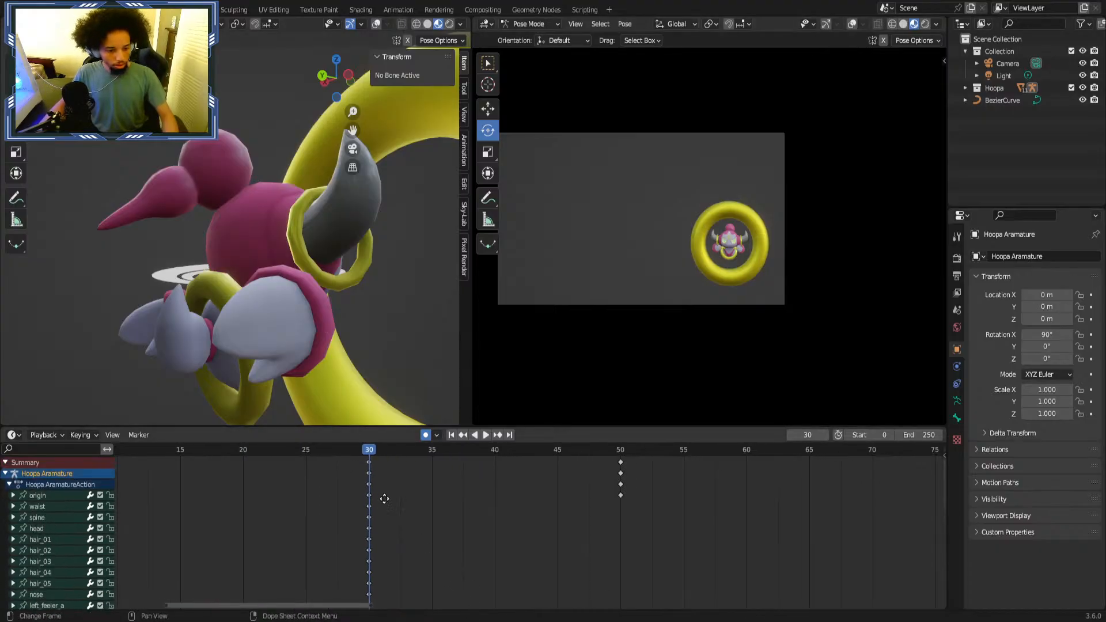
# Play the animation, set the current frame to 50, and show the overlays in the working viewport.
pyautogui.moveTo(384, 499); pyautogui.dragTo(414, 530, button='middle')
pyautogui.scroll(-1, 400, 487)
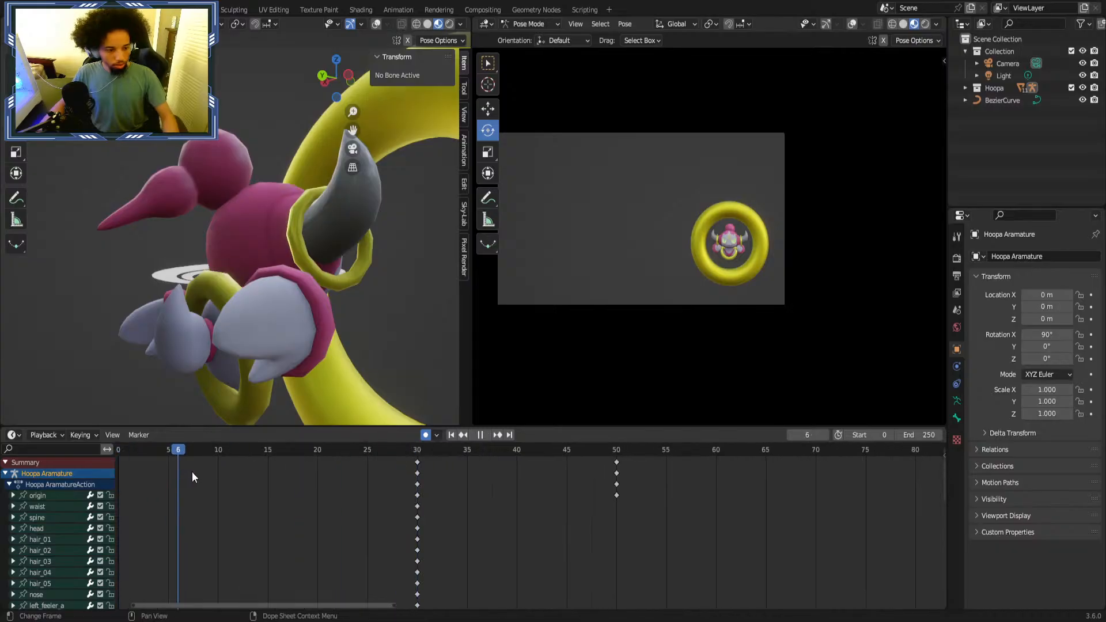
pyautogui.press('space')
pyautogui.click(620, 451)
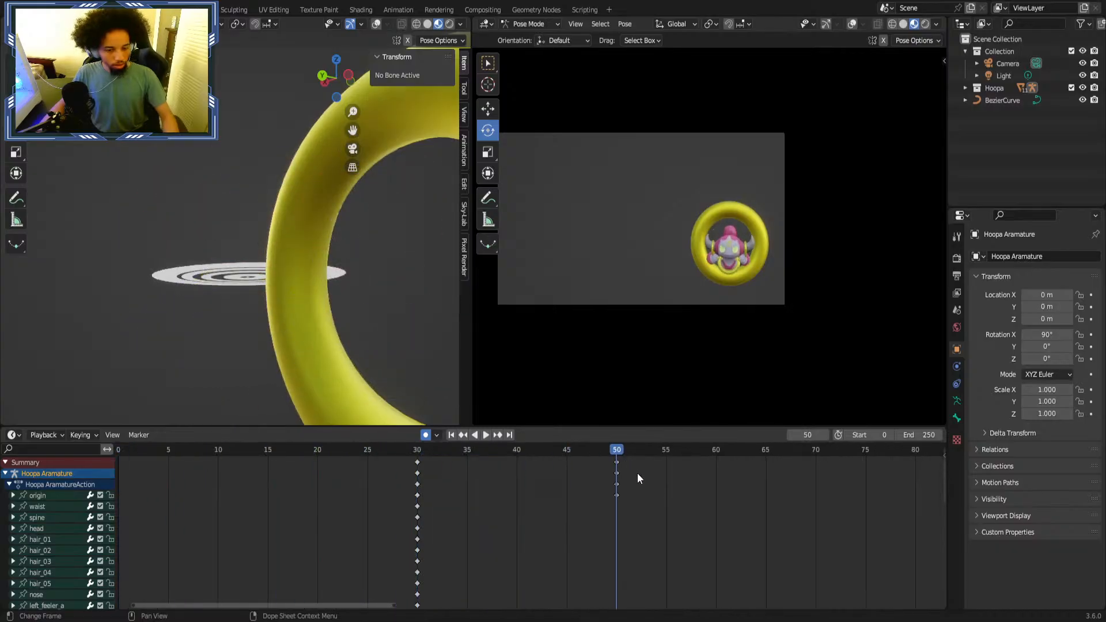
pyautogui.moveTo(214, 325); pyautogui.dragTo(222, 234, button='middle')
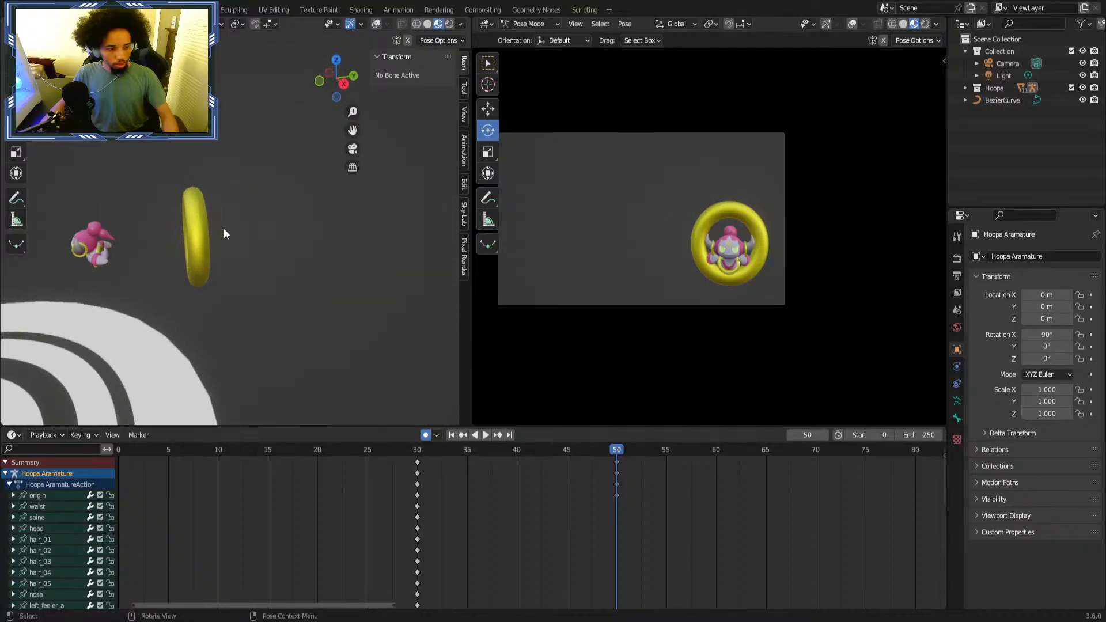
pyautogui.click(376, 24)
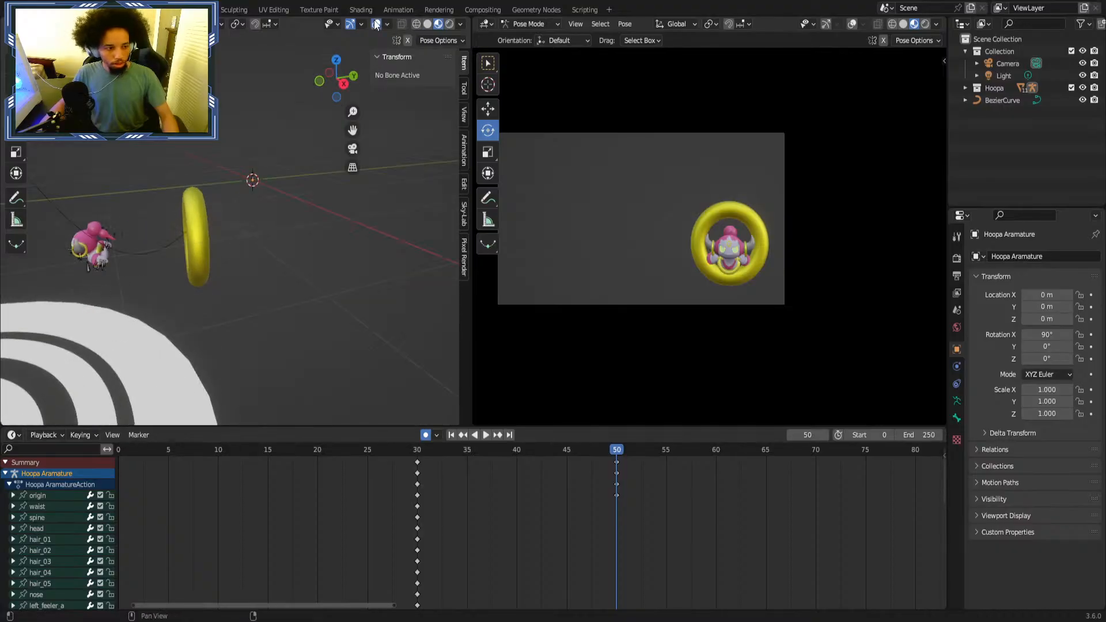
pyautogui.moveTo(143, 139); pyautogui.dragTo(311, 180, button='middle')
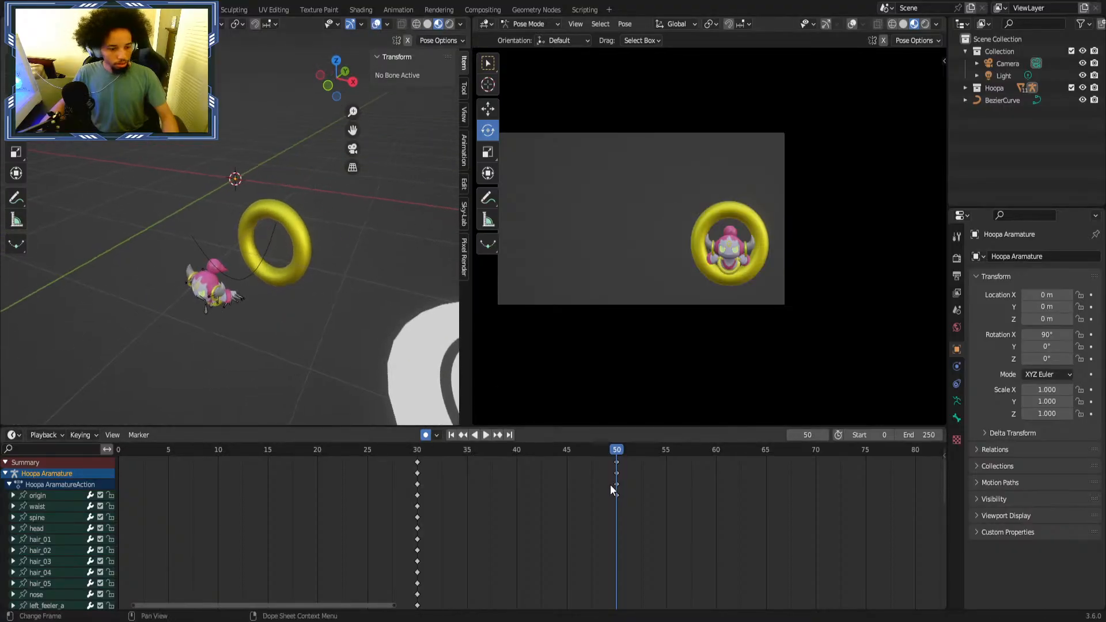
# Scrub and play the motion between frames 30 and 50 to examine Hoopa's flight through the ring from several angles.
pyautogui.moveTo(554, 448); pyautogui.dragTo(466, 458)
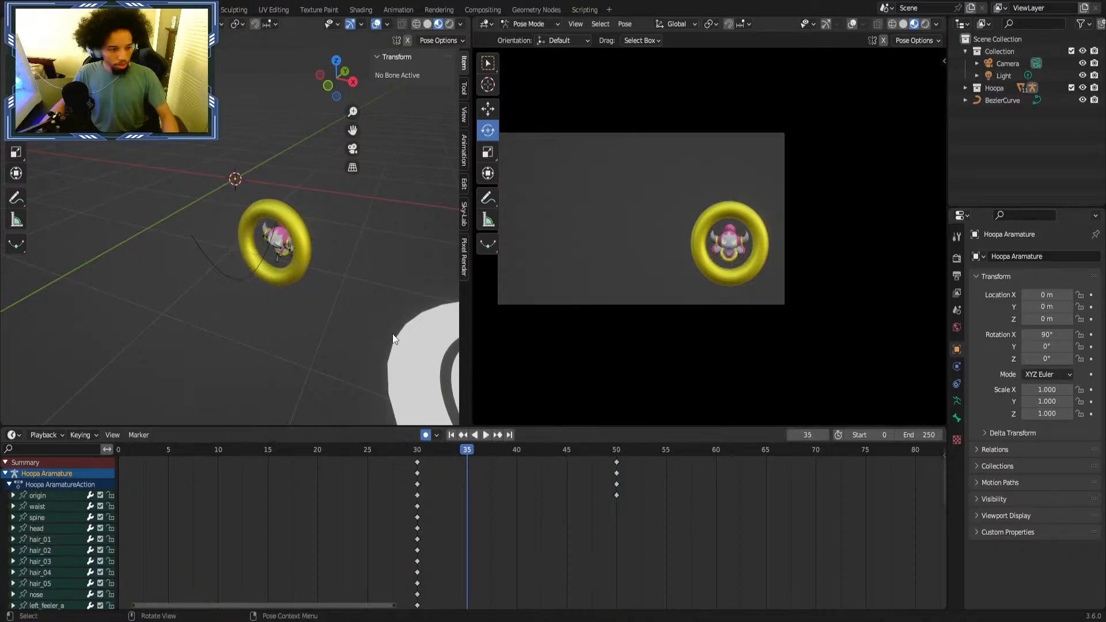
pyautogui.moveTo(393, 333); pyautogui.dragTo(413, 295, button='middle')
pyautogui.press('space')
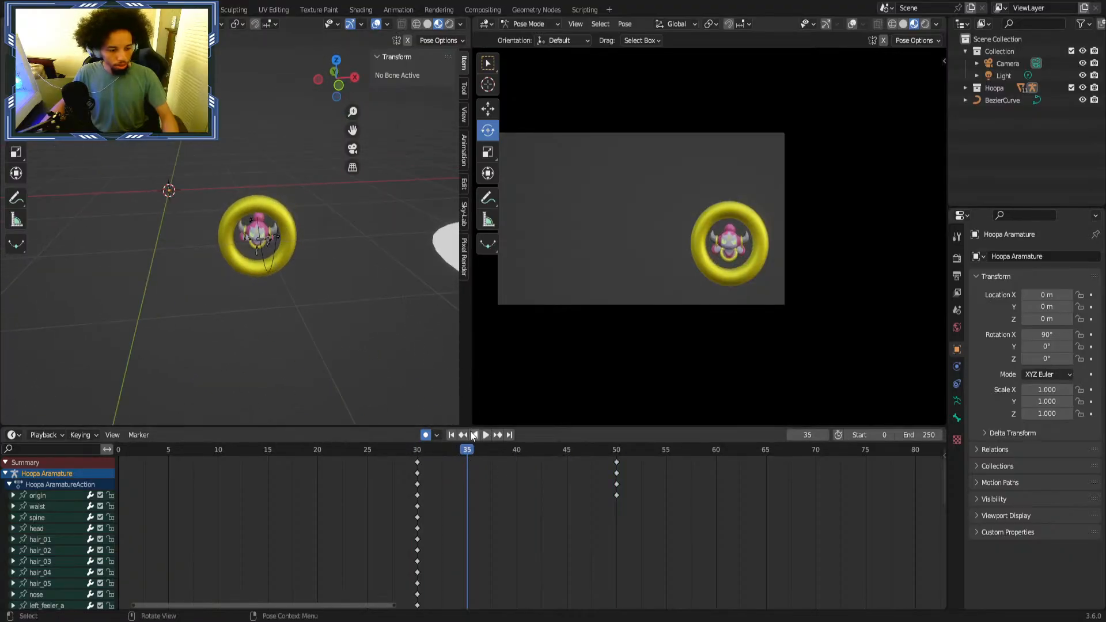
pyautogui.click(407, 449)
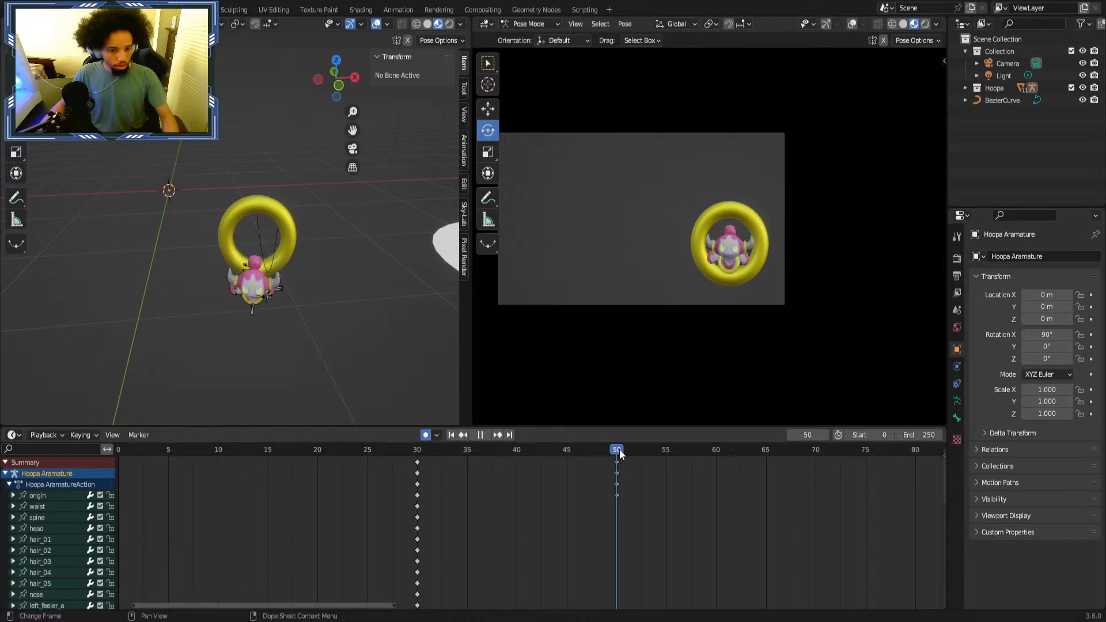
pyautogui.click(397, 451)
pyautogui.moveTo(390, 454); pyautogui.dragTo(616, 453)
pyautogui.press('space')
pyautogui.moveTo(288, 311); pyautogui.dragTo(254, 305, button='middle')
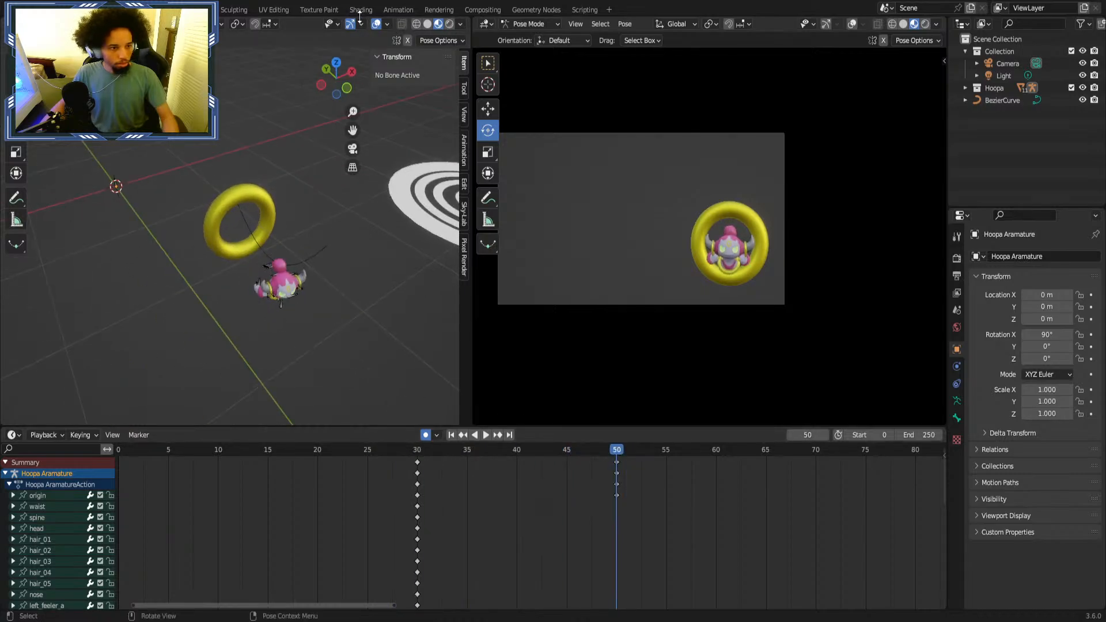
# In Object Mode, move the BezierCurve path to about X 0.877 m, Y -2.355 m, Z -0.099 m.
pyautogui.hotkey('ctrl', 'Tab')
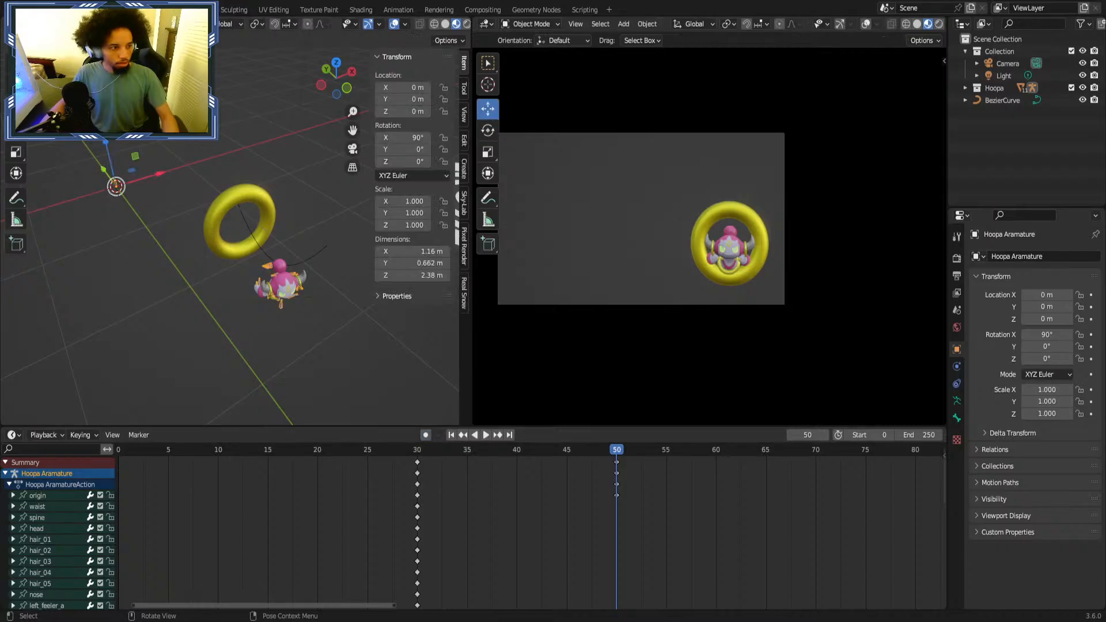
pyautogui.click(259, 254)
pyautogui.moveTo(258, 236); pyautogui.dragTo(306, 257, button='middle')
pyautogui.press('g')
pyautogui.click(272, 241)
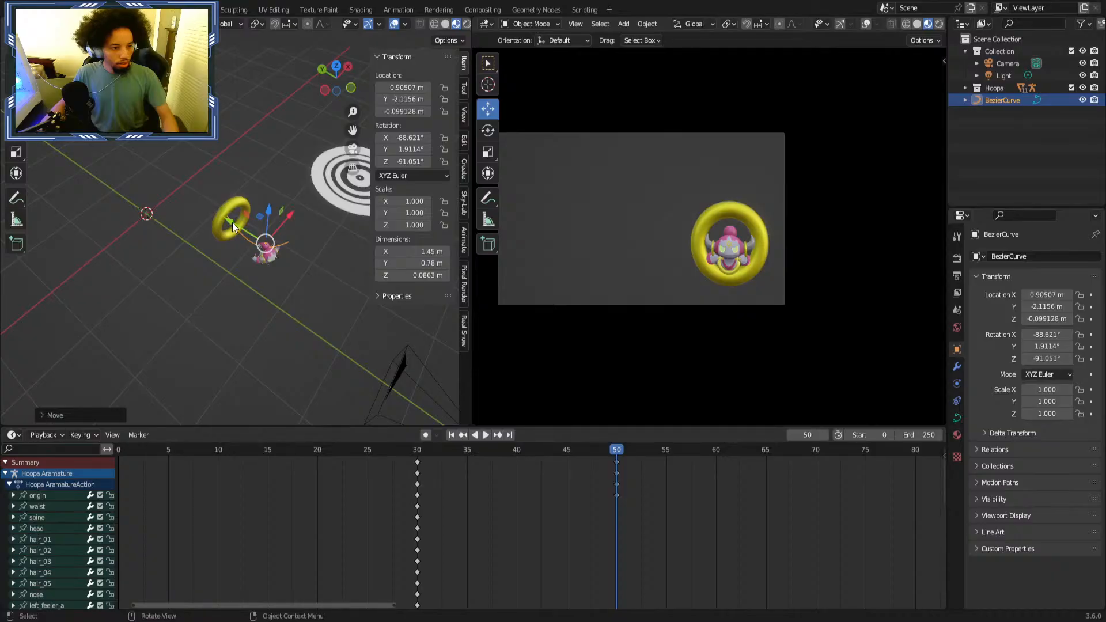
pyautogui.moveTo(232, 223); pyautogui.dragTo(242, 238)
pyautogui.click(241, 237)
pyautogui.moveTo(241, 238); pyautogui.dragTo(232, 241, button='middle')
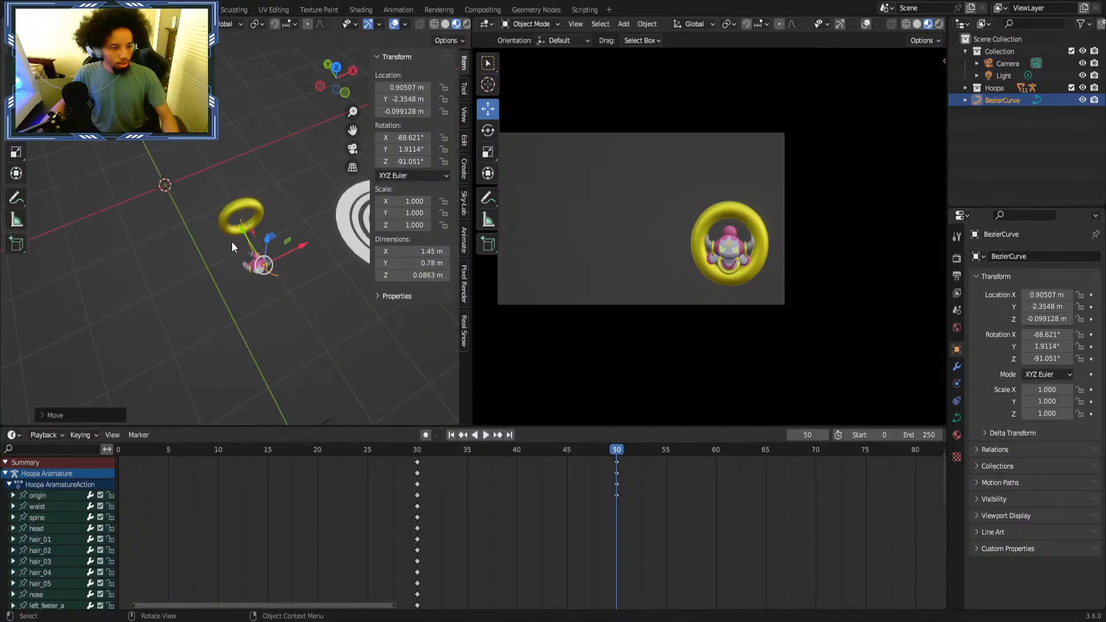
pyautogui.moveTo(279, 254); pyautogui.dragTo(275, 253)
pyautogui.click(277, 252)
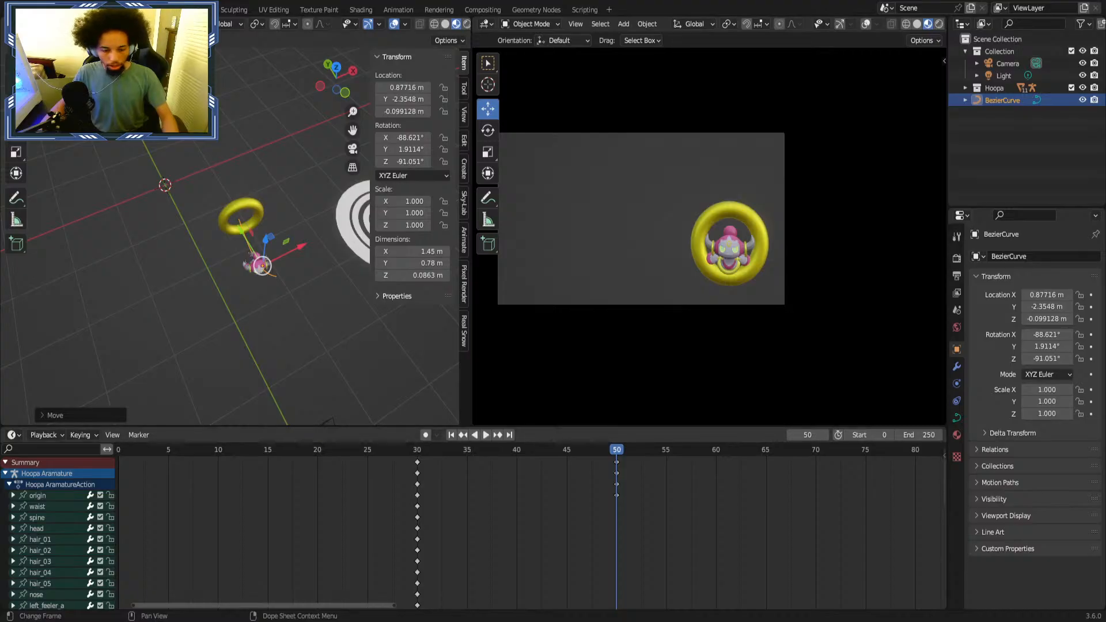
# Play the animation and examine the repositioned path against Hoopa and the ring, with overlays hidden and shown.
pyautogui.scroll(-4, 440, 465)
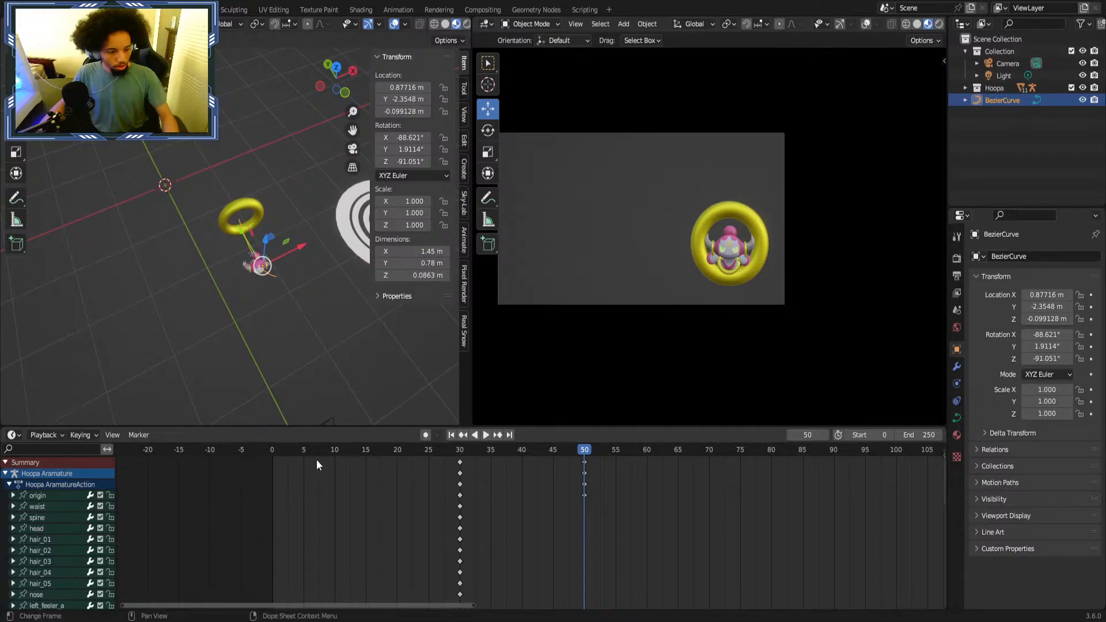
pyautogui.moveTo(316, 458); pyautogui.dragTo(436, 450)
pyautogui.press('space')
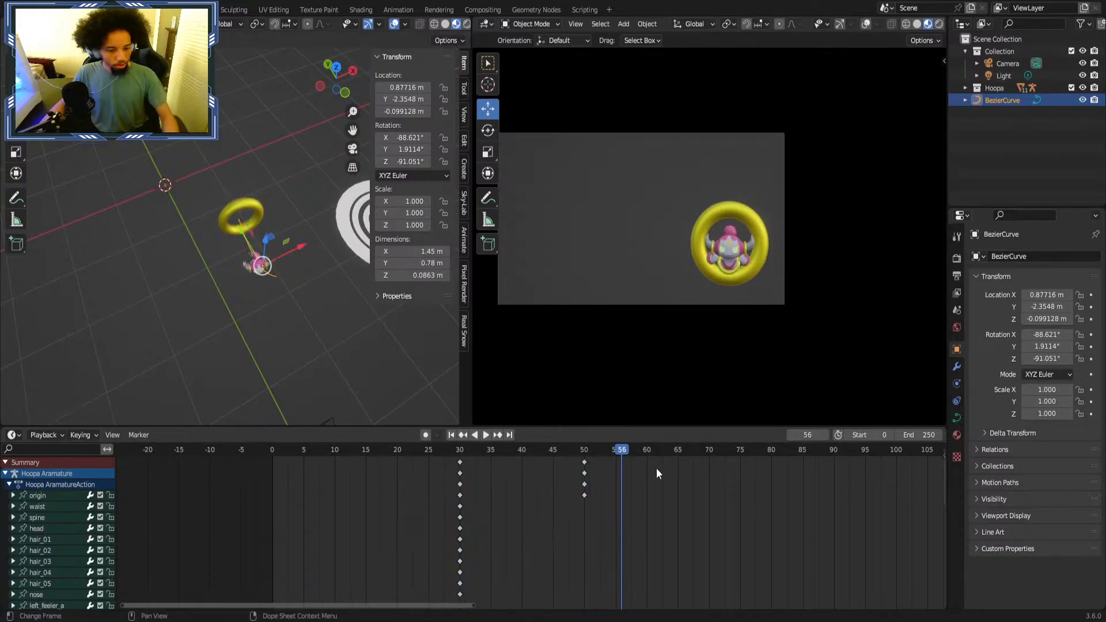
pyautogui.keyDown('ctrl'); pyautogui.scroll(-5, 589, 563); pyautogui.keyUp('ctrl')
pyautogui.click(394, 23)
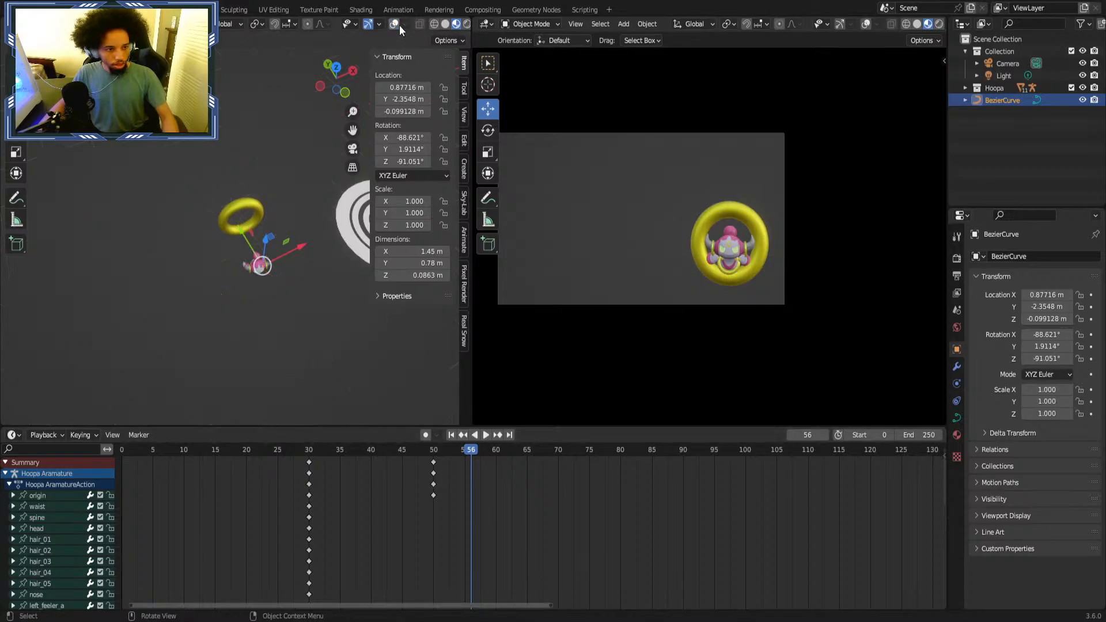
pyautogui.moveTo(268, 219); pyautogui.dragTo(282, 209, button='middle')
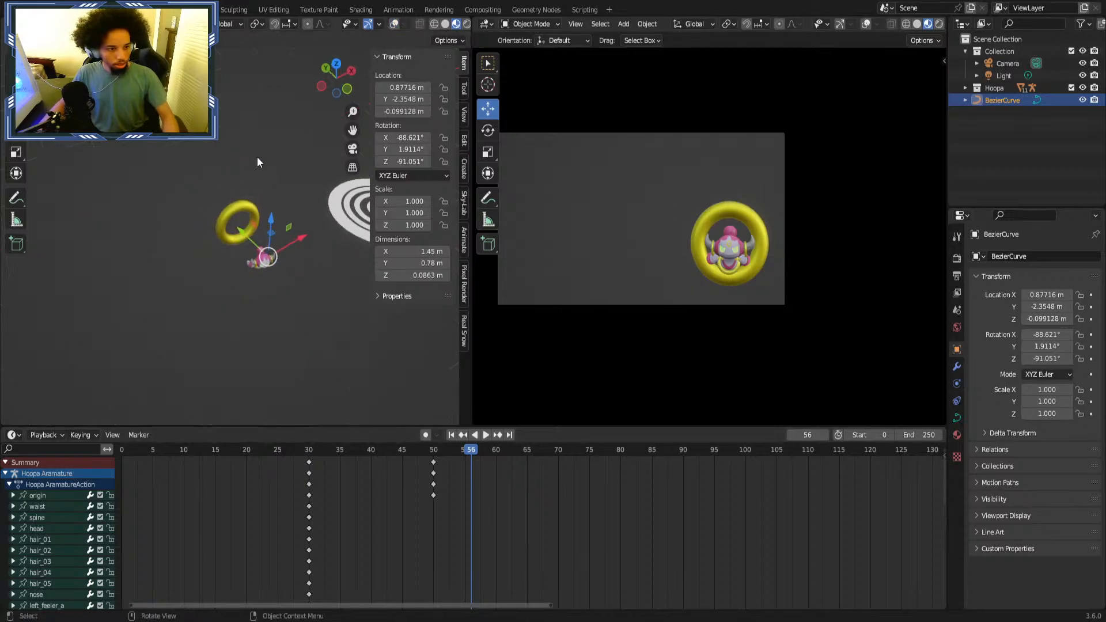
pyautogui.moveTo(258, 162); pyautogui.dragTo(232, 148, button='middle')
pyautogui.click(394, 24)
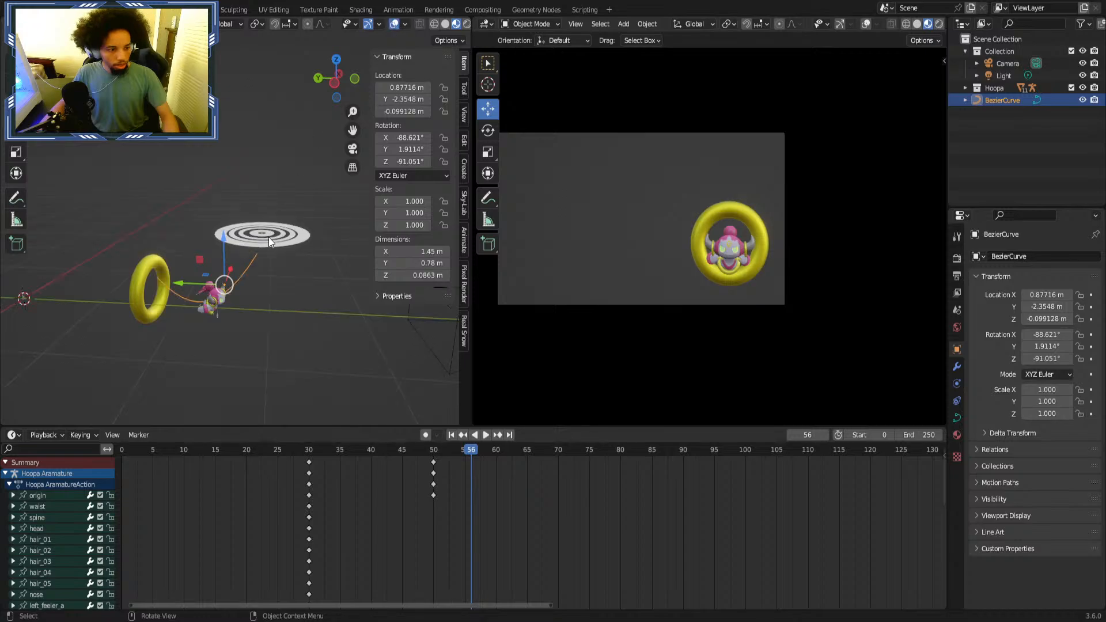
# Set the current frame to 70 and, in Pose Mode, move Hoopa's origin bone along the path to about Y -0.292 m, Z 2.679 m.
pyautogui.moveTo(555, 500); pyautogui.dragTo(496, 513, button='middle')
pyautogui.moveTo(510, 452); pyautogui.dragTo(499, 451)
pyautogui.click(46, 475)
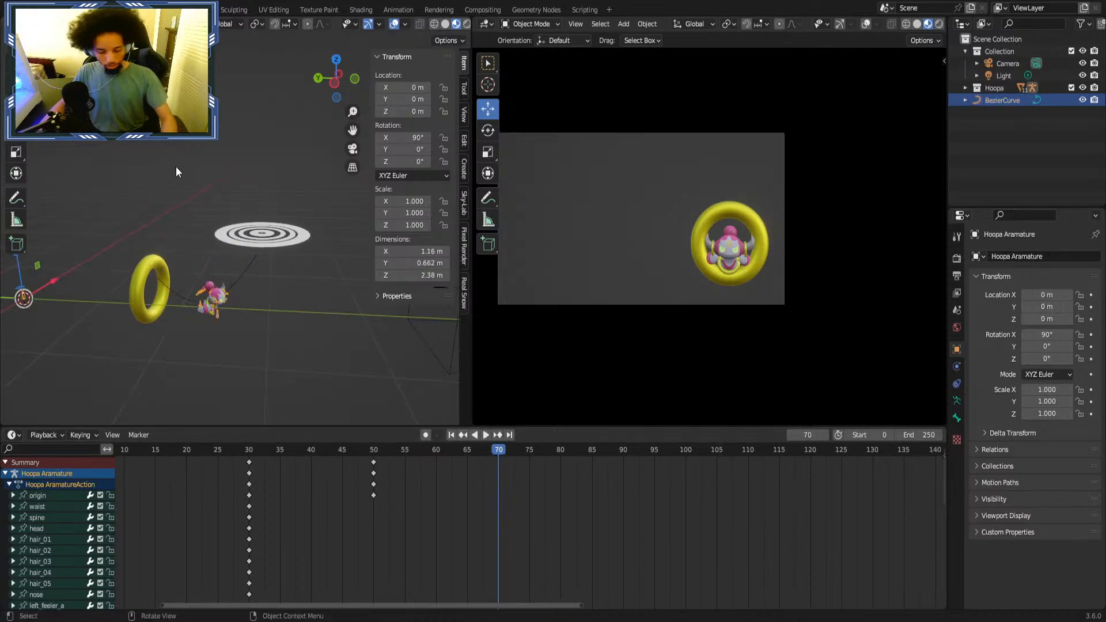
pyautogui.hotkey('ctrl', 'Tab')
pyautogui.click(51, 495)
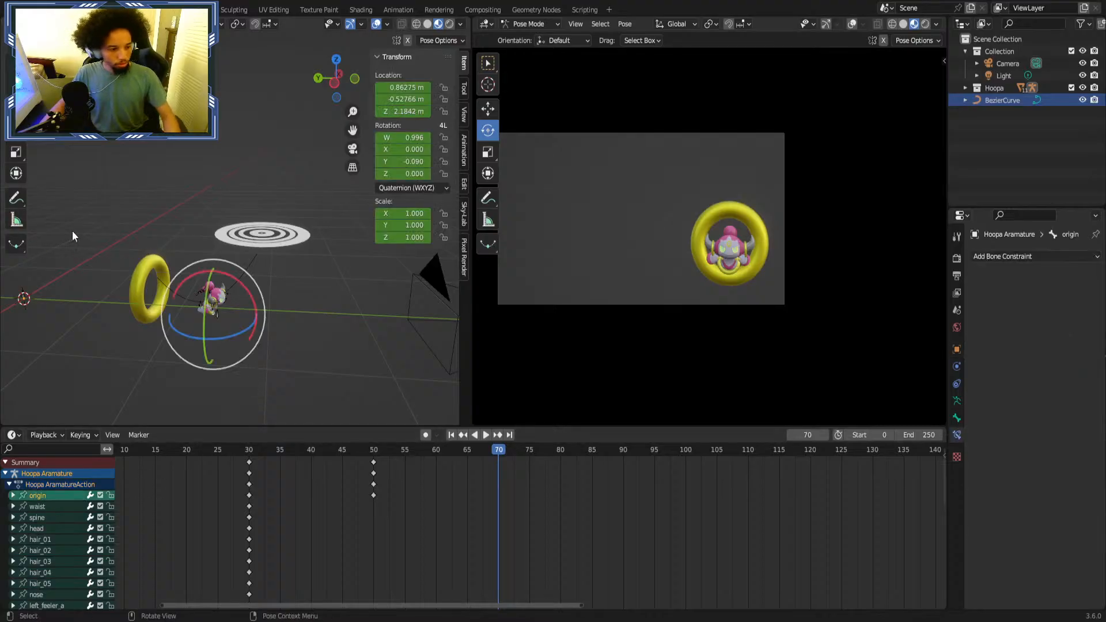
pyautogui.hotkey('shift', 'space')
pyautogui.press('g')
pyautogui.moveTo(174, 315); pyautogui.dragTo(184, 303, button='middle')
pyautogui.moveTo(185, 303); pyautogui.dragTo(218, 298)
pyautogui.moveTo(258, 247); pyautogui.dragTo(261, 226)
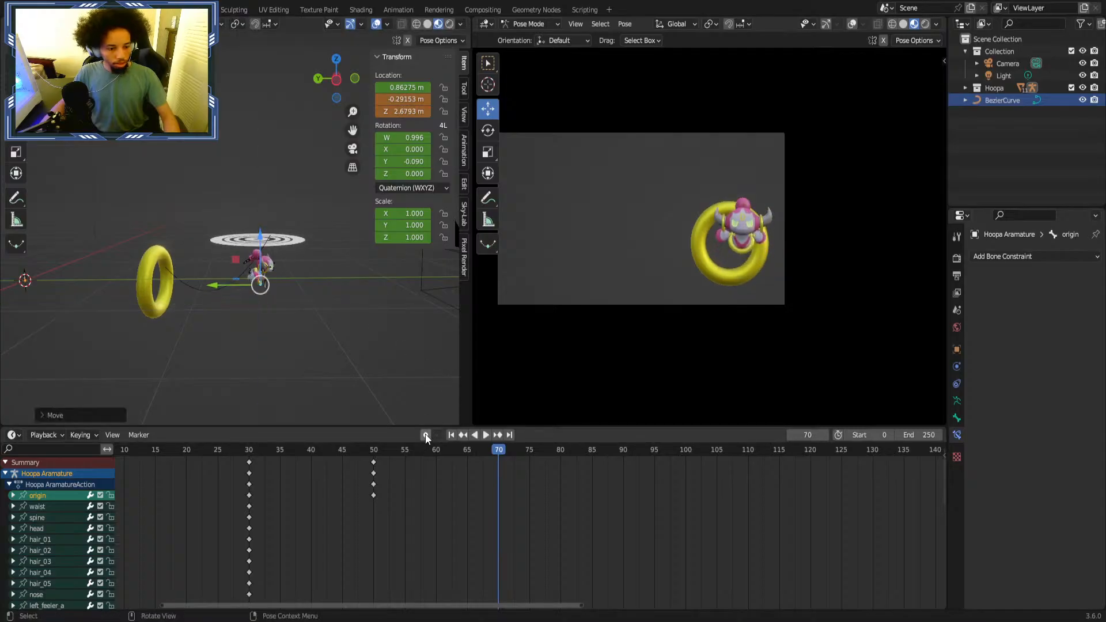
# Enable auto keying and keyframe the origin bone at frame 70, moved to about Z 3.027 m and adjusted along X to line up with the ring.
pyautogui.moveTo(308, 232); pyautogui.dragTo(254, 321, button='middle')
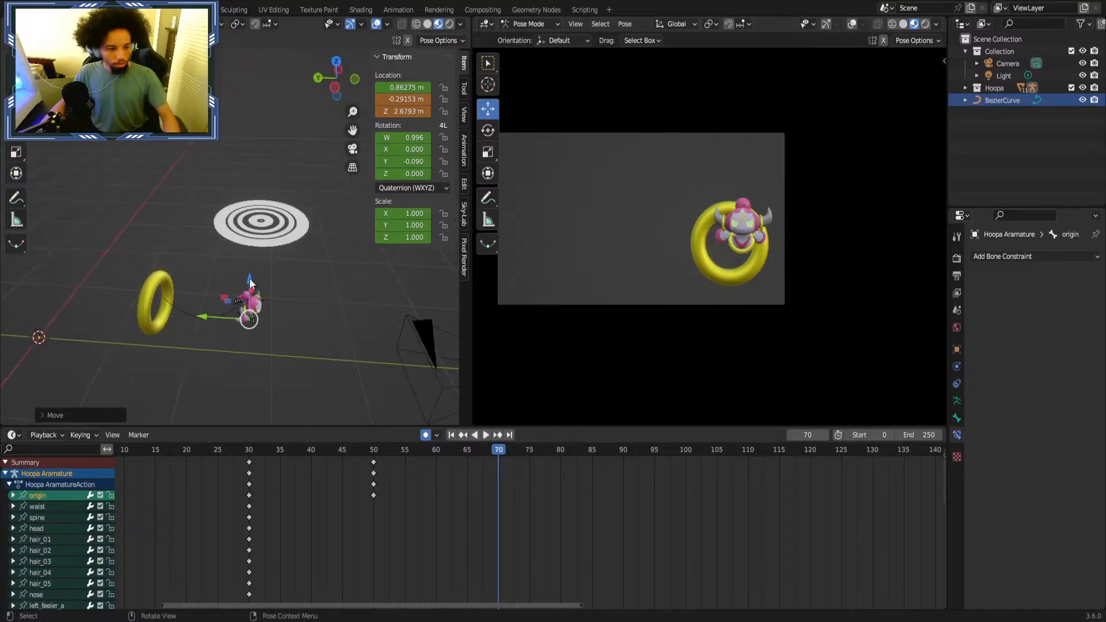
pyautogui.moveTo(250, 279); pyautogui.dragTo(208, 296, button='middle')
pyautogui.moveTo(224, 289); pyautogui.dragTo(218, 291)
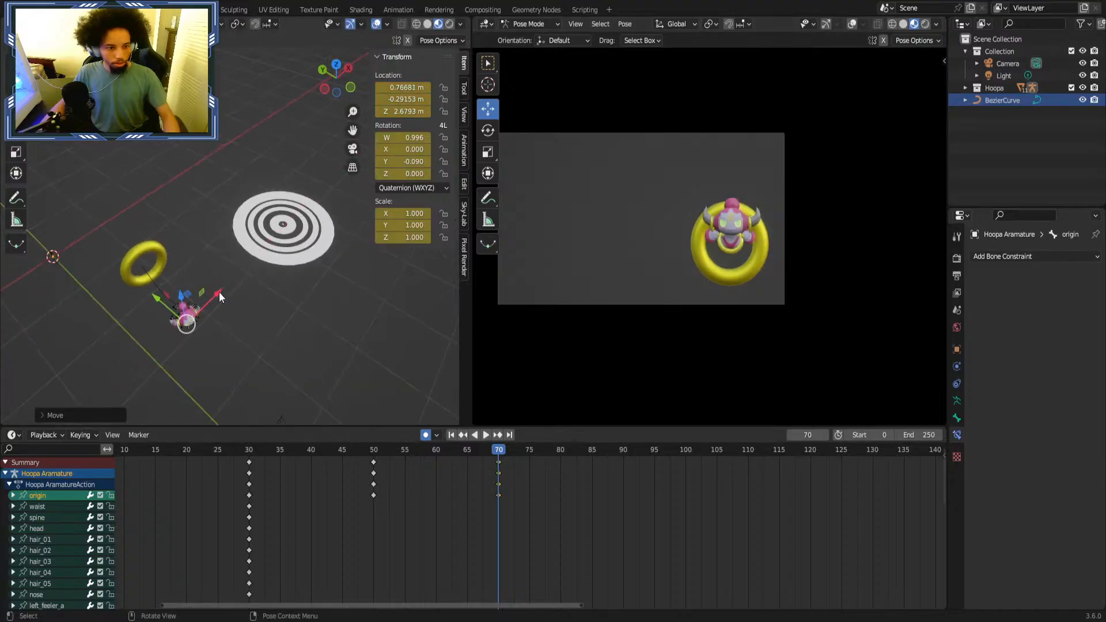
pyautogui.moveTo(219, 291); pyautogui.dragTo(283, 275, button='middle')
pyautogui.moveTo(226, 331); pyautogui.dragTo(271, 305)
pyautogui.moveTo(297, 284)
pyautogui.mouseDown(button='middle')
pyautogui.moveTo(305, 288)
pyautogui.moveTo(294, 283)
pyautogui.mouseUp(button='middle')
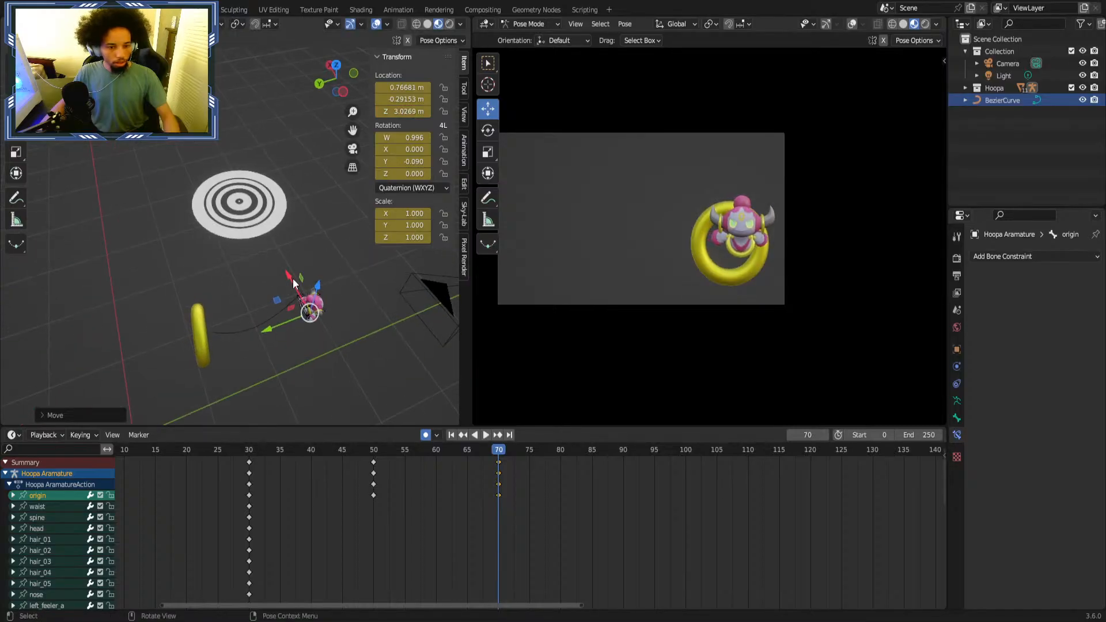
pyautogui.moveTo(293, 283); pyautogui.dragTo(299, 283)
pyautogui.click(466, 517)
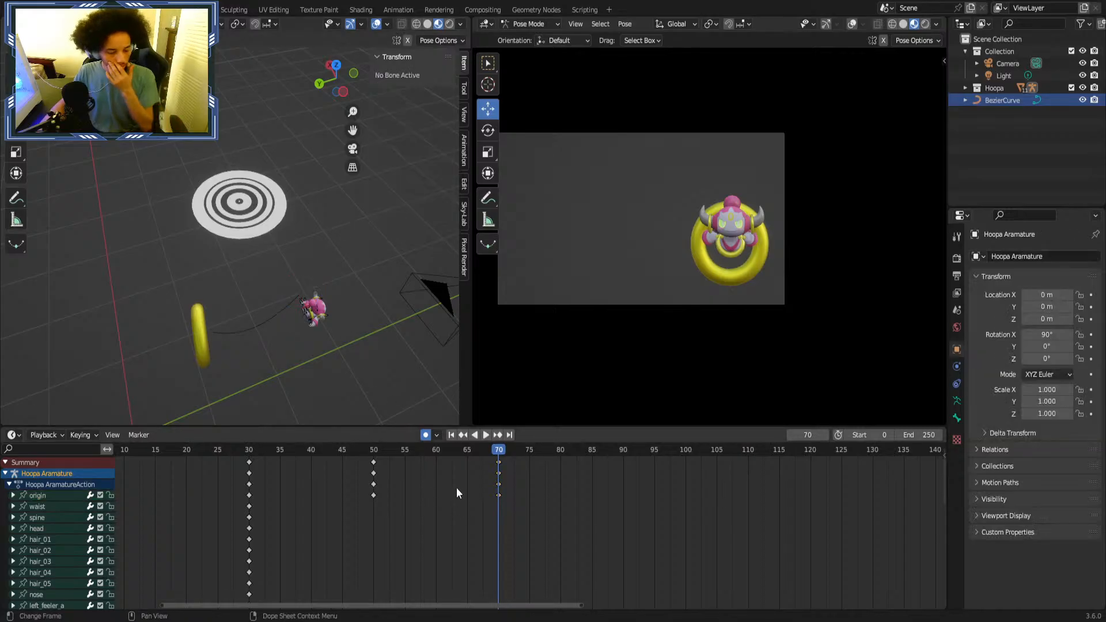
# Hide the viewport overlays, play and scrub the motion up to frame 70, and stop at frame 70.
pyautogui.moveTo(458, 463); pyautogui.dragTo(504, 455)
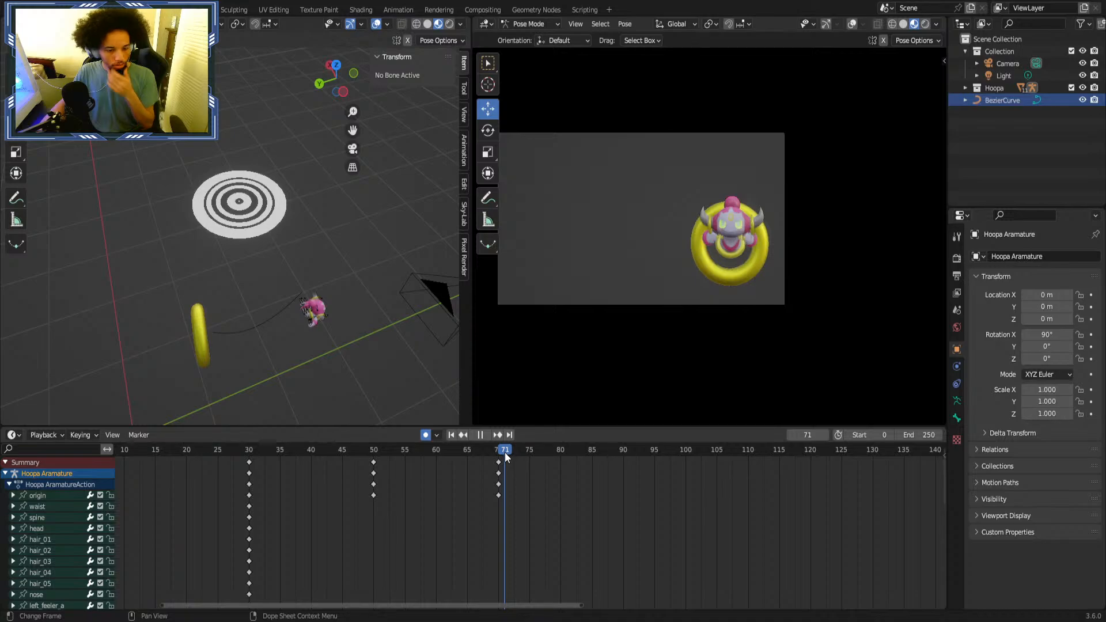
pyautogui.click(376, 24)
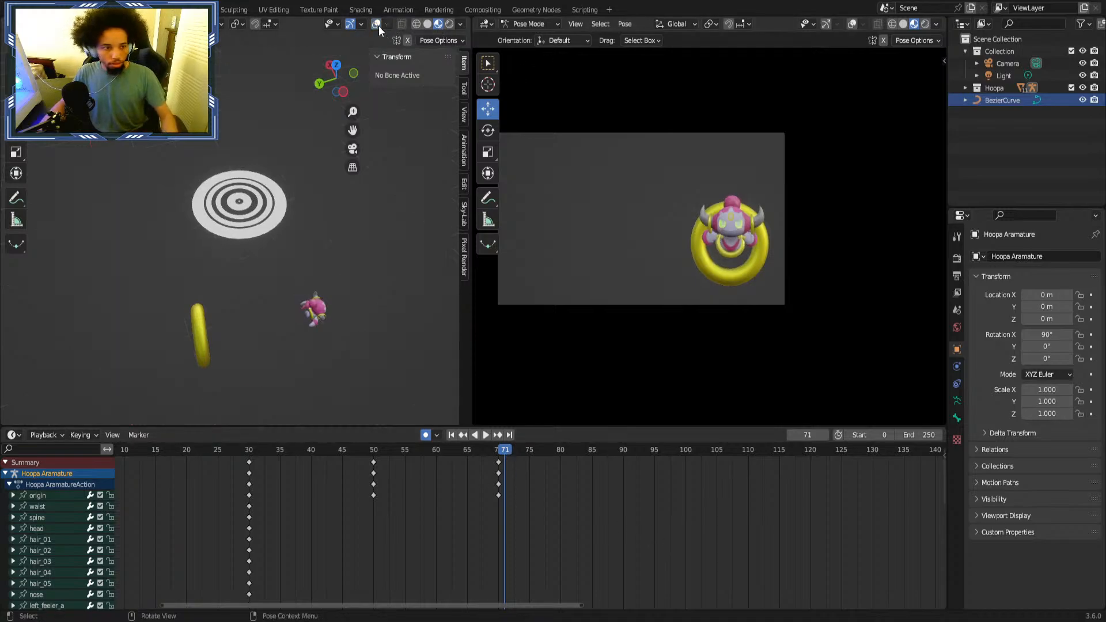
pyautogui.moveTo(184, 300); pyautogui.dragTo(241, 305, button='middle')
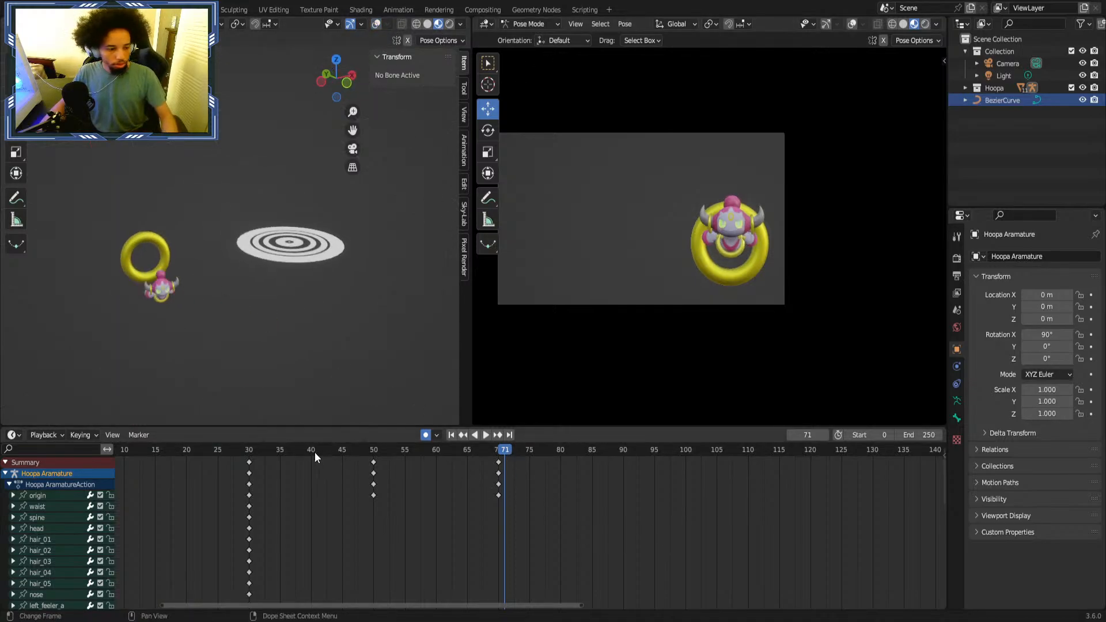
pyautogui.click(126, 457)
pyautogui.press('space')
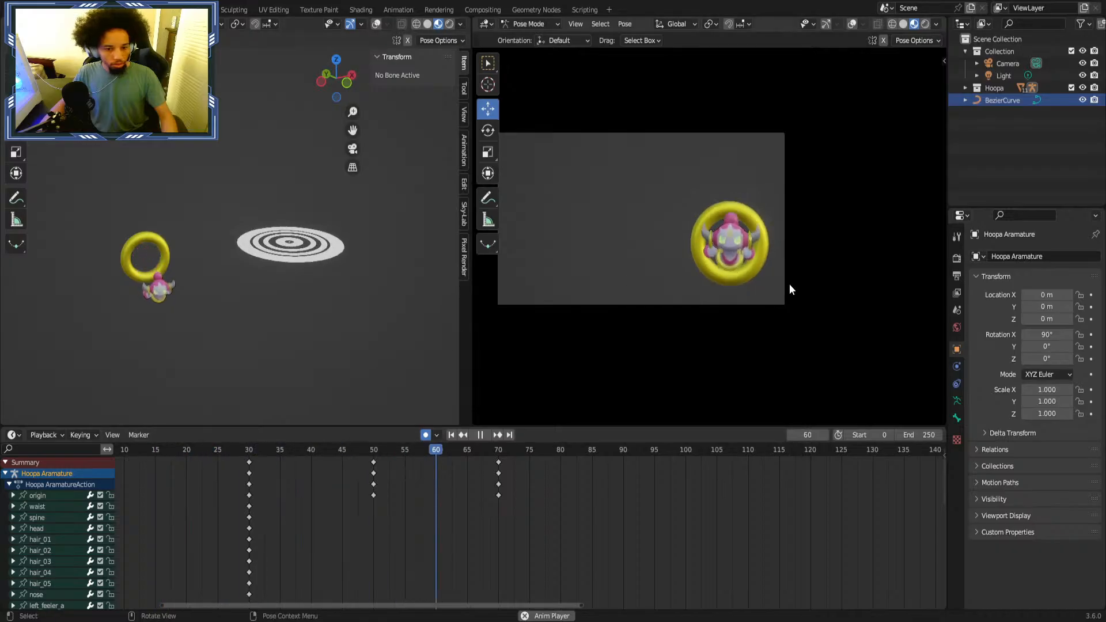
pyautogui.moveTo(313, 457); pyautogui.dragTo(498, 452)
pyautogui.press('space')
# Adjust the waist bone's Y rotation at frame 70 to change the tilt of Hoopa's body.
pyautogui.click(53, 507)
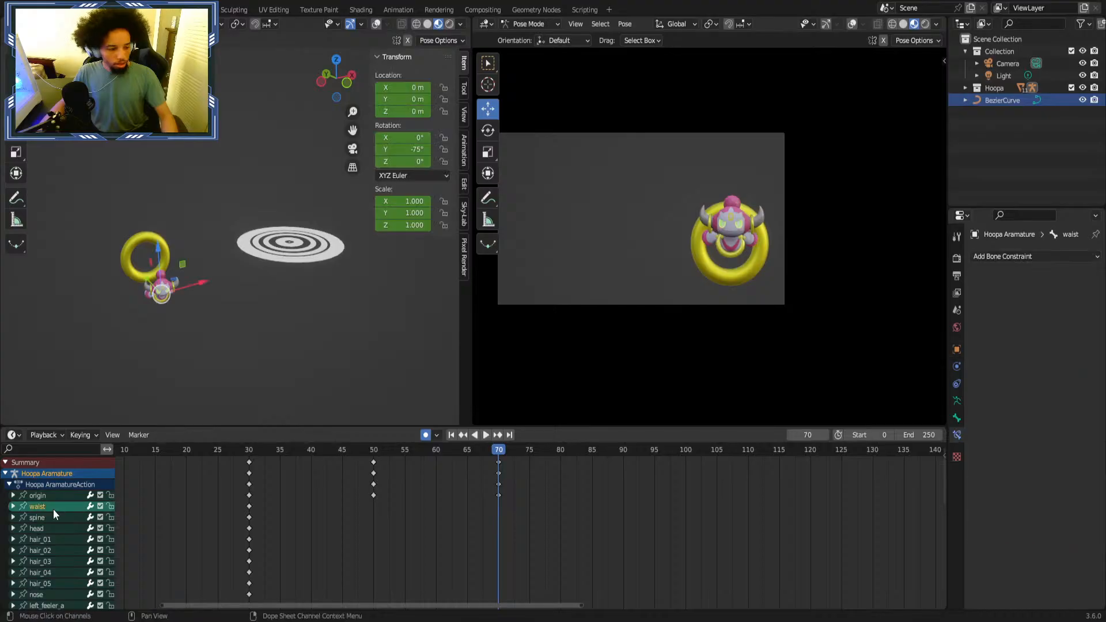
pyautogui.click(48, 526)
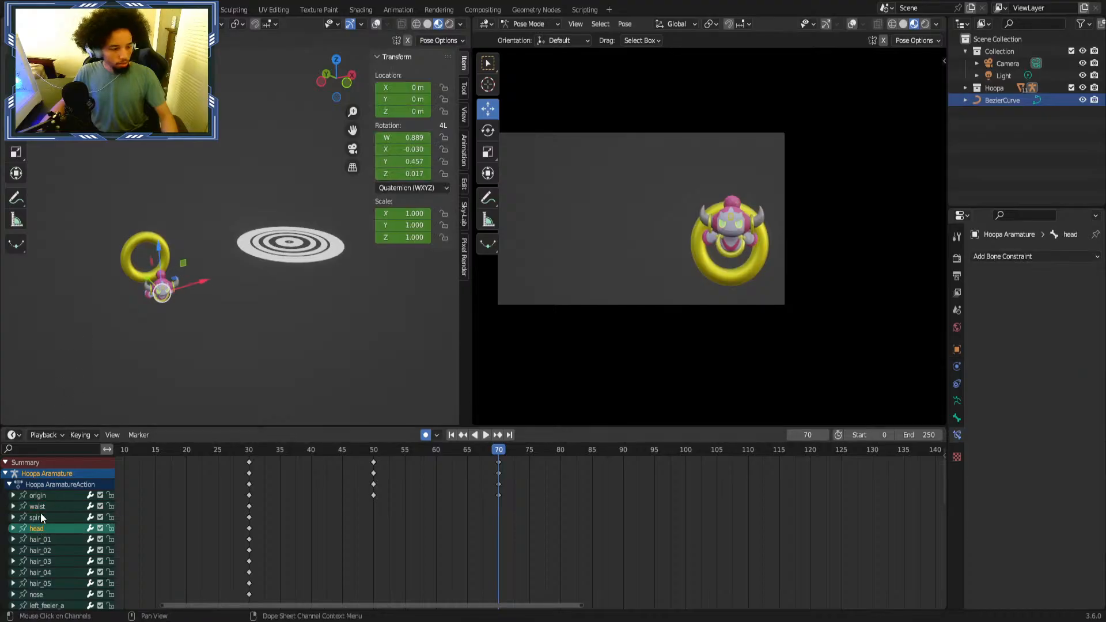
pyautogui.click(39, 507)
pyautogui.moveTo(403, 149); pyautogui.dragTo(438, 149)
# Rotate the spine bone at frame 70 with the Rotate tool to adjust the bend of Hoopa's upper body.
pyautogui.click(48, 521)
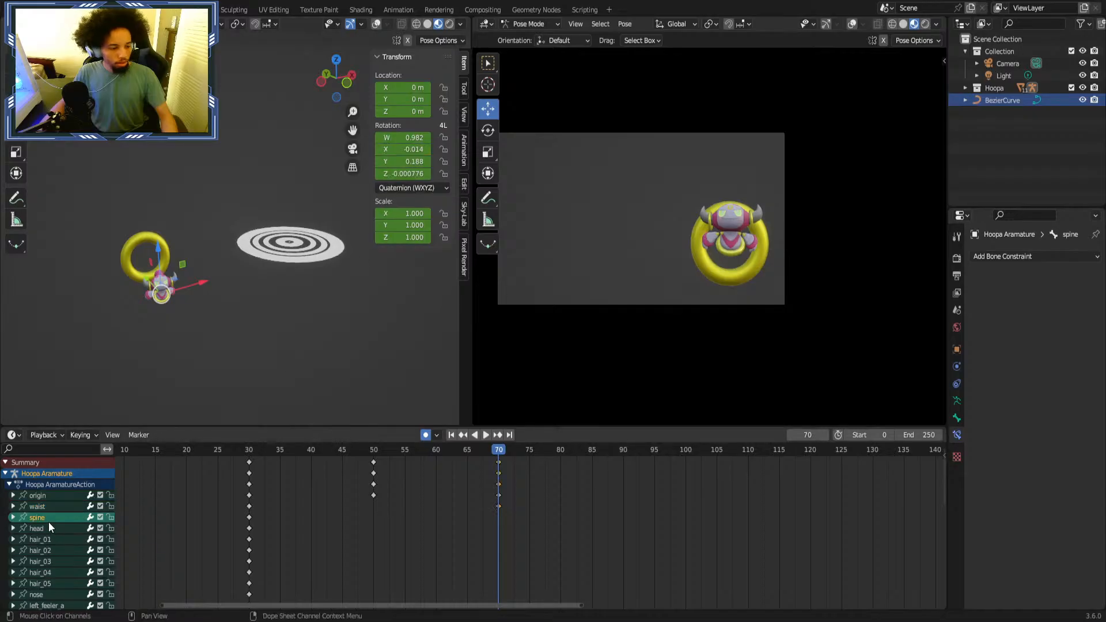
pyautogui.moveTo(230, 323); pyautogui.dragTo(300, 316, button='middle')
pyautogui.click(16, 130)
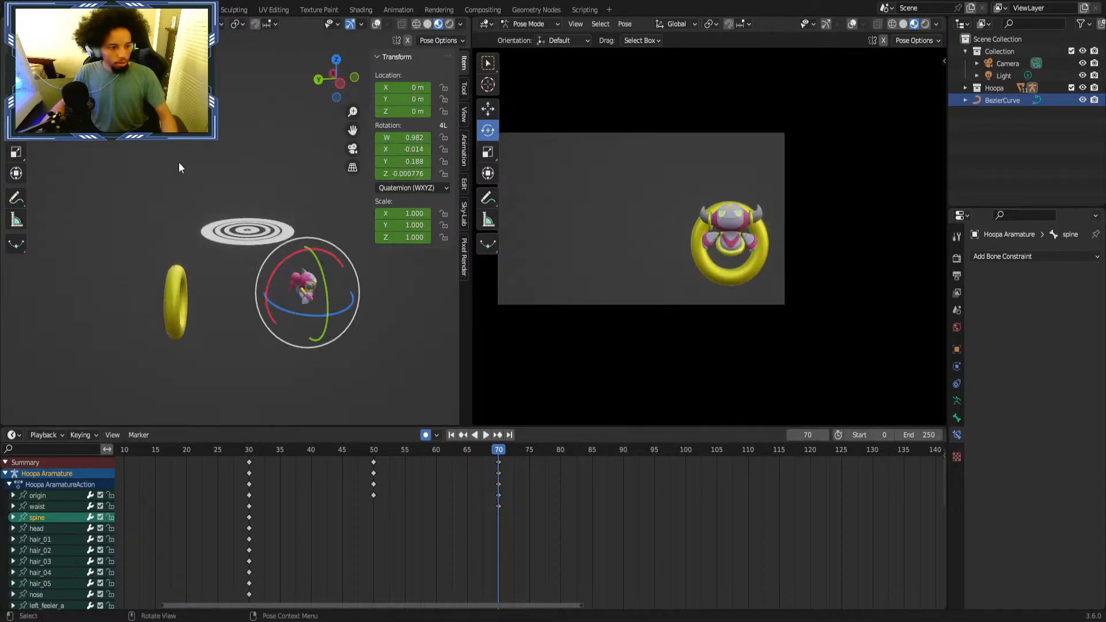
pyautogui.moveTo(327, 254); pyautogui.dragTo(322, 249)
pyautogui.moveTo(321, 248); pyautogui.dragTo(346, 253, button='middle')
pyautogui.moveTo(299, 219)
pyautogui.mouseDown()
pyautogui.moveTo(298, 206)
pyautogui.moveTo(295, 223)
pyautogui.mouseUp()
# Freely rotate the head bone at frame 70 to about W 0.845, X -0.040, Y 0.533, Z -0.009, and scrub through the motion to check it.
pyautogui.click(64, 528)
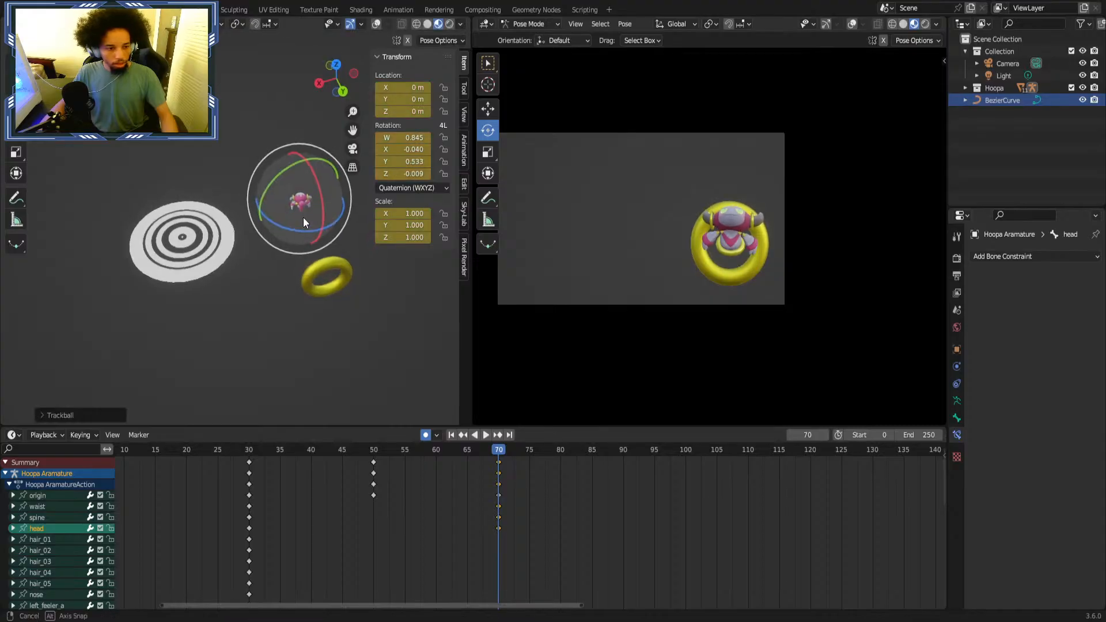
pyautogui.moveTo(303, 216); pyautogui.dragTo(166, 192, button='middle')
pyautogui.click(516, 514)
pyautogui.moveTo(228, 450); pyautogui.dragTo(487, 445)
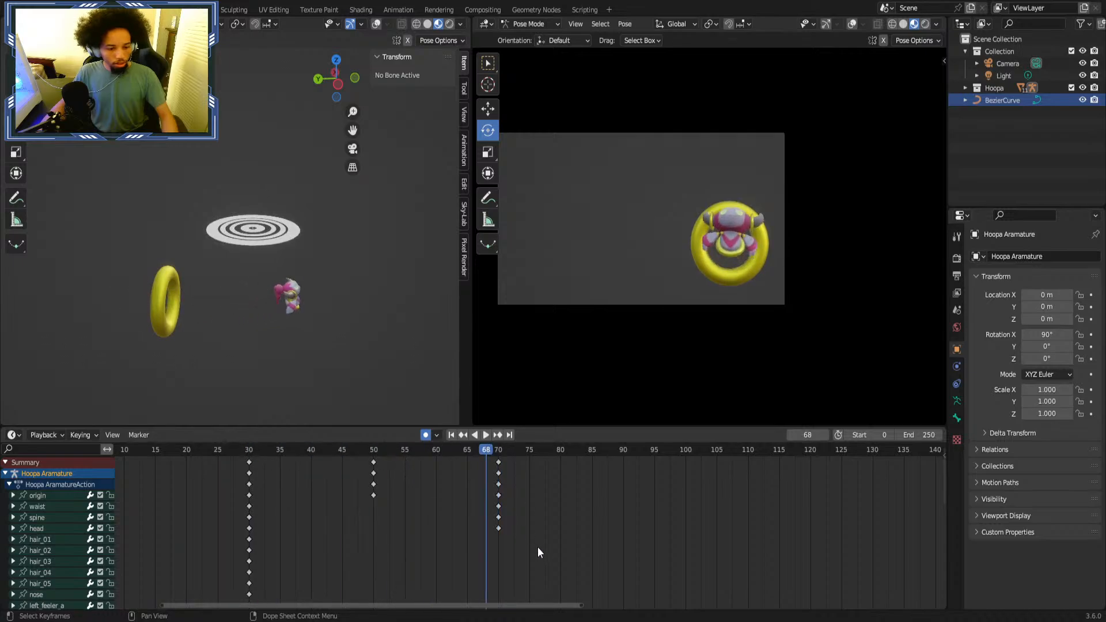
# Move the waist, spine and head keyframes from frame 70 to frame 106, and copy their frame 30 keyframes to frame 70.
pyautogui.moveTo(498, 515); pyautogui.dragTo(723, 521)
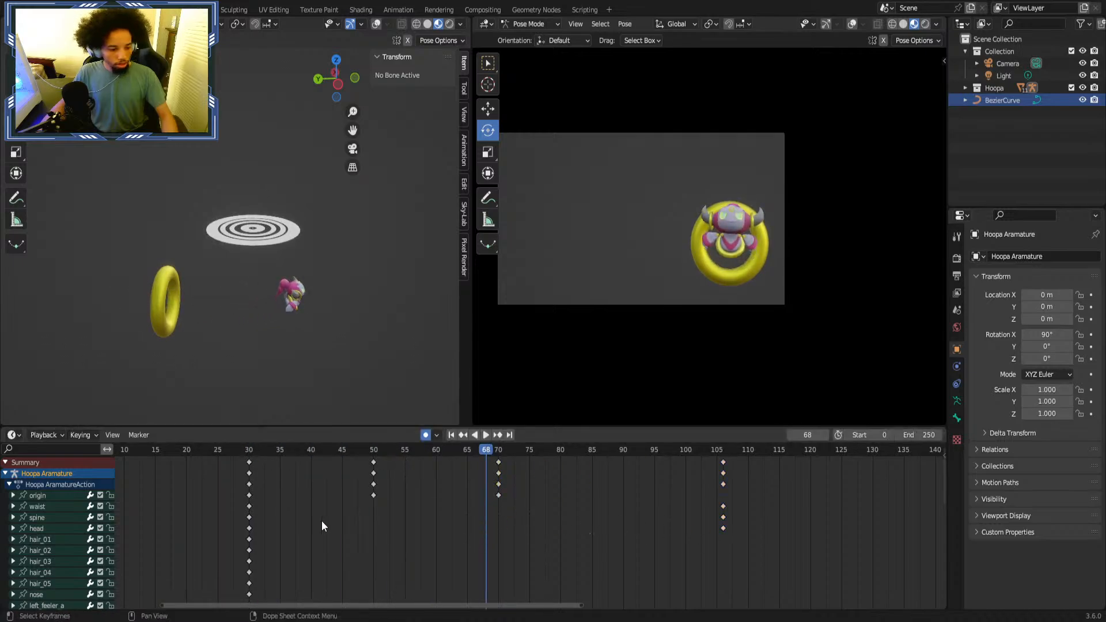
pyautogui.rightClick(260, 513)
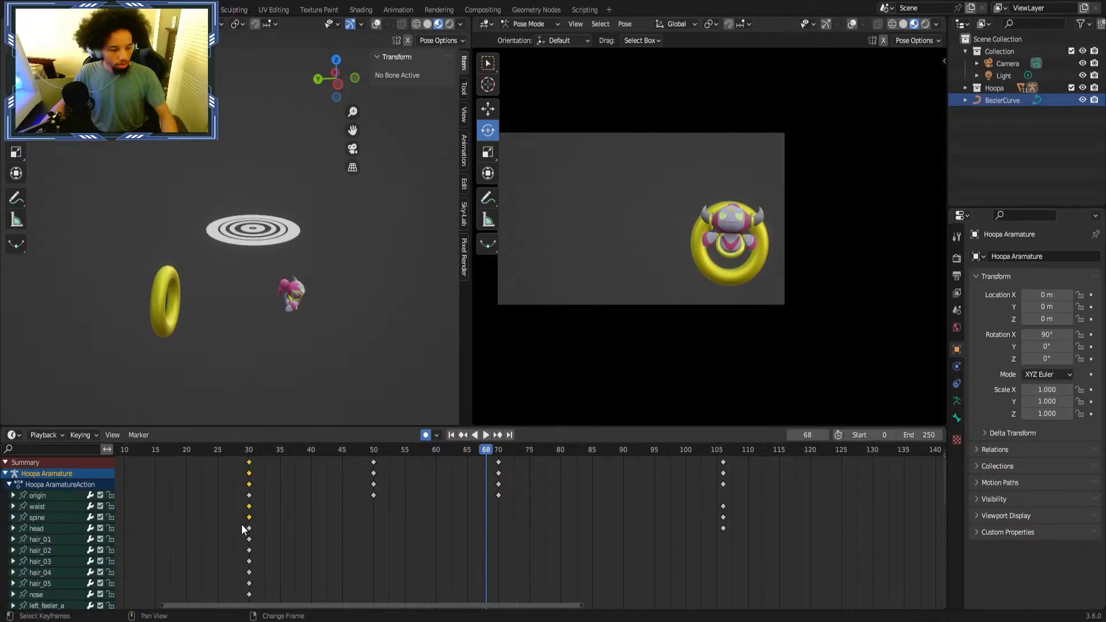
pyautogui.rightClick(249, 510)
pyautogui.click(244, 499)
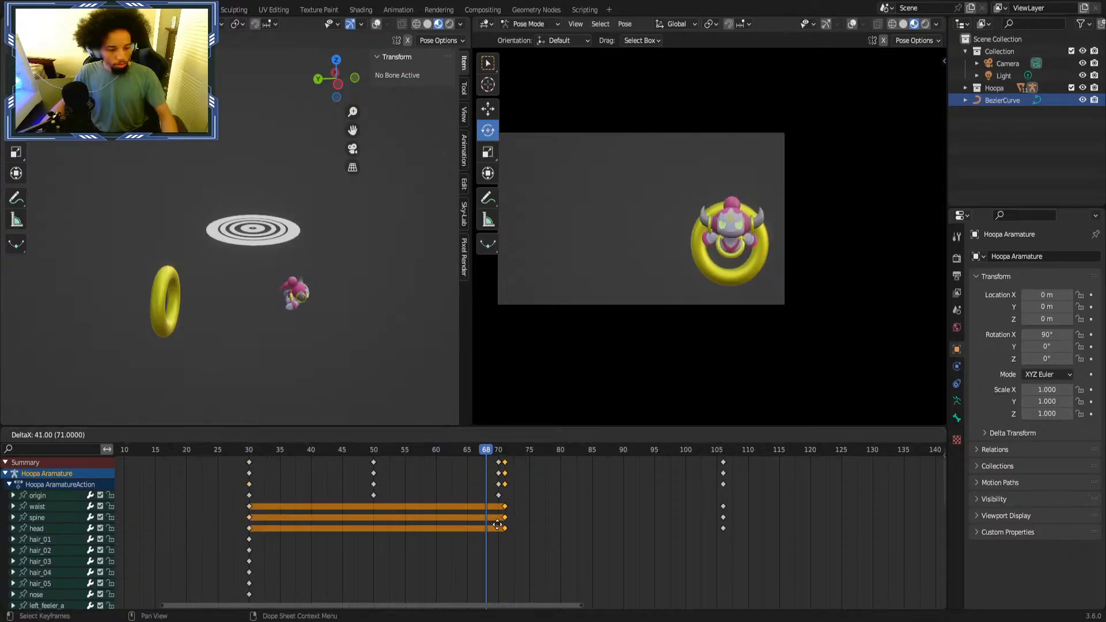
pyautogui.click(492, 525)
pyautogui.click(599, 523)
# Move the origin bone at frame 106 to about X 0.530, Y 0.045, Z 3.706 m so Hoopa rises above the ring.
pyautogui.moveTo(230, 445); pyautogui.dragTo(716, 436)
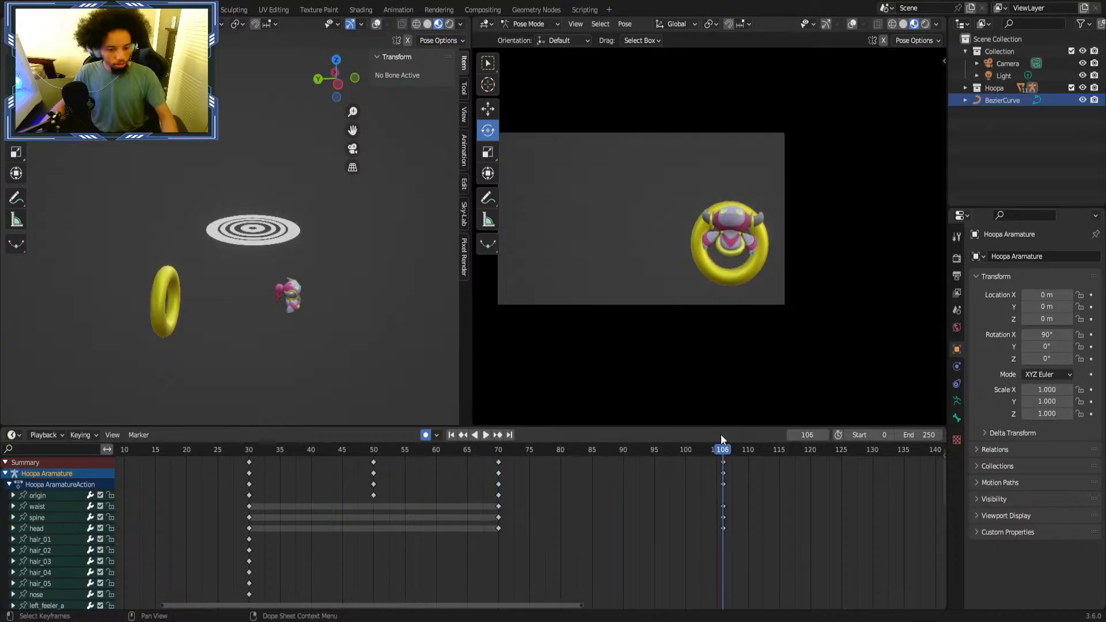
pyautogui.click(32, 496)
pyautogui.click(16, 109)
pyautogui.moveTo(47, 139); pyautogui.dragTo(174, 285, button='middle')
pyautogui.moveTo(154, 333); pyautogui.dragTo(176, 316)
pyautogui.moveTo(176, 320); pyautogui.dragTo(194, 308, button='middle')
pyautogui.press('g')
pyautogui.press('x')
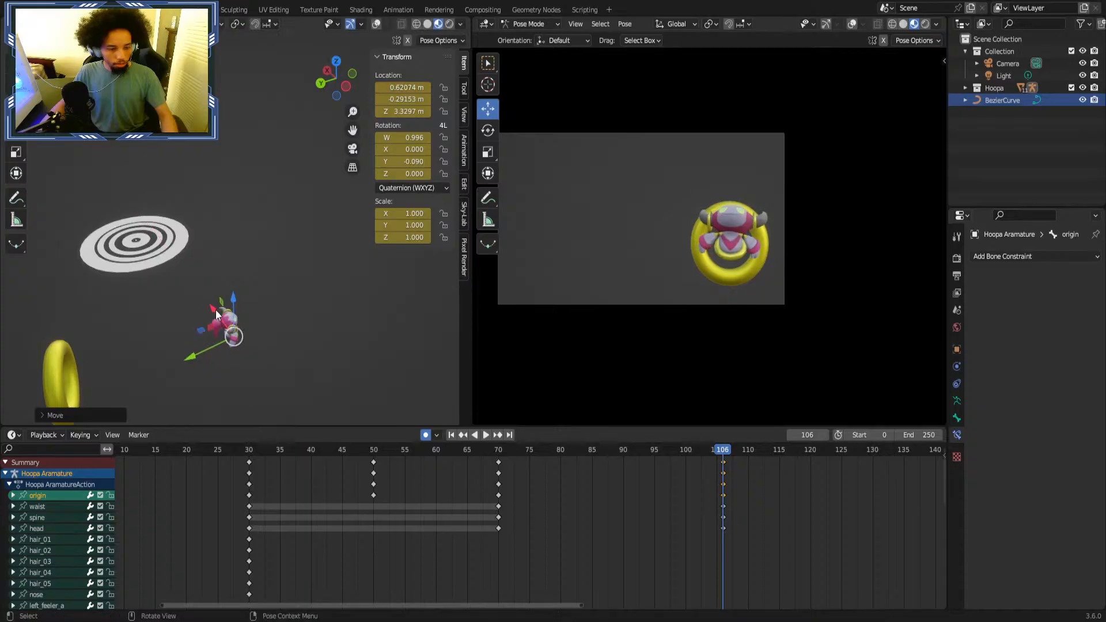
pyautogui.press('y')
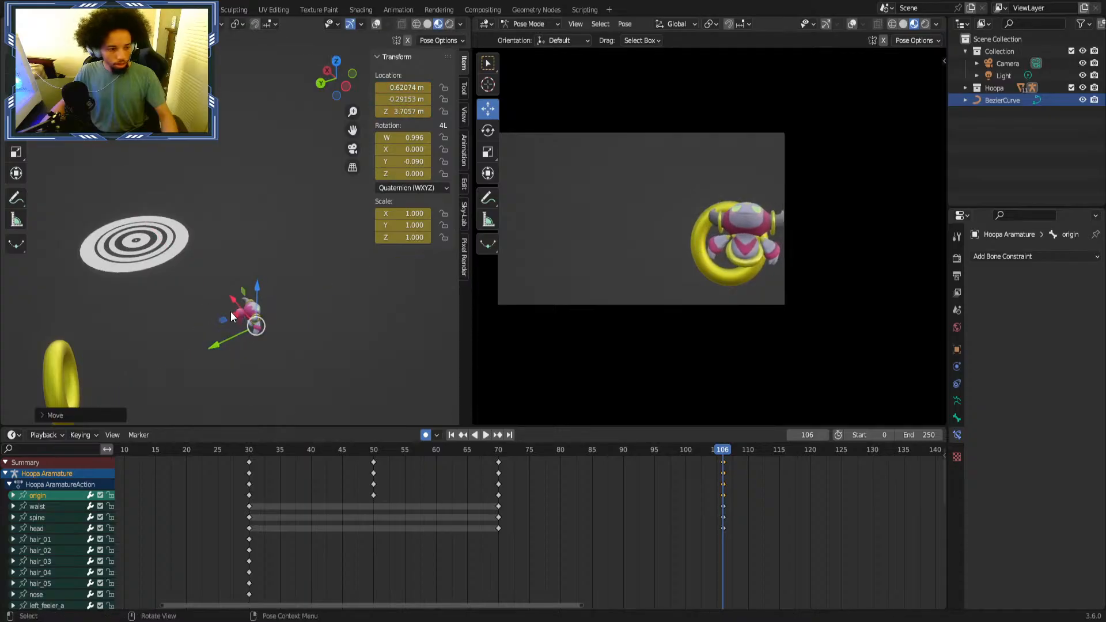
pyautogui.press('x')
pyautogui.click(259, 293)
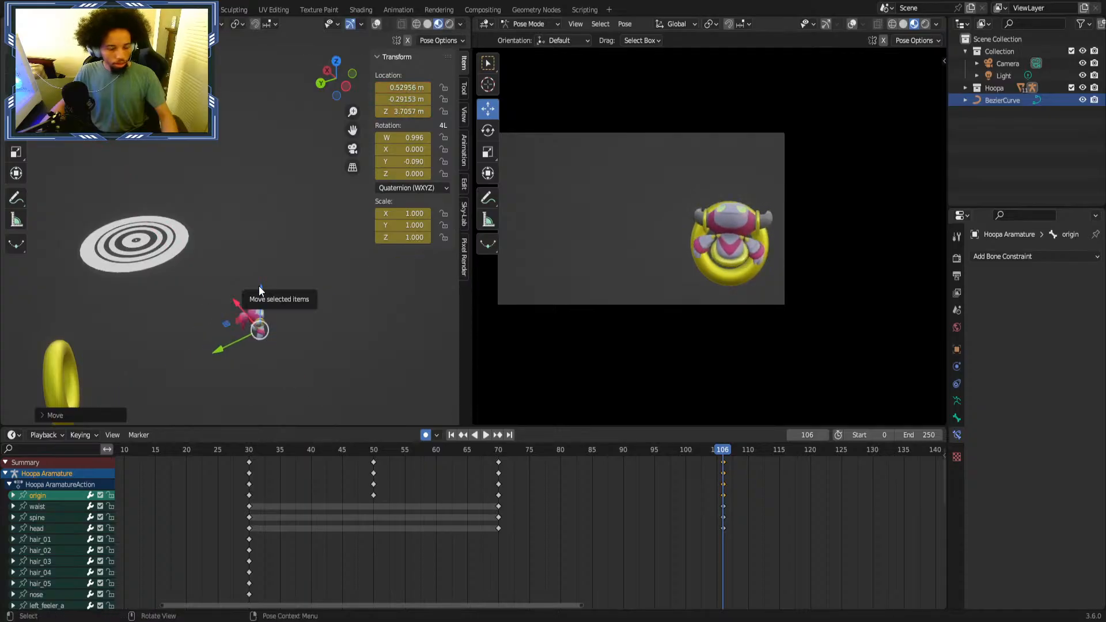
pyautogui.moveTo(259, 288); pyautogui.dragTo(264, 264)
# Deselect the bones and play back Hoopa's flight through the ring to check its timing.
pyautogui.click(540, 495)
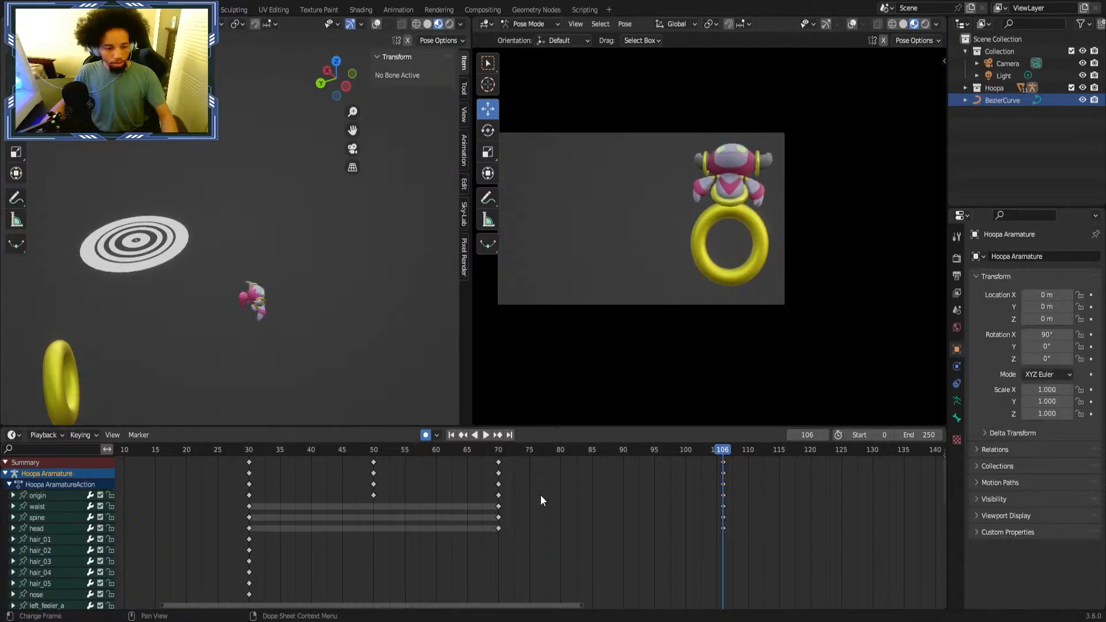
pyautogui.scroll(-3, 541, 496)
pyautogui.hotkey('shift', 'Left')
pyautogui.press('space')
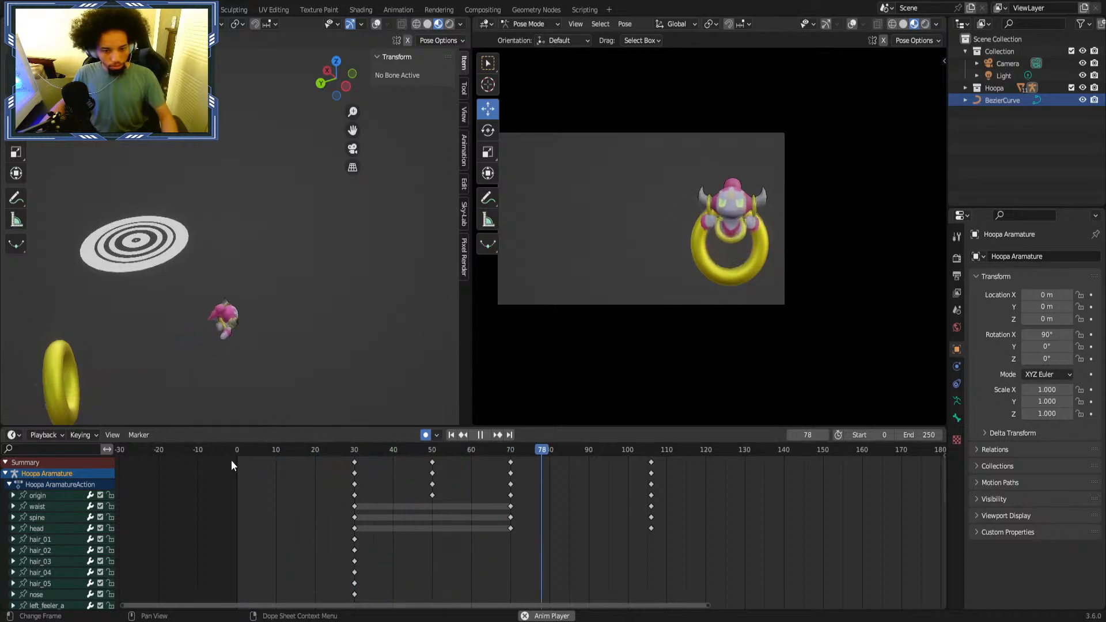
pyautogui.click(358, 451)
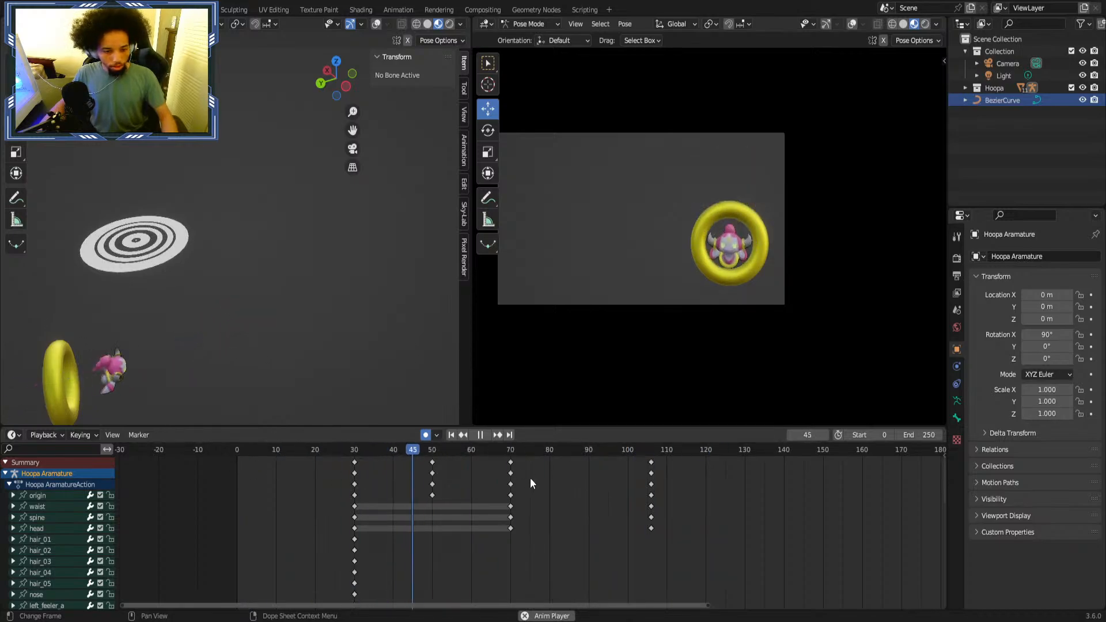
pyautogui.scroll(2, 576, 479)
pyautogui.press('space')
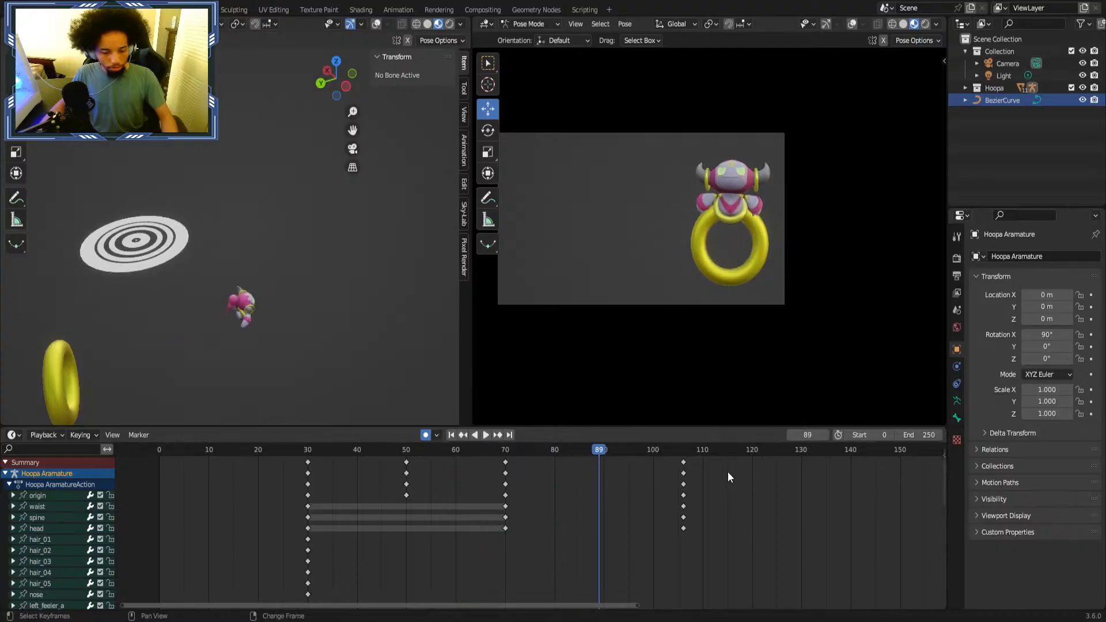
# Shift the frame 106 keyframes to frame 83 and play back the shortened motion.
pyautogui.moveTo(727, 471); pyautogui.dragTo(568, 526)
pyautogui.click(334, 452)
pyautogui.press('space')
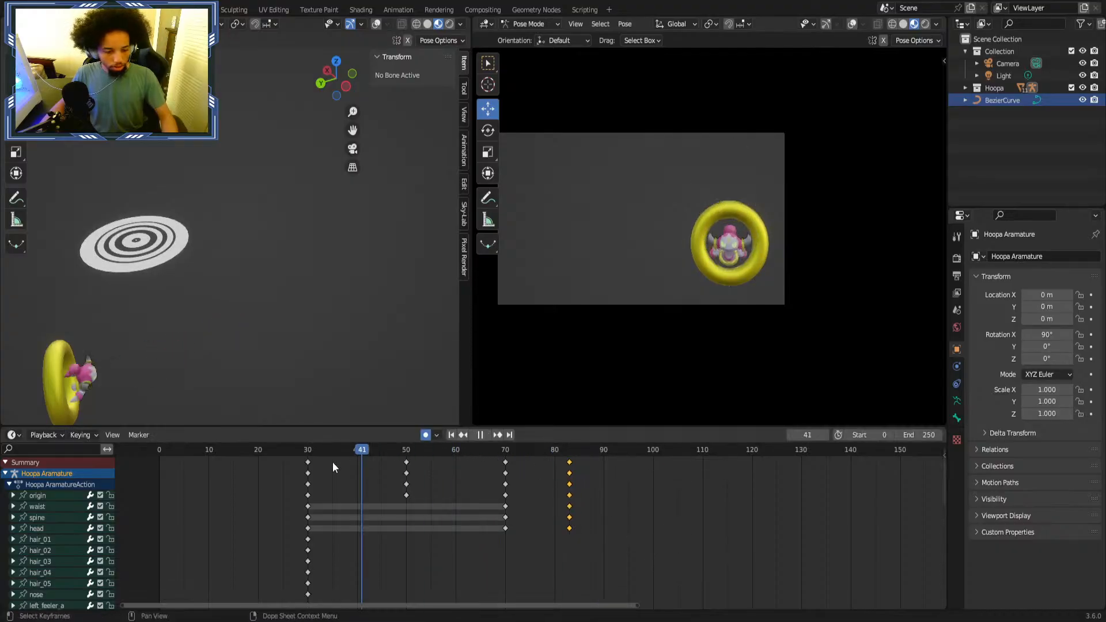
pyautogui.moveTo(332, 461); pyautogui.dragTo(273, 462)
pyautogui.press('space')
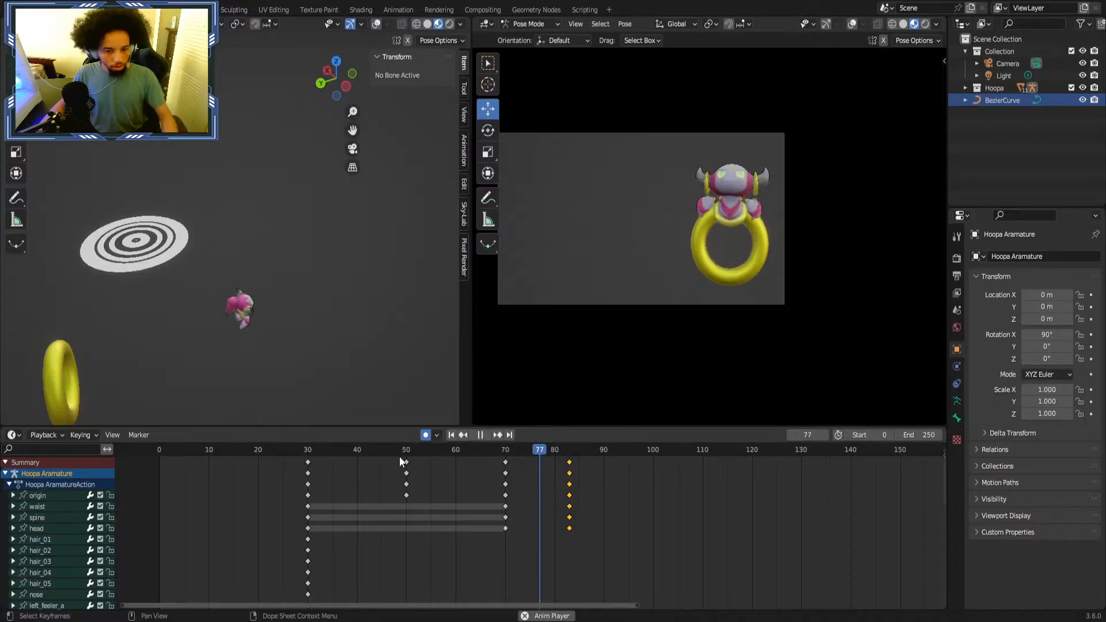
pyautogui.press('space')
# Shift the last two keyframe columns together to frames 58 and 71, and play the motion to check the faster timing.
pyautogui.moveTo(424, 462); pyautogui.dragTo(473, 461, button='middle')
pyautogui.moveTo(642, 470); pyautogui.dragTo(499, 528)
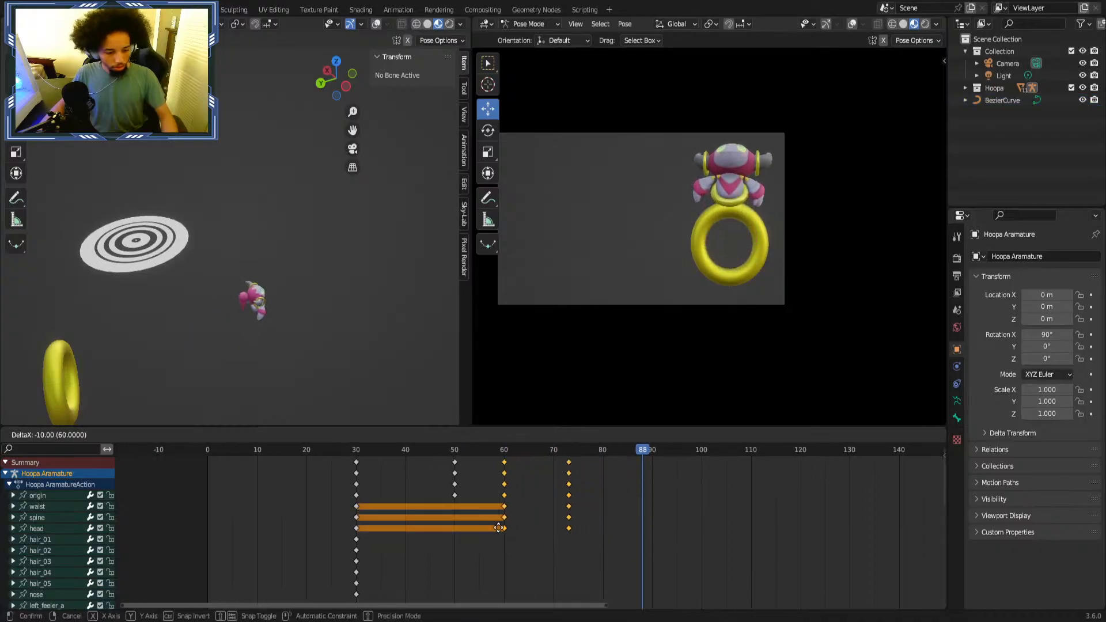
pyautogui.click(483, 527)
pyautogui.click(650, 510)
pyautogui.scroll(3, 645, 507)
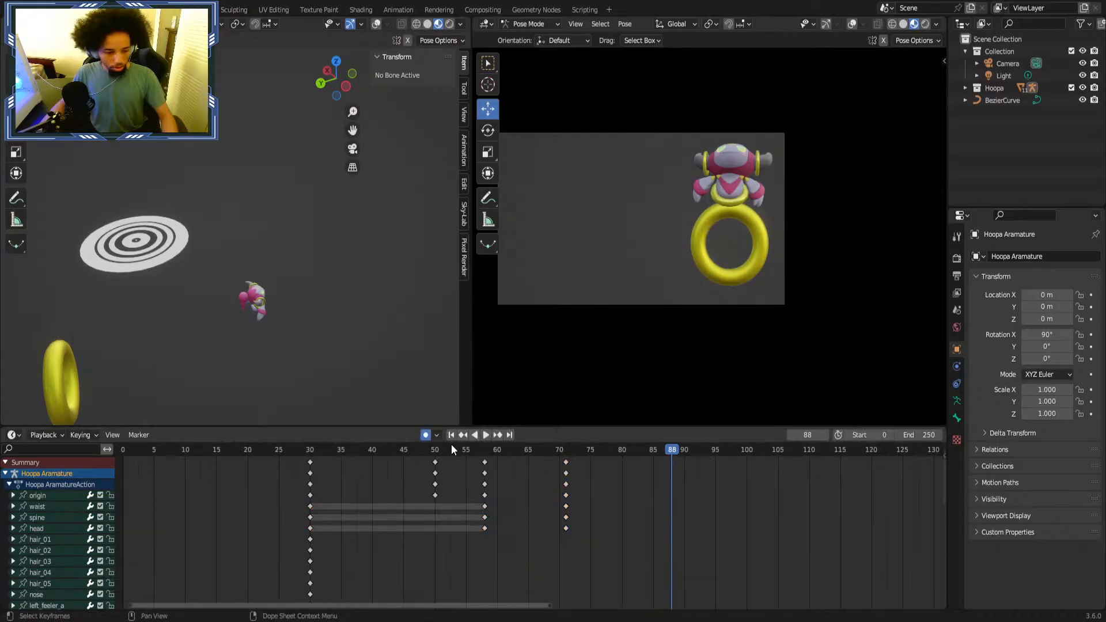
pyautogui.moveTo(357, 449); pyautogui.dragTo(250, 460)
pyautogui.press('space')
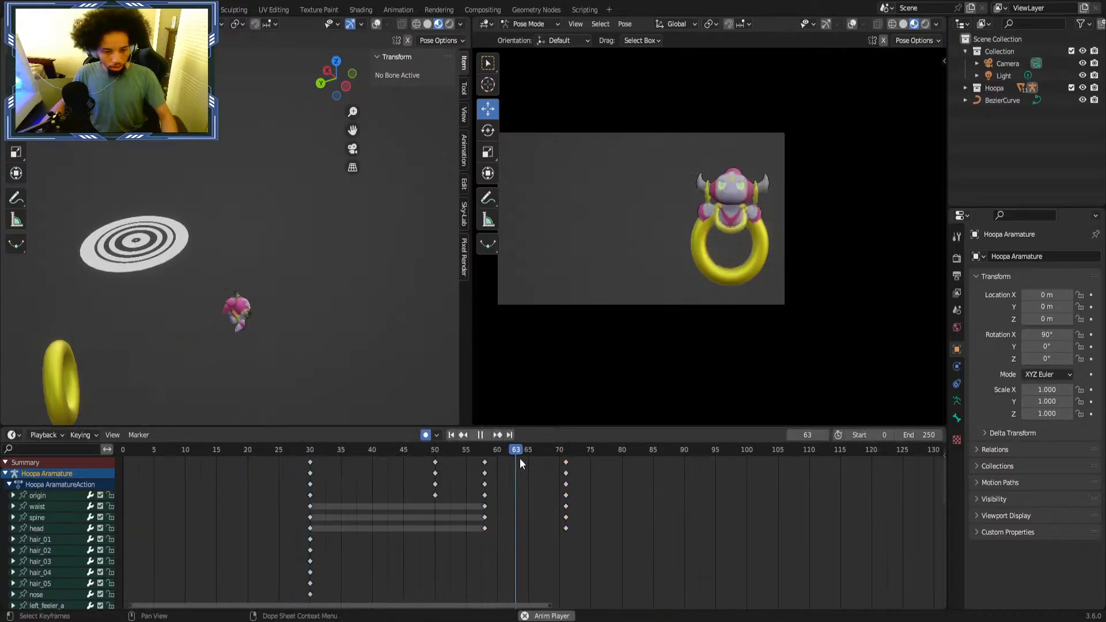
pyautogui.press('space')
pyautogui.moveTo(403, 452); pyautogui.dragTo(328, 455)
# Move the waist, spine and head keyframes from frame 58 to frame 50 and replay the animation.
pyautogui.scroll(3, 468, 498)
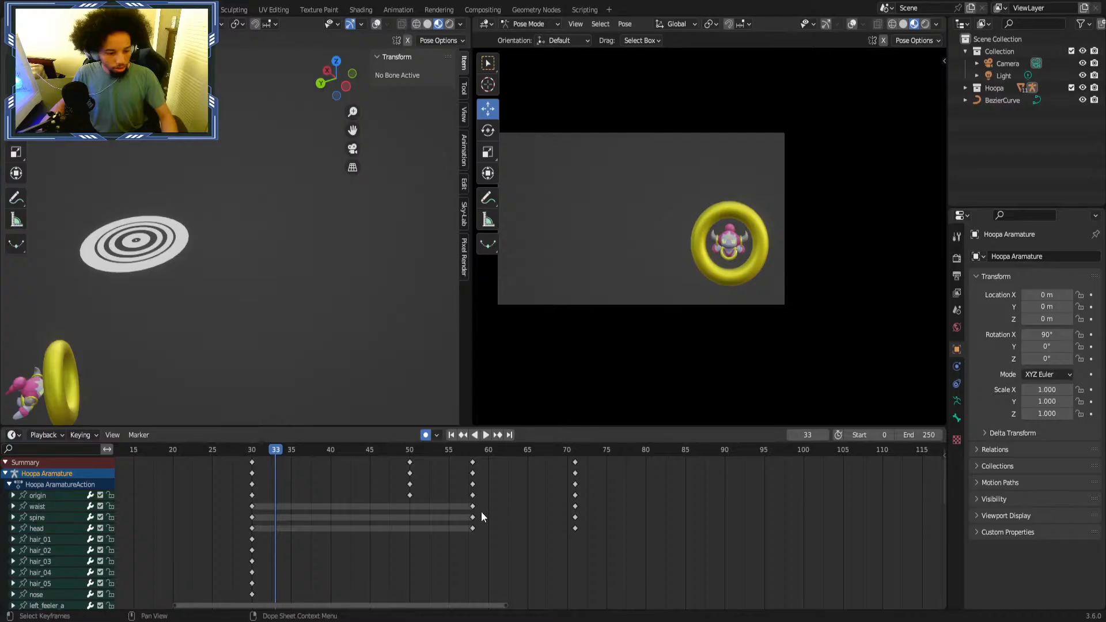
pyautogui.moveTo(482, 510); pyautogui.dragTo(471, 526)
pyautogui.click(471, 527)
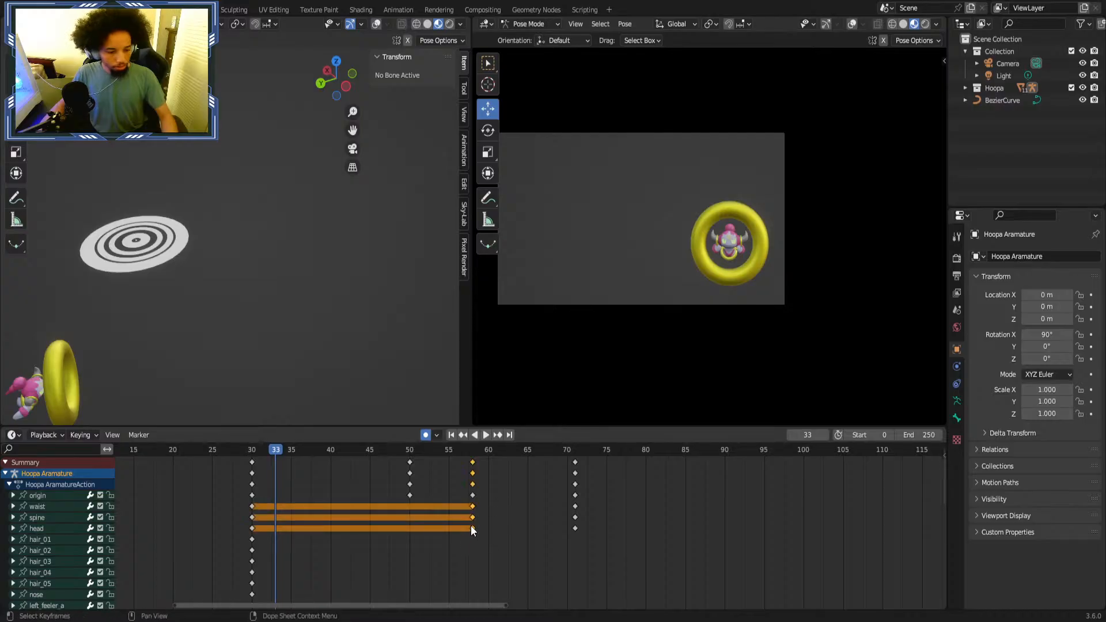
pyautogui.press('g')
pyautogui.click(409, 525)
pyautogui.press('space')
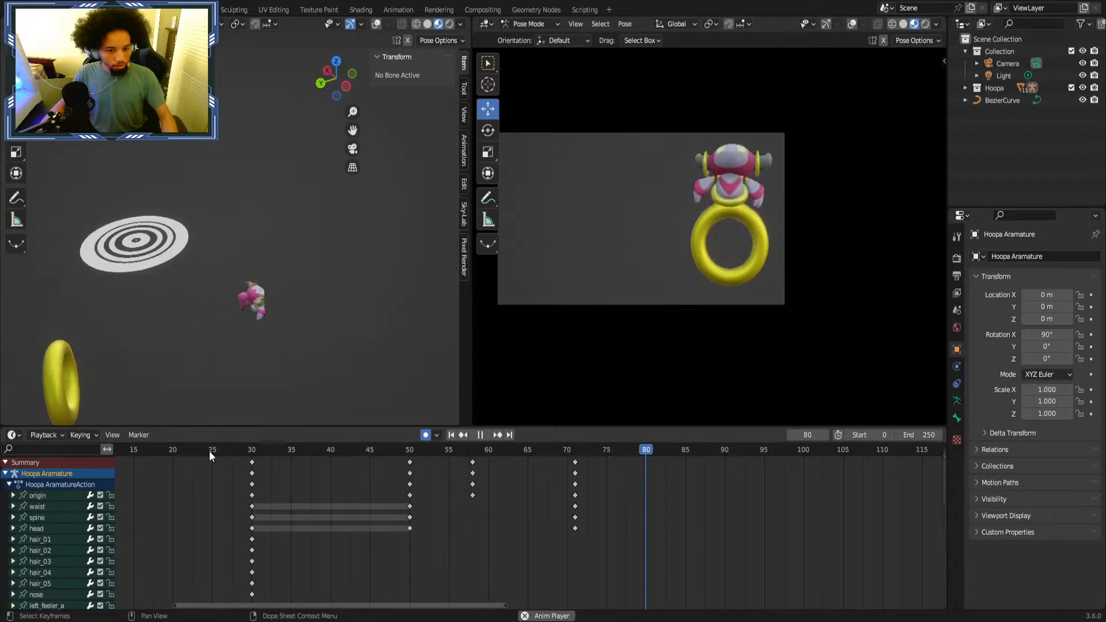
pyautogui.click(207, 448)
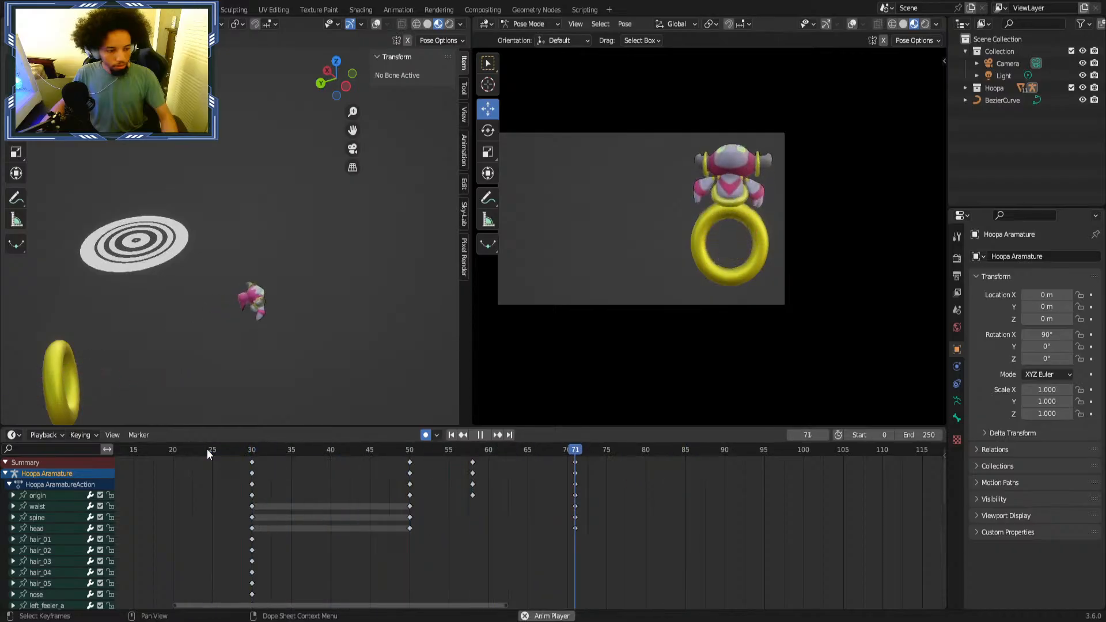
pyautogui.click(206, 448)
pyautogui.press('space')
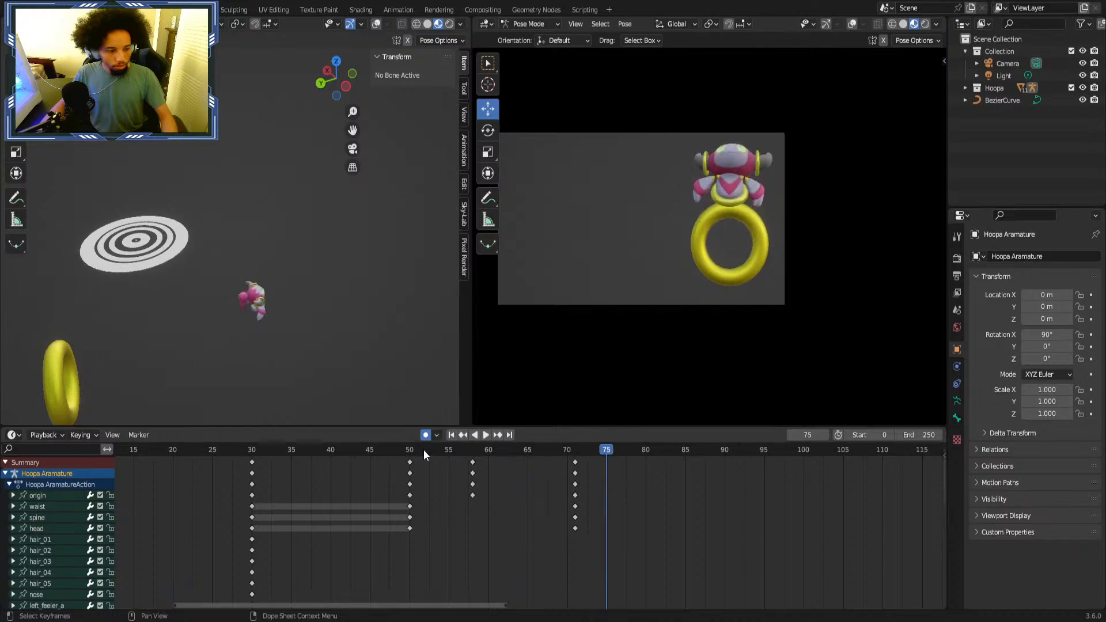
# Go to frame 85 and set the waist bone's Y rotation to -13°.
pyautogui.moveTo(396, 450); pyautogui.dragTo(700, 452)
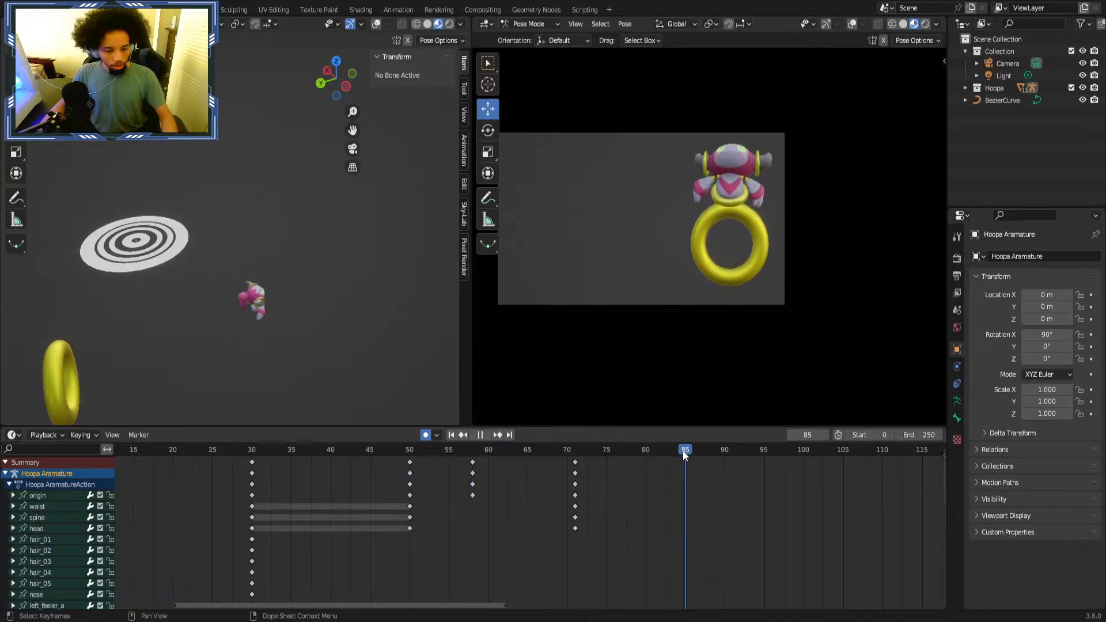
pyautogui.click(60, 505)
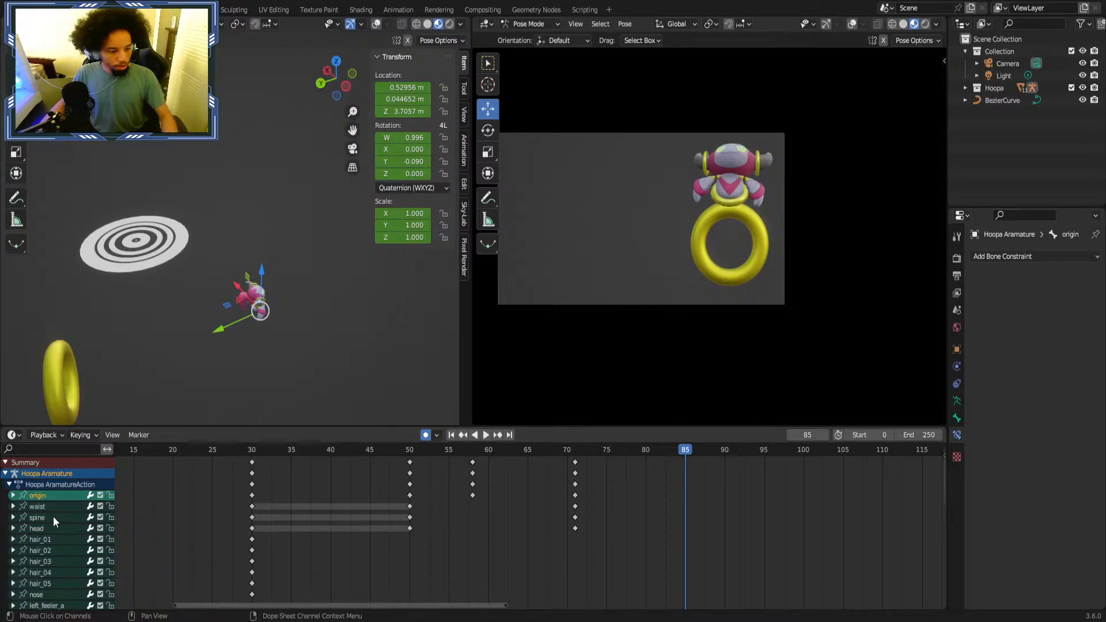
pyautogui.moveTo(403, 150); pyautogui.dragTo(420, 150)
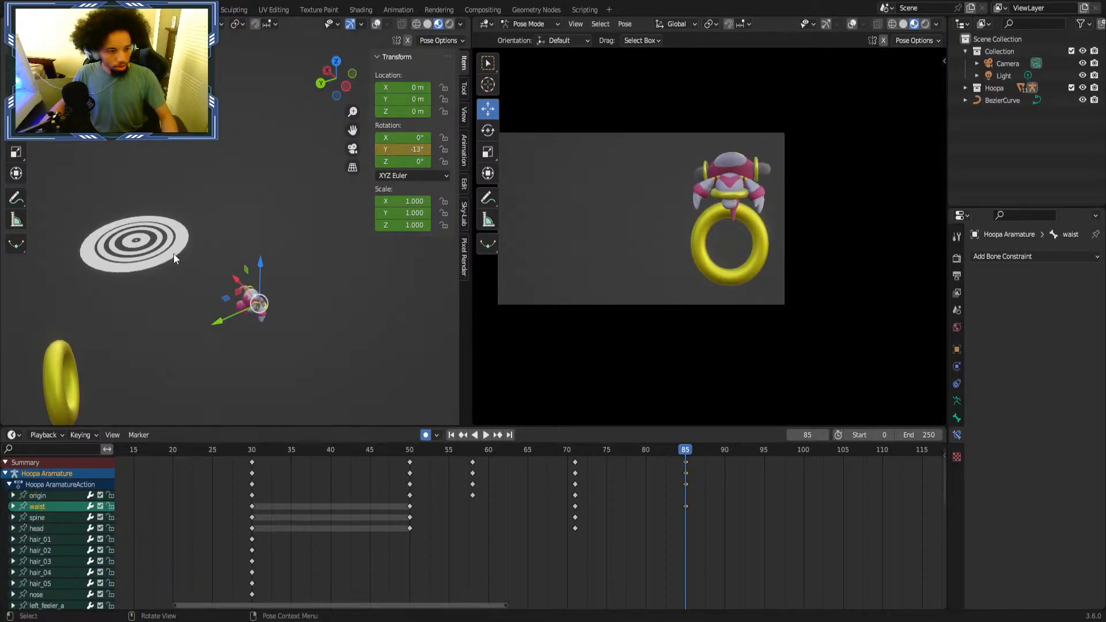
# Move the origin bone slightly upward and adjust its position at frame 85.
pyautogui.click(41, 494)
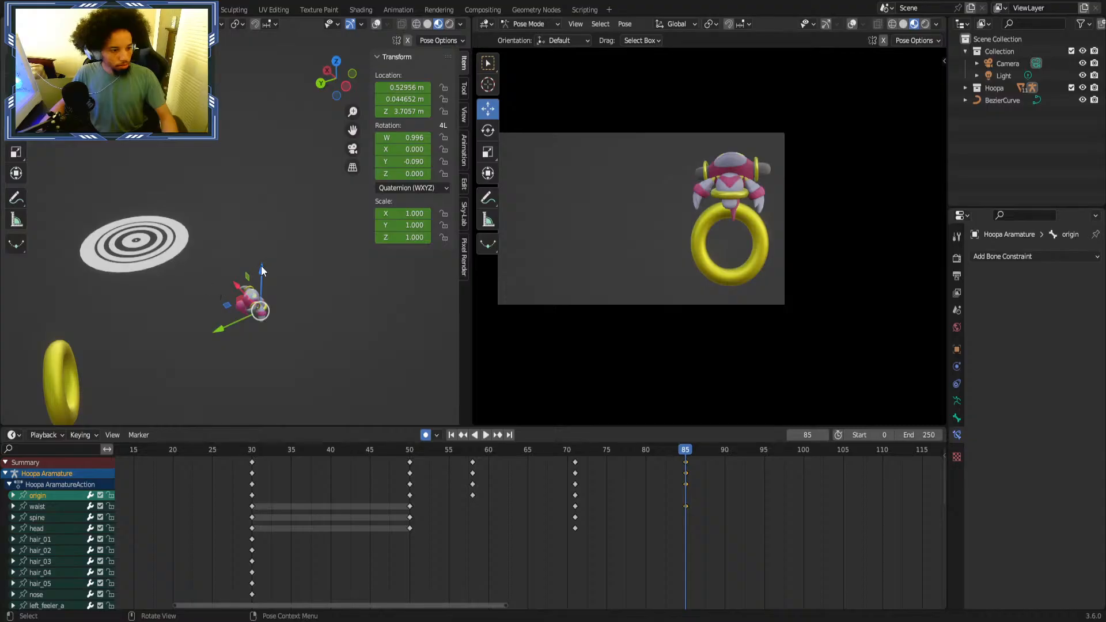
pyautogui.moveTo(261, 267); pyautogui.dragTo(263, 259)
pyautogui.moveTo(225, 321); pyautogui.dragTo(231, 281)
# Rotate the spine bone at frame 85 to about W 0.953, X -0.034, Y 0.299, Z -0.009.
pyautogui.click(46, 516)
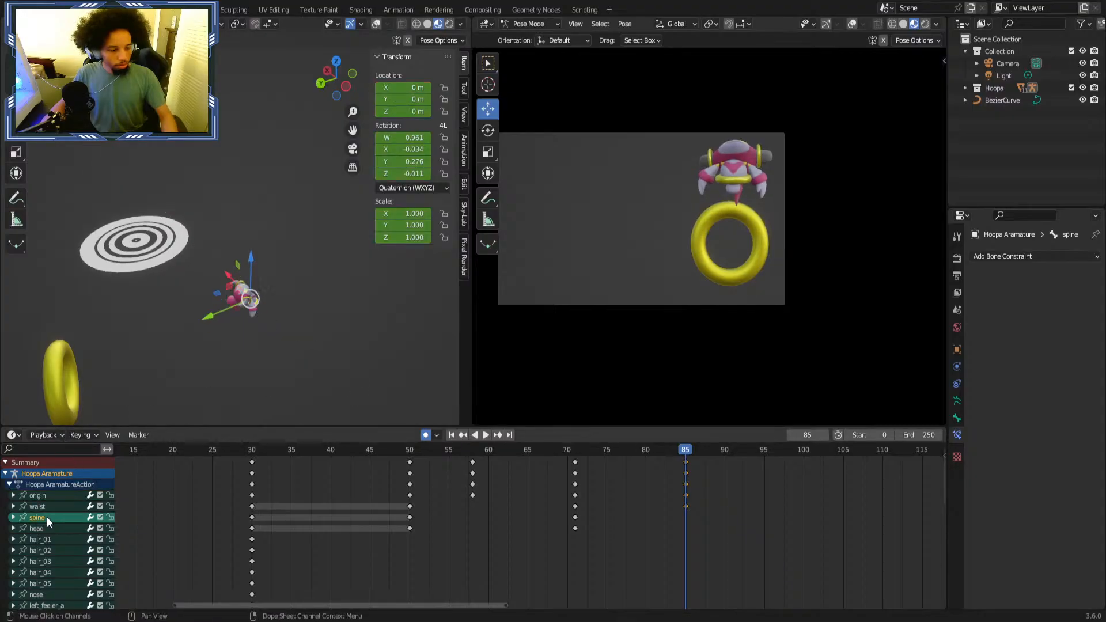
pyautogui.click(16, 129)
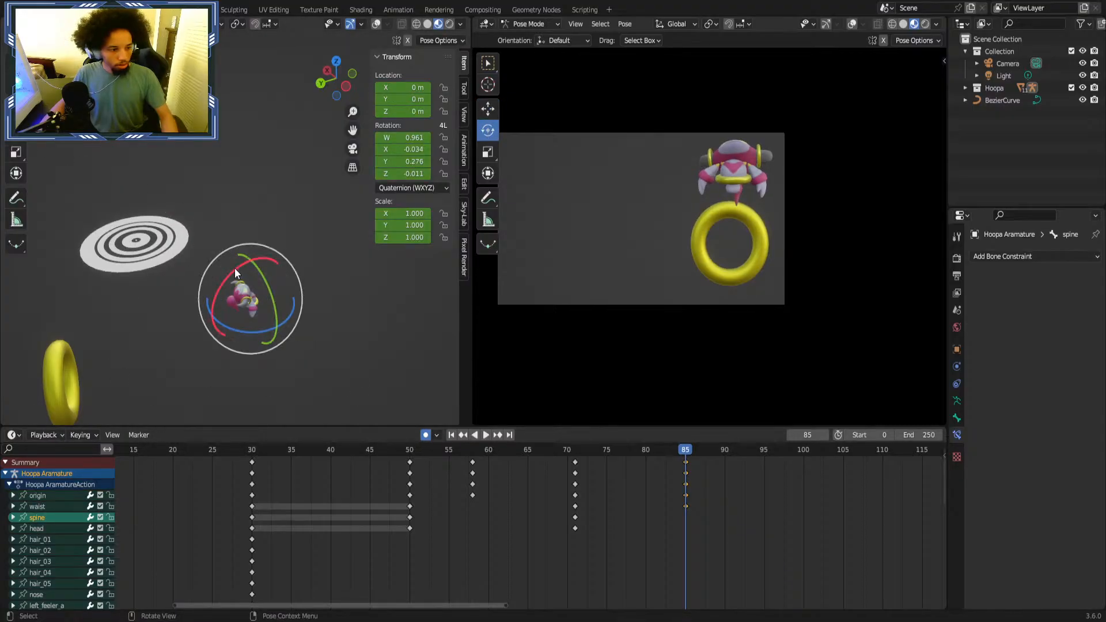
pyautogui.moveTo(234, 268); pyautogui.dragTo(271, 299, button='middle')
pyautogui.moveTo(196, 288); pyautogui.dragTo(275, 267, button='middle')
pyautogui.press('r')
pyautogui.click(268, 268)
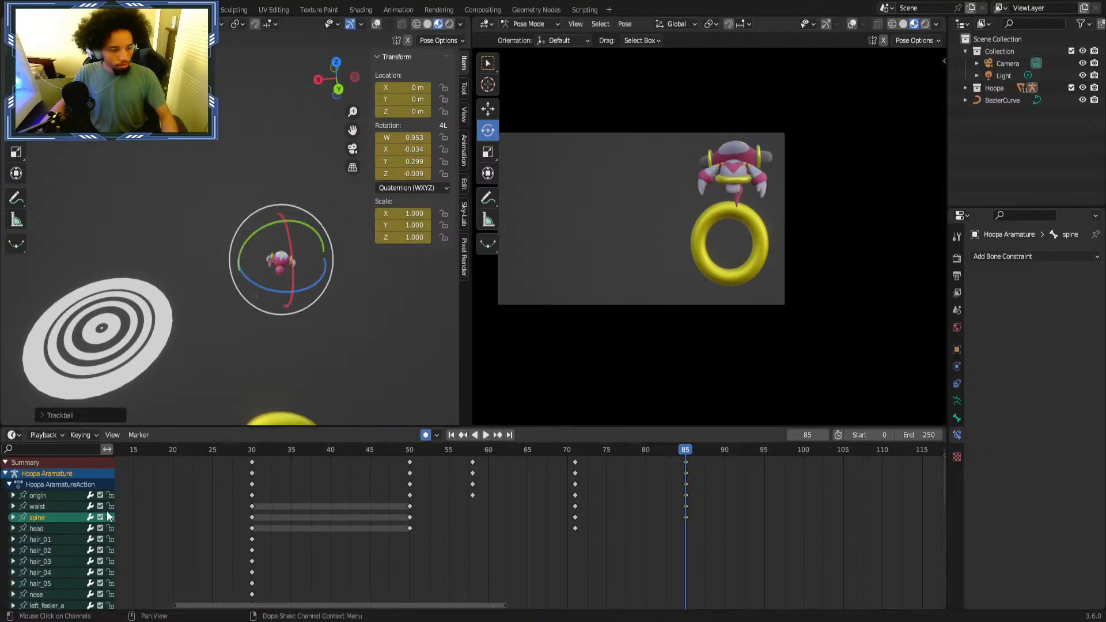
# Freely rotate the head bone at frame 85 to tilt Hoopa's head, and play and scrub the motion to check it.
pyautogui.click(36, 528)
pyautogui.press('r')
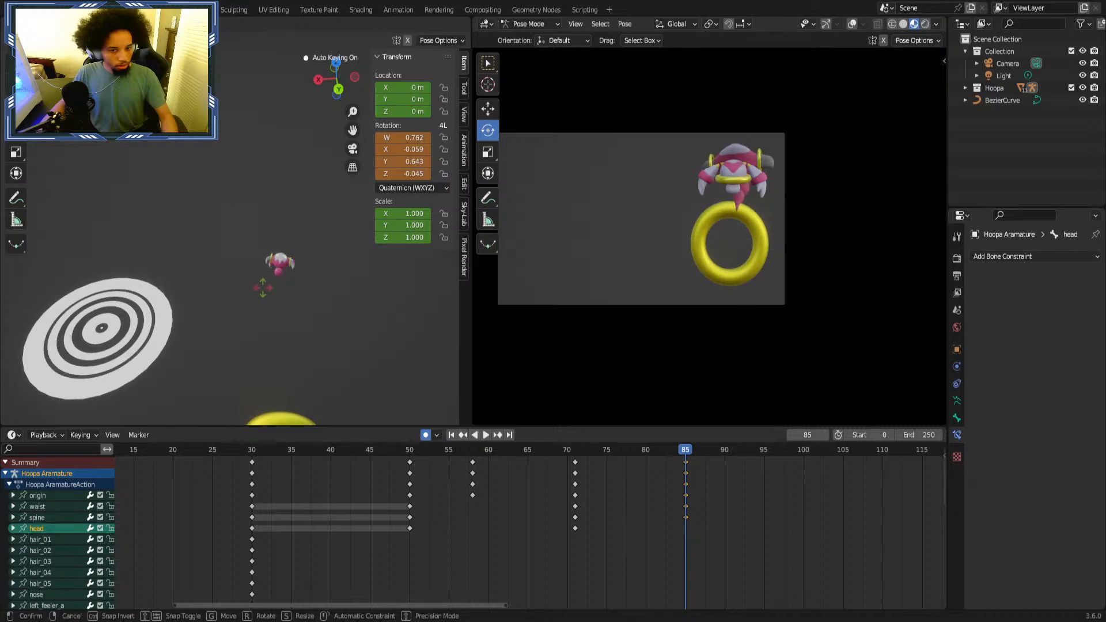
pyautogui.click(259, 323)
pyautogui.moveTo(259, 323); pyautogui.dragTo(185, 338, button='middle')
pyautogui.click(572, 488)
pyautogui.click(223, 448)
pyautogui.press('space')
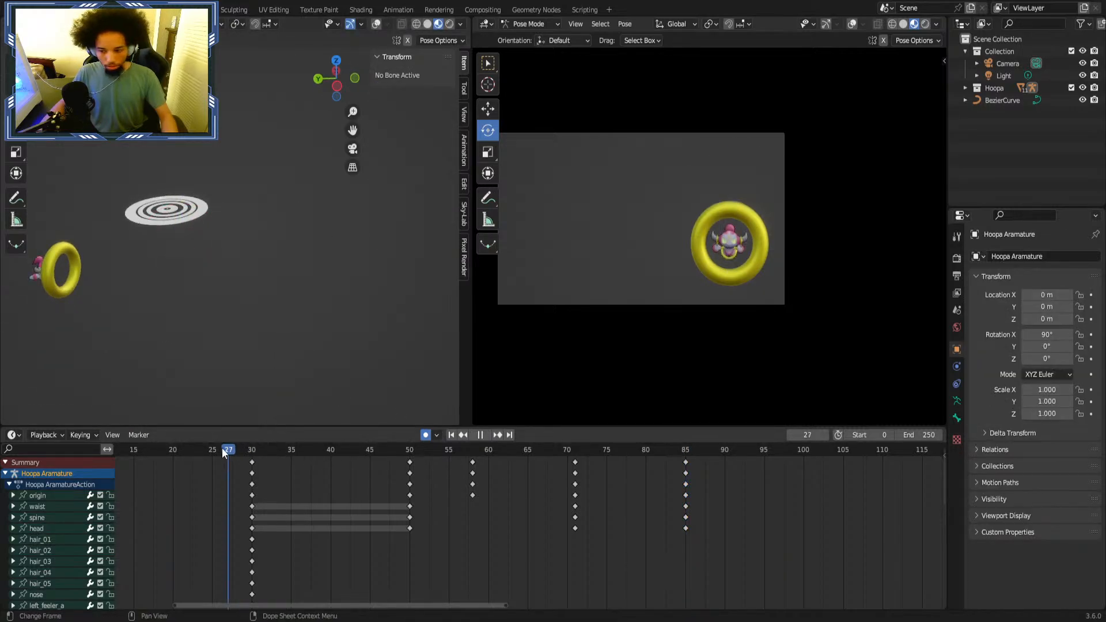
pyautogui.moveTo(499, 444); pyautogui.dragTo(686, 433)
pyautogui.press('space')
# Freely rotate the spine bone at frame 85 again to bend Hoopa's upper body further.
pyautogui.click(37, 506)
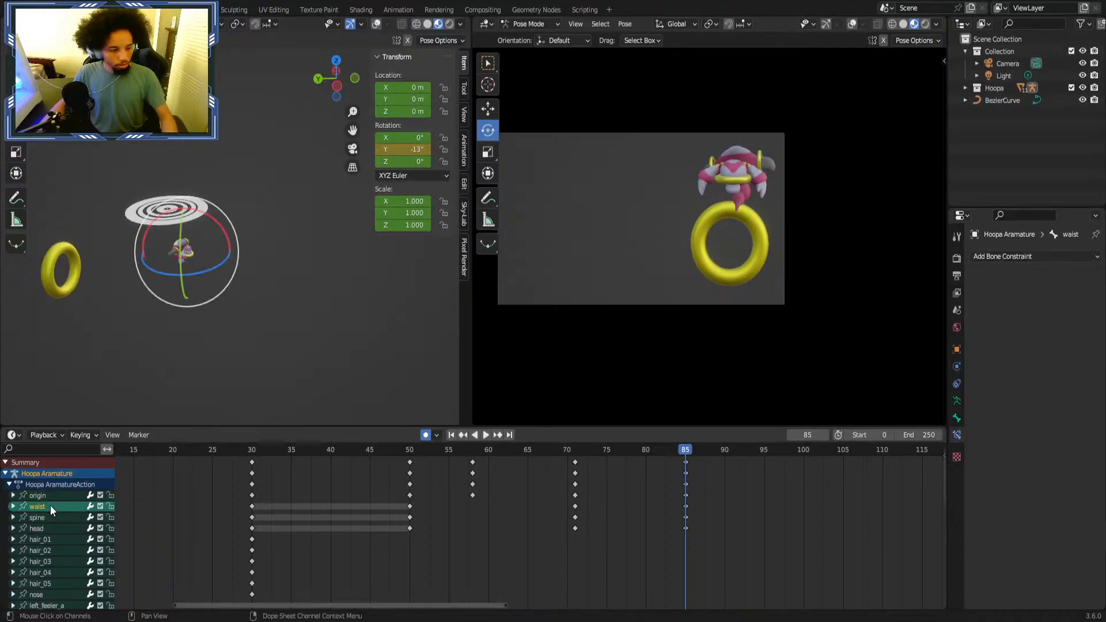
pyautogui.moveTo(191, 314); pyautogui.dragTo(184, 260, button='middle')
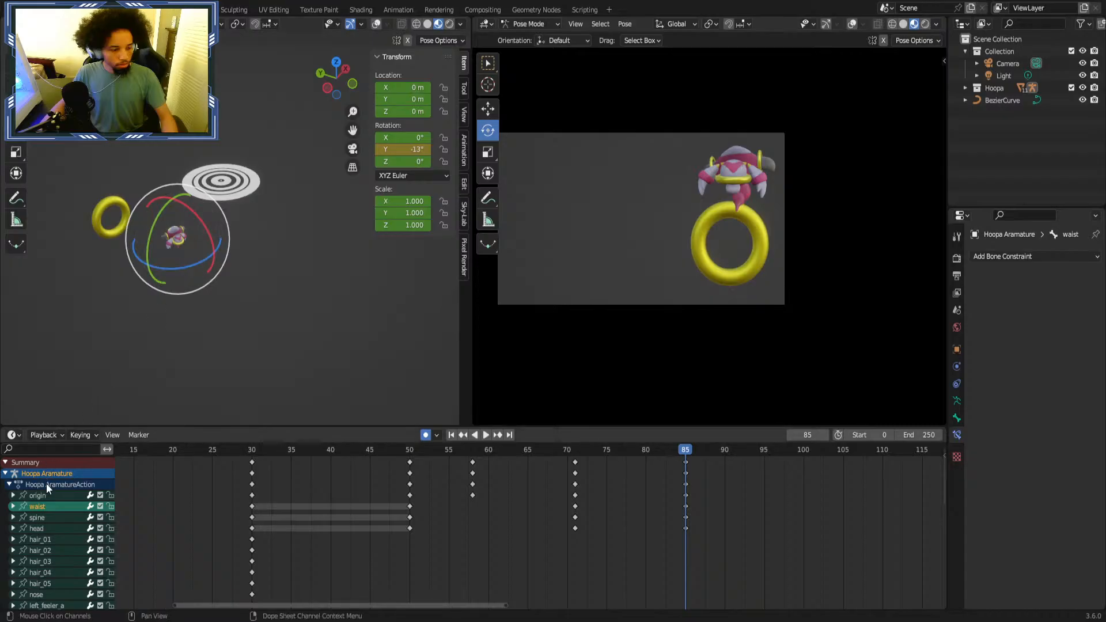
pyautogui.click(47, 517)
pyautogui.moveTo(211, 251); pyautogui.dragTo(187, 238)
pyautogui.scroll(3, 186, 238)
pyautogui.moveTo(187, 238); pyautogui.dragTo(278, 261, button='middle')
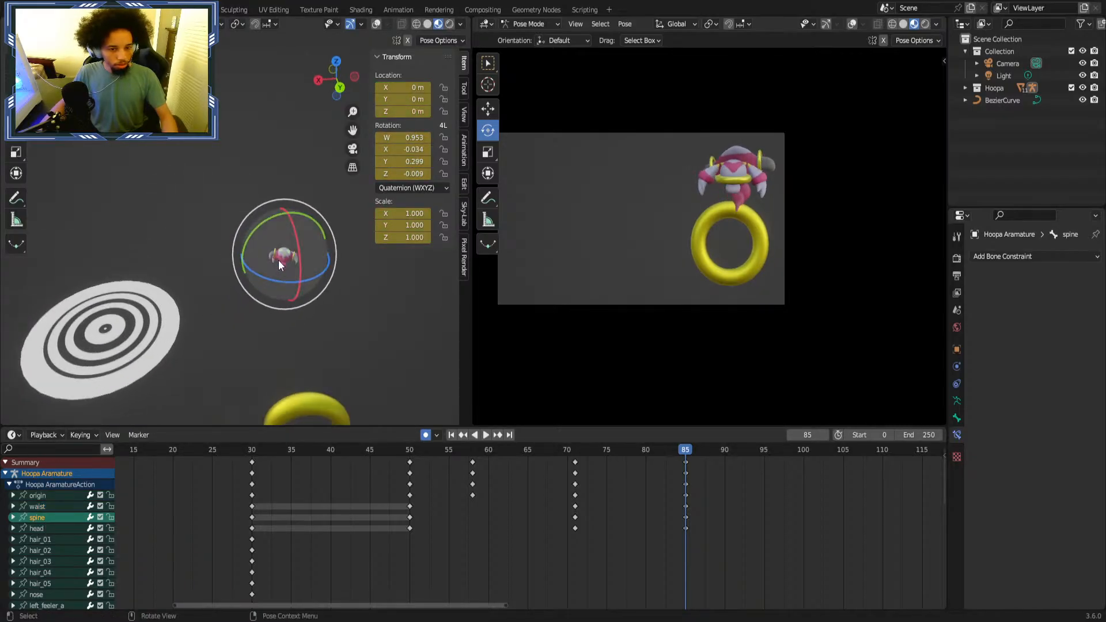
pyautogui.press('r')
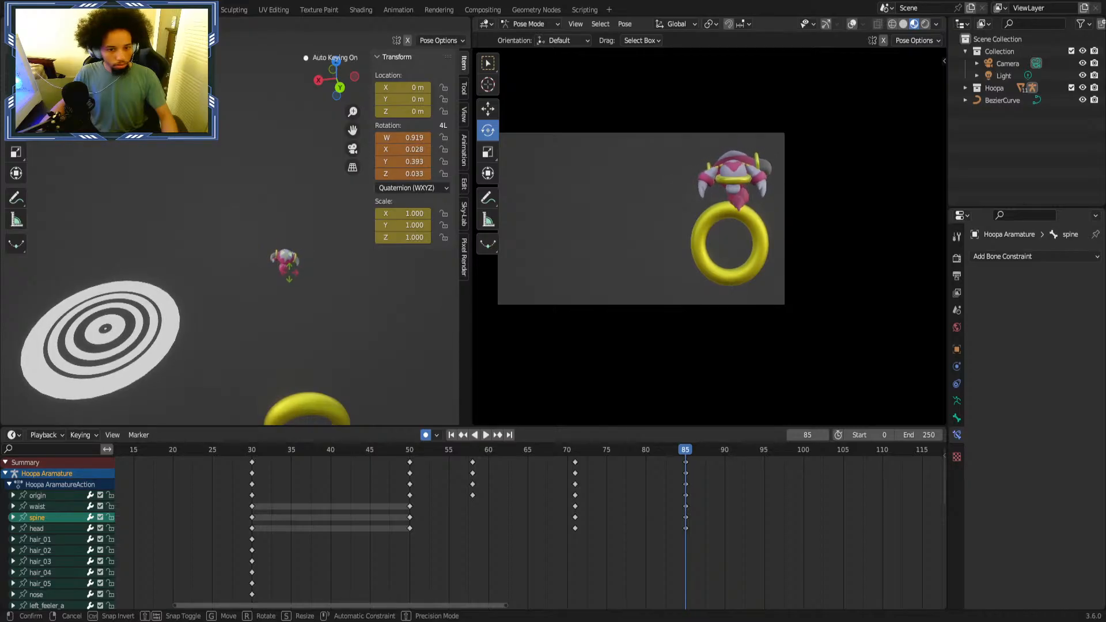
pyautogui.click(572, 476)
# Go to frame 83 and freely rotate the spine bone to about W 0.917, X 0.083, Y 0.383, Z 0.068.
pyautogui.moveTo(539, 454); pyautogui.dragTo(669, 434)
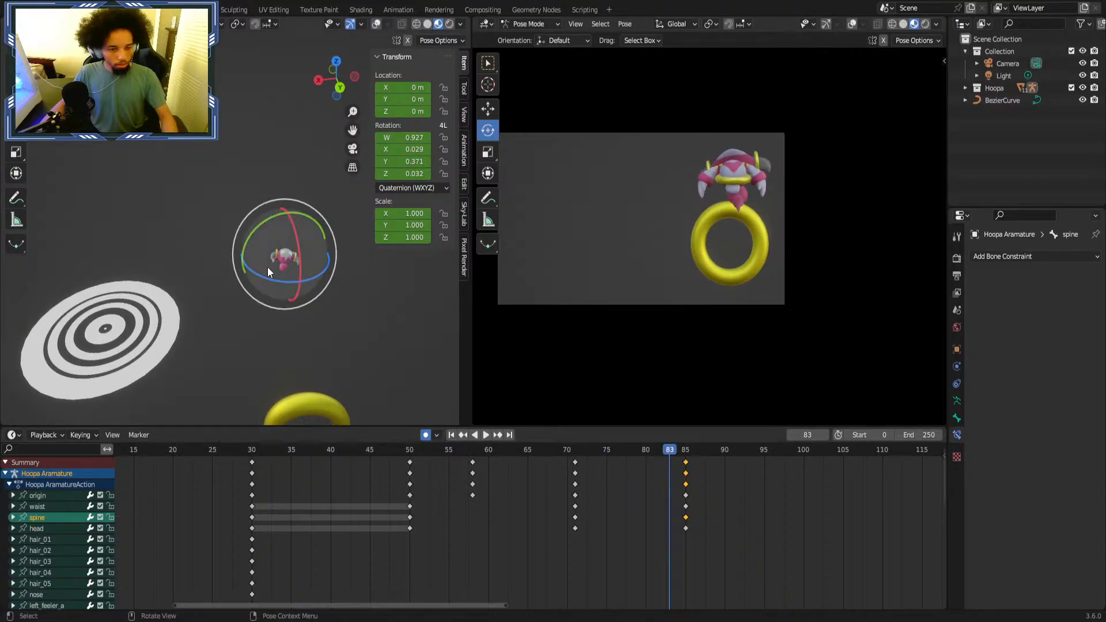
pyautogui.press('r')
pyautogui.press('r')
pyautogui.press('Return')
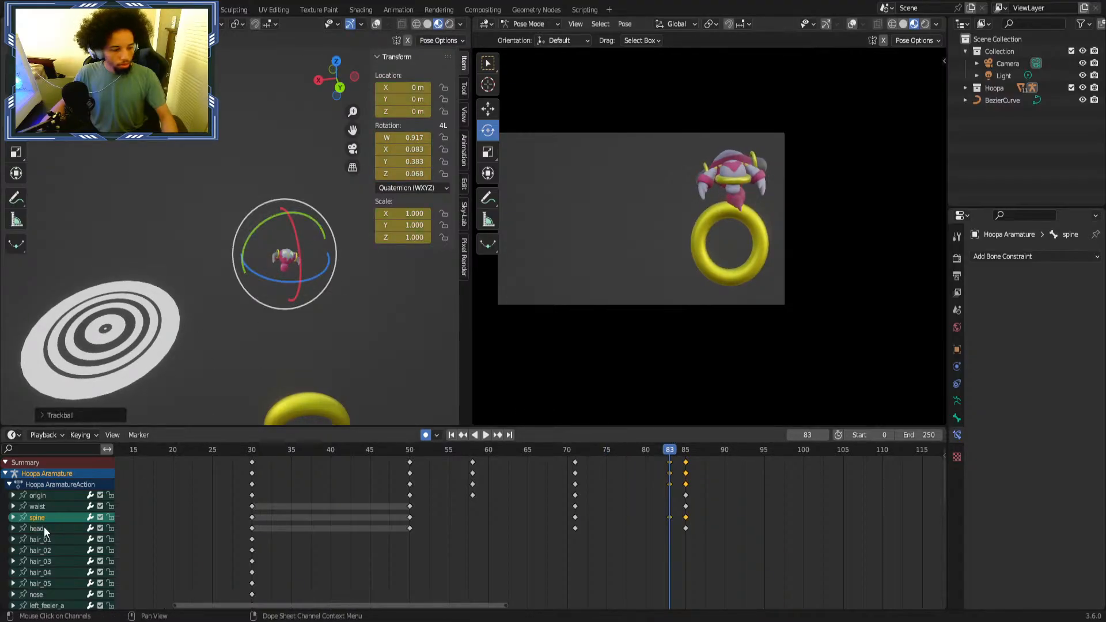
# Rotate the head bone at frame 83 to about W 0.607, X 0.037, Y 0.761, Z -0.222.
pyautogui.click(43, 526)
pyautogui.press('r')
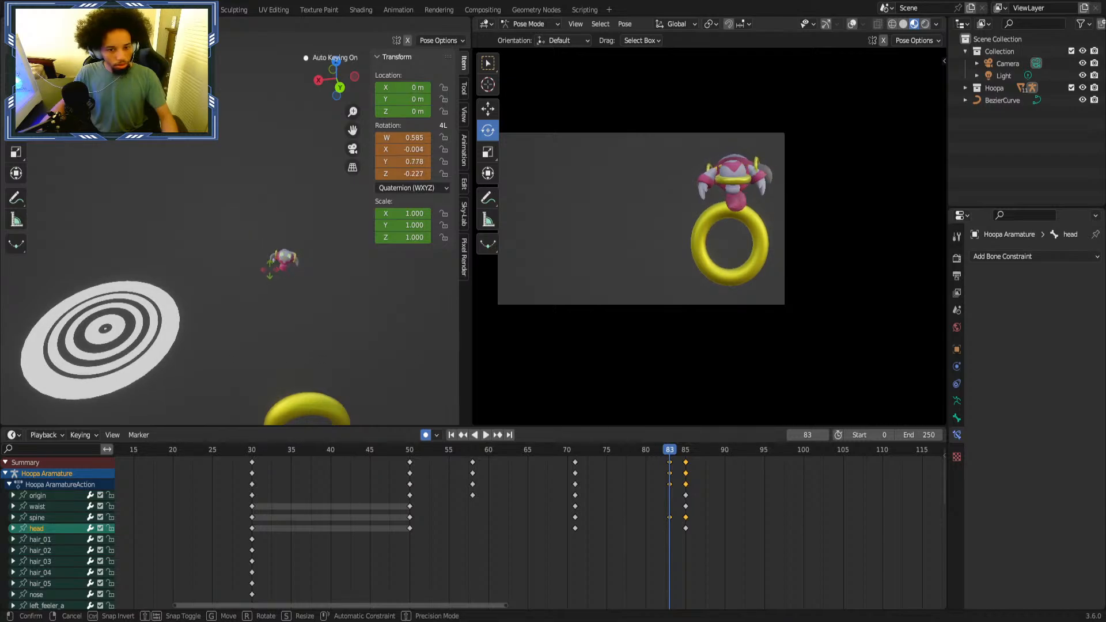
pyautogui.press('Return')
pyautogui.press('r')
pyautogui.press('y')
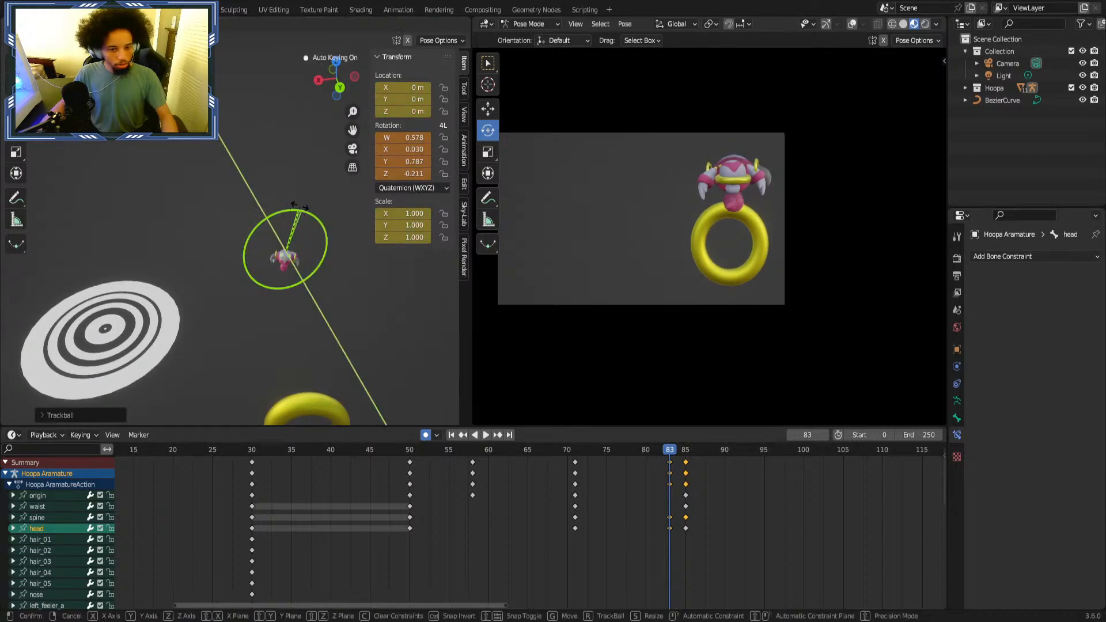
pyautogui.press('Return')
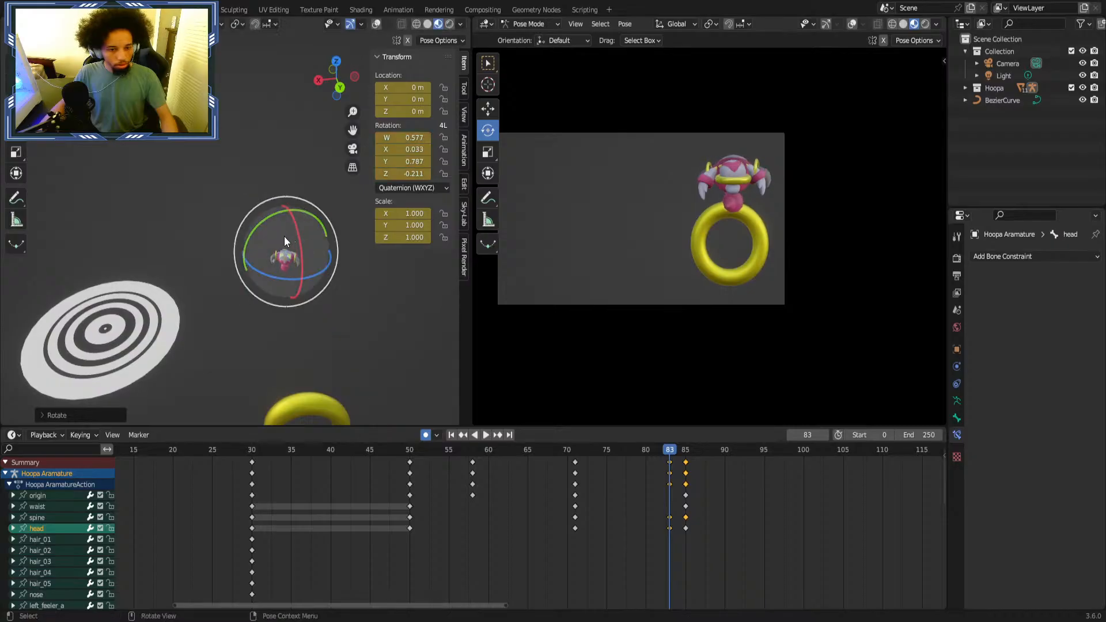
pyautogui.moveTo(295, 202); pyautogui.dragTo(288, 219)
pyautogui.press('r')
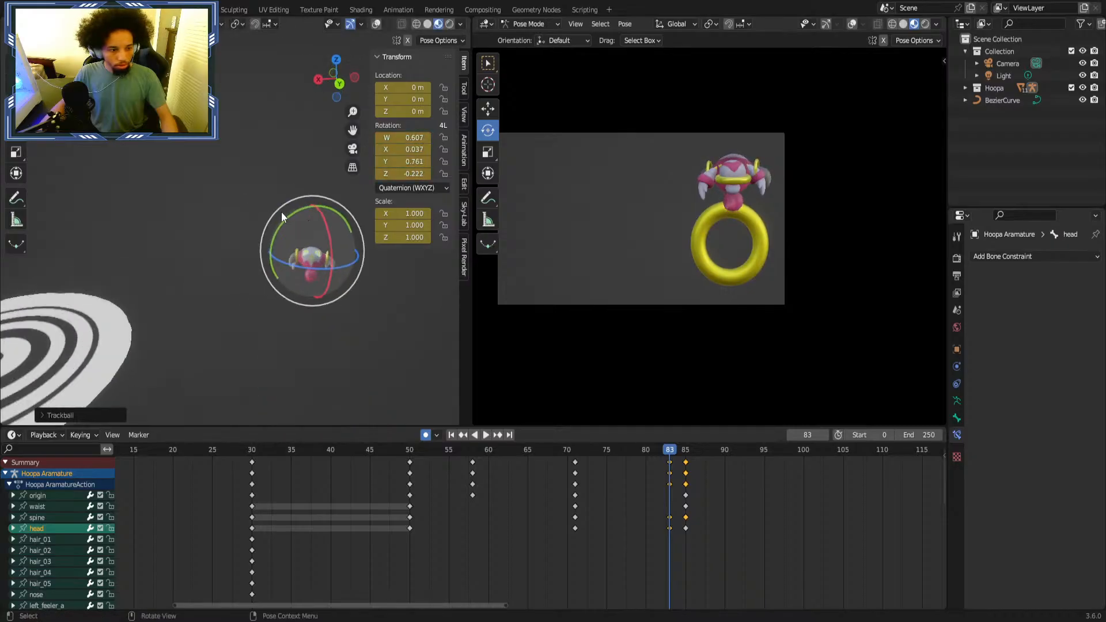
# Try a free trackball rotation of the head bone at frame 83.
pyautogui.click(288, 264)
pyautogui.scroll(8, 288, 264)
pyautogui.moveTo(127, 220); pyautogui.dragTo(168, 292, button='middle')
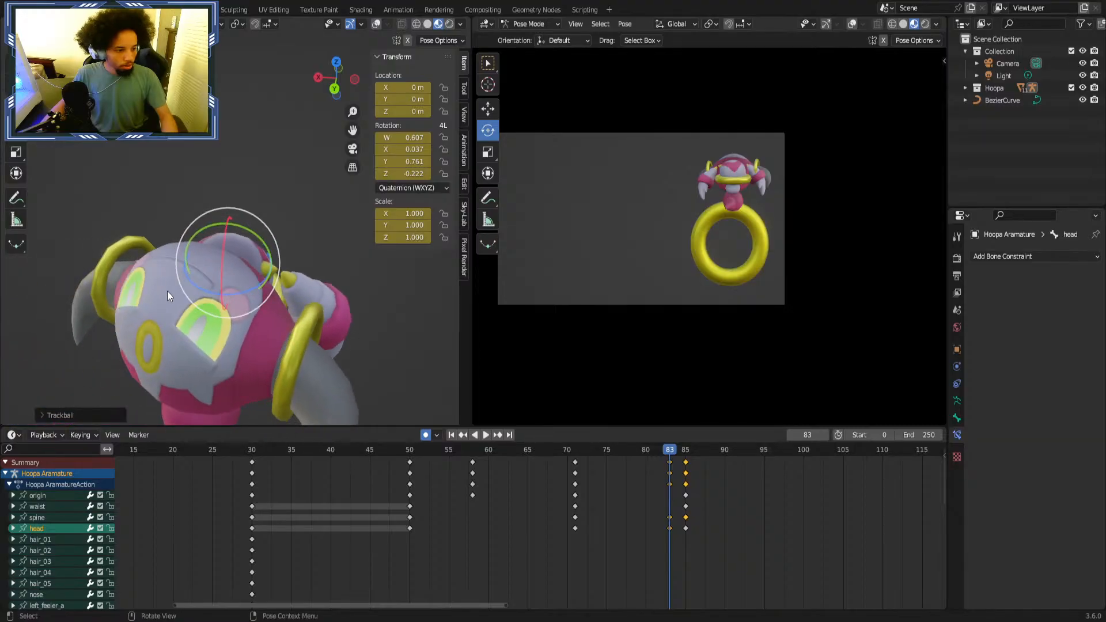
pyautogui.press('r')
pyautogui.press('r')
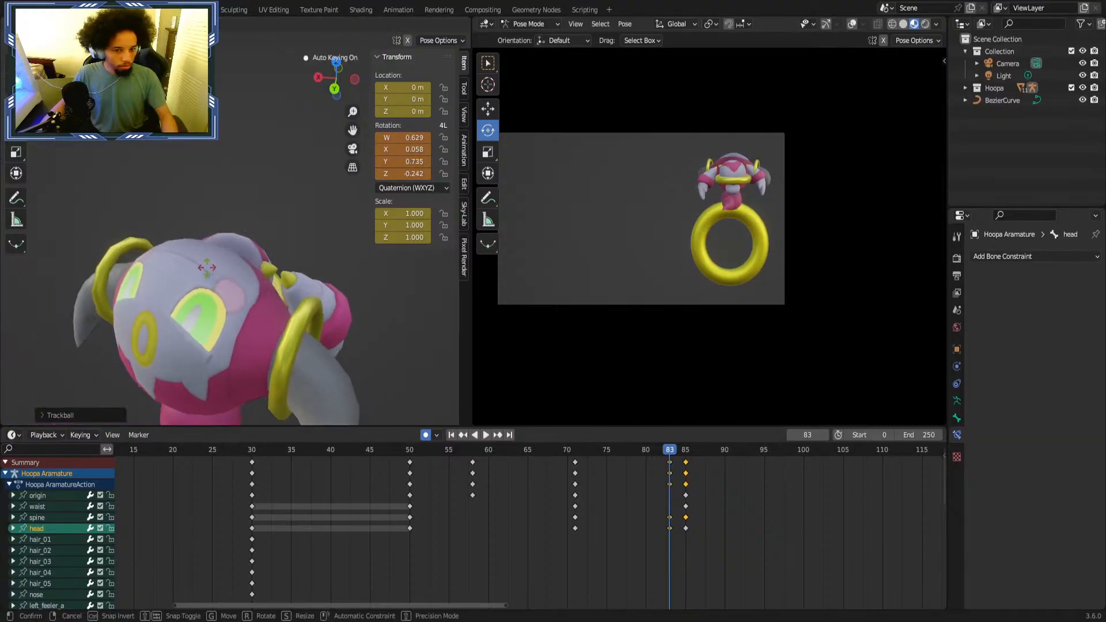
pyautogui.click(207, 267)
# Delete the keyframes at frame 83 and review the motion up to frame 85.
pyautogui.moveTo(646, 511); pyautogui.dragTo(675, 538)
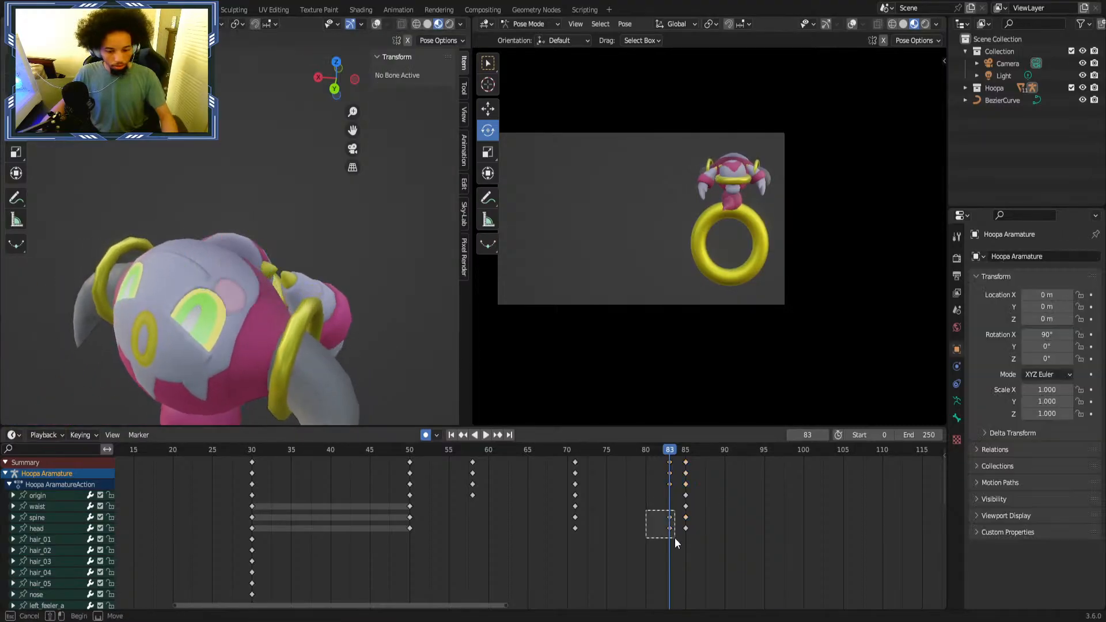
pyautogui.scroll(-3, 685, 527)
pyautogui.press('space')
pyautogui.moveTo(428, 448); pyautogui.dragTo(468, 456)
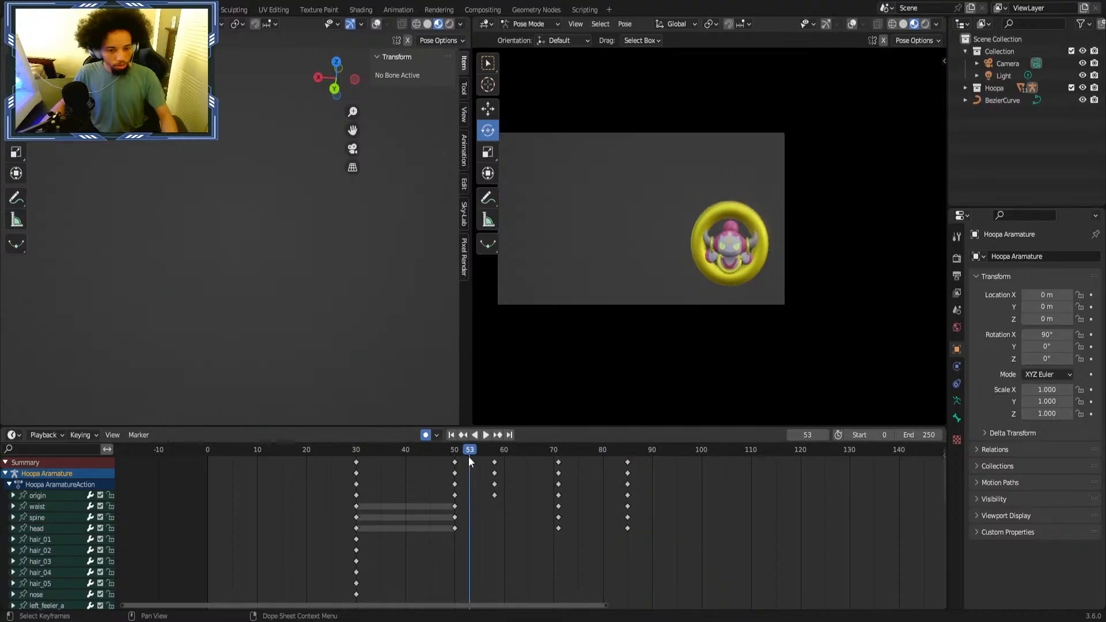
pyautogui.moveTo(553, 456); pyautogui.dragTo(626, 453)
pyautogui.press('space')
# Raise the origin bone vertically at frame 85 to a Y location of about 0.28 m.
pyautogui.click(53, 496)
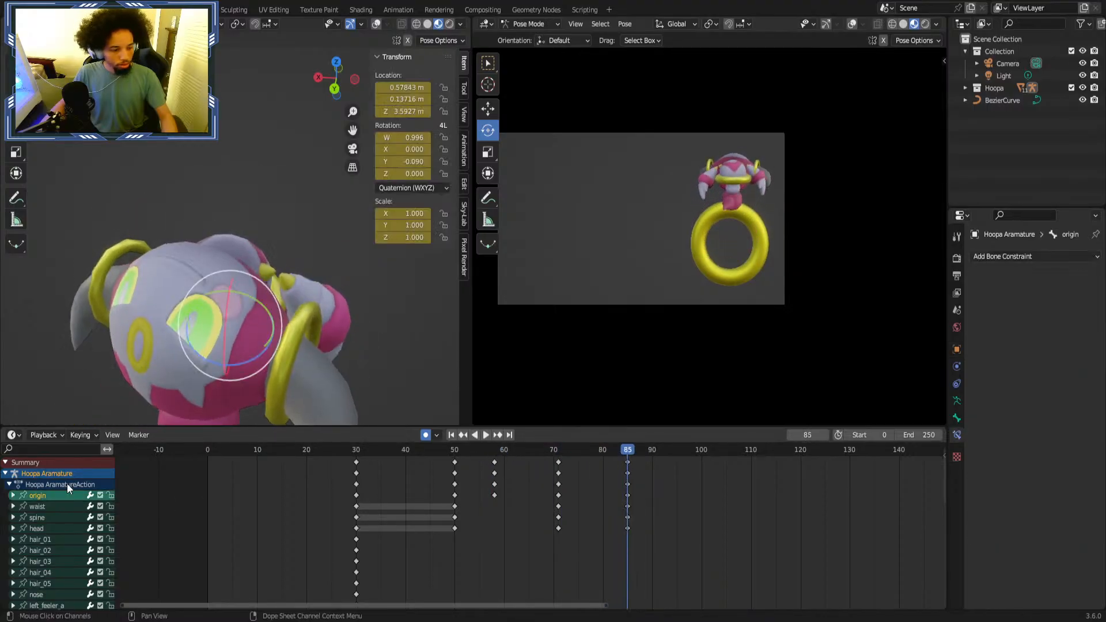
pyautogui.scroll(-4, 46, 299)
pyautogui.click(16, 109)
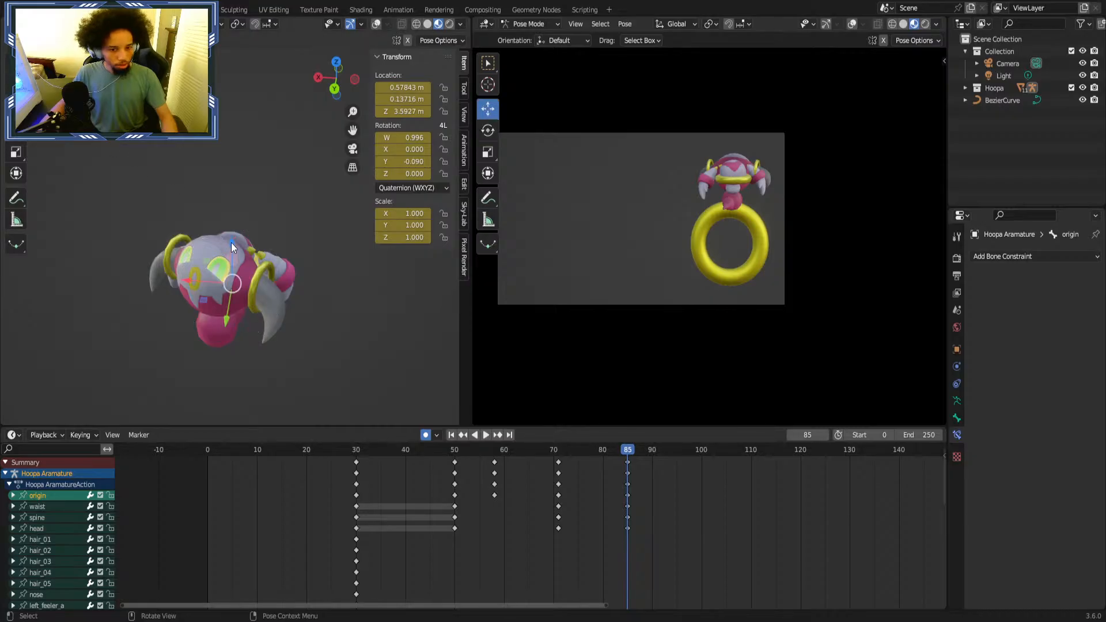
pyautogui.moveTo(230, 243); pyautogui.dragTo(231, 206)
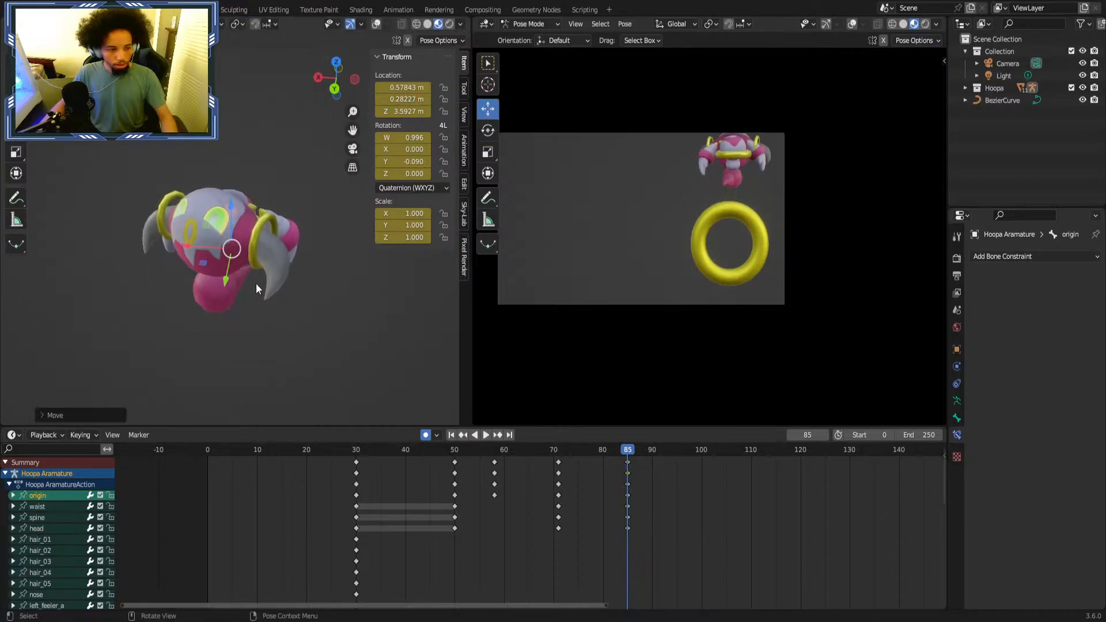
# Play and scrub the animation up to frame 85 to check how the character rises above the ring.
pyautogui.click(369, 456)
pyautogui.press('space')
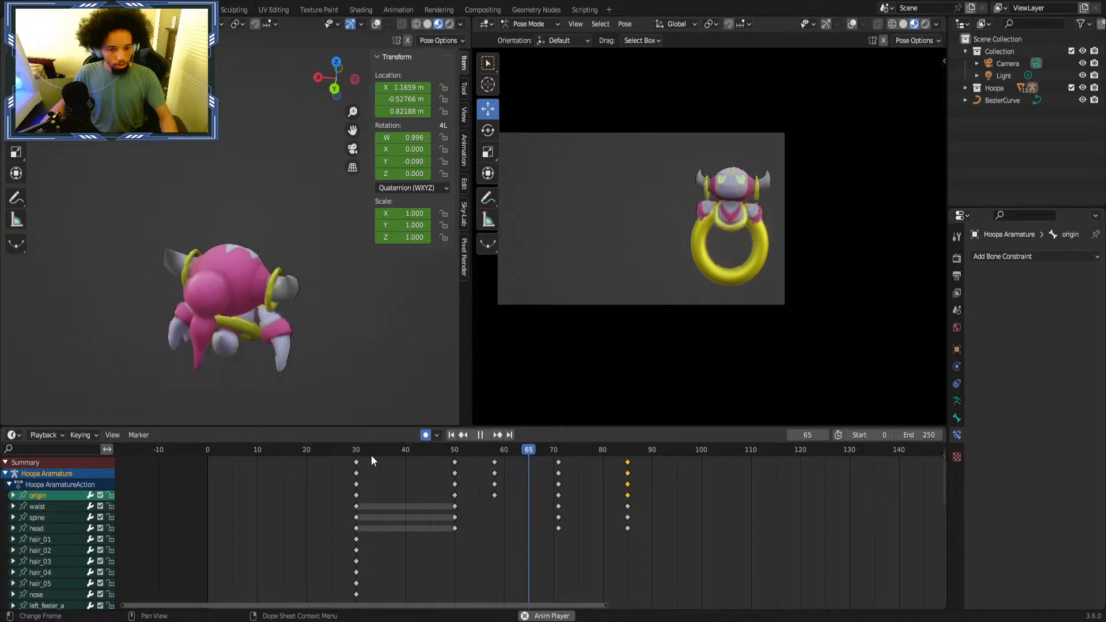
pyautogui.click(437, 449)
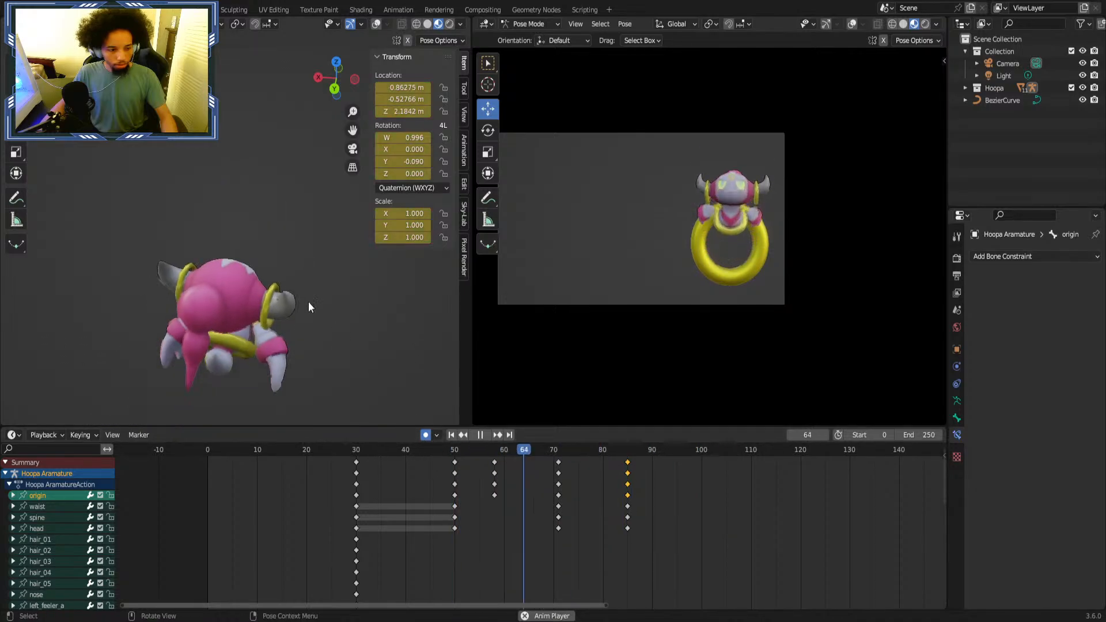
pyautogui.press('space')
pyautogui.moveTo(365, 373); pyautogui.dragTo(317, 374, button='middle')
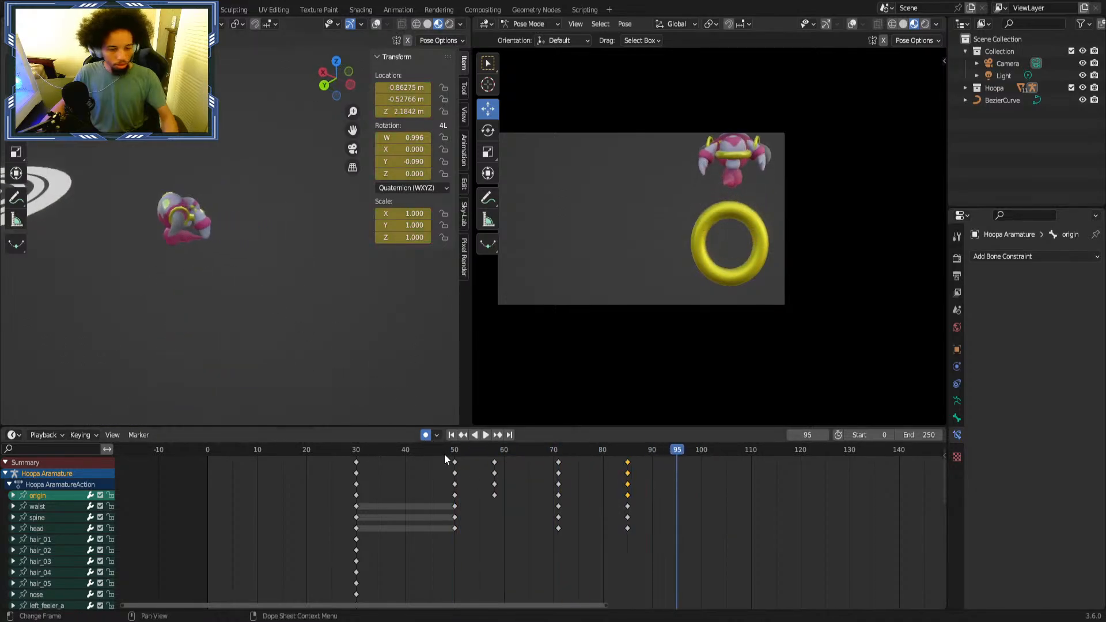
pyautogui.click(427, 449)
pyautogui.press('space')
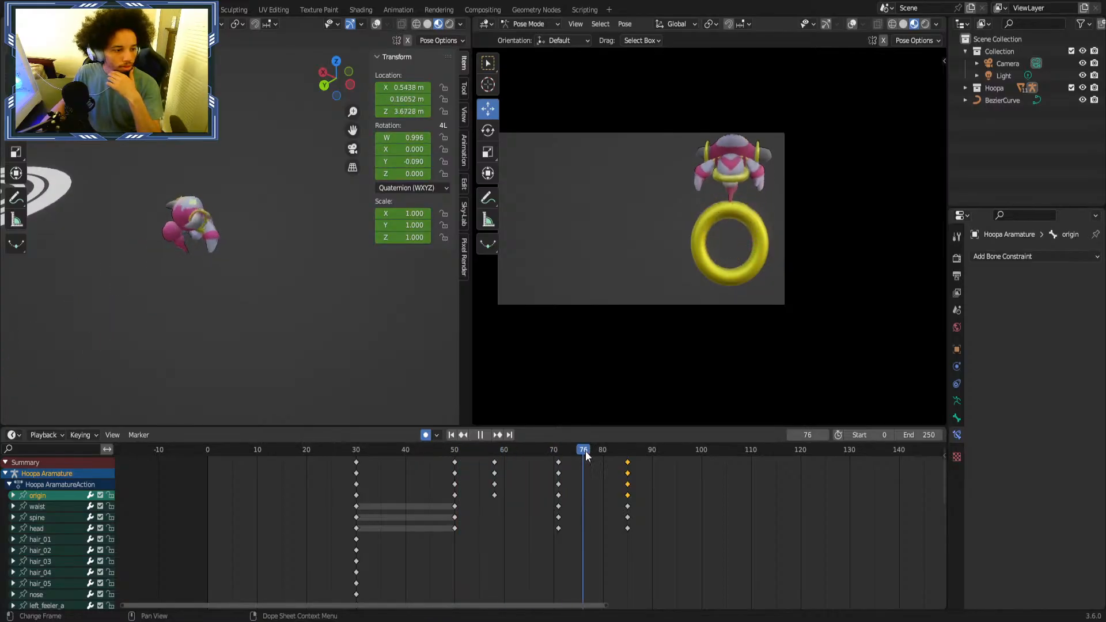
pyautogui.moveTo(585, 451); pyautogui.dragTo(628, 453)
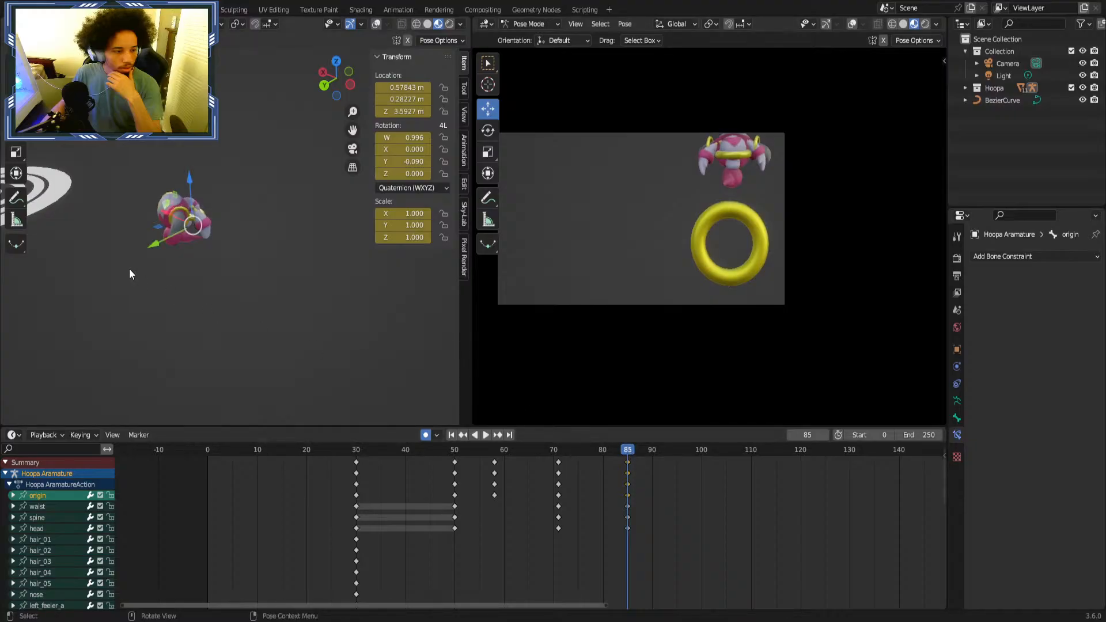
# Raise the origin bone at frame 85 to a Y location of about 0.6 m and review the playback.
pyautogui.moveTo(186, 180); pyautogui.dragTo(186, 134)
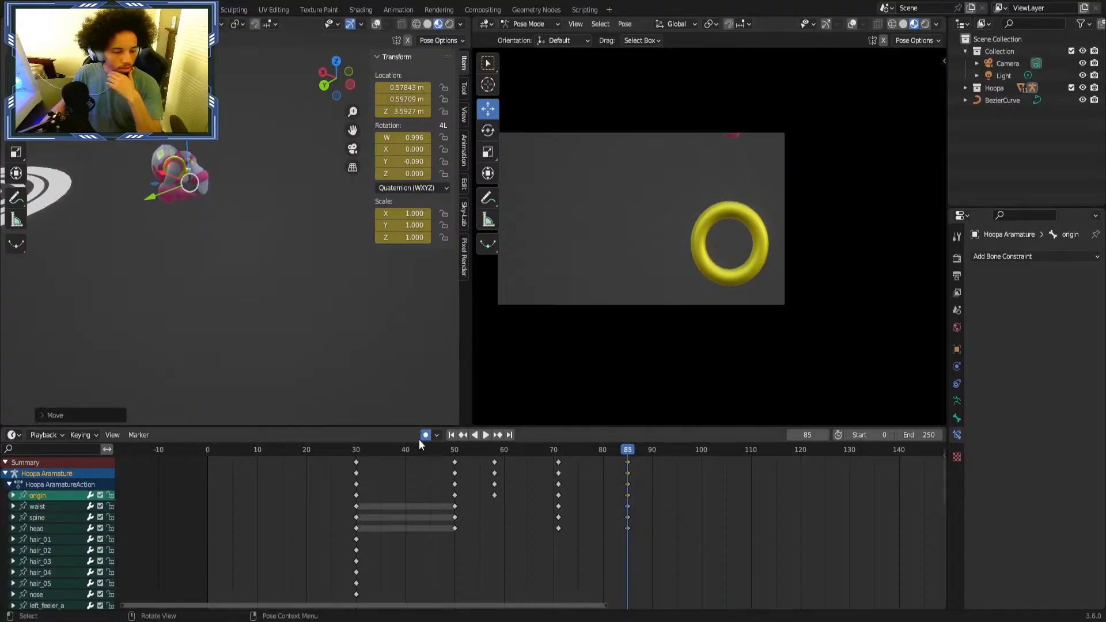
pyautogui.click(367, 453)
pyautogui.press('space')
pyautogui.moveTo(372, 454); pyautogui.dragTo(604, 447)
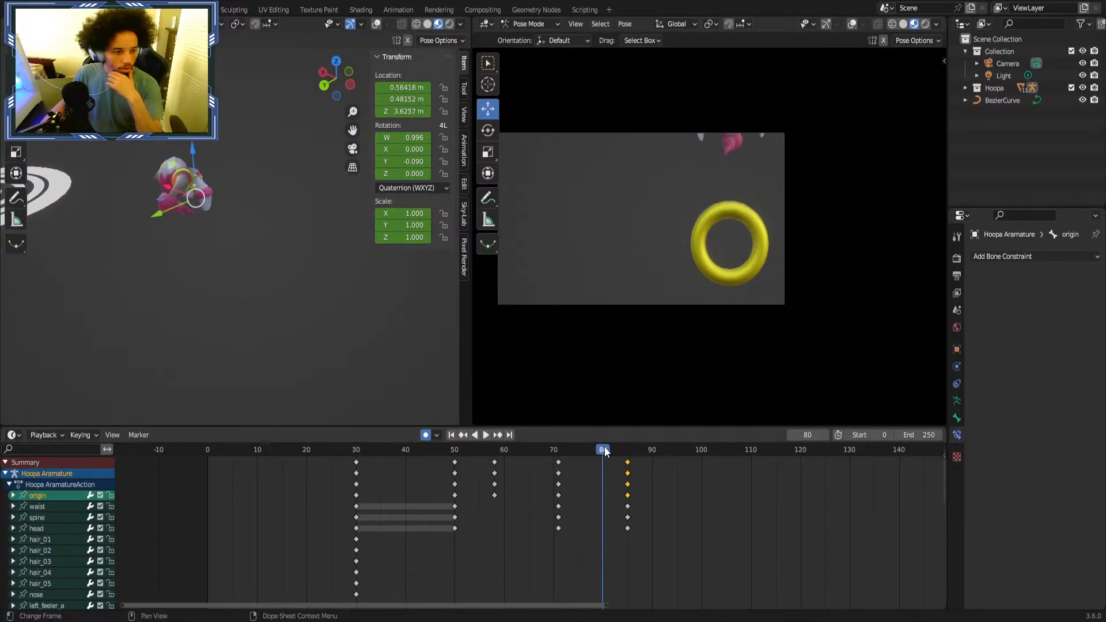
pyautogui.press('space')
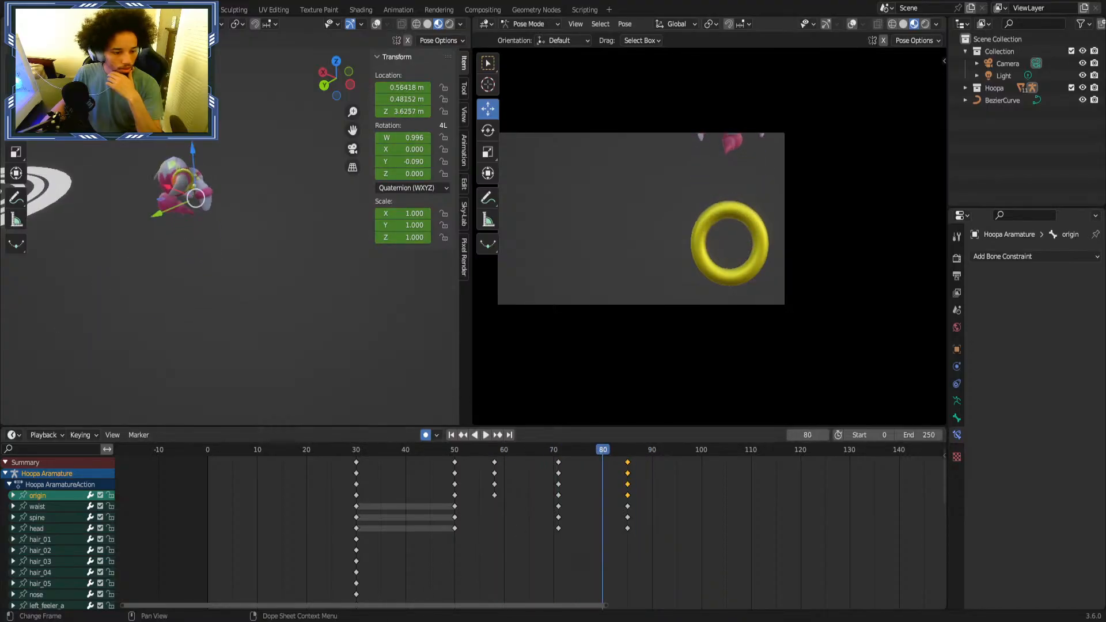
pyautogui.press('space')
pyautogui.moveTo(436, 450); pyautogui.dragTo(629, 453)
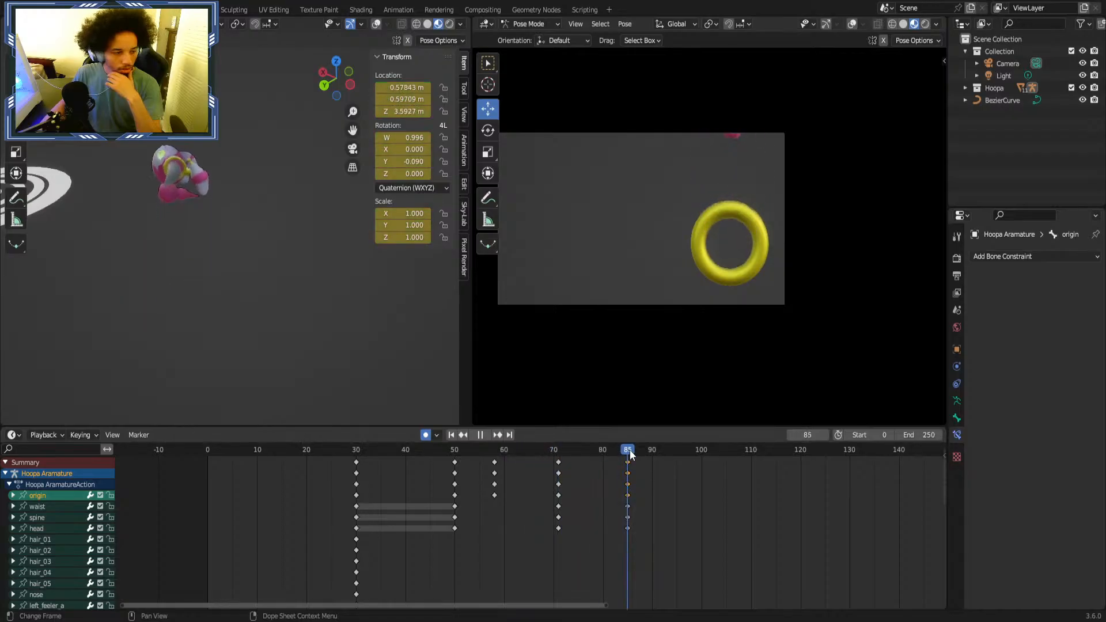
# Deselect the keyframes and save the file.
pyautogui.click(703, 493)
pyautogui.scroll(-2, 657, 492)
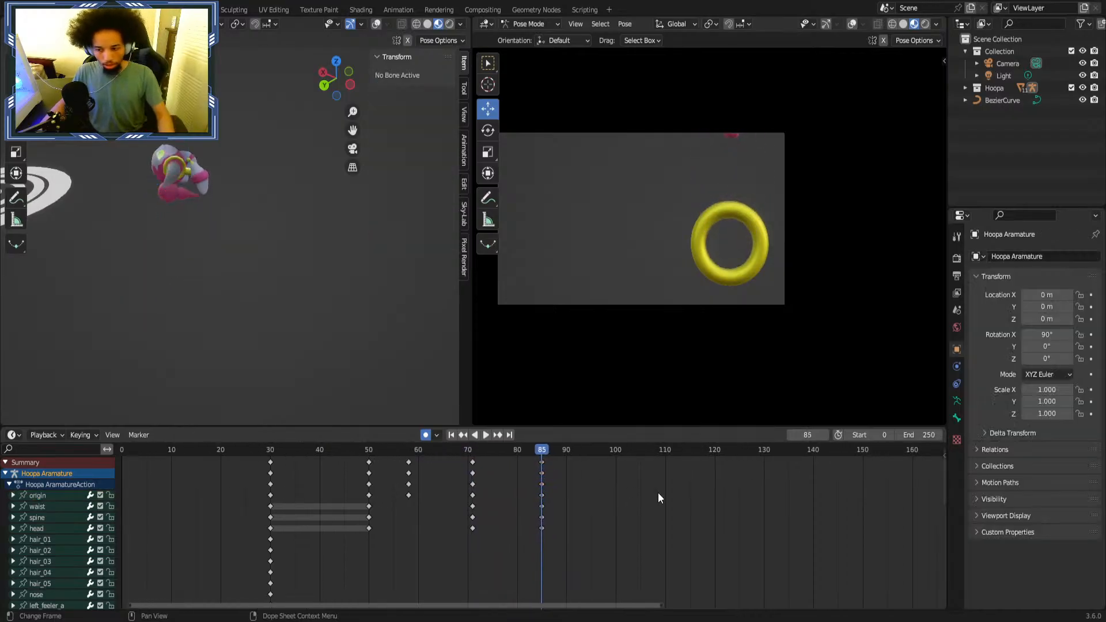
pyautogui.hotkey('ctrl', 's')
# Key the origin bone at frame 107, moved to about X 0.71 m and Z 2.65 m, checking the motion leading to it.
pyautogui.scroll(-3, 634, 492)
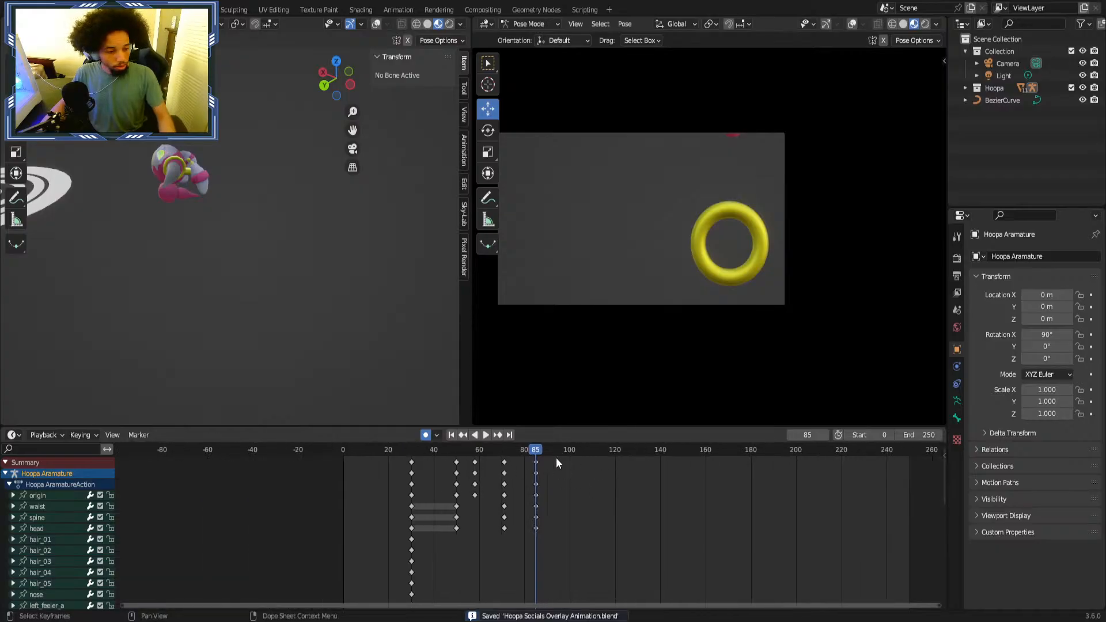
pyautogui.moveTo(566, 455)
pyautogui.mouseDown()
pyautogui.moveTo(393, 456)
pyautogui.moveTo(585, 460)
pyautogui.mouseUp()
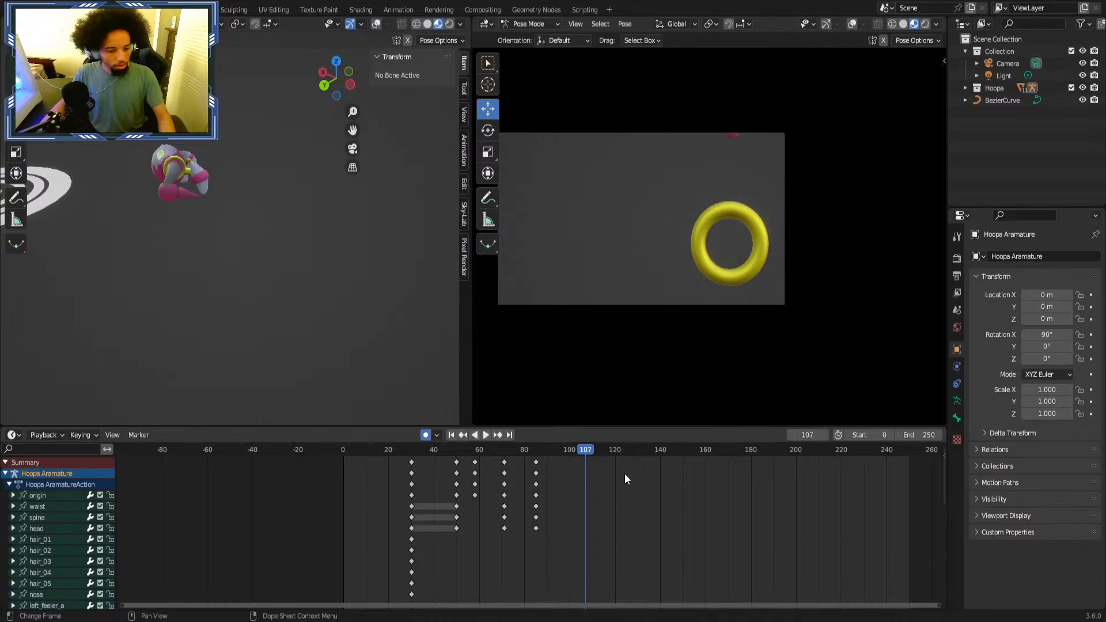
pyautogui.click(47, 494)
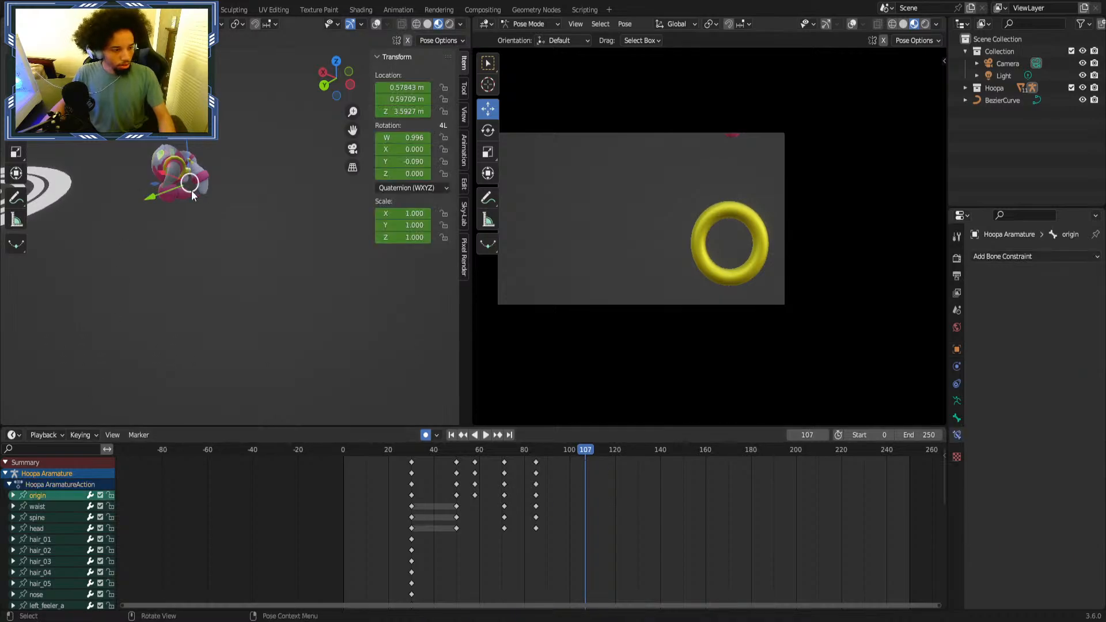
pyautogui.moveTo(190, 183); pyautogui.dragTo(266, 270, button='middle')
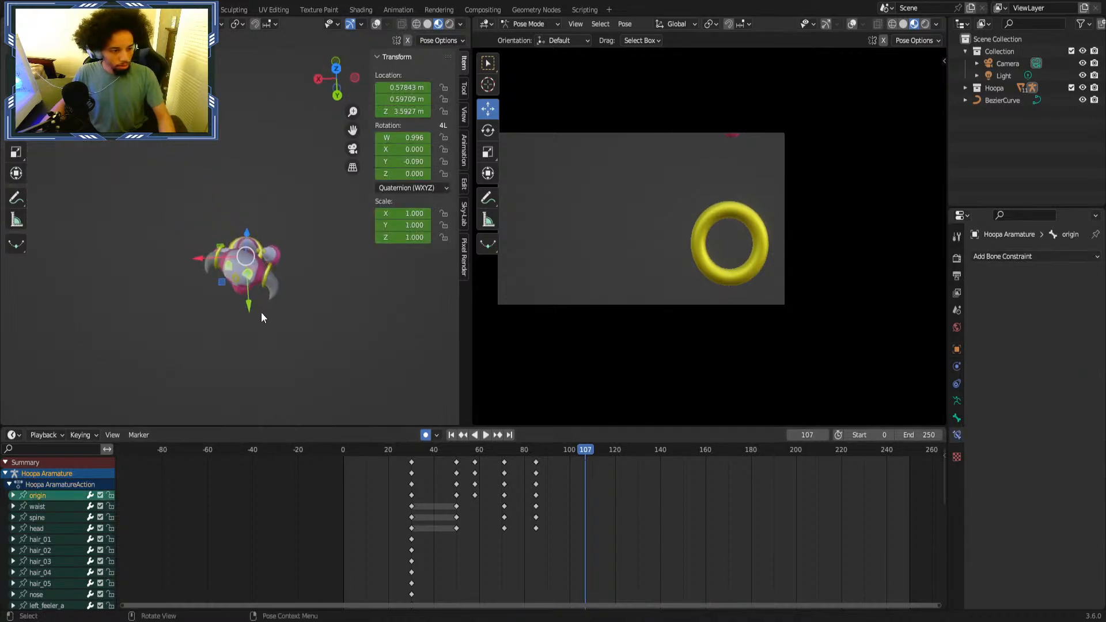
pyautogui.moveTo(253, 313); pyautogui.dragTo(235, 270, button='middle')
pyautogui.moveTo(240, 274); pyautogui.dragTo(236, 286)
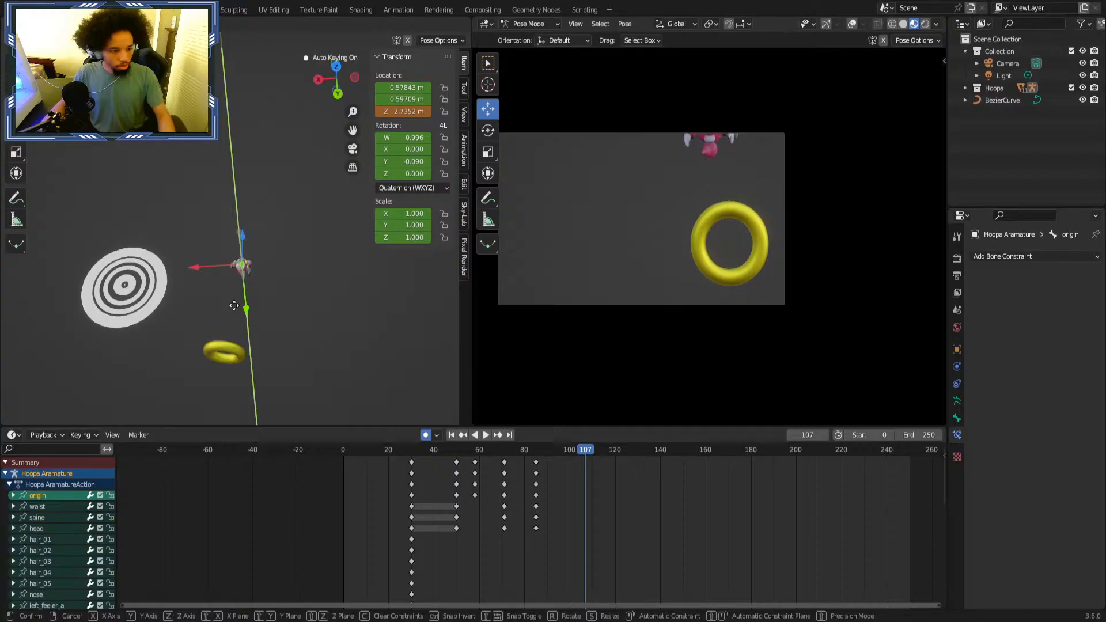
pyautogui.moveTo(232, 304); pyautogui.dragTo(199, 265)
pyautogui.moveTo(448, 449); pyautogui.dragTo(590, 451)
pyautogui.moveTo(311, 336); pyautogui.dragTo(114, 231, button='middle')
pyautogui.moveTo(138, 223); pyautogui.dragTo(131, 225)
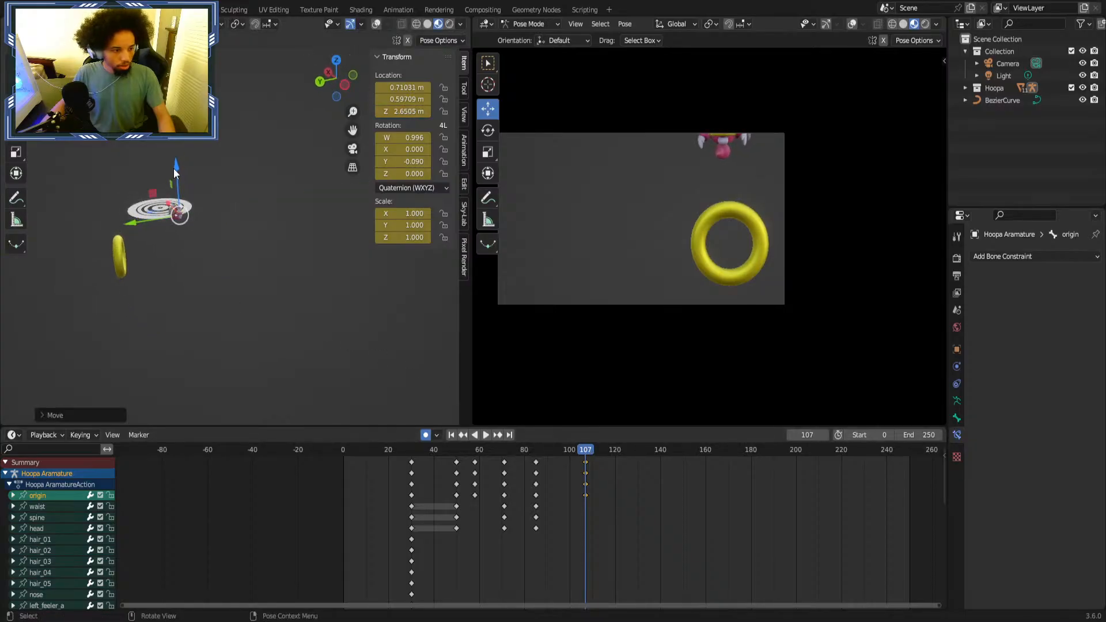
# Lower the origin bone at frame 107 to a Y location of about 0.19 m and review the motion.
pyautogui.moveTo(174, 168); pyautogui.dragTo(169, 188)
pyautogui.moveTo(537, 447)
pyautogui.mouseDown()
pyautogui.moveTo(497, 449)
pyautogui.moveTo(594, 455)
pyautogui.moveTo(498, 450)
pyautogui.moveTo(575, 451)
pyautogui.moveTo(558, 447)
pyautogui.mouseUp()
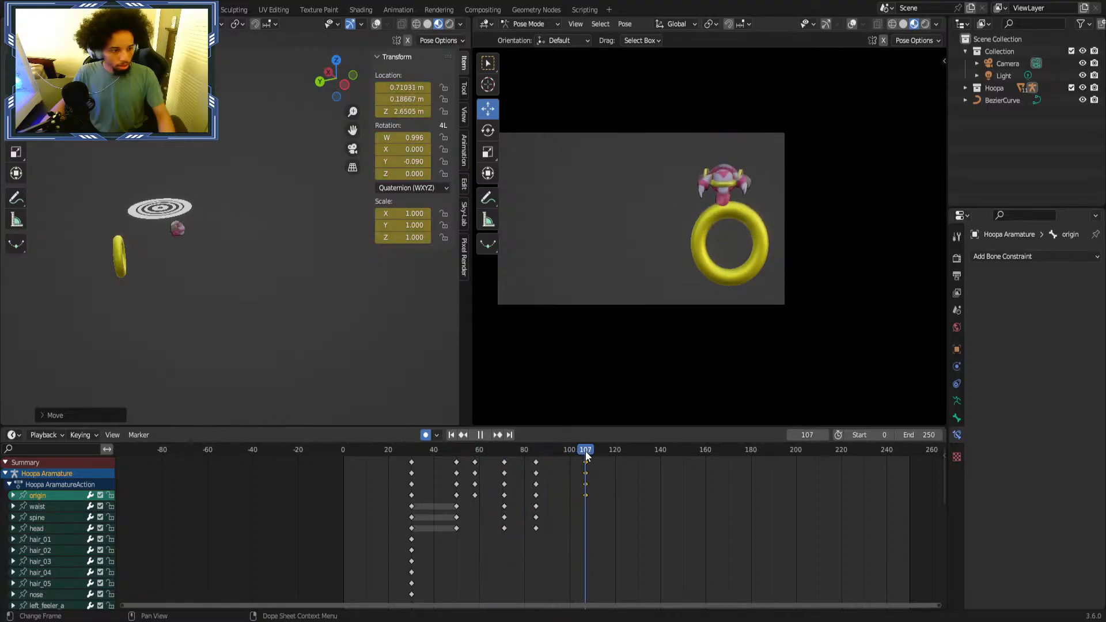
pyautogui.press('space')
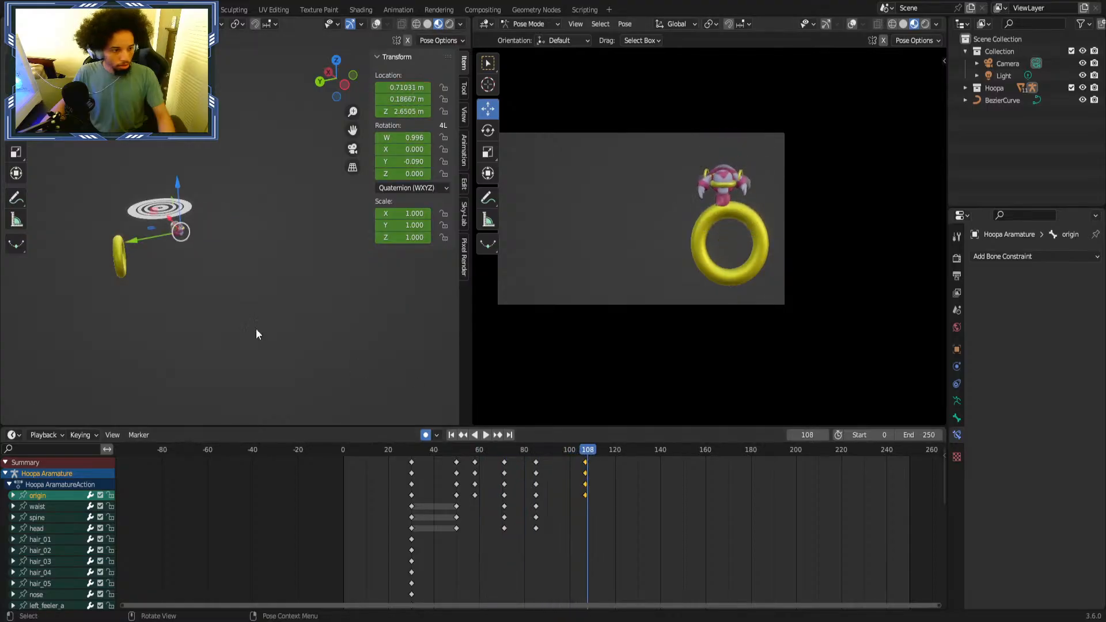
# Move the origin bone to about Z 2.84 m at frame 108 and shift its new keyframes to frame 107, replacing the old ones.
pyautogui.moveTo(144, 237); pyautogui.dragTo(146, 239)
pyautogui.click(149, 239)
pyautogui.scroll(5, 644, 498)
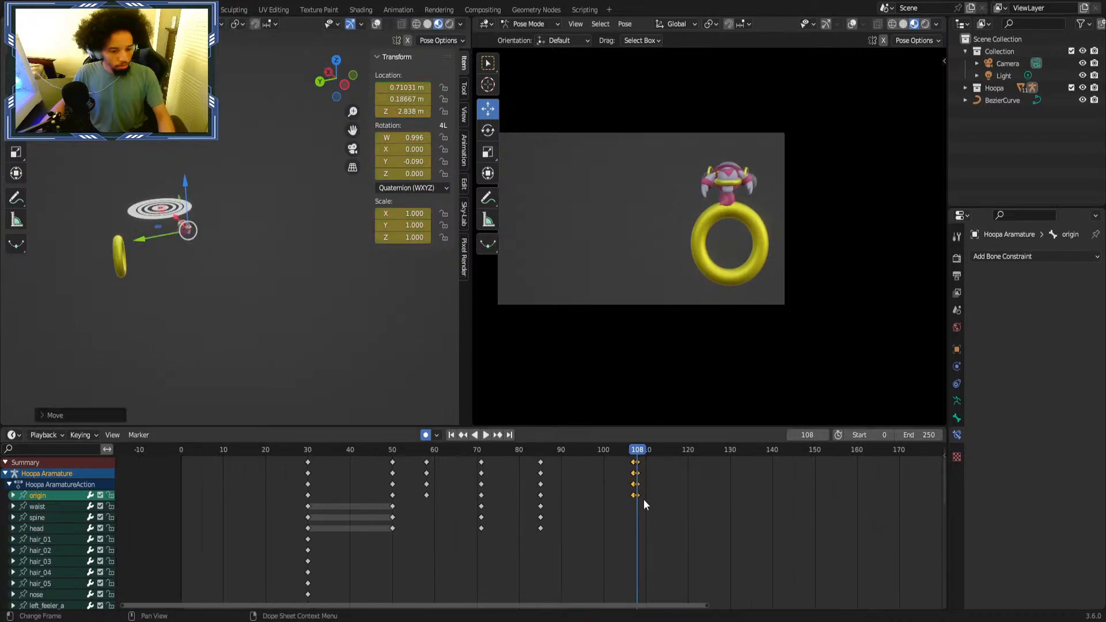
pyautogui.click(683, 517)
pyautogui.scroll(-2, 651, 478)
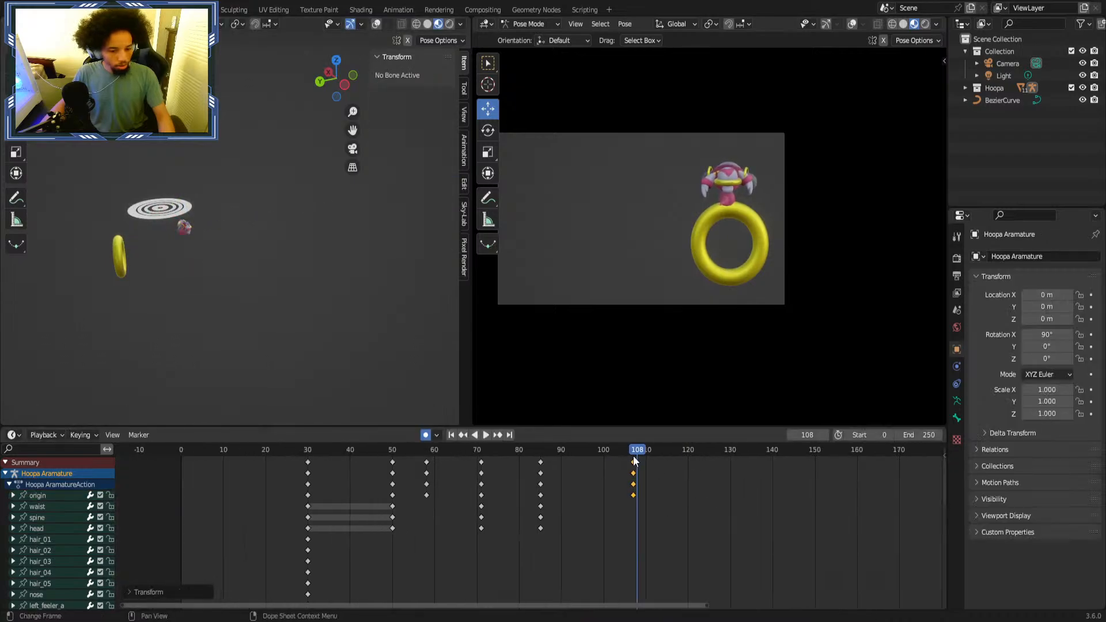
# Play the animation repeatedly from several start frames to examine the character's flight through and above the ring.
pyautogui.moveTo(634, 455); pyautogui.dragTo(178, 468)
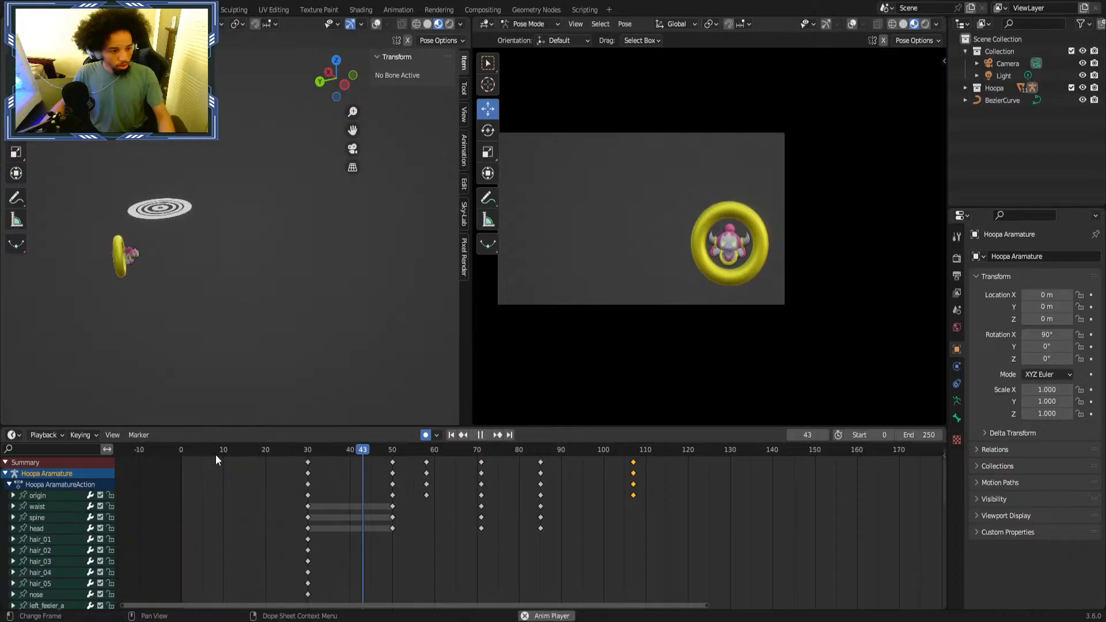
pyautogui.click(291, 448)
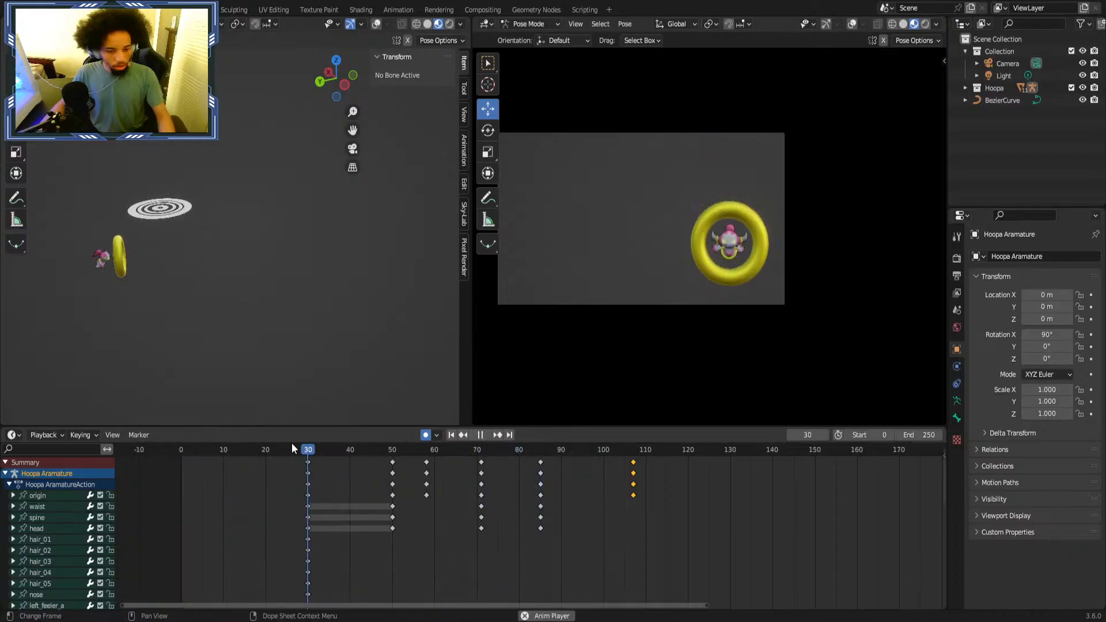
pyautogui.scroll(1, 447, 495)
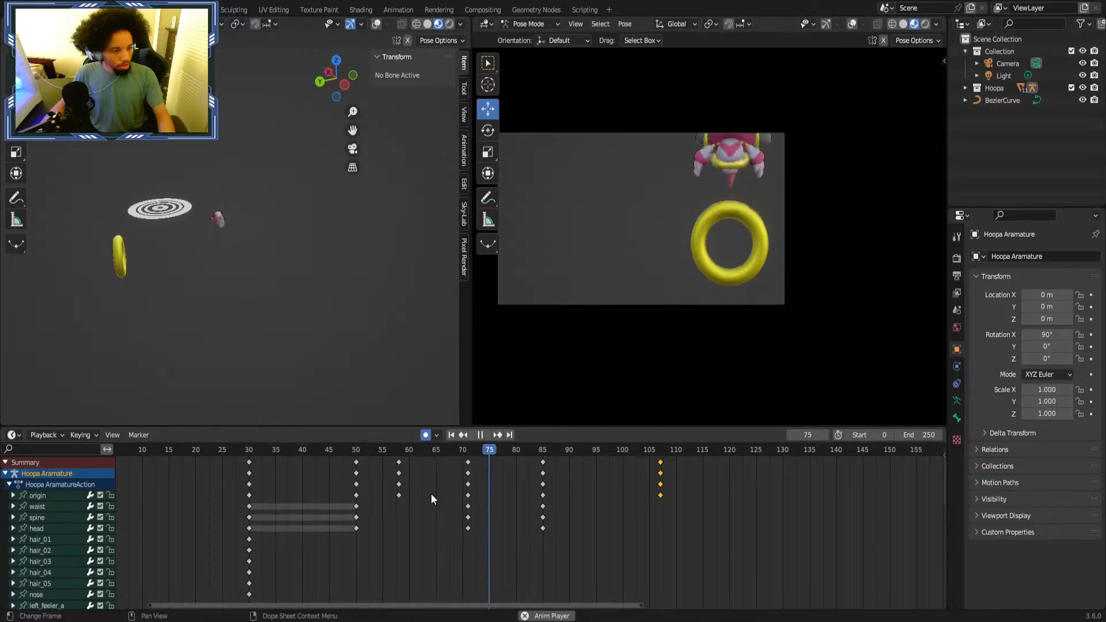
pyautogui.click(345, 448)
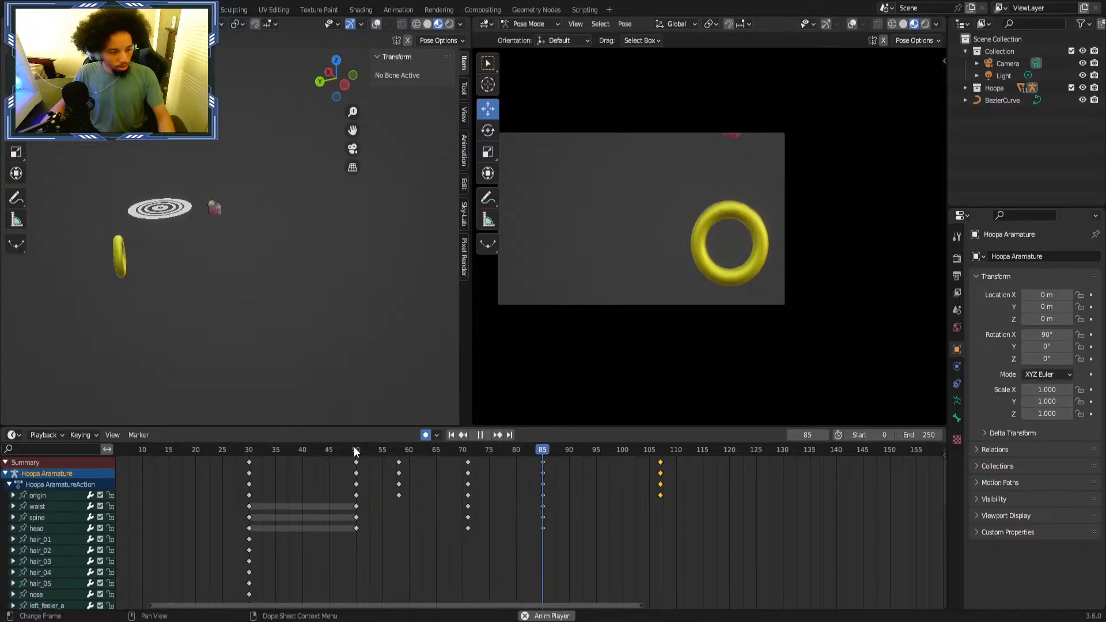
pyautogui.click(165, 449)
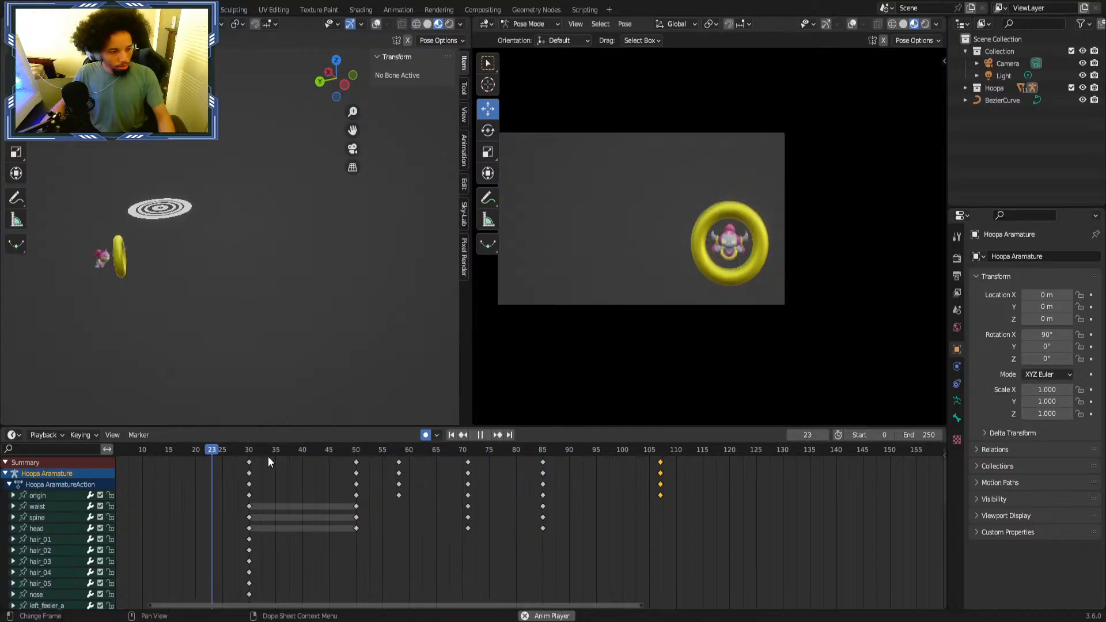
pyautogui.click(361, 452)
pyautogui.moveTo(364, 454); pyautogui.dragTo(285, 456)
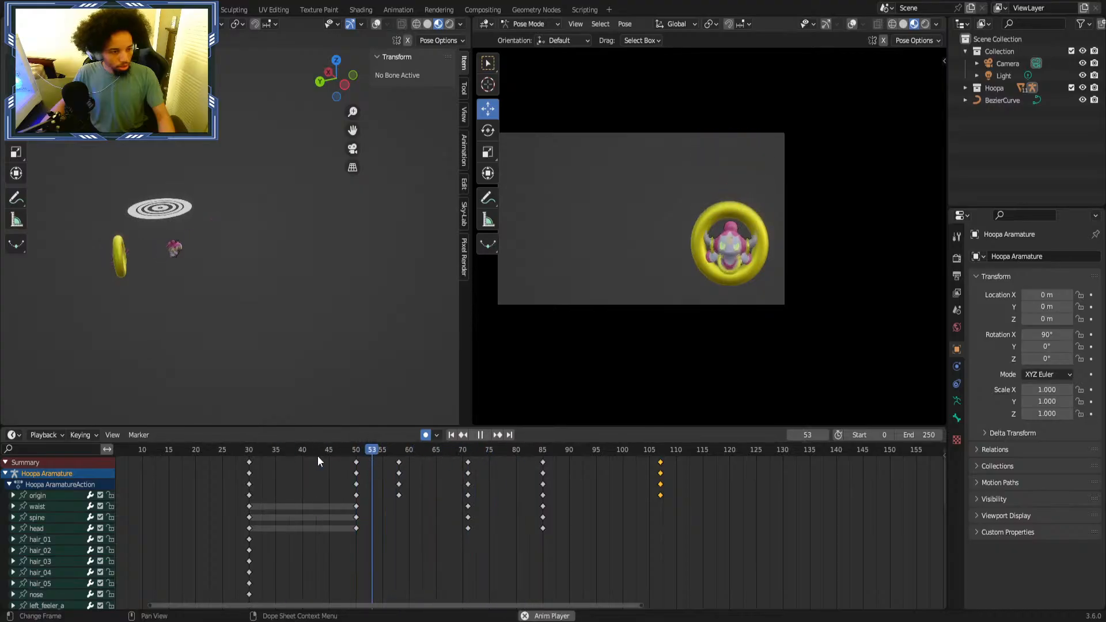
pyautogui.press('space')
pyautogui.press('space')
# Delete the keyframes at frame 71 on all keyed bones and play back the result.
pyautogui.moveTo(372, 455); pyautogui.dragTo(495, 537)
pyautogui.rightClick(472, 527)
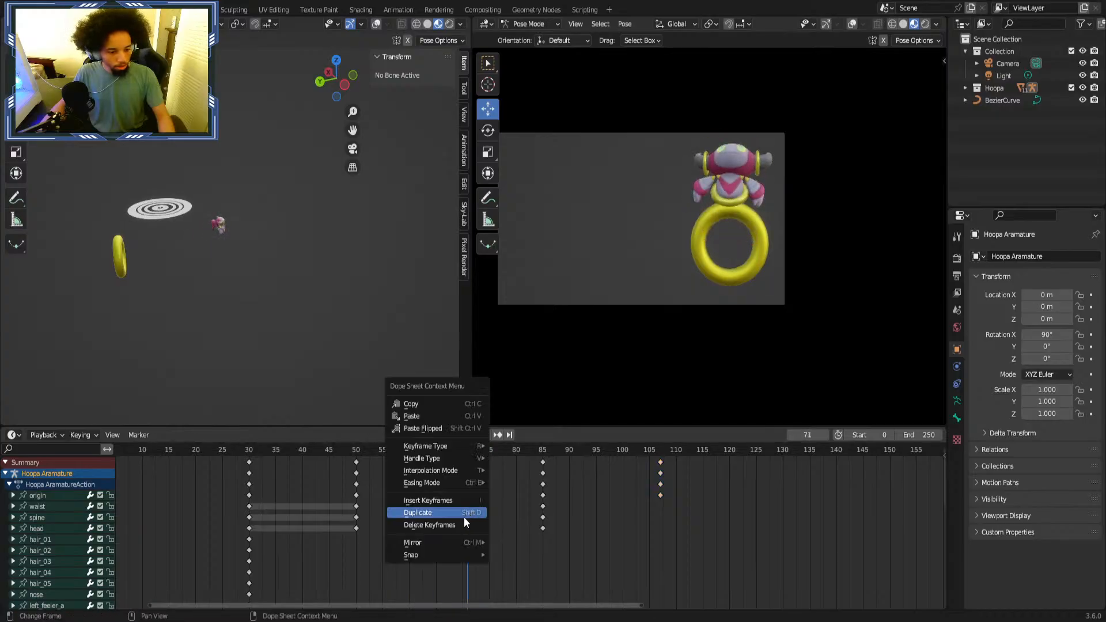
pyautogui.click(465, 516)
pyautogui.click(322, 447)
pyautogui.press('space')
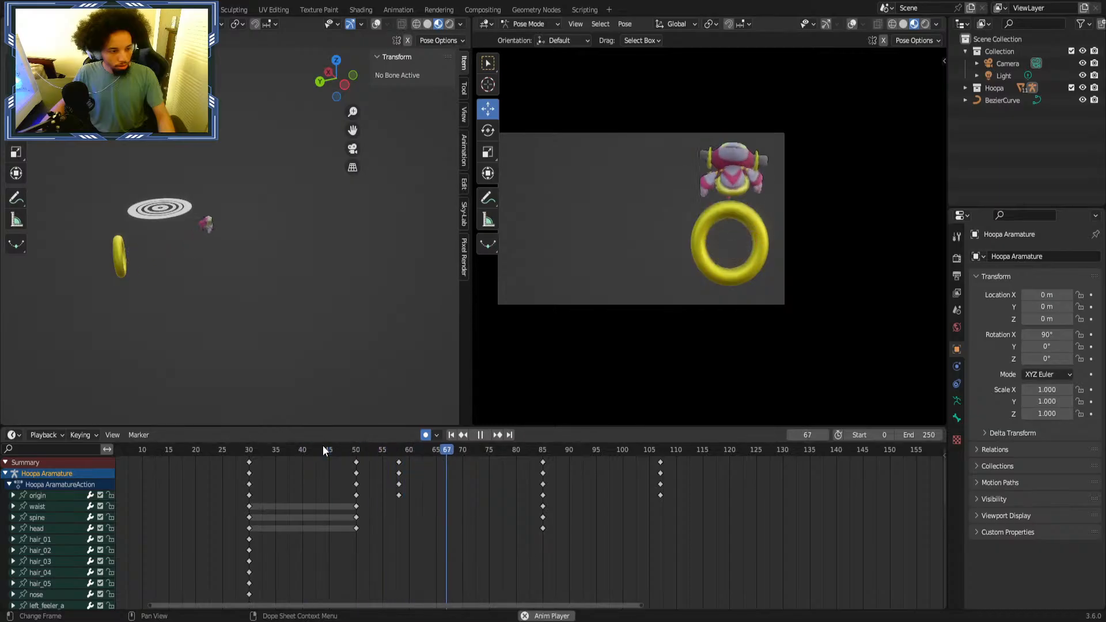
# Shift the keyframes at frames 85 and 107 to frames 69 and 91 and play back the result.
pyautogui.click(323, 447)
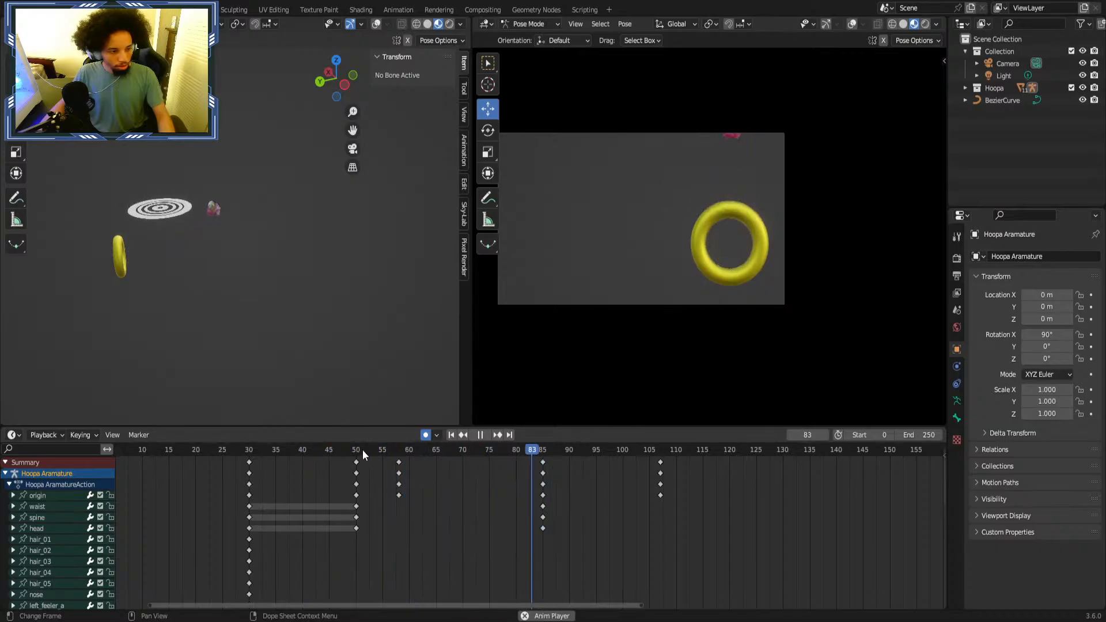
pyautogui.click(361, 450)
pyautogui.press('space')
pyautogui.moveTo(736, 473); pyautogui.dragTo(453, 534)
pyautogui.moveTo(314, 450); pyautogui.dragTo(230, 450)
pyautogui.press('space')
pyautogui.scroll(3, 451, 461)
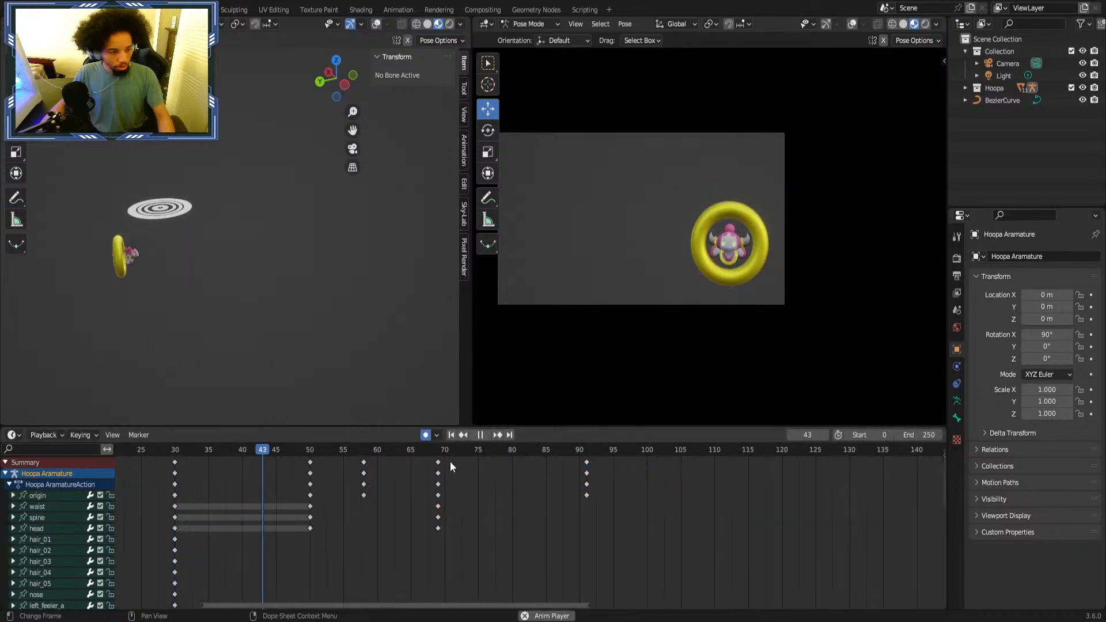
# Replay the animation repeatedly from around frames 40 to 47 to examine the tightened timing of the flight.
pyautogui.click(278, 448)
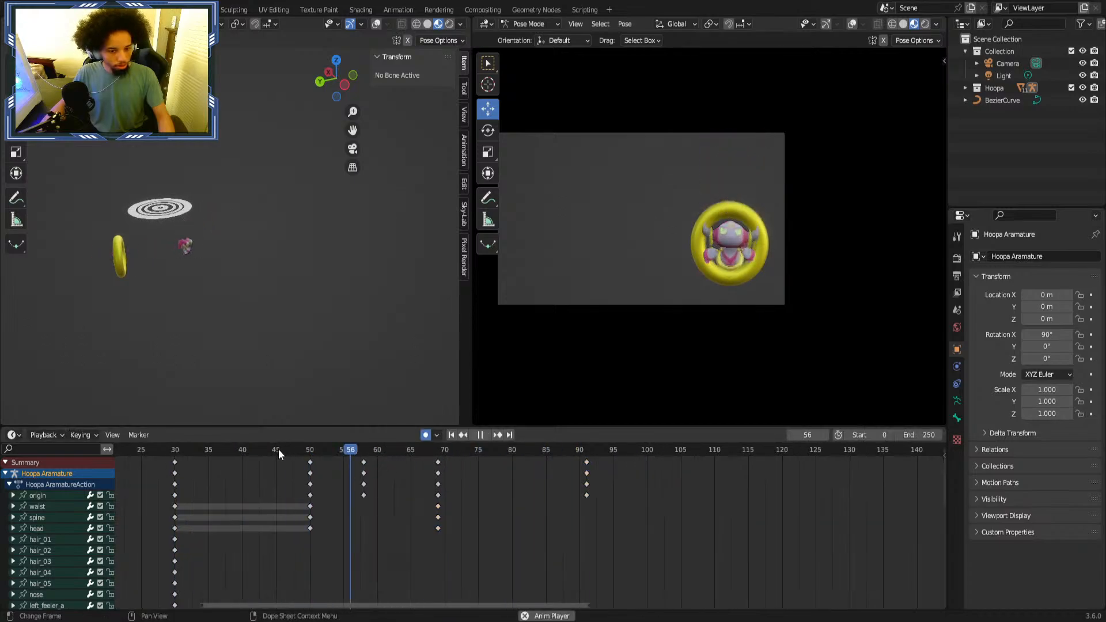
pyautogui.click(279, 448)
pyautogui.click(278, 448)
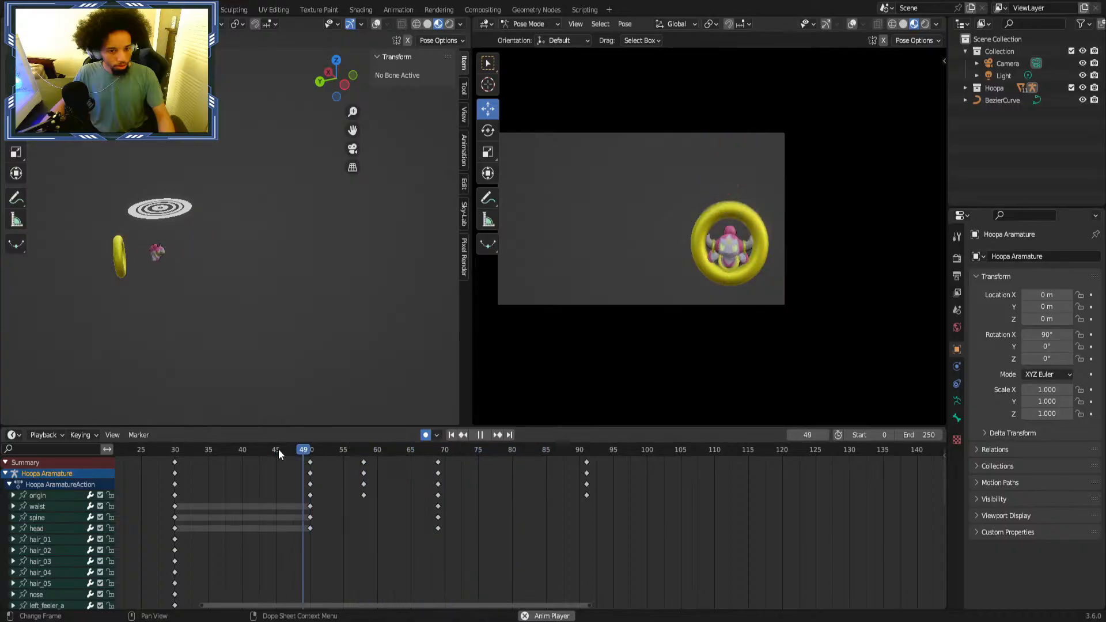
pyautogui.click(278, 448)
pyautogui.click(278, 448)
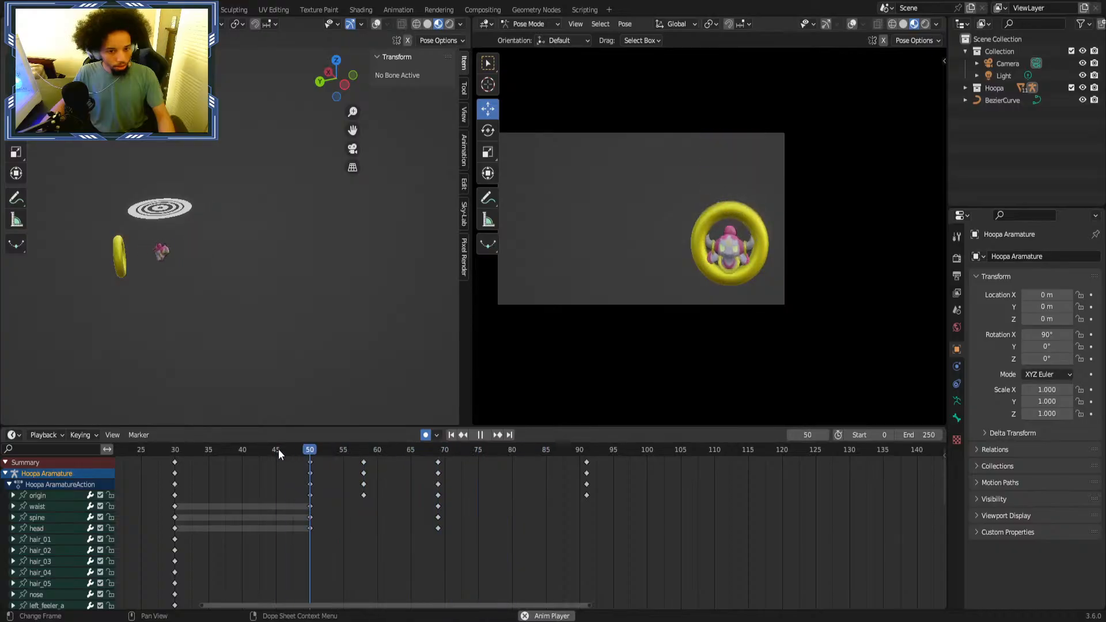
pyautogui.click(288, 448)
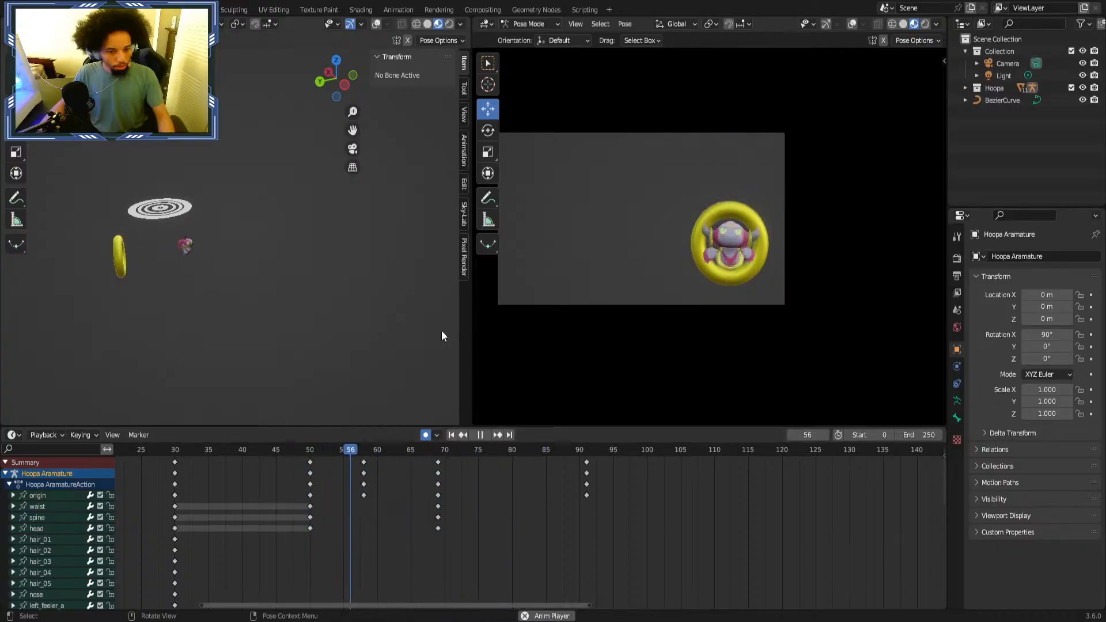
pyautogui.click(242, 449)
pyautogui.scroll(1, 241, 450)
pyautogui.press('space')
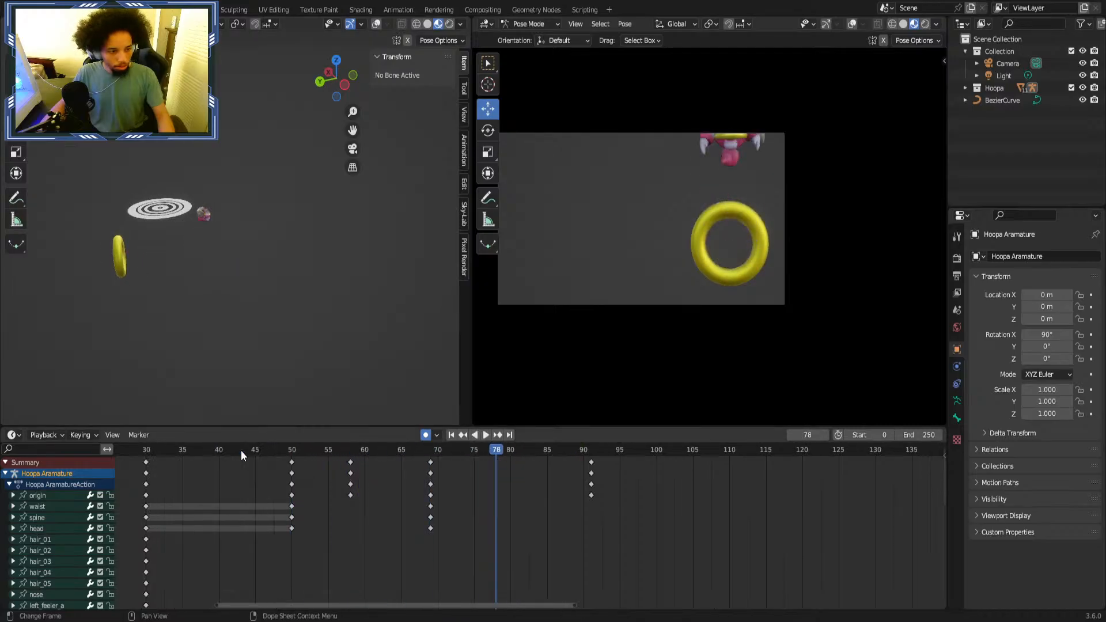
# Rotate the head bone freely at frame 58 with the Rotate tool to key a new head tilt.
pyautogui.moveTo(242, 451); pyautogui.dragTo(350, 464)
pyautogui.click(52, 527)
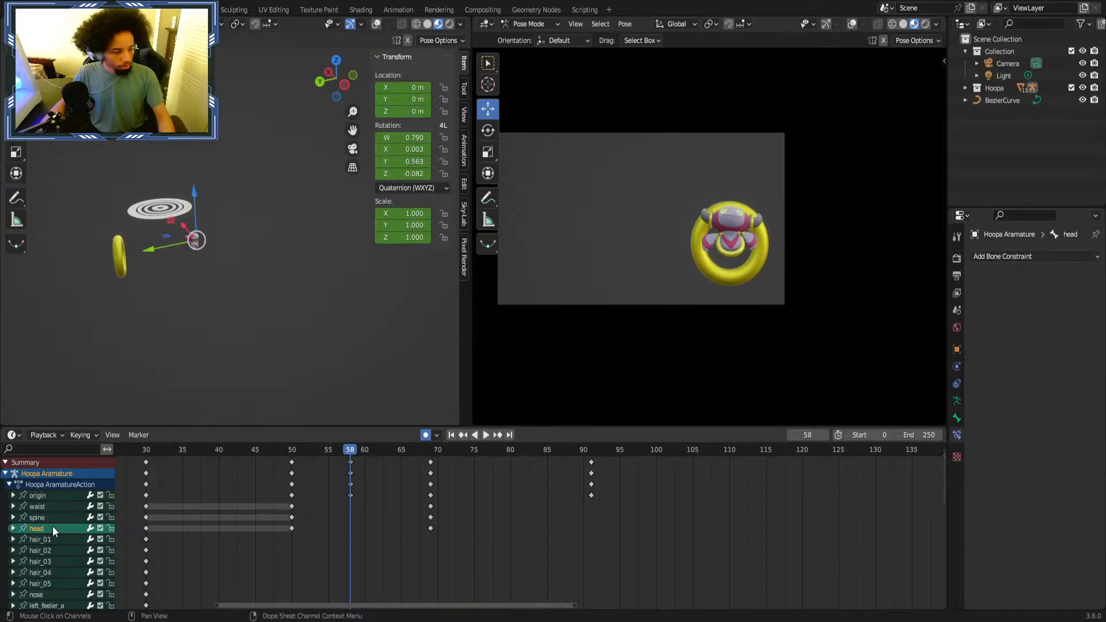
pyautogui.click(16, 130)
pyautogui.moveTo(182, 215); pyautogui.dragTo(183, 223, button='middle')
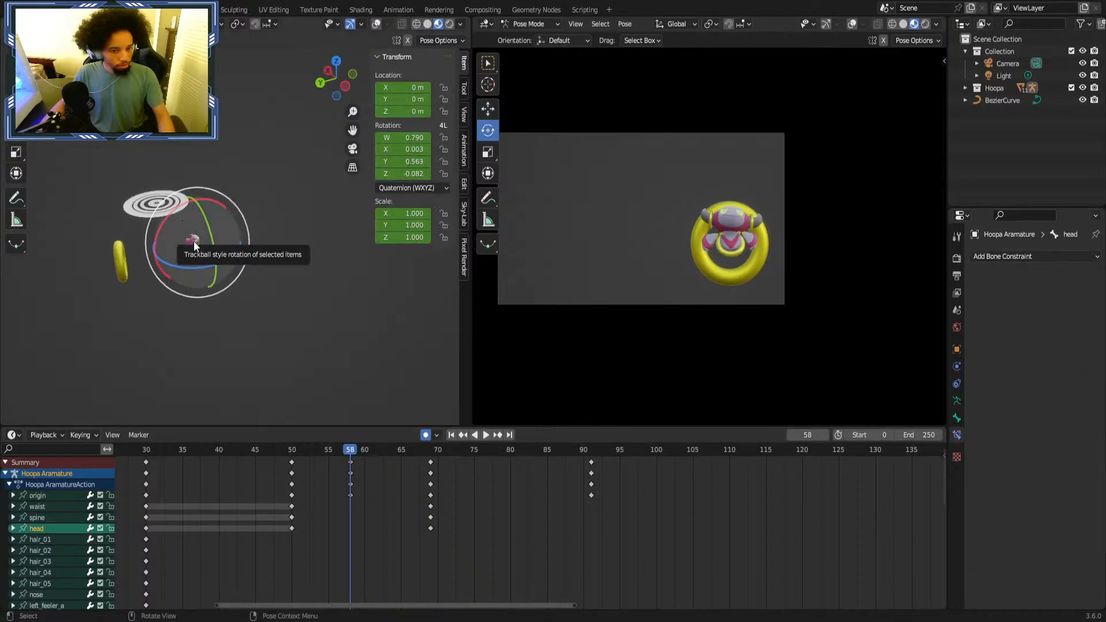
pyautogui.moveTo(195, 241); pyautogui.dragTo(197, 250)
pyautogui.click(372, 495)
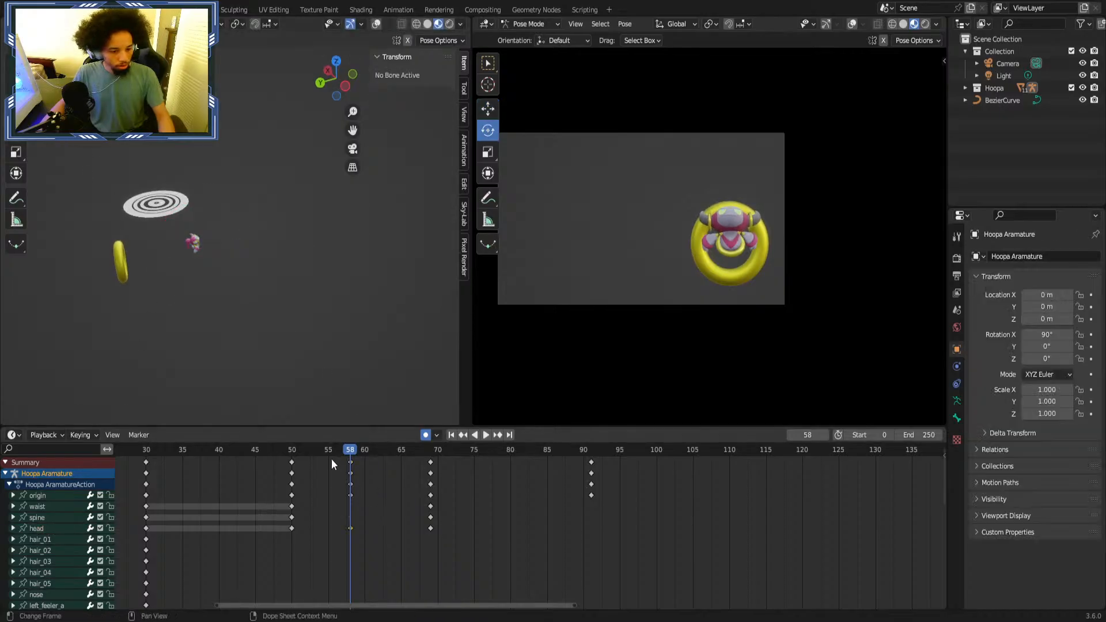
# Set the waist bone's Y rotation to 46° at frame 91.
pyautogui.moveTo(328, 454); pyautogui.dragTo(590, 449)
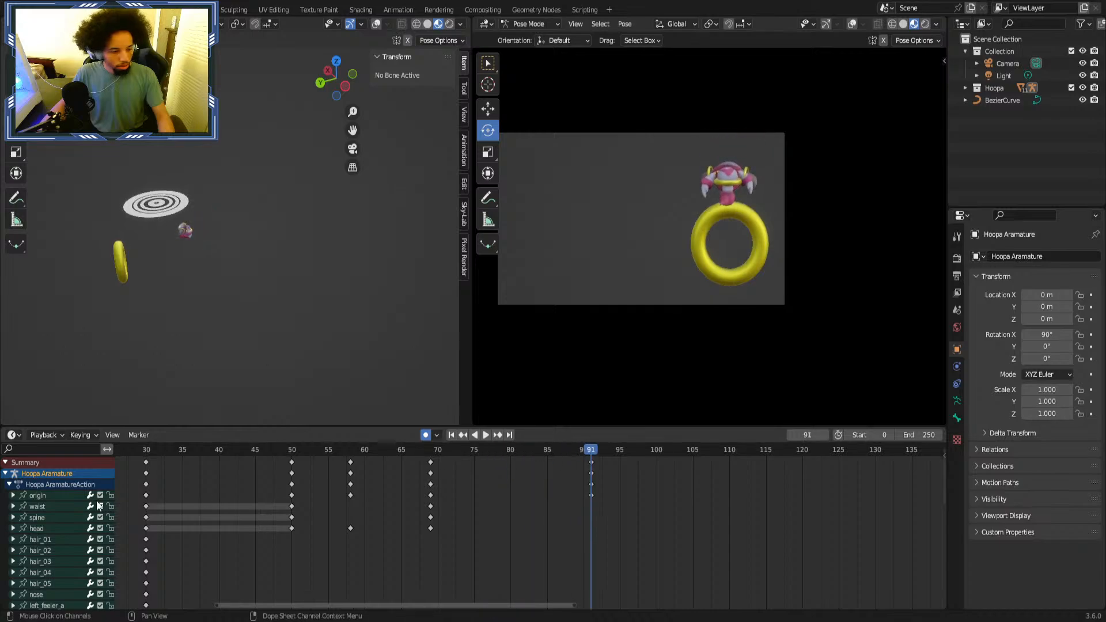
pyautogui.click(37, 506)
pyautogui.moveTo(403, 149)
pyautogui.mouseDown()
pyautogui.moveTo(383, 149)
pyautogui.moveTo(418, 149)
pyautogui.mouseUp()
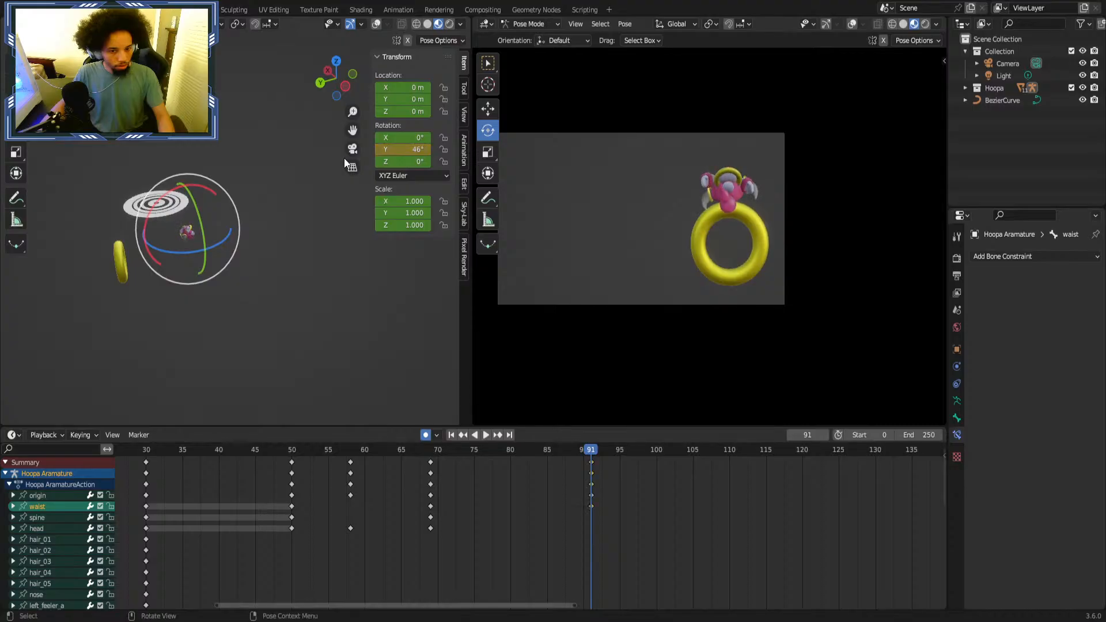
pyautogui.moveTo(274, 159); pyautogui.dragTo(366, 147, button='middle')
# Rotate the spine bone freely at frame 91 to about W 0.683, X 0.233, Y 0.688, Z -0.073.
pyautogui.click(37, 517)
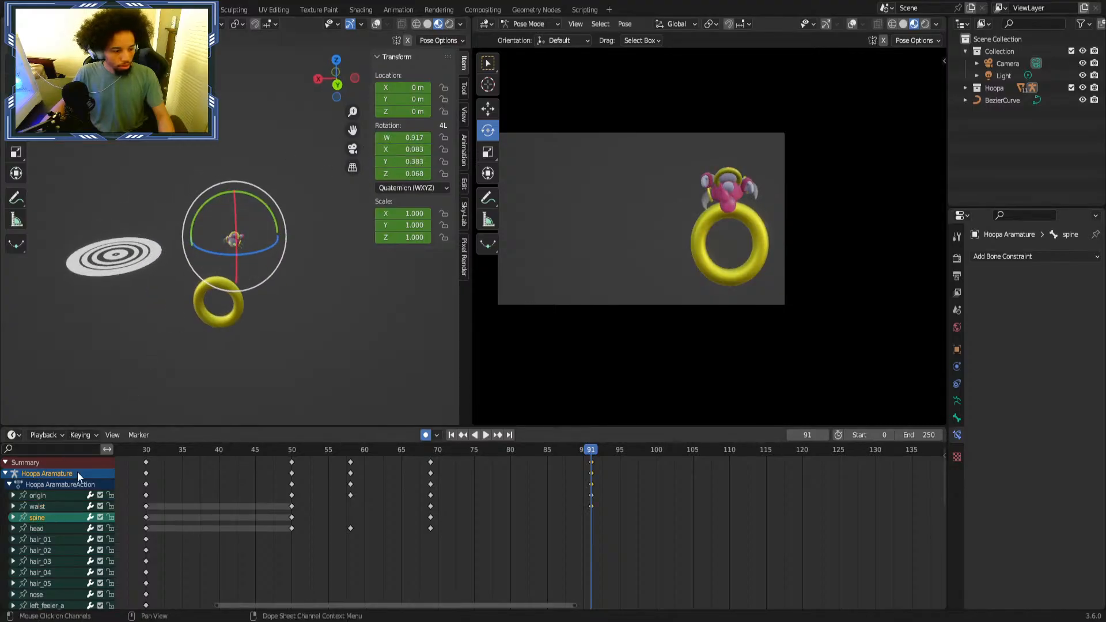
pyautogui.scroll(6, 205, 265)
pyautogui.moveTo(205, 265); pyautogui.dragTo(213, 292, button='middle')
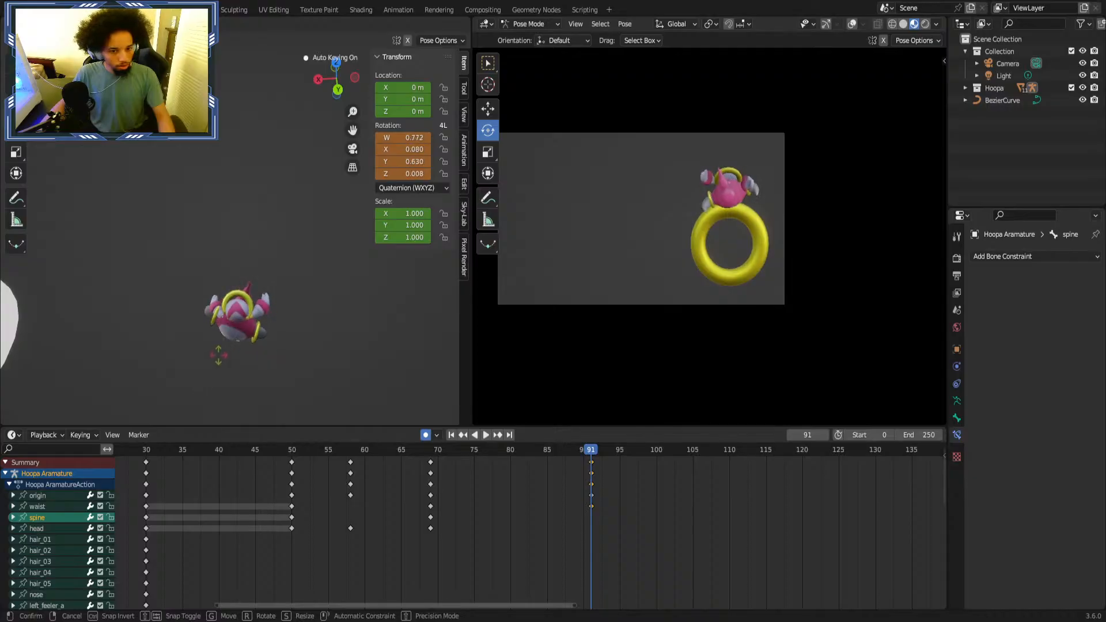
pyautogui.click(207, 379)
pyautogui.moveTo(208, 378); pyautogui.dragTo(172, 314, button='middle')
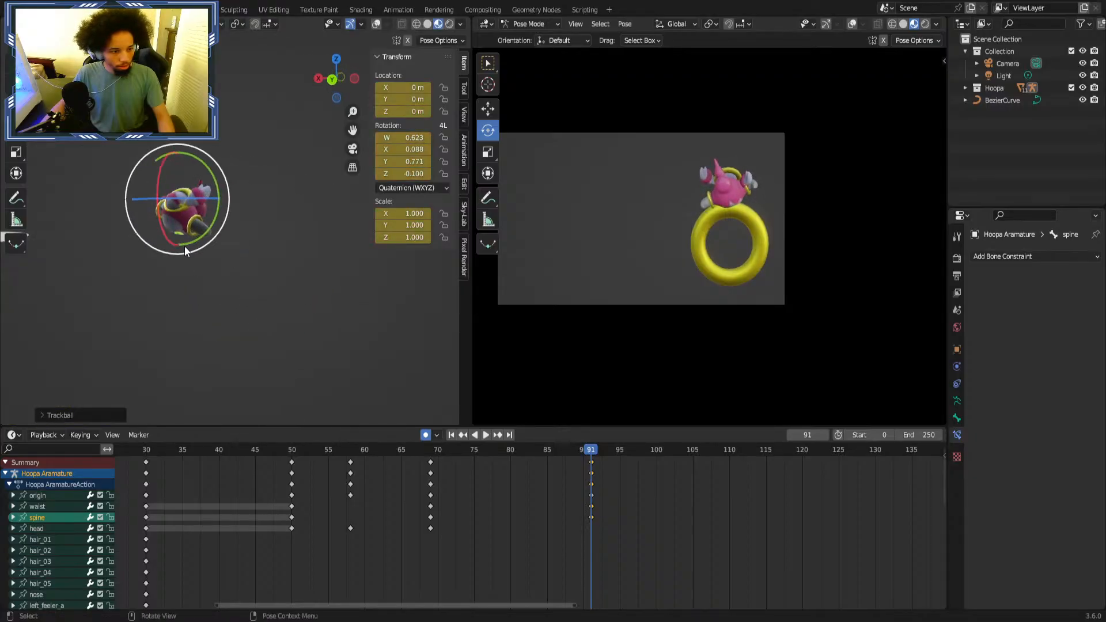
pyautogui.moveTo(185, 247); pyautogui.dragTo(130, 238, button='middle')
pyautogui.press('r')
pyautogui.press('r')
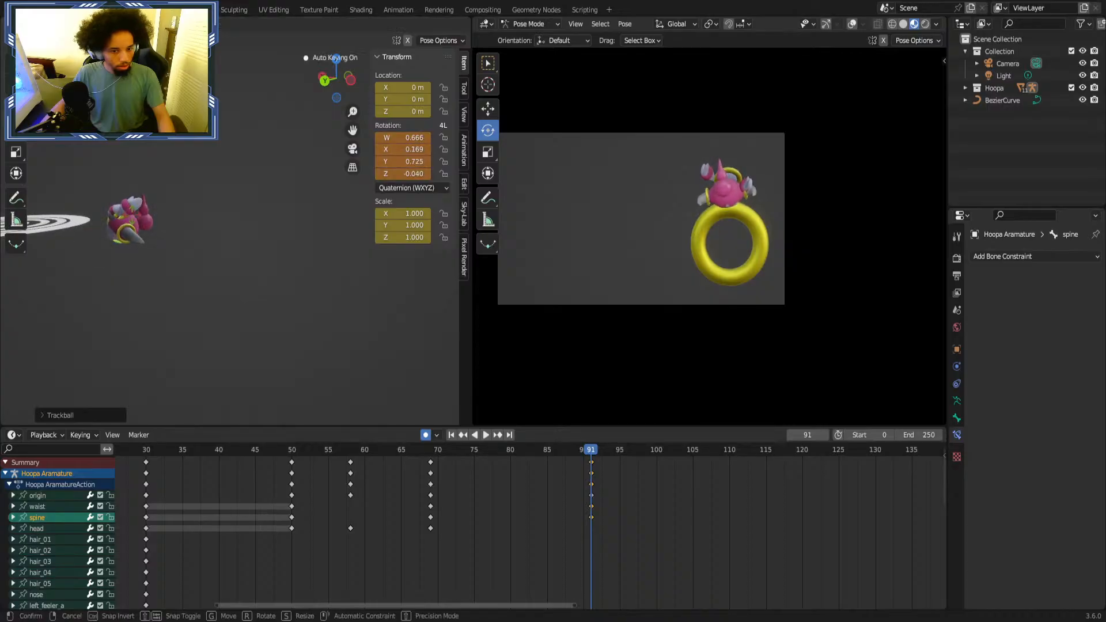
pyautogui.click(372, 450)
# Play and scrub the motion up to frame 91 and inspect the bent pose from several angles.
pyautogui.click(371, 450)
pyautogui.press('space')
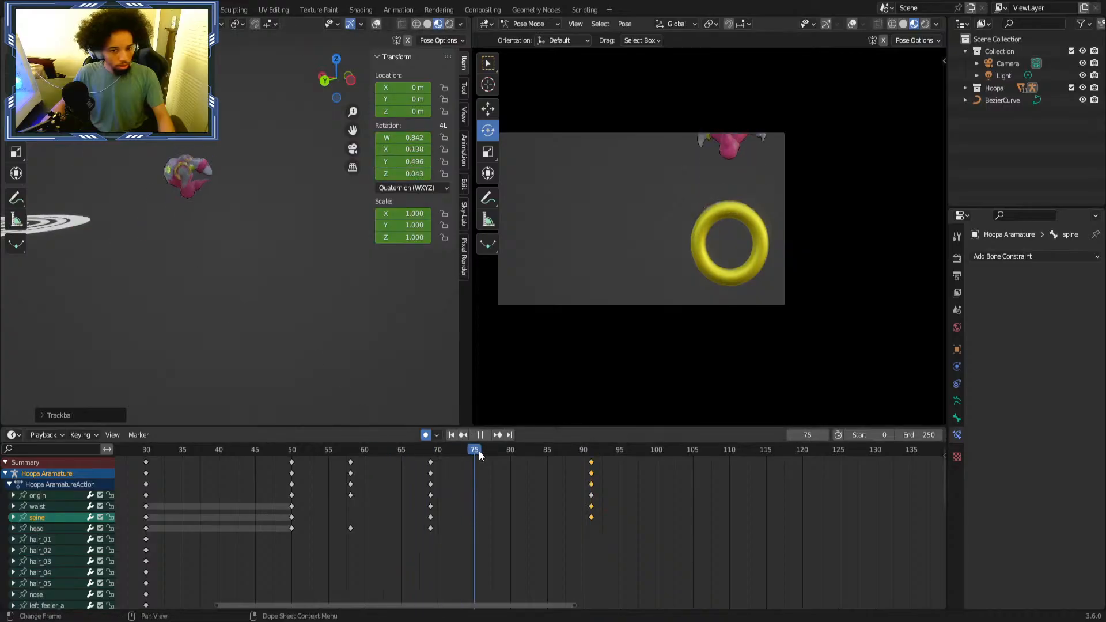
pyautogui.moveTo(479, 451); pyautogui.dragTo(597, 459)
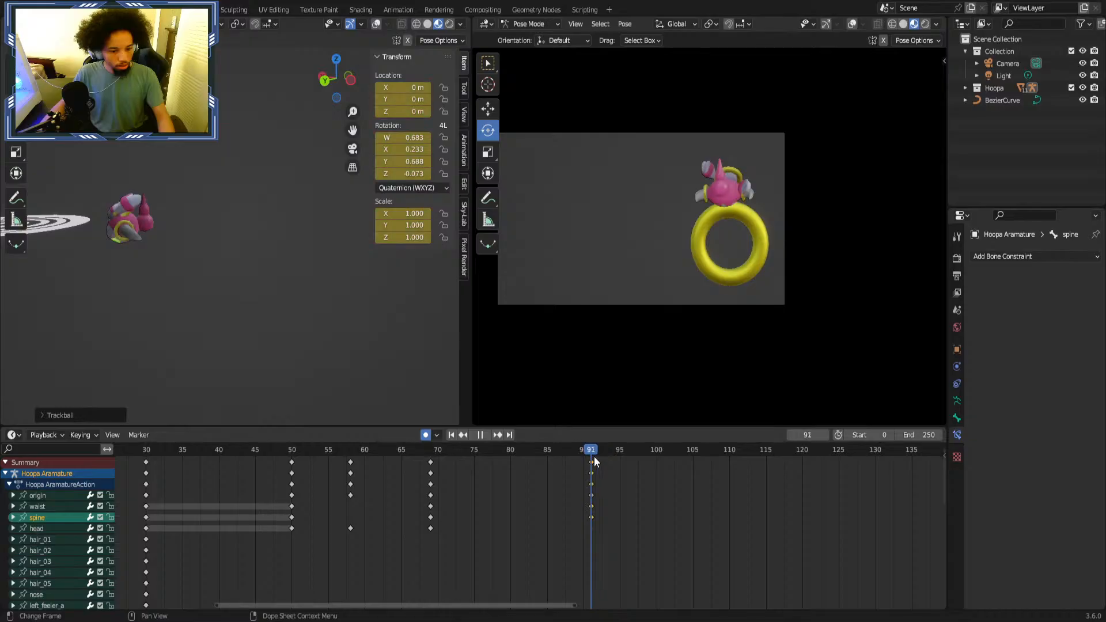
pyautogui.press('space')
pyautogui.moveTo(209, 265)
pyautogui.keyDown('shift'); pyautogui.mouseDown(button='middle')
pyautogui.moveTo(329, 272)
pyautogui.moveTo(203, 254)
pyautogui.mouseUp(button='middle'); pyautogui.keyUp('shift')
pyautogui.scroll(3, 234, 235)
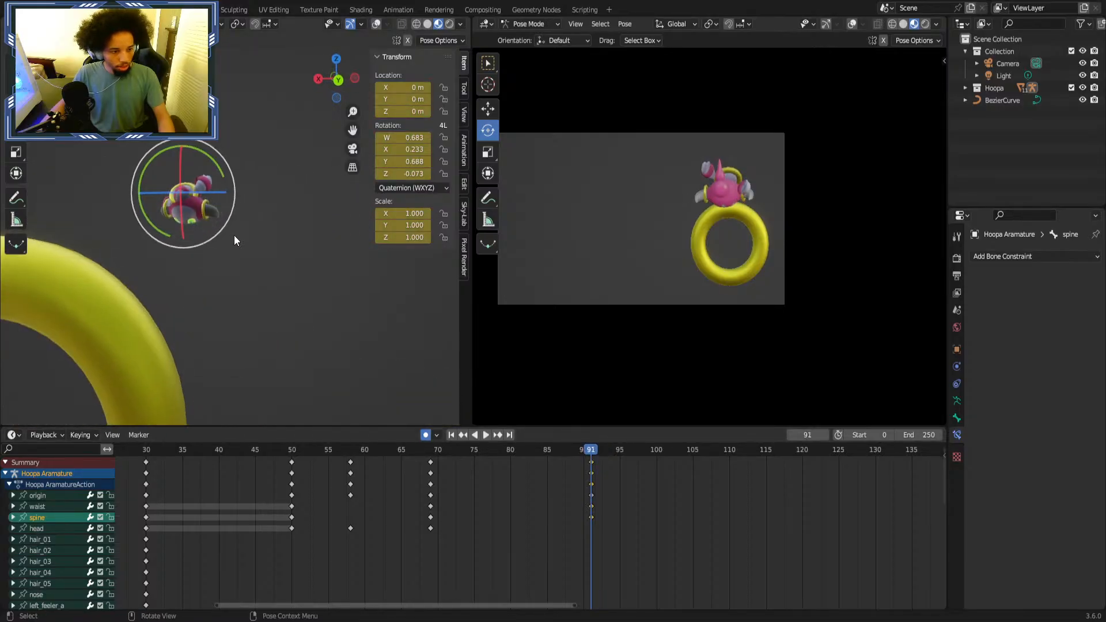
pyautogui.scroll(-3, 103, 254)
pyautogui.moveTo(102, 254); pyautogui.dragTo(368, 346, button='middle')
pyautogui.click(632, 495)
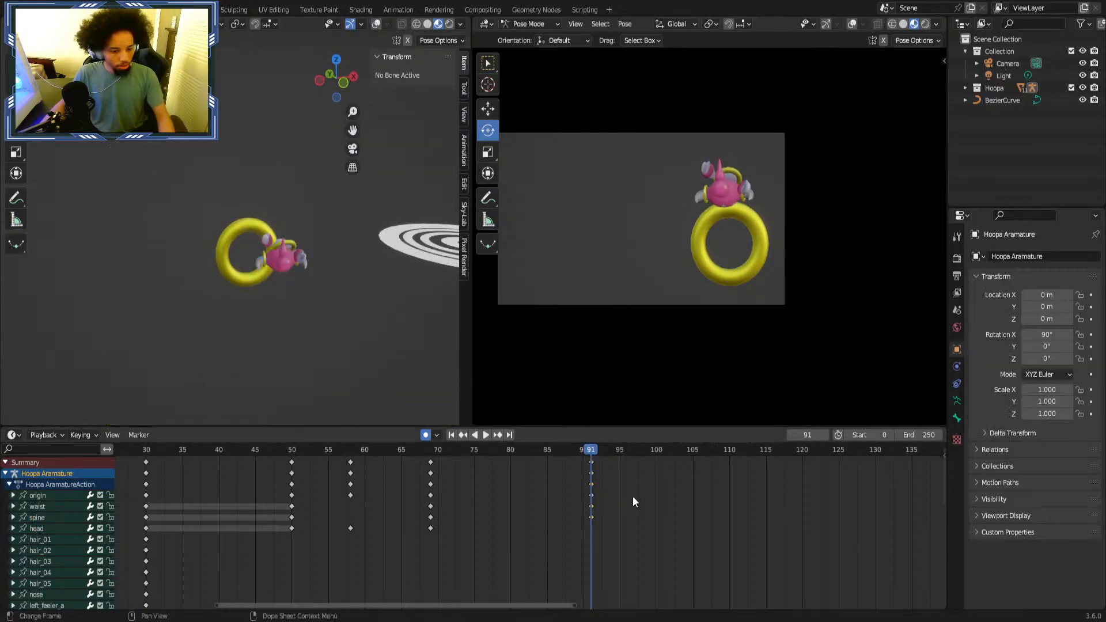
# Replay the animation from around frames 49 to 56 to check the flight beside the ring.
pyautogui.click(282, 455)
pyautogui.press('space')
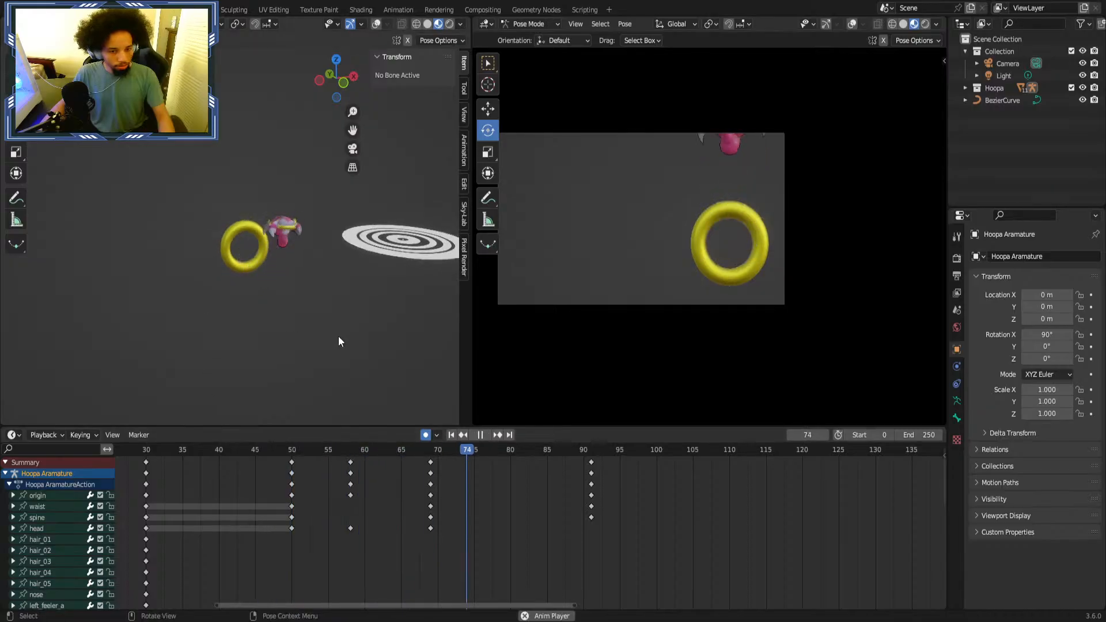
pyautogui.press('space')
pyautogui.click(334, 449)
pyautogui.press('space')
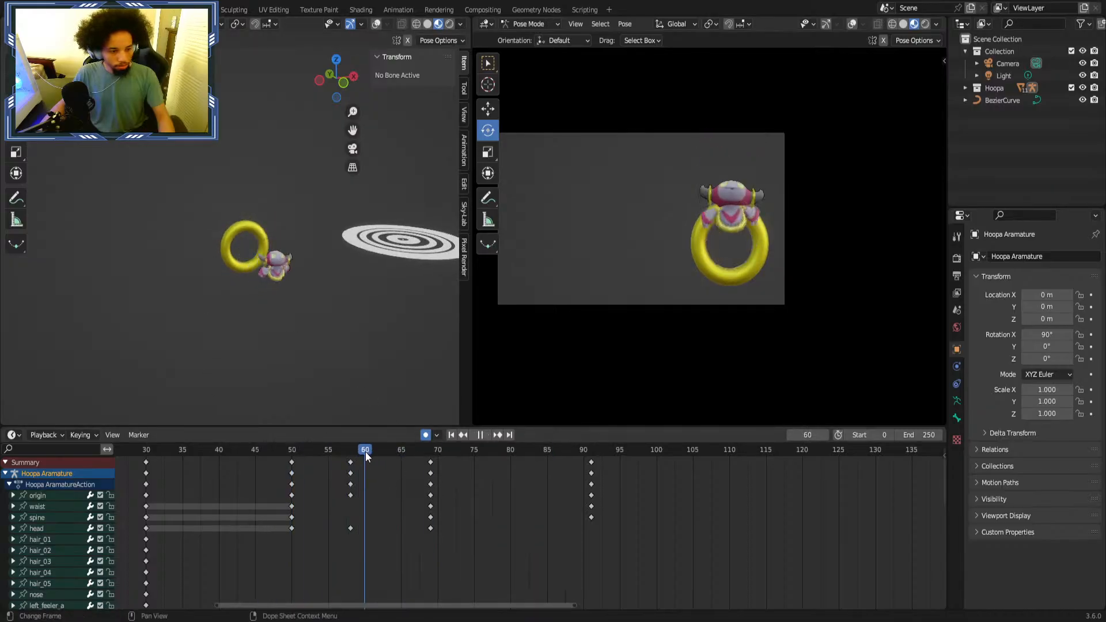
pyautogui.click(315, 452)
# Rotate the head bone at frame 69 to about W 0.648, X 0.081, Y 0.752, Z -0.089 and scrub the motion from the side.
pyautogui.moveTo(315, 457); pyautogui.dragTo(431, 457)
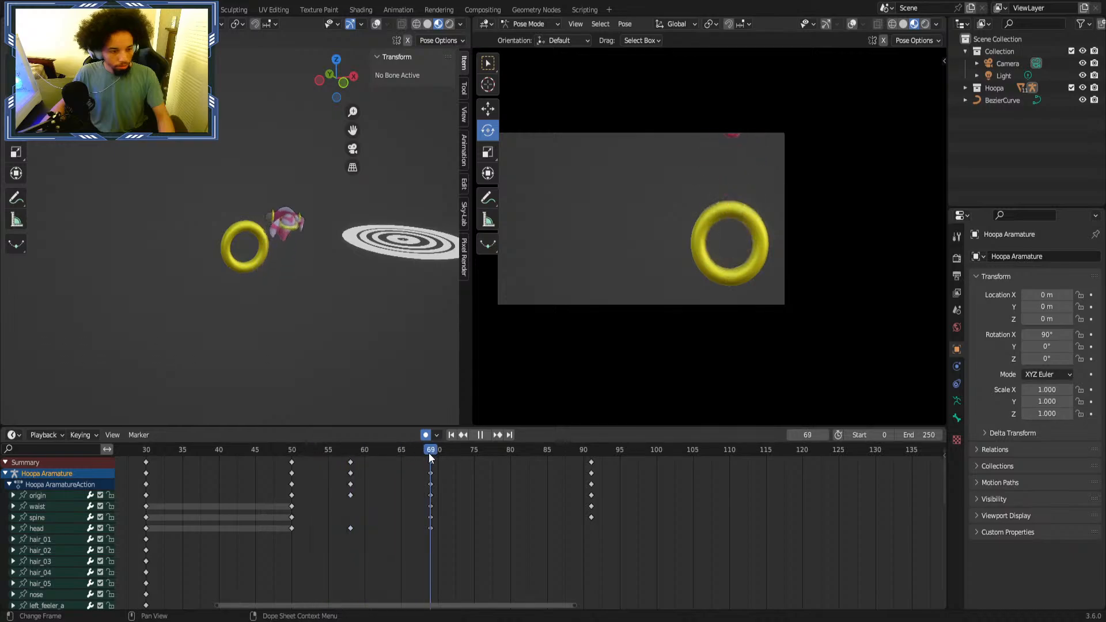
pyautogui.moveTo(331, 324); pyautogui.dragTo(275, 370, button='middle')
pyautogui.click(57, 528)
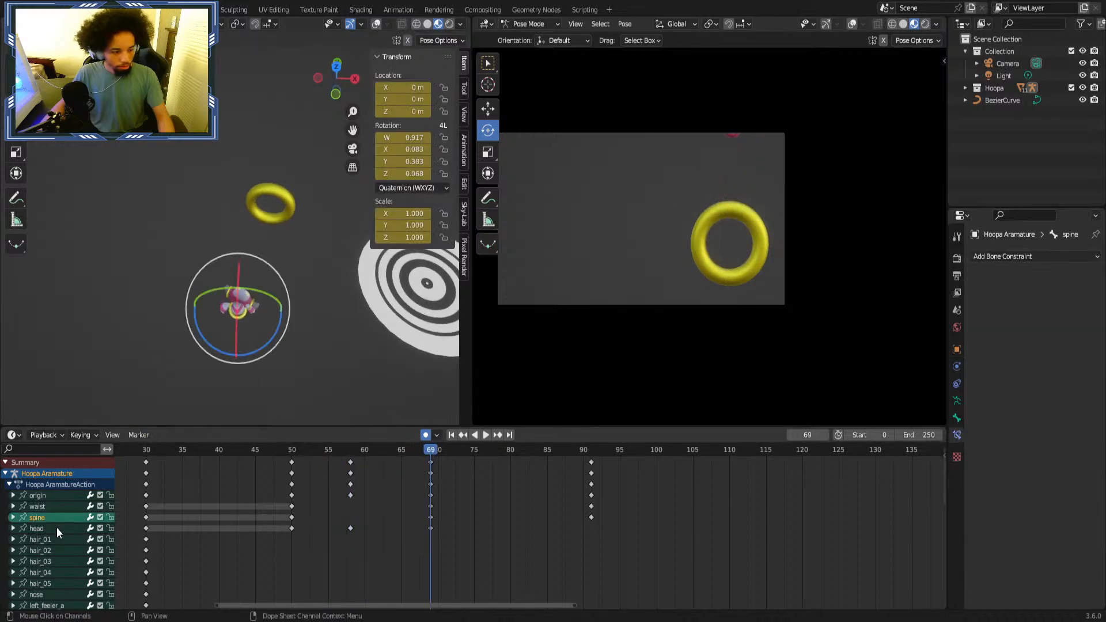
pyautogui.moveTo(261, 304); pyautogui.dragTo(269, 277)
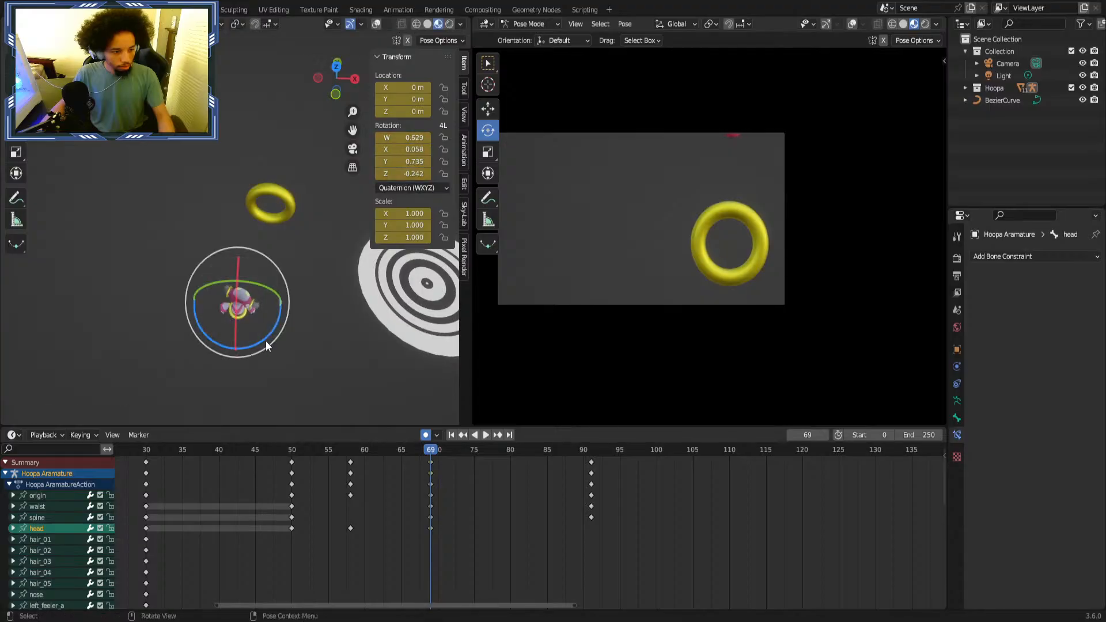
pyautogui.press('r')
pyautogui.press('z')
pyautogui.click(277, 324)
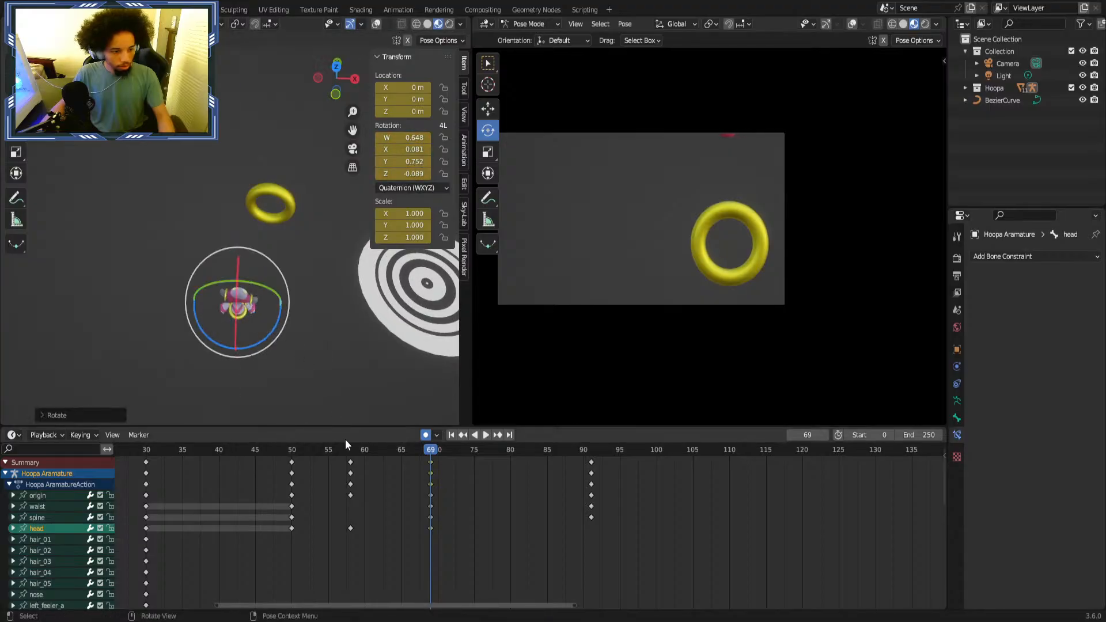
pyautogui.moveTo(403, 452); pyautogui.dragTo(277, 464)
pyautogui.moveTo(230, 374); pyautogui.dragTo(109, 227, button='middle')
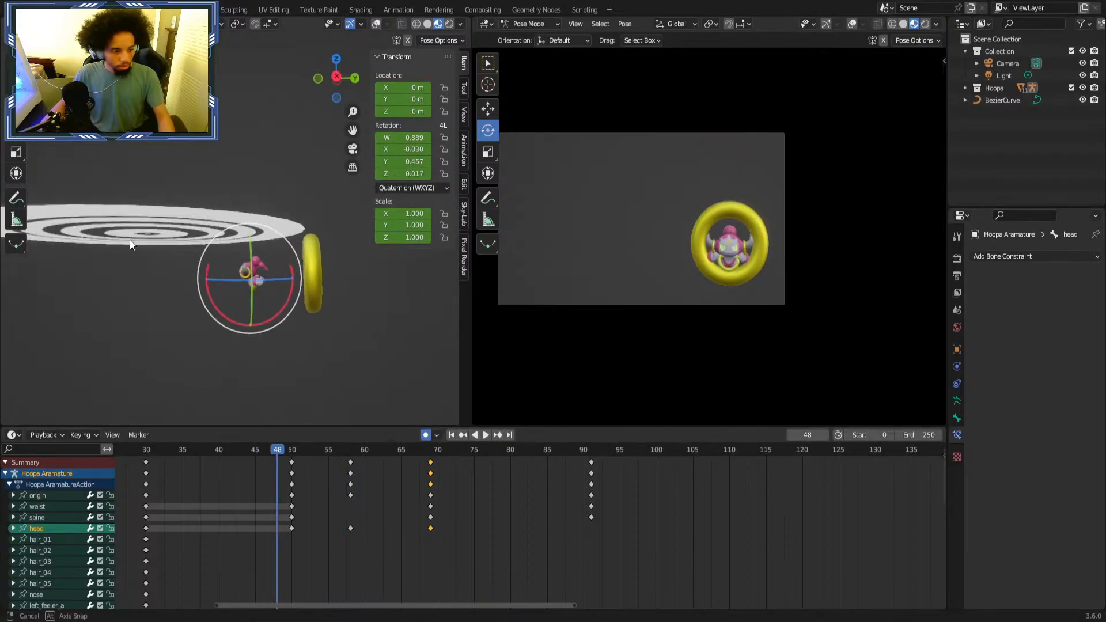
pyautogui.moveTo(281, 452); pyautogui.dragTo(415, 458)
# Hide the striped circle object in Object Mode and return the Hoopa armature to Pose Mode.
pyautogui.hotkey('ctrl', 'Tab')
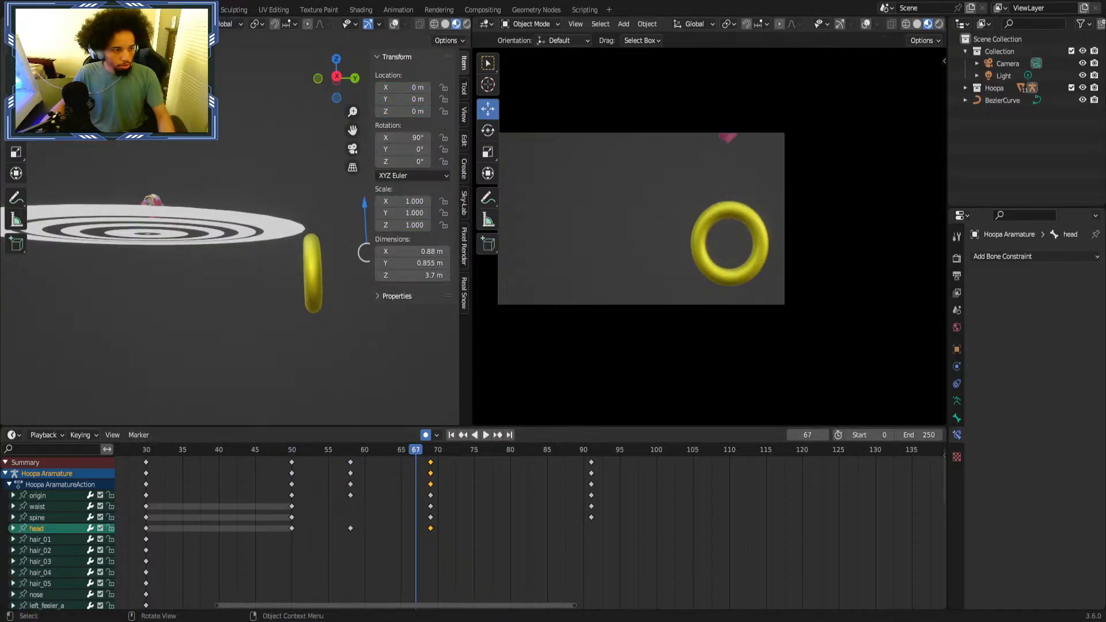
pyautogui.click(81, 212)
pyautogui.press('h')
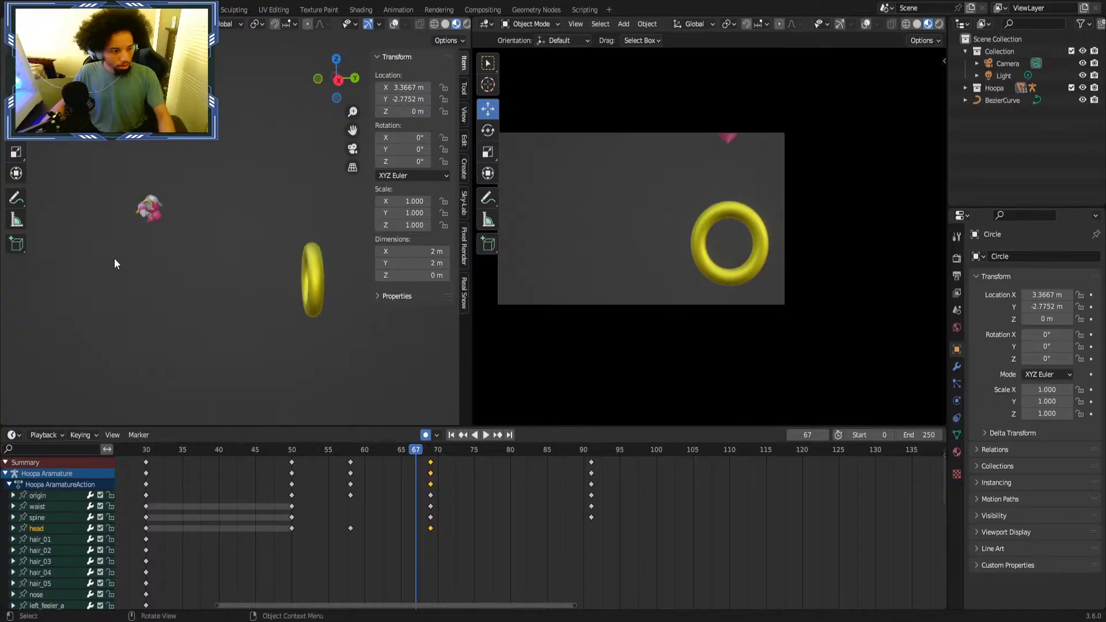
pyautogui.click(60, 478)
pyautogui.hotkey('ctrl', 'Tab')
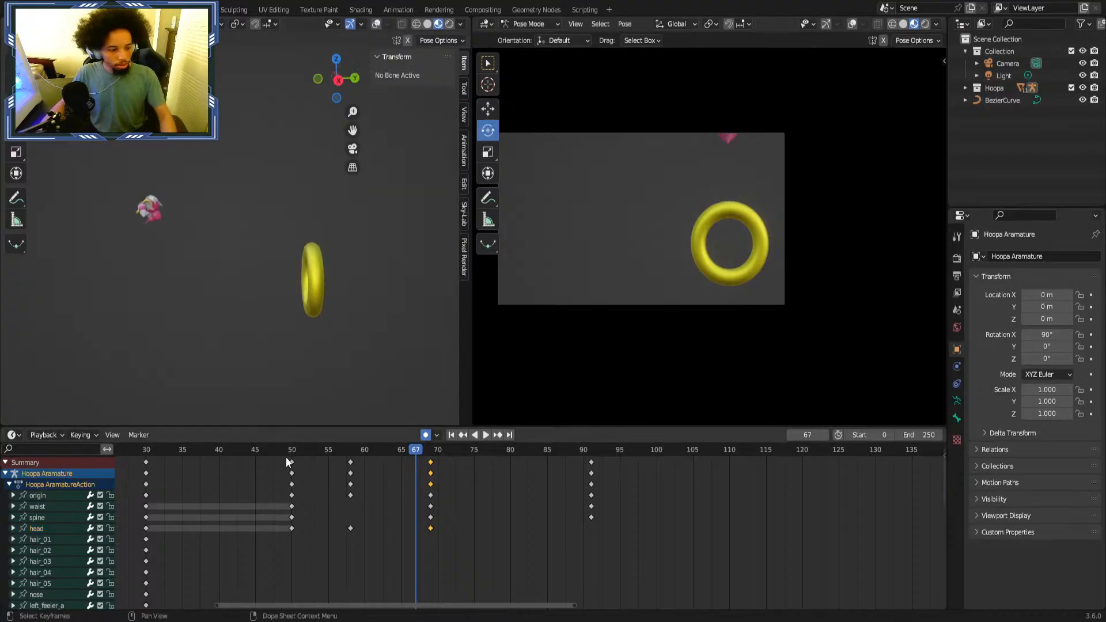
# Play the animation from around frames 44 and 50 to review the flight from the side.
pyautogui.click(247, 449)
pyautogui.press('space')
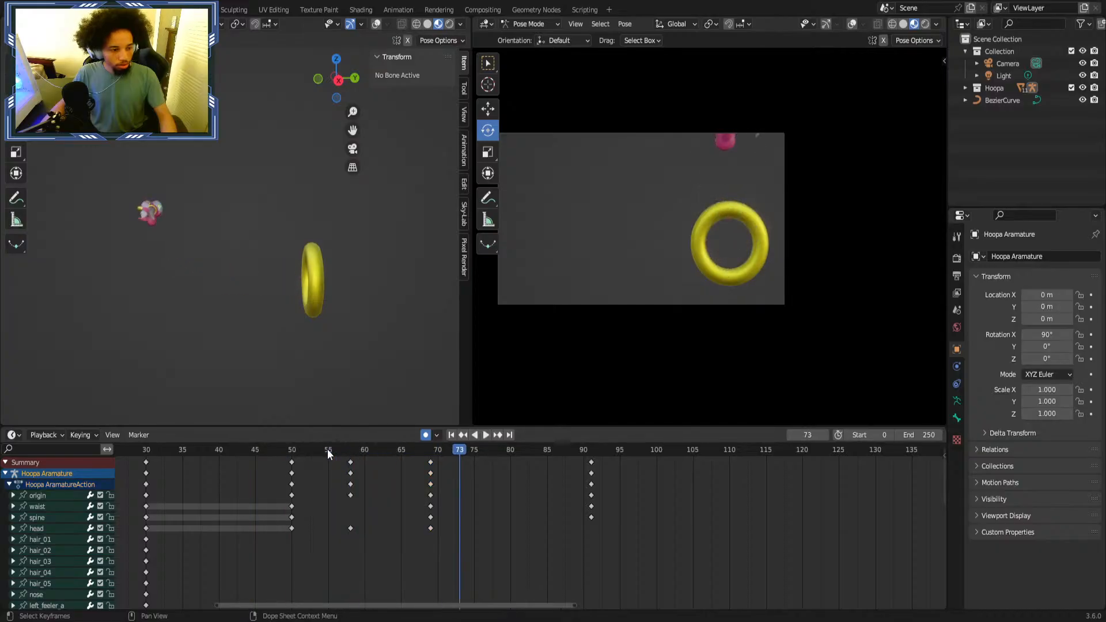
pyautogui.click(292, 450)
pyautogui.click(292, 452)
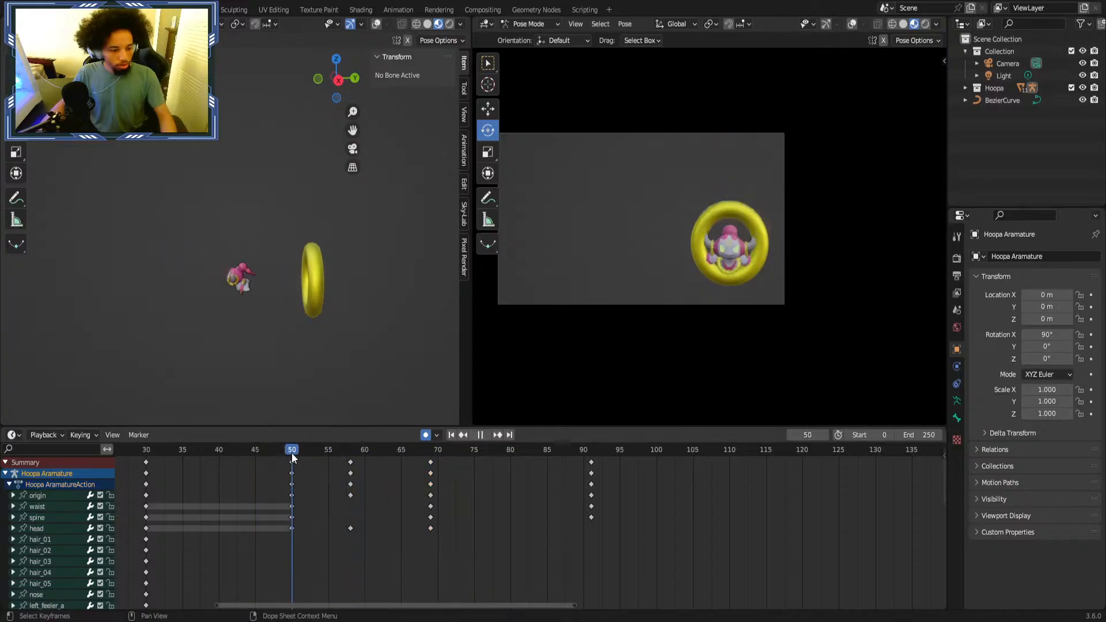
# Move the origin bone at frame 69 to a Z location of about 3.4 m.
pyautogui.moveTo(294, 457); pyautogui.dragTo(429, 466)
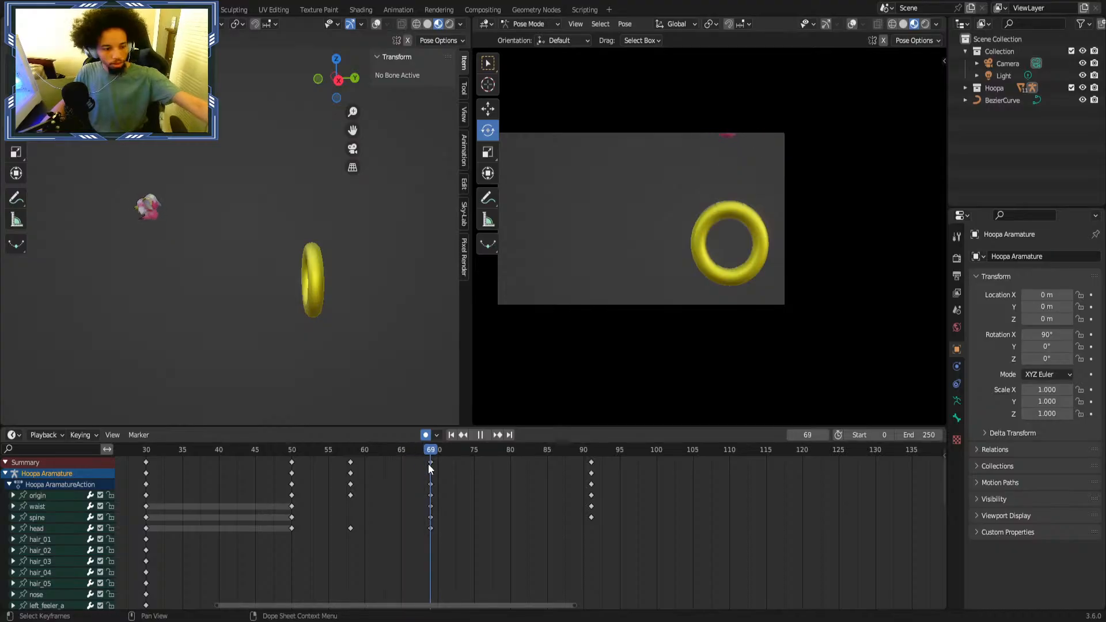
pyautogui.click(38, 496)
pyautogui.click(4, 103)
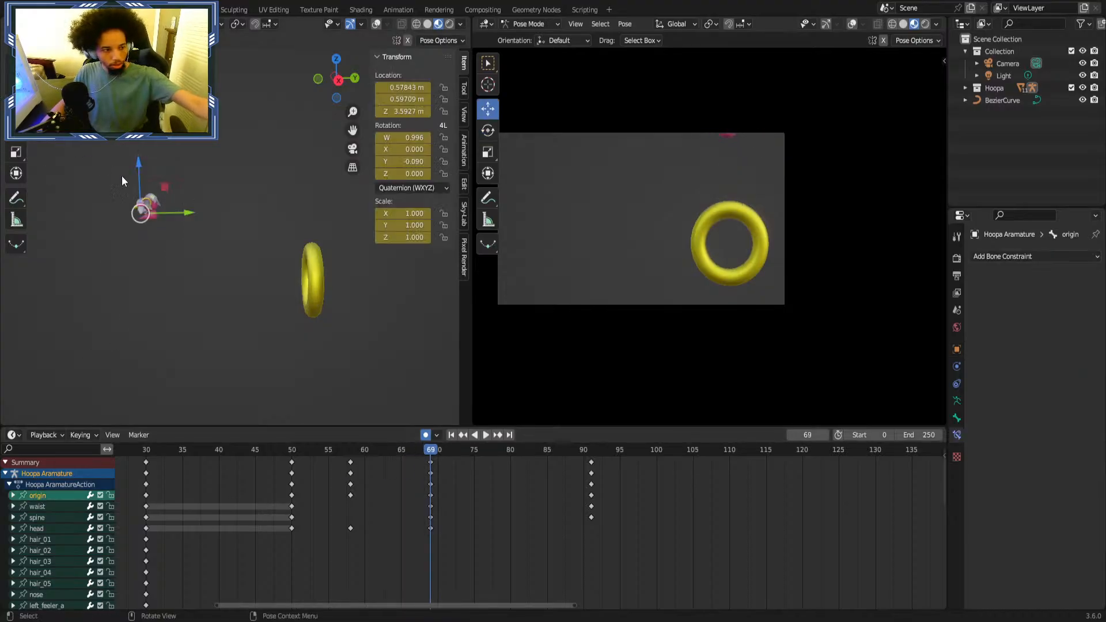
pyautogui.moveTo(190, 215); pyautogui.dragTo(199, 215)
pyautogui.moveTo(176, 202); pyautogui.dragTo(150, 222, button='middle')
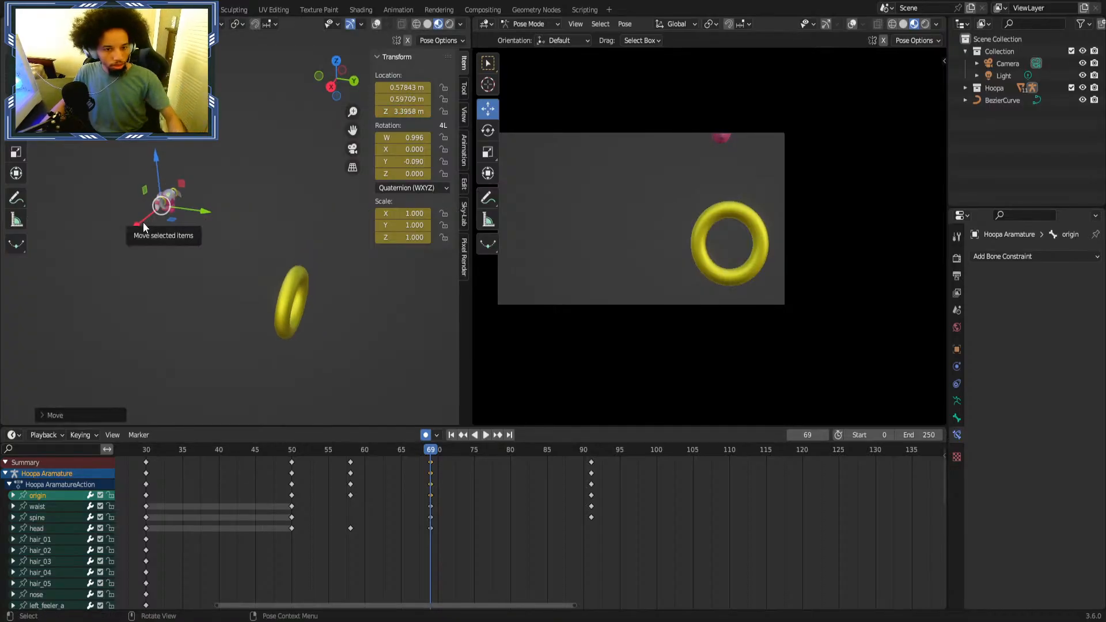
# Move the origin bone at frame 69 to an X location of about 0.66 m and start playback near frame 47.
pyautogui.moveTo(142, 222); pyautogui.dragTo(153, 211)
pyautogui.click(272, 449)
pyautogui.press('space')
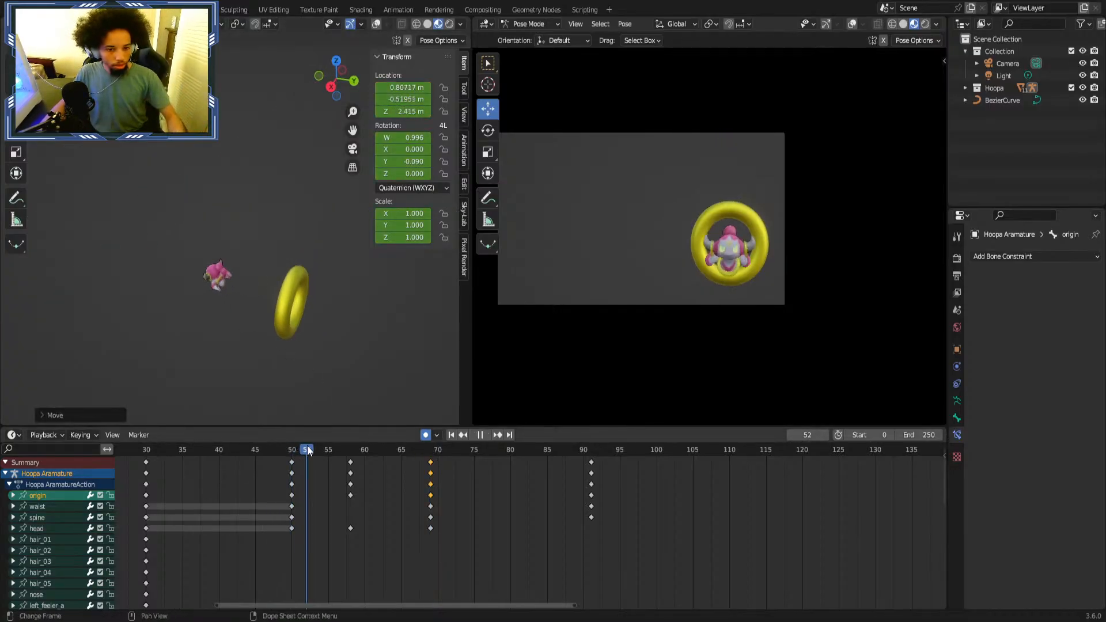
# Move the origin bone at frame 58 to an X location of about 0.67 m and shift it along X at frame 69.
pyautogui.moveTo(308, 450); pyautogui.dragTo(349, 450)
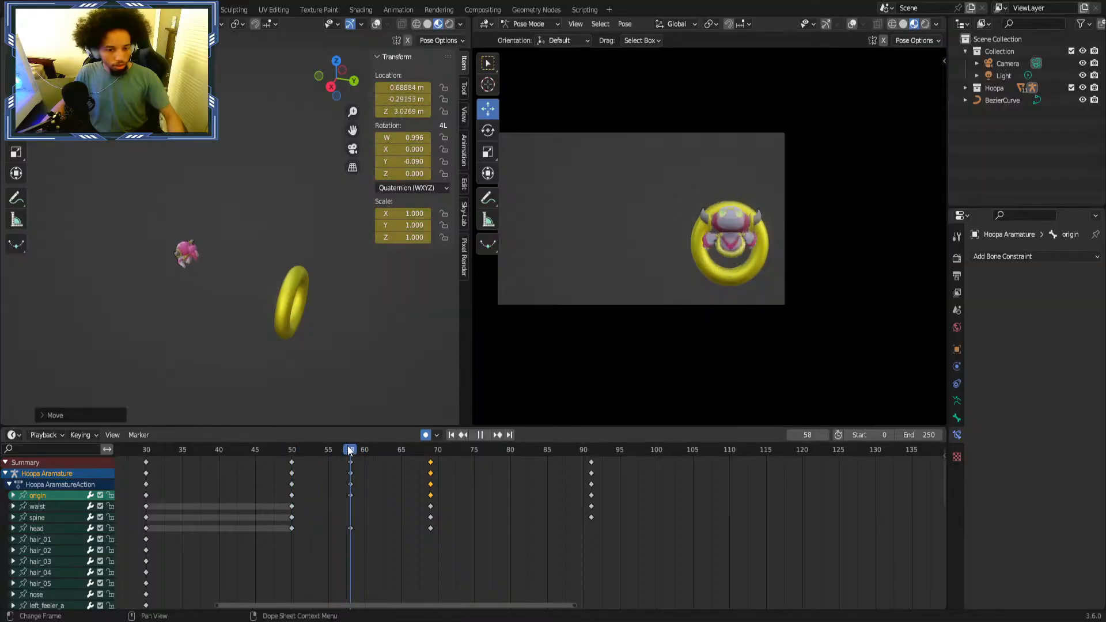
pyautogui.press('space')
pyautogui.moveTo(160, 292); pyautogui.dragTo(164, 290)
pyautogui.moveTo(266, 446); pyautogui.dragTo(430, 455)
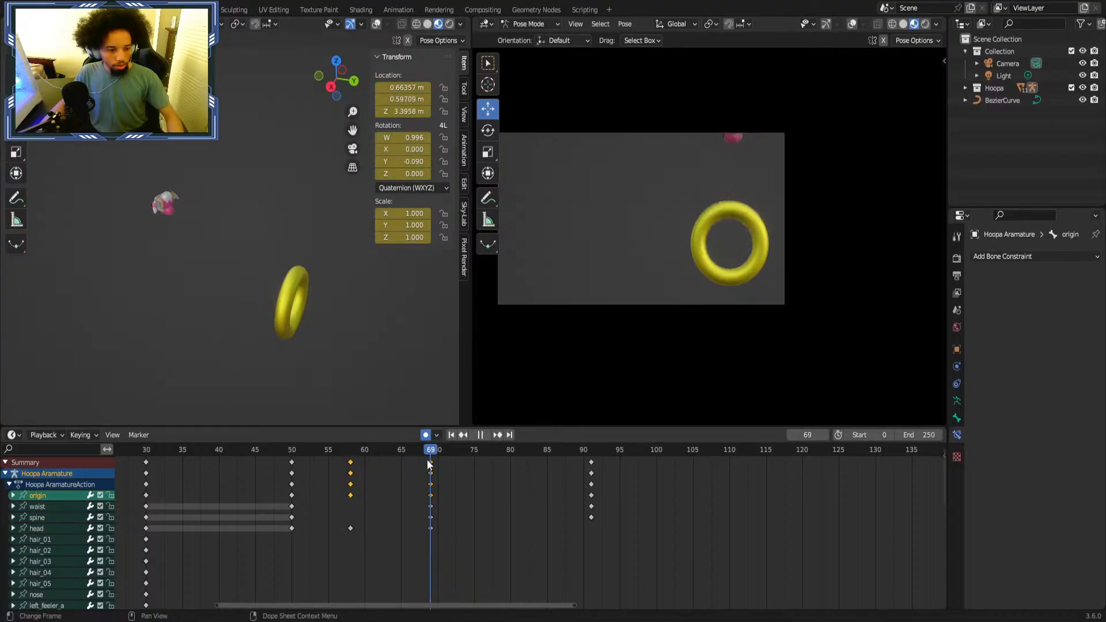
pyautogui.press('g')
pyautogui.press('x')
pyautogui.click(132, 227)
# Move the origin bone at frame 64 to an X location of about 0.62 m and copy that X value to frame 69.
pyautogui.moveTo(282, 455); pyautogui.dragTo(397, 453)
pyautogui.press('g')
pyautogui.press('x')
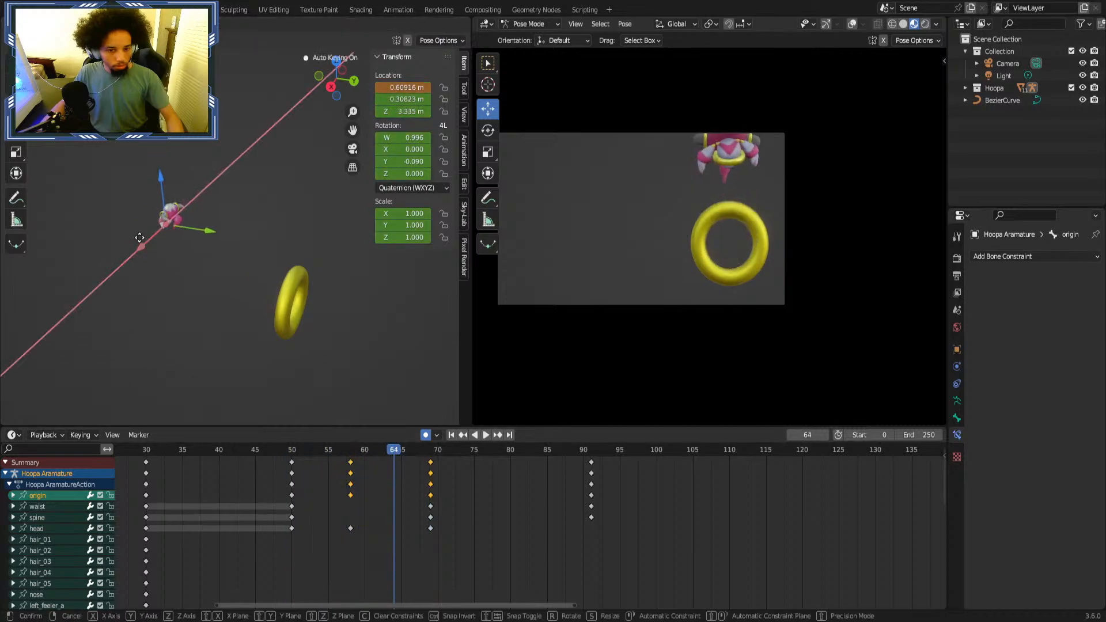
pyautogui.click(139, 237)
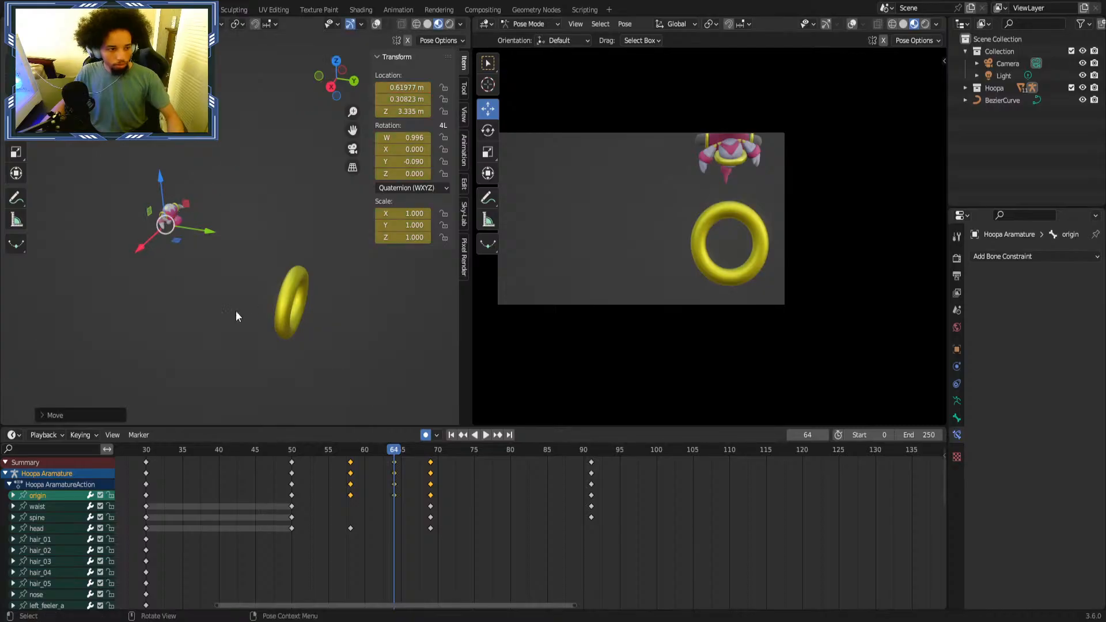
pyautogui.click(164, 223)
pyautogui.click(164, 223)
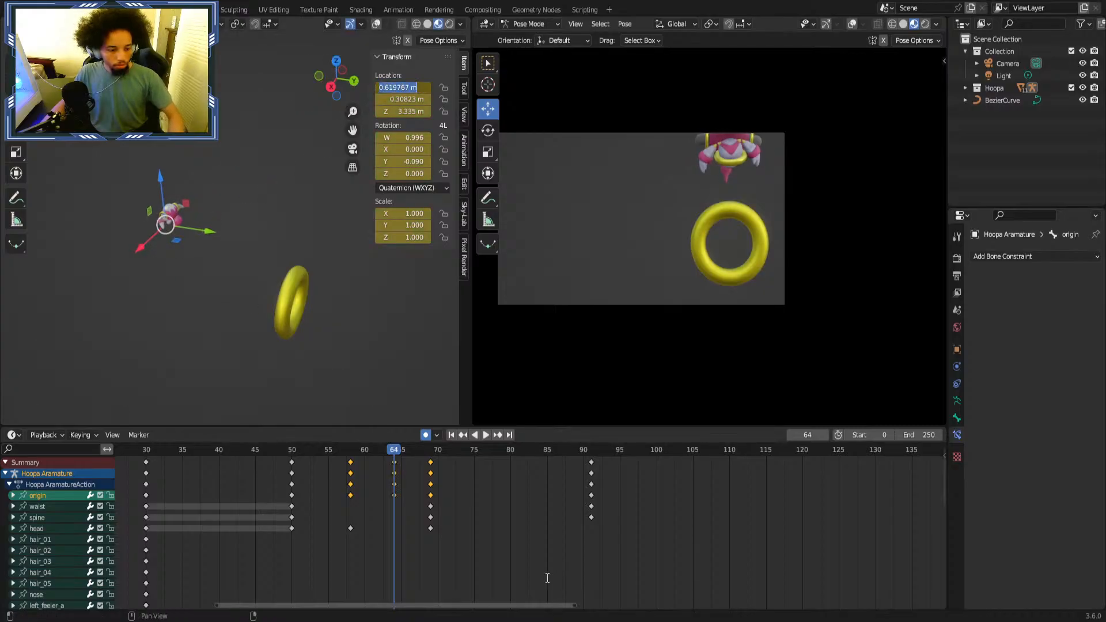
pyautogui.press('Up')
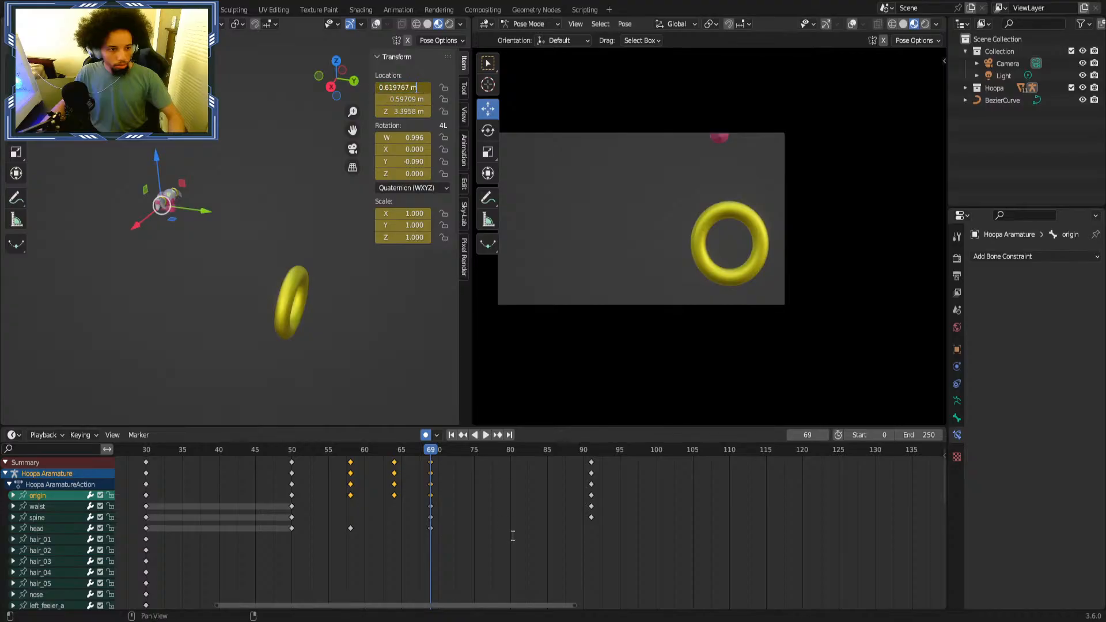
# Delete the origin bone's keyframes at frame 64.
pyautogui.click(372, 507)
pyautogui.rightClick(399, 484)
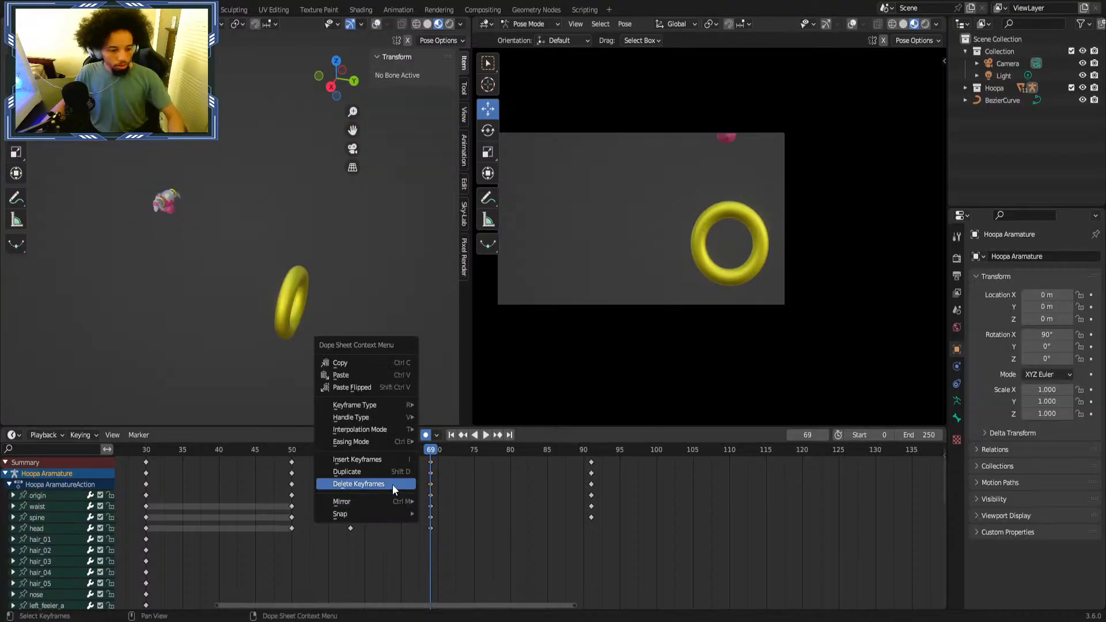
pyautogui.click(392, 485)
# Play the animation and scrub from frame 50 to frame 91 to review the flight above the ring.
pyautogui.press('space')
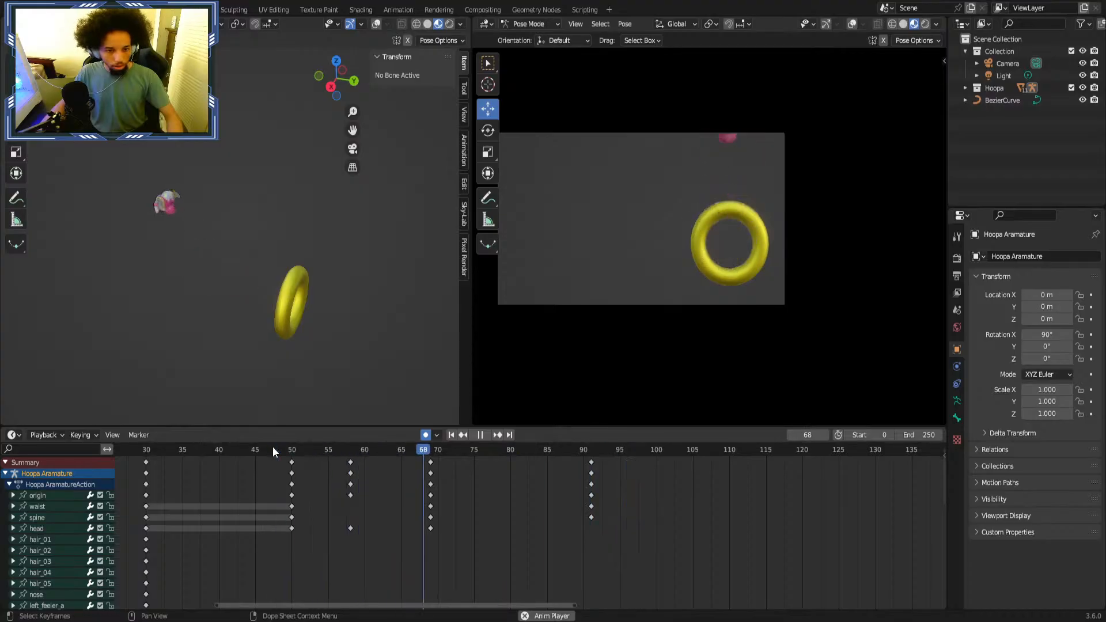
pyautogui.click(272, 447)
pyautogui.click(292, 450)
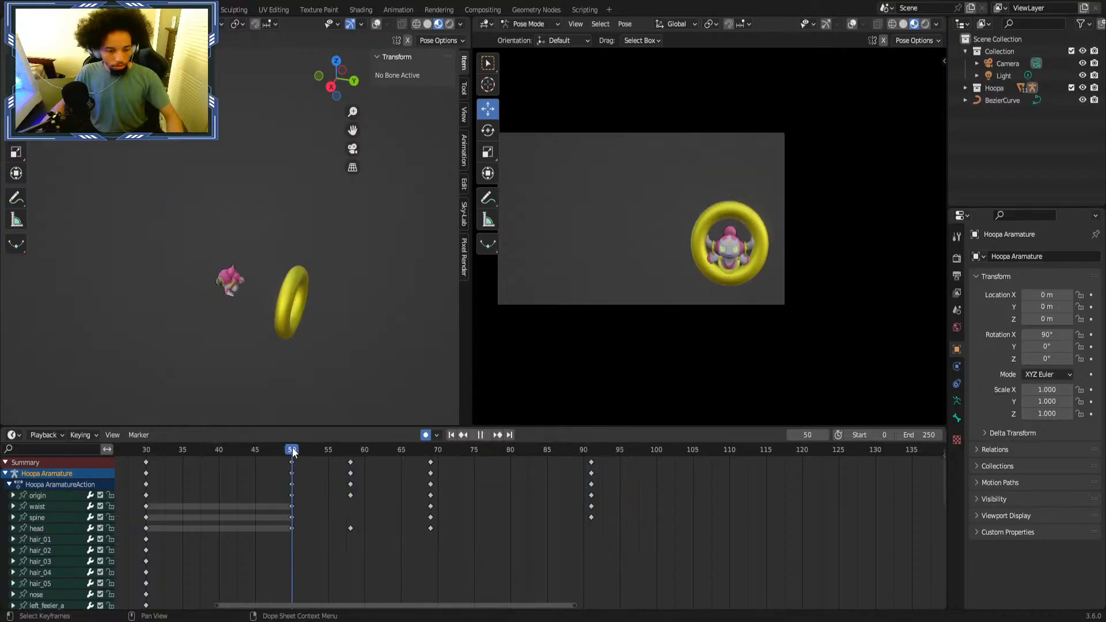
pyautogui.moveTo(292, 451); pyautogui.dragTo(590, 430)
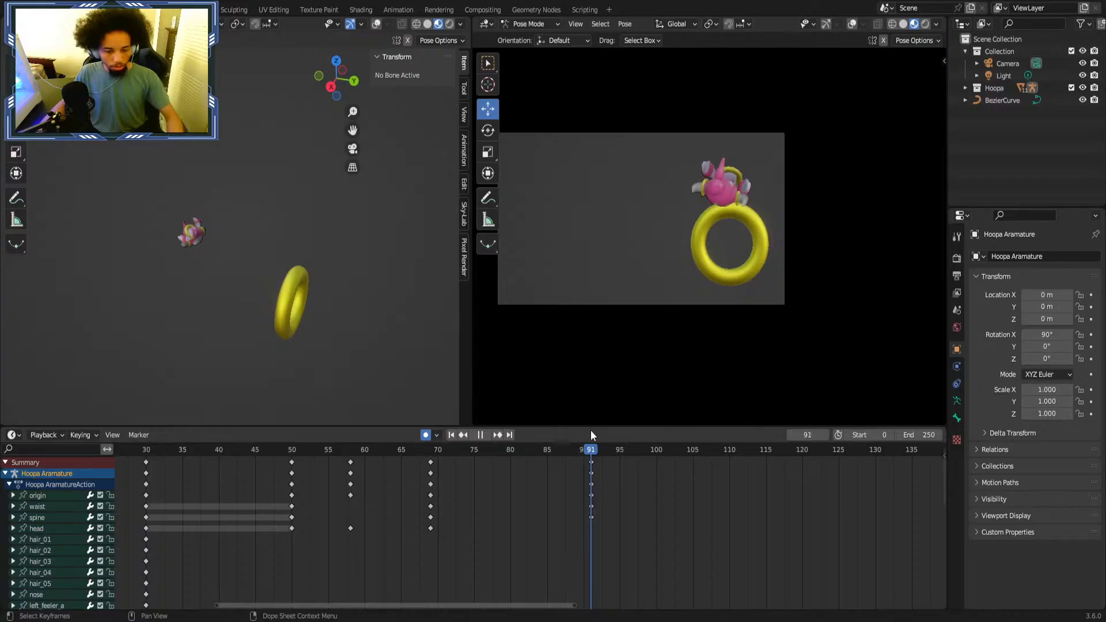
# Rotate the spine bone at frame 91 to about W 0.803, X 0.045, Y 0.593, Z -0.036.
pyautogui.click(56, 508)
pyautogui.click(51, 517)
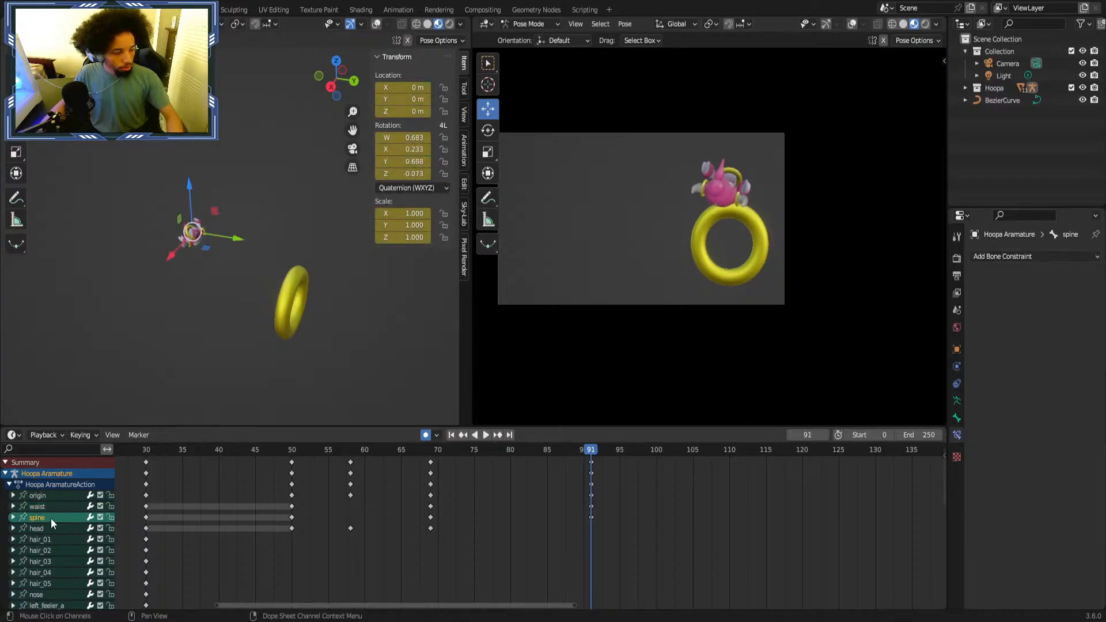
pyautogui.moveTo(144, 272); pyautogui.dragTo(229, 268, button='middle')
pyautogui.scroll(4, 229, 271)
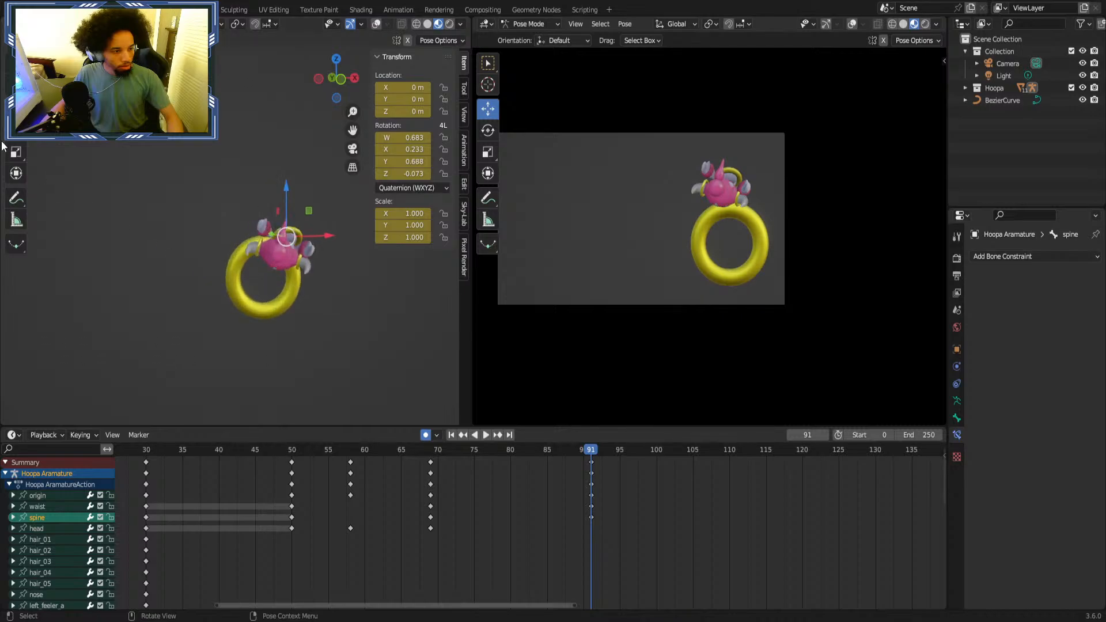
pyautogui.click(16, 130)
pyautogui.moveTo(140, 227); pyautogui.dragTo(148, 208, button='middle')
pyautogui.moveTo(272, 251); pyautogui.dragTo(325, 244)
pyautogui.moveTo(299, 221); pyautogui.dragTo(292, 200, button='middle')
pyautogui.moveTo(271, 193); pyautogui.dragTo(276, 209)
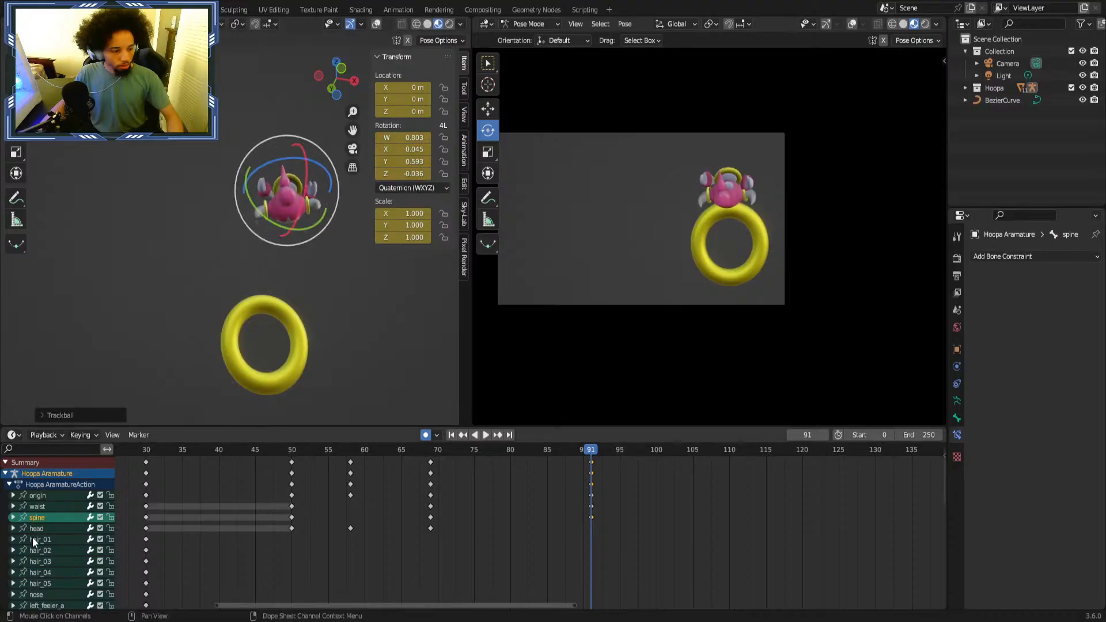
# Rotate the head bone at frame 91 to about W 0.869, X -0.060, Y 0.488, Z 0.046.
pyautogui.click(35, 529)
pyautogui.moveTo(233, 251); pyautogui.dragTo(204, 279, button='middle')
pyautogui.moveTo(272, 246); pyautogui.dragTo(291, 275)
pyautogui.moveTo(291, 266); pyautogui.dragTo(267, 196, button='middle')
pyautogui.moveTo(265, 192); pyautogui.dragTo(270, 203)
# Find the hips bone in the channel list and examine the lower body's pose at frame 91.
pyautogui.scroll(-5, 48, 550)
pyautogui.scroll(-6, 50, 537)
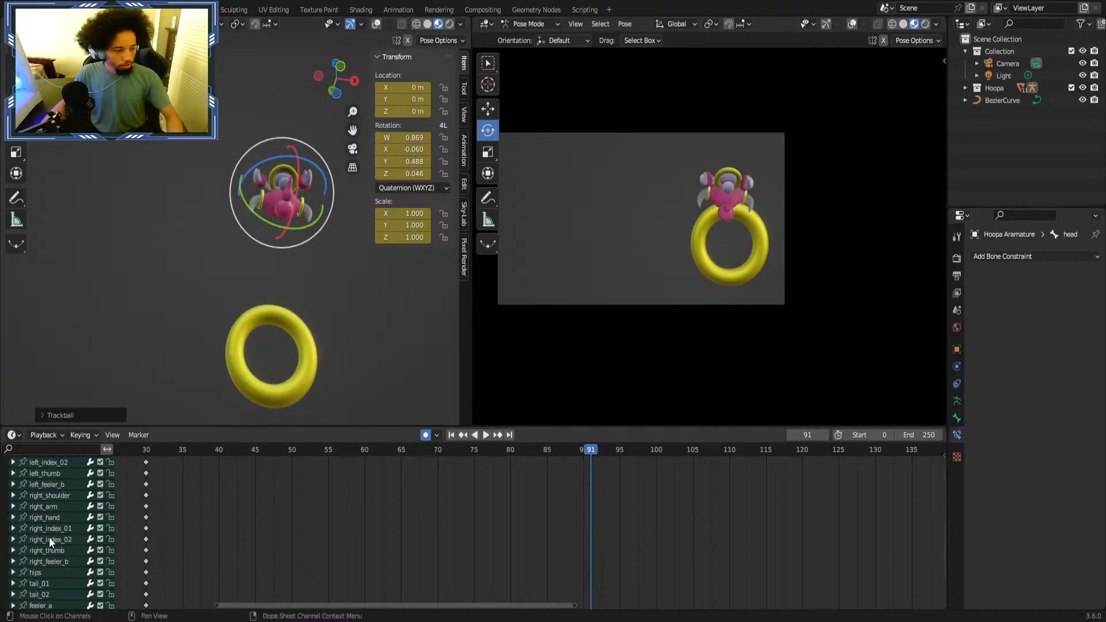
pyautogui.click(47, 524)
pyautogui.moveTo(173, 299); pyautogui.dragTo(231, 236, button='middle')
pyautogui.moveTo(257, 188); pyautogui.dragTo(206, 261, button='middle')
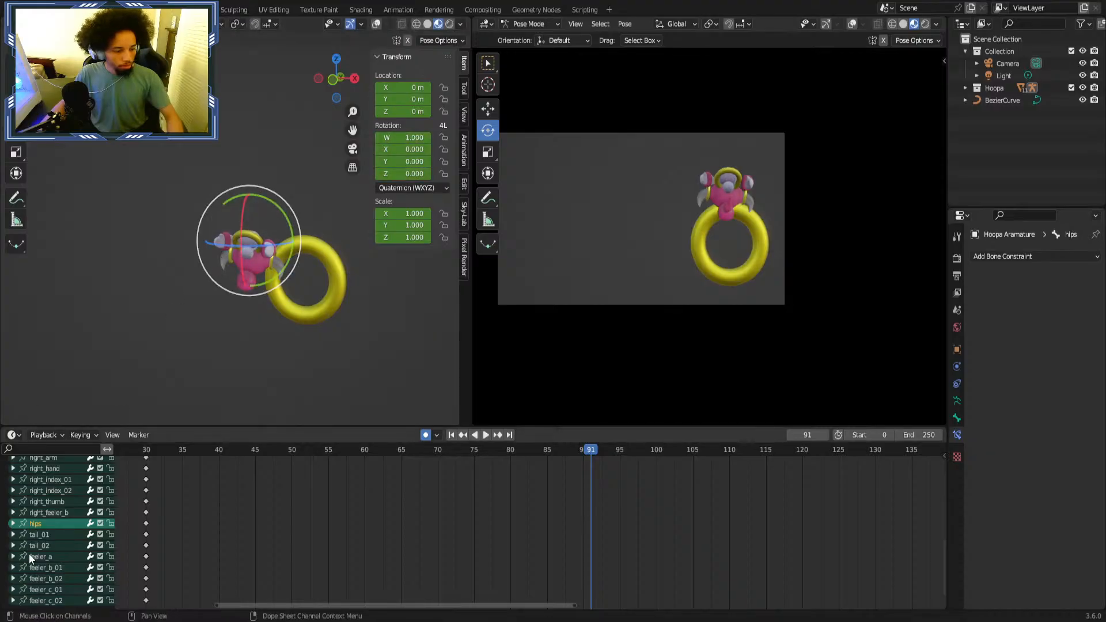
pyautogui.scroll(6, 47, 554)
pyautogui.press('a')
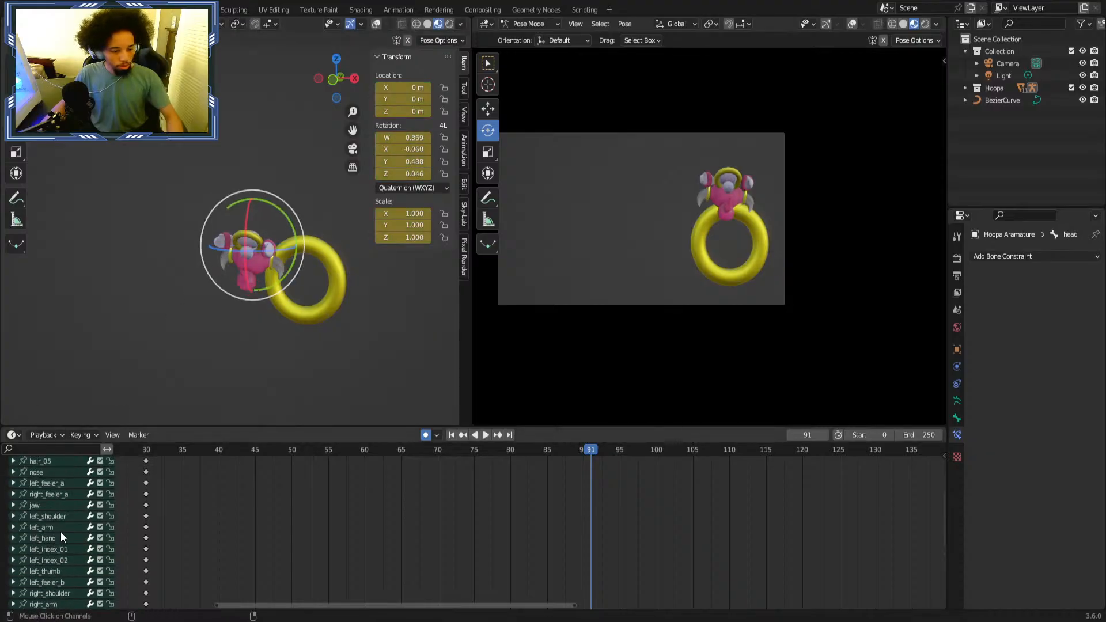
pyautogui.scroll(5, 230, 541)
# Deselect all bones and scrub between frames 50 and 69 to check the upward motion.
pyautogui.moveTo(301, 454); pyautogui.dragTo(448, 458)
pyautogui.click(741, 509)
pyautogui.press('space')
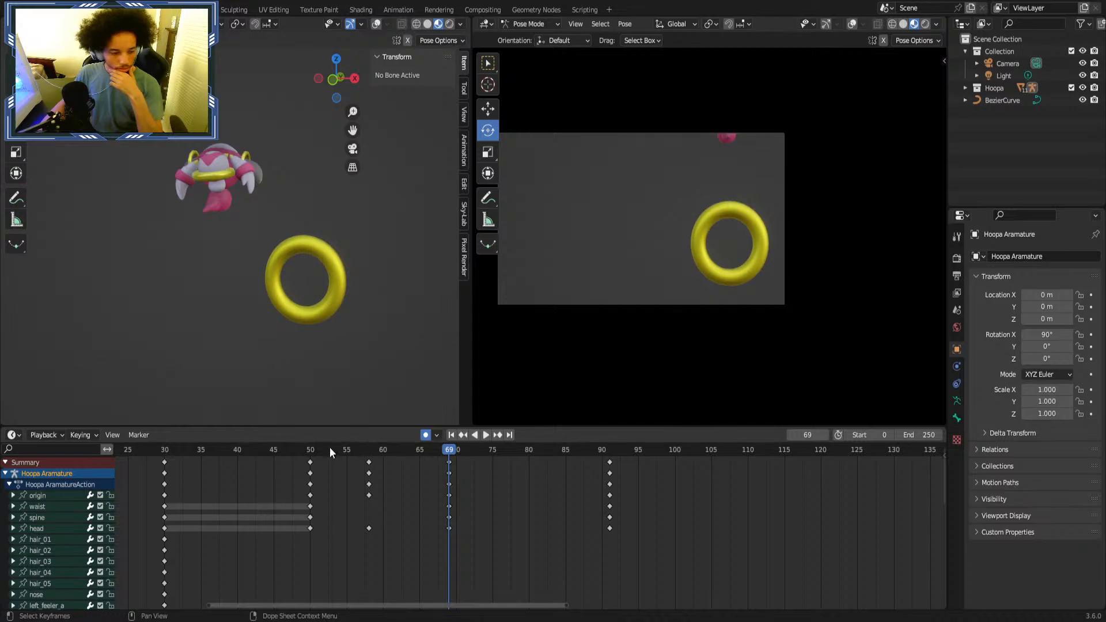
pyautogui.moveTo(330, 447); pyautogui.dragTo(365, 454)
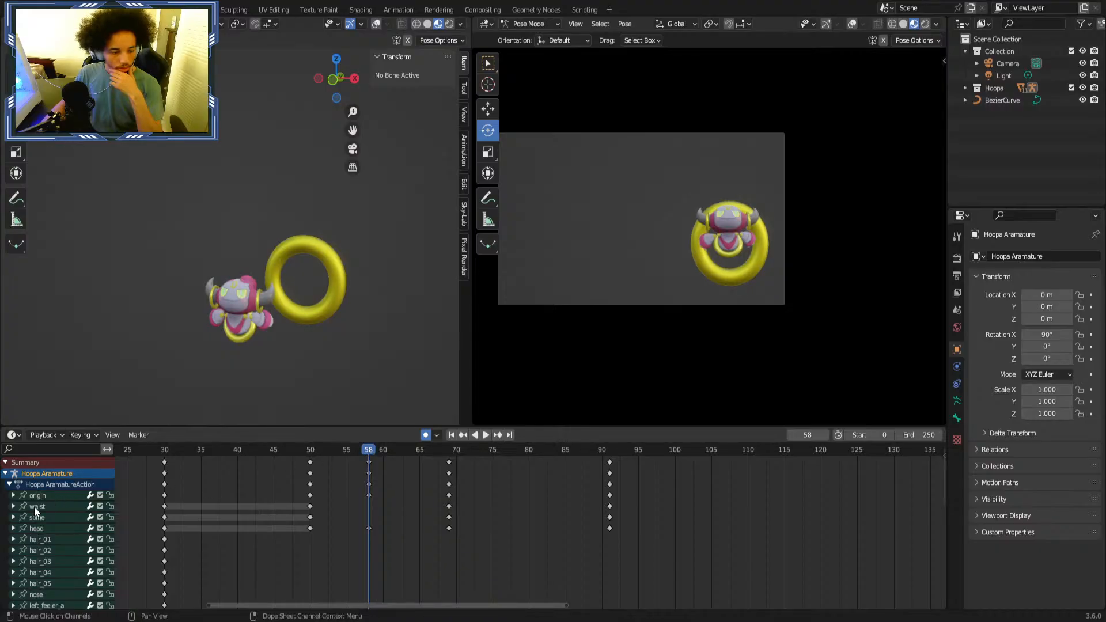
# Try rotating the spine and head bones at frame 64, the head to about W 0.696, X -0.009, Y 0.692, Z -0.080.
pyautogui.click(47, 518)
pyautogui.moveTo(340, 449); pyautogui.dragTo(412, 449)
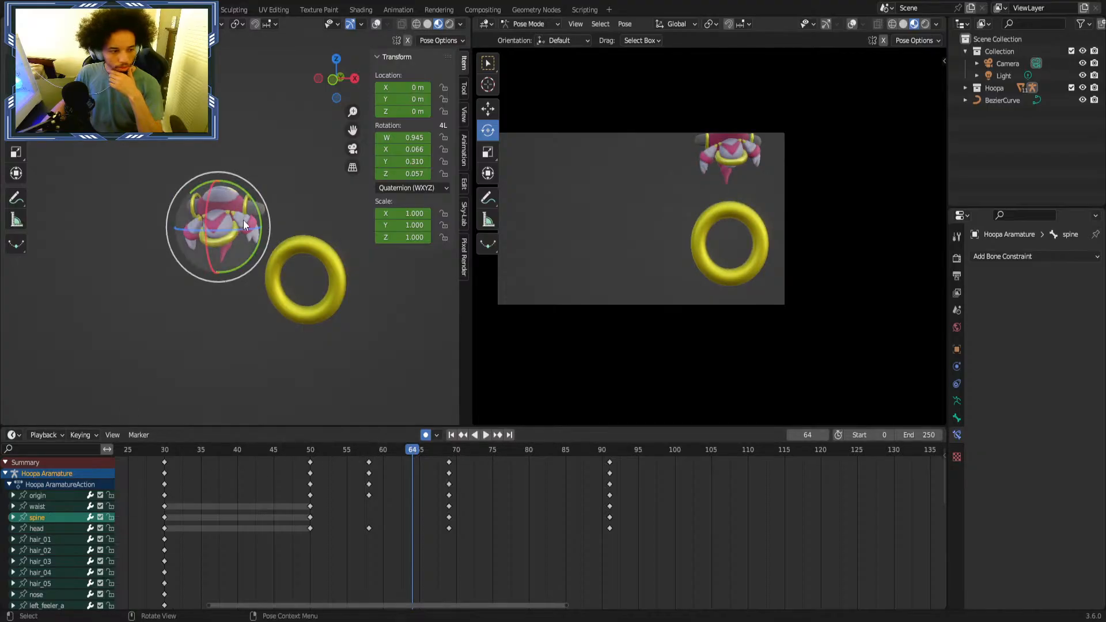
pyautogui.moveTo(254, 198); pyautogui.dragTo(258, 181)
pyautogui.click(47, 527)
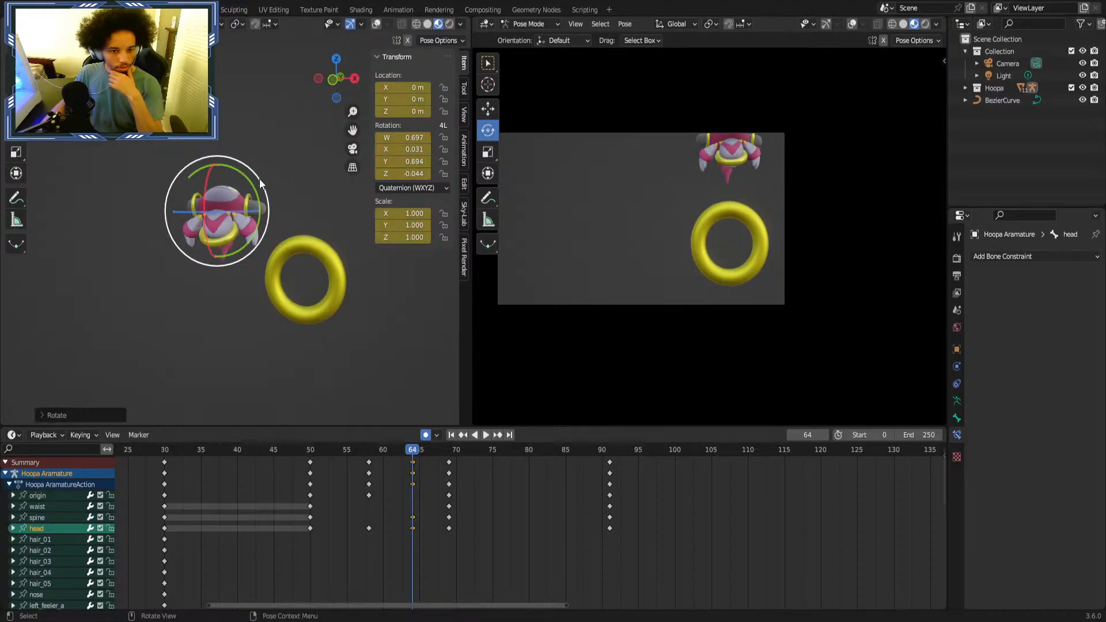
pyautogui.moveTo(227, 233); pyautogui.dragTo(214, 223)
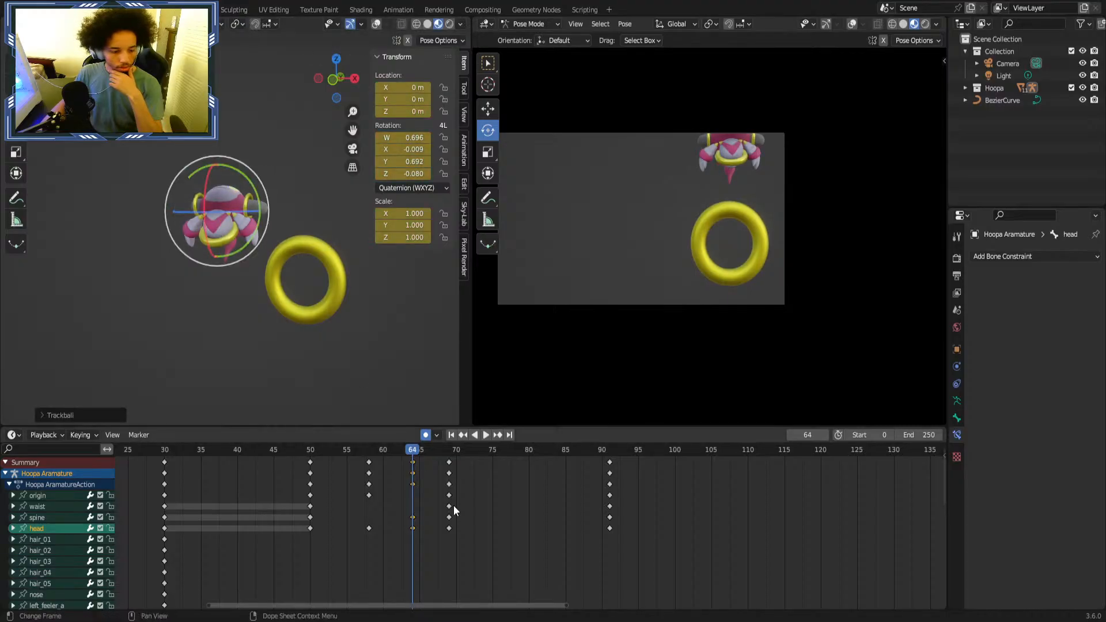
pyautogui.moveTo(428, 510); pyautogui.dragTo(449, 541)
pyautogui.click(407, 467)
# Delete all bone keyframes at frame 91 and save the file.
pyautogui.moveTo(374, 448); pyautogui.dragTo(448, 469)
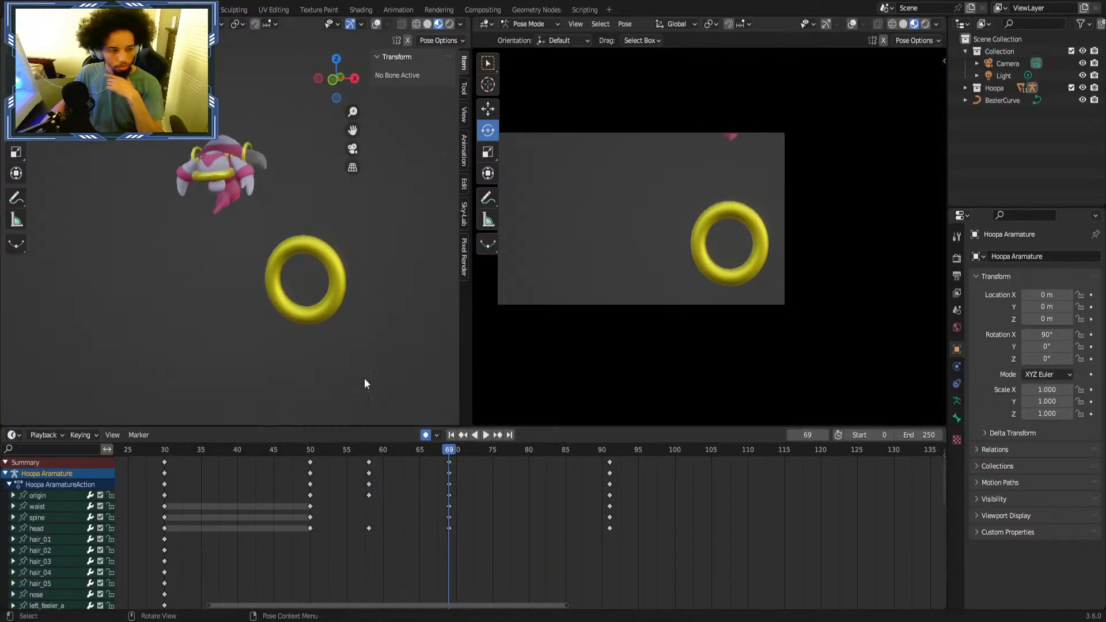
pyautogui.moveTo(364, 378); pyautogui.dragTo(222, 341, button='middle')
pyautogui.moveTo(450, 482); pyautogui.dragTo(554, 487)
pyautogui.moveTo(633, 456); pyautogui.dragTo(602, 535)
pyautogui.moveTo(528, 451); pyautogui.dragTo(442, 474)
pyautogui.rightClick(627, 510)
pyautogui.click(613, 511)
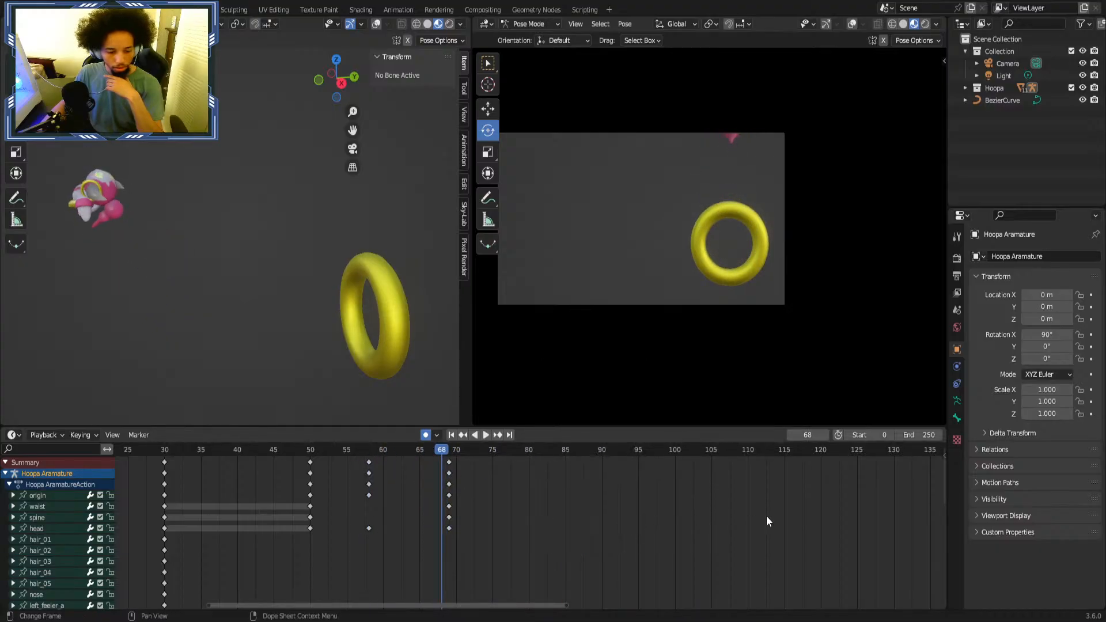
pyautogui.scroll(-5, 650, 529)
pyautogui.hotkey('ctrl', 's')
# Play the animation repeatedly from various frames between about 23 and 50 to review Hoopa's flight out of the ring.
pyautogui.hotkey('shift', 'Left')
pyautogui.press('space')
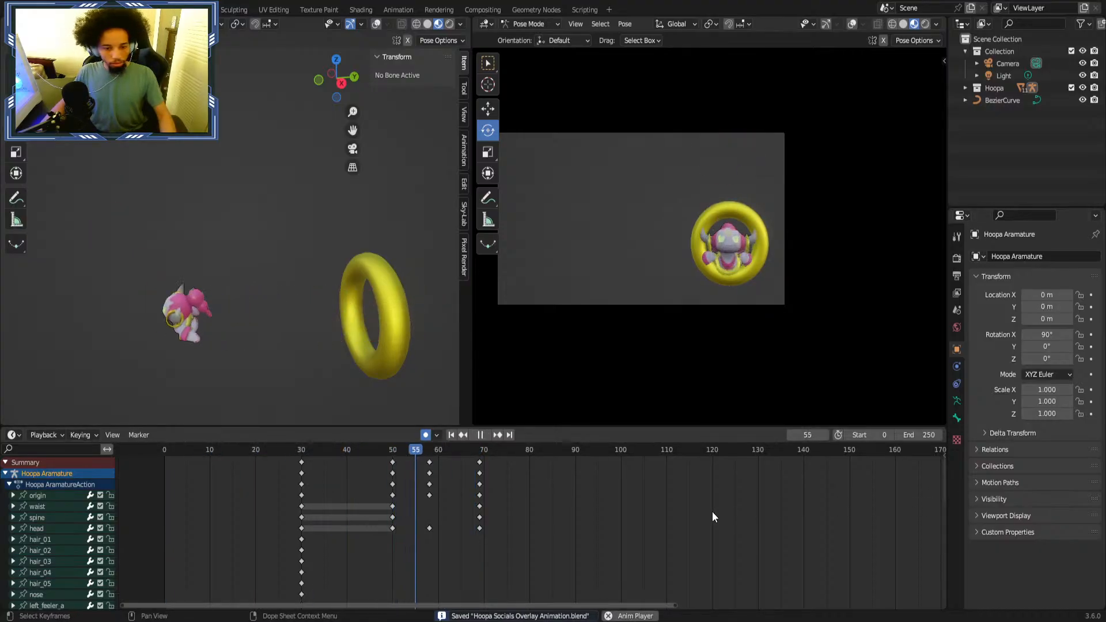
pyautogui.click(378, 449)
pyautogui.click(376, 447)
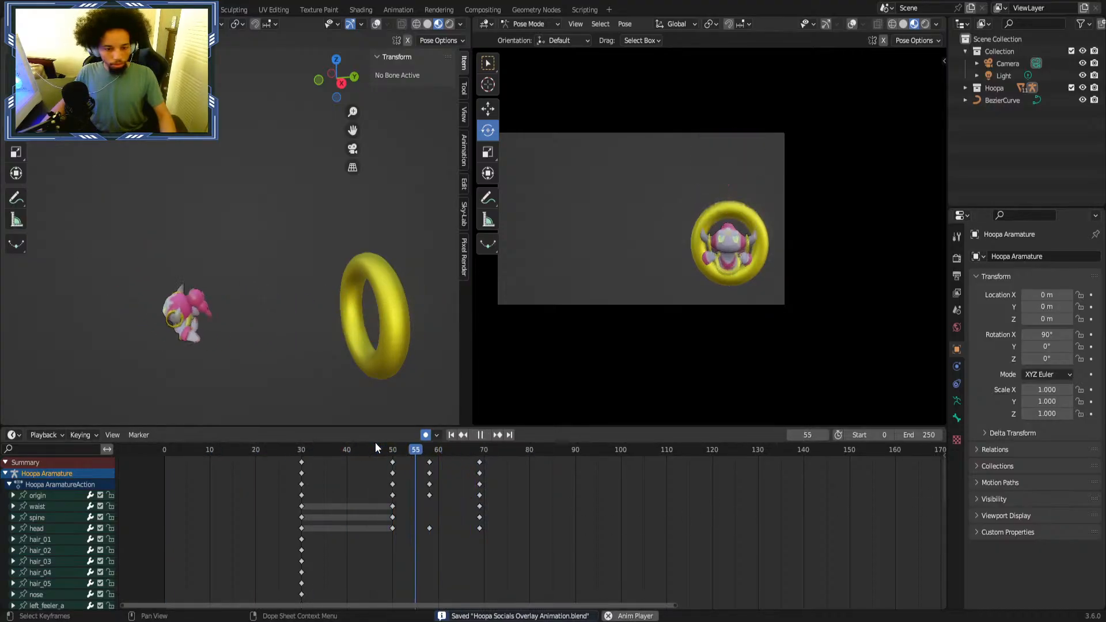
pyautogui.click(269, 449)
pyautogui.moveTo(356, 448)
pyautogui.mouseDown()
pyautogui.moveTo(428, 452)
pyautogui.moveTo(358, 458)
pyautogui.mouseUp()
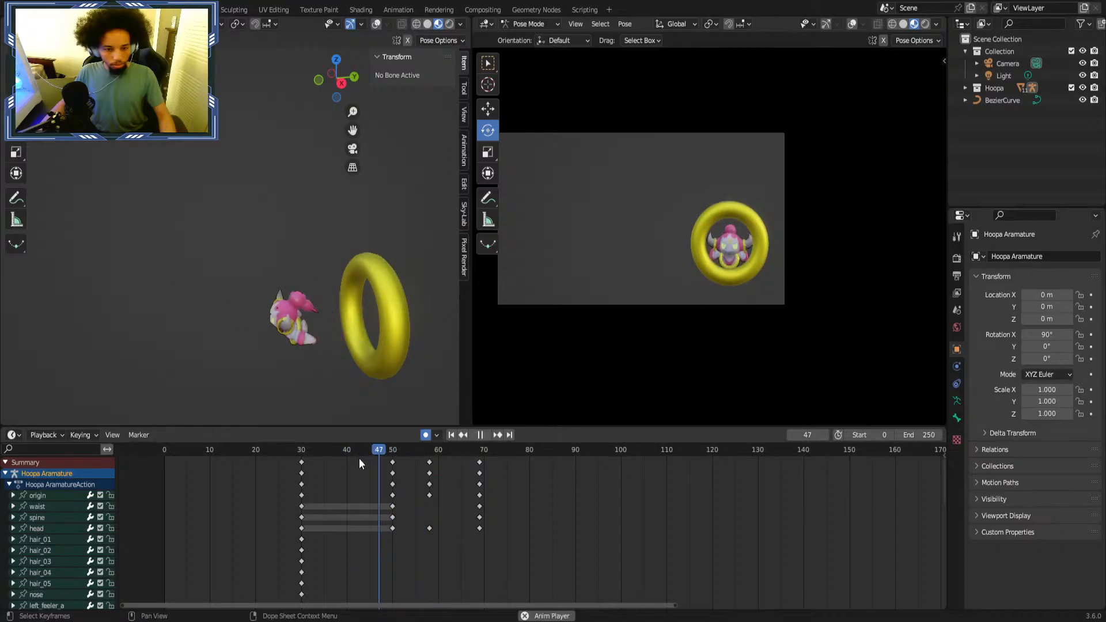
pyautogui.click(391, 455)
pyautogui.click(392, 455)
pyautogui.click(330, 455)
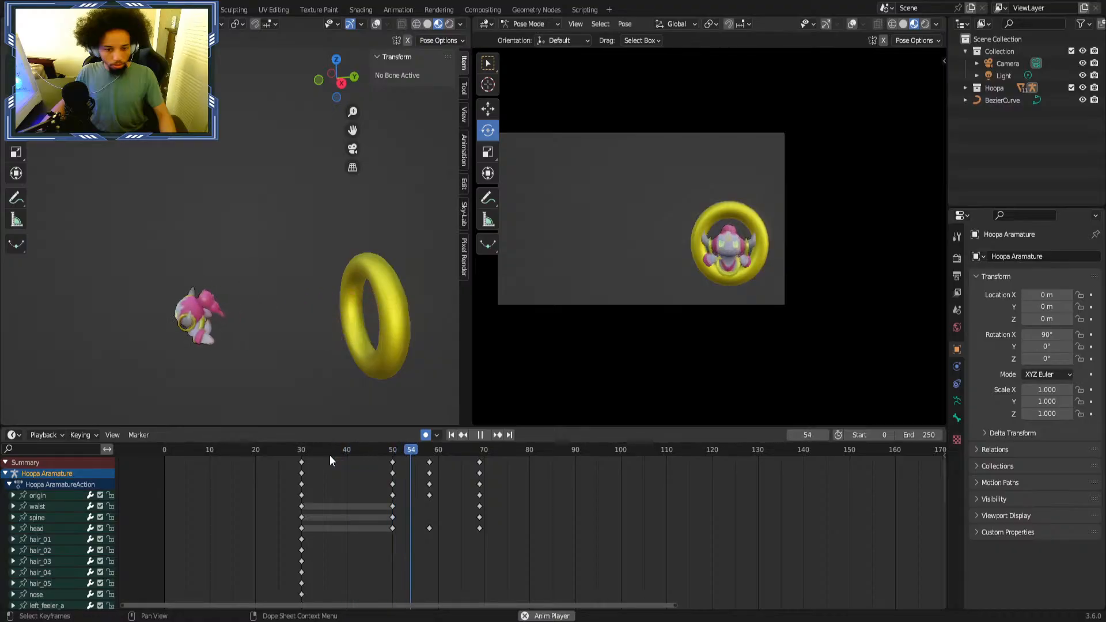
pyautogui.click(332, 455)
pyautogui.click(355, 454)
pyautogui.click(355, 455)
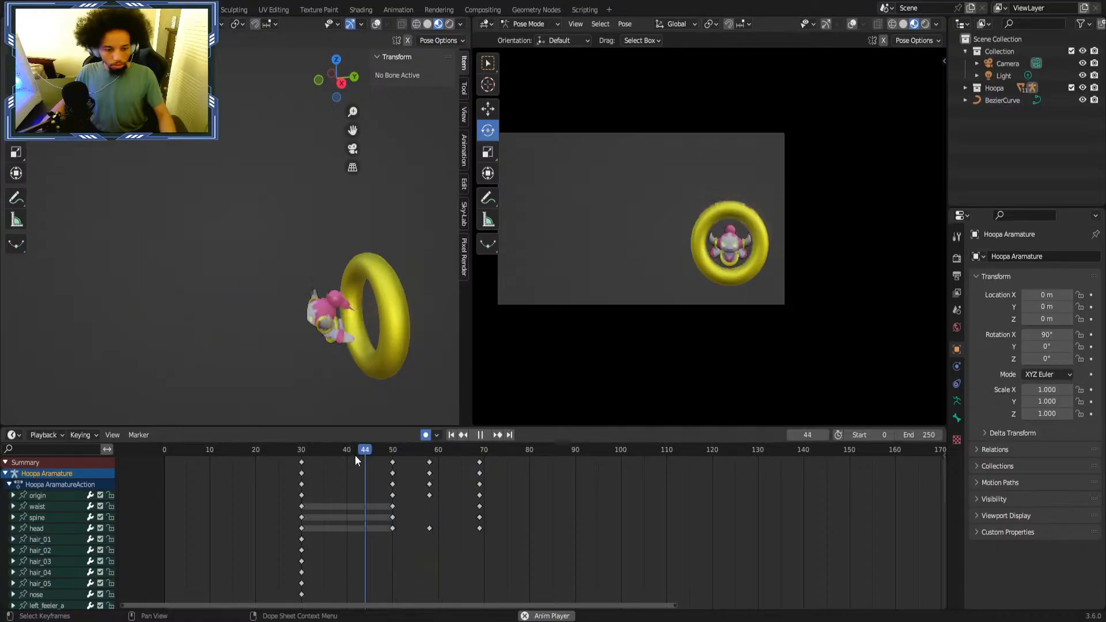
pyautogui.click(354, 455)
pyautogui.click(354, 455)
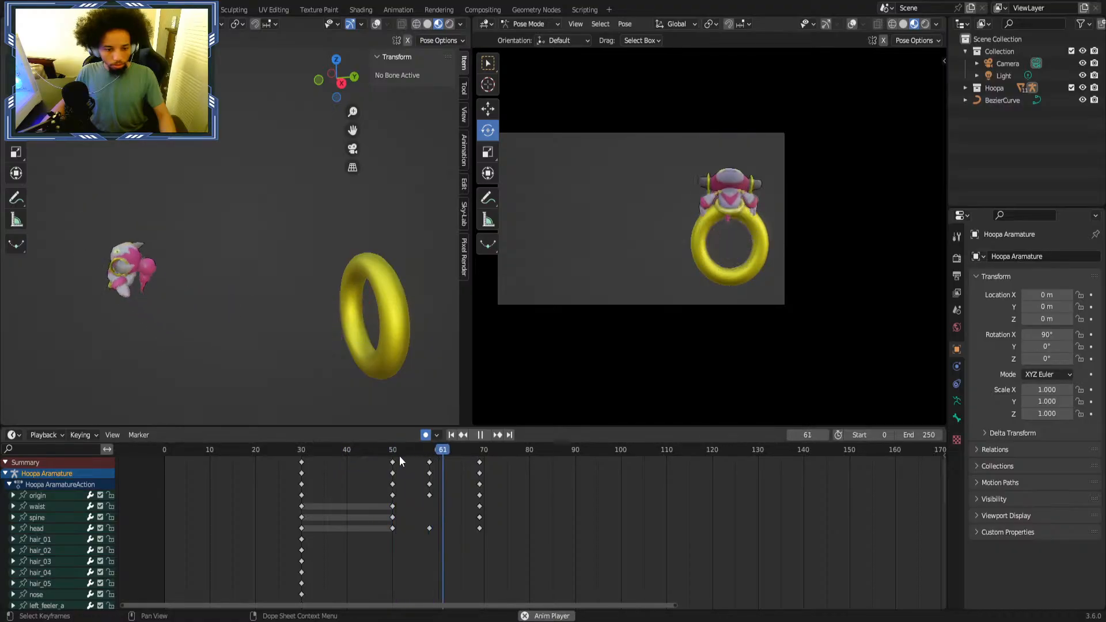
# Try deleting all bone keyframes at frame 69 and play the result.
pyautogui.press('space')
pyautogui.moveTo(513, 464); pyautogui.dragTo(469, 527)
pyautogui.rightClick(469, 526)
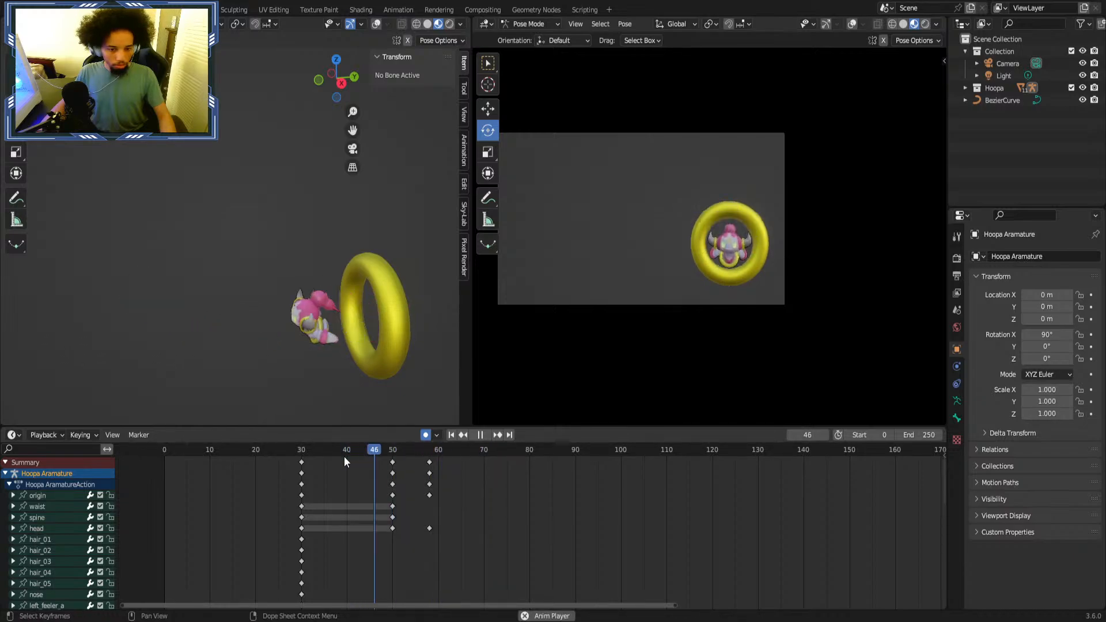
pyautogui.press('Escape')
# Nudge the origin bone slightly along positive X at frame 58.
pyautogui.moveTo(431, 465)
pyautogui.mouseDown()
pyautogui.moveTo(364, 453)
pyautogui.moveTo(431, 465)
pyautogui.mouseUp()
pyautogui.click(48, 496)
pyautogui.moveTo(115, 323); pyautogui.dragTo(337, 375, button='middle')
pyautogui.press('g')
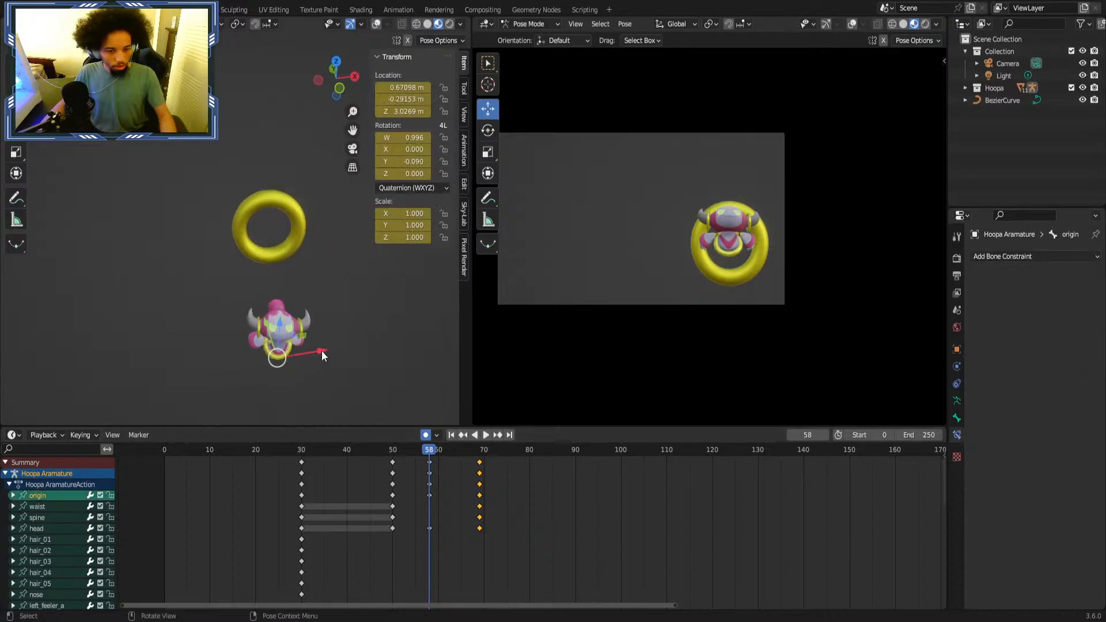
pyautogui.moveTo(322, 352); pyautogui.dragTo(326, 351)
# Play the flight back from around frame 42, deselect all bones and save the file.
pyautogui.moveTo(357, 453); pyautogui.dragTo(301, 452)
pyautogui.press('space')
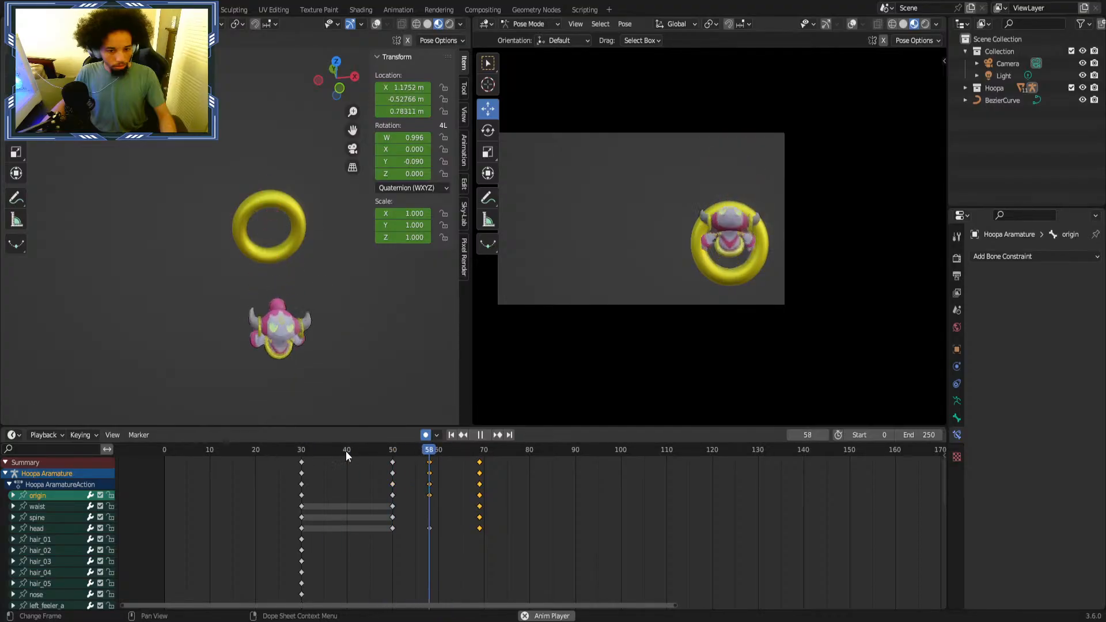
pyautogui.click(355, 449)
pyautogui.press('space')
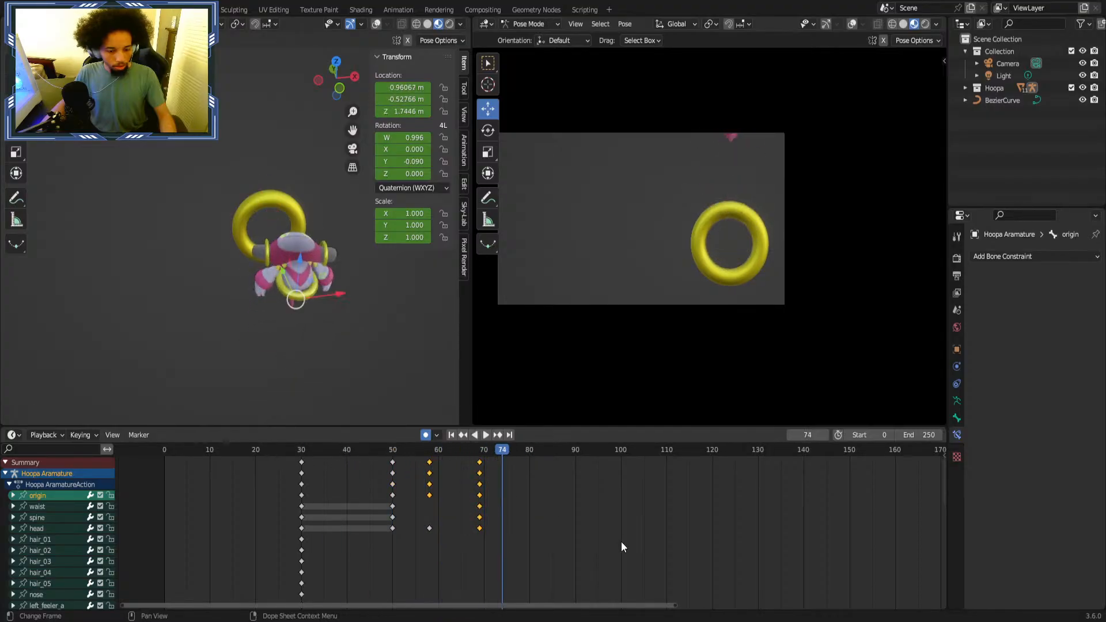
pyautogui.click(622, 546)
pyautogui.hotkey('ctrl', 's')
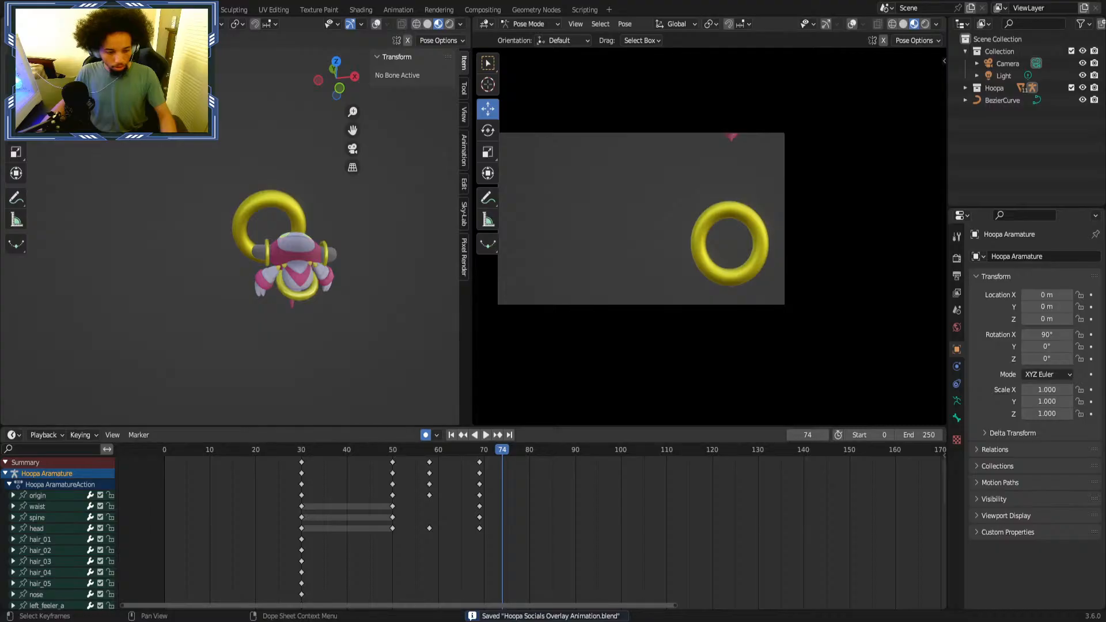
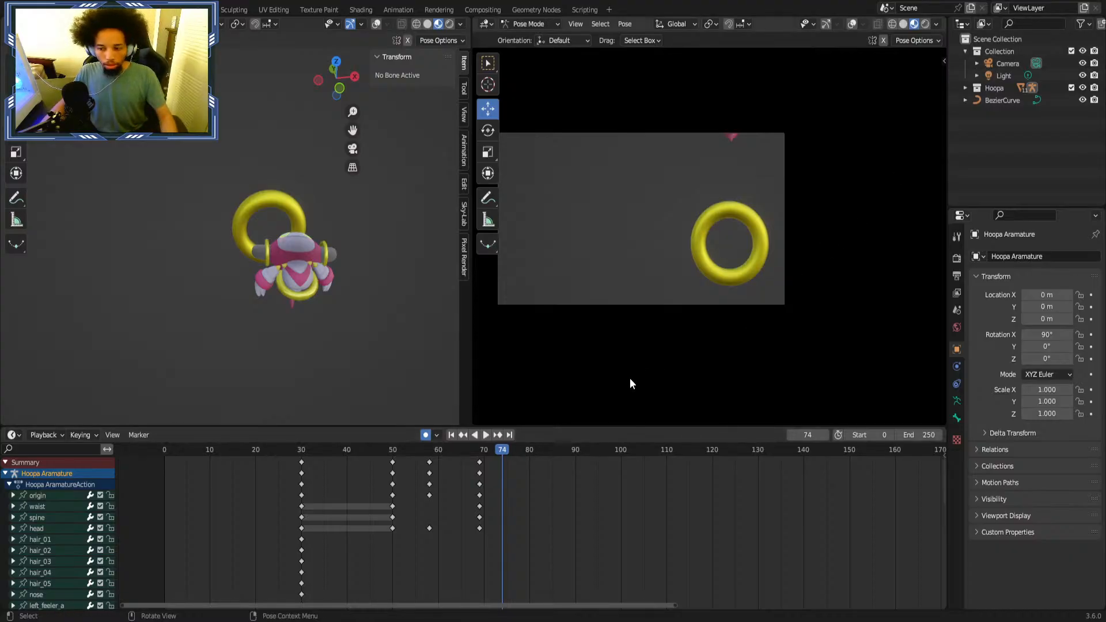
# Play and scrub the animation up to about frame 70 to review Hoopa's flight out of the ring from front and side views.
pyautogui.hotkey('shift', 'Left')
pyautogui.press('space')
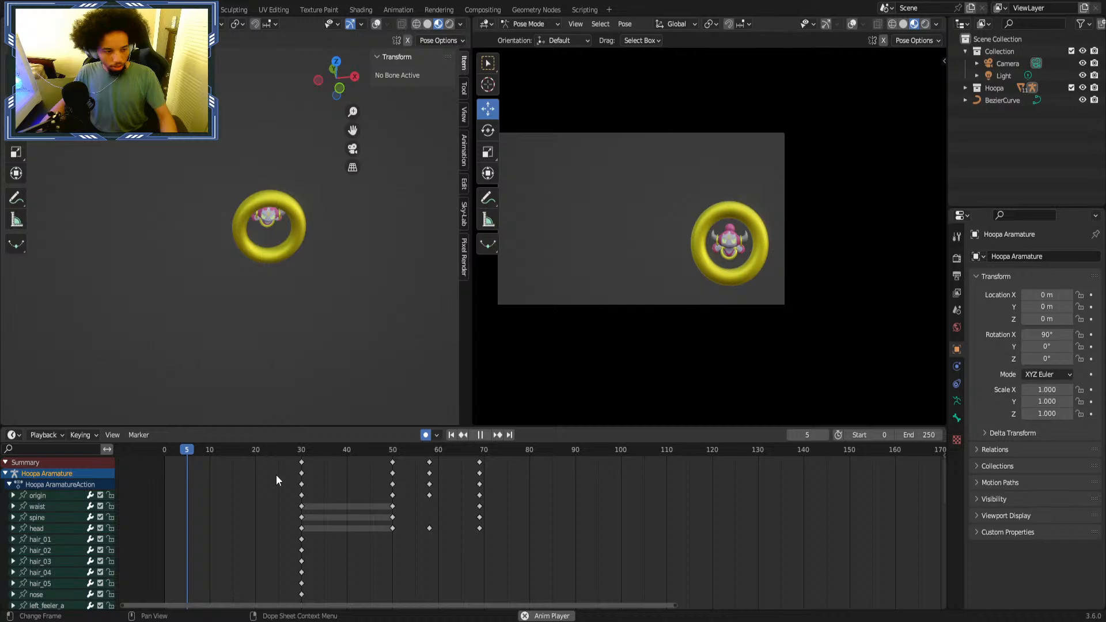
pyautogui.click(322, 454)
pyautogui.moveTo(445, 444); pyautogui.dragTo(481, 455)
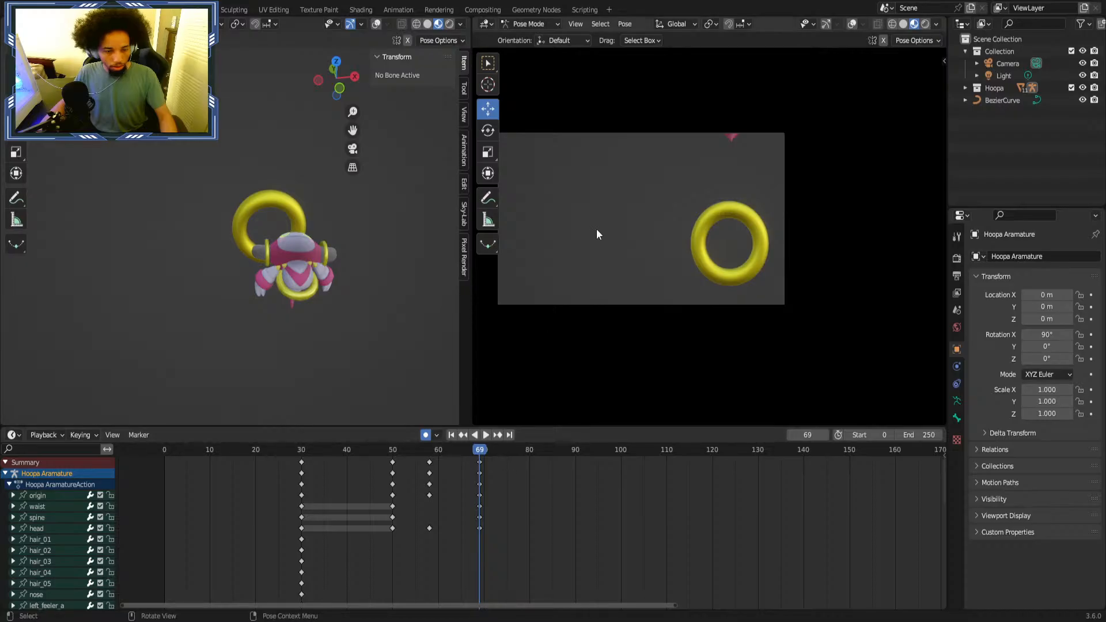
pyautogui.press('space')
pyautogui.click(351, 452)
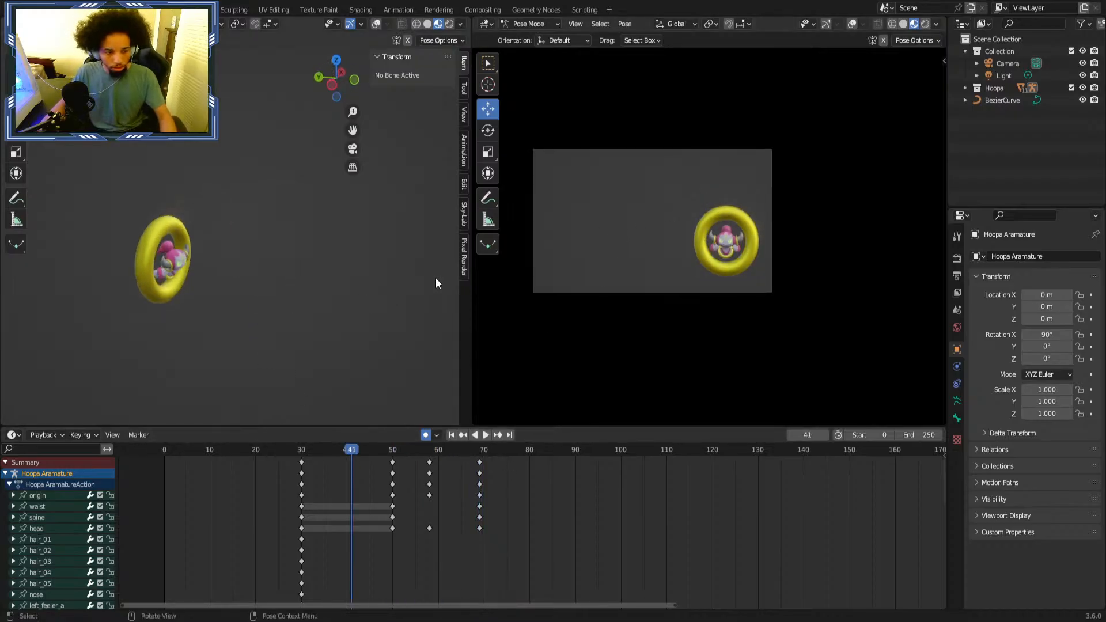
pyautogui.moveTo(375, 453); pyautogui.dragTo(466, 448)
pyautogui.press('space')
pyautogui.click(486, 436)
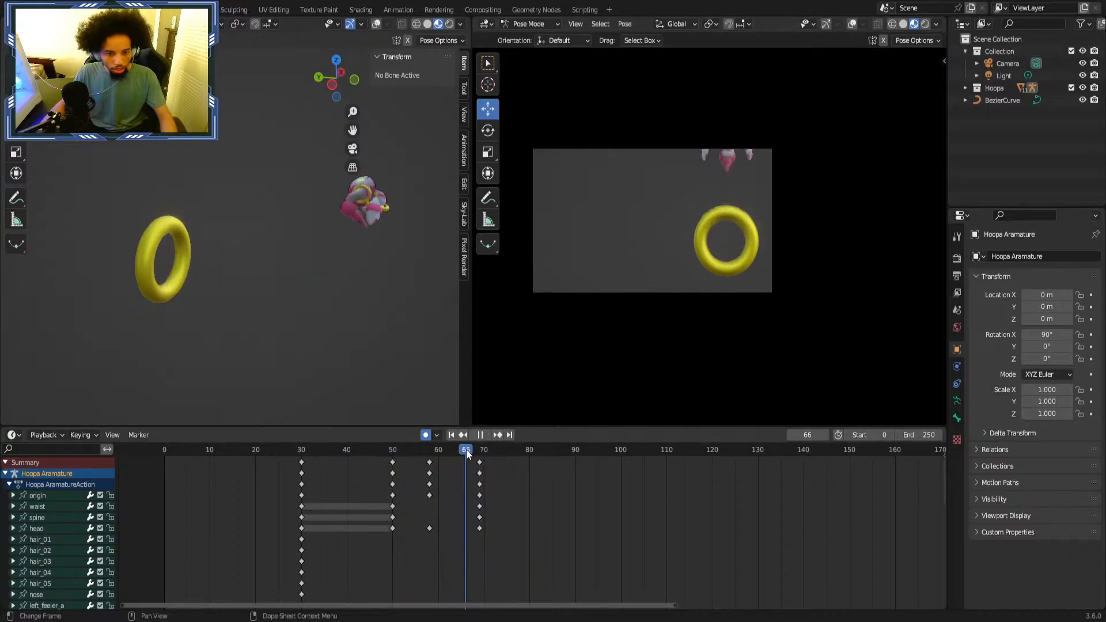
# Scrub to frame 69, replay the flight from around frame 44 in a front view, and save the file.
pyautogui.scroll(4, 493, 456)
pyautogui.moveTo(493, 456); pyautogui.dragTo(517, 465, button='middle')
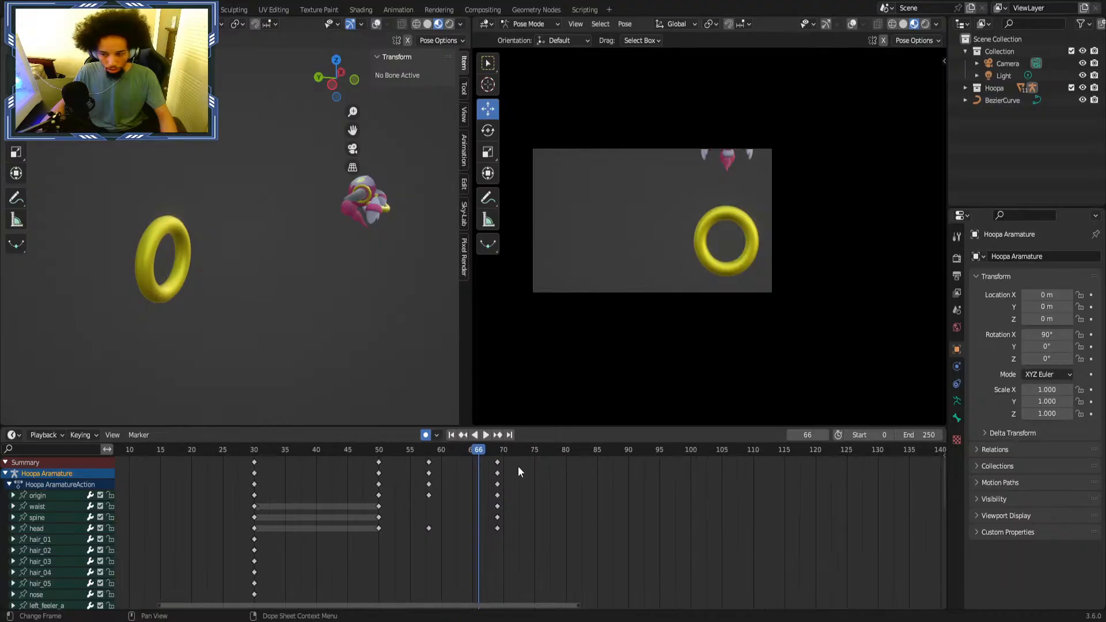
pyautogui.scroll(3, 518, 466)
pyautogui.moveTo(473, 451); pyautogui.dragTo(491, 452)
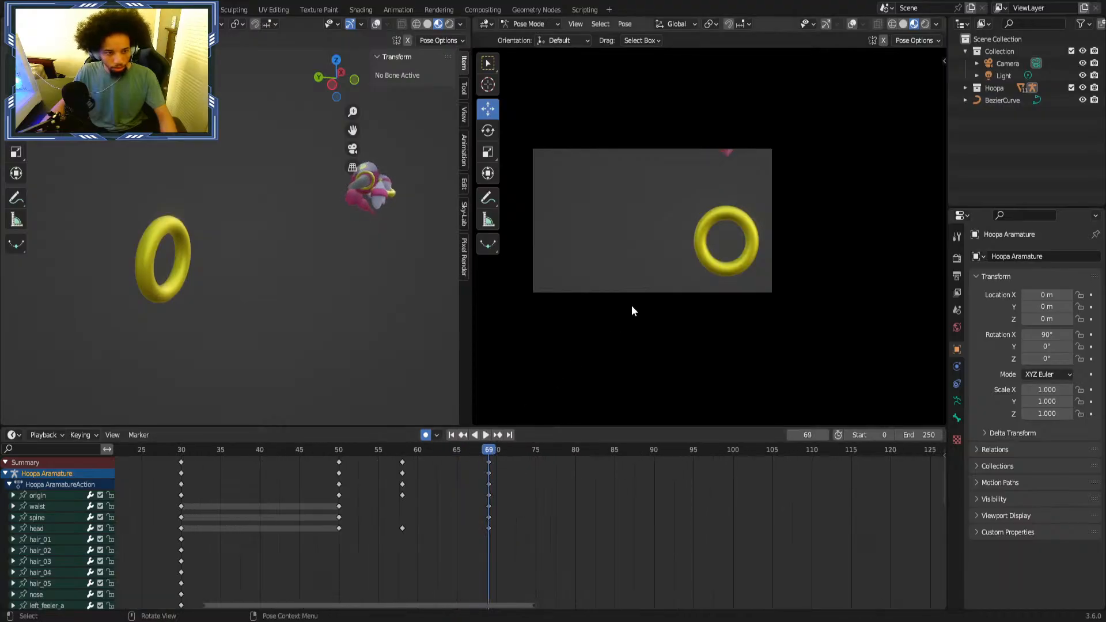
pyautogui.moveTo(374, 319); pyautogui.dragTo(311, 351, button='middle')
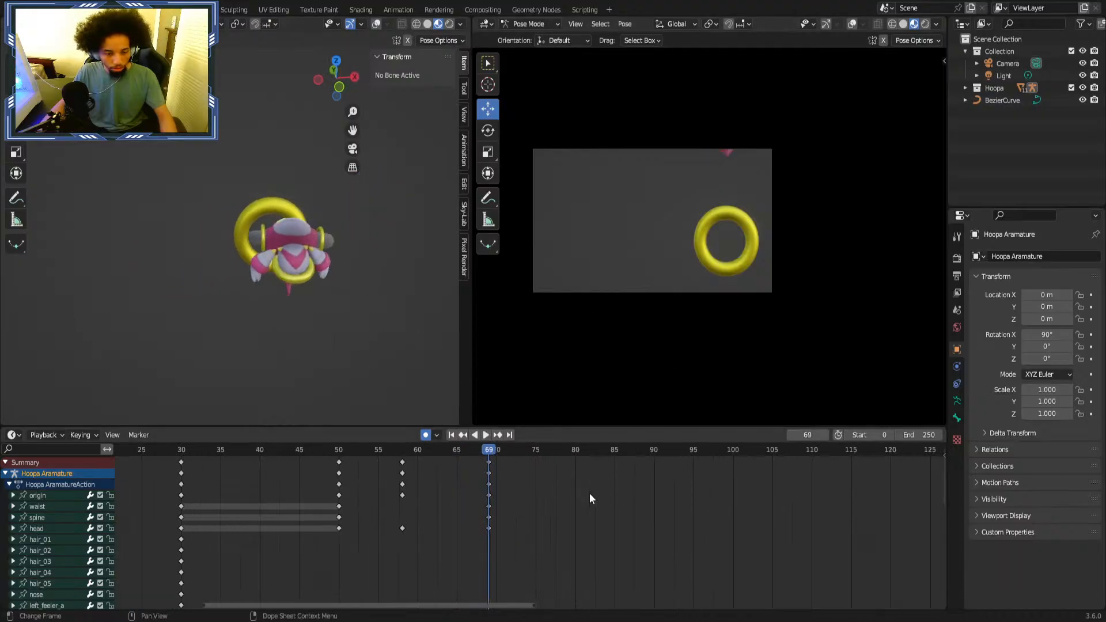
pyautogui.click(291, 450)
pyautogui.press('space')
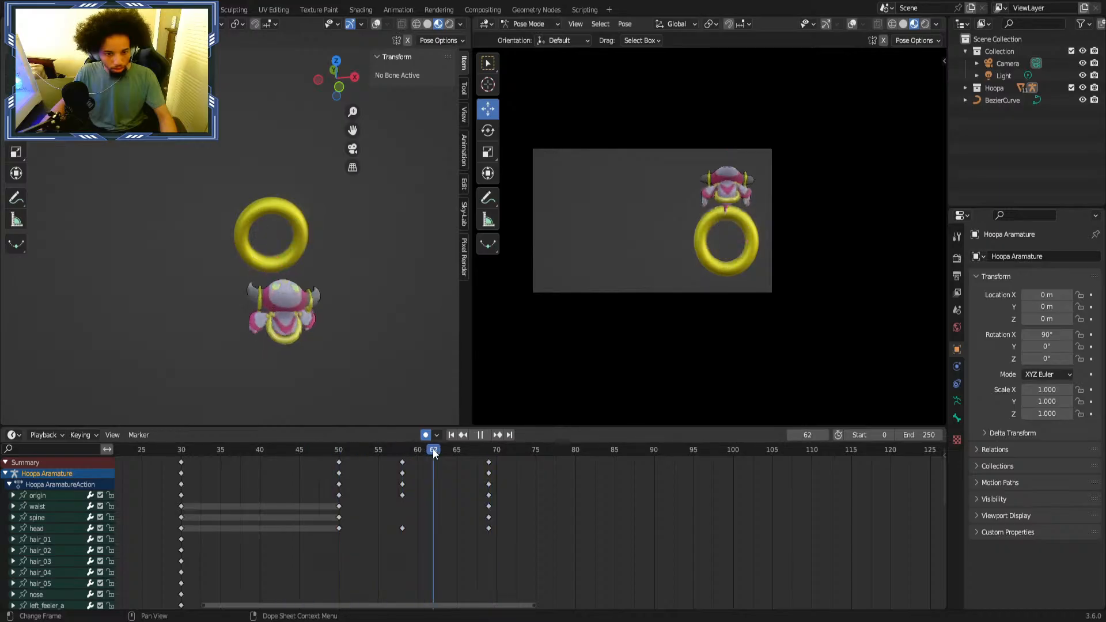
pyautogui.moveTo(481, 452); pyautogui.dragTo(555, 447)
pyautogui.press('space')
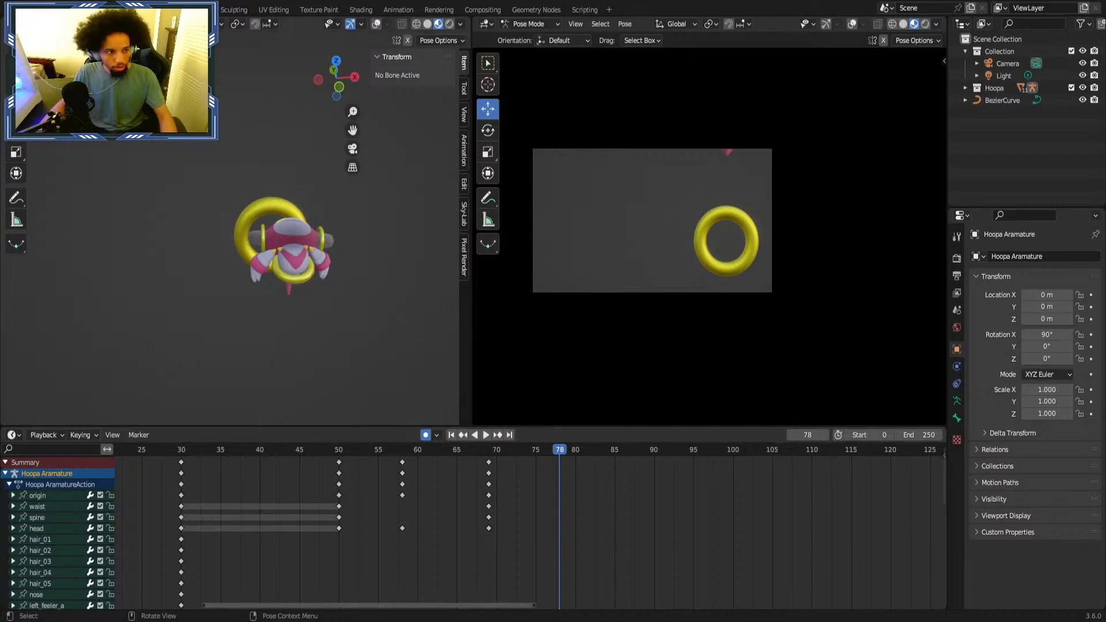
pyautogui.hotkey('ctrl', 's')
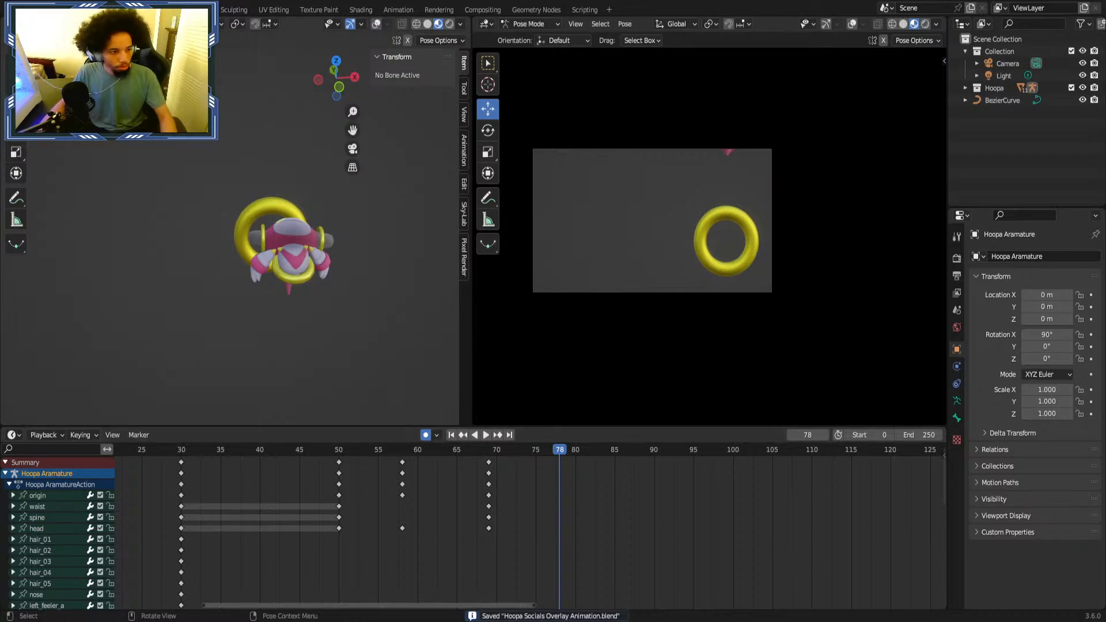
# Switch to Object Mode, select the camera and set its focal length to 35 mm.
pyautogui.hotkey('ctrl', 'Tab')
pyautogui.click(1007, 63)
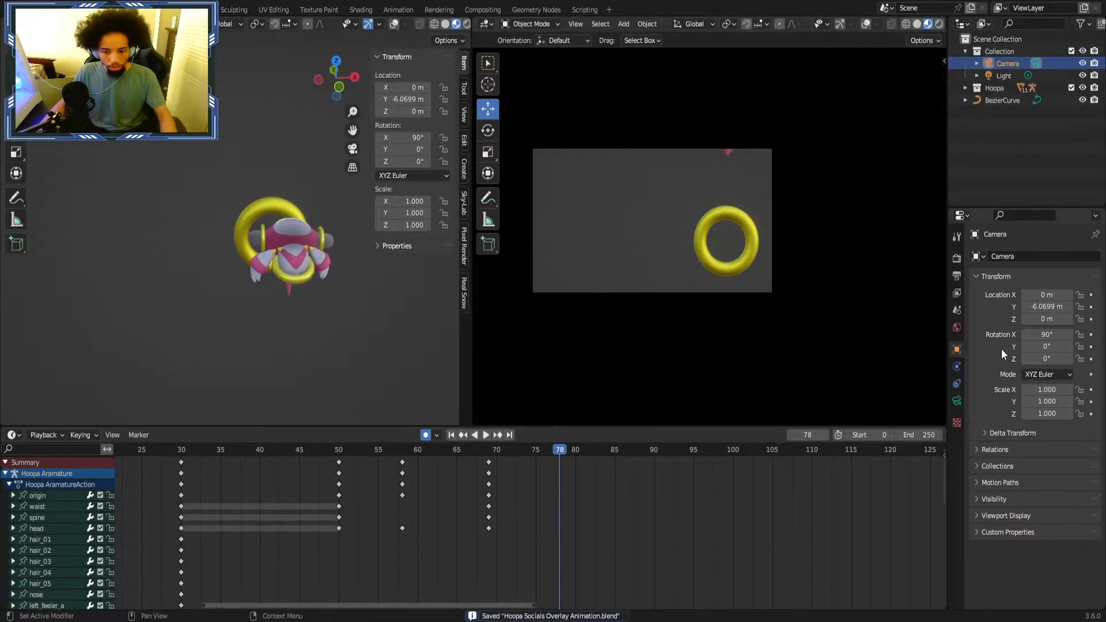
pyautogui.click(956, 400)
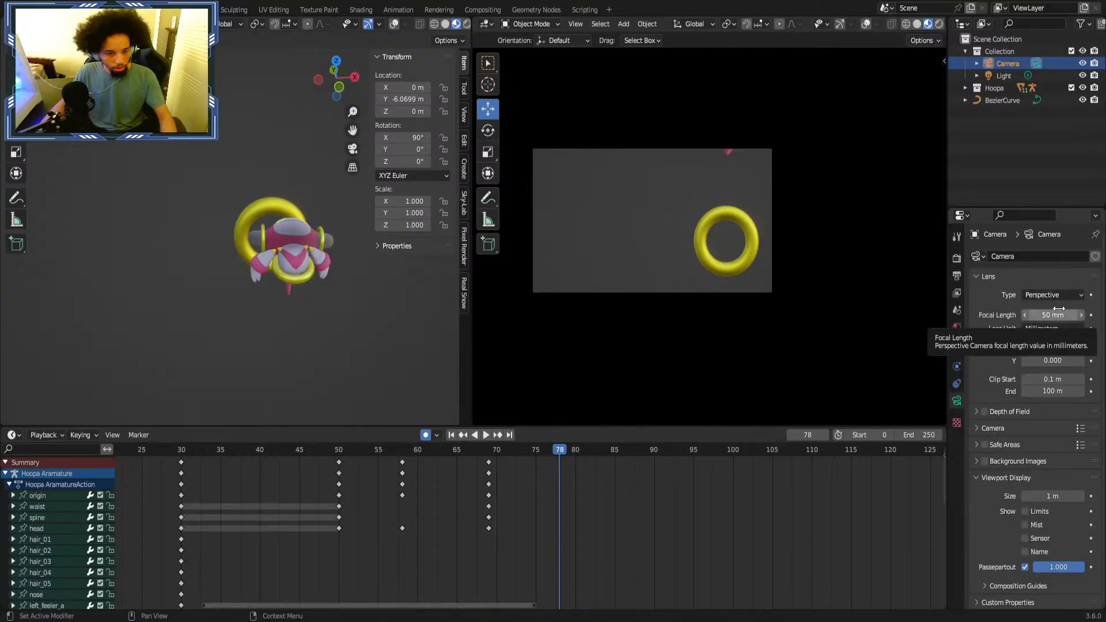
pyautogui.moveTo(1053, 315); pyautogui.dragTo(995, 315)
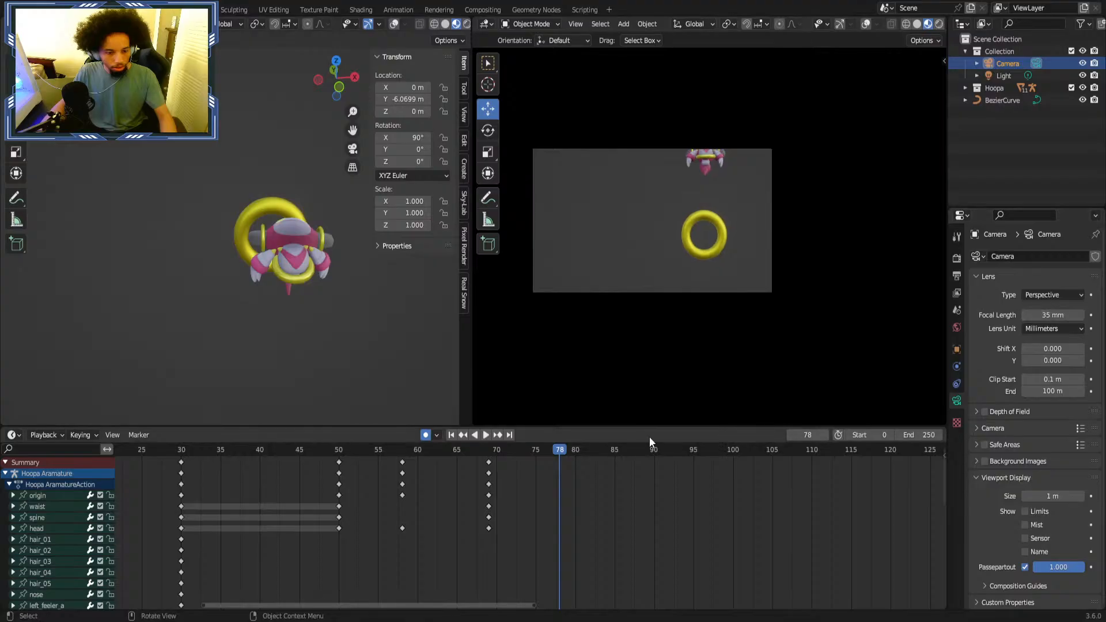
# Play and scrub the flight from around frame 47 to frame 80 through the widened camera.
pyautogui.click(313, 456)
pyautogui.press('space')
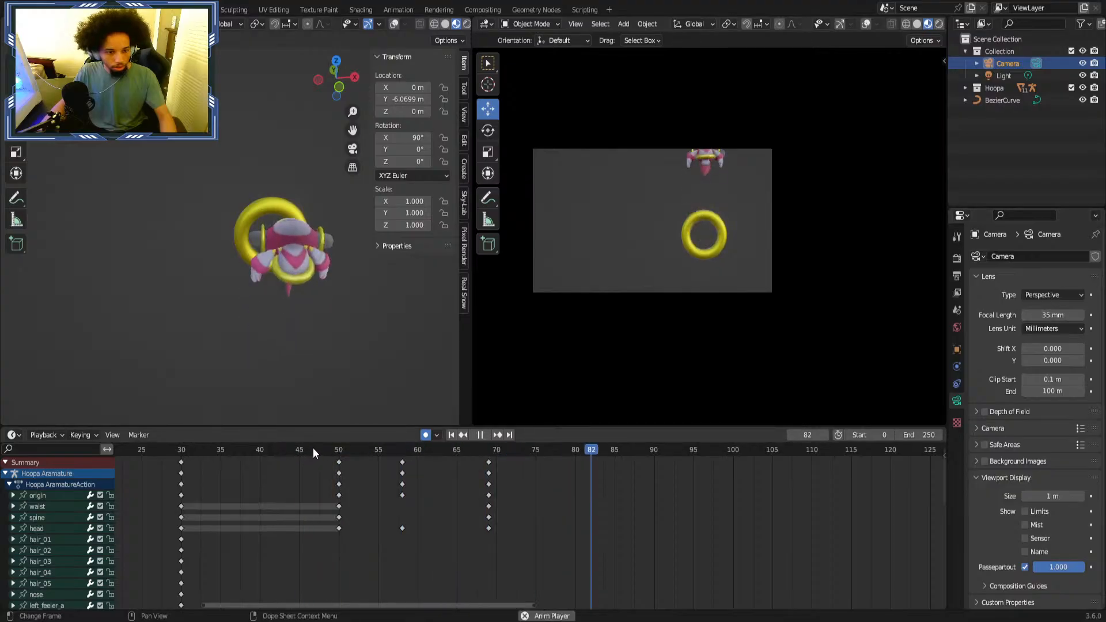
pyautogui.click(313, 447)
pyautogui.click(313, 448)
pyautogui.moveTo(313, 447); pyautogui.dragTo(491, 452)
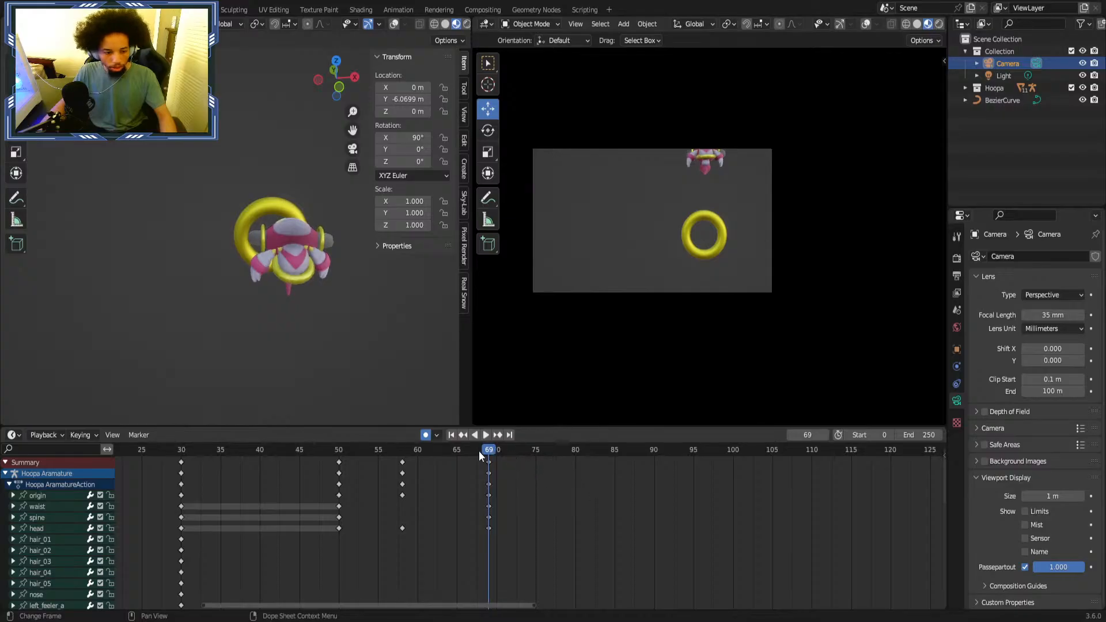
pyautogui.moveTo(325, 452); pyautogui.dragTo(606, 477)
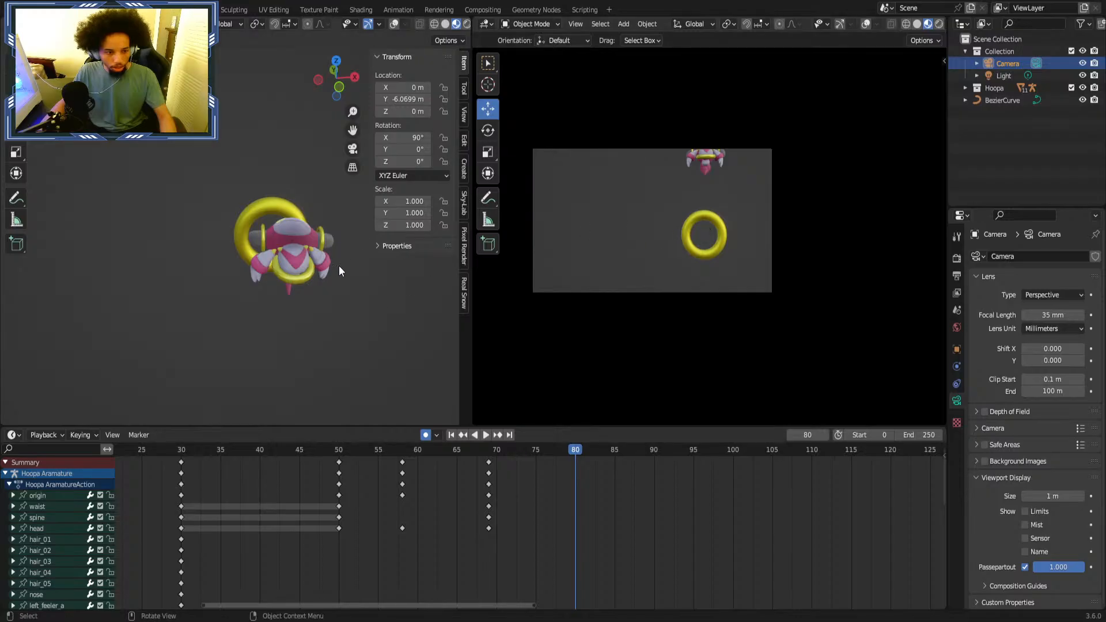
# Return the Hoopa armature to Pose Mode, select the origin bone and view the end of the flight from the side.
pyautogui.click(60, 503)
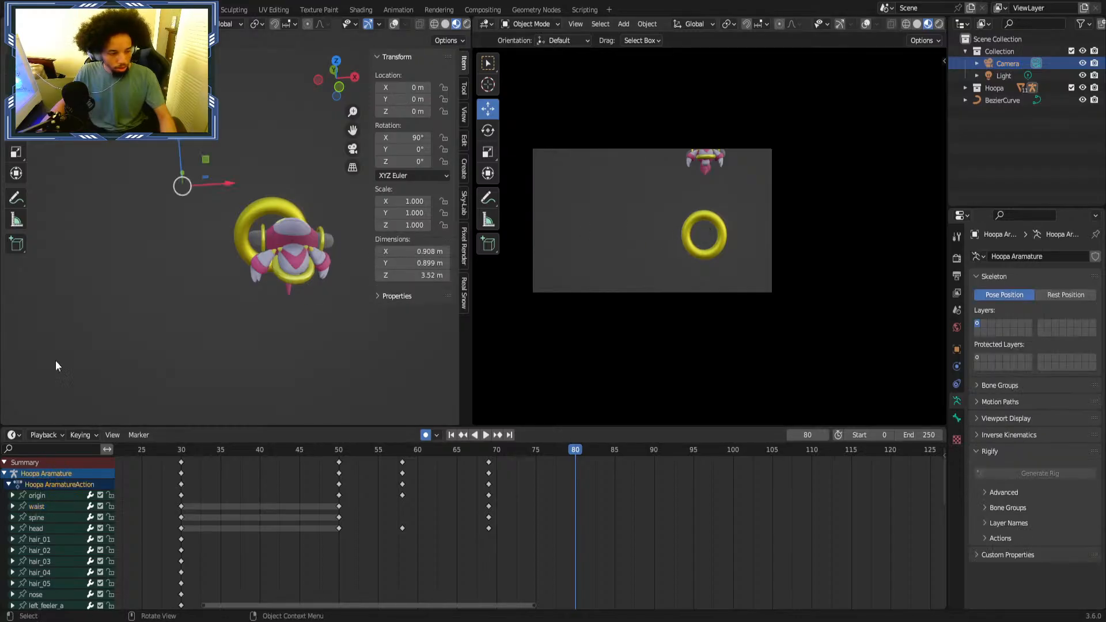
pyautogui.hotkey('ctrl', 'Tab')
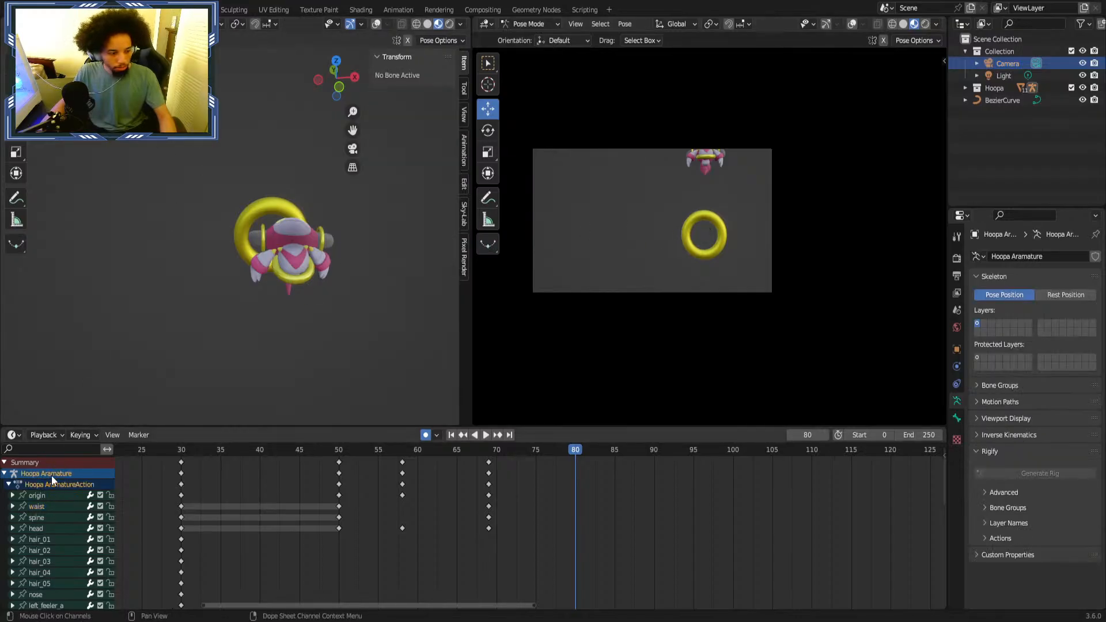
pyautogui.click(38, 495)
pyautogui.moveTo(114, 251); pyautogui.dragTo(405, 397, button='middle')
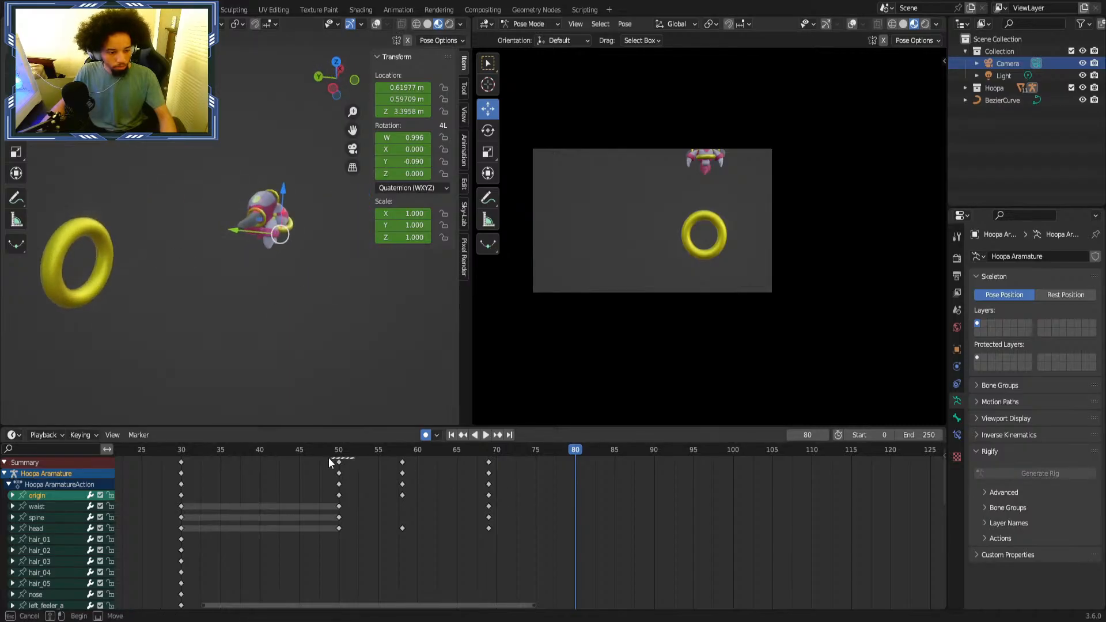
pyautogui.press('Escape')
pyautogui.press('space')
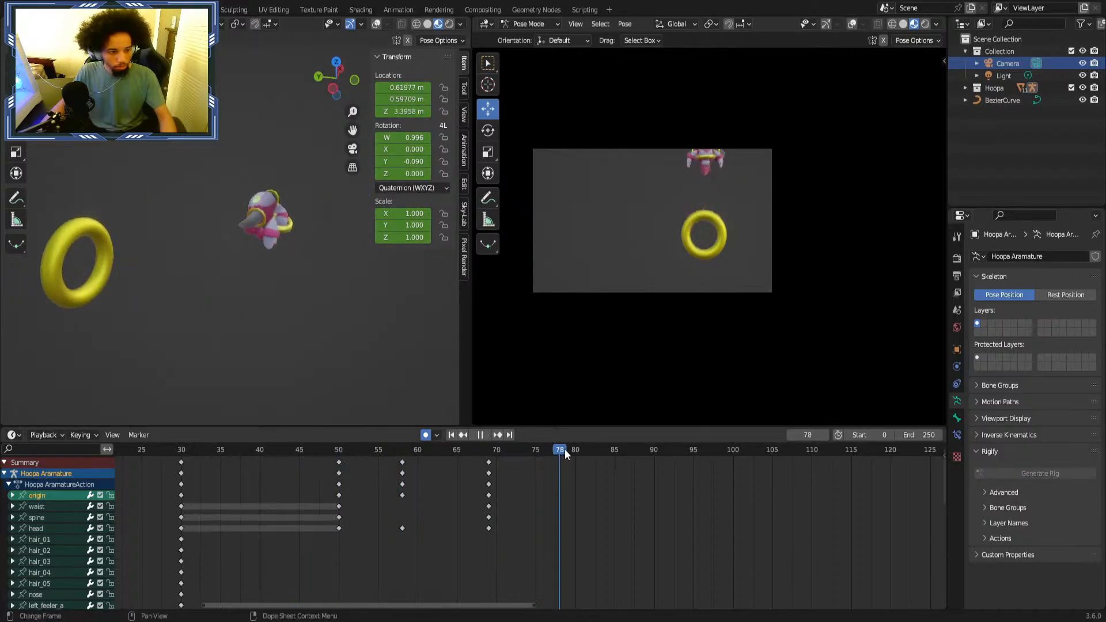
pyautogui.press('space')
# Try moving the origin bone to about Y 0.41 m, Z 2.97 m at frame 80, review the motion and undo the move.
pyautogui.moveTo(232, 231); pyautogui.dragTo(179, 221)
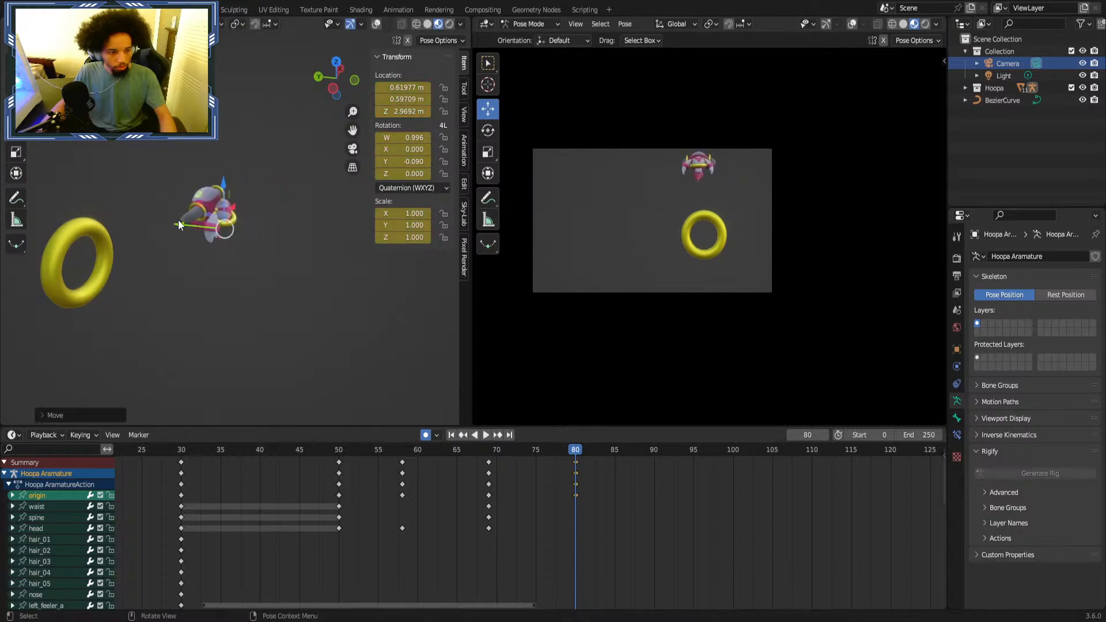
pyautogui.moveTo(226, 182); pyautogui.dragTo(223, 239)
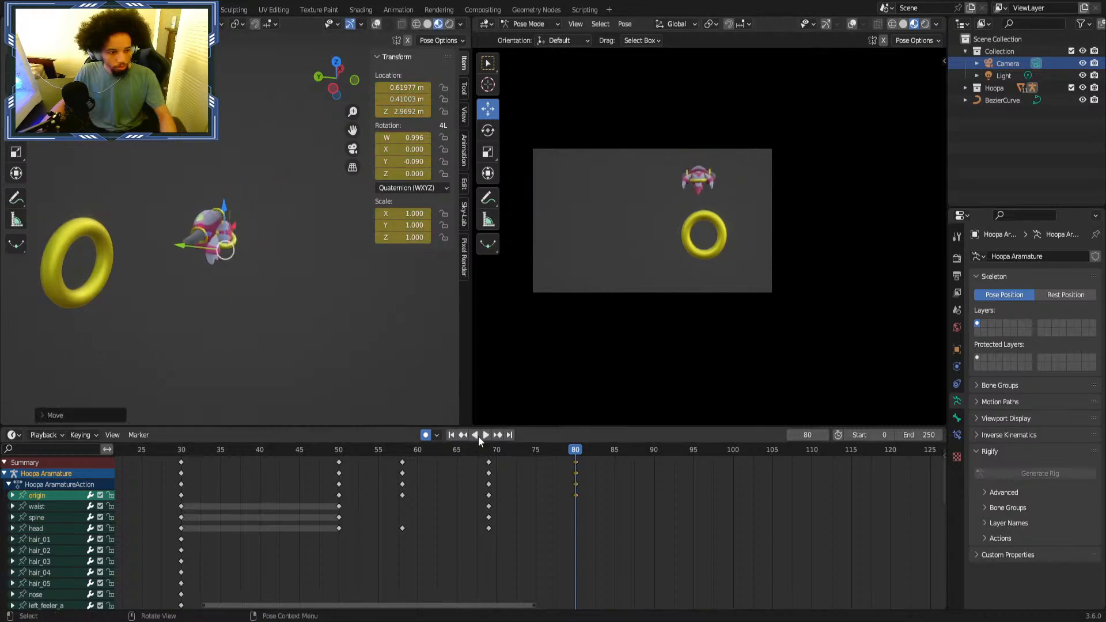
pyautogui.click(483, 435)
pyautogui.click(330, 450)
pyautogui.moveTo(328, 450); pyautogui.dragTo(536, 453)
pyautogui.hotkey('ctrl', 'z')
# Move the origin bone to about Y 0.90 m, Z 3.21 m at frame 75, scrubbing the flight between adjustments.
pyautogui.moveTo(233, 230); pyautogui.dragTo(200, 199)
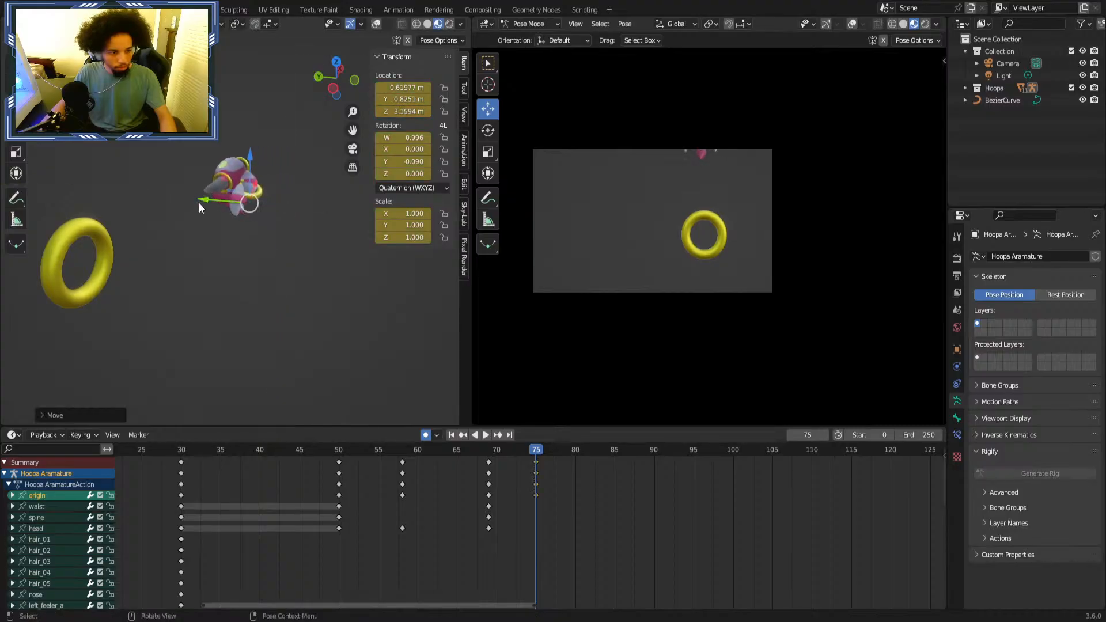
pyautogui.moveTo(516, 450)
pyautogui.mouseDown()
pyautogui.moveTo(291, 454)
pyautogui.moveTo(527, 457)
pyautogui.moveTo(284, 458)
pyautogui.moveTo(537, 458)
pyautogui.mouseUp()
pyautogui.press('g')
pyautogui.press('y')
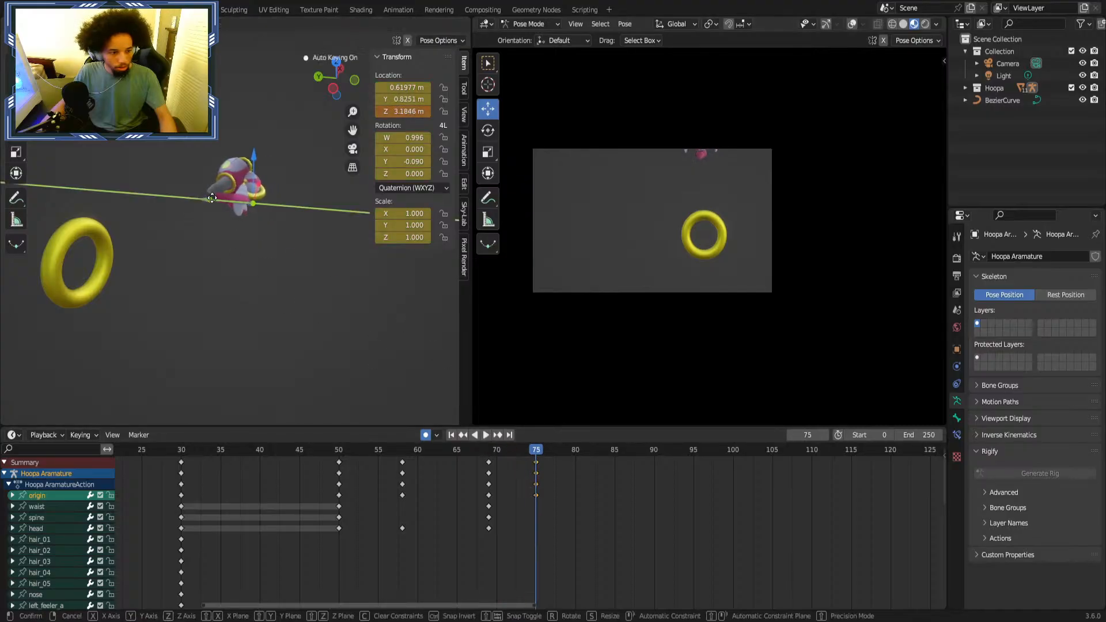
pyautogui.click(233, 215)
pyautogui.moveTo(314, 454); pyautogui.dragTo(536, 457)
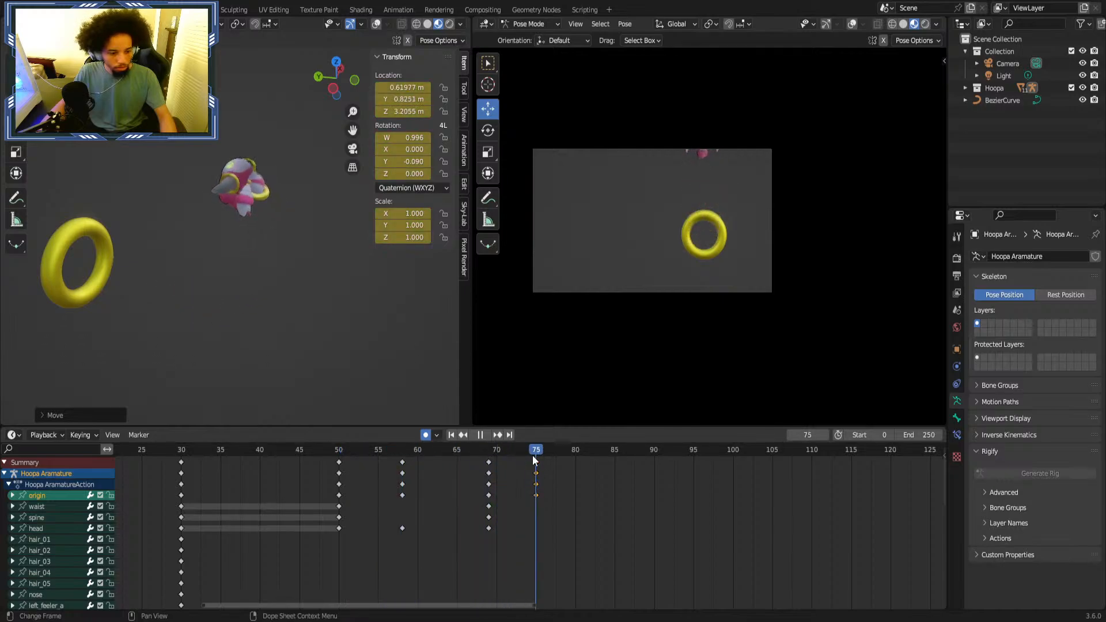
pyautogui.press('g')
pyautogui.press('y')
pyautogui.click(257, 253)
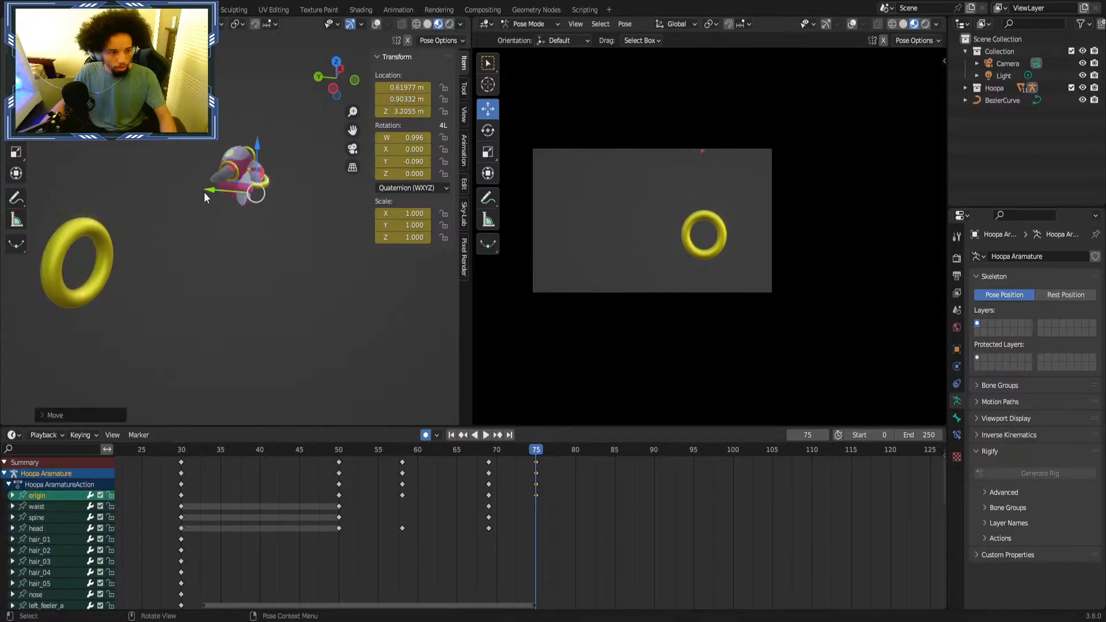
# Review the flight from the top view and remove the origin bone's keyframe at frame 75.
pyautogui.moveTo(288, 456); pyautogui.dragTo(311, 450)
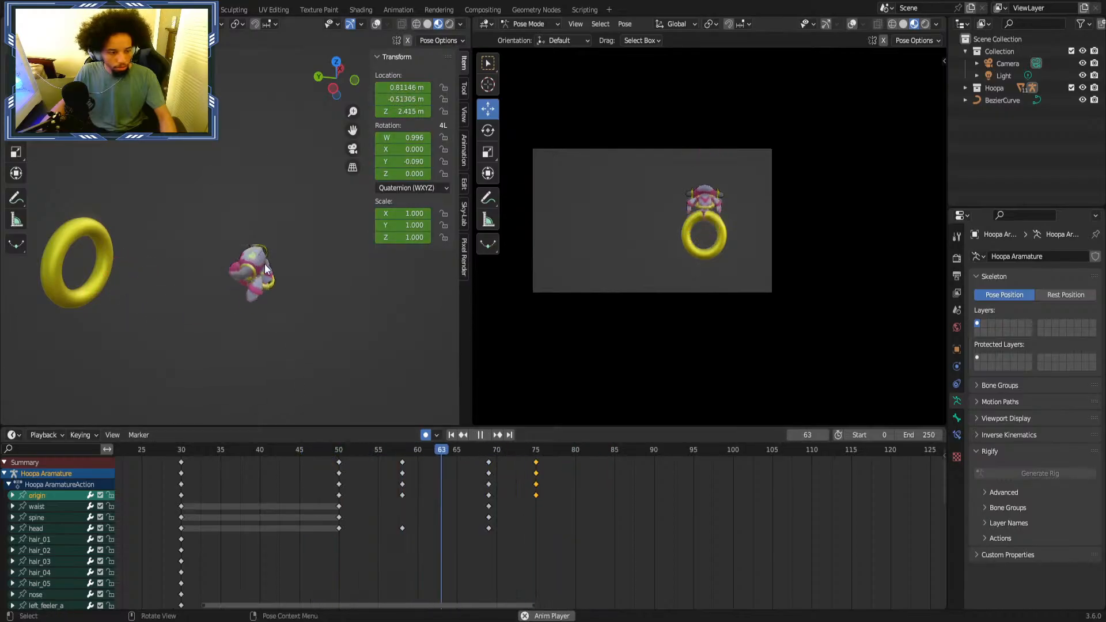
pyautogui.press('KP_7')
pyautogui.press('space')
pyautogui.moveTo(472, 455); pyautogui.dragTo(350, 451)
pyautogui.rightClick(555, 484)
pyautogui.click(553, 487)
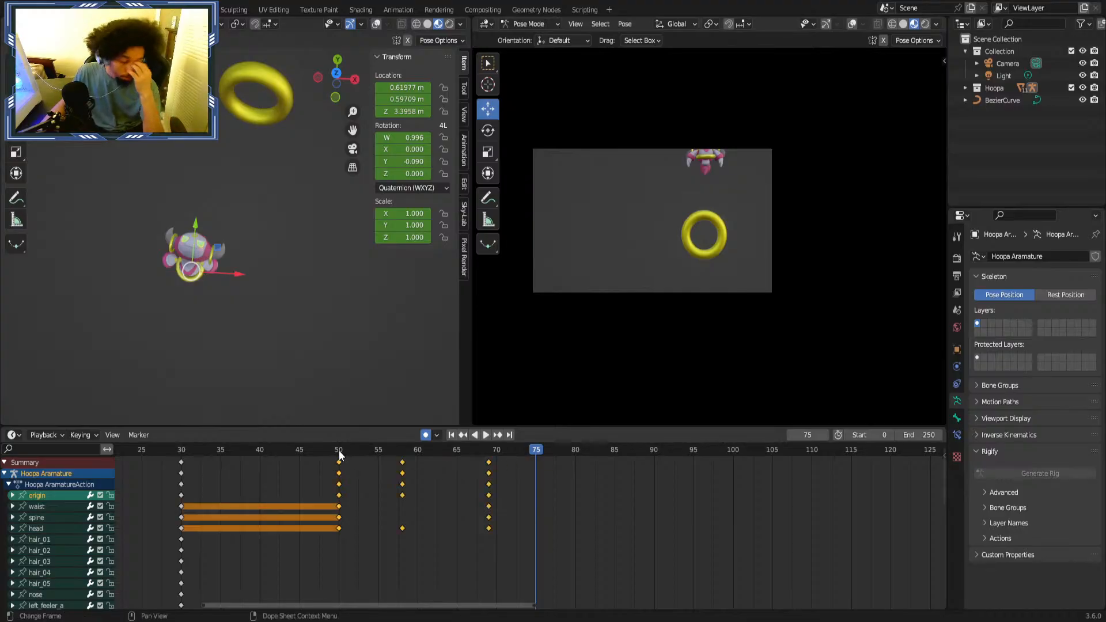
# Play the flight from frame 50 to 78, try shifting the origin bone toward the ring, and undo the move.
pyautogui.click(340, 452)
pyautogui.click(486, 435)
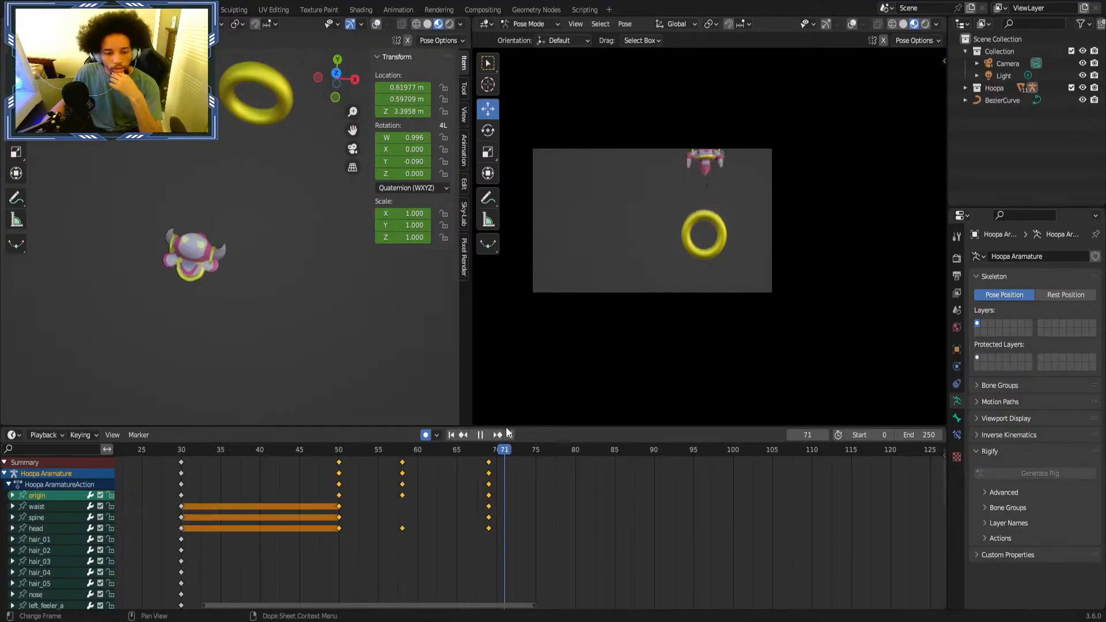
pyautogui.moveTo(330, 377); pyautogui.dragTo(194, 232, button='middle')
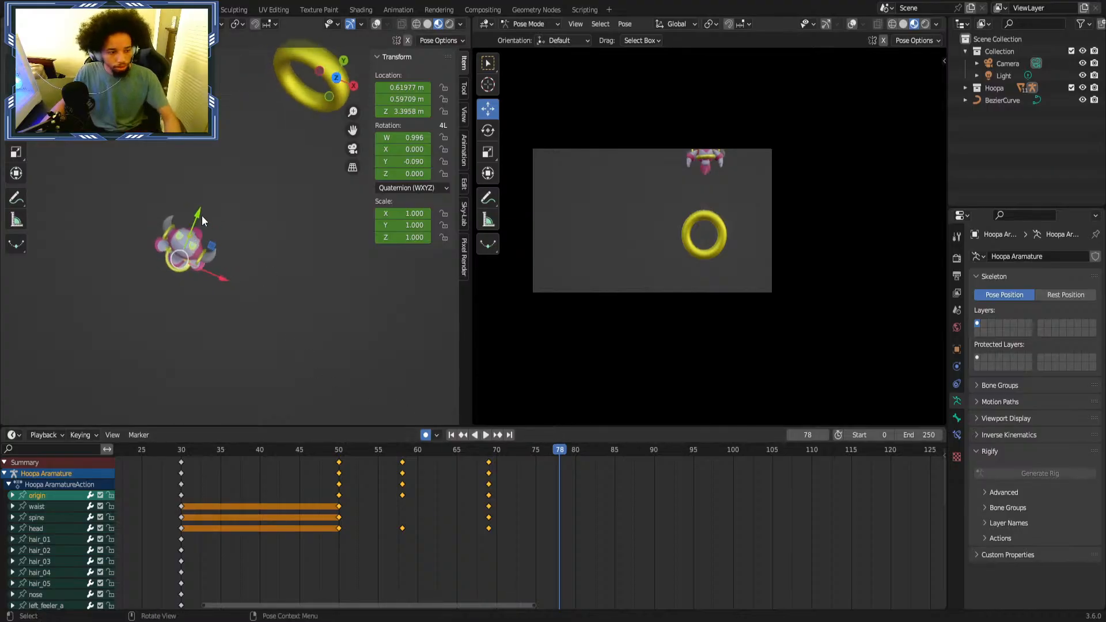
pyautogui.moveTo(201, 216); pyautogui.dragTo(220, 192)
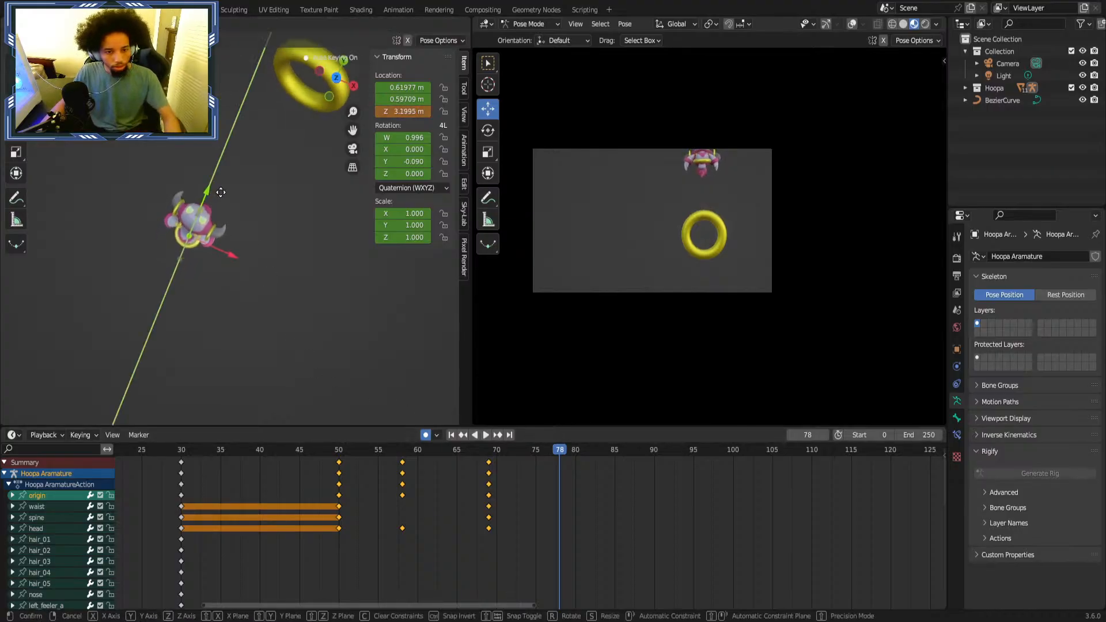
pyautogui.click(221, 192)
pyautogui.hotkey('ctrl', 'z')
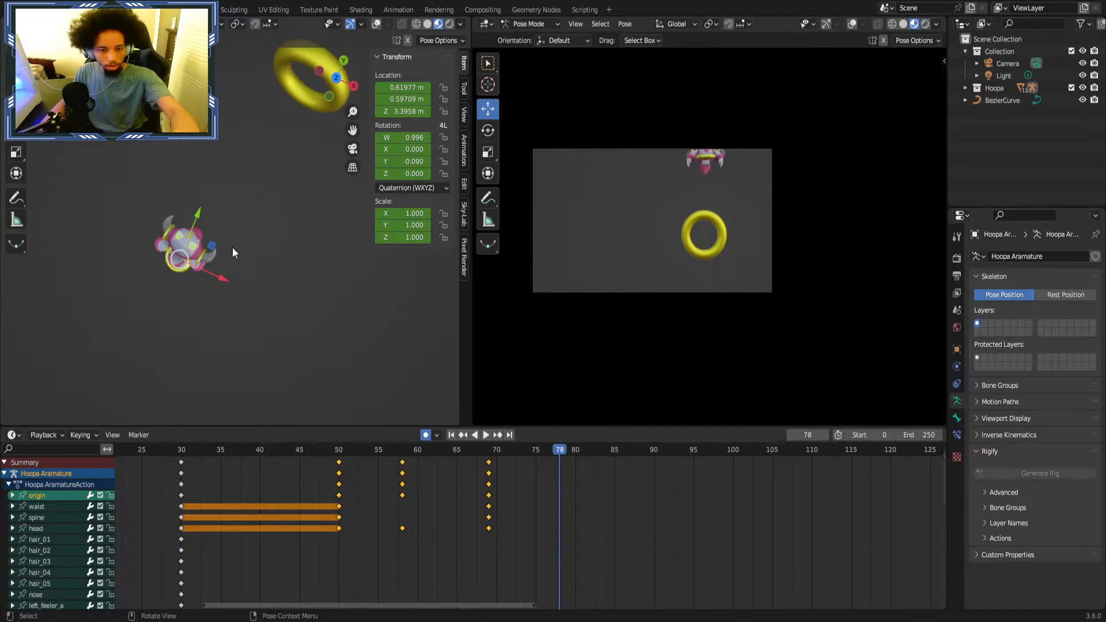
# Move the origin bone at frame 78 to about X 0.686 m, Z 3.14 m and scrub through the result.
pyautogui.moveTo(198, 214); pyautogui.dragTo(222, 188)
pyautogui.moveTo(230, 244); pyautogui.dragTo(240, 245)
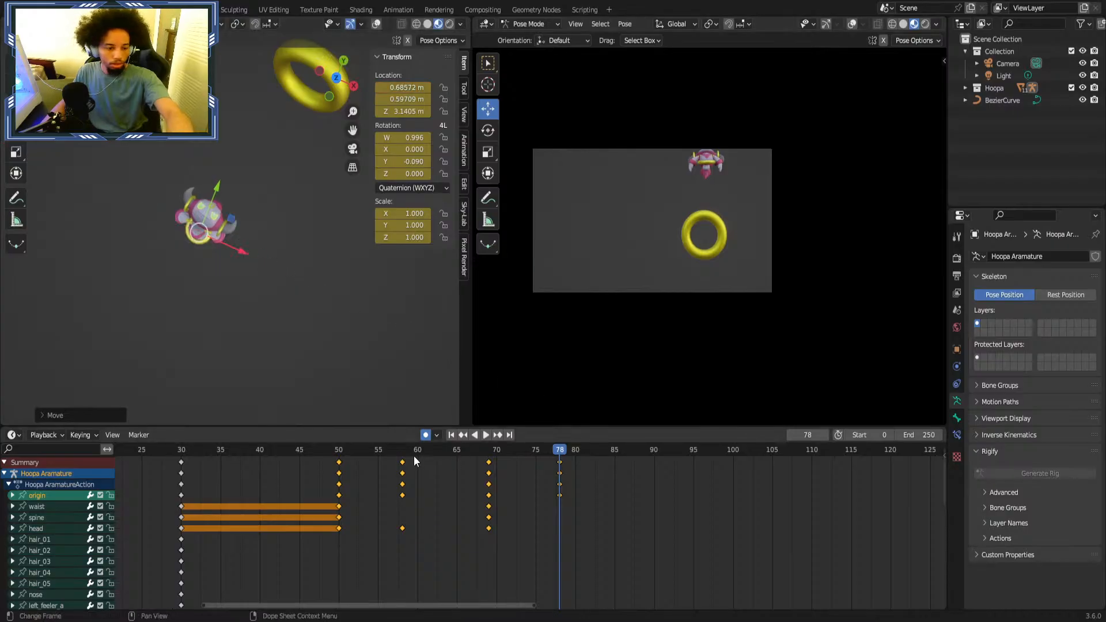
pyautogui.moveTo(410, 453); pyautogui.dragTo(550, 475)
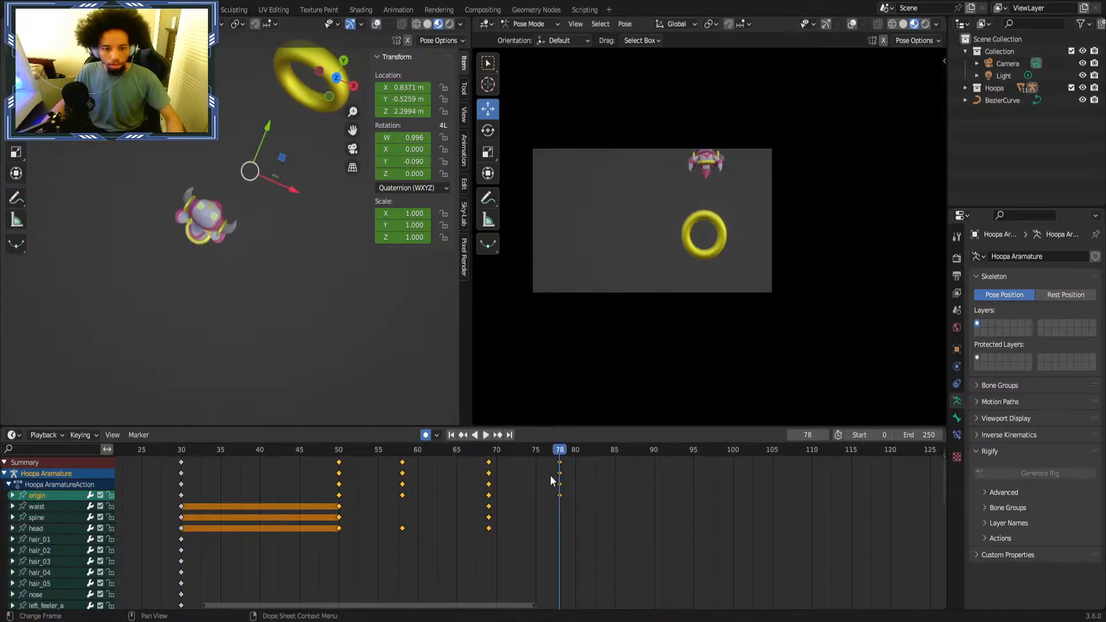
# Set the waist bone's Y rotation to 20° at frame 78 and play the flight from frame 50.
pyautogui.moveTo(416, 443); pyautogui.dragTo(488, 455)
pyautogui.moveTo(232, 236); pyautogui.dragTo(276, 180, button='middle')
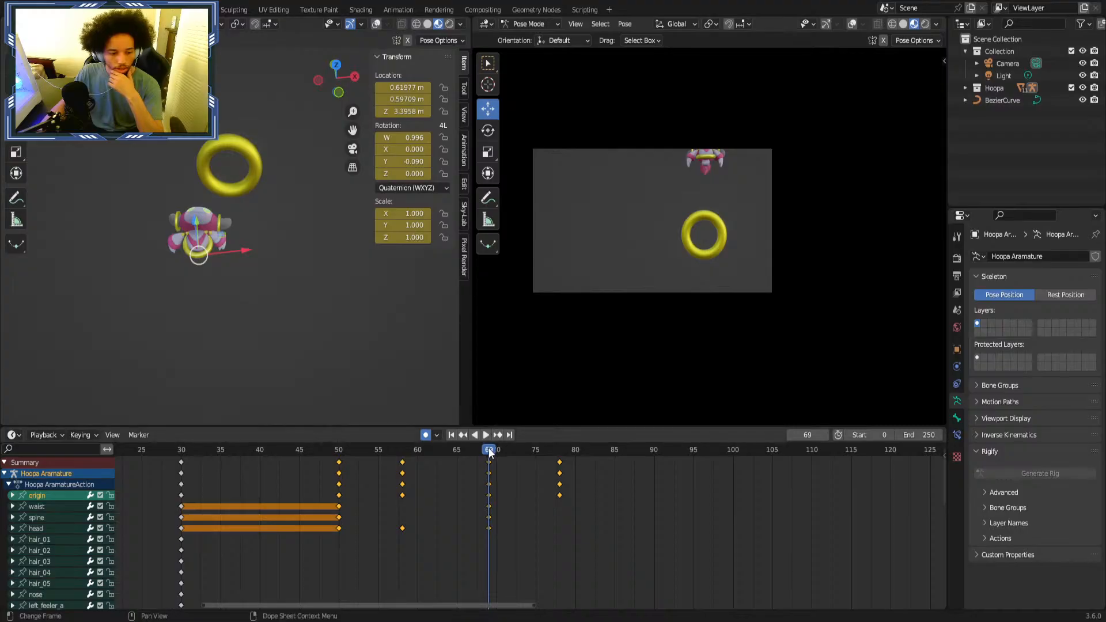
pyautogui.moveTo(490, 453); pyautogui.dragTo(559, 463)
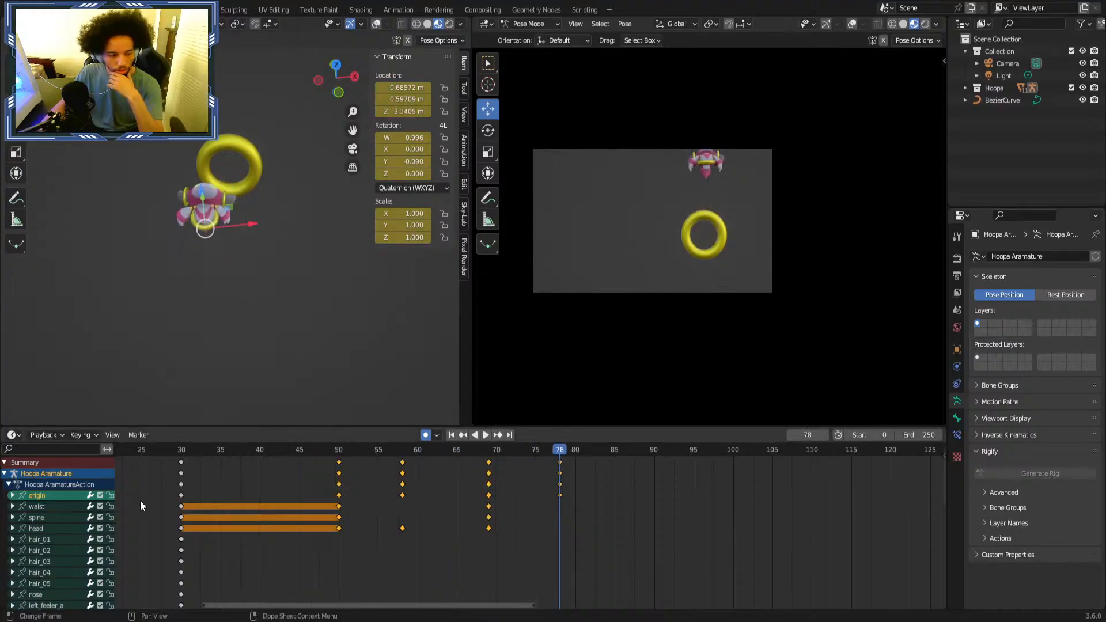
pyautogui.click(65, 507)
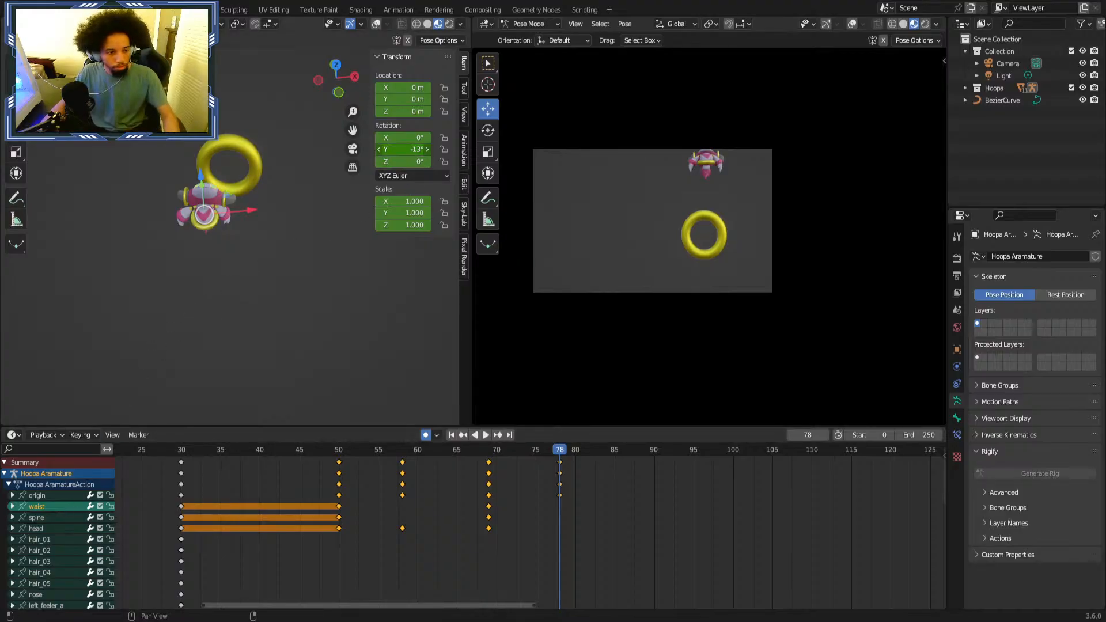
pyautogui.click(338, 449)
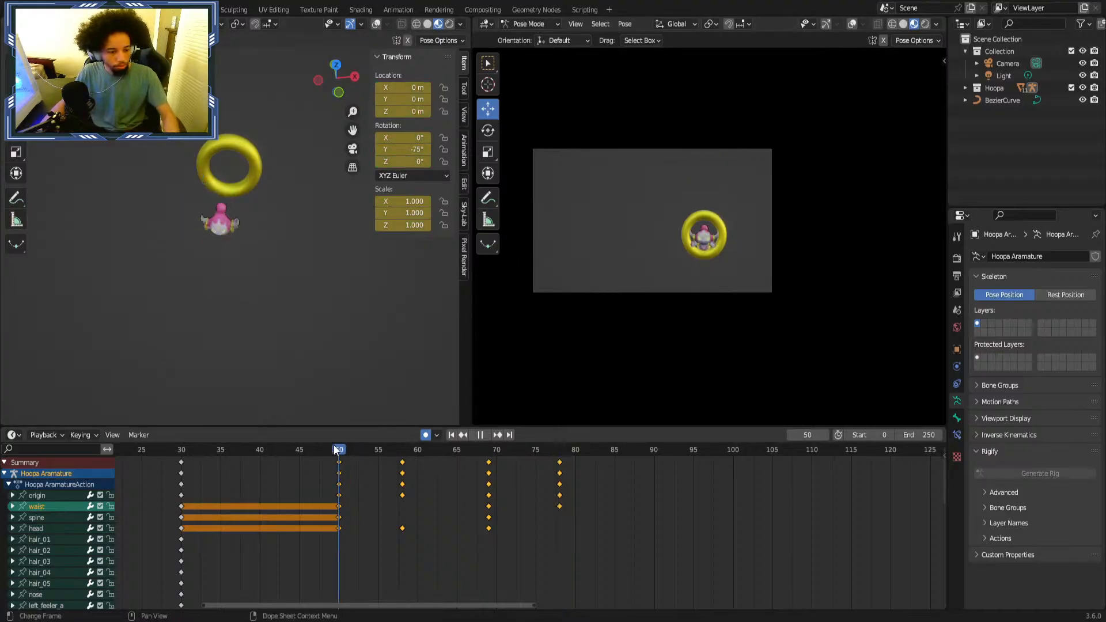
pyautogui.press('space')
pyautogui.moveTo(551, 449)
pyautogui.mouseDown()
pyautogui.moveTo(574, 447)
pyautogui.moveTo(559, 448)
pyautogui.mouseUp()
pyautogui.moveTo(189, 190); pyautogui.dragTo(111, 194, button='middle')
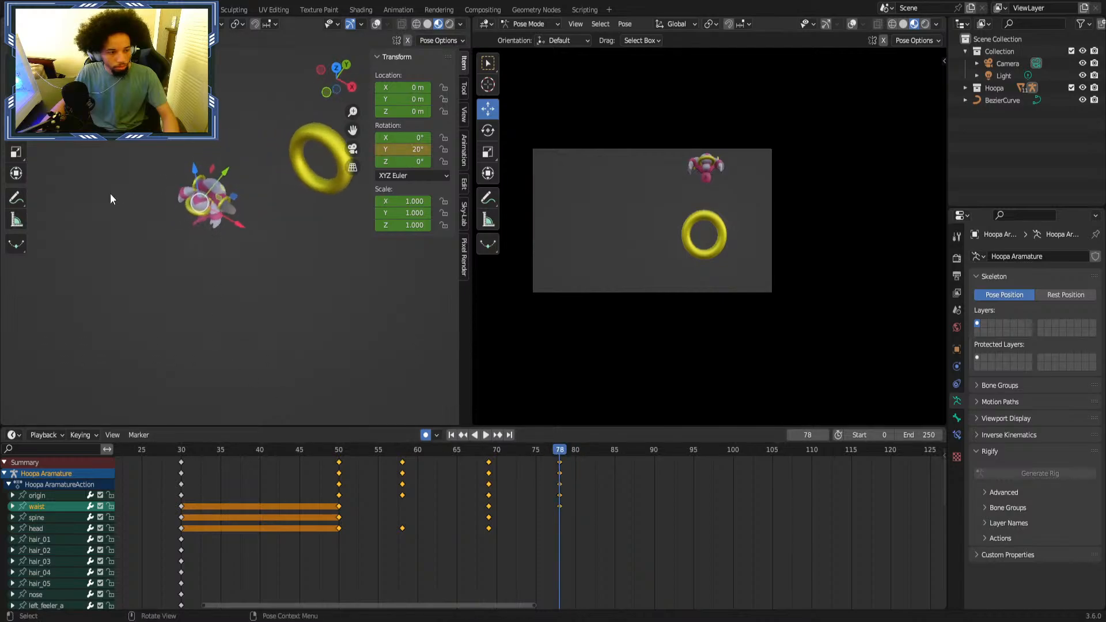
# Move the origin bone at frame 78 to about X 0.698 m, Z 3.00 m, scrubbing and playing the flight between adjustments.
pyautogui.click(51, 494)
pyautogui.moveTo(185, 211); pyautogui.dragTo(213, 201, button='middle')
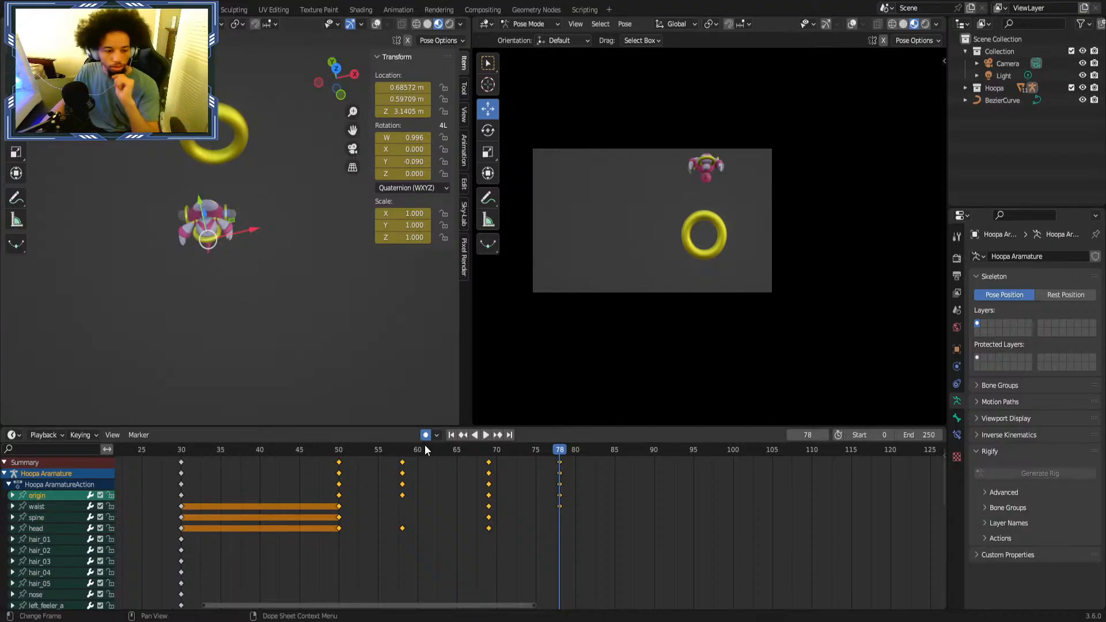
pyautogui.moveTo(425, 450); pyautogui.dragTo(559, 452)
pyautogui.moveTo(199, 205); pyautogui.dragTo(250, 213)
pyautogui.moveTo(471, 449); pyautogui.dragTo(559, 451)
pyautogui.moveTo(261, 213); pyautogui.dragTo(255, 215)
pyautogui.press('space')
pyautogui.moveTo(358, 449); pyautogui.dragTo(310, 451)
pyautogui.press('space')
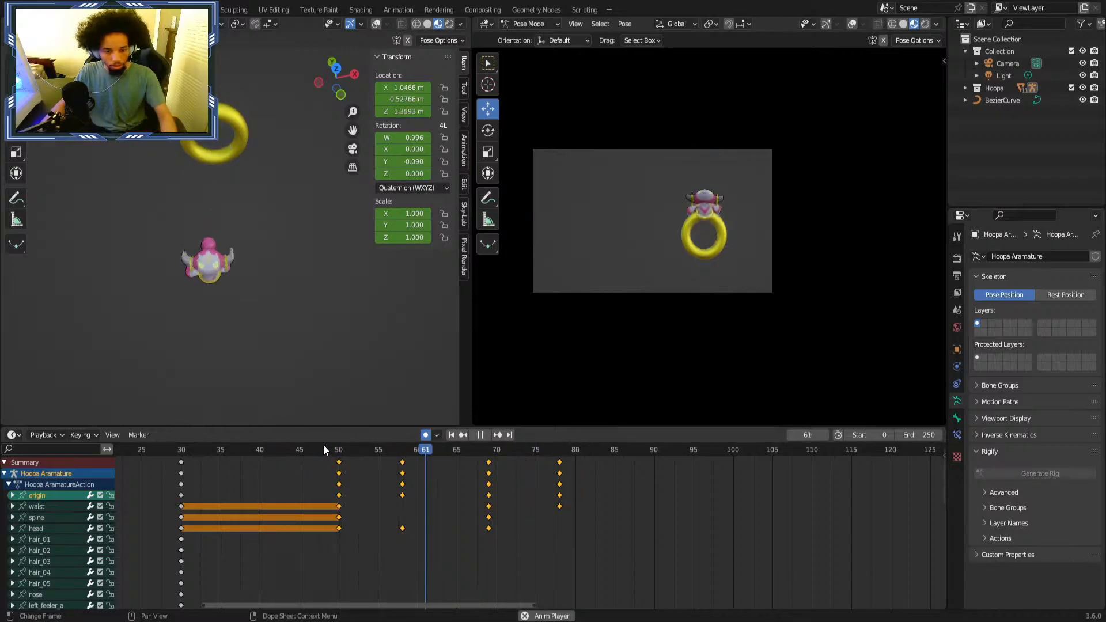
pyautogui.click(559, 452)
pyautogui.press('space')
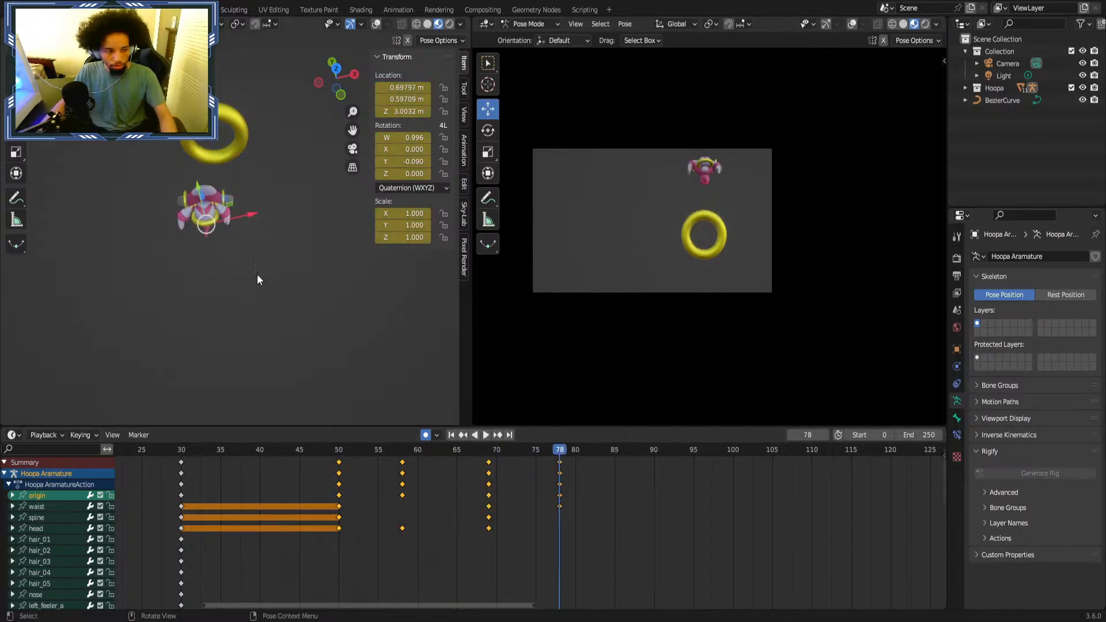
# Move the origin bone at frame 78 along the global Y axis to about Z 2.83 m, adjust its X position and preview the motion.
pyautogui.click(196, 182)
pyautogui.press('g')
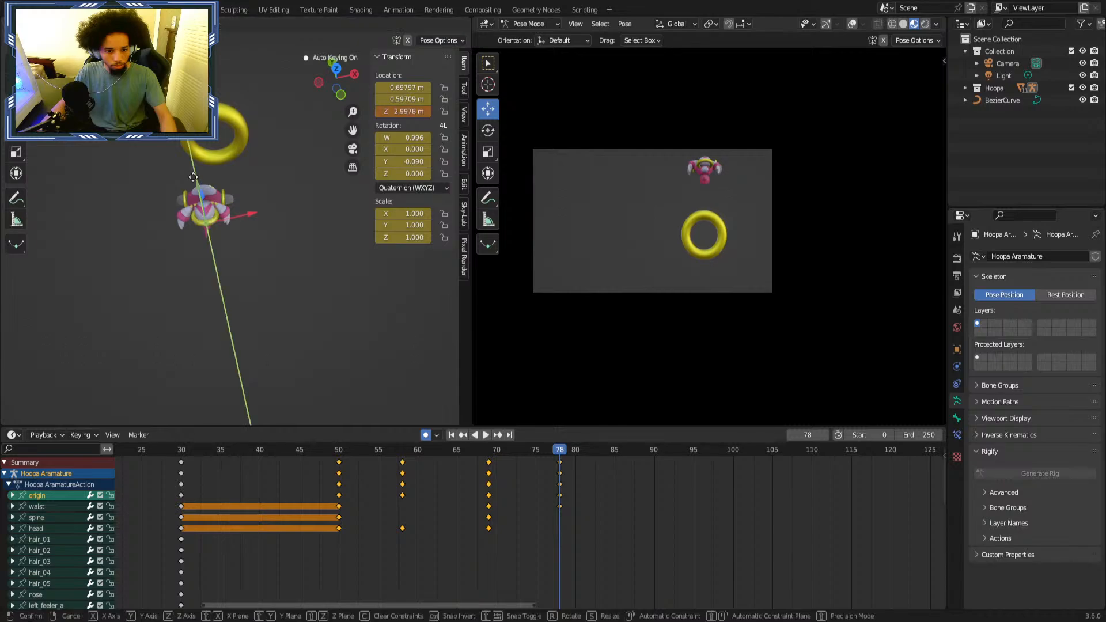
pyautogui.click(234, 192)
pyautogui.press('g')
pyautogui.press('x')
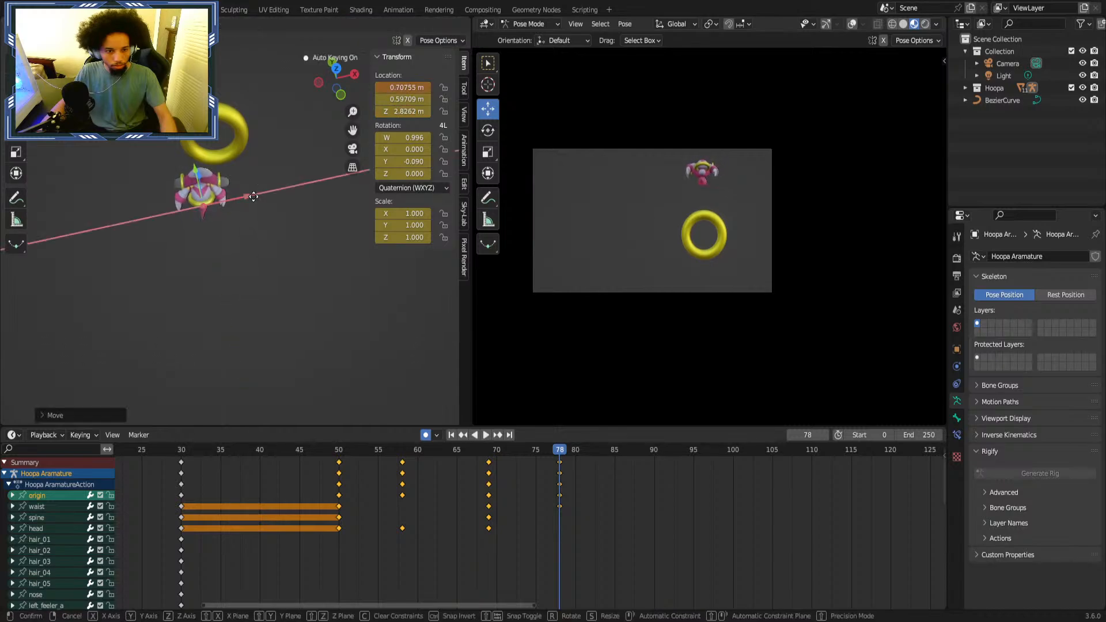
pyautogui.click(241, 192)
pyautogui.moveTo(550, 447)
pyautogui.mouseDown()
pyautogui.moveTo(410, 451)
pyautogui.moveTo(583, 450)
pyautogui.moveTo(368, 456)
pyautogui.moveTo(559, 463)
pyautogui.mouseUp()
pyautogui.press('space')
pyautogui.press('space')
# Set the origin bone's X location at frame 78 to about 0.732 m and replay the flight.
pyautogui.press('g')
pyautogui.press('x')
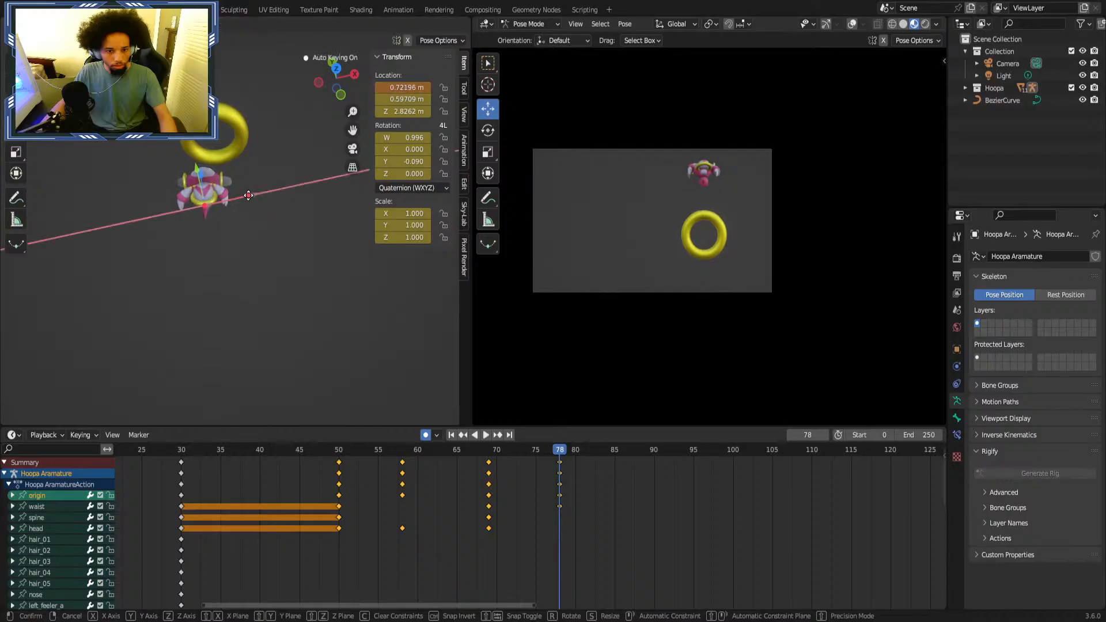
pyautogui.click(250, 195)
pyautogui.moveTo(392, 450); pyautogui.dragTo(316, 462)
pyautogui.press('space')
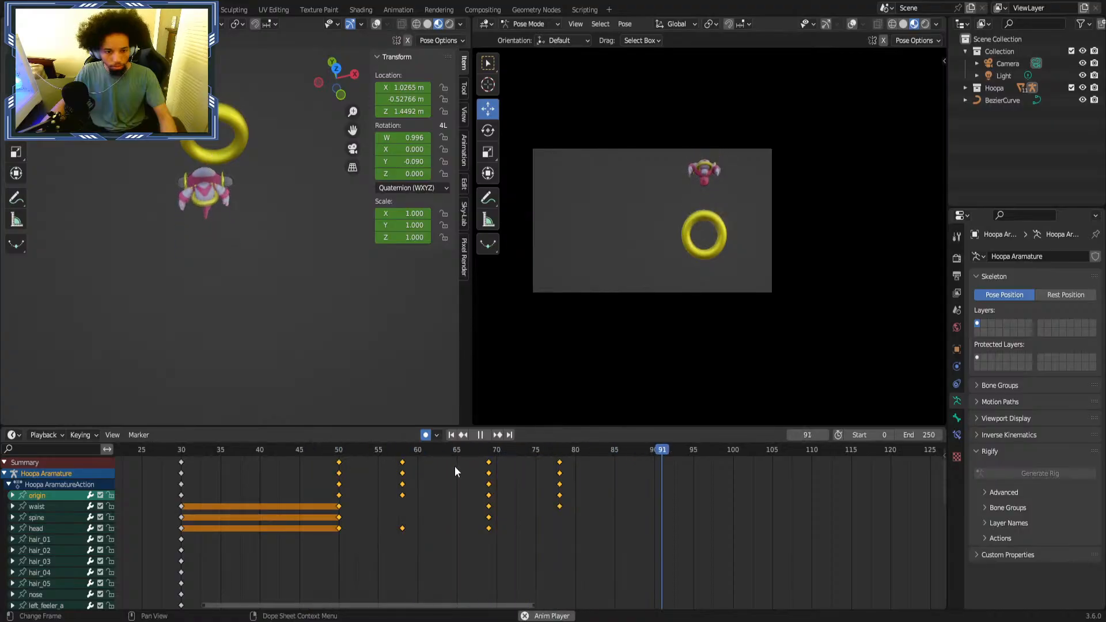
pyautogui.click(561, 452)
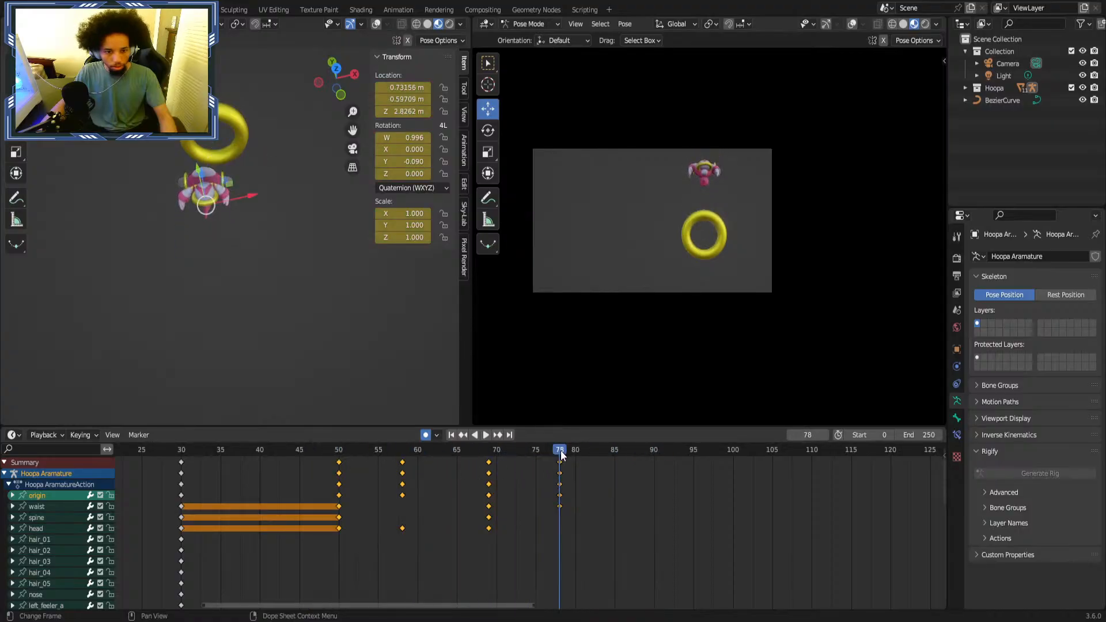
pyautogui.moveTo(351, 386); pyautogui.dragTo(244, 305, button='middle')
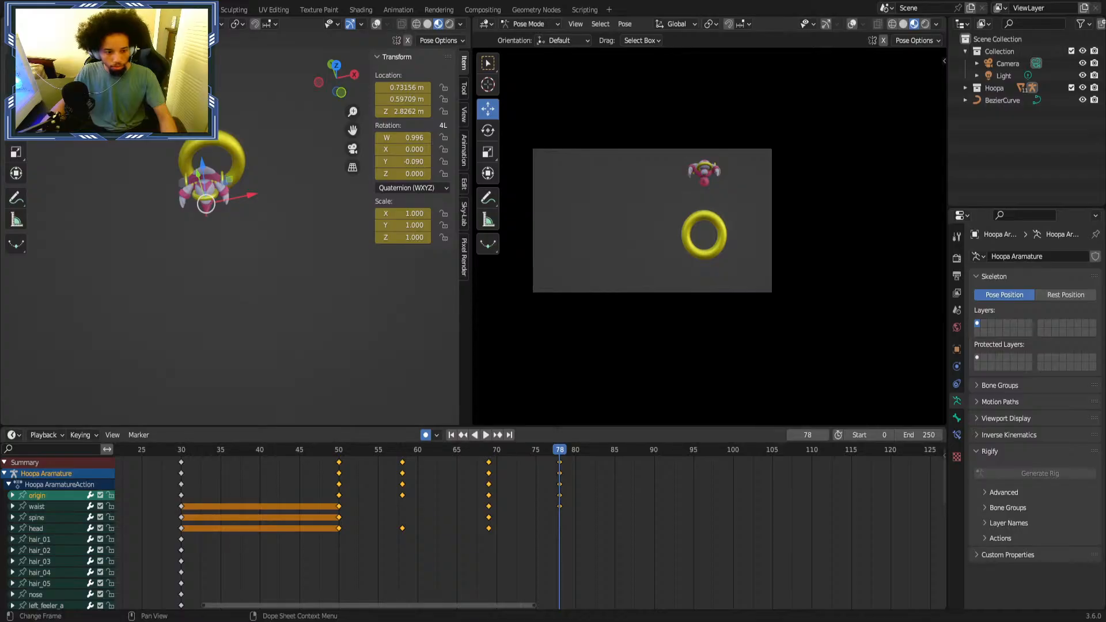
# Replay the flight, shift the frame 78 keyframes to frame 82 and play on to frame 93.
pyautogui.click(702, 598)
pyautogui.click(205, 452)
pyautogui.press('space')
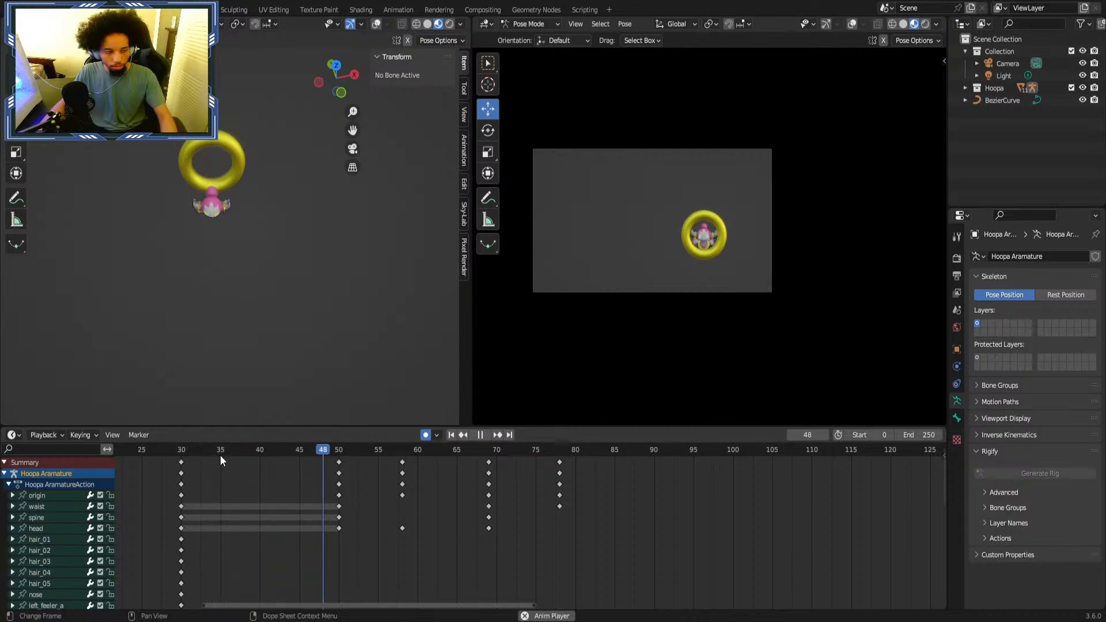
pyautogui.click(332, 451)
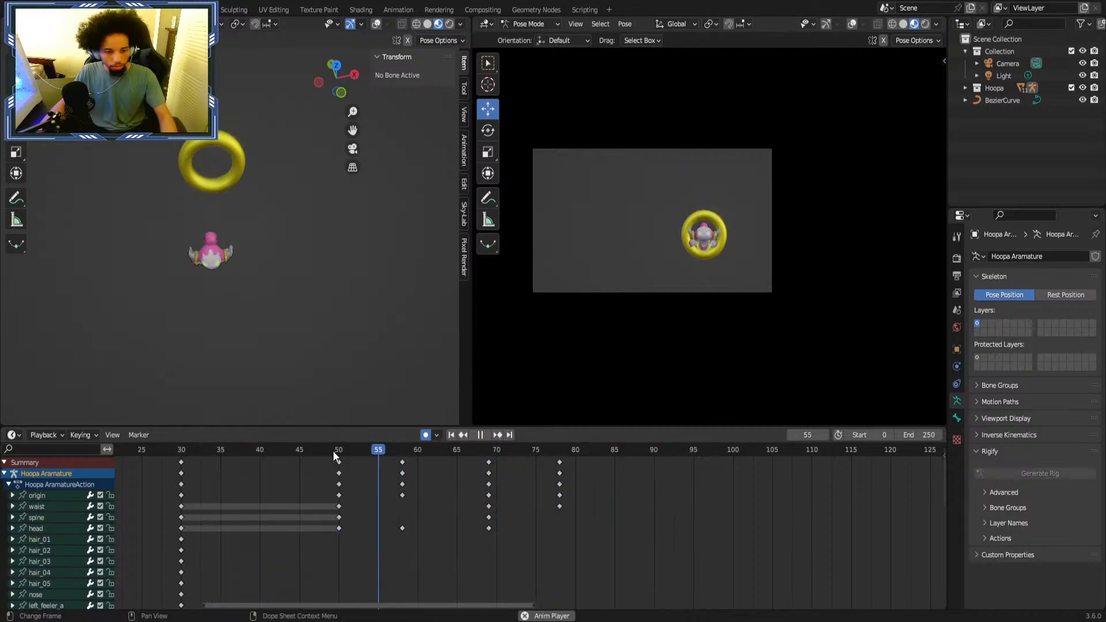
pyautogui.click(333, 451)
pyautogui.press('space')
pyautogui.moveTo(635, 480); pyautogui.dragTo(546, 511)
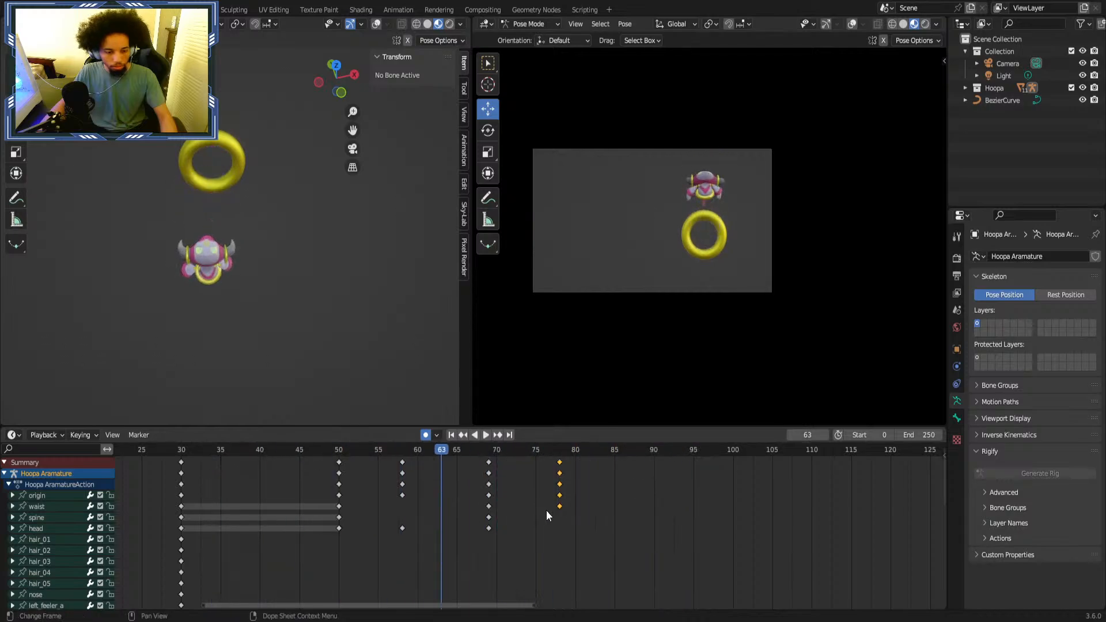
pyautogui.press('g')
pyautogui.click(589, 506)
pyautogui.press('space')
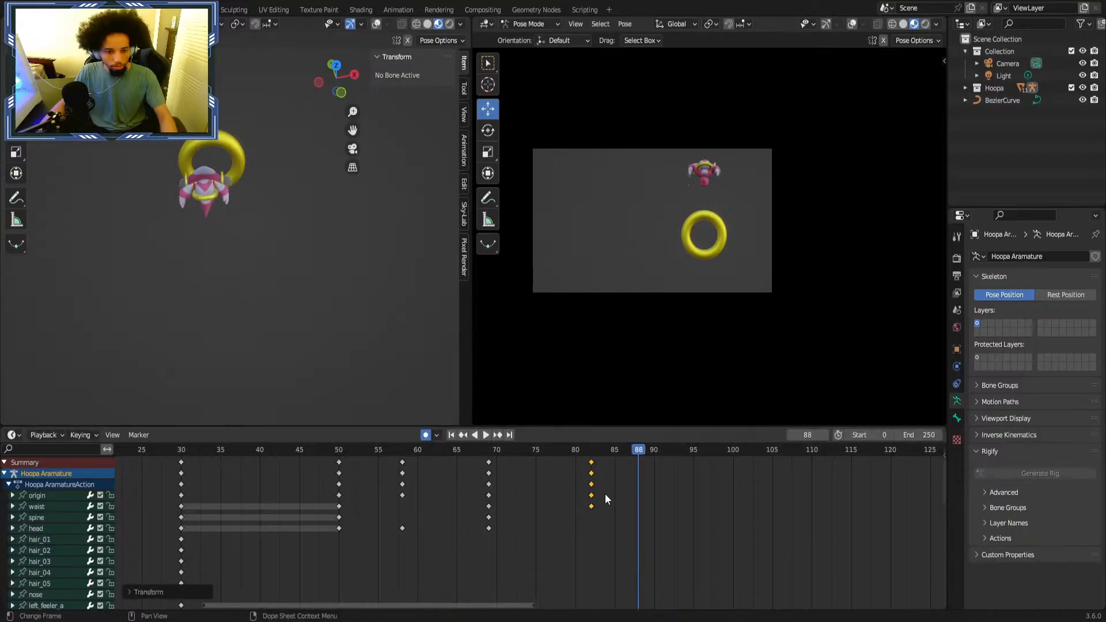
pyautogui.click(694, 470)
pyautogui.press('space')
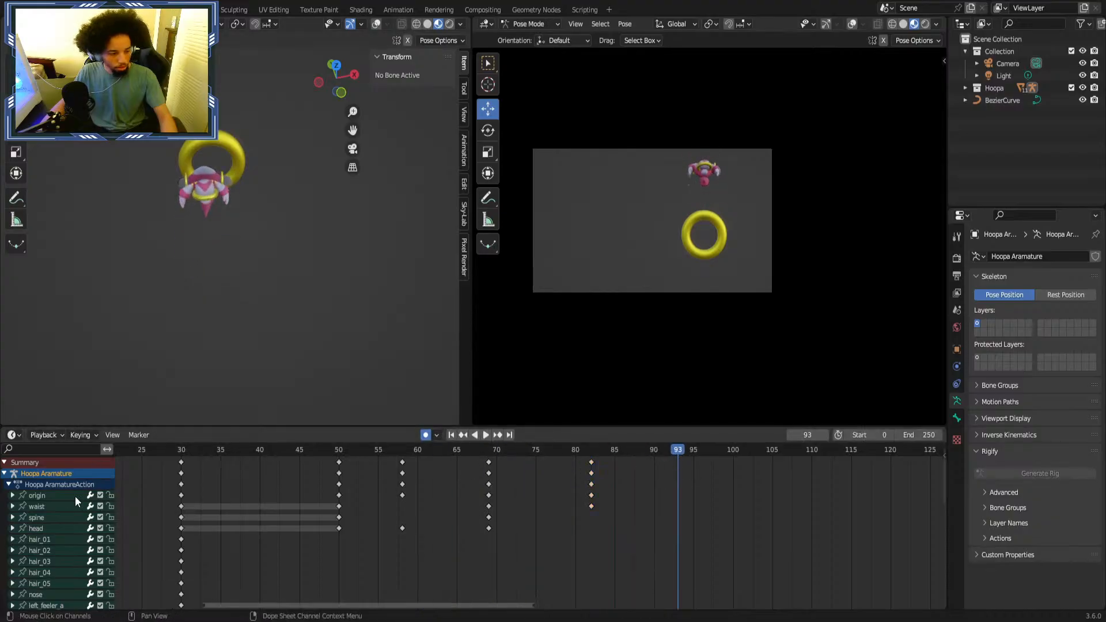
# Move the origin bone at frame 93 to about X 0.833 m, Z 2.51 m and scrub through the flight.
pyautogui.click(203, 236)
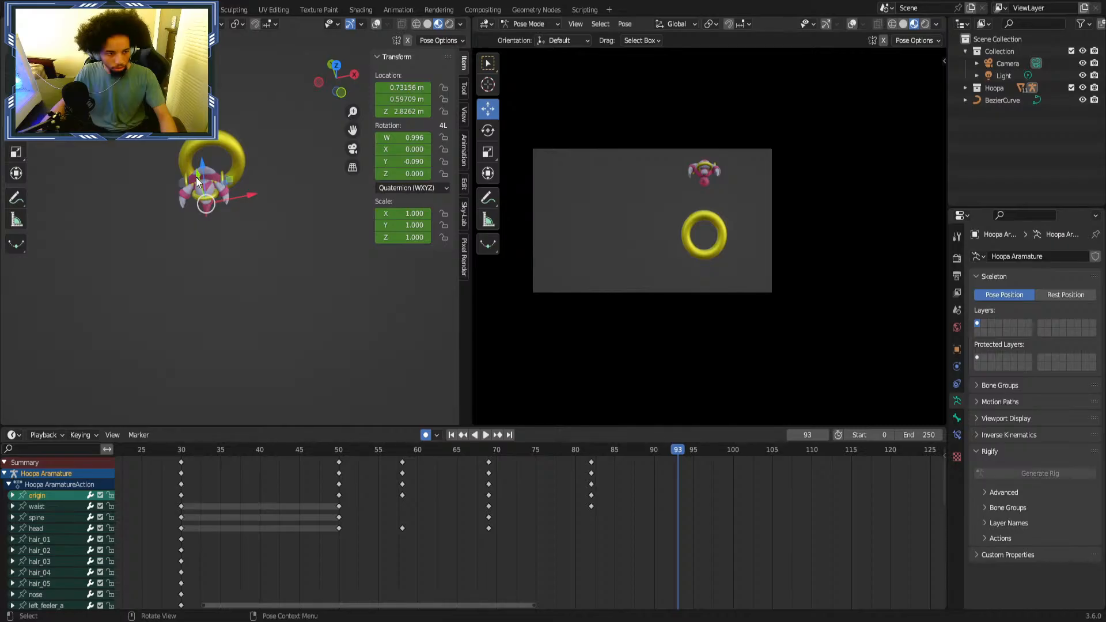
pyautogui.press('g')
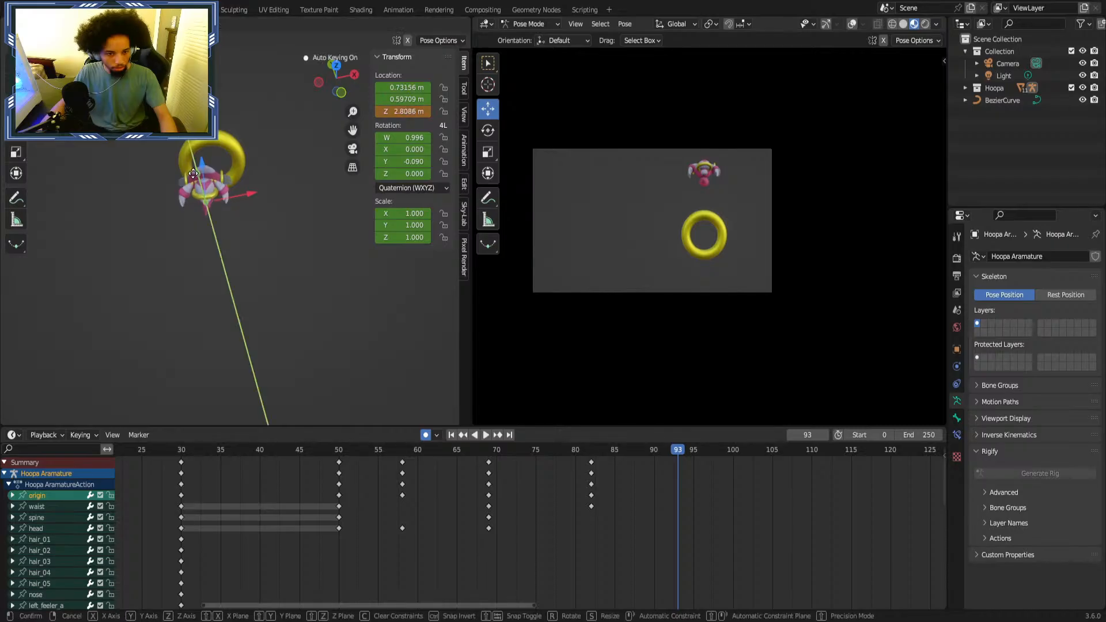
pyautogui.click(199, 159)
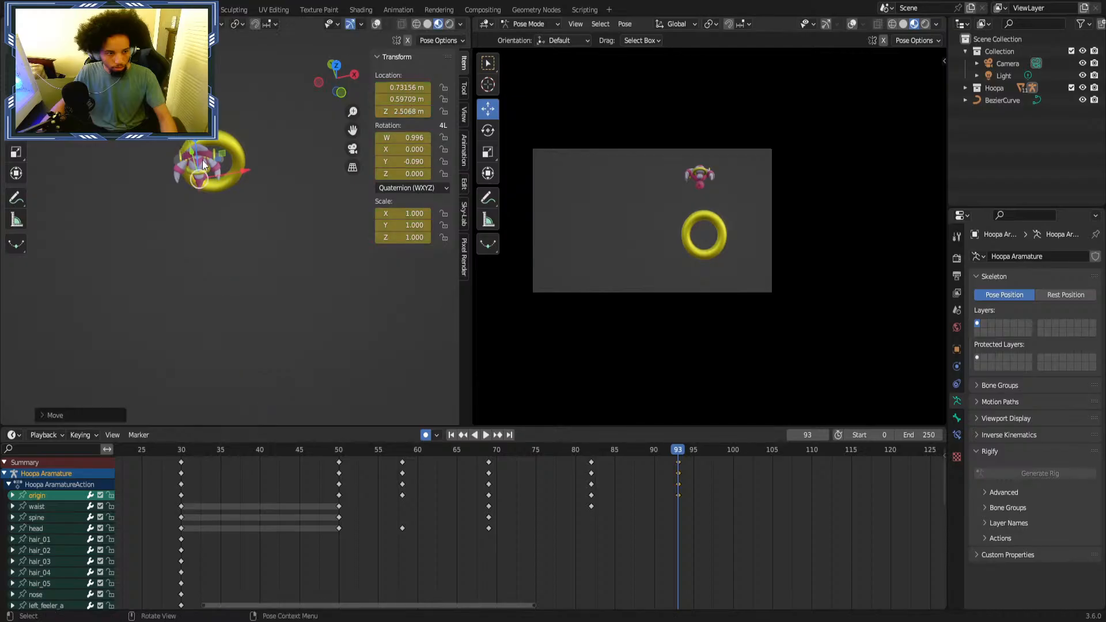
pyautogui.press('g')
pyautogui.press('x')
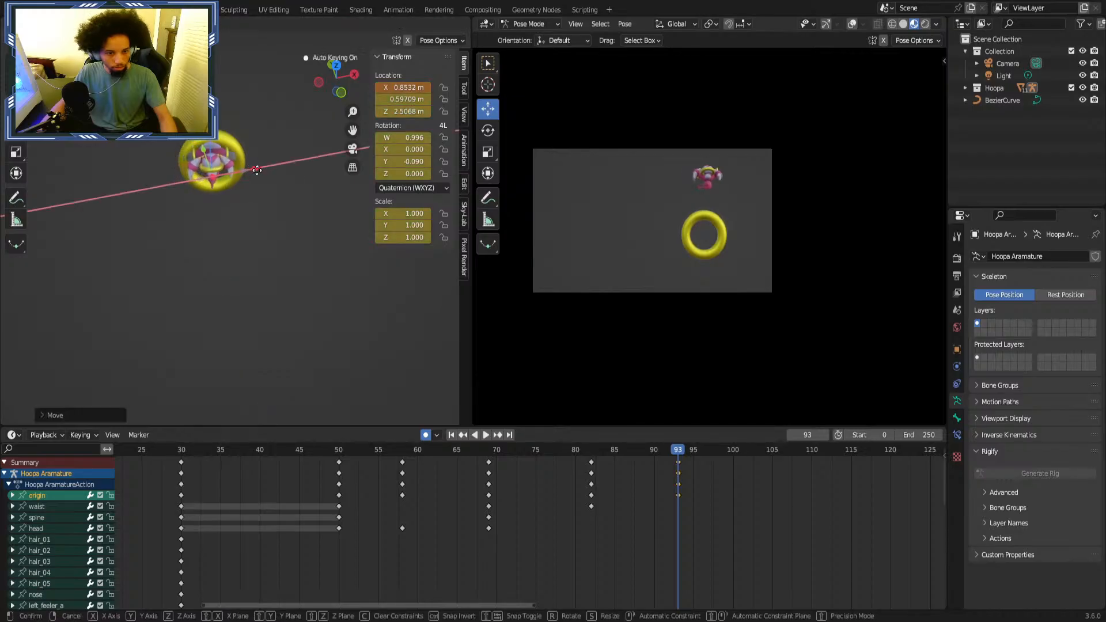
pyautogui.click(257, 170)
pyautogui.click(448, 454)
pyautogui.press('space')
pyautogui.moveTo(447, 453); pyautogui.dragTo(648, 457)
pyautogui.press('space')
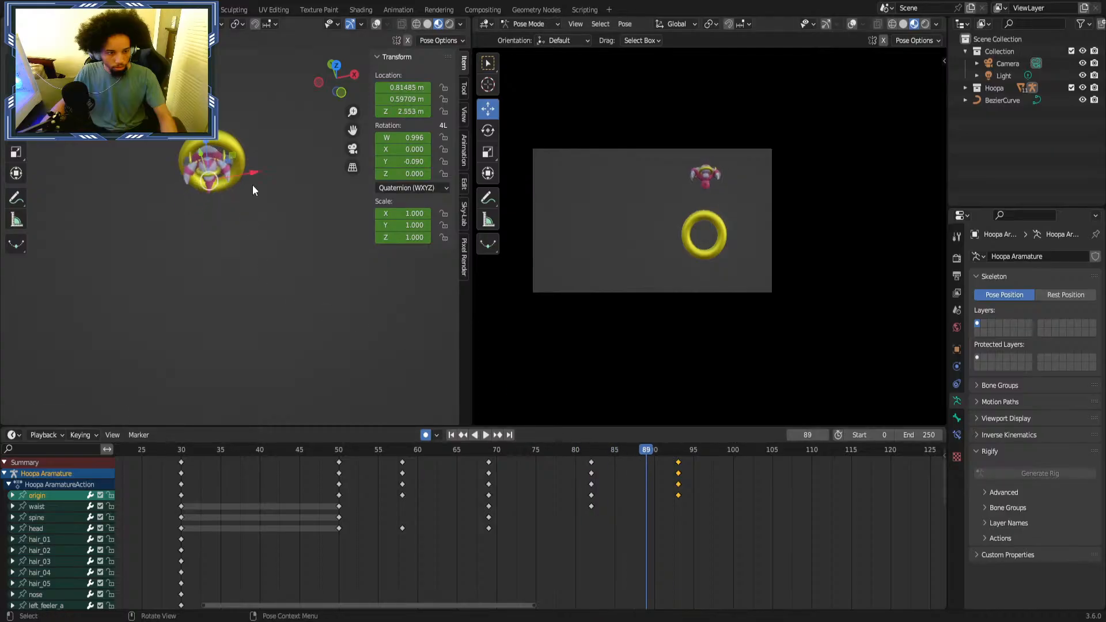
# Try moving the origin bone at frame 89 to about X 0.783 m and scrub between frames 75 and 89.
pyautogui.press('g')
pyautogui.press('x')
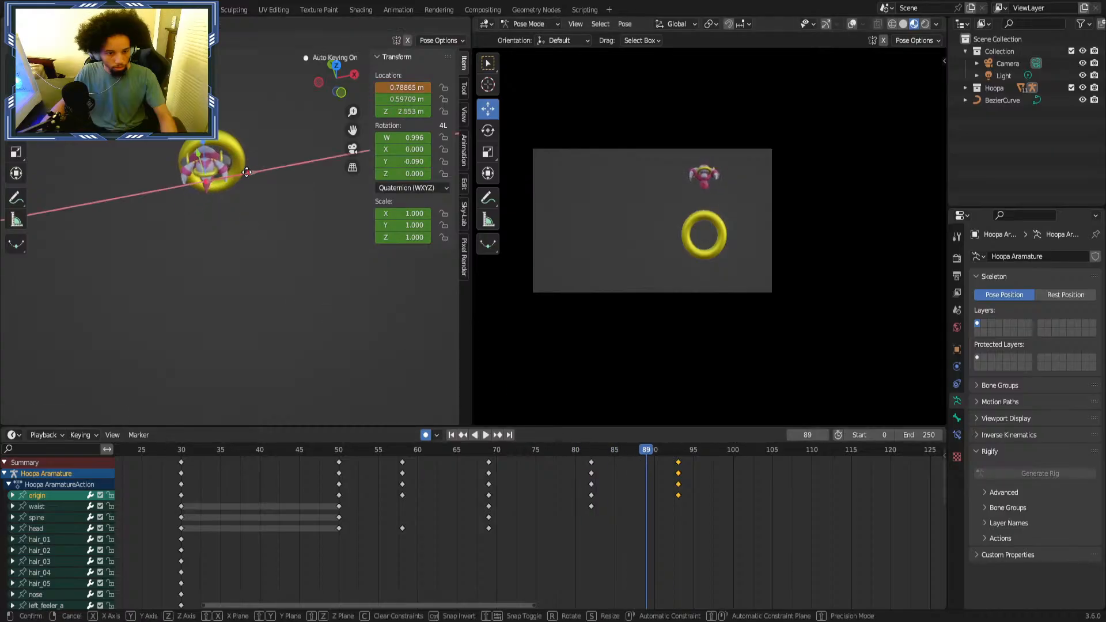
pyautogui.click(246, 172)
pyautogui.click(678, 524)
pyautogui.moveTo(646, 493); pyautogui.dragTo(680, 496)
pyautogui.moveTo(559, 453); pyautogui.dragTo(646, 455)
# Try another X shift of the origin bone at frame 89, undo it and remove the frame 89 keyframe.
pyautogui.hotkey('ctrl', 'z')
pyautogui.click(52, 495)
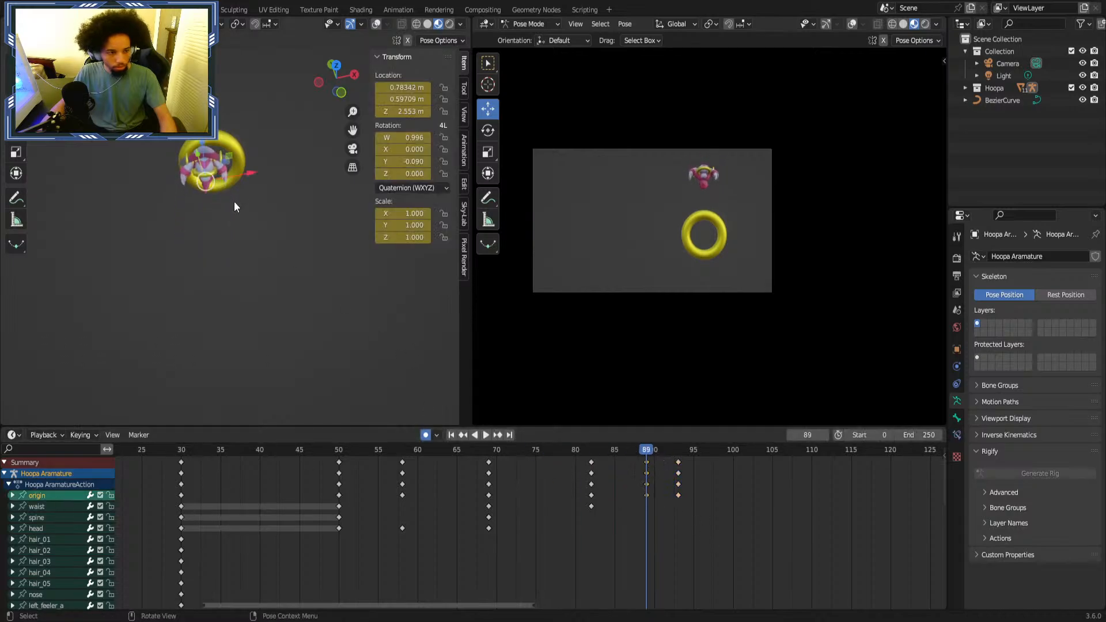
pyautogui.moveTo(252, 174); pyautogui.dragTo(257, 173)
pyautogui.hotkey('ctrl', 'z')
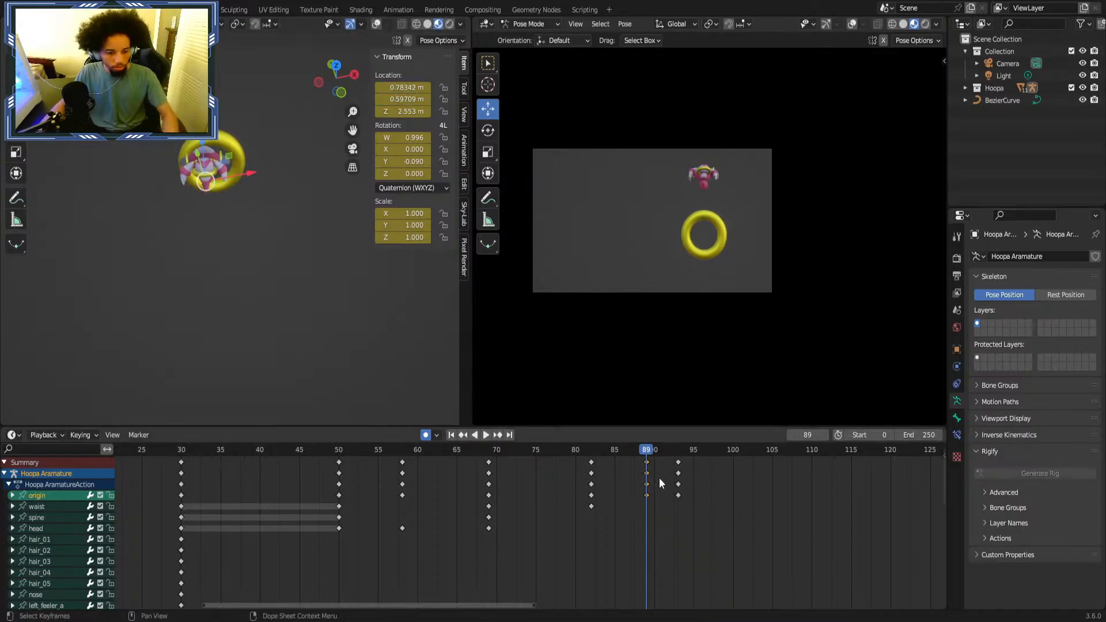
pyautogui.rightClick(643, 482)
pyautogui.click(642, 482)
# Set the origin bone's X location at frame 93 to 0.78342 m and replay the flight.
pyautogui.click(674, 454)
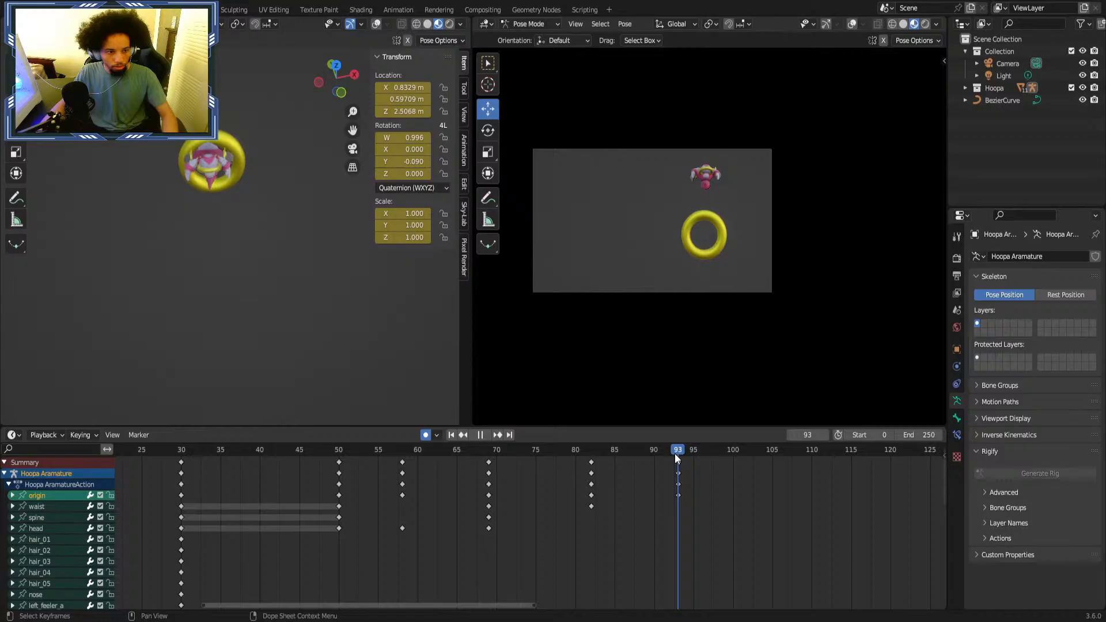
pyautogui.click(403, 87)
pyautogui.write('0.78342')
pyautogui.click(725, 530)
pyautogui.press('space')
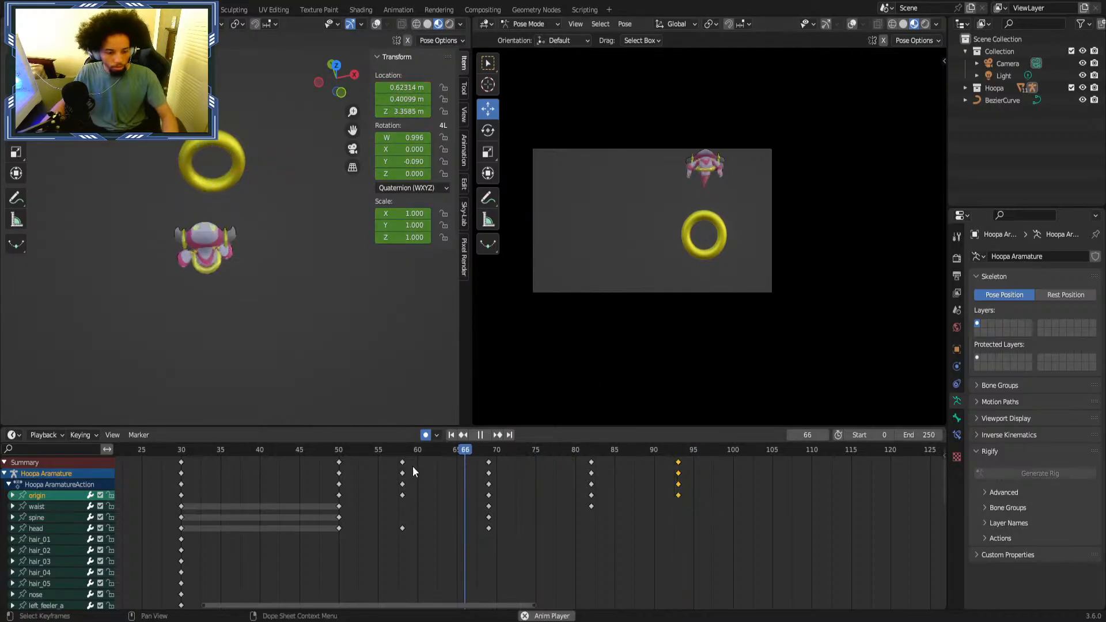
pyautogui.moveTo(401, 453); pyautogui.dragTo(172, 479)
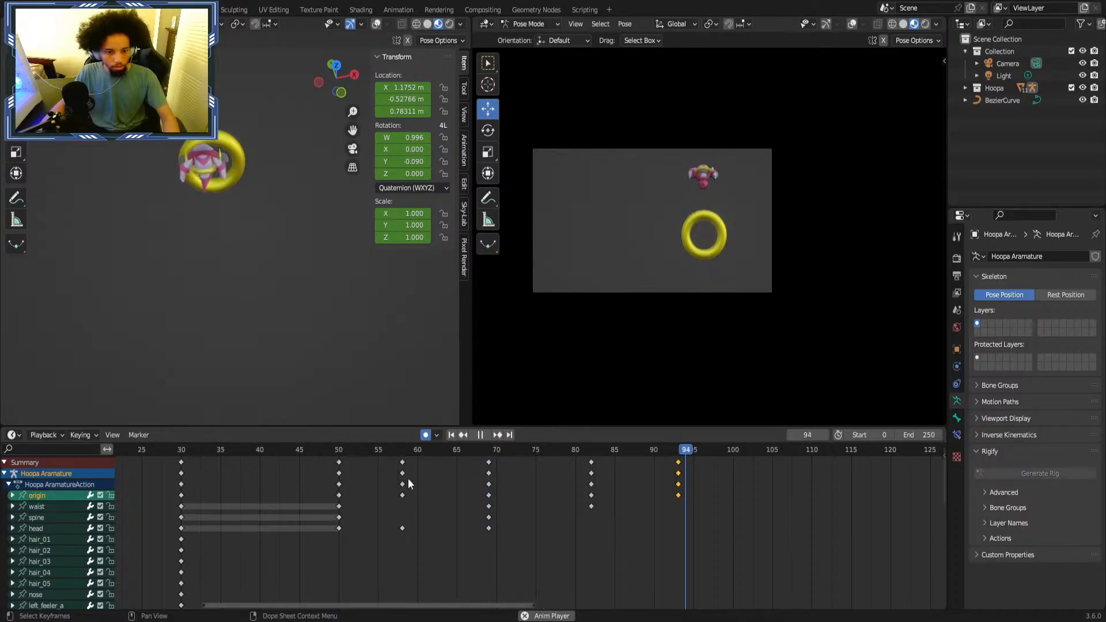
# Lower the origin bone along the global Z axis at frame 93 and replay the flight from about frame 50.
pyautogui.moveTo(419, 455); pyautogui.dragTo(678, 451)
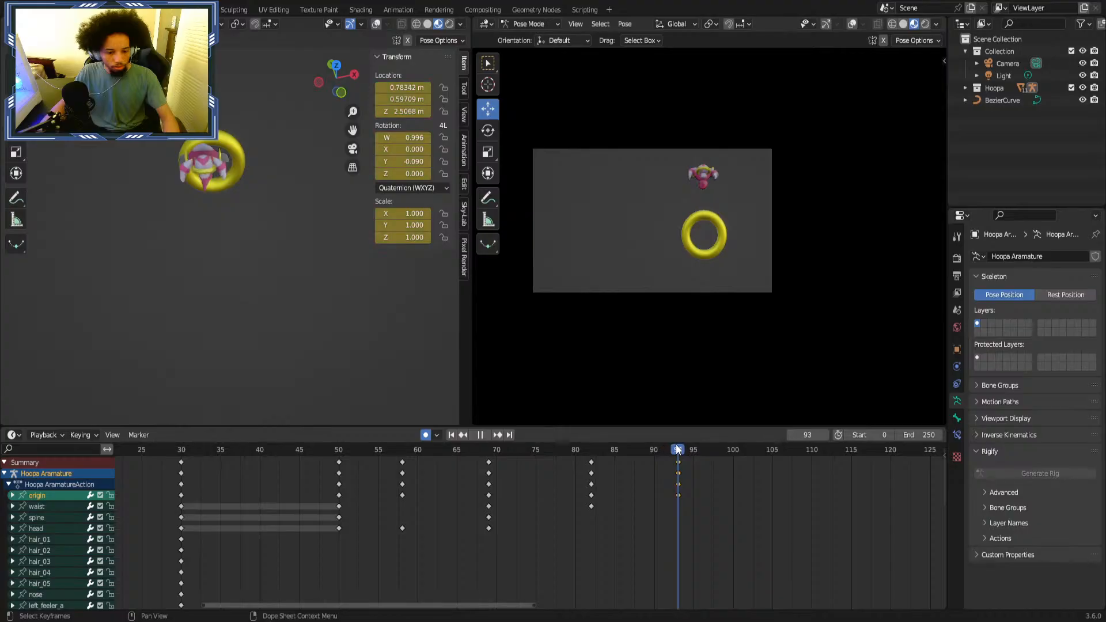
pyautogui.press('g')
pyautogui.press('z')
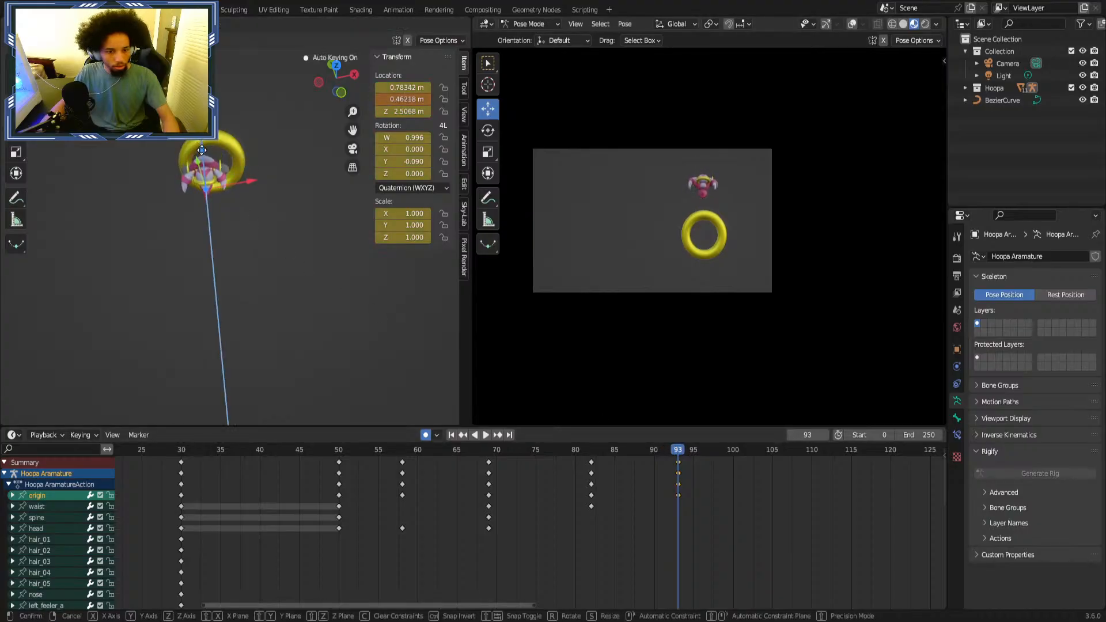
pyautogui.click(264, 227)
pyautogui.click(776, 570)
pyautogui.scroll(-2, 680, 538)
pyautogui.click(378, 454)
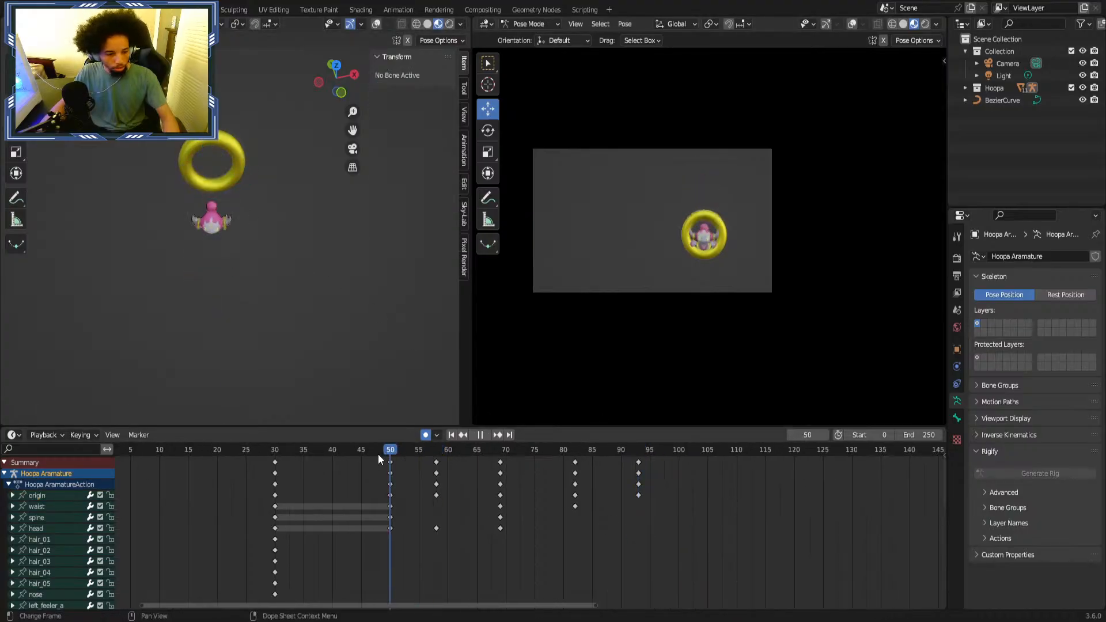
pyautogui.press('space')
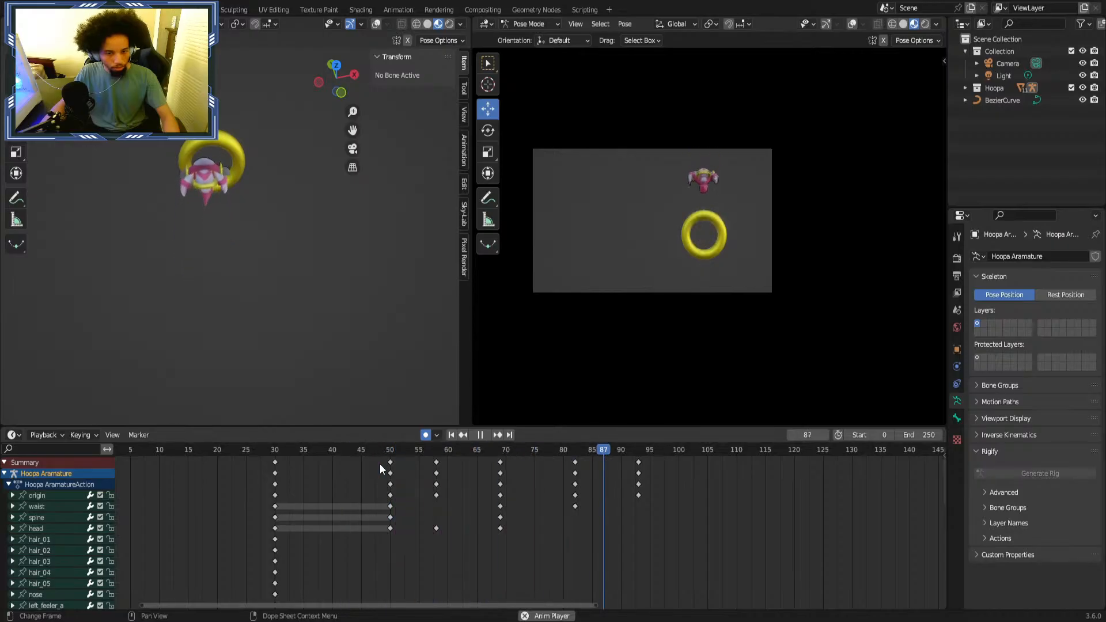
pyautogui.click(372, 448)
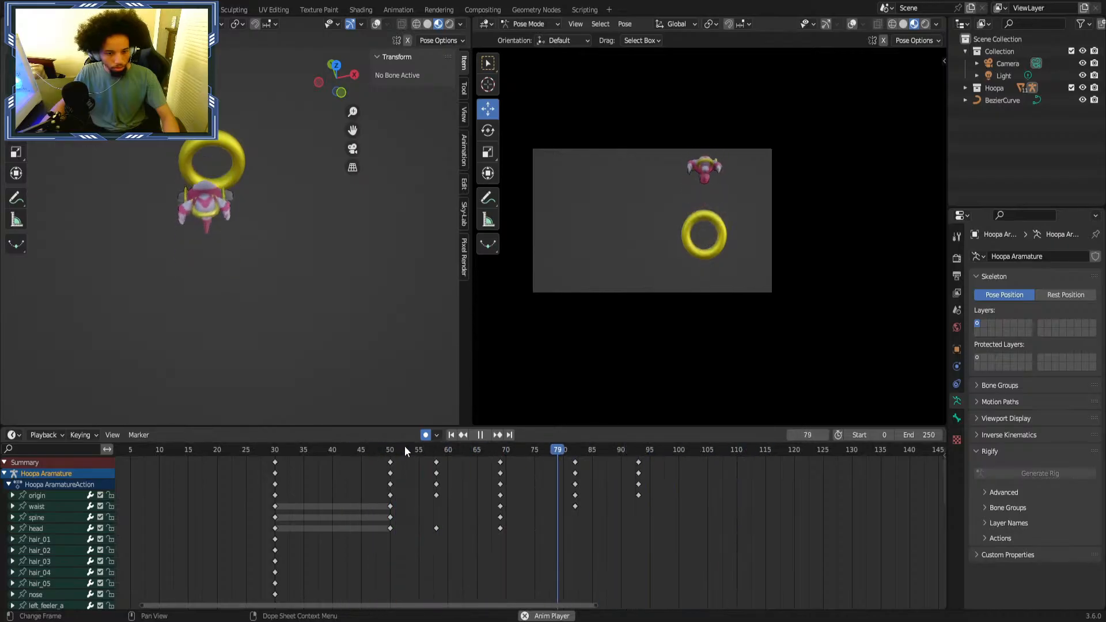
# Move the origin bone's keyframe from frame 93 to frame 100 and replay the flight from about frame 30.
pyautogui.press('space')
pyautogui.moveTo(638, 495); pyautogui.dragTo(397, 473)
pyautogui.press('space')
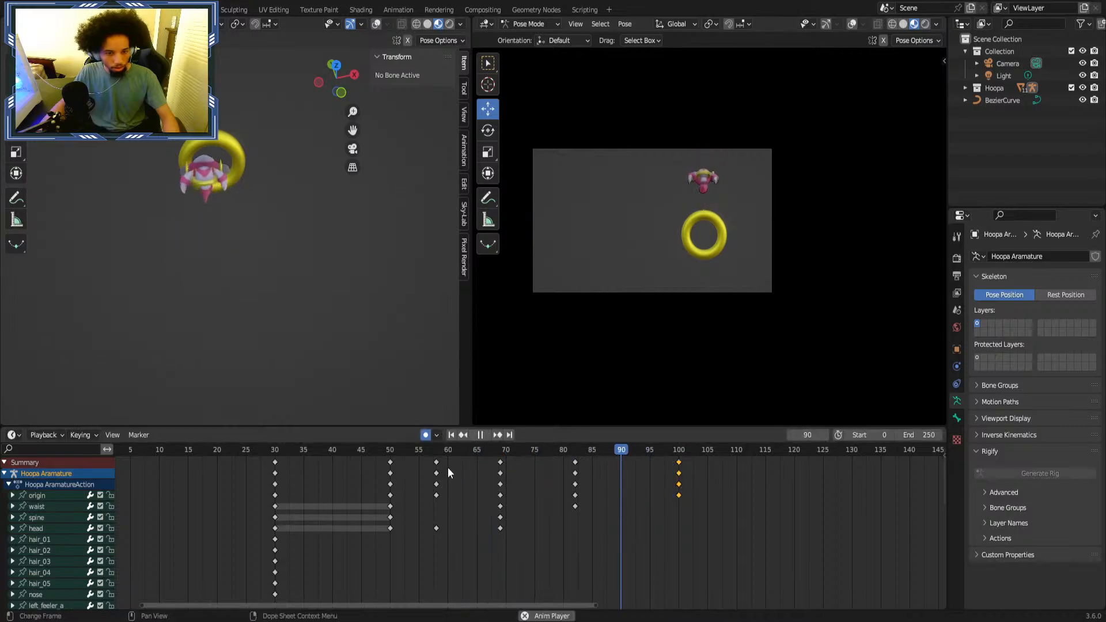
pyautogui.click(275, 450)
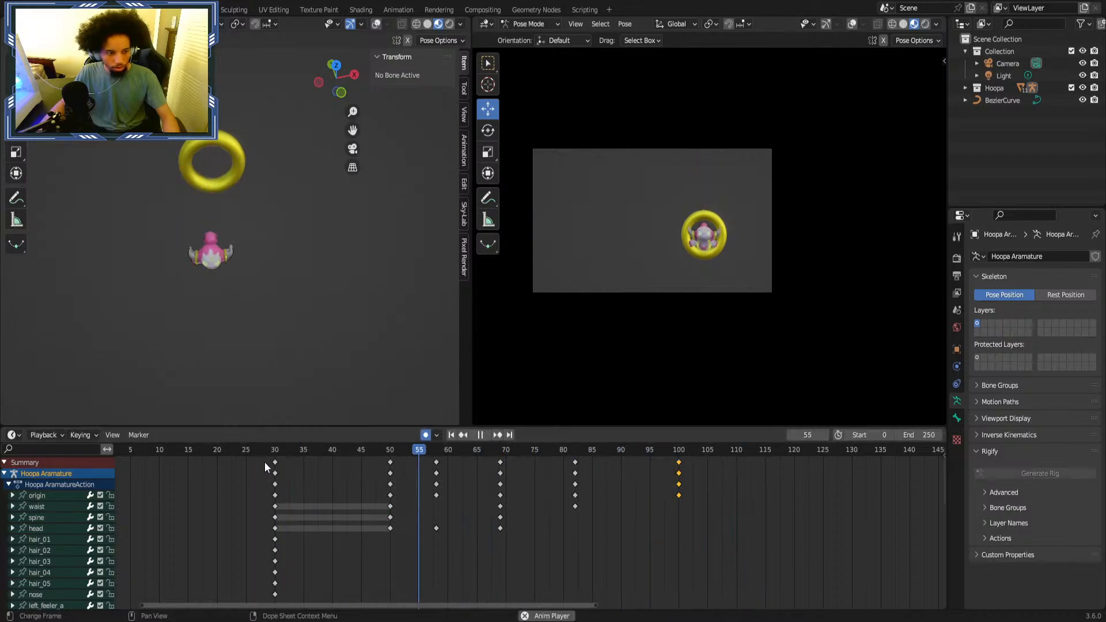
pyautogui.press('space')
pyautogui.moveTo(341, 452); pyautogui.dragTo(462, 452)
pyautogui.press('space')
pyautogui.press('space')
pyautogui.press('space')
pyautogui.press('Escape')
# Shift the frame 82 and frame 100 keyframes earlier to frames 78 and 96 and replay through frame 69.
pyautogui.moveTo(752, 459); pyautogui.dragTo(576, 504)
pyautogui.press('g')
pyautogui.click(549, 505)
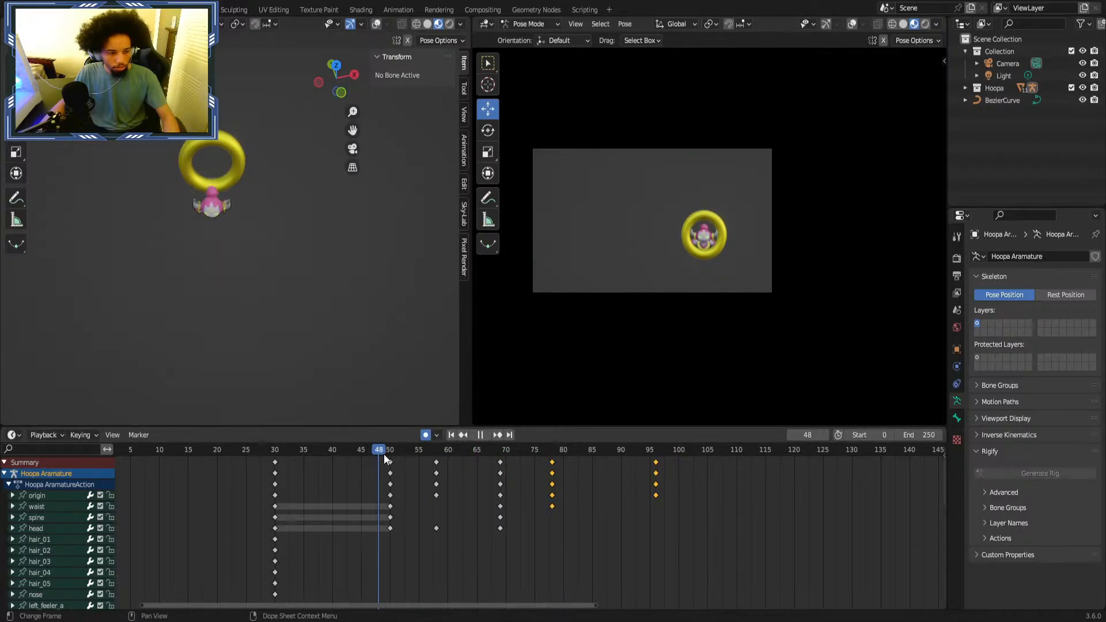
pyautogui.moveTo(383, 452); pyautogui.dragTo(499, 472)
# From a side view, raise the origin bone along global Z at frame 78 to Y location 0.79493 m and replay.
pyautogui.moveTo(270, 322); pyautogui.dragTo(289, 369, button='middle')
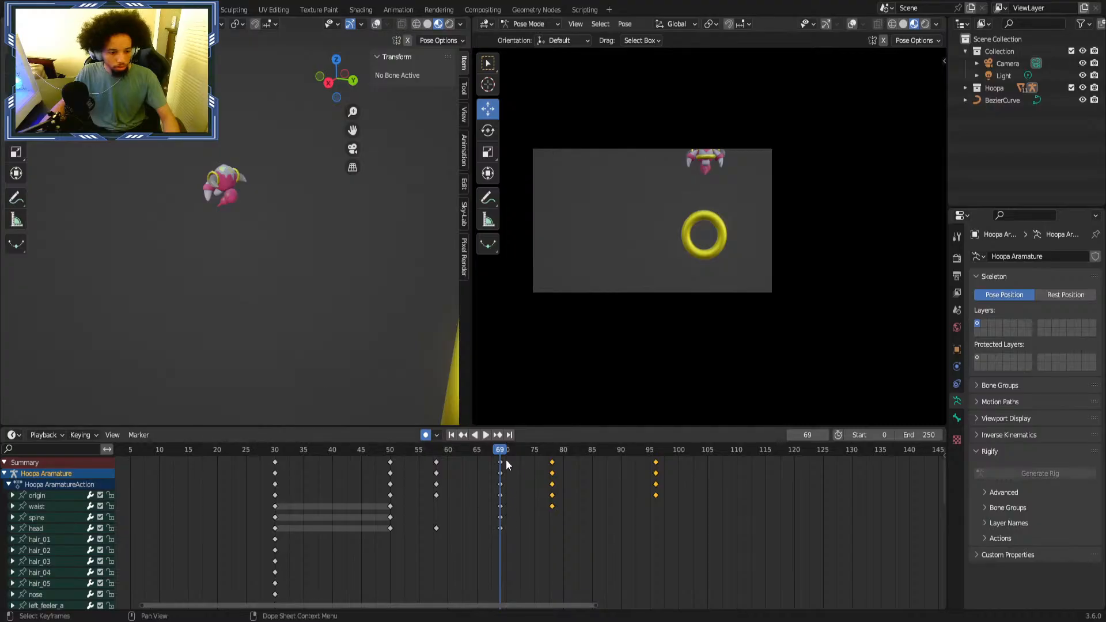
pyautogui.moveTo(506, 458); pyautogui.dragTo(553, 458)
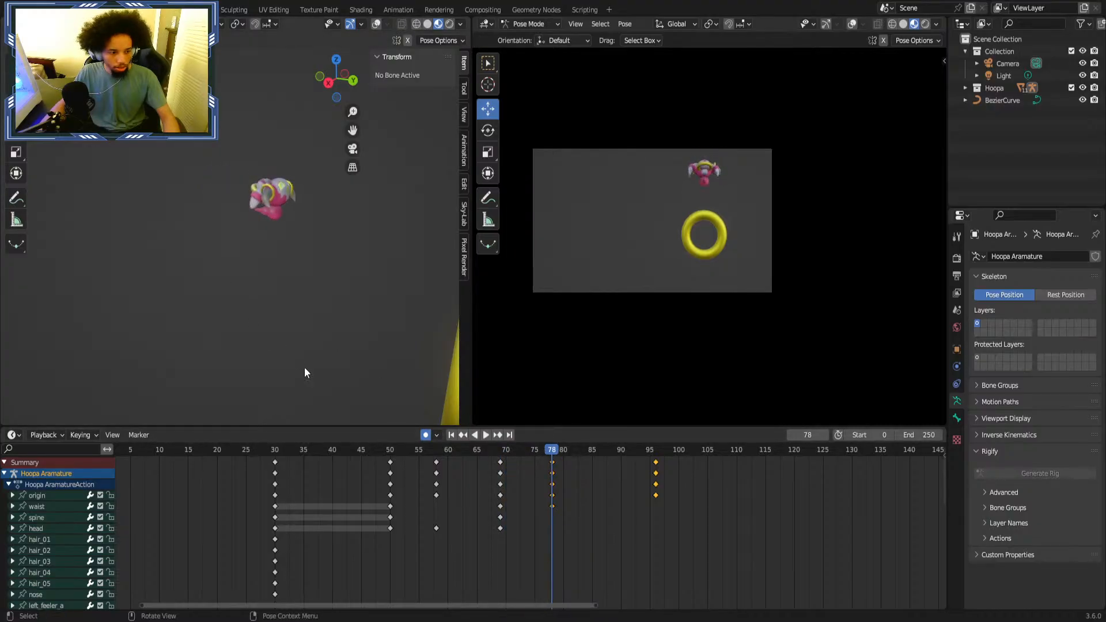
pyautogui.click(37, 495)
pyautogui.moveTo(168, 268); pyautogui.dragTo(197, 271, button='middle')
pyautogui.moveTo(266, 155); pyautogui.dragTo(266, 132)
pyautogui.moveTo(493, 449); pyautogui.dragTo(372, 460)
pyautogui.press('space')
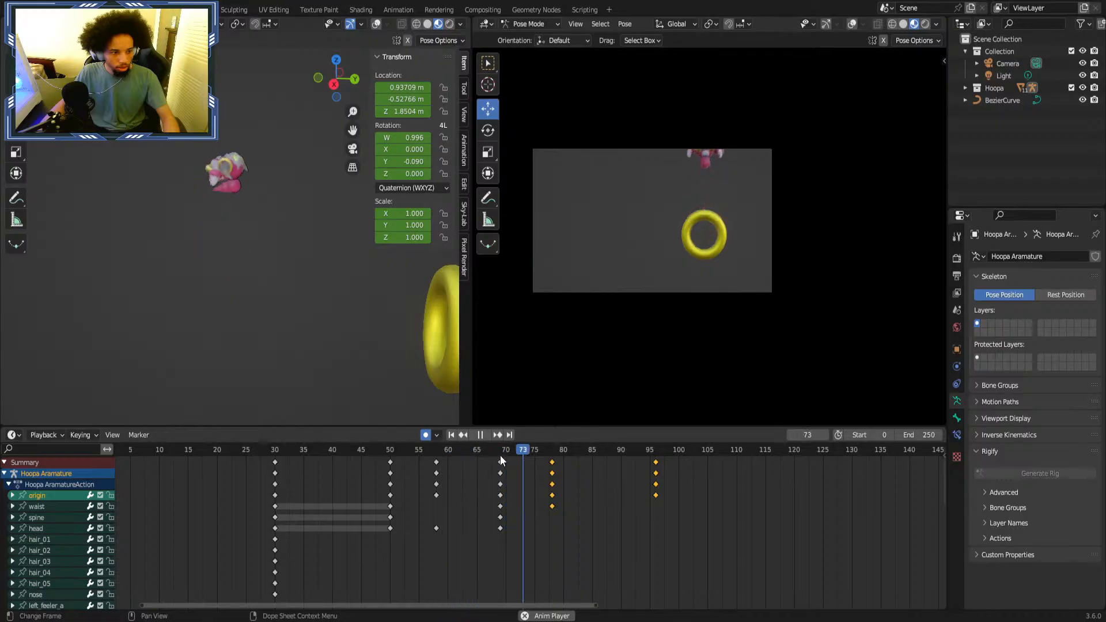
# Raise the origin bone further at frame 78 to Y location 0.98996 m and replay from about frame 30.
pyautogui.moveTo(494, 455); pyautogui.dragTo(551, 465)
pyautogui.press('space')
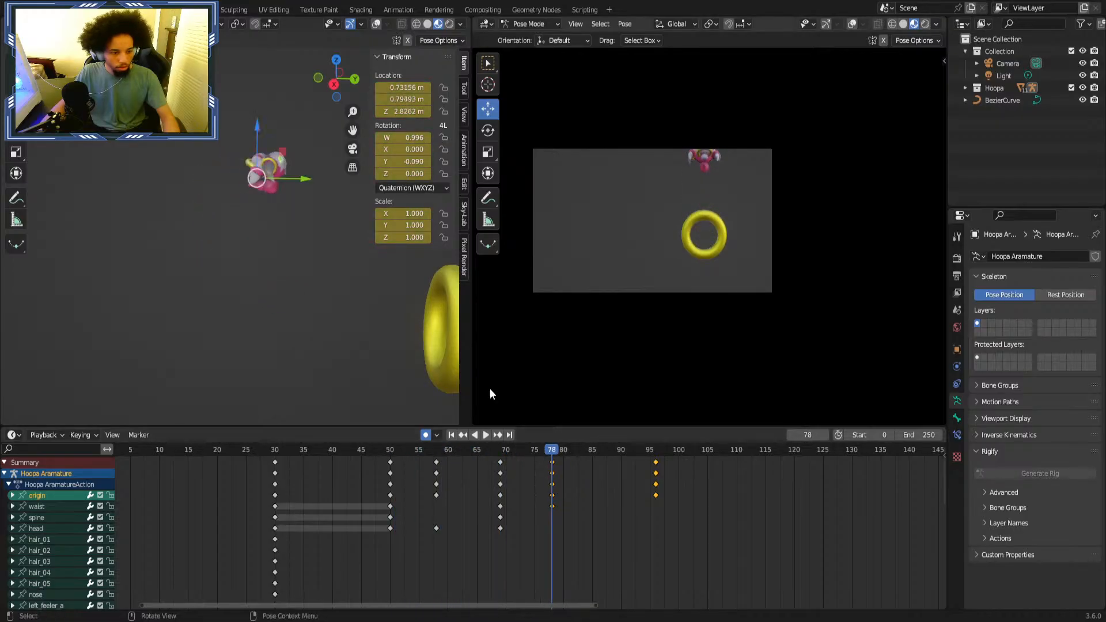
pyautogui.moveTo(258, 123); pyautogui.dragTo(259, 99)
pyautogui.click(368, 459)
pyautogui.click(282, 452)
pyautogui.press('space')
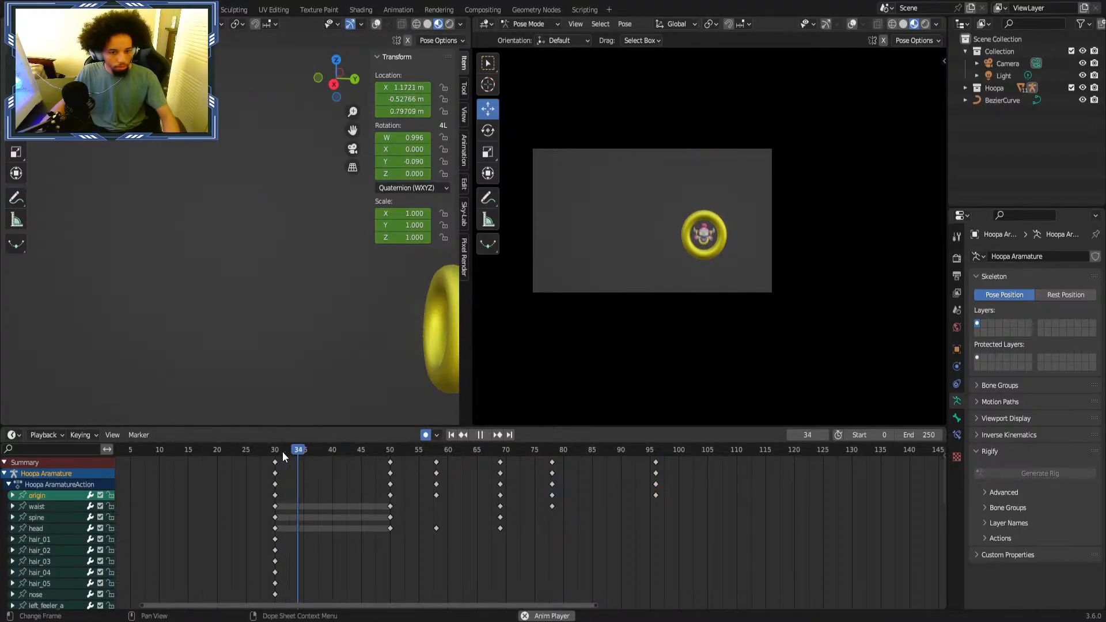
# Replay the flight several times from between frames 30 and 48 to examine the rise and return after the ring.
pyautogui.click(338, 449)
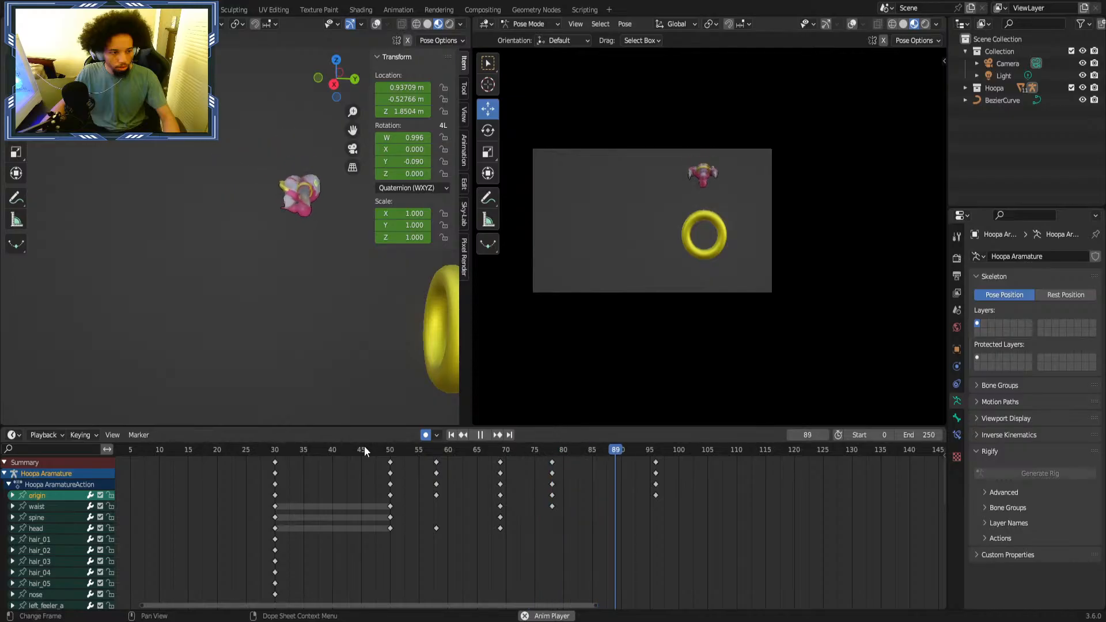
pyautogui.click(376, 447)
pyautogui.press('space')
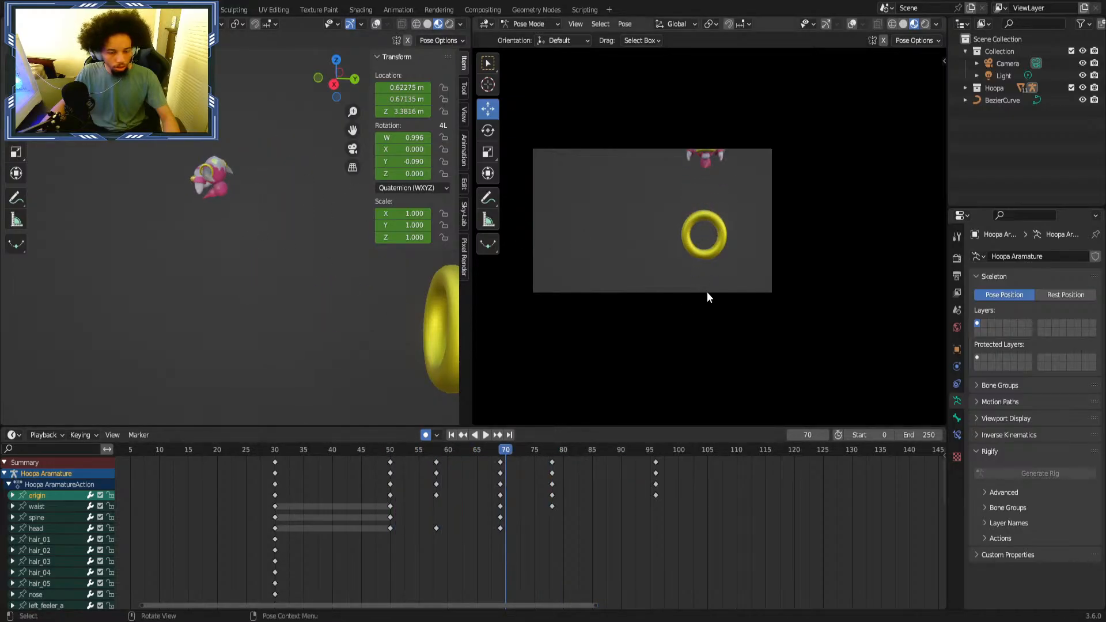
pyautogui.moveTo(339, 450); pyautogui.dragTo(267, 461)
pyautogui.press('space')
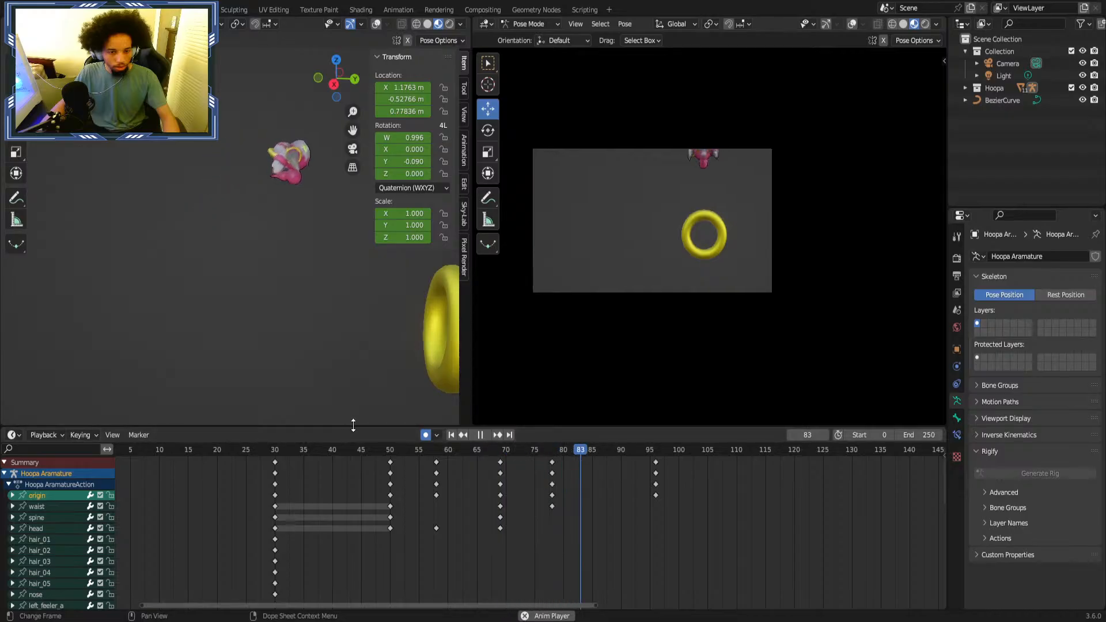
pyautogui.click(317, 449)
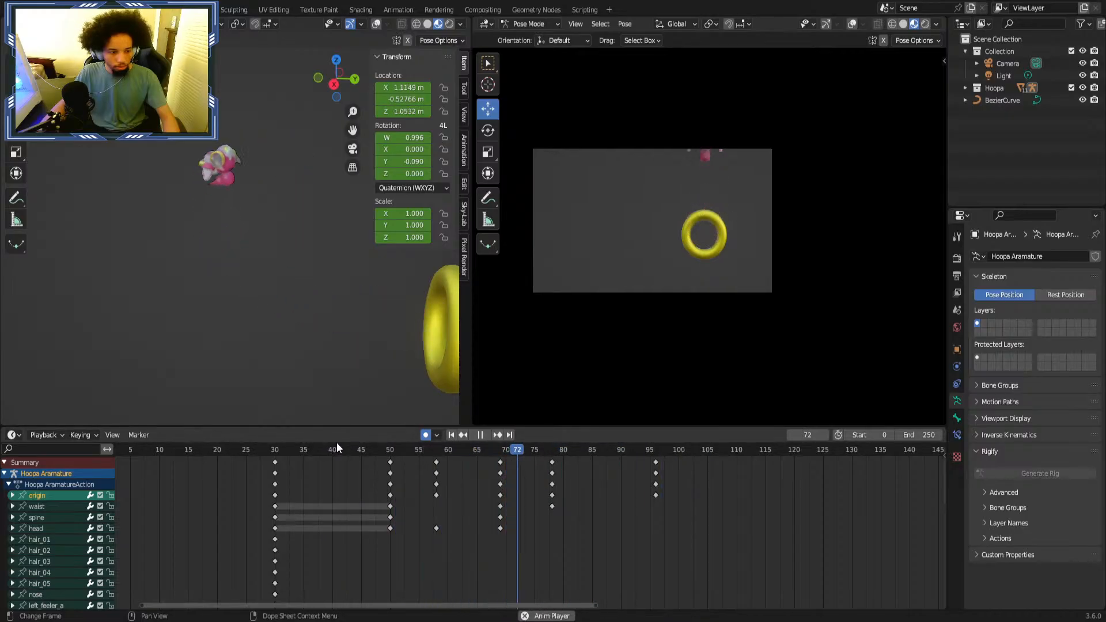
pyautogui.click(346, 448)
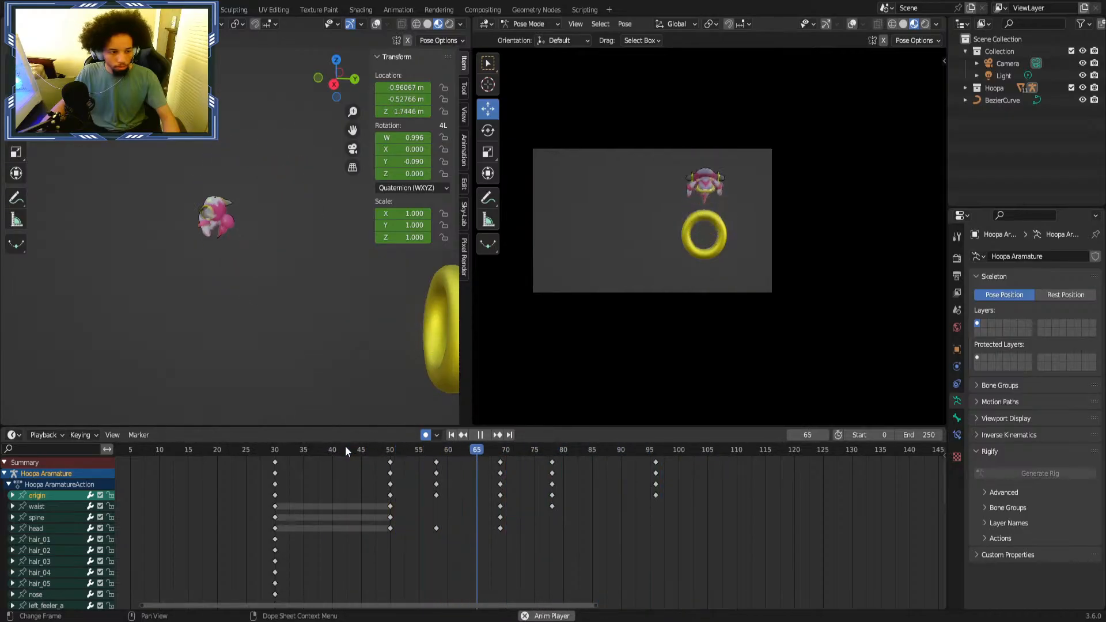
pyautogui.click(344, 448)
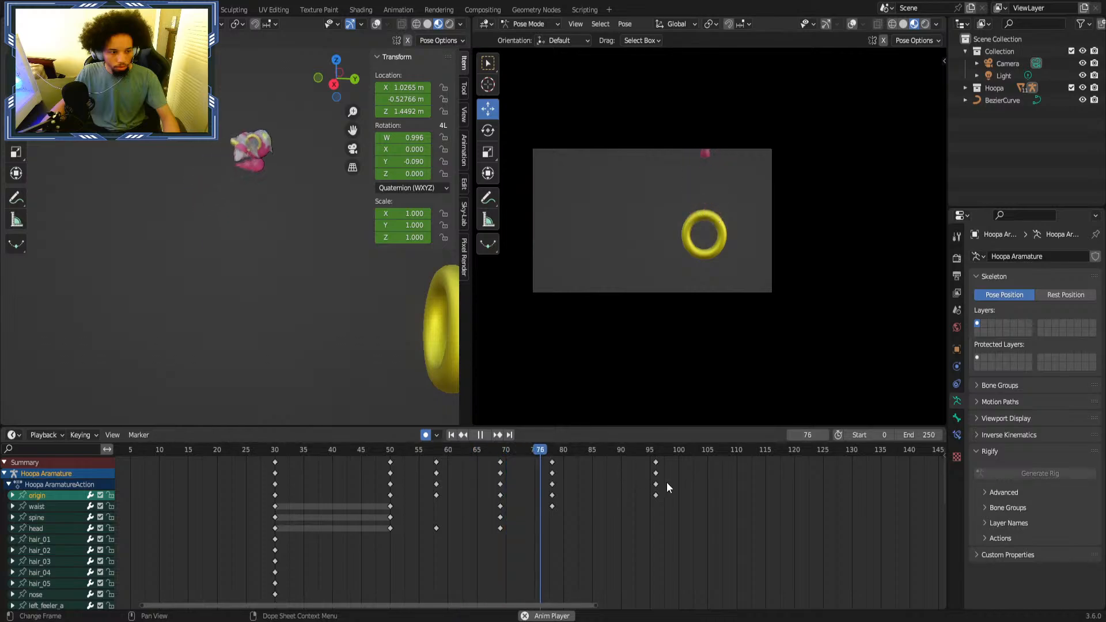
# Raise the origin bone at frame 78 to Y location 1.0646 m and replay the flight.
pyautogui.moveTo(523, 451); pyautogui.dragTo(552, 453)
pyautogui.press('space')
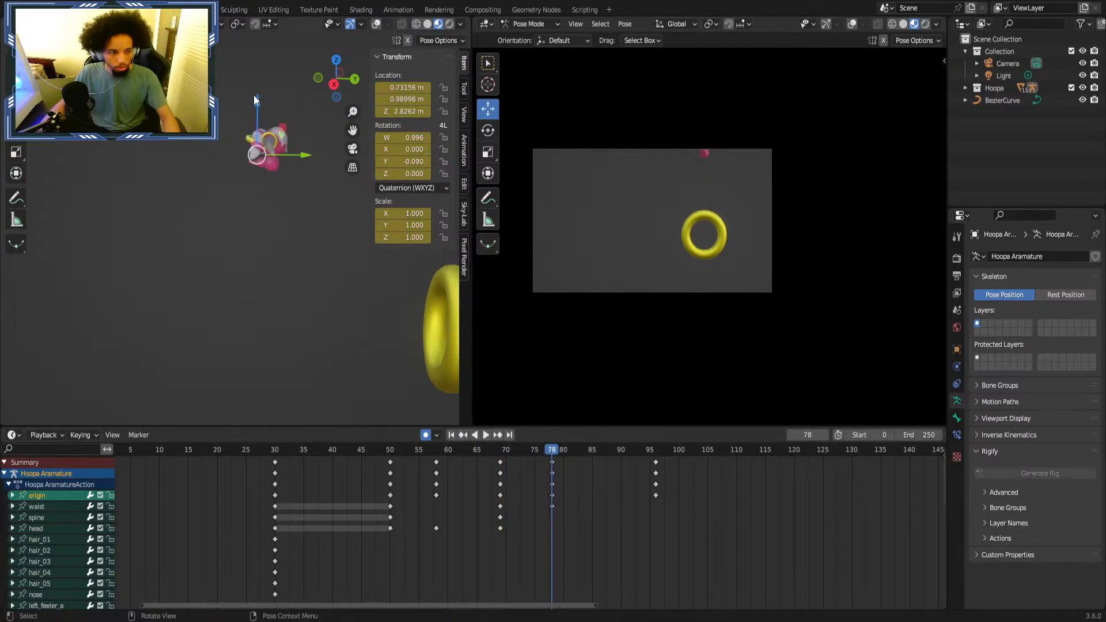
pyautogui.moveTo(254, 94); pyautogui.dragTo(254, 86)
pyautogui.click(348, 452)
pyautogui.press('space')
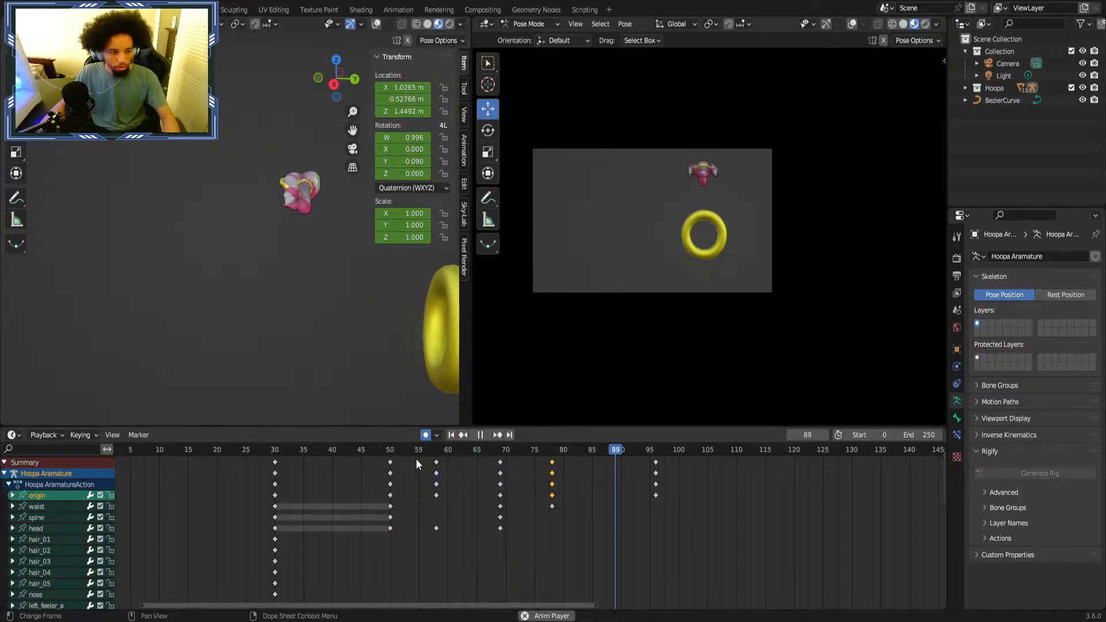
pyautogui.click(366, 454)
pyautogui.click(386, 453)
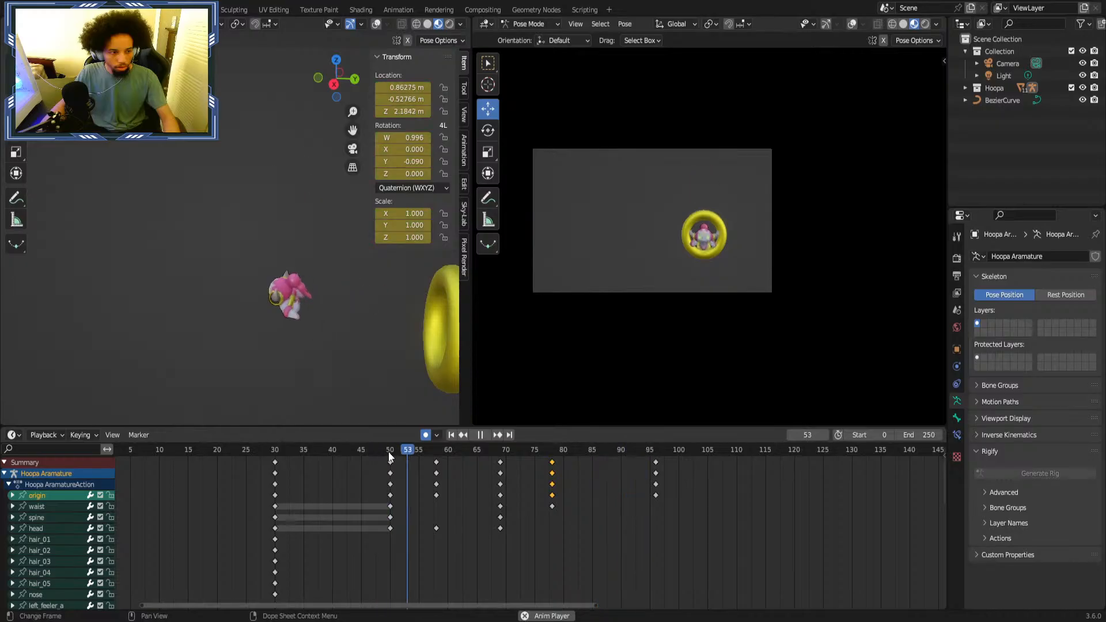
# Move the origin bone at frame 78 along global Z and Y to location Y 1.1236 m and Z 2.70527 m.
pyautogui.click(531, 452)
pyautogui.moveTo(530, 452); pyautogui.dragTo(552, 457)
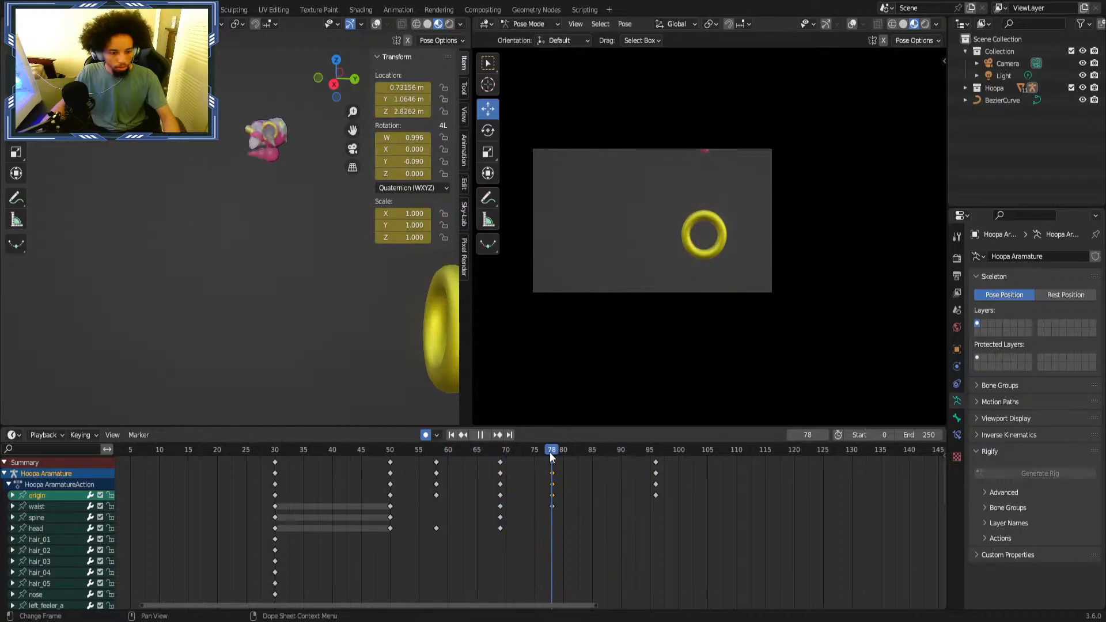
pyautogui.press('g')
pyautogui.press('z')
pyautogui.click(294, 124)
pyautogui.press('g')
pyautogui.press('y')
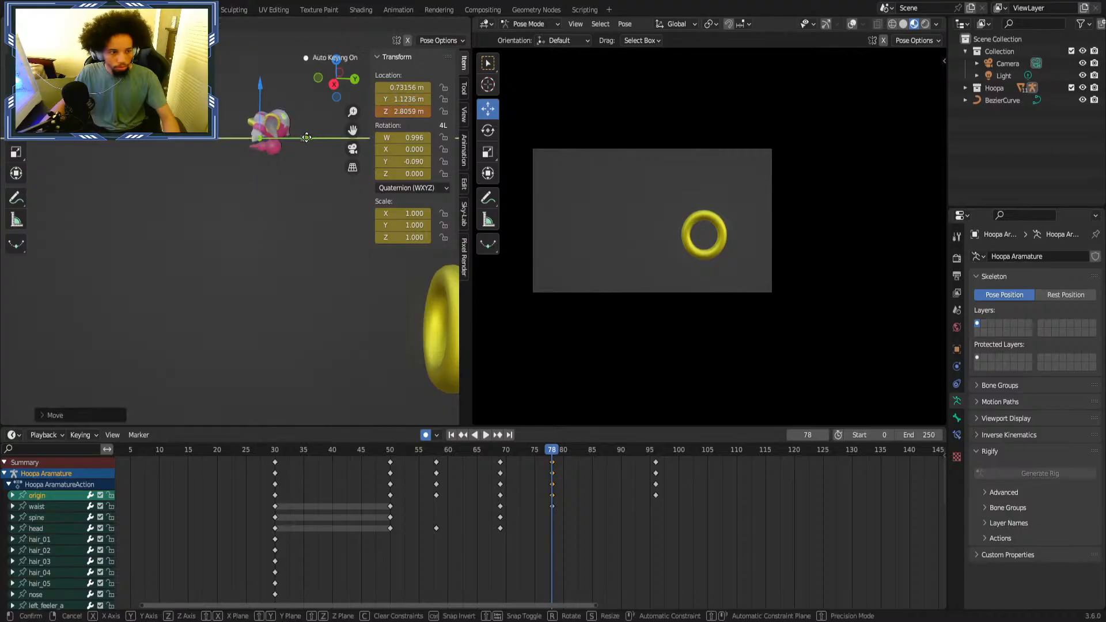
pyautogui.click(309, 126)
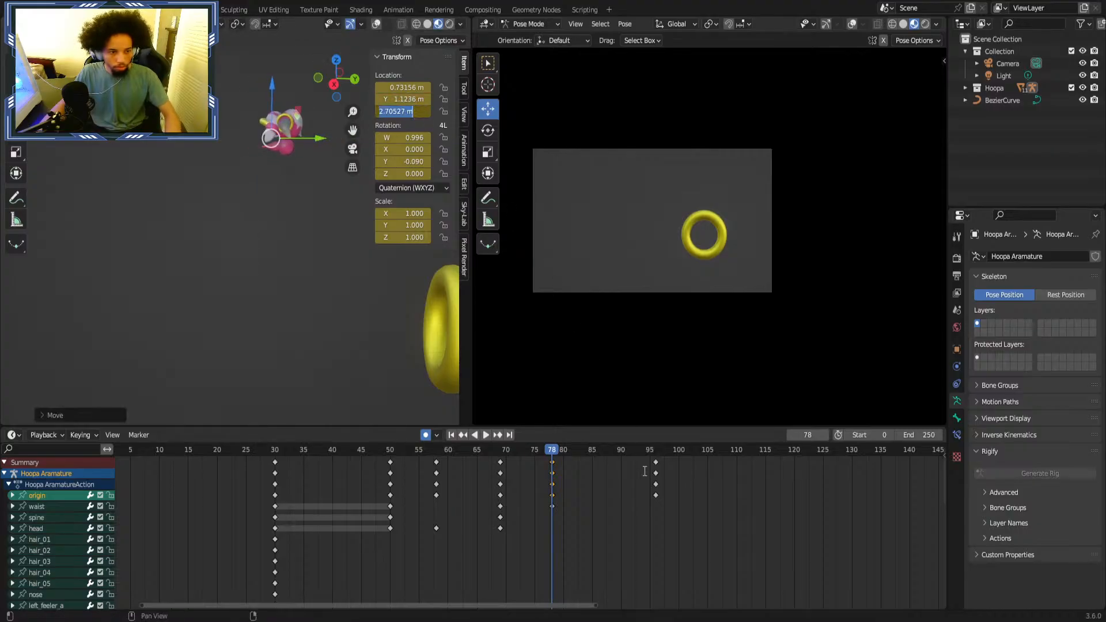
# Try to apply the Z location 2.70527 m to the origin bone at frame 96 and replay the flight.
pyautogui.press('i')
pyautogui.click(659, 453)
pyautogui.click(413, 111)
pyautogui.write('2.7053 m')
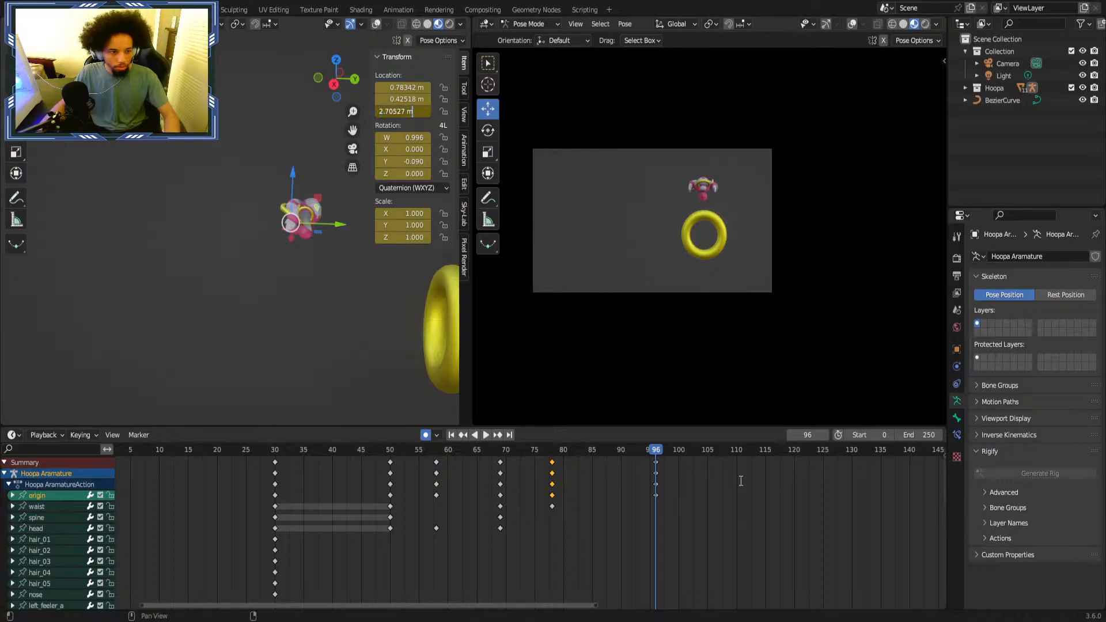
pyautogui.click(741, 478)
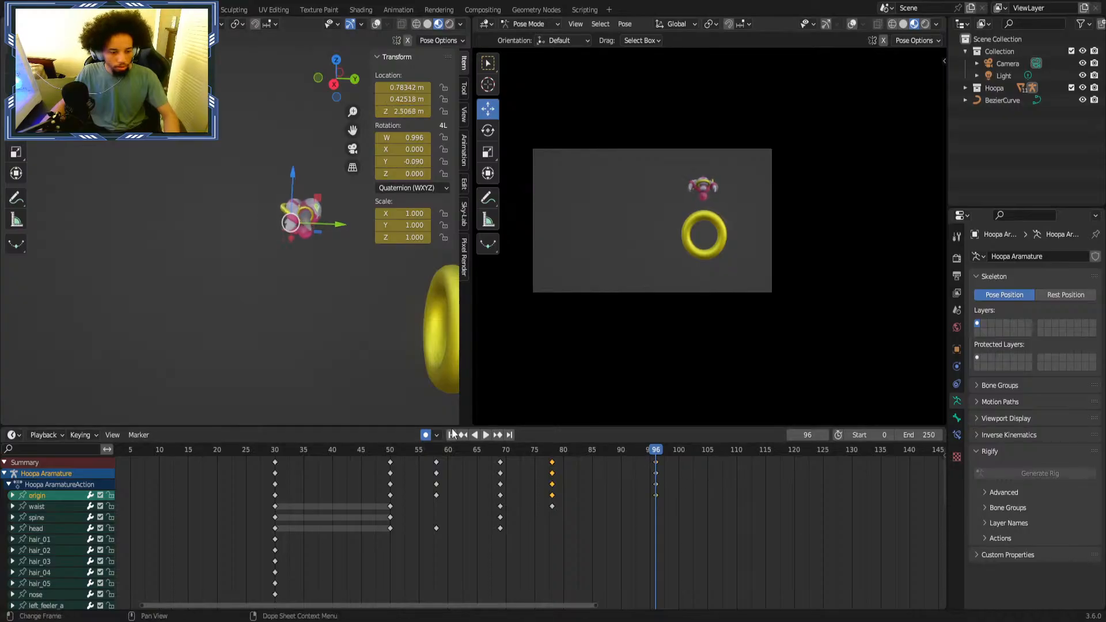
pyautogui.click(320, 449)
pyautogui.press('space')
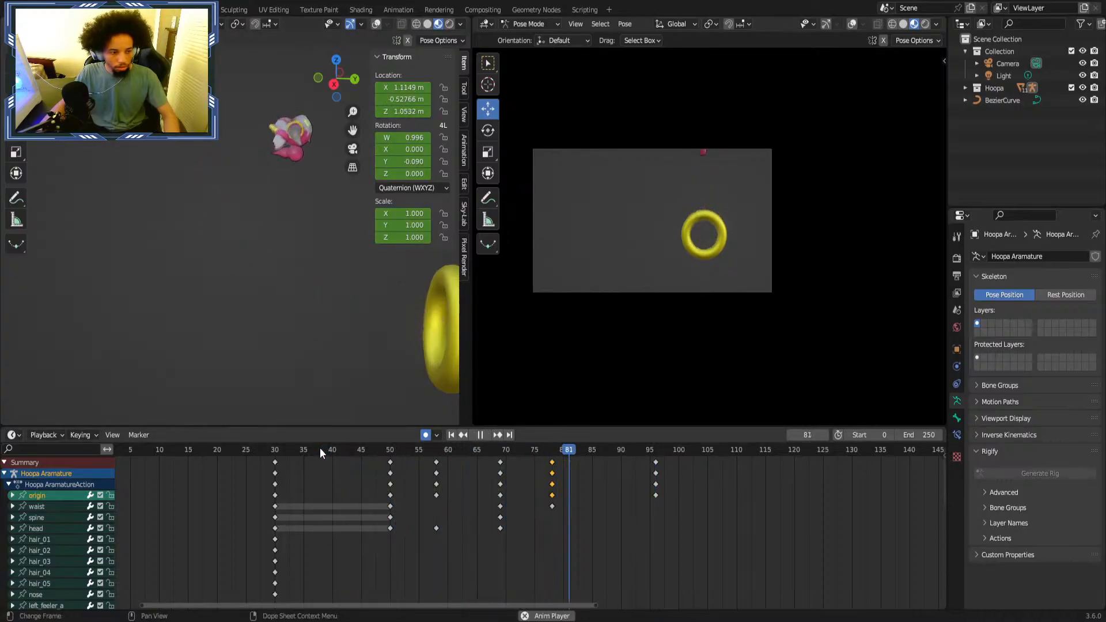
pyautogui.click(319, 448)
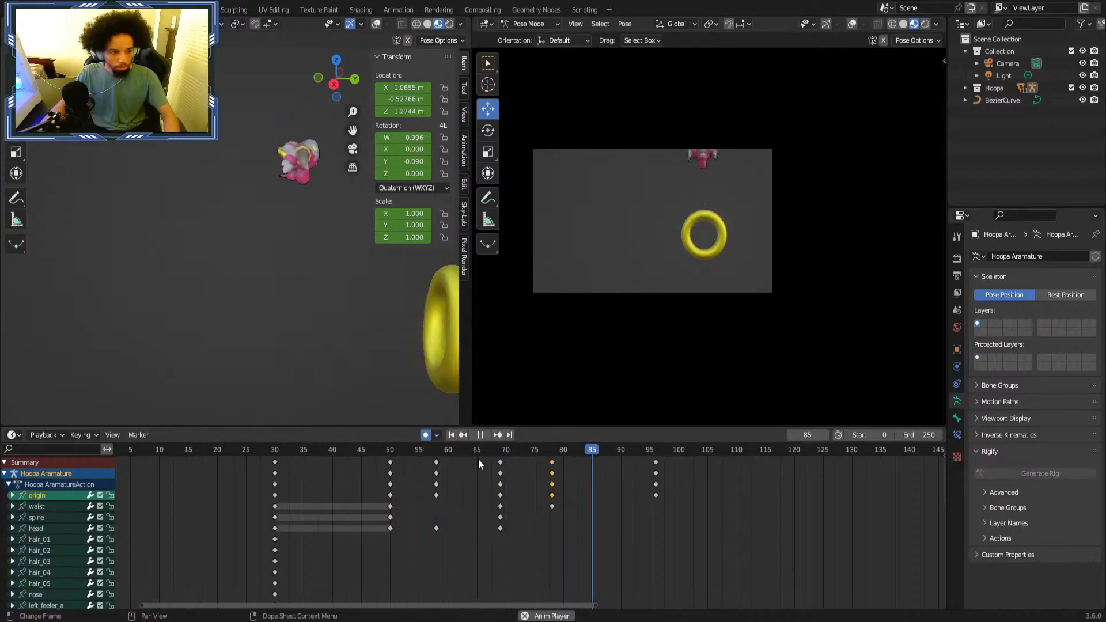
# Move the keyframes at frames 78 and 96 to frames 82 and 100, then replay and scrub the flight.
pyautogui.press('space')
pyautogui.press('b')
pyautogui.moveTo(705, 468); pyautogui.dragTo(576, 499)
pyautogui.click(199, 462)
pyautogui.press('space')
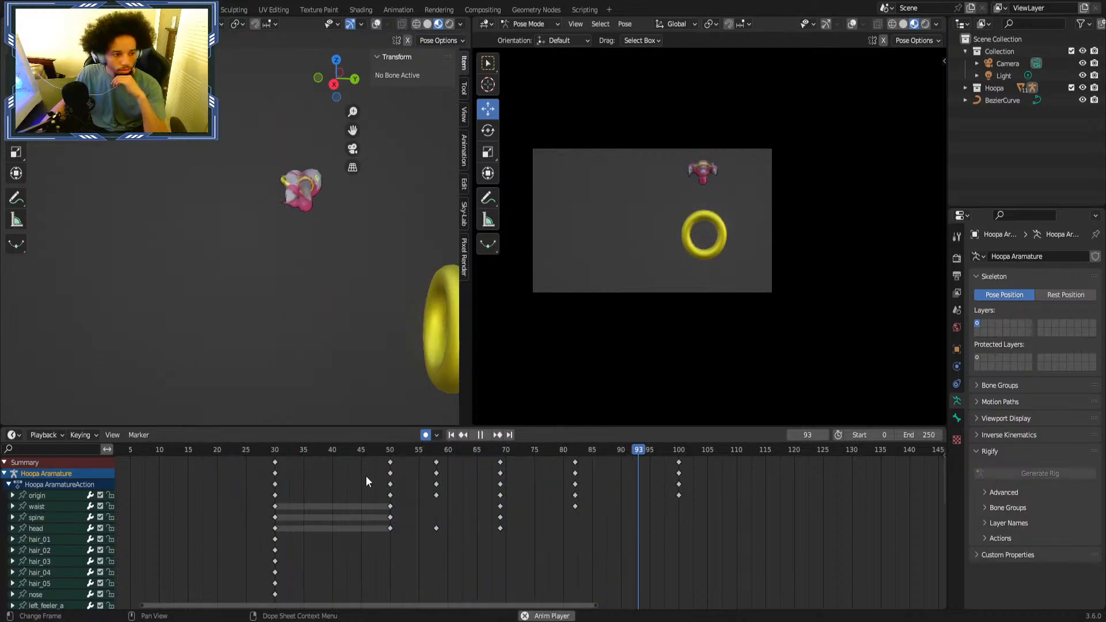
pyautogui.click(447, 452)
pyautogui.moveTo(446, 454); pyautogui.dragTo(540, 452)
# Shift the origin bone along global Y at frame 87 and reuse its Z location, 2.4037 m, at frame 100.
pyautogui.moveTo(566, 457); pyautogui.dragTo(603, 454)
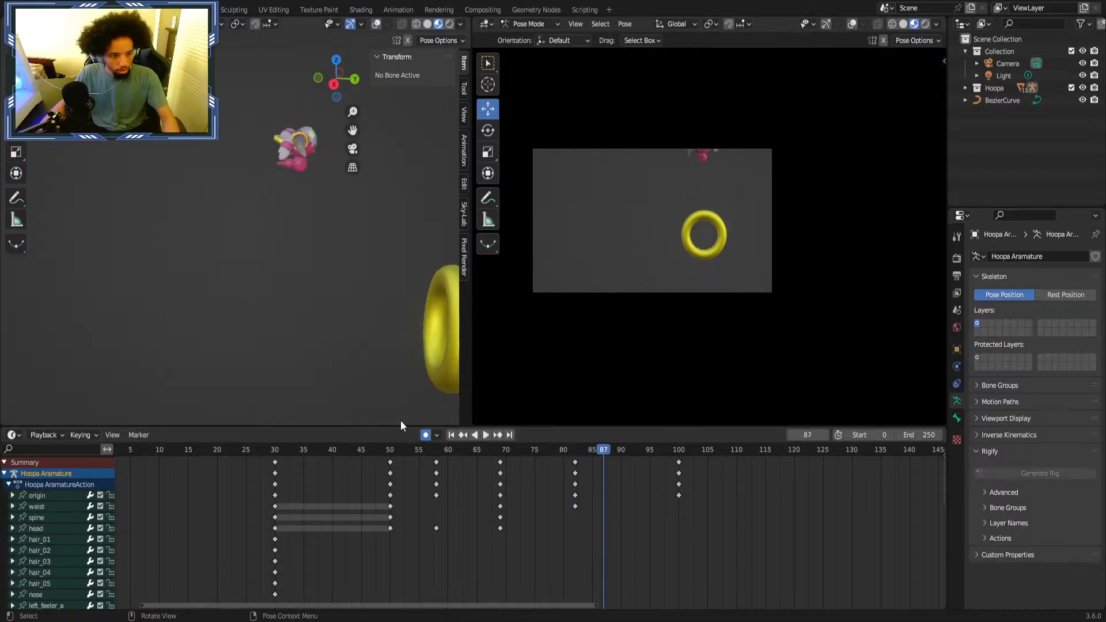
pyautogui.click(77, 496)
pyautogui.moveTo(330, 156)
pyautogui.mouseDown()
pyautogui.moveTo(344, 157)
pyautogui.moveTo(323, 158)
pyautogui.mouseUp()
pyautogui.click(406, 113)
pyautogui.press('Return')
pyautogui.click(678, 450)
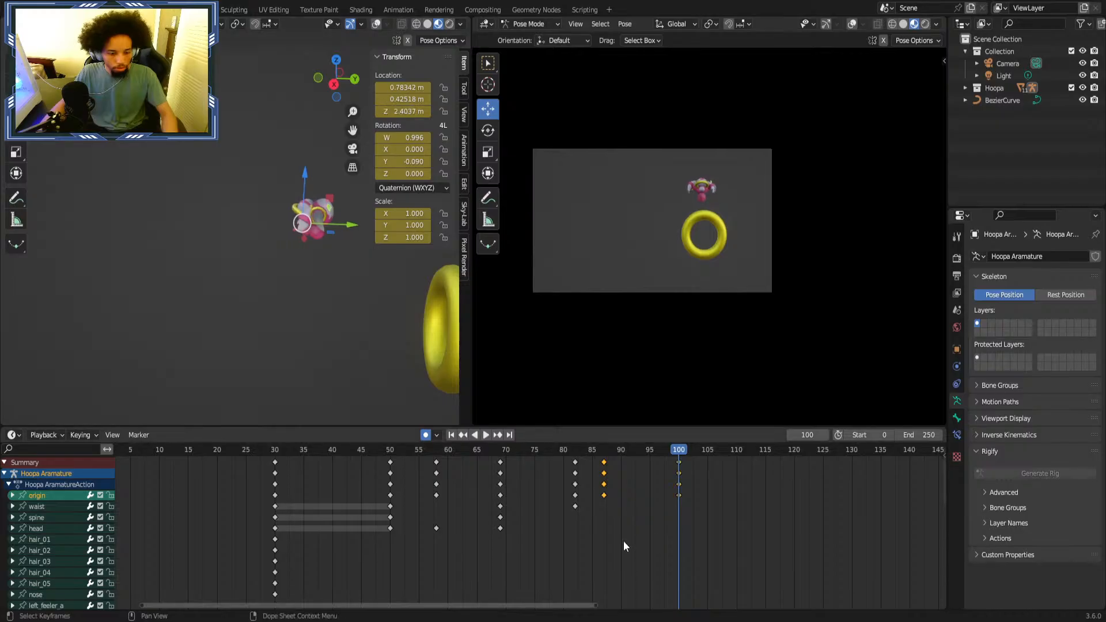
# Delete the origin bone's keyframe at frame 87 and replay the flight from about frame 51.
pyautogui.moveTo(624, 526); pyautogui.dragTo(600, 457)
pyautogui.rightClick(608, 491)
pyautogui.click(608, 492)
pyautogui.click(394, 450)
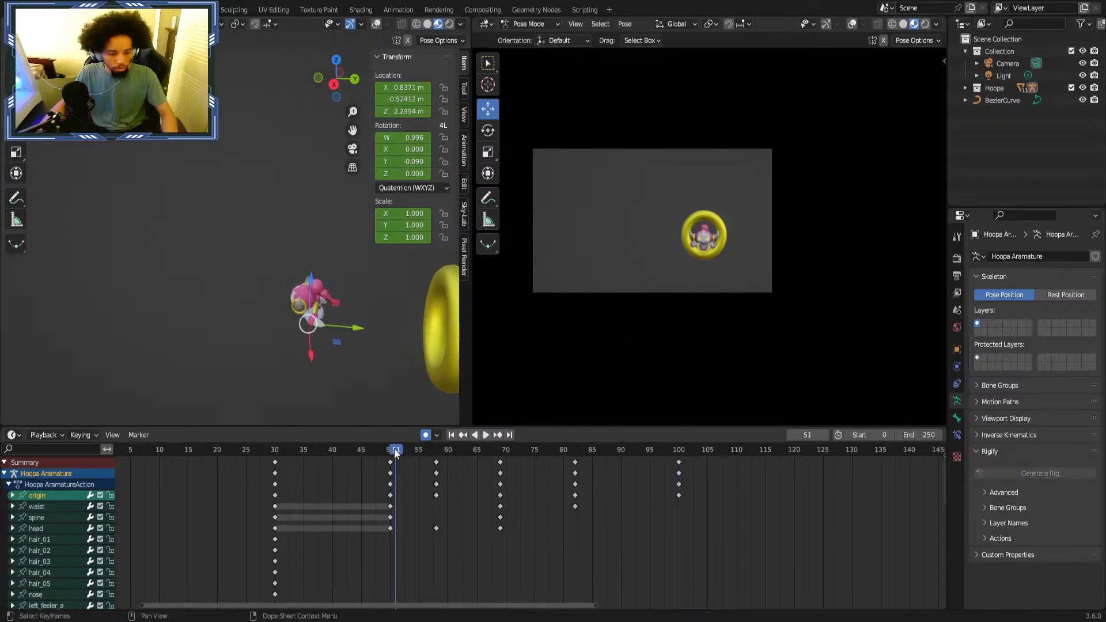
pyautogui.press('space')
pyautogui.click(394, 450)
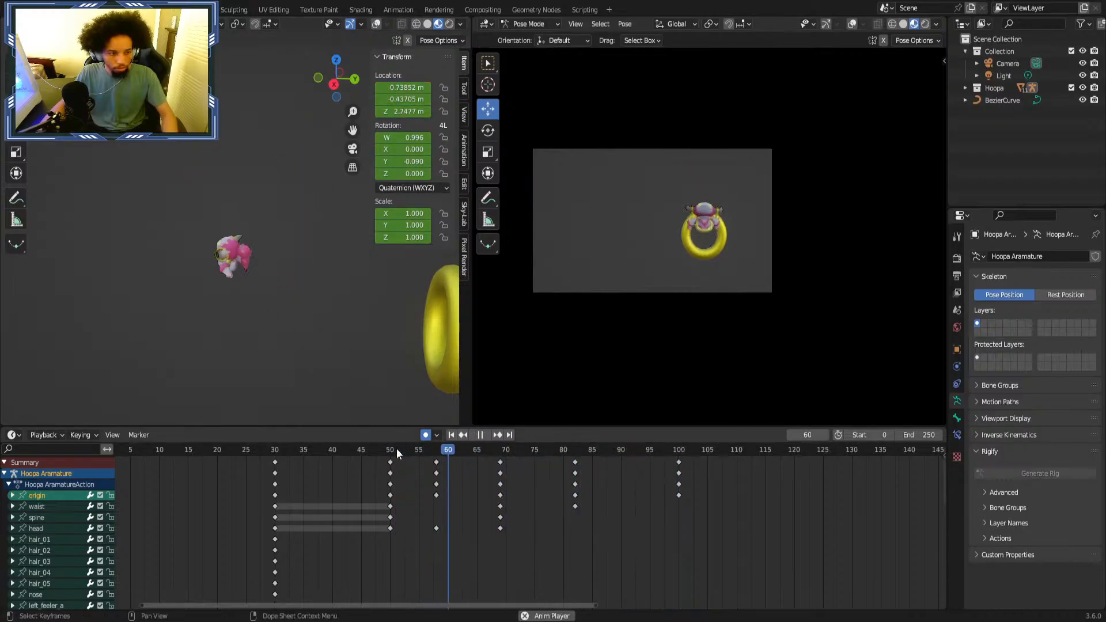
pyautogui.click(403, 449)
pyautogui.click(483, 450)
pyautogui.moveTo(482, 454); pyautogui.dragTo(637, 456)
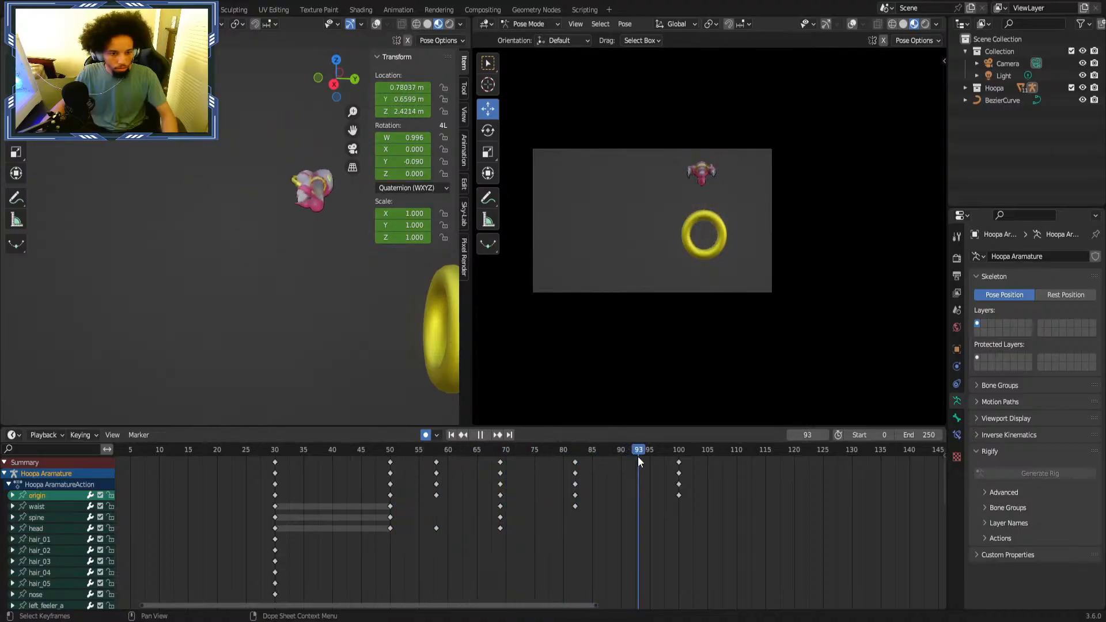
pyautogui.click(412, 454)
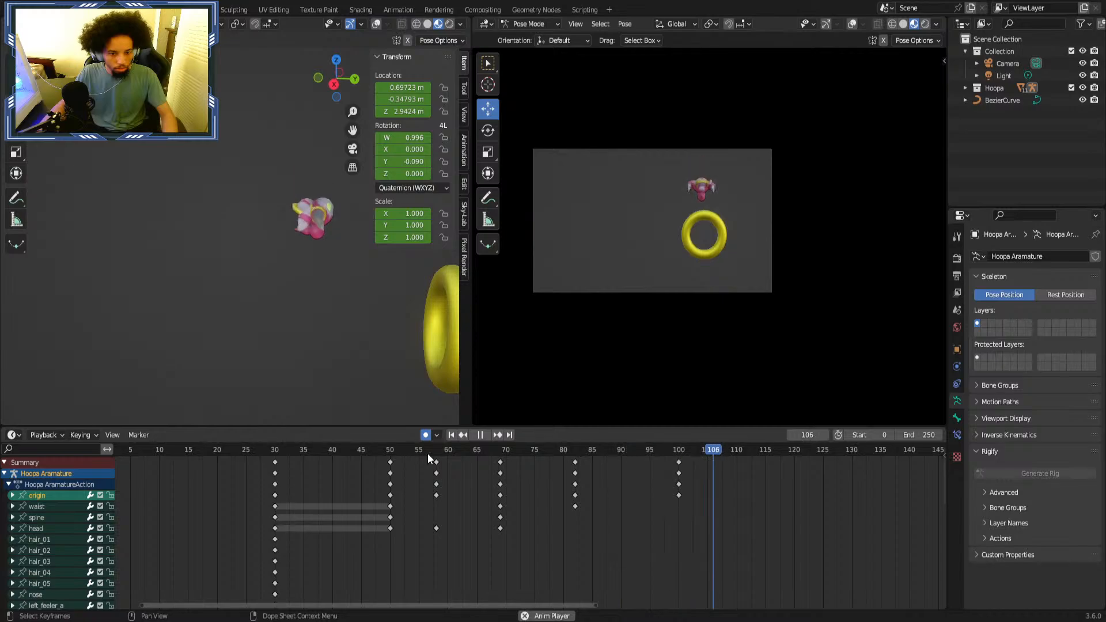
# Set the waist bone's Y rotation at frame 100 to 30°, adjust it further, and replay from about frame 52.
pyautogui.click(679, 454)
pyautogui.press('space')
pyautogui.click(53, 505)
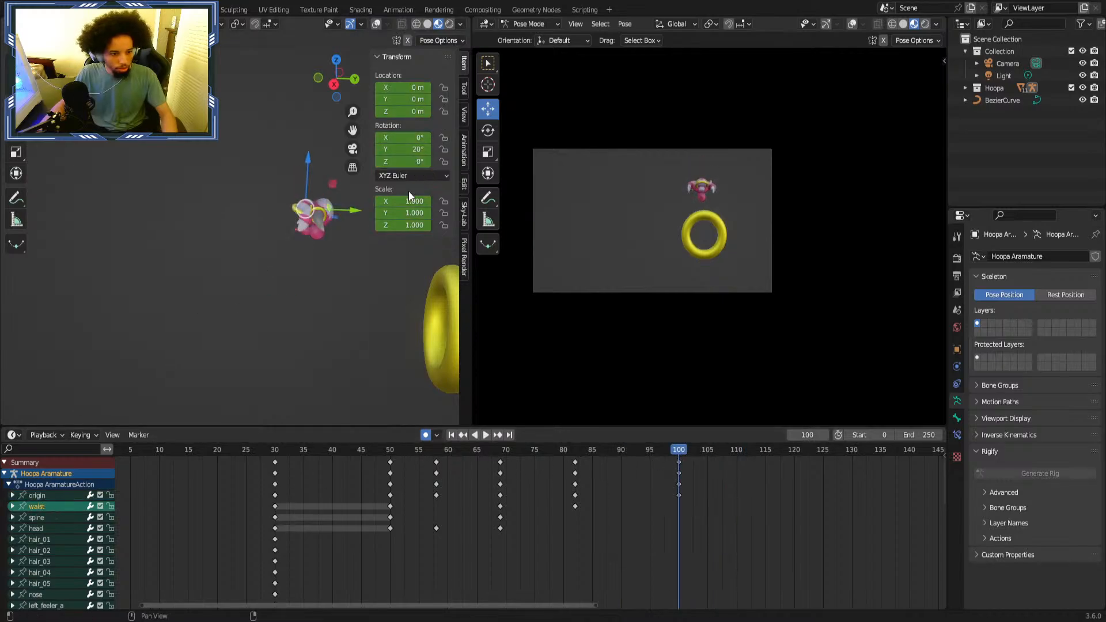
pyautogui.click(403, 150)
pyautogui.write('30')
pyautogui.press('Return')
pyautogui.moveTo(403, 149)
pyautogui.mouseDown()
pyautogui.moveTo(422, 149)
pyautogui.moveTo(407, 149)
pyautogui.mouseUp()
pyautogui.click(402, 452)
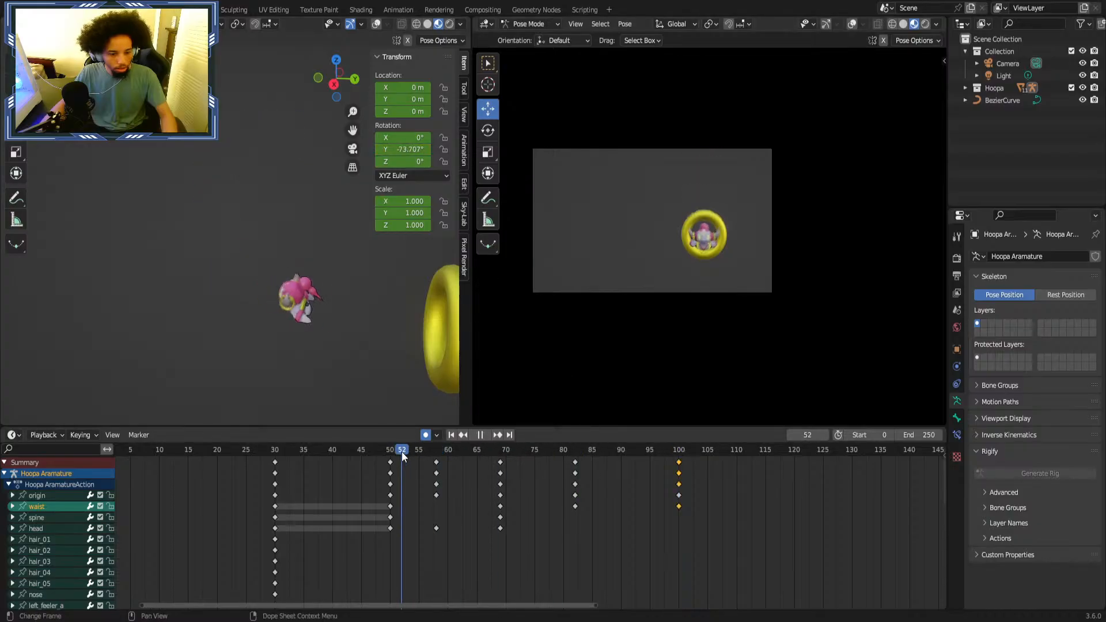
pyautogui.press('space')
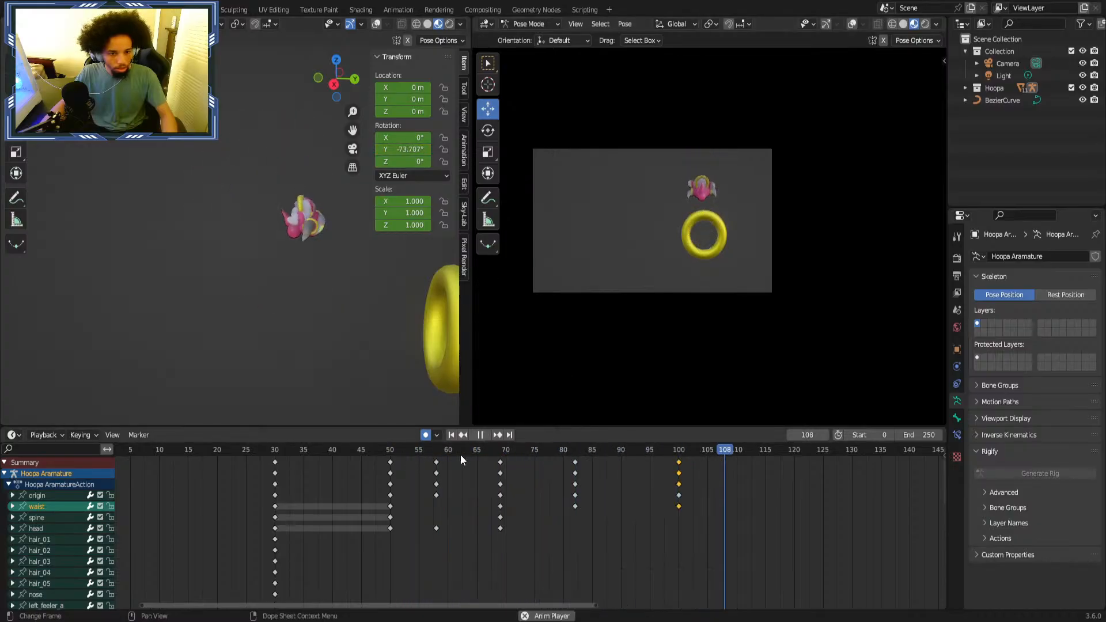
pyautogui.press('space')
pyautogui.click(409, 452)
pyautogui.press('space')
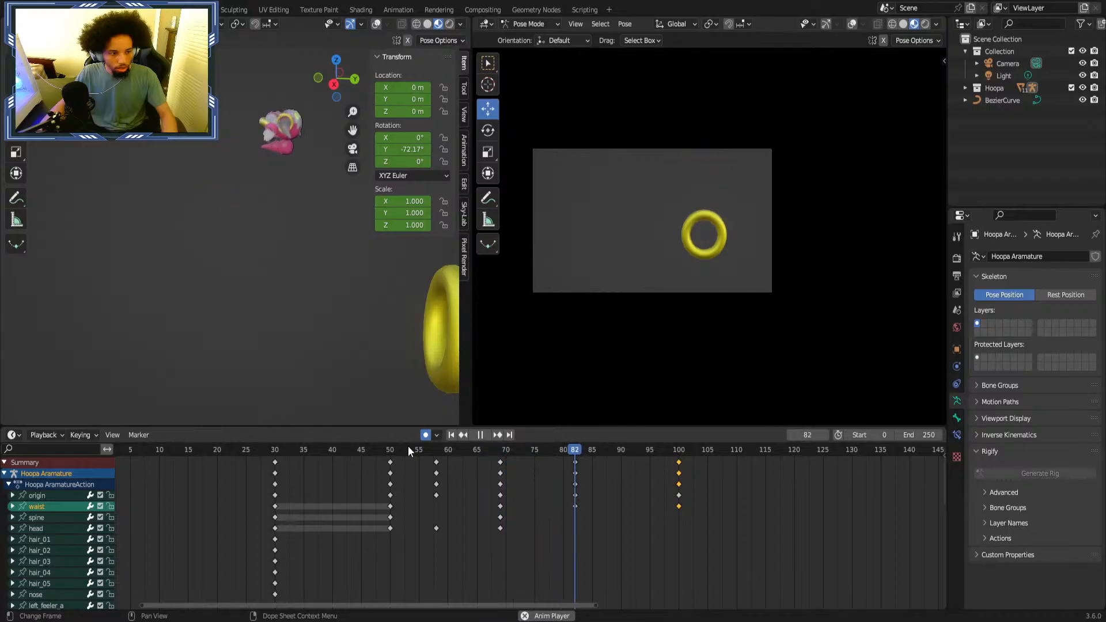
# Set the waist bone's Y rotation at frame 100 to 106°, deselect the bone and save the file.
pyautogui.press('space')
pyautogui.click(678, 449)
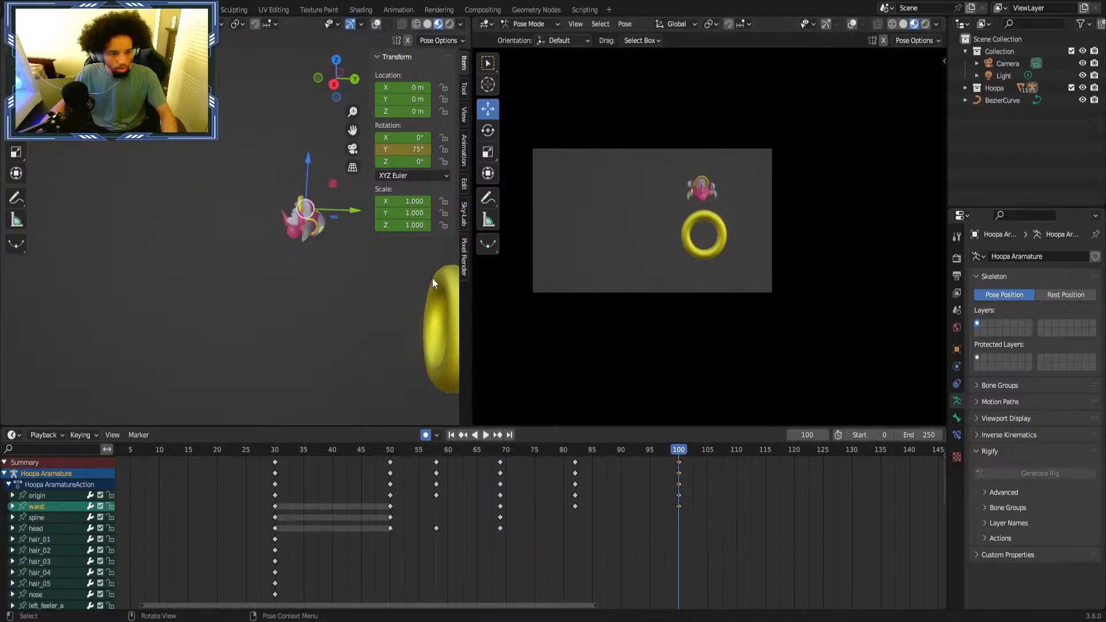
pyautogui.moveTo(404, 149); pyautogui.dragTo(415, 149)
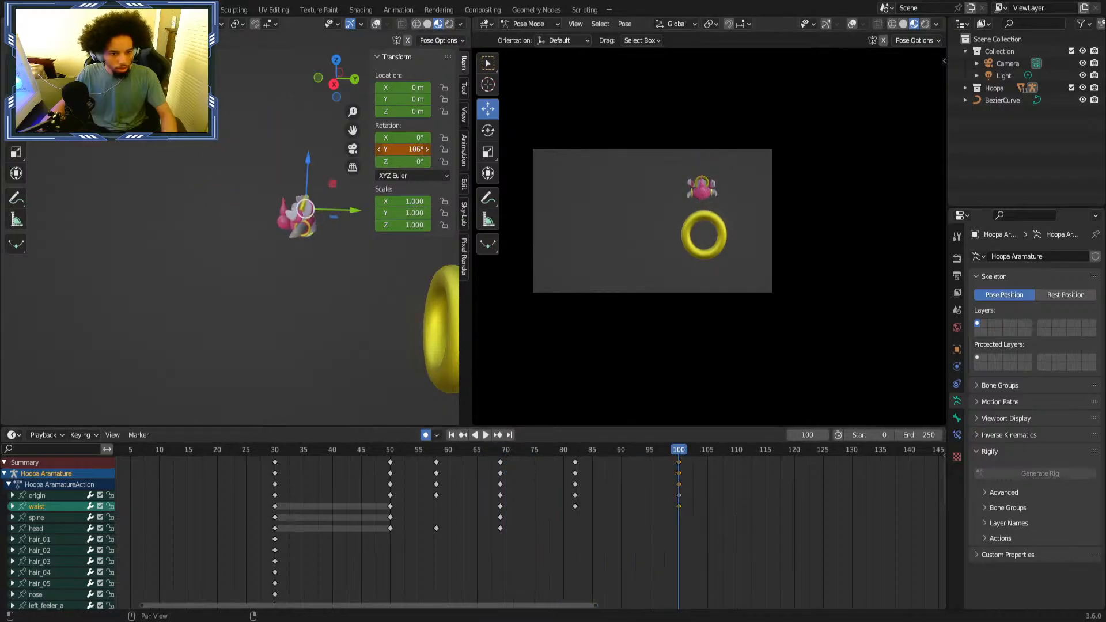
pyautogui.click(826, 496)
pyautogui.hotkey('ctrl', 's')
# Replay the flight from the start, repeatedly from about frame 20, and once from about frame 50 to review the motion.
pyautogui.scroll(-5, 641, 505)
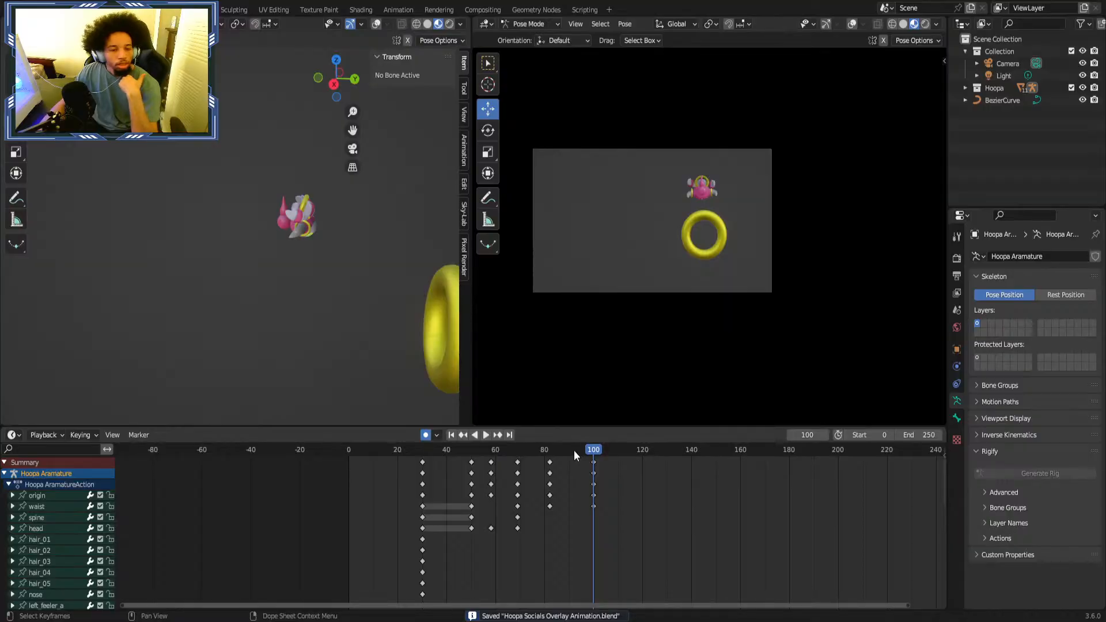
pyautogui.hotkey('shift', 'Left')
pyautogui.click(487, 435)
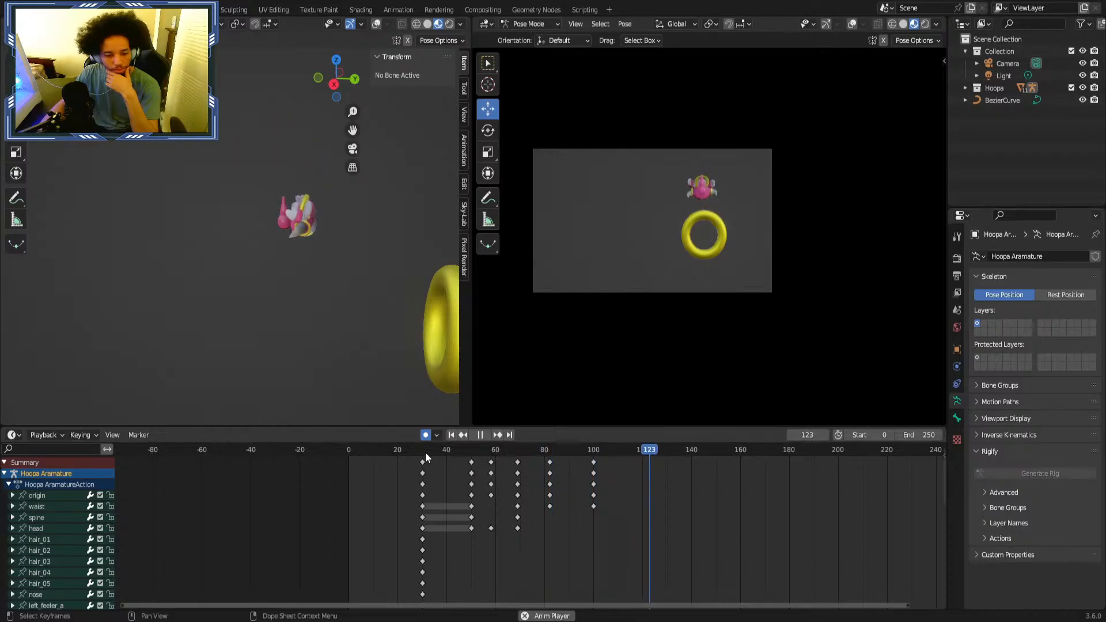
pyautogui.click(399, 451)
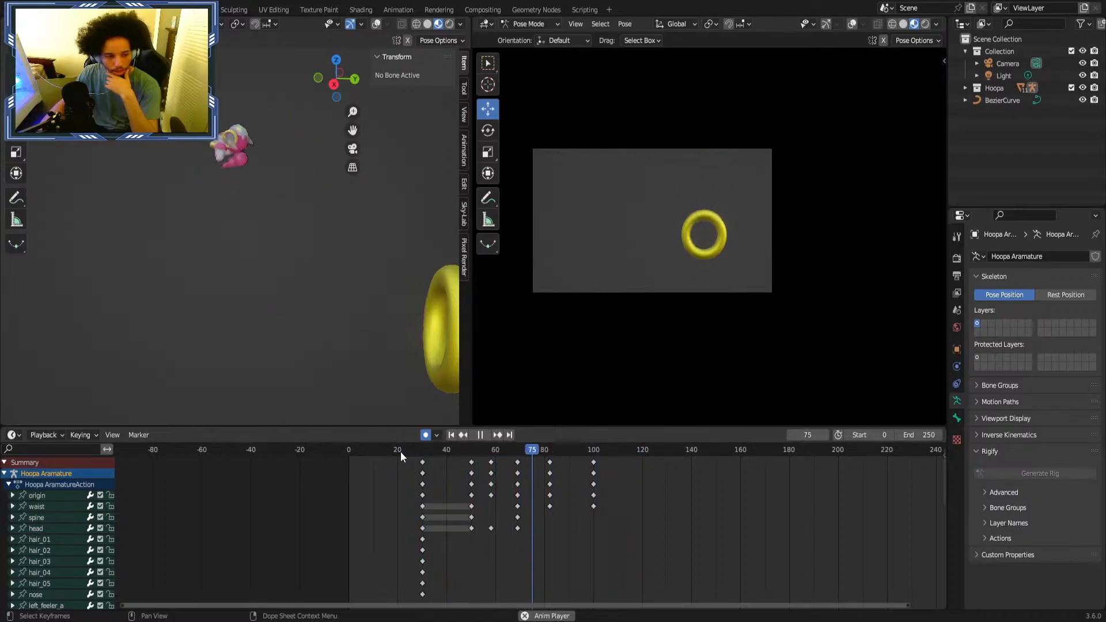
pyautogui.click(399, 452)
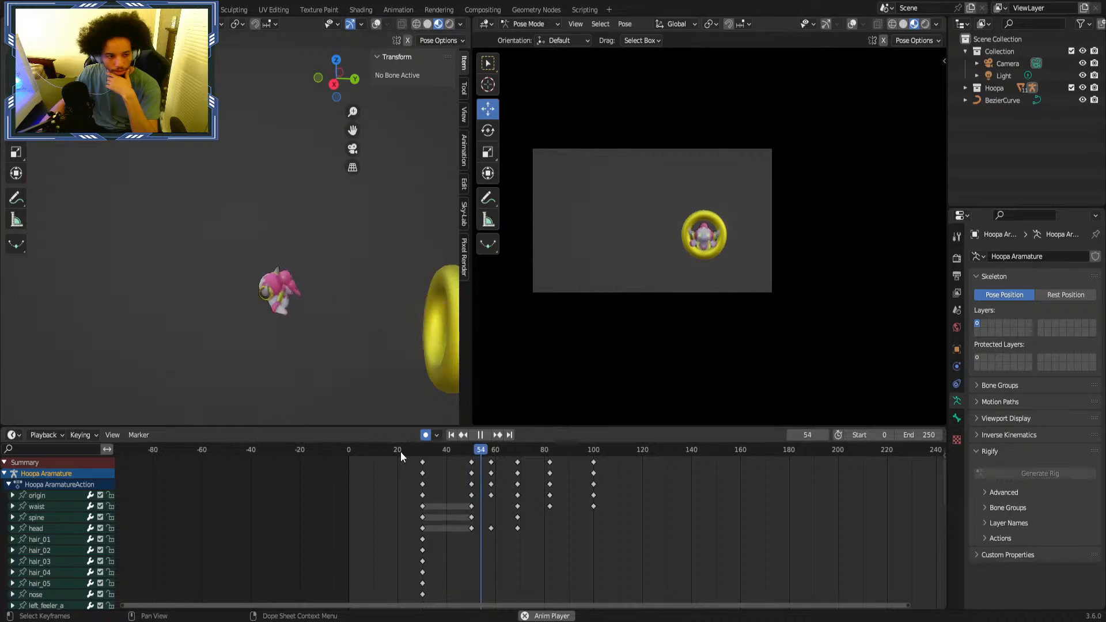
pyautogui.click(400, 452)
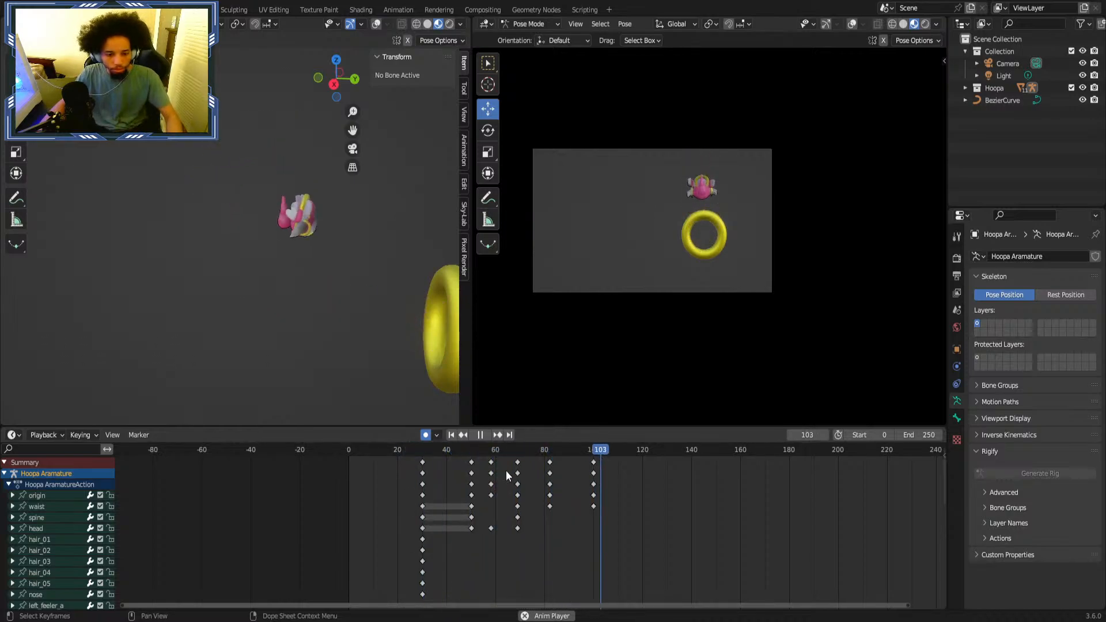
pyautogui.click(470, 452)
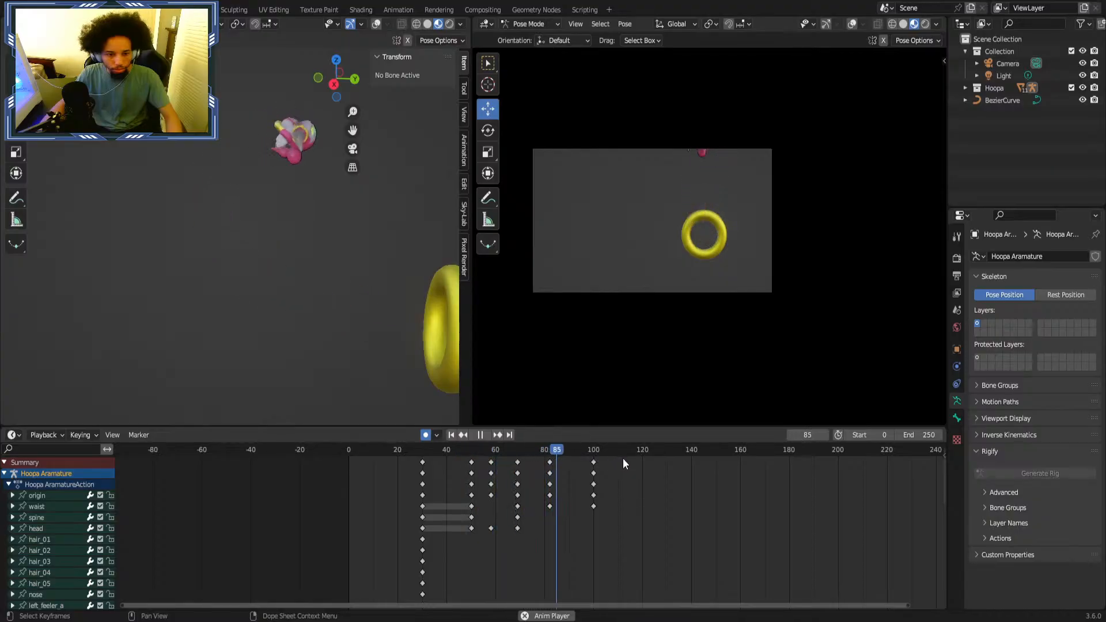
# Move the keyframes at frames 82 and 100 to frames 79 and 97, then replay the flight from about frame 18.
pyautogui.press('space')
pyautogui.moveTo(639, 459); pyautogui.dragTo(547, 510)
pyautogui.press('g')
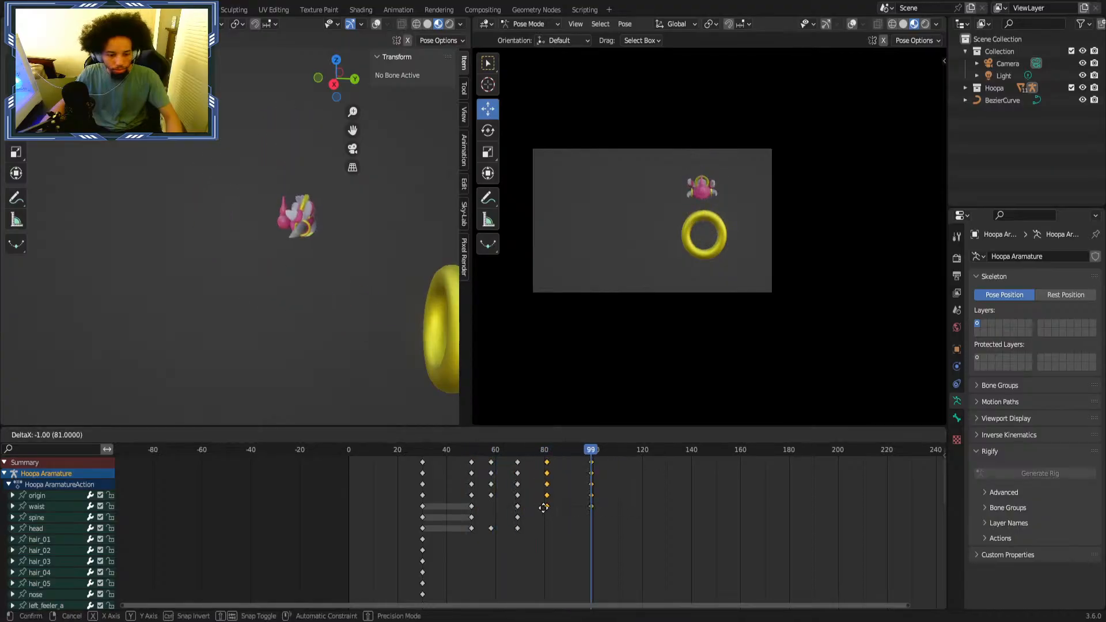
pyautogui.click(540, 507)
pyautogui.click(392, 455)
pyautogui.press('space')
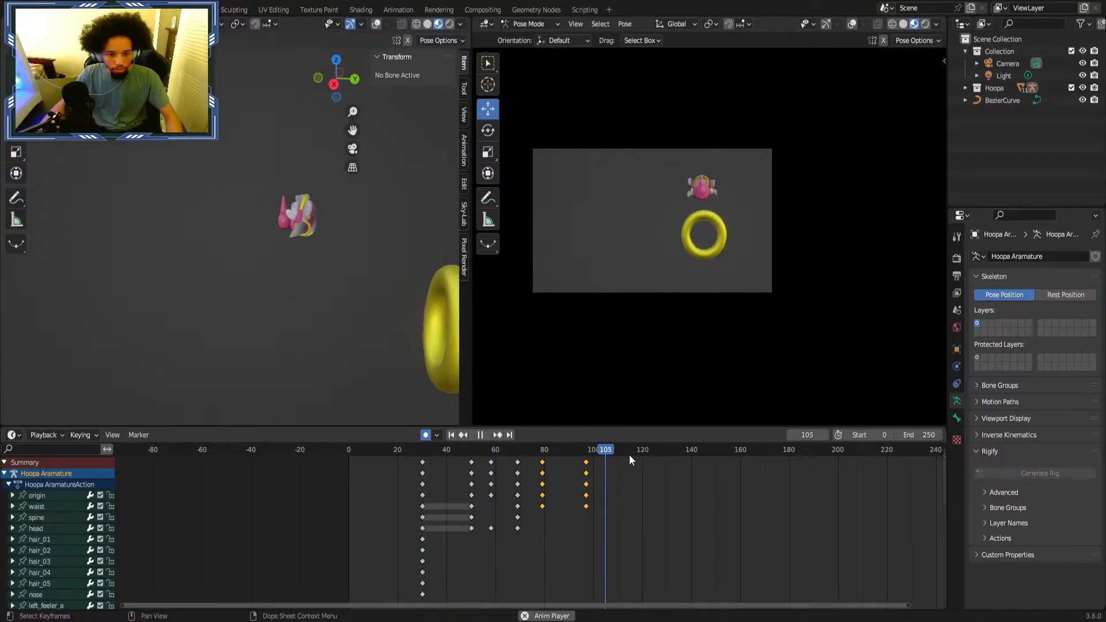
pyautogui.click(410, 454)
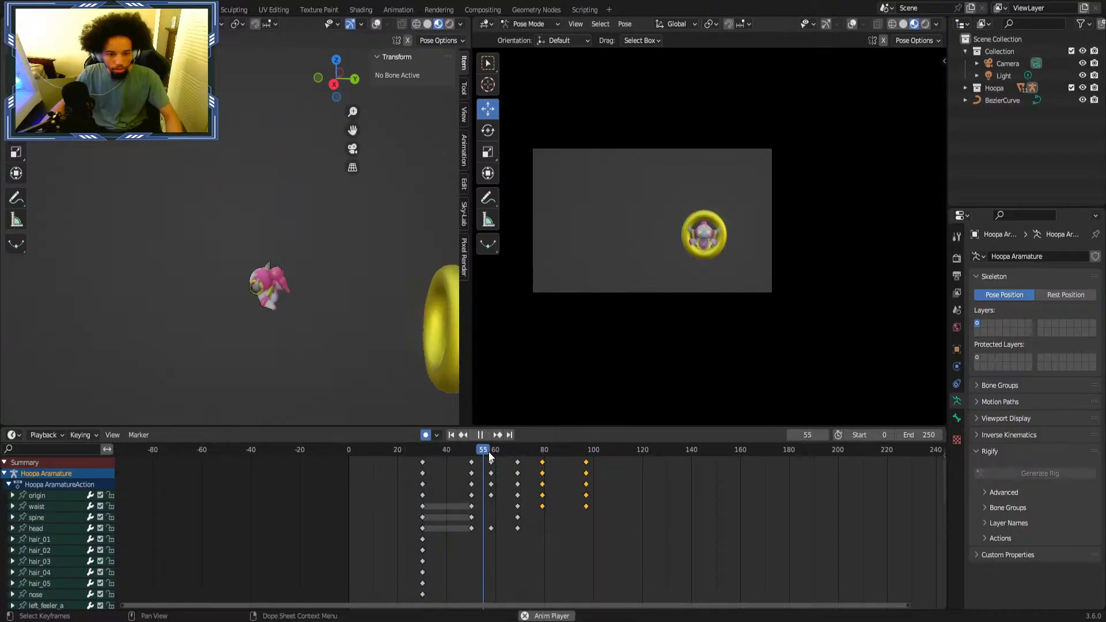
pyautogui.press('space')
# Shift the origin bone along X at frame 97 to about 0.826 m, then replay from frame 41.
pyautogui.moveTo(572, 454)
pyautogui.mouseDown()
pyautogui.moveTo(492, 451)
pyautogui.moveTo(586, 463)
pyautogui.mouseUp()
pyautogui.click(68, 495)
pyautogui.moveTo(212, 241); pyautogui.dragTo(278, 216, button='middle')
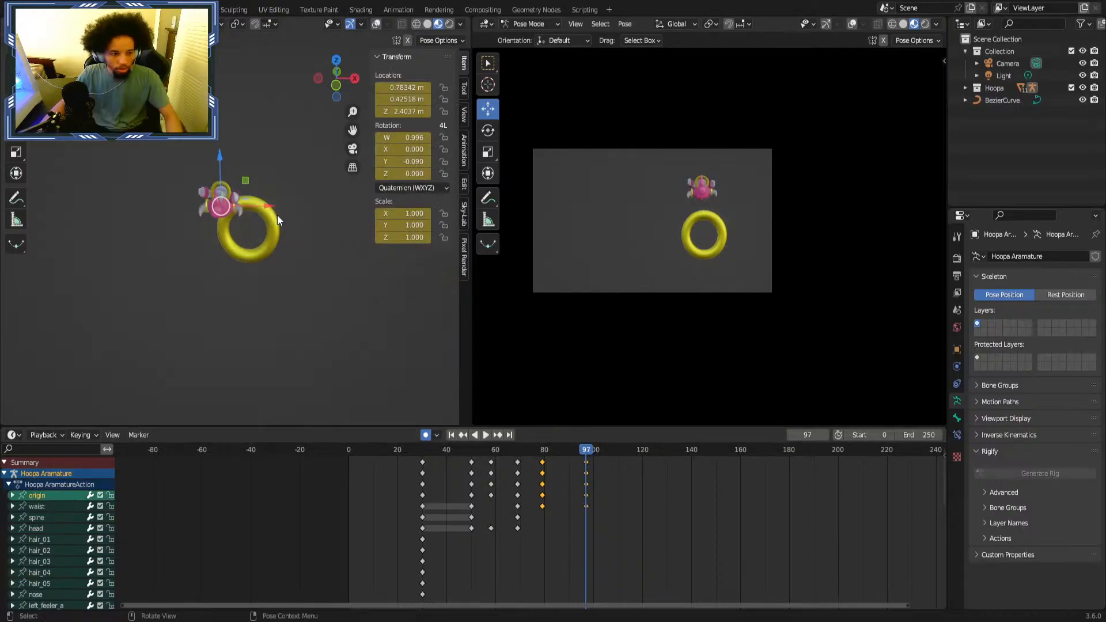
pyautogui.moveTo(273, 210); pyautogui.dragTo(278, 209)
pyautogui.click(449, 449)
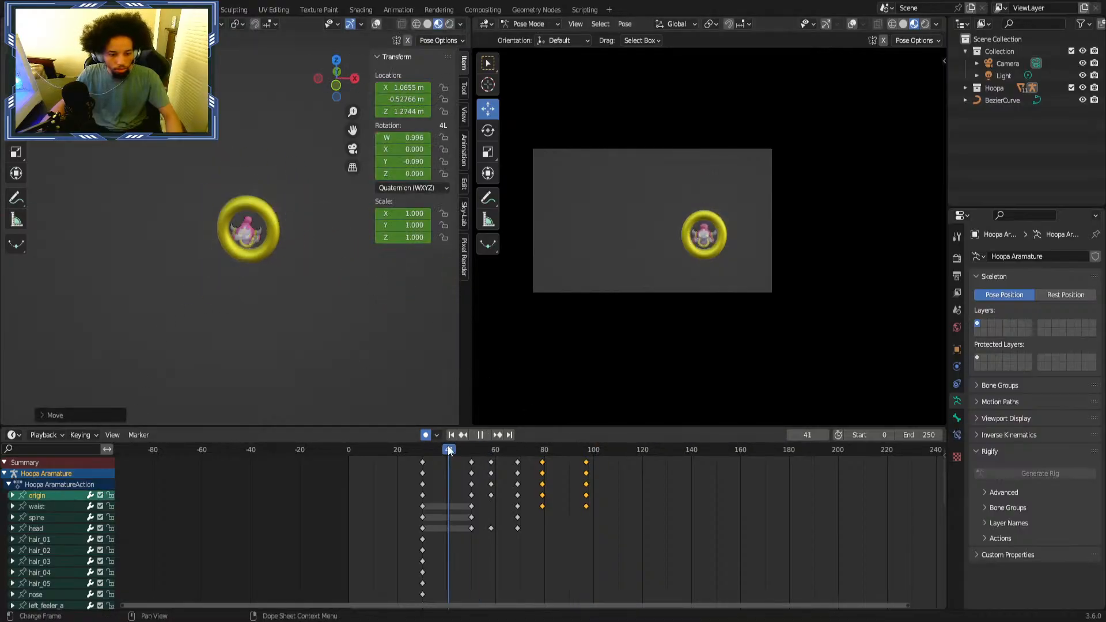
pyautogui.press('space')
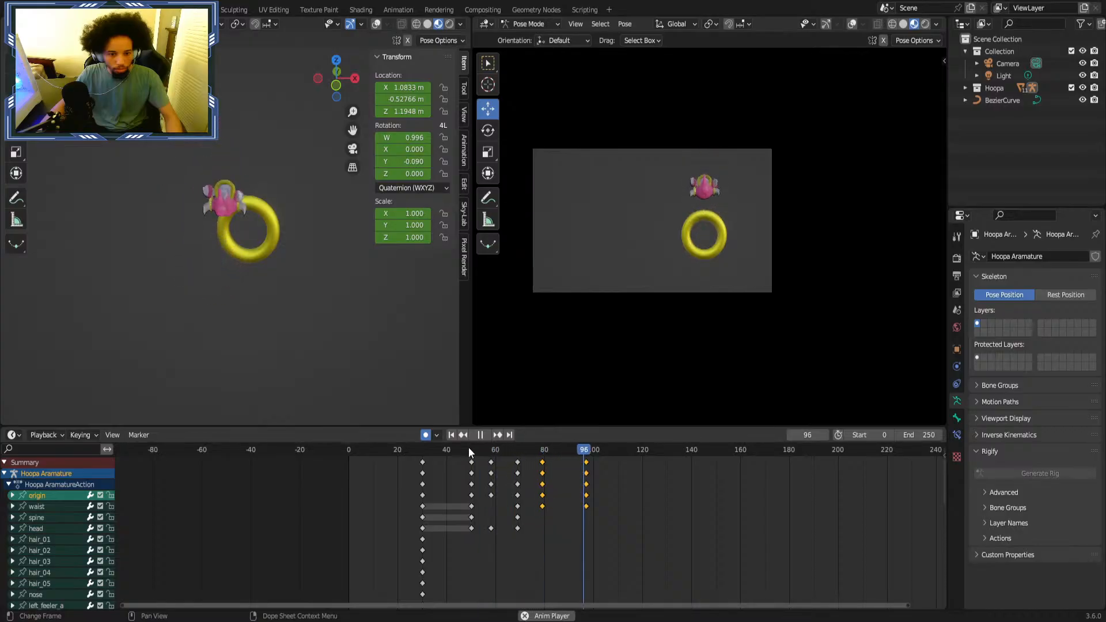
pyautogui.press('space')
# Reuse the origin bone's frame 97 X location, 0.825947 m, at frame 79, replay the flight and save the file.
pyautogui.moveTo(576, 450); pyautogui.dragTo(586, 453)
pyautogui.moveTo(274, 206); pyautogui.dragTo(279, 212)
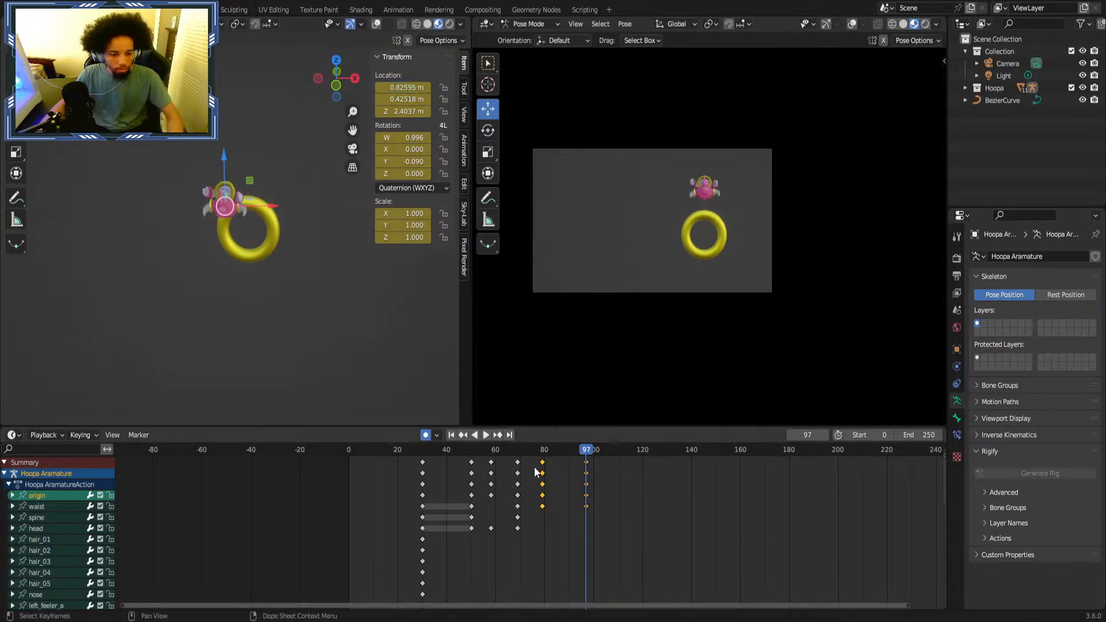
pyautogui.click(542, 452)
pyautogui.press('space')
pyautogui.press('Escape')
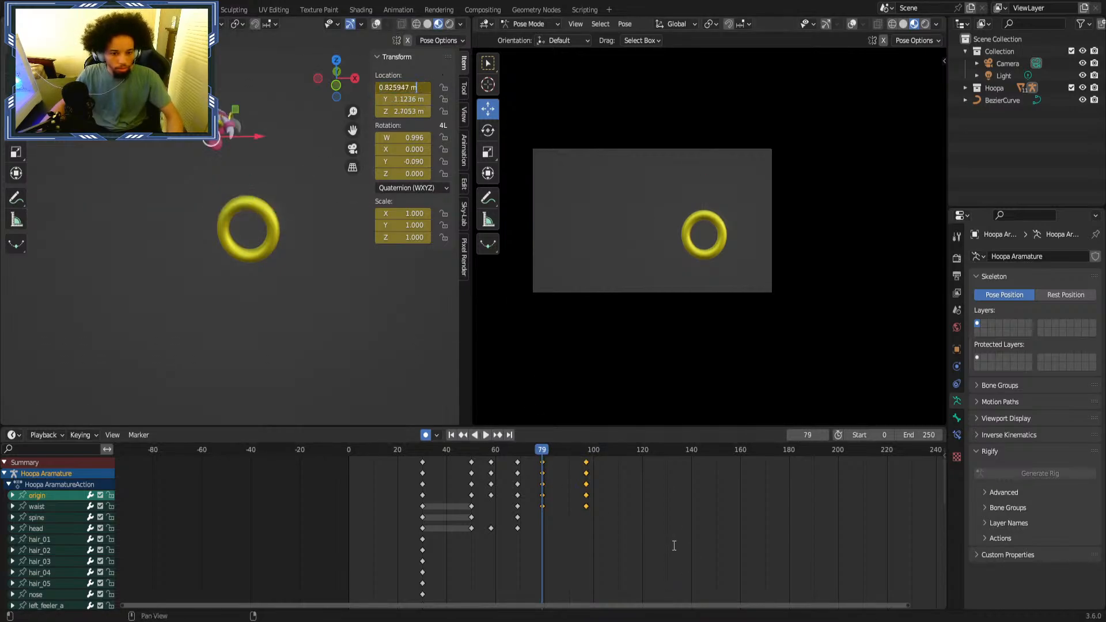
pyautogui.click(462, 449)
pyautogui.press('space')
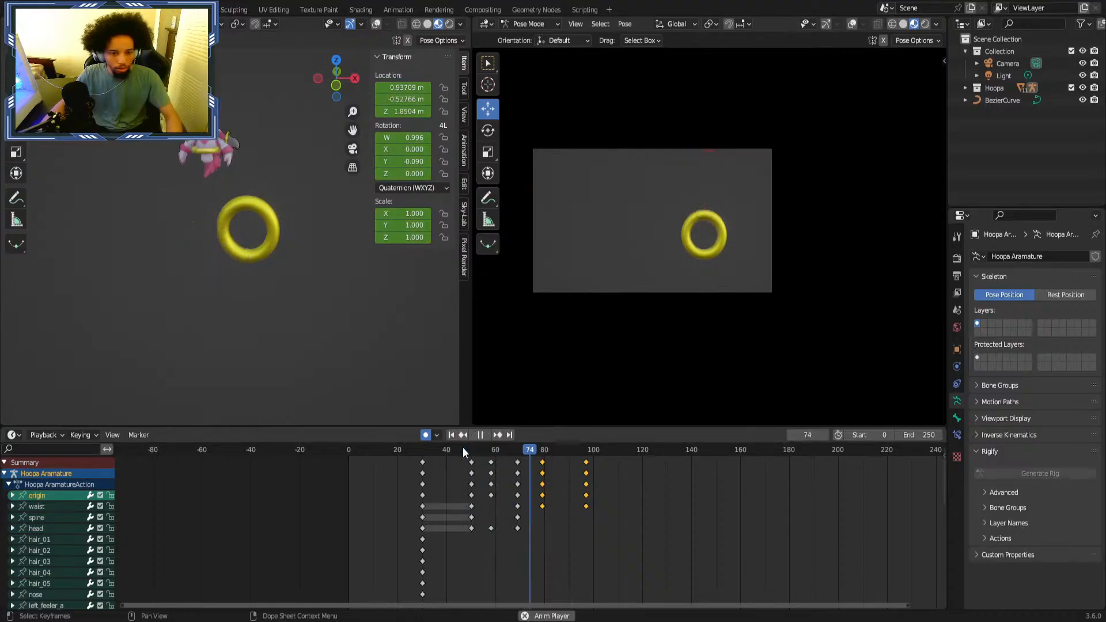
pyautogui.press('space')
pyautogui.click(738, 545)
pyautogui.hotkey('ctrl', 's')
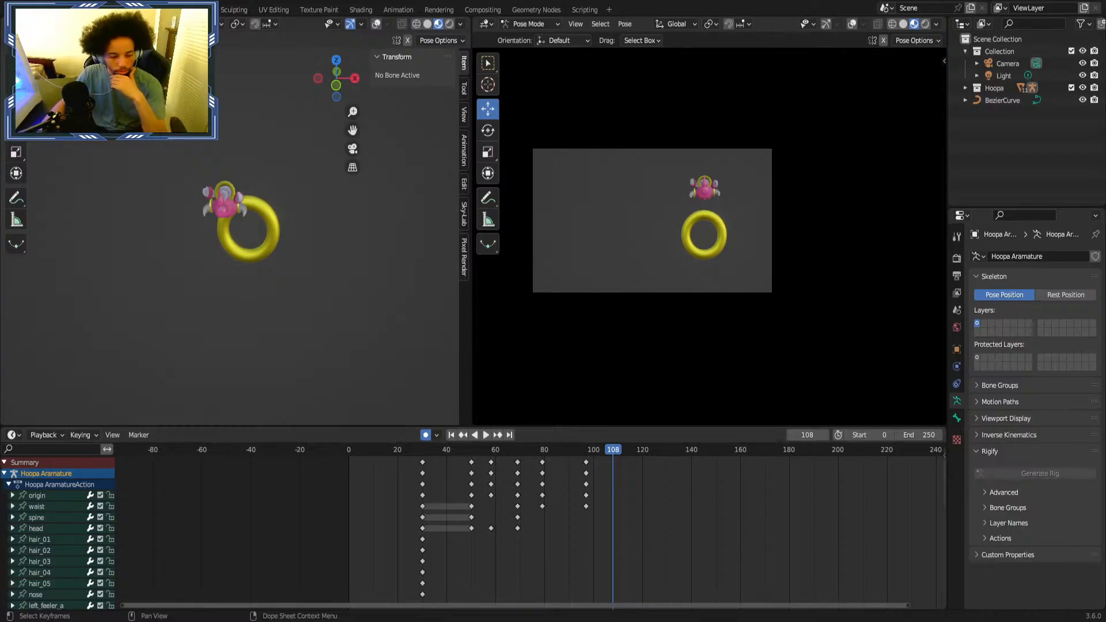
# Replay the flight from the start and from about frames 53 and 39, scrubbing around frame 80 to check the turn.
pyautogui.hotkey('shift', 'Left')
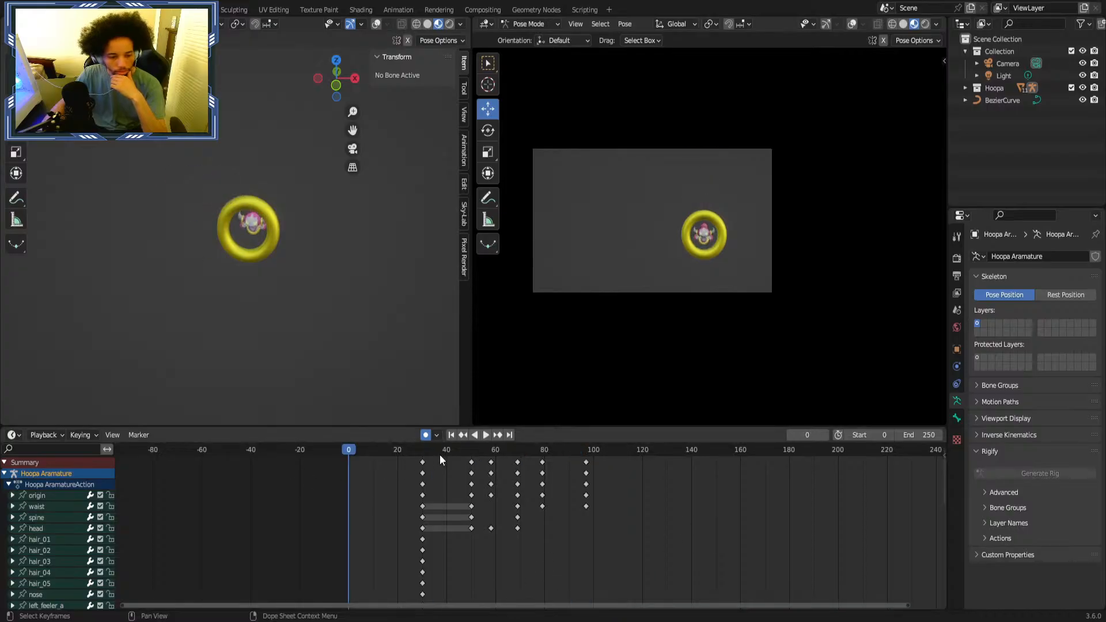
pyautogui.click(486, 435)
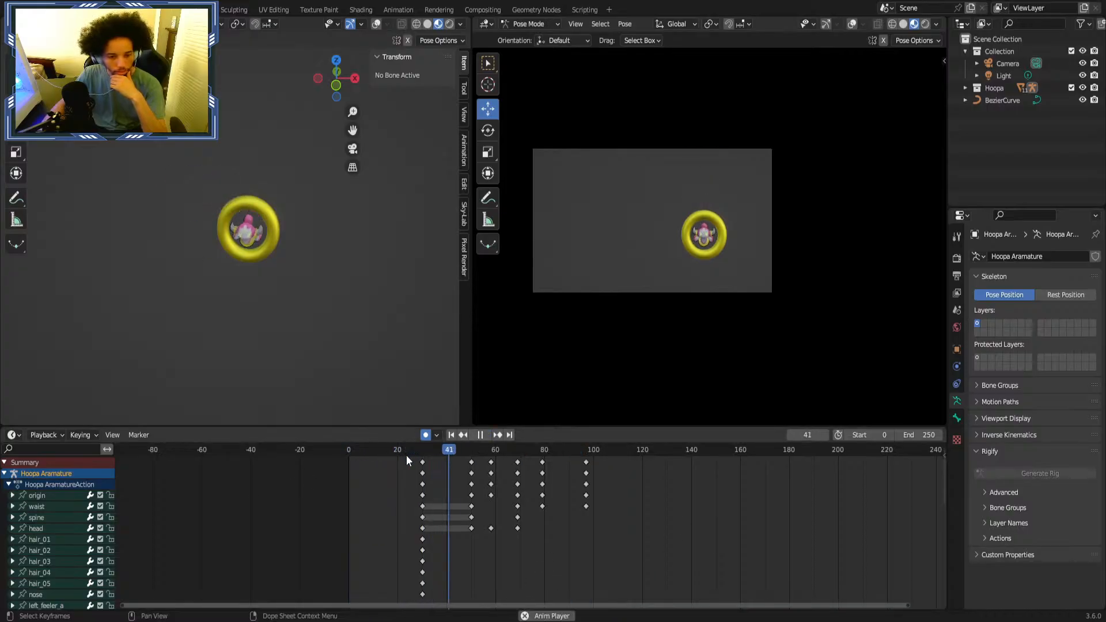
pyautogui.click(478, 452)
pyautogui.click(478, 452)
pyautogui.moveTo(478, 453); pyautogui.dragTo(517, 456)
pyautogui.press('space')
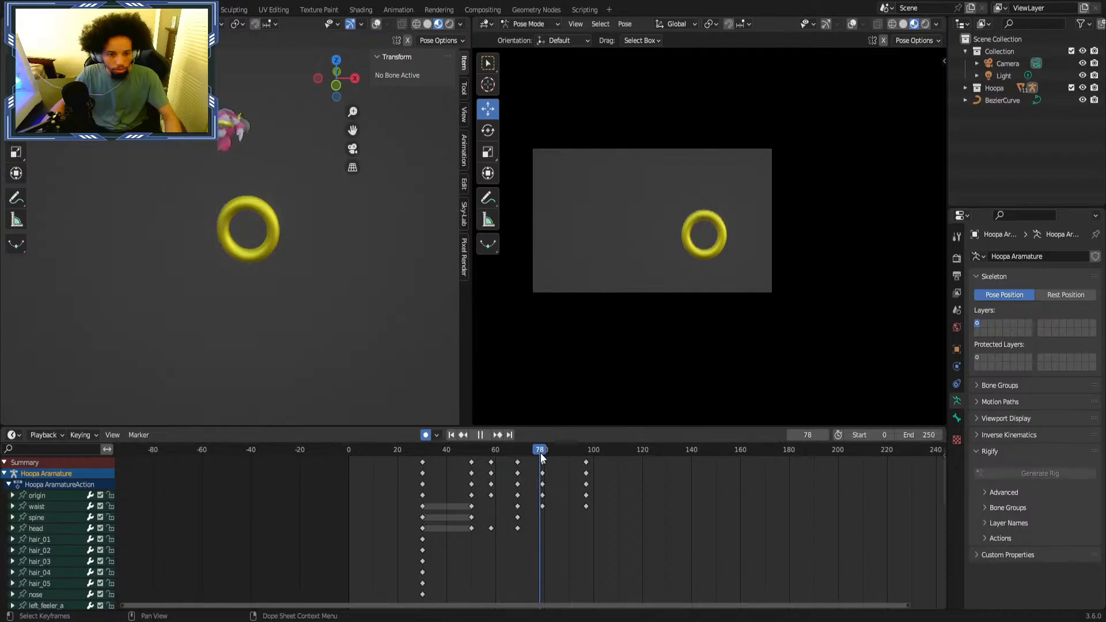
pyautogui.click(445, 452)
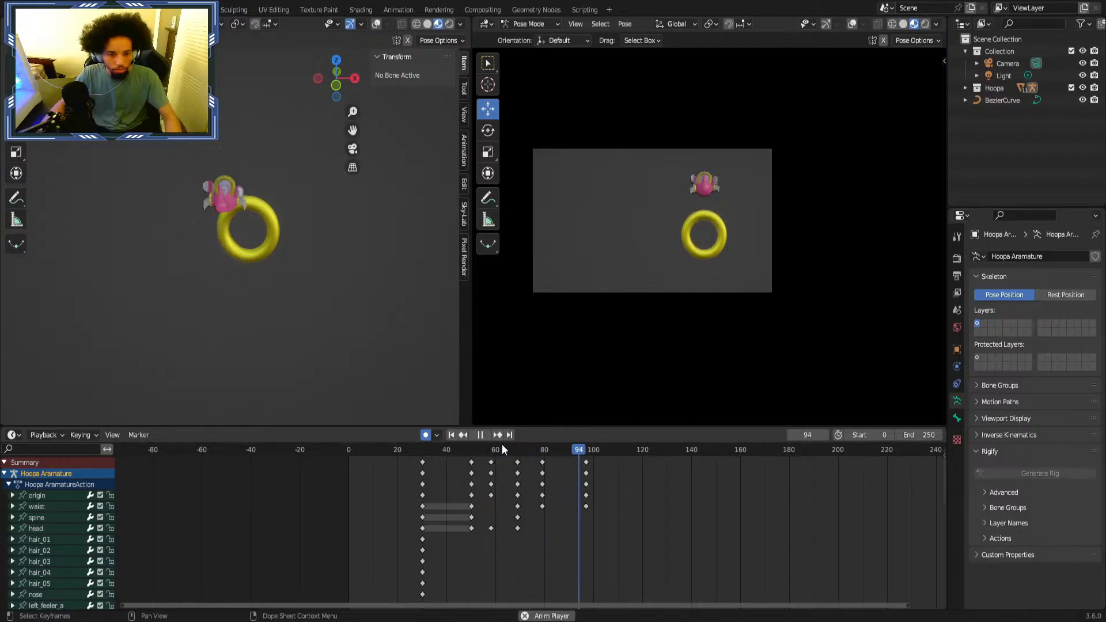
pyautogui.moveTo(502, 450); pyautogui.dragTo(542, 453)
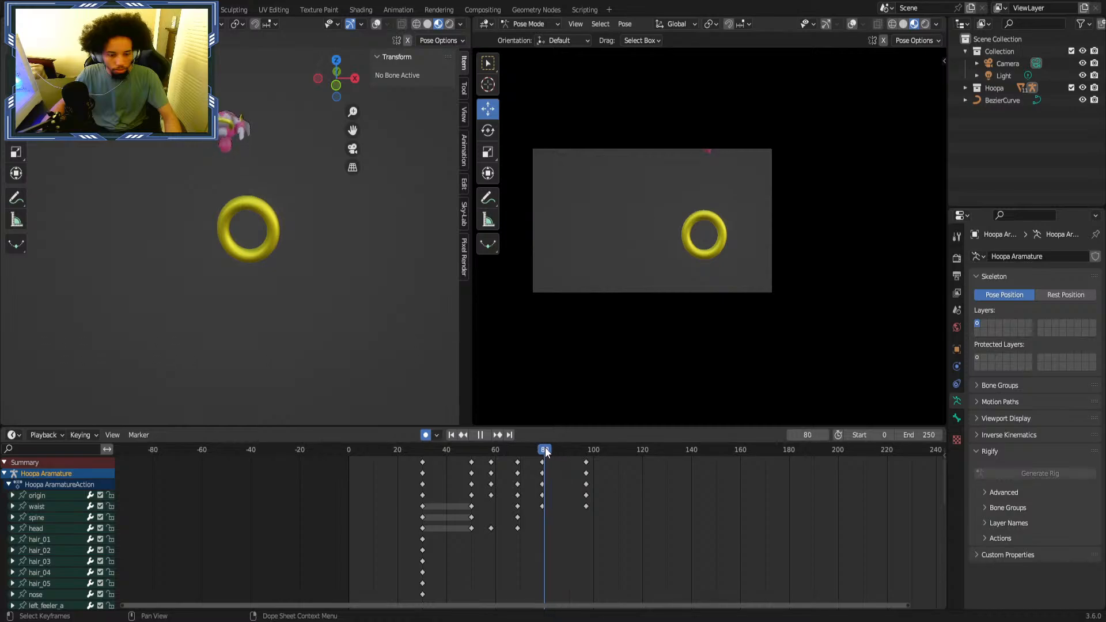
# Try reusing the origin bone's frame 69 X location, 0.61977 m, at frames 79 and 97, then undo it.
pyautogui.press('space')
pyautogui.click(37, 496)
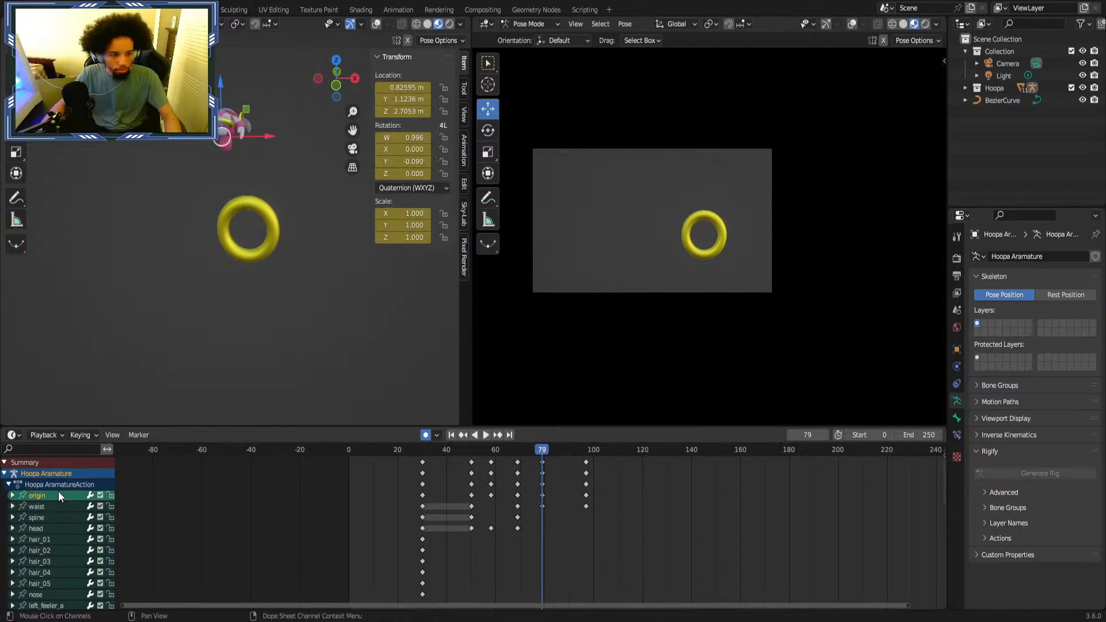
pyautogui.click(517, 450)
pyautogui.press('space')
pyautogui.press('space')
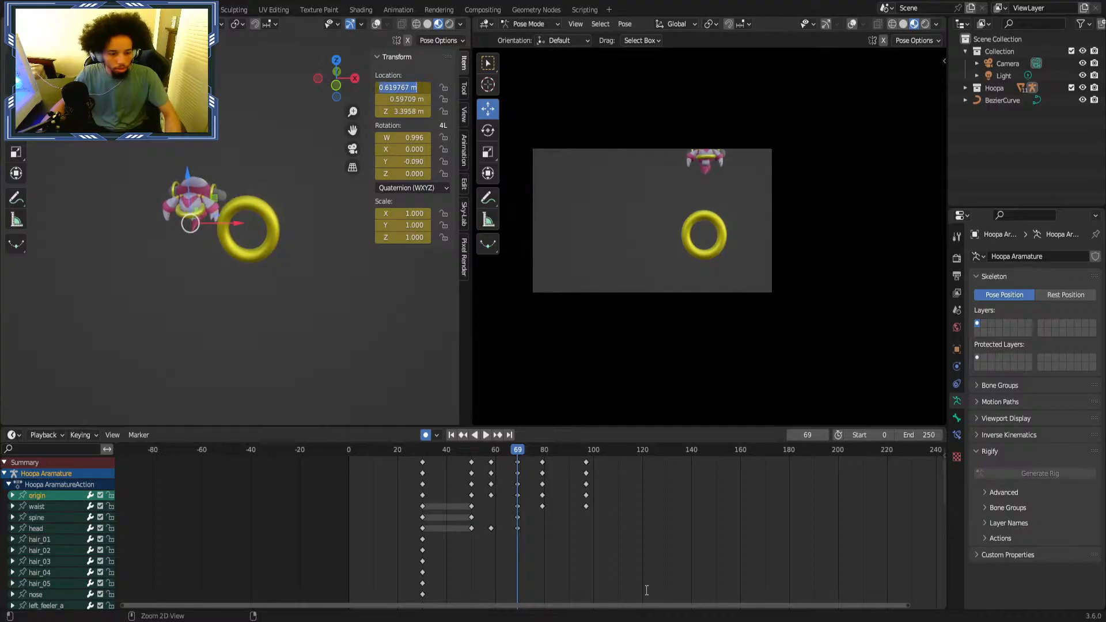
pyautogui.moveTo(489, 451); pyautogui.dragTo(541, 454)
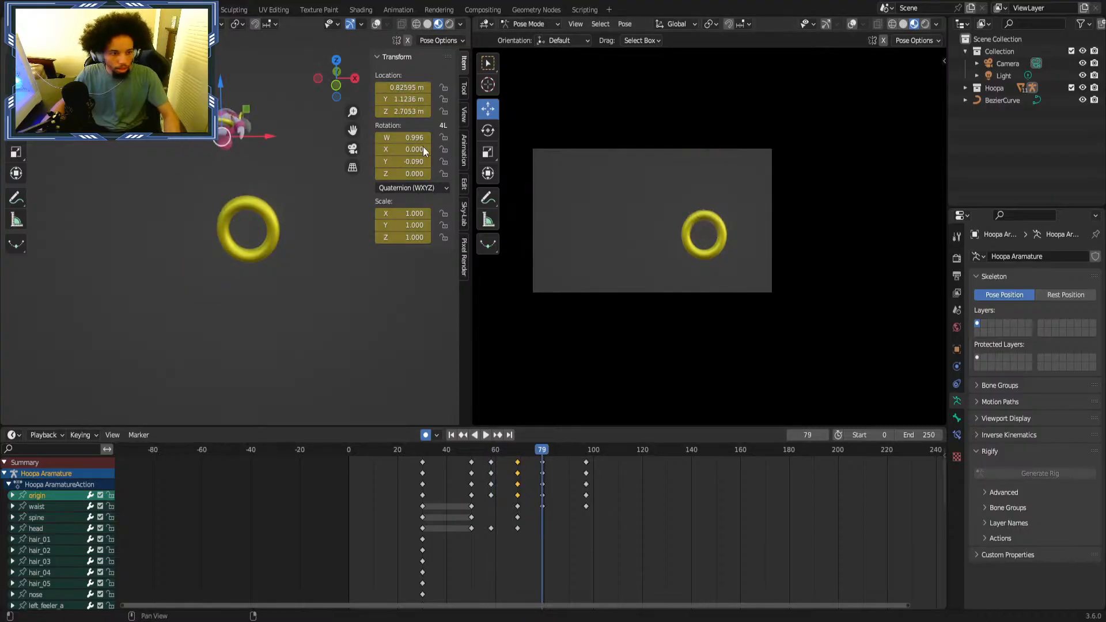
pyautogui.write('0.61977 m')
pyautogui.press('Up')
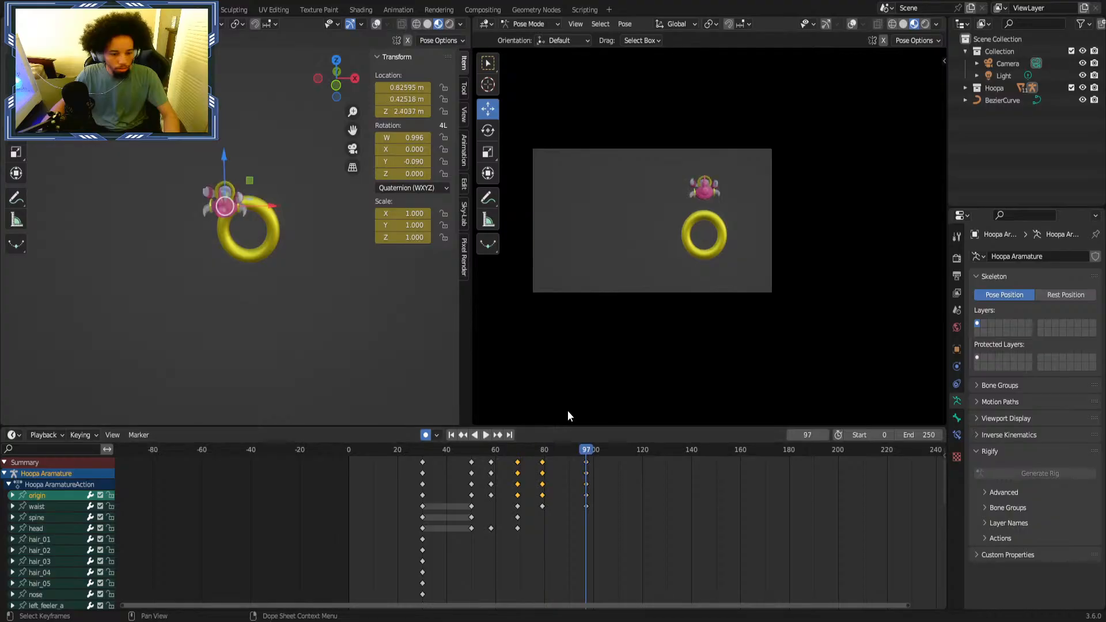
pyautogui.write('0.61977 m')
pyautogui.press('space')
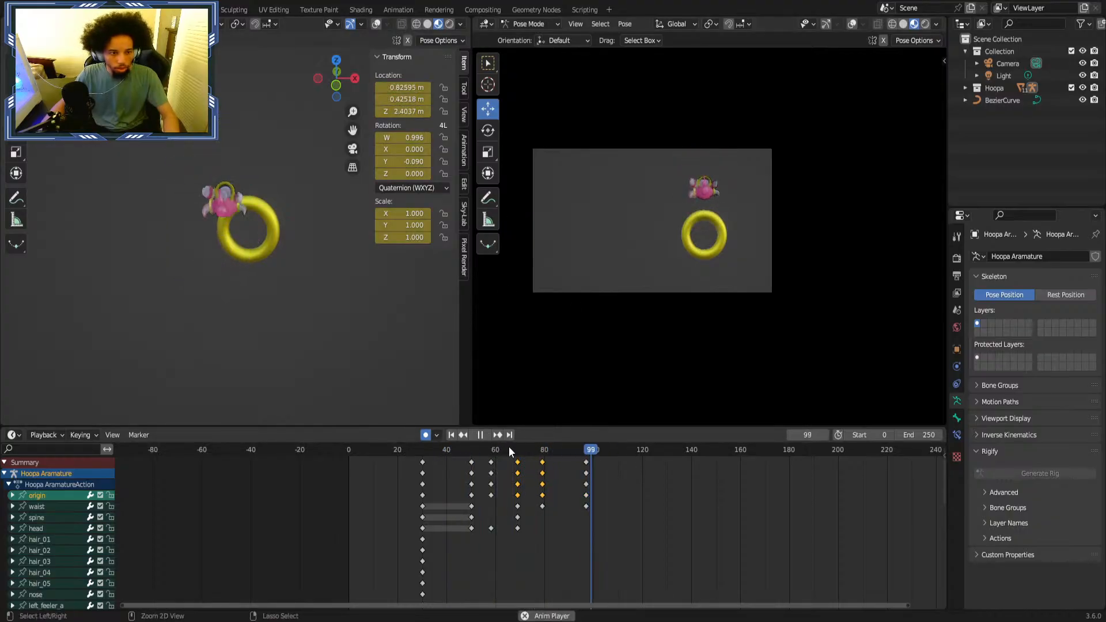
pyautogui.press('space')
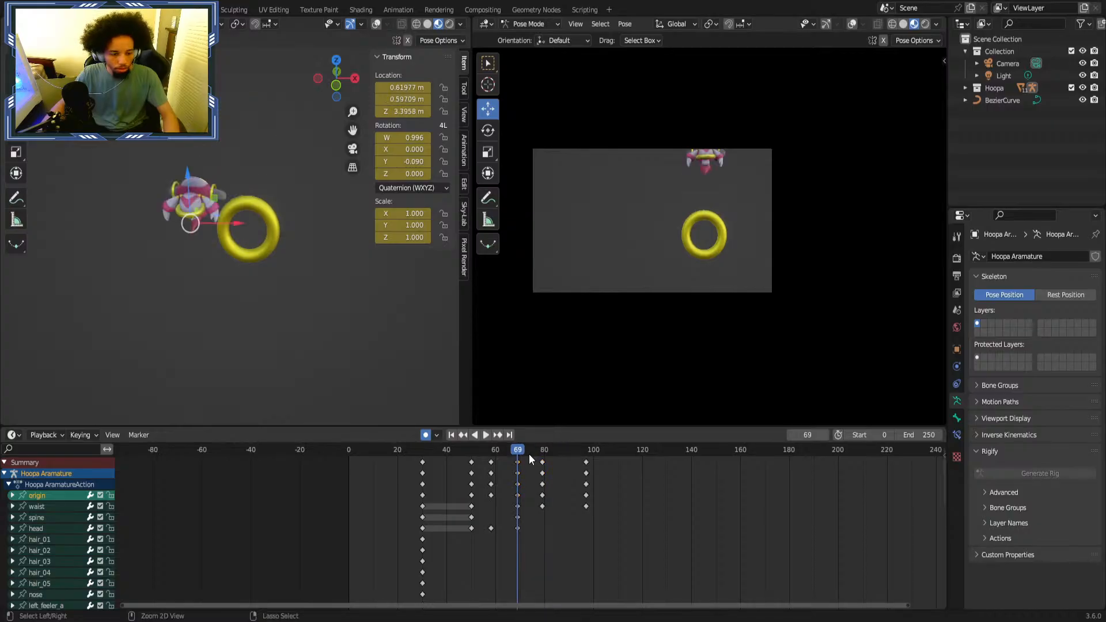
# Replay the flight from about frame 41, deselect the origin bone and save the file.
pyautogui.click(449, 449)
pyautogui.press('space')
pyautogui.press('space')
pyautogui.click(454, 449)
pyautogui.press('space')
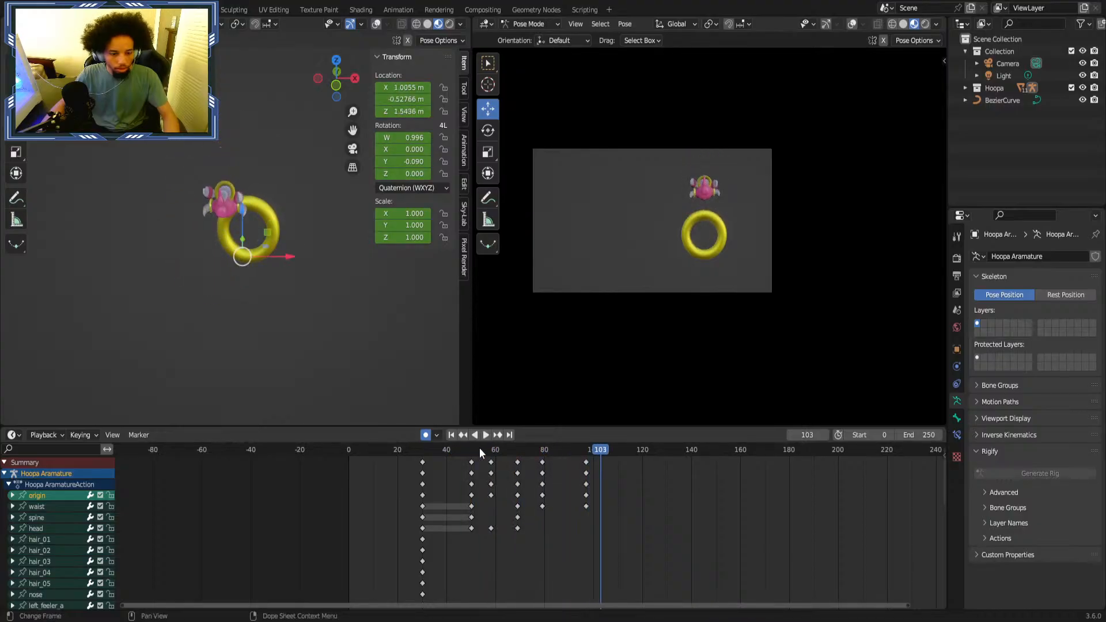
pyautogui.press('space')
pyautogui.click(693, 531)
pyautogui.hotkey('ctrl', 's')
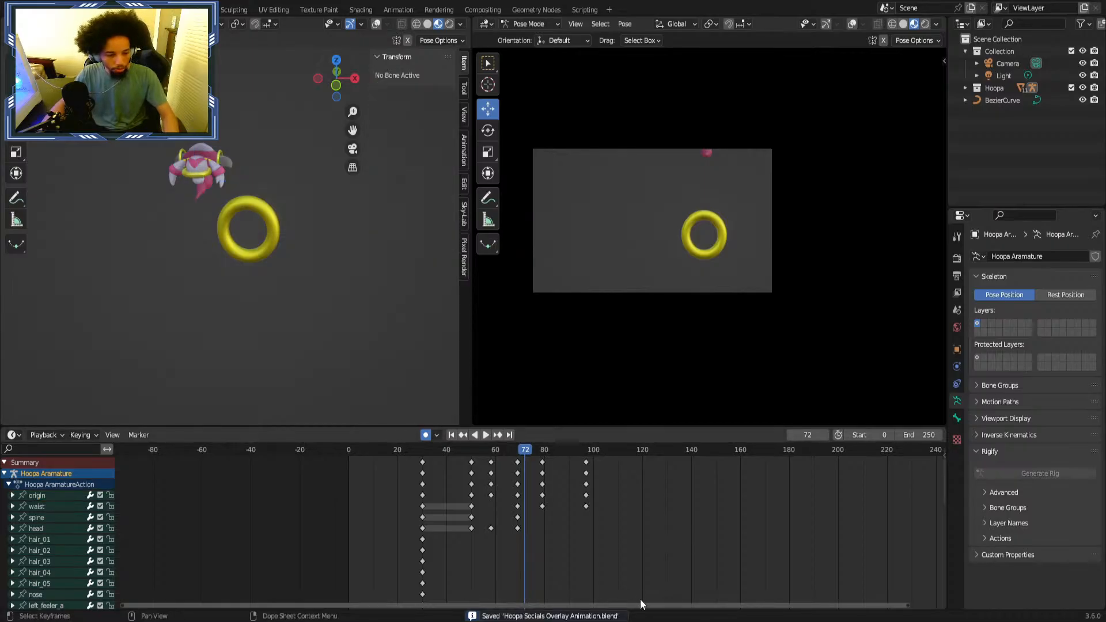
# Review the keyframe spacing between frames 30 and 97 and replay the flight.
pyautogui.scroll(-2, 700, 533)
pyautogui.moveTo(667, 510); pyautogui.dragTo(582, 510, button='middle')
pyautogui.scroll(2, 582, 510)
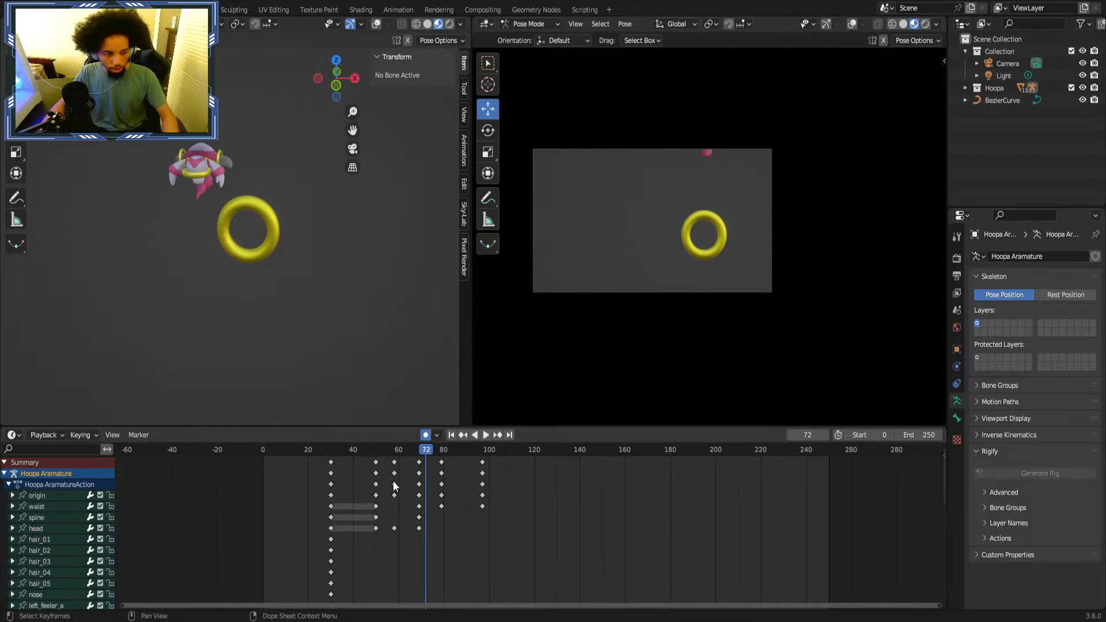
pyautogui.click(60, 494)
pyautogui.click(479, 530)
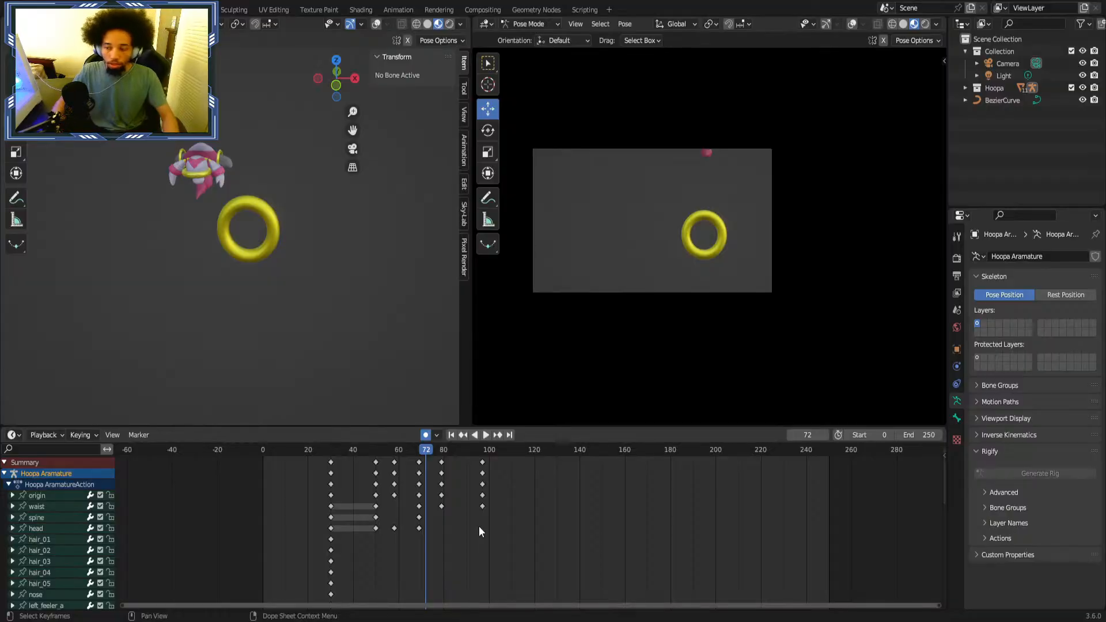
pyautogui.moveTo(534, 479); pyautogui.dragTo(659, 471, button='middle')
pyautogui.scroll(4, 659, 472)
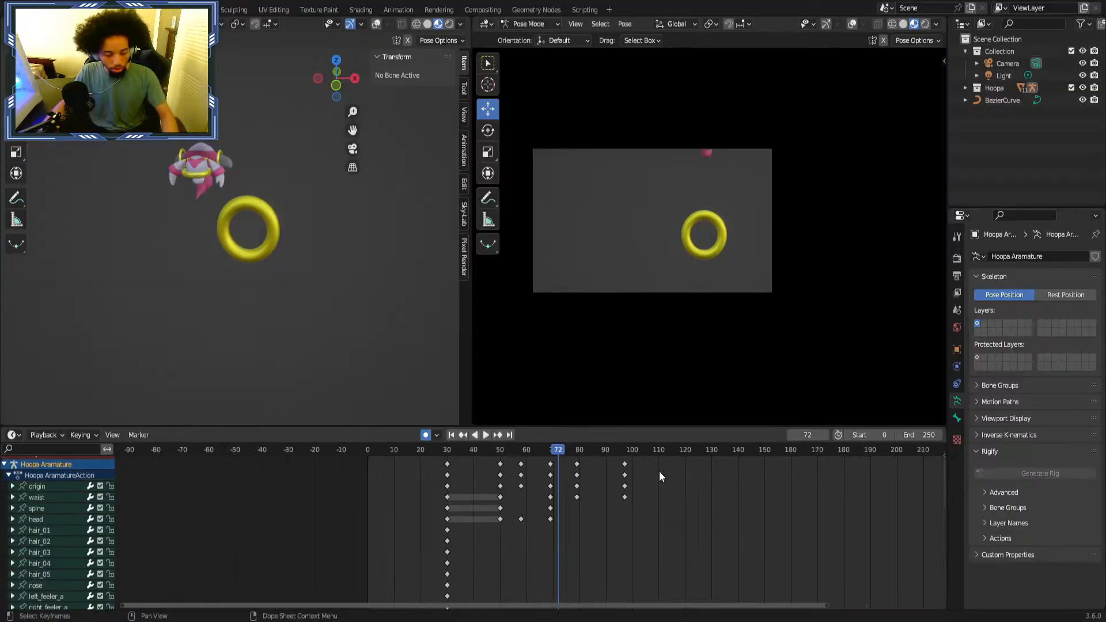
pyautogui.moveTo(736, 489); pyautogui.dragTo(622, 528, button='middle')
pyautogui.scroll(4, 637, 506)
pyautogui.click(212, 452)
pyautogui.press('space')
pyautogui.scroll(-6, 603, 522)
pyautogui.scroll(4, 562, 521)
pyautogui.press('space')
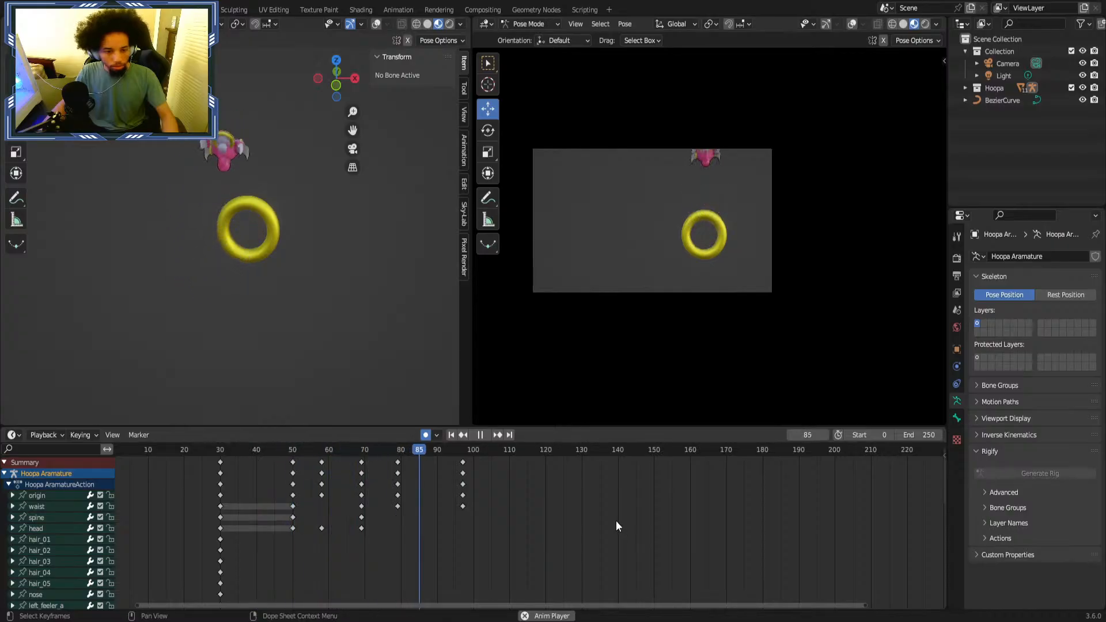
# Replay the flight and return from about frames 56, 47 and 49 to judge the turn's timing.
pyautogui.click(313, 452)
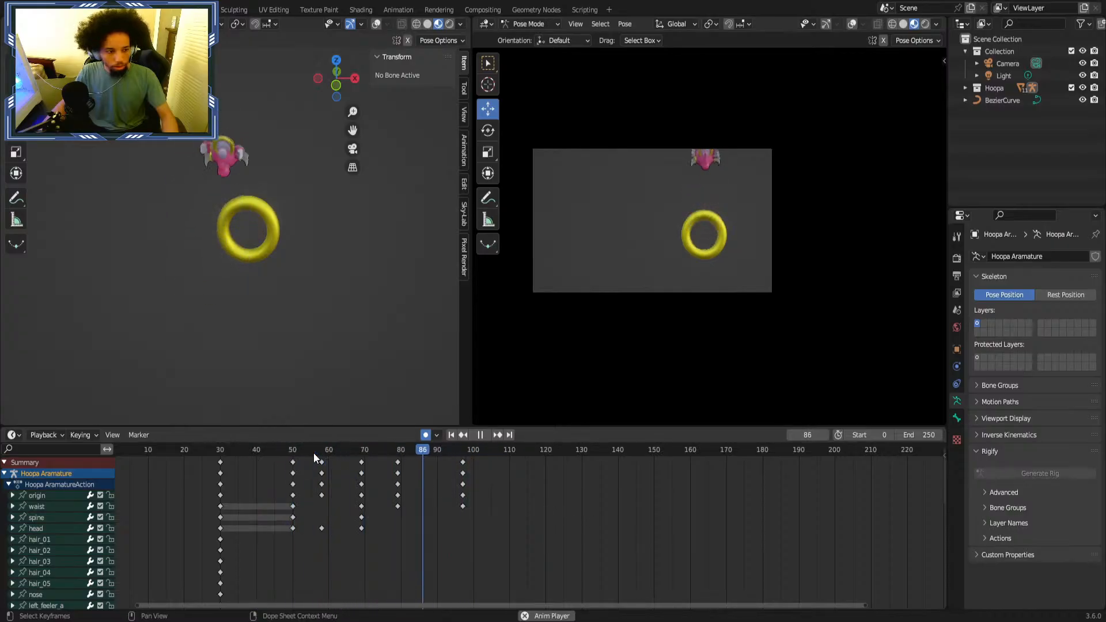
pyautogui.click(313, 453)
pyautogui.click(312, 453)
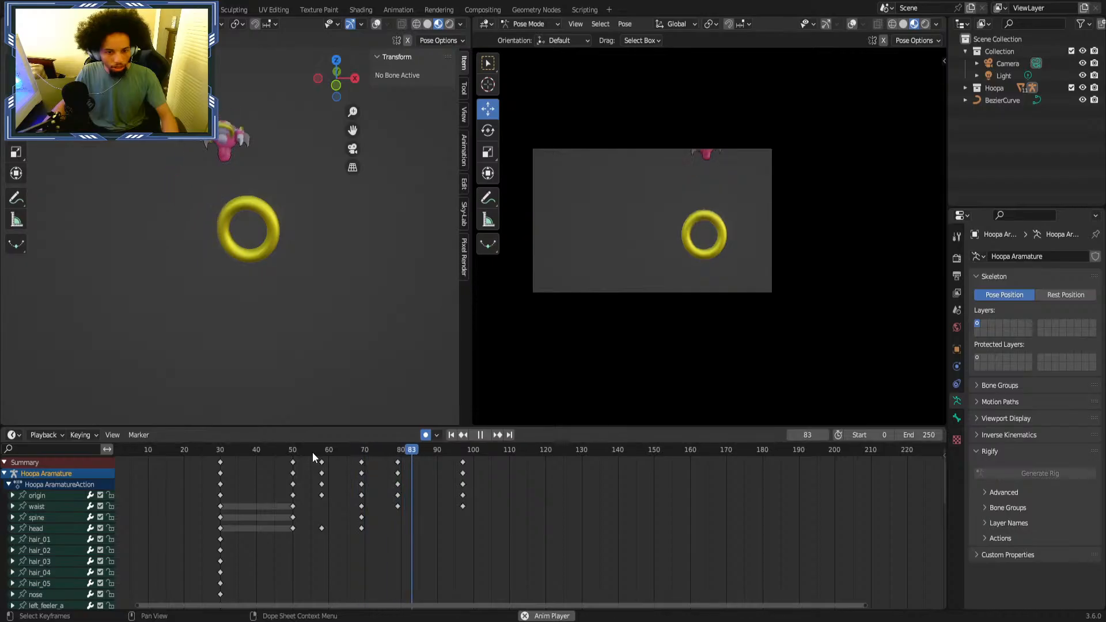
pyautogui.click(281, 452)
pyautogui.press('space')
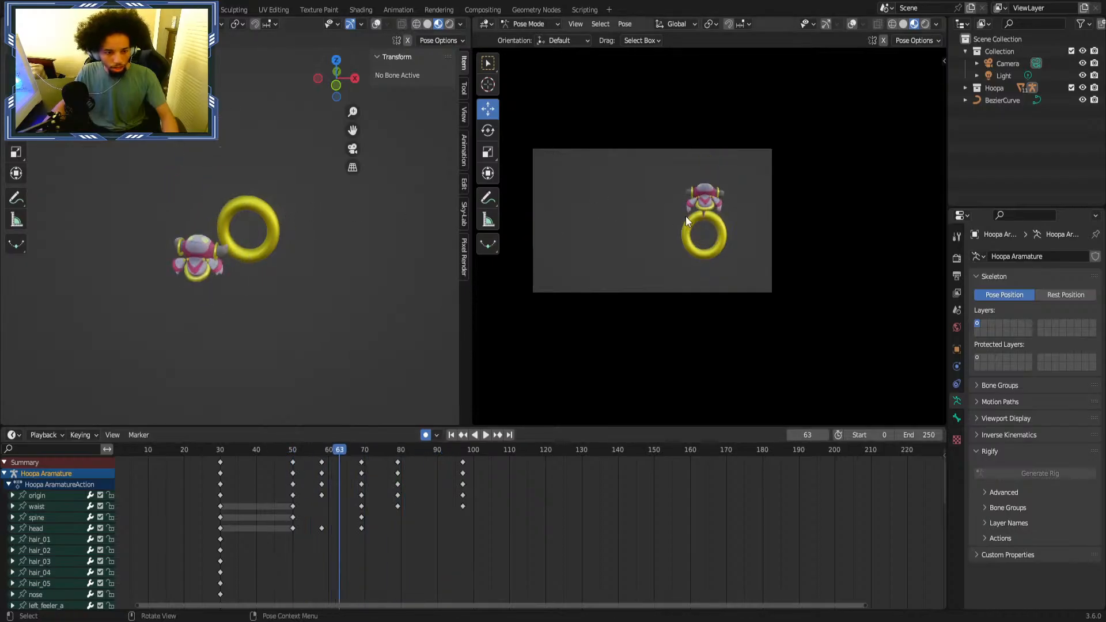
pyautogui.press('space')
pyautogui.click(291, 454)
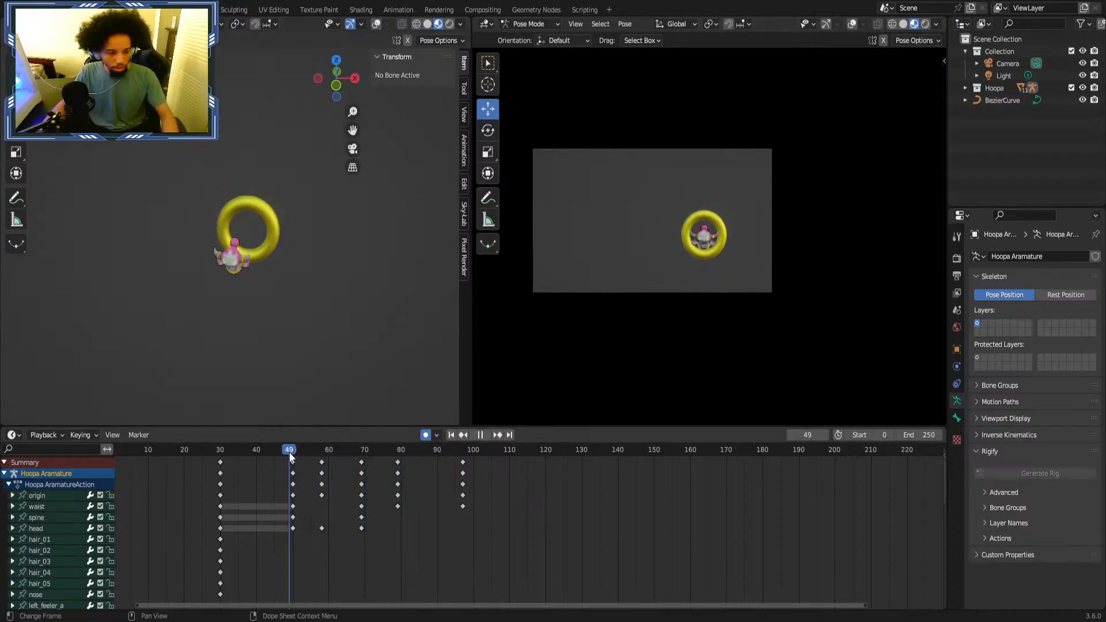
pyautogui.click(278, 455)
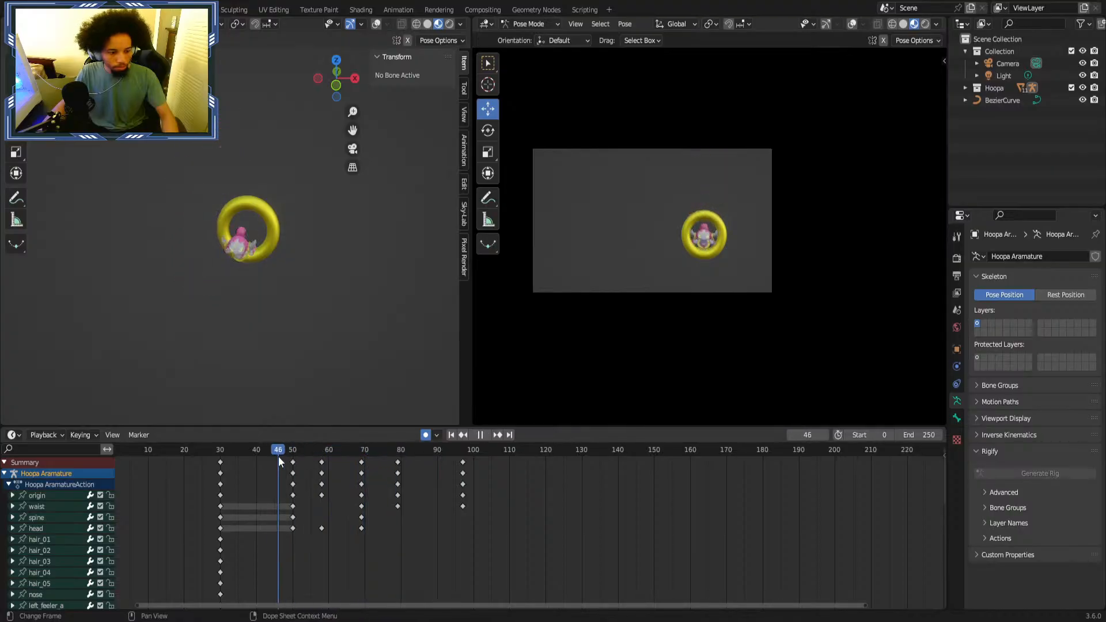
# Shift the keyframes at frames 79 and 97 four frames later, to frames 83 and 101.
pyautogui.moveTo(278, 456); pyautogui.dragTo(410, 458)
pyautogui.moveTo(516, 462); pyautogui.dragTo(412, 461)
pyautogui.press('space')
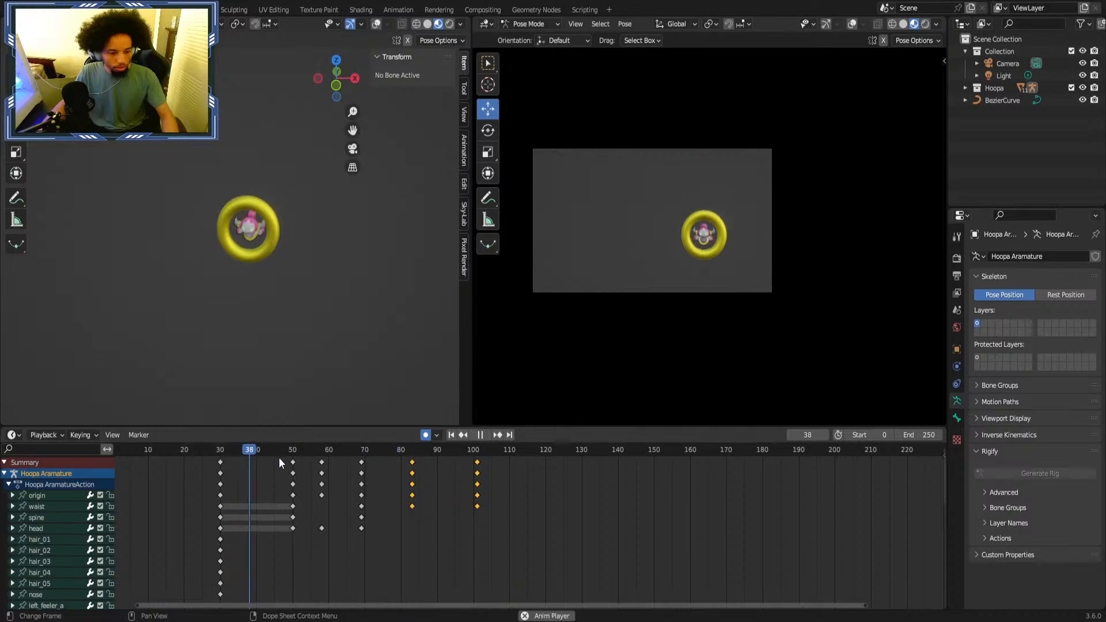
# Replay the retimed flight from about frames 55 to 58 and inspect the waist bone's rotation at frame 83.
pyautogui.click(311, 455)
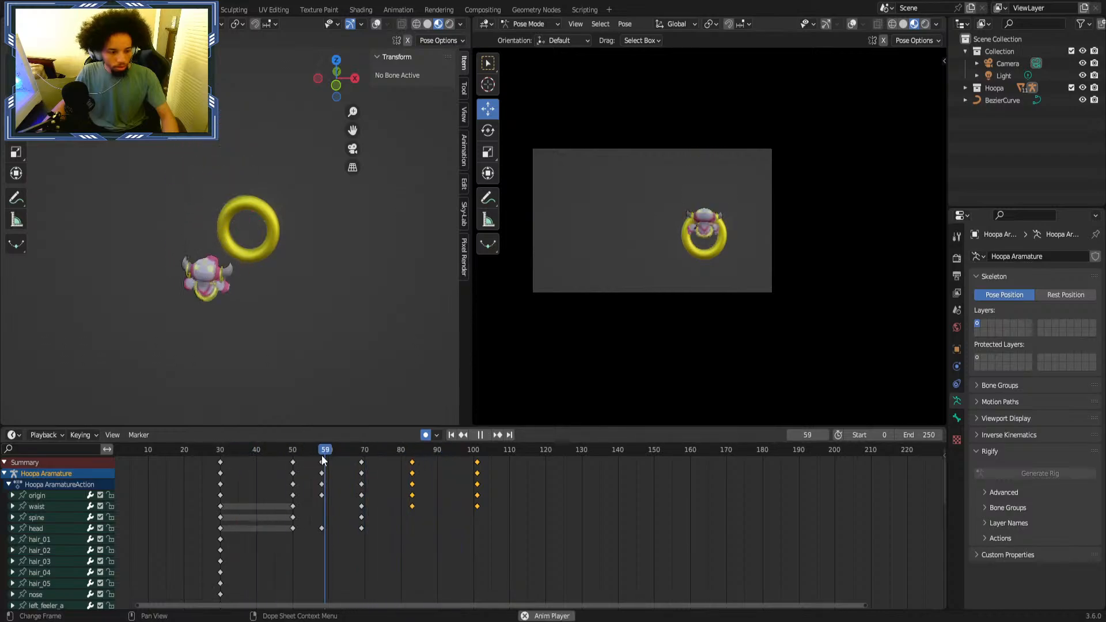
pyautogui.click(323, 454)
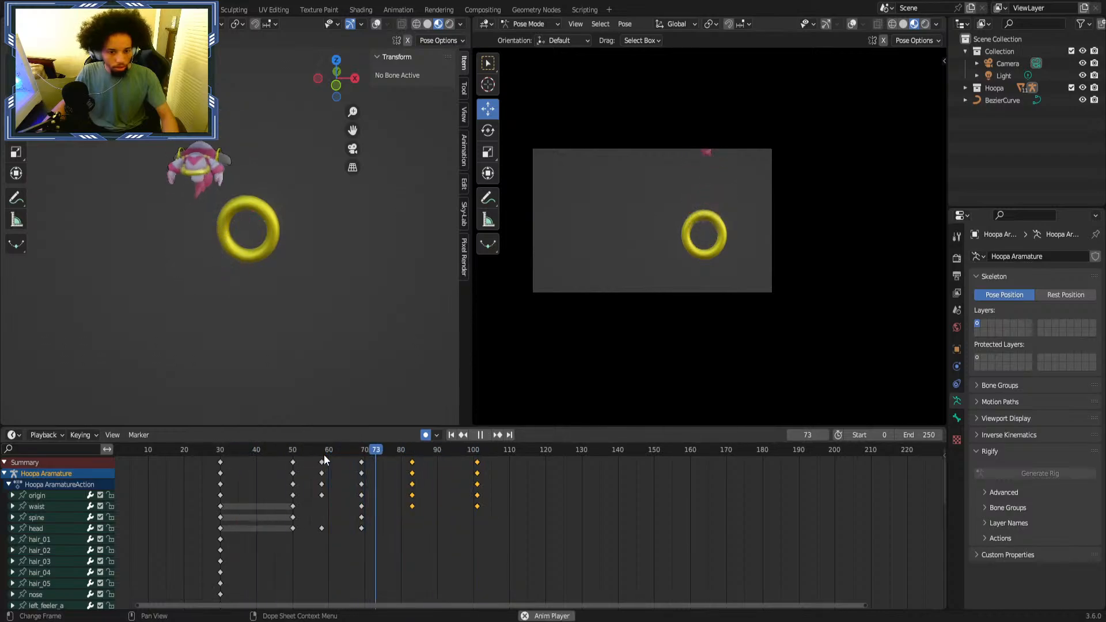
pyautogui.click(316, 454)
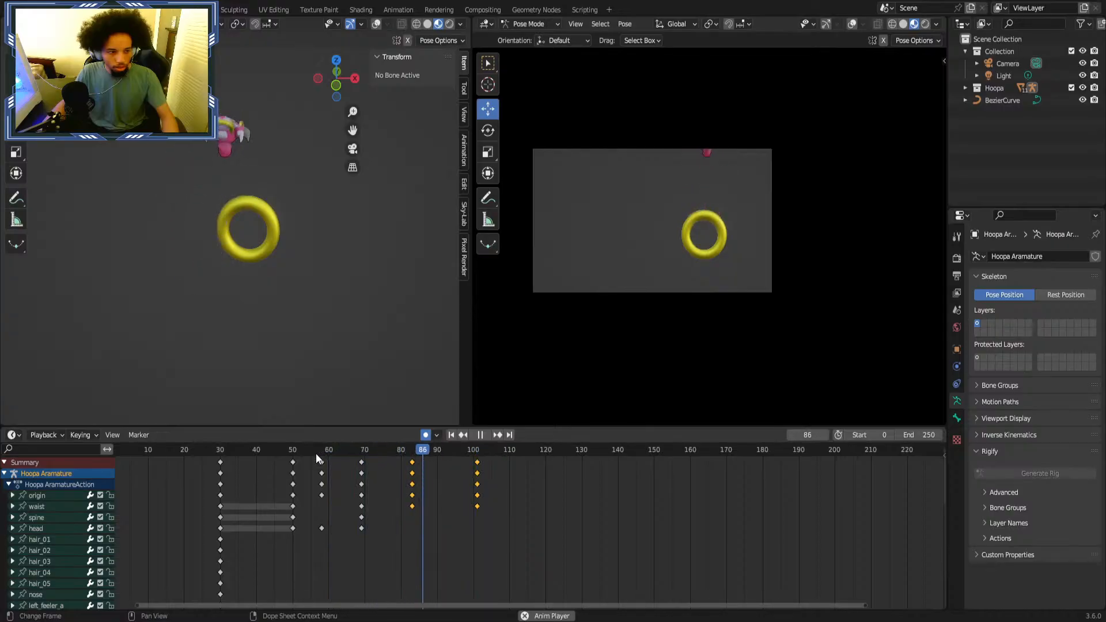
pyautogui.moveTo(317, 454); pyautogui.dragTo(412, 458)
pyautogui.click(62, 507)
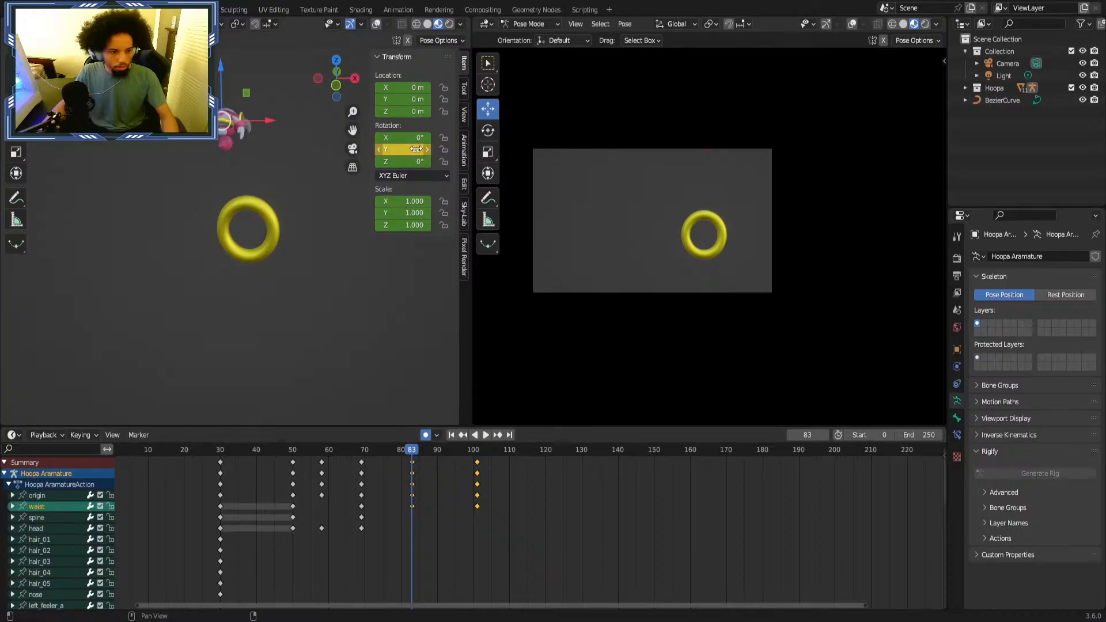
# Replay the flight from frame 30 and from about frame 46, checking the turn from an angled side view.
pyautogui.moveTo(399, 453); pyautogui.dragTo(220, 455)
pyautogui.press('space')
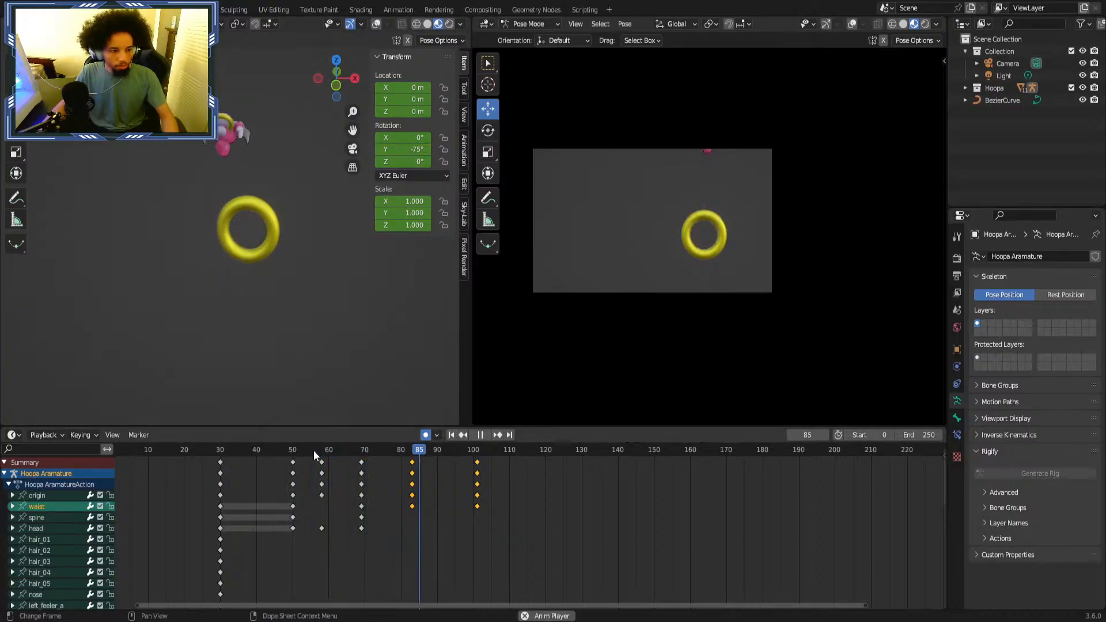
pyautogui.click(273, 447)
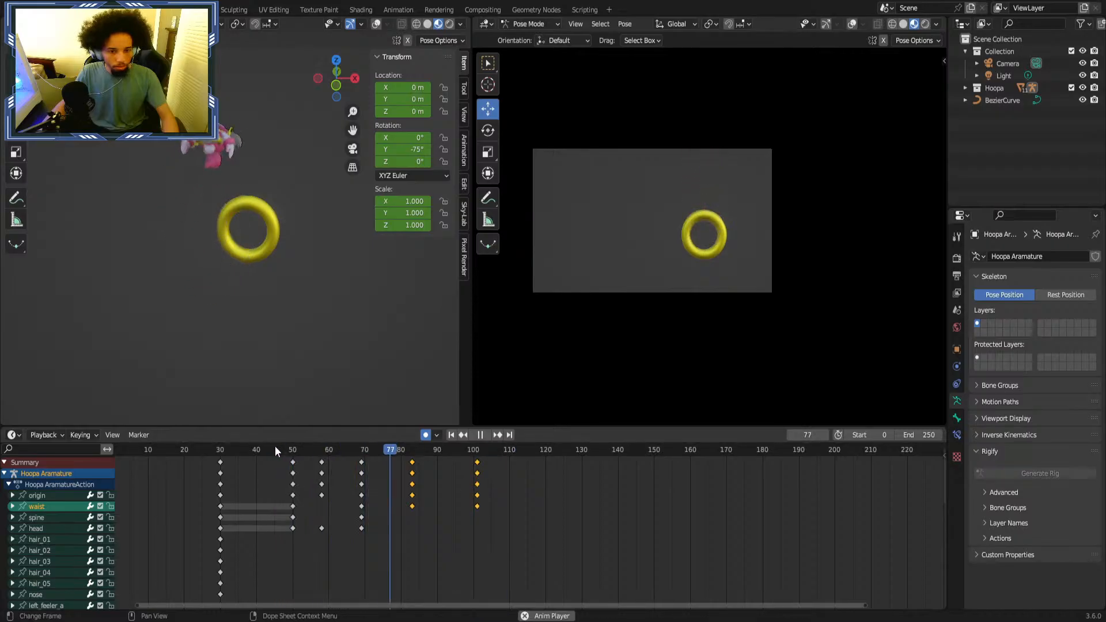
pyautogui.click(282, 445)
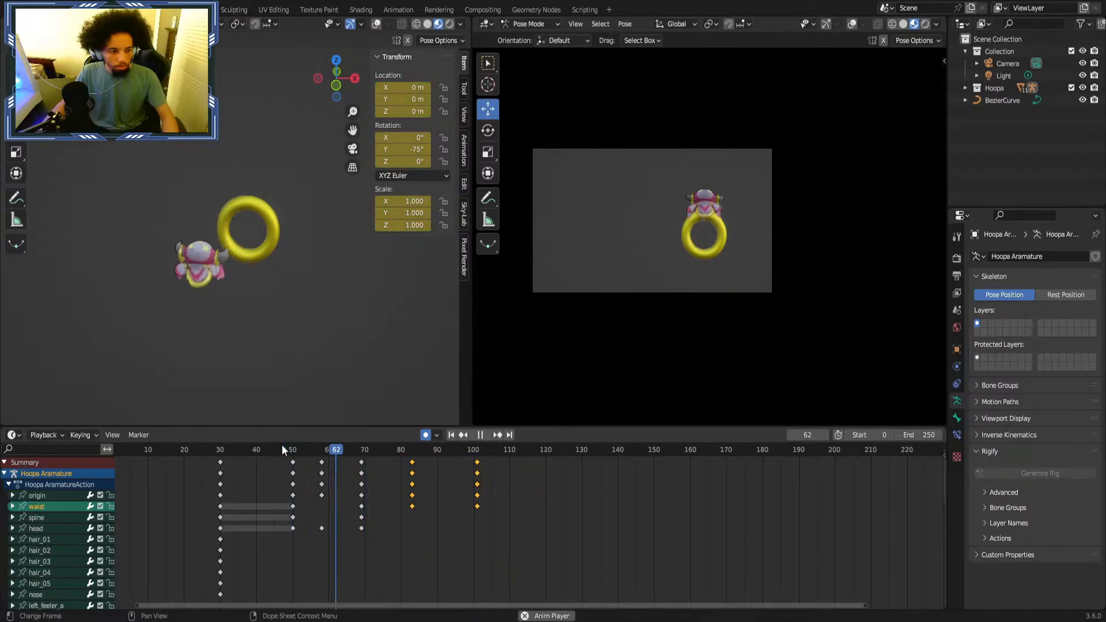
pyautogui.click(282, 445)
pyautogui.moveTo(301, 296); pyautogui.dragTo(170, 271, button='middle')
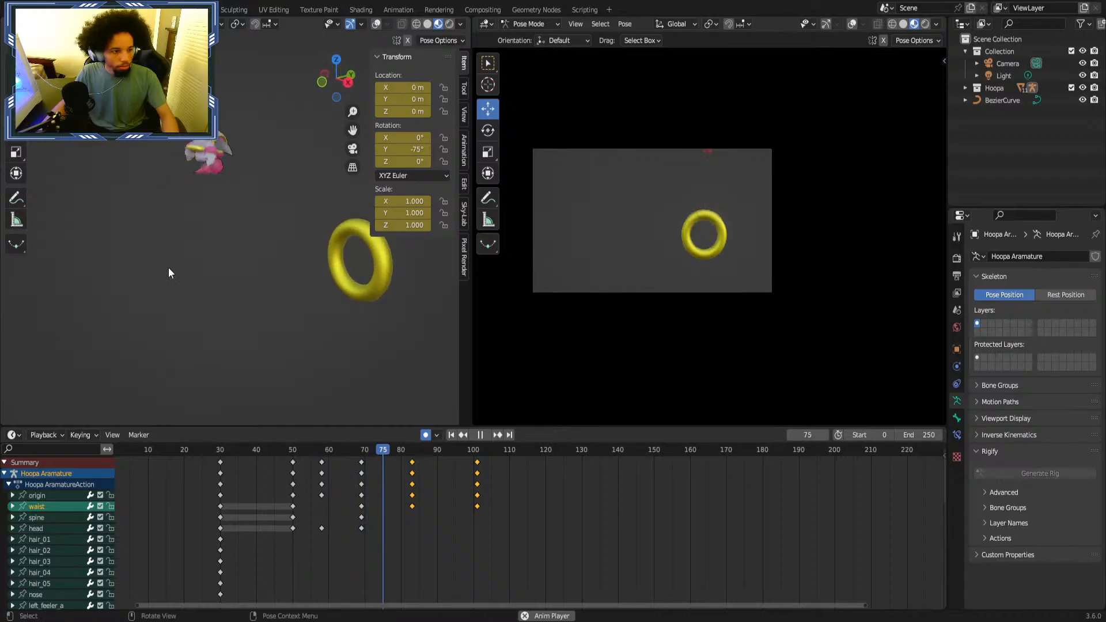
pyautogui.press('space')
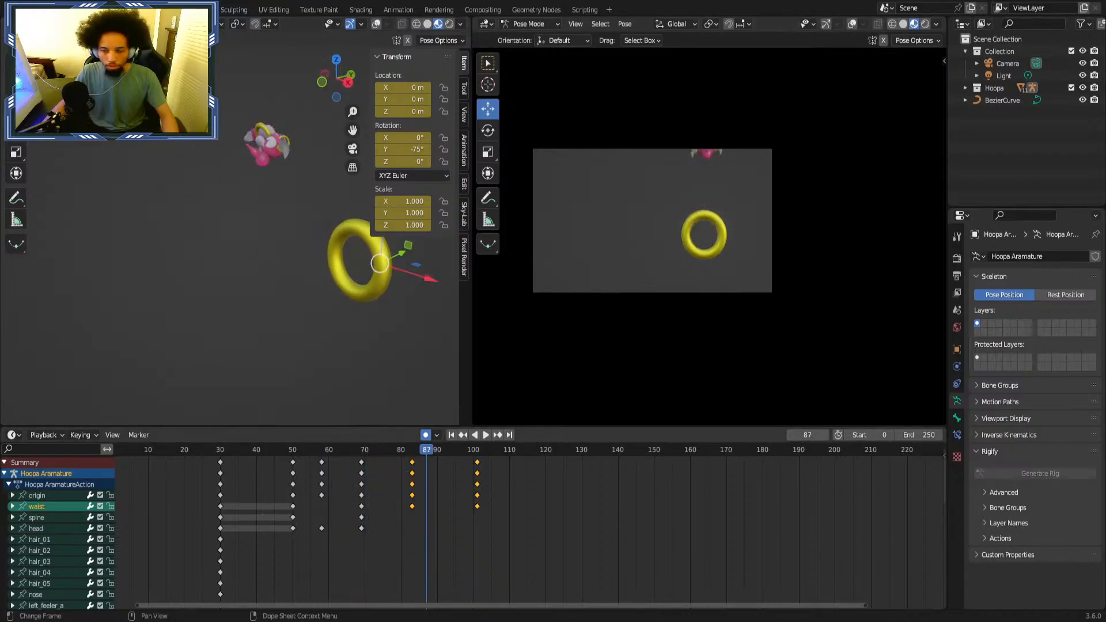
# Select the keyframes at frames 50 and 58 and replay the flight from about frames 44 and 40.
pyautogui.moveTo(277, 458); pyautogui.dragTo(327, 467)
pyautogui.click(270, 450)
pyautogui.press('space')
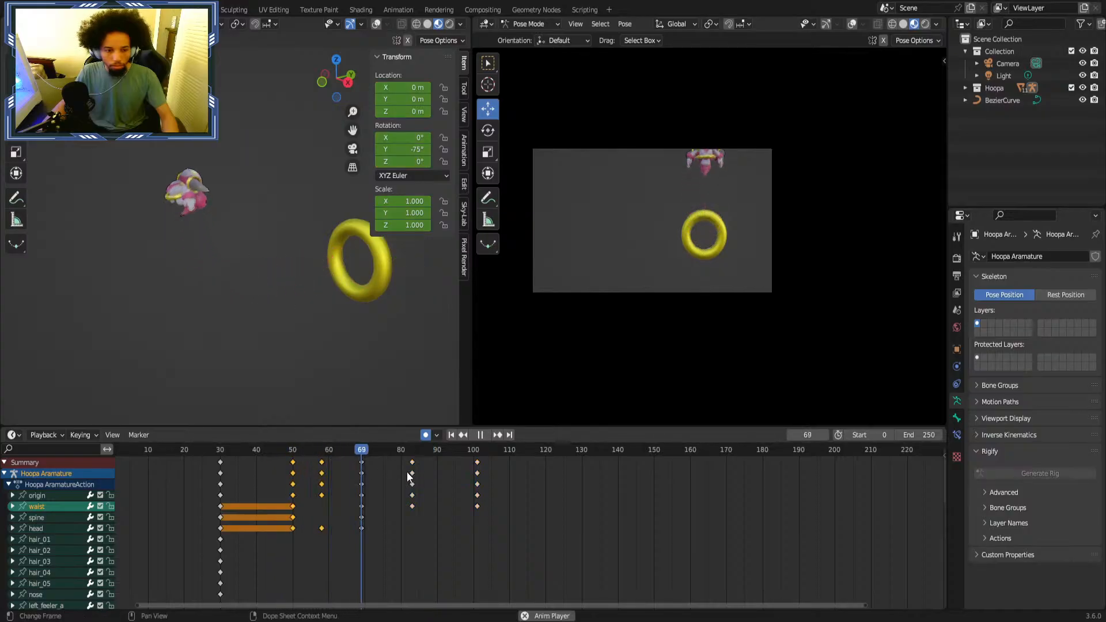
pyautogui.click(256, 453)
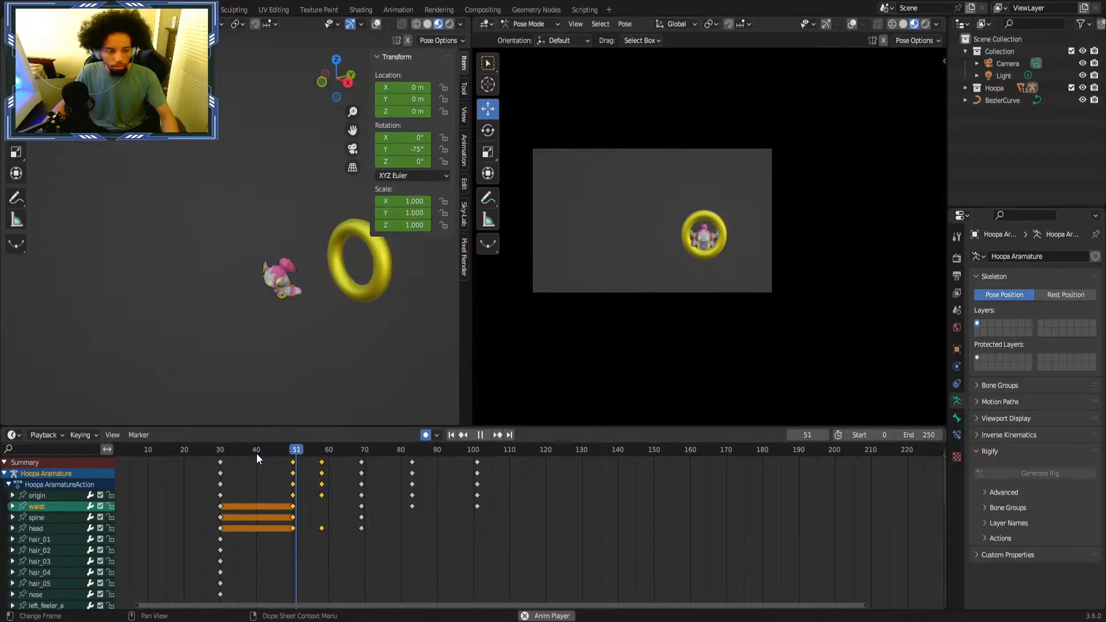
pyautogui.click(257, 454)
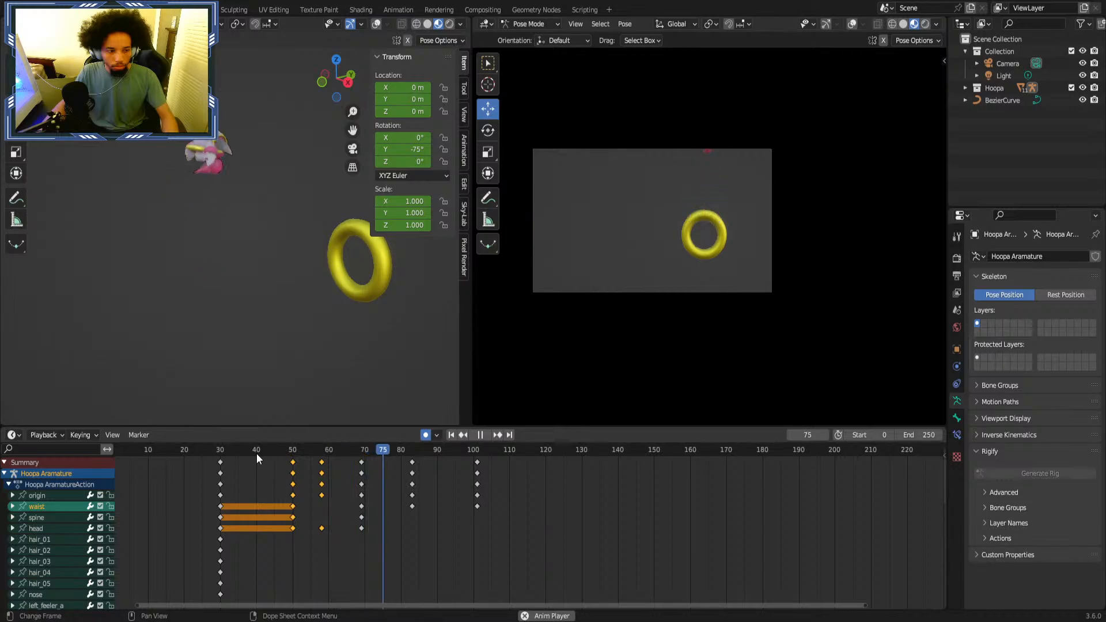
# Scrub through to frame 101, deselect the waist bone and keyframes, and save the file.
pyautogui.moveTo(257, 454); pyautogui.dragTo(475, 462)
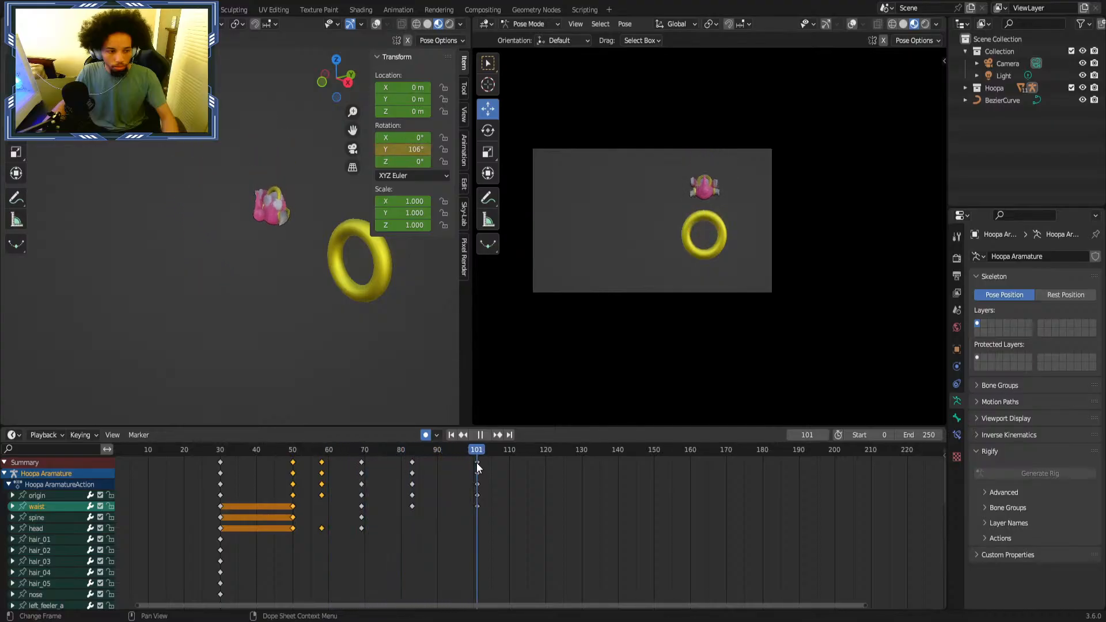
pyautogui.click(653, 525)
pyautogui.hotkey('ctrl', 's')
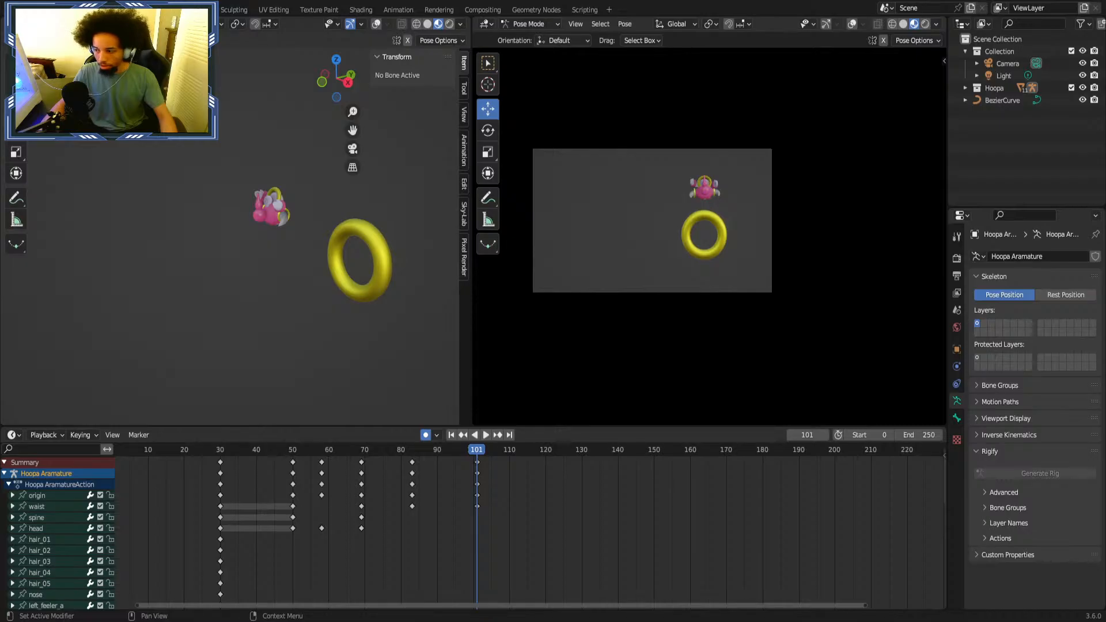
# Replay the flight from frame 46 to check the return toward the ring.
pyautogui.click(277, 450)
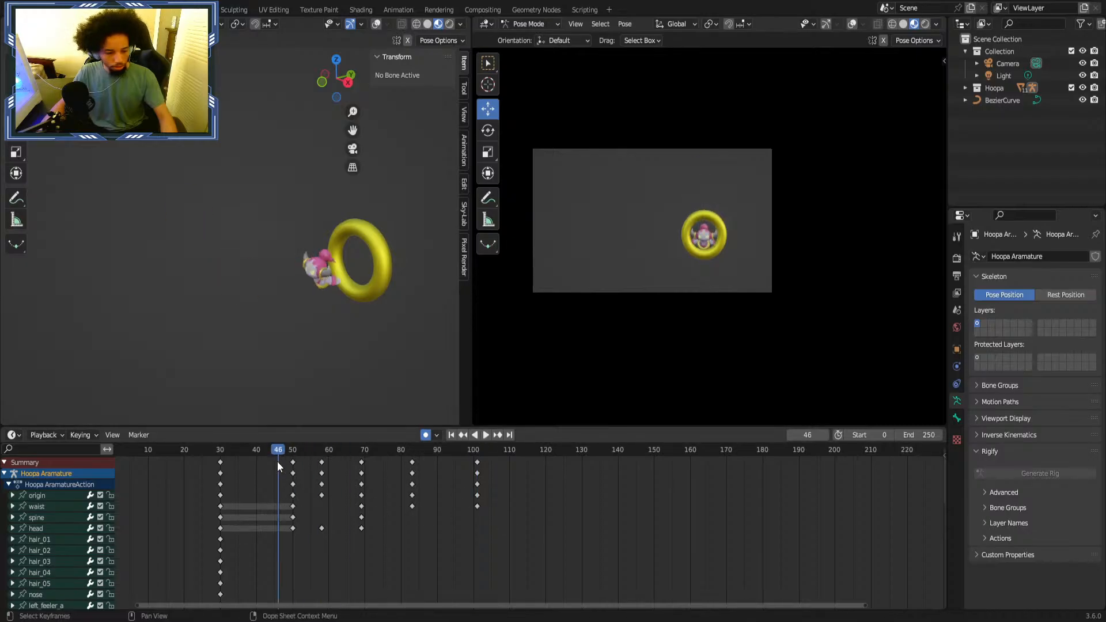
pyautogui.press('space')
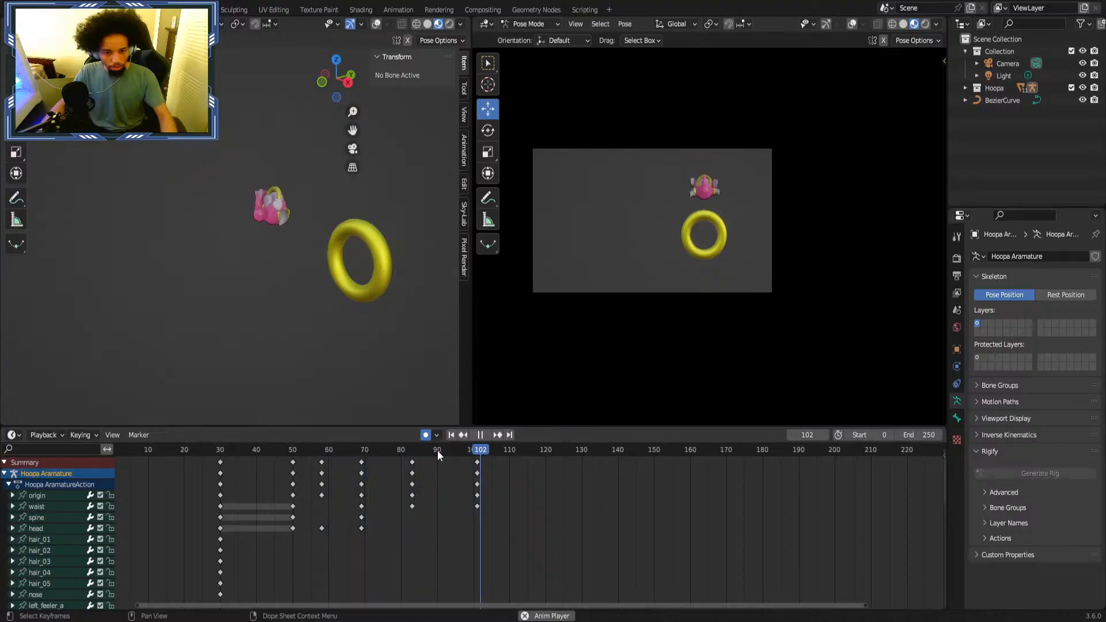
pyautogui.click(357, 452)
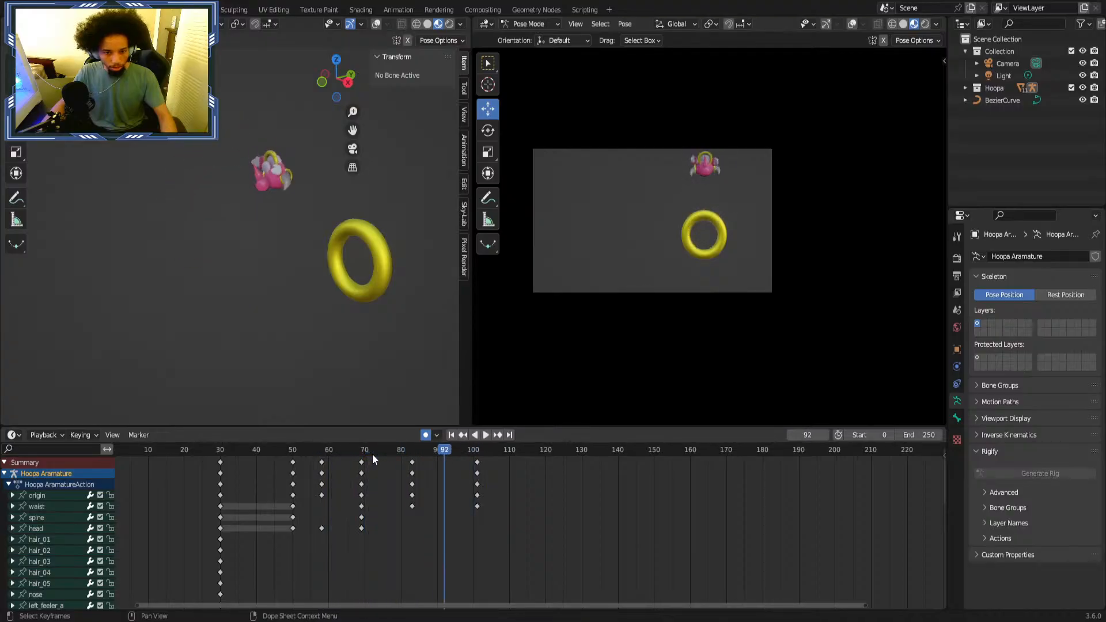
# At frame 83, try moving the origin bone along the global Y axis, then nudge it along X instead.
pyautogui.moveTo(372, 454); pyautogui.dragTo(412, 454)
pyautogui.press('space')
pyautogui.click(311, 473)
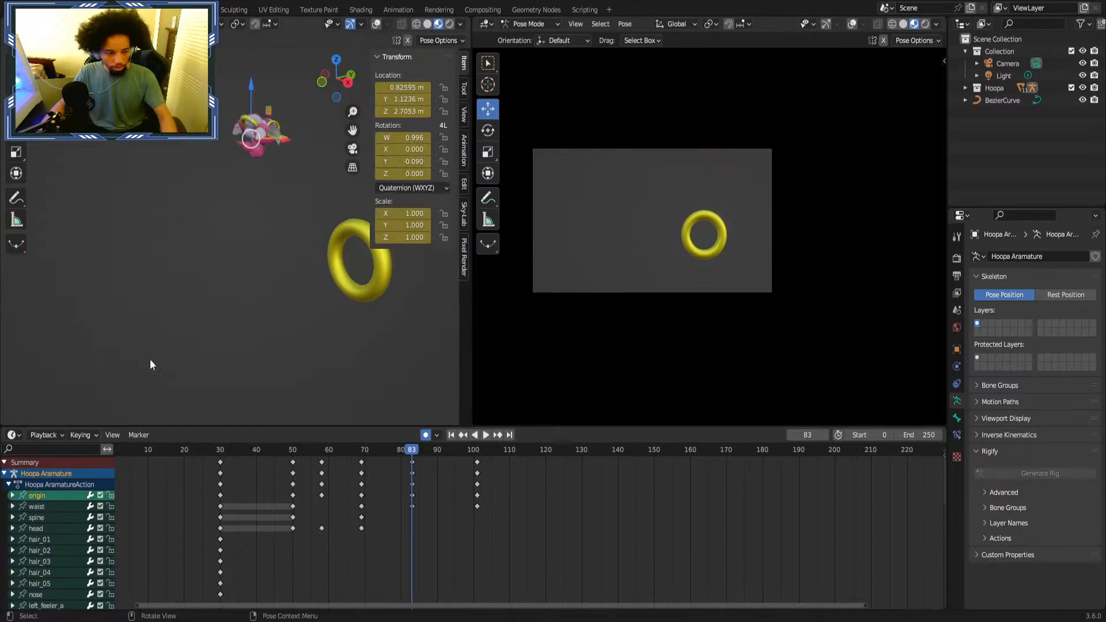
pyautogui.press('g')
pyautogui.press('y')
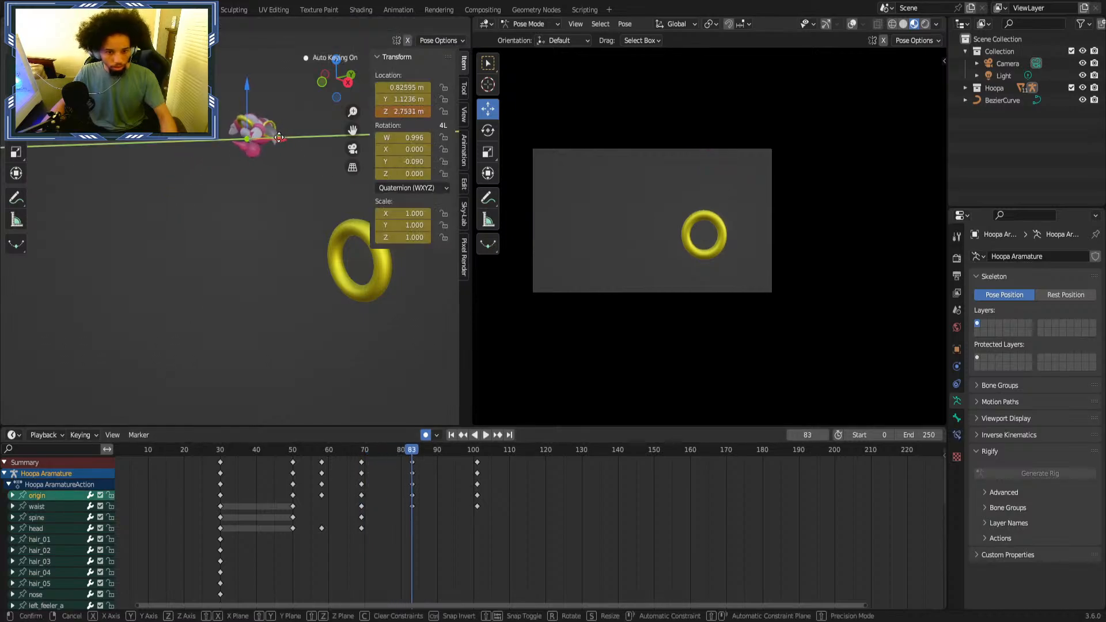
pyautogui.press('x')
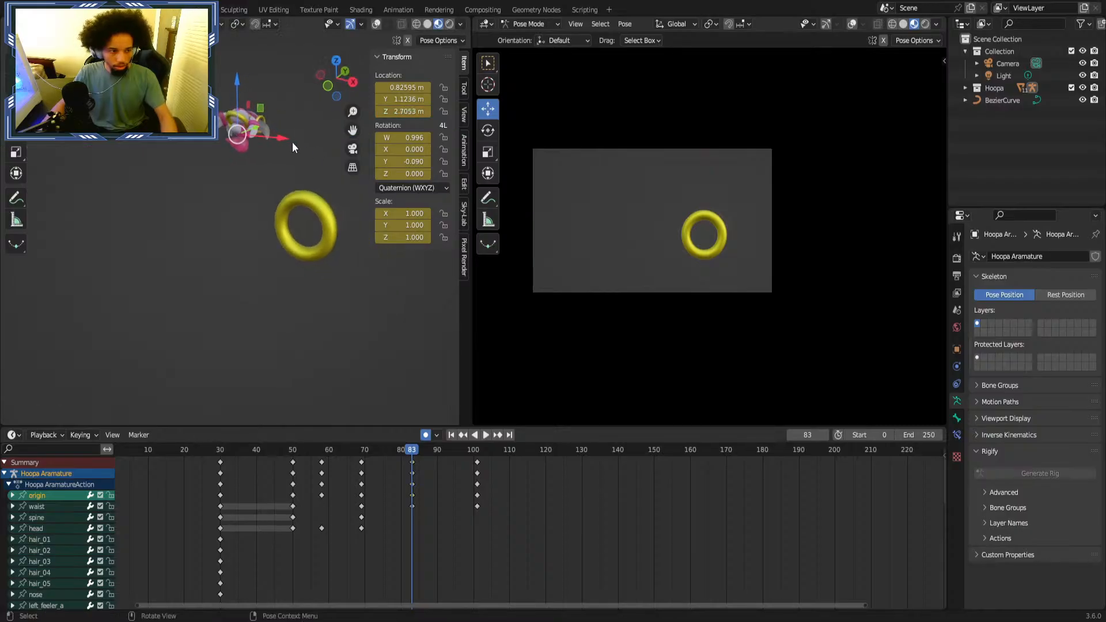
pyautogui.click(280, 139)
# Replay the flight from frame 53, deselect the origin bone and save the file.
pyautogui.click(302, 451)
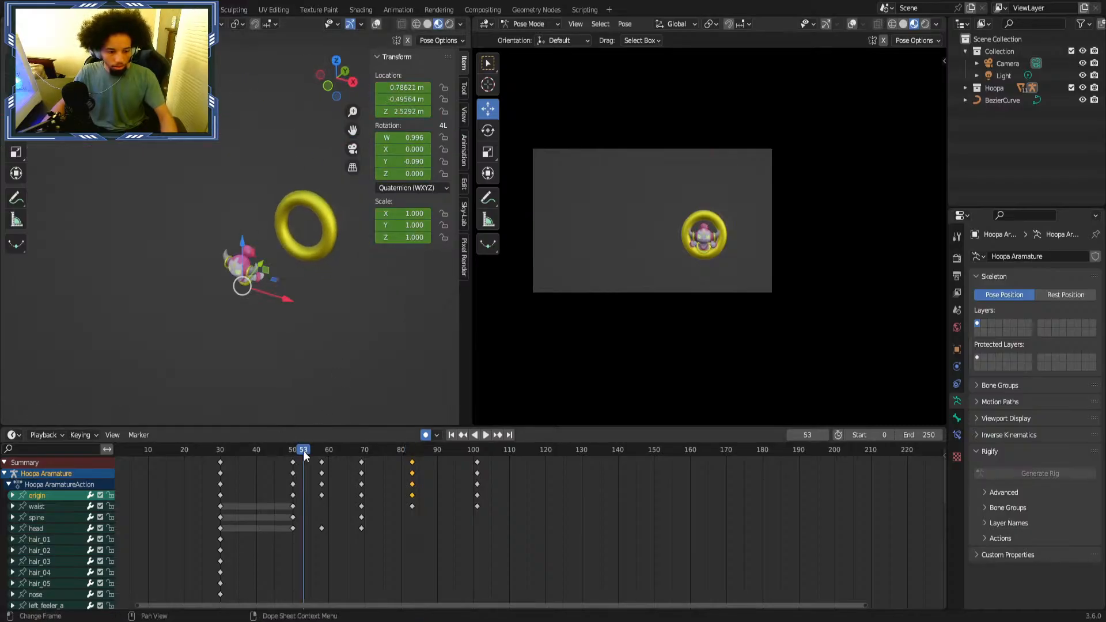
pyautogui.press('space')
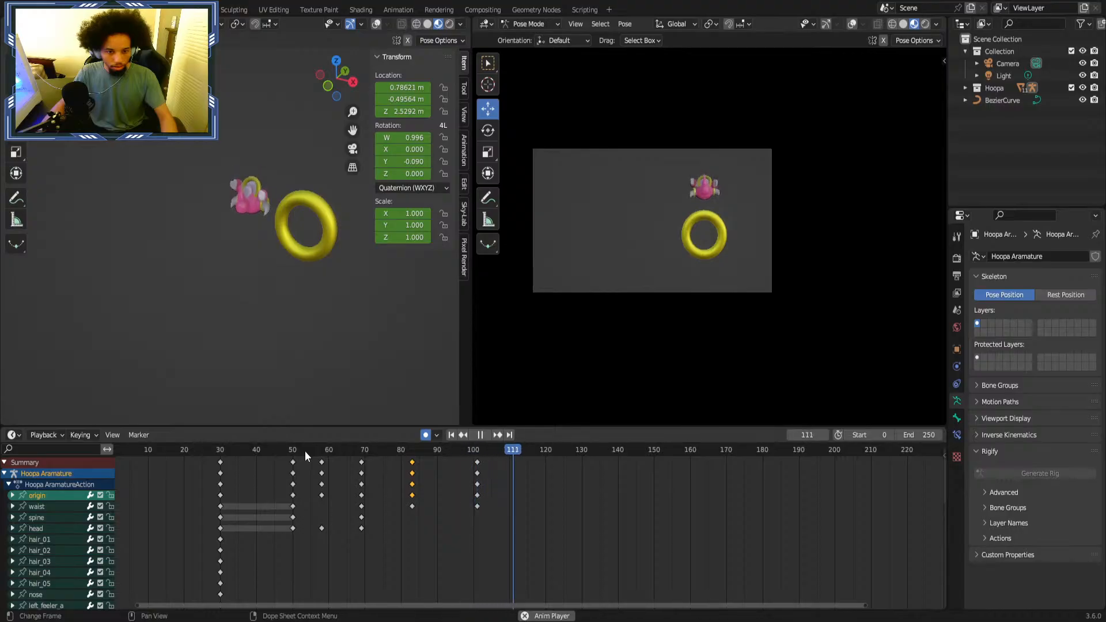
pyautogui.press('space')
pyautogui.click(619, 505)
pyautogui.hotkey('ctrl', 's')
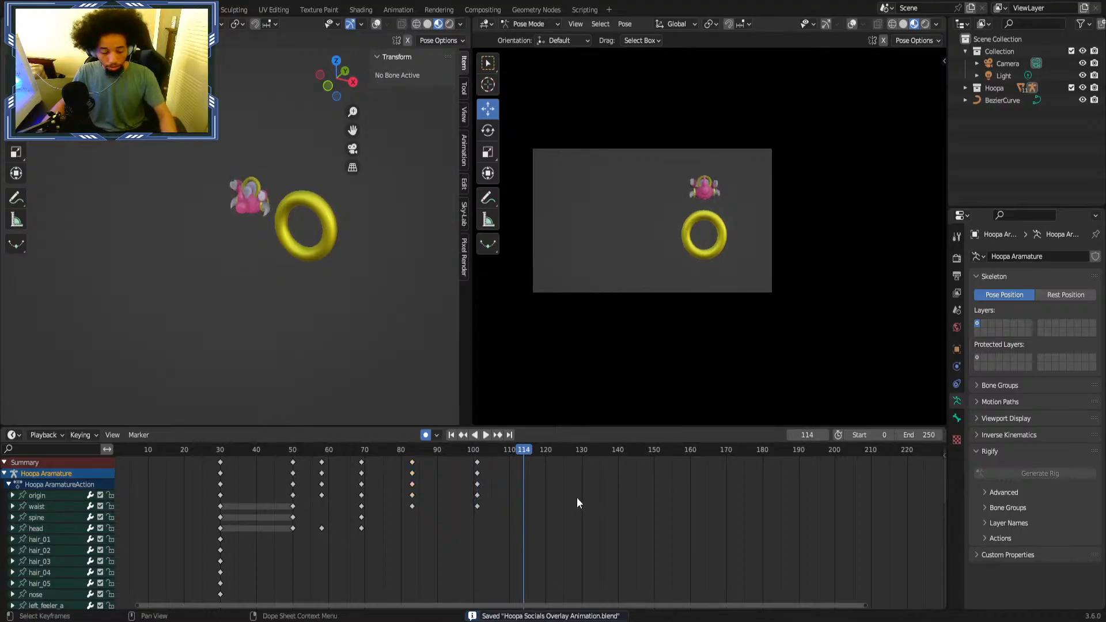
# At frame 120, lower the origin bone to a Y location of about -0.022 m and shift it back from the ring along global Y.
pyautogui.click(37, 497)
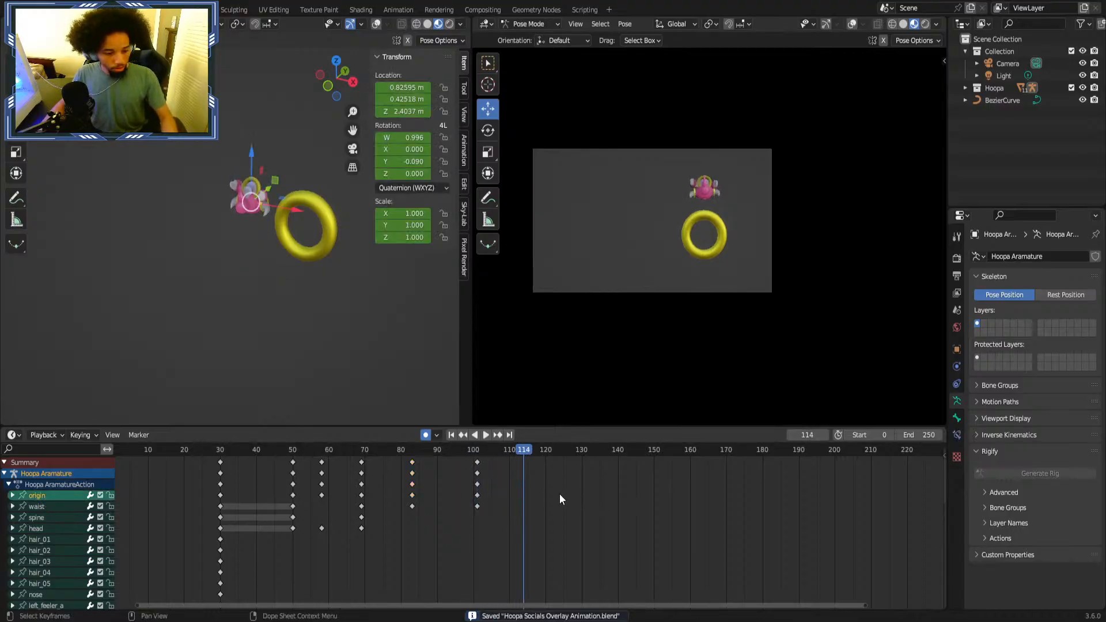
pyautogui.moveTo(525, 452); pyautogui.dragTo(545, 454)
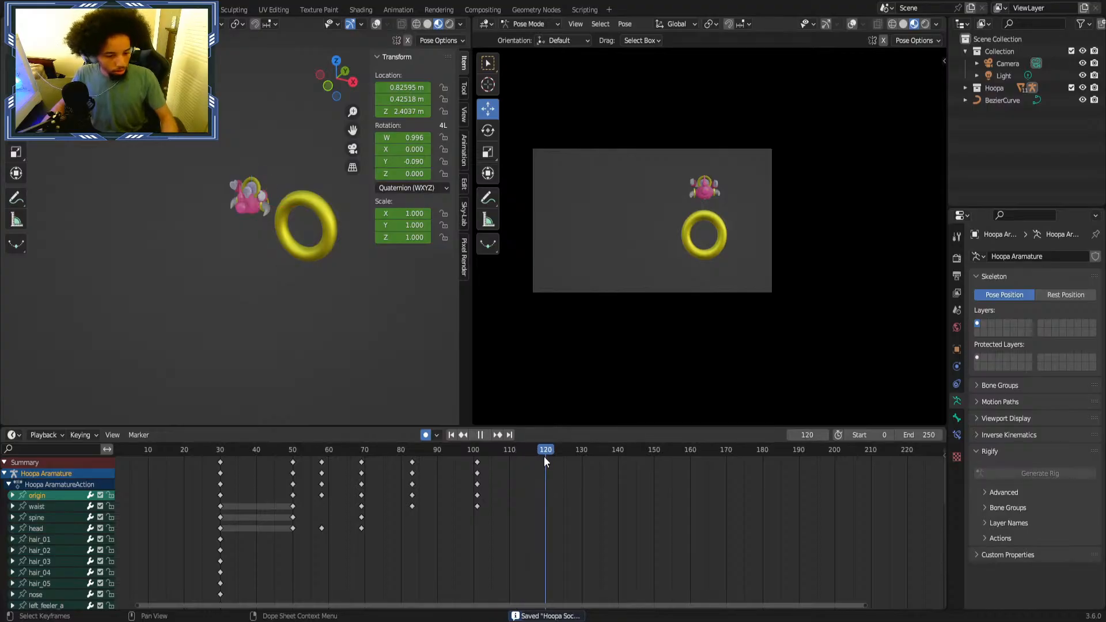
pyautogui.moveTo(237, 305); pyautogui.dragTo(164, 269, button='middle')
pyautogui.moveTo(248, 231); pyautogui.dragTo(289, 188, button='middle')
pyautogui.moveTo(259, 162); pyautogui.dragTo(313, 254)
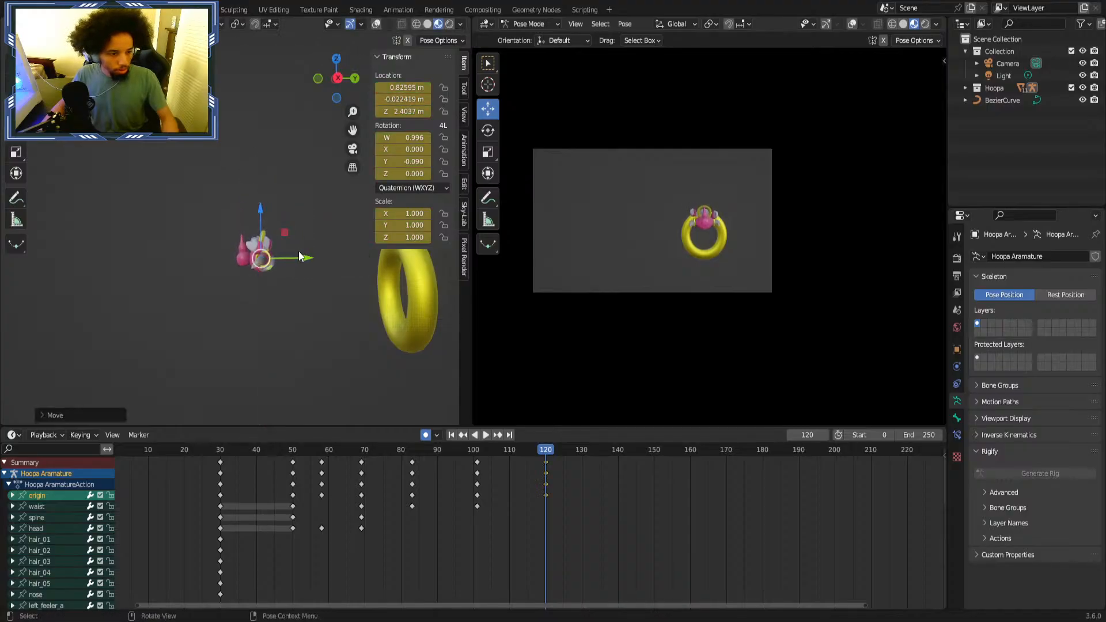
pyautogui.moveTo(299, 253); pyautogui.dragTo(276, 261)
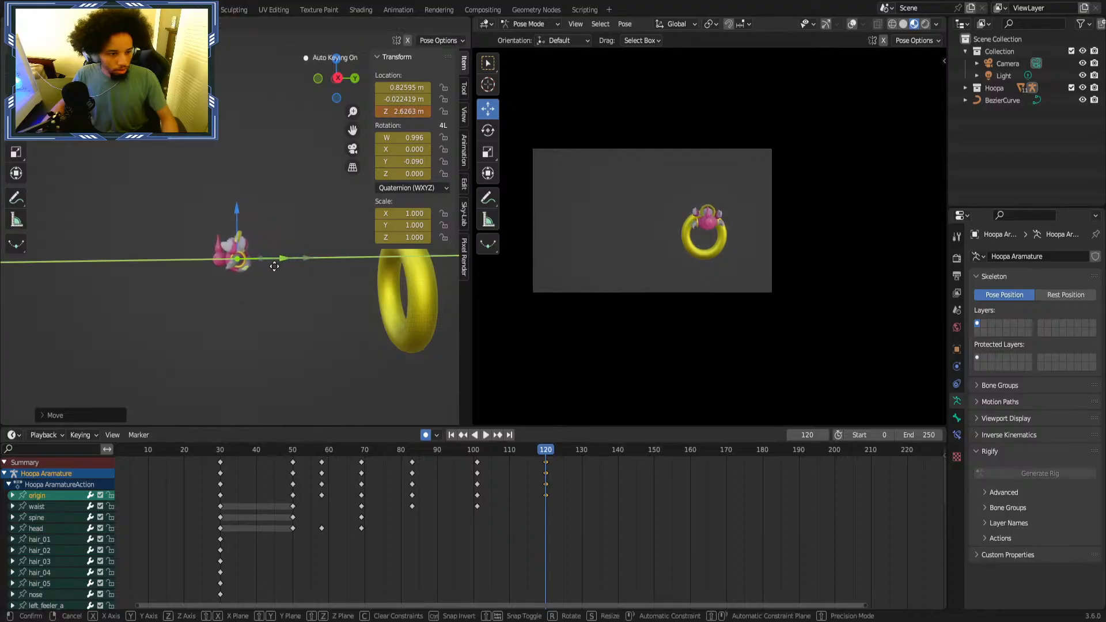
pyautogui.moveTo(276, 260)
pyautogui.mouseDown(button='middle')
pyautogui.moveTo(347, 301)
pyautogui.moveTo(272, 256)
pyautogui.mouseUp(button='middle')
pyautogui.moveTo(272, 256); pyautogui.dragTo(270, 257)
# Replay the extended flight from about frames 24 and 83, checking the descent between frames 101 and 120.
pyautogui.click(198, 450)
pyautogui.press('space')
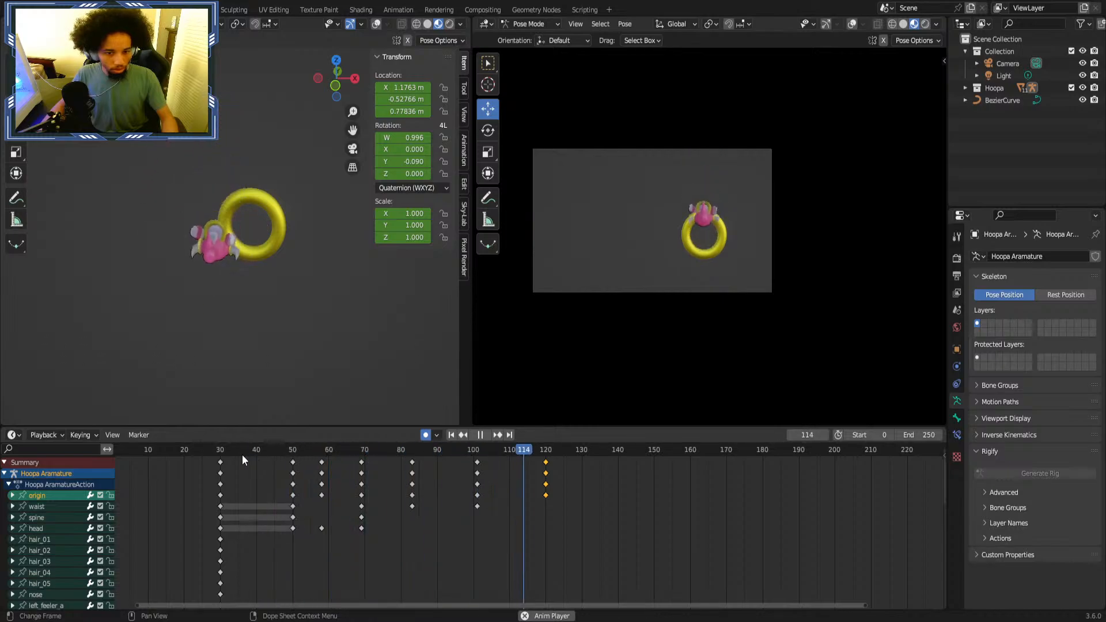
pyautogui.press('space')
pyautogui.click(412, 454)
pyautogui.press('space')
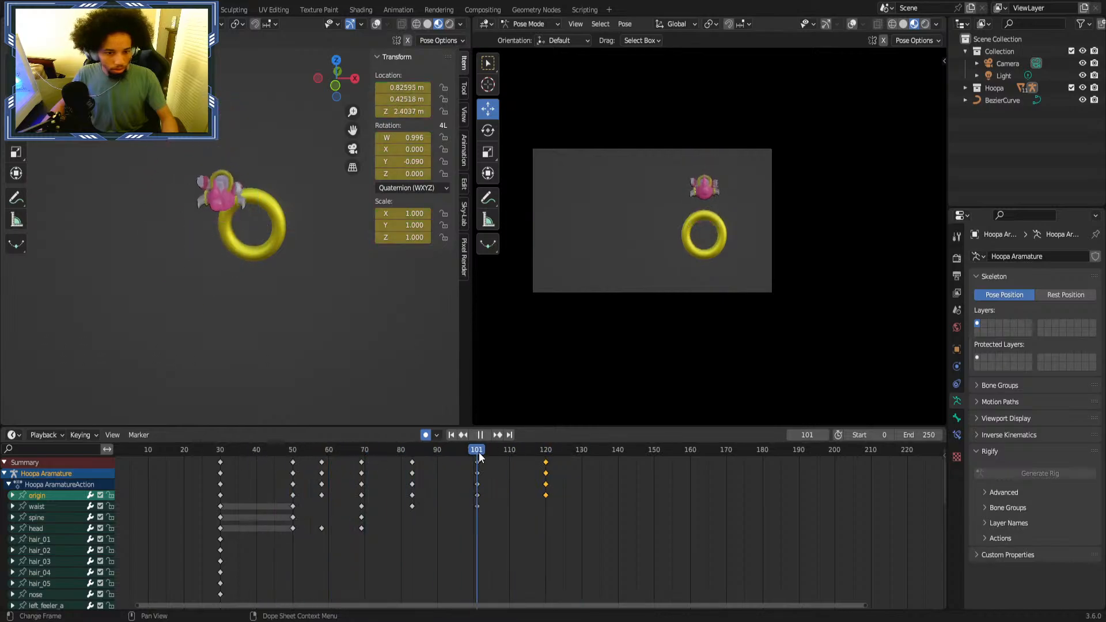
# At frame 120, shift the origin bone to an X location of about 0.778 m and replay the flight.
pyautogui.press('space')
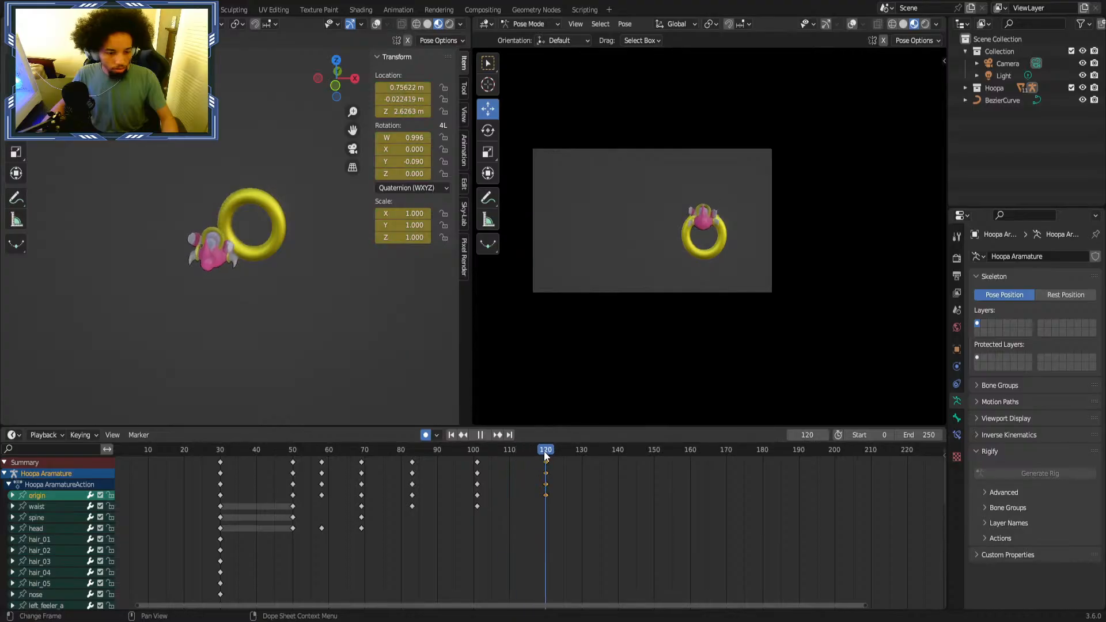
pyautogui.moveTo(260, 253); pyautogui.dragTo(276, 253)
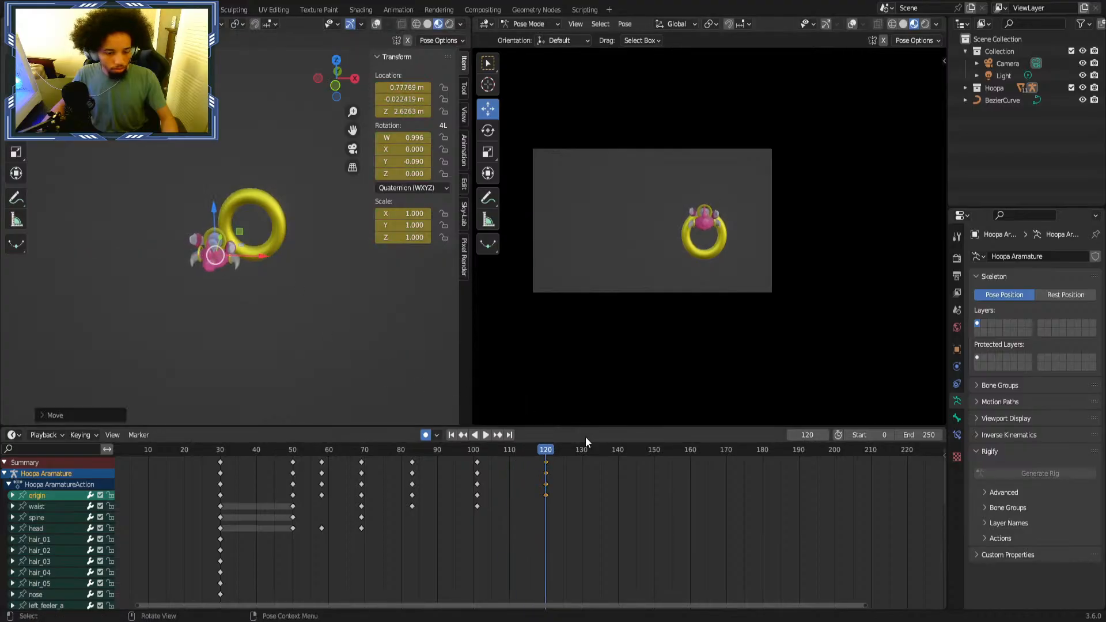
pyautogui.click(292, 454)
pyautogui.press('space')
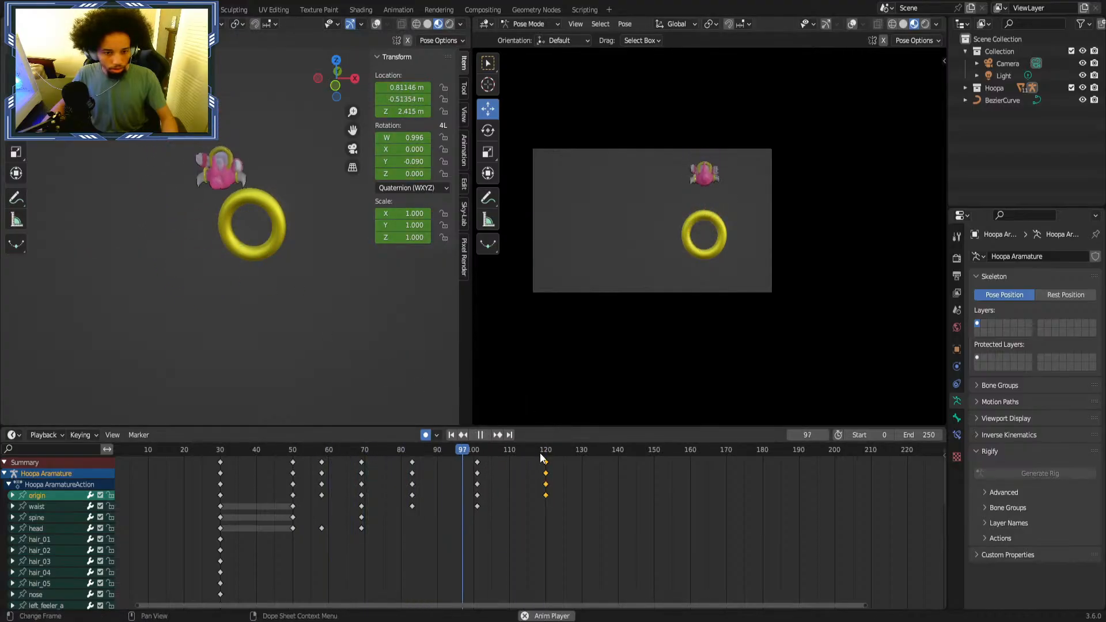
pyautogui.click(311, 450)
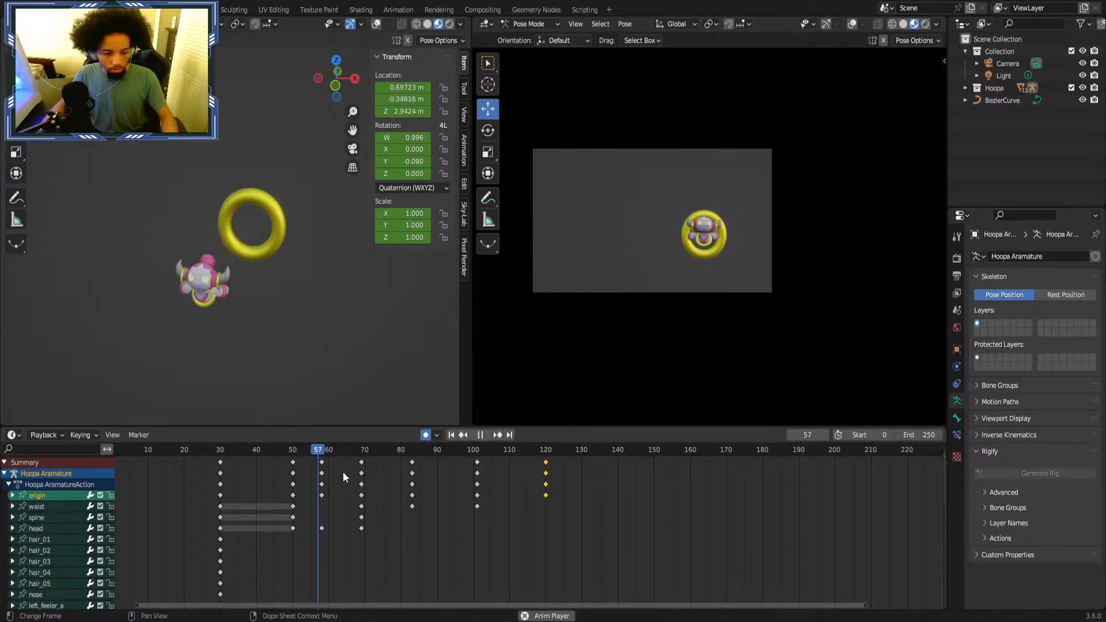
# At frame 120, set the waist bone's Y rotation to 117°.
pyautogui.click(617, 482)
pyautogui.click(547, 454)
pyautogui.press('space')
pyautogui.click(40, 507)
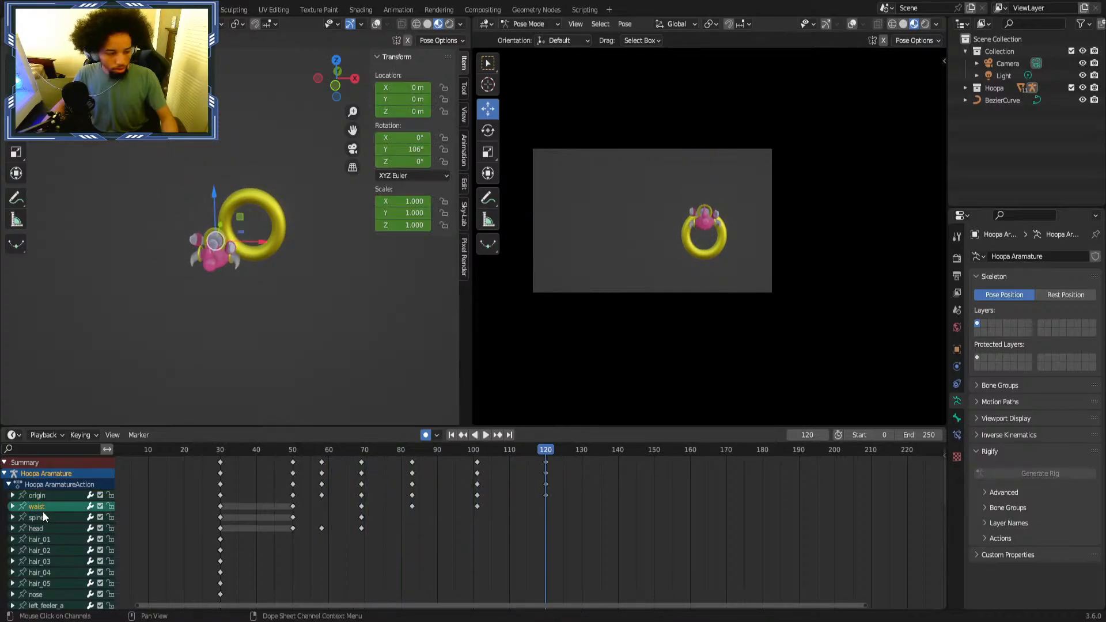
pyautogui.moveTo(410, 151); pyautogui.dragTo(419, 151)
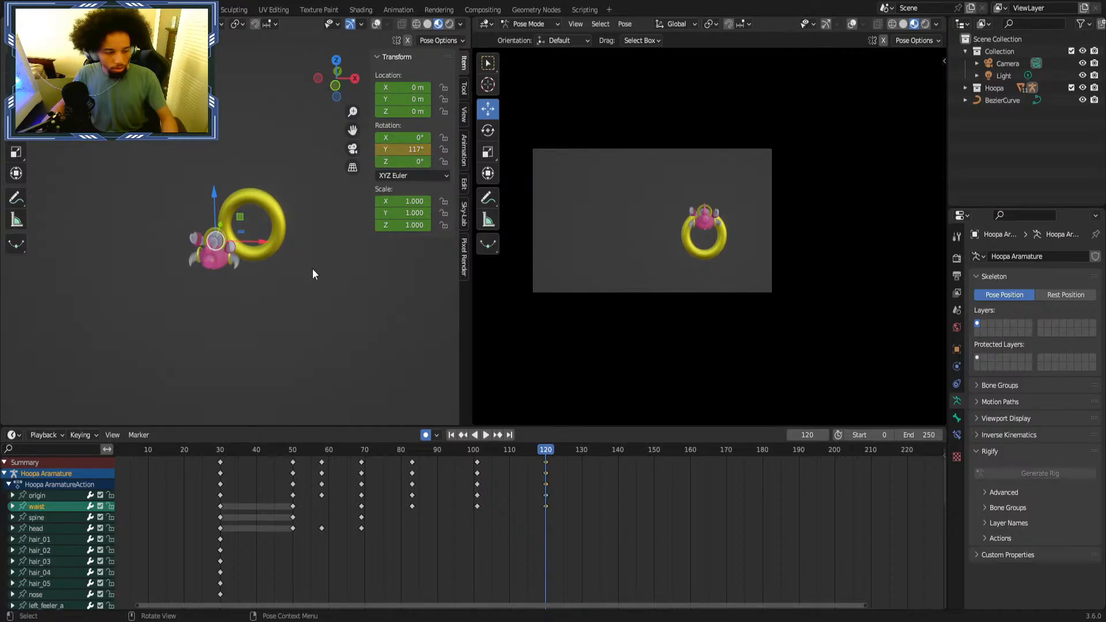
# Deselect the waist bone and replay the flight from about frame 46 through the descent.
pyautogui.click(579, 521)
pyautogui.hotkey('shift', 'ctrl', 'space')
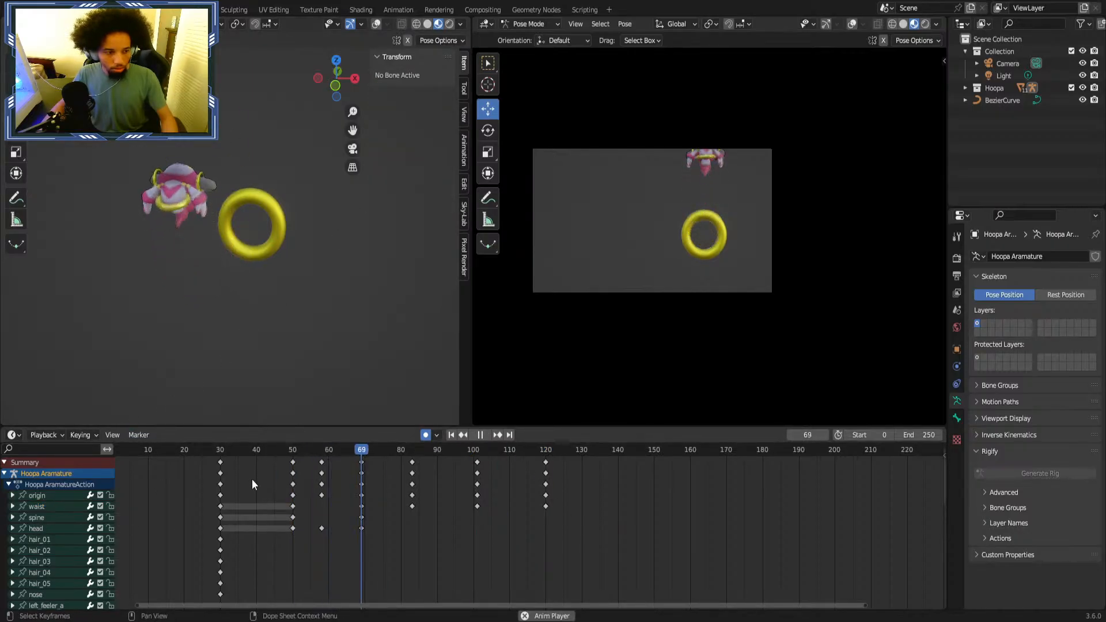
pyautogui.click(279, 452)
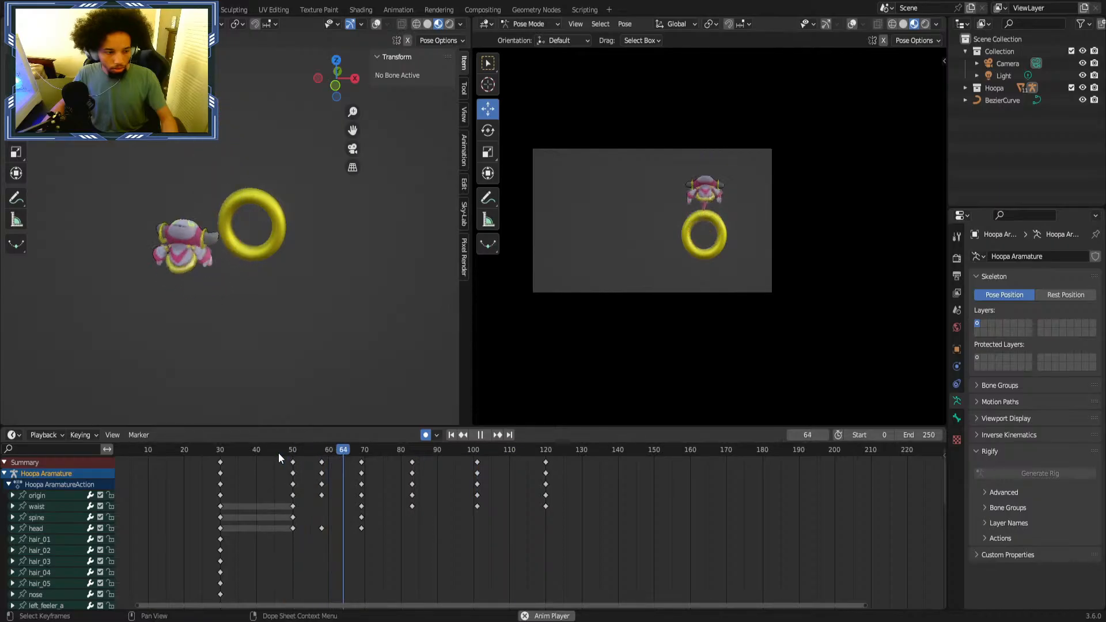
pyautogui.click(278, 453)
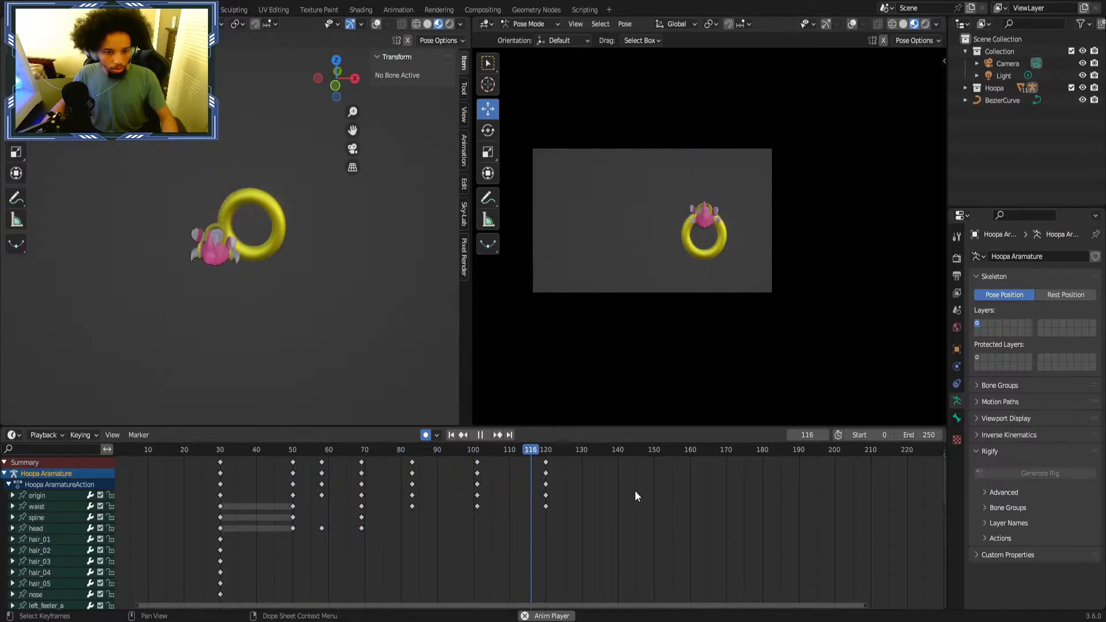
pyautogui.press('space')
# At frame 140, lower the origin bone to a Y location of about -0.337 m and move it away from the ring to Z about 3.057 m.
pyautogui.moveTo(627, 457); pyautogui.dragTo(617, 458)
pyautogui.click(87, 494)
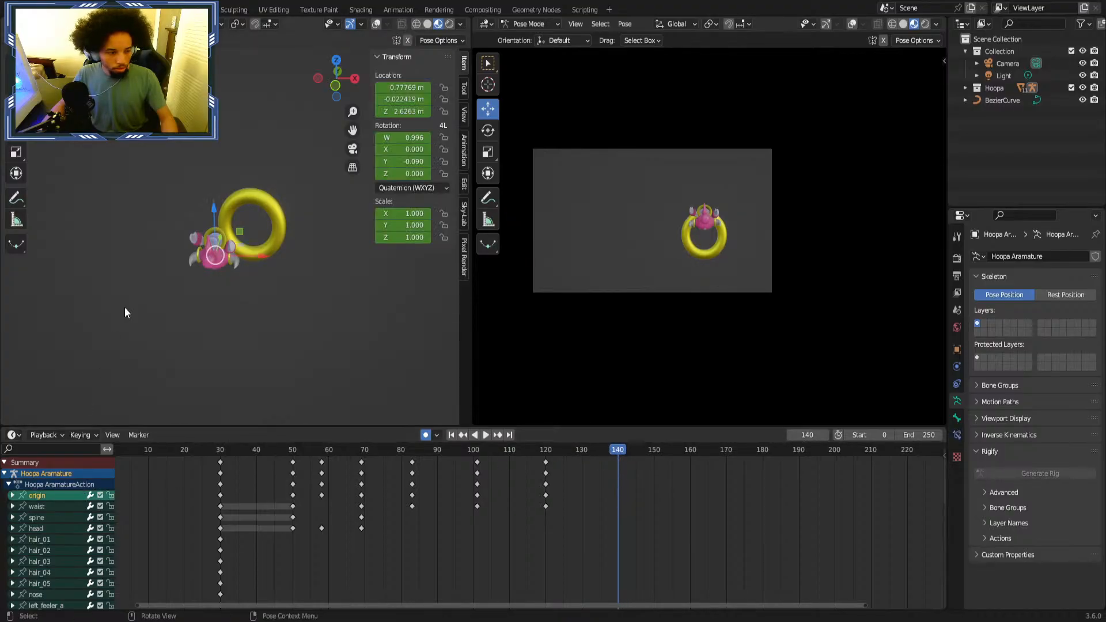
pyautogui.moveTo(216, 203); pyautogui.dragTo(208, 236)
pyautogui.moveTo(237, 233); pyautogui.dragTo(253, 241, button='middle')
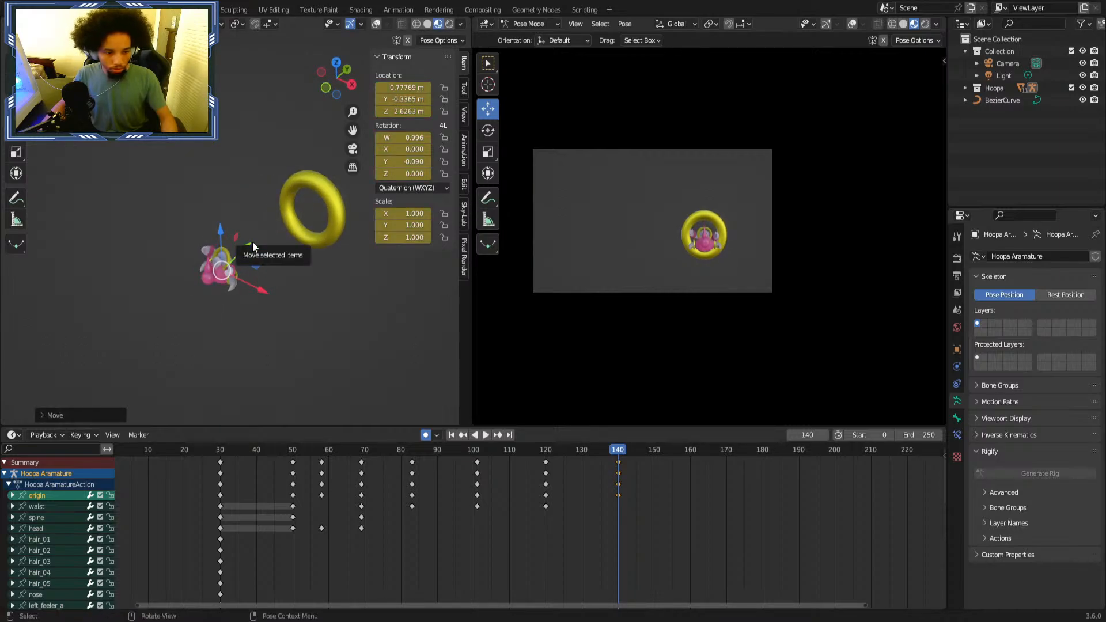
pyautogui.moveTo(252, 240); pyautogui.dragTo(218, 317)
pyautogui.press('y')
pyautogui.press('x')
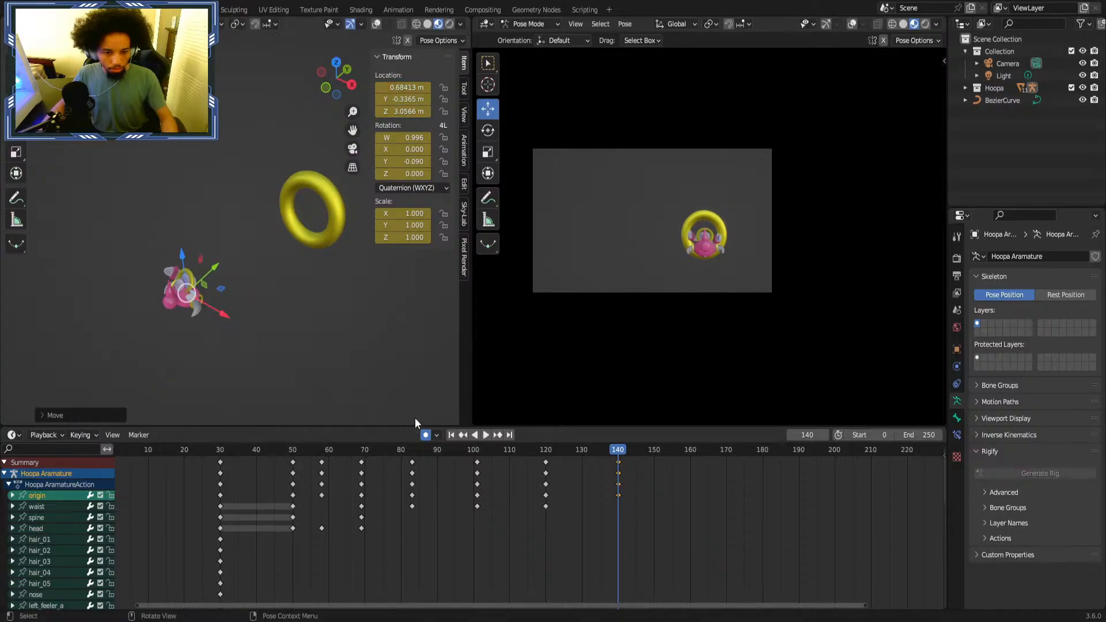
# Replay the animation from about frames 88 and 51 to check the descent through frame 140.
pyautogui.click(428, 459)
pyautogui.press('space')
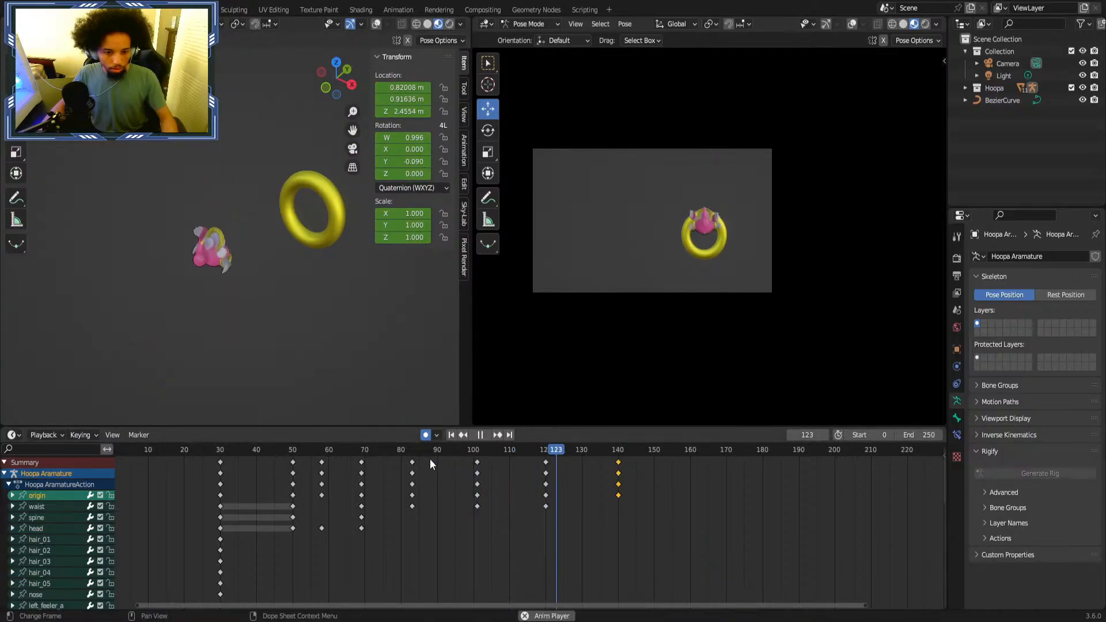
pyautogui.click(296, 452)
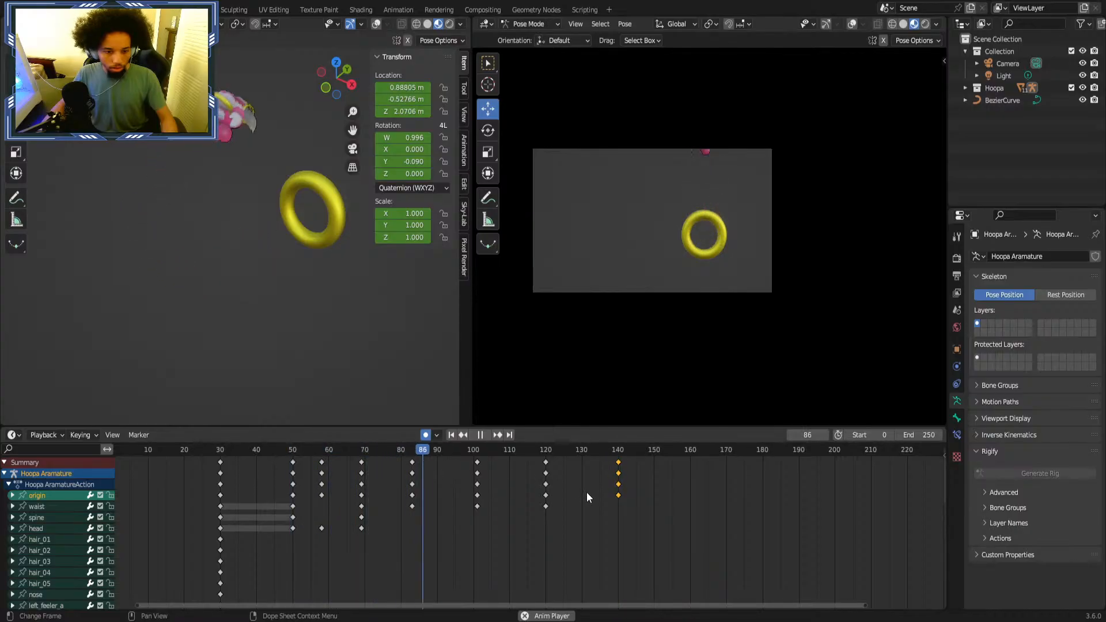
pyautogui.press('space')
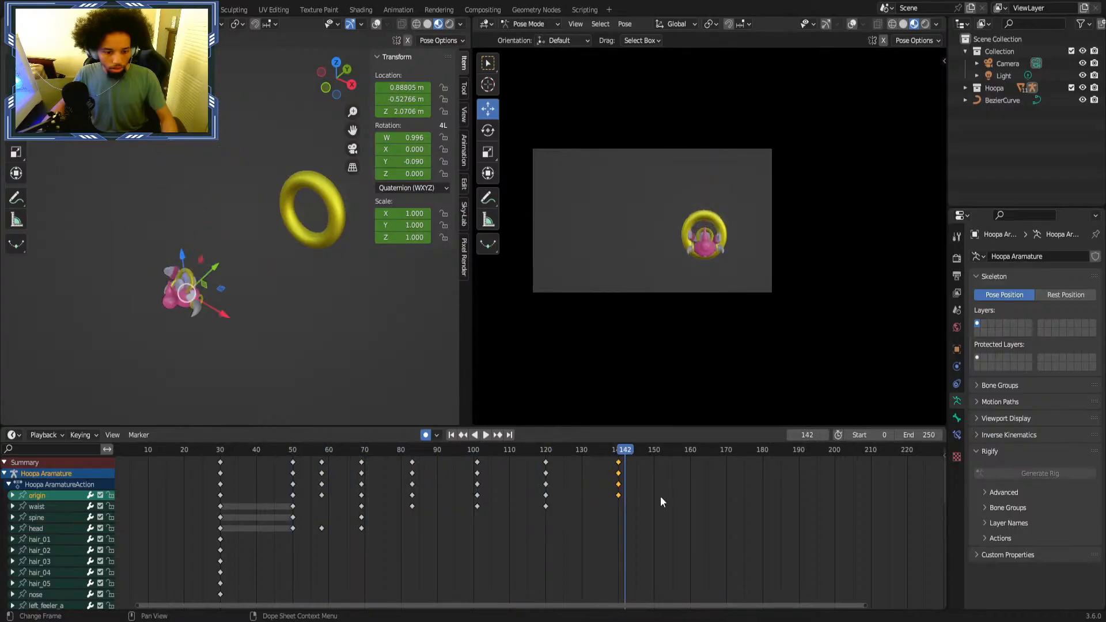
# Try the descent without the keyframes at frame 120, and undo their deletion.
pyautogui.click(567, 472)
pyautogui.rightClick(567, 472)
pyautogui.click(543, 509)
pyautogui.click(356, 460)
pyautogui.press('space')
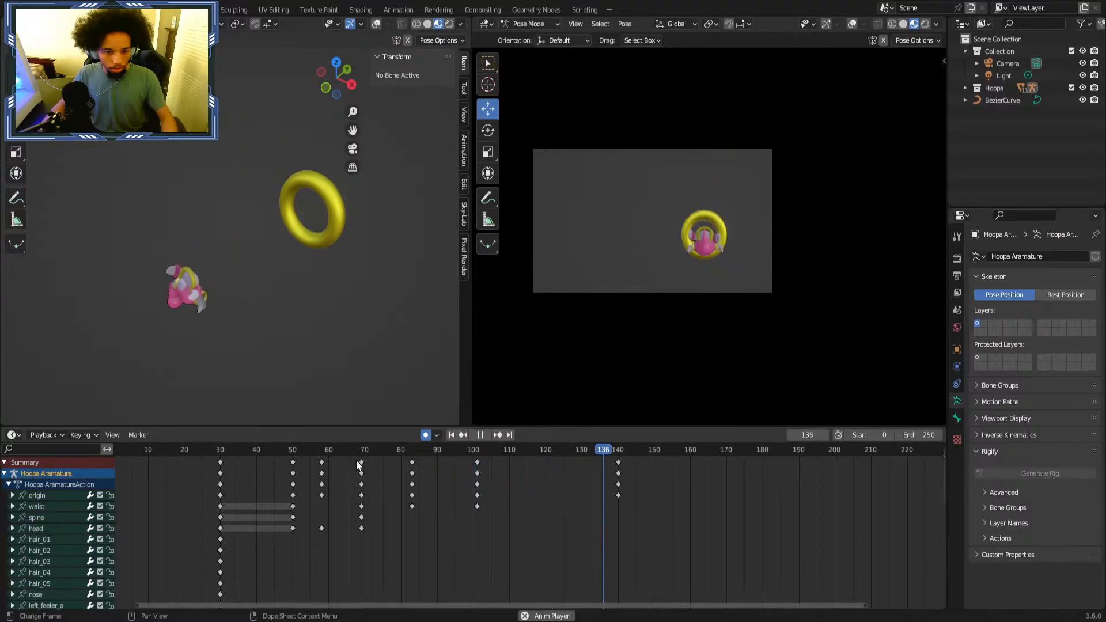
pyautogui.click(394, 452)
pyautogui.click(394, 449)
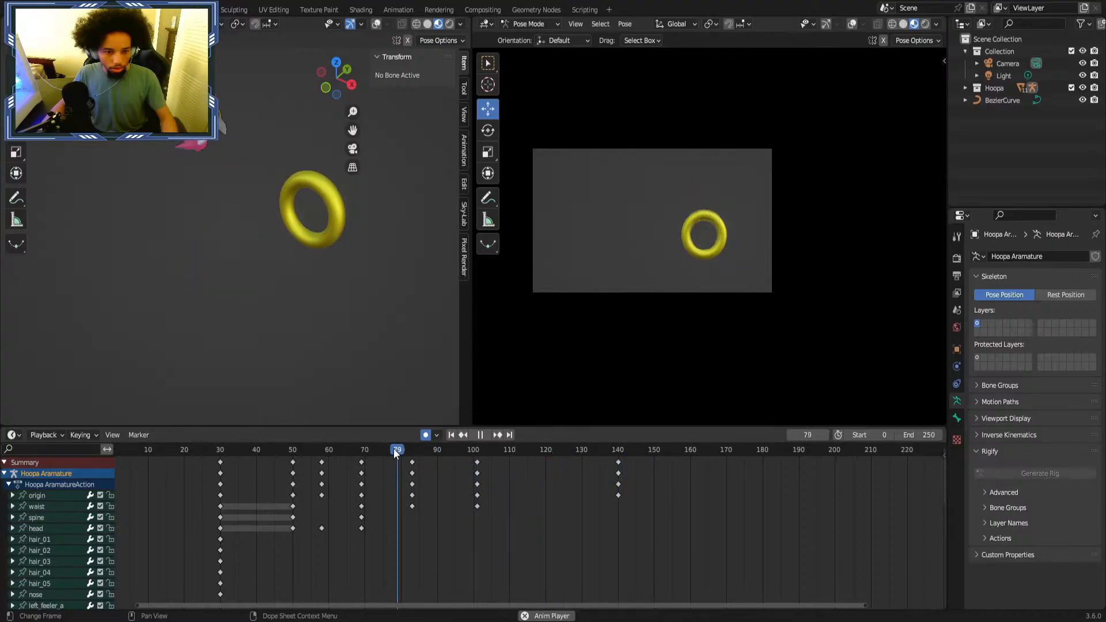
pyautogui.press('space')
pyautogui.hotkey('ctrl', 'z')
pyautogui.hotkey('ctrl', 'z')
# Tighten the descent timing by moving the frame 120 keyframes to frame 113 and the frame 140 keyframes to frame 124.
pyautogui.click(354, 451)
pyautogui.press('space')
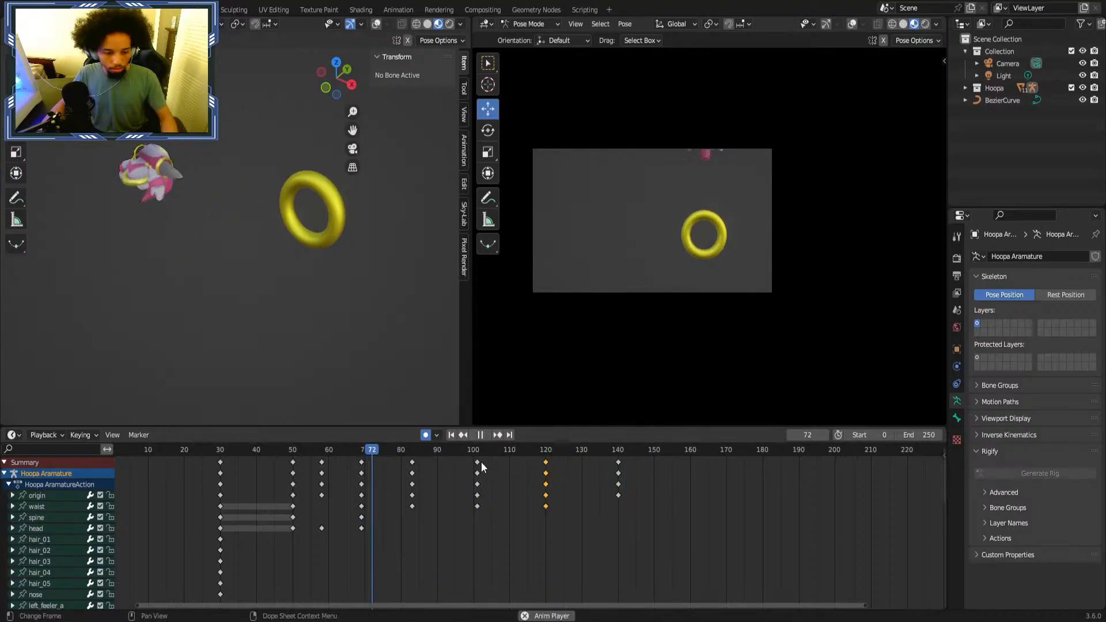
pyautogui.click(651, 479)
pyautogui.moveTo(645, 469); pyautogui.dragTo(523, 538)
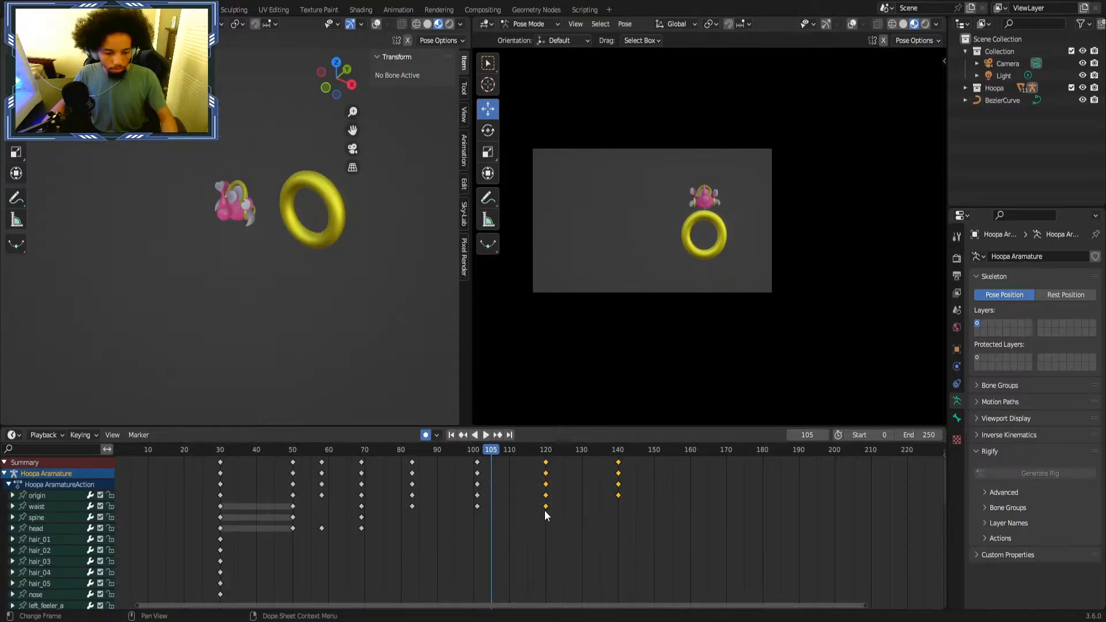
pyautogui.press('g')
pyautogui.click(516, 508)
pyautogui.moveTo(644, 513); pyautogui.dragTo(593, 470)
pyautogui.press('g')
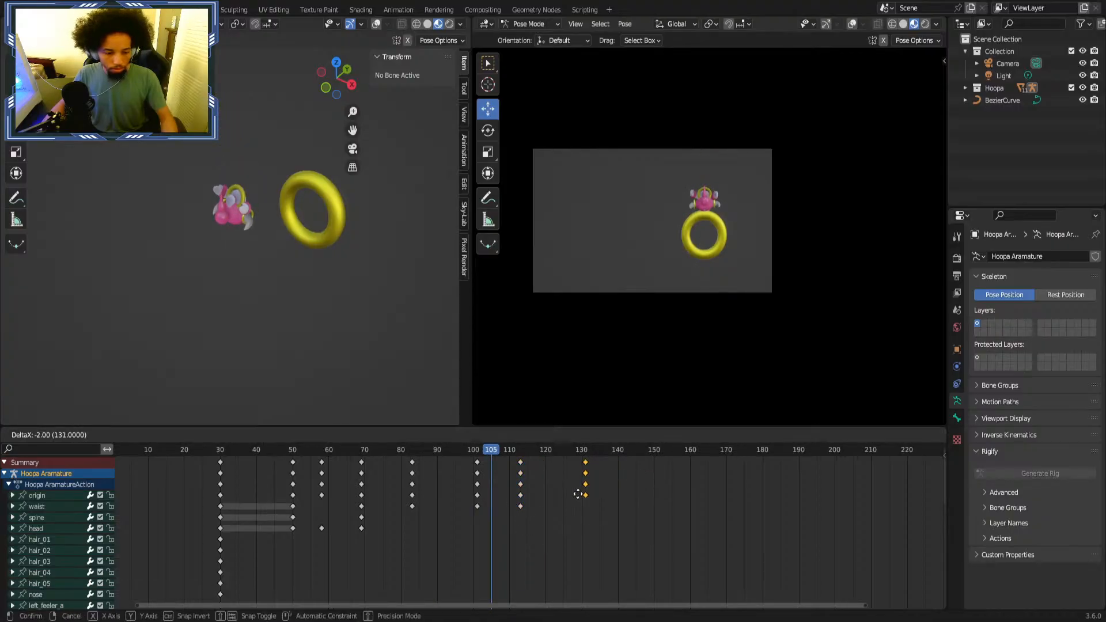
pyautogui.click(557, 497)
# Replay the retimed descent and move the last origin keyframes to frame 128.
pyautogui.click(248, 451)
pyautogui.press('space')
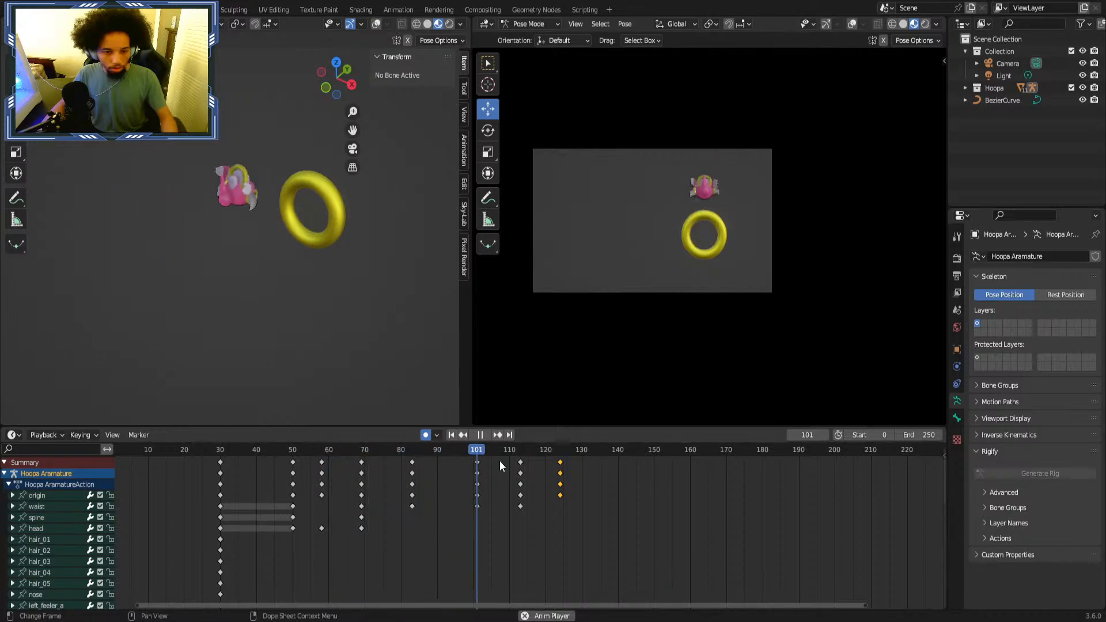
pyautogui.click(419, 450)
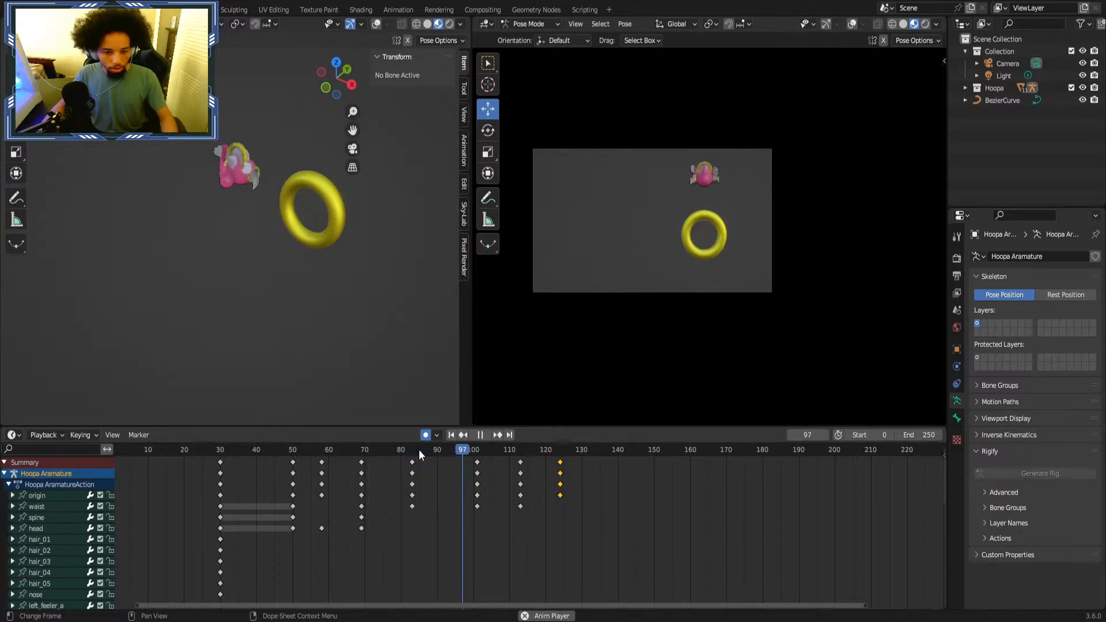
pyautogui.press('space')
pyautogui.moveTo(558, 493); pyautogui.dragTo(574, 495)
pyautogui.press('space')
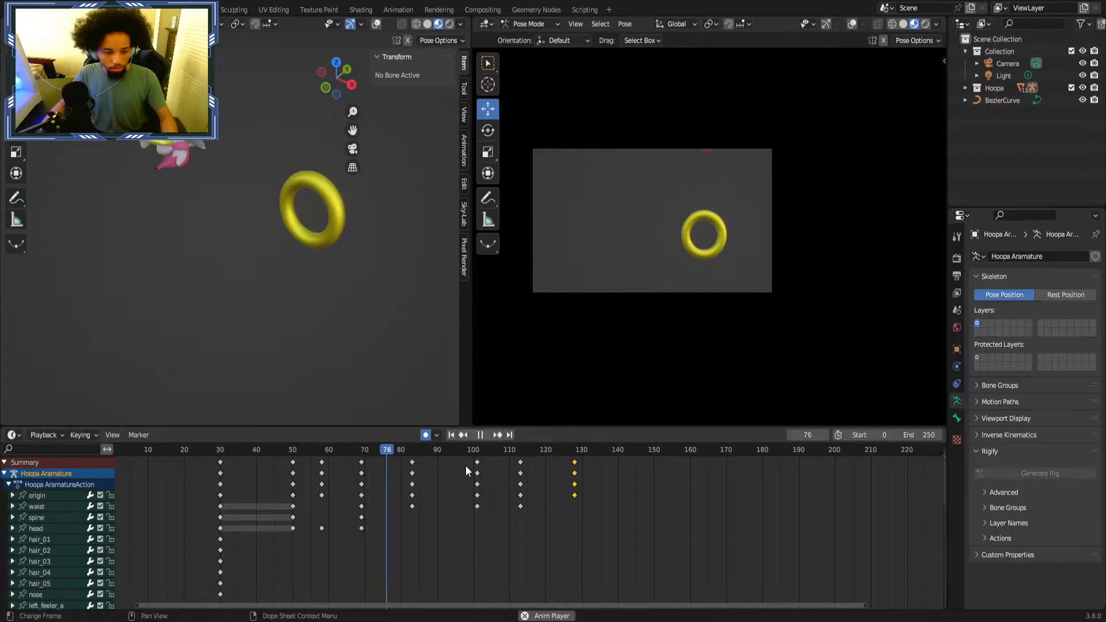
pyautogui.press('space')
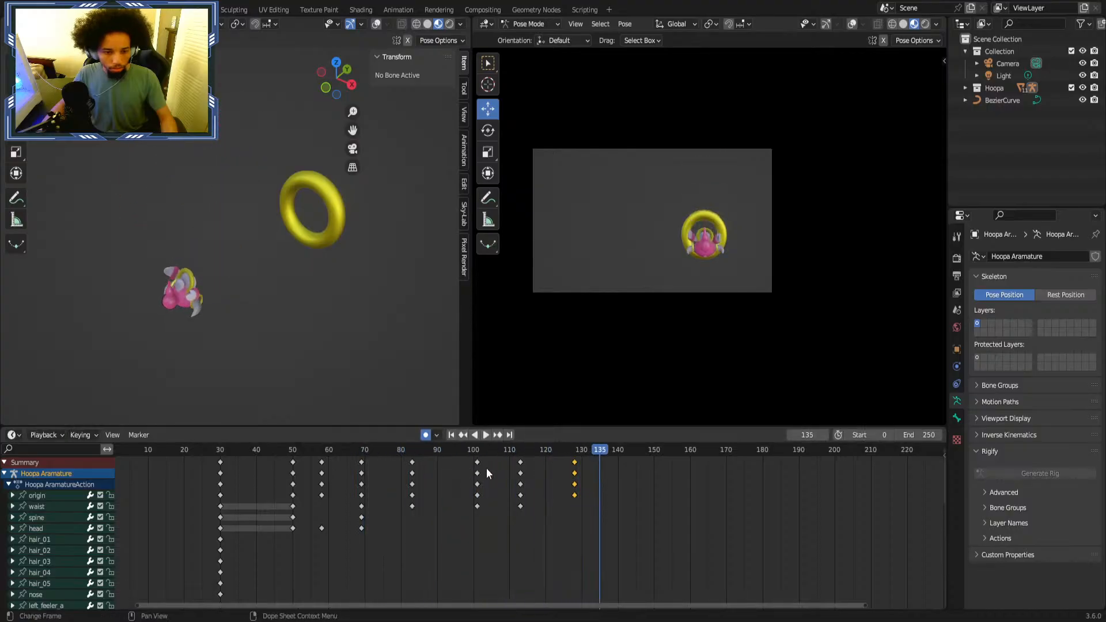
# Shift the last three keyframe columns two frames earlier, to frames 99, 111 and 126, and replay the descent.
pyautogui.moveTo(606, 464); pyautogui.dragTo(466, 509)
pyautogui.press('g')
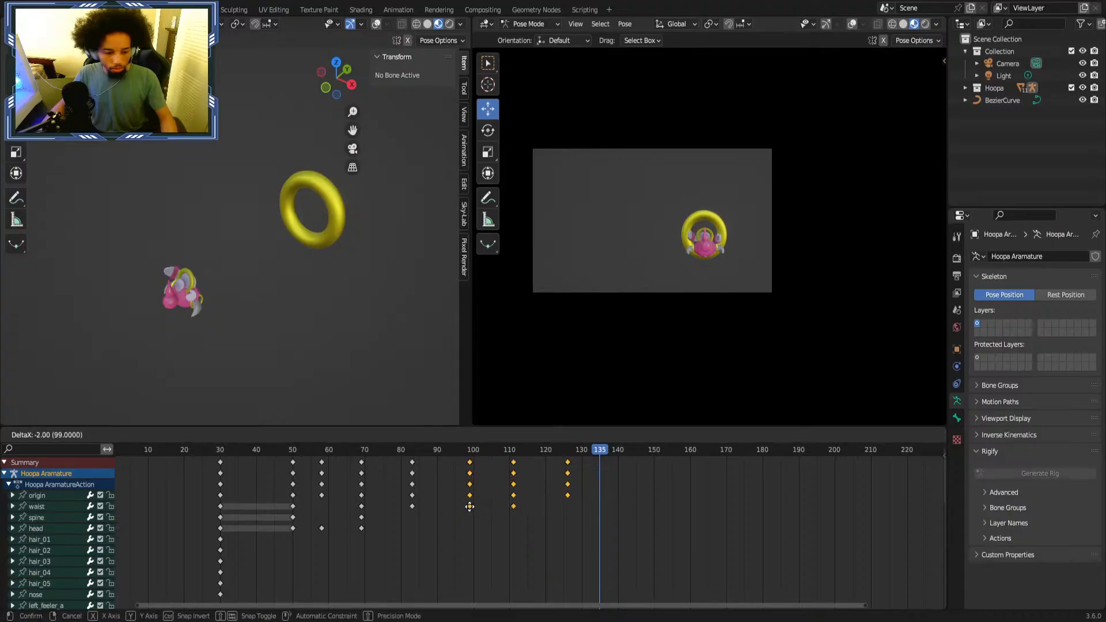
pyautogui.click(472, 506)
pyautogui.hotkey('shift', 'Left')
pyautogui.press('space')
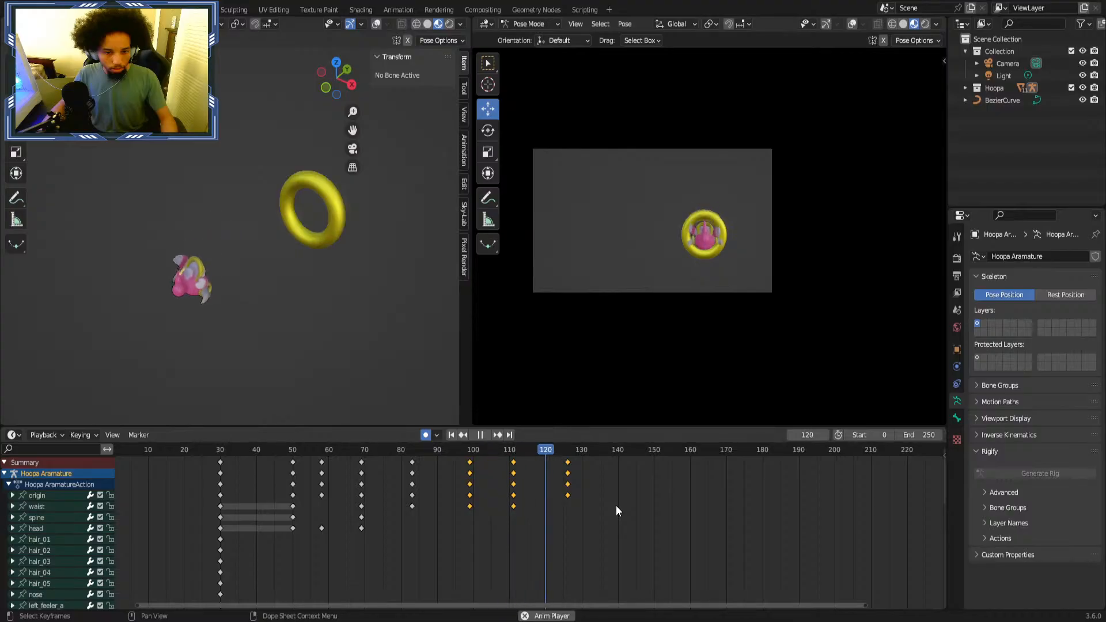
pyautogui.click(377, 449)
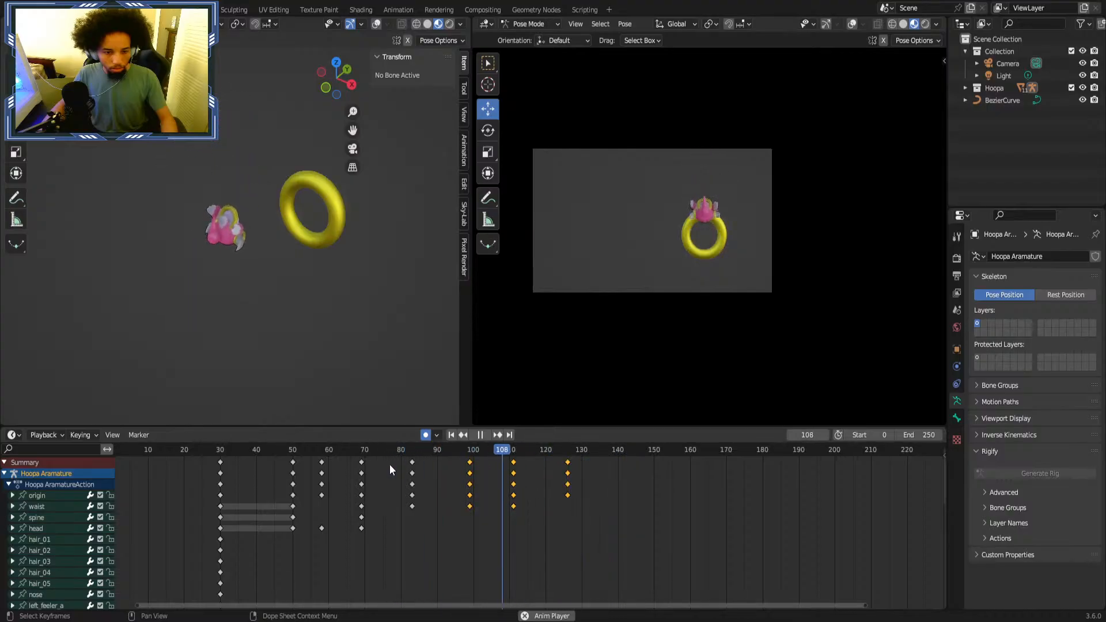
pyautogui.click(433, 451)
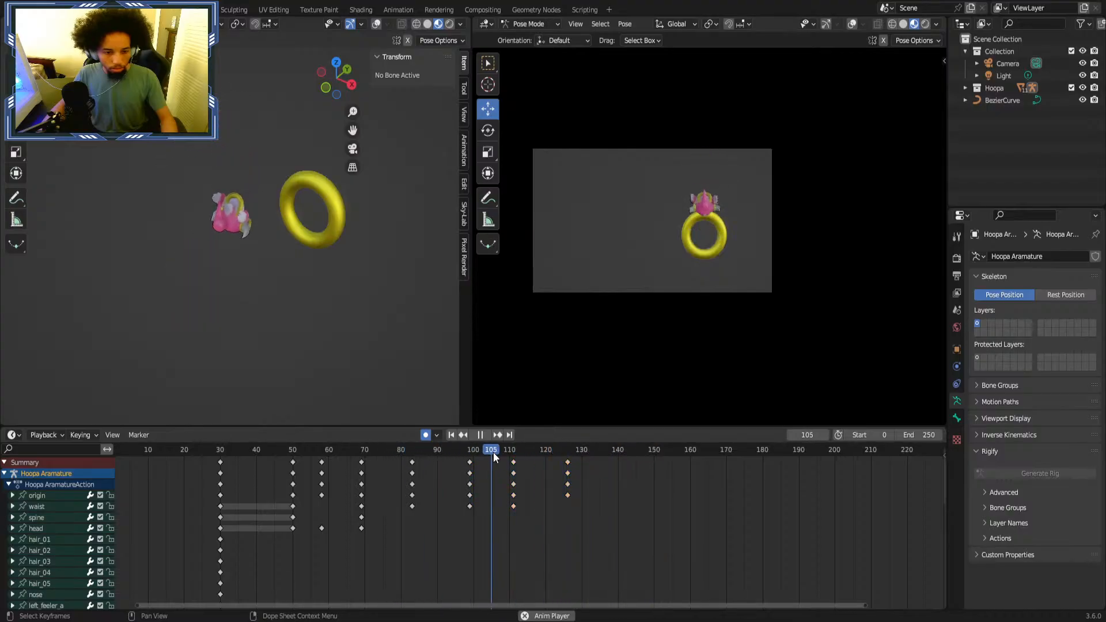
pyautogui.press('space')
# At frame 126, nudge the origin bone slightly along the global X axis and replay from about frame 72.
pyautogui.click(566, 462)
pyautogui.press('g')
pyautogui.click(567, 453)
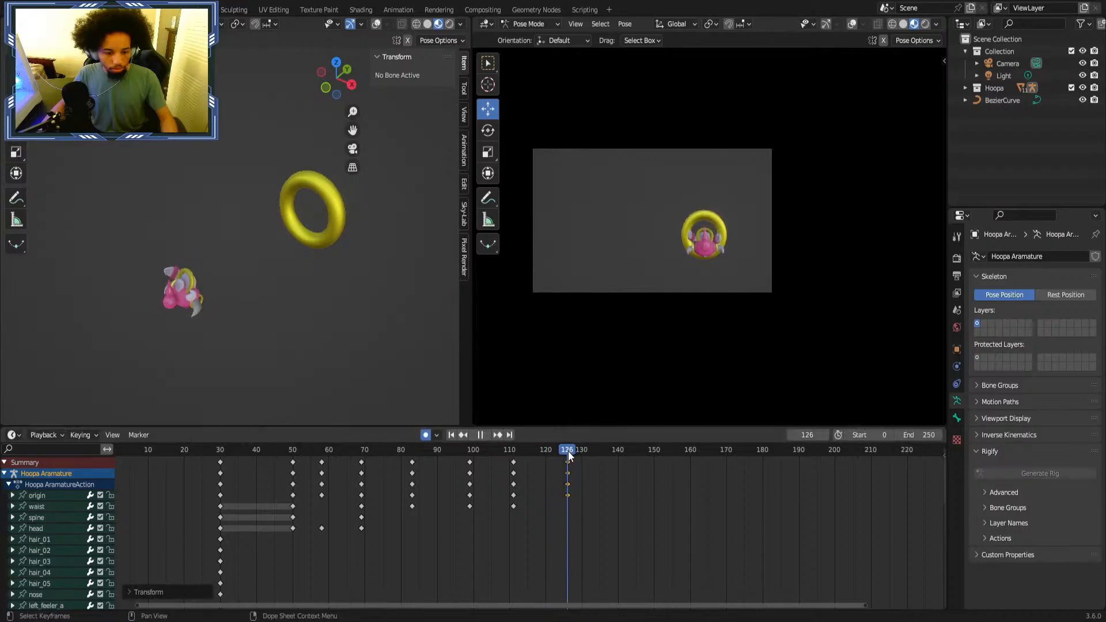
pyautogui.click(36, 495)
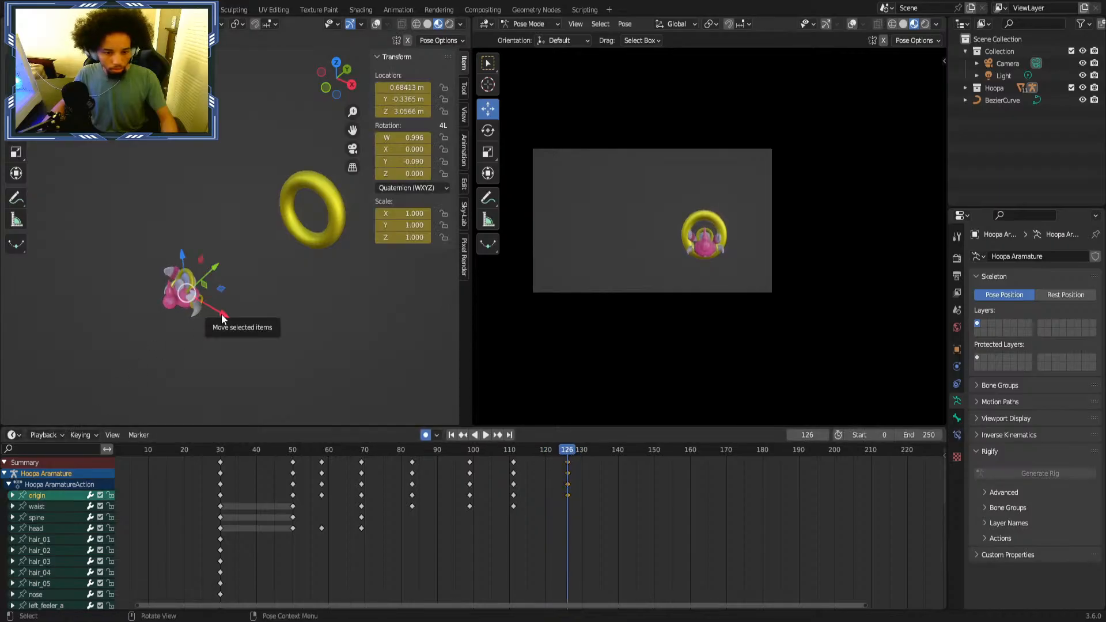
pyautogui.moveTo(223, 315); pyautogui.dragTo(218, 314)
pyautogui.click(372, 454)
pyautogui.press('space')
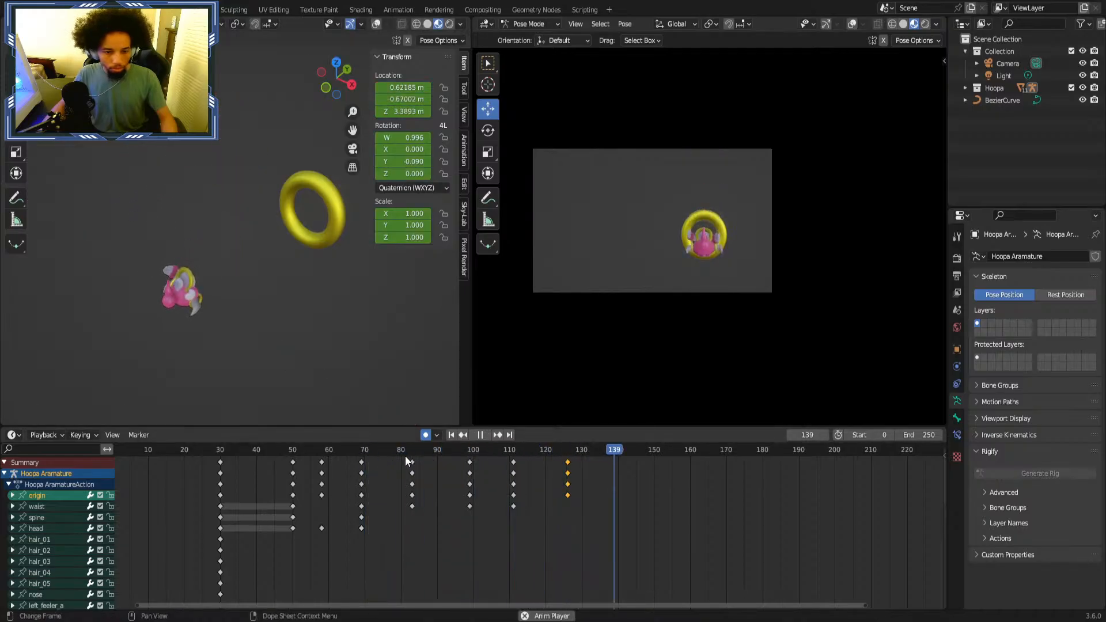
# Stop playback, deselect the origin bone and save the file.
pyautogui.press('space')
pyautogui.click(717, 530)
pyautogui.hotkey('ctrl', 's')
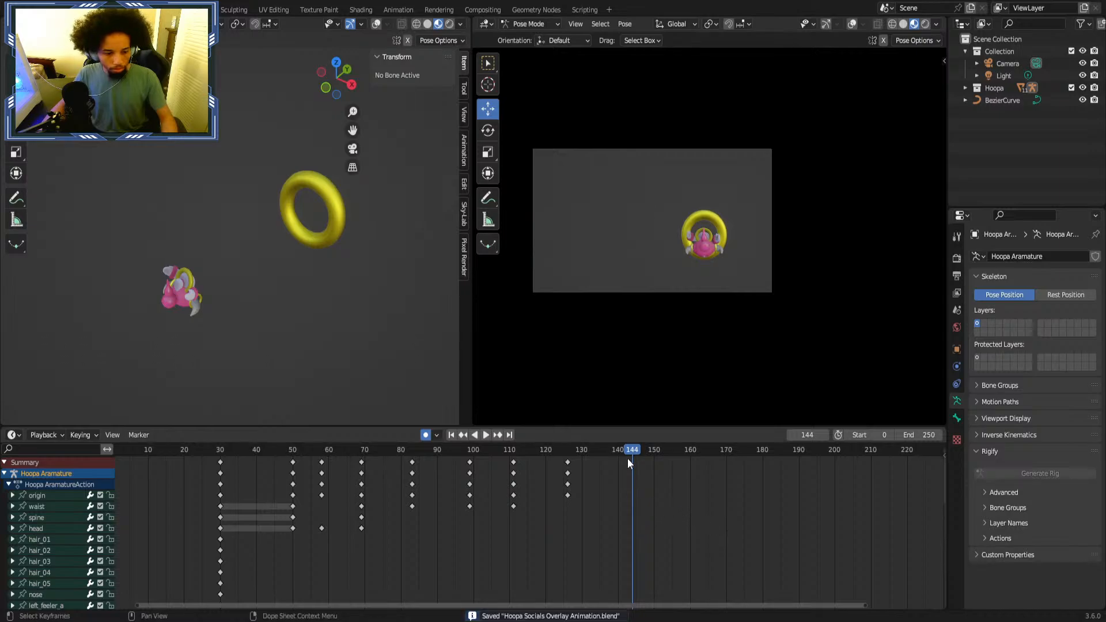
# Replay the whole animation from the start, and replay the descent from about frame 70.
pyautogui.hotkey('shift', 'Left')
pyautogui.press('space')
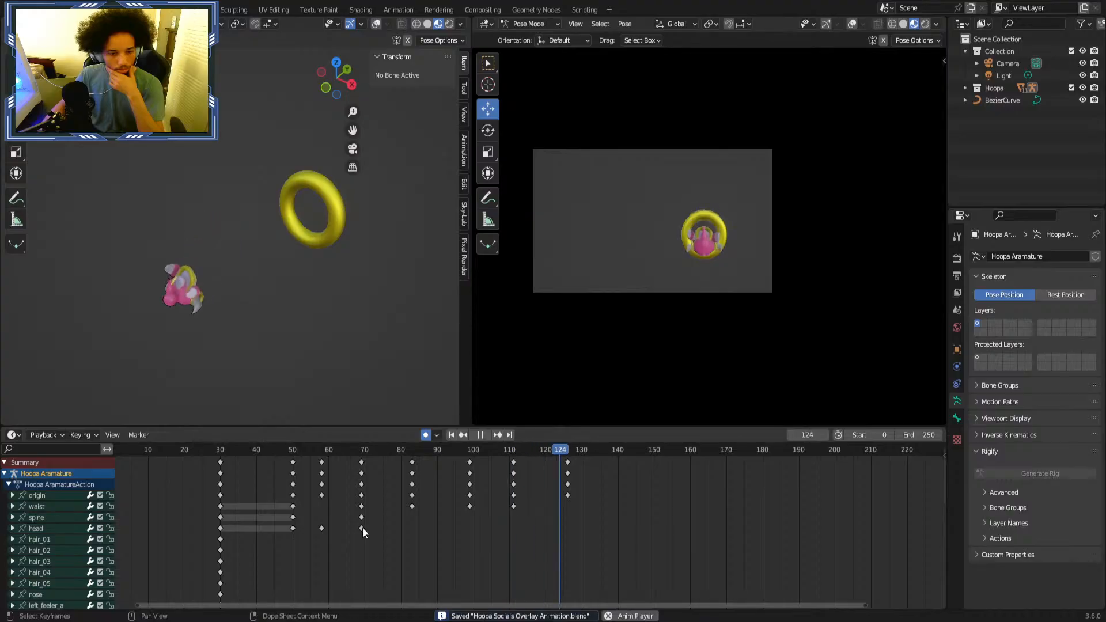
pyautogui.click(366, 453)
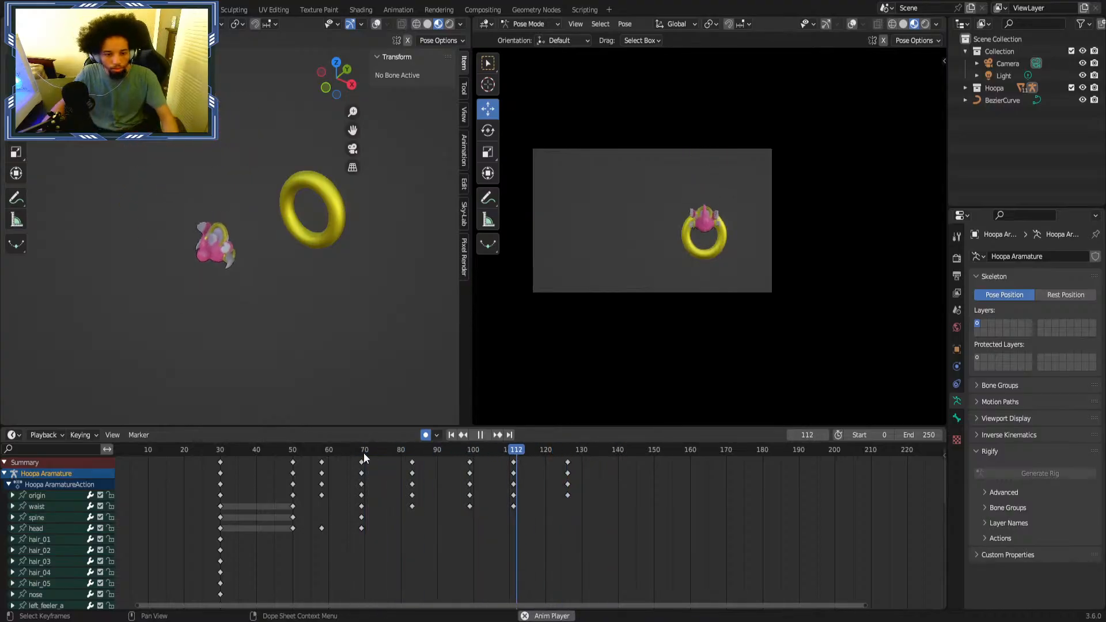
pyautogui.click(376, 454)
pyautogui.press('space')
# Try the flight without the keyframes at frame 83, and undo their deletion.
pyautogui.click(469, 454)
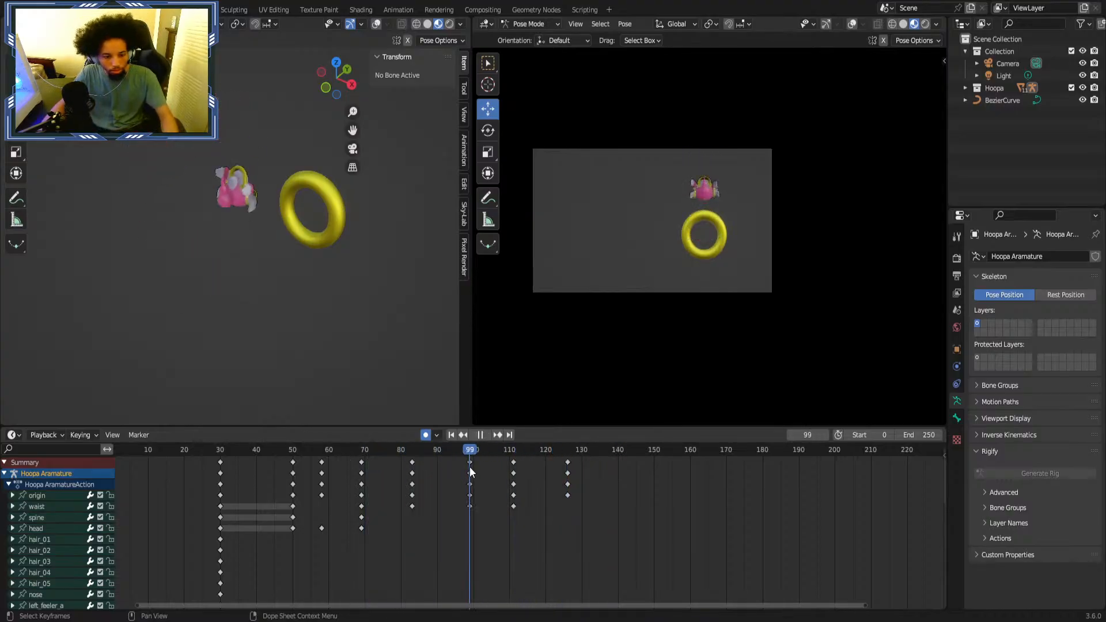
pyautogui.moveTo(431, 457); pyautogui.dragTo(395, 537)
pyautogui.rightClick(397, 527)
pyautogui.click(399, 529)
pyautogui.click(292, 455)
pyautogui.press('space')
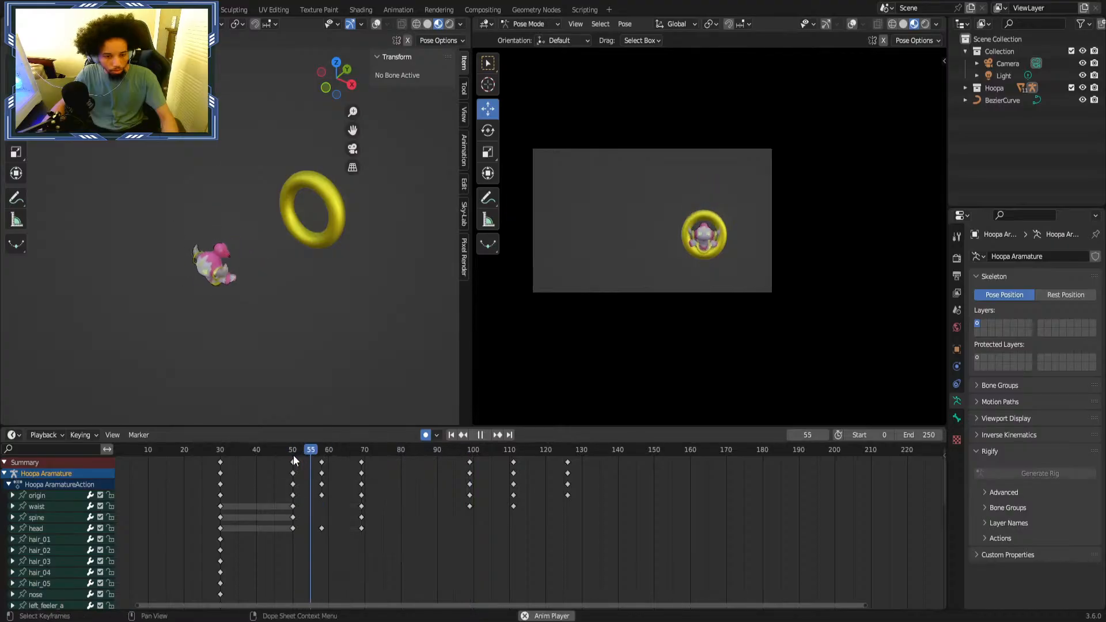
pyautogui.hotkey('ctrl', 'z')
pyautogui.hotkey('ctrl', 'z')
# Replay and scrub through the descent, and delete the keyframes at frame 111.
pyautogui.click(326, 455)
pyautogui.press('space')
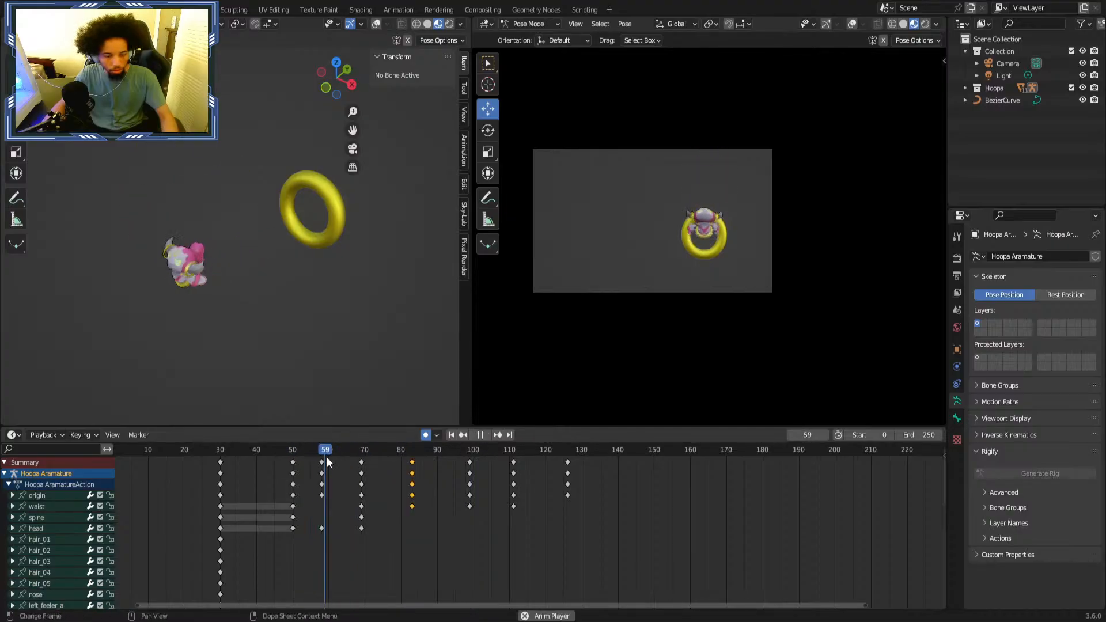
pyautogui.press('space')
pyautogui.click(471, 454)
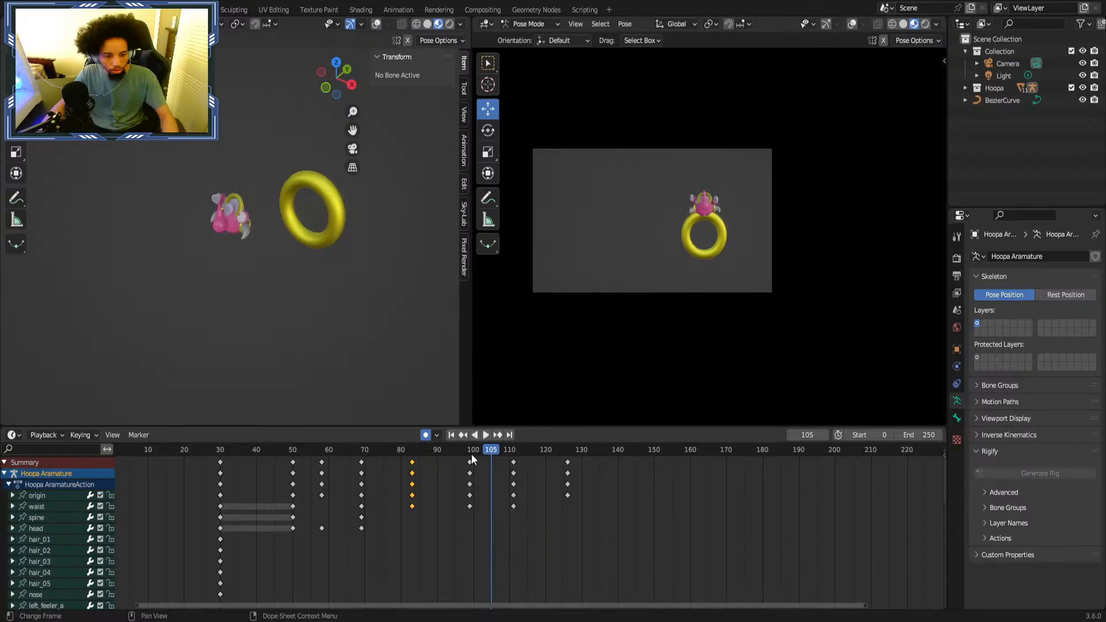
pyautogui.moveTo(499, 452); pyautogui.dragTo(556, 455)
pyautogui.moveTo(487, 470); pyautogui.dragTo(523, 513)
pyautogui.press('x')
pyautogui.click(527, 496)
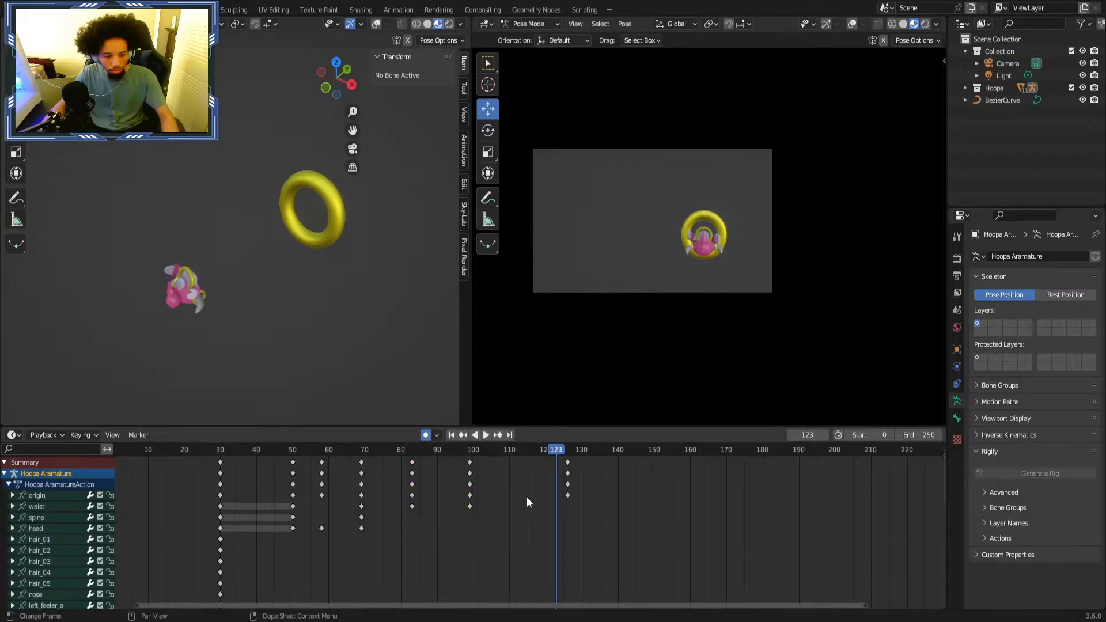
# Replay Hoopa's flight several times between about frames 50 and 135, examining the motion leading through the frame 126 origin key.
pyautogui.click(296, 452)
pyautogui.press('space')
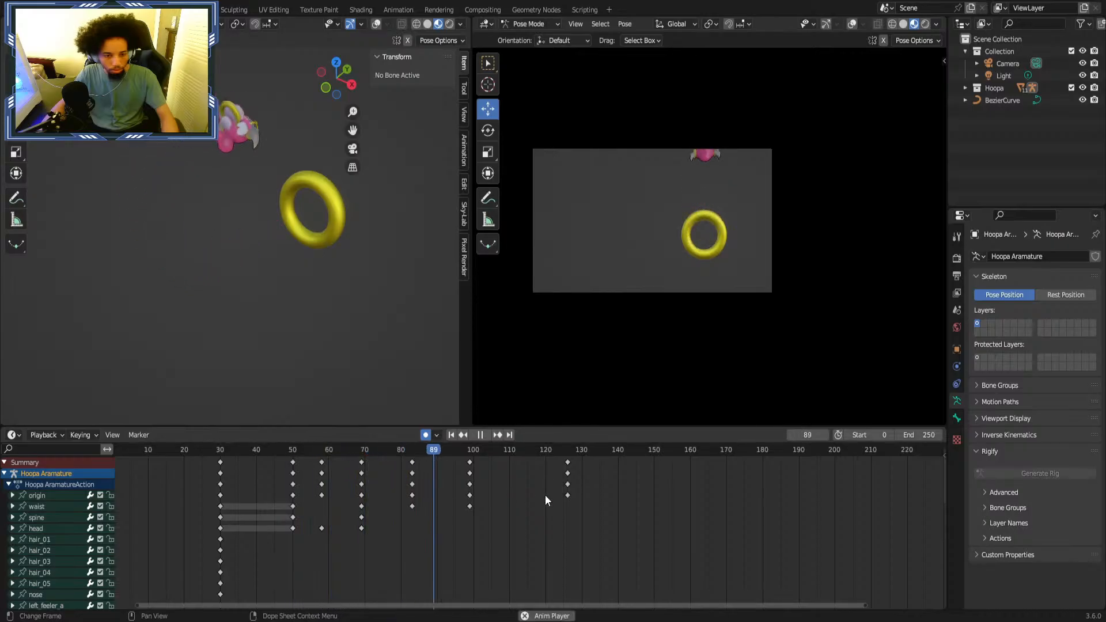
pyautogui.press('space')
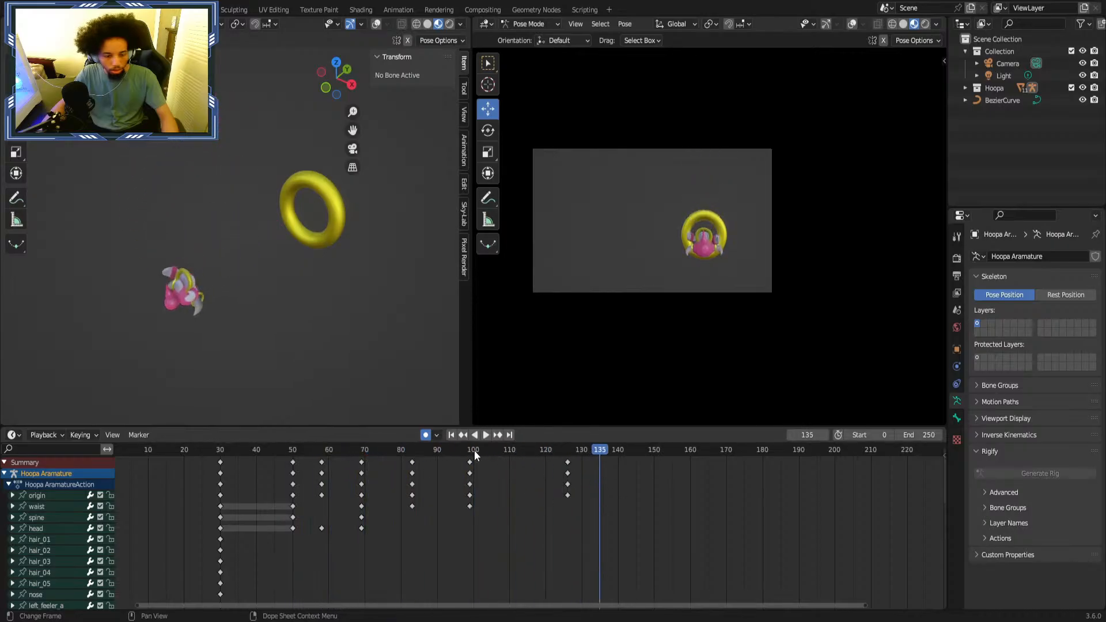
pyautogui.click(363, 452)
pyautogui.press('space')
pyautogui.moveTo(509, 462); pyautogui.dragTo(568, 460)
pyautogui.click(40, 497)
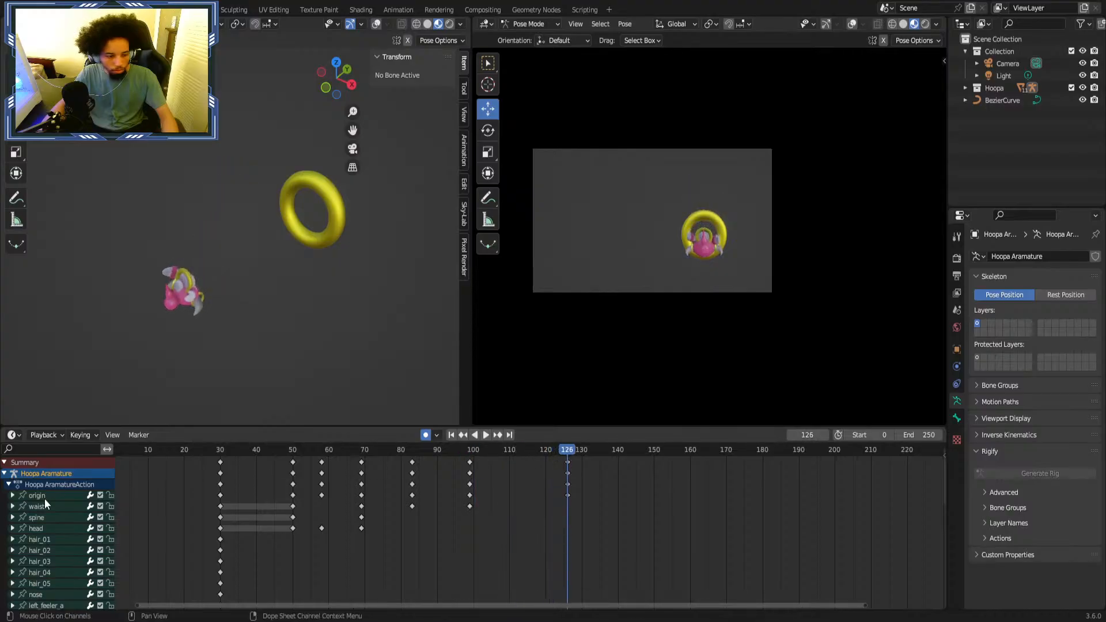
pyautogui.moveTo(222, 316); pyautogui.dragTo(217, 313)
pyautogui.click(315, 455)
pyautogui.press('space')
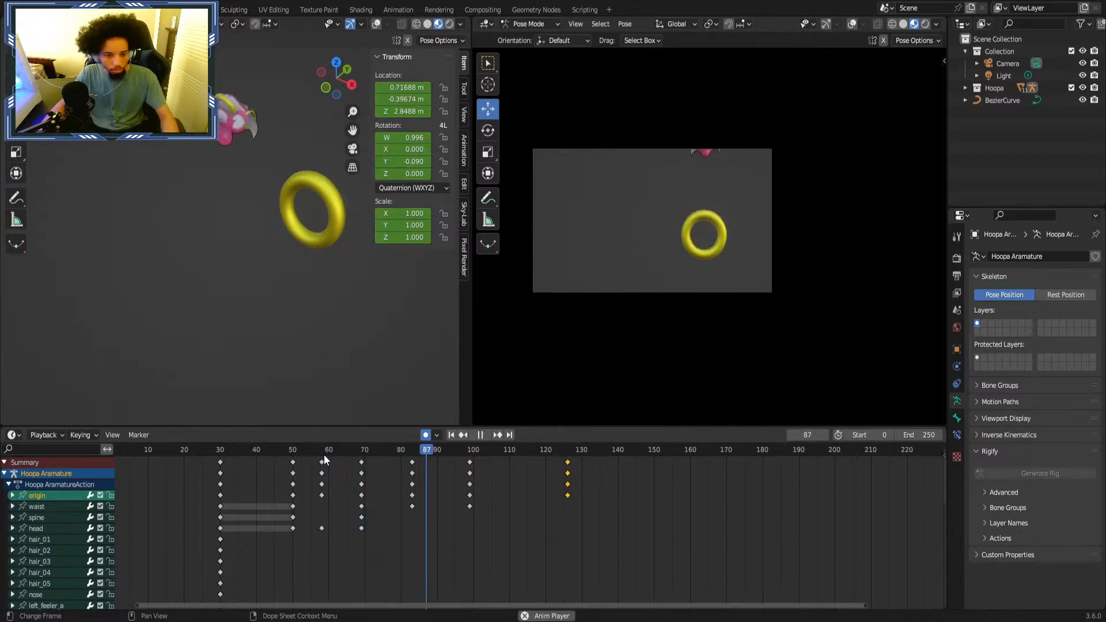
pyautogui.press('space')
pyautogui.click(609, 493)
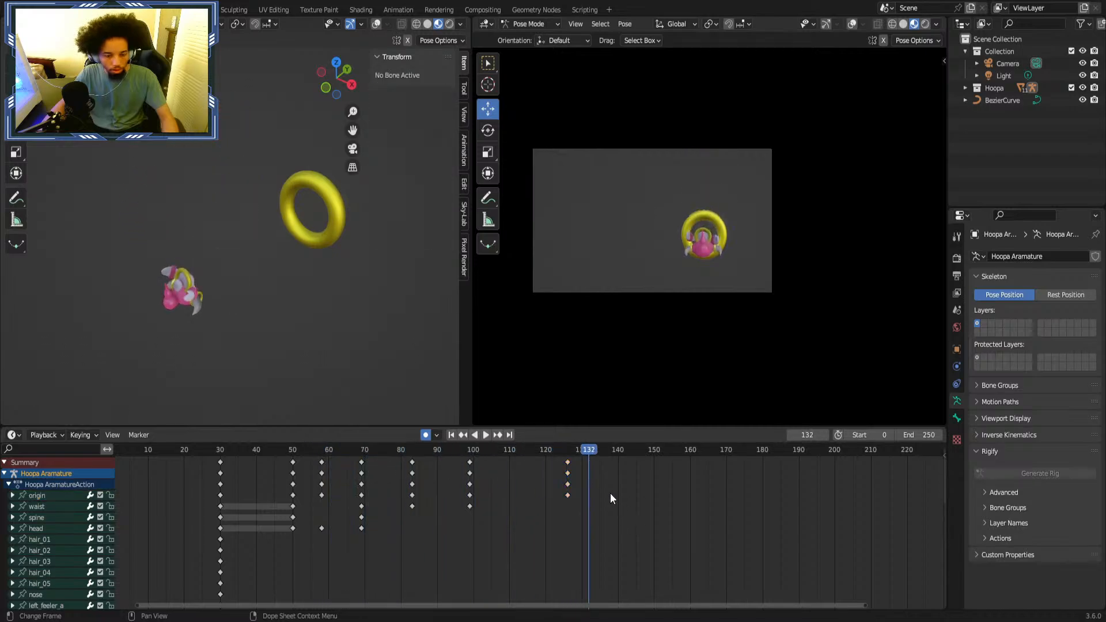
# Save the blend file and play the animation on to frame 150.
pyautogui.moveTo(665, 496); pyautogui.dragTo(567, 503, button='middle')
pyautogui.hotkey('ctrl', 's')
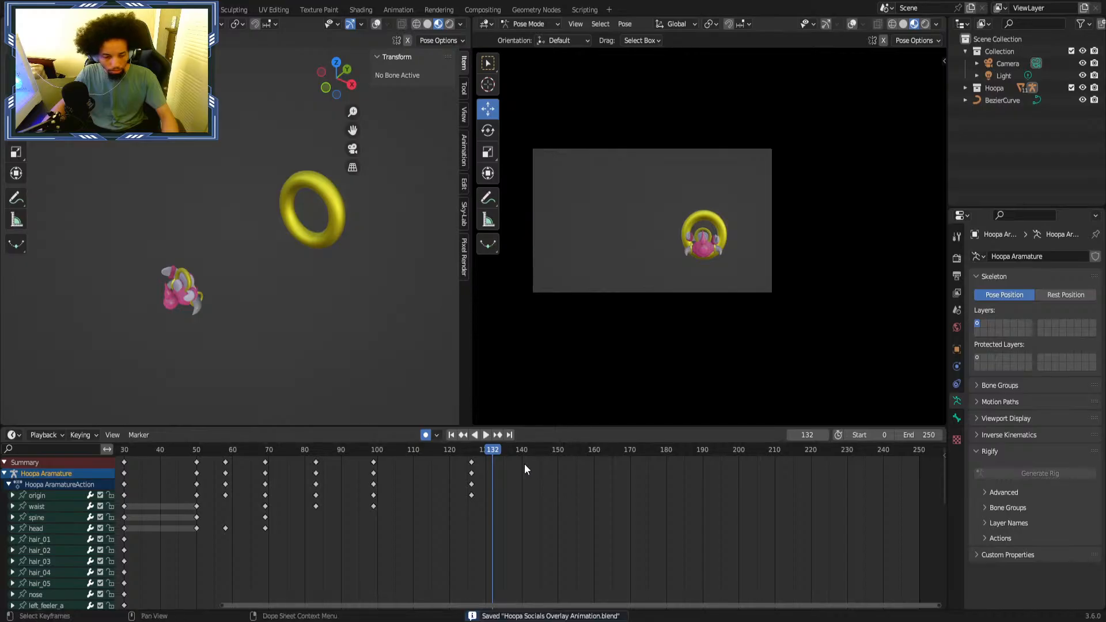
pyautogui.press('space')
pyautogui.press('space')
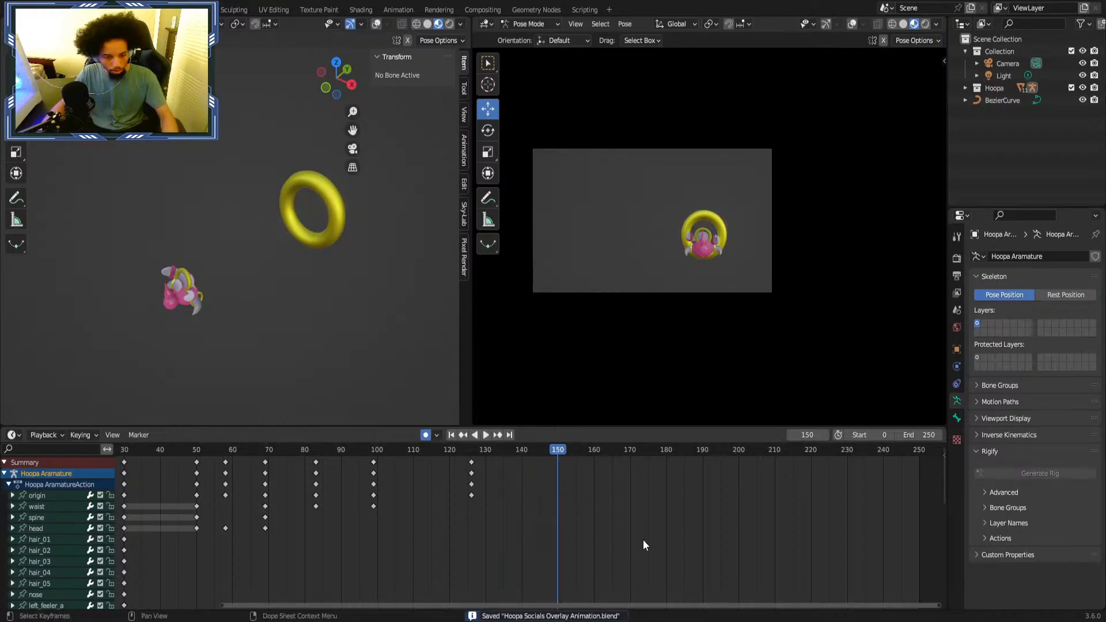
# Select the origin bone and review Hoopa's flight path through the ring and past it, ending at frame 148.
pyautogui.click(38, 496)
pyautogui.moveTo(268, 269); pyautogui.dragTo(236, 244, button='middle')
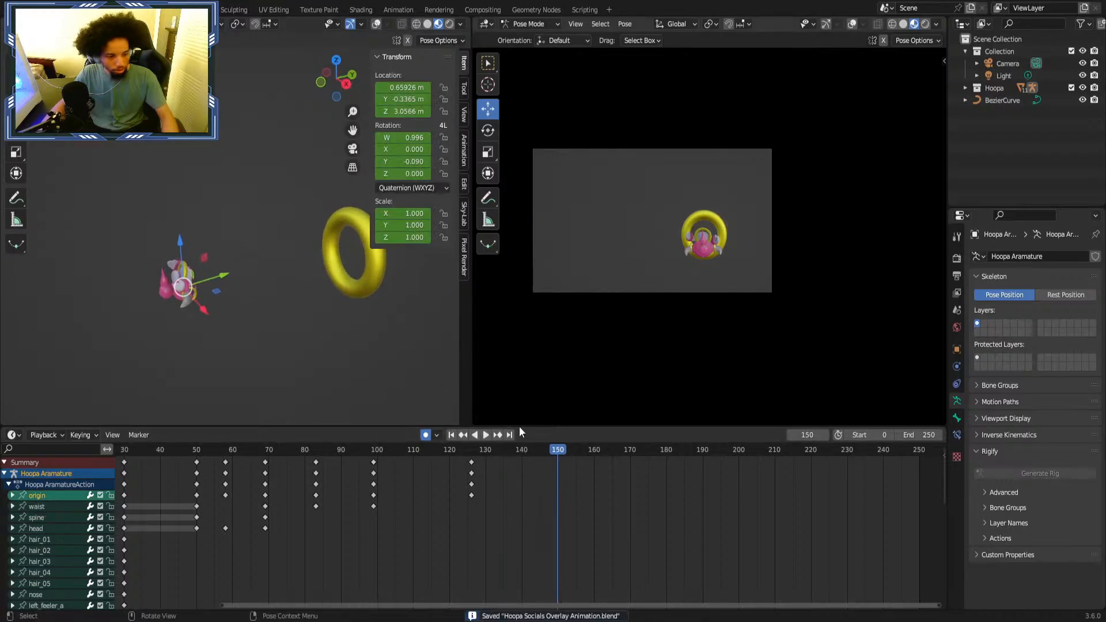
pyautogui.moveTo(264, 464); pyautogui.dragTo(199, 472)
pyautogui.press('space')
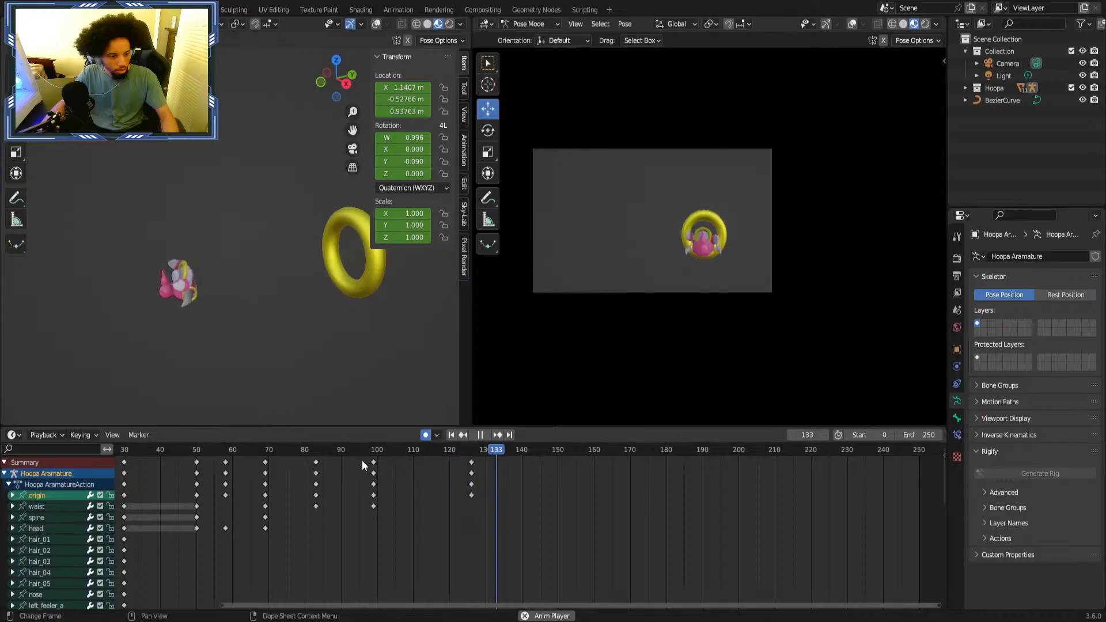
pyautogui.moveTo(362, 459); pyautogui.dragTo(433, 458)
pyautogui.moveTo(218, 472); pyautogui.dragTo(403, 469)
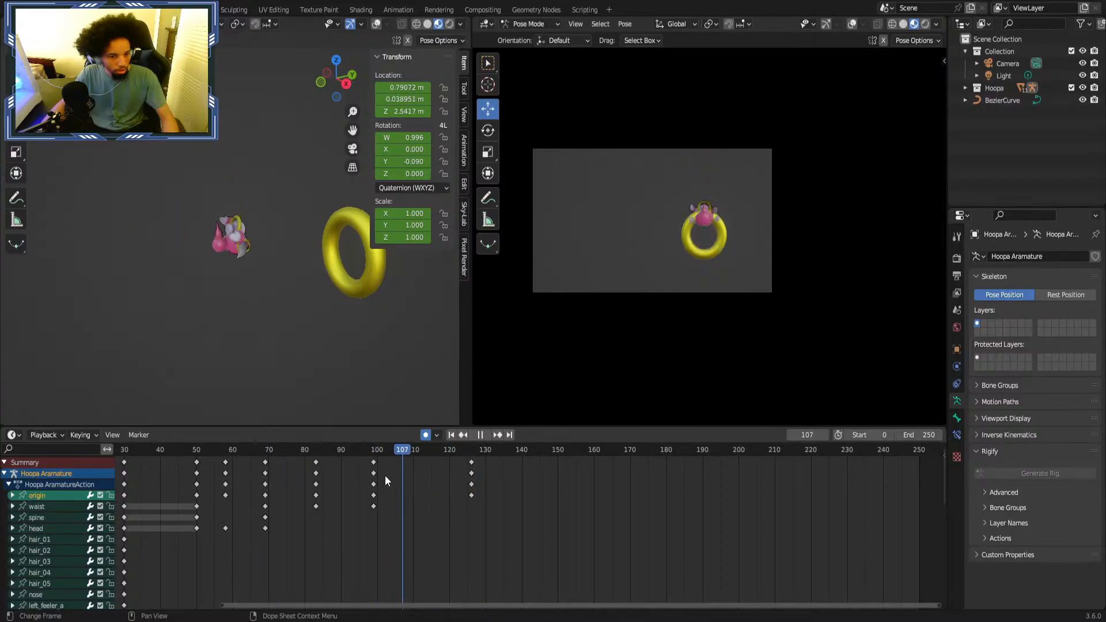
pyautogui.moveTo(181, 470); pyautogui.dragTo(147, 467)
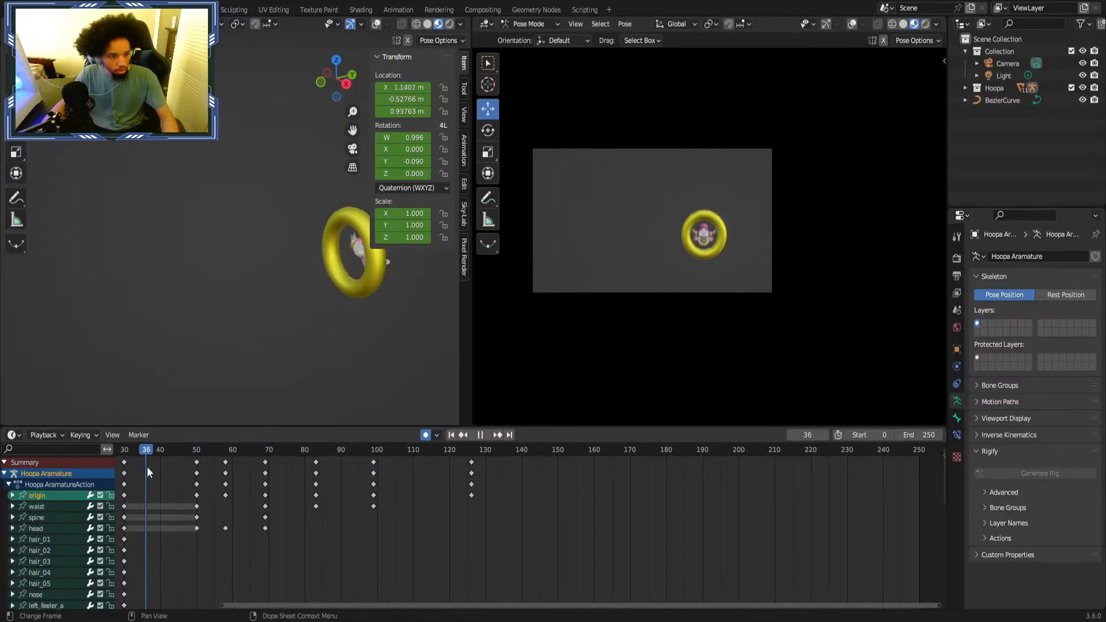
pyautogui.moveTo(310, 461); pyautogui.dragTo(450, 458)
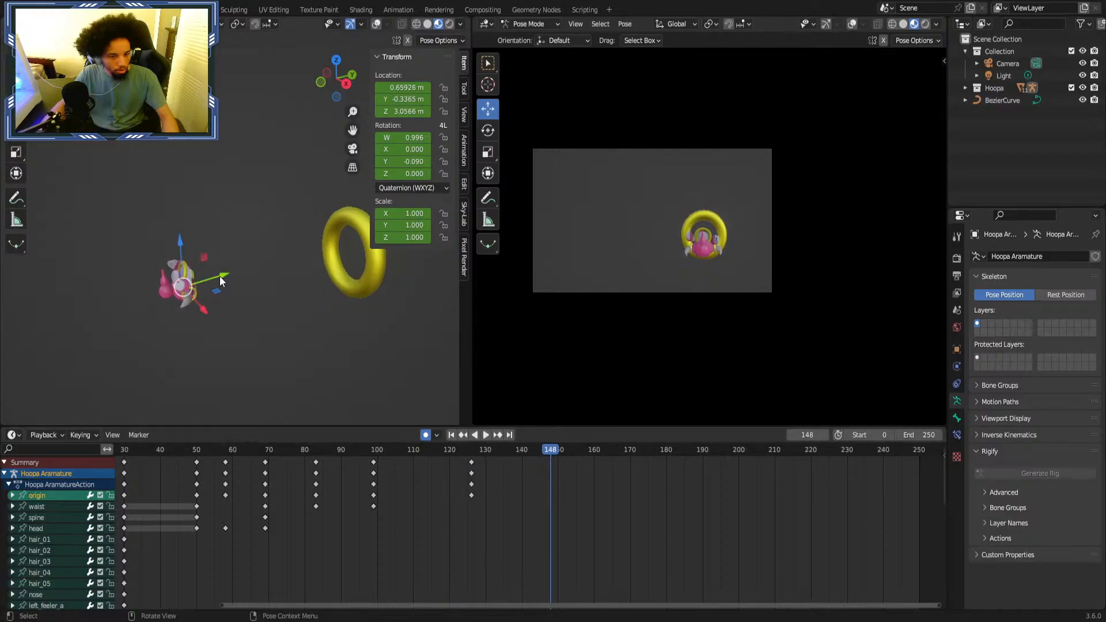
# At frame 148, move the origin bone along global Y and X to about X 0.47 m, Z 4.02 m, and replay the flight.
pyautogui.press('g')
pyautogui.press('y')
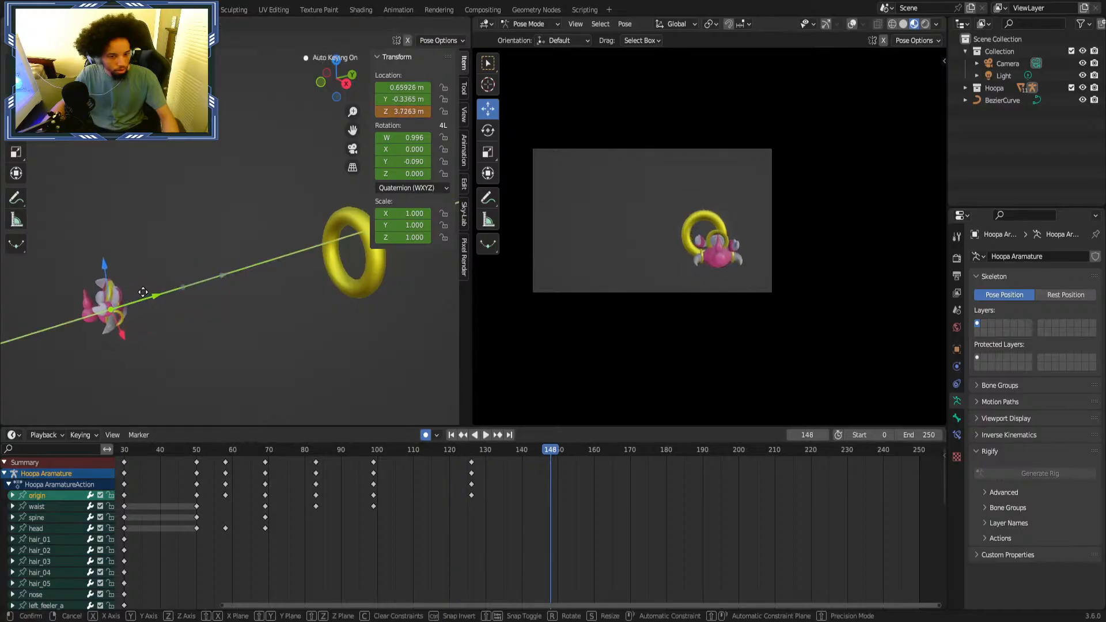
pyautogui.click(58, 343)
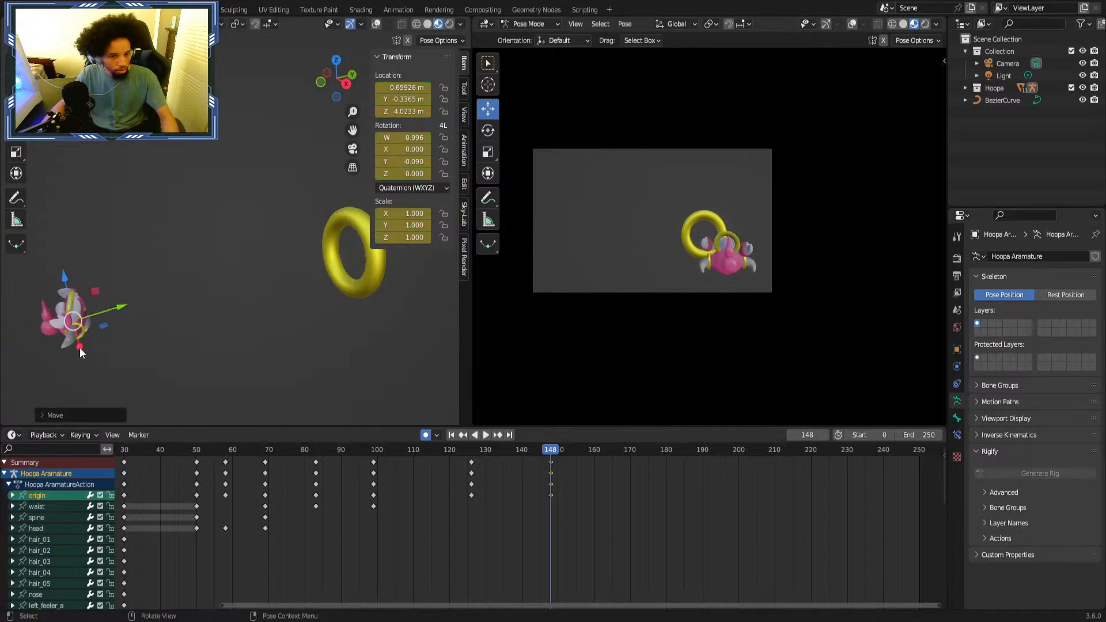
pyautogui.press('g')
pyautogui.press('x')
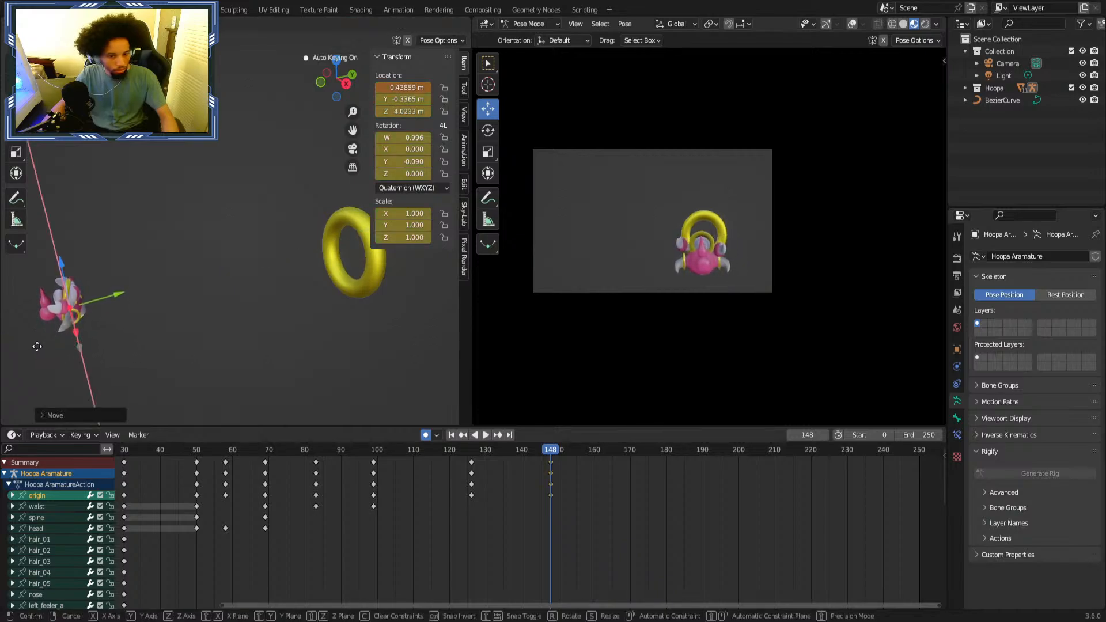
pyautogui.click(45, 345)
pyautogui.click(397, 496)
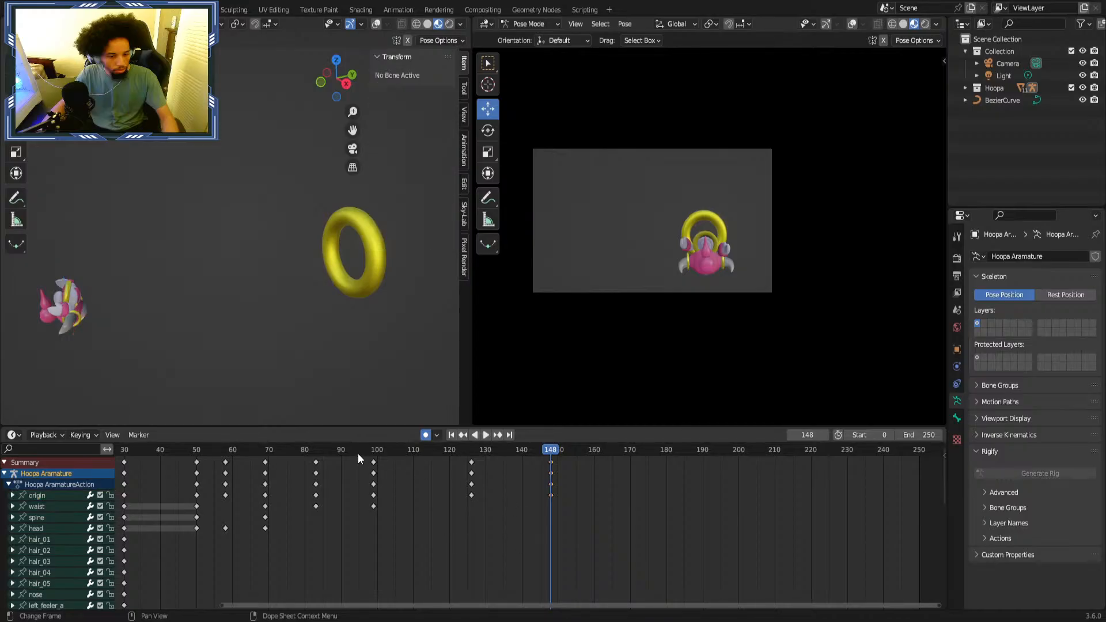
pyautogui.hotkey('shift', 'Left')
pyautogui.press('space')
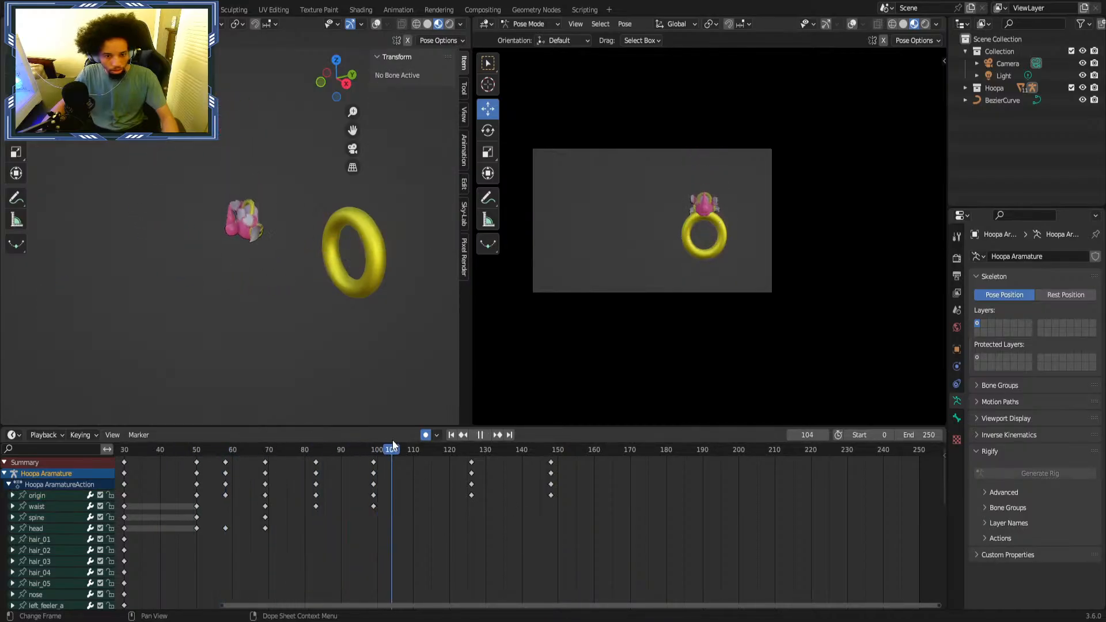
pyautogui.moveTo(471, 442); pyautogui.dragTo(544, 441)
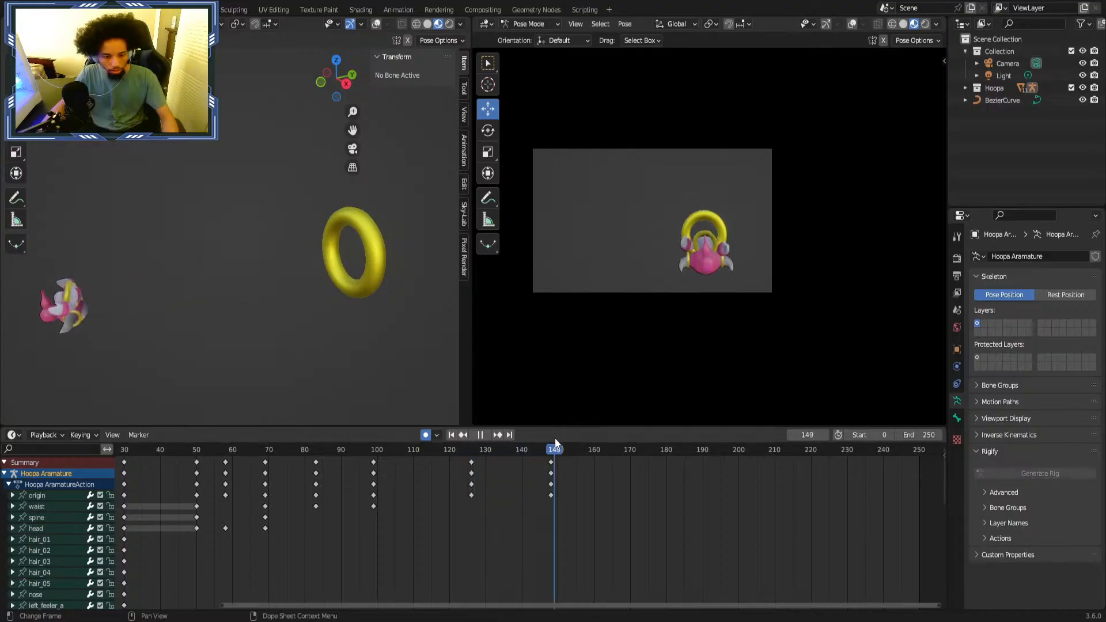
# Bring the origin bone closer to the camera at frame 148 along global Y and X, to about X 0.41 m, Z 4.22 m.
pyautogui.click(49, 494)
pyautogui.moveTo(36, 348); pyautogui.dragTo(116, 350, button='middle')
pyautogui.press('g')
pyautogui.press('y')
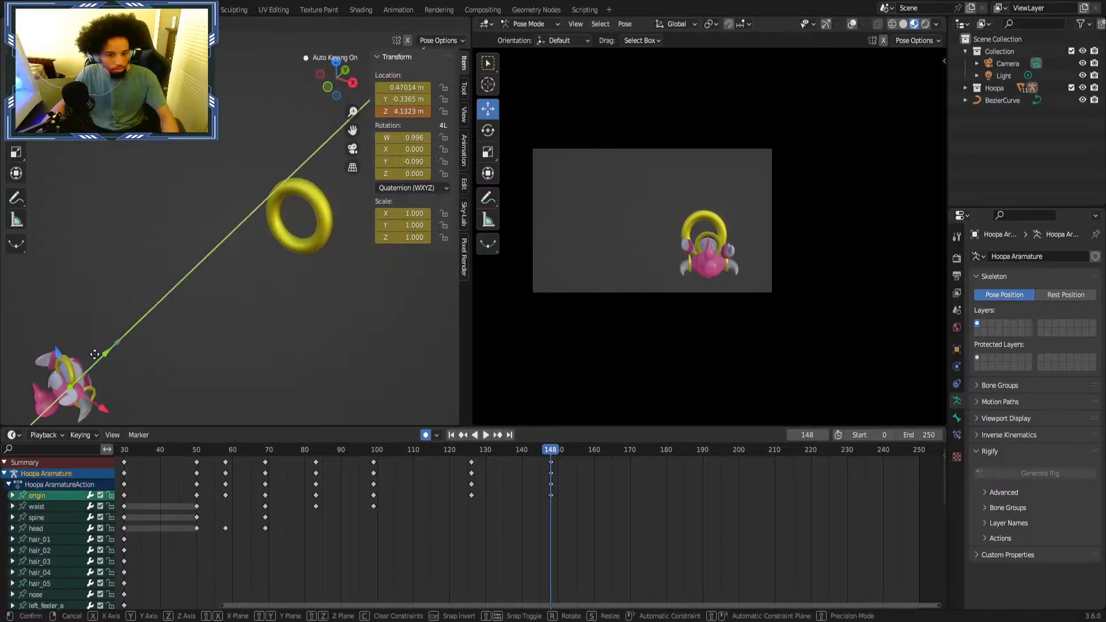
pyautogui.click(108, 394)
pyautogui.press('g')
pyautogui.press('x')
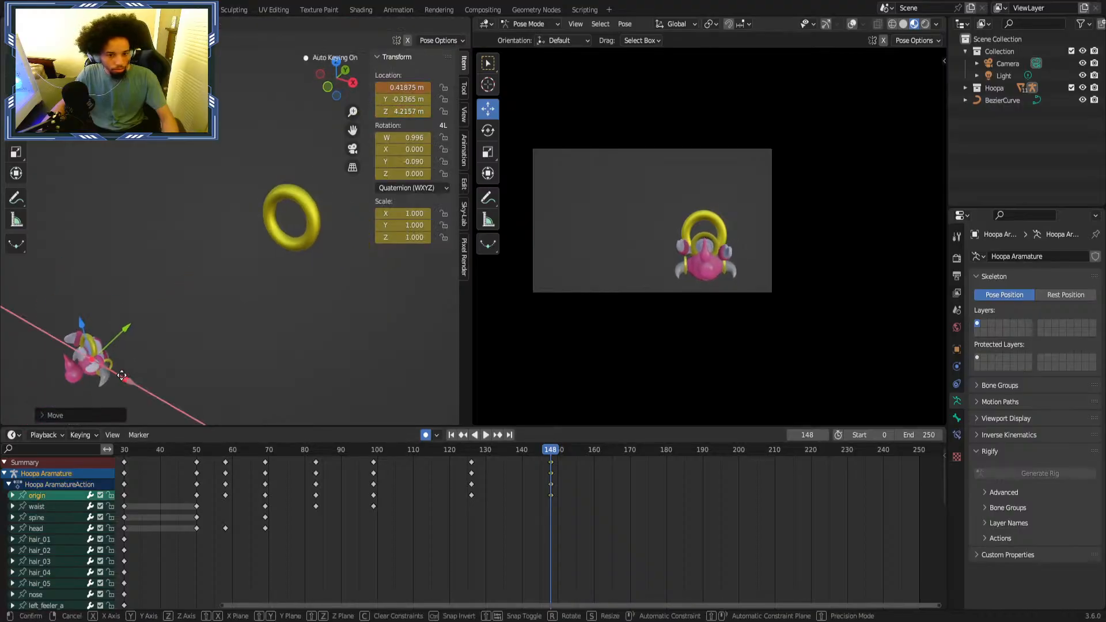
pyautogui.click(122, 376)
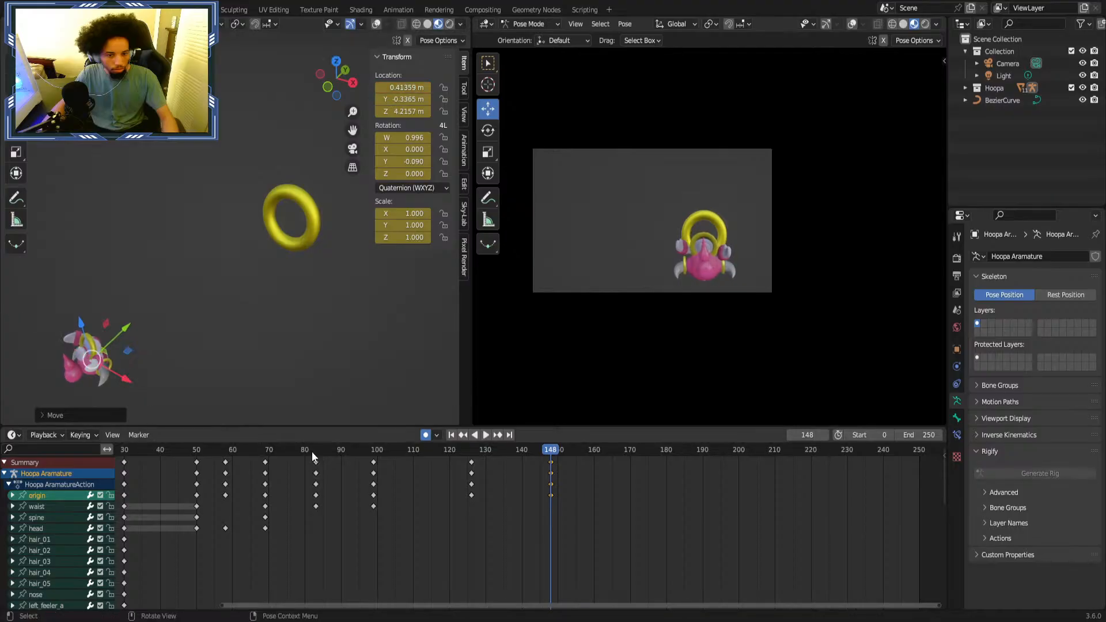
# Preview the flight, retime the last keyframes from frame 148 to frame 144, and replay it.
pyautogui.scroll(-3, 459, 526)
pyautogui.click(459, 527)
pyautogui.click(201, 448)
pyautogui.press('space')
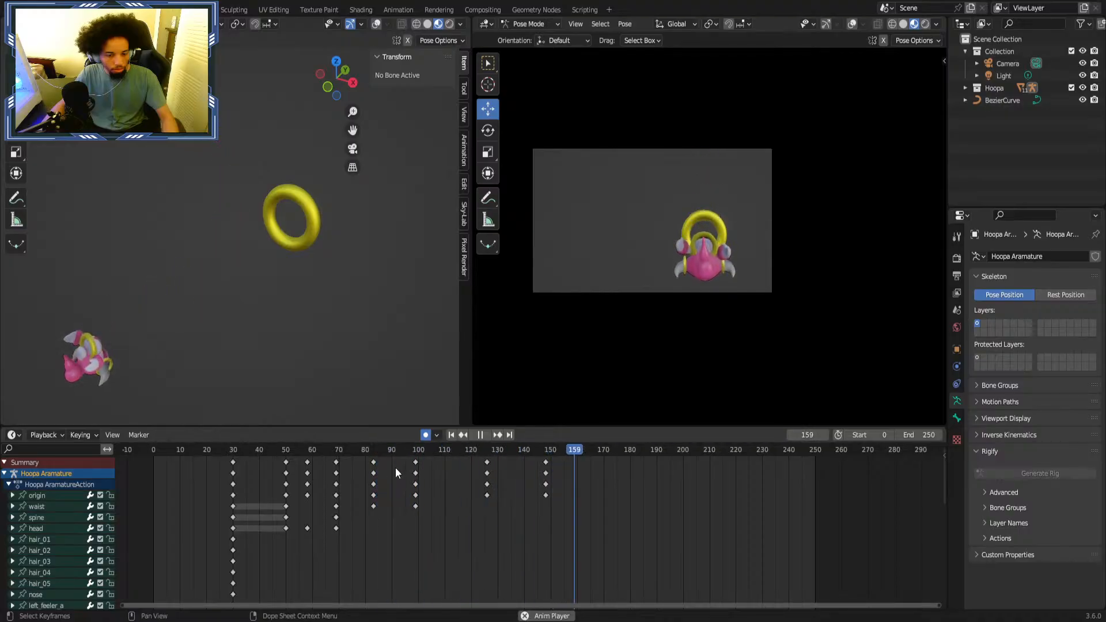
pyautogui.moveTo(544, 495); pyautogui.dragTo(533, 495)
pyautogui.hotkey('shift', 'Left')
pyautogui.press('space')
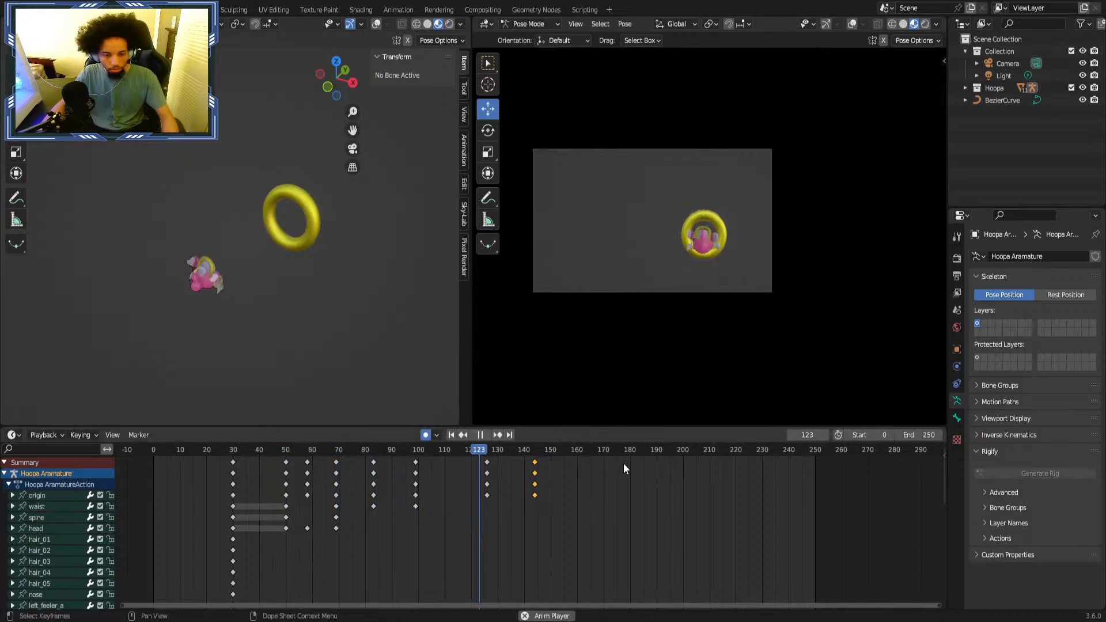
# Rotate the waist bone about its Y axis at frame 126, judging the pose from the side view.
pyautogui.moveTo(554, 450); pyautogui.dragTo(415, 473)
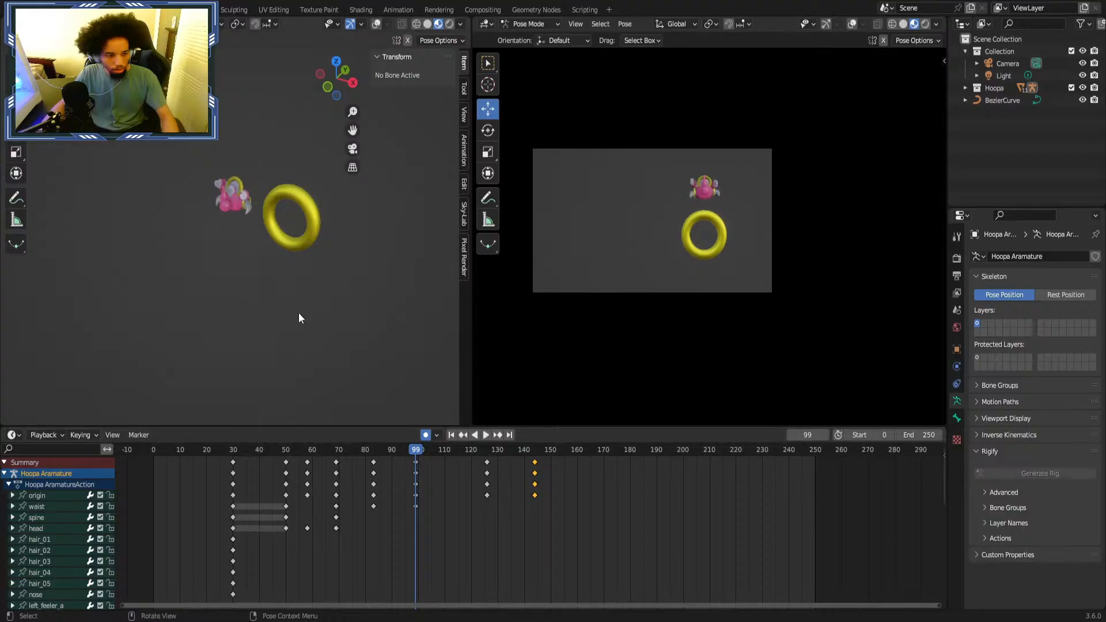
pyautogui.moveTo(299, 312); pyautogui.dragTo(228, 283, button='middle')
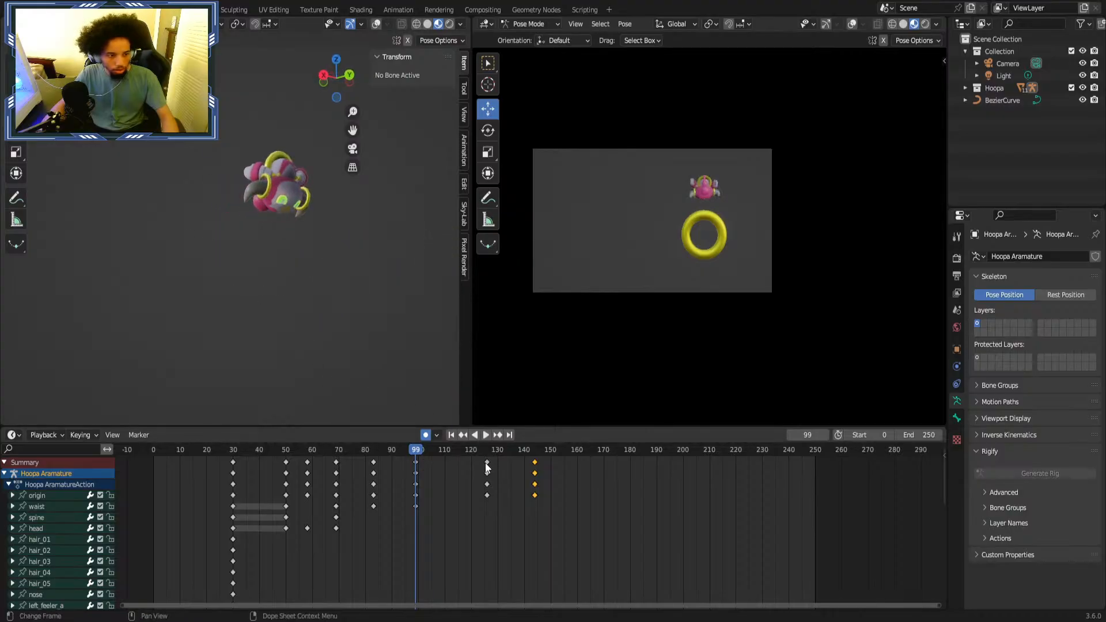
pyautogui.moveTo(481, 455); pyautogui.dragTo(487, 454)
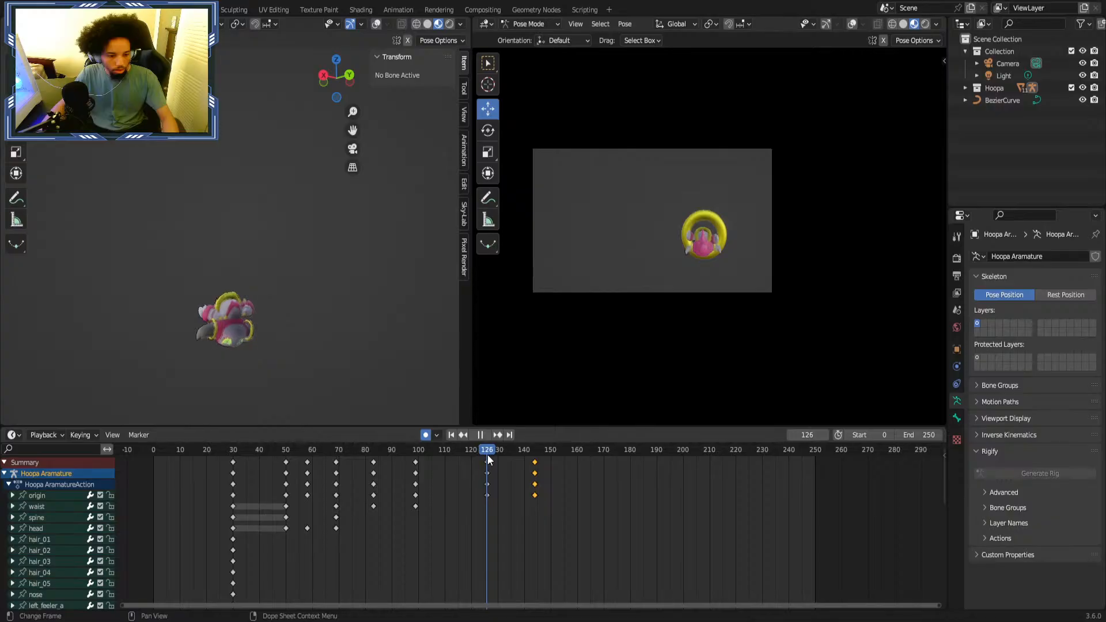
pyautogui.click(37, 506)
pyautogui.press('KP_3')
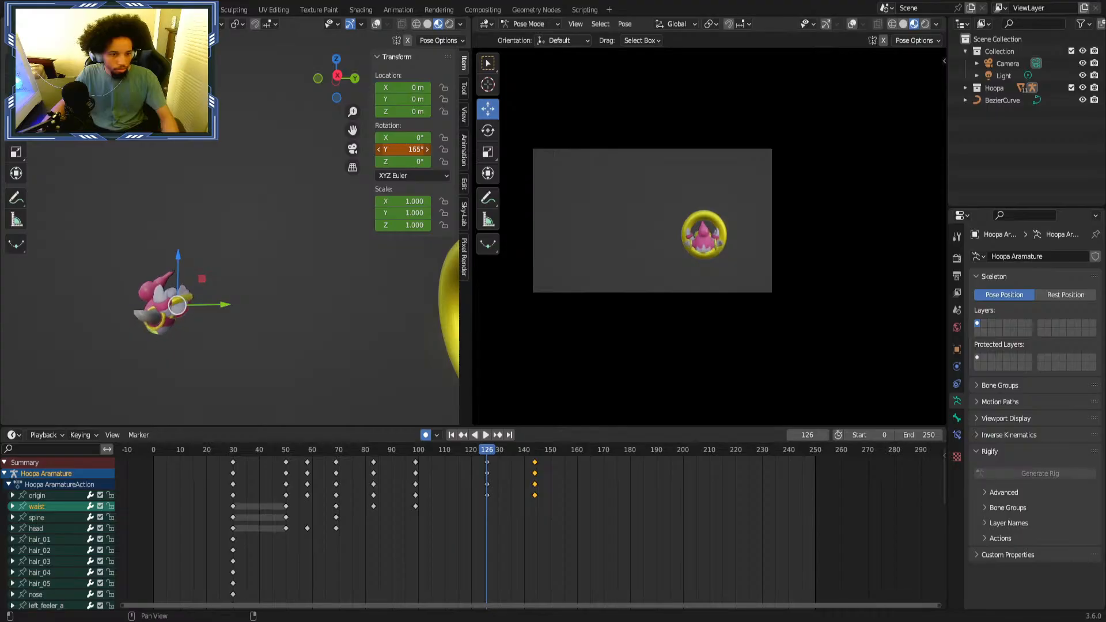
pyautogui.moveTo(403, 149); pyautogui.dragTo(414, 149)
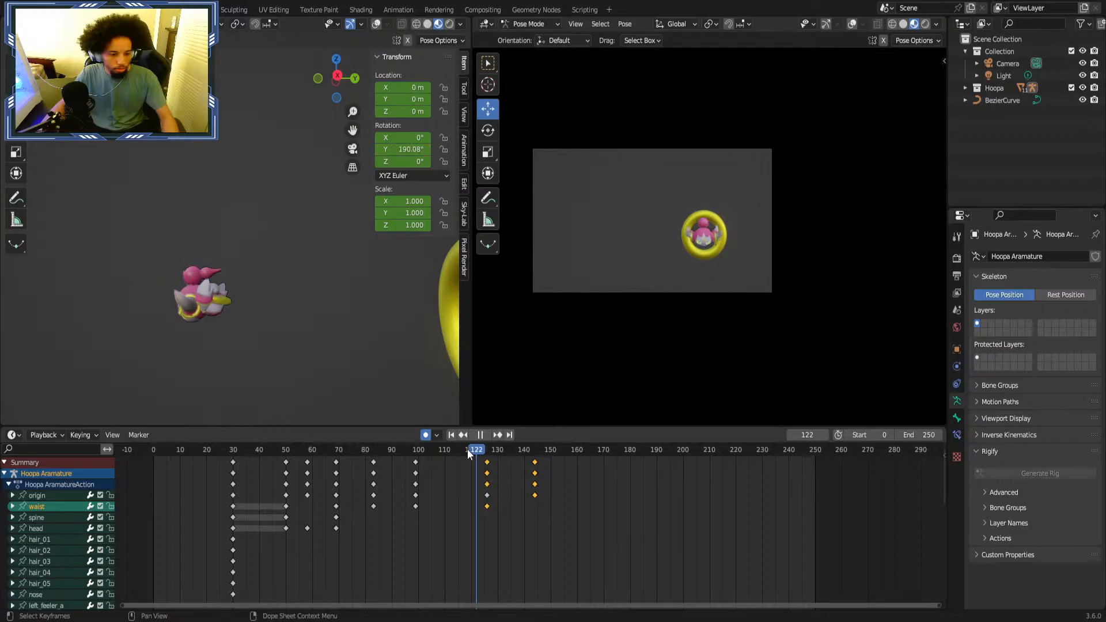
# Set the waist bone's Y rotation to about 231° at frame 144 and save the file.
pyautogui.moveTo(468, 448); pyautogui.dragTo(361, 455)
pyautogui.press('space')
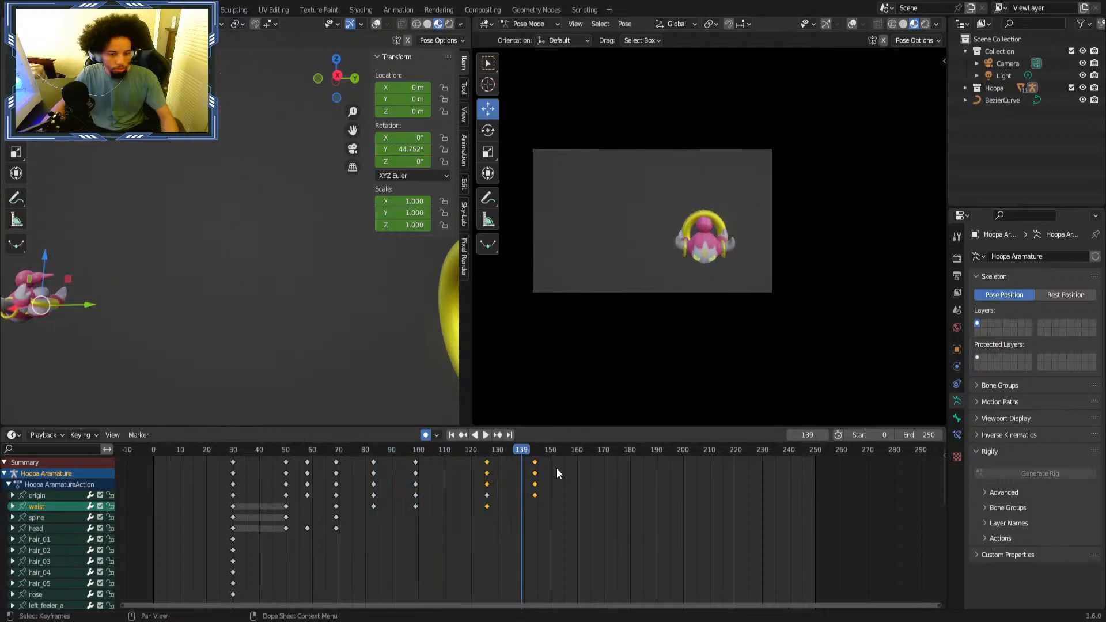
pyautogui.press('space')
pyautogui.moveTo(403, 150); pyautogui.dragTo(420, 150)
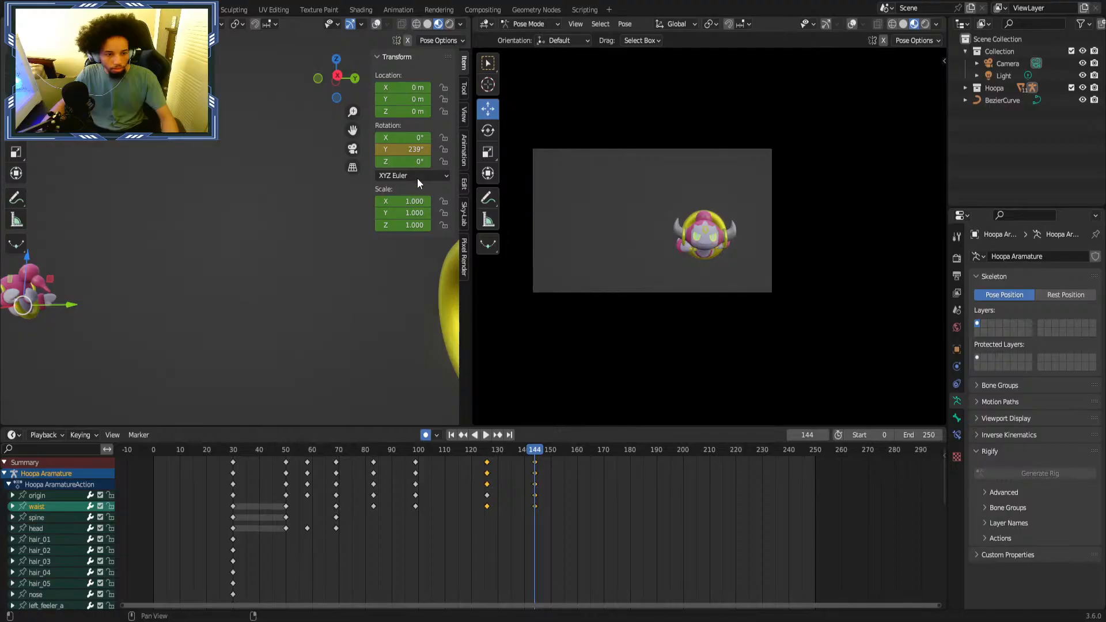
pyautogui.moveTo(420, 149); pyautogui.dragTo(419, 143)
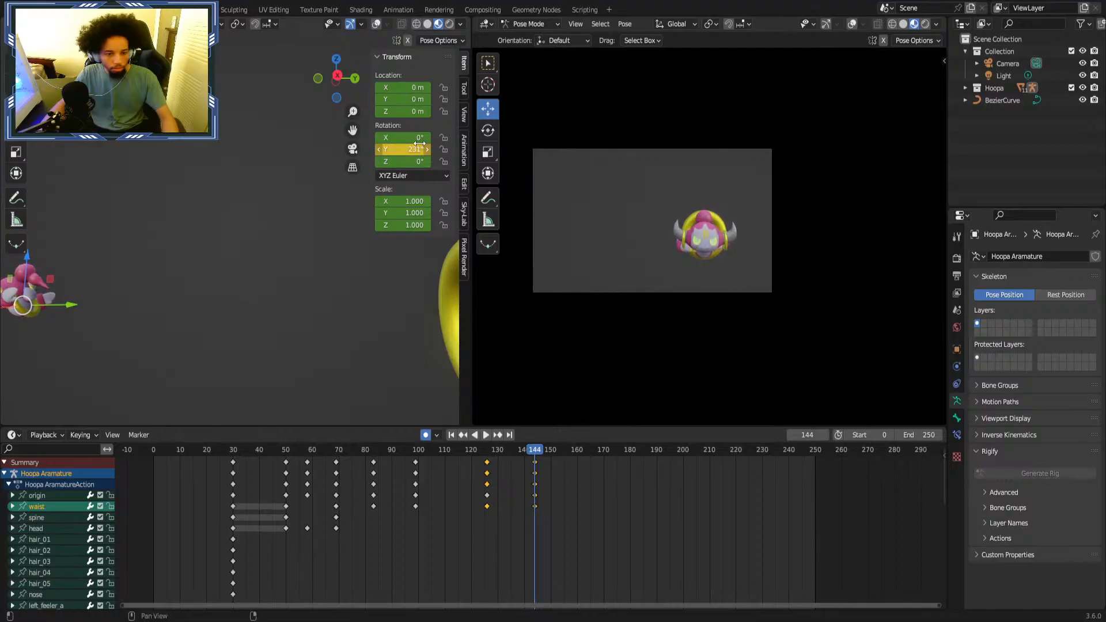
pyautogui.click(639, 478)
pyautogui.scroll(-4, 636, 487)
pyautogui.hotkey('ctrl', 's')
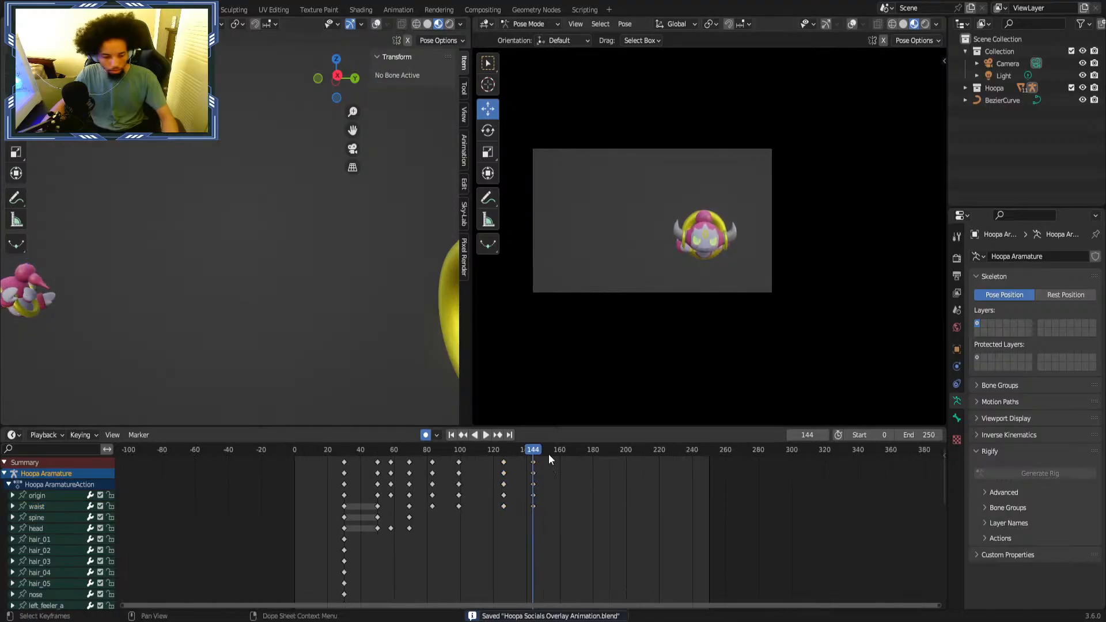
# Preview the animation, shift the last two keyframe columns about 8 frames earlier, to about frames 118 and 136, and replay it.
pyautogui.hotkey('shift', 'Left')
pyautogui.press('space')
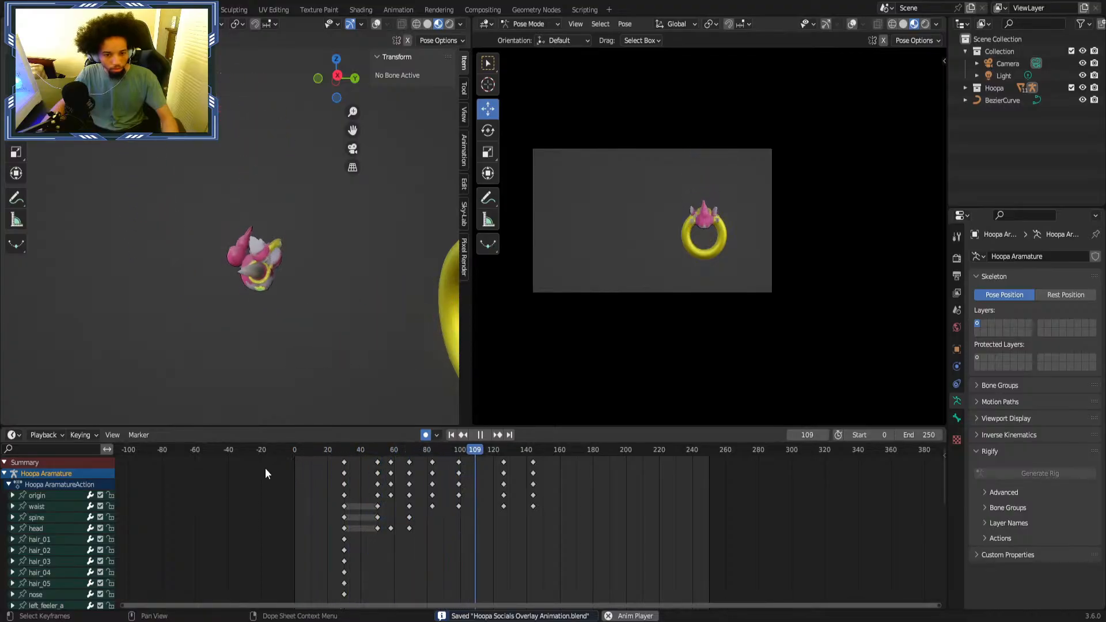
pyautogui.click(429, 452)
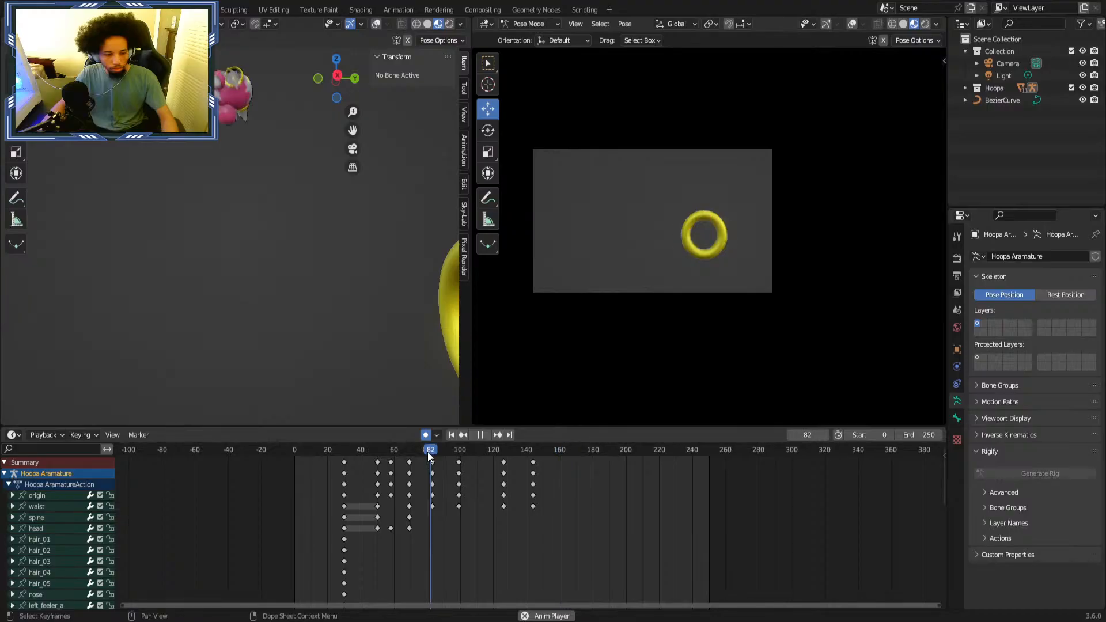
pyautogui.press('space')
pyautogui.scroll(2, 586, 476)
pyautogui.moveTo(592, 474); pyautogui.dragTo(456, 533)
pyautogui.press('g')
pyautogui.click(471, 466)
pyautogui.click(346, 452)
pyautogui.press('space')
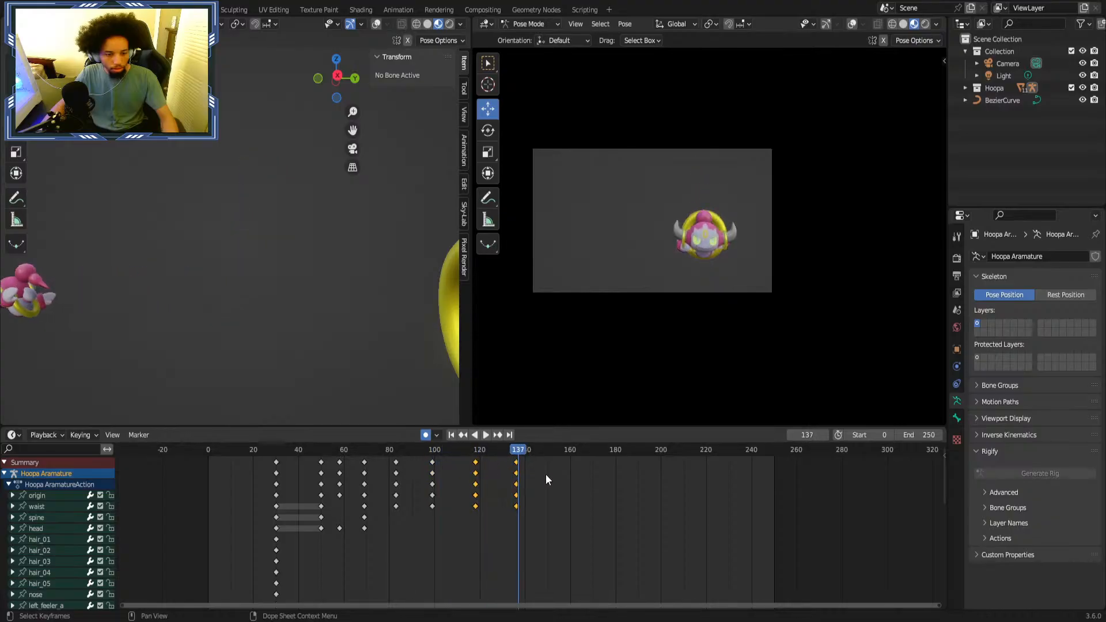
# Move the last keyframe column to about frame 132 and replay the animation.
pyautogui.press('space')
pyautogui.moveTo(530, 461); pyautogui.dragTo(498, 482)
pyautogui.press('g')
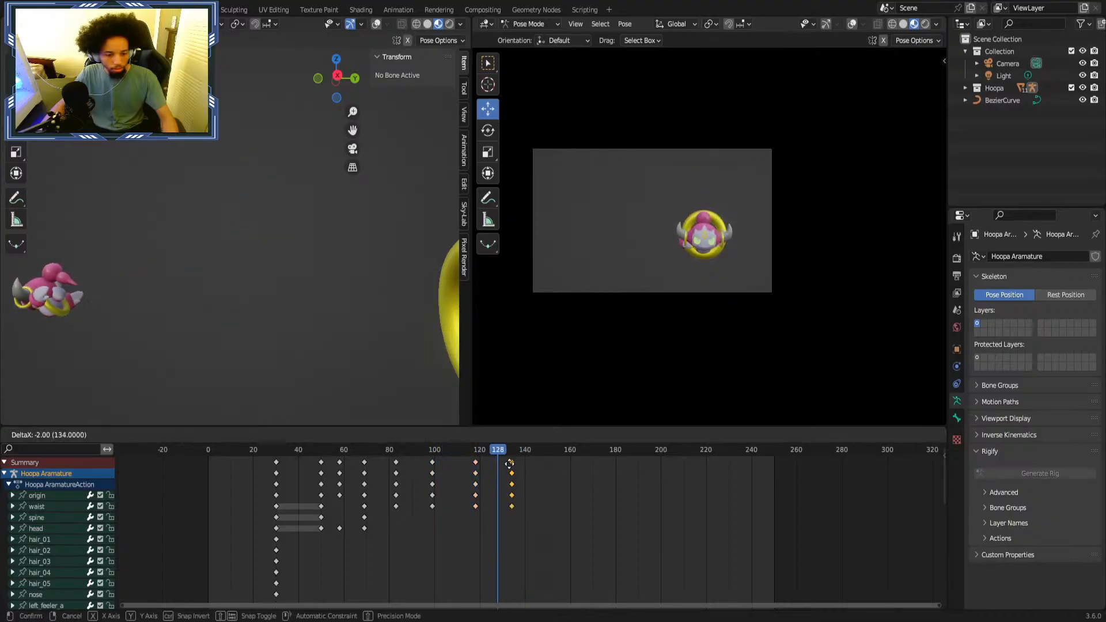
pyautogui.click(506, 465)
pyautogui.hotkey('shift', 'Left')
pyautogui.press('space')
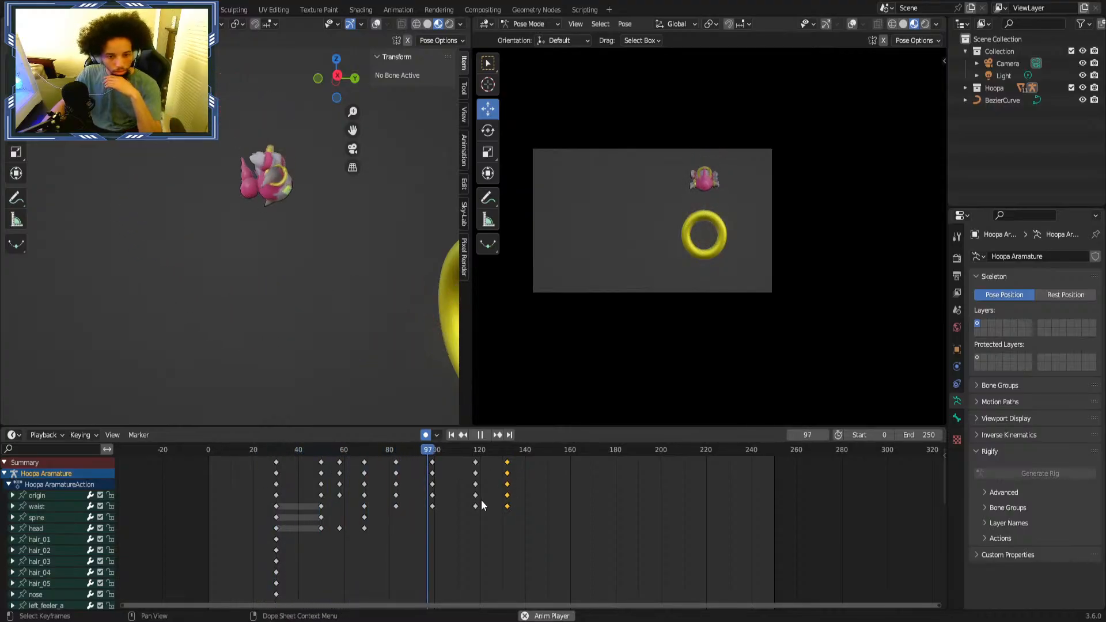
pyautogui.click(362, 449)
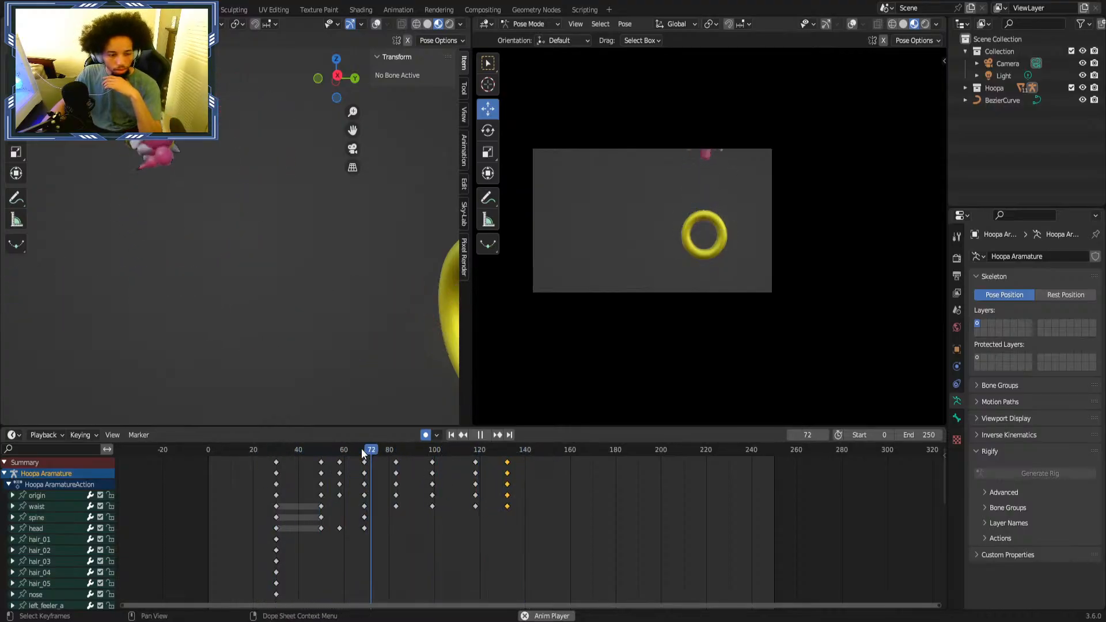
# Shift the last three keyframe columns about 3 frames earlier, to about frames 96, 115 and 129, and replay the flight.
pyautogui.press('space')
pyautogui.scroll(2, 535, 475)
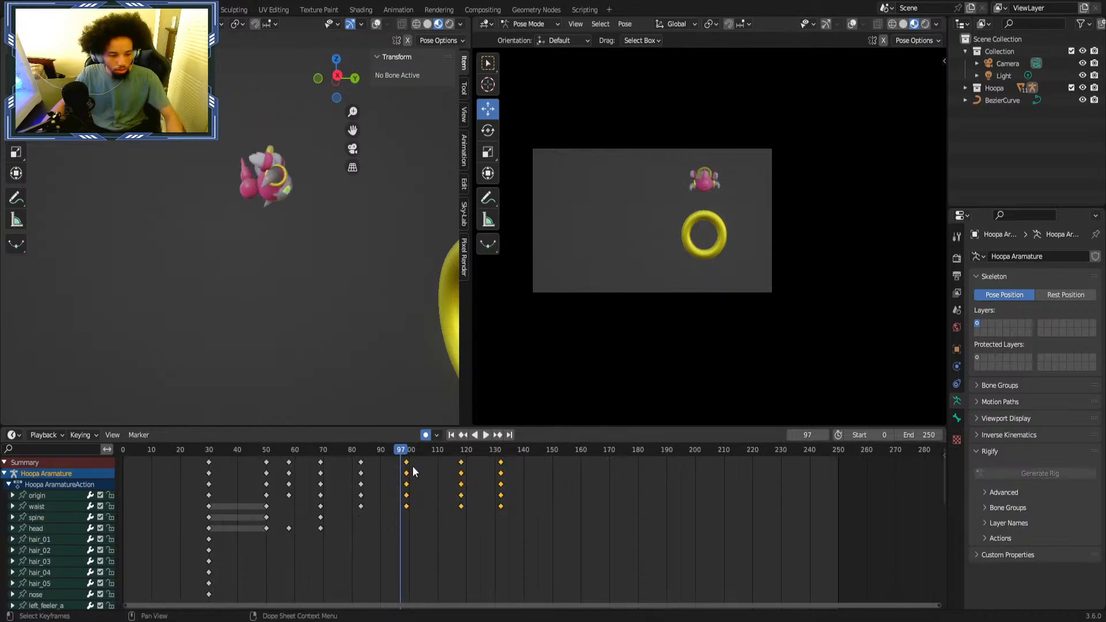
pyautogui.press('g')
pyautogui.click(393, 440)
pyautogui.hotkey('shift', 'Left')
pyautogui.press('space')
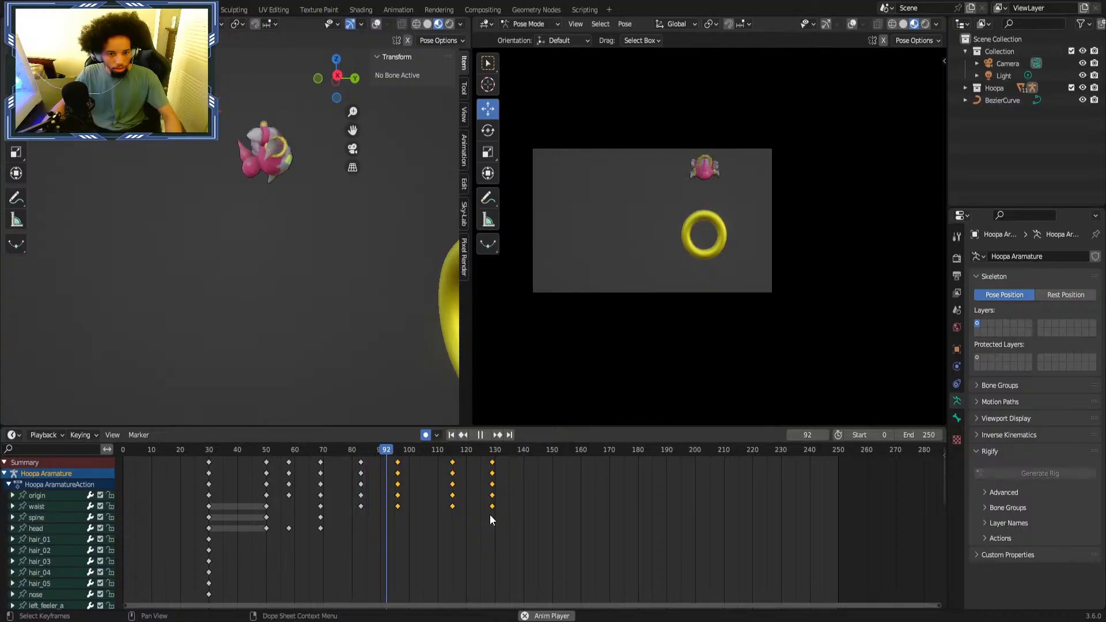
pyautogui.keyDown('ctrl'); pyautogui.scroll(5, 469, 495); pyautogui.keyUp('ctrl')
pyautogui.press('space')
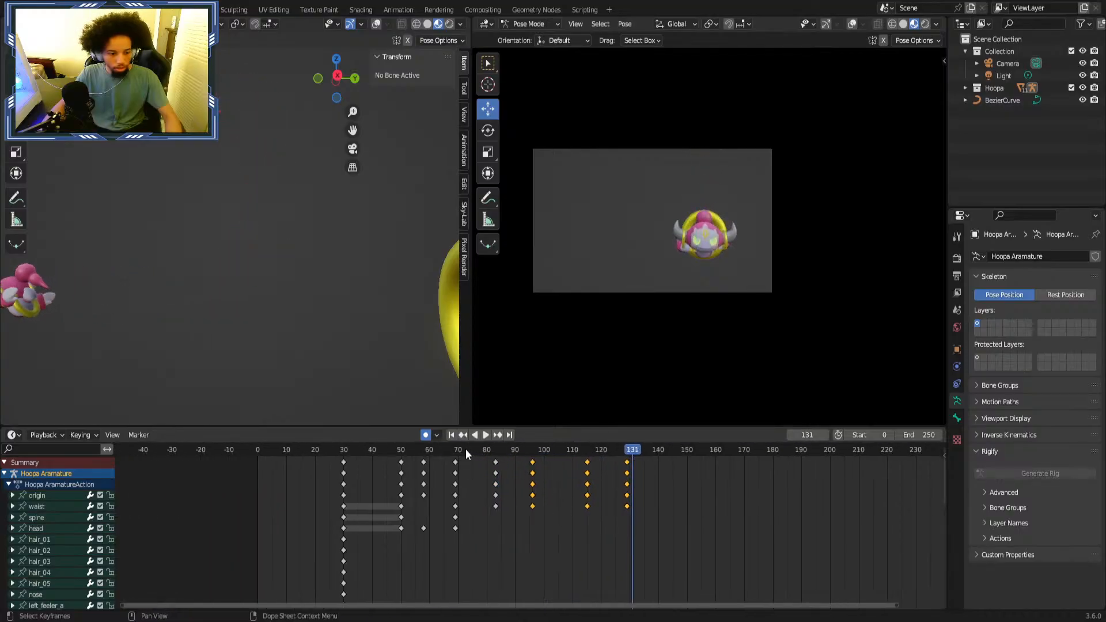
pyautogui.click(375, 450)
pyautogui.press('space')
pyautogui.press('space')
# Shift the last five keyframe columns earlier, to about frames 68, 81, 94, 113 and 127, and replay from about frame 38.
pyautogui.moveTo(657, 465); pyautogui.dragTo(515, 481)
pyautogui.click(668, 459)
pyautogui.click(367, 454)
pyautogui.press('space')
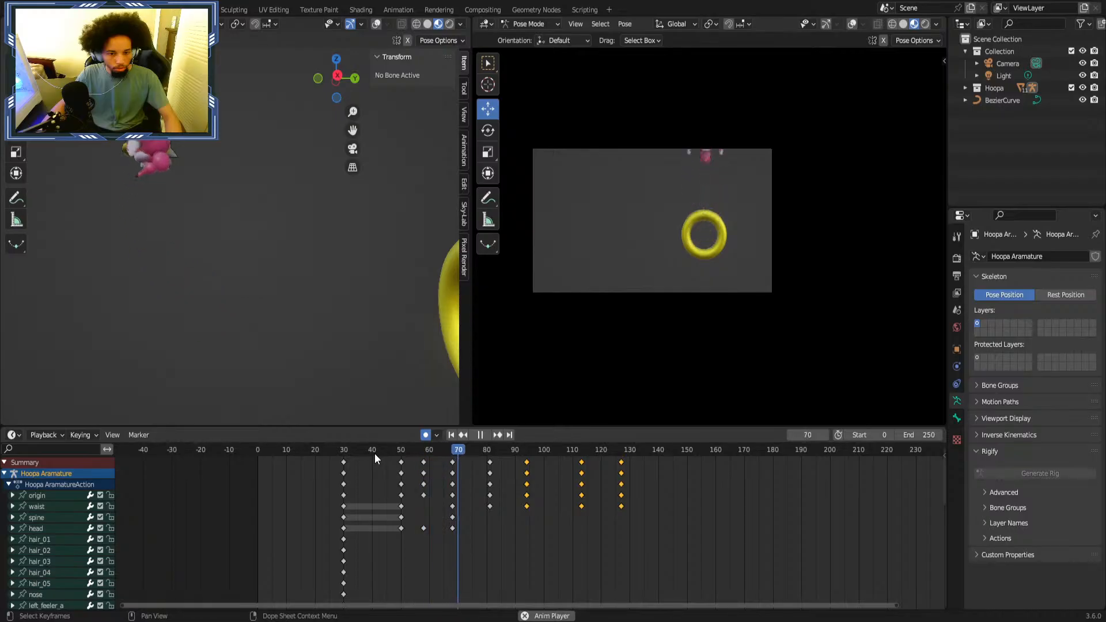
# Shift the last three keyframe columns 2 frames earlier, to about frames 92, 111 and 125, and replay.
pyautogui.press('space')
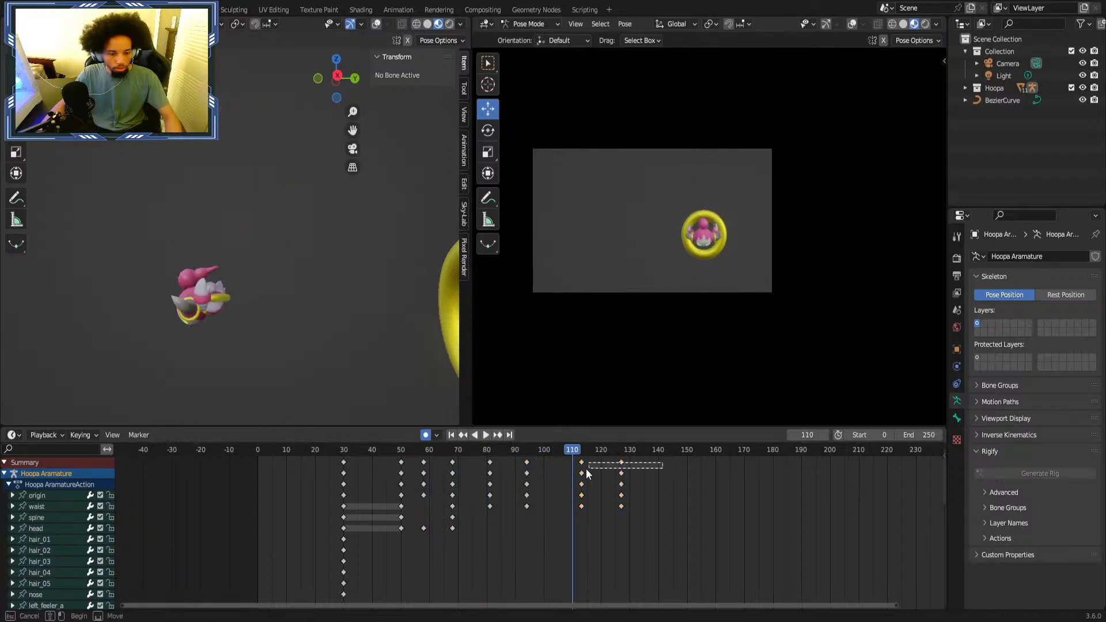
pyautogui.moveTo(587, 474); pyautogui.dragTo(519, 464)
pyautogui.click(361, 451)
pyautogui.press('space')
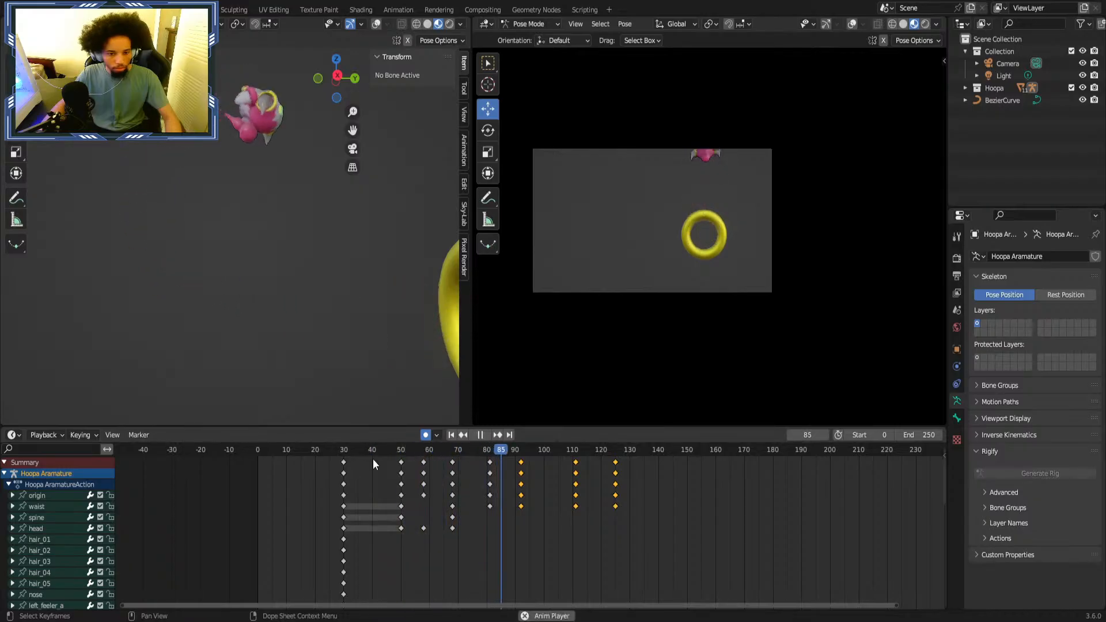
# Shift only the last two keyframe columns 4 frames earlier, to about frames 107 and 121, and preview the motion.
pyautogui.click(680, 476)
pyautogui.press('space')
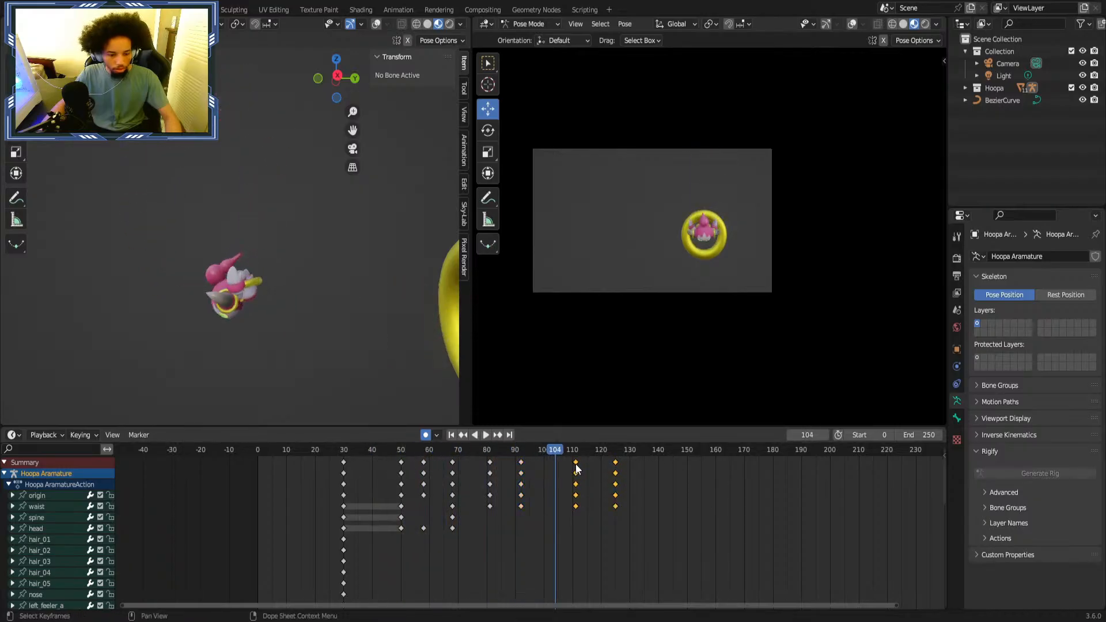
pyautogui.moveTo(575, 464); pyautogui.dragTo(563, 460)
pyautogui.click(409, 454)
pyautogui.press('space')
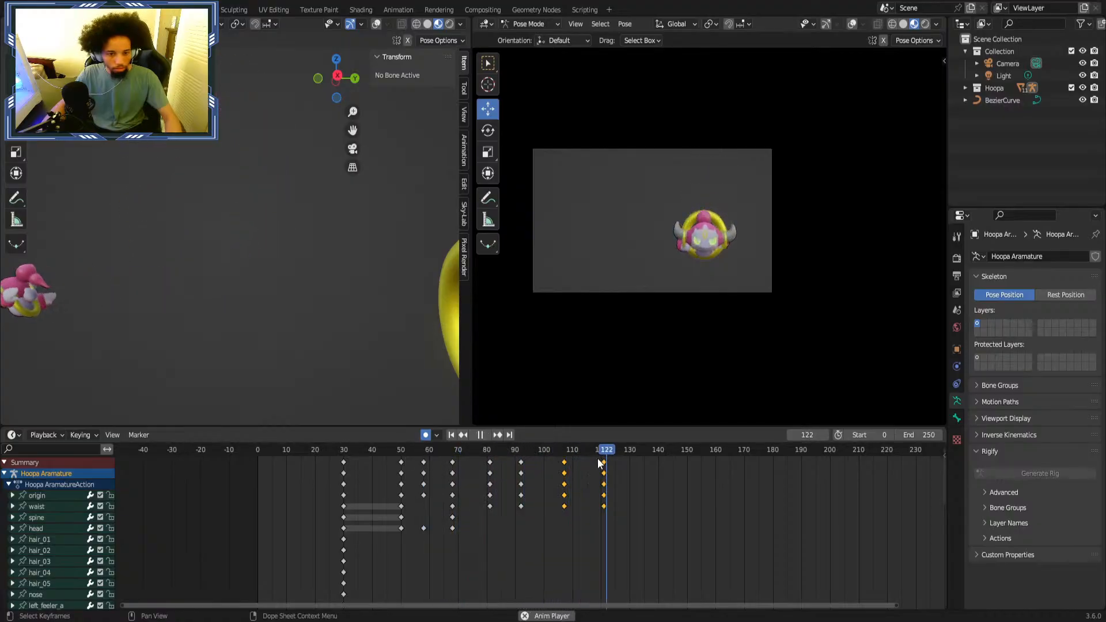
# Shift the last two keyframe columns to about frames 104 and 118 and replay the flight several times from about frame 30.
pyautogui.press('space')
pyautogui.press('g')
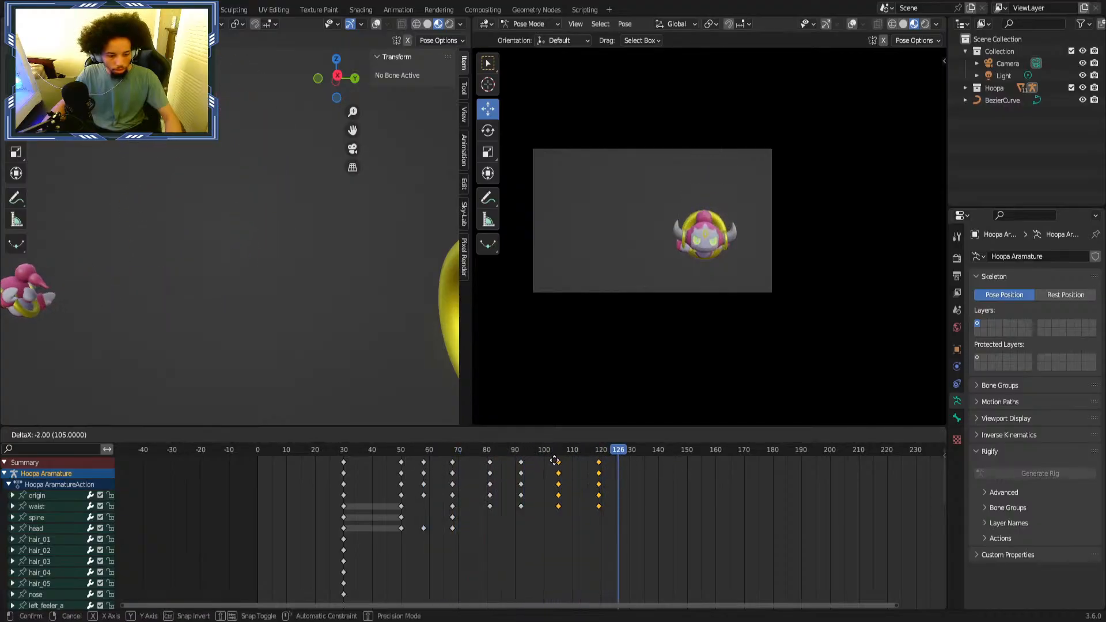
pyautogui.click(552, 461)
pyautogui.hotkey('shift', 'Left')
pyautogui.press('space')
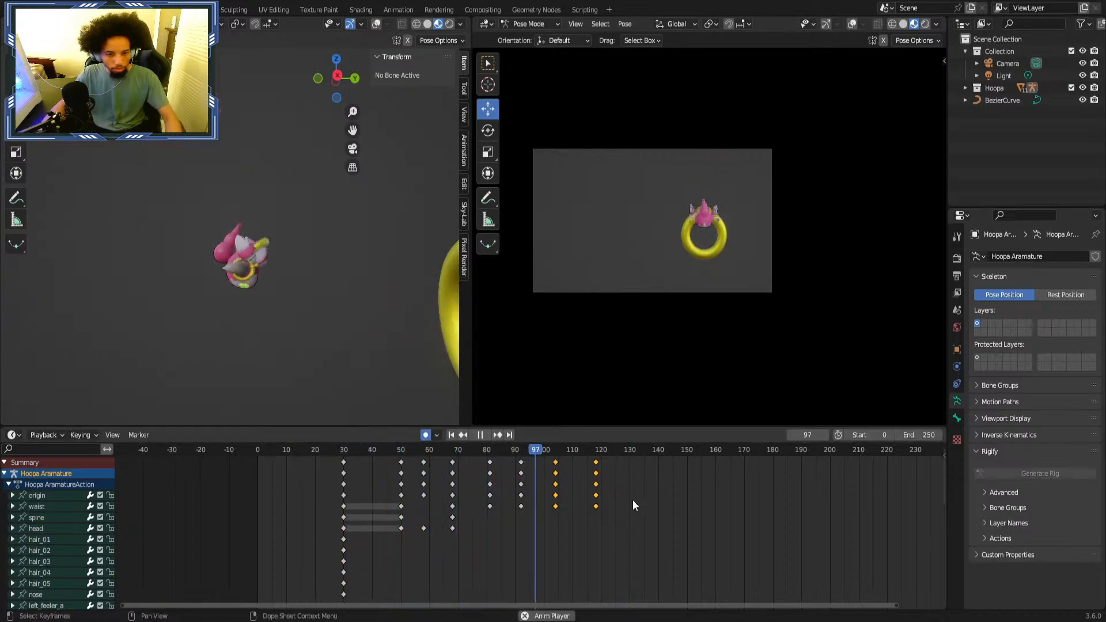
pyautogui.click(334, 451)
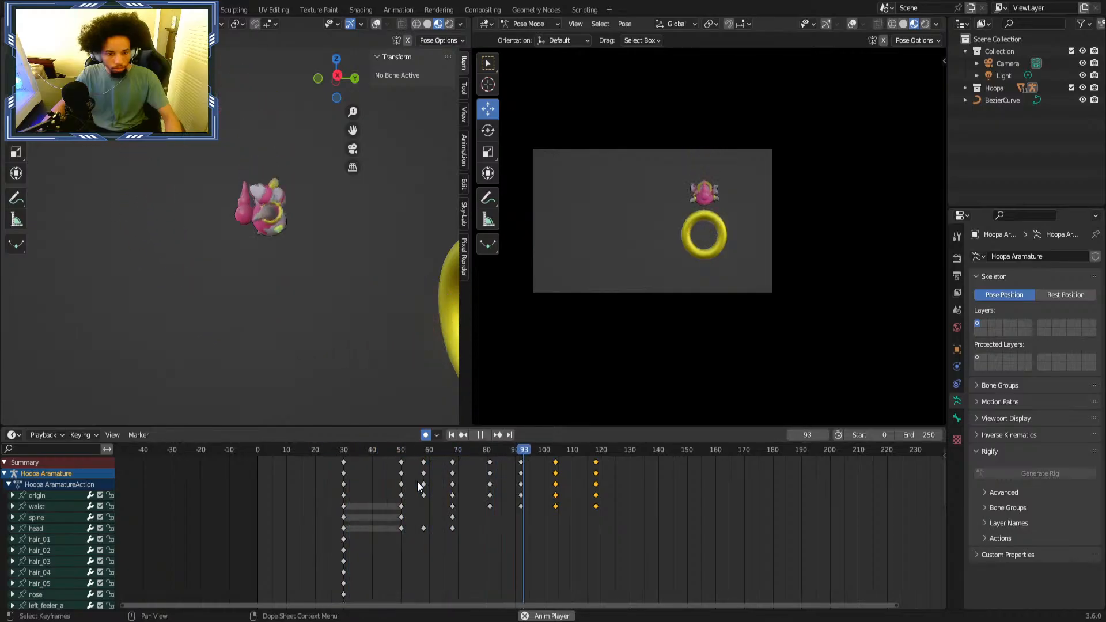
pyautogui.click(344, 451)
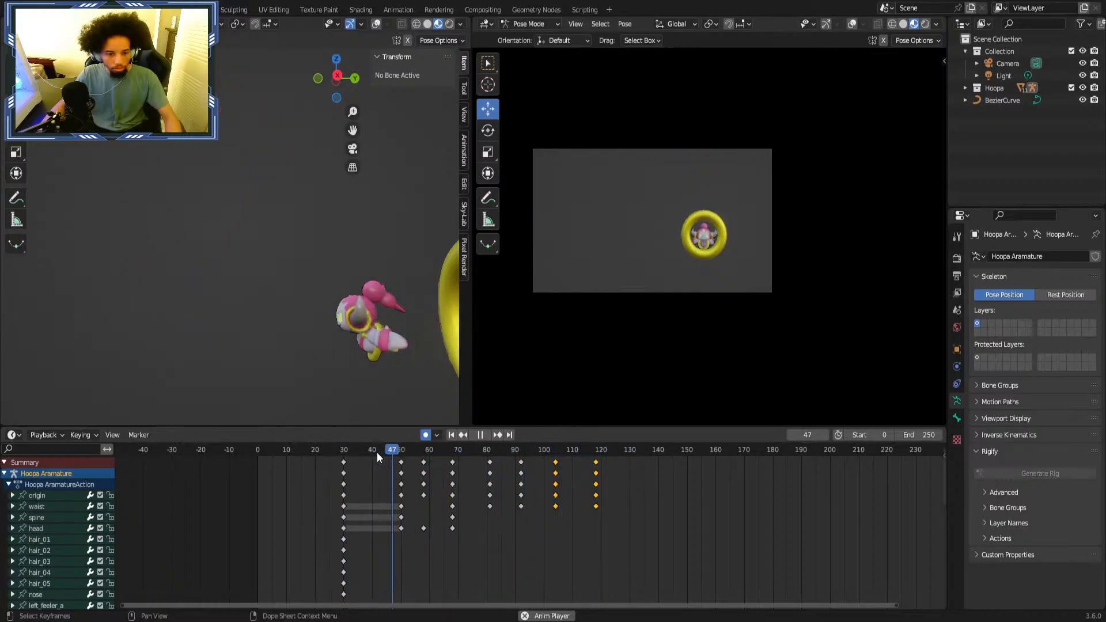
pyautogui.click(358, 449)
pyautogui.click(328, 449)
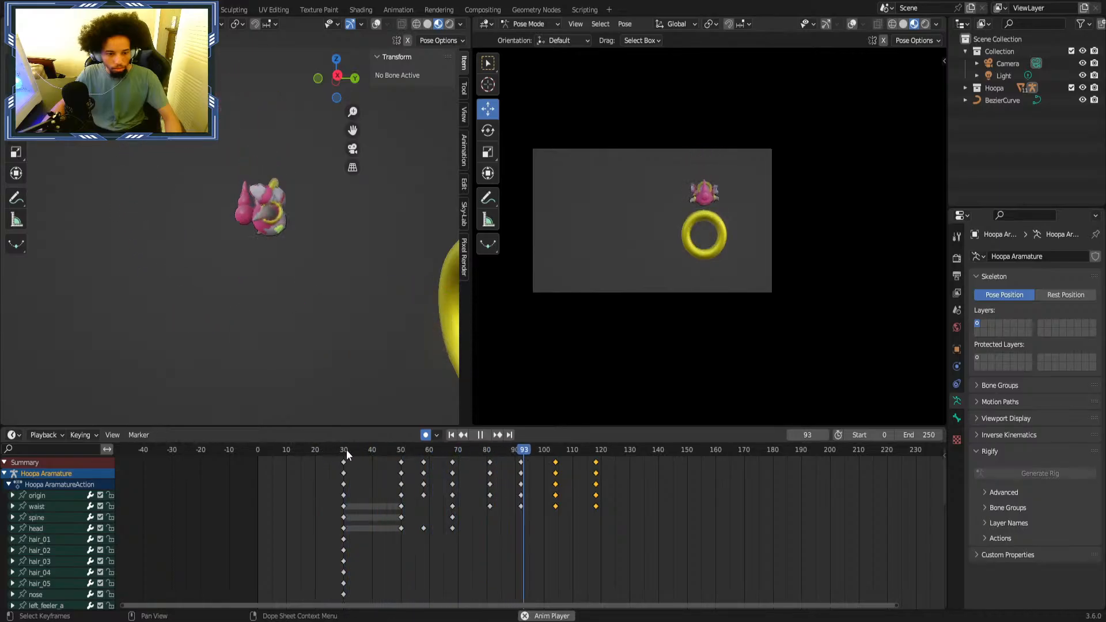
pyautogui.click(349, 450)
pyautogui.click(352, 450)
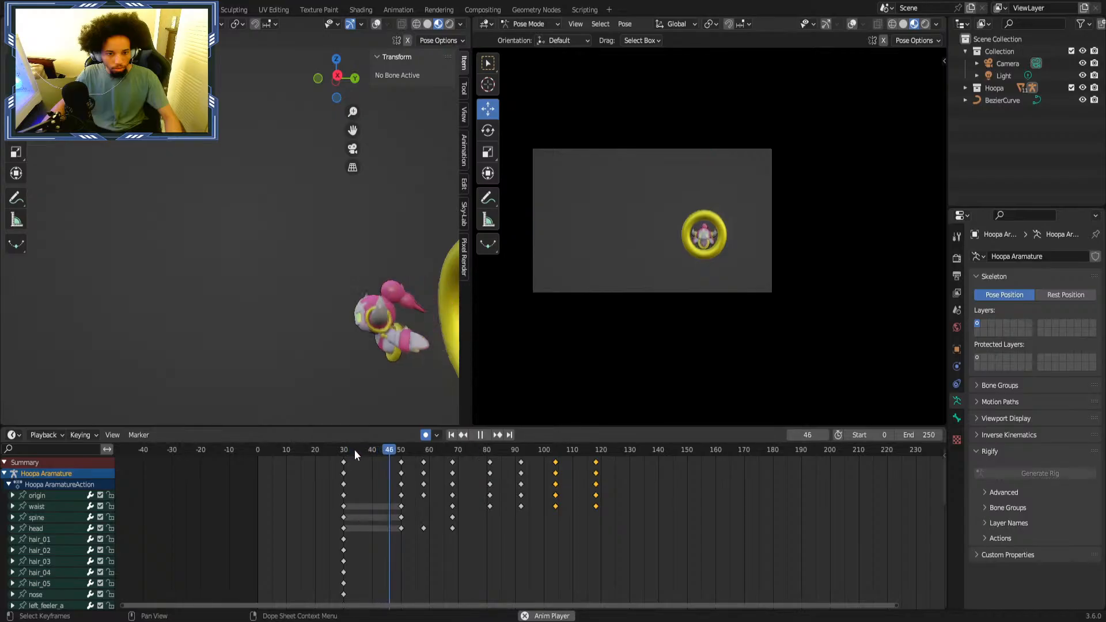
# Shift the keyframe columns after frame 50 earlier, placing the first two at about frames 57 and 66 and the last at about 116.
pyautogui.press('space')
pyautogui.moveTo(622, 468); pyautogui.dragTo(402, 452)
pyautogui.press('space')
pyautogui.press('space')
pyautogui.click(424, 451)
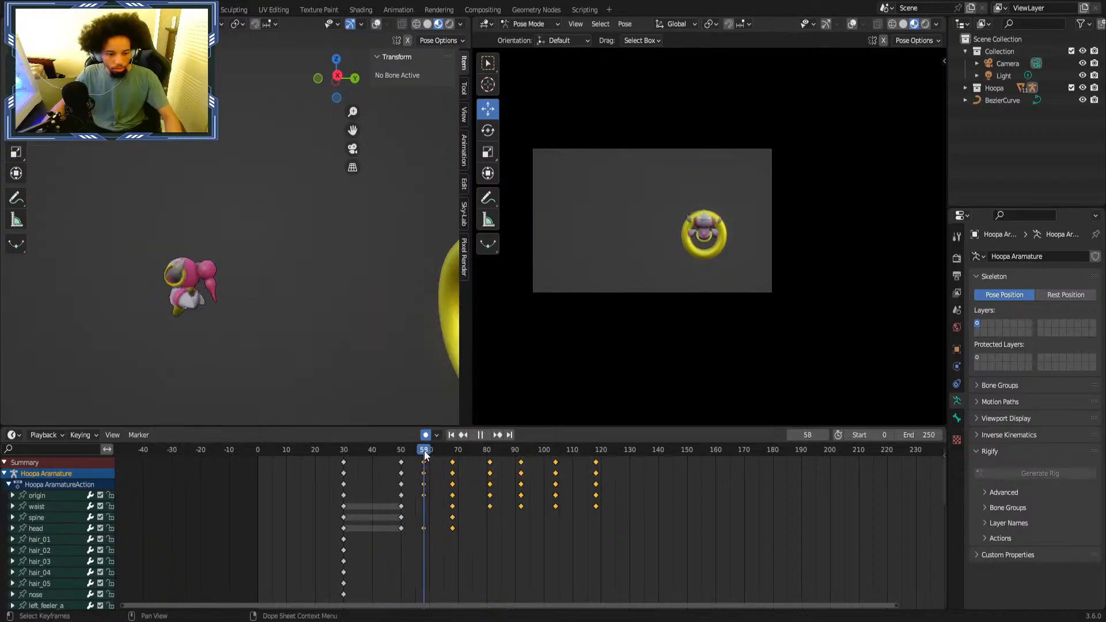
pyautogui.press('space')
pyautogui.press('g')
pyautogui.click(439, 464)
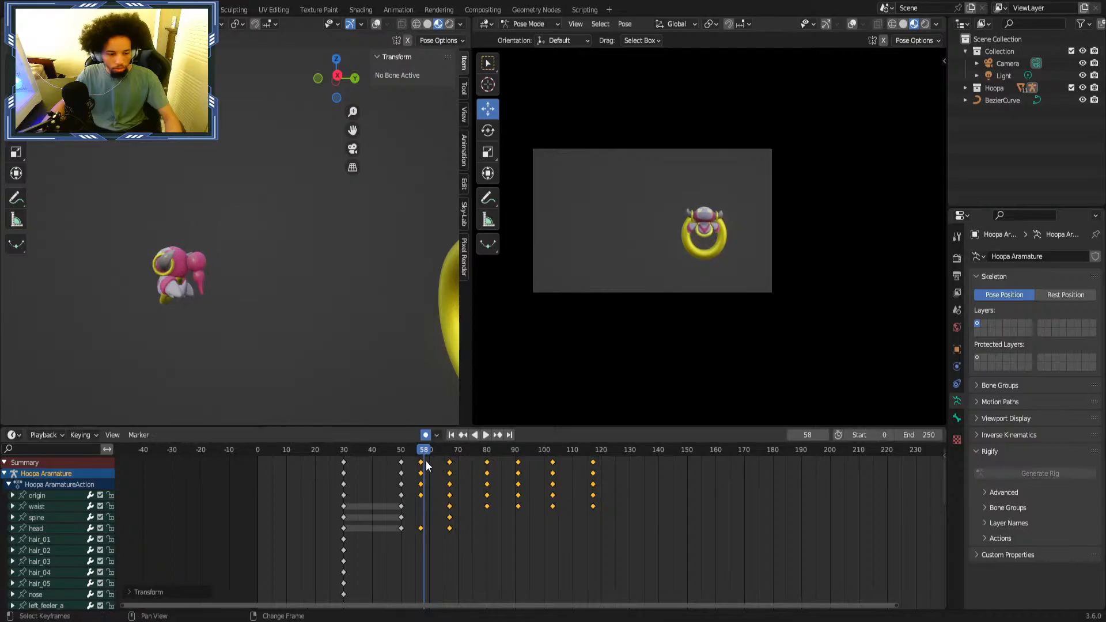
pyautogui.press('g')
pyautogui.click(444, 468)
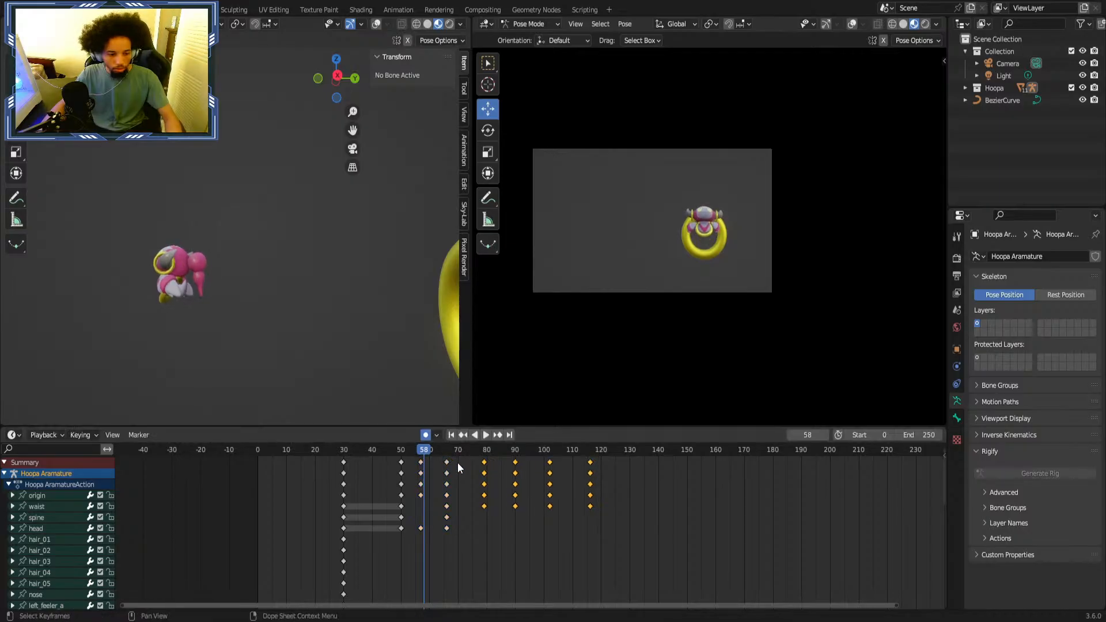
# Tighten the spacing of the last four keyframe columns, placing them at about frames 78, 88, 99 and 113.
pyautogui.press('g')
pyautogui.click(482, 469)
pyautogui.press('g')
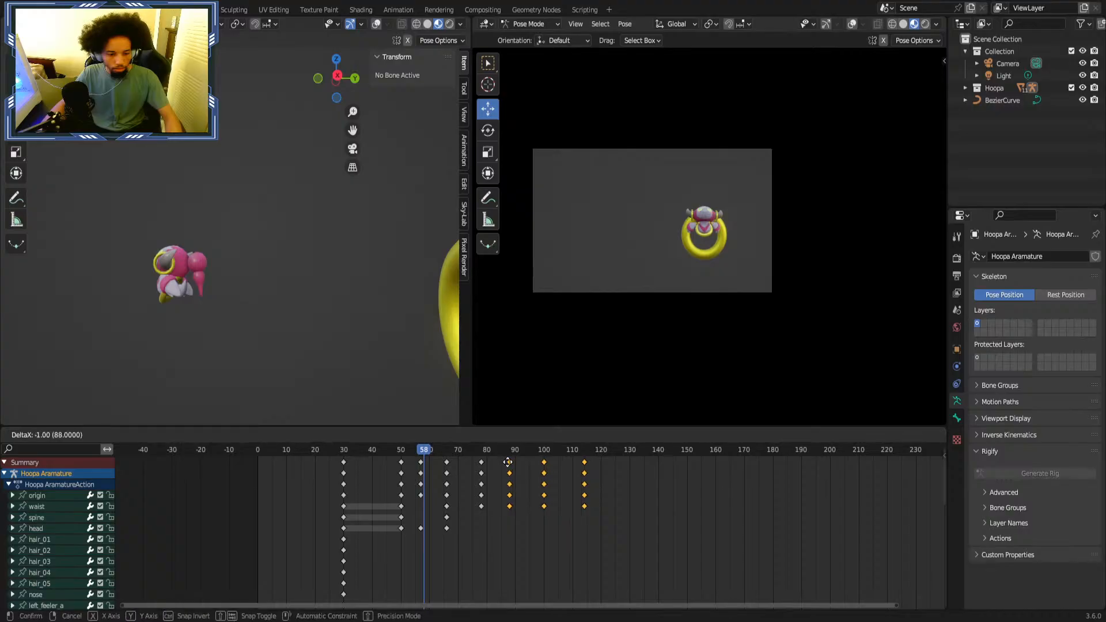
pyautogui.click(517, 464)
pyautogui.press('g')
pyautogui.click(538, 463)
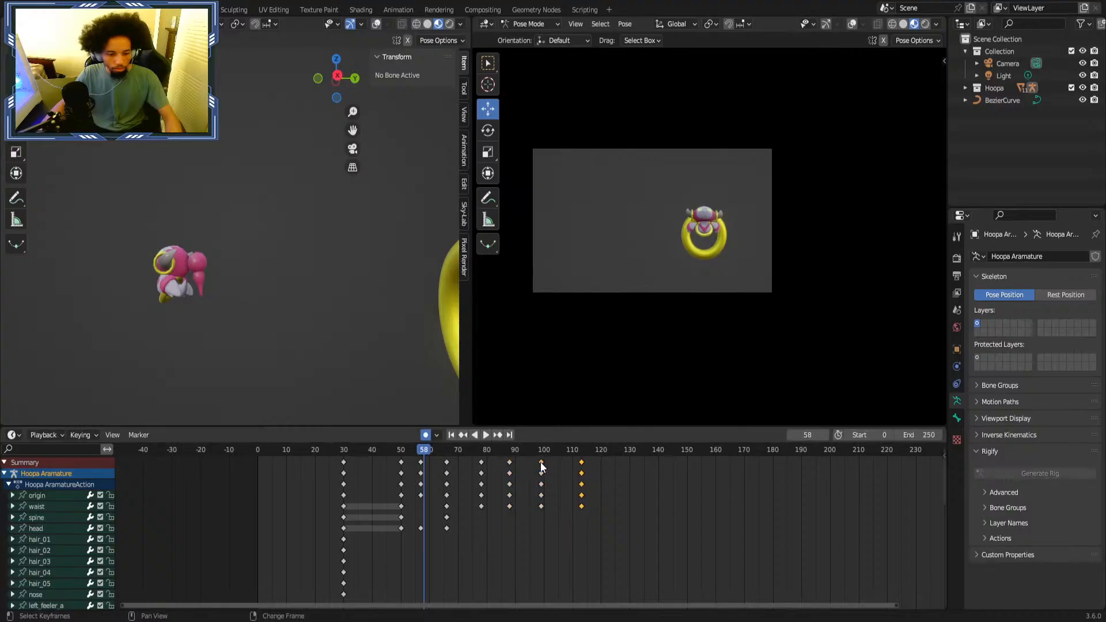
# Move the last keyframe column to about frame 112 and replay the flip repeatedly.
pyautogui.click(580, 462)
pyautogui.press('g')
pyautogui.click(577, 465)
pyautogui.click(331, 451)
pyautogui.press('space')
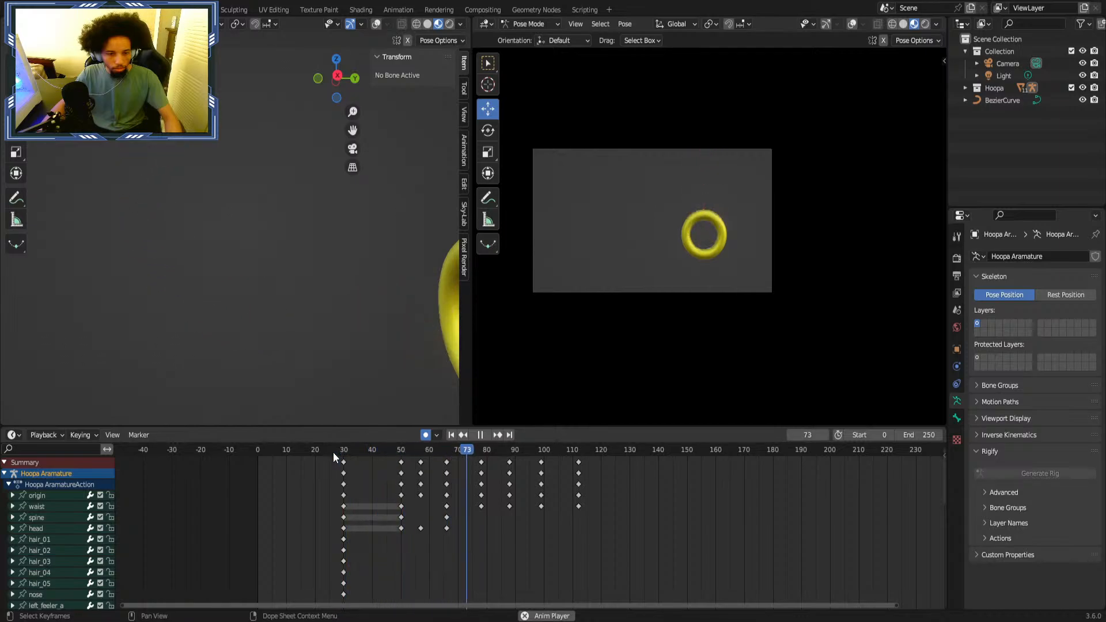
pyautogui.click(379, 449)
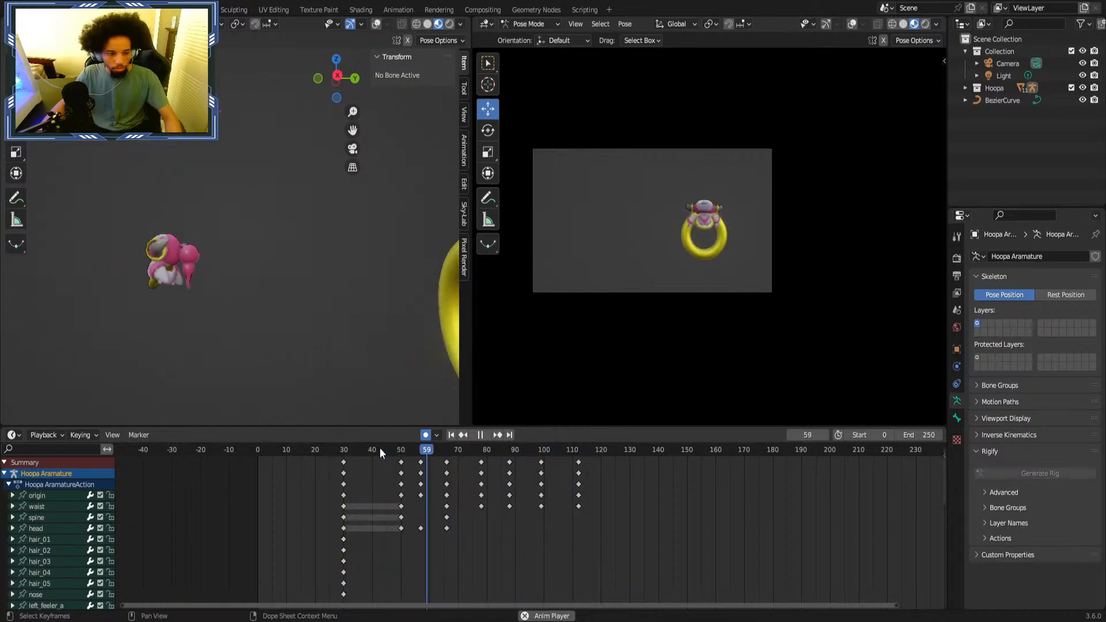
pyautogui.click(379, 449)
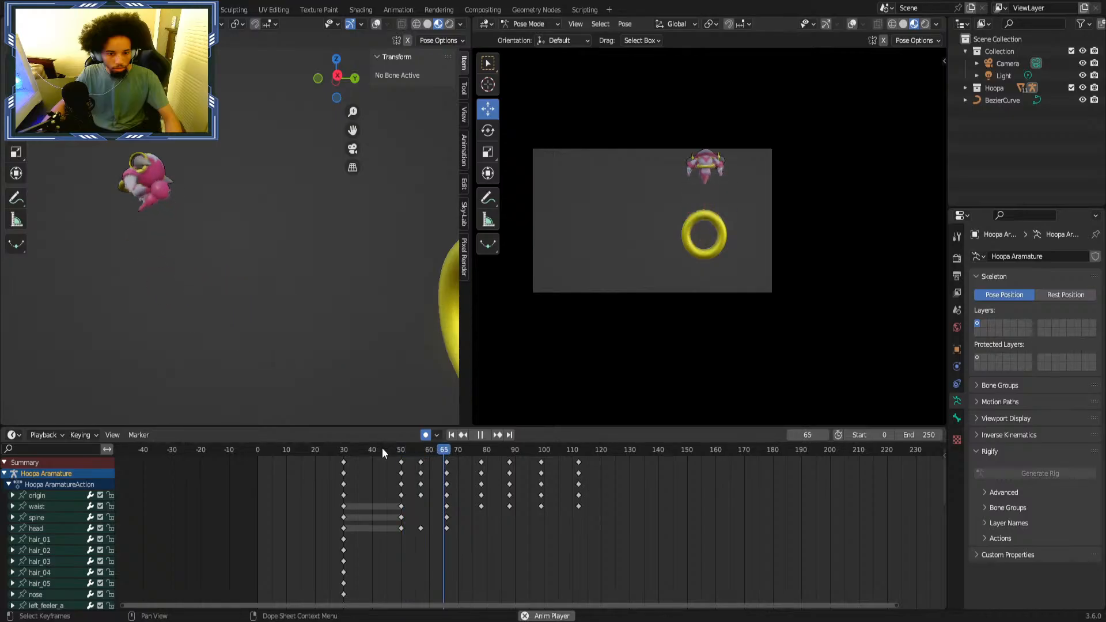
pyautogui.click(392, 447)
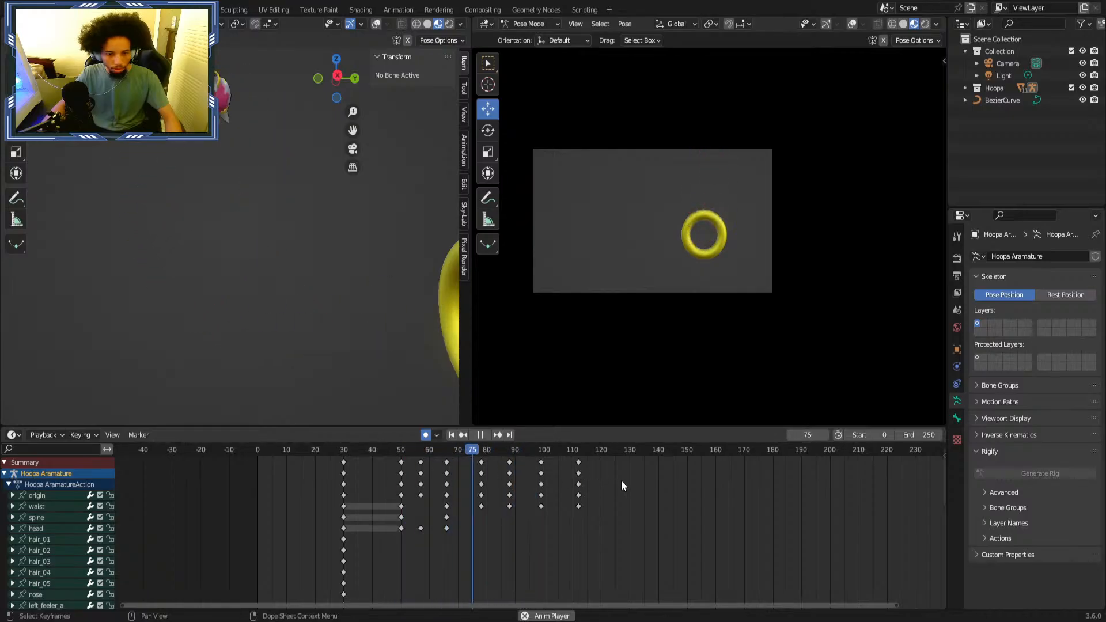
# Shift the last four keyframe columns one frame earlier, to about frames 77, 87, 98 and 111, and replay from the ring exit.
pyautogui.press('space')
pyautogui.moveTo(601, 490); pyautogui.dragTo(648, 512, button='middle')
pyautogui.scroll(10, 651, 507)
pyautogui.moveTo(741, 455); pyautogui.dragTo(516, 462)
pyautogui.click(246, 449)
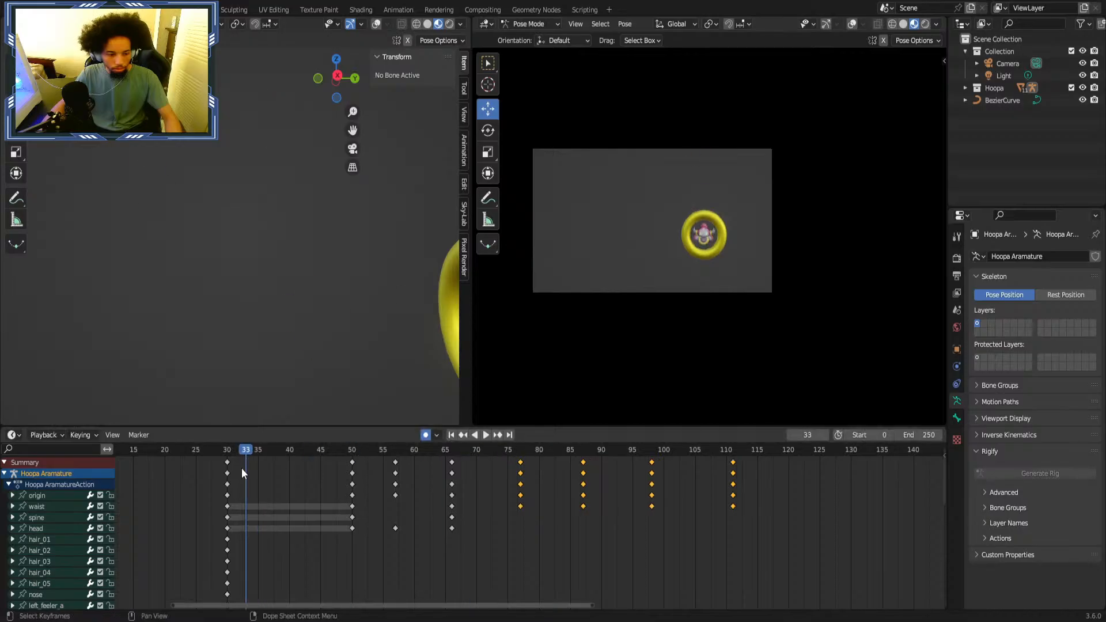
pyautogui.press('space')
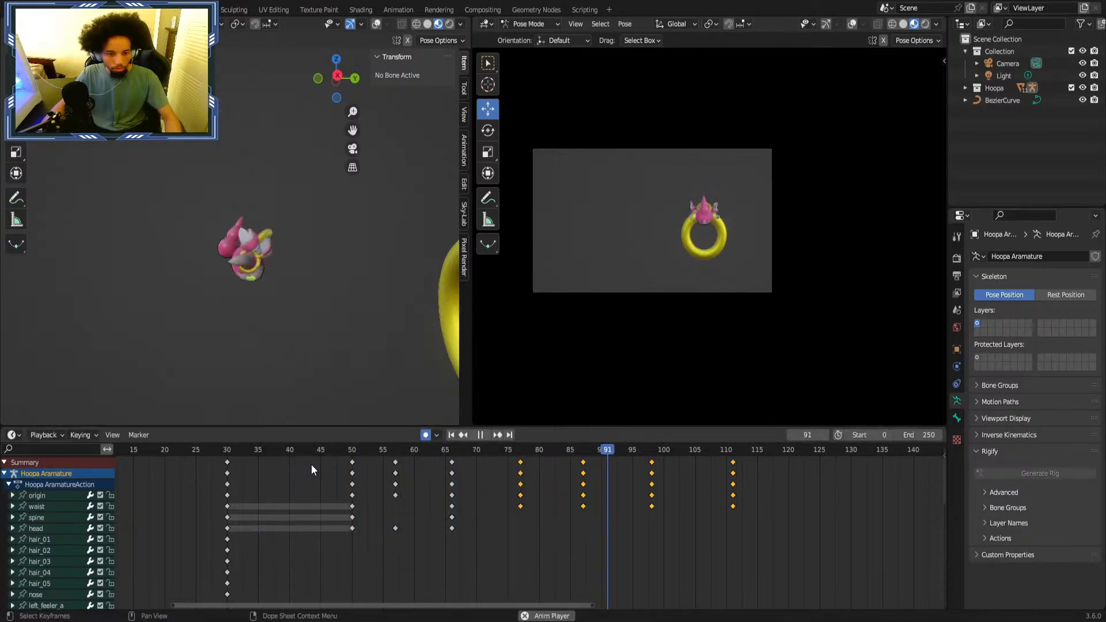
pyautogui.press('space')
pyautogui.moveTo(778, 464); pyautogui.dragTo(524, 492)
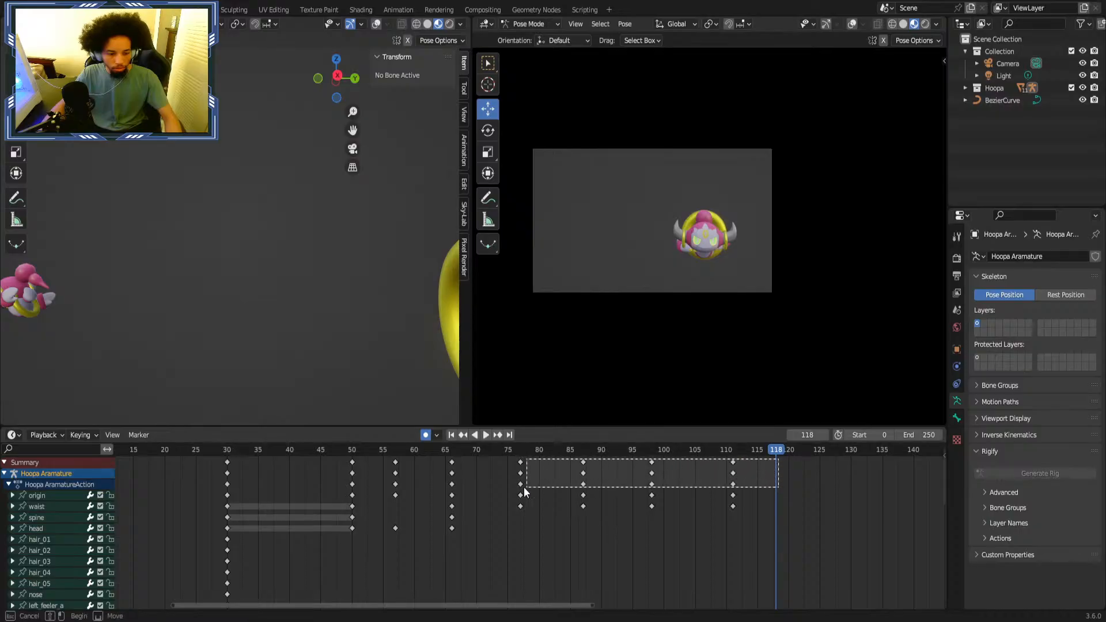
pyautogui.click(237, 449)
pyautogui.press('space')
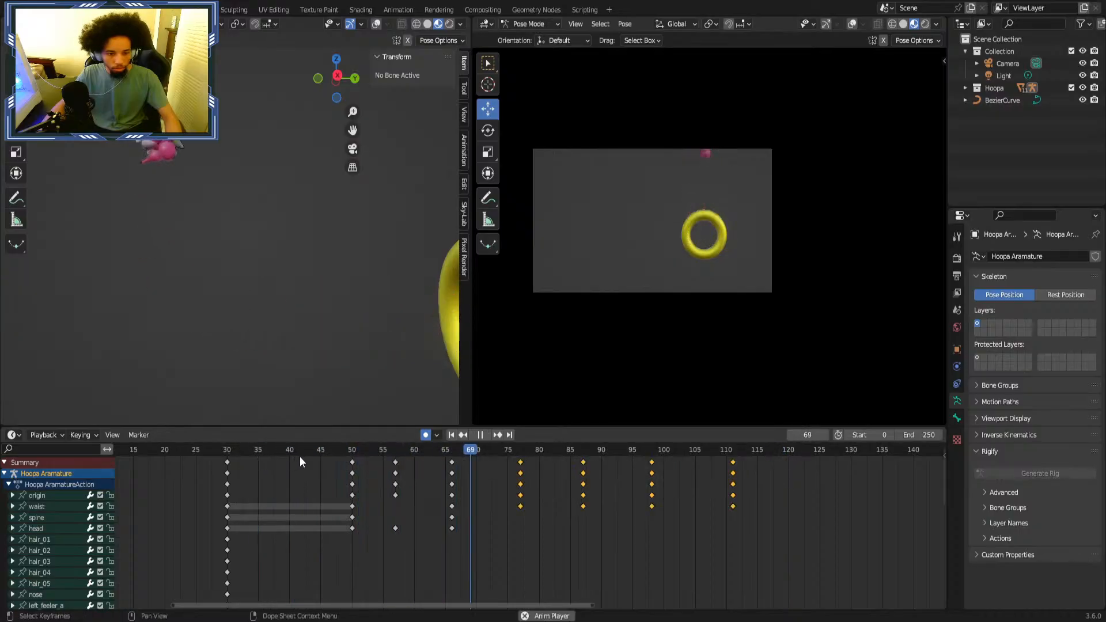
# Shift all keyframe columns after frame 50 one frame earlier, to about frames 56, 65, 76, 86, 97 and 110, and replay.
pyautogui.press('space')
pyautogui.moveTo(774, 469); pyautogui.dragTo(386, 467)
pyautogui.click(197, 449)
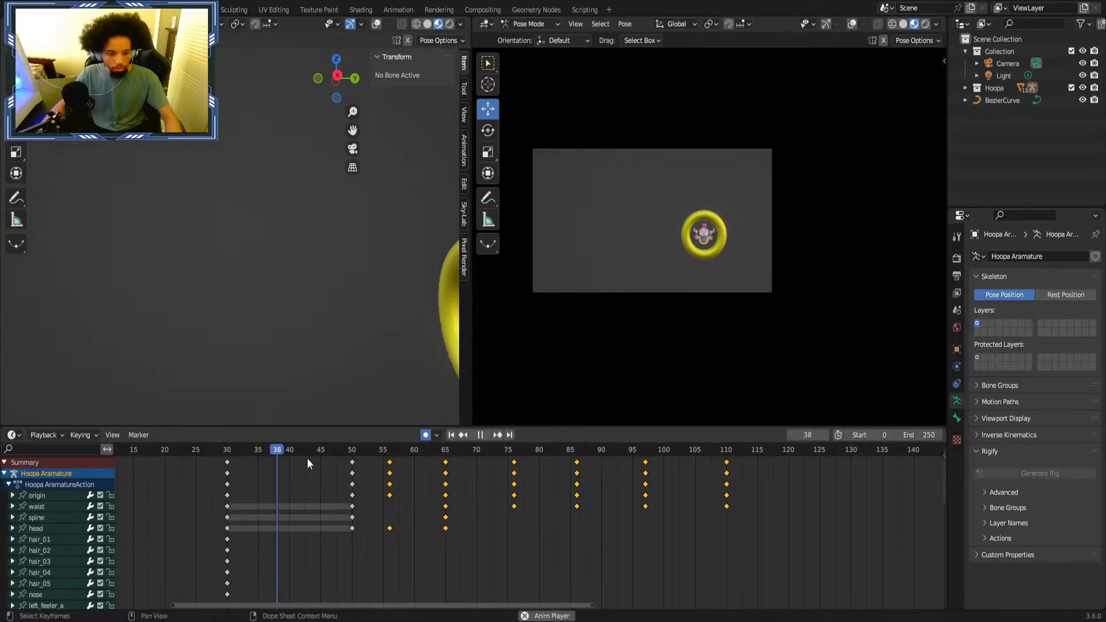
# Keeping frame 56 in place, shift the following keyframe columns to about frames 64, 73, 83, 94 and 107 and replay.
pyautogui.press('space')
pyautogui.keyDown('shift'); pyautogui.click(390, 462); pyautogui.keyUp('shift')
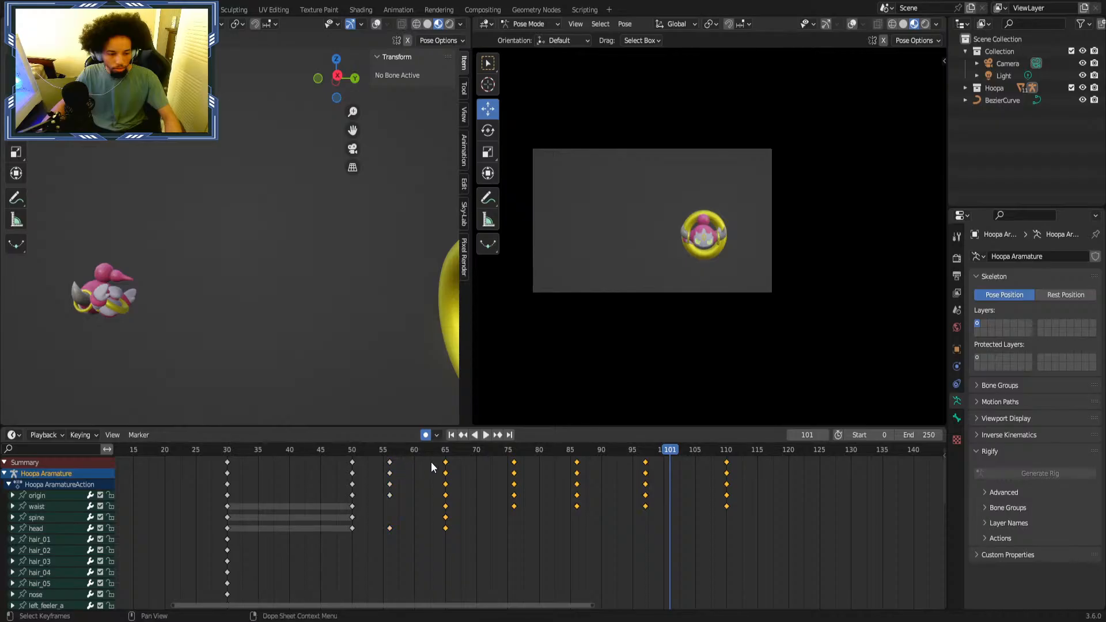
pyautogui.moveTo(445, 468); pyautogui.dragTo(708, 462)
pyautogui.press('space')
pyautogui.press('space')
pyautogui.press('space')
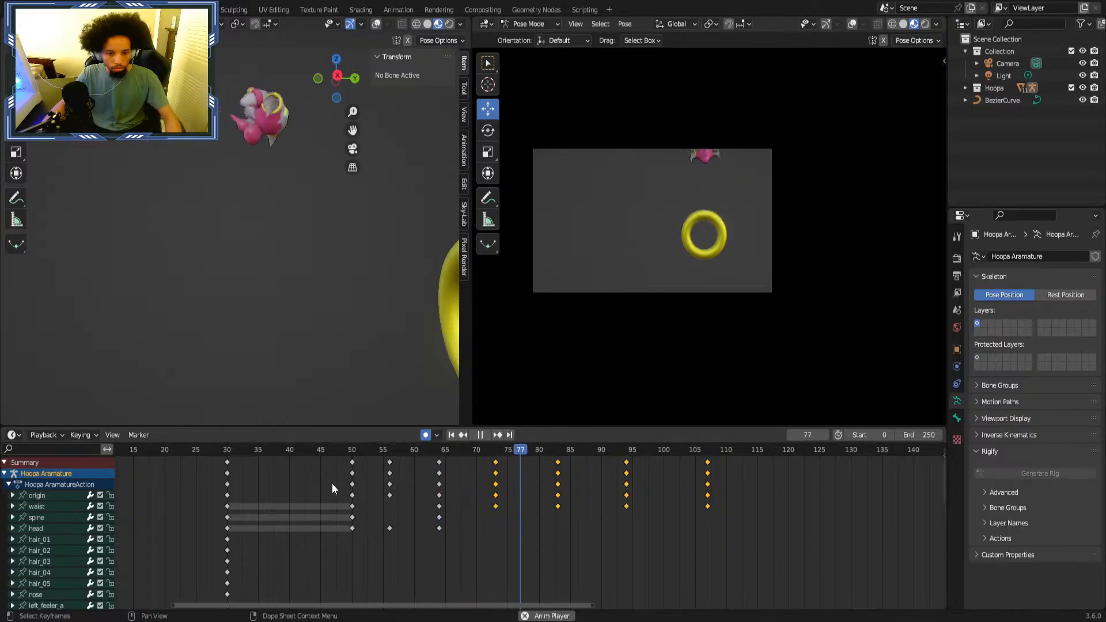
# Preview the flight and shift the last three keyframe columns 2 frames earlier, to about frames 81, 92 and 105.
pyautogui.press('space')
pyautogui.press('space')
pyautogui.click(299, 450)
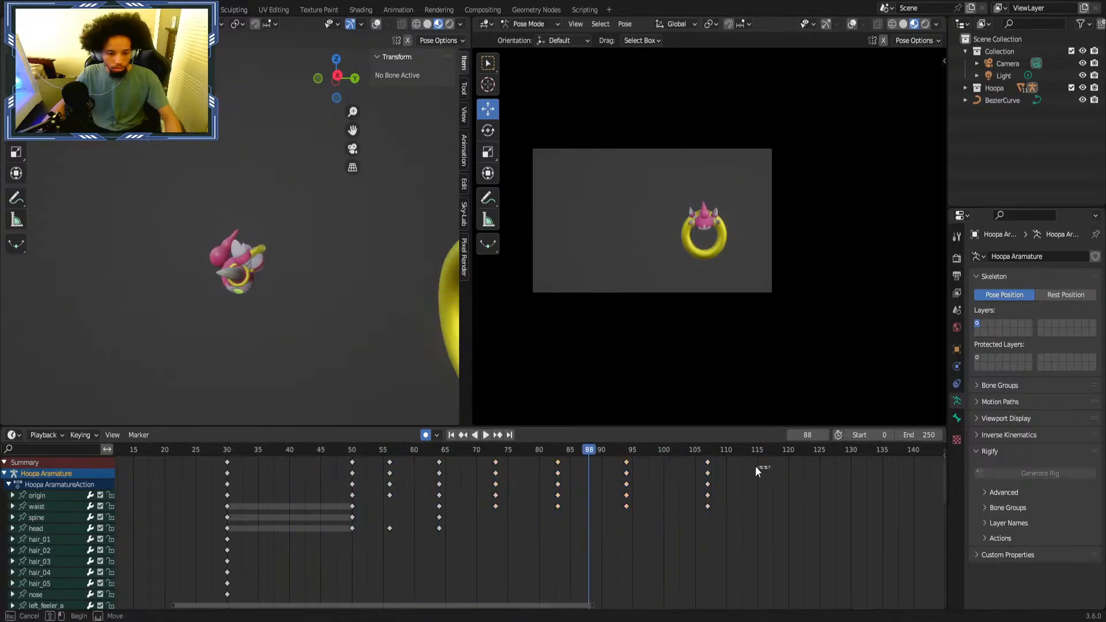
pyautogui.moveTo(755, 465); pyautogui.dragTo(541, 457)
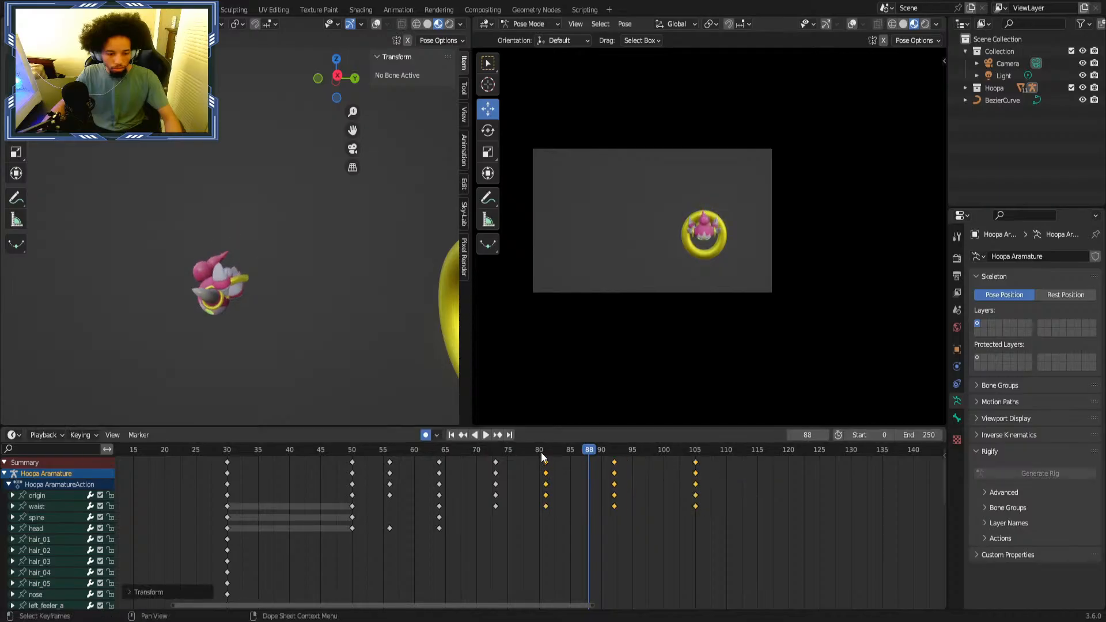
# Replay the flight from about frame 42 and save the file.
pyautogui.press('space')
pyautogui.click(302, 451)
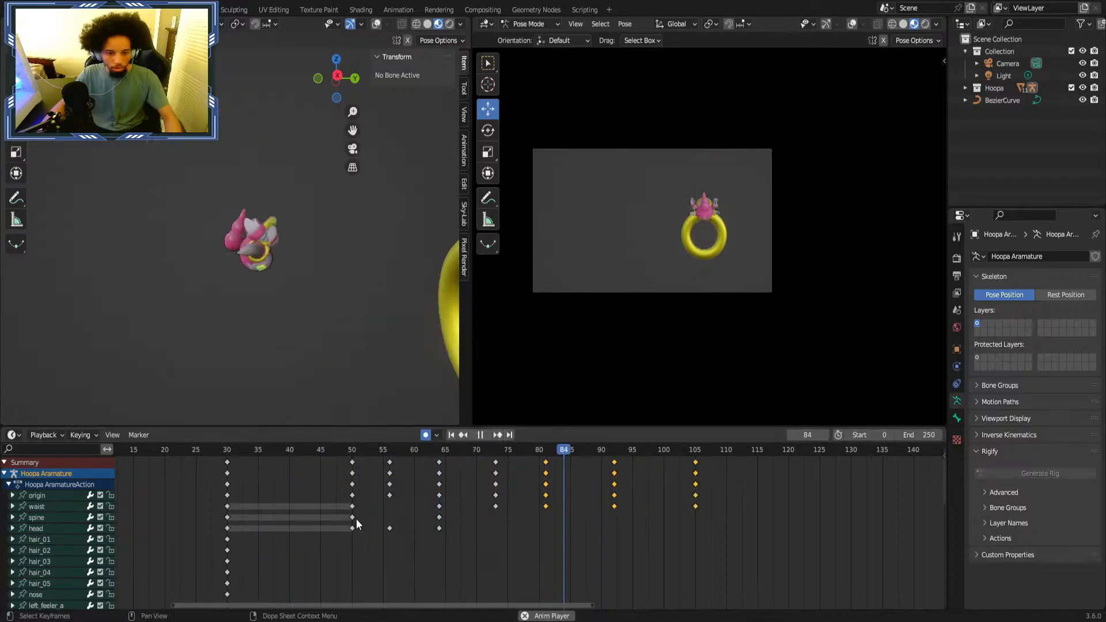
pyautogui.click(301, 452)
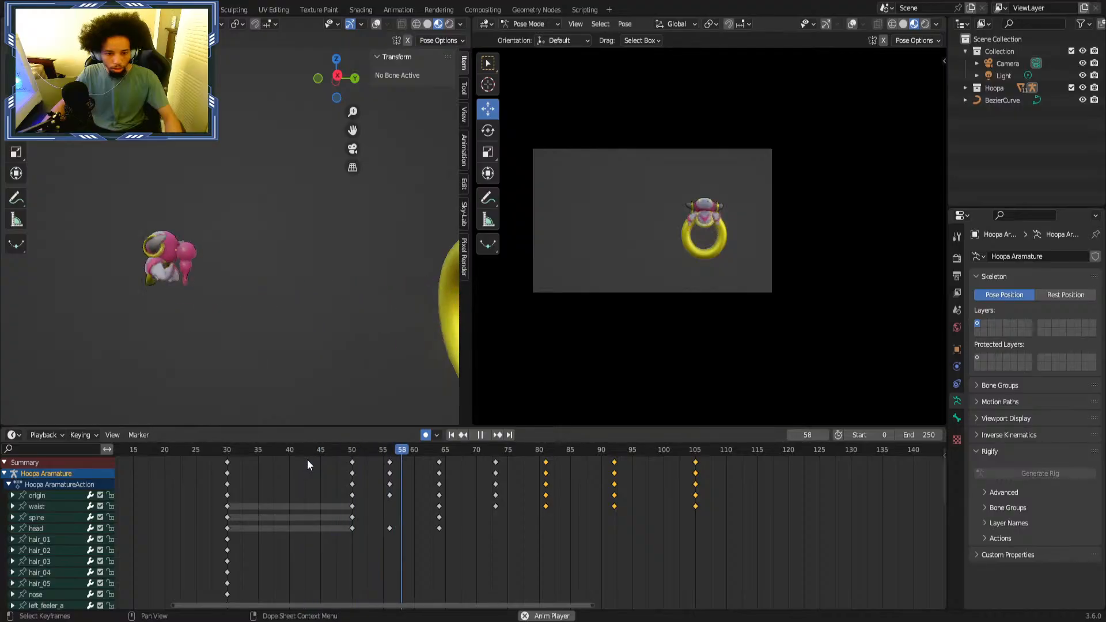
pyautogui.press('space')
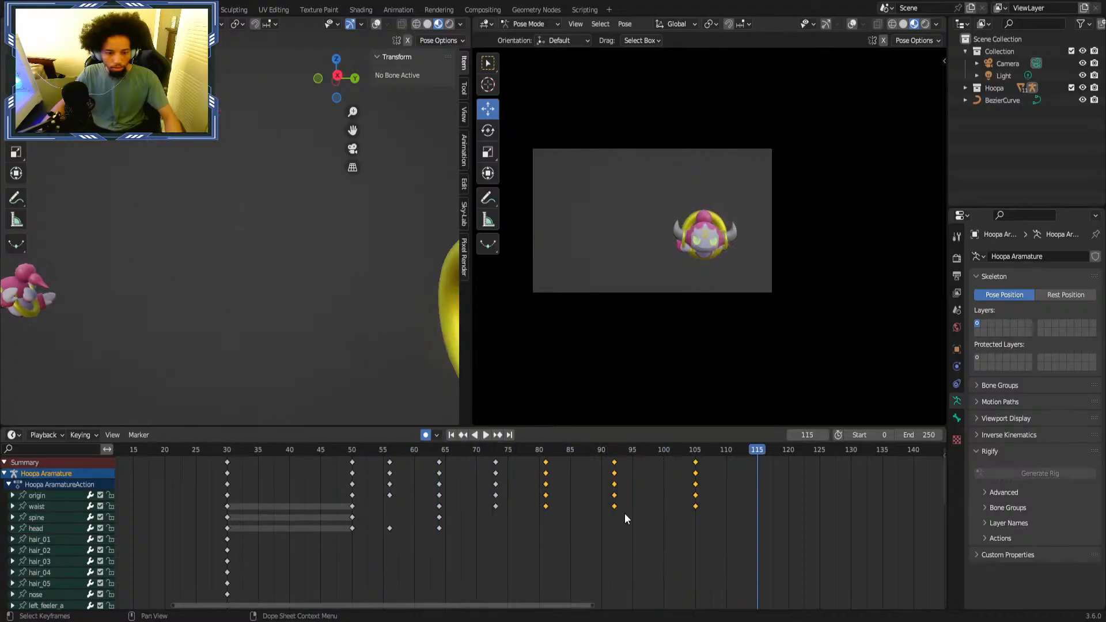
pyautogui.hotkey('ctrl', 's')
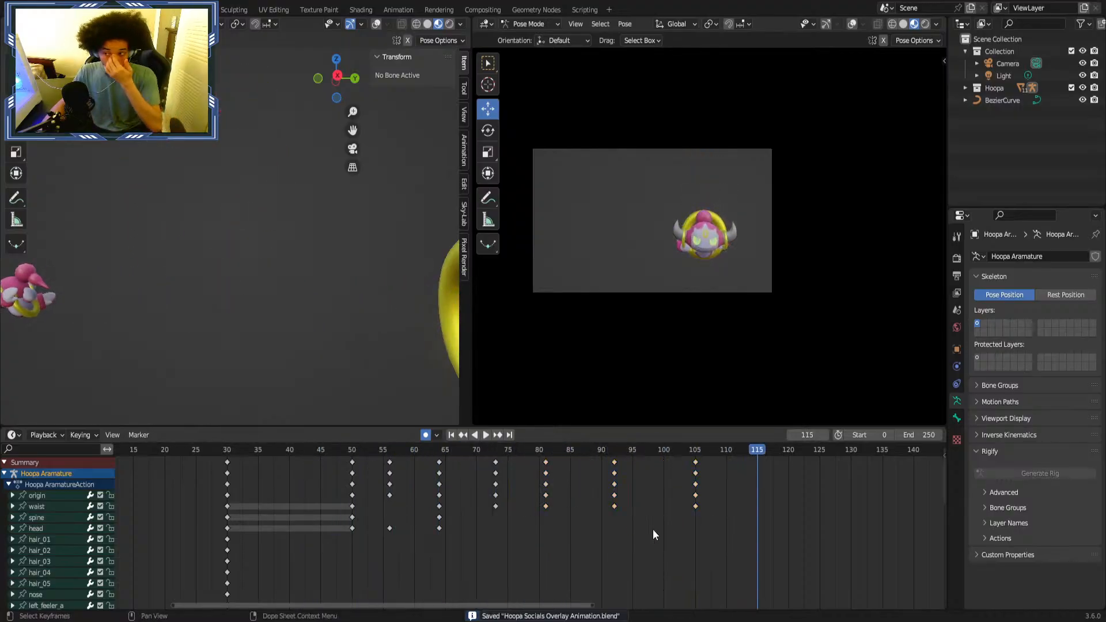
pyautogui.click(671, 529)
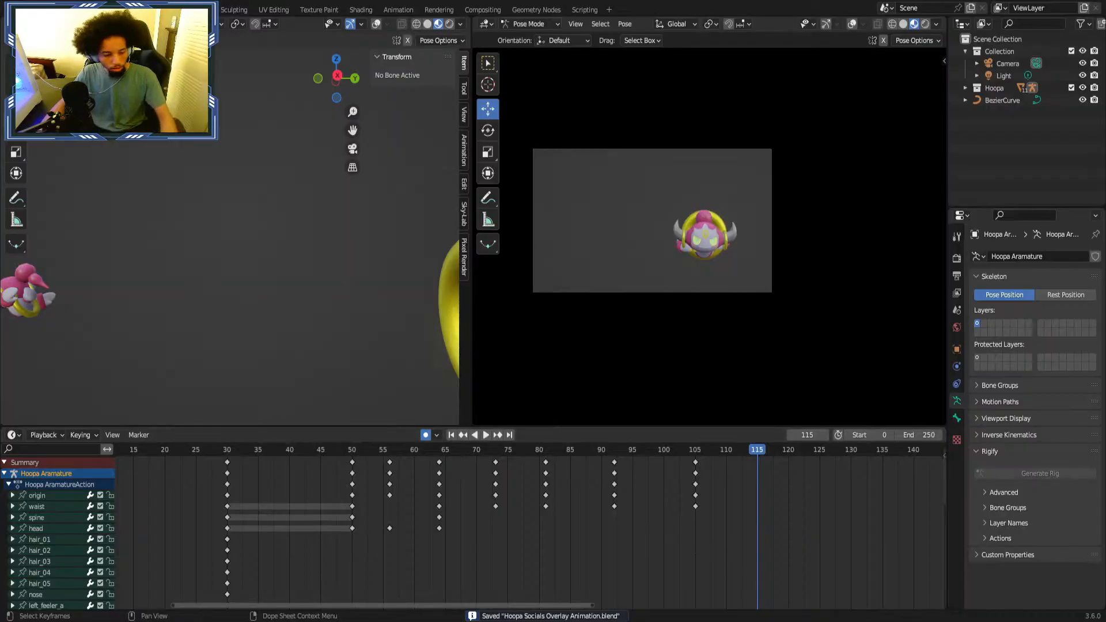
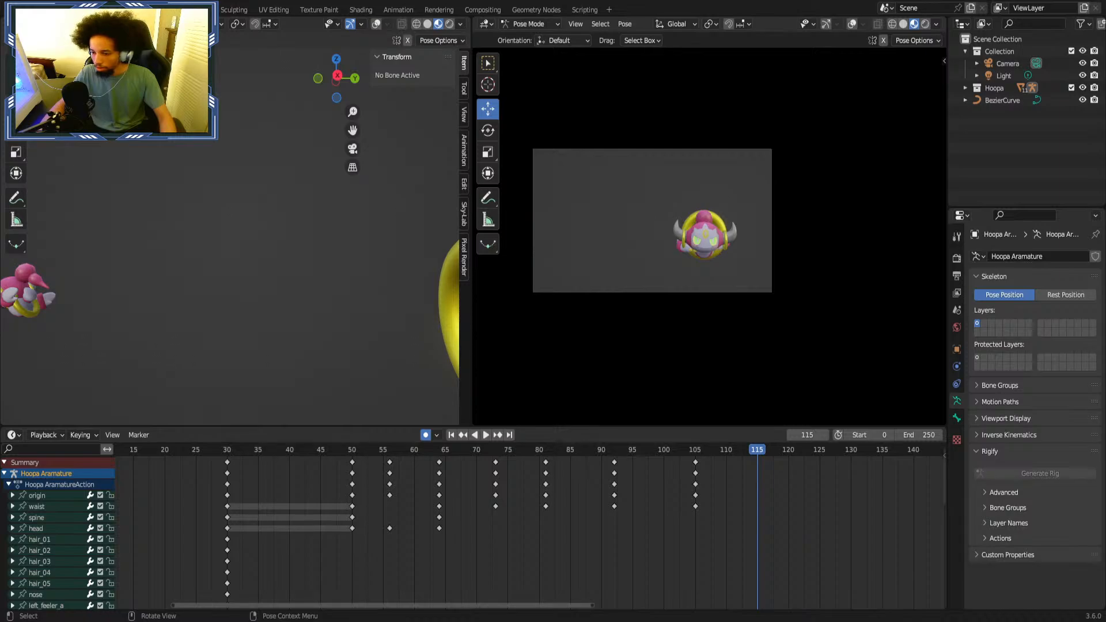
# Replay the whole flight from about frame 28, and again from about frame 51, to check the timing.
pyautogui.scroll(-3, 410, 455)
pyautogui.hotkey('shift', 'Left')
pyautogui.press('space')
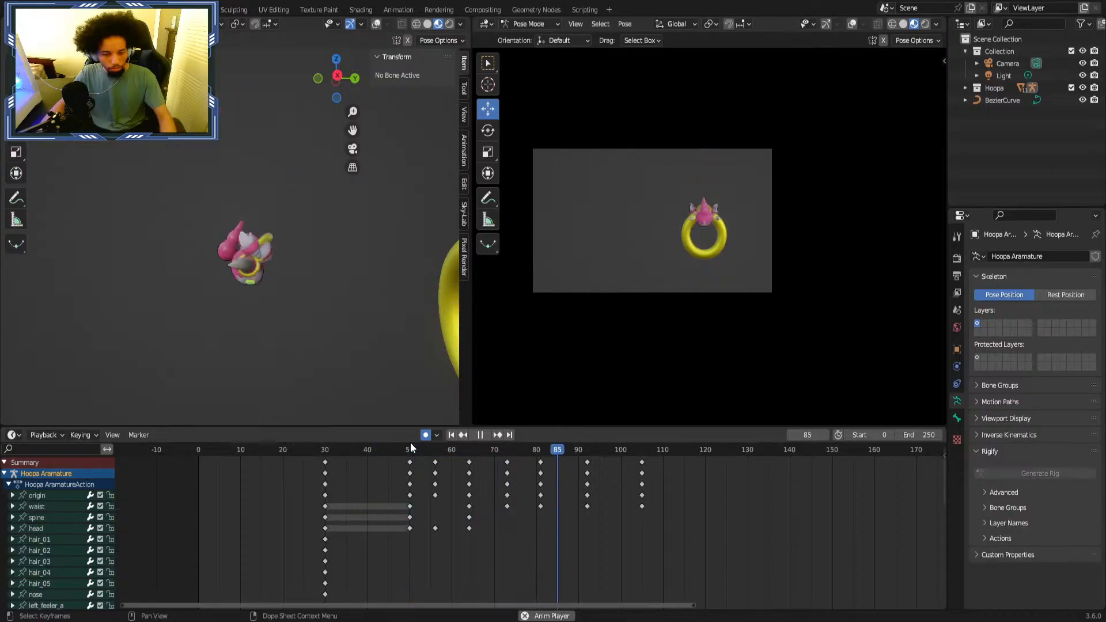
pyautogui.click(317, 448)
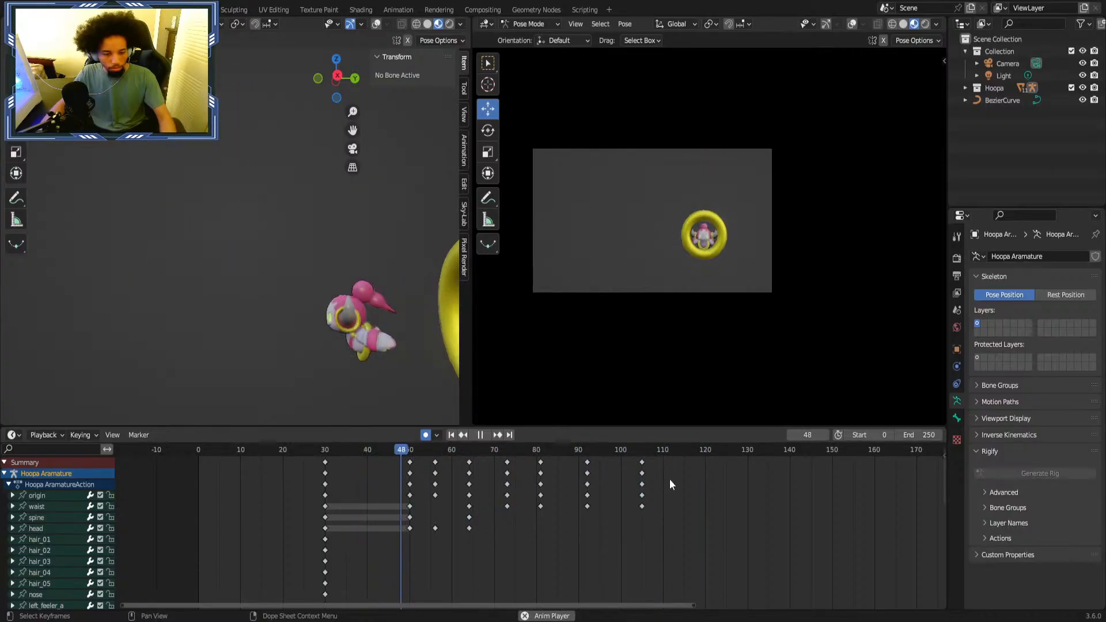
pyautogui.press('space')
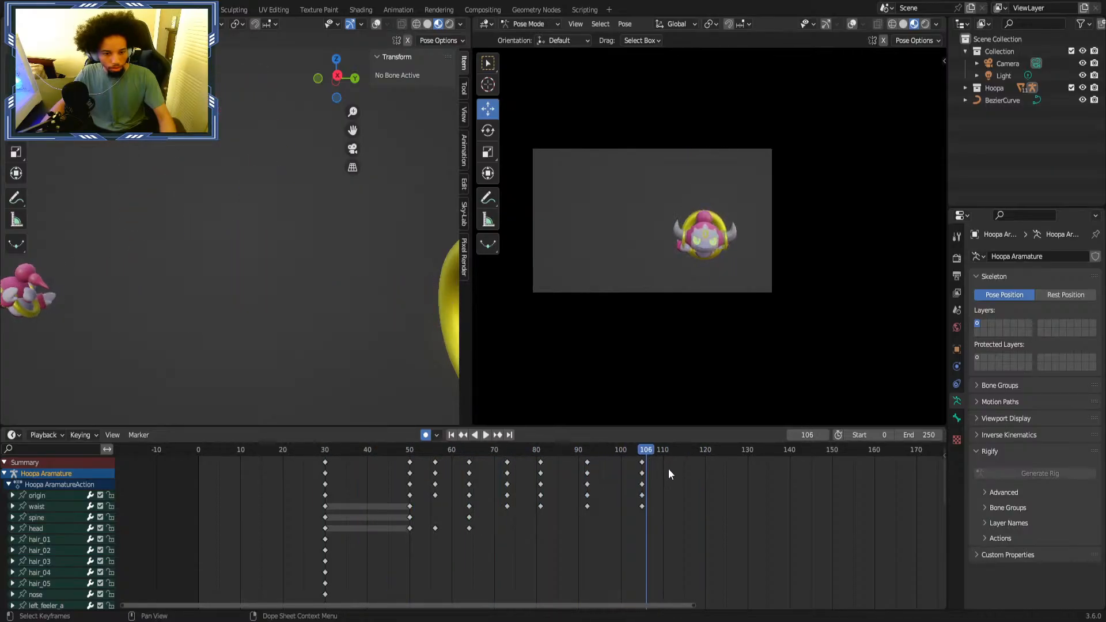
pyautogui.click(415, 449)
pyautogui.press('space')
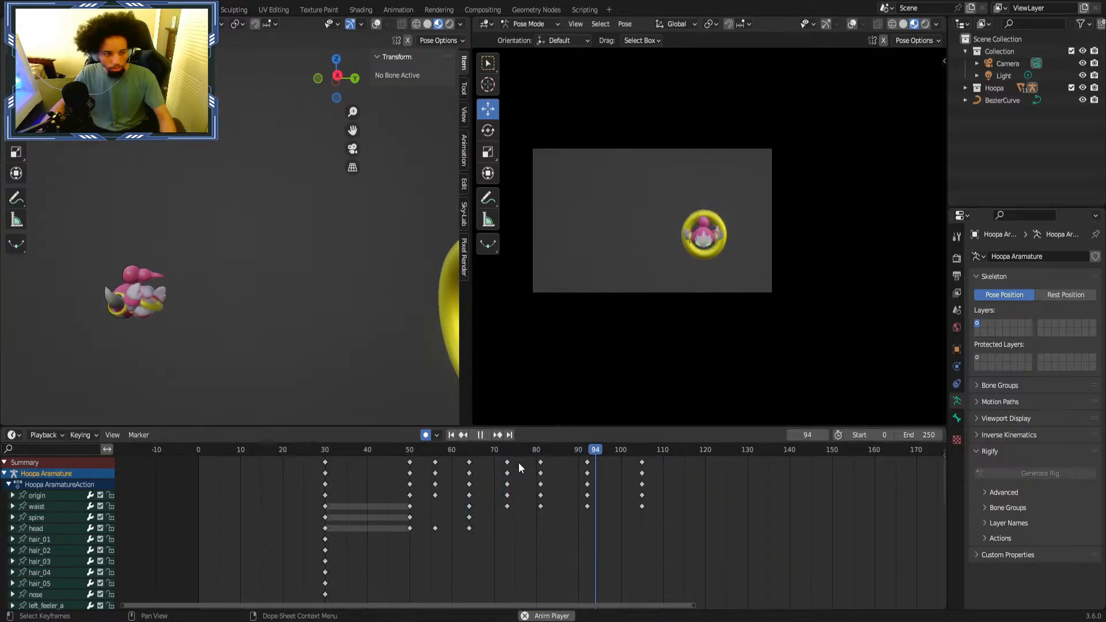
pyautogui.press('space')
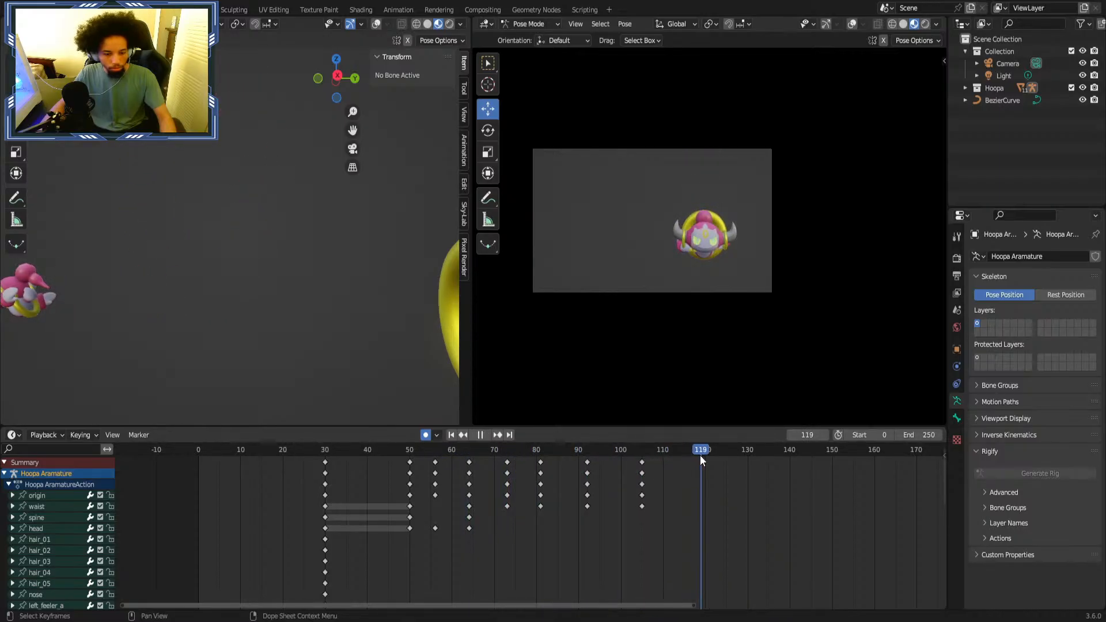
# At frame 119, move the origin bone closer to the camera, to about Z 4.59 m, and replay the approach.
pyautogui.click(34, 495)
pyautogui.scroll(-3, 122, 344)
pyautogui.keyDown('shift'); pyautogui.moveTo(123, 344); pyautogui.dragTo(266, 315, button='middle'); pyautogui.keyUp('shift')
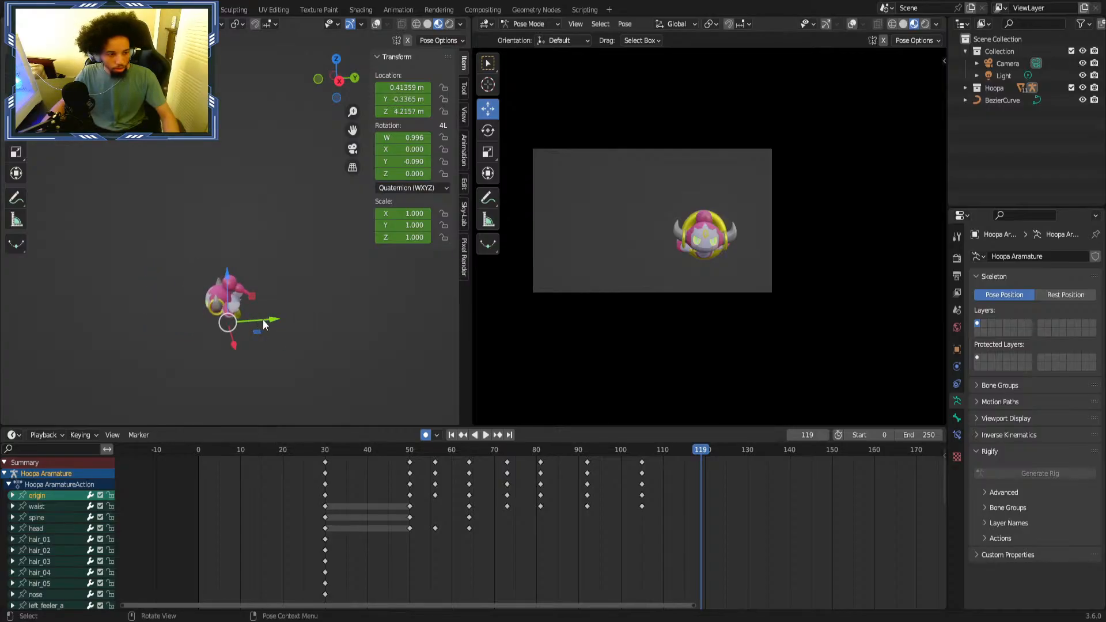
pyautogui.moveTo(263, 324); pyautogui.dragTo(178, 335)
pyautogui.press('space')
pyautogui.click(629, 451)
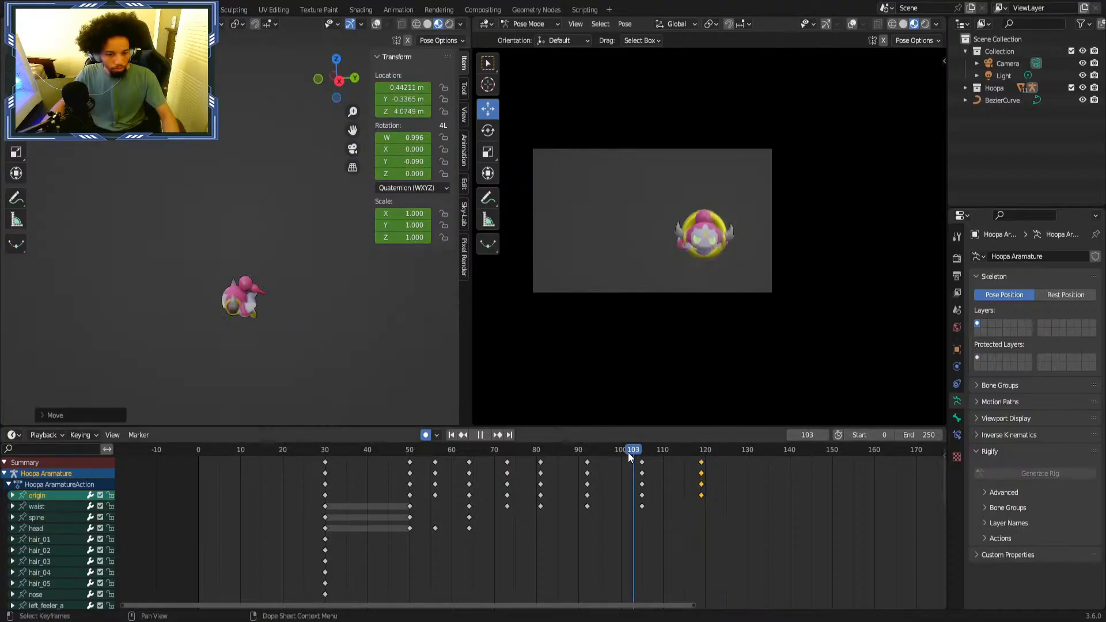
pyautogui.click(609, 451)
pyautogui.click(551, 449)
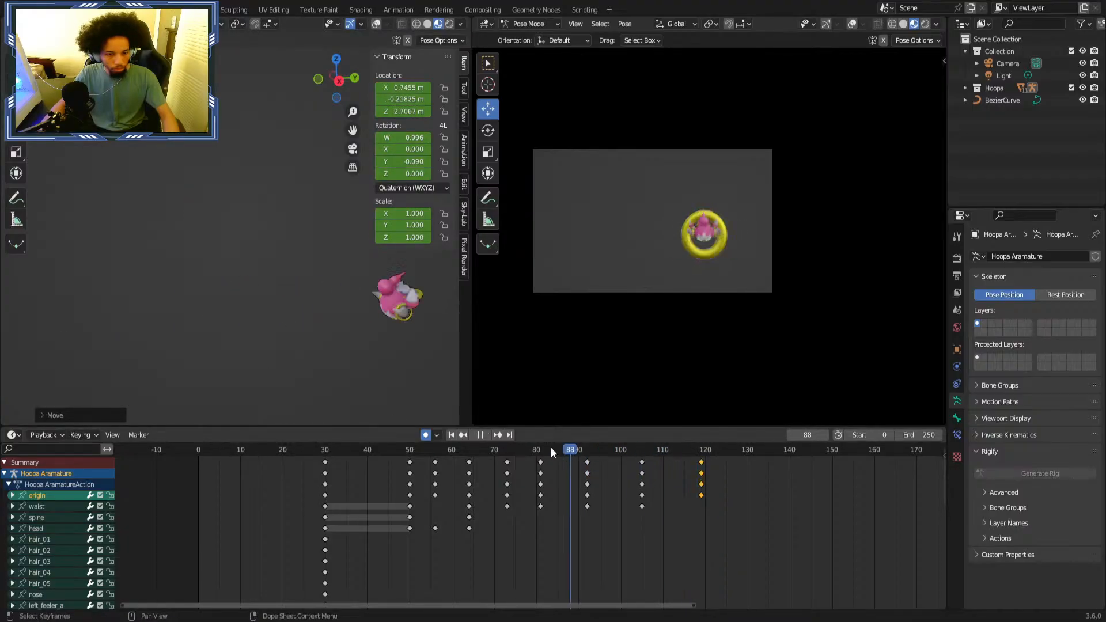
pyautogui.press('space')
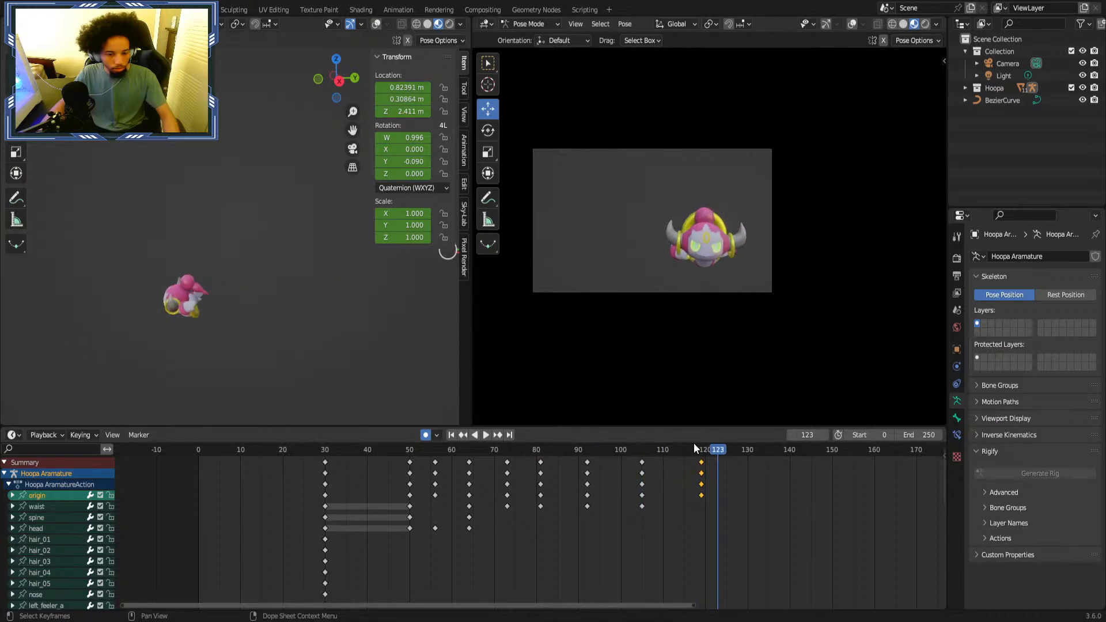
pyautogui.press('space')
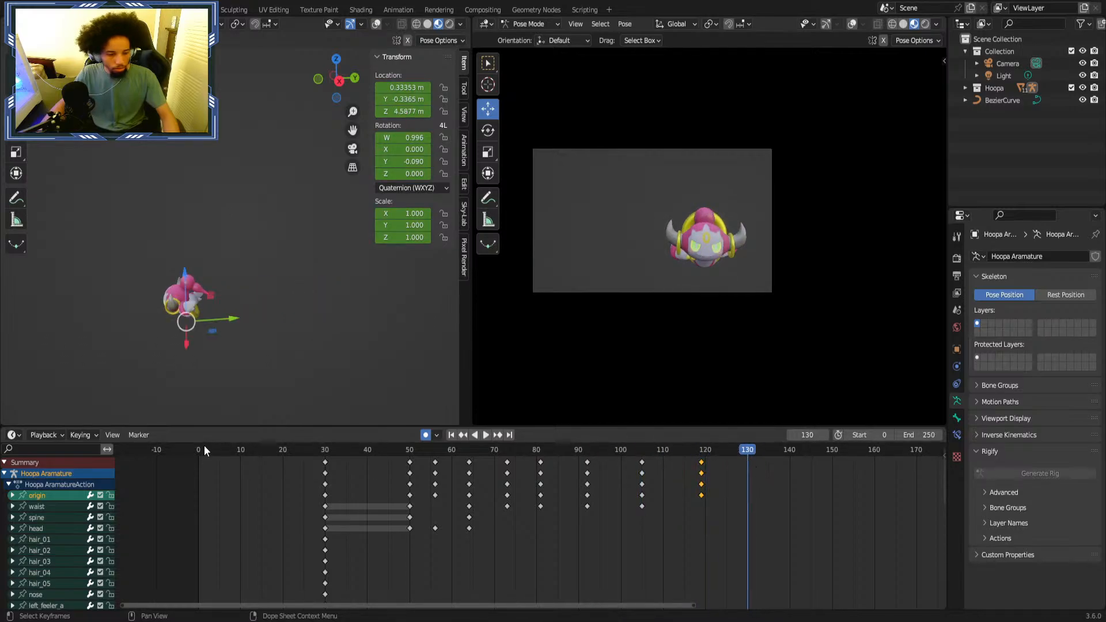
# At frame 130, raise the origin bone vertically to about Y -0.19 m and replay the approach.
pyautogui.press('g')
pyautogui.press('z')
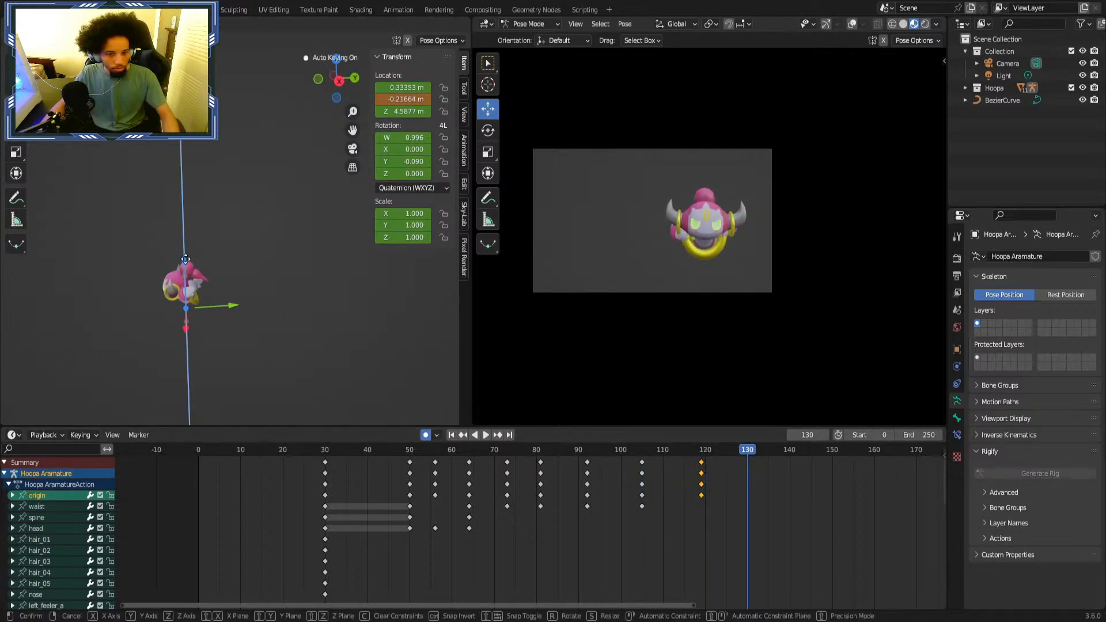
pyautogui.click(187, 255)
pyautogui.click(555, 451)
pyautogui.press('space')
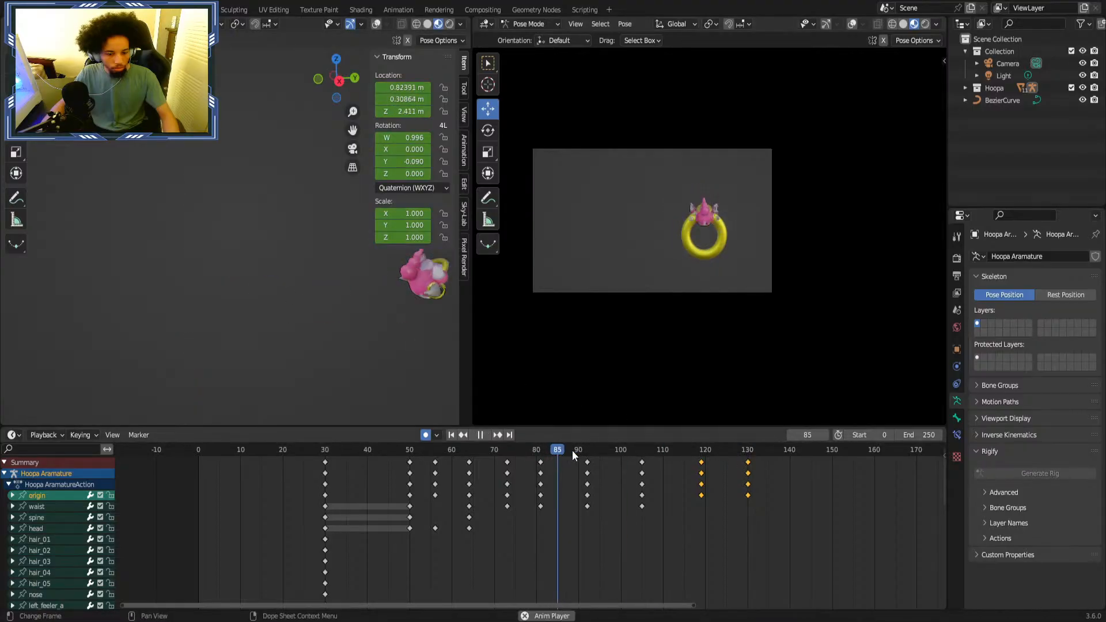
pyautogui.click(543, 451)
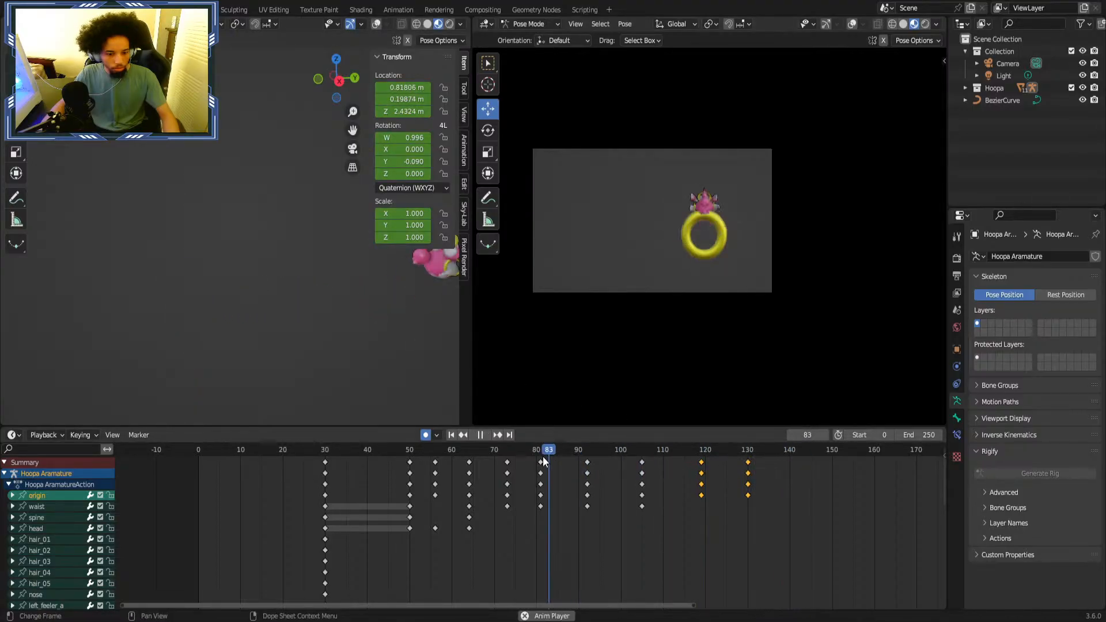
pyautogui.press('space')
# Move the last keyframe column to about frame 132 and replay the end of the flight.
pyautogui.moveTo(748, 494); pyautogui.dragTo(648, 500, button='middle')
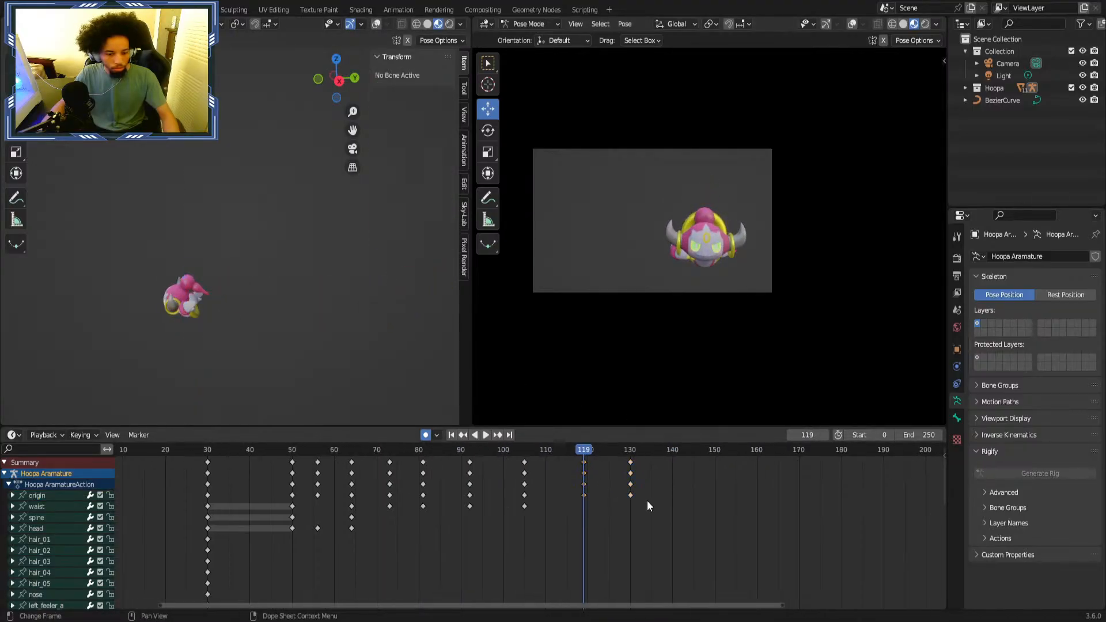
pyautogui.press('g')
pyautogui.click(638, 473)
pyautogui.click(509, 452)
pyautogui.press('space')
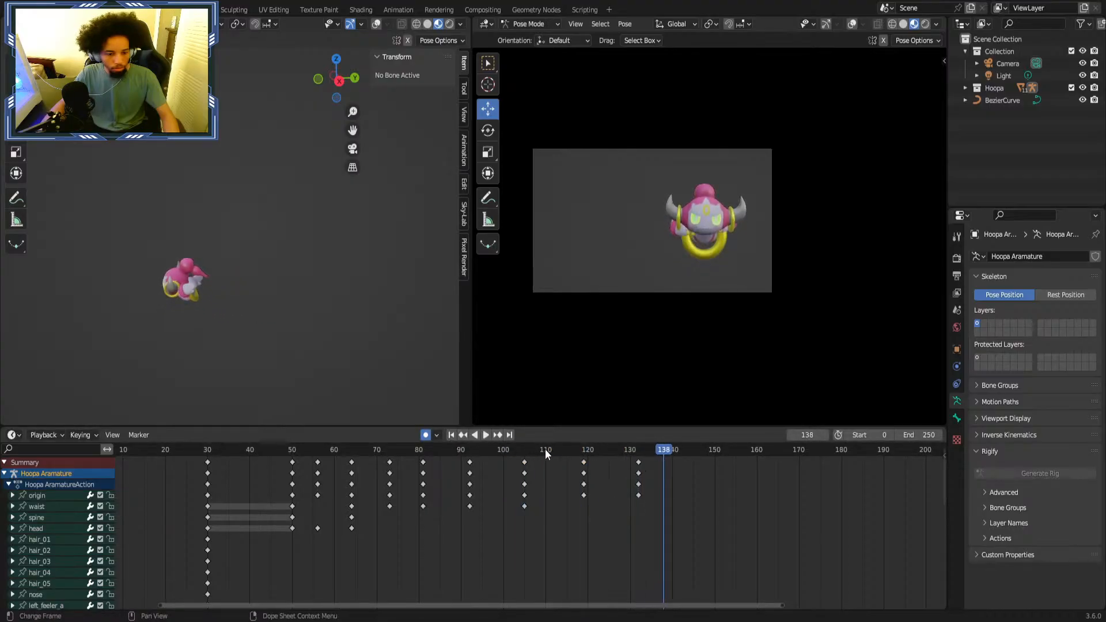
pyautogui.click(499, 451)
pyautogui.click(363, 470)
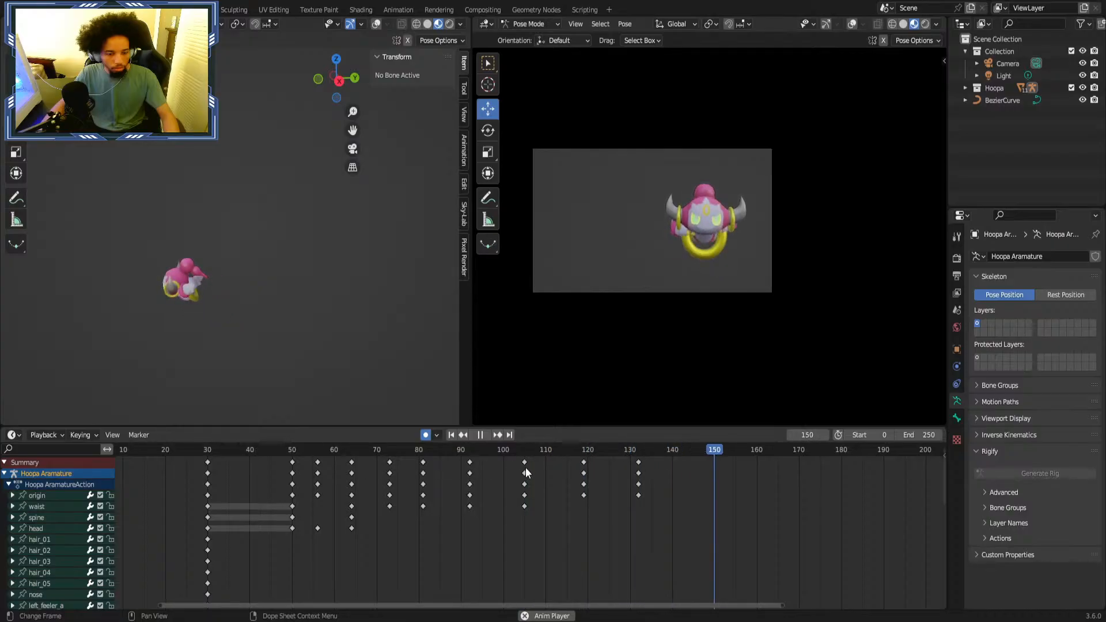
# Shift the last two keyframe columns 4 frames earlier, to about frames 115 and 128, and replay.
pyautogui.moveTo(729, 465); pyautogui.dragTo(566, 497)
pyautogui.click(429, 451)
pyautogui.press('space')
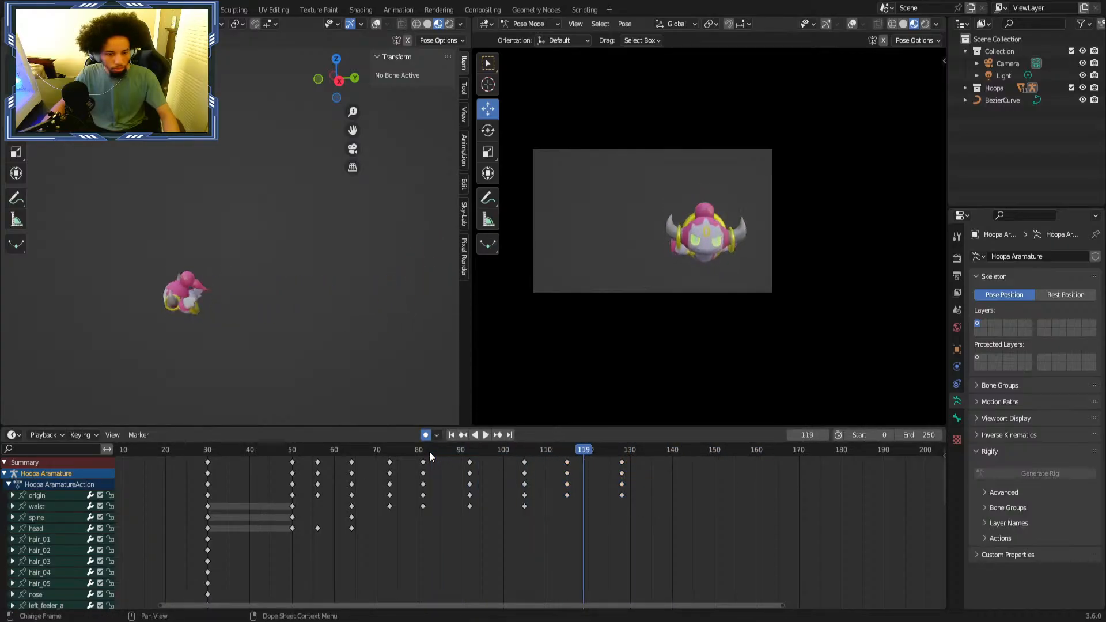
pyautogui.press('space')
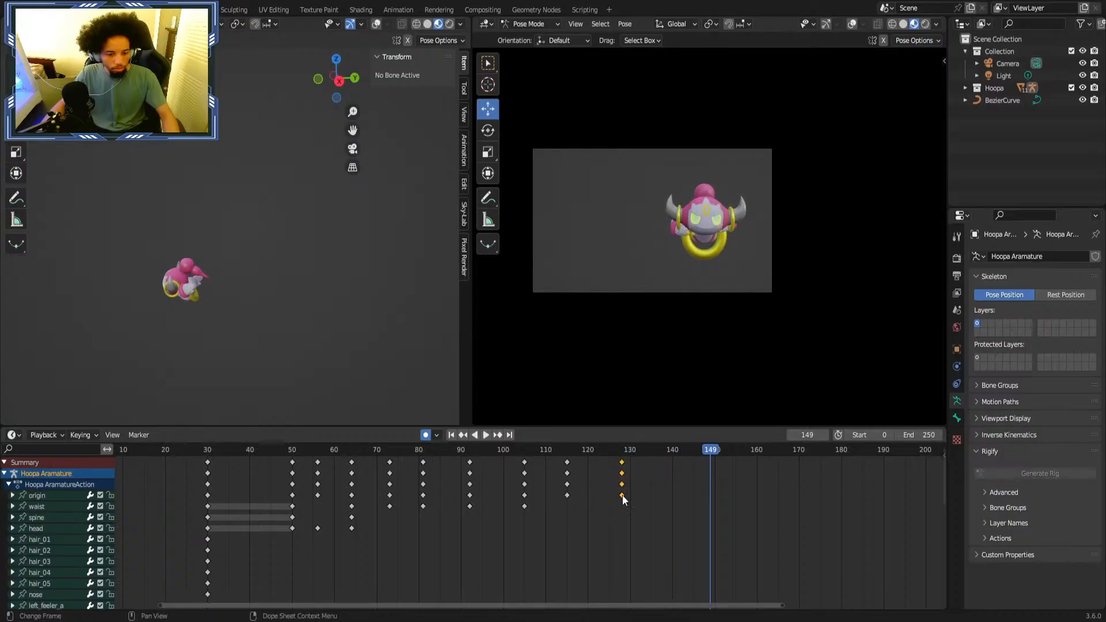
# Move the last keyframe column to about frame 123 and replay from about frame 77.
pyautogui.moveTo(622, 496); pyautogui.dragTo(600, 495)
pyautogui.click(662, 499)
pyautogui.click(406, 451)
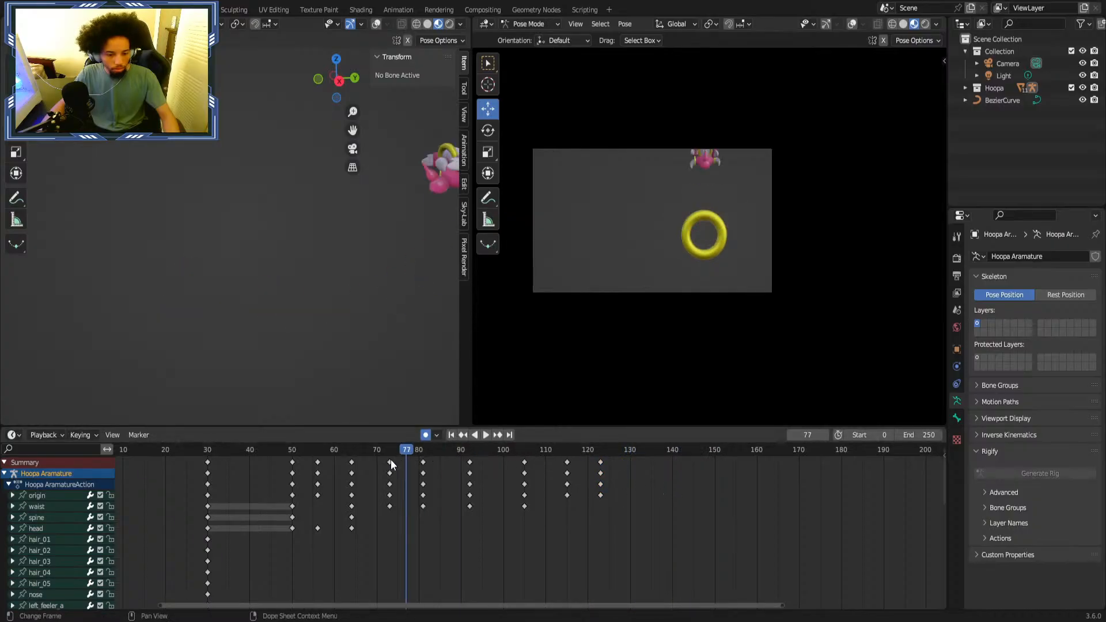
pyautogui.press('space')
pyautogui.press('space')
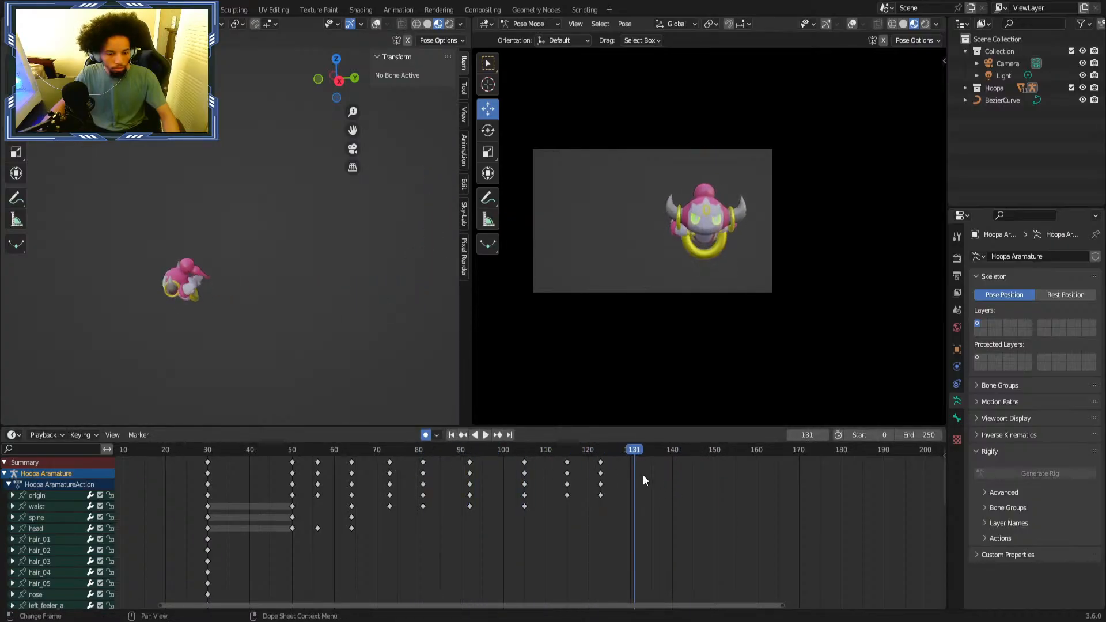
# Move the last keyframe column to about frame 127 and replay from about frame 81.
pyautogui.moveTo(601, 494); pyautogui.dragTo(618, 494)
pyautogui.click(422, 450)
pyautogui.press('space')
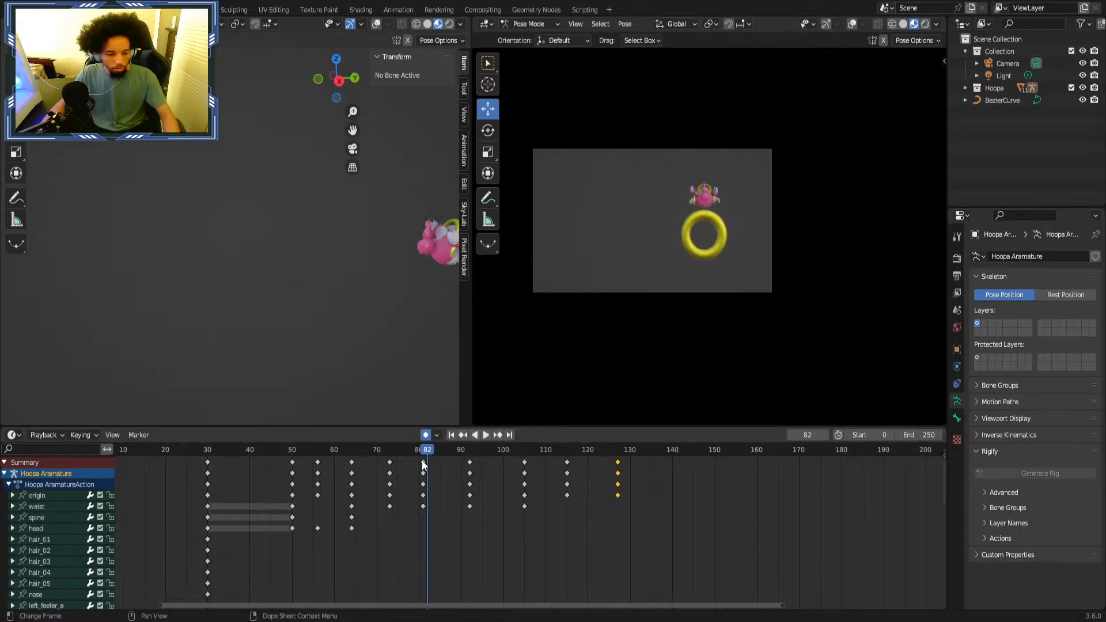
pyautogui.press('space')
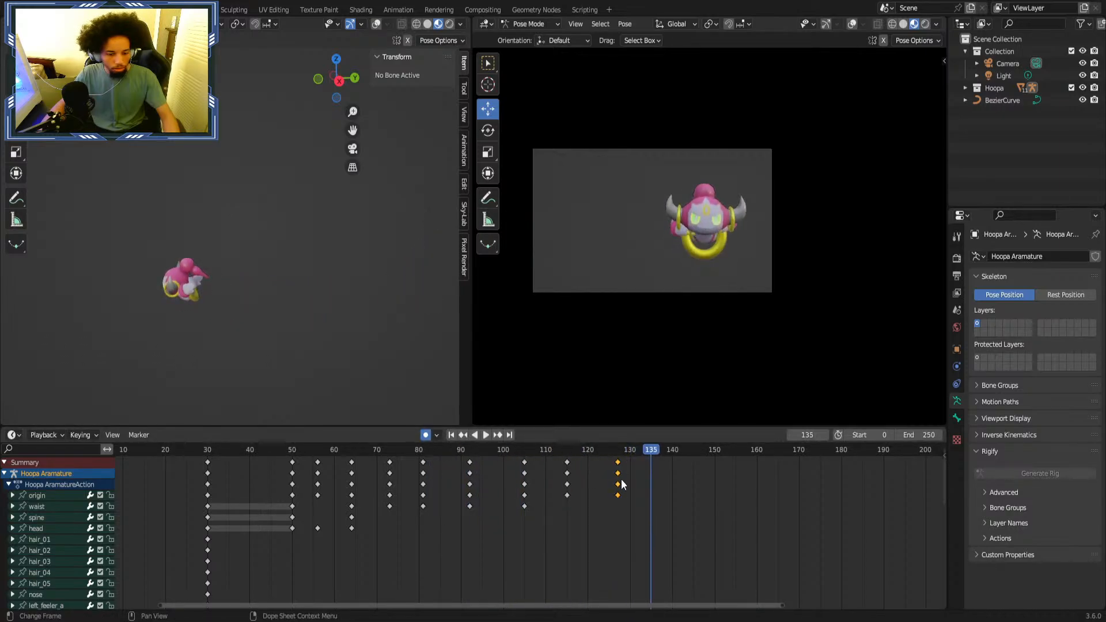
# Move the last keyframe column to about frame 130 and replay the flight from about frame 50.
pyautogui.moveTo(615, 493); pyautogui.dragTo(630, 493)
pyautogui.click(293, 450)
pyautogui.press('space')
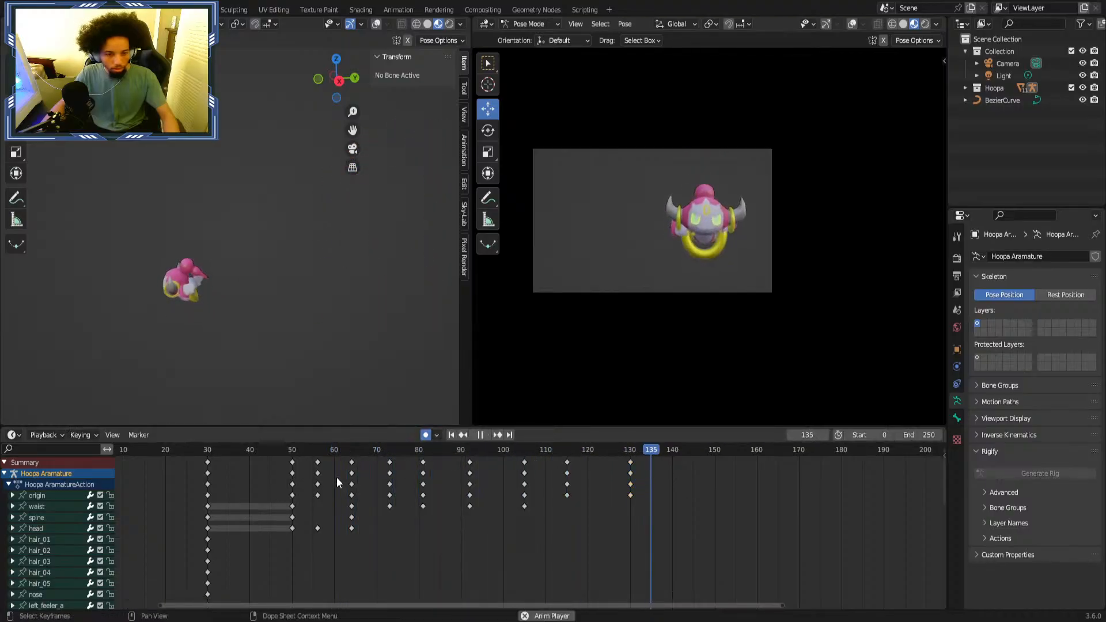
pyautogui.press('space')
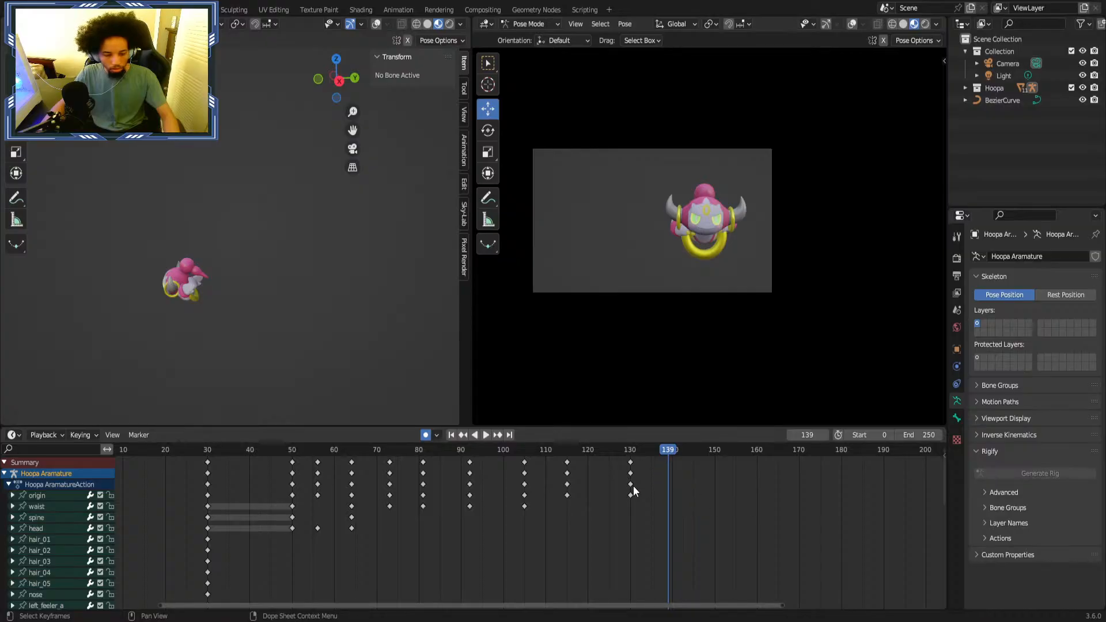
# Raise the origin bone to about Y -0.12 m at frame 139, move that keyframe column to about frame 142, and replay.
pyautogui.click(60, 497)
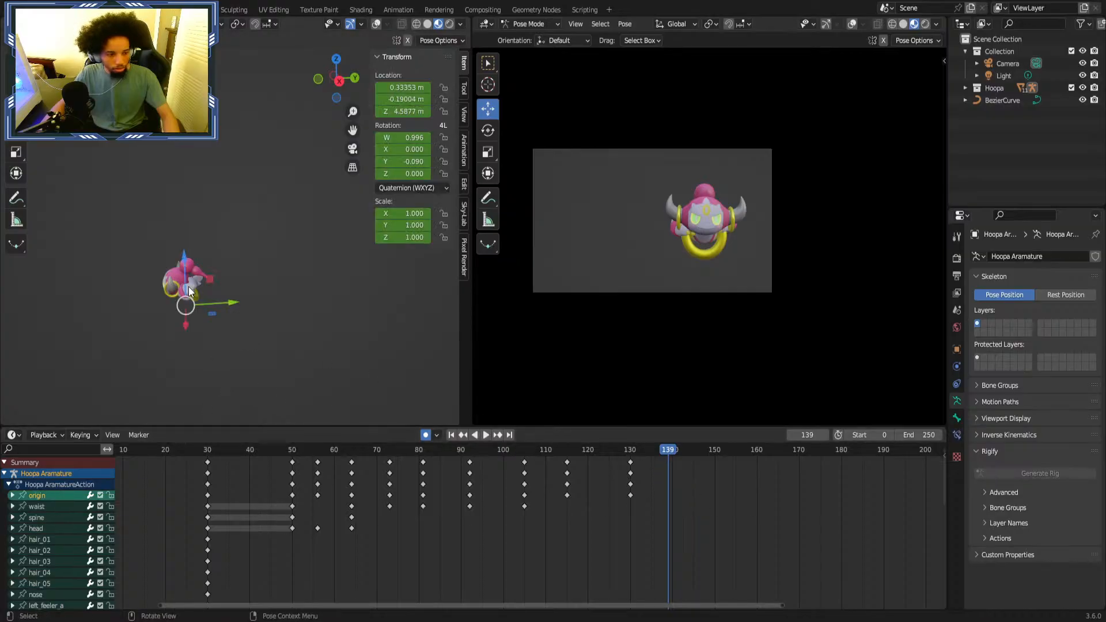
pyautogui.moveTo(184, 258); pyautogui.dragTo(186, 249)
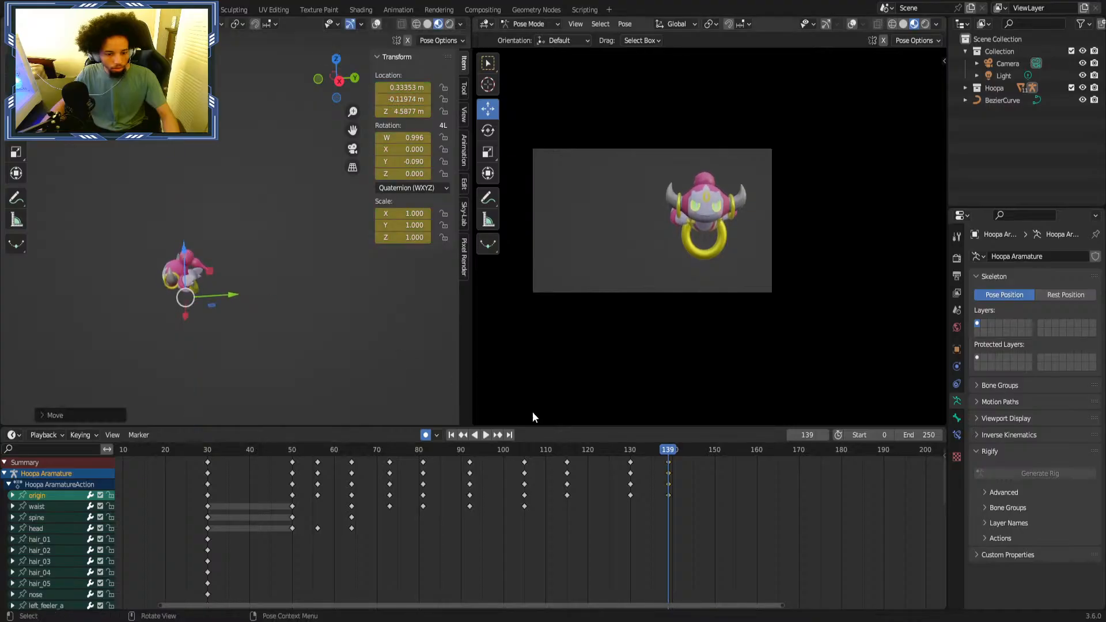
pyautogui.click(688, 497)
pyautogui.moveTo(669, 495); pyautogui.dragTo(682, 495)
pyautogui.click(681, 495)
pyautogui.press('space')
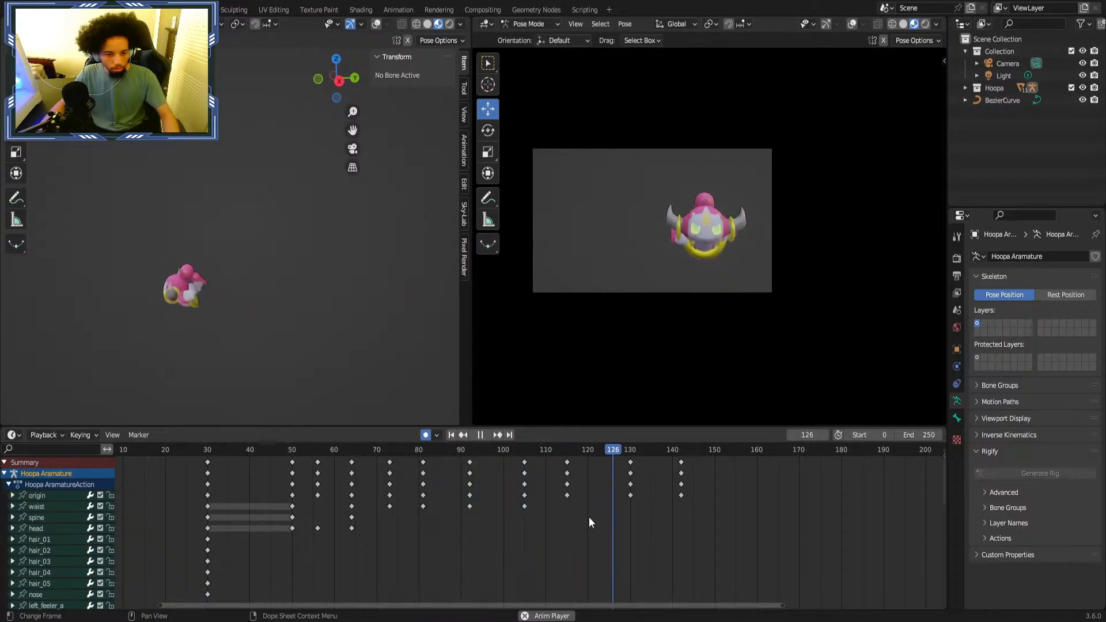
pyautogui.press('space')
# Move the last keyframe column to about frame 144 and replay from about frame 84.
pyautogui.moveTo(680, 495); pyautogui.dragTo(693, 489)
pyautogui.click(435, 449)
pyautogui.press('space')
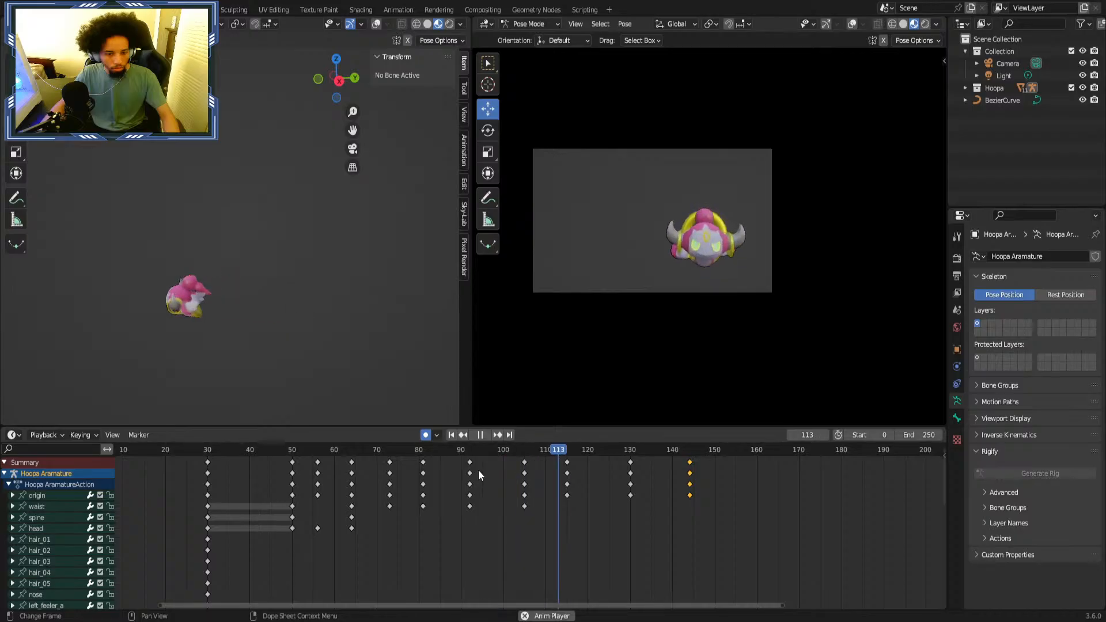
pyautogui.press('space')
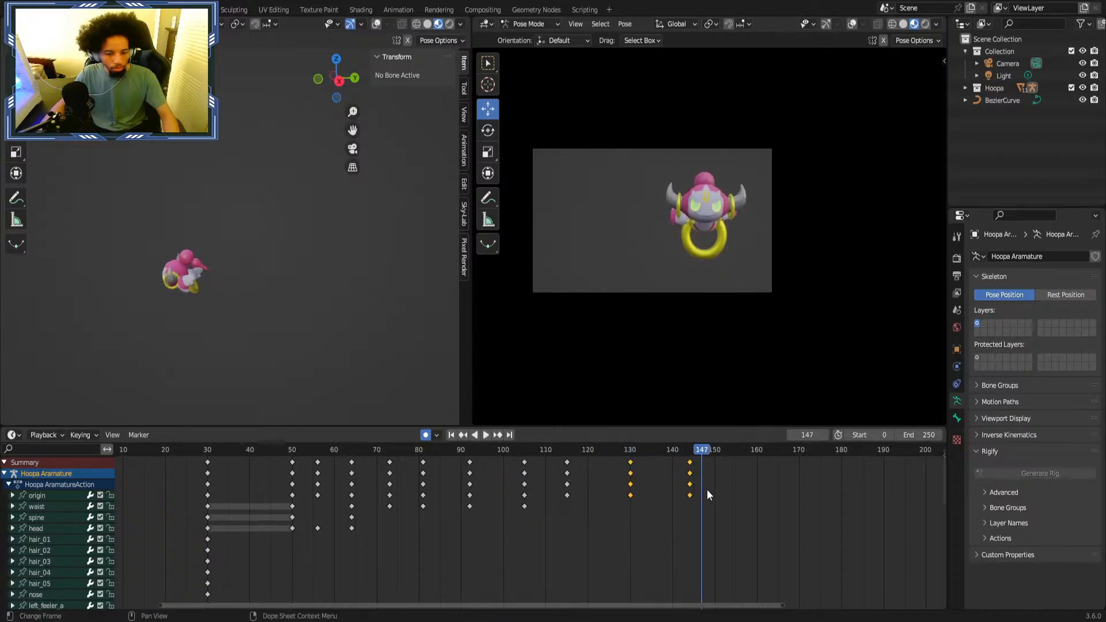
# Move the last two keyframe columns to about frames 132 and 146, then replay from about frame 57.
pyautogui.moveTo(691, 492); pyautogui.dragTo(700, 492)
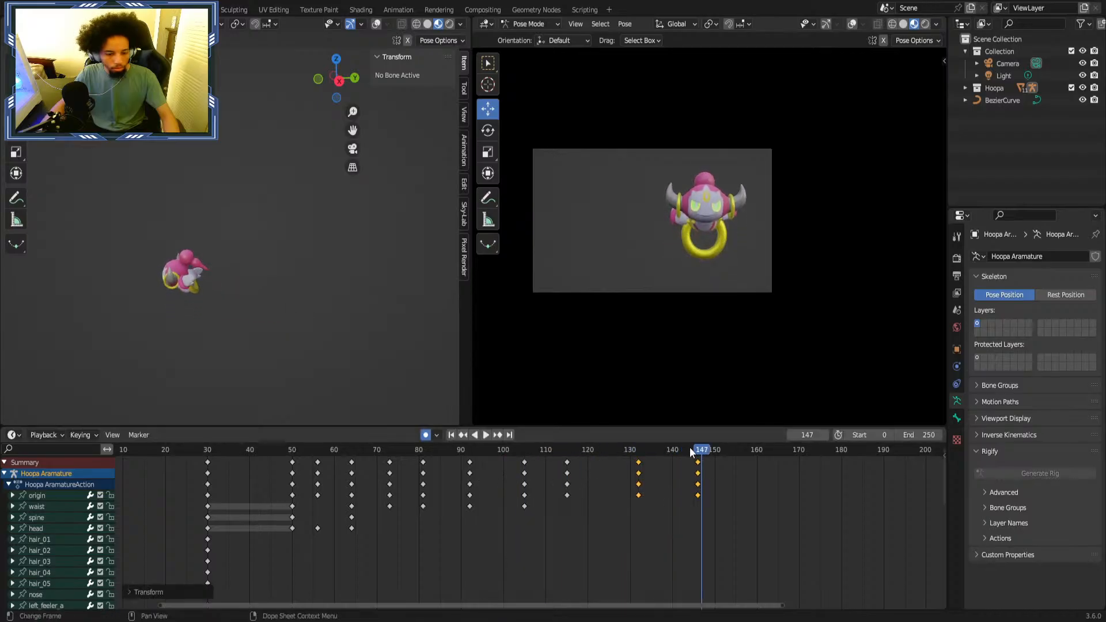
pyautogui.click(475, 450)
pyautogui.press('space')
pyautogui.press('space')
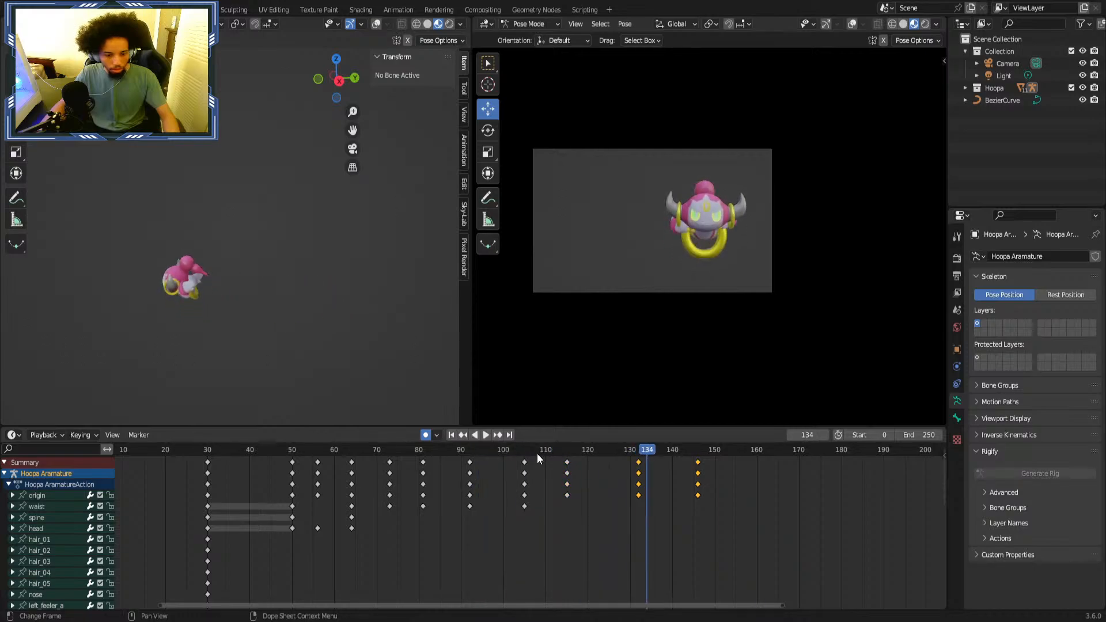
pyautogui.click(322, 451)
pyautogui.press('space')
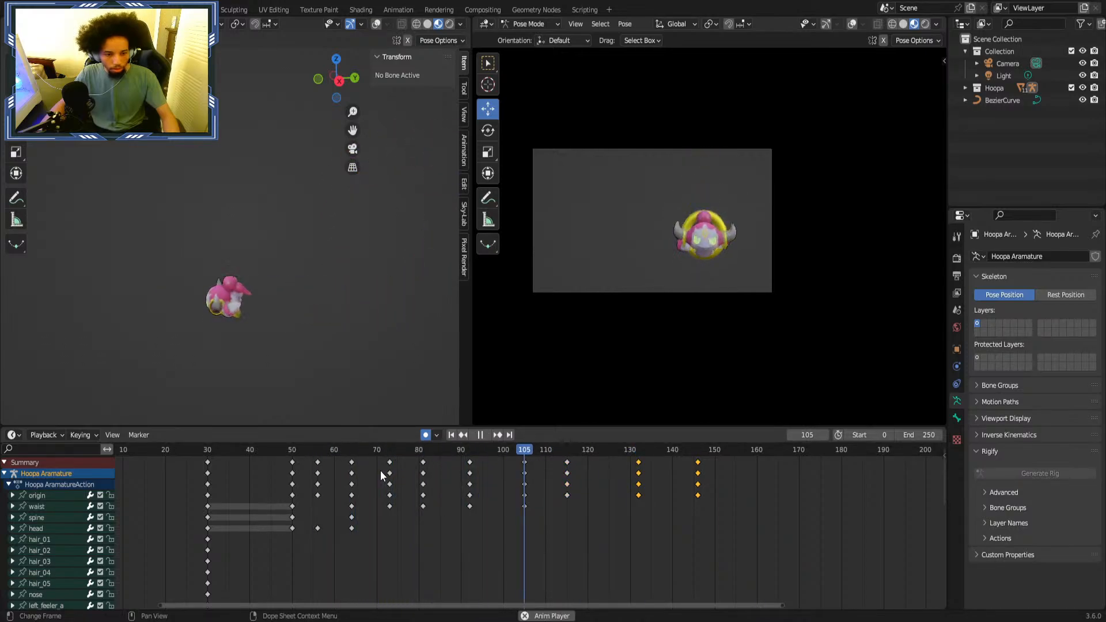
pyautogui.press('space')
# Delete the origin bone's Y Location keyframe at frame 115 and replay the approach.
pyautogui.click(12, 495)
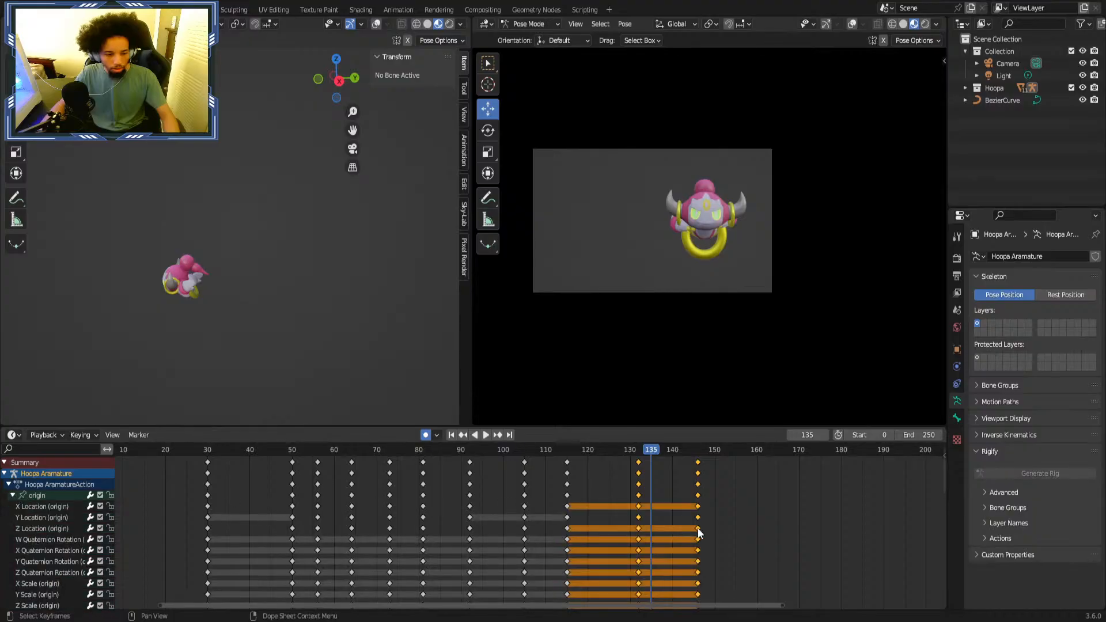
pyautogui.click(697, 528)
pyautogui.moveTo(694, 527); pyautogui.dragTo(554, 520, button='middle')
pyautogui.scroll(10, 554, 520)
pyautogui.moveTo(481, 501); pyautogui.dragTo(582, 507, button='middle')
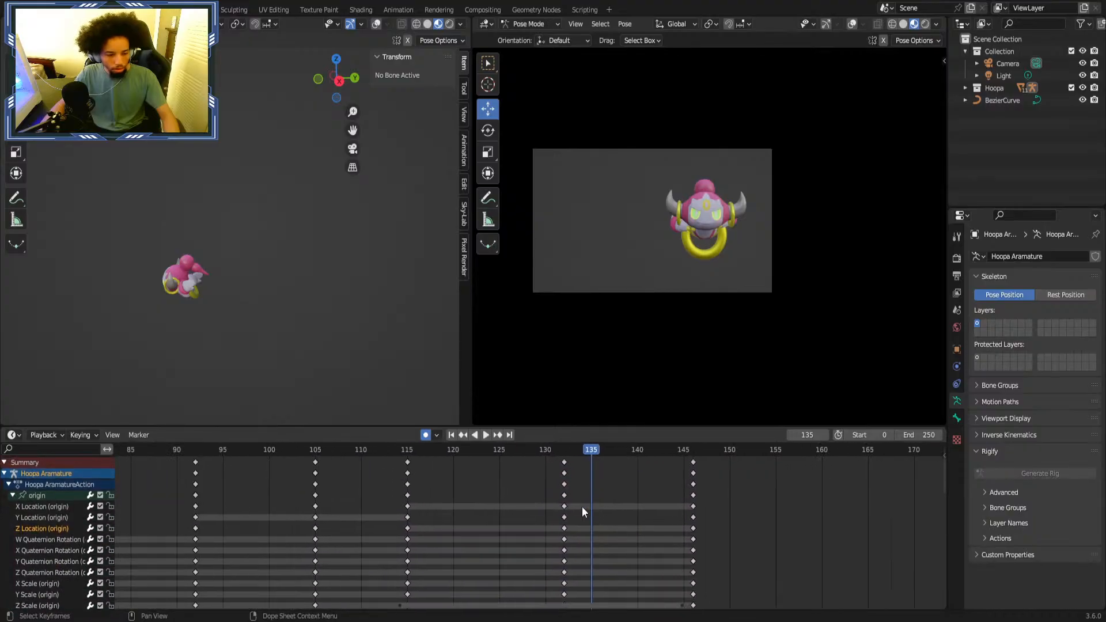
pyautogui.scroll(1, 582, 507)
pyautogui.moveTo(567, 452); pyautogui.dragTo(307, 495)
pyautogui.click(378, 517)
pyautogui.rightClick(395, 518)
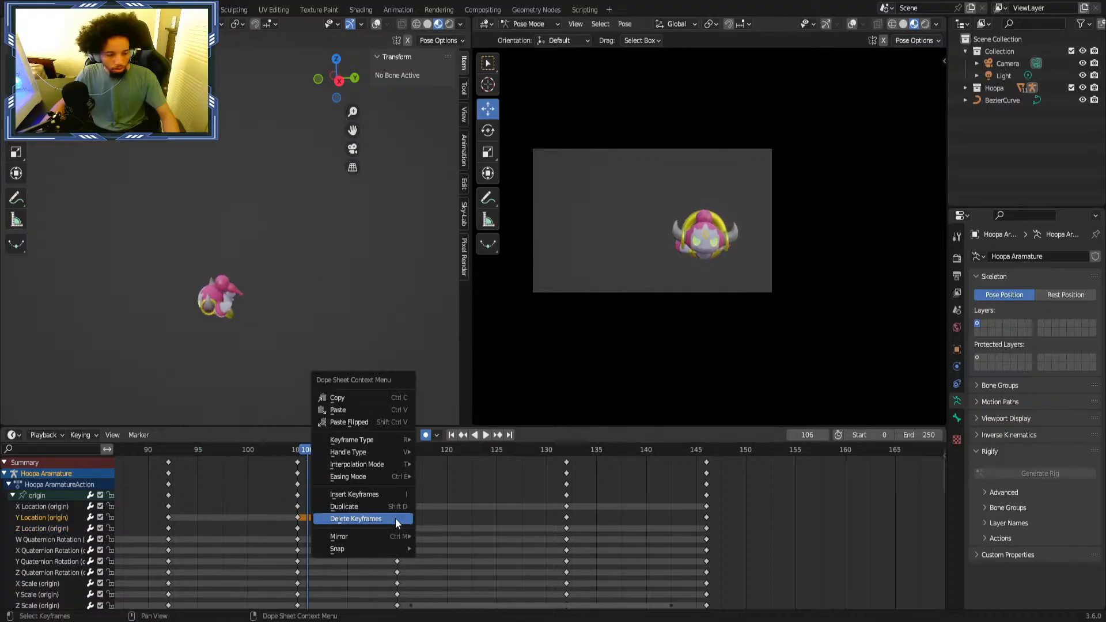
pyautogui.click(388, 521)
pyautogui.press('space')
pyautogui.scroll(-1, 351, 467)
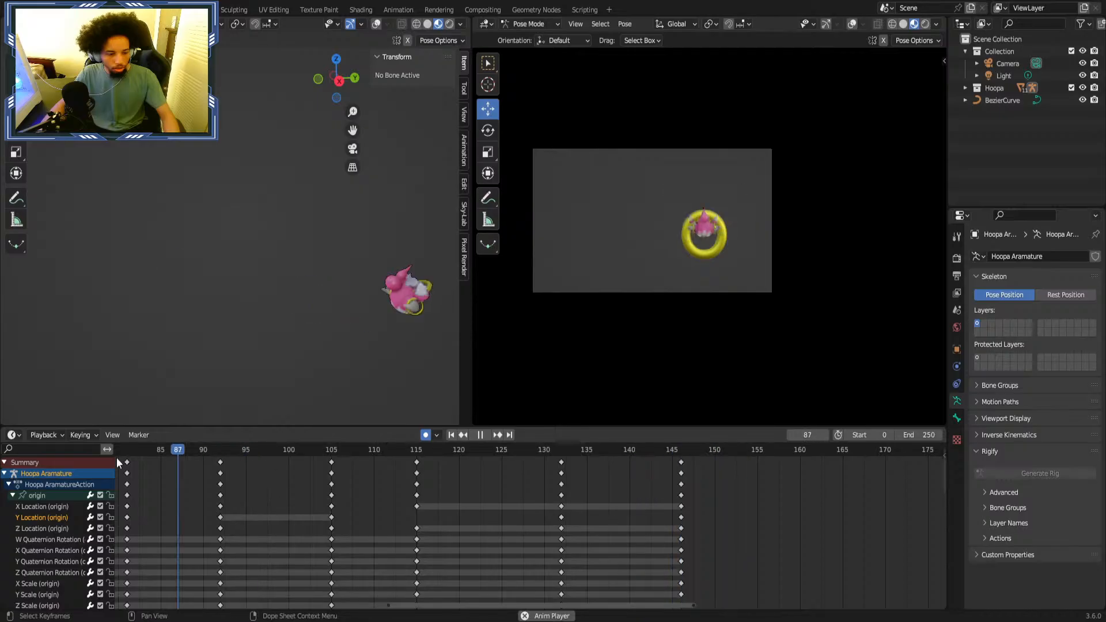
pyautogui.press('space')
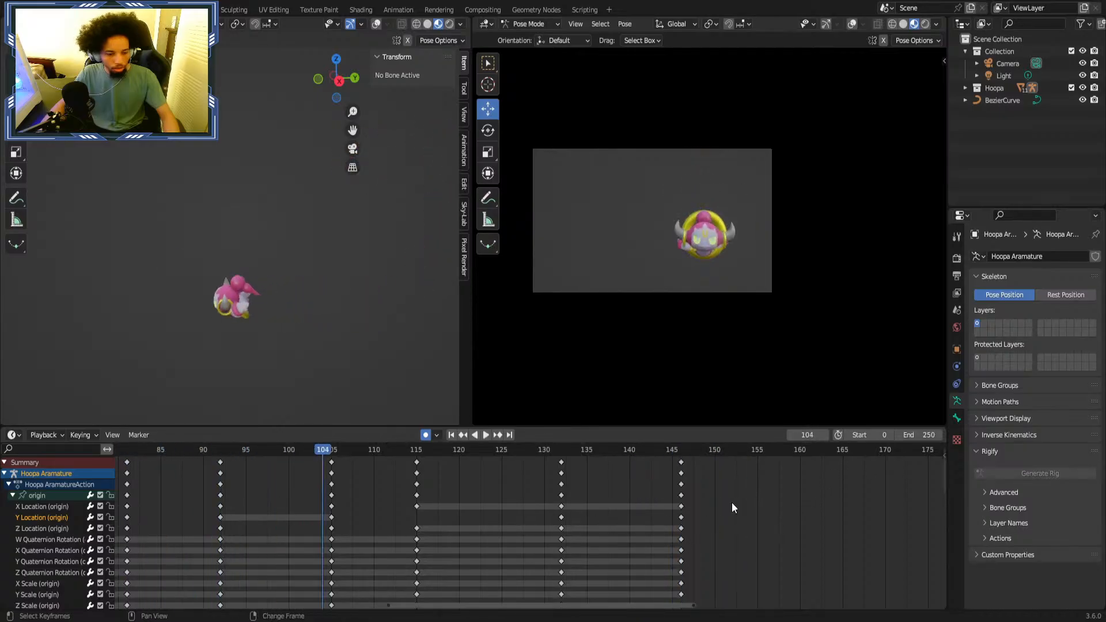
# Move the origin's last two Y Location keyframes to about frames 126 and 140 and replay from about frame 91.
pyautogui.moveTo(712, 514); pyautogui.dragTo(561, 526)
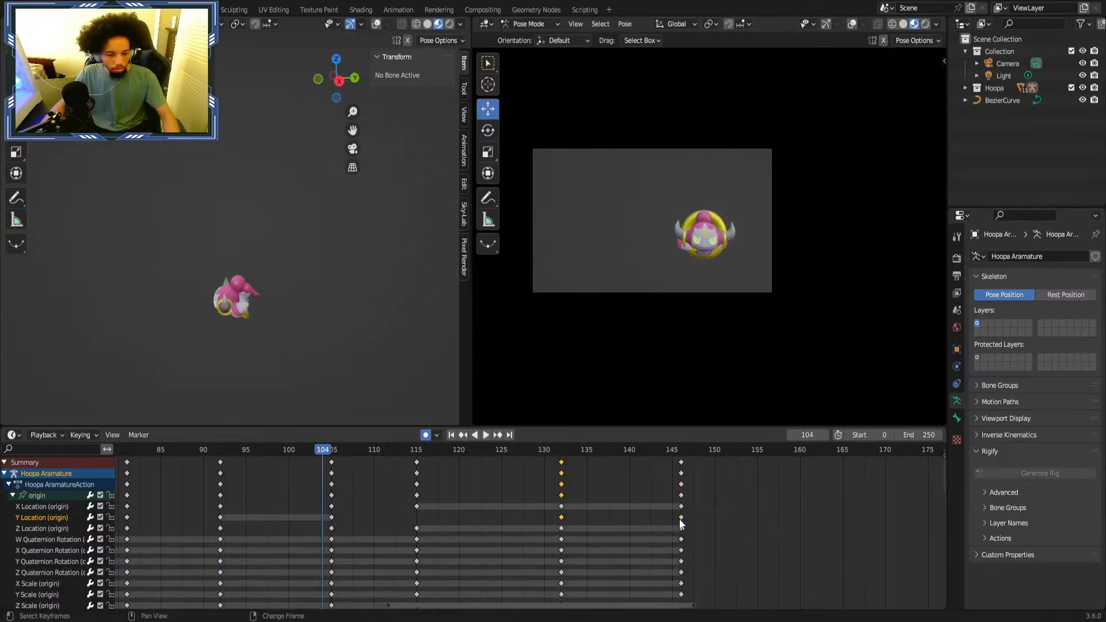
pyautogui.moveTo(681, 520); pyautogui.dragTo(629, 517)
pyautogui.click(285, 451)
pyautogui.press('space')
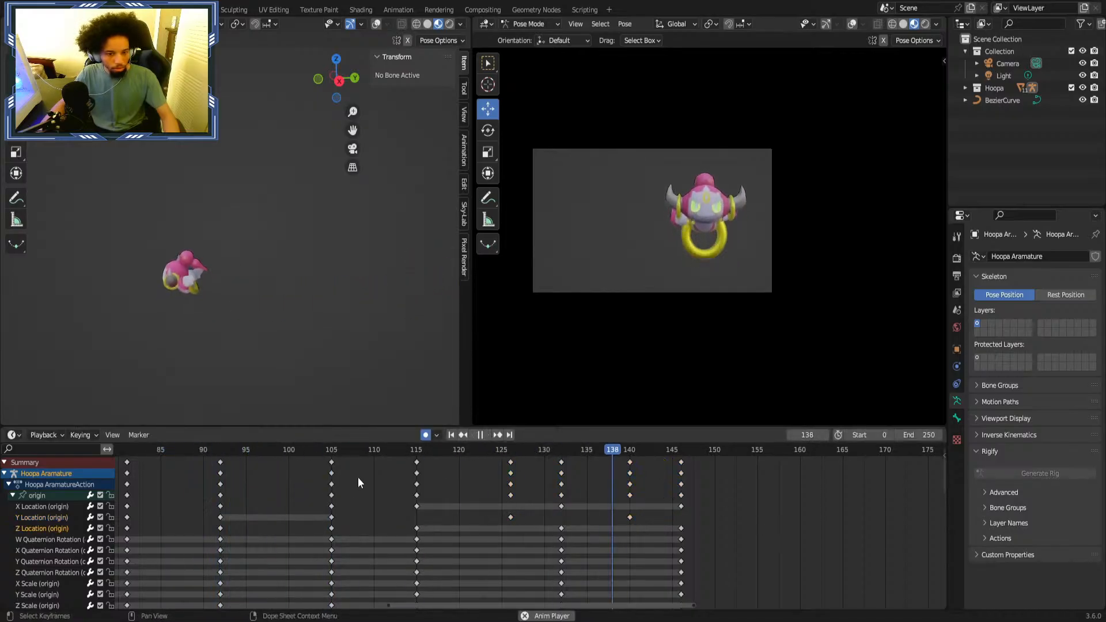
pyautogui.click(208, 453)
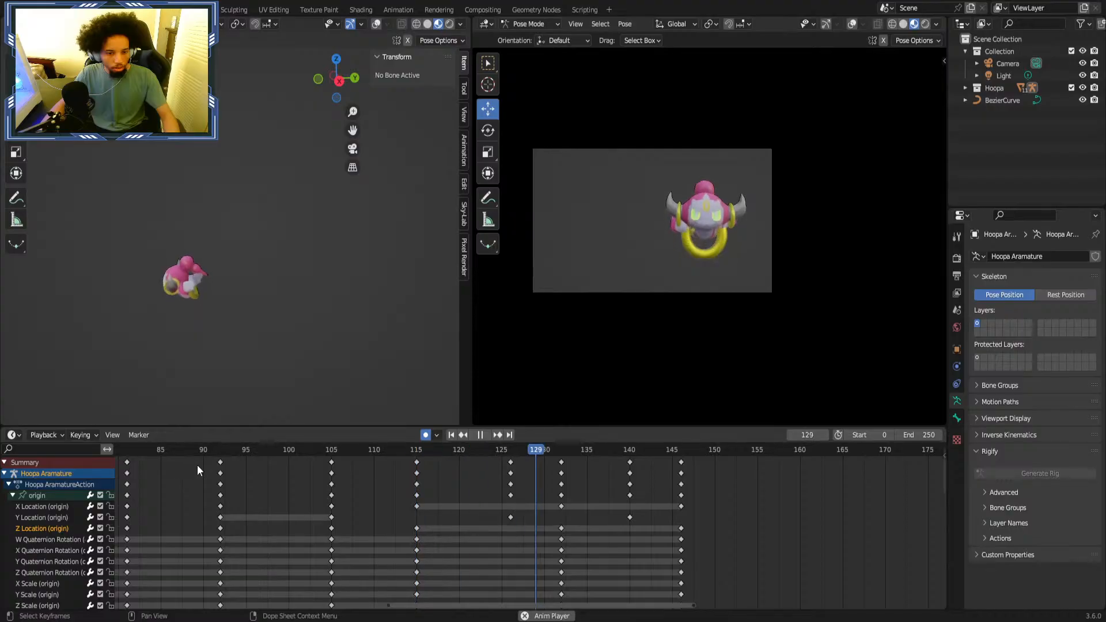
pyautogui.press('space')
# Shift the origin's last two Y Location keyframes to about frames 128 and 142 and replay from frame 84.
pyautogui.moveTo(497, 512); pyautogui.dragTo(638, 518)
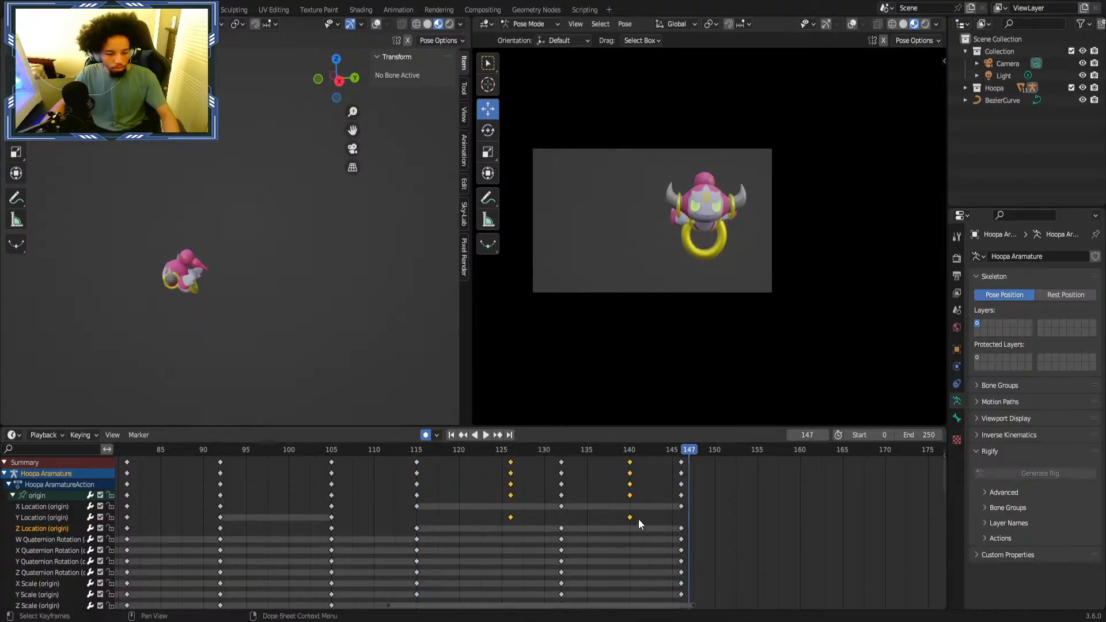
pyautogui.press('g')
pyautogui.click(650, 517)
pyautogui.click(151, 452)
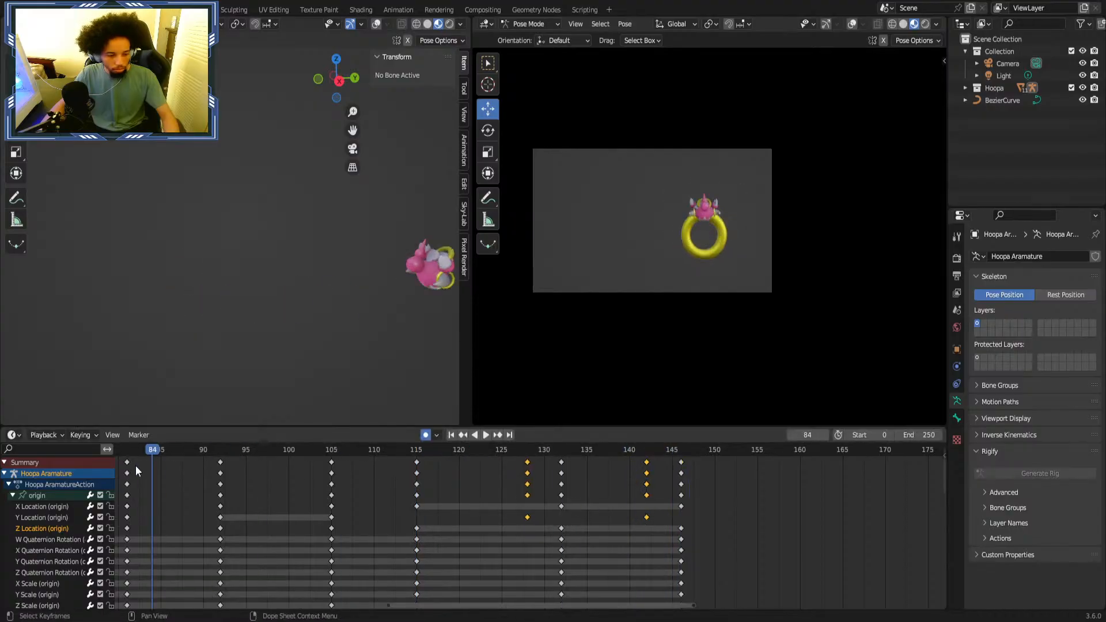
pyautogui.press('space')
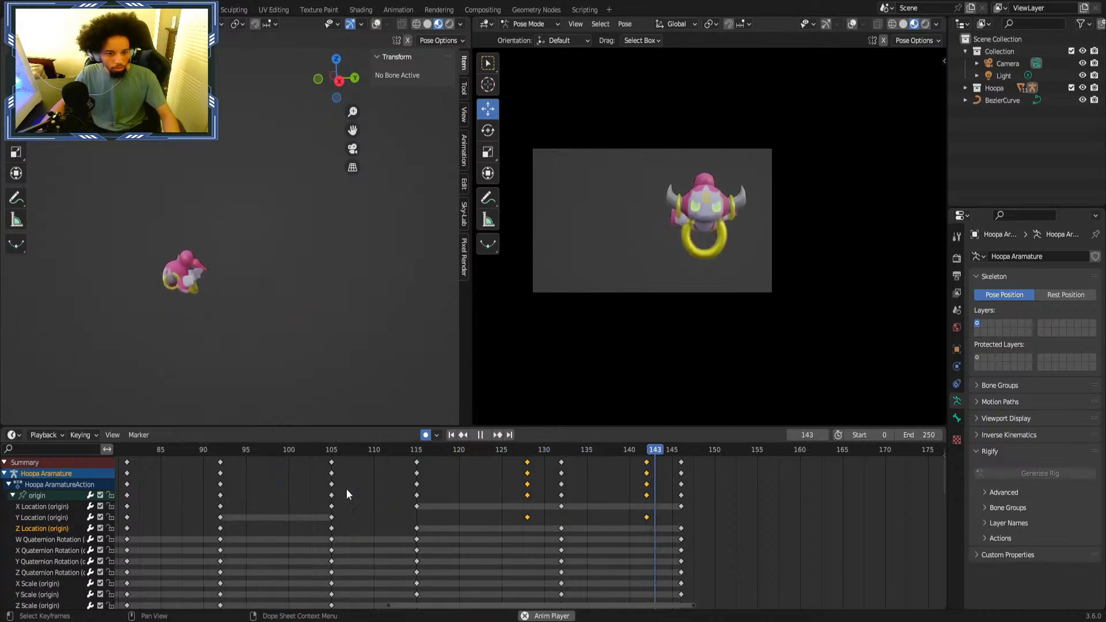
pyautogui.press('space')
# Collapse the origin channels and save the file, then replay the full flight from about frame 27.
pyautogui.click(12, 495)
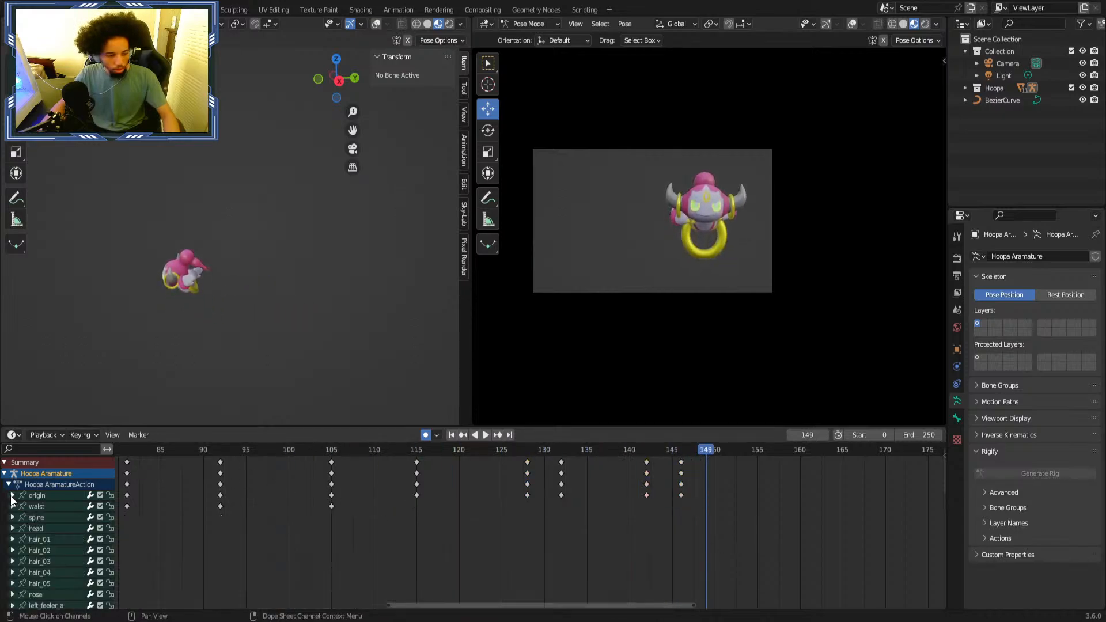
pyautogui.hotkey('ctrl', 's')
pyautogui.click(613, 548)
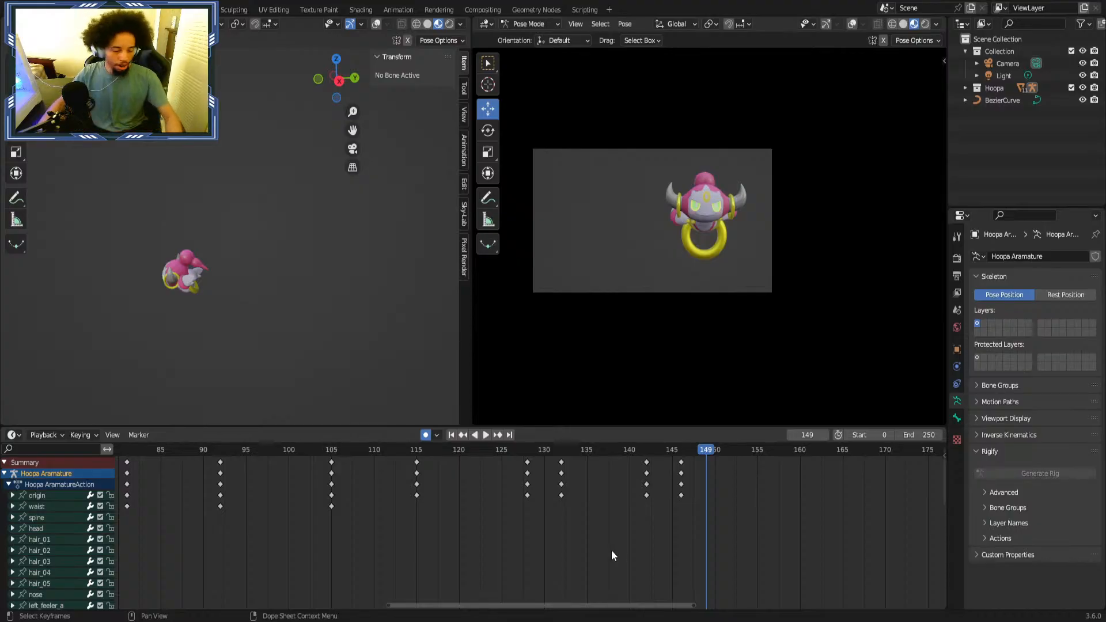
pyautogui.scroll(-6, 609, 549)
pyautogui.click(251, 445)
pyautogui.press('space')
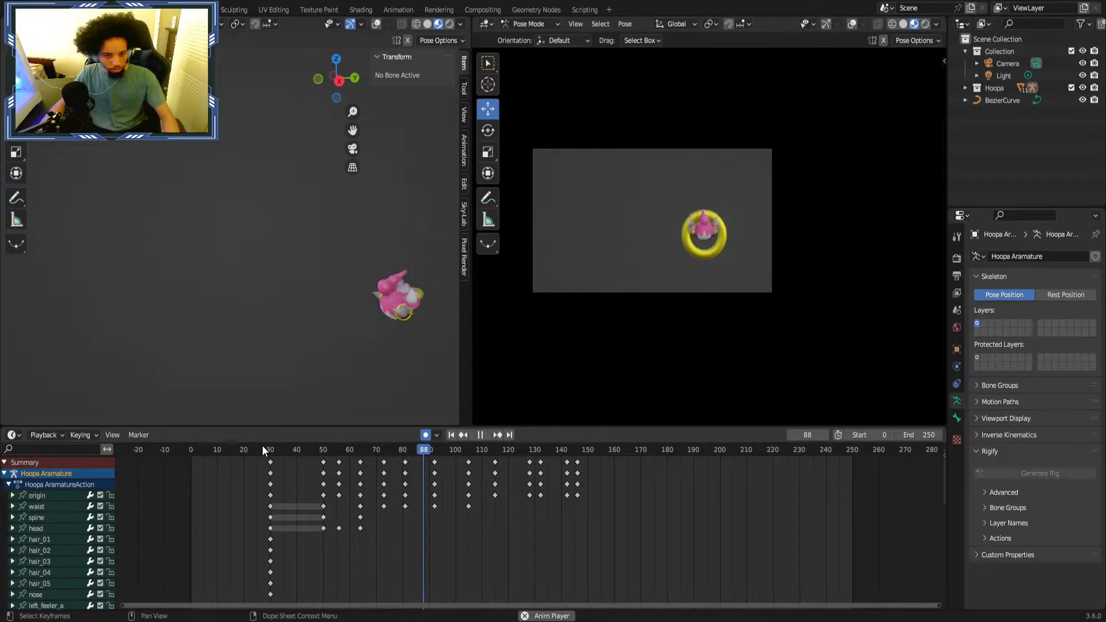
pyautogui.click(261, 445)
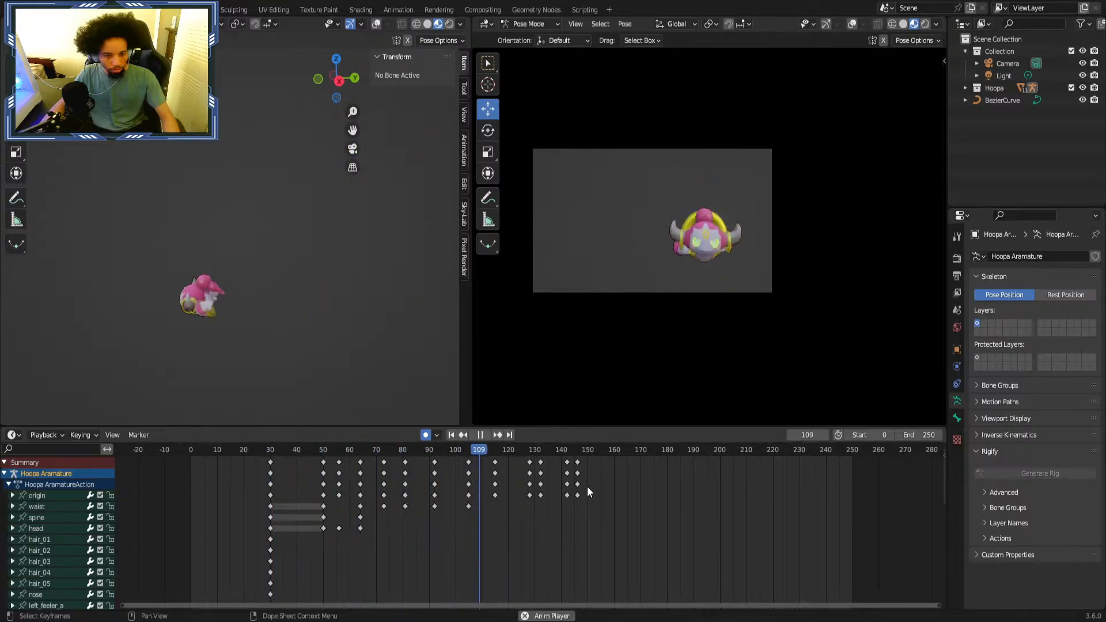
# Nudge the origin bone to about X 0.335 m at frame 115 and replay from about frame 79.
pyautogui.moveTo(460, 451); pyautogui.dragTo(495, 469)
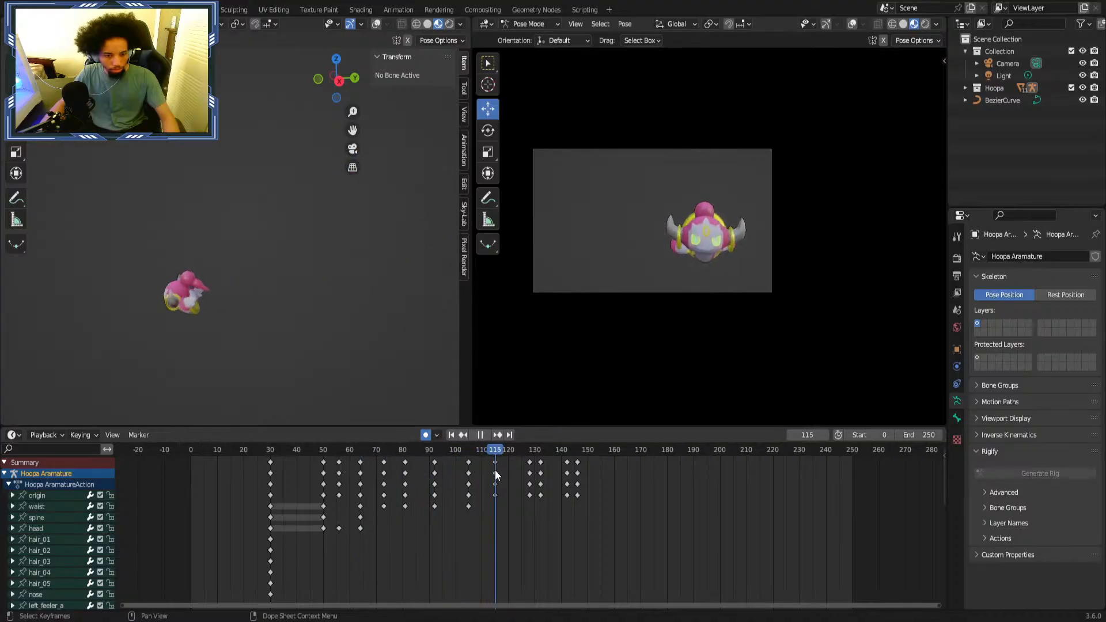
pyautogui.click(68, 494)
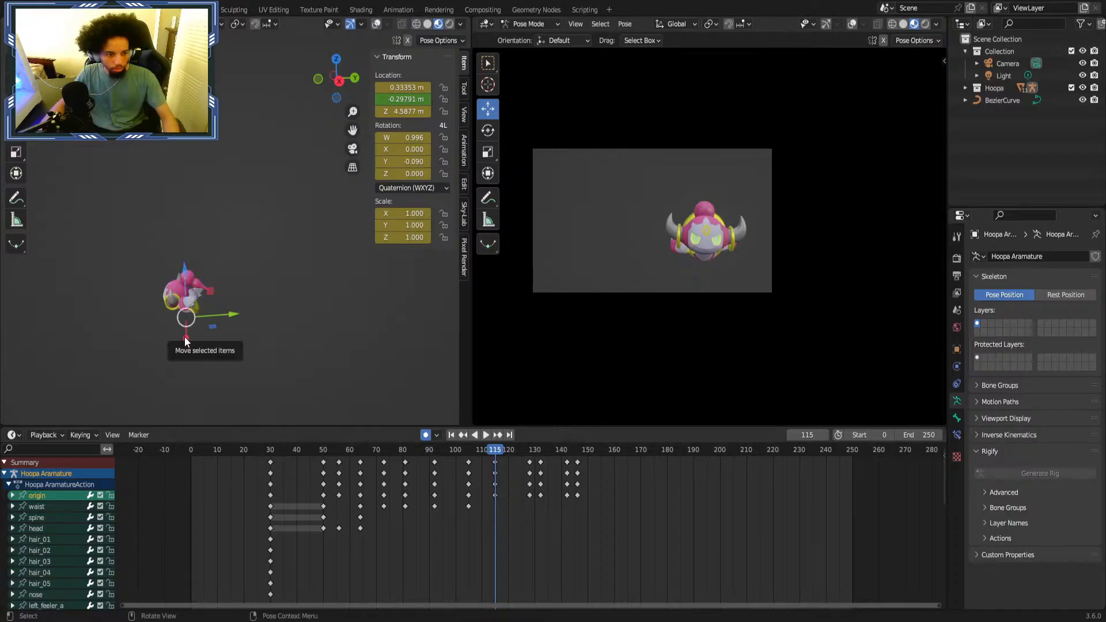
pyautogui.moveTo(182, 337); pyautogui.dragTo(186, 340)
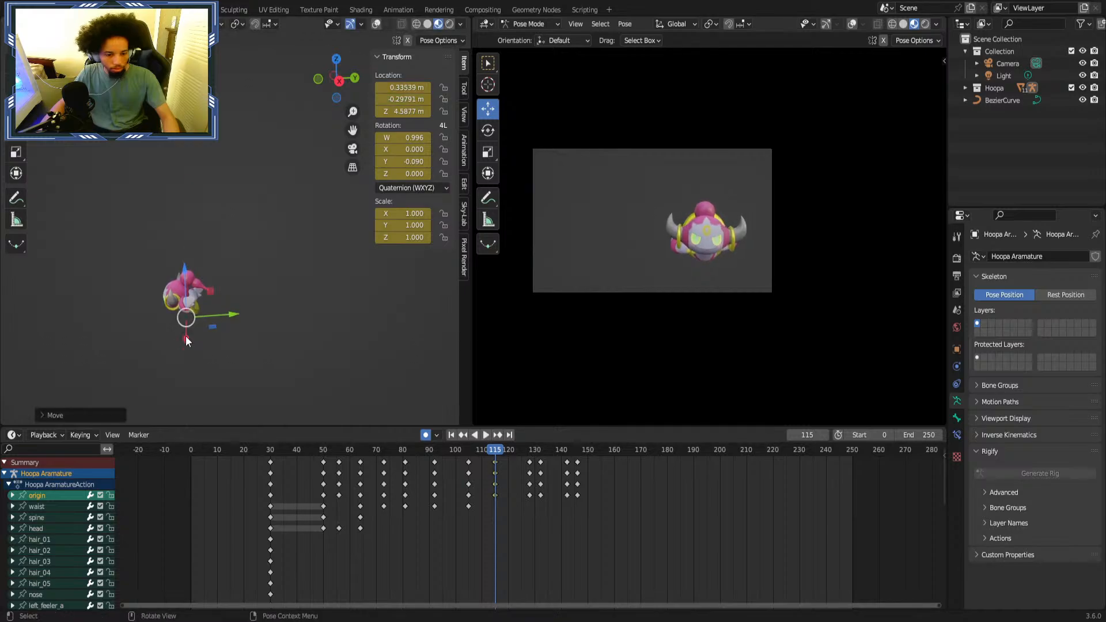
pyautogui.scroll(7, 594, 568)
pyautogui.moveTo(368, 469); pyautogui.dragTo(268, 465)
pyautogui.press('space')
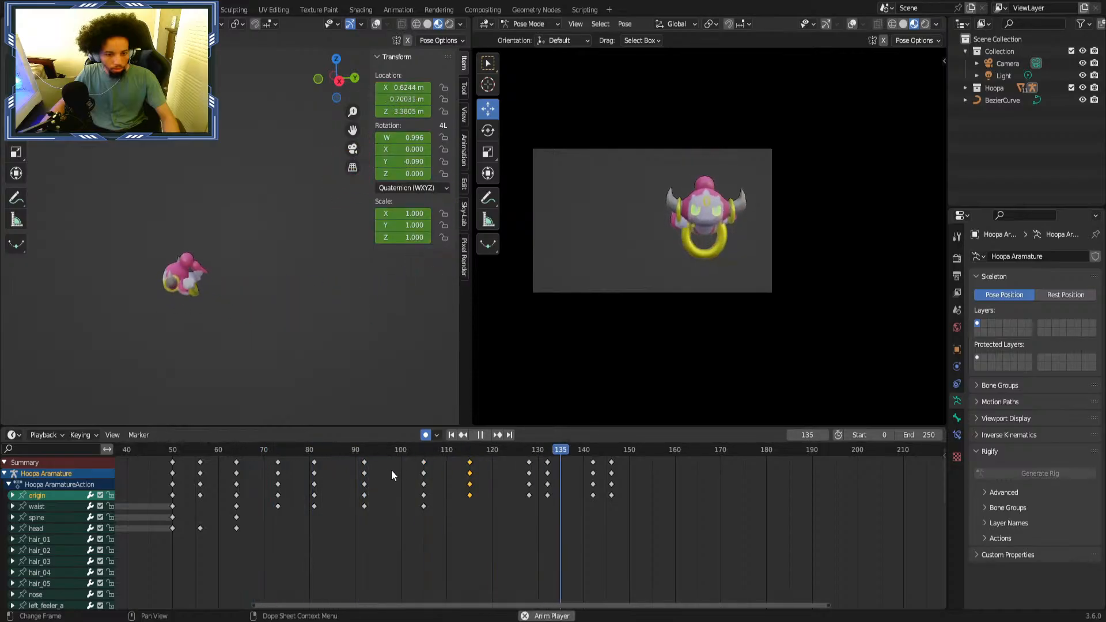
pyautogui.click(303, 453)
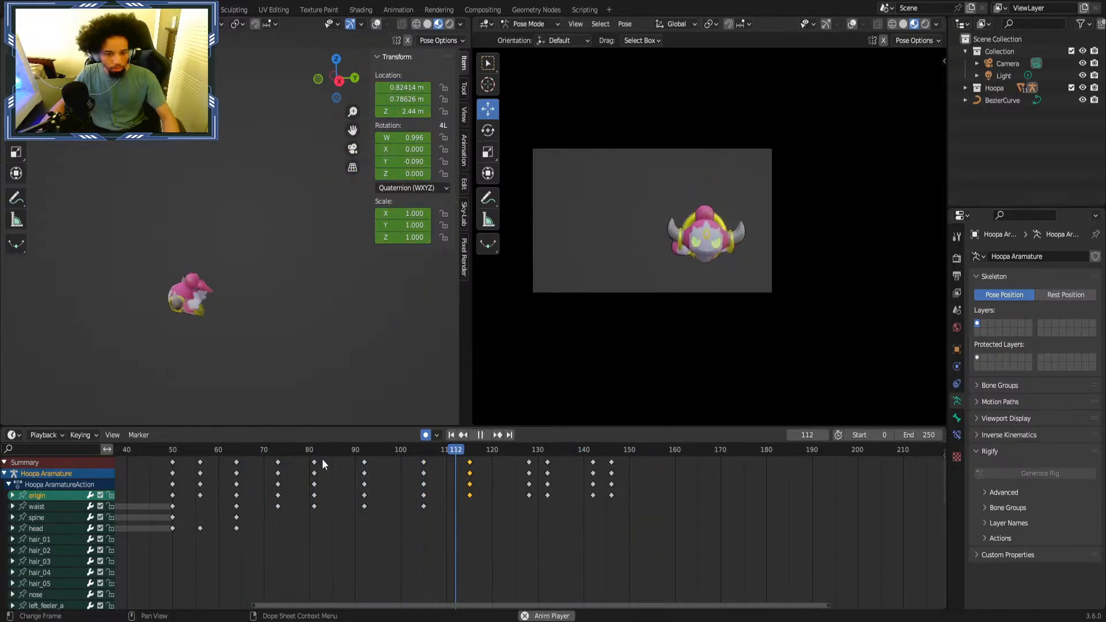
pyautogui.press('space')
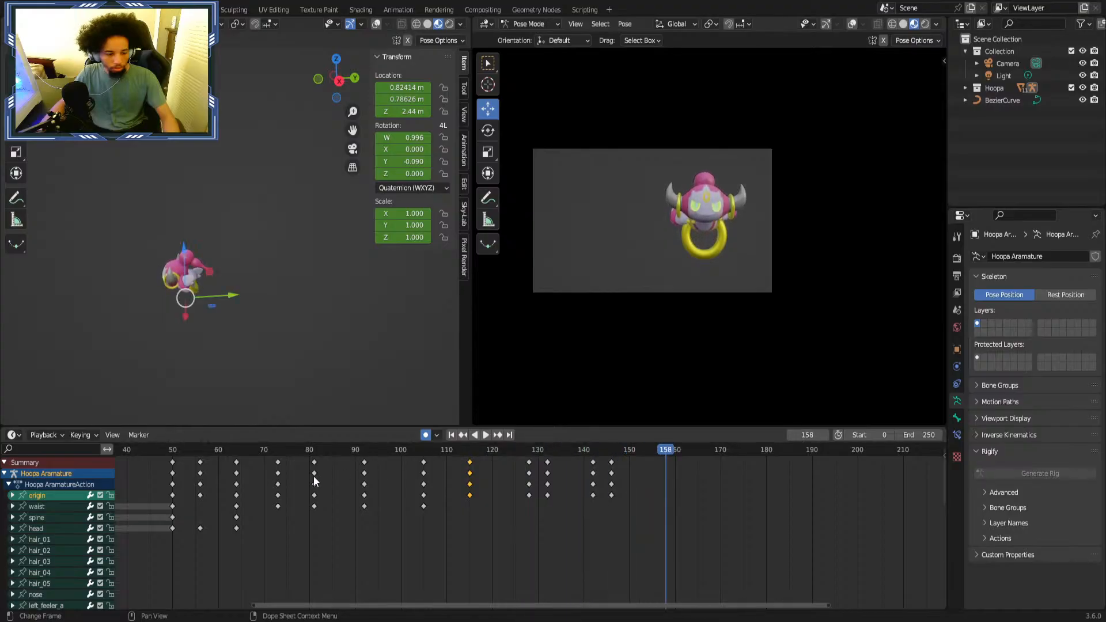
# Deselect everything, save the file, and replay the start of the flight out of the ring.
pyautogui.click(580, 537)
pyautogui.hotkey('ctrl', 's')
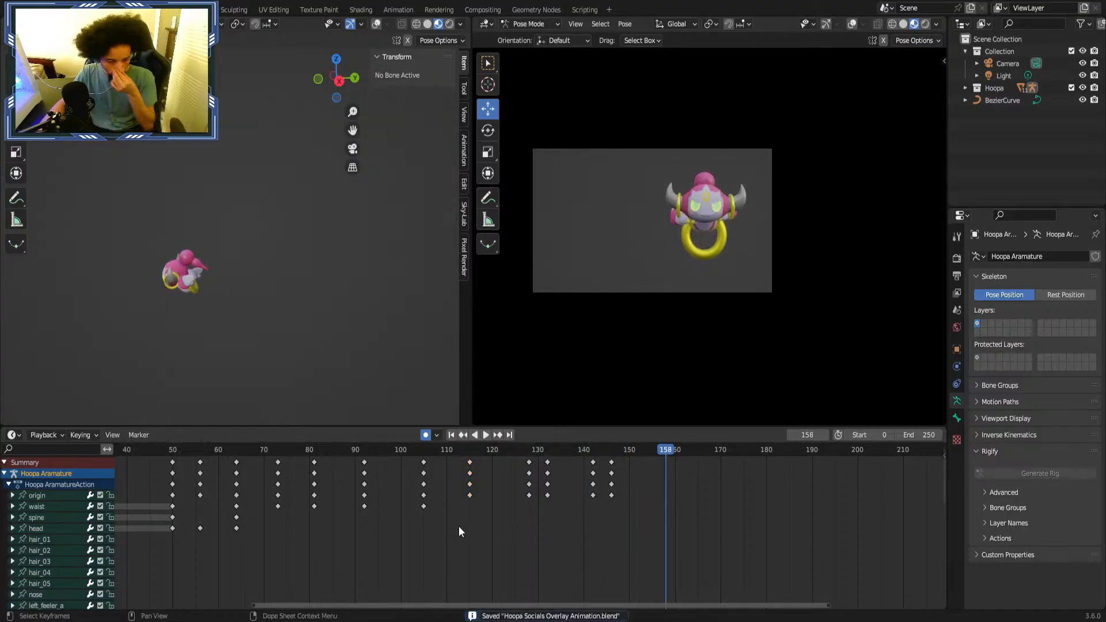
pyautogui.scroll(-4, 397, 523)
pyautogui.click(270, 453)
pyautogui.press('space')
pyautogui.moveTo(319, 458); pyautogui.dragTo(246, 476)
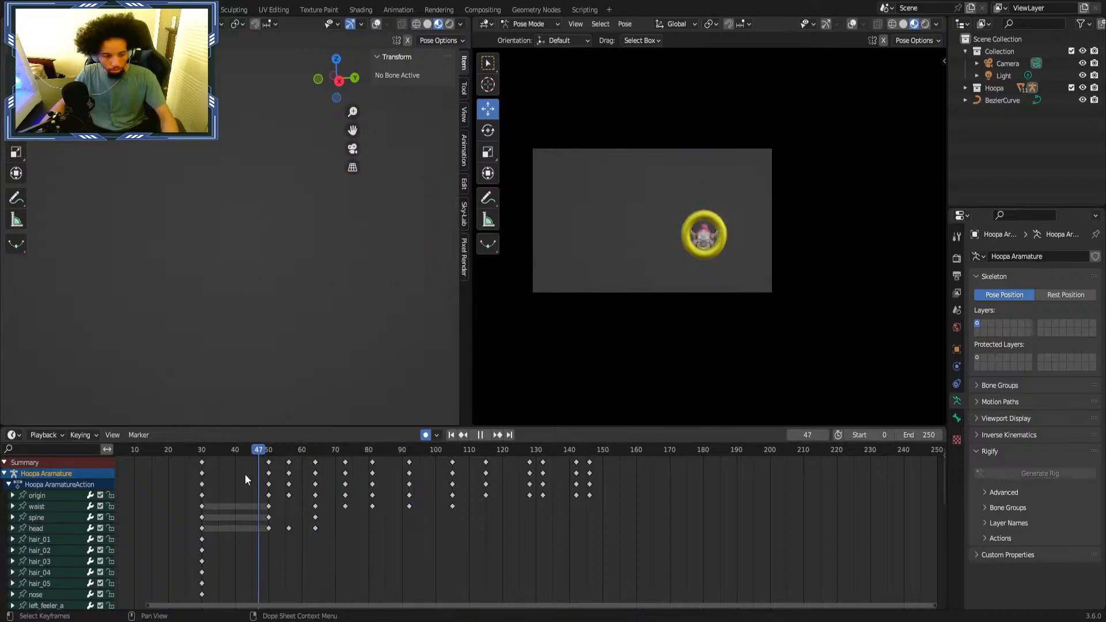
# Examine the spine and head bone poses during the flip, from about frame 50 to frame 81.
pyautogui.scroll(4, 340, 525)
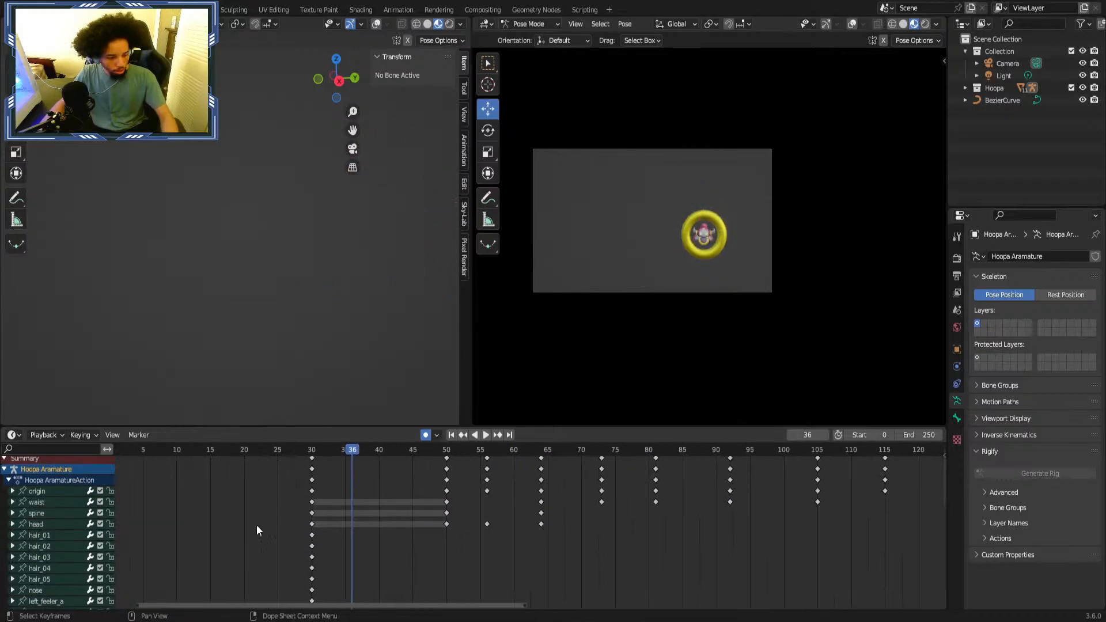
pyautogui.click(55, 525)
pyautogui.moveTo(491, 539); pyautogui.dragTo(326, 511, button='middle')
pyautogui.scroll(1, 485, 547)
pyautogui.scroll(4, 317, 507)
pyautogui.moveTo(228, 490); pyautogui.dragTo(366, 488, button='middle')
pyautogui.moveTo(243, 454); pyautogui.dragTo(290, 451)
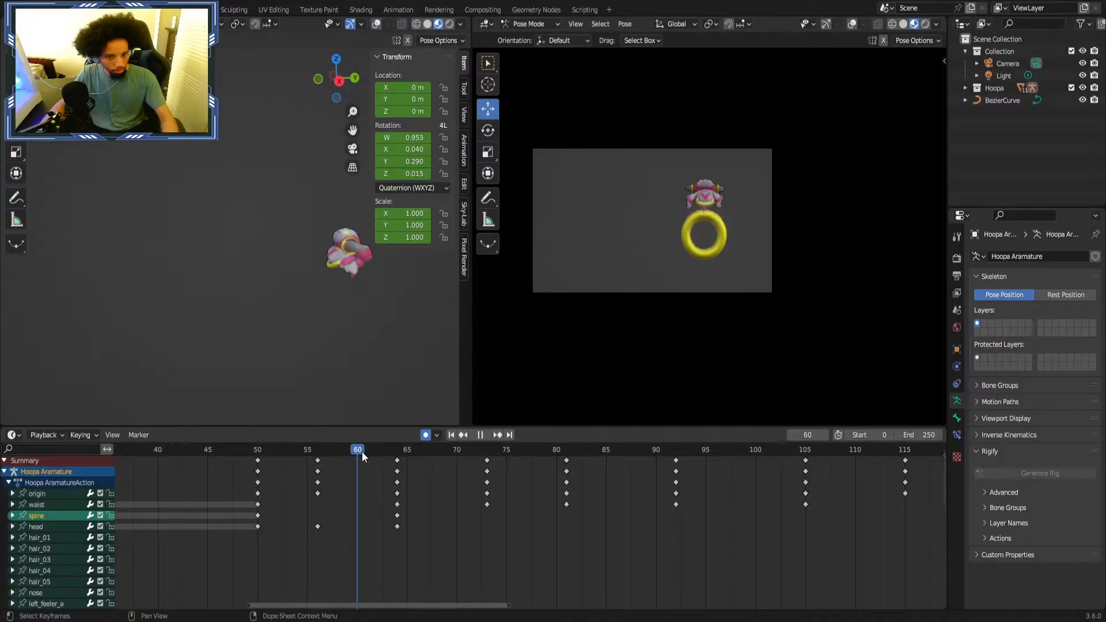
pyautogui.press('space')
pyautogui.moveTo(421, 414); pyautogui.dragTo(180, 337, button='middle')
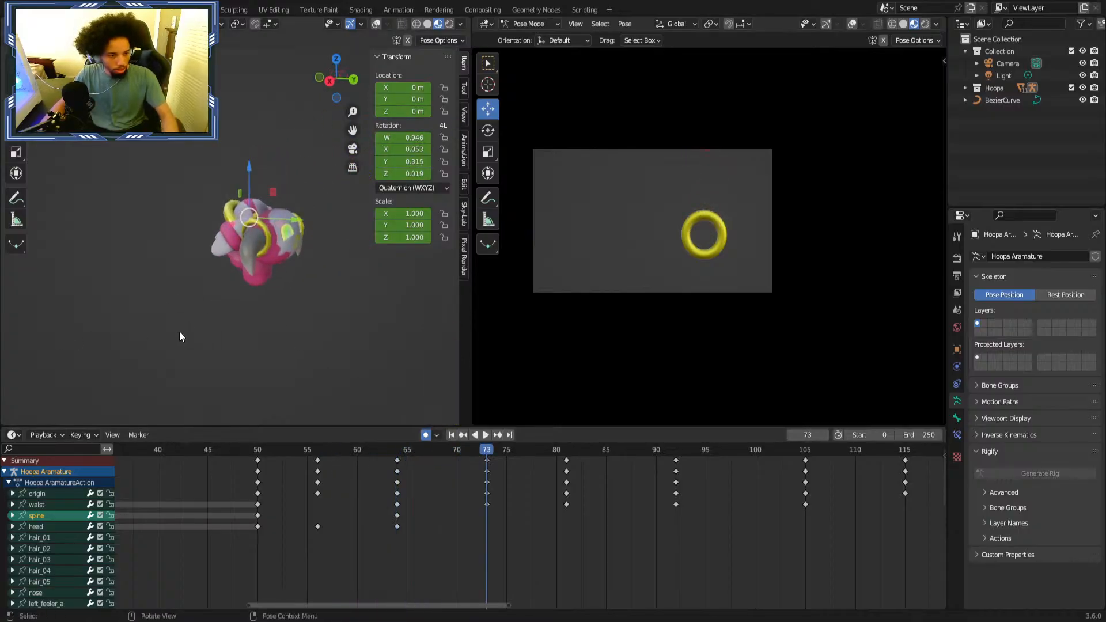
pyautogui.click(46, 525)
pyautogui.moveTo(254, 249); pyautogui.dragTo(280, 268, button='middle')
pyautogui.moveTo(493, 455); pyautogui.dragTo(570, 459)
pyautogui.moveTo(297, 328); pyautogui.dragTo(288, 289, button='middle')
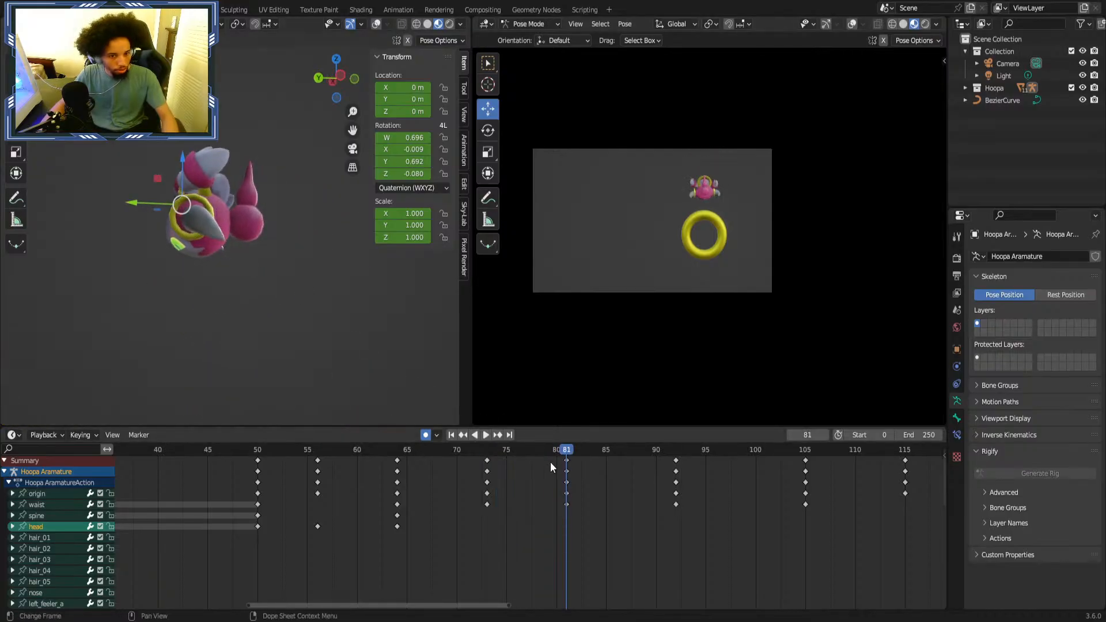
# Duplicate the spine and head keyframes from frame 64 to frames 73 and 81.
pyautogui.keyDown('alt'); pyautogui.click(396, 526); pyautogui.keyUp('alt')
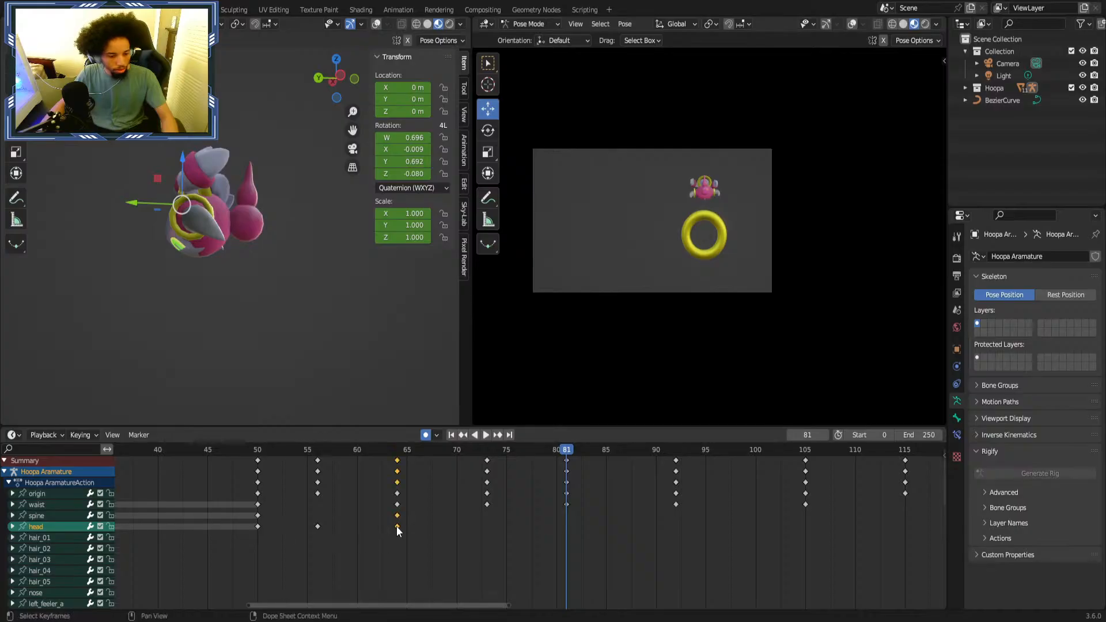
pyautogui.rightClick(396, 526)
pyautogui.click(396, 515)
pyautogui.click(485, 530)
pyautogui.rightClick(488, 522)
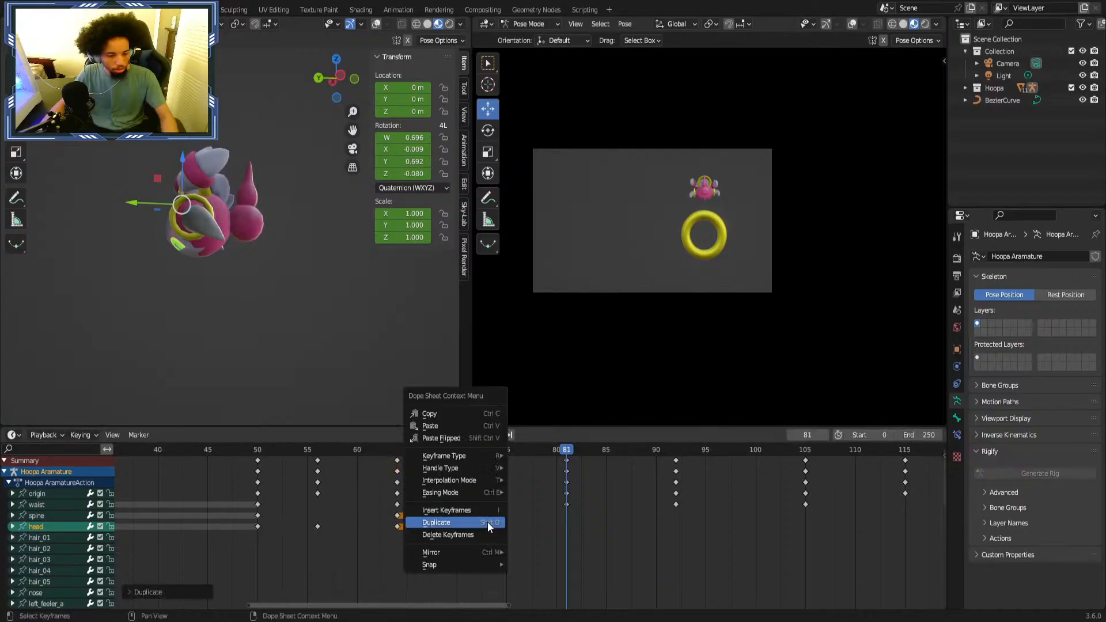
pyautogui.click(487, 522)
pyautogui.click(573, 535)
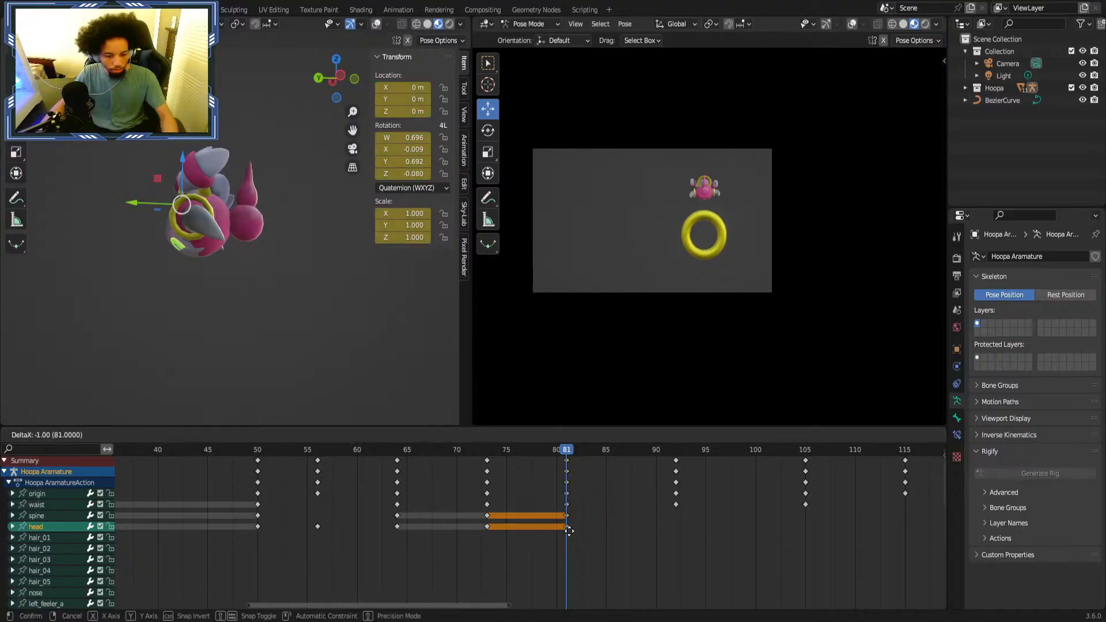
pyautogui.moveTo(587, 533); pyautogui.dragTo(488, 534, button='middle')
# Replay the flip after placing the duplicated keyframes and rotate the spine bone at frame 92.
pyautogui.click(472, 467)
pyautogui.press('space')
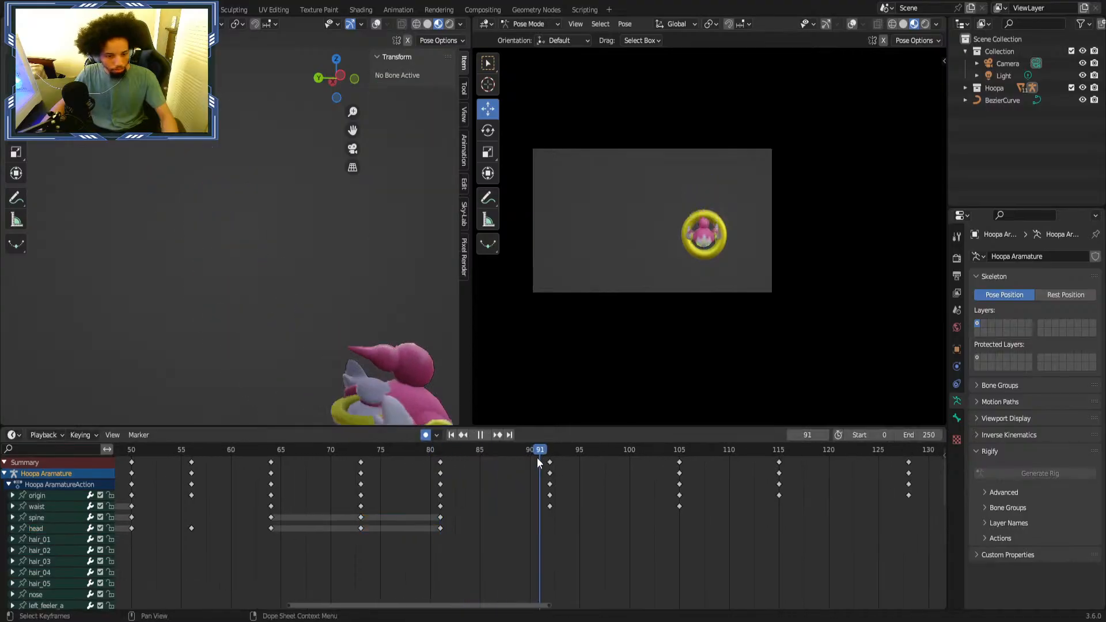
pyautogui.press('space')
pyautogui.click(41, 539)
pyautogui.click(41, 517)
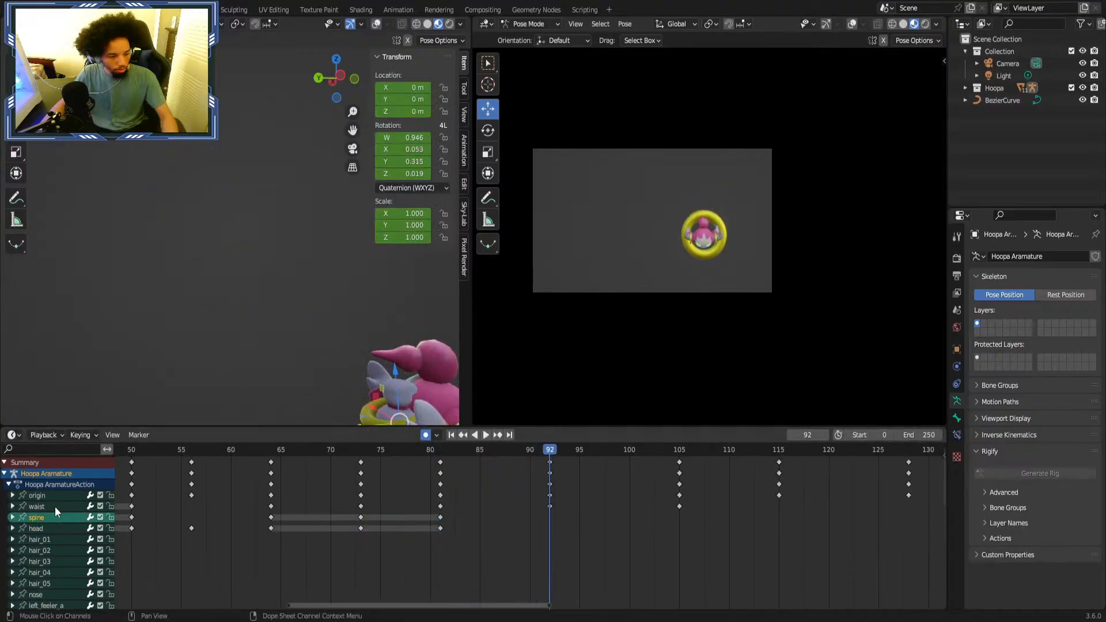
pyautogui.keyDown('shift'); pyautogui.moveTo(119, 418); pyautogui.dragTo(224, 271, button='middle'); pyautogui.keyUp('shift')
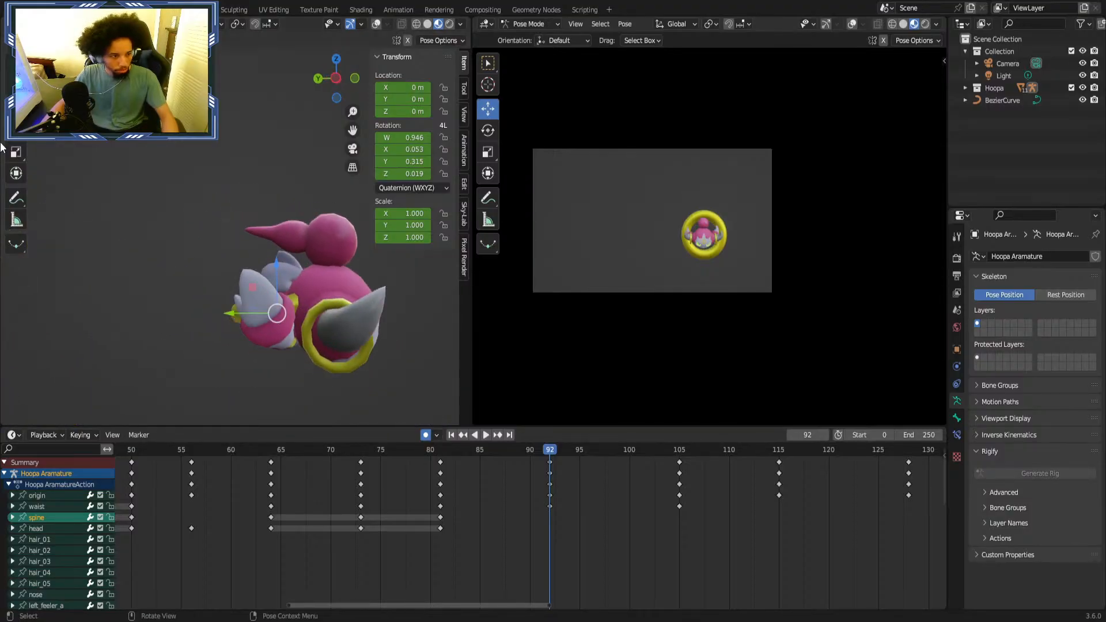
pyautogui.hotkey('shift', 'space')
pyautogui.press('r')
pyautogui.moveTo(308, 281); pyautogui.dragTo(318, 308)
# Rotate the head bone at frame 92 to about W 0.549, X -0.005, Y 0.812, Z -0.099 and replay from about frame 61.
pyautogui.click(46, 528)
pyautogui.moveTo(299, 451); pyautogui.dragTo(549, 461)
pyautogui.moveTo(253, 277); pyautogui.dragTo(112, 278, button='middle')
pyautogui.moveTo(112, 279); pyautogui.dragTo(116, 277)
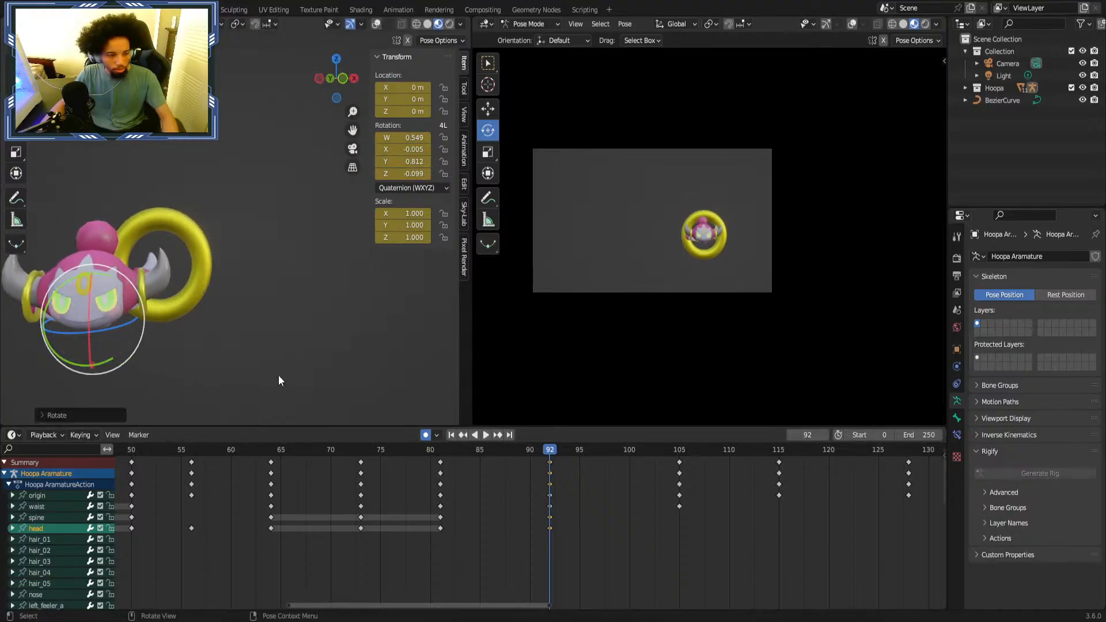
pyautogui.click(243, 453)
pyautogui.press('space')
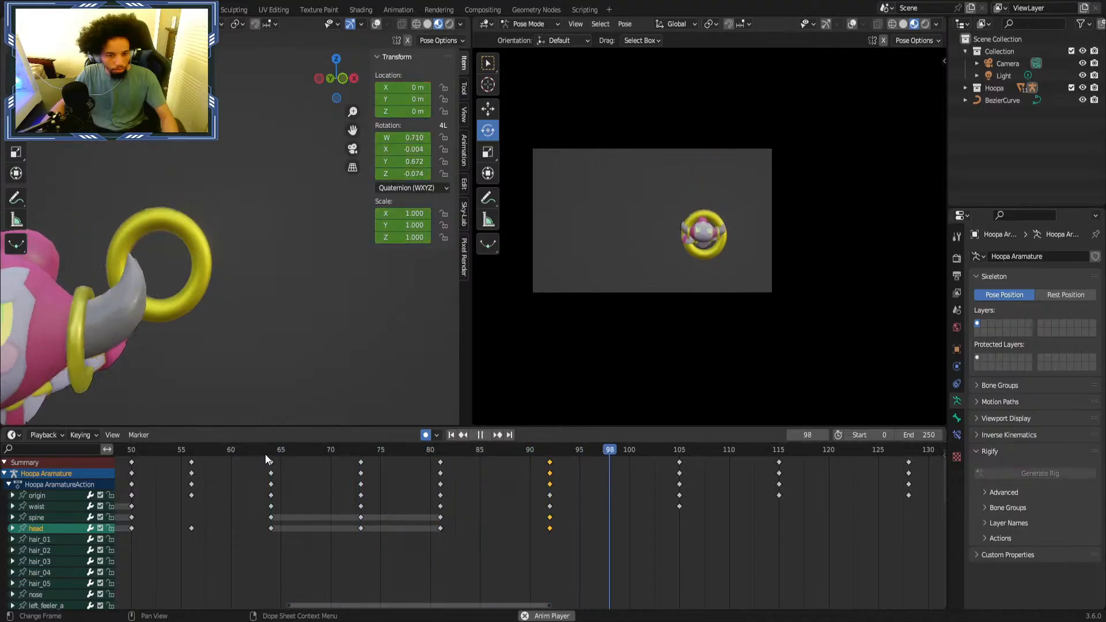
# Rotate the spine bone slightly at frame 105.
pyautogui.moveTo(564, 454); pyautogui.dragTo(678, 454)
pyautogui.click(64, 516)
pyautogui.moveTo(152, 398); pyautogui.dragTo(200, 330, button='middle')
pyautogui.moveTo(87, 333); pyautogui.dragTo(83, 340)
# Rotate the head bone at frame 105 to about W 0.657, X -0.012, Y 0.731, Z -0.064 and replay the flip.
pyautogui.click(36, 528)
pyautogui.moveTo(85, 316); pyautogui.dragTo(98, 327, button='middle')
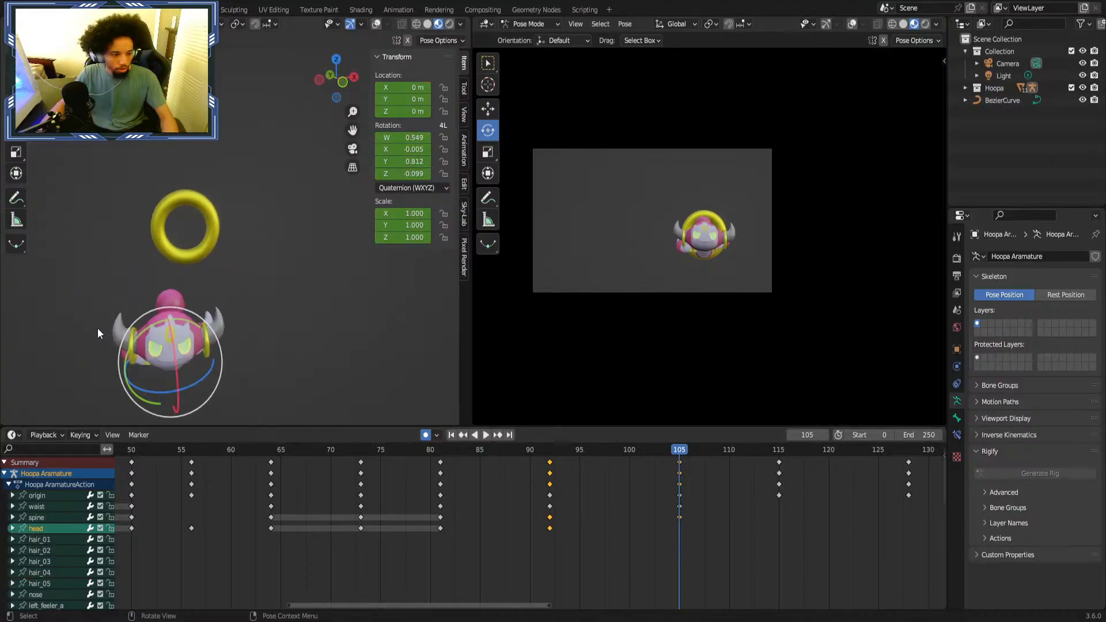
pyautogui.moveTo(161, 363); pyautogui.dragTo(188, 369)
pyautogui.moveTo(458, 450); pyautogui.dragTo(344, 473)
pyautogui.press('space')
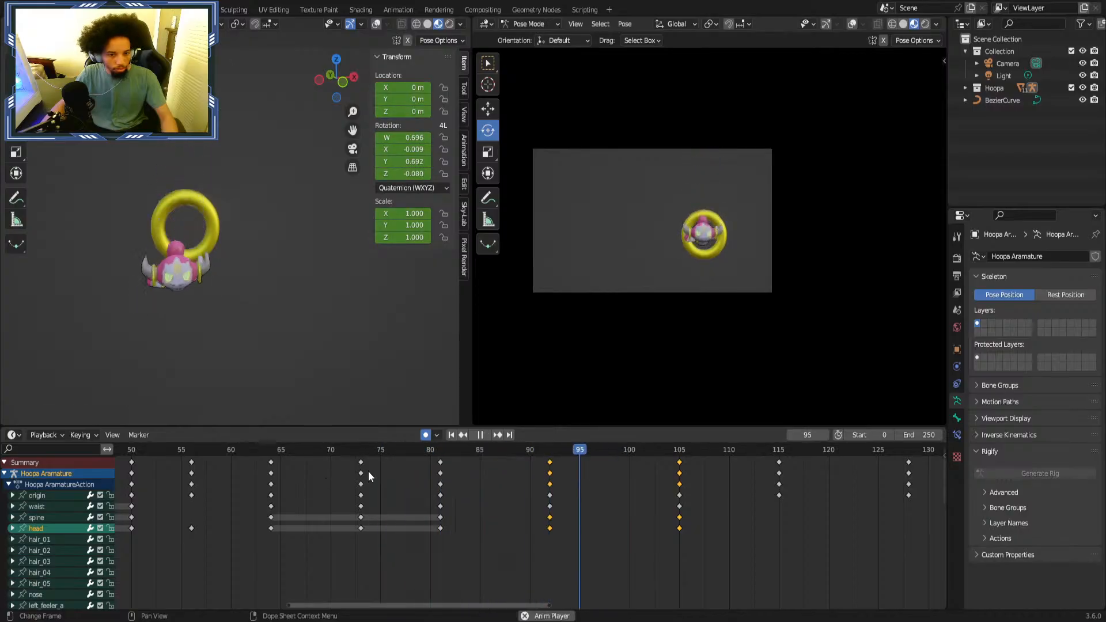
pyautogui.press('space')
# Adjust the head bone's rotation at frame 92 to about X -0.014, Y 0.813, Z -0.085 and replay the motion toward frame 105.
pyautogui.click(550, 449)
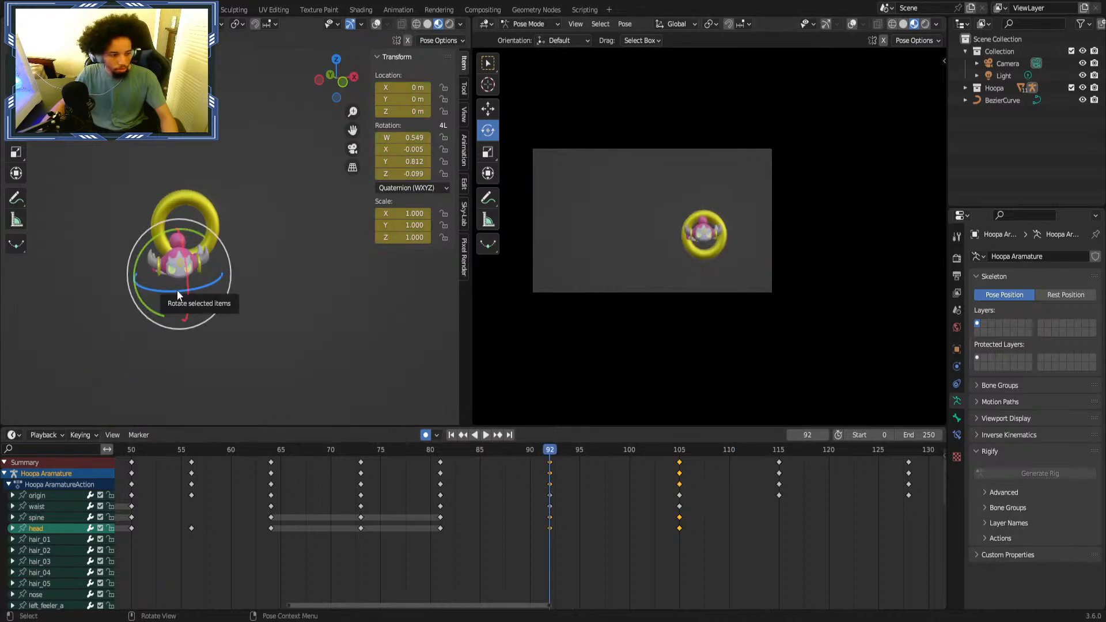
pyautogui.moveTo(177, 291); pyautogui.dragTo(174, 293)
pyautogui.click(327, 454)
pyautogui.press('space')
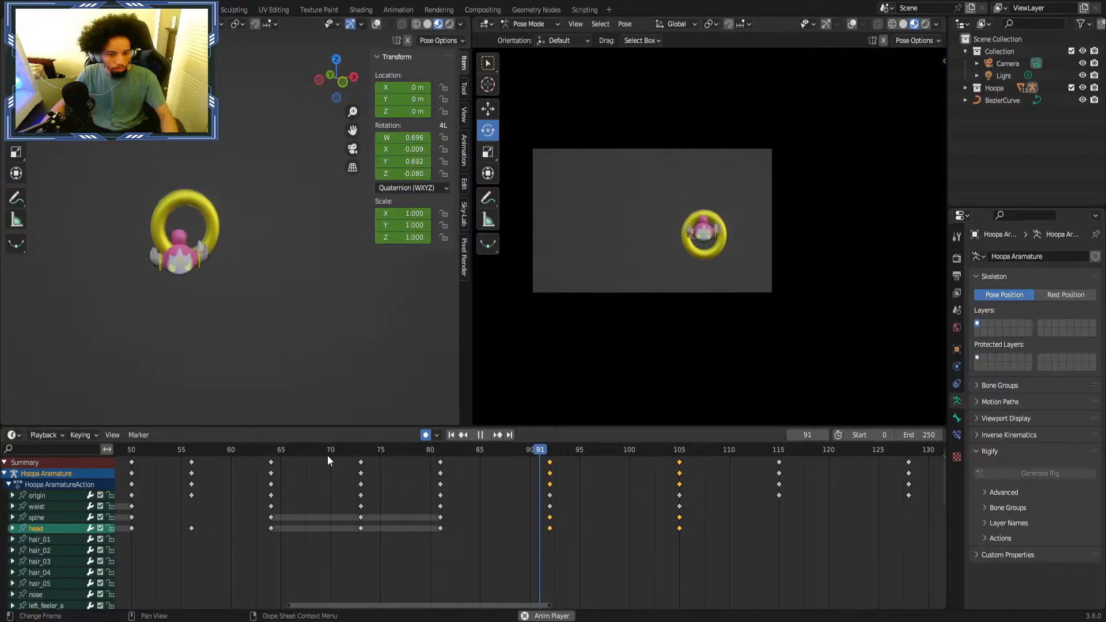
pyautogui.moveTo(327, 455); pyautogui.dragTo(554, 454)
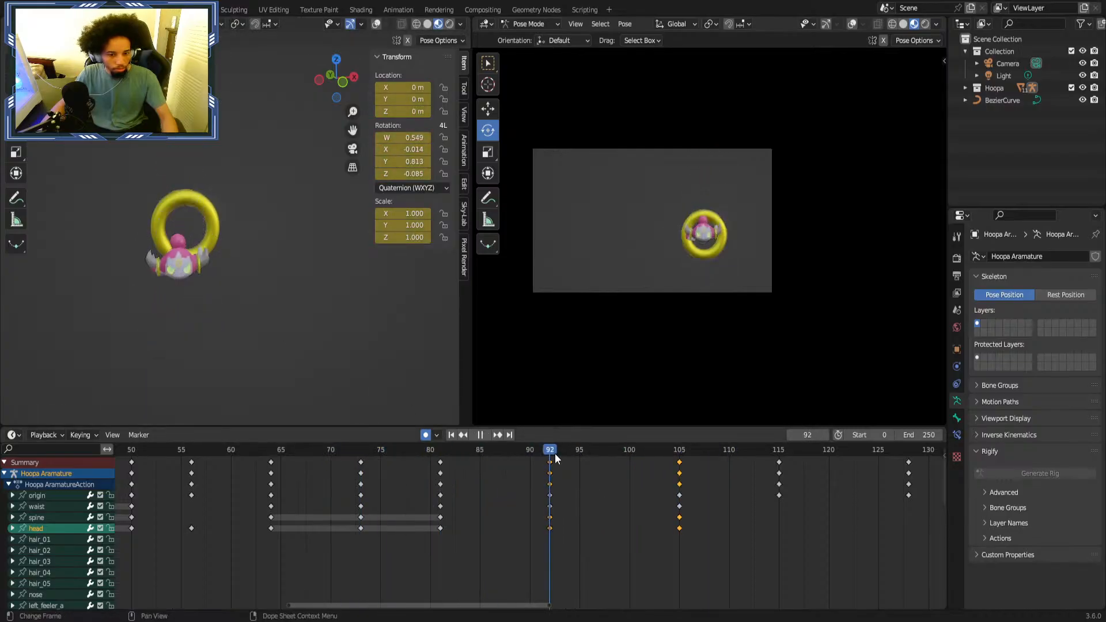
pyautogui.press('space')
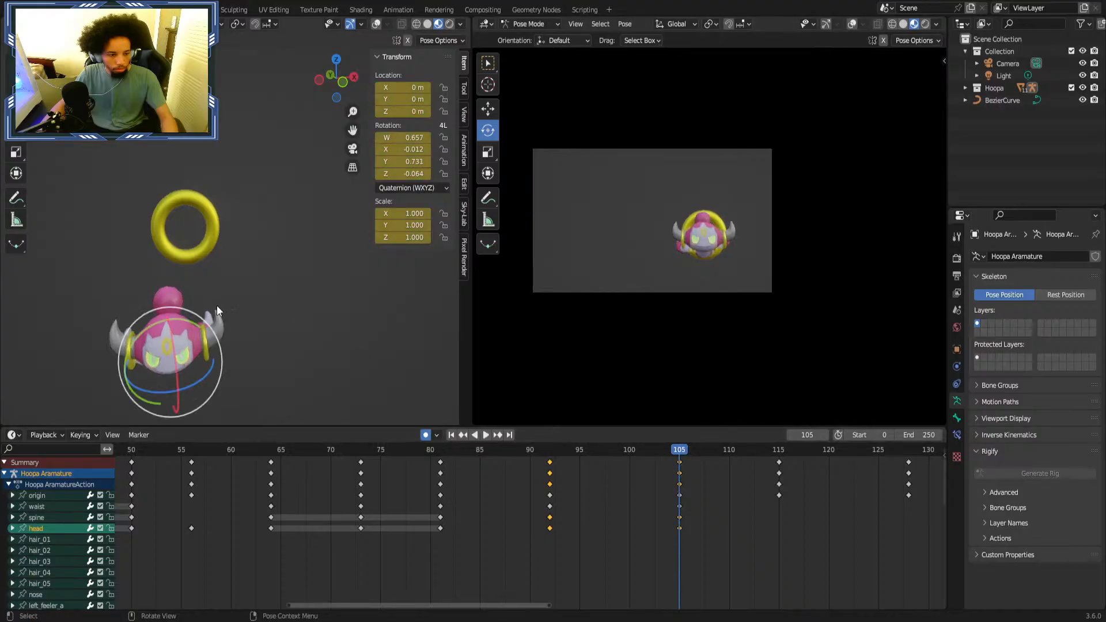
# Delete the head bone's keyframe at frame 105.
pyautogui.click(667, 520)
pyautogui.moveTo(677, 526); pyautogui.dragTo(464, 529, button='middle')
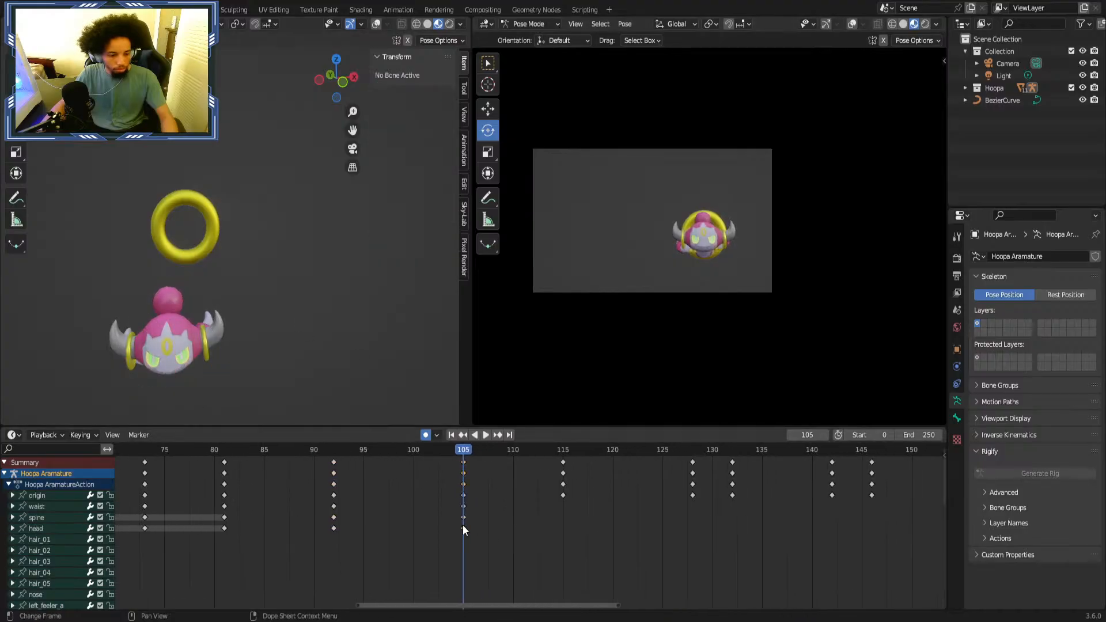
pyautogui.rightClick(462, 526)
pyautogui.click(454, 535)
# Rotate the head bone again at frame 105 and replay the animation from about frame 50 past frame 105.
pyautogui.click(48, 538)
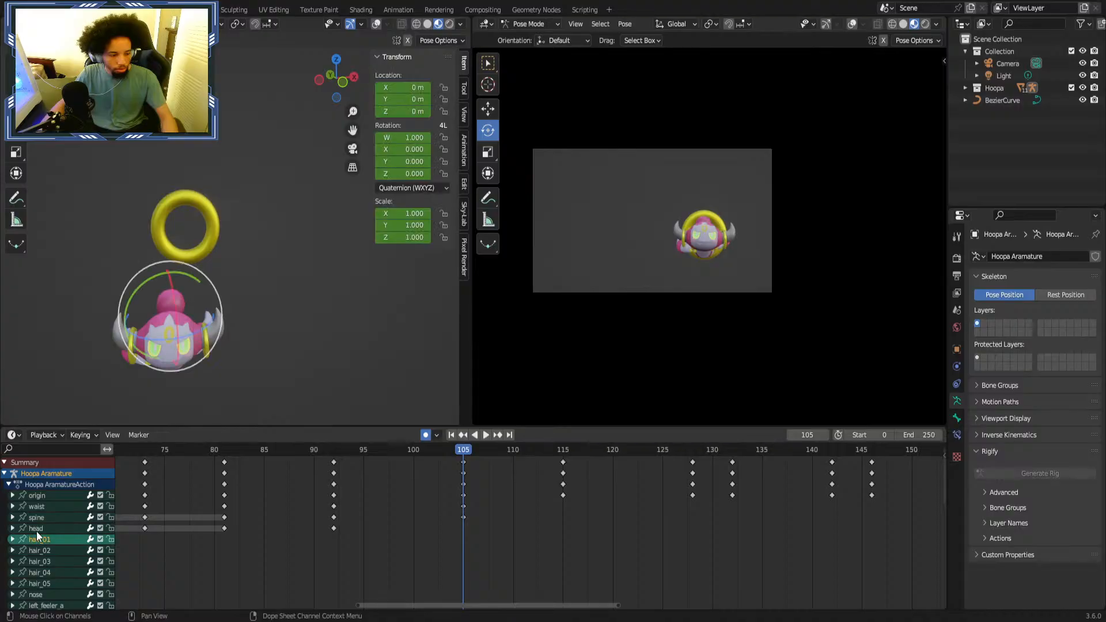
pyautogui.click(36, 531)
pyautogui.moveTo(161, 390); pyautogui.dragTo(157, 365)
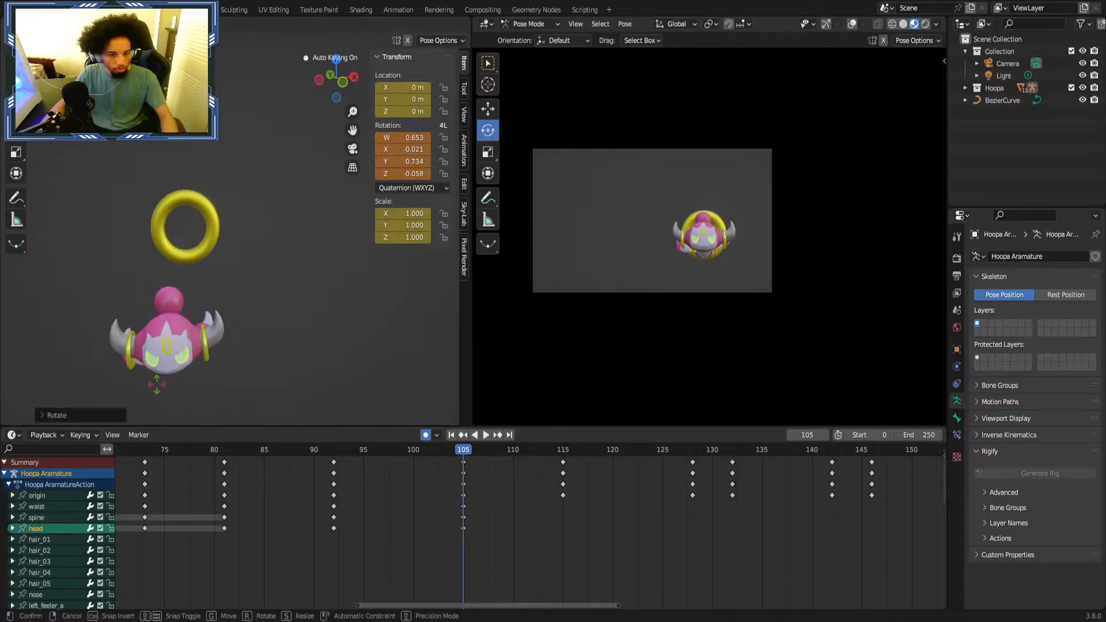
pyautogui.click(374, 516)
pyautogui.scroll(-3, 303, 485)
pyautogui.hotkey('shift', 'ctrl', 'space')
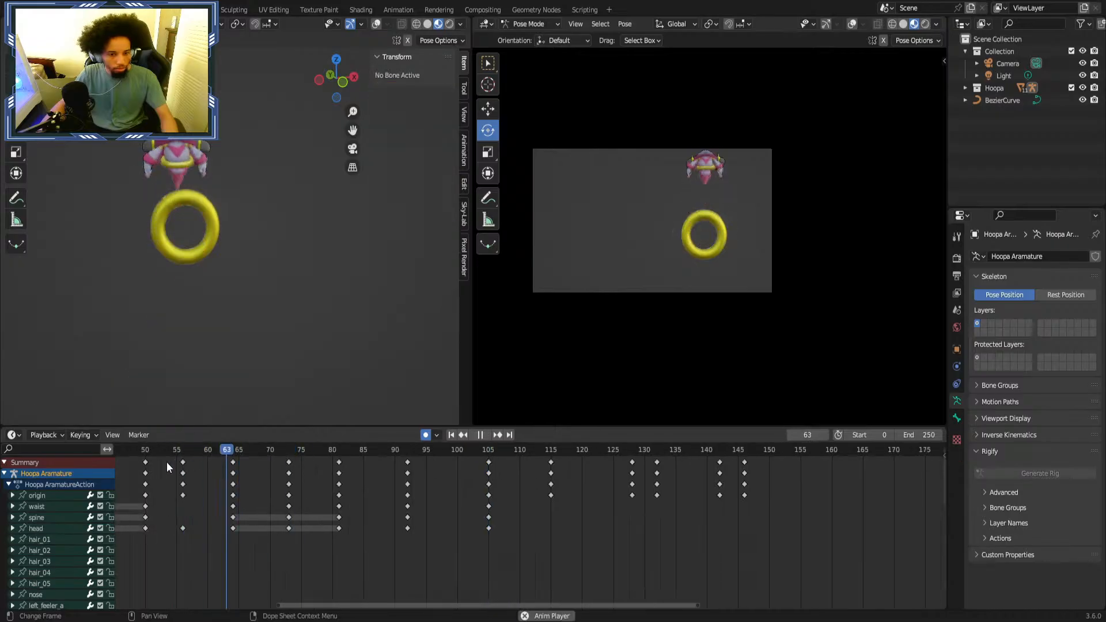
pyautogui.press('space')
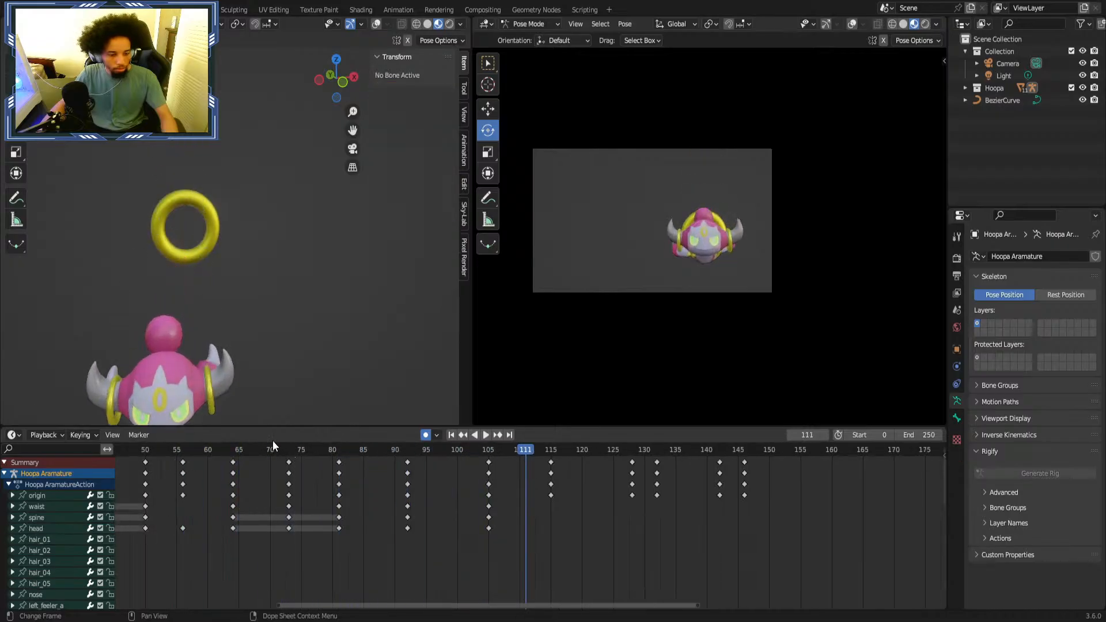
# Rotate the head bone at frame 101 and move its new keyframe to frame 105.
pyautogui.moveTo(337, 454); pyautogui.dragTo(461, 452)
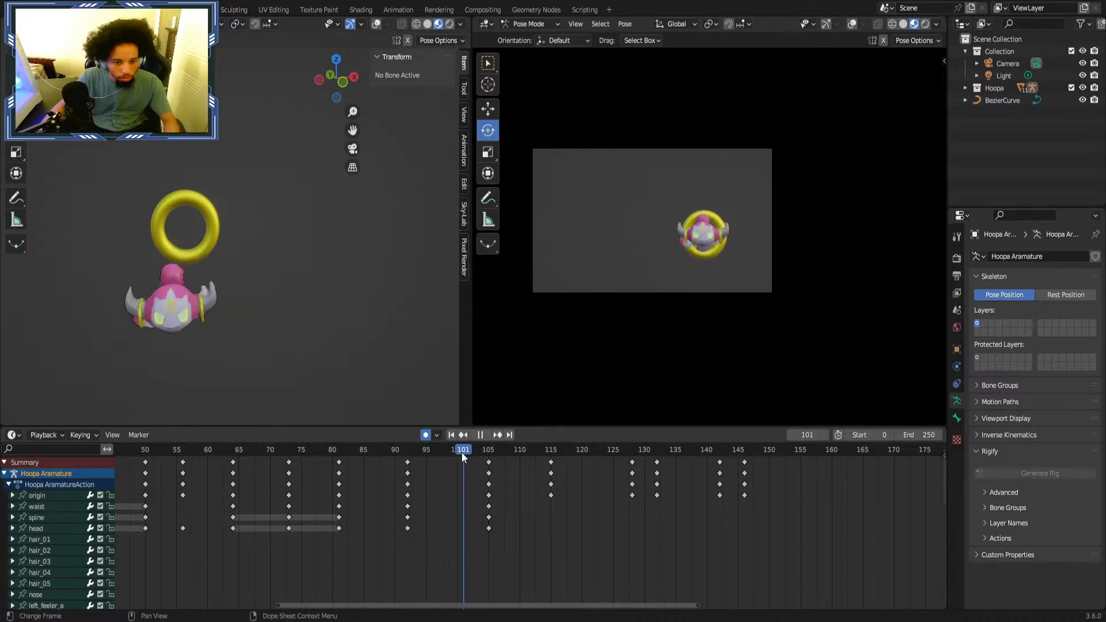
pyautogui.click(68, 527)
pyautogui.press('r')
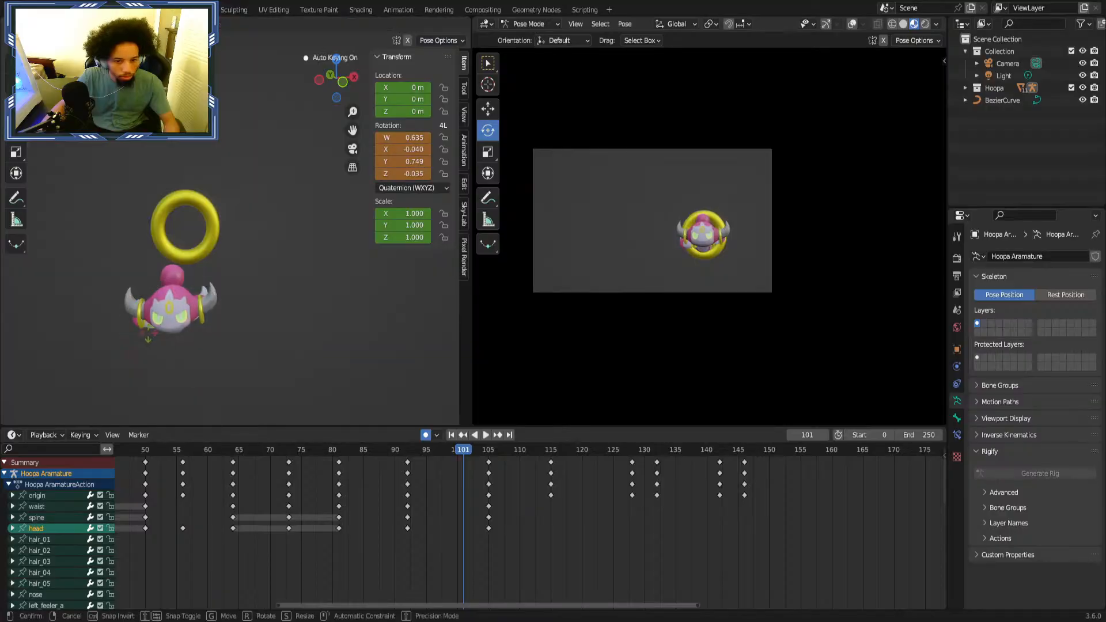
pyautogui.click(148, 338)
pyautogui.click(440, 543)
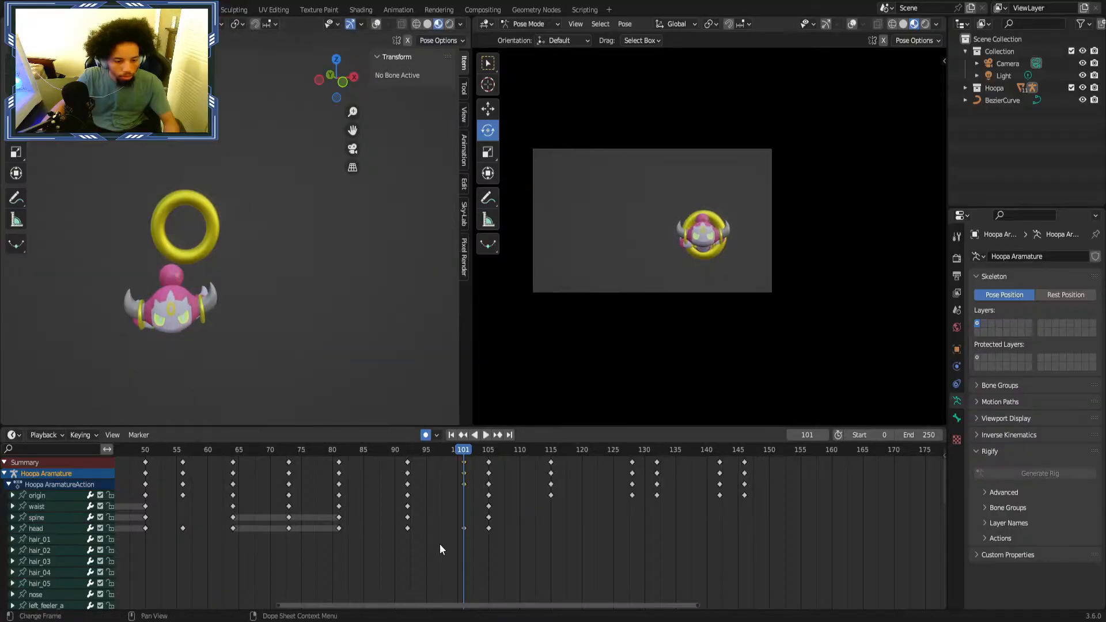
pyautogui.moveTo(463, 528); pyautogui.dragTo(489, 529)
# Replay the flip and the approach, then scrub between frames 101 and 92 to check the head's motion.
pyautogui.click(360, 451)
pyautogui.press('space')
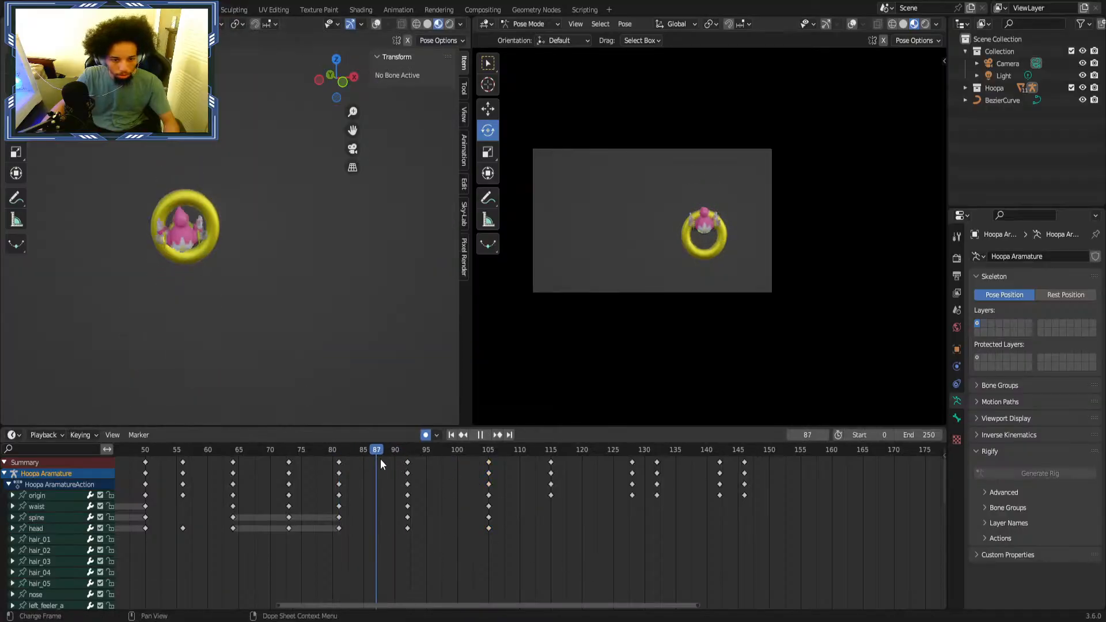
pyautogui.moveTo(380, 458); pyautogui.dragTo(254, 463)
pyautogui.click(204, 483)
pyautogui.press('space')
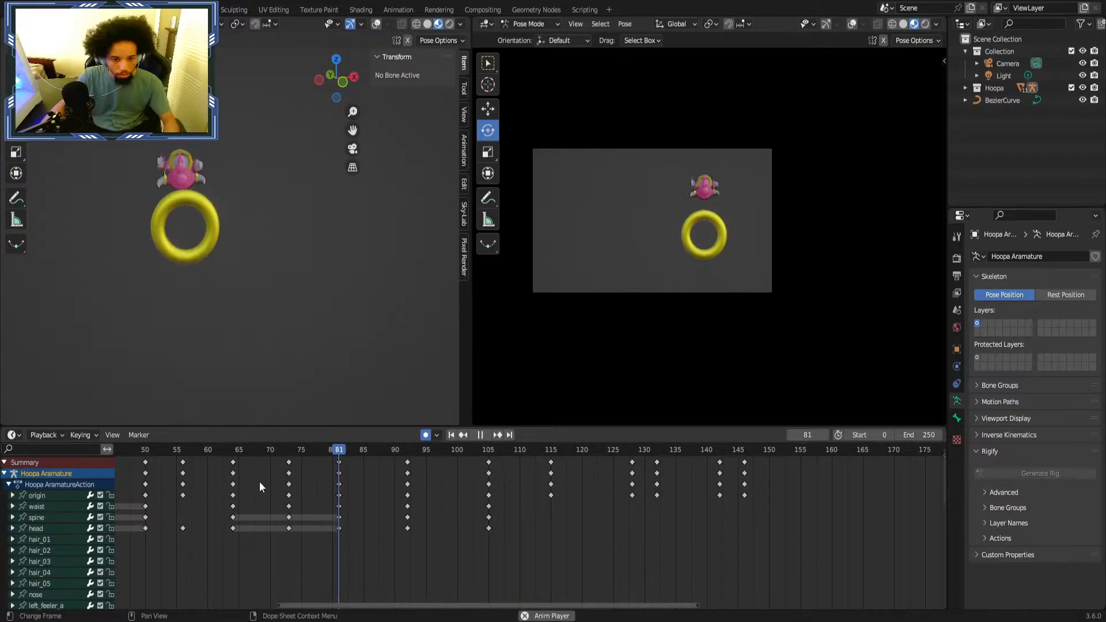
pyautogui.click(370, 455)
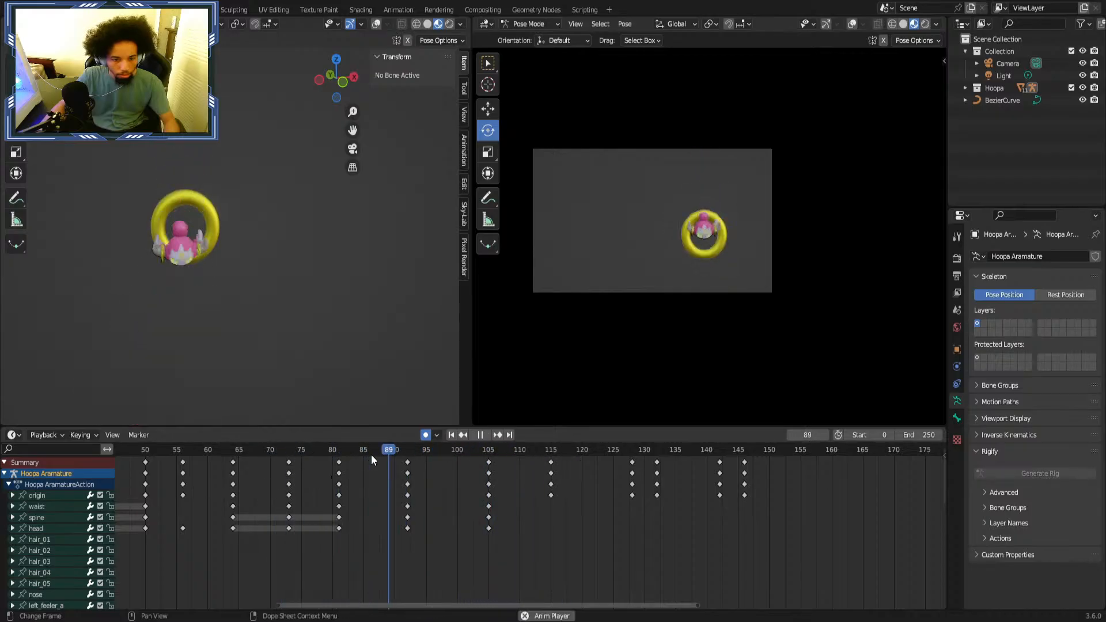
pyautogui.moveTo(463, 455); pyautogui.dragTo(409, 474)
# Rotate the head bone at frame 92 to about X -0.030, Y 0.815, Z -0.060 and duplicate that keyframe to frame 105.
pyautogui.click(36, 528)
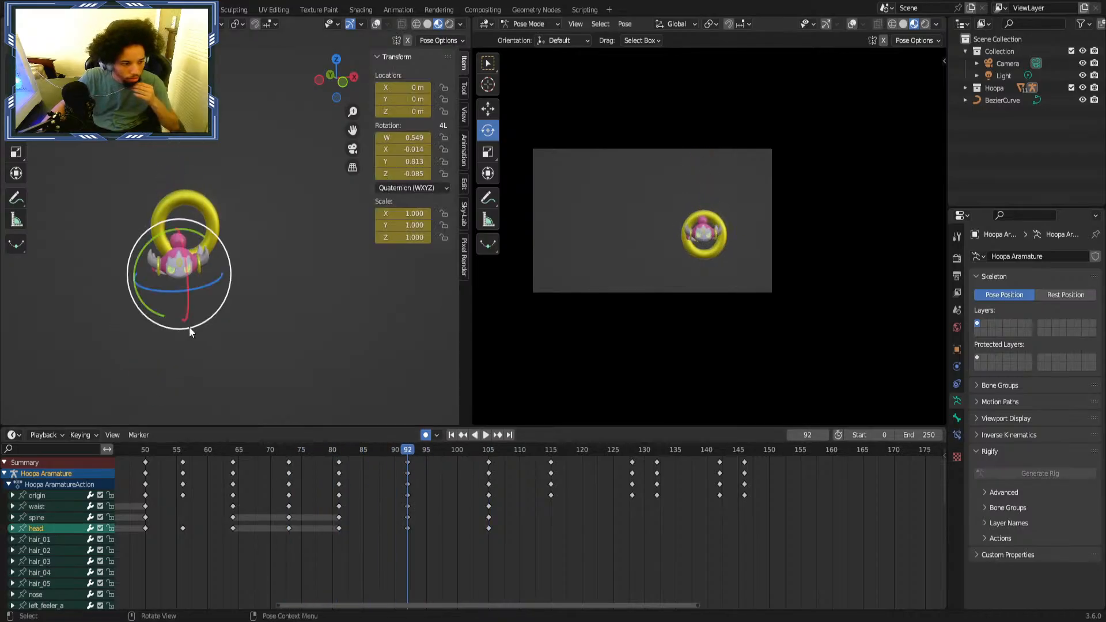
pyautogui.moveTo(165, 290); pyautogui.dragTo(158, 290)
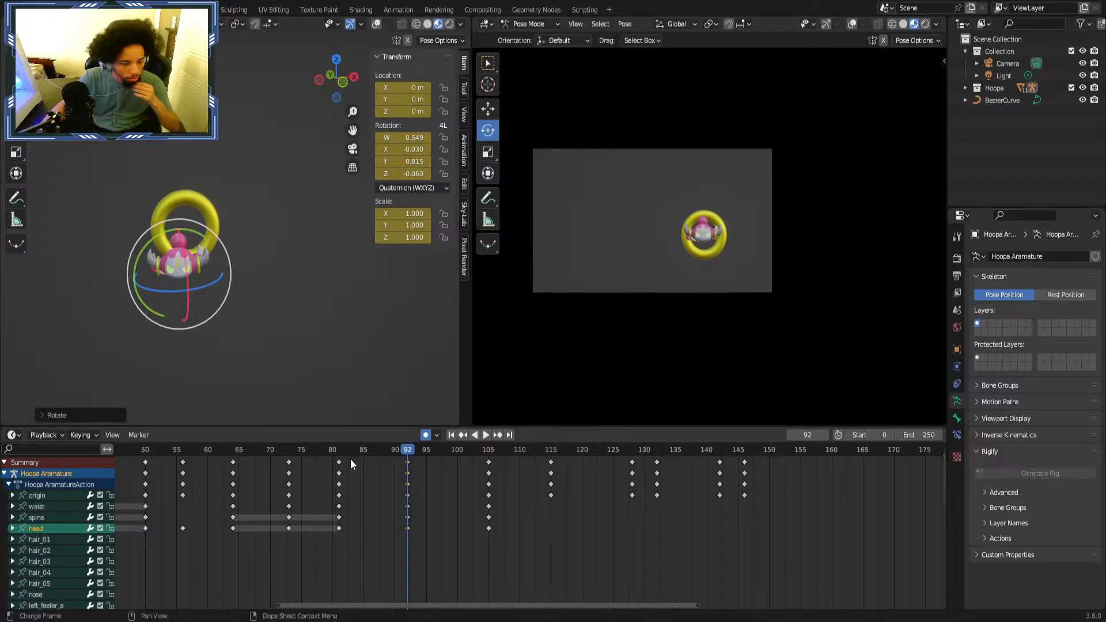
pyautogui.moveTo(341, 453); pyautogui.dragTo(447, 458)
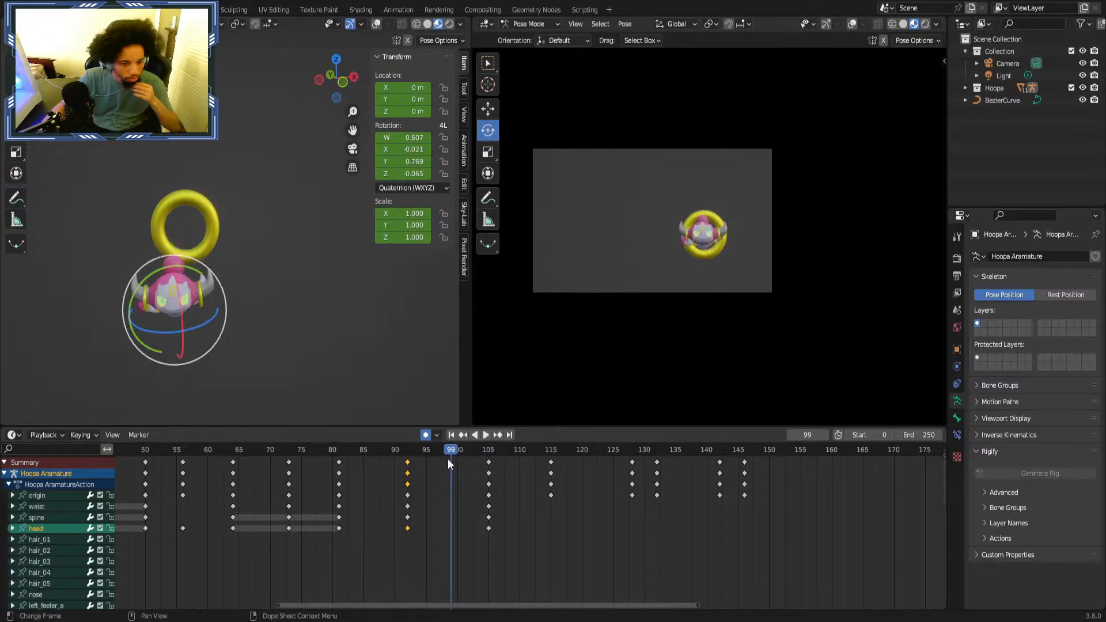
pyautogui.rightClick(400, 534)
pyautogui.click(399, 521)
pyautogui.click(481, 539)
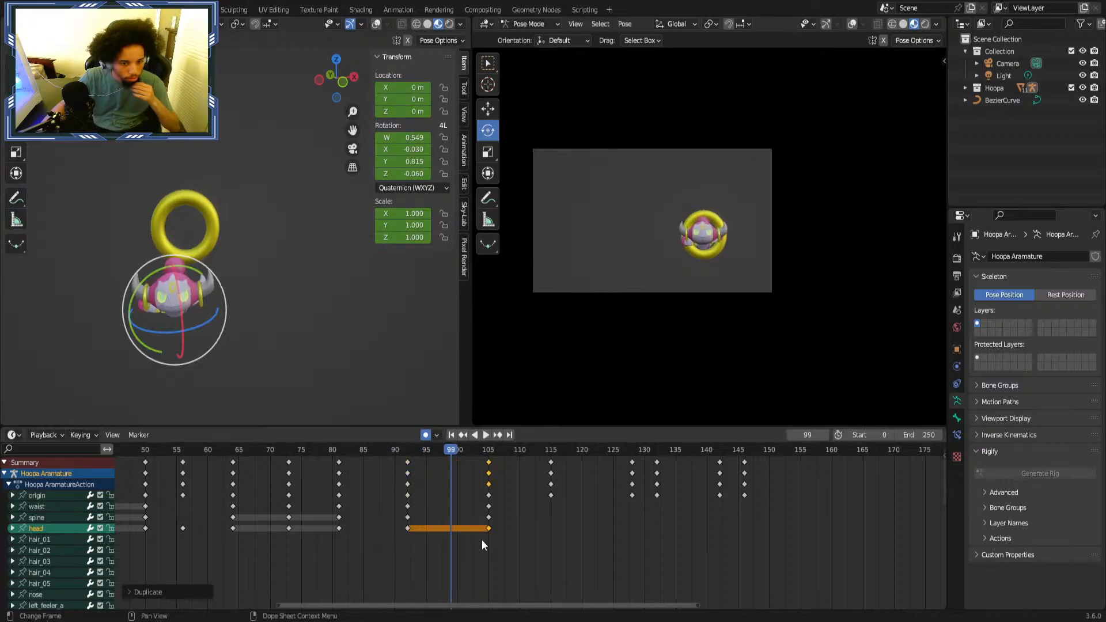
# Rotate the spine bone at frame 105 and replay frames 92 to 105 in a closer camera view.
pyautogui.moveTo(423, 453); pyautogui.dragTo(487, 464)
pyautogui.click(40, 518)
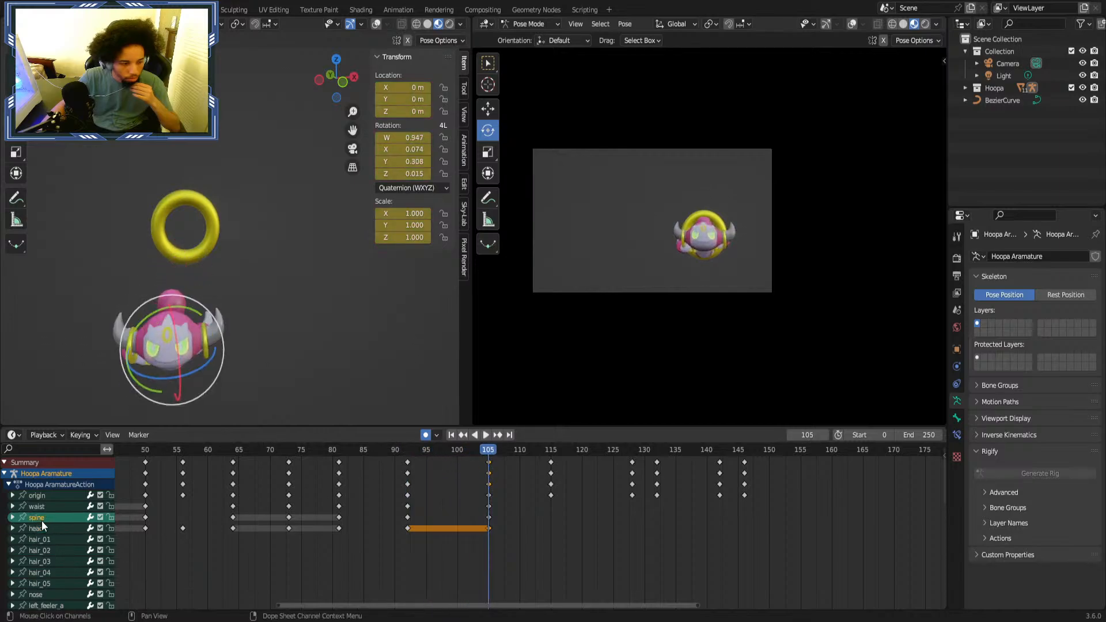
pyautogui.moveTo(164, 346); pyautogui.dragTo(167, 364)
pyautogui.moveTo(487, 469); pyautogui.dragTo(410, 460)
pyautogui.scroll(8, 704, 278)
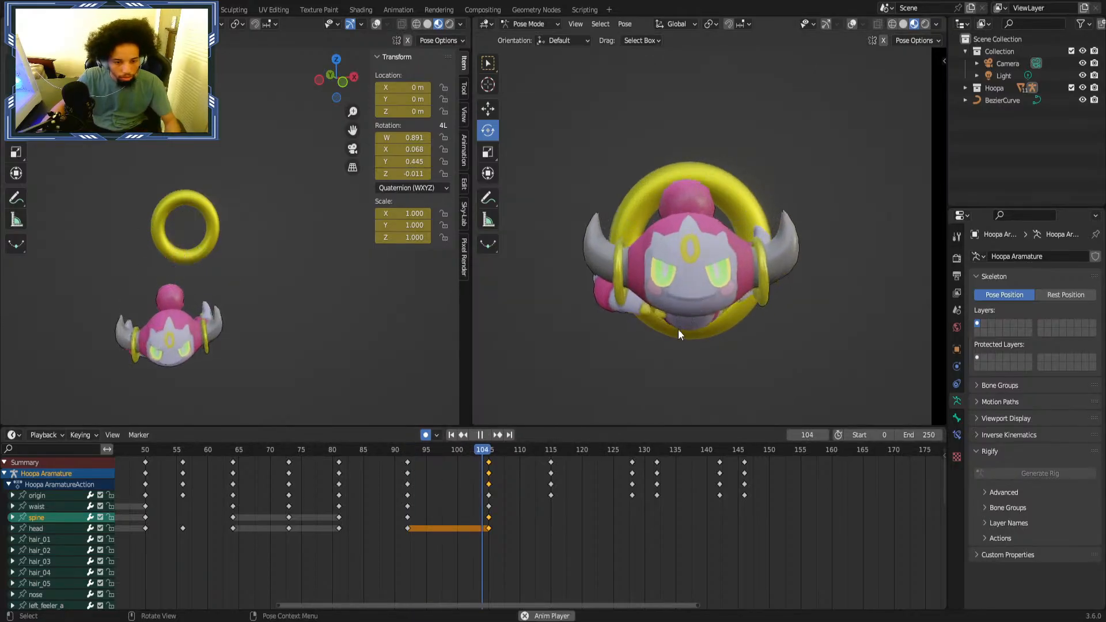
pyautogui.press('space')
pyautogui.click(397, 456)
pyautogui.moveTo(402, 453); pyautogui.dragTo(449, 459)
# Rotate the head bone at frame 98, move its new keyframe to frame 105, and scrub through the approach.
pyautogui.click(52, 528)
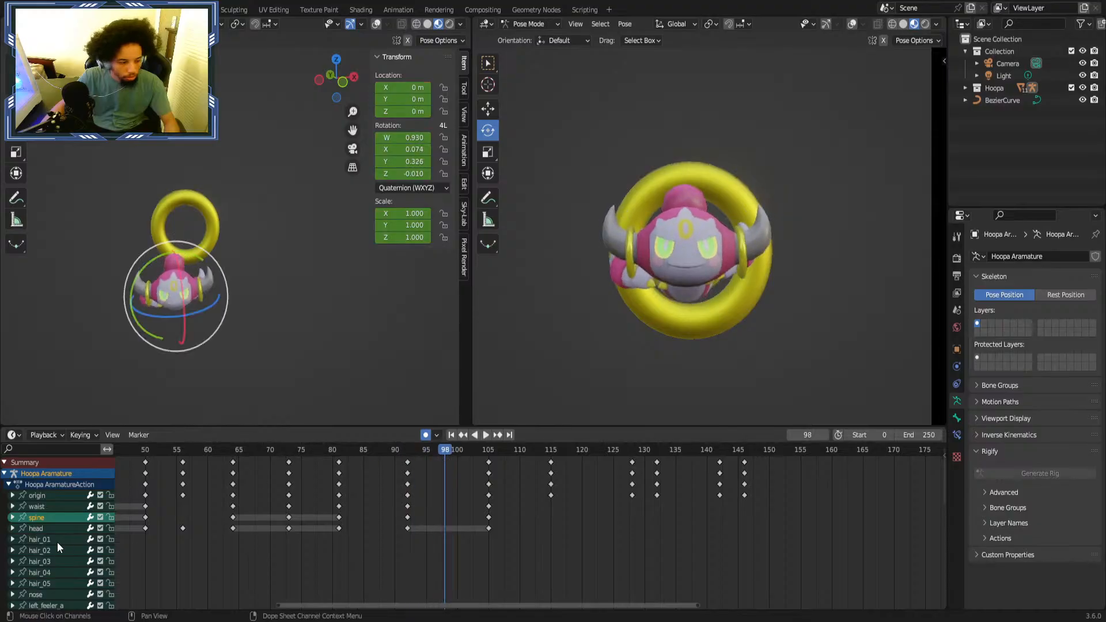
pyautogui.moveTo(205, 284); pyautogui.dragTo(203, 272)
pyautogui.moveTo(330, 461); pyautogui.dragTo(456, 471)
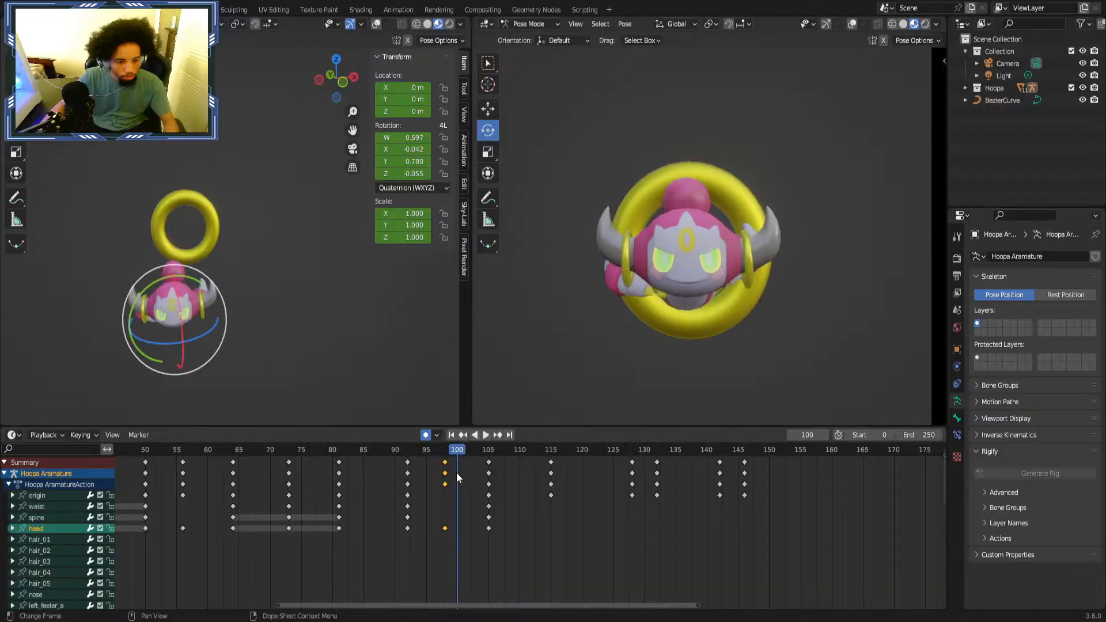
pyautogui.moveTo(445, 527); pyautogui.dragTo(489, 529)
pyautogui.moveTo(359, 451); pyautogui.dragTo(452, 453)
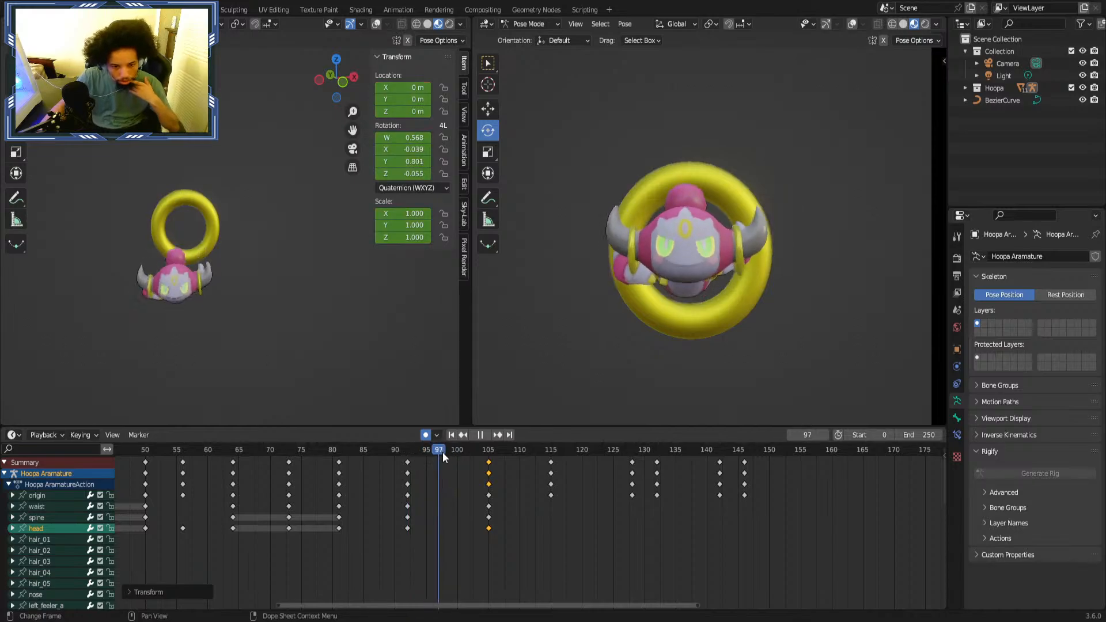
pyautogui.press('Escape')
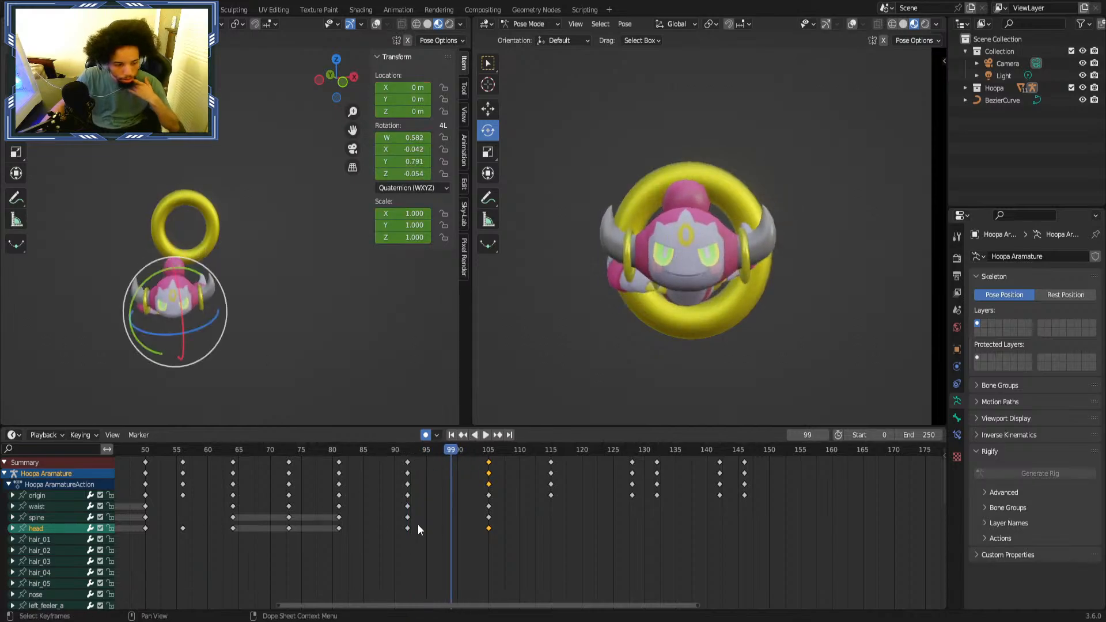
# Delete the spine bone's keyframe at frame 105.
pyautogui.click(484, 518)
pyautogui.rightClick(485, 526)
pyautogui.click(485, 527)
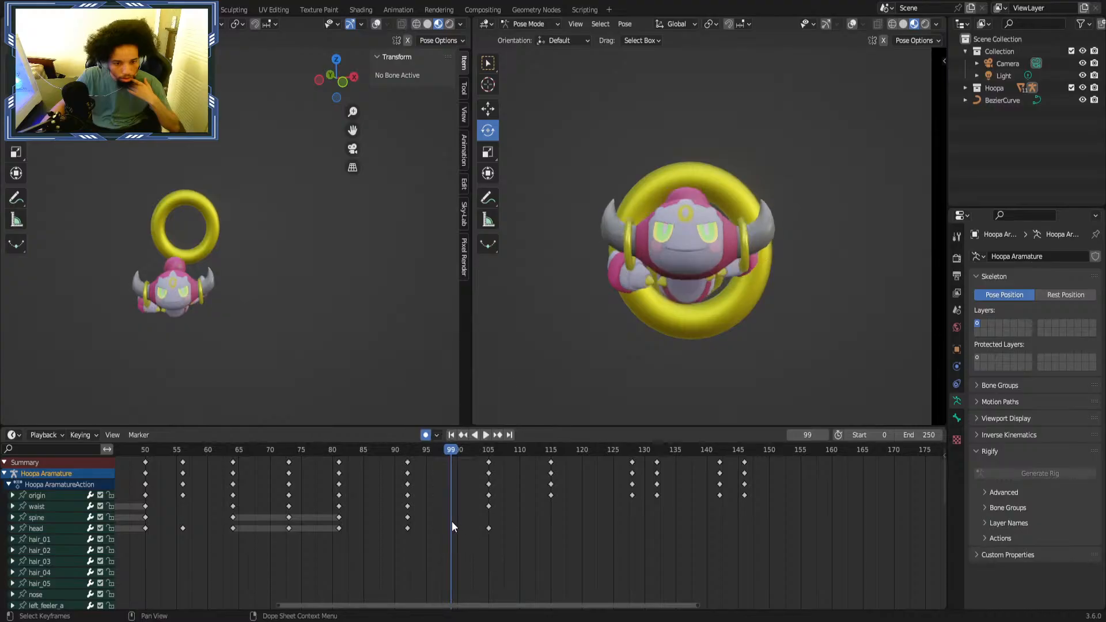
# Try to rotate the head bone at frame 105 and replay the approach up to frame 103.
pyautogui.press('space')
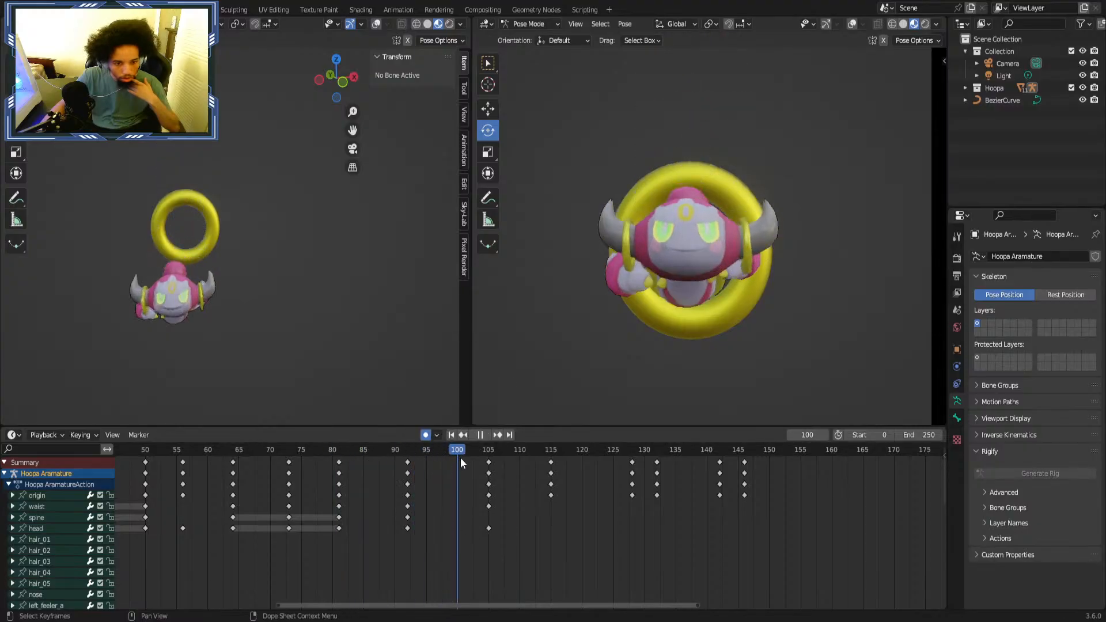
pyautogui.press('space')
pyautogui.click(64, 528)
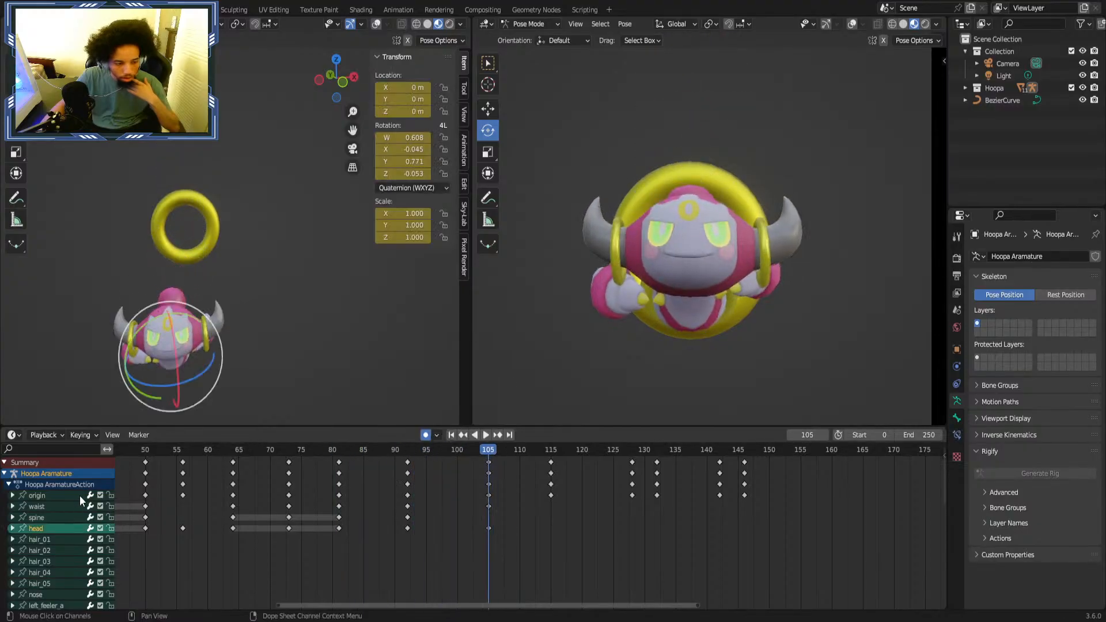
pyautogui.press('r')
pyautogui.press('r')
pyautogui.moveTo(200, 378); pyautogui.dragTo(201, 376)
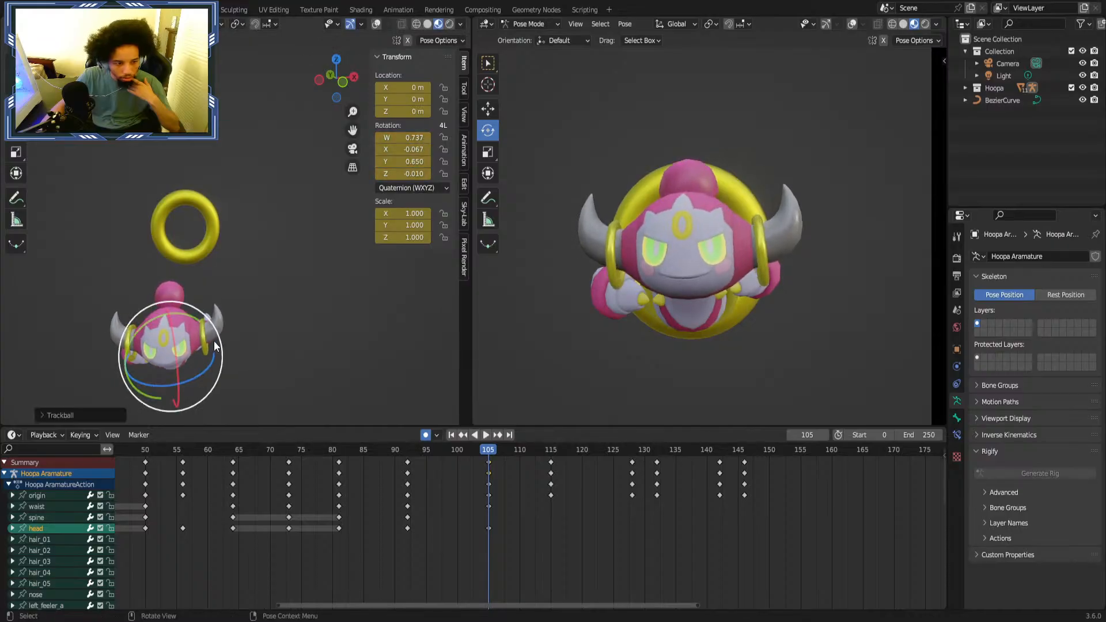
pyautogui.moveTo(195, 318); pyautogui.dragTo(190, 321)
pyautogui.click(323, 452)
pyautogui.press('space')
pyautogui.press('space')
pyautogui.moveTo(374, 454); pyautogui.dragTo(475, 453)
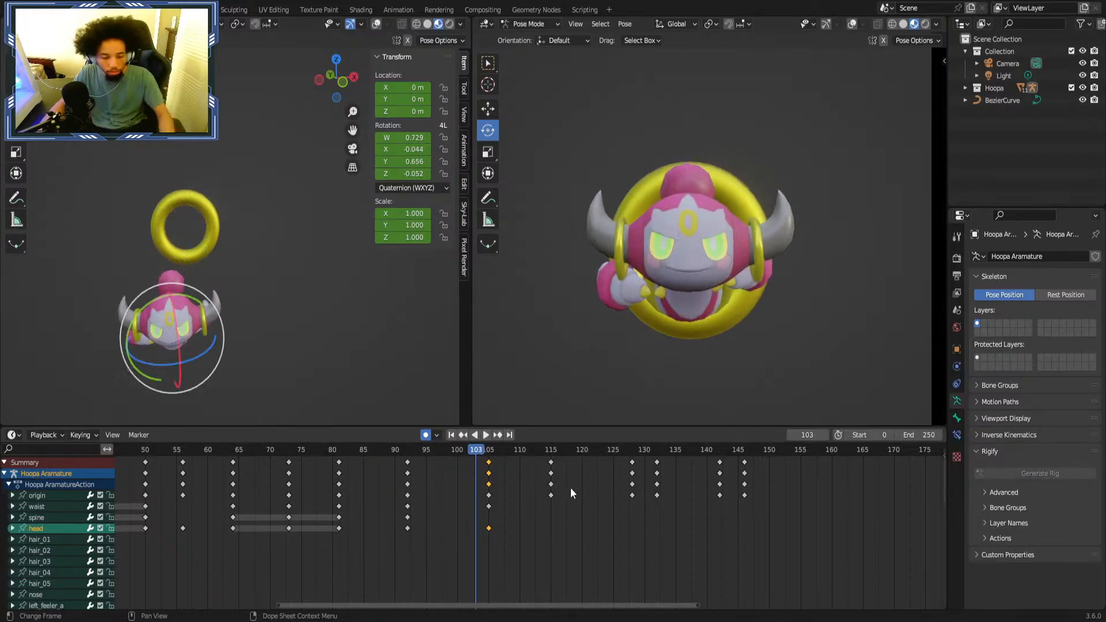
# Undo the head rotation and the deletion of the spine bone's keyframe at frame 105.
pyautogui.hotkey('ctrl', 'z')
pyautogui.hotkey('ctrl', 'z')
pyautogui.hotkey('ctrl', 'z')
pyautogui.hotkey('ctrl', 'z')
pyautogui.hotkey('ctrl', 'z')
pyautogui.hotkey('ctrl', 'z')
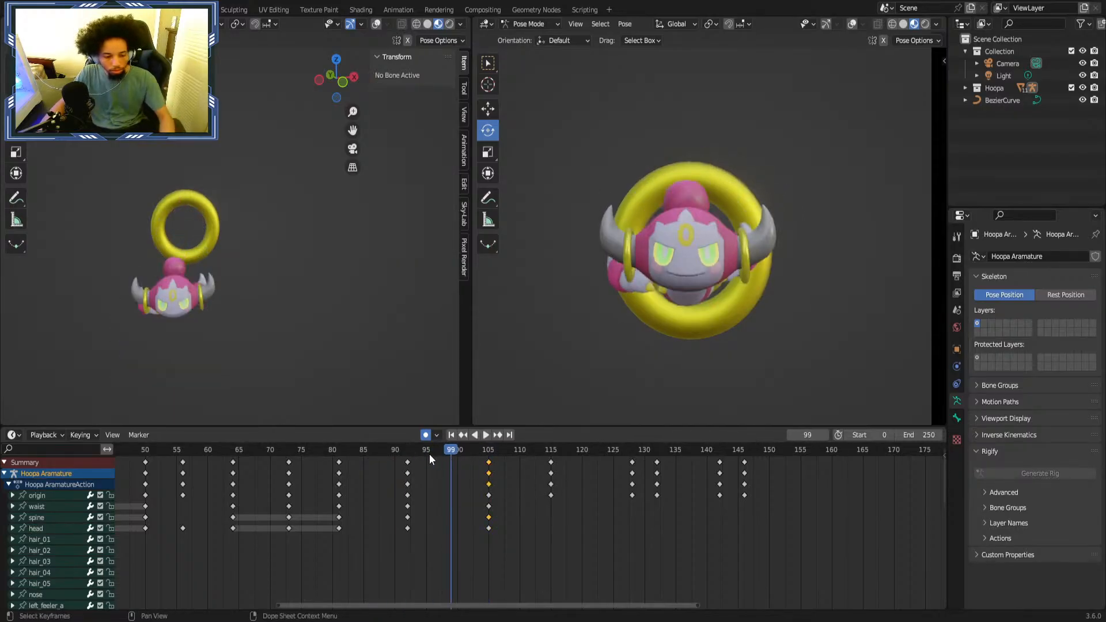
# Replay the animation from about frame 61 and repeatedly review Hoopa's approach between frames 92 and 106.
pyautogui.click(214, 451)
pyautogui.press('space')
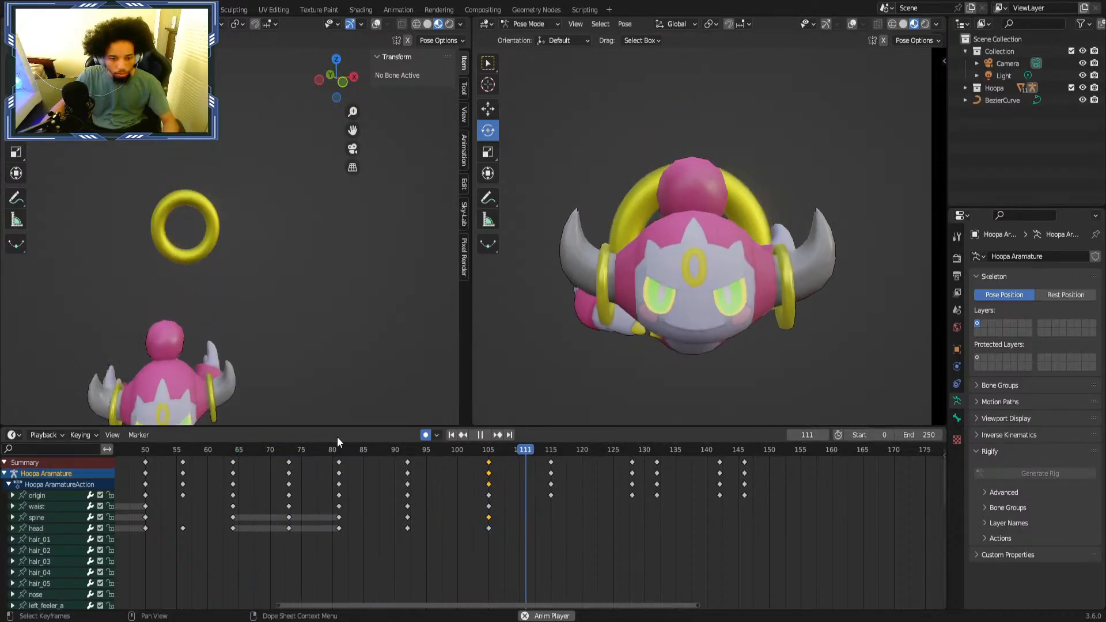
pyautogui.click(405, 451)
pyautogui.click(407, 452)
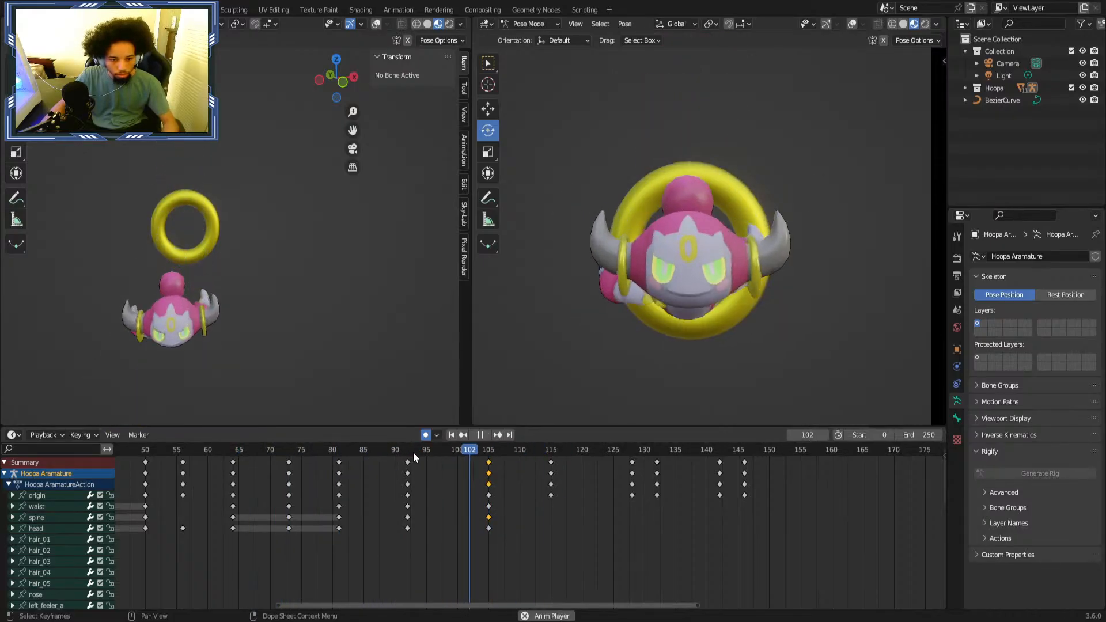
pyautogui.click(414, 452)
pyautogui.click(417, 452)
pyautogui.click(439, 453)
pyautogui.moveTo(440, 454); pyautogui.dragTo(412, 454)
pyautogui.click(412, 454)
pyautogui.press('space')
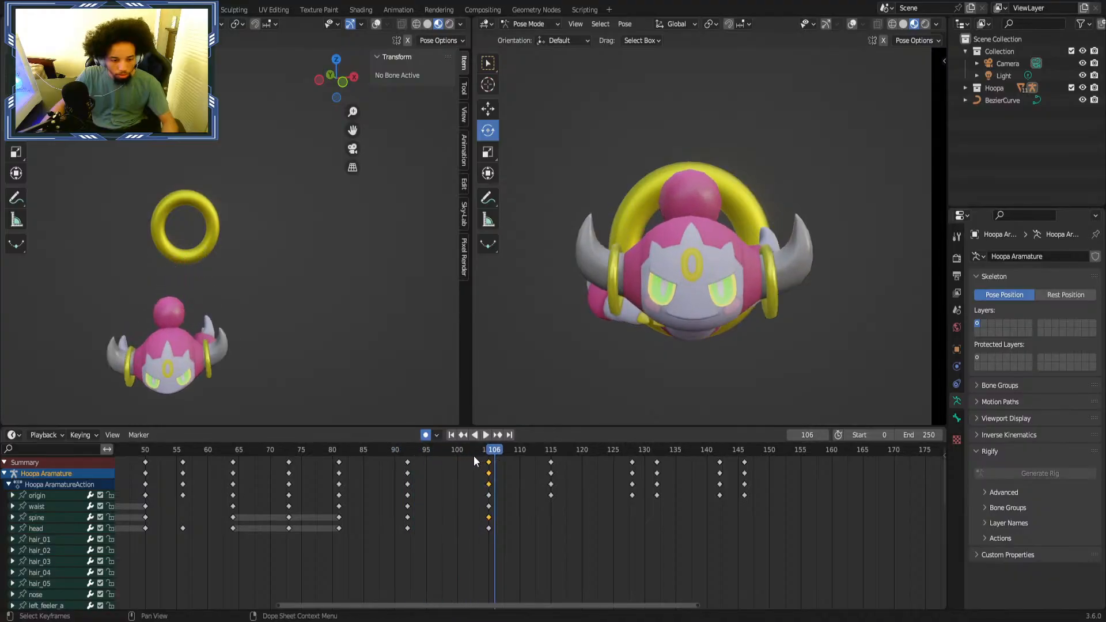
# Review the waist bone's motion from frame 92 to 105 and delete its keyframe at frame 105.
pyautogui.press('Left')
pyautogui.click(56, 503)
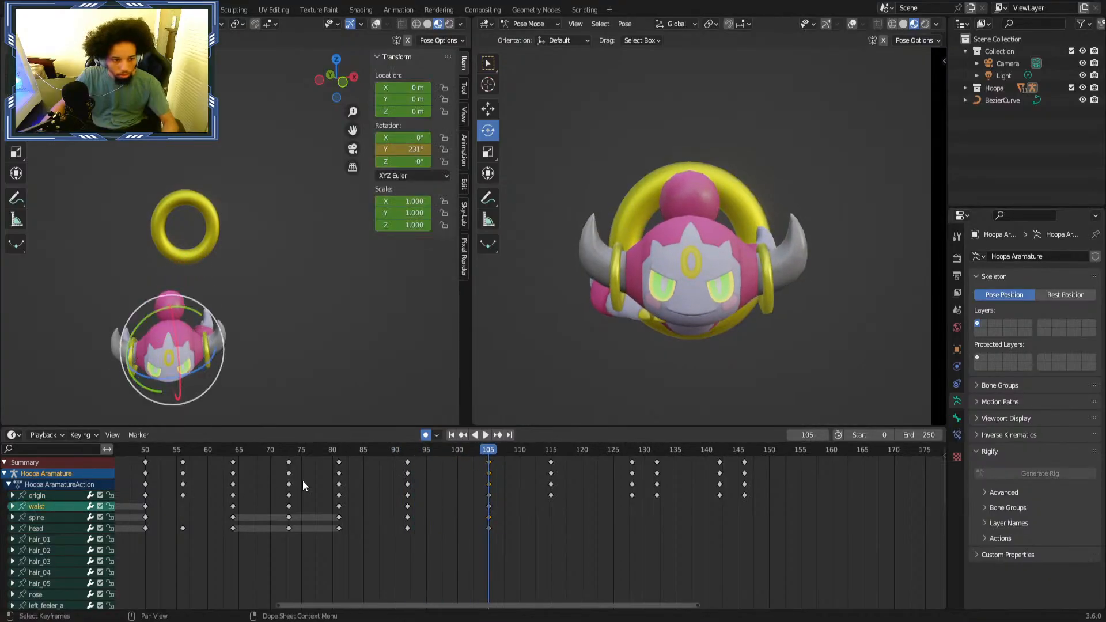
pyautogui.click(406, 455)
pyautogui.press('space')
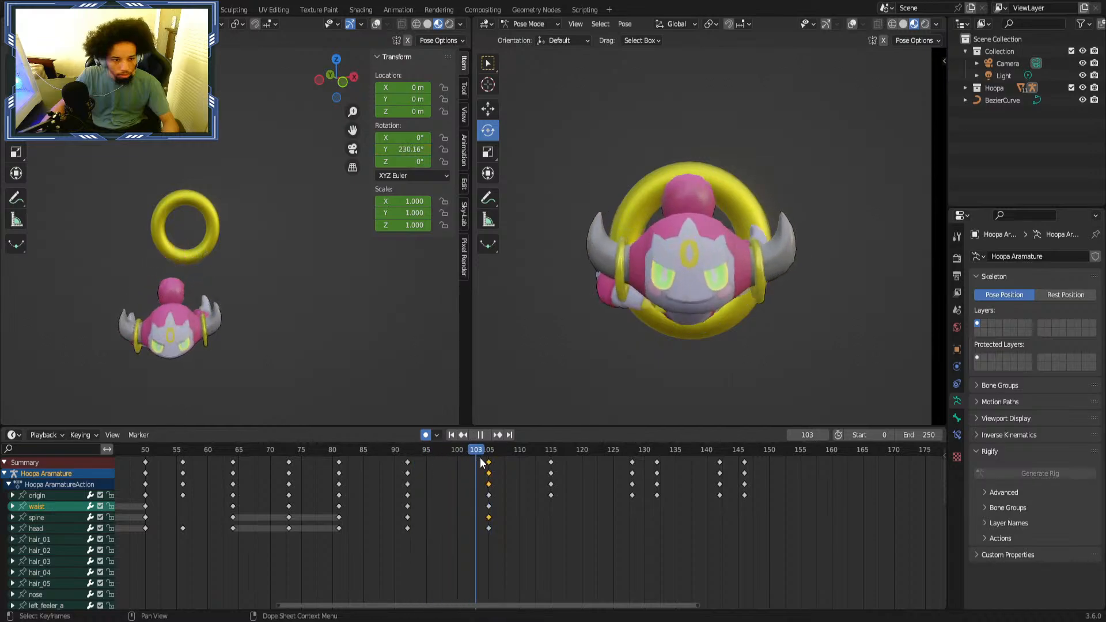
pyautogui.moveTo(500, 459); pyautogui.dragTo(488, 460)
pyautogui.moveTo(507, 509); pyautogui.dragTo(481, 534, button='middle')
pyautogui.click(500, 509)
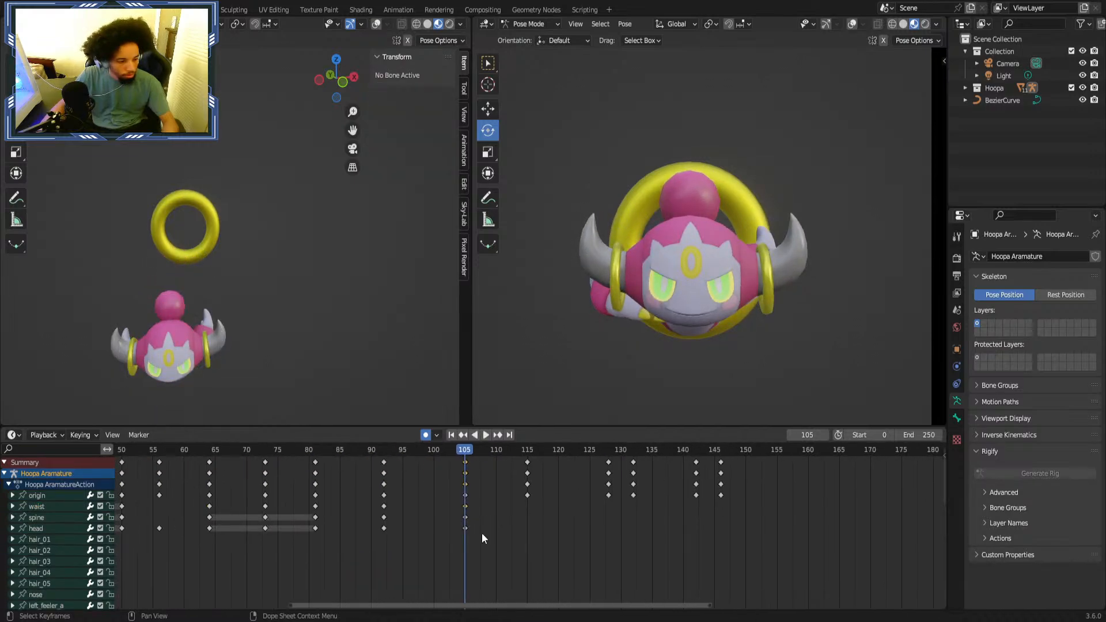
pyautogui.rightClick(479, 533)
pyautogui.click(479, 534)
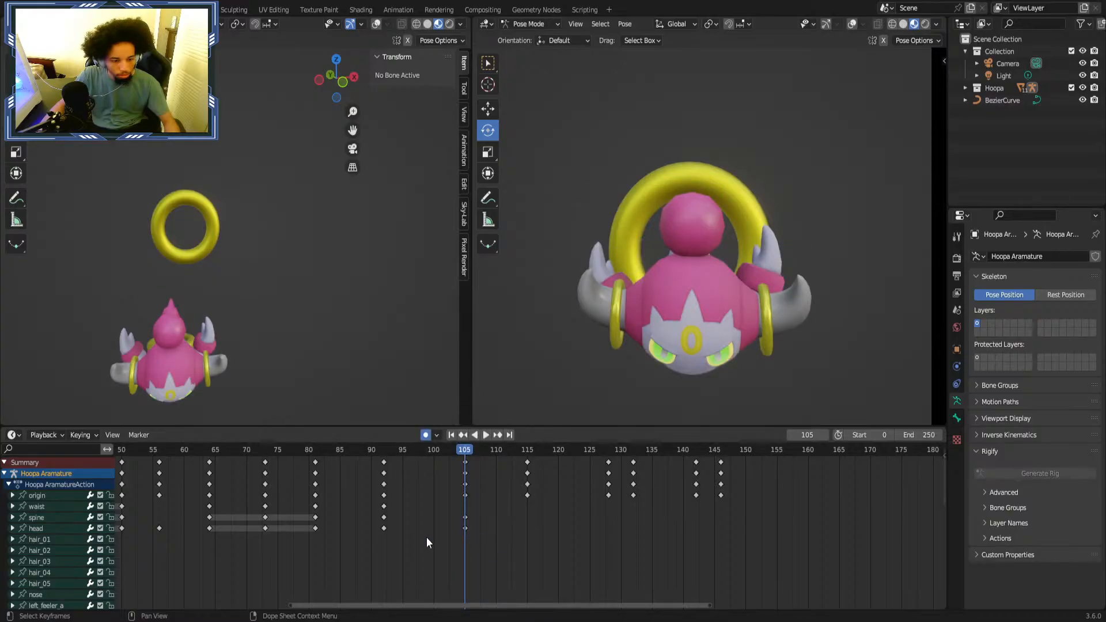
# Rotate the spine bone at frame 105 to about W 0.853, X 0.047, Y 0.515, Z -0.036.
pyautogui.click(51, 518)
pyautogui.moveTo(164, 340); pyautogui.dragTo(180, 302)
pyautogui.moveTo(180, 301); pyautogui.dragTo(280, 293, button='middle')
pyautogui.keyDown('shift'); pyautogui.moveTo(442, 278); pyautogui.dragTo(121, 281, button='middle'); pyautogui.keyUp('shift')
pyautogui.moveTo(153, 244)
pyautogui.mouseDown()
pyautogui.moveTo(144, 228)
pyautogui.moveTo(146, 237)
pyautogui.mouseUp()
pyautogui.moveTo(161, 254); pyautogui.dragTo(173, 264, button='middle')
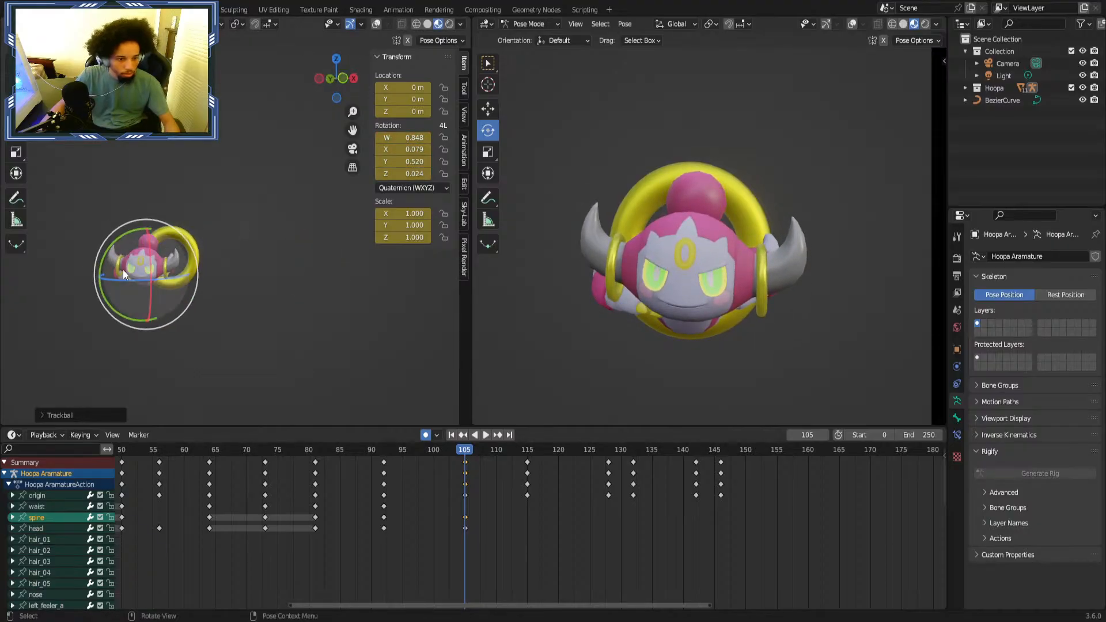
pyautogui.moveTo(122, 269); pyautogui.dragTo(138, 222)
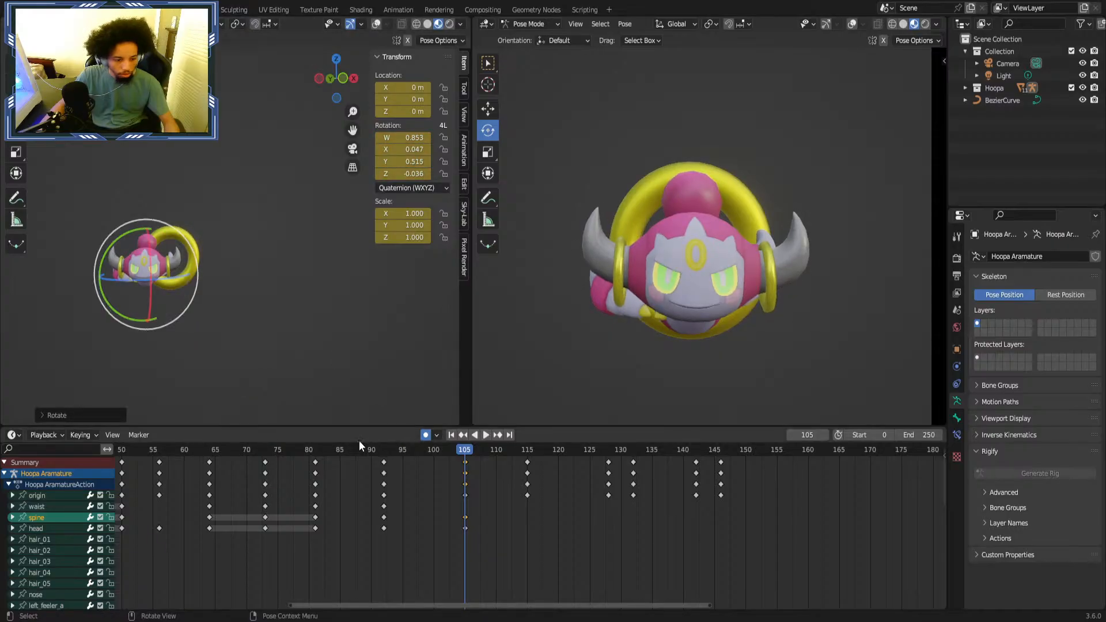
# Replay the flight from about frame 68 to frame 105 in the full camera view.
pyautogui.moveTo(272, 452); pyautogui.dragTo(237, 452)
pyautogui.press('KP_0')
pyautogui.press('space')
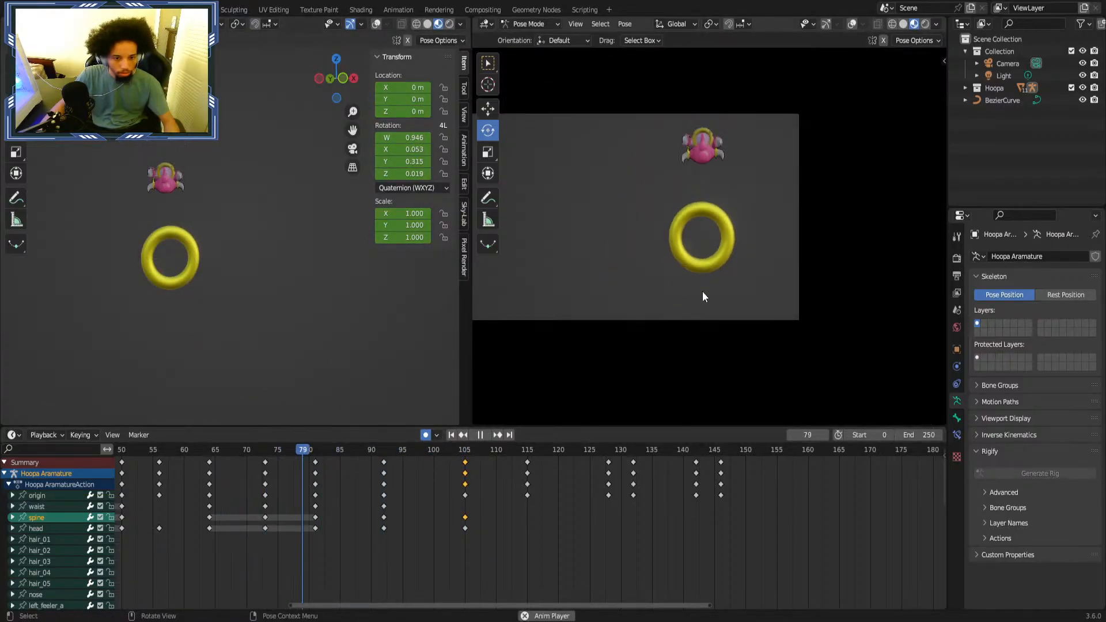
pyautogui.press('space')
pyautogui.click(382, 451)
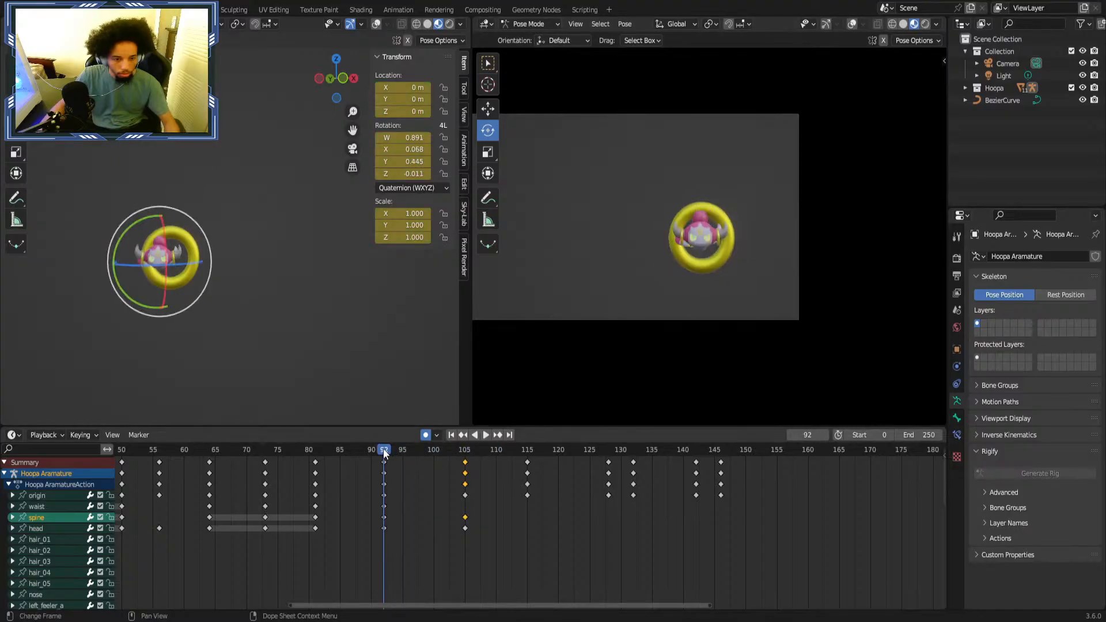
pyautogui.moveTo(383, 451); pyautogui.dragTo(459, 455)
pyautogui.press('space')
pyautogui.press('space')
# Rotate the head bone at frame 105 to about W 0.611, X -0.057, Y 0.769, Z -0.037 and scrub on to frame 115.
pyautogui.click(65, 530)
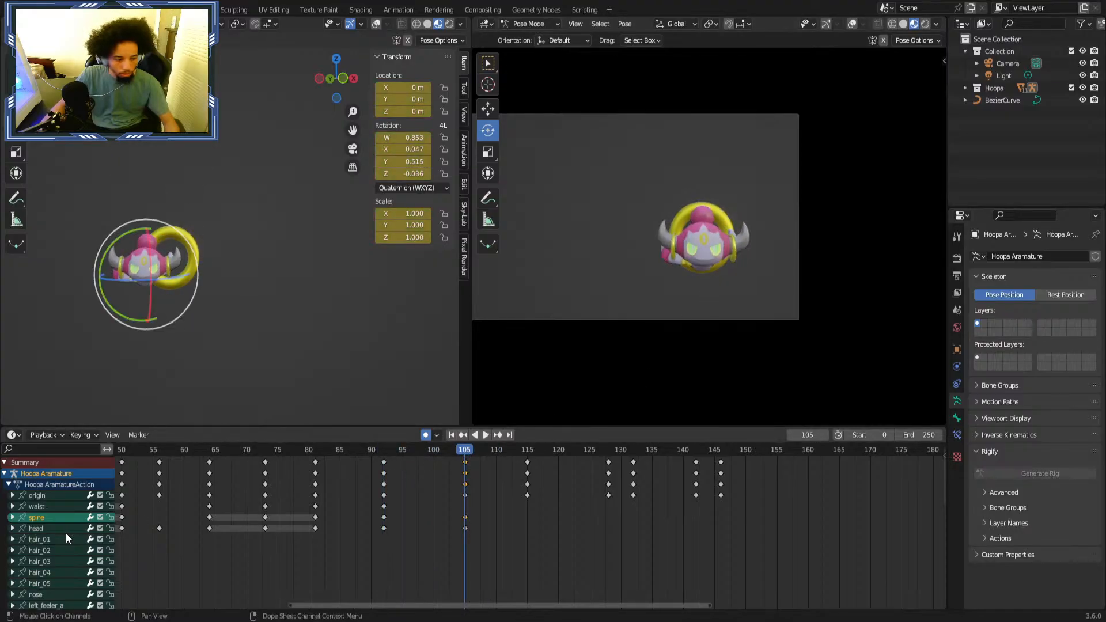
pyautogui.moveTo(170, 289); pyautogui.dragTo(132, 300)
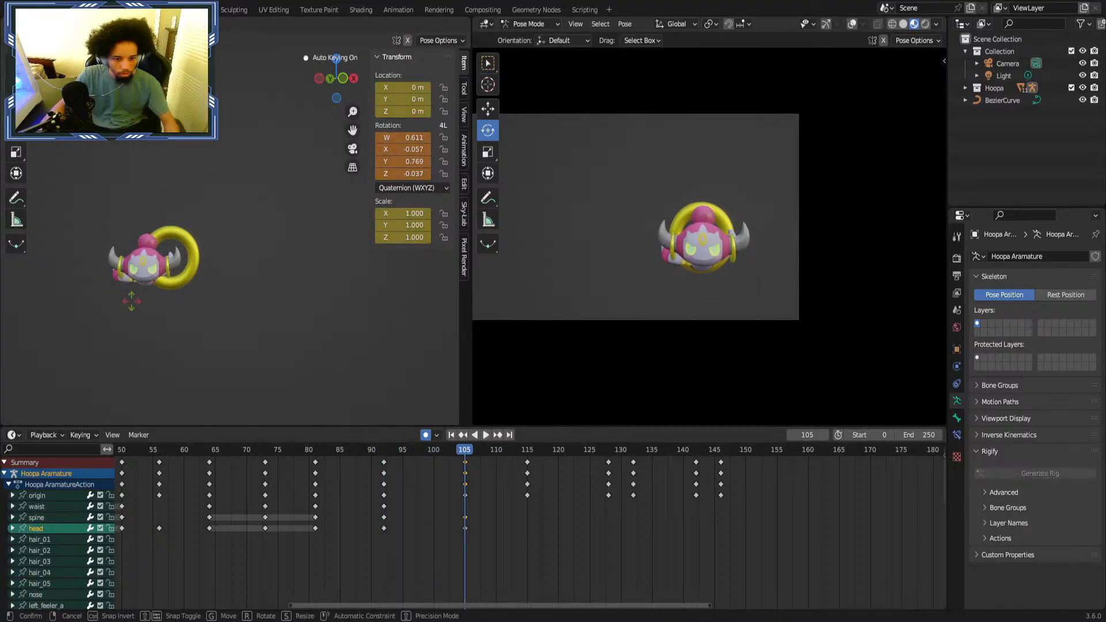
pyautogui.click(132, 300)
pyautogui.moveTo(507, 457); pyautogui.dragTo(260, 451)
pyautogui.press('space')
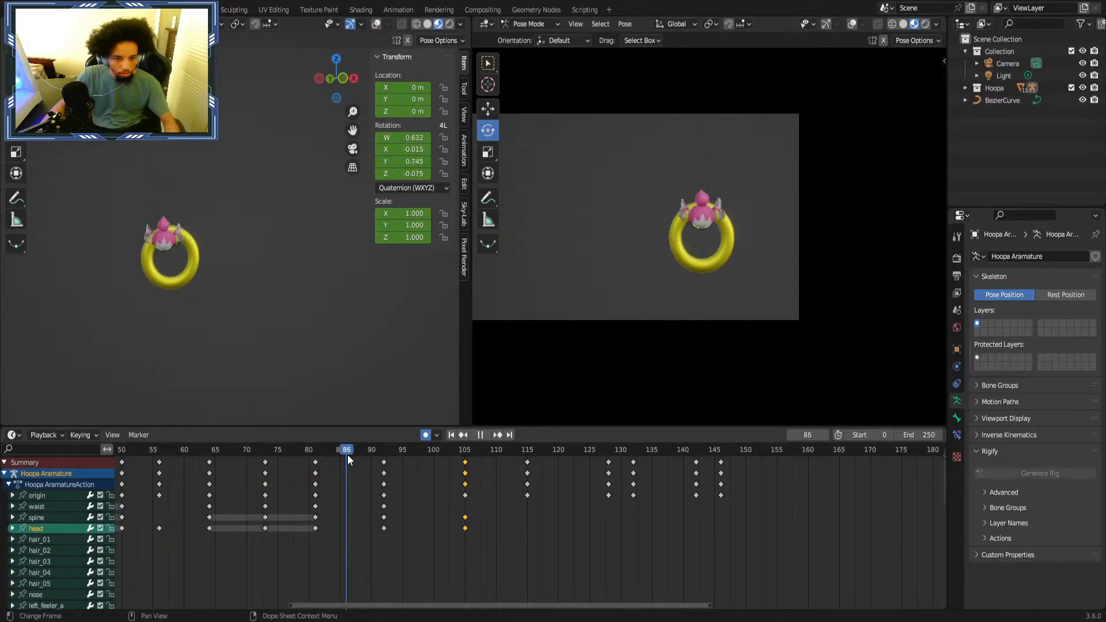
pyautogui.moveTo(348, 455); pyautogui.dragTo(523, 458)
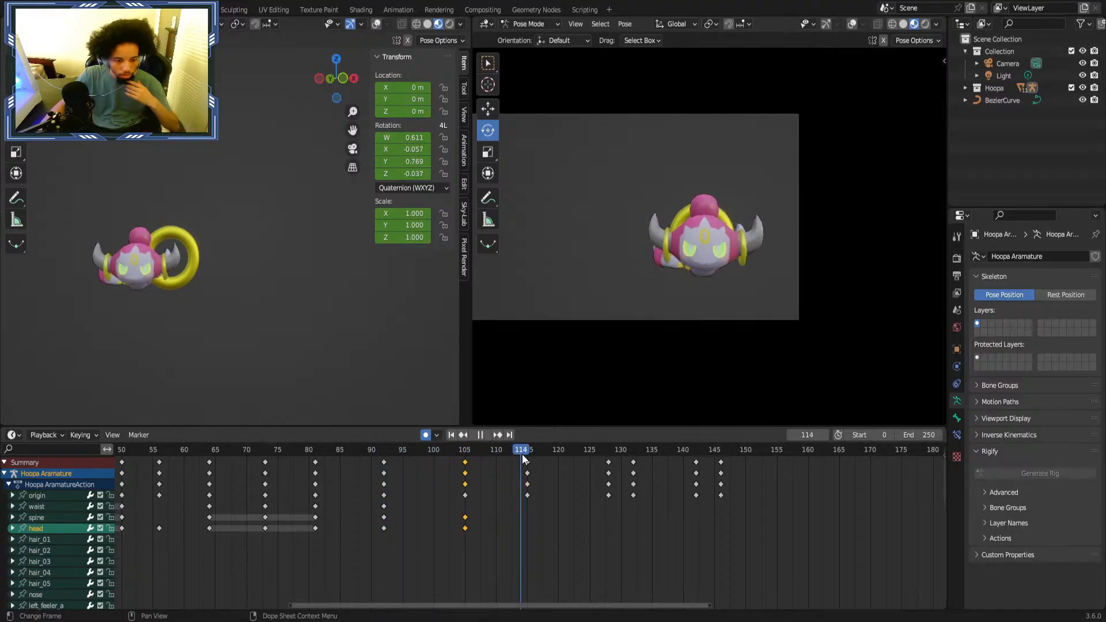
pyautogui.press('Escape')
# Set the waist bone's Y rotation to 237° at frame 115.
pyautogui.click(52, 516)
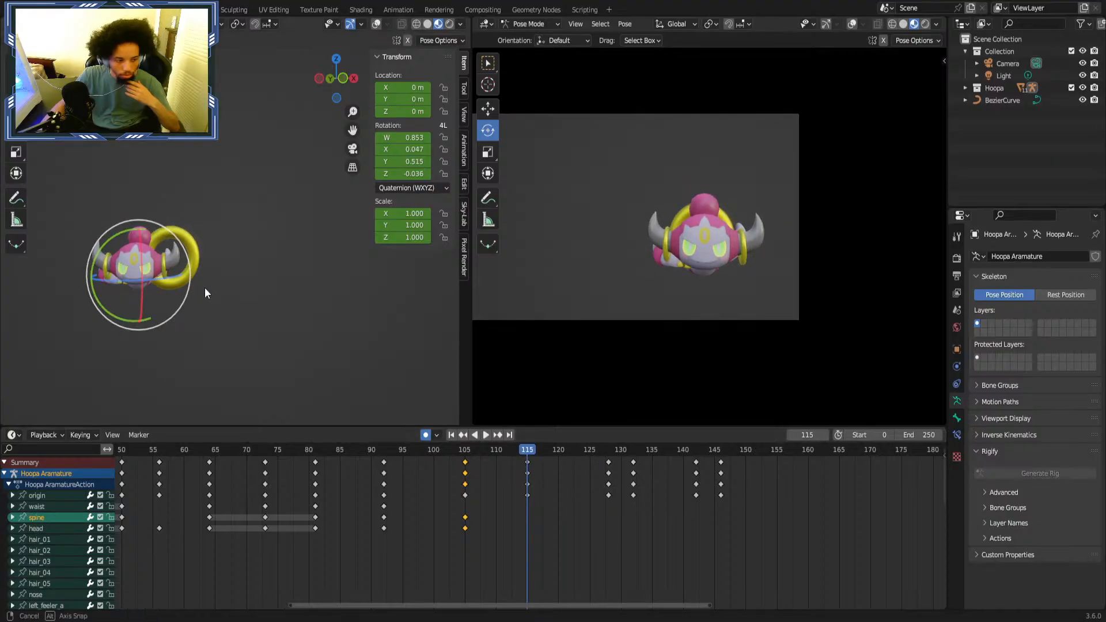
pyautogui.moveTo(202, 291); pyautogui.dragTo(127, 265, button='middle')
pyautogui.click(46, 506)
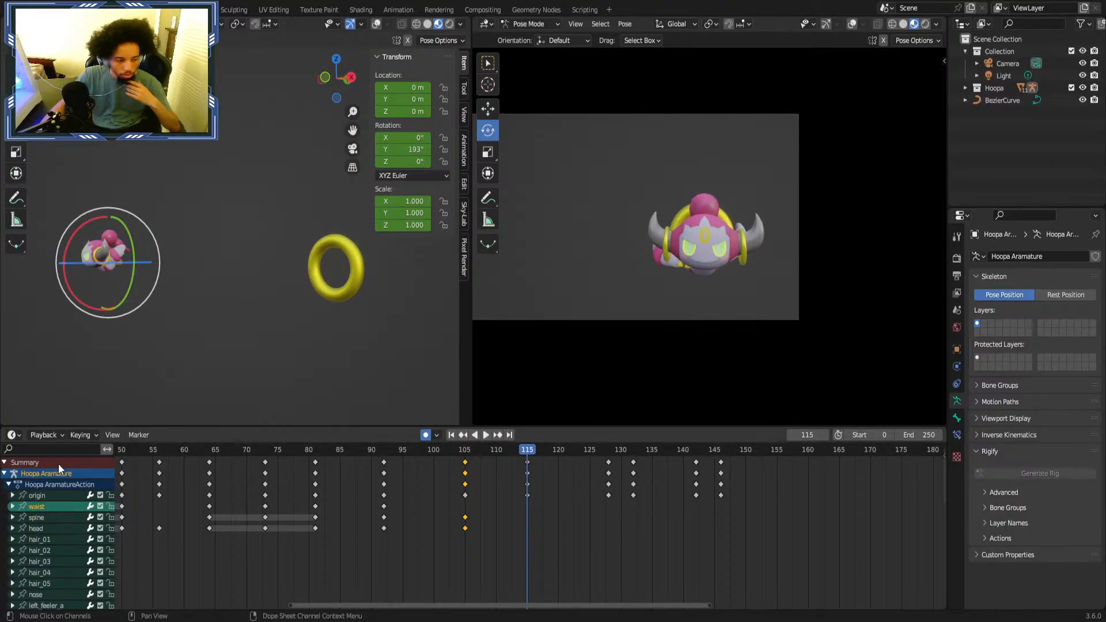
pyautogui.moveTo(403, 150); pyautogui.dragTo(428, 149)
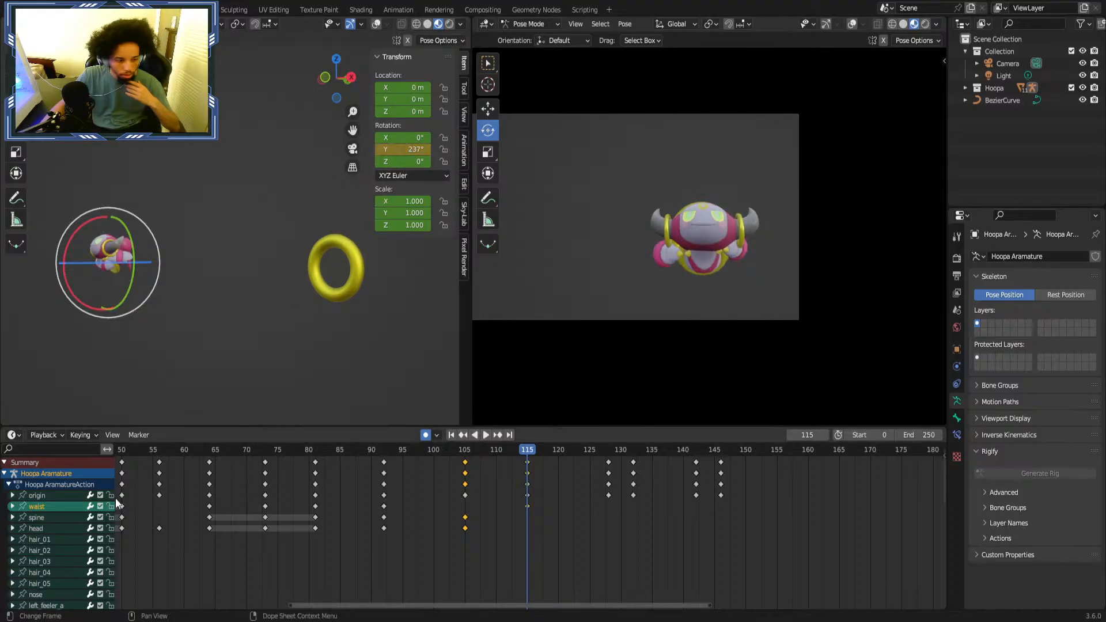
pyautogui.click(57, 517)
pyautogui.moveTo(88, 219); pyautogui.dragTo(64, 237)
pyautogui.hotkey('ctrl', 'z')
pyautogui.moveTo(97, 238); pyautogui.dragTo(146, 289, button='middle')
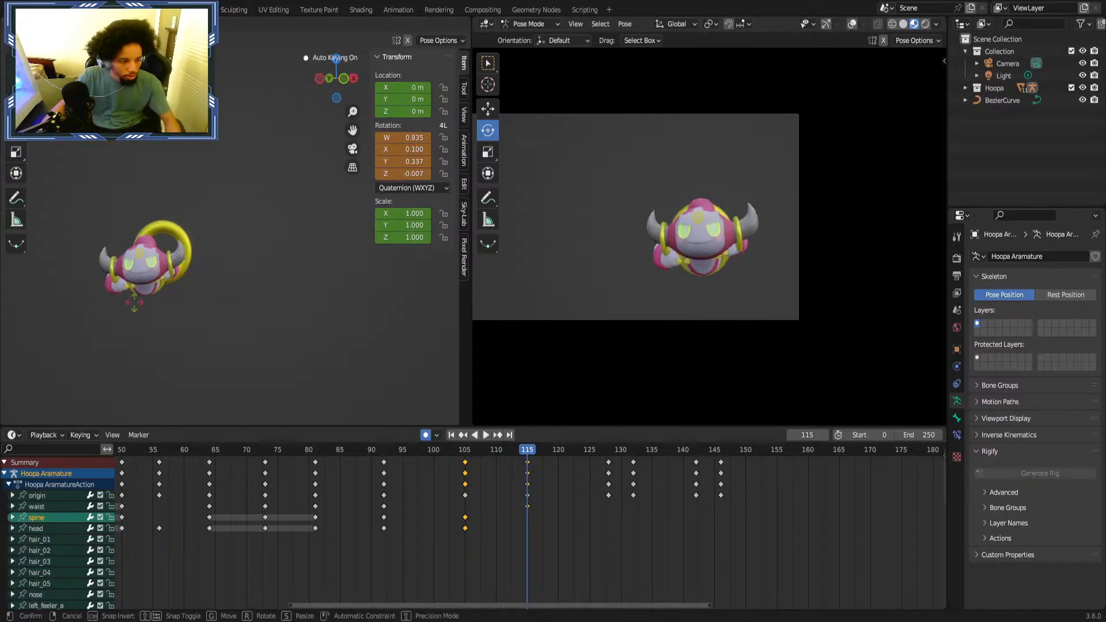
pyautogui.click(599, 496)
# Replay the animation from about frame 66 to 123 and go back to the keyframe at frame 115.
pyautogui.click(220, 472)
pyautogui.press('space')
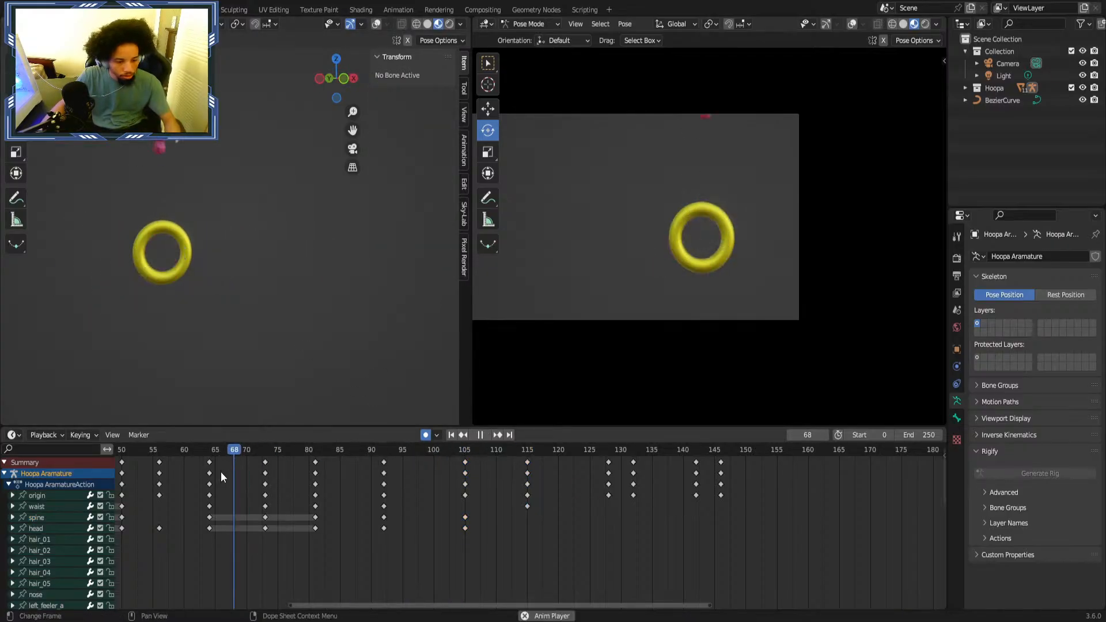
pyautogui.press('space')
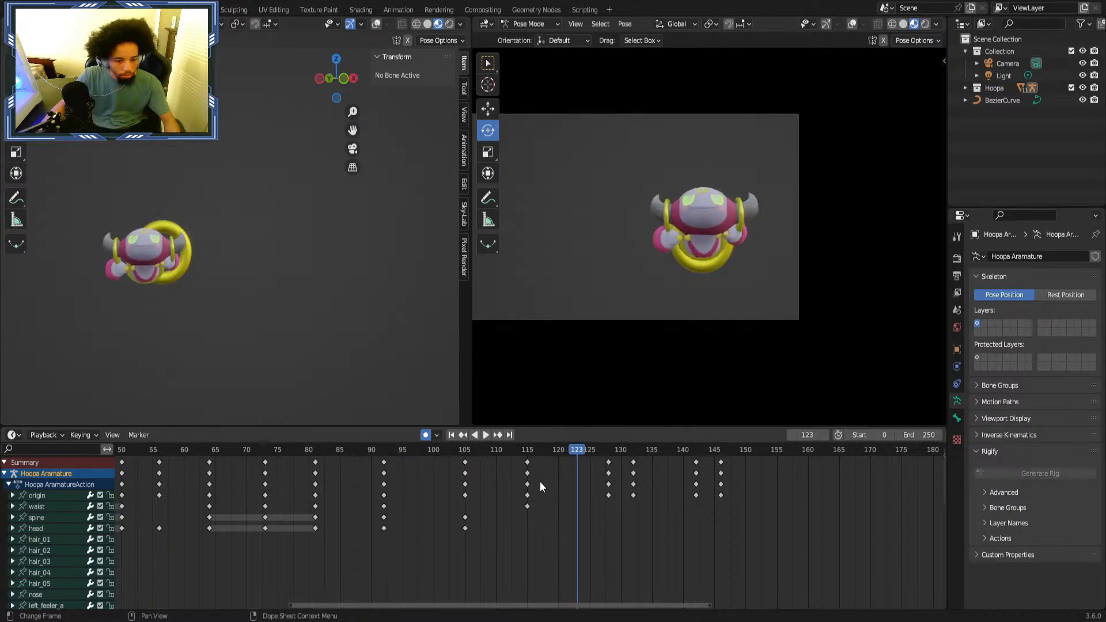
pyautogui.press('Down')
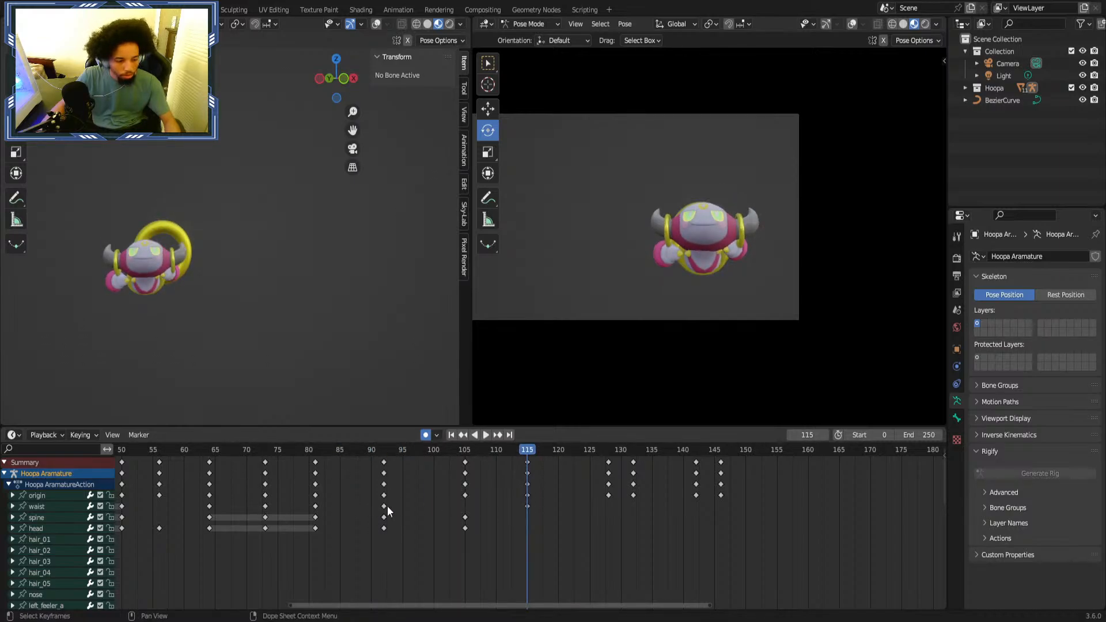
# Duplicate the waist bone's keyframe from frame 92 to frame 105 and replay the approach.
pyautogui.click(385, 506)
pyautogui.rightClick(385, 506)
pyautogui.click(384, 506)
pyautogui.click(470, 515)
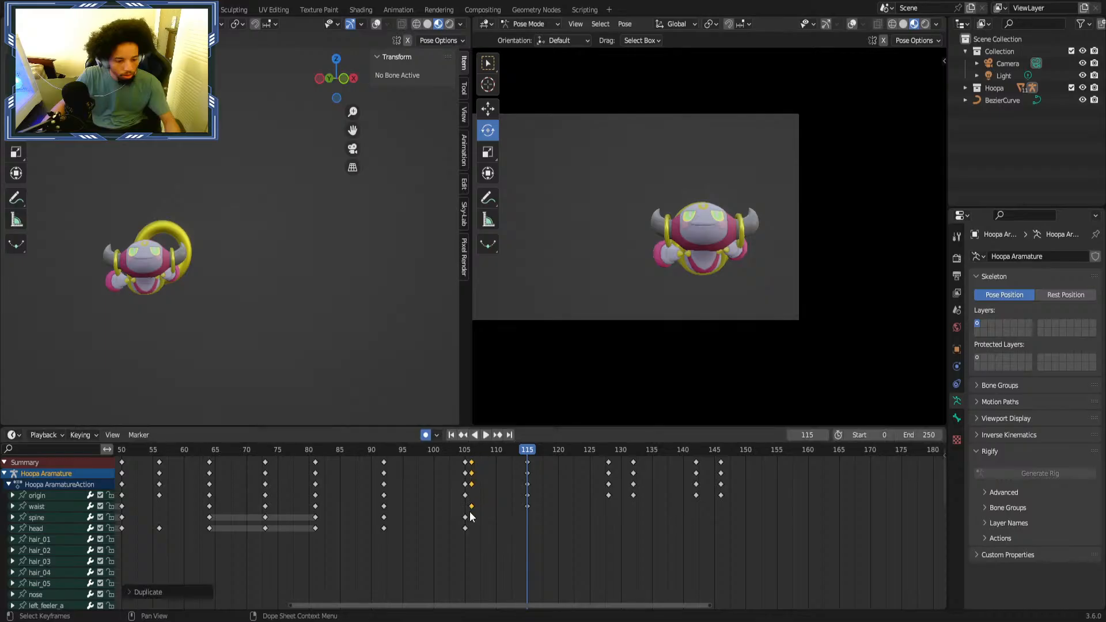
pyautogui.hotkey('ctrl', 'z')
pyautogui.press('space')
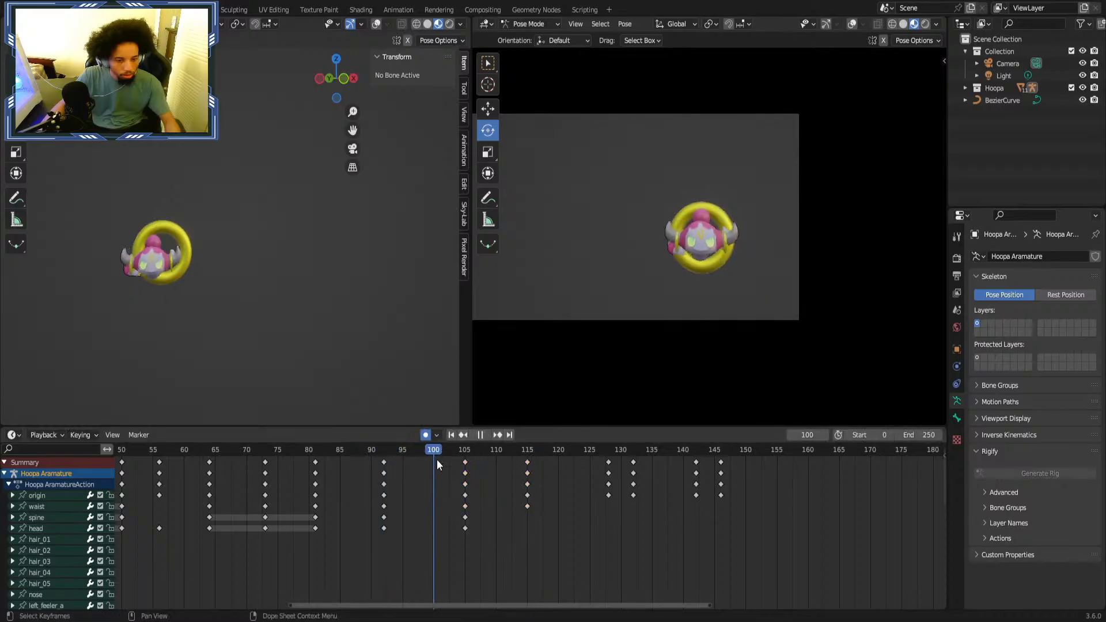
pyautogui.press('space')
# Rotate the head bone at frame 115 to about W 0.893, X -0.064, Y 0.410, Z -0.012.
pyautogui.press('Down')
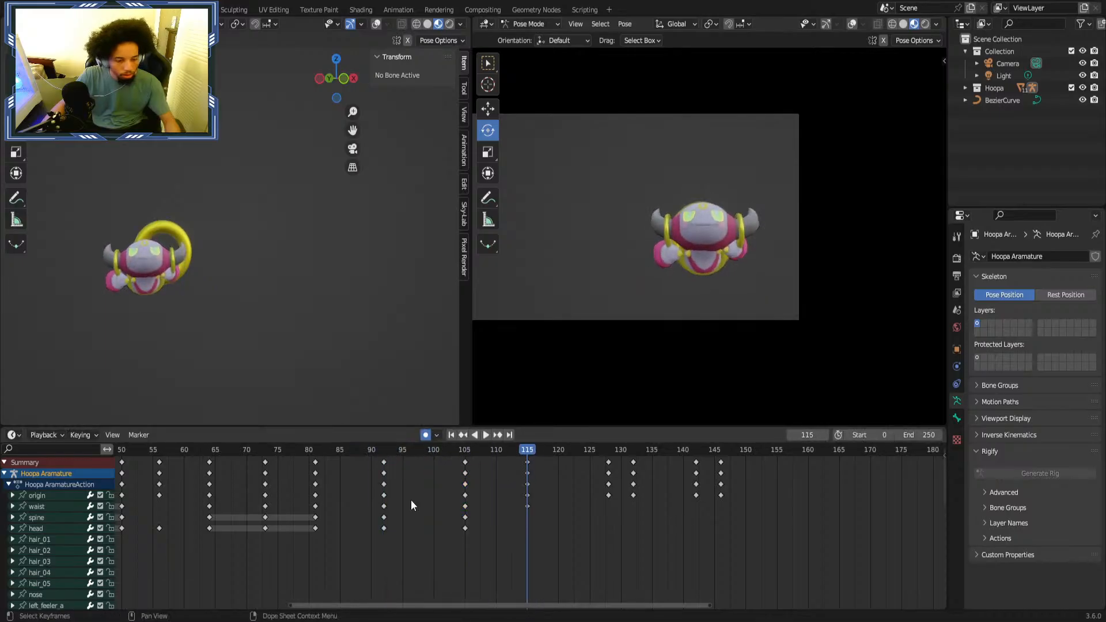
pyautogui.click(53, 529)
pyautogui.press('r')
pyautogui.press('r')
pyautogui.click(216, 261)
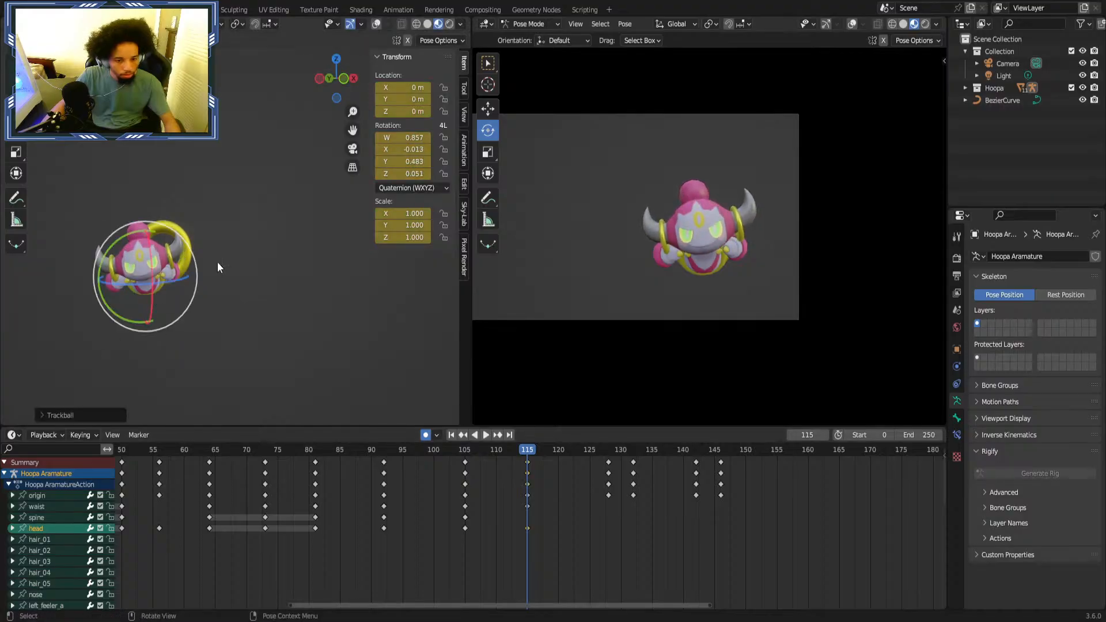
pyautogui.moveTo(217, 261); pyautogui.dragTo(109, 257, button='middle')
pyautogui.press('r')
pyautogui.click(95, 271)
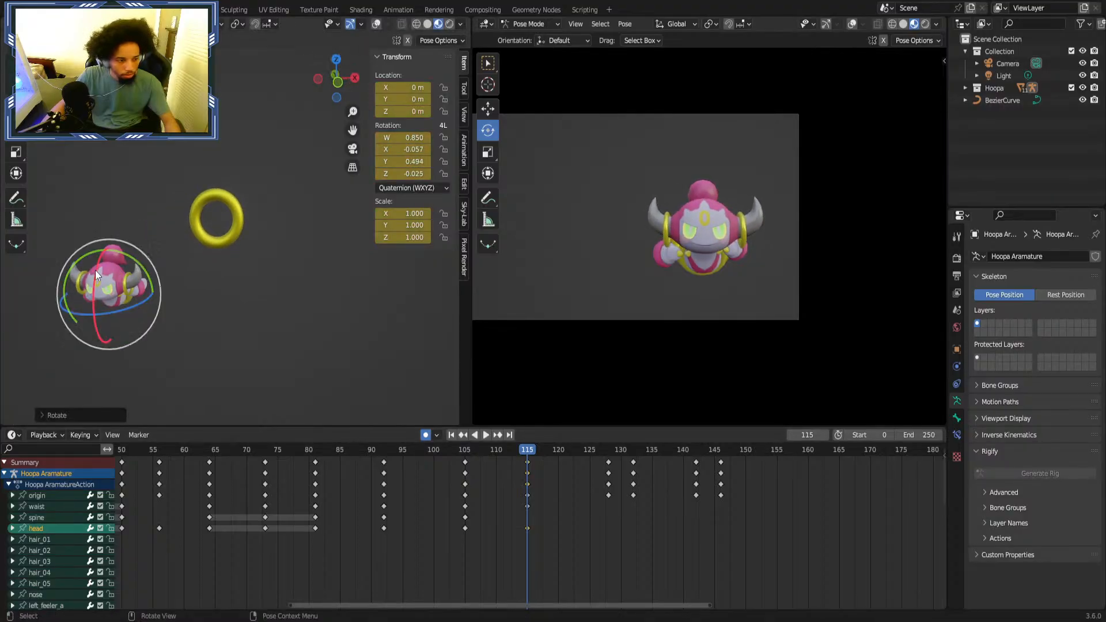
pyautogui.press('r')
pyautogui.press('r')
pyautogui.click(102, 283)
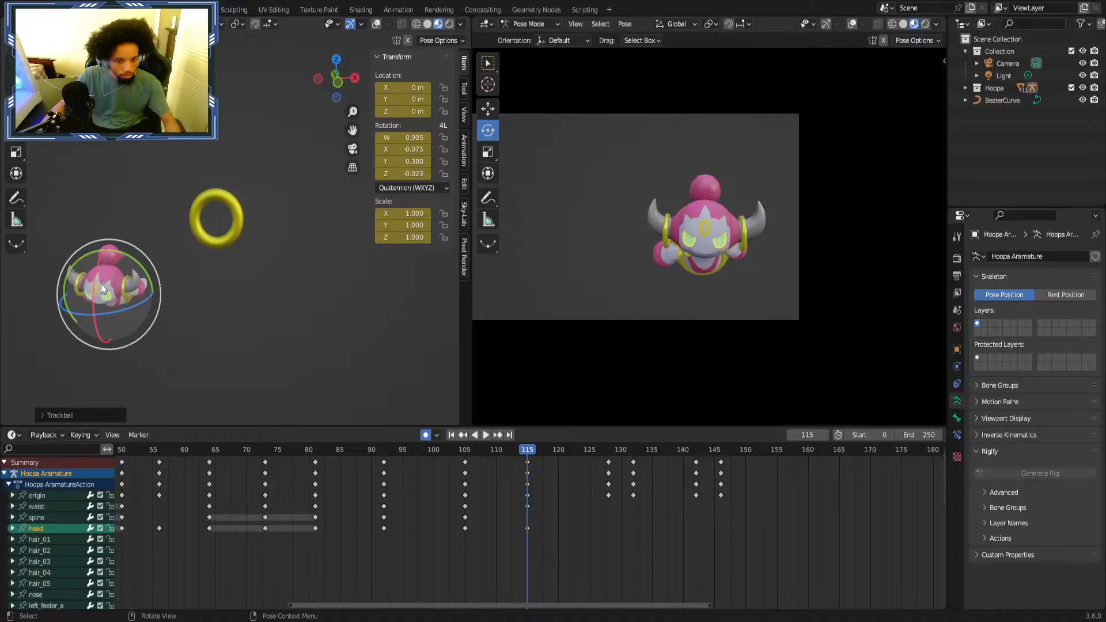
pyautogui.press('r')
pyautogui.press('r')
pyautogui.click(136, 265)
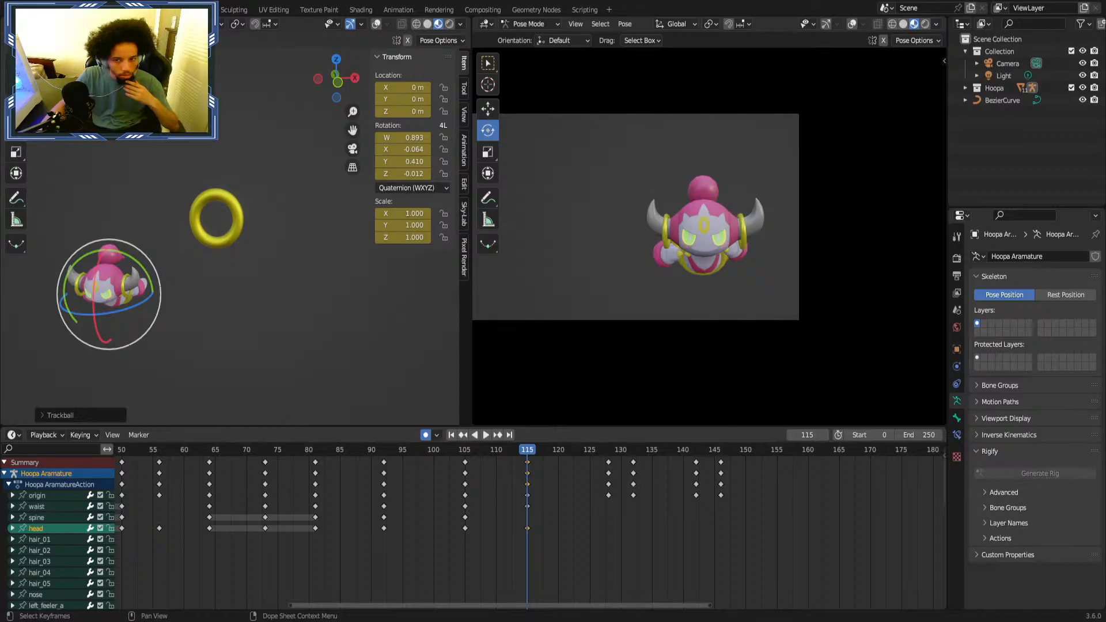
# Go to frame 128 and try rotating the spine bone and the head bone there.
pyautogui.moveTo(526, 485); pyautogui.dragTo(606, 423)
pyautogui.click(58, 517)
pyautogui.moveTo(87, 368); pyautogui.dragTo(152, 276, button='middle')
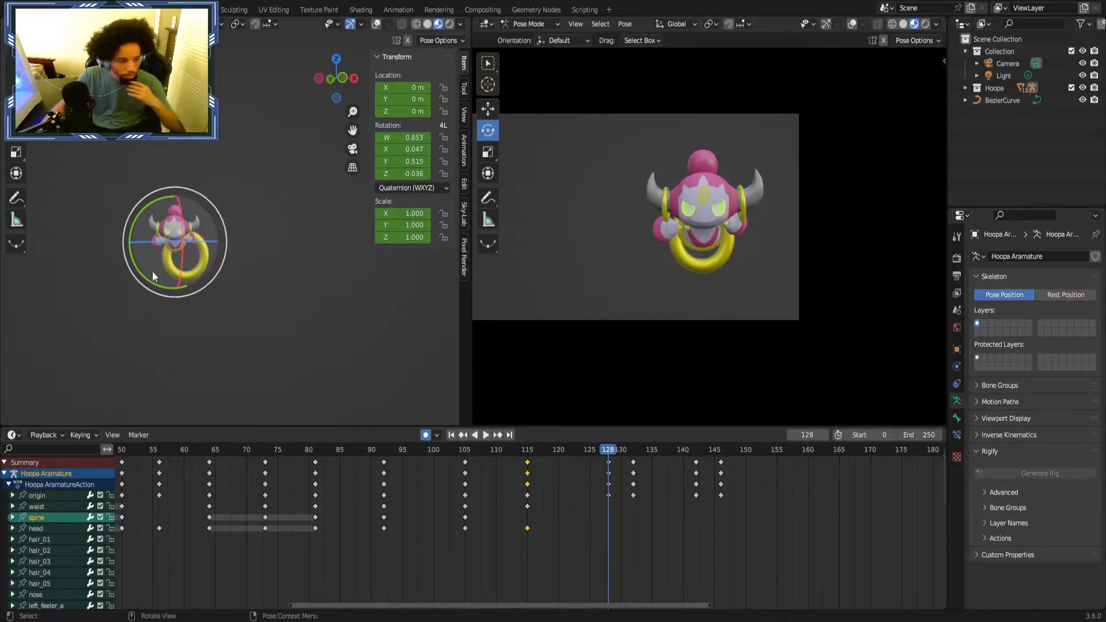
pyautogui.moveTo(173, 244); pyautogui.dragTo(177, 255)
pyautogui.hotkey('ctrl', 'z')
pyautogui.hotkey('ctrl', 'z')
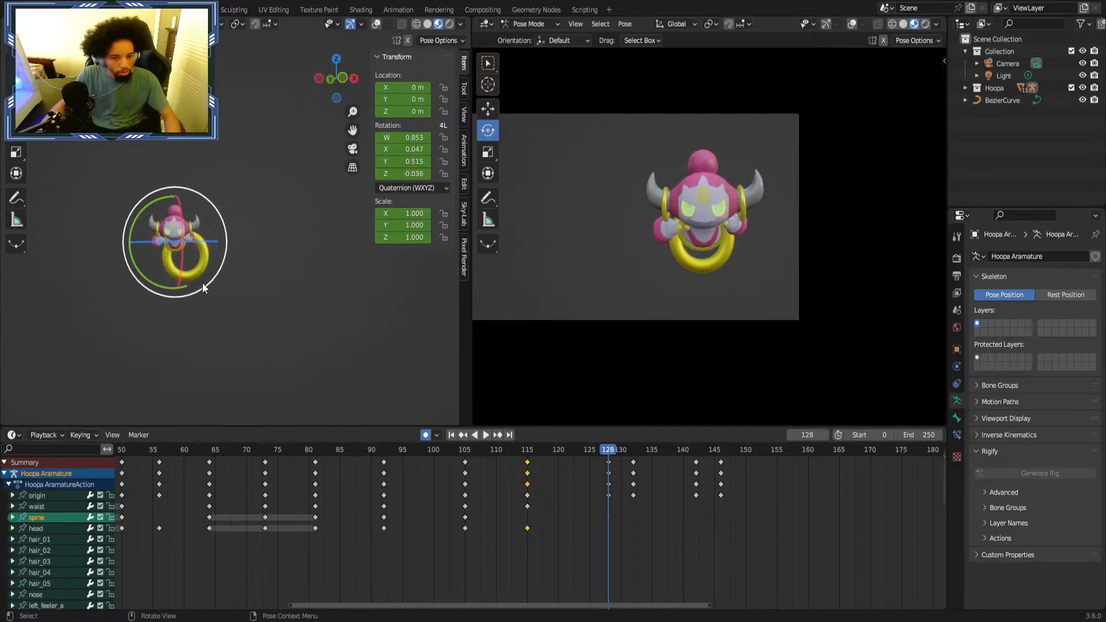
pyautogui.moveTo(202, 283); pyautogui.dragTo(224, 299, button='middle')
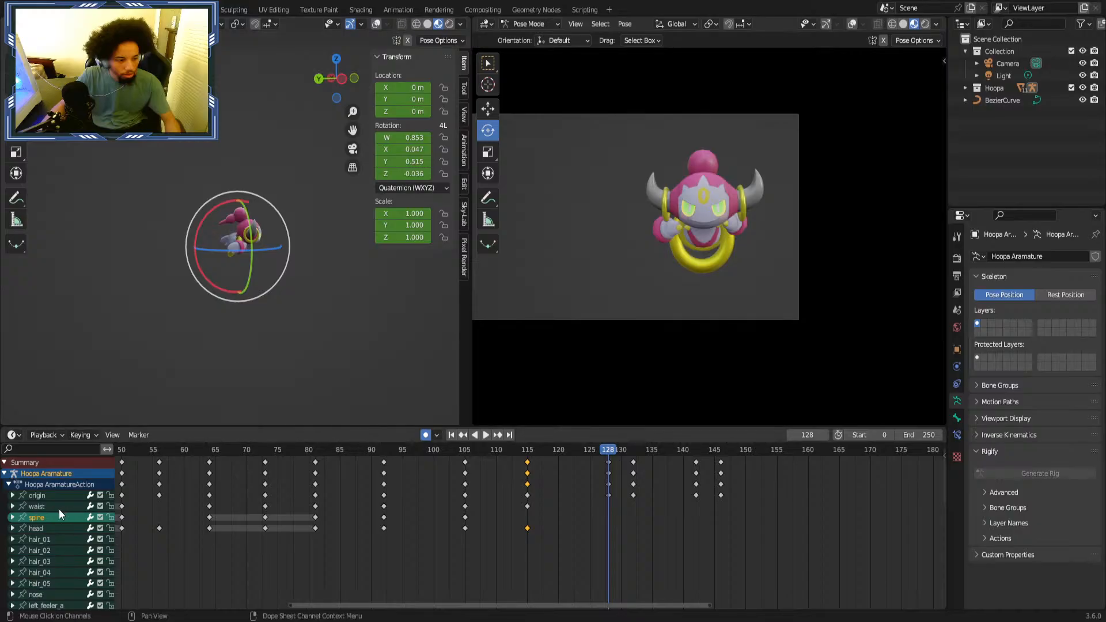
pyautogui.click(51, 529)
pyautogui.moveTo(226, 195)
pyautogui.mouseDown()
pyautogui.moveTo(240, 190)
pyautogui.moveTo(210, 195)
pyautogui.moveTo(213, 210)
pyautogui.mouseUp()
pyautogui.rightClick(213, 211)
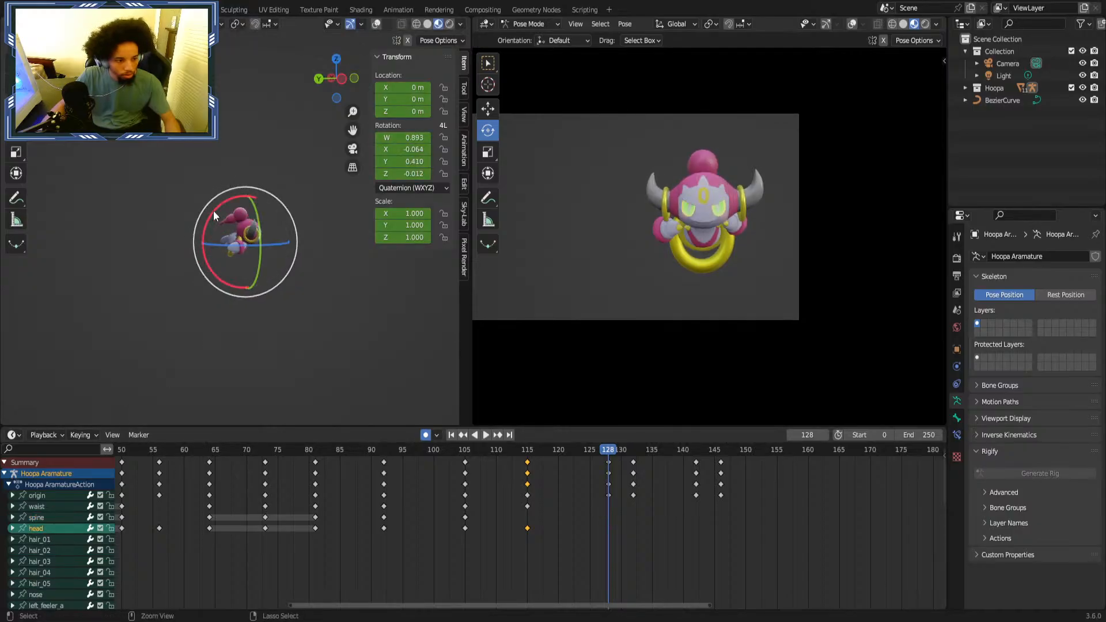
# Set the waist bone's Y rotation to 269° at frame 128 and scrub through the preceding frames.
pyautogui.click(64, 506)
pyautogui.moveTo(404, 149); pyautogui.dragTo(431, 149)
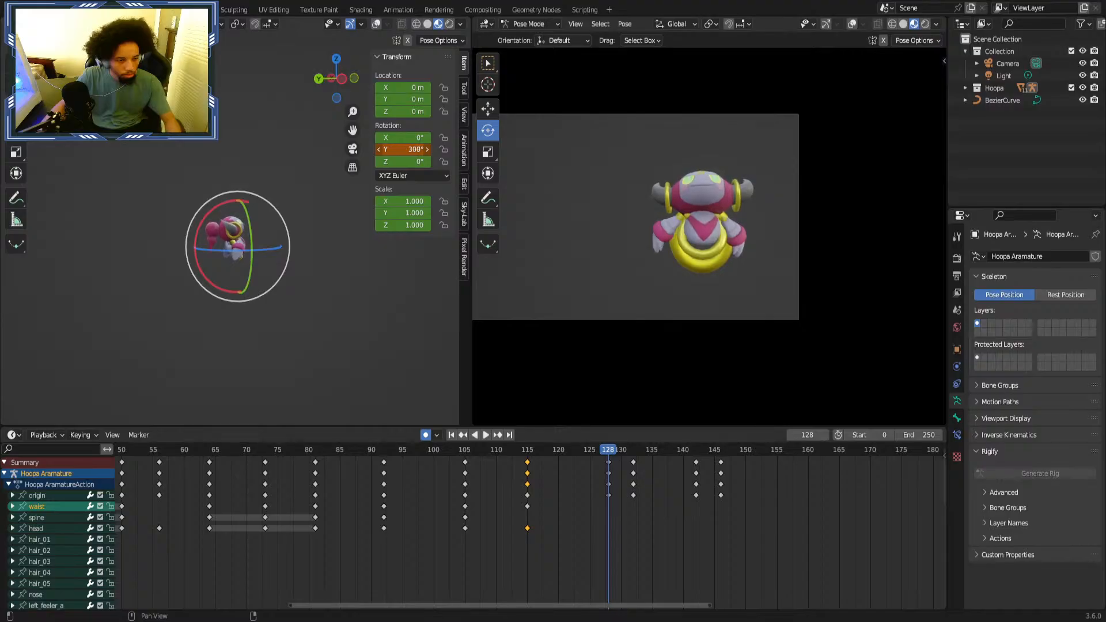
pyautogui.moveTo(431, 149); pyautogui.dragTo(422, 149)
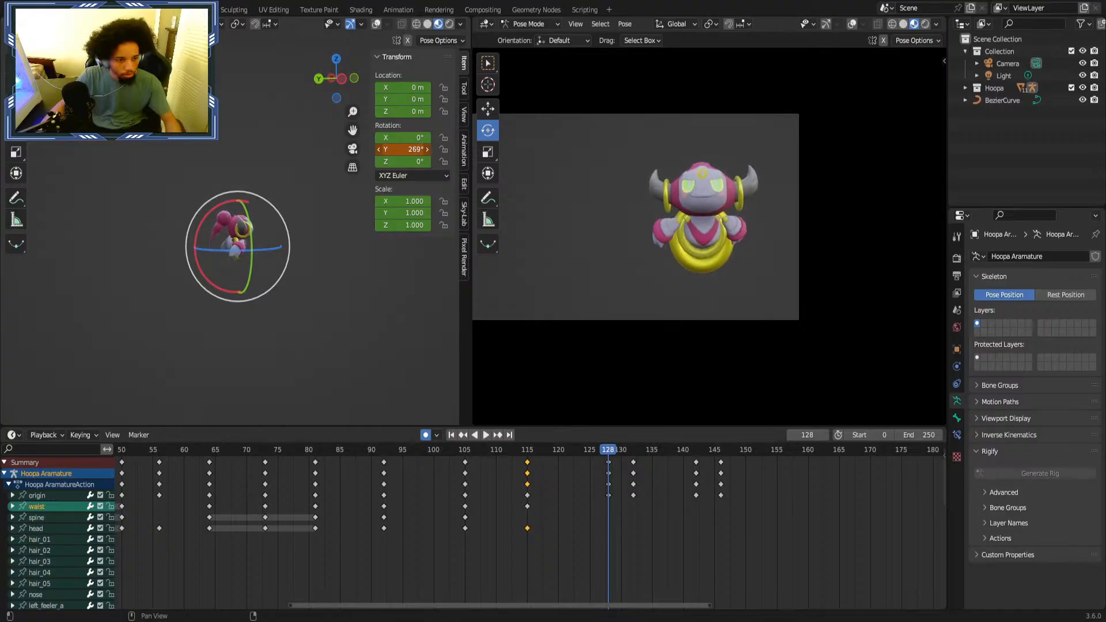
pyautogui.moveTo(545, 449); pyautogui.dragTo(610, 459)
pyautogui.press('KP_Decimal')
# Rotate the head bone at frame 128 to about W 0.955, X -0.070, Y 0.226, Z -0.037.
pyautogui.click(35, 527)
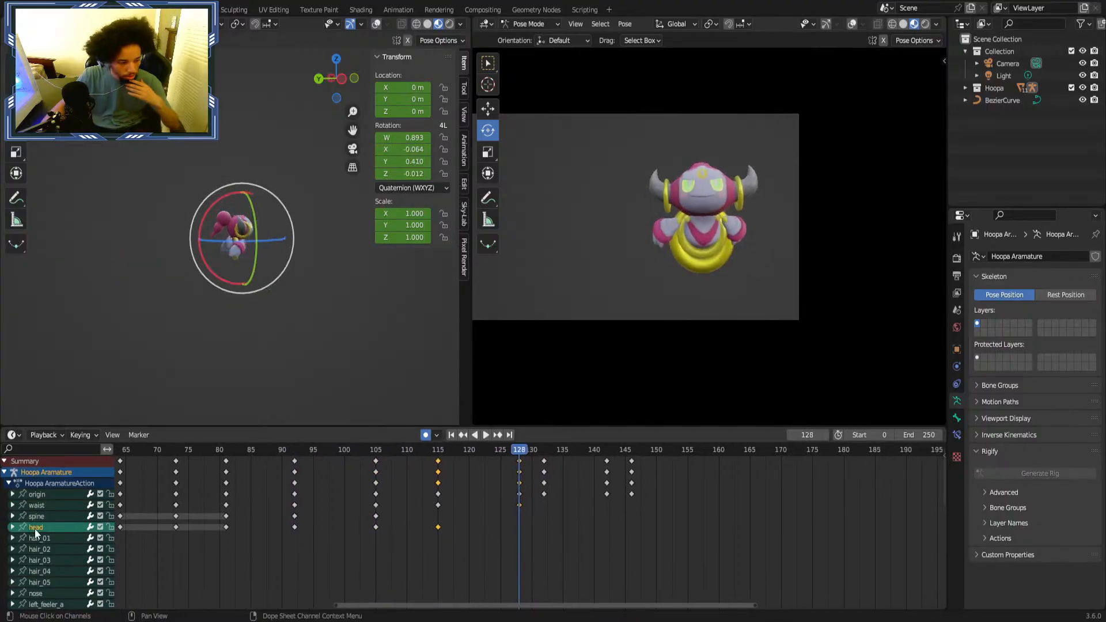
pyautogui.moveTo(216, 198); pyautogui.dragTo(232, 190)
pyautogui.moveTo(233, 190)
pyautogui.mouseDown(button='middle')
pyautogui.moveTo(276, 177)
pyautogui.moveTo(227, 195)
pyautogui.mouseUp(button='middle')
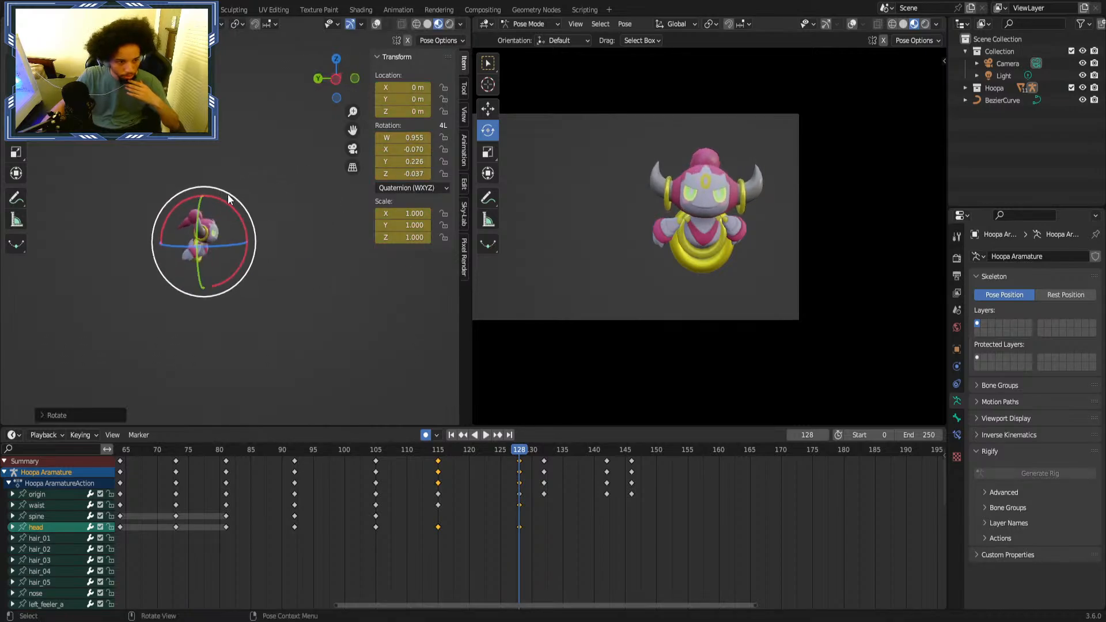
pyautogui.click(41, 516)
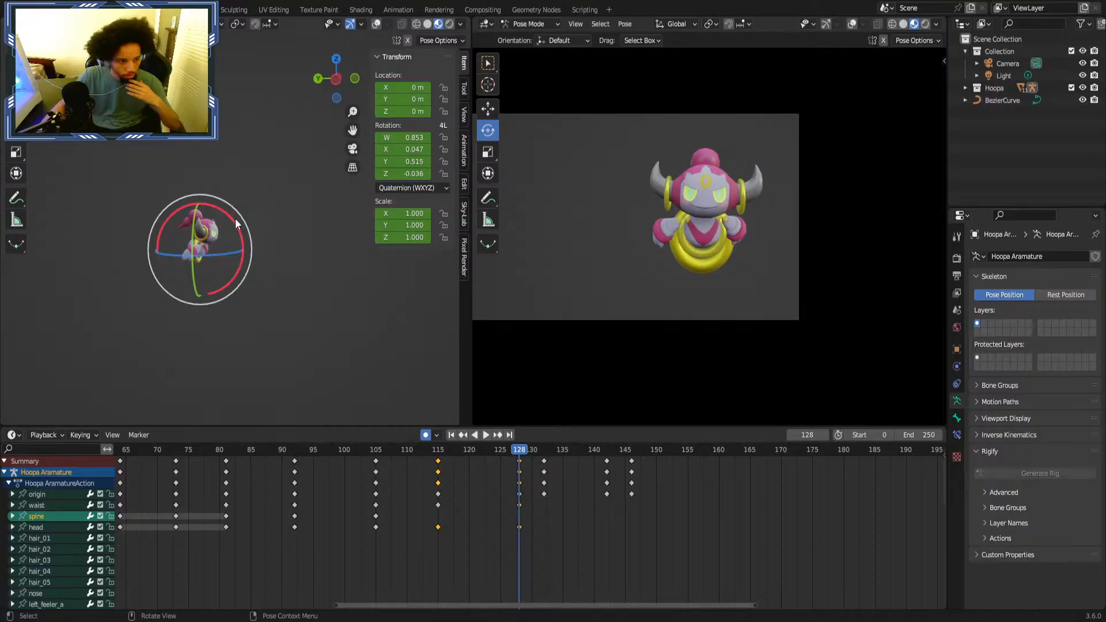
pyautogui.moveTo(235, 219)
pyautogui.mouseDown()
pyautogui.moveTo(235, 202)
pyautogui.moveTo(249, 217)
pyautogui.mouseUp()
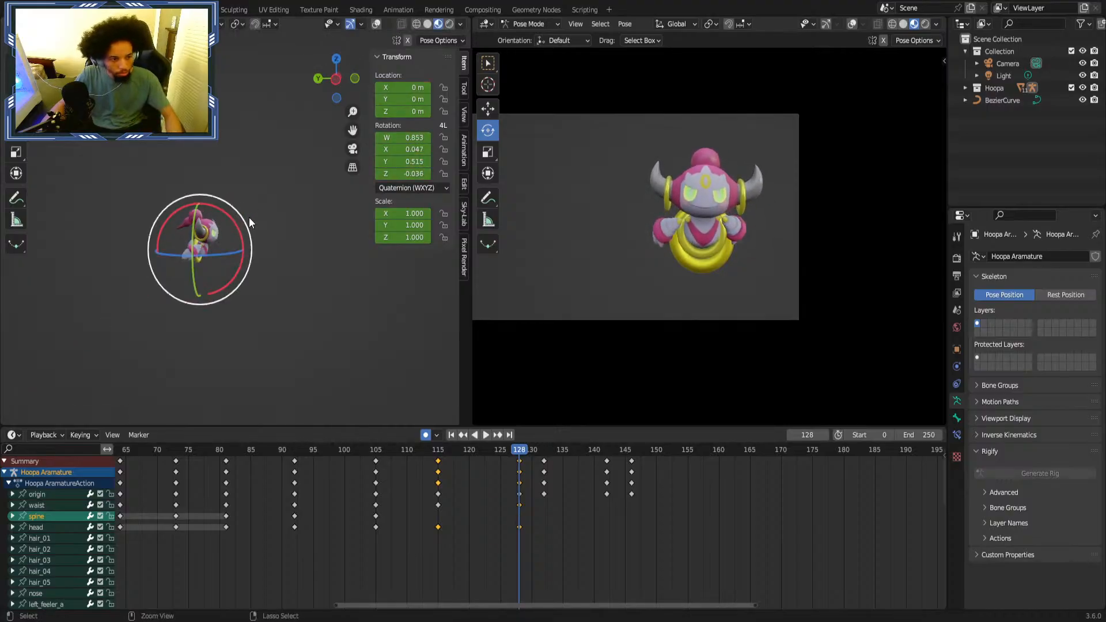
# Replay the animation from about frame 80 to 123.
pyautogui.click(220, 451)
pyautogui.press('space')
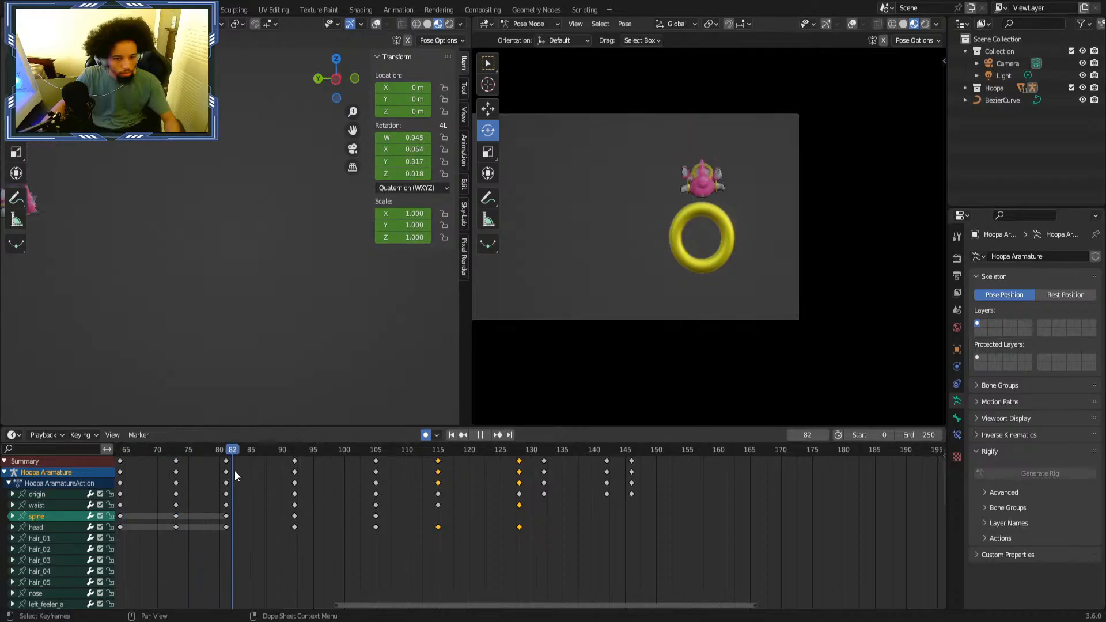
pyautogui.press('space')
pyautogui.press('space')
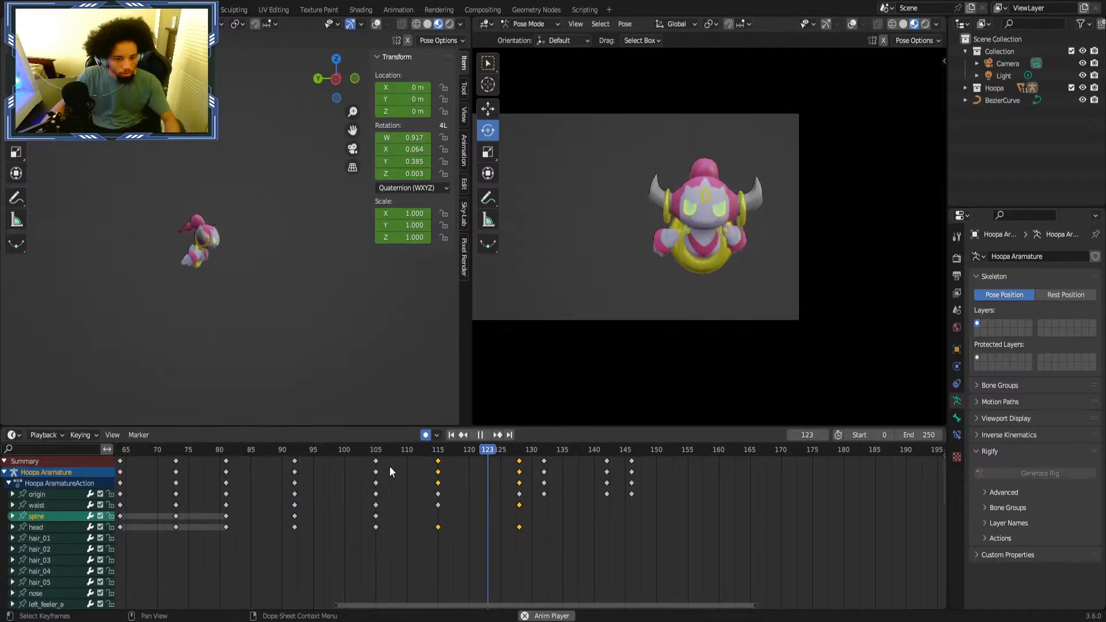
# Delete the keyframes at frame 92 and replay the flip from about frame 78.
pyautogui.click(293, 449)
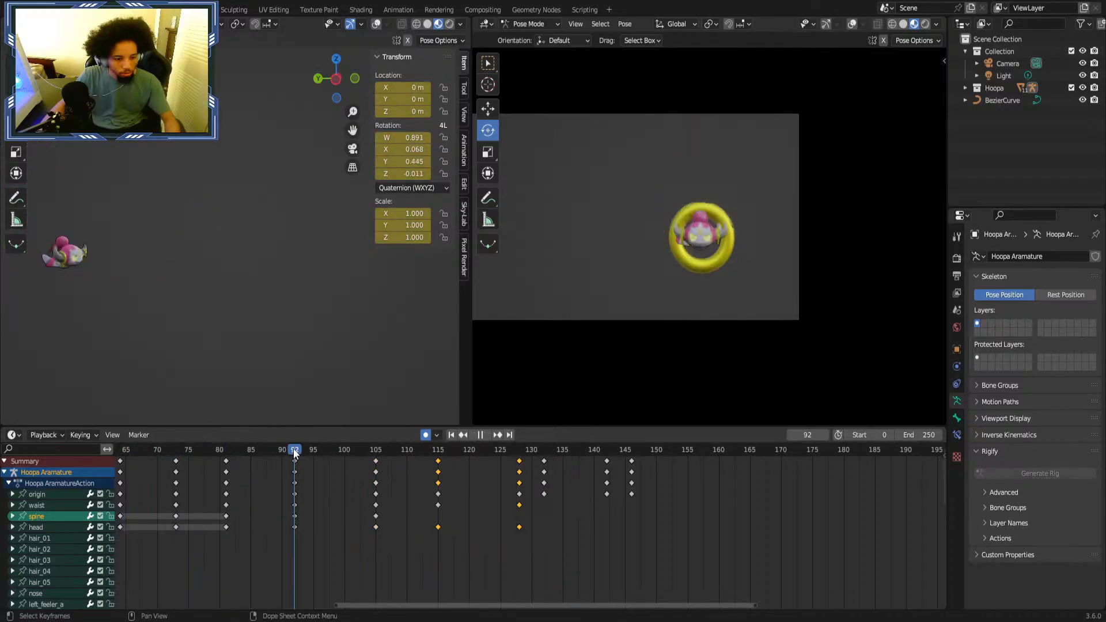
pyautogui.rightClick(306, 542)
pyautogui.click(294, 479)
pyautogui.press('space')
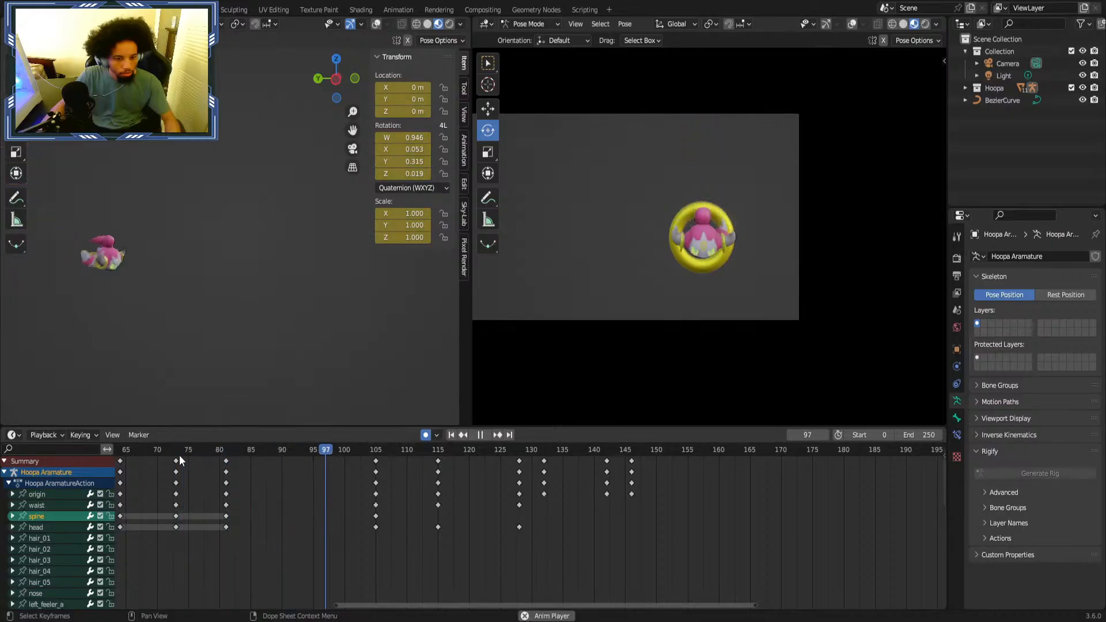
pyautogui.click(203, 449)
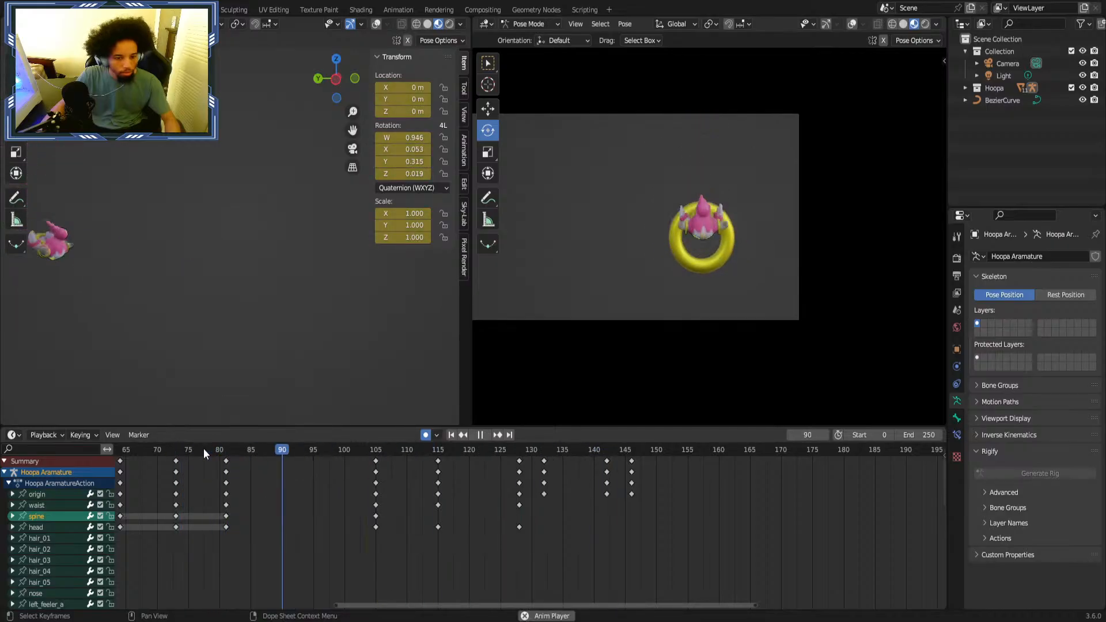
pyautogui.click(203, 448)
pyautogui.press('space')
# Restore the keyframes at frame 92 and replay the flip up to frame 94.
pyautogui.moveTo(361, 557); pyautogui.dragTo(641, 448)
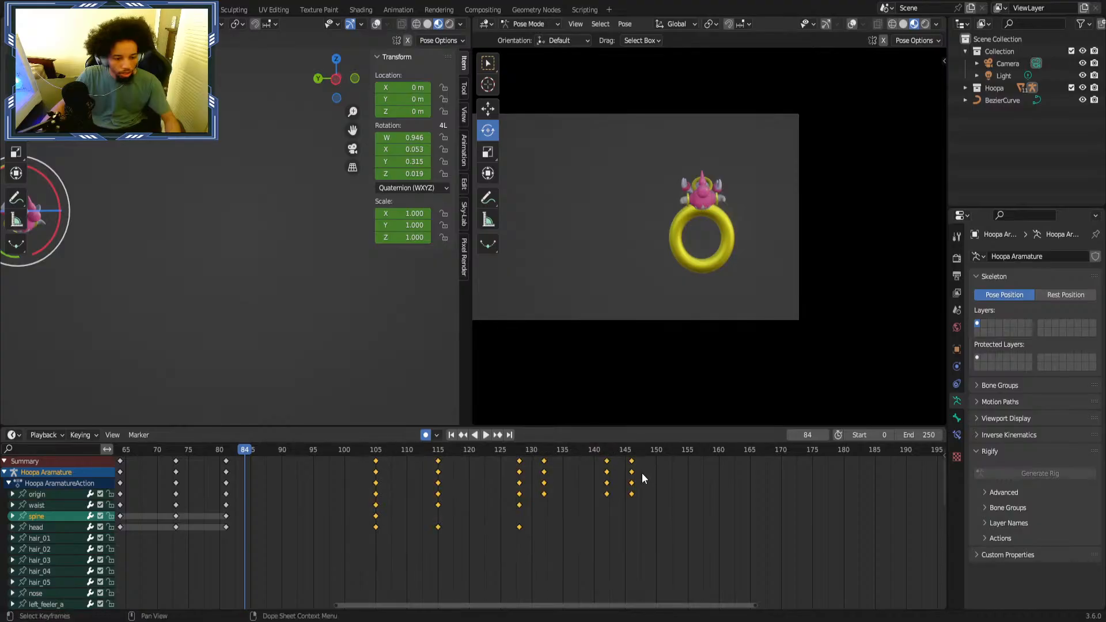
pyautogui.click(283, 447)
pyautogui.press('i')
pyautogui.click(175, 455)
pyautogui.press('space')
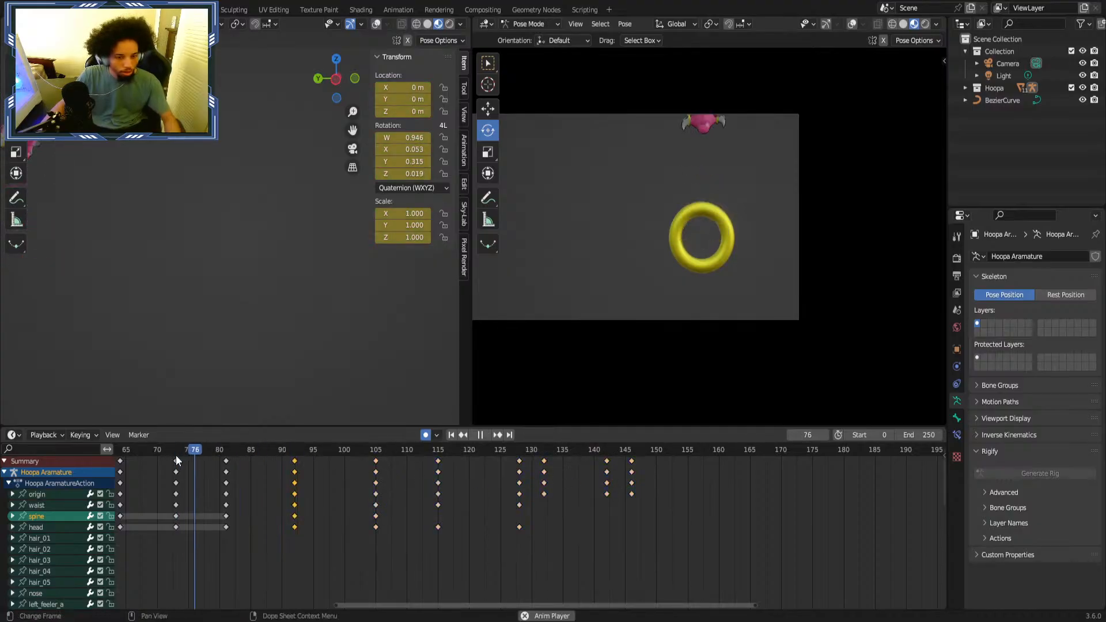
pyautogui.press('space')
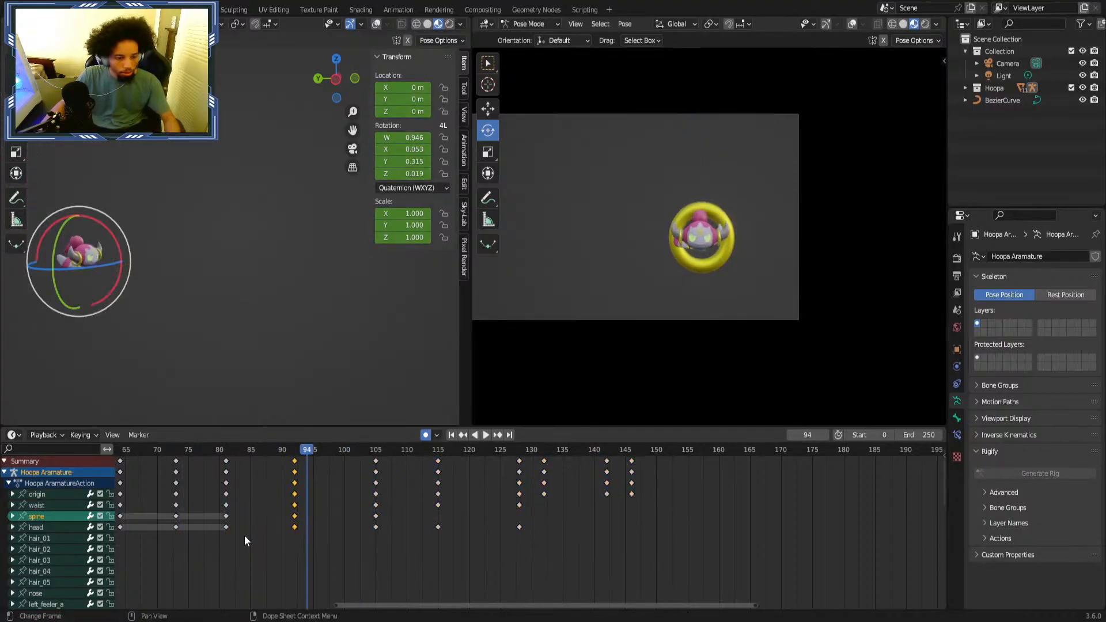
# Try deleting all keyframes from frame 92 through frame 146.
pyautogui.moveTo(244, 535); pyautogui.dragTo(641, 466)
pyautogui.rightClick(630, 488)
pyautogui.click(628, 490)
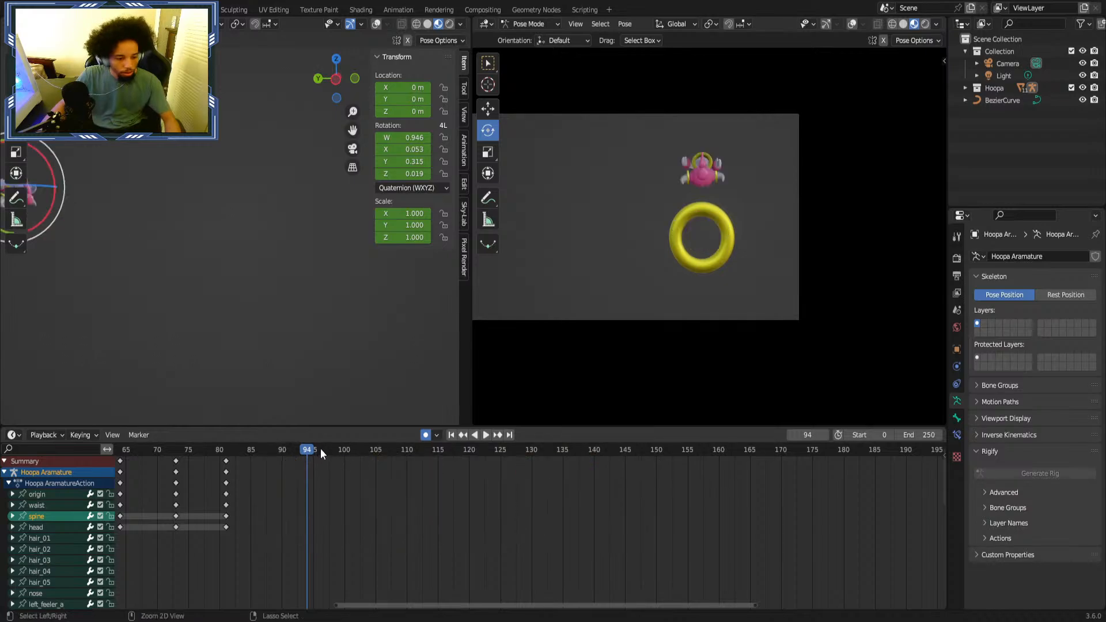
pyautogui.hotkey('ctrl', 'z')
# Delete the keyframes at frame 92 and shift all following keyframes back 13 frames so they start at frame 92.
pyautogui.moveTo(248, 525); pyautogui.dragTo(303, 461)
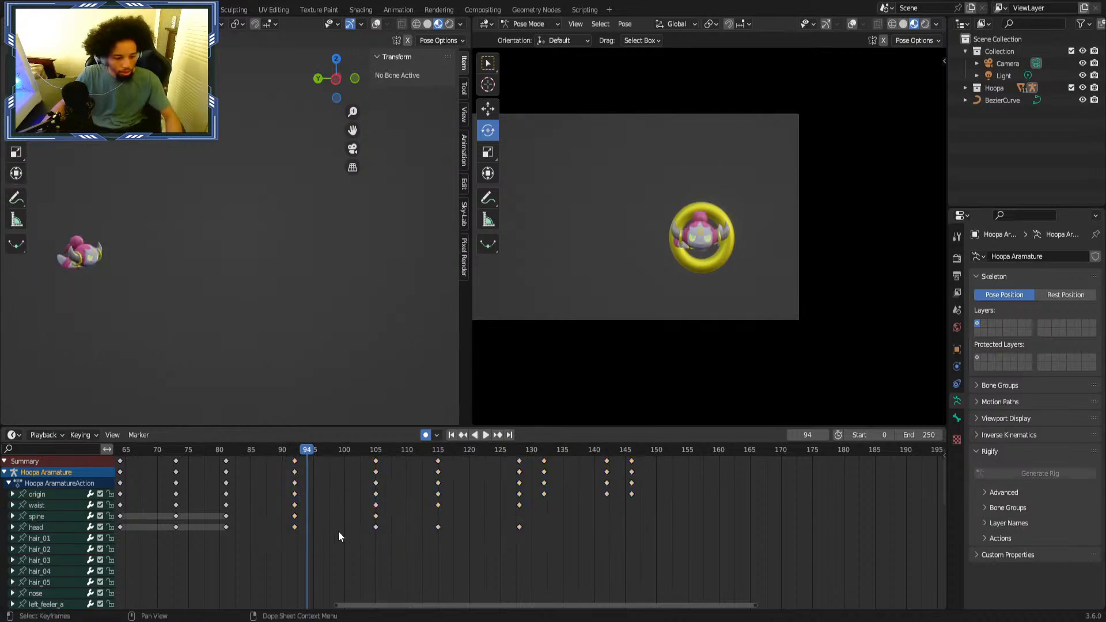
pyautogui.hotkey('ctrl', 's')
pyautogui.moveTo(267, 554); pyautogui.dragTo(310, 503)
pyautogui.rightClick(311, 502)
pyautogui.click(312, 502)
pyautogui.moveTo(691, 526); pyautogui.dragTo(295, 472)
pyautogui.scroll(-6, 231, 454)
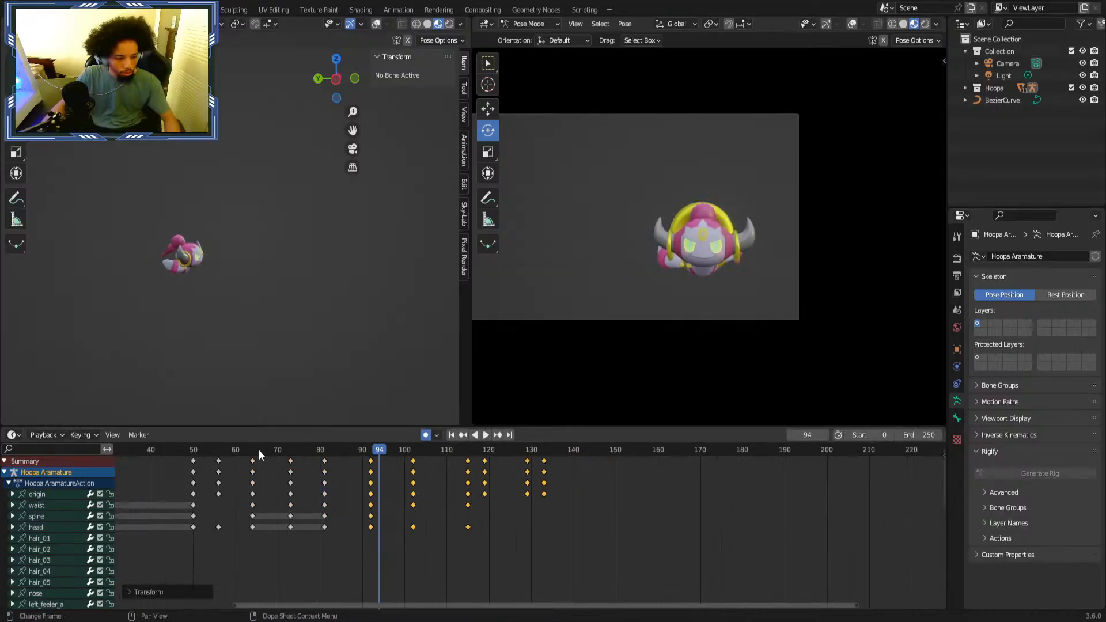
# Shift the selected keyframes forward 7 frames to start at frame 99, replaying the animation before and after.
pyautogui.click(153, 452)
pyautogui.press('space')
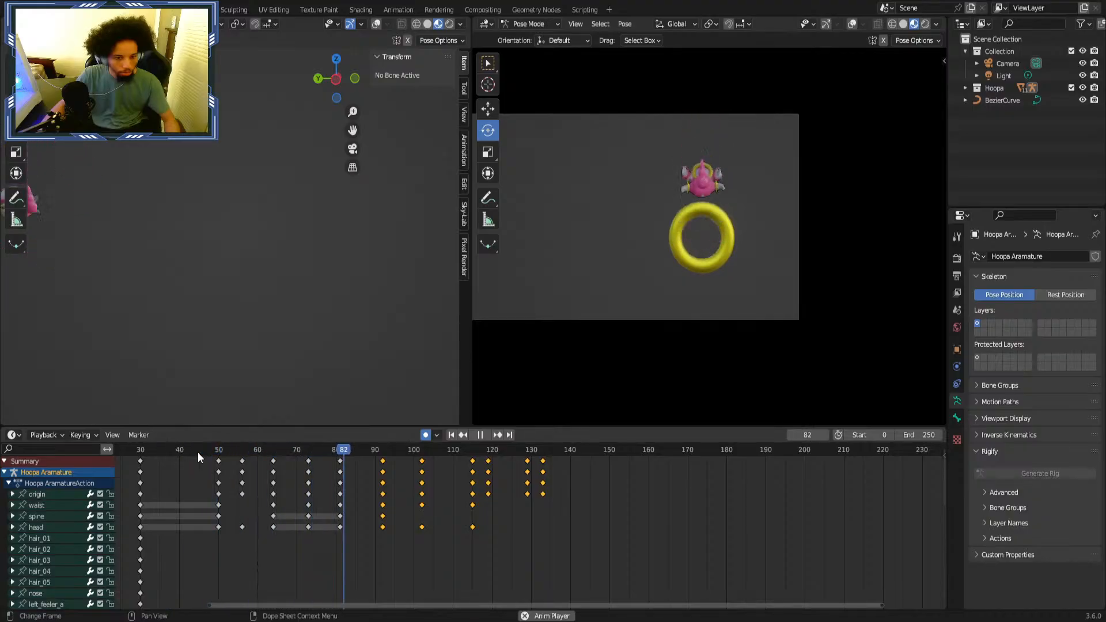
pyautogui.press('space')
pyautogui.moveTo(380, 460); pyautogui.dragTo(408, 460)
pyautogui.click(260, 454)
pyautogui.press('space')
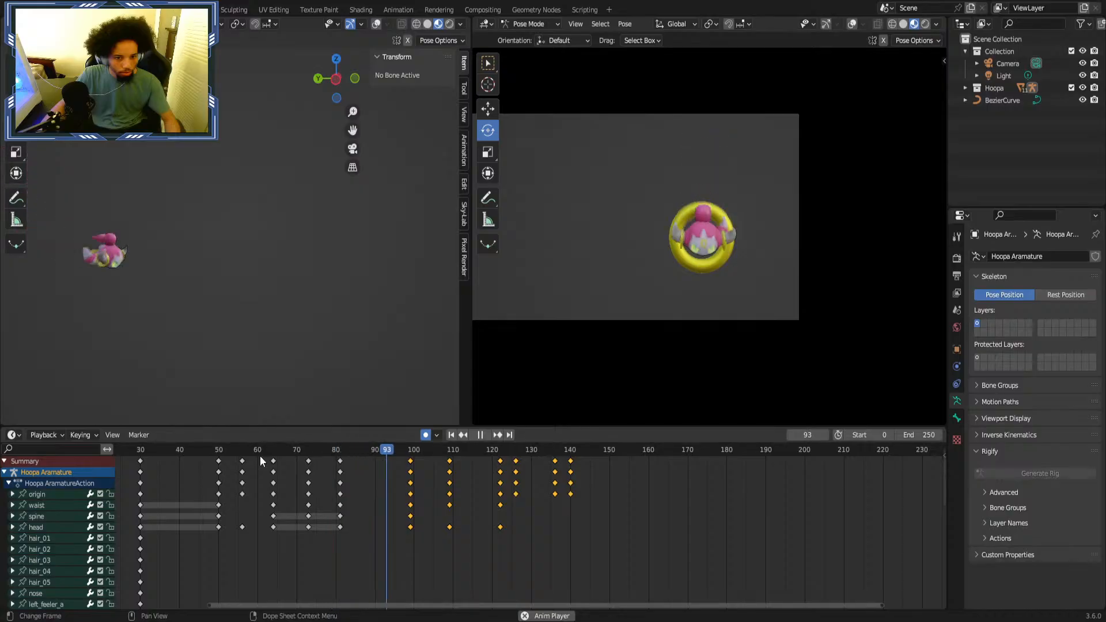
pyautogui.press('space')
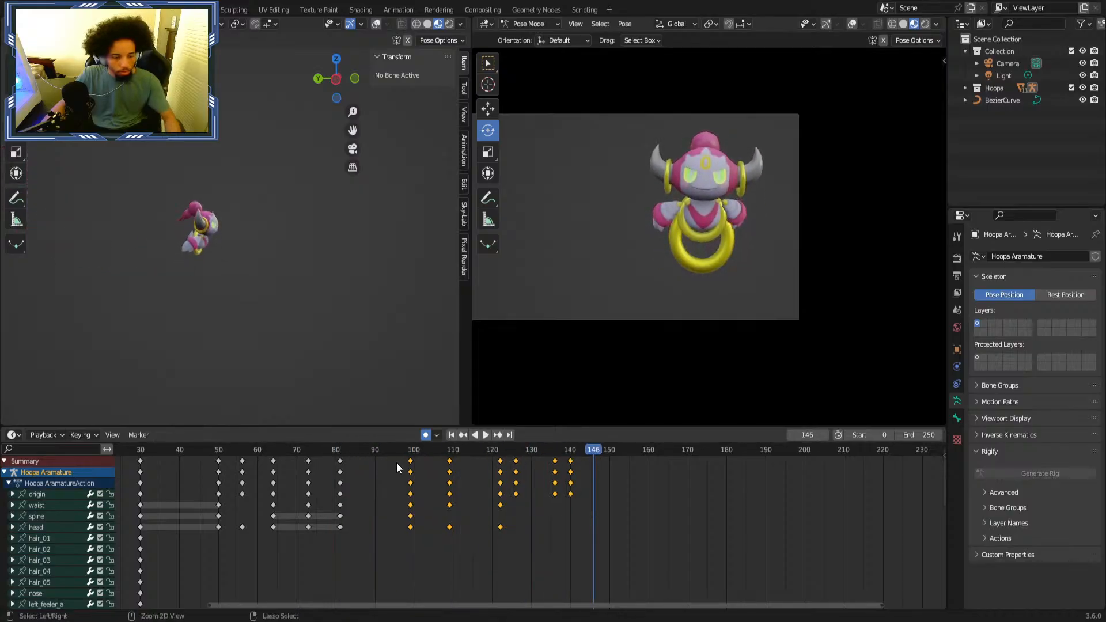
# Undo both keyframe shifts and the deletion at frame 92.
pyautogui.hotkey('ctrl', 'z')
pyautogui.hotkey('ctrl', 'z')
pyautogui.hotkey('ctrl', 'z')
pyautogui.hotkey('ctrl', 'z')
pyautogui.hotkey('ctrl', 'z')
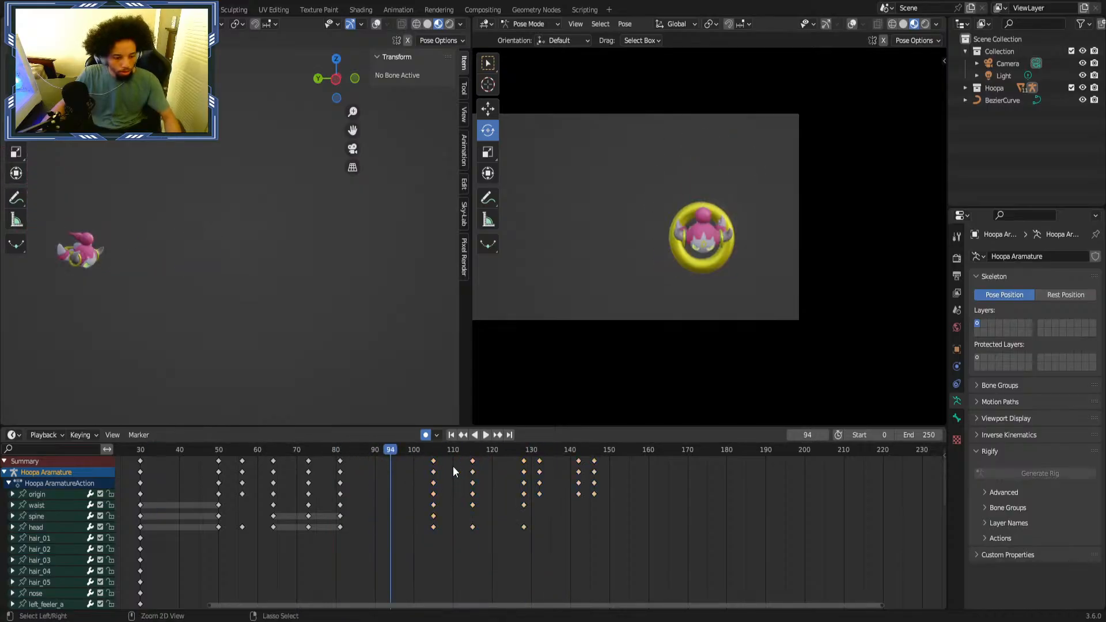
pyautogui.hotkey('ctrl', 'z')
# Remove only the column of keyframes at frame 92 and play the animation through to about frame 121.
pyautogui.moveTo(358, 559); pyautogui.dragTo(392, 495)
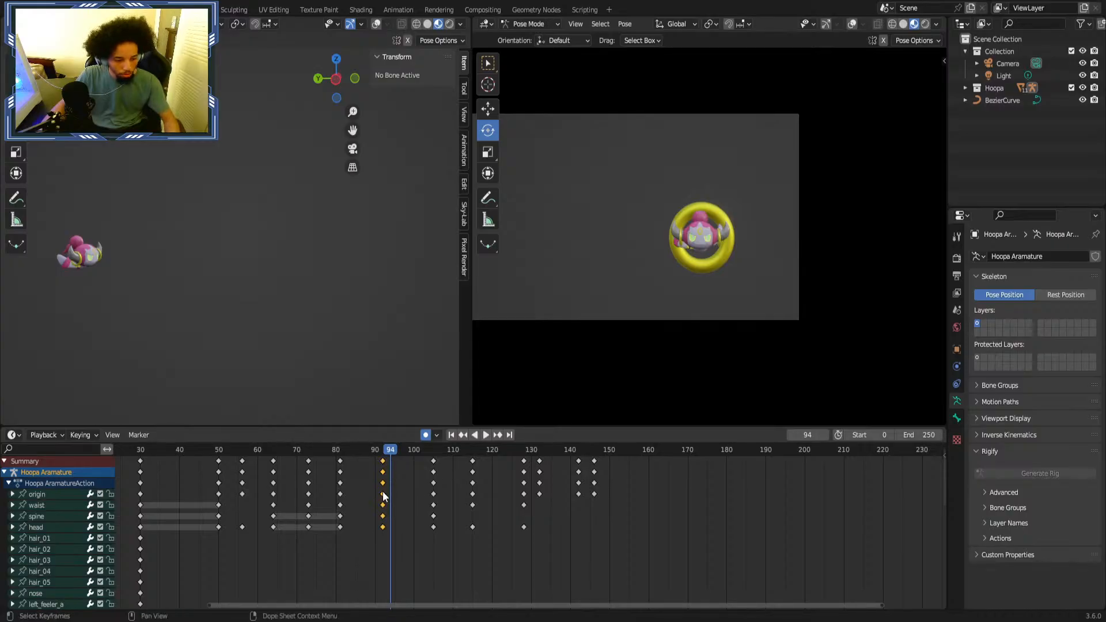
pyautogui.press('Delete')
pyautogui.press('space')
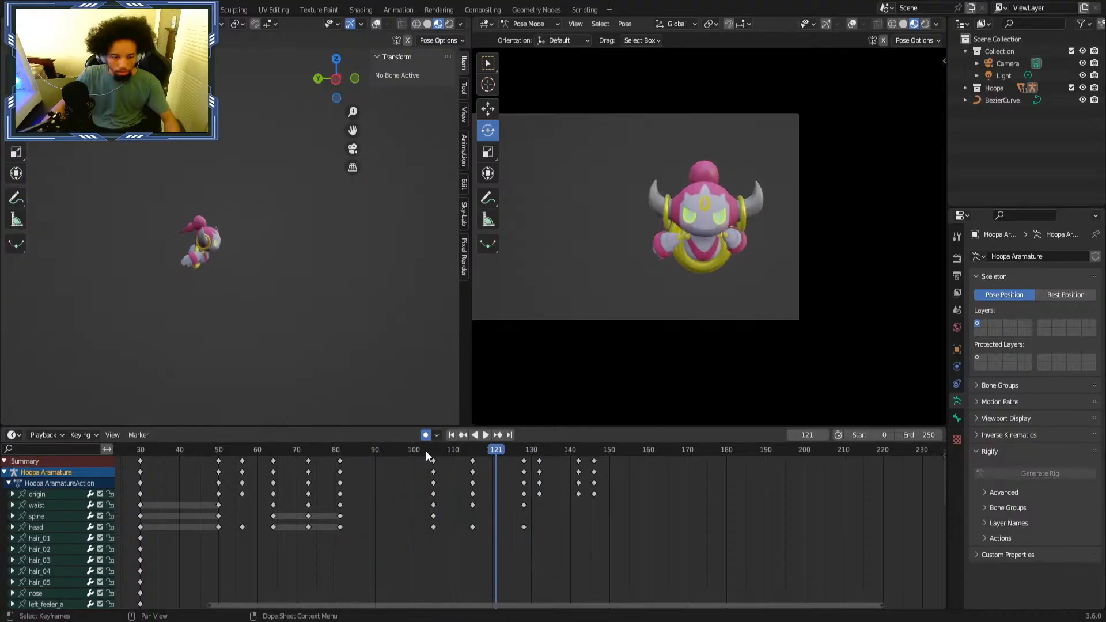
# Rotate the head bone at frame 115 to about W 0.897, X -0.090, Y 0.397, Z -0.012.
pyautogui.moveTo(429, 451); pyautogui.dragTo(472, 454)
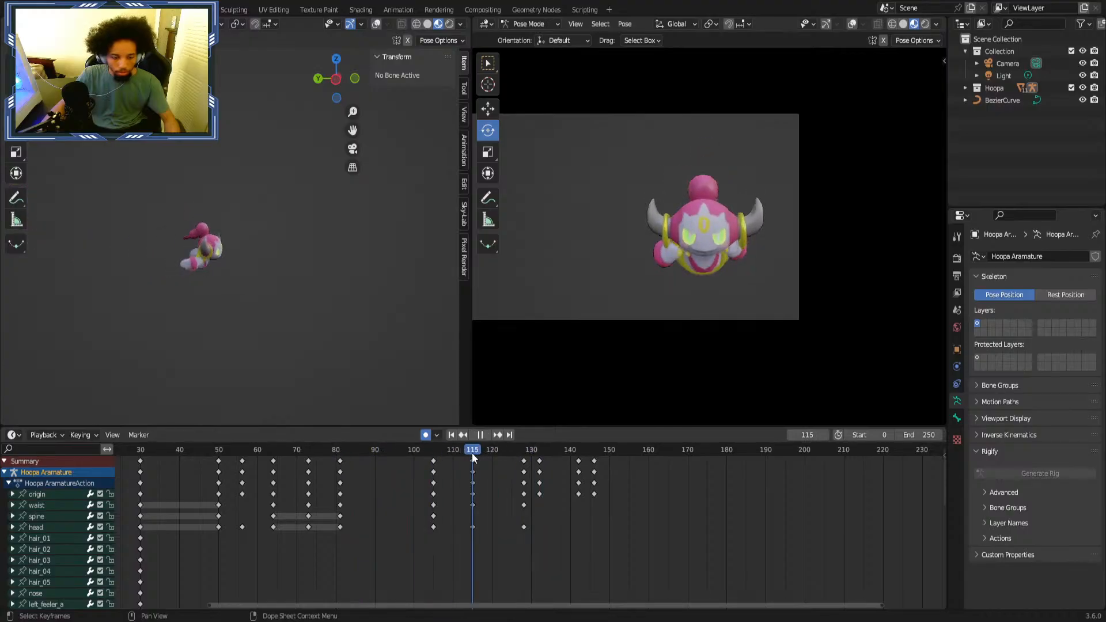
pyautogui.click(47, 527)
pyautogui.moveTo(222, 237); pyautogui.dragTo(130, 251, button='middle')
pyautogui.moveTo(150, 243); pyautogui.dragTo(168, 217)
pyautogui.click(197, 240)
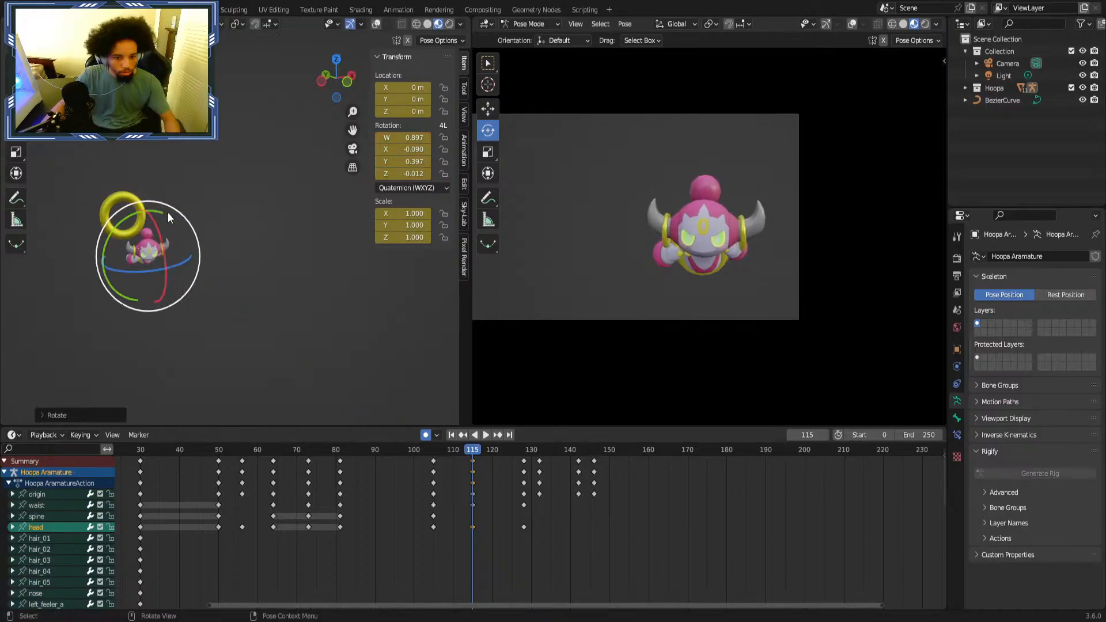
# Replay the flip and approach repeatedly, starting from about frames 69, 85 and 89.
pyautogui.moveTo(399, 453); pyautogui.dragTo(292, 455)
pyautogui.press('space')
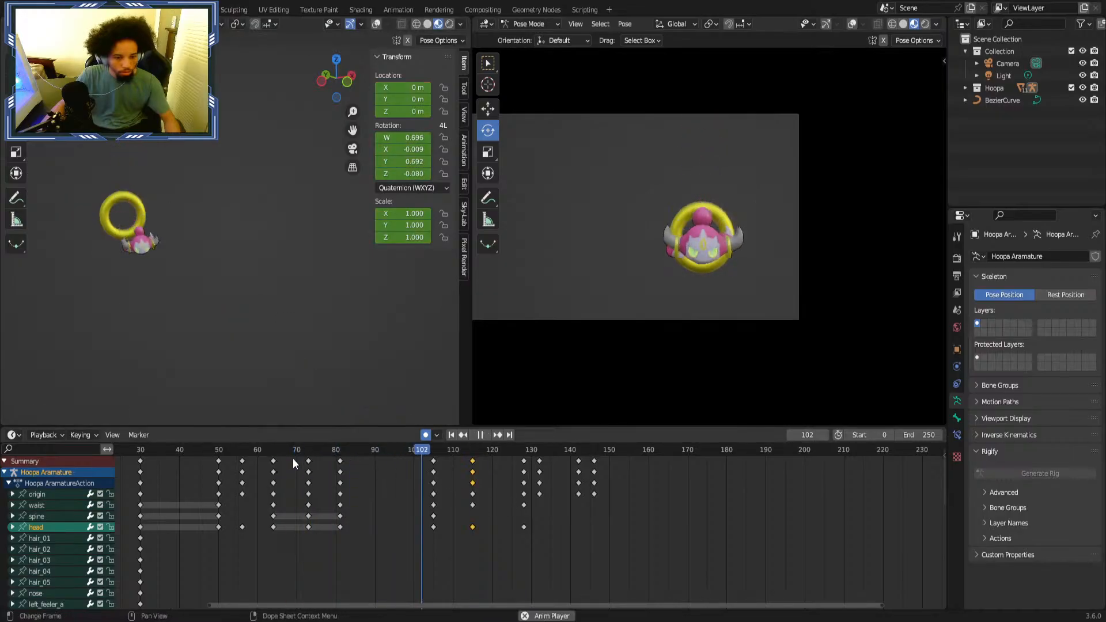
pyautogui.moveTo(416, 454); pyautogui.dragTo(472, 451)
pyautogui.press('space')
pyautogui.click(355, 447)
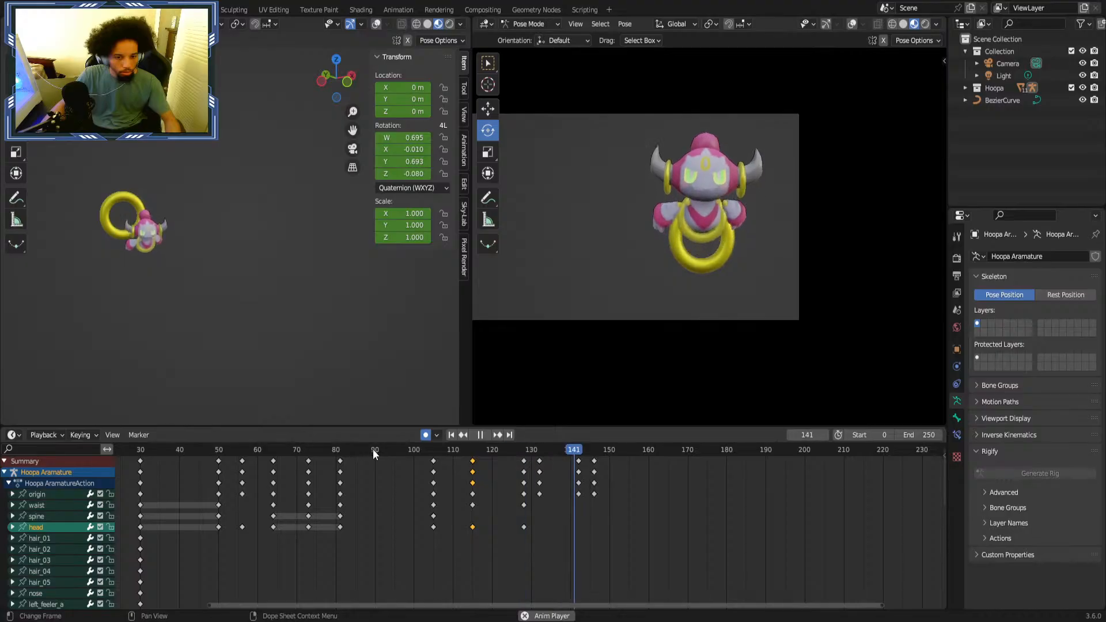
pyautogui.click(372, 448)
pyautogui.click(372, 448)
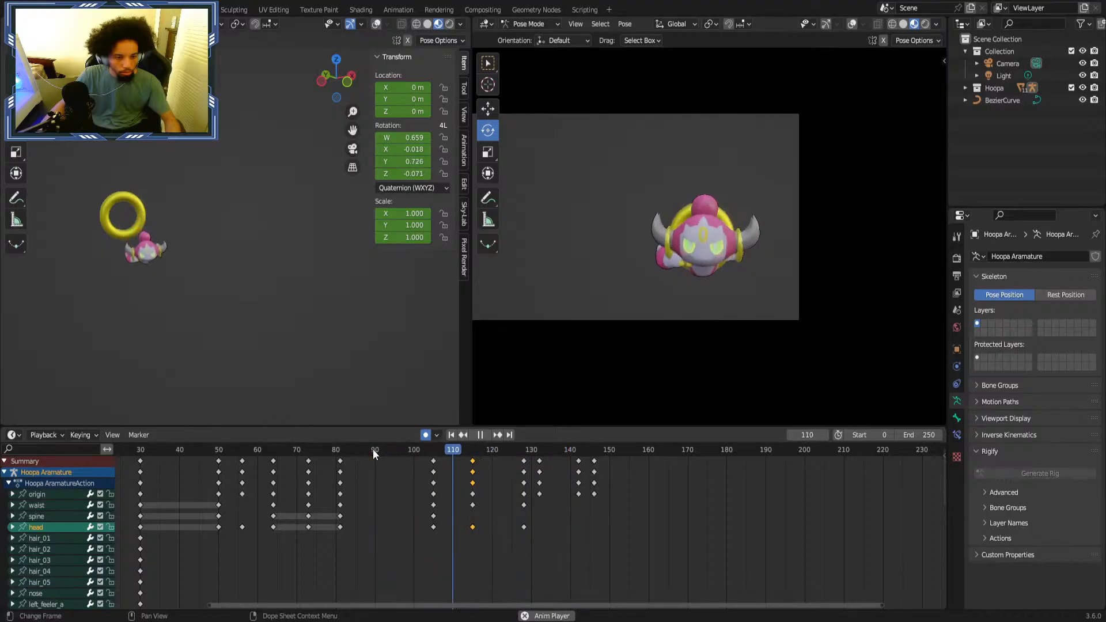
pyautogui.press('space')
# Save the Hoopa Socials Overlay Animation.blend file and play the whole animation from about frame 20.
pyautogui.click(635, 532)
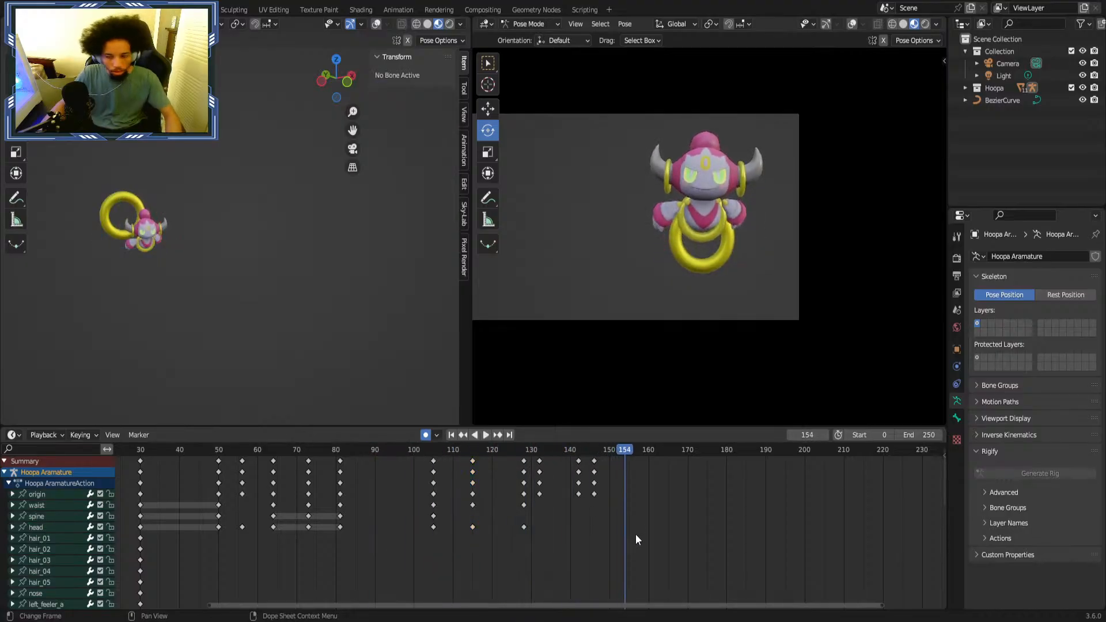
pyautogui.hotkey('ctrl', 's')
pyautogui.press('Home')
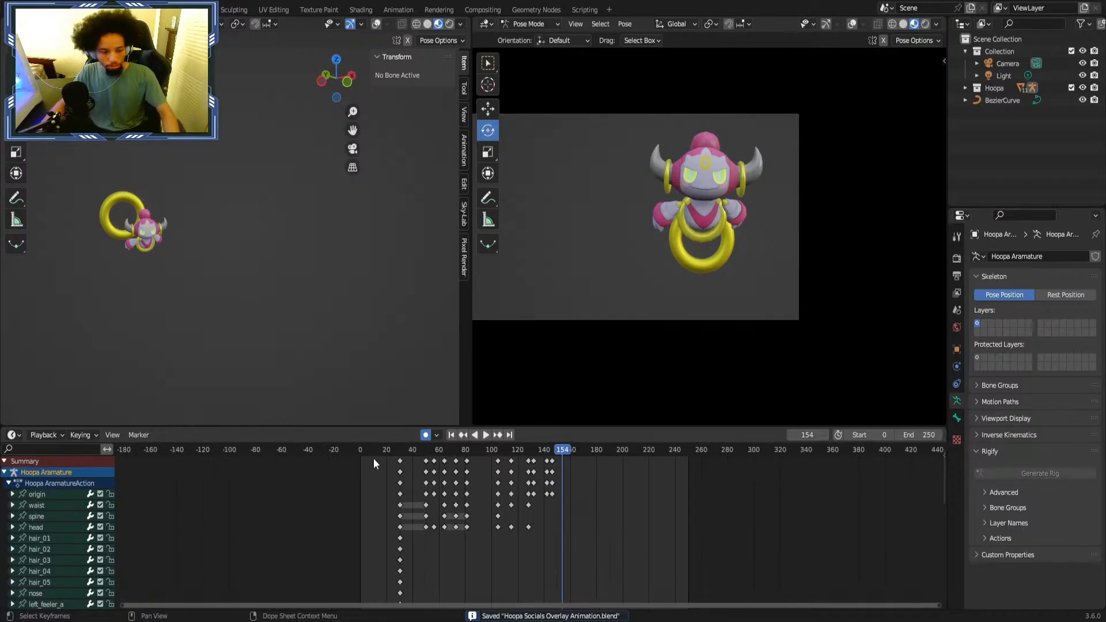
pyautogui.click(388, 448)
pyautogui.press('space')
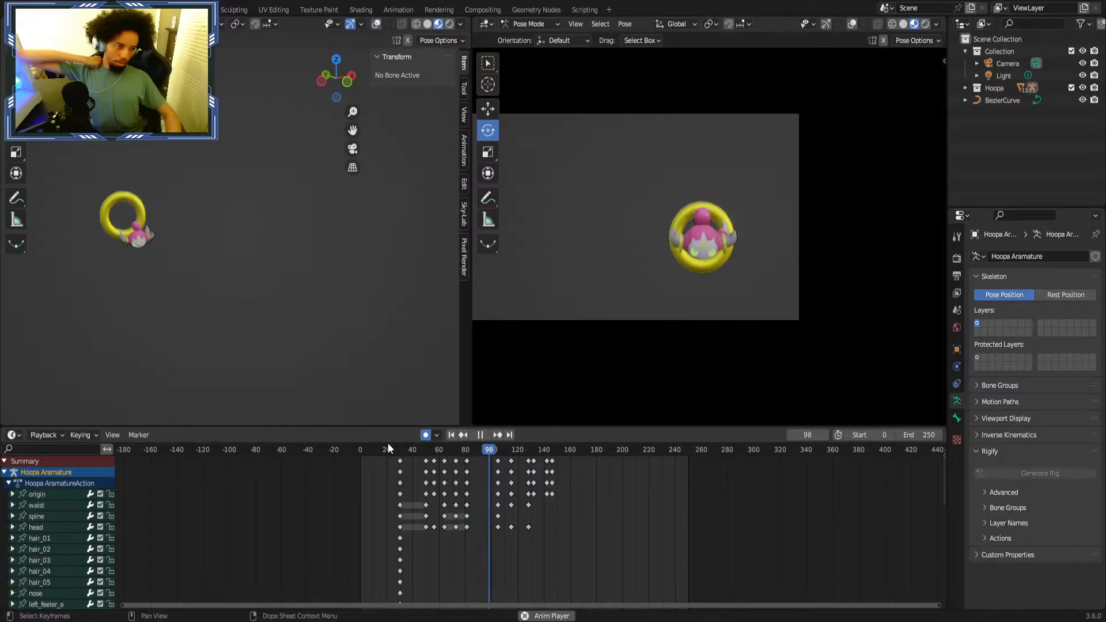
# Replay the animation from about frame 22 through the approach and rise.
pyautogui.press('space')
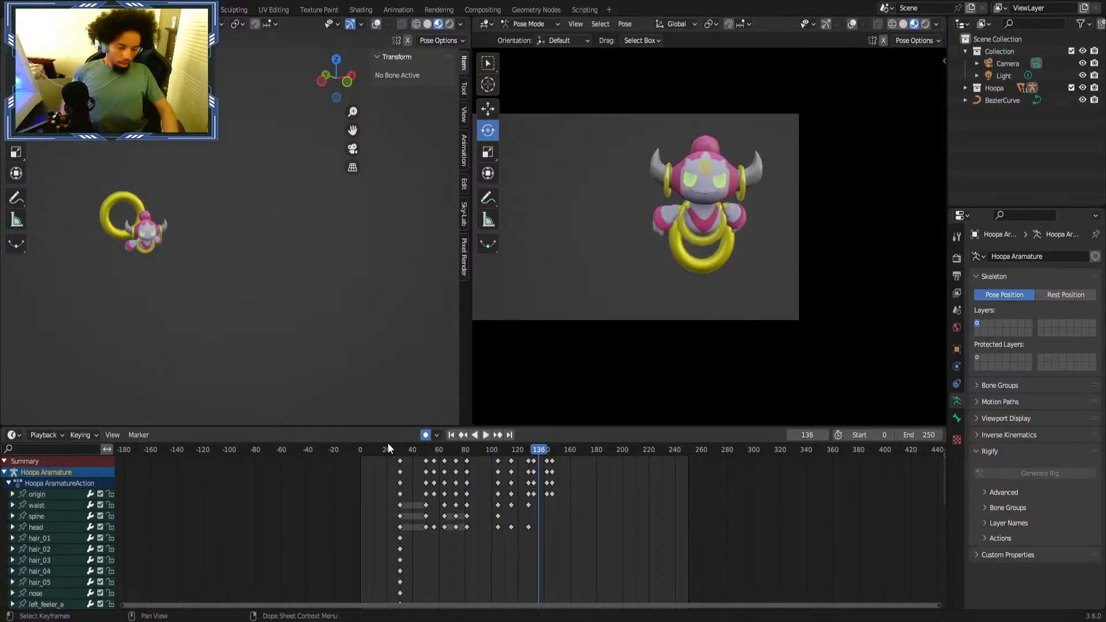
pyautogui.click(388, 450)
pyautogui.press('space')
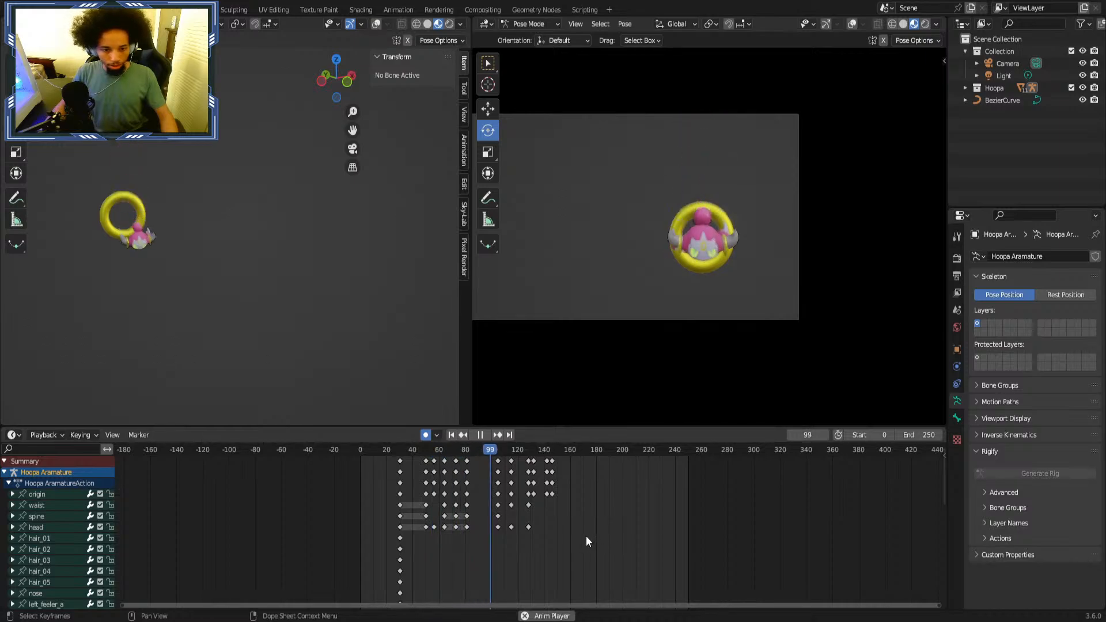
pyautogui.click(392, 454)
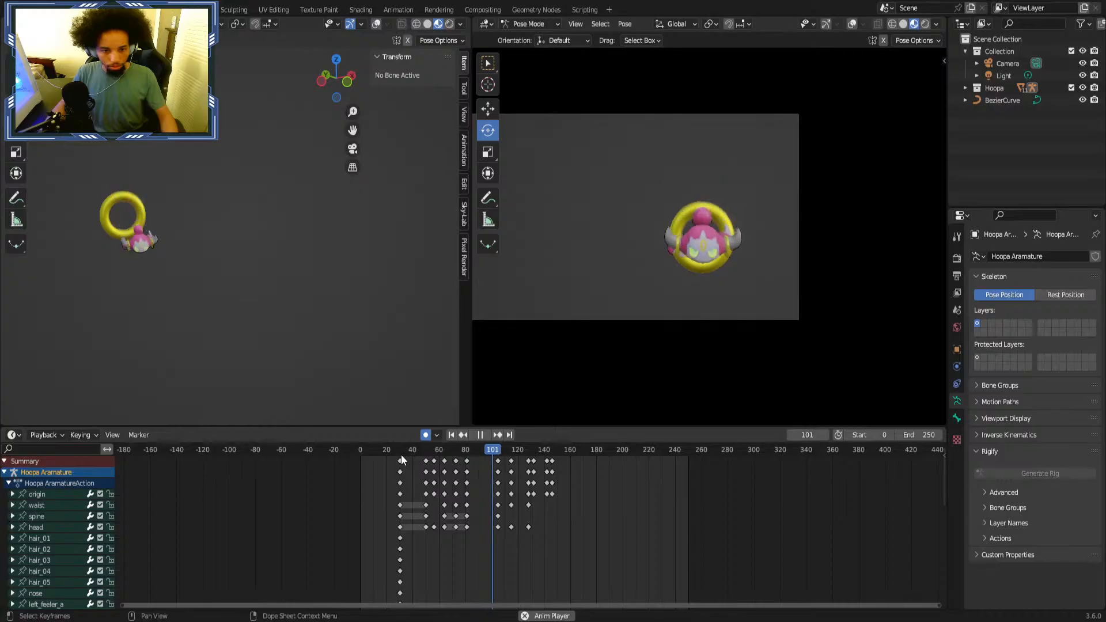
pyautogui.press('space')
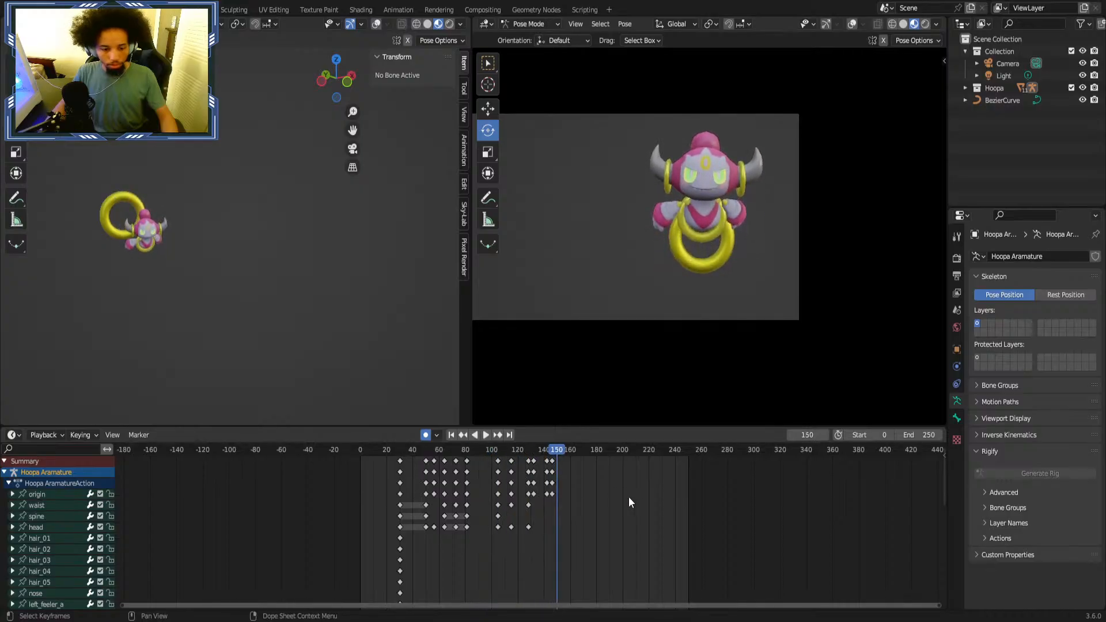
# Lower the origin bone vertically at frame 155 so Hoopa sinks after the rise, and play the animation through it.
pyautogui.scroll(1, 582, 481)
pyautogui.moveTo(570, 457); pyautogui.dragTo(582, 453)
pyautogui.moveTo(578, 451); pyautogui.dragTo(571, 451)
pyautogui.click(53, 495)
pyautogui.click(16, 109)
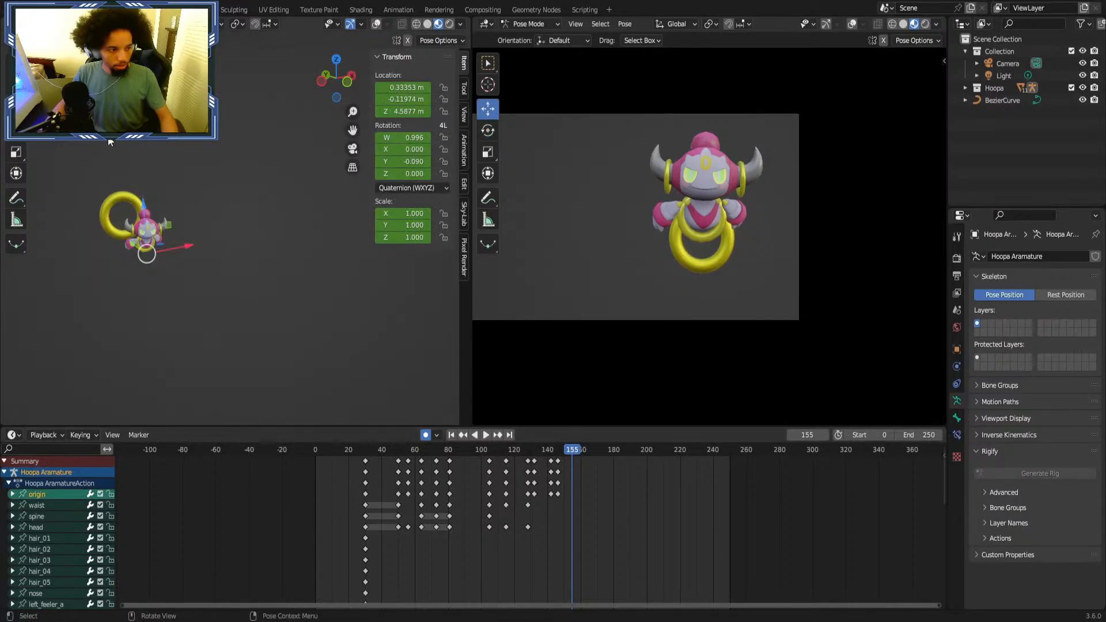
pyautogui.moveTo(140, 200); pyautogui.dragTo(140, 218)
pyautogui.click(599, 490)
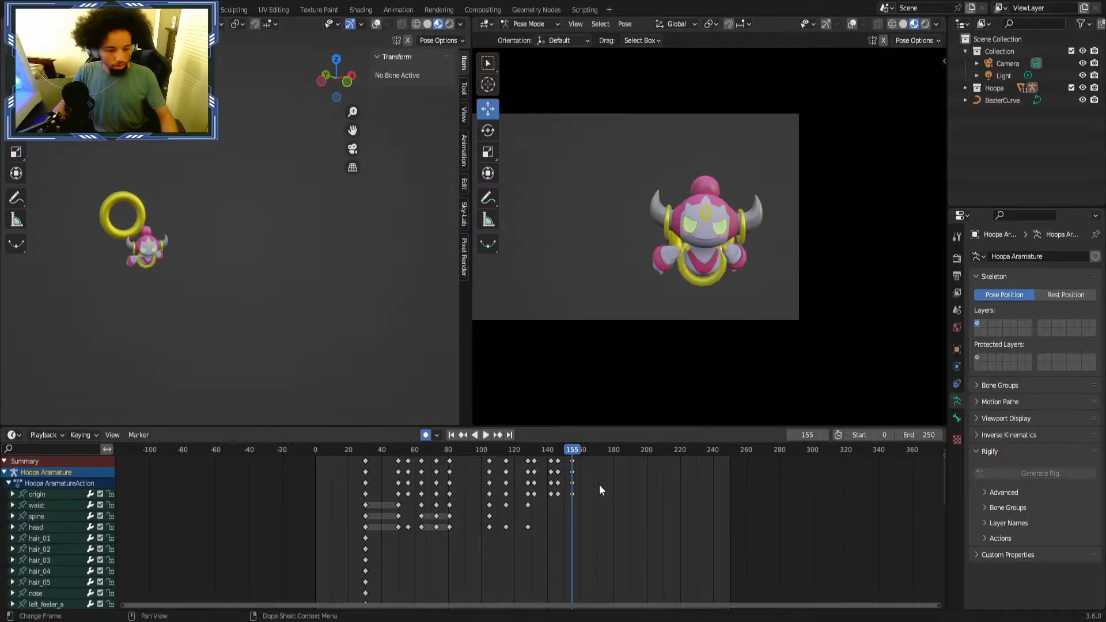
pyautogui.press('space')
pyautogui.scroll(3, 634, 519)
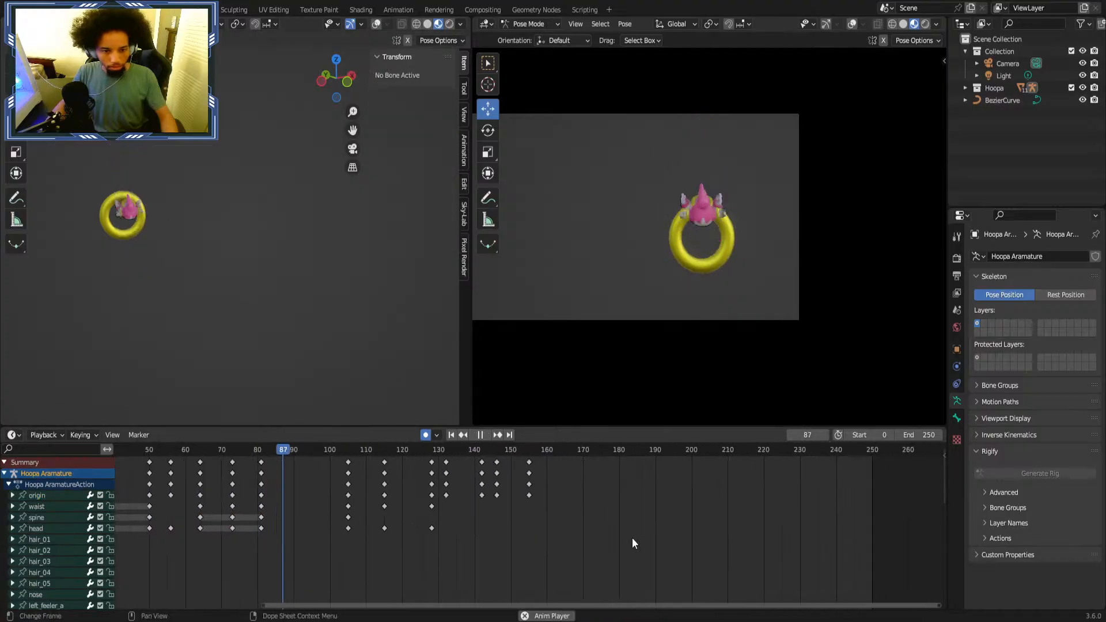
pyautogui.scroll(-1, 616, 532)
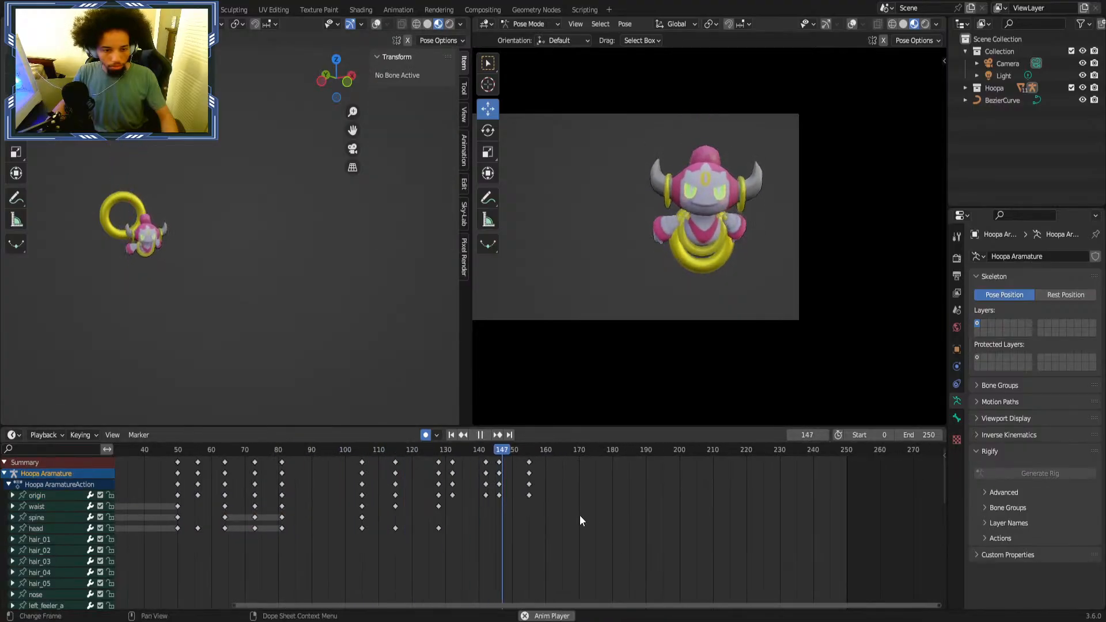
pyautogui.press('space')
# Delay the origin keyframe column at frame 155 to about frame 188, playing the animation after each adjustment.
pyautogui.moveTo(528, 494); pyautogui.dragTo(584, 495)
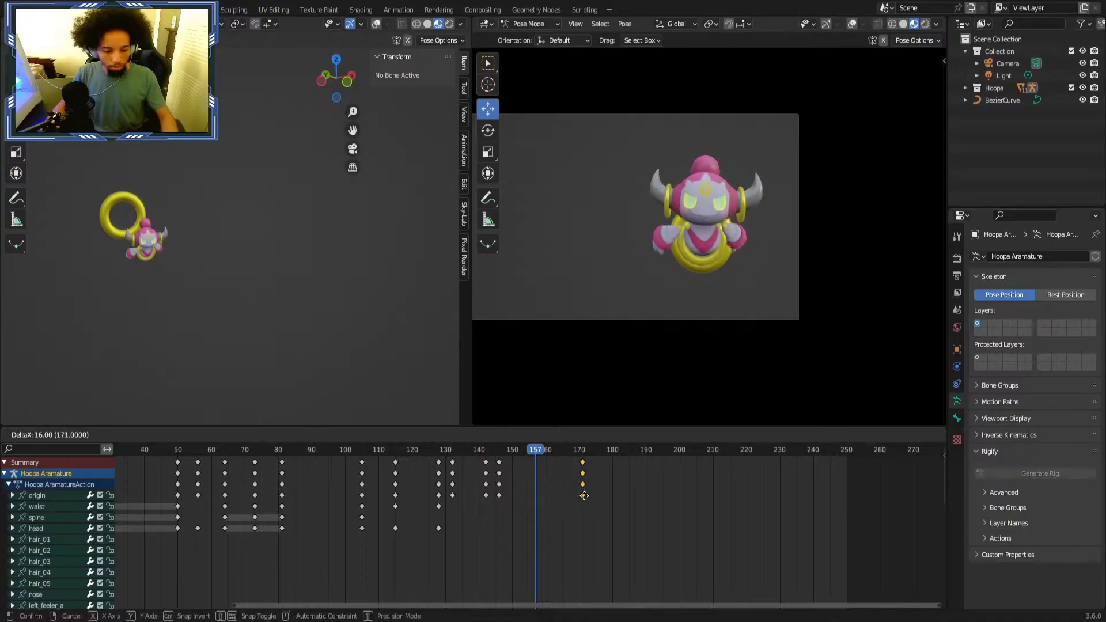
pyautogui.click(595, 496)
pyautogui.press('space')
pyautogui.scroll(-3, 349, 468)
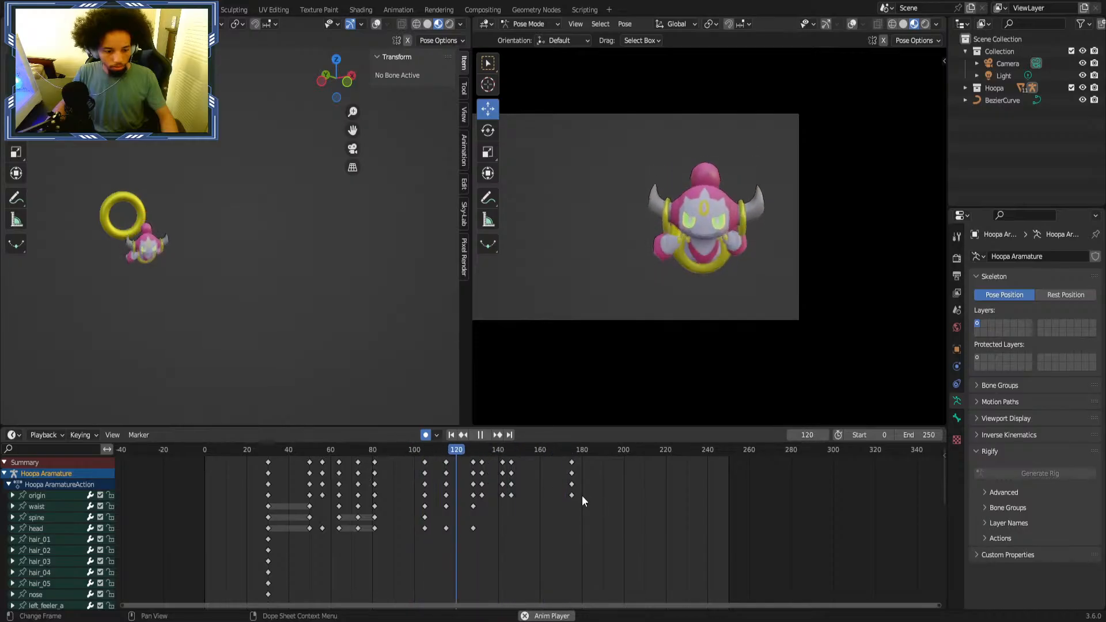
pyautogui.moveTo(576, 493); pyautogui.dragTo(592, 482)
pyautogui.press('space')
pyautogui.press('space')
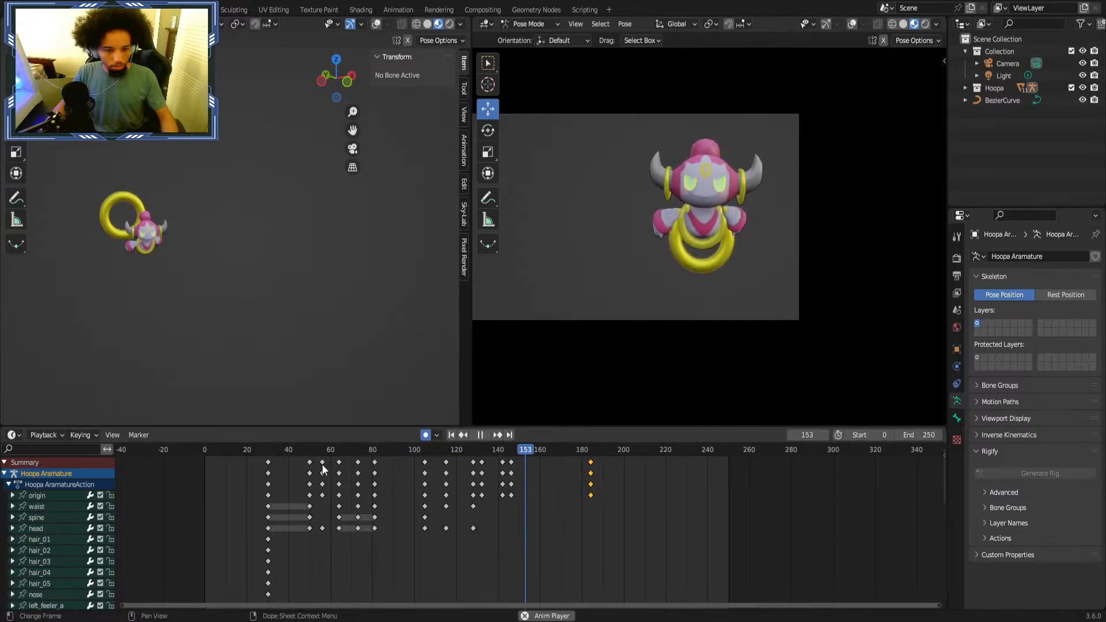
pyautogui.press('space')
pyautogui.moveTo(590, 494); pyautogui.dragTo(598, 489)
pyautogui.press('space')
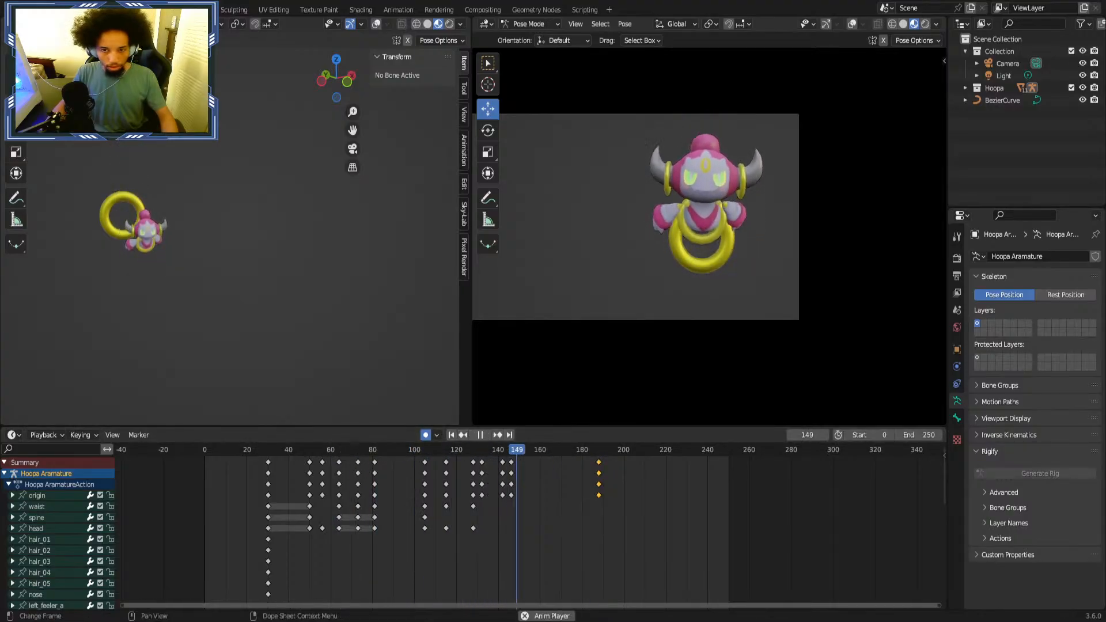
pyautogui.press('space')
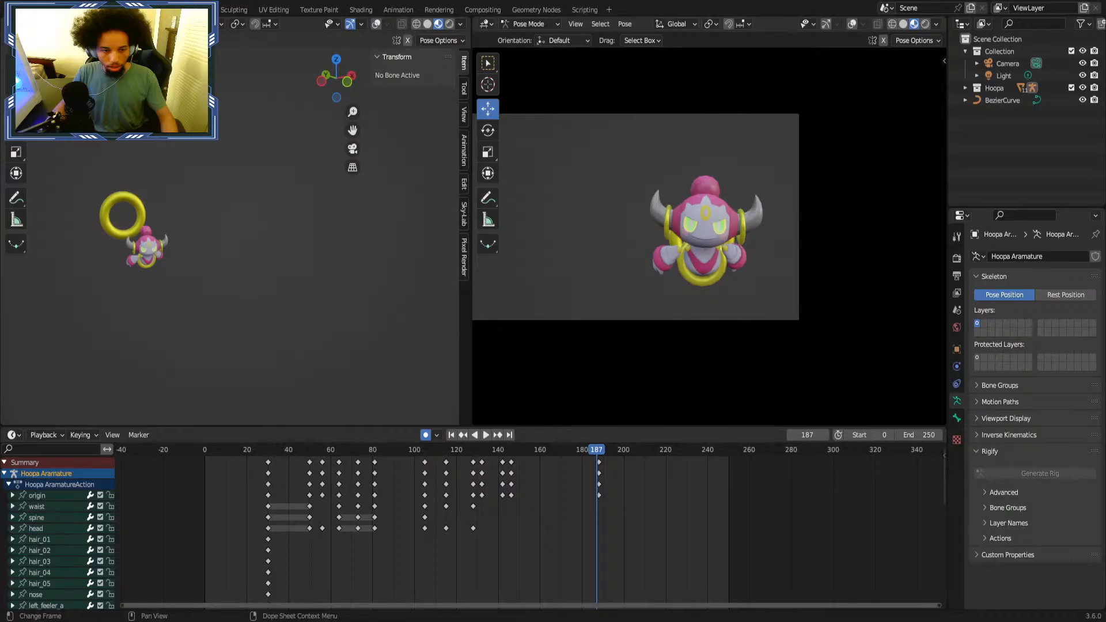
# Play the animation from about frame 61 and save the Hoopa Socials Overlay Animation.blend file.
pyautogui.moveTo(586, 453); pyautogui.dragTo(334, 484)
pyautogui.press('space')
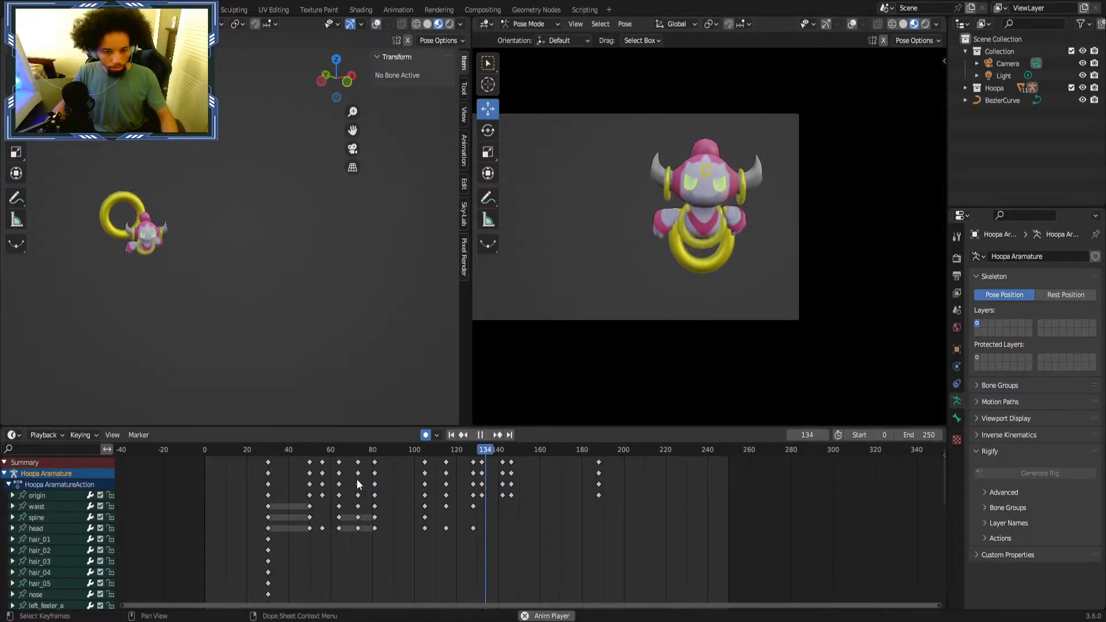
pyautogui.press('space')
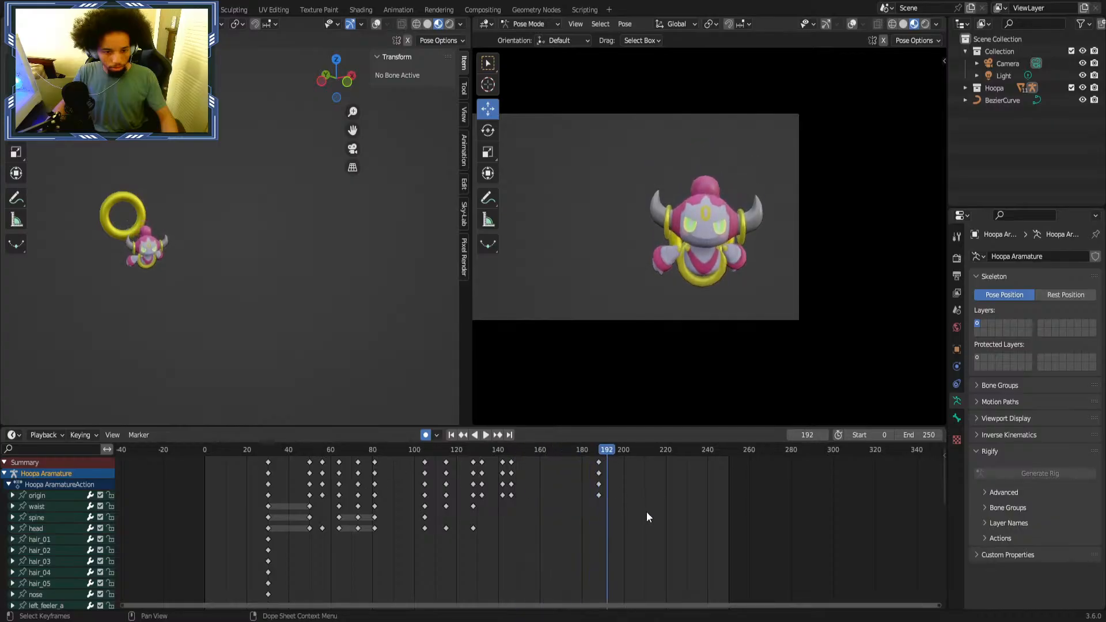
pyautogui.hotkey('ctrl', 's')
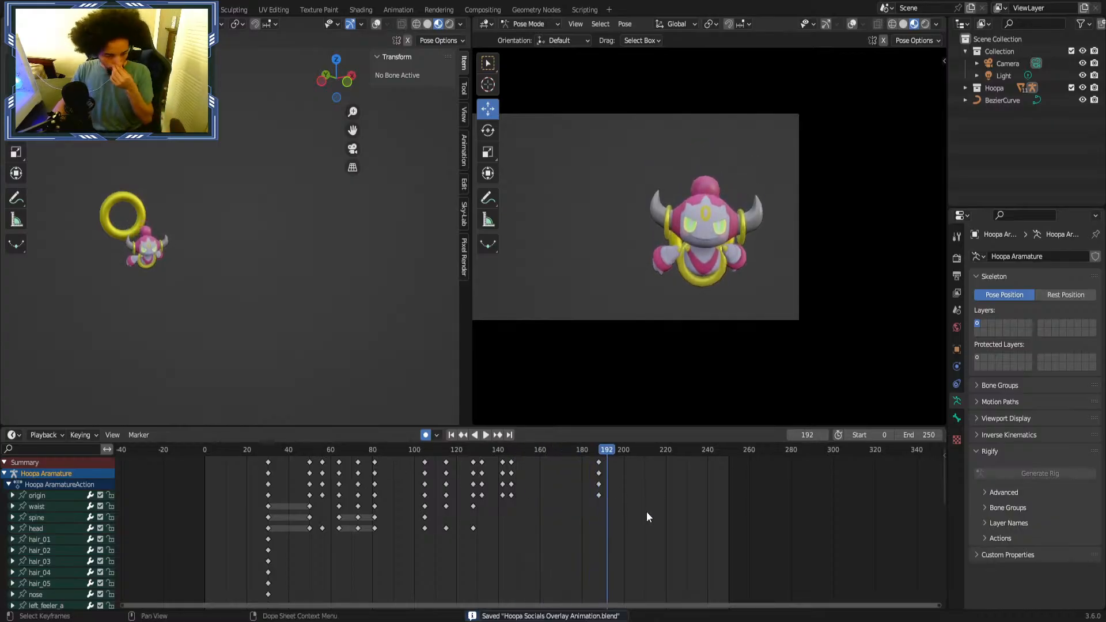
# Replay the ring exit, flip and descent repeatedly in the camera view, starting between about frames 20 and 51.
pyautogui.click(251, 456)
pyautogui.press('space')
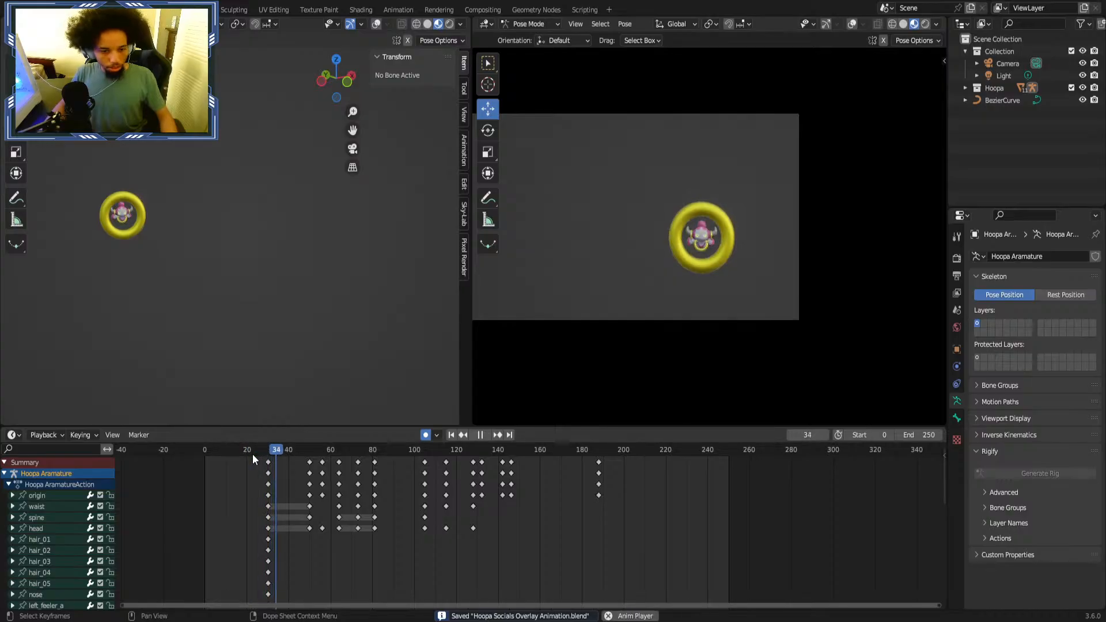
pyautogui.click(254, 459)
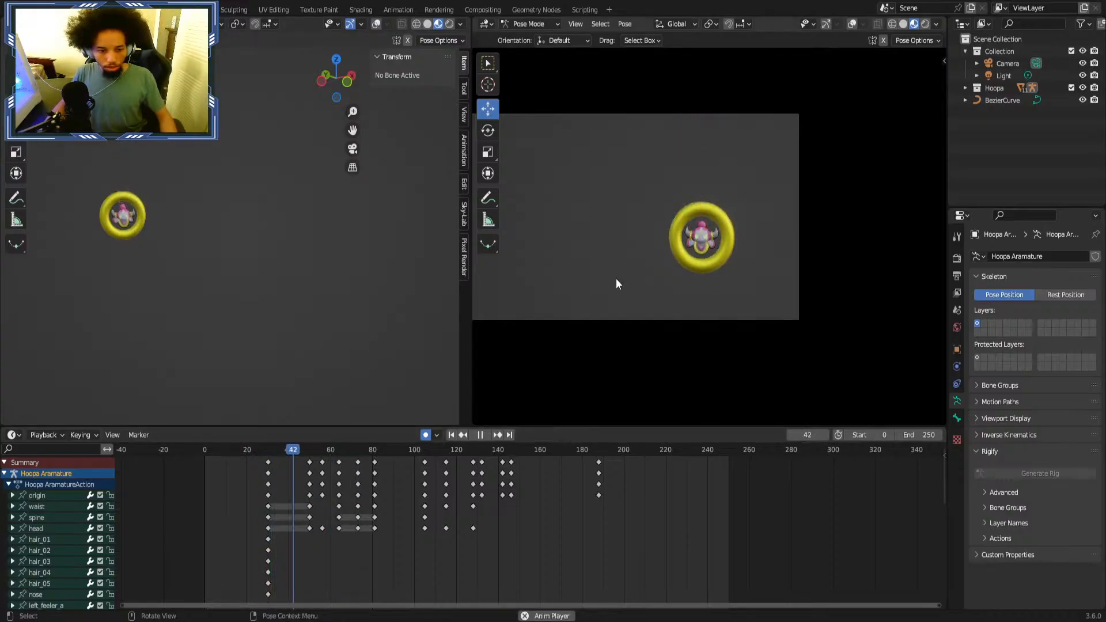
pyautogui.click(247, 452)
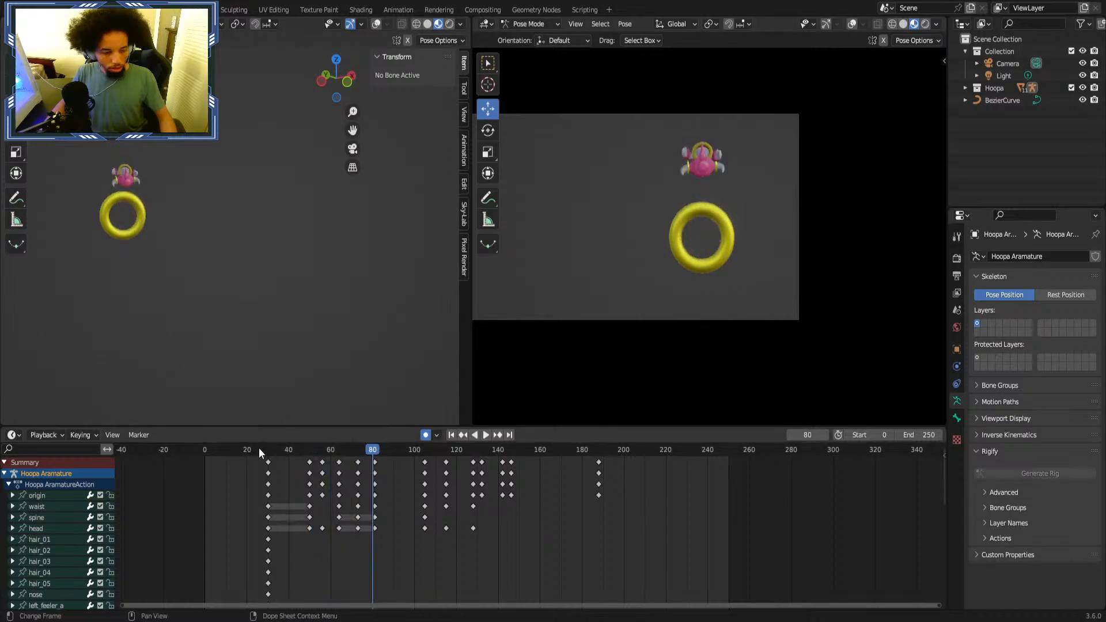
pyautogui.moveTo(258, 448); pyautogui.dragTo(286, 451)
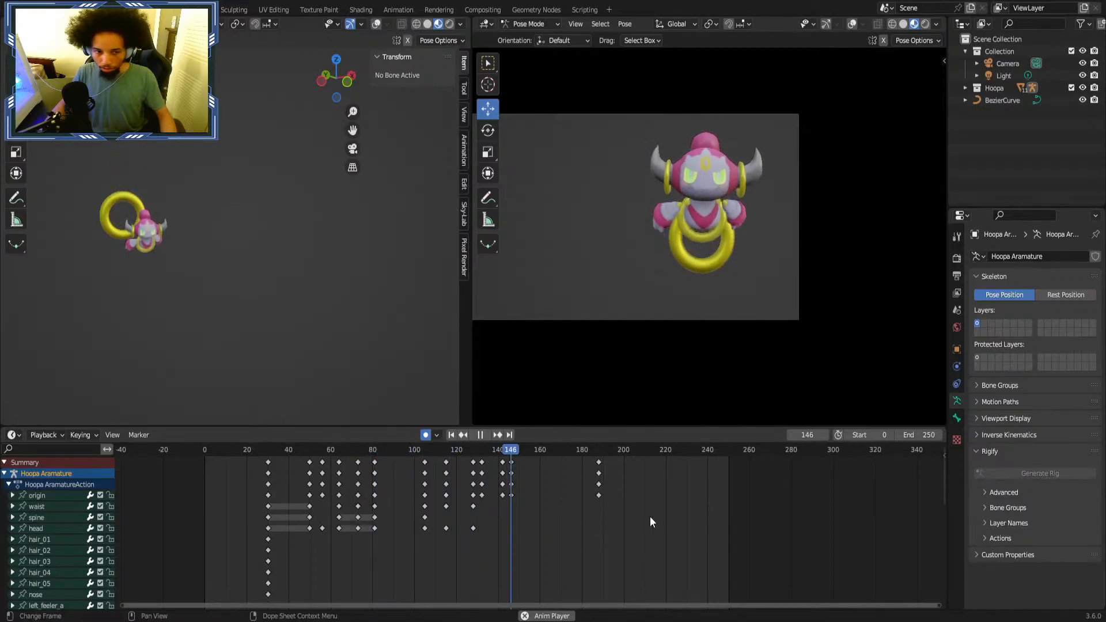
pyautogui.hotkey('shift', 'Left')
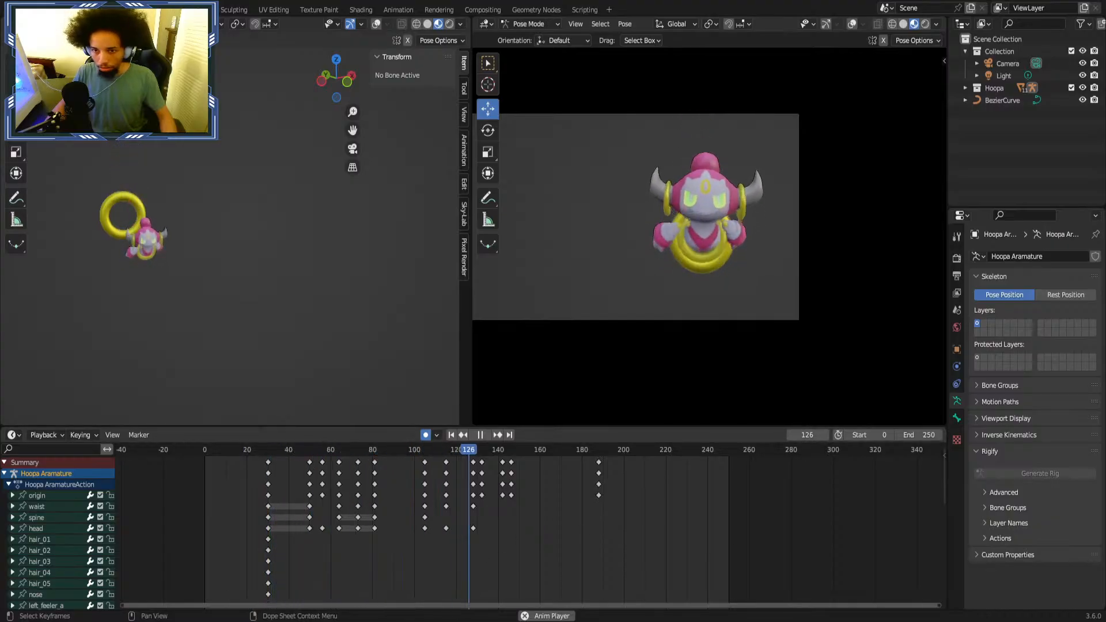
pyautogui.press('space')
pyautogui.click(303, 479)
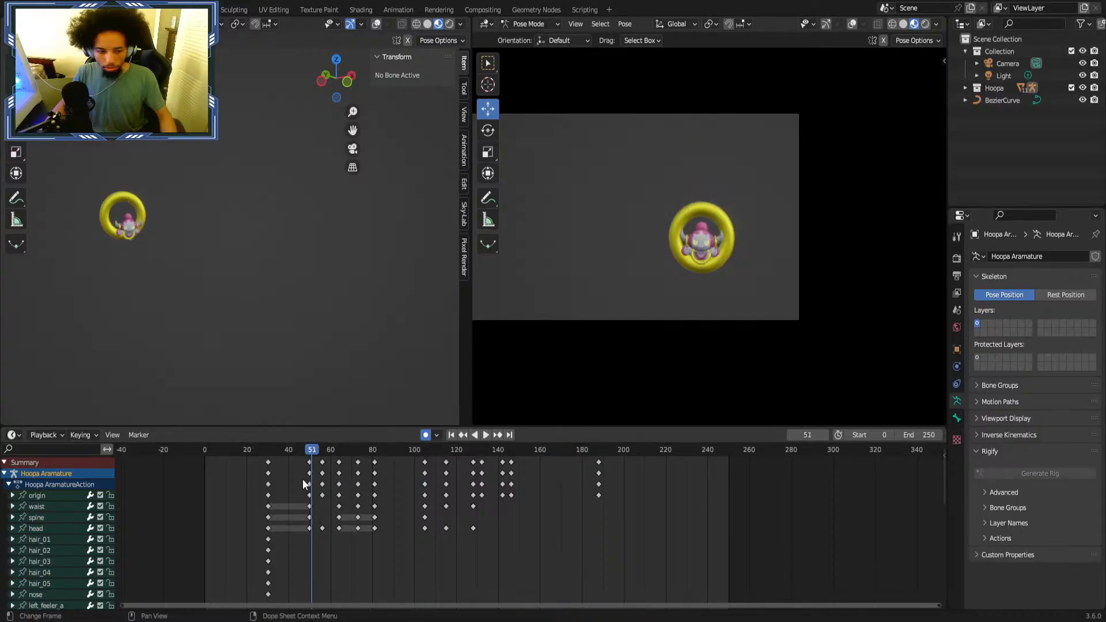
pyautogui.press('space')
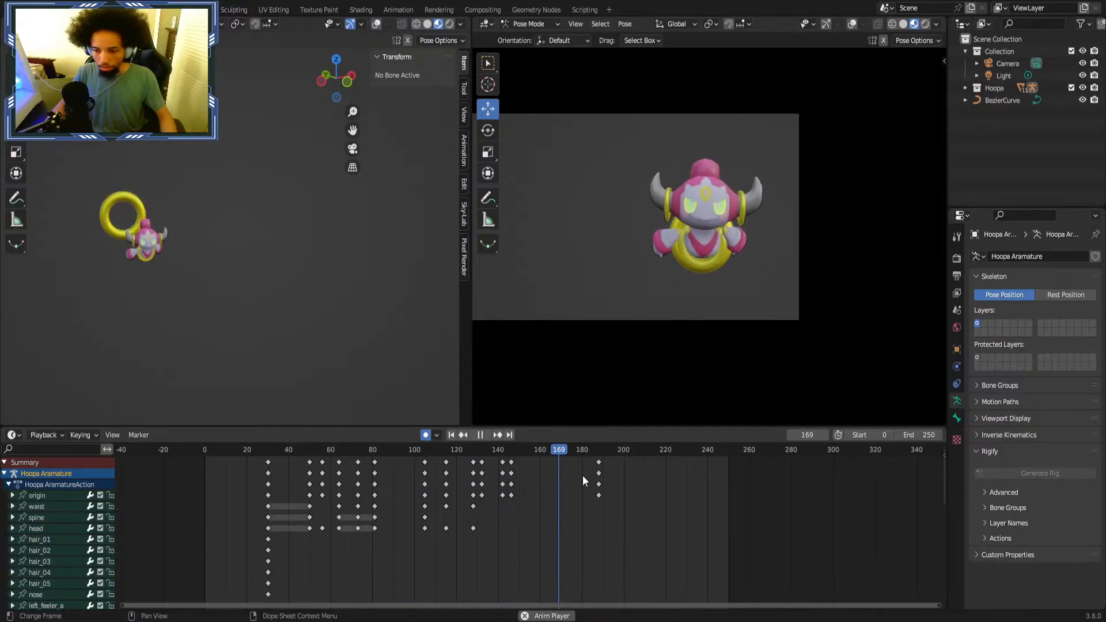
pyautogui.click(262, 447)
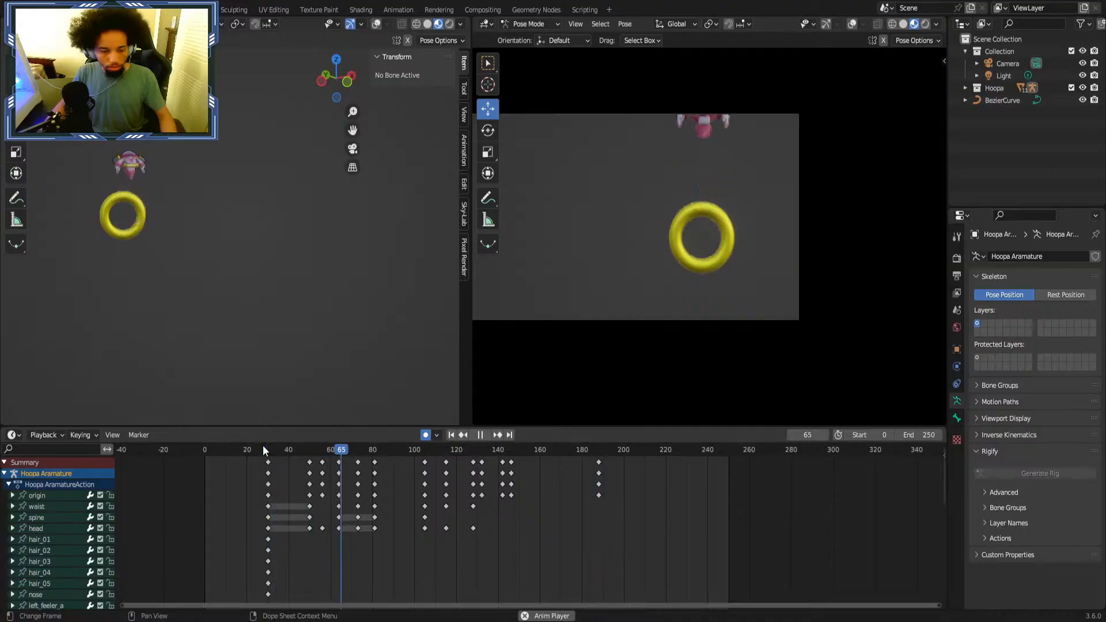
pyautogui.click(262, 446)
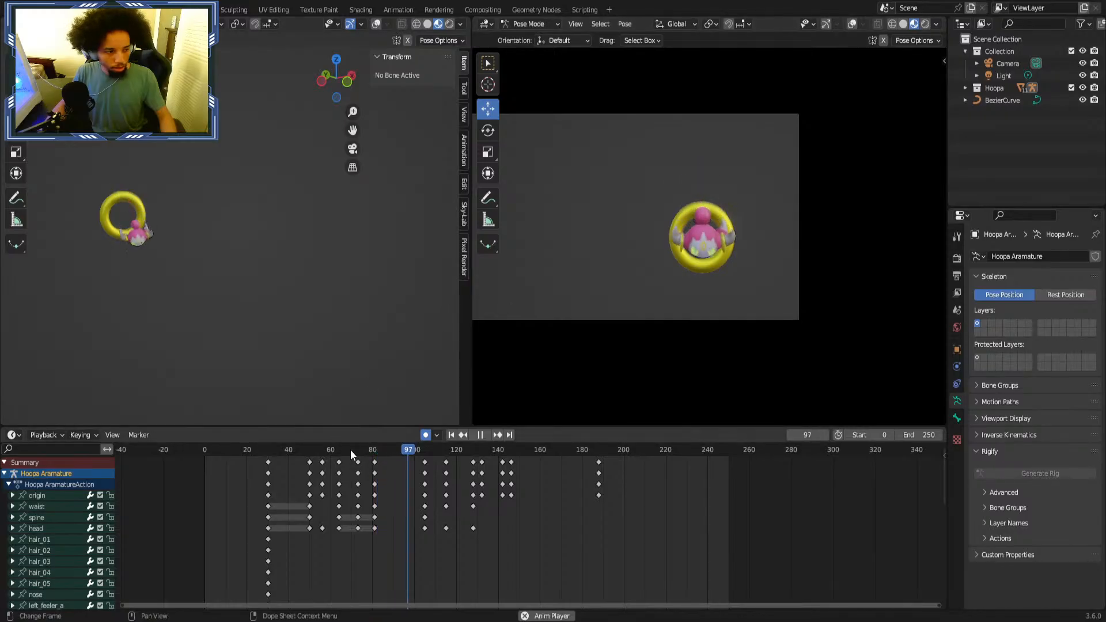
# Examine the ring exit and flip from the side, replaying from between about frames 25 and 48.
pyautogui.click(257, 448)
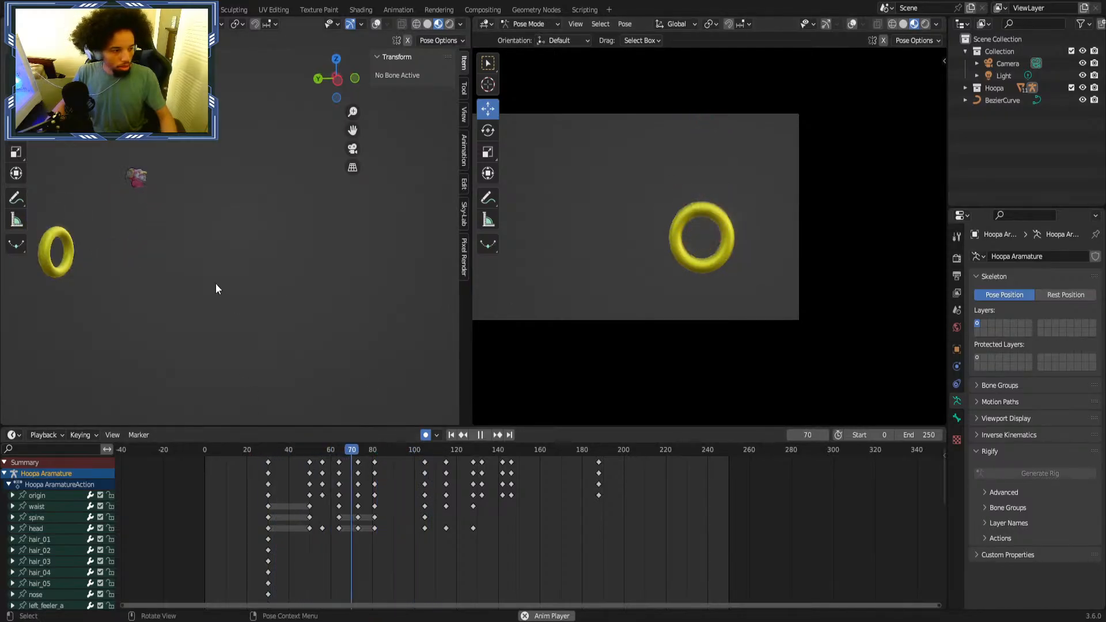
pyautogui.press('space')
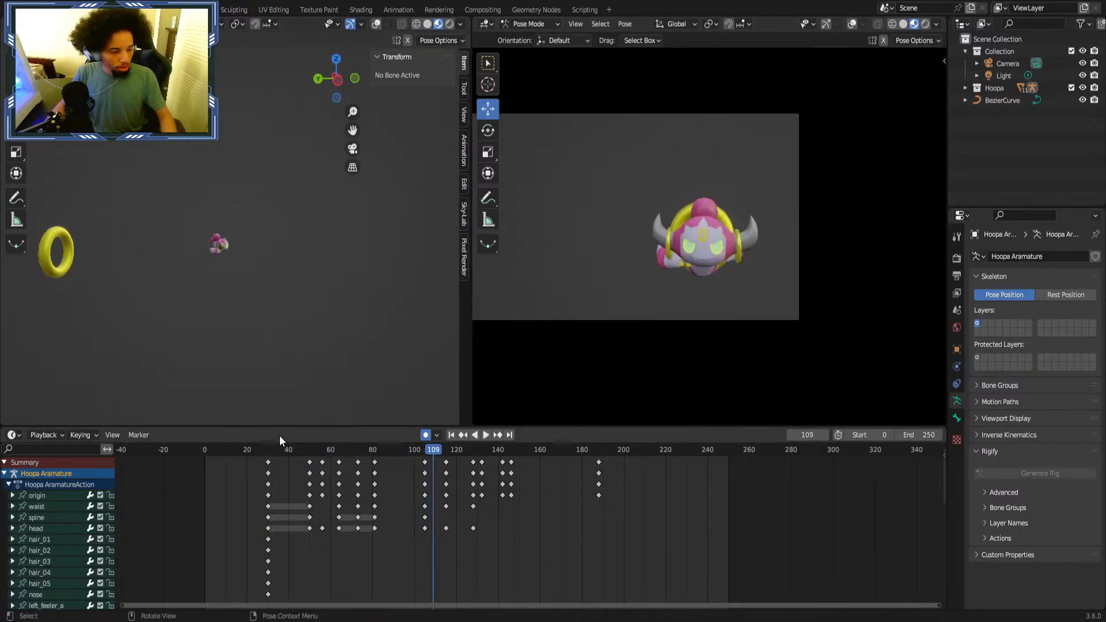
pyautogui.click(264, 448)
pyautogui.press('space')
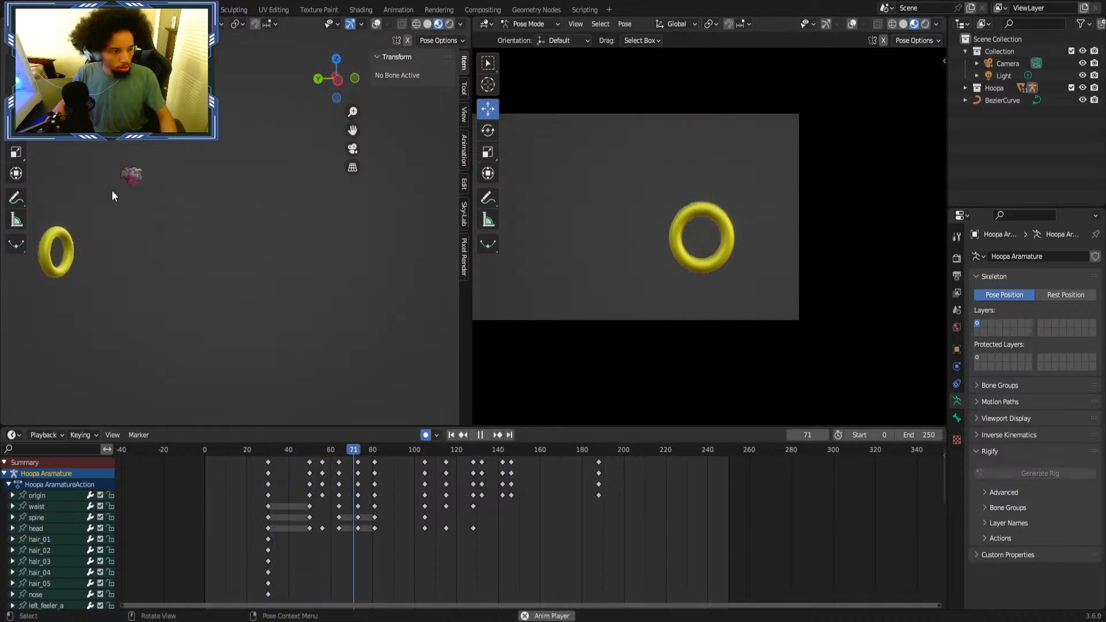
pyautogui.click(305, 448)
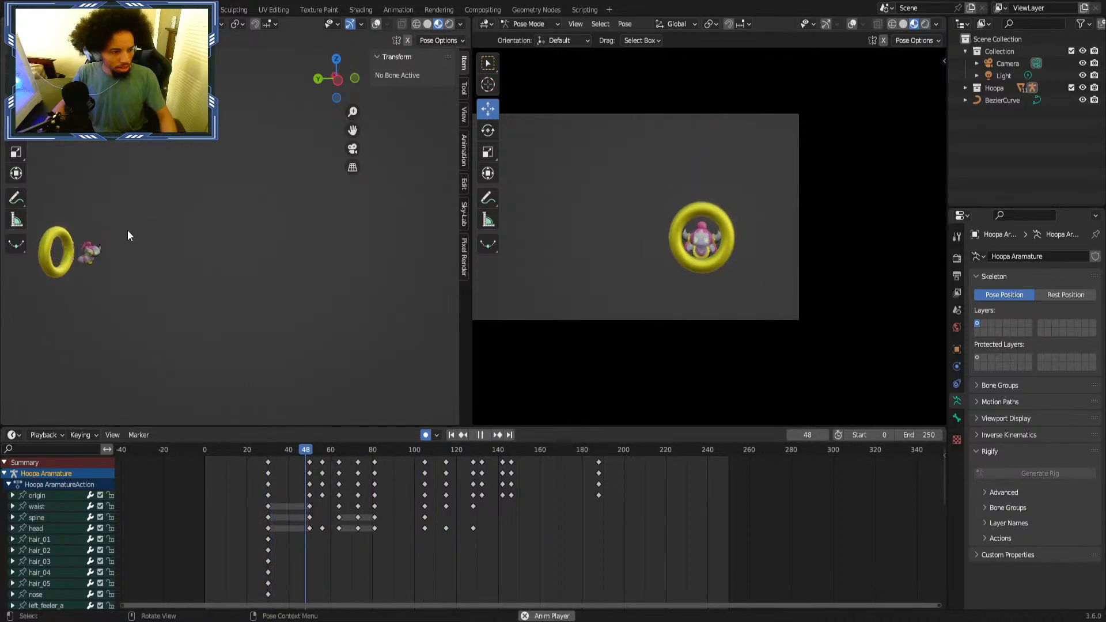
pyautogui.press('space')
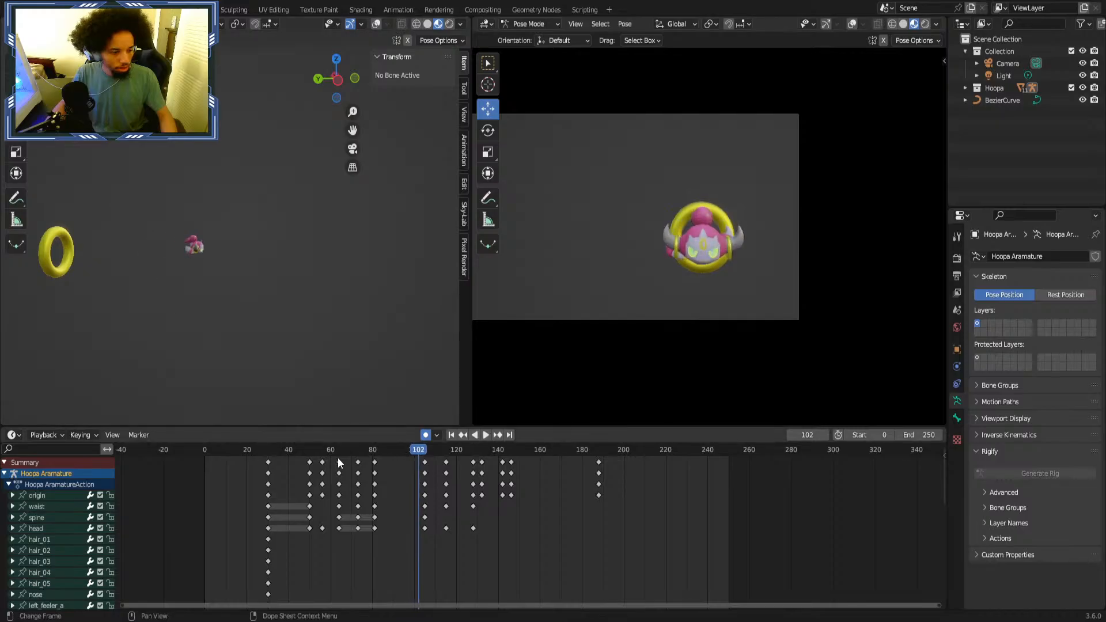
pyautogui.press('space')
pyautogui.press('space')
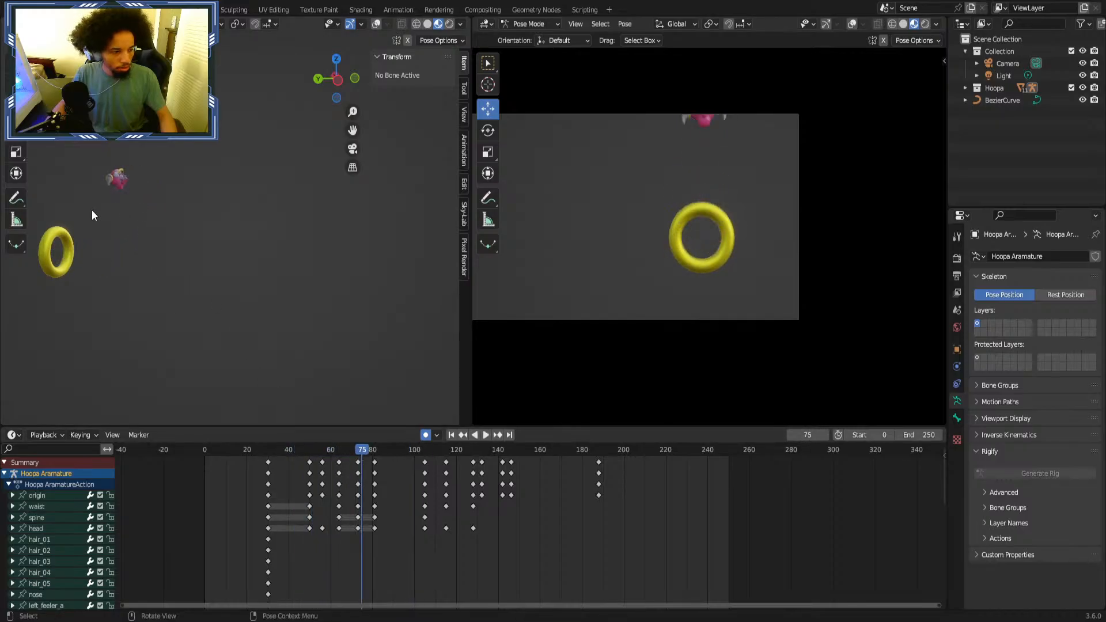
pyautogui.click(296, 449)
pyautogui.press('space')
# Inspect the flip close up from the side, replaying from about frames 40 and 48 and stopping at frame 72.
pyautogui.moveTo(195, 331); pyautogui.dragTo(295, 305, button='middle')
pyautogui.scroll(4, 295, 306)
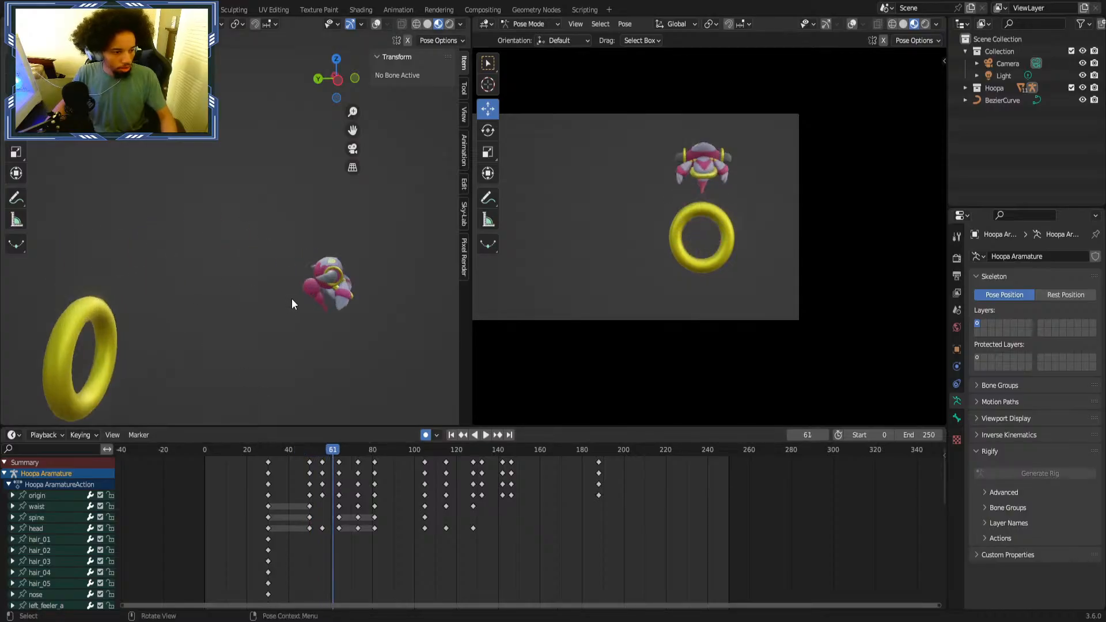
pyautogui.click(288, 451)
pyautogui.click(288, 450)
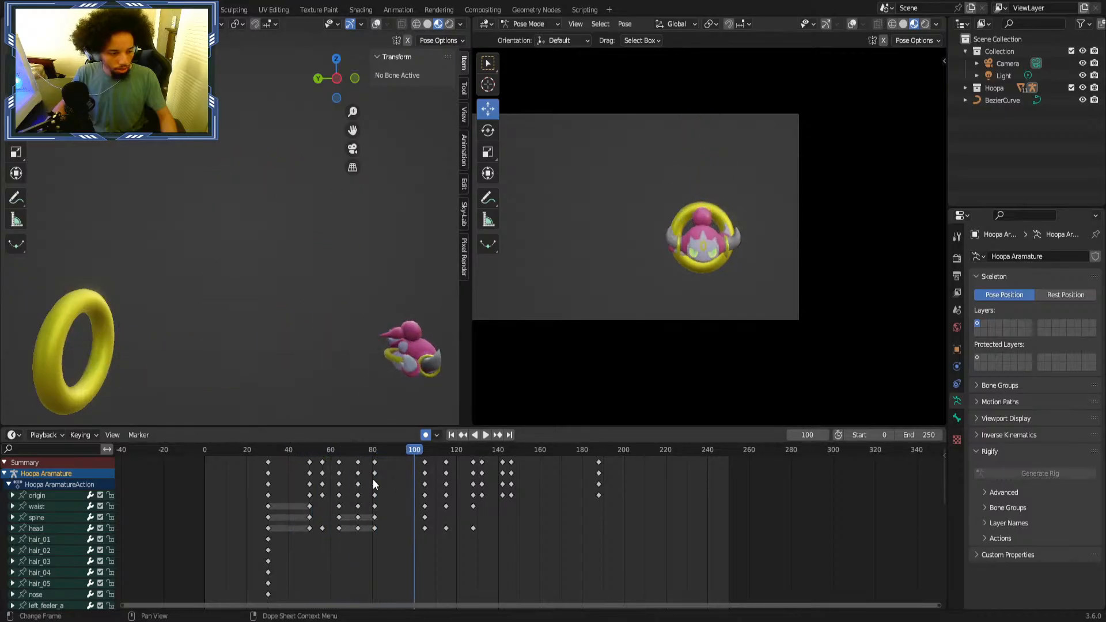
pyautogui.click(307, 450)
pyautogui.press('space')
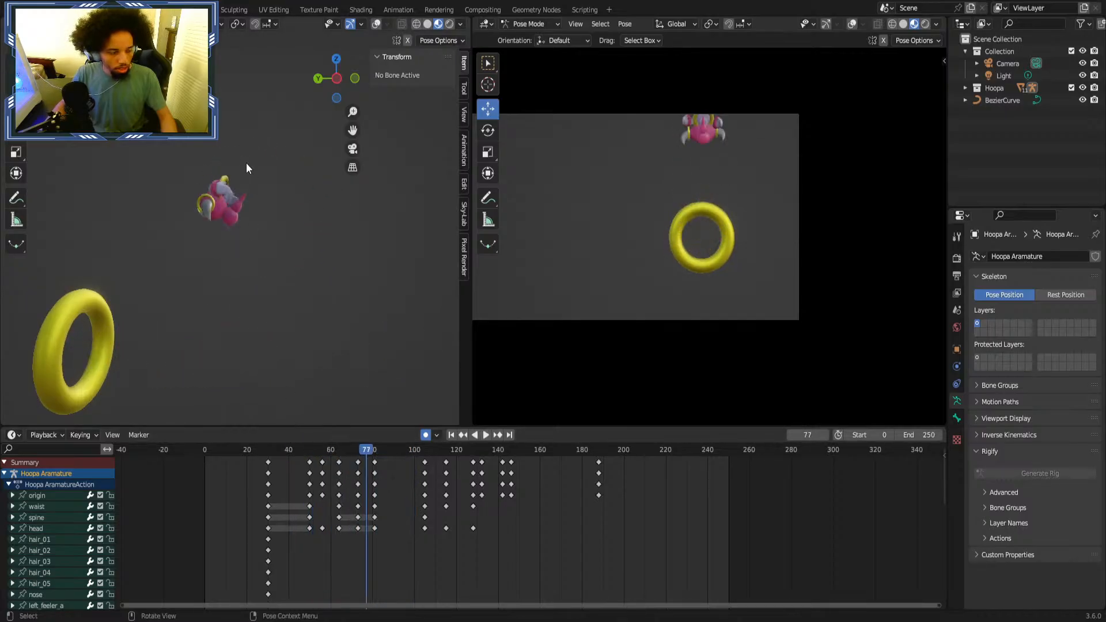
pyautogui.press('space')
pyautogui.click(356, 452)
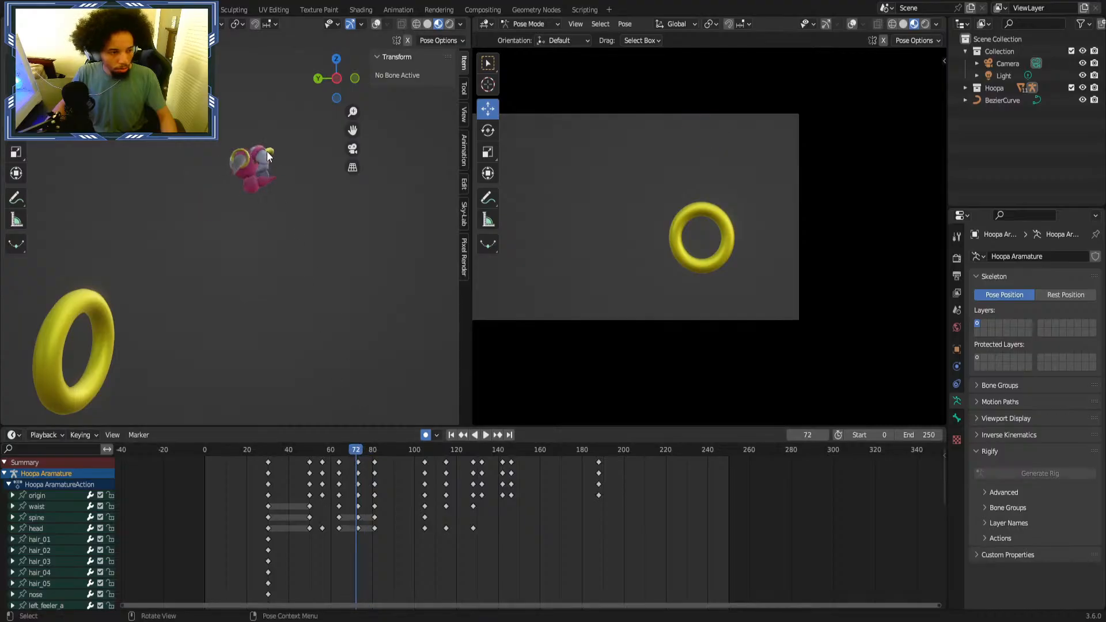
# Raise Hoopa's origin bone vertically at the flip's peak on frame 73.
pyautogui.click(48, 498)
pyautogui.press('g')
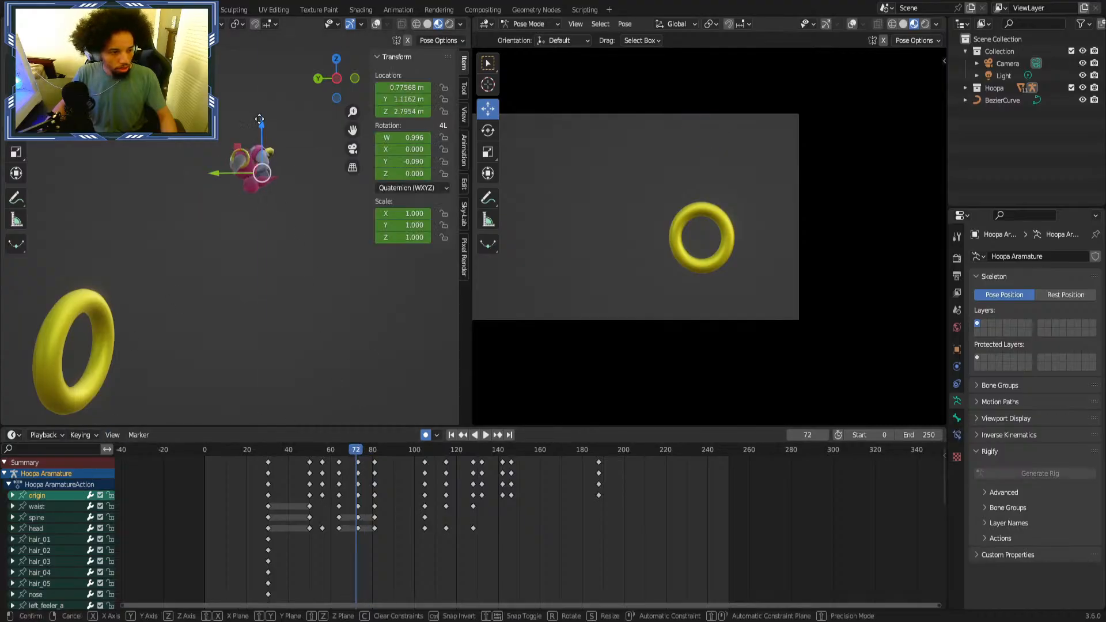
pyautogui.press('z')
pyautogui.moveTo(260, 108); pyautogui.dragTo(261, 105)
pyautogui.hotkey('ctrl', 'z')
pyautogui.moveTo(355, 453); pyautogui.dragTo(358, 448)
# Replay the flip from frame 42 and save the Hoopa Socials Overlay Animation.blend file.
pyautogui.click(292, 447)
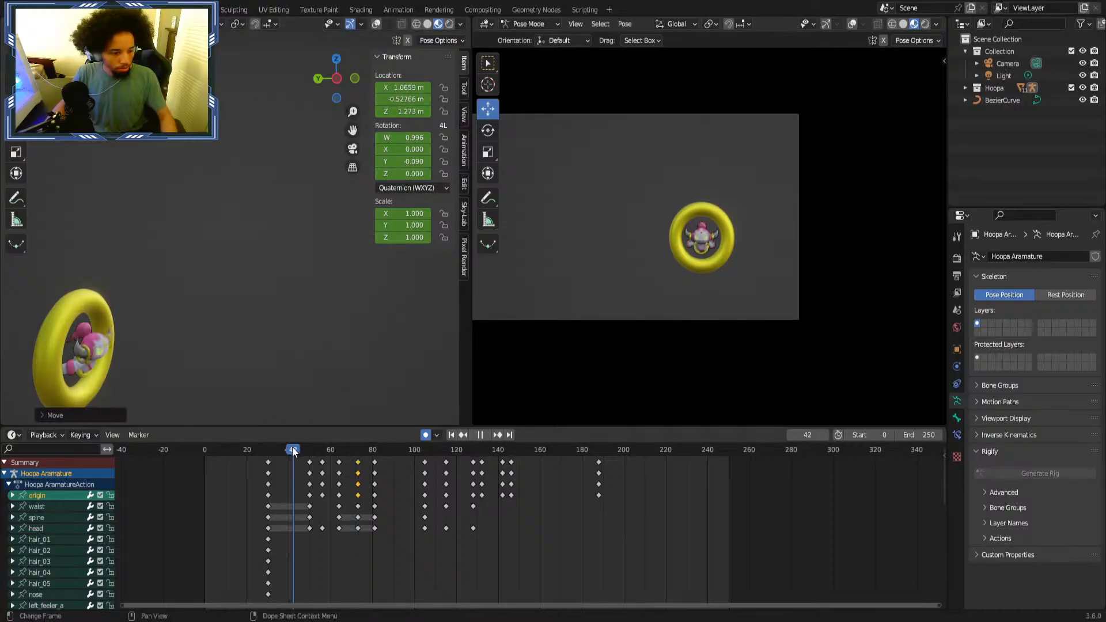
pyautogui.press('space')
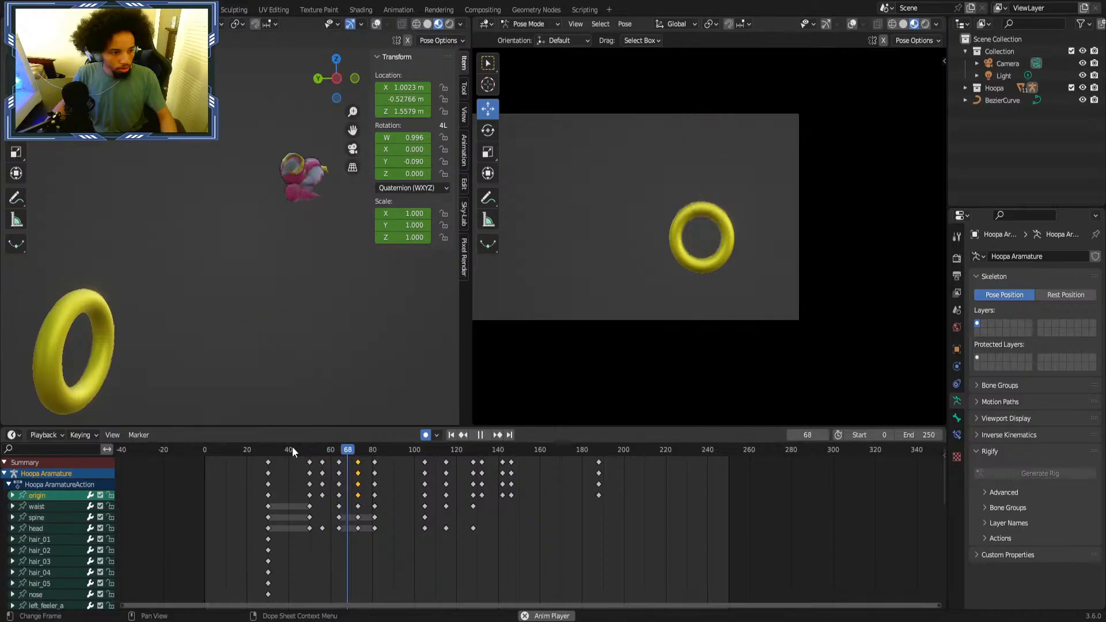
pyautogui.press('space')
pyautogui.click(585, 518)
pyautogui.hotkey('ctrl', 's')
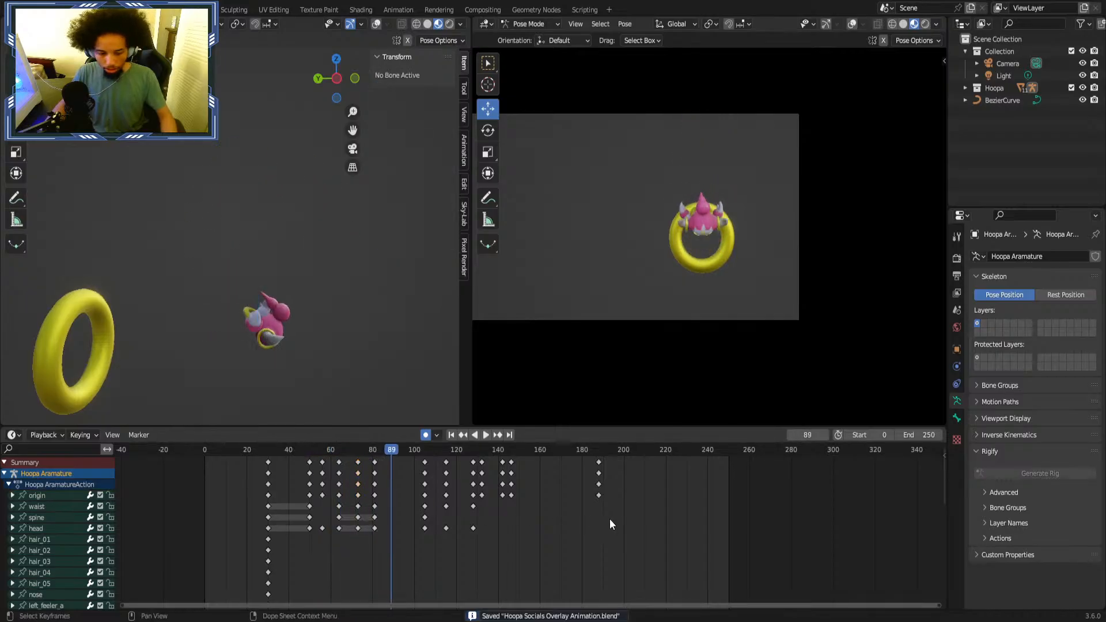
# Replay the flight from the ring to the hover several times and stop on the frame 115 approach pose.
pyautogui.moveTo(610, 518); pyautogui.dragTo(519, 520, button='middle')
pyautogui.scroll(1, 547, 517)
pyautogui.moveTo(588, 510); pyautogui.dragTo(610, 489, button='middle')
pyautogui.scroll(3, 507, 506)
pyautogui.moveTo(506, 507); pyautogui.dragTo(608, 528, button='middle')
pyautogui.press('space')
pyautogui.click(135, 450)
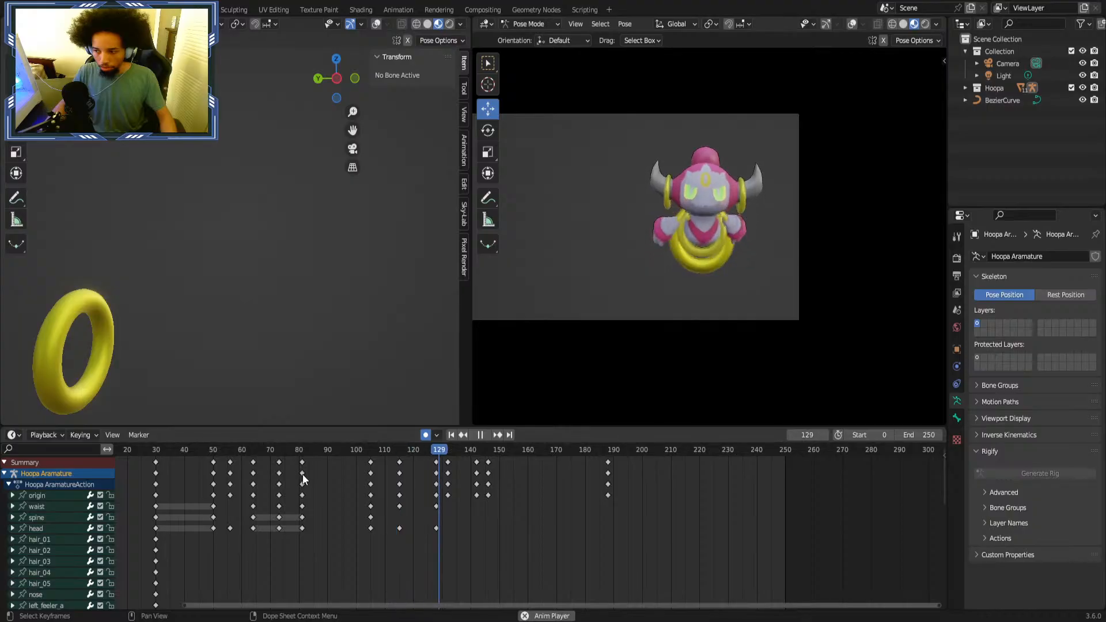
pyautogui.click(336, 450)
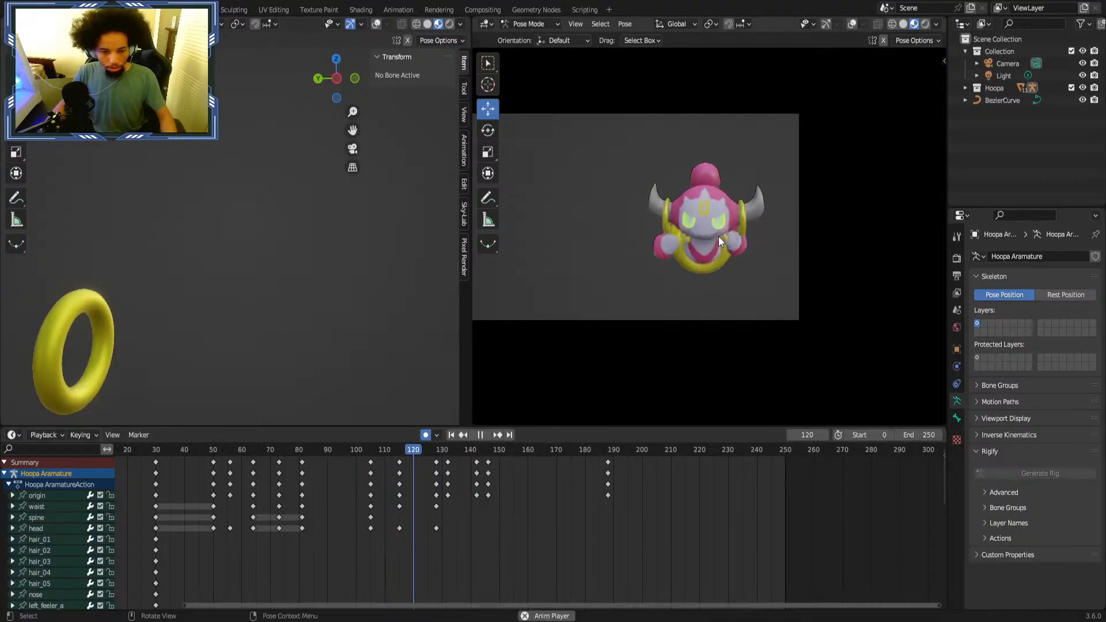
pyautogui.press('space')
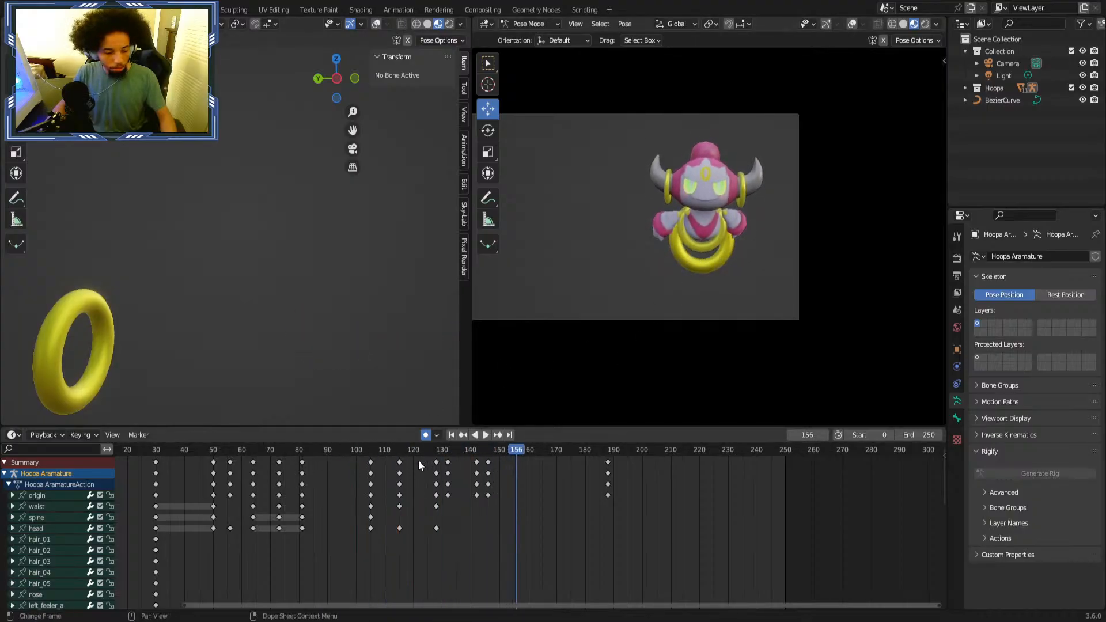
pyautogui.scroll(2, 571, 496)
pyautogui.click(173, 449)
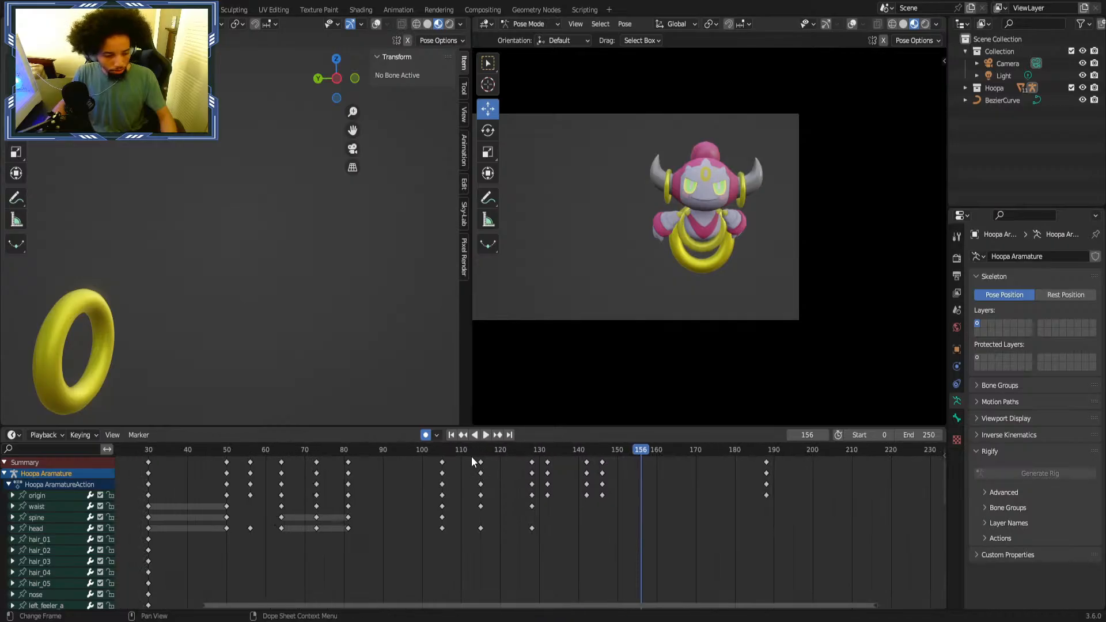
pyautogui.press('space')
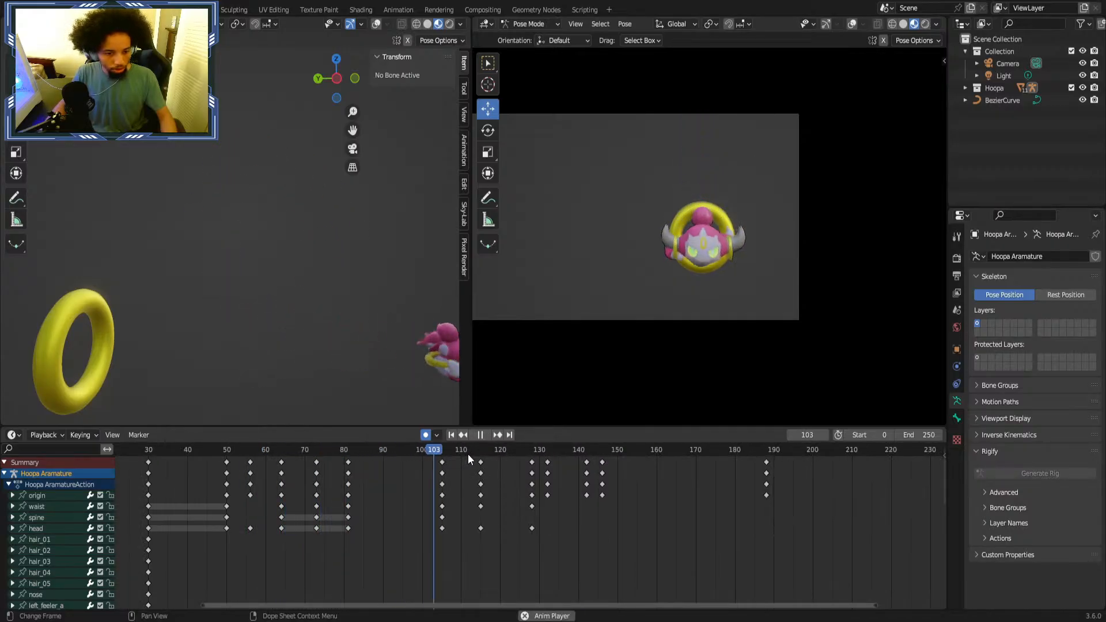
pyautogui.moveTo(433, 452); pyautogui.dragTo(481, 460)
pyautogui.press('space')
# Set the waist bone's Y rotation to about 302° at frame 188.
pyautogui.click(36, 506)
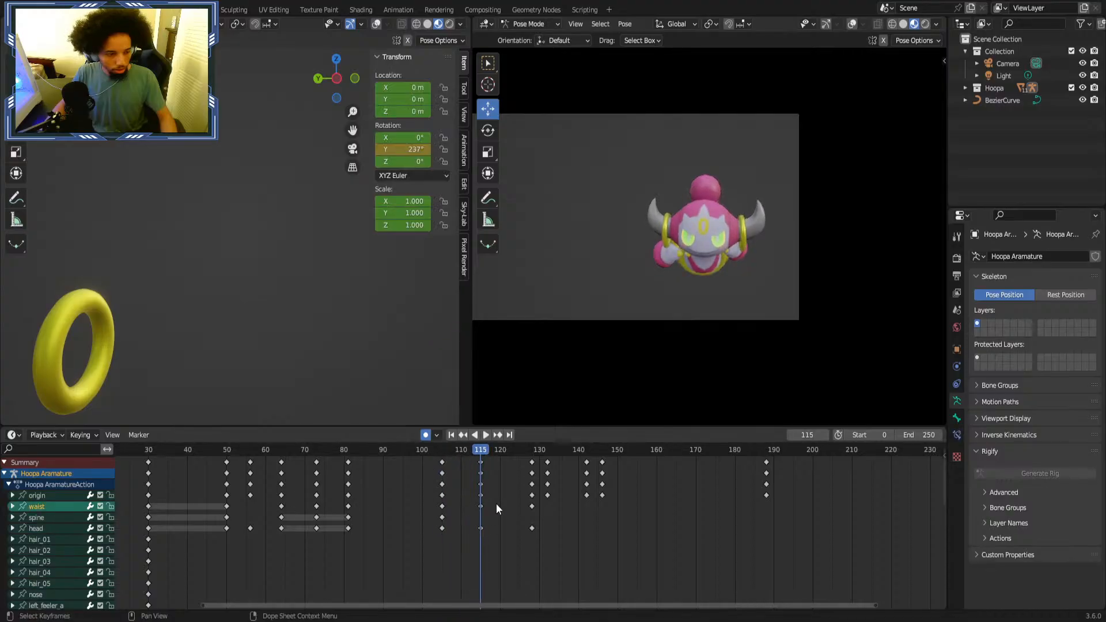
pyautogui.scroll(3, 497, 506)
pyautogui.press('space')
pyautogui.moveTo(514, 456); pyautogui.dragTo(888, 464)
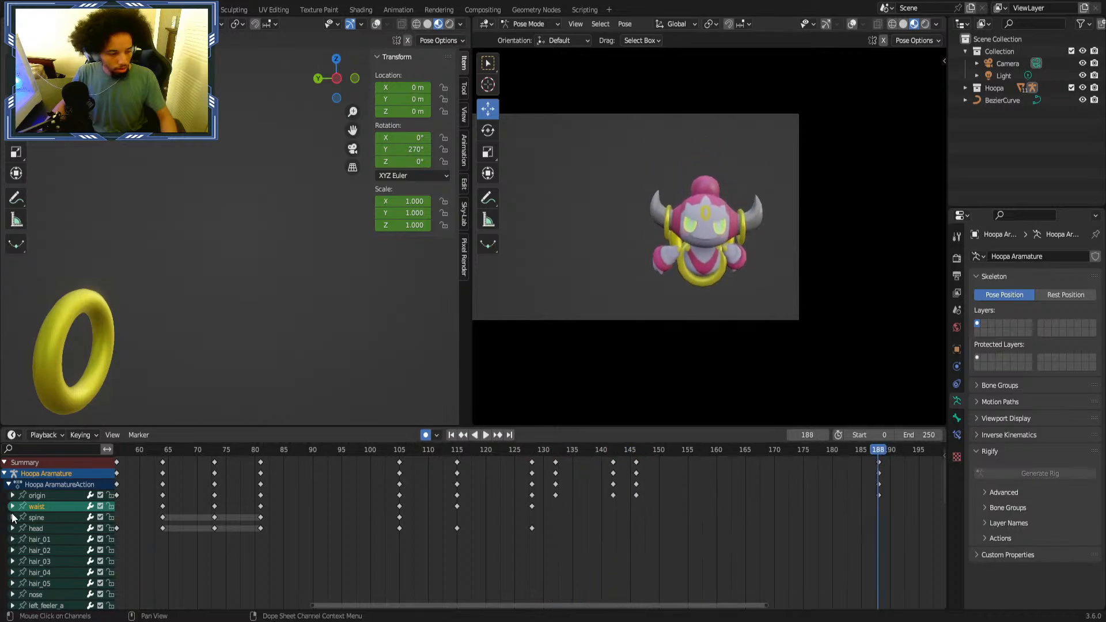
pyautogui.scroll(-4, 242, 257)
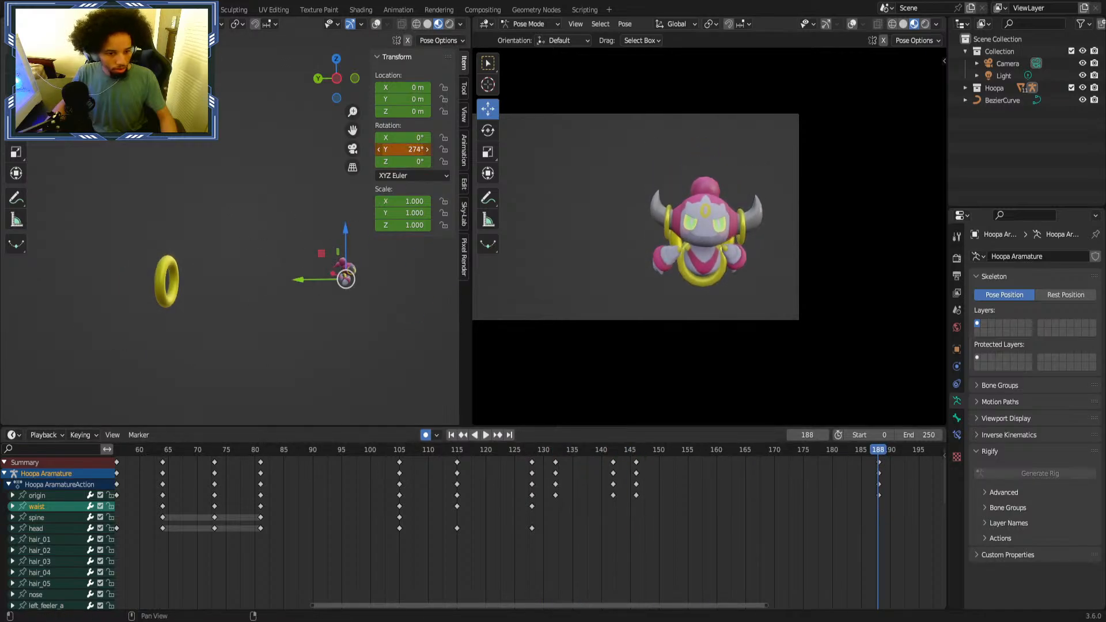
pyautogui.moveTo(403, 150); pyautogui.dragTo(414, 149)
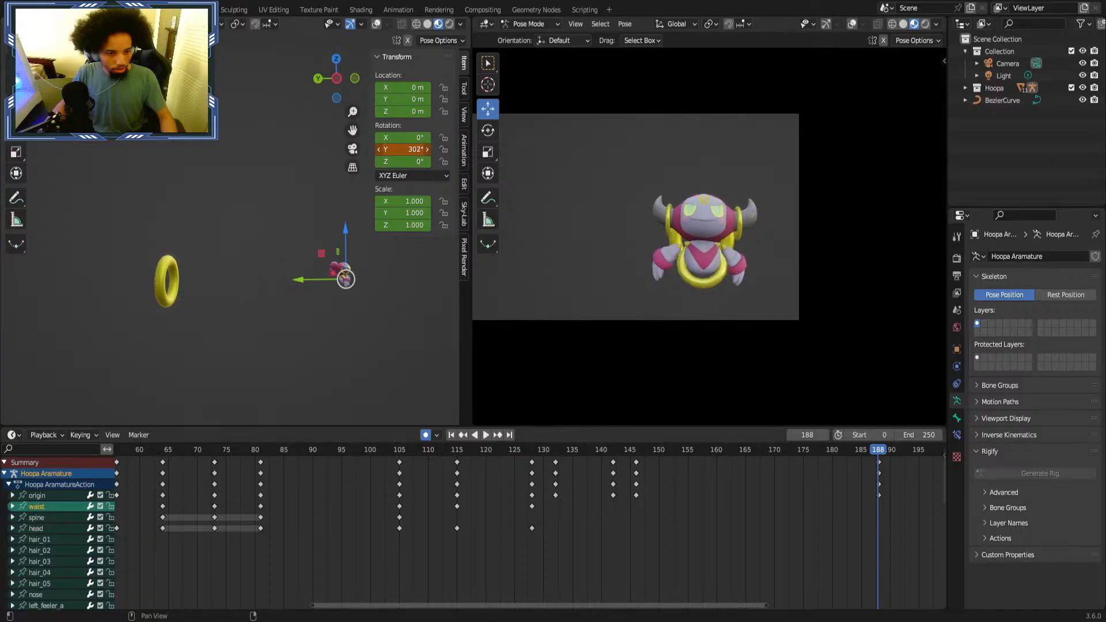
# Rotate the head bone at frame 188 to tilt the face forward and straighten it toward the camera.
pyautogui.click(38, 526)
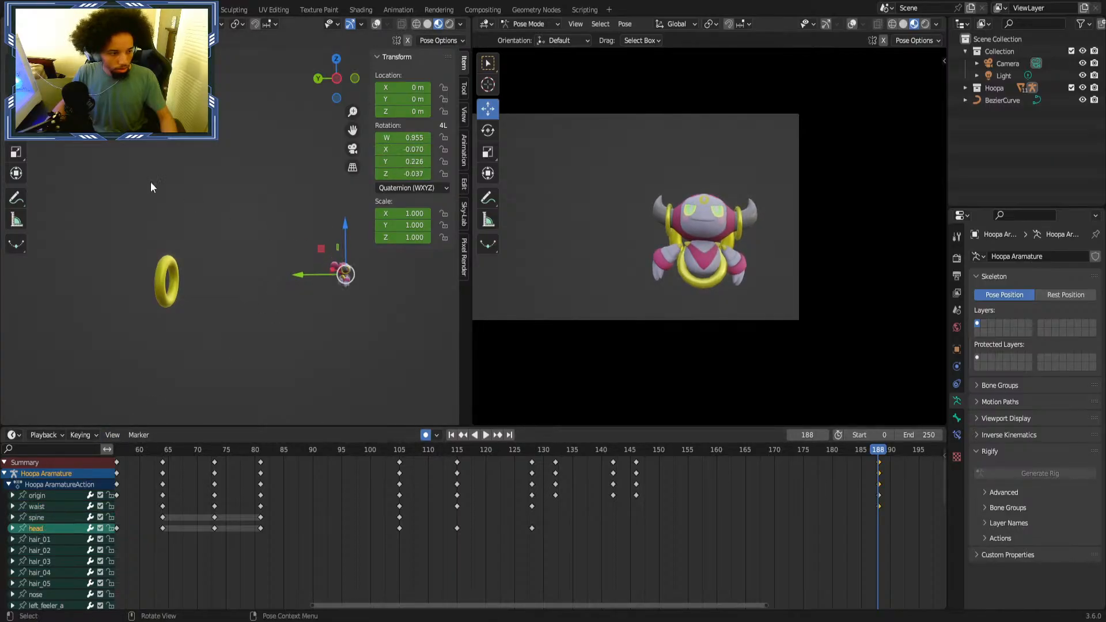
pyautogui.hotkey('shift', 'space')
pyautogui.press('r')
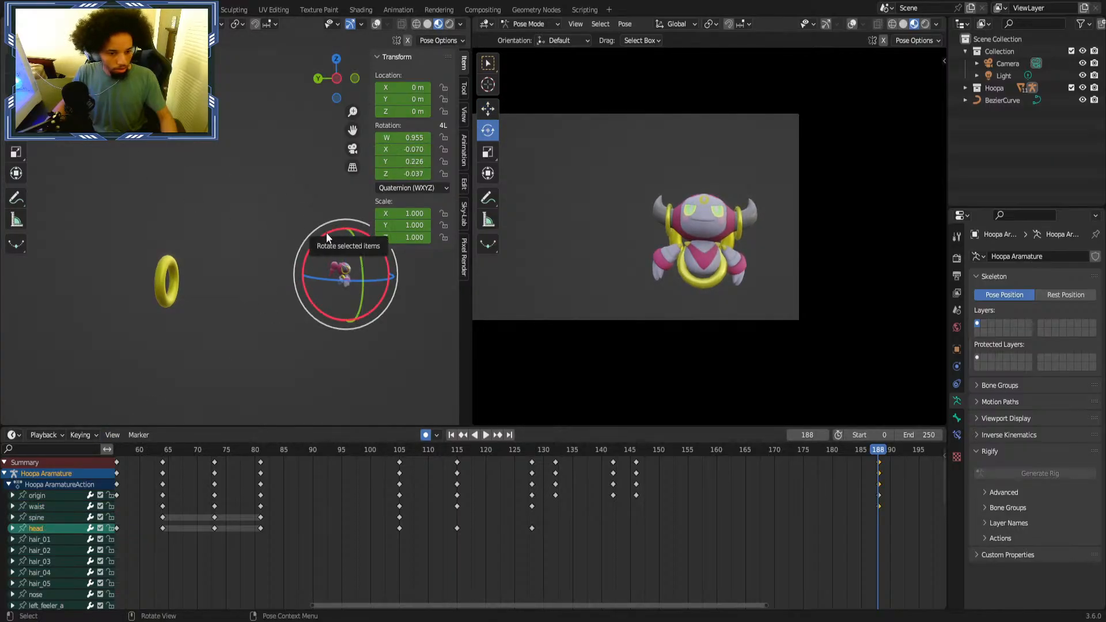
pyautogui.moveTo(326, 233); pyautogui.dragTo(351, 233)
pyautogui.moveTo(350, 233); pyautogui.dragTo(232, 254, button='middle')
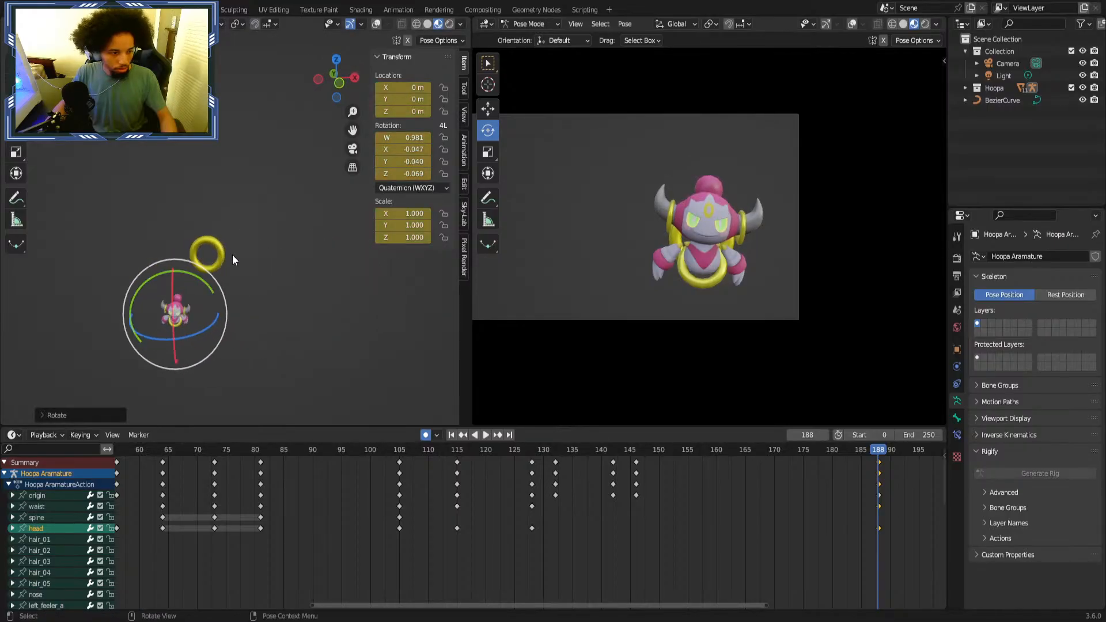
pyautogui.moveTo(199, 274); pyautogui.dragTo(193, 263)
# Replay the approach and hover from about frame 91 and return to the final pose at frame 188.
pyautogui.moveTo(699, 486); pyautogui.dragTo(563, 500, button='middle')
pyautogui.click(449, 512)
pyautogui.moveTo(229, 451); pyautogui.dragTo(184, 455)
pyautogui.press('space')
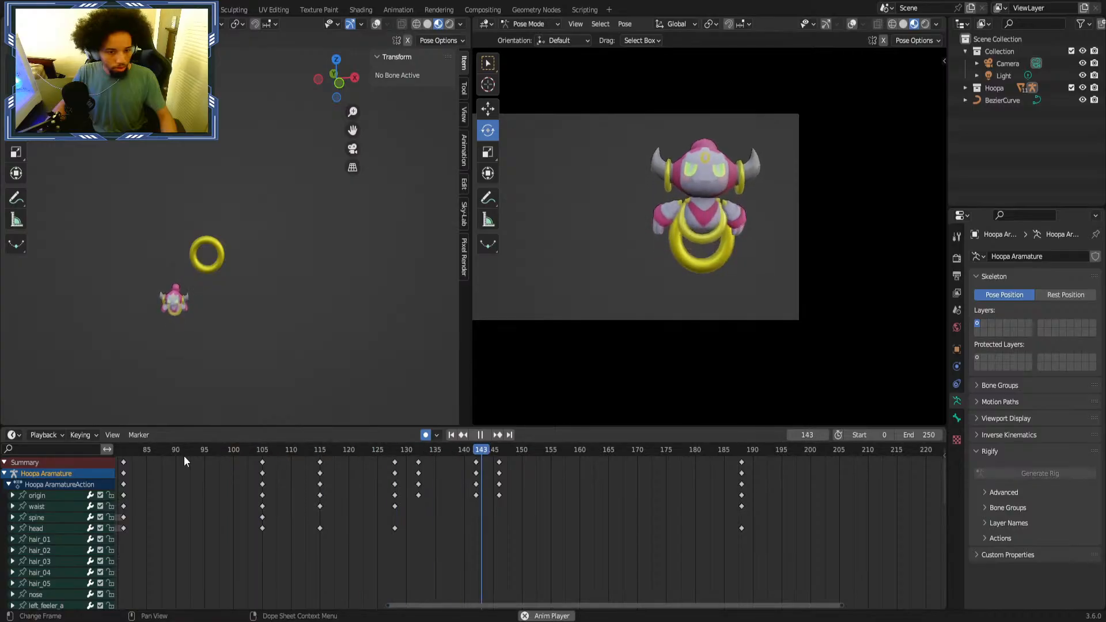
pyautogui.press('space')
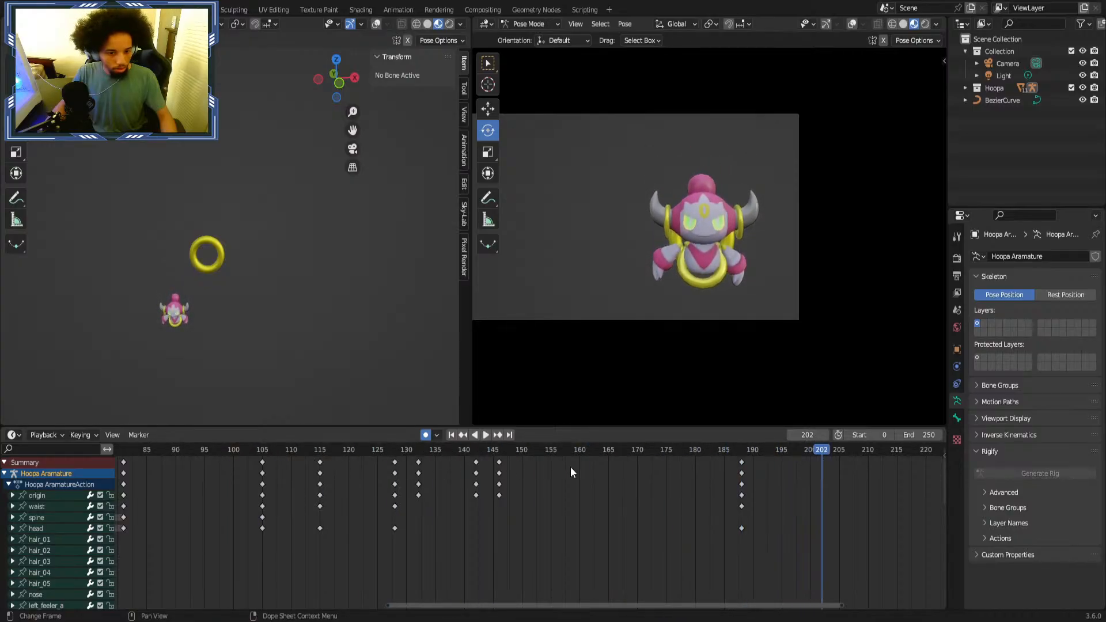
pyautogui.press('space')
pyautogui.moveTo(741, 451)
pyautogui.mouseDown()
pyautogui.moveTo(385, 450)
pyautogui.moveTo(741, 447)
pyautogui.mouseUp()
# Inspect the frame 188 pose close up, and replay the rise and descent from about frame 116.
pyautogui.moveTo(164, 317); pyautogui.dragTo(158, 295, button='middle')
pyautogui.scroll(2, 259, 289)
pyautogui.scroll(2, 225, 269)
pyautogui.scroll(3, 227, 268)
pyautogui.scroll(-5, 191, 265)
pyautogui.scroll(-2, 133, 292)
pyautogui.scroll(-3, 676, 312)
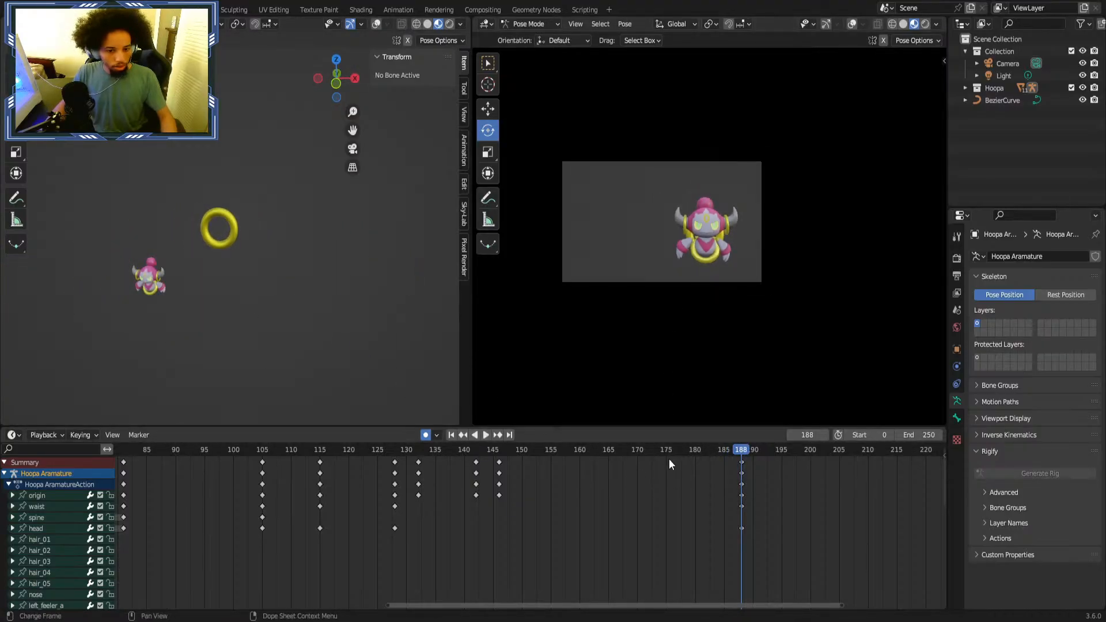
pyautogui.moveTo(404, 459); pyautogui.dragTo(328, 459)
pyautogui.press('space')
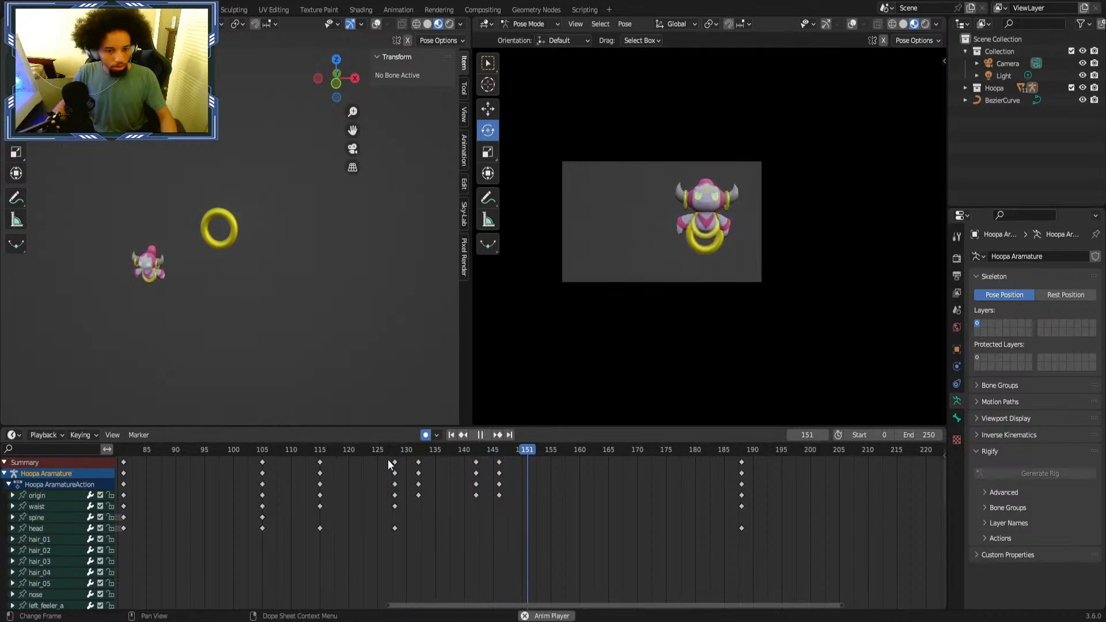
pyautogui.press('space')
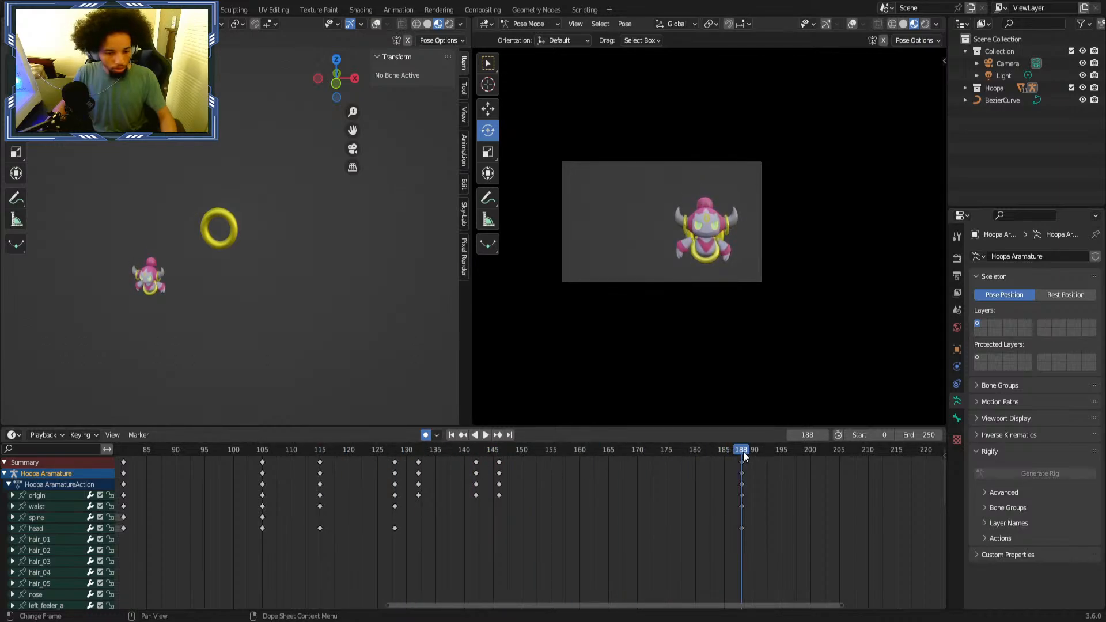
# Lower the origin bone slightly at frame 188 and replay the hover from about frame 96.
pyautogui.click(76, 495)
pyautogui.click(16, 108)
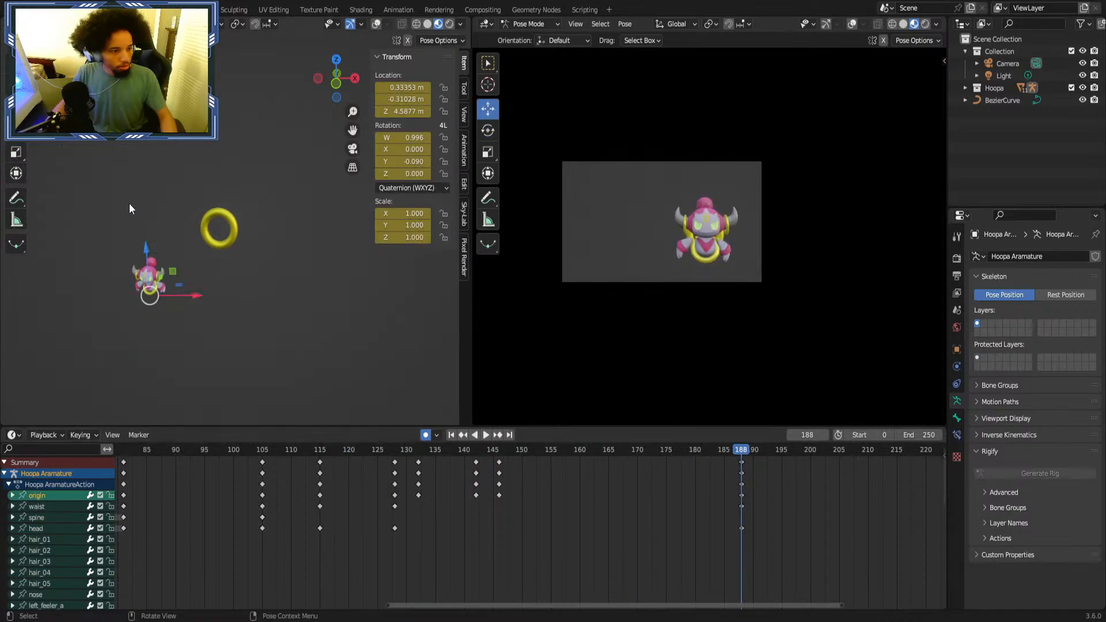
pyautogui.moveTo(144, 247); pyautogui.dragTo(150, 255)
pyautogui.scroll(-3, 535, 466)
pyautogui.click(277, 452)
pyautogui.press('space')
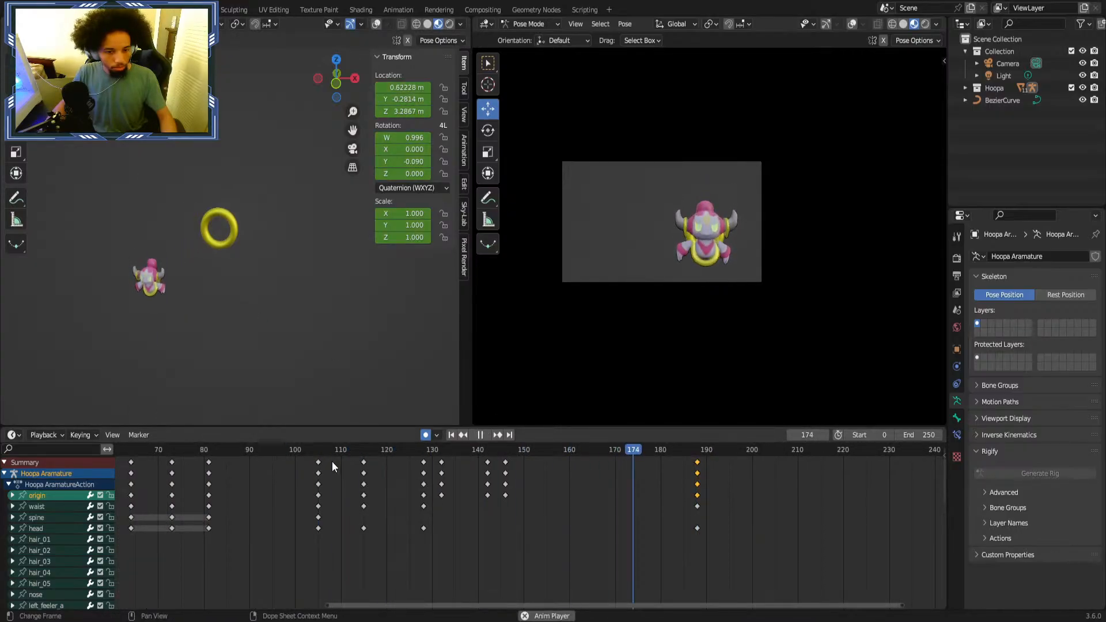
pyautogui.press('space')
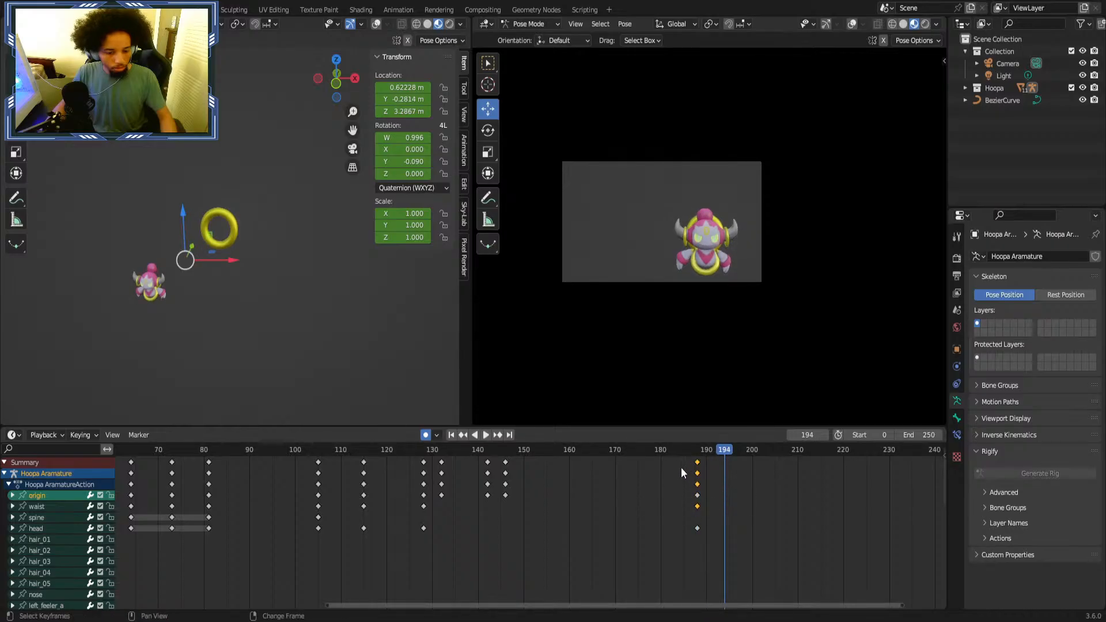
# Move the final pose keyframes from frame 188 to frame 193 and save the file after replaying the descent.
pyautogui.moveTo(699, 505); pyautogui.dragTo(722, 507)
pyautogui.moveTo(726, 452); pyautogui.dragTo(305, 460)
pyautogui.press('space')
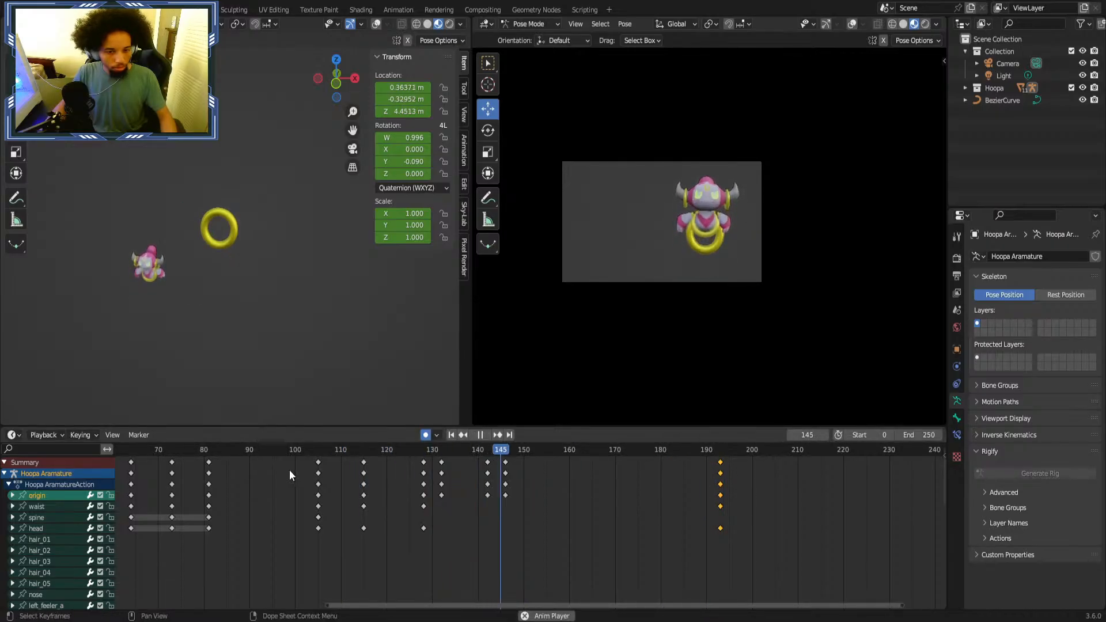
pyautogui.press('space')
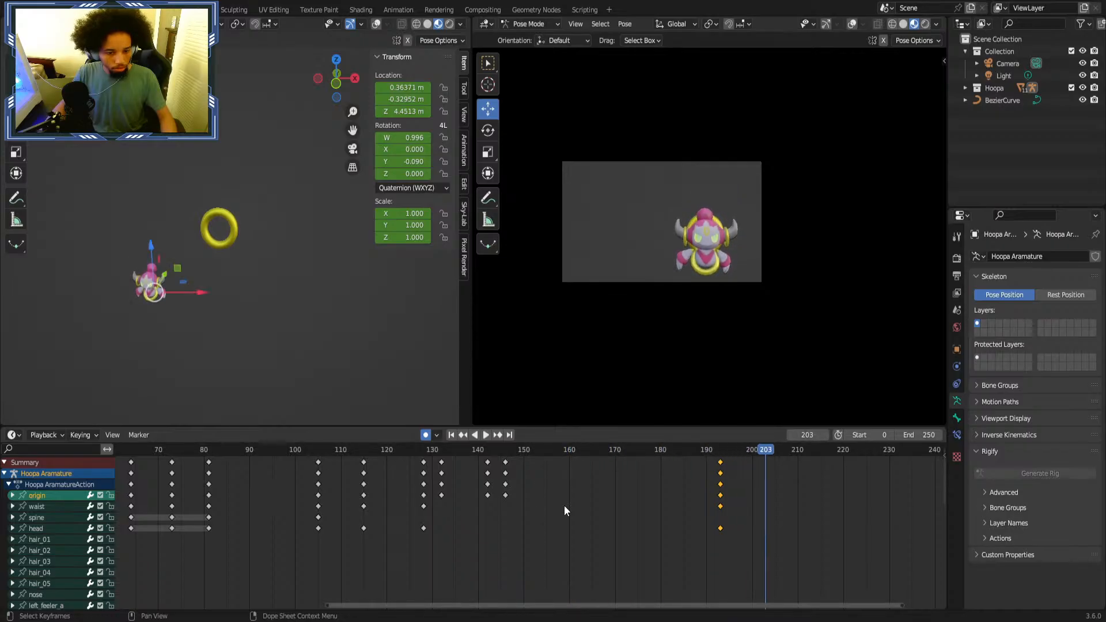
pyautogui.click(565, 506)
pyautogui.hotkey('ctrl', 's')
# Play the whole animation from frame 30 in the camera view and save the file again.
pyautogui.press('Home')
pyautogui.scroll(-3, 499, 530)
pyautogui.click(314, 452)
pyautogui.press('space')
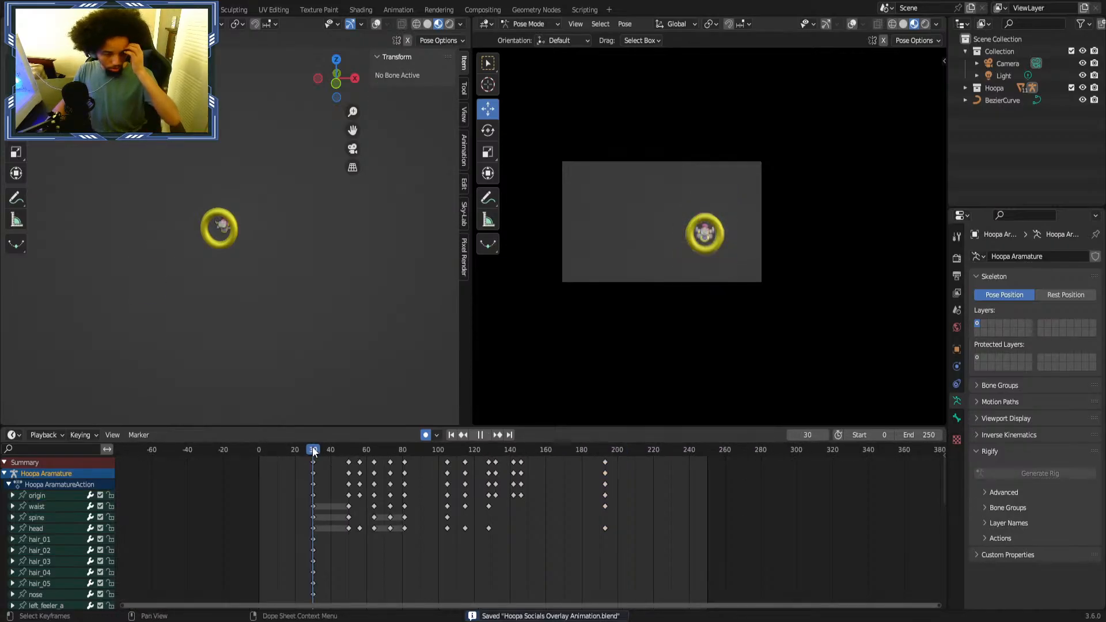
pyautogui.click(485, 434)
pyautogui.scroll(2, 686, 299)
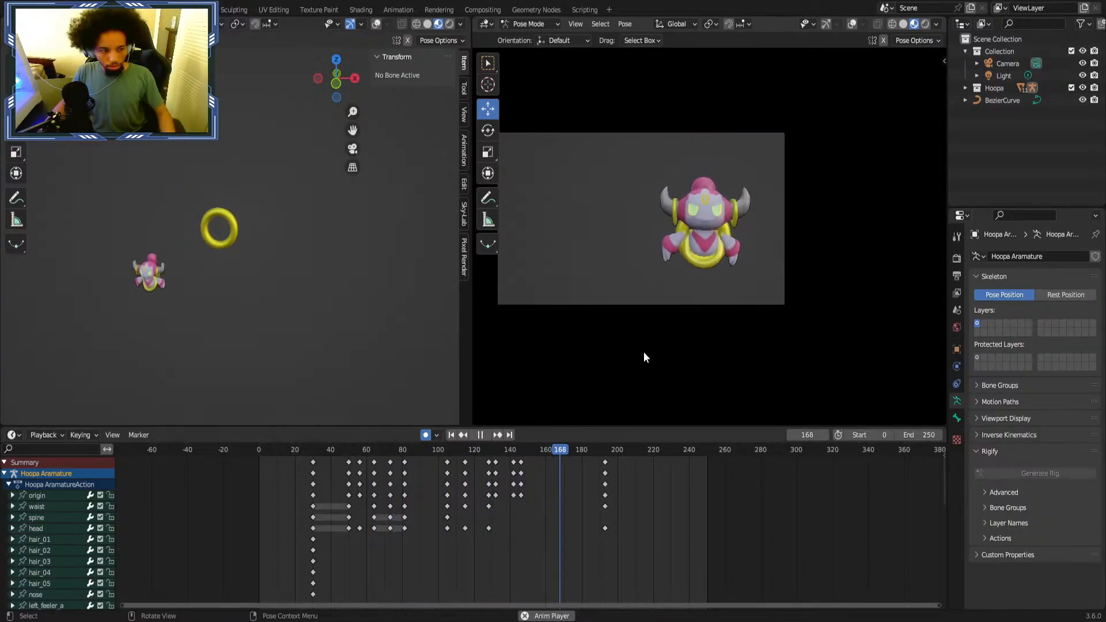
pyautogui.press('space')
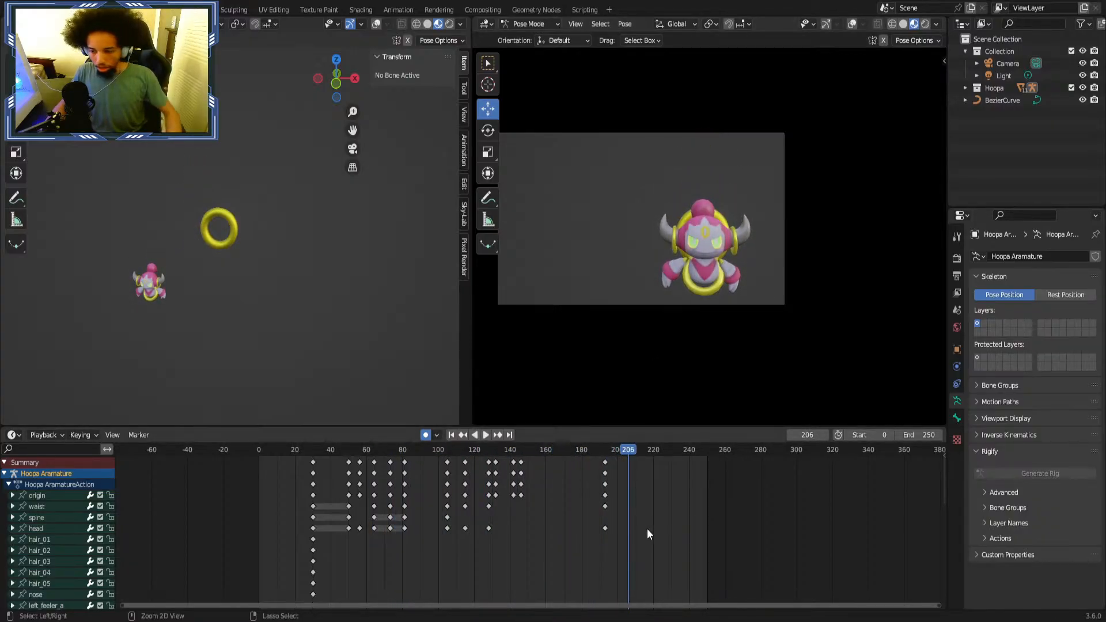
pyautogui.hotkey('ctrl', 's')
# Review the full animation repeatedly in the camera view, restarting playback from before Hoopa leaves the ring.
pyautogui.keyDown('ctrl'); pyautogui.hscroll(-4, 593, 516); pyautogui.keyUp('ctrl')
pyautogui.scroll(1, 510, 493)
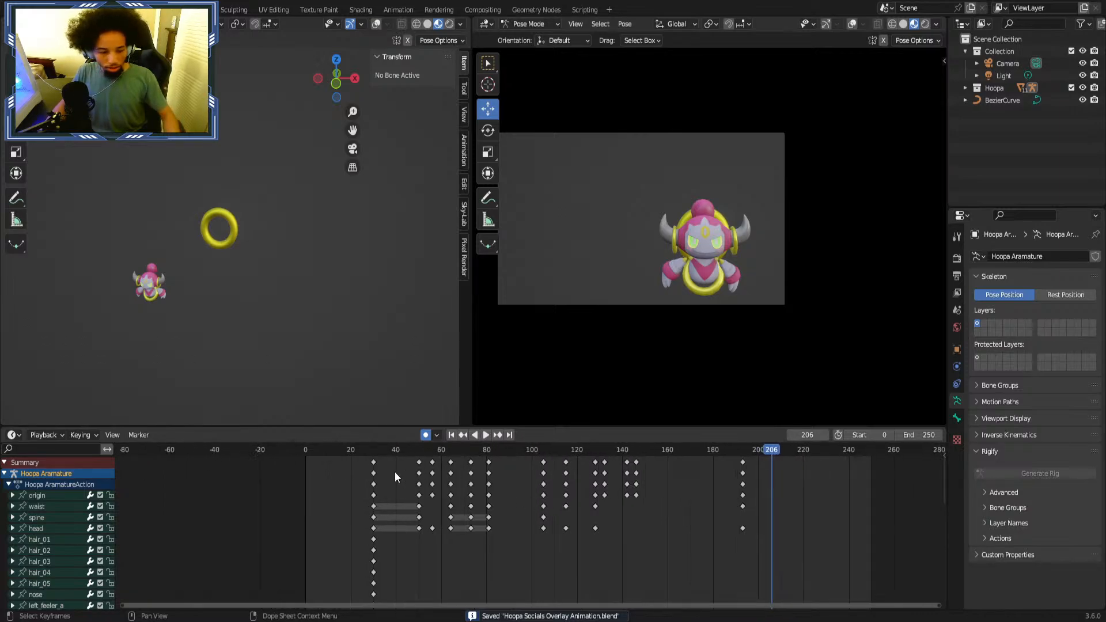
pyautogui.click(334, 450)
pyautogui.press('space')
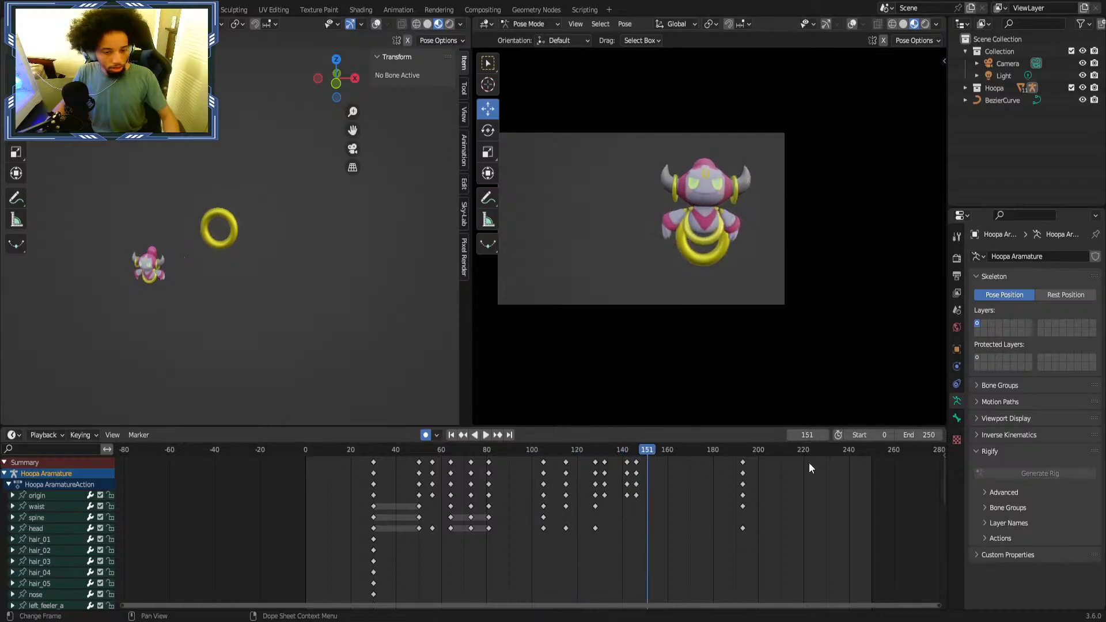
pyautogui.click(370, 472)
pyautogui.press('space')
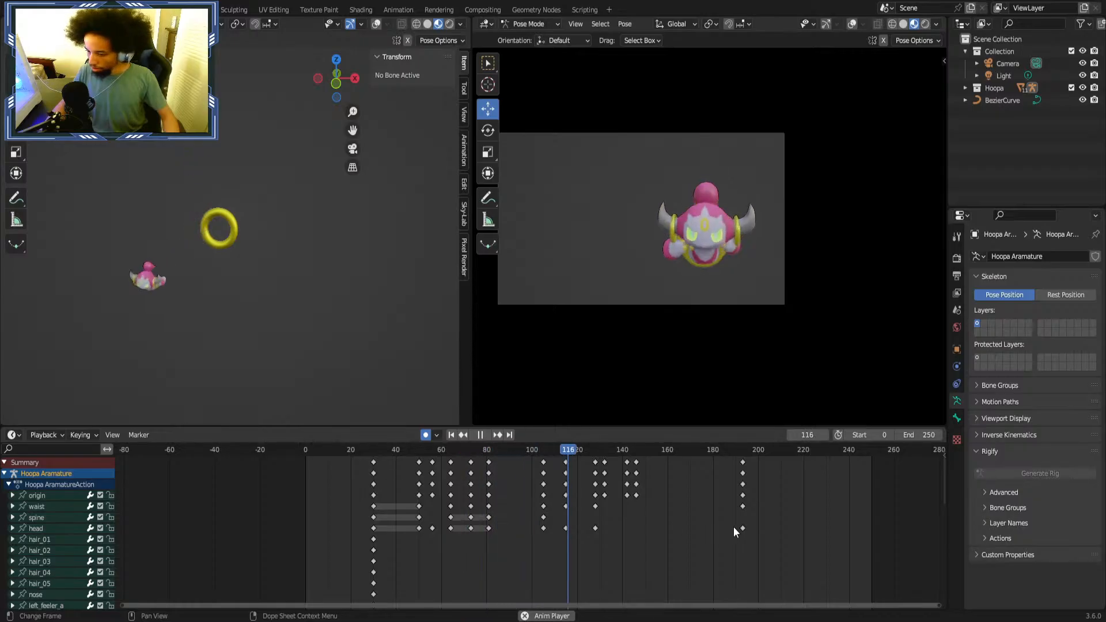
pyautogui.press('space')
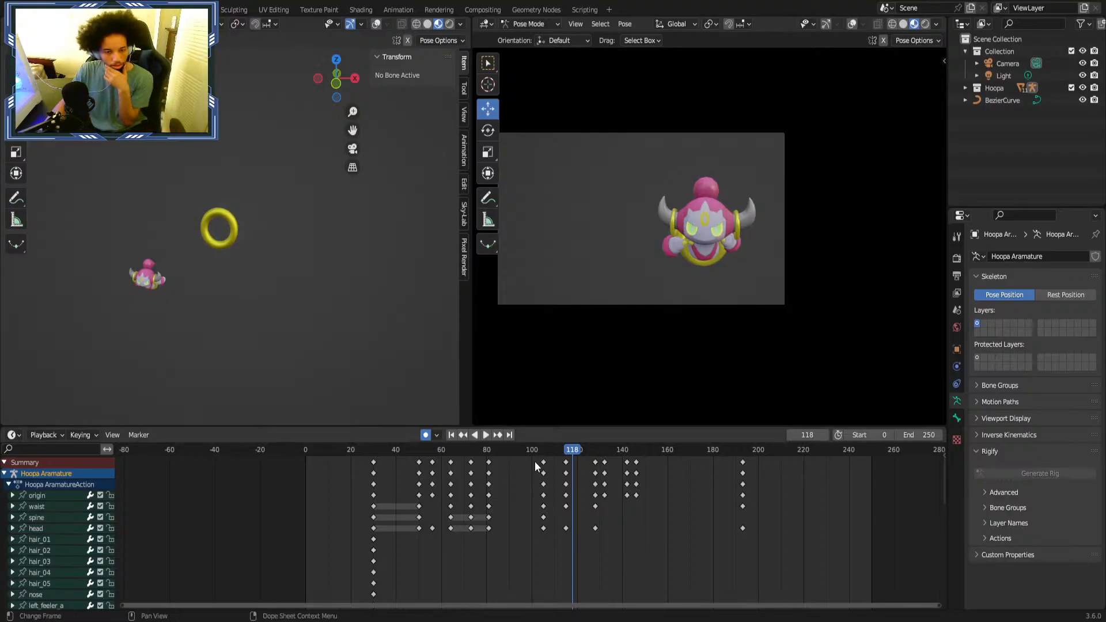
pyautogui.moveTo(553, 451); pyautogui.dragTo(324, 450)
pyautogui.click(489, 437)
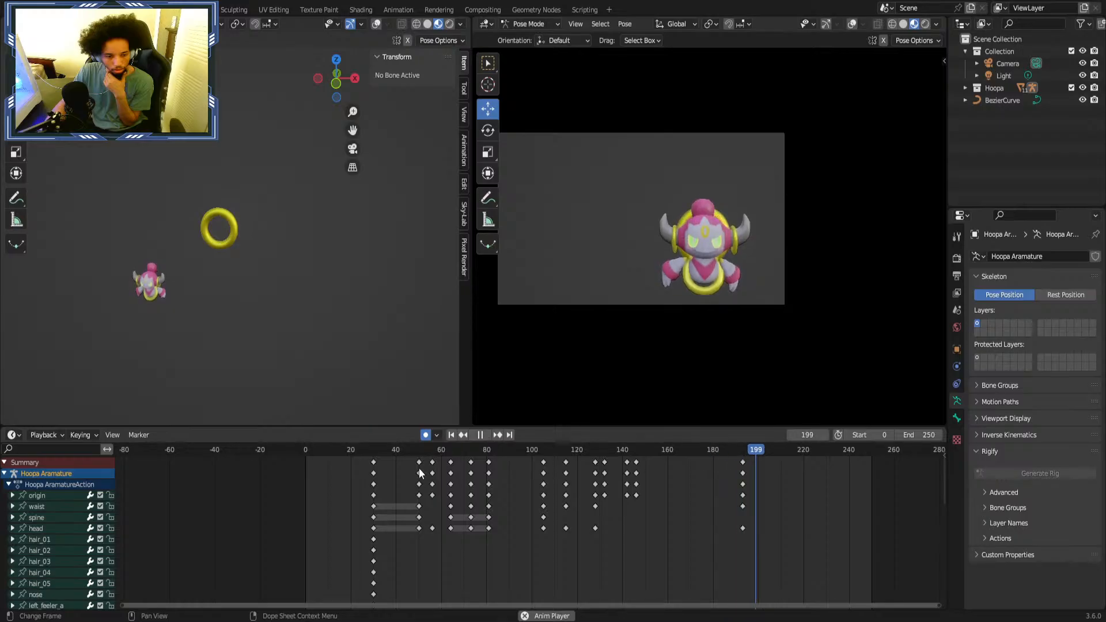
pyautogui.click(278, 462)
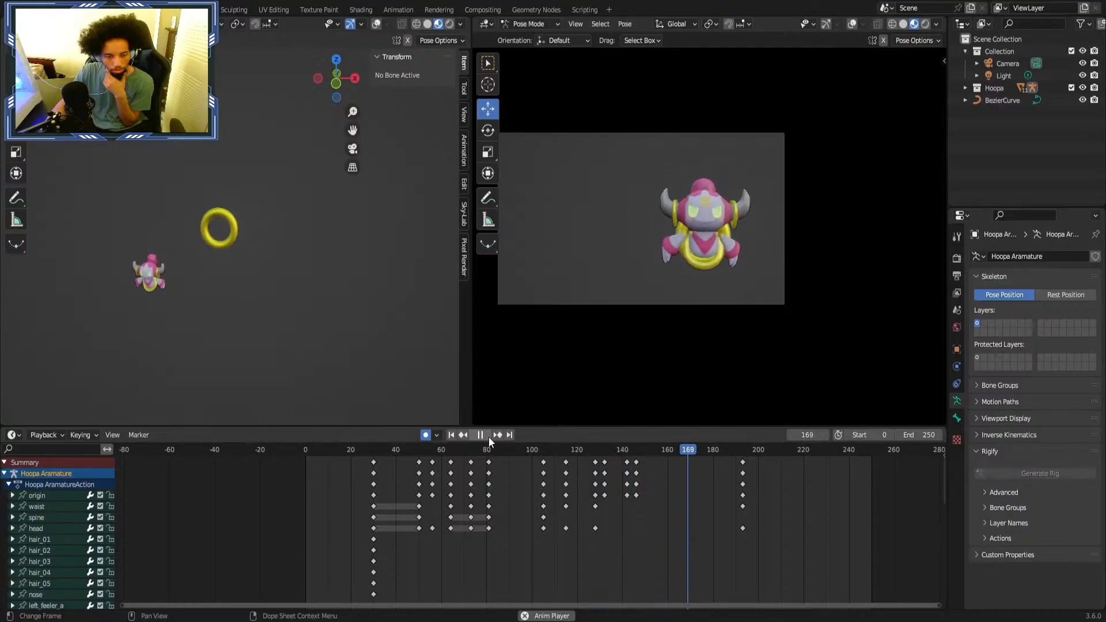
# Scrub the running animation back to frame 25, before Hoopa leaves the ring, and stop playback.
pyautogui.click(523, 447)
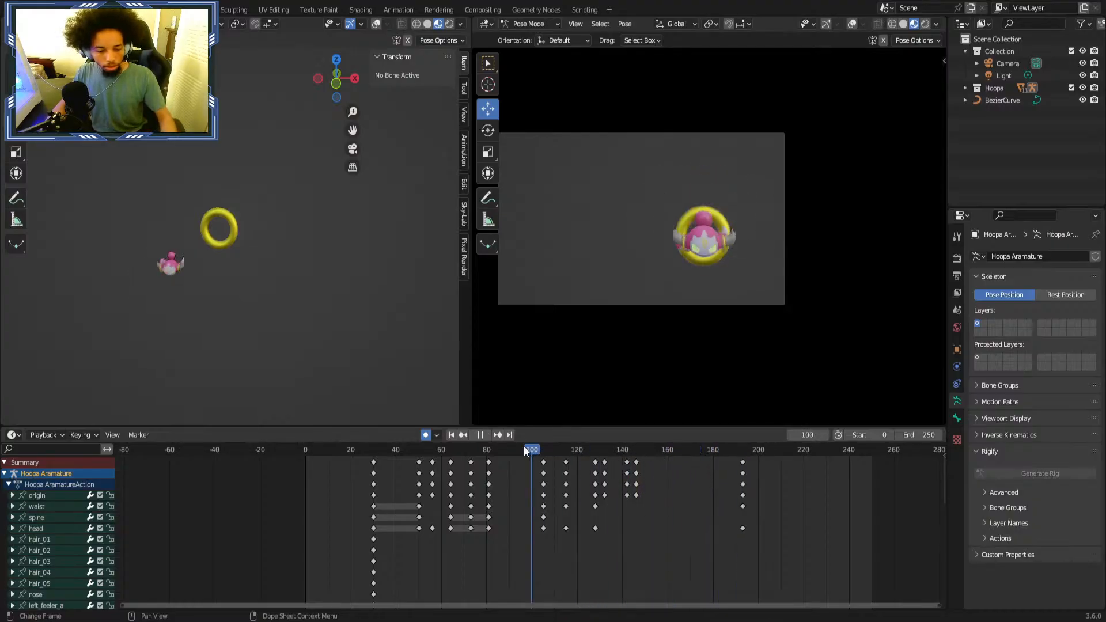
pyautogui.moveTo(524, 447); pyautogui.dragTo(333, 449)
pyautogui.press('space')
# Examine the spacing of Hoopa's pose keyframes across the dope sheet, from frame 30 to frame 193.
pyautogui.scroll(2, 511, 519)
pyautogui.scroll(2, 572, 494)
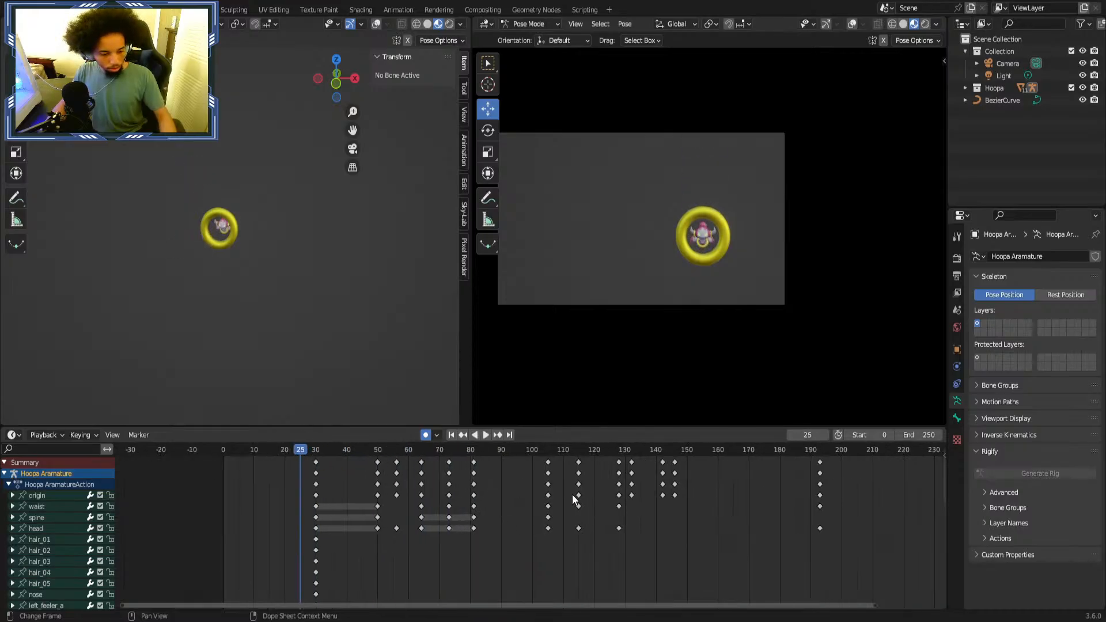
pyautogui.moveTo(571, 494); pyautogui.dragTo(477, 500, button='middle')
pyautogui.scroll(2, 612, 501)
pyautogui.moveTo(359, 501); pyautogui.dragTo(520, 506, button='middle')
pyautogui.moveTo(663, 504); pyautogui.dragTo(514, 502, button='middle')
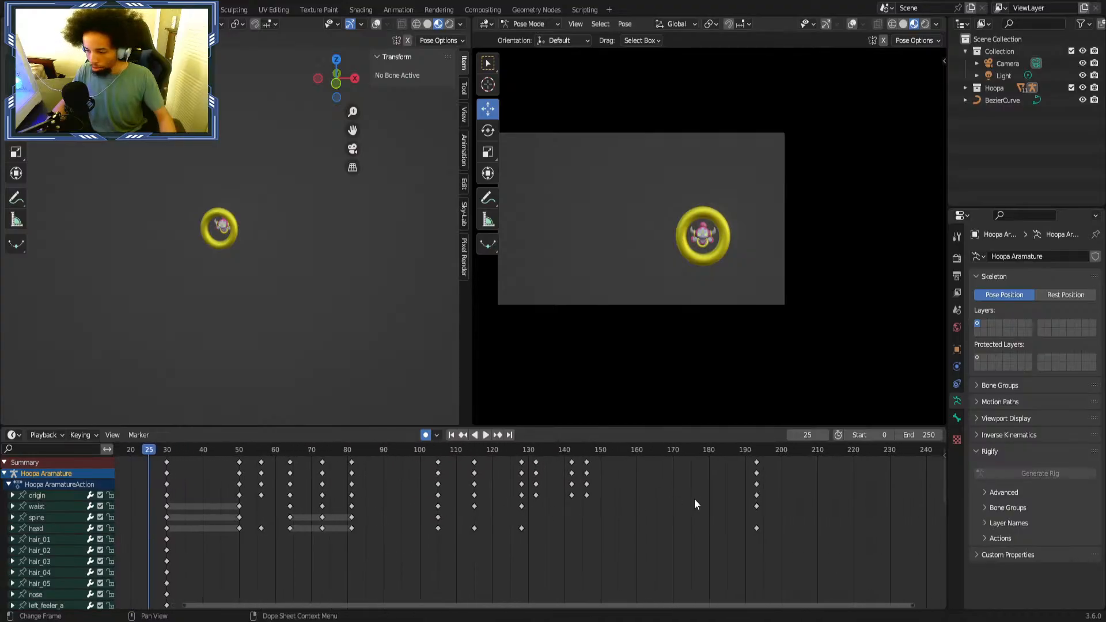
pyautogui.scroll(-6, 696, 499)
pyautogui.moveTo(438, 502); pyautogui.dragTo(539, 504, button='middle')
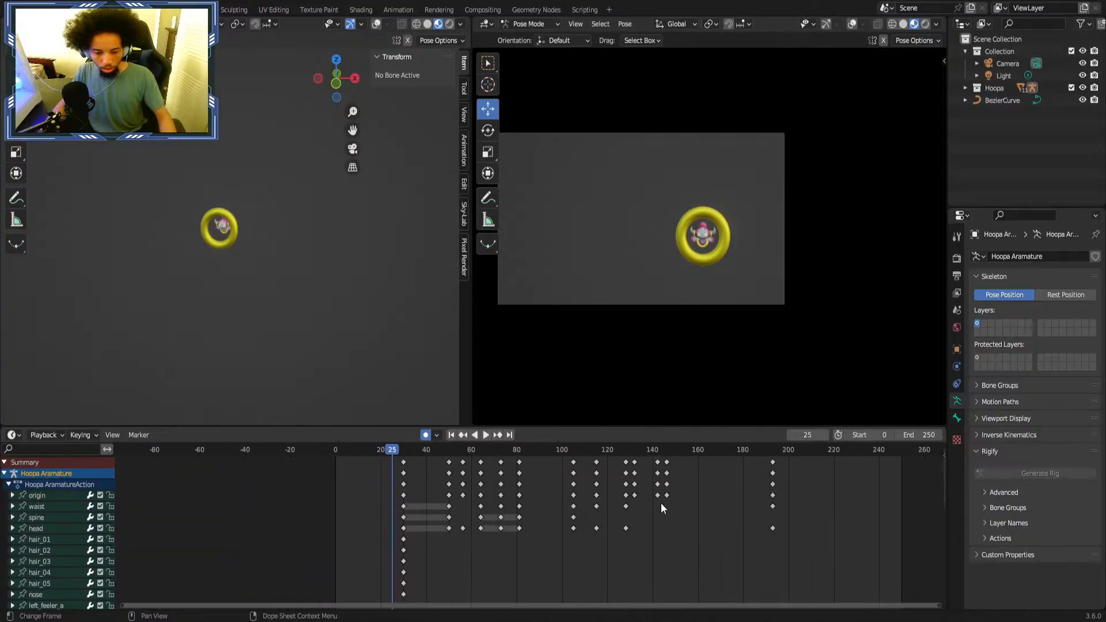
# Set the current frame to 12 and compare the early flight keyframes with the later hover keyframes.
pyautogui.scroll(4, 661, 503)
pyautogui.click(301, 451)
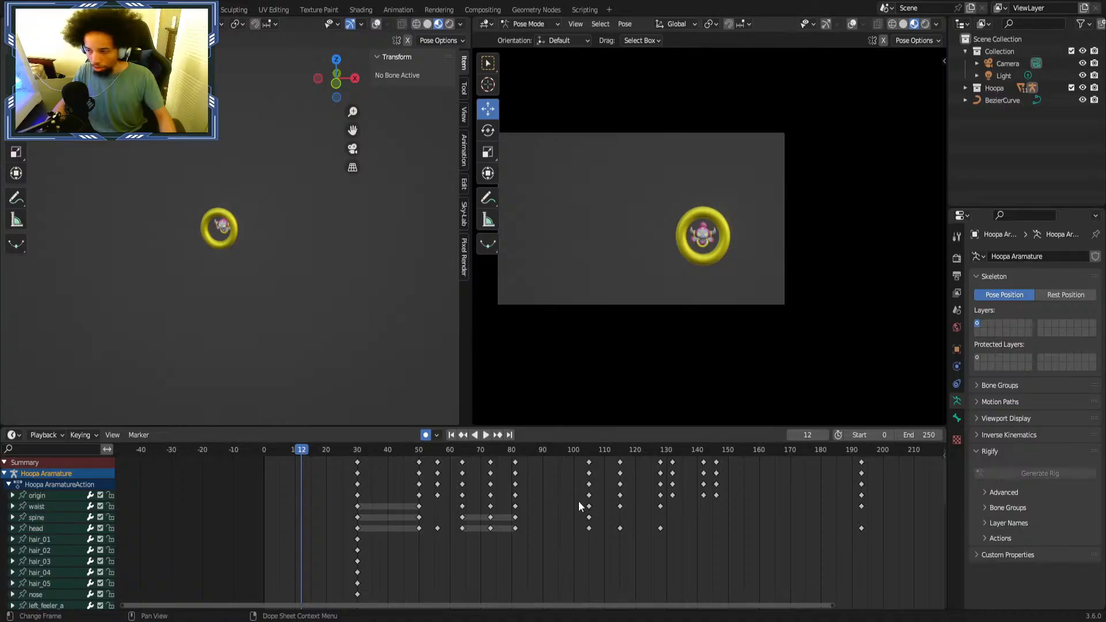
pyautogui.moveTo(663, 508); pyautogui.dragTo(546, 511, button='middle')
pyautogui.scroll(1, 548, 513)
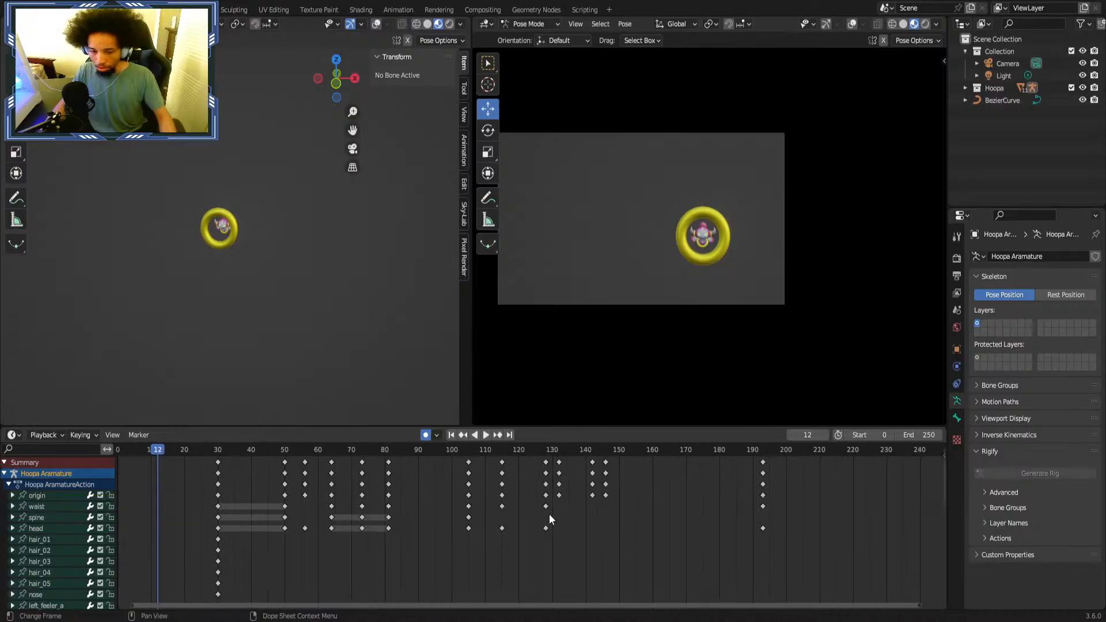
pyautogui.moveTo(427, 519); pyautogui.dragTo(517, 521, button='middle')
pyautogui.scroll(3, 361, 507)
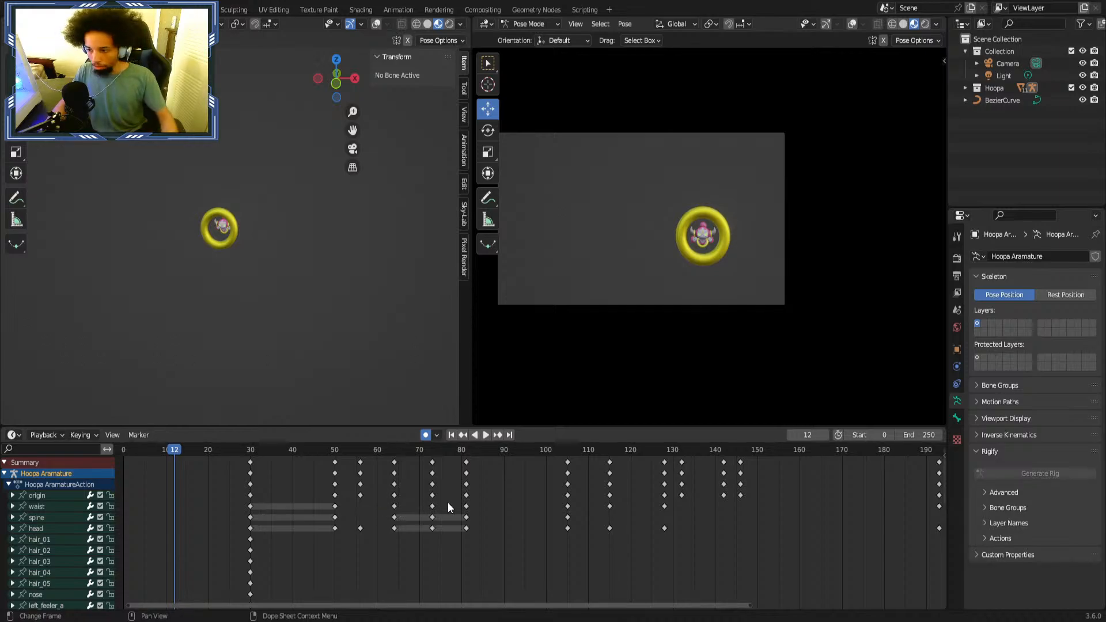
pyautogui.scroll(-2, 721, 524)
pyautogui.moveTo(721, 524); pyautogui.dragTo(637, 524, button='middle')
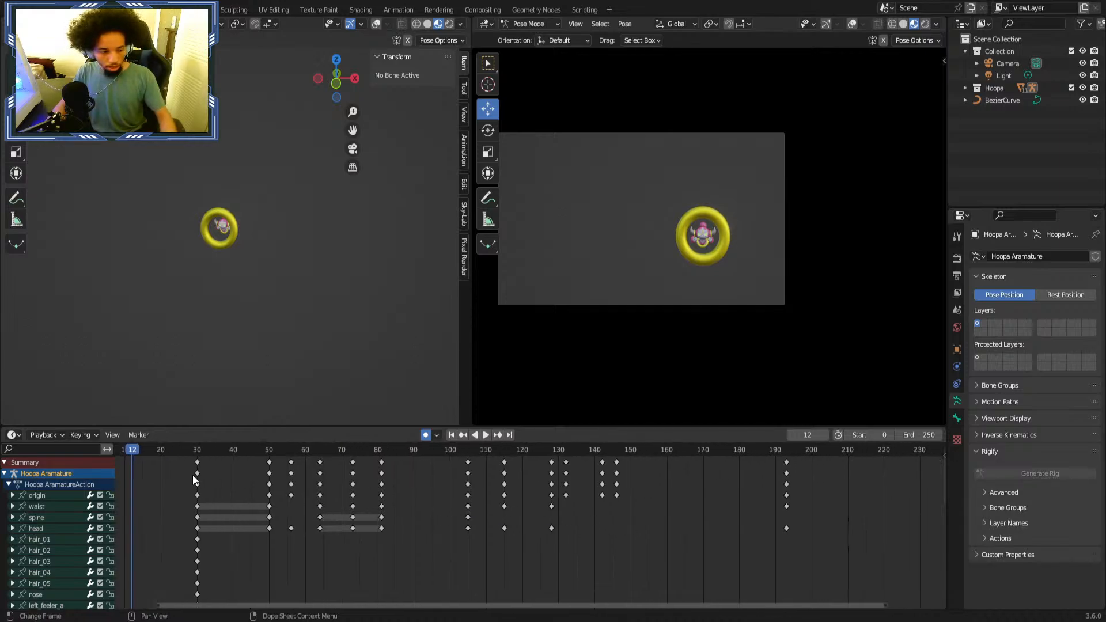
# Set the current frame to 20 and inspect the keyframe timing between frames 30 and 146.
pyautogui.click(163, 454)
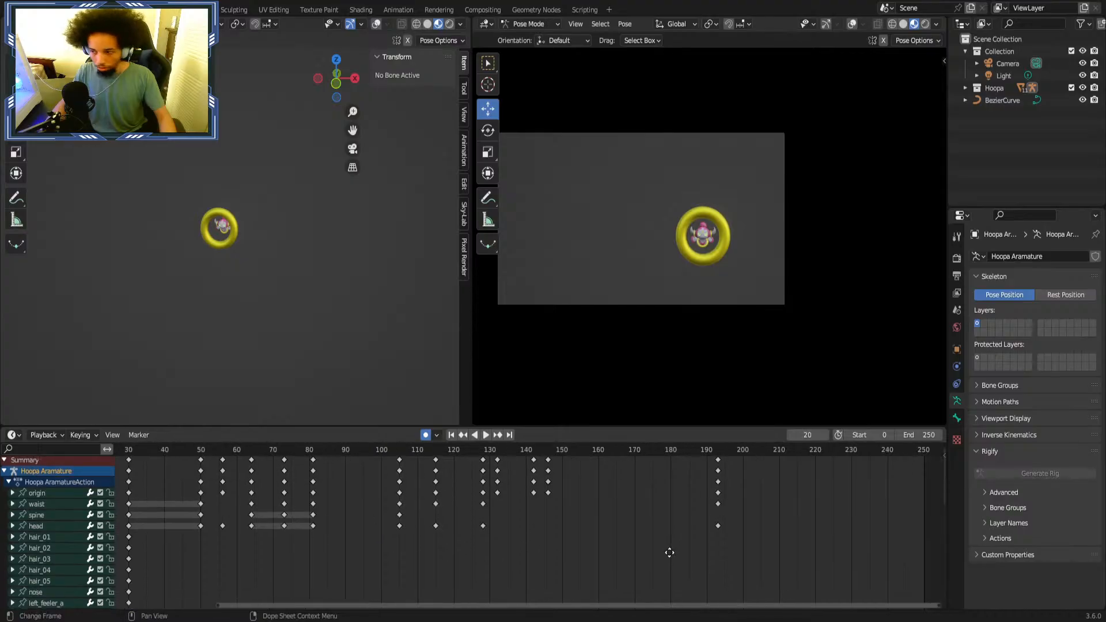
pyautogui.moveTo(587, 539); pyautogui.dragTo(660, 537, button='middle')
pyautogui.scroll(2, 313, 506)
pyautogui.moveTo(161, 510); pyautogui.dragTo(412, 494, button='middle')
pyautogui.scroll(1, 527, 479)
pyautogui.moveTo(628, 503); pyautogui.dragTo(548, 504, button='middle')
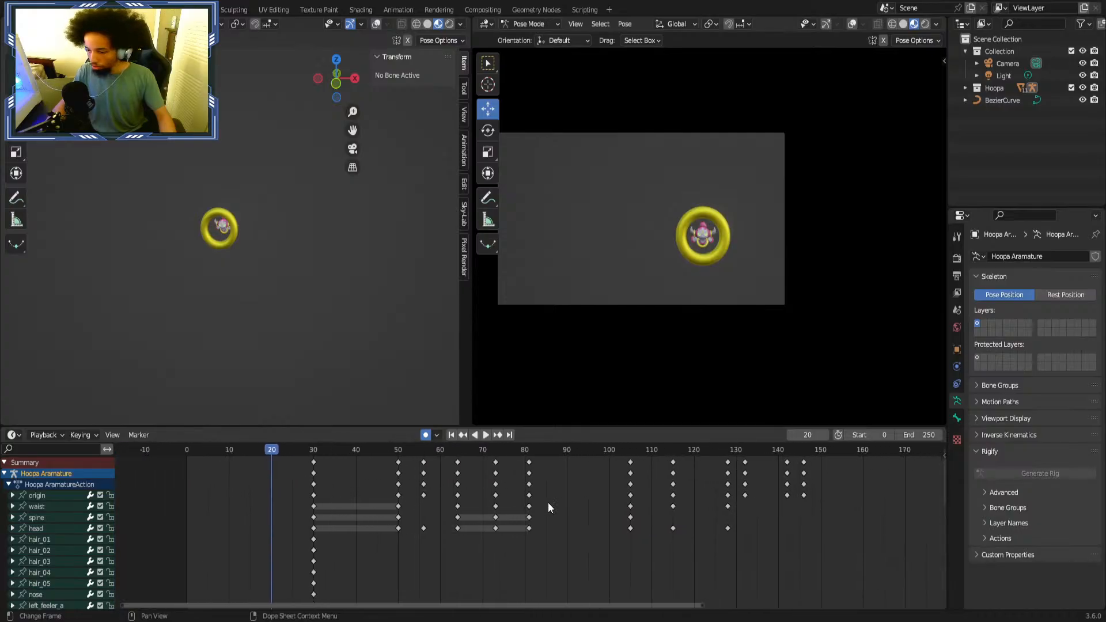